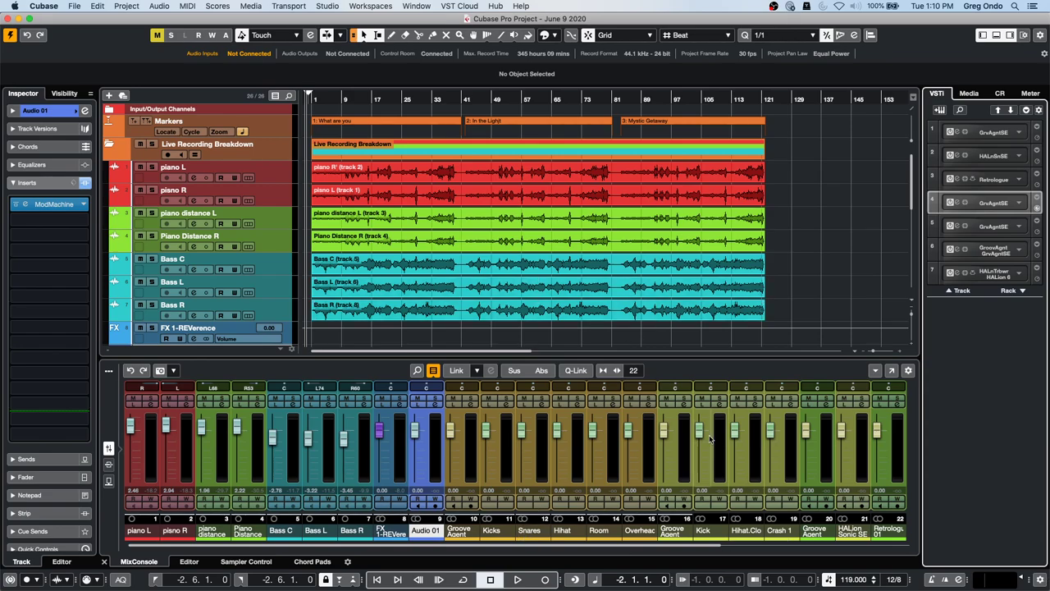
- Open the ModMachine editor from Audio 01's first insert, look it over and close it
left_click(74, 205)
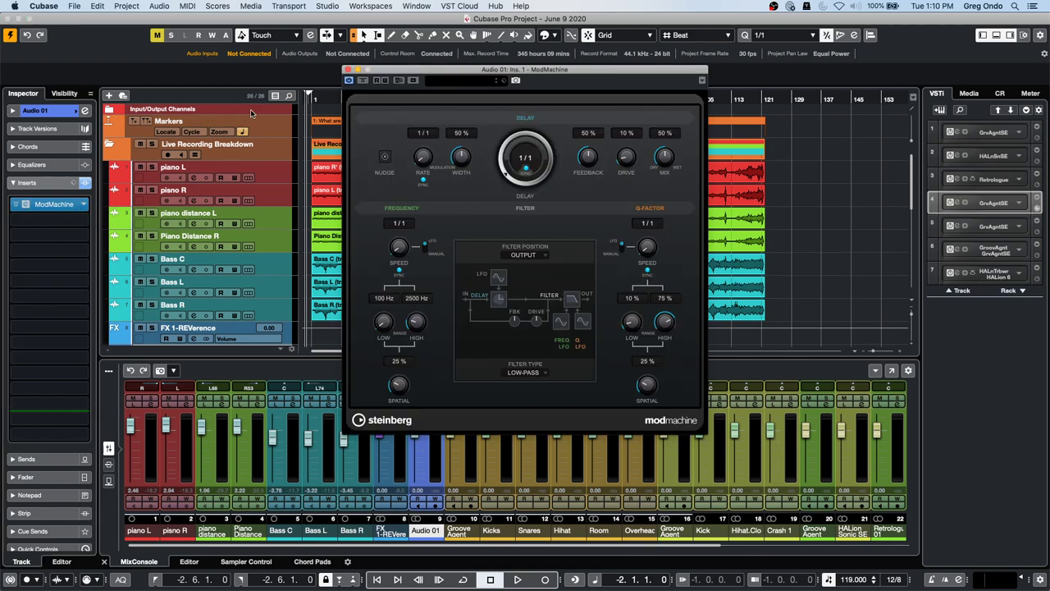
left_click(348, 69)
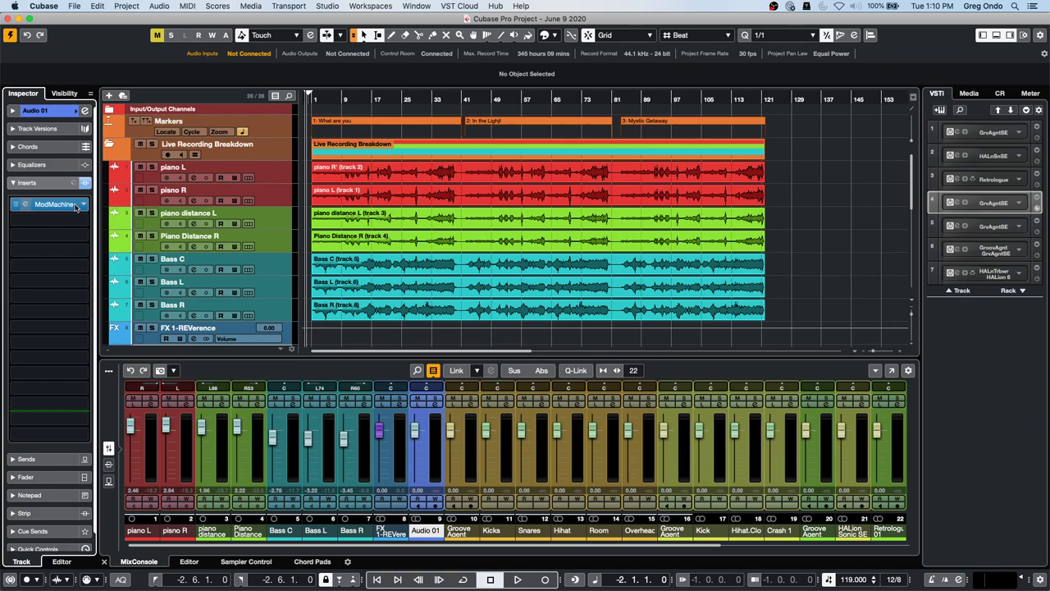
left_click_drag(75, 207, 75, 208)
- Examine the effect categories available for Audio 01's first insert, expanding groups such as Tools, Modulation, Filter, Dynamics and Distortion
left_click(81, 205)
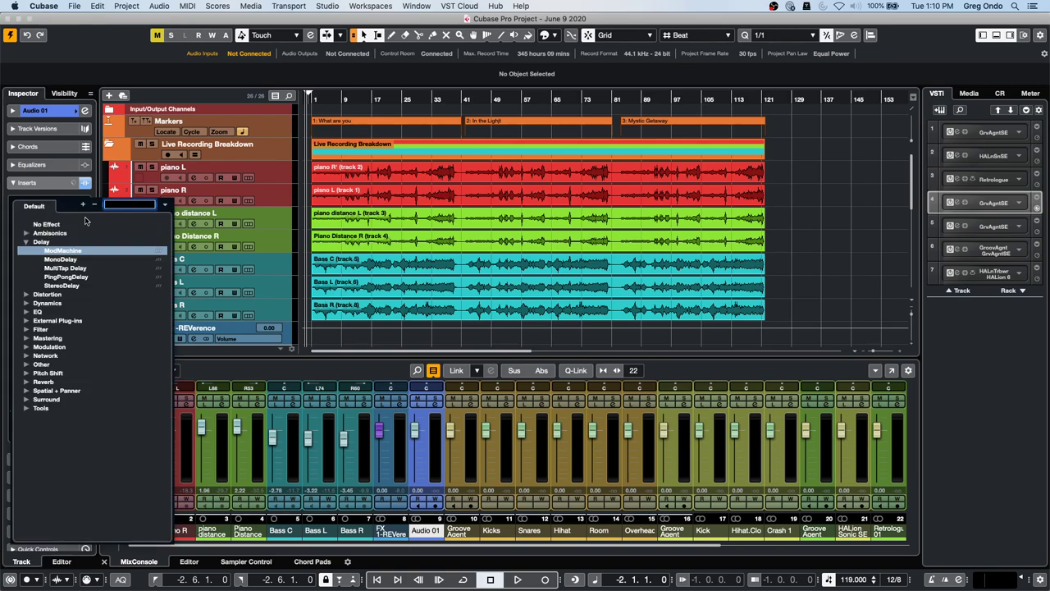
left_click(26, 408)
left_click(27, 390)
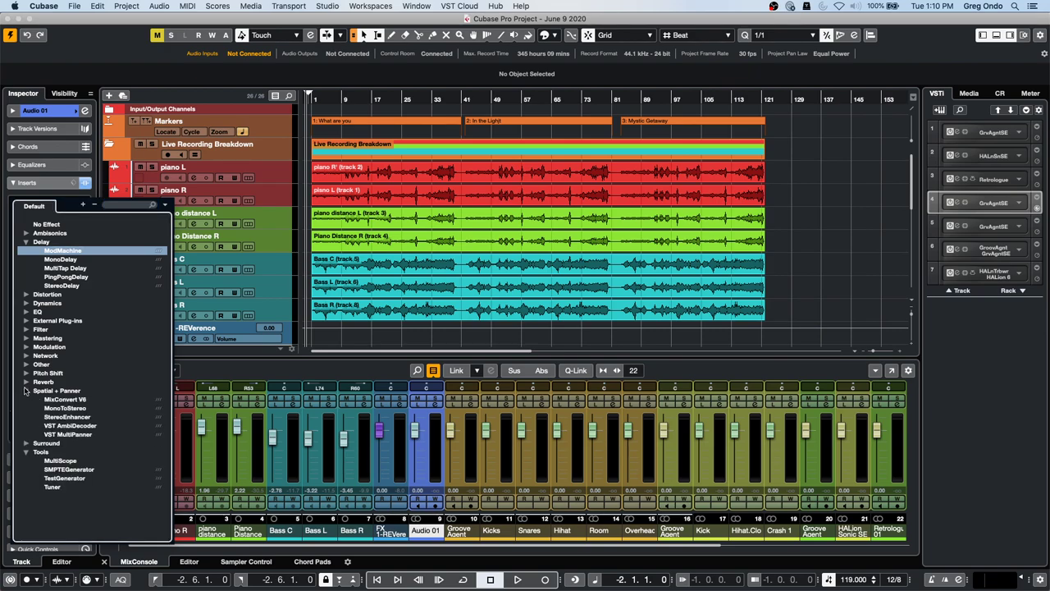
left_click(26, 373)
left_click(27, 356)
left_click(27, 346)
left_click(26, 329)
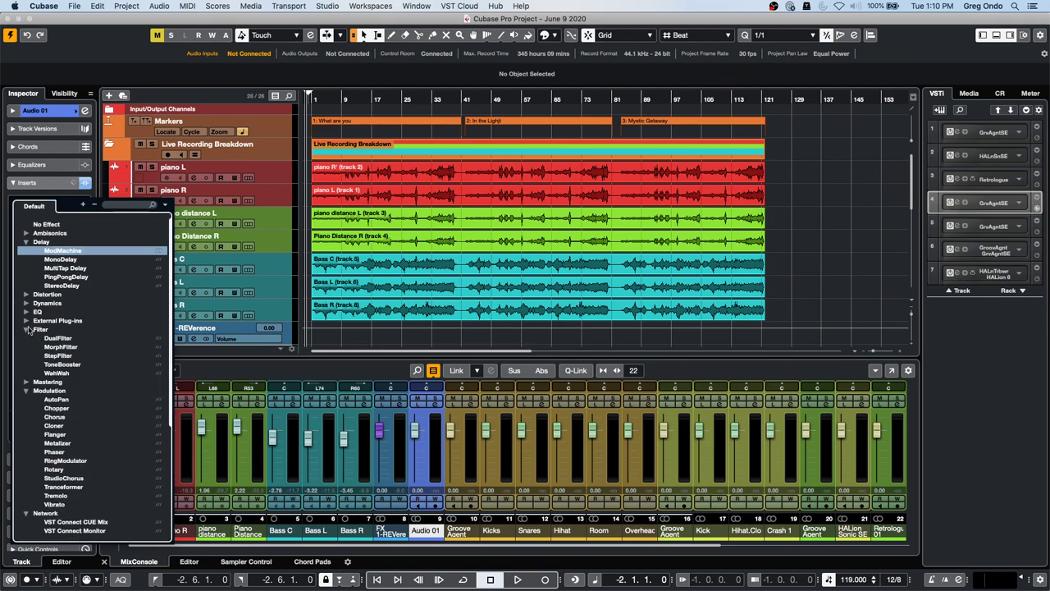
left_click(26, 320)
left_click(26, 311)
left_click(26, 303)
left_click(27, 294)
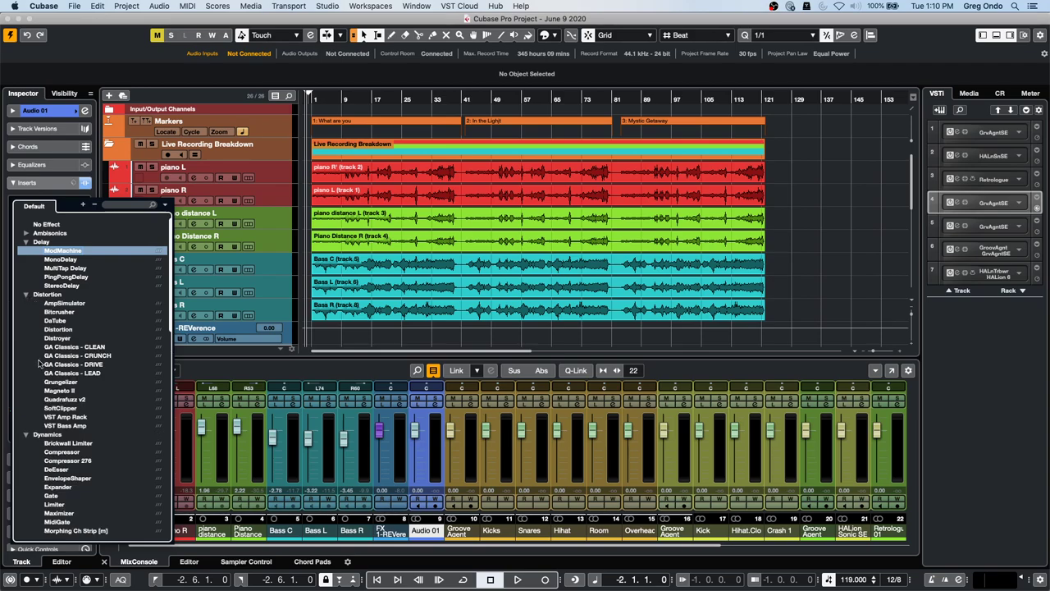
scroll(95, 363, "down", 3)
scroll(95, 364, "up", 3)
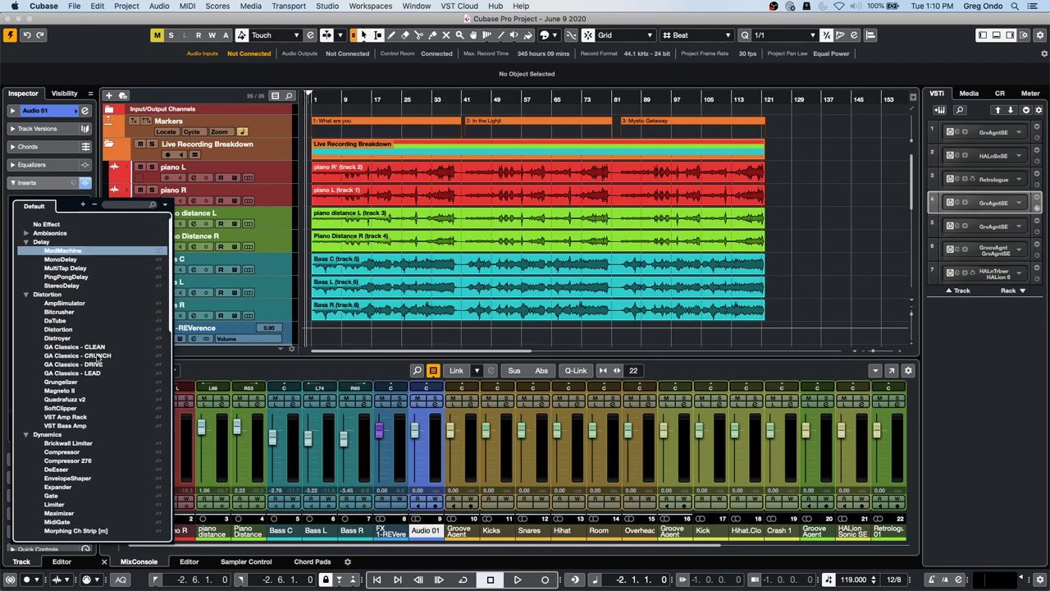
- Try emptying Audio 01's first insert by choosing No Effect and by pulling ModMachine out of its slot, undoing each removal
left_click(47, 226)
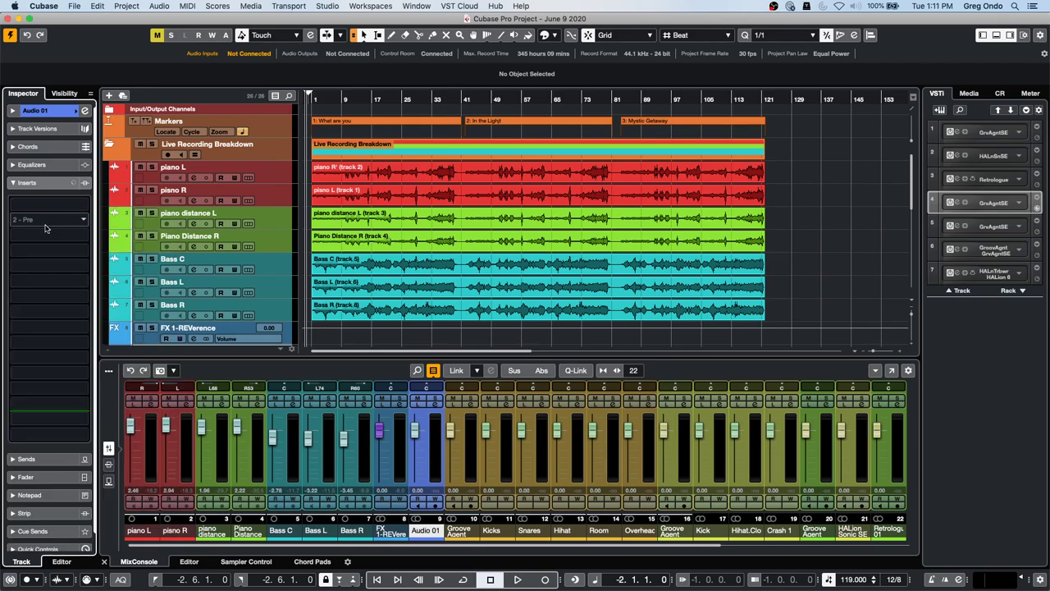
key("alt+z")
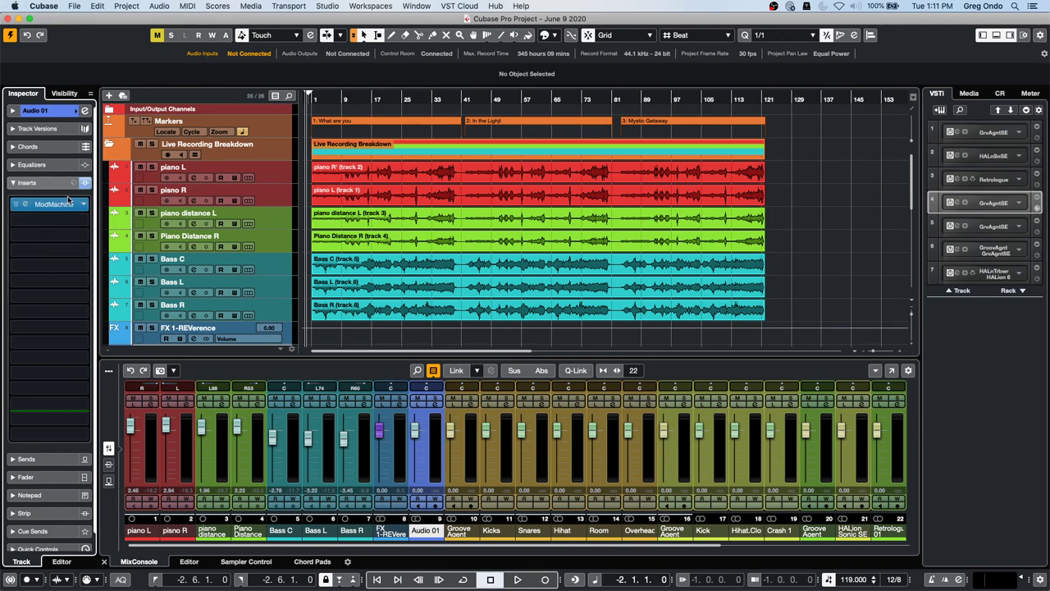
left_click_drag(45, 207, 223, 217)
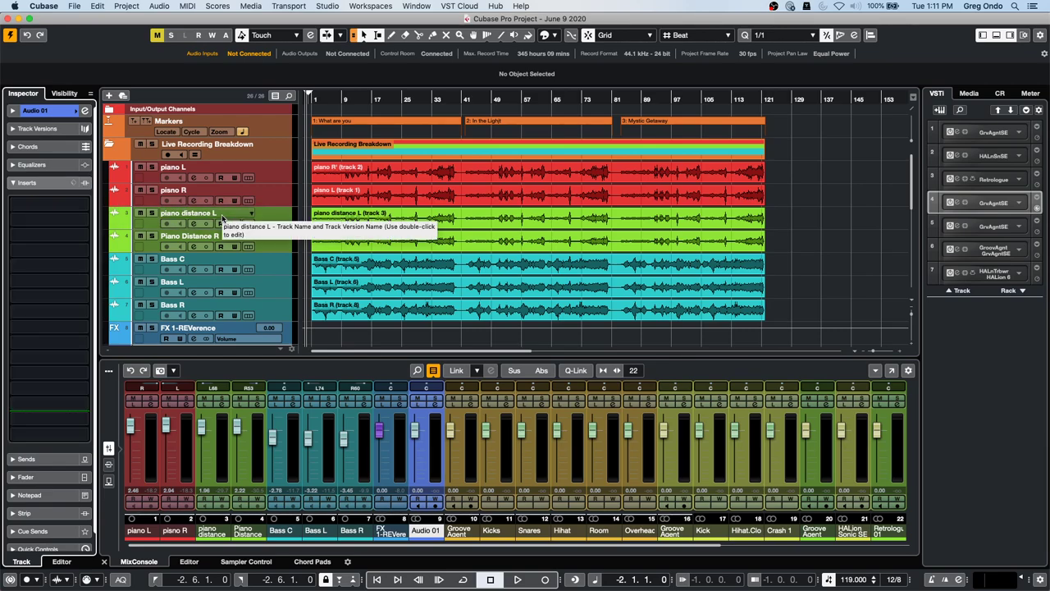
key("alt+z")
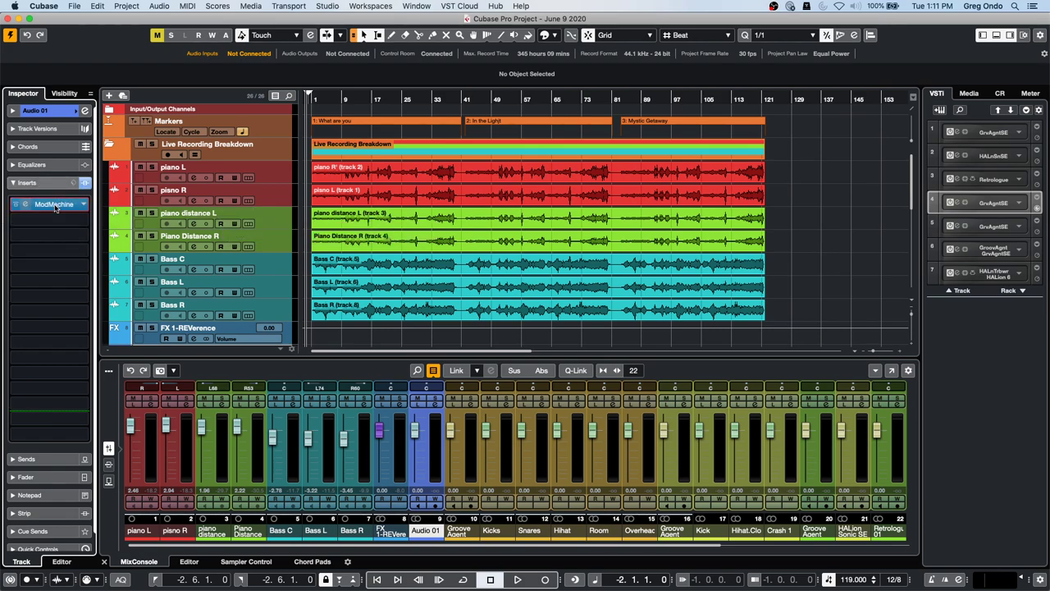
- Remove ModMachine from Audio 01's first insert by pulling it out of the slot
left_click_drag(55, 207, 248, 223)
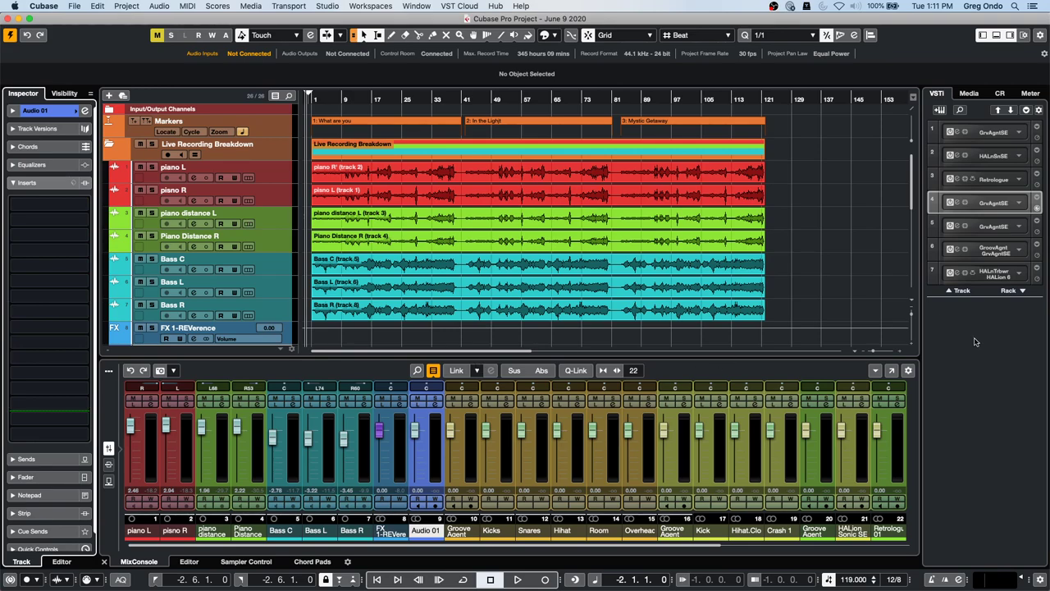
mouse_move(525, 589)
- Select all the audio tracks from Bass R up to piano L
left_click(267, 312)
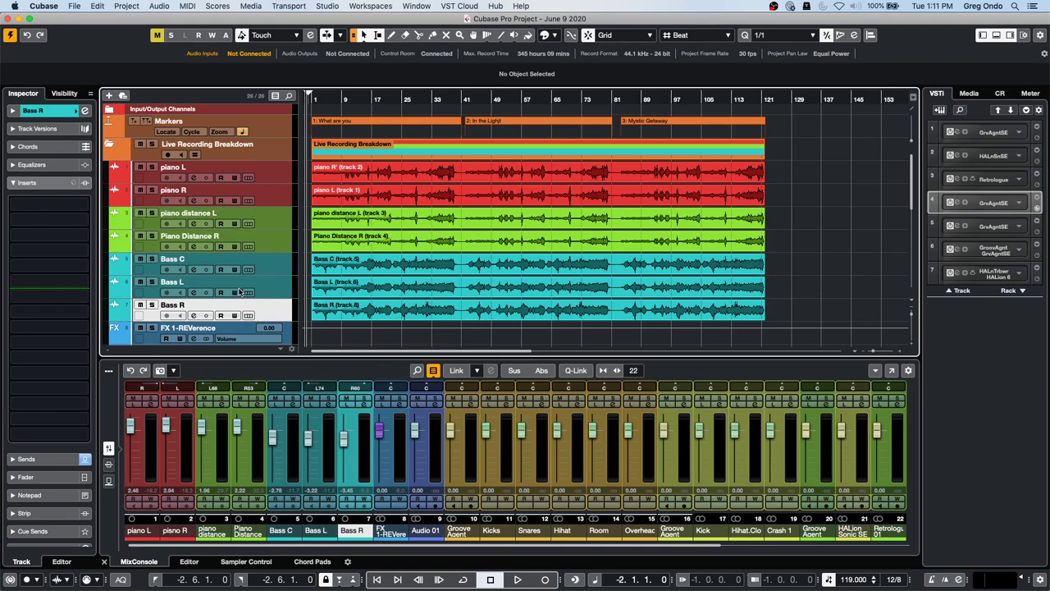
left_click(278, 172, "shift")
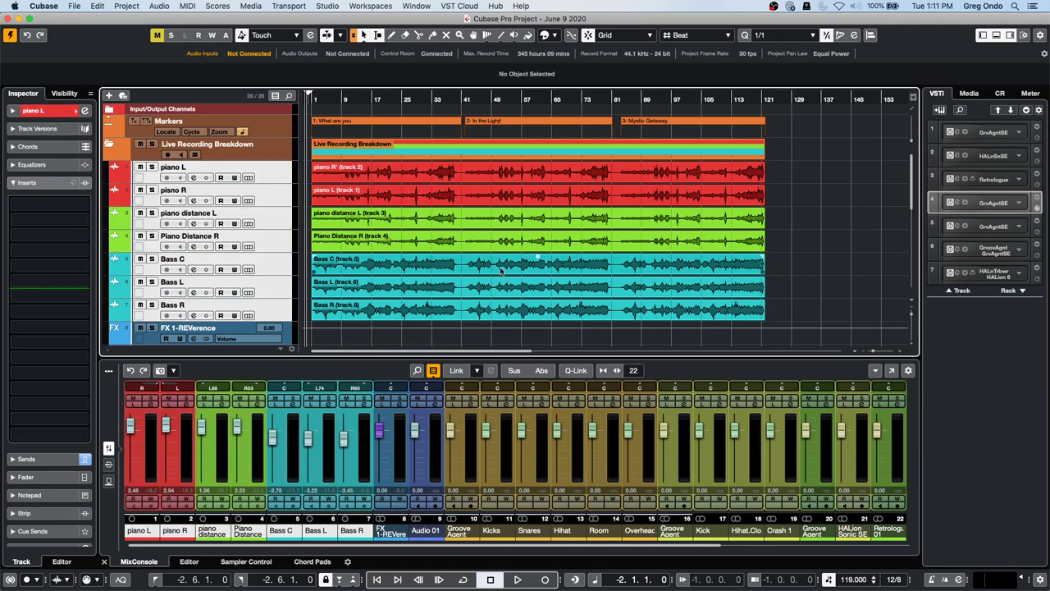
scroll(498, 271, "down", 1)
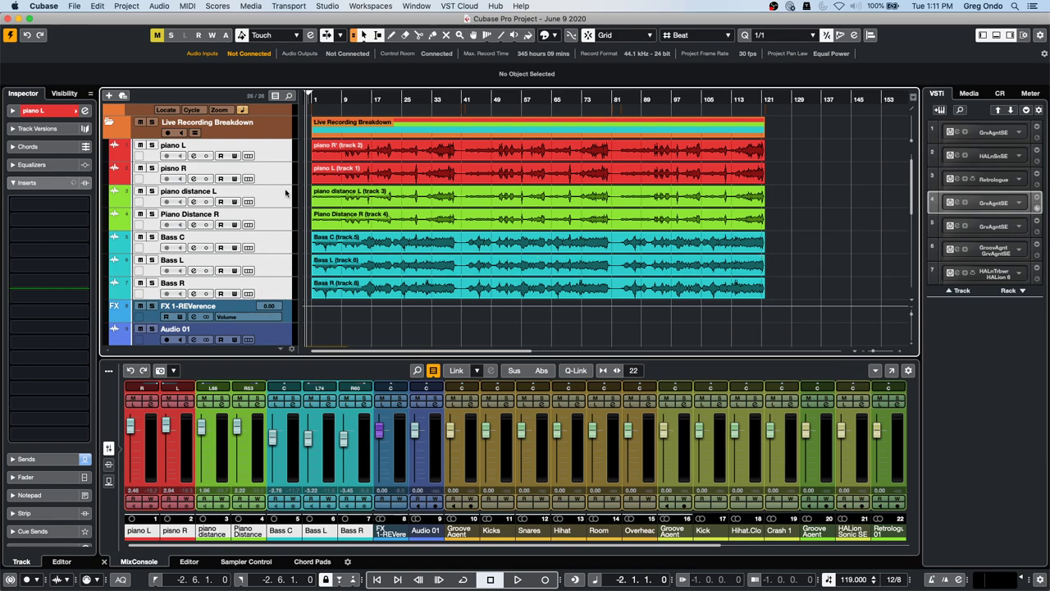
- Add an FX channel with the ModMachine delay for the selected Audio 01 track, using Stereo configuration and Stereo Out
left_click(273, 336)
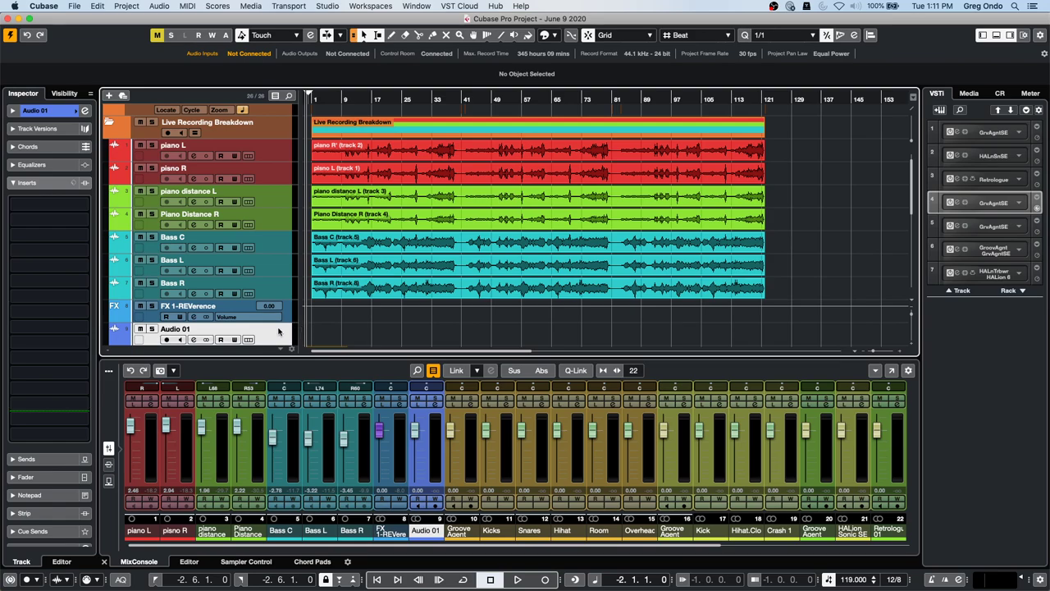
right_click(262, 329)
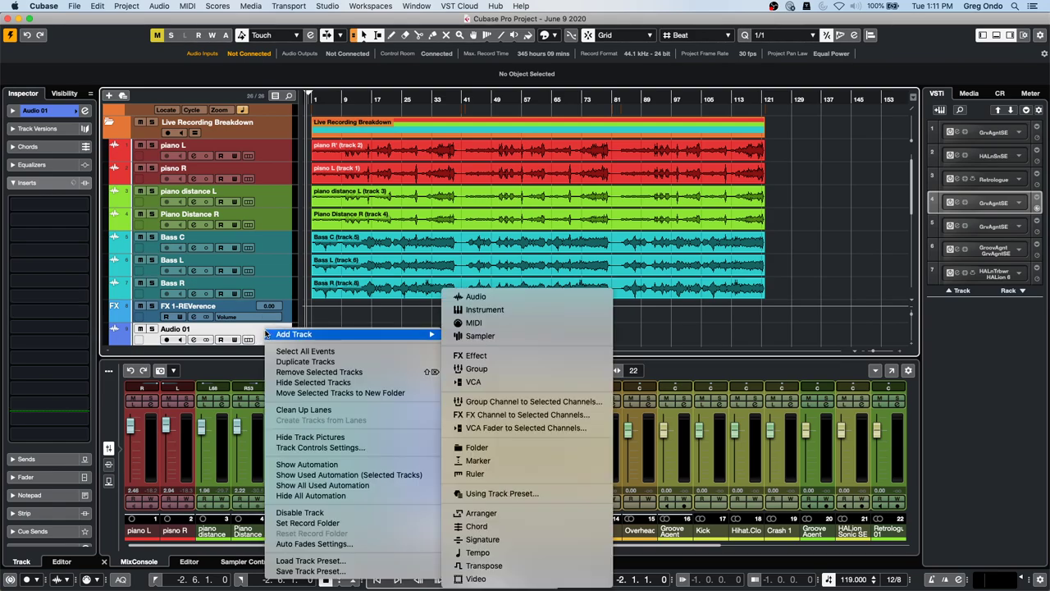
mouse_move(297, 336)
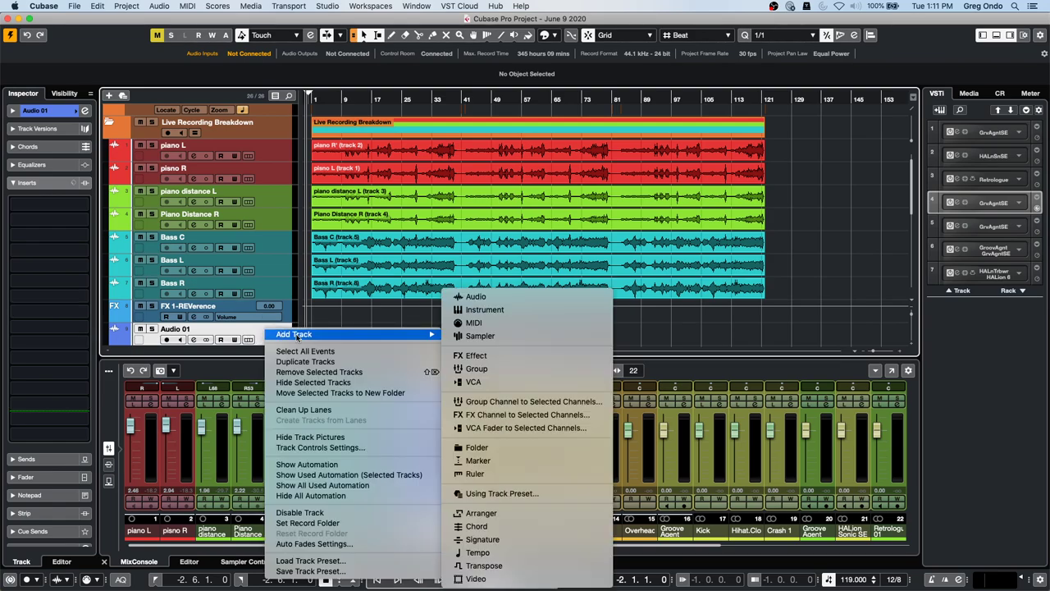
left_click(515, 414)
left_click(317, 228)
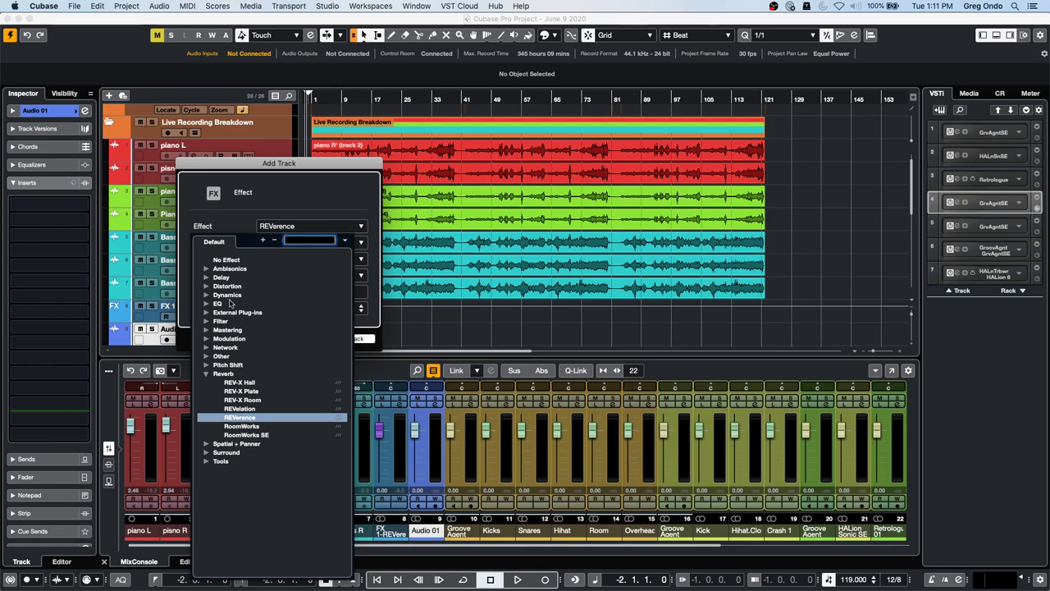
left_click(205, 278)
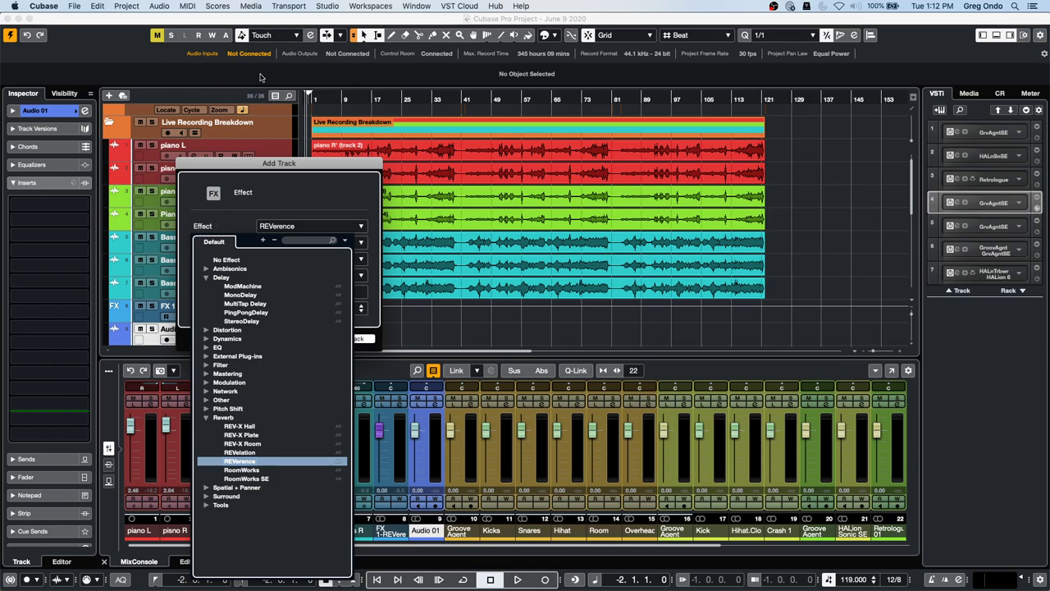
left_click(242, 286)
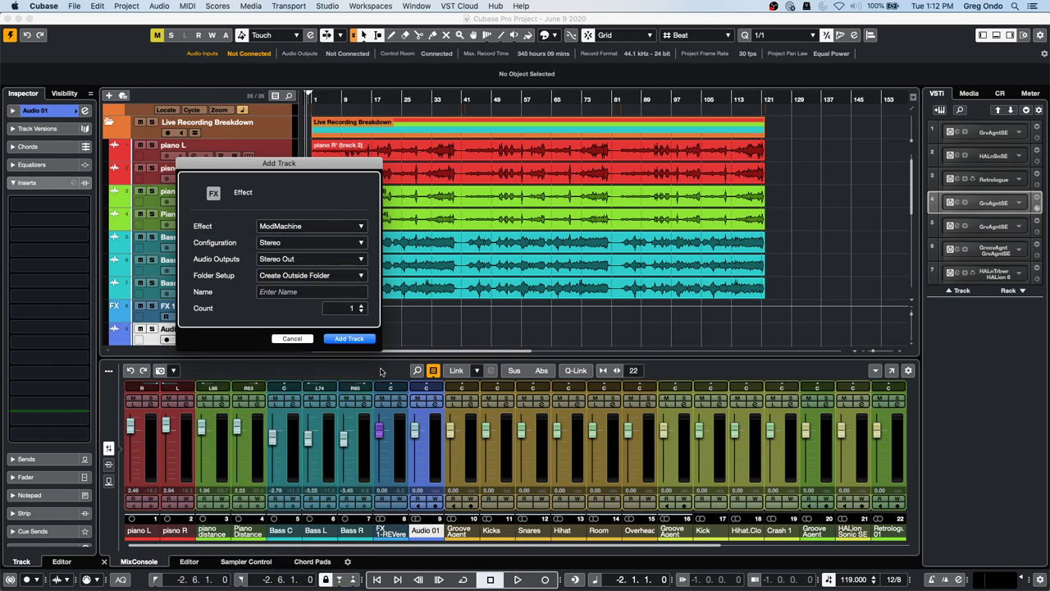
left_click(359, 339)
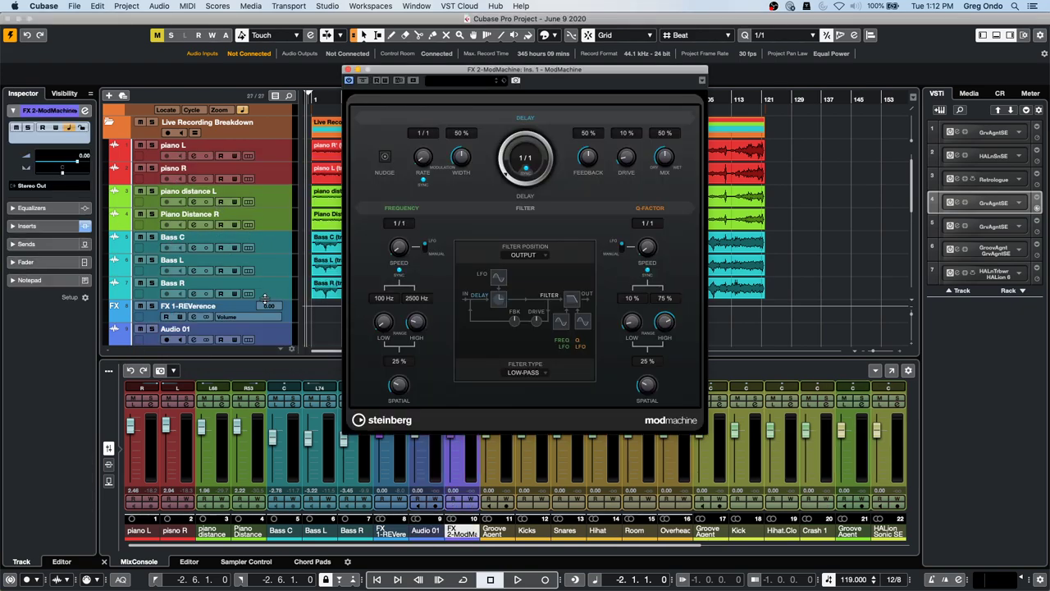
- Show Audio 01's sends and move the FX 2-ModMachine send to pre-fader
left_click(283, 335)
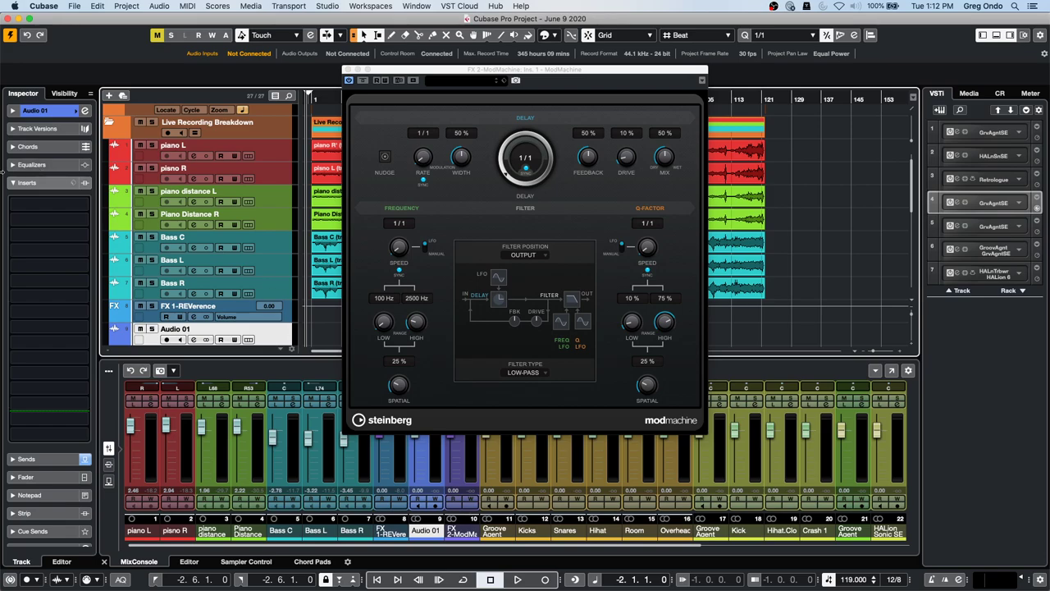
left_click(29, 458)
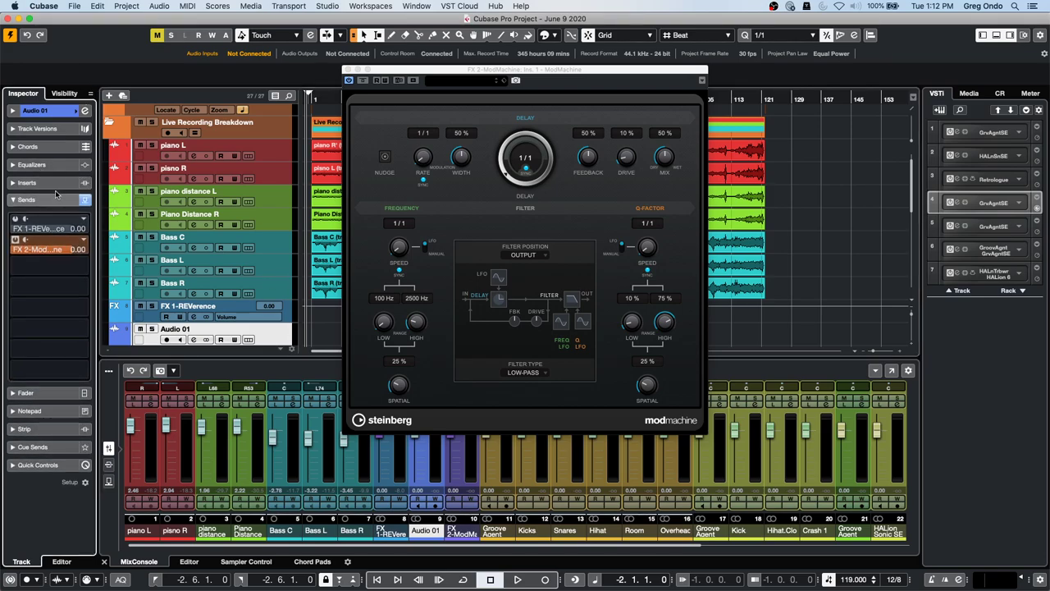
right_click(63, 251)
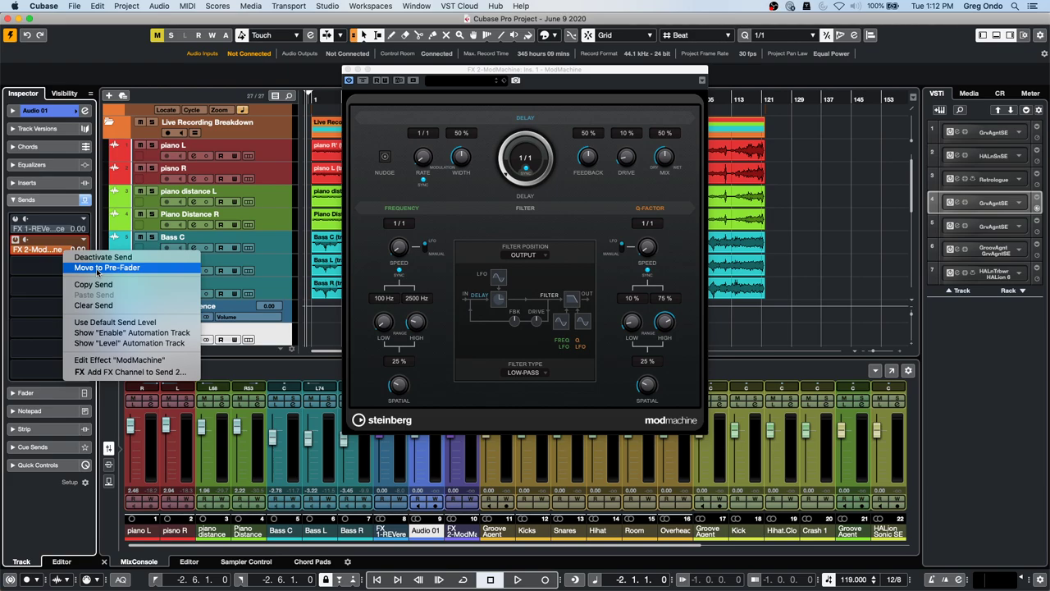
left_click(97, 268)
- Switch Audio 01's FX 2-ModMachine send back and forth between post-fader and pre-fader, ending on pre-fader
right_click(51, 253)
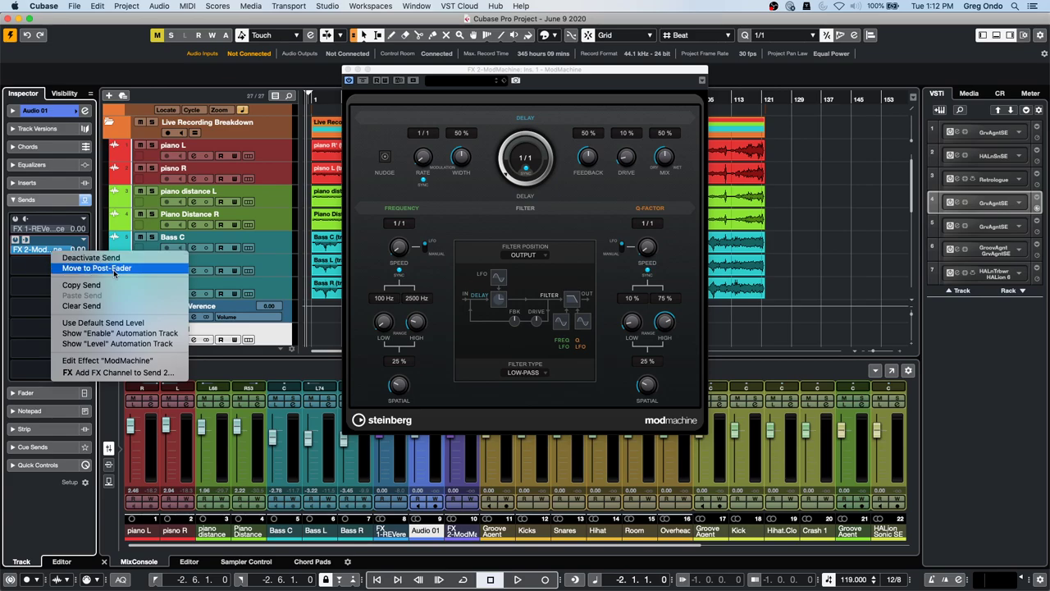
left_click(25, 260)
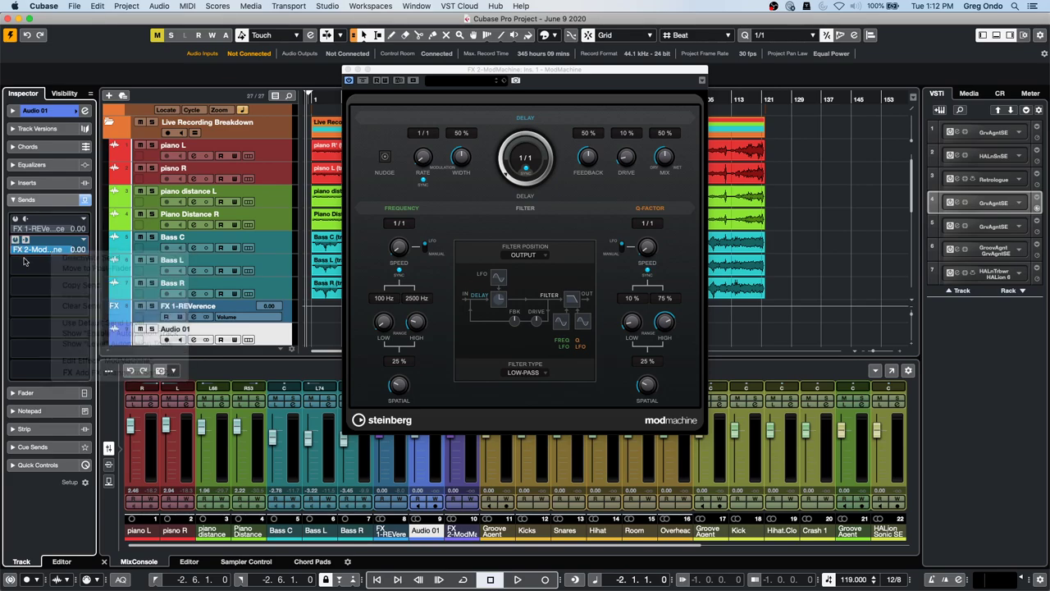
right_click(43, 250)
left_click(76, 267)
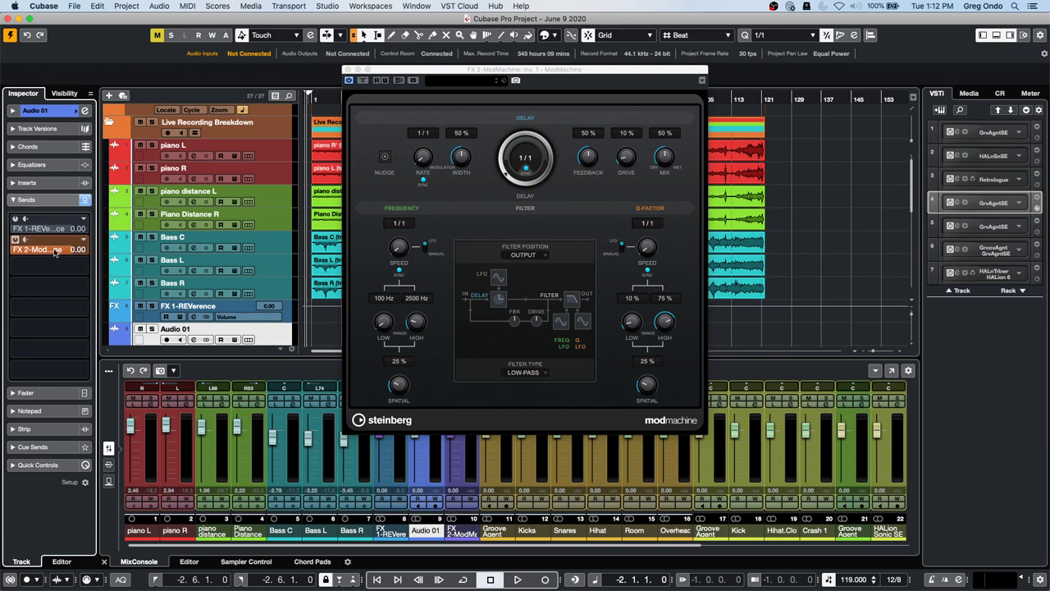
right_click(56, 250)
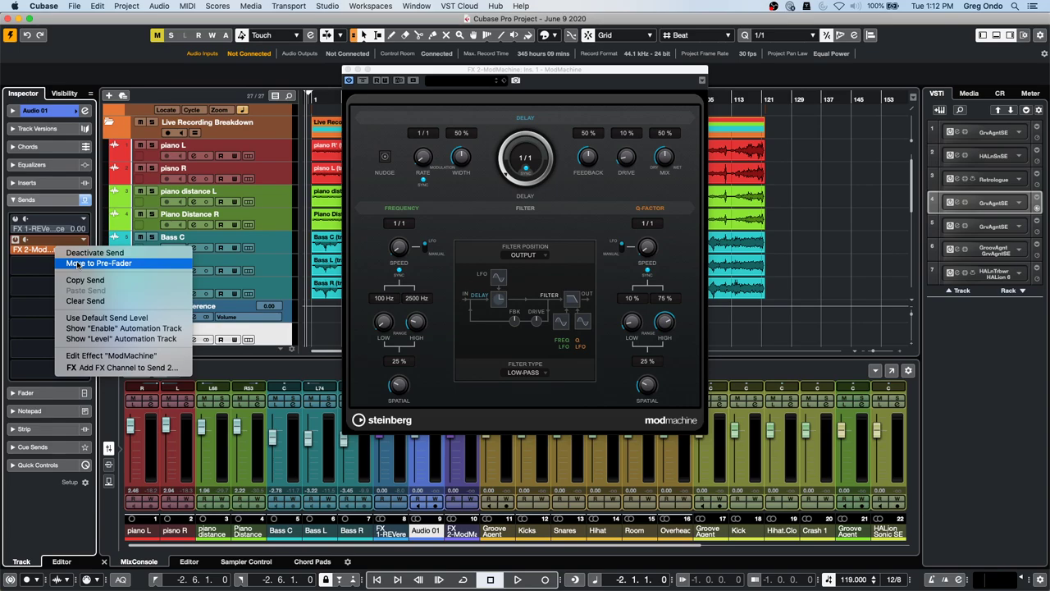
left_click(77, 264)
right_click(61, 250)
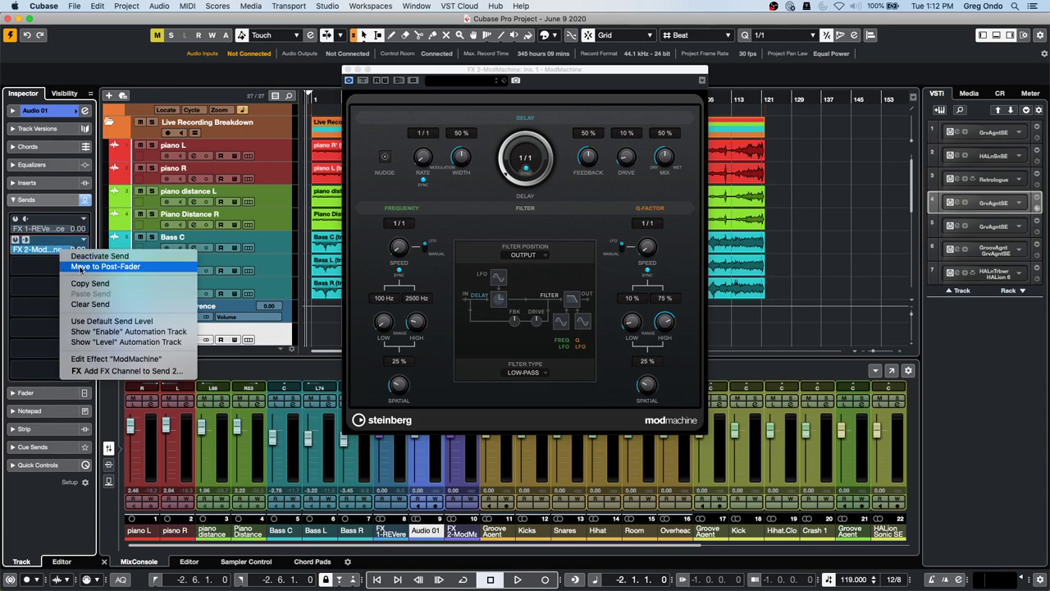
left_click(80, 267)
right_click(54, 249)
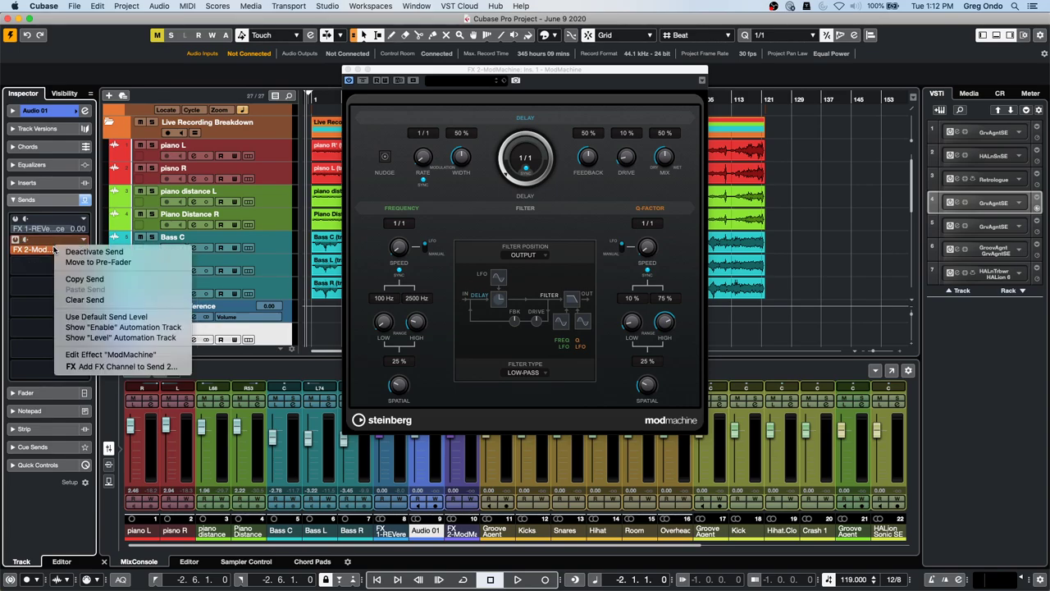
left_click(77, 262)
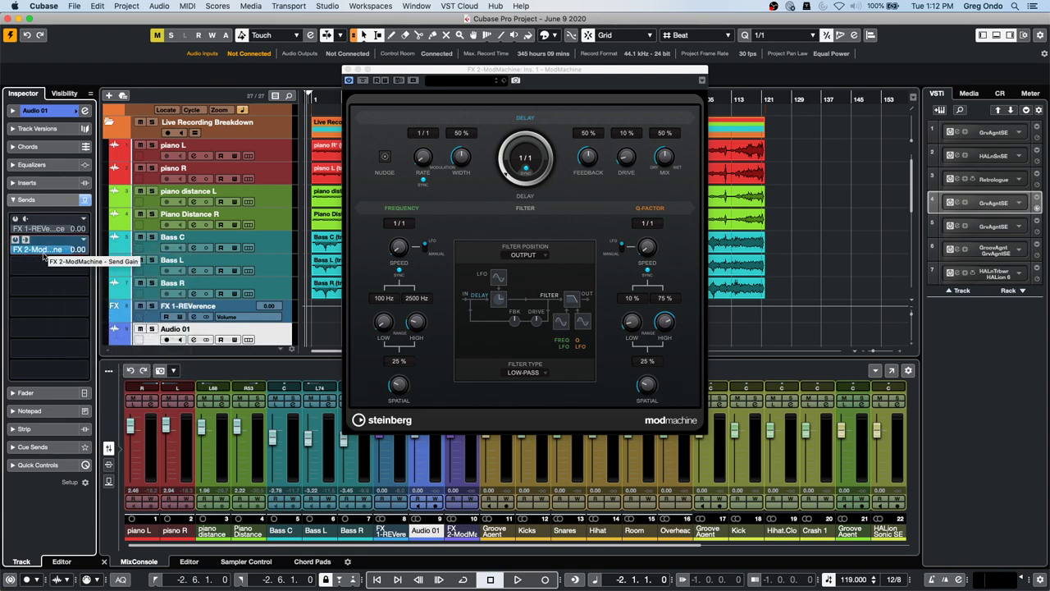
right_click(47, 251)
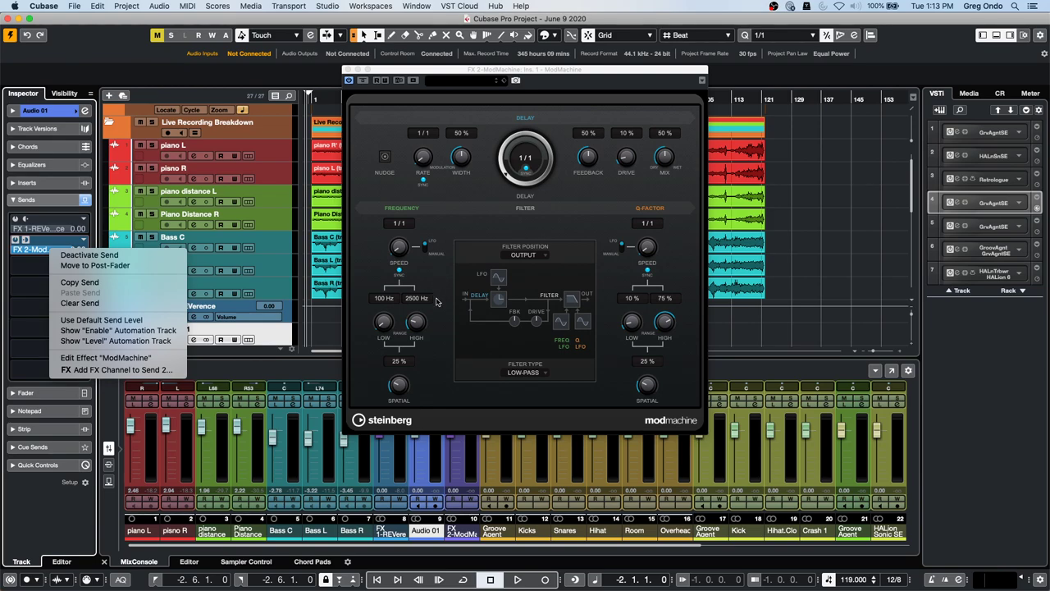
left_click(349, 72)
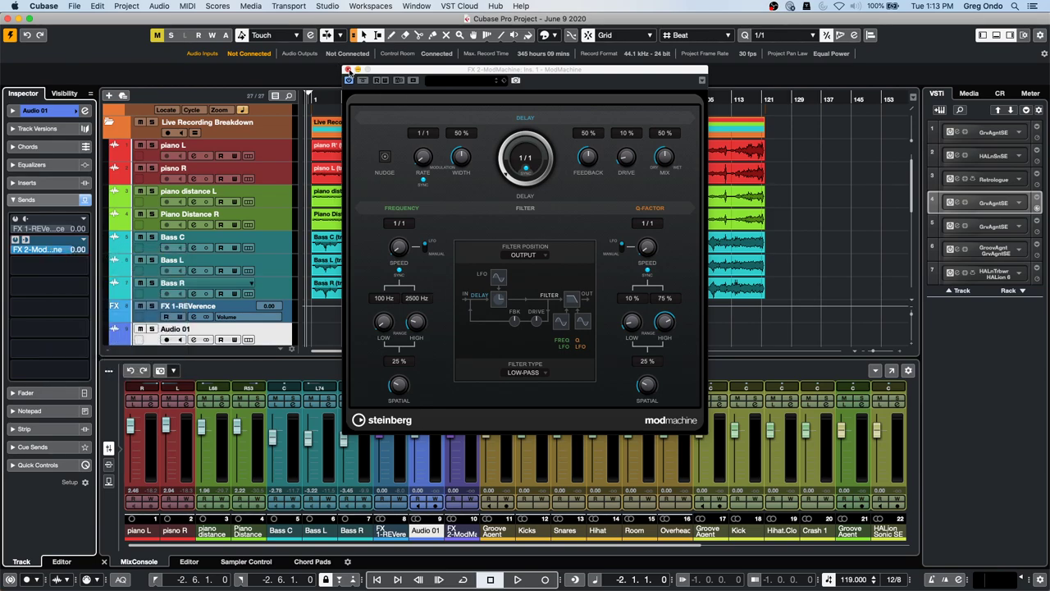
- Revert the June 9 2020 project to its previously saved version
left_click(74, 5)
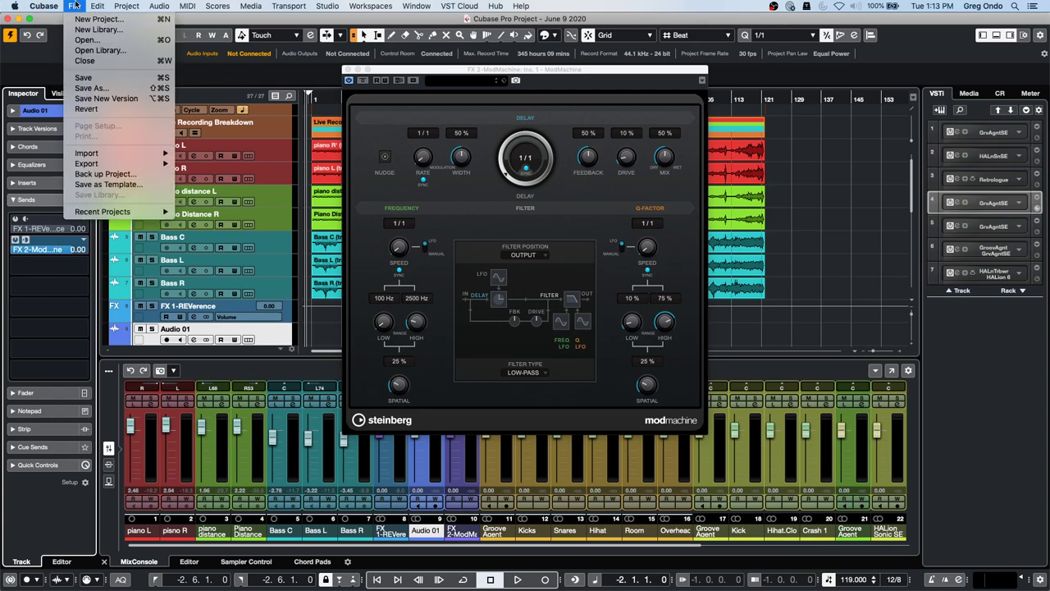
left_click(87, 109)
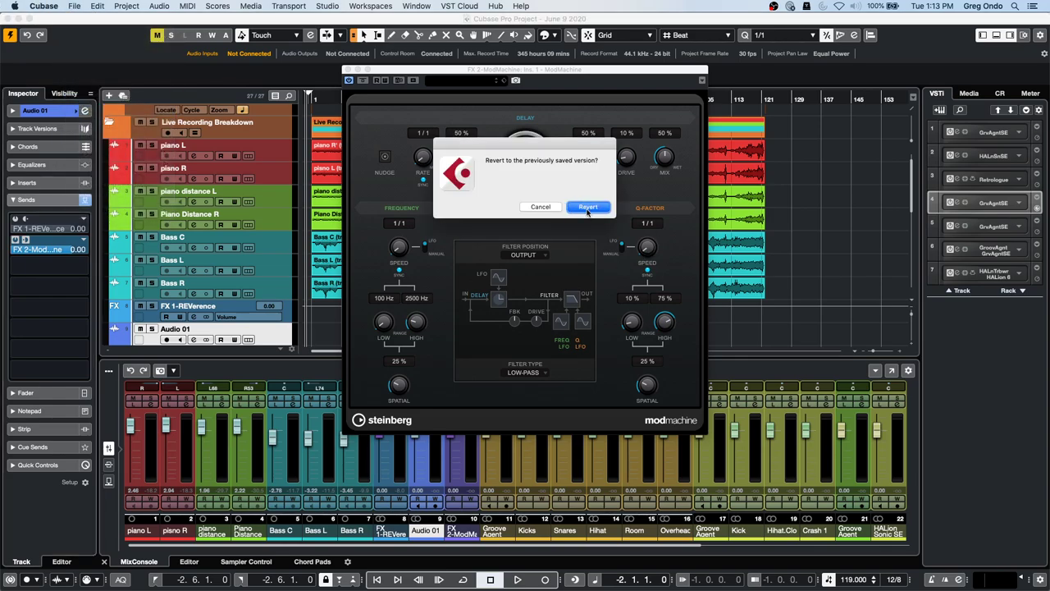
left_click(587, 208)
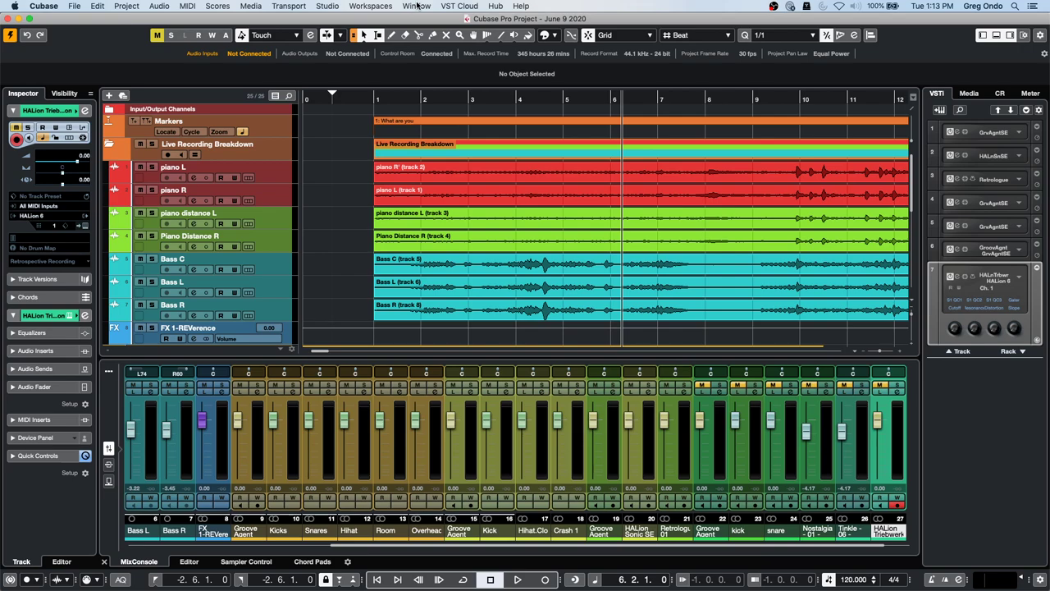
- Switch to the open glider project and activate it
left_click(417, 5)
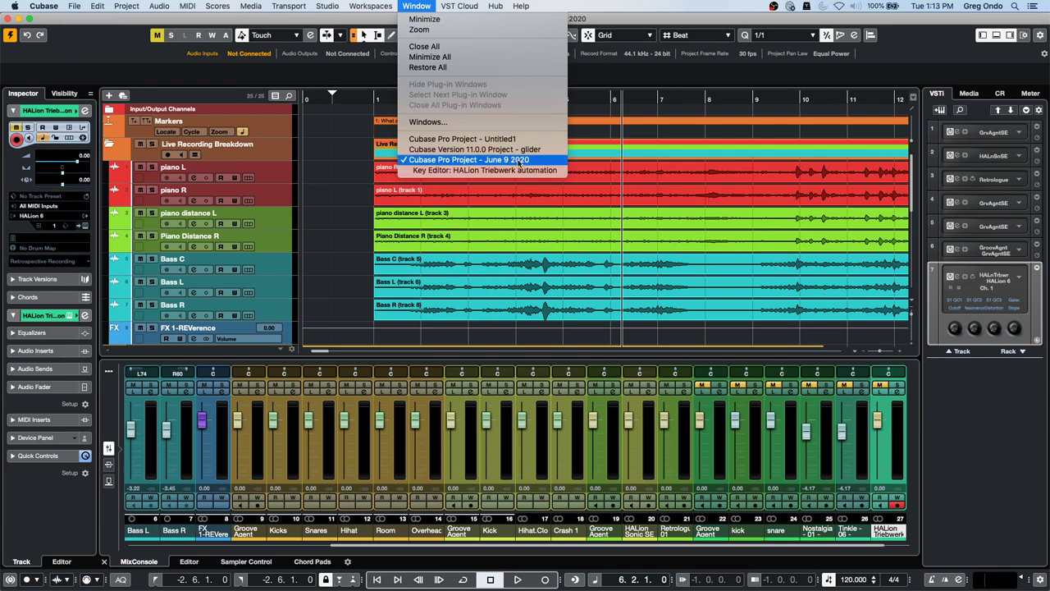
left_click(522, 149)
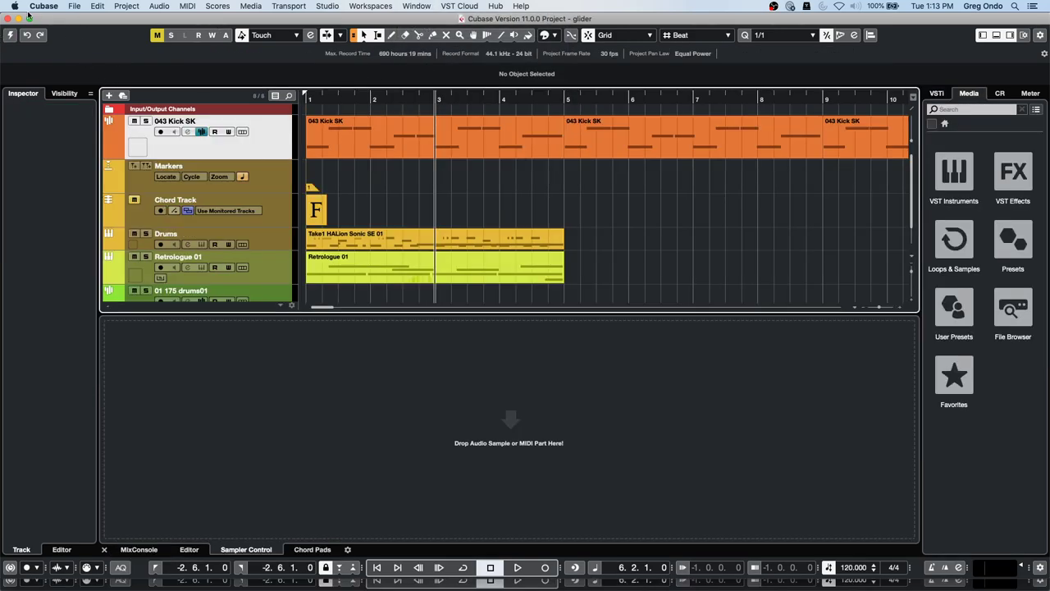
left_click(10, 37)
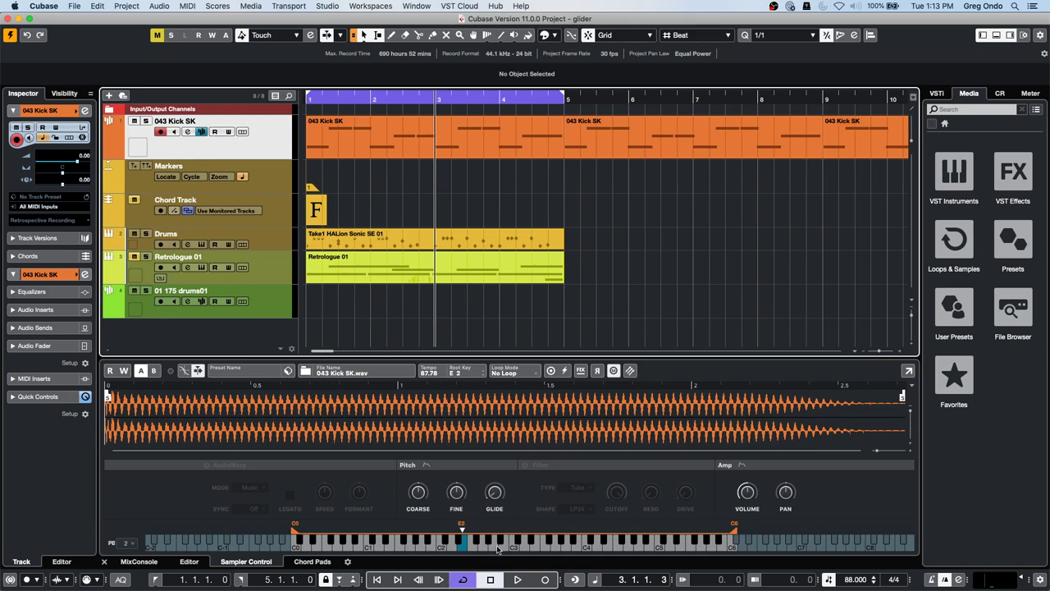
- Audition the 043 Kick SK sample at several low and high pitches on the Sampler Control keyboard
left_click_drag(339, 99, 336, 48)
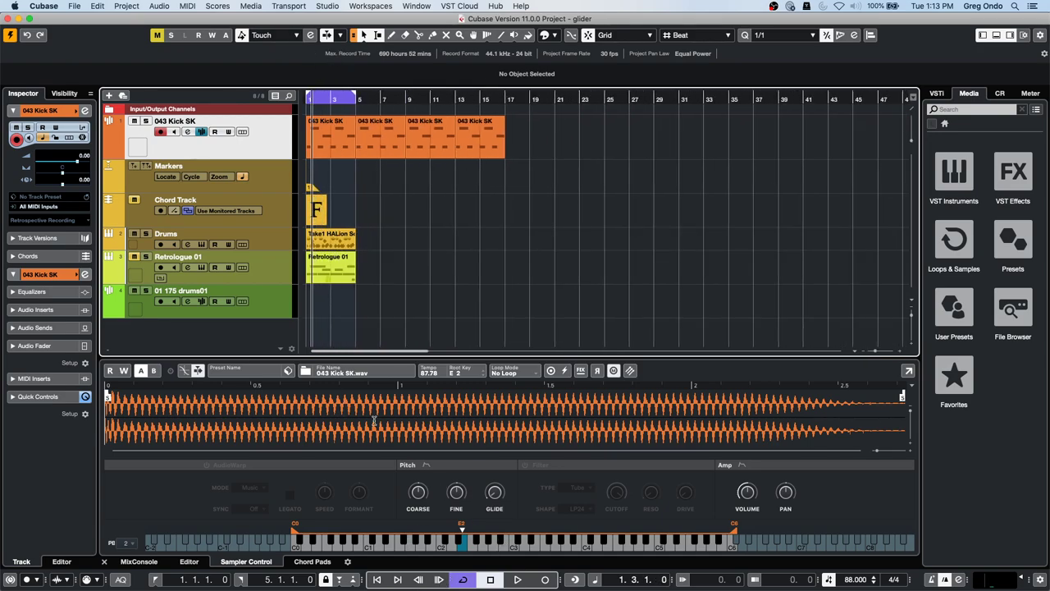
left_click(484, 547)
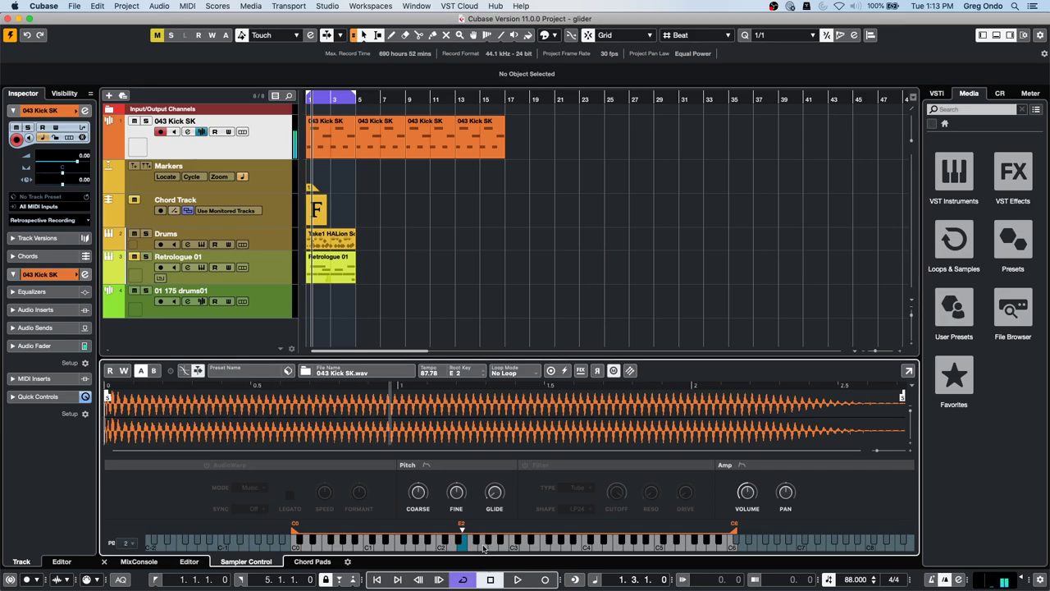
left_click(452, 545)
left_click(381, 540)
left_click(576, 547)
left_click(523, 547)
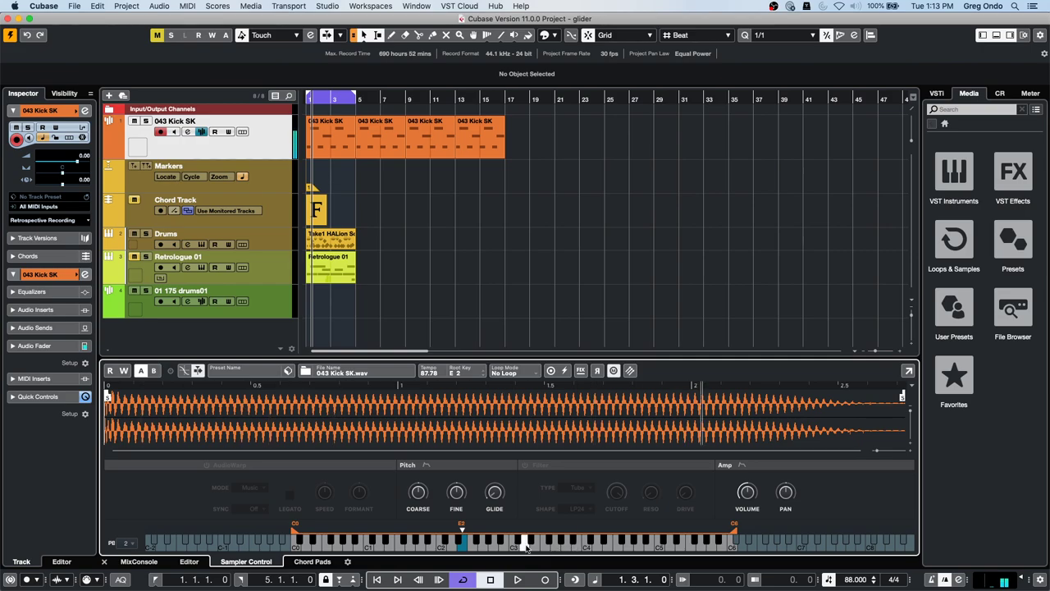
left_click(493, 546)
left_click(455, 549)
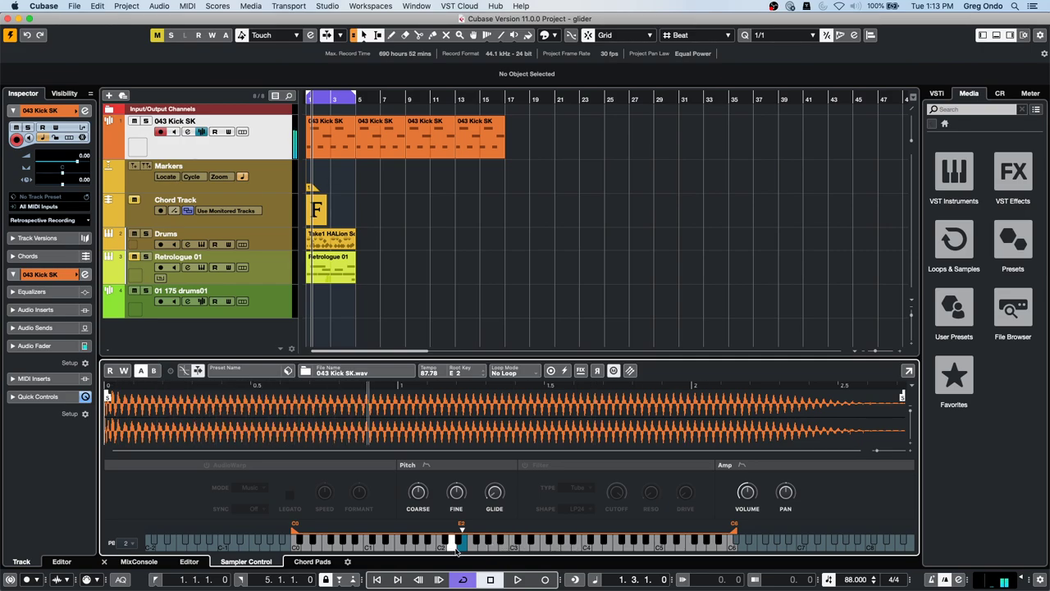
- Raise the Glide amount in the Pitch section of the 043 Kick SK sampler
left_click(425, 465)
left_click(425, 465)
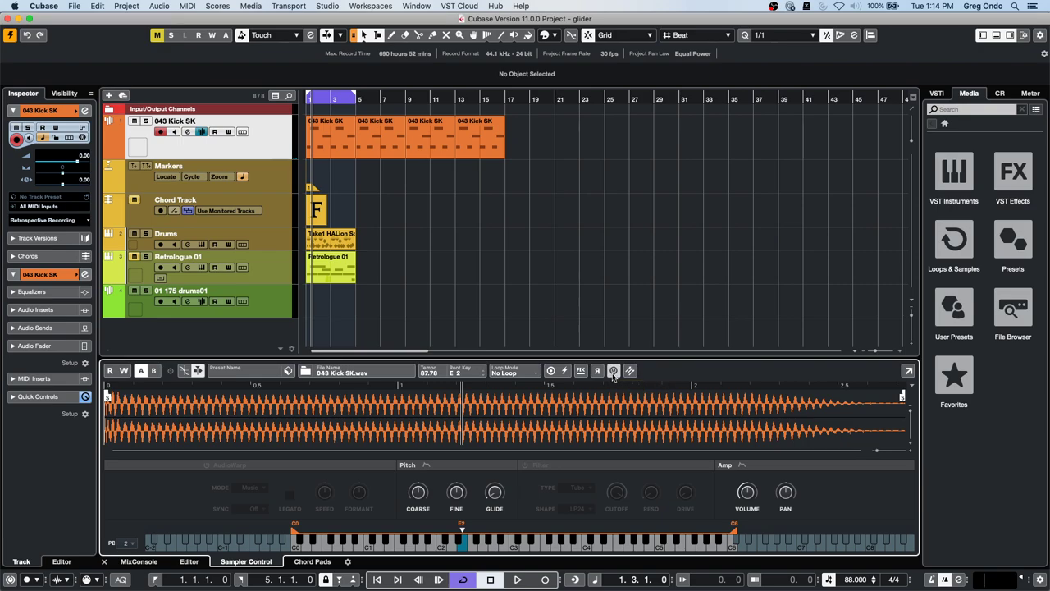
left_click_drag(492, 494, 489, 438)
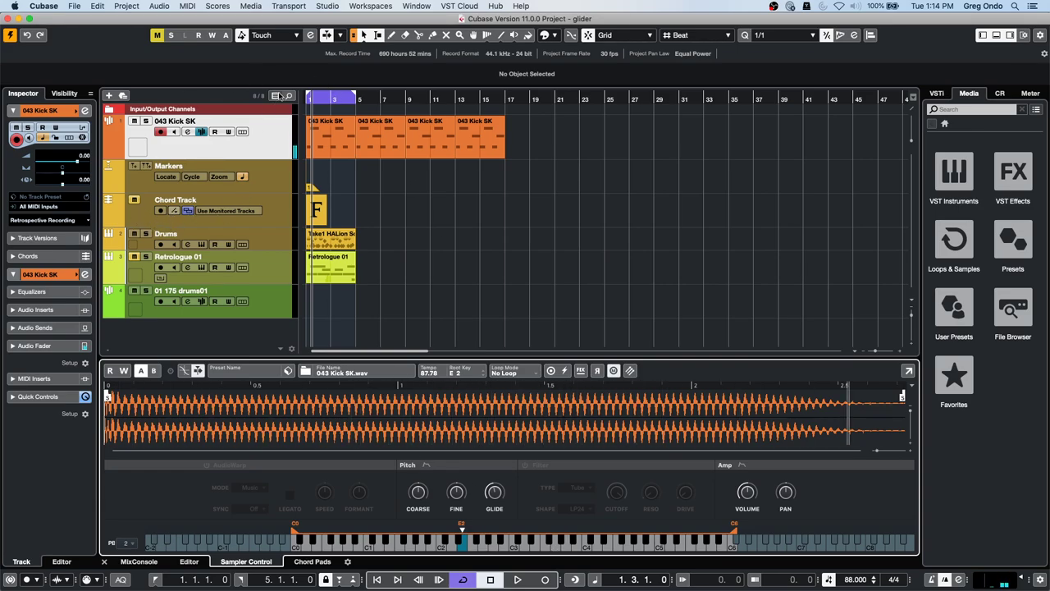
- Move the playhead to the start of bar 1 and start cycle playback of the four-bar loop
left_click(330, 96)
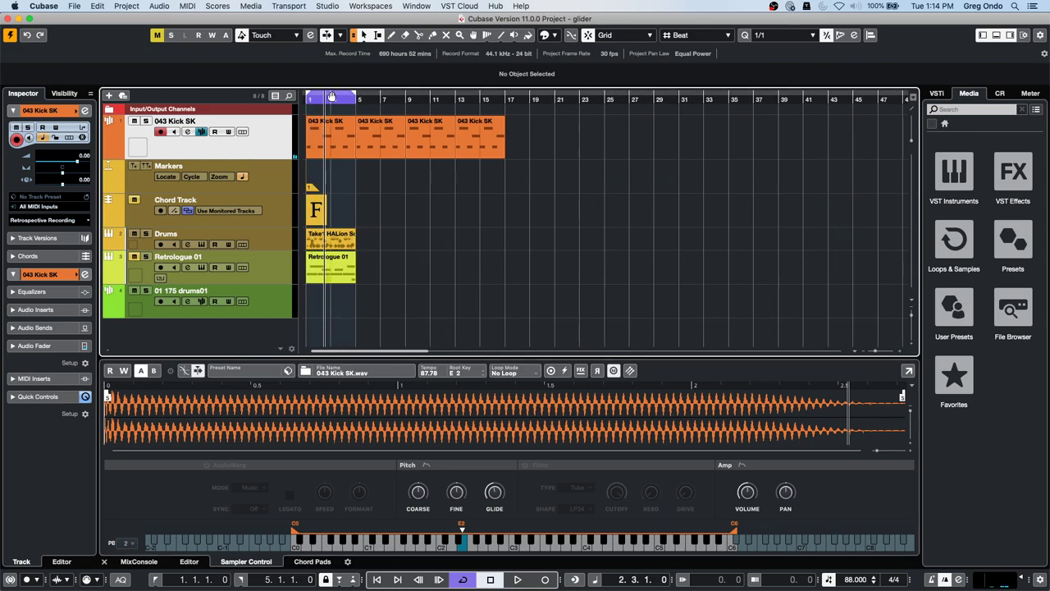
left_click_drag(334, 99, 249, 135)
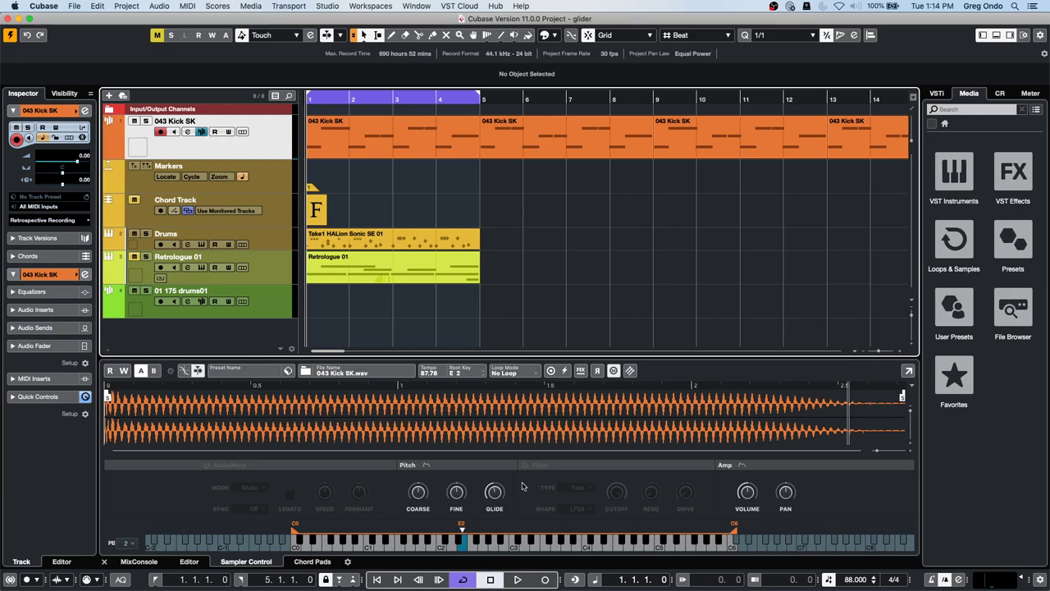
mouse_move(495, 489)
key("space")
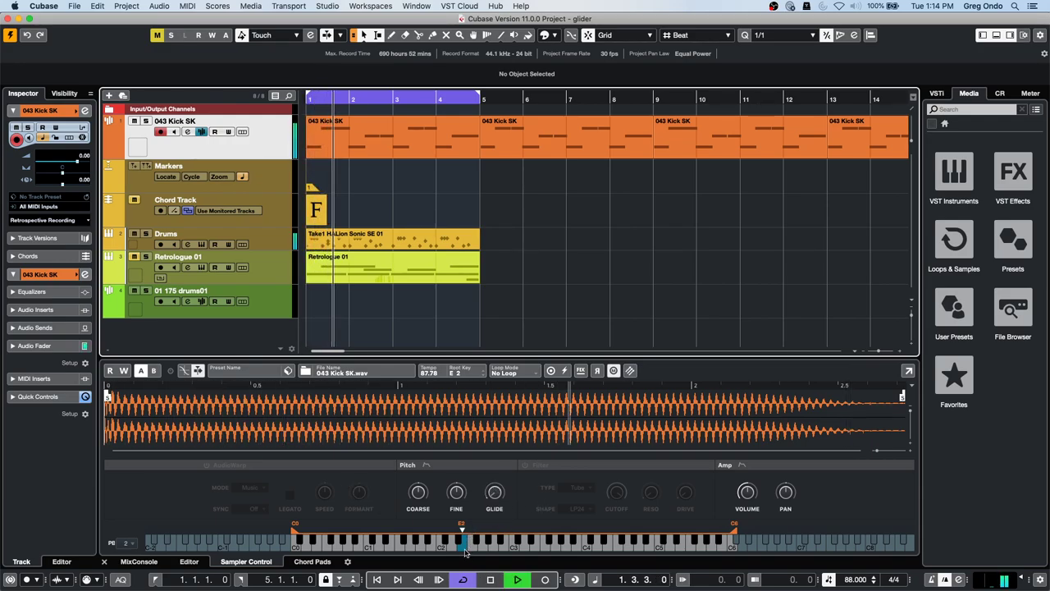
- Vary the sampler's Glide time up and down during playback, finishing at about 810 ms
left_click_drag(490, 491, 486, 434)
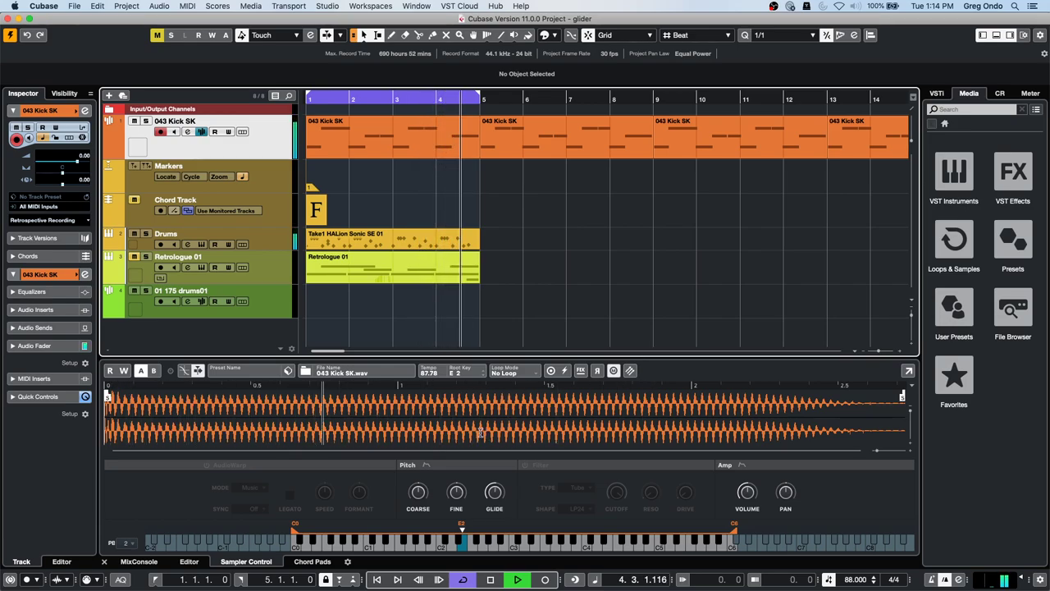
left_click_drag(496, 497, 501, 460)
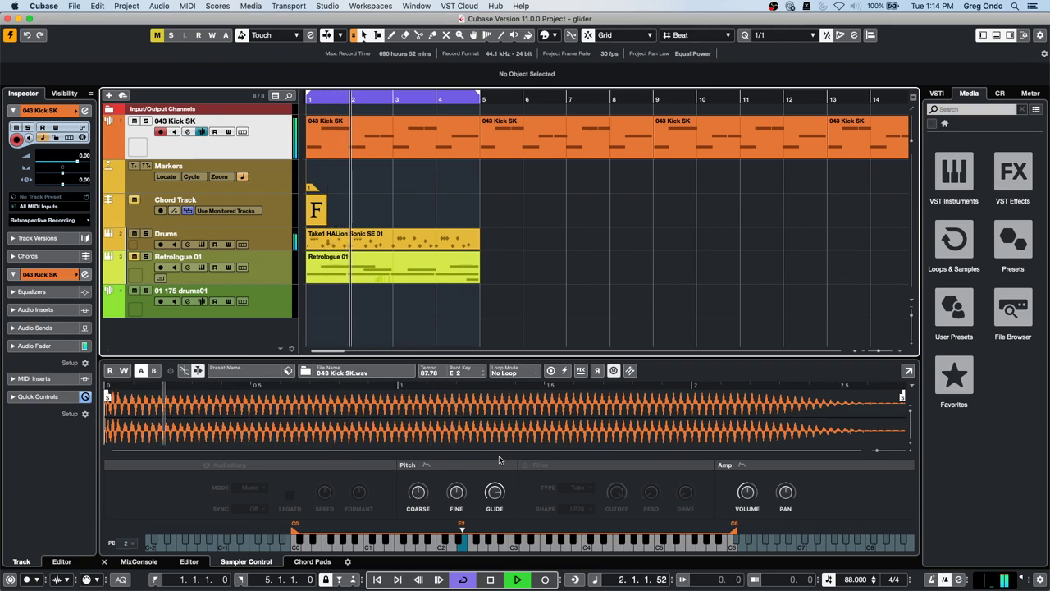
left_click_drag(494, 492, 494, 513)
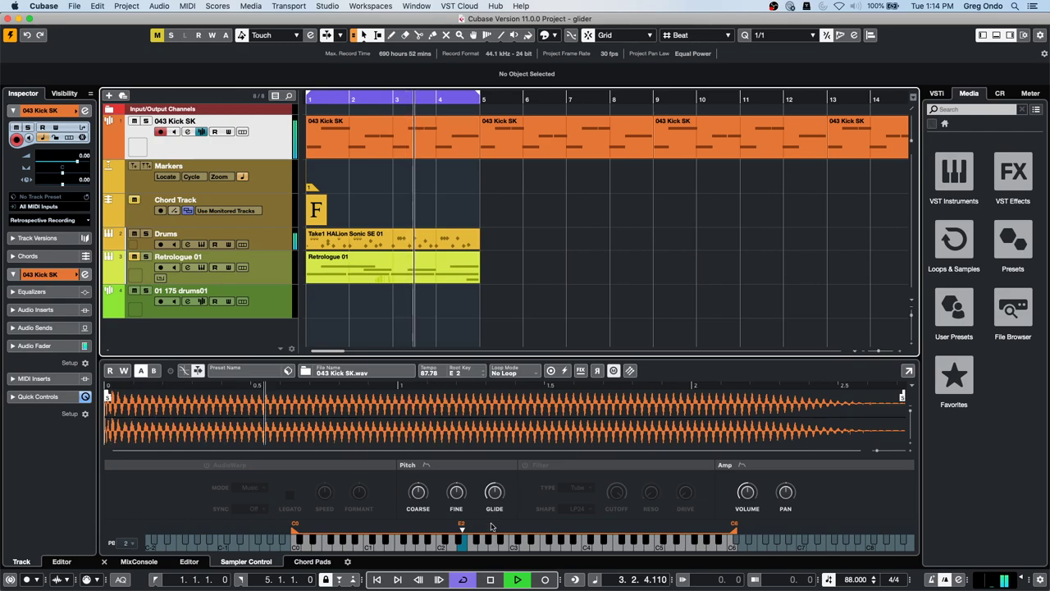
left_click_drag(495, 490, 489, 587)
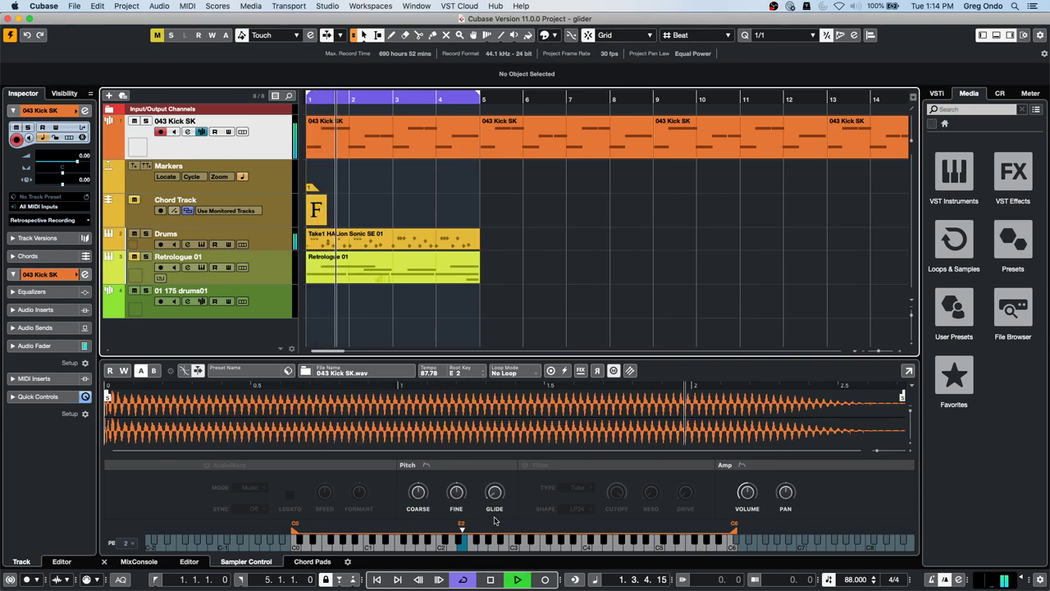
left_click_drag(494, 513, 497, 437)
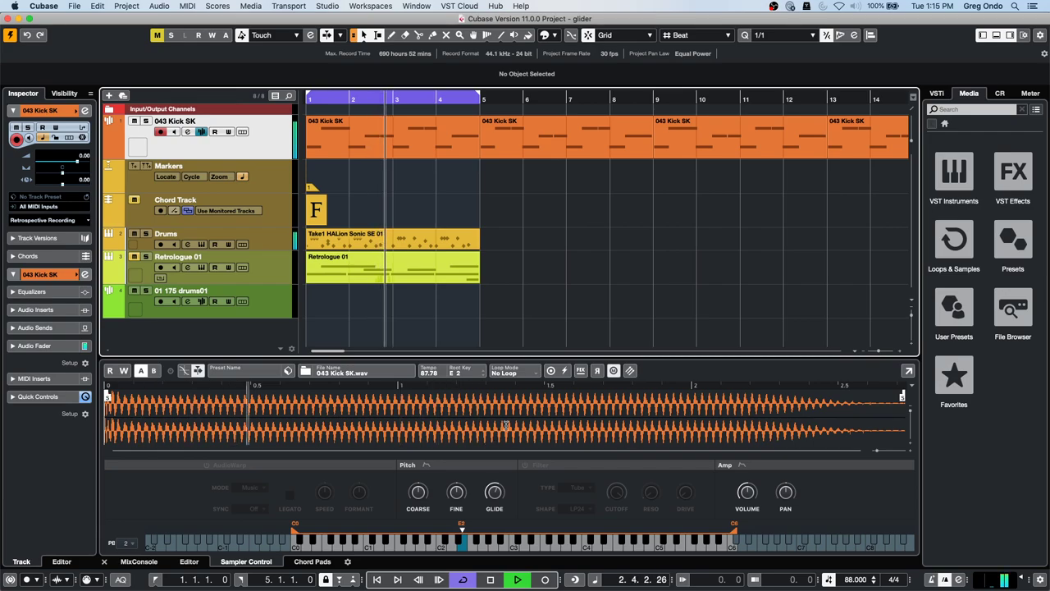
- Stop playback and check the sampler's Monophonic Mode and Glide time settings
key("space")
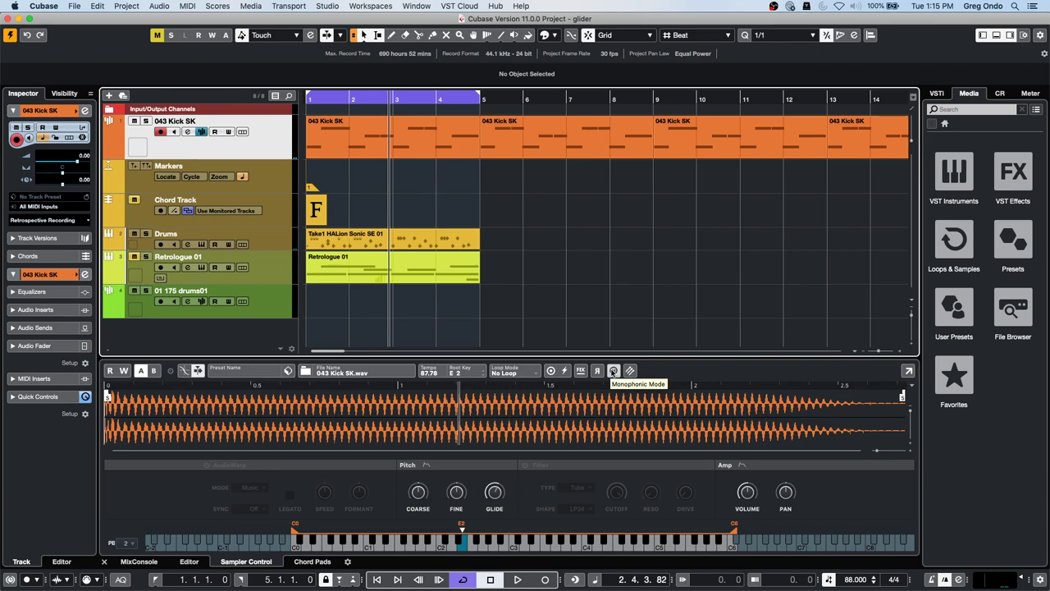
left_click(613, 370)
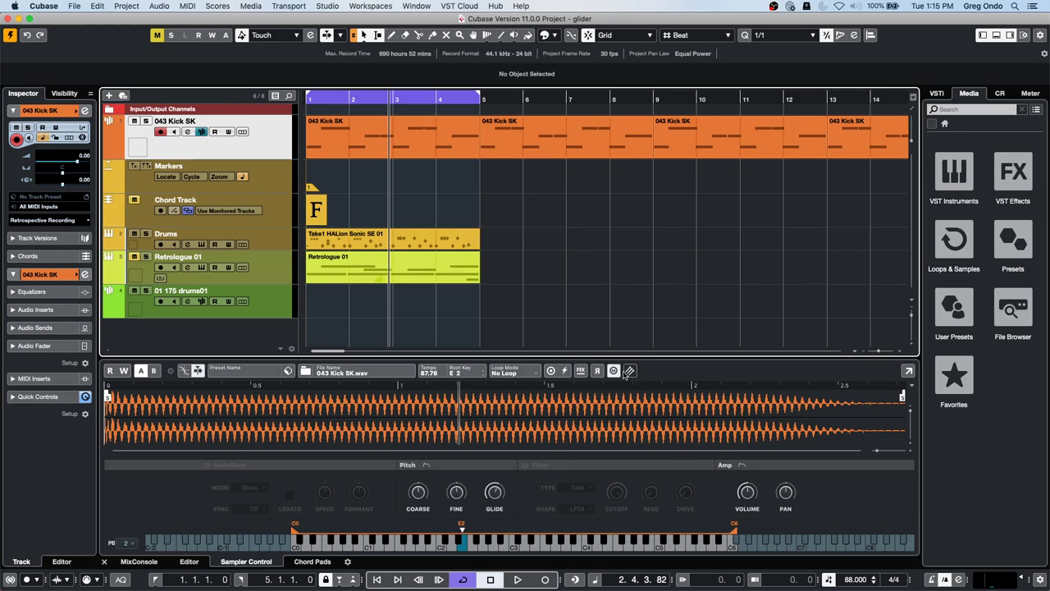
mouse_move(495, 492)
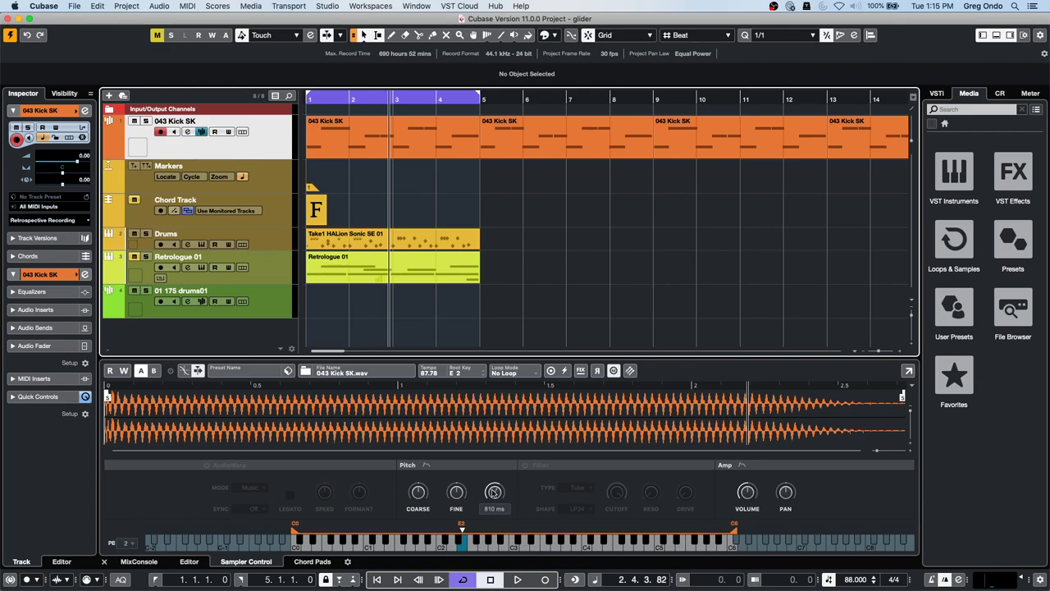
- Open the UNINVITED project from the recent projects, activate it and allow Groove Agent to load
left_click(74, 7)
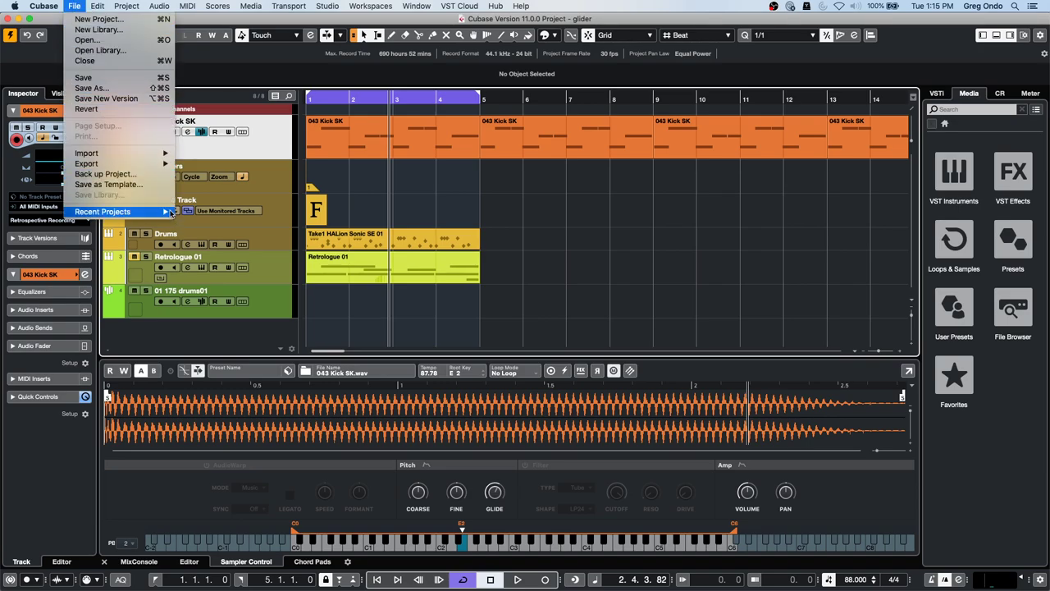
mouse_move(170, 212)
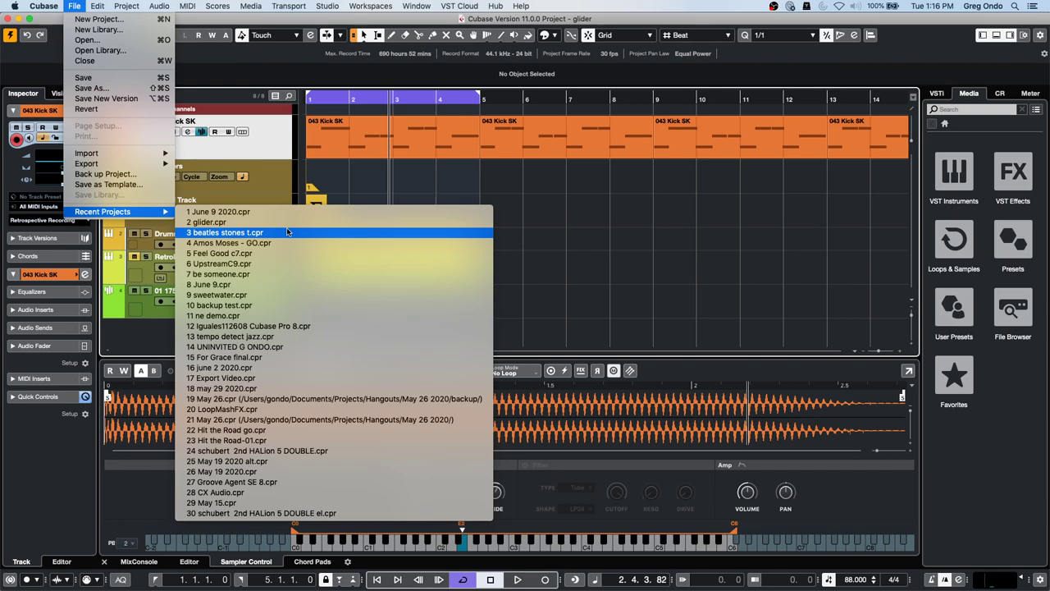
left_click(305, 347)
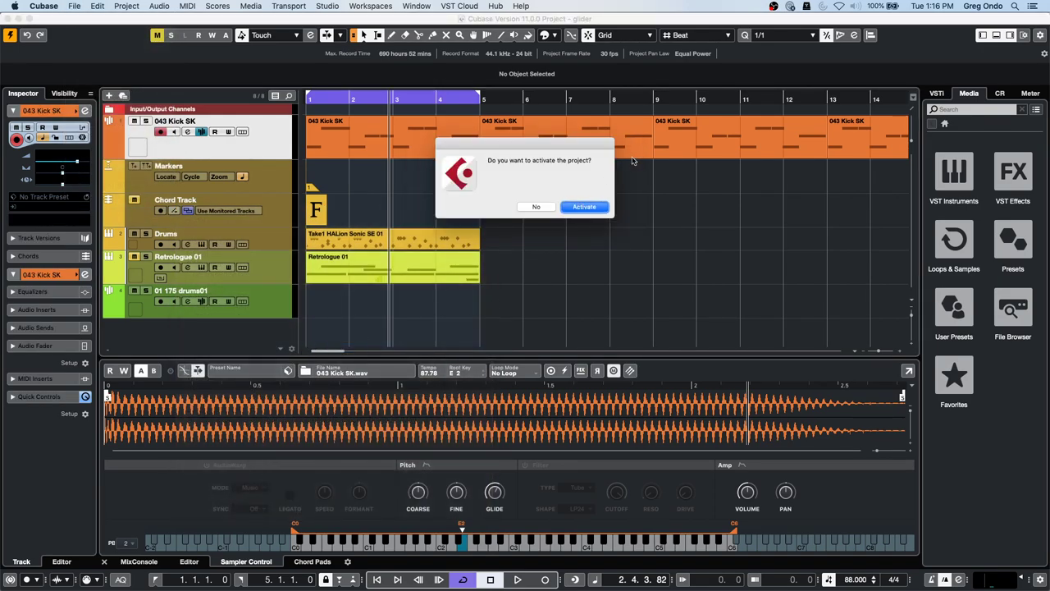
left_click(591, 208)
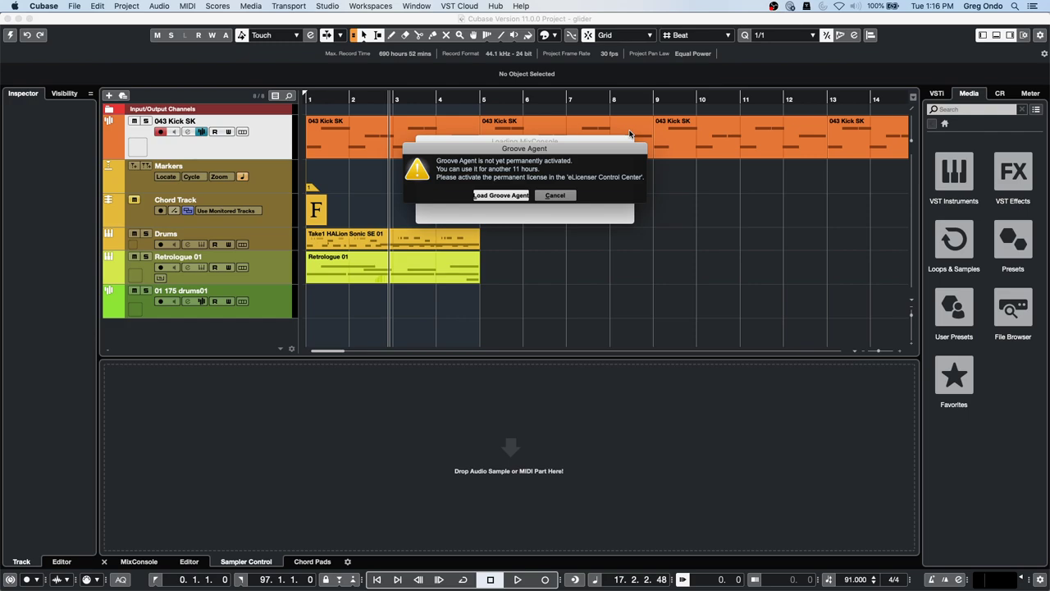
left_click(504, 195)
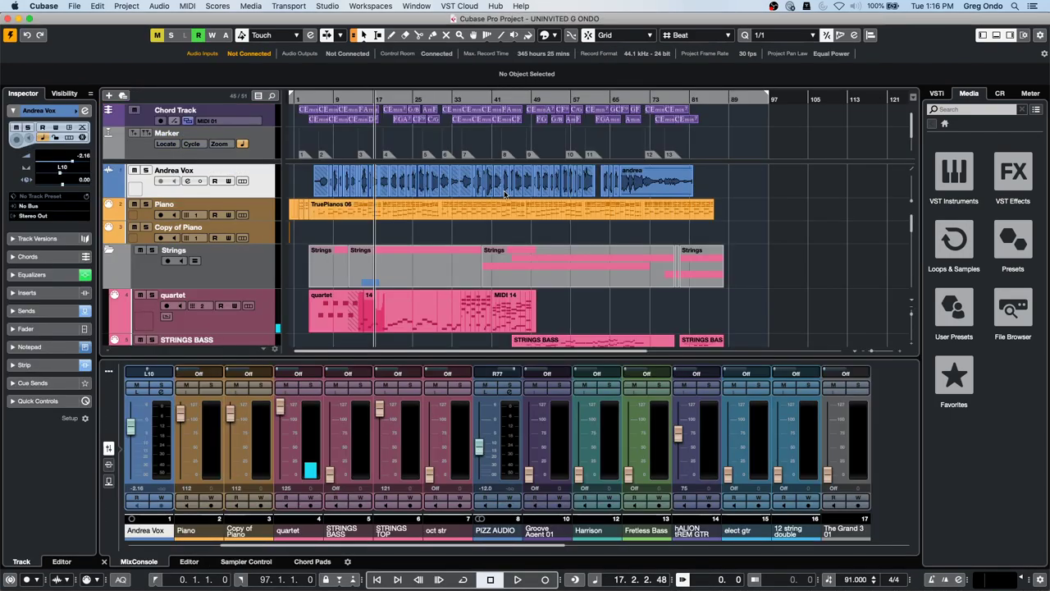
- Play the song from about bar 3, pausing and resuming playback once
left_click(322, 98)
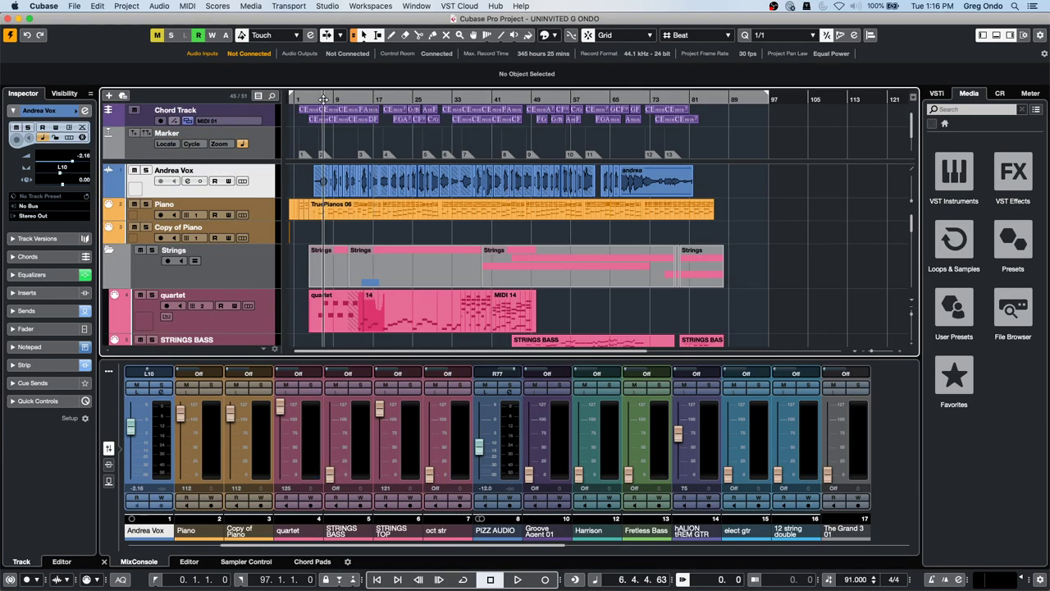
left_click(308, 97)
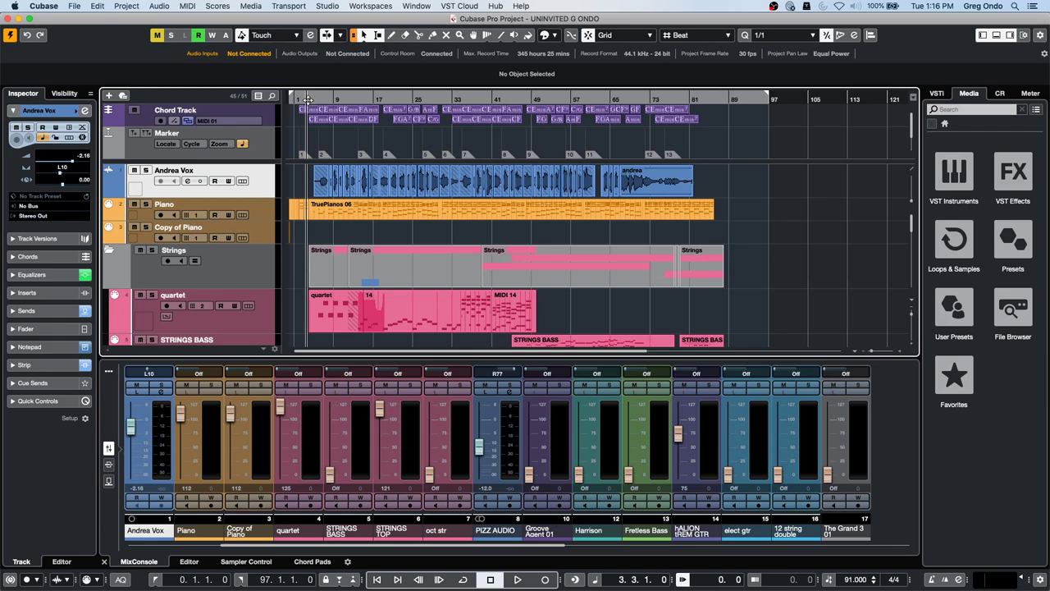
key("space")
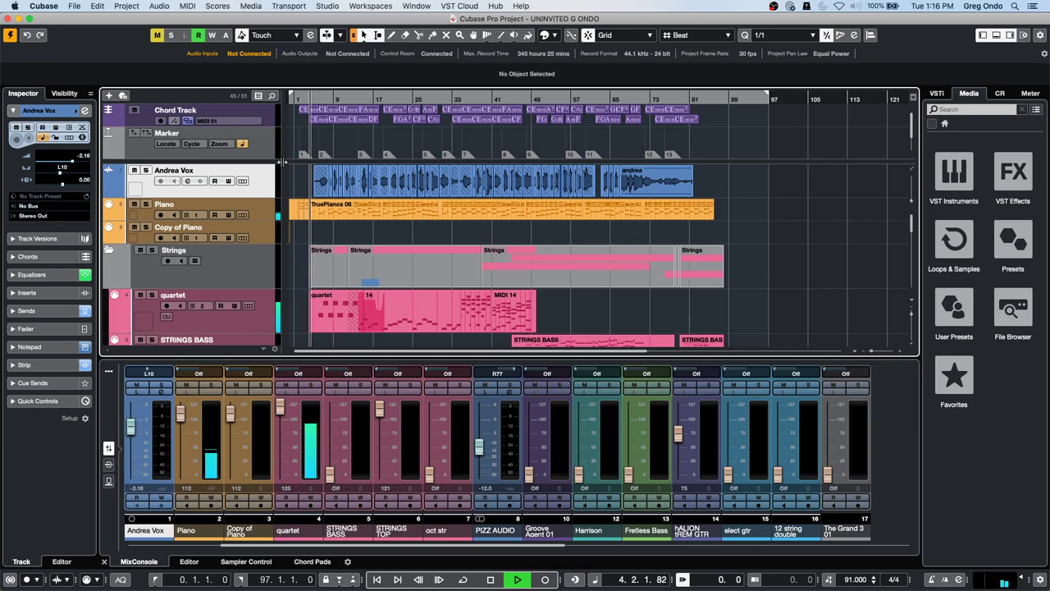
key("space")
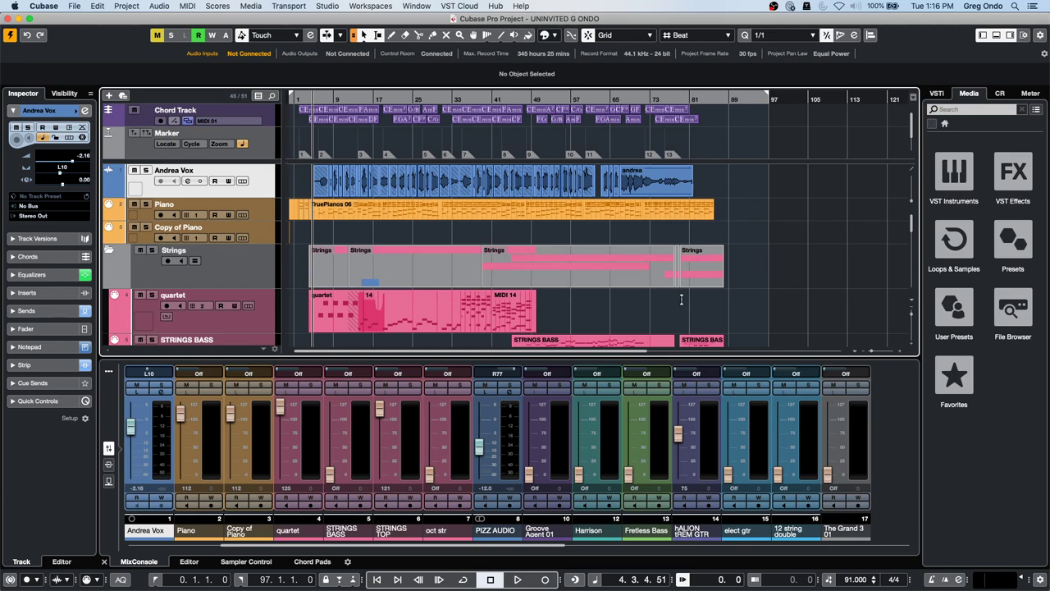
key("space")
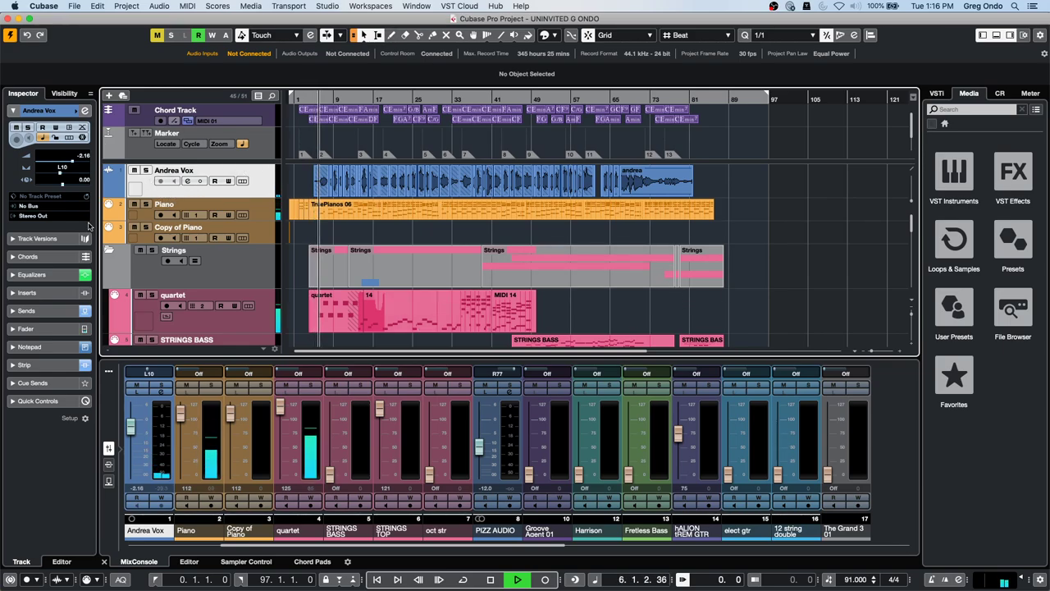
- Open the vocal track's channel settings and lower equalizer band 3 to about 0.4 dB at 5129 Hz
left_click(187, 180)
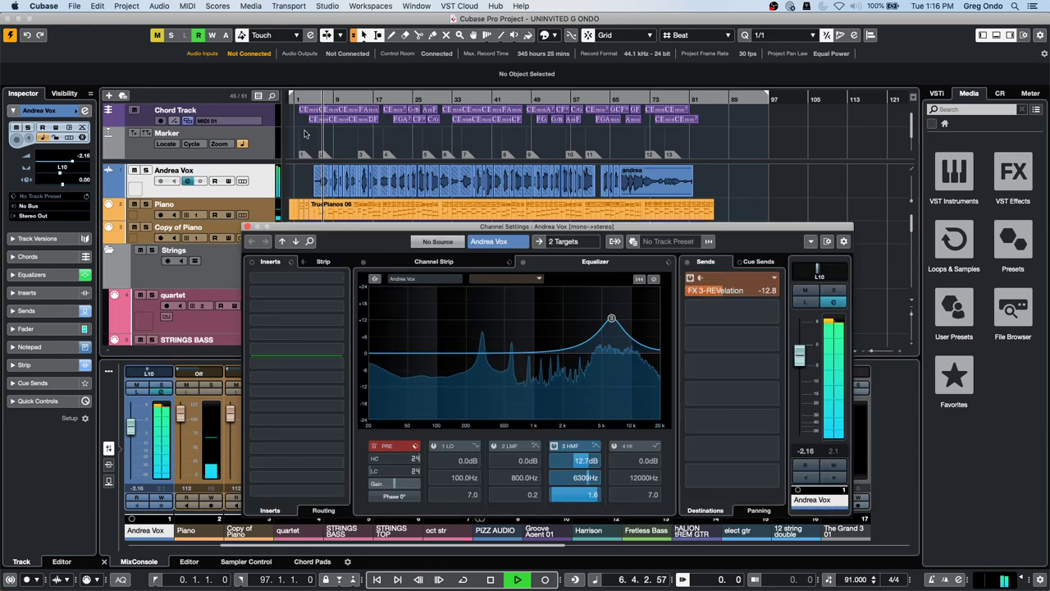
left_click_drag(611, 317, 603, 354)
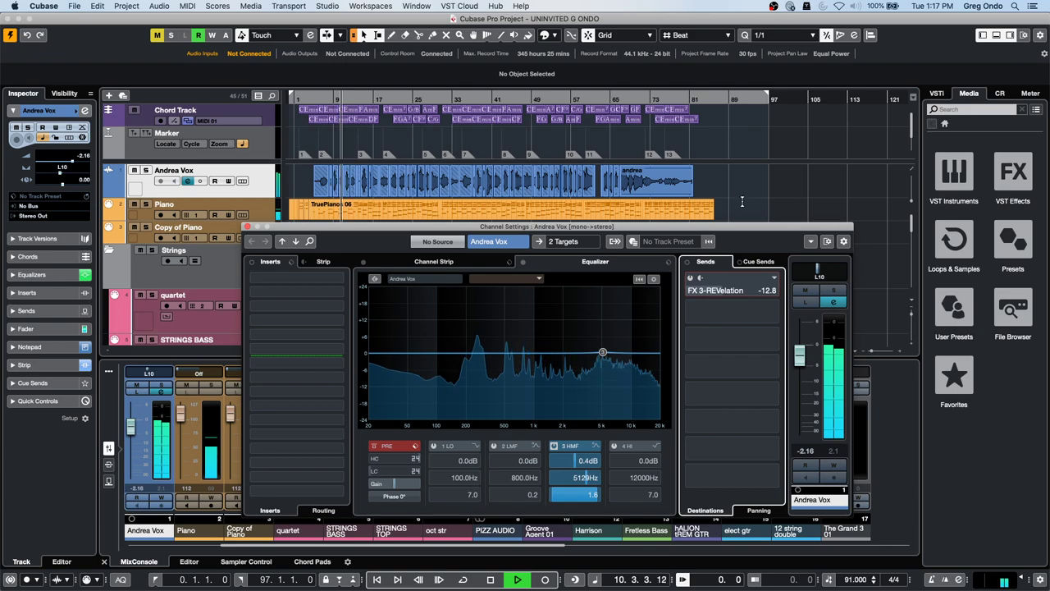
- Turn on the vocal's REVelation send and raise equalizer band 3 to about 11.2 dB at 7000 Hz
left_click(722, 288)
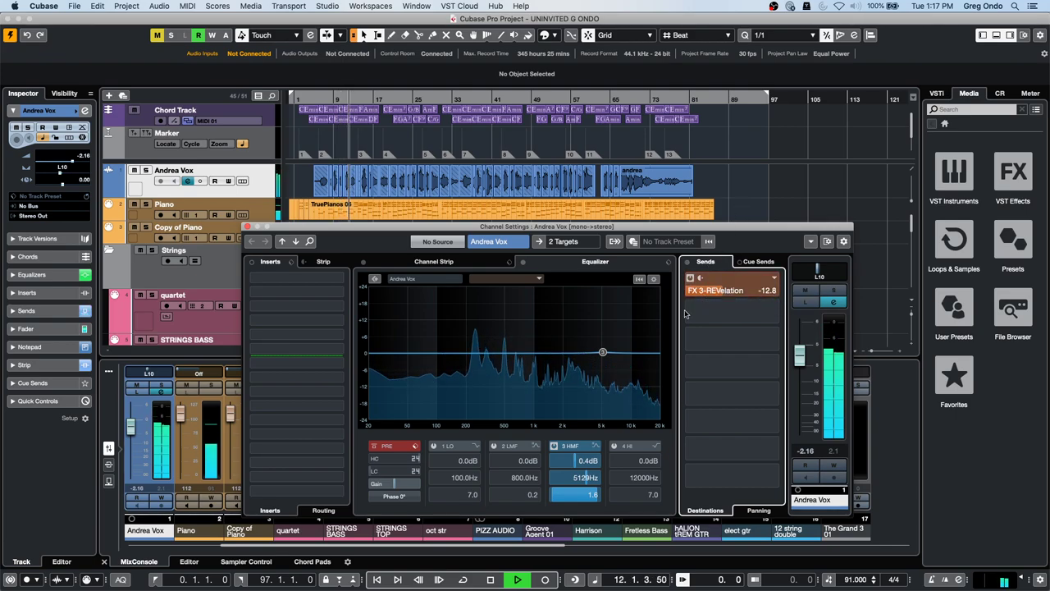
left_click_drag(603, 351, 615, 323)
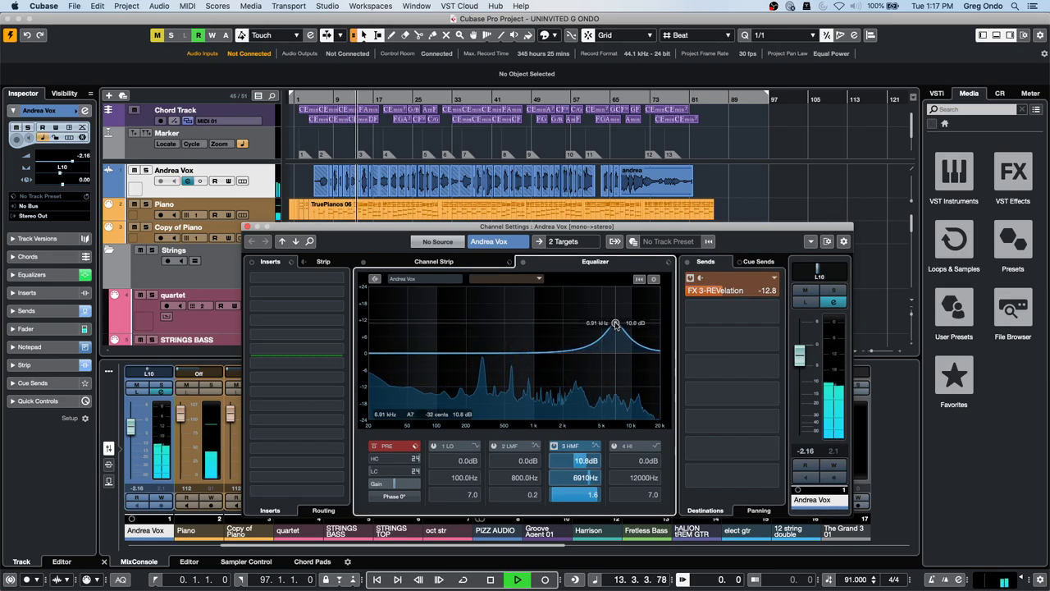
left_click_drag(615, 322, 616, 322)
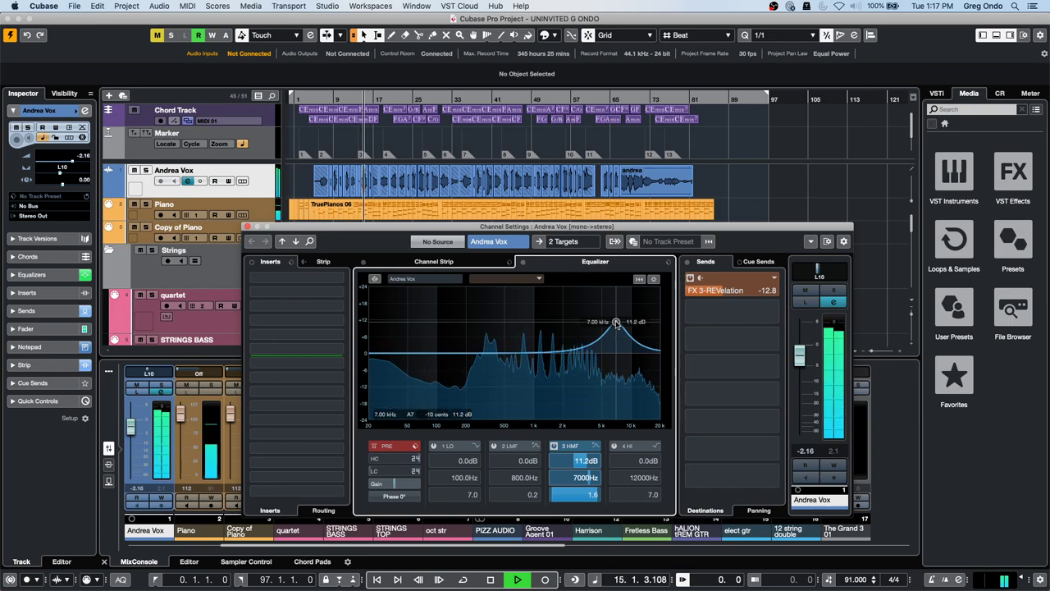
- Examine the vocal's channel strip modules and the VintageCompressor's detailed settings
left_click(404, 263)
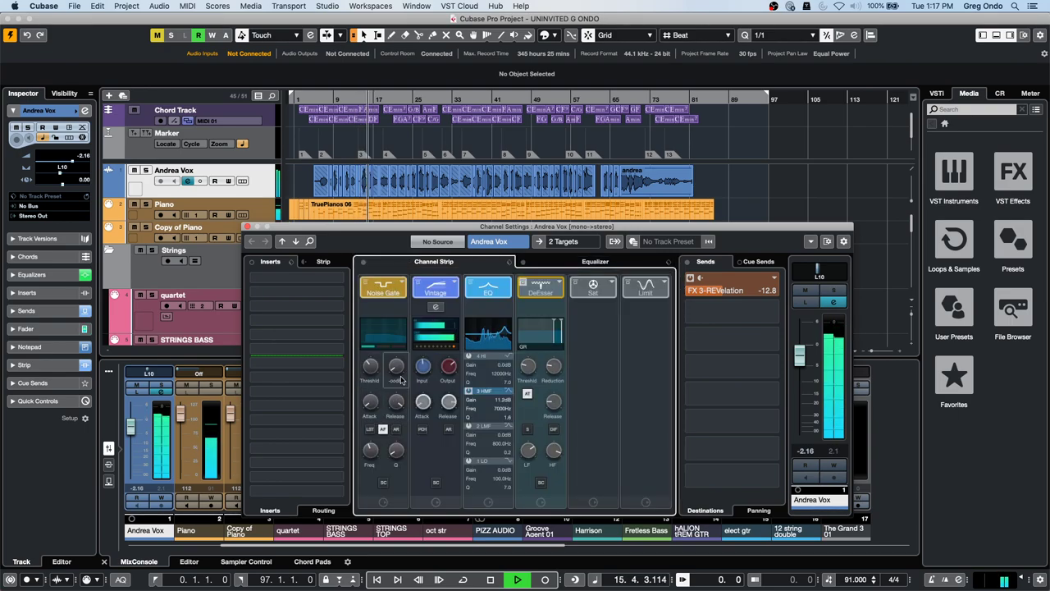
left_click(455, 283)
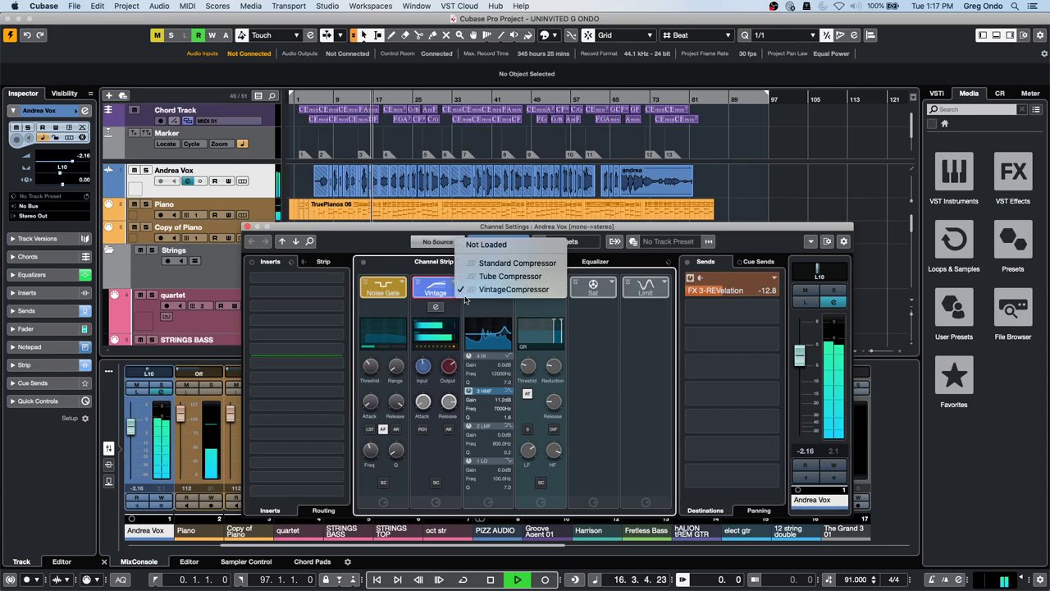
left_click(433, 318)
left_click(435, 315)
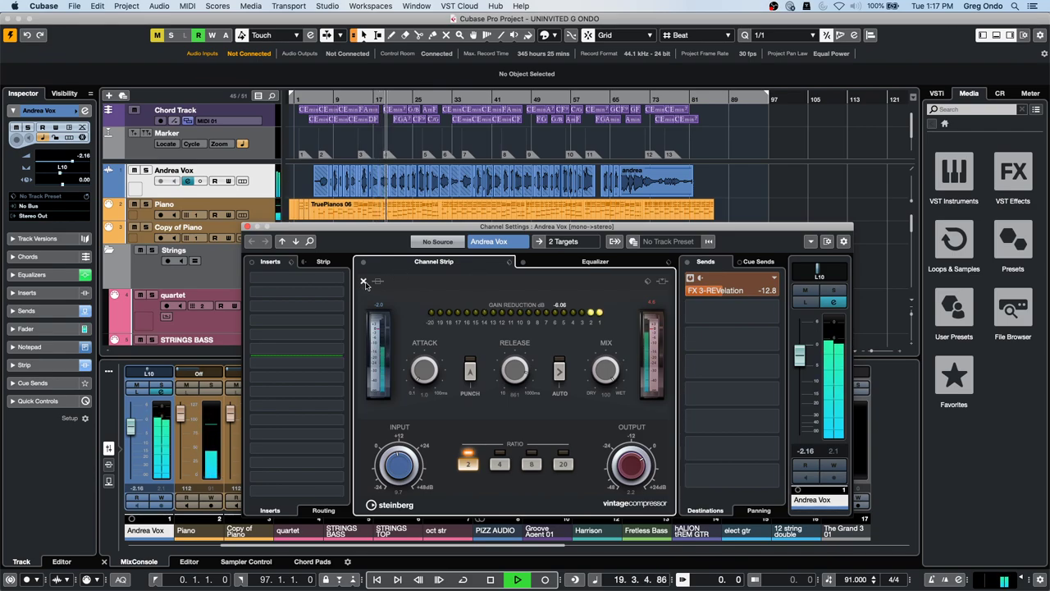
- Switch off equalizer band 3 on the vocal channel
left_click(453, 261)
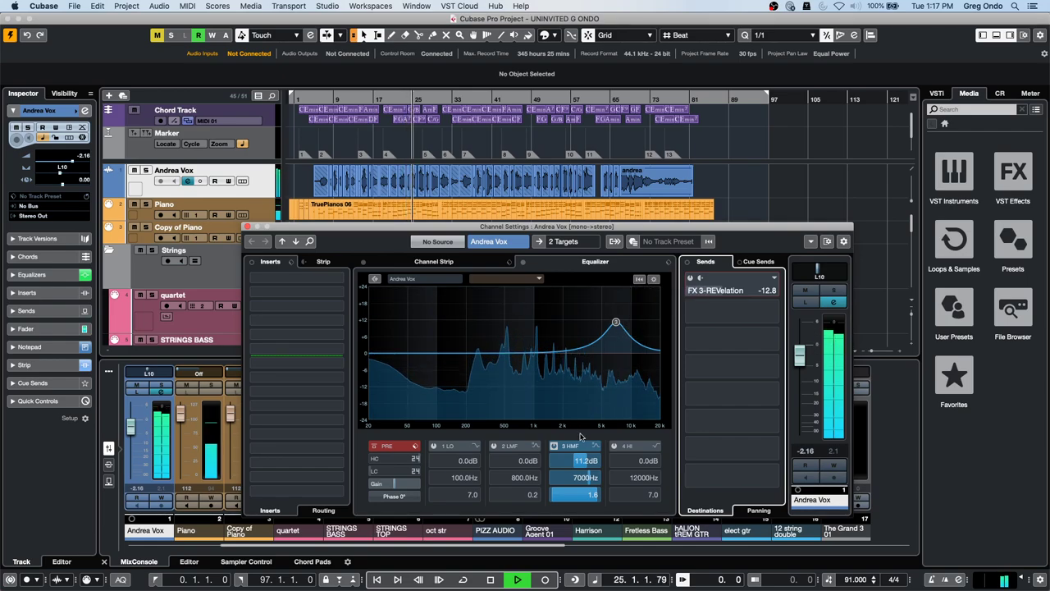
left_click(554, 446)
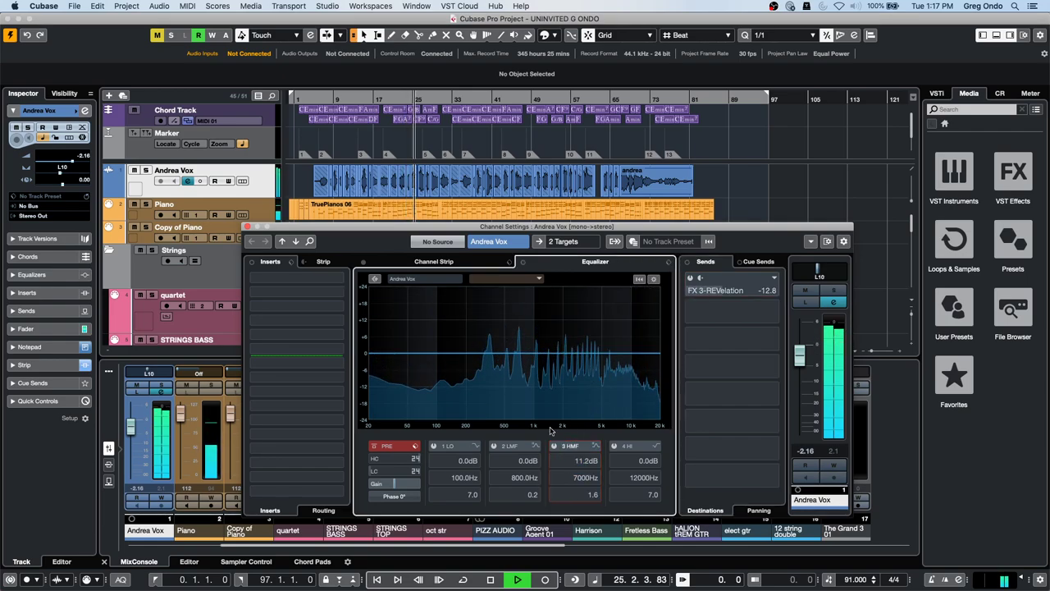
left_click(491, 243)
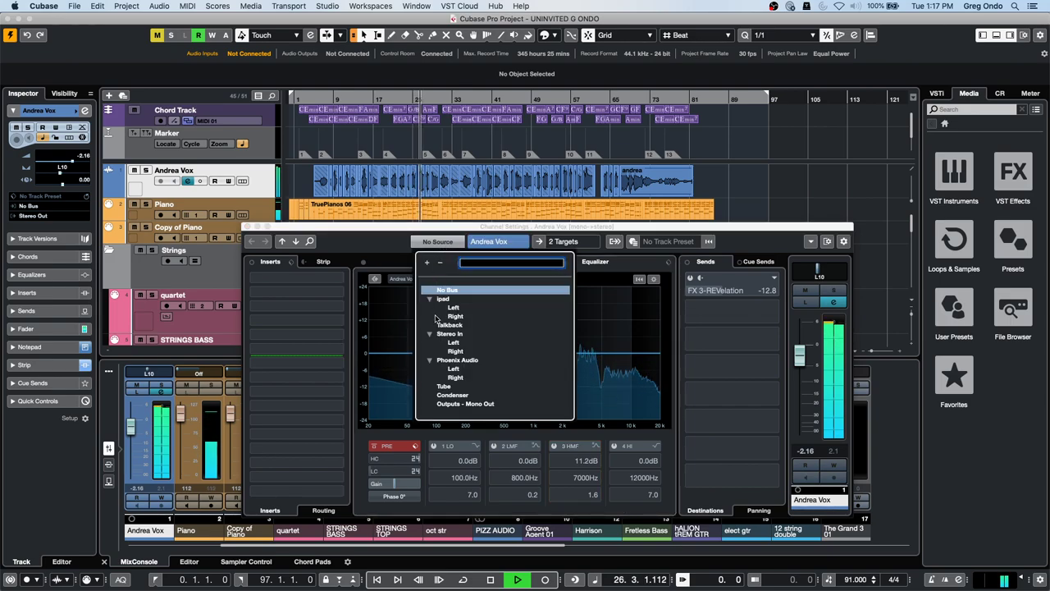
left_click(399, 304)
- Close the compressor's detailed view and bypass the EQ and Vintage compressor modules in the vocal's channel strip
left_click(444, 261)
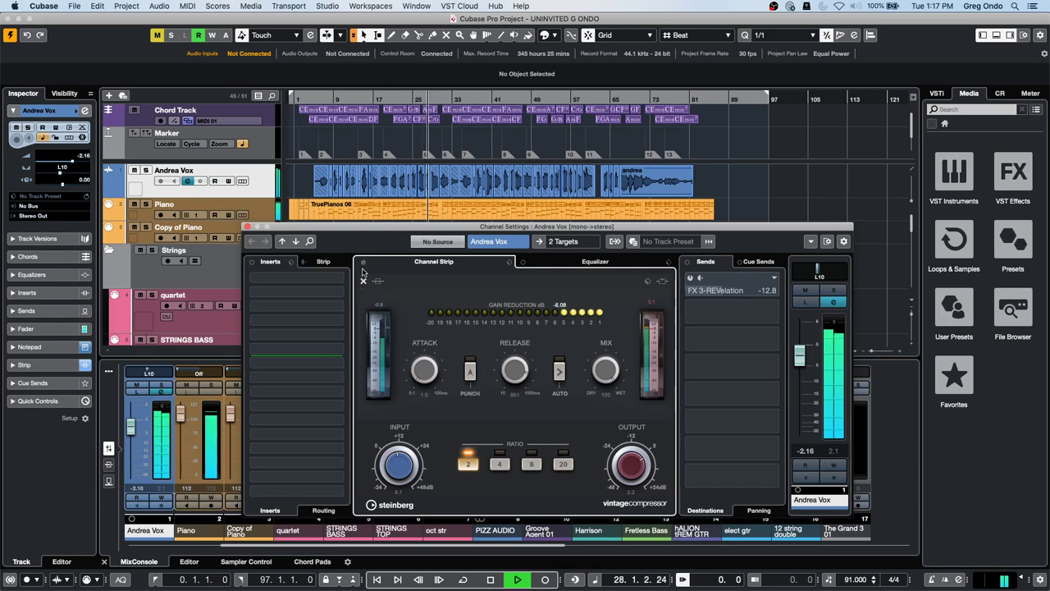
left_click(363, 280)
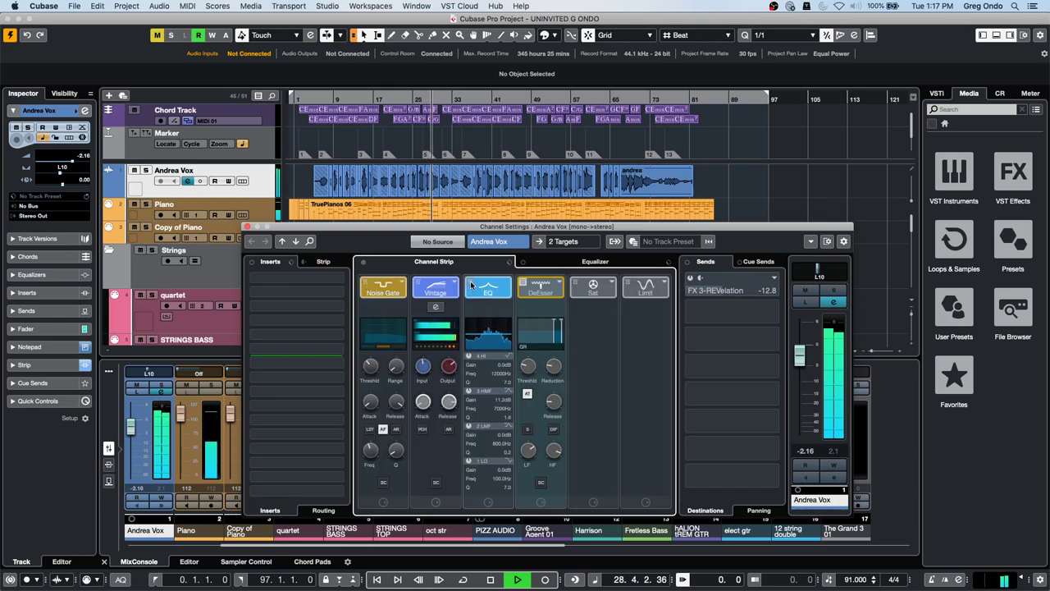
left_click(472, 284)
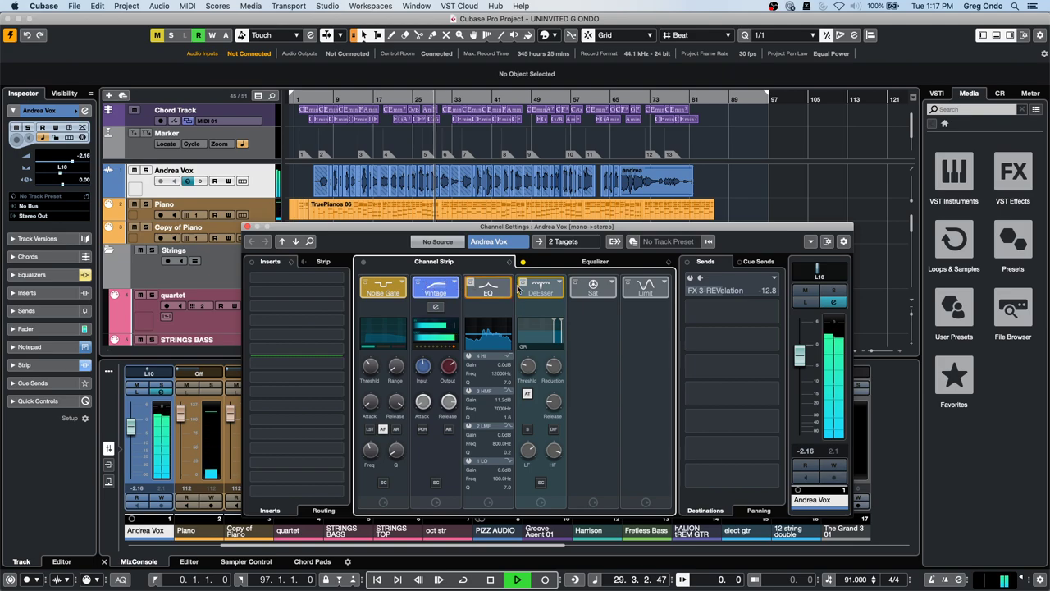
left_click(418, 283)
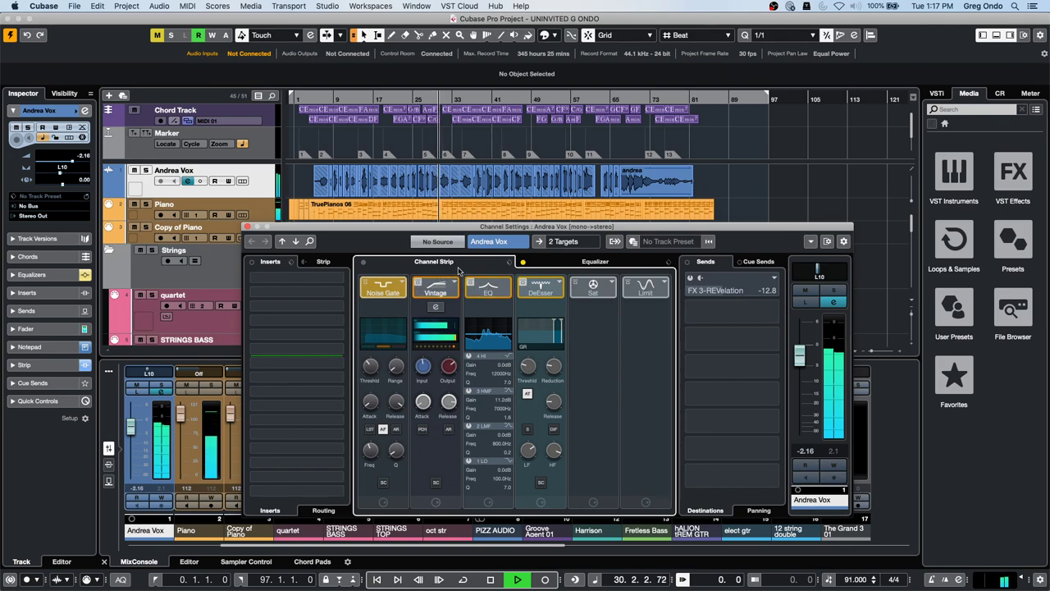
left_click(365, 284)
left_click(366, 285)
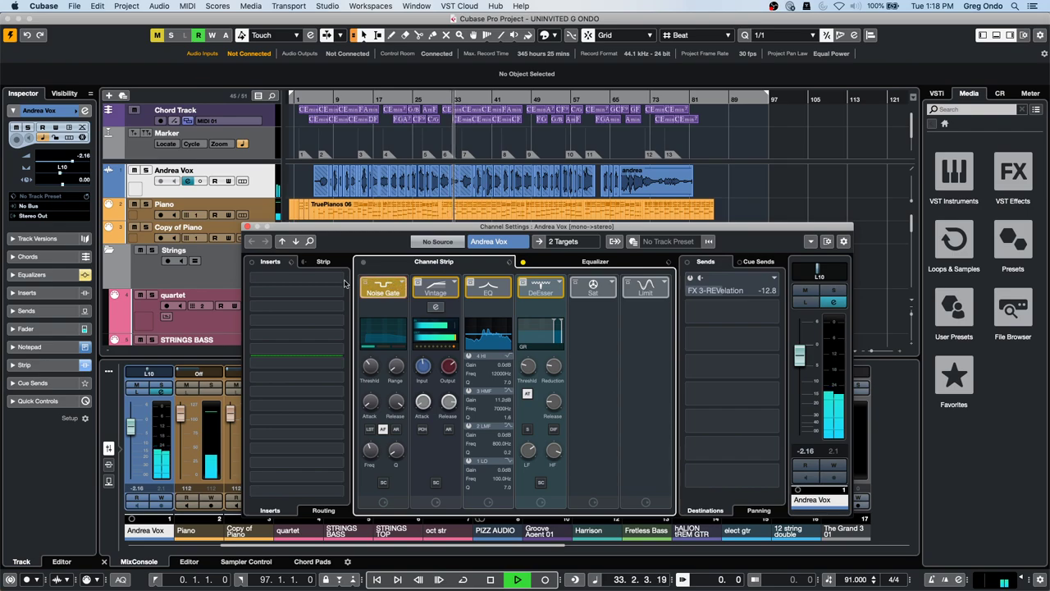
- Reactivate the bypassed Vintage compressor and EQ modules on the vocal during playback
left_click(446, 284)
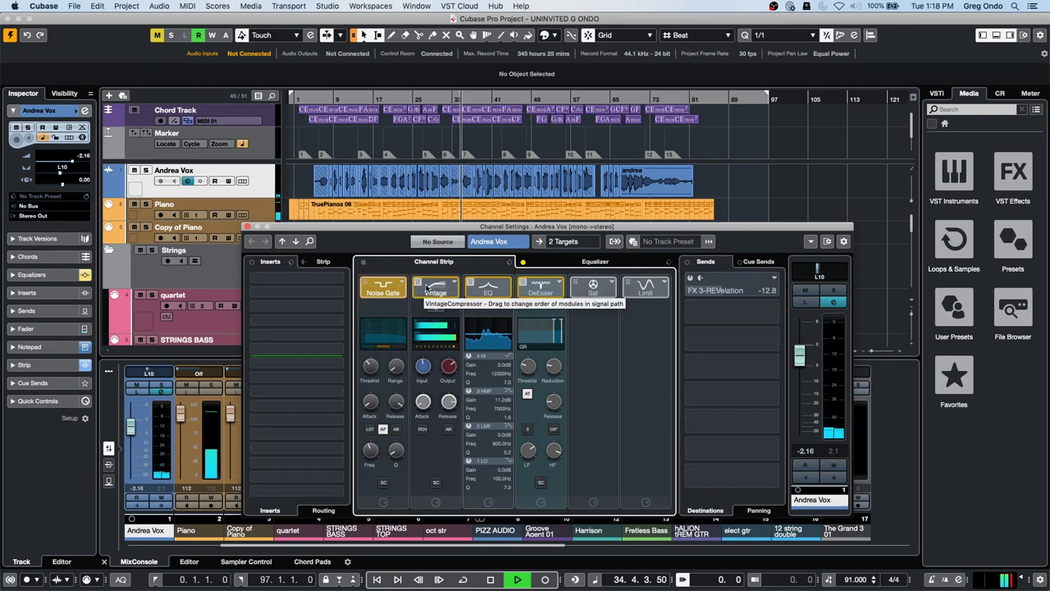
left_click(482, 293)
left_click(418, 283)
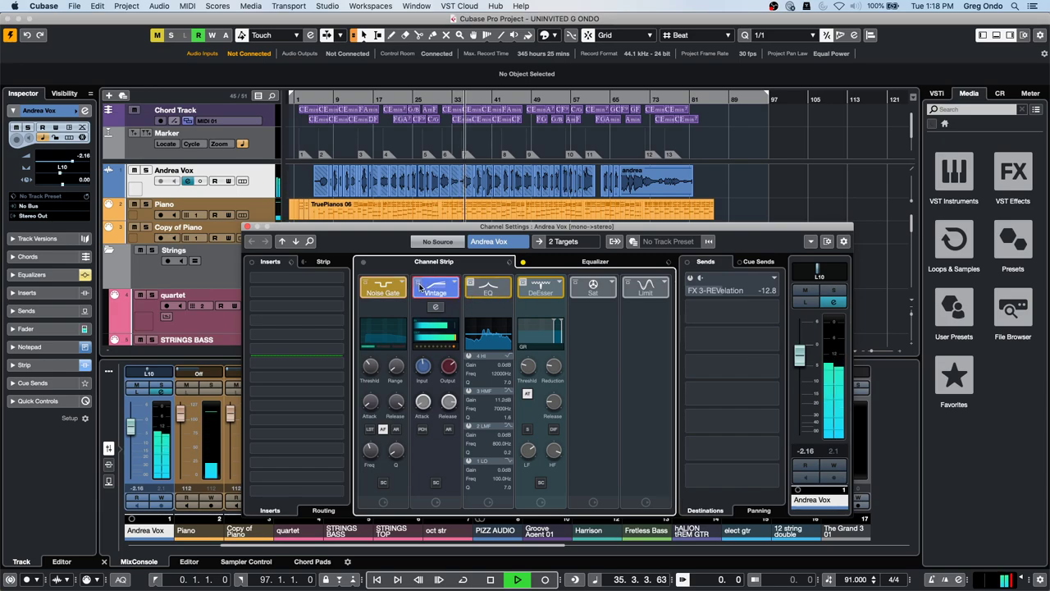
left_click(468, 283)
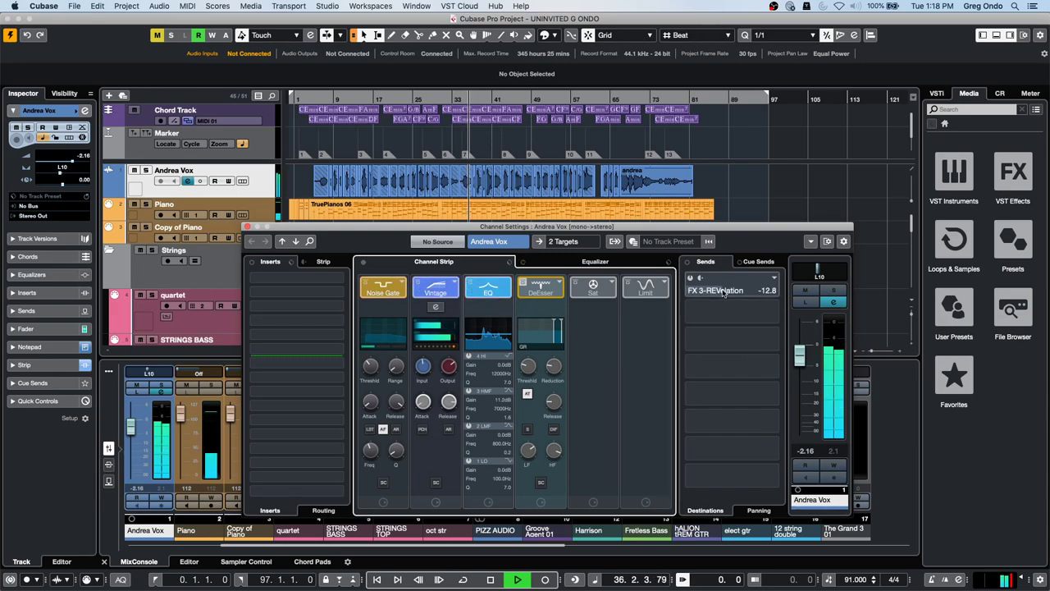
- Turn on the vocal's REVelation send and raise the channel fader to 1.16 dB
left_click(690, 279)
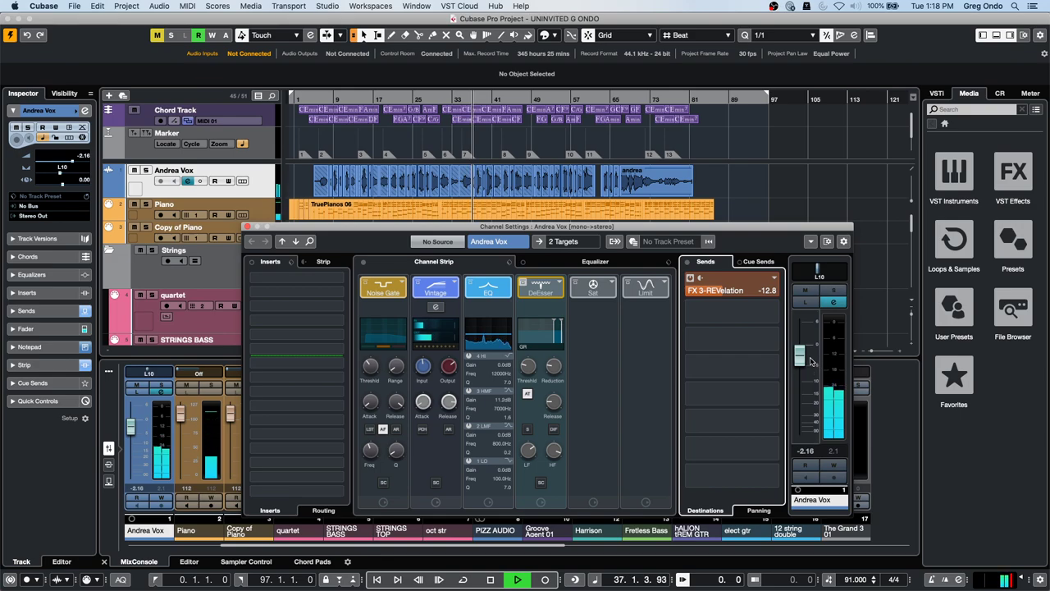
left_click_drag(805, 363, 805, 351)
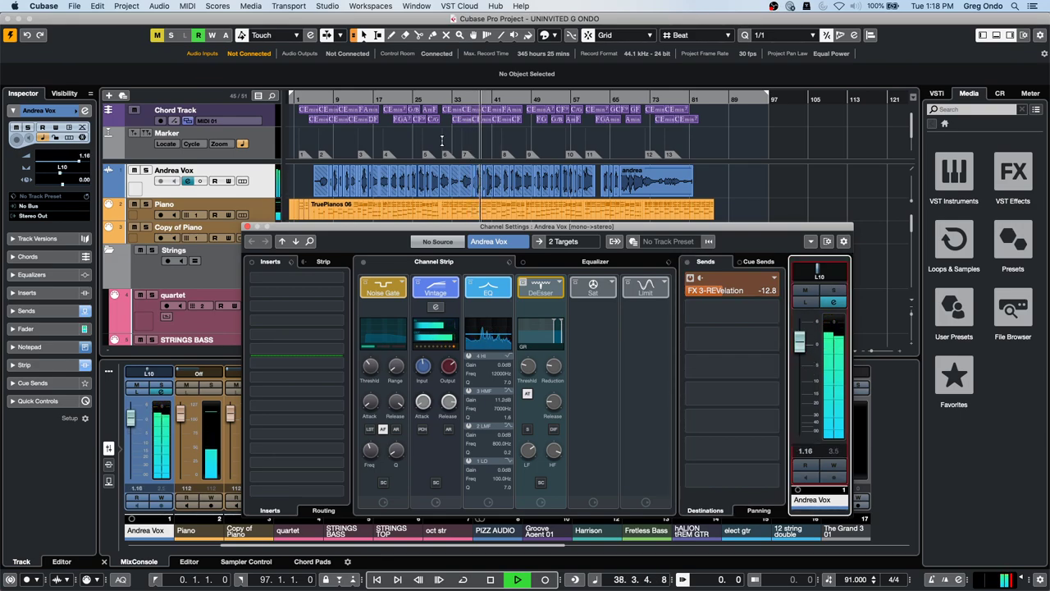
- Replay from about bar 12 with the vocal's REVelation send off and its EQ, Vintage compressor and Noise Gate bypassed
left_click(350, 96)
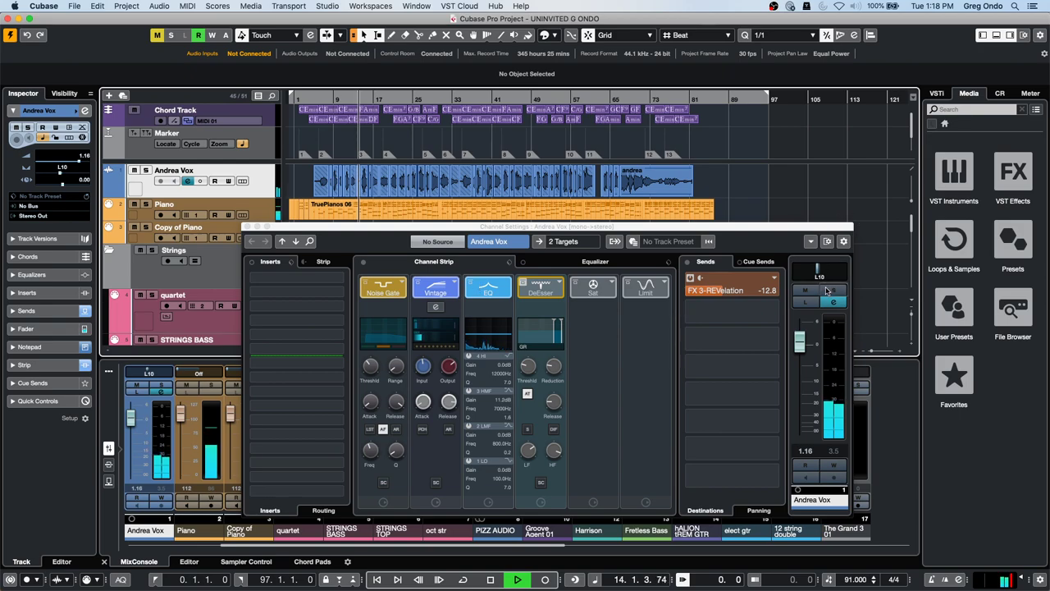
left_click(690, 279)
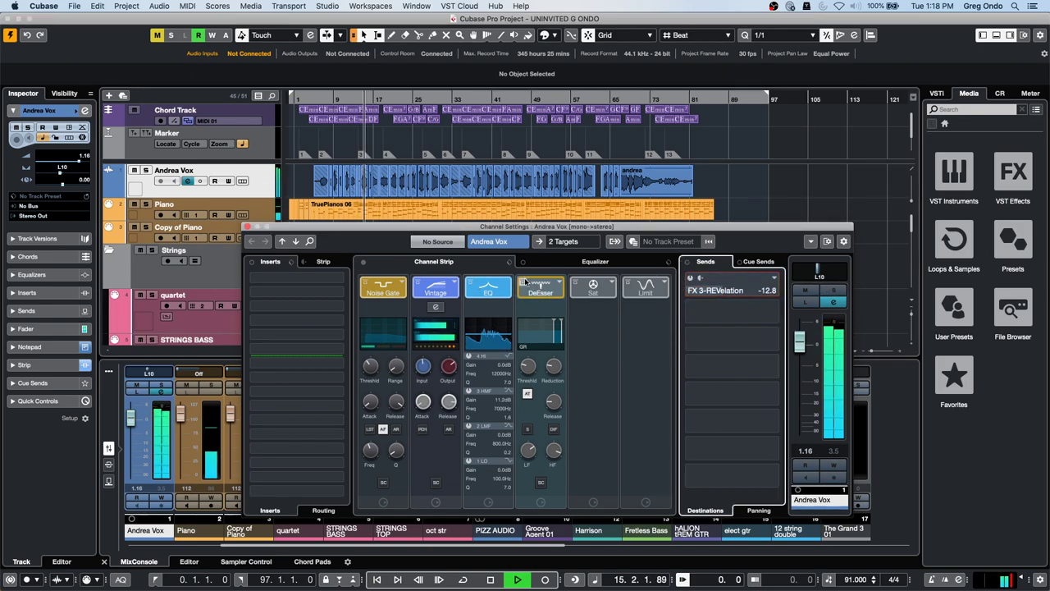
left_click(471, 282)
left_click(413, 283)
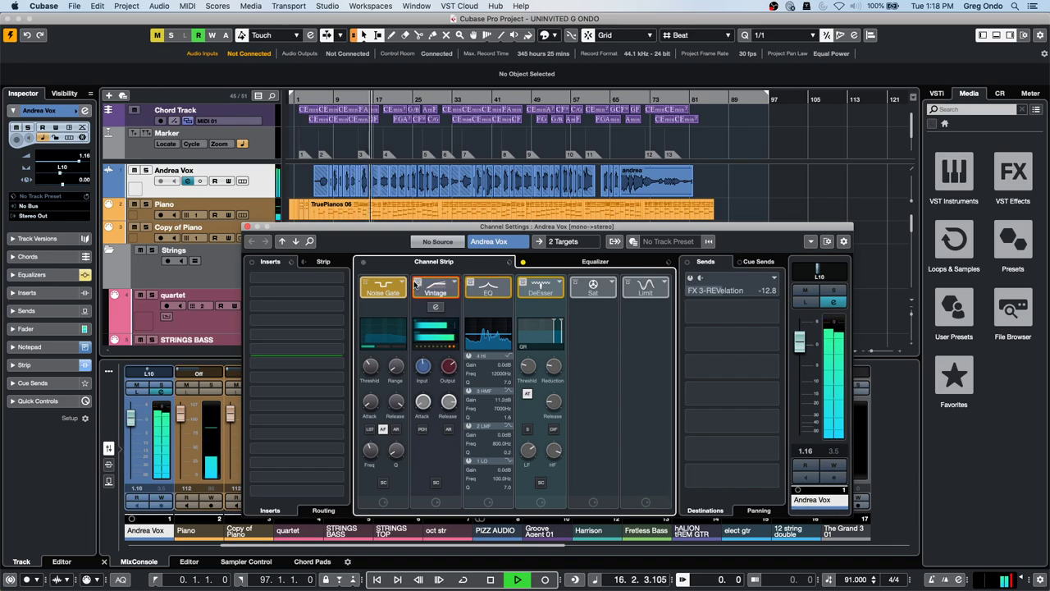
left_click(368, 283)
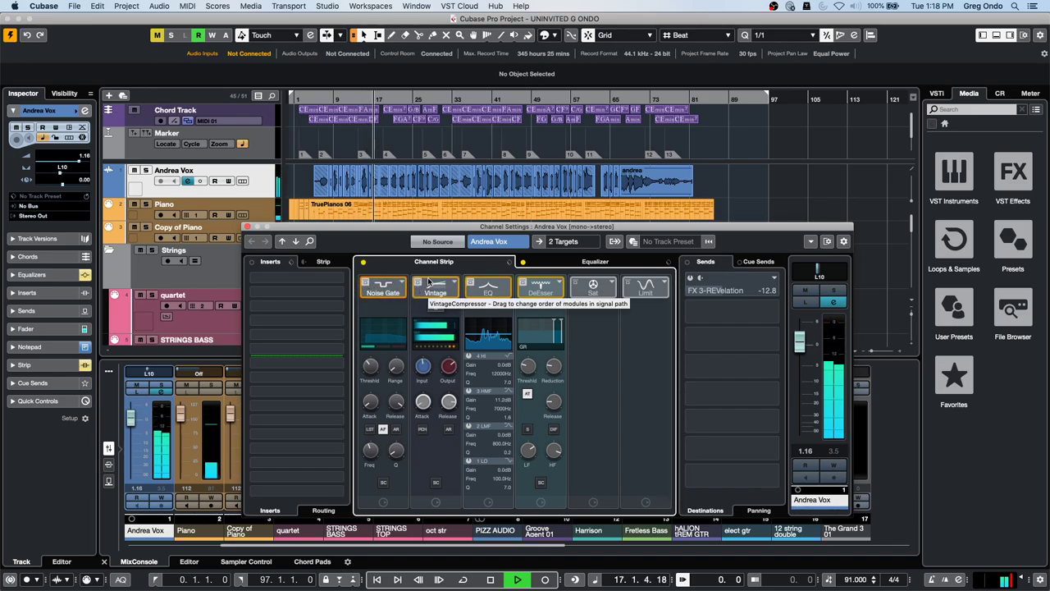
- Reactivate the vocal's Noise Gate, Vintage compressor and EQ, and turn its REVelation send back on
left_click(365, 285)
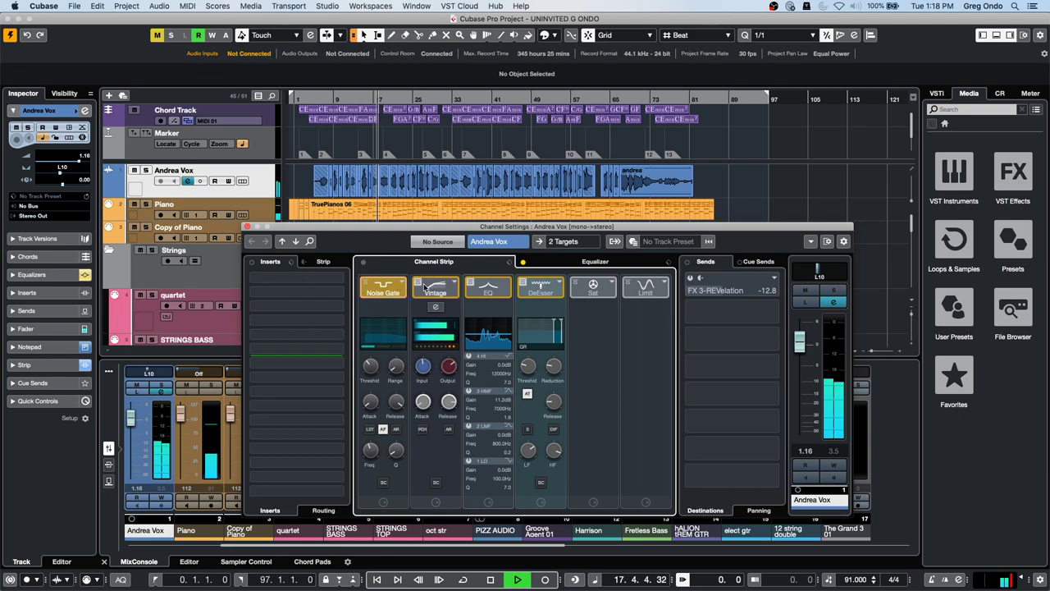
left_click(417, 283)
left_click(479, 284)
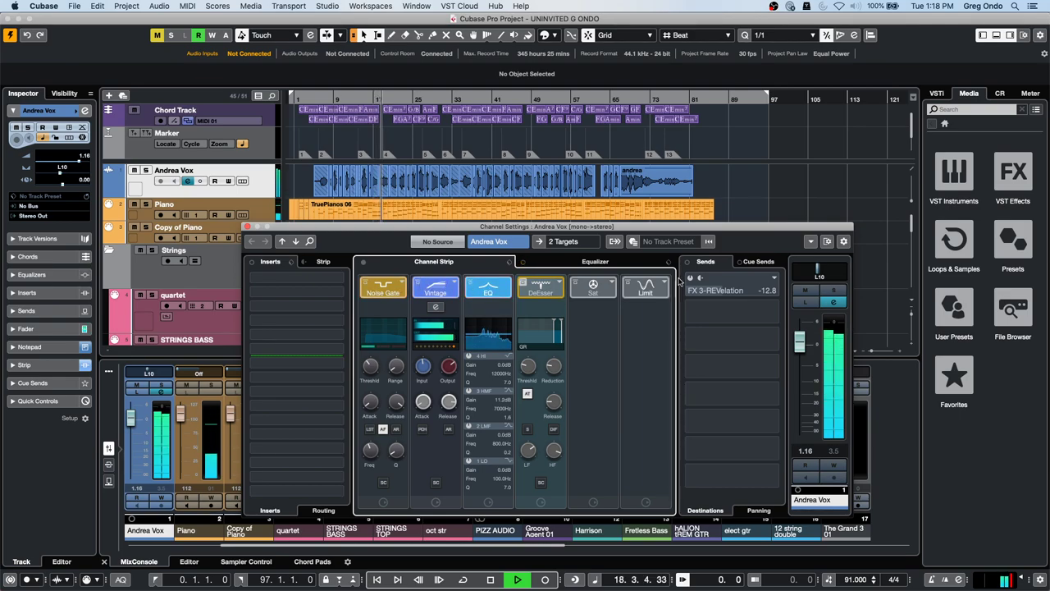
left_click(690, 278)
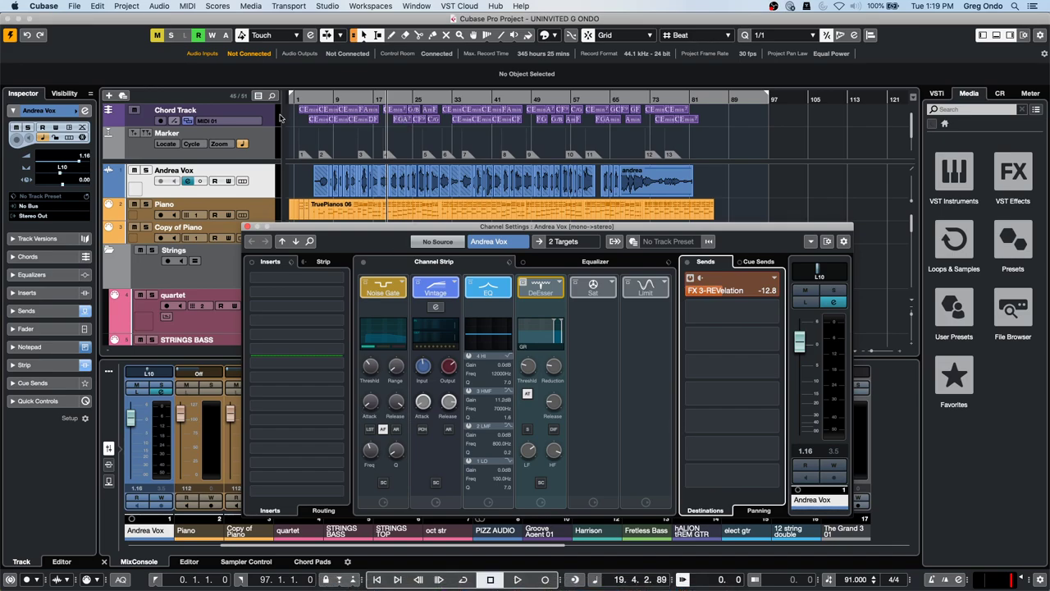
- Play from about bar 7, solo the Piano and vocal tracks, and stop playback
left_click(326, 100)
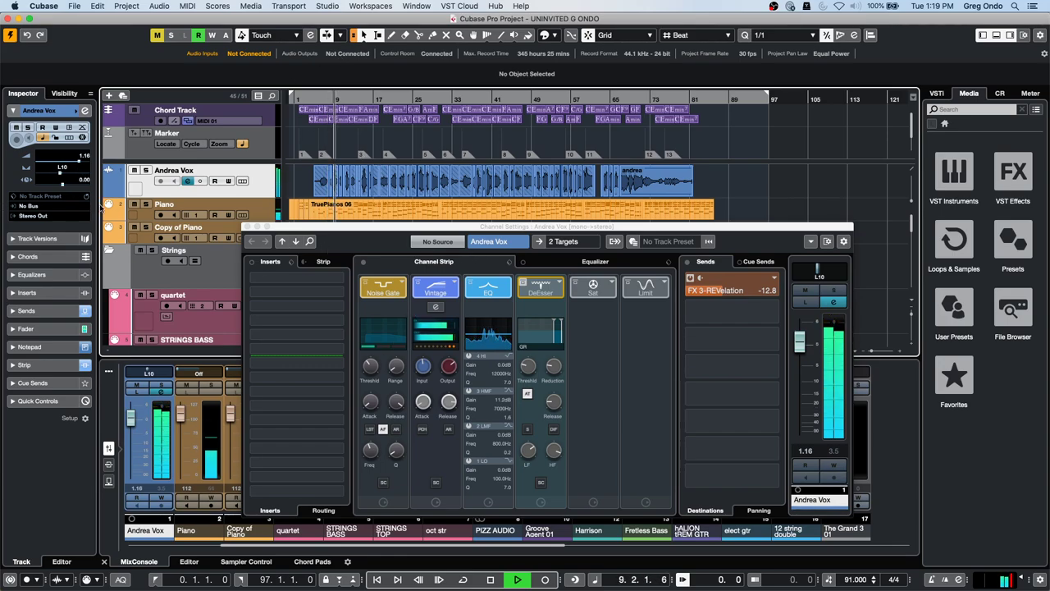
left_click(146, 203)
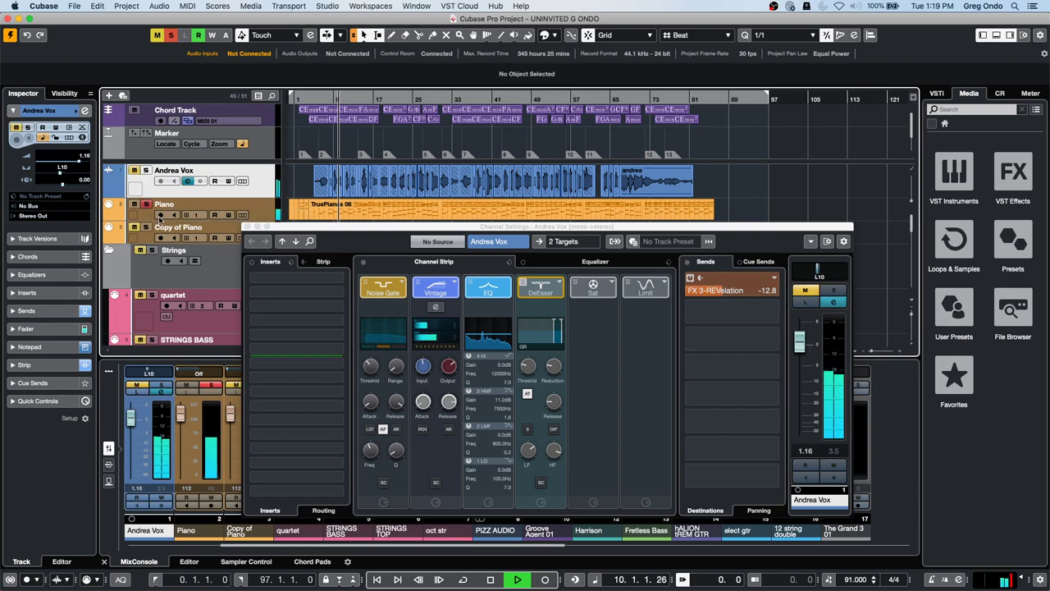
left_click(146, 171)
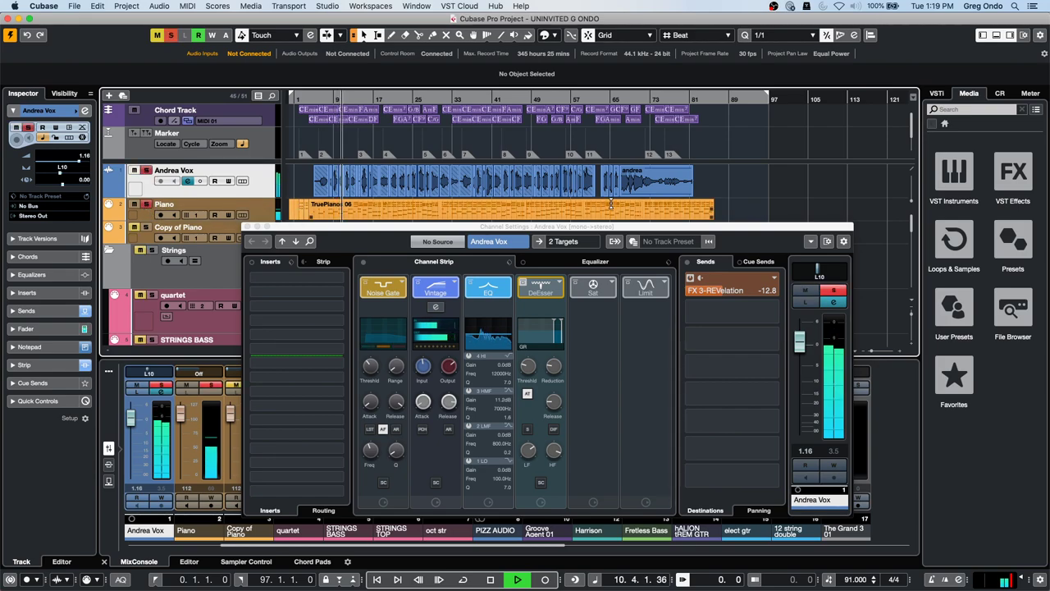
key("space")
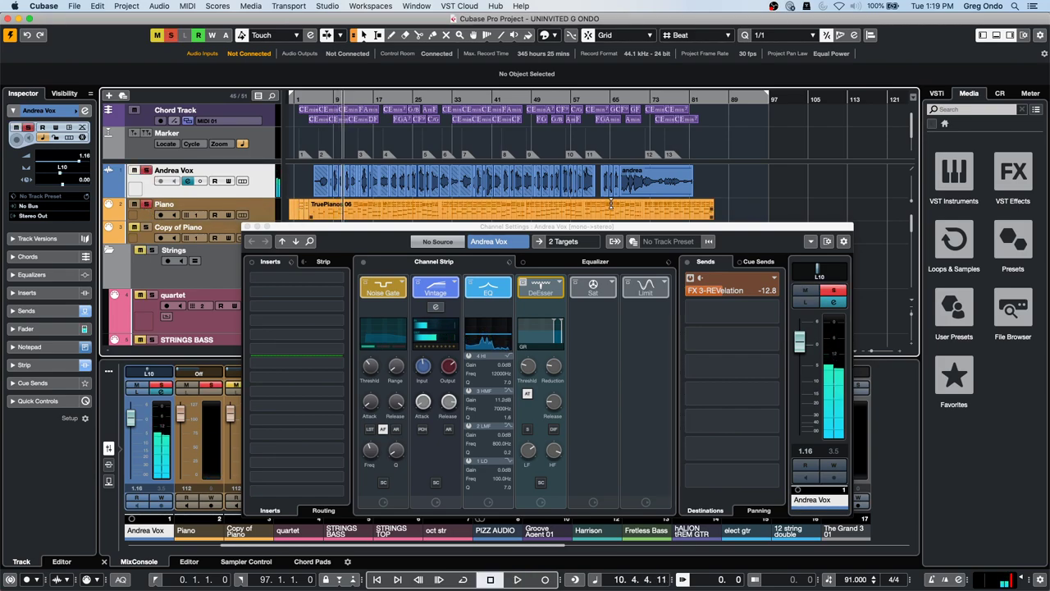
- Show the vocal's equalizer and play the soloed tracks in short passages to examine its frequency spectrum
left_click(602, 262)
key("space")
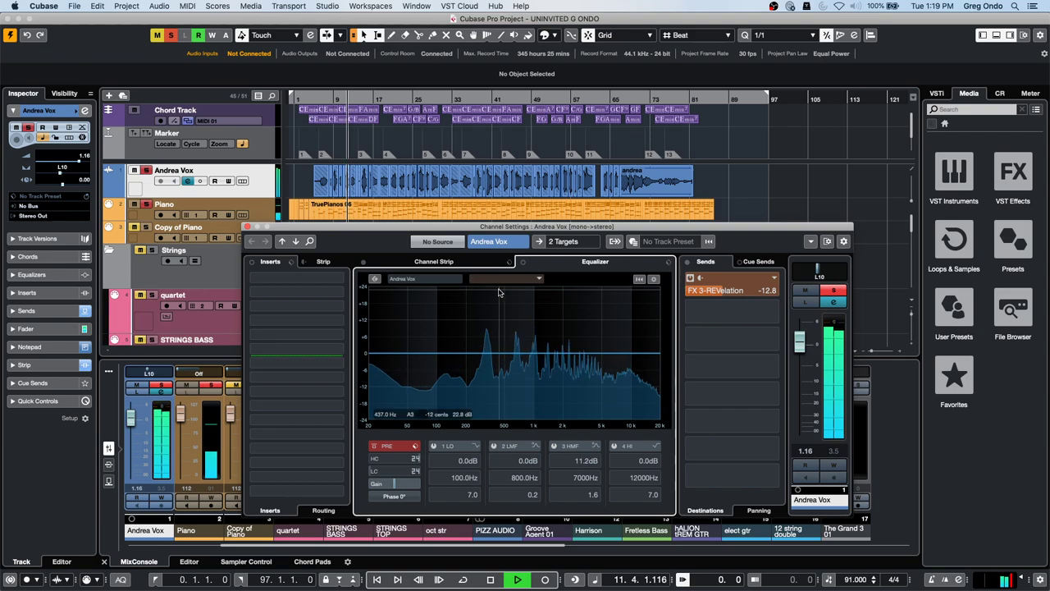
key("space")
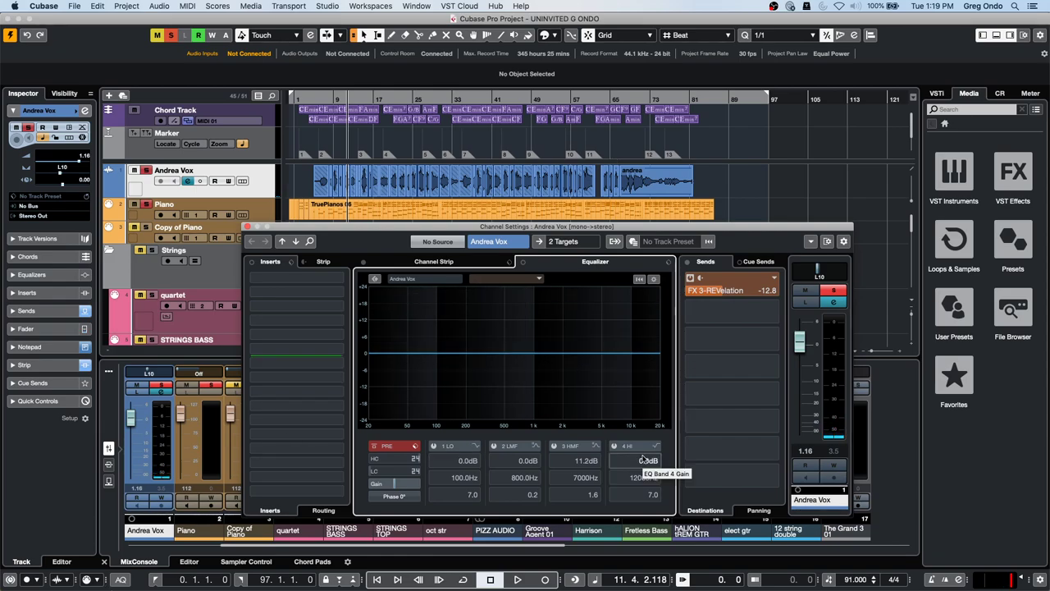
key("space")
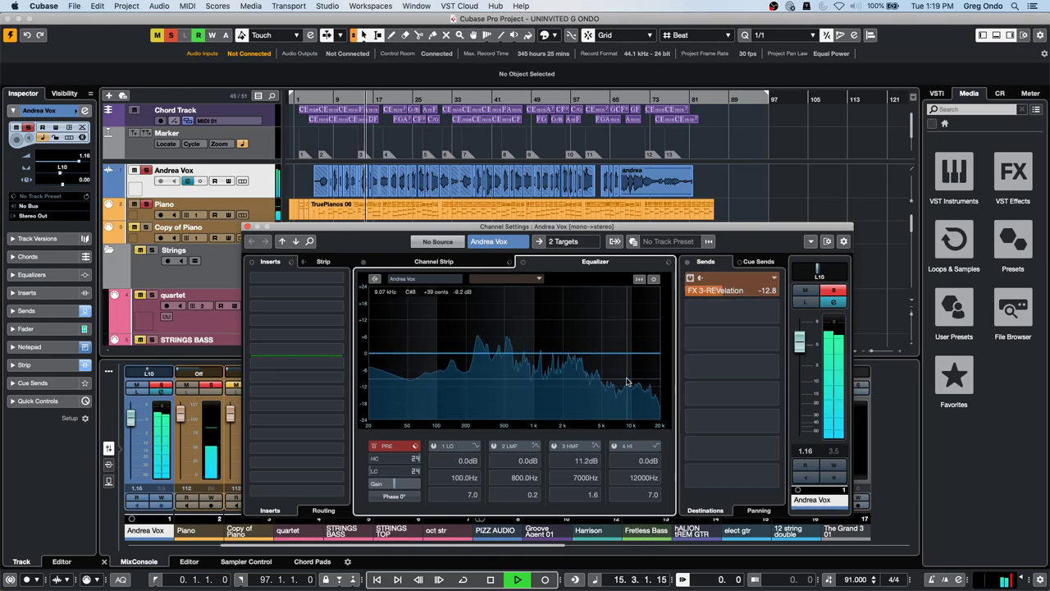
key("space")
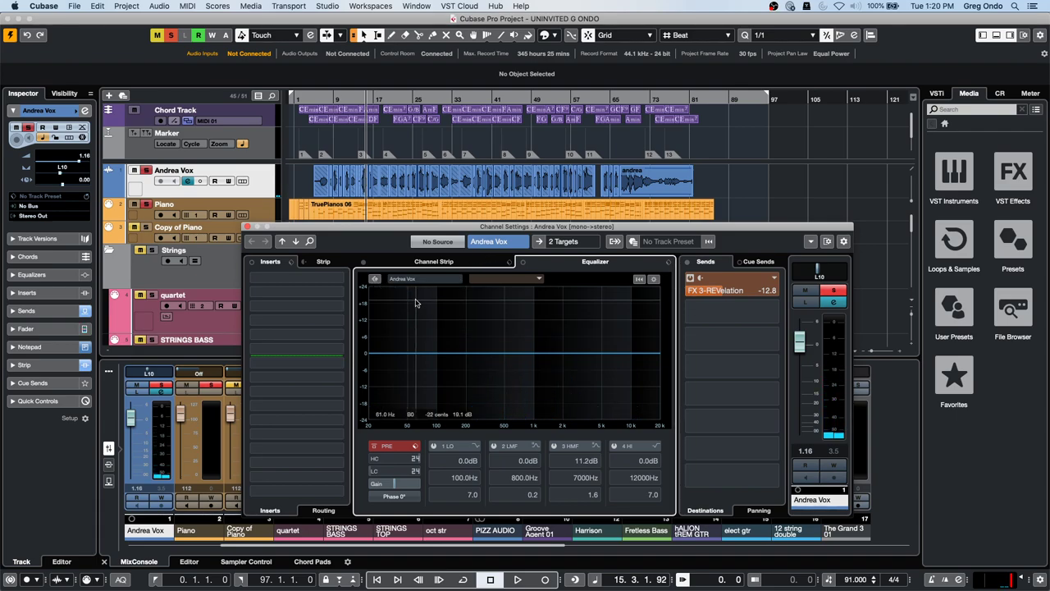
key("space")
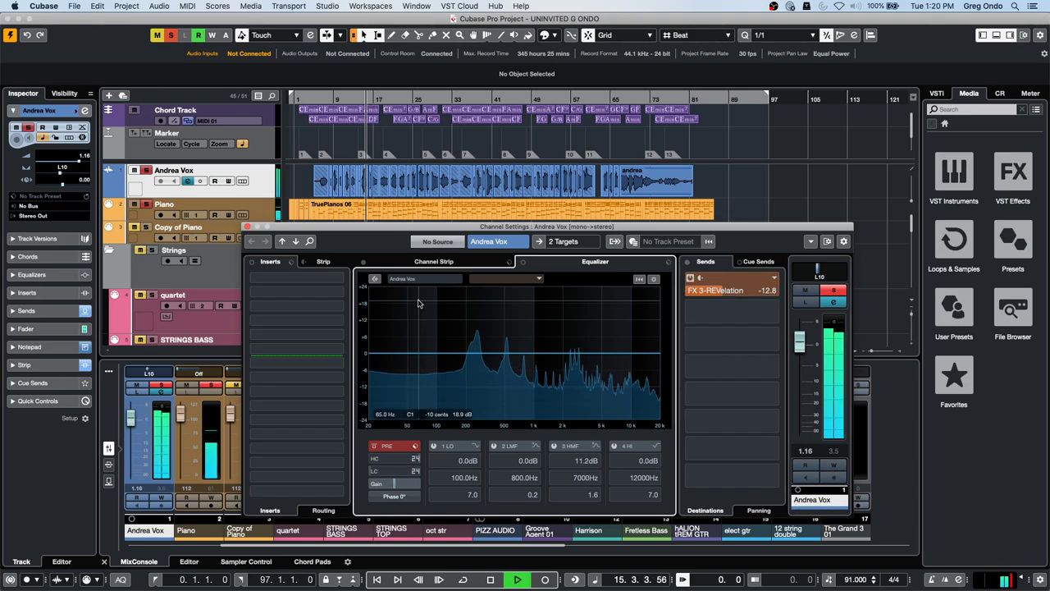
- Add a low-mid EQ point to the vocal at about 289 Hz with 0.6 dB gain, stop playback and return to the project start
left_click(484, 333)
left_click_drag(483, 333, 482, 351)
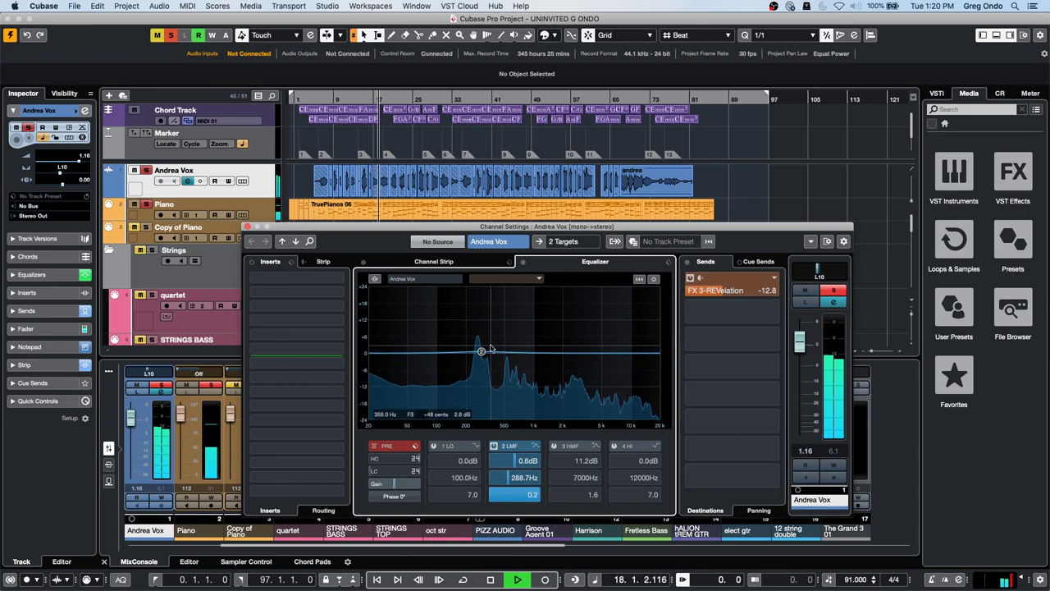
key("space")
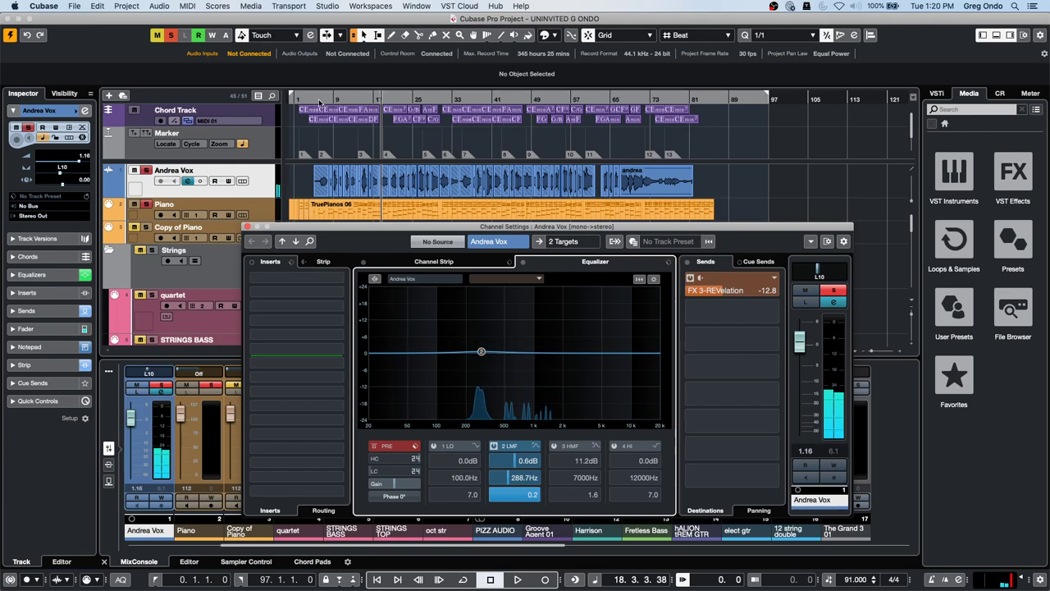
left_click(290, 98)
mouse_move(289, 114)
left_mouse_down()
mouse_move(298, 142)
mouse_move(299, 121)
left_mouse_up()
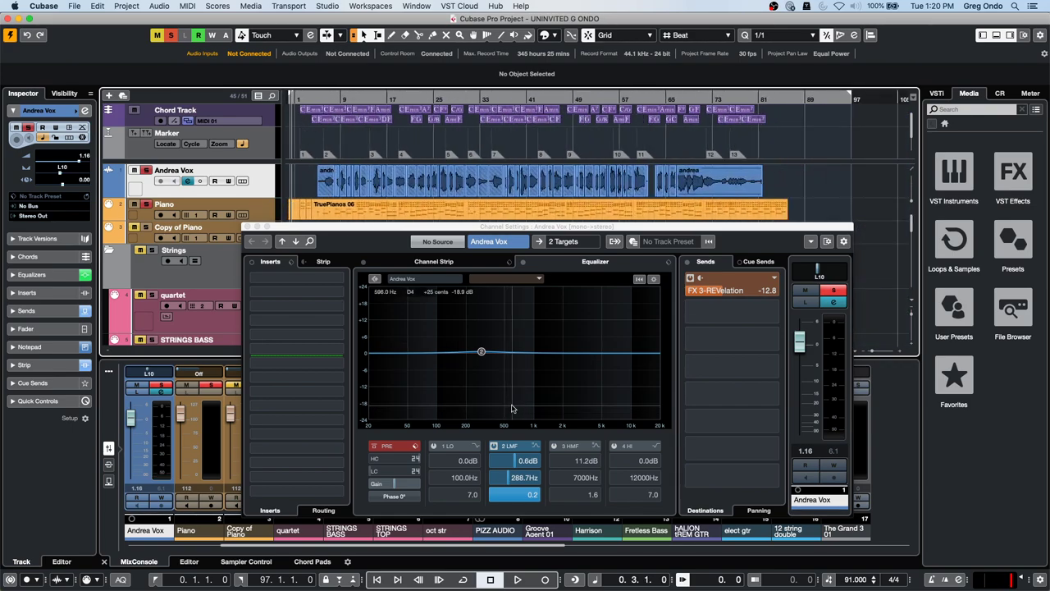
- Set the vocal's low-mid EQ frequency by note name to C4
left_click(527, 479)
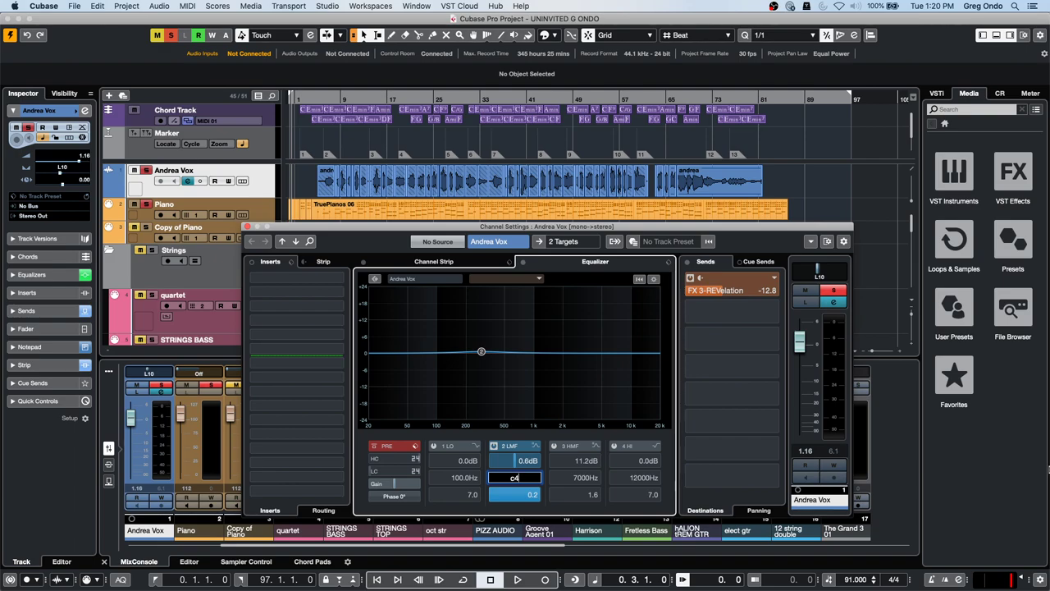
type("c4")
key("Return")
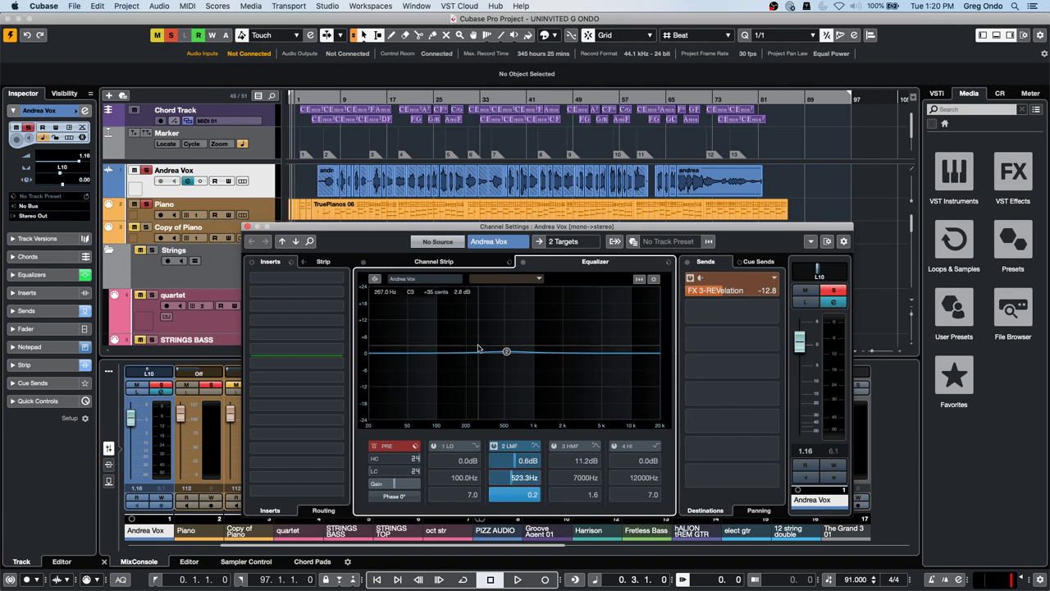
- Shape the vocal's low-mid band into a narrow boost of about 9.6 dB at 437 Hz with a Q of 5.9
left_click_drag(507, 351, 507, 337)
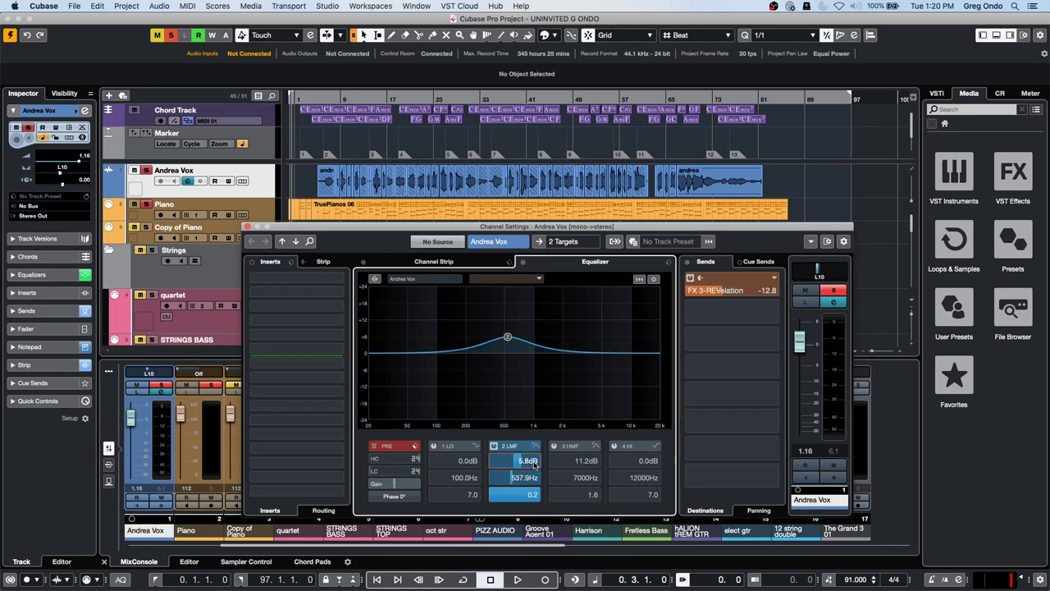
scroll(533, 464, "up", 10)
left_click_drag(526, 464, 535, 496)
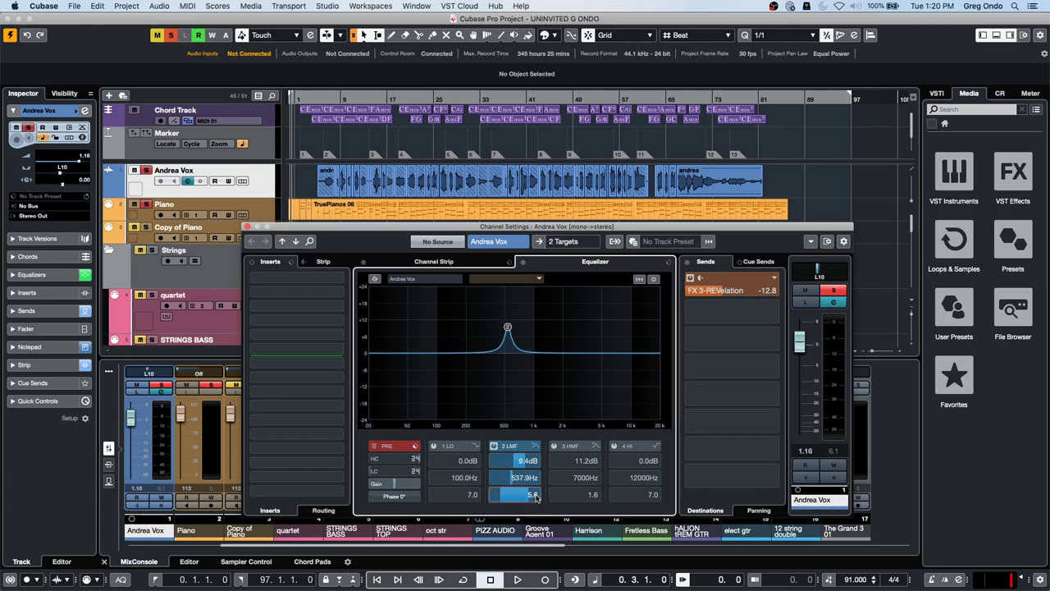
left_click_drag(507, 326, 498, 326)
- Play from about bar 5 and set the vocal's low-mid EQ frequency to note C6
key("space")
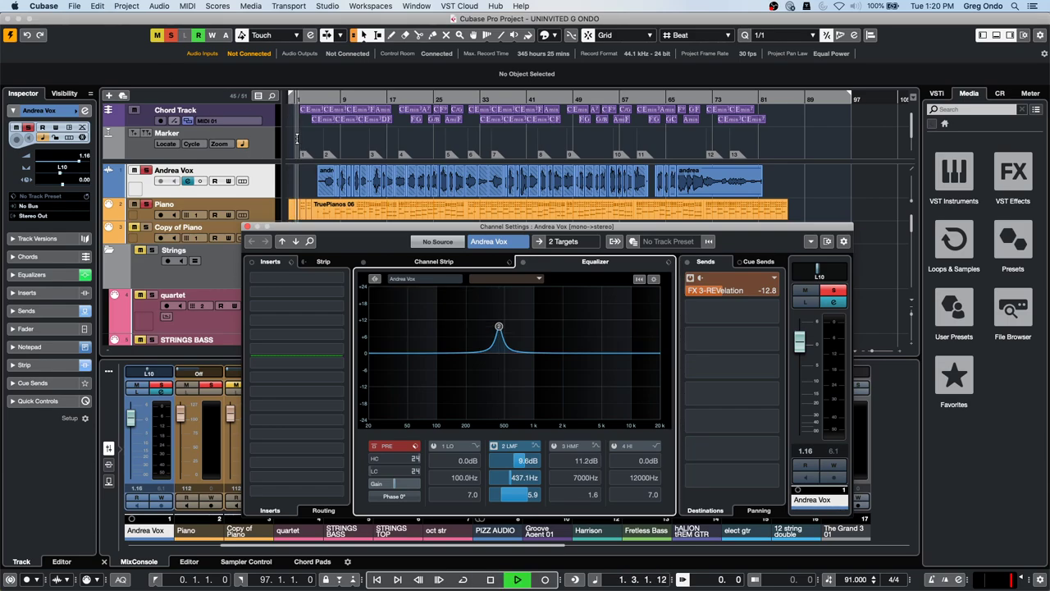
left_click(321, 97)
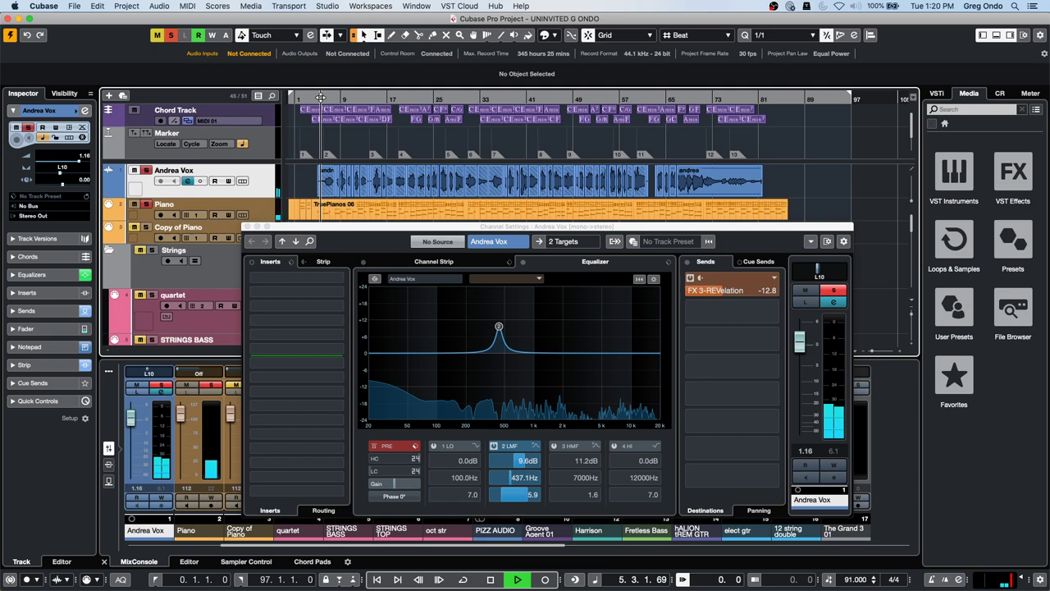
double_click(524, 479)
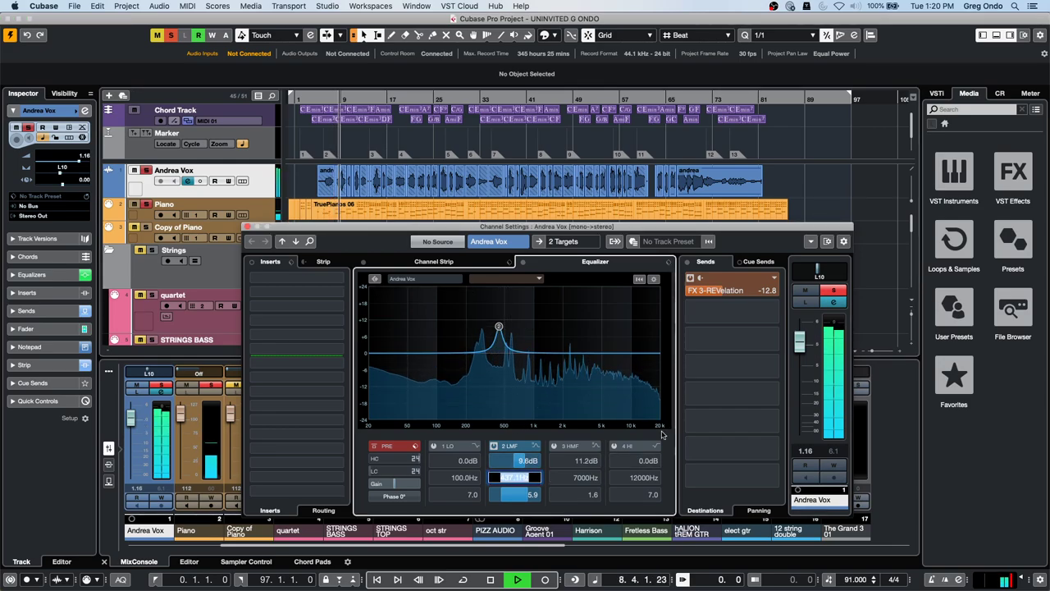
type("c6")
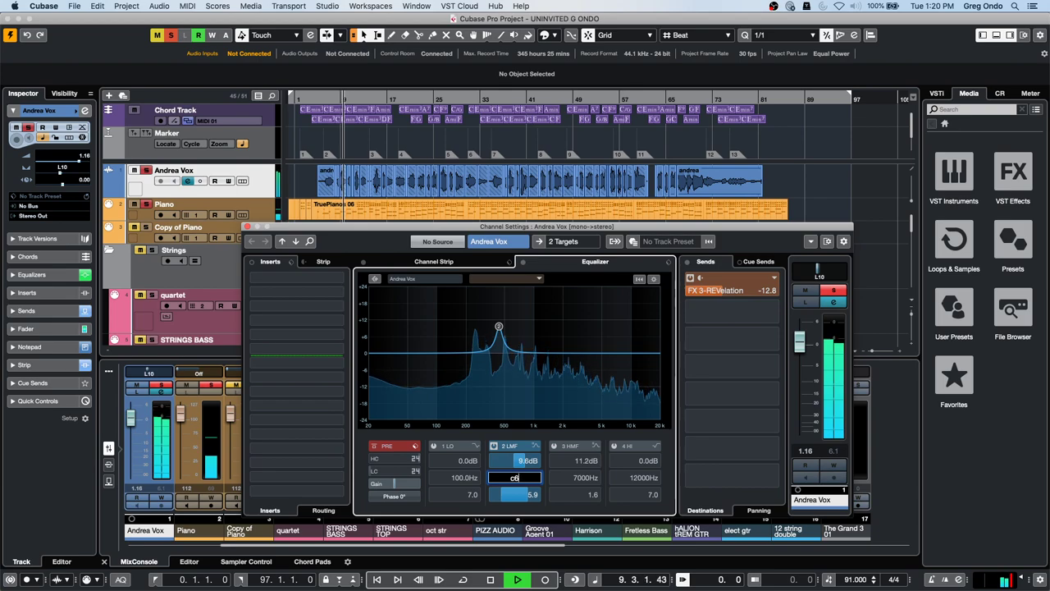
key("Return")
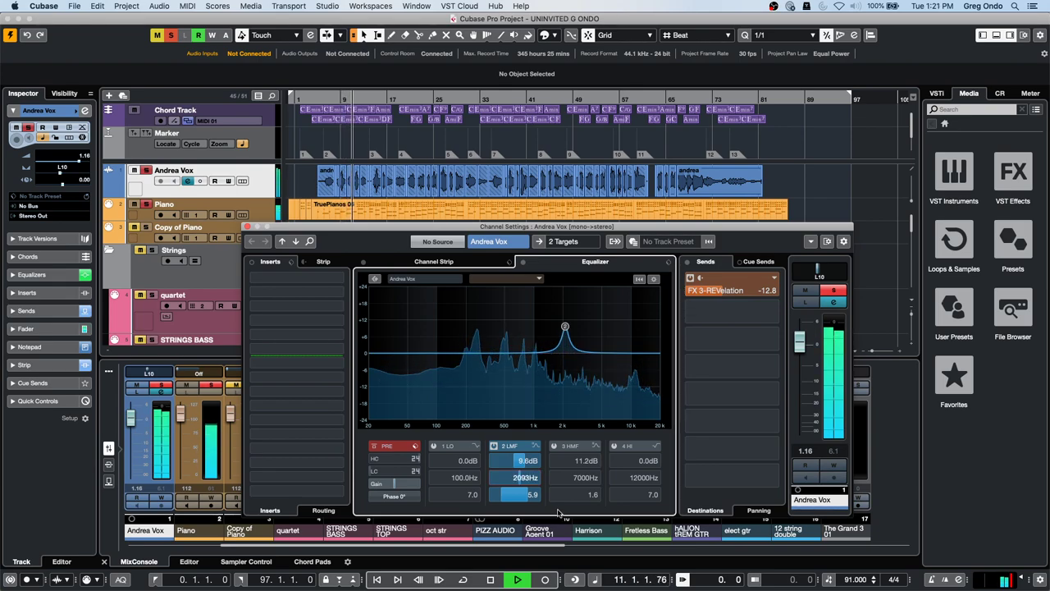
- Set the vocal's low-mid EQ frequency to note C7 during playback
left_click(529, 483)
type("c")
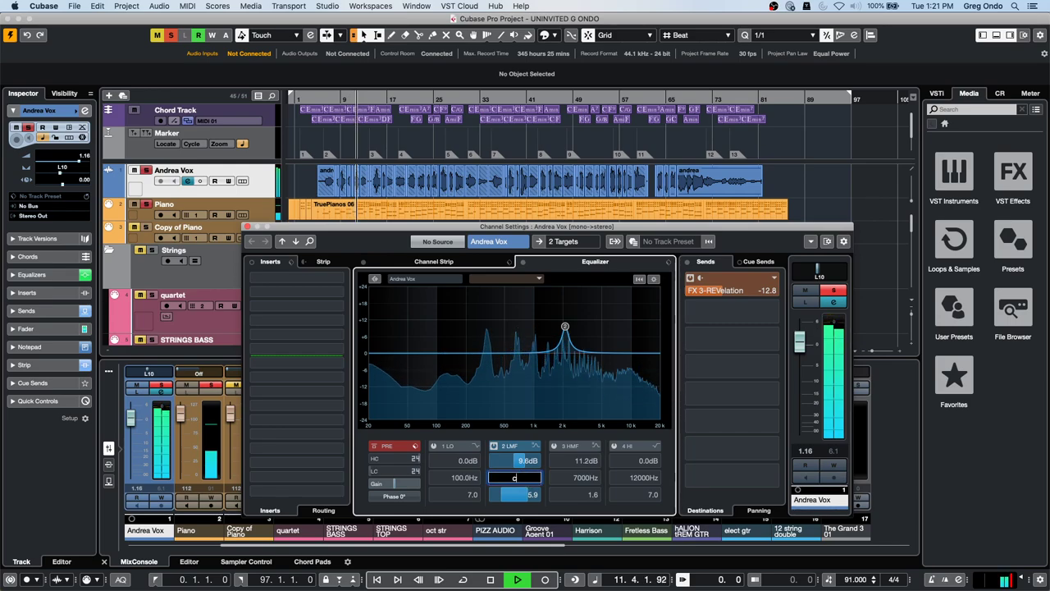
type("7")
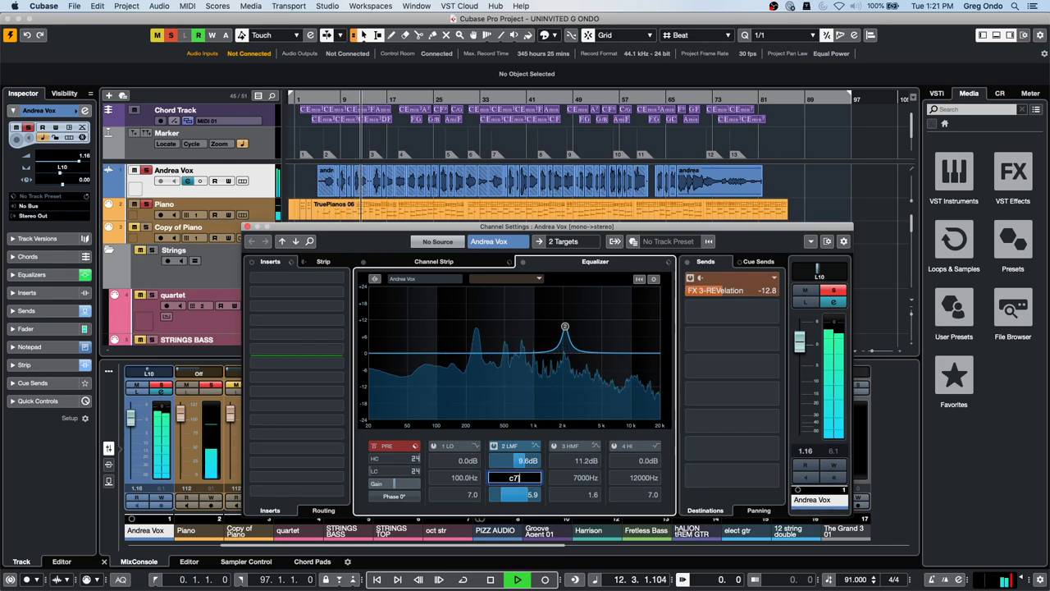
key("Return")
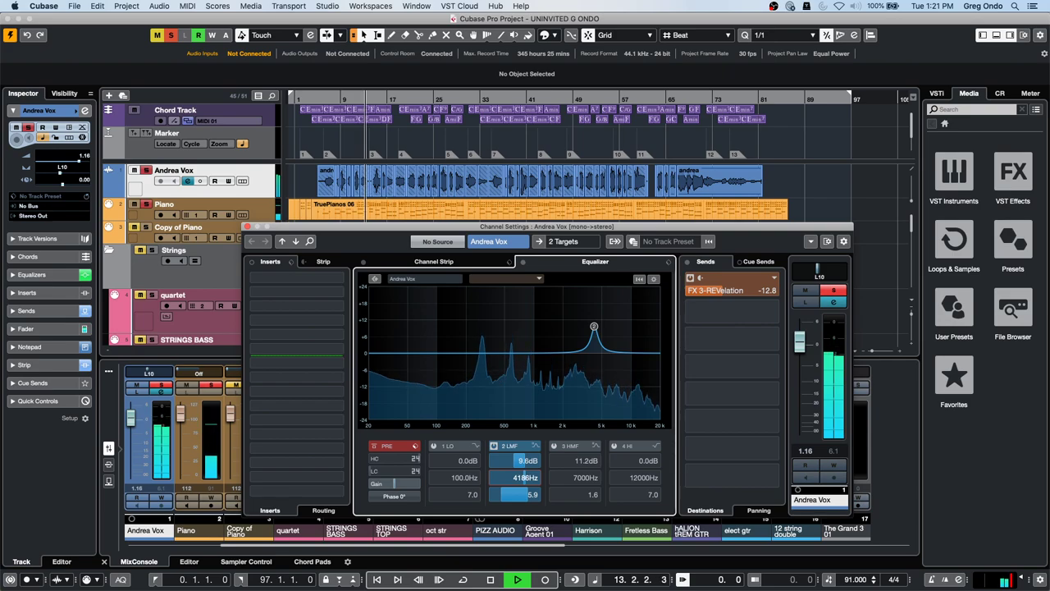
- Set the vocal's low-mid EQ frequency to note C8 during playback
left_click(525, 477)
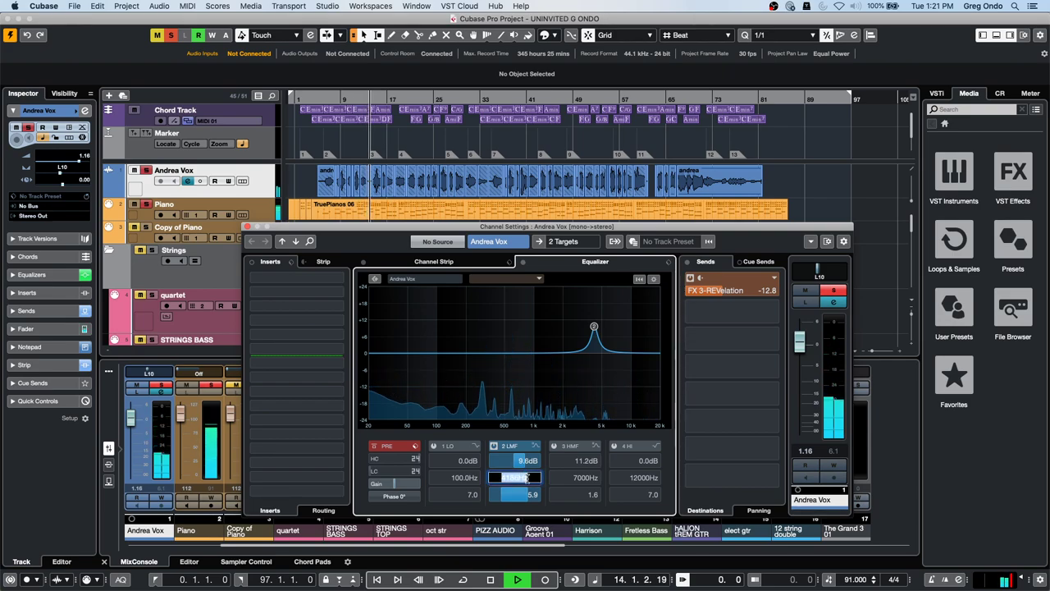
type("c")
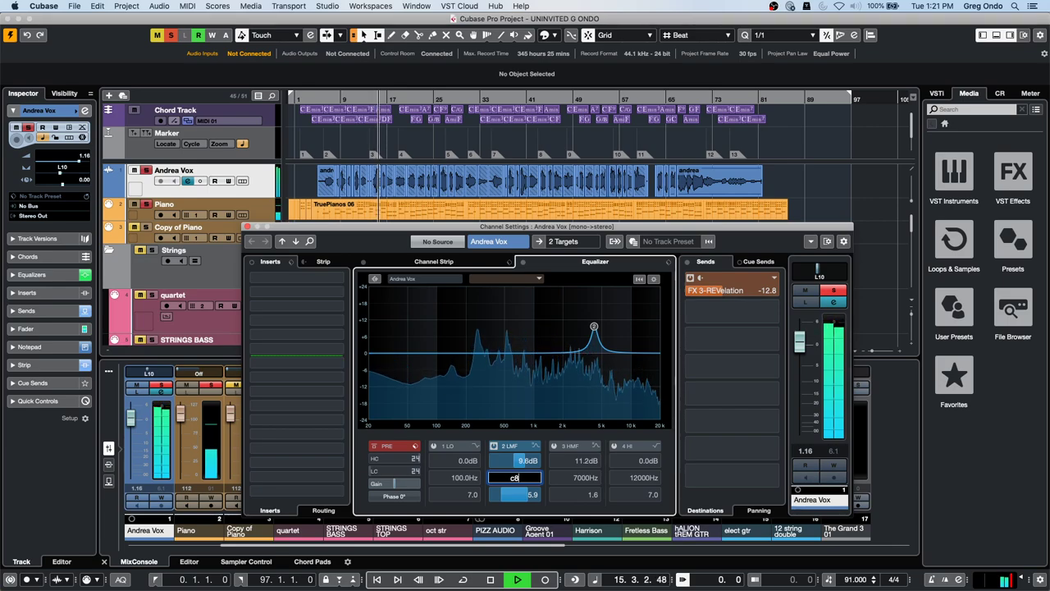
type("8")
key("Return")
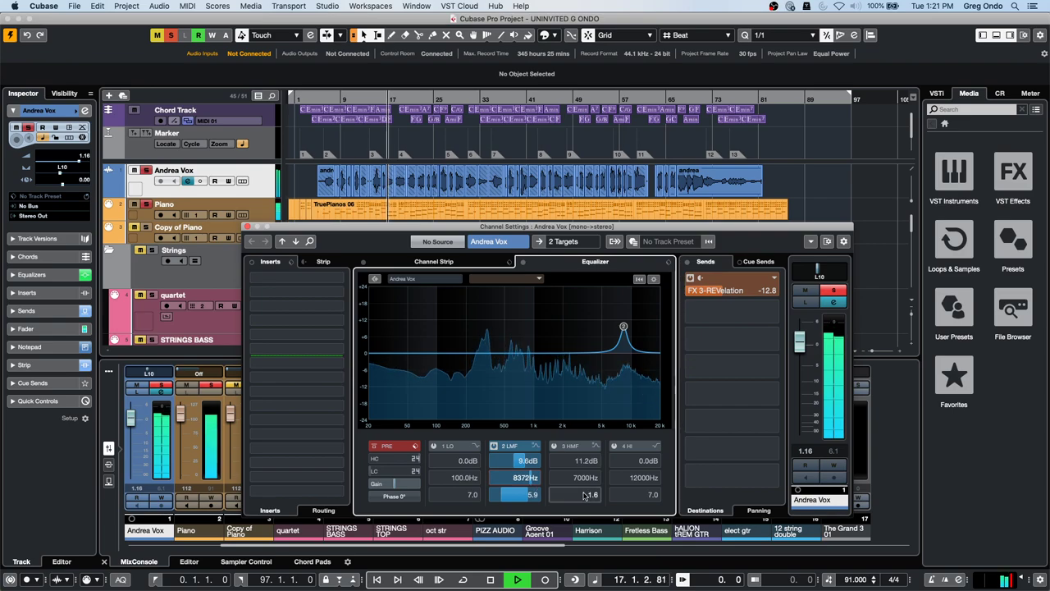
- Reposition the vocal's boosted EQ point to about 8840 Hz with 7.3 dB gain, stopping playback
left_click_drag(623, 327, 628, 337)
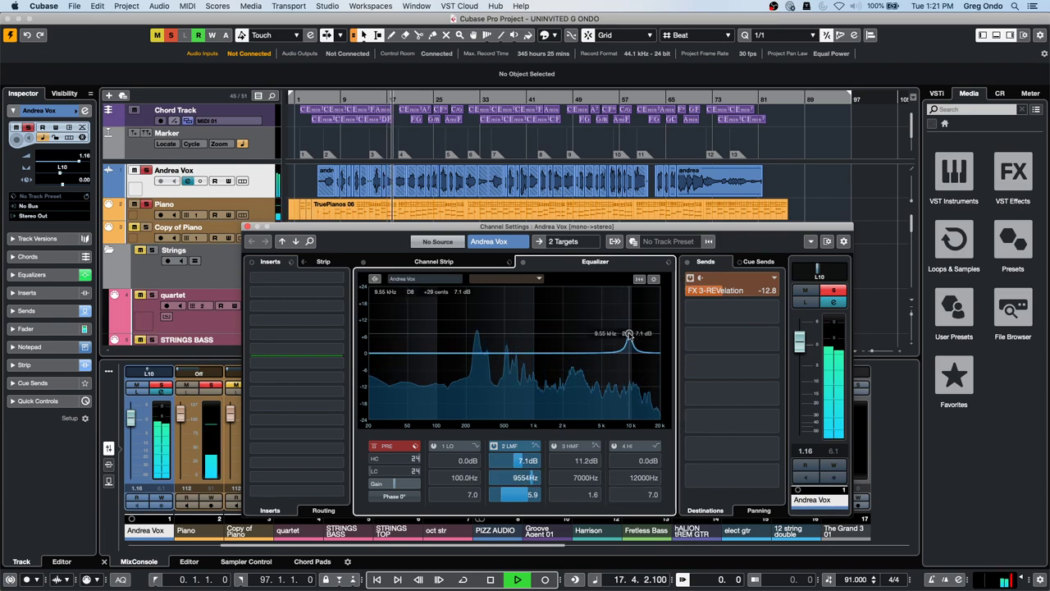
key("space")
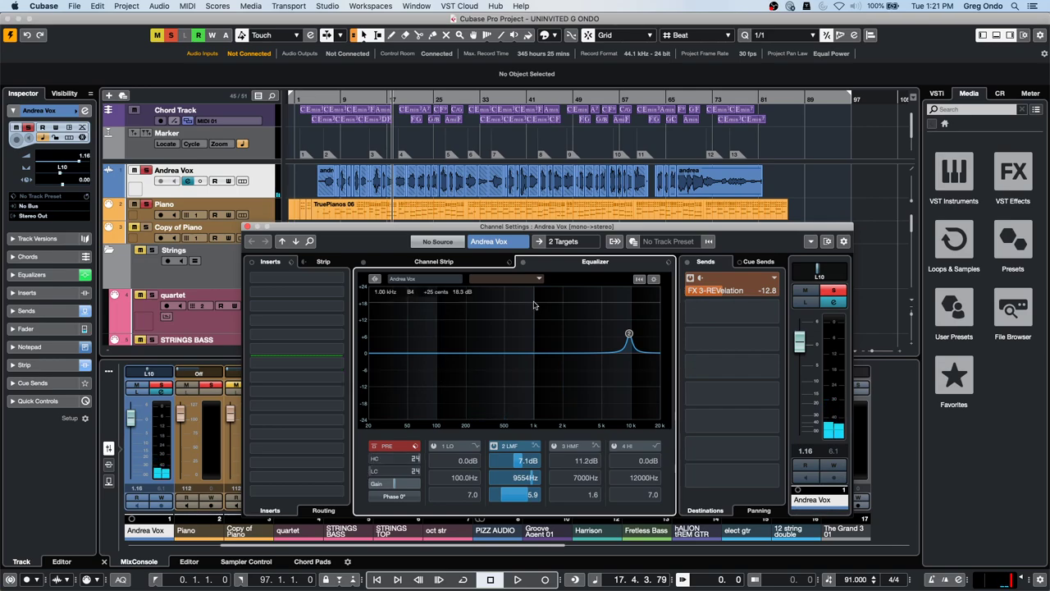
left_click_drag(629, 334, 625, 333)
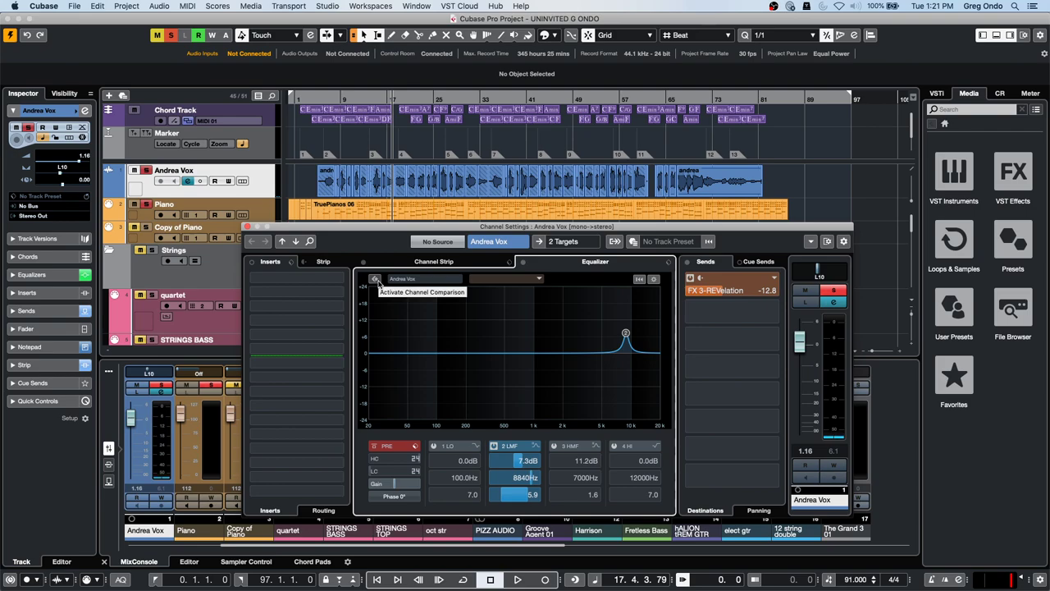
- Activate channel comparison in the vocal's equalizer and choose TG3 Front as the comparison channel
left_click(374, 280)
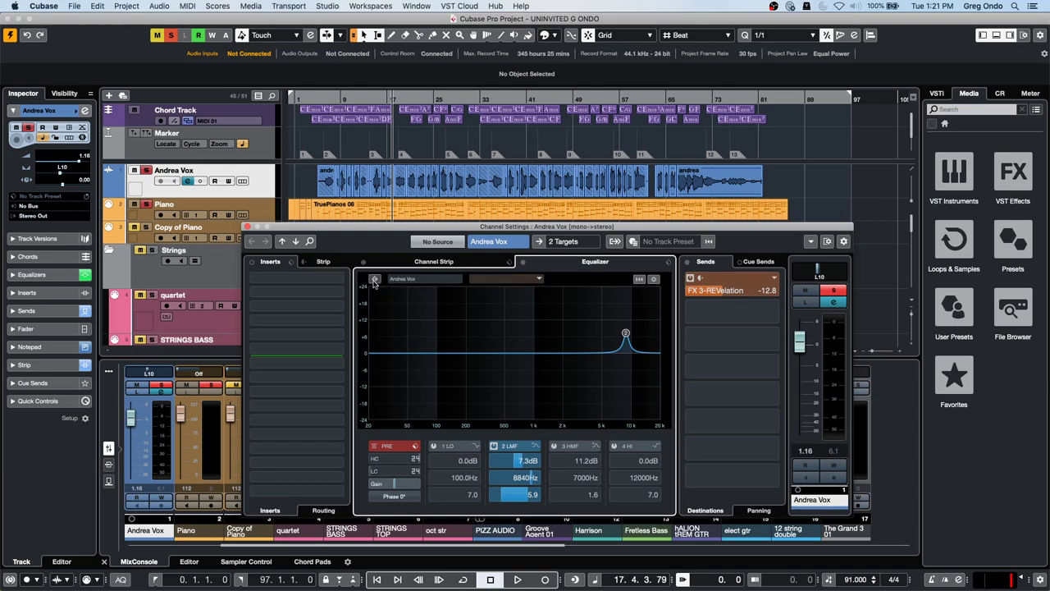
left_click(539, 281)
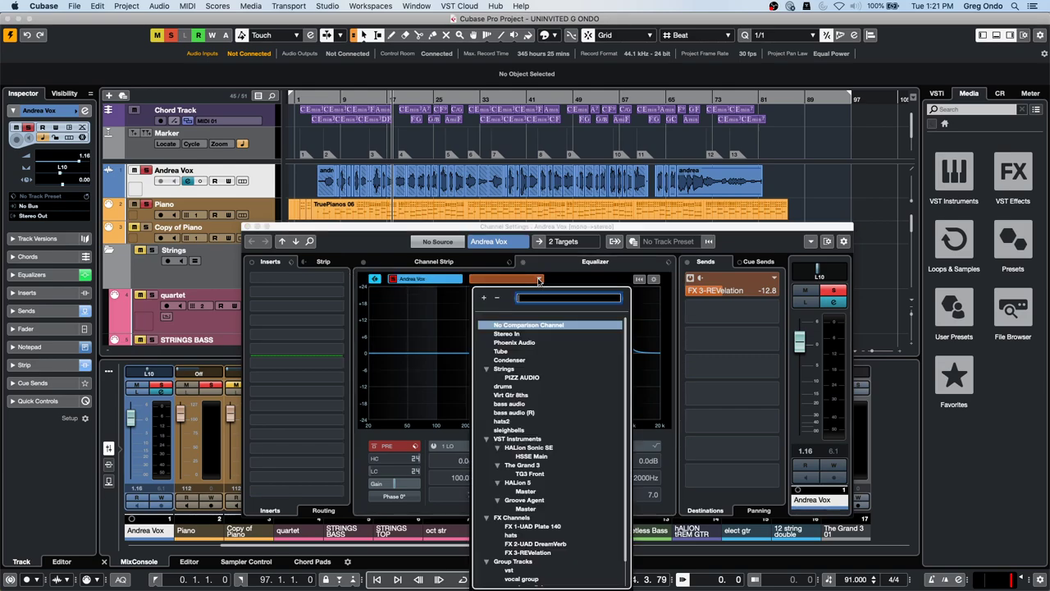
scroll(533, 403, "down", 2)
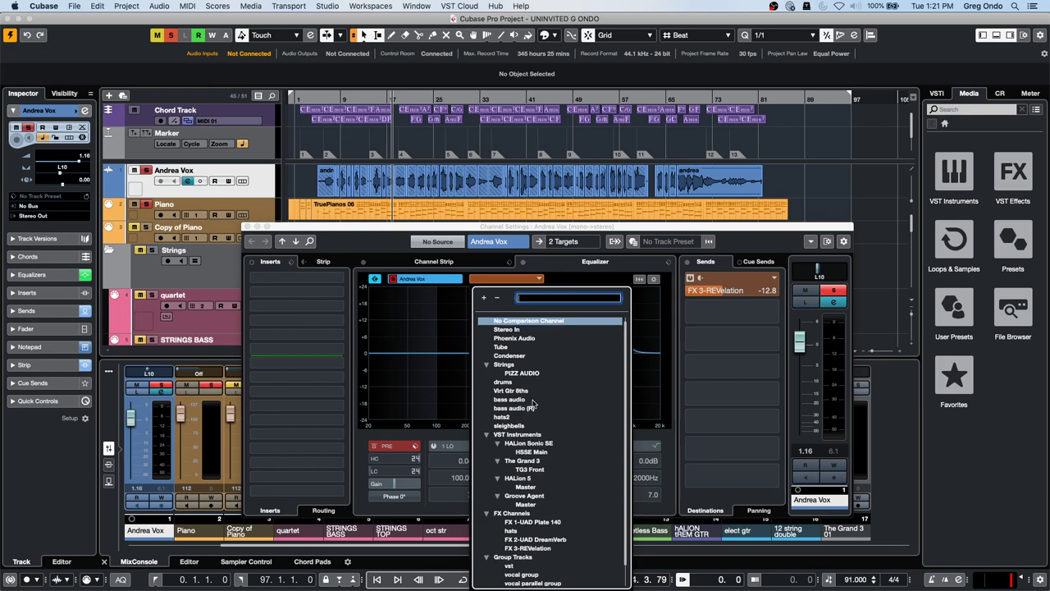
scroll(532, 403, "down", 1)
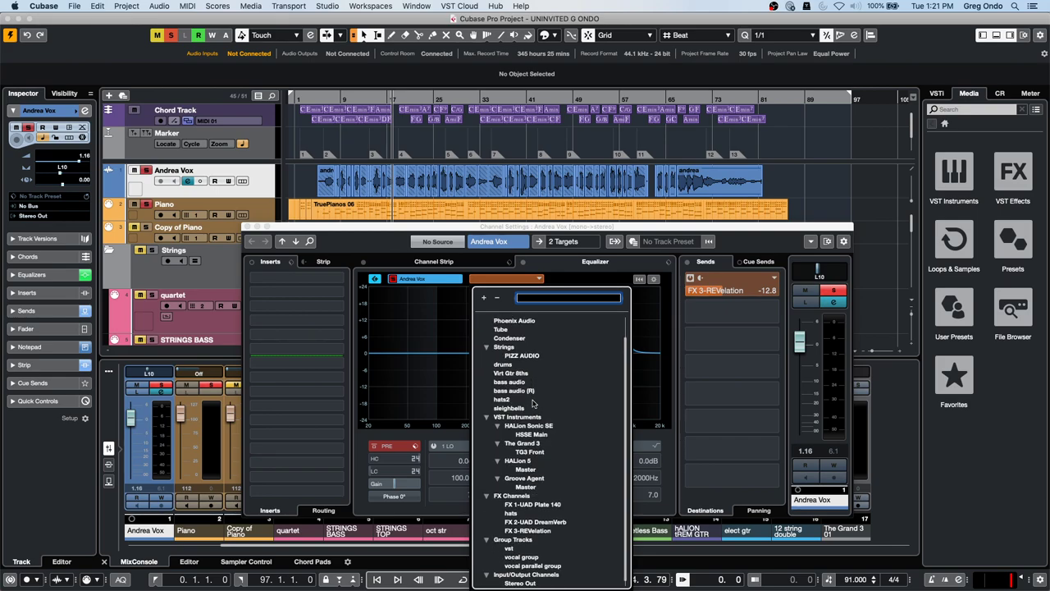
left_click(533, 451)
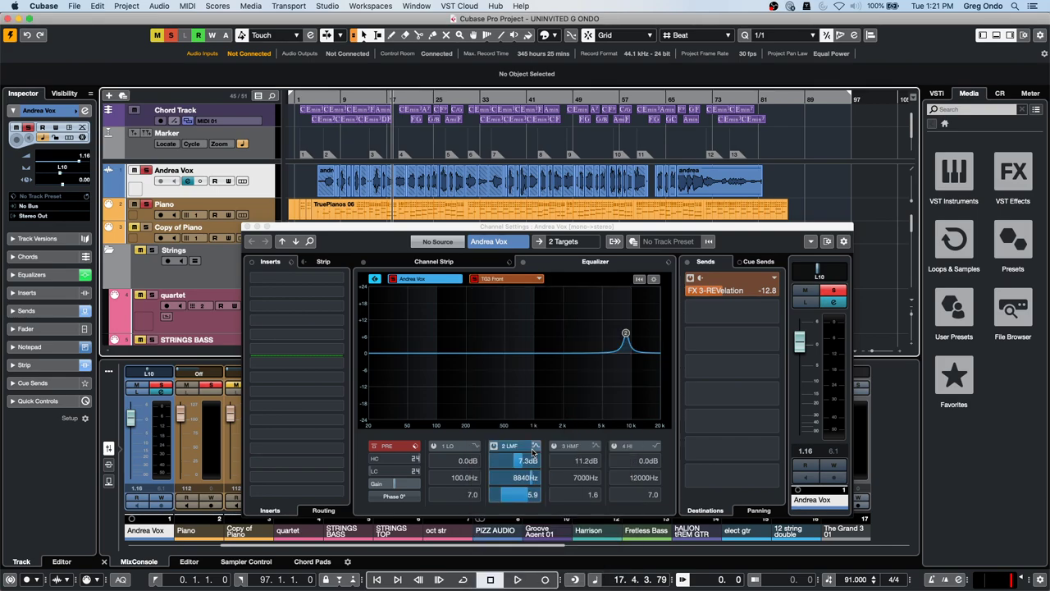
- Start playback, switch the equalizer to TG3 Front, and boost its low-mid band about 9 dB near 1.1 kHz
key("space")
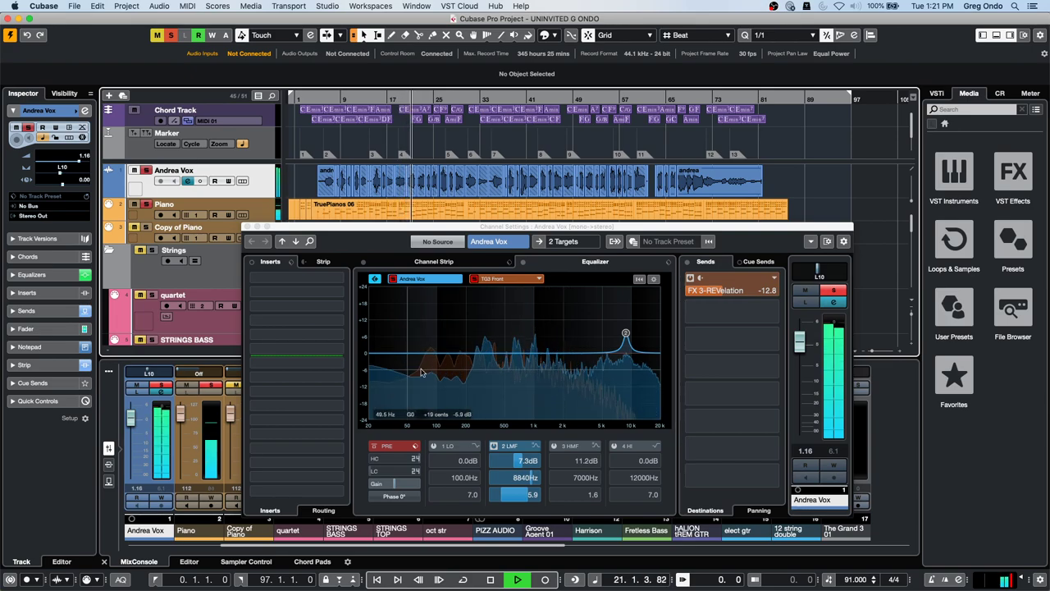
left_click(506, 281)
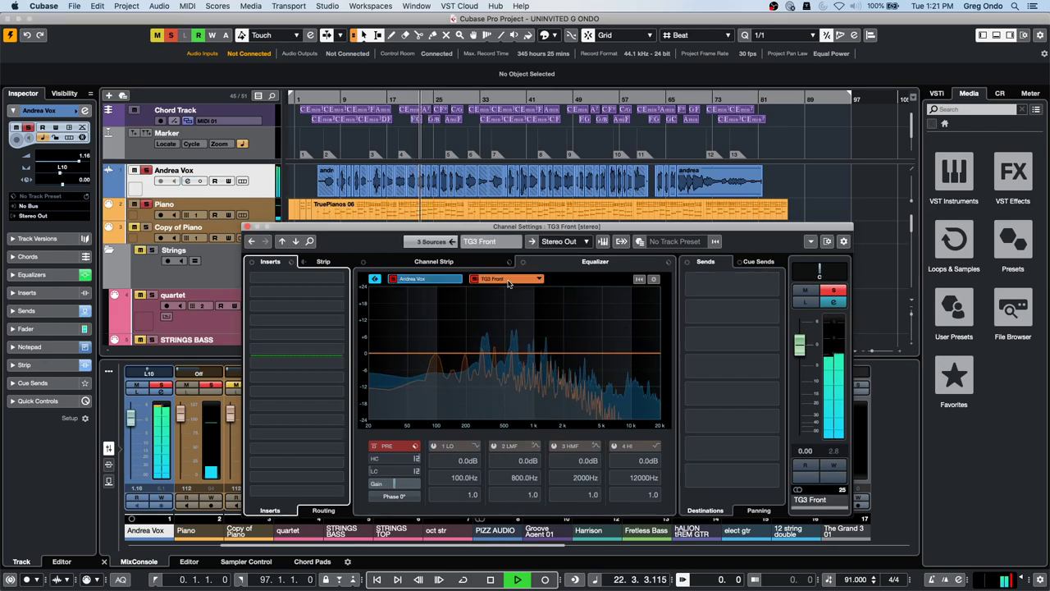
left_click_drag(497, 354, 537, 328)
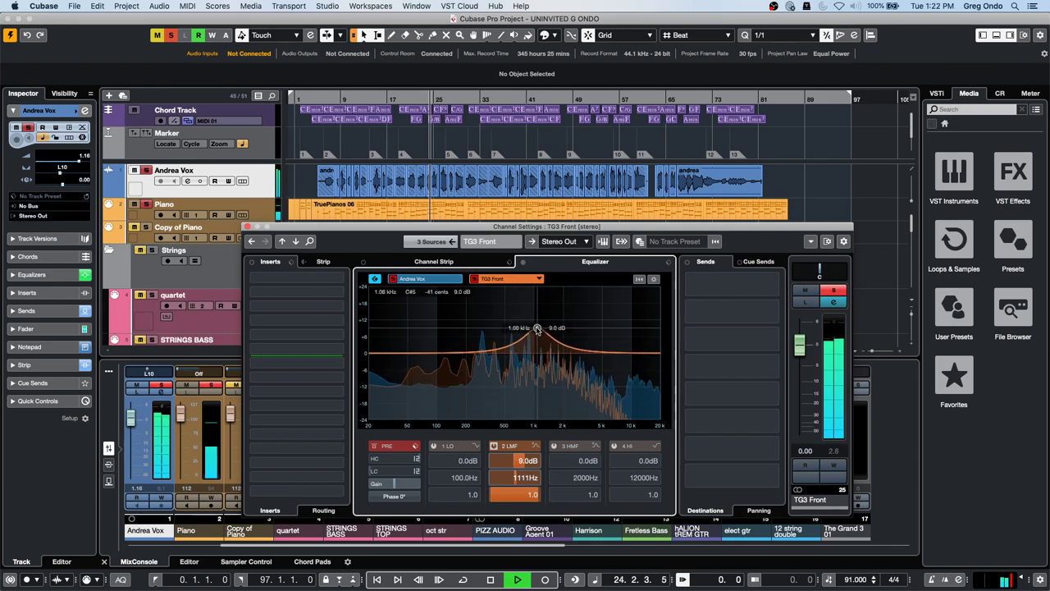
- Switch the equalizer back to the vocal, move its EQ point to about 6821 Hz at 5.9 dB, and stop playback
left_click(441, 280)
left_click_drag(513, 330, 615, 337)
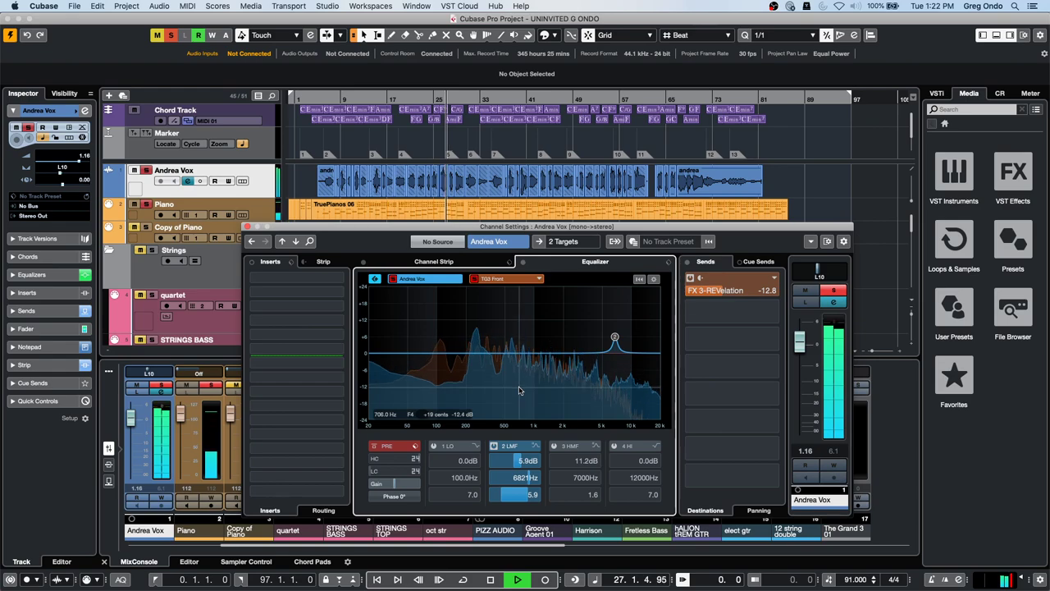
key("space")
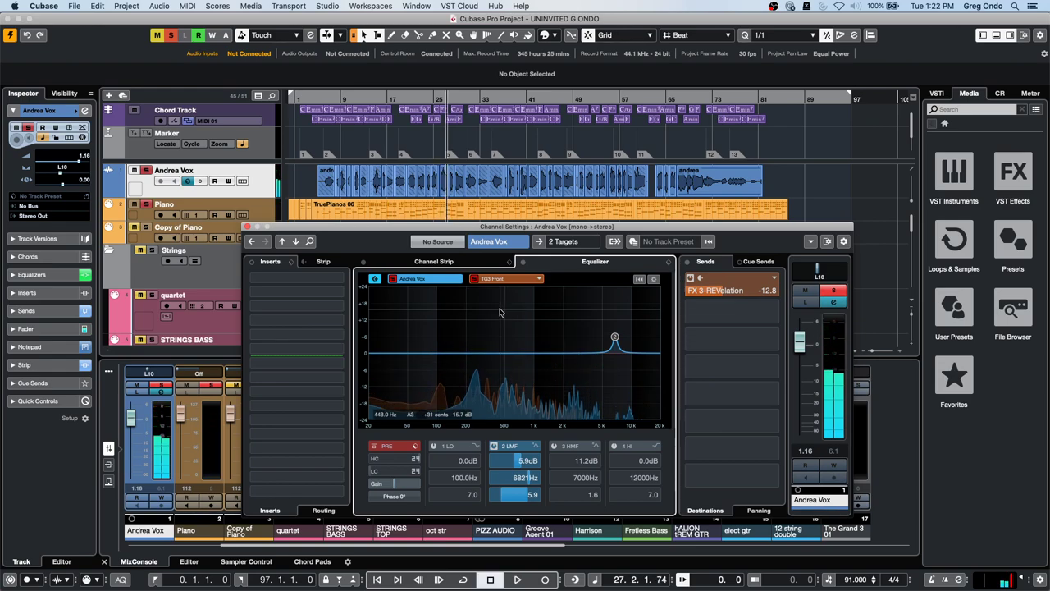
- Resume playback, switch to TG3 Front, lower its low-mid band to about -0.2 dB at 628 Hz, and stop playback
key("space")
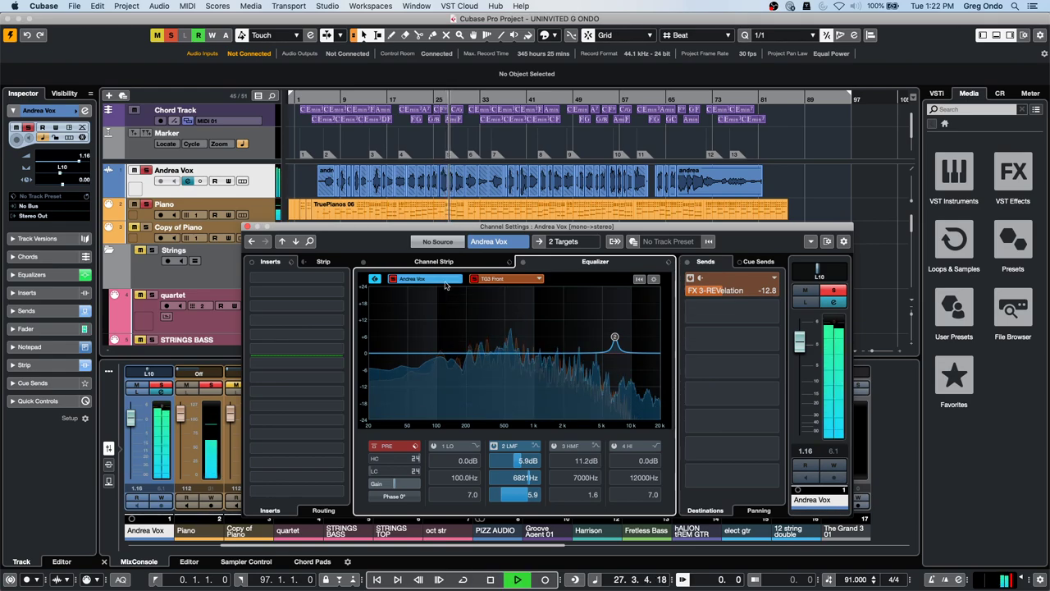
left_click(496, 279)
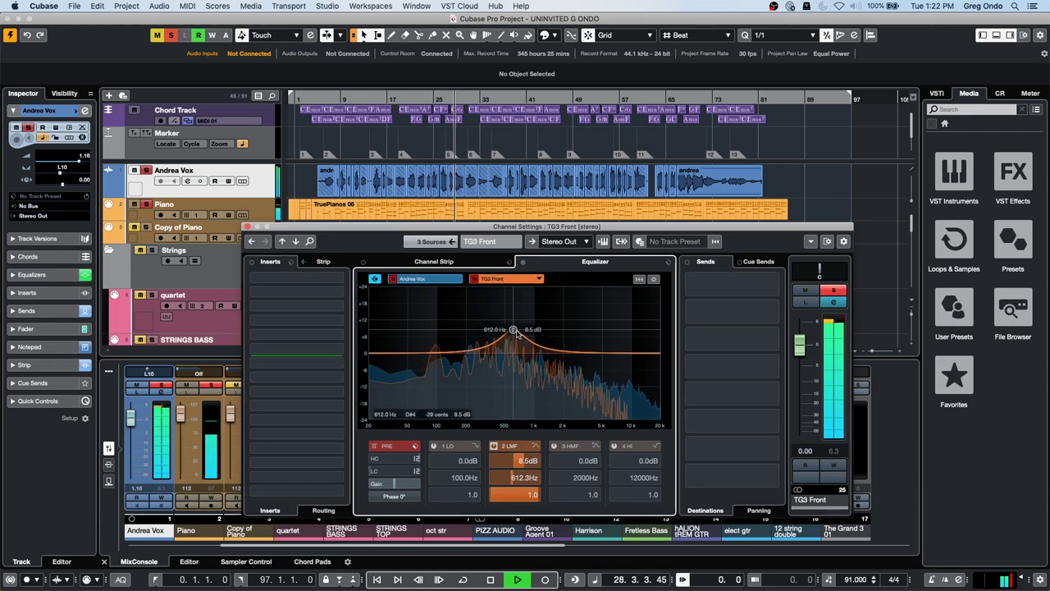
left_click_drag(512, 329, 514, 354)
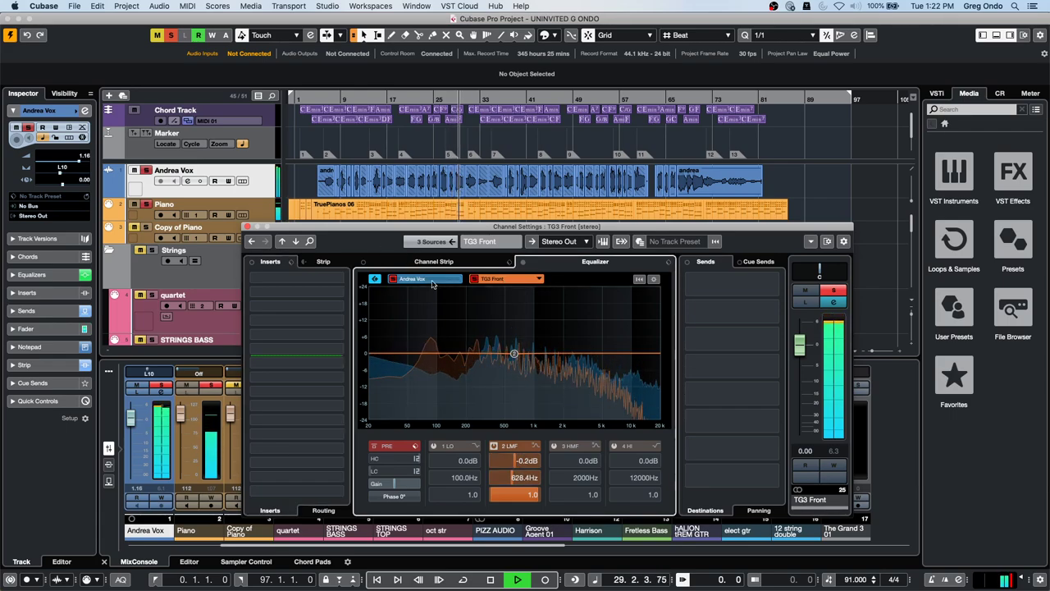
key("space")
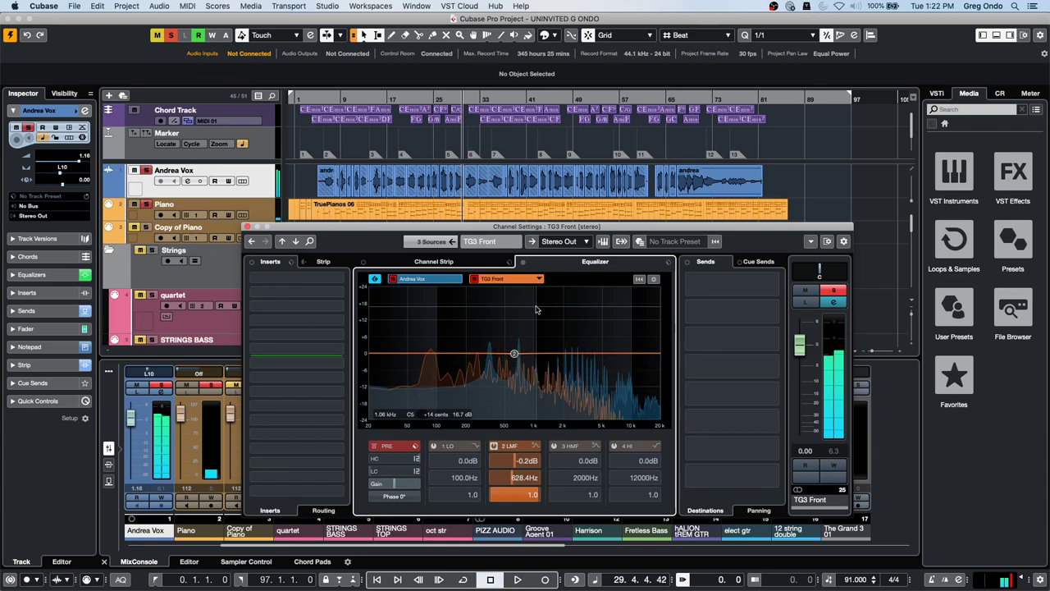
- Switch the equalizer to the vocal and back to TG3 Front, and toggle channel comparison off and on again
left_click(444, 281)
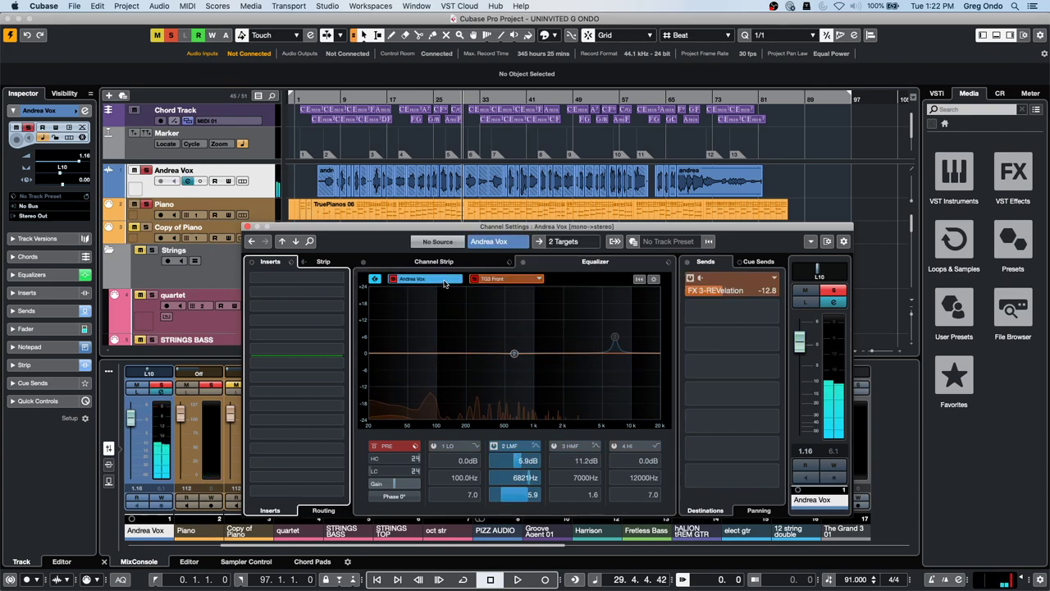
left_click(529, 281)
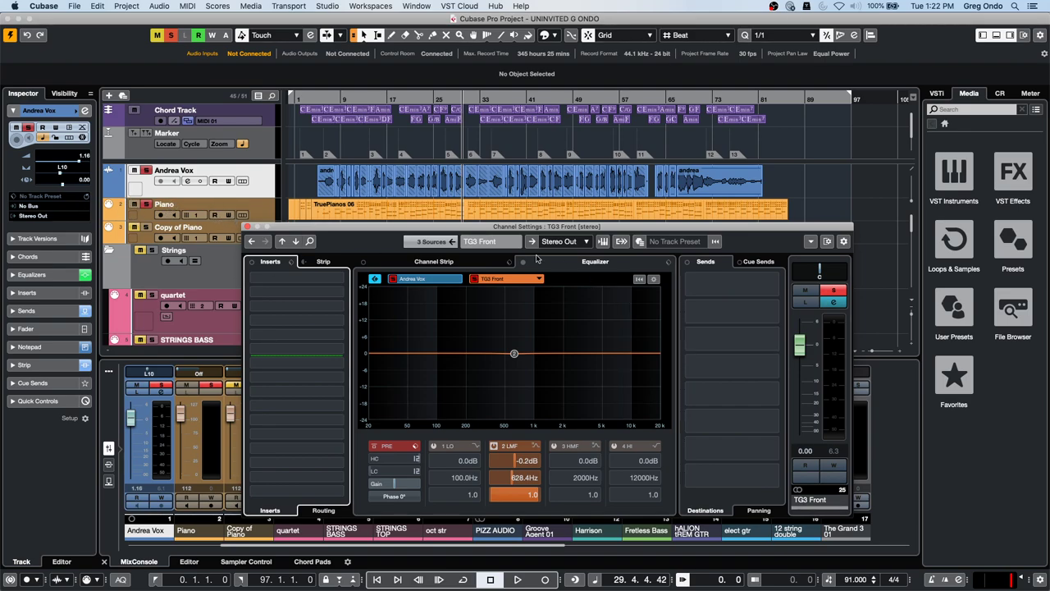
left_click(374, 278)
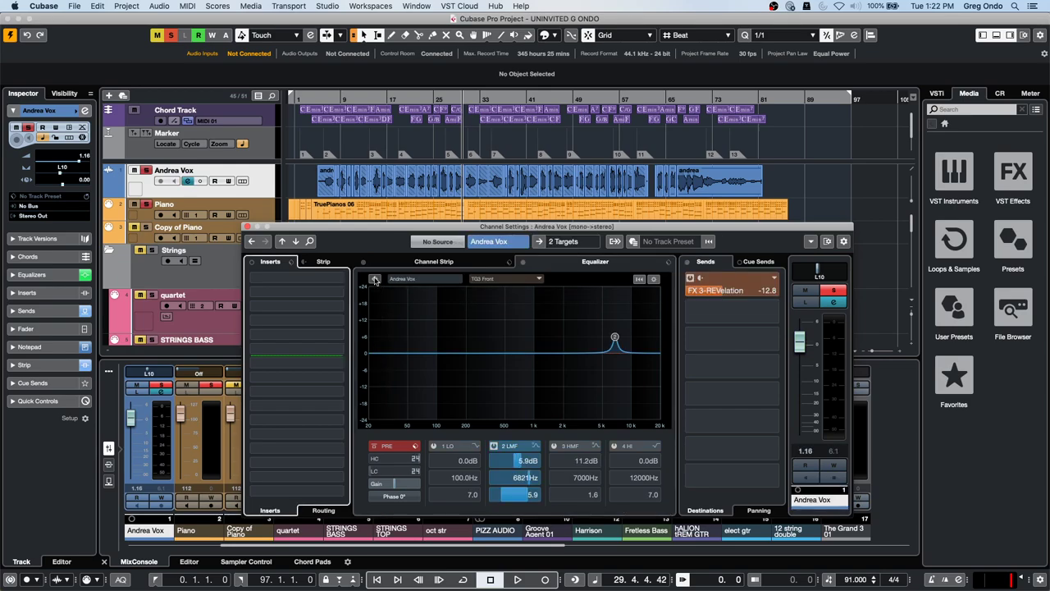
left_click(374, 279)
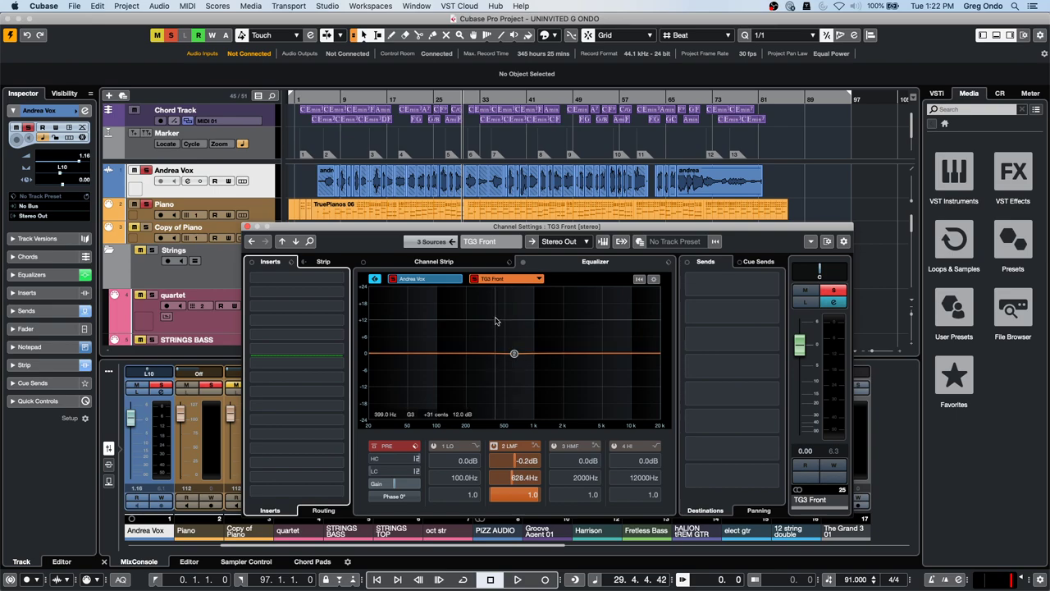
- Unsolo TG3 Front and the vocal from the comparison header, and switch the equalizer between the two channels, ending on TG3 Front
left_click(472, 284)
left_click(394, 280)
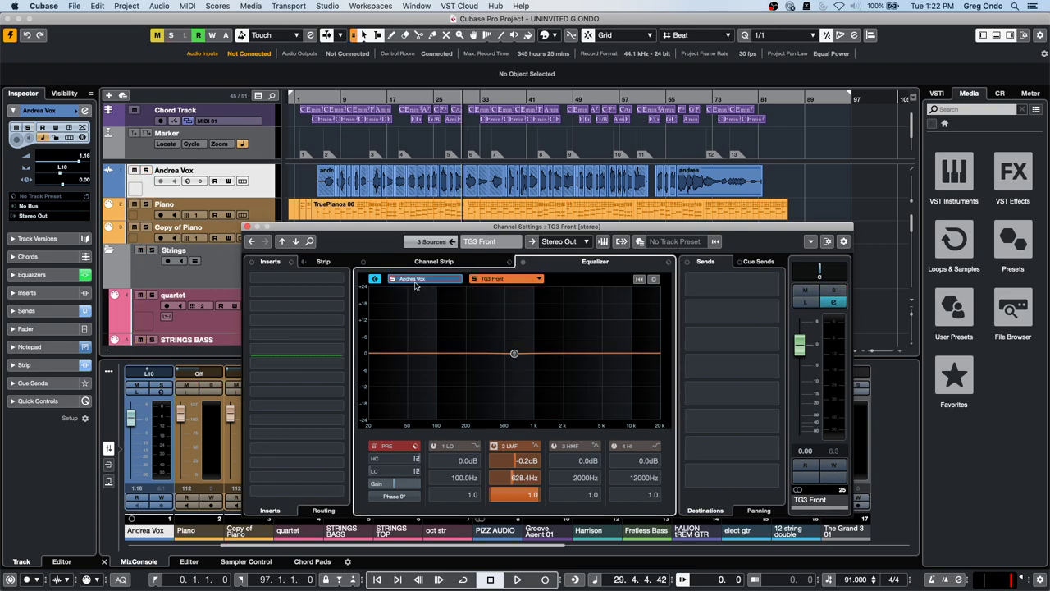
left_click(449, 281)
left_click(518, 280)
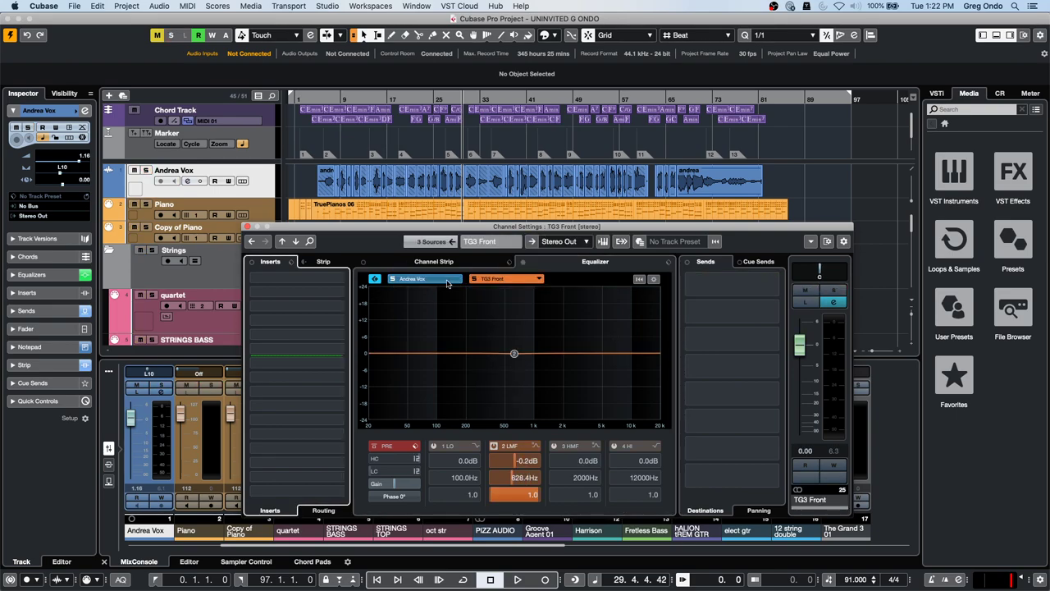
left_click(449, 281)
left_click(526, 283)
- Review the equalizer settings for controls and curve transparency, then close them and the channel settings window
left_click(653, 282)
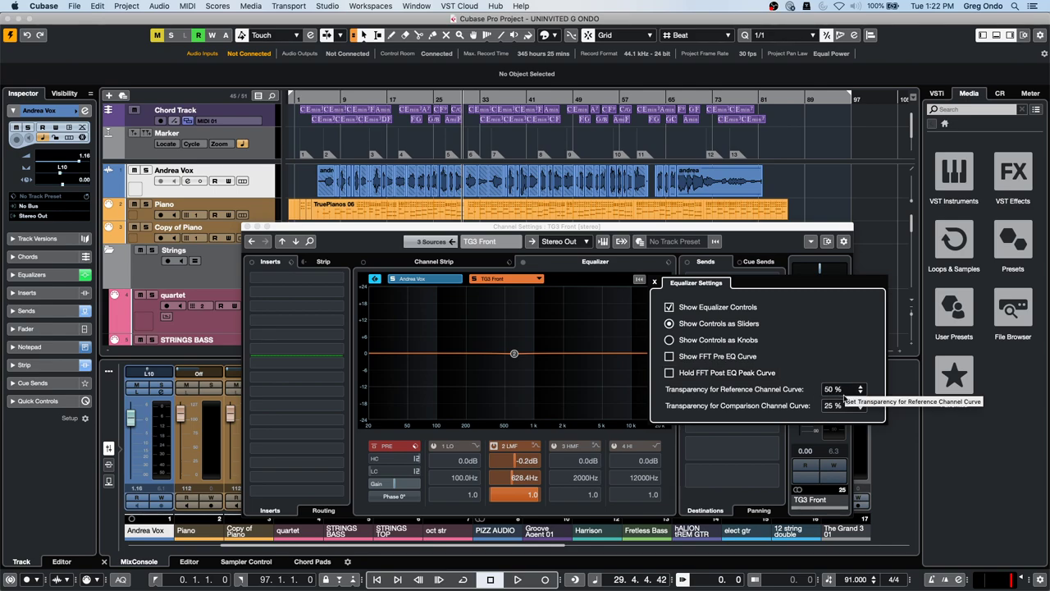
left_click(499, 334)
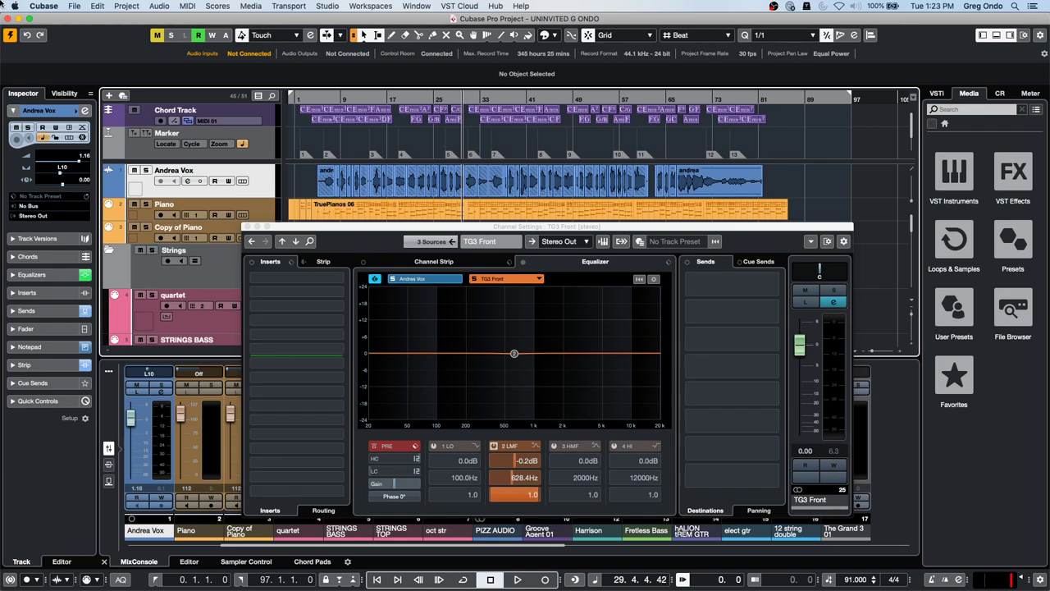
left_click(248, 226)
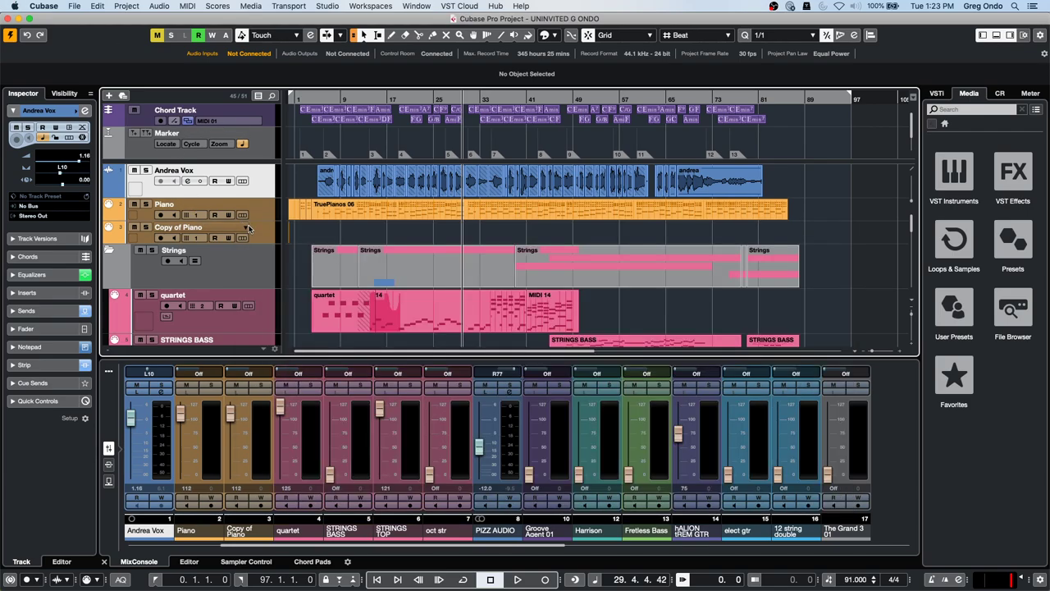
- Open the TruePianos 06 part in the Key Editor, enlarge the editor window, and expand the Chord Editing section
double_click(423, 218)
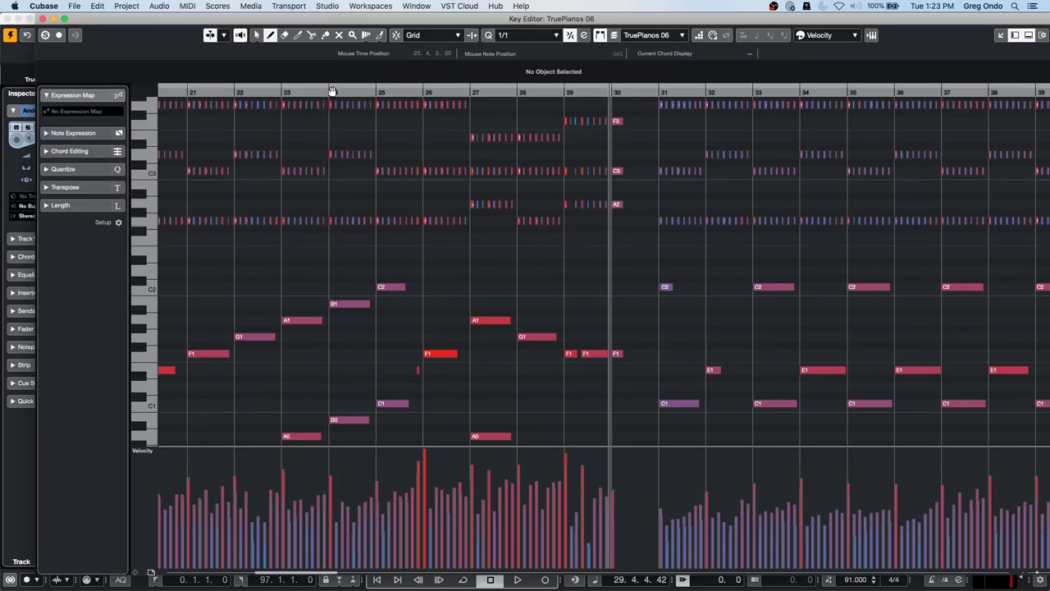
left_click(65, 18)
left_click(24, 151)
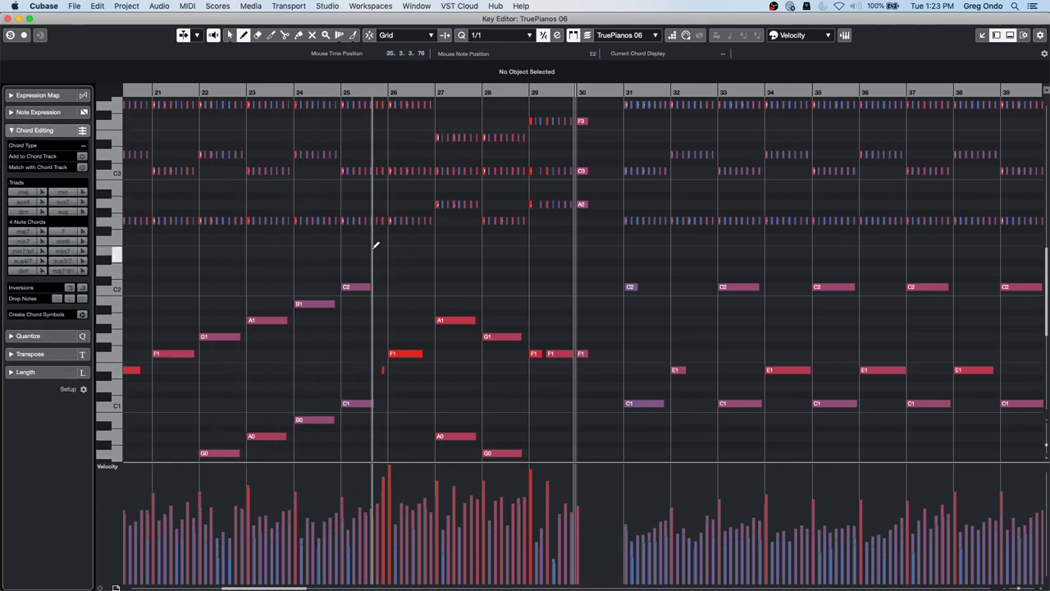
- Select all notes in bar 24 with the Object Selection tool and invert the chord upward several times
scroll(376, 244, "up", 5)
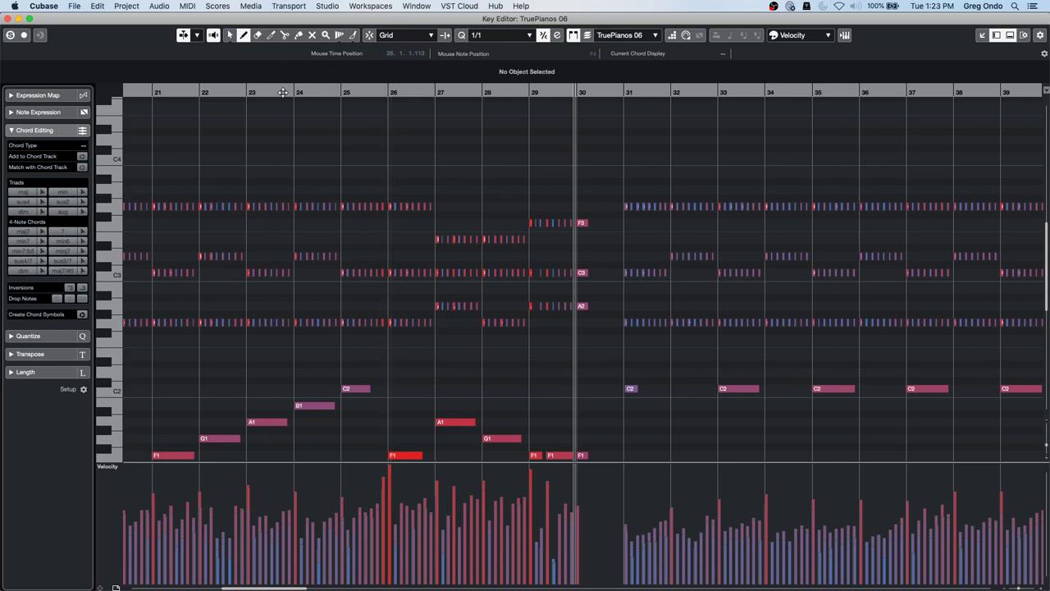
left_click_drag(298, 93, 300, 133)
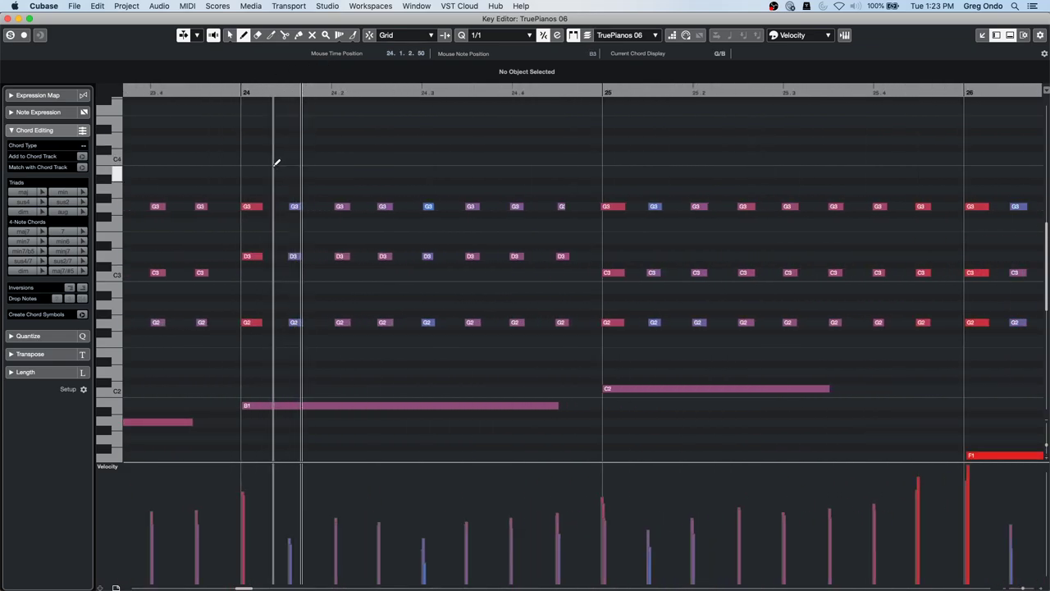
right_click(283, 165)
left_click(268, 168)
left_click_drag(242, 176, 586, 442)
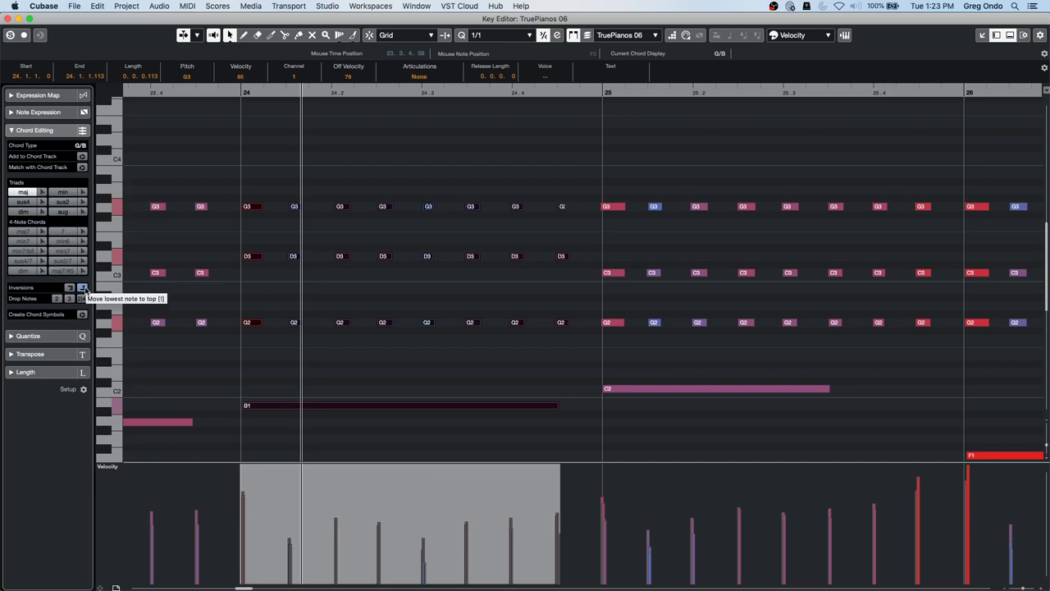
left_click(83, 288)
left_click(83, 288)
left_click(83, 288)
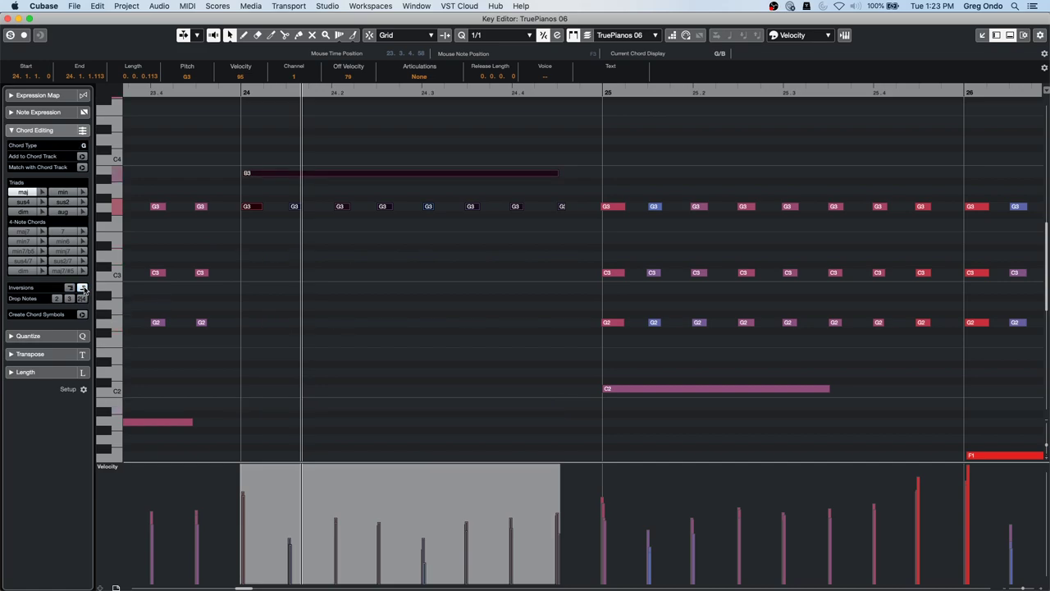
left_click(83, 288)
- Invert the selected bar 24 chord downward several times by moving its highest notes to the bottom
left_click(70, 288)
left_click(70, 288)
left_click(70, 288)
left_click(71, 288)
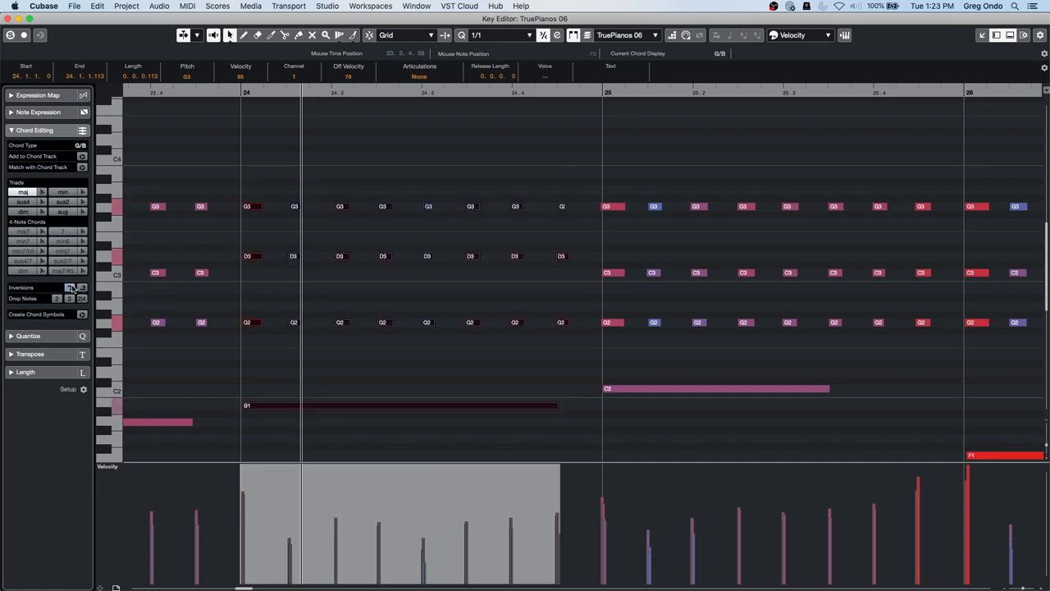
left_click(73, 289)
left_click(72, 289)
- Invert bar 24's chord upward again, then one step down to restore its original voicing
left_click(83, 289)
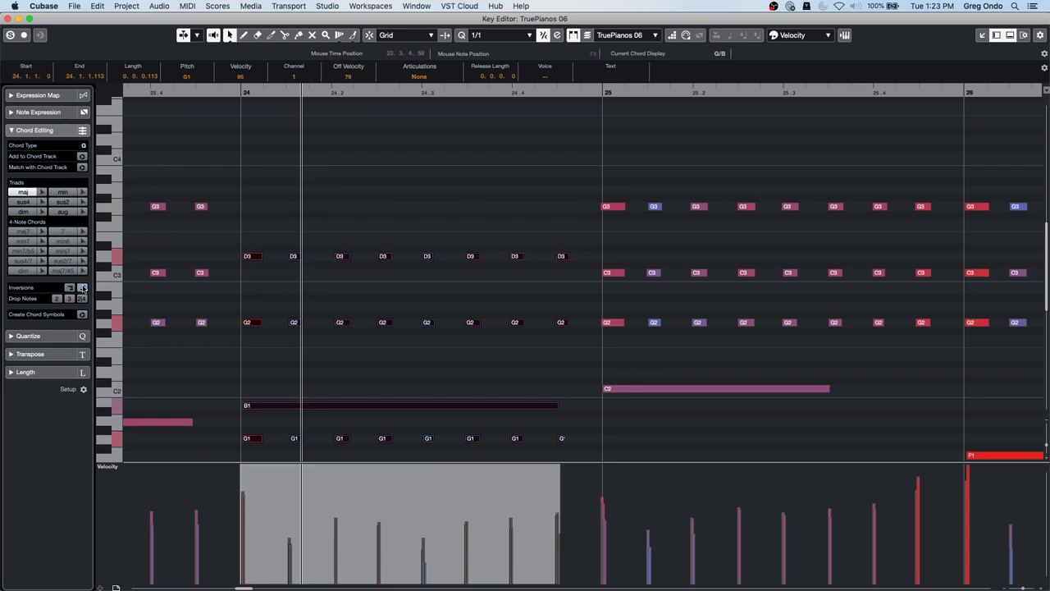
left_click(83, 289)
left_click(83, 289)
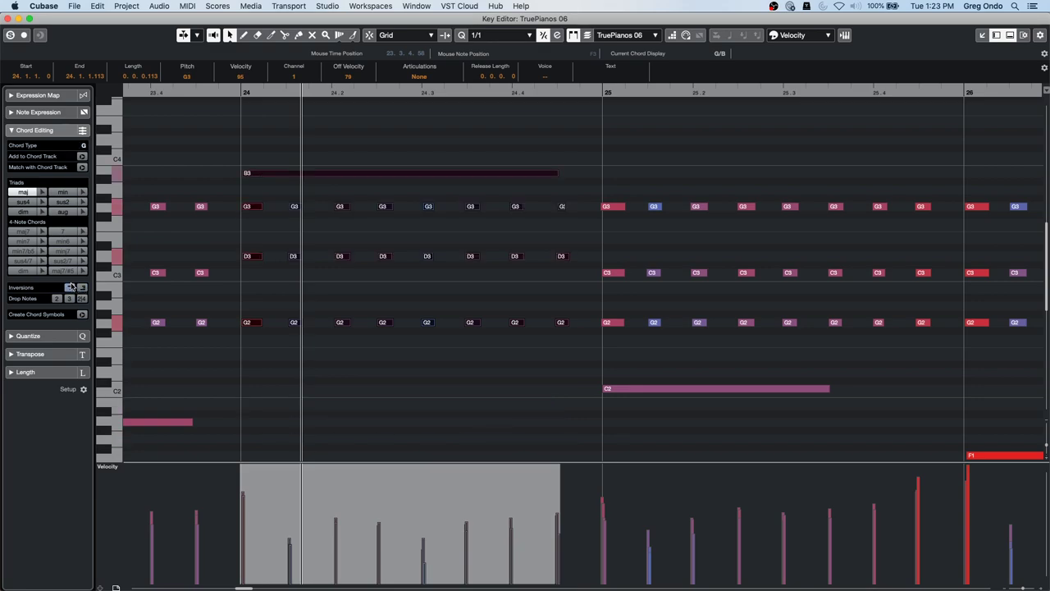
left_click(70, 288)
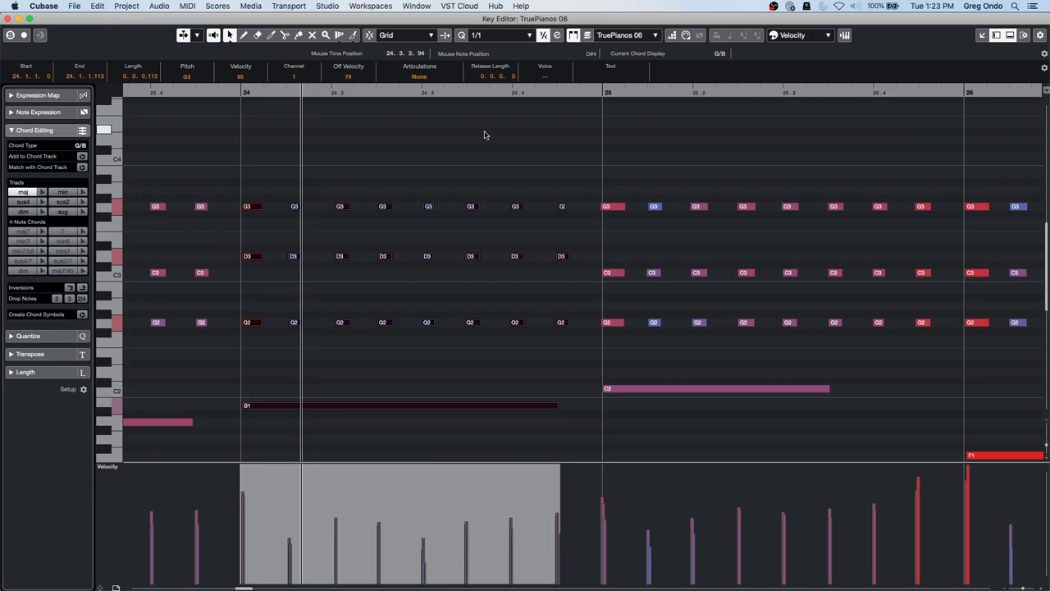
- Select all notes in bars 24 and 25, including the bass notes, and invert them downward several times
mouse_move(44, 589)
left_click(241, 157)
left_click_drag(241, 156, 945, 438)
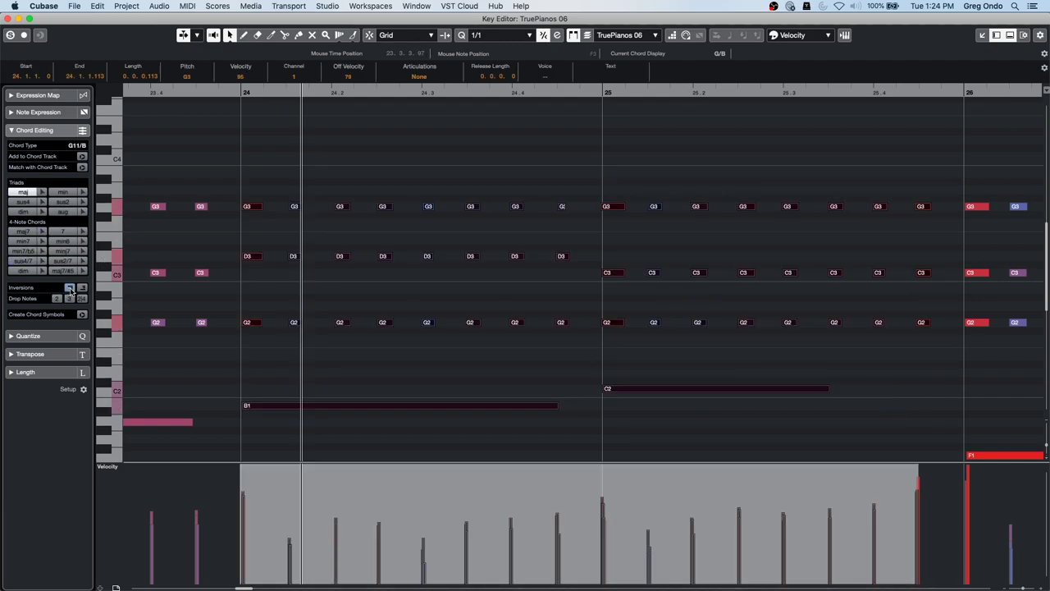
left_click(69, 287)
left_click(69, 288)
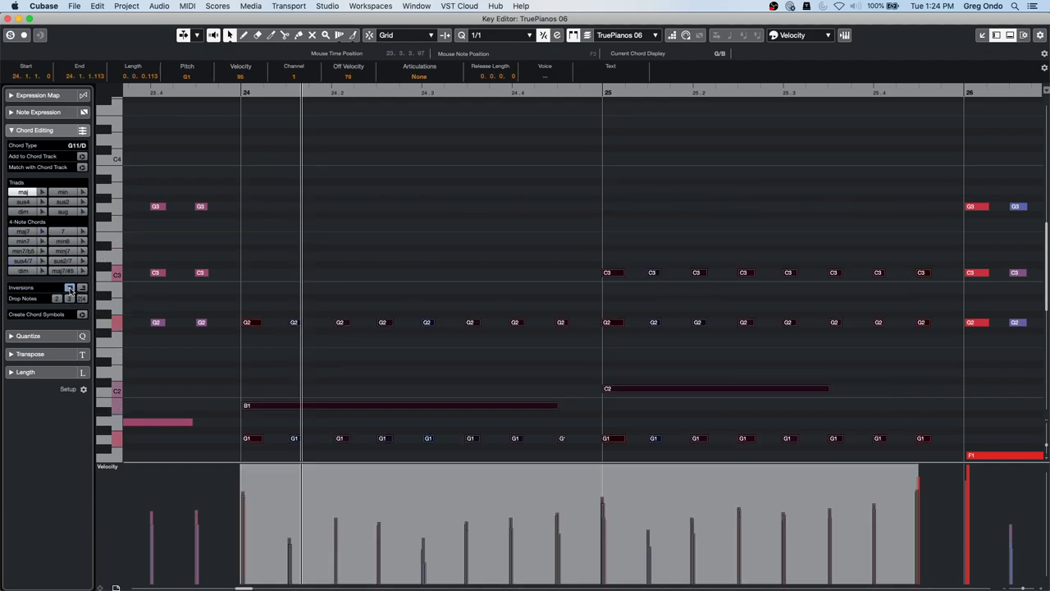
left_click(70, 288)
left_click(69, 288)
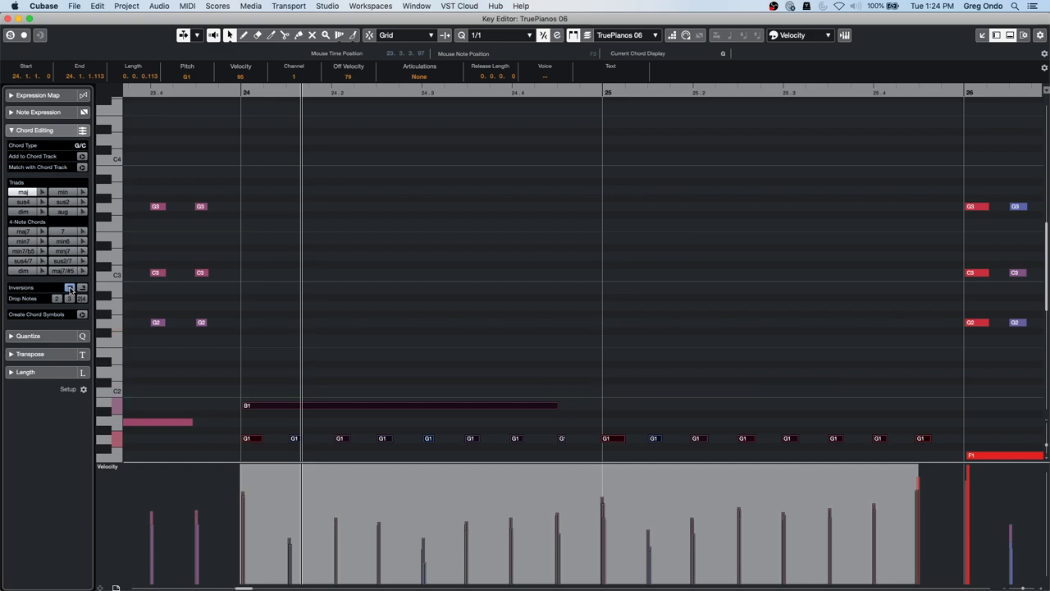
- Invert the selected chords in bars 24 and 25 upward until their bass notes sit on top at B3 and C4
left_click(83, 288)
left_click(82, 288)
left_click(83, 288)
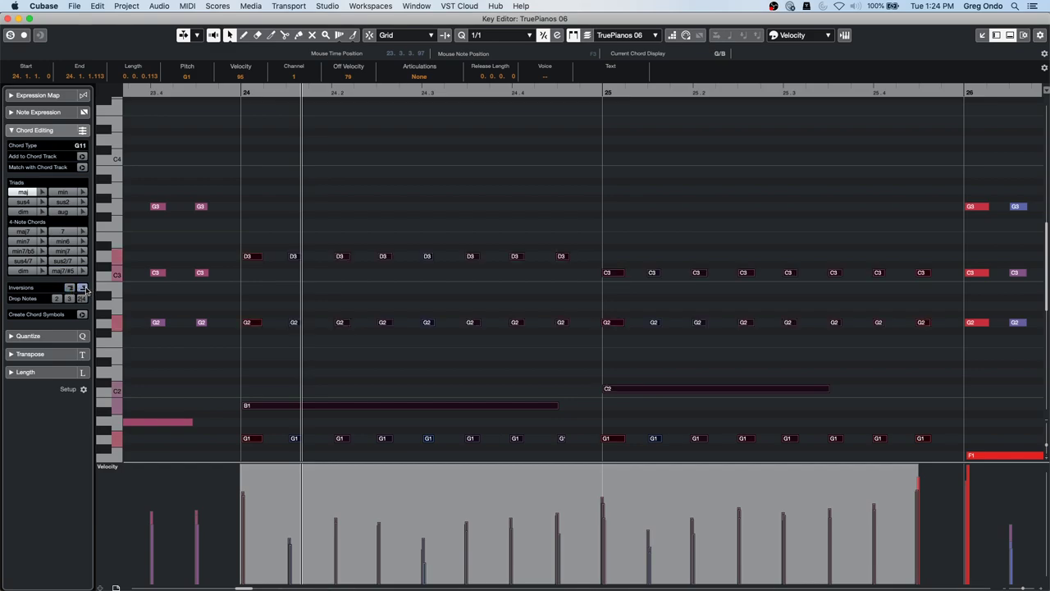
left_click(82, 288)
left_click(83, 288)
left_click(83, 288)
left_click(83, 288)
left_click(83, 288)
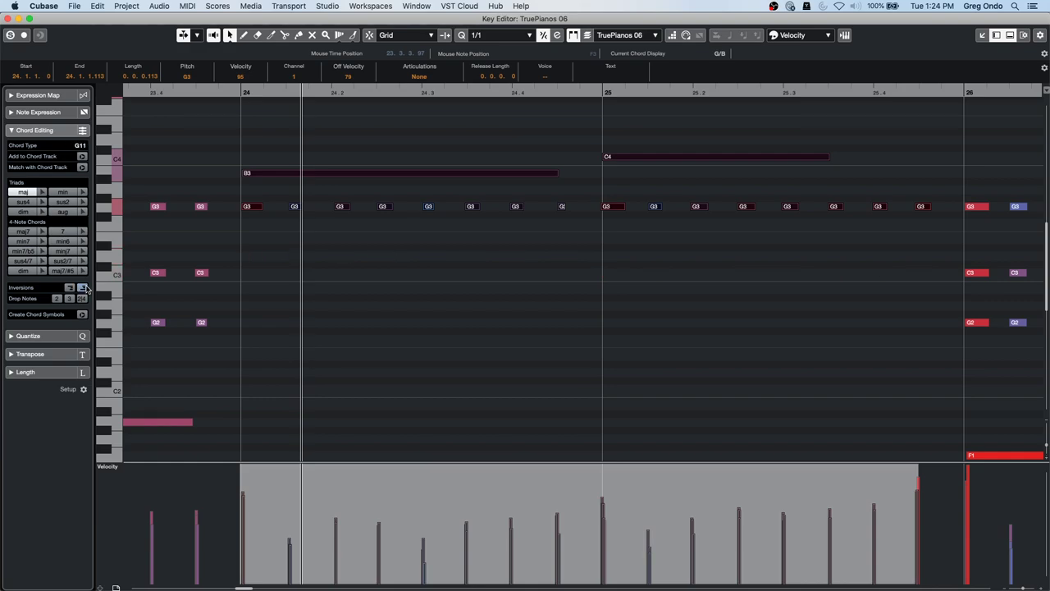
- Move the chords in bars 24 and 25 back down through their inversions until the bass notes return to B1 and C2
left_click(72, 288)
left_click(72, 288)
left_click(72, 288)
left_click(73, 288)
left_click(72, 288)
left_click(73, 287)
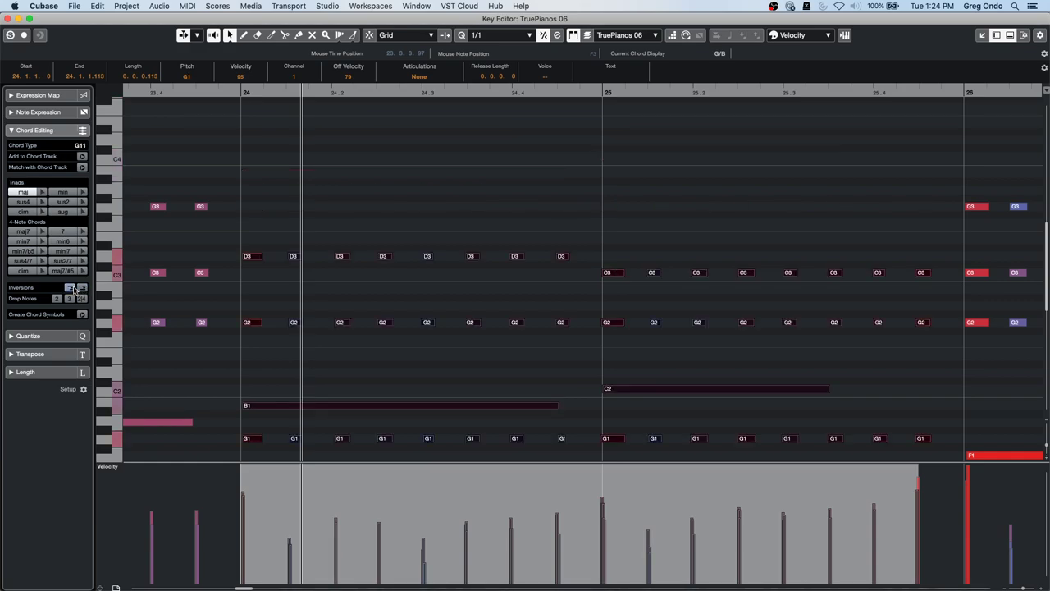
left_click(73, 288)
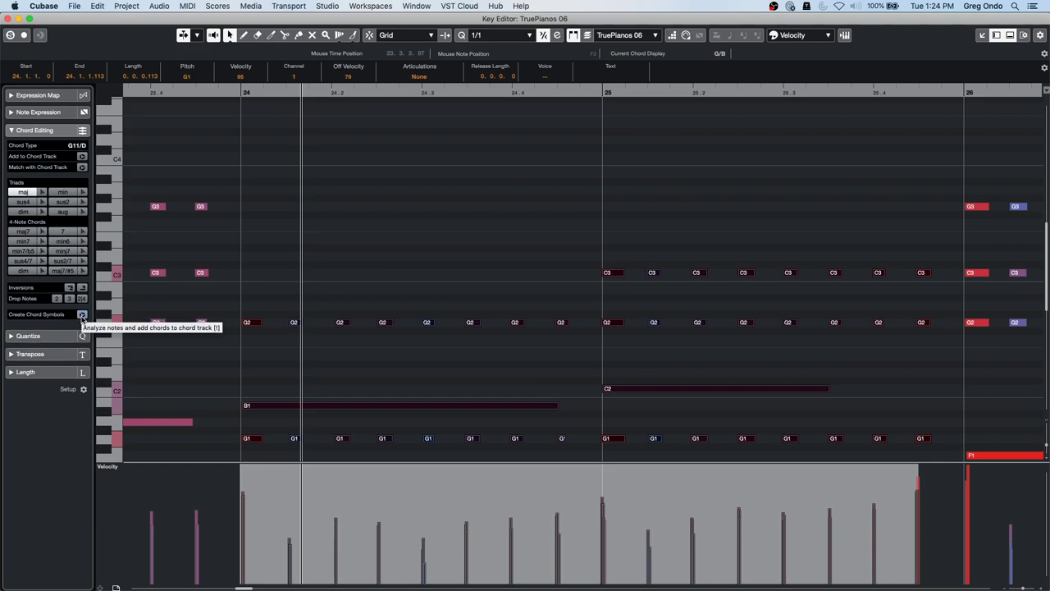
- Open the Create Chord Symbols options and cancel them, then undo the inversions applied to bars 24 and 25
left_click(82, 315)
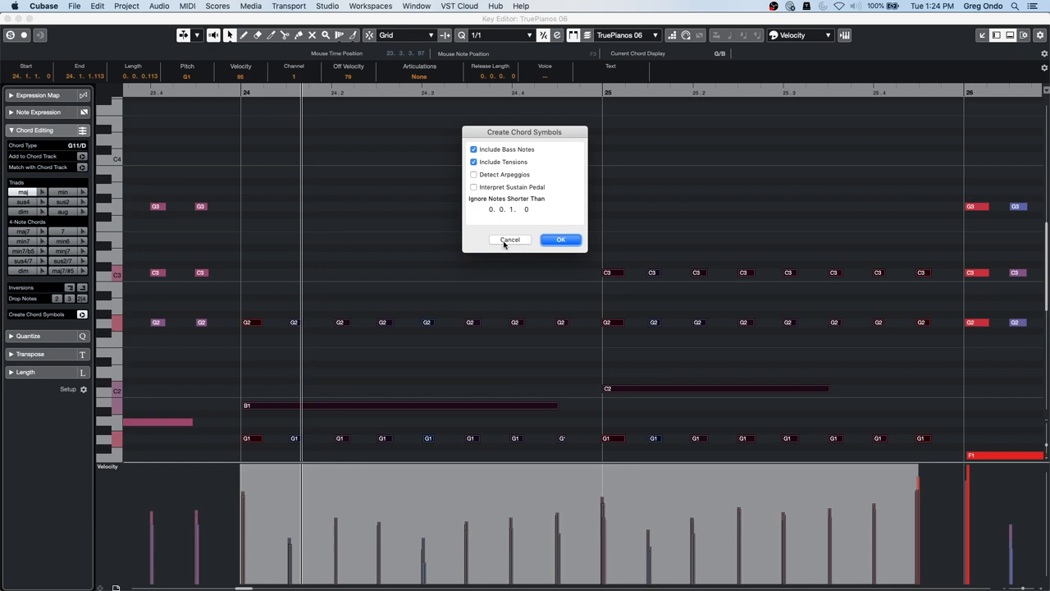
left_click(506, 239)
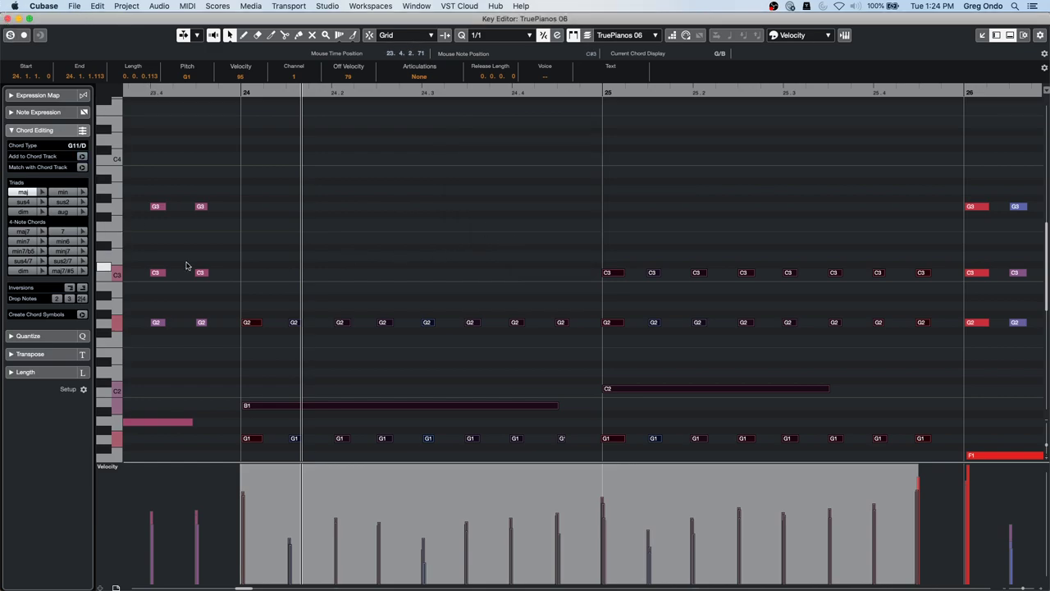
key("super+z")
key("super+z")
key("super+z")
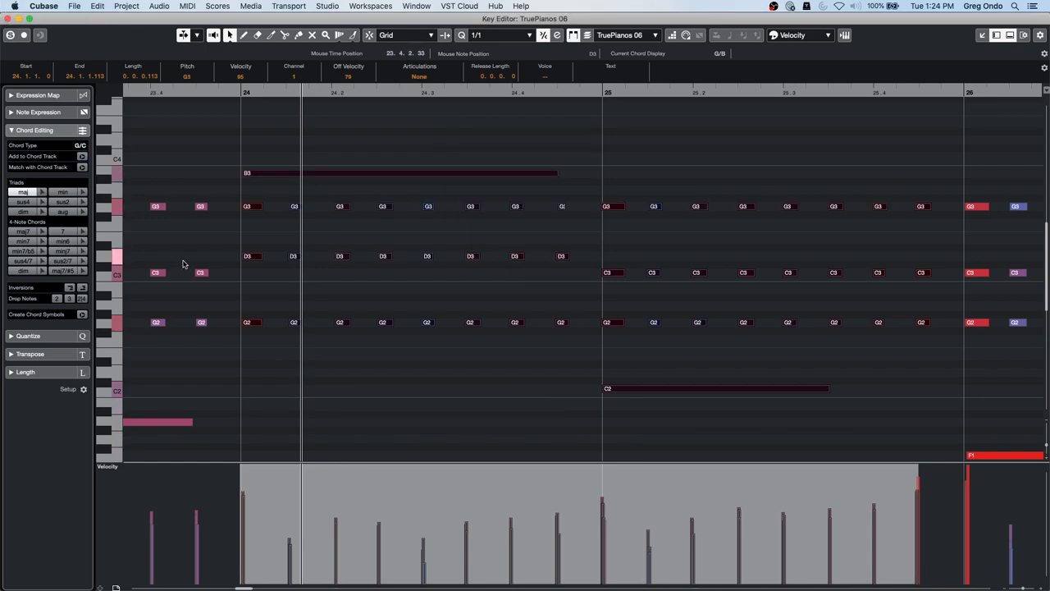
key("super+shift+z")
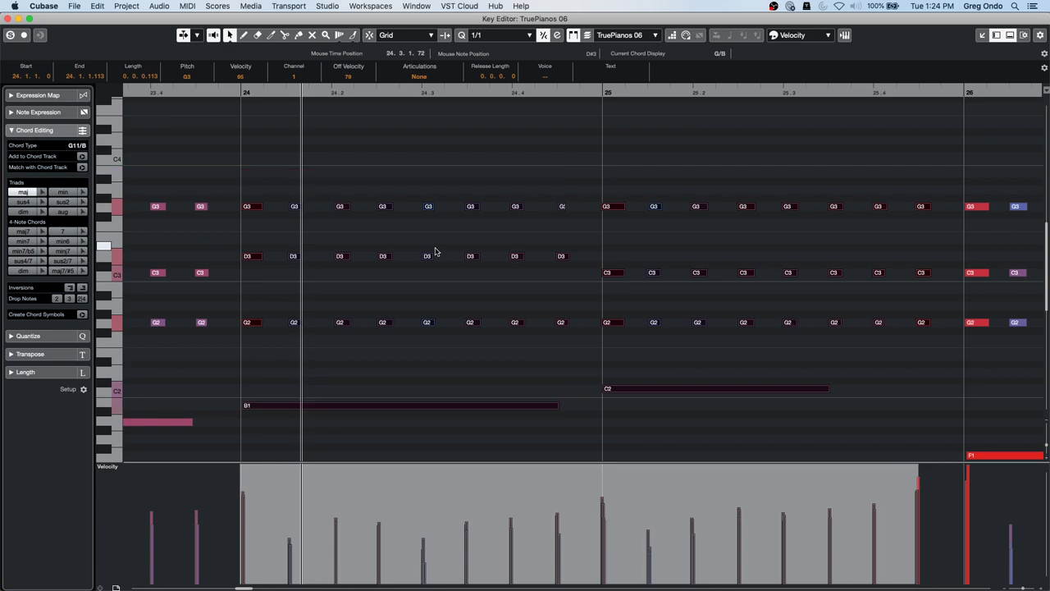
- Select only the notes above the bass in bars 24 and 25 and invert them downward several times
left_click(283, 185)
left_click_drag(239, 177, 947, 370)
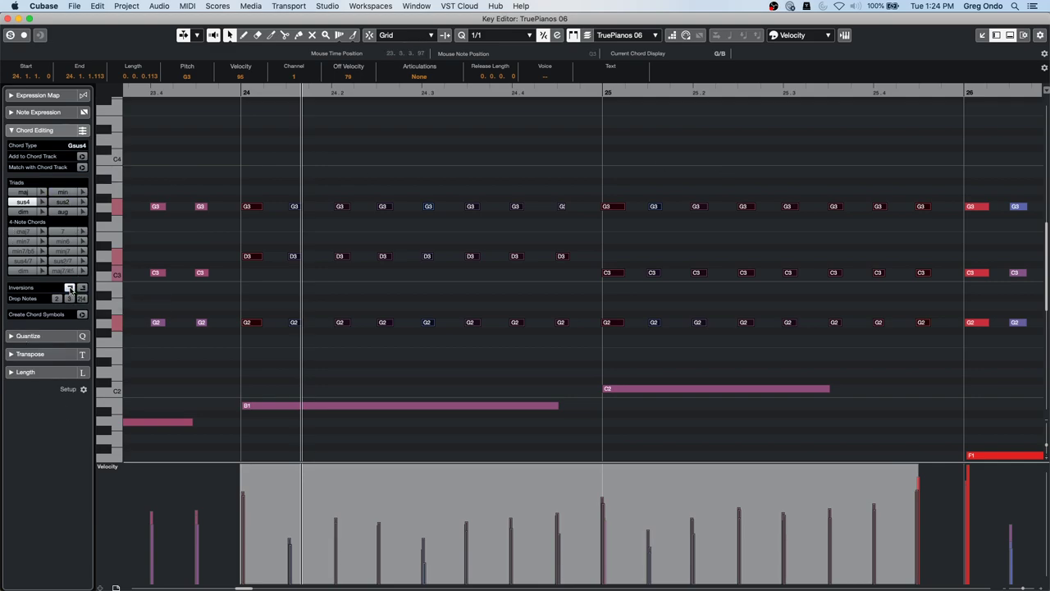
left_click(70, 289)
left_click(69, 289)
left_click(70, 288)
left_click(70, 289)
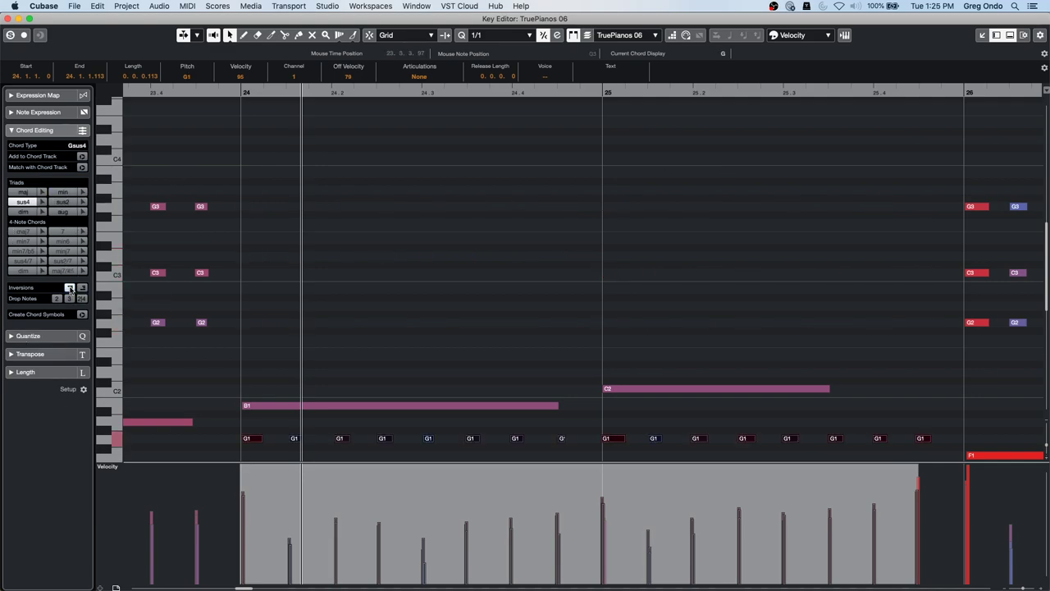
left_click(70, 289)
- Invert the selected upper notes back up, step them down and up again, and restore their original voicing above the bass
left_click(85, 286)
left_click(84, 286)
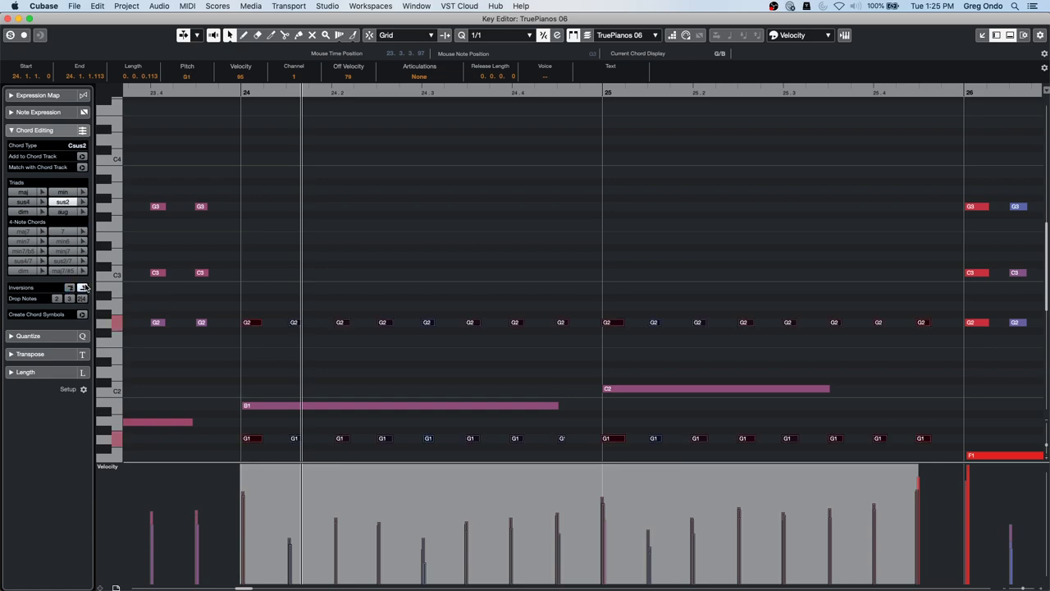
left_click(84, 287)
left_click(84, 287)
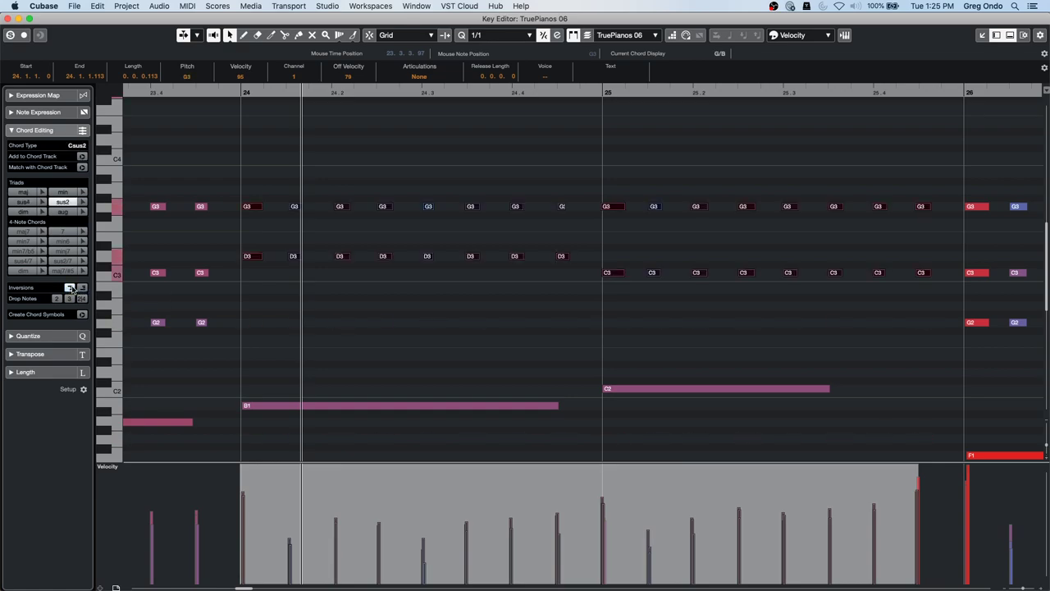
left_click(69, 289)
left_click(83, 287)
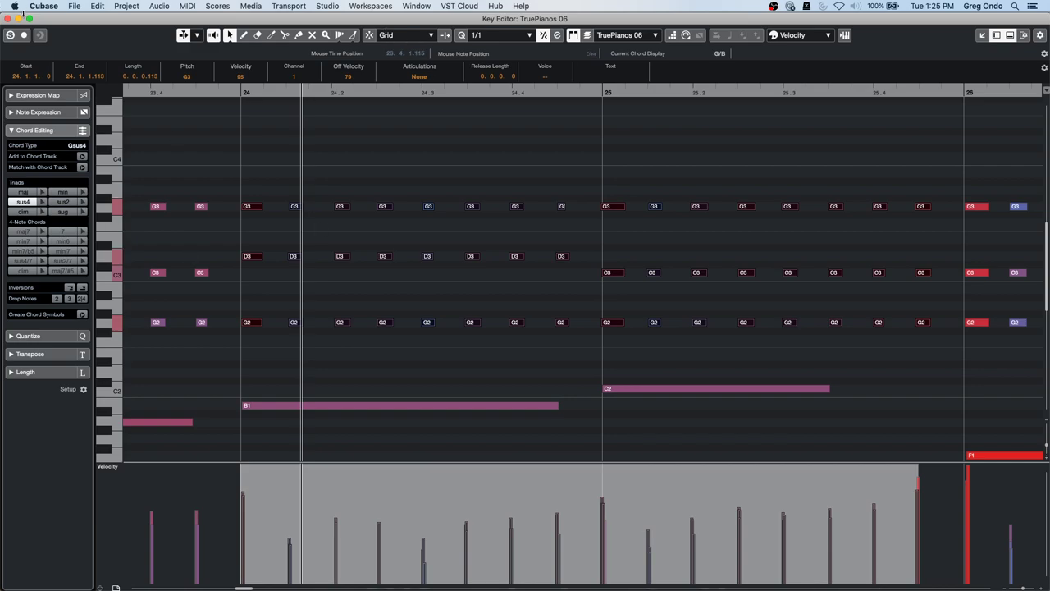
- Close the Key Editor and revert the project to its previously saved version
left_click(8, 19)
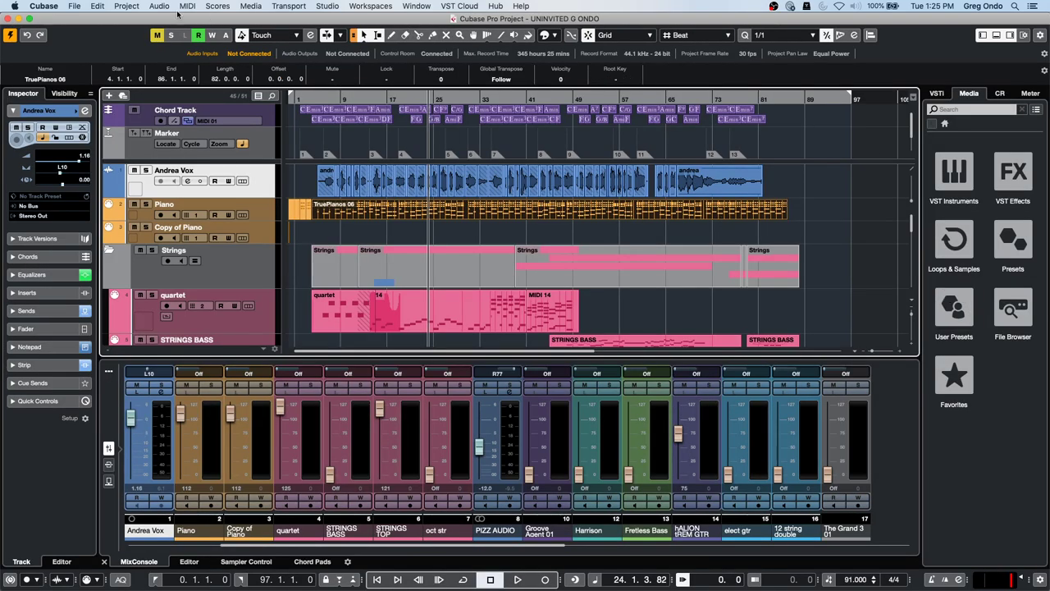
left_click(74, 7)
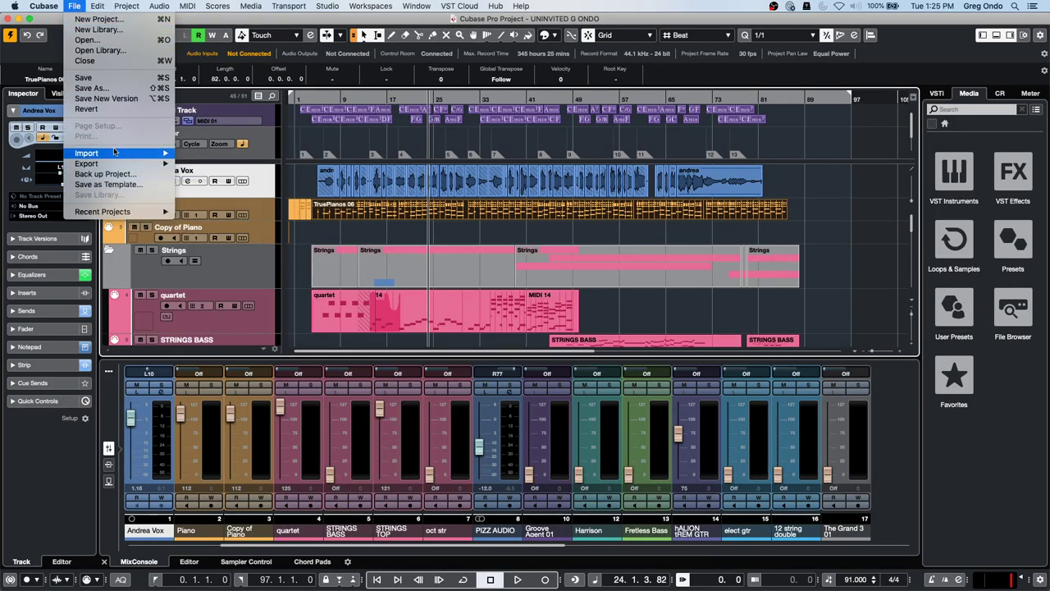
left_click(89, 108)
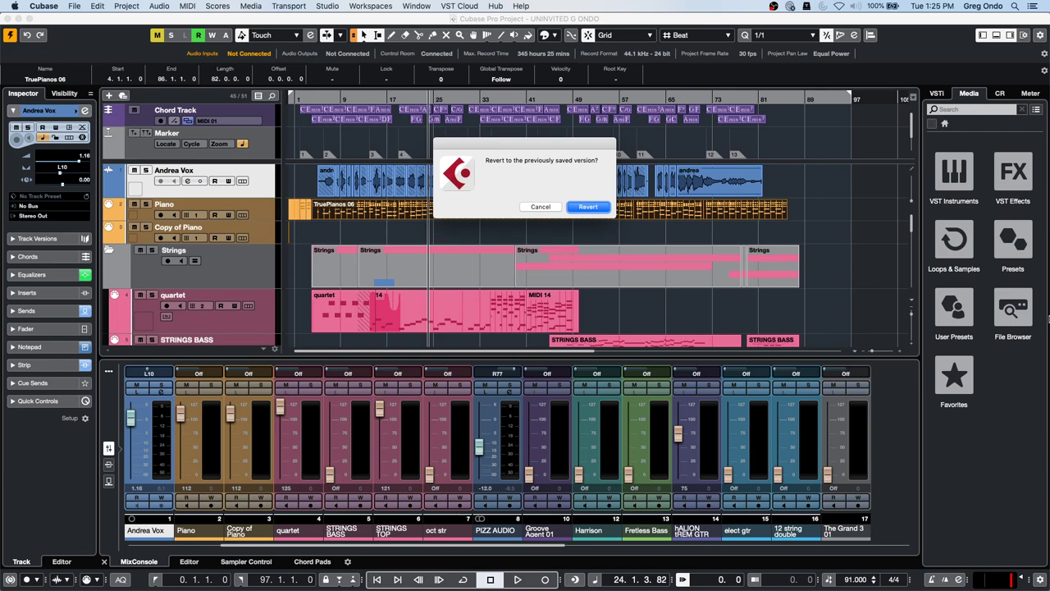
left_click(588, 207)
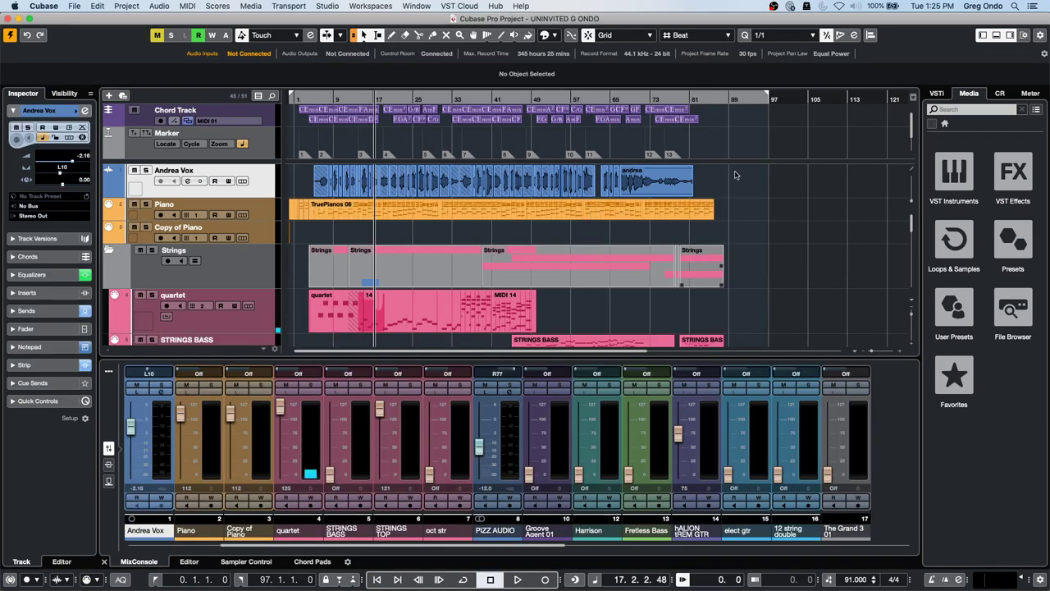
- Place the playback position at about bar 6, display the Master meter and start playback
left_click(318, 104)
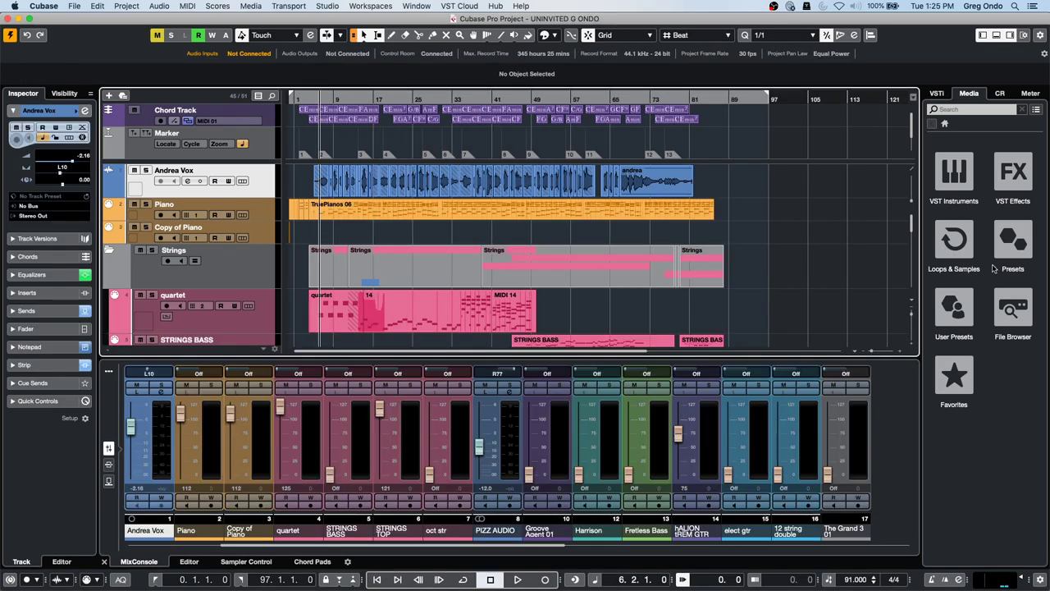
left_click(1001, 95)
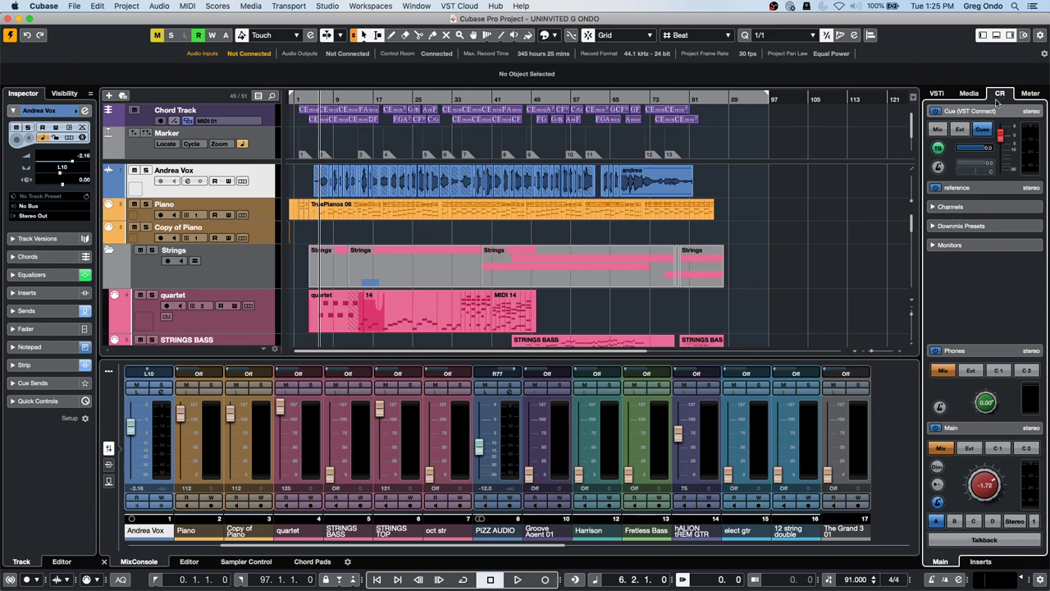
left_click(1029, 94)
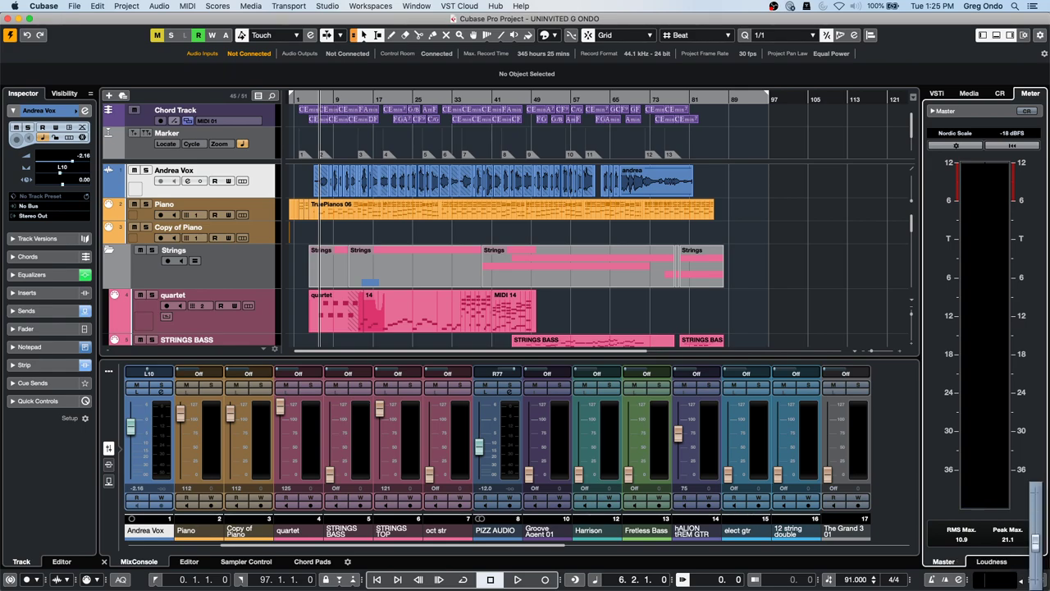
key("space")
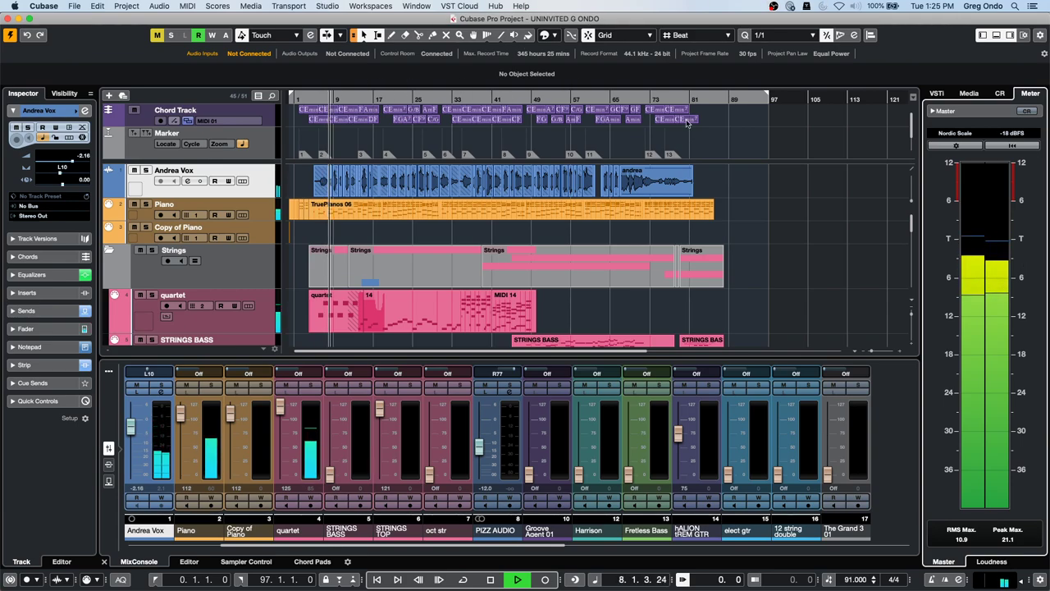
- Switch the Master meter through the Digital, K-20, +3dB Digital and +12dB Digital scales while the project plays
left_click(960, 133)
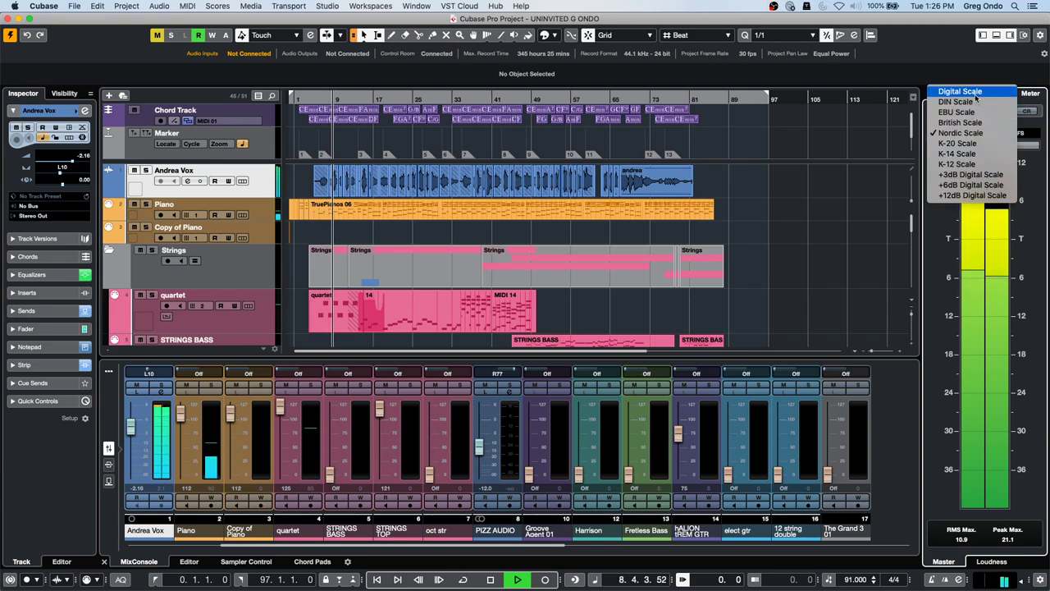
left_click(959, 91)
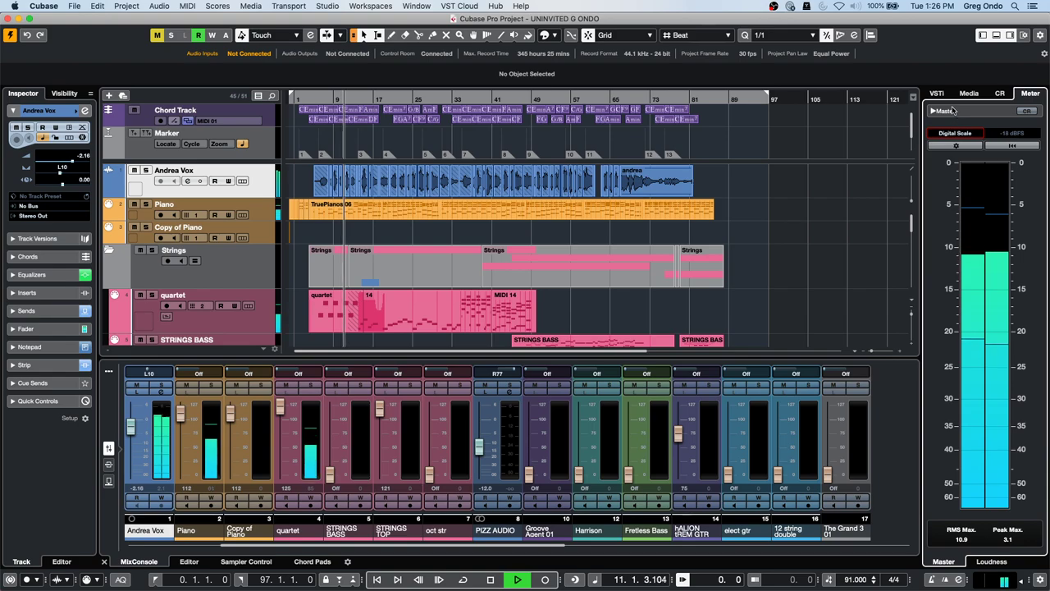
left_click(956, 134)
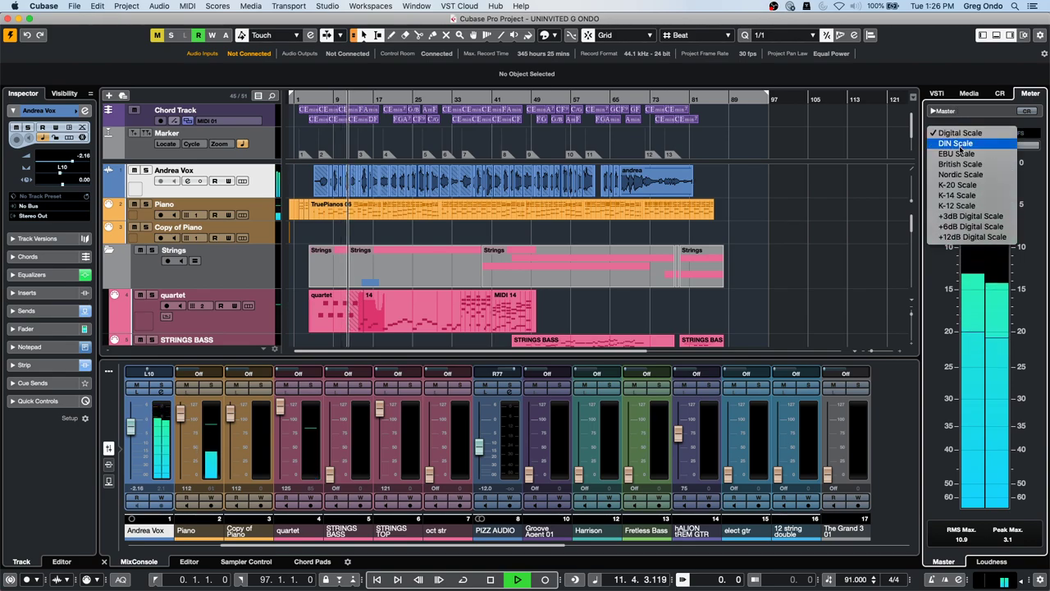
left_click(970, 185)
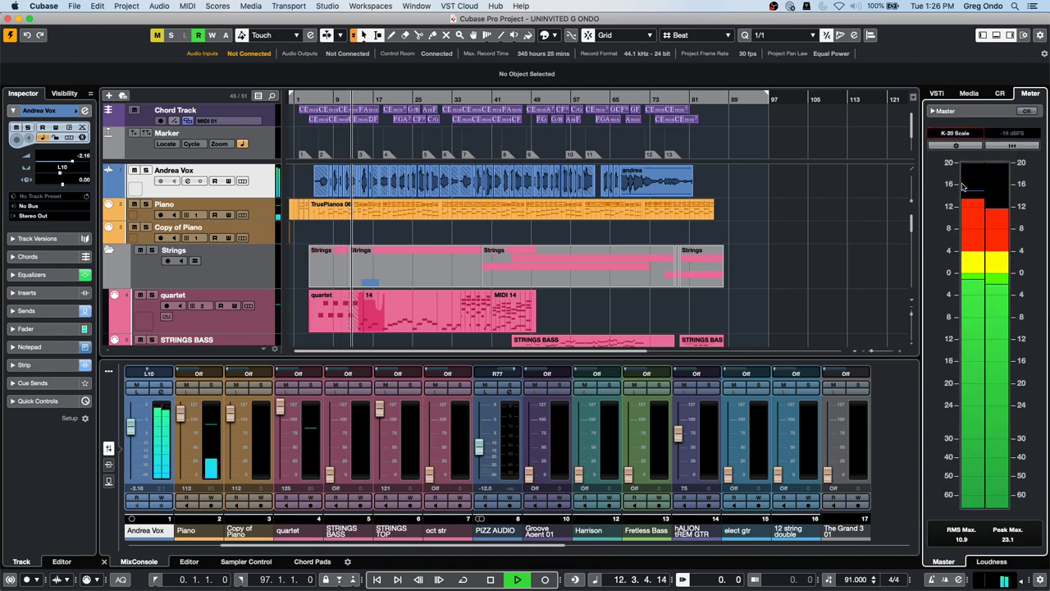
left_click(955, 133)
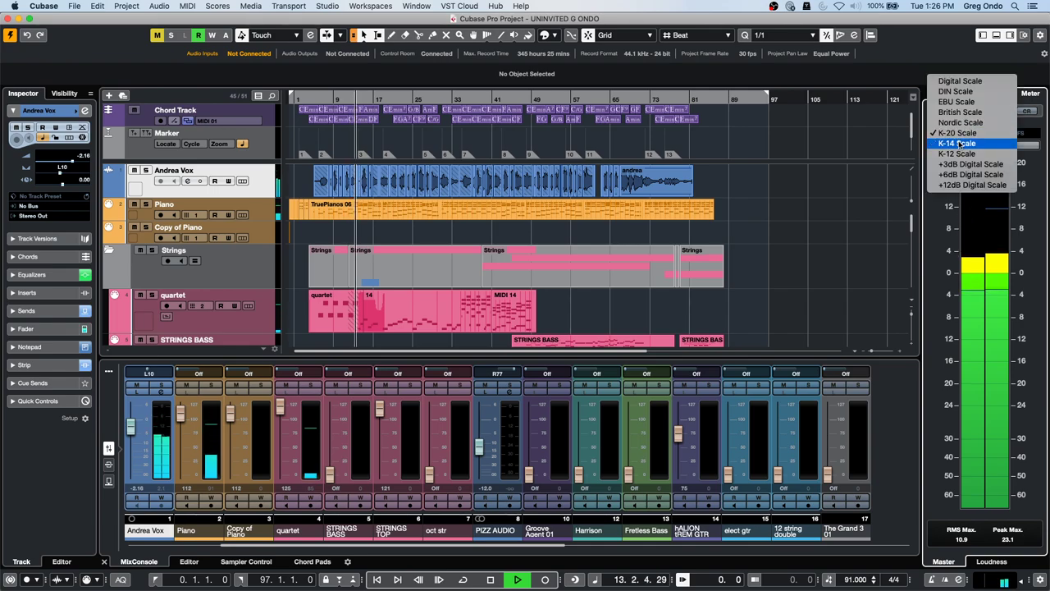
left_click(995, 164)
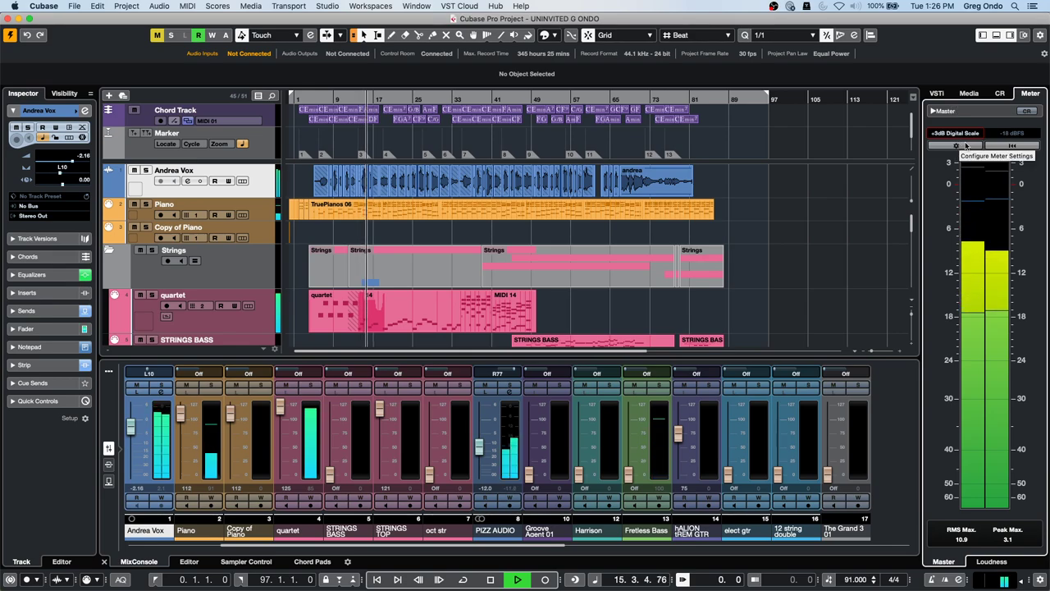
left_click(963, 134)
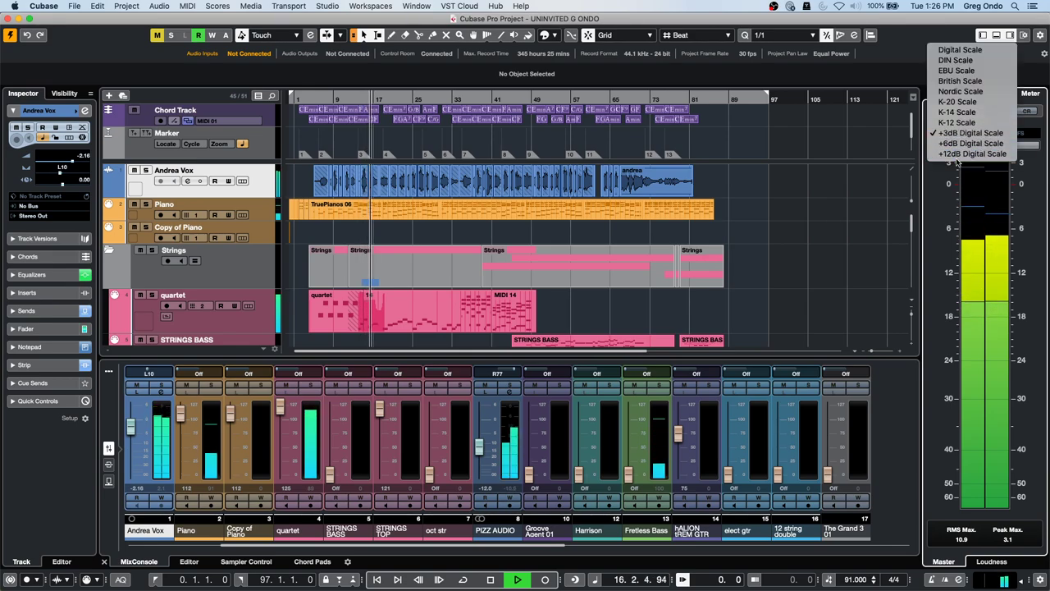
left_click(958, 153)
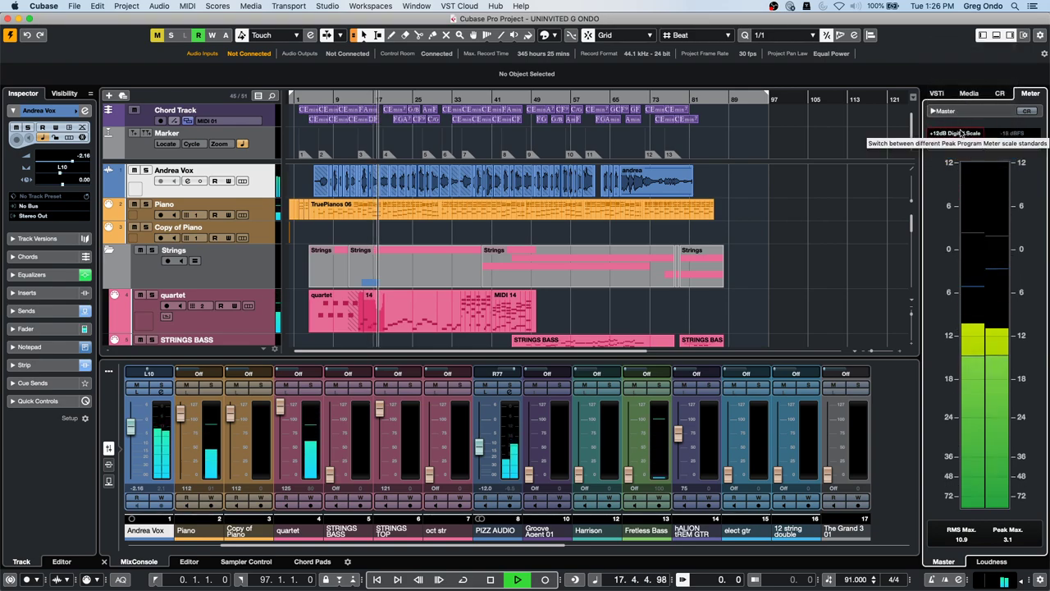
- Dismiss the list of meter scales without choosing another one and stop playback
left_click(962, 133)
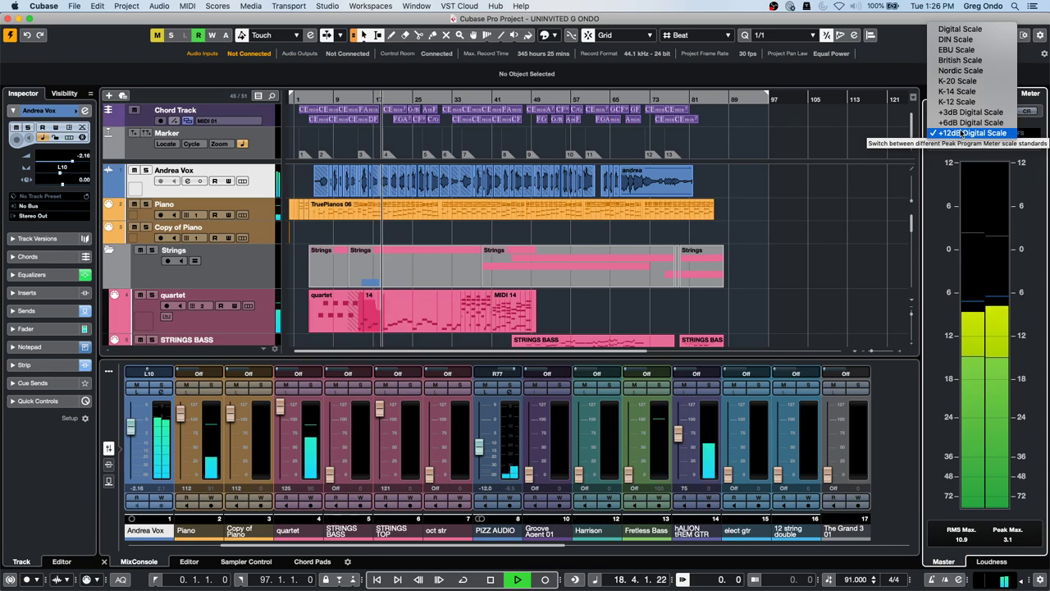
left_click(820, 211)
key("space")
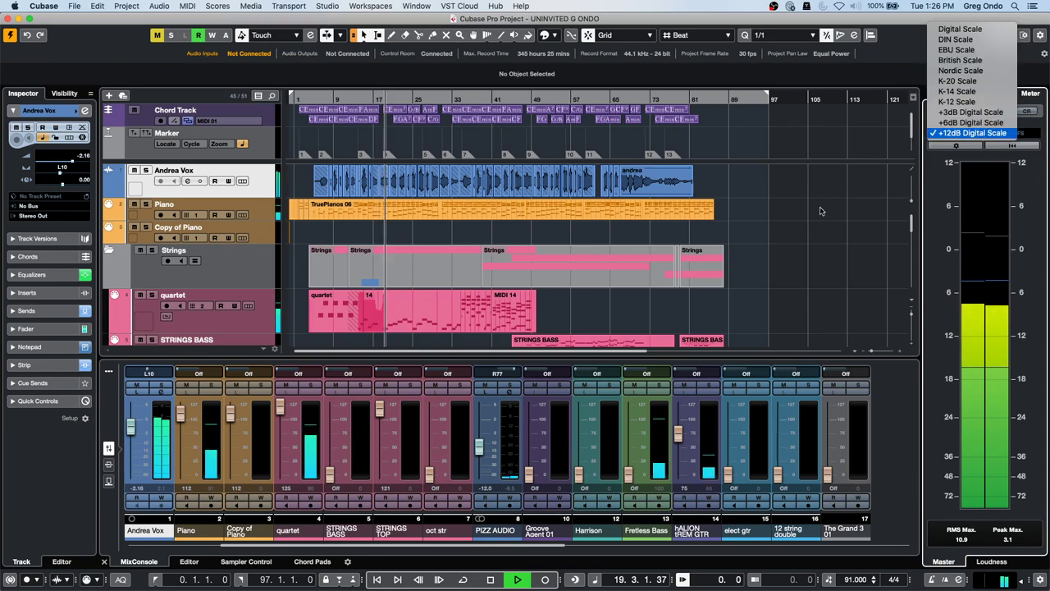
left_click(820, 211)
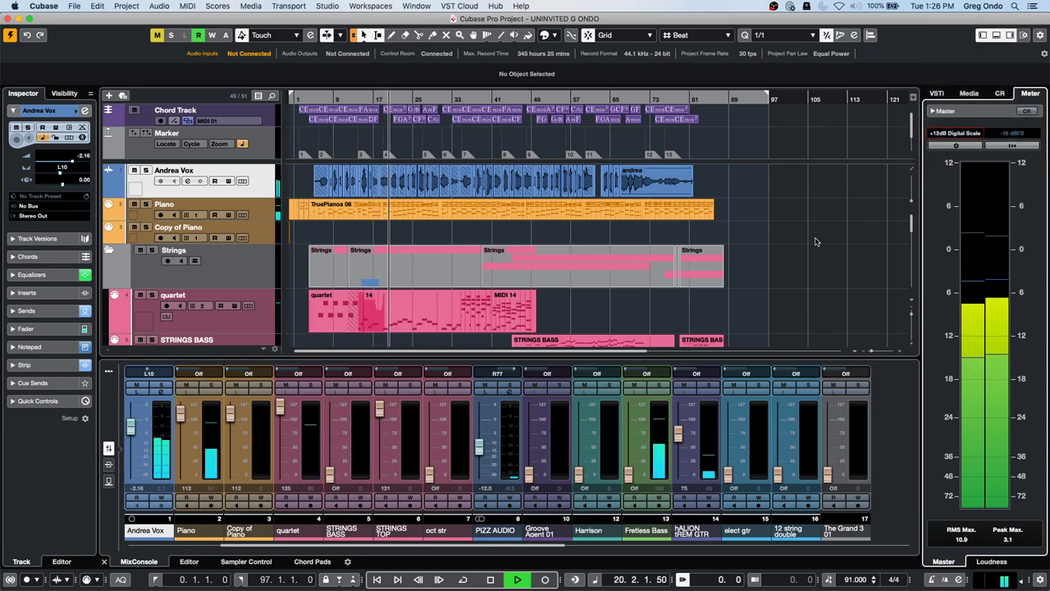
left_click(813, 242)
key("space")
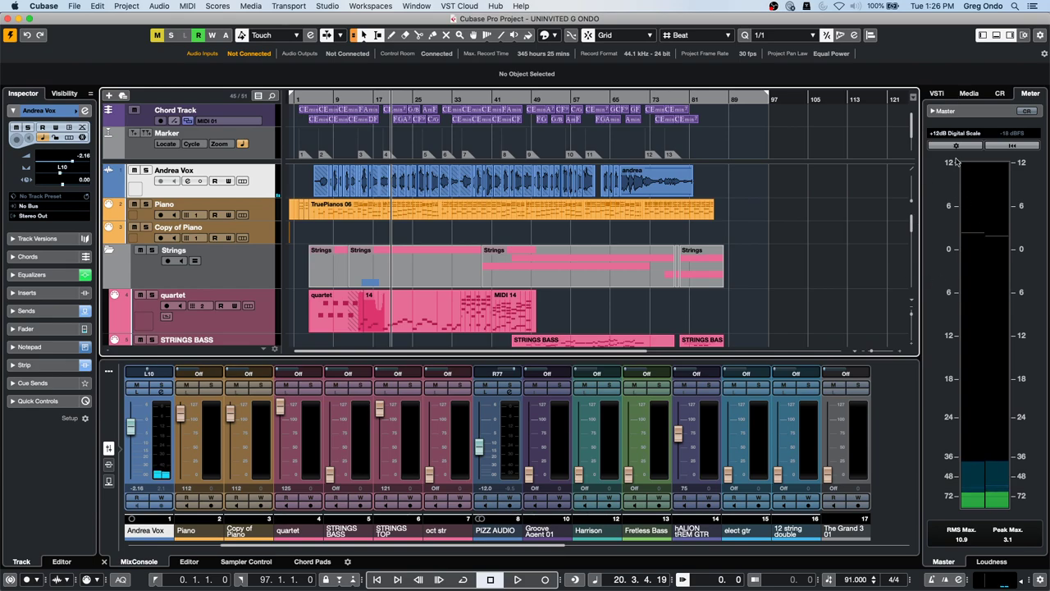
- Set the Master meter to Digital Scale and leave the list of scales closed
left_click(964, 133)
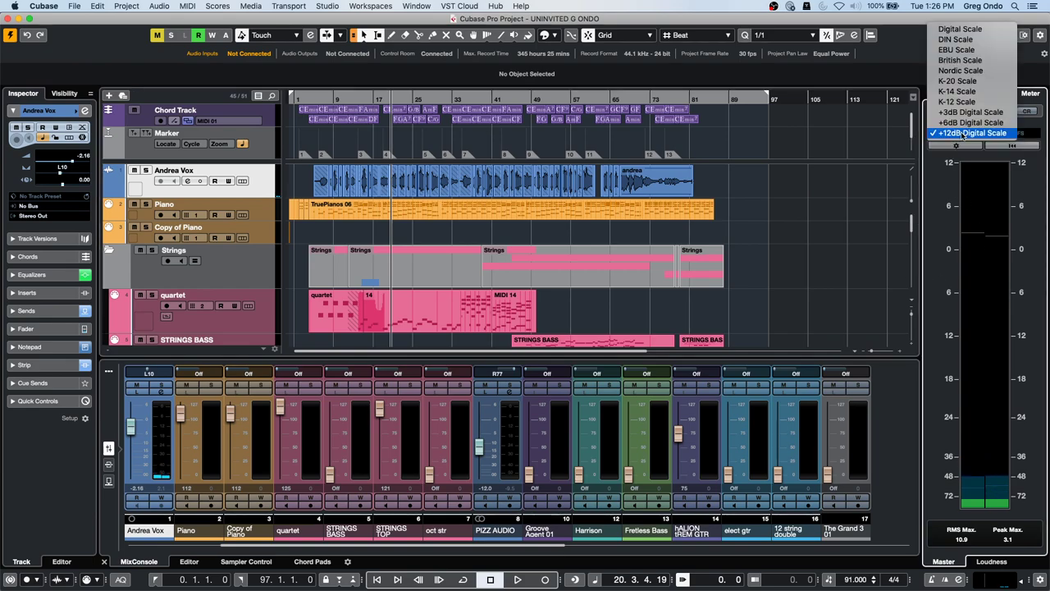
left_click(968, 29)
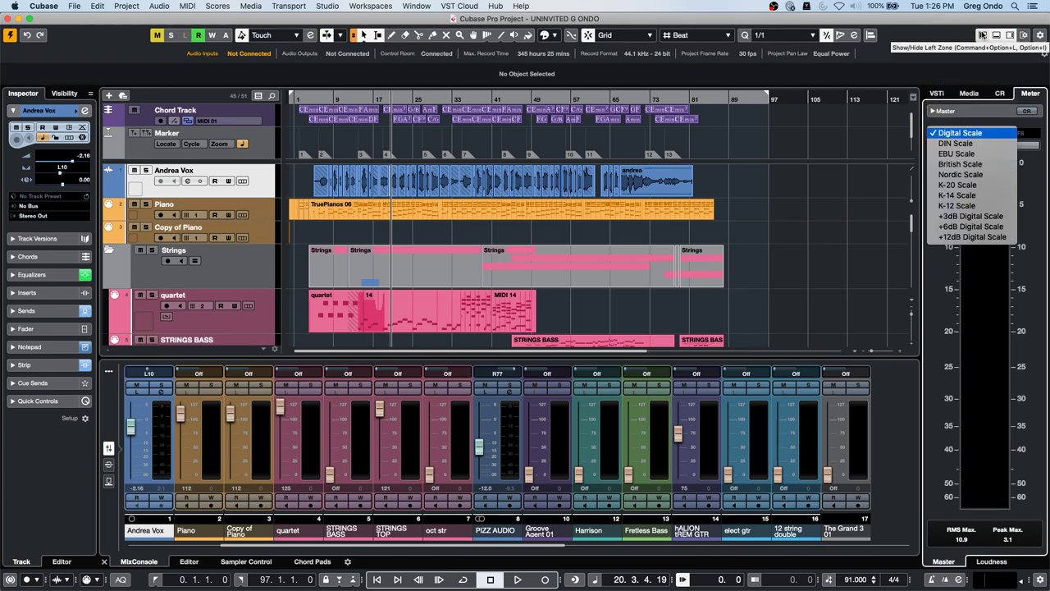
left_click(800, 180)
key("space")
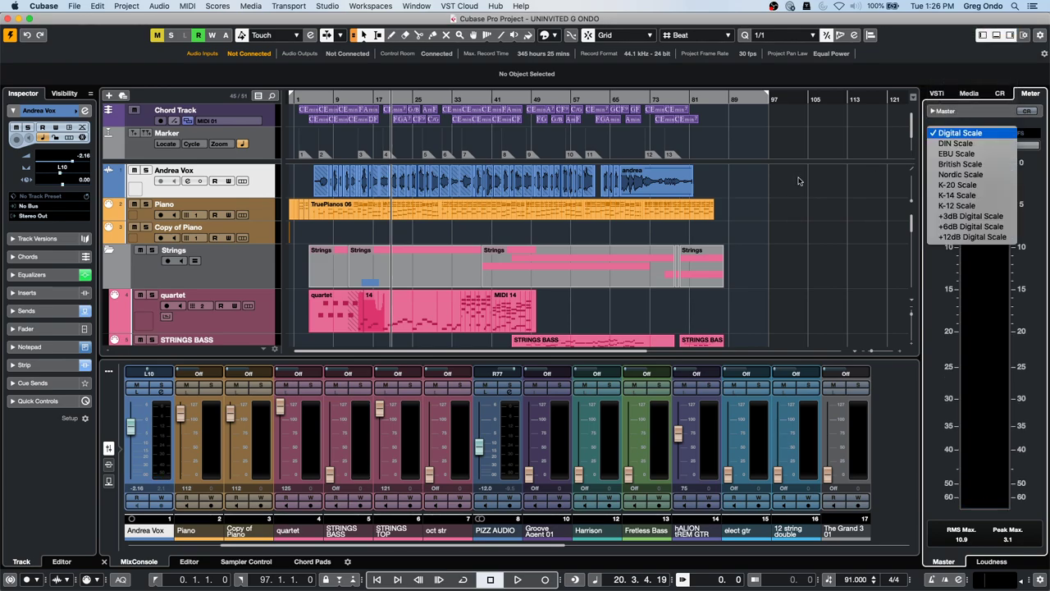
left_click(800, 180)
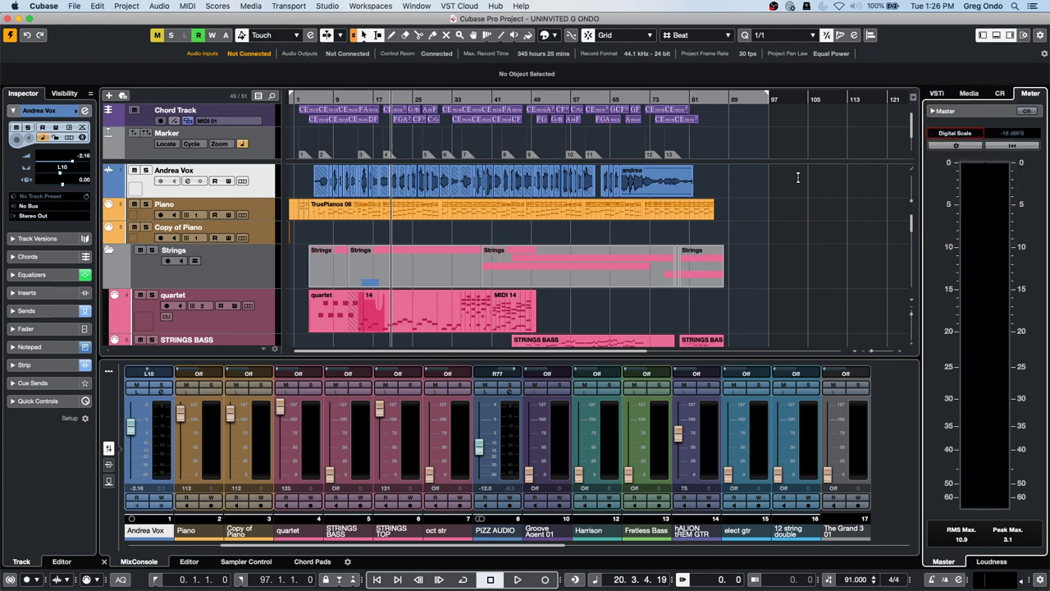
- Play the project, examine its Loudness meter readings and stop playback
left_click(515, 579)
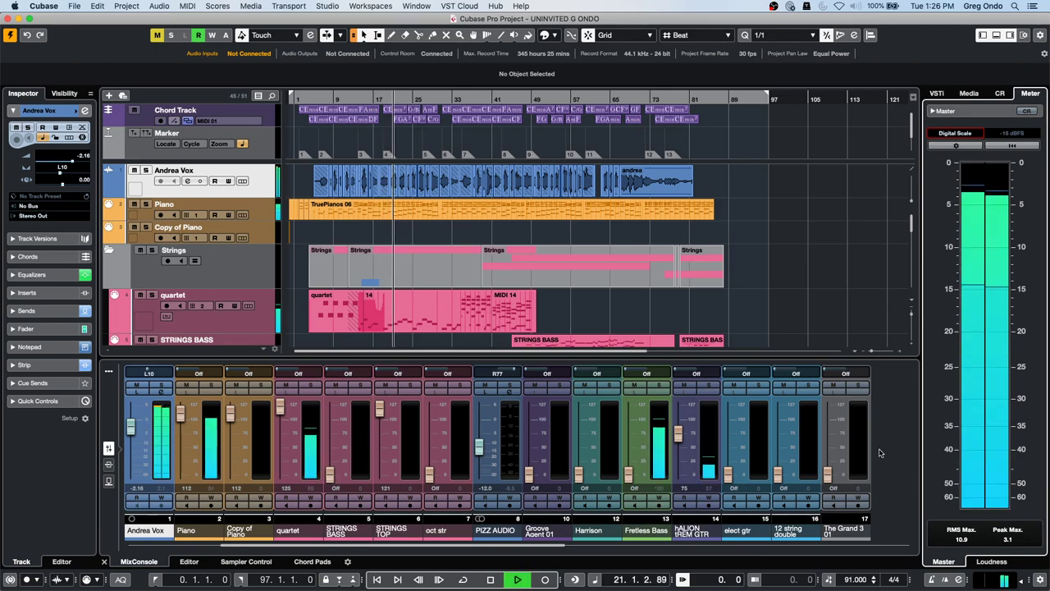
left_click(974, 563)
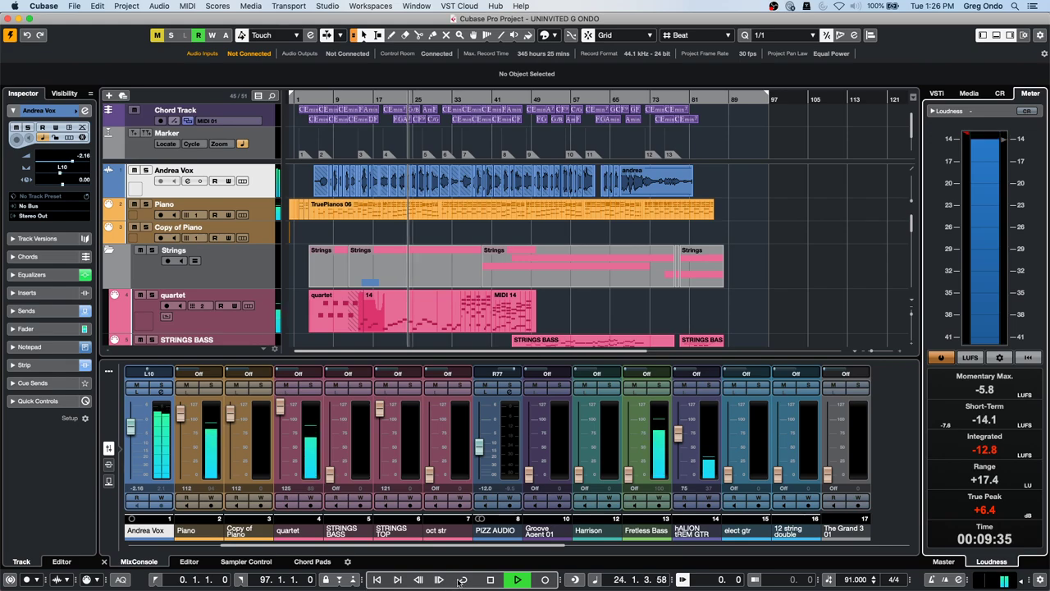
left_click(490, 580)
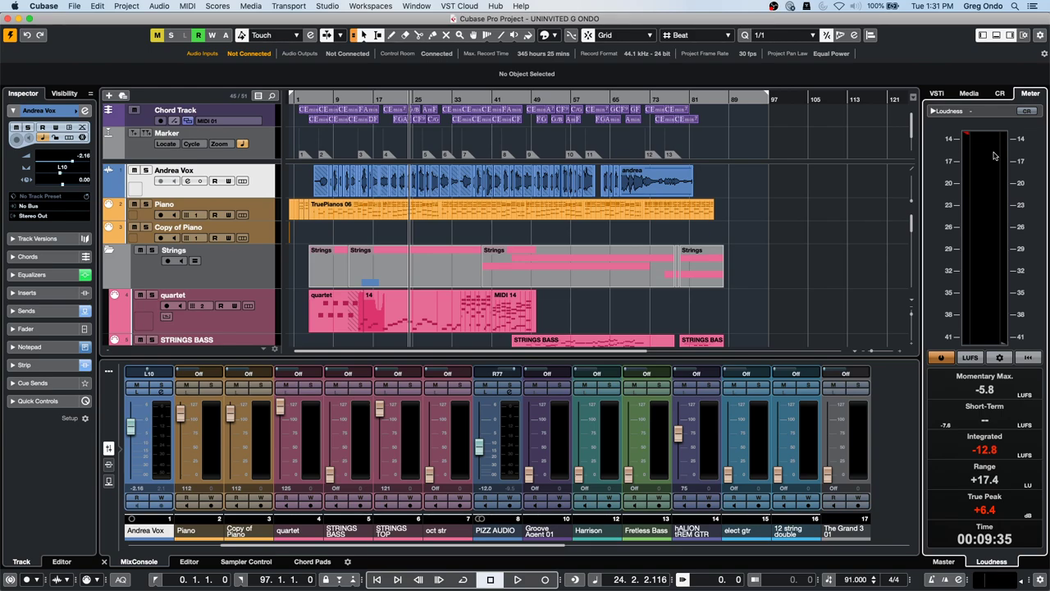
left_click(73, 6)
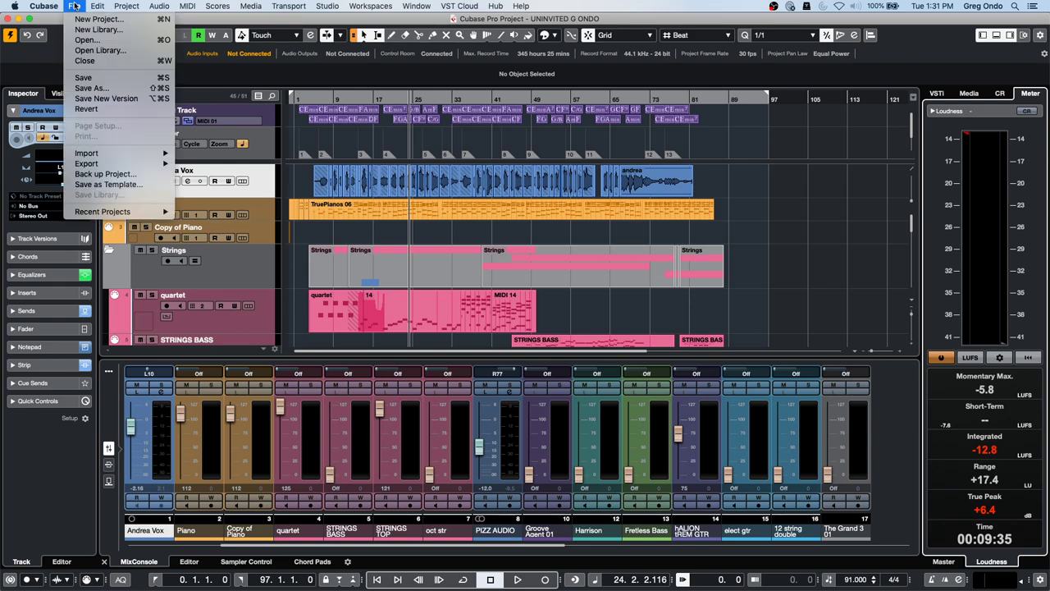
left_click(394, 117)
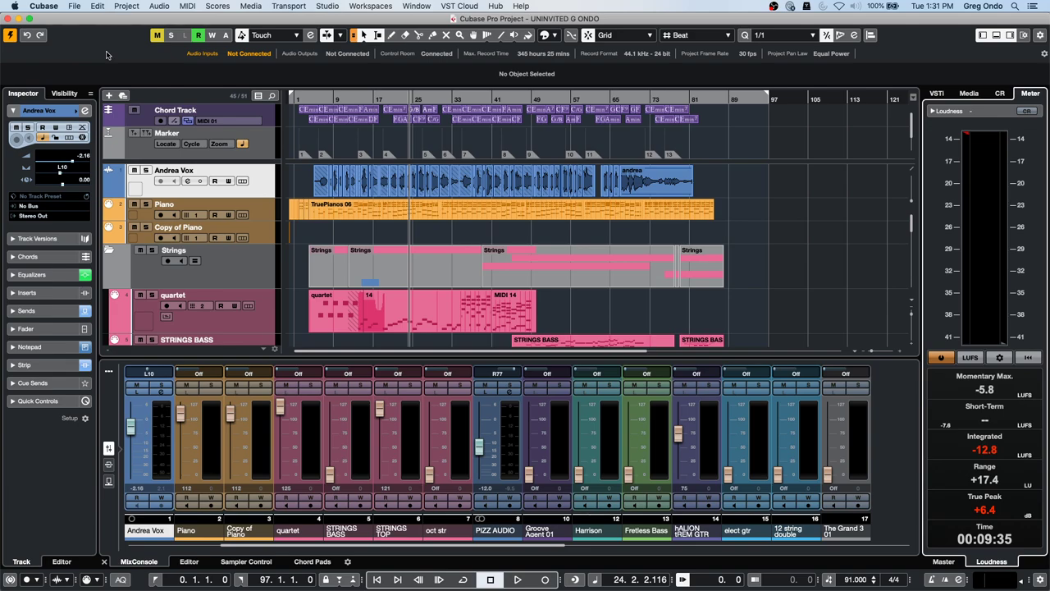
- Open the VST preferences, choose Tapemachine Style for Auto Monitoring and accept the preferences
left_click(80, 7)
mouse_move(43, 6)
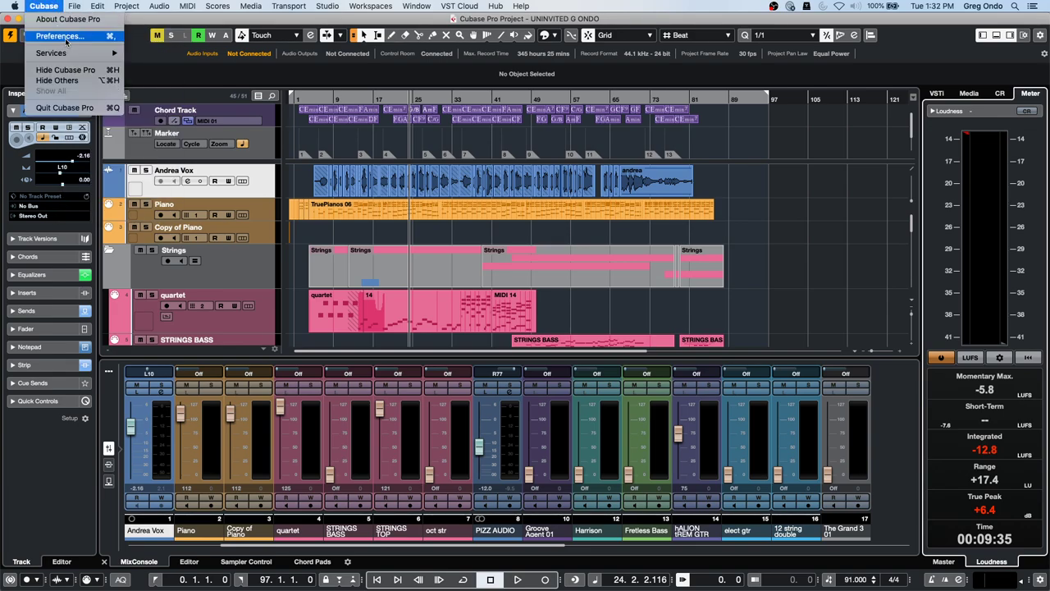
left_click(60, 36)
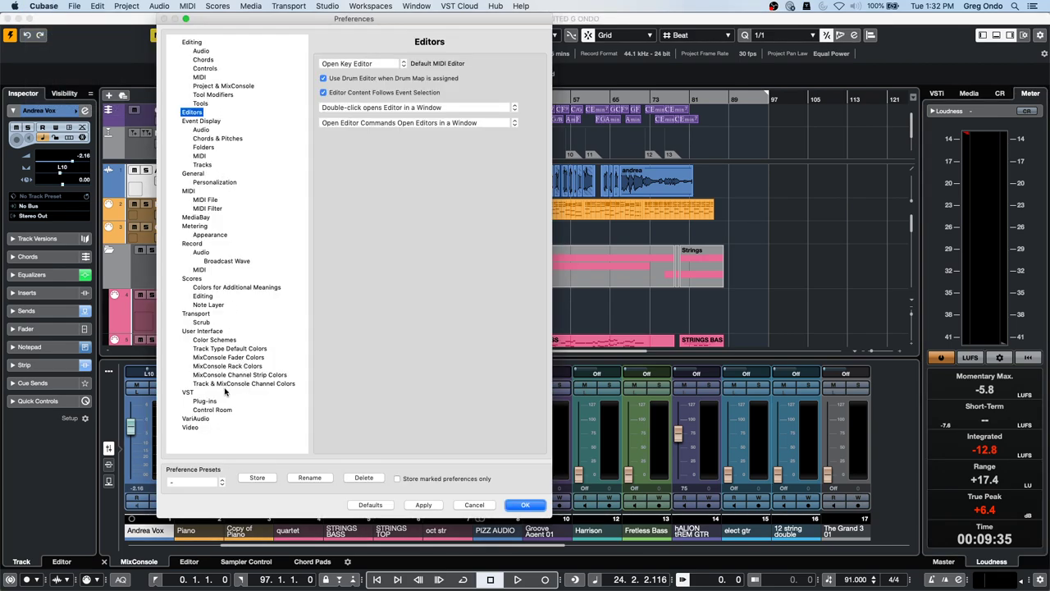
left_click(187, 392)
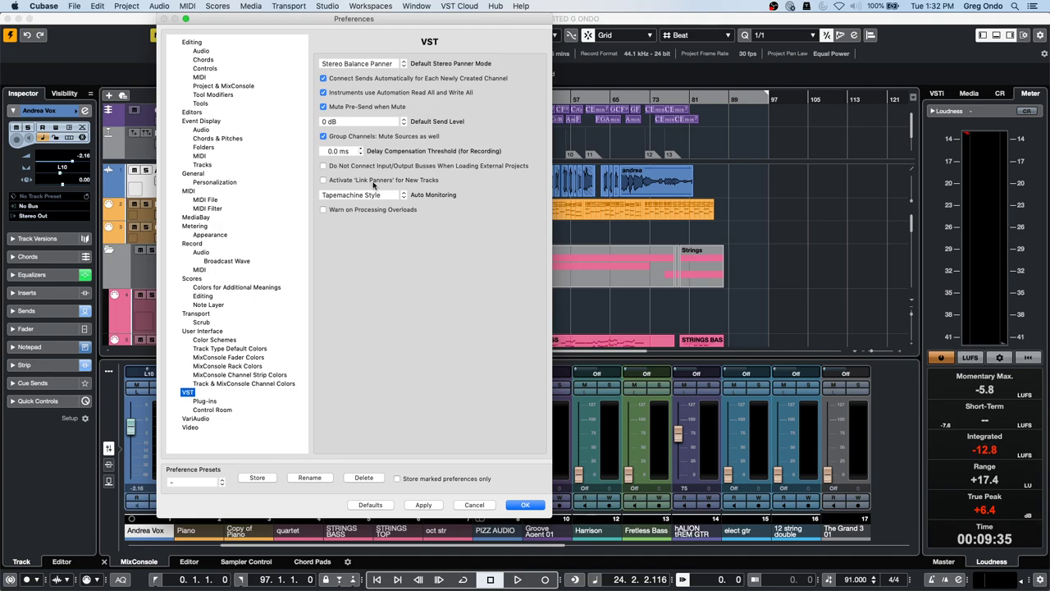
left_click(450, 199)
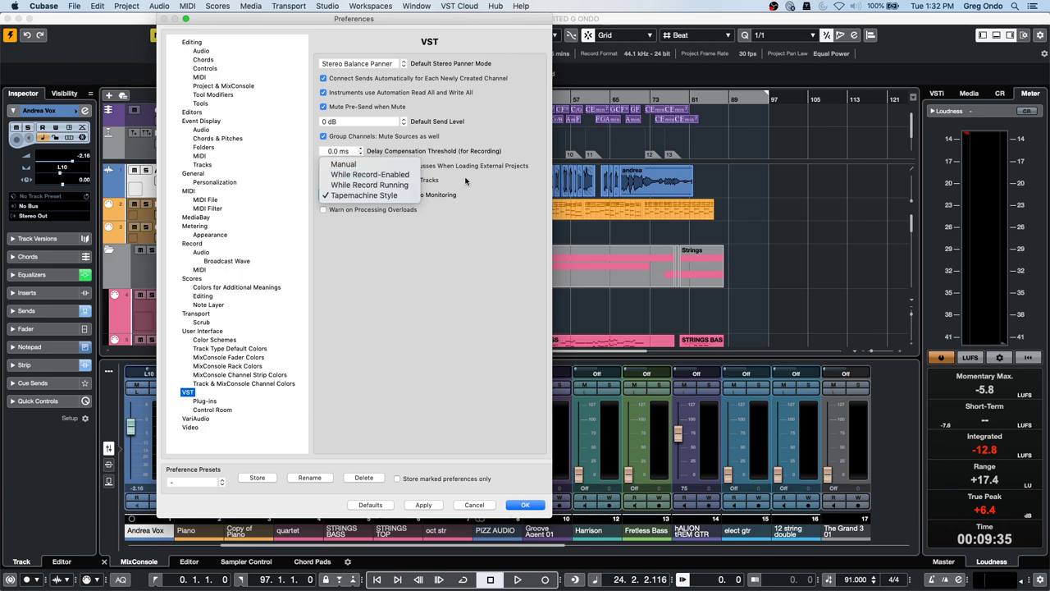
left_click(394, 196)
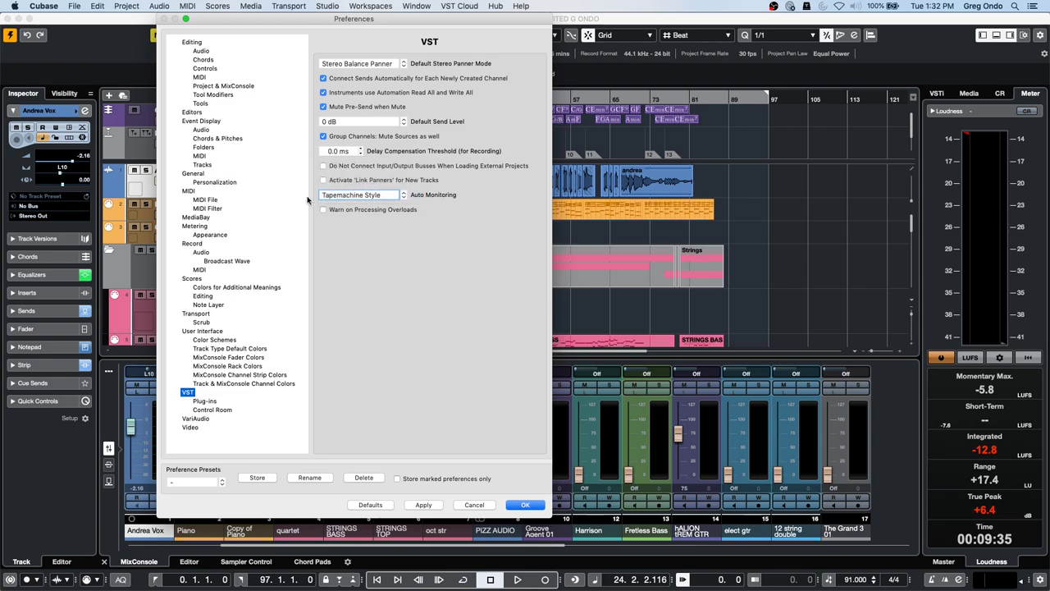
left_click(528, 504)
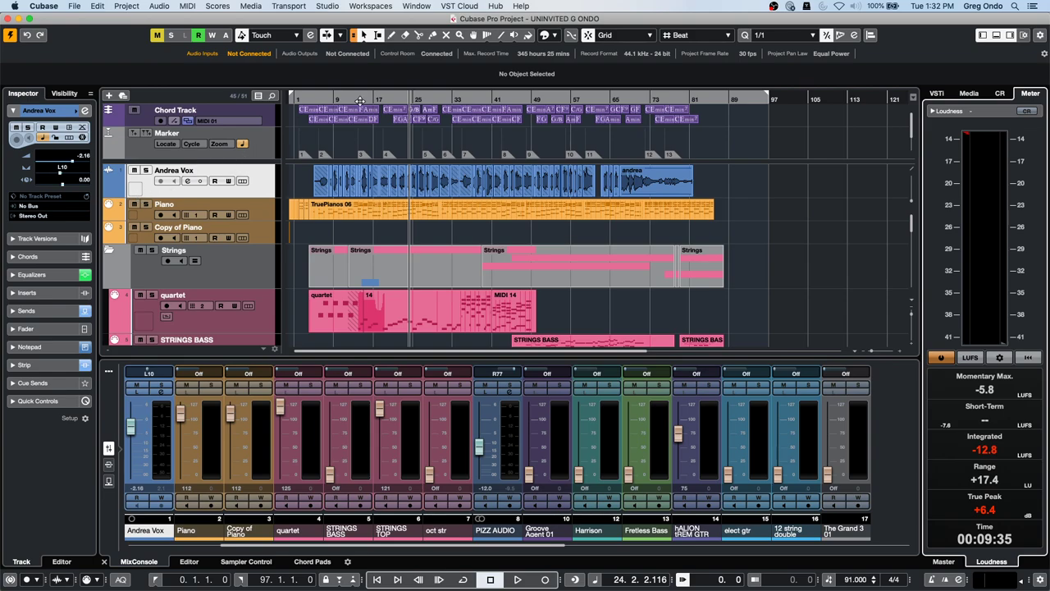
- Select the range from bar 21 to bar 25 on the vocal track and activate punch in and punch out
left_click(395, 97)
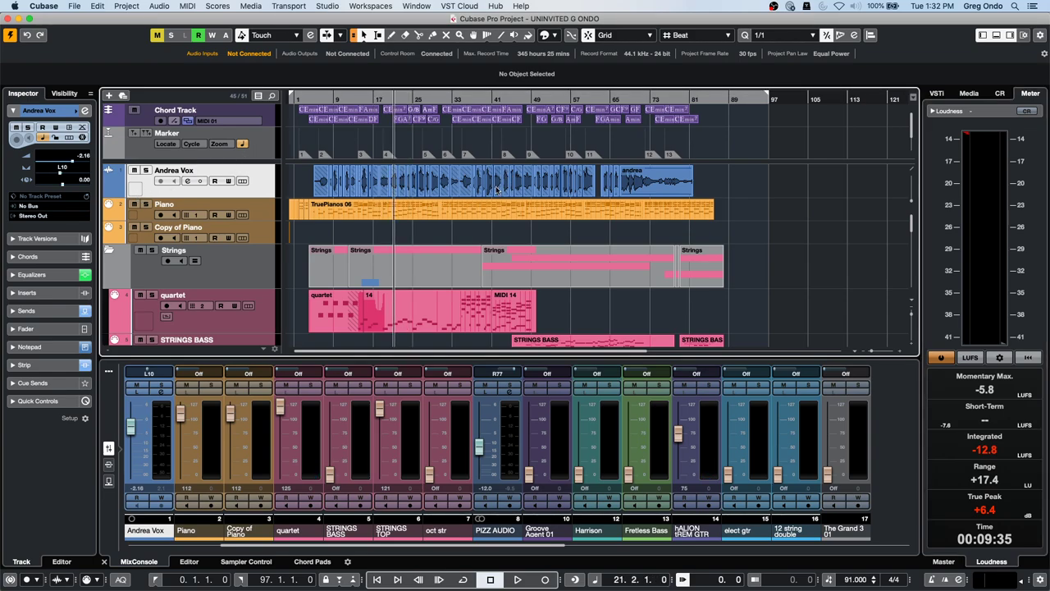
right_click(412, 174)
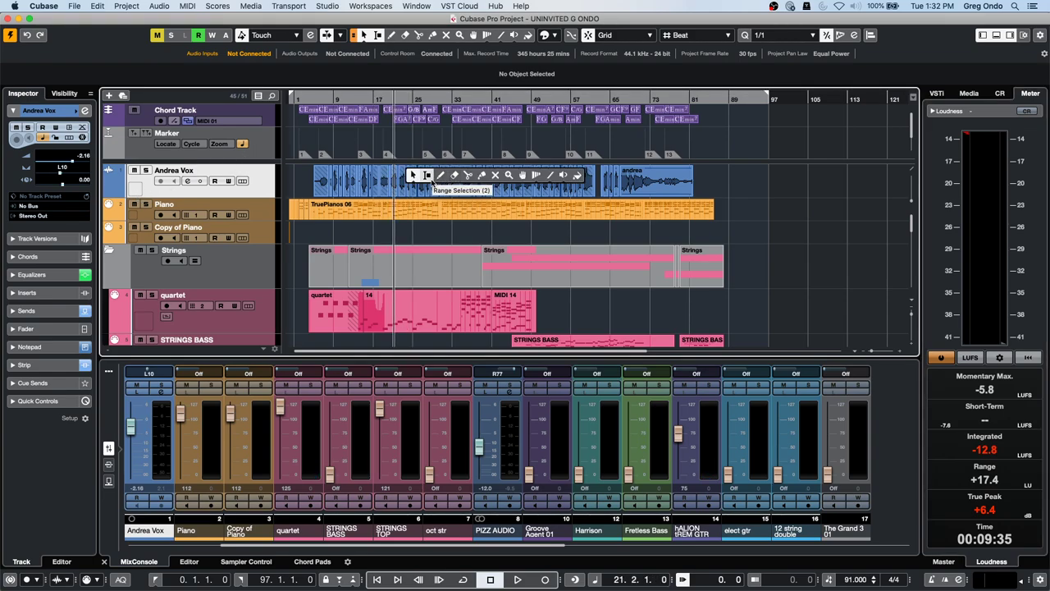
left_click(425, 183)
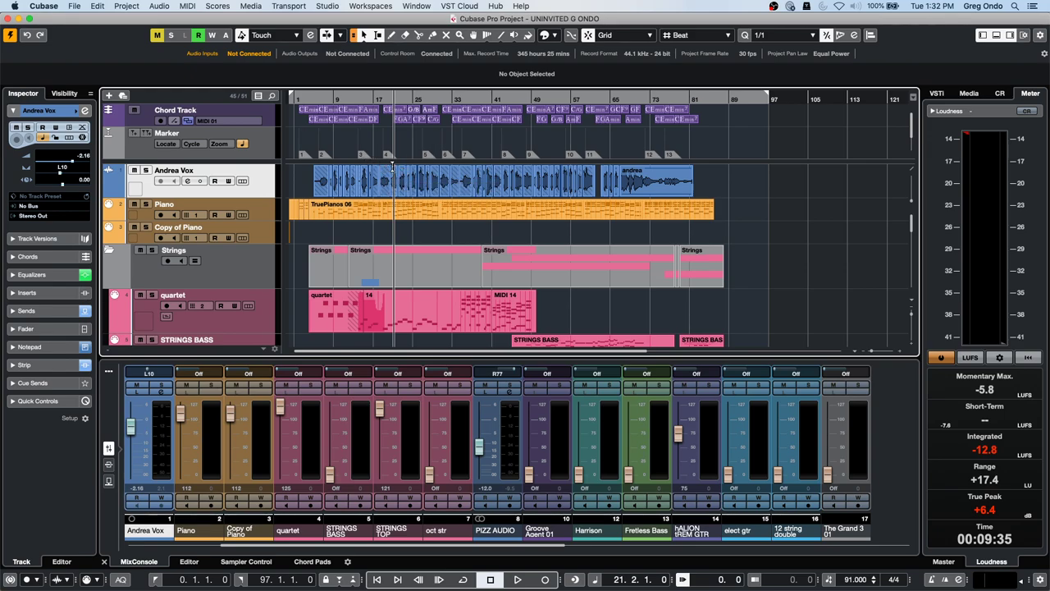
left_click(392, 167)
left_click_drag(392, 167, 414, 168)
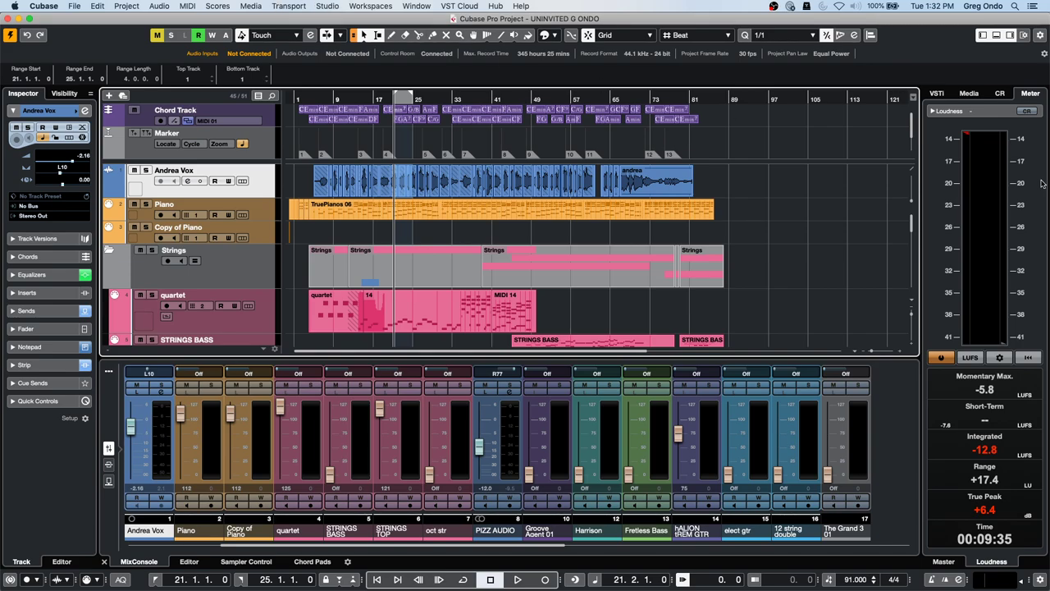
key("i")
key("o")
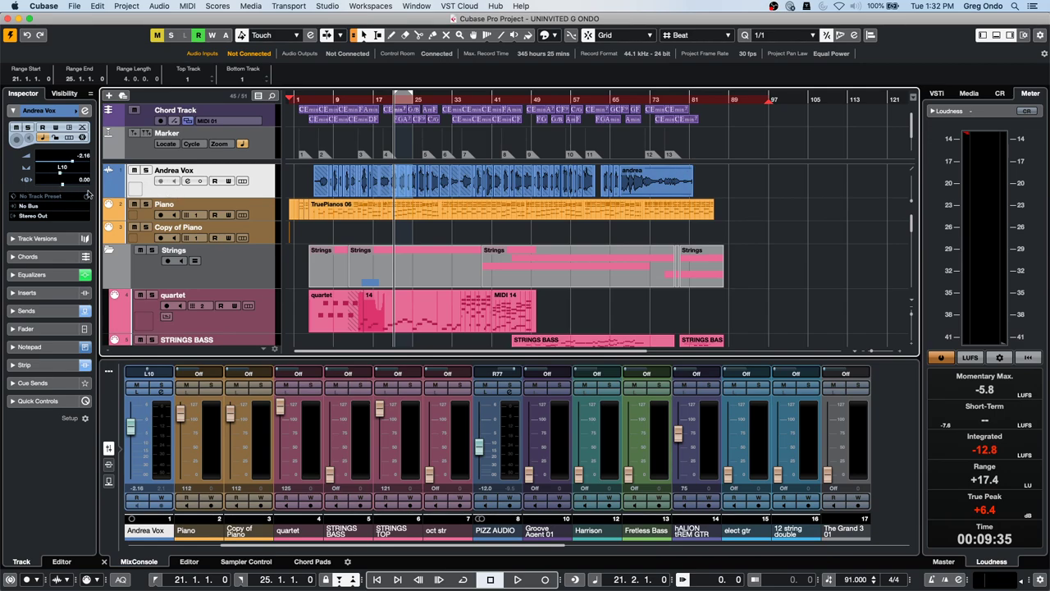
- Route the vocal track's input to Left - ipad
left_click(55, 207)
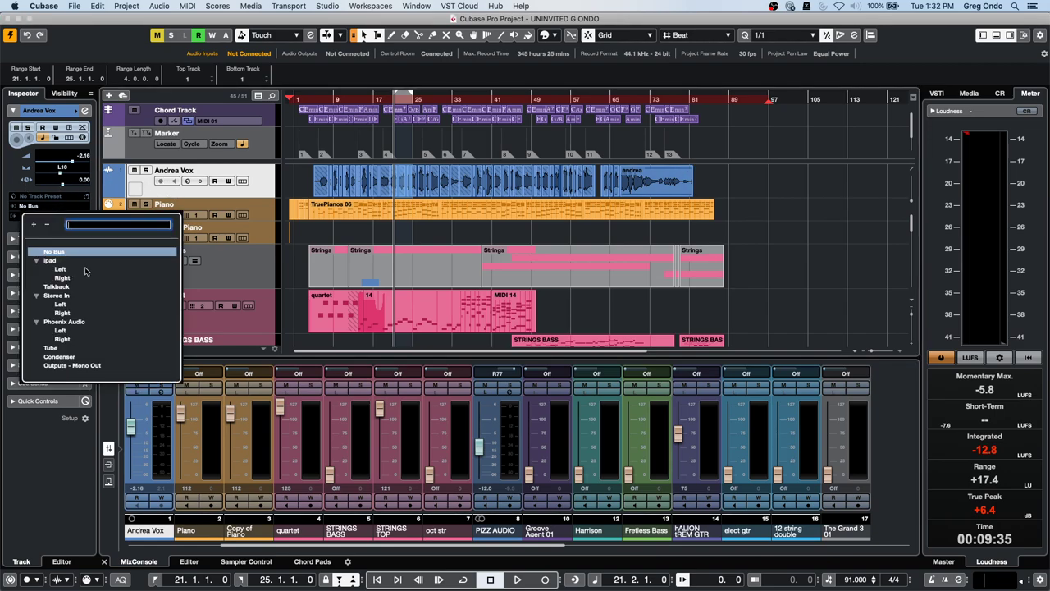
left_click(73, 269)
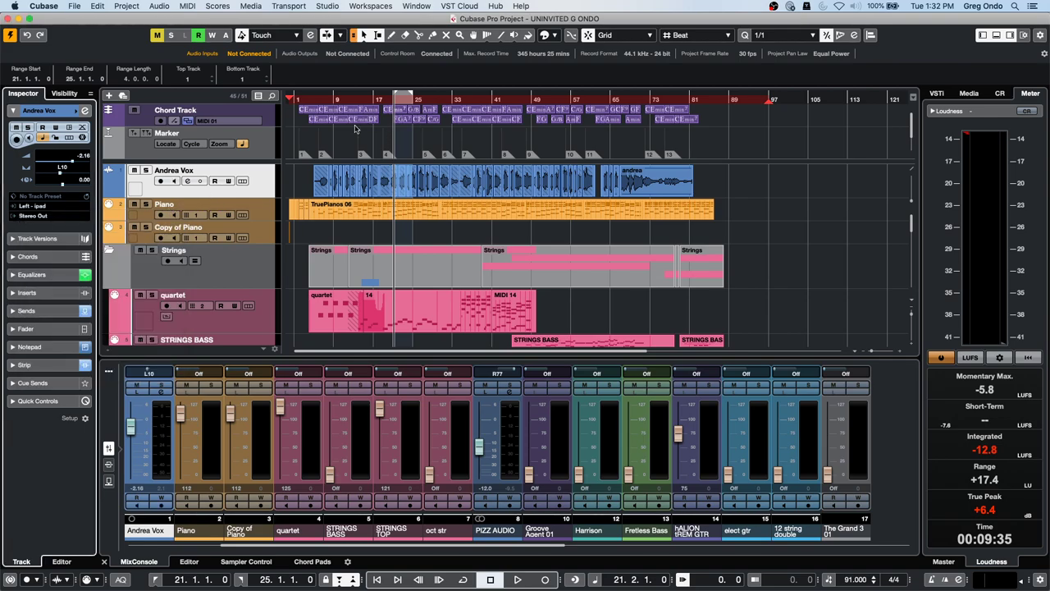
- Record-enable the vocal track, play the project from about bar 19 into the punch range and stop playback
left_click_drag(388, 97, 386, 109)
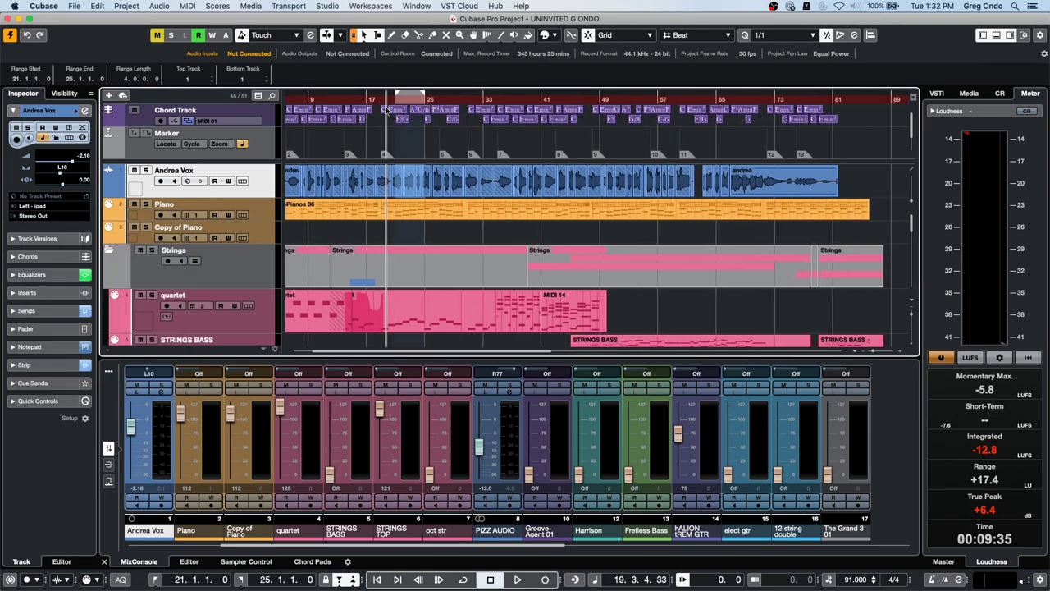
key("r")
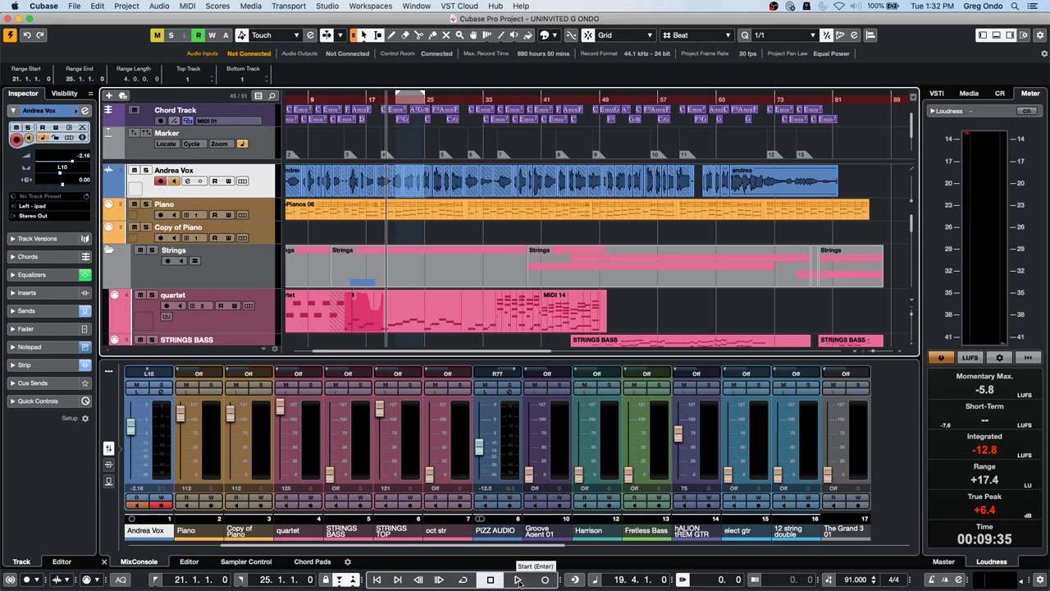
left_click(517, 580)
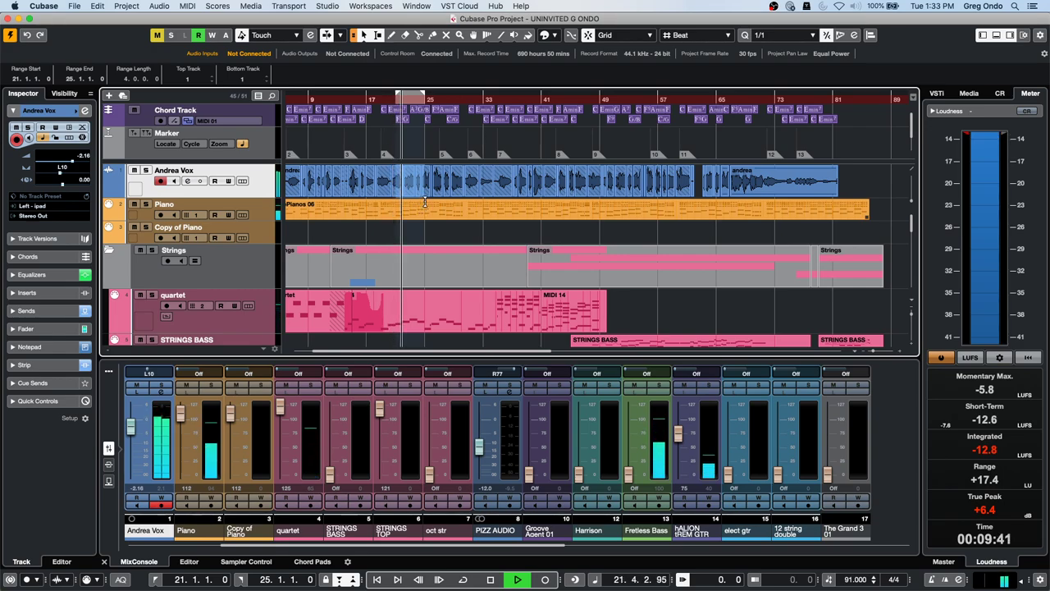
key("space")
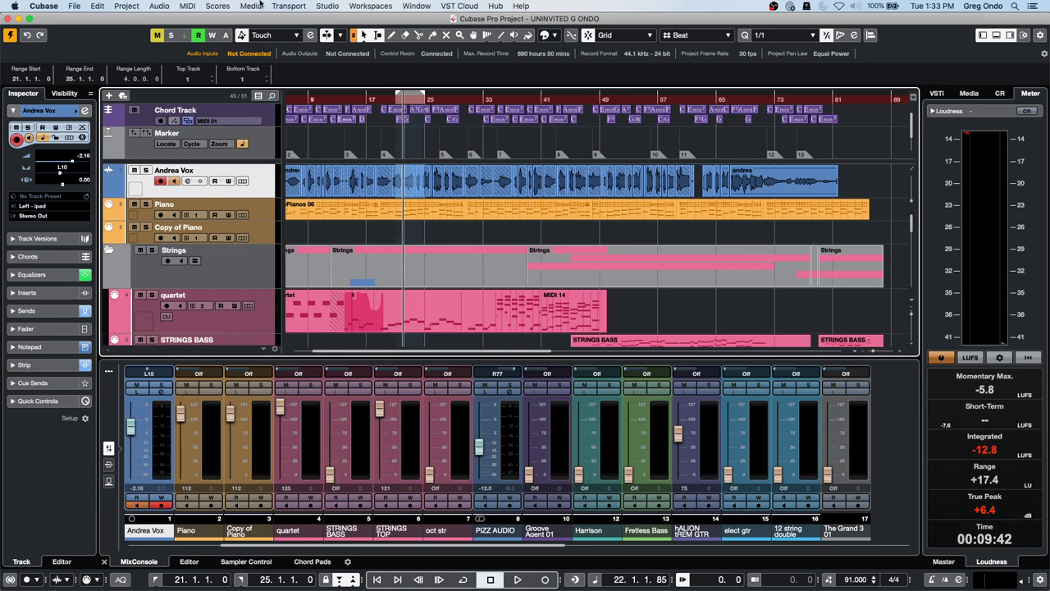
- Examine the Auto Monitoring options in the VST preferences and close the preferences without changing anything
left_click(75, 6)
mouse_move(45, 6)
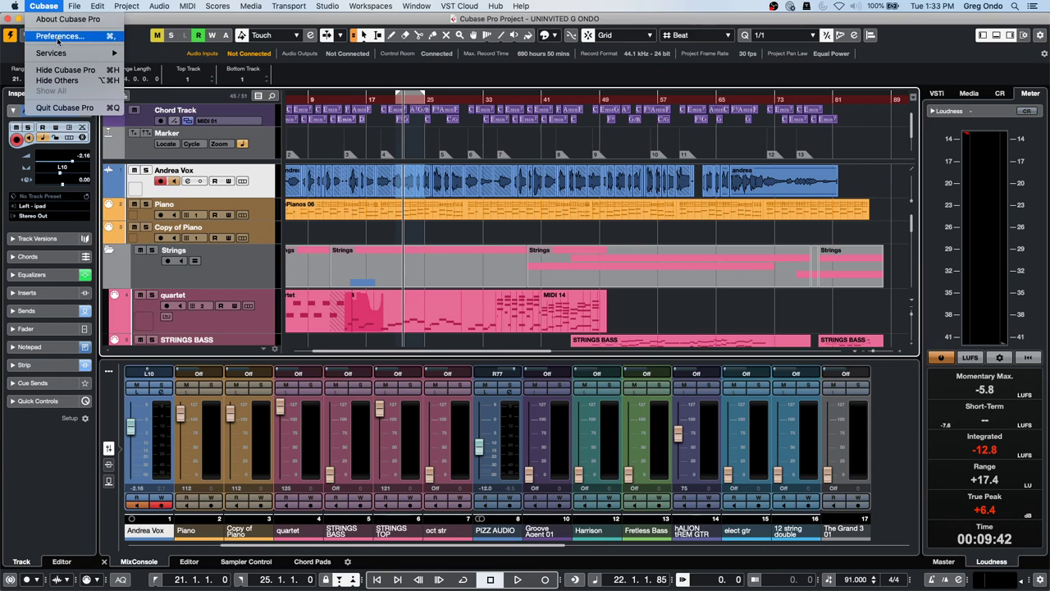
left_click(59, 36)
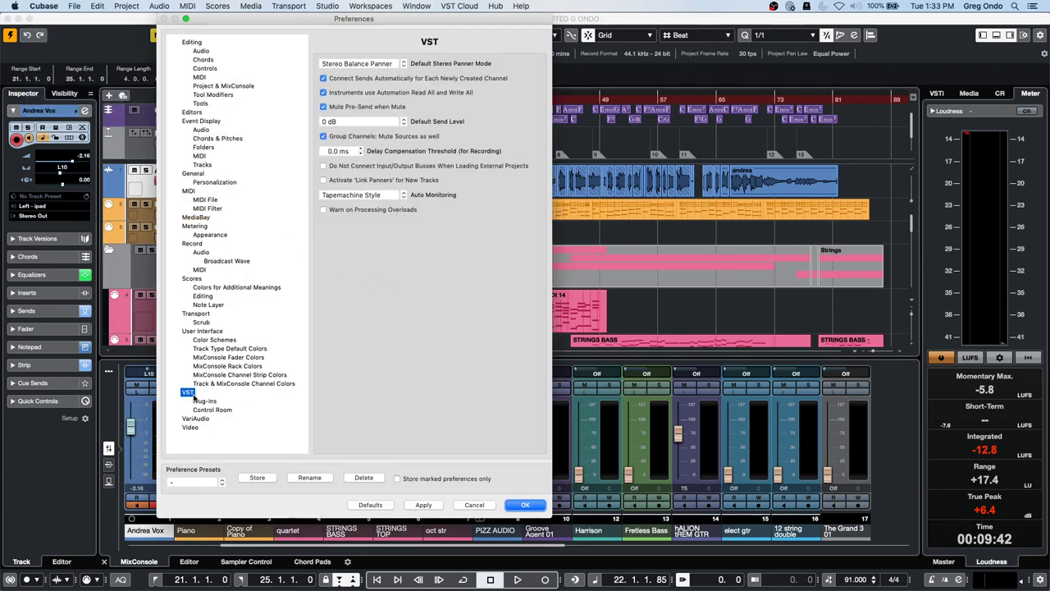
left_click(386, 196)
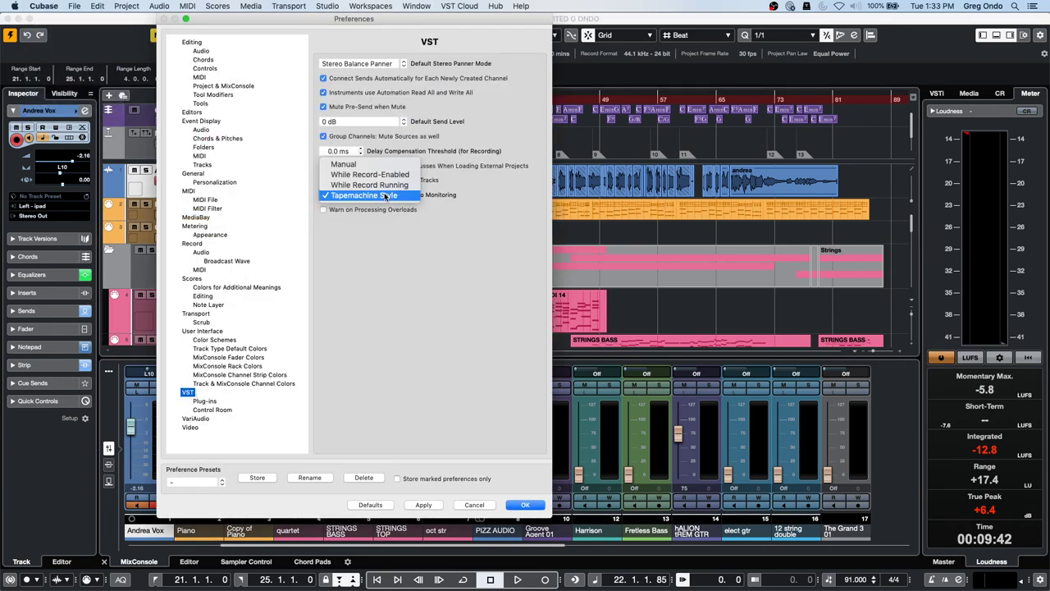
left_click(478, 503)
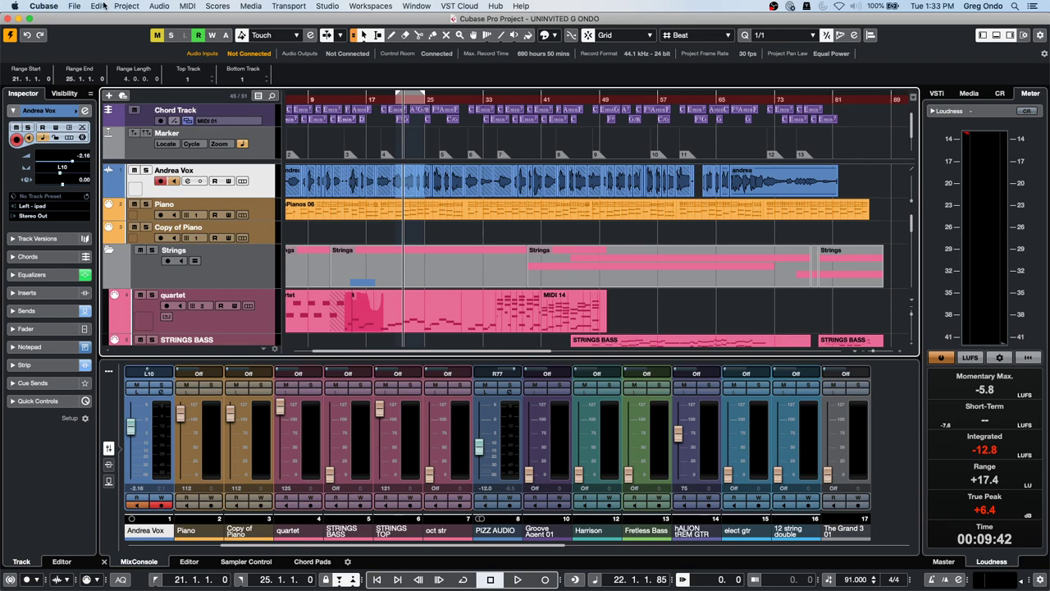
- Create a new empty project in the JUne 9 2020 folder
left_click(73, 6)
left_click(78, 18)
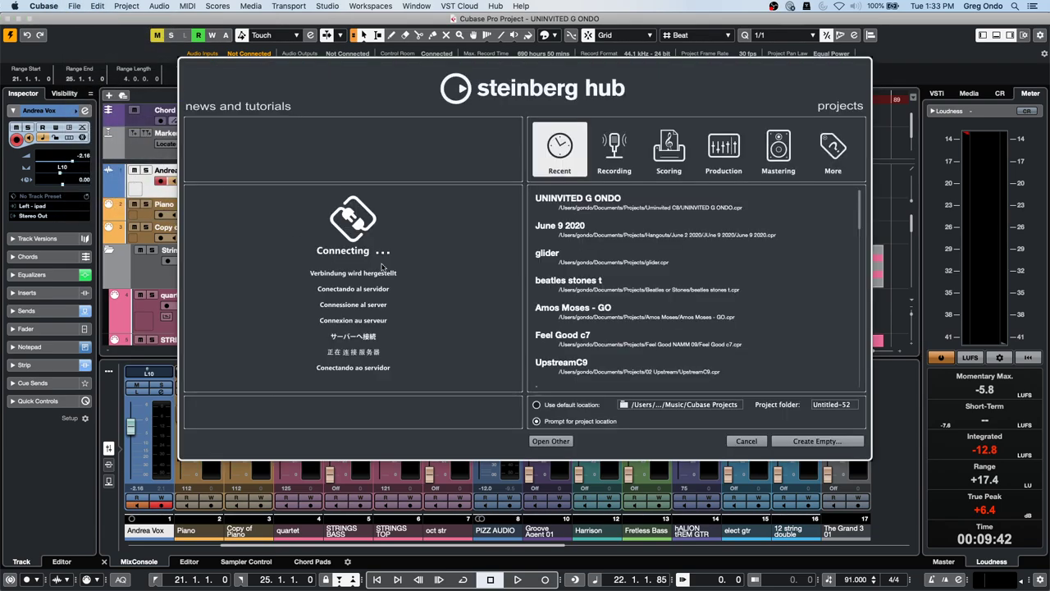
left_click(823, 444)
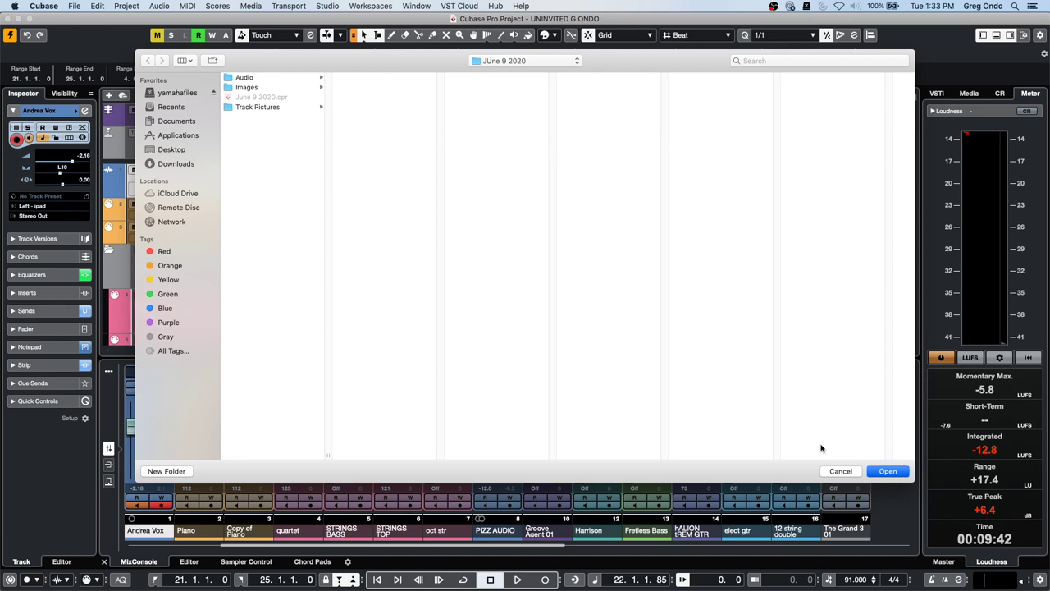
left_click(888, 470)
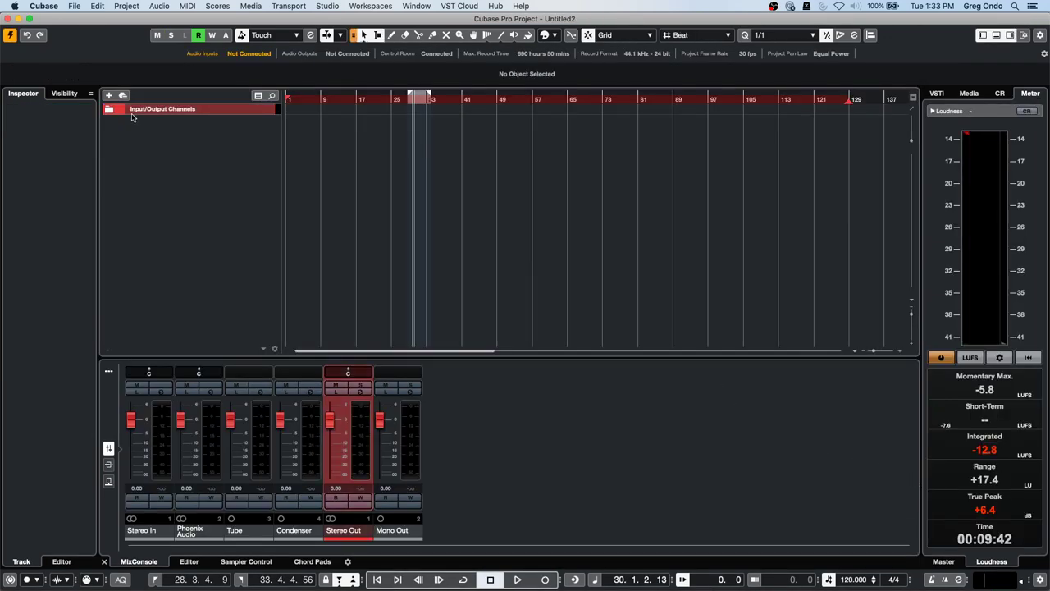
- Add Retrologue as a rack instrument and create a MIDI track assigned to it
left_click(938, 93)
left_click(1017, 125)
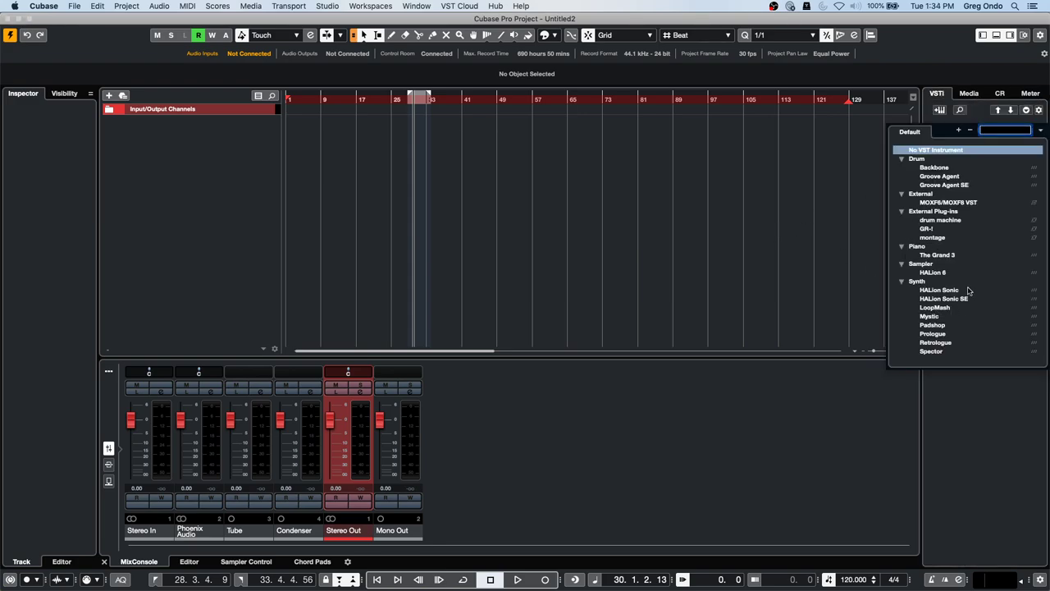
left_click(935, 342)
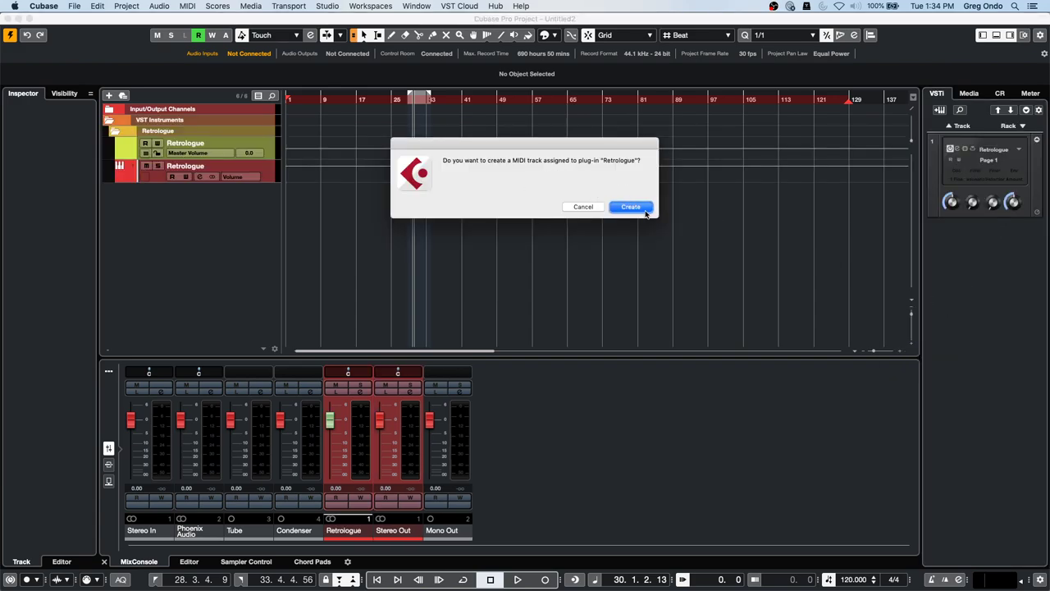
left_click(629, 207)
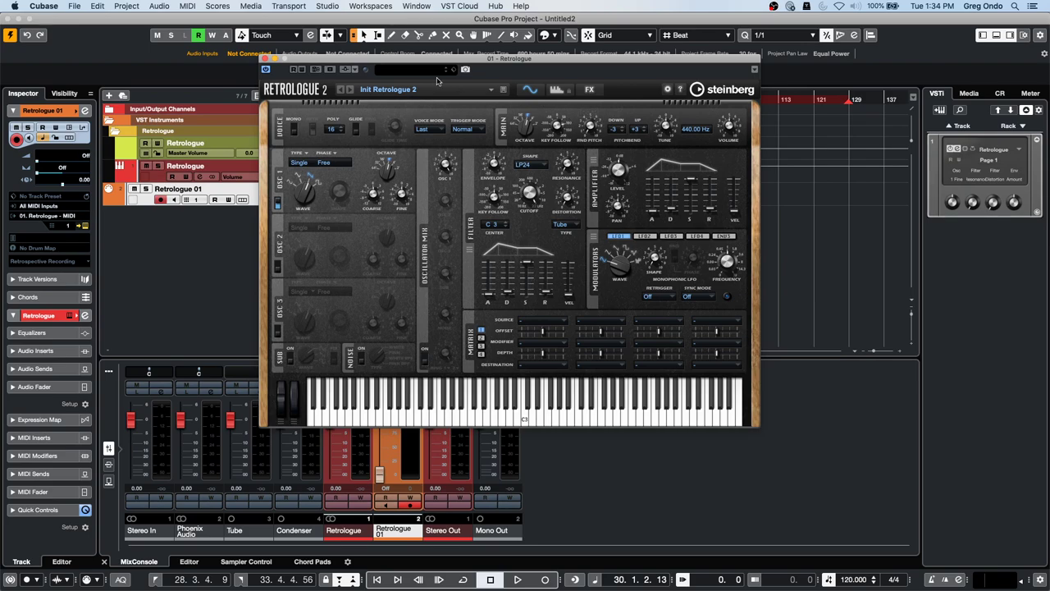
- Filter Retrologue's presets by the Bass category, audition Black Paw, load Big Bone and close the instrument window
left_click(429, 71)
left_click(781, 224)
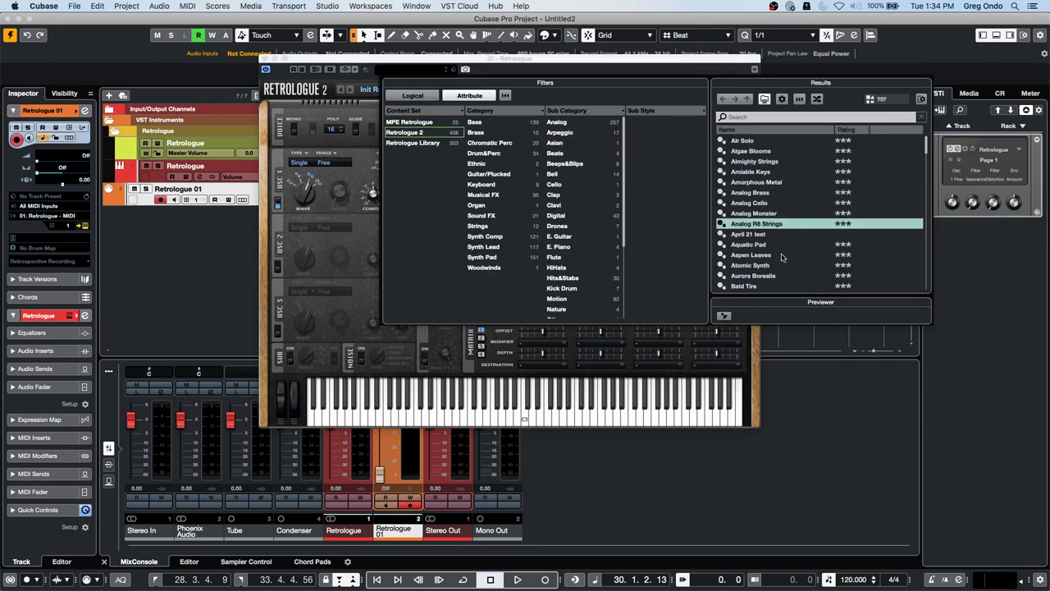
left_click(480, 122)
left_click(767, 204)
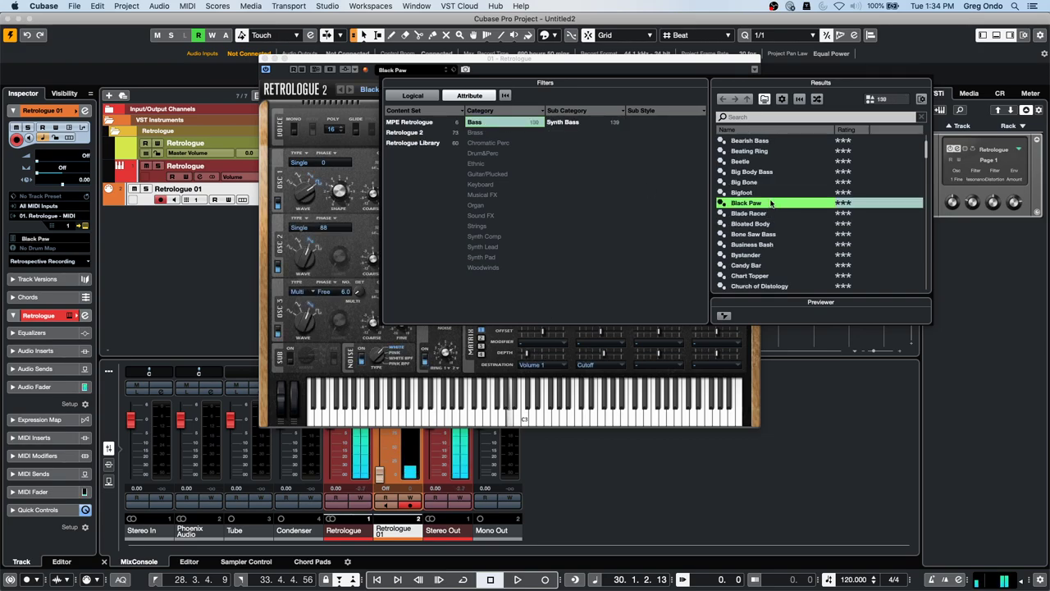
left_click(772, 161)
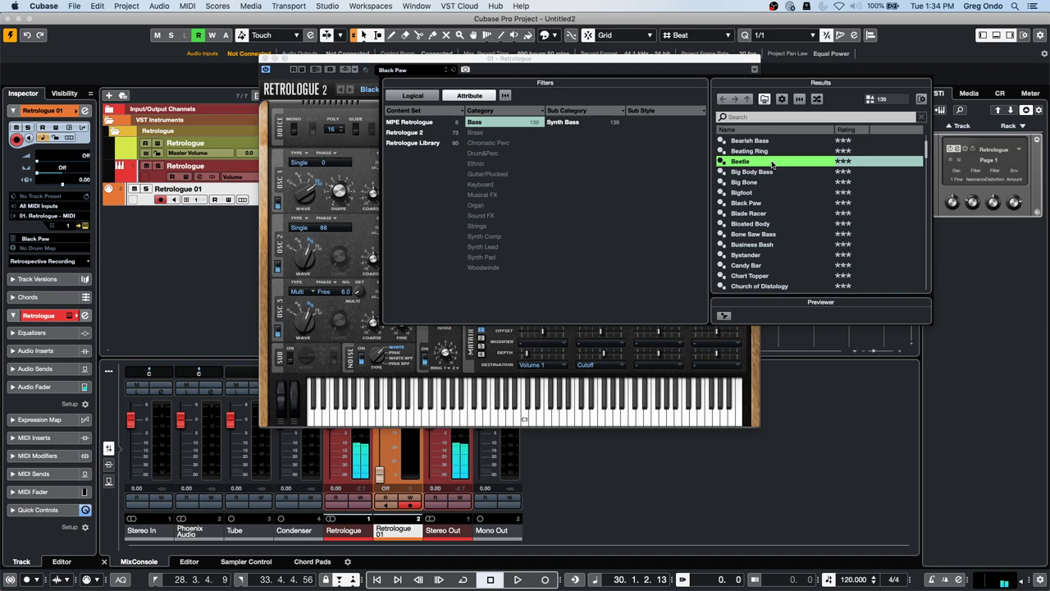
left_click(745, 182)
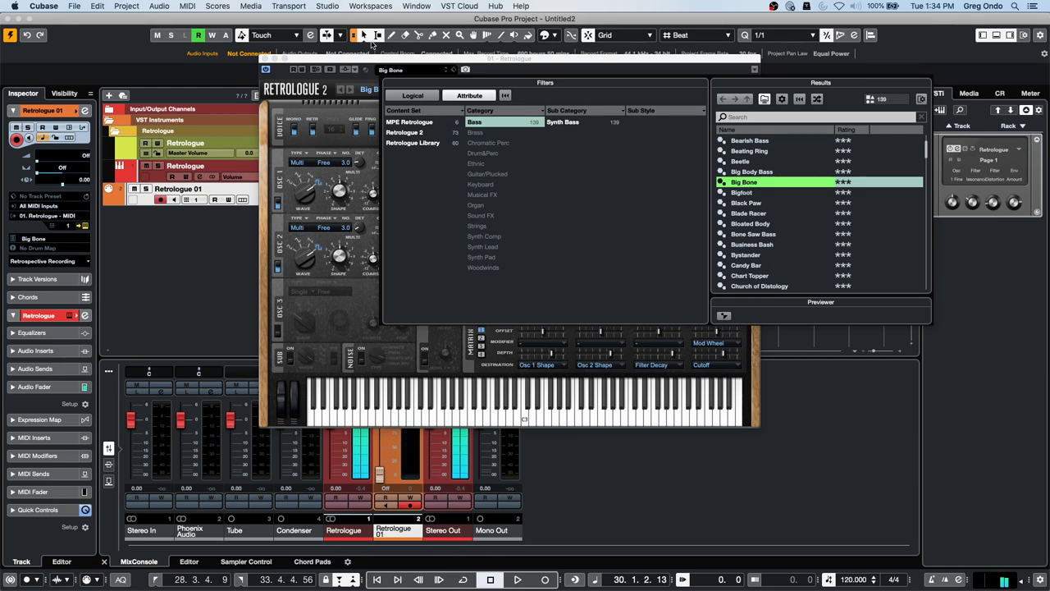
left_click(265, 59)
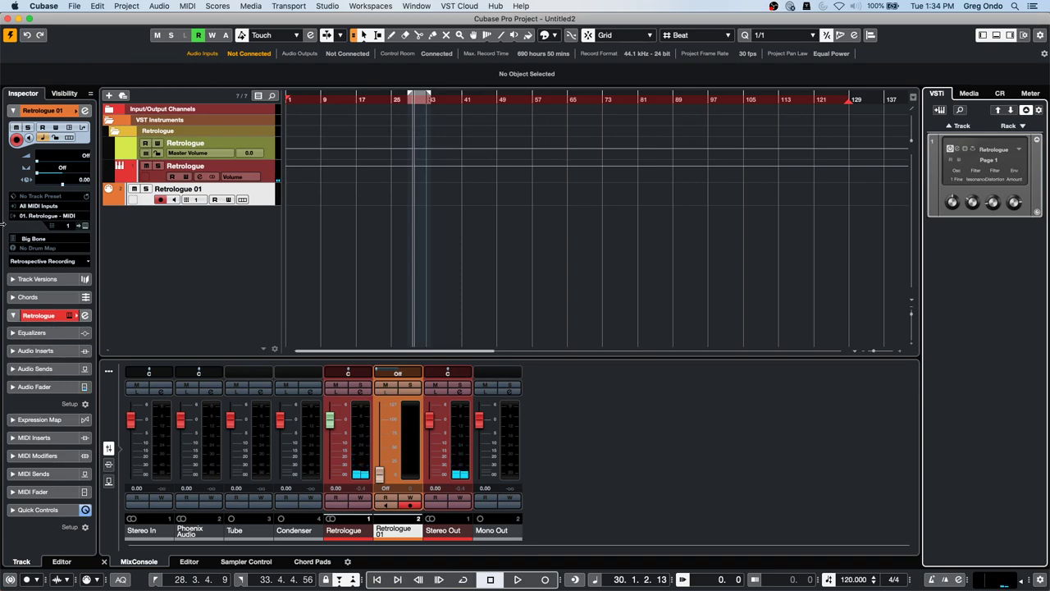
- Load StepDesigner in the first MIDI insert slot of the Retrologue 01 track and choose its Hold the Line preset
left_click(34, 437, "super")
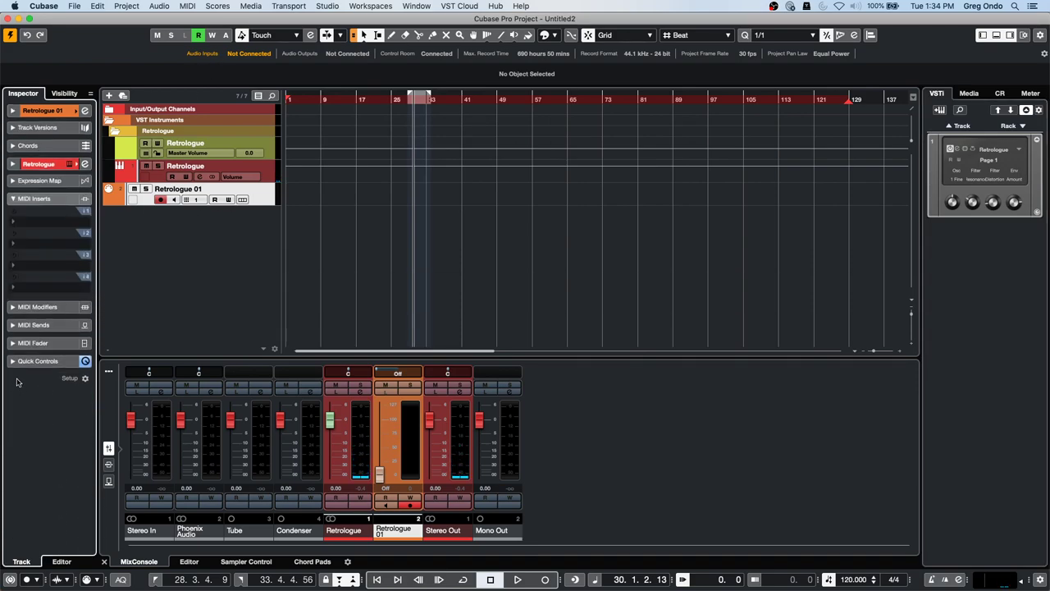
left_click(61, 228)
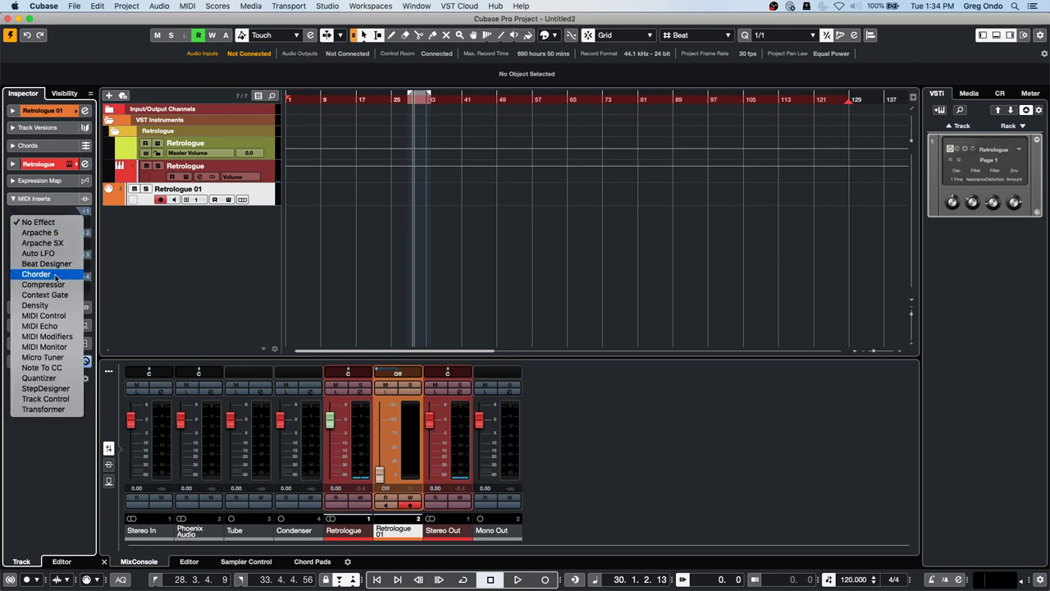
left_click(60, 388)
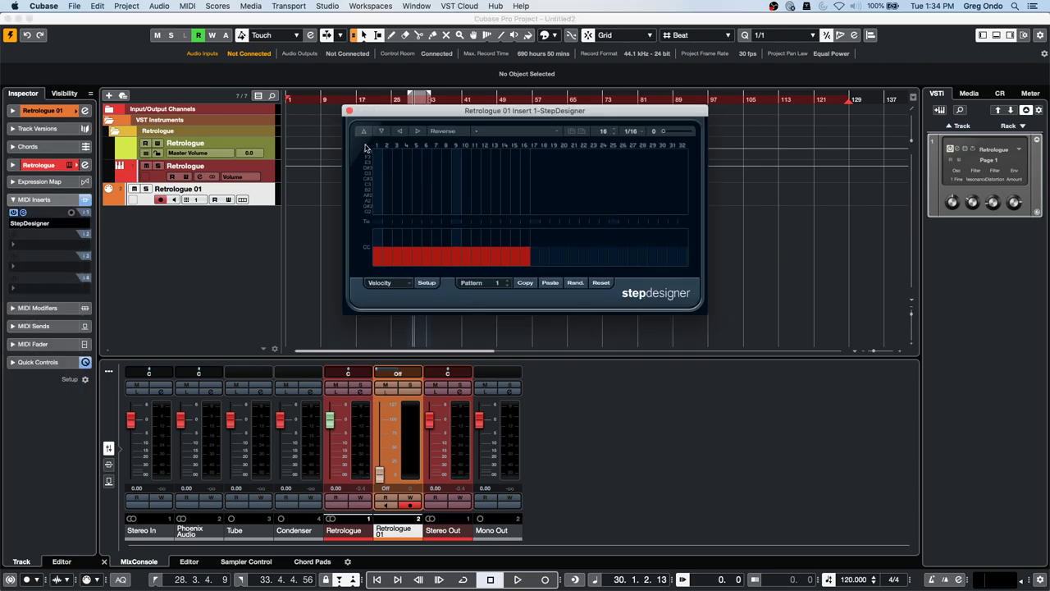
left_click(555, 133)
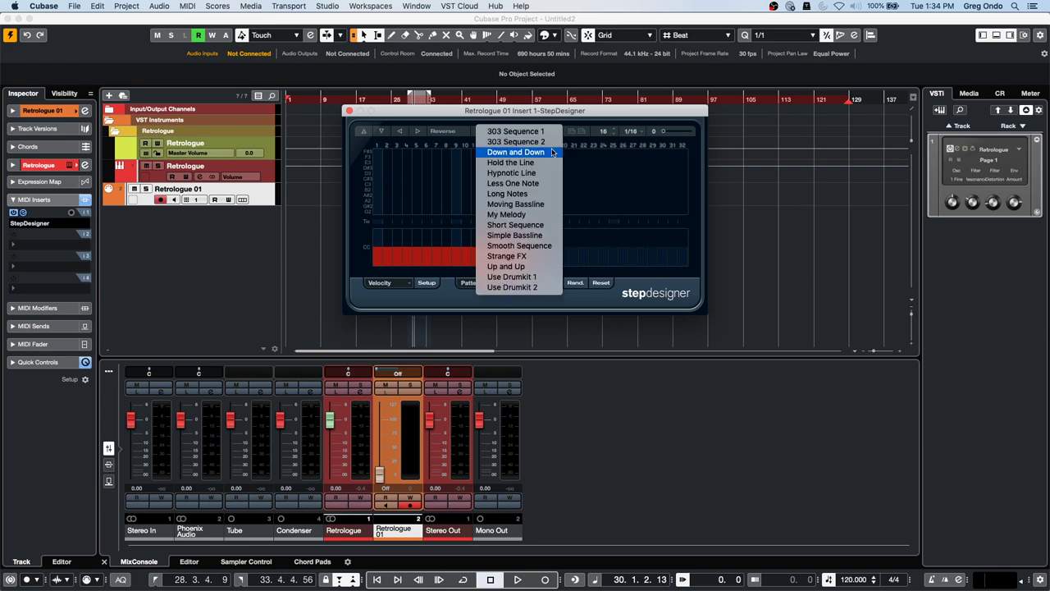
left_click(550, 163)
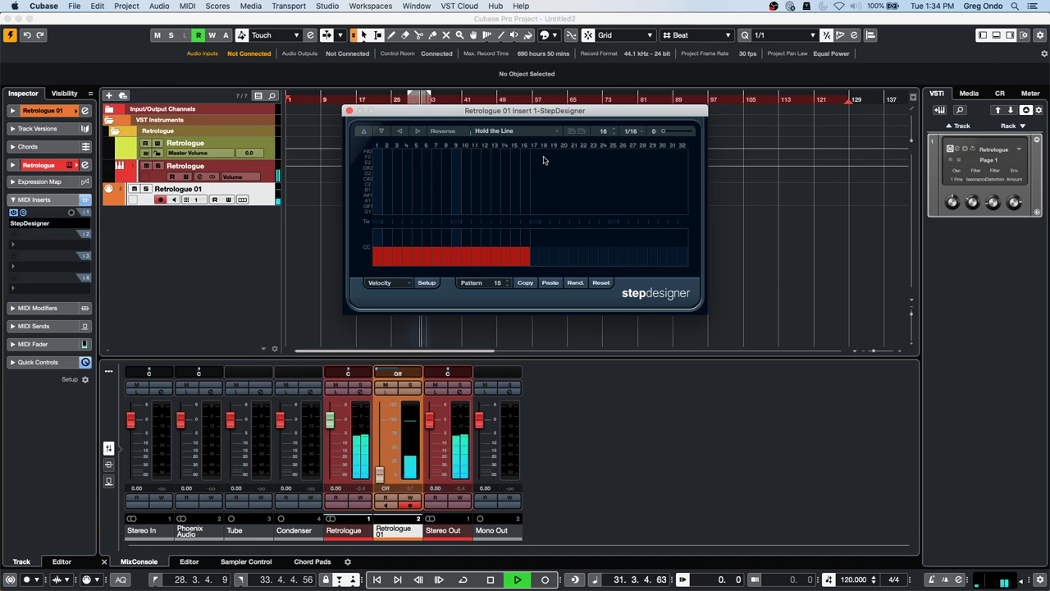
- Move the StepDesigner window clear of the track list, stop playback and return the cursor to the project start
left_click_drag(440, 112, 638, 152)
key("space")
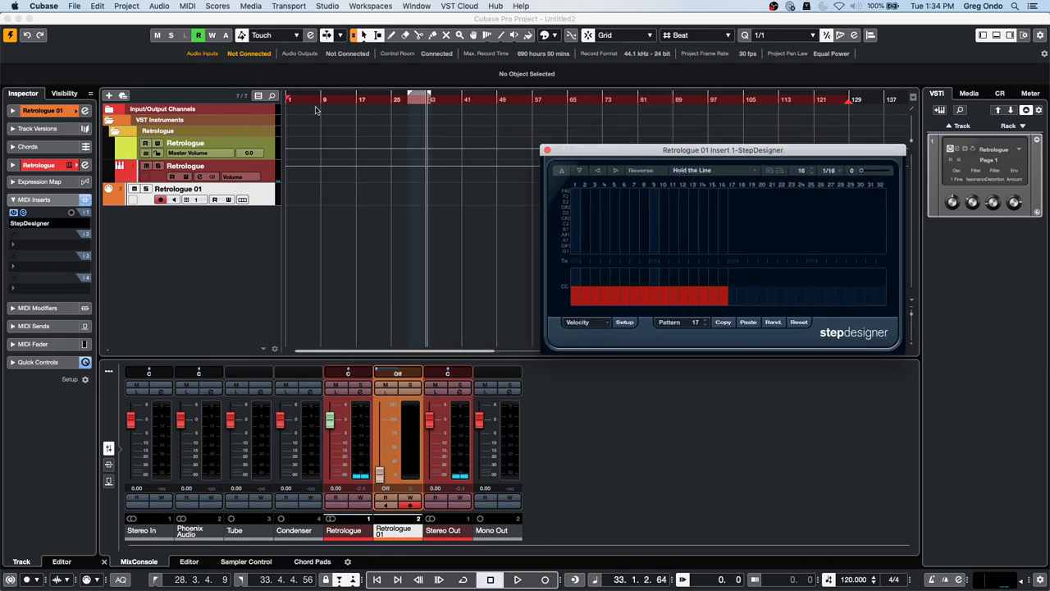
left_click(174, 86)
key("KP_Decimal")
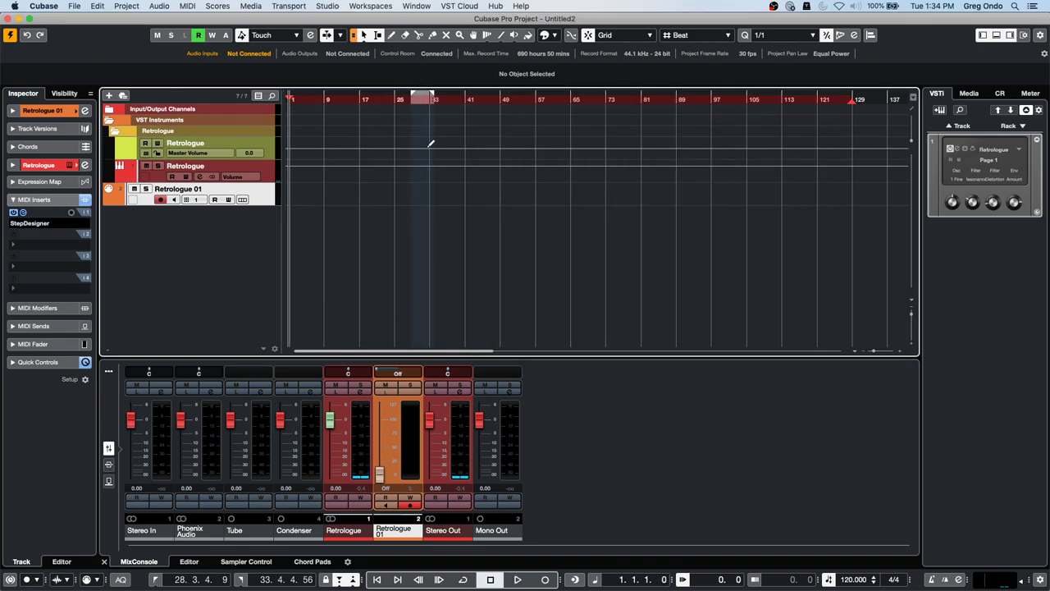
- Reopen the StepDesigner insert, load its Less One Note preset and close the StepDesigner window
left_click(23, 214)
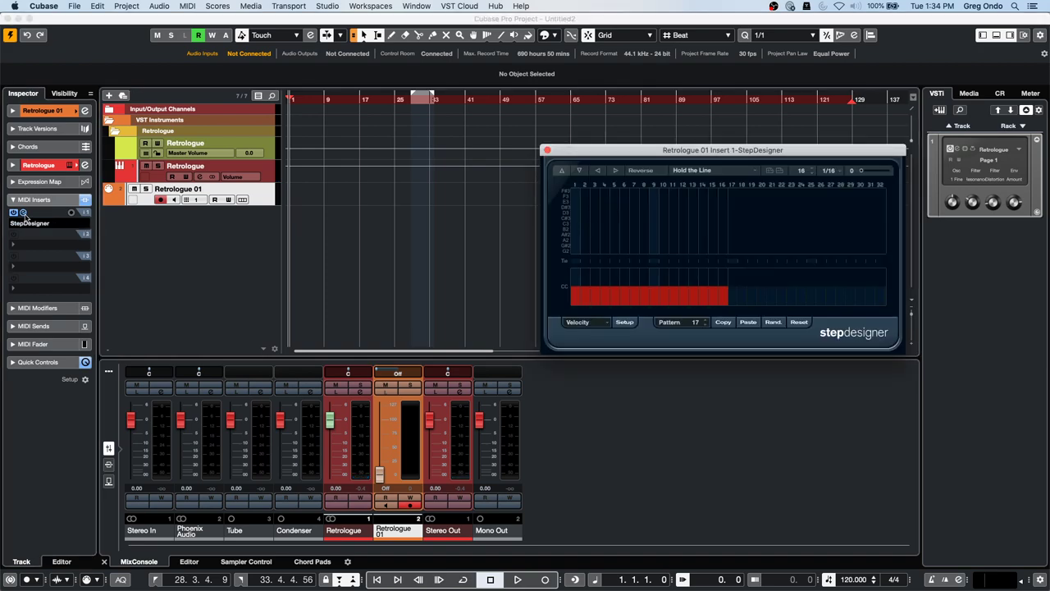
left_click(691, 170)
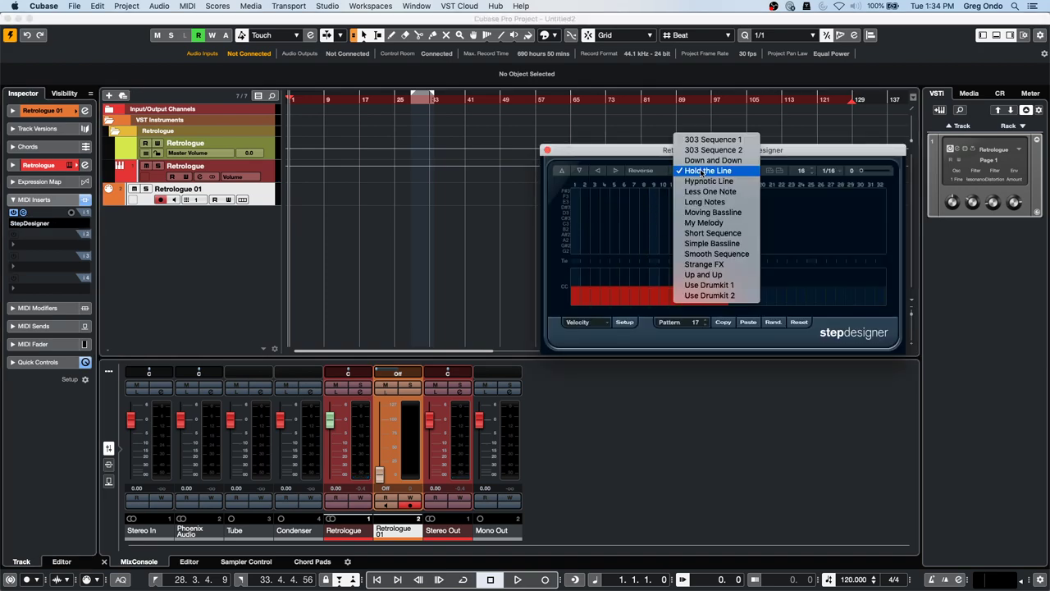
left_click(705, 195)
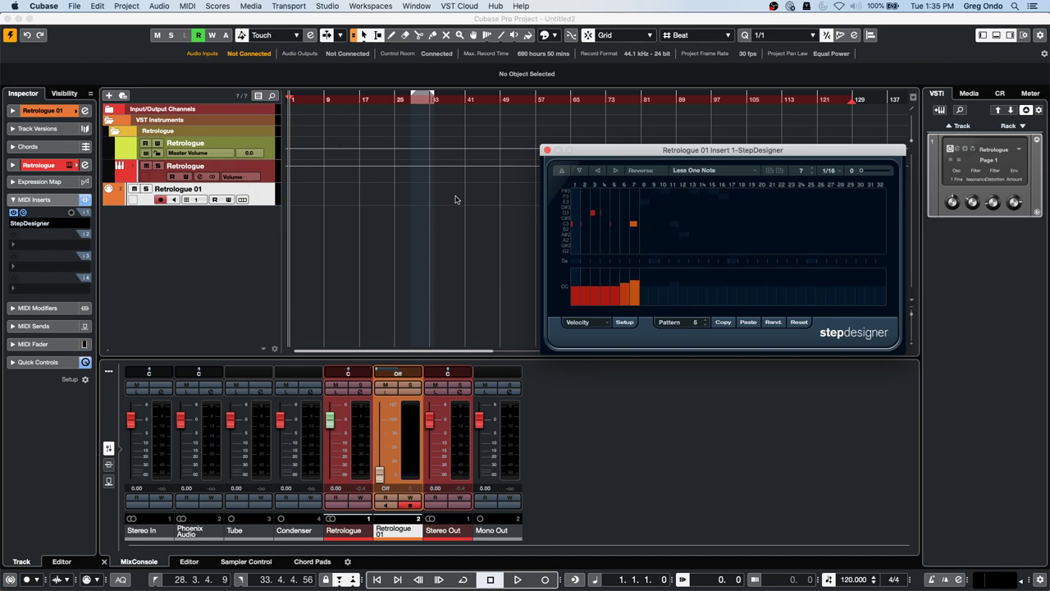
left_click_drag(300, 103, 229, 96)
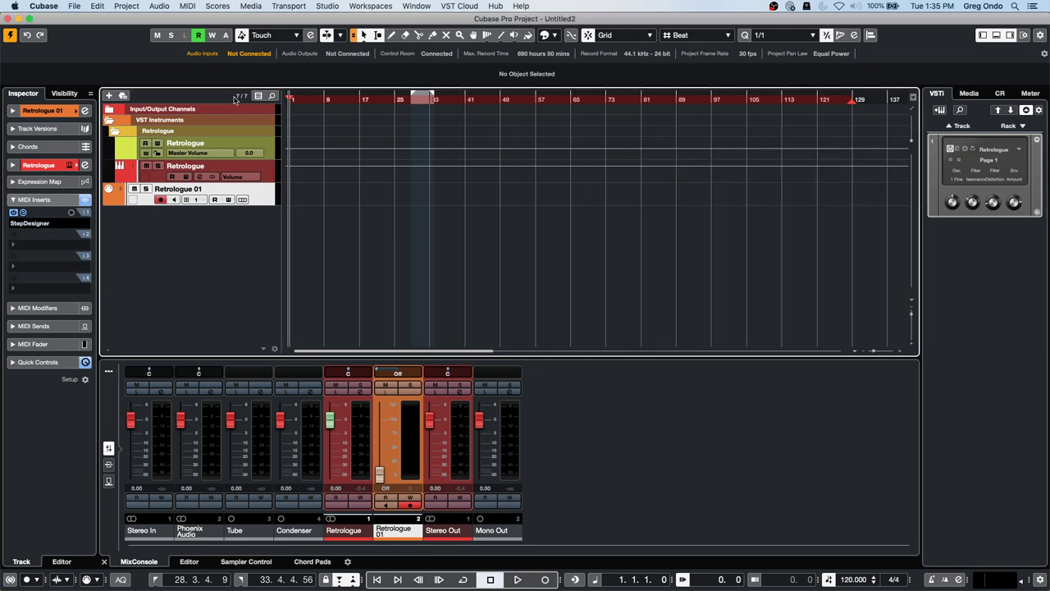
- Deactivate the StepDesigner insert, turn off Mono mode in Retrologue and move the instrument window clear of the track list
left_click(12, 213)
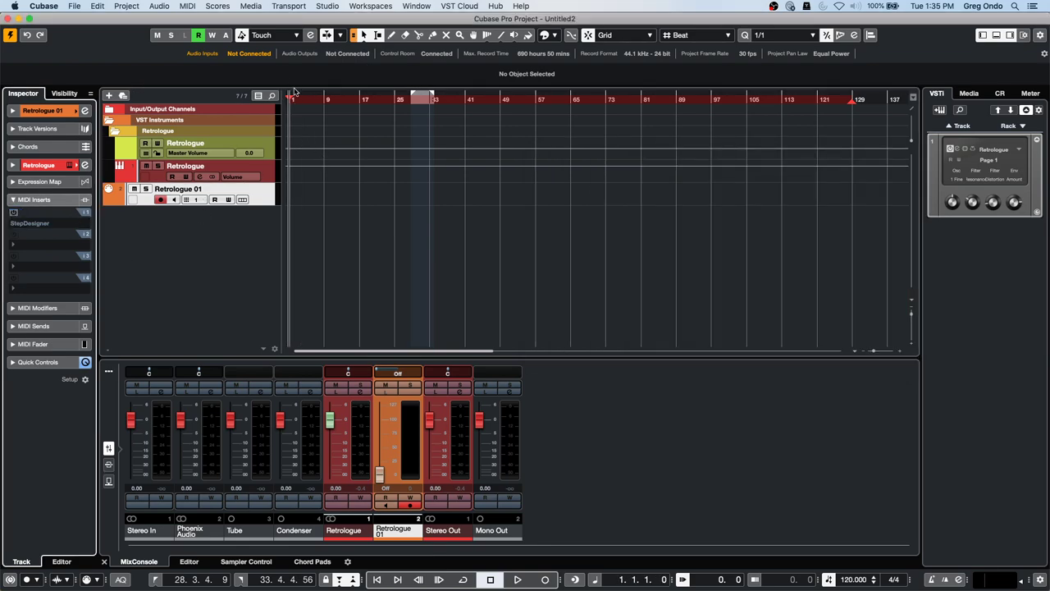
left_click_drag(298, 99, 234, 109)
key("h")
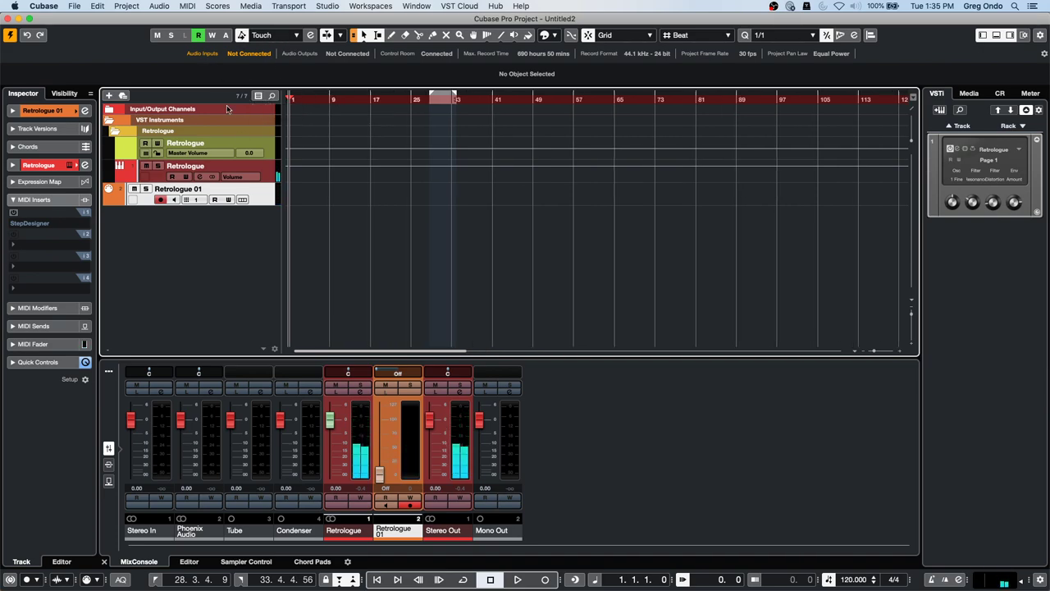
left_click(962, 150)
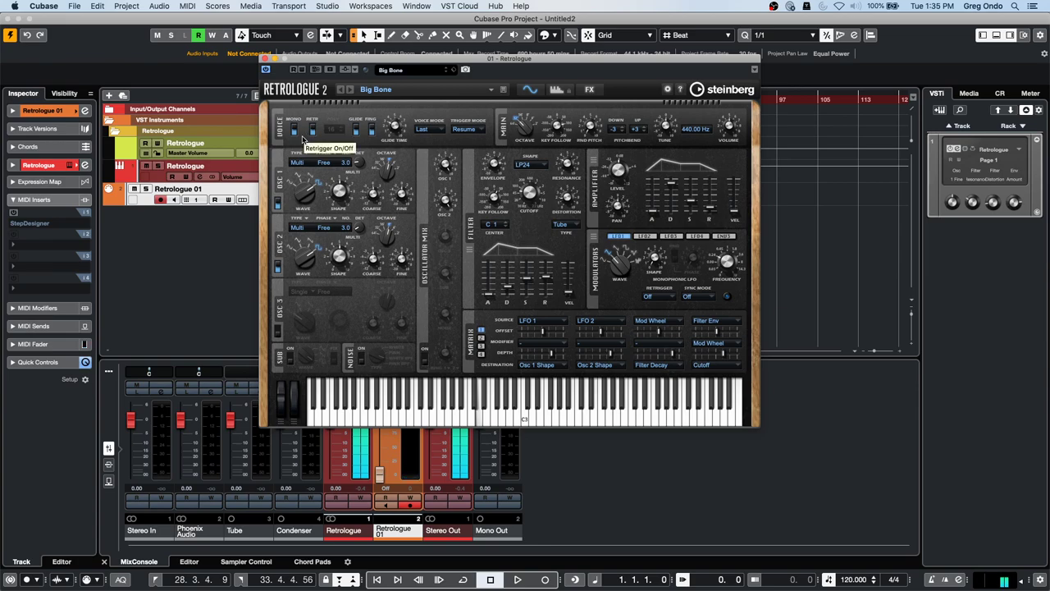
left_click(295, 129)
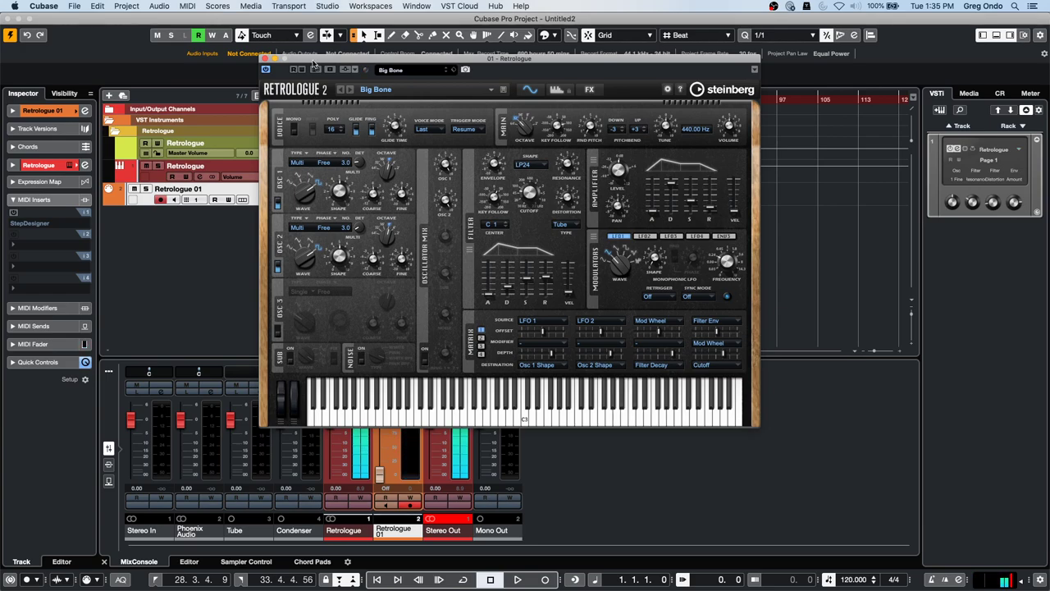
left_click_drag(313, 64, 456, 65)
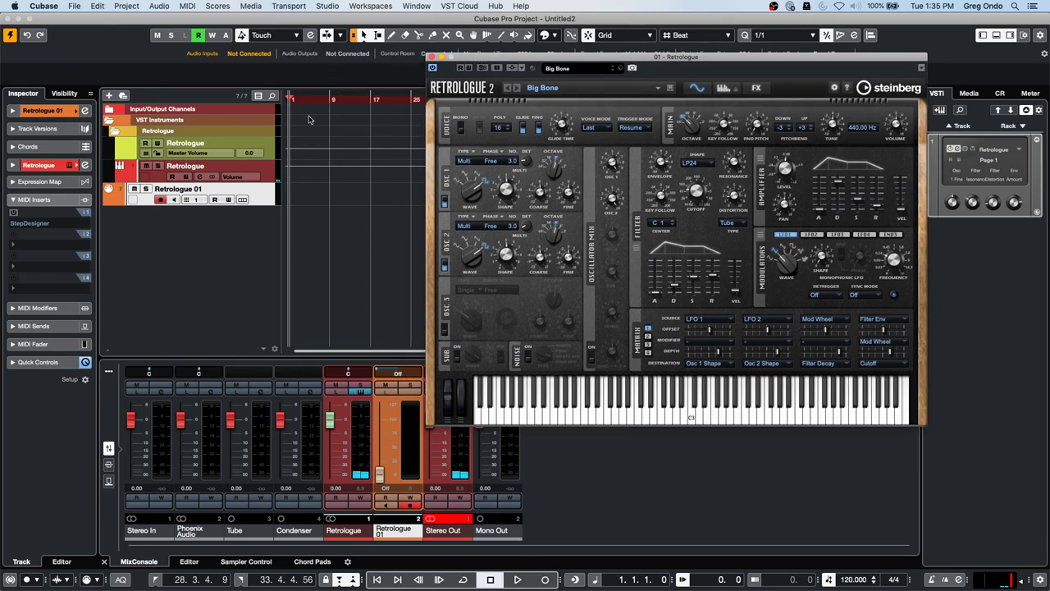
- Draw an eight-bar MIDI part at the project start on the Retrologue 01 track and return to the selection tool
right_click(300, 192)
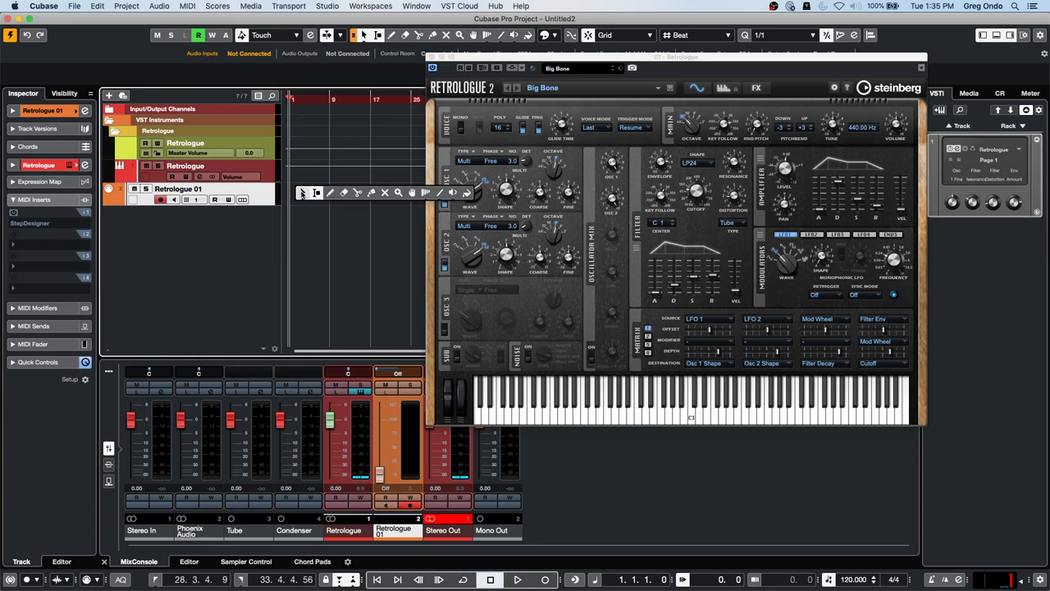
left_click(331, 193)
left_click_drag(293, 193, 333, 188)
right_click(311, 193)
left_click(315, 195)
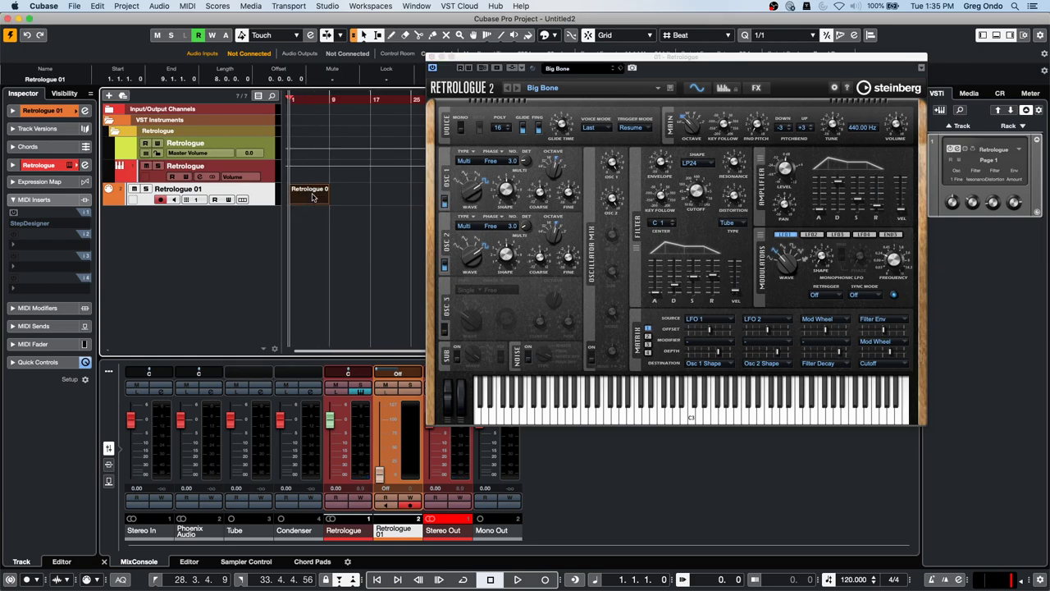
- Open the new MIDI part in the Key Editor, draw stacked C3, E3 and G3 notes nearly four bars long, and close the editor
double_click(316, 196)
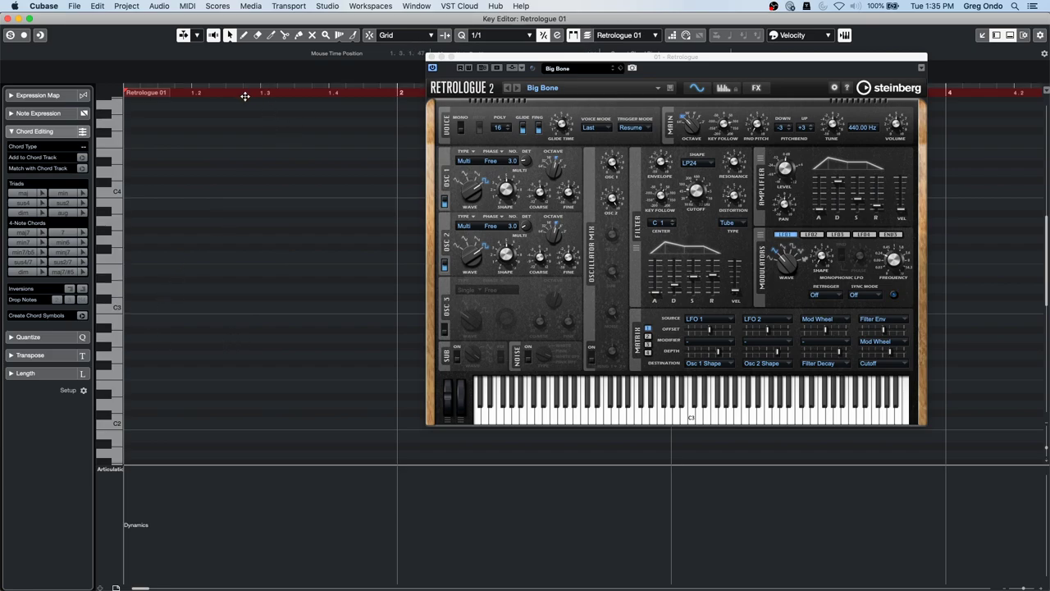
left_click_drag(244, 94, 252, 71)
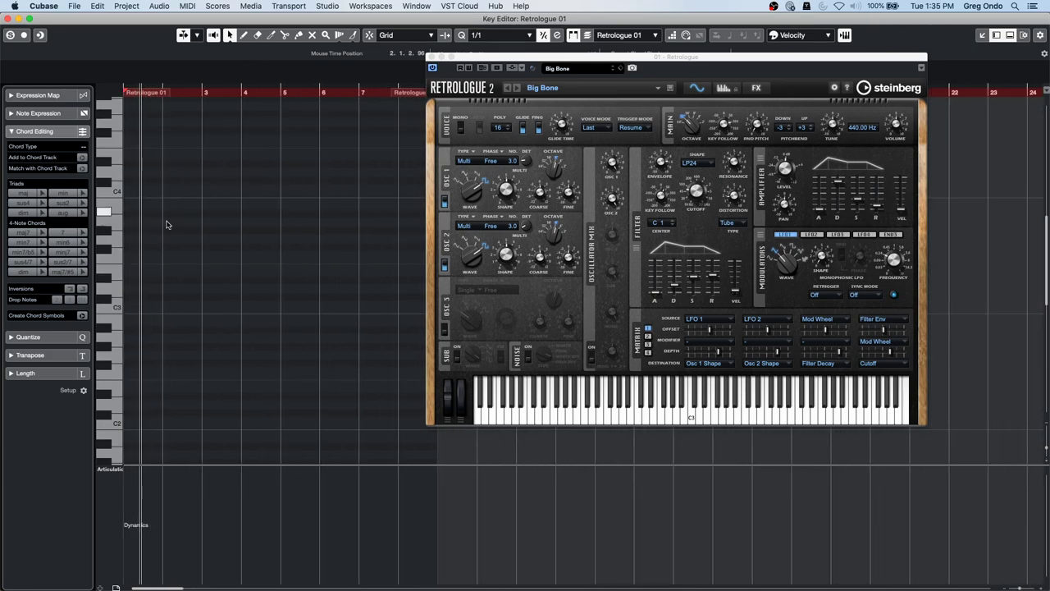
right_click(129, 308)
left_click(147, 308)
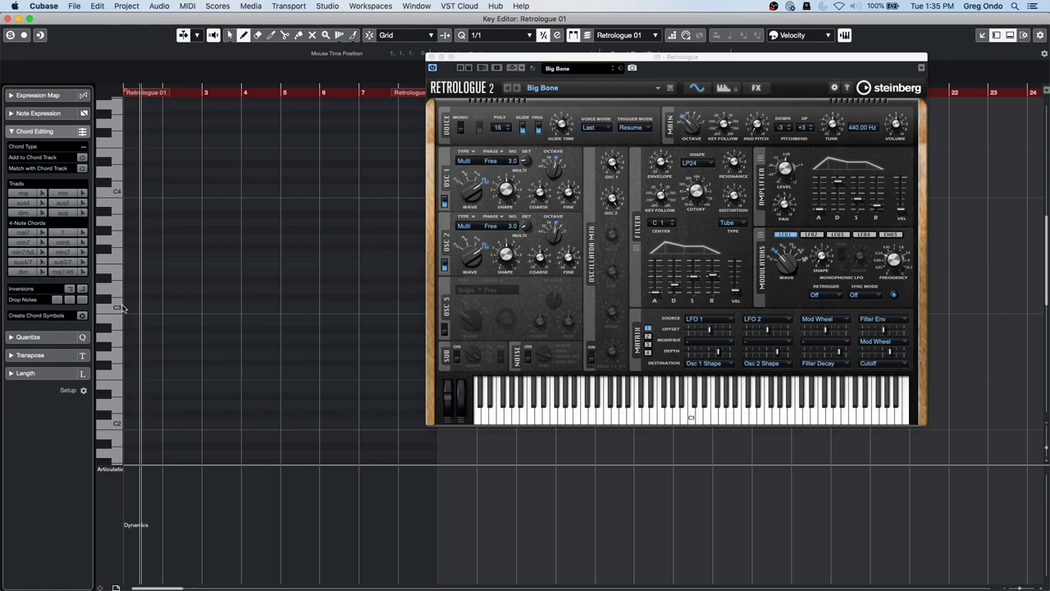
mouse_move(125, 305)
left_mouse_down()
mouse_move(329, 291)
mouse_move(279, 295)
left_mouse_up()
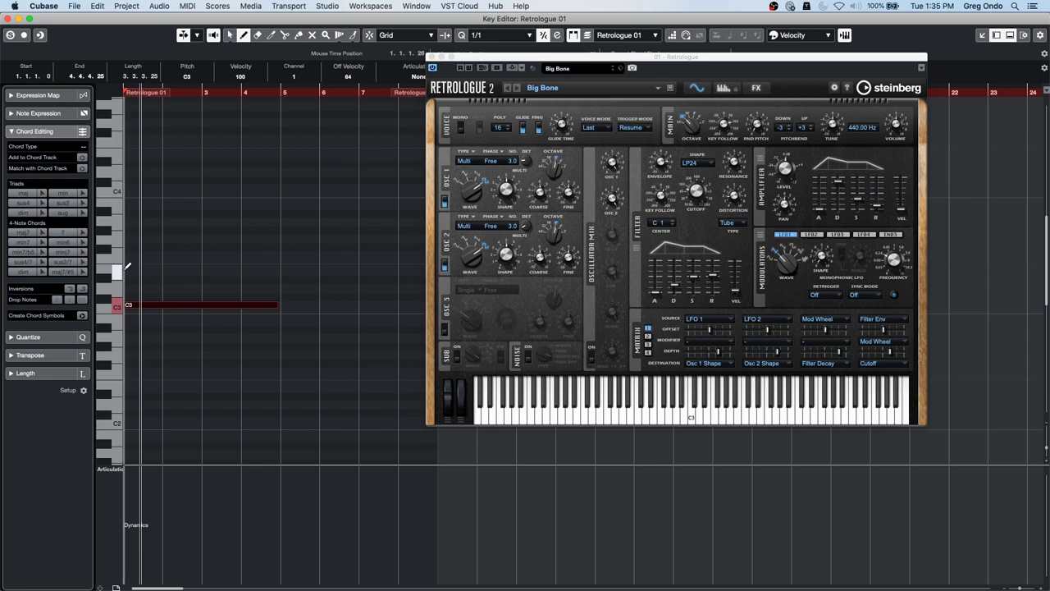
mouse_move(126, 271)
left_mouse_down()
mouse_move(288, 262)
mouse_move(274, 263)
left_mouse_up()
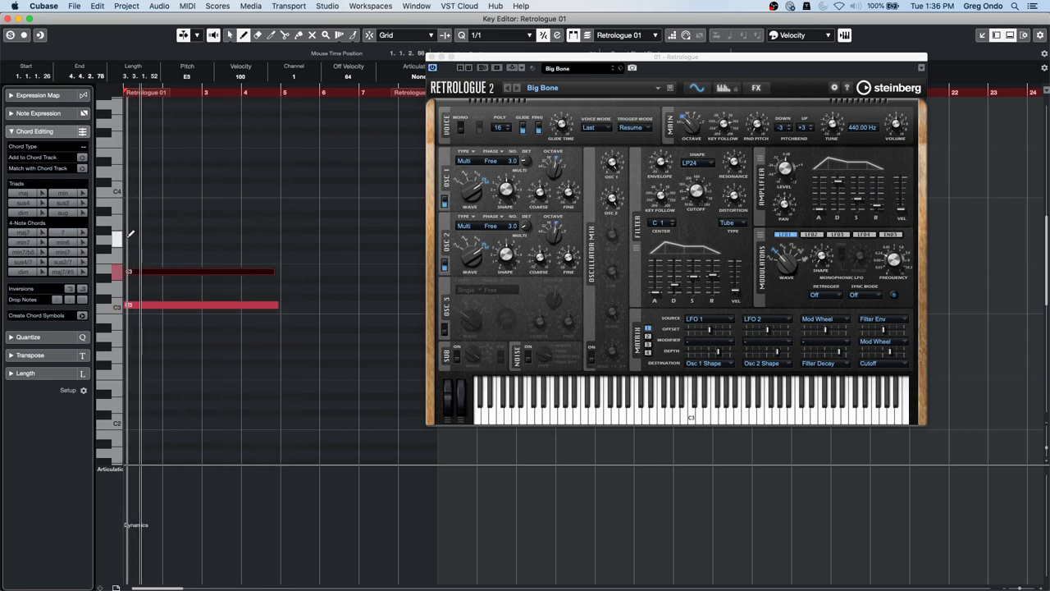
left_click_drag(124, 236, 284, 228)
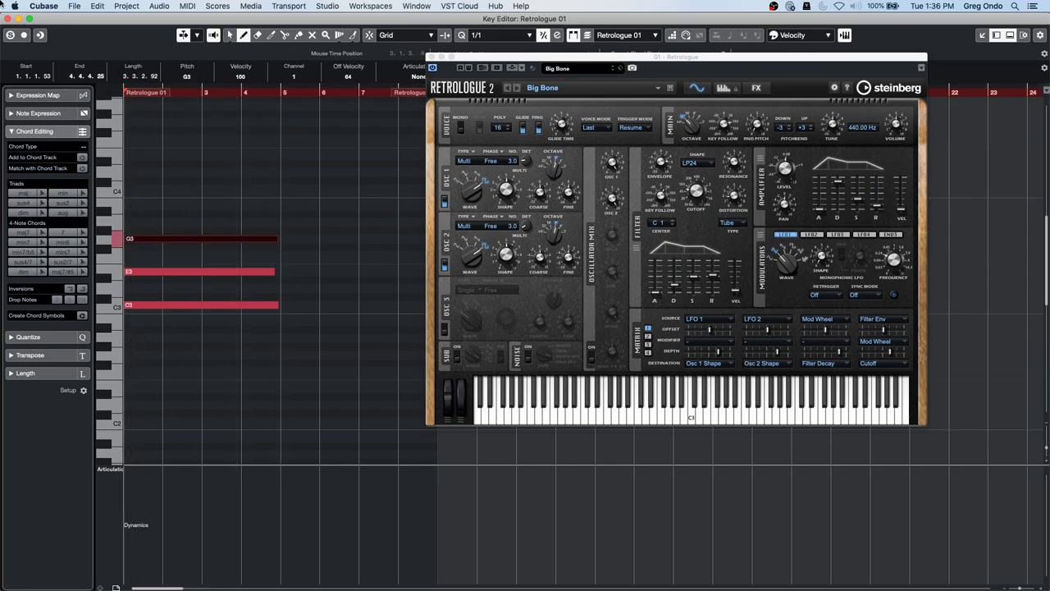
left_click(8, 18)
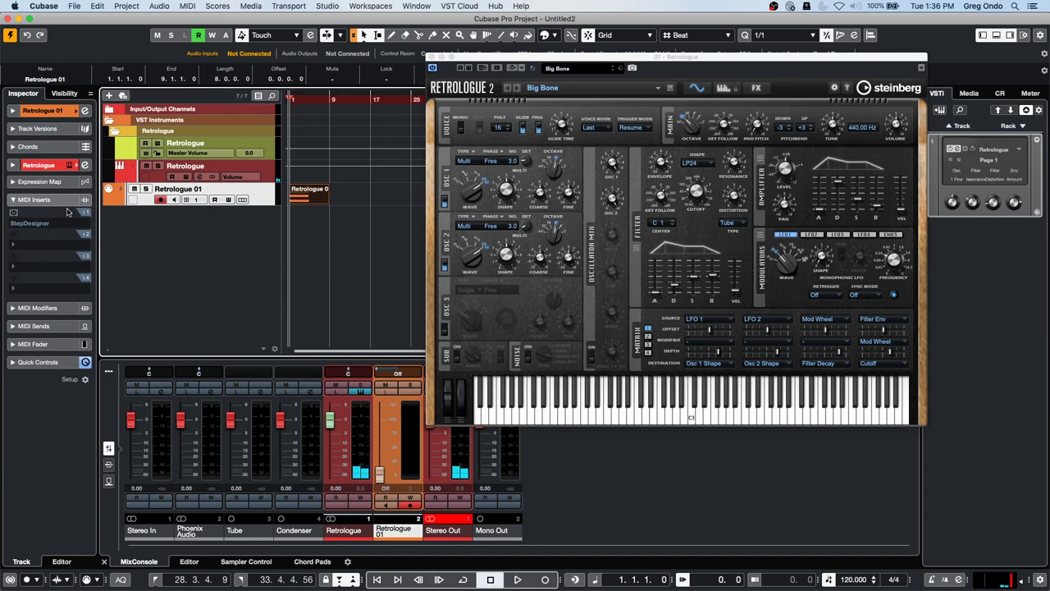
- Reactivate StepDesigner and start recording, then open its window and close Retrologue's
left_click(12, 213)
key("KP_Multiply")
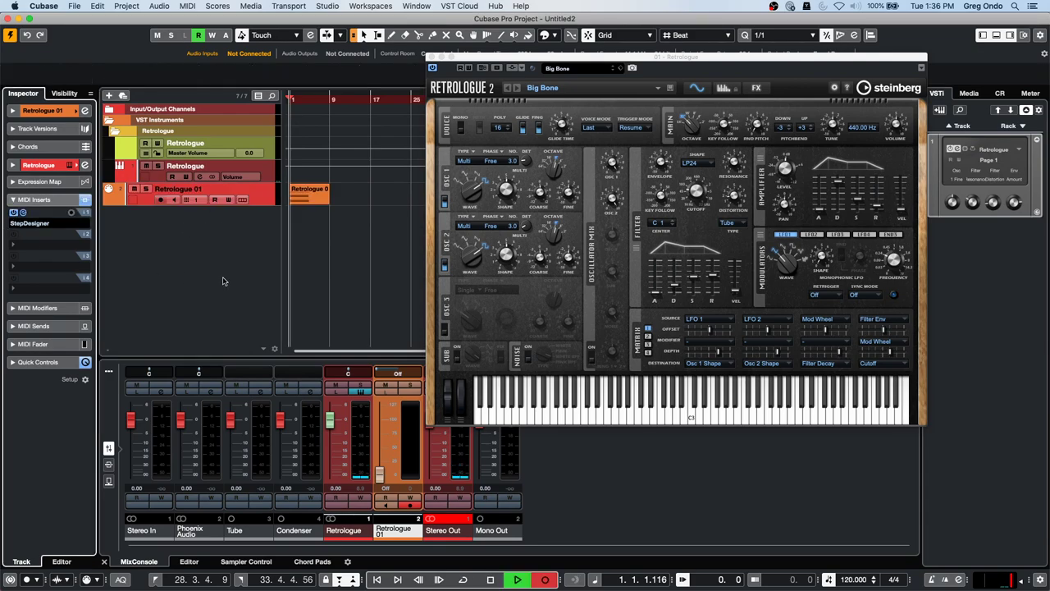
left_click(24, 214)
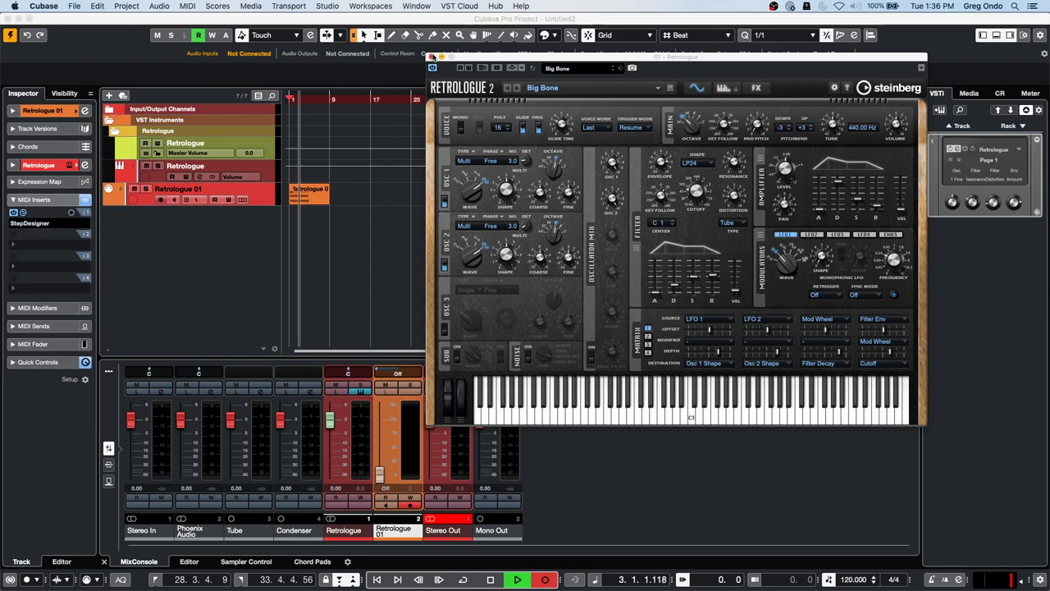
left_click(432, 57)
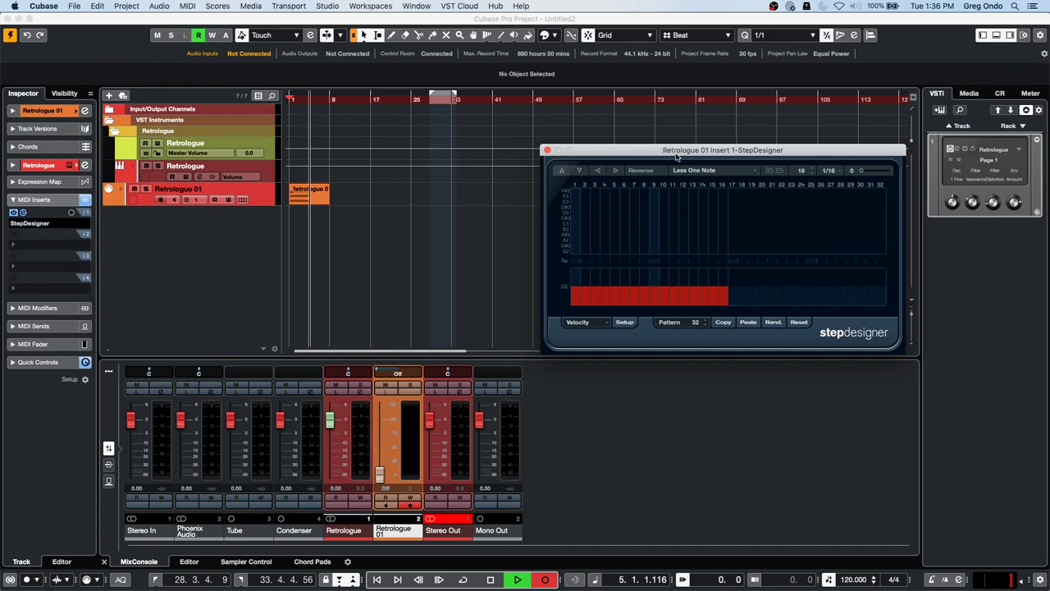
- Load StepDesigner's 303 Sequence 1 preset and move its window up over the arrangement
left_click(703, 170)
left_click(711, 119)
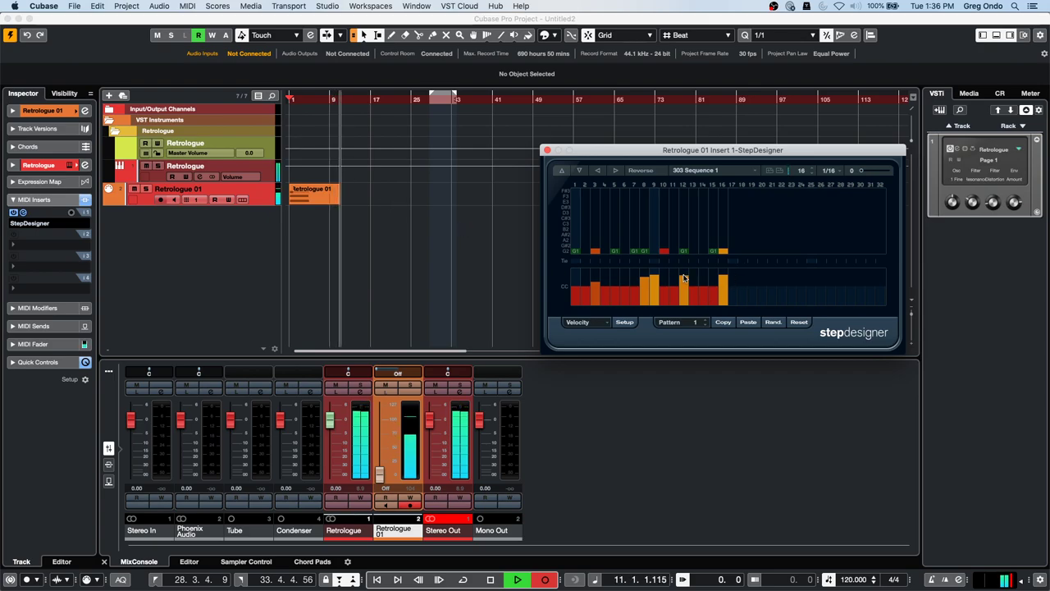
left_click_drag(646, 148, 489, 87)
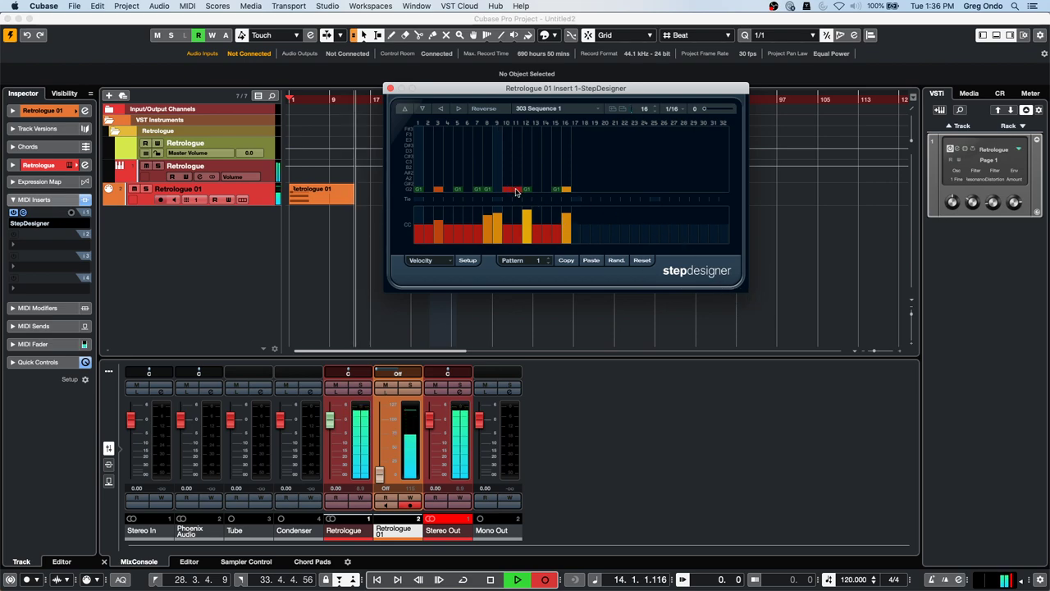
- Move the note on step 11 up to A#2 and raise the velocities of steps 4, 9 and 14
left_click(517, 173)
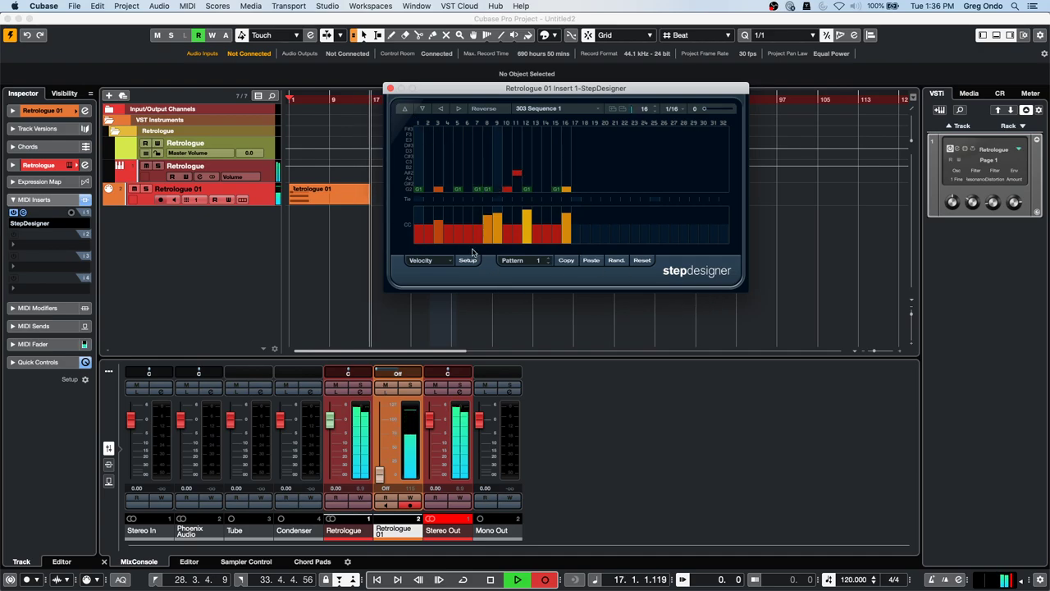
mouse_move(445, 220)
left_mouse_down()
mouse_move(447, 207)
mouse_move(498, 209)
left_mouse_up()
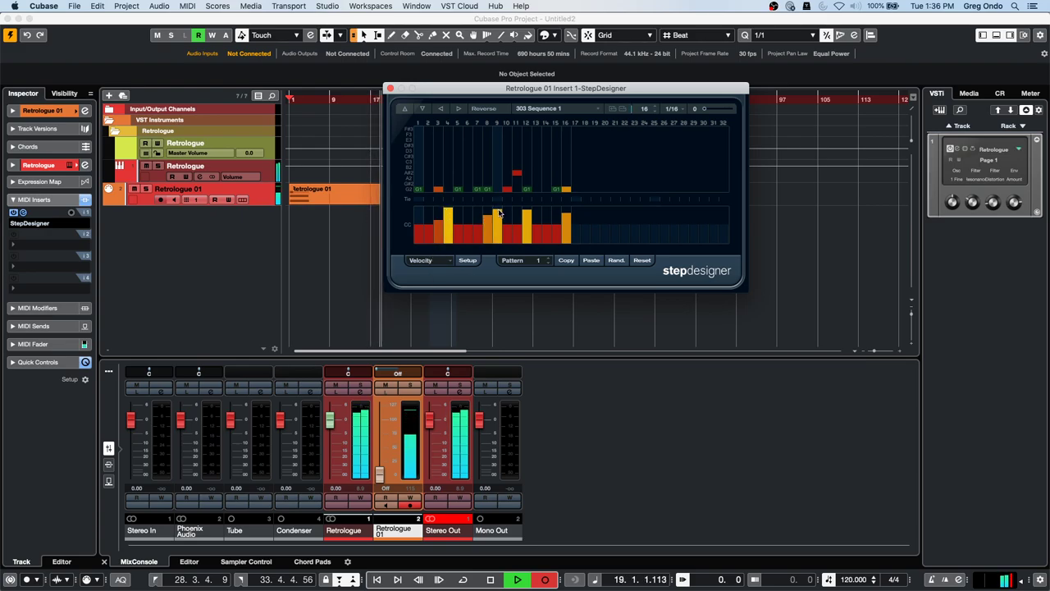
left_click(547, 210)
- Draw a CC 74 (Brightness) curve across steps 3 to 16, peaking around steps 7 and 8 and again at 16, and return to the Velocity lane
left_click(433, 260)
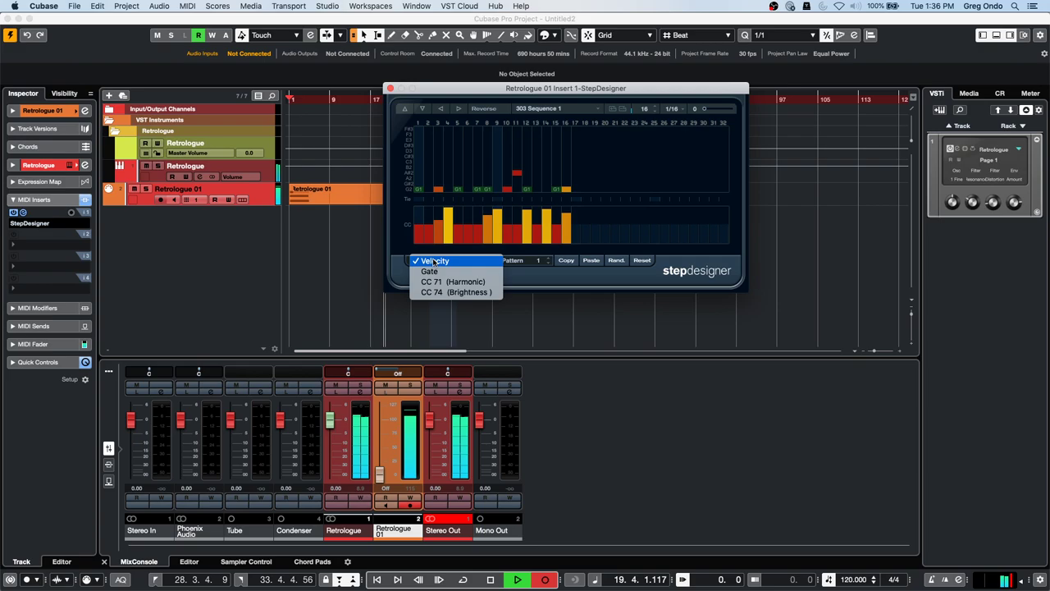
left_click(490, 292)
mouse_move(435, 229)
left_mouse_down()
mouse_move(474, 213)
mouse_move(541, 228)
mouse_move(563, 212)
left_mouse_up()
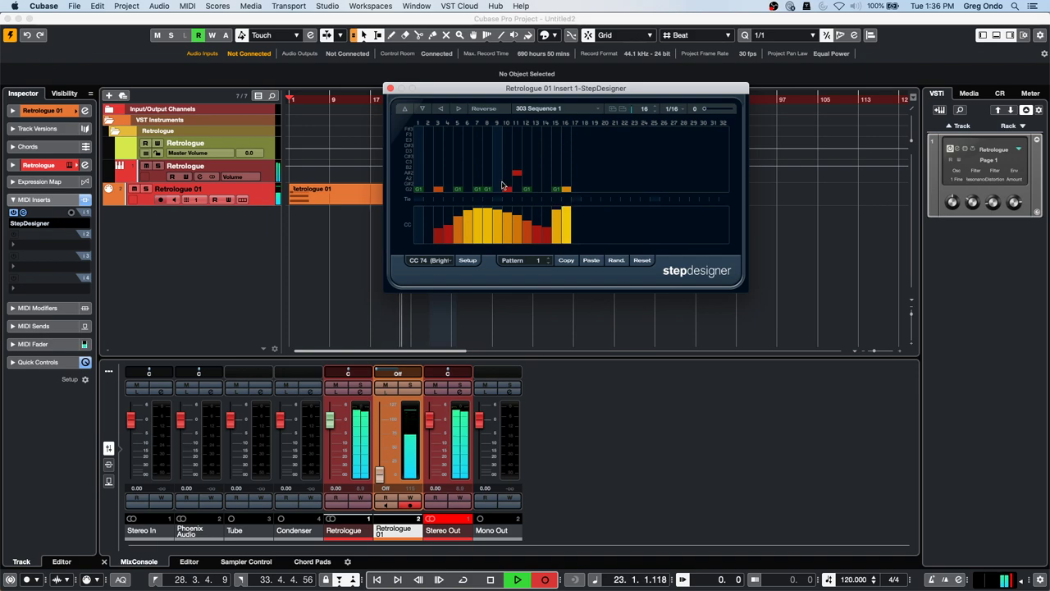
left_click(428, 260)
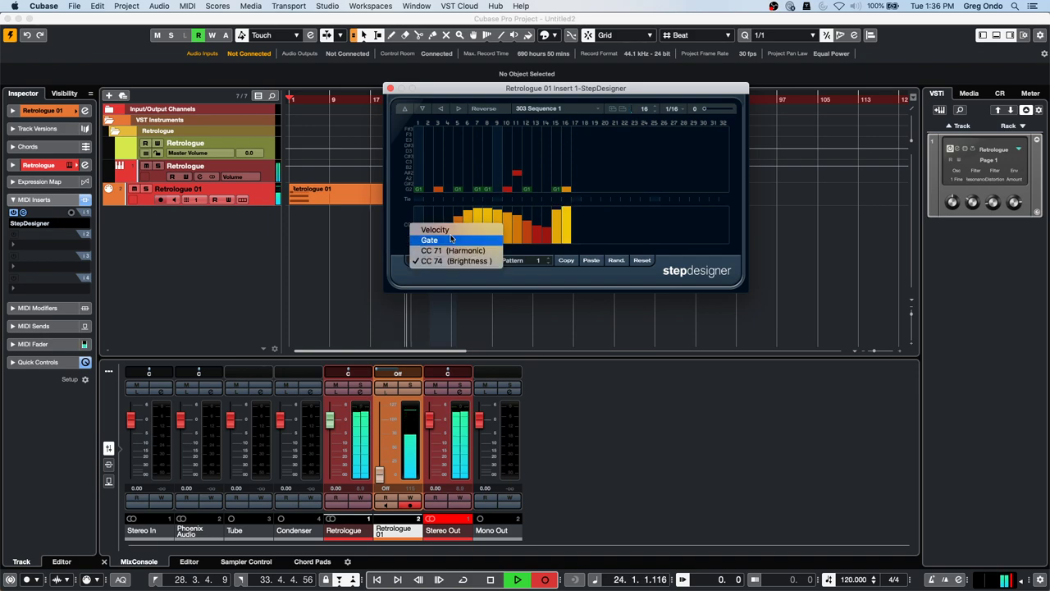
left_click(451, 230)
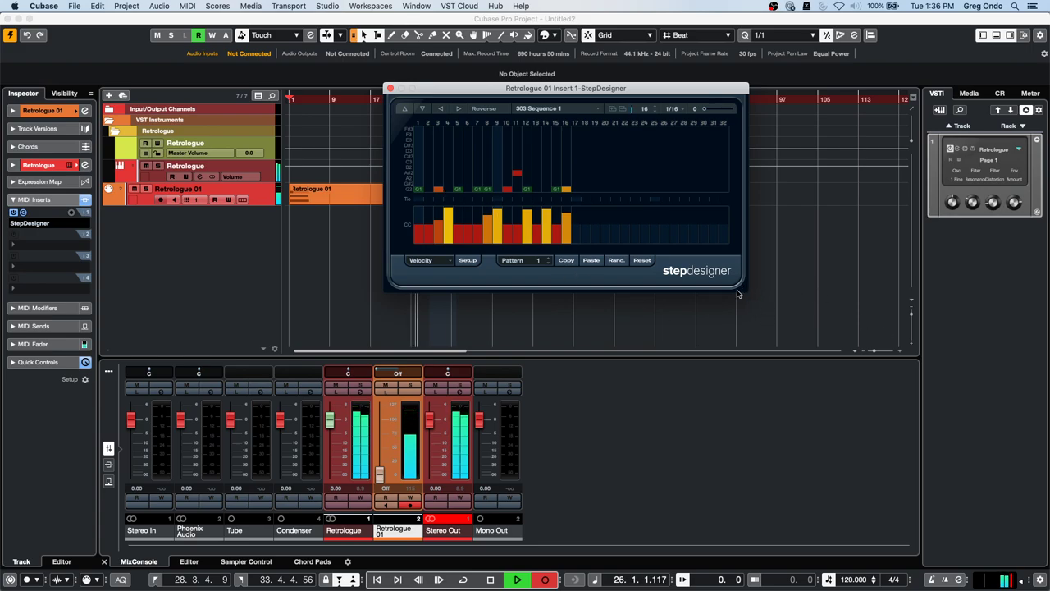
- Shorten the StepDesigner pattern to 8 steps and raise the velocity of step 8
left_click(654, 111)
left_click(654, 112)
left_click(654, 112)
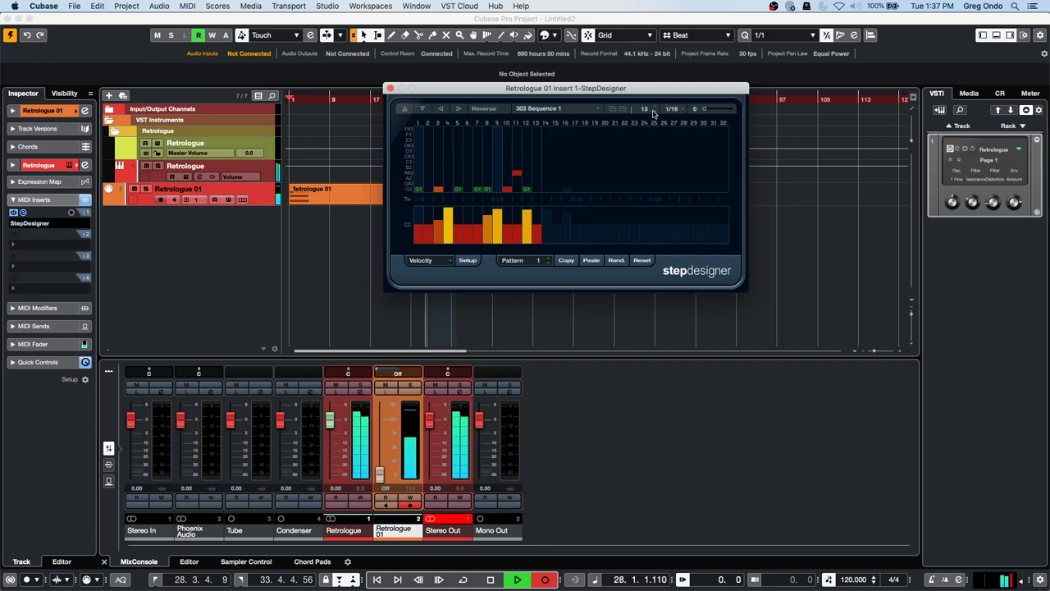
scroll(648, 113, "down", 5)
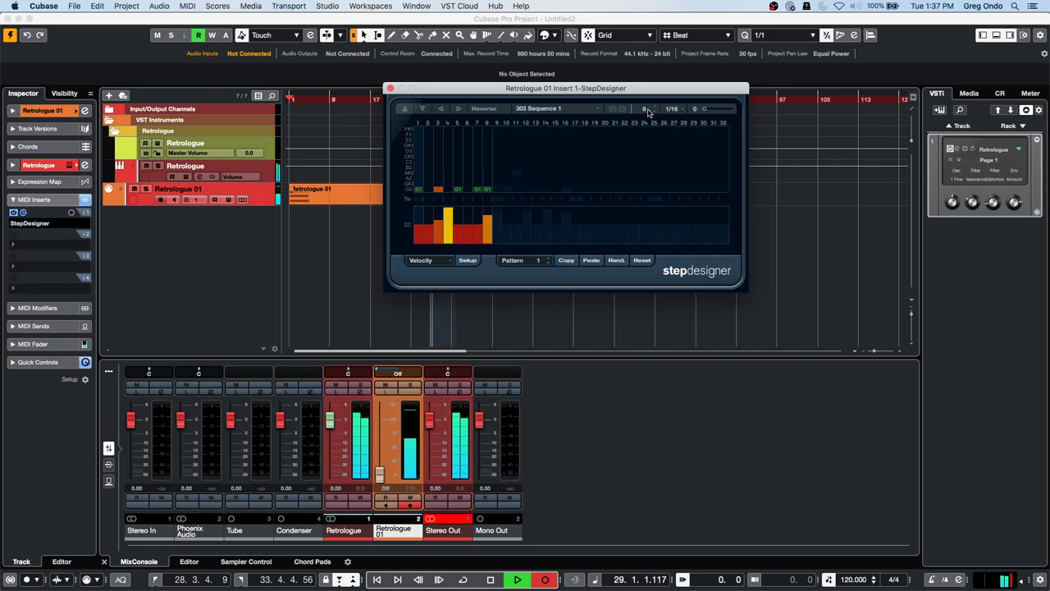
left_click_drag(491, 218, 493, 201)
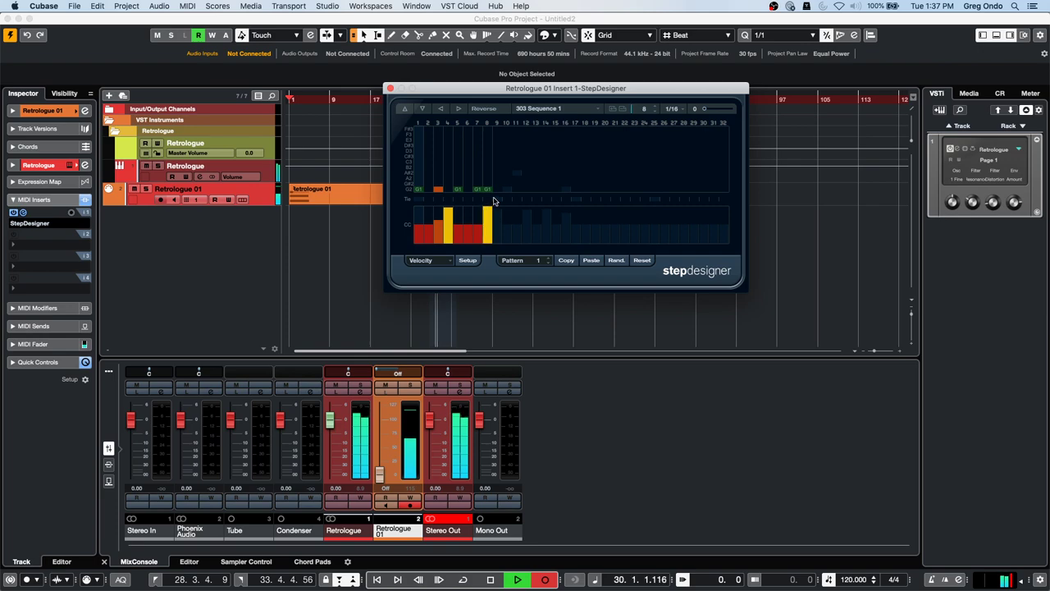
- Reverse the pattern and shift it up two octaves, redrawing steps 1 to 3 at C4 and C#4
left_click(484, 110)
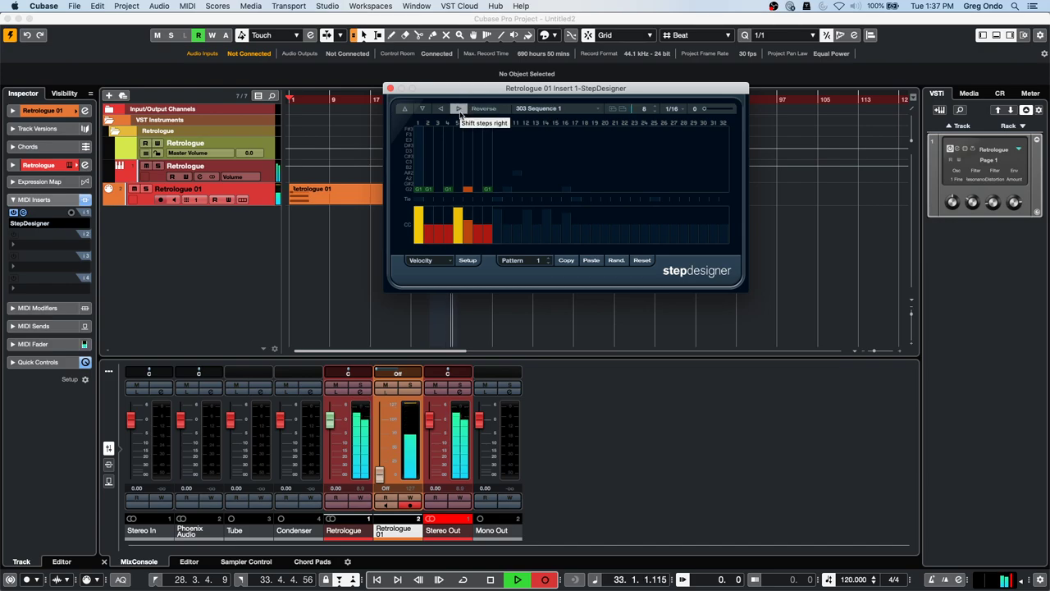
left_click(405, 109)
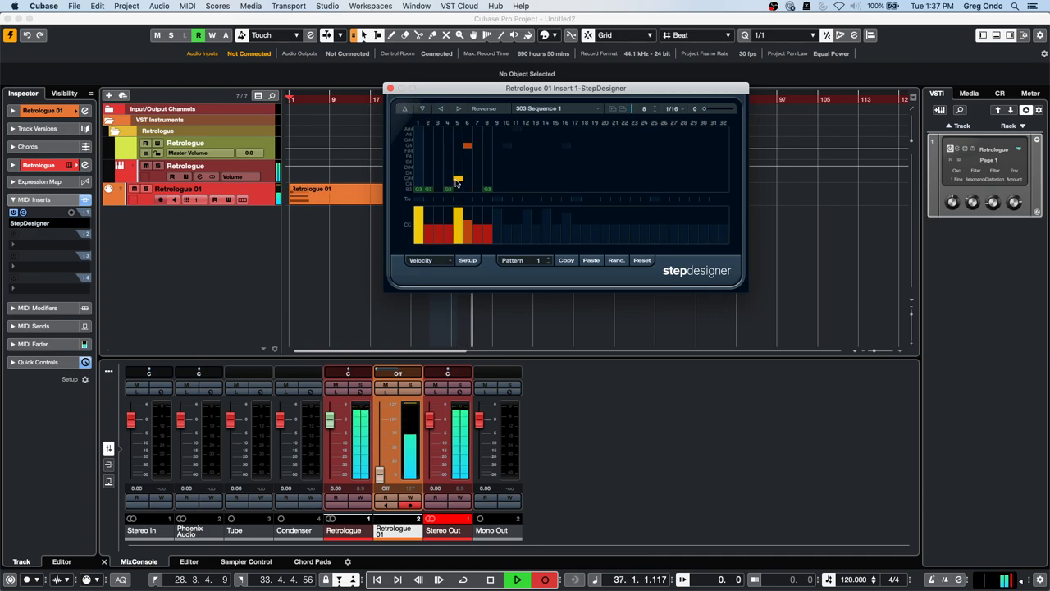
mouse_move(456, 182)
left_mouse_down()
mouse_move(411, 181)
mouse_move(421, 151)
left_mouse_up()
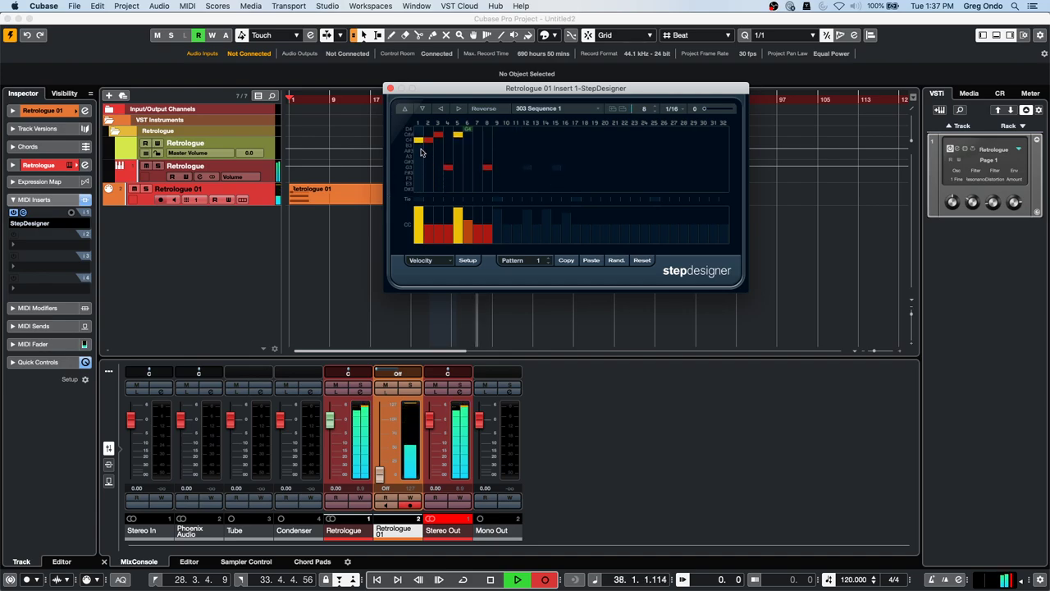
- Set step 4 to G#3 and steps 5 to 7 to C4 in the pattern, and raise the velocity of step 7
left_click(448, 163)
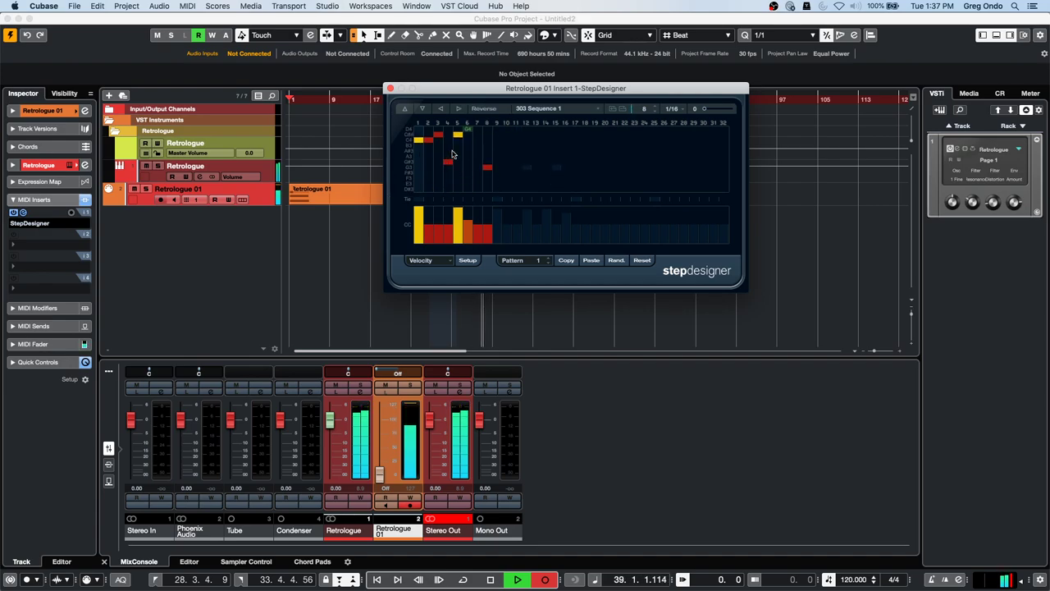
left_click(458, 141)
left_click(470, 140)
left_click(477, 139)
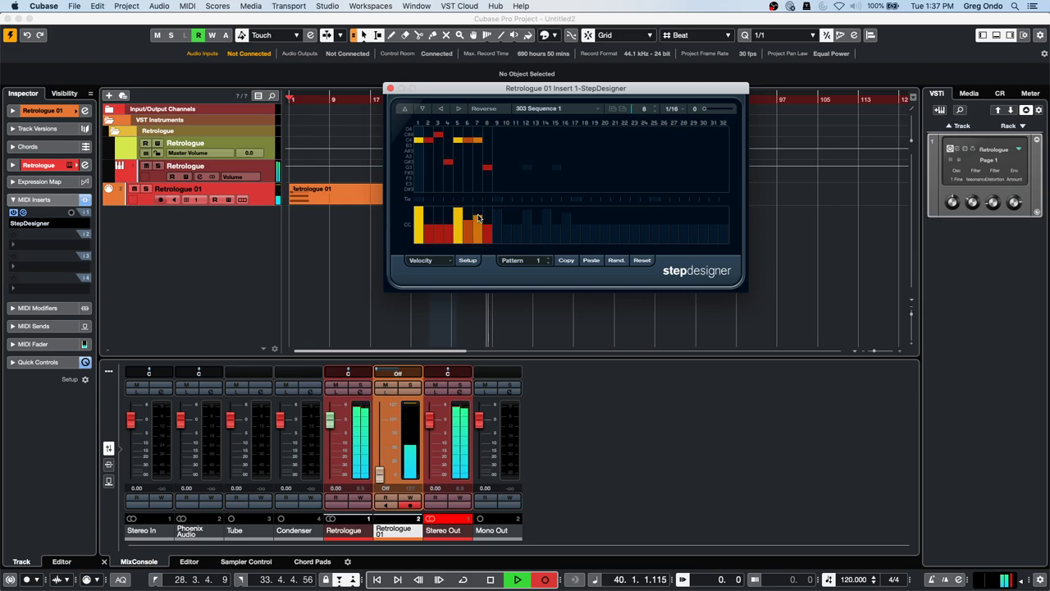
- Reverse the pattern, clear the notes on steps 3, 7 and 8, and lower step 5 to G3
left_click(484, 109)
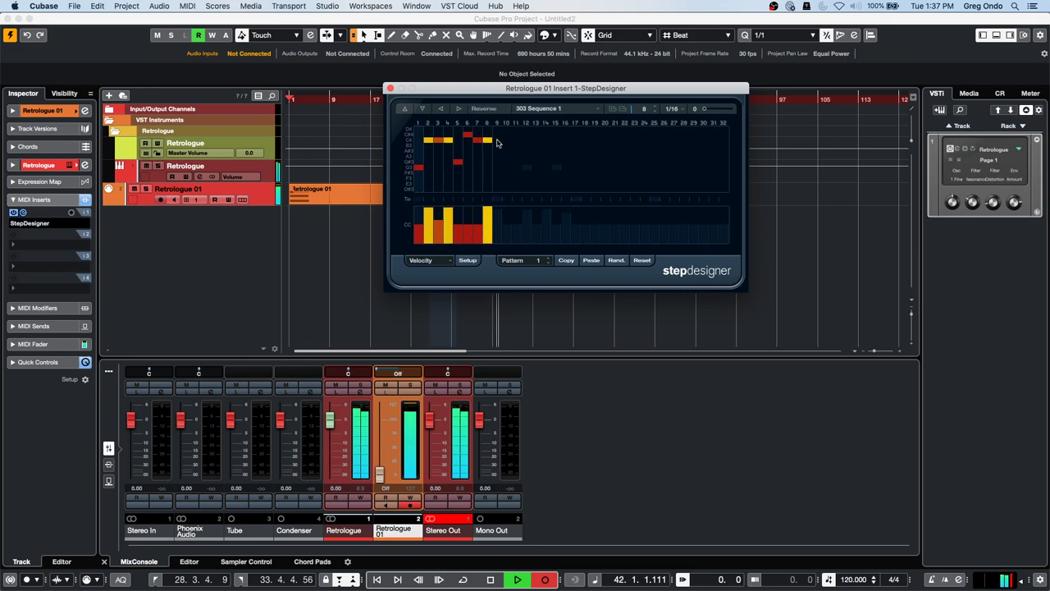
left_click_drag(487, 140, 472, 141)
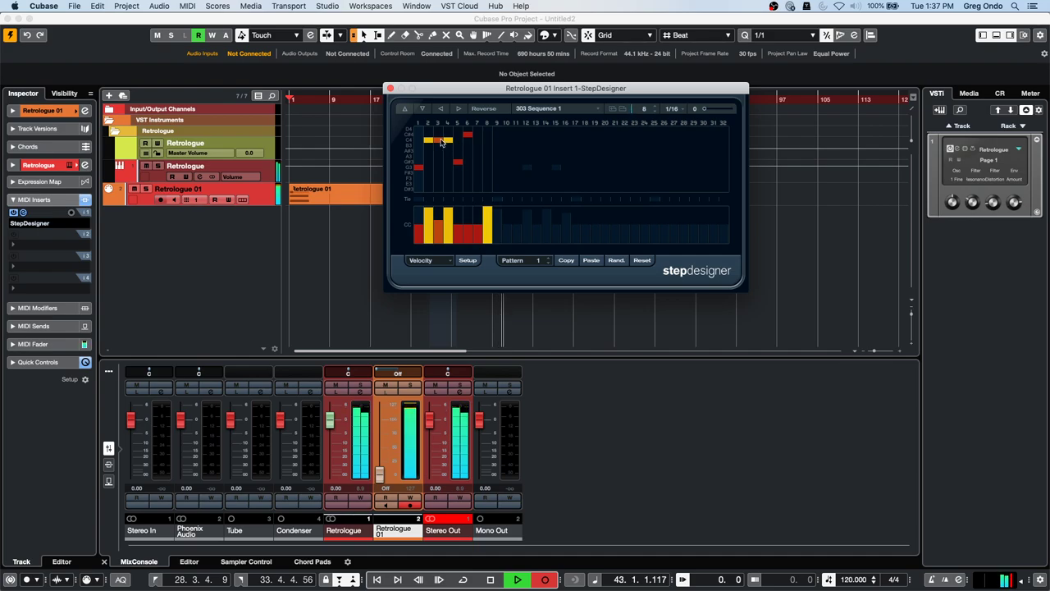
left_click(439, 141)
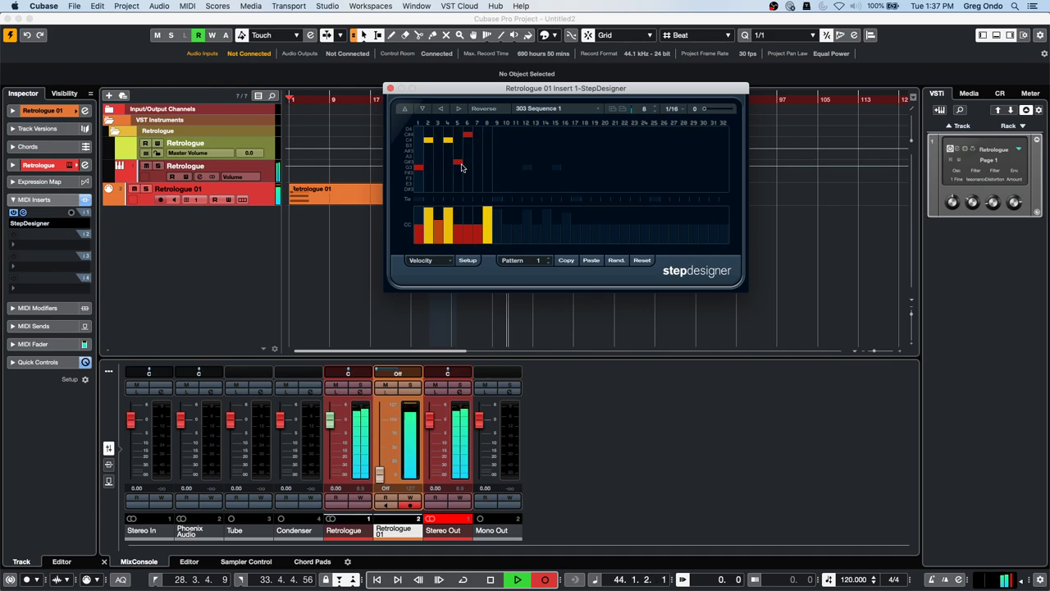
left_click(458, 167)
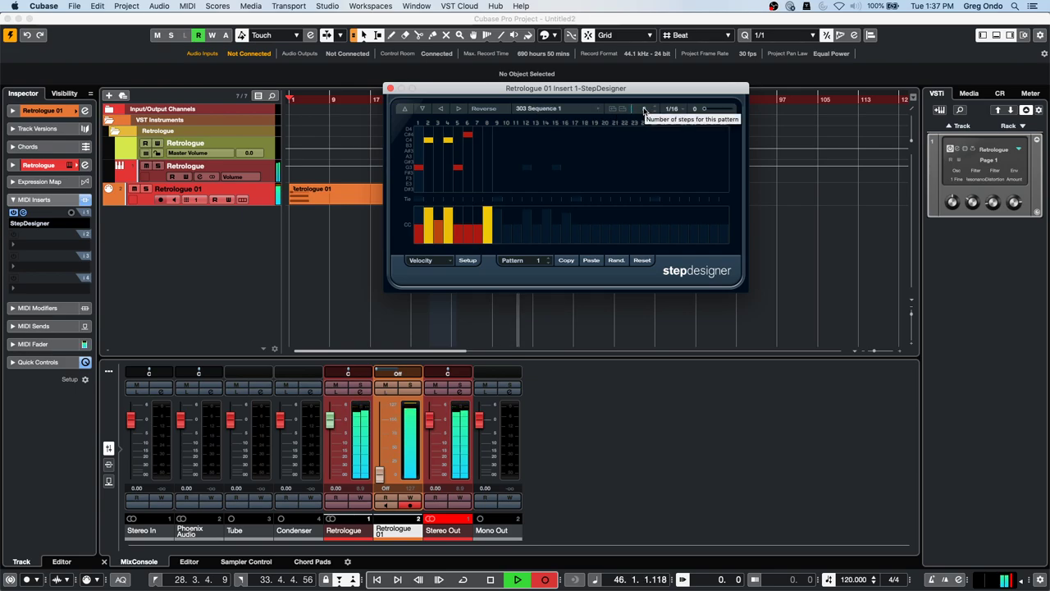
- Try a step size of 1/8T, settle on 1/8, and lengthen the pattern to 16 steps
left_click(675, 109)
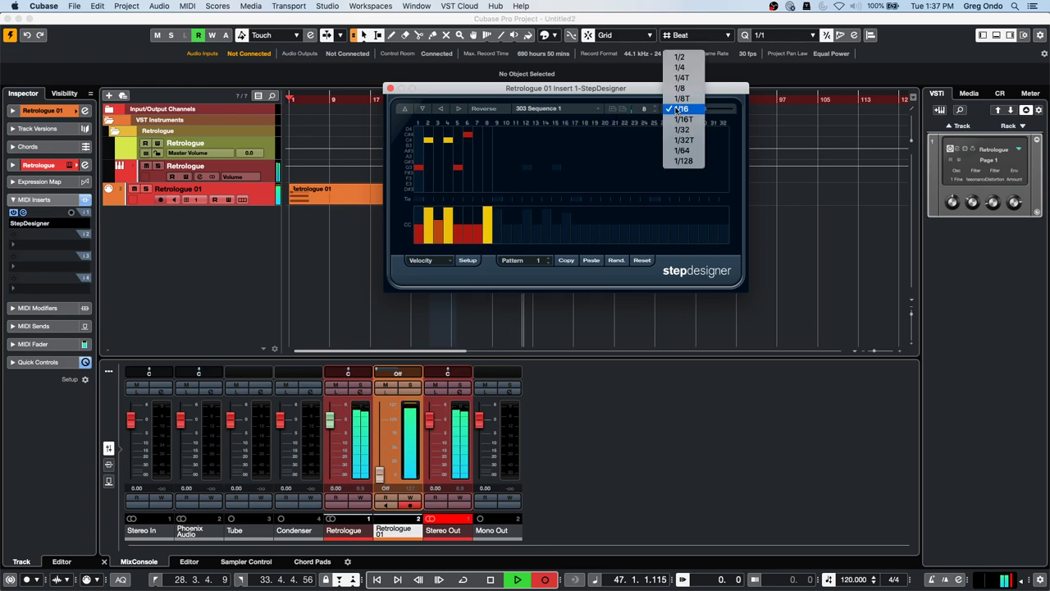
left_click(678, 99)
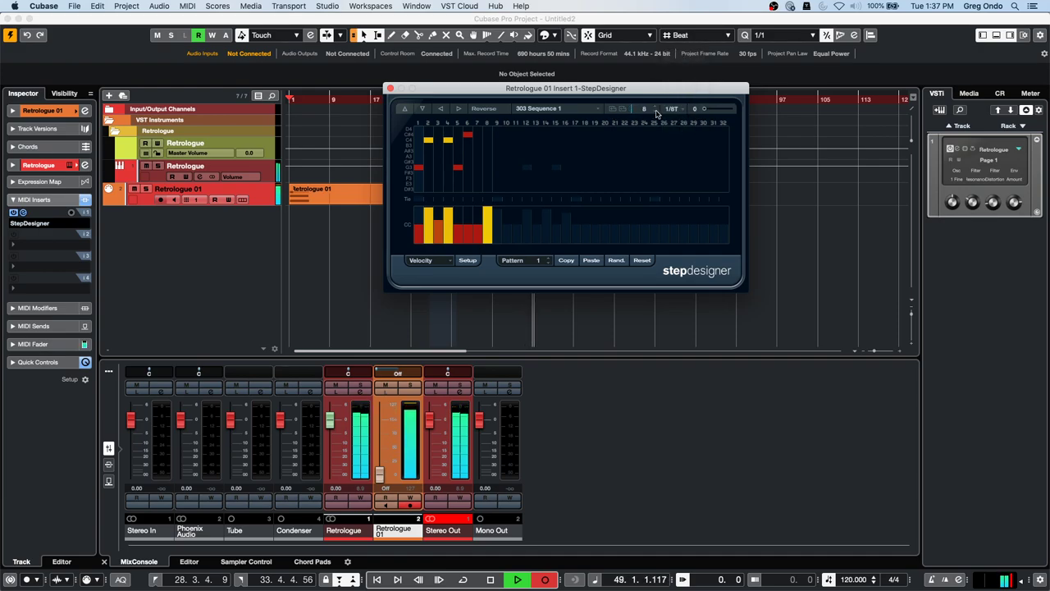
left_click(670, 109)
left_click(678, 99)
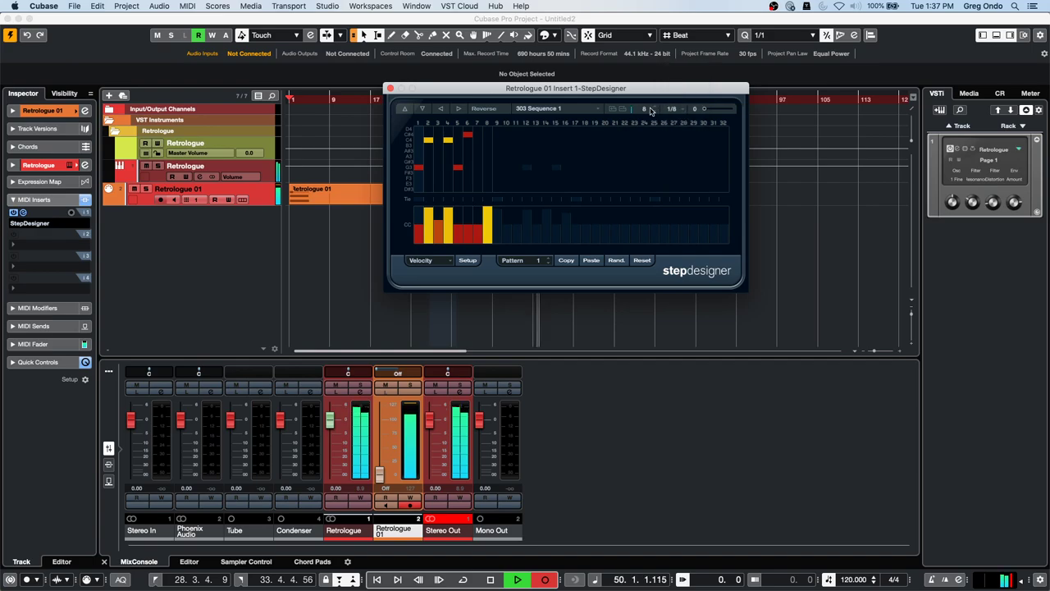
left_click_drag(647, 111, 649, 100)
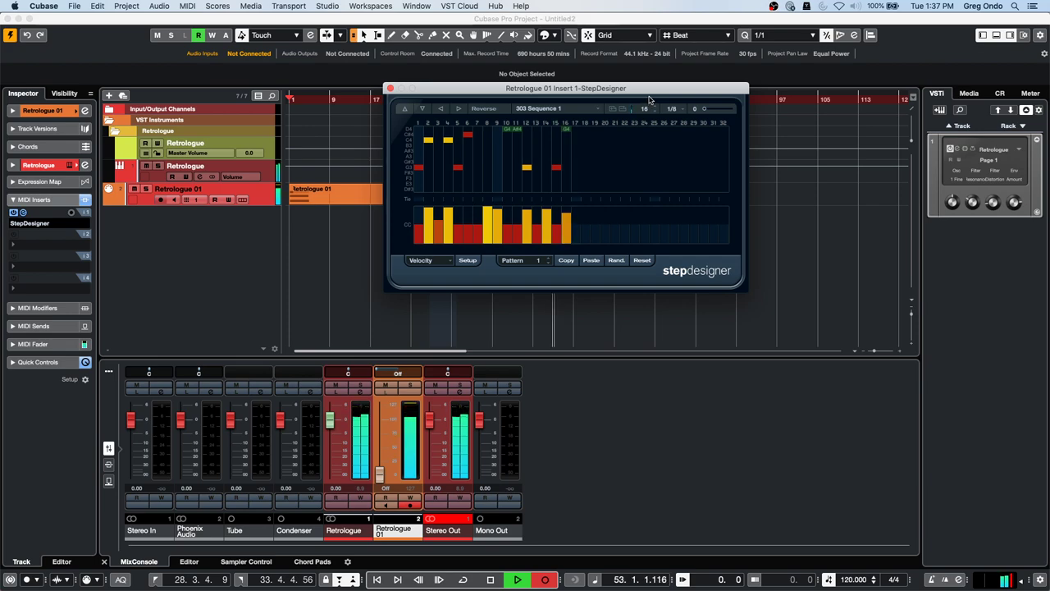
- Set steps 9 and 10 to A3 and step 15 to B3, and return the step size to 1/16
left_click_drag(509, 155, 500, 156)
left_click(558, 146)
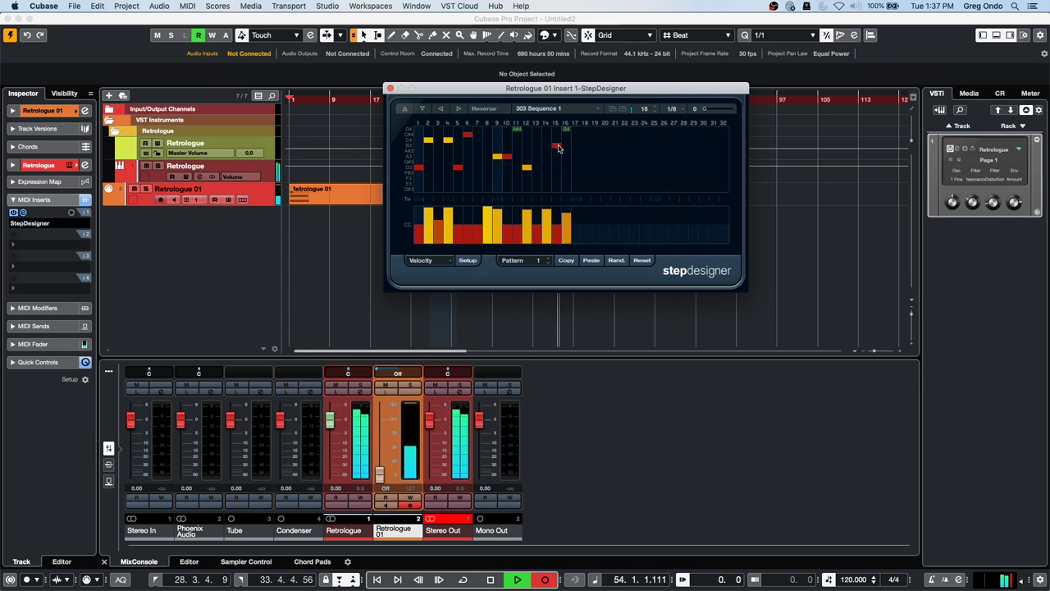
left_click(671, 110)
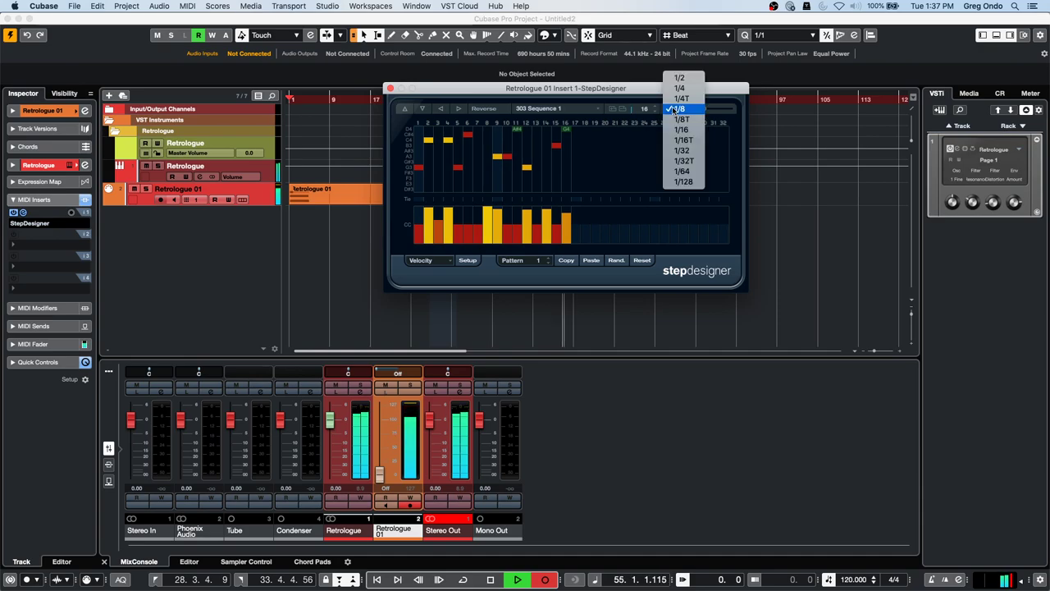
left_click(678, 134)
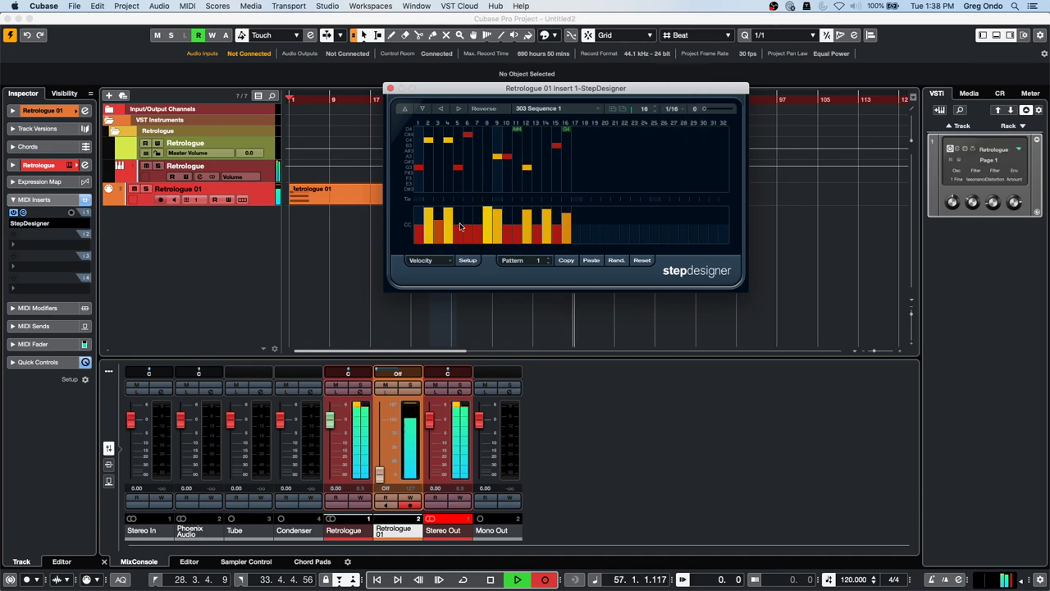
- Raise the velocities of steps 5 and 6, lower the velocity of step 12, and set the swing to 2
left_click_drag(457, 210, 468, 208)
left_click(526, 224)
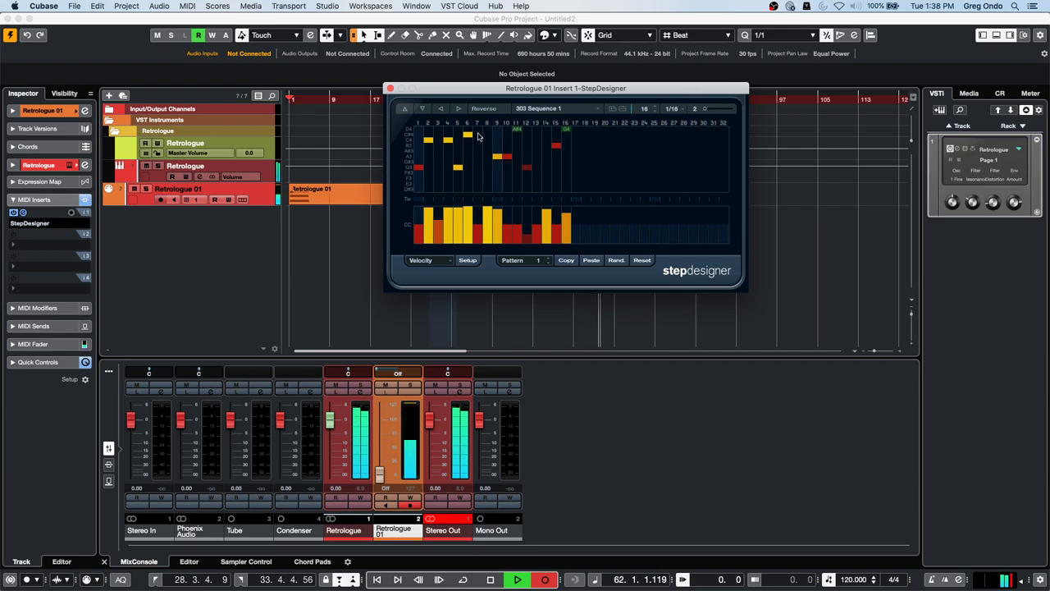
- Add G#3 on step 8, move step 1 to A#3, steps 4 and 5 to F#3 and step 6 to D#3, and clear step 2
left_click(488, 162)
left_click_drag(467, 134, 467, 195)
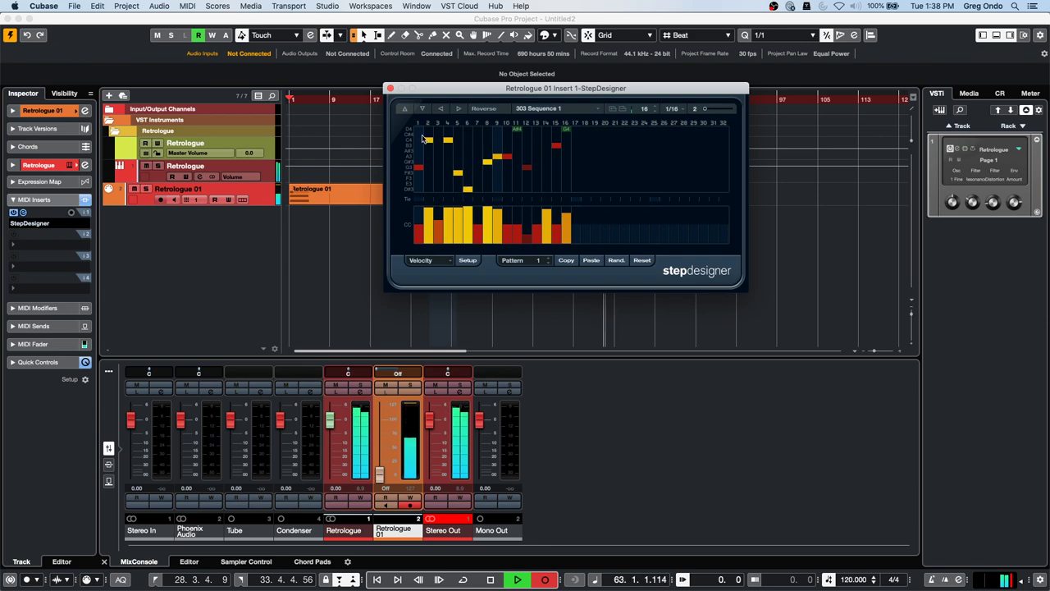
mouse_move(423, 139)
left_mouse_down()
mouse_move(427, 178)
mouse_move(448, 156)
mouse_move(447, 175)
mouse_move(419, 151)
mouse_move(429, 183)
left_mouse_up()
left_click(429, 183)
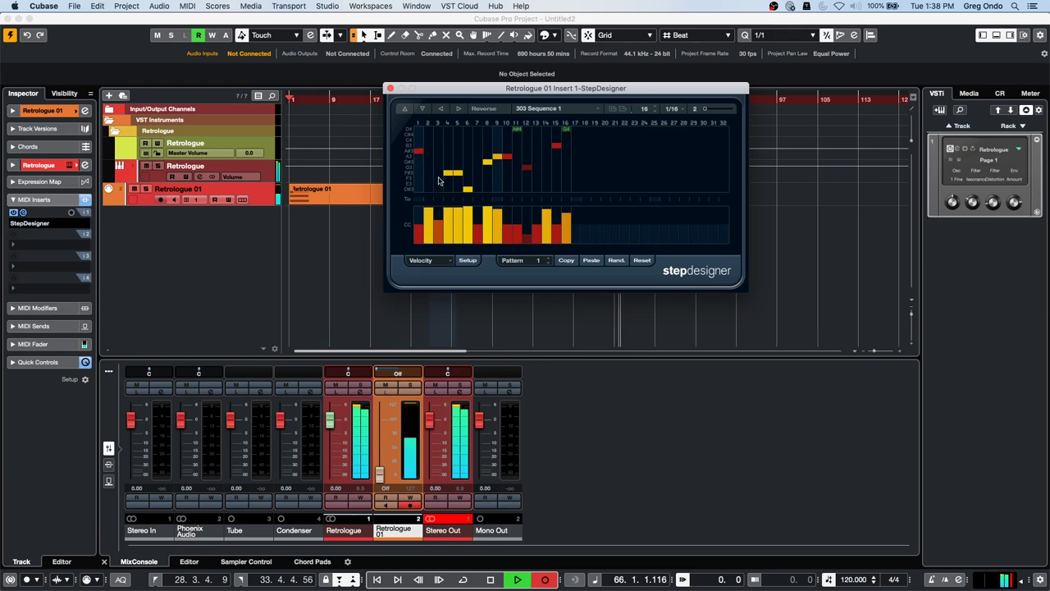
- Clear steps 4, 5, 9 and 12, and lower step 11 to F3, step 15 to G3 and step 16 to G#3
left_click(526, 168)
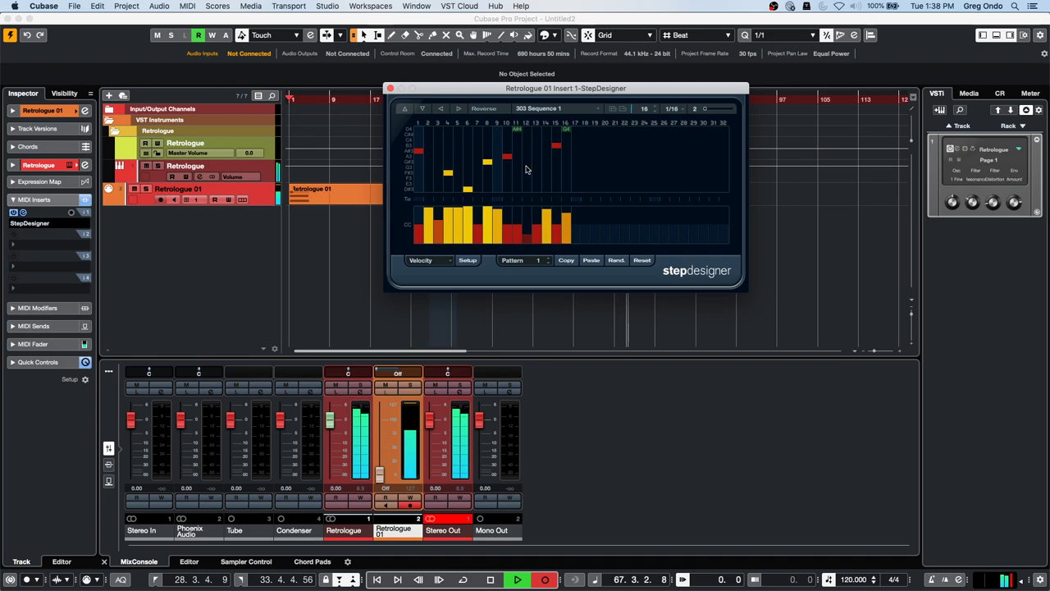
left_click(448, 174)
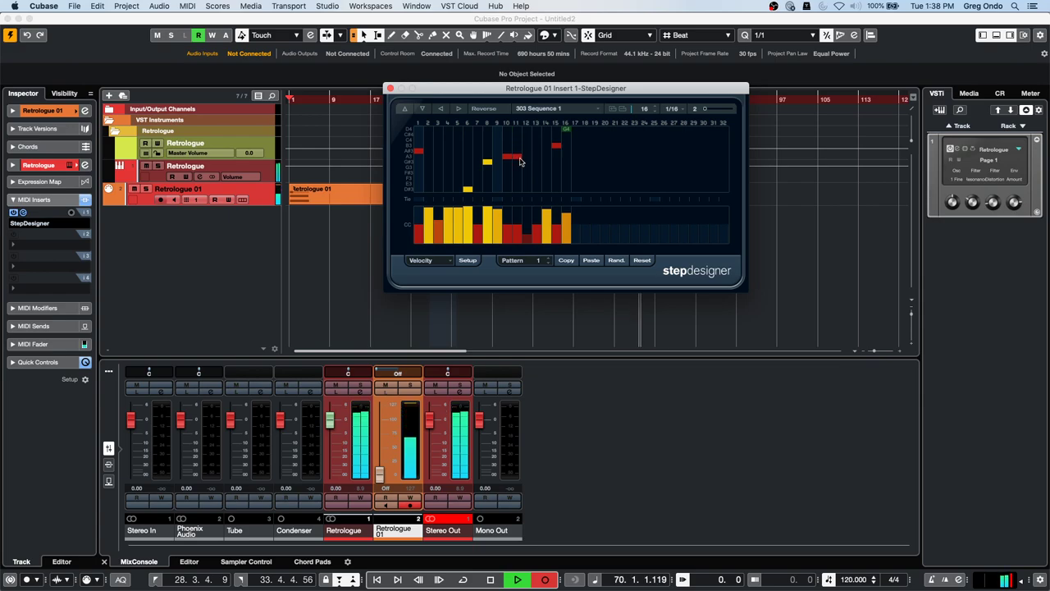
left_click(518, 177)
left_click(556, 167)
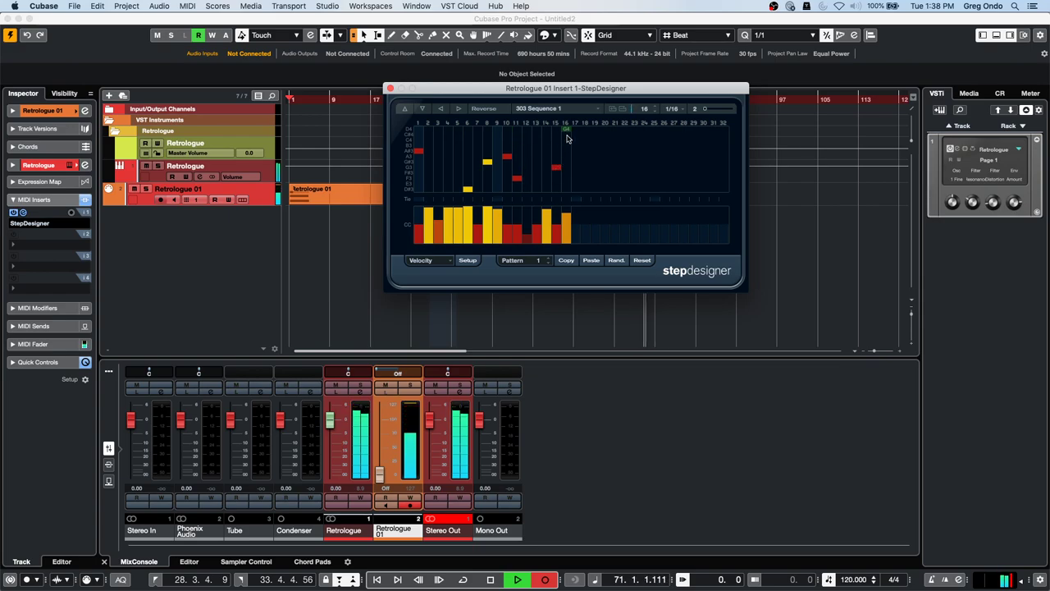
left_click(566, 146)
left_click(566, 161)
- Redraw steps 2 to 9 as G3, E3, E3, F#3, F#3, F3, F#3 and F3, tying steps 5 and 6
mouse_move(428, 167)
left_mouse_down()
mouse_move(467, 168)
mouse_move(443, 184)
mouse_move(497, 168)
left_mouse_up()
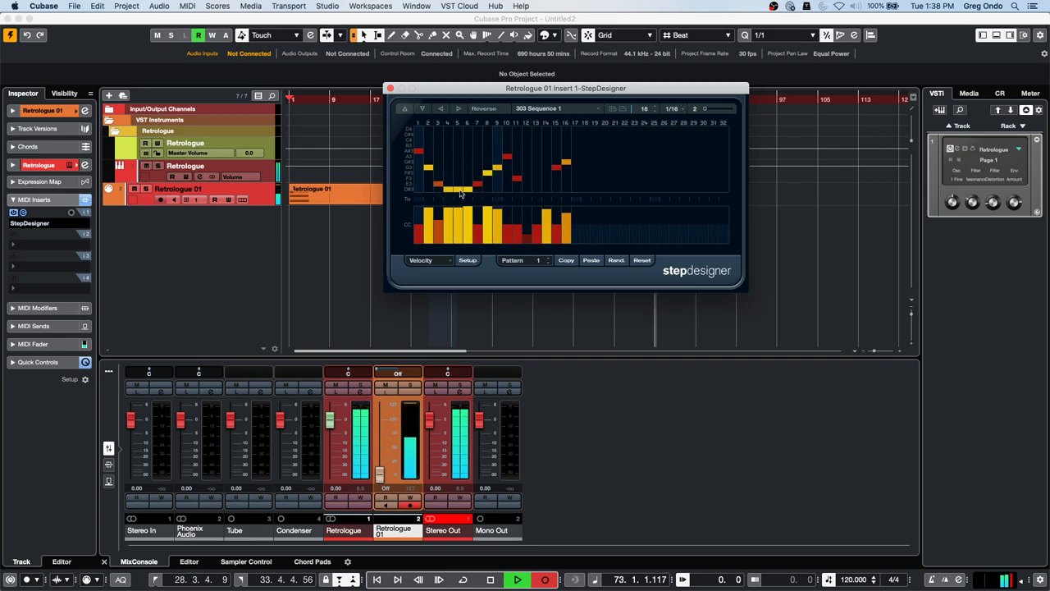
left_click(459, 191)
left_click(459, 168)
left_click(458, 172)
left_click(466, 172)
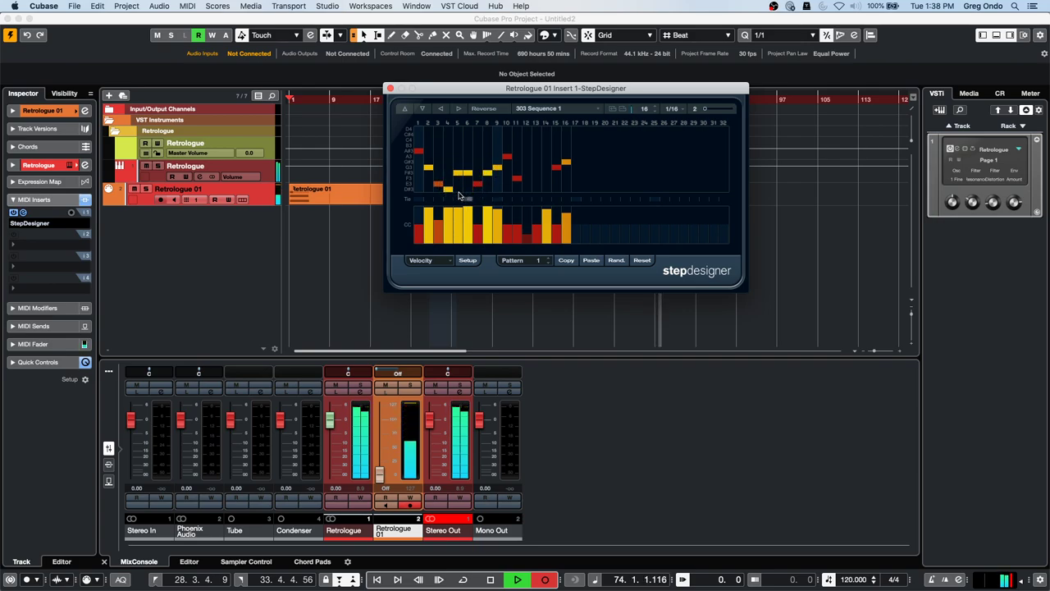
left_click(449, 183)
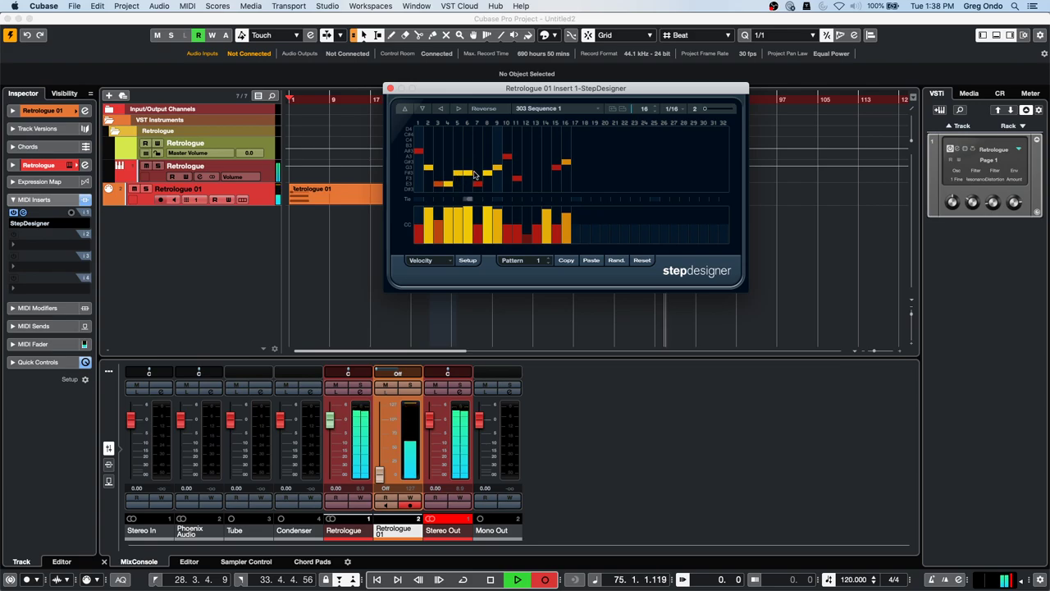
left_click(473, 178)
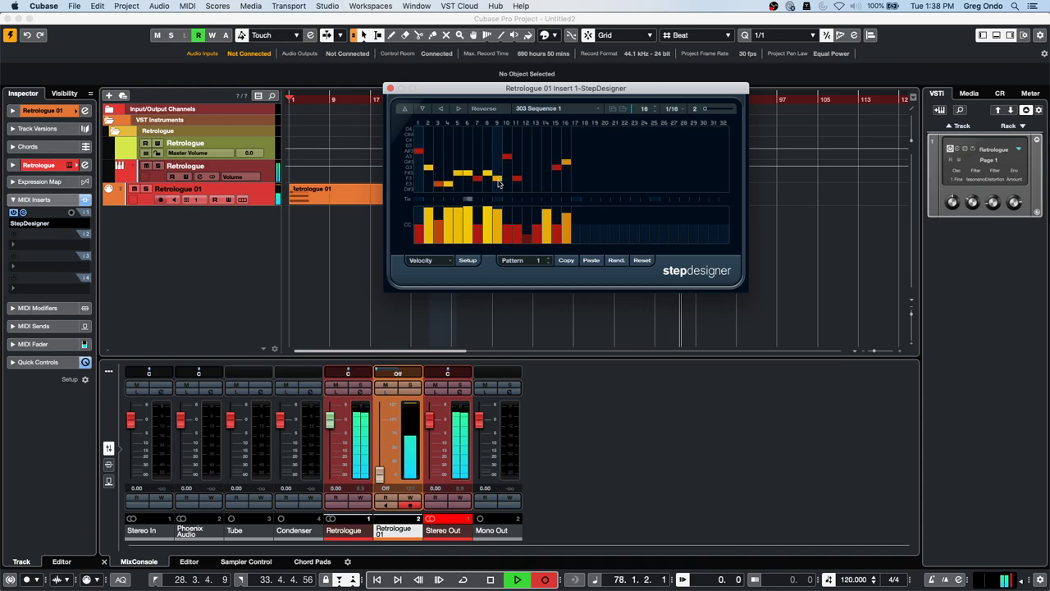
- Raise steps 5 and 6 to G#3, step 10 to A#3 and step 1 to C4, adding D3 on step 12 and F3 on steps 13 and 14
mouse_move(459, 176)
left_mouse_down()
mouse_move(461, 165)
mouse_move(508, 152)
mouse_move(546, 179)
mouse_move(526, 197)
left_mouse_up()
left_click(536, 162)
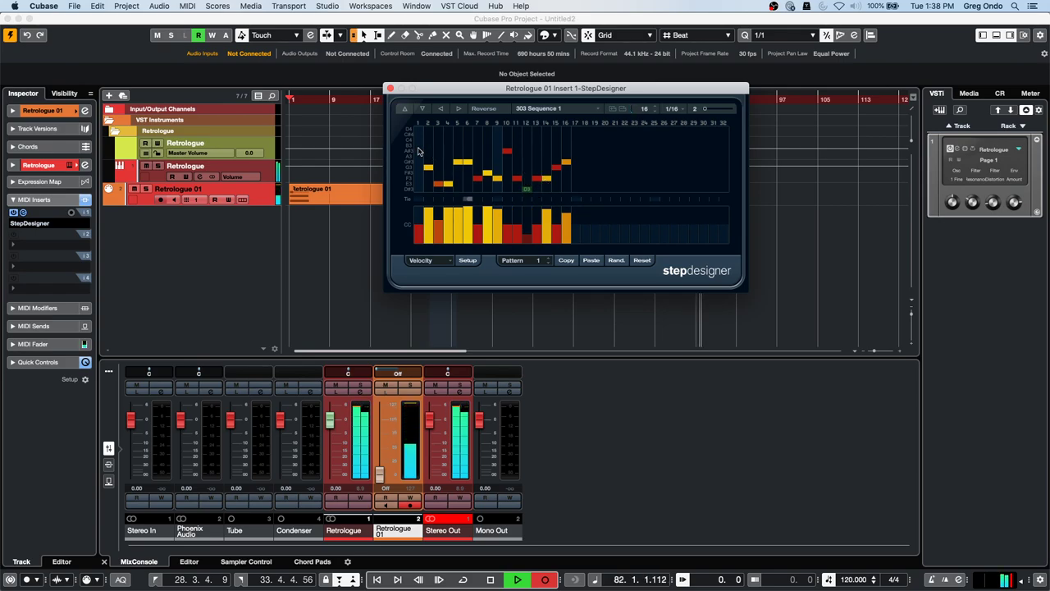
left_click(418, 141)
- Switch from pattern 1 to pattern 2 and back, and end on pattern 3
left_click(548, 259)
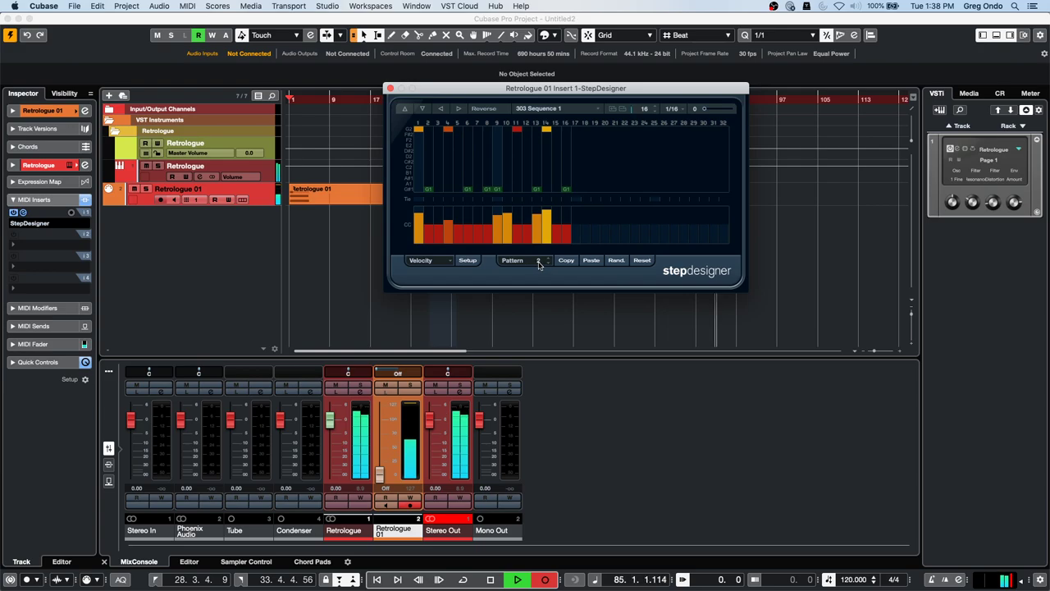
left_click(549, 263)
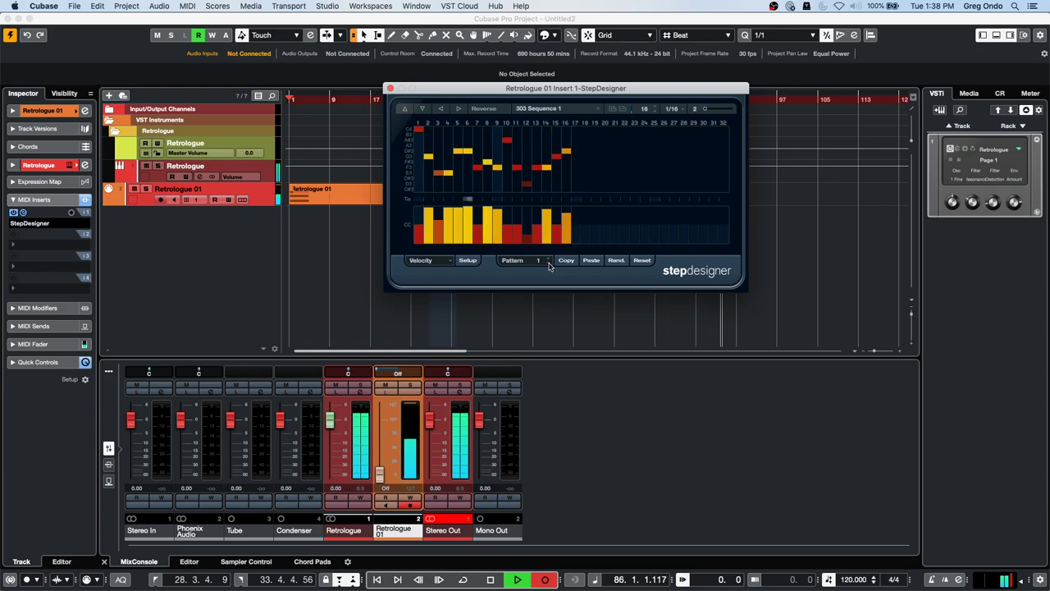
double_click(549, 258)
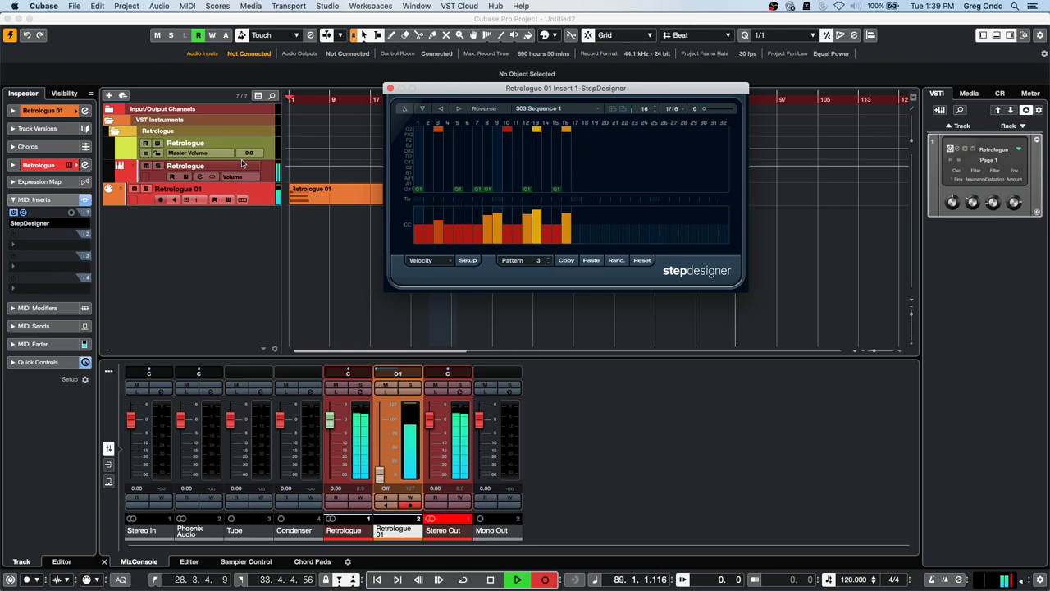
- Enable recording of the StepDesigner insert's output to MIDI, stop the recording, and reopen the StepDesigner window, moving it aside
left_click(72, 212)
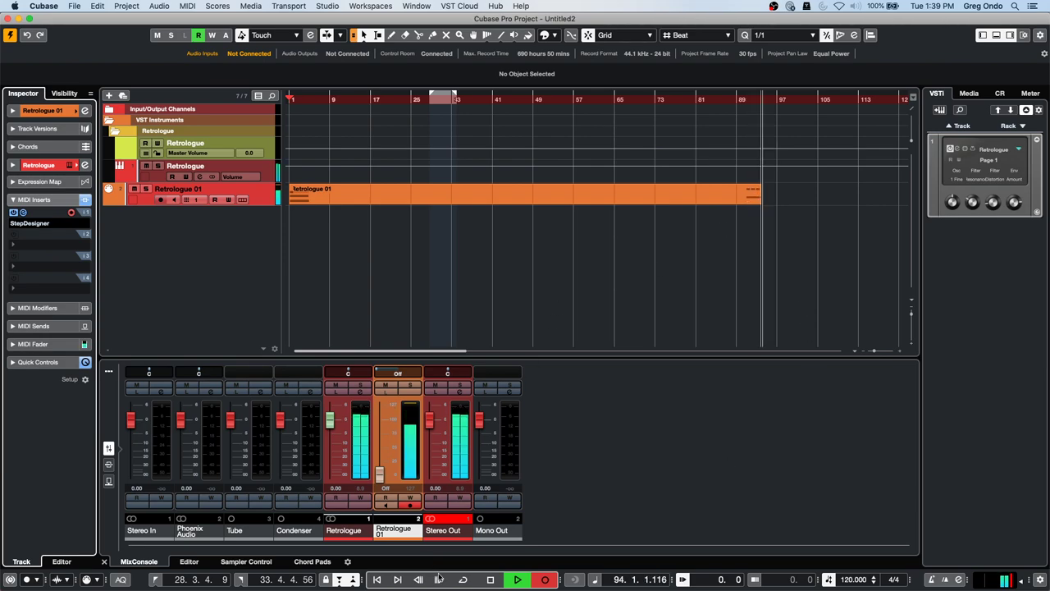
left_click(490, 581)
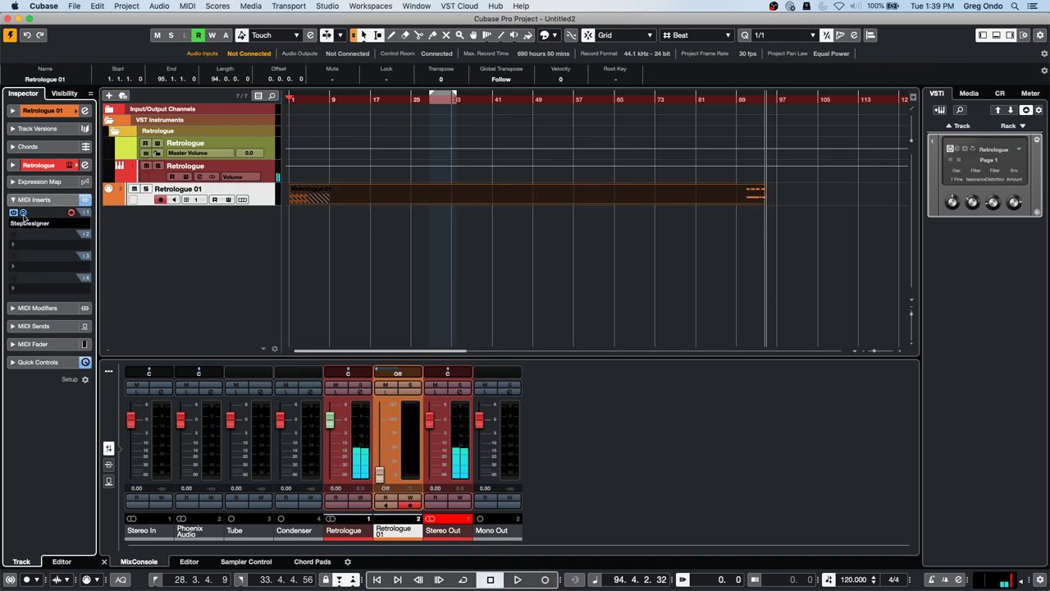
left_click(23, 212)
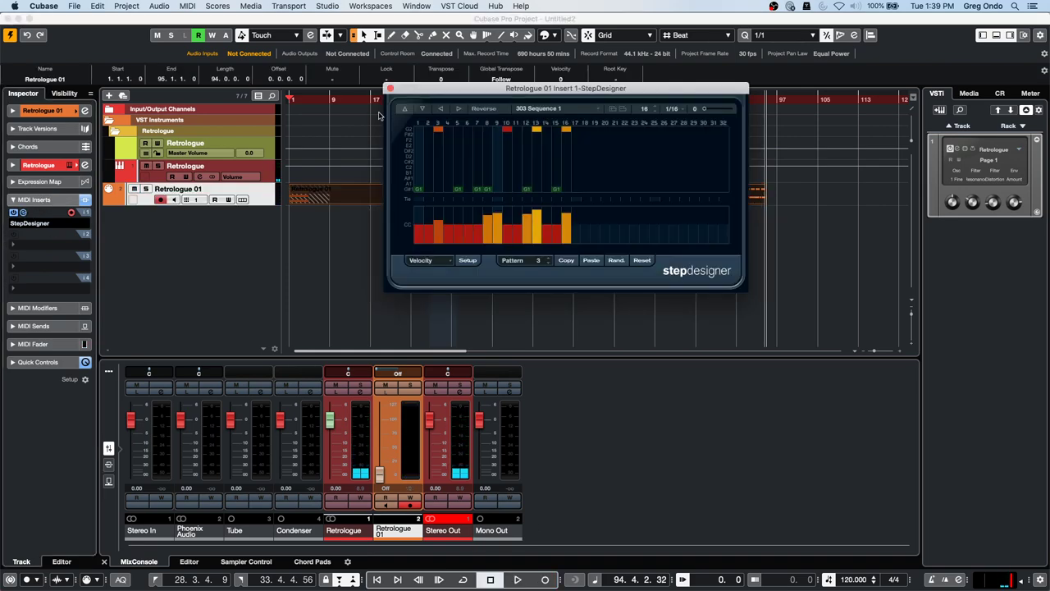
left_click_drag(510, 91, 387, 86)
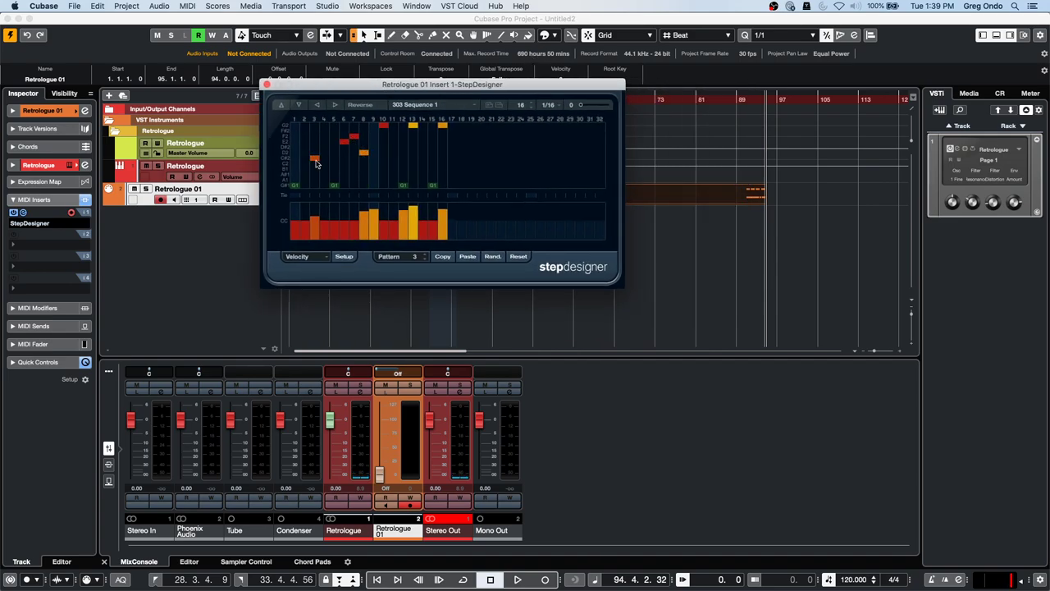
- Redraw the notes on steps 3 to 8 of pattern 3, with step 5 at D#2 and step 6 at B1, and shorten it to 15 steps
left_click(334, 147)
left_click(550, 105)
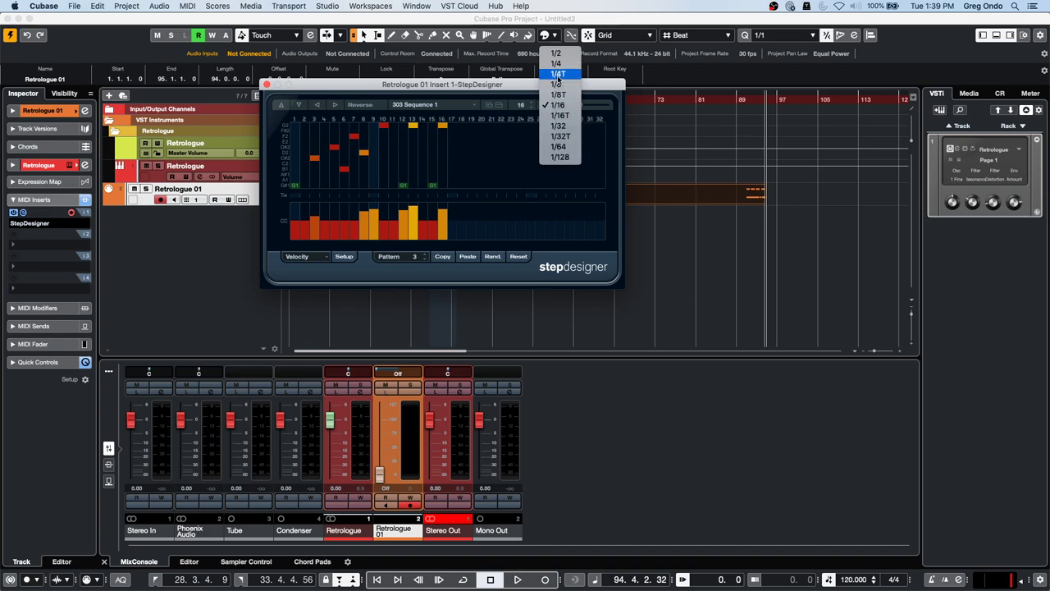
left_click(526, 108)
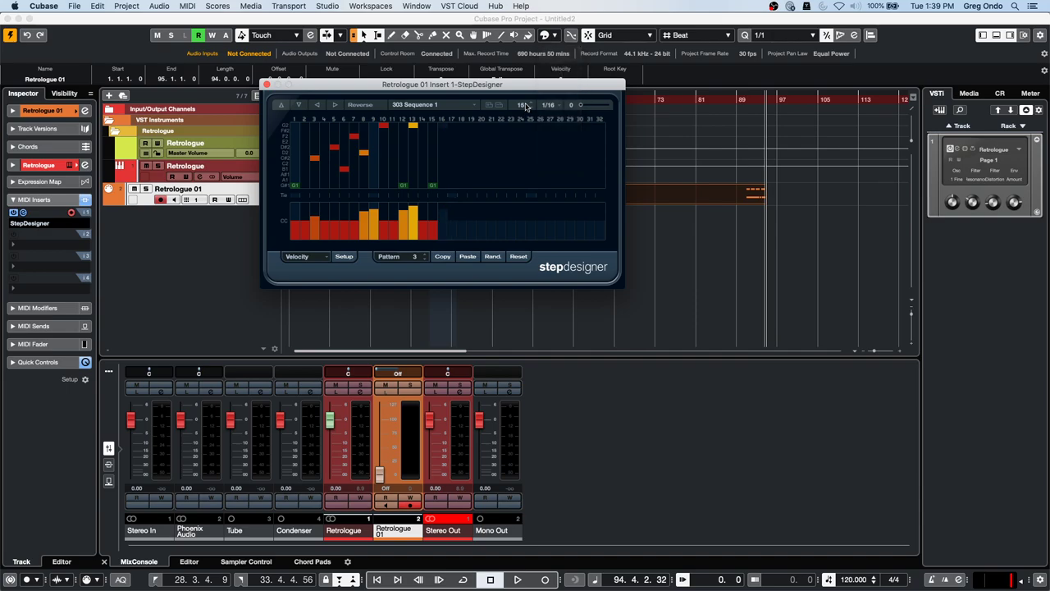
- Load the Hypnotic Line preset in StepDesigner
left_click(421, 107)
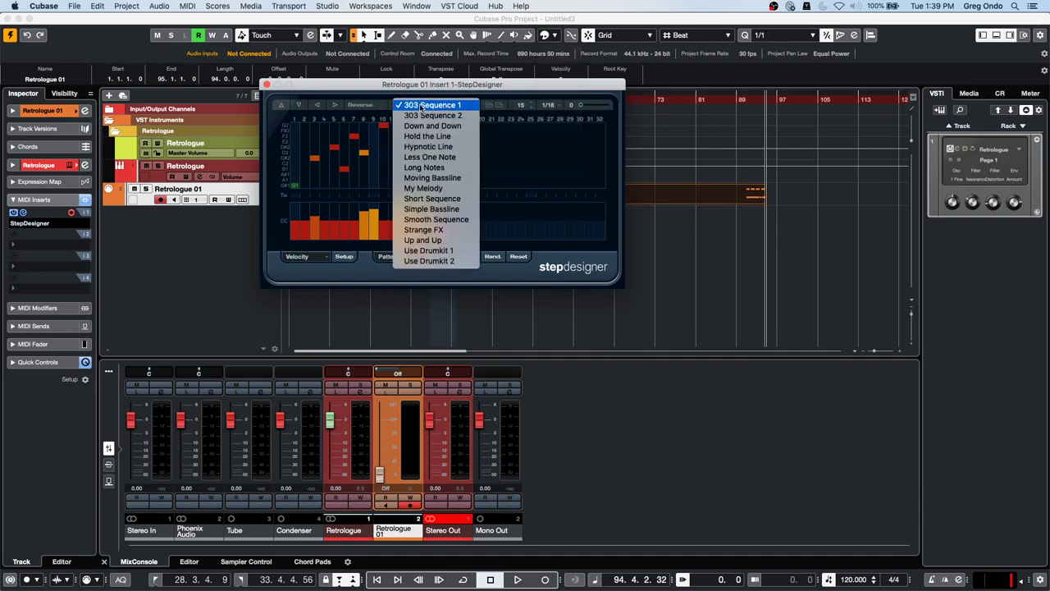
left_click(433, 146)
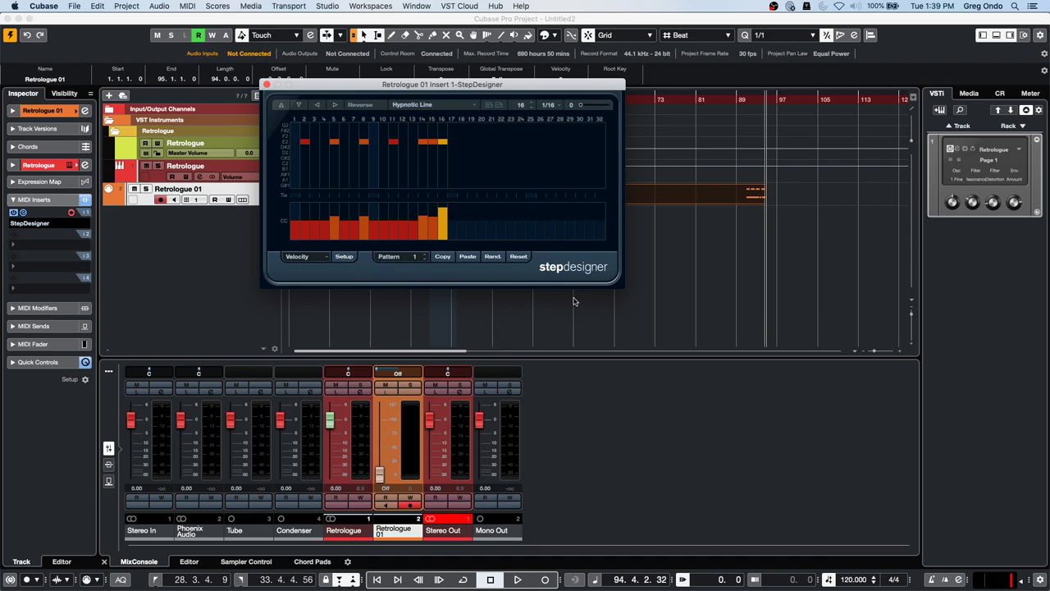
- Start playback and redraw the pattern's notes with C2 on steps 2 to 11, rising to F#2 on step 16
key("space")
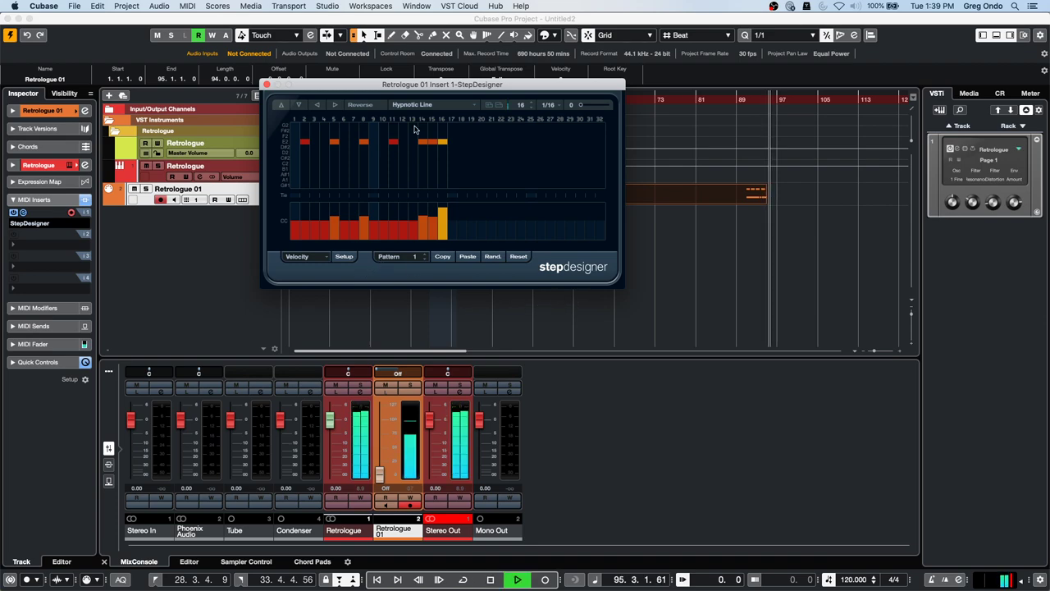
left_click_drag(294, 158, 443, 129)
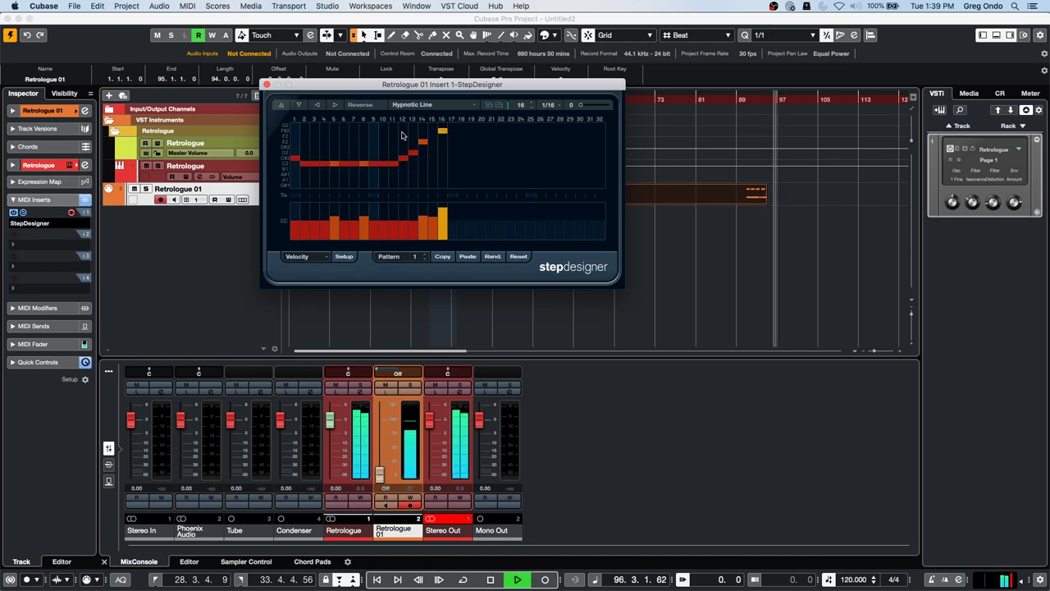
scroll(379, 173, "down", 3)
scroll(379, 173, "up", 3)
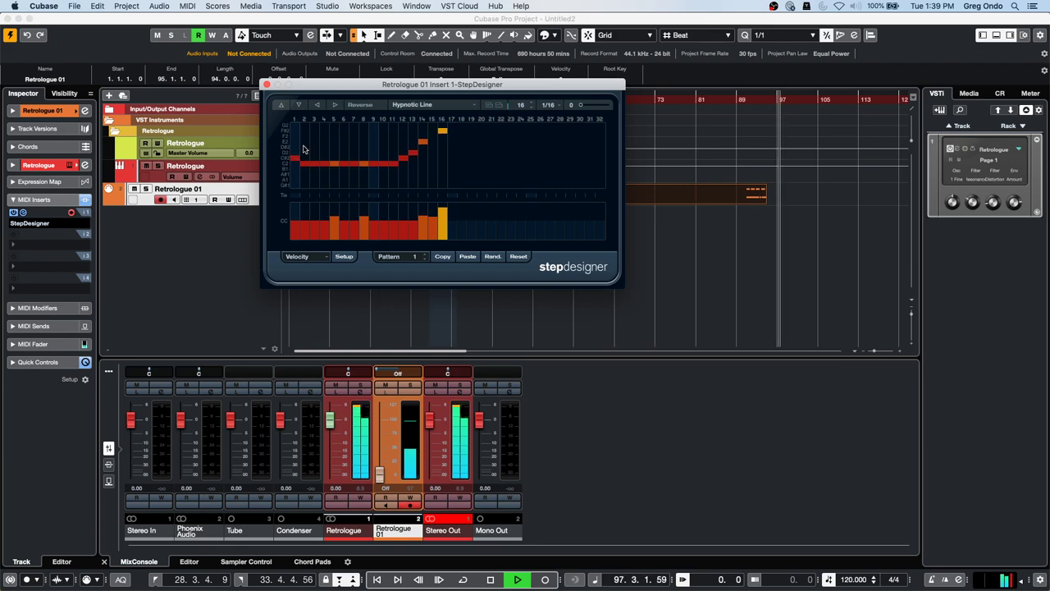
- Place step 4 at F2, step 6 at C#2, step 8 at D#2, step 9 at B1, step 10 at E2 and step 13 at A#1
left_click(324, 136)
left_click(344, 157)
left_click(364, 147)
left_click(373, 169)
left_click(384, 142)
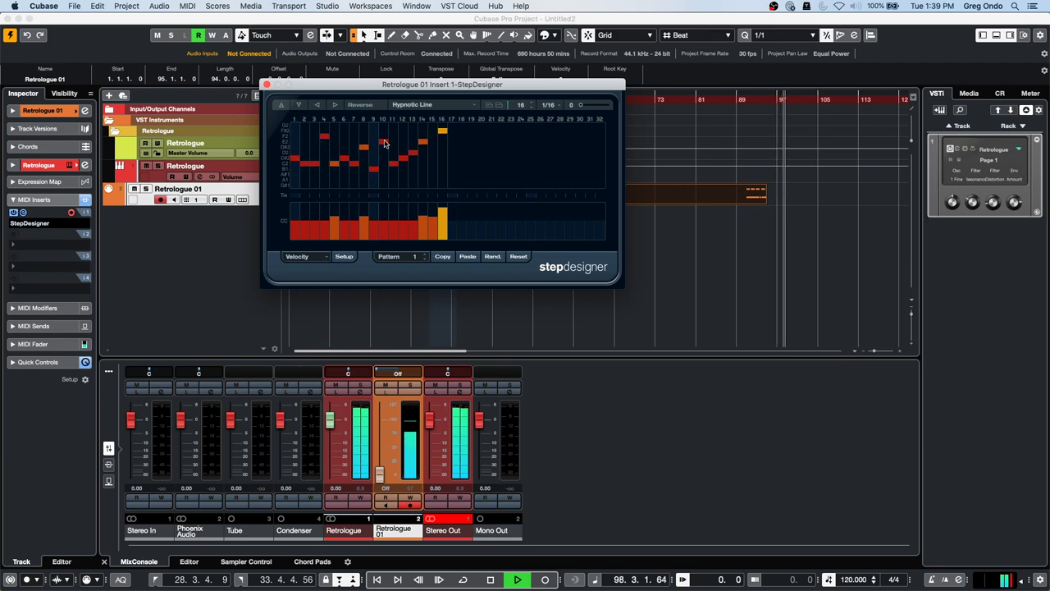
left_click(412, 174)
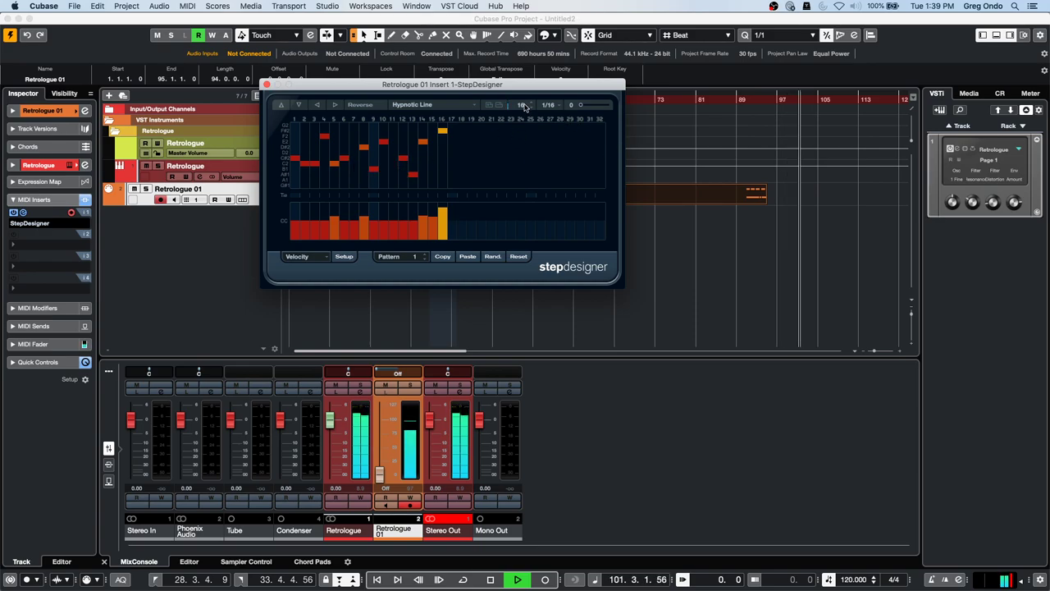
- Try a 1/32 step size in StepDesigner and set it back to 1/16
left_click(551, 105)
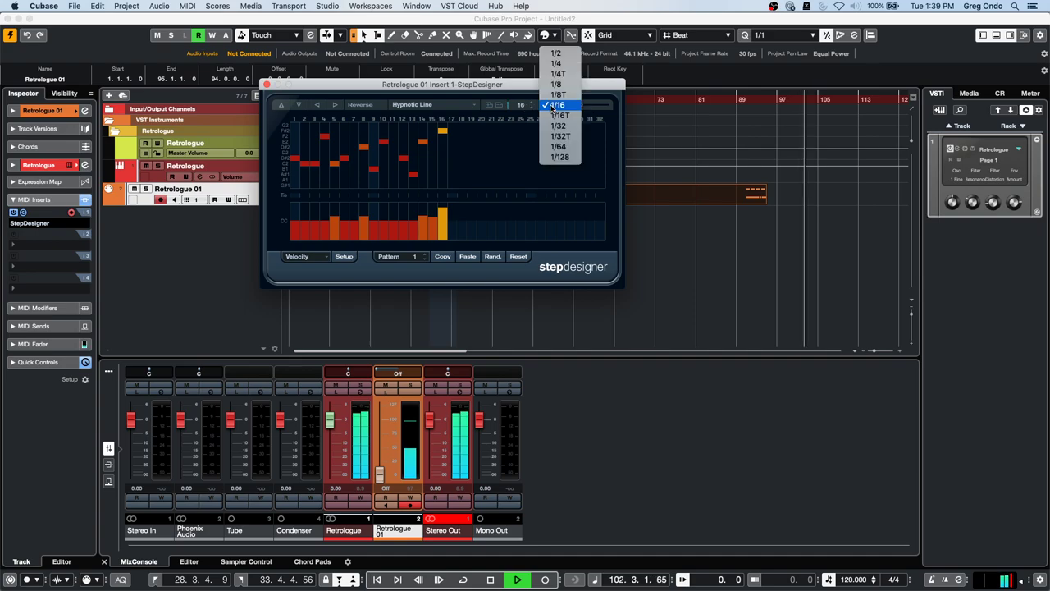
left_click(558, 125)
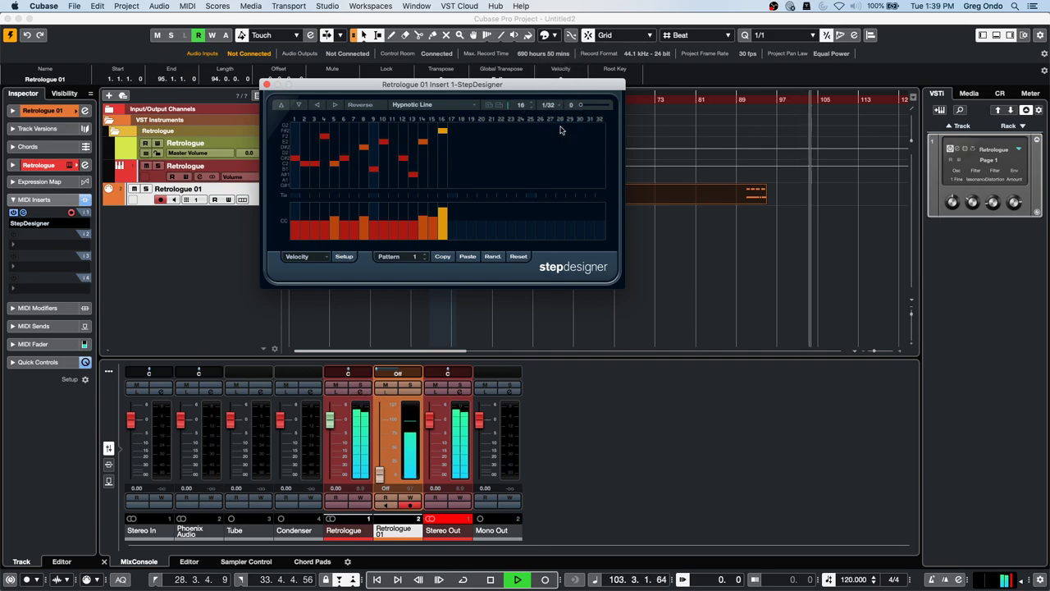
left_click(551, 105)
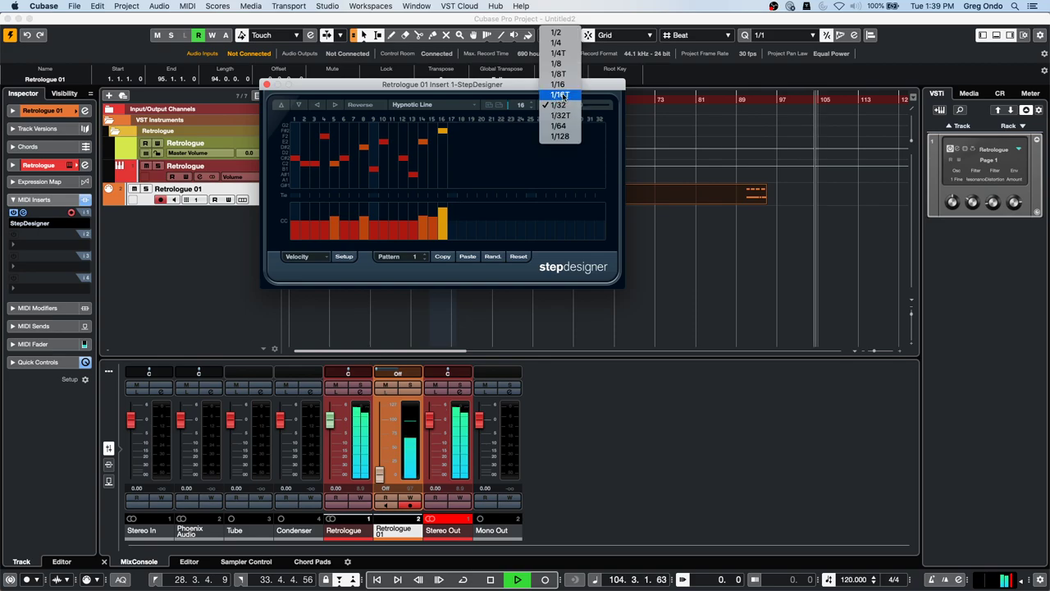
left_click(563, 85)
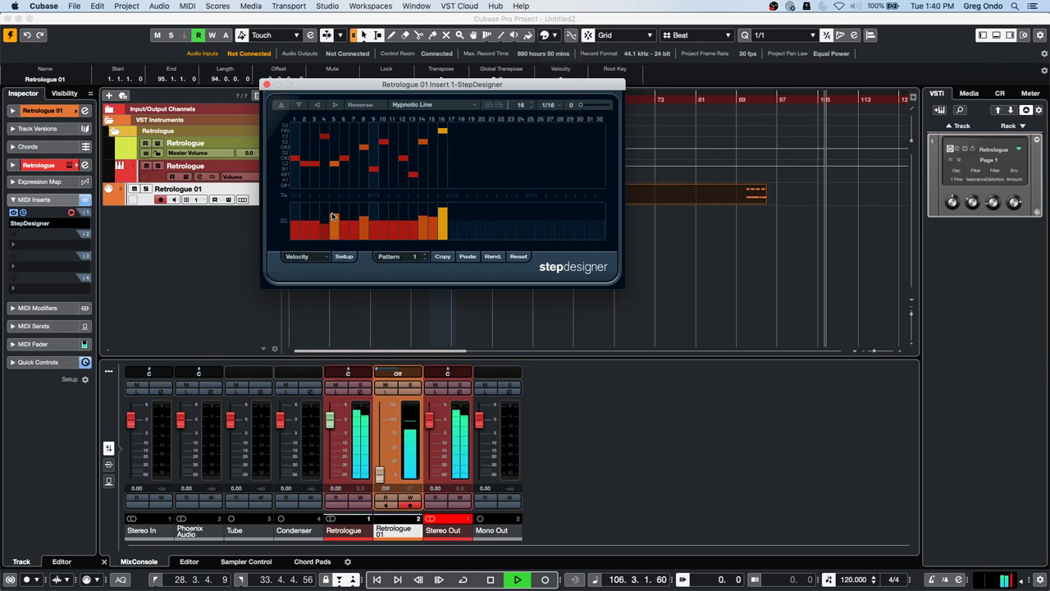
- Raise step 5's velocity to the maximum, shorten the gates of steps 4, 7, 10, 12 and 13, and stop playback
left_click_drag(333, 216, 334, 203)
left_click(305, 257)
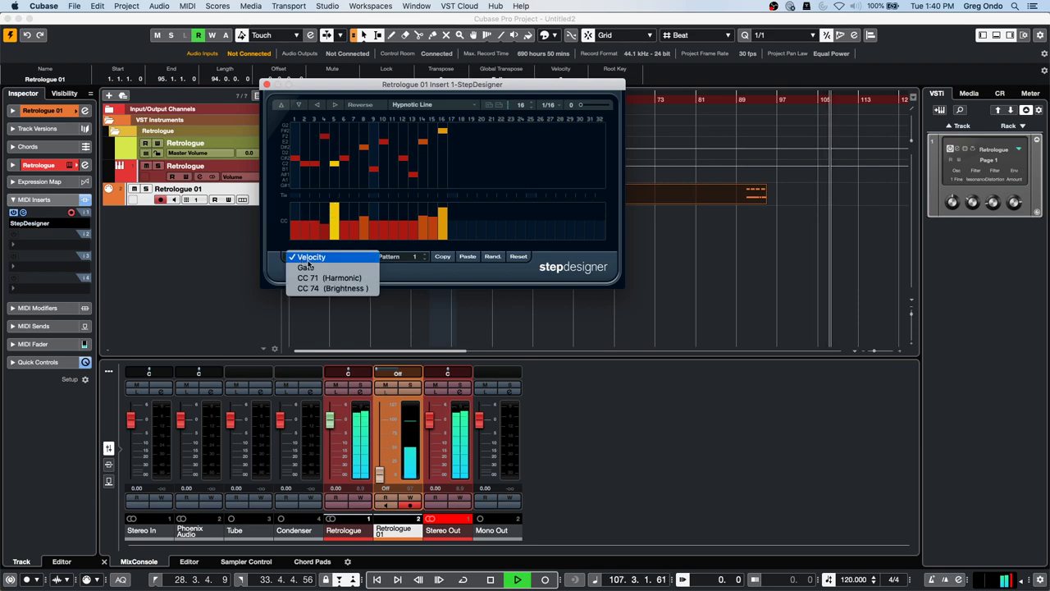
left_click(305, 266)
left_click(324, 223)
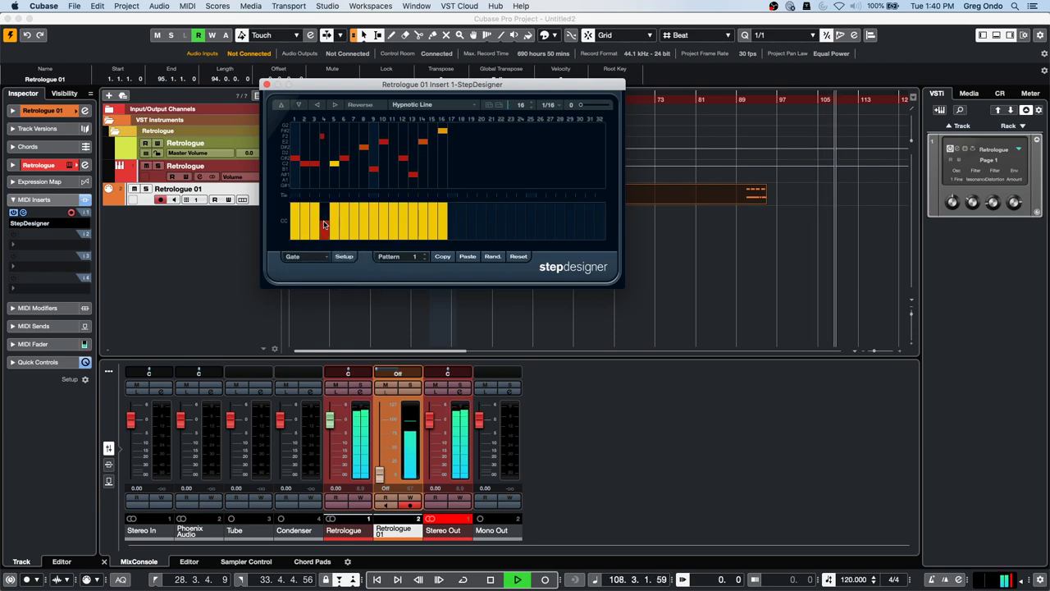
mouse_move(324, 225)
left_mouse_down()
mouse_move(325, 239)
mouse_move(355, 228)
left_mouse_up()
left_click_drag(415, 195, 389, 240)
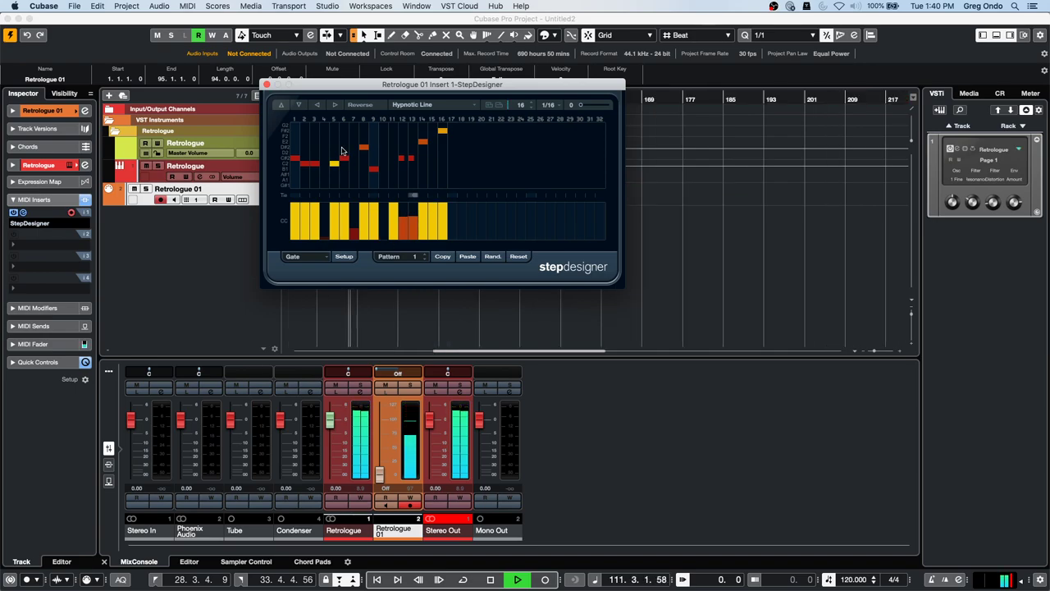
key("space")
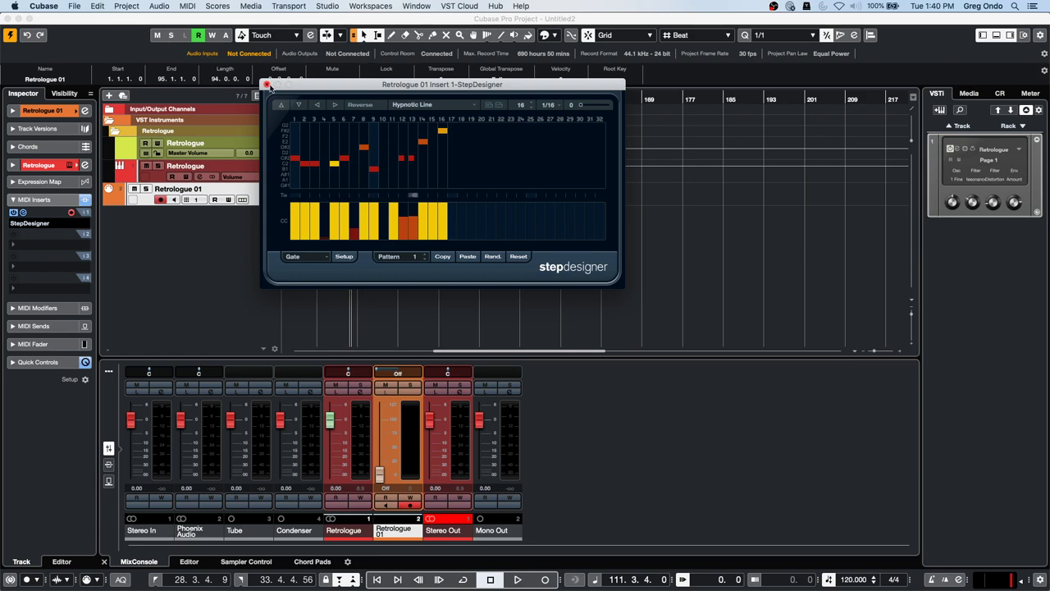
- Close the StepDesigner window and split the Retrologue 01 MIDI part at bar 90
left_click(266, 85)
left_click_drag(300, 98, 240, 41)
right_click(611, 192)
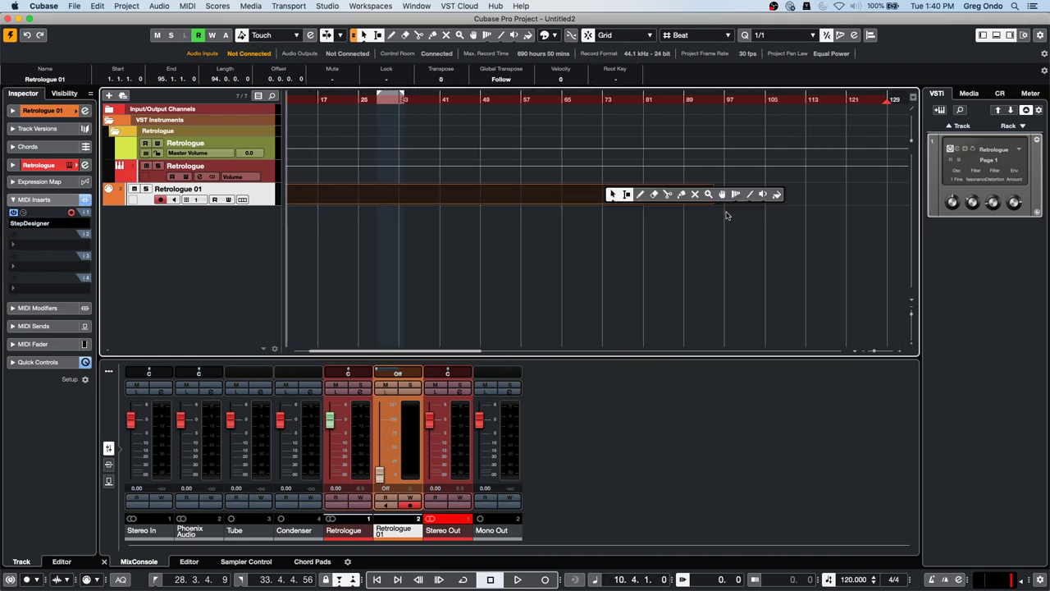
left_click(669, 194)
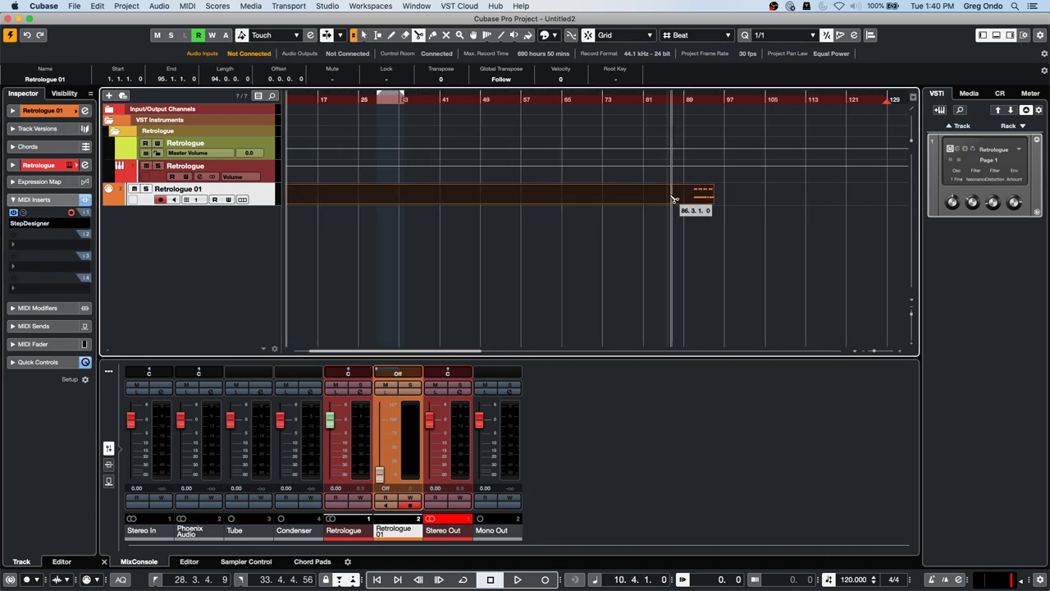
left_click(689, 196)
right_click(592, 197)
left_click(592, 198)
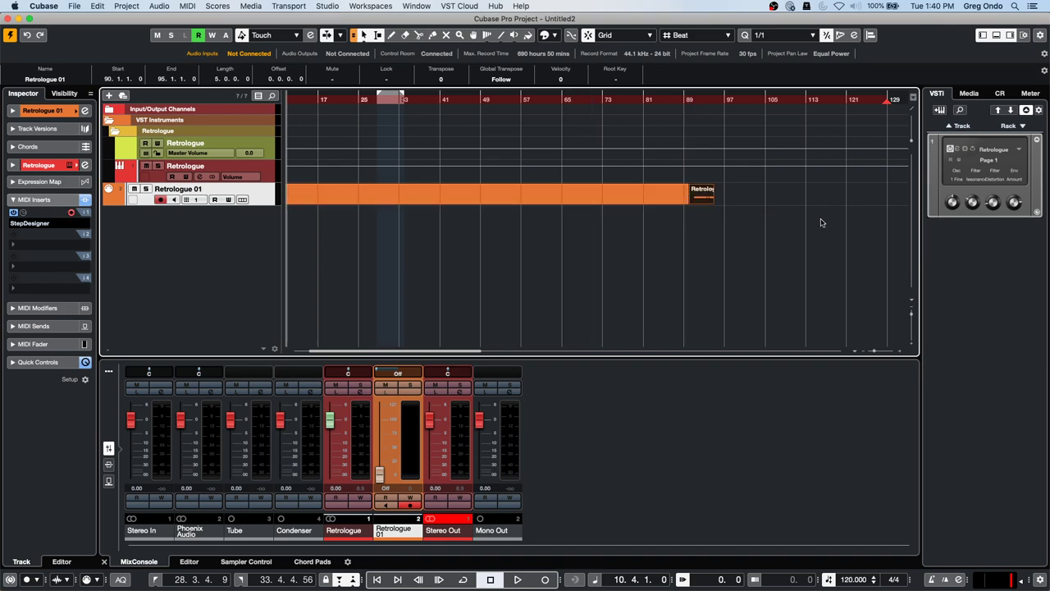
- Erase the section of the Retrologue 01 part before bar 90
right_click(427, 201)
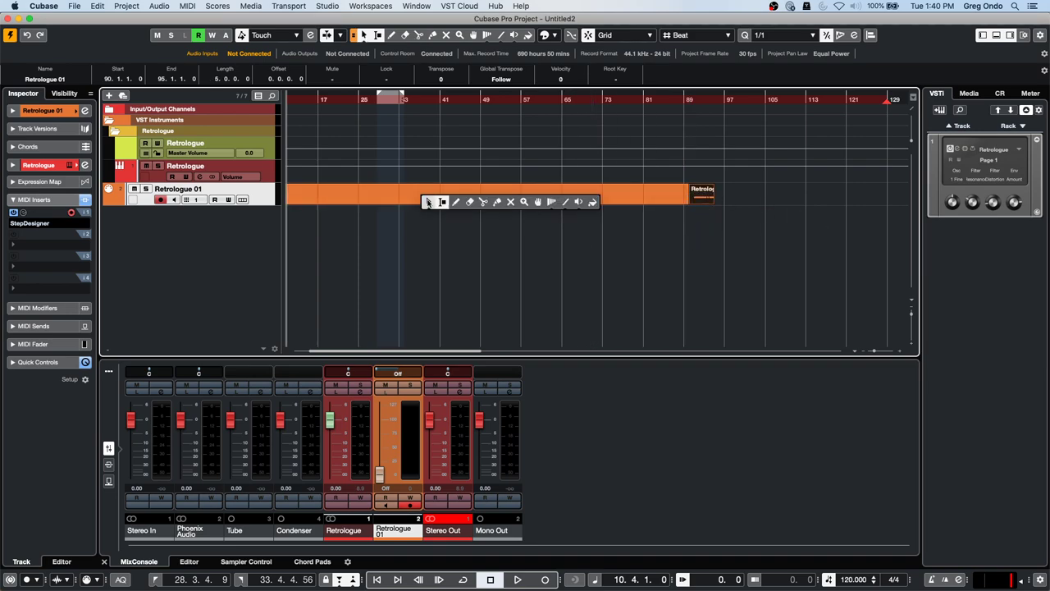
left_click(470, 202)
left_click(484, 195)
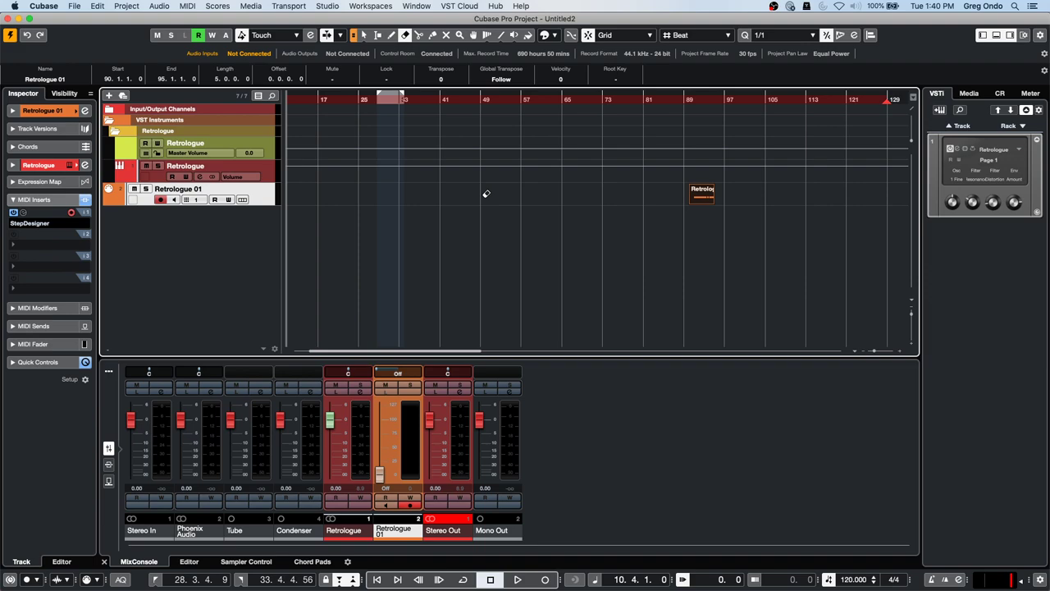
- Examine the remaining part's recorded notes in the Key Editor, close the editor, and play the part back
left_click(705, 100)
left_click_drag(705, 101, 693, 156)
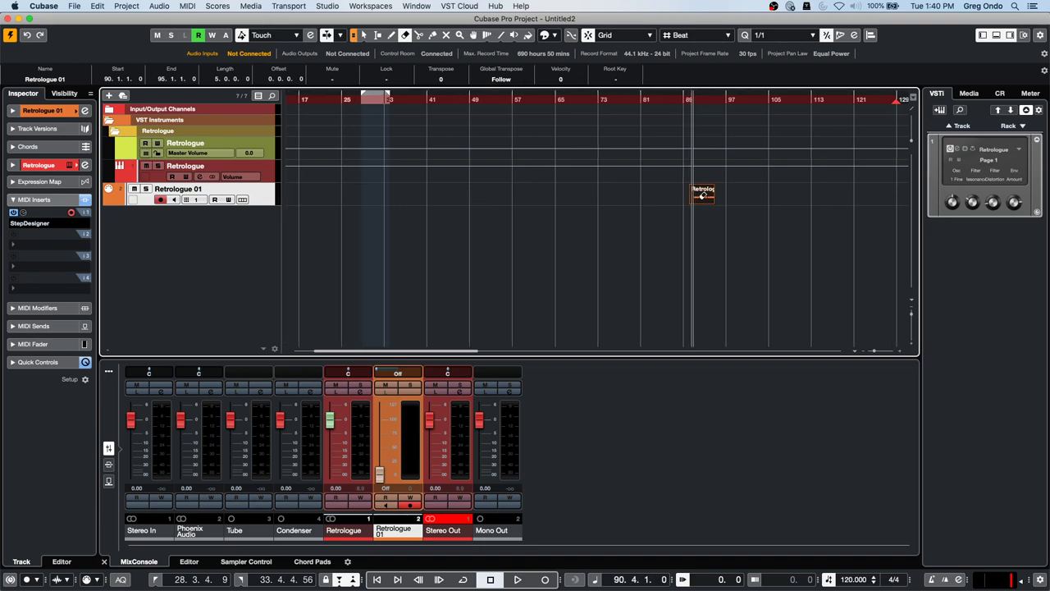
right_click(703, 201)
left_click(704, 200)
double_click(705, 195)
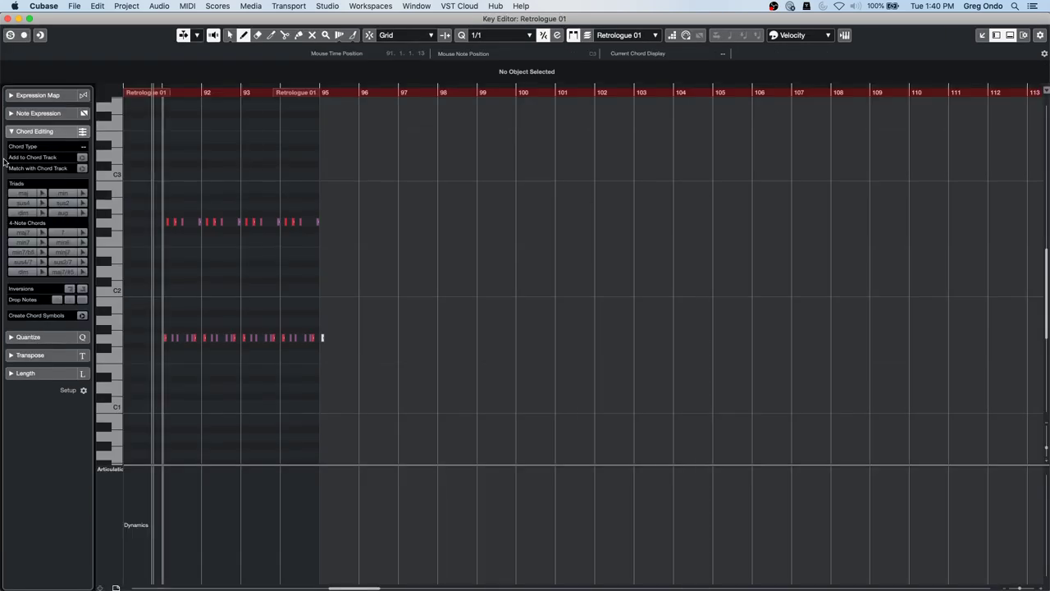
left_click(9, 19)
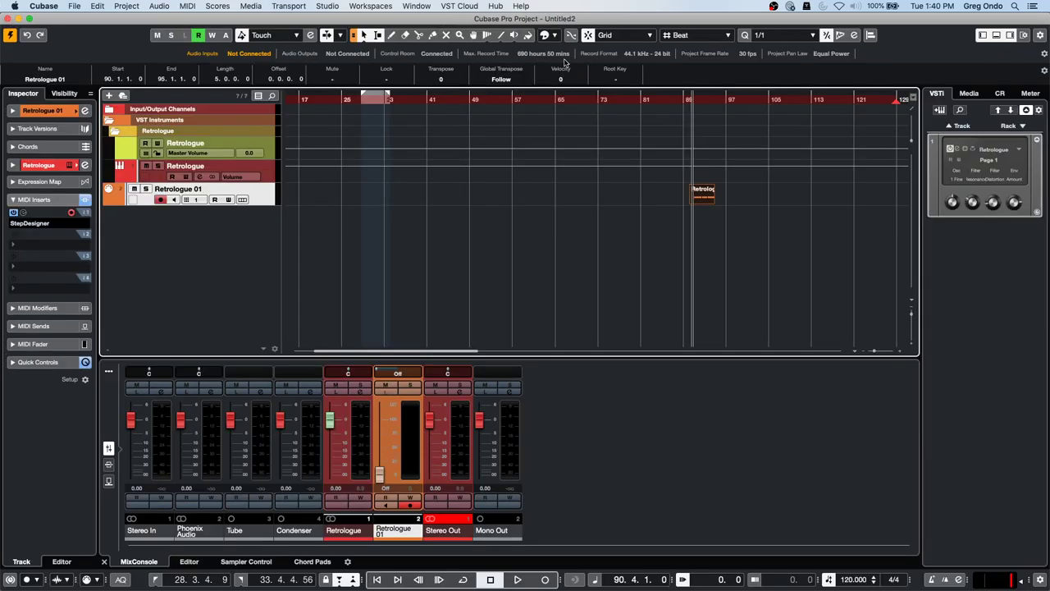
key("space")
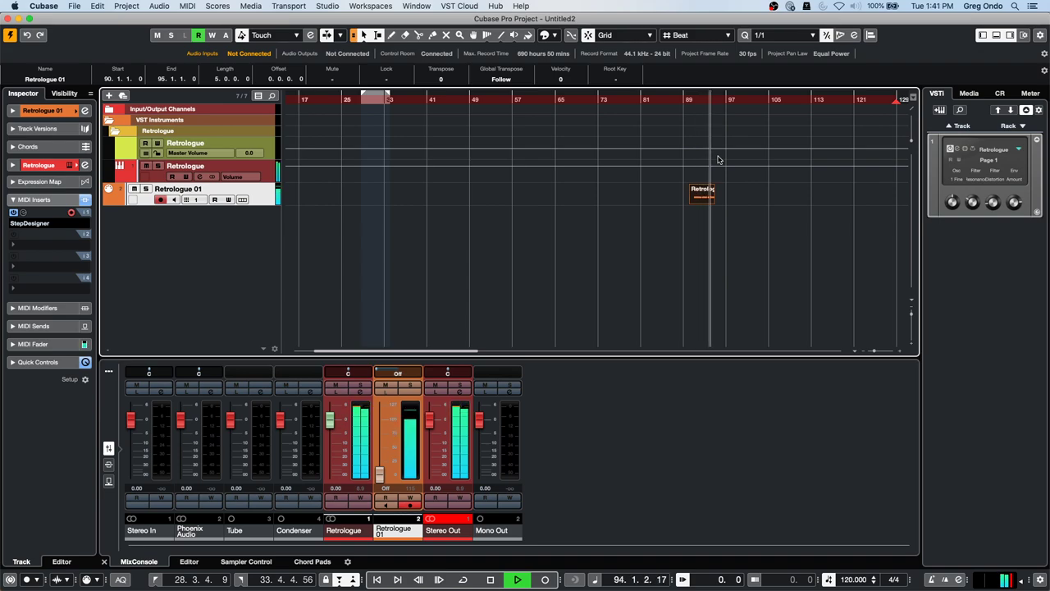
key("space")
- Render the Retrologue 01 part in place as one dry 32 bit float event with source events muted, and move the cursor to bar 90
left_click_drag(697, 99, 699, 133)
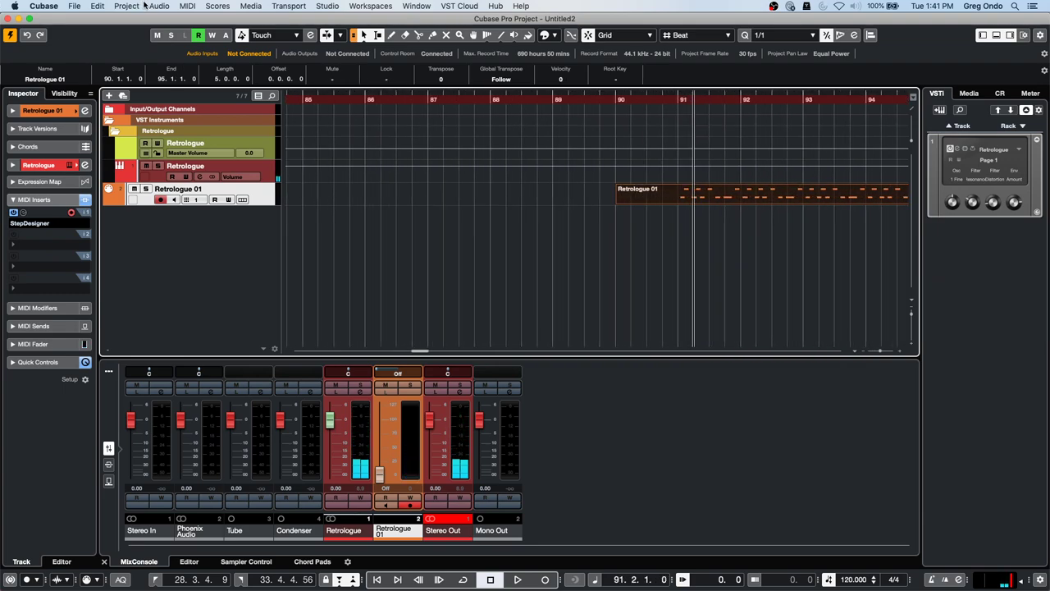
left_click(97, 6)
mouse_move(189, 108)
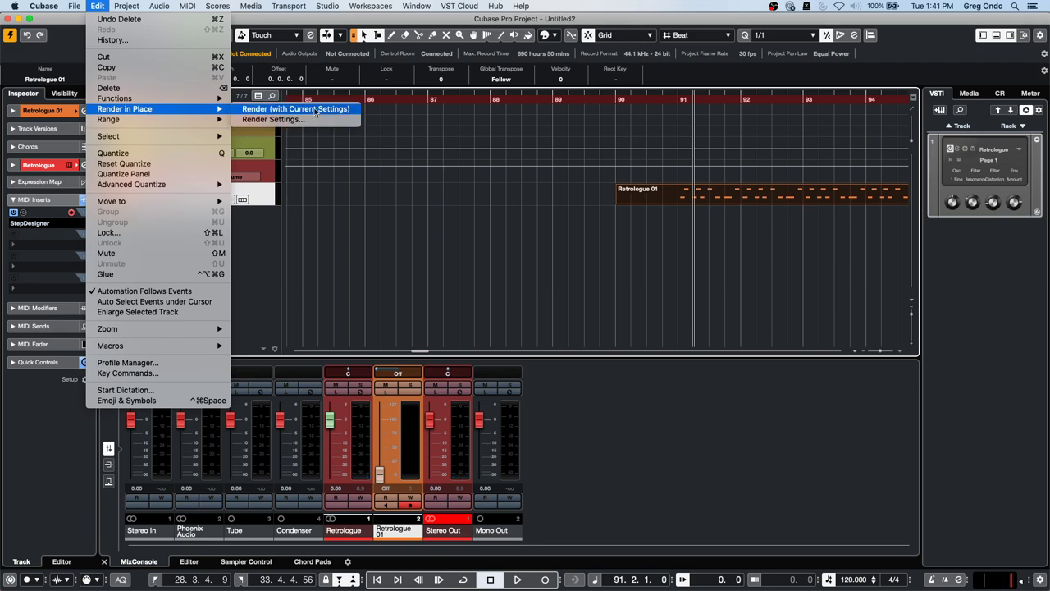
left_click(316, 110)
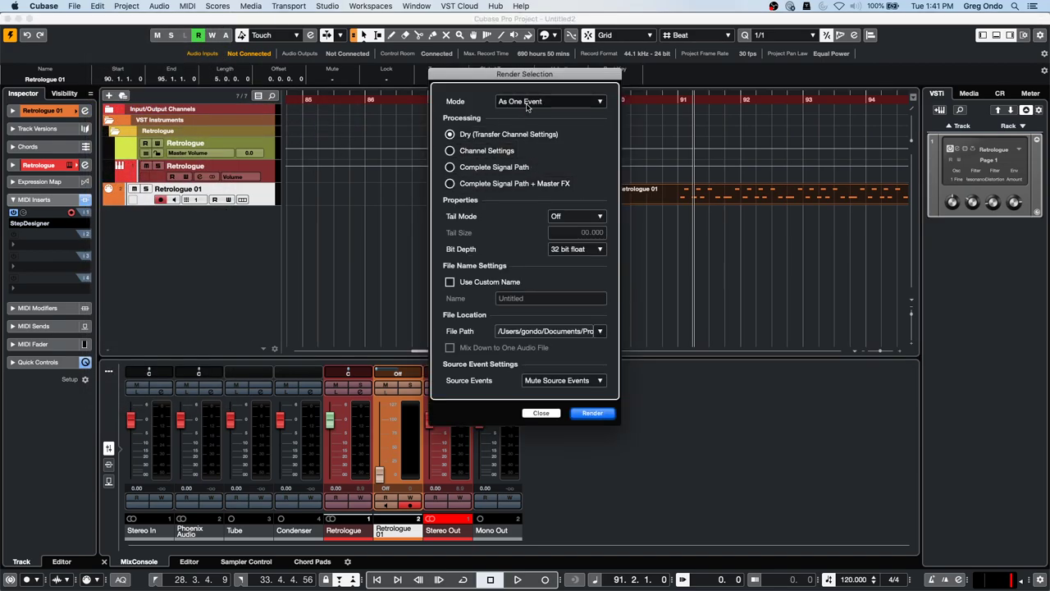
left_click(592, 413)
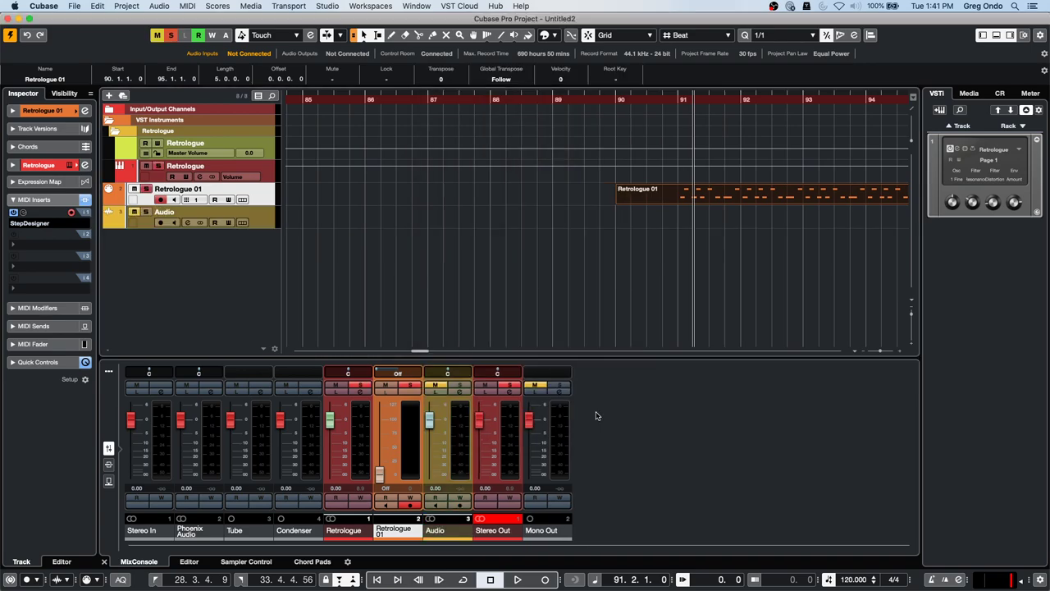
left_click(621, 100)
left_click_drag(622, 78, 624, 71)
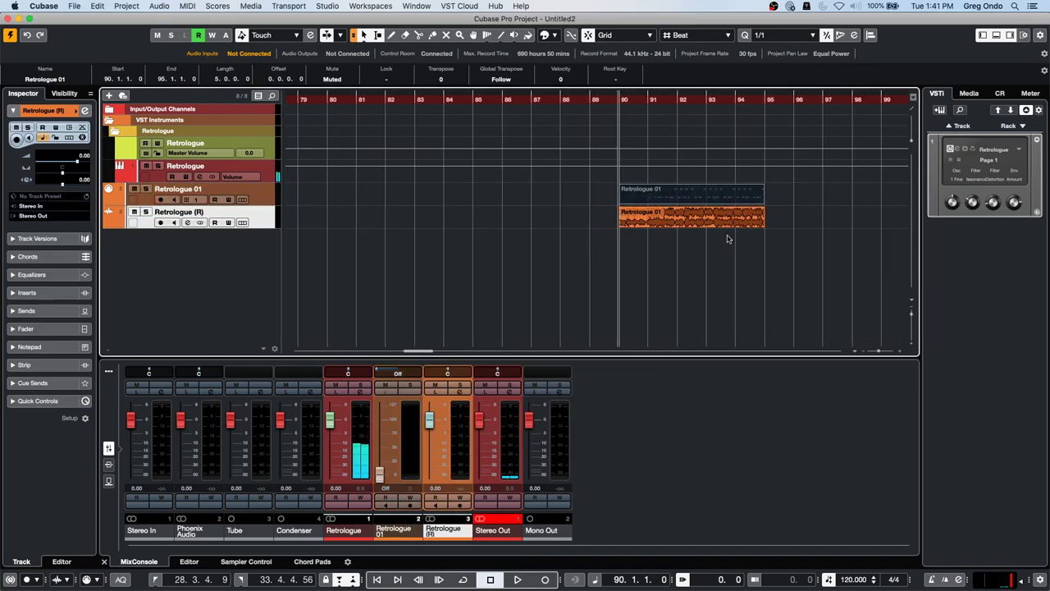
- Undo the Render in Place of the Retrologue 01 part
left_click(126, 6)
mouse_move(108, 8)
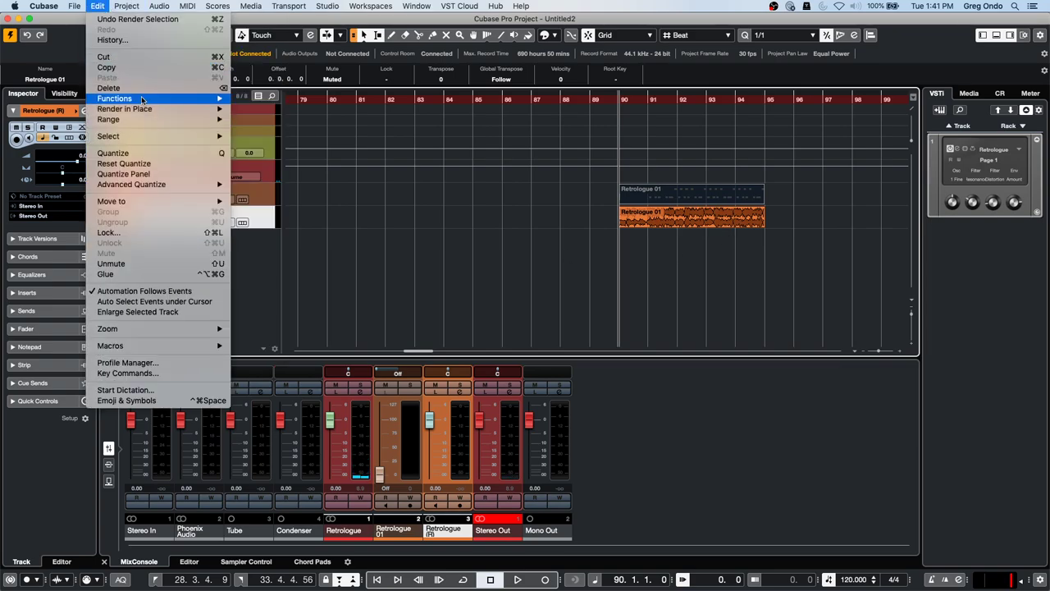
mouse_move(131, 109)
left_click(403, 177)
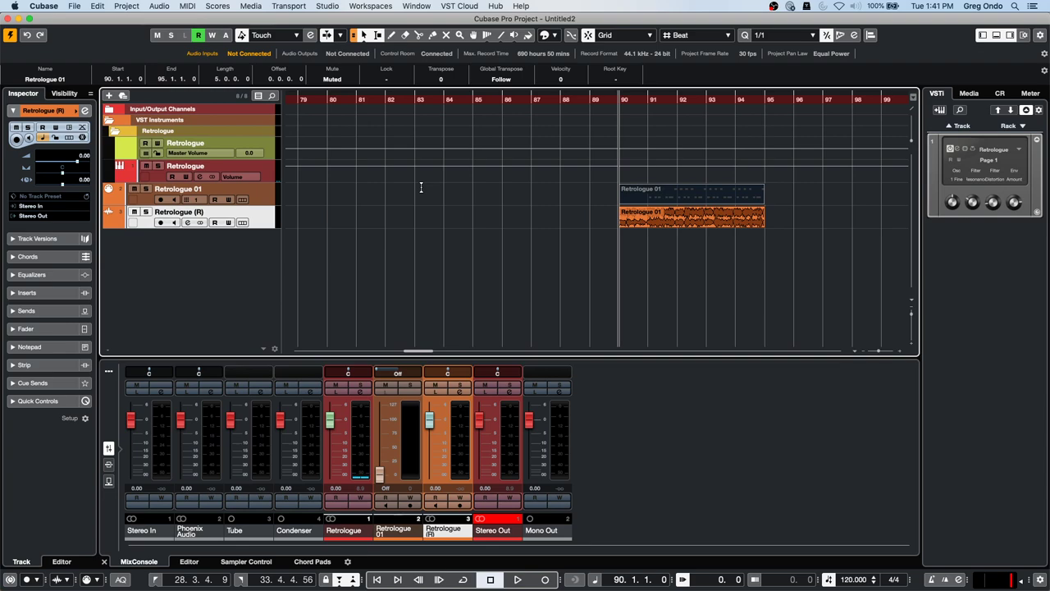
key("super+z")
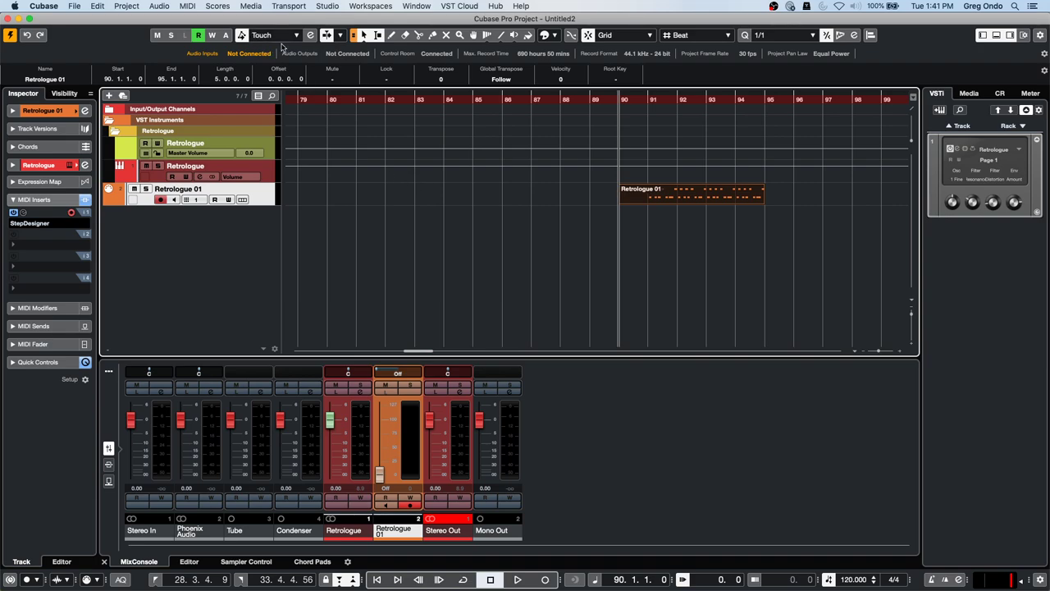
- Show the Control Room and open Audio Connections at its Control Room configuration
left_click_drag(311, 100, 197, 56)
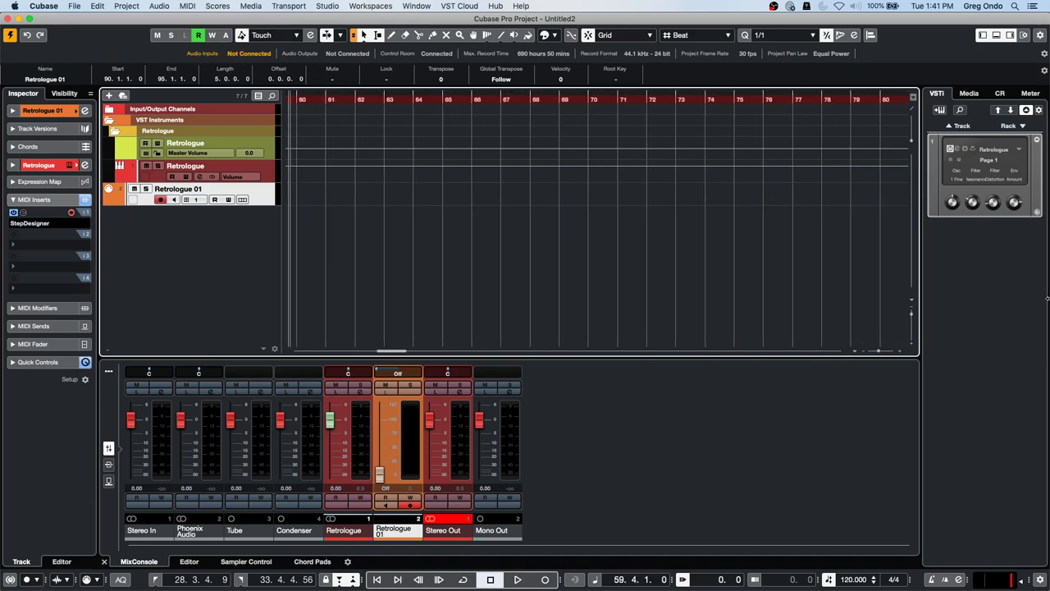
left_click(998, 94)
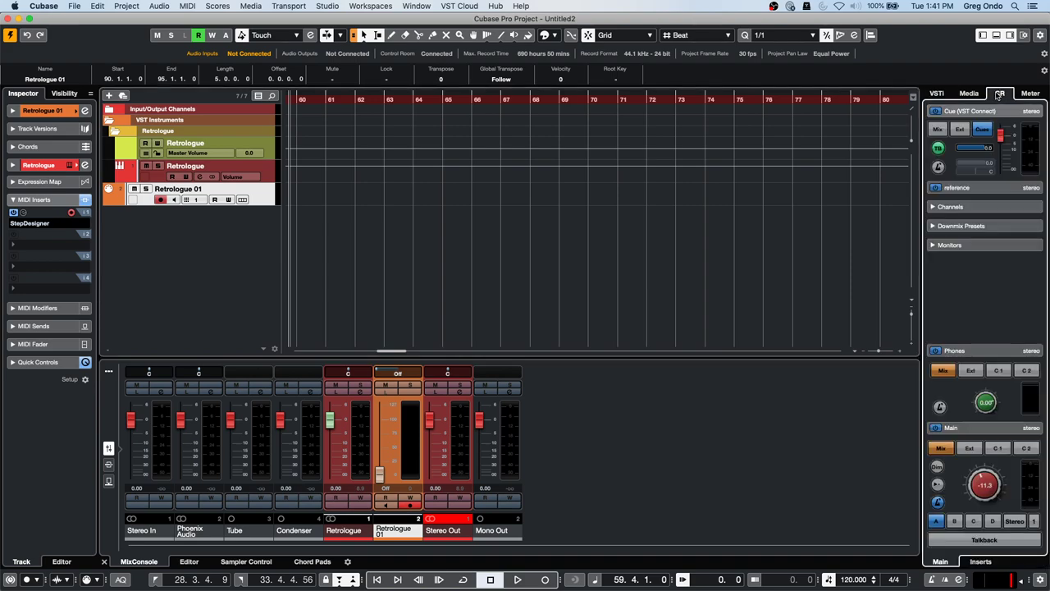
left_click(338, 6)
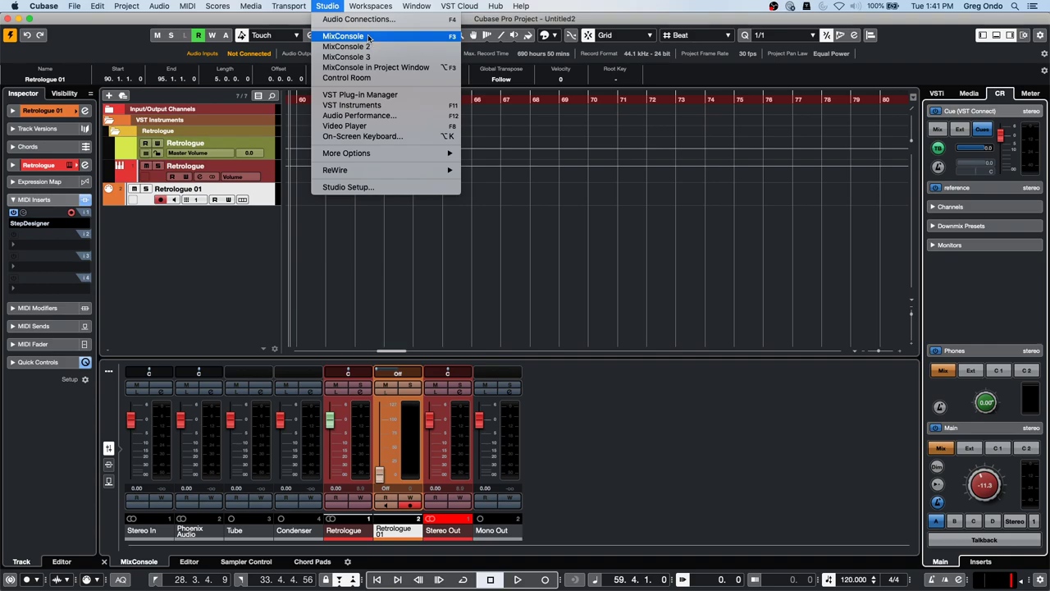
left_click(358, 18)
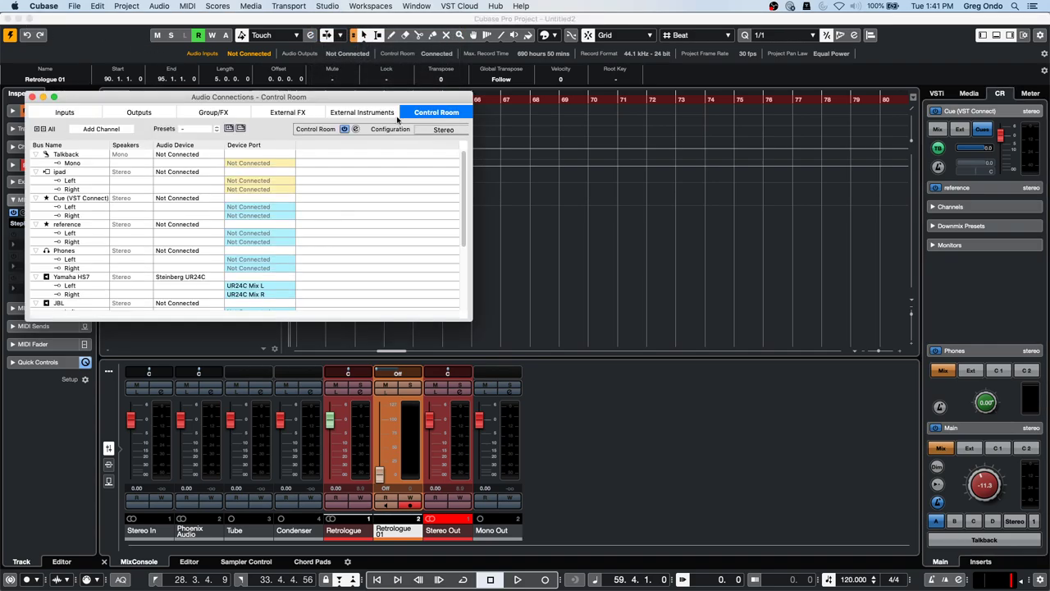
left_click(376, 113)
left_click(438, 114)
left_click_drag(400, 98, 441, 91)
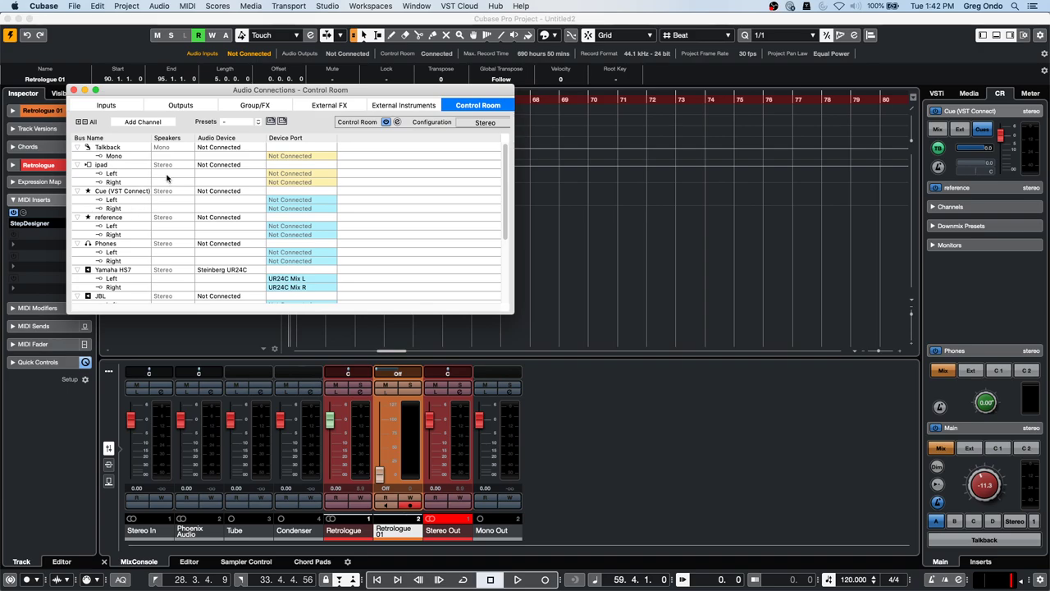
- Add a mono cue channel named vocals to the Control Room configuration
right_click(137, 212)
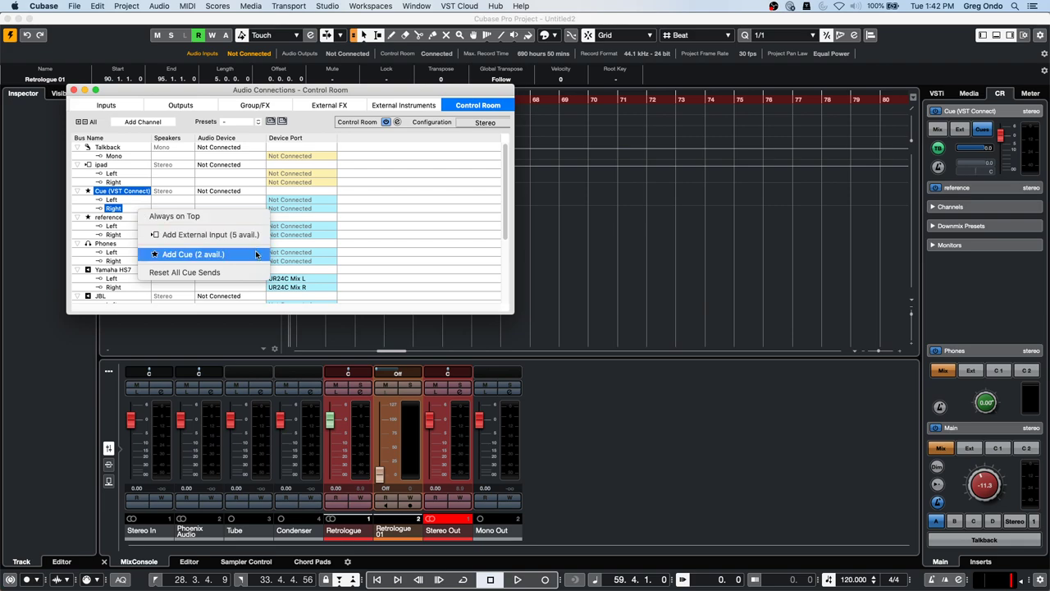
left_click(197, 253)
left_click(527, 167)
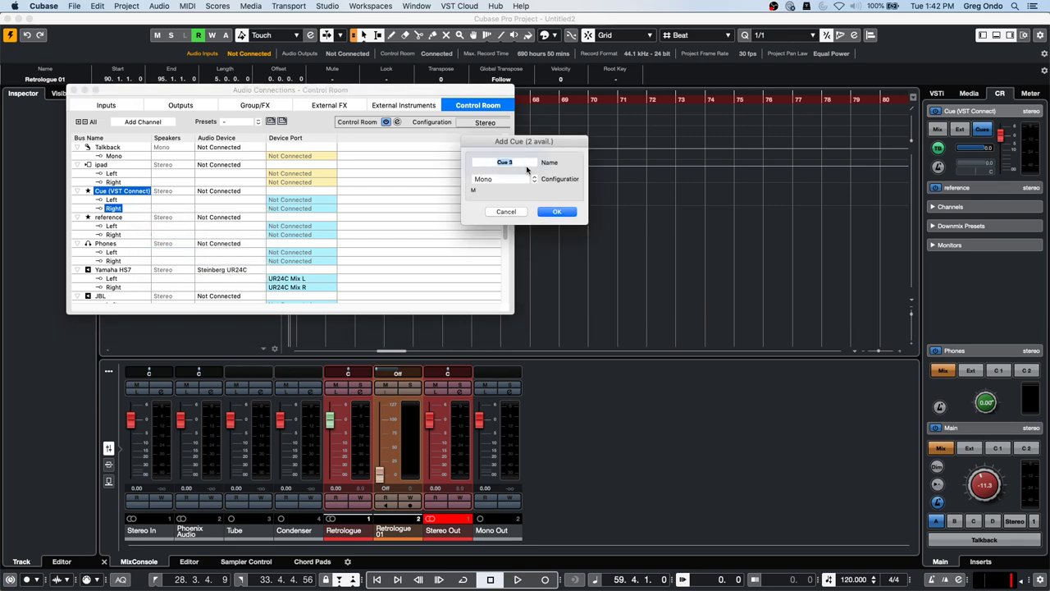
type("vocals")
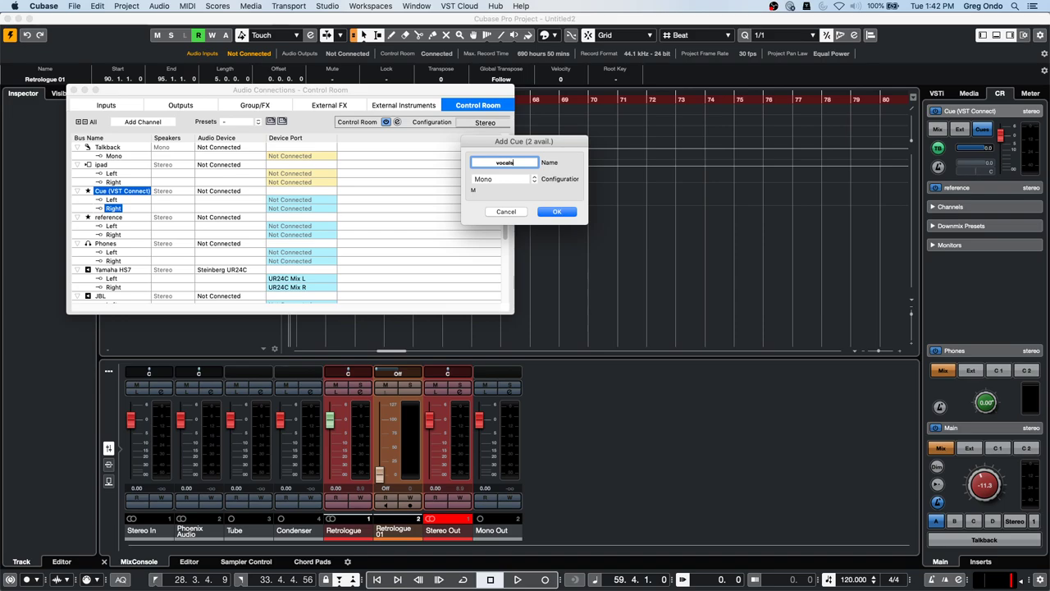
key("Tab")
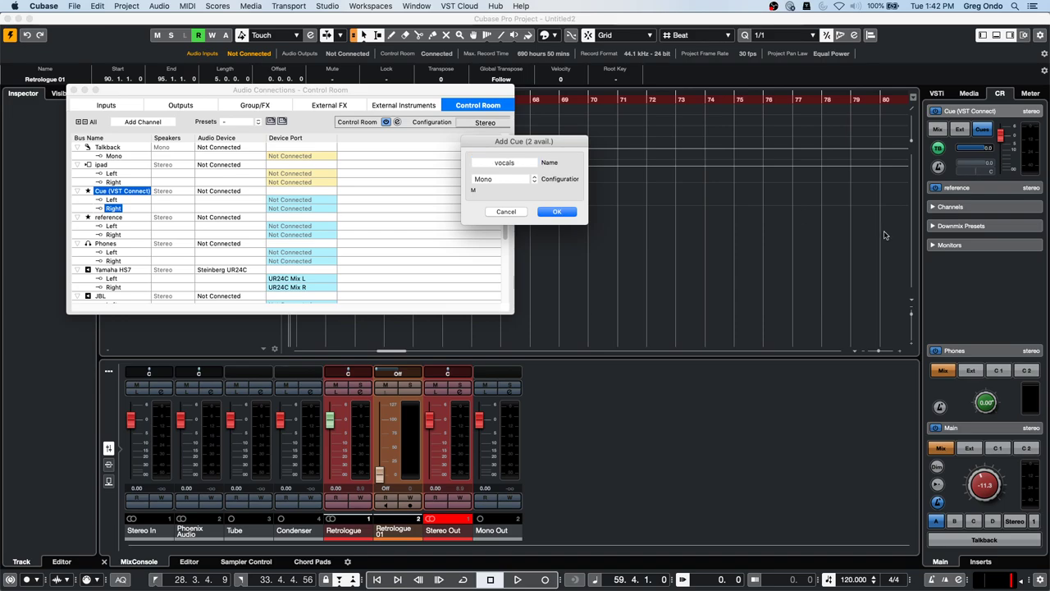
left_click(557, 211)
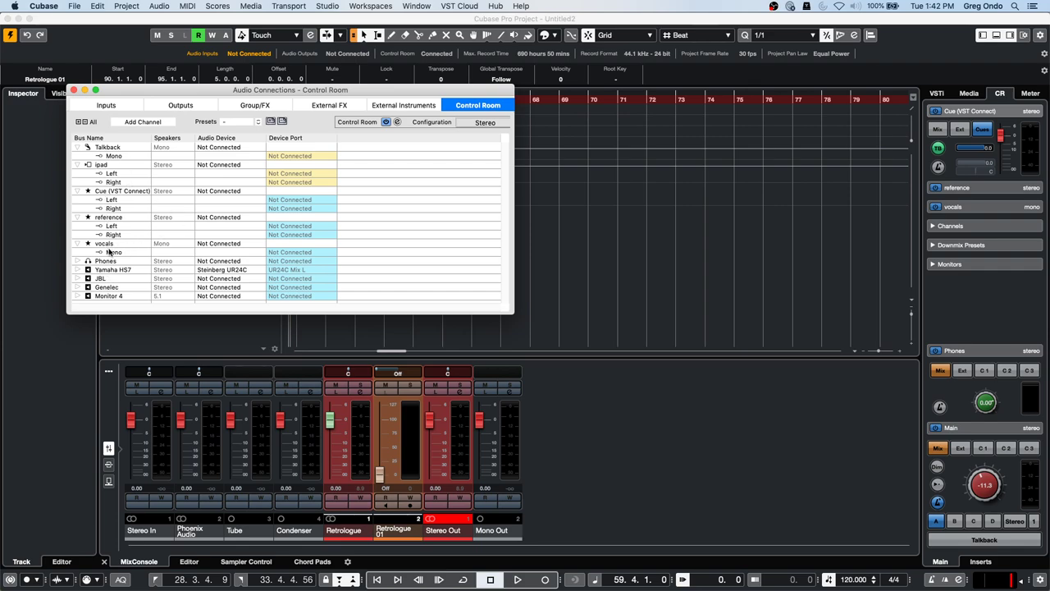
- Examine the device ports of the Yamaha HS7, JBL and Genelec monitors, and close Audio Connections
left_click(79, 270)
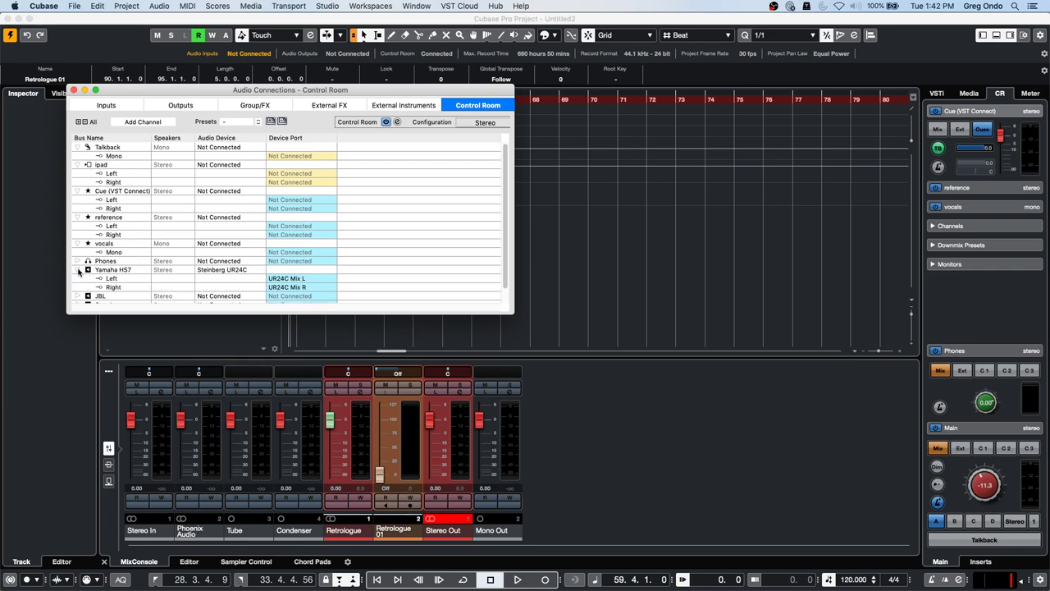
scroll(184, 273, "down", 2)
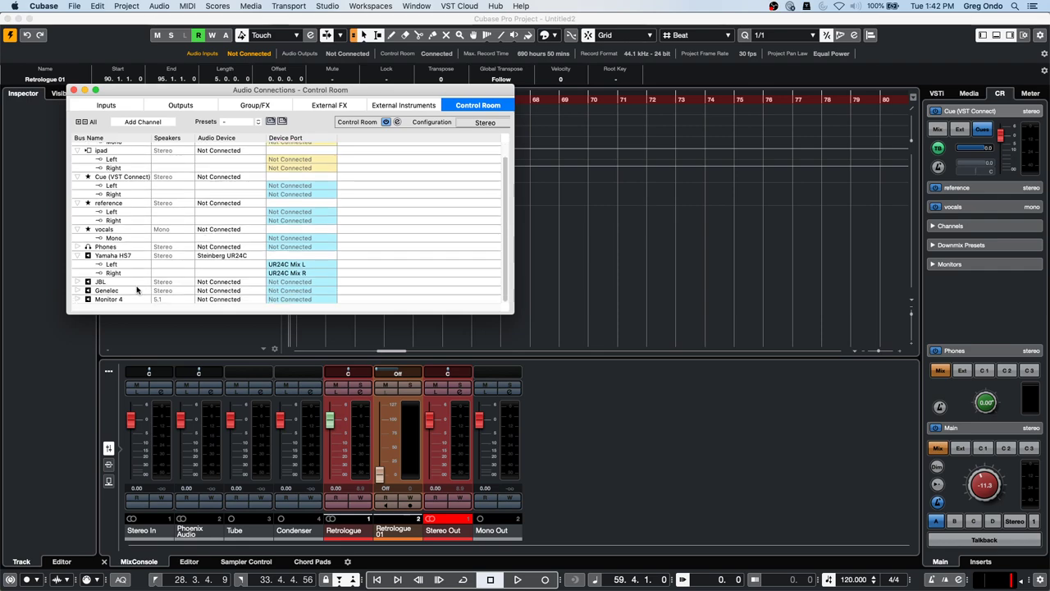
left_click(77, 281)
scroll(101, 264, "down", 3)
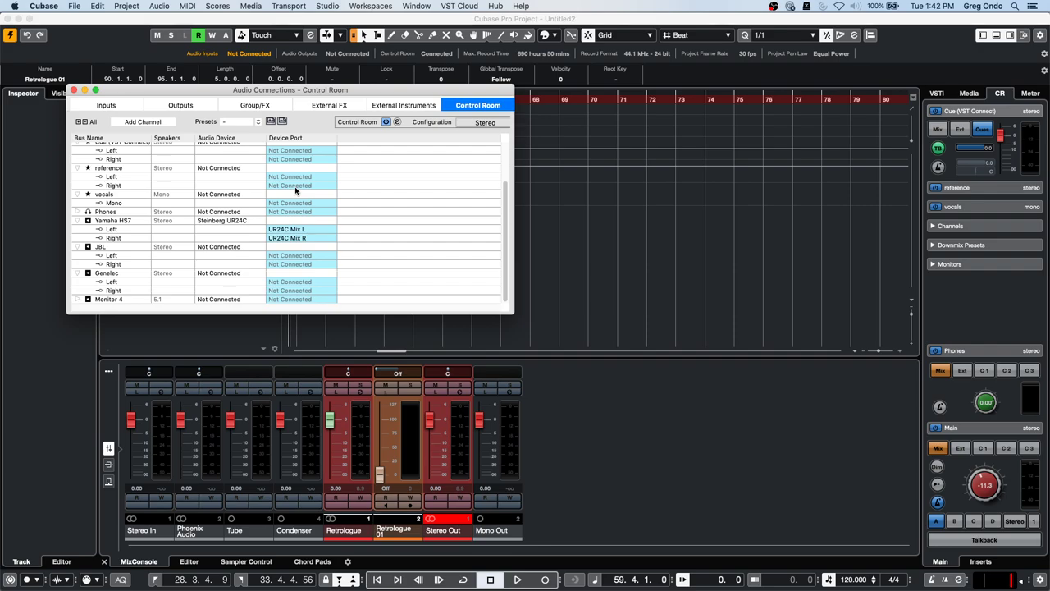
left_click(73, 90)
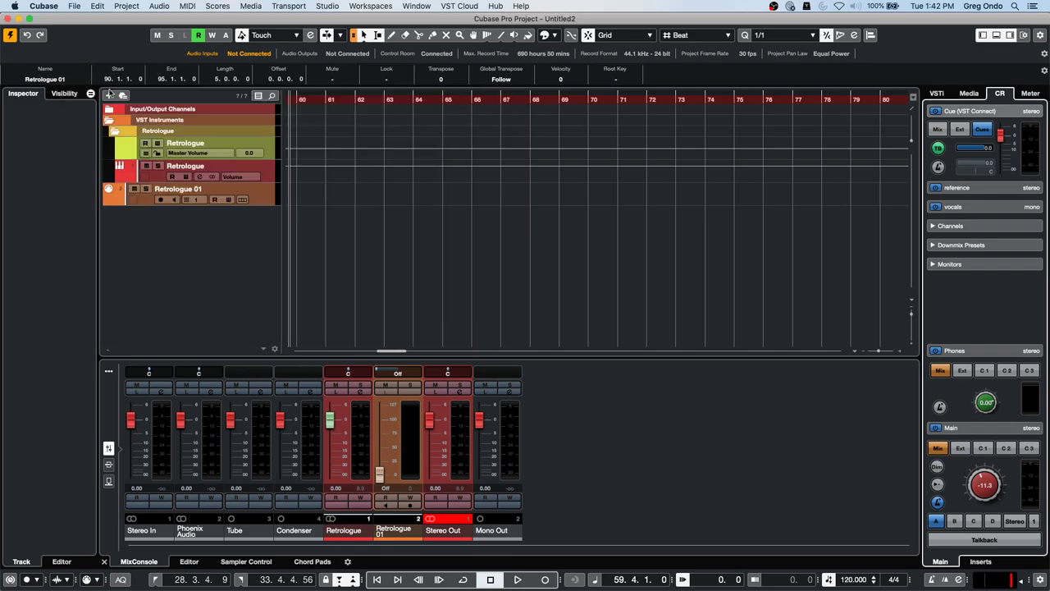
- Raise the Control Room Main level to about -3.73 dB, and lower the Mono Out fader to about -8.86 dB and Stereo Out slightly below 0
left_click(982, 263)
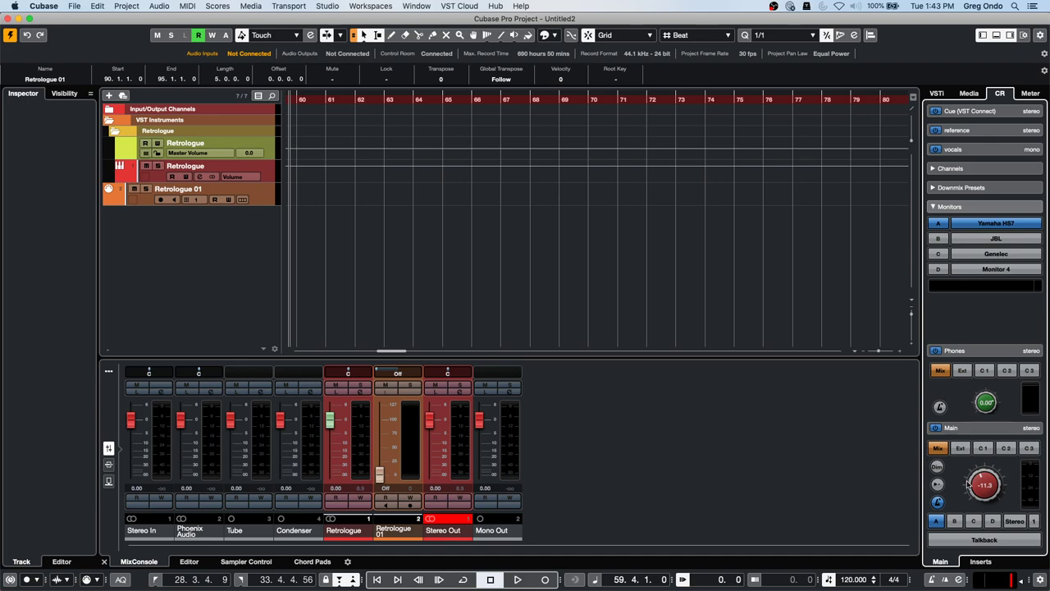
left_click_drag(984, 484, 981, 456)
left_click_drag(479, 420, 430, 464)
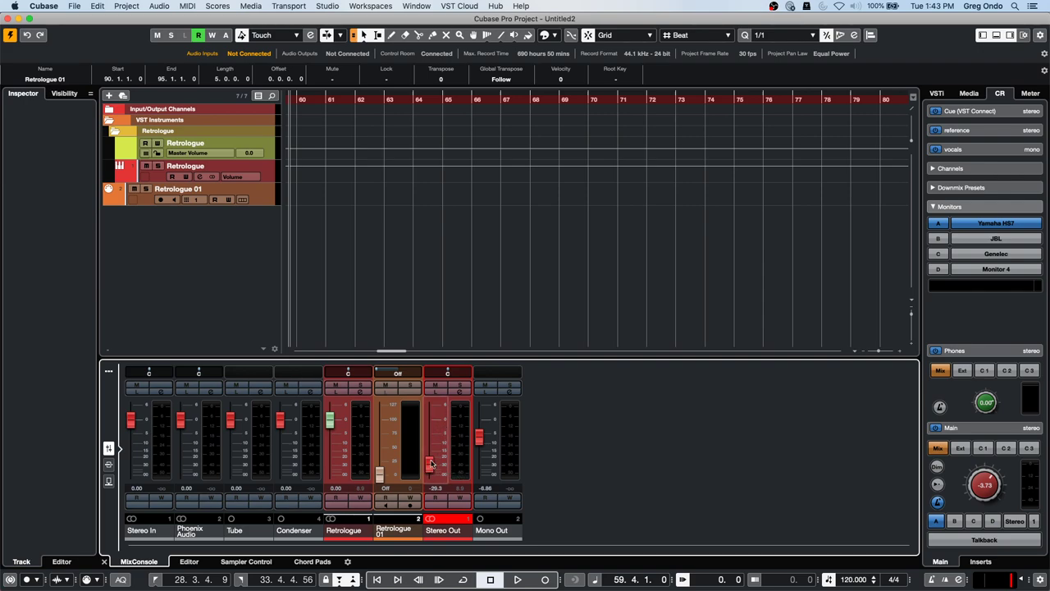
left_click_drag(431, 463, 428, 421)
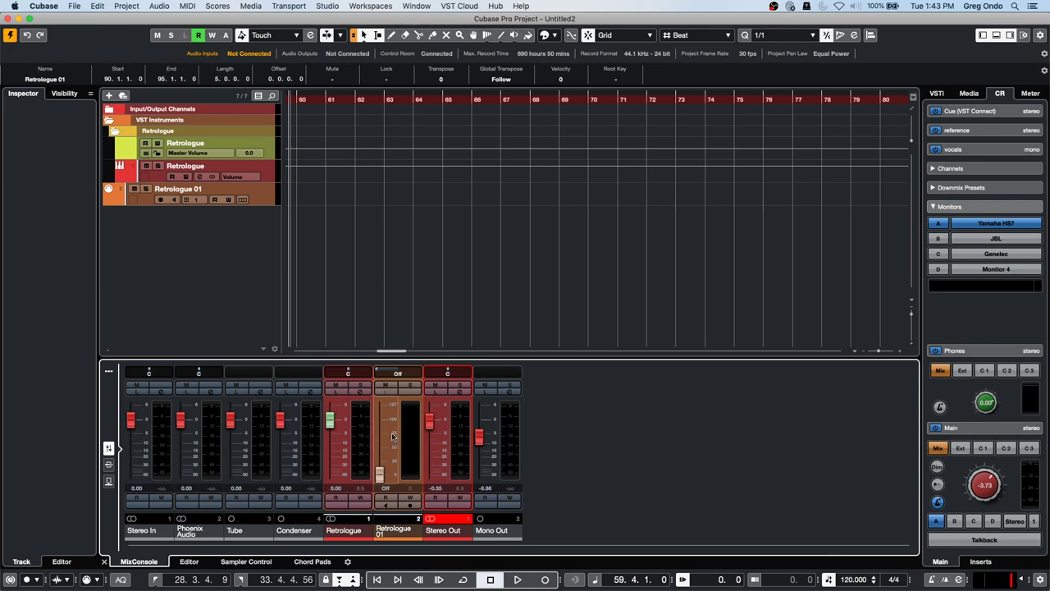
- Lower the Control Room Main level to about -12.8 dB
left_click_drag(998, 487, 623, 451)
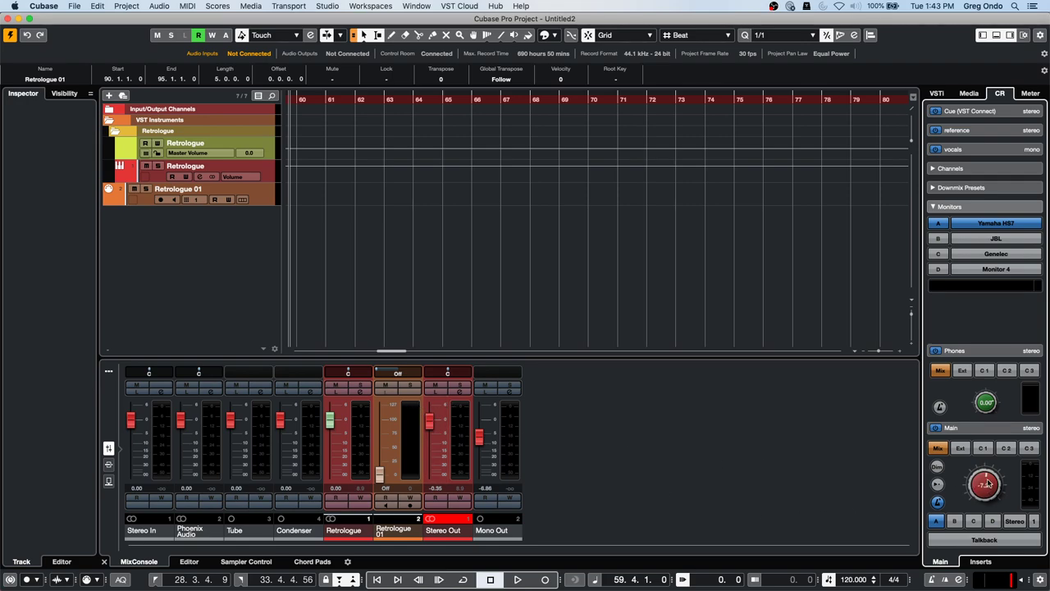
left_click_drag(986, 483, 978, 495)
left_click(937, 485)
- Set the Listen Dim level to about -13.6 dB and toggle the Main reference level on and off
scroll(991, 431, "down", 2)
scroll(991, 430, "down", 1)
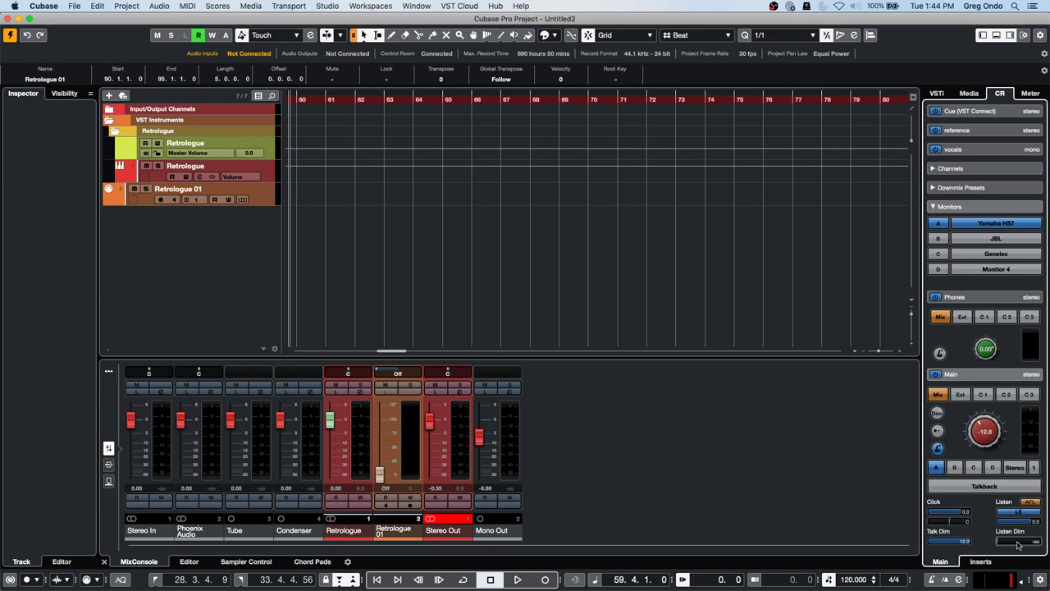
left_click(1002, 542)
left_click(938, 432)
left_click(939, 431)
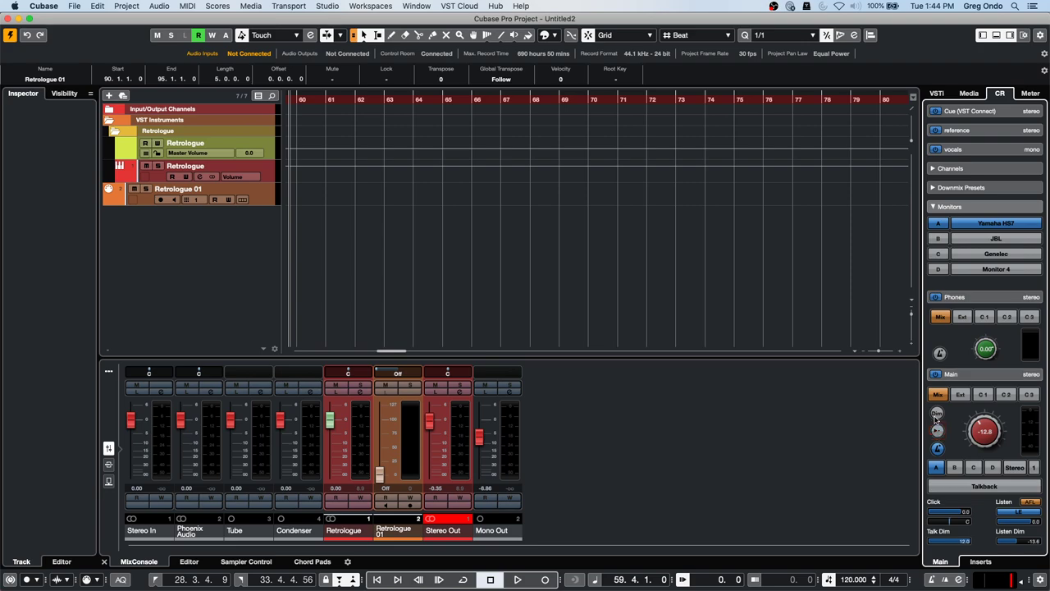
- Toggle Dim on and off for the Main channel while trying different Main levels
left_click(936, 413)
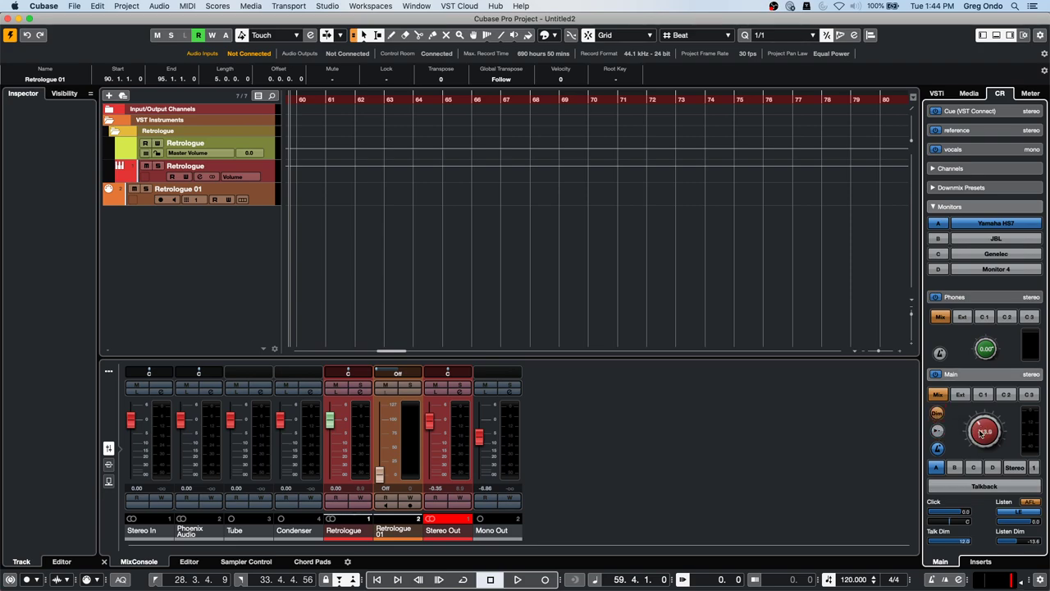
left_click_drag(986, 433, 984, 424)
left_click(938, 413)
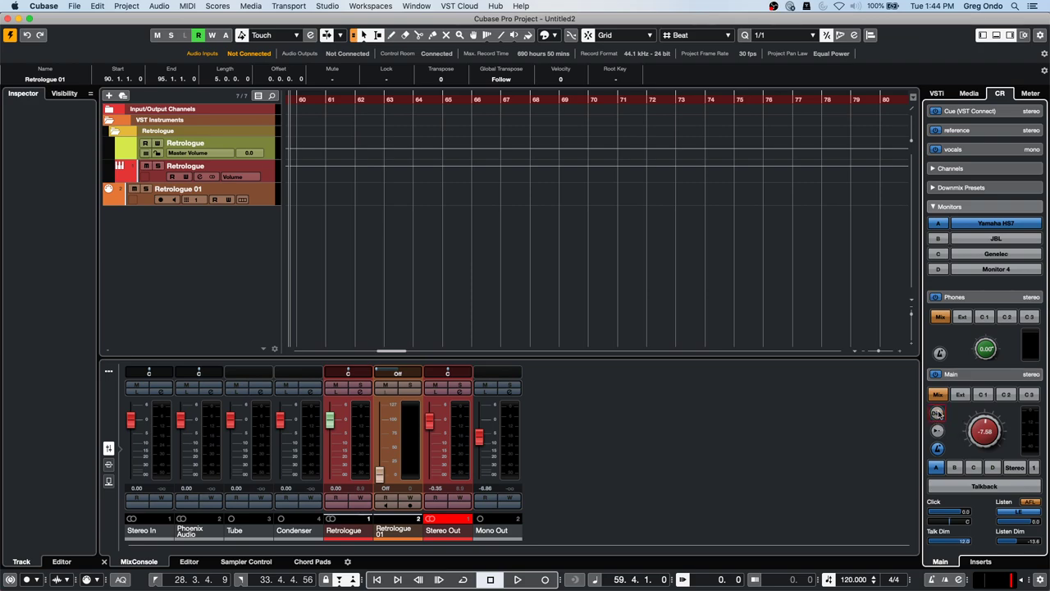
left_click(938, 413)
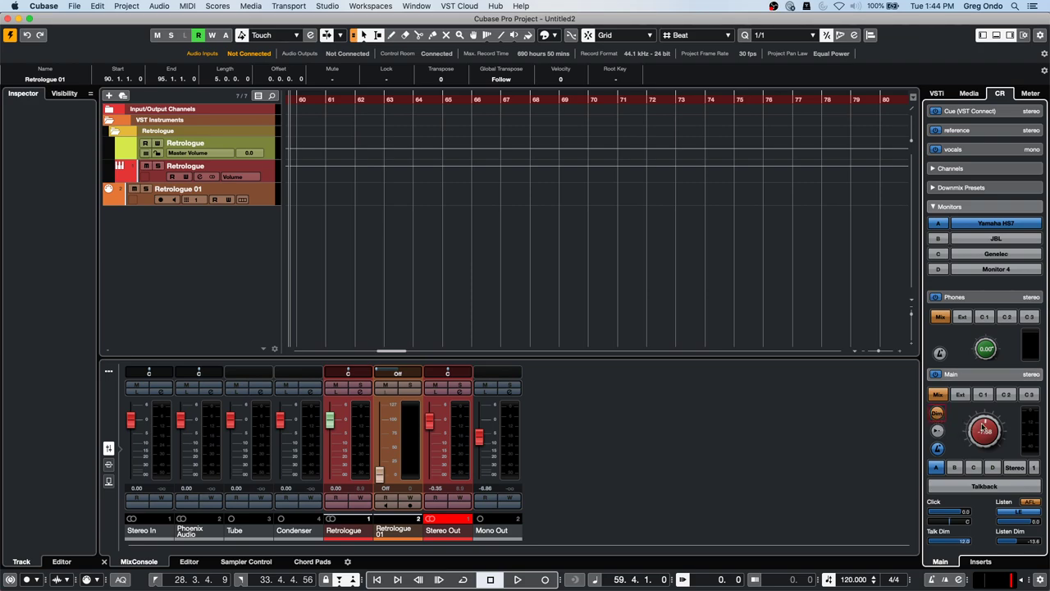
left_click(939, 414)
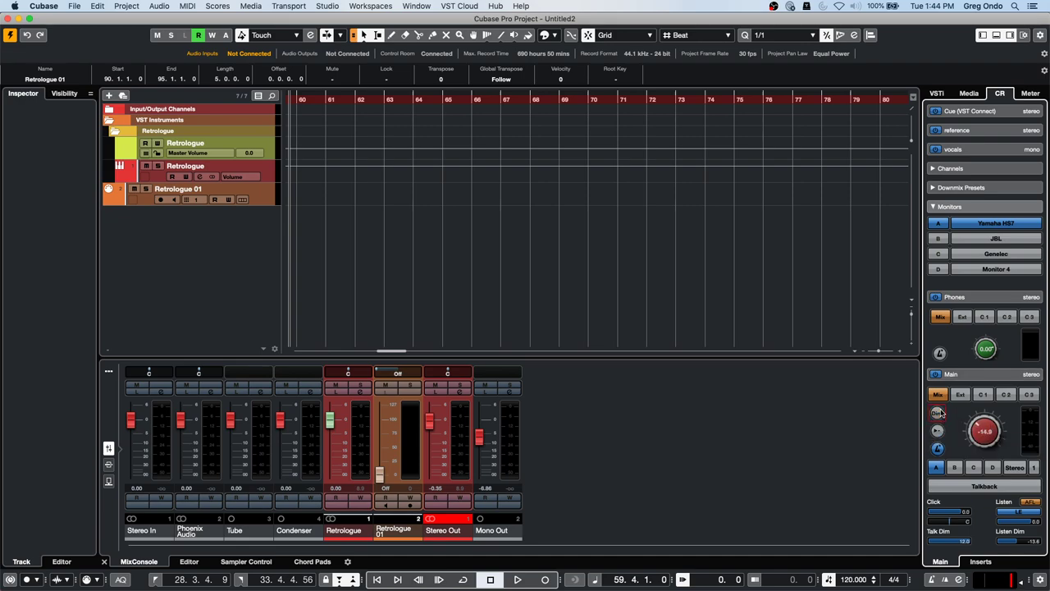
- Compare the Main level with the reference level repeatedly and leave the reference level enabled at -6.93 dB
left_click(939, 432)
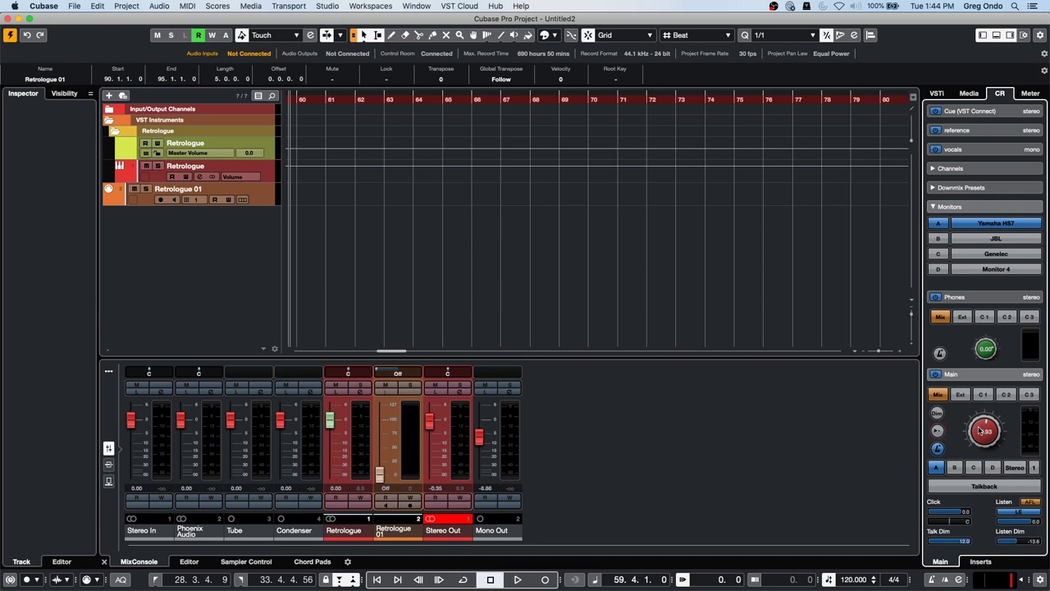
left_click_drag(979, 426, 969, 433)
left_click(939, 432)
left_click(939, 432)
left_click(939, 431)
left_click(940, 429)
left_click(940, 429)
left_click(940, 430)
left_click(940, 430)
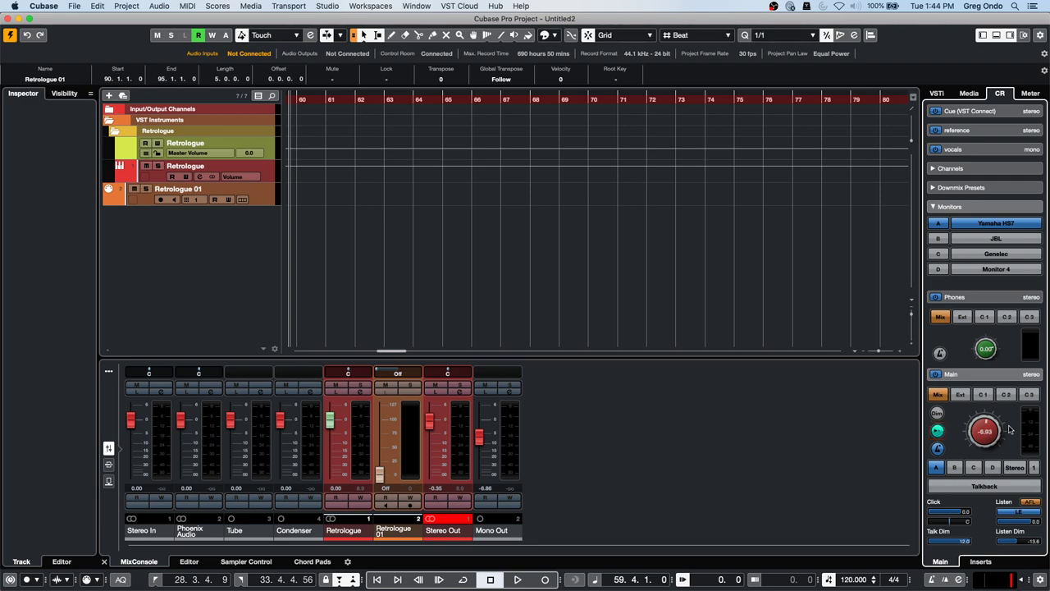
- Switch monitoring between the JBL, Genelec, Monitor 4 and Yamaha HS7 speakers, finishing on Yamaha HS7
left_click(1008, 238)
left_click(1006, 255)
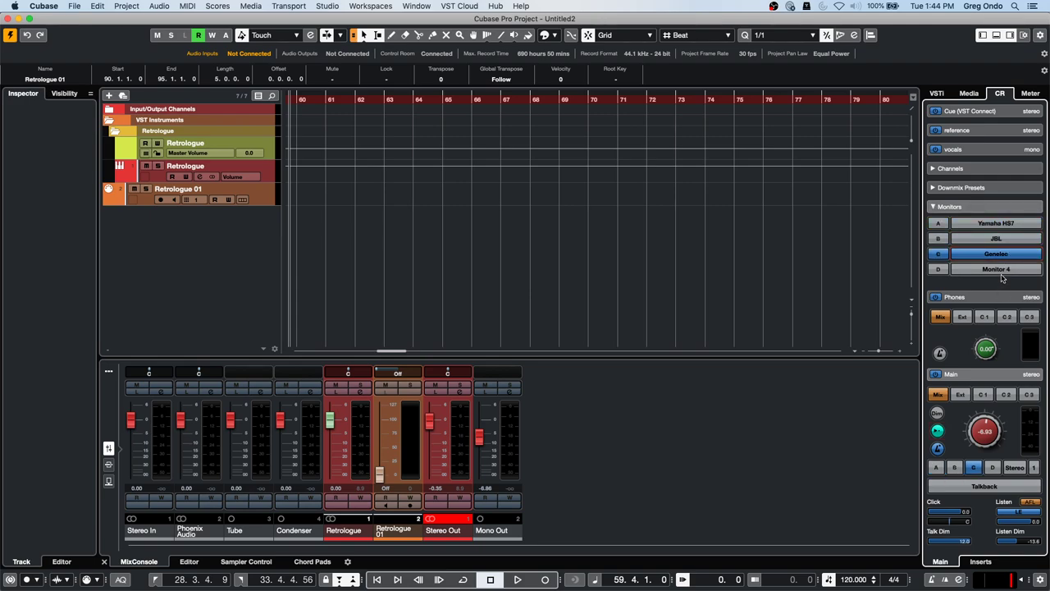
left_click(1002, 277)
left_click(999, 237)
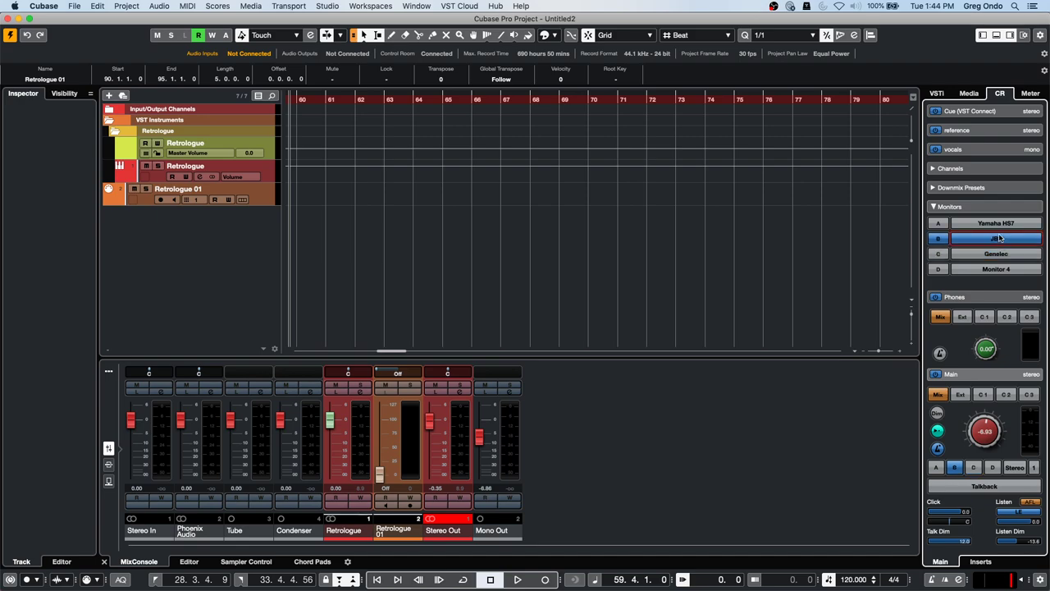
left_click(997, 224)
left_click(996, 238)
left_click(992, 255)
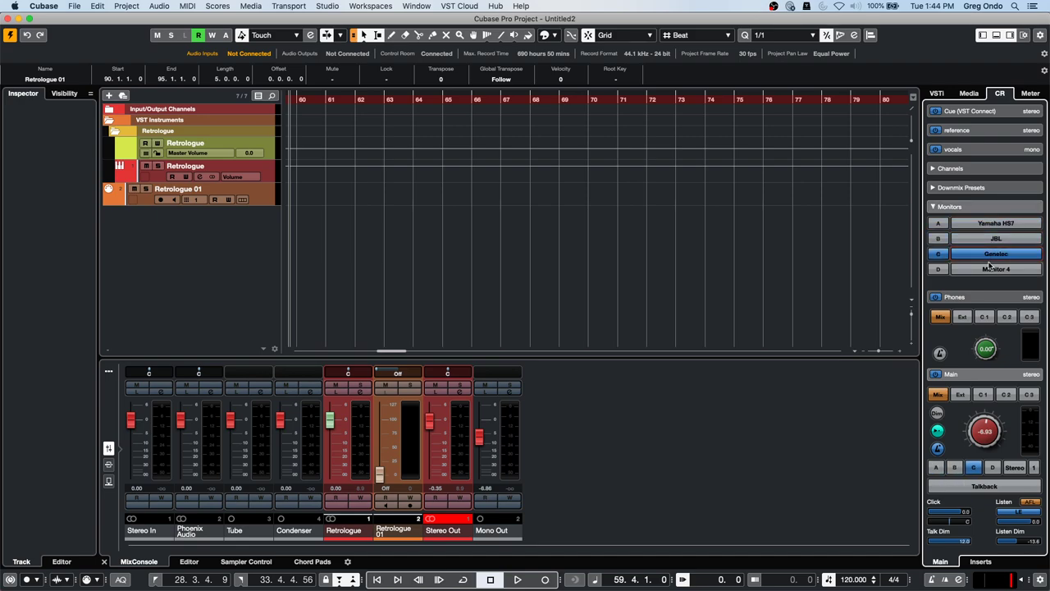
left_click(990, 268)
left_click(996, 224)
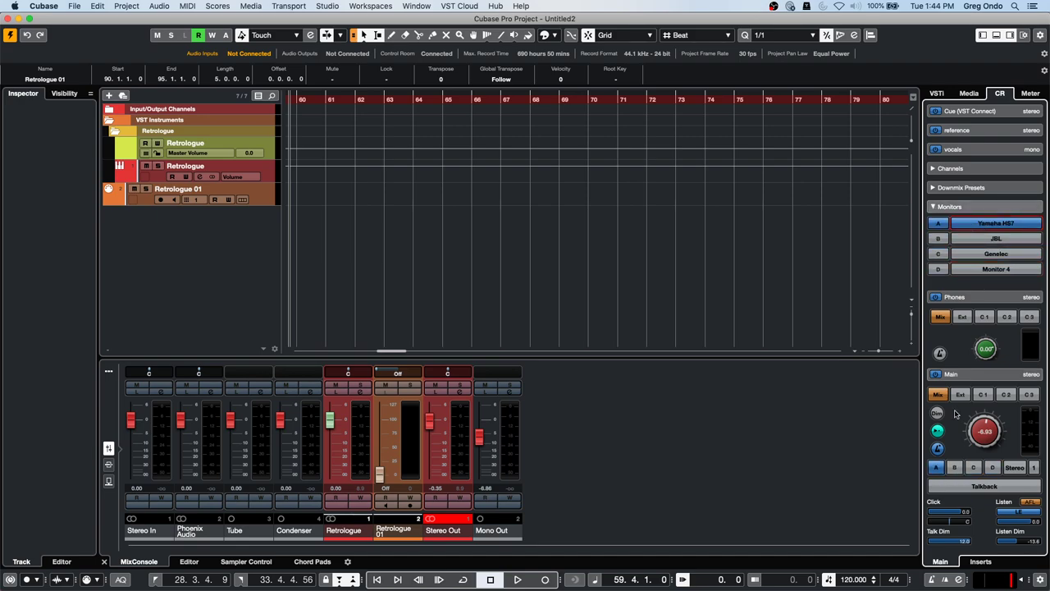
- Show the Control Room inserts and collapse the insert slots of the Main channel
left_click(985, 561)
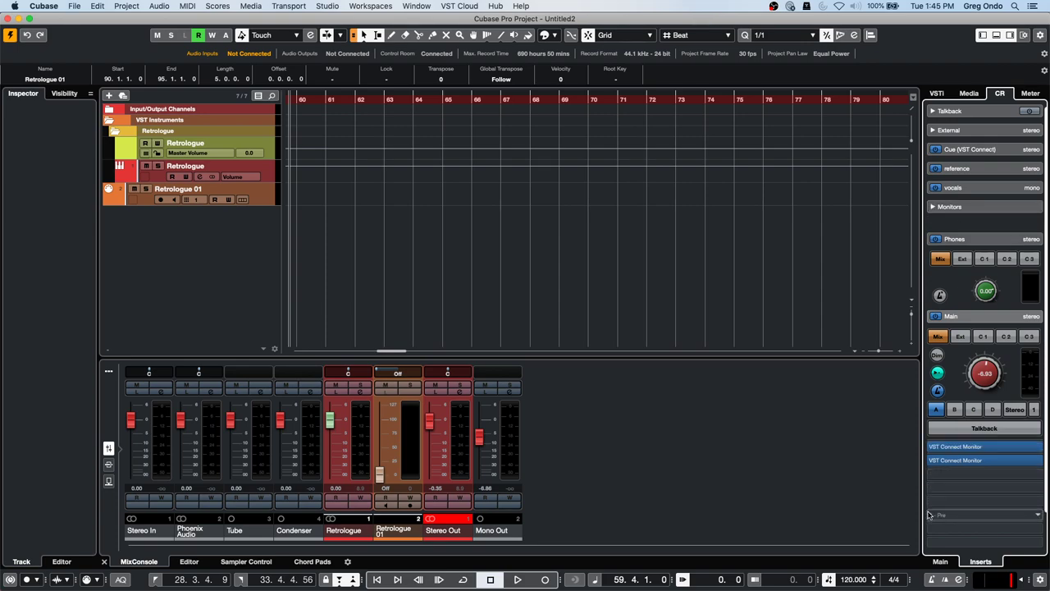
left_click(976, 433)
left_click(977, 433)
left_click(969, 320)
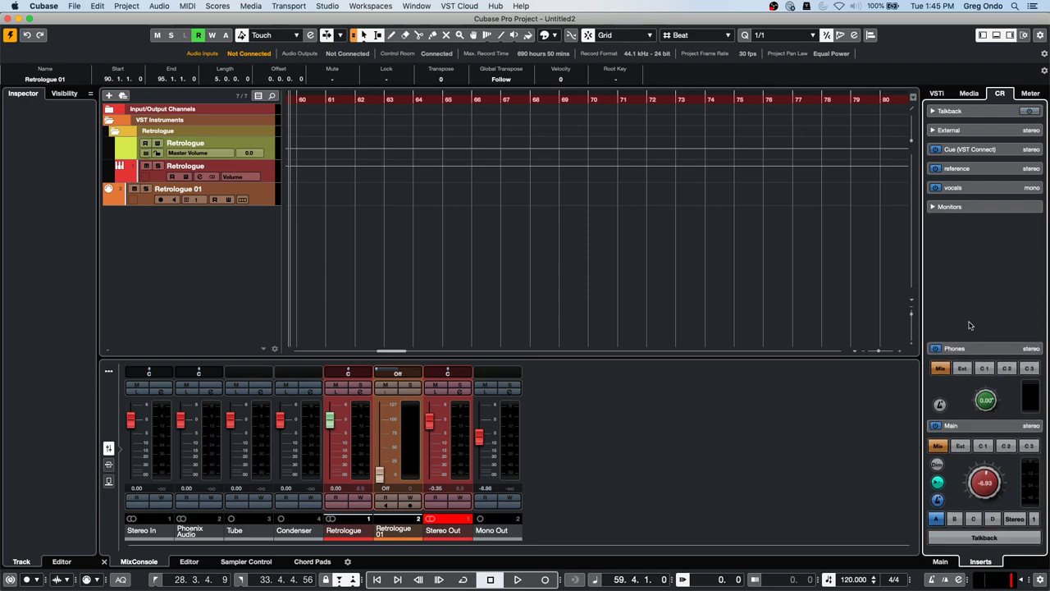
- Expand the Monitors inserts, lower the monitor gain to about -2.7 dB, and expand the vocals cue channel
left_click(981, 207)
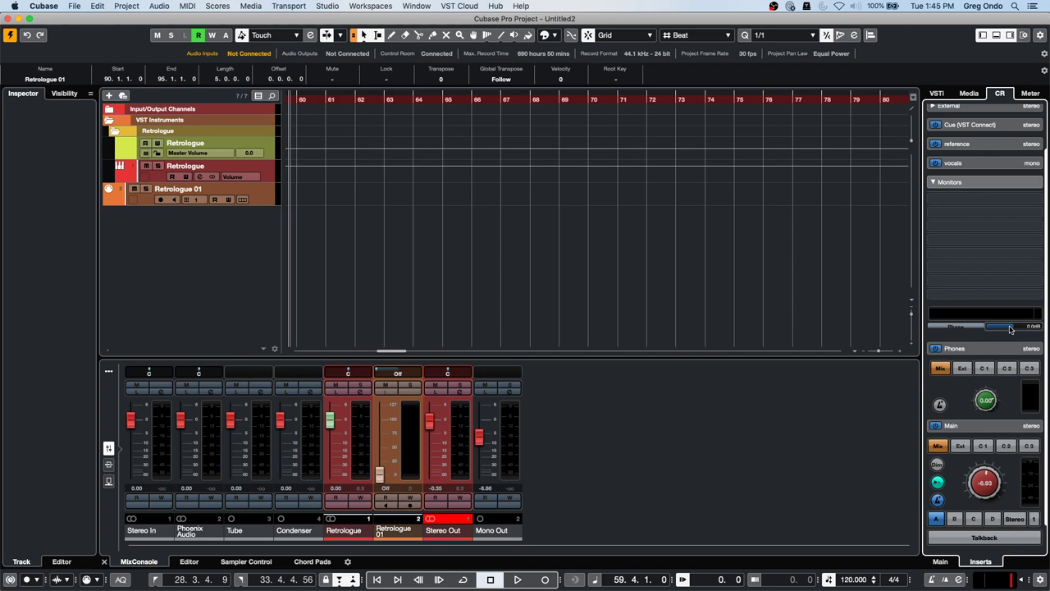
left_click_drag(1001, 330, 966, 330)
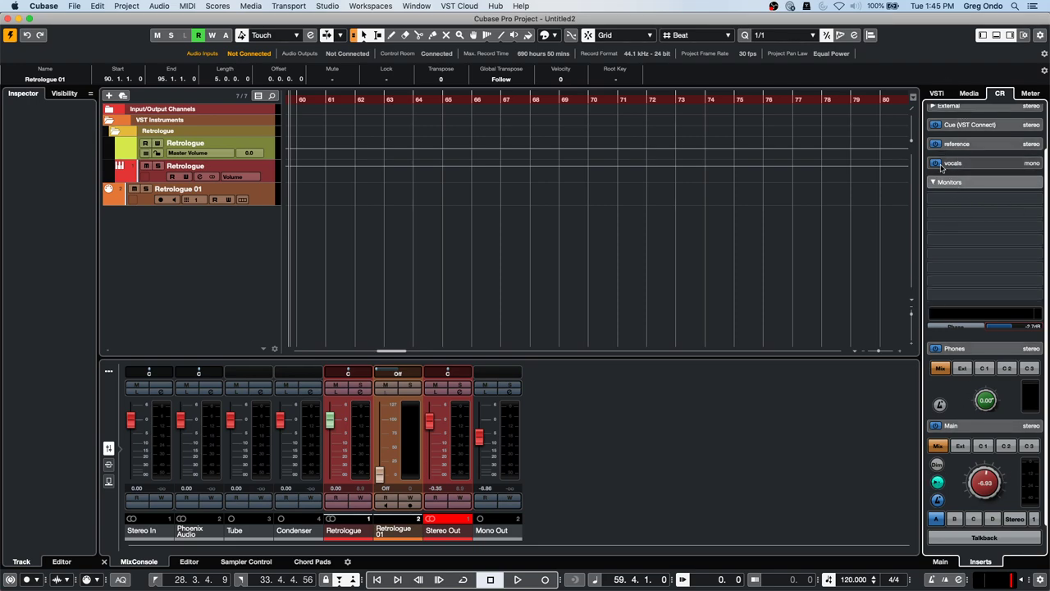
left_click(966, 164)
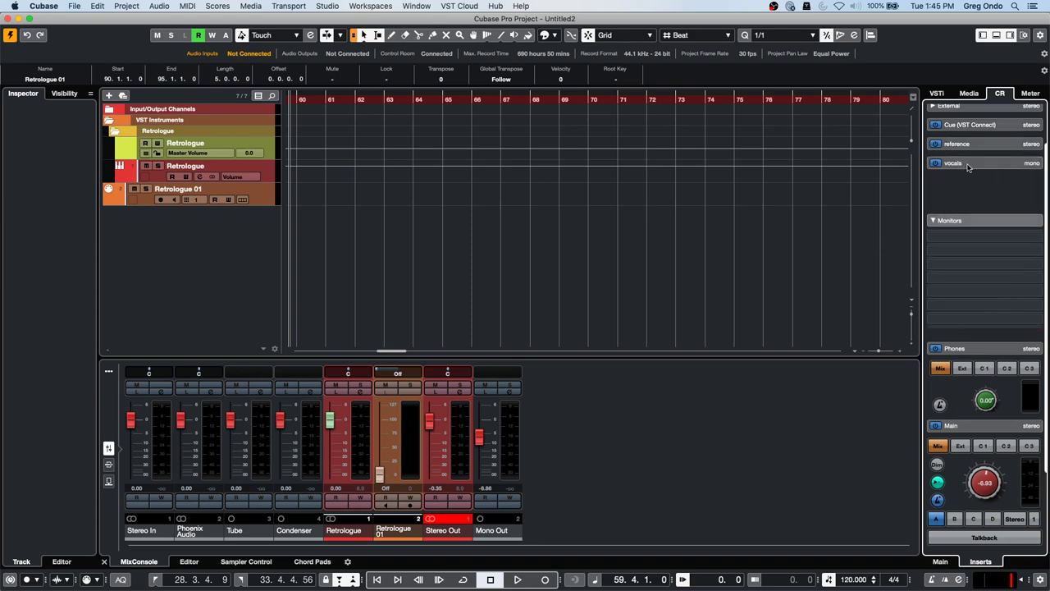
- Turn on talkback in the Control Room and toggle the metronome click of the vocals cue channel, leaving it off
left_click(941, 563)
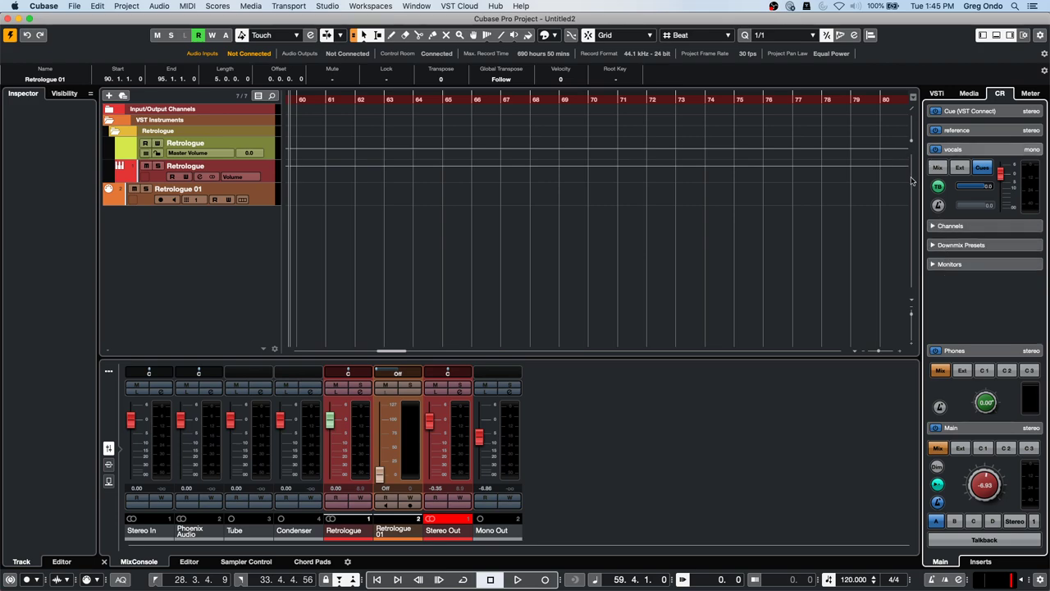
left_click(988, 541)
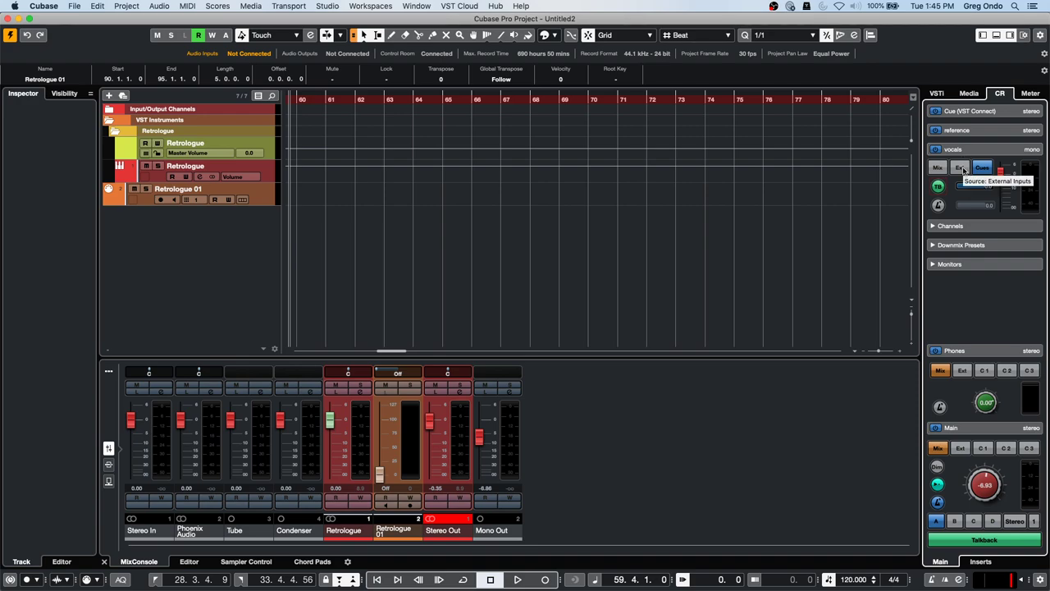
left_click(938, 206)
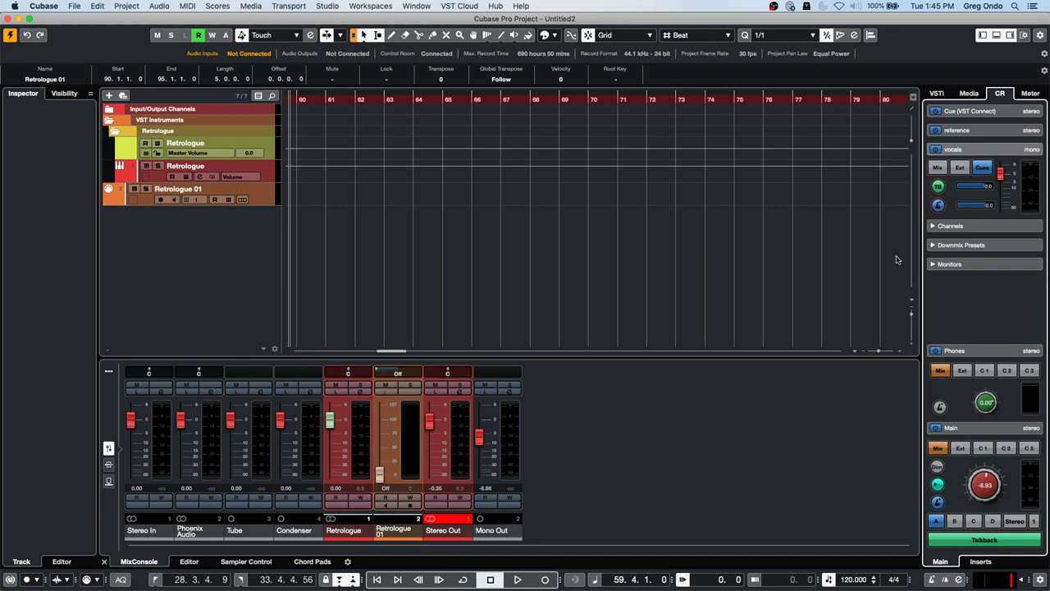
left_click(940, 206)
left_click(939, 207)
left_click(939, 206)
left_click(127, 6)
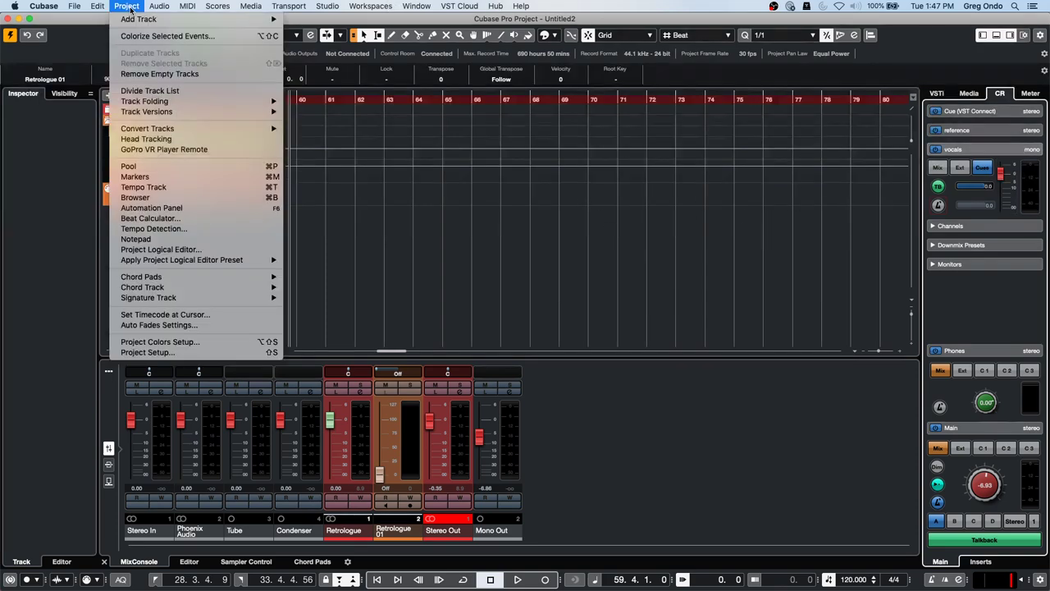
mouse_move(323, 5)
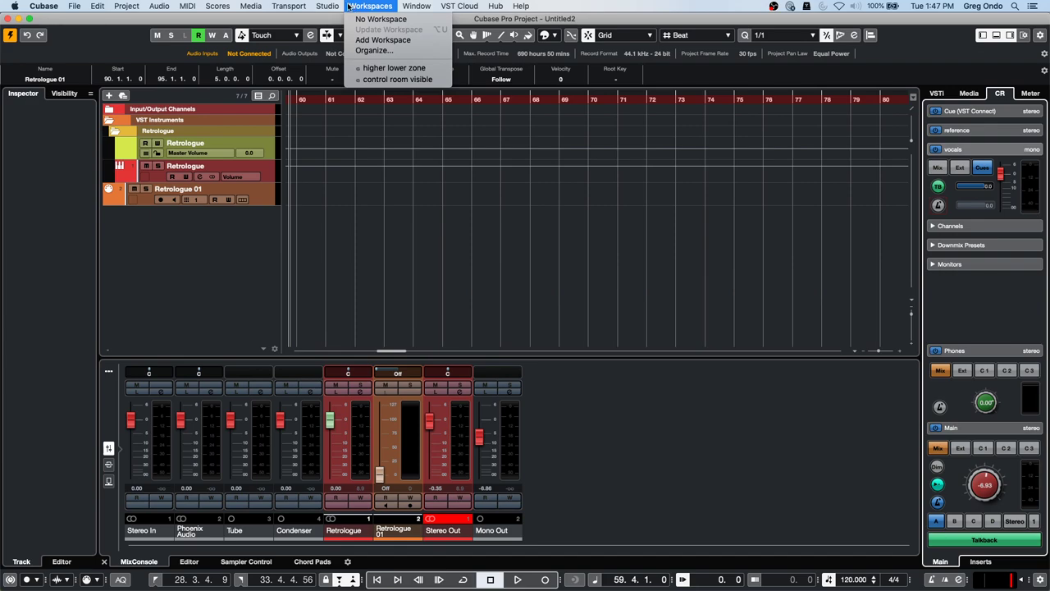
mouse_move(327, 6)
left_click(517, 183)
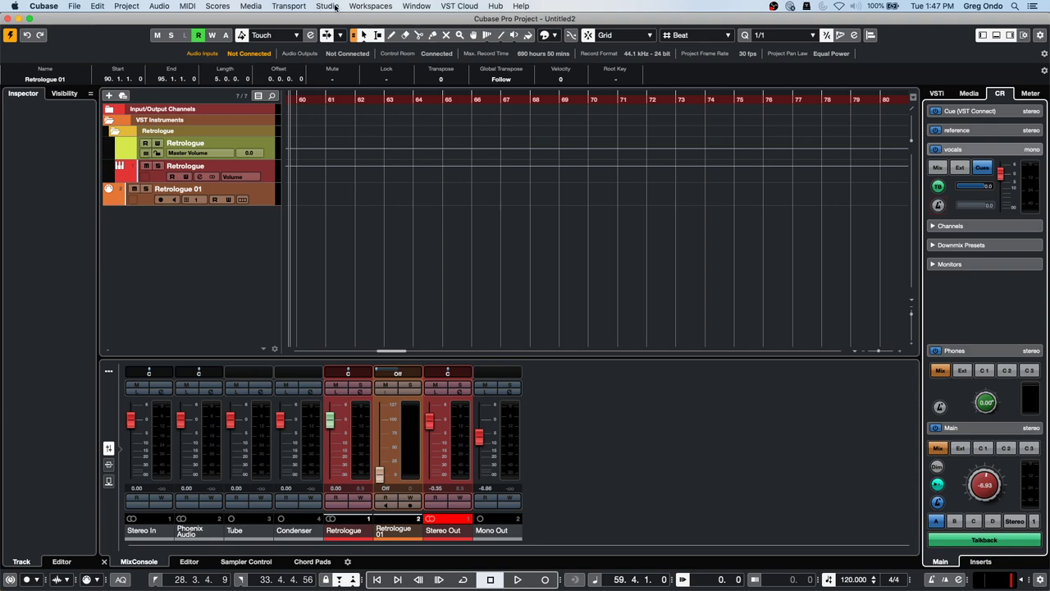
- Switch to the open project "glider", activate it and show its MixConsole
left_click(335, 7)
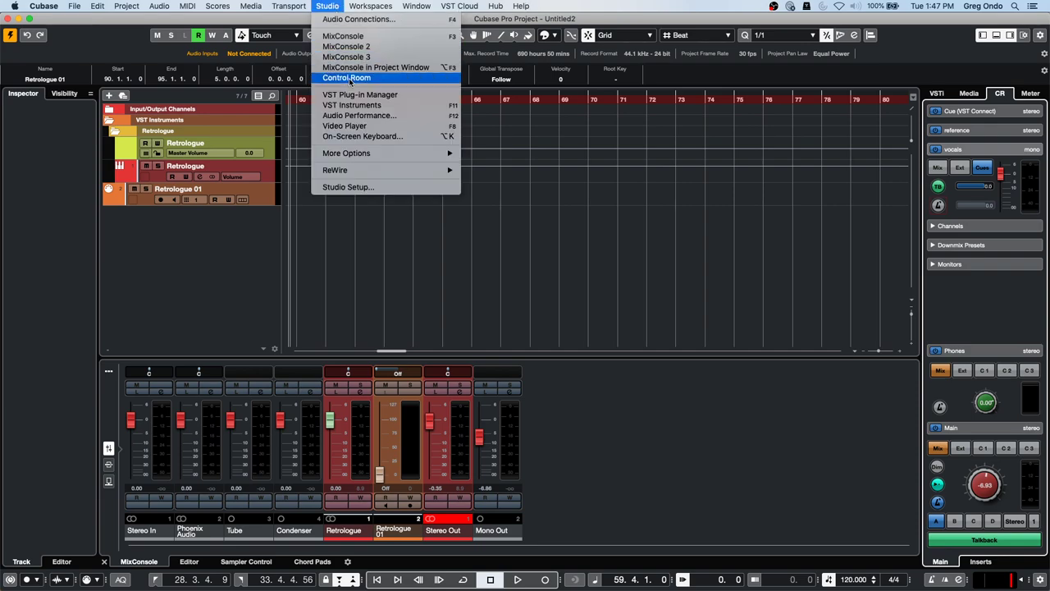
mouse_move(416, 5)
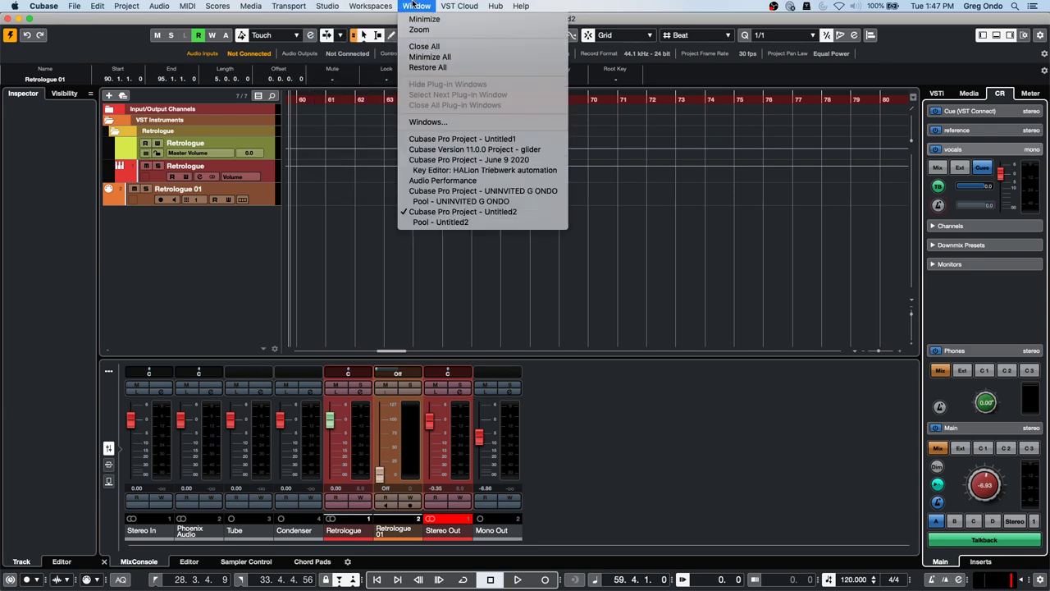
left_click(515, 149)
left_click(10, 36)
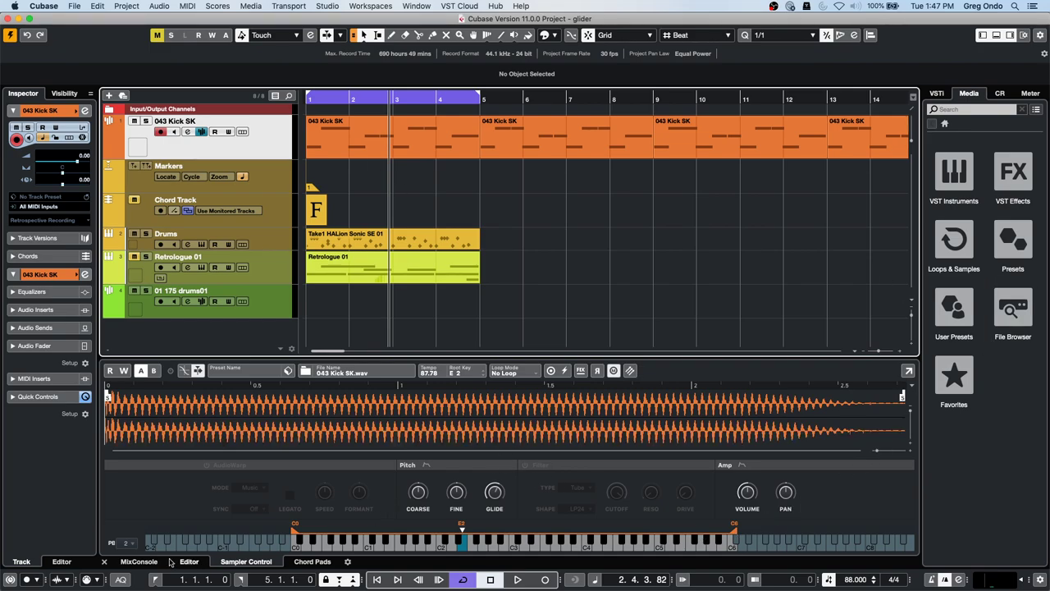
left_click(139, 561)
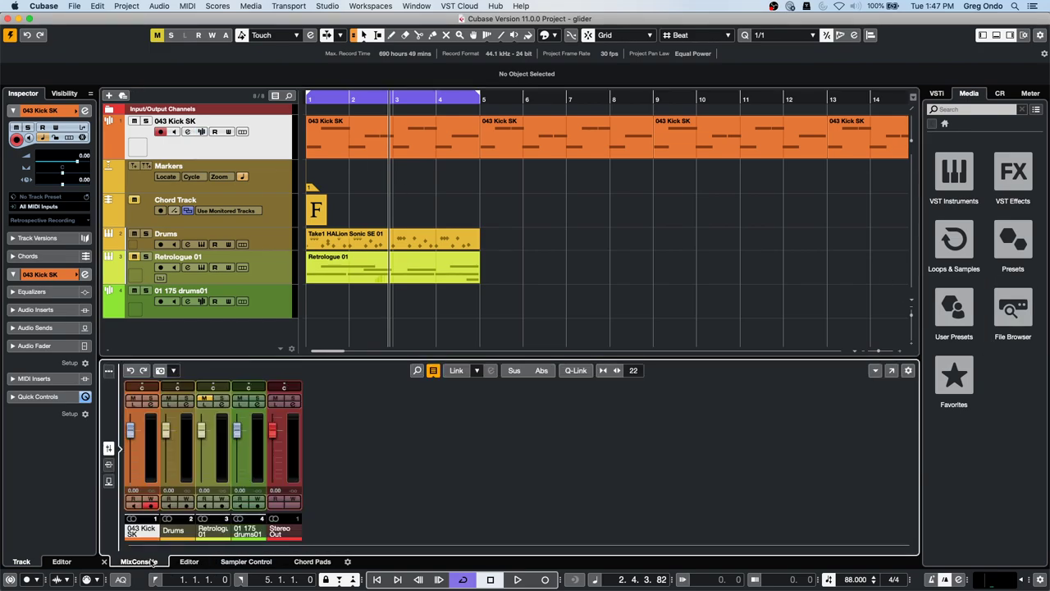
- Insert a MultibandCompressor in the first insert slot of the Stereo Out channel and close the channel settings
left_click(293, 403)
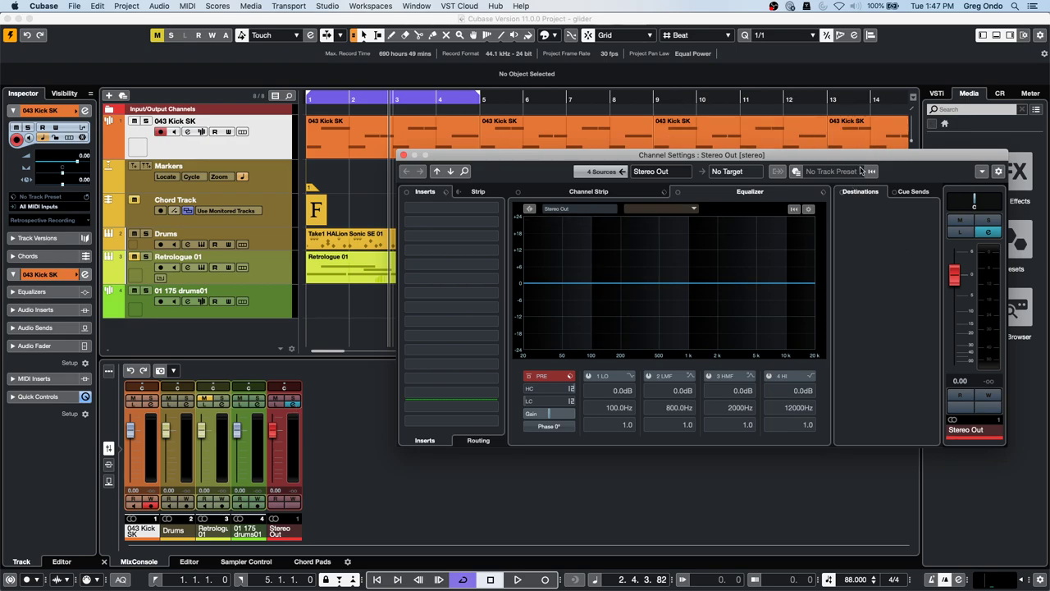
left_click(489, 205)
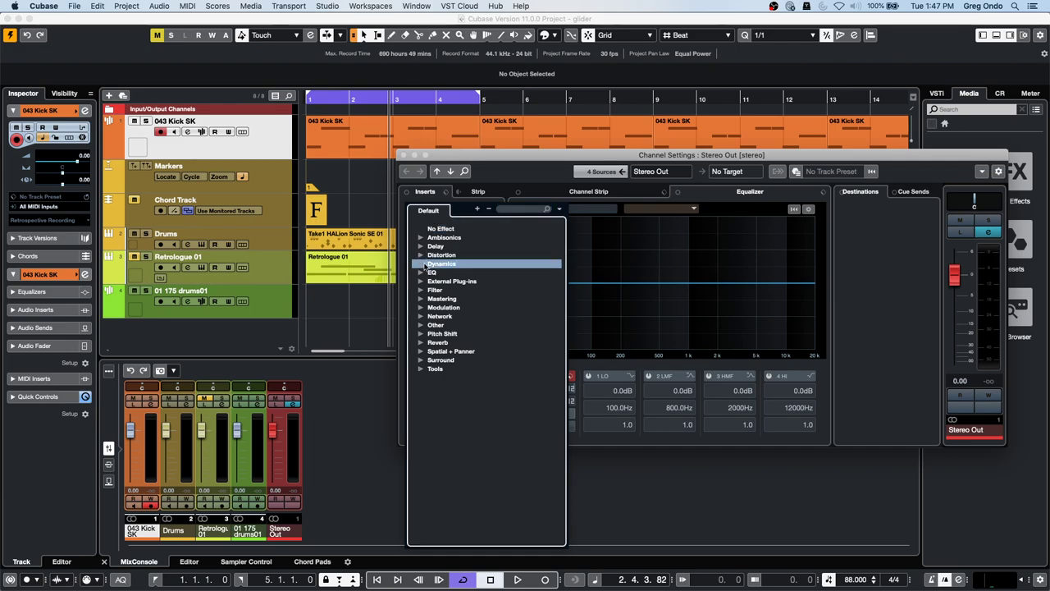
left_click(422, 264)
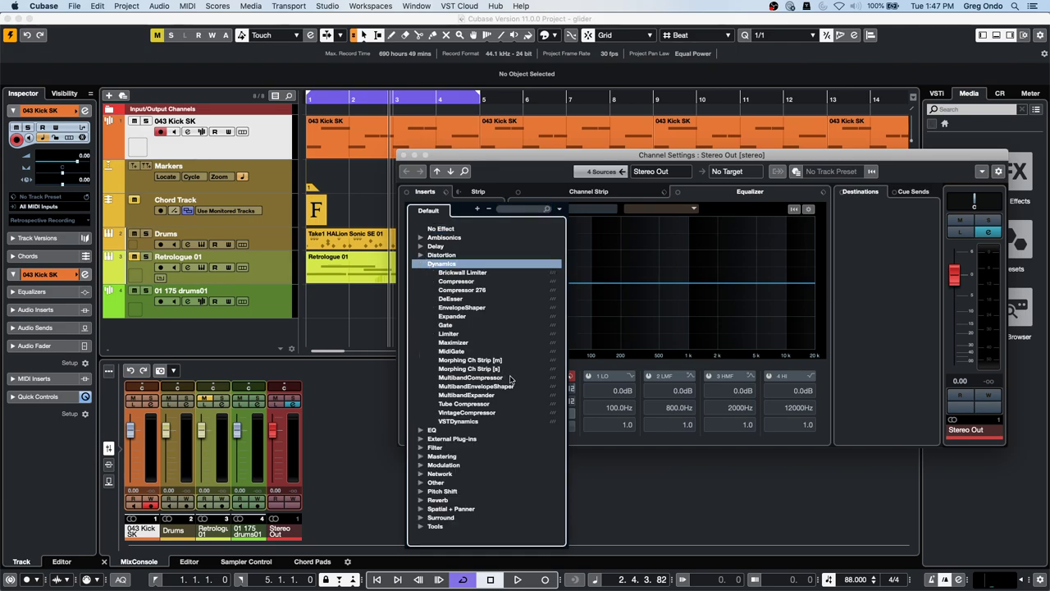
left_click(472, 377)
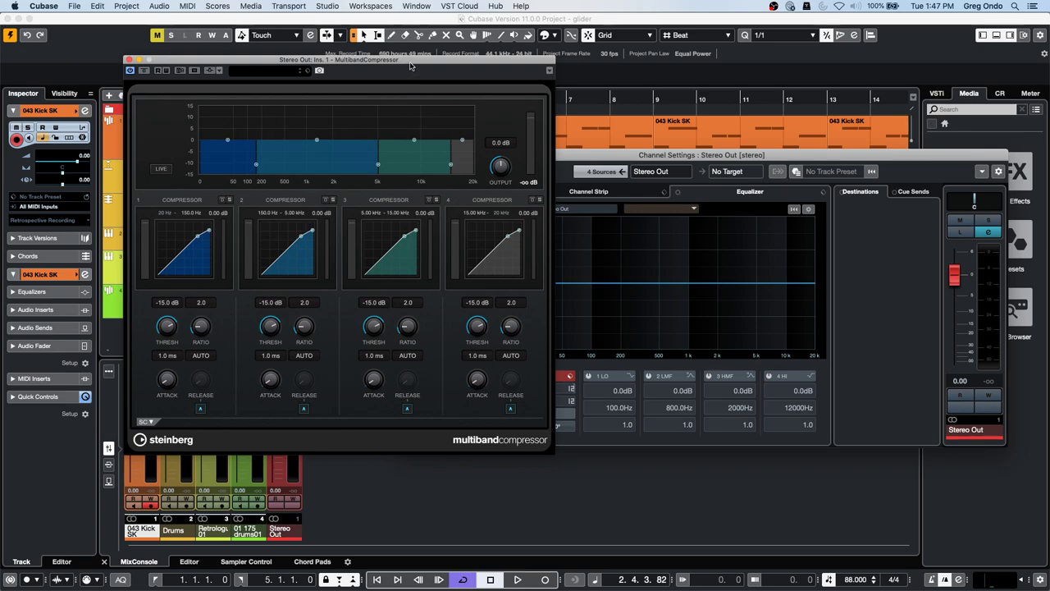
left_click_drag(411, 65, 466, 67)
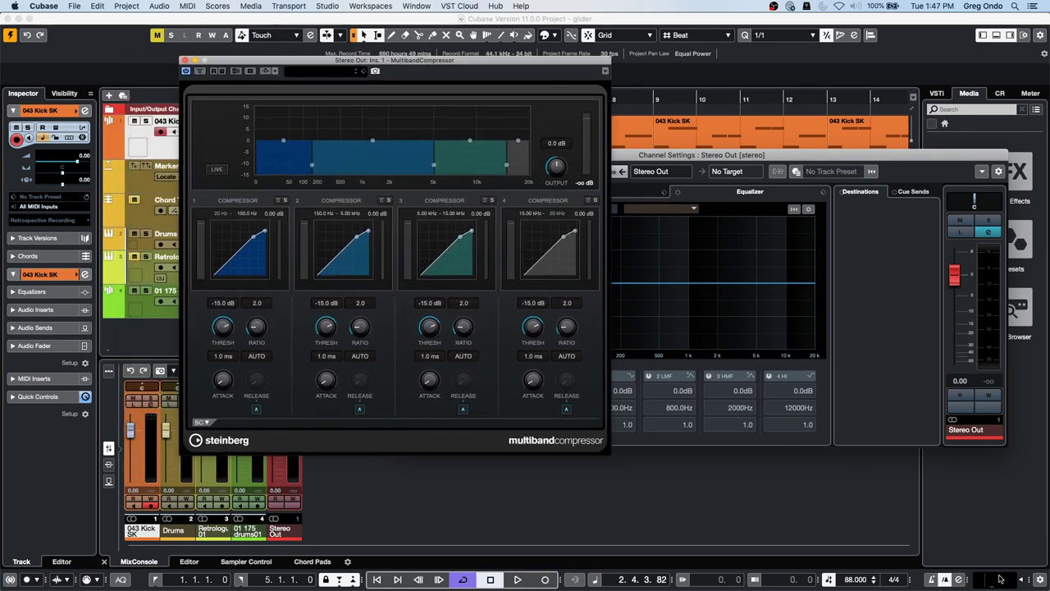
left_click(862, 461)
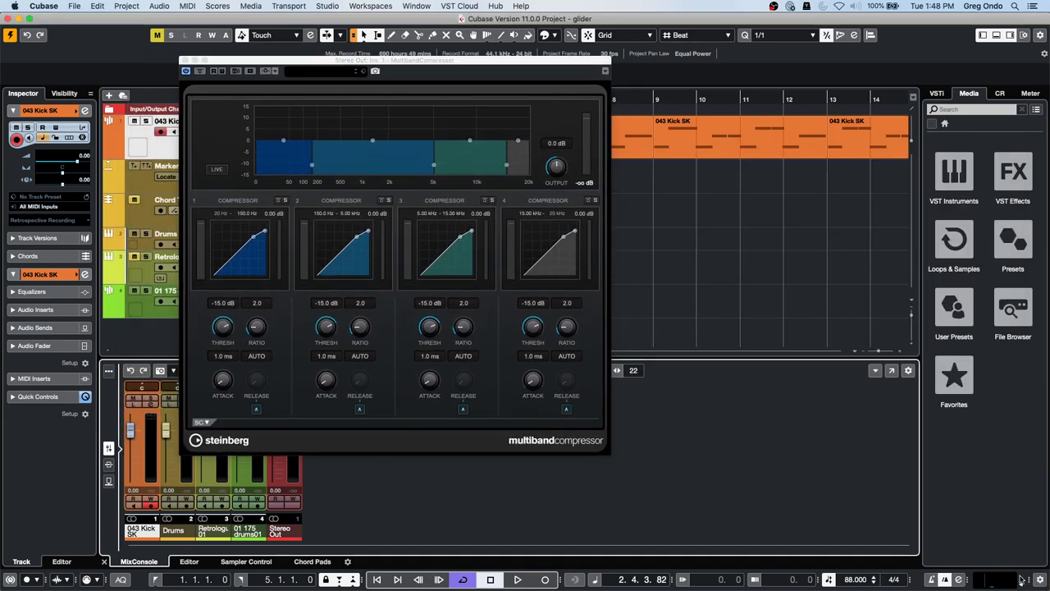
- Play the project while soloing bands 2 and 3 of the MultibandCompressor, and close the plug-in after stopping playback
key("space")
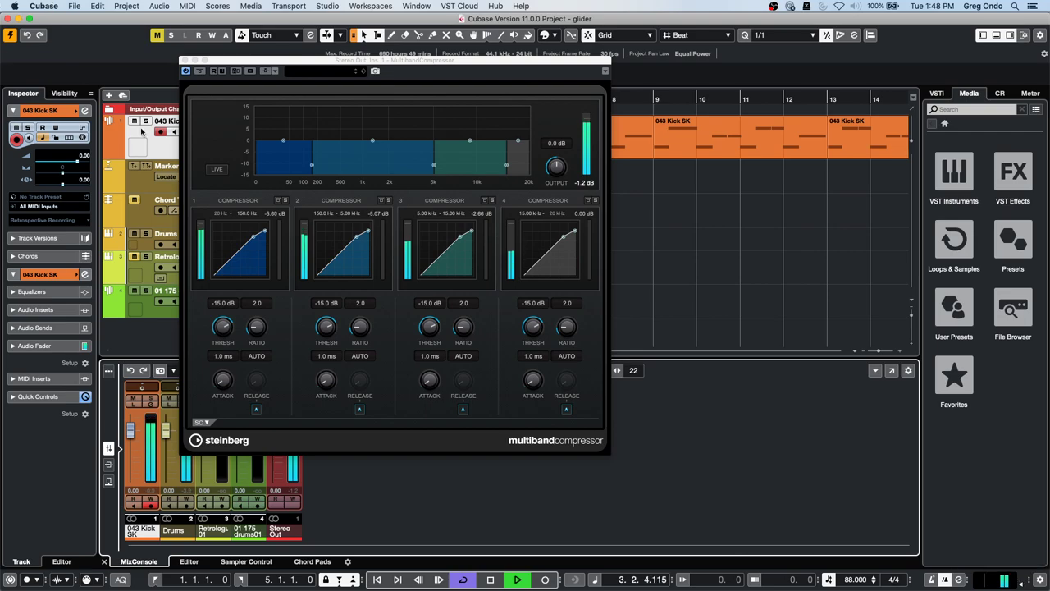
left_click(388, 201)
left_click(388, 201)
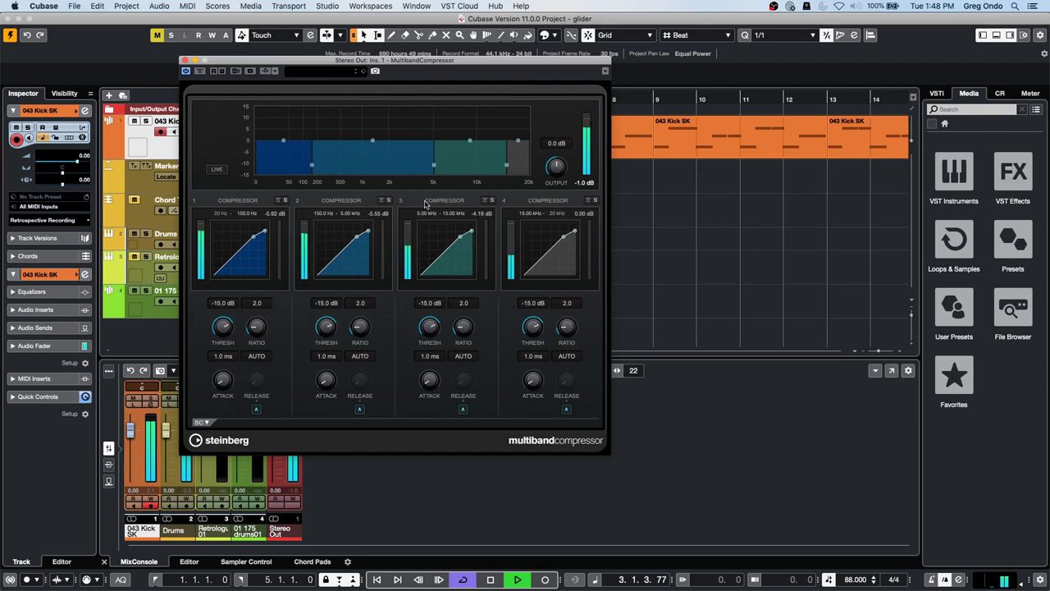
left_click(493, 200)
key("space")
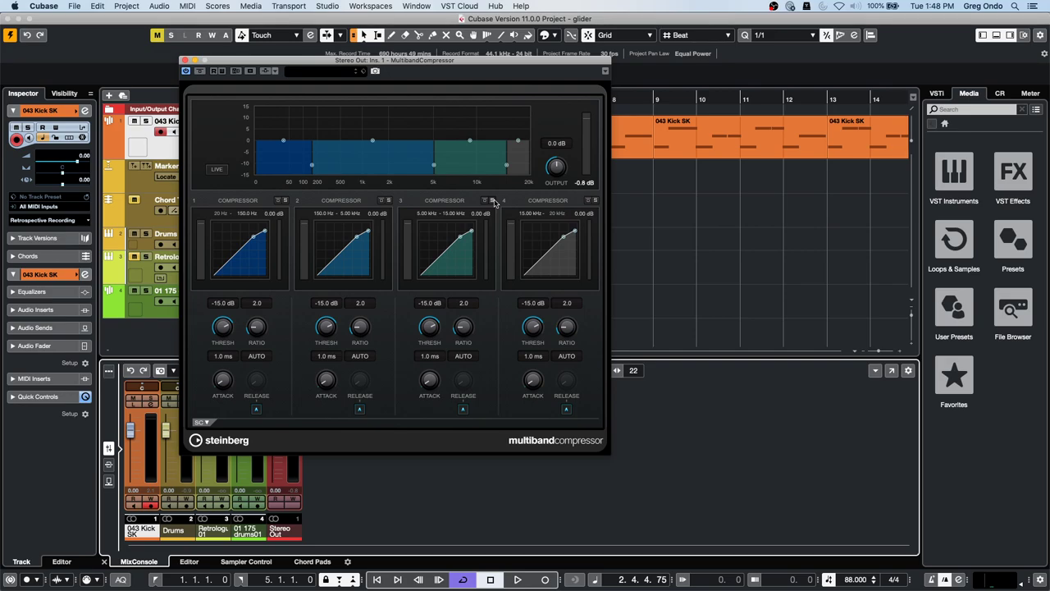
left_click(185, 61)
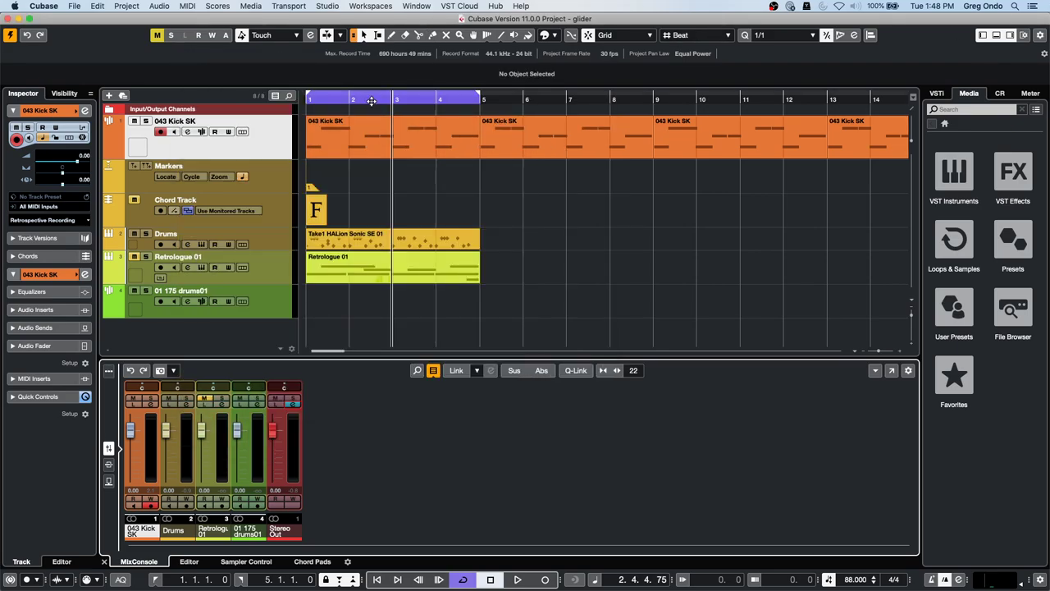
- Zoom out the project timeline and open the Ambient Lounge content set in Loops & Samples
left_click_drag(368, 99, 359, 2)
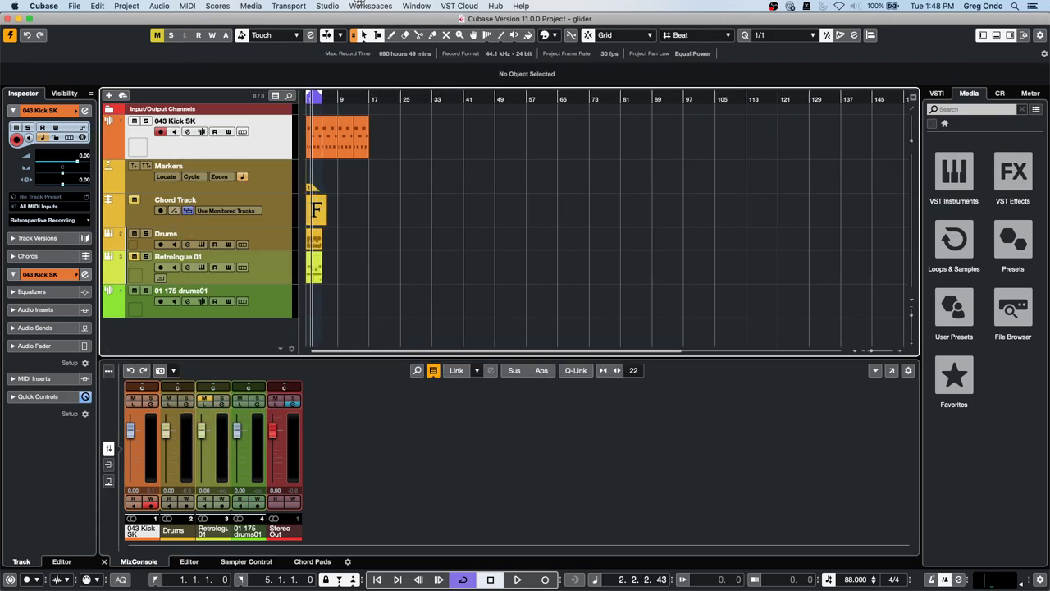
left_click(968, 250)
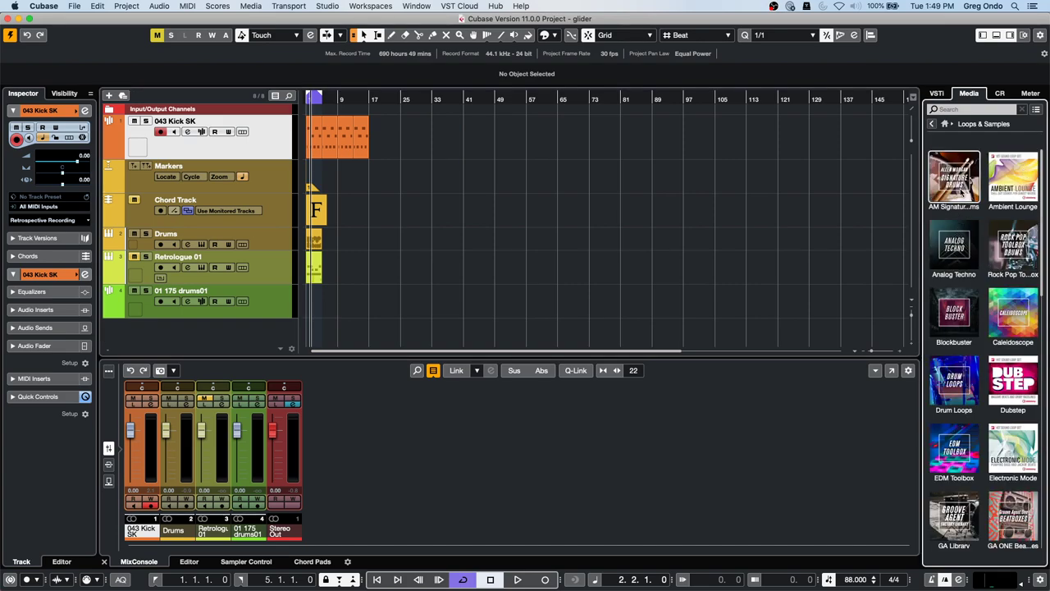
left_click(1012, 176)
left_click_drag(988, 289, 946, 289)
scroll(1002, 300, "down", 1)
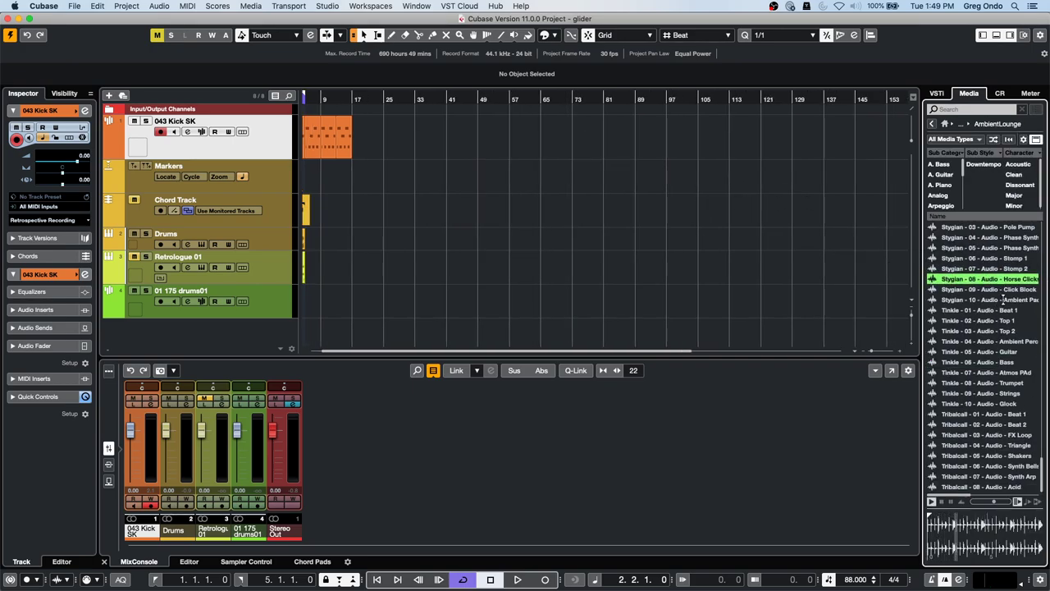
scroll(993, 287, "up", 20)
- Audition Ambient Lounge samples from Atonal to Chillax and select "Chillax - 04 - Audio - Noise Hits"
left_click(977, 248)
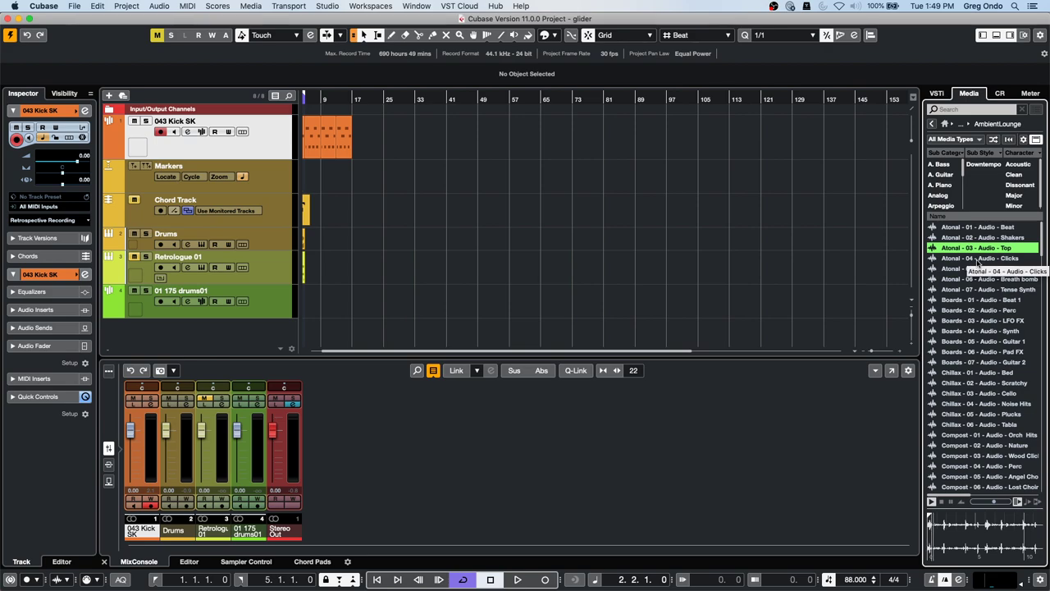
scroll(977, 279, "down", 3)
left_click(974, 301)
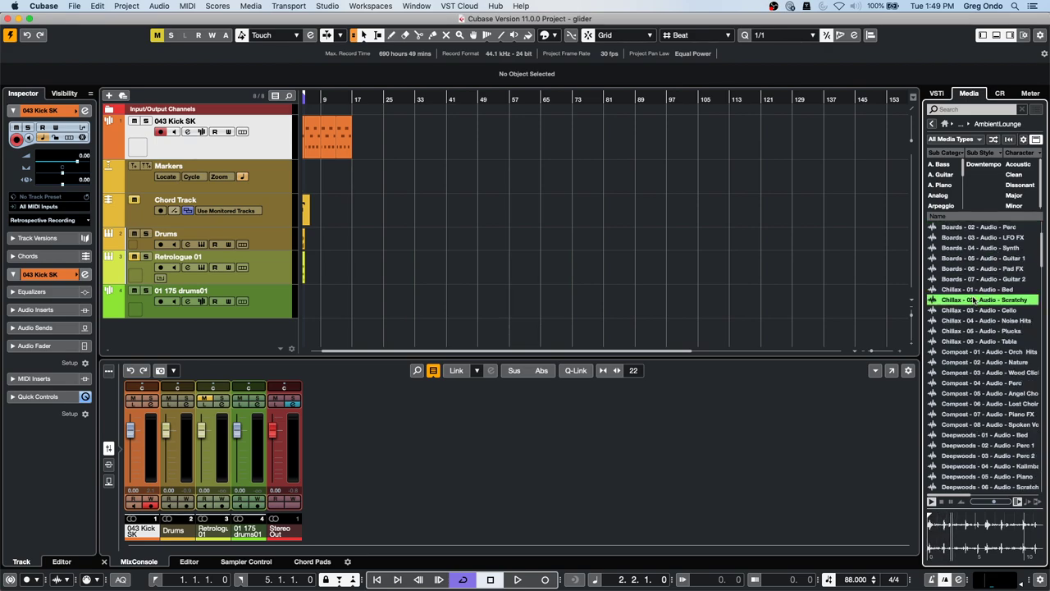
key("Down")
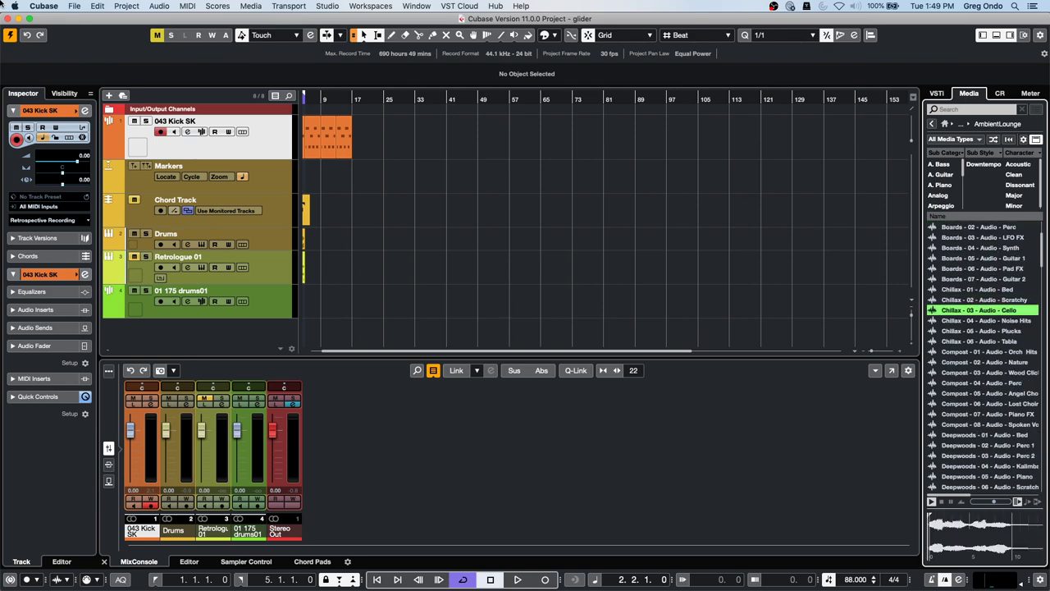
key("Down")
key("Down")
key("Up")
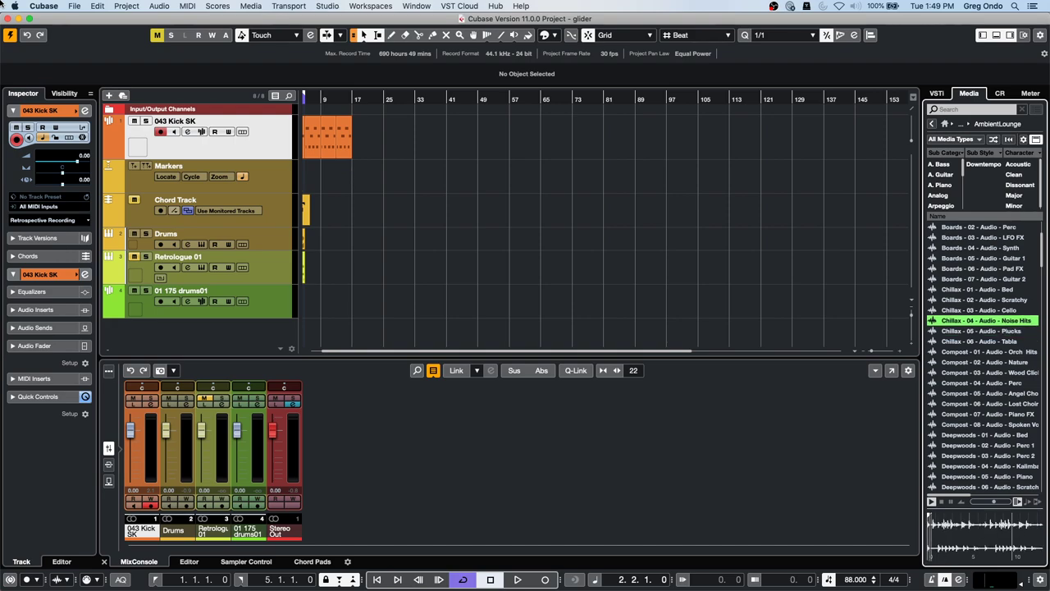
key("Up")
key("Down")
- Add the Chillax Noise Hits sample on a new track below 043 Kick SK, move its event to bar 61 and enlarge the track height
left_click_drag(953, 324, 217, 164)
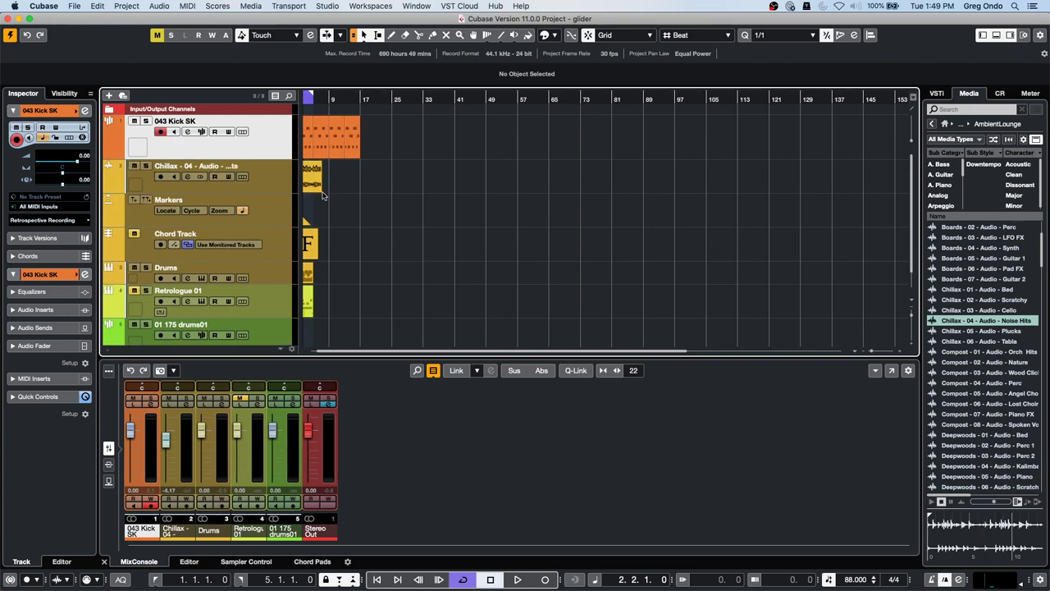
left_click_drag(322, 195, 554, 195)
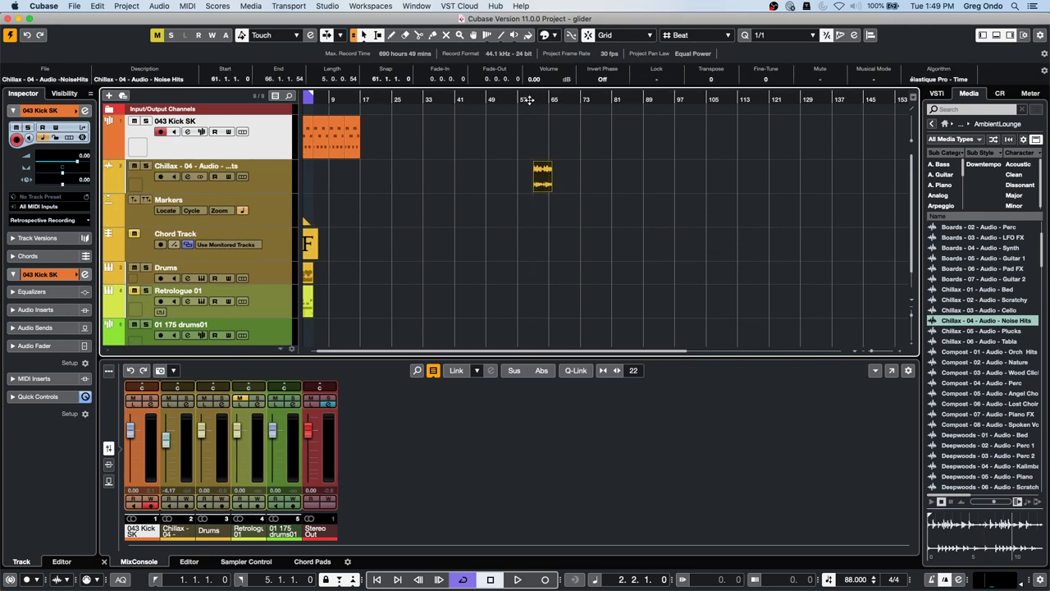
left_click_drag(533, 99, 535, 174)
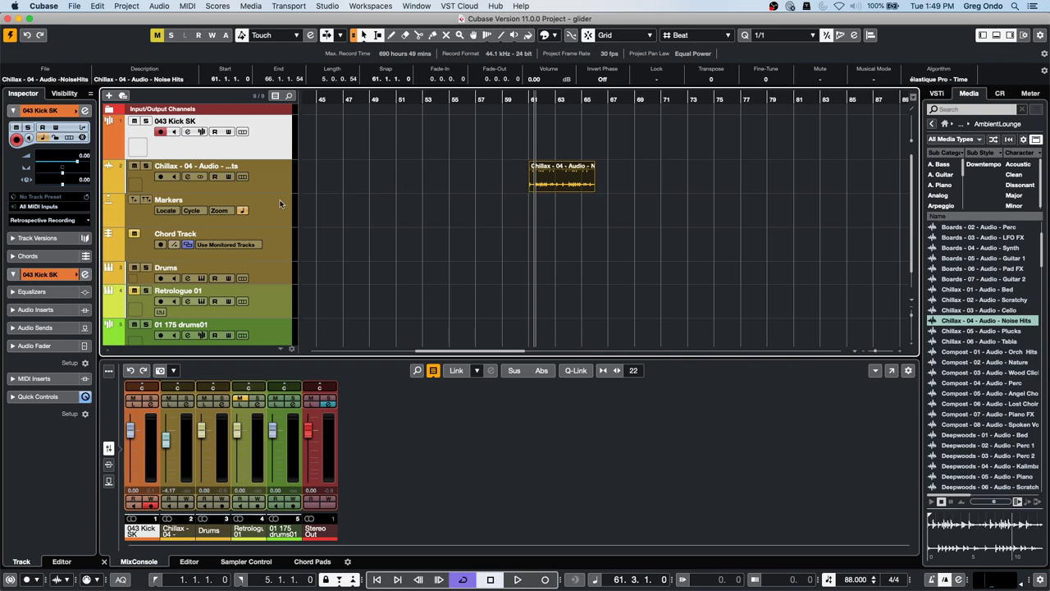
left_click_drag(282, 191, 281, 214)
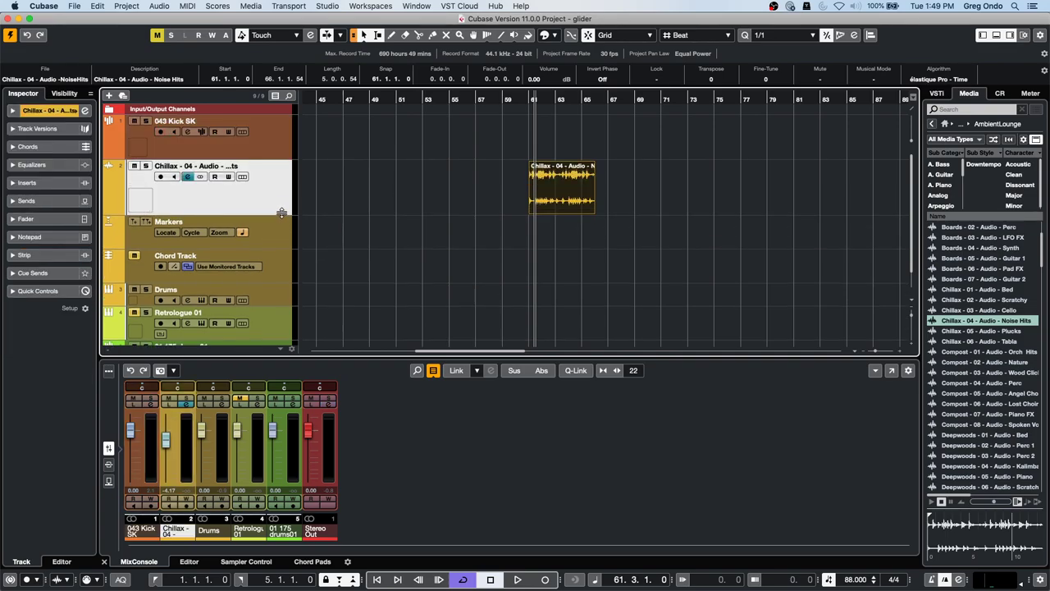
- View the Chillax Noise Hits event in the Sample Editor, close it, and apply the SpectraLayers extension to the event
double_click(561, 199)
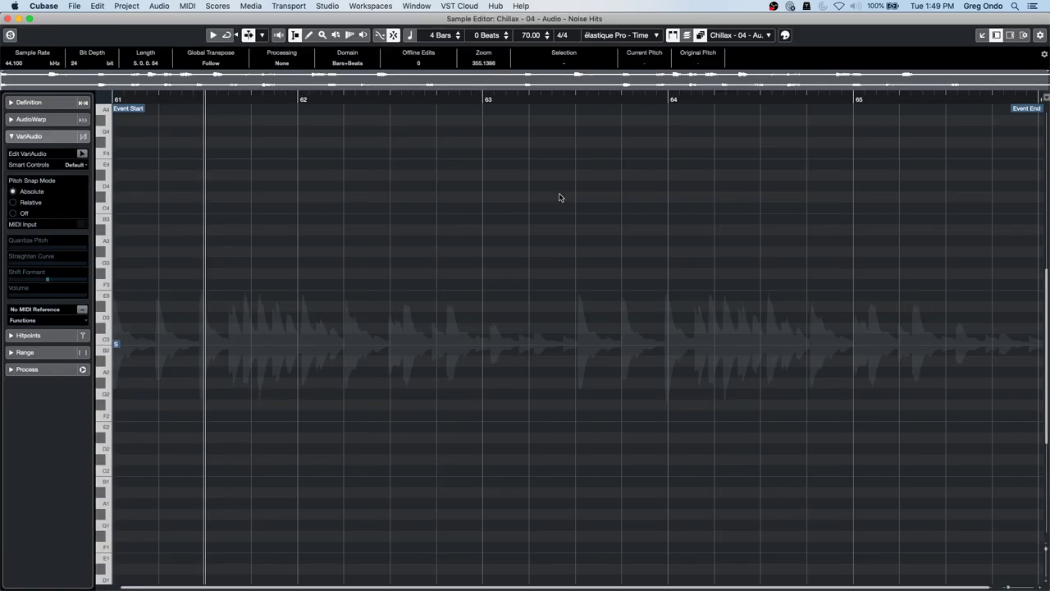
left_click(8, 18)
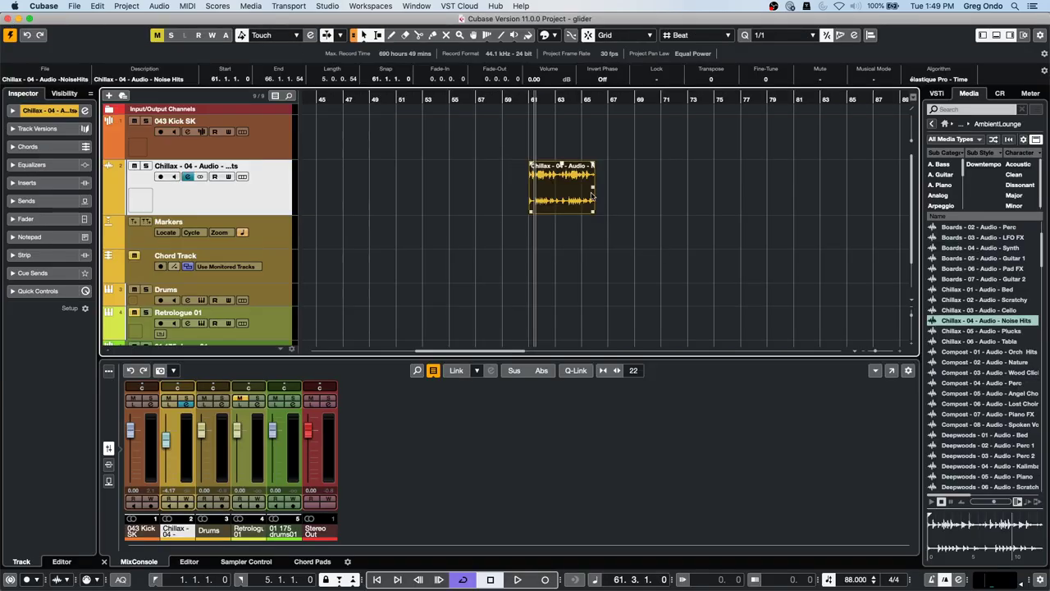
left_click(97, 6)
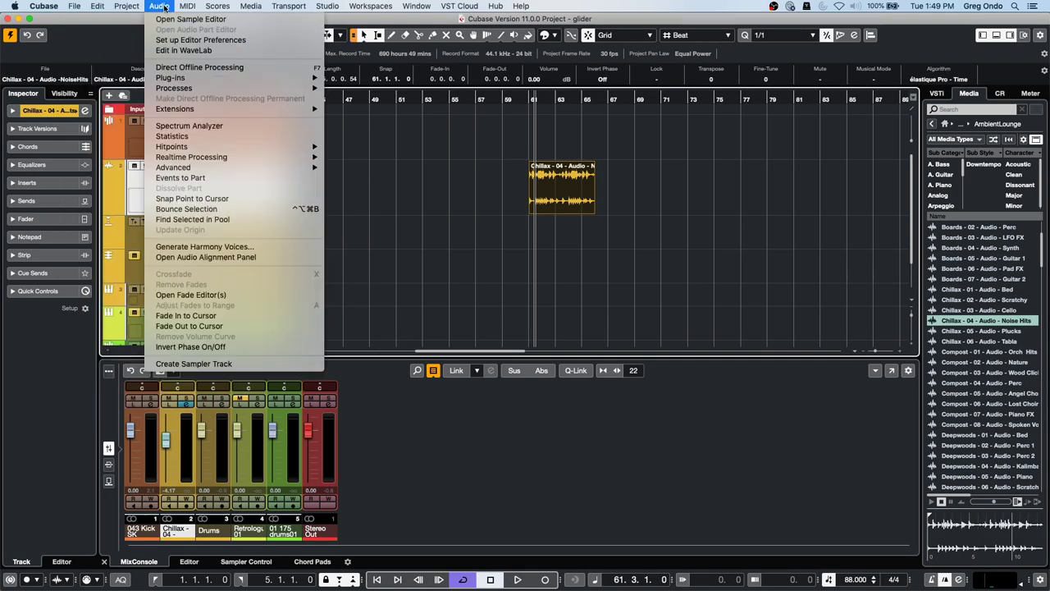
mouse_move(233, 110)
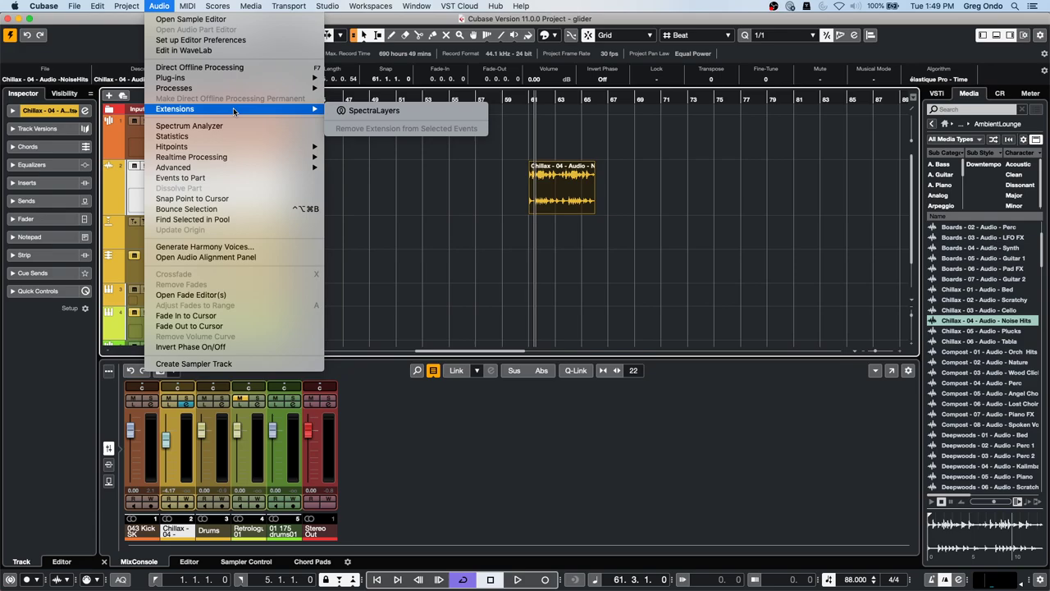
left_click(409, 113)
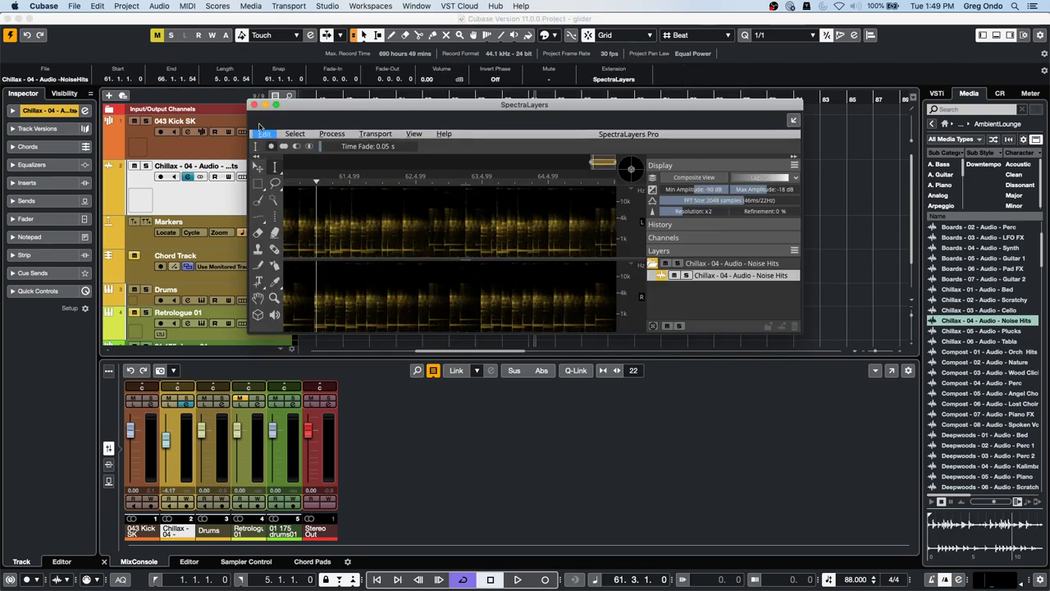
- Reopen the SpectraLayers window, erase a patch of the spectrum around bar 62 with the round eraser, and move the window off the event
left_click(197, 562)
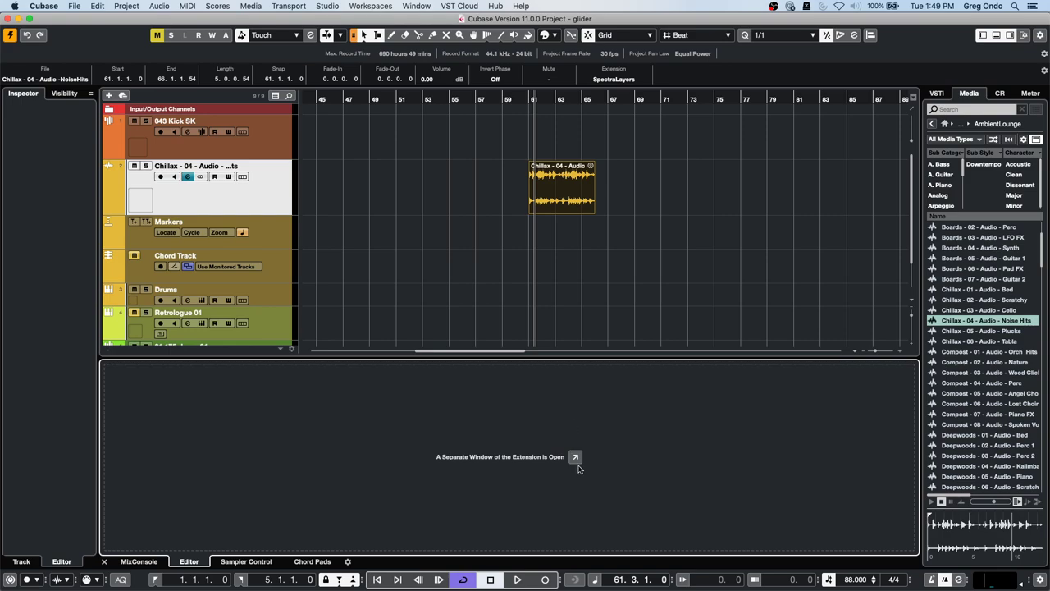
left_click(410, 6)
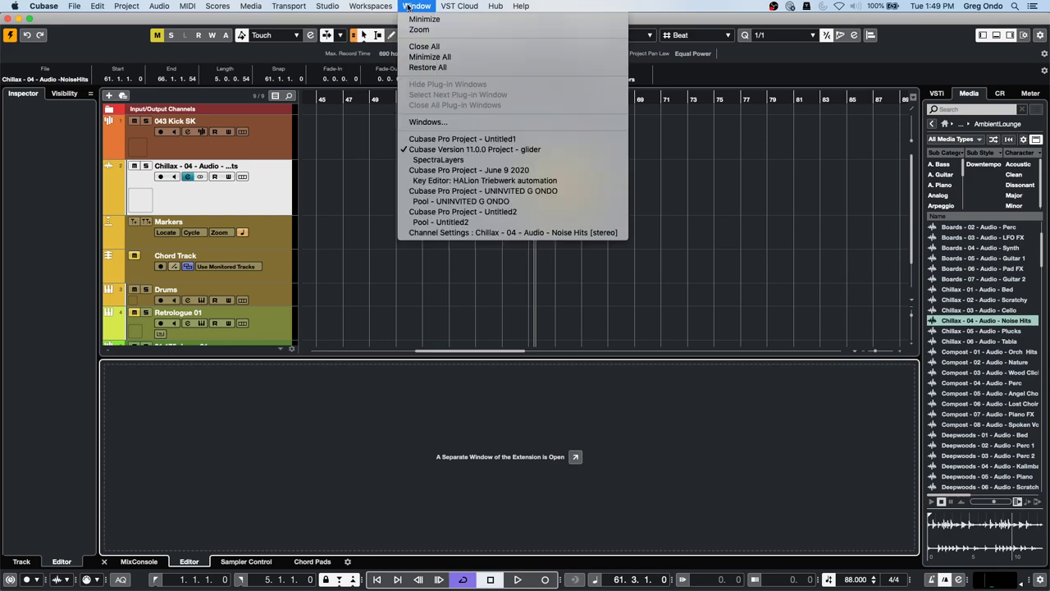
left_click(443, 159)
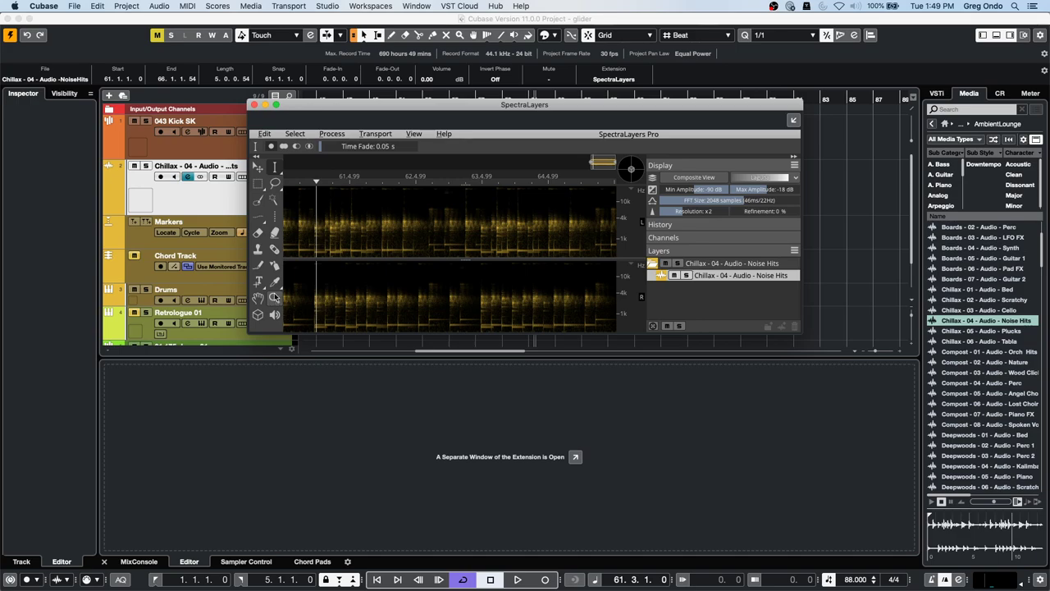
left_click(258, 233)
mouse_move(355, 232)
left_mouse_down()
mouse_move(403, 222)
mouse_move(406, 211)
mouse_move(367, 217)
left_mouse_up()
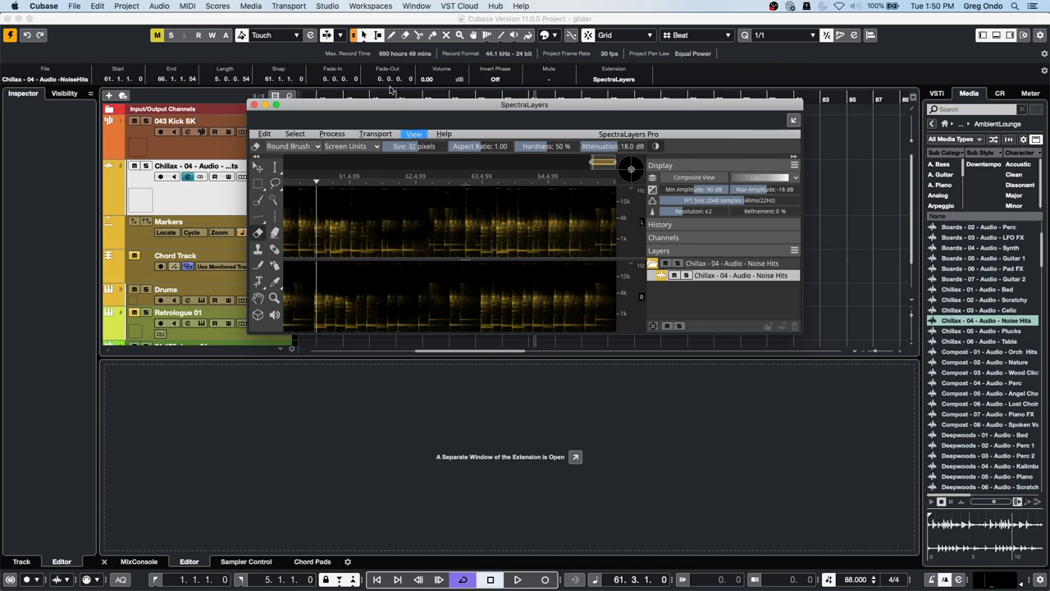
left_click_drag(330, 110, 336, 244)
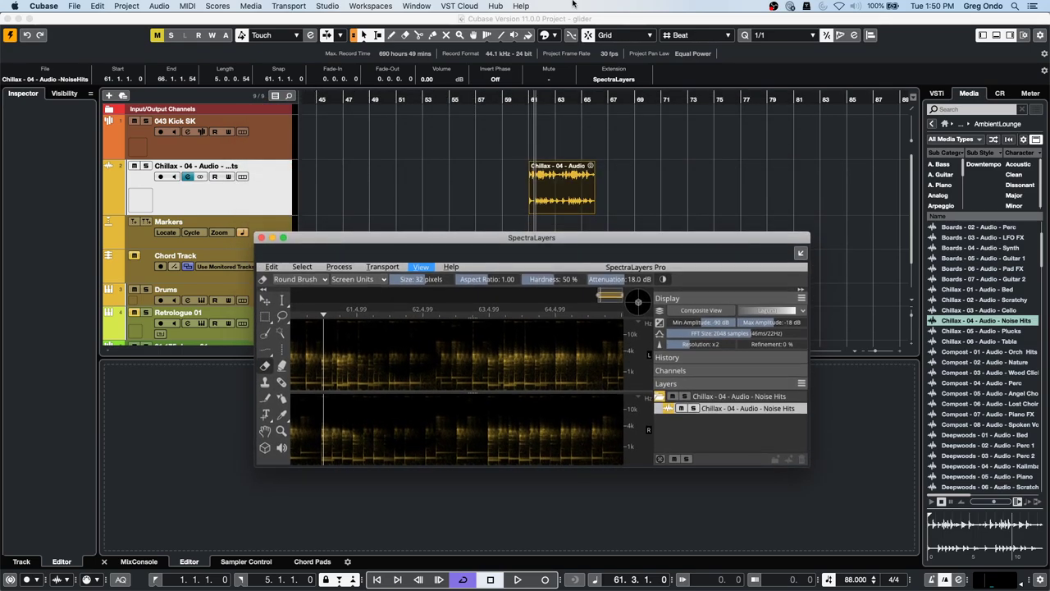
- Start recording from bar 68, capture a short take on the Chillax Noise Hits track, and stop the transport
left_click(620, 107)
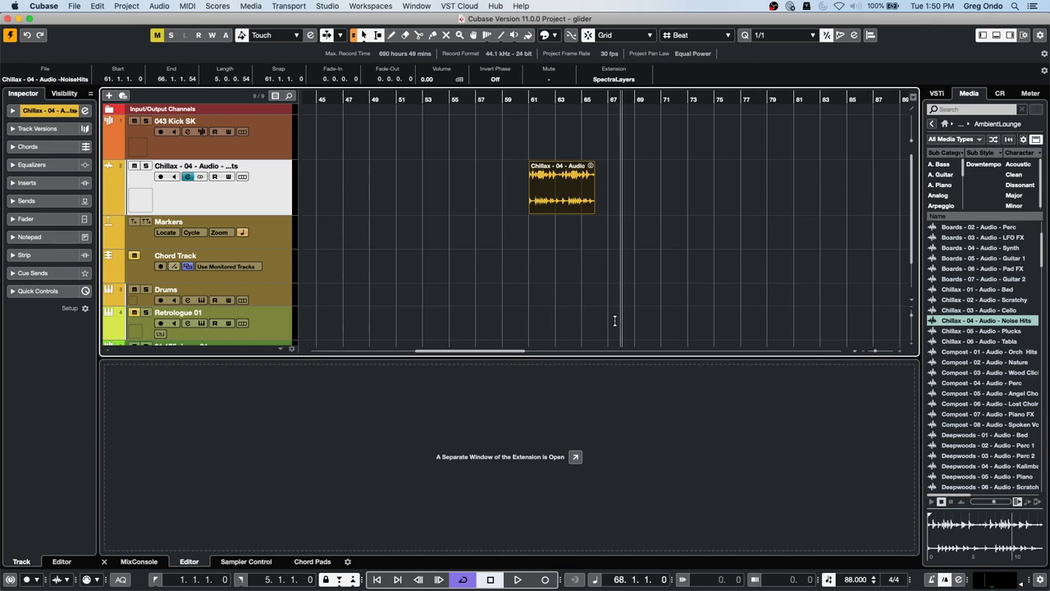
left_click(519, 580)
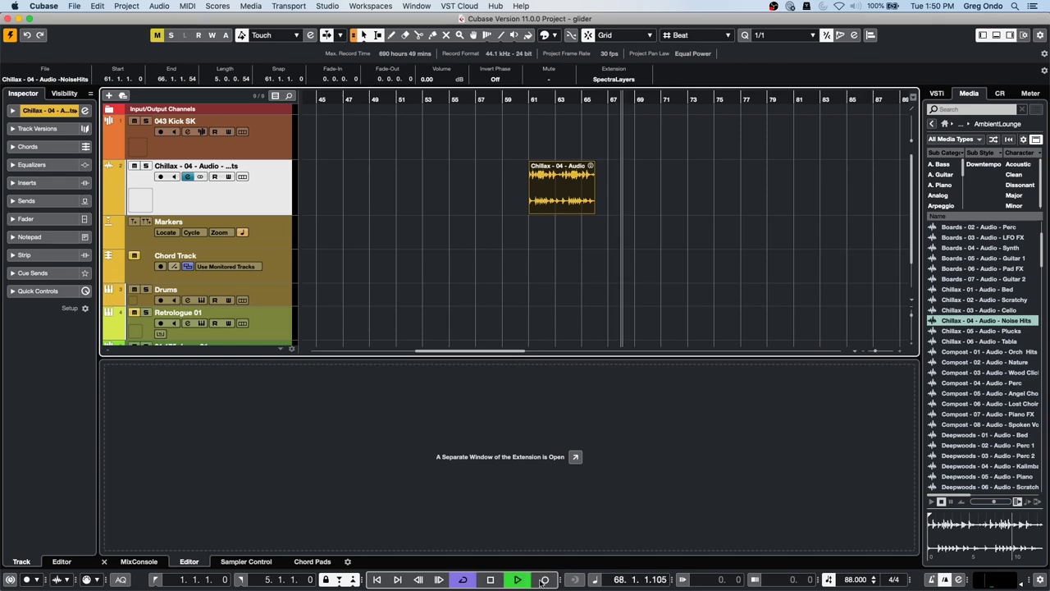
left_click(545, 580)
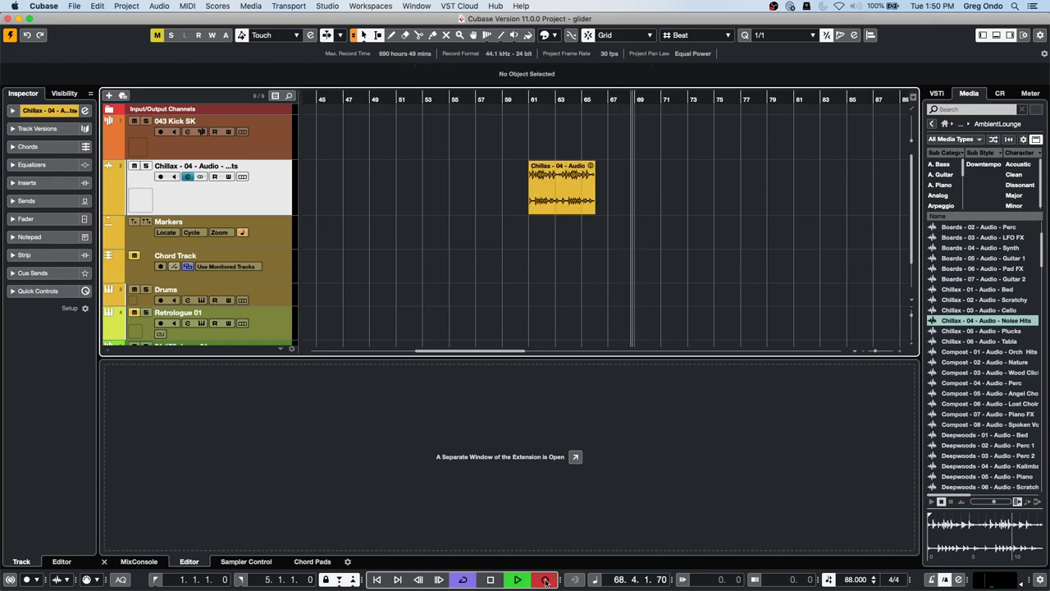
left_click(161, 177)
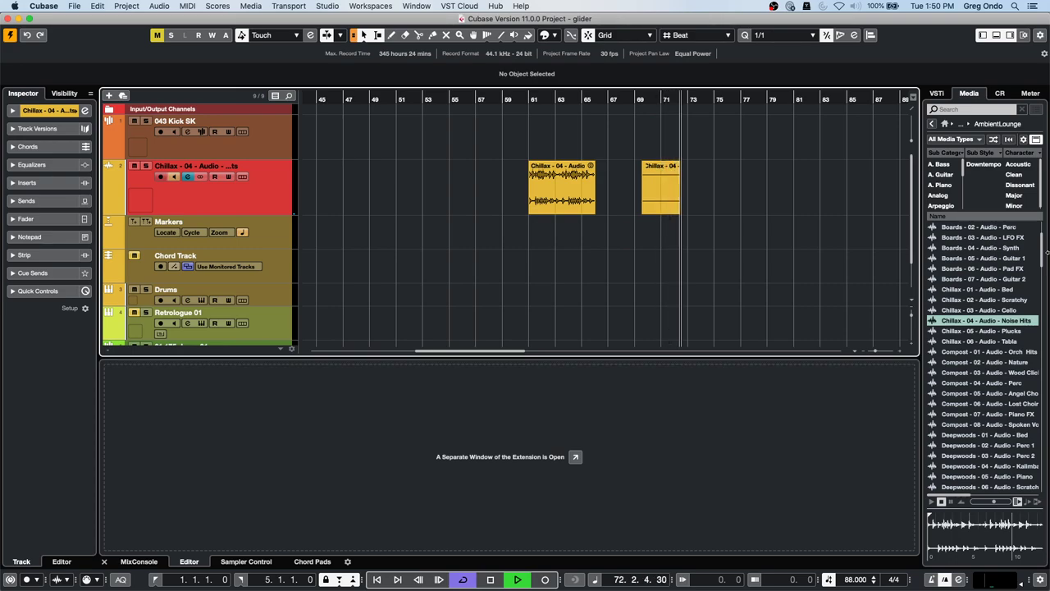
key("space")
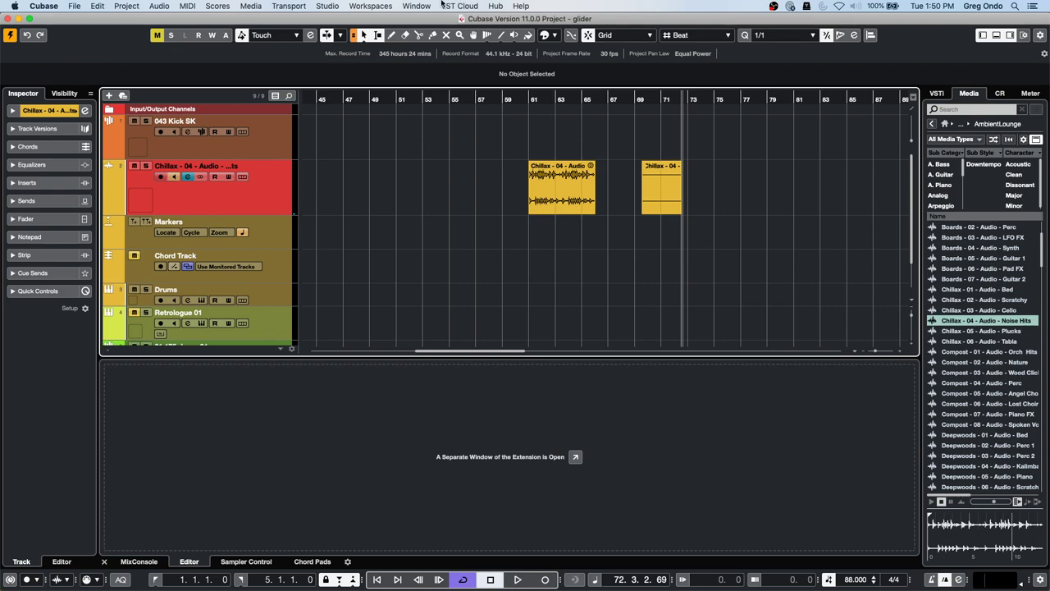
- Examine the Control Room and general VST settings in the preferences, including Auto Monitoring, and close the dialog
left_click(37, 6)
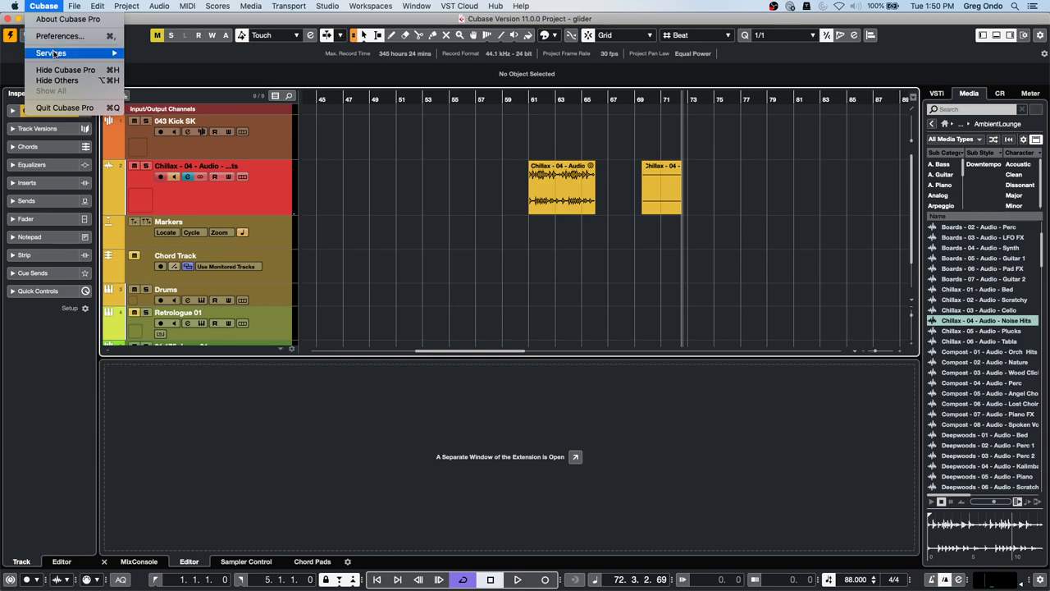
left_click(67, 35)
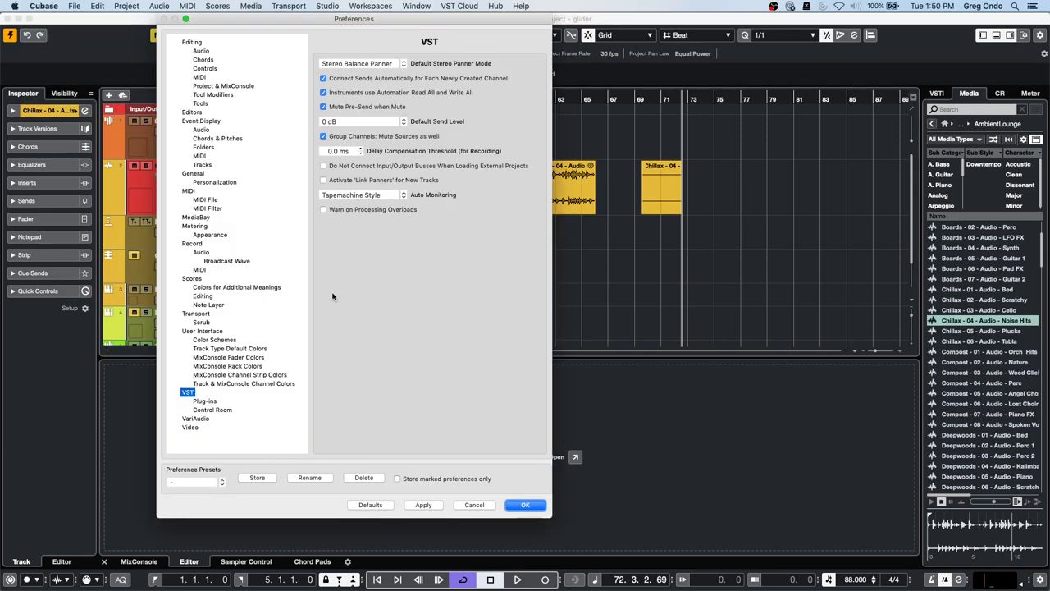
left_click(199, 411)
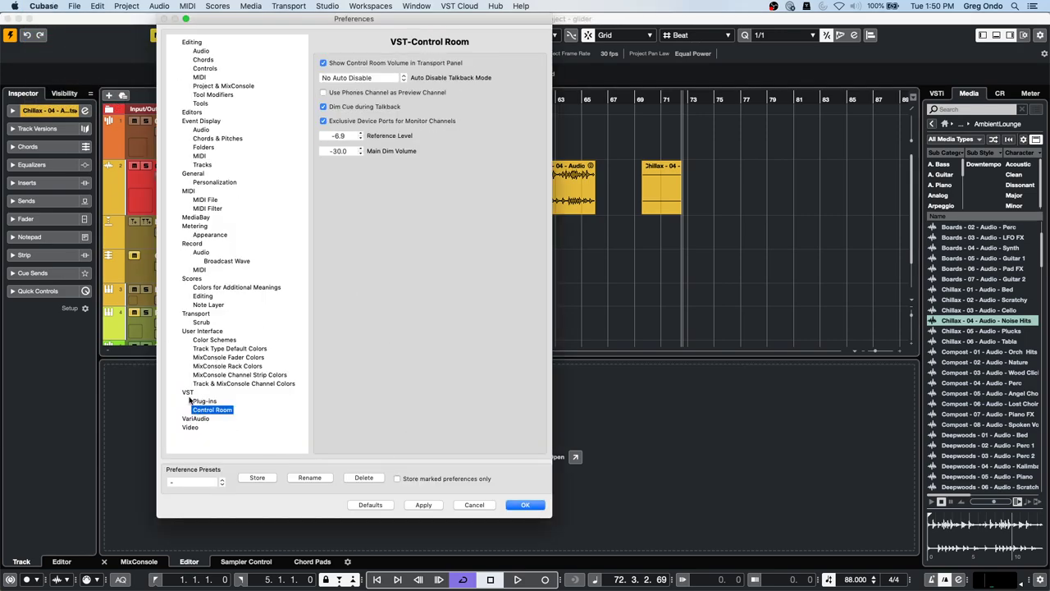
left_click(189, 394)
left_click(519, 507)
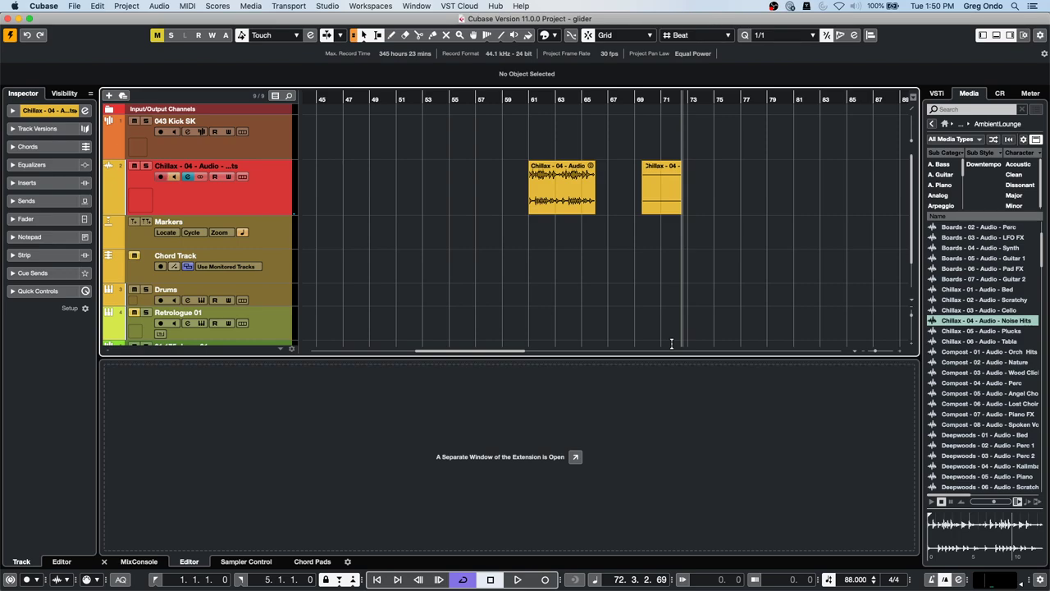
- Bounce the Chillax Noise Hits event at bar 61, replacing the original event, and dismiss the message that follows
left_click(566, 208)
left_click(371, 6)
mouse_move(420, 7)
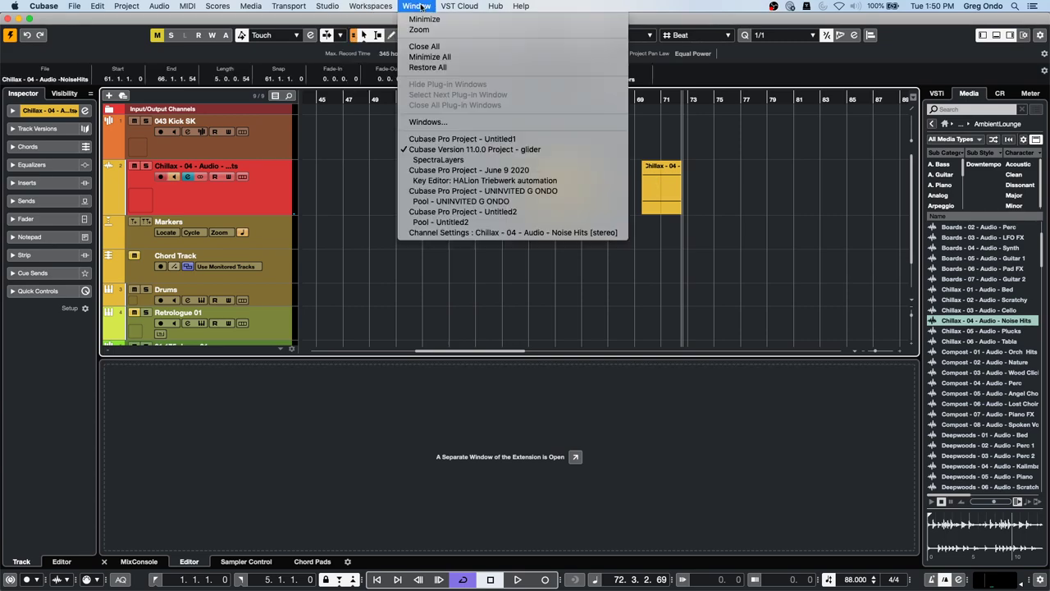
mouse_move(125, 6)
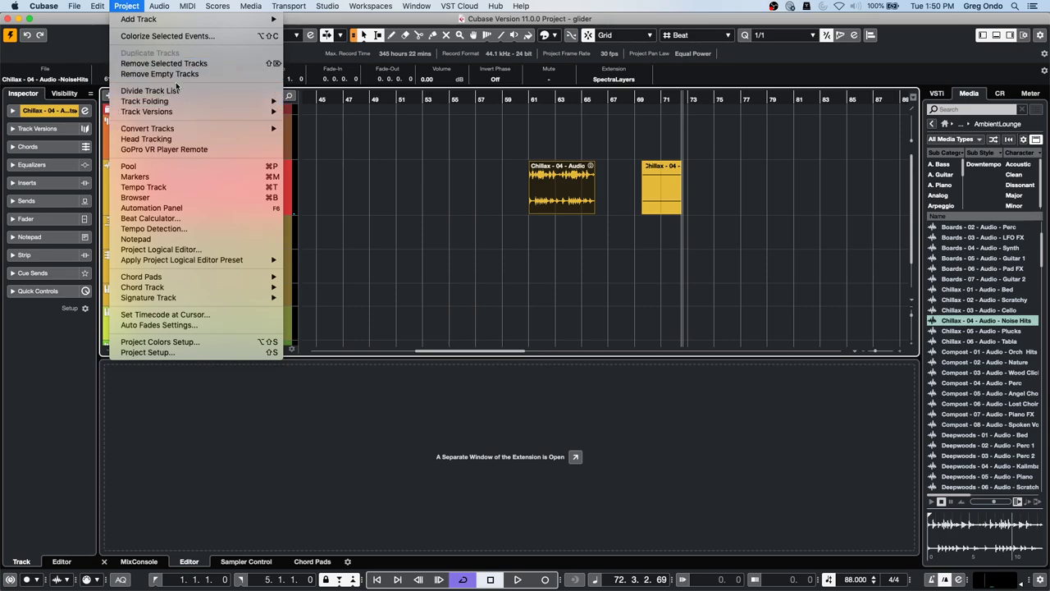
mouse_move(159, 6)
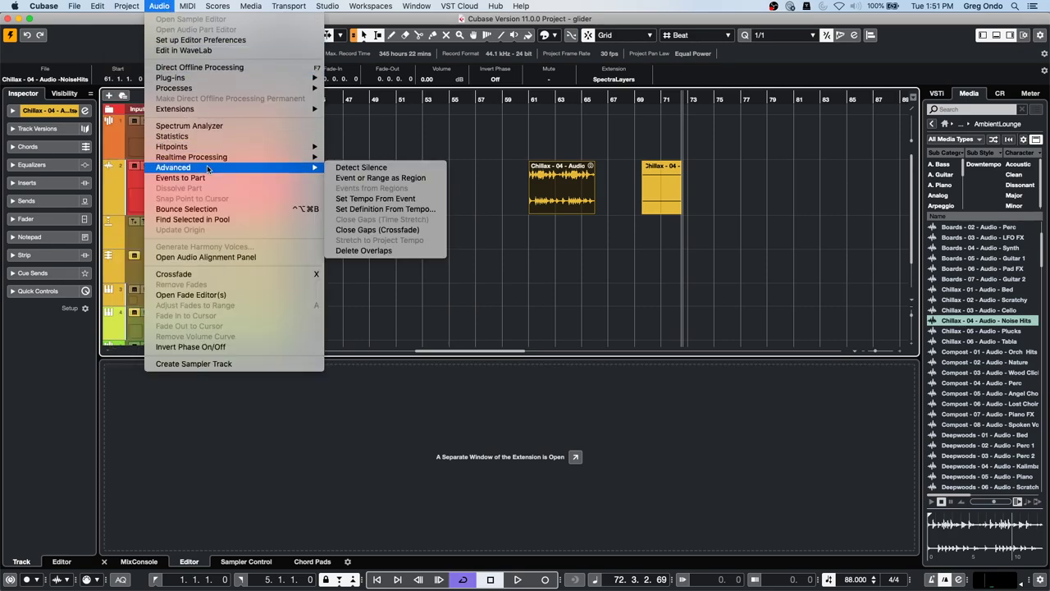
mouse_move(223, 157)
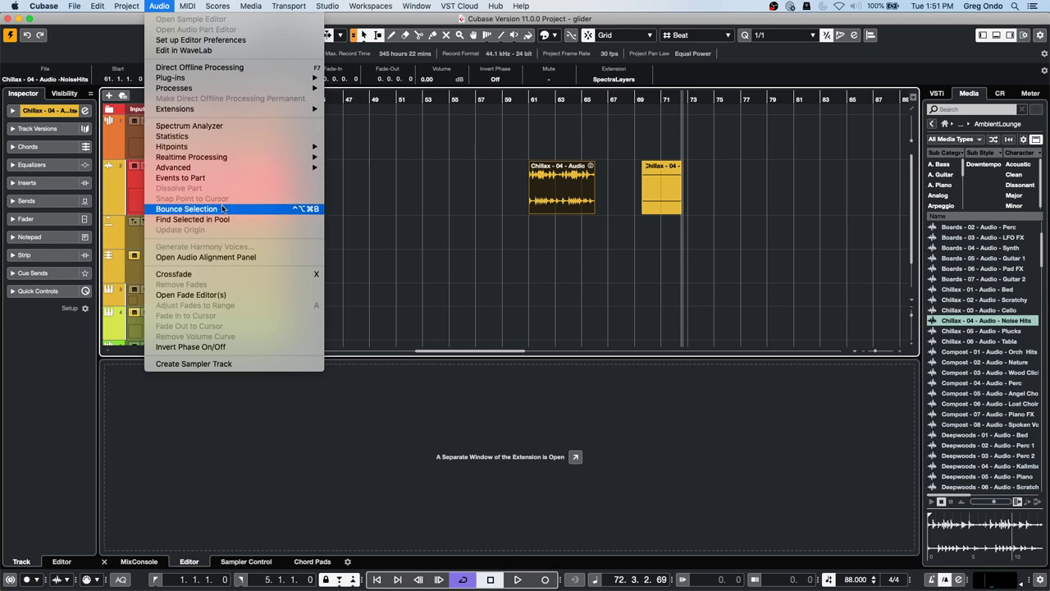
left_click(221, 208)
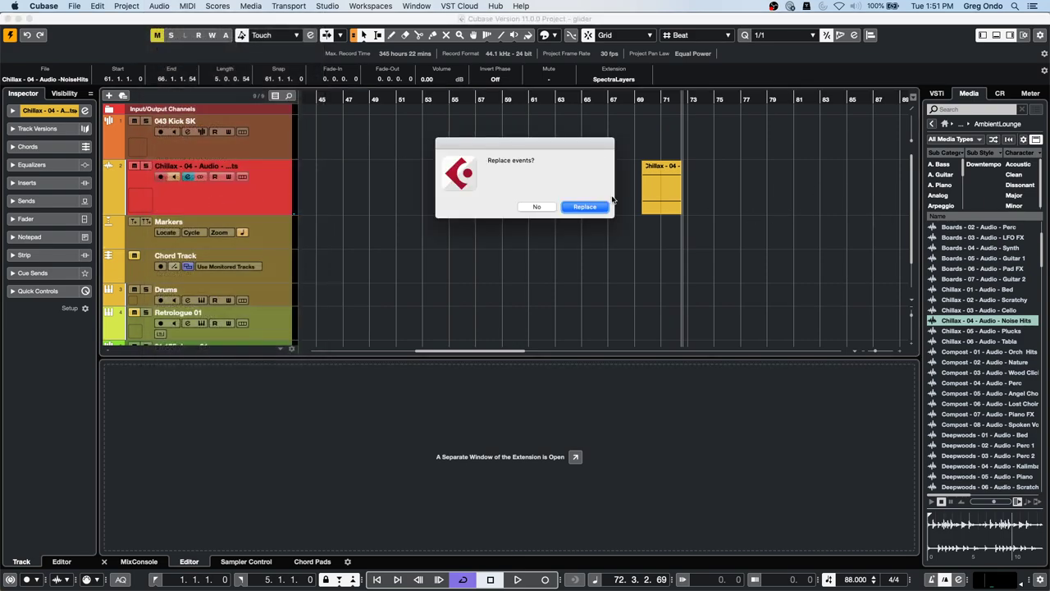
left_click(581, 210)
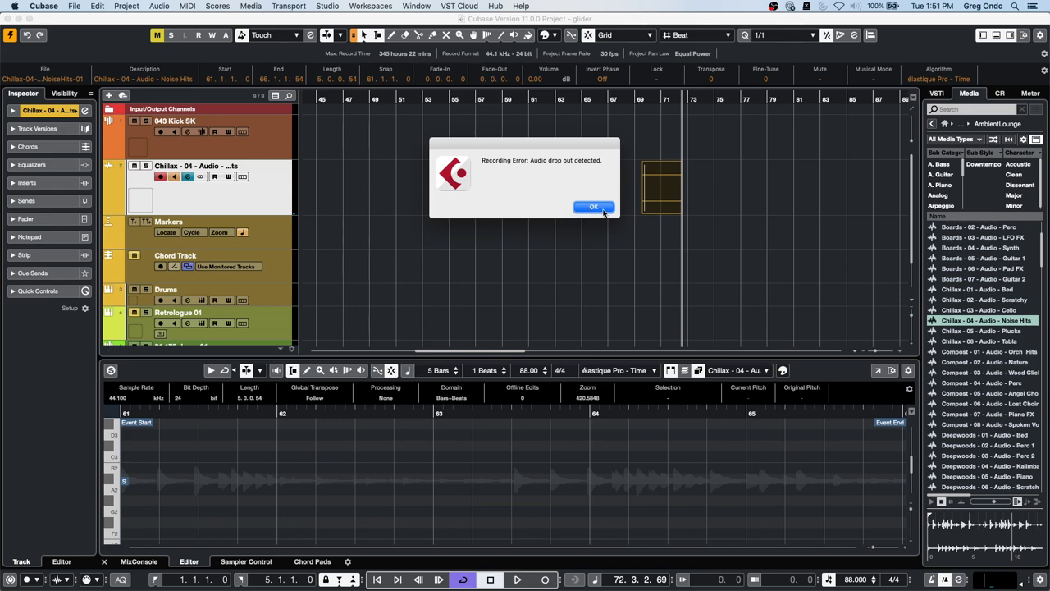
left_click(604, 206)
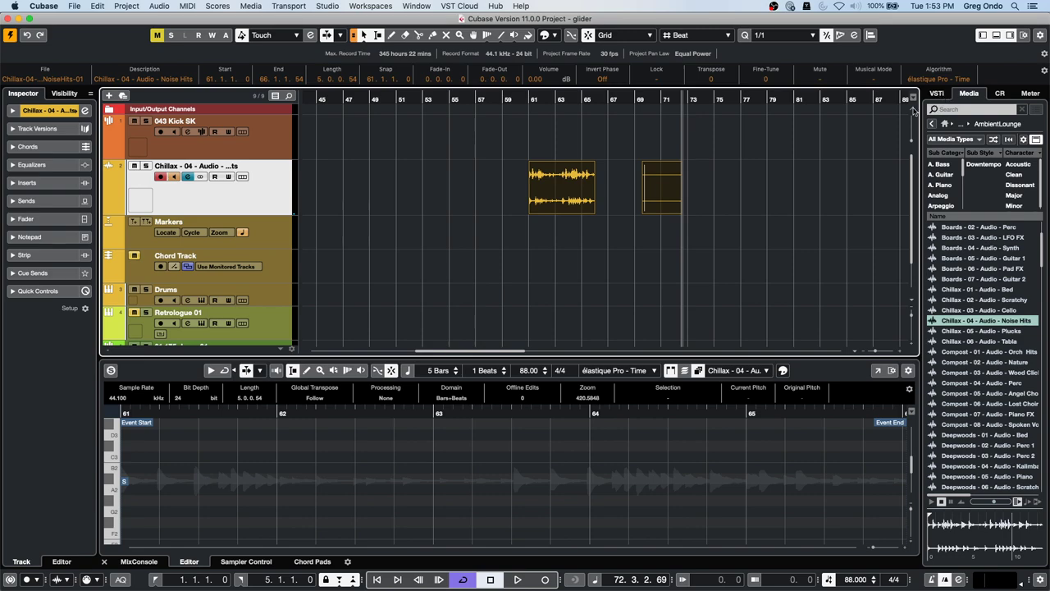
- Add one Groove Agent SE instrument track routed to Stereo Out below the Chillax Noise Hits track
right_click(218, 197)
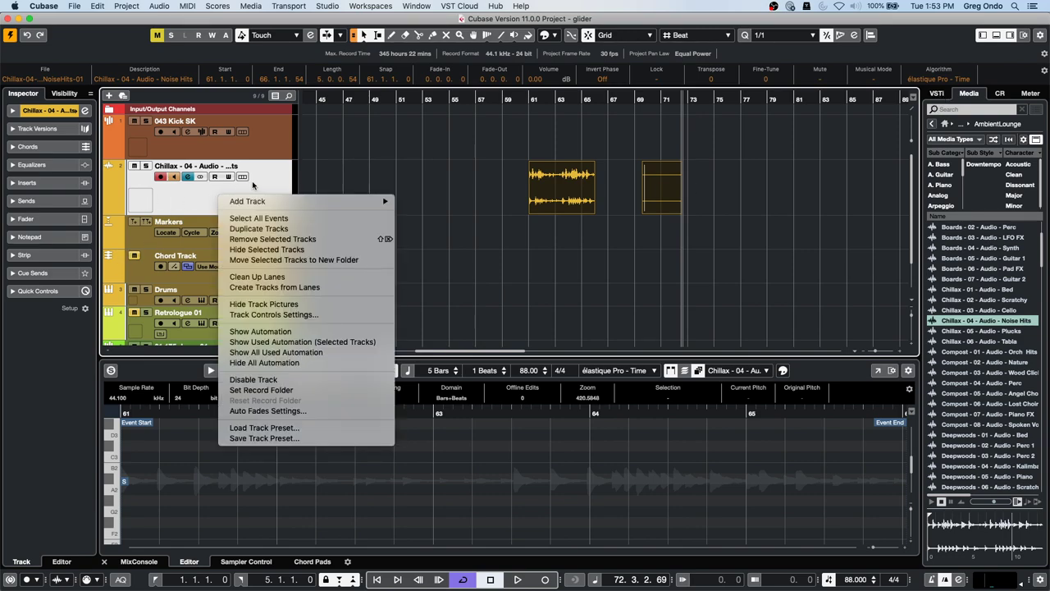
mouse_move(304, 203)
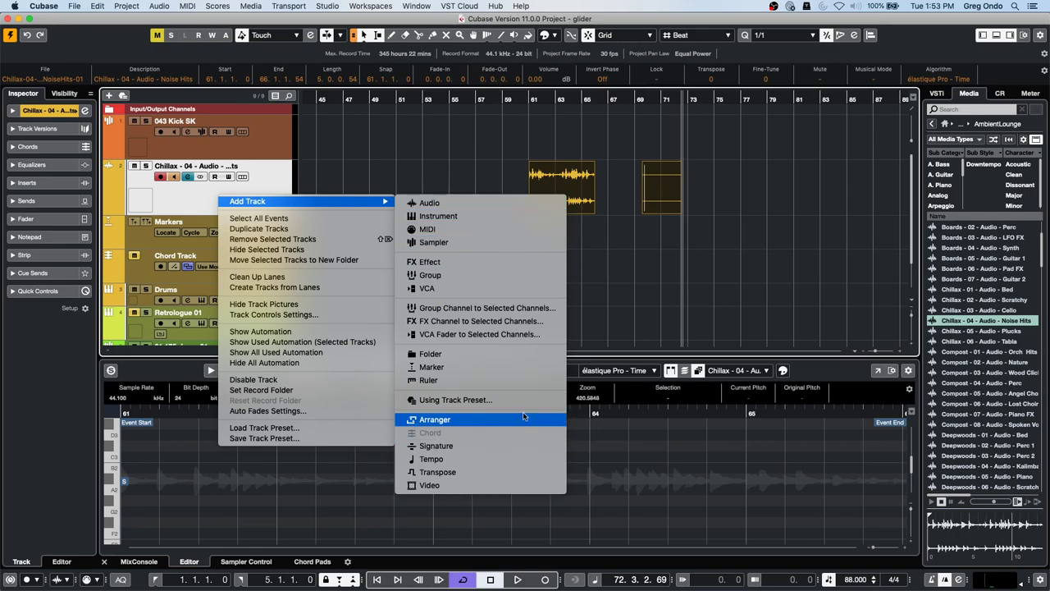
left_click(442, 216)
left_click(296, 241)
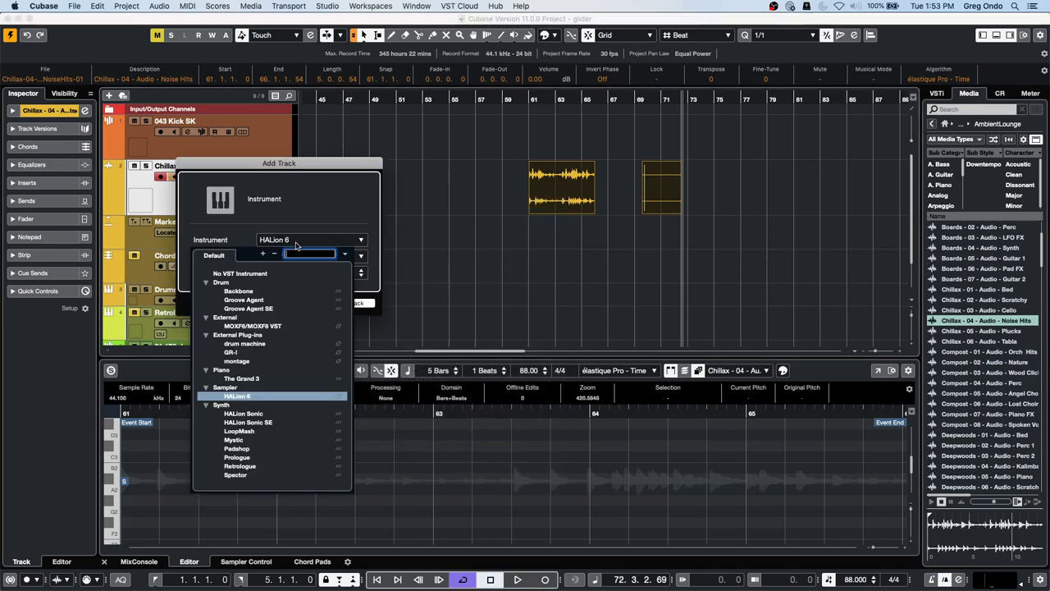
left_click(261, 309)
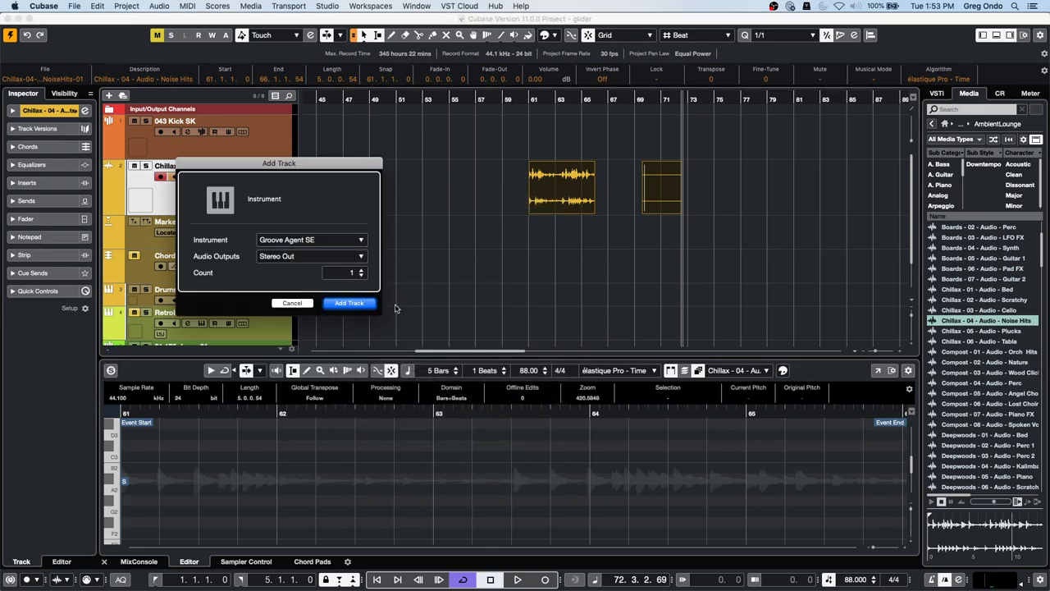
left_click(347, 302)
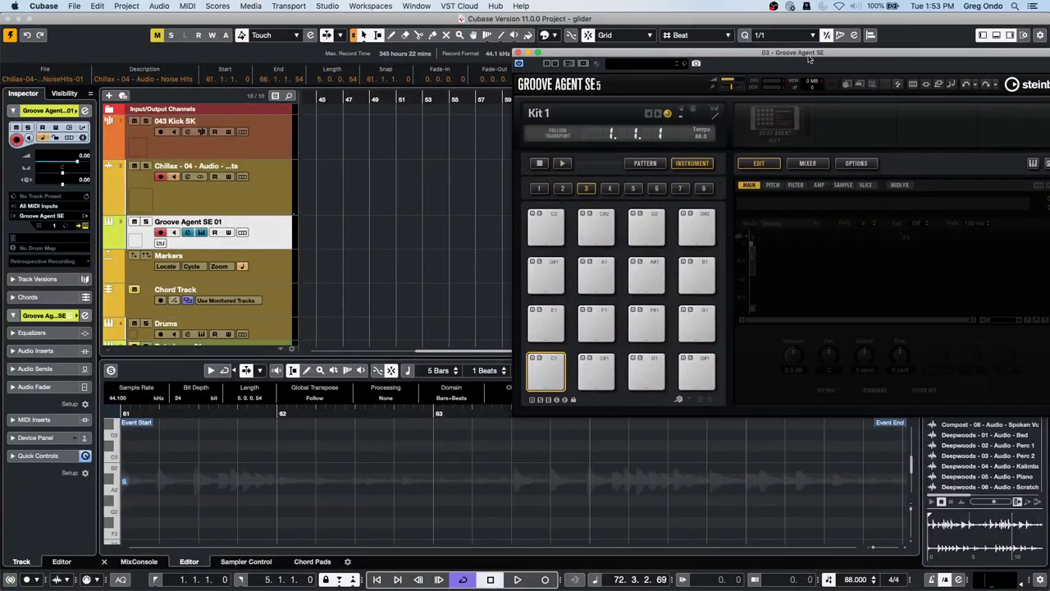
- Load the Forget The Past kit with patterns into the Groove Agent slot and audition two of its cymbals
left_click(778, 120)
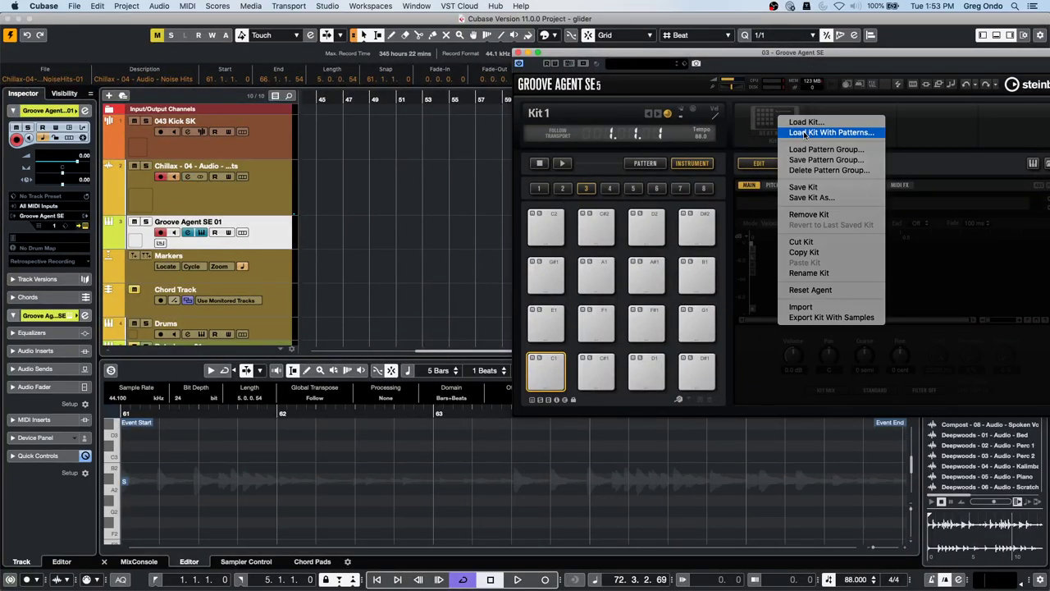
left_click(812, 132)
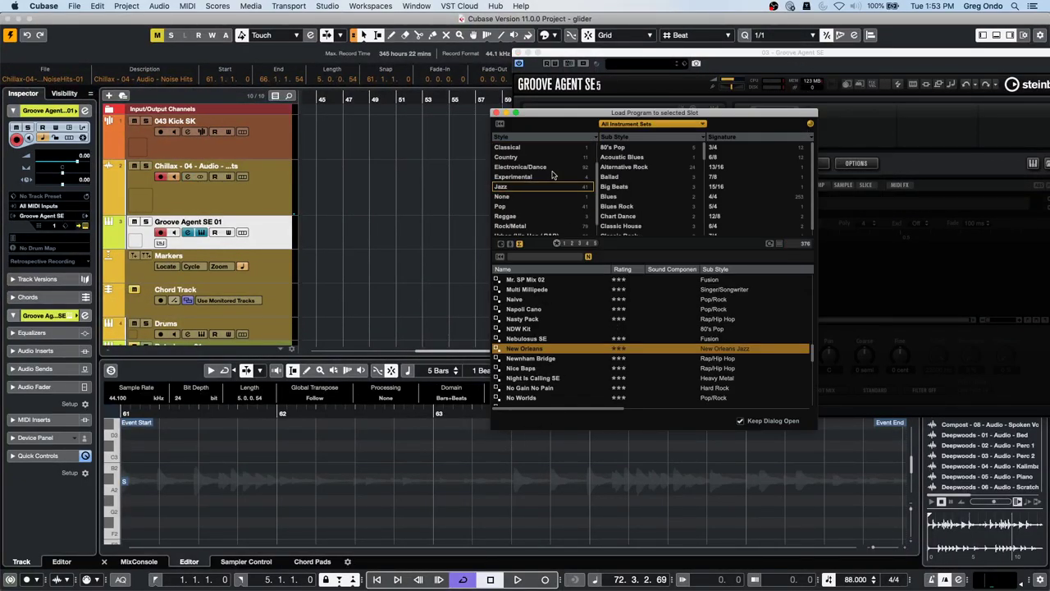
left_click(521, 255)
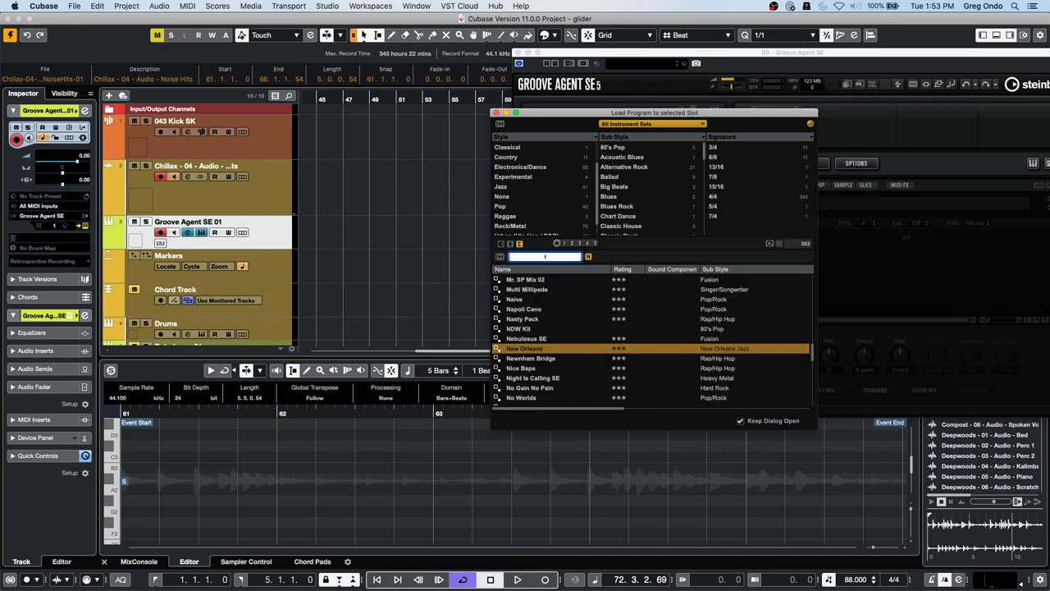
type("forget")
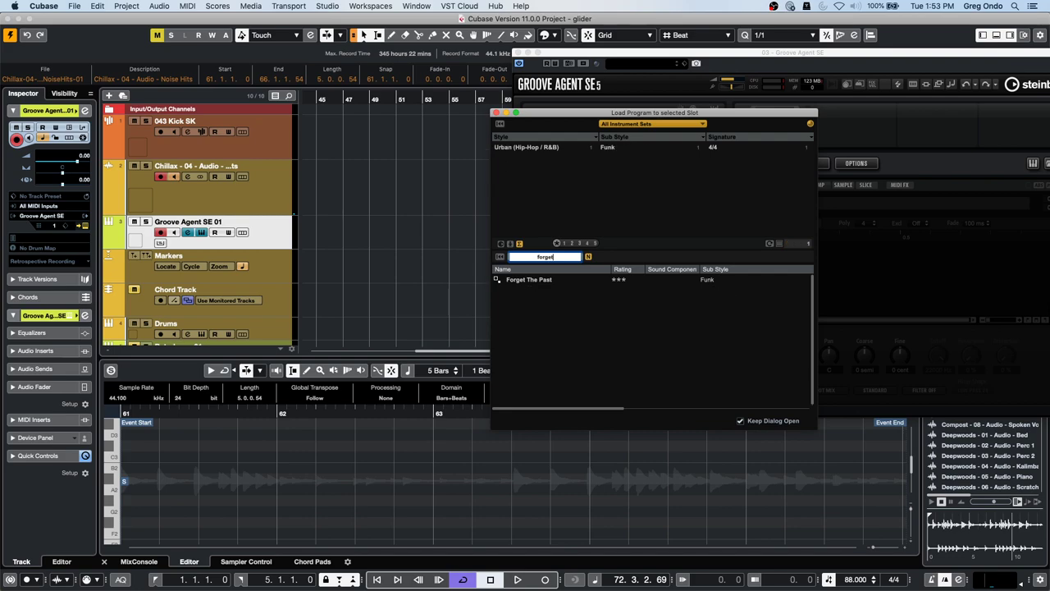
key("Return")
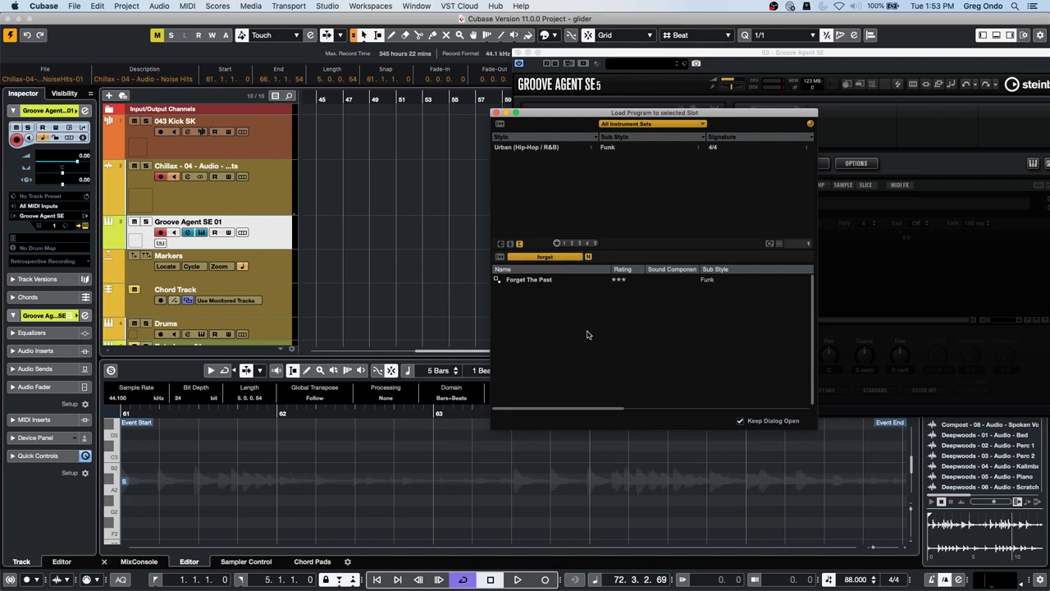
double_click(558, 282)
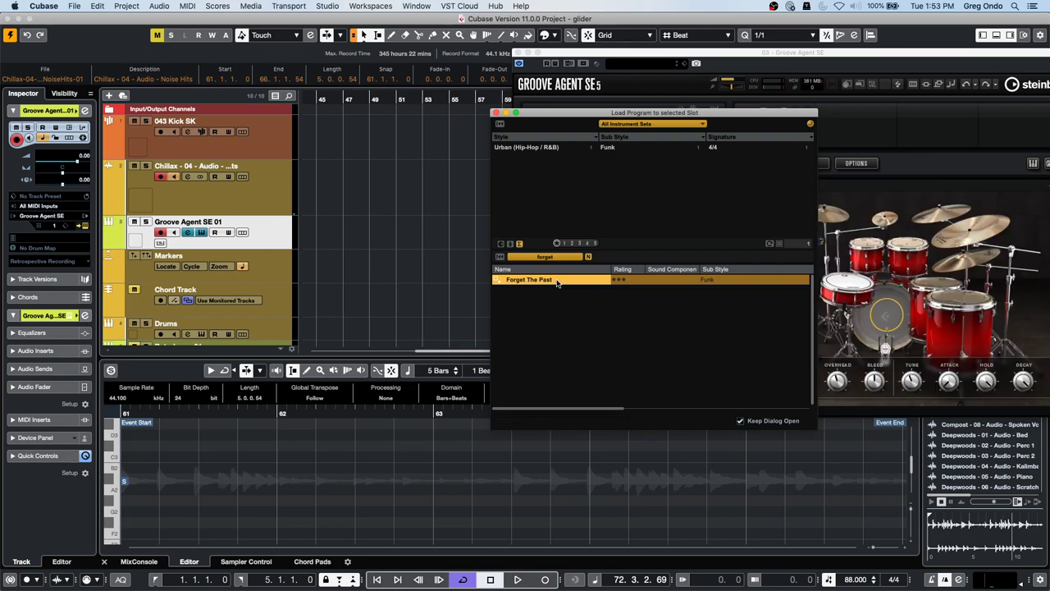
left_click(945, 220)
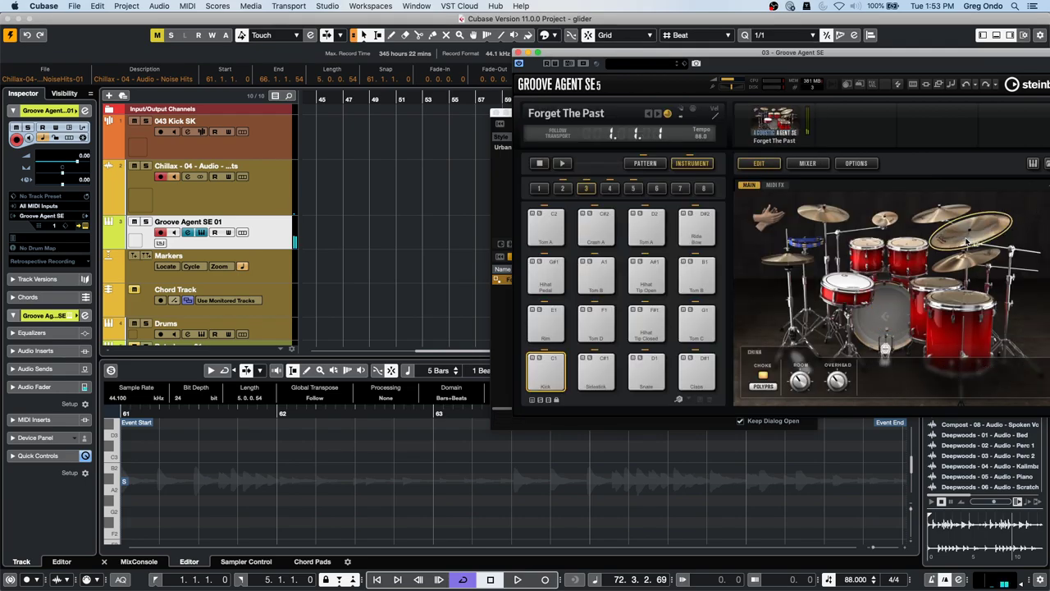
left_click(944, 220)
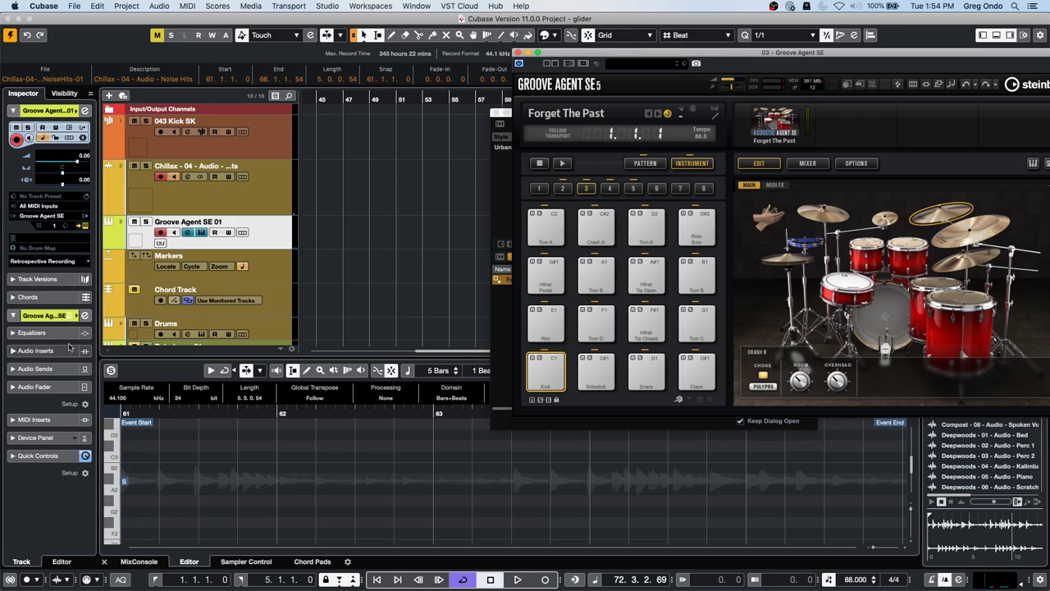
- Insert MIDI Monitor in the first MIDI insert slot of the Groove Agent SE 01 track and close its window
right_click(63, 318)
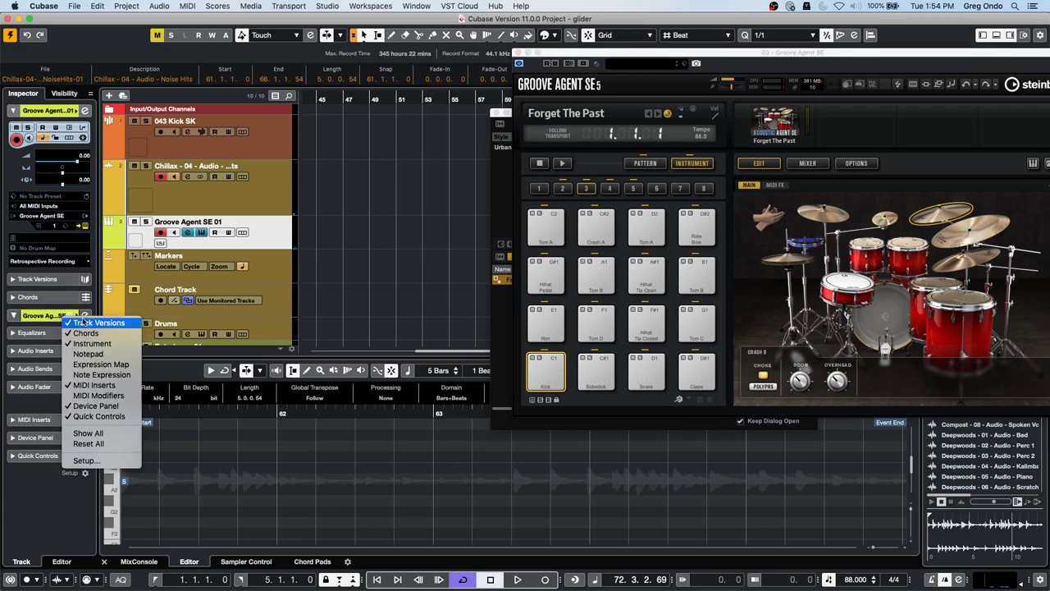
left_click(274, 237)
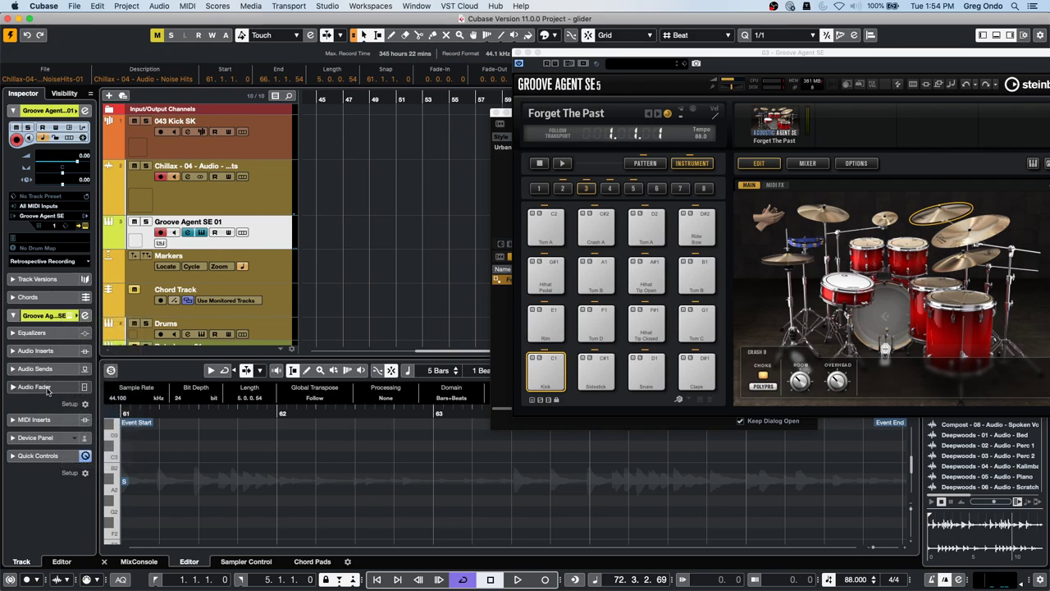
left_click(43, 419)
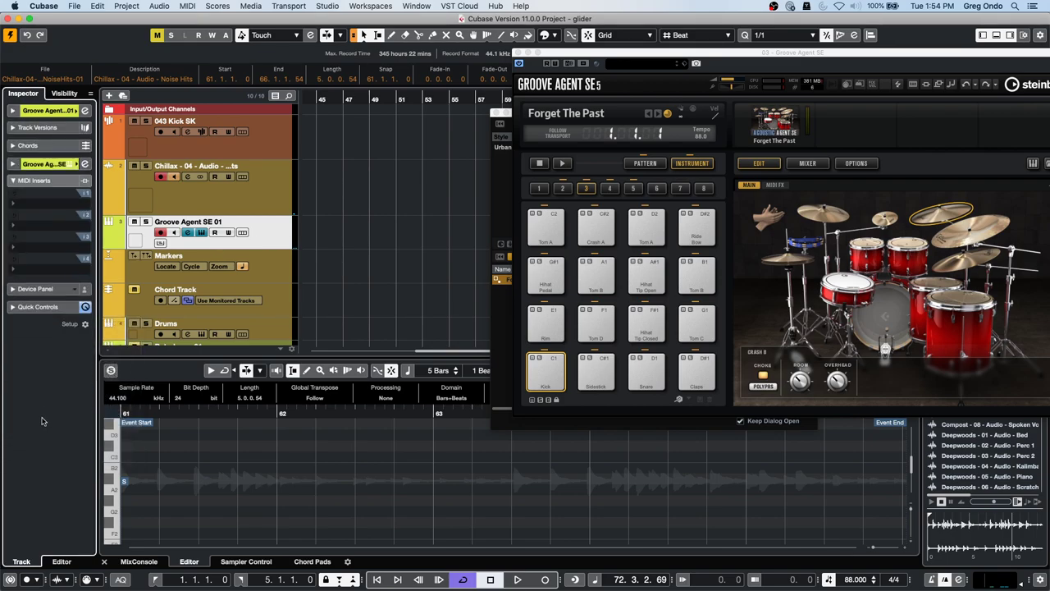
left_click(64, 205)
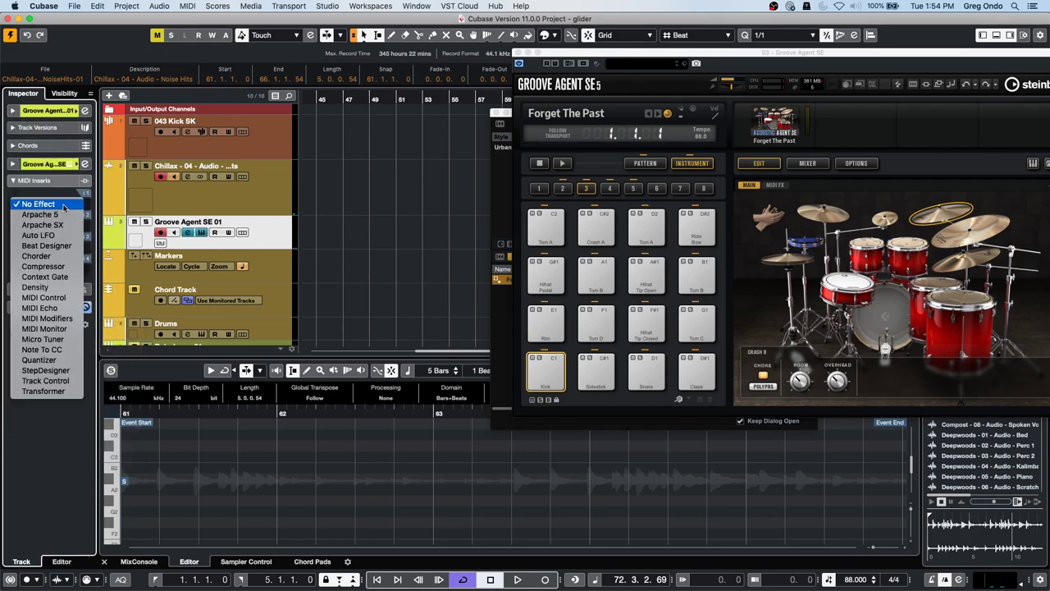
left_click(72, 329)
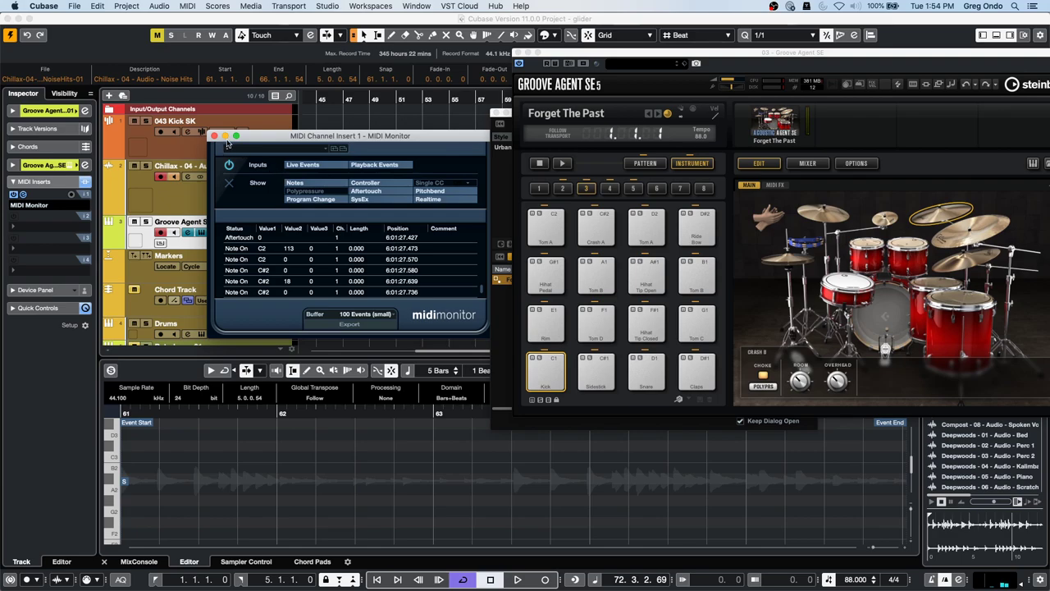
left_click(804, 501)
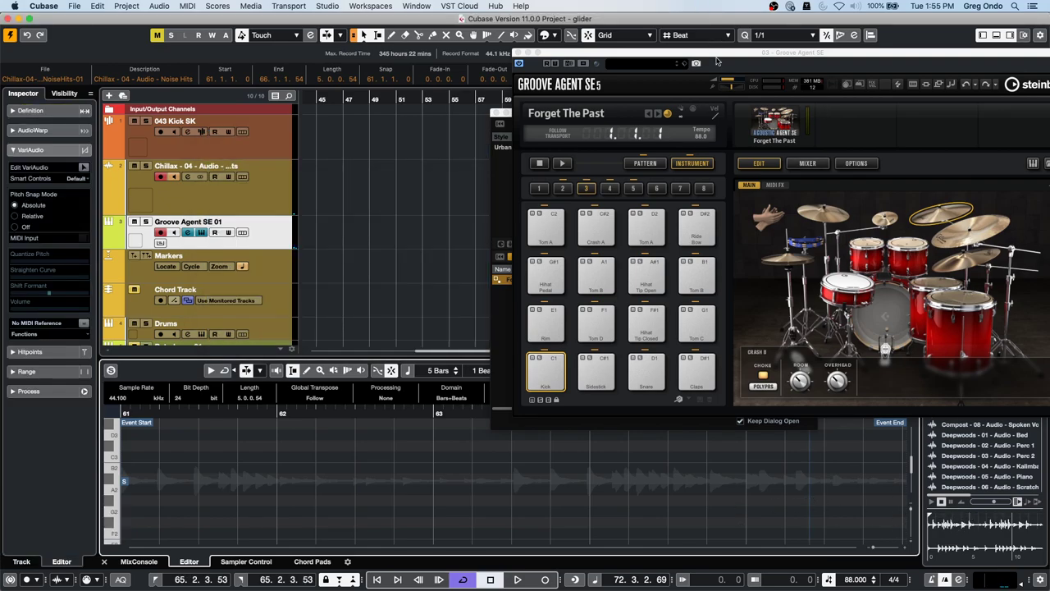
- Move the Groove Agent SE window fully into view, leaving room beside it, and look over the kit slot's commands
left_click_drag(718, 55, 503, 70)
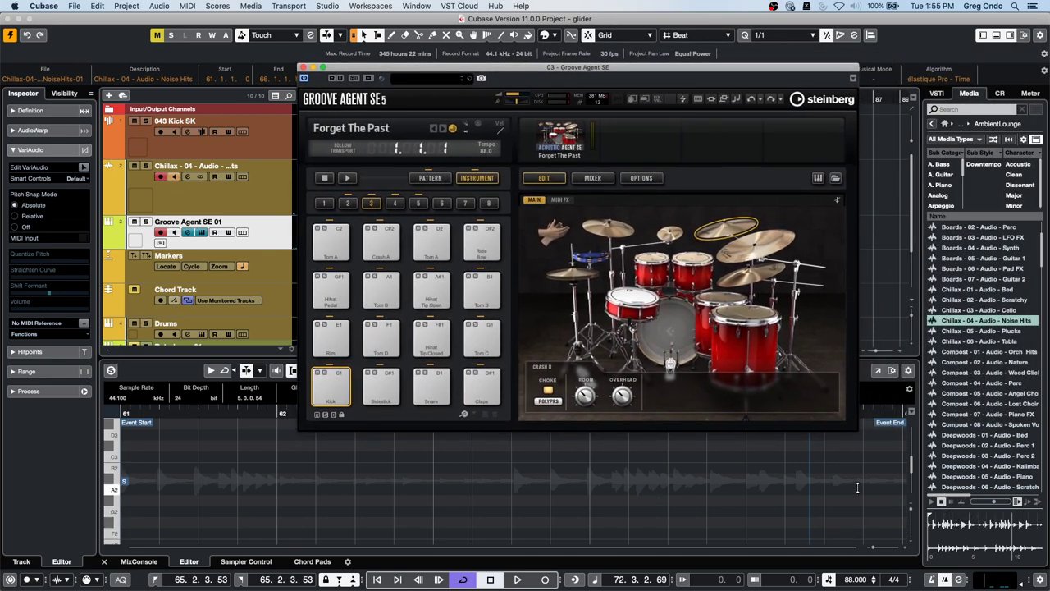
left_click(1001, 95)
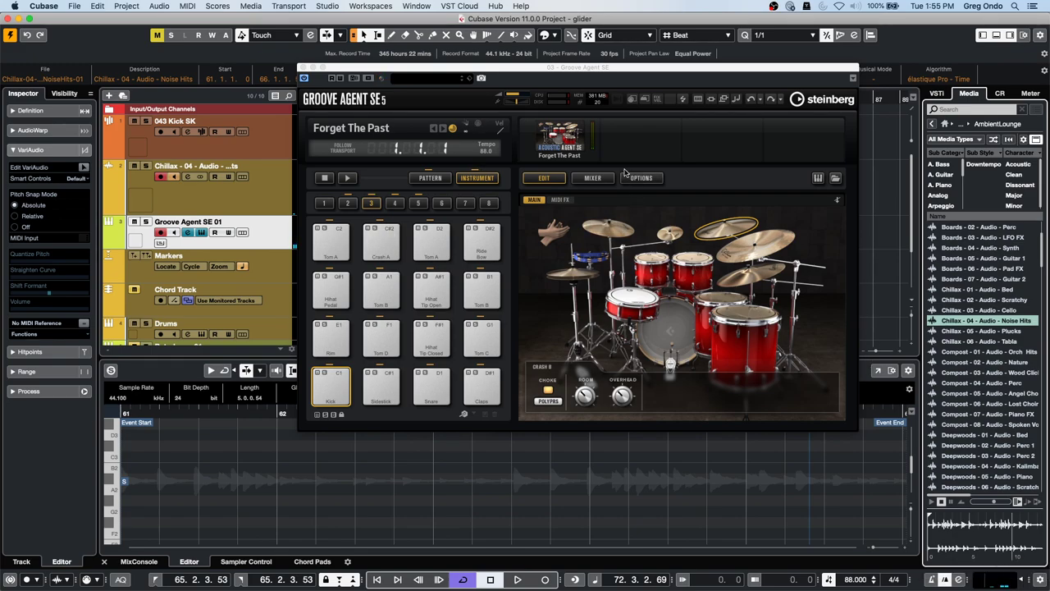
right_click(579, 131)
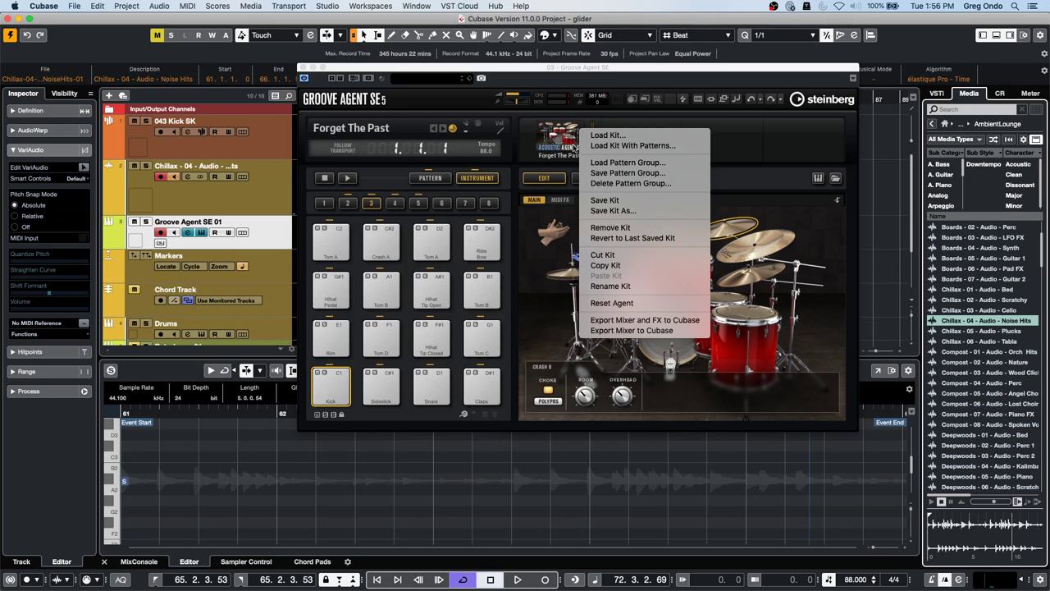
left_click(582, 69)
left_click_drag(584, 69, 415, 67)
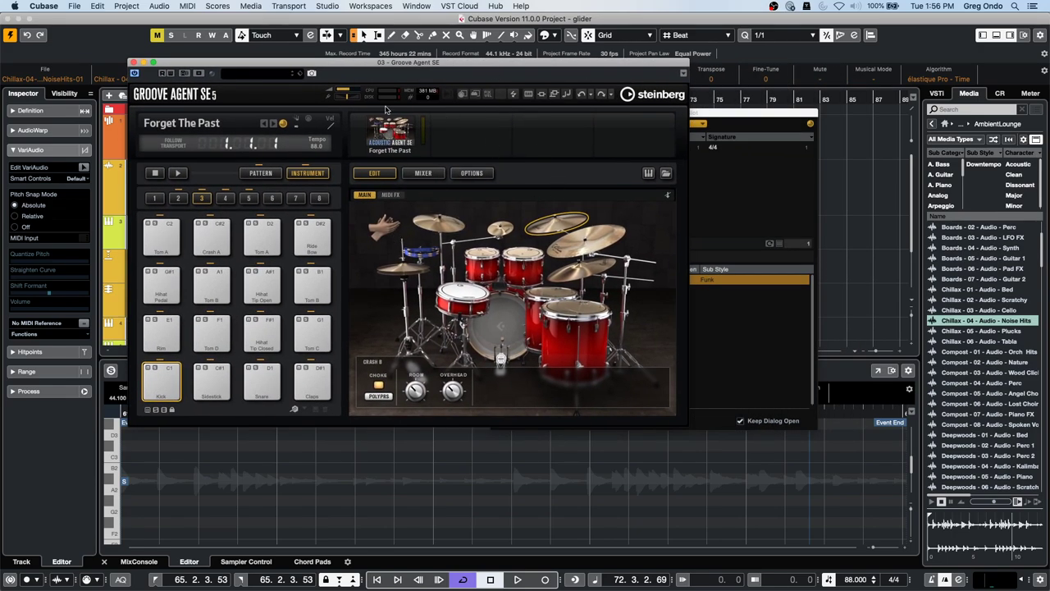
- Start Groove Agent's own playback and trigger the Main 1 pattern
left_click(178, 173)
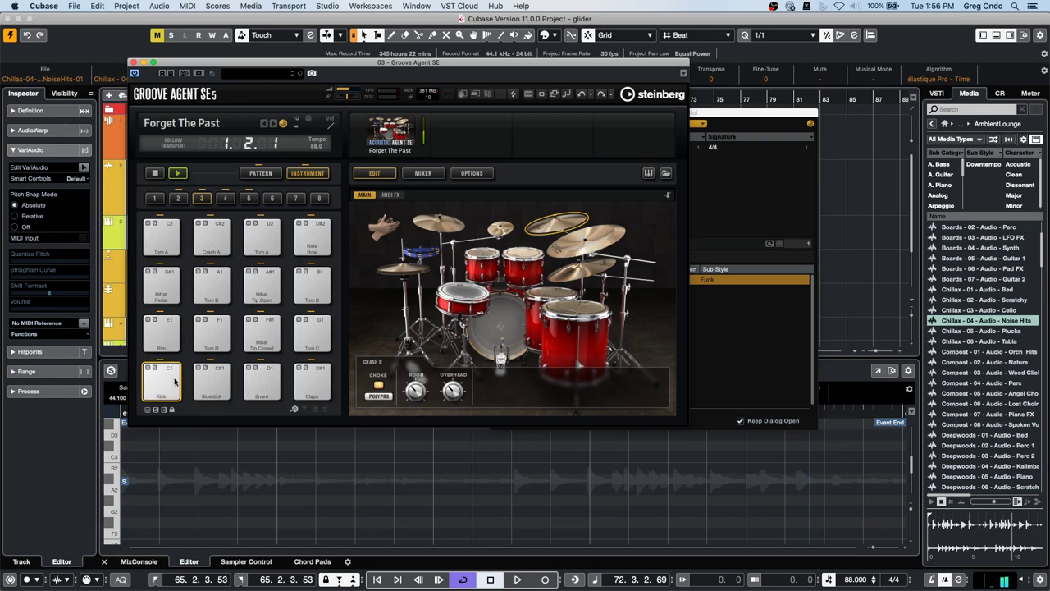
left_click(266, 173)
left_click(164, 326)
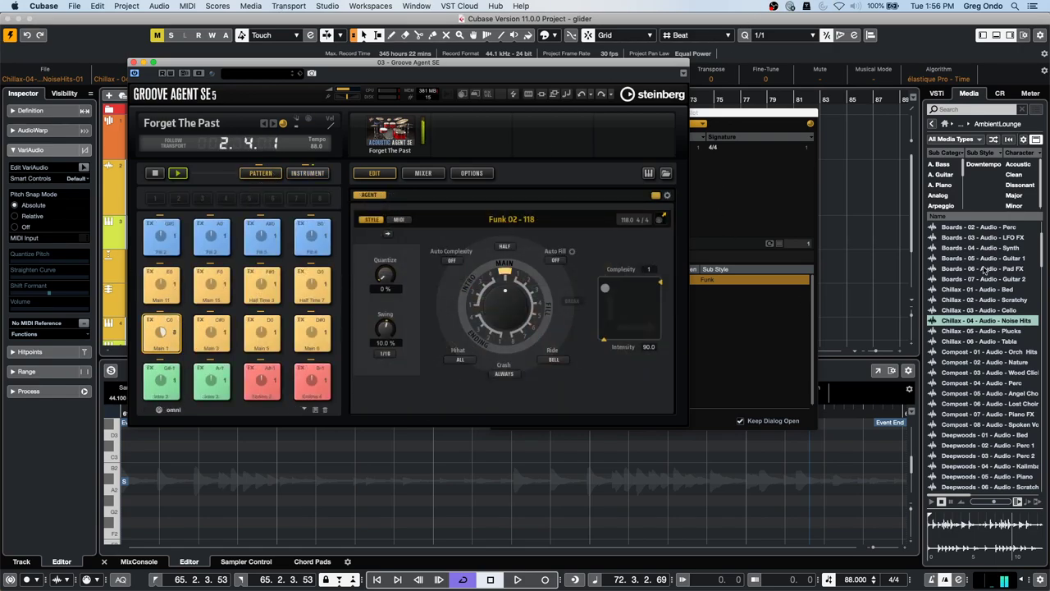
- Browse the styles of Acoustic Agent Fusion Essentials and load Funky 7 - 110 onto the Main 1 pattern
left_click(666, 173)
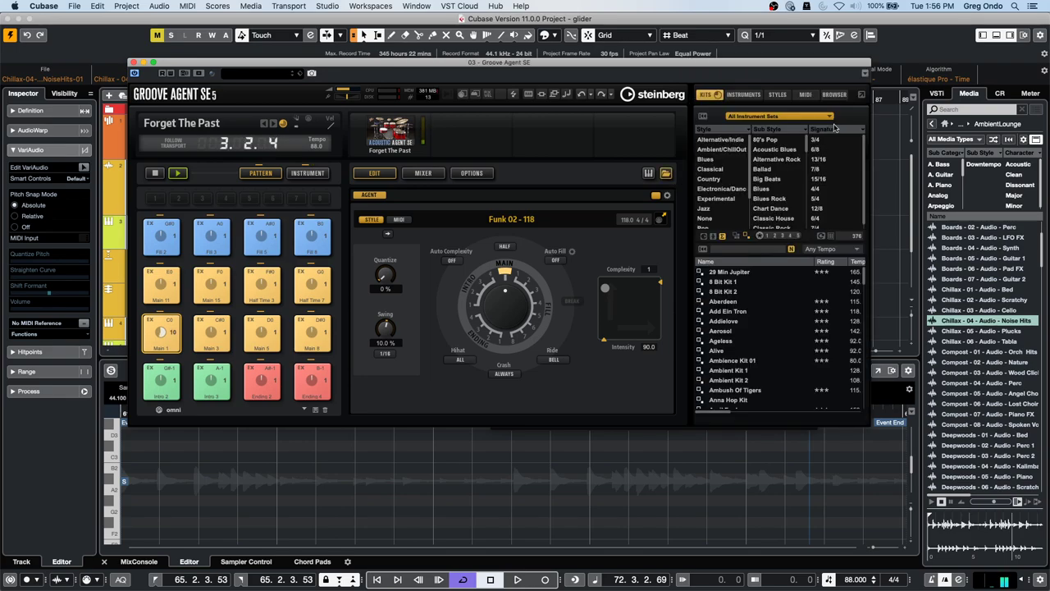
left_click(777, 95)
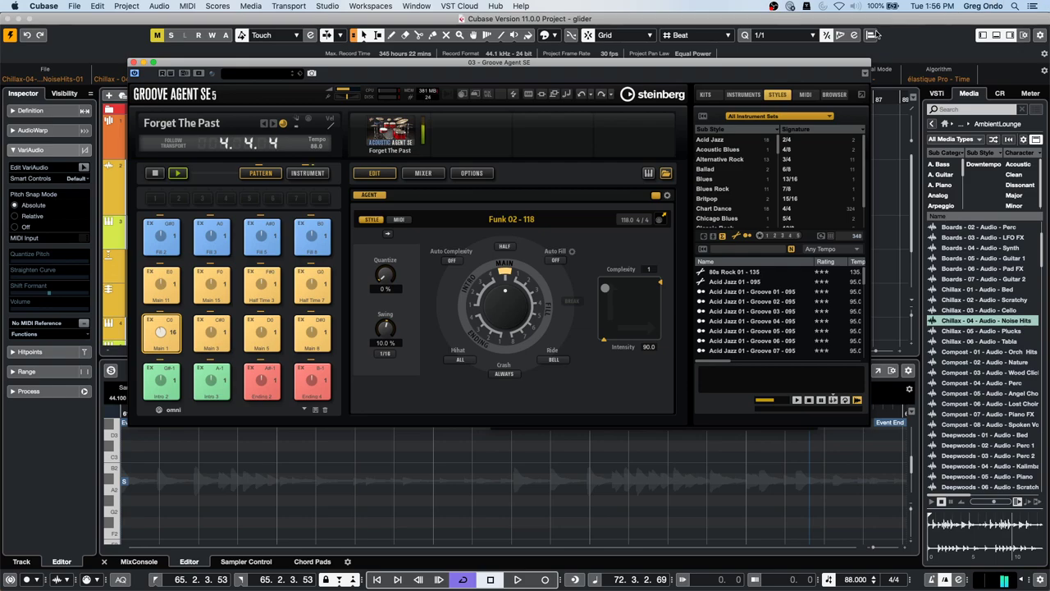
left_click(762, 117)
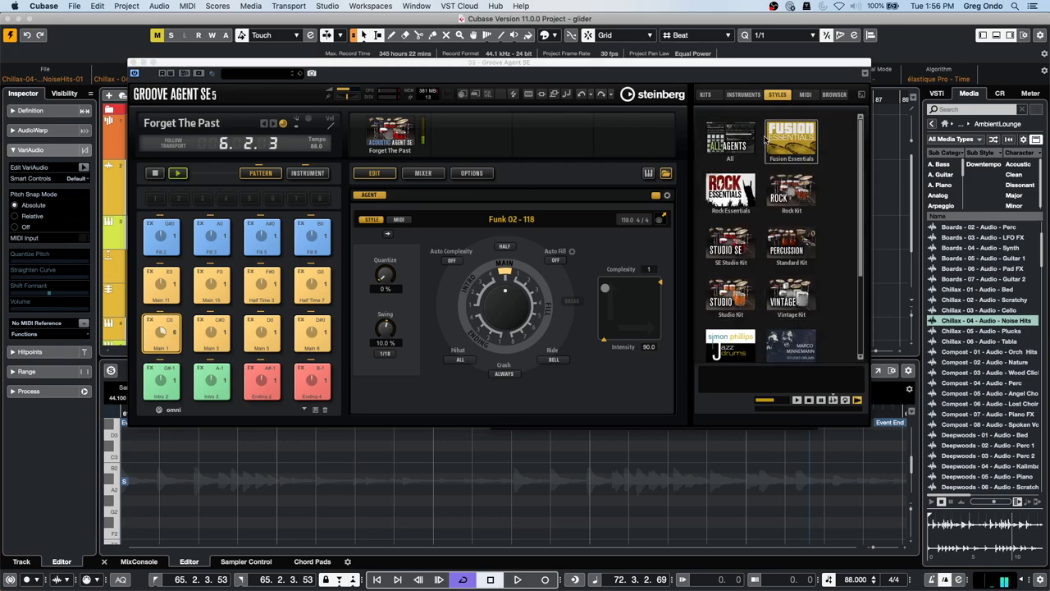
left_click(794, 141)
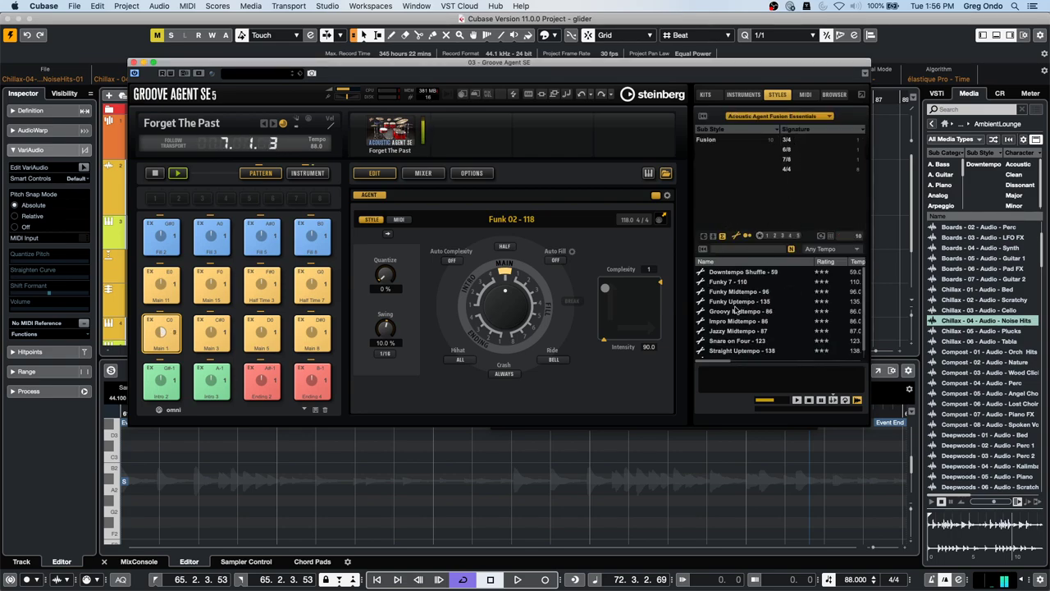
left_click(737, 282)
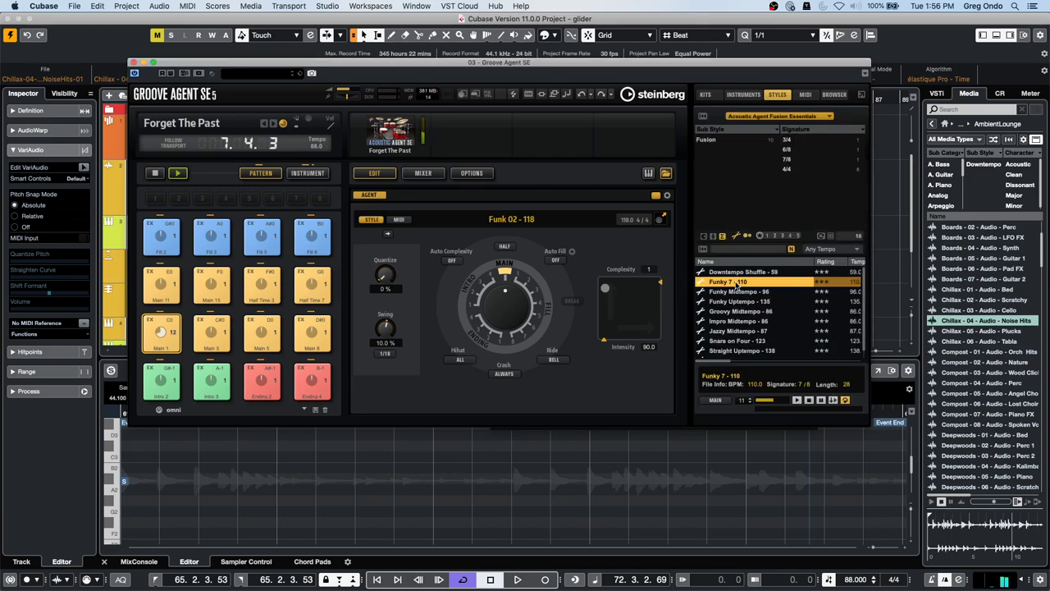
double_click(736, 282)
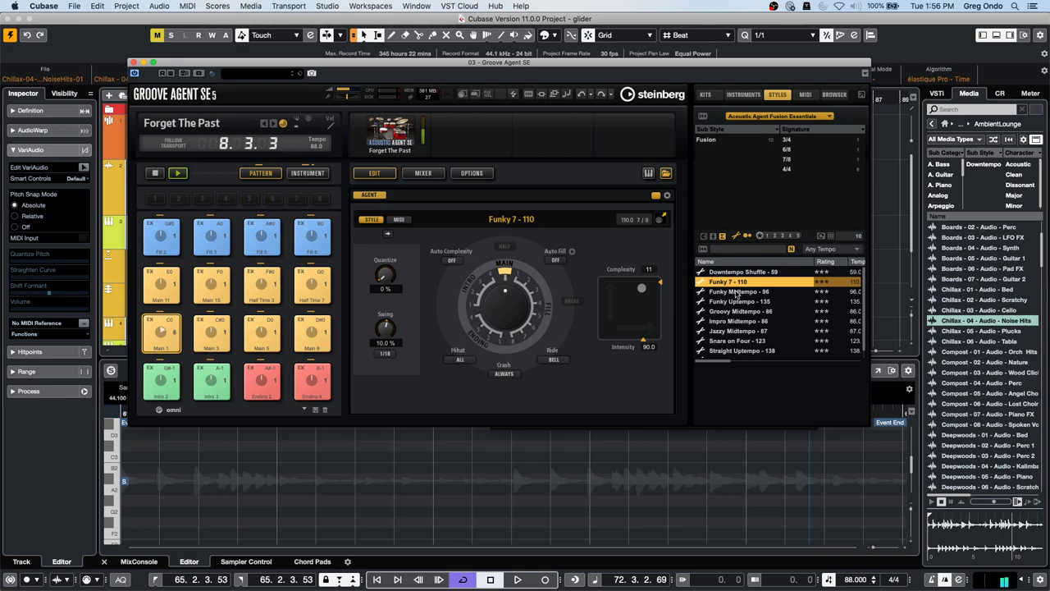
- Audition the Funky Midtempo - 96 and Funky Uptempo - 135 styles on the Main 1 pattern
left_click(737, 292)
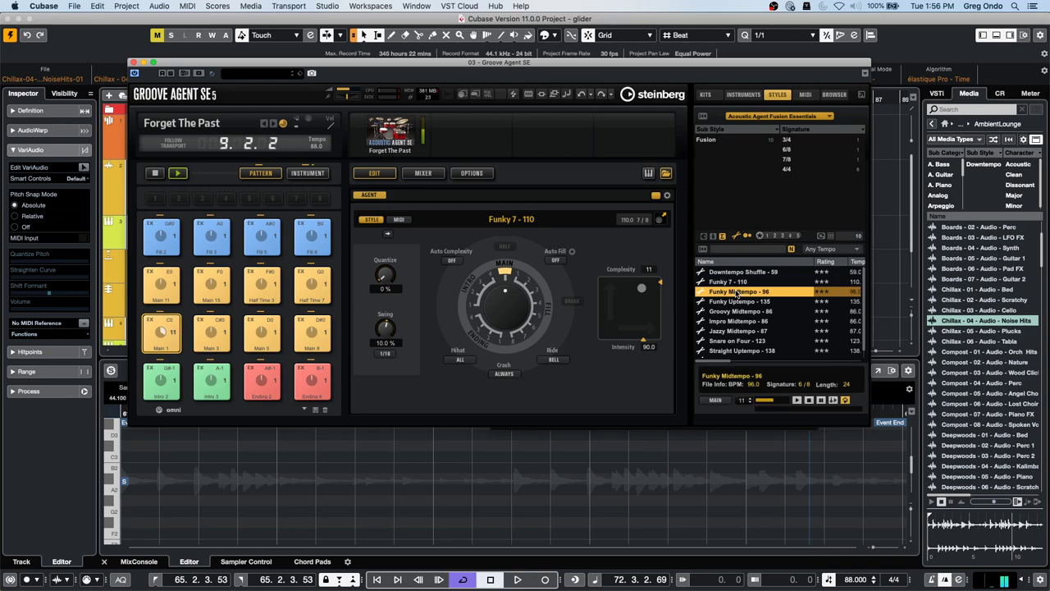
double_click(738, 292)
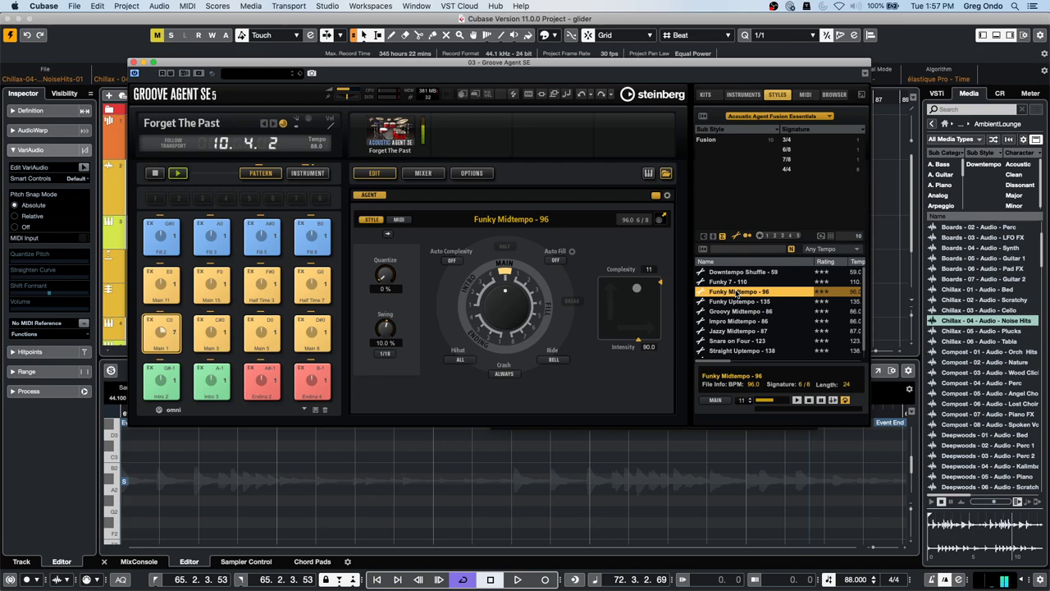
key("Down")
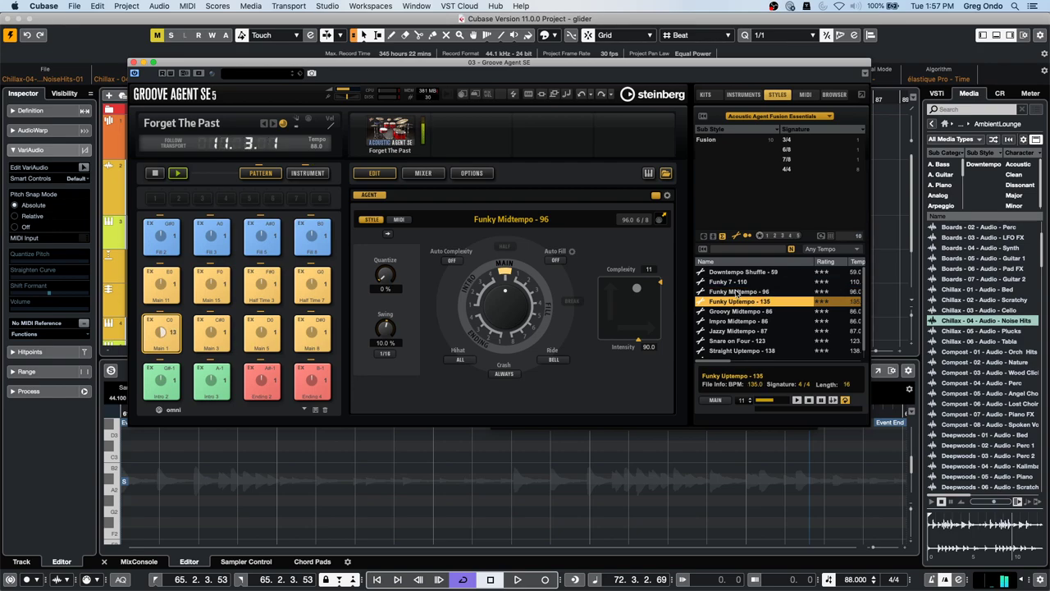
key("Return")
- Filter the styles by the Fusion sub style and switch the instrument set to Acoustic Agent Rock Essentials
left_click(732, 140)
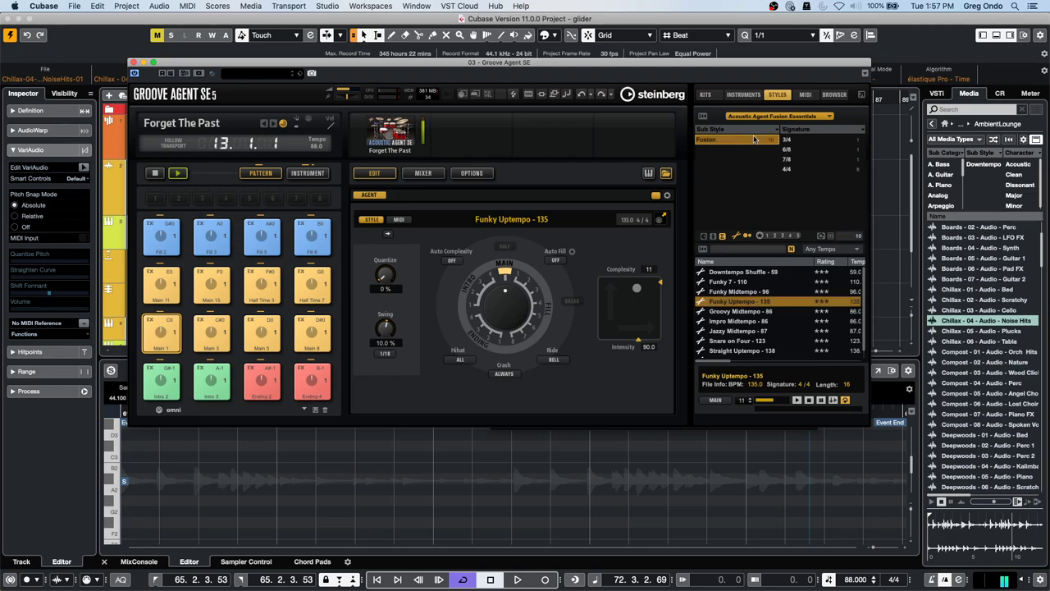
left_click(771, 118)
left_click(731, 194)
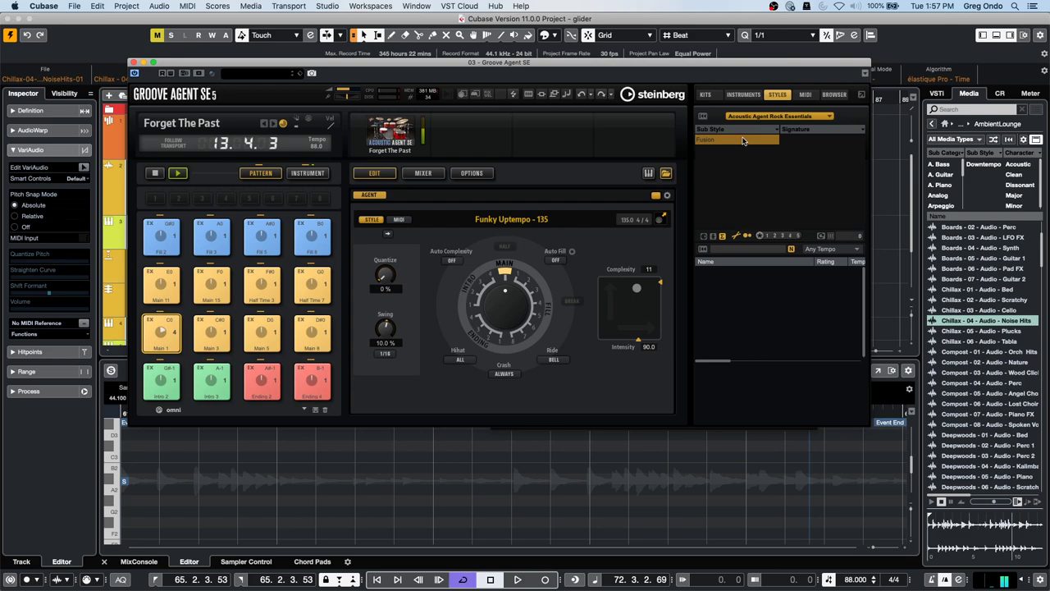
- Switch the instrument set to Simon Phillips Jazz Drums, clear the Fusion filter, and load the Full Swing - 168 style onto Main 1
left_click(793, 119)
scroll(736, 269, "down", 2)
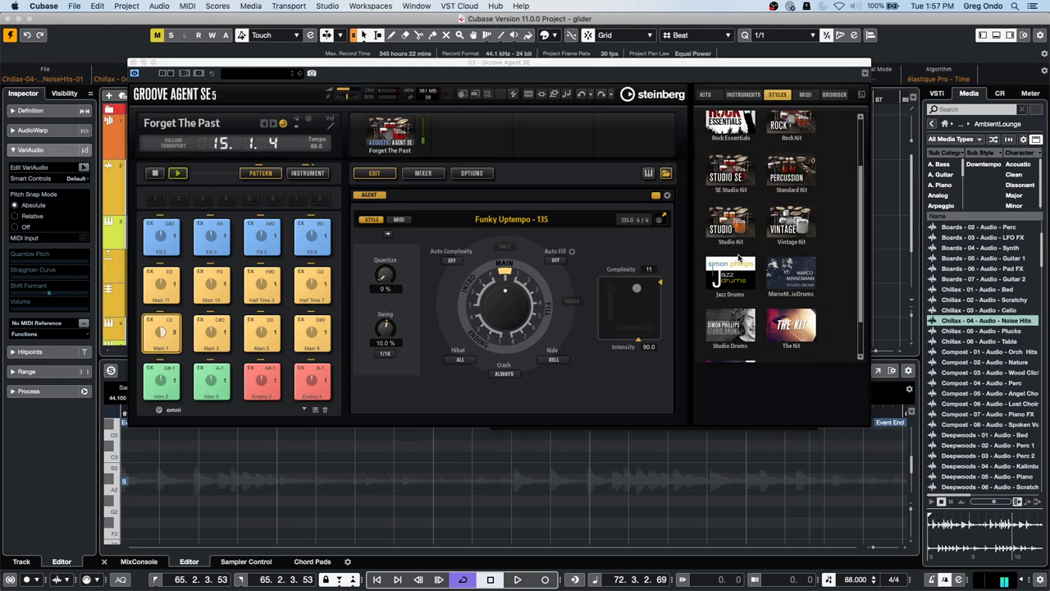
left_click(732, 271)
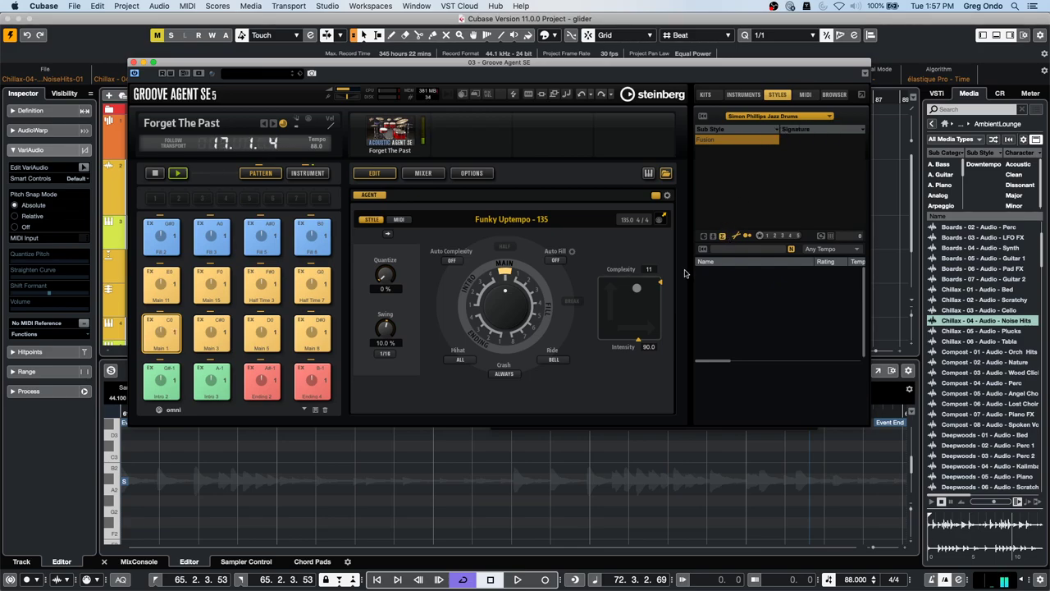
left_click(735, 142)
left_click(741, 283)
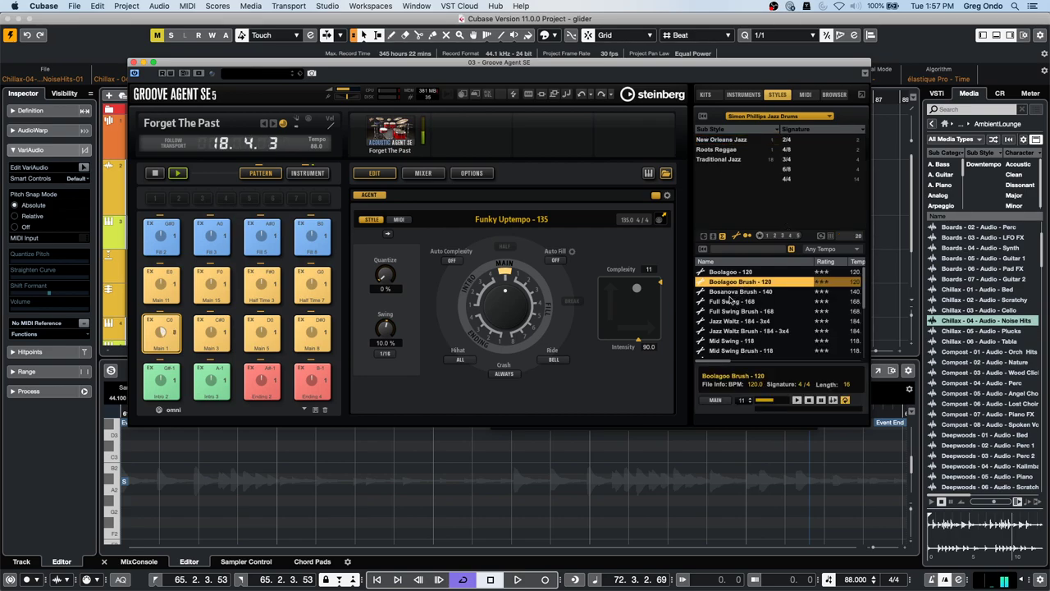
left_click(730, 301)
double_click(728, 303)
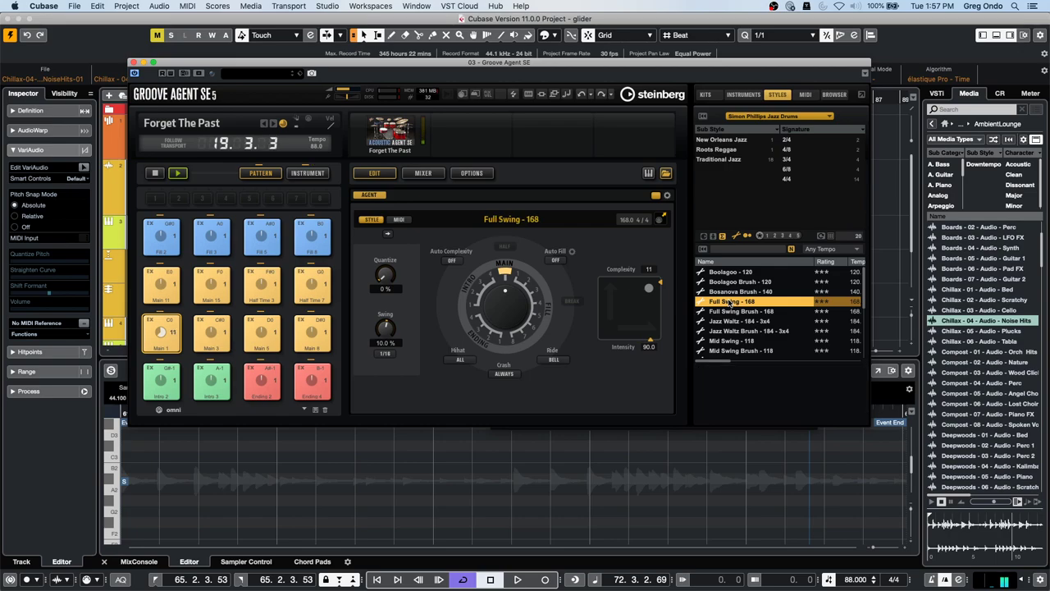
- Audition the Jazz Waltz - 184 - 3x4 style on Main 1 and switch the instrument set to The Kit SE
double_click(733, 322)
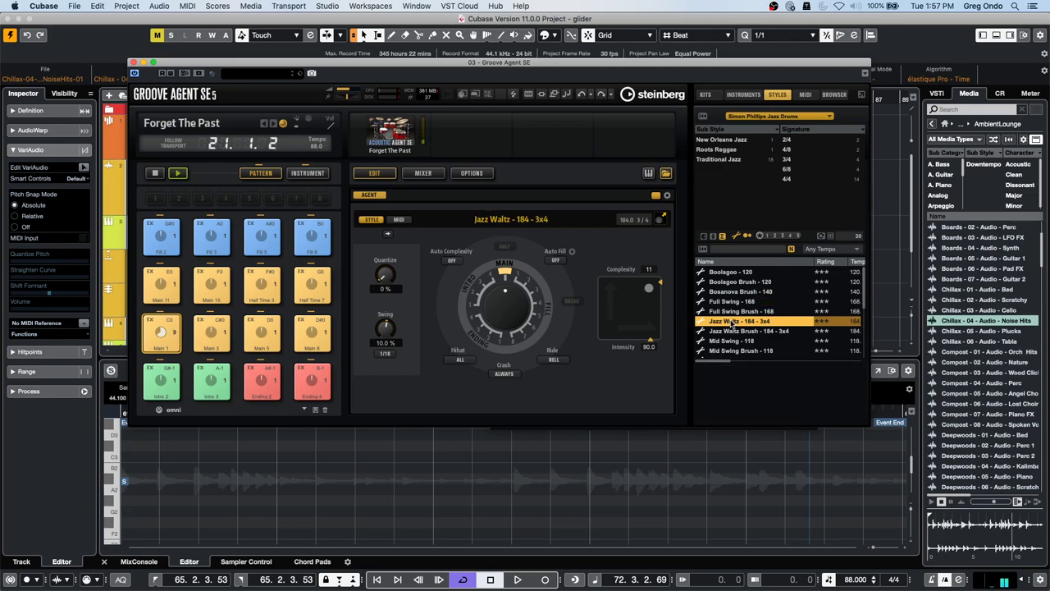
left_click(757, 117)
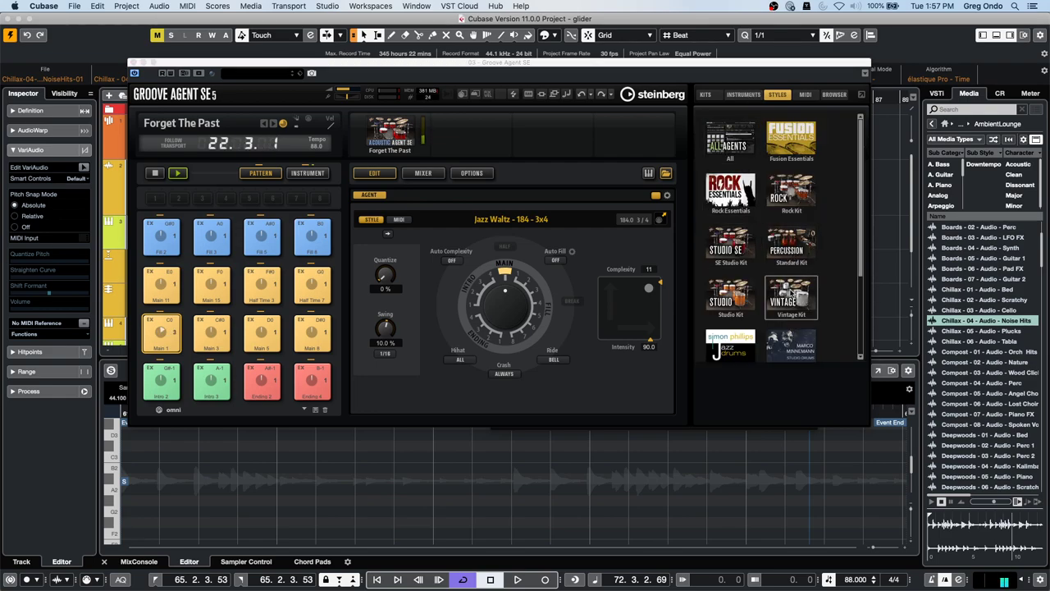
scroll(790, 289, "down", 1)
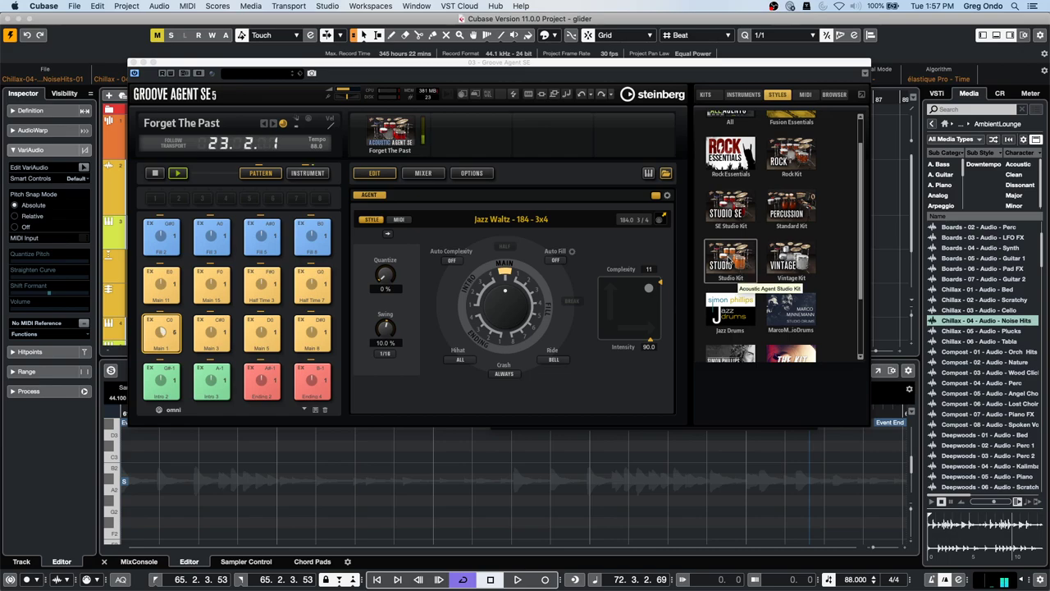
scroll(738, 234, "down", 2)
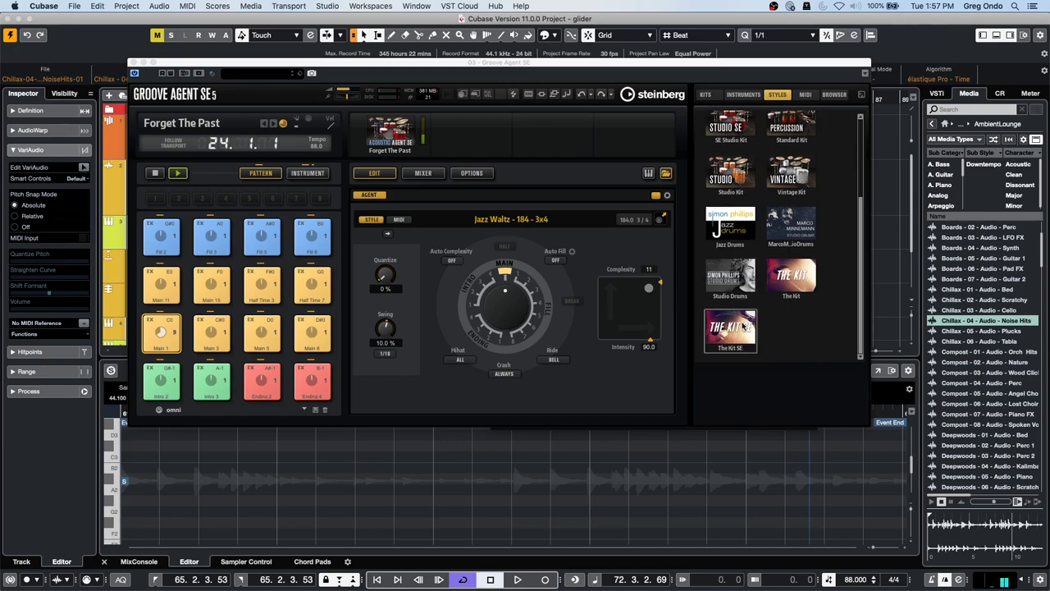
left_click(733, 326)
- Audition Feel How Sweet It Is - 093, Highs and Lows of Life - 107 and Isolated - 167, and reload the Funk Rock style
left_click(750, 281)
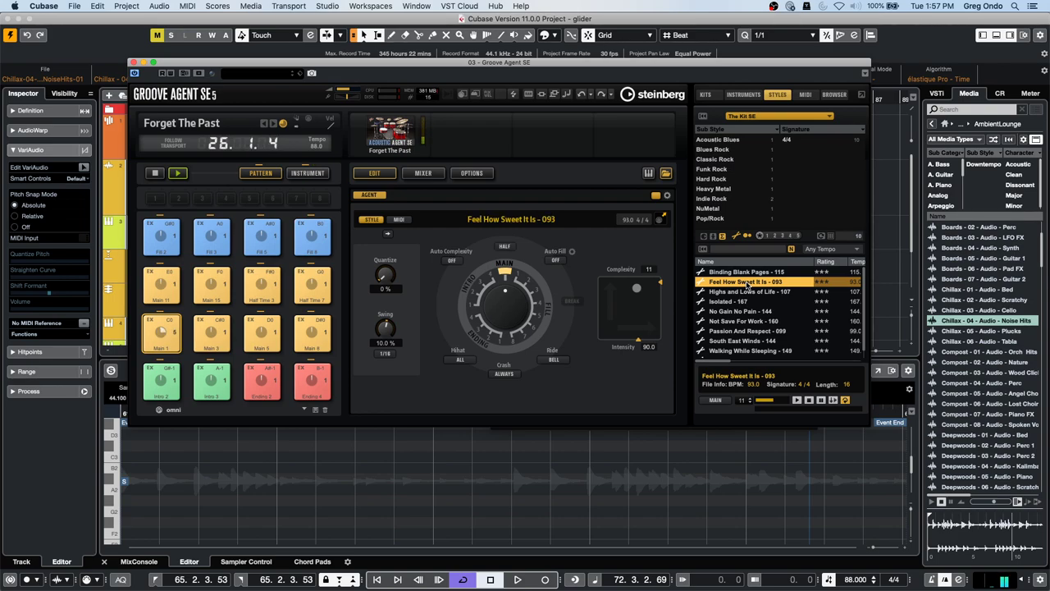
left_click(746, 287)
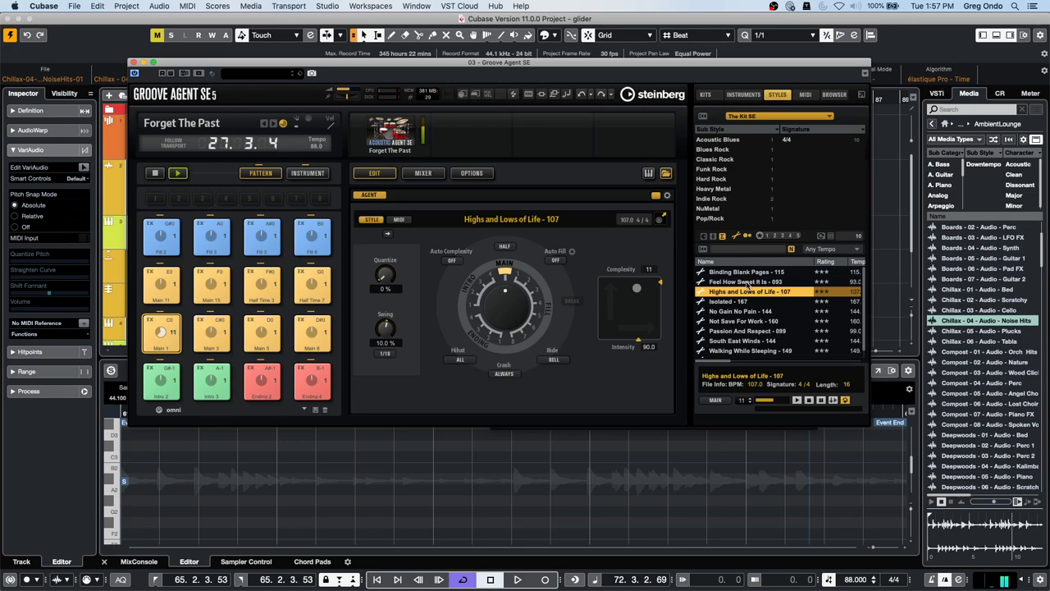
key("Down")
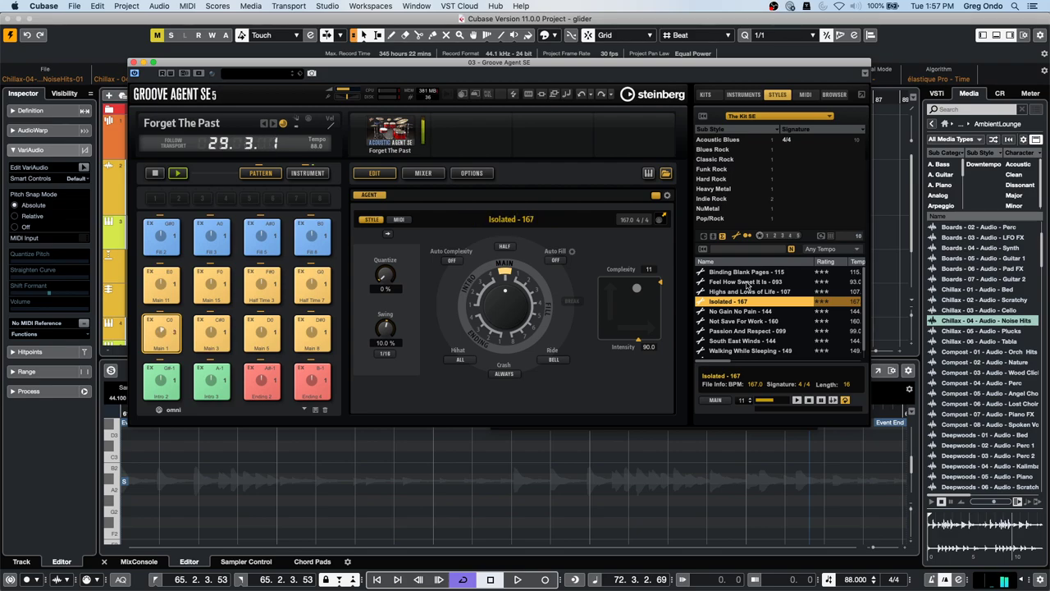
left_click(713, 170)
left_click(738, 274)
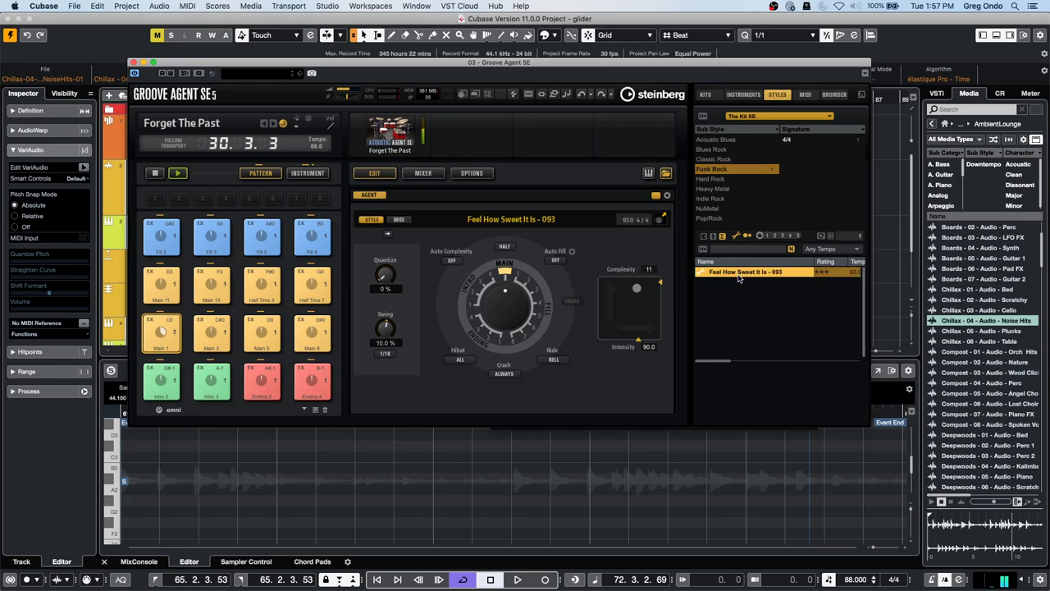
- Switch the instrument set to Marco Minnemann Studio Drums and clear the Funk Rock sub style filter
left_click(784, 117)
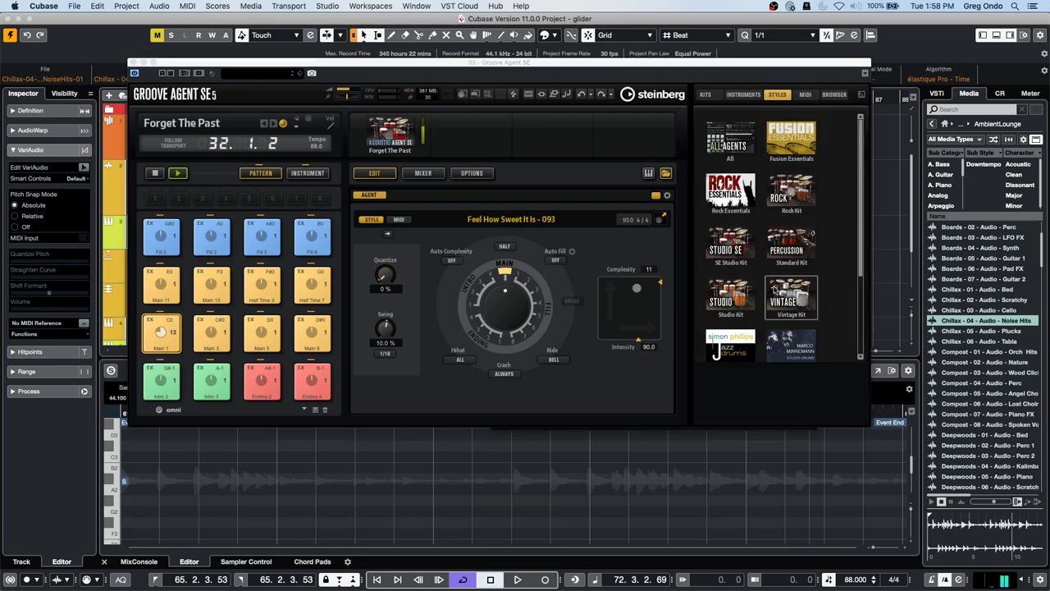
scroll(778, 286, "down", 3)
left_click(806, 242)
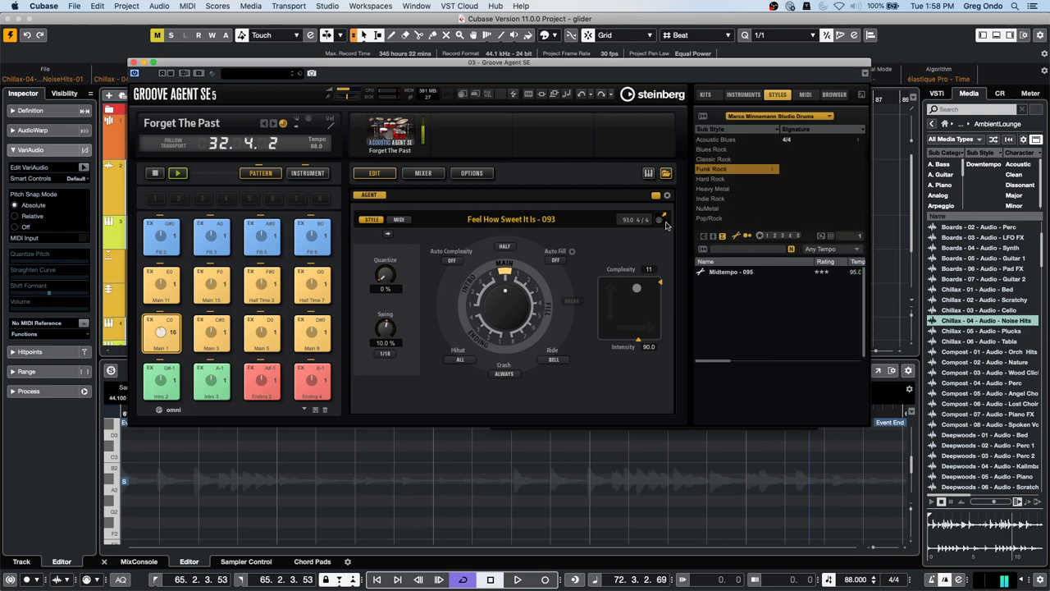
left_click(728, 169)
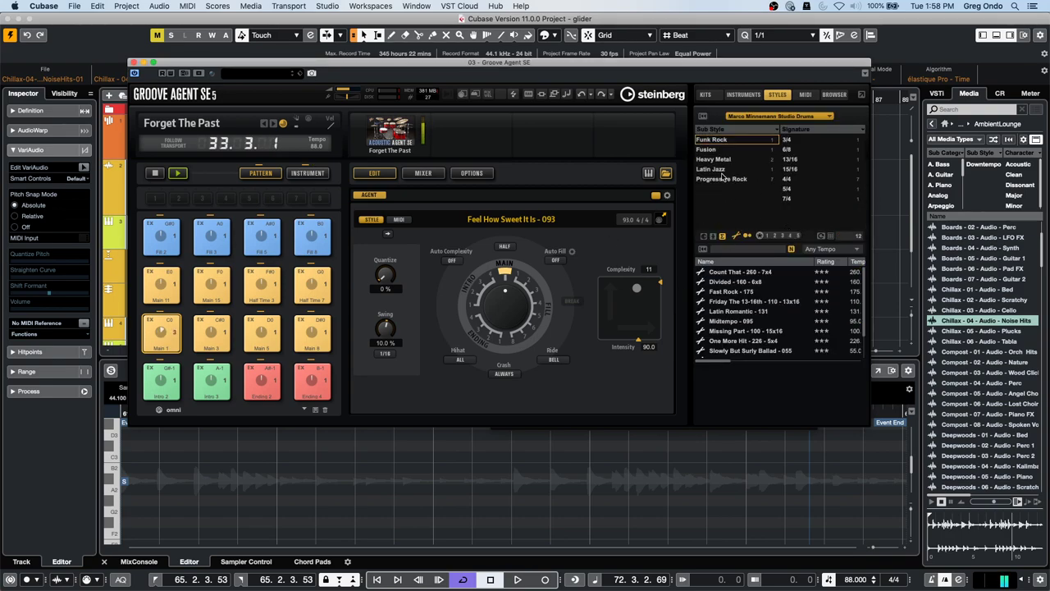
- Audition the Count That, Fast Rock, Friday The 13-16th, Latin Romantic and Midtempo - 095 styles on the Main 1 pattern
left_click(761, 275)
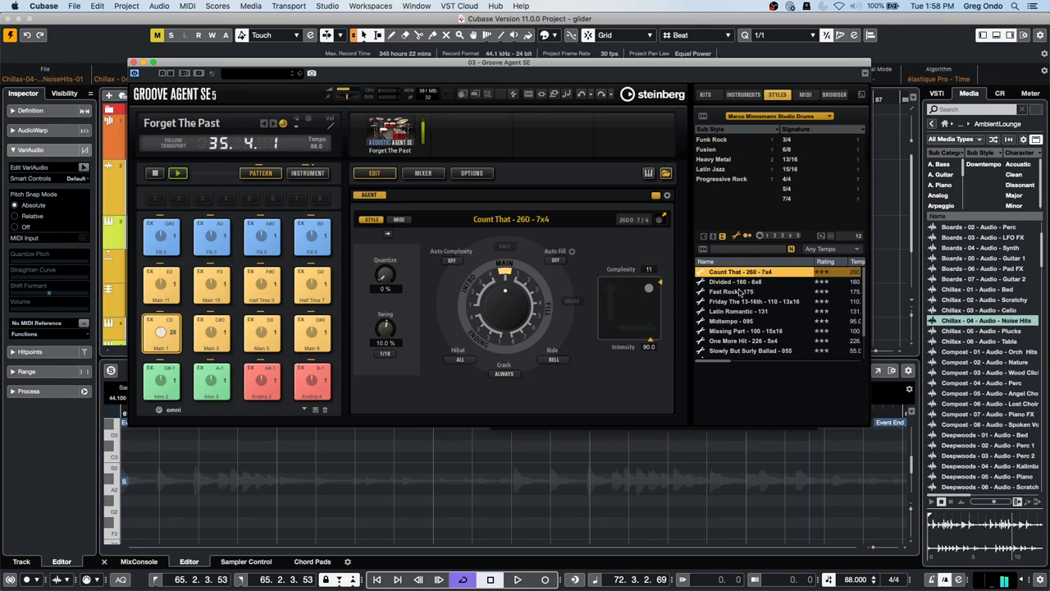
left_click(737, 292)
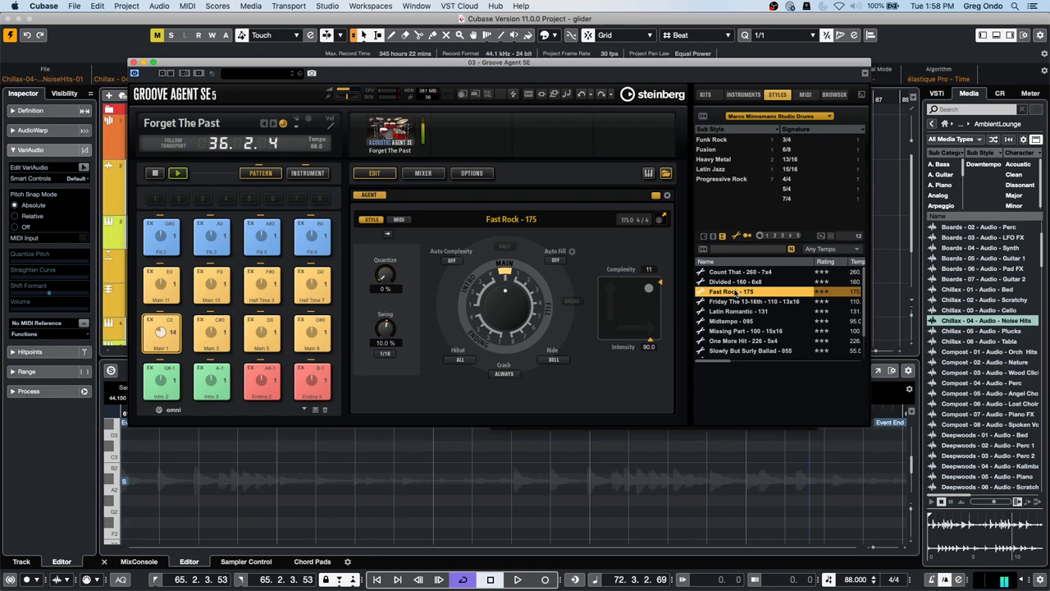
key("Down")
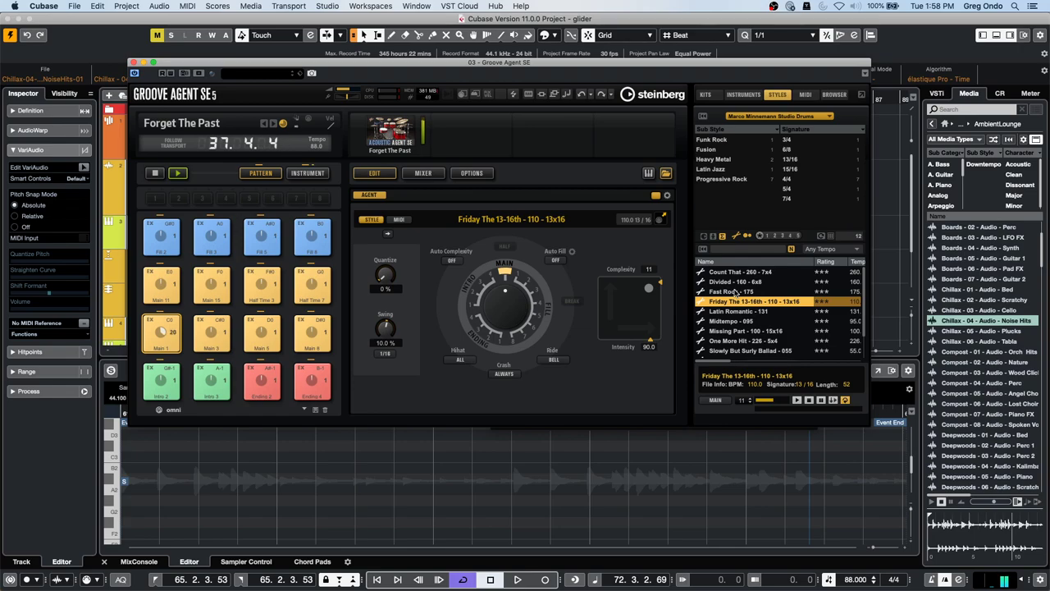
key("Down")
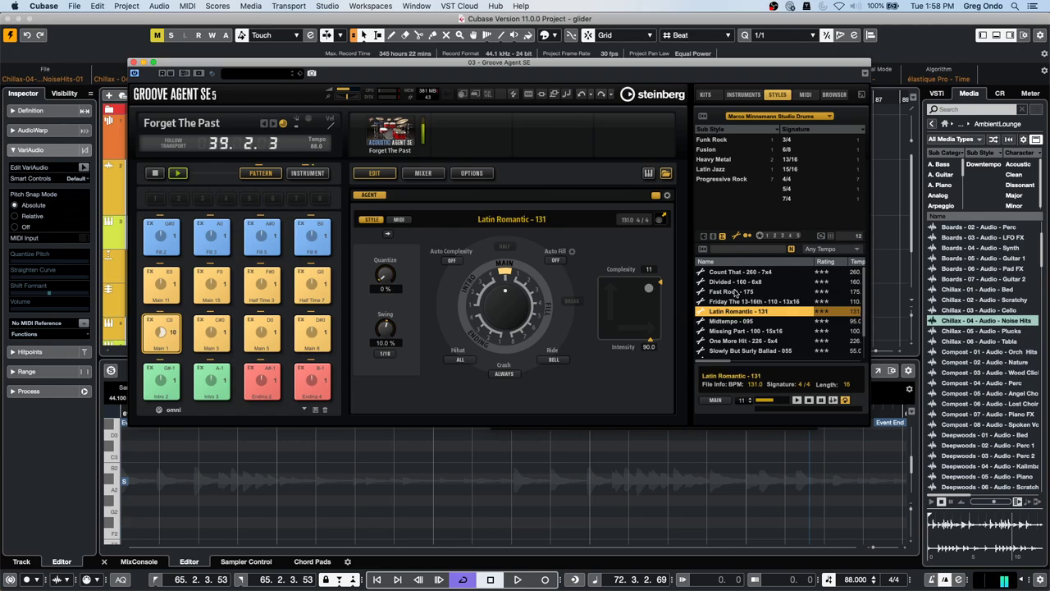
key("Down")
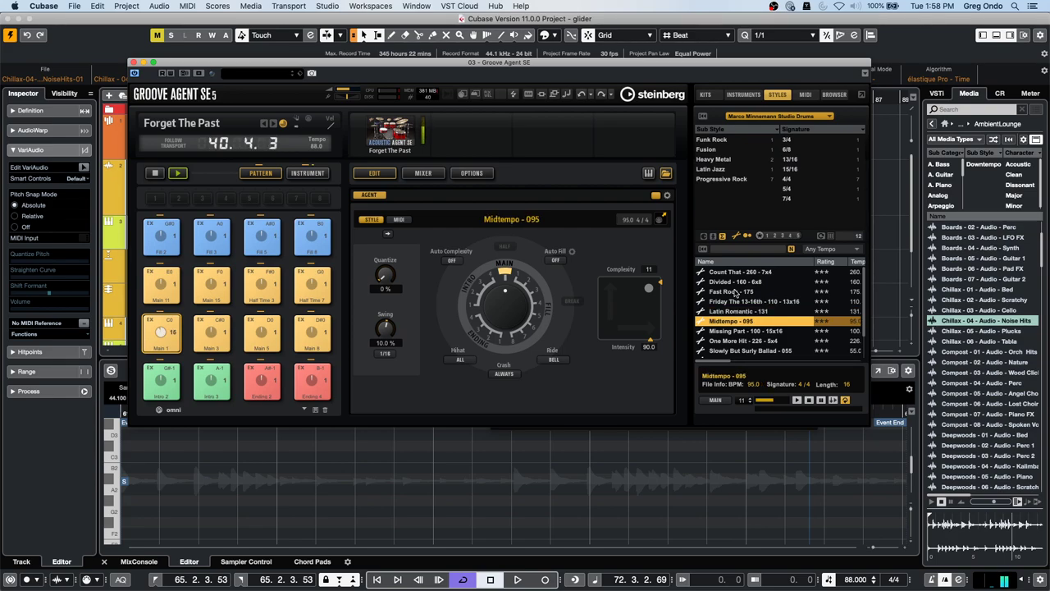
- Switch the instrument set to Acoustic Agent Fusion Essentials and load the Groovy Midtempo - 86 style onto Main 1
left_click(746, 117)
left_click(792, 145)
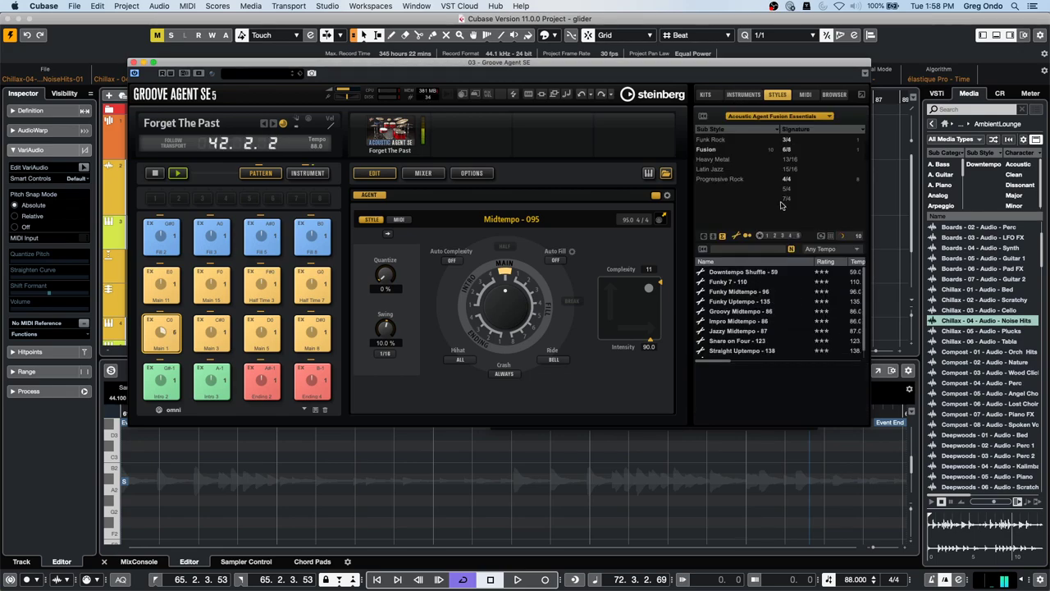
left_click(743, 313)
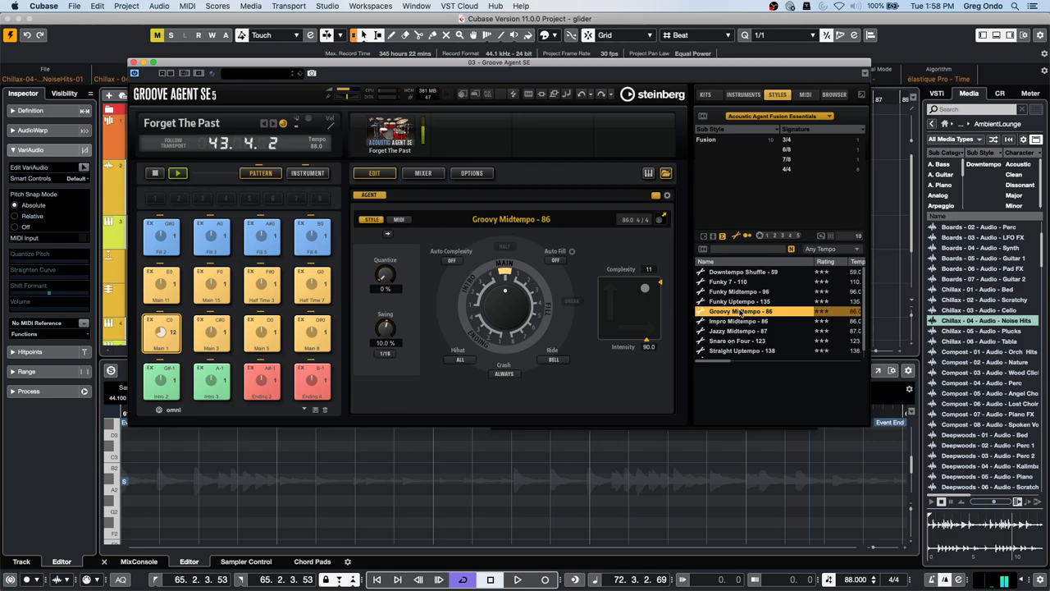
- Play the project, stop the Groove Agent SE pattern, close its window, and stop with the project cursor at bar 83
key("space")
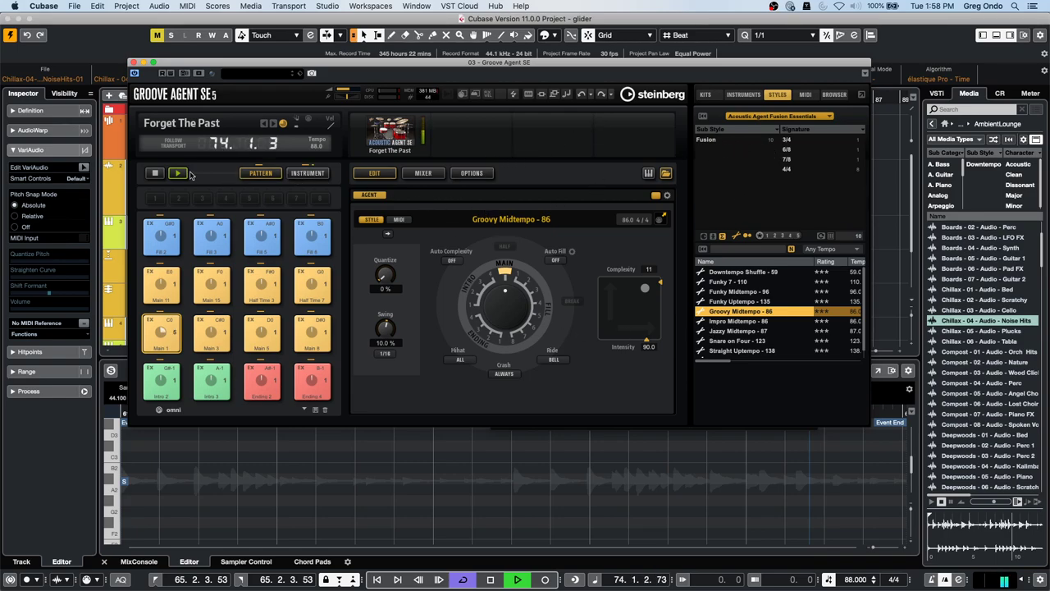
left_click(155, 173)
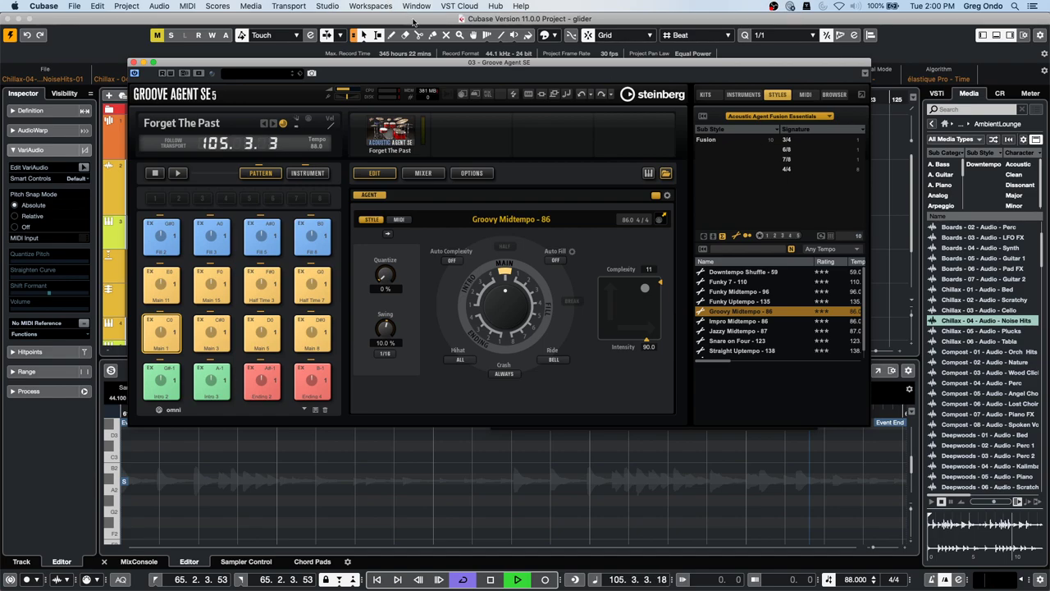
left_click(133, 61)
key("space")
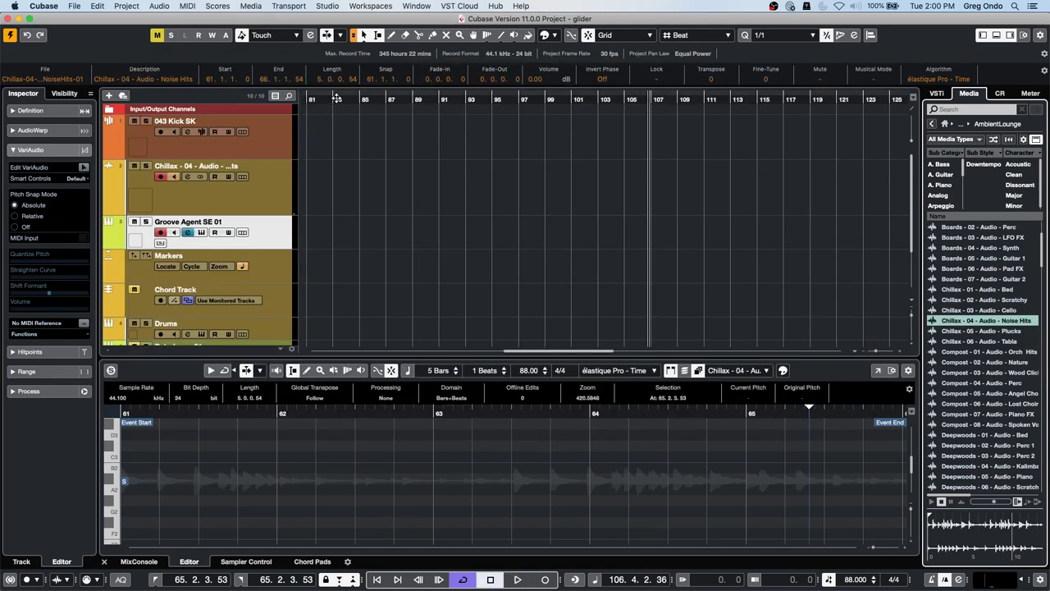
left_click(336, 98)
- Open the Add Track dialog near the track list, set it to stay open, and expand its additional track types
right_click(233, 154)
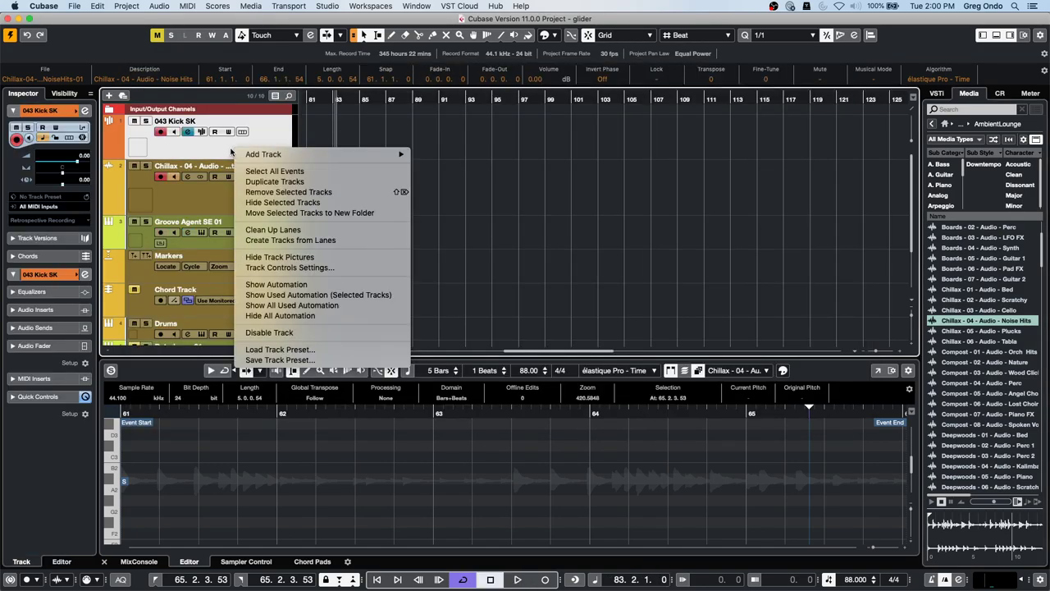
mouse_move(266, 154)
left_click(109, 95)
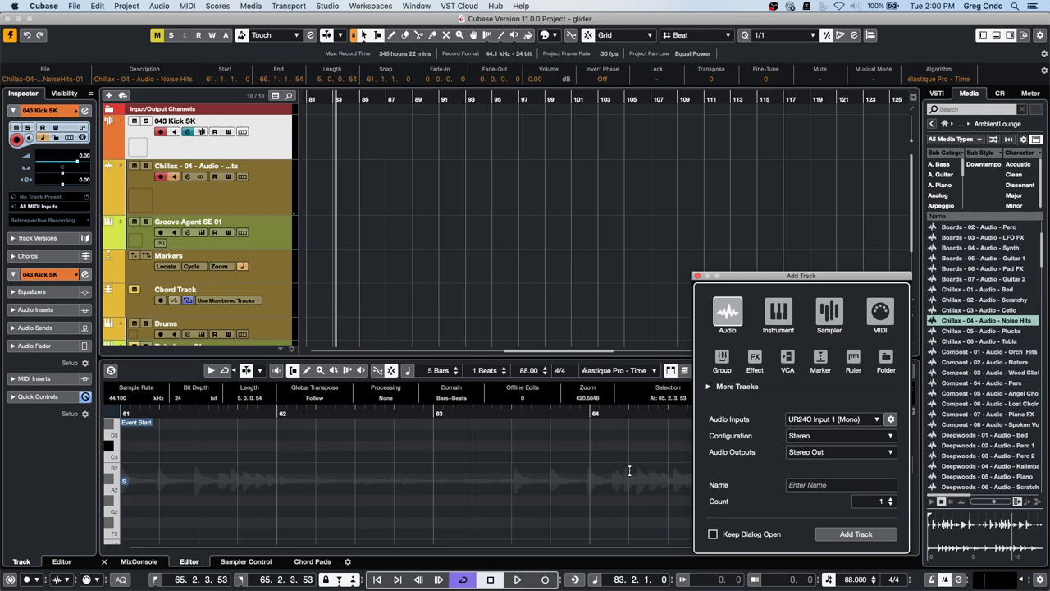
left_click(713, 534)
left_click_drag(799, 277, 324, 87)
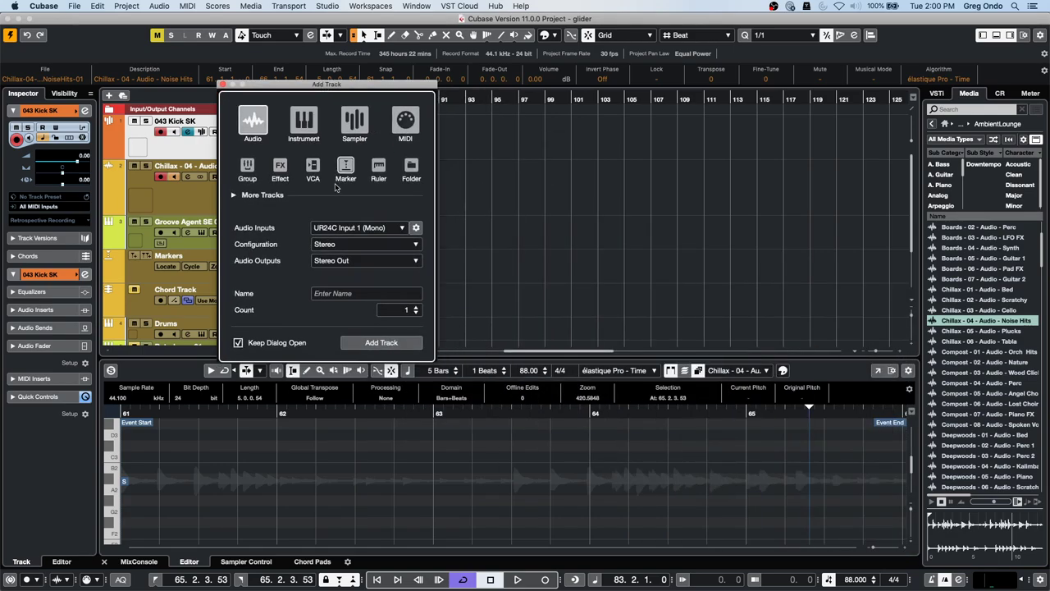
left_click(234, 195)
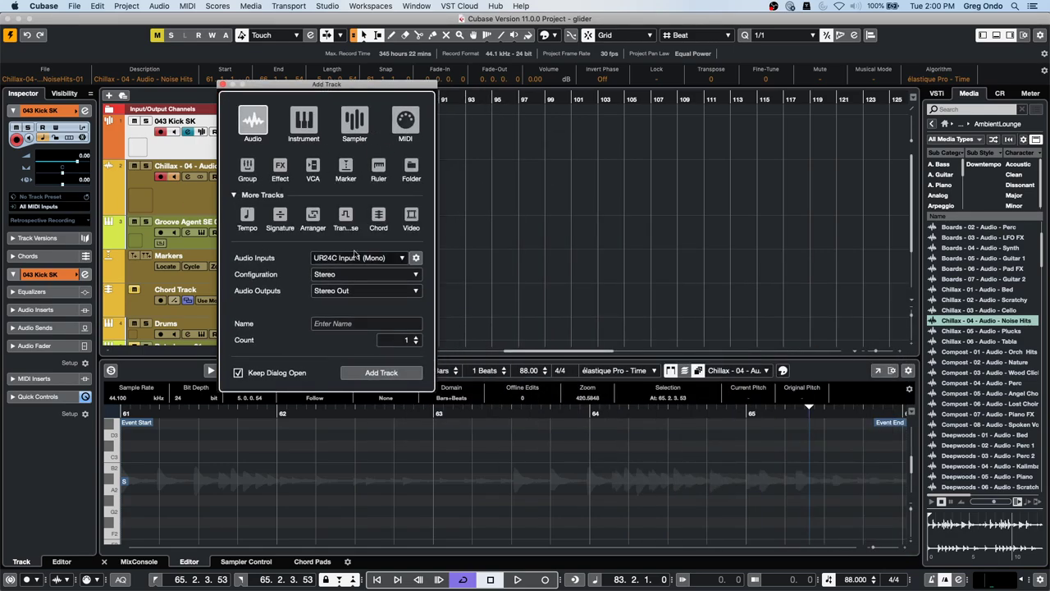
- Add a Signature track and a Tempo track to the project, and close the Add Track dialog
left_click(284, 217)
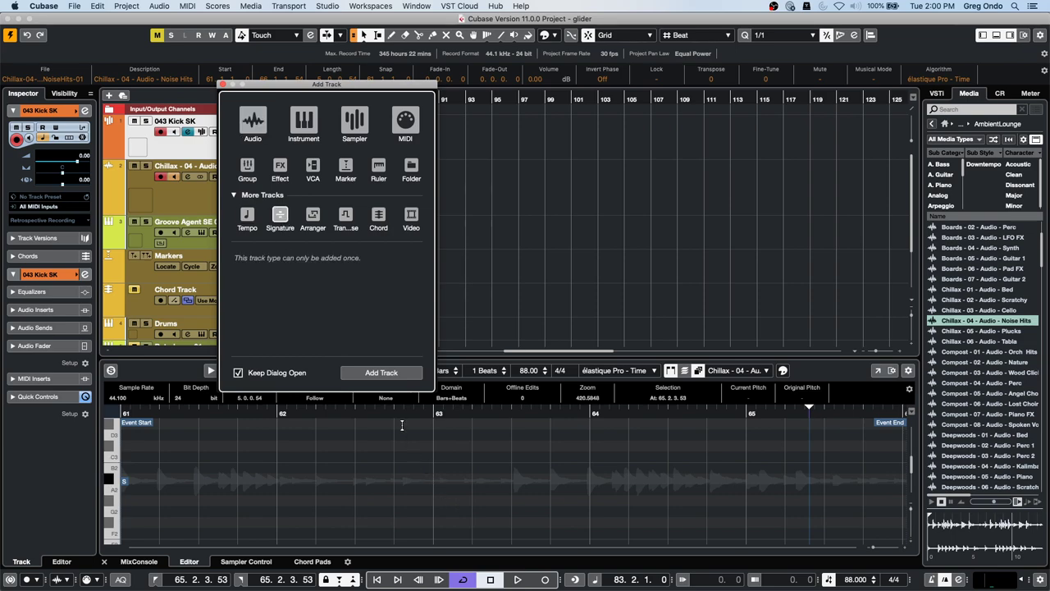
left_click(397, 372)
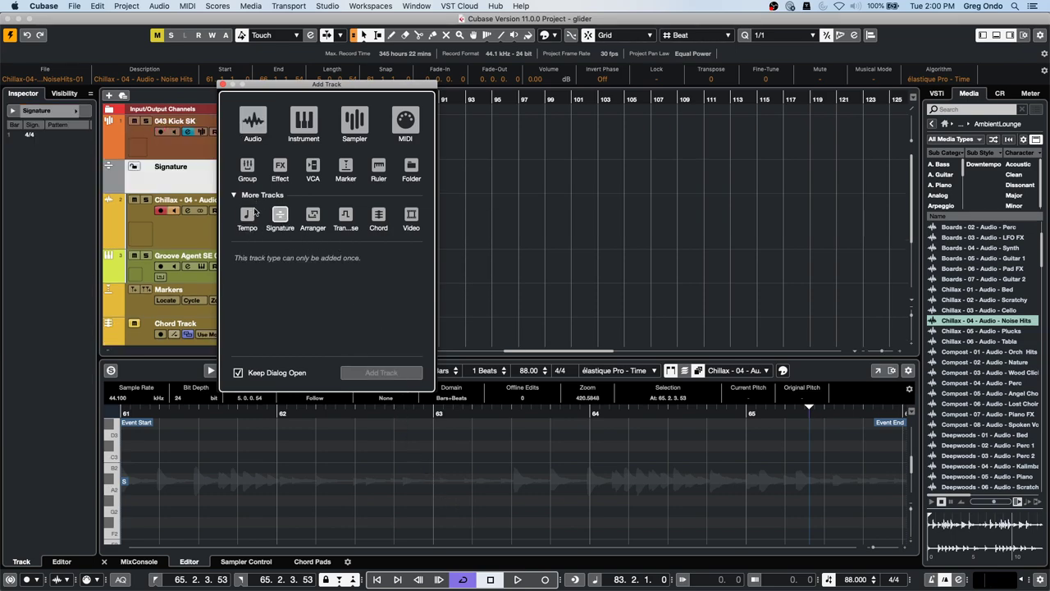
left_click(247, 217)
left_click(383, 373)
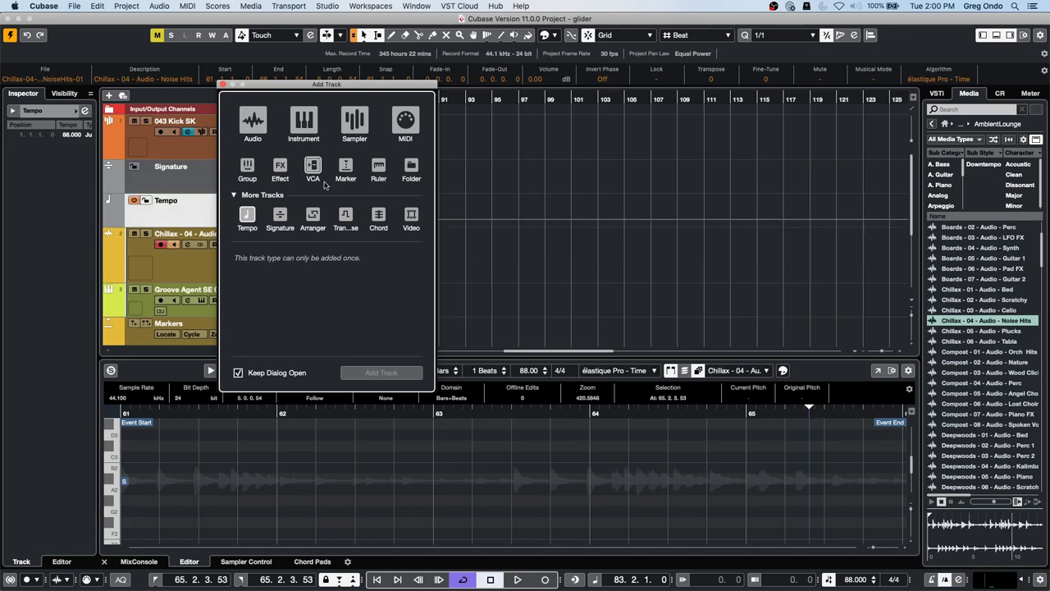
left_click(223, 85)
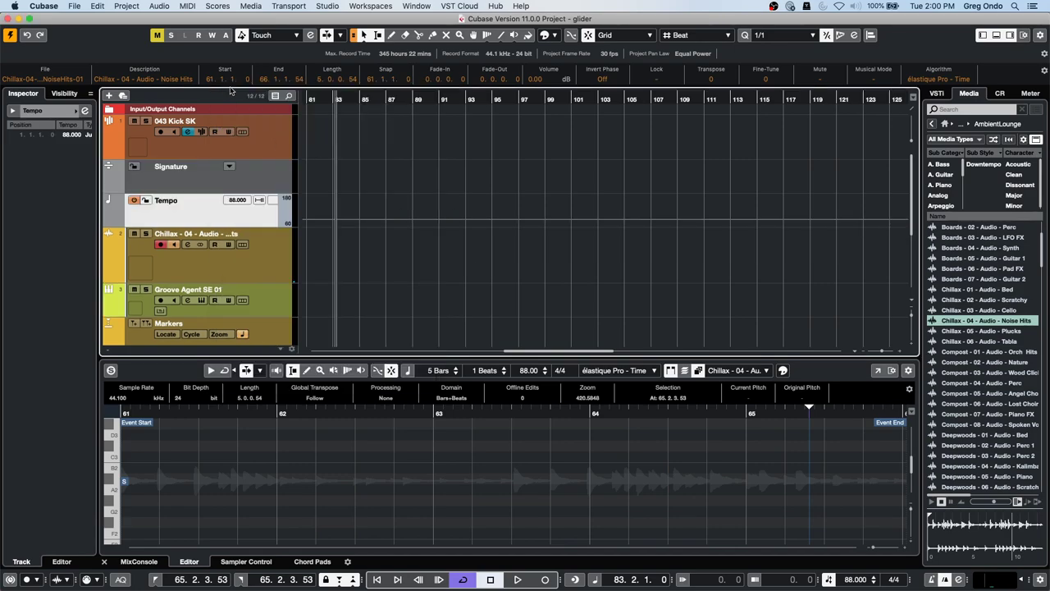
- Draw a freehand tempo curve on the Tempo track from bar 85 to about bar 97
right_click(328, 213)
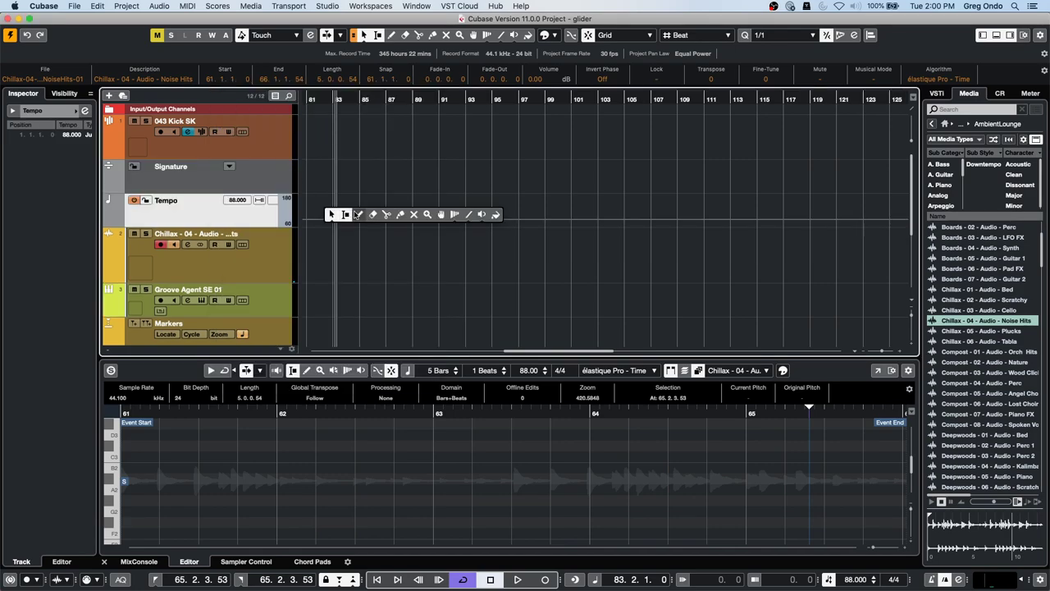
left_click(359, 214)
left_click_drag(361, 213, 519, 215)
- Insert 4/4 time signature events at bars 85 and 87 on the Signature track with the Draw tool
right_click(362, 189)
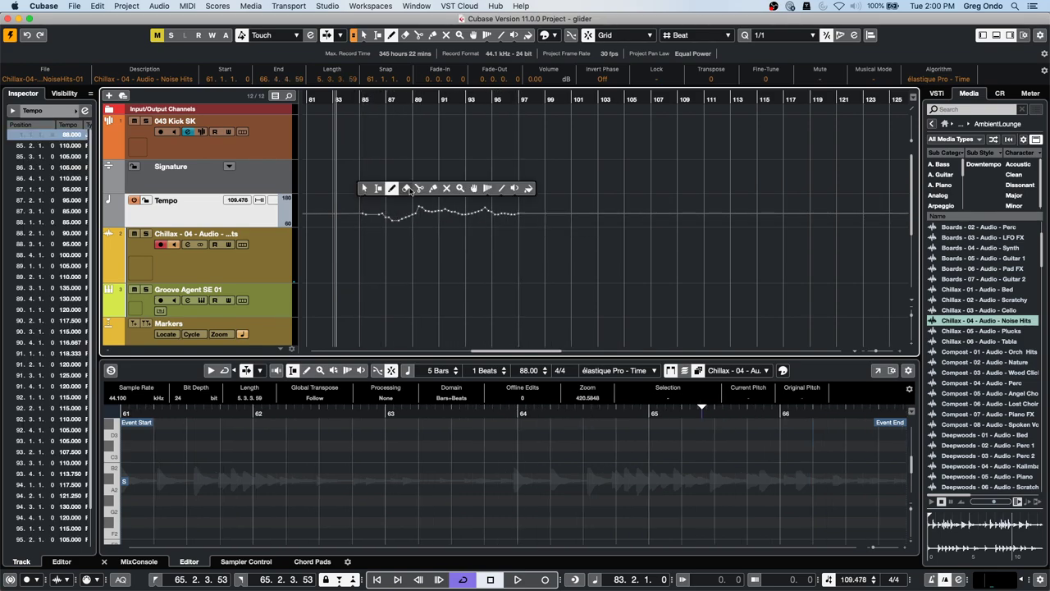
left_click(392, 187)
right_click(372, 179)
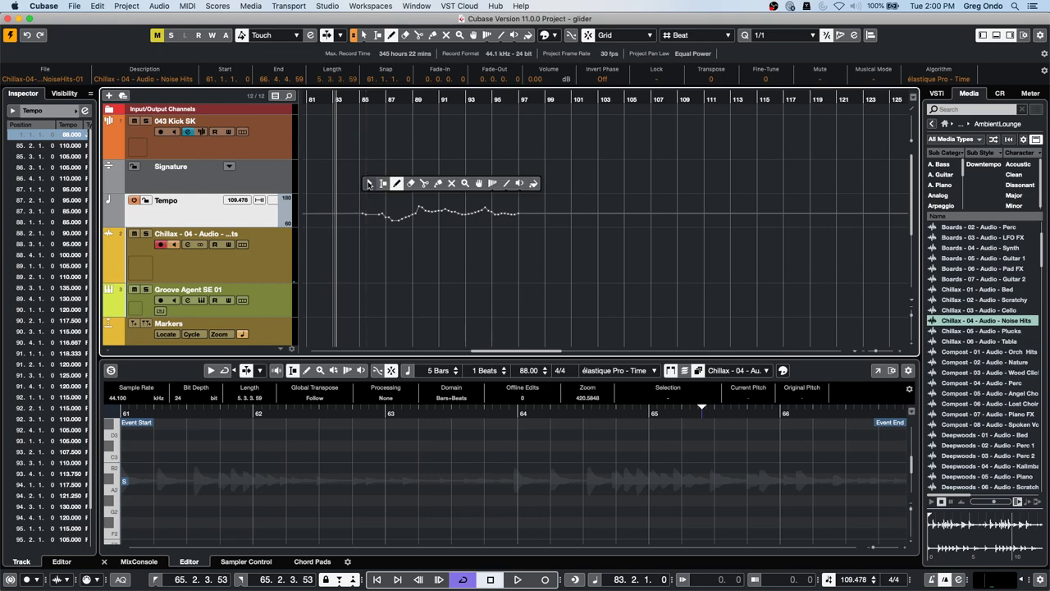
left_click(395, 184)
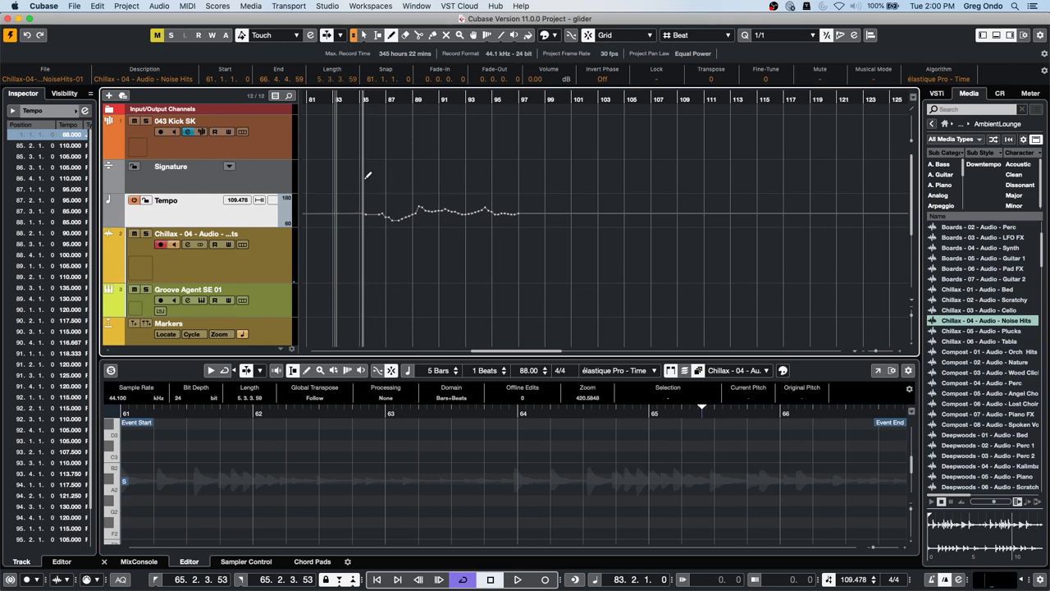
left_click(368, 176)
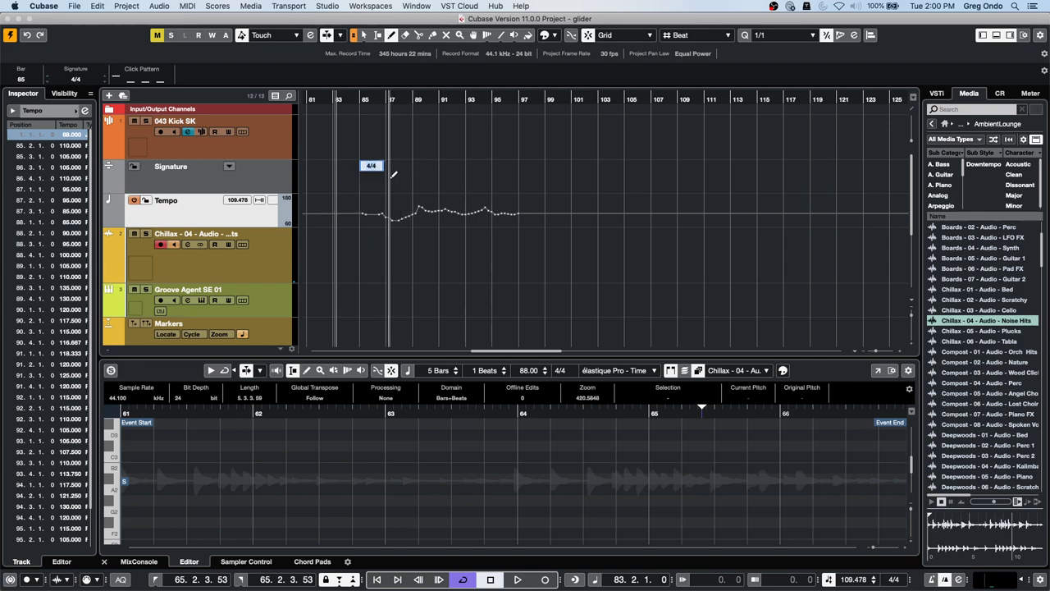
left_click(394, 174)
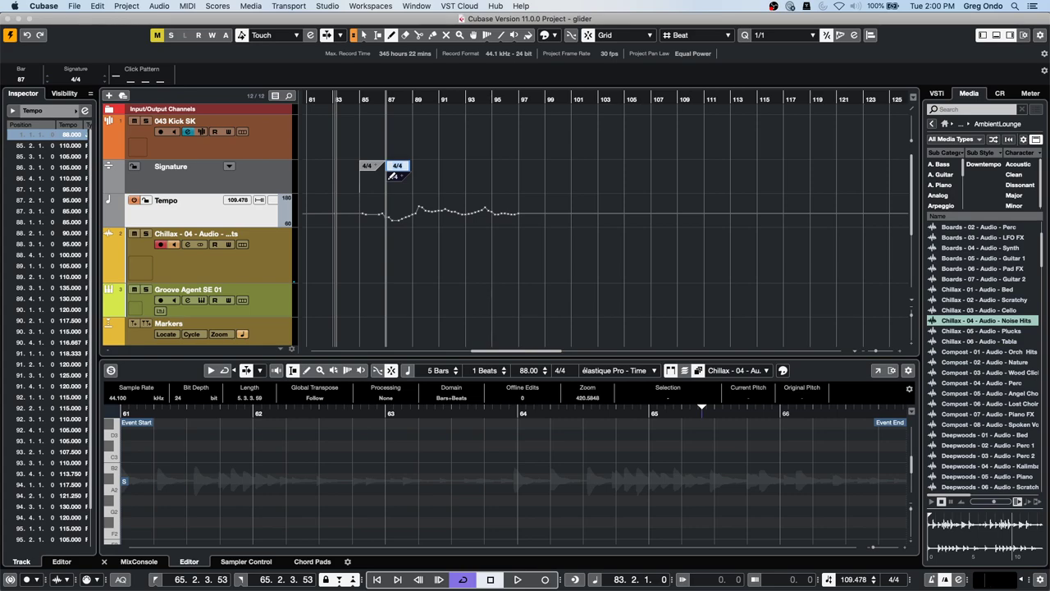
- Set the signature event at bar 87 to 3/4 and insert a 7/8 signature event at bar 92
type("3")
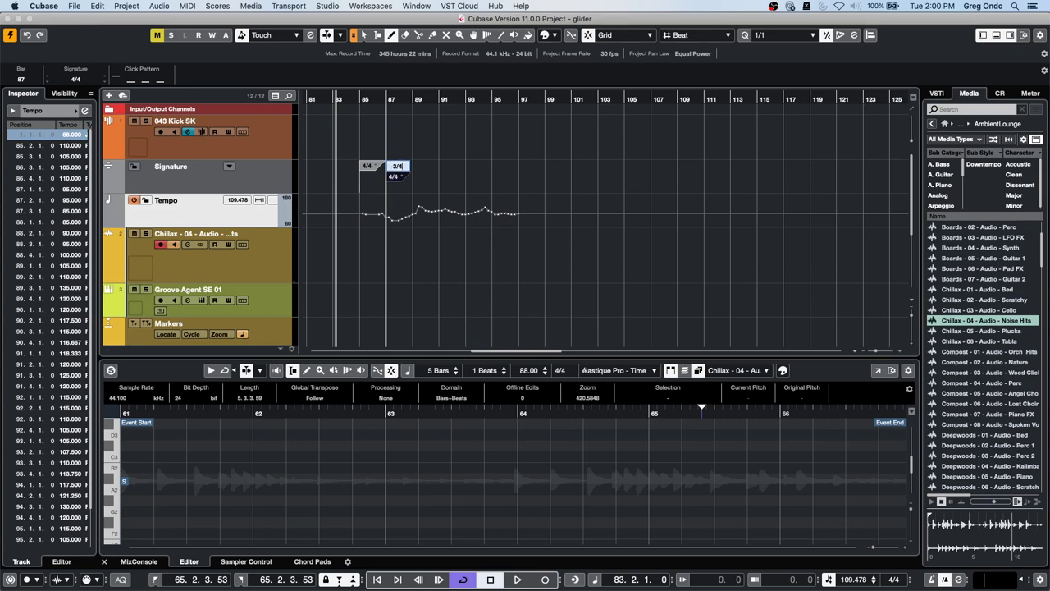
left_click(437, 174)
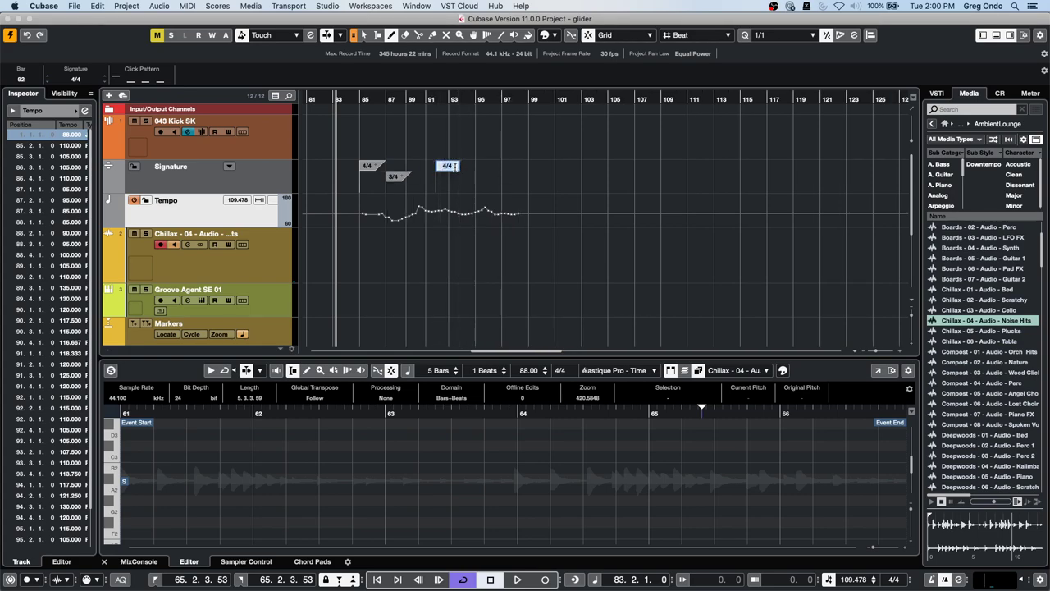
type("7/8")
key("Return")
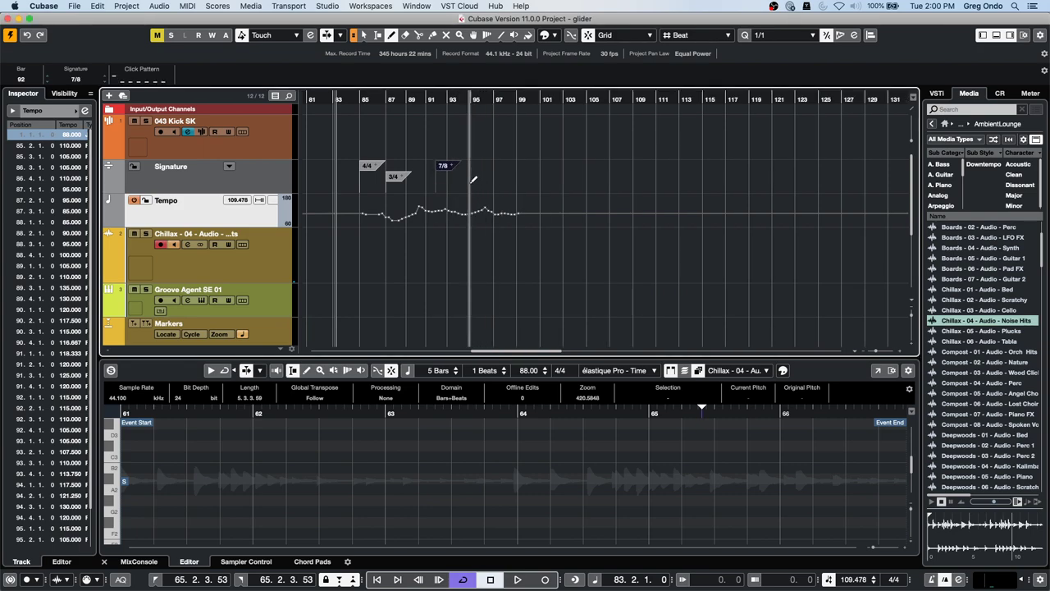
- Move the 7/8 event on the Signature track to bar 99 with the Object Selection tool
right_click(418, 181)
left_click(415, 186)
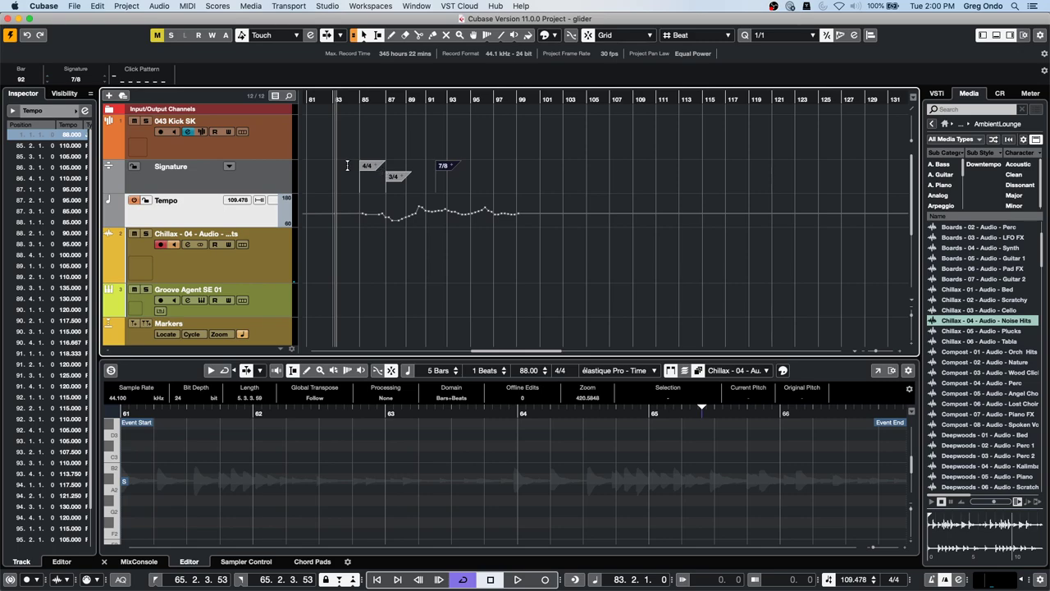
left_click_drag(443, 168, 453, 168)
left_click(348, 166)
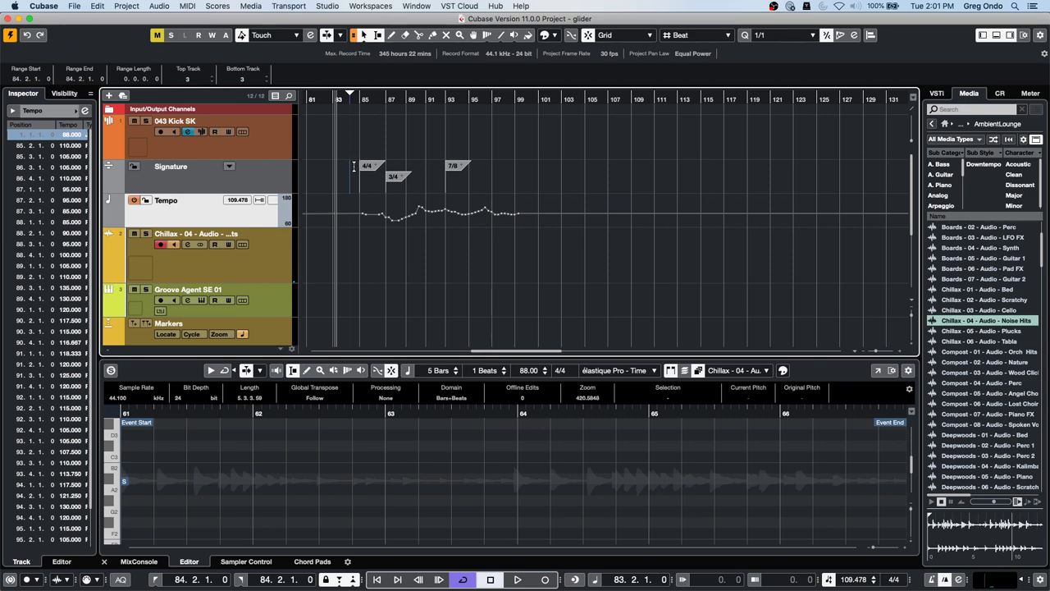
left_click_drag(353, 166, 519, 169)
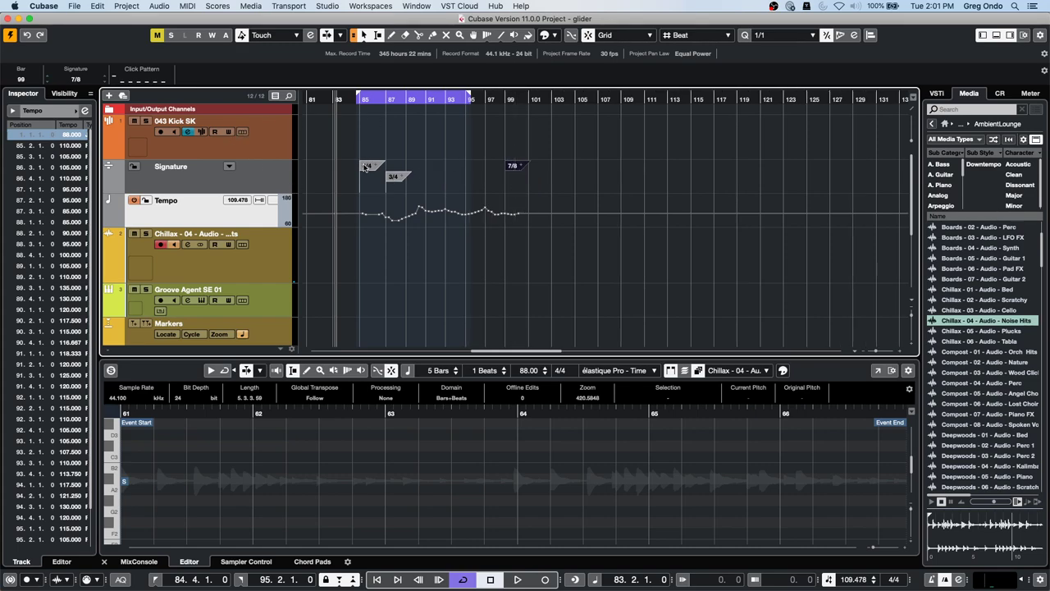
- Select the Signature track range from about bar 84 to bar 101 and duplicate its signature events twice
left_click_drag(356, 166, 528, 165)
key("super+d")
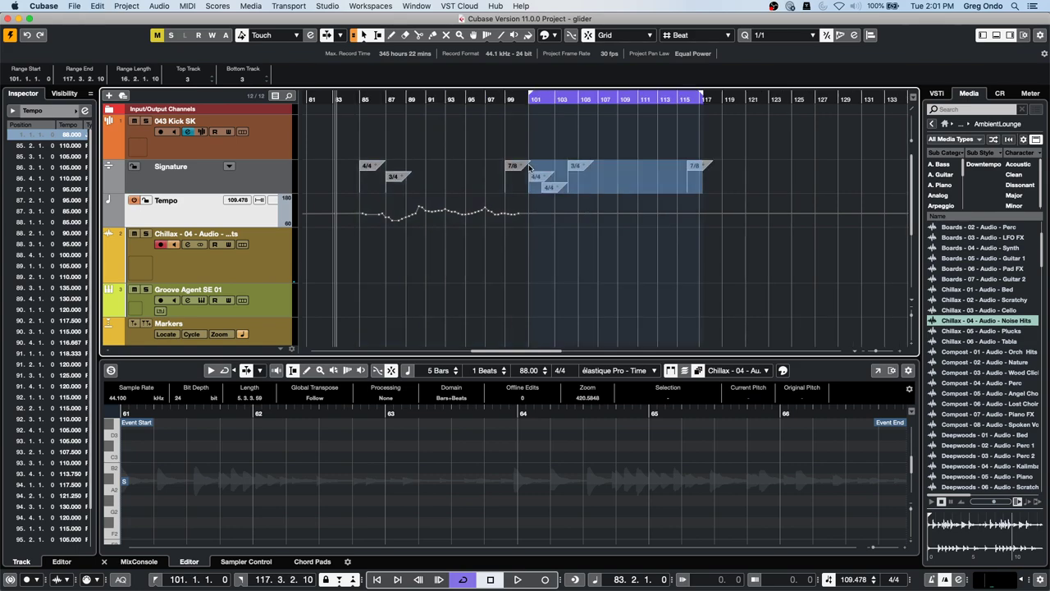
key("super+d")
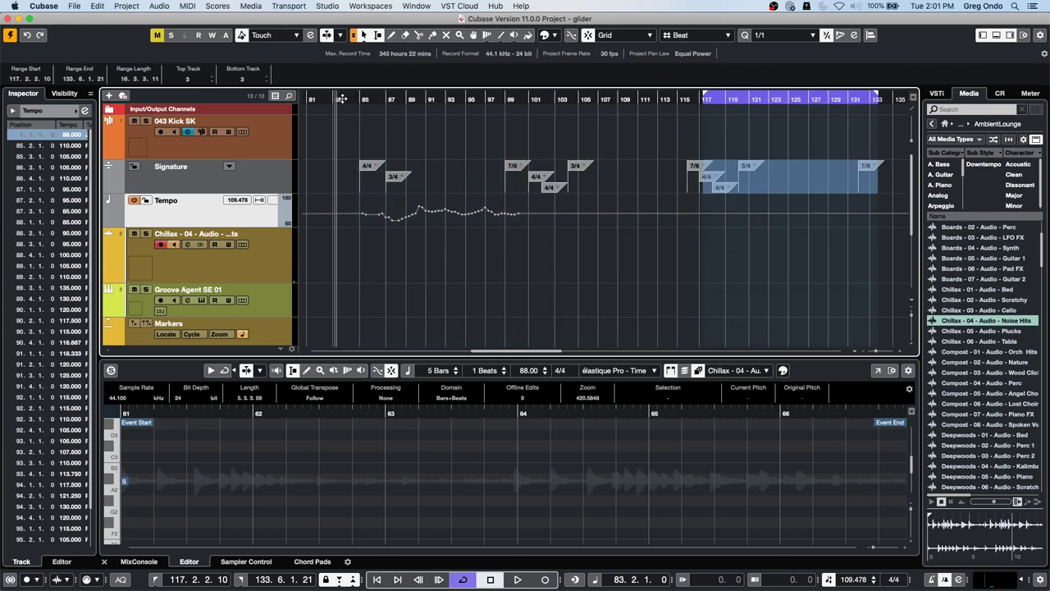
left_click_drag(342, 98, 343, 83)
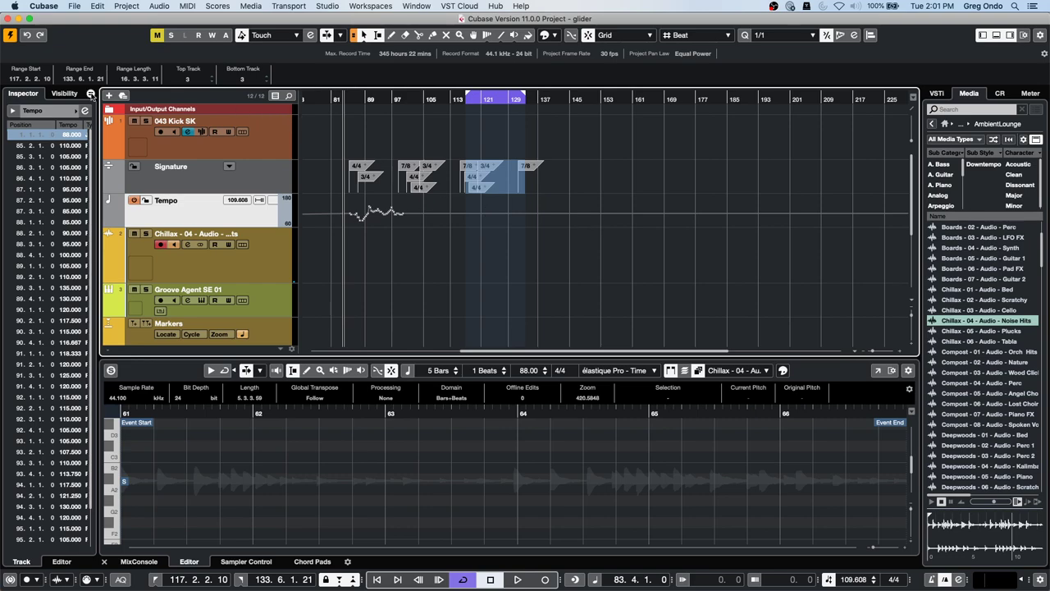
- Export the tempo track as "JUne 9.smt" into the "June 9 2020" folder inside Hangouts
left_click(74, 6)
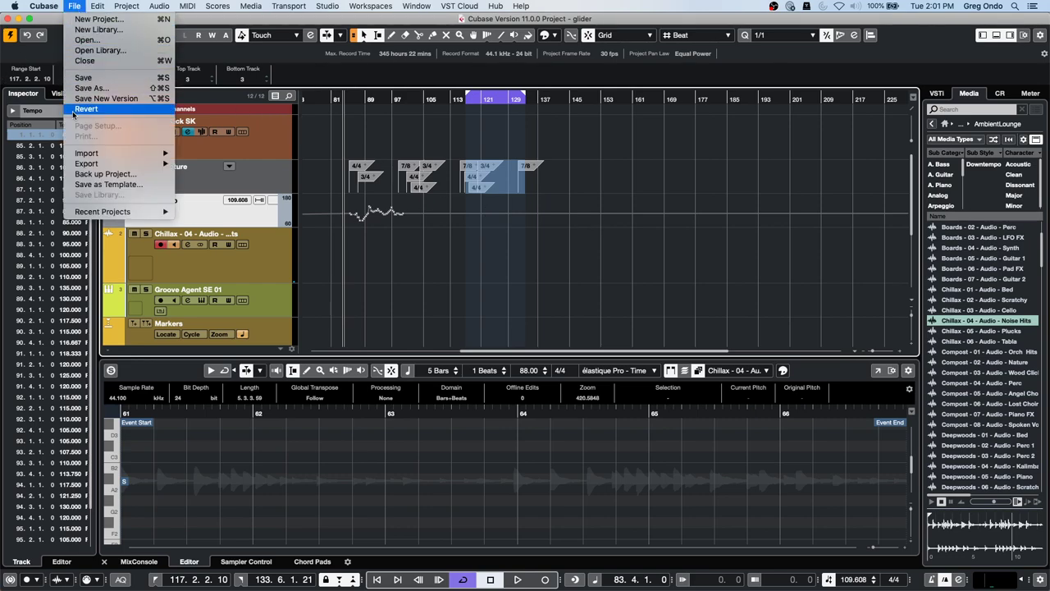
mouse_move(83, 163)
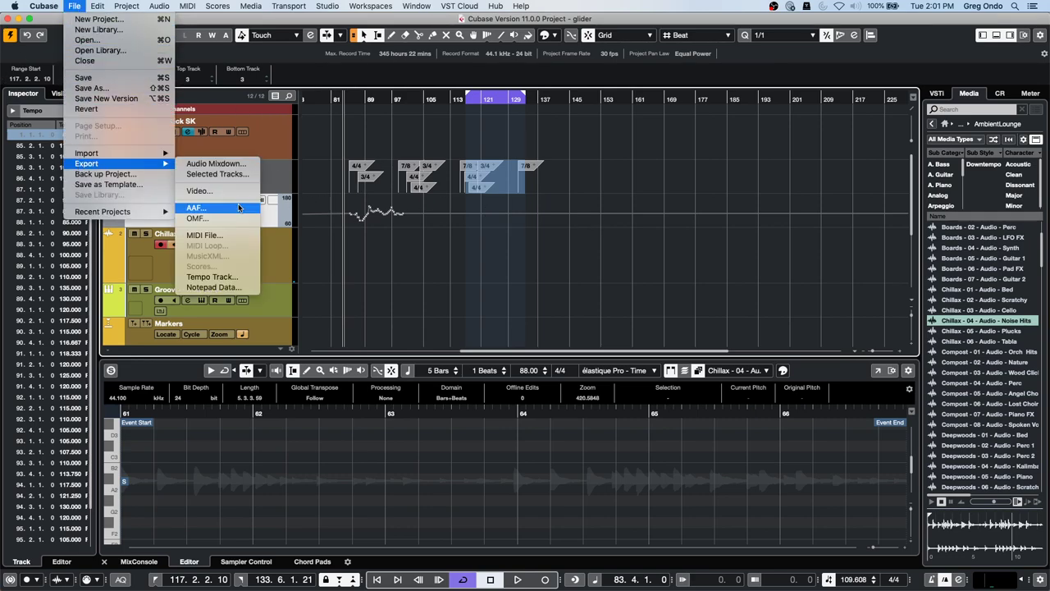
left_click(233, 276)
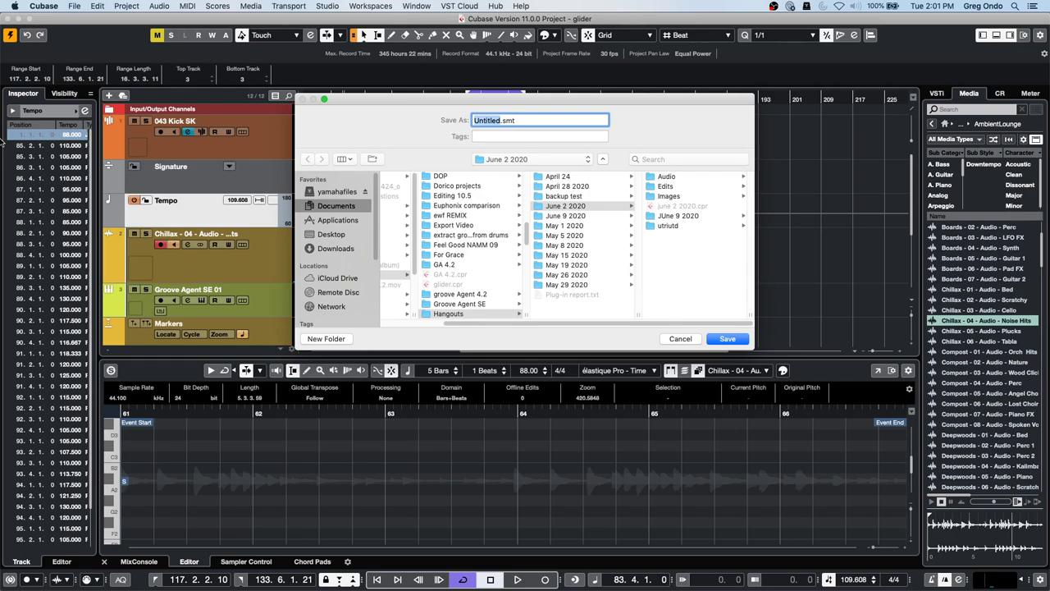
key("BackSpace")
type("JUne 9")
left_click(510, 160)
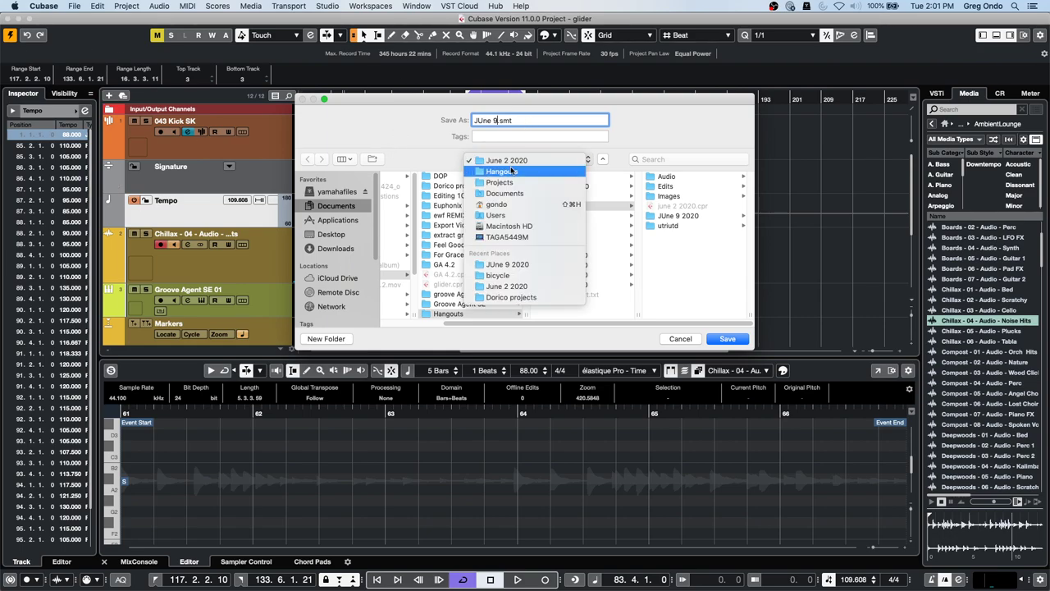
left_click(511, 171)
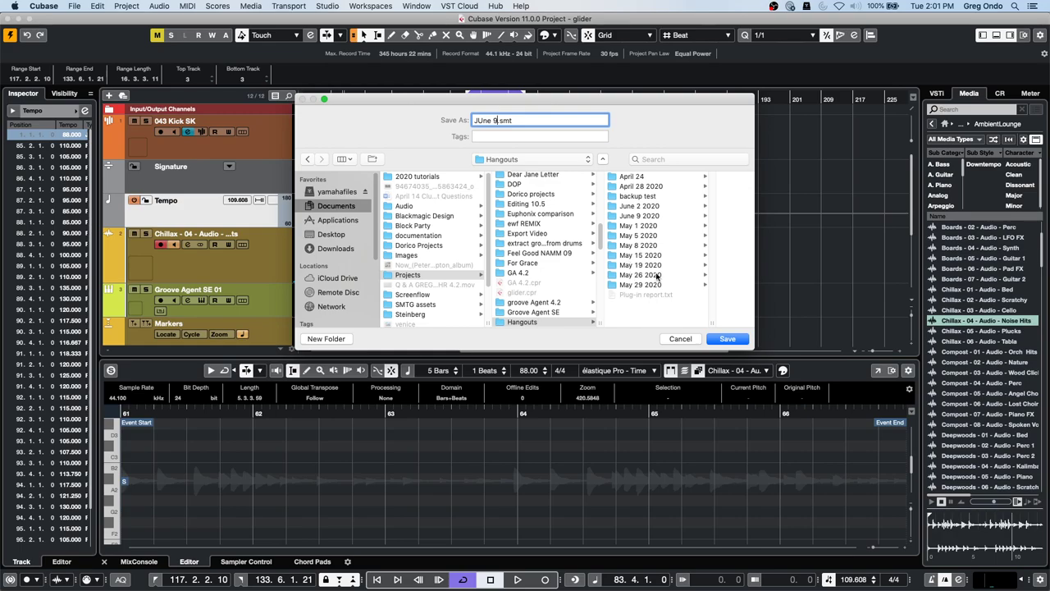
left_click(652, 217)
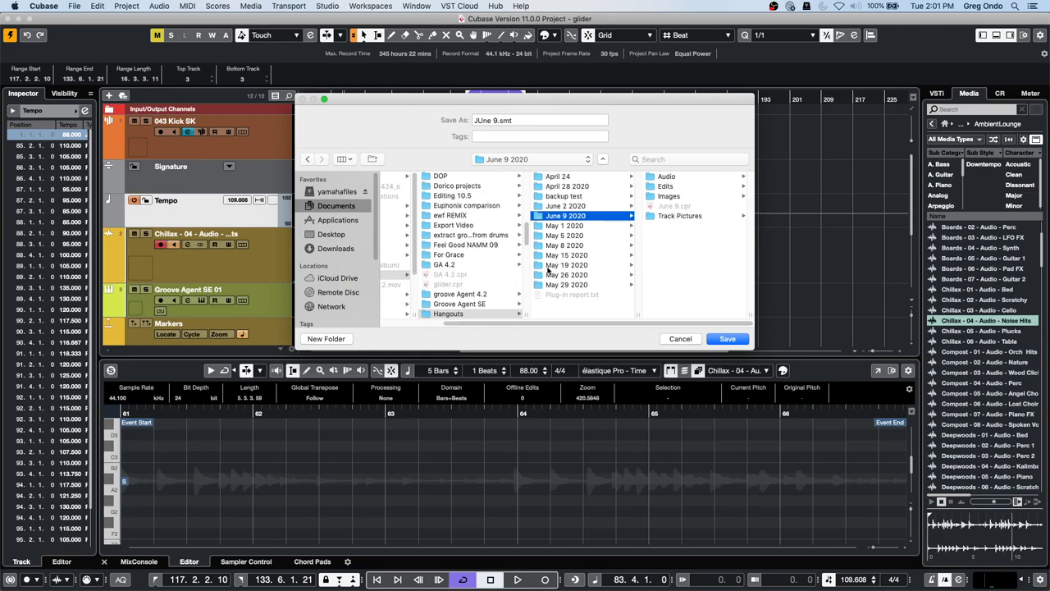
left_click(726, 339)
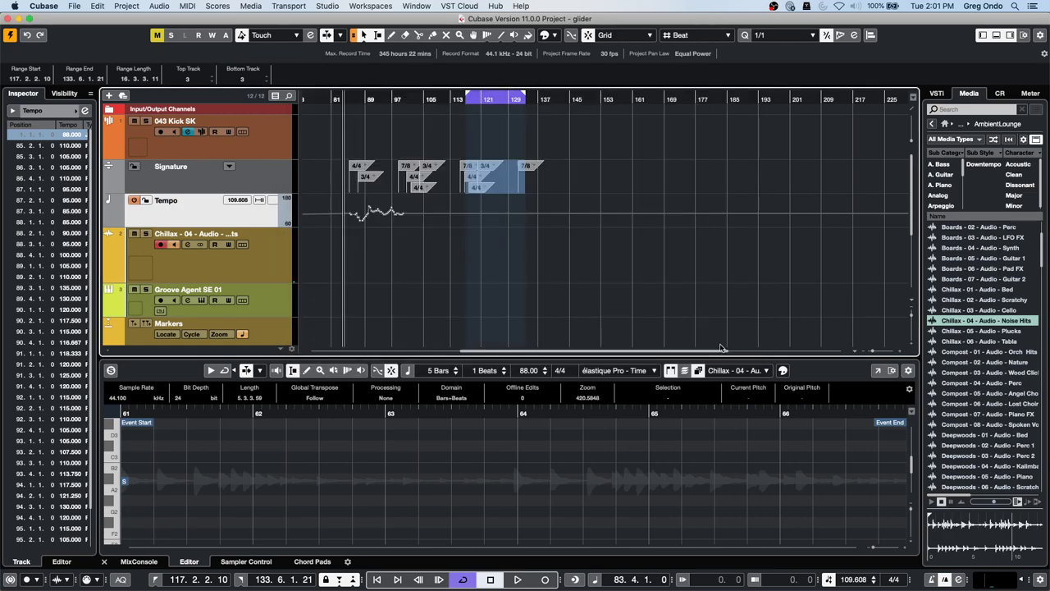
- Create a new empty project in the "JUne 9 2020" folder
left_click(74, 6)
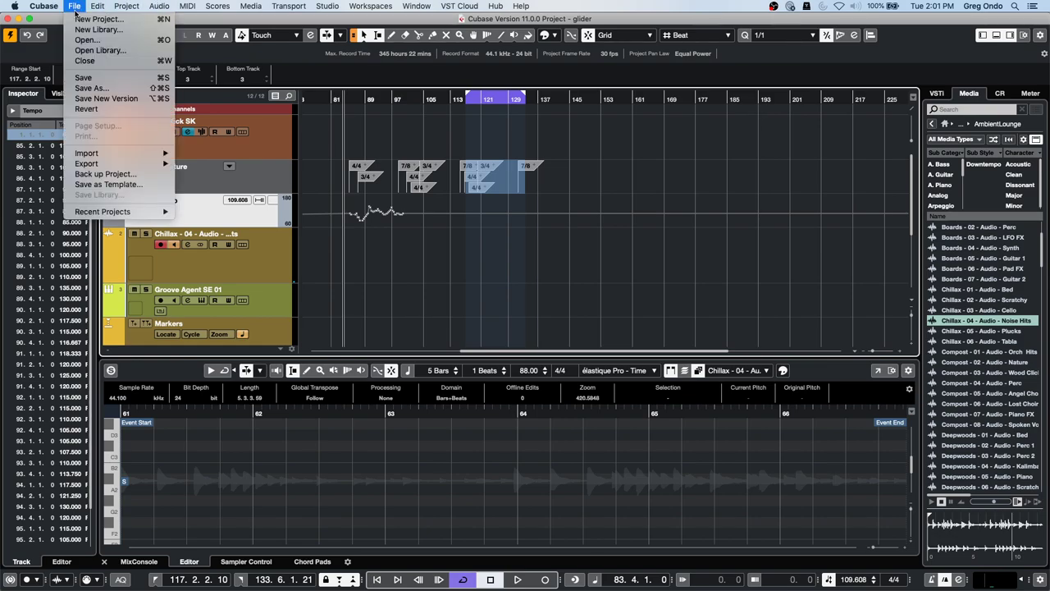
left_click(79, 20)
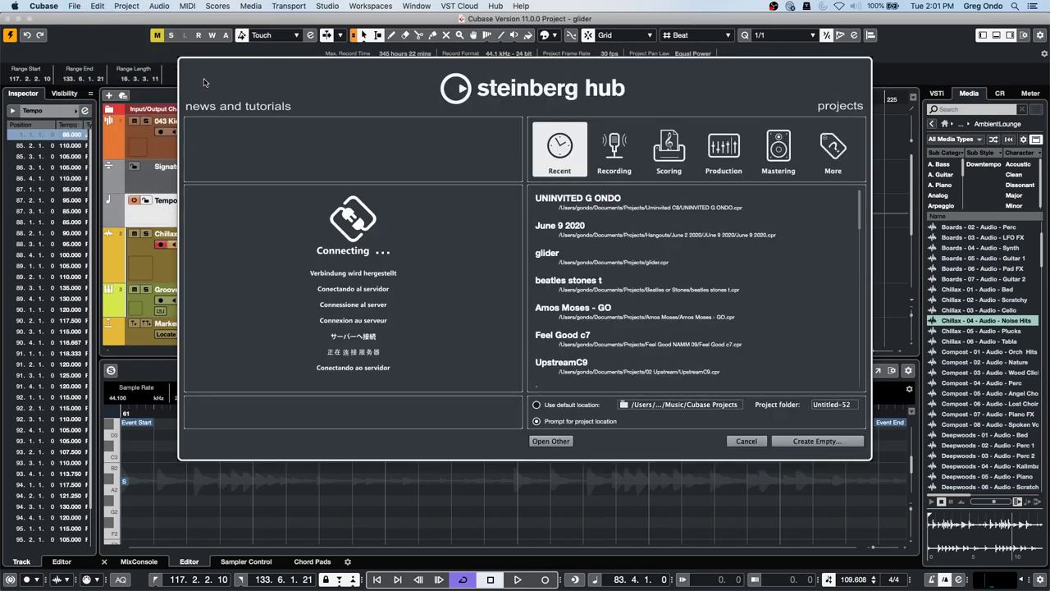
left_click(816, 440)
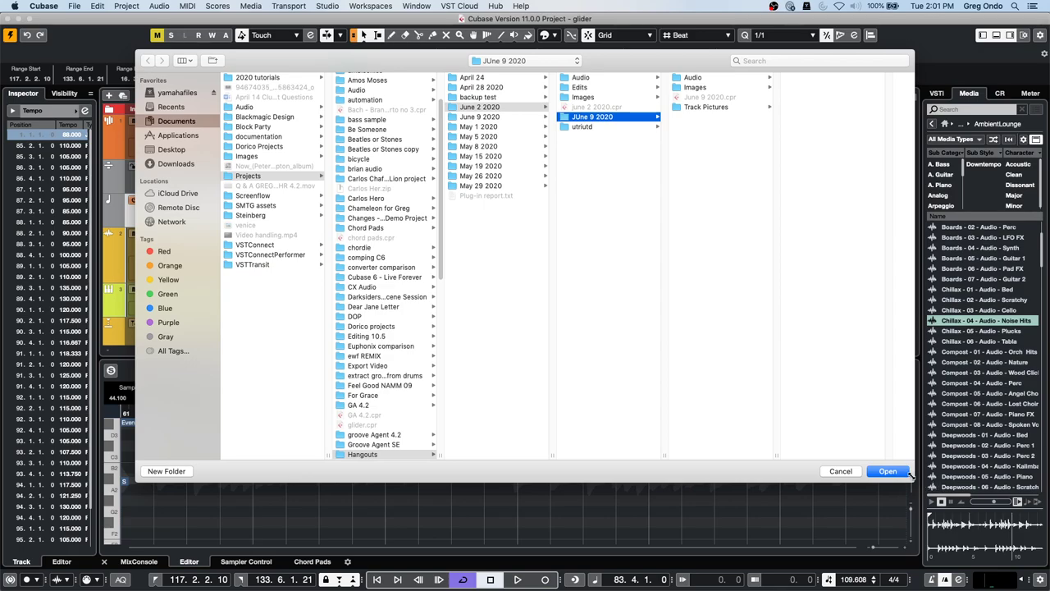
left_click(899, 474)
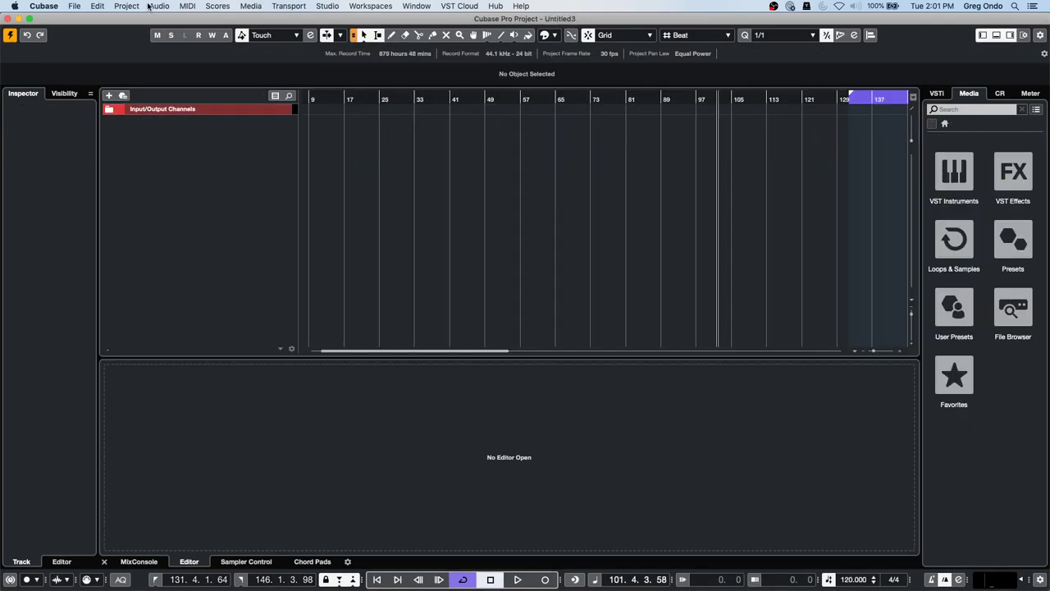
- Import the tempo track file "JUne 9.smt" into the new project
left_click(35, 6)
mouse_move(74, 6)
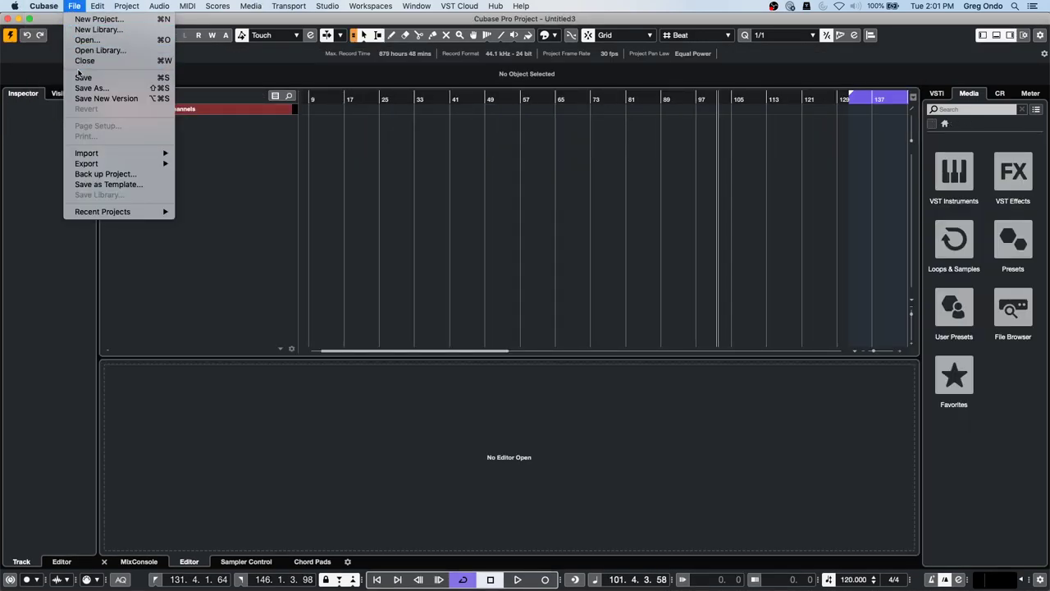
mouse_move(121, 154)
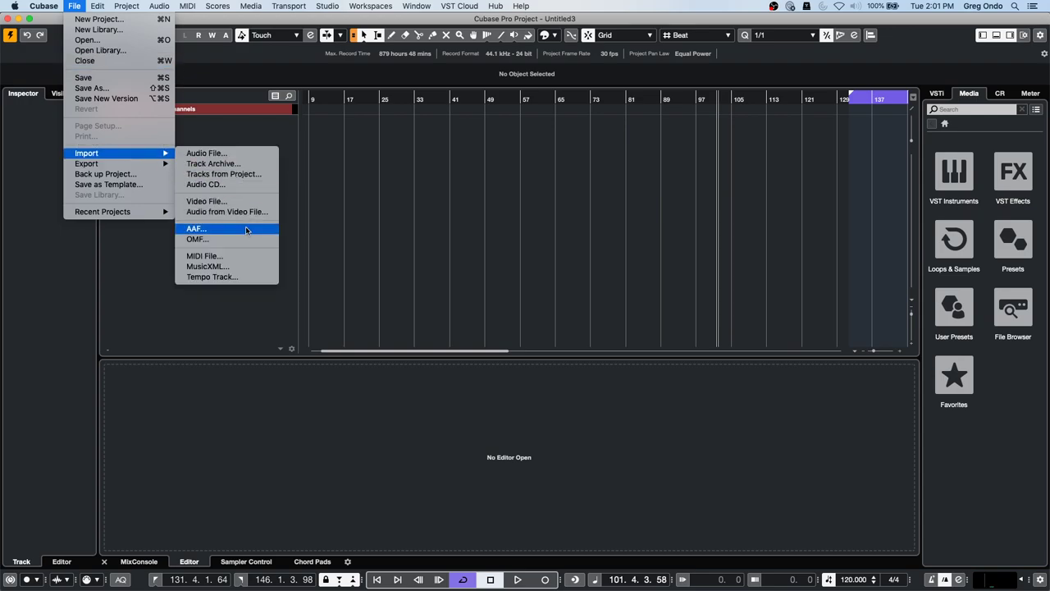
left_click(260, 276)
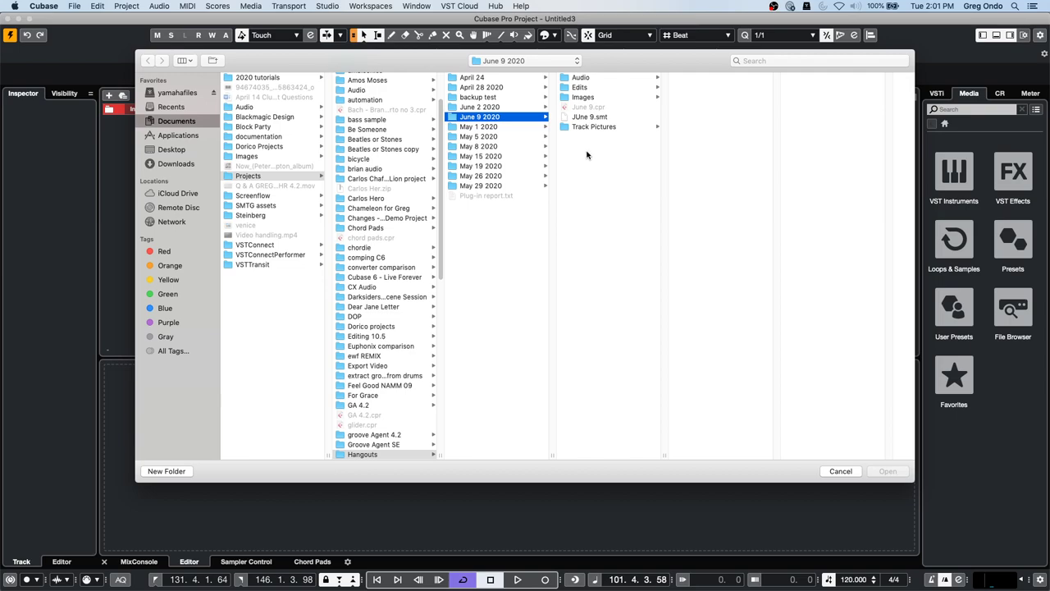
double_click(595, 116)
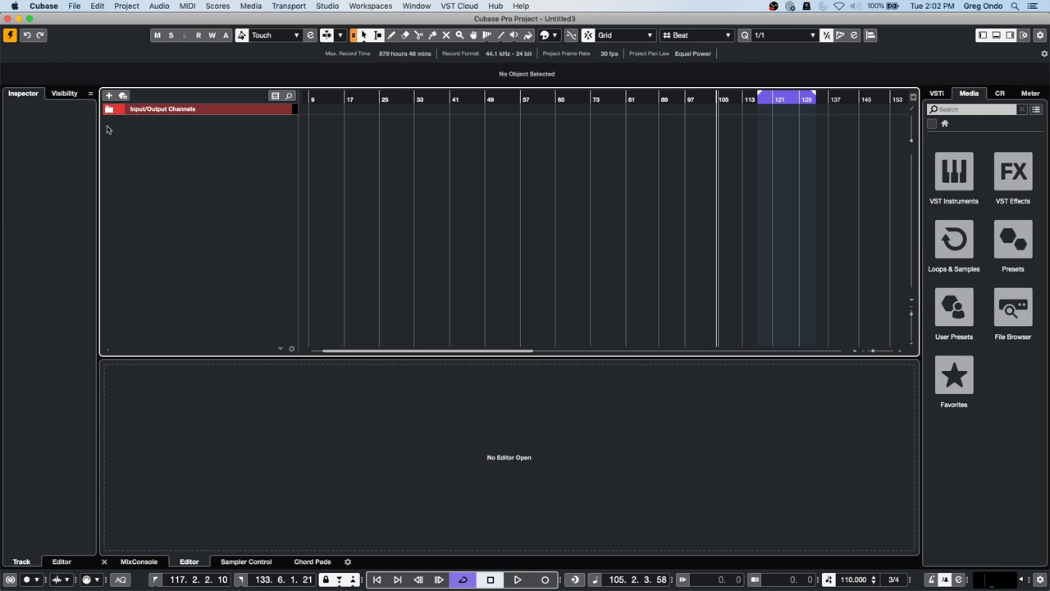
- Add a Signature track and a Tempo track to the new project
right_click(179, 134)
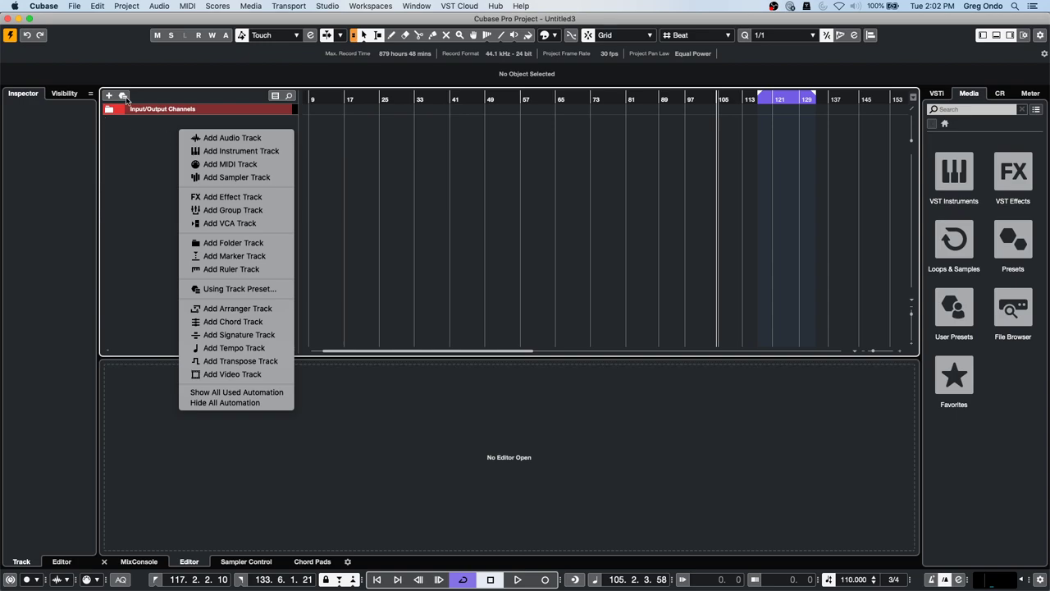
left_click(218, 336)
right_click(224, 153)
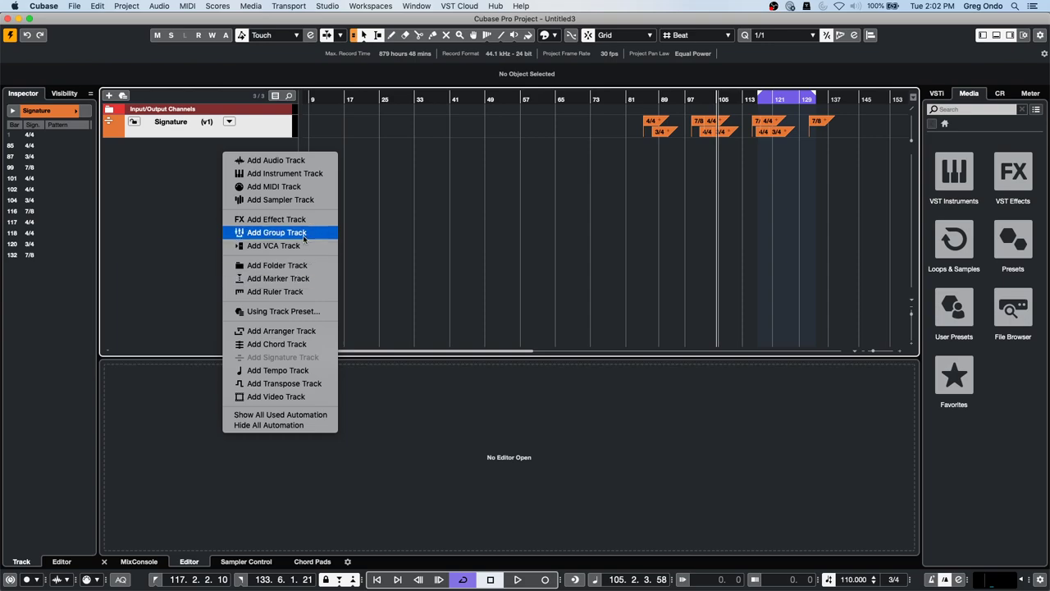
left_click(296, 371)
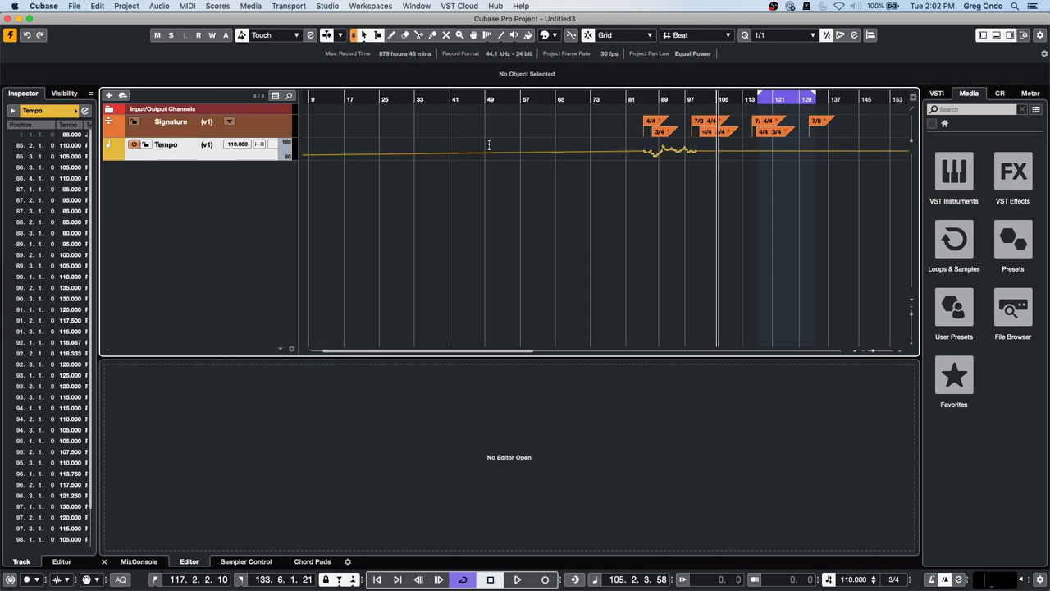
- Make the Signature track taller and inspect the imported signature and tempo events from bar 85 onward
left_click(636, 95)
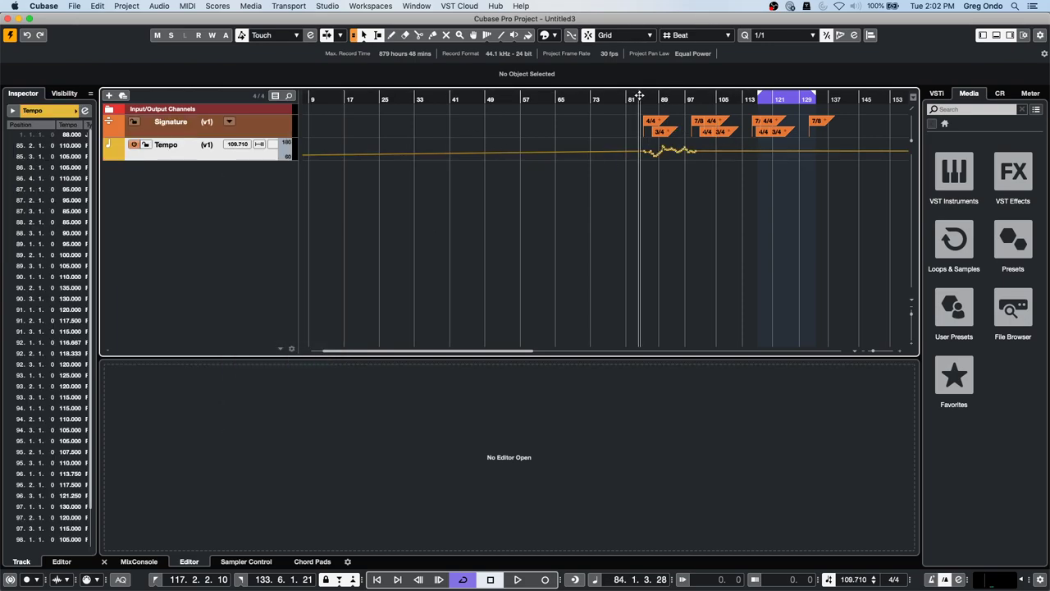
left_click_drag(634, 124, 630, 157)
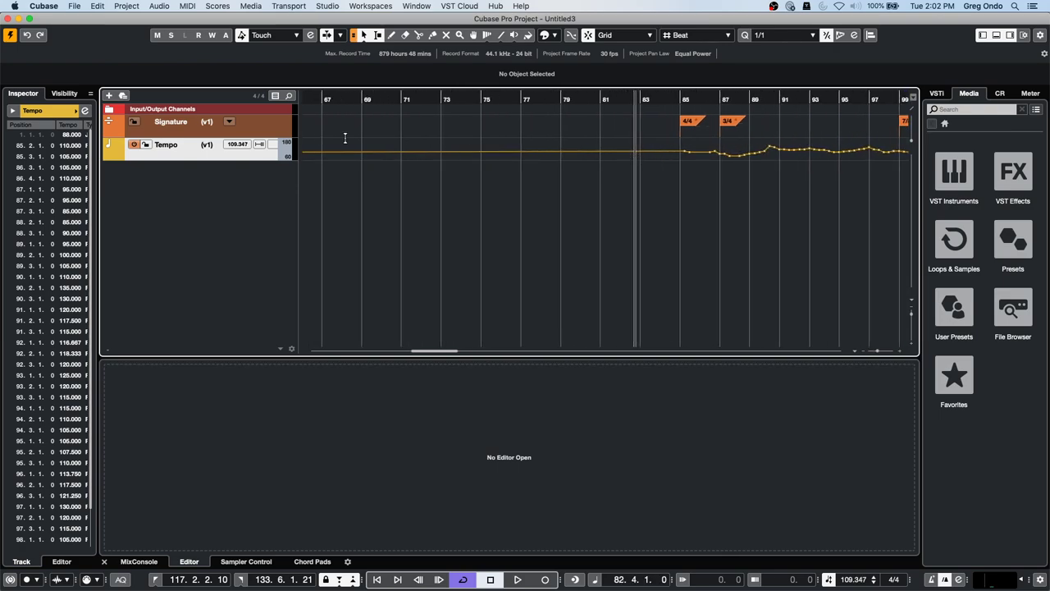
left_click_drag(242, 136, 233, 169)
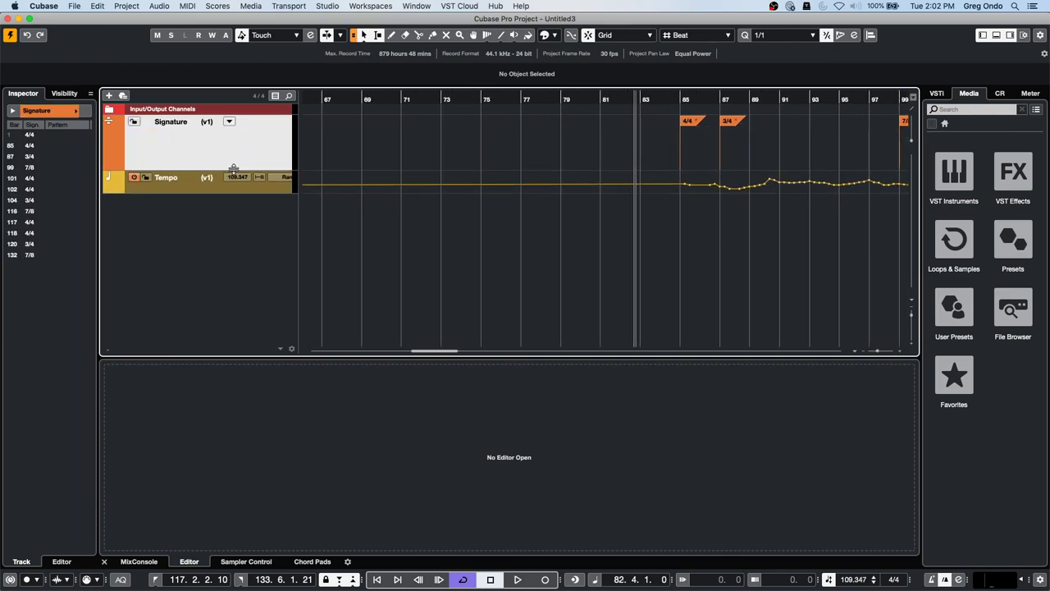
left_click_drag(325, 97, 326, 59)
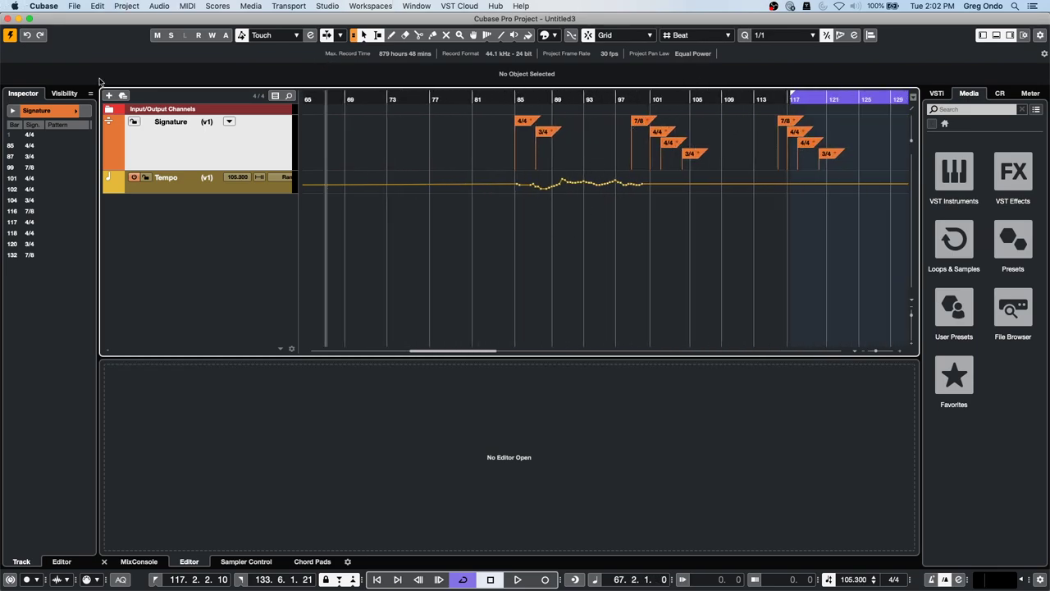
left_click(74, 7)
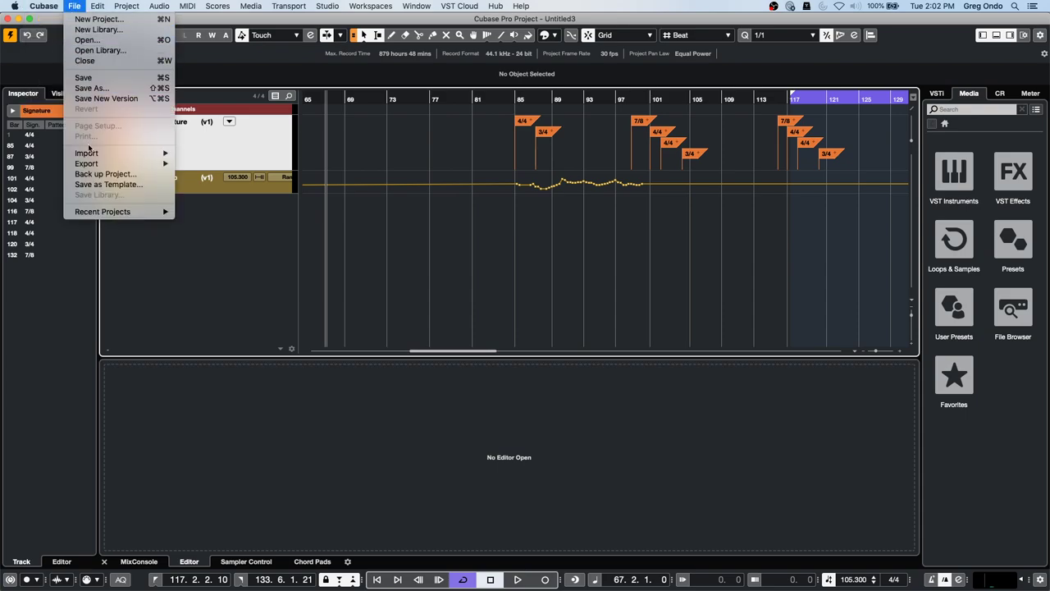
mouse_move(90, 163)
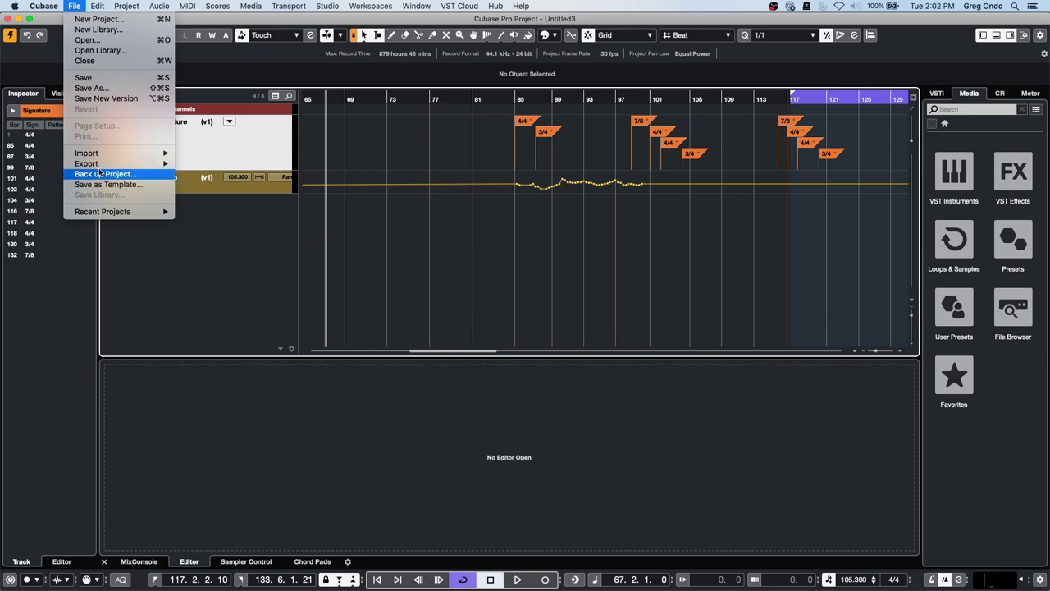
left_click(387, 218)
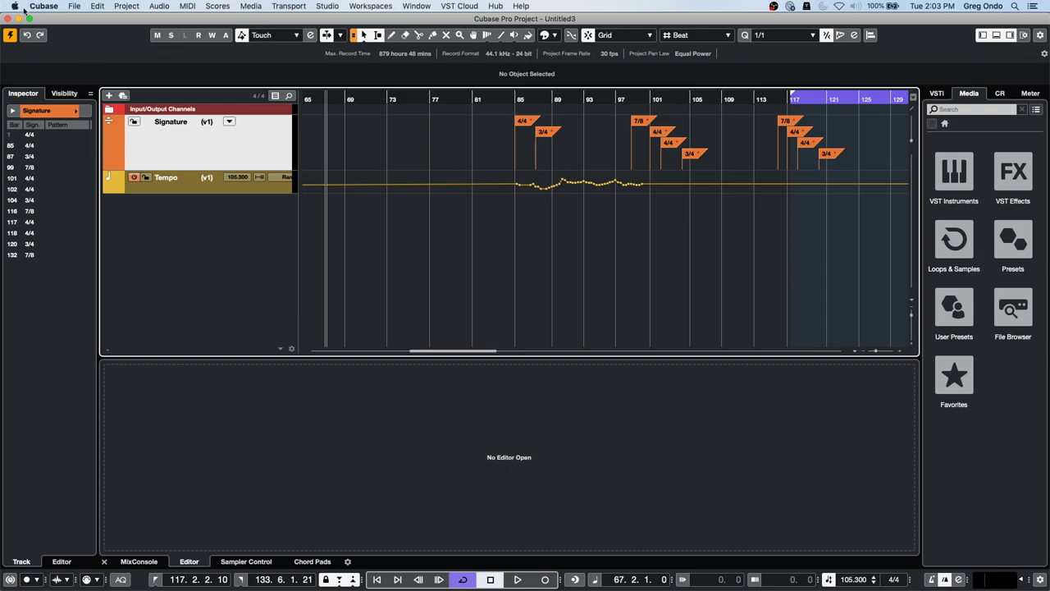
- Browse the available VST instruments and add HALion Sonic SE as a new instrument track below the Tempo track
left_click(968, 184)
scroll(972, 369, "down", 10)
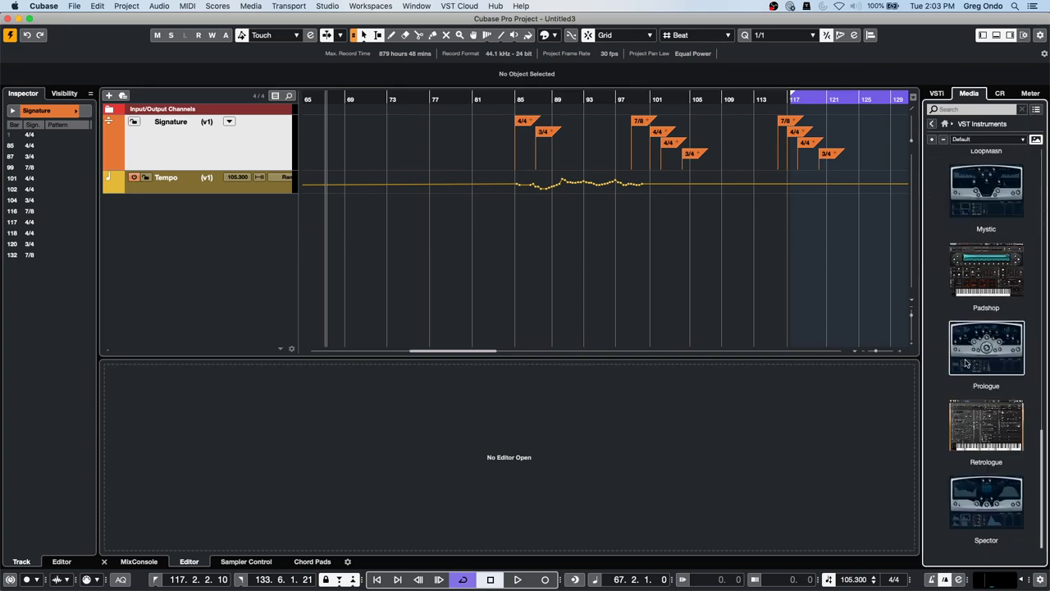
scroll(997, 283, "up", 5)
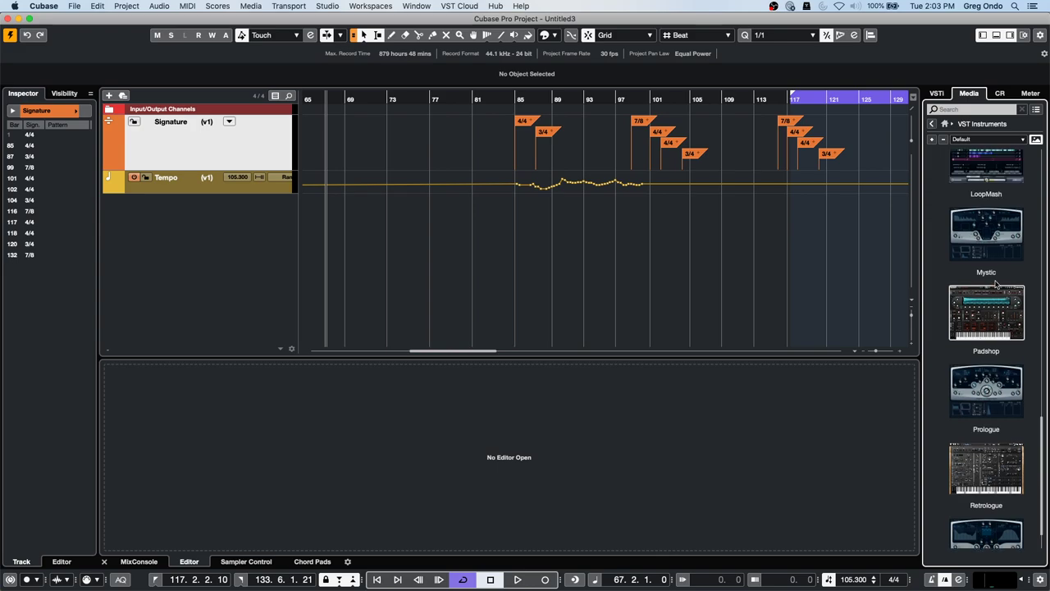
scroll(990, 297, "up", 1)
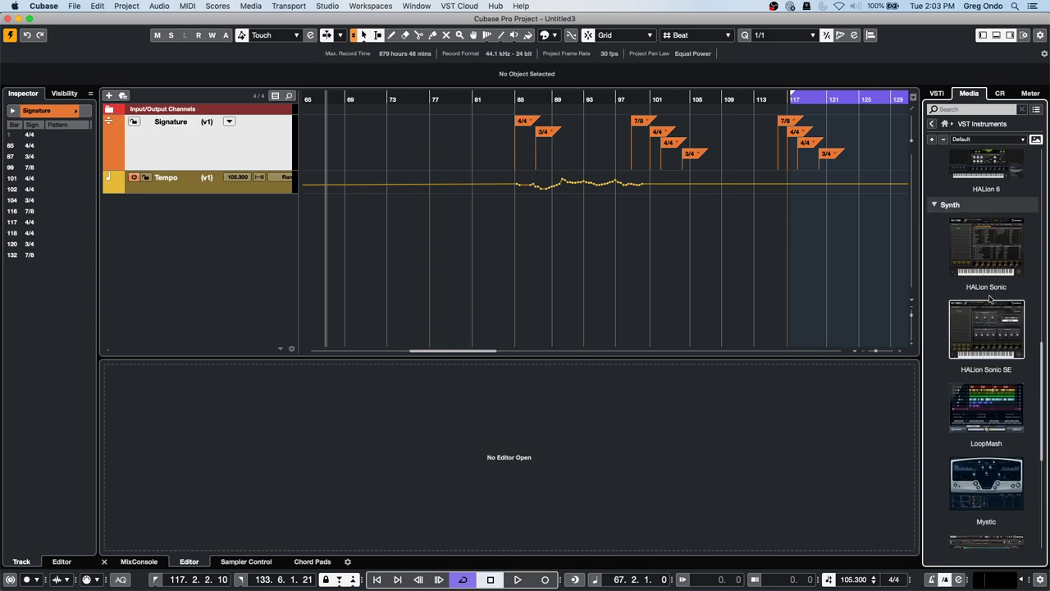
left_click_drag(996, 342, 175, 218)
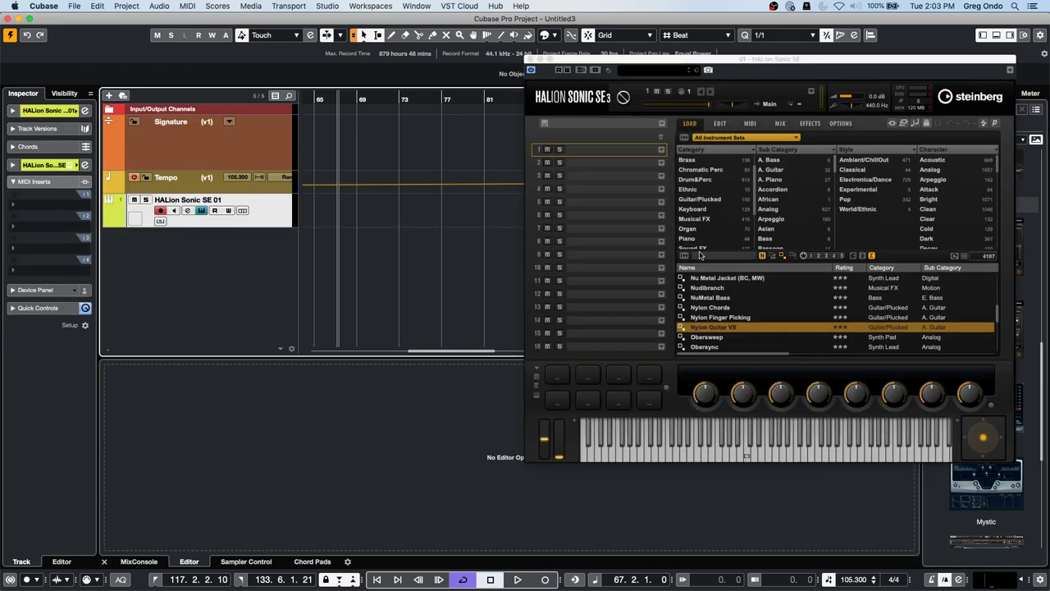
- Filter the HALion Sonic SE presets to Keyboard and E. Piano and load Black&White Ballad
left_click(697, 210)
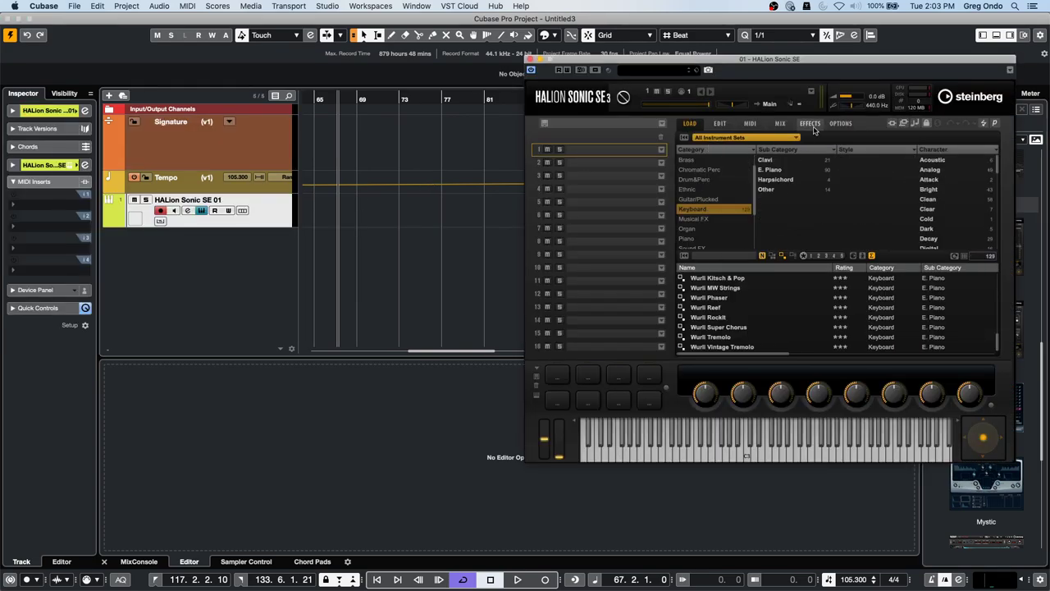
left_click(777, 170)
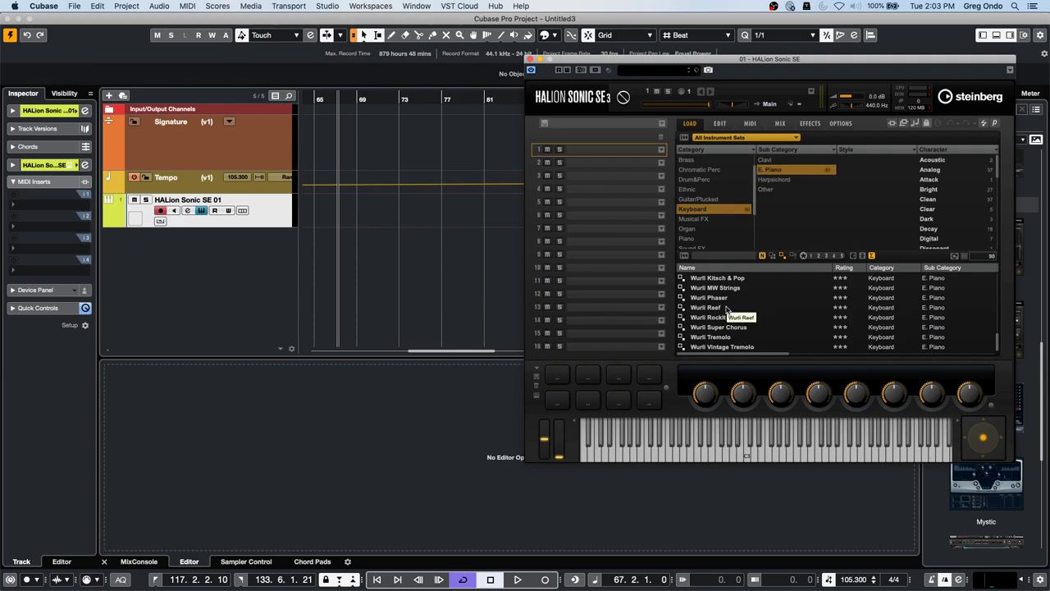
scroll(725, 309, "up", 15)
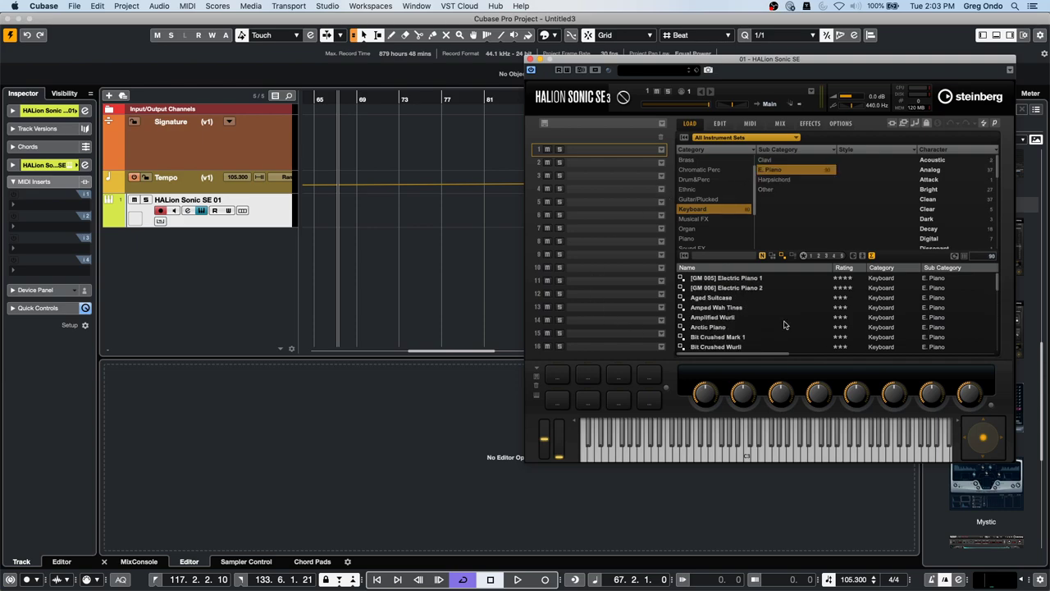
scroll(743, 336, "down", 1)
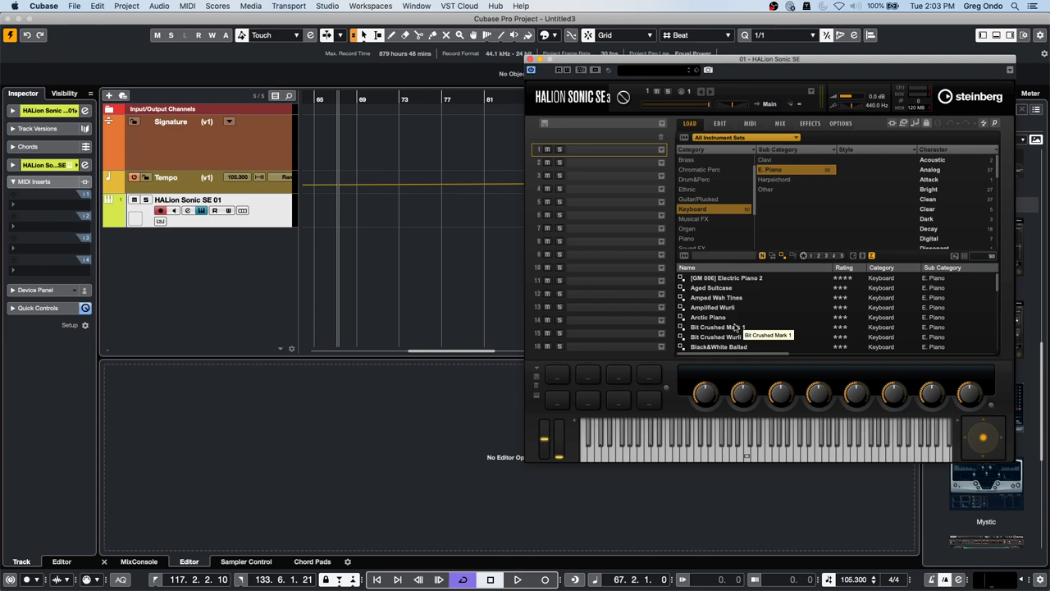
scroll(710, 345, "down", 1)
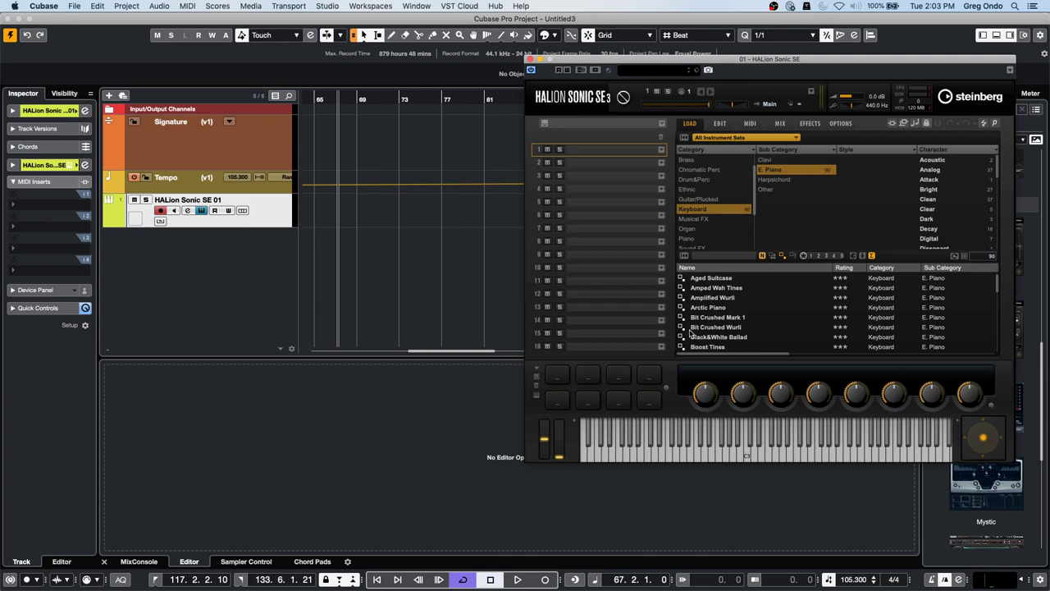
left_click(748, 338)
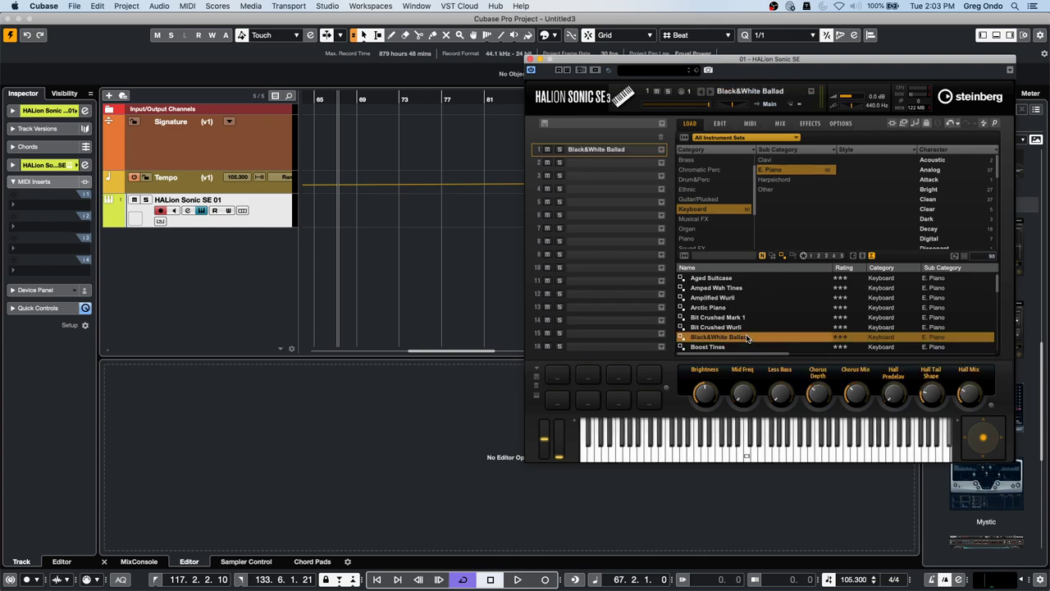
- Audition the Black&White Ballad sound with several notes on the instrument's virtual keyboard
left_click(784, 454)
left_click(755, 455)
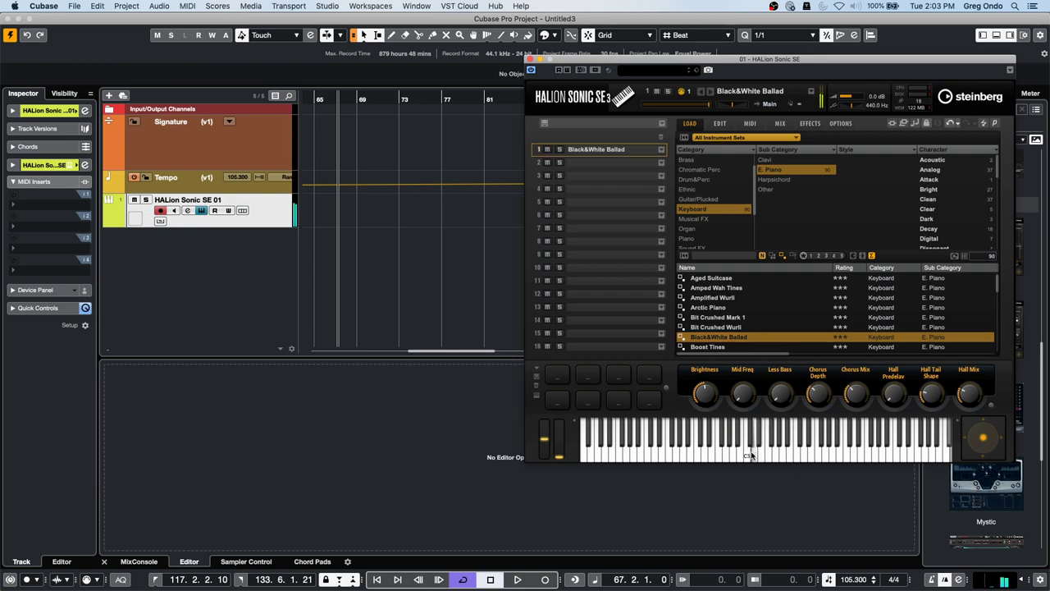
left_click(682, 455)
left_click(653, 455)
left_click(636, 456)
- Show the chord pads, audition the C chord and raise the A7 pad's tensions to A6/9
left_click(304, 558)
left_click(135, 507)
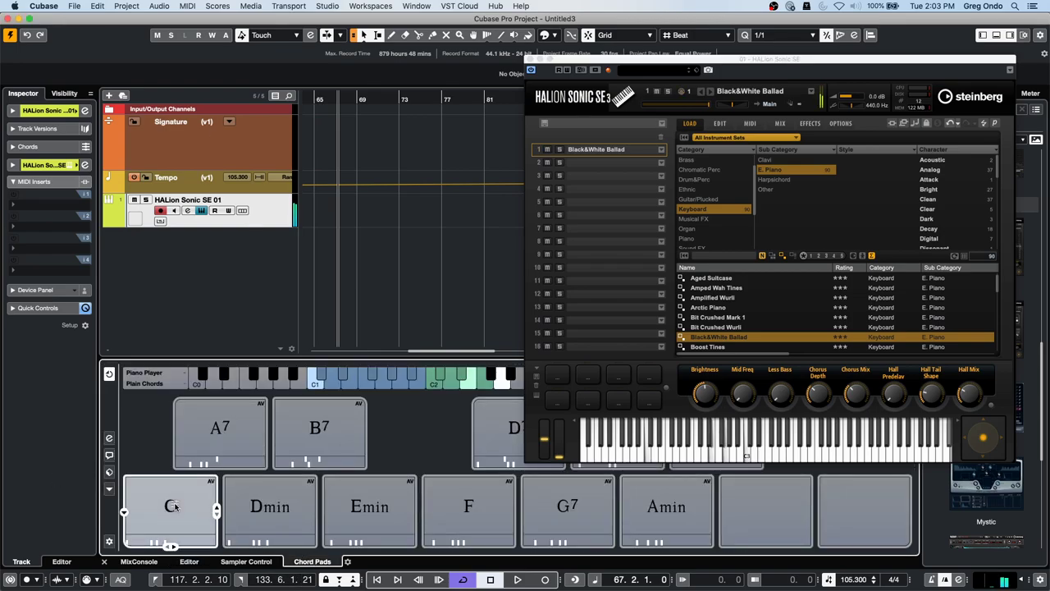
left_click(212, 447)
scroll(210, 445, "up", 3)
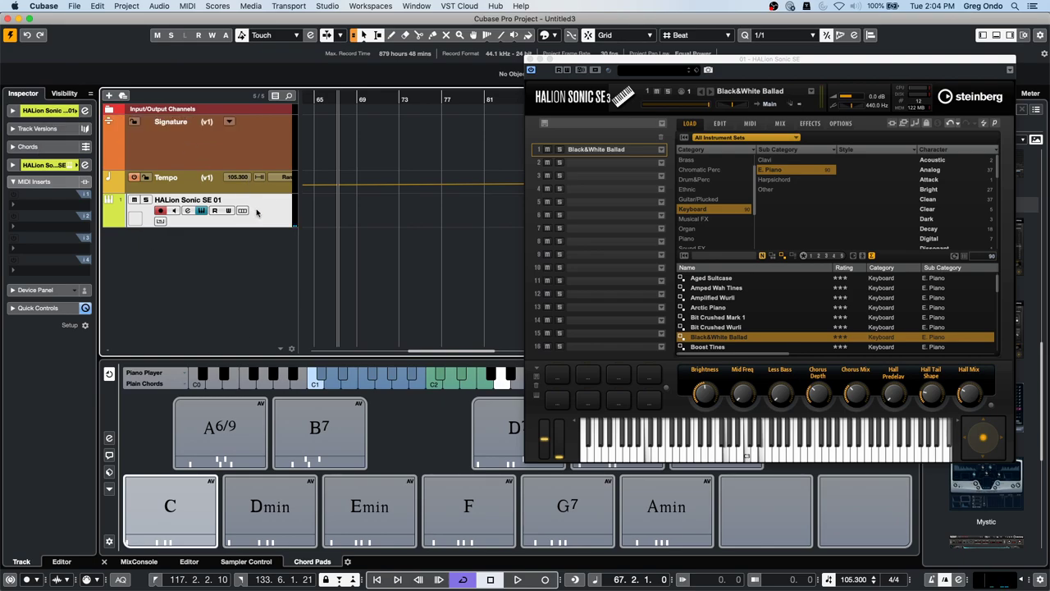
- Record a chord pad performance on the HALion Sonic SE track from bar 1 and inspect its notes in the Key Editor
left_click(34, 112)
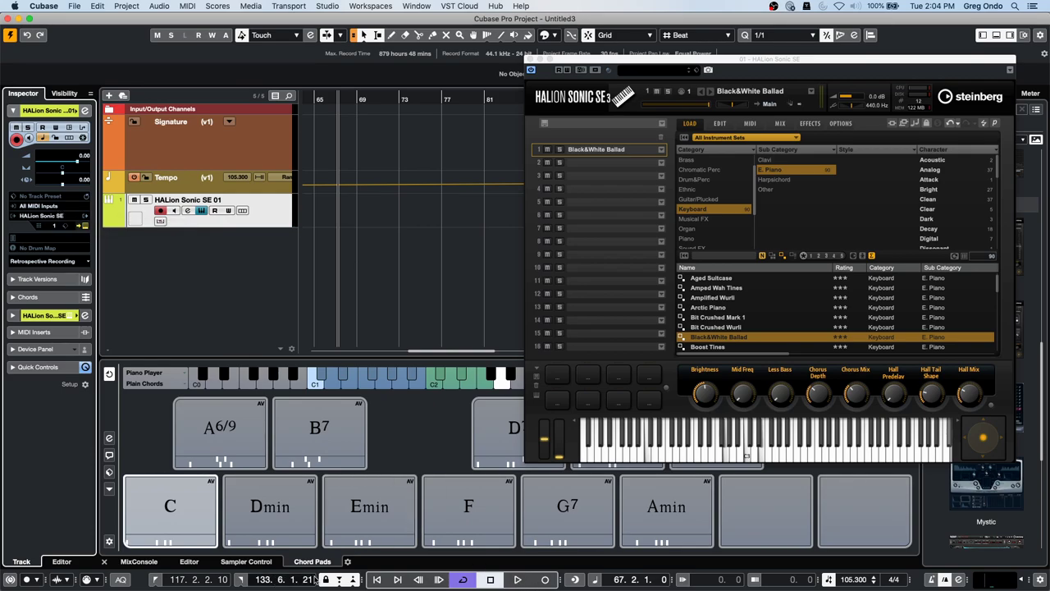
left_click(490, 579)
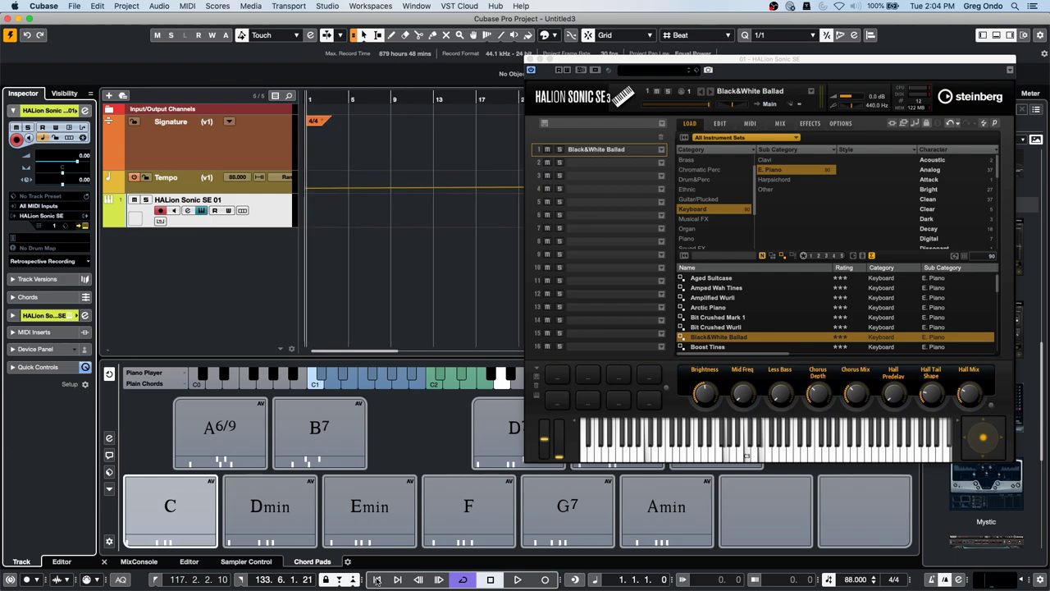
left_click(550, 579)
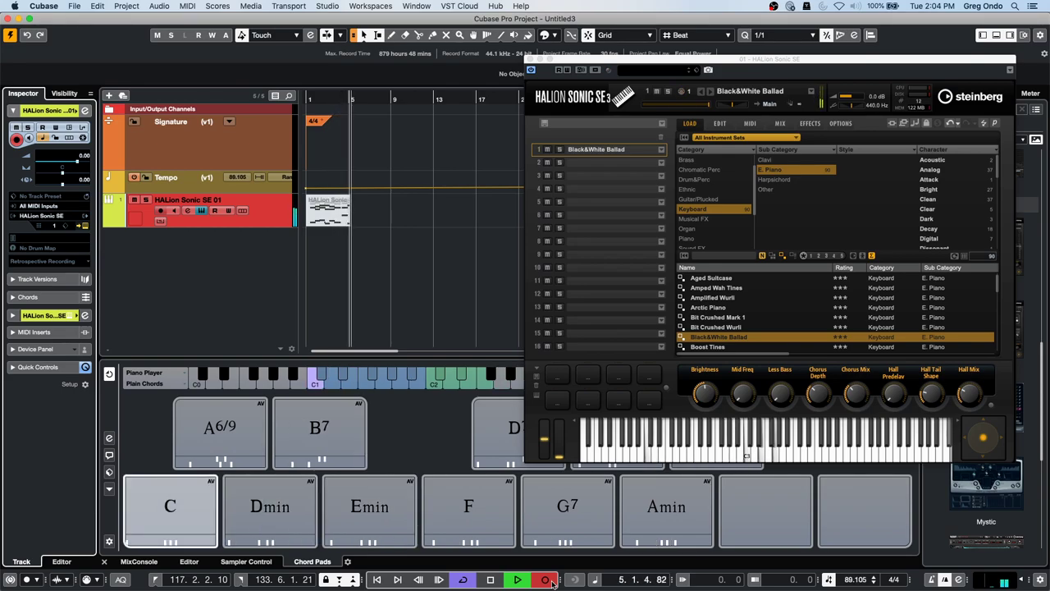
key("space")
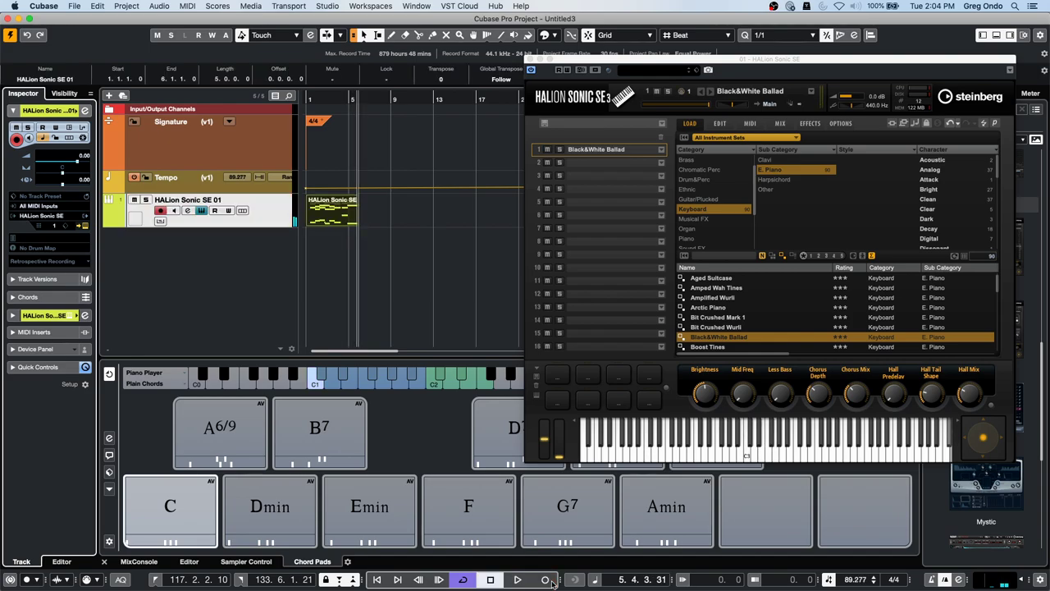
double_click(331, 215)
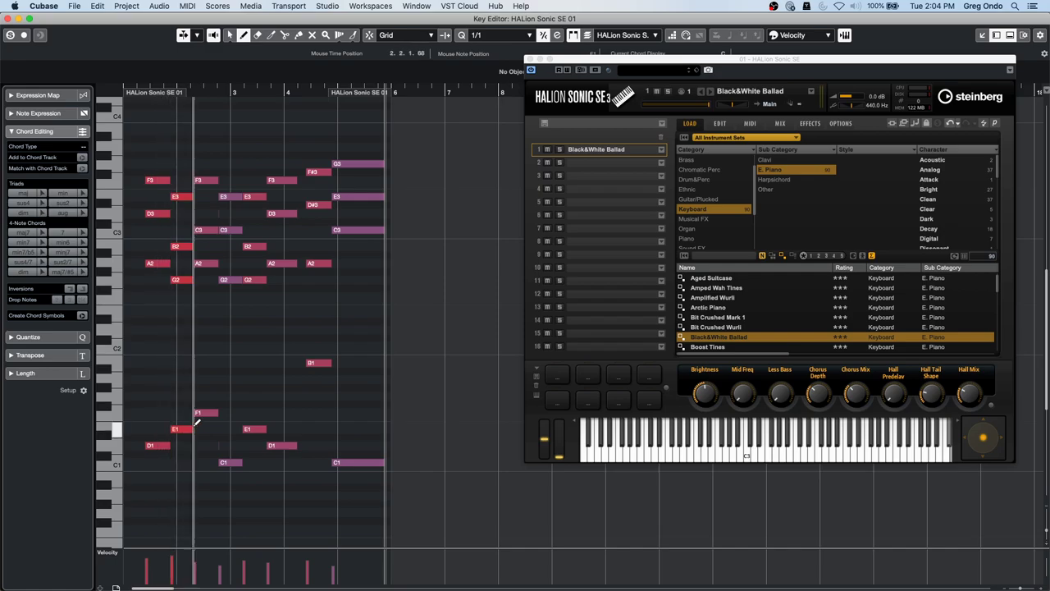
left_click(9, 19)
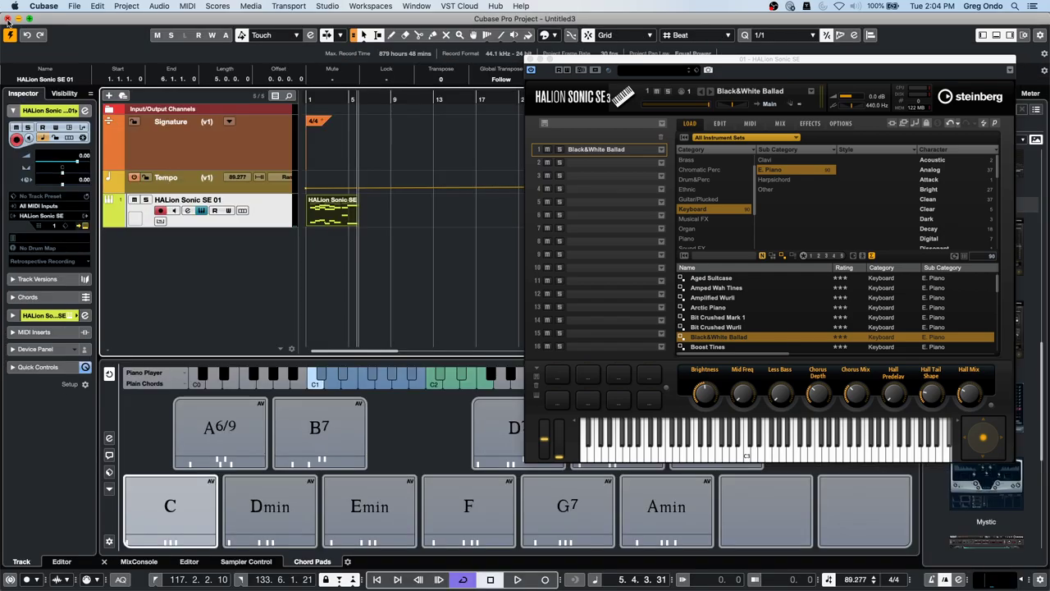
- Set the HALion Sonic SE track's MIDI input to Chord Pads and audition the pads
left_click(41, 205)
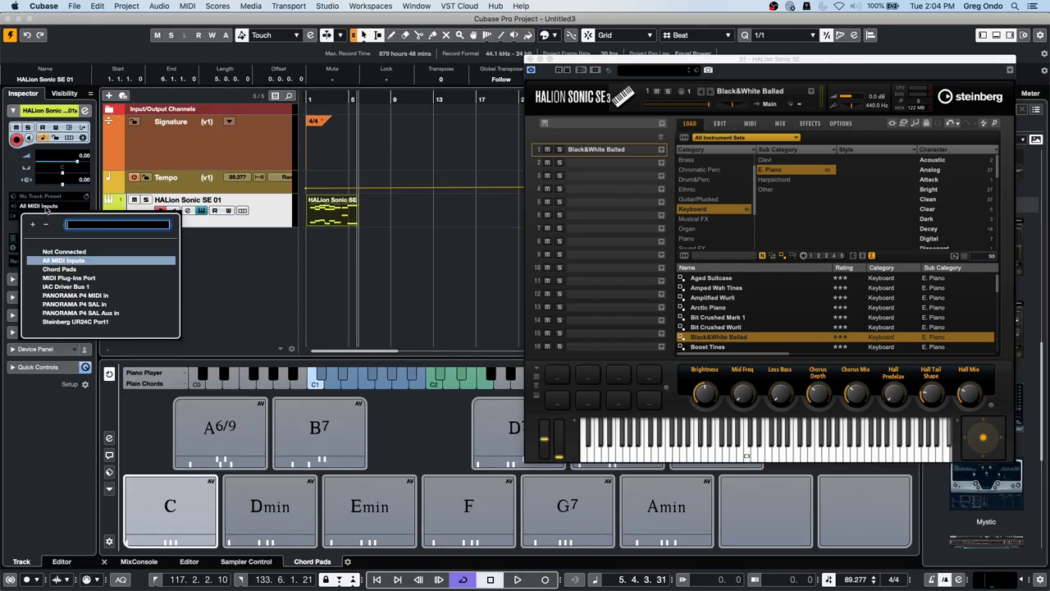
left_click(74, 271)
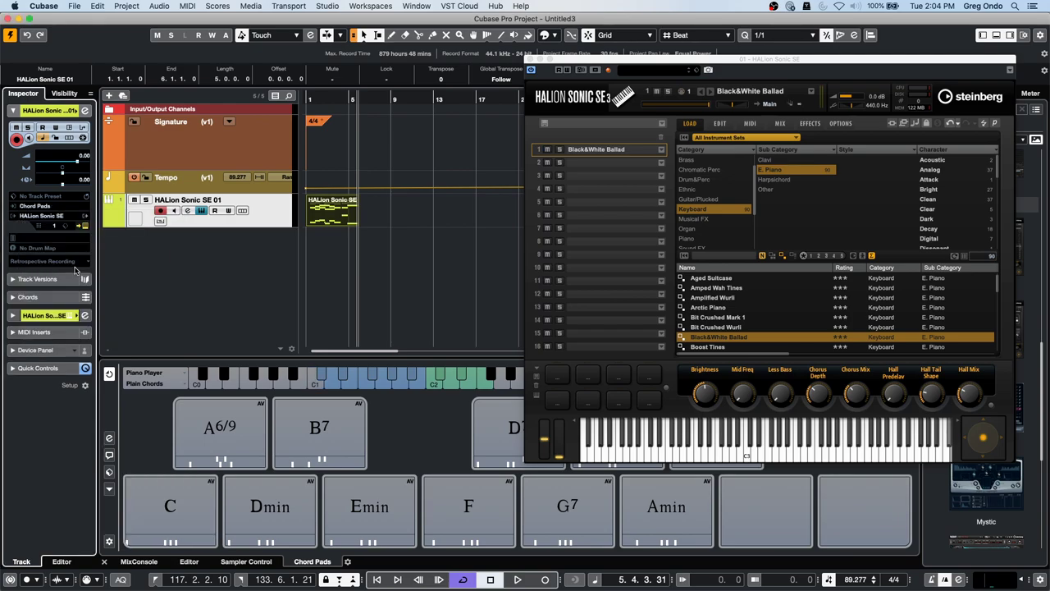
left_click(182, 509)
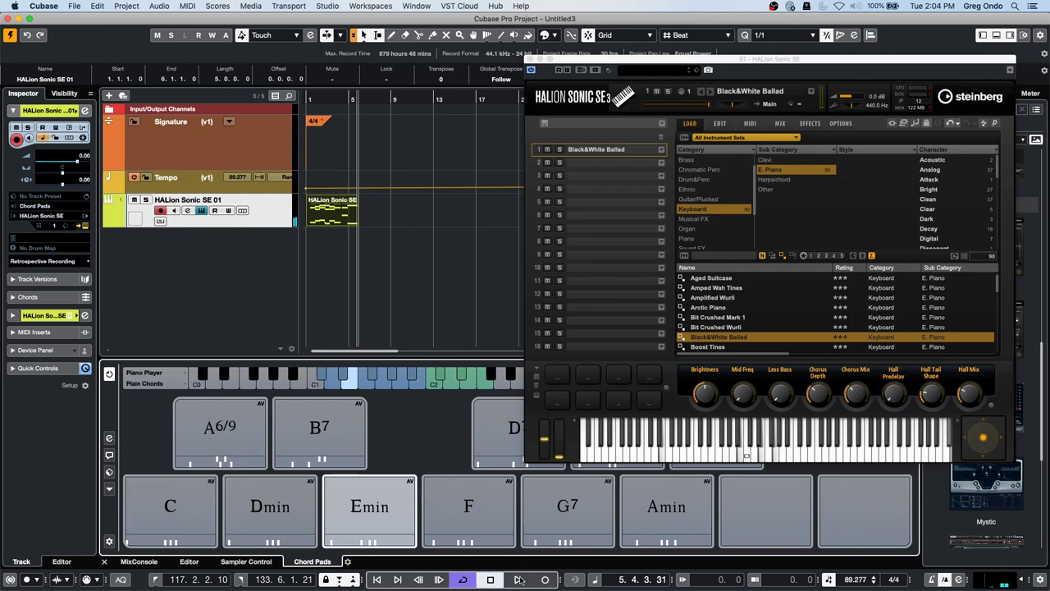
- Record a second chord pad part on the HALion Sonic SE track from bar 6 to bar 9
left_click(518, 579)
left_click(545, 580)
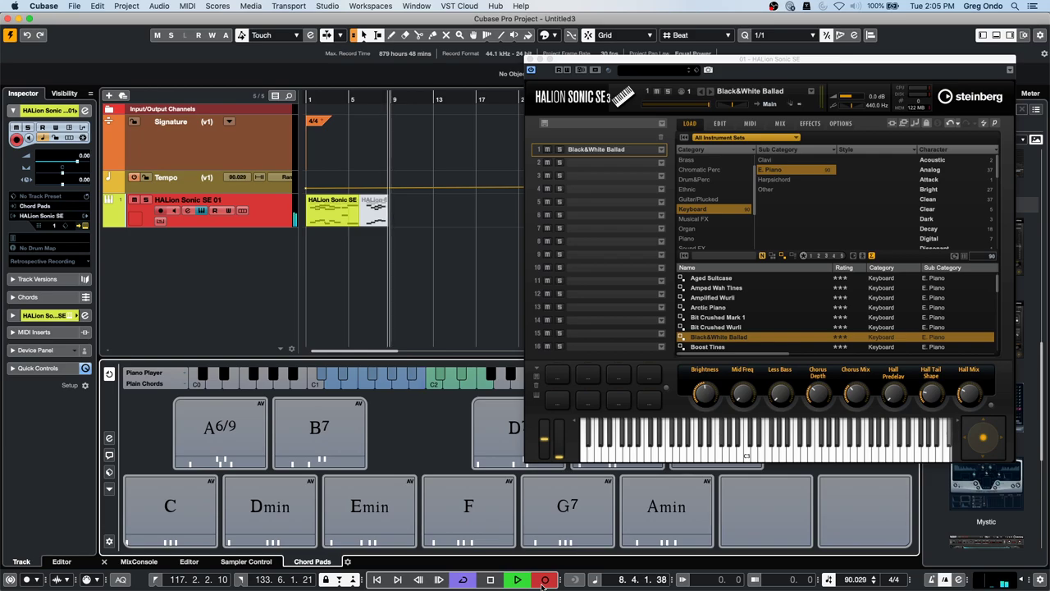
left_click(545, 579)
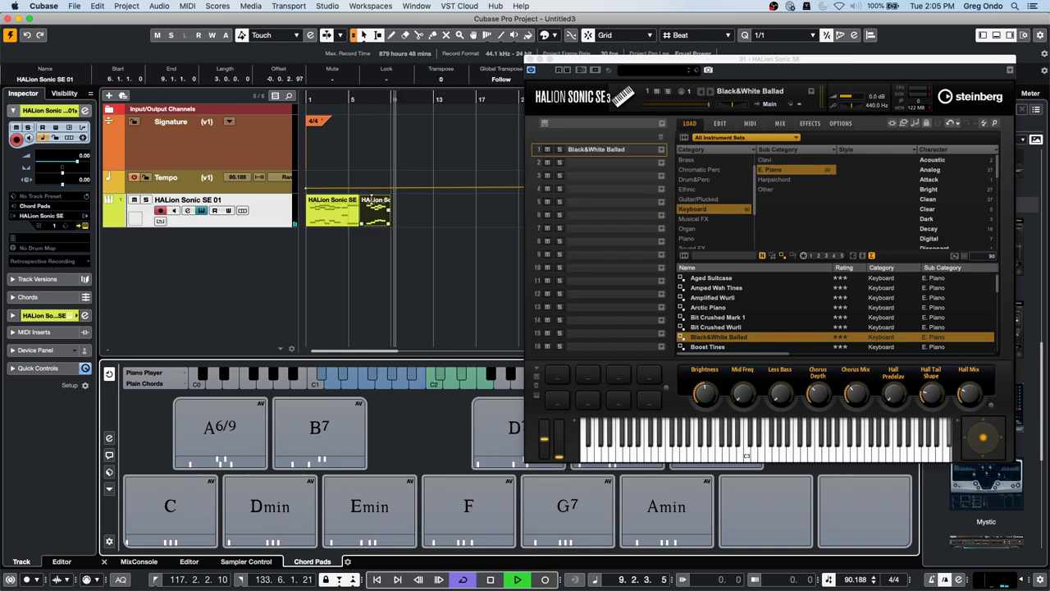
left_click(370, 200)
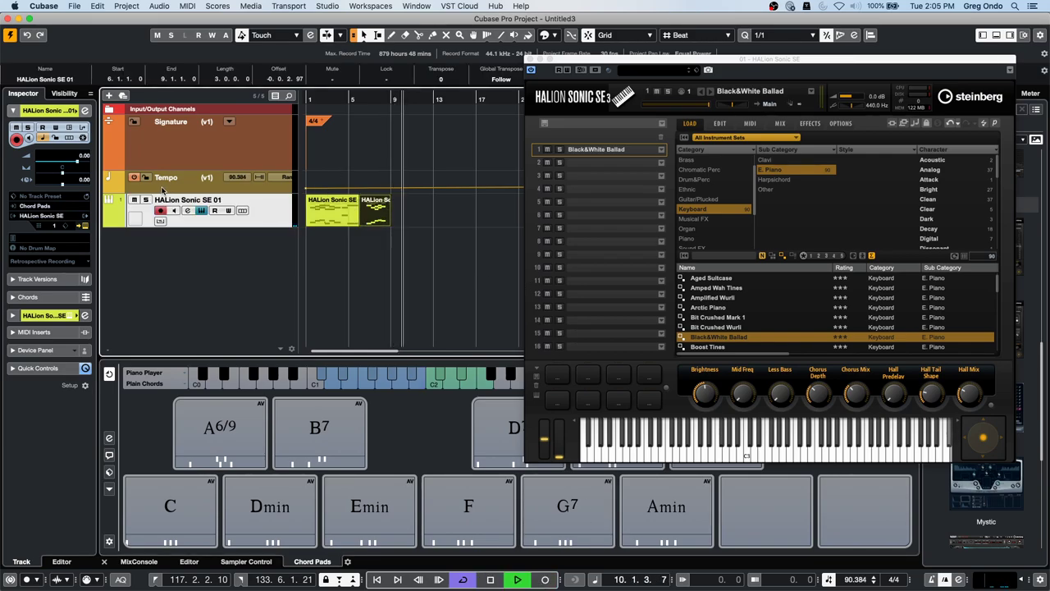
key("space")
- Examine the notes of the second recorded part in the Key Editor
left_click(38, 208)
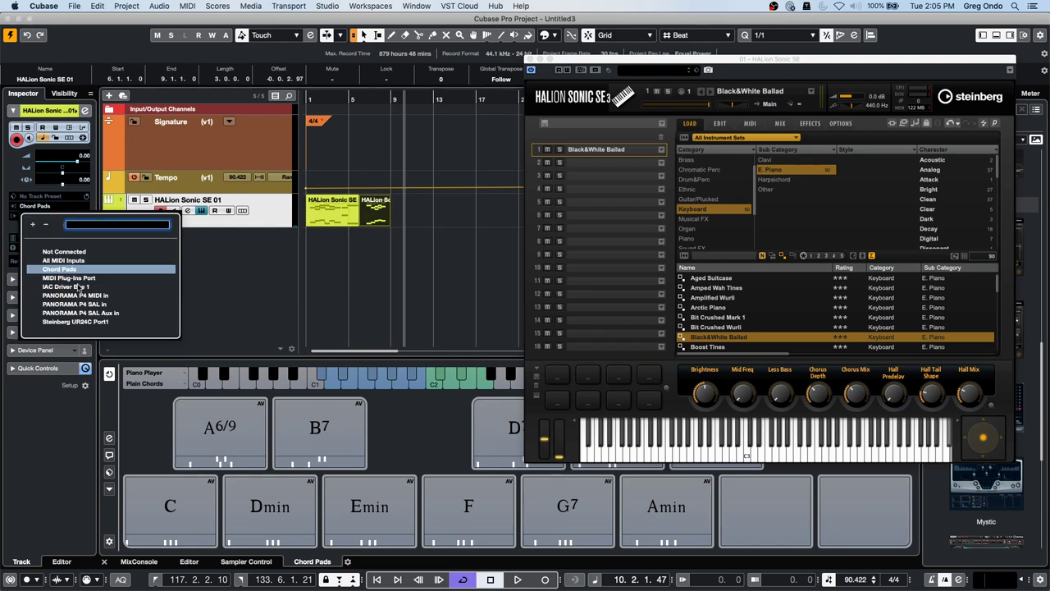
left_click(396, 277)
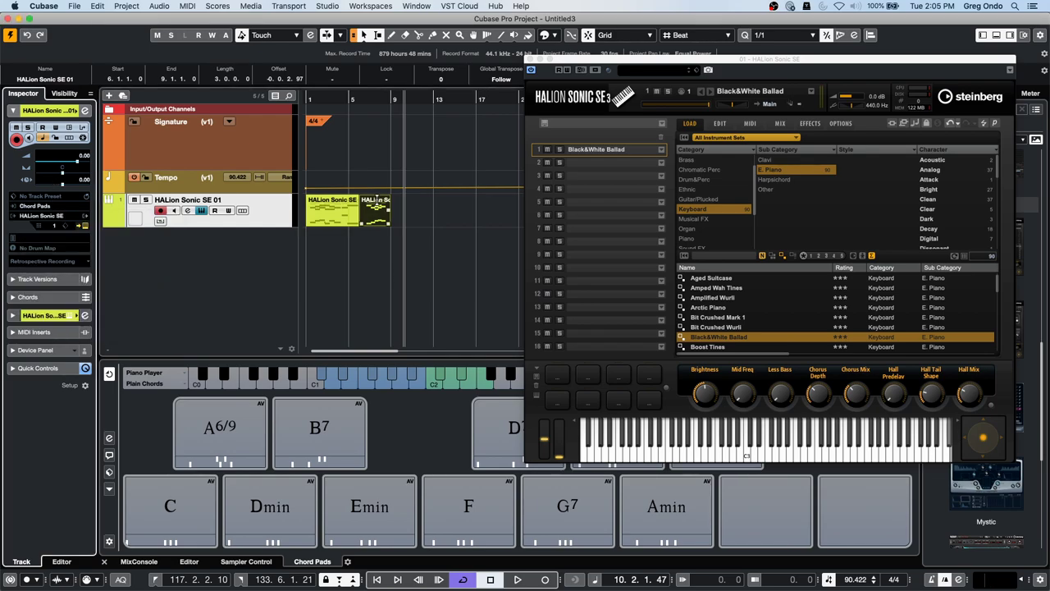
double_click(376, 220)
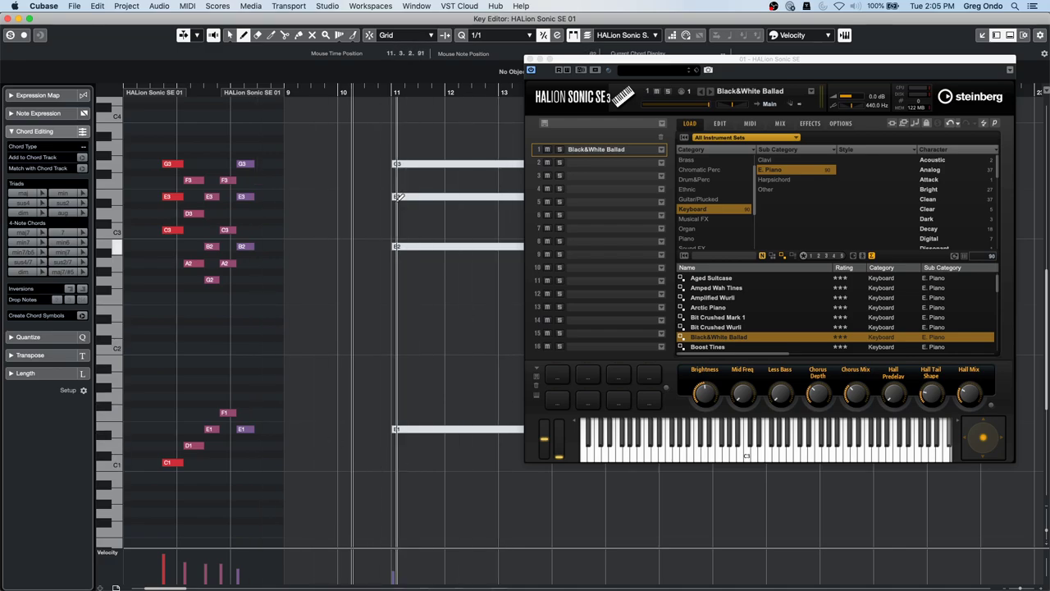
left_click_drag(301, 92, 201, 117)
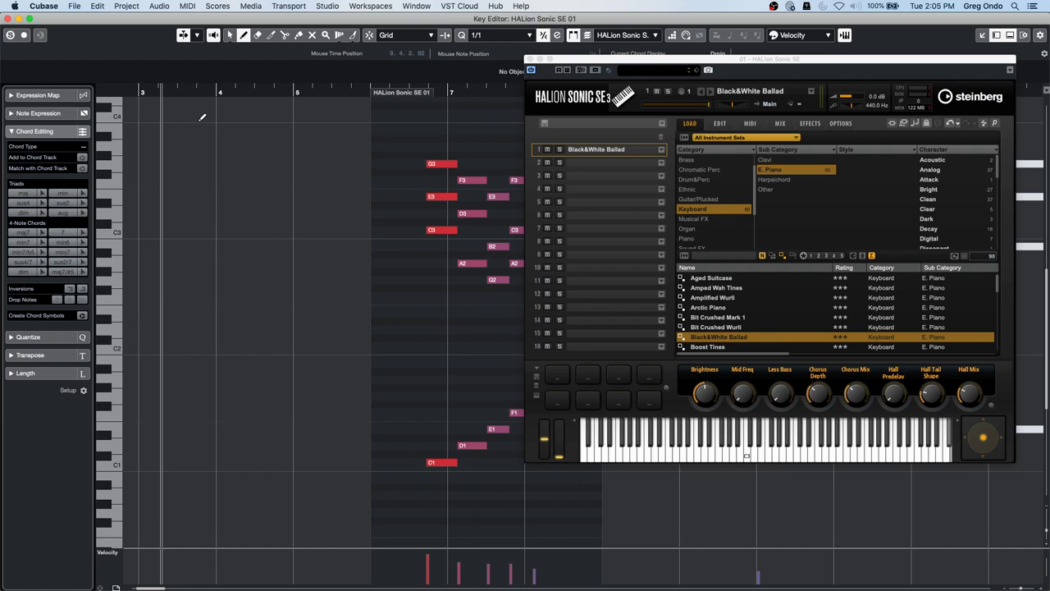
left_click(9, 18)
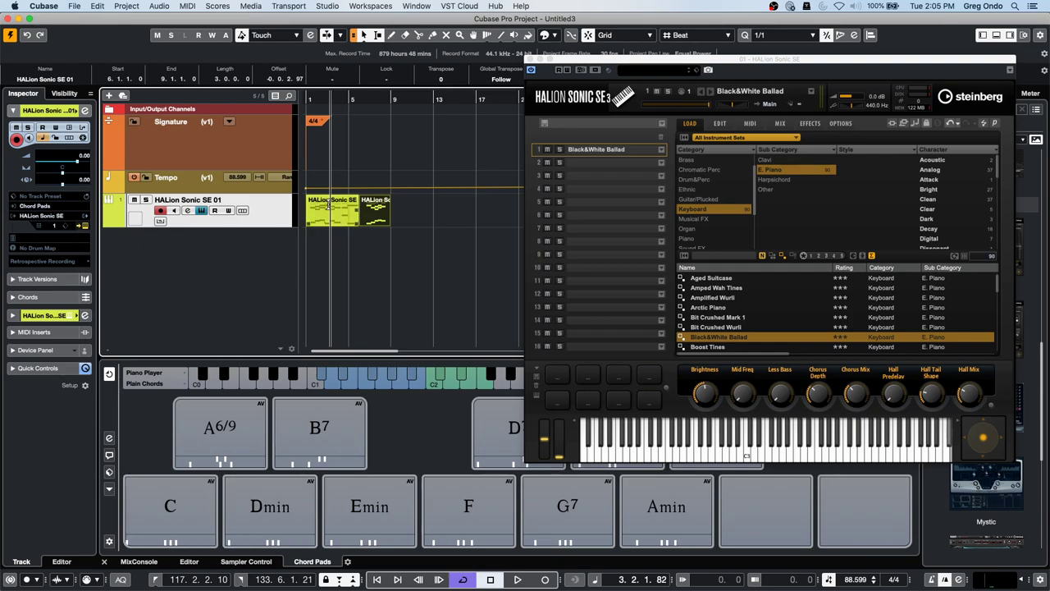
- Review the HALion Sonic SE track's MIDI input choices, the chord pad player settings and the chord pad preset options
left_click(38, 205)
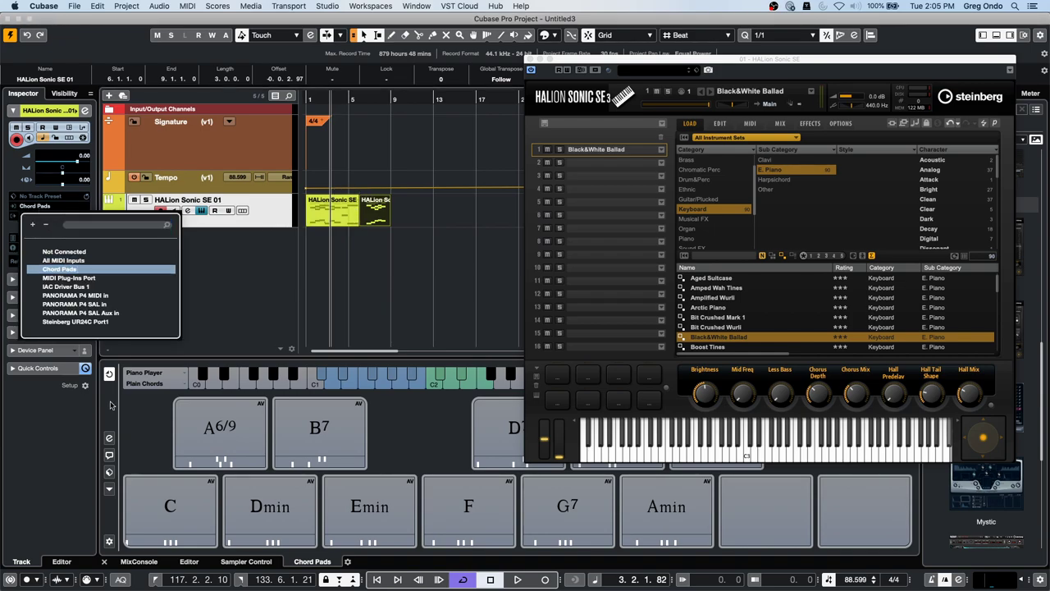
left_click(132, 438)
left_click(110, 439)
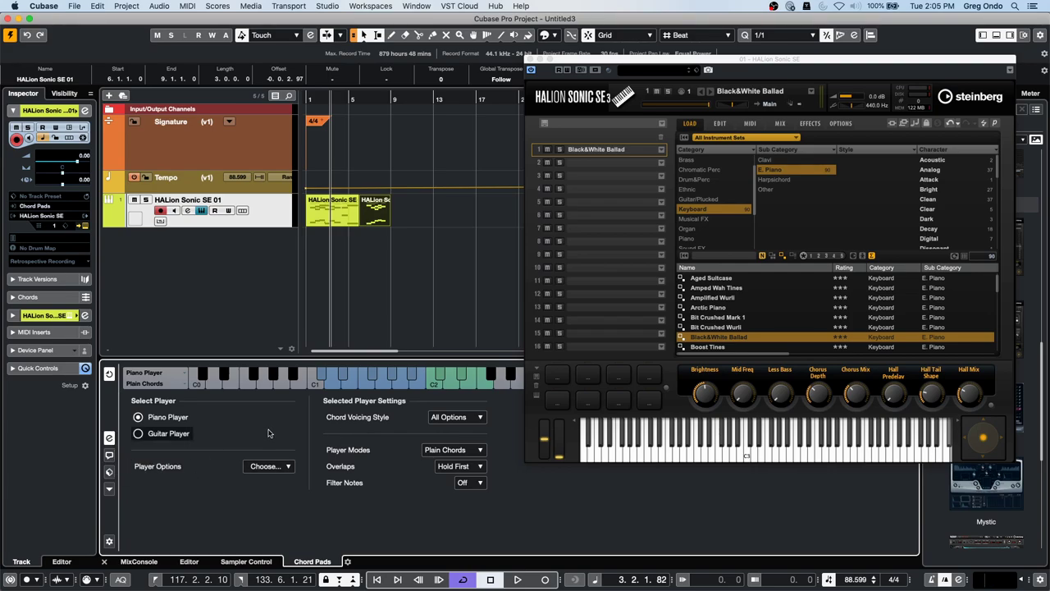
left_click(109, 473)
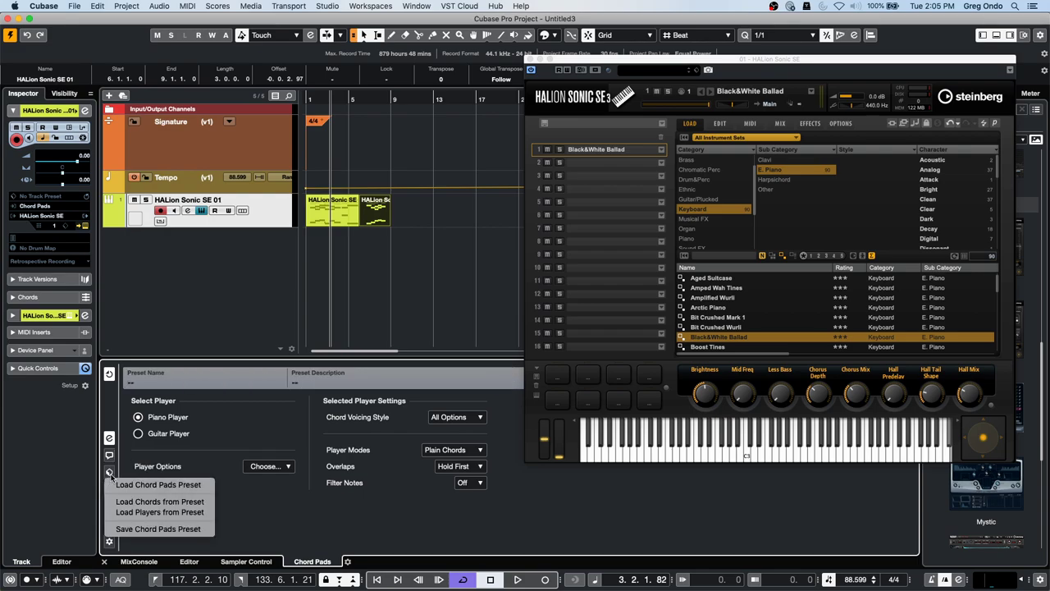
left_click(114, 422)
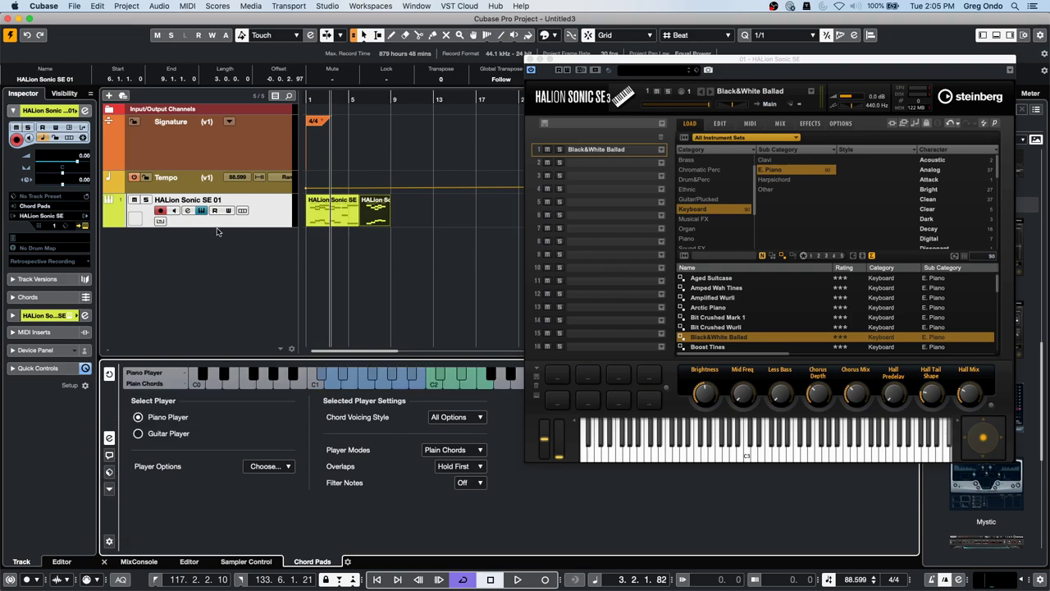
- Examine the pad remote control, player remote control and pad layout settings in the Chord Pads Setup
left_click(109, 540)
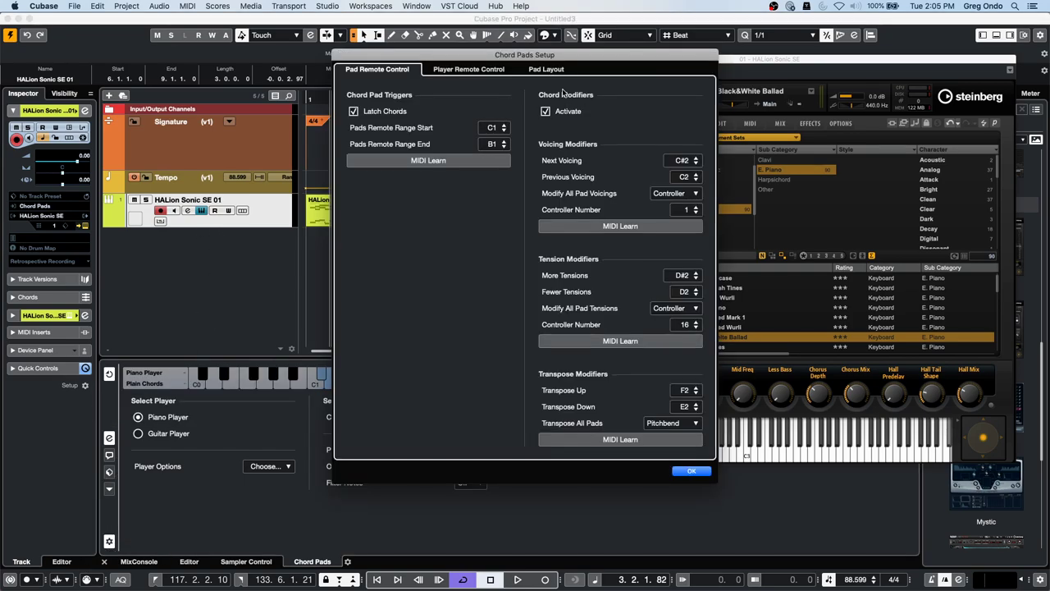
left_click(461, 69)
left_click(533, 70)
left_click(480, 70)
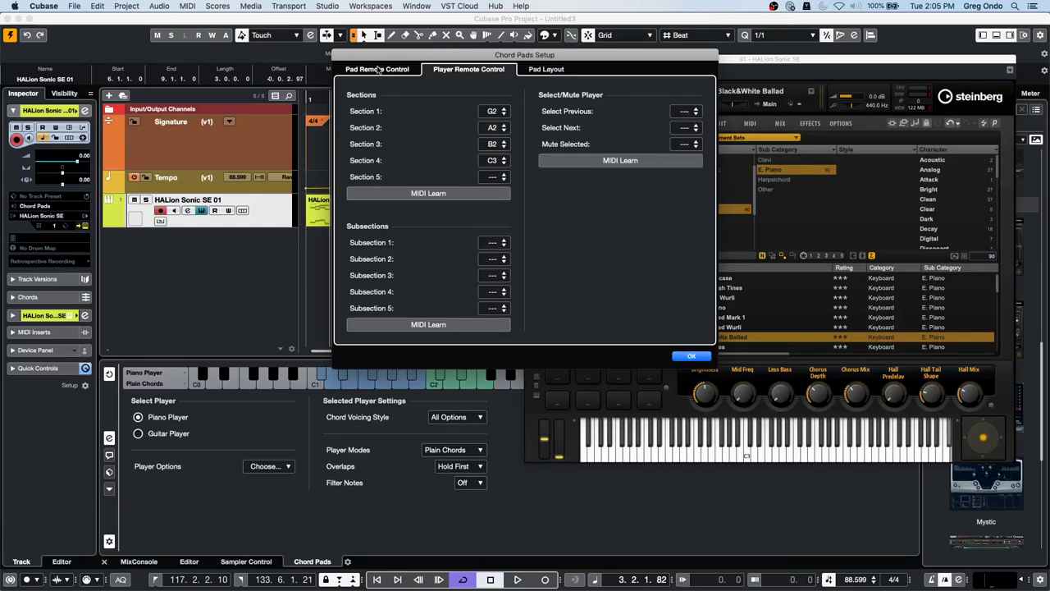
left_click(378, 69)
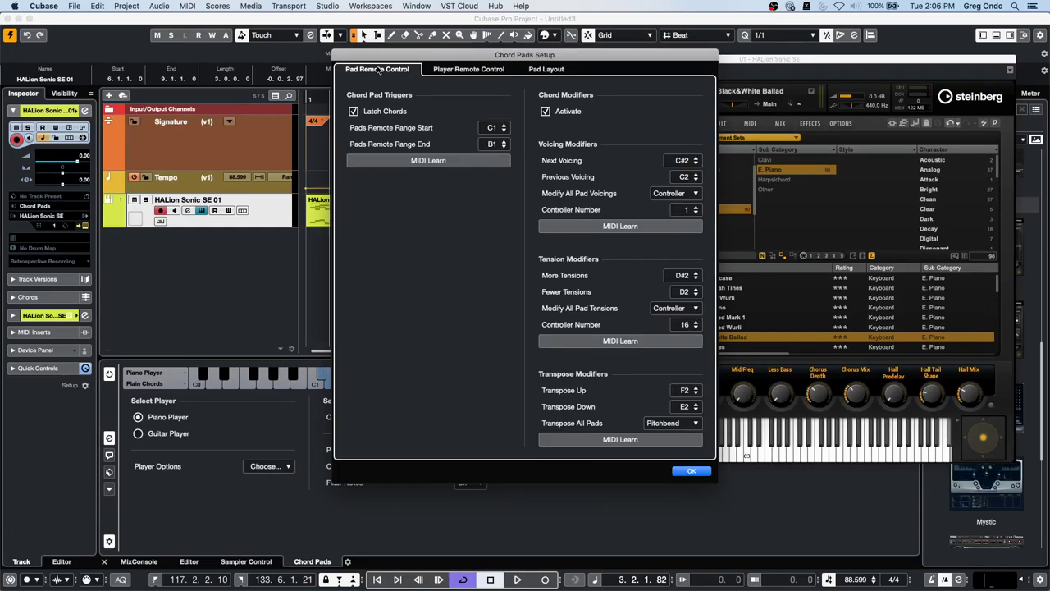
left_click(691, 472)
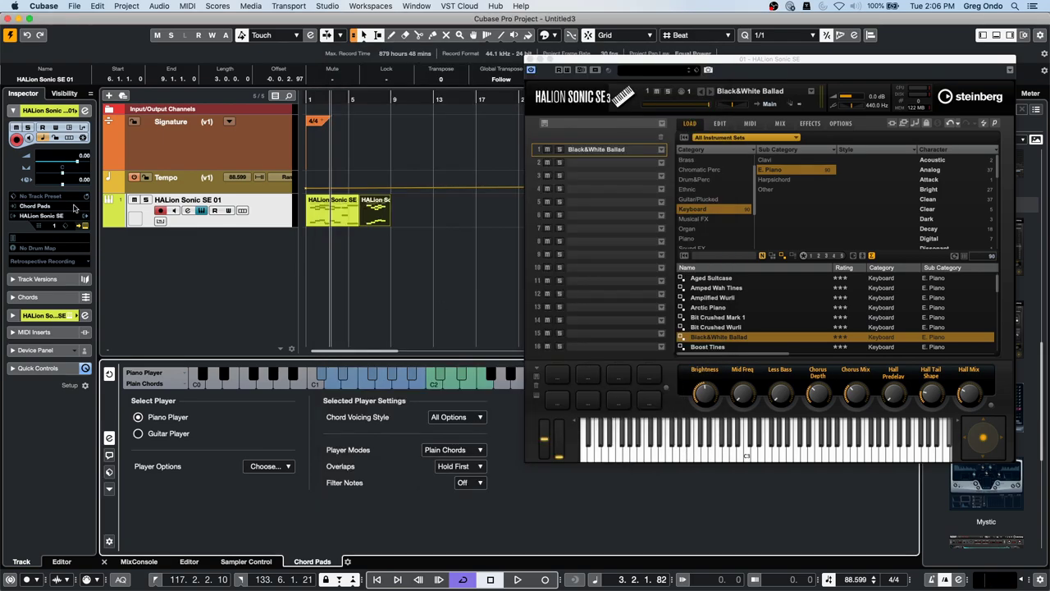
- Check the track's MIDI input choices again, close the HALion Sonic SE instrument window and mute its track
left_click(58, 210)
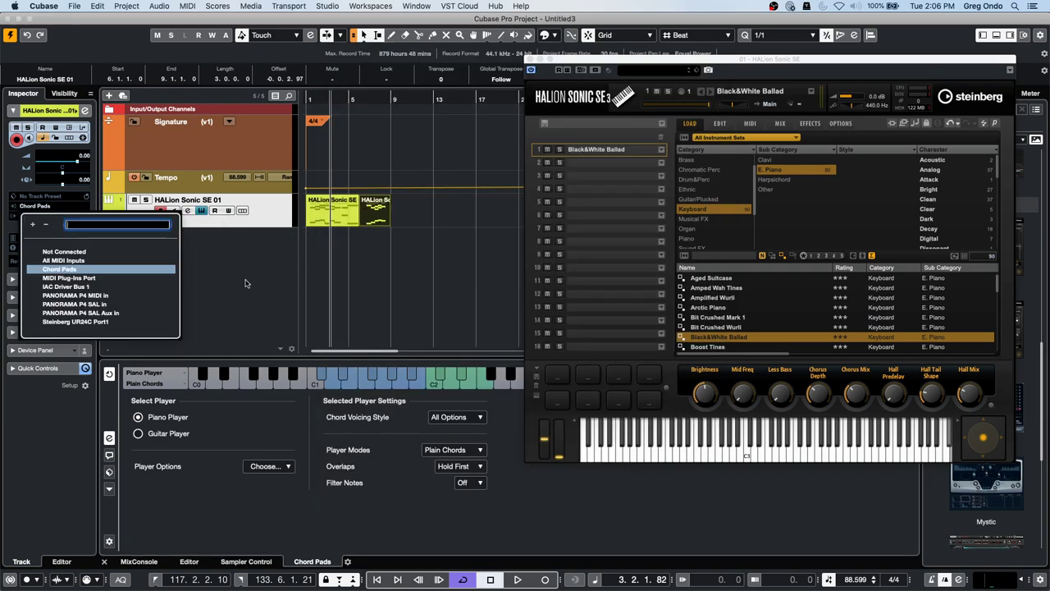
left_click(351, 290)
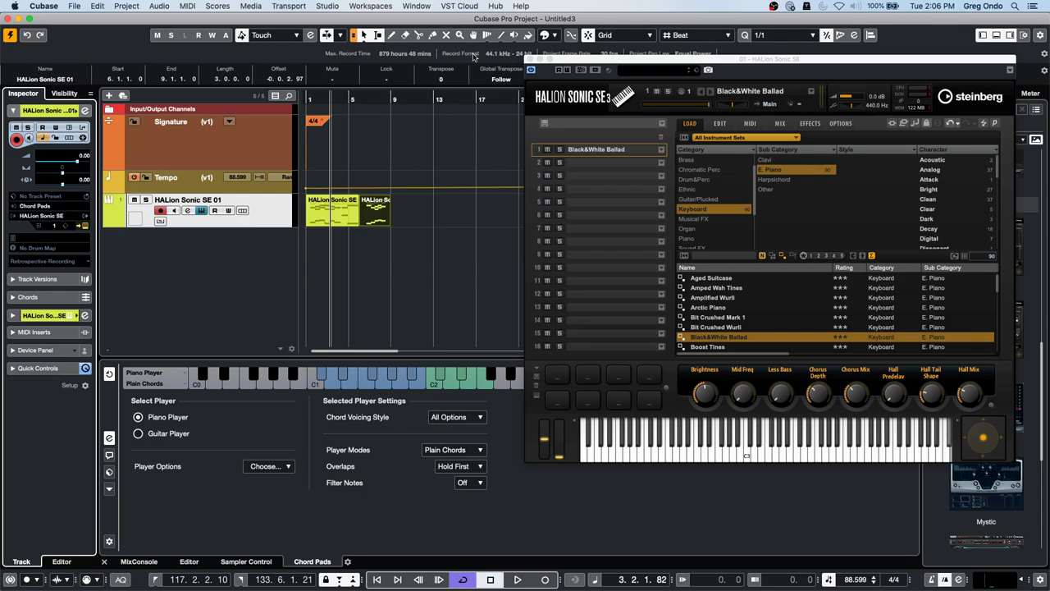
left_click(531, 60)
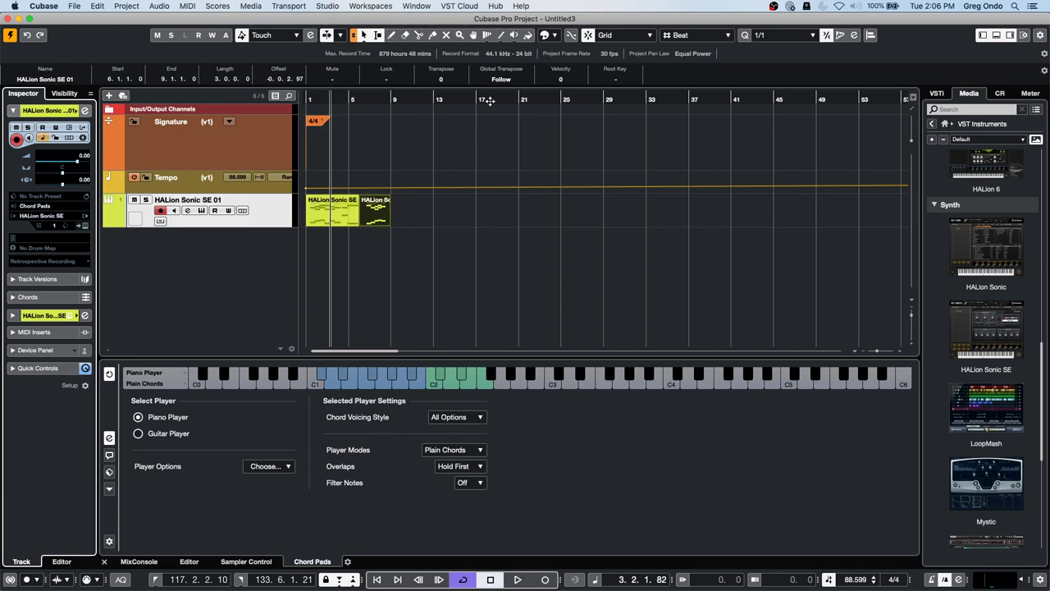
left_click(136, 200)
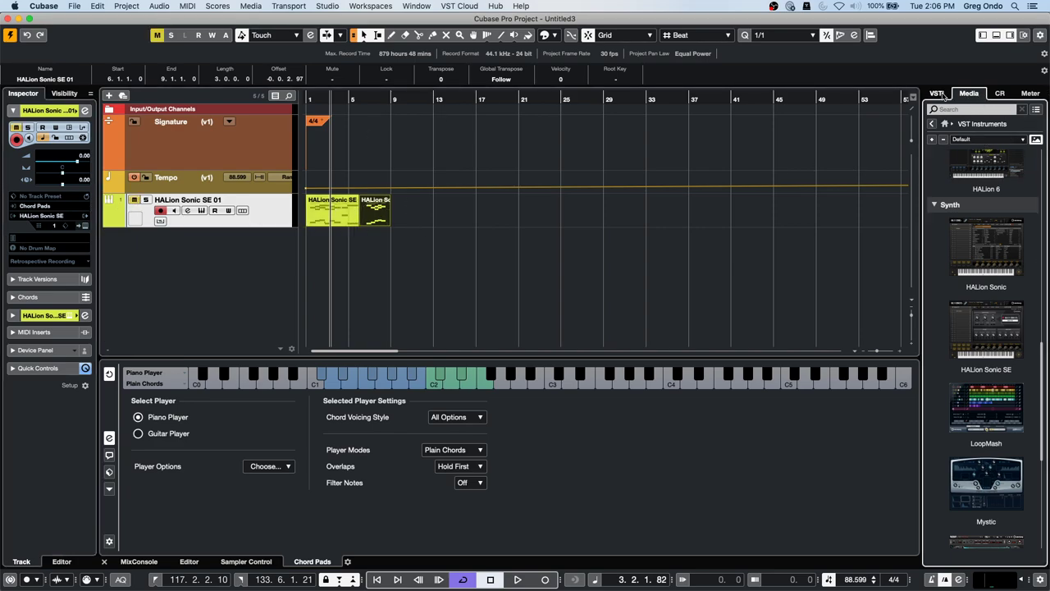
- Browse the media library to the Ambient Lounge loop set and audition its Stygian audio loops
left_click(940, 93)
left_click(969, 93)
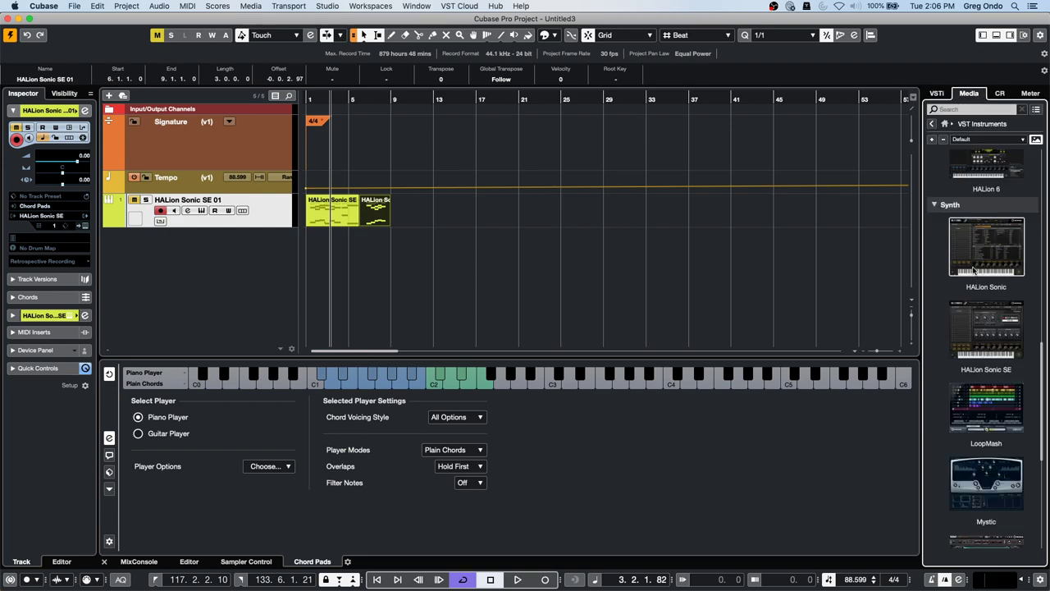
left_click(945, 124)
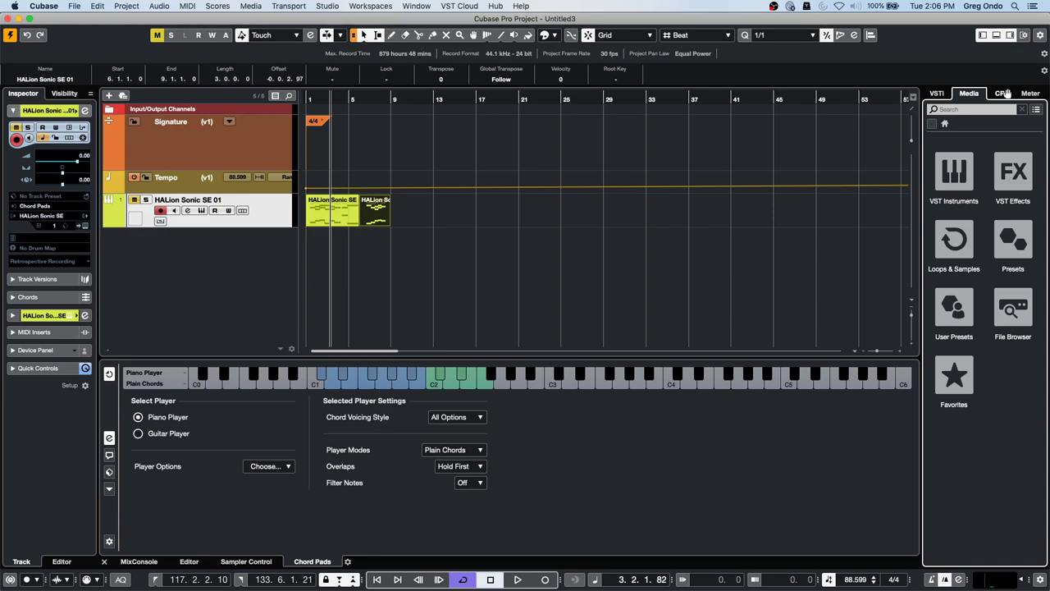
left_click(954, 170)
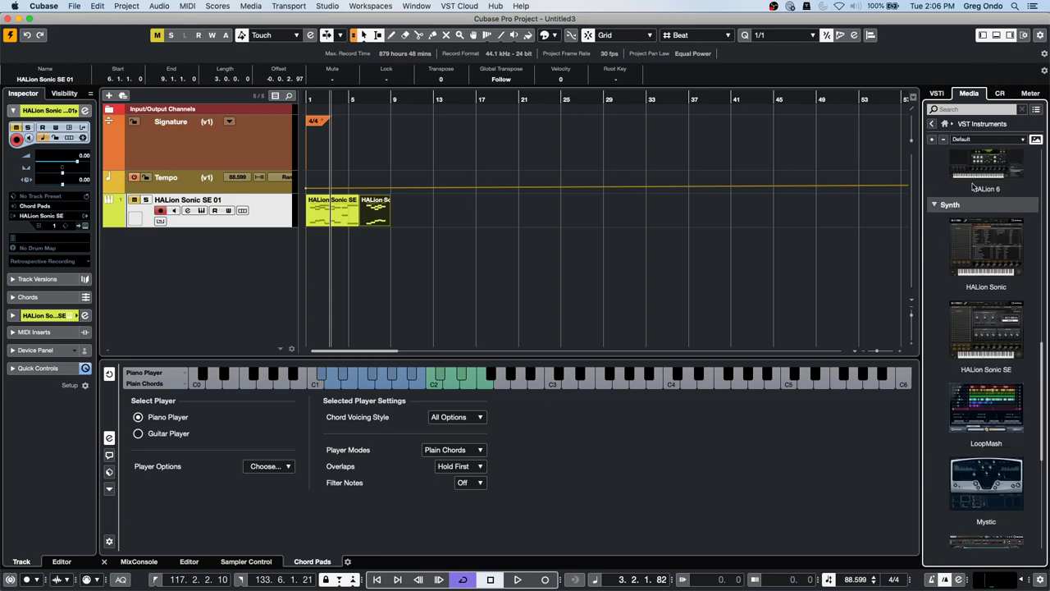
left_click(945, 123)
left_click(954, 240)
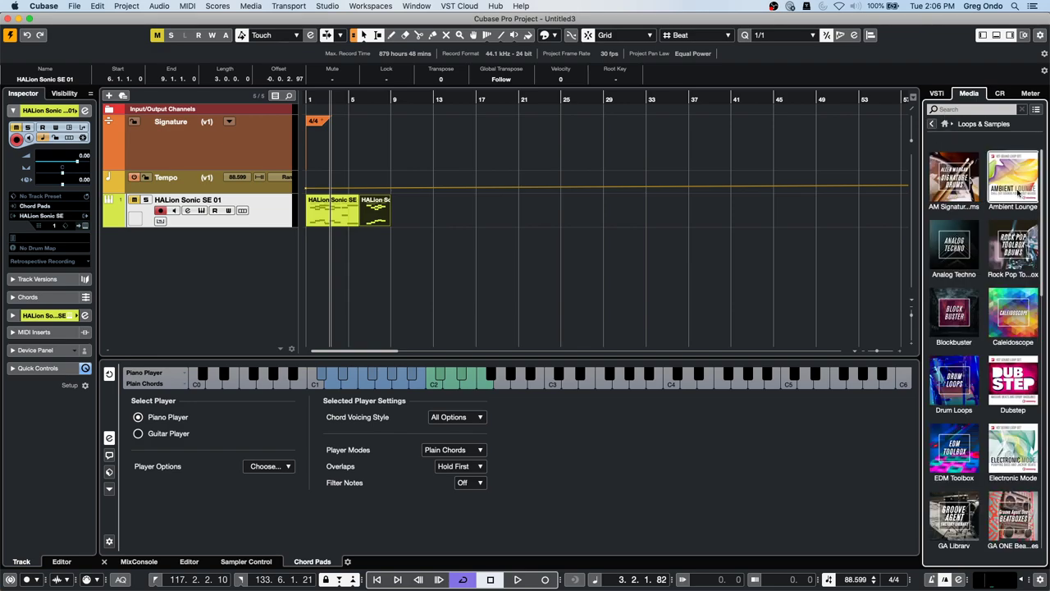
left_click(1031, 180)
left_click(970, 310)
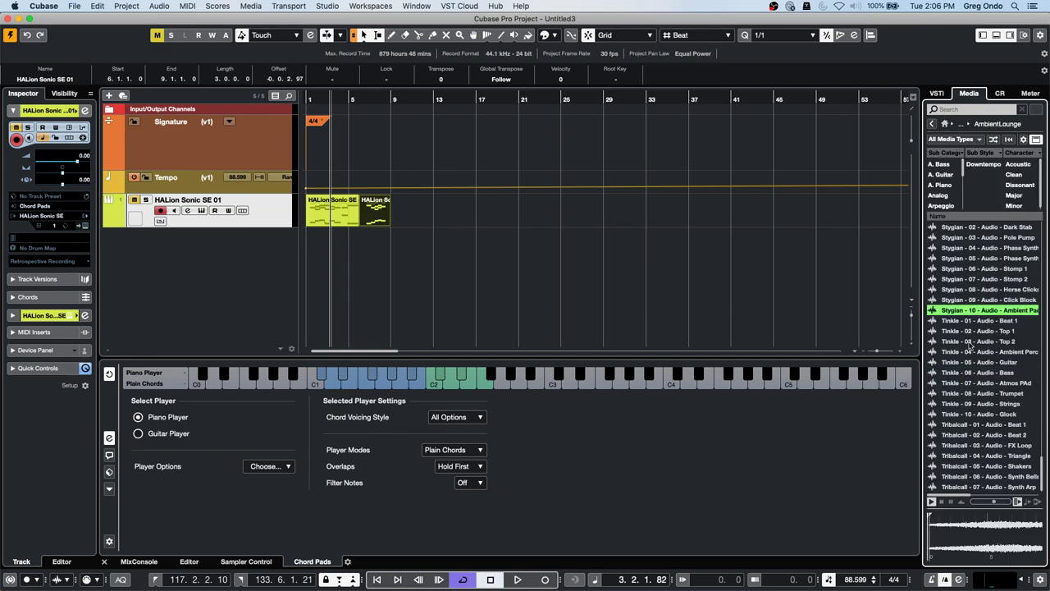
left_click(973, 259)
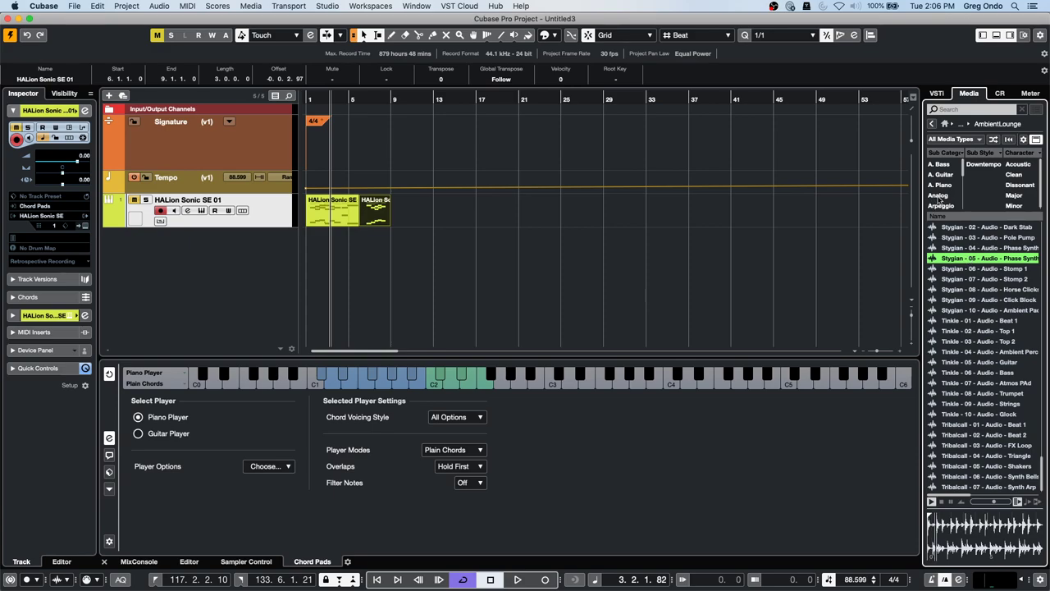
- Filter the loops to Beats and place Futurechill - 01 - Audio - Beat 1 on a new audio track, repeated to about bar 14
scroll(940, 198, "down", 3)
scroll(940, 197, "up", 3)
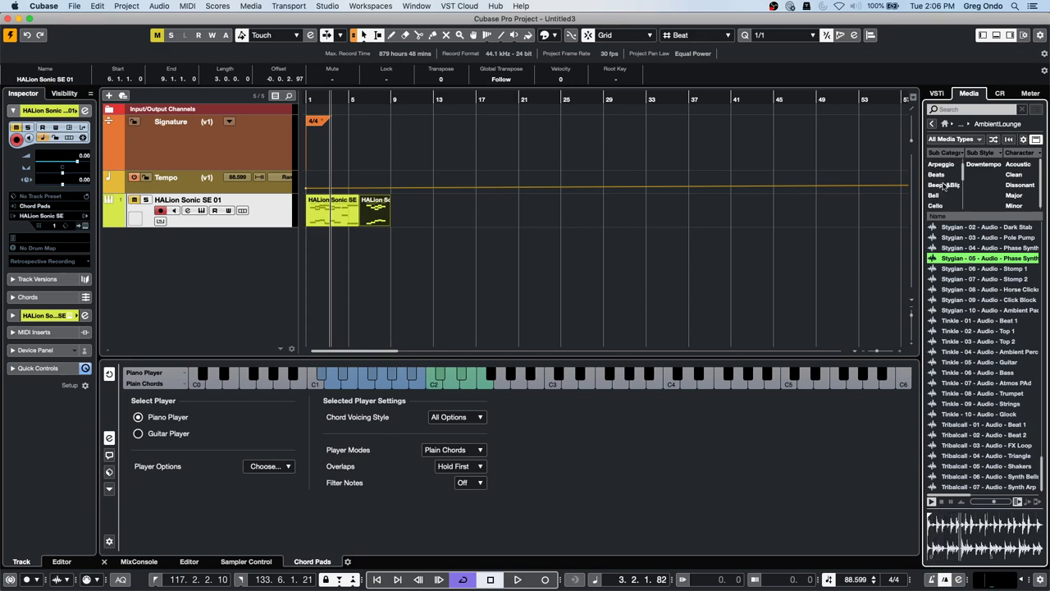
left_click(942, 178)
left_click(978, 247)
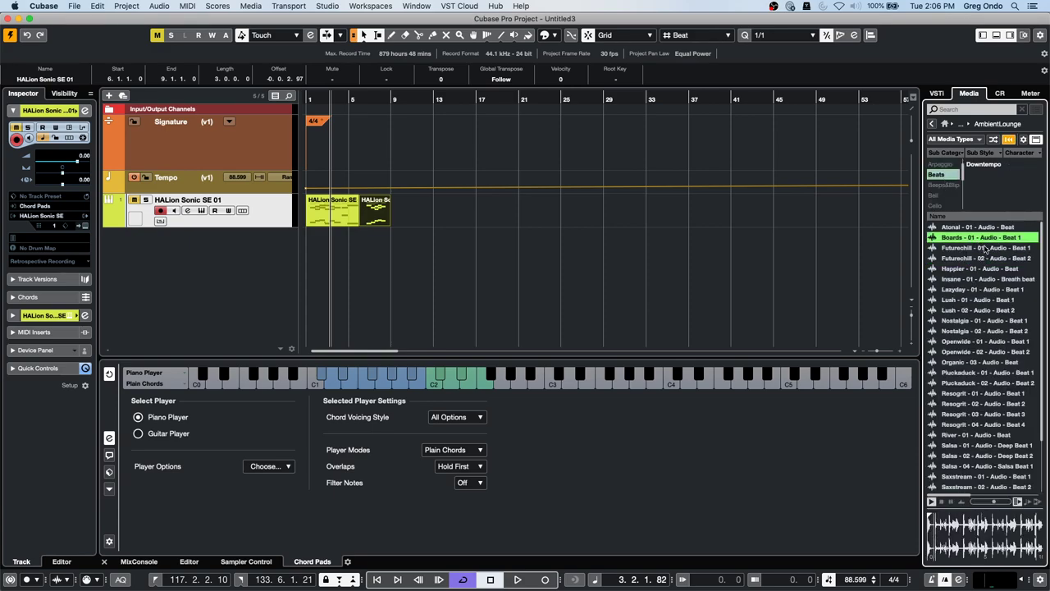
left_click_drag(983, 254, 279, 256)
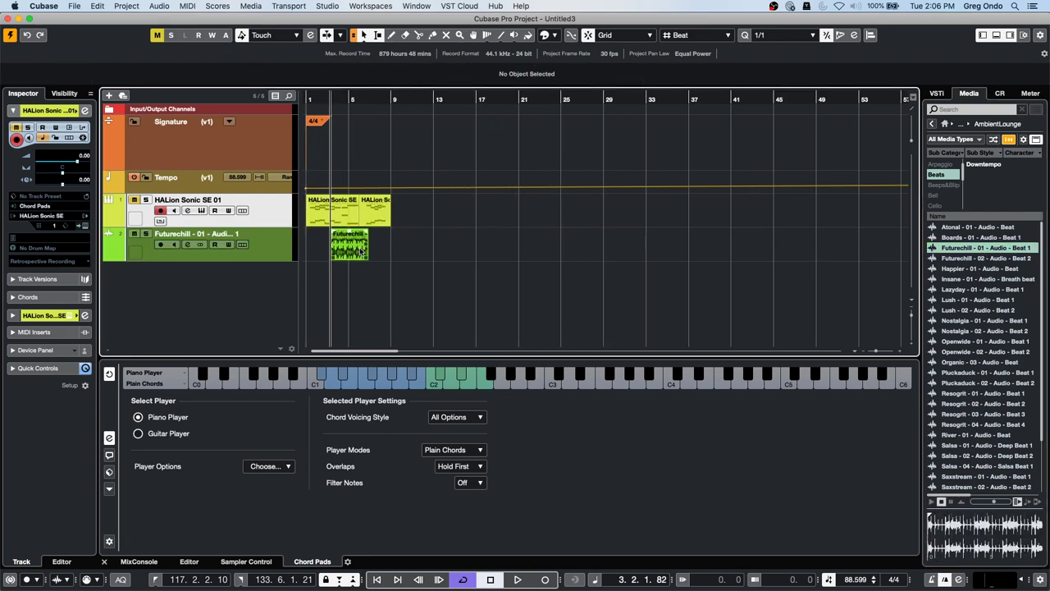
left_click_drag(367, 248, 443, 251)
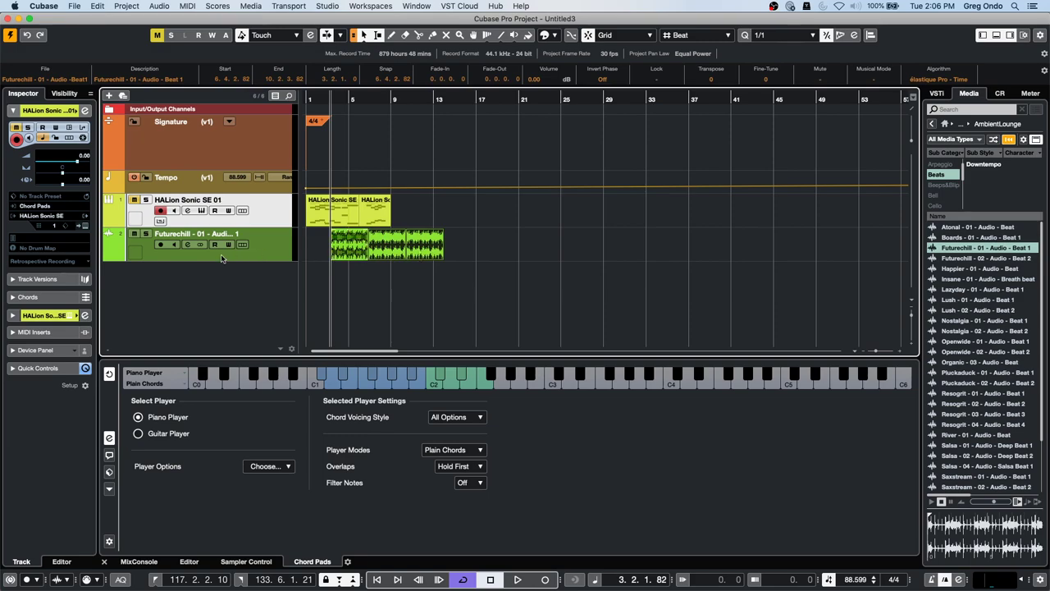
- Show the Futurechill track's volume automation lane, solo the track and display its channel fader
left_click(107, 254)
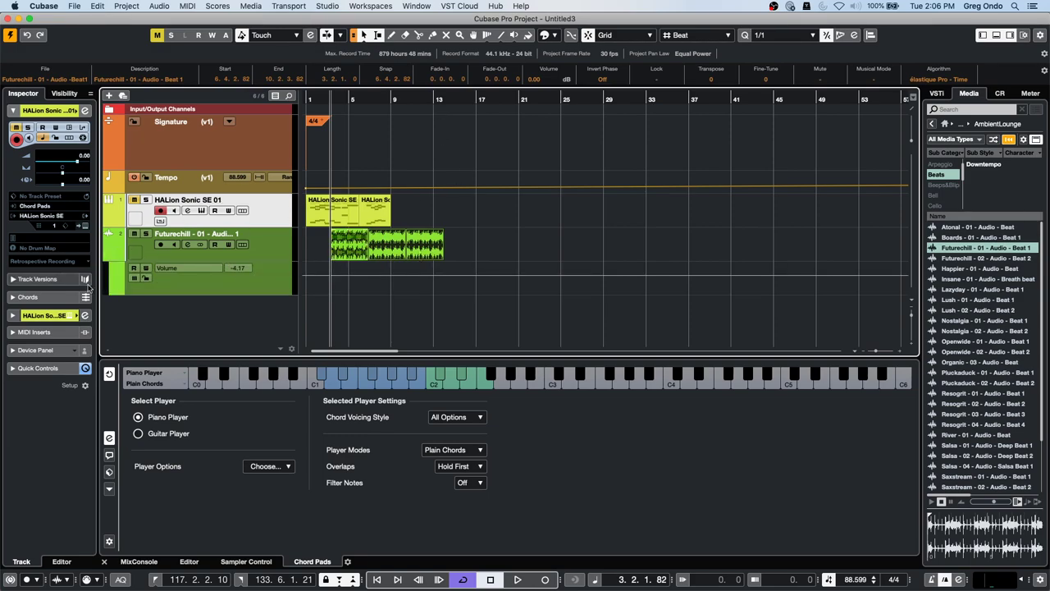
left_click(247, 285)
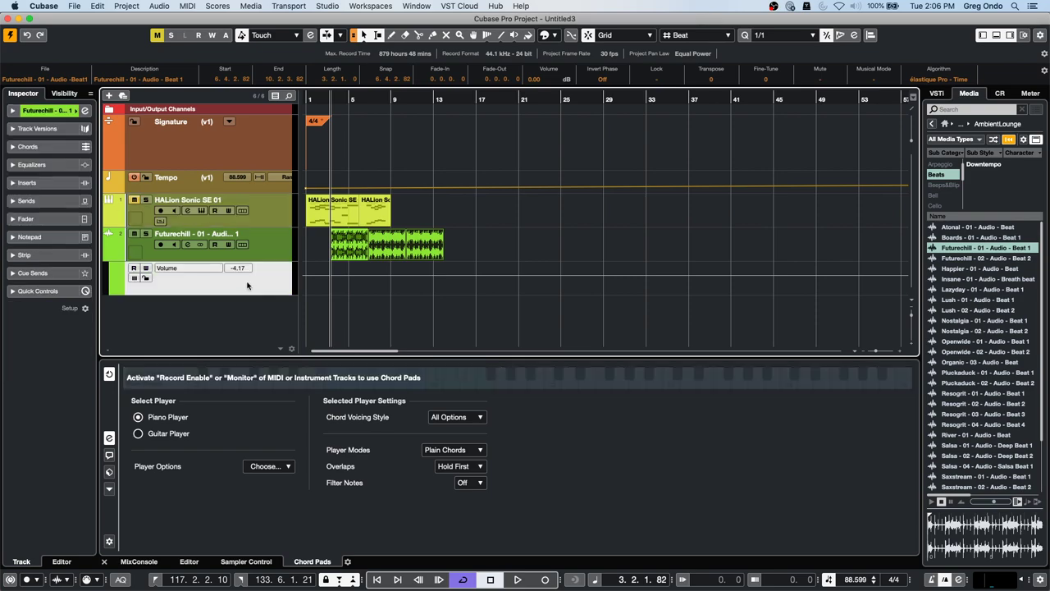
left_click(142, 236)
left_click(46, 219)
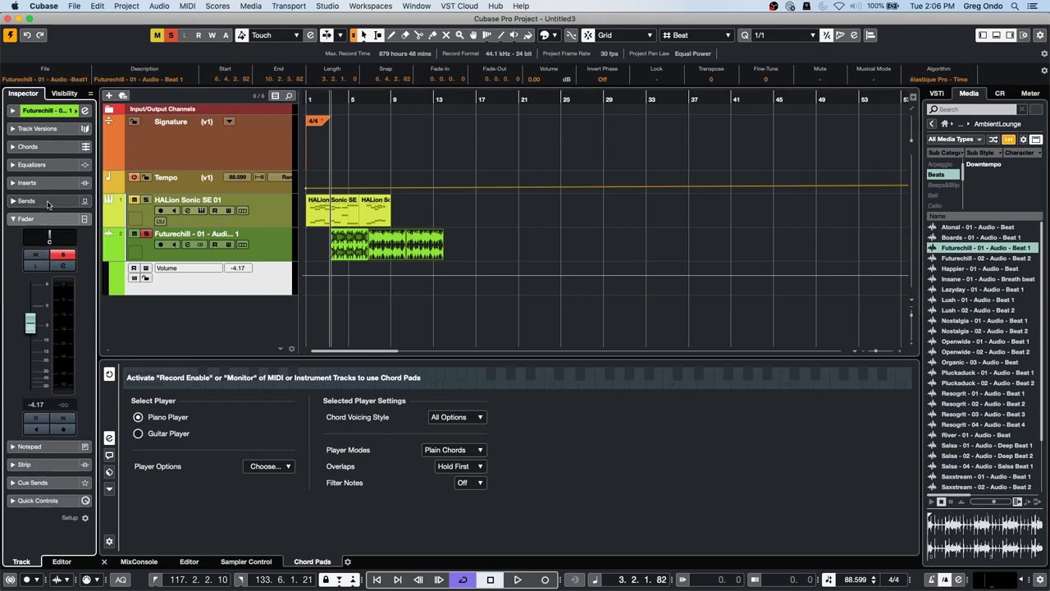
- Enable automation read and write and record volume fader moves on the Futurechill track during playback up to about bar 8
key("space")
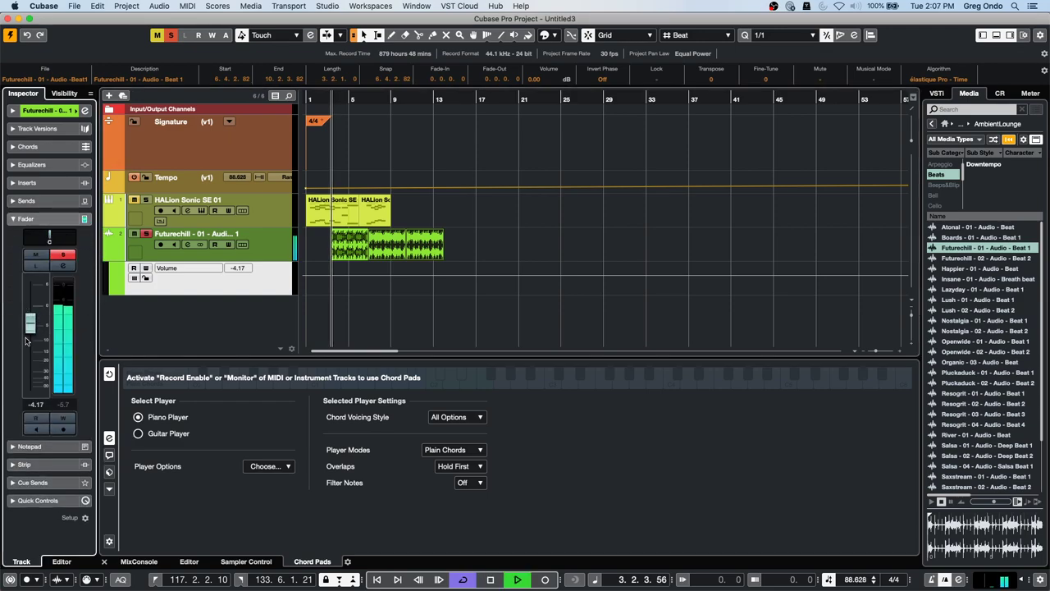
key("w")
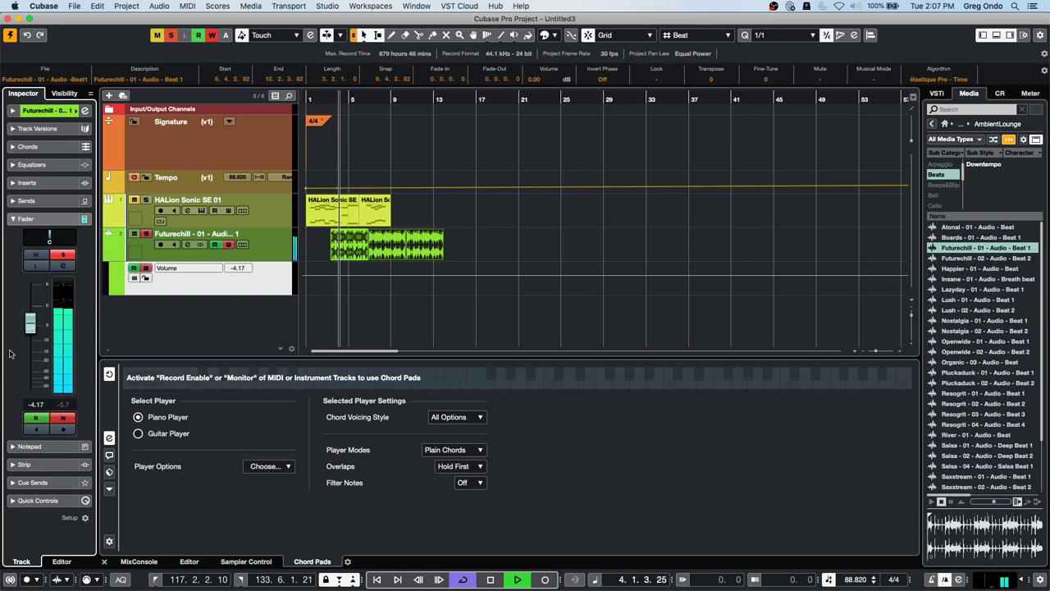
mouse_move(30, 323)
left_mouse_down()
mouse_move(30, 341)
mouse_move(31, 317)
mouse_move(30, 331)
left_mouse_up()
key("space")
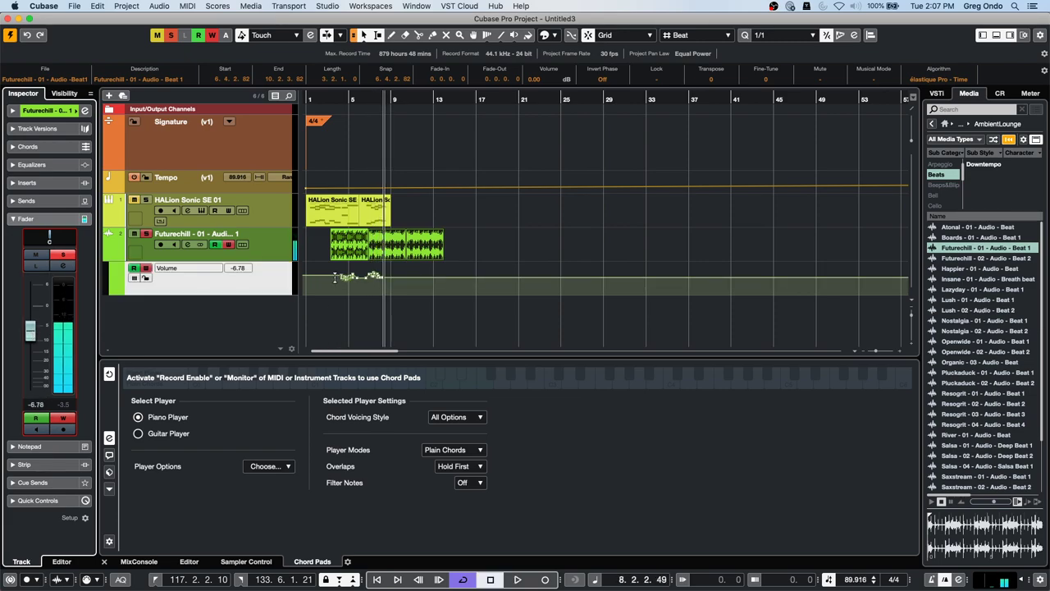
- Duplicate the recorded volume automation from about bar 3 to bar 8 directly after itself and make the lane taller
right_click(336, 274)
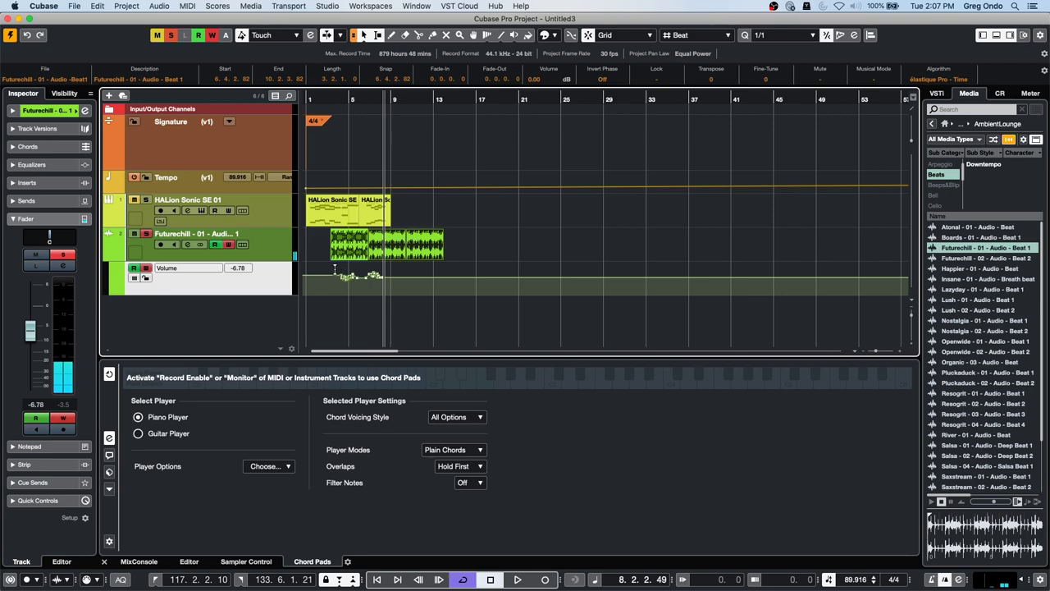
left_click_drag(335, 273, 383, 283)
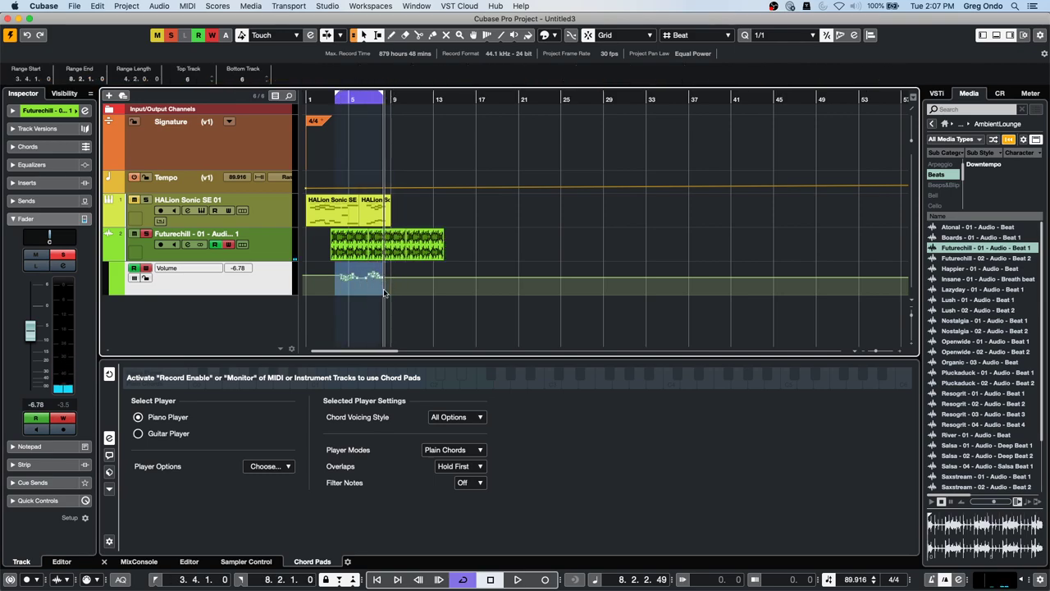
key("super+d")
left_click(470, 275)
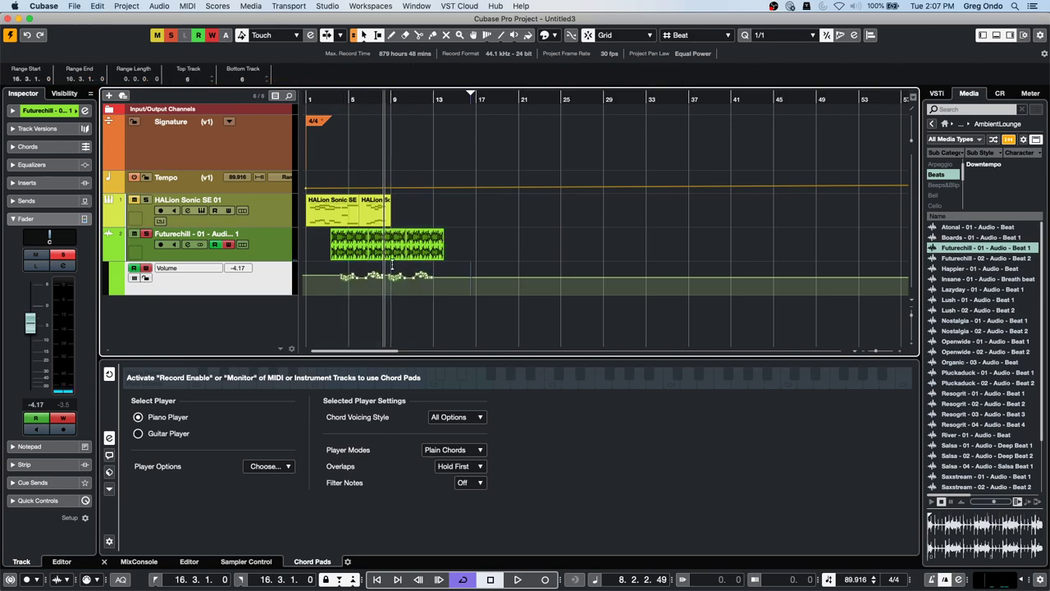
left_click_drag(270, 293, 269, 308)
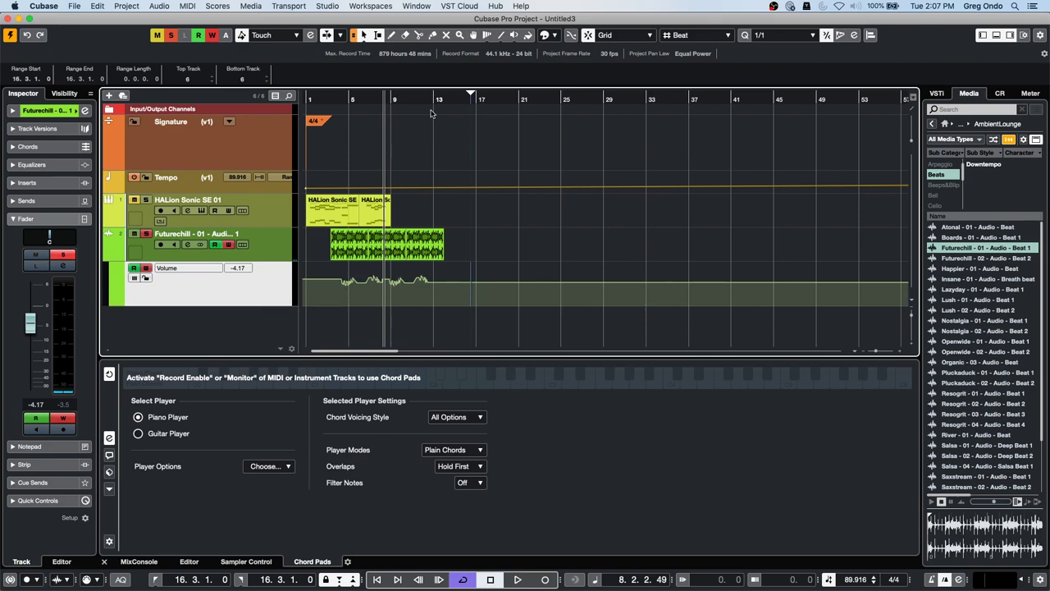
- Review the automation modes and activate Trim for the automation in the Automation Panel
left_click(275, 34)
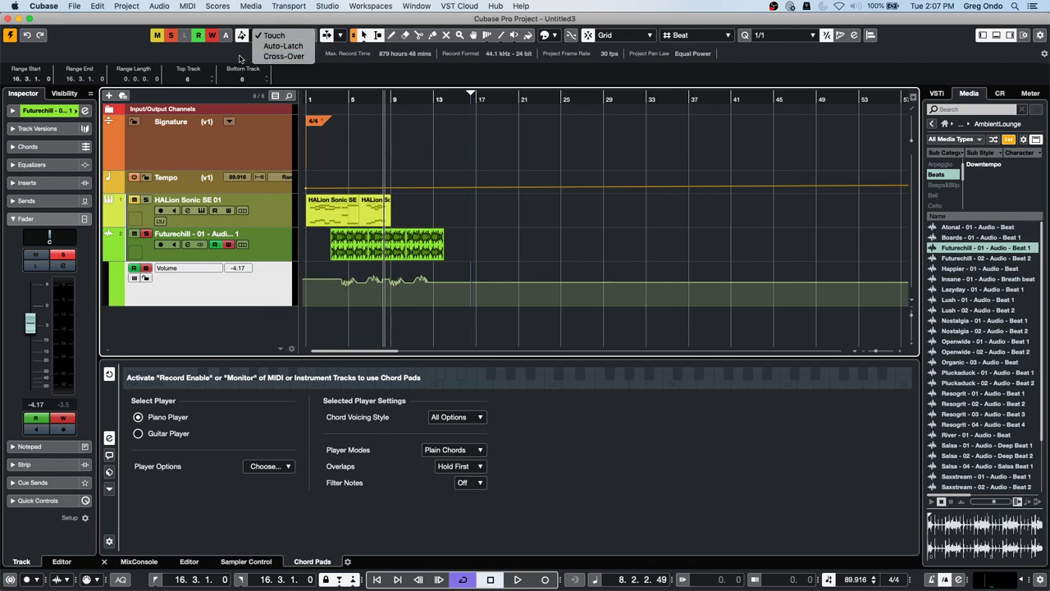
left_click(457, 124)
key("F6")
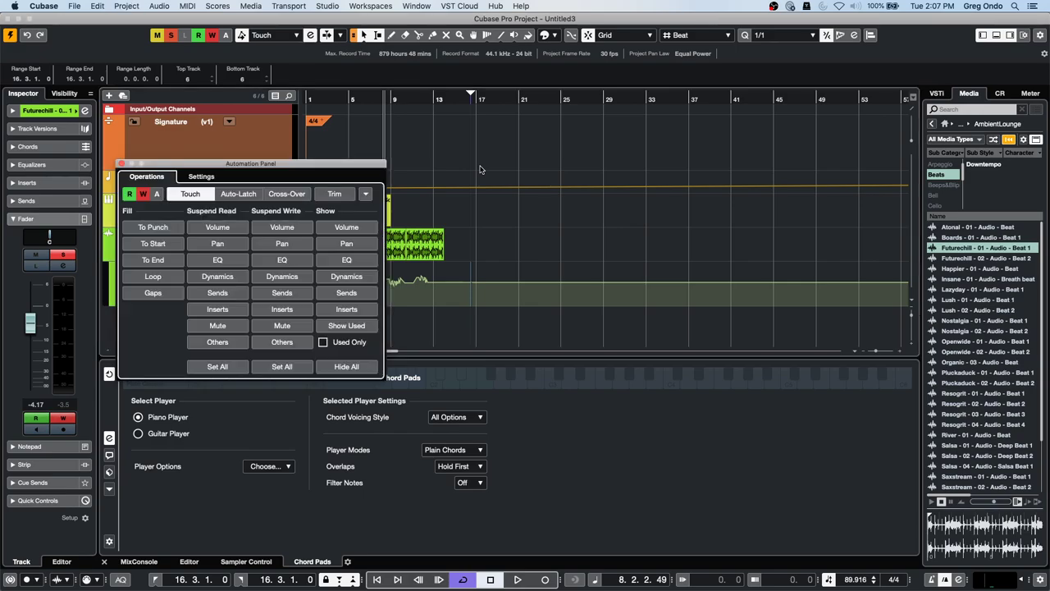
left_click(337, 195)
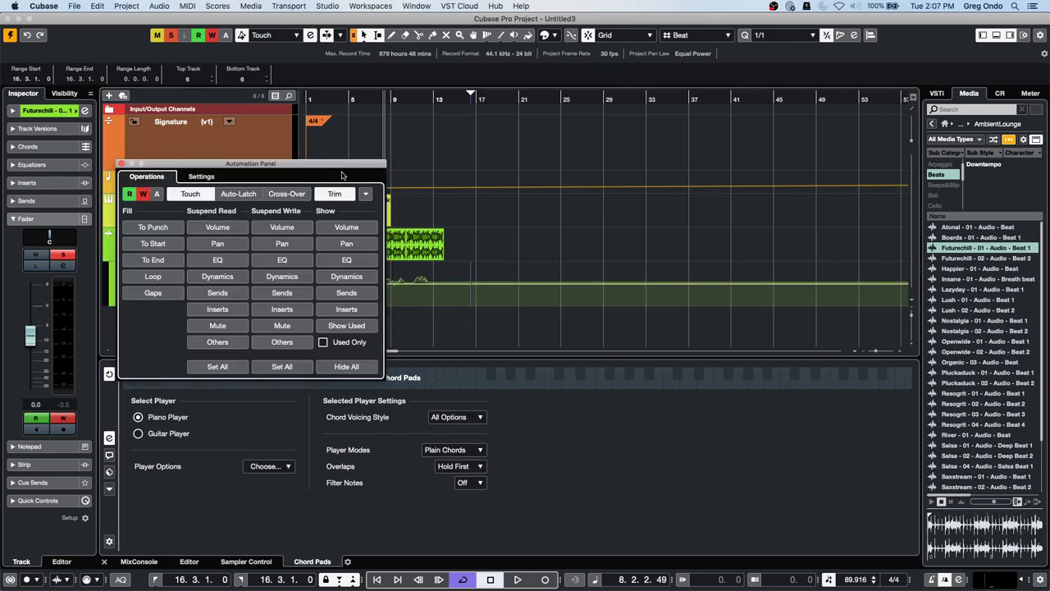
- Move the Automation Panel off the track list and record a trim pass lowering the Futurechill volume to about -5.6 from bar 8 to bar 11
left_click_drag(343, 168, 734, 119)
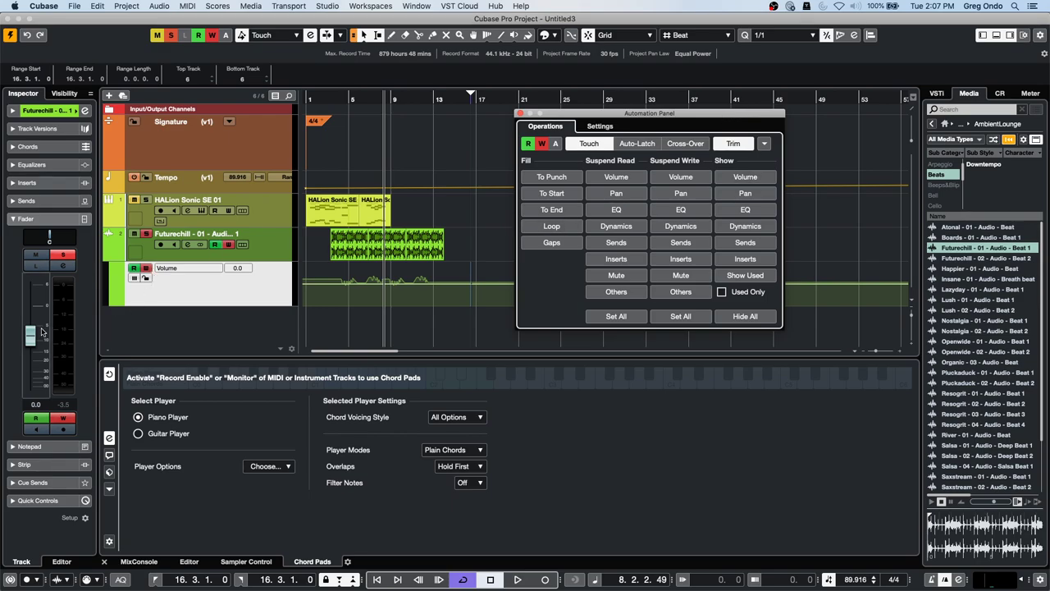
key("space")
left_click_drag(30, 332, 30, 351)
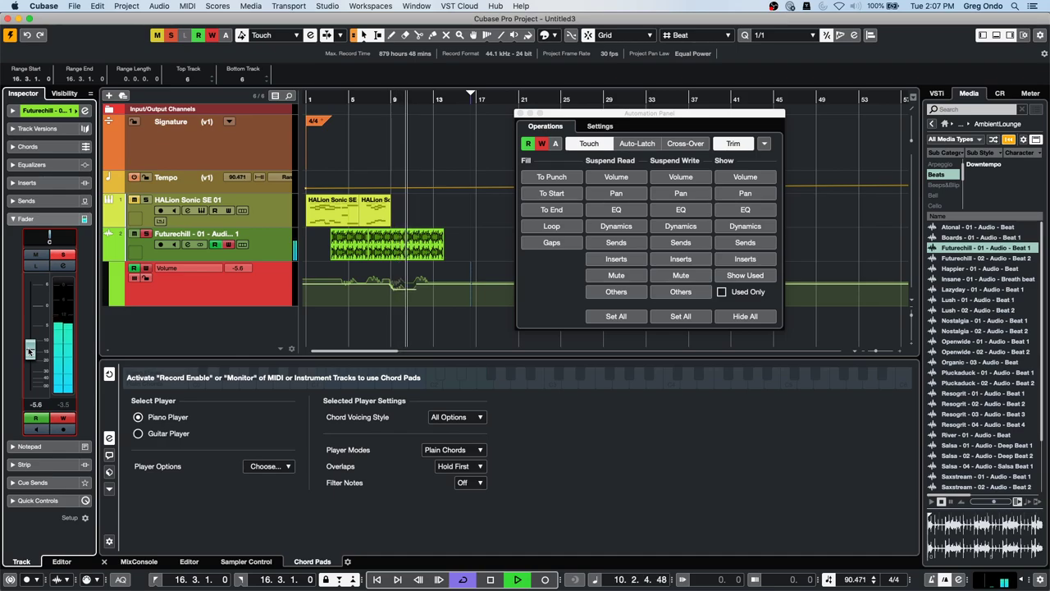
key("space")
key("space")
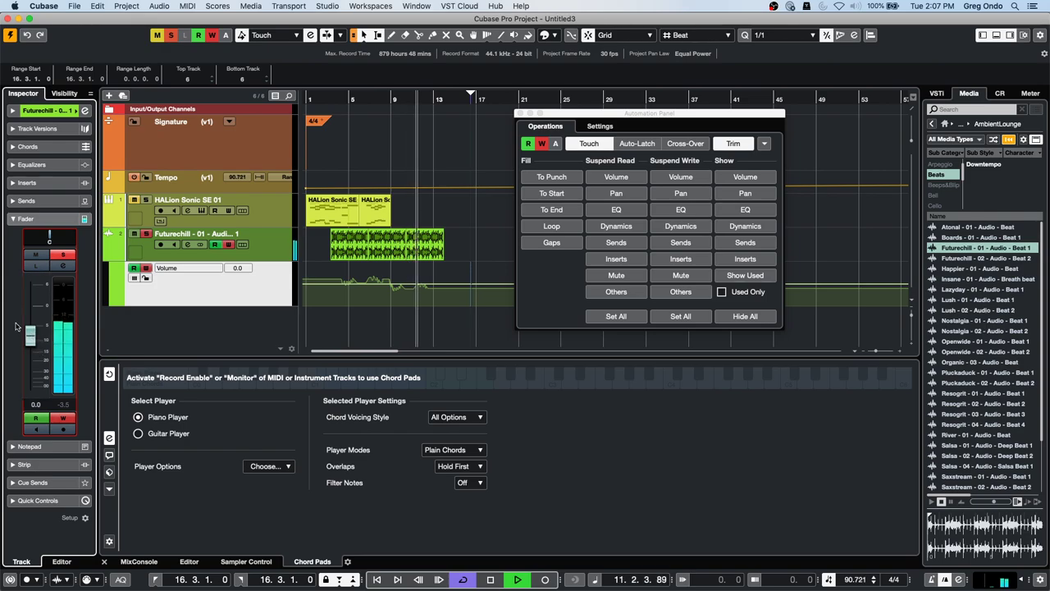
key("space")
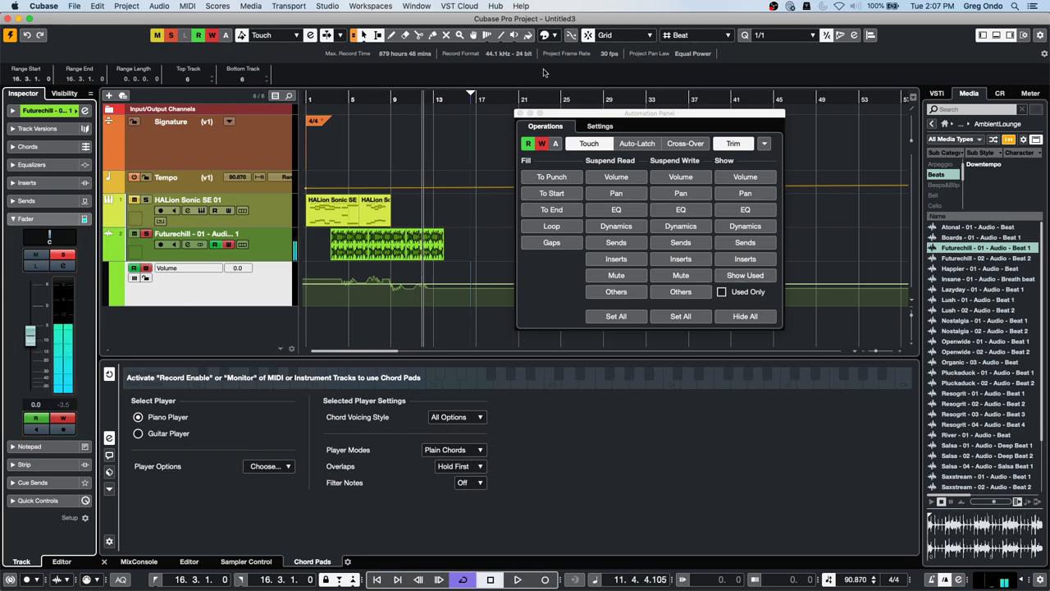
- Play from bar 6 and record trim passes that raise the Futurechill volume until about bar 9 and lower it until about bar 10
left_click(379, 97)
left_click(365, 98)
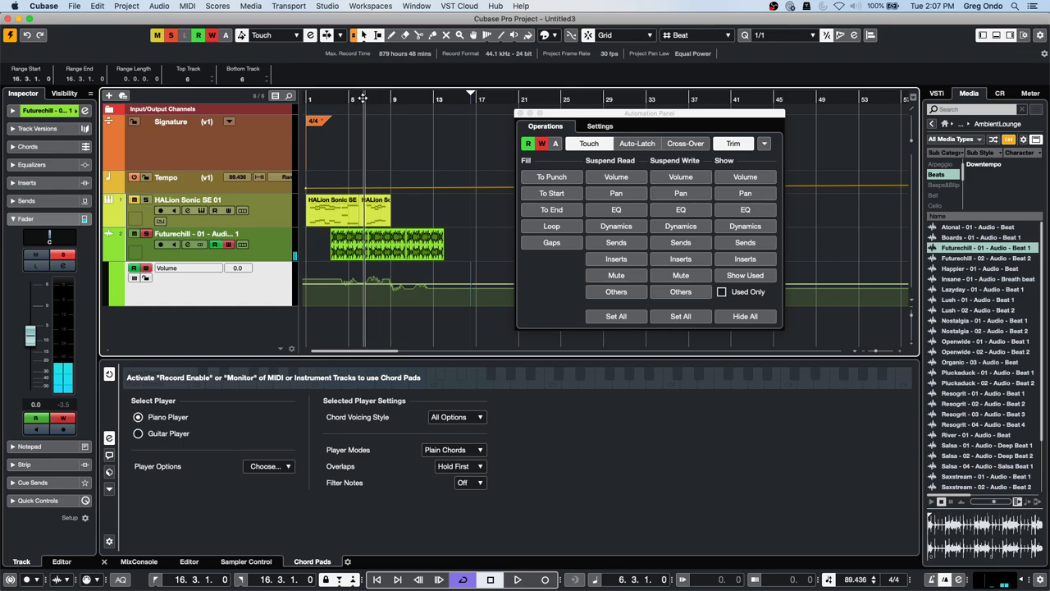
key("space")
left_click_drag(30, 335, 31, 323)
key("space")
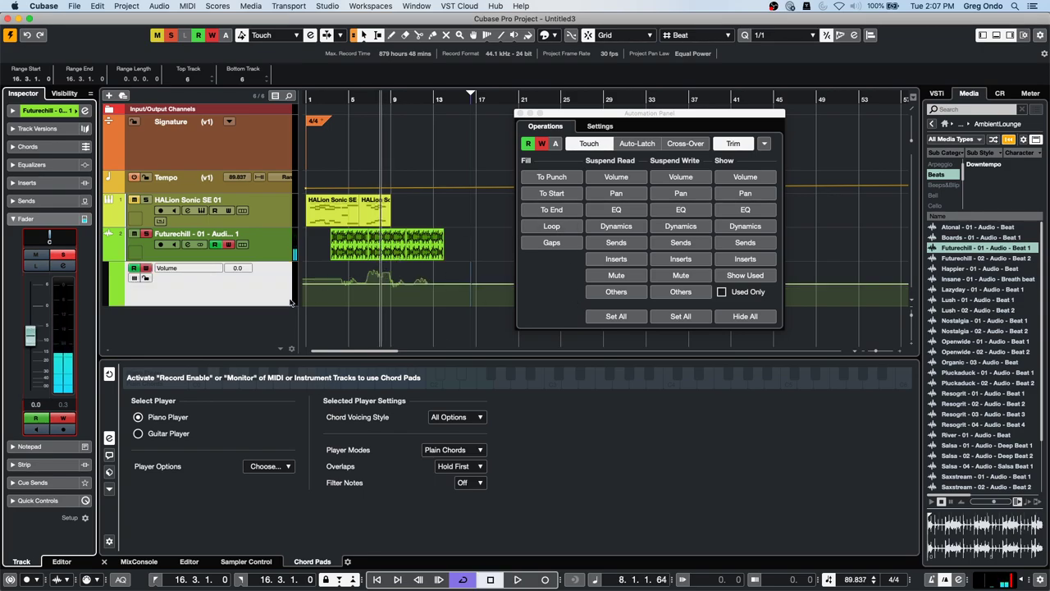
key("space")
mouse_move(30, 337)
left_mouse_down()
mouse_move(30, 320)
mouse_move(29, 338)
left_mouse_up()
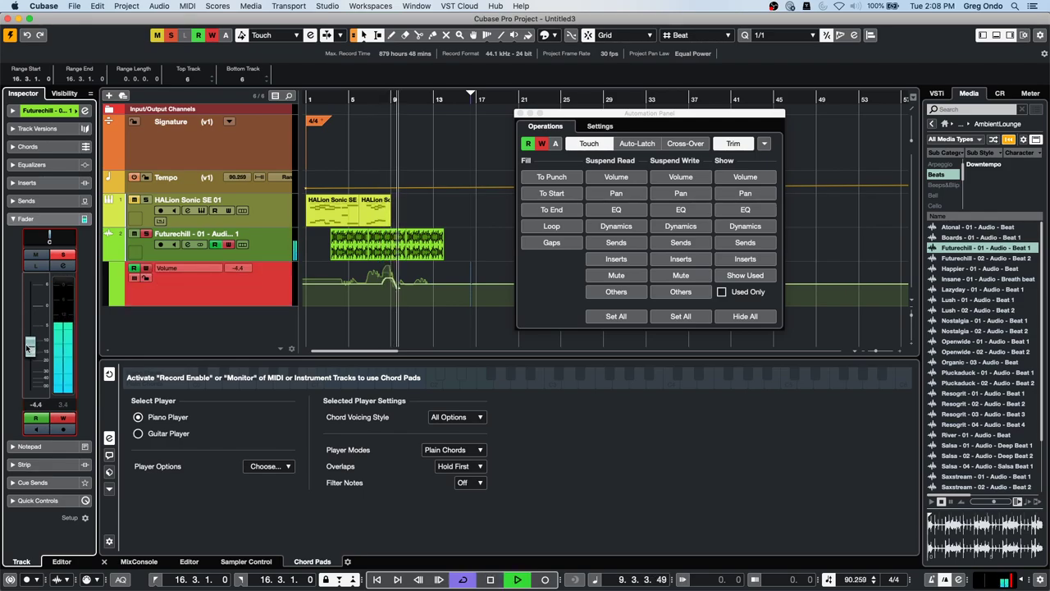
key("space")
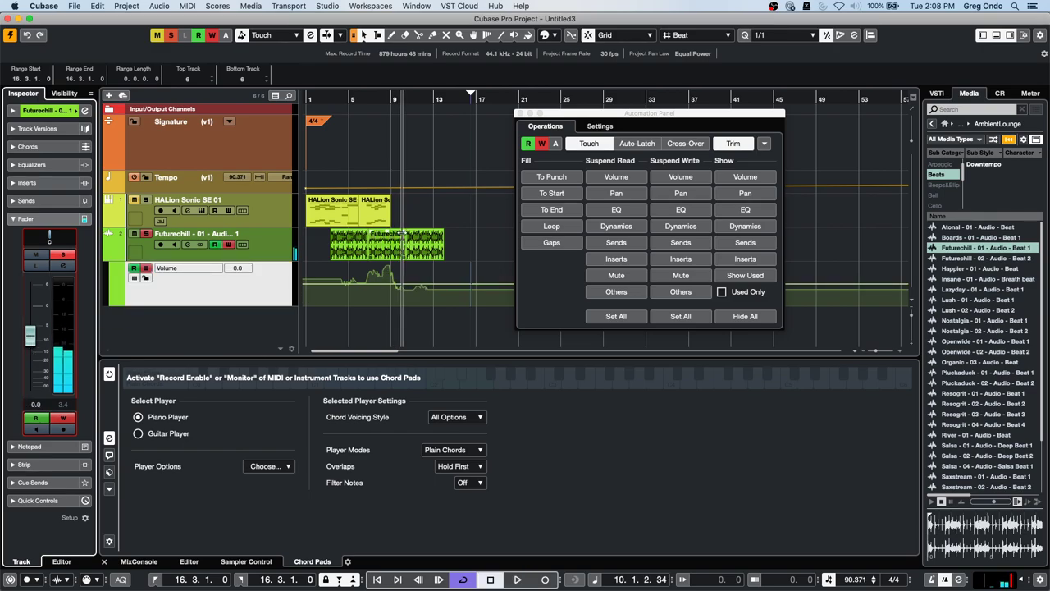
- Set the project cursor to bar 7 and examine the Automation Panel's functions and its Freeze Trim options
left_click_drag(380, 102, 374, 121)
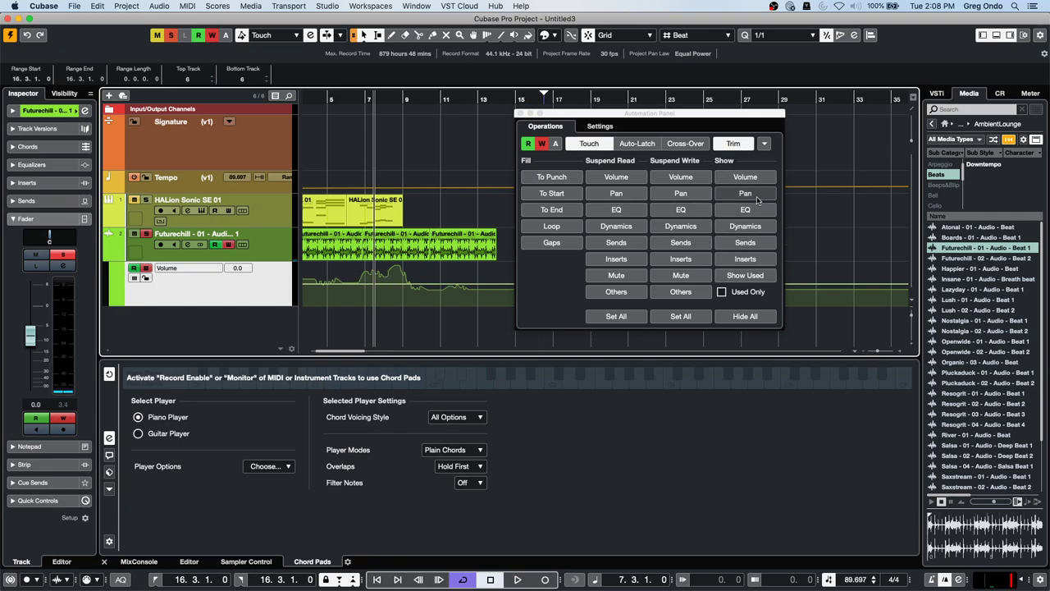
left_click(763, 144)
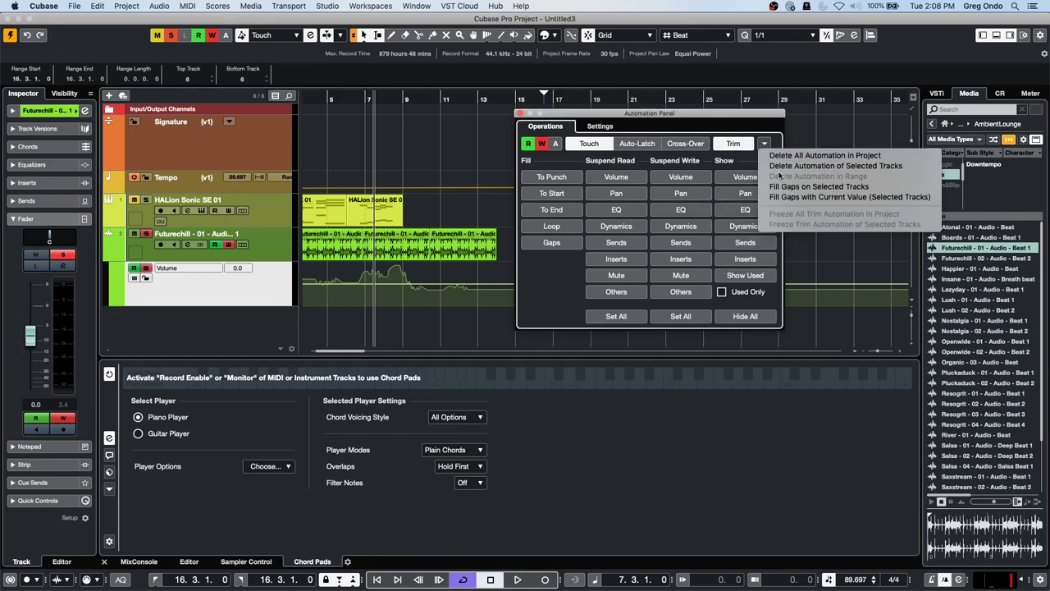
left_click(527, 301)
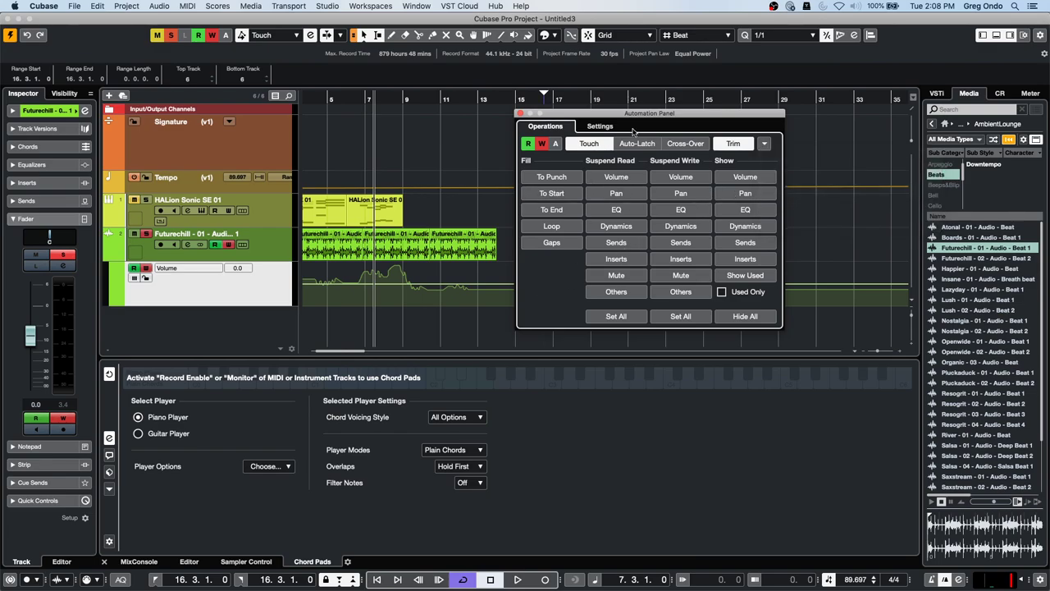
left_click(597, 127)
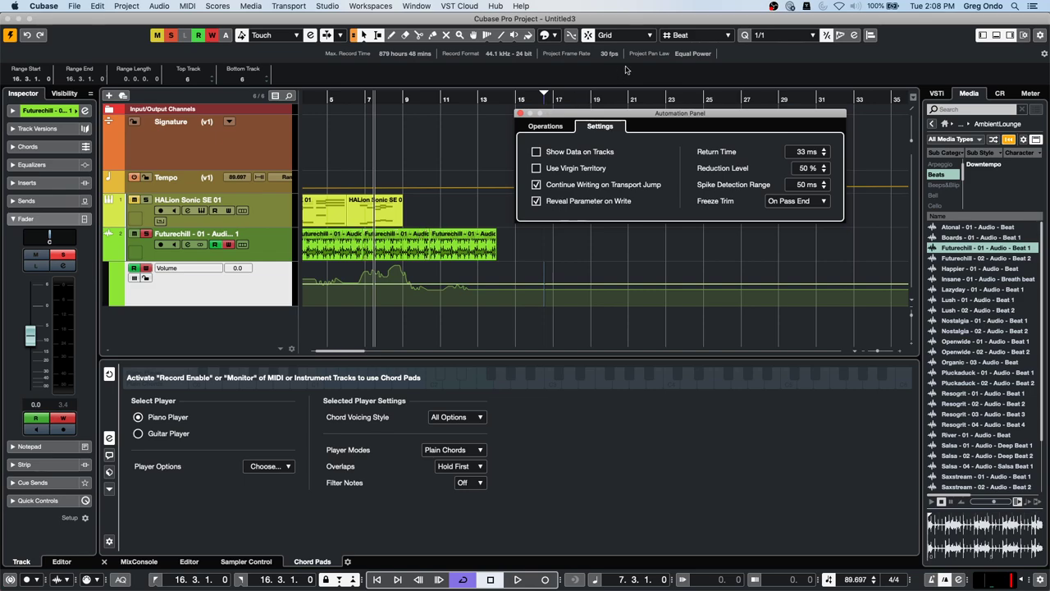
left_click(808, 201)
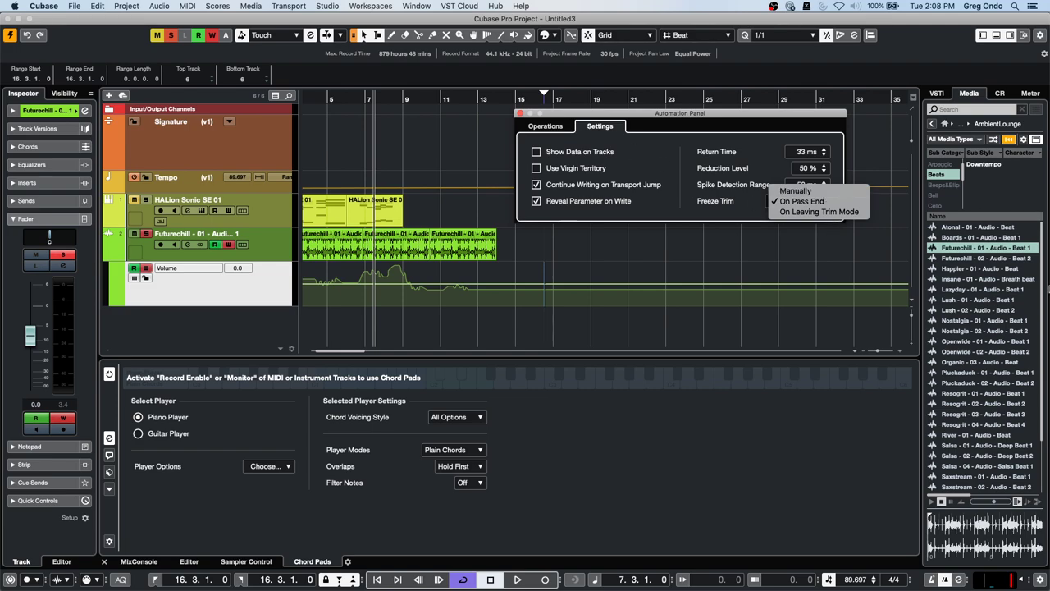
left_click(833, 201)
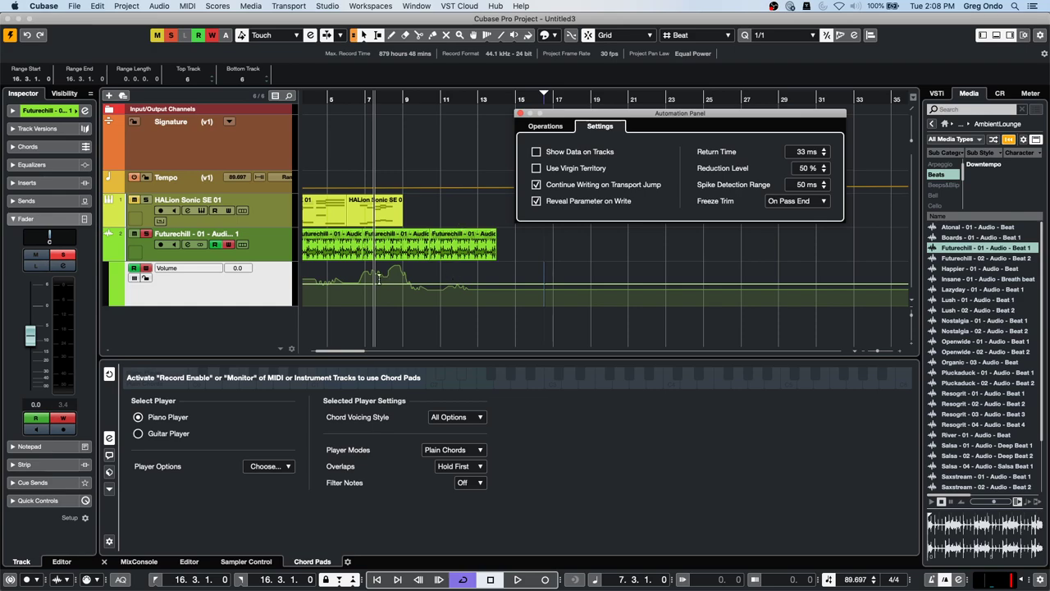
- Set Freeze Trim to Manually and record a trim pass raising the Futurechill volume to 5.7 up to about bar 9
left_click(822, 202)
left_click(821, 211)
left_click(814, 203)
left_click(814, 204)
key("space")
key("space")
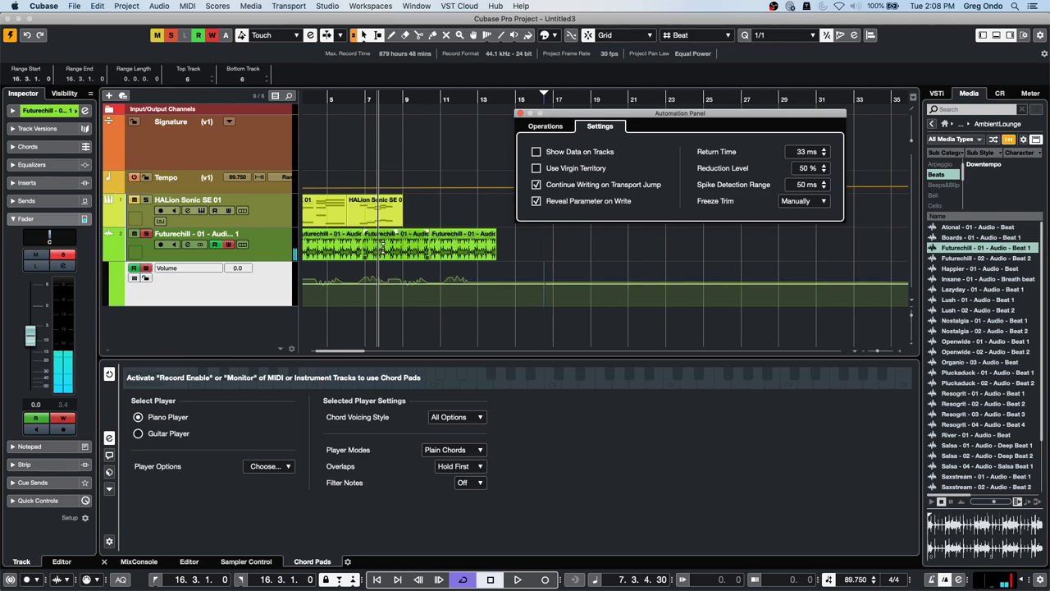
key("space")
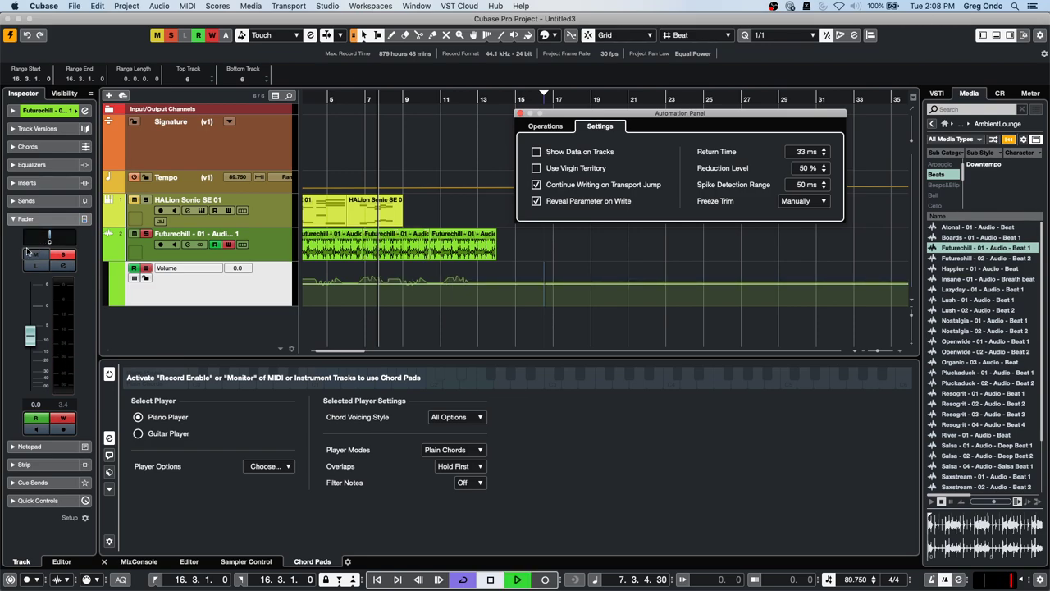
left_click_drag(30, 336, 36, 322)
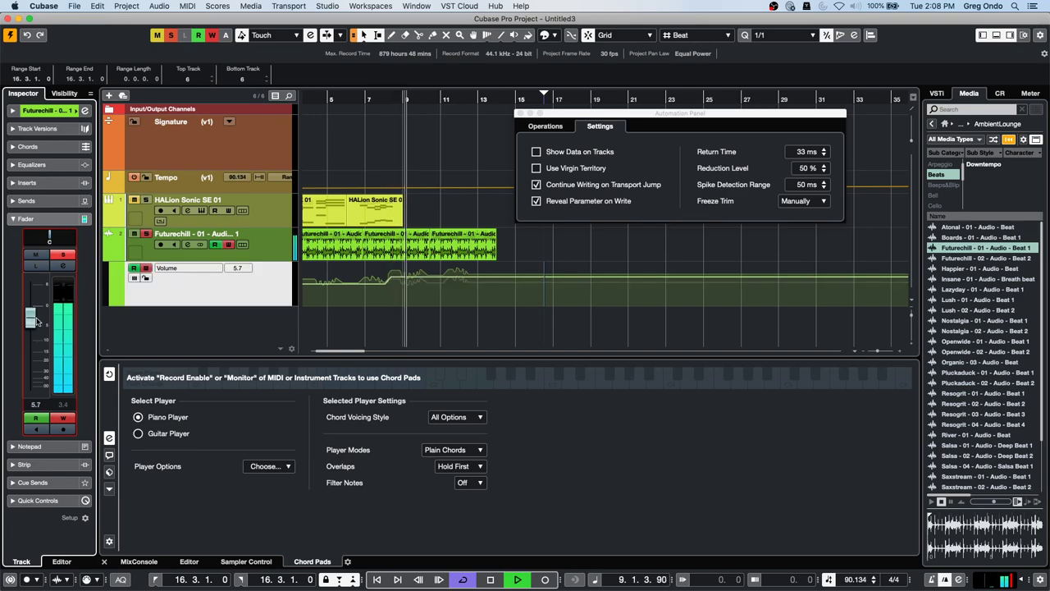
key("space")
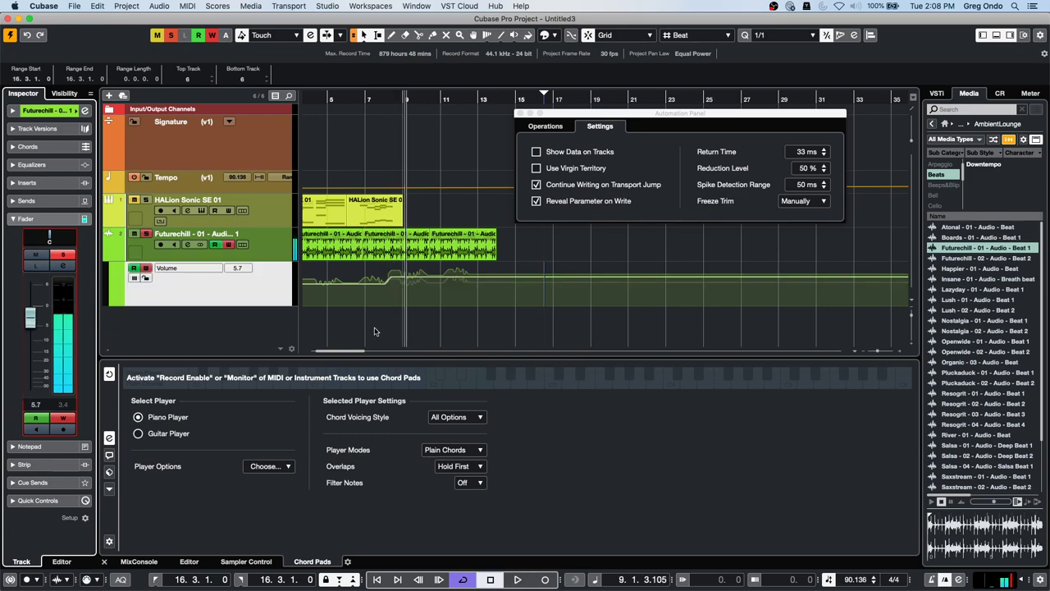
- Set Freeze Trim to On Pass End and record a trim pass lowering the Futurechill volume from bar 9 to about bar 11
left_click(798, 201)
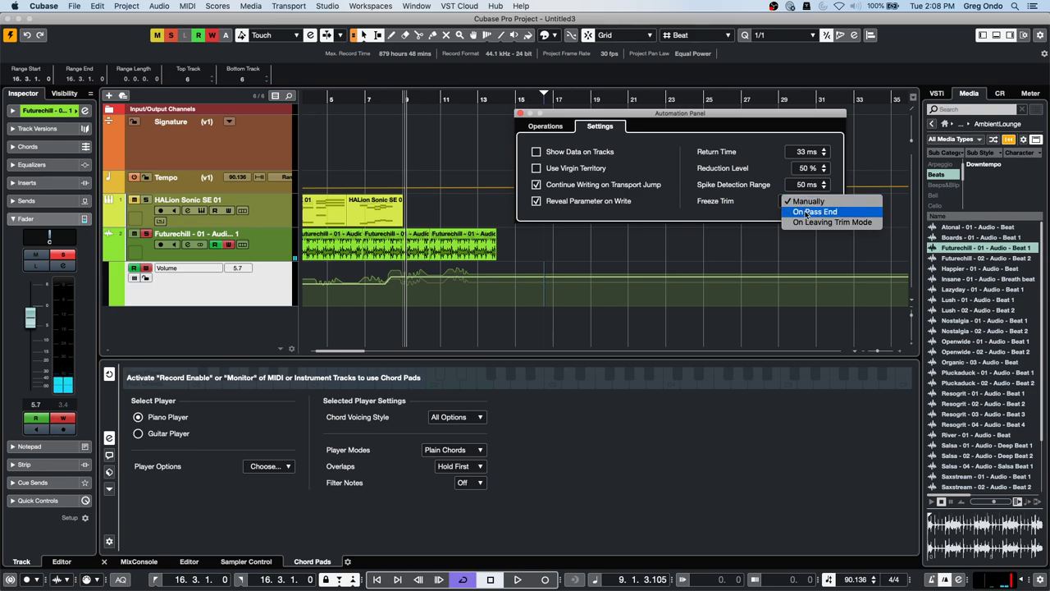
left_click(814, 212)
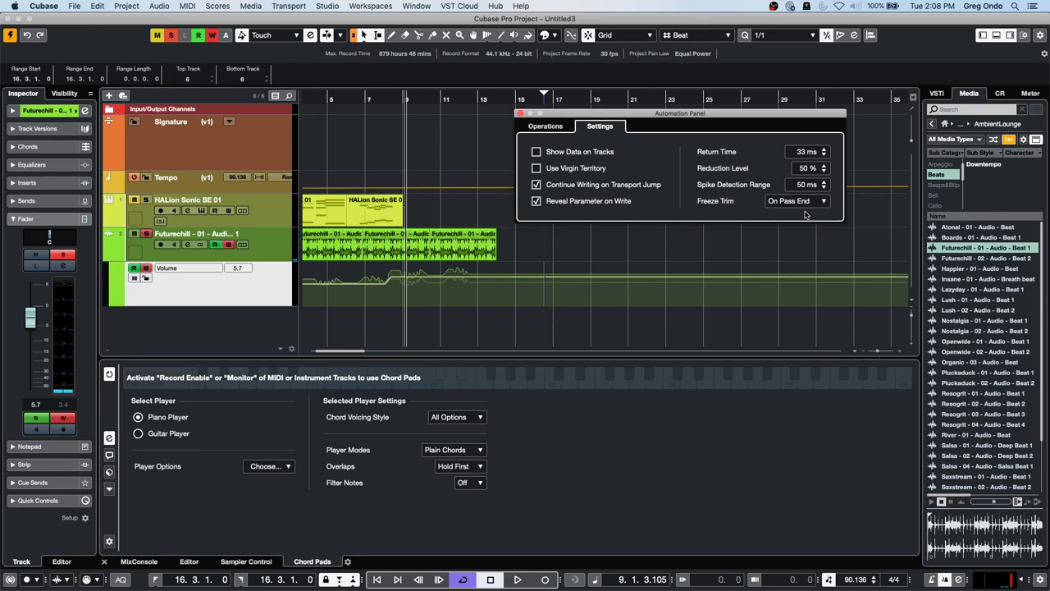
key("space")
left_click_drag(30, 317, 29, 338)
key("space")
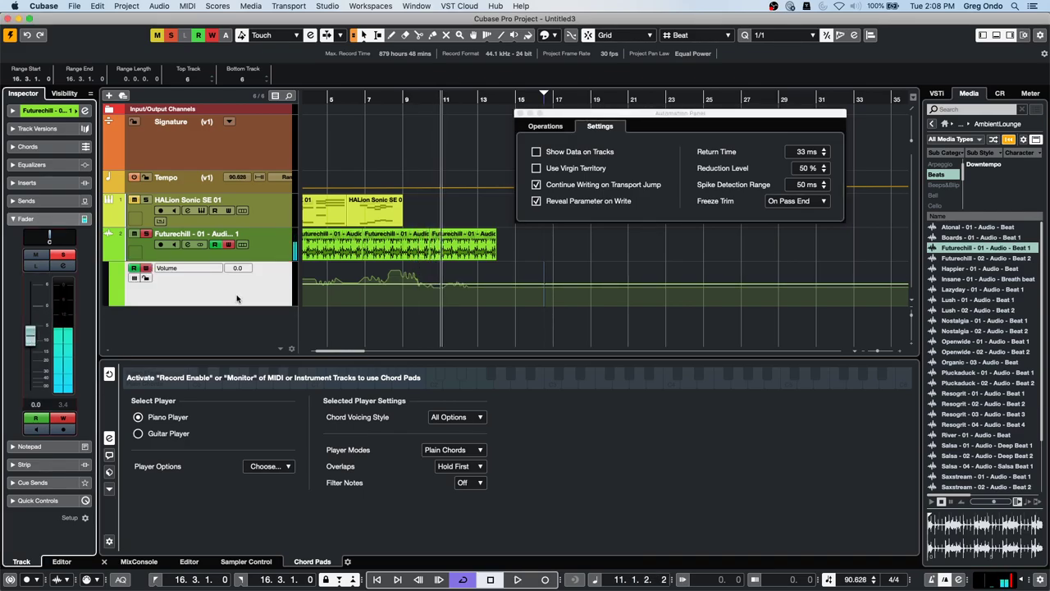
- Record another raised volume trim on the Futurechill track from bar 11 to about bar 12 and close the Automation Panel
key("space")
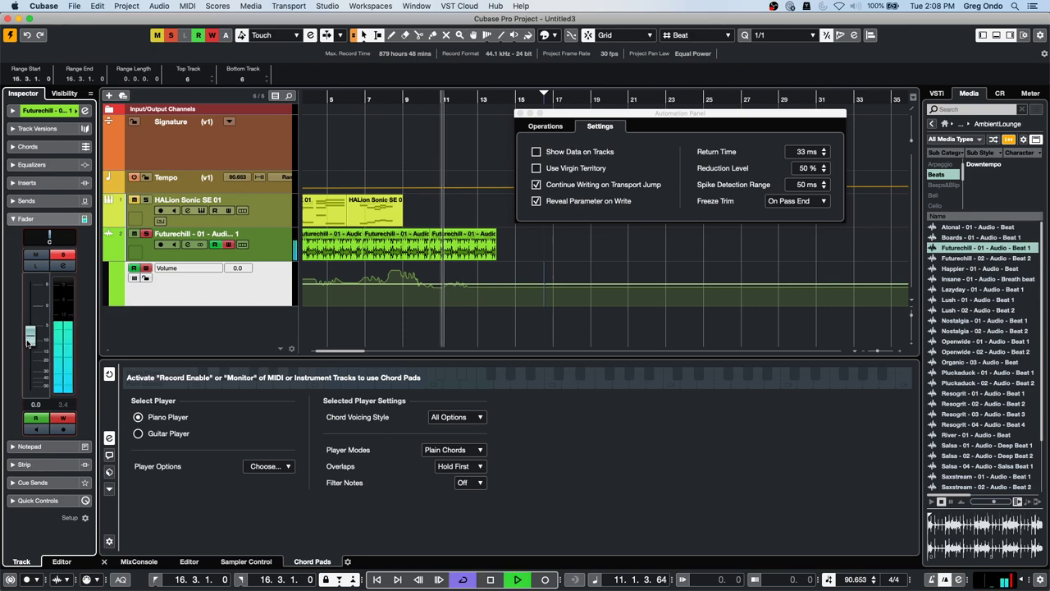
left_click_drag(29, 335, 29, 321)
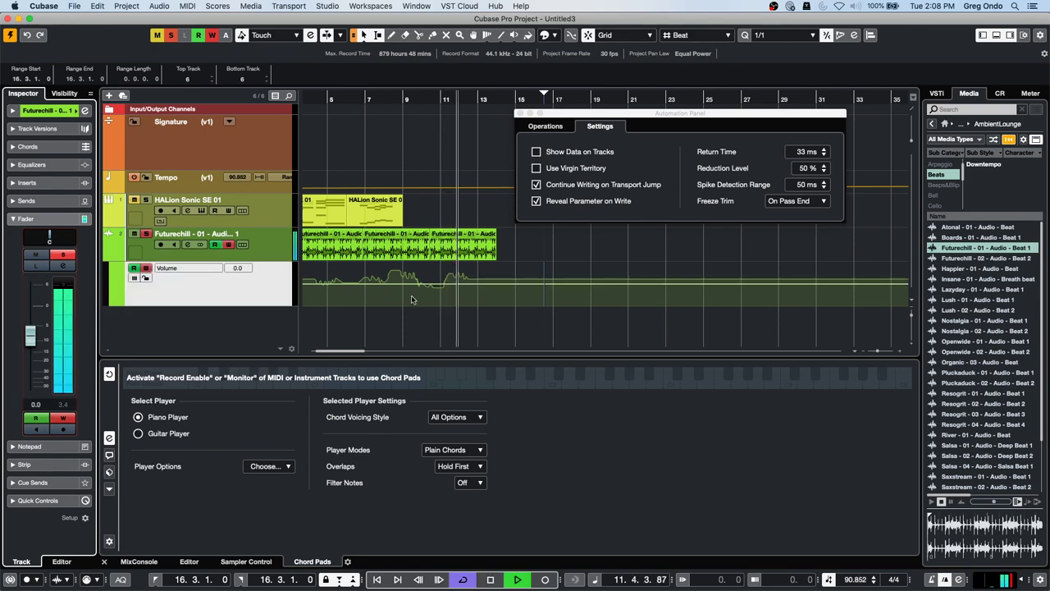
key("space")
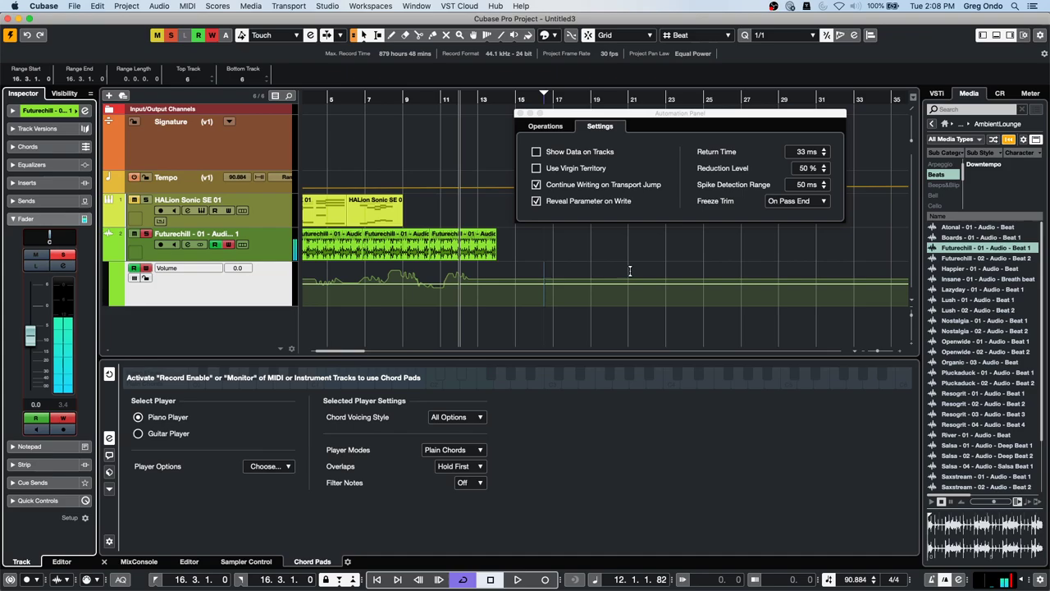
left_click(800, 204)
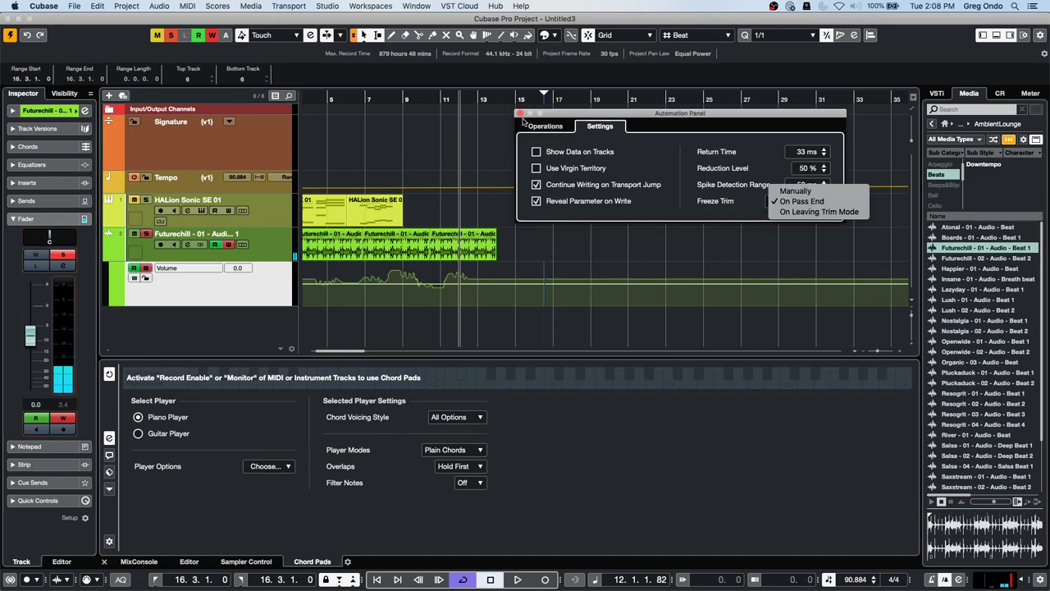
left_click(520, 113)
left_click(520, 113)
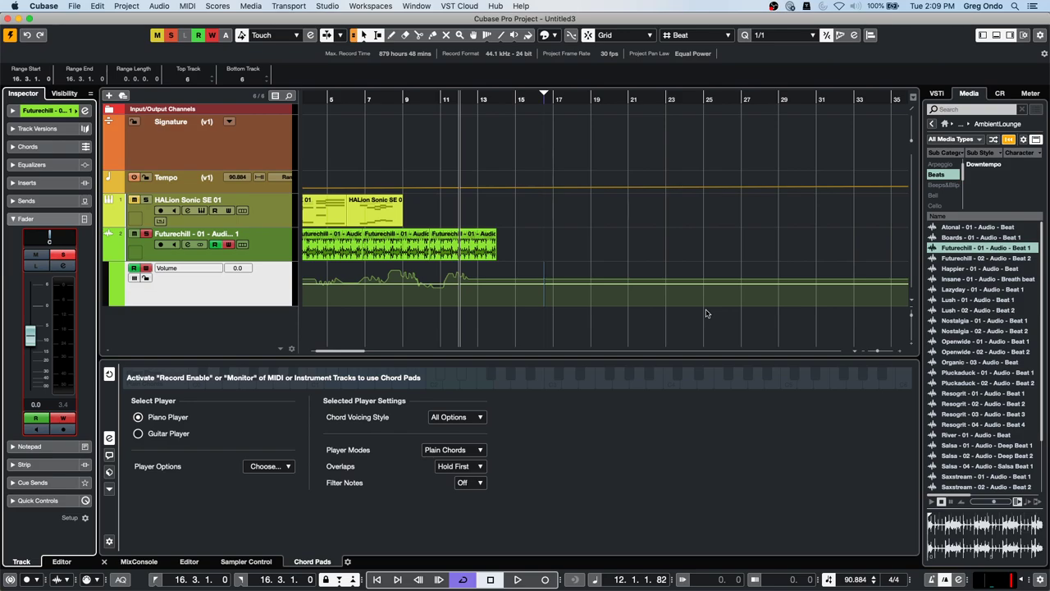
left_click(74, 5)
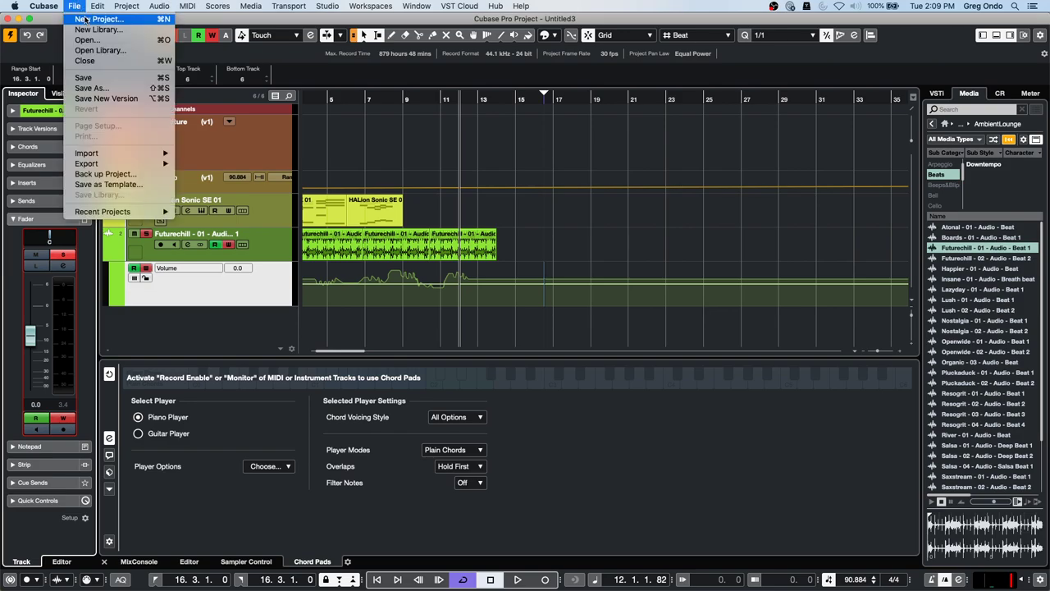
left_click(82, 18)
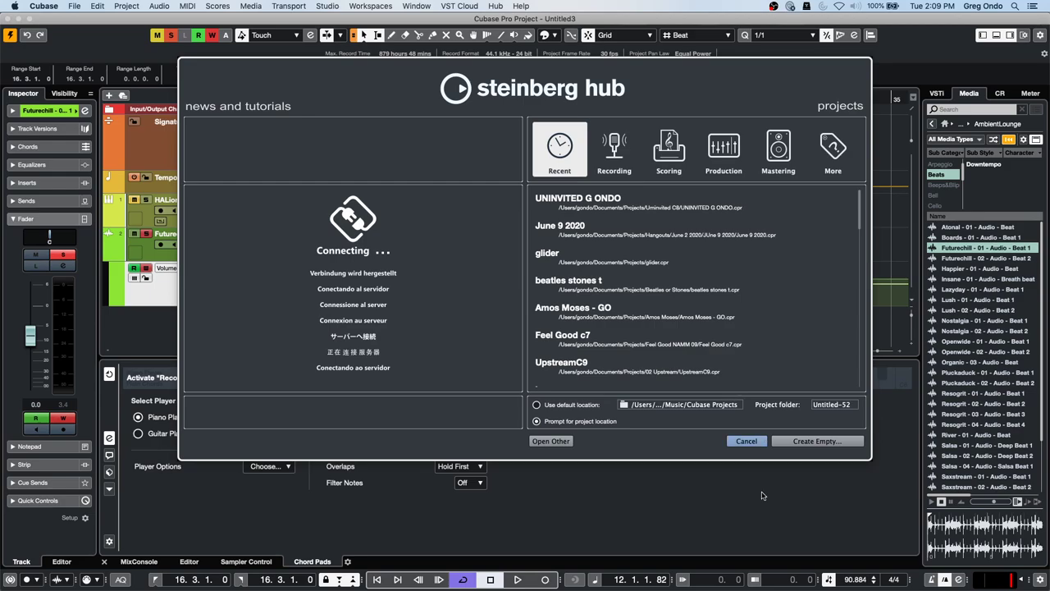
left_click(745, 440)
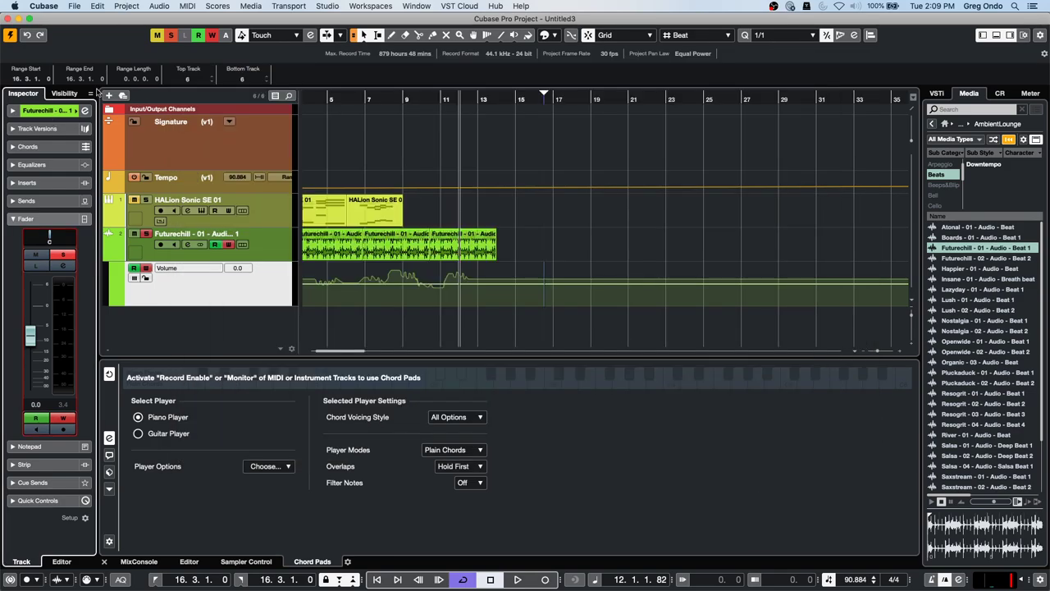
- Add 12 stereo audio tracks with input UR24C Input 1 (Mono) and output Stereo Out
left_click(109, 95)
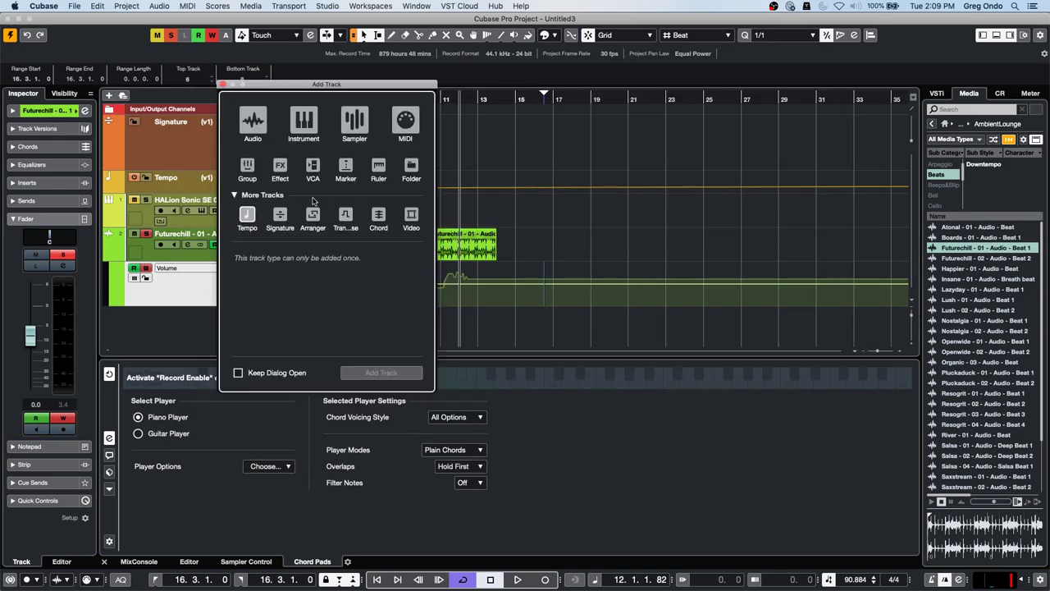
left_click(252, 122)
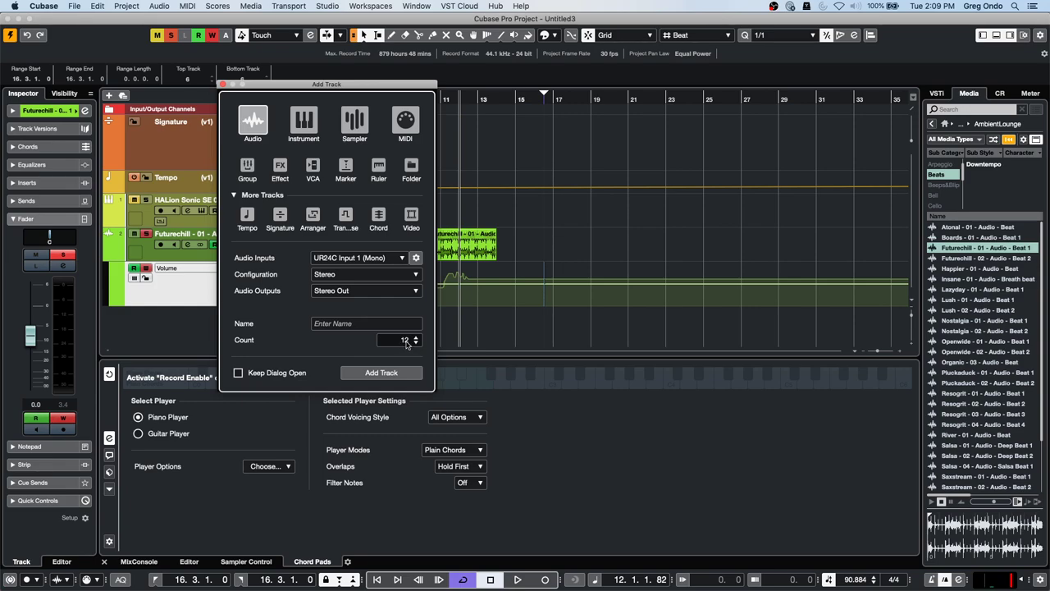
key("Return")
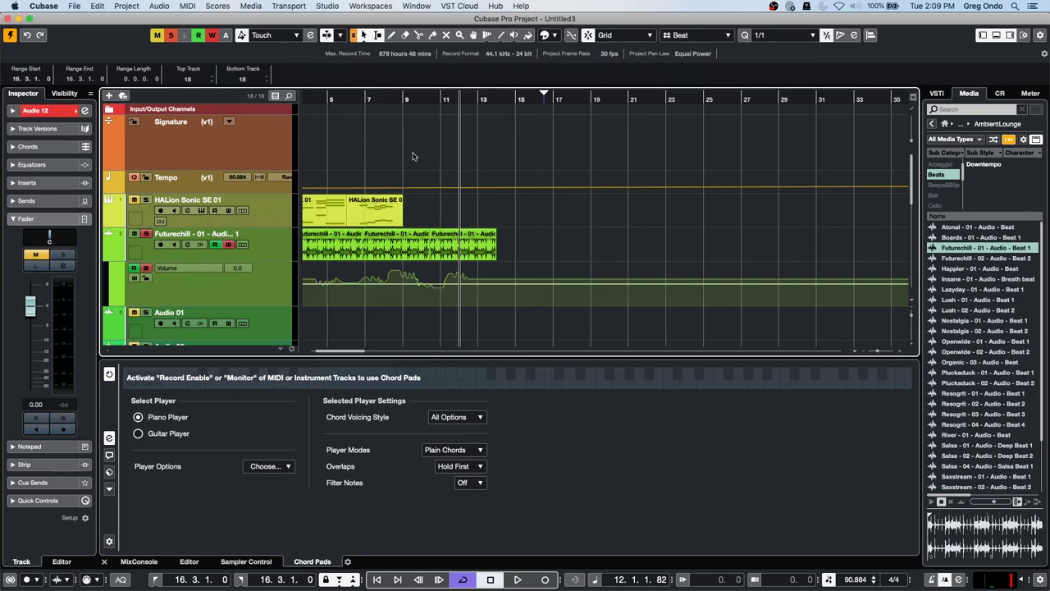
scroll(412, 156, "down", 3)
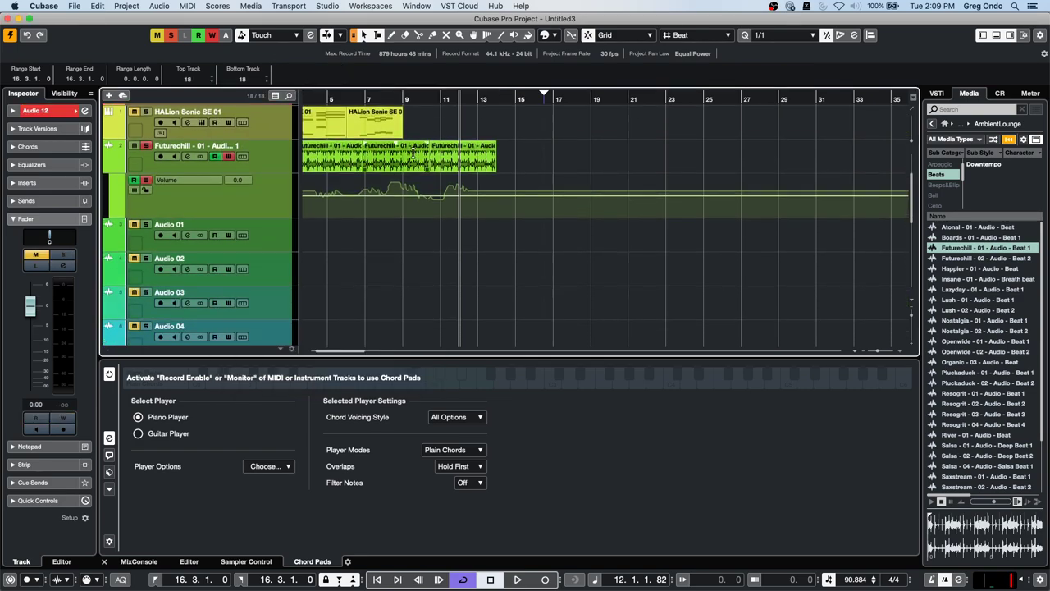
- Show the MixConsole in the lower zone, clear all solos, and stagger the Audio 02 to Audio 12 faders between about -3 and -16 dB
left_click(138, 561)
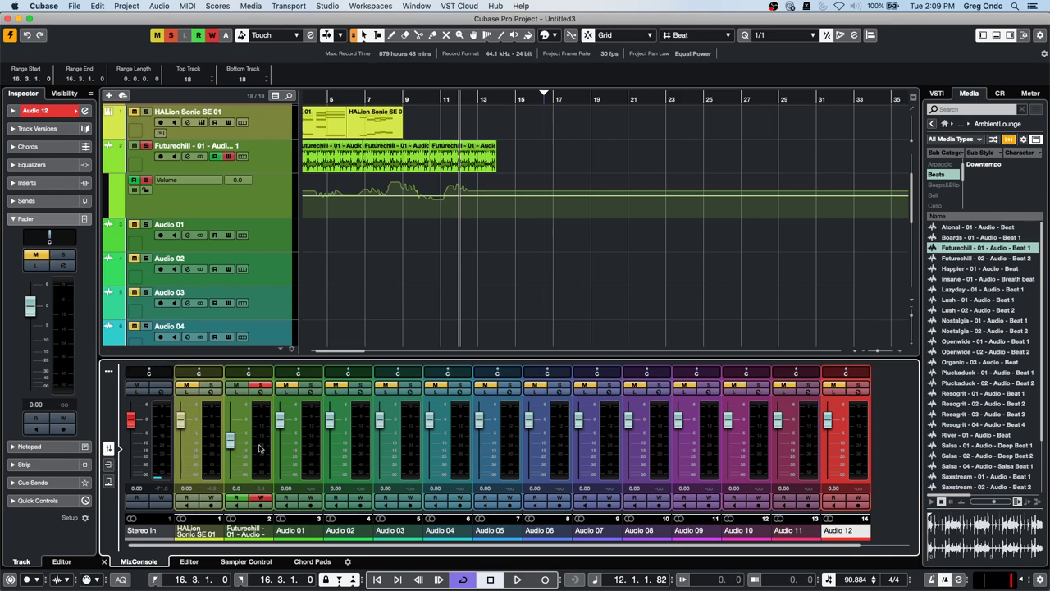
left_click(306, 451)
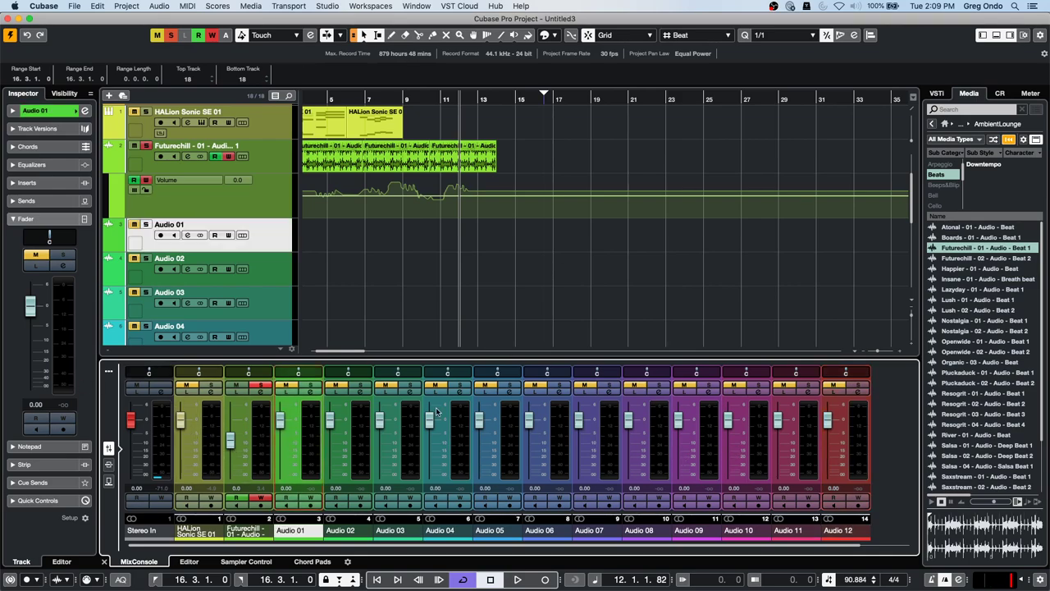
left_click_drag(329, 420, 378, 444)
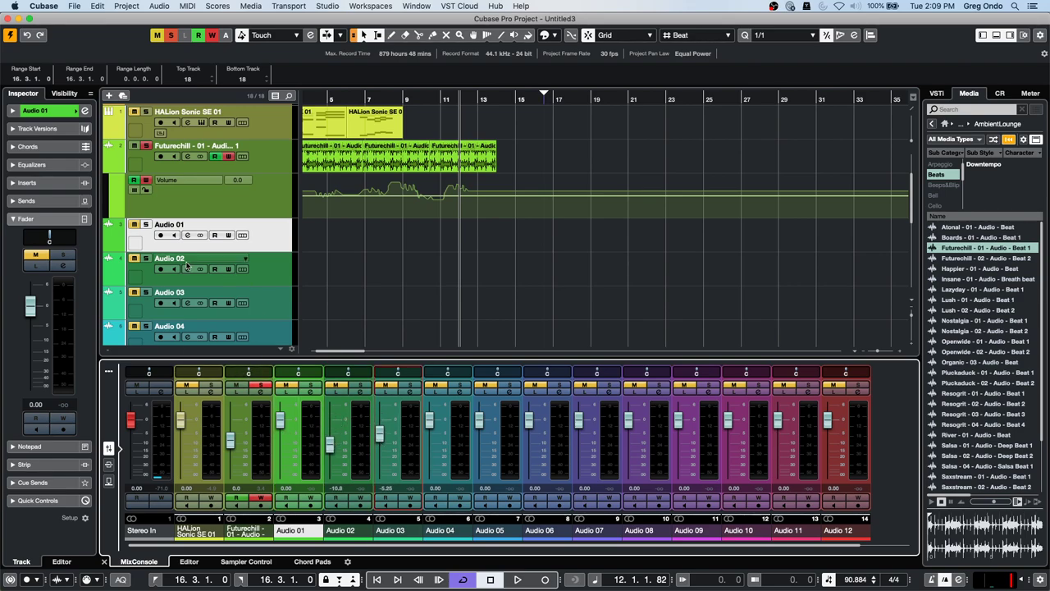
left_click(170, 35)
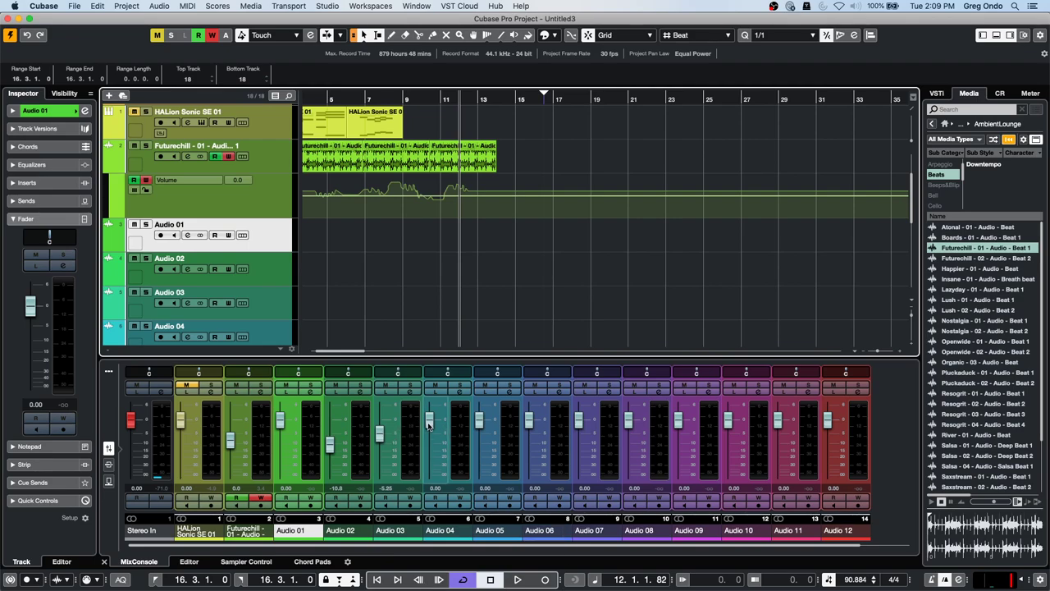
left_click_drag(429, 420, 677, 451)
left_click_drag(727, 420, 827, 447)
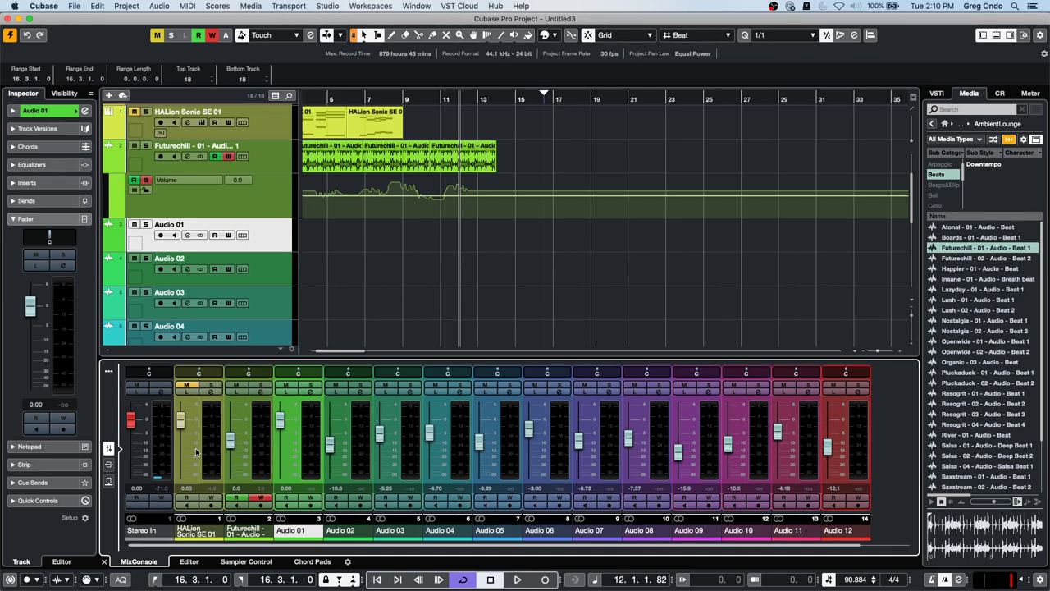
- Select channels Audio 02 through Audio 12, activate Q-Link, and lower their faders together until Audio 02 is at about -11.2 dB
left_click(310, 441)
left_click(108, 371)
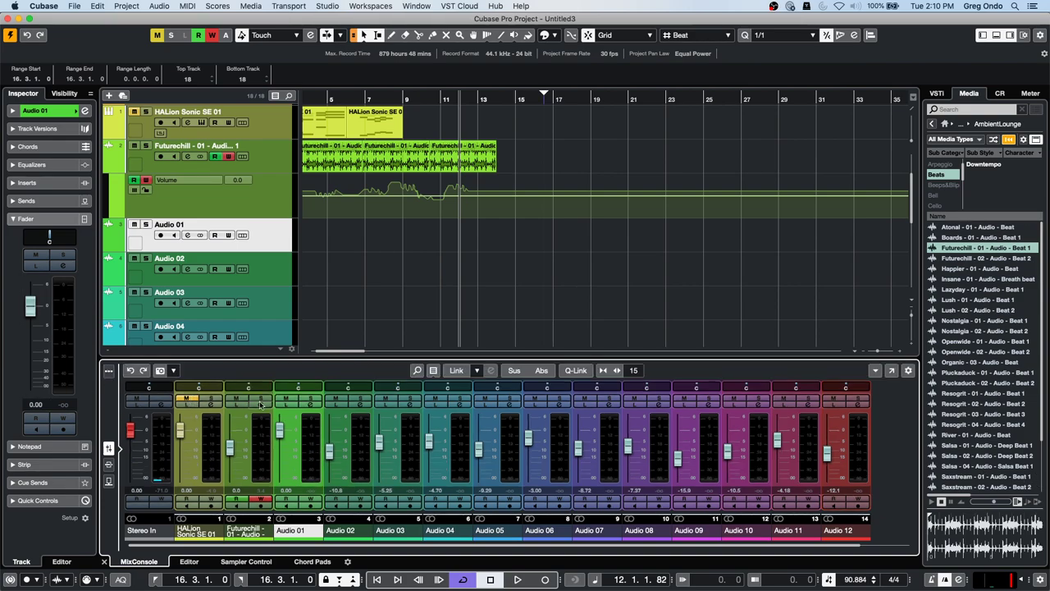
left_click(861, 455)
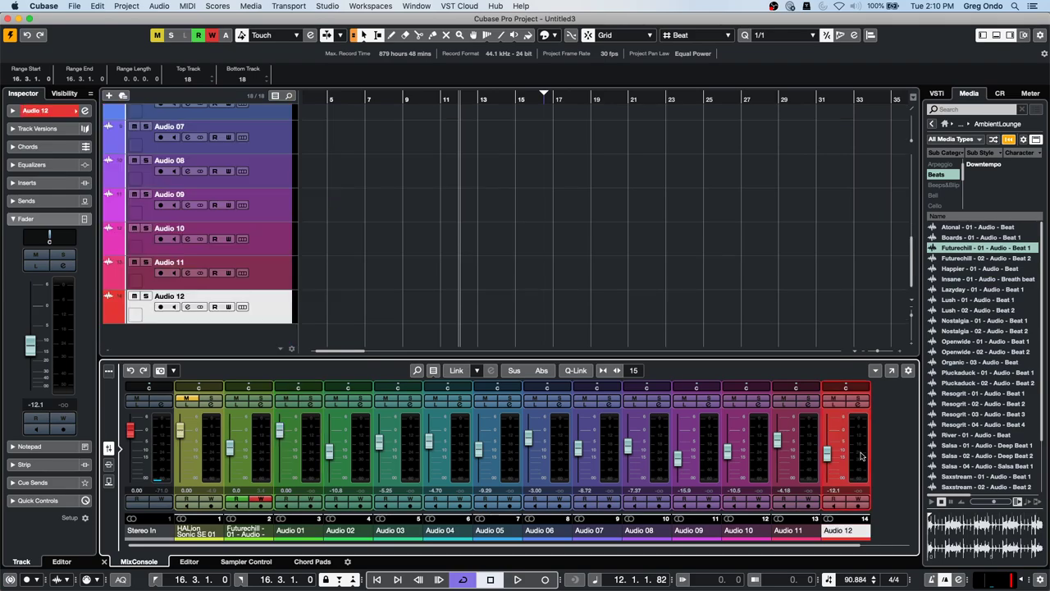
left_click(359, 449)
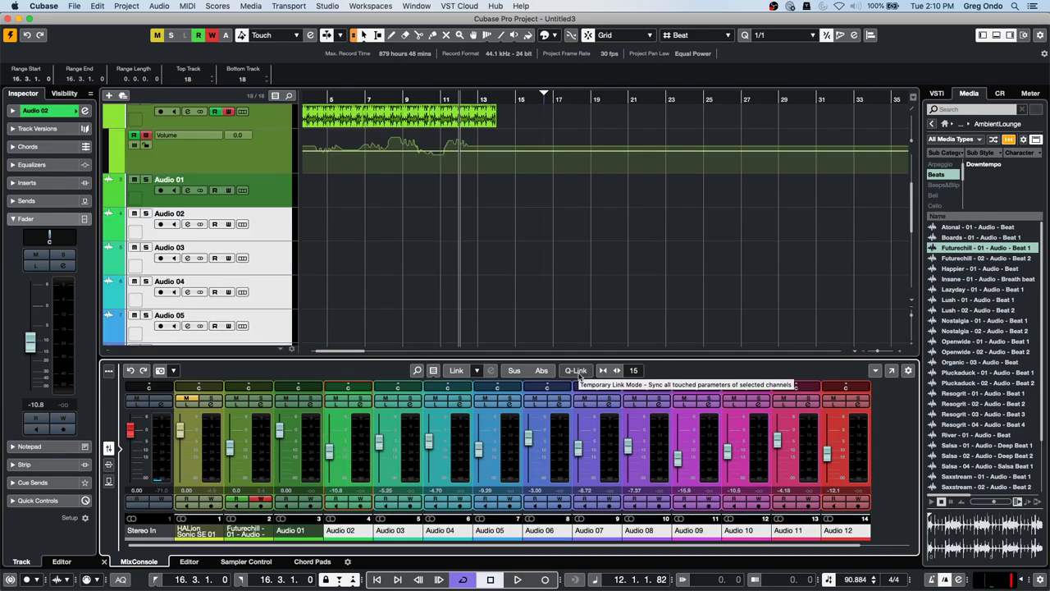
left_click(577, 371)
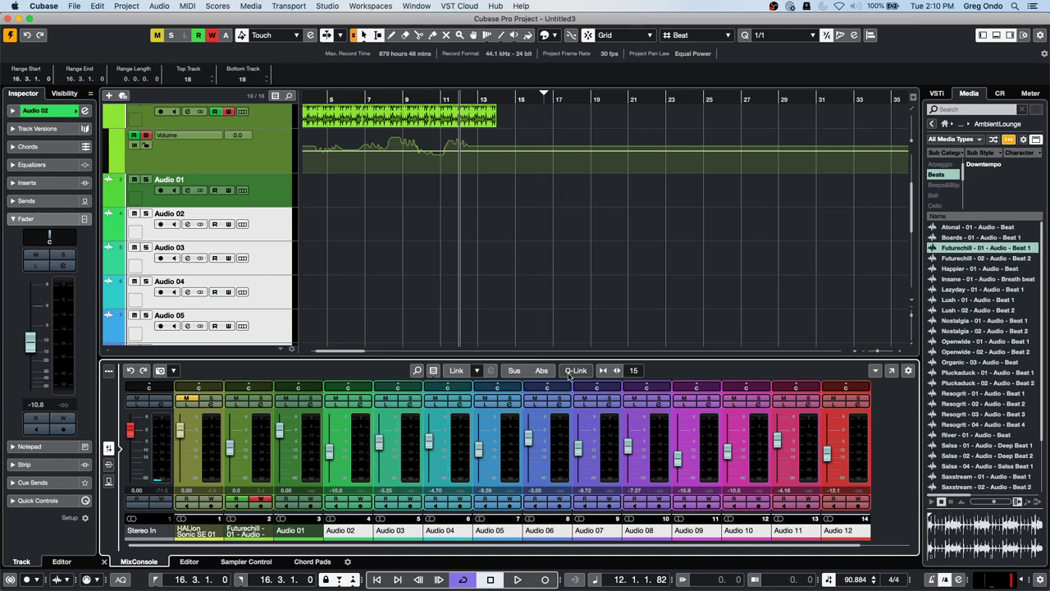
left_click_drag(376, 451, 401, 447)
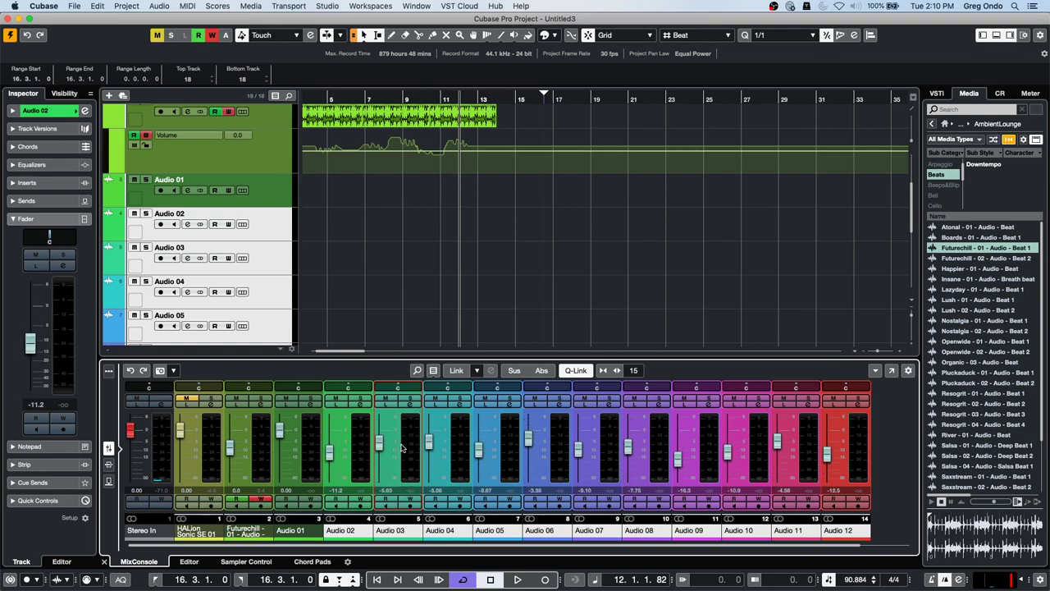
- Use temporary Q-Link to move the Audio 02 to Audio 12 faders together, ending with Audio 02 at about -13.9 dB
key("alt+shift")
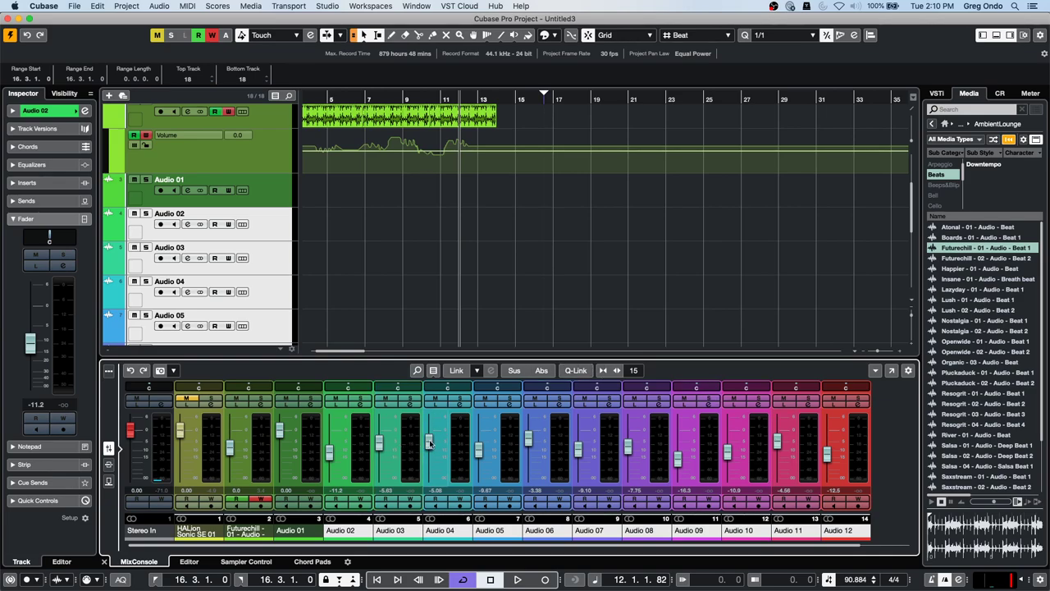
mouse_move(428, 443)
left_mouse_down()
mouse_move(437, 433)
mouse_move(427, 462)
mouse_move(428, 438)
left_mouse_up()
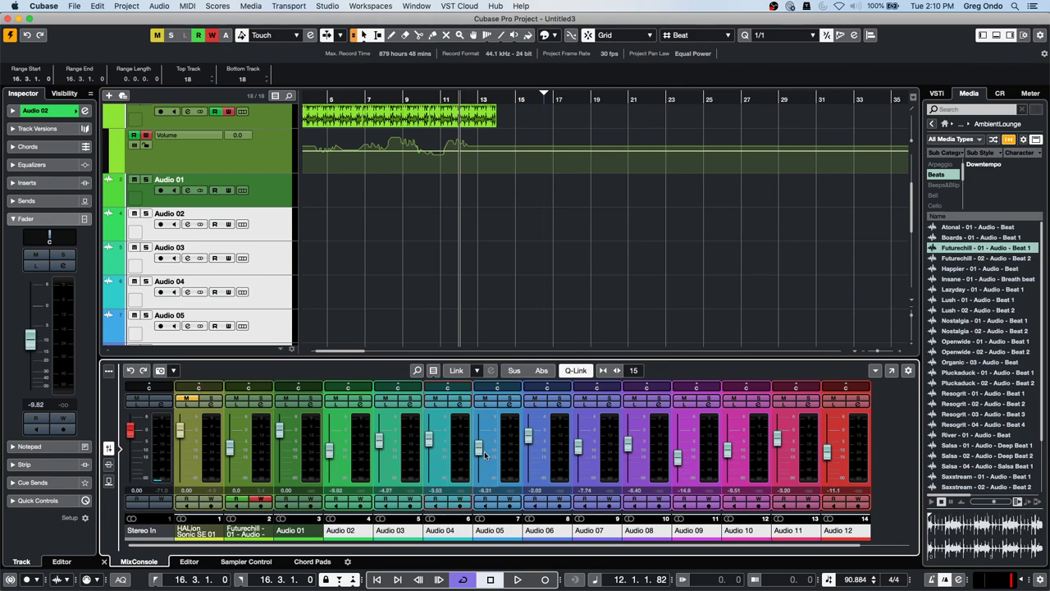
mouse_move(484, 455)
left_mouse_down()
mouse_move(484, 464)
mouse_move(485, 447)
left_mouse_up()
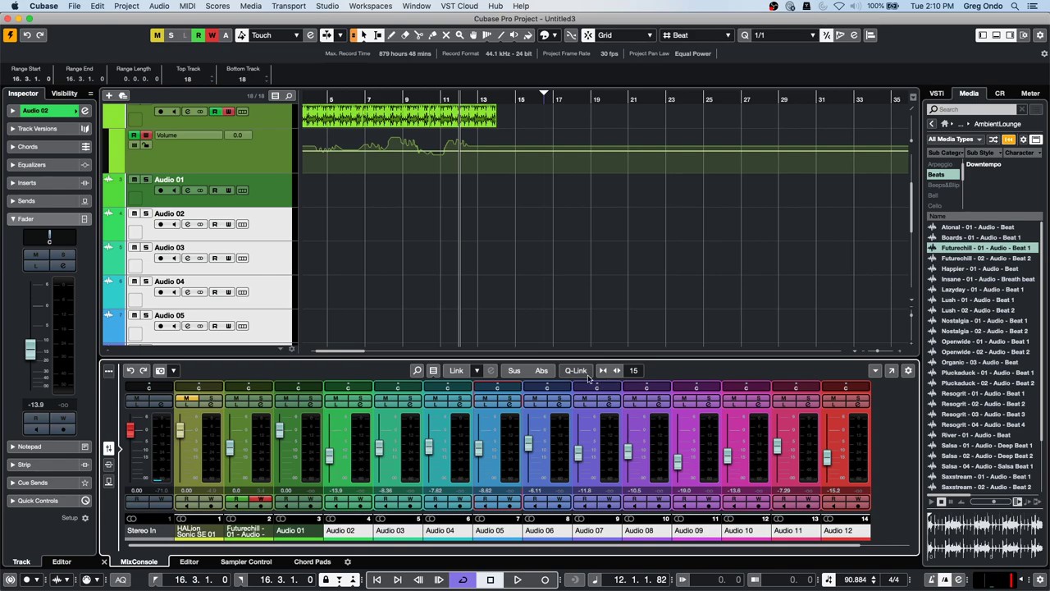
- Link channels Audio 02 through Audio 07 as a group named drum with Volume, Sends, Routing and Selection
left_click(457, 371)
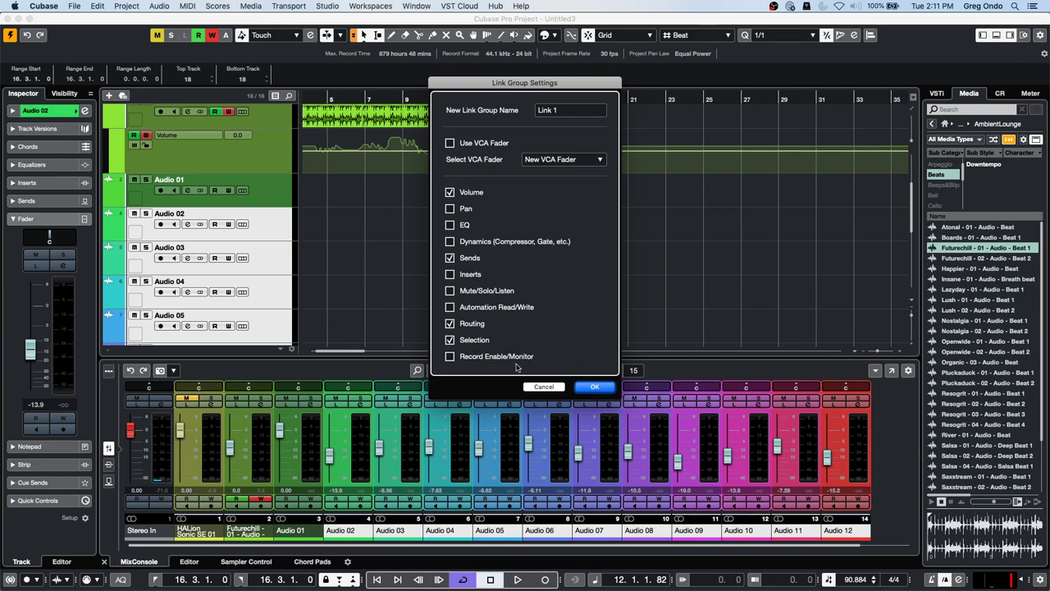
left_click(557, 390)
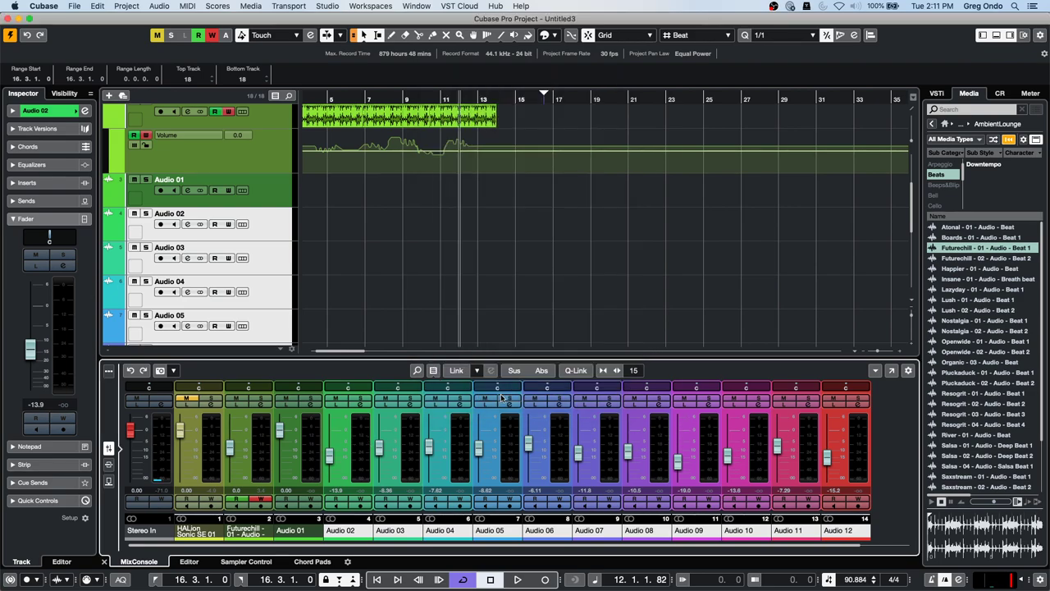
left_click(364, 454)
left_click(611, 461, "shift")
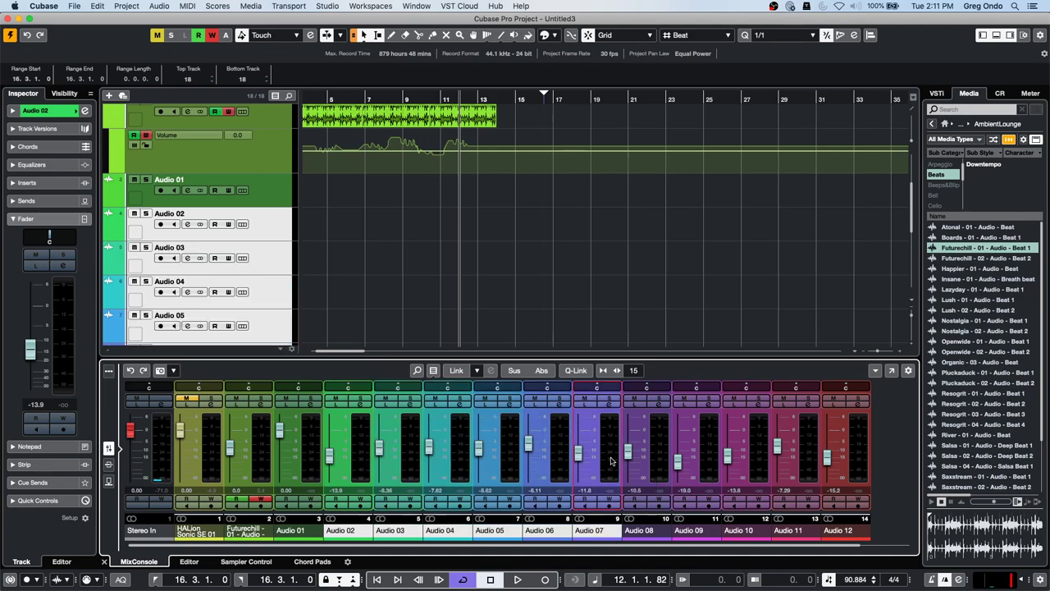
left_click(456, 370)
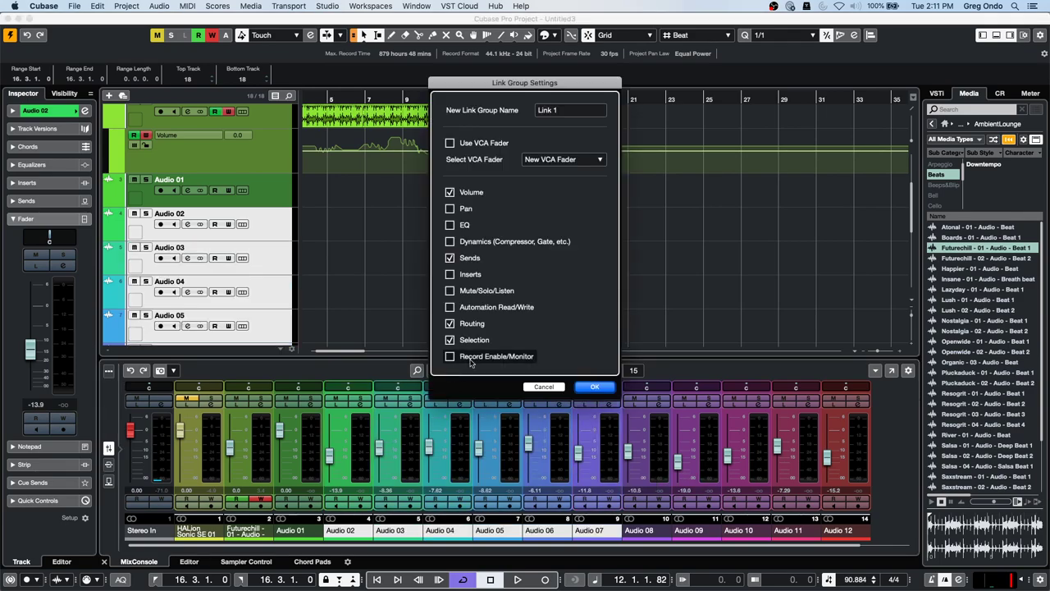
left_click(579, 111)
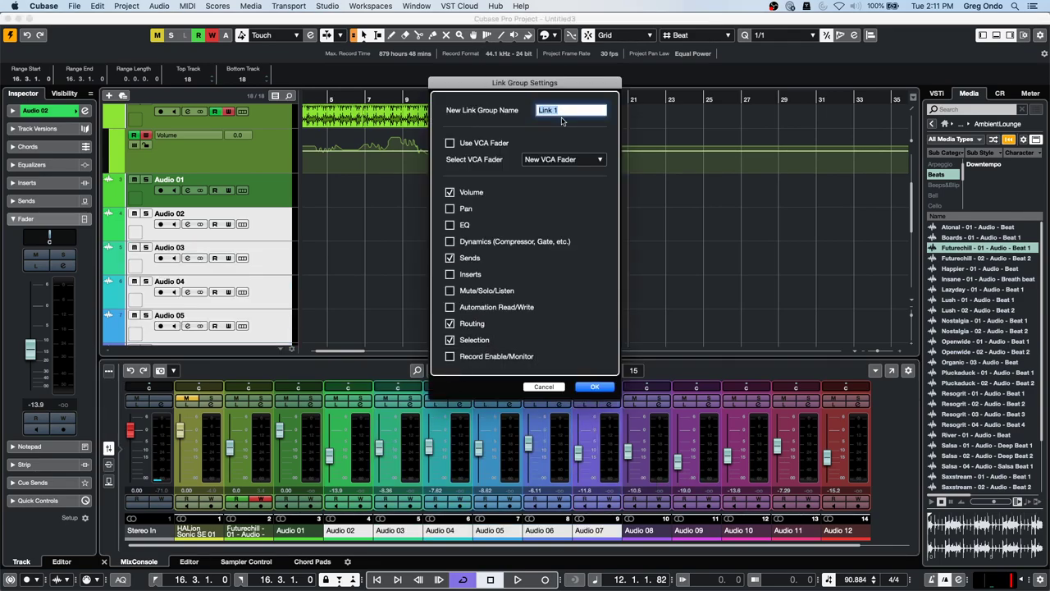
type("drum")
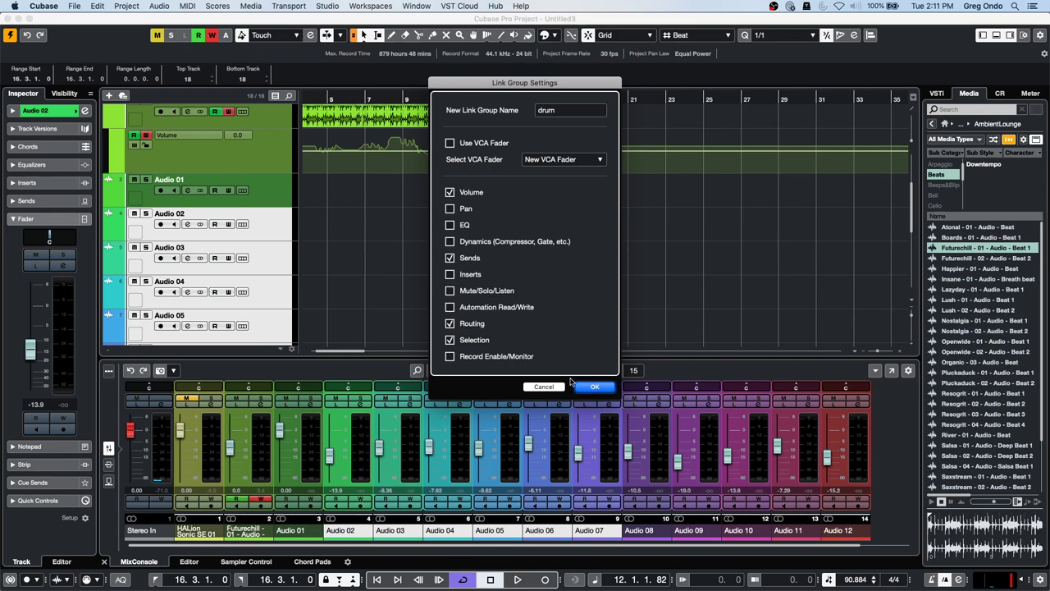
left_click(594, 386)
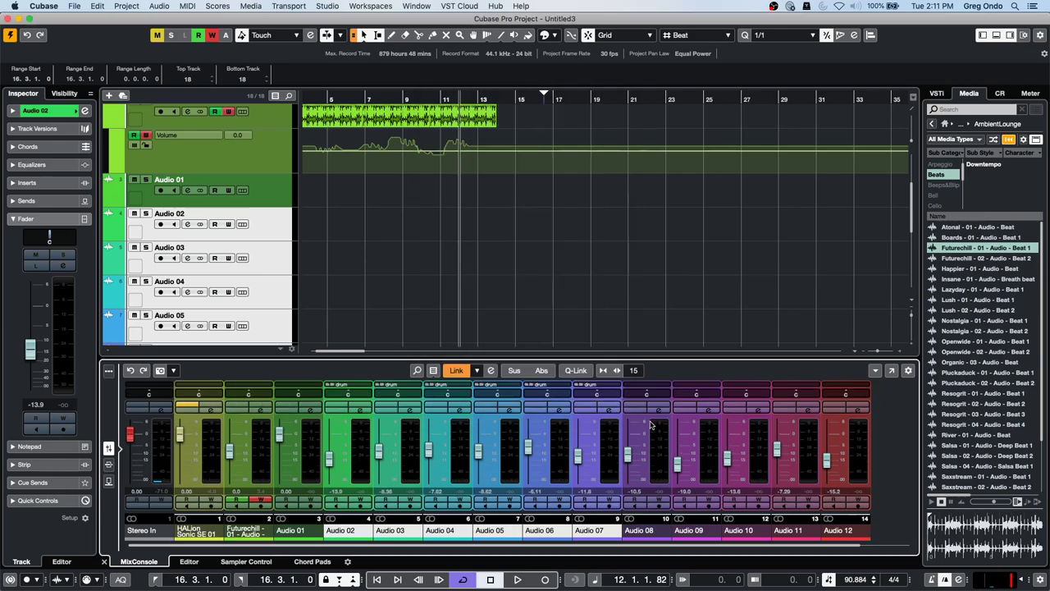
- Link channels Audio 08 through Audio 12 as a group named guitar, adding Pan to the linked parameters
left_click(662, 445)
left_click(861, 451, "shift")
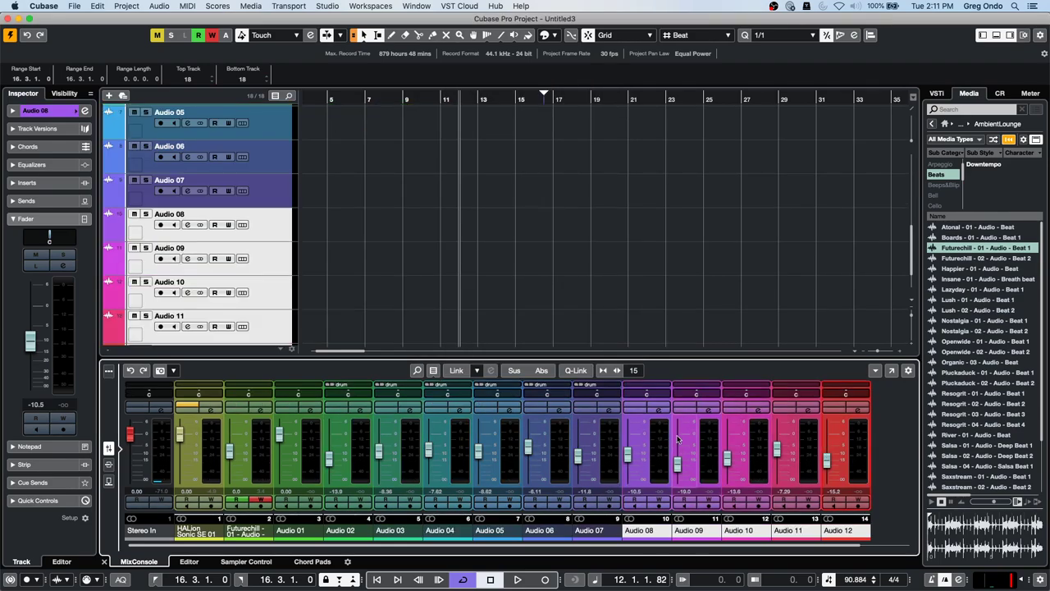
right_click(657, 433)
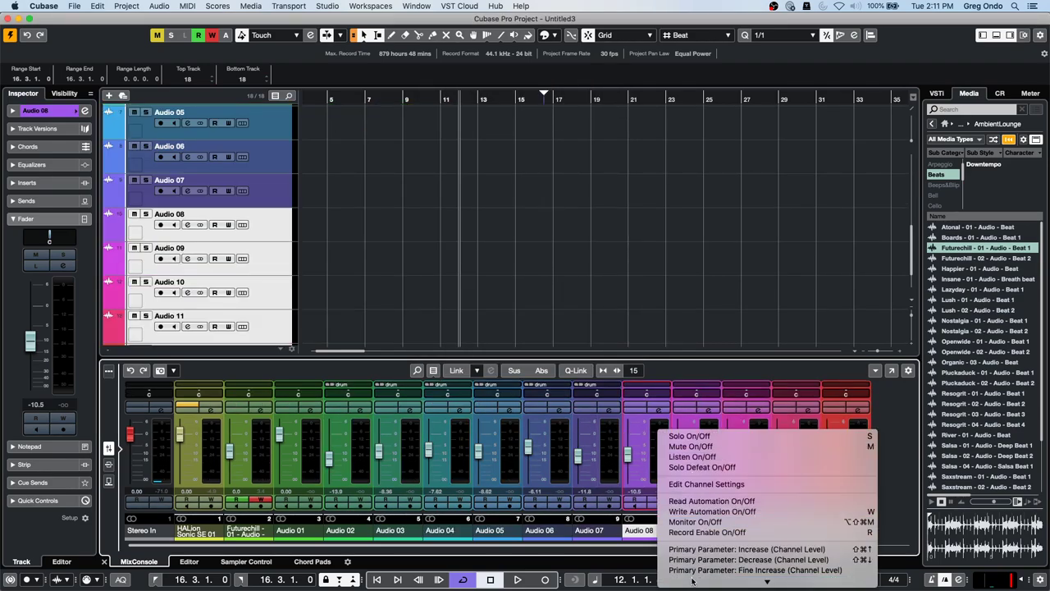
left_click(474, 371)
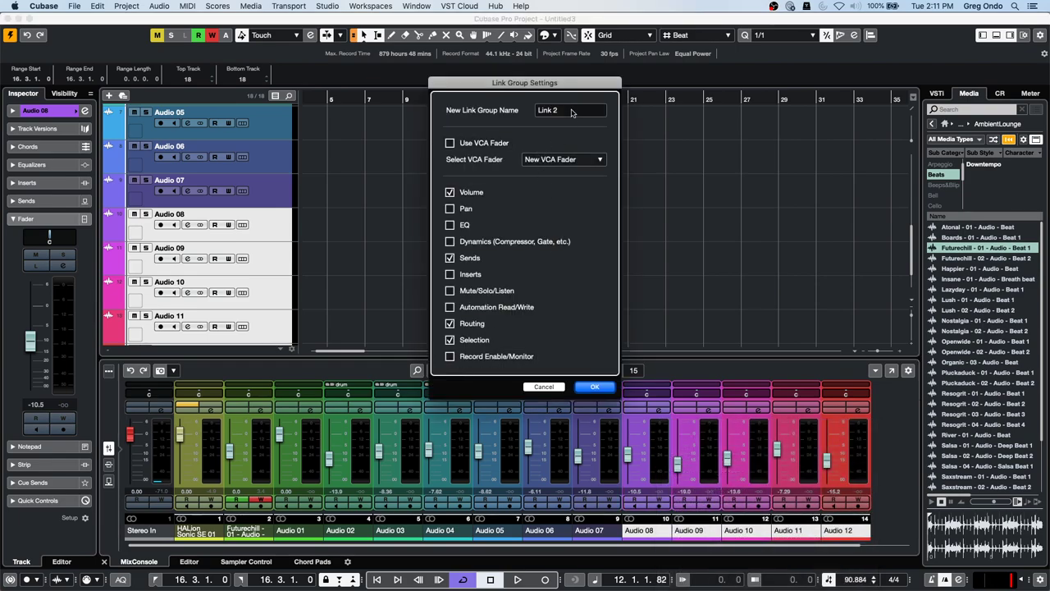
left_click(571, 112)
type("cui")
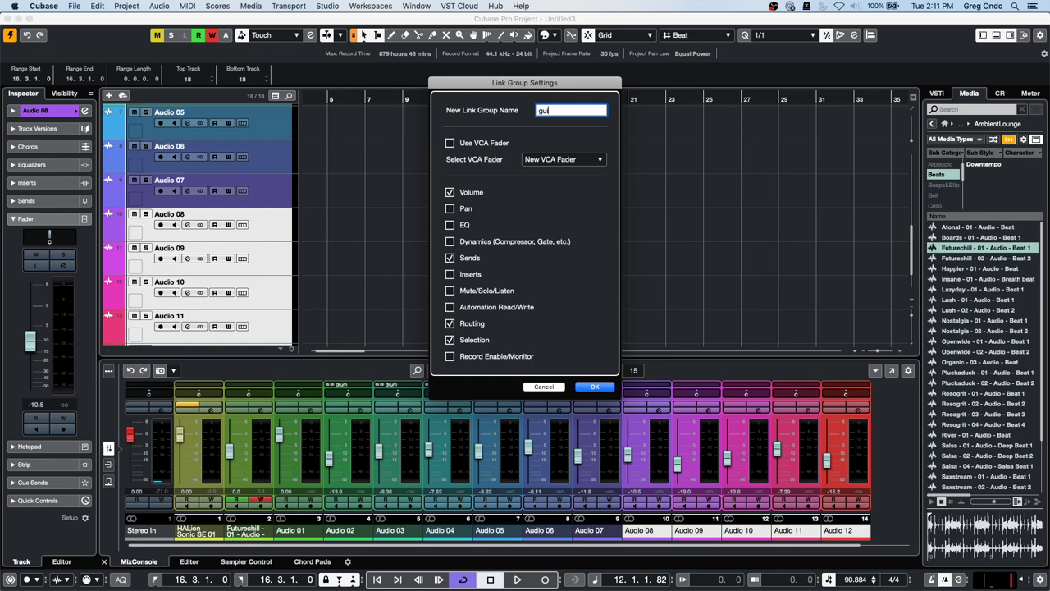
type("tar")
key("Tab")
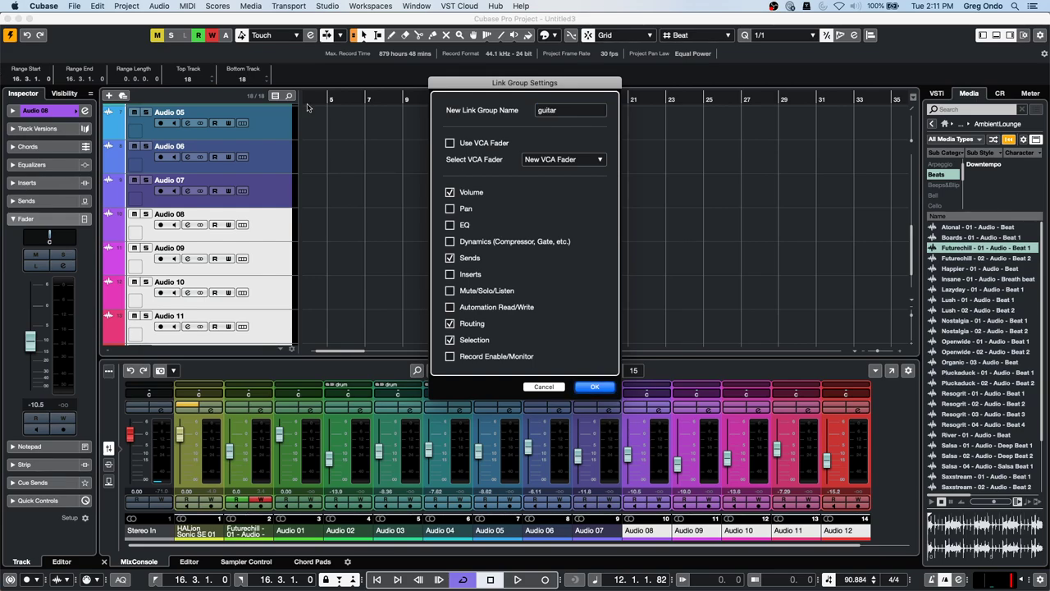
left_click(450, 210)
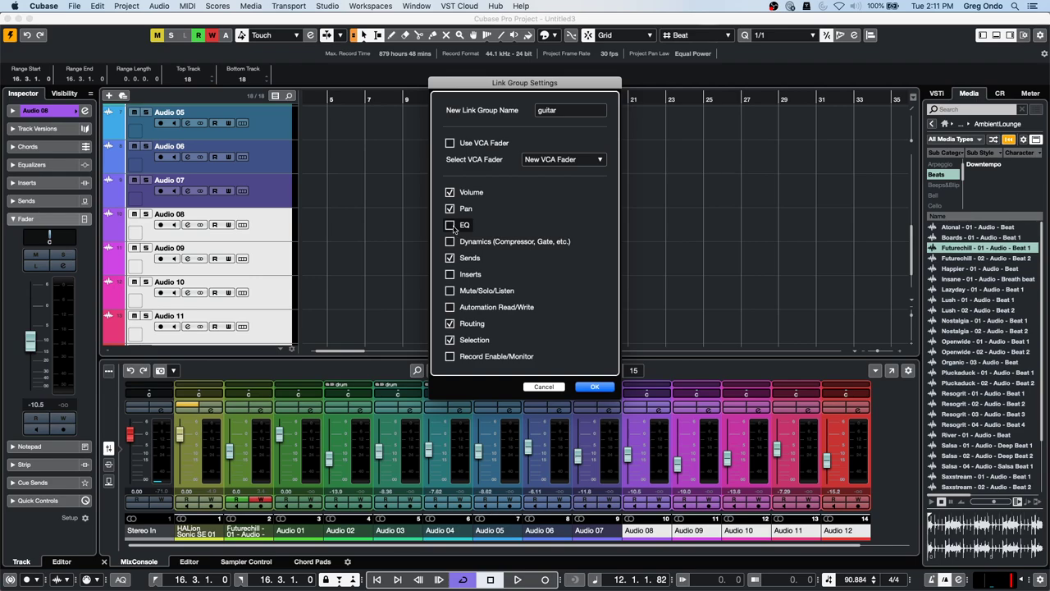
left_click(605, 387)
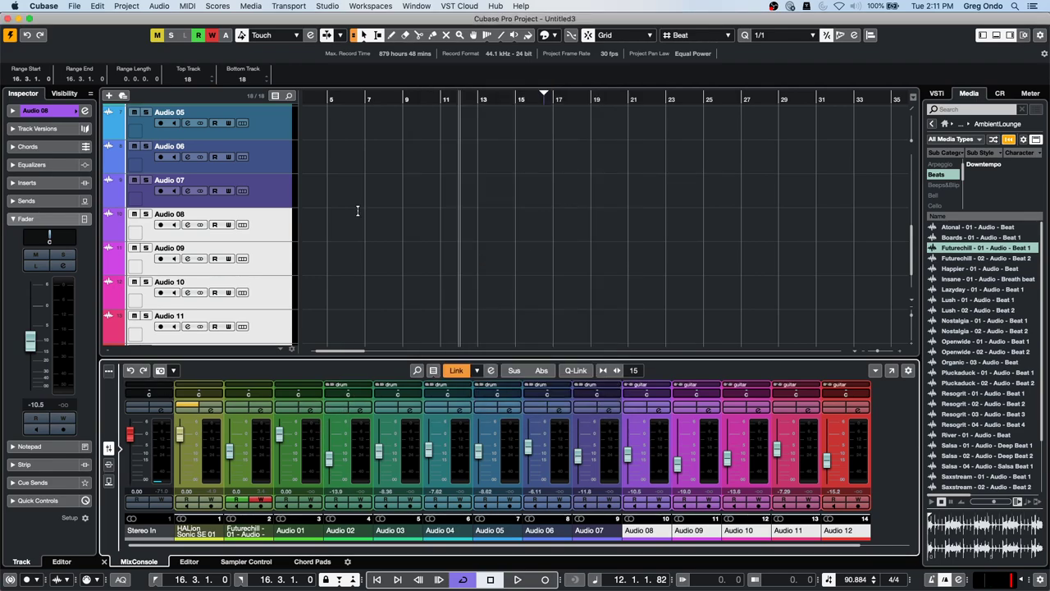
- Raise the drum group's linked faders until Audio 02 is at about -9.23 dB, and pan Audio 02 to R10 and Audio 03 to L33
mouse_move(378, 450)
left_mouse_down()
mouse_move(382, 458)
mouse_move(382, 440)
left_mouse_up()
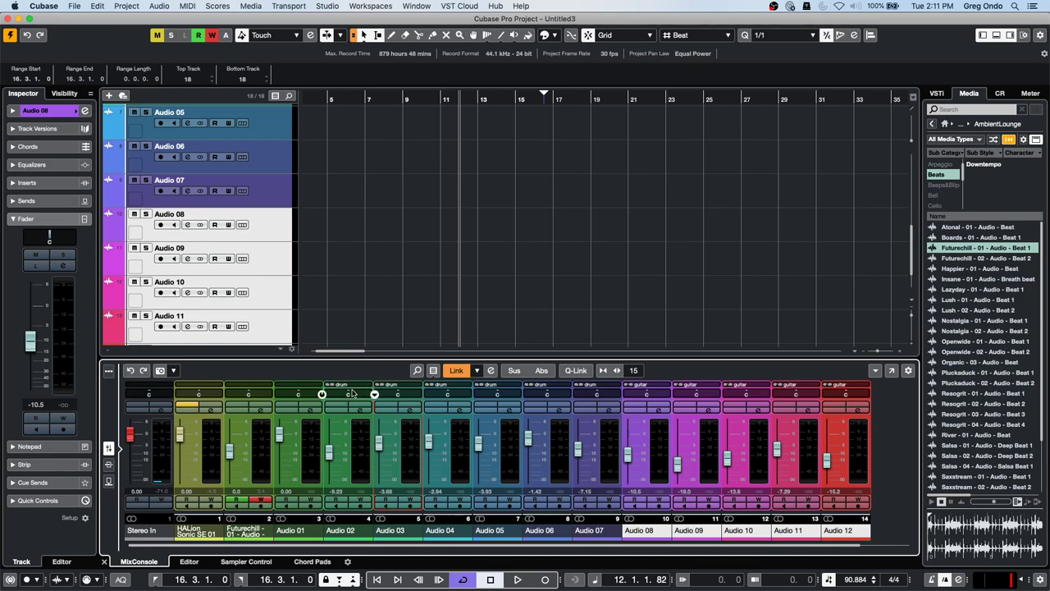
left_click_drag(347, 394, 393, 395)
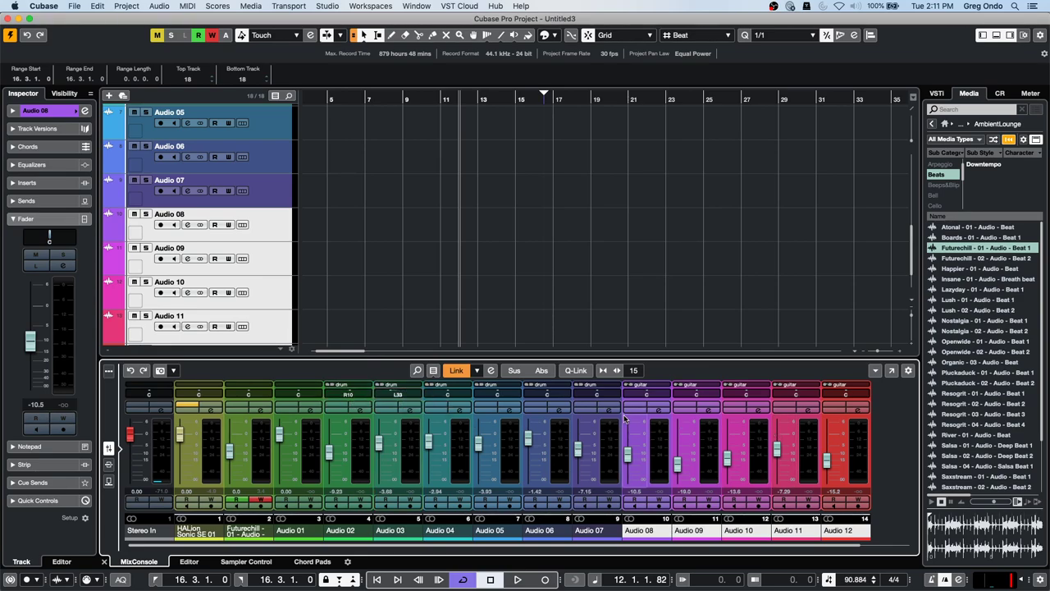
- Pan the guitar group's channels together to R60 and lower the drum group's linked faders until Audio 02 is at about -12.0 dB
left_click_drag(653, 395, 681, 396)
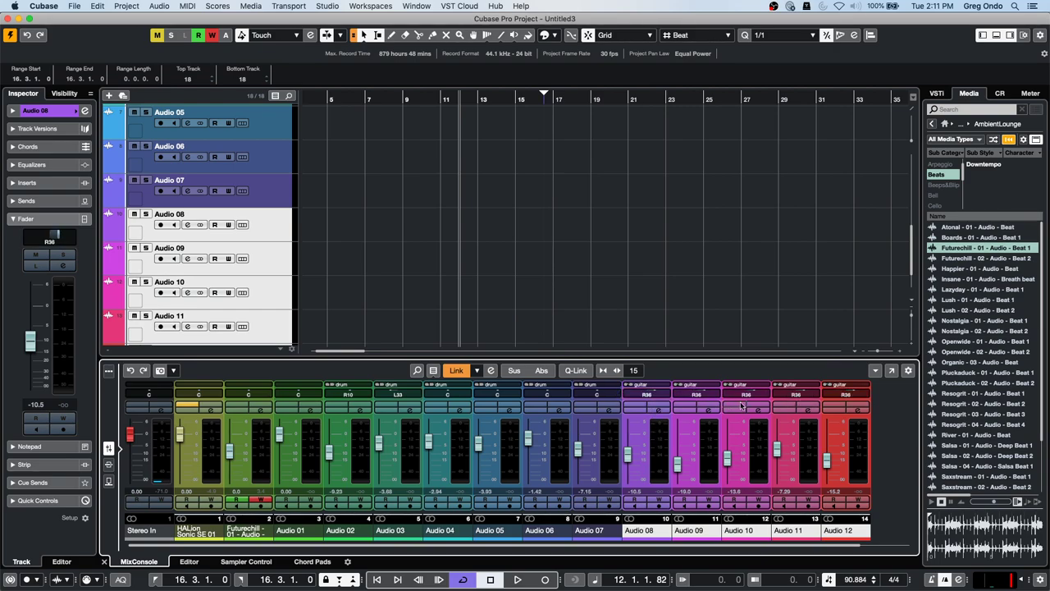
mouse_move(669, 395)
left_mouse_down()
mouse_move(655, 394)
mouse_move(676, 394)
left_mouse_up()
mouse_move(483, 441)
left_mouse_down()
mouse_move(480, 464)
mouse_move(483, 444)
left_mouse_up()
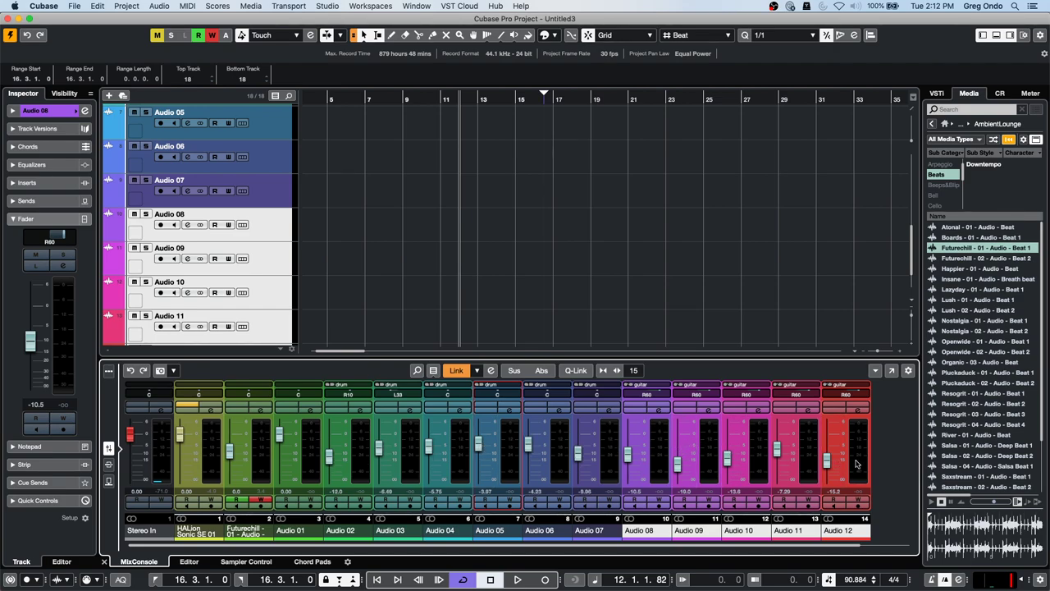
- Edit the drum link group's settings to use a new VCA fader
left_click(359, 441)
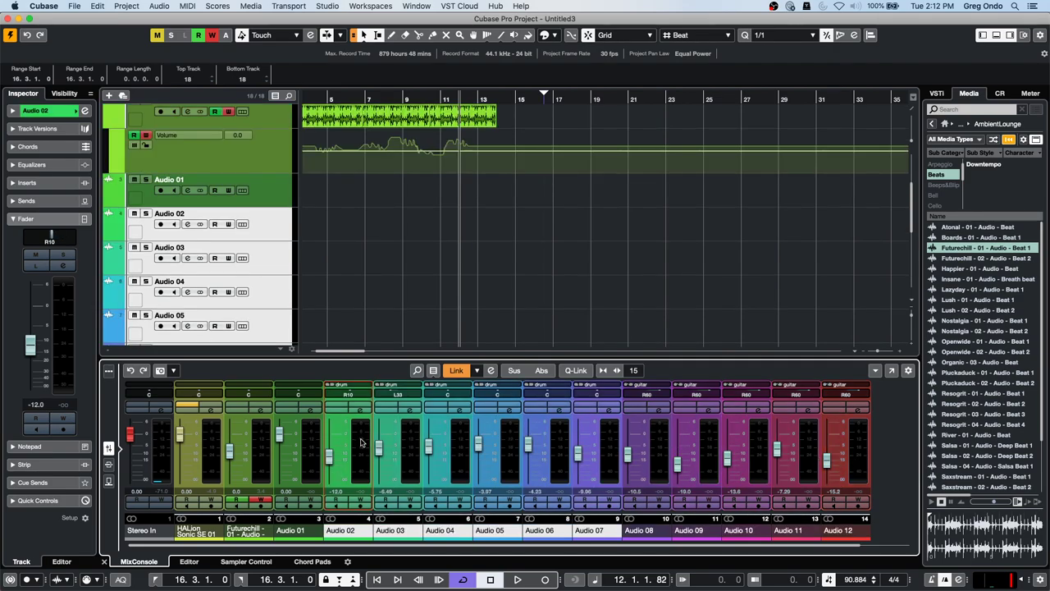
left_click(491, 370)
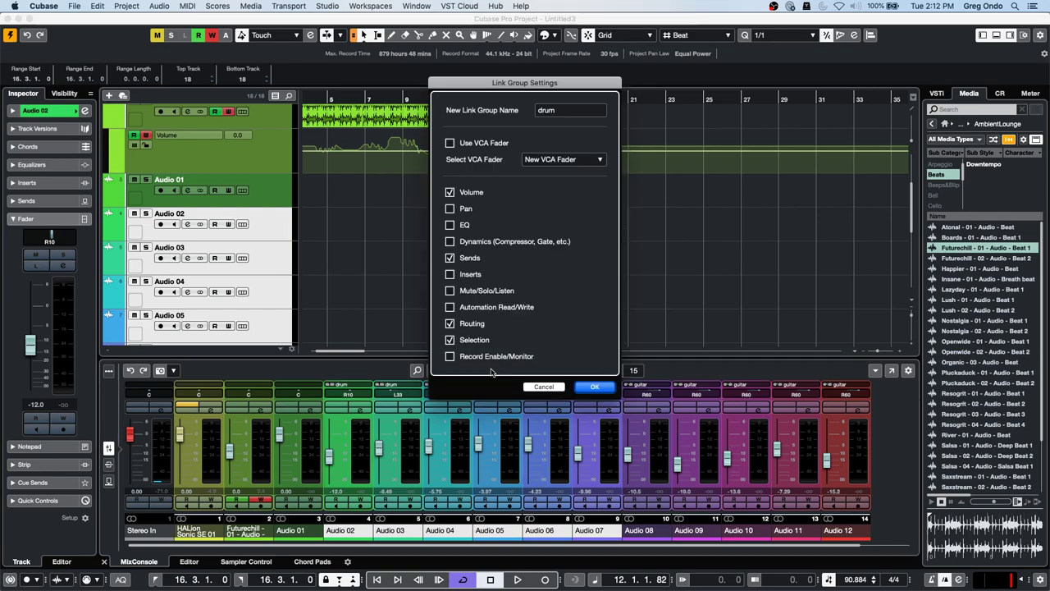
left_click(450, 142)
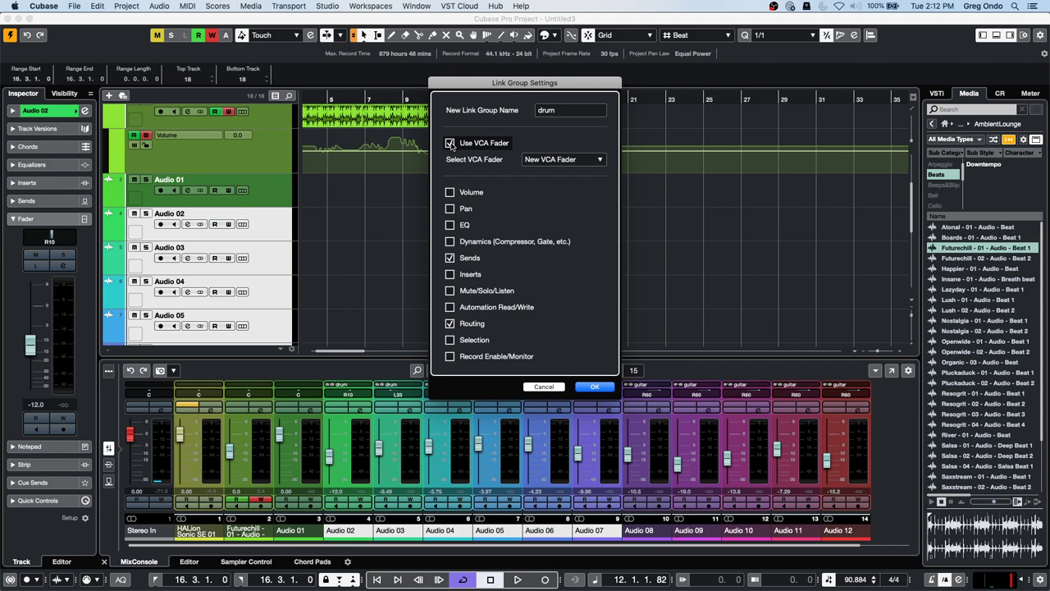
left_click(595, 386)
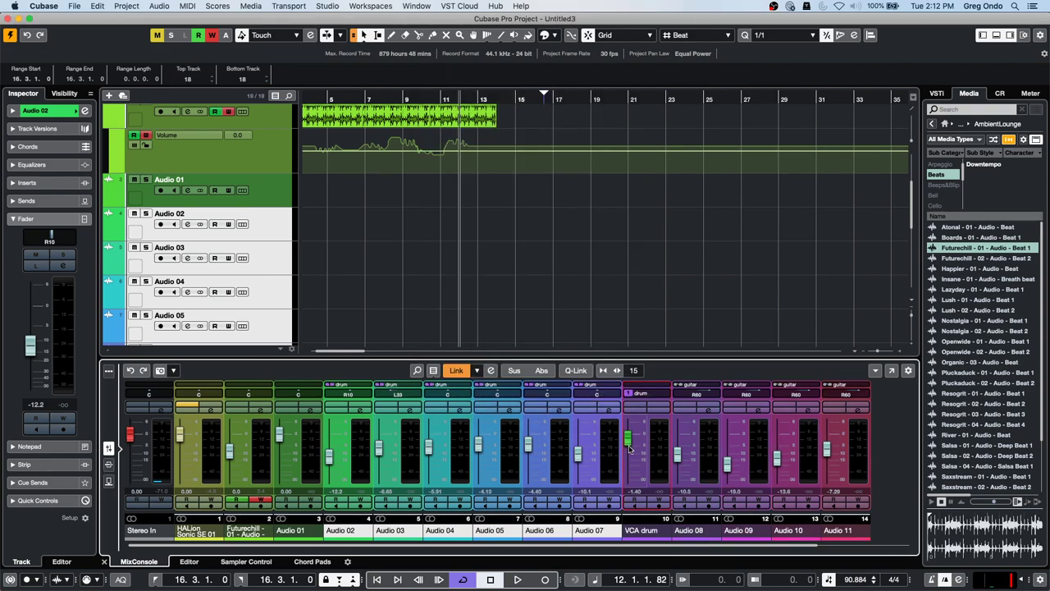
- Lower the drum group's VCA fader to about -1.40 dB to bring down the linked drum channels together
mouse_move(627, 433)
left_mouse_down()
mouse_move(635, 450)
mouse_move(626, 466)
mouse_move(628, 439)
left_mouse_up()
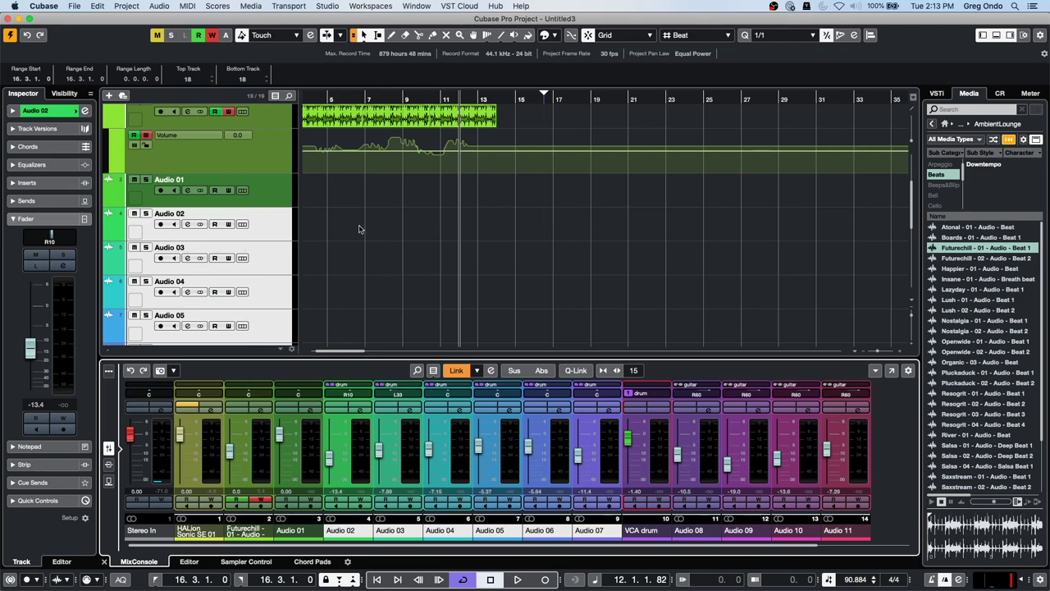
left_click(259, 197)
right_click(261, 195)
mouse_move(391, 196)
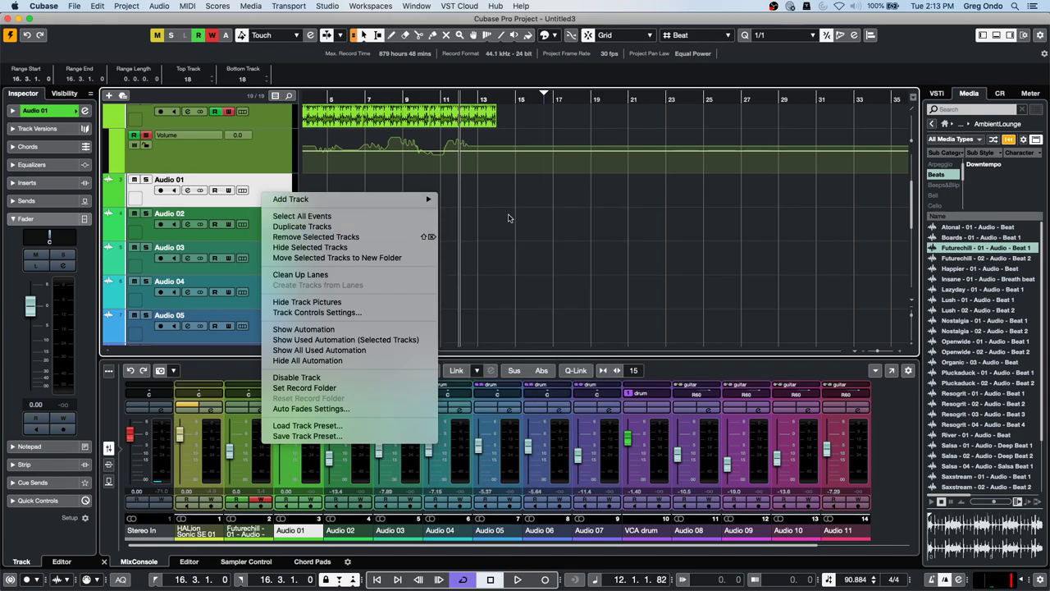
right_click(506, 217)
- Add one HALion Sonic SE instrument track routed to Stereo Out below Audio 01, and move its instrument window fully into view
left_click(264, 201)
right_click(264, 200)
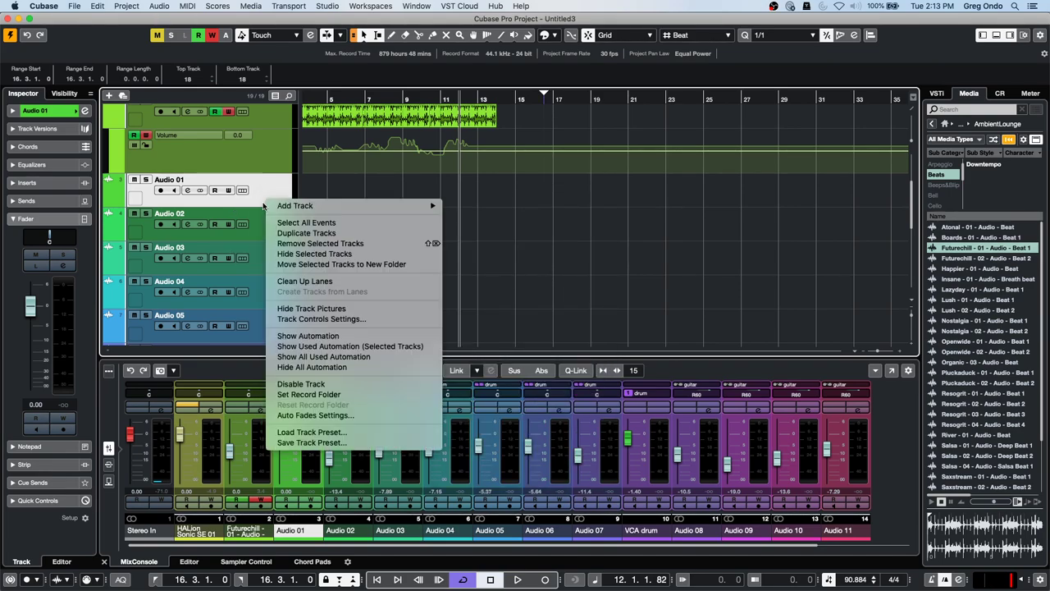
mouse_move(386, 206)
left_click(484, 219)
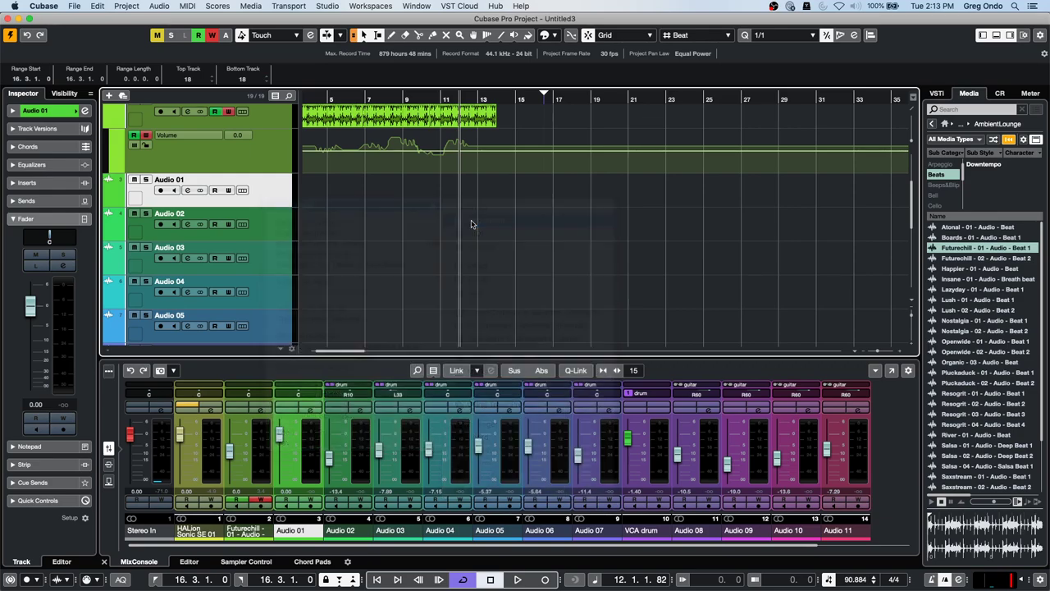
left_click(314, 243)
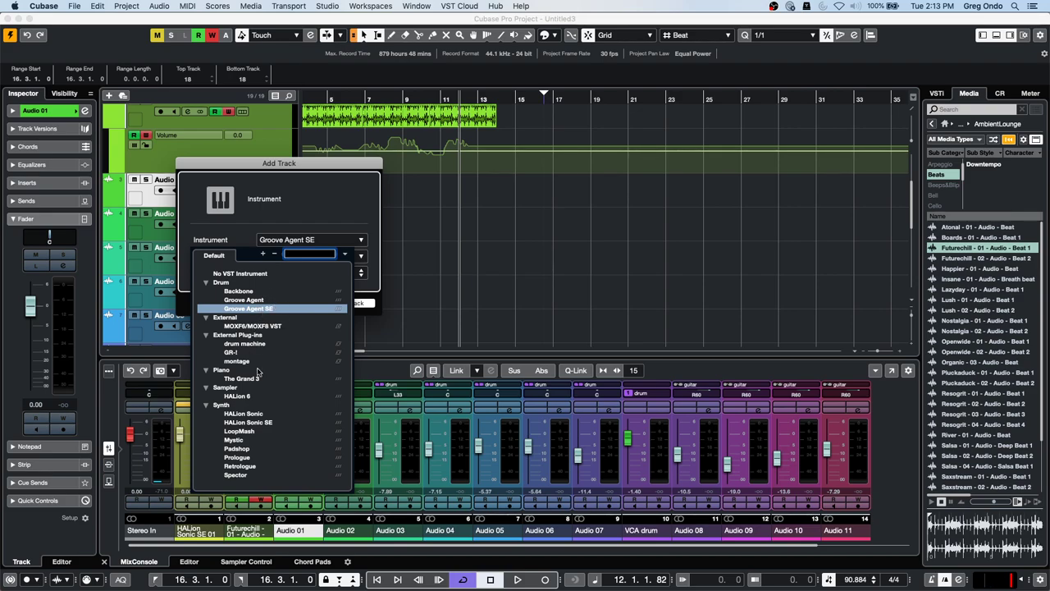
left_click(269, 421)
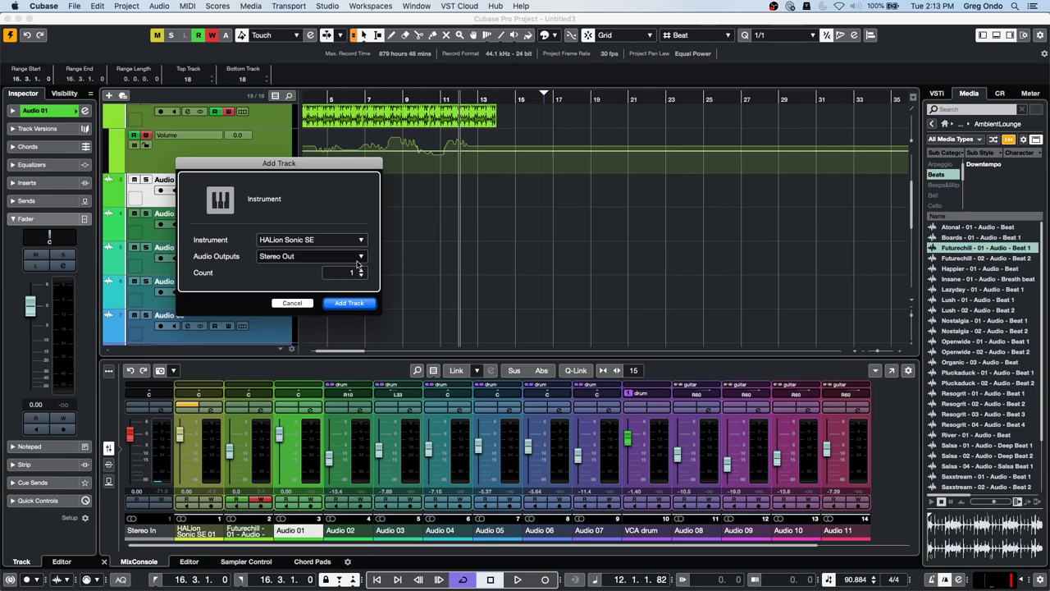
left_click(354, 303)
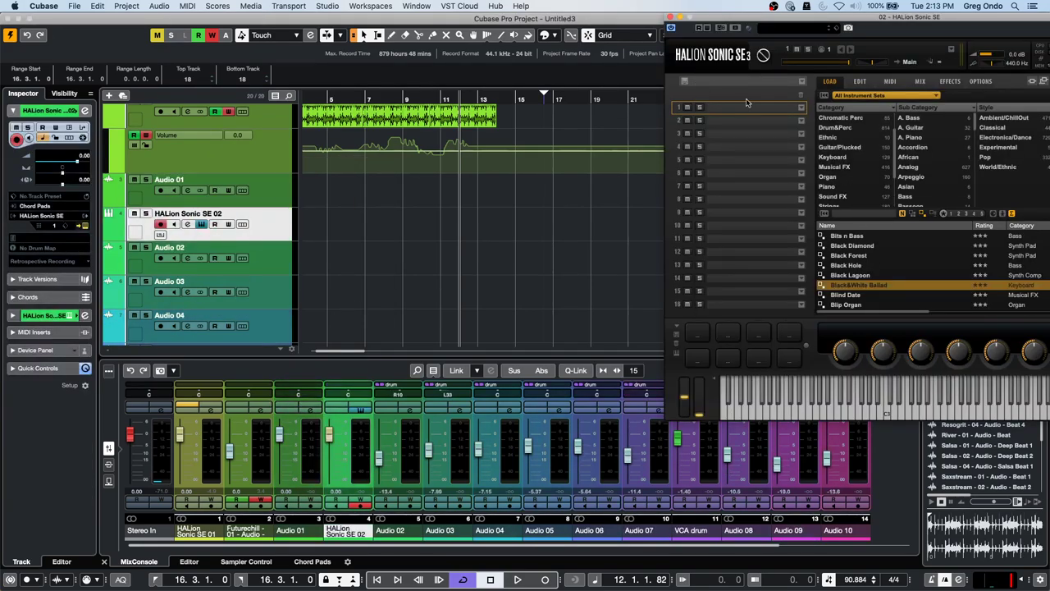
left_click_drag(761, 21, 544, 64)
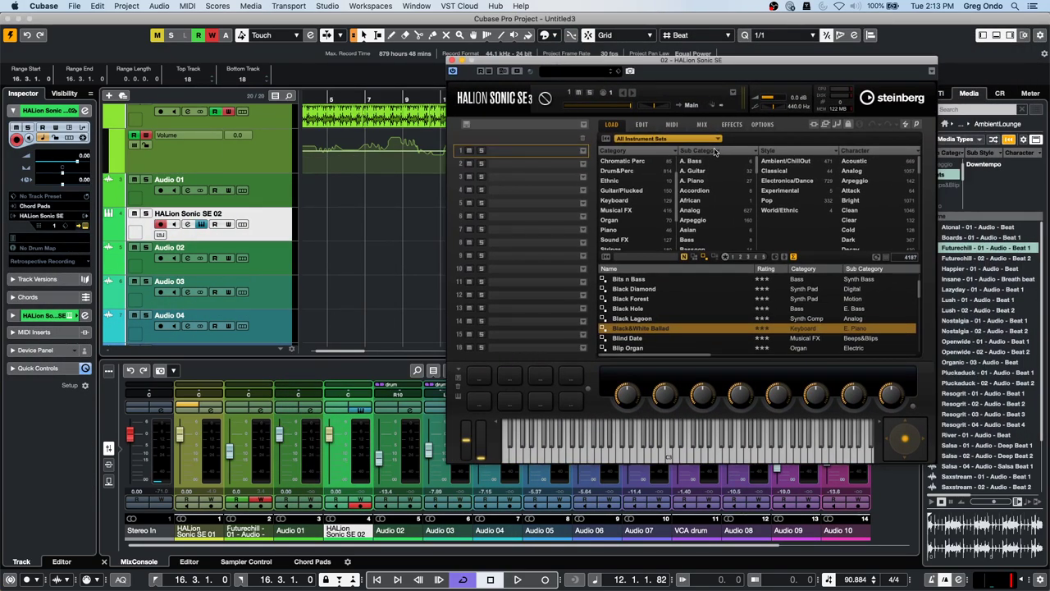
- Load the Black&White Ballad preset and draw a MIDI part on the HALion Sonic SE 02 track from 3.4.1.0 to 12.2.1.0
double_click(641, 329)
right_click(333, 211)
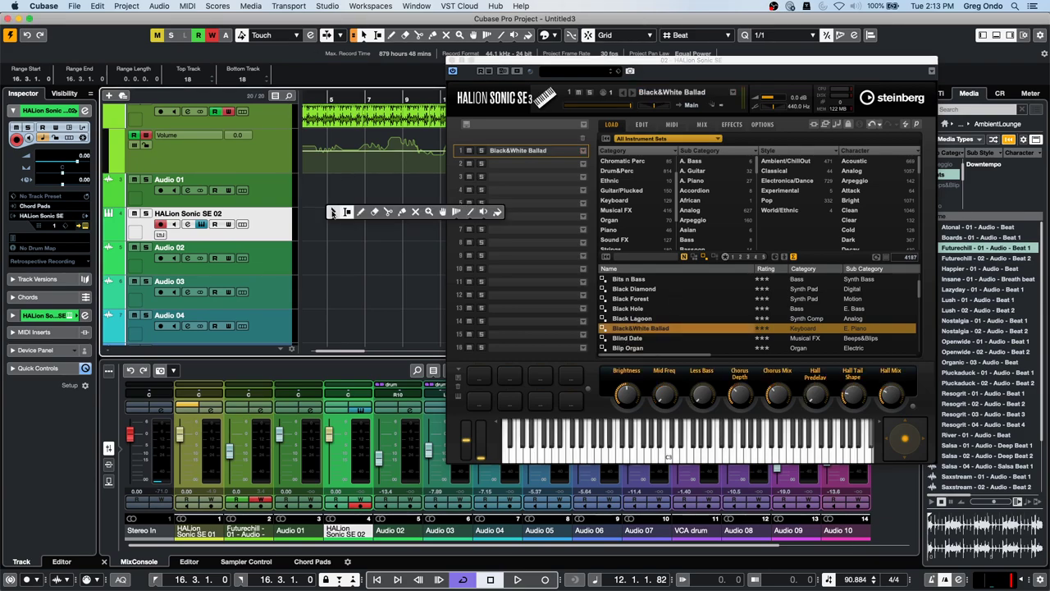
left_click(361, 211)
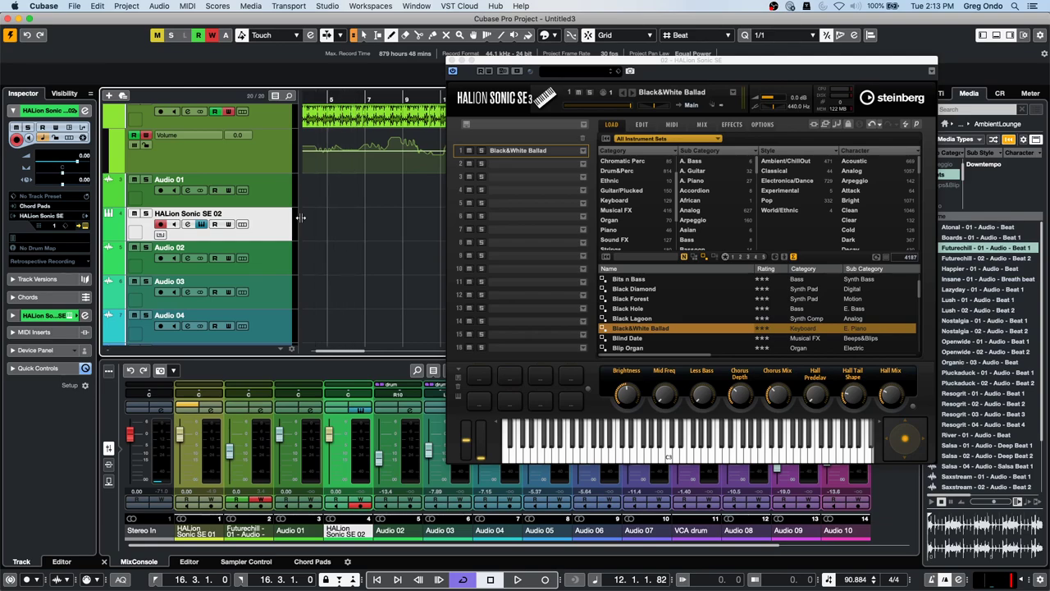
left_click_drag(308, 215, 464, 215)
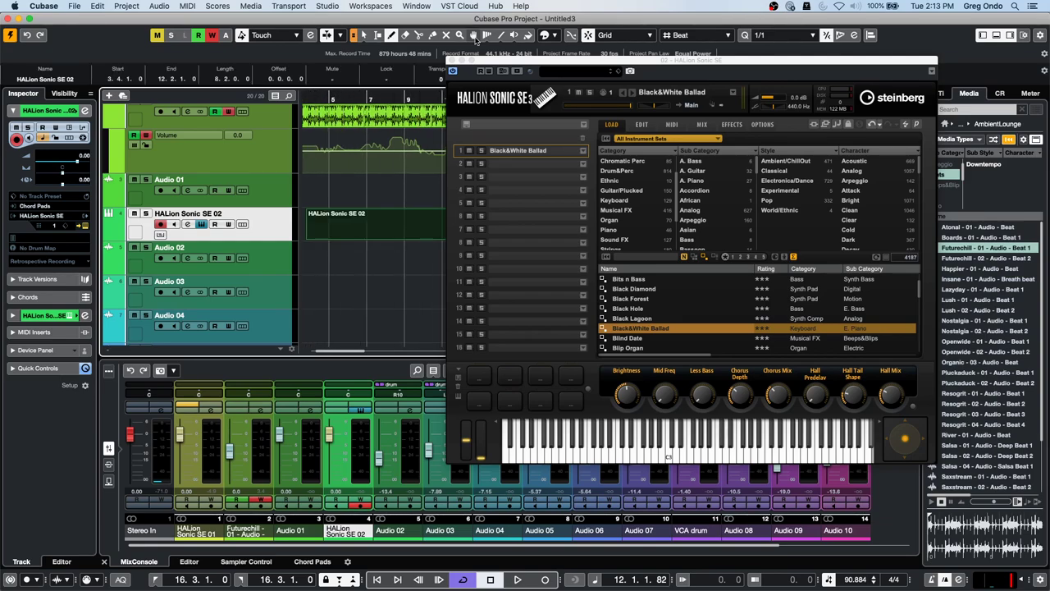
- Uncover the arrangement by moving the instrument window aside and open the new HALion Sonic SE 02 part in the Key Editor
left_click_drag(497, 60, 642, 69)
right_click(380, 211)
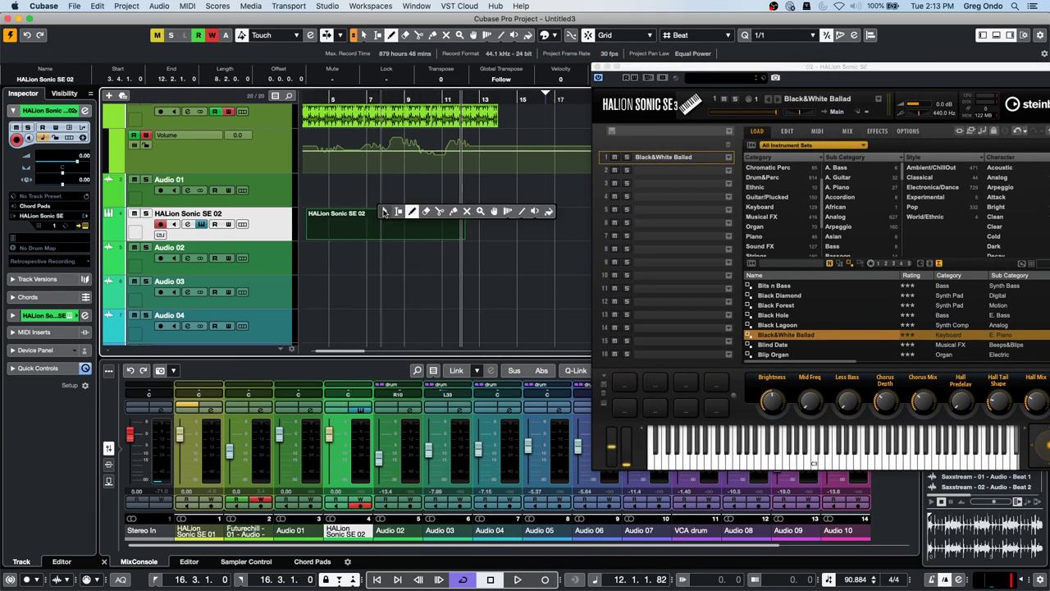
left_click(379, 212)
double_click(356, 228)
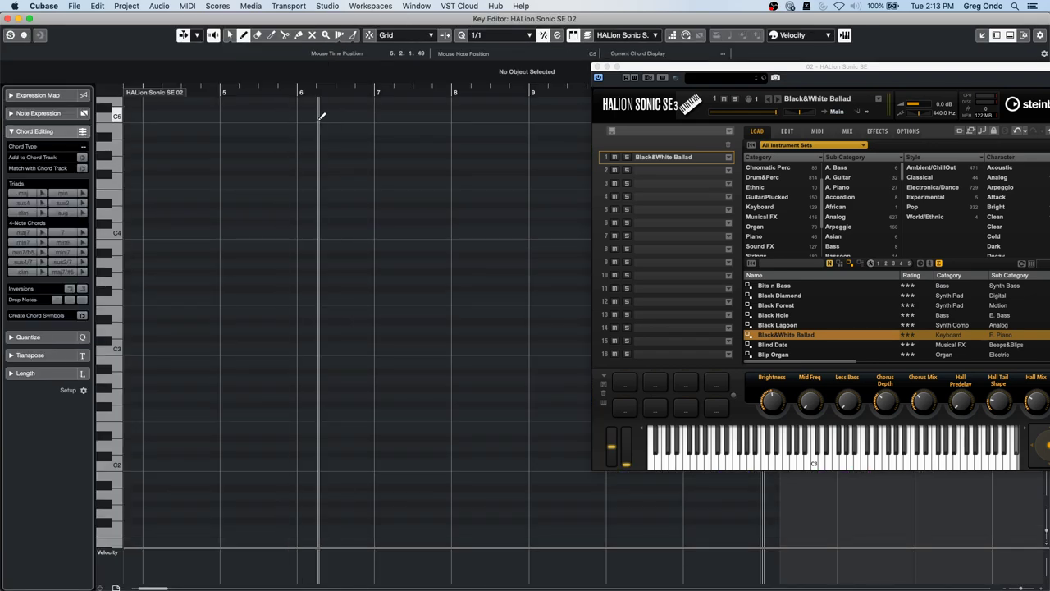
- Open the part in the Score Editor, enable step input there and close the Score Editor
key("super+r")
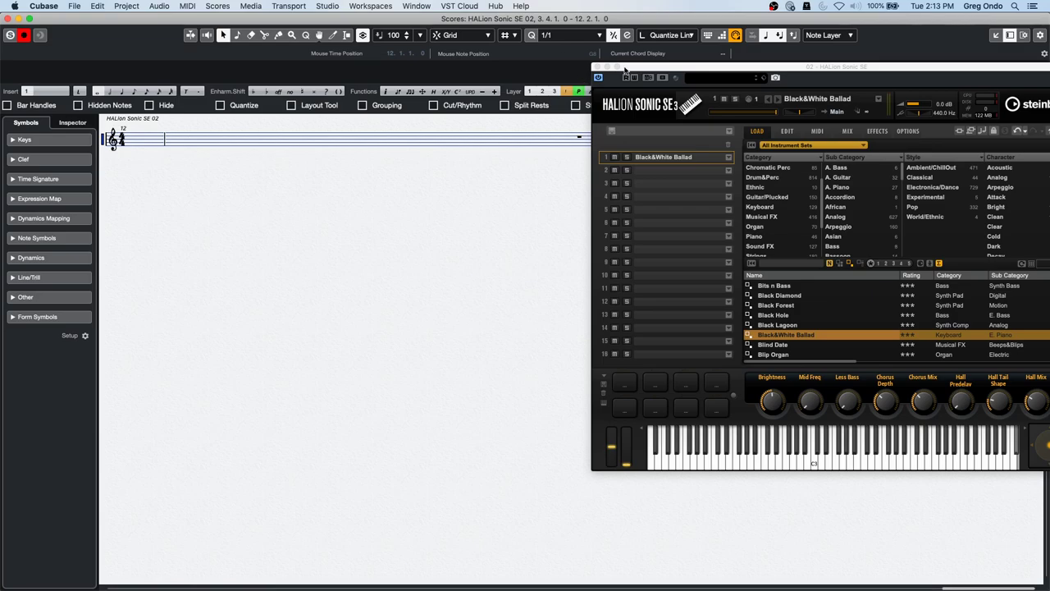
left_click_drag(624, 70, 523, 202)
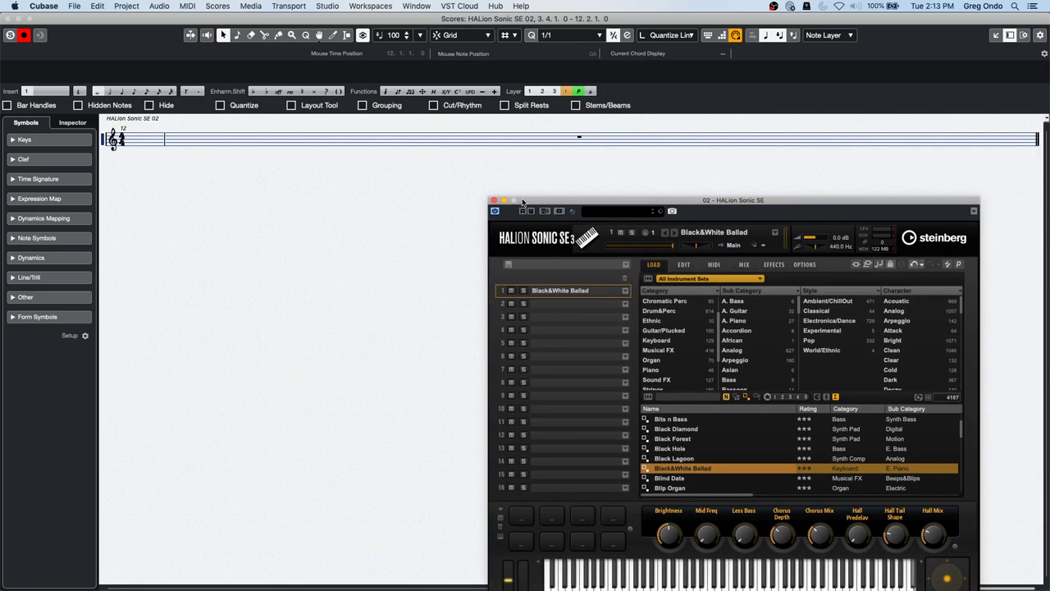
left_click(721, 35)
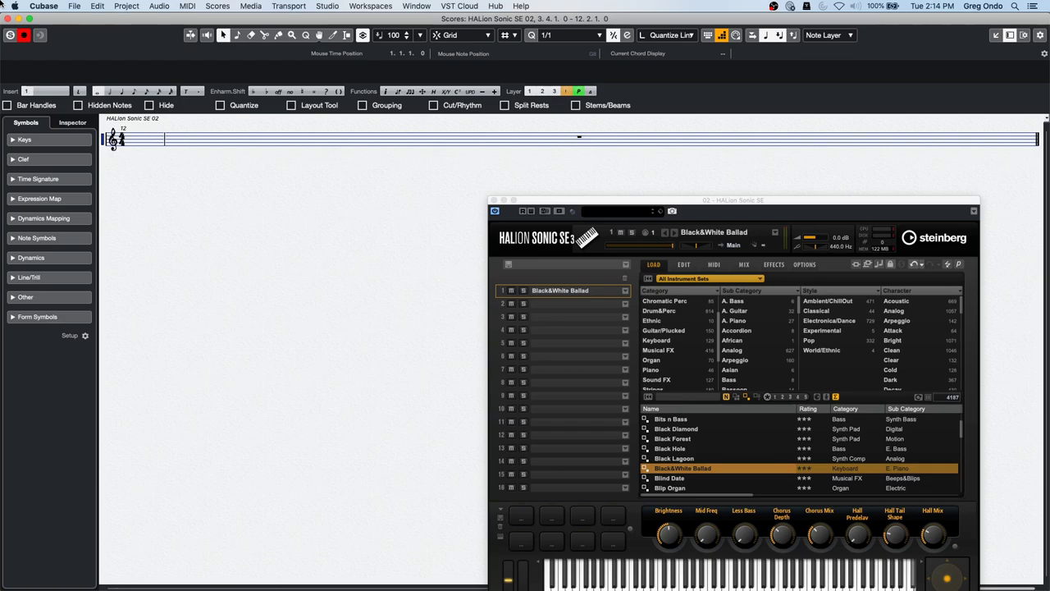
key("5")
left_click(10, 18)
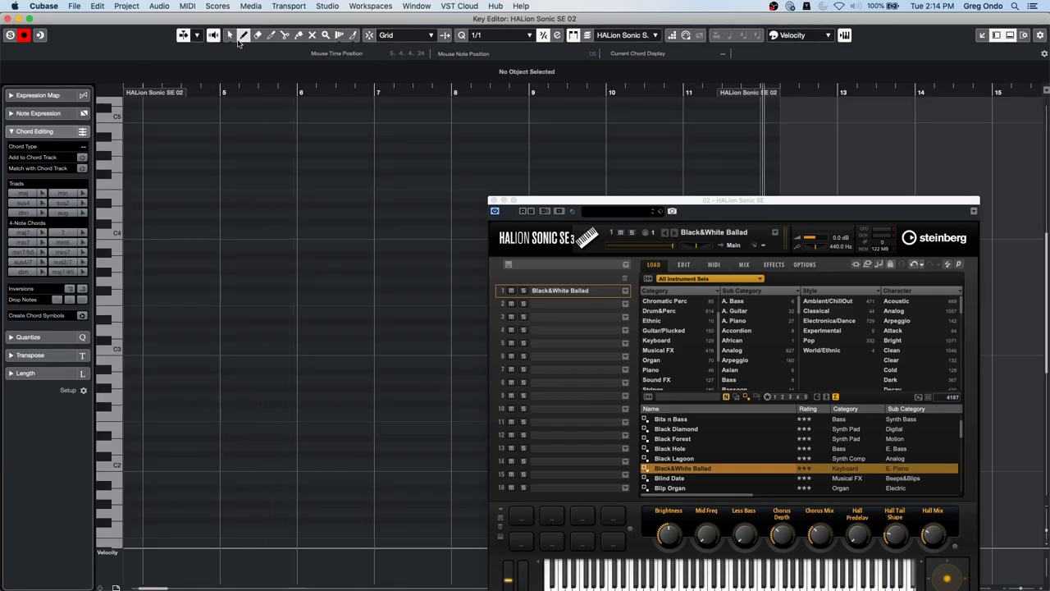
- Reopen the HALion Sonic SE 02 part in the Key Editor, enable step input and move the instrument window off the note grid
left_click(8, 18)
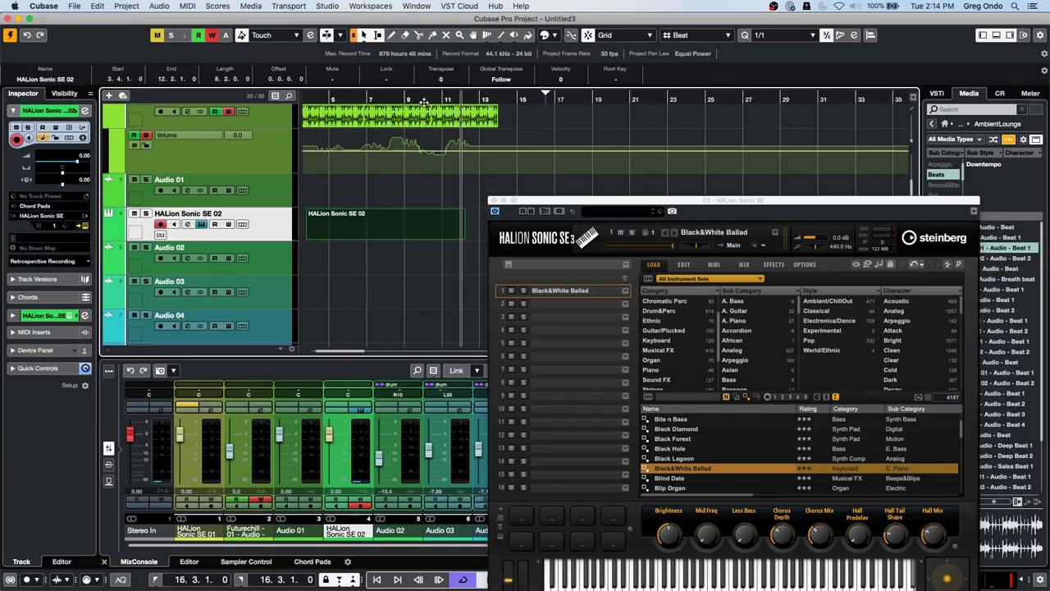
double_click(339, 237)
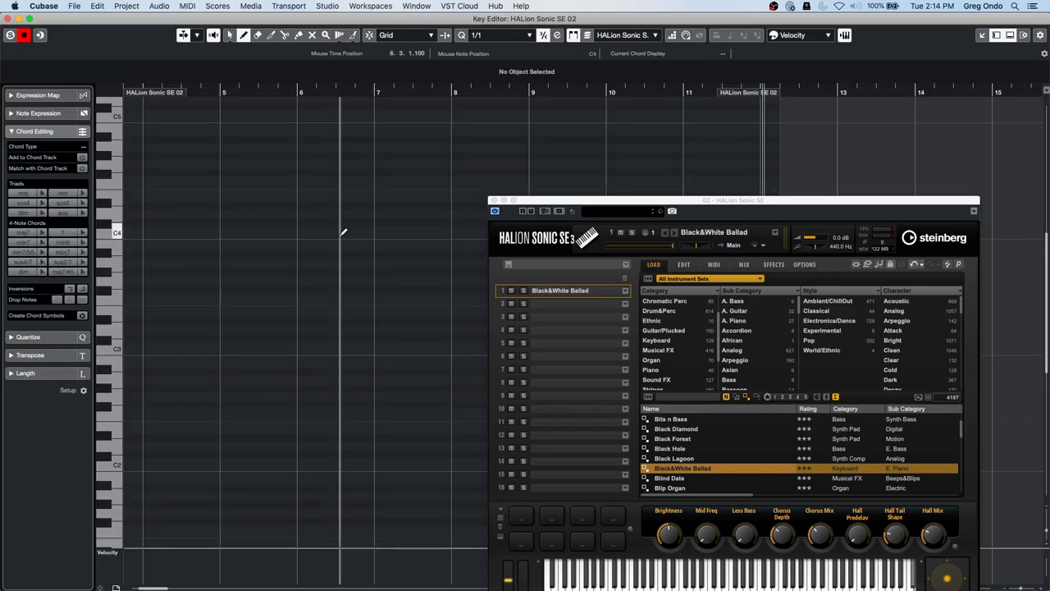
left_click(672, 35)
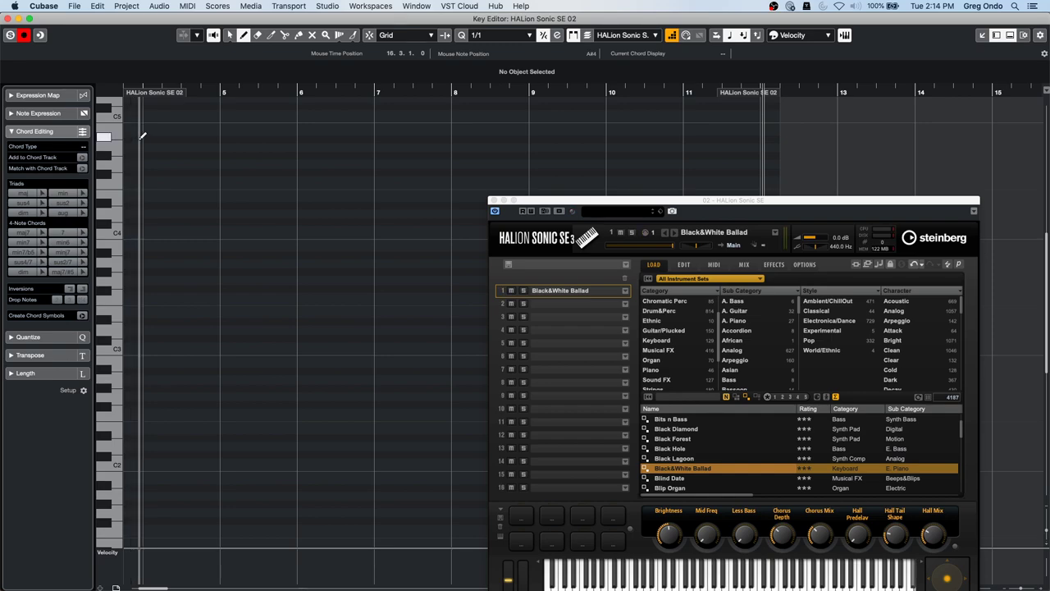
left_click_drag(554, 203, 673, 214)
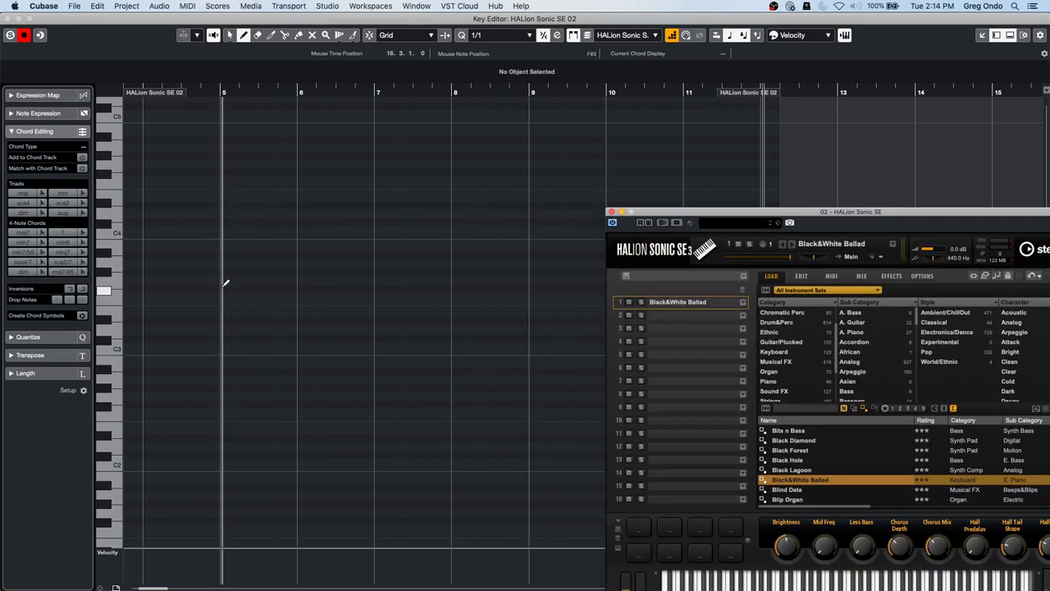
- Draw one long F#3 note from about bar 5 to about 9.3.1 in the Key Editor
left_click_drag(225, 287, 569, 295)
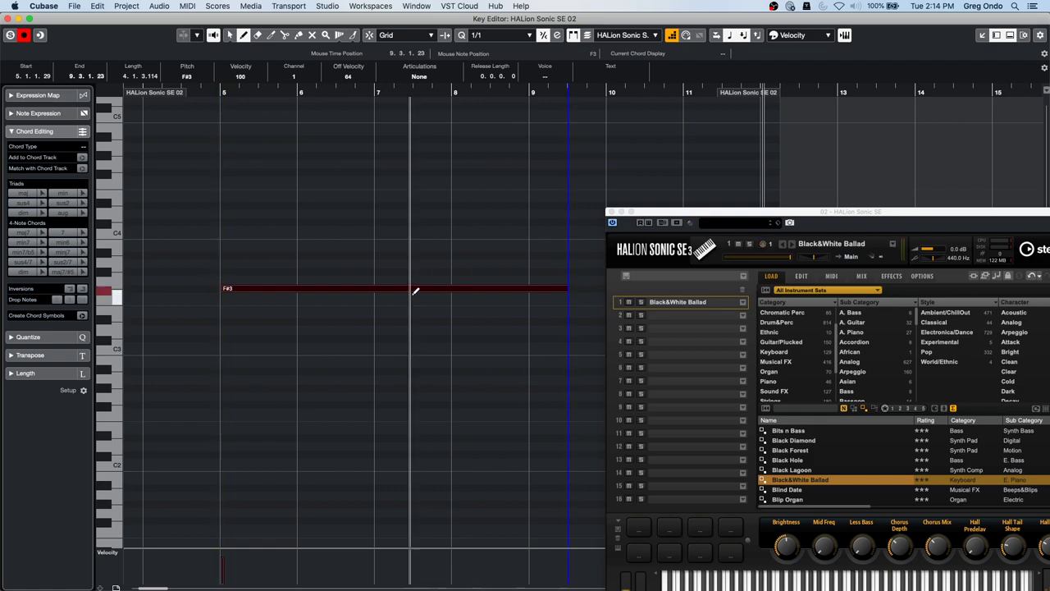
right_click(308, 242)
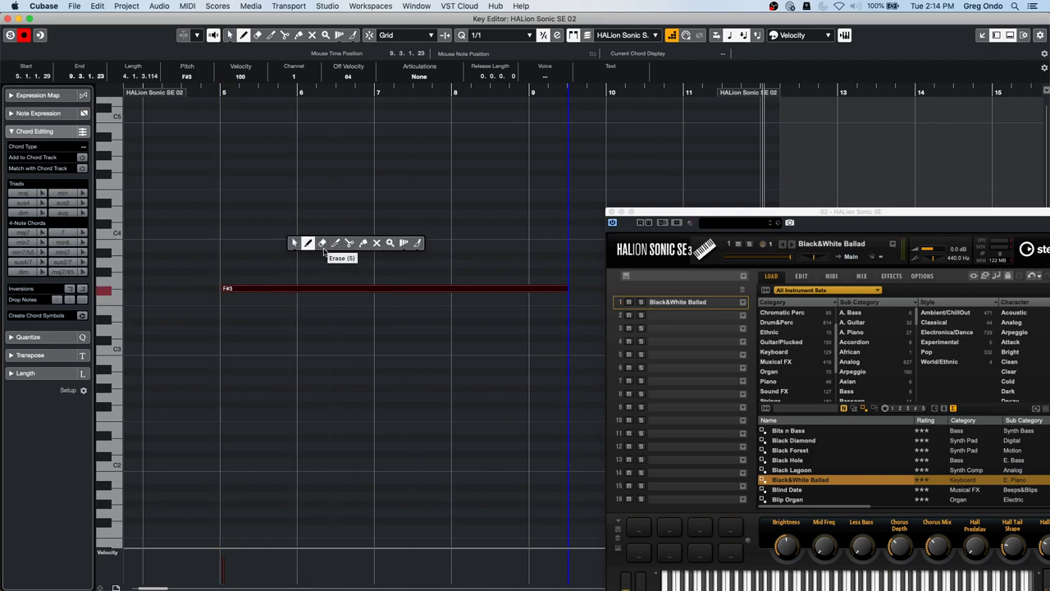
left_click(307, 243)
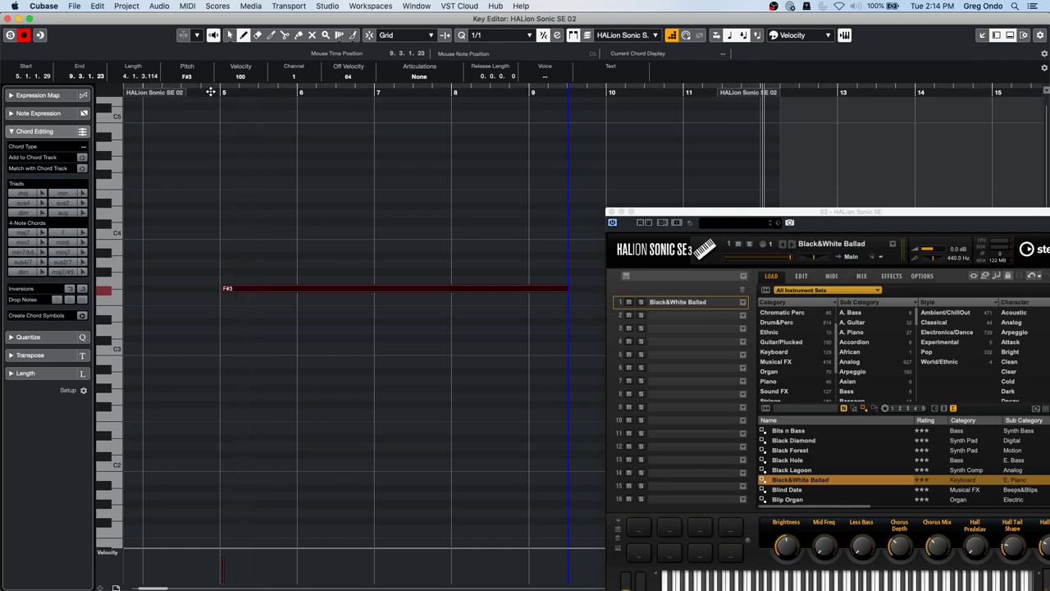
- Split the long F#3 note at about 5.1.4 and about 5.2.4
left_click_drag(210, 114, 211, 129)
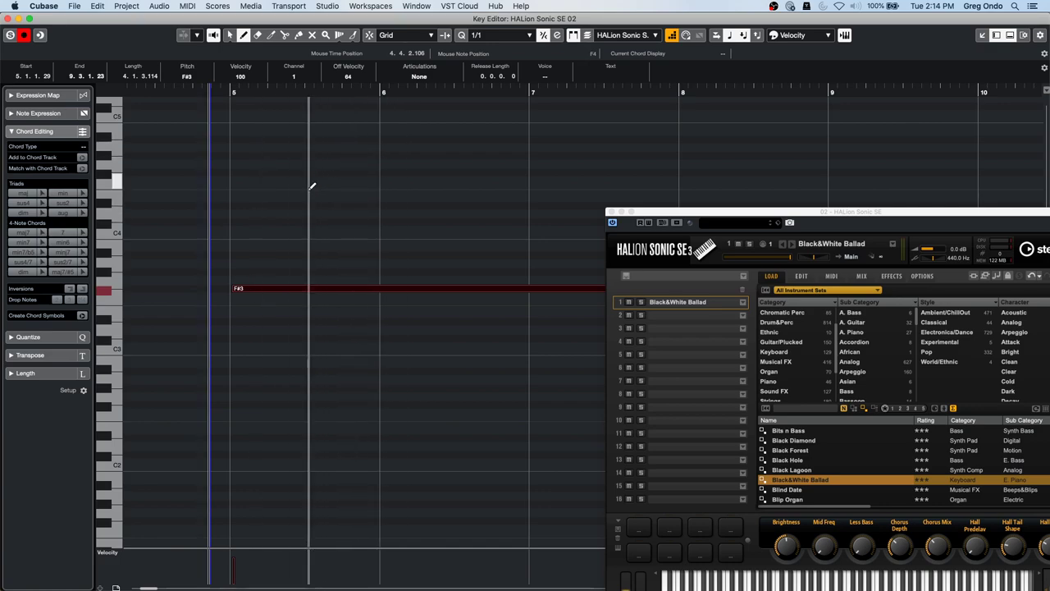
right_click(294, 238)
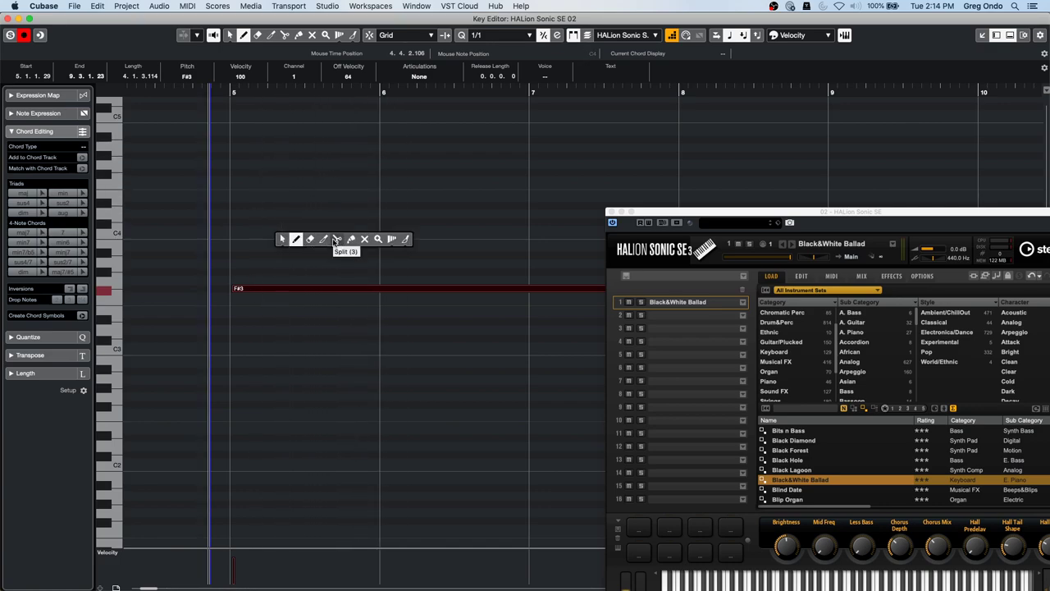
left_click(286, 239)
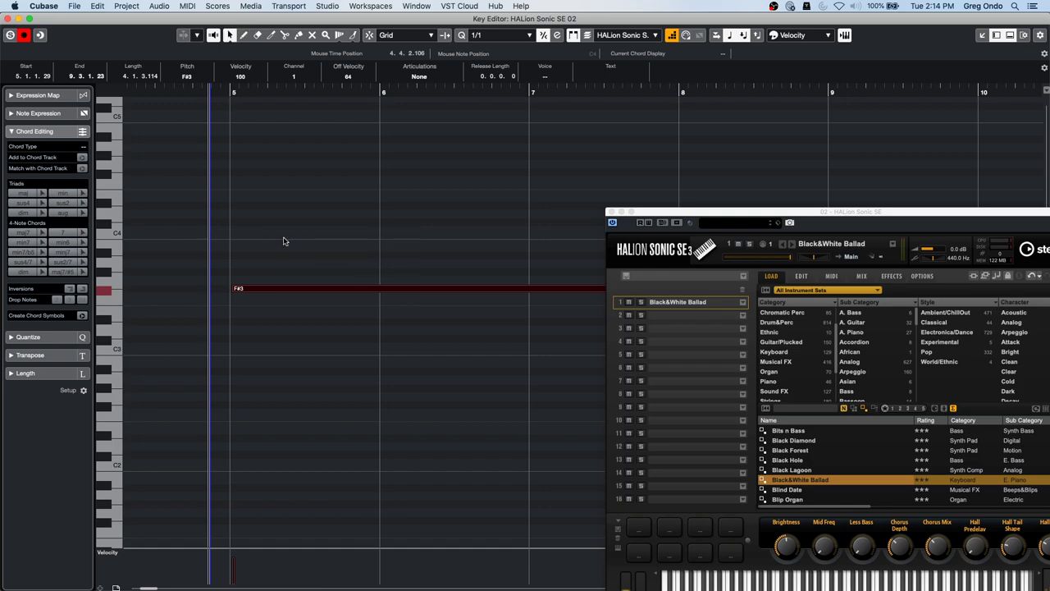
left_click(265, 289, "alt")
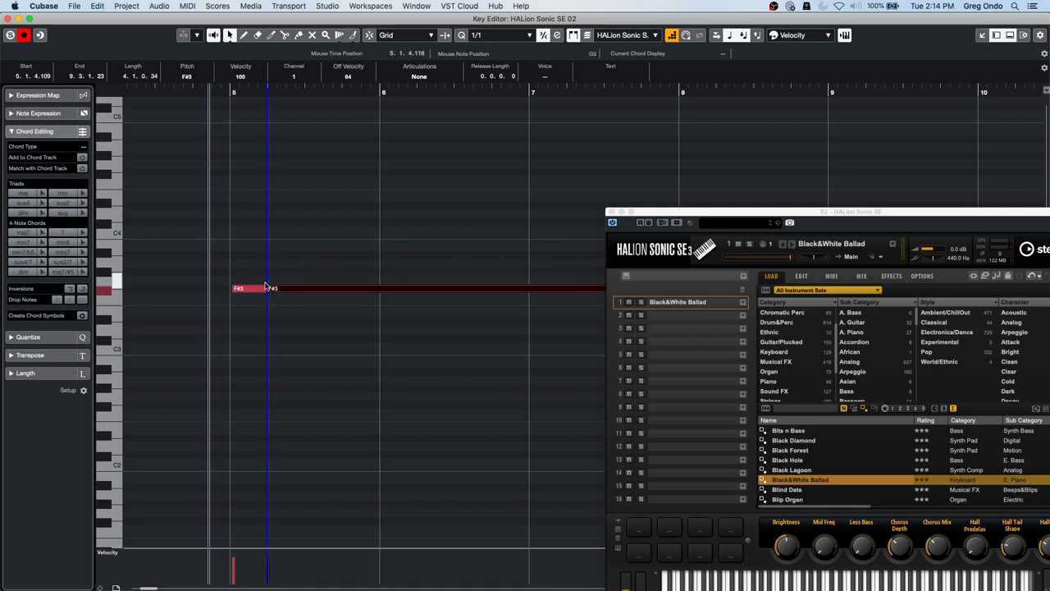
right_click(265, 287)
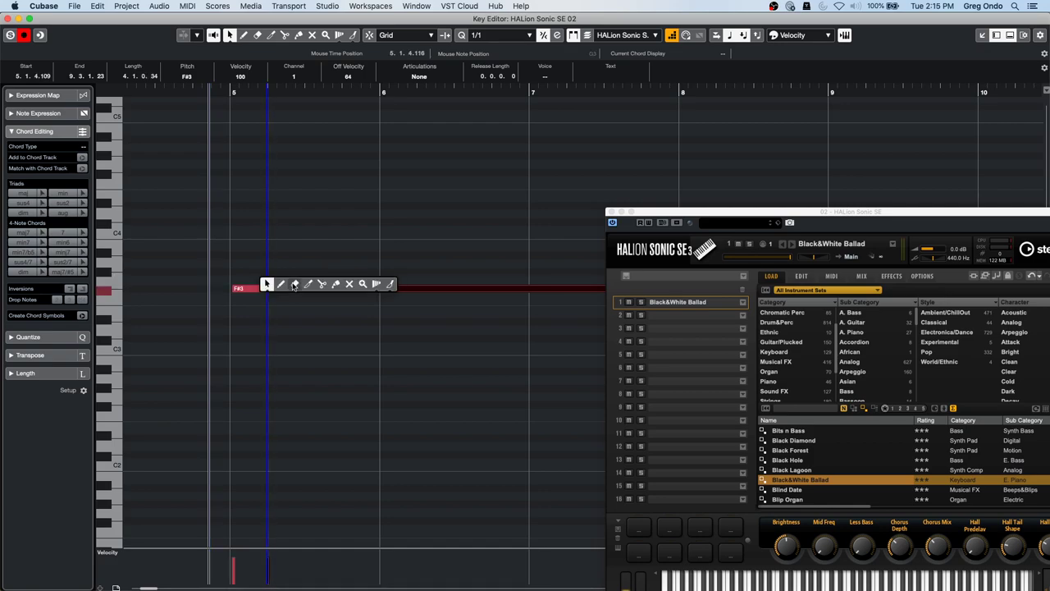
left_click(326, 285)
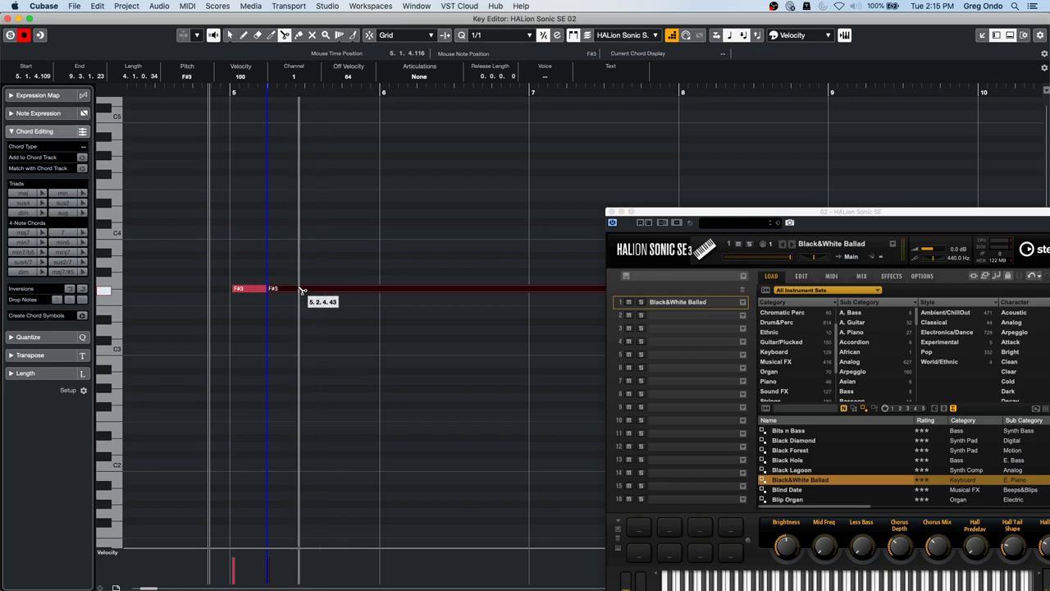
left_click(306, 289)
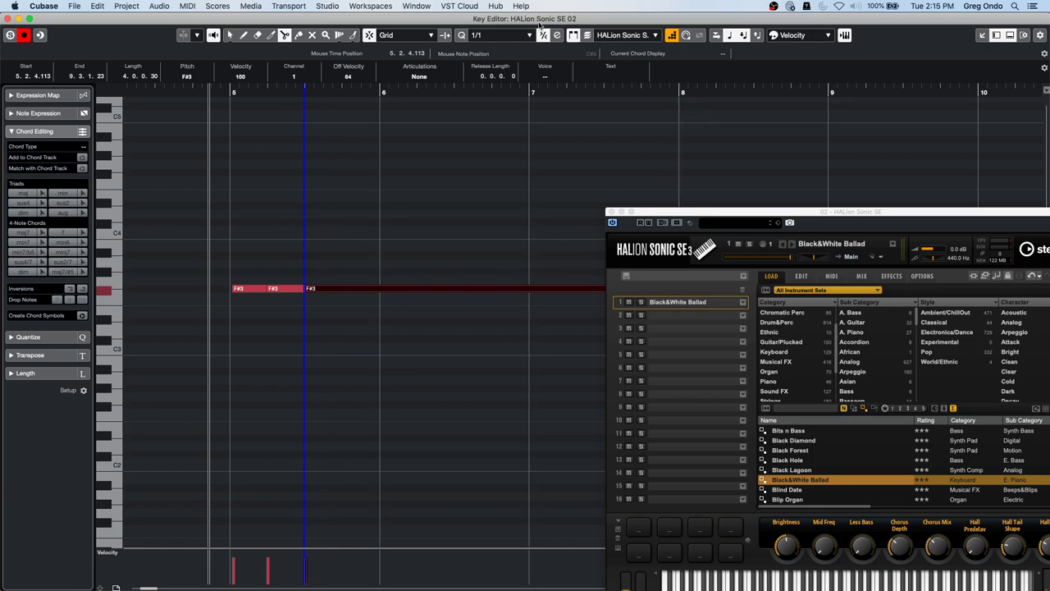
- Erase all the F#3 notes from the part
left_click(504, 34)
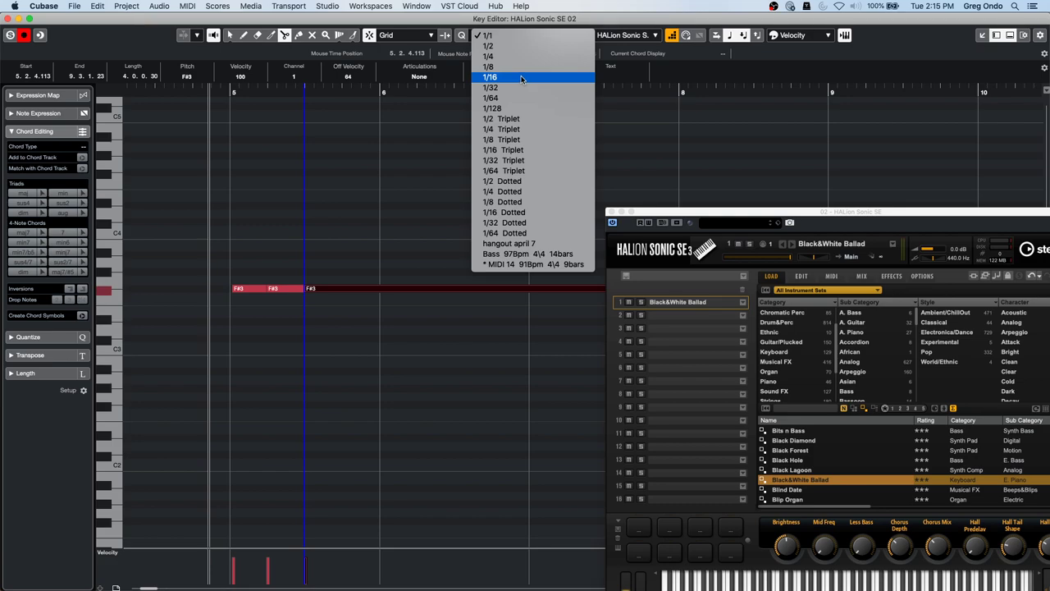
left_click(317, 205)
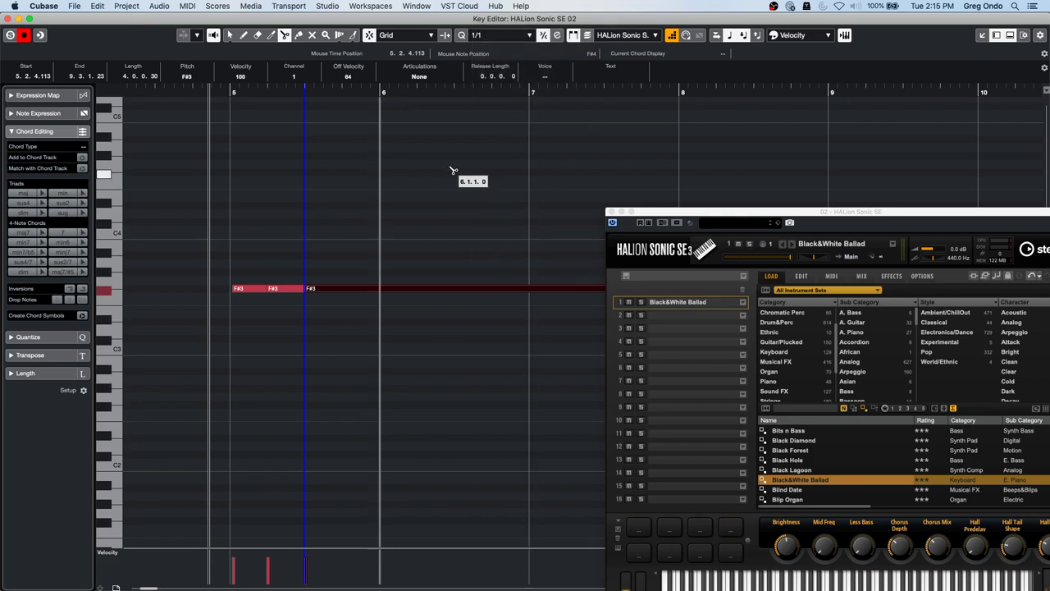
right_click(384, 321)
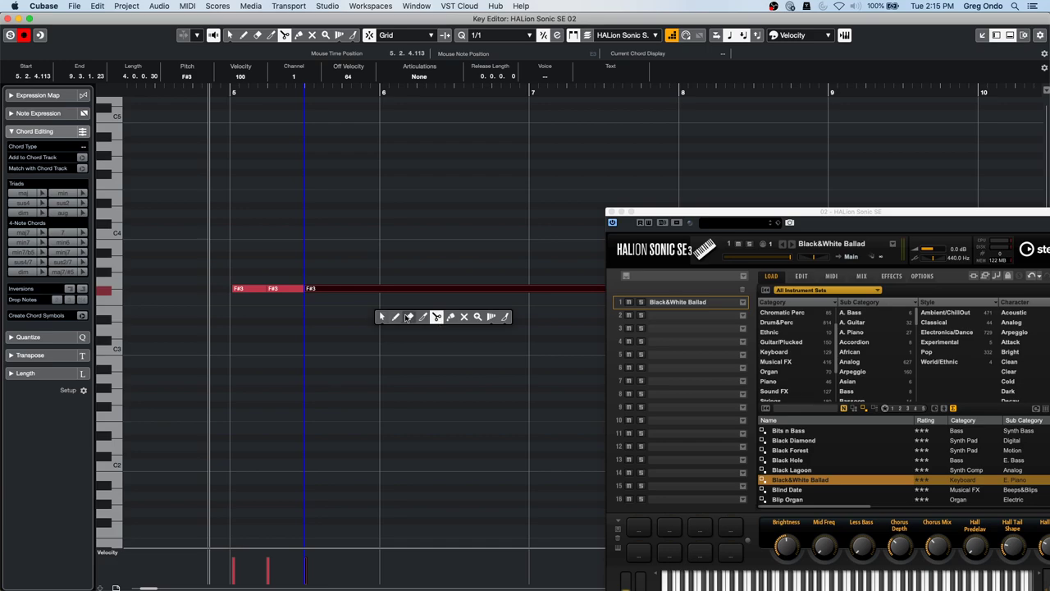
left_click(409, 316)
left_click(381, 289)
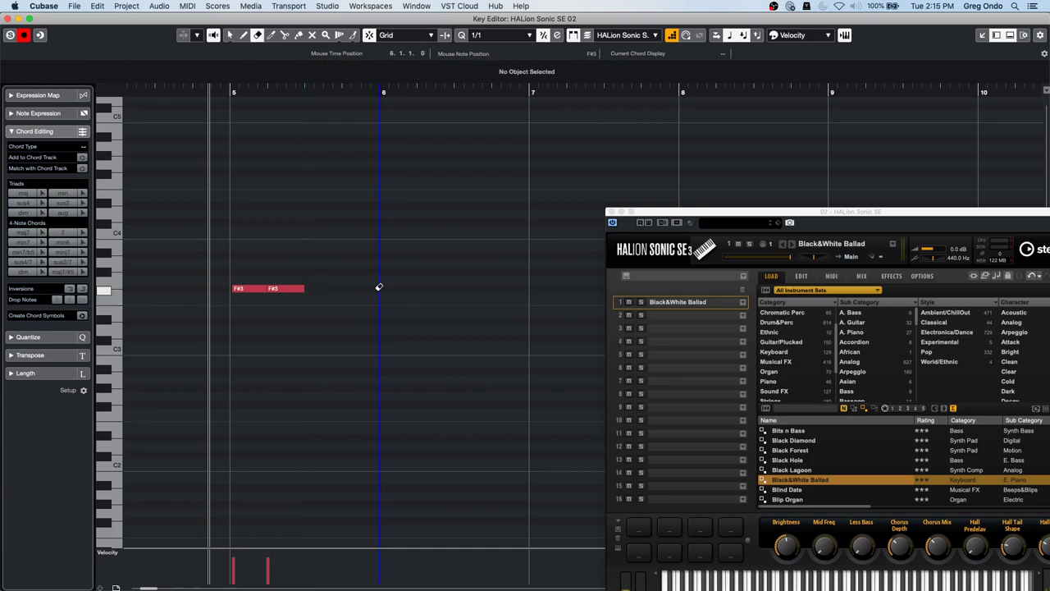
left_click(261, 288)
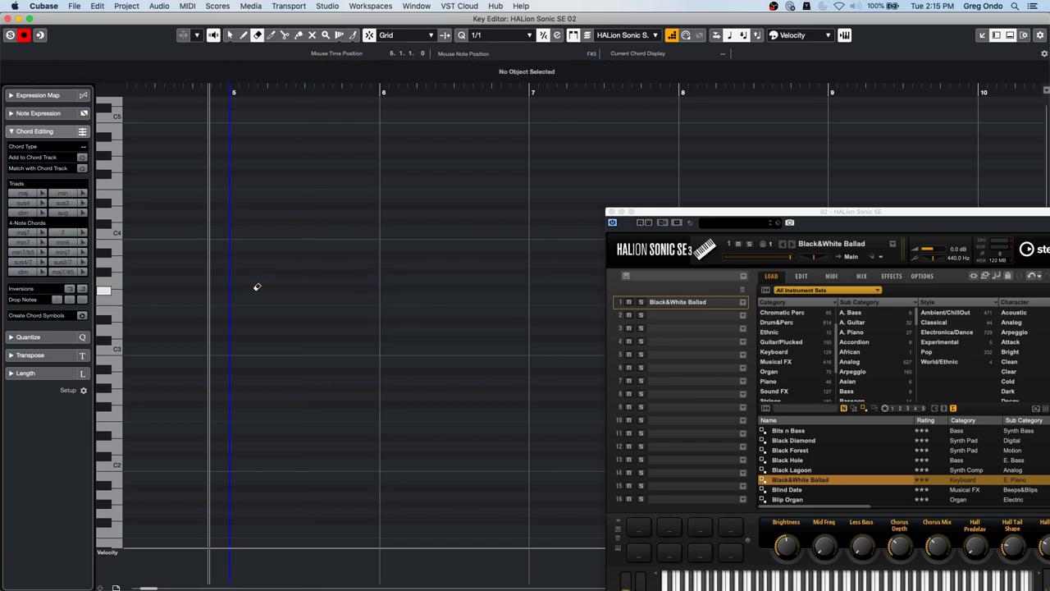
- Set the quantize preset to 1/8, then switch step input off and back on
left_click(502, 35)
left_click(558, 66)
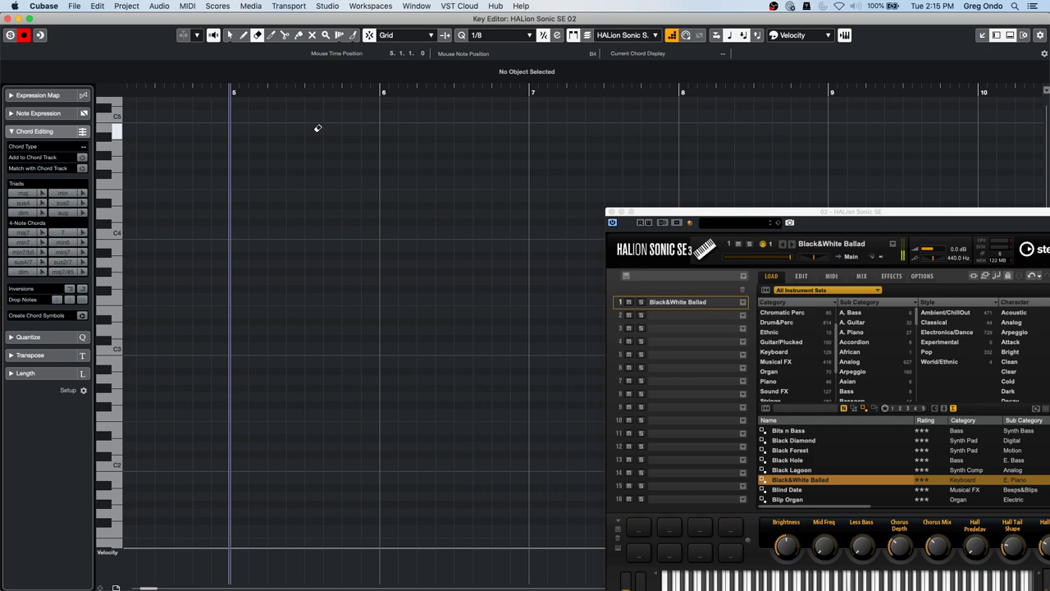
right_click(267, 279)
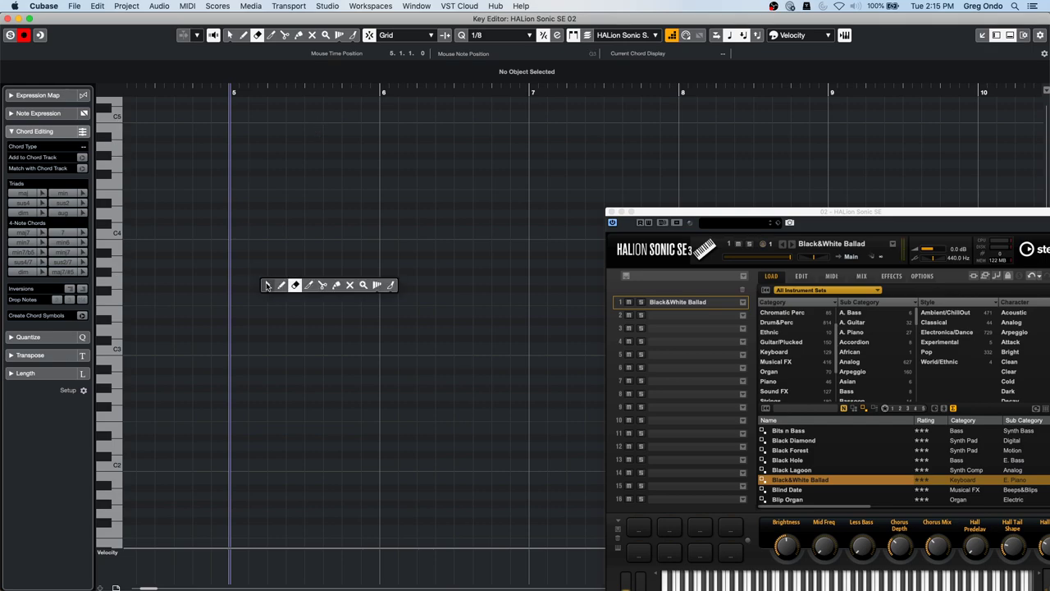
left_click(268, 285)
left_click(675, 36)
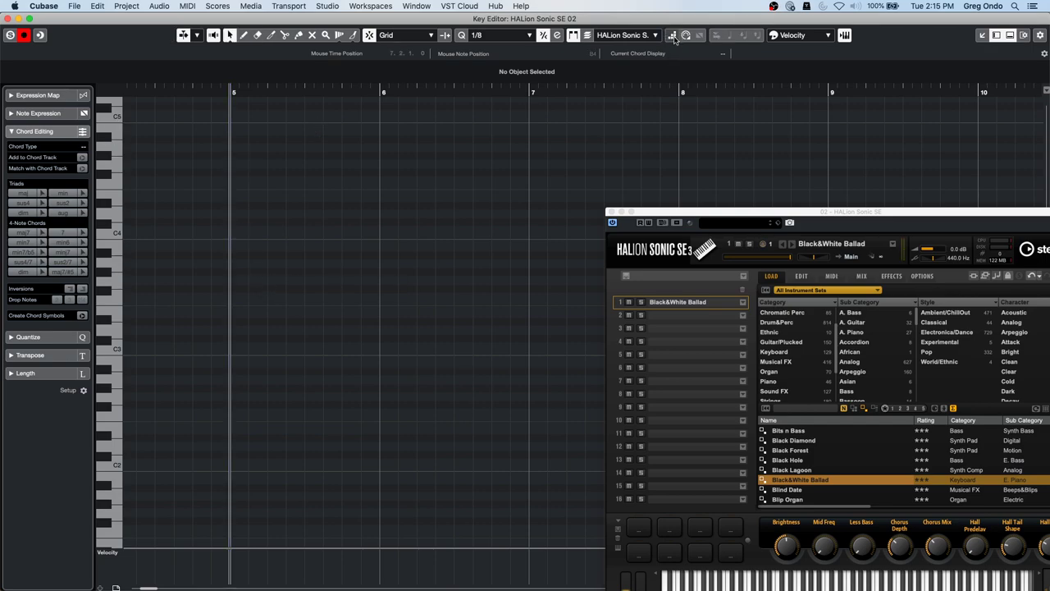
left_click(674, 37)
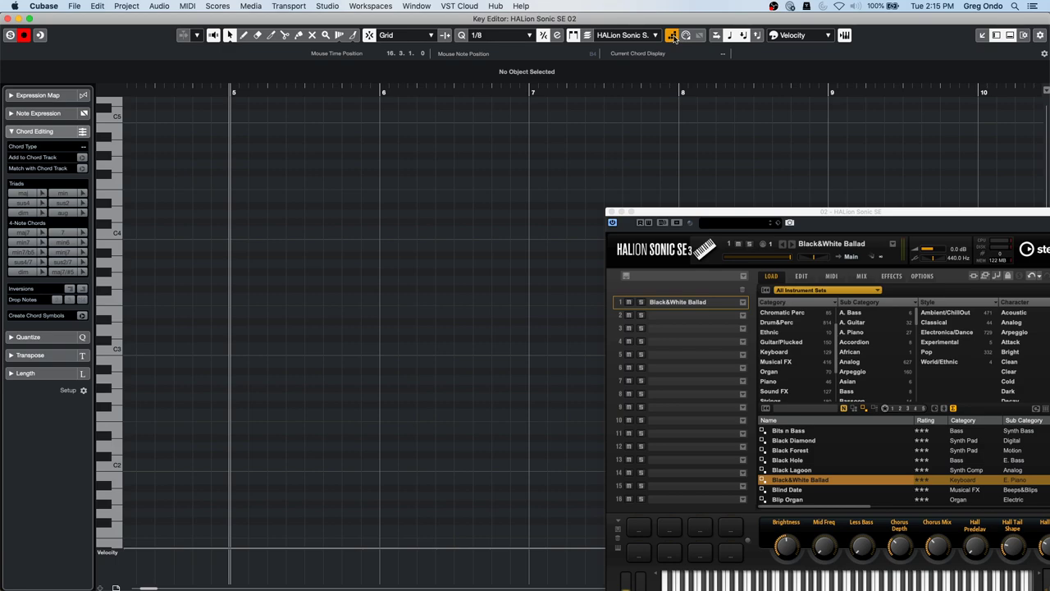
- Draw one-beat notes G#3 at the start of bar 5 and B3 on its second beat
right_click(263, 261)
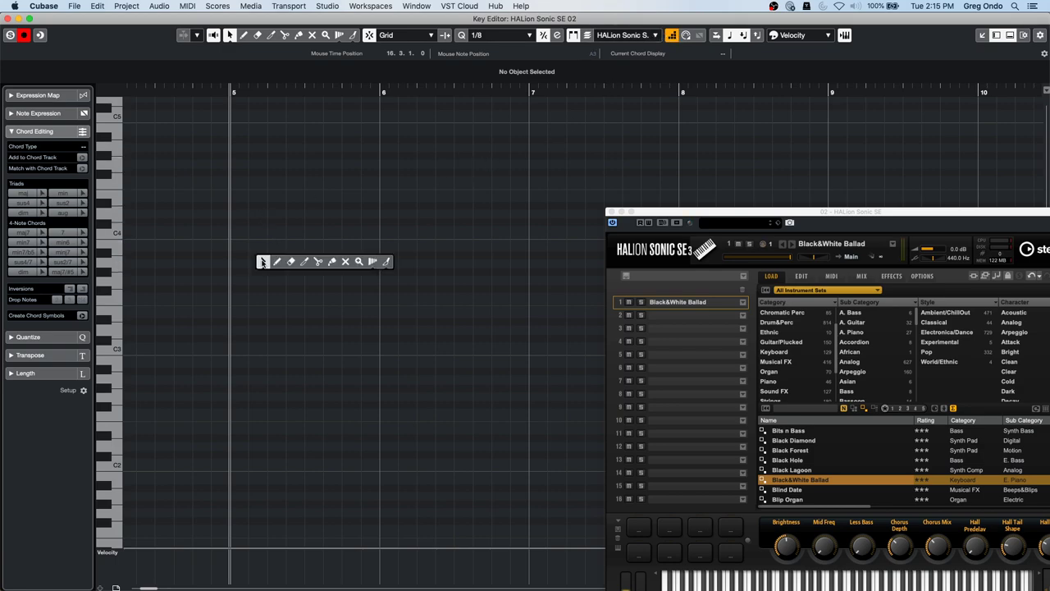
left_click(278, 261)
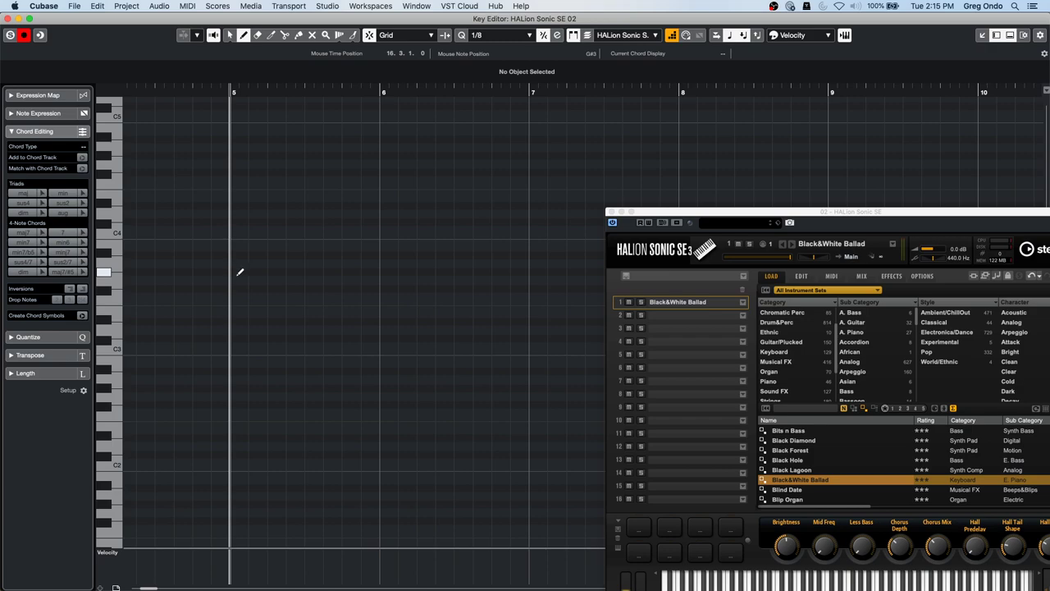
mouse_move(239, 273)
left_mouse_down()
mouse_move(293, 273)
mouse_move(259, 270)
mouse_move(277, 243)
mouse_move(293, 241)
left_mouse_up()
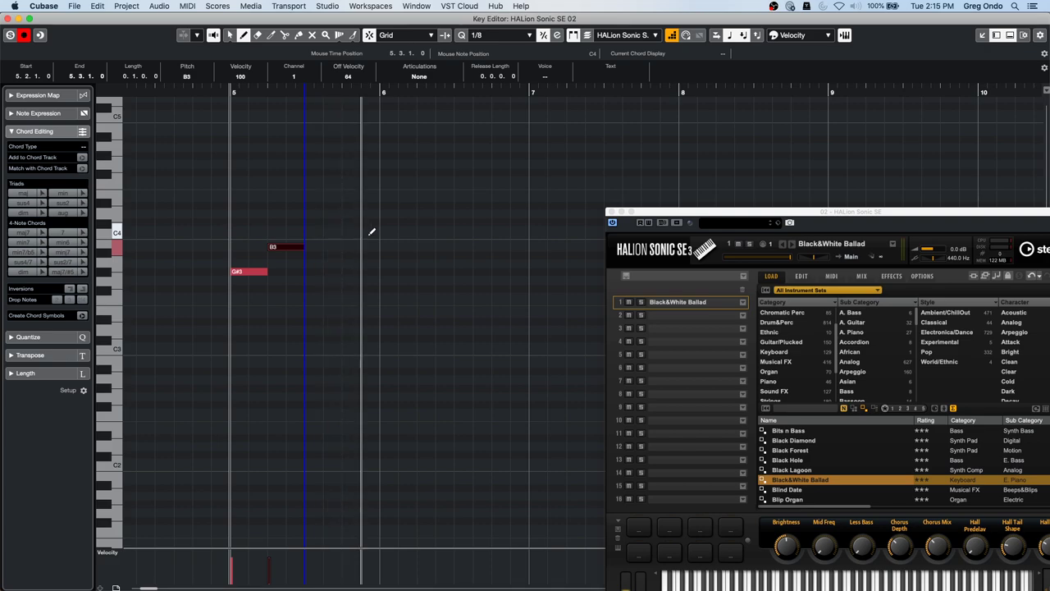
- Set the quantize preset to 1/4 and draw one-beat notes C4 and B3 on the third and fourth beats of bar 5
left_click(502, 35)
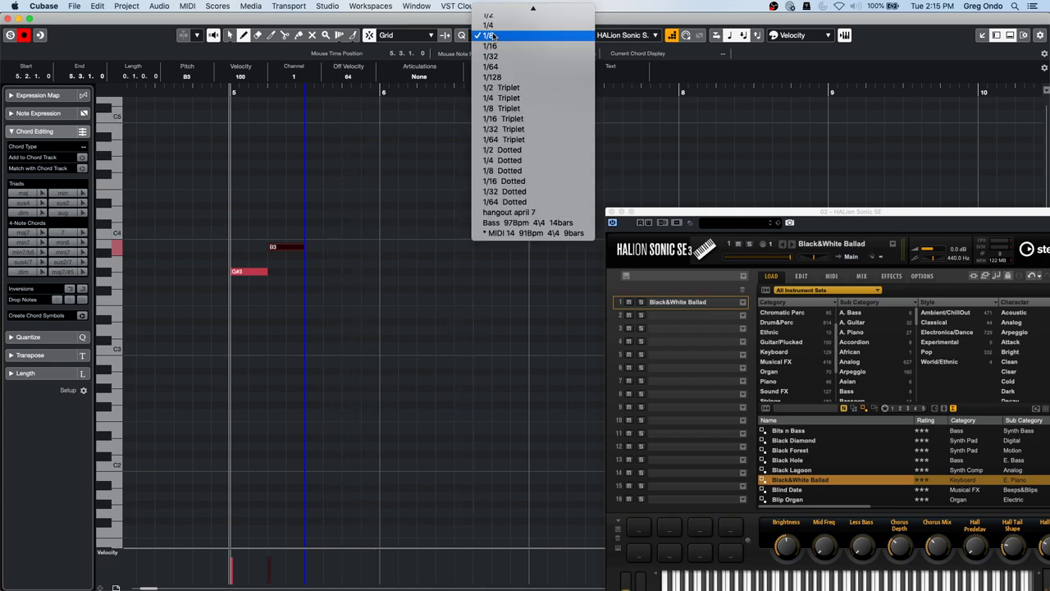
left_click(504, 25)
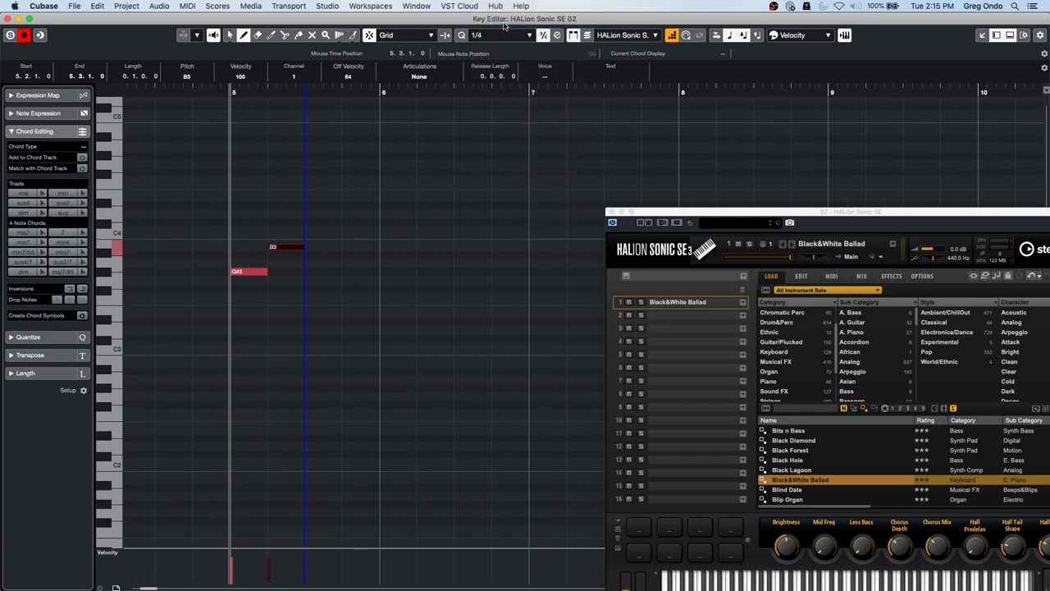
left_click(331, 231)
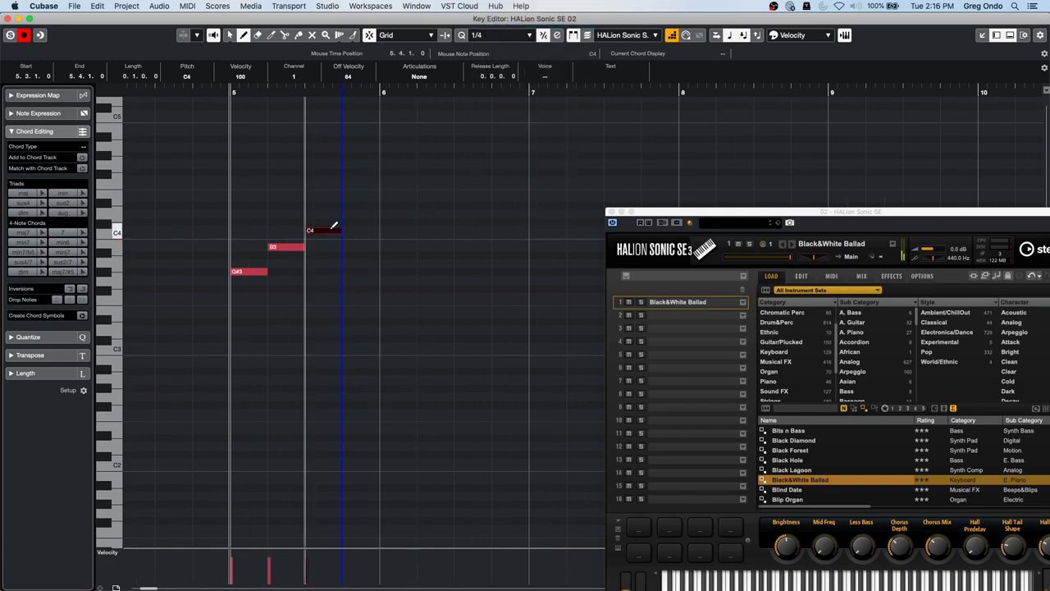
left_click(354, 246)
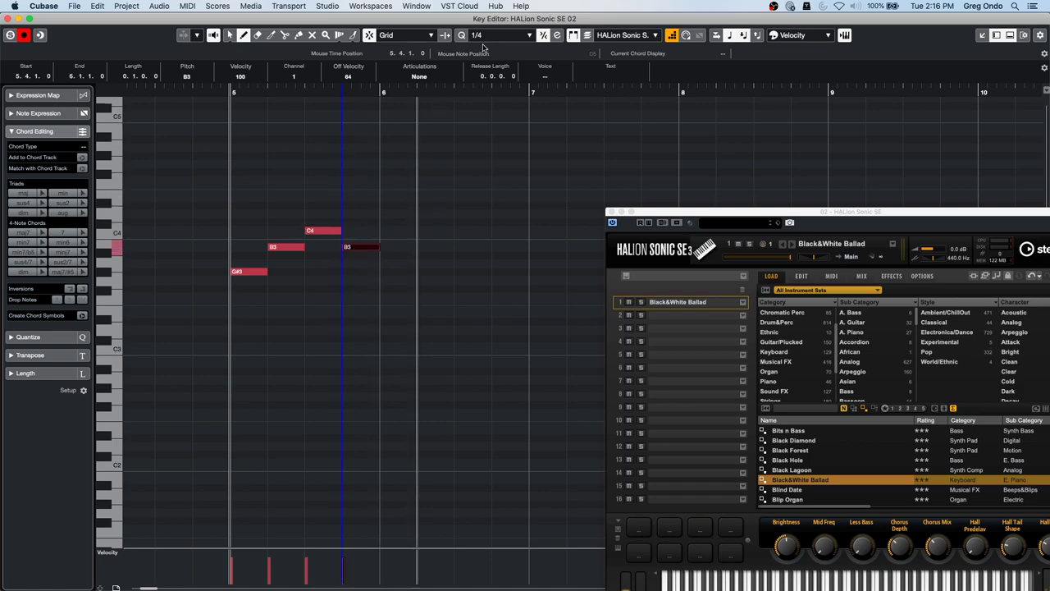
- Set the quantize preset to 1/8 and fill bar 6 with eighth notes C4, A3, B3, A3, B3, A3, B3 and C#4
left_click(515, 34)
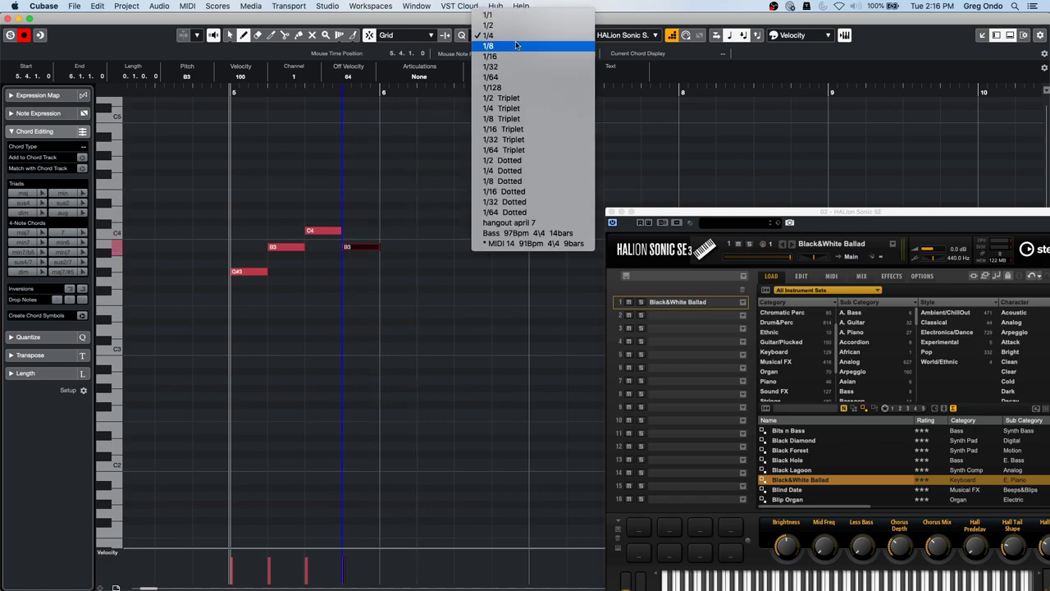
left_click(515, 46)
left_click(388, 231)
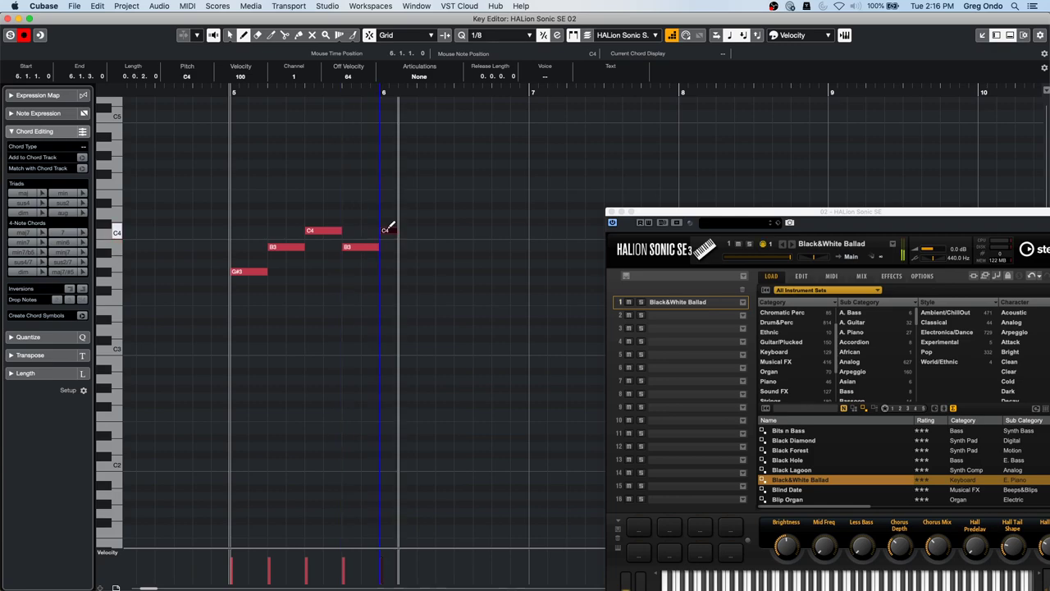
left_click(403, 263)
left_click(422, 247)
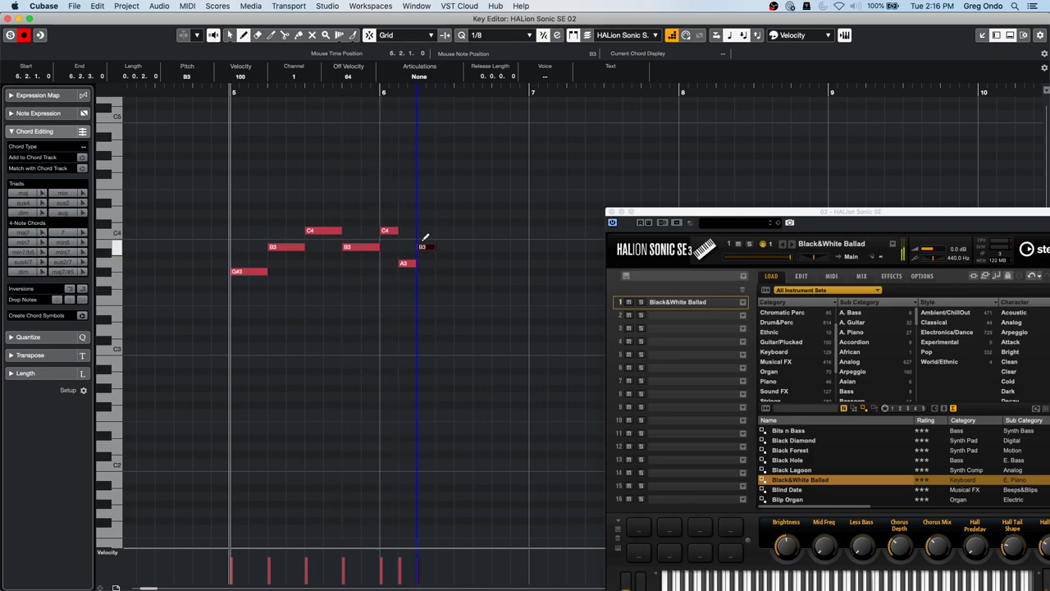
left_click(439, 262)
left_click(461, 246)
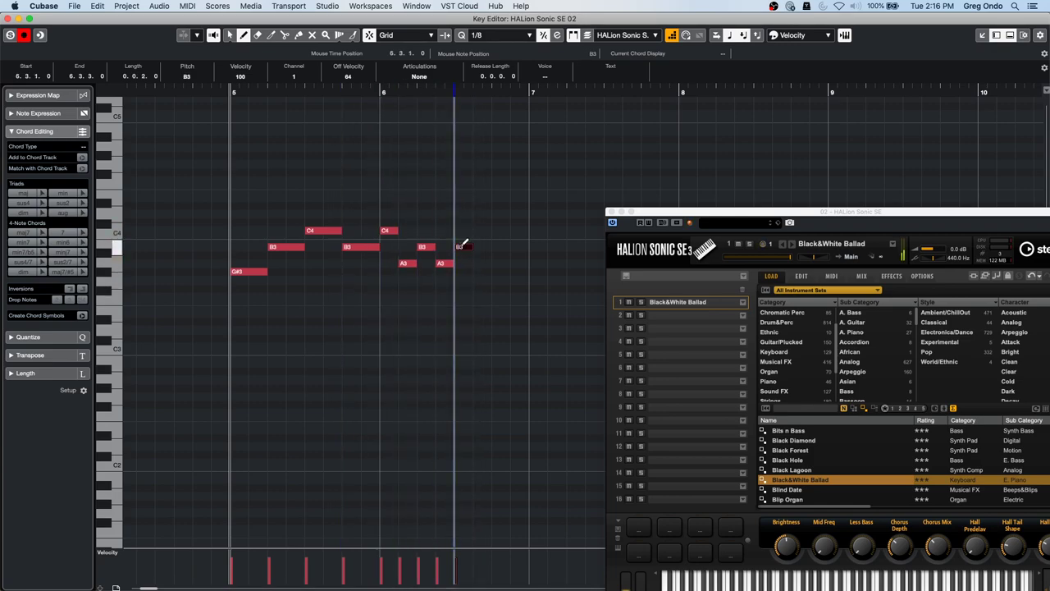
left_click(478, 263)
left_click(497, 247)
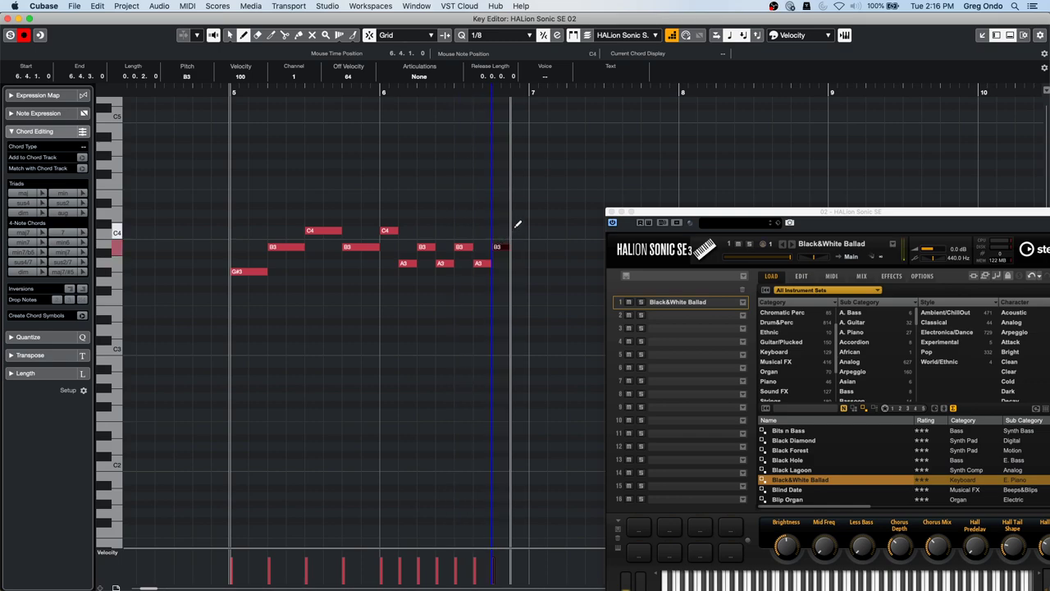
left_click(517, 222)
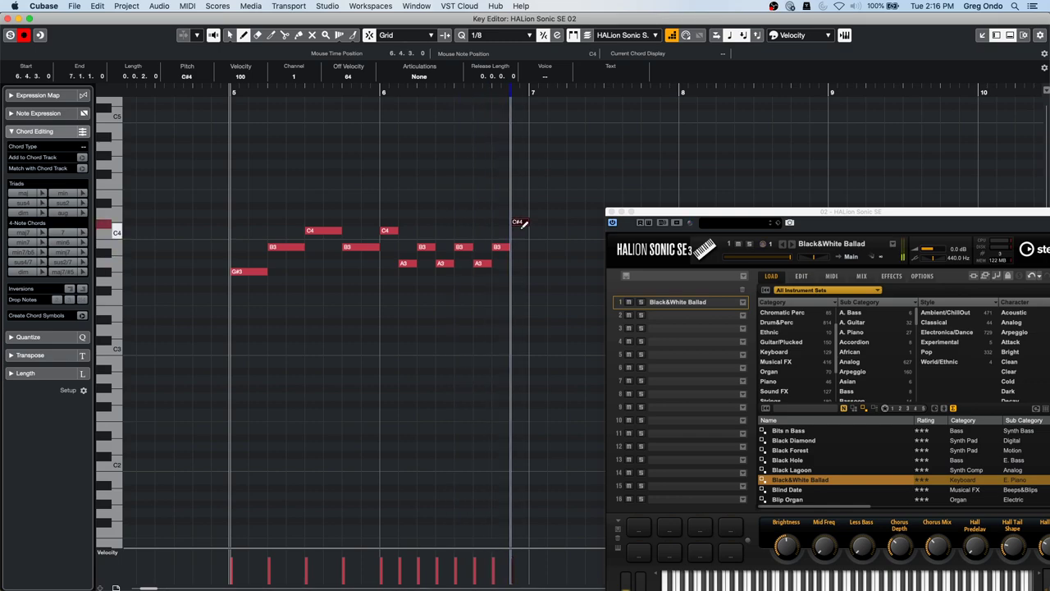
- Set the quantize preset to 1/8 Triplet and draw C4 at 7.1.1, B3 at 7.1.3.80 and 7.2.1, and D#4 at 7.3.3.80
left_click(506, 37)
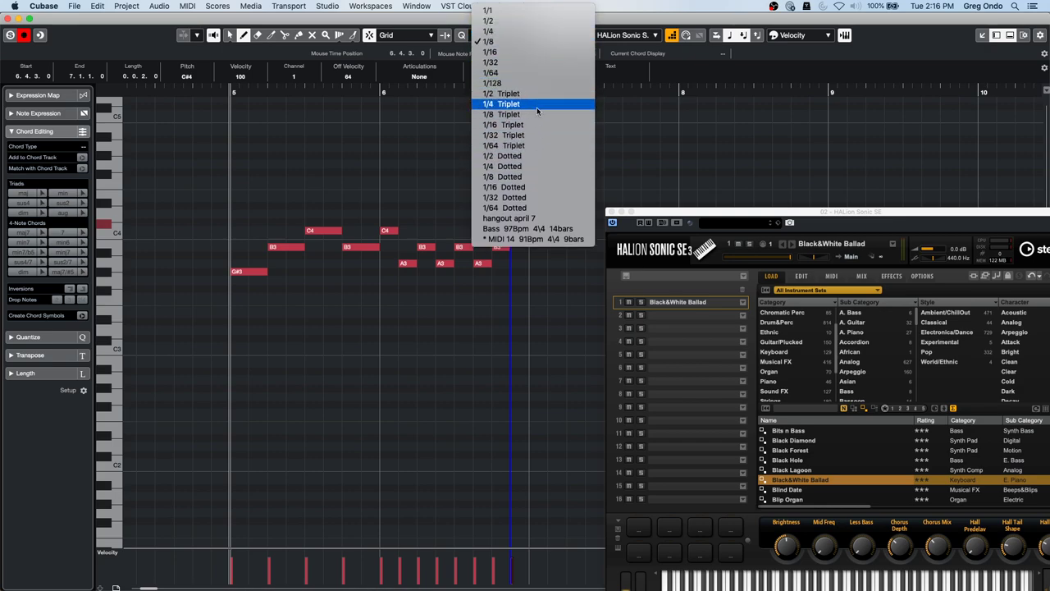
left_click(547, 251)
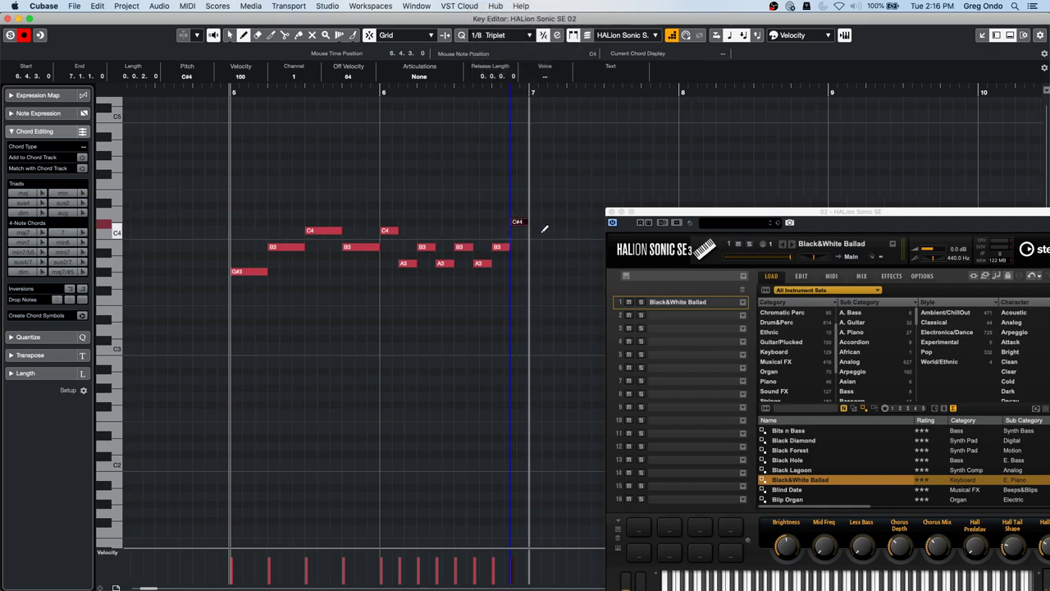
left_click(540, 233)
left_click(558, 245)
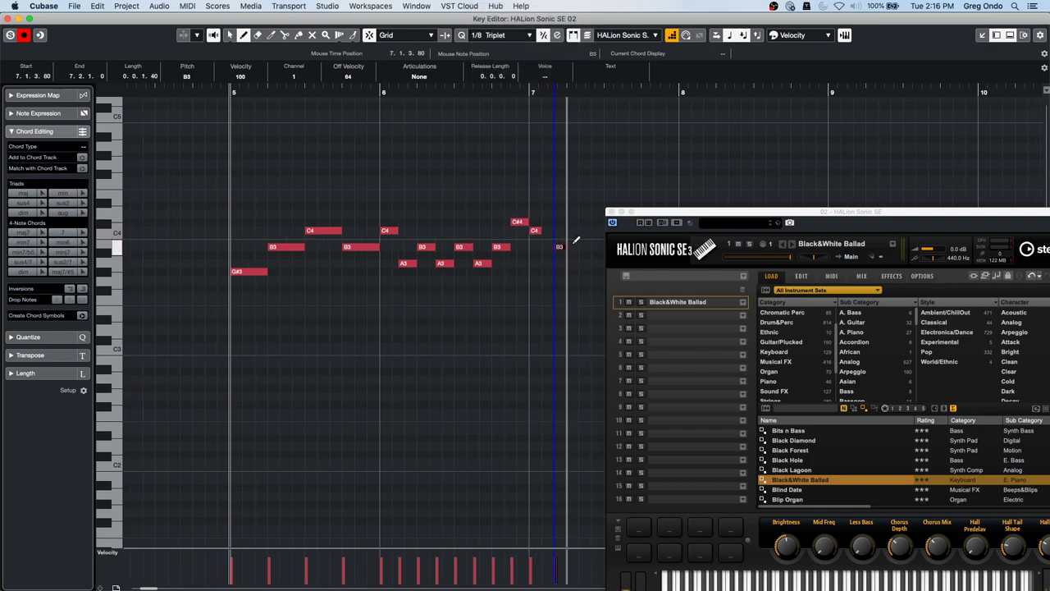
left_click(572, 246)
left_click(636, 205)
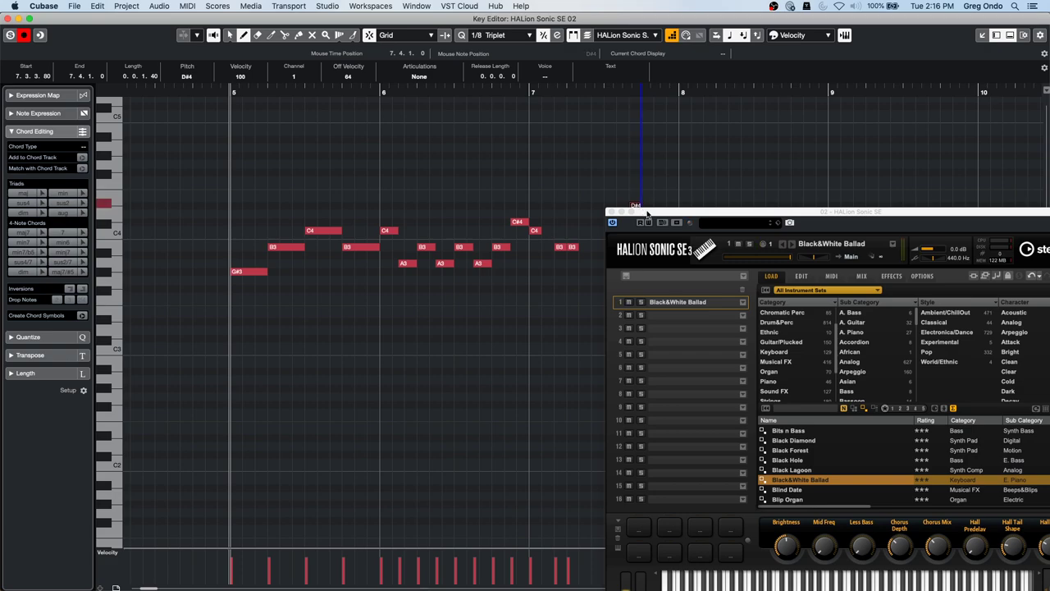
- Fill bar 7's remaining triplet slots with G#3, B3, C#4, D4, D#4, D4 and C#4, plus C4 on the bar's second slot
left_click_drag(647, 213, 747, 231)
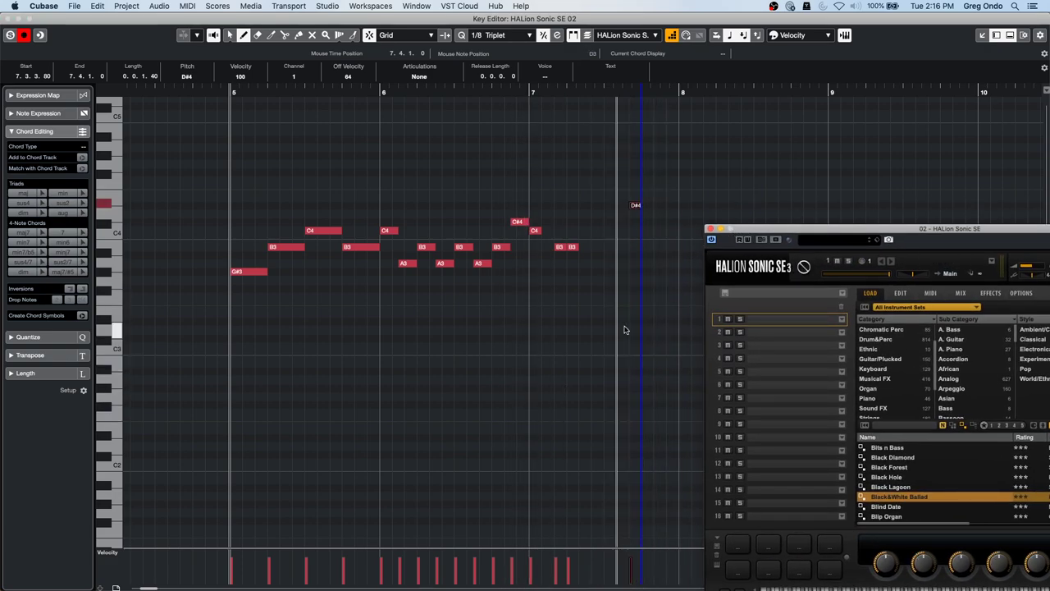
left_click(584, 271)
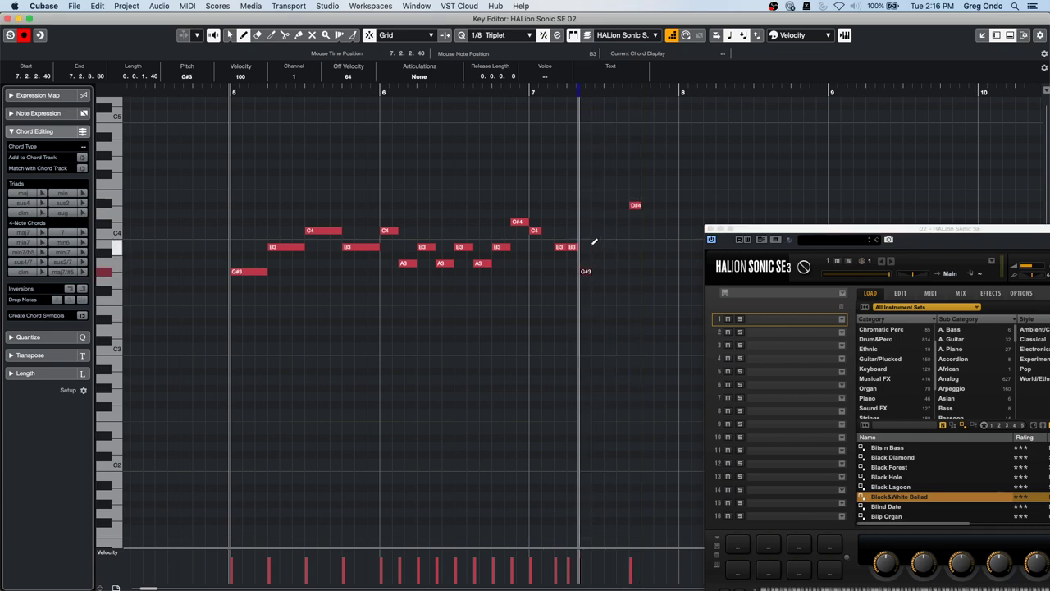
left_click(597, 246)
left_click(609, 221)
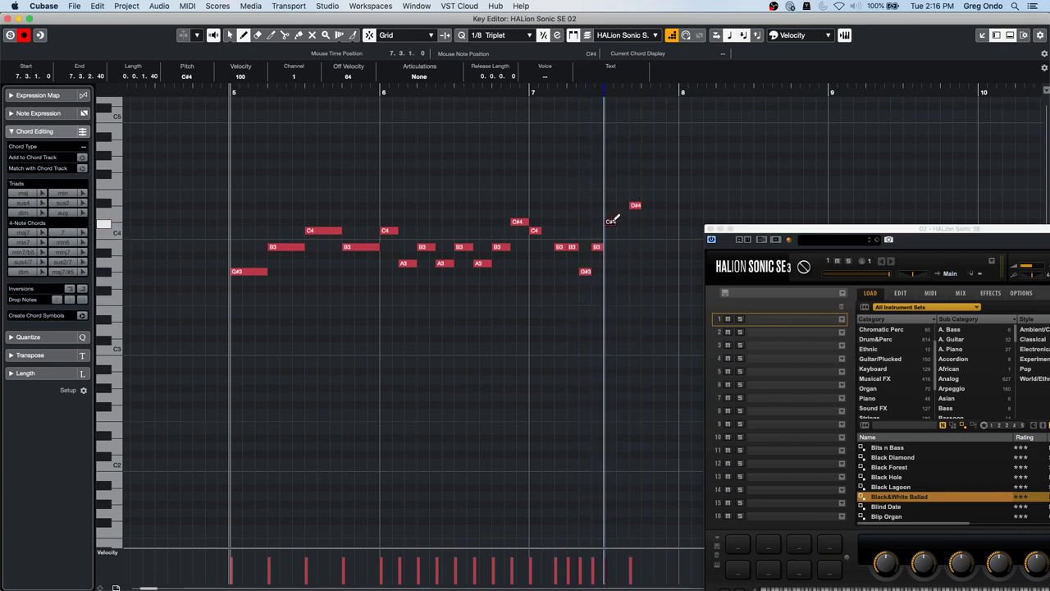
left_click(621, 214)
left_click(647, 205)
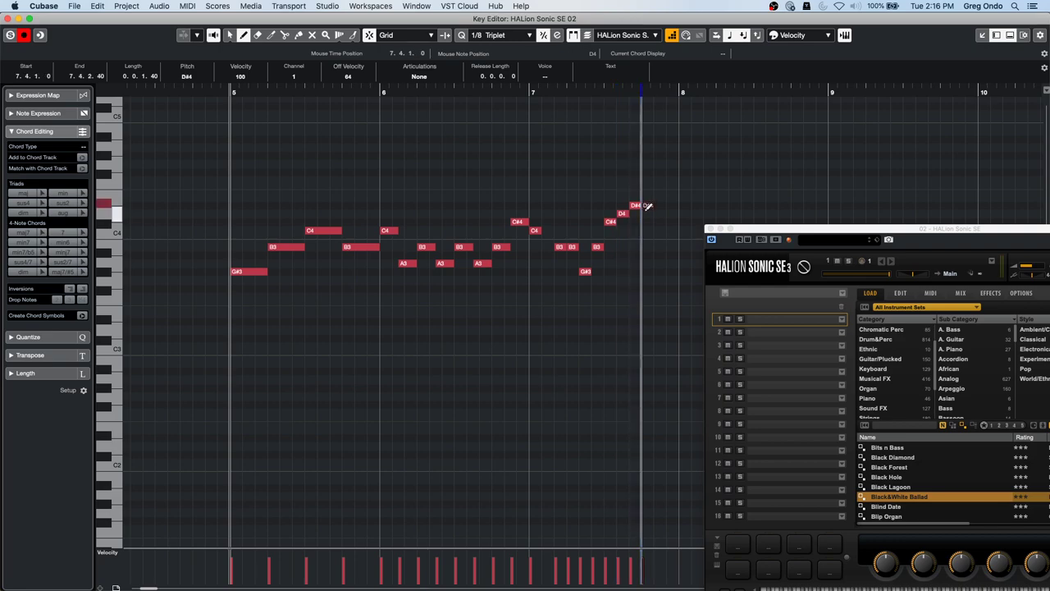
left_click(660, 213)
left_click(671, 221)
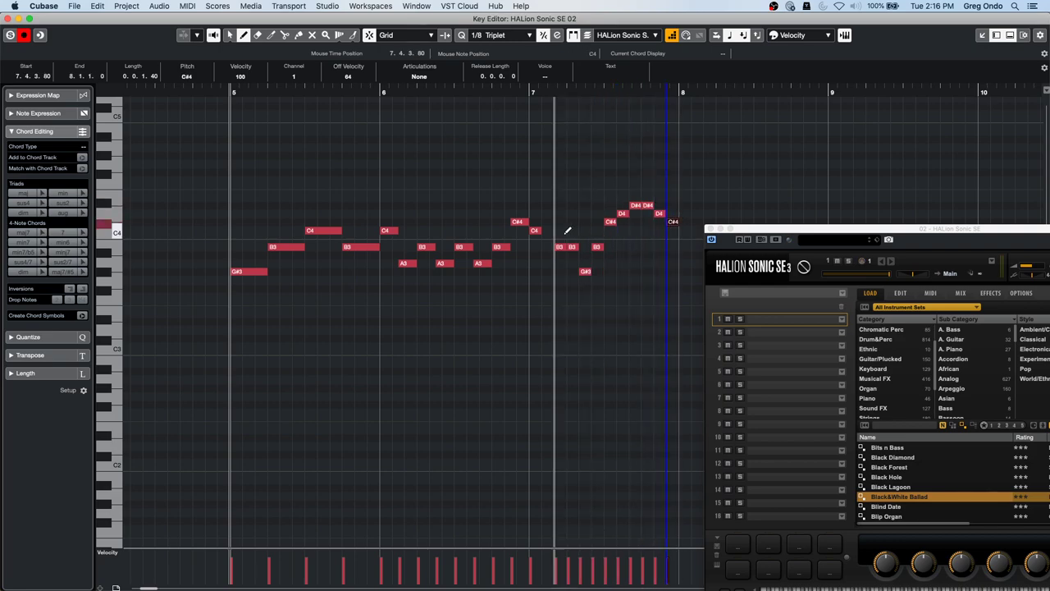
left_click(544, 231)
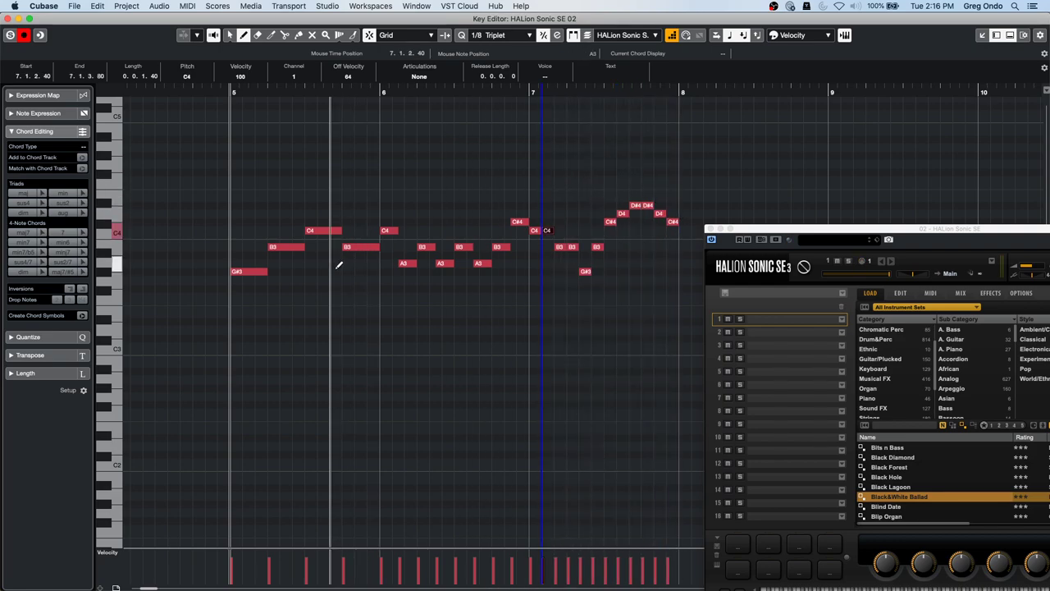
- Turn step input off and copy all notes of bars 5 and 6 to bar 8, raised two semitones to start on A#3
key("1")
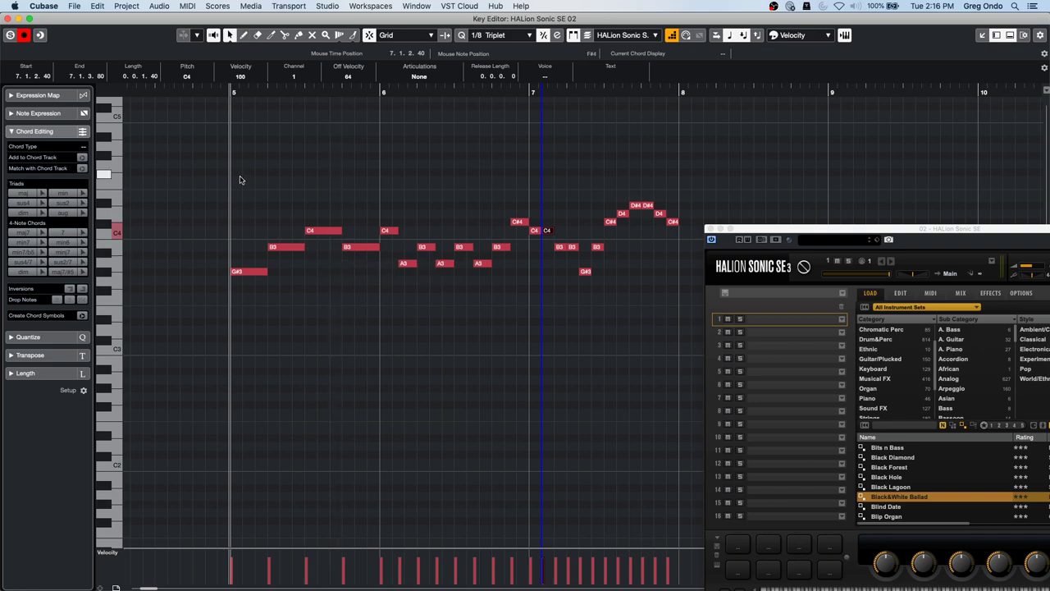
left_click(671, 35)
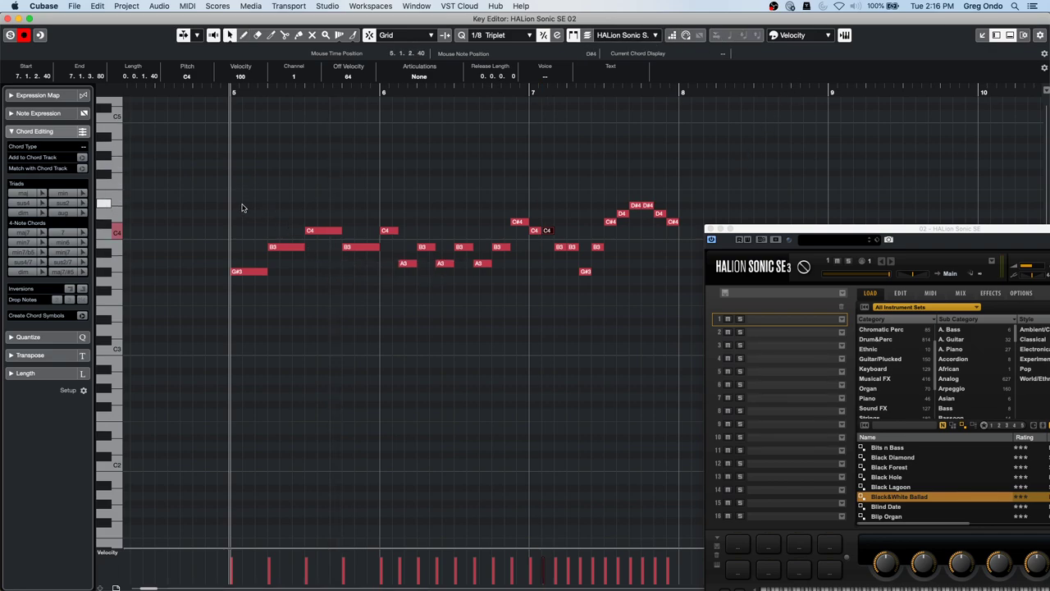
left_click_drag(243, 205, 525, 322)
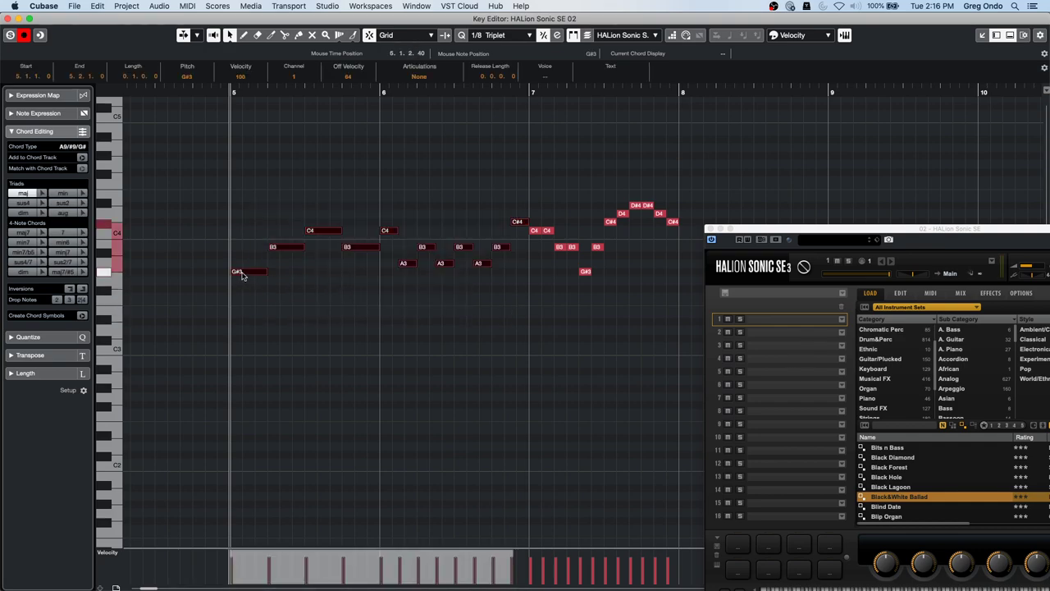
left_click_drag(241, 276, 690, 263)
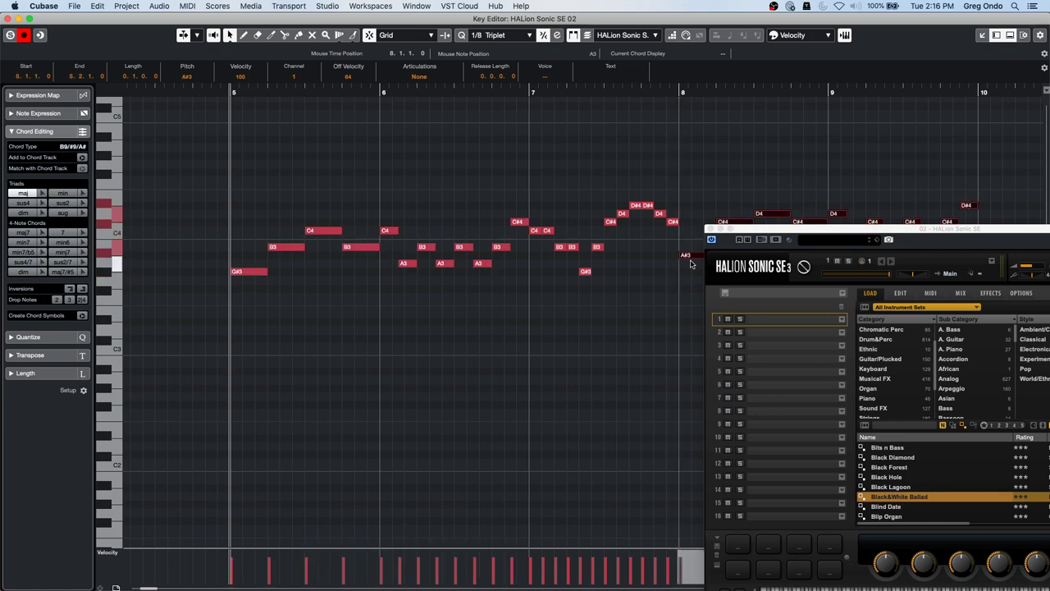
- Check the part's notation in the Score Editor and close the HALion Sonic SE instrument window
key("super+r")
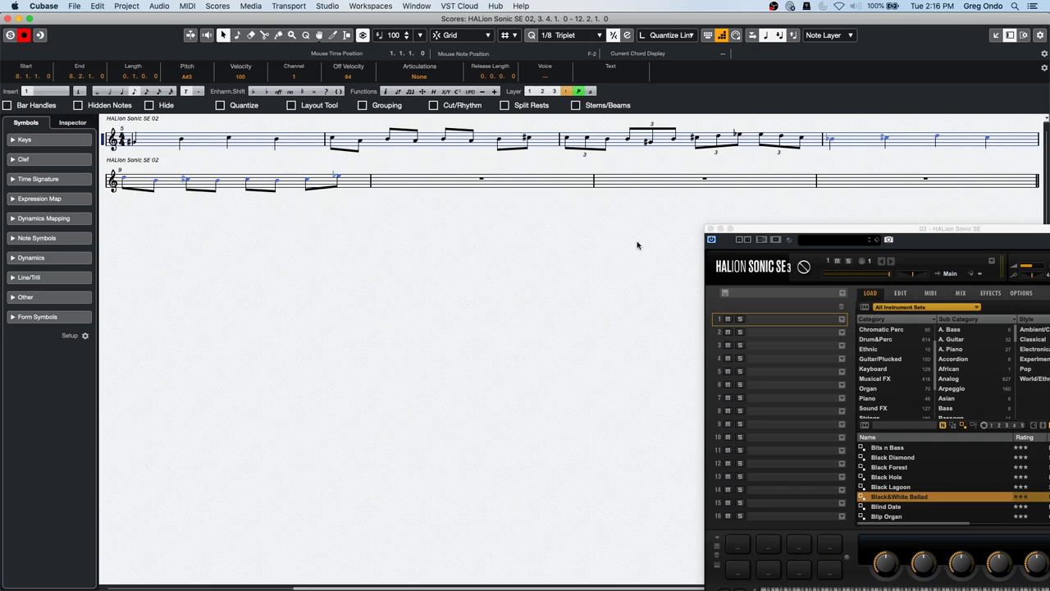
left_click(710, 229)
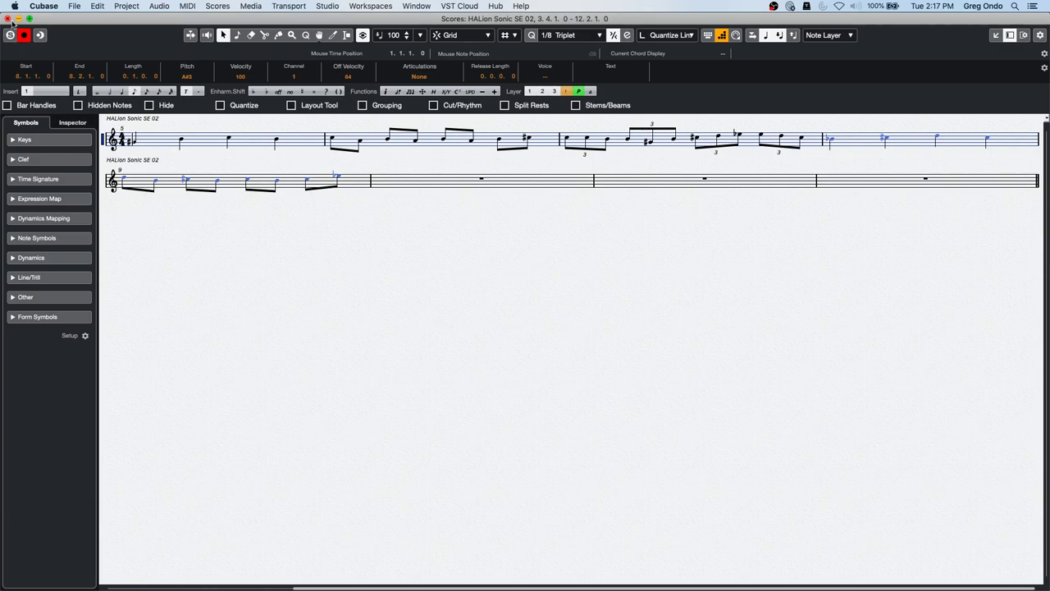
left_click(8, 17)
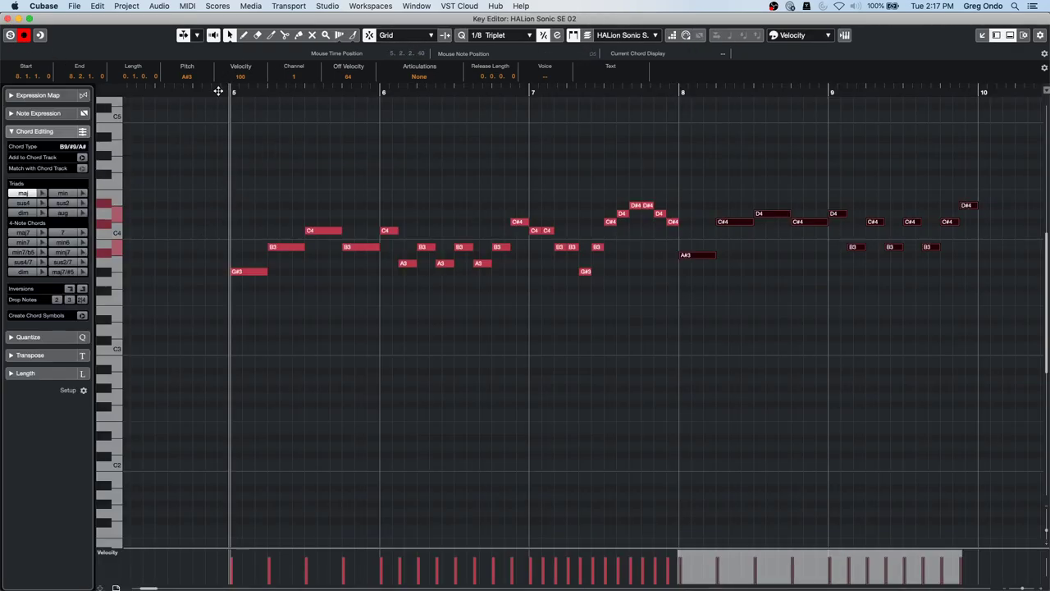
- Close the Key Editor and move the HALion Sonic SE 02 part in the project to start at 5.1.1.0
left_click_drag(218, 91, 155, 81)
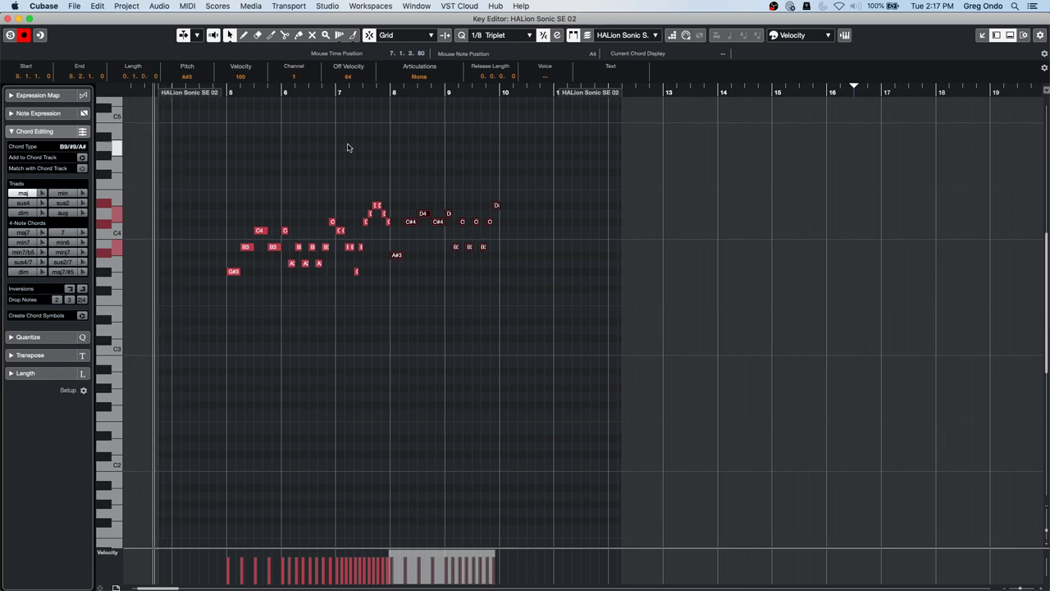
left_click(8, 18)
left_click_drag(373, 235, 393, 239)
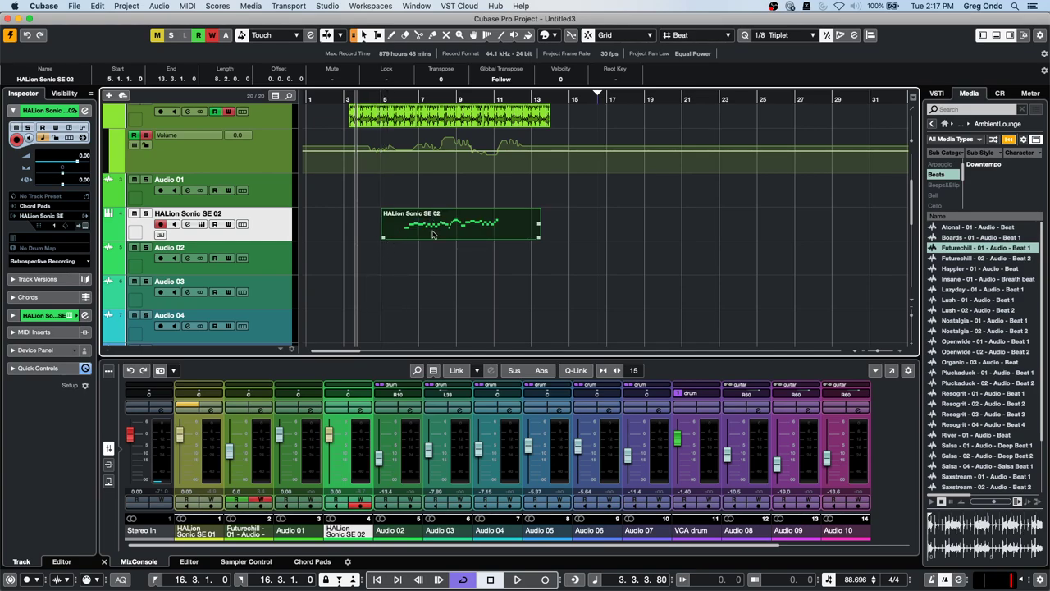
- Open the HALion Sonic SE 02 part in the Score Editor and select all its notes
key("super+r")
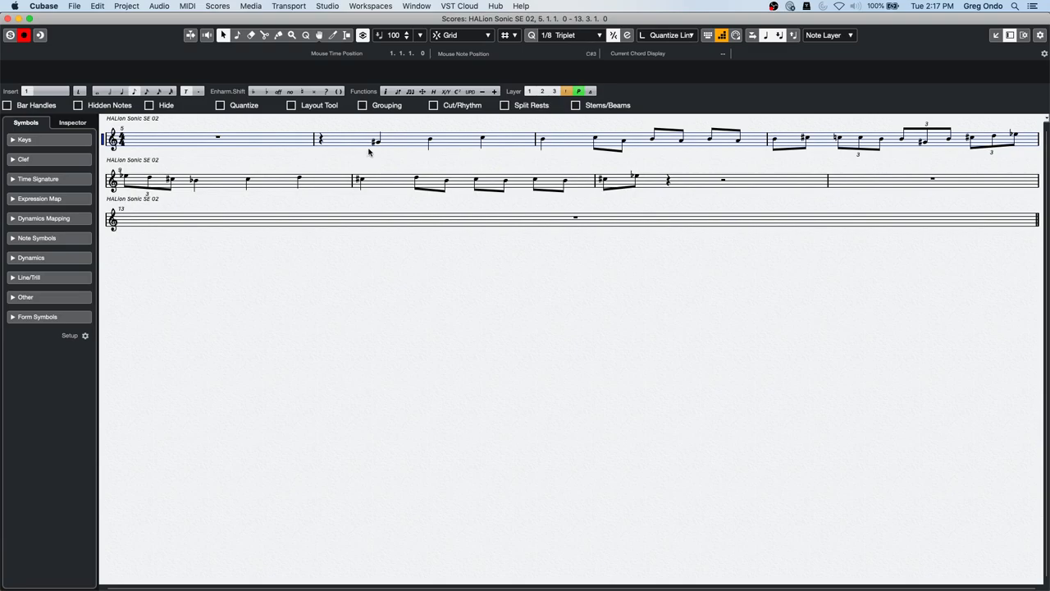
key("super+a")
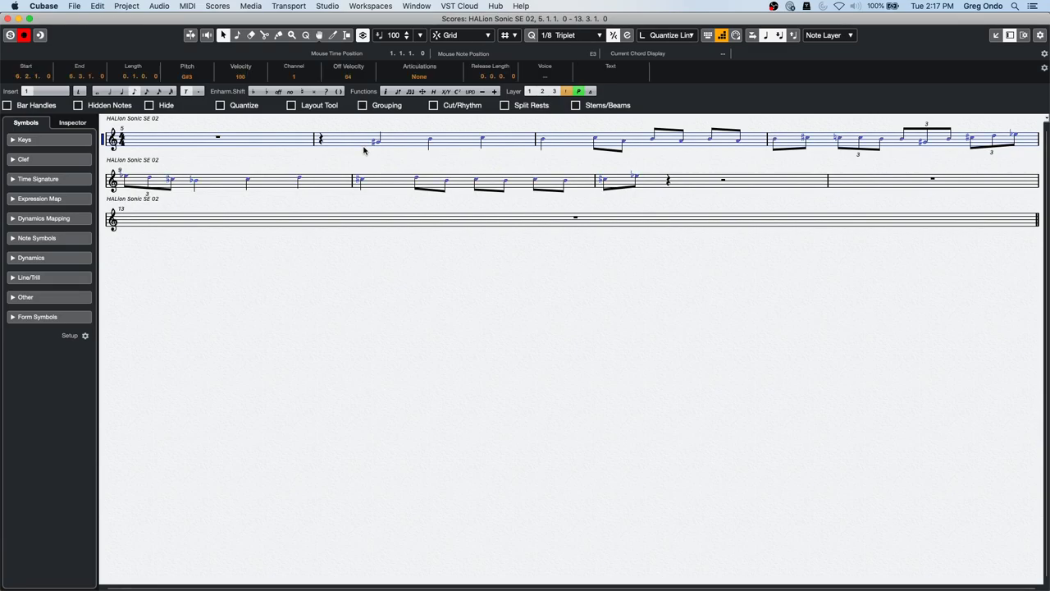
- Nudge the selected notes one beat earlier to start at 6.1.1.0, and back again to 6.2.1.0
key("ctrl+Left")
key("ctrl+Left")
key("ctrl+Left")
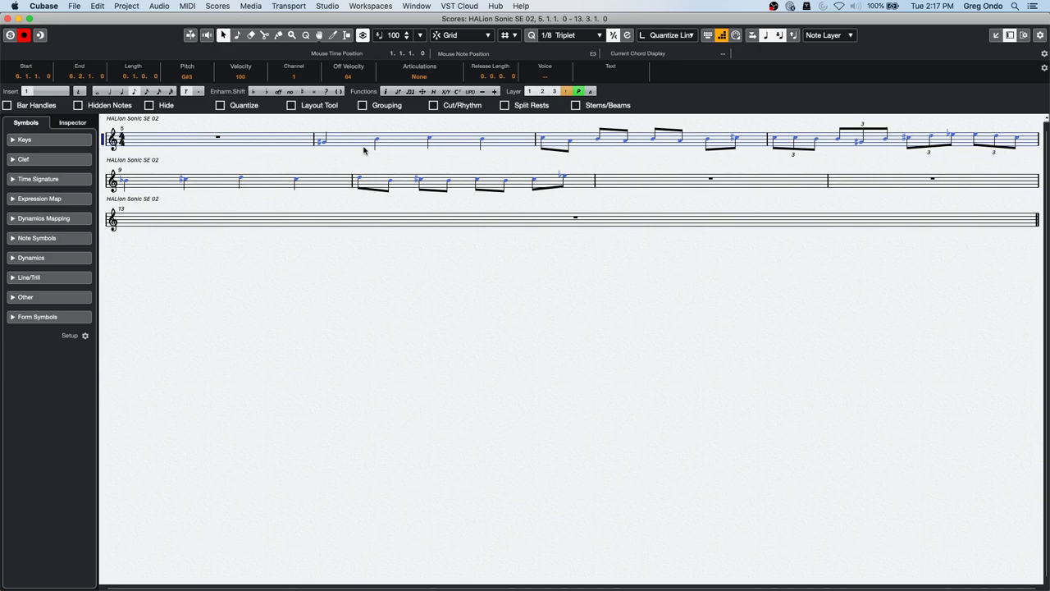
key("ctrl+Right")
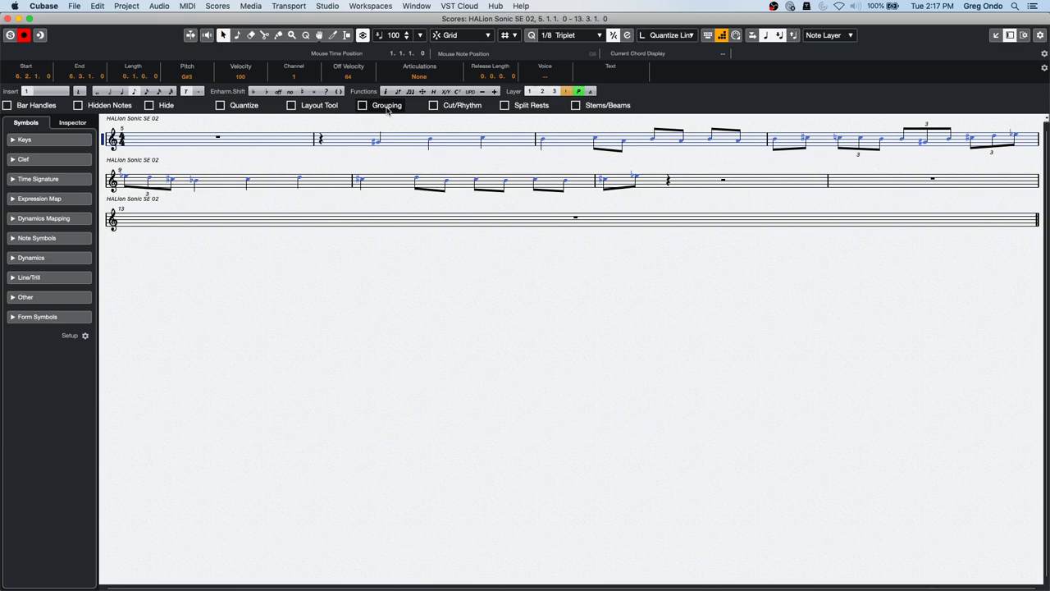
- Set the quantize value to 1/4 and nudge the selected notes earlier to start at 5.2.1.0
left_click(574, 36)
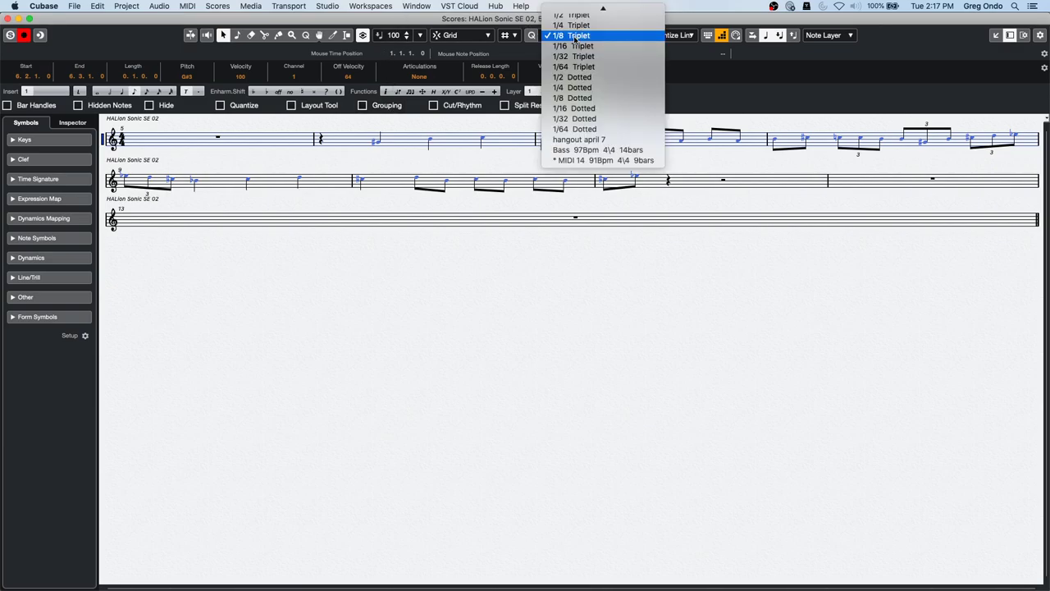
scroll(582, 28, "up", 5)
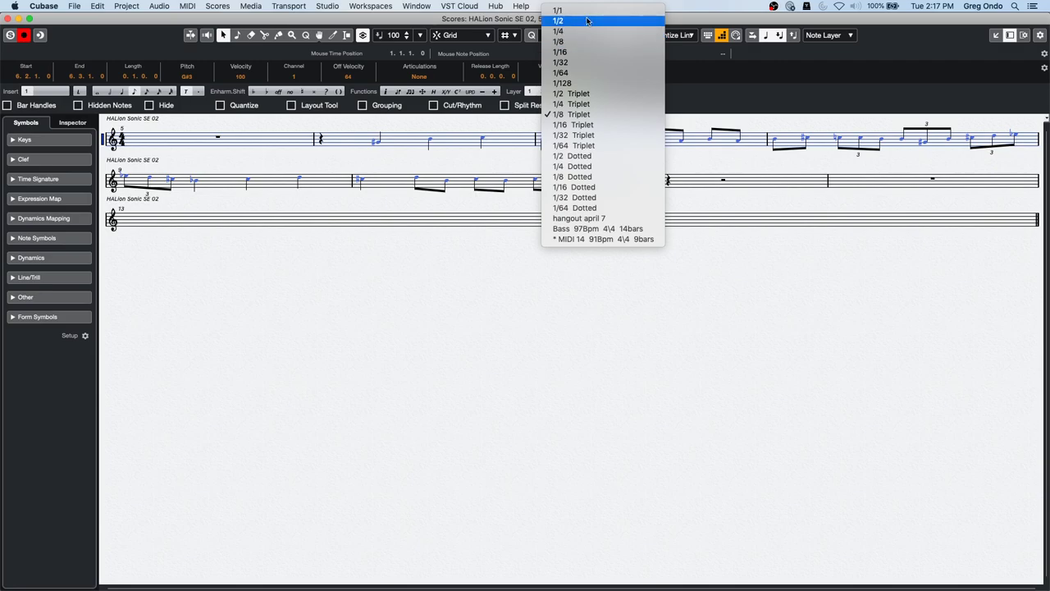
left_click(585, 31)
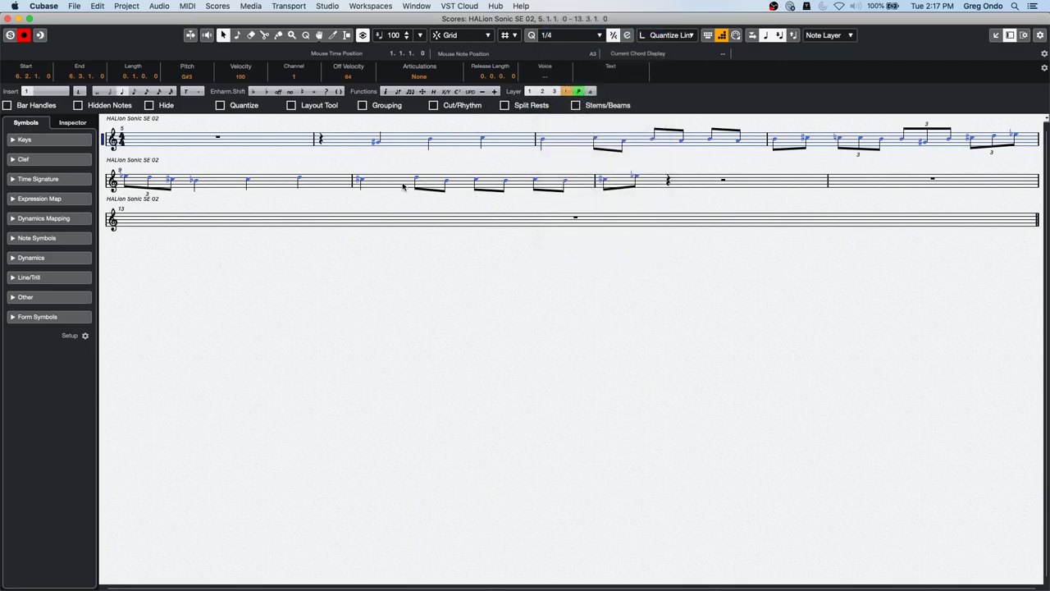
key("ctrl+Left")
key("ctrl+Left")
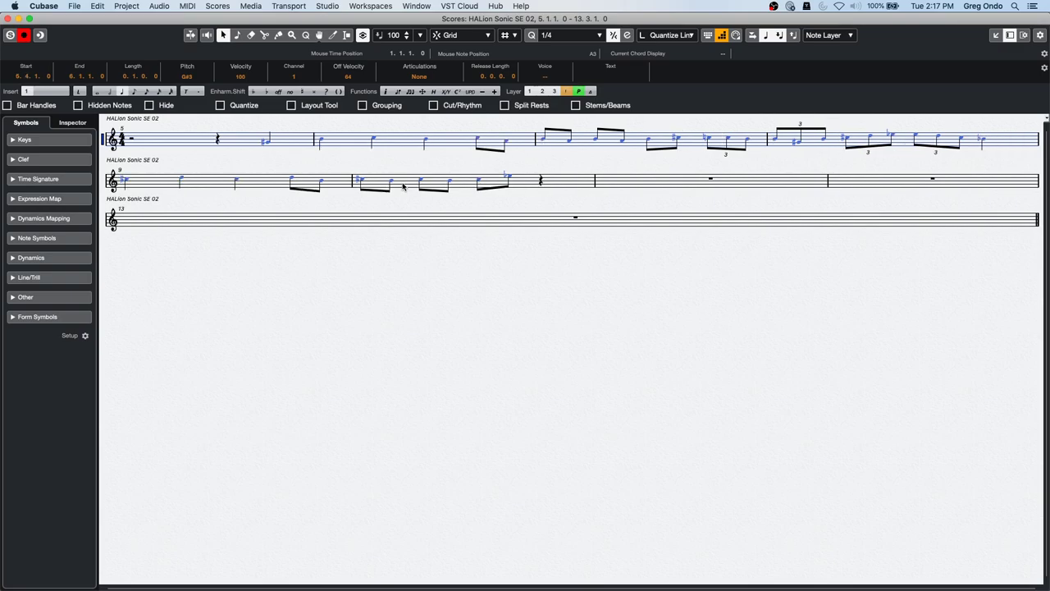
key("ctrl+Left")
key("ctrl+Left")
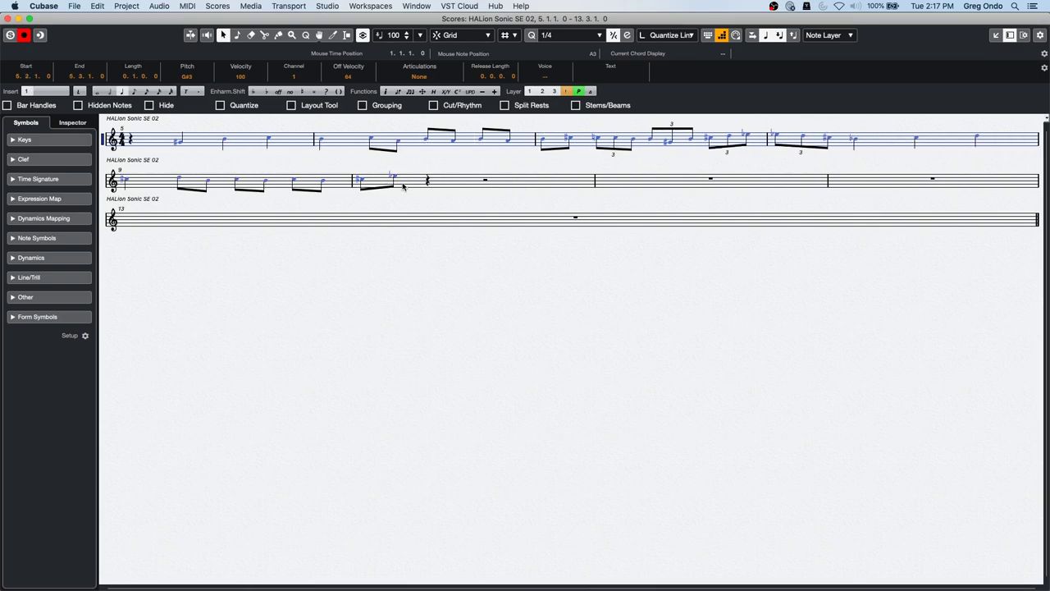
- Nudge the selected notes later in quarter-note steps to start at 6.2.1.0
key("super+Left")
key("super+Right")
key("super+Right")
key("super+Right")
key("super+Right")
key("super+Right")
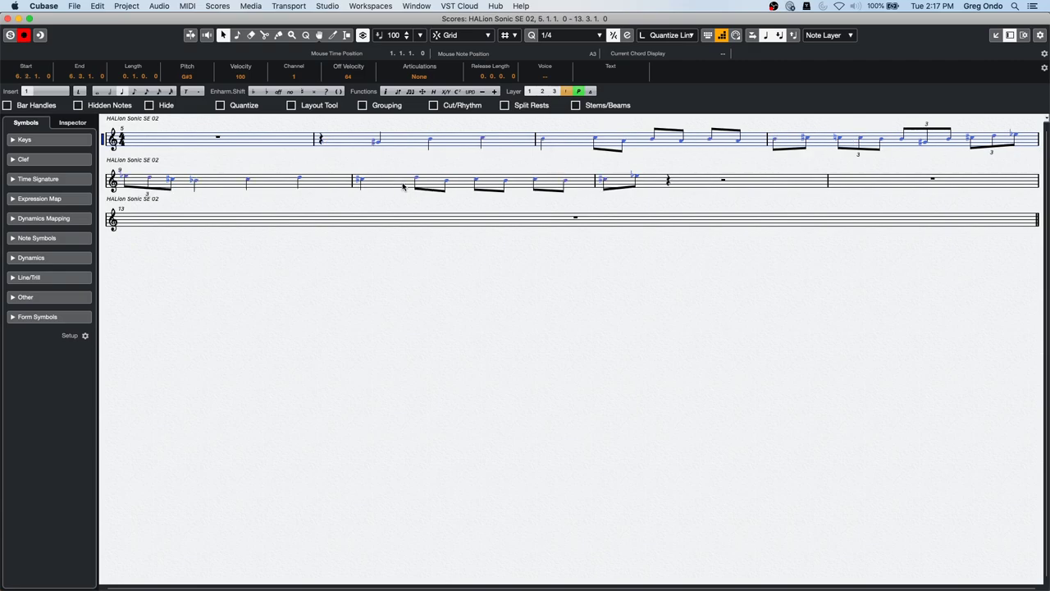
- Nudge the selected notes earlier to start at 5.4.1.0, and back again to 6.2.1.0
key("ctrl+Right")
key("ctrl+Right")
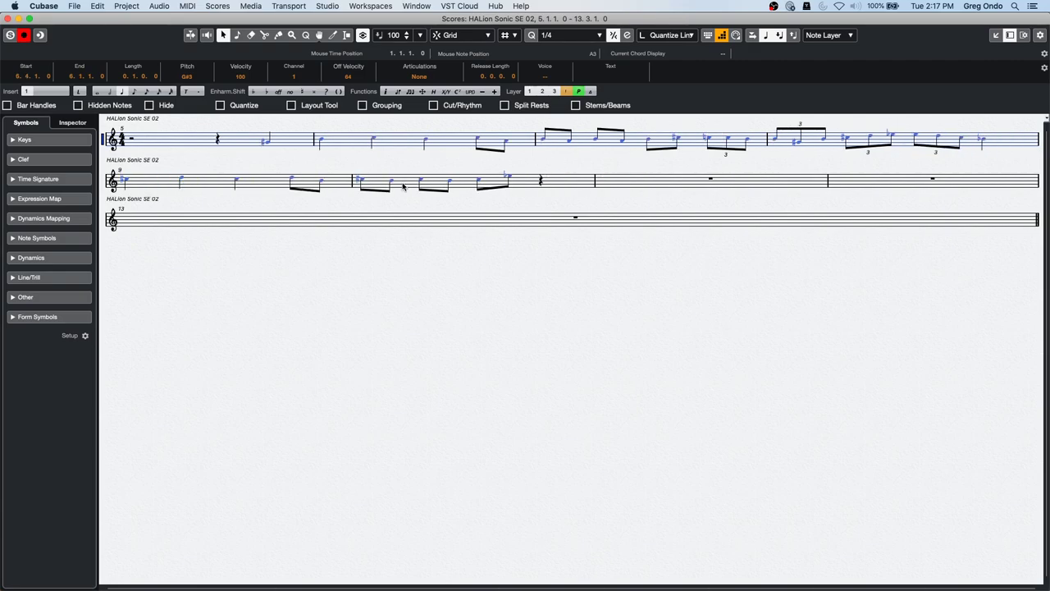
key("ctrl+Left")
key("ctrl+Left")
key("ctrl+Left")
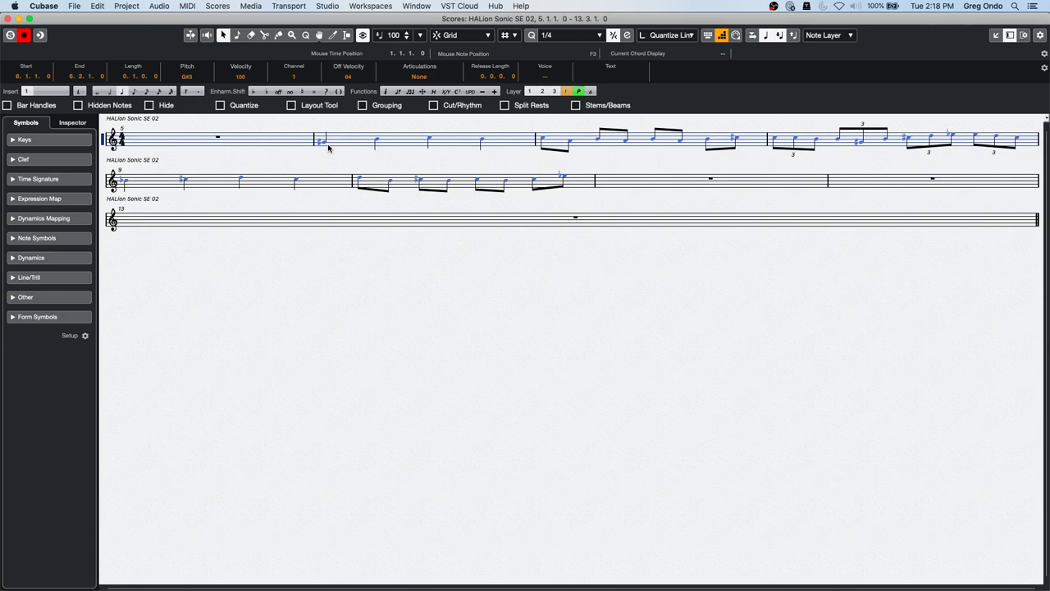
key("ctrl+Right")
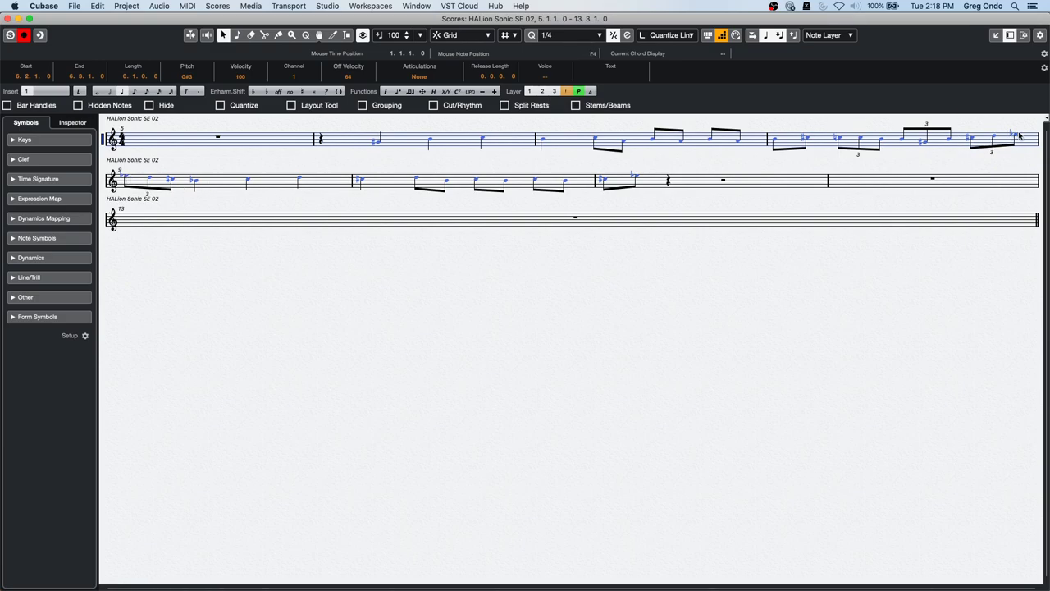
- Nudge the selected notes later past 7.1.1.0 to start at 7.4.1.0
key("super+Right")
key("super+Right")
key("super+Right")
key("super+Right")
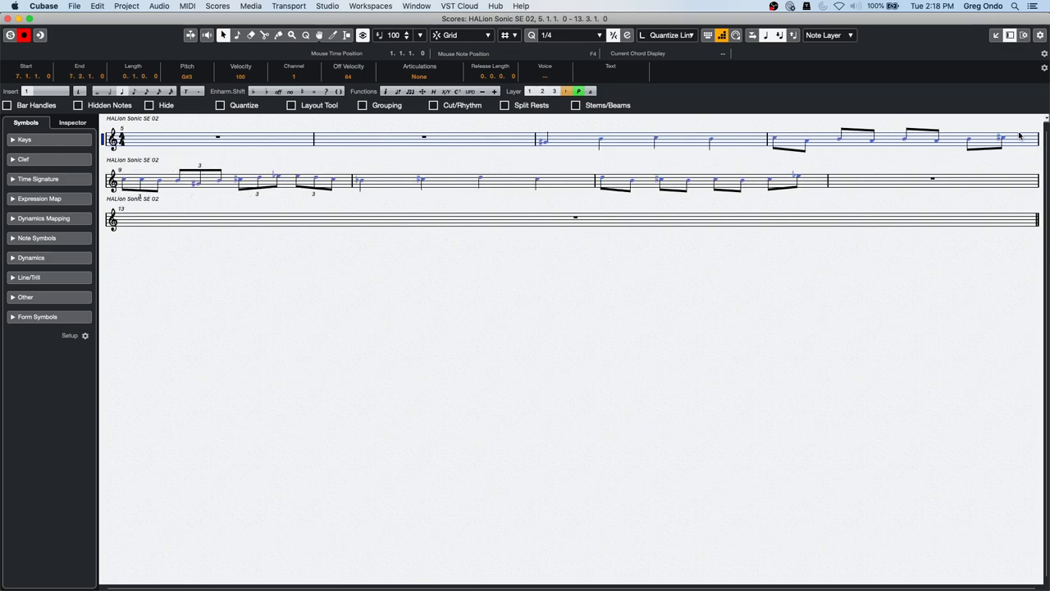
key("super+Right")
key("super+Right")
key("super+Right")
- Nudge the selected notes earlier in quarter-note steps to start at 5.3.1.0
key("super+Left")
key("super+Left")
key("super+Left")
key("super+Left")
key("super+Left")
key("super+Left")
key("super+Left")
key("super+Left")
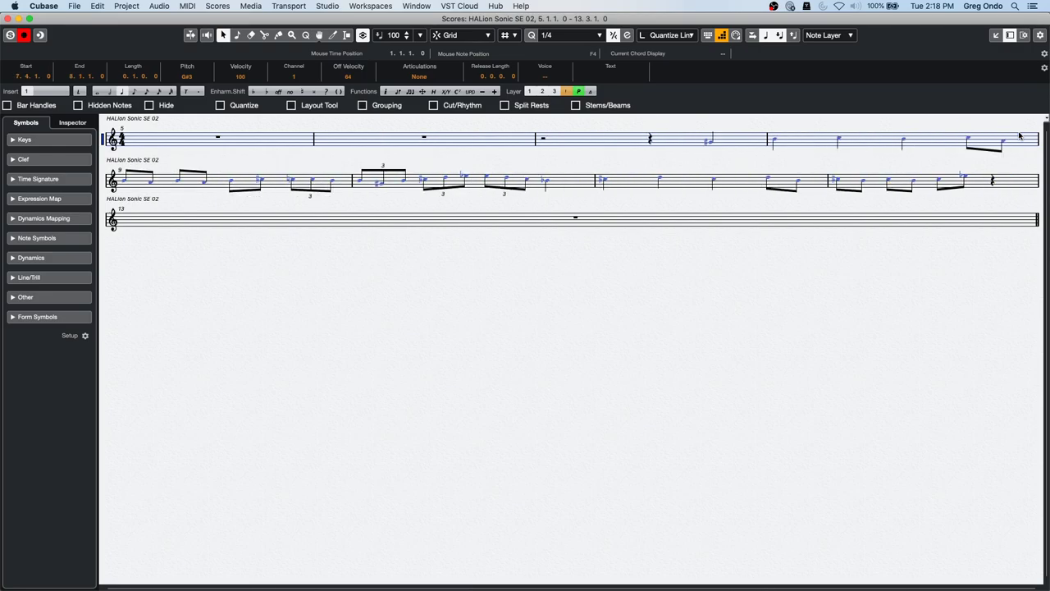
key("super+Left")
key("super+Left")
key("super+Left")
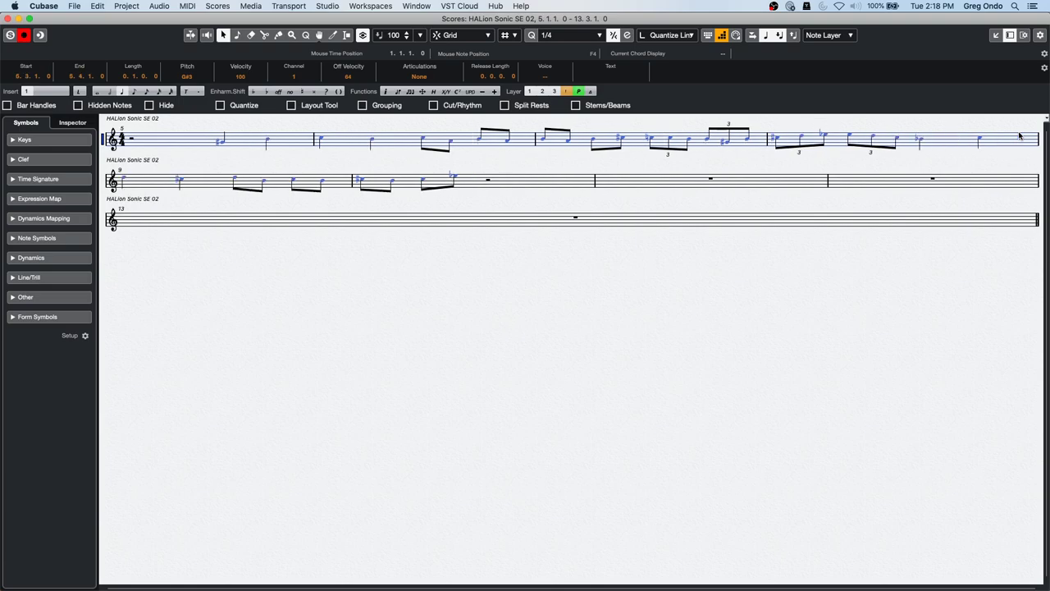
- Nudge the selected notes several quarter notes later and back earlier to start at 6.1.1.0
key("super+Right")
key("super+Right")
key("super+Right")
key("super+Right")
key("super+Right")
key("super+Right")
key("super+Left")
key("super+Left")
key("super+Left")
key("super+Left")
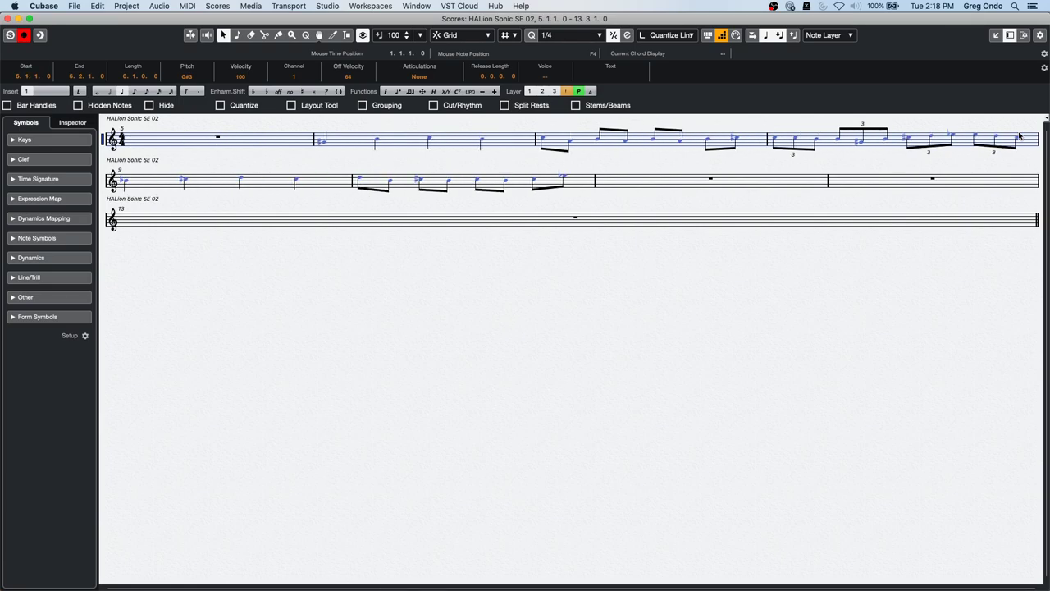
- Nudge the selected notes back and forth in quarter-note steps, finishing with a start at 5.3.1.0
key("super+Right")
key("super+Left")
key("super+Left")
key("super+Right")
key("super+Left")
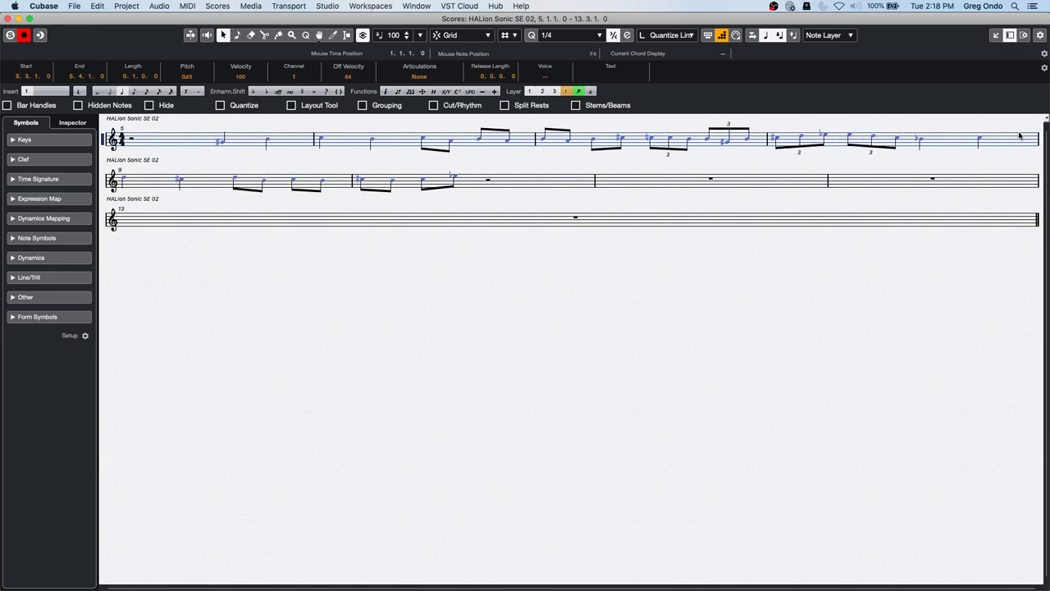
- Nudge the selected notes later by the 1/4 quantize value to start at 6.1.1.0, and close the Score Editor
left_click(563, 35)
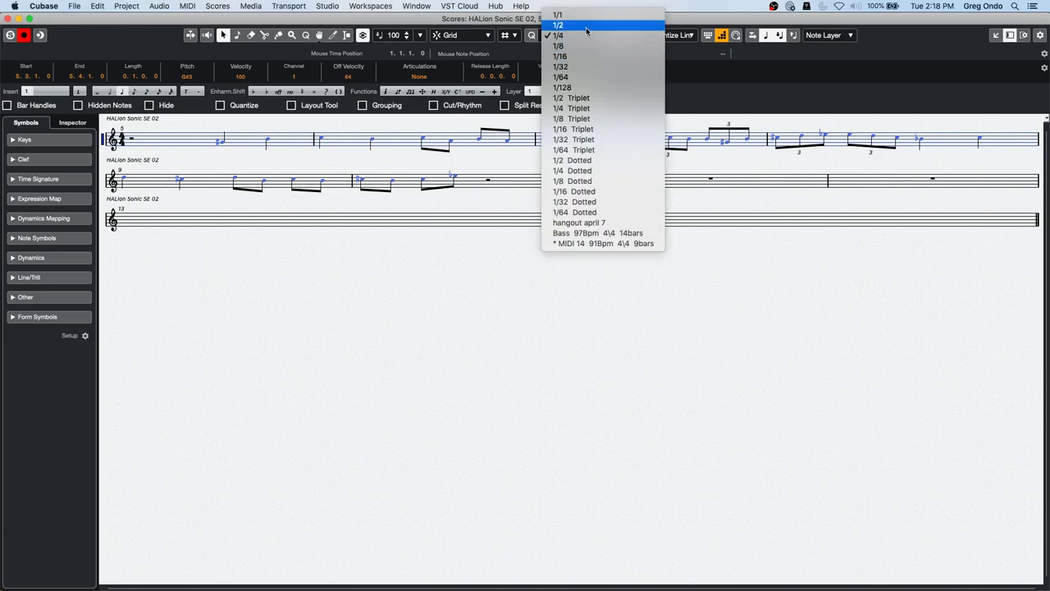
left_click(591, 36)
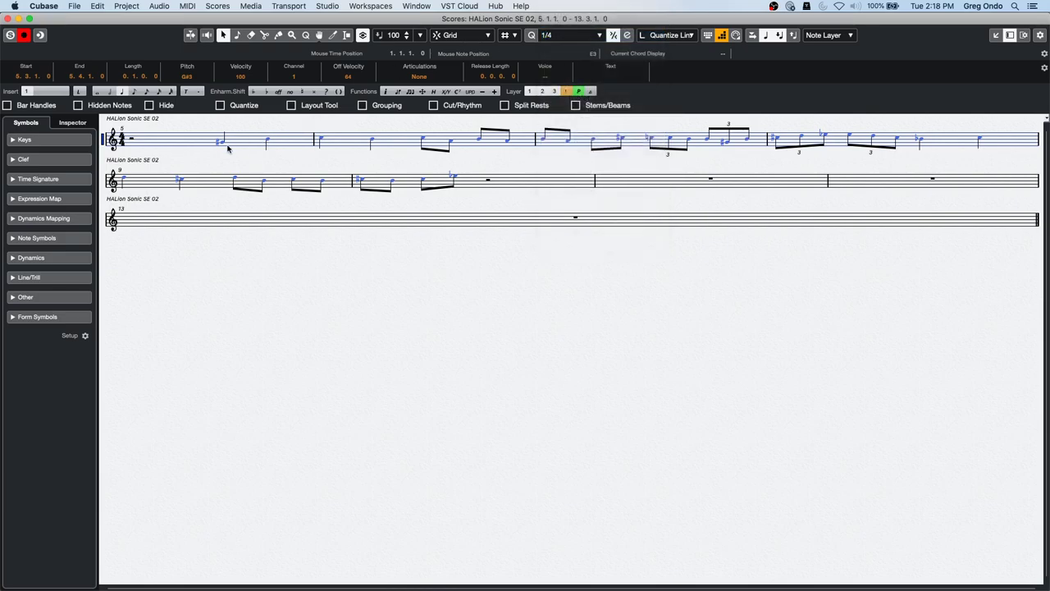
key("ctrl+Right")
key("ctrl+Right")
key("ctrl+Right")
key("ctrl+Left")
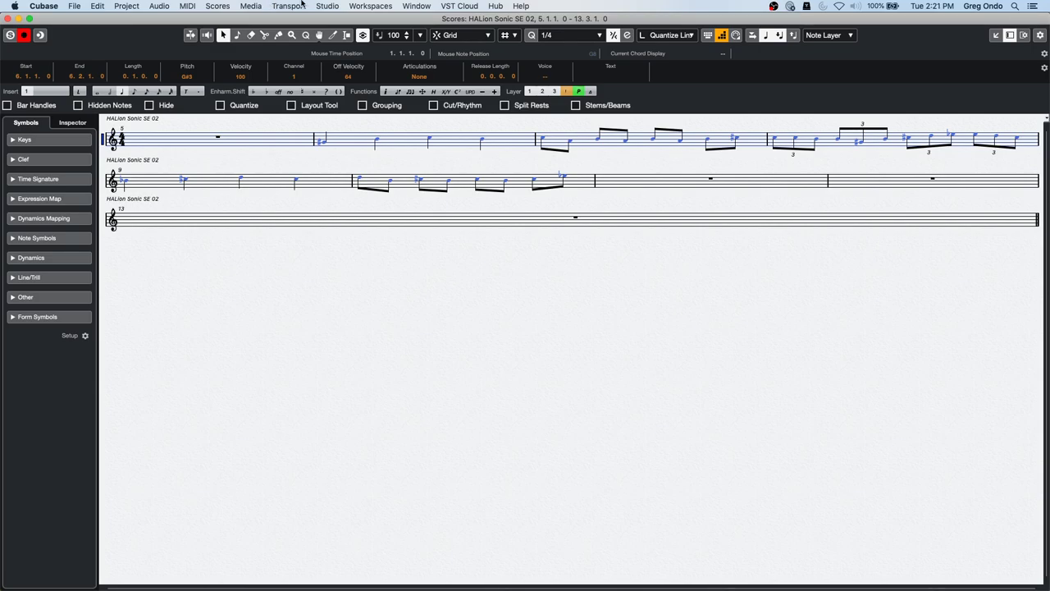
left_click(9, 18)
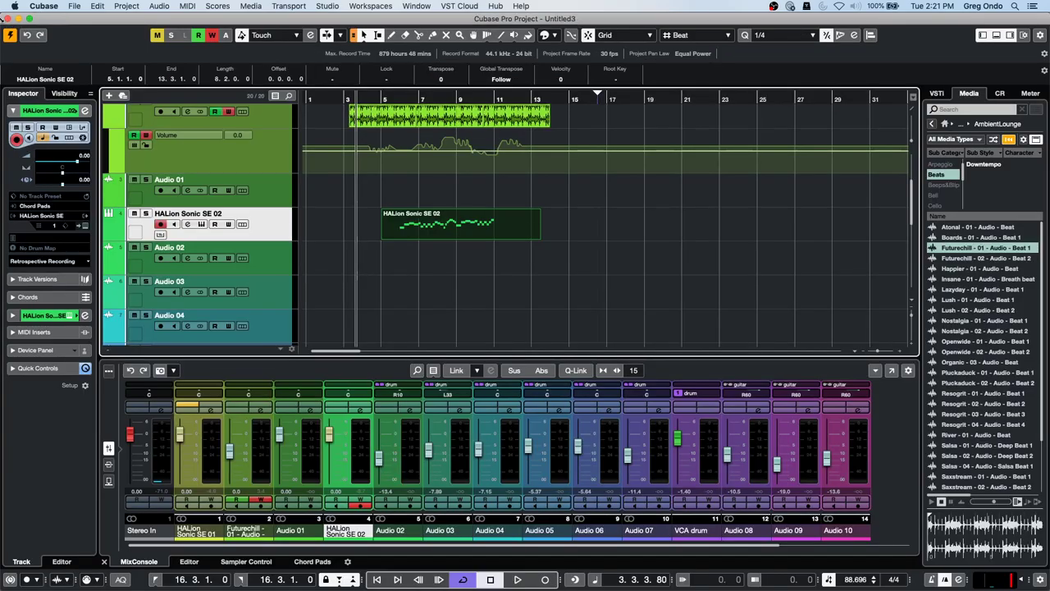
- Convert the stereo Futurechill audio track from multi-channel to mono, creating separate left and right tracks
scroll(527, 160, "down", 1)
scroll(526, 160, "up", 5)
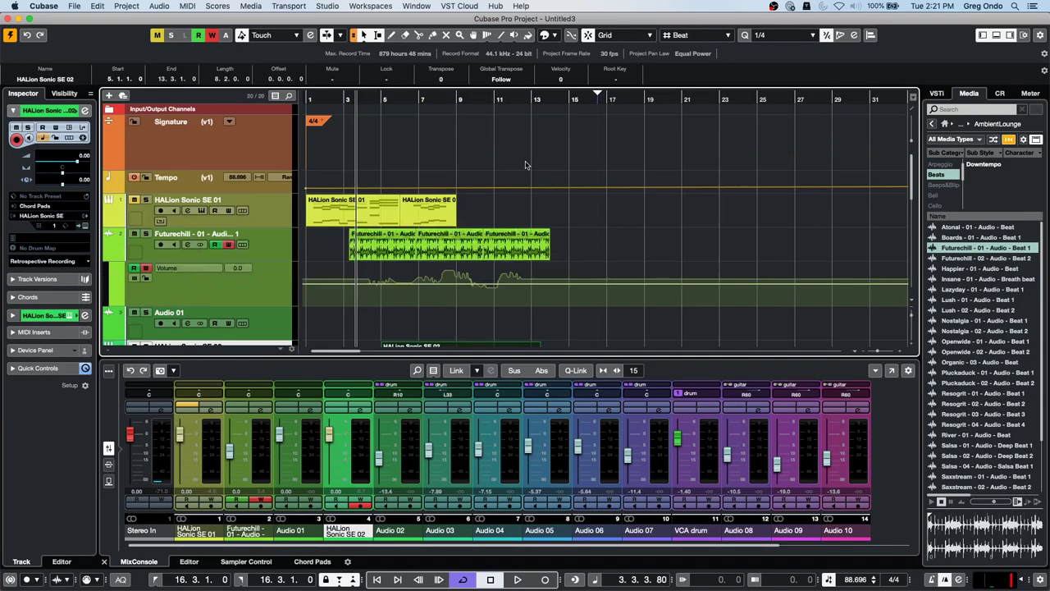
left_click(410, 255)
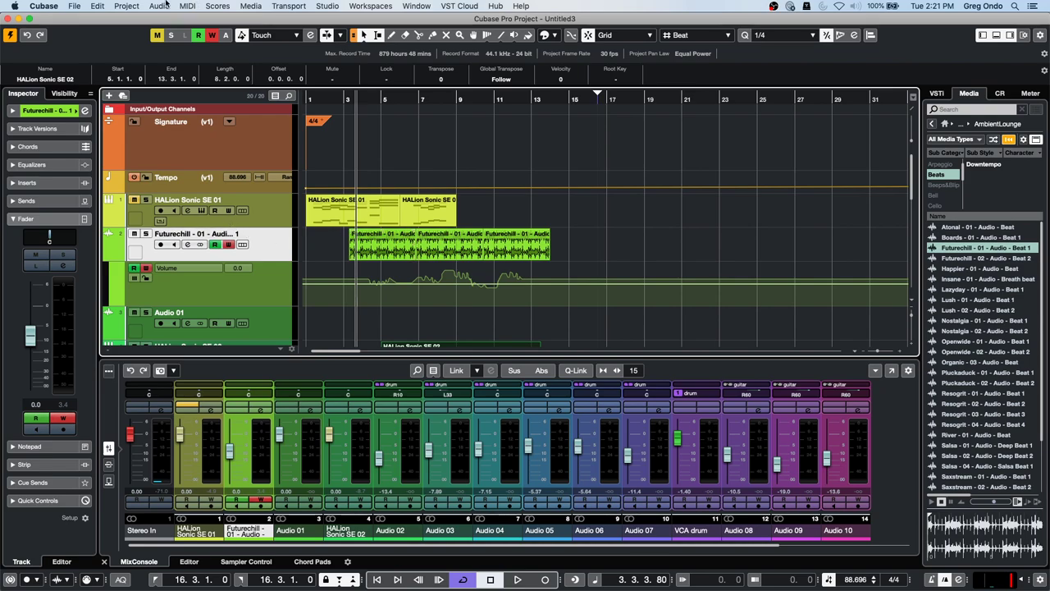
left_click(118, 6)
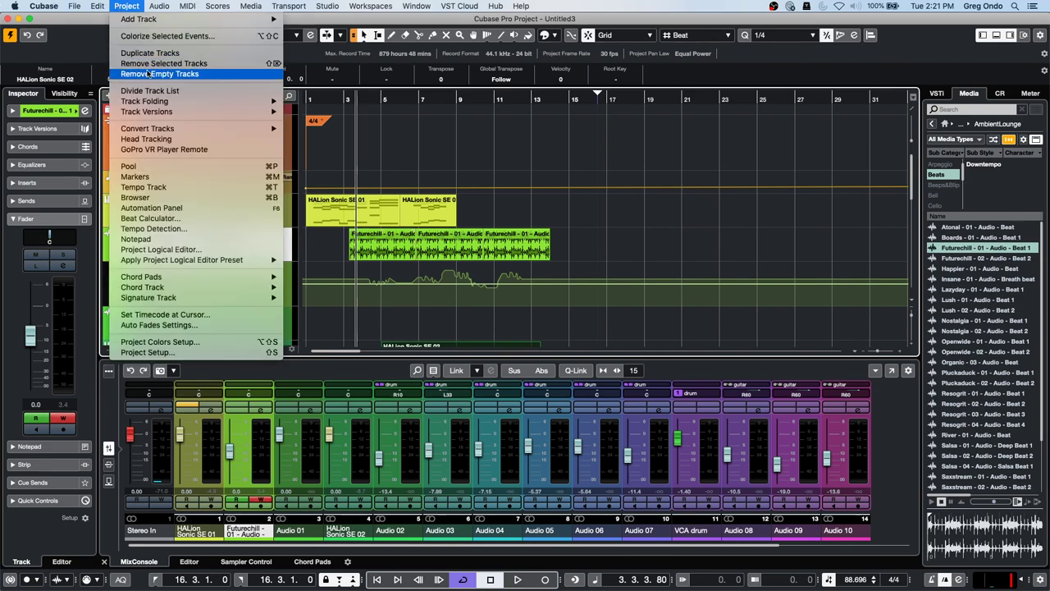
mouse_move(205, 128)
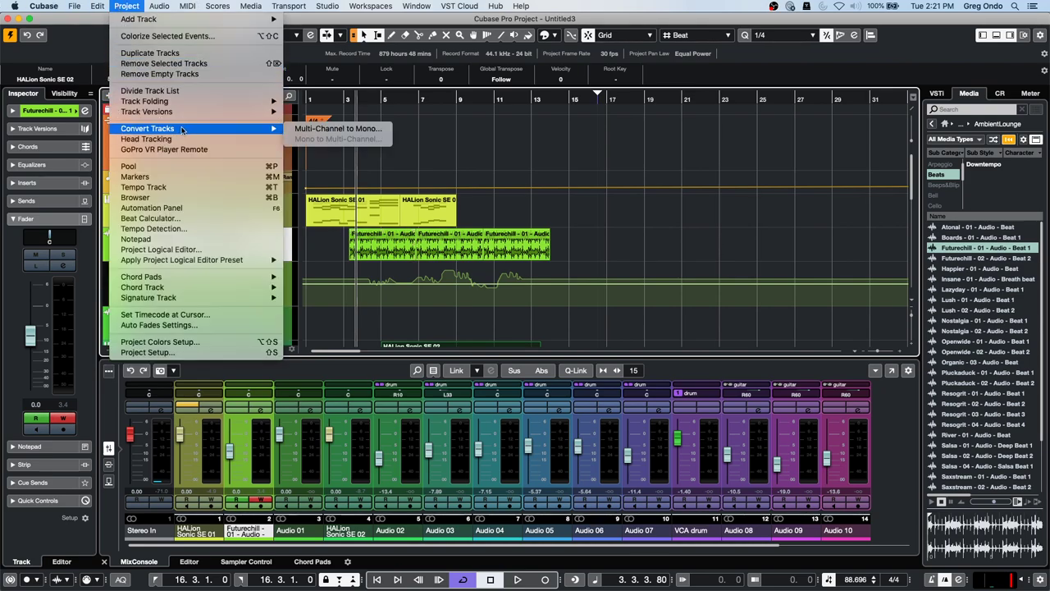
left_click(329, 129)
left_click(588, 215)
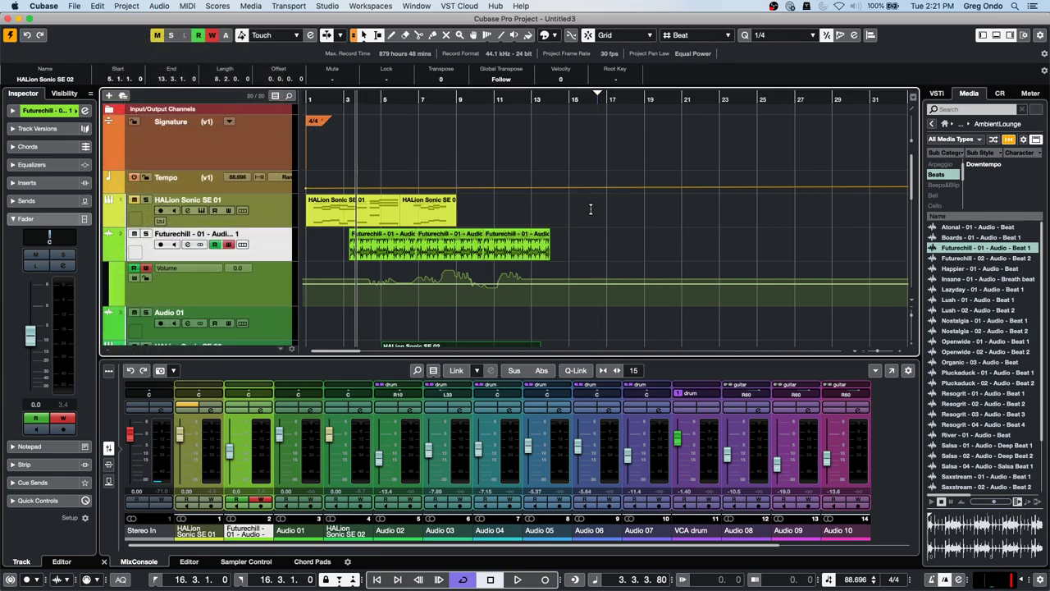
- Move the first two events of the Futurechill _R track onto the first event of the _L track
scroll(525, 208, "down", 3)
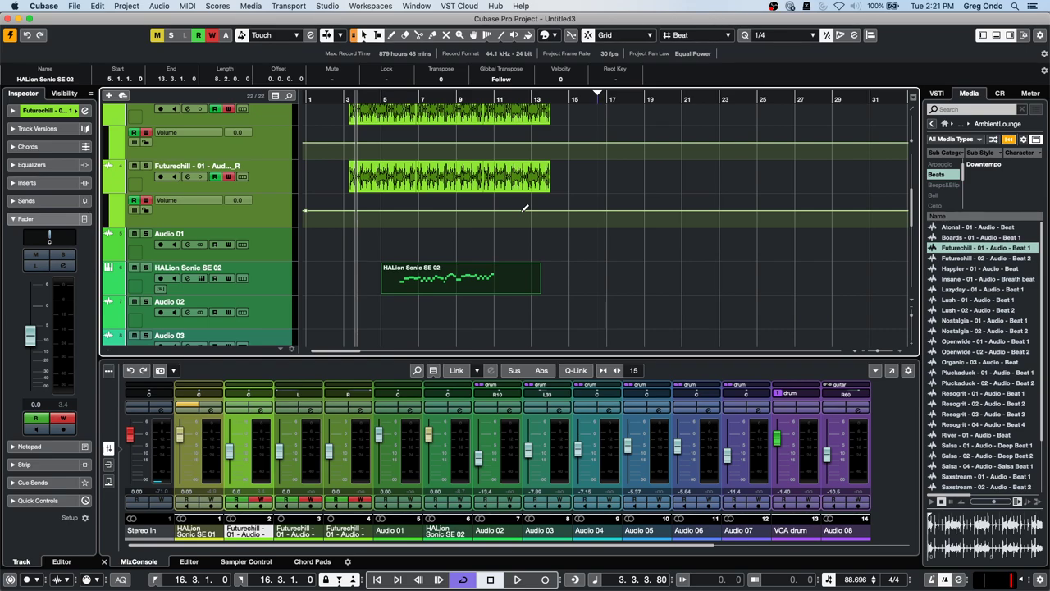
scroll(525, 208, "up", 5)
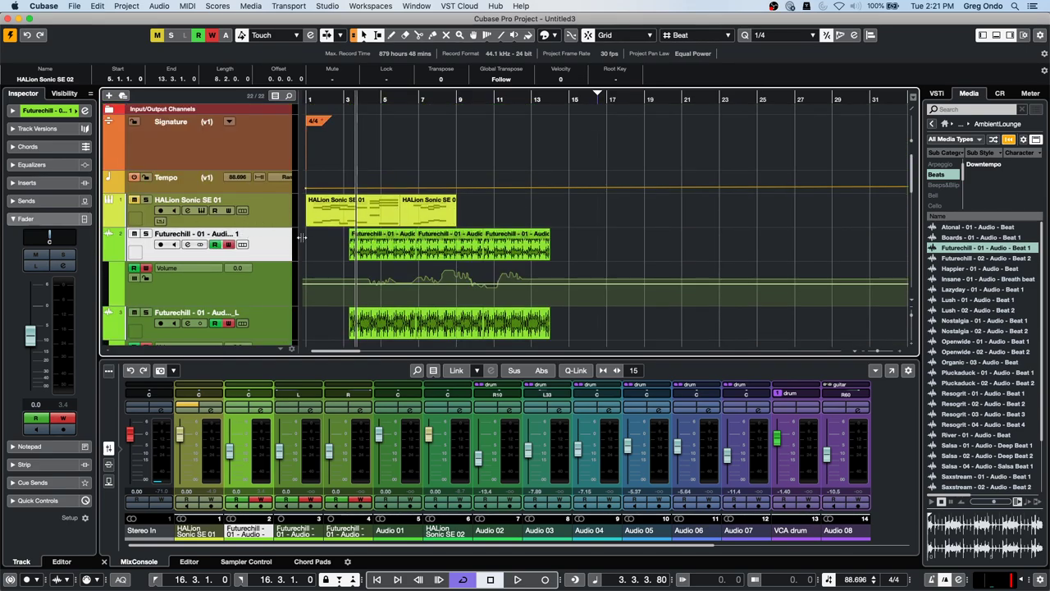
scroll(452, 261, "down", 6)
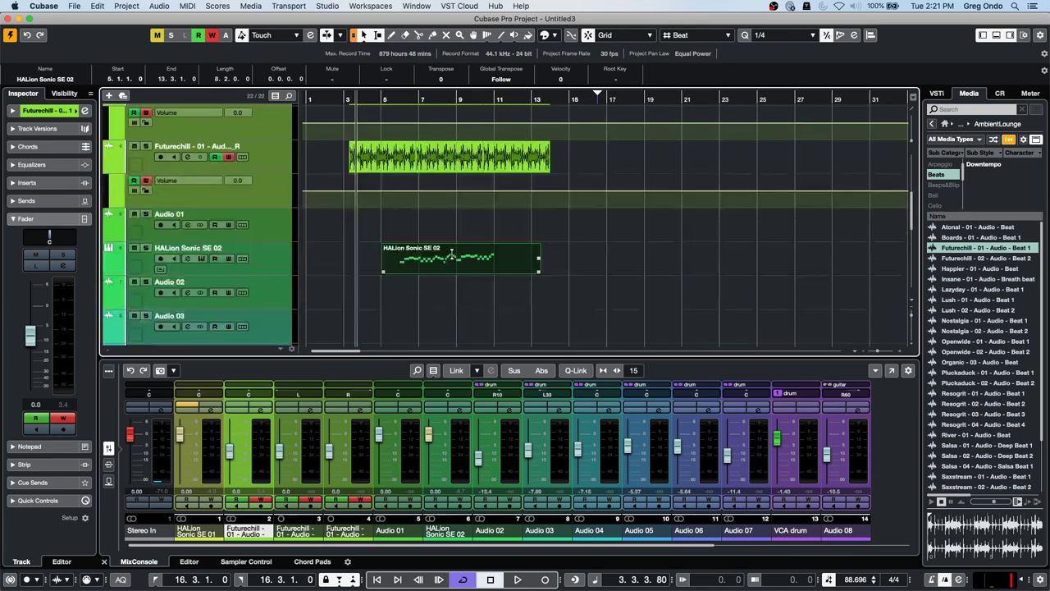
scroll(369, 187, "up", 2)
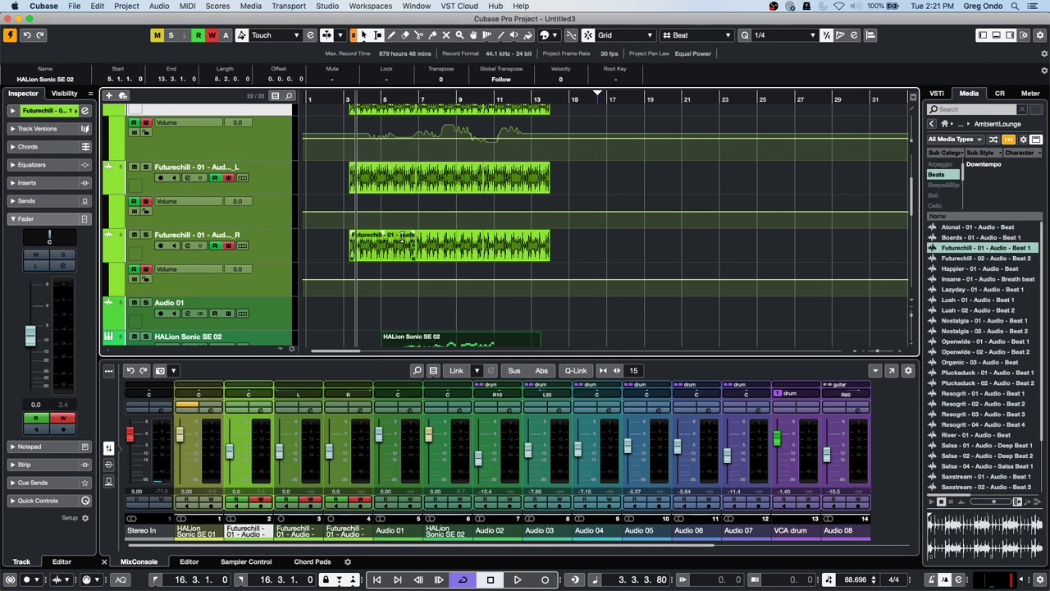
left_click_drag(380, 251, 381, 184)
left_click_drag(454, 251, 387, 173)
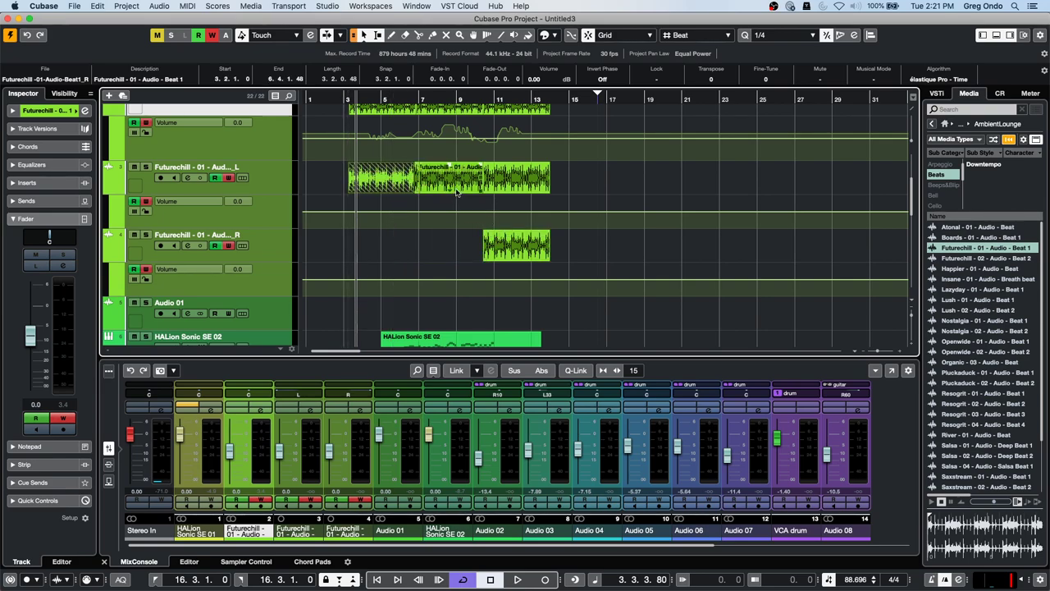
- Stack the remaining Futurechill left and right events over the first event on the _L track, the last at 3.3.1.0
left_click_drag(459, 185, 384, 191)
left_click_drag(504, 256, 371, 187)
mouse_move(525, 190)
left_mouse_down()
mouse_move(398, 193)
mouse_move(507, 184)
left_mouse_up()
left_click(386, 184)
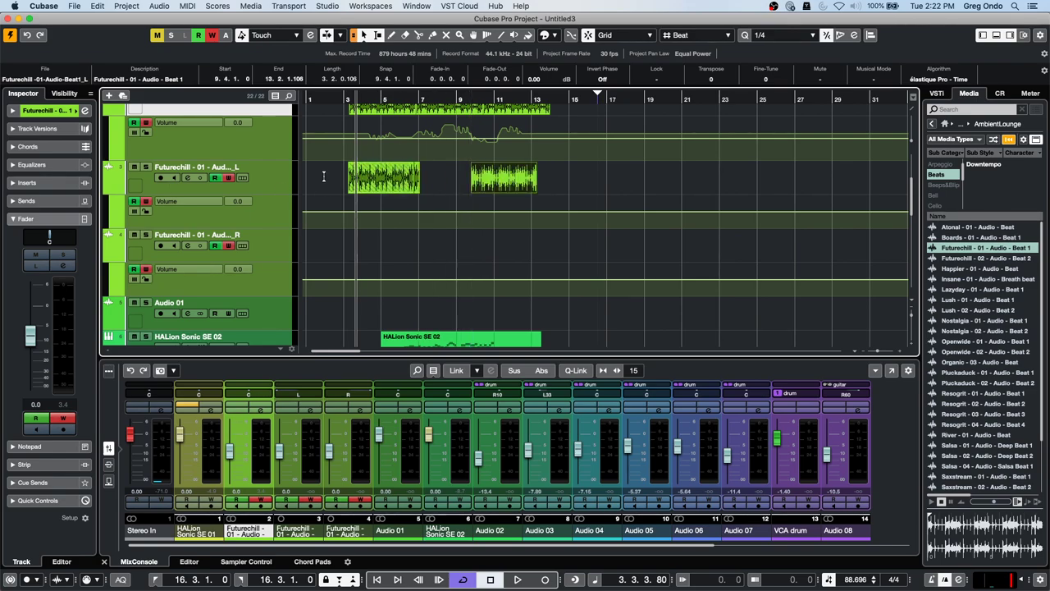
key("super+z")
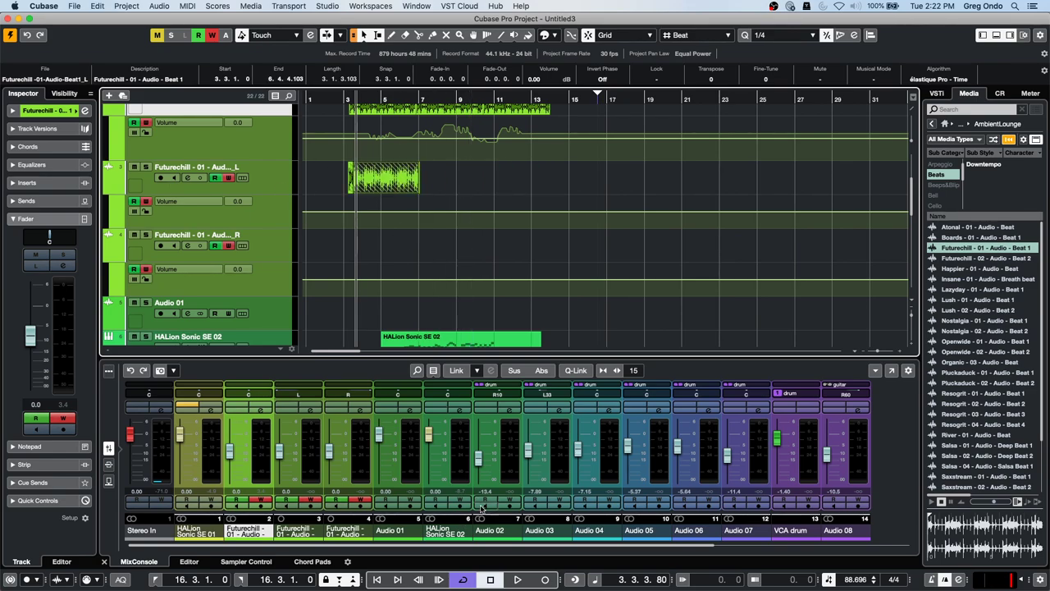
- Show the lanes of the Futurechill _L track
left_click(244, 178)
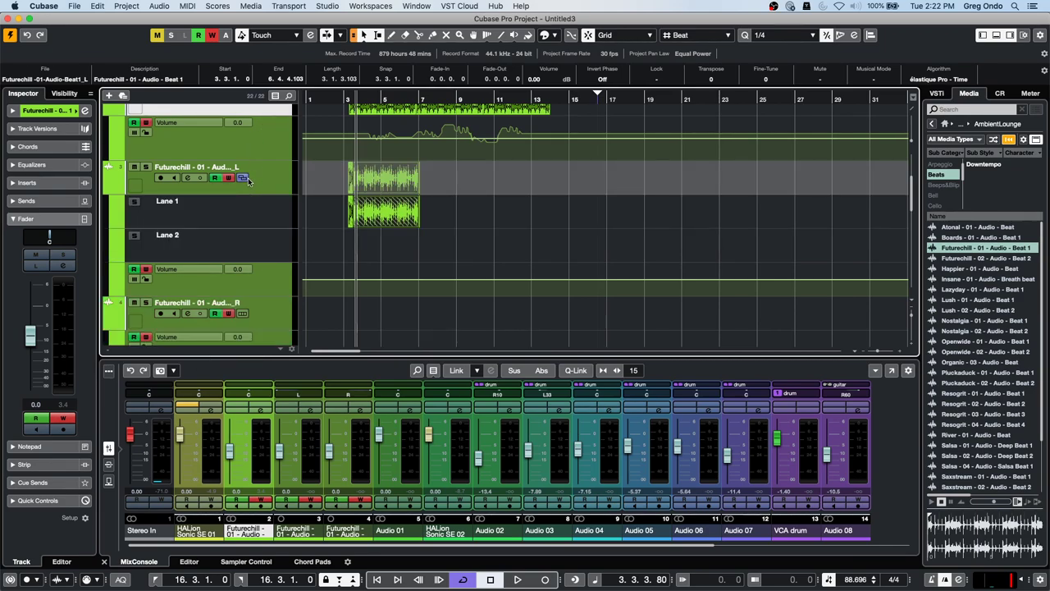
left_click(244, 178)
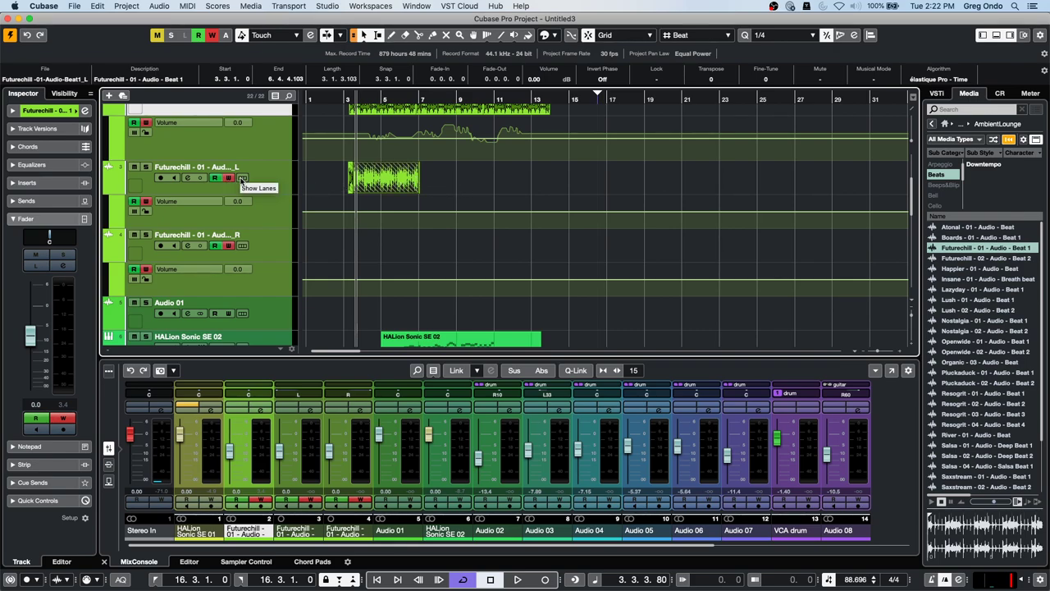
left_click(243, 178)
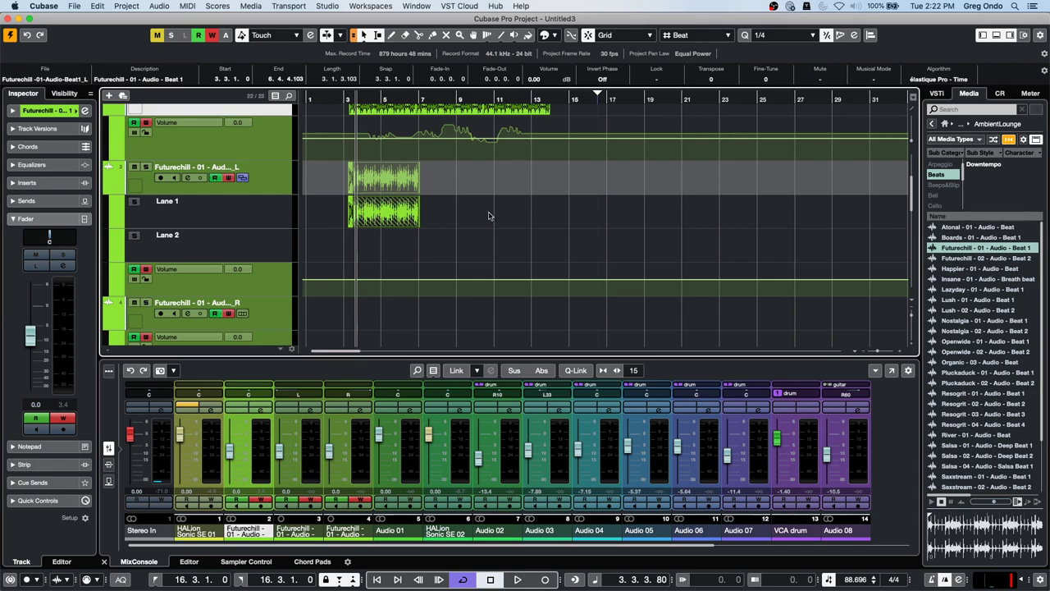
- Undo the event moves on the Futurechill _L and _R tracks
key("super+z")
key("super+z")
key("super+z")
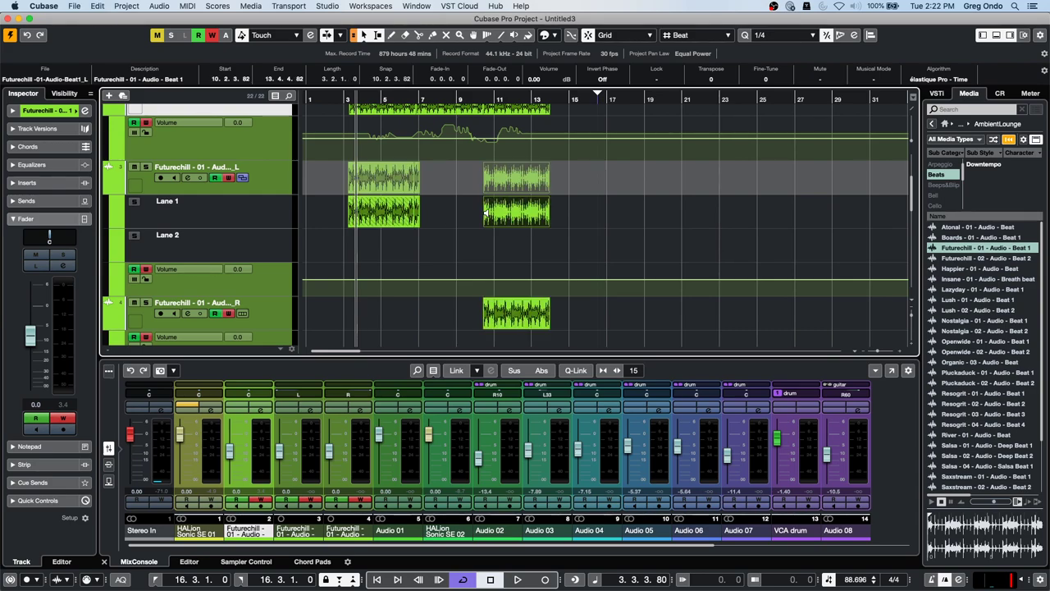
key("super+z")
key("super+z")
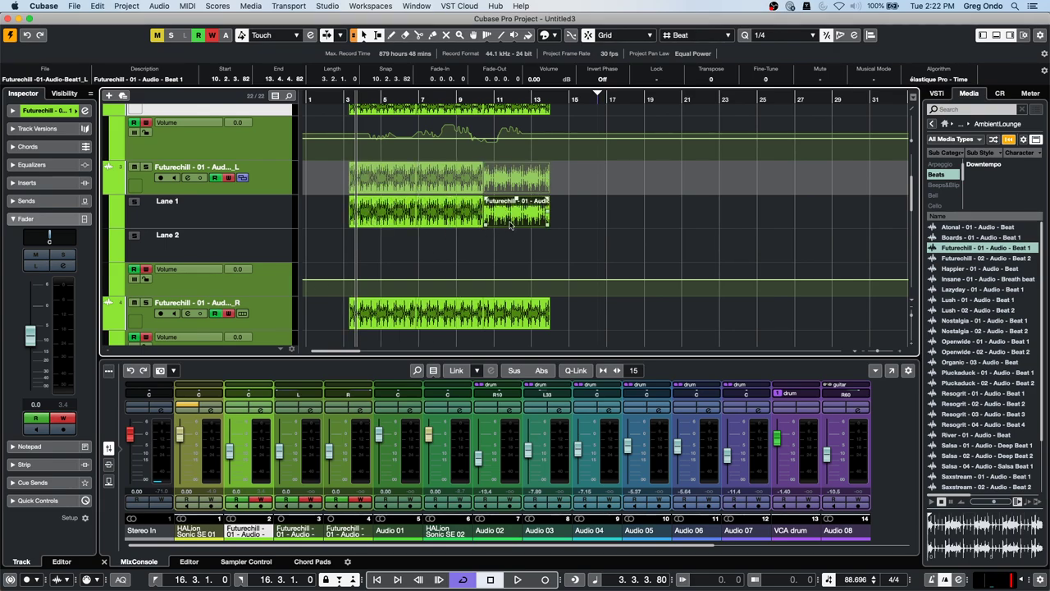
- Stack the last left event and the Futurechill _R events over the first event on the _L track, the last at 3.3.1.0
left_click_drag(508, 222, 375, 277)
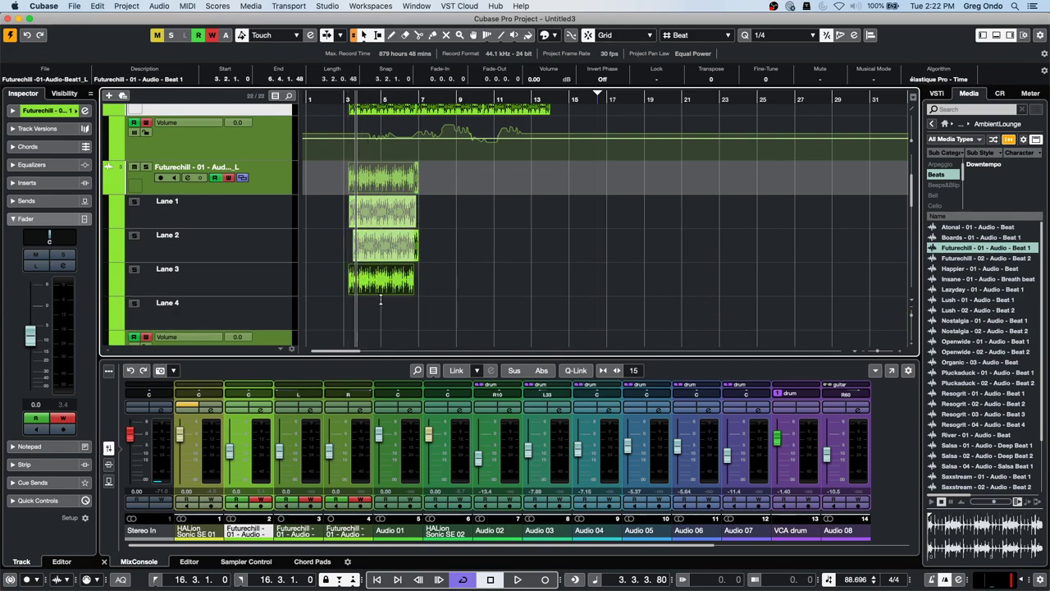
scroll(528, 299, "down", 3)
left_click(377, 142)
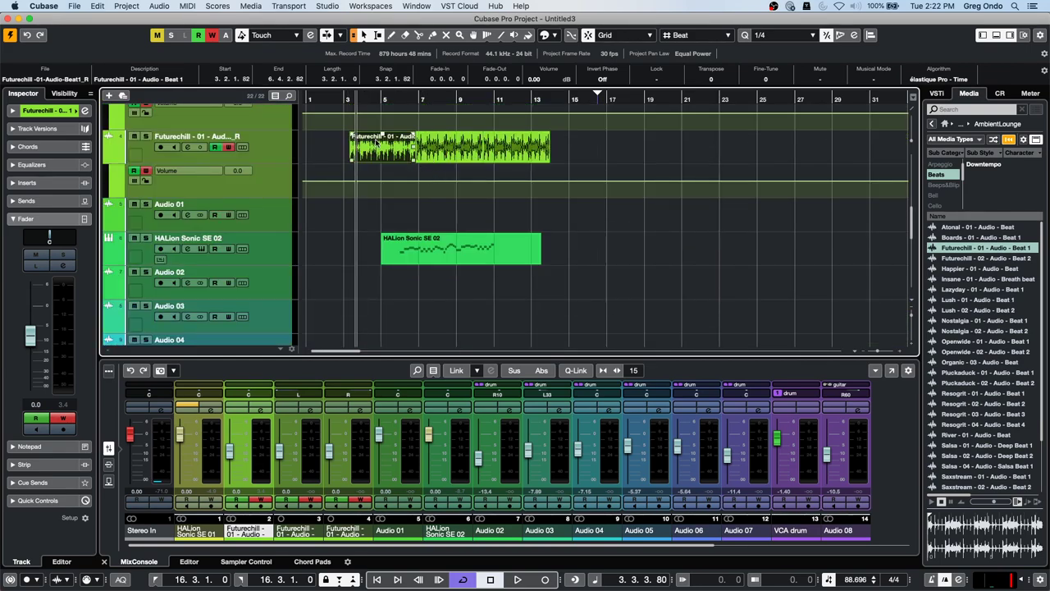
key("Delete")
key("super+z")
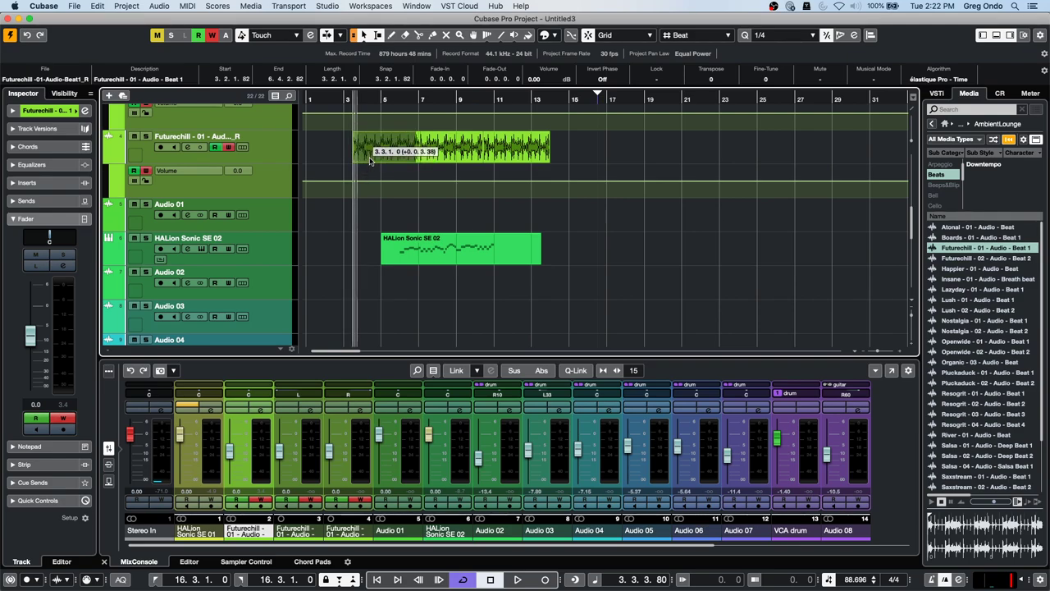
scroll(449, 236, "up", 1)
scroll(449, 235, "up", 2)
left_click_drag(392, 213, 385, 151)
left_click_drag(508, 230, 380, 160)
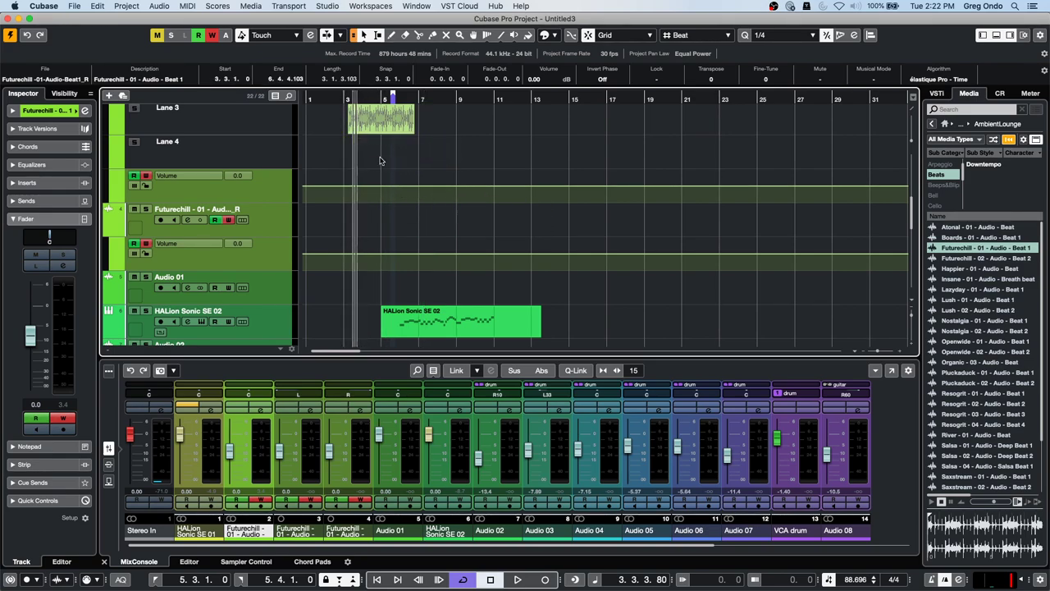
- Move the overlapping event from Lane 1 of the Futurechill _L track into Lane 4, starting at 3.3.1.0
scroll(472, 216, "up", 6)
scroll(476, 216, "down", 4)
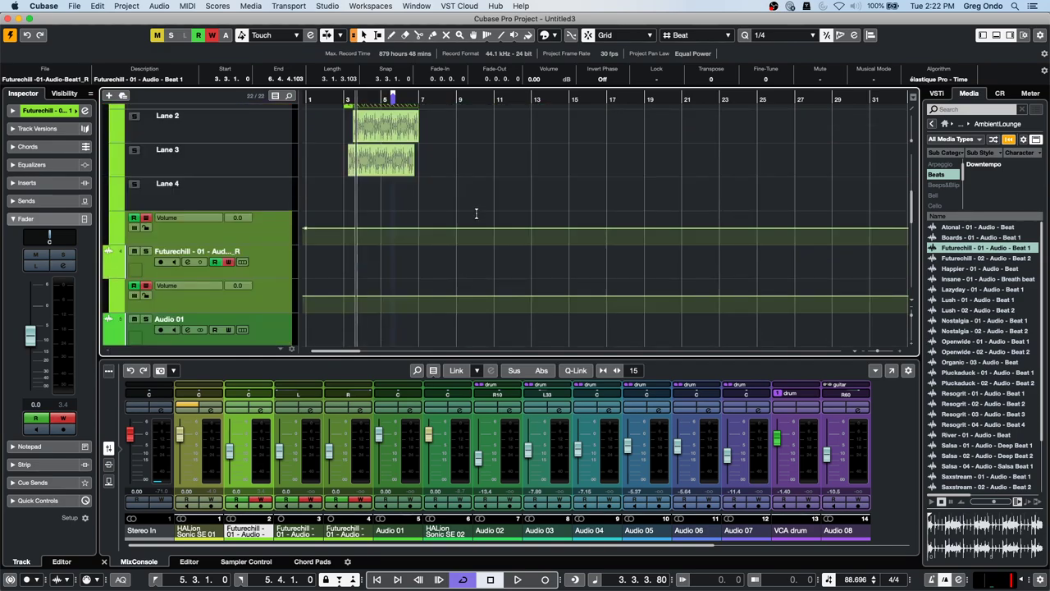
scroll(476, 217, "up", 6)
scroll(477, 216, "down", 1)
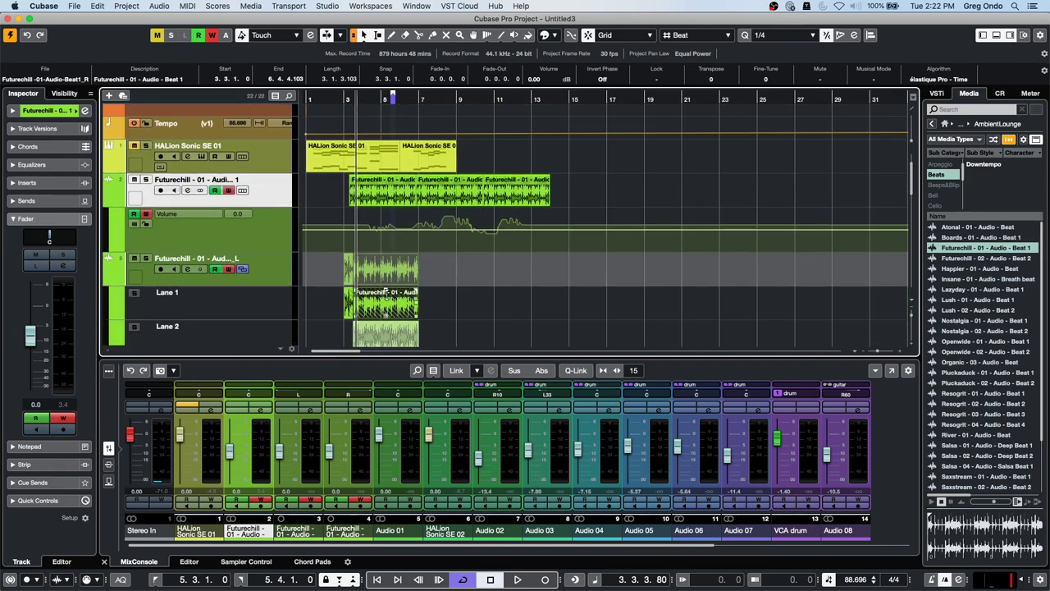
scroll(378, 304, "down", 4)
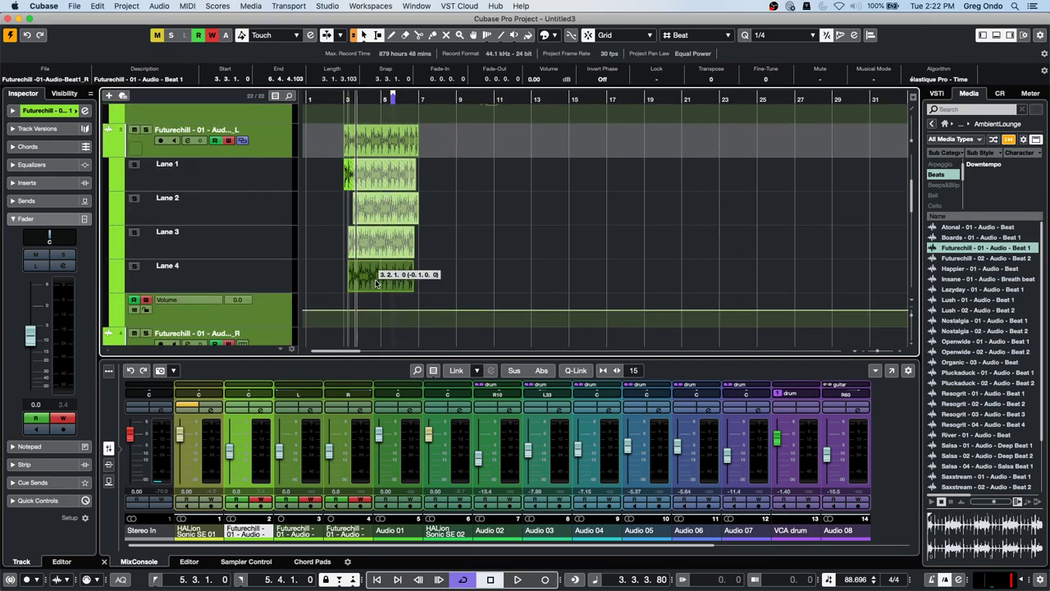
left_click_drag(378, 282, 377, 306)
left_click_drag(382, 147, 389, 306)
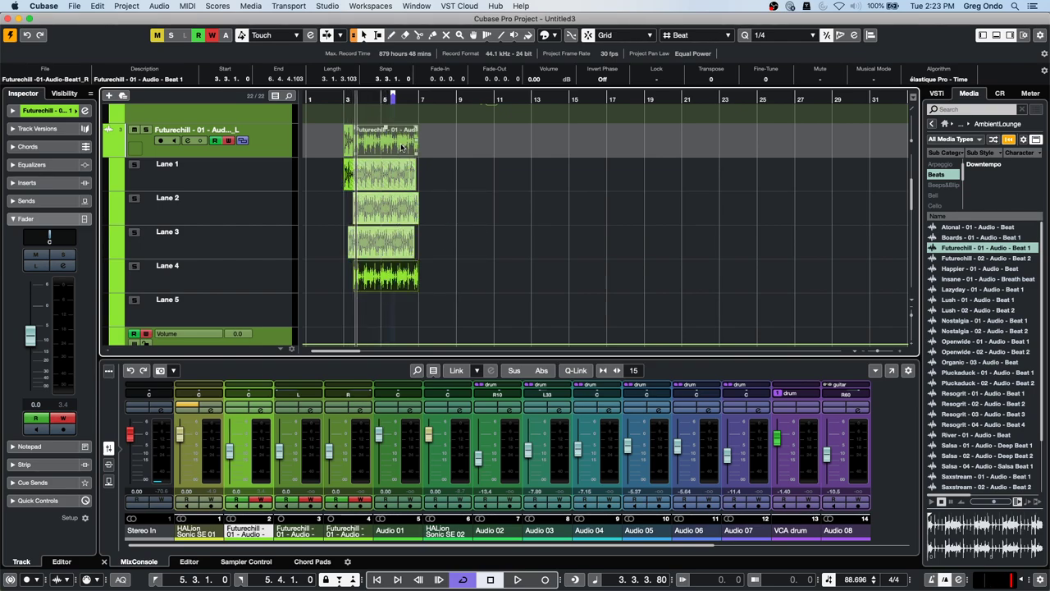
- Select the stacked events in all lanes of the Futurechill _L track, move them to 12.3.1.0 and hide the lanes
left_click(242, 141)
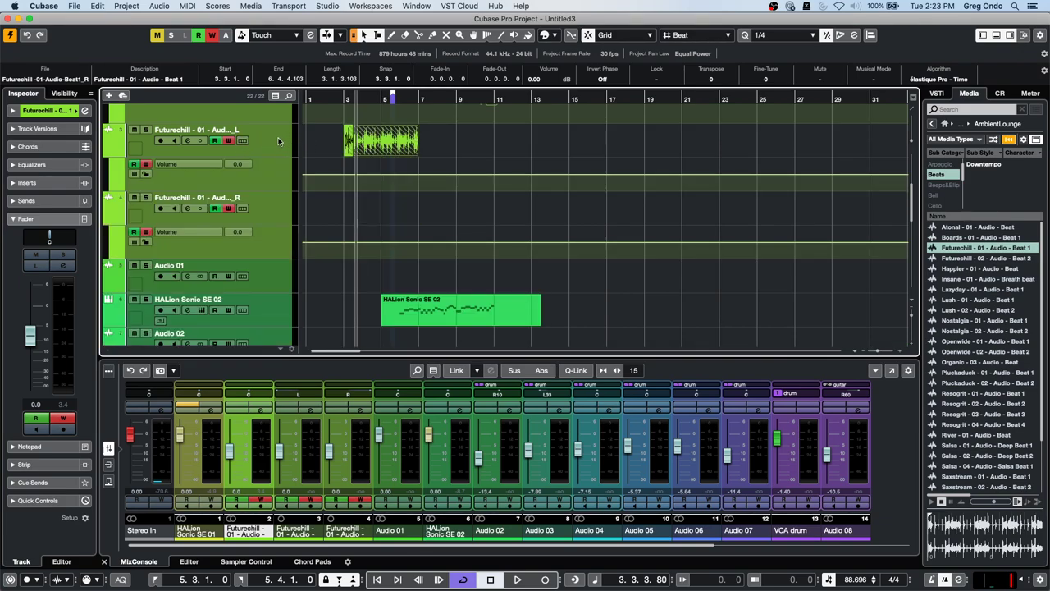
left_click(242, 141)
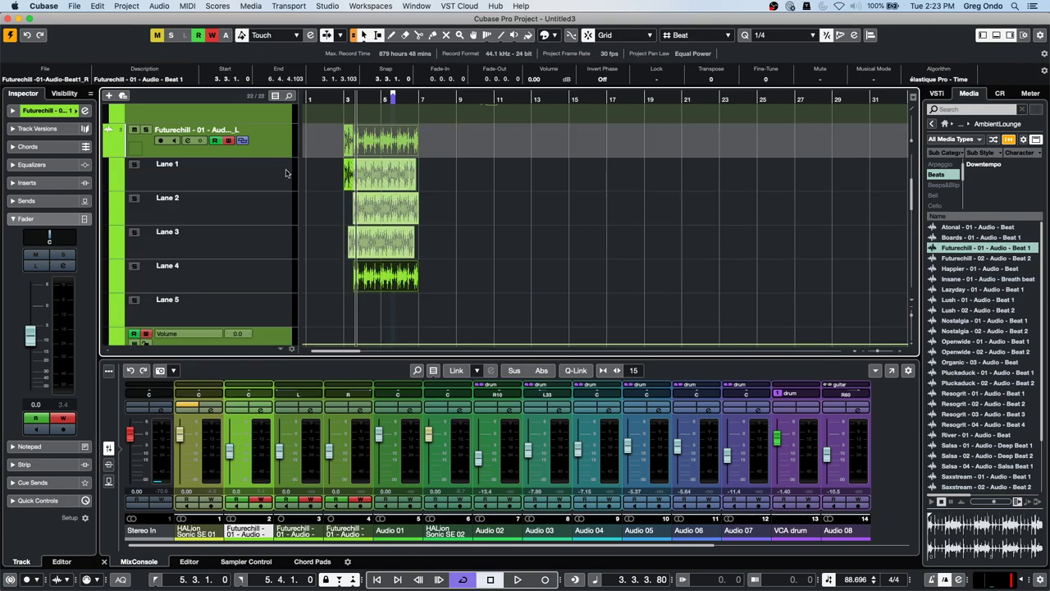
left_click(333, 149)
left_click_drag(333, 149, 449, 297)
left_click_drag(369, 148, 547, 148)
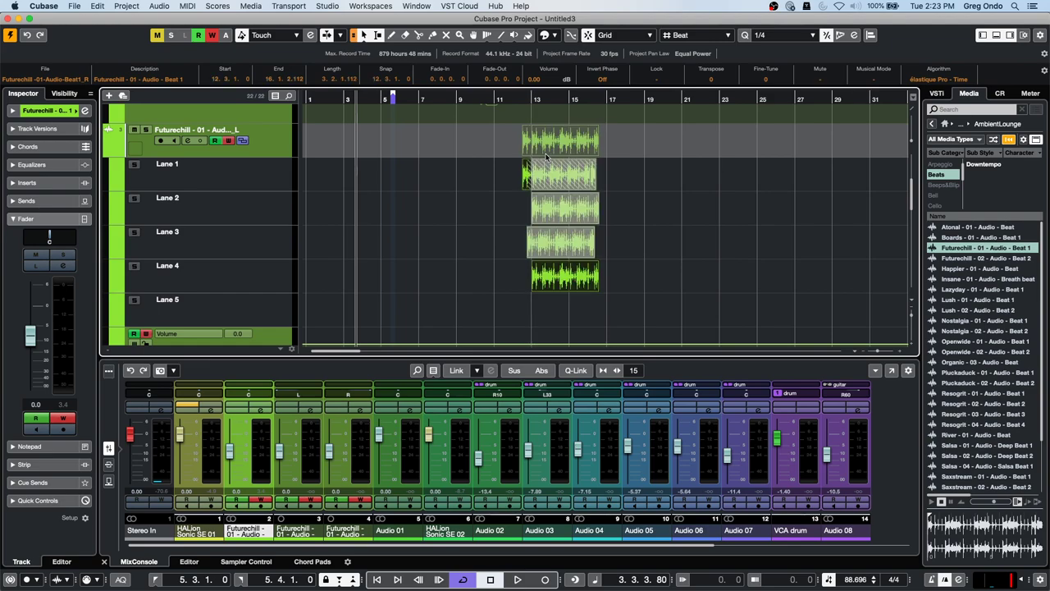
left_click(243, 142)
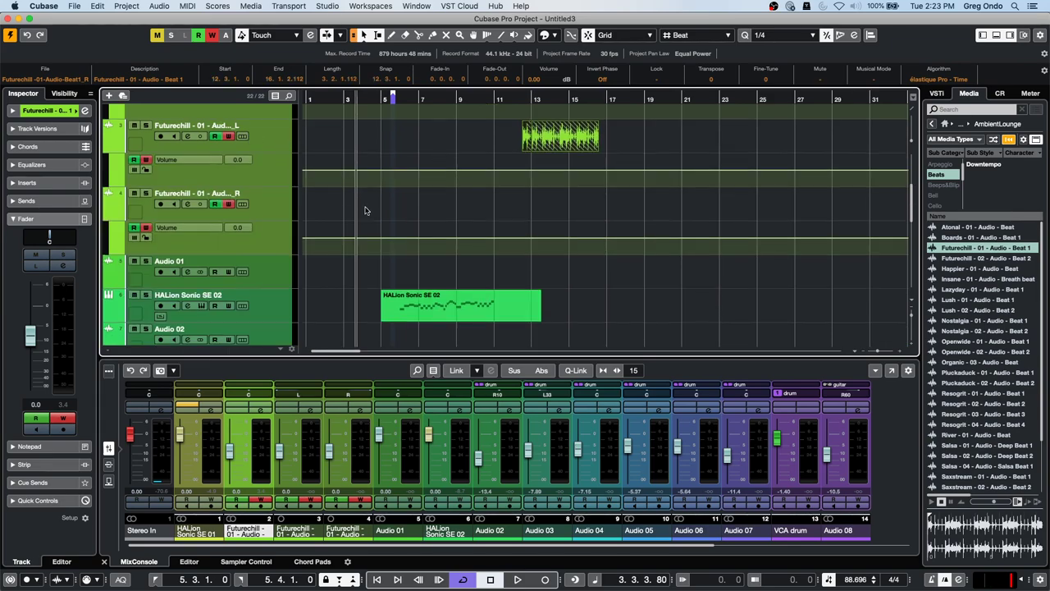
- Show the Futurechill _L lanes again and move all of their stacked events together to 37.1.1.0
scroll(364, 211, "up", 2)
left_click_drag(319, 99, 312, 37)
left_click(244, 184)
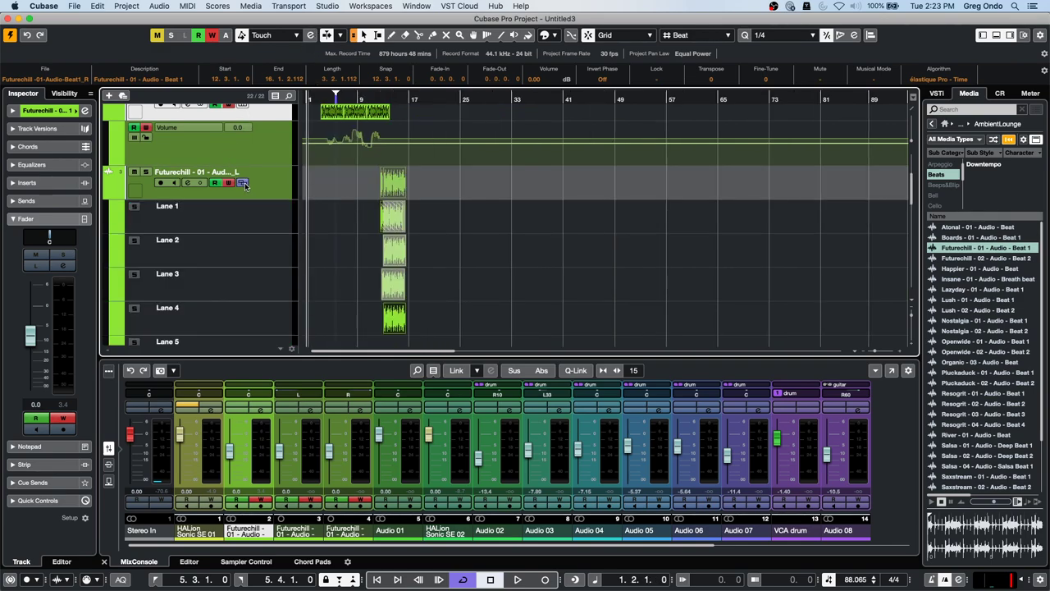
left_click(240, 185)
left_click(241, 184)
left_click_drag(369, 190, 462, 312)
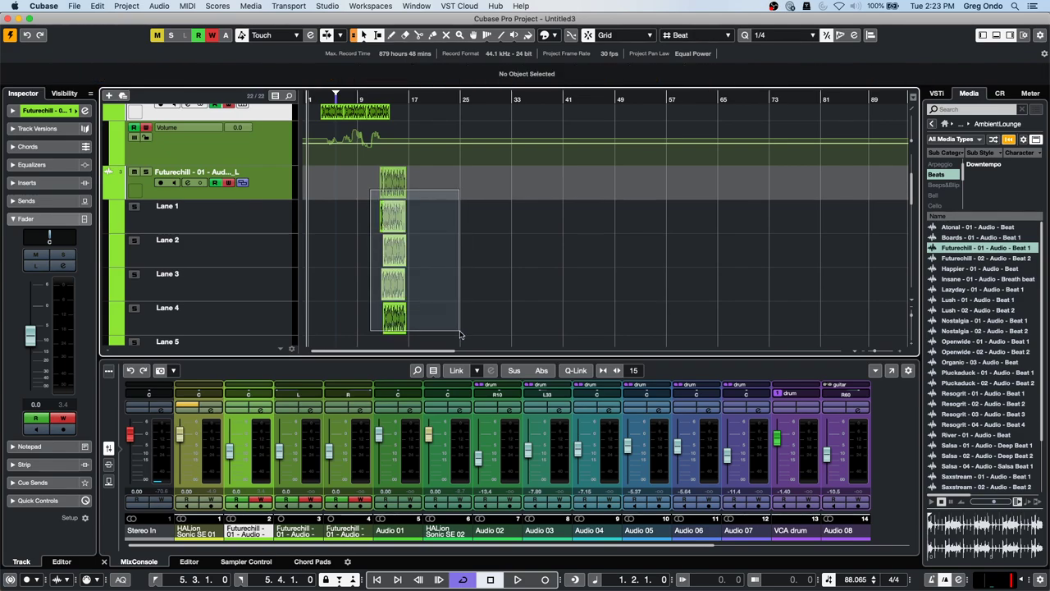
left_click_drag(398, 192, 556, 196)
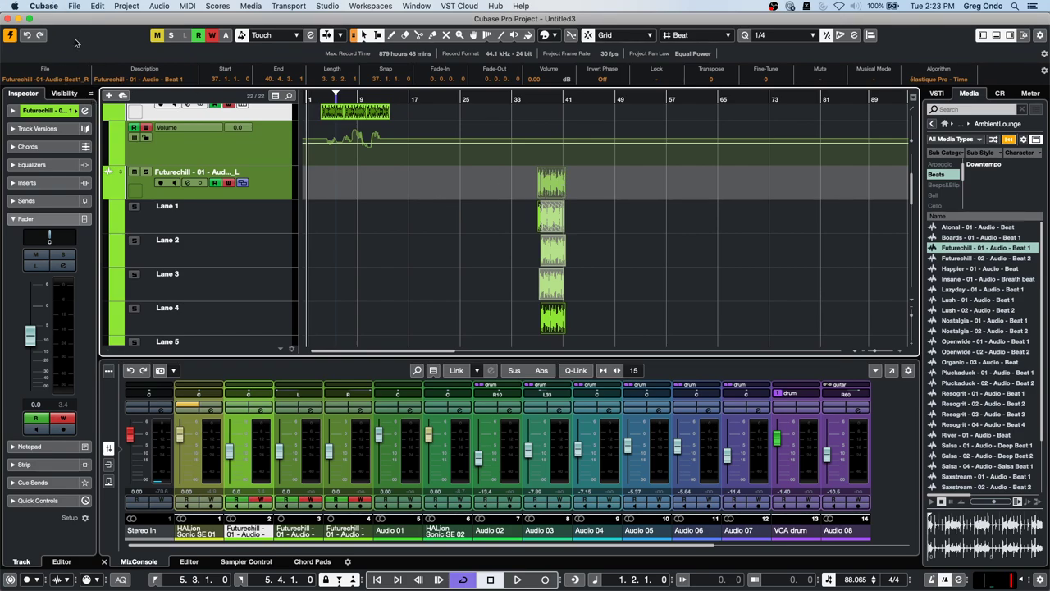
left_click(74, 5)
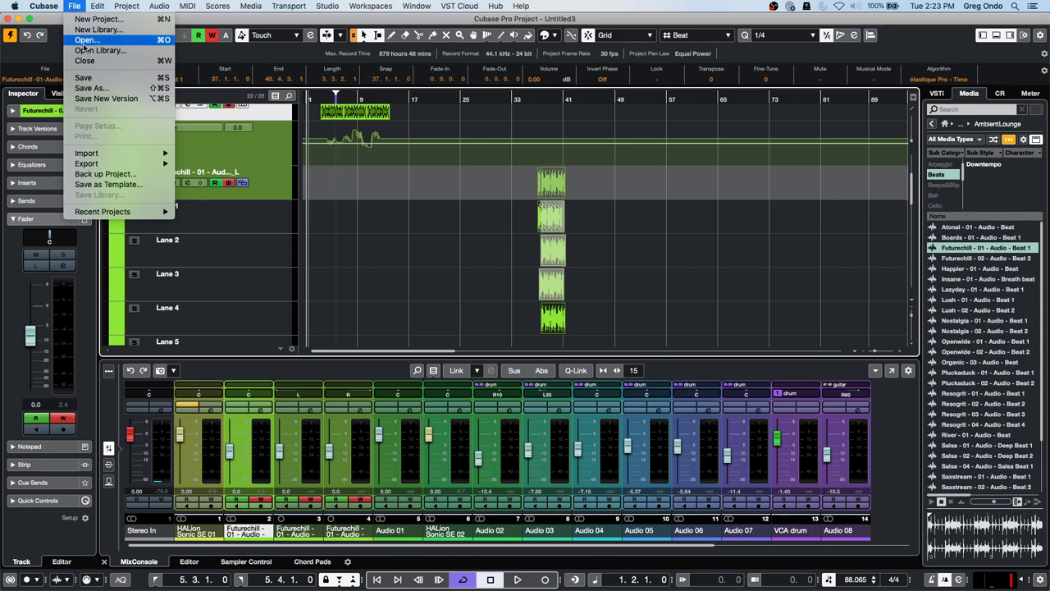
mouse_move(106, 164)
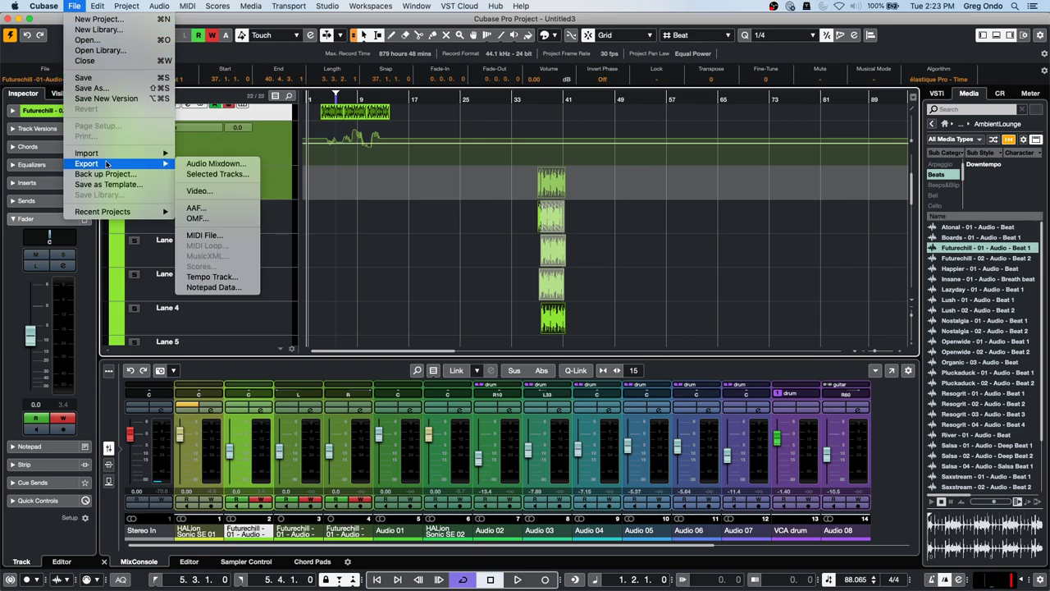
left_click(341, 240)
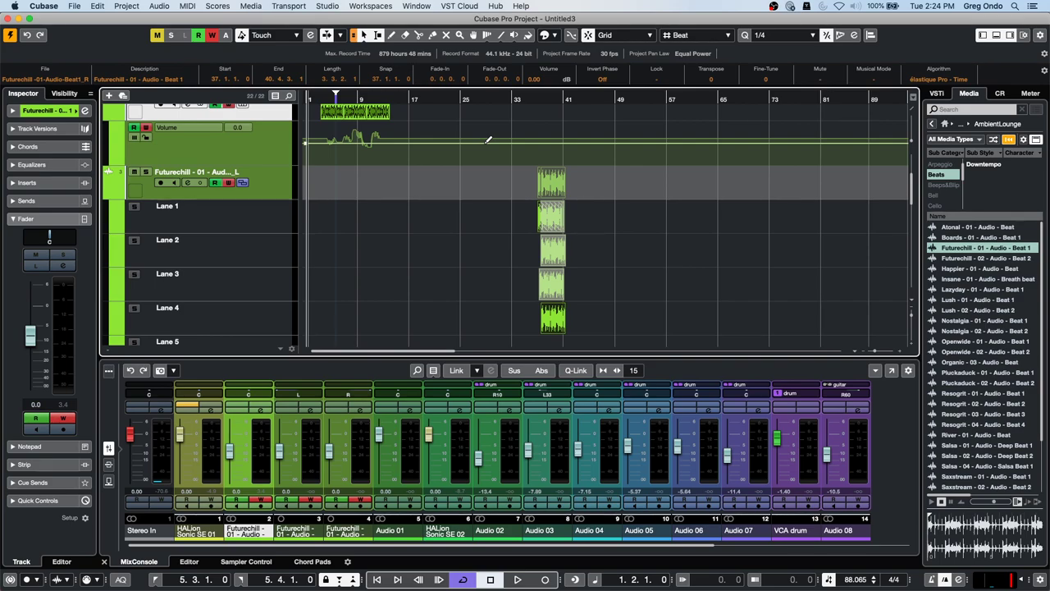
- Create a new empty project in the JUne 9 2020 folder
left_click(74, 6)
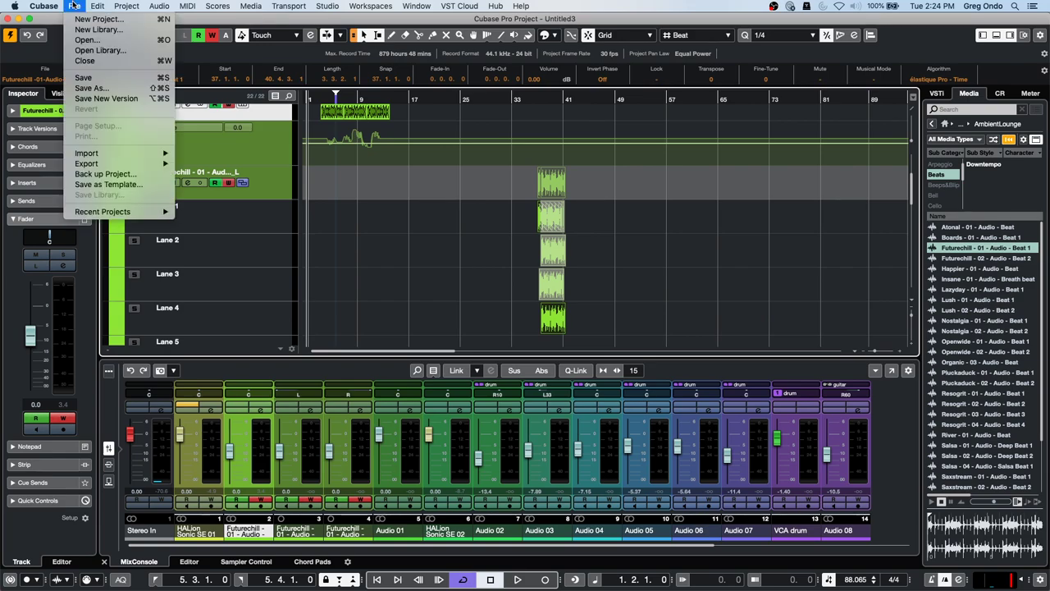
left_click(77, 18)
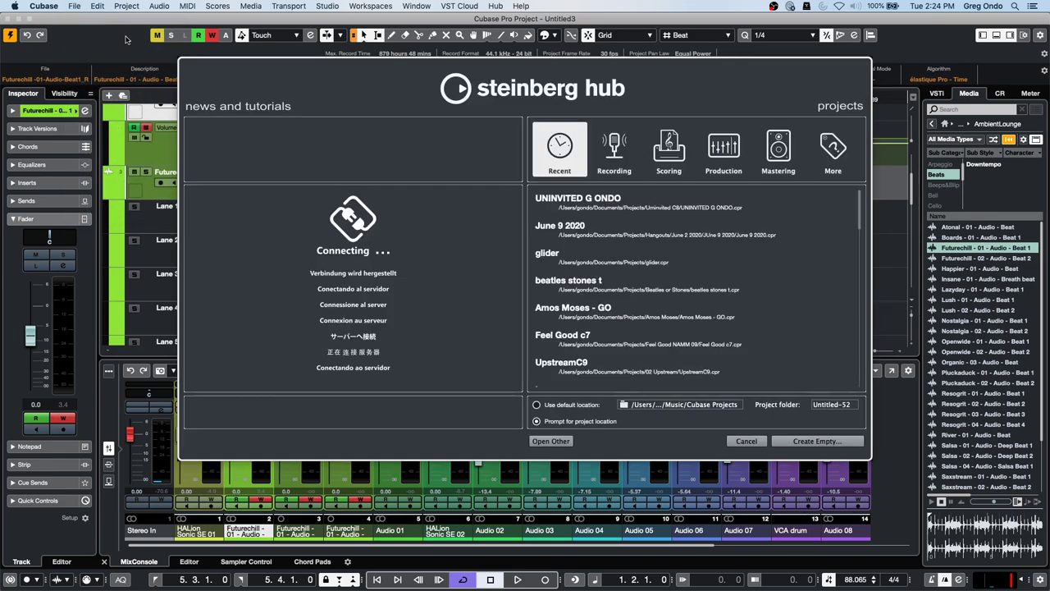
left_click(815, 441)
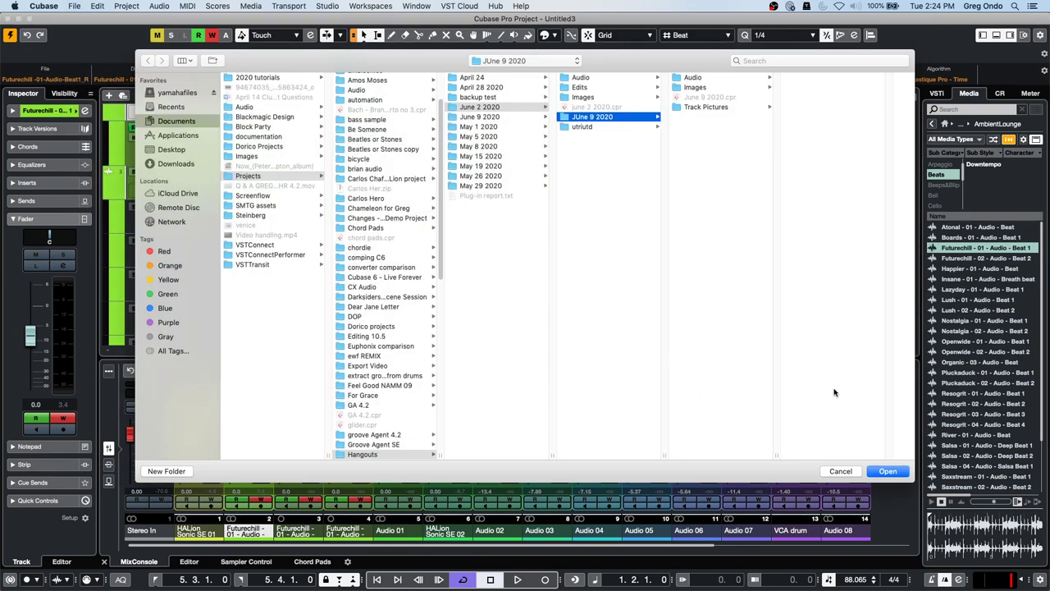
left_click(898, 474)
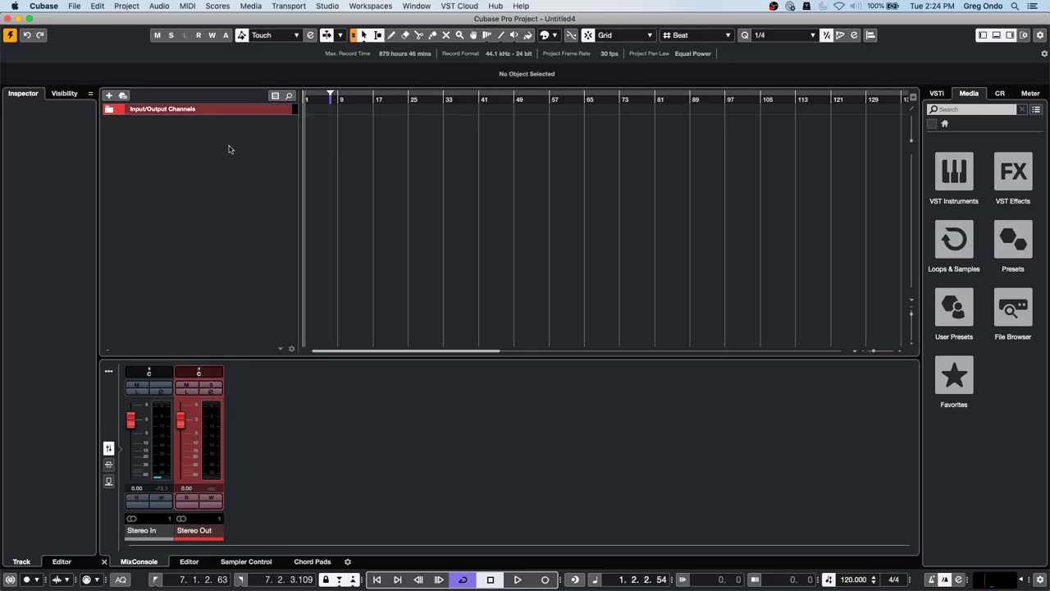
- Add one instrument track using Retrologue, routed to Stereo Out
right_click(226, 149)
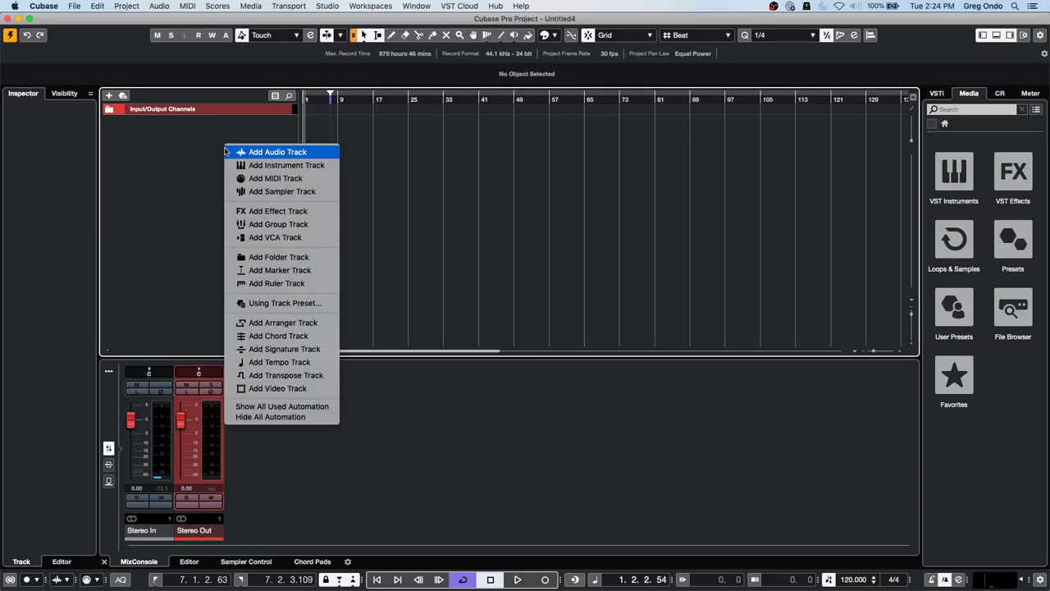
left_click(298, 166)
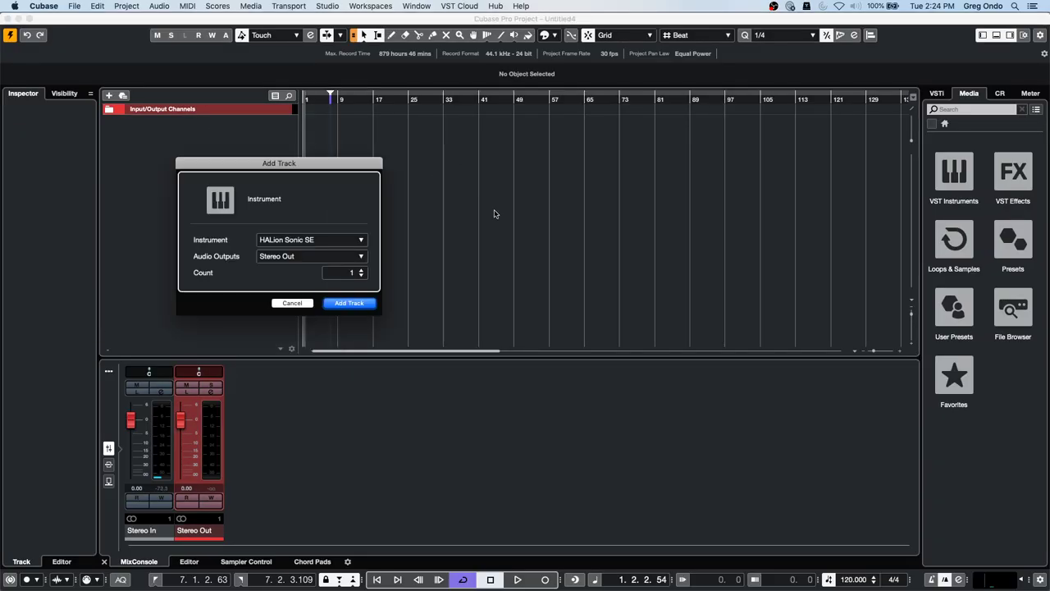
left_click(327, 239)
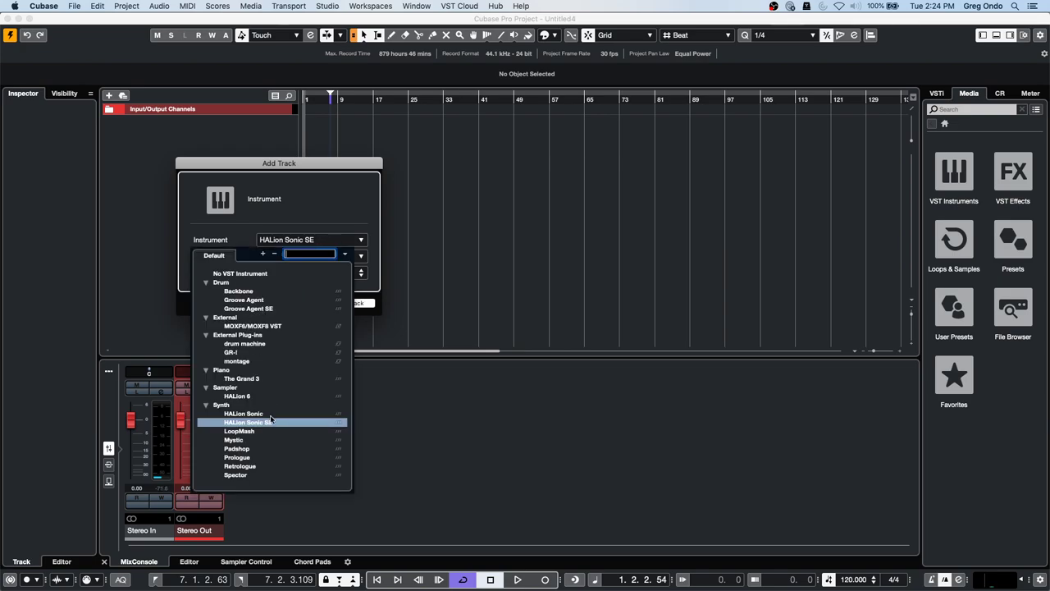
left_click(254, 465)
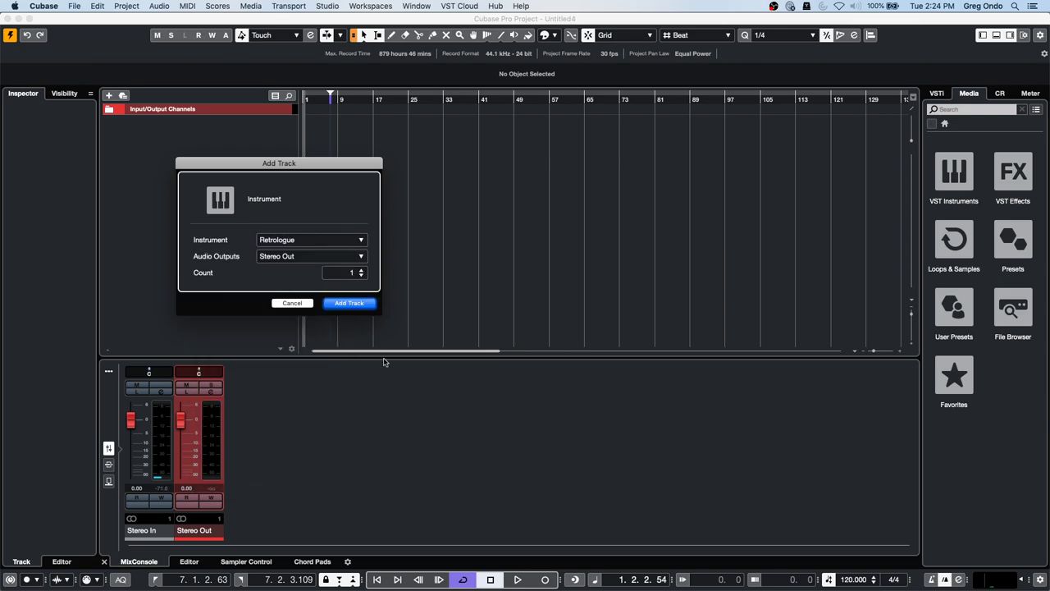
left_click(362, 303)
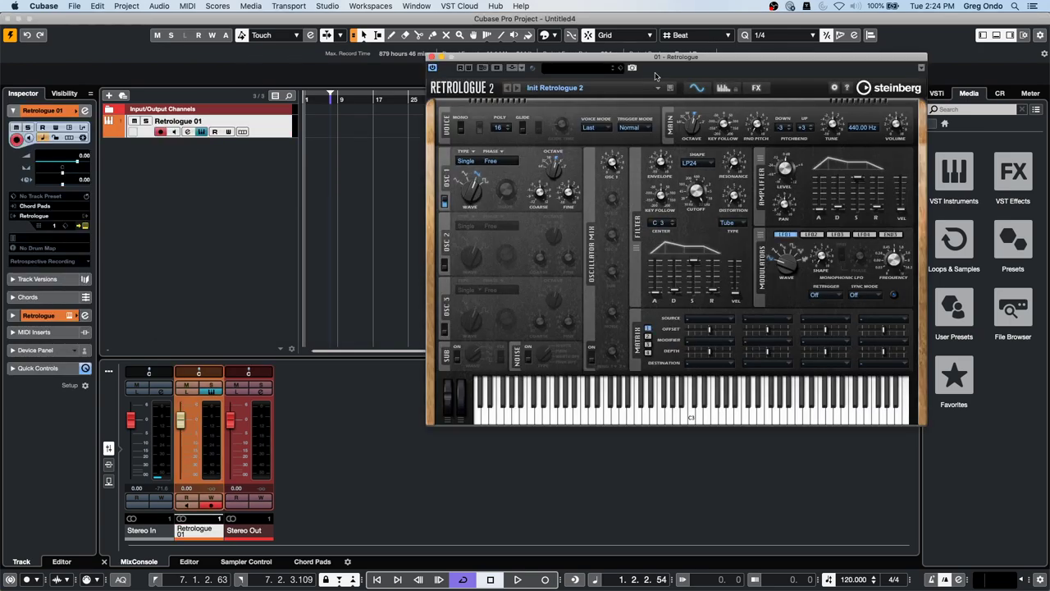
- Load the Blade Racer bass preset in Retrologue and close the instrument window
left_click(588, 70)
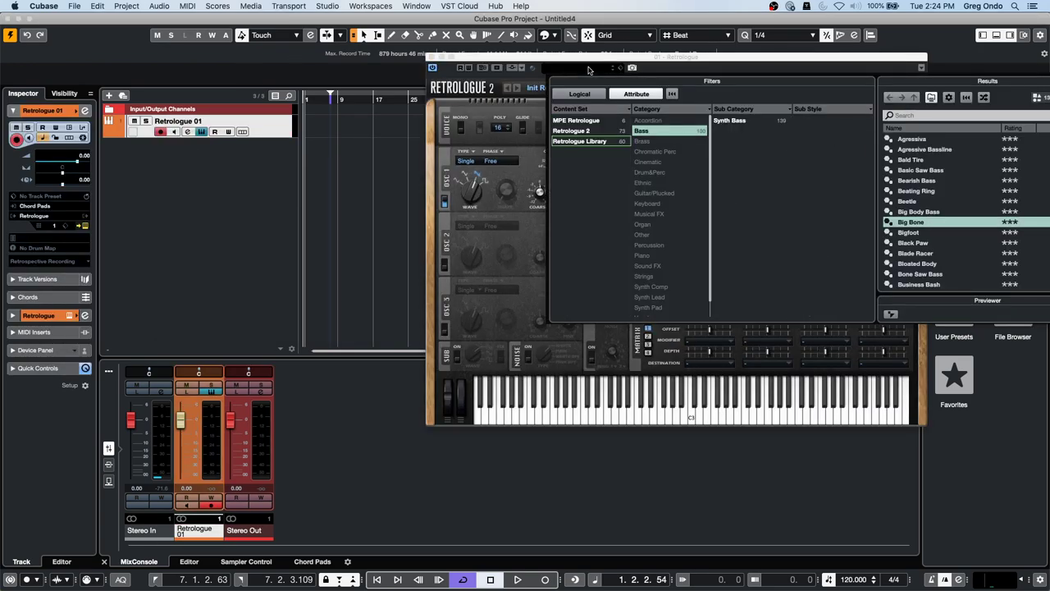
left_click(933, 255)
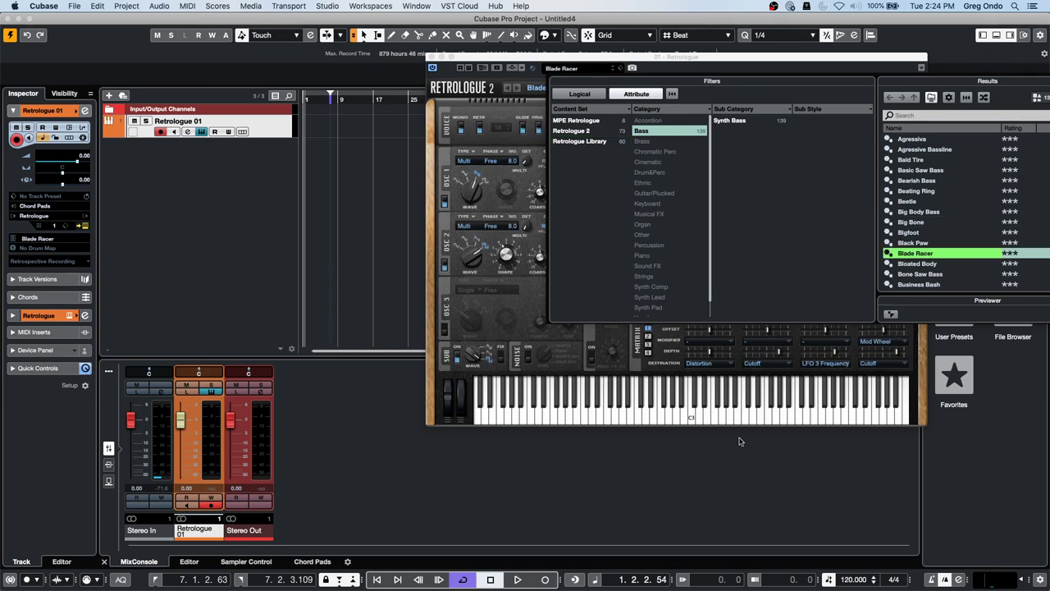
left_click(711, 411)
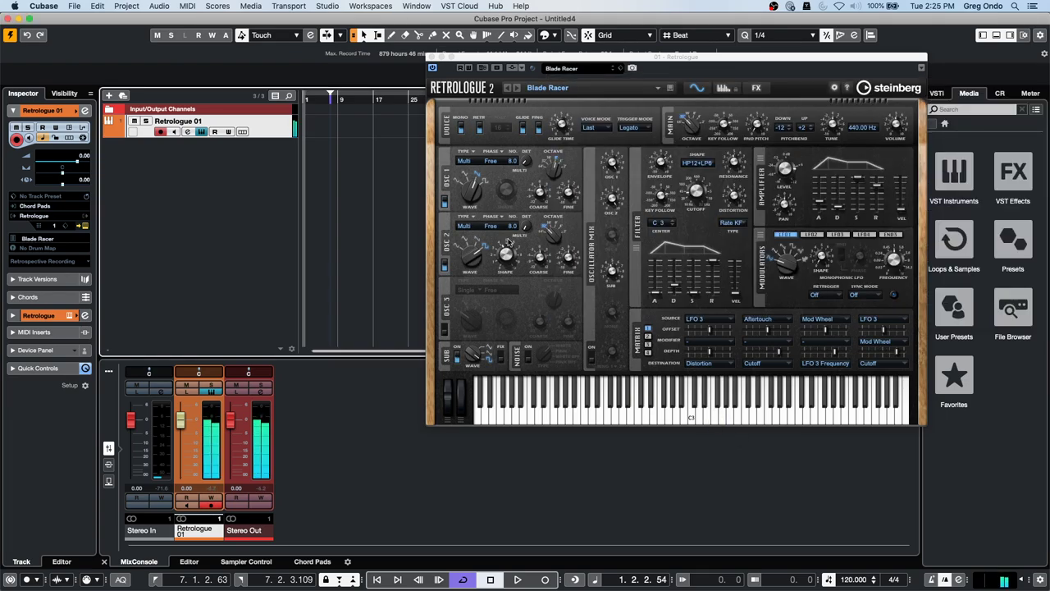
left_click_drag(466, 58, 468, 101)
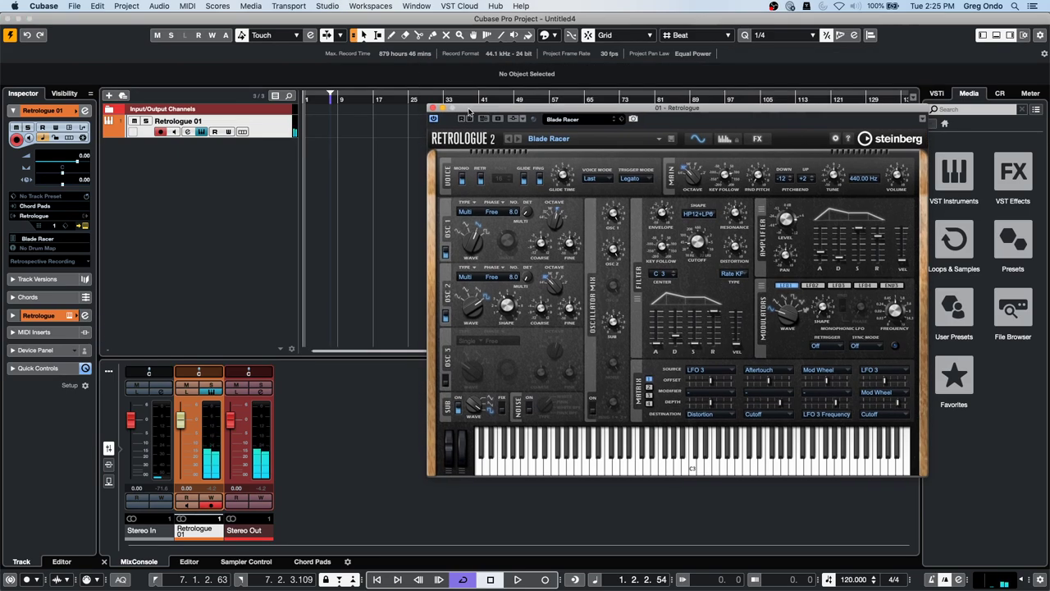
left_click(433, 101)
- Draw a MIDI part on the Retrologue 01 track from 1.3.1.0 to 10.2.1.0 and set the locators to it
right_click(312, 137)
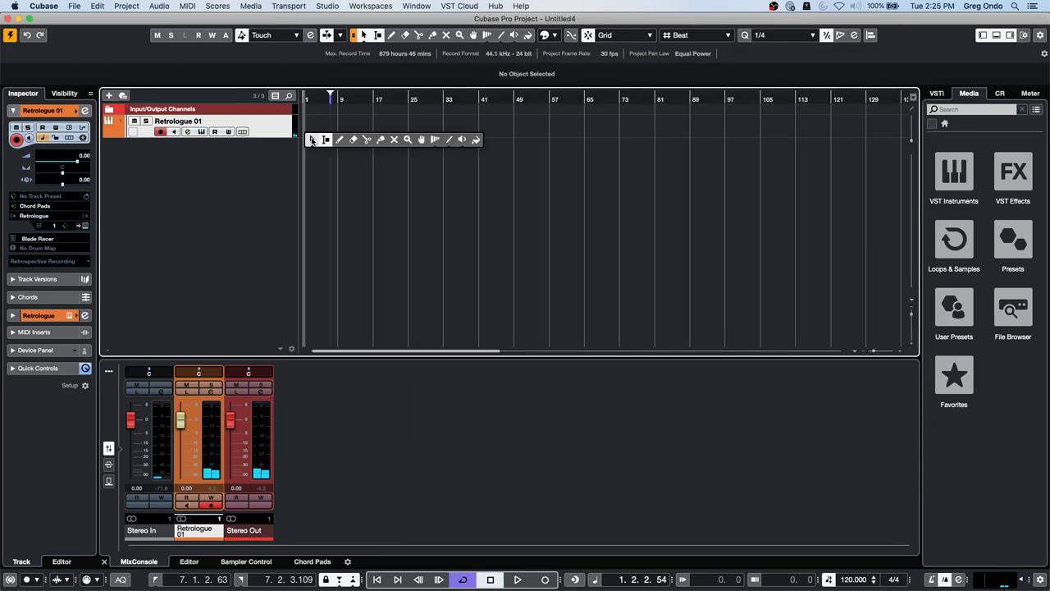
left_click(340, 139)
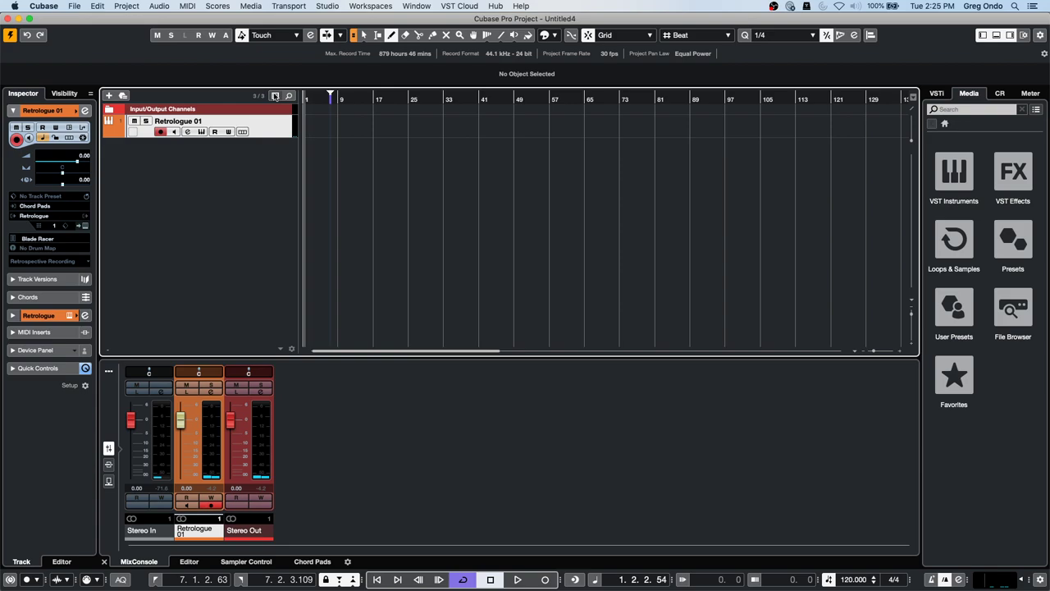
mouse_move(308, 123)
left_mouse_down()
mouse_move(356, 117)
mouse_move(346, 117)
left_mouse_up()
right_click(326, 126)
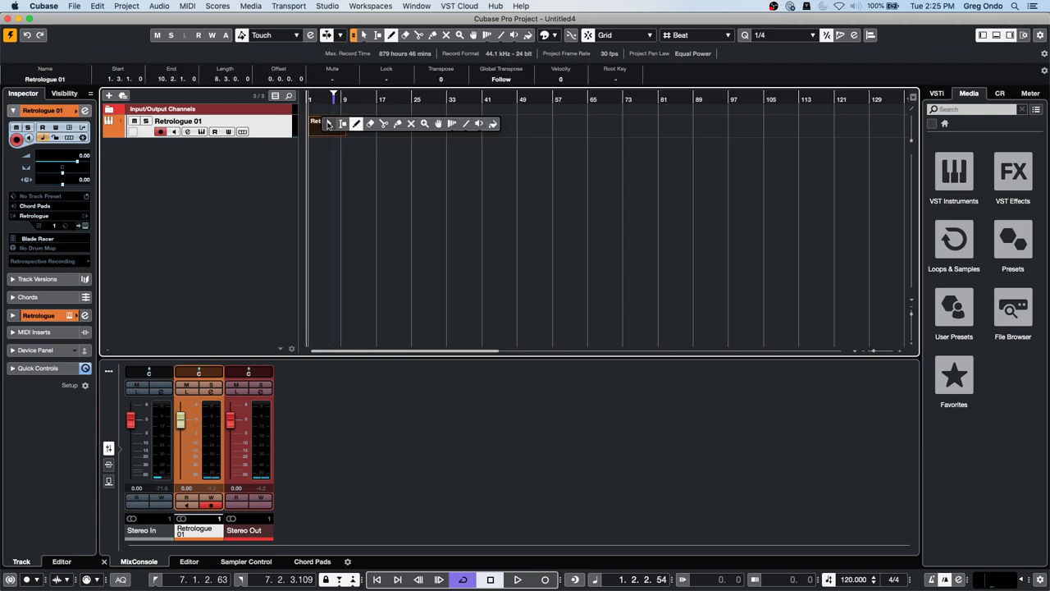
left_click(327, 126)
double_click(327, 124)
key("p")
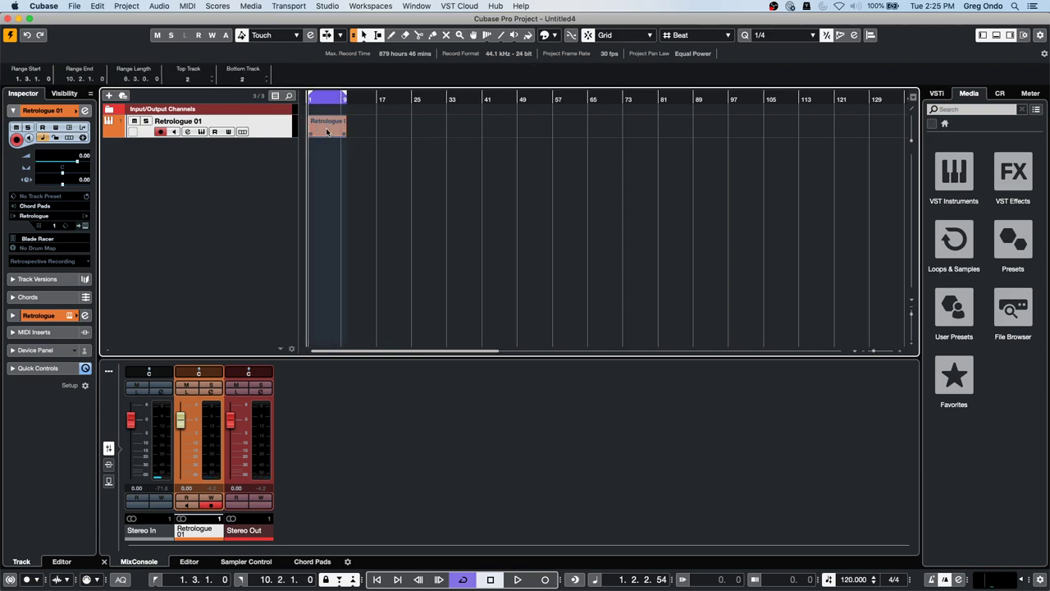
- Draw longer F3 and C3 notes and short D3, A3, F4 and A#3 notes in the Retrologue 01 part, closing the Key Editor
left_click(337, 157)
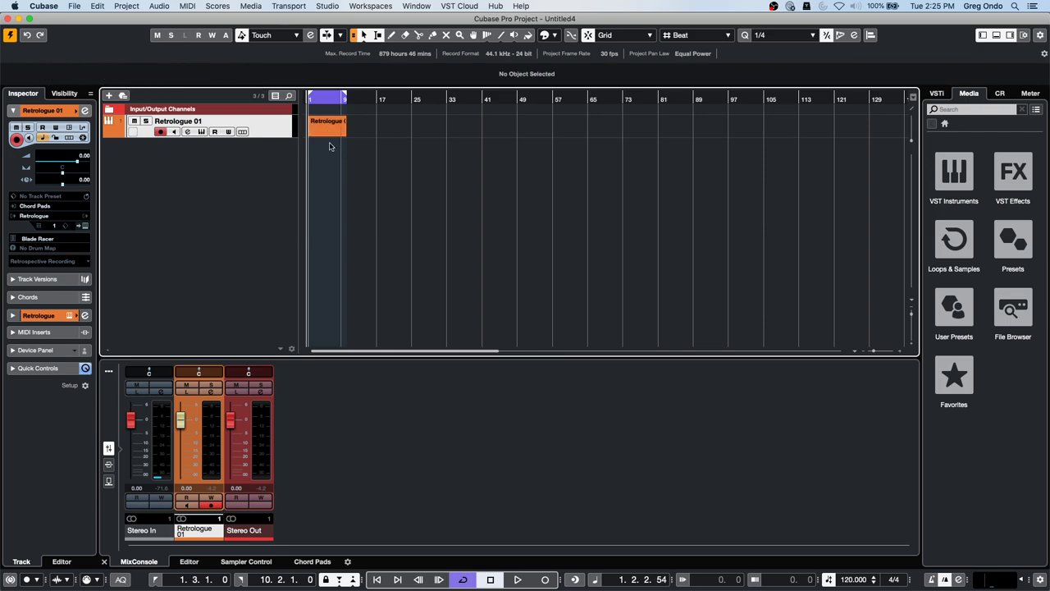
double_click(326, 132)
right_click(213, 300)
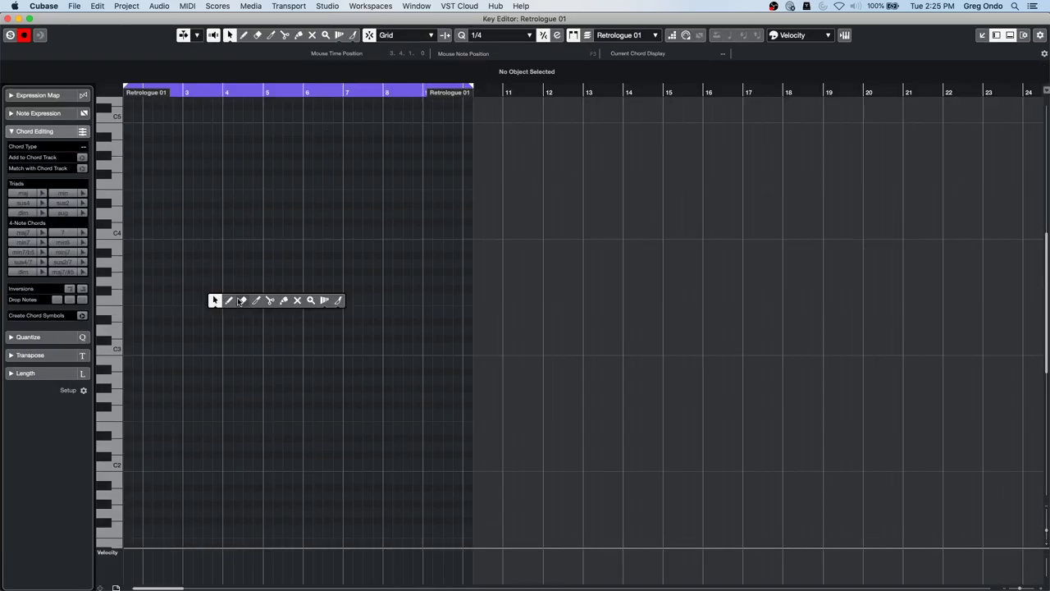
left_click(228, 300)
left_click_drag(166, 297, 210, 300)
left_click_drag(195, 346, 221, 346)
left_click(268, 329)
left_click(257, 264)
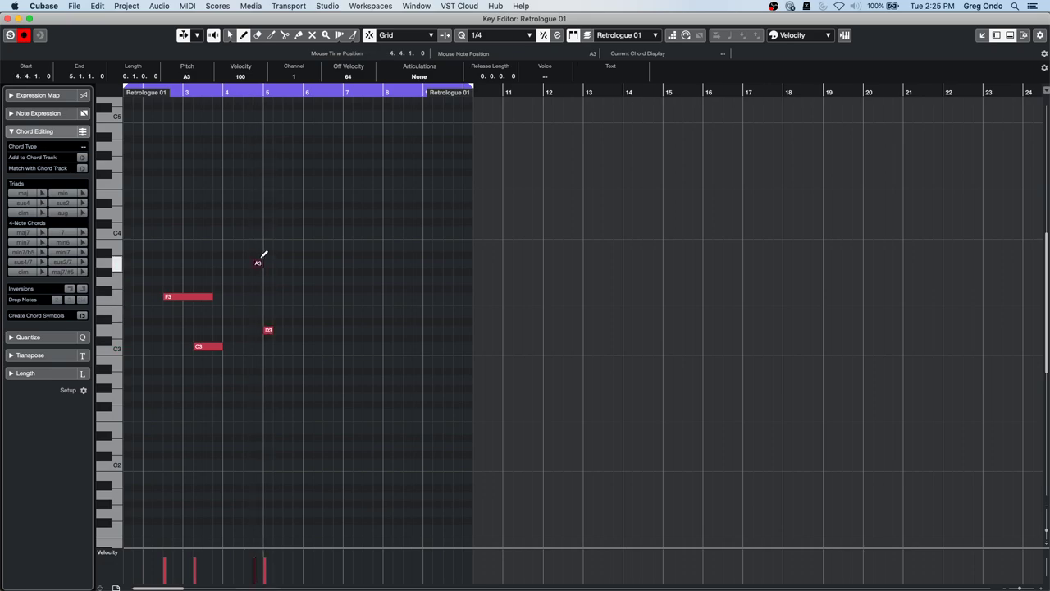
left_click(347, 181)
left_click(368, 255)
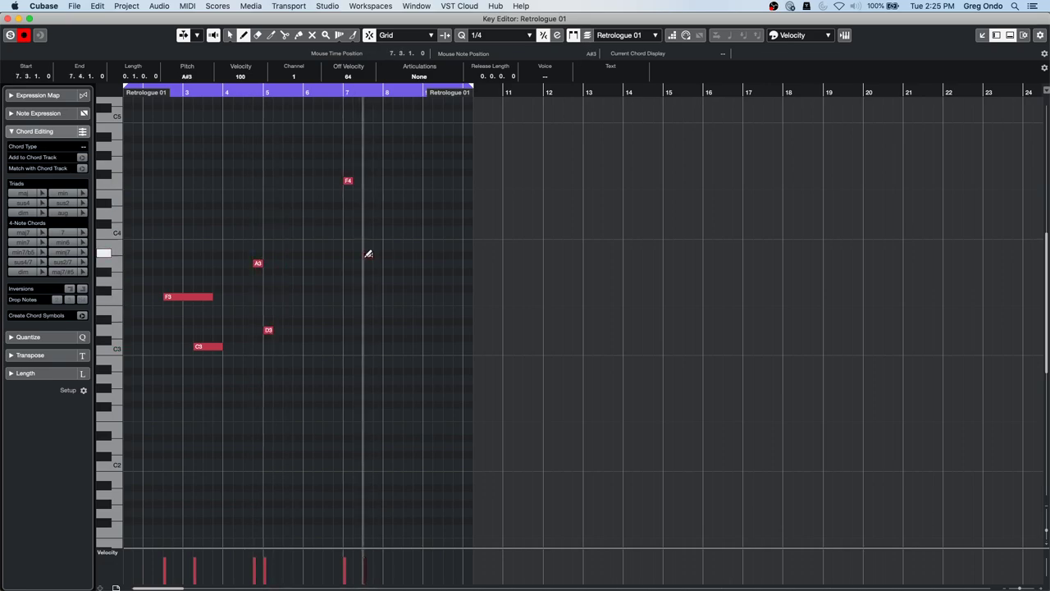
left_click(7, 19)
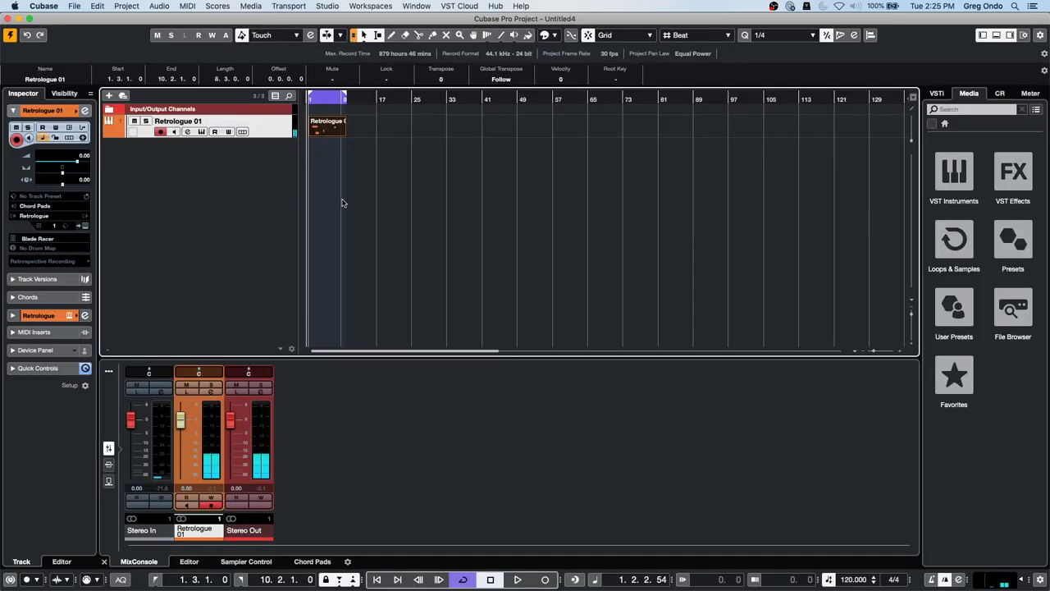
- Duplicate the Retrologue 01 track with its MIDI part three times to make four instrument tracks
right_click(326, 173)
left_click(326, 173)
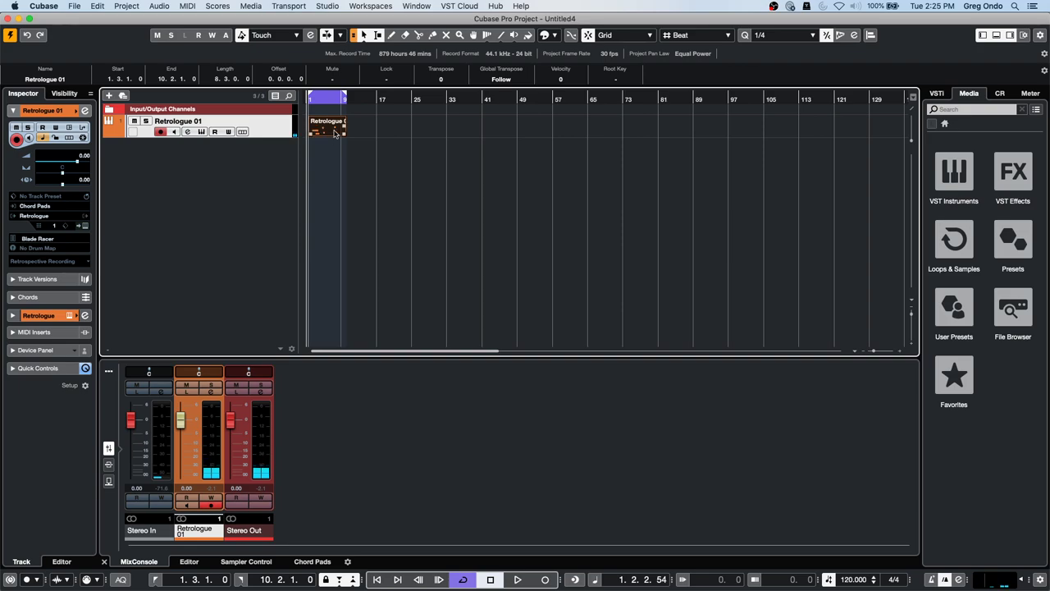
right_click(264, 132)
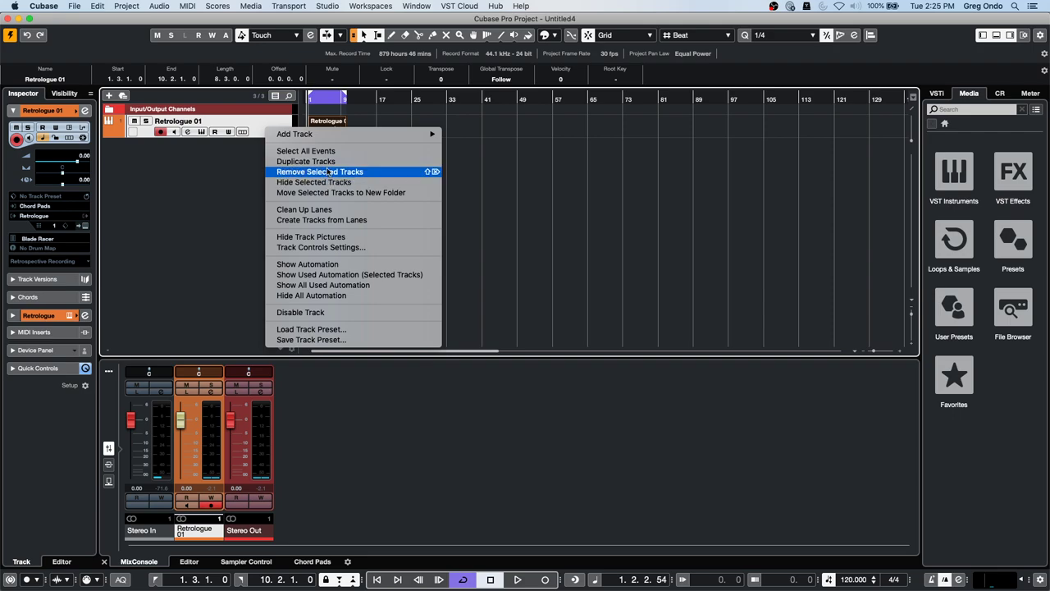
left_click(305, 162)
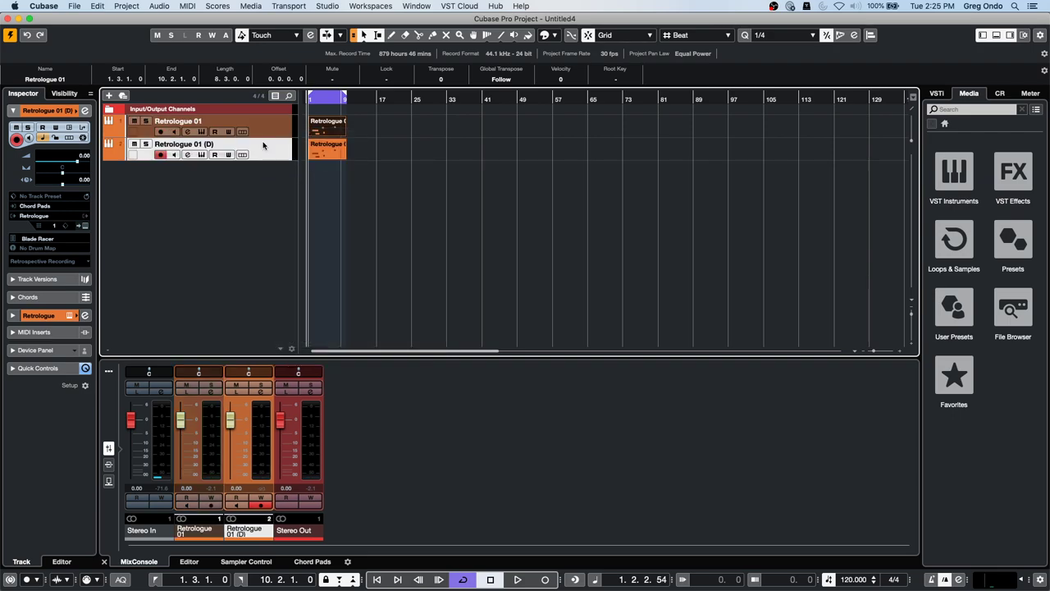
right_click(264, 144)
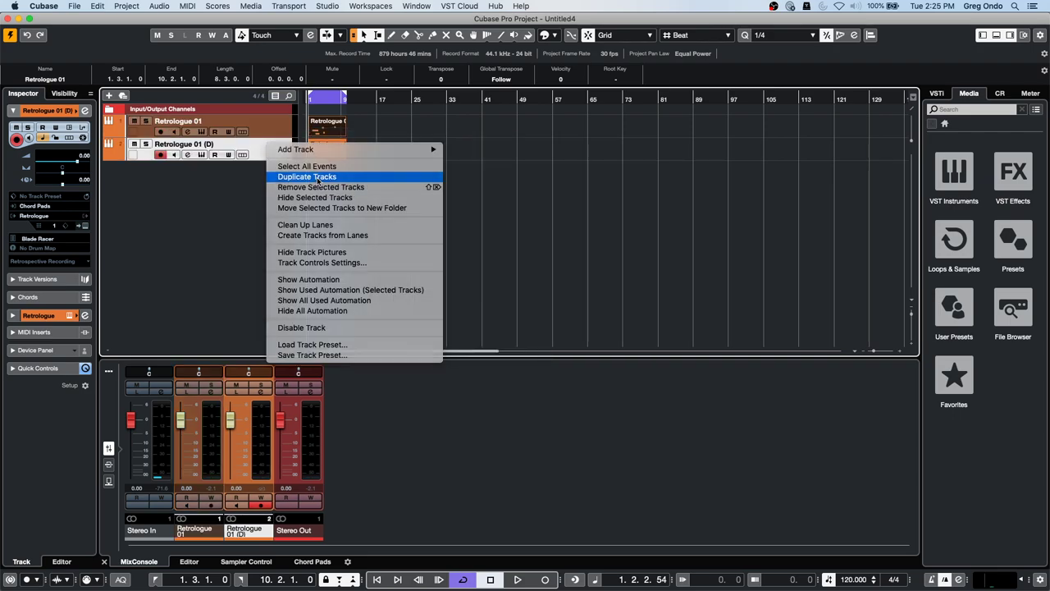
left_click(319, 179)
right_click(274, 171)
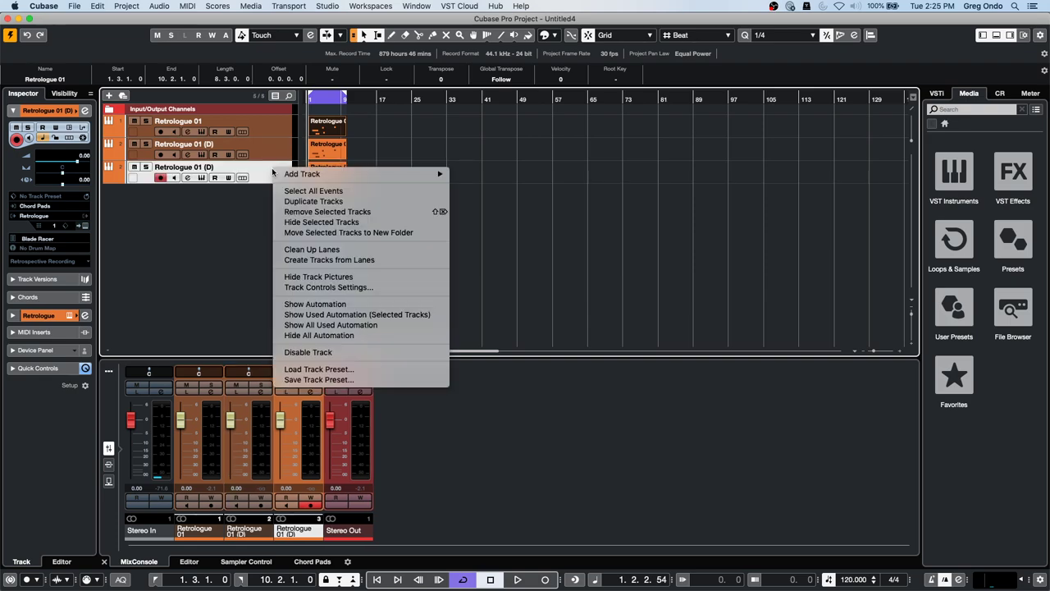
left_click(355, 203)
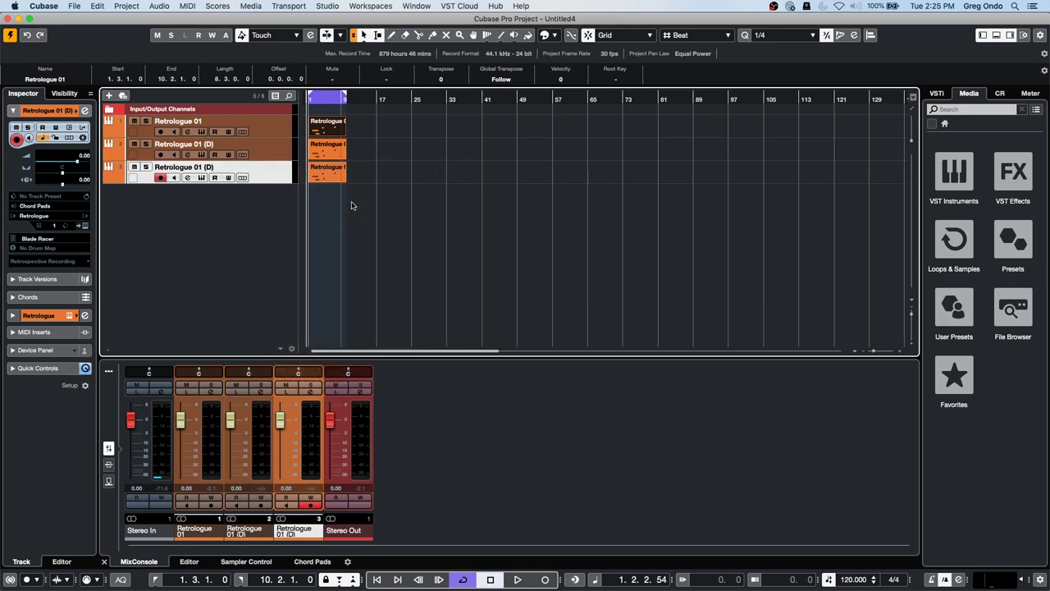
- Stagger the MIDI parts on the three duplicated tracks, moving the fourth track's part to start at 8.2.1.0
left_click(337, 160)
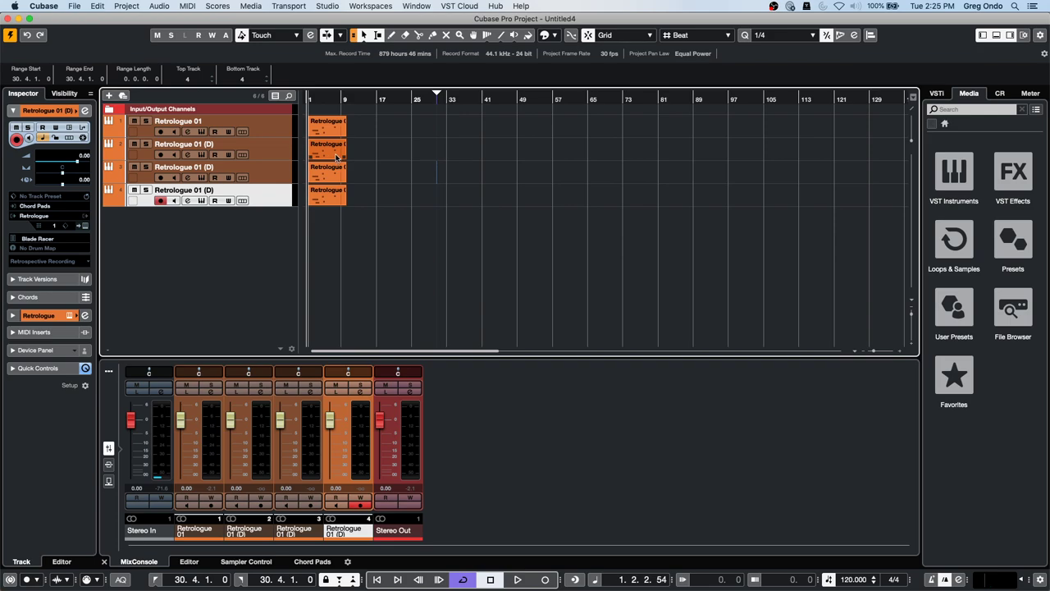
left_click_drag(338, 160, 361, 196)
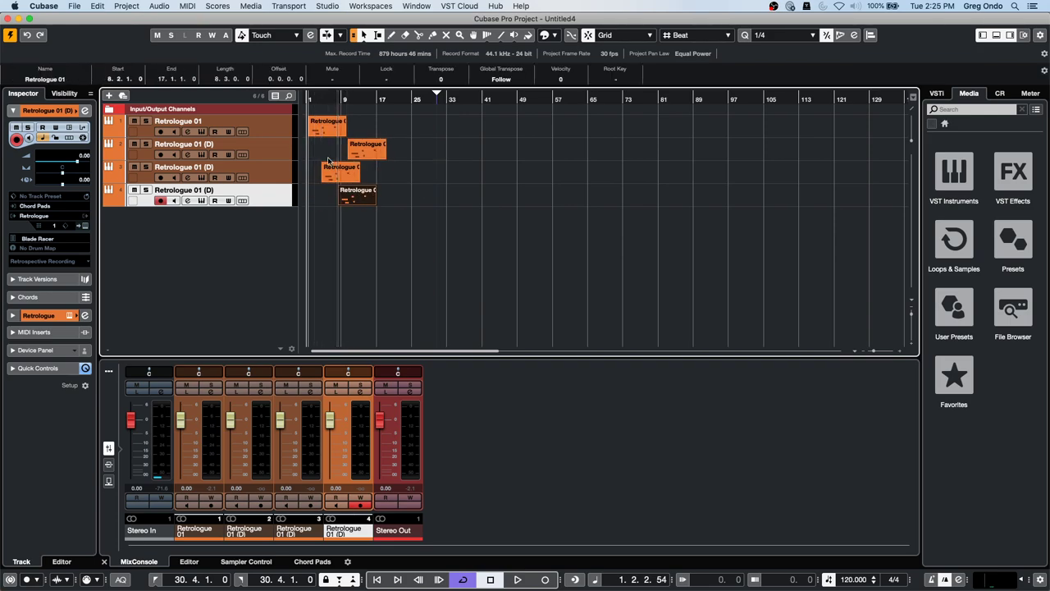
left_click(349, 223)
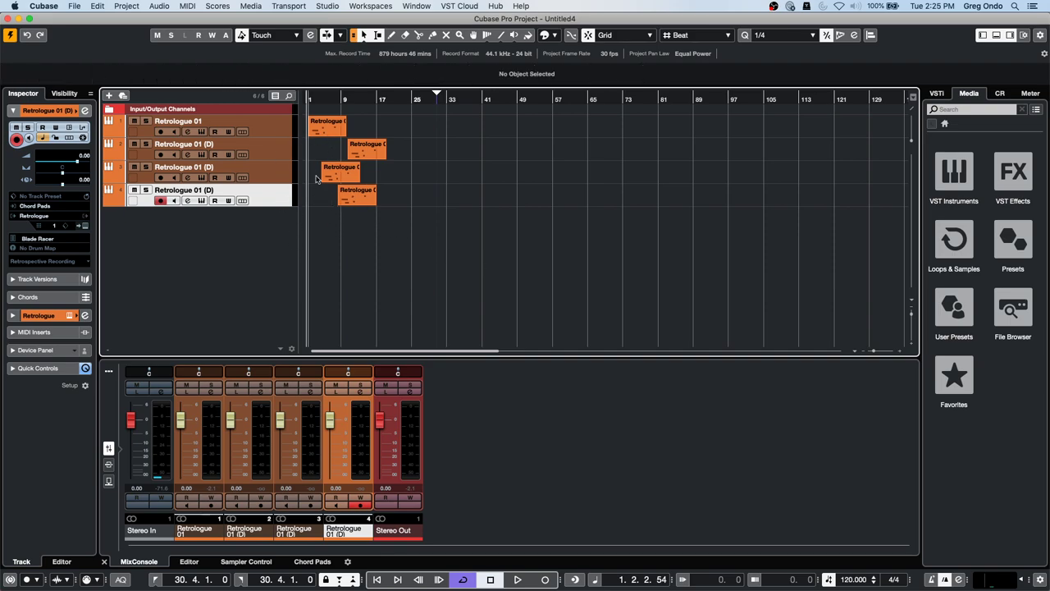
- Render all four Retrologue tracks in place as one event each, with Dry processing and Disable Source Tracks
left_click(273, 129, "shift")
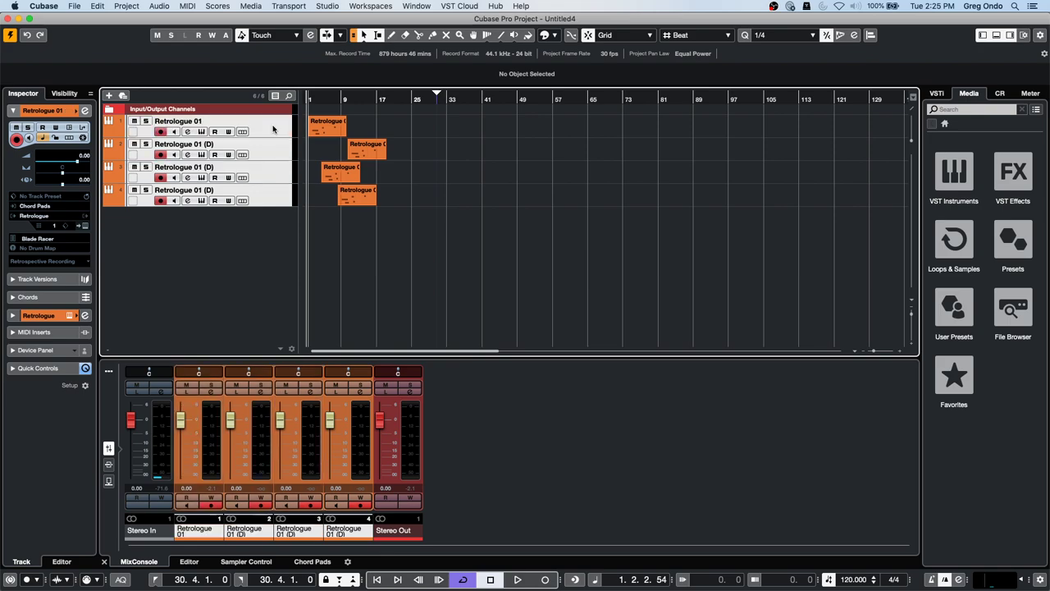
left_click(123, 6)
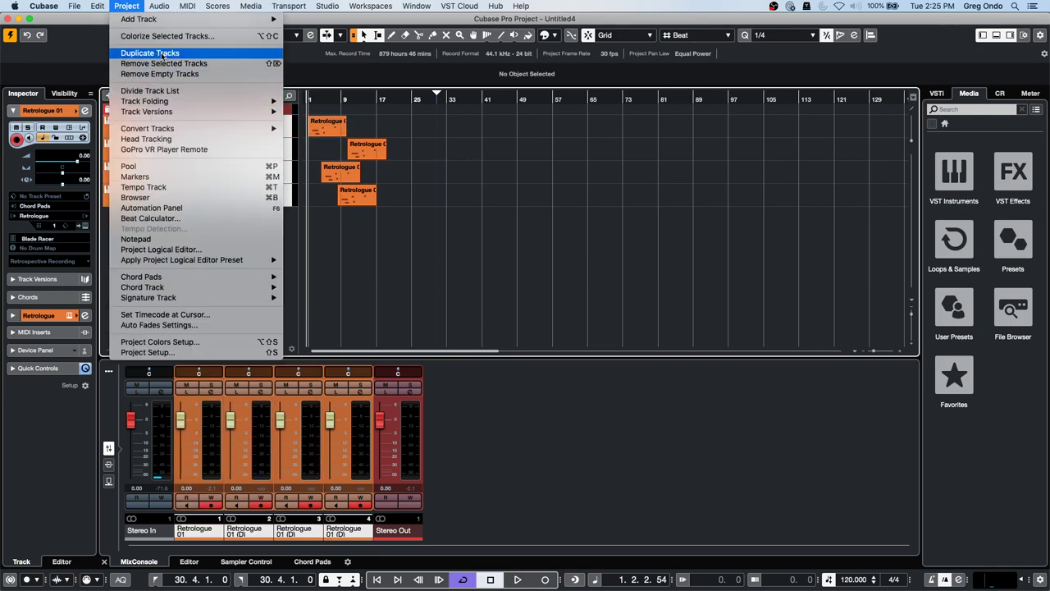
mouse_move(98, 7)
mouse_move(119, 109)
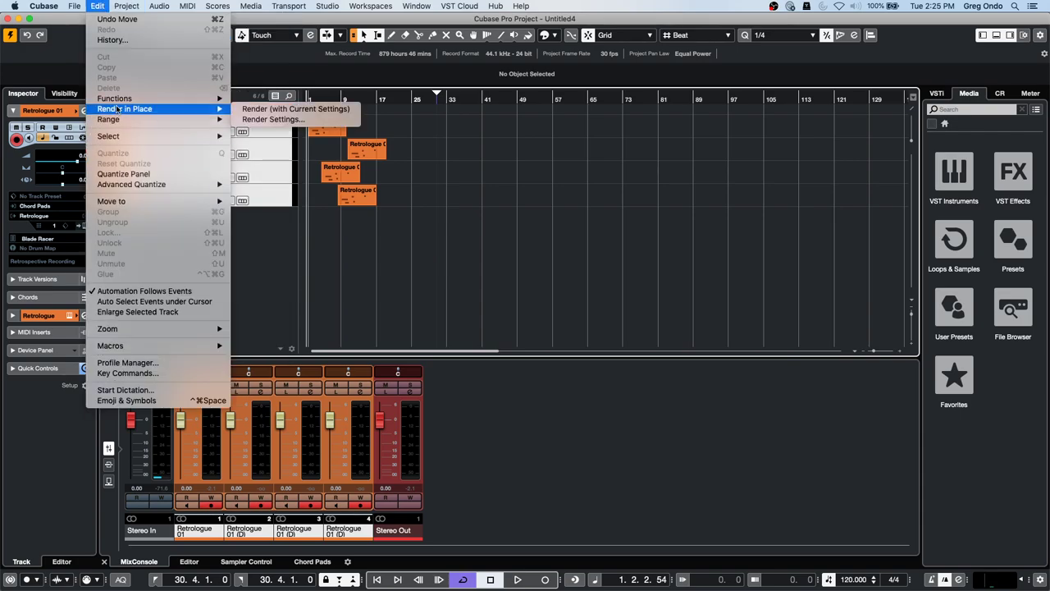
left_click(275, 119)
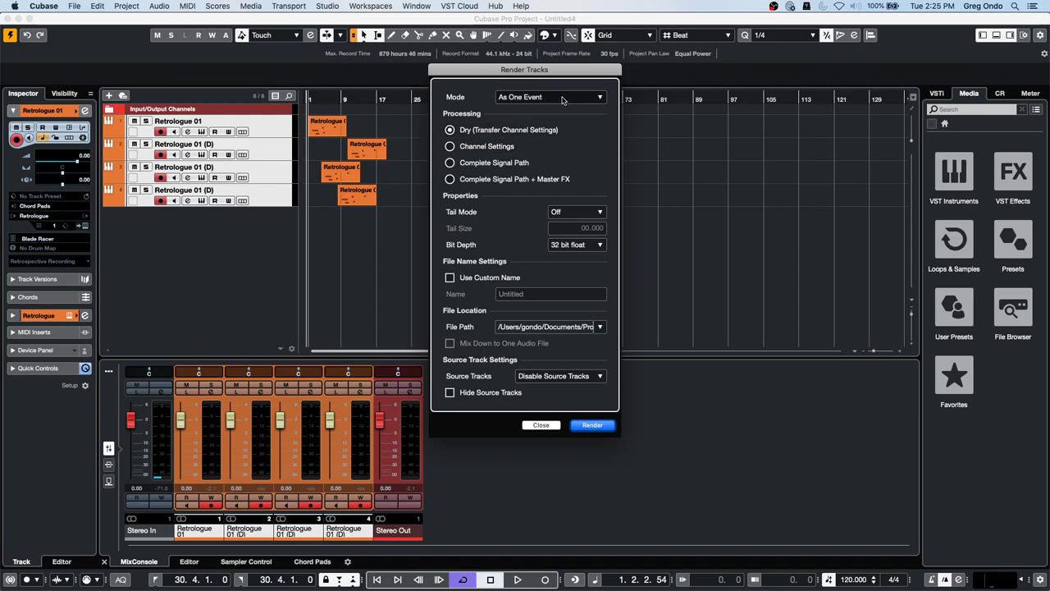
left_click(574, 376)
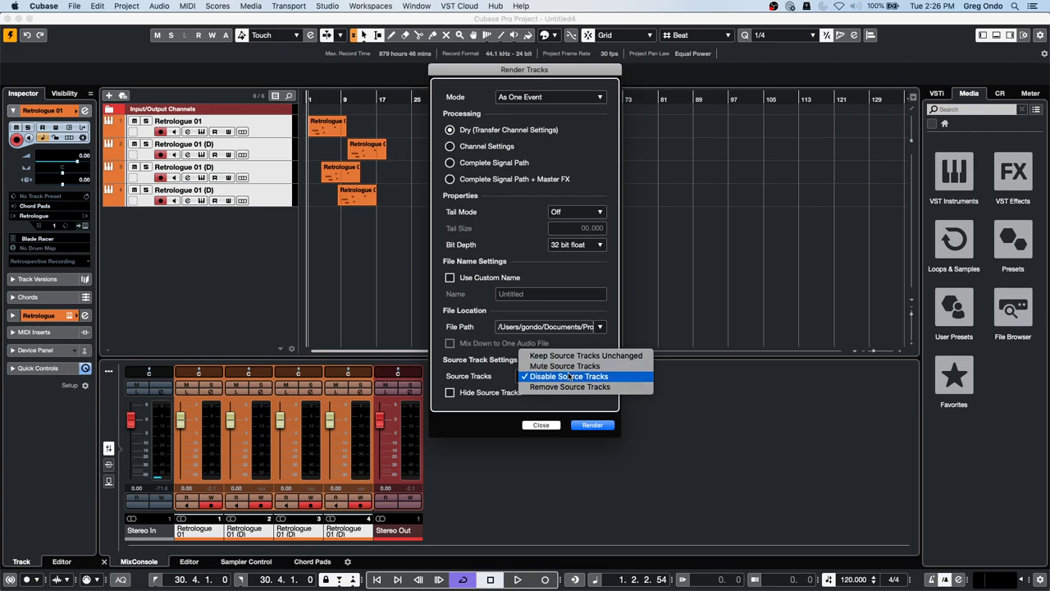
left_click(574, 377)
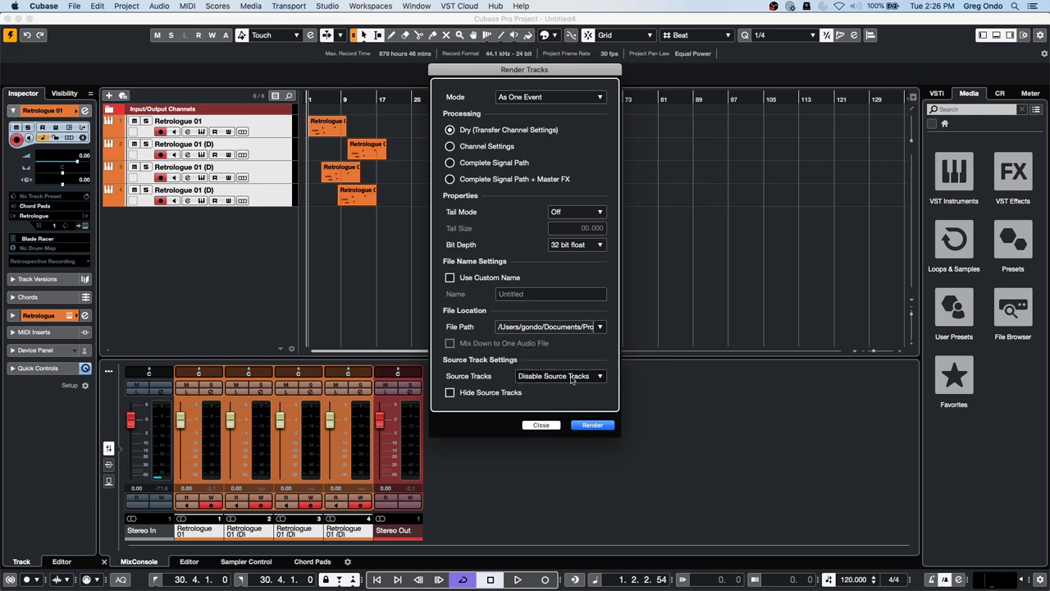
left_click(592, 425)
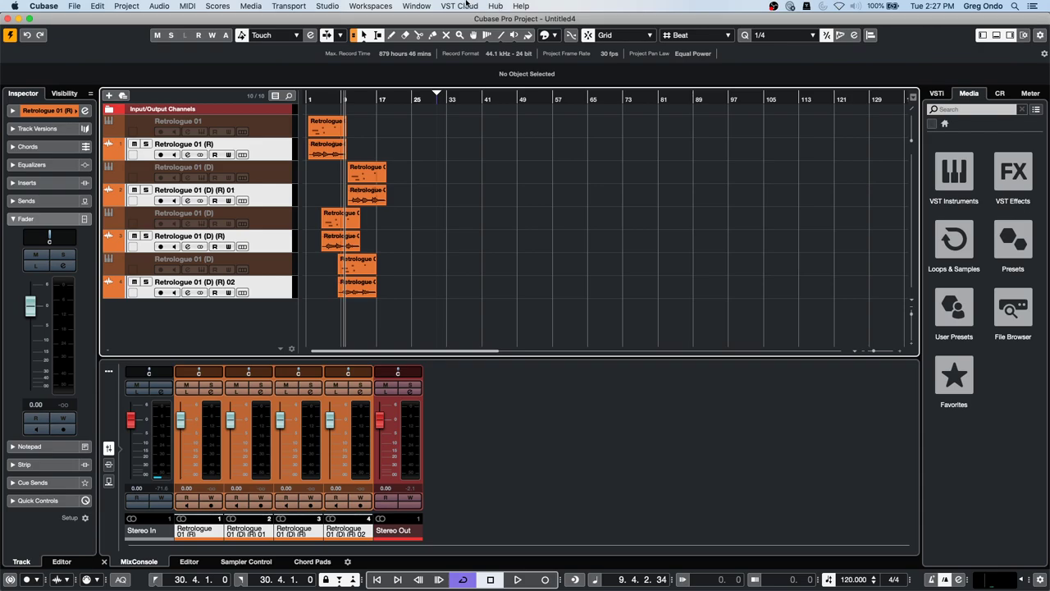
left_click(75, 6)
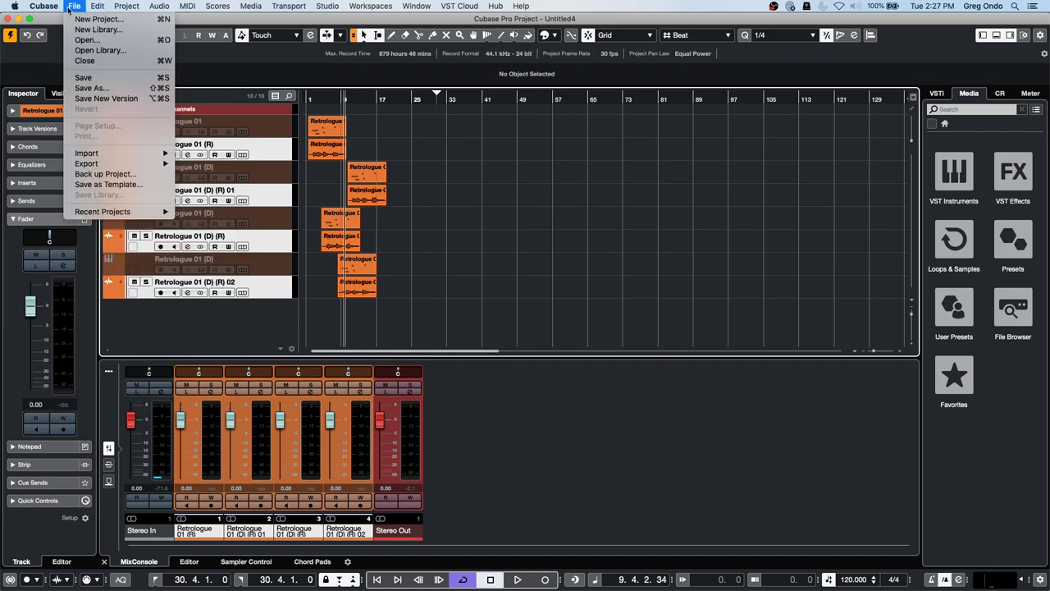
mouse_move(45, 6)
left_click(70, 37)
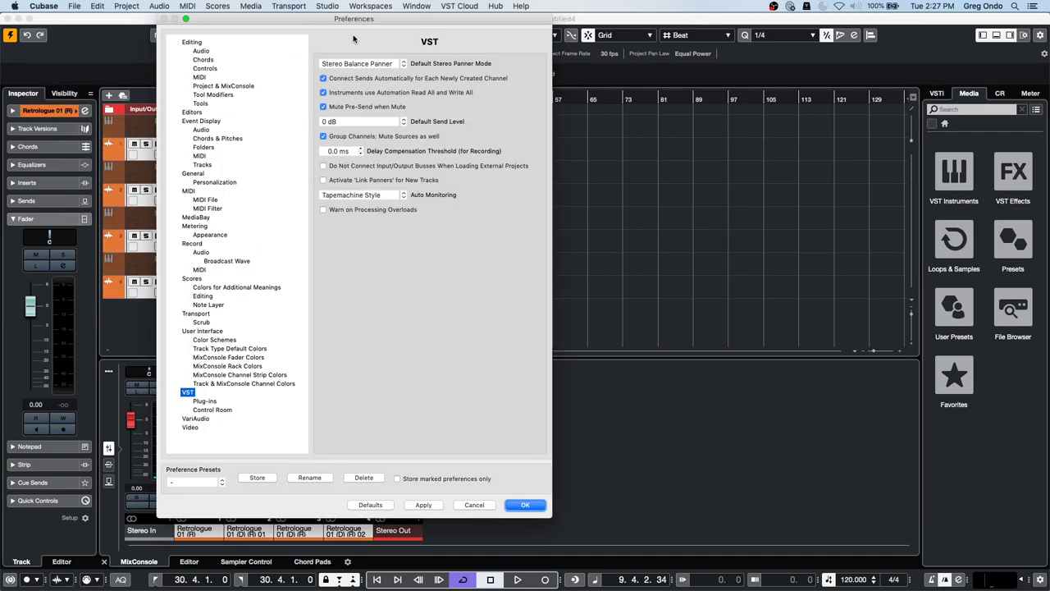
left_click(522, 506)
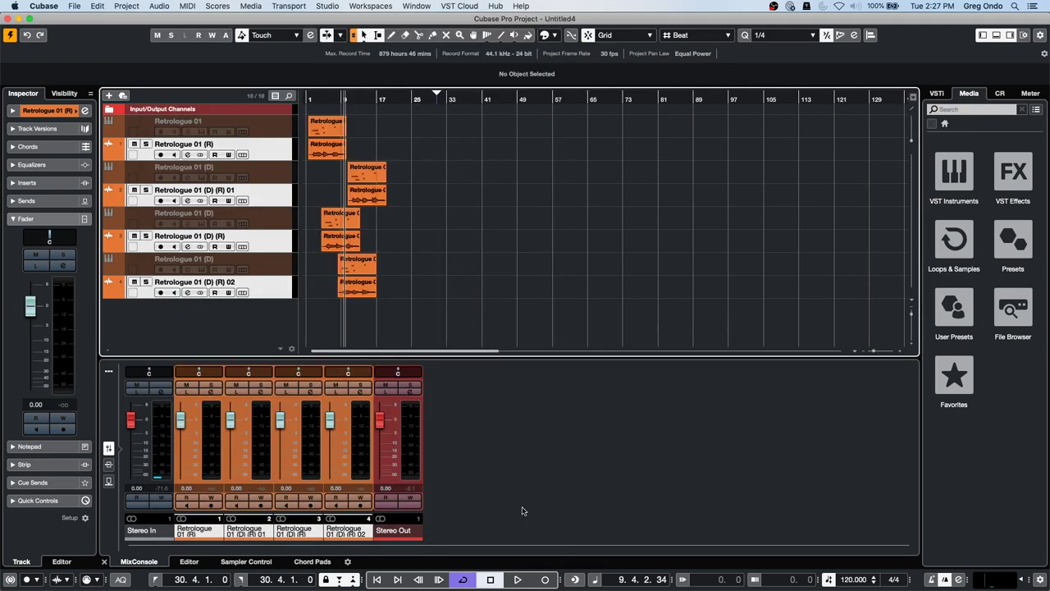
- Search the key commands for "disabled track" and close the Key Commands window
left_click(74, 5)
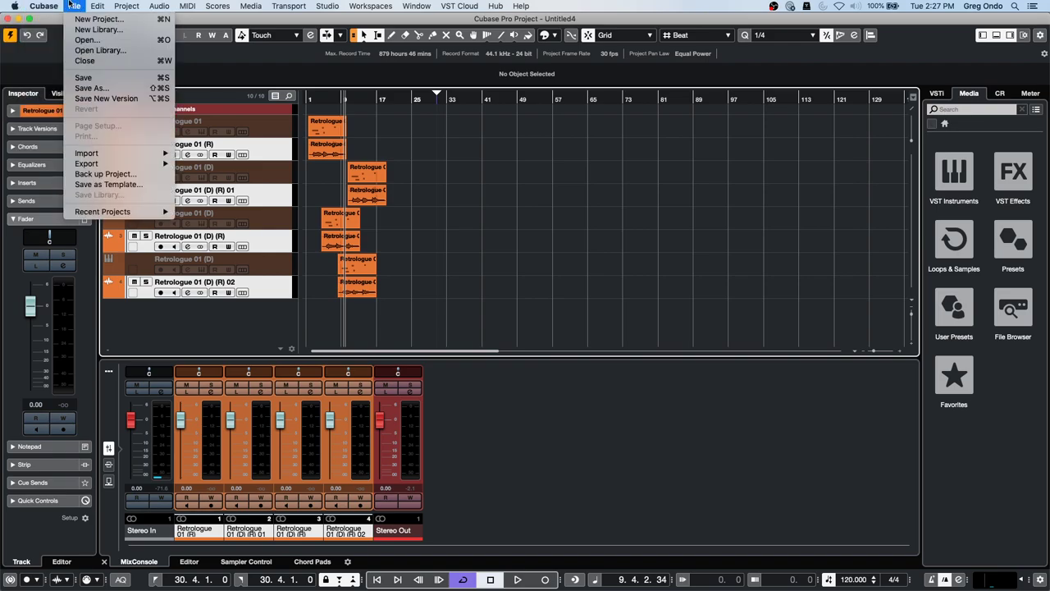
mouse_move(91, 6)
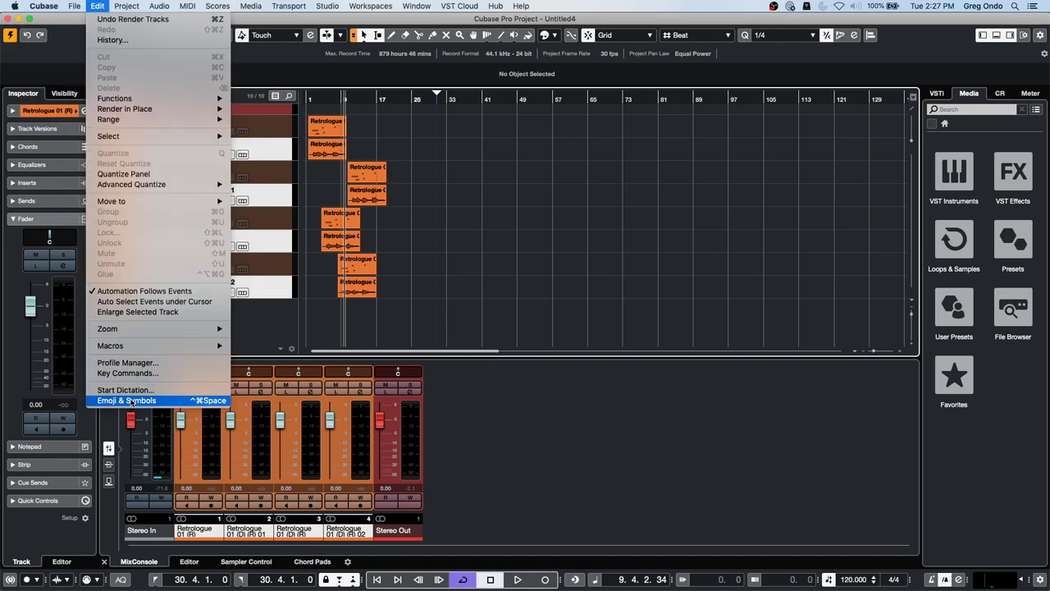
left_click(141, 374)
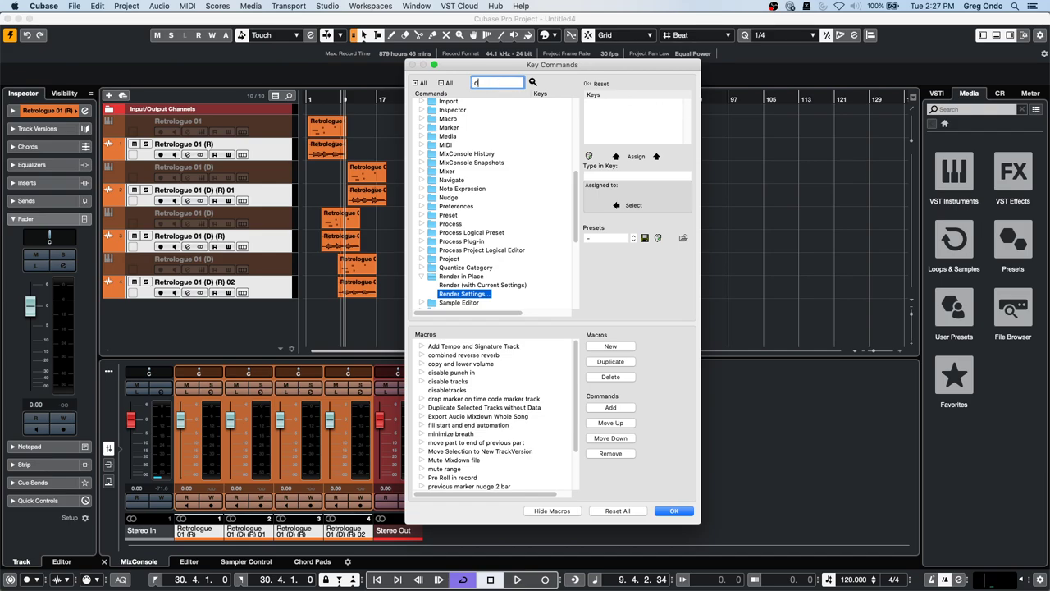
type("disabled track")
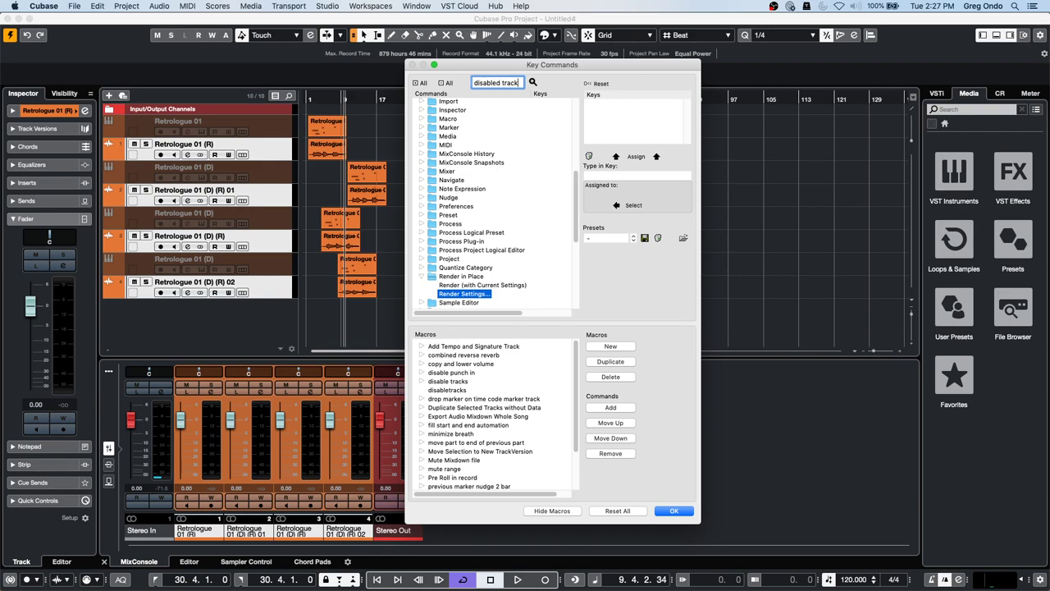
left_click(532, 83)
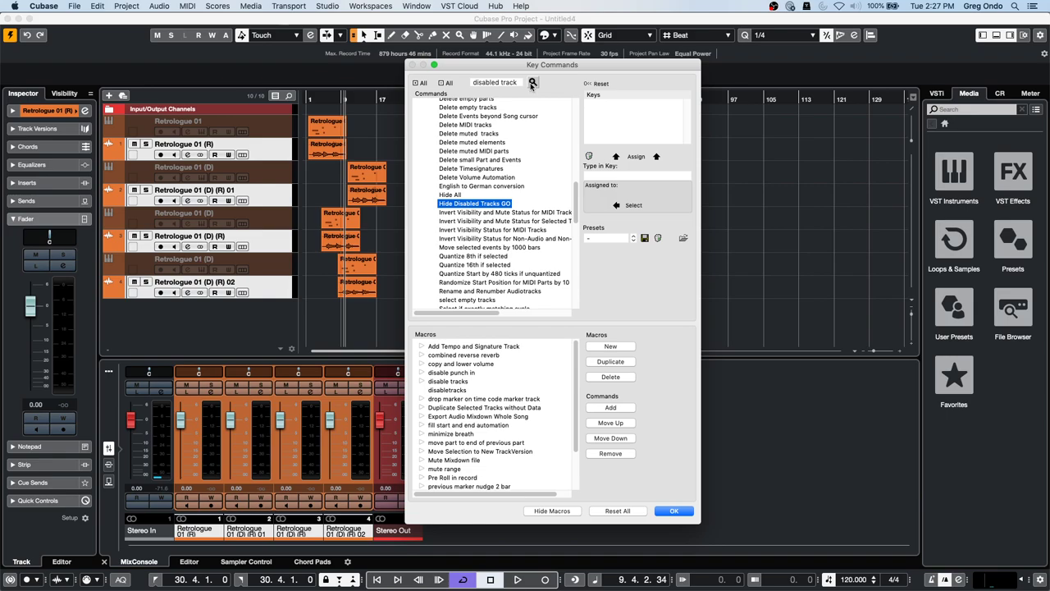
left_click(674, 510)
- Open the Project Logical Editor and set its filter to Property, Property is set, Is Disabled
left_click(98, 5)
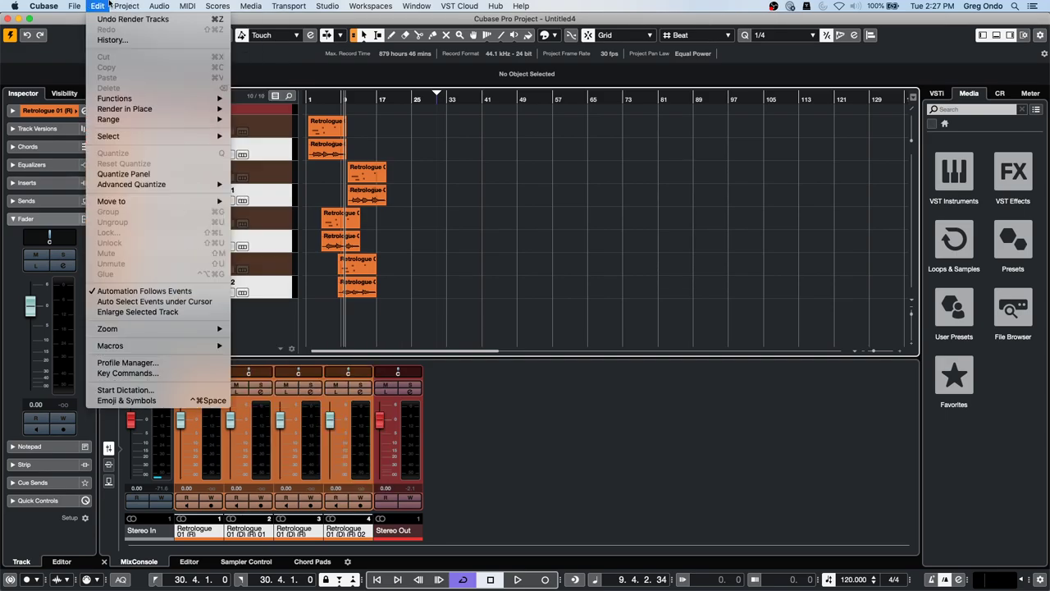
mouse_move(119, 6)
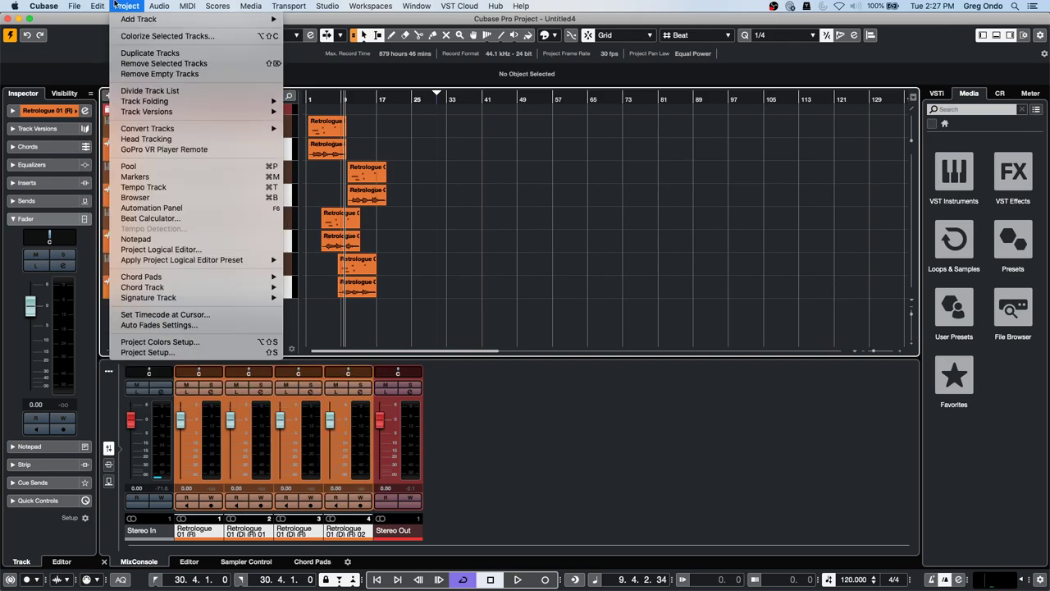
left_click(178, 248)
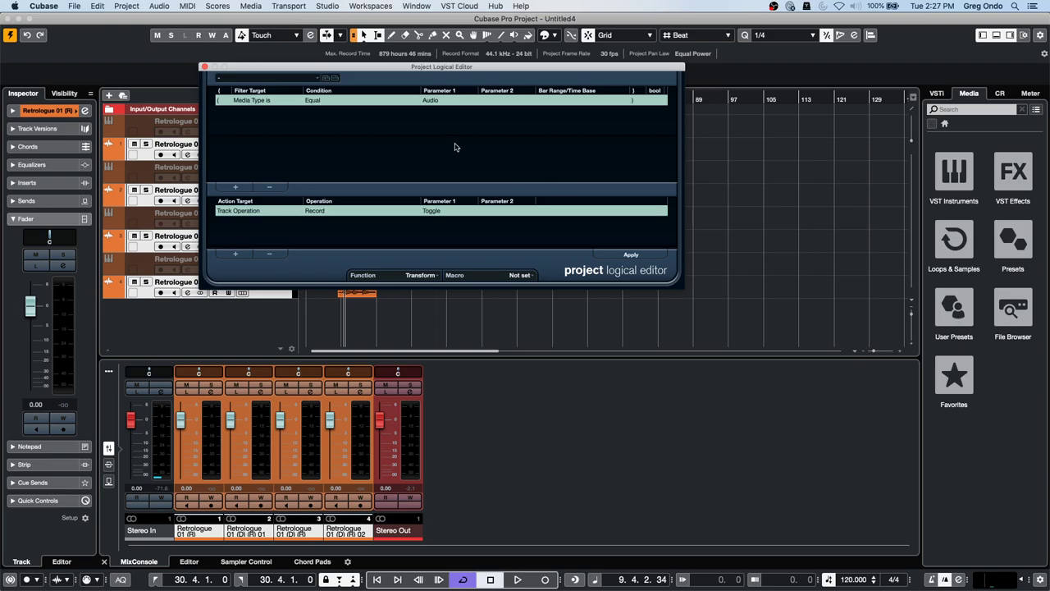
left_click(253, 100)
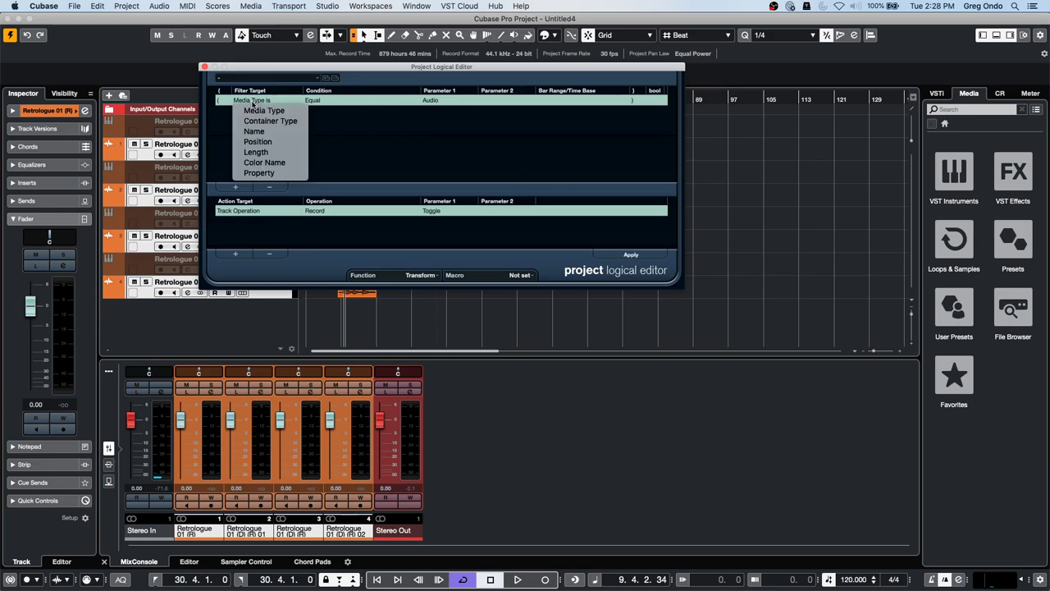
left_click(259, 173)
left_click(326, 102)
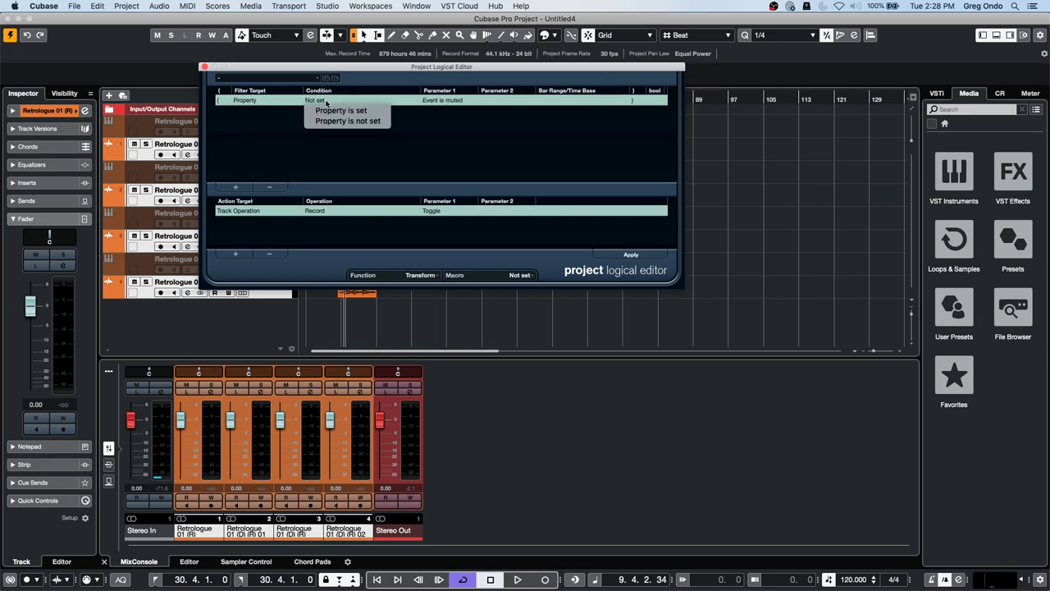
left_click(340, 110)
left_click(430, 101)
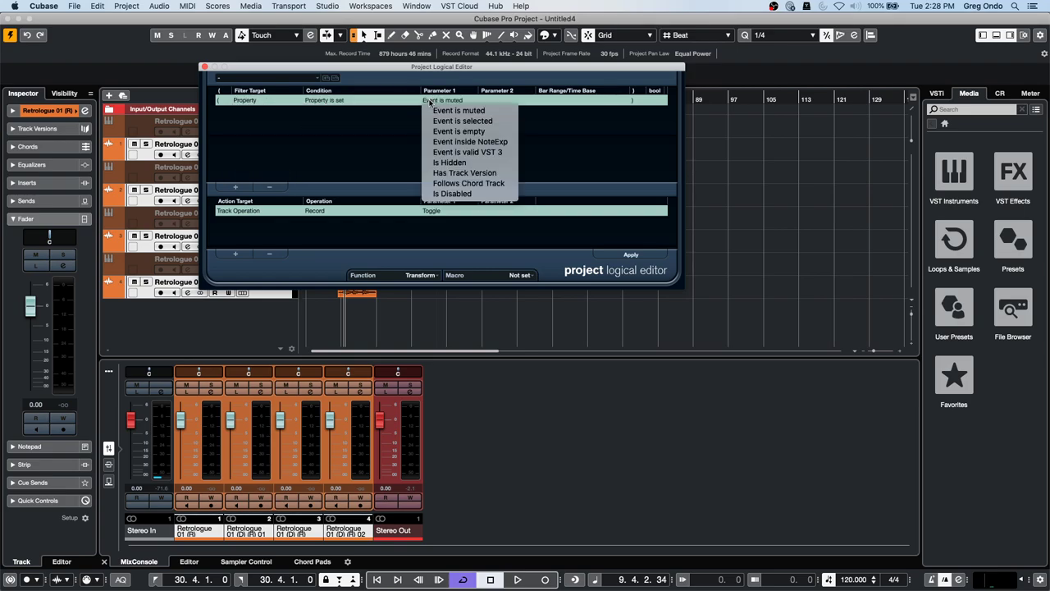
left_click(472, 195)
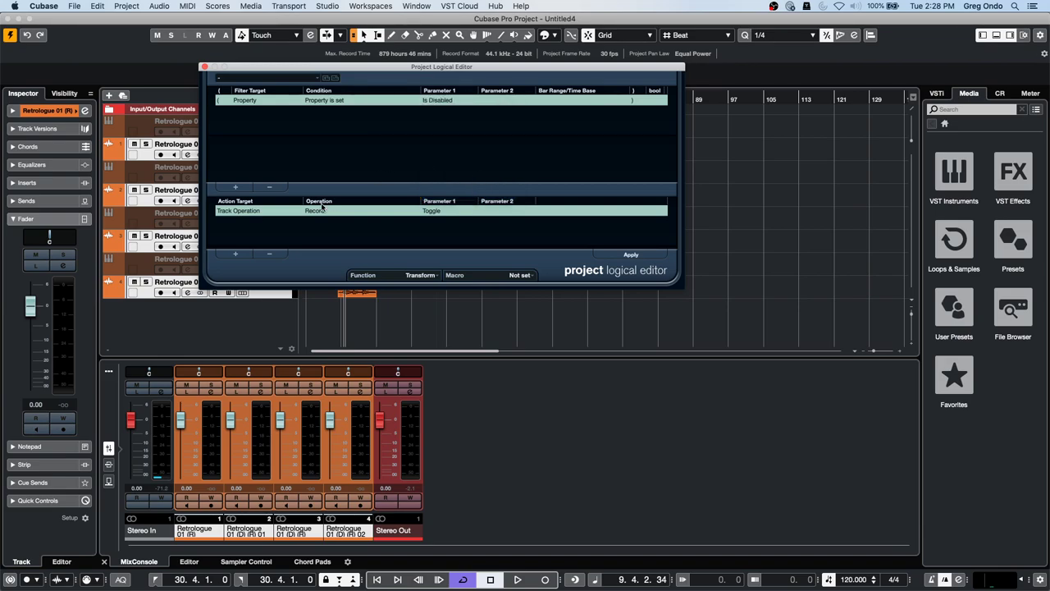
- Set the action to Track Operation, Hide Track, Enable, and apply it to the project
left_click_drag(395, 66, 572, 59)
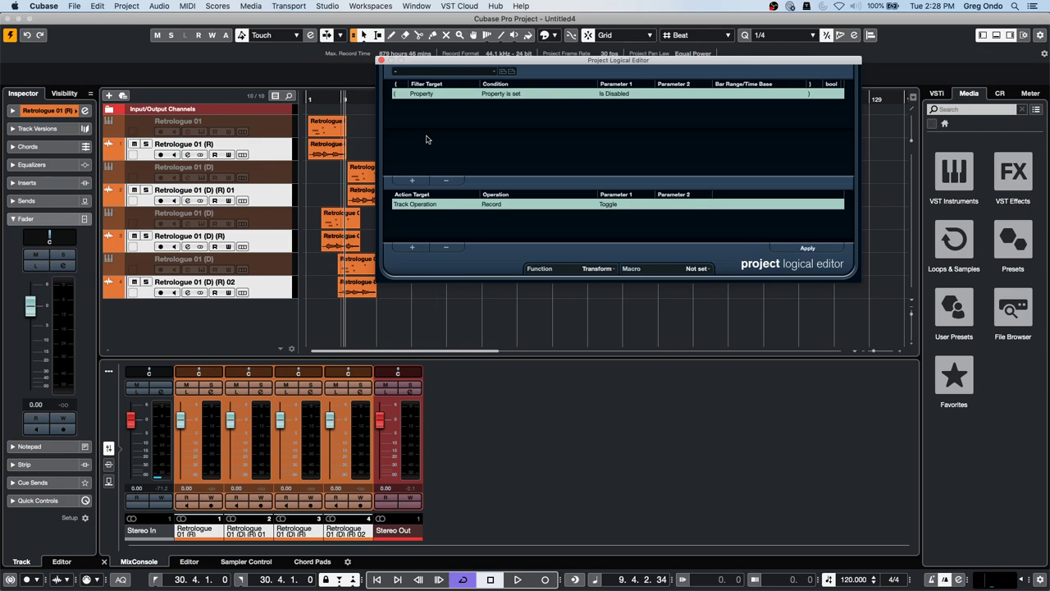
left_click(417, 203)
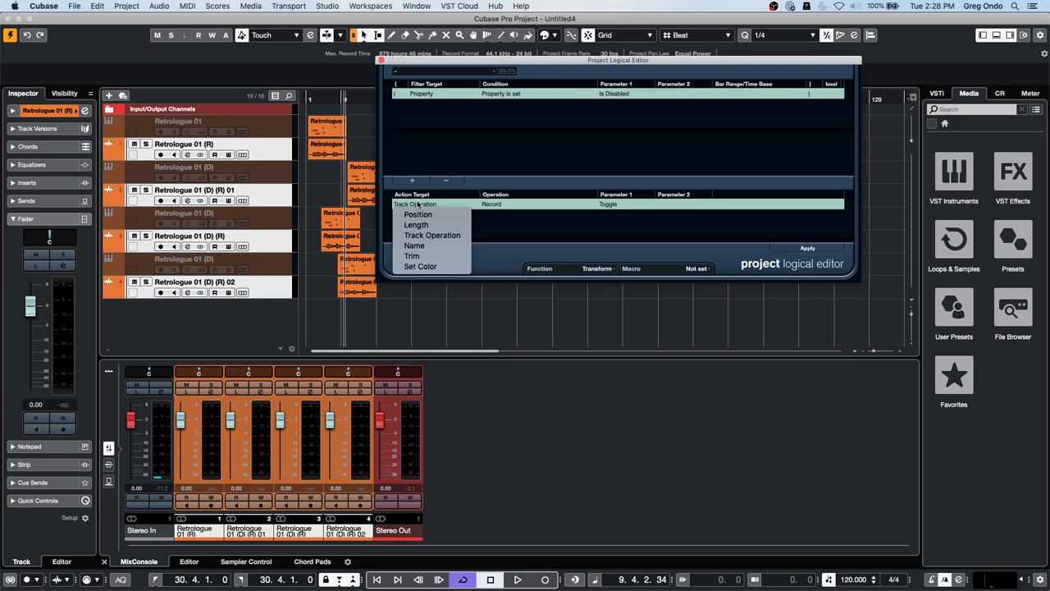
left_click(429, 236)
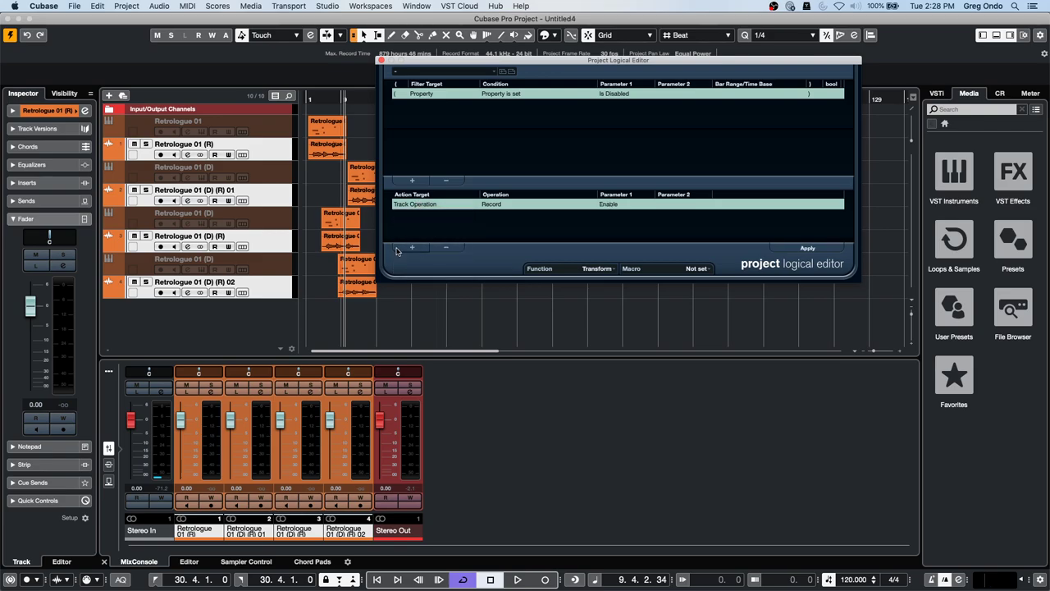
left_click(500, 204)
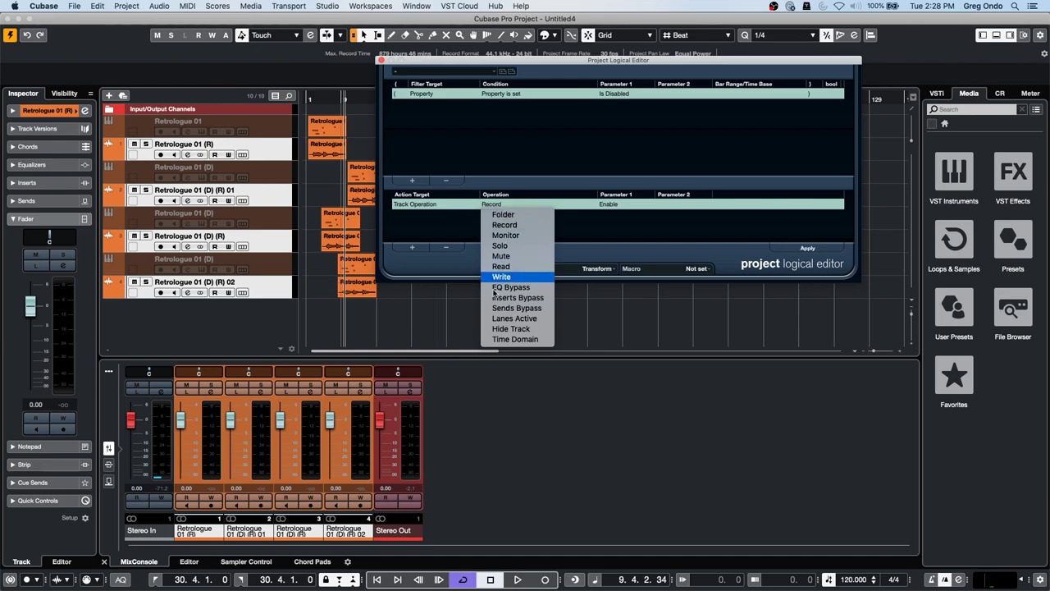
left_click(503, 332)
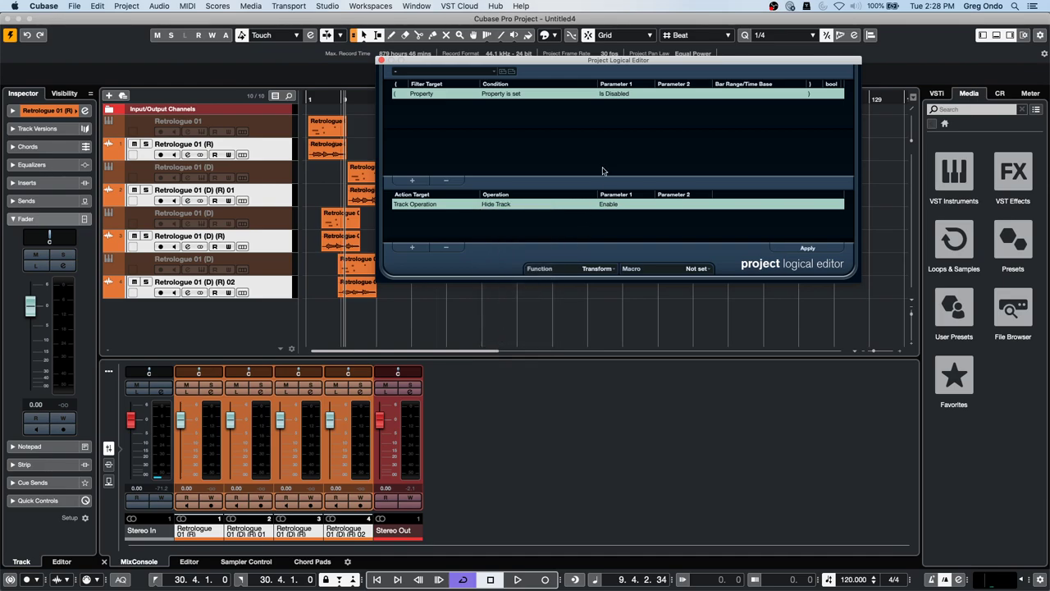
left_click(608, 204)
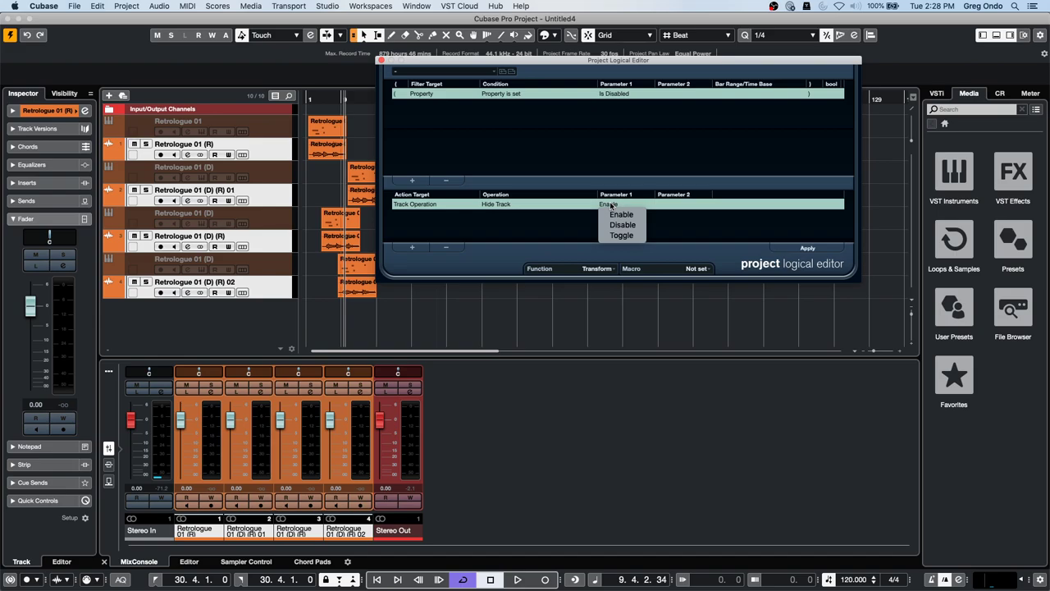
left_click(613, 216)
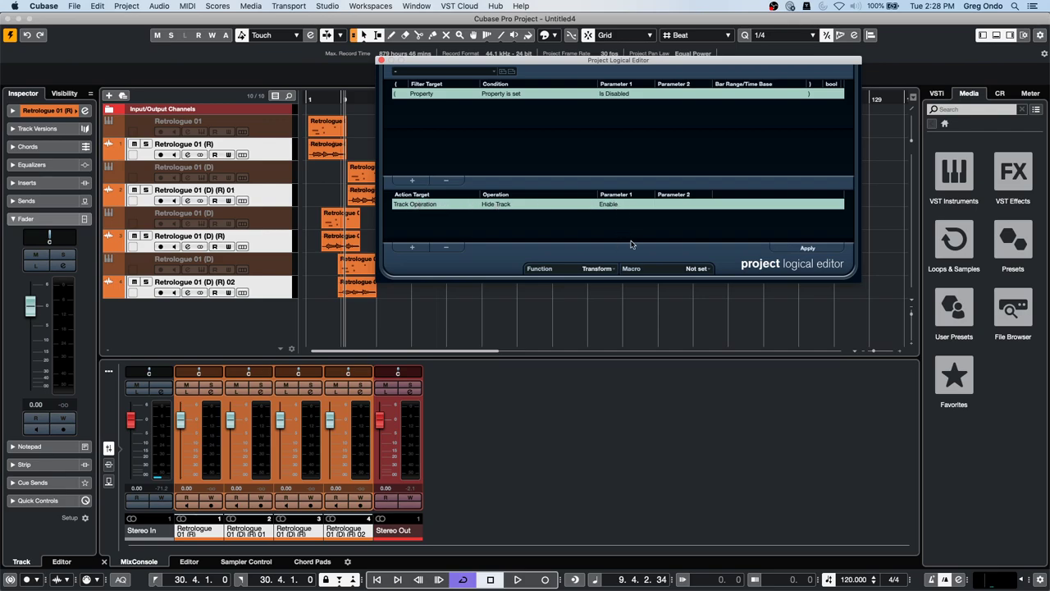
left_click(806, 249)
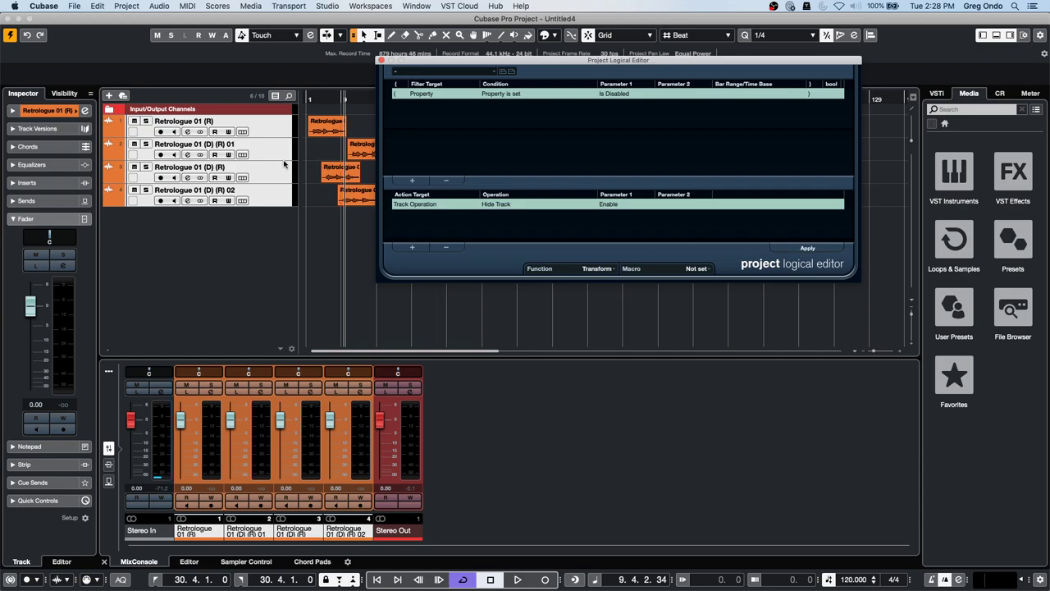
- Show the track Visibility list and toggle the visibility of the selected rendered Retrologue tracks
left_click(61, 94)
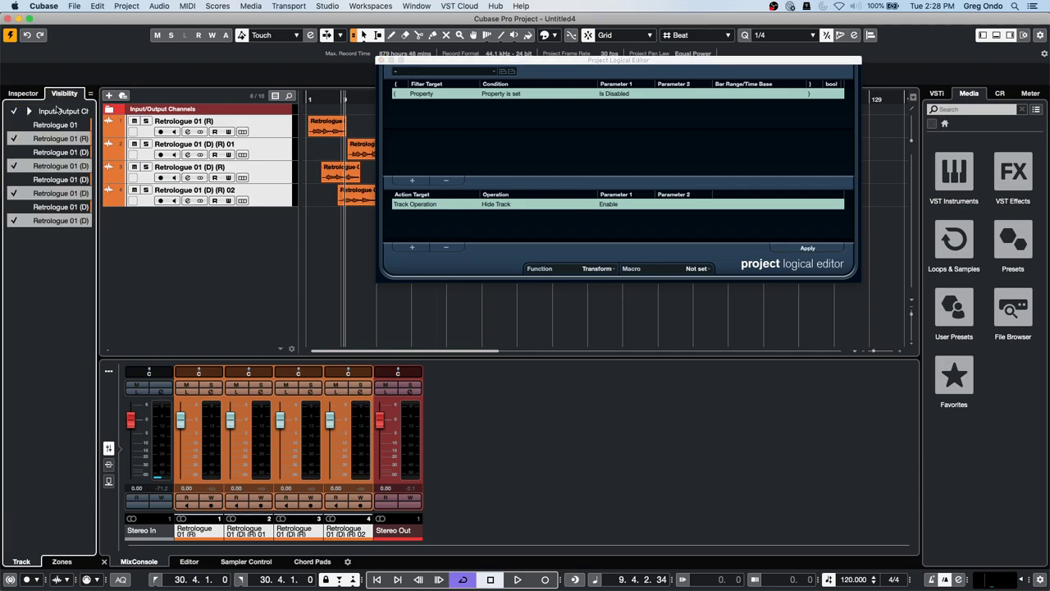
left_click(14, 139)
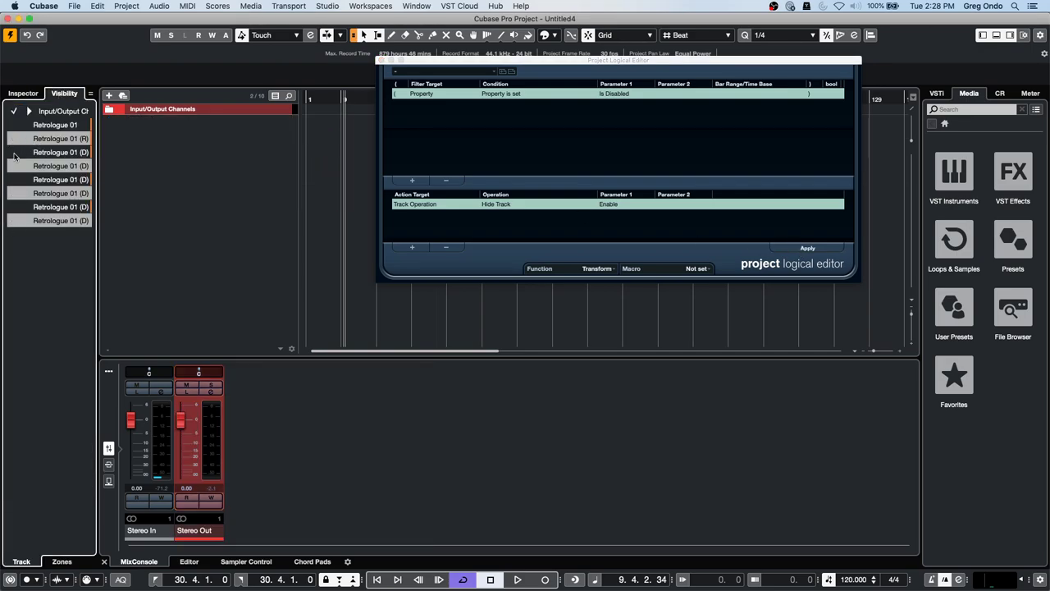
left_click(25, 139)
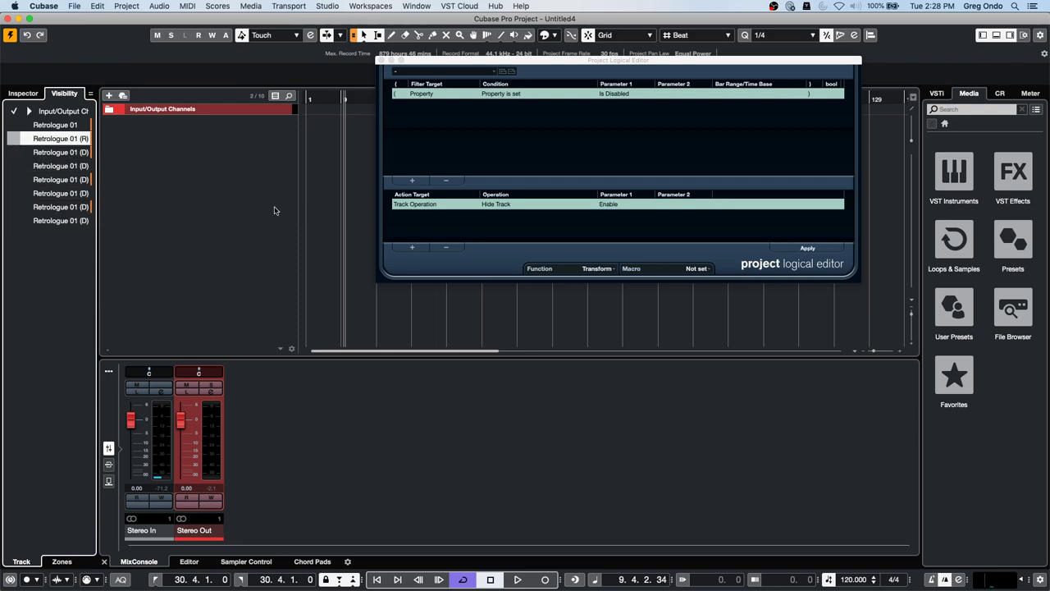
- Expand the Input/Output Channels folder, and undo and redo the track rendering to bring back the disabled source tracks
key("super+z")
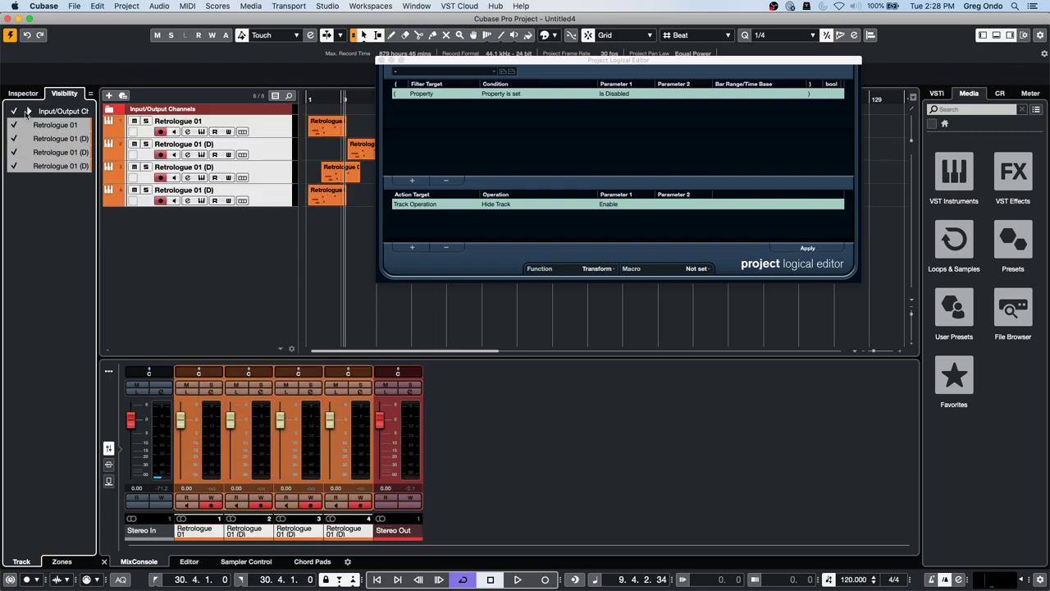
left_click(27, 112)
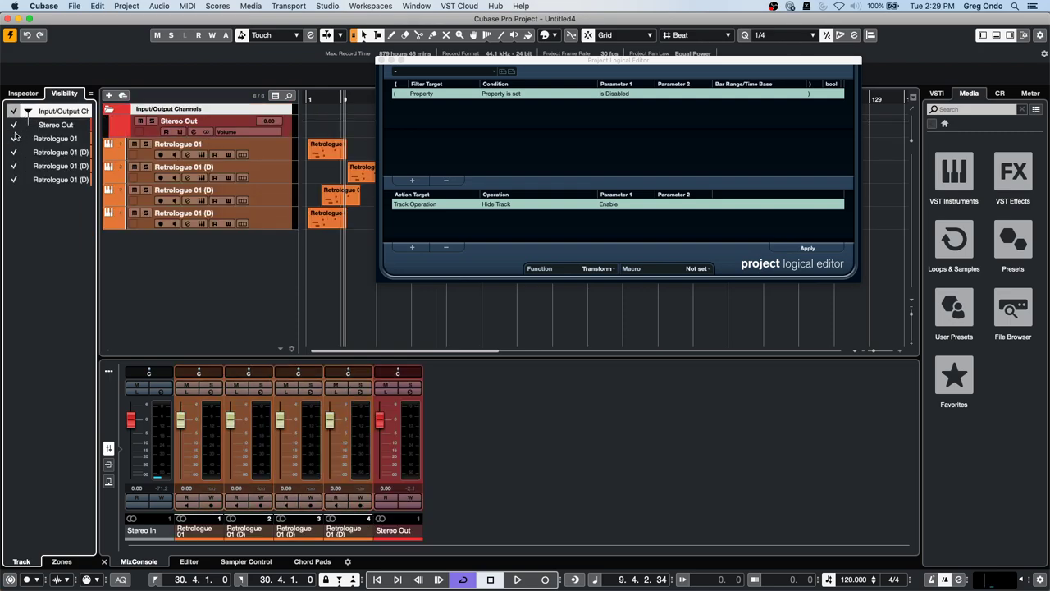
left_click(268, 250)
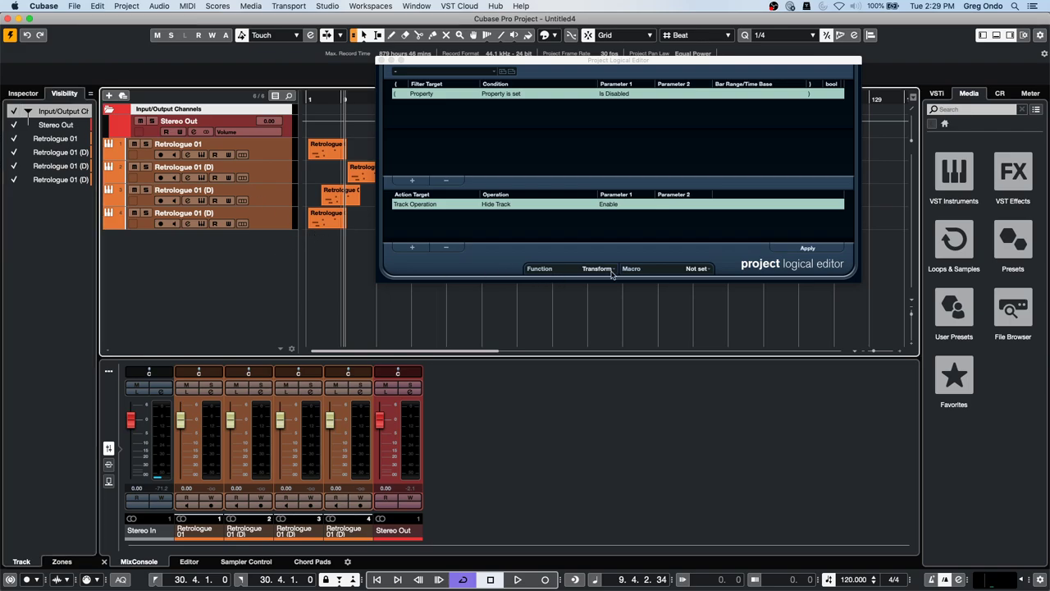
left_click(777, 256)
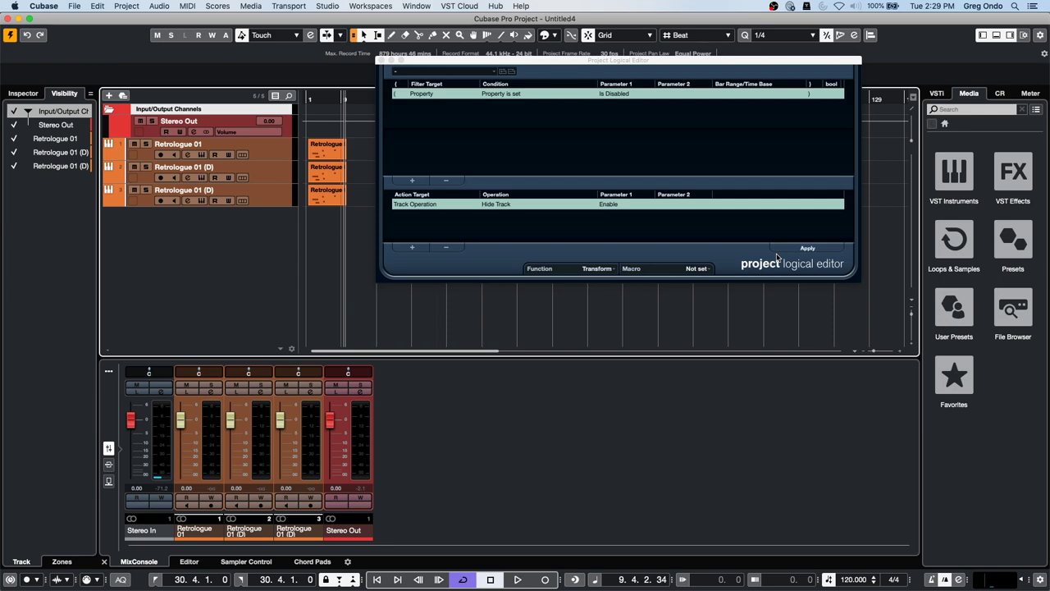
key("super+z")
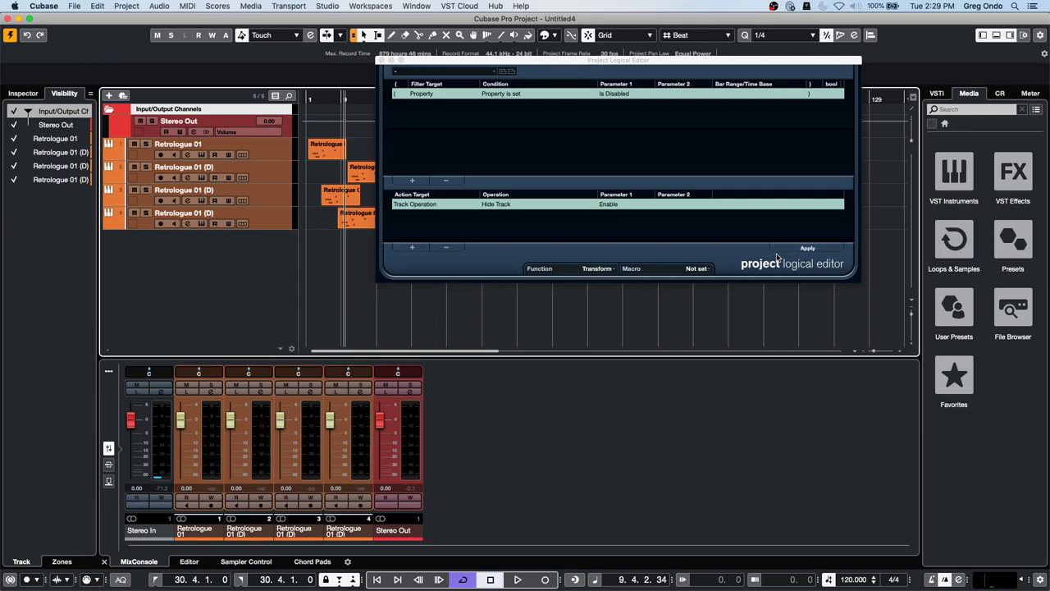
key("super+z")
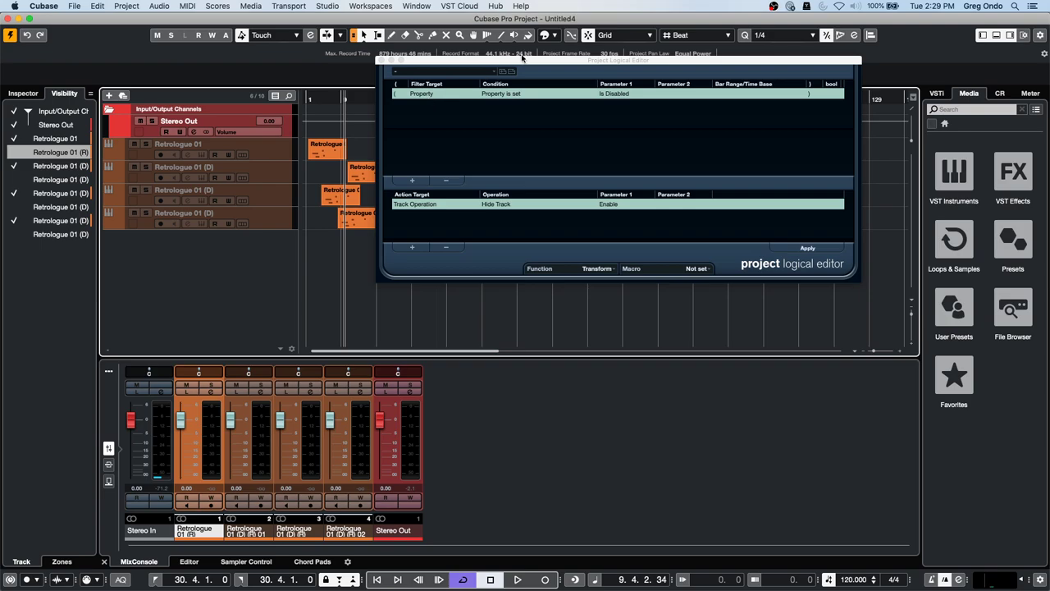
- Make the four rendered Retrologue tracks visible again and apply the Hide Track action to the disabled tracks
left_click_drag(521, 57, 385, 81)
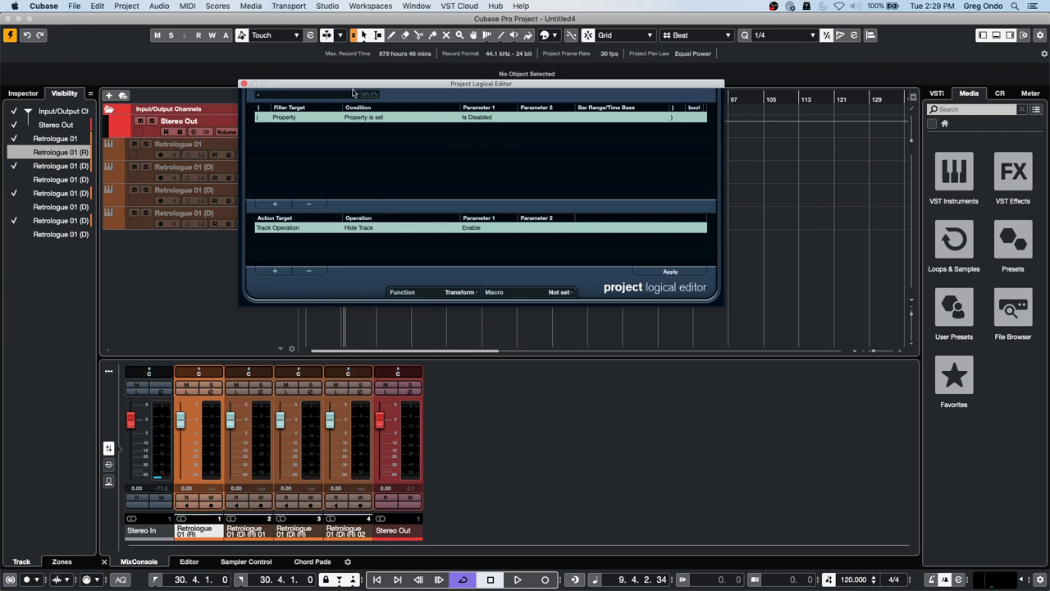
left_click_drag(356, 88, 472, 86)
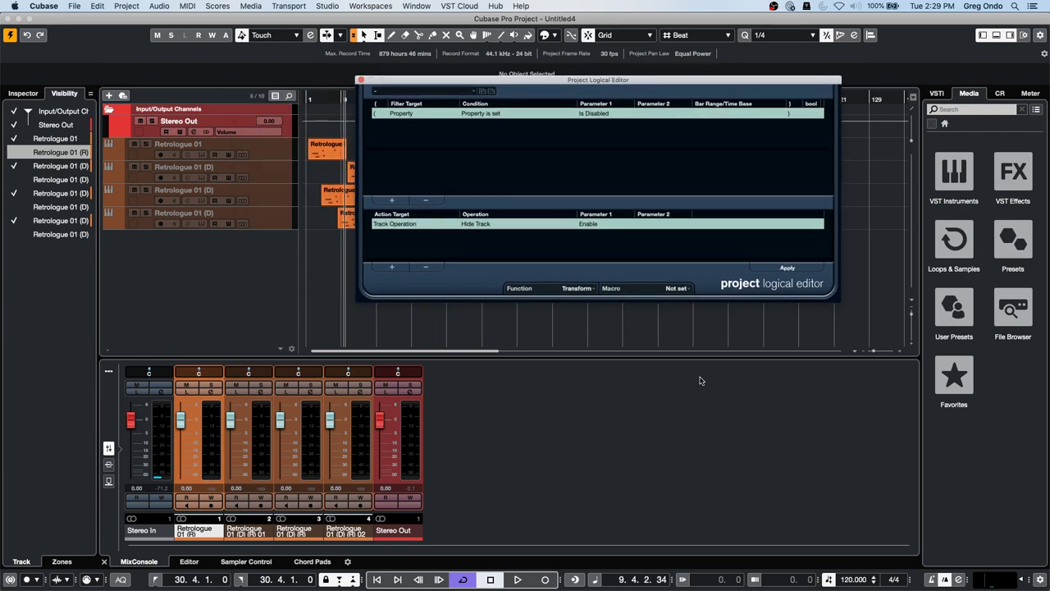
left_click(12, 152)
left_click(13, 179)
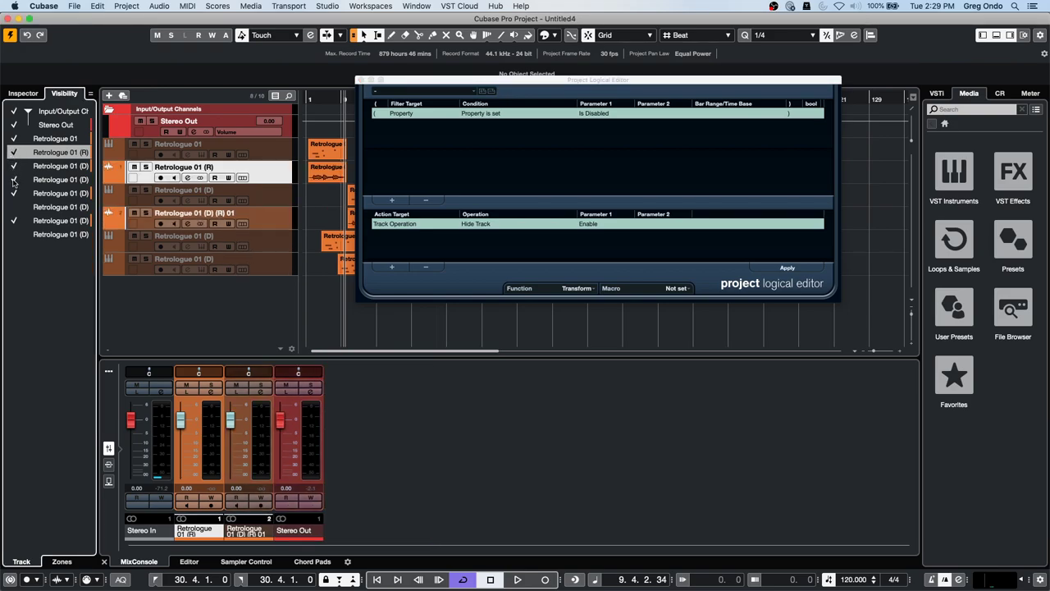
left_click(13, 207)
left_click(13, 234)
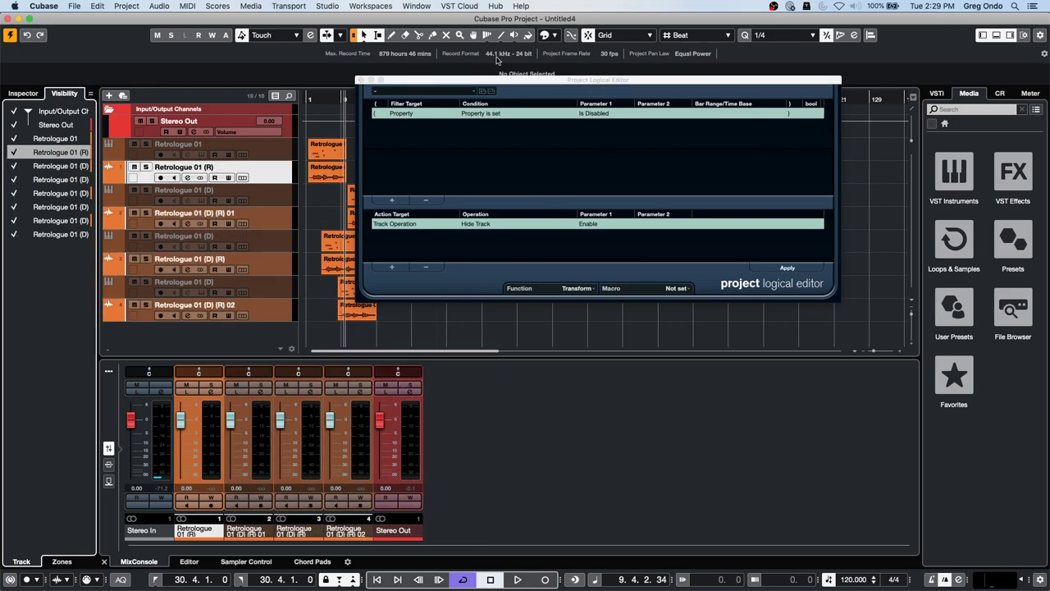
left_click_drag(473, 80, 644, 81)
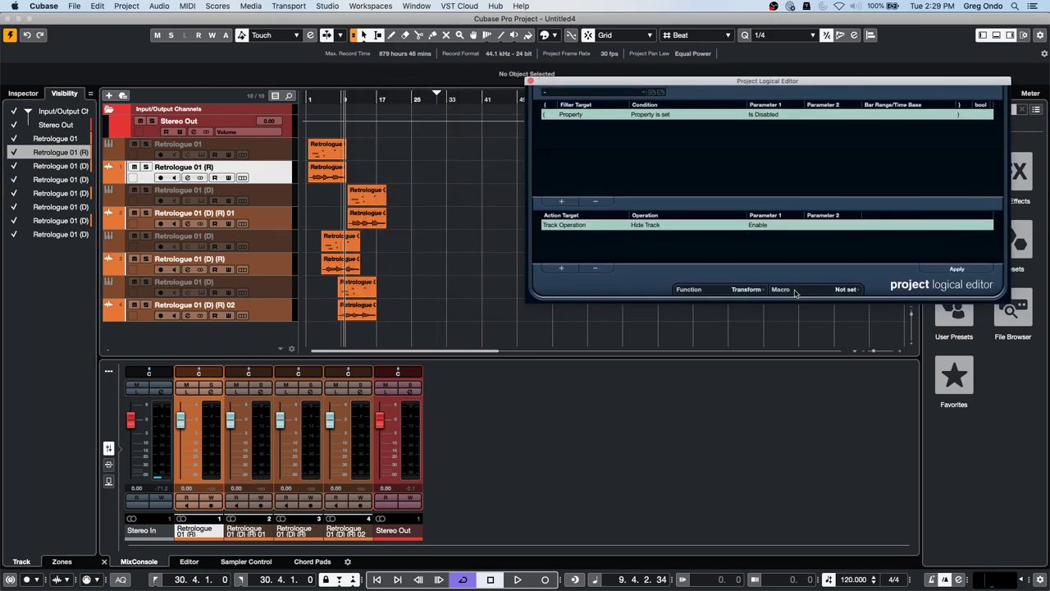
left_click(957, 270)
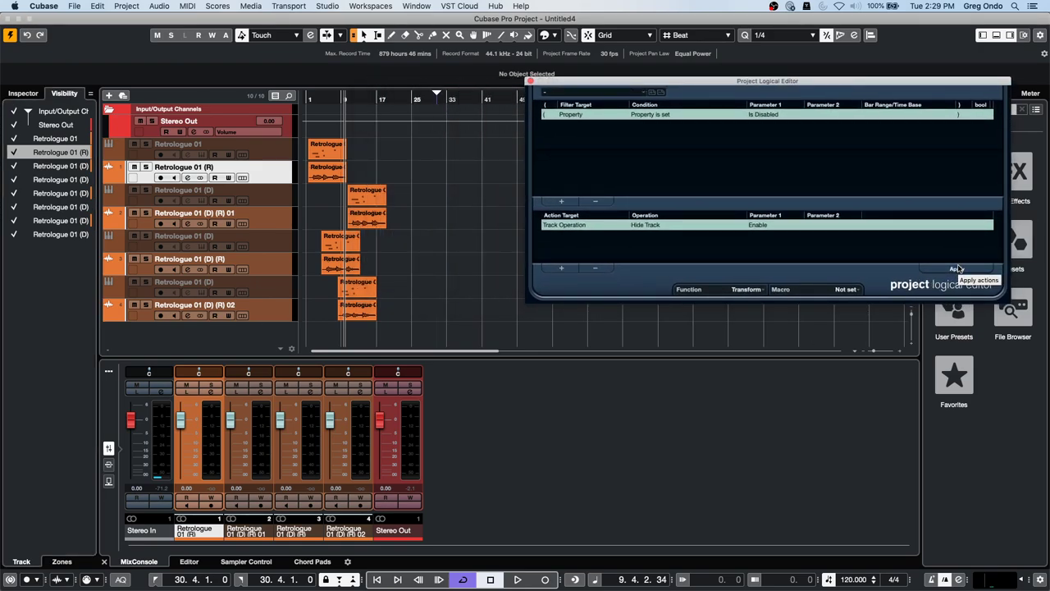
- Load the Hide Disabled Tracks GO preset in the Project Logical Editor
left_click(95, 7)
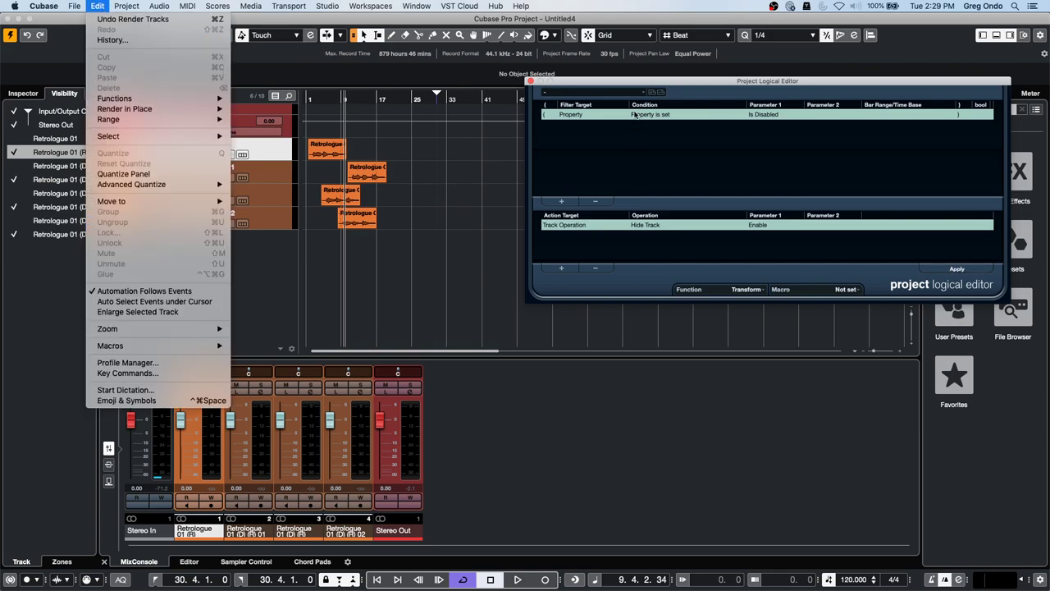
left_click(635, 178)
left_click(638, 96)
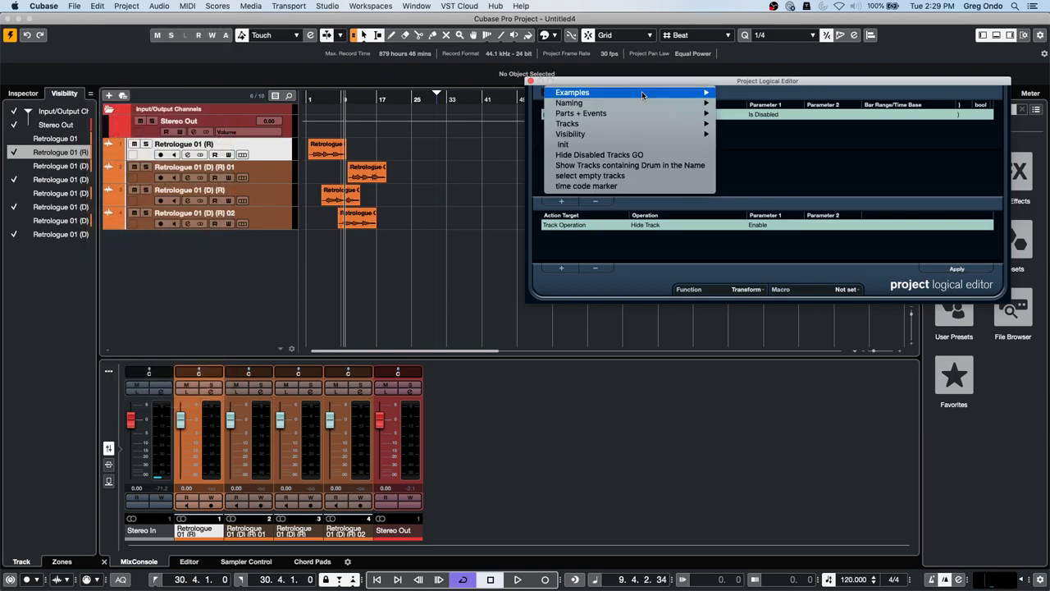
left_click(660, 158)
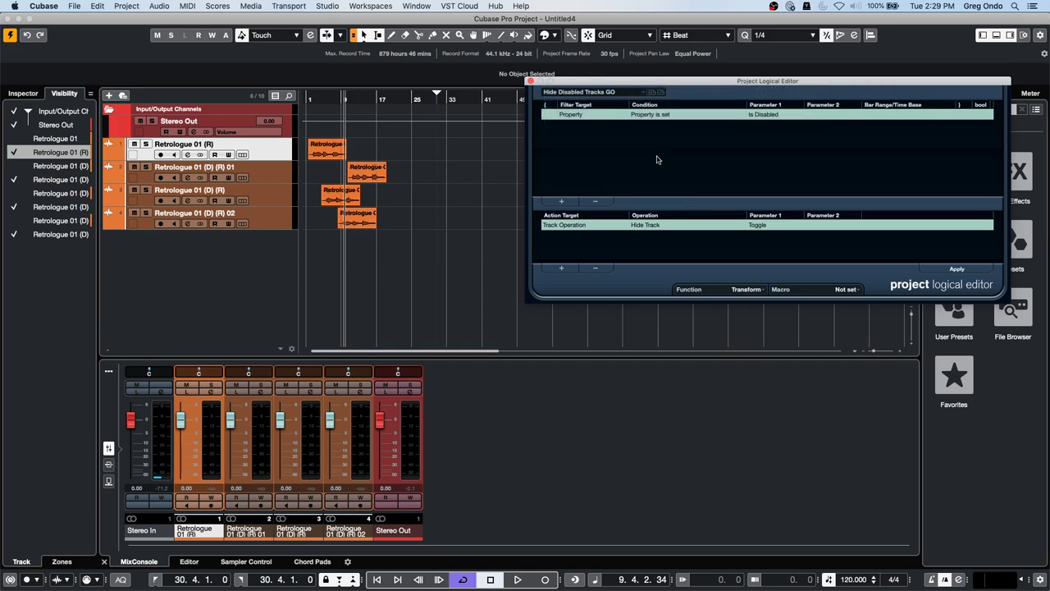
- Open the key commands and locate Hide Disabled Tracks GO under Process Project Logical Editor
left_click(95, 6)
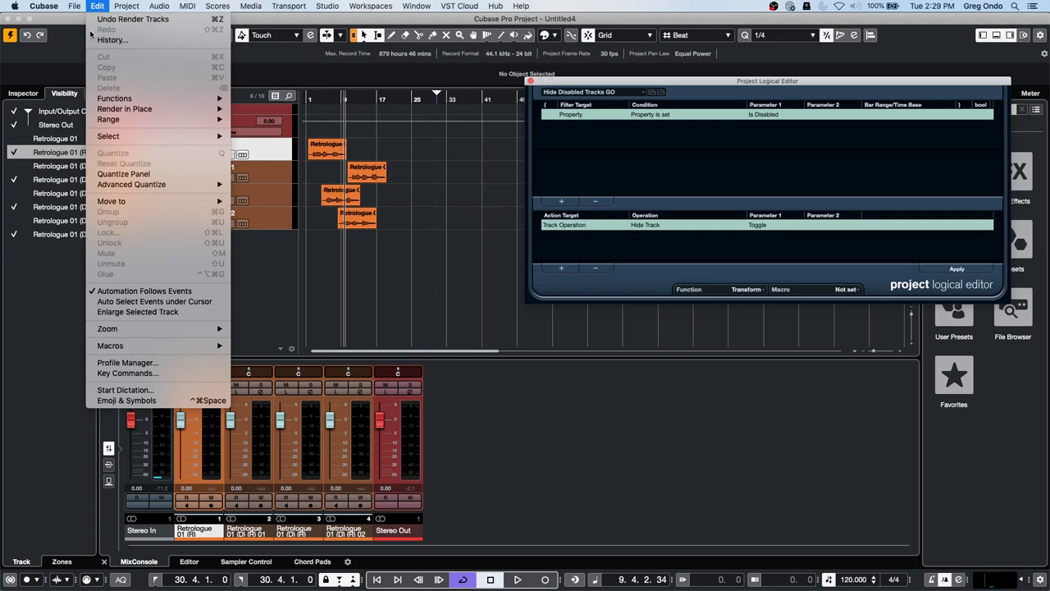
left_click(167, 373)
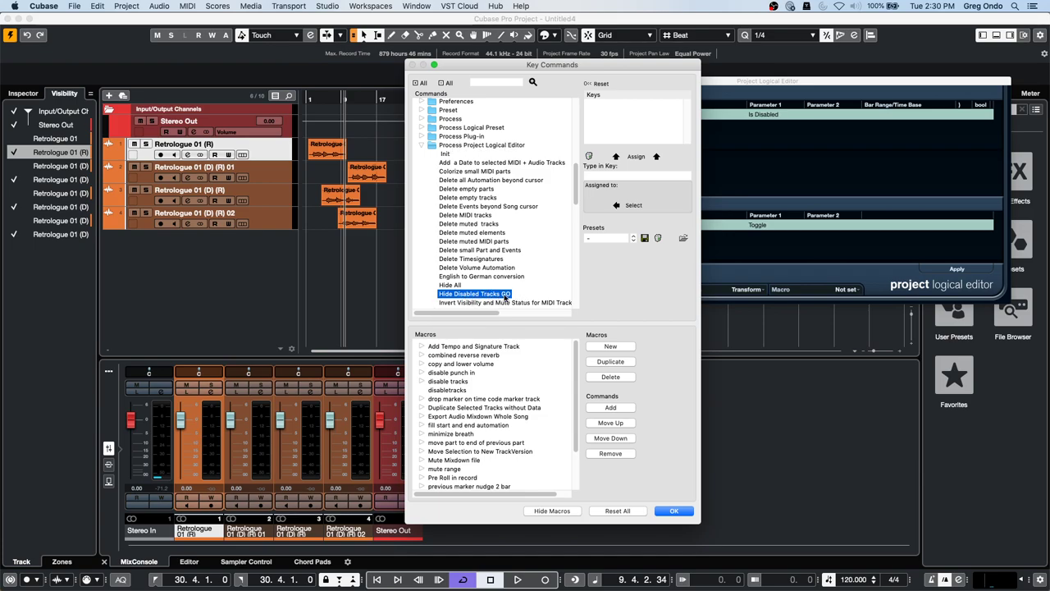
- Close the key commands, then make the four disabled Retrologue source tracks visible and hide them with the Hide Disabled Tracks GO preset
mouse_move(481, 313)
left_mouse_down()
mouse_move(566, 314)
mouse_move(467, 315)
left_mouse_up()
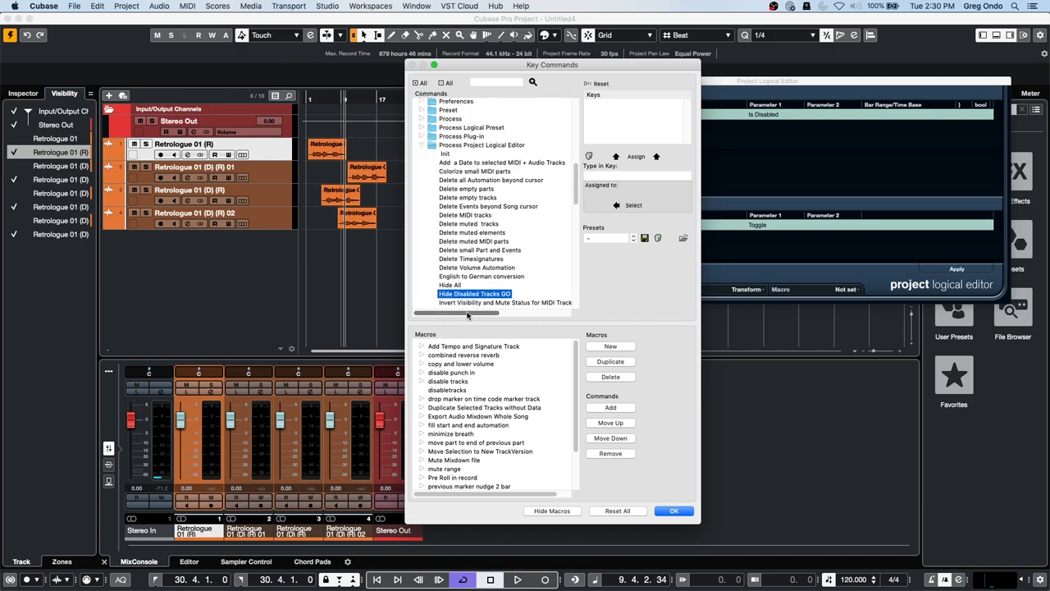
left_click(674, 510)
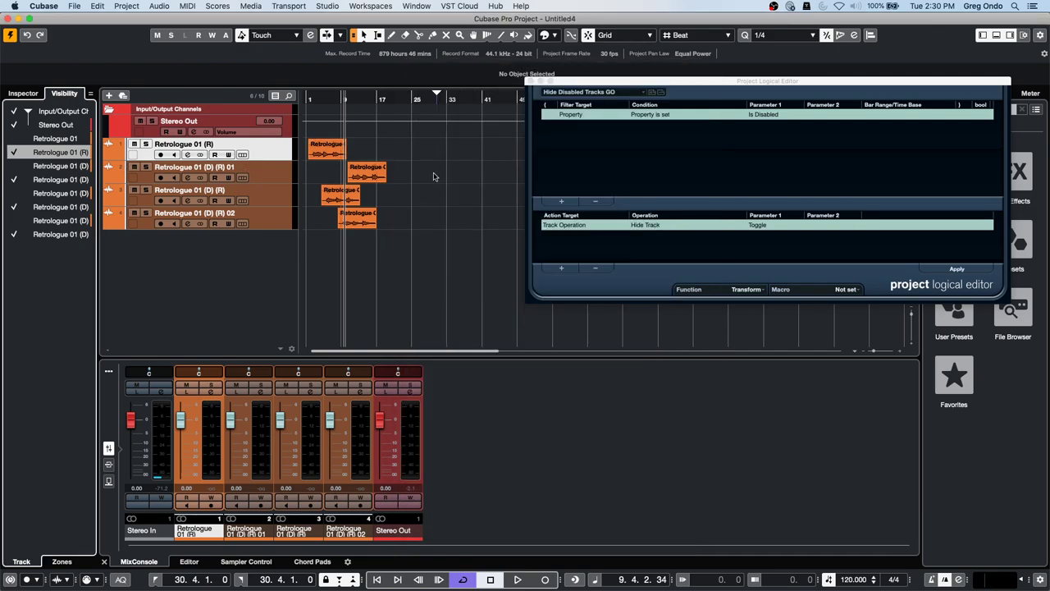
left_click(12, 139)
left_click(13, 166)
left_click(14, 193)
left_click(13, 220)
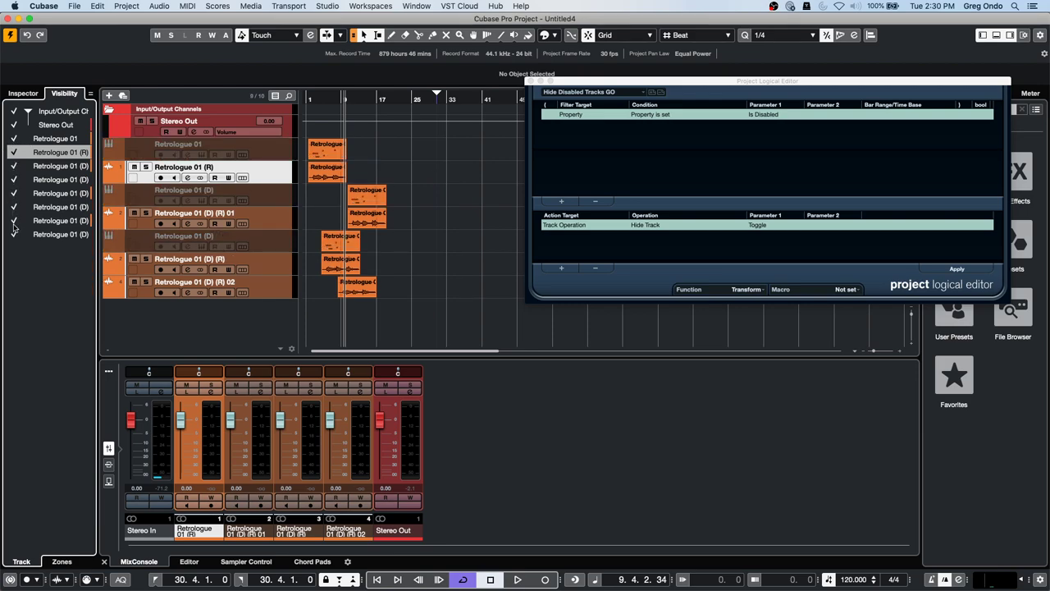
left_click(957, 269)
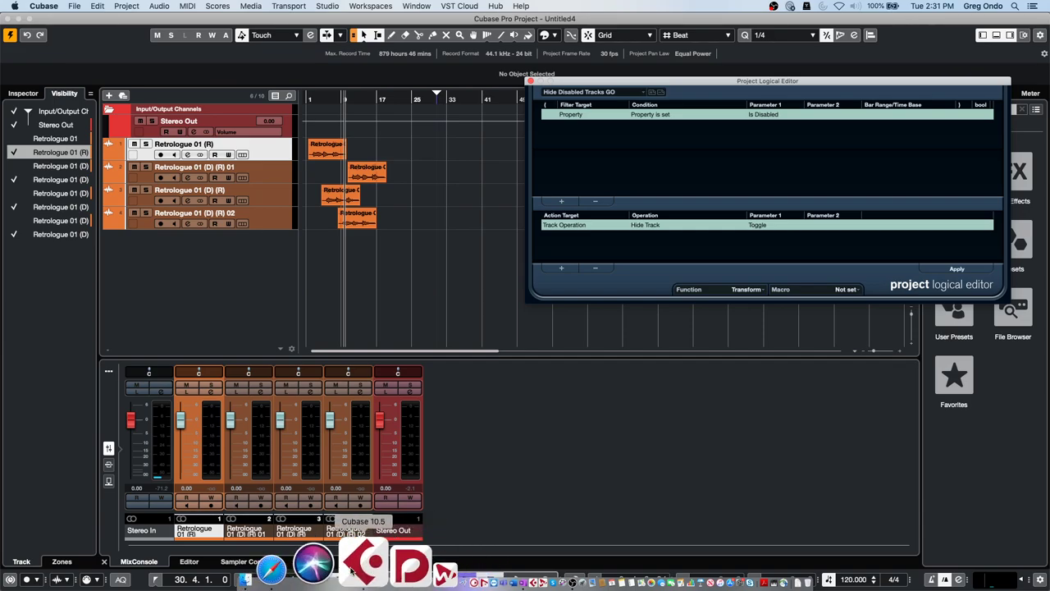
- Switch to WaveLab Pro 10 with the last project loaded and bring up the browser for opening an audio file
left_click(373, 564)
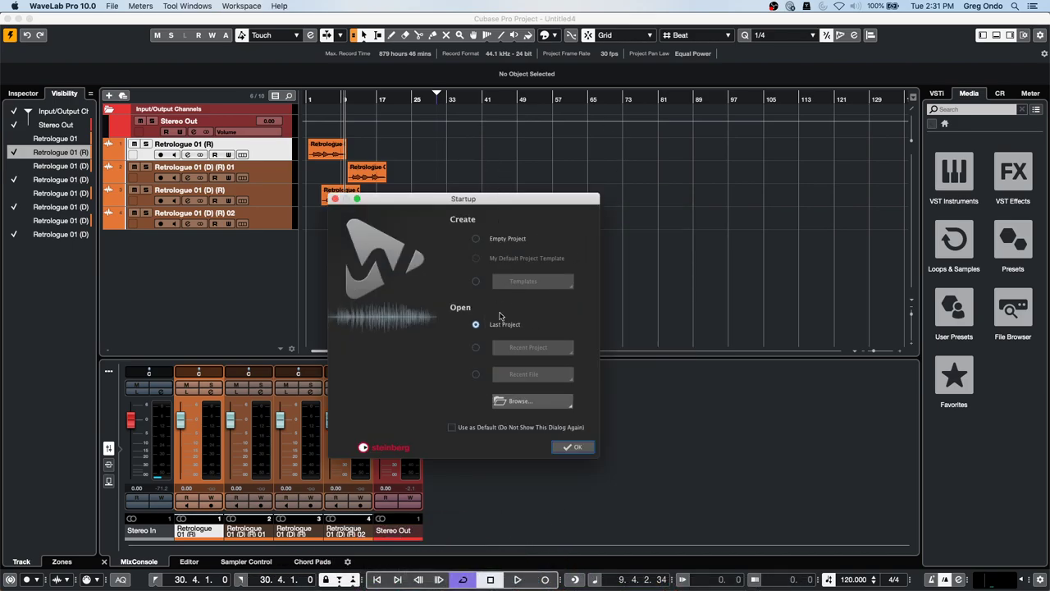
left_click(574, 446)
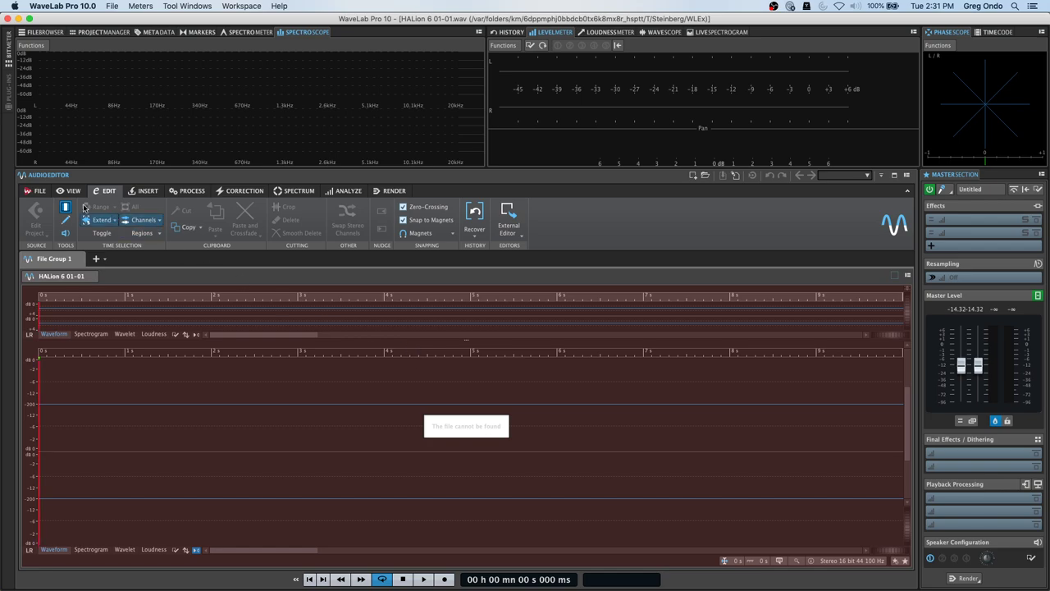
left_click(39, 191)
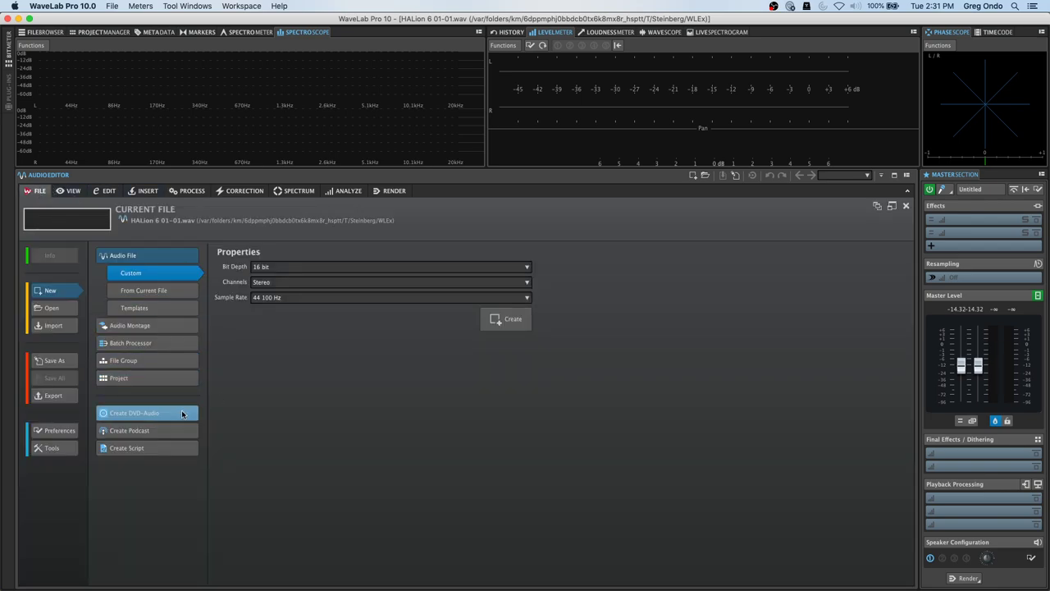
left_click(53, 308)
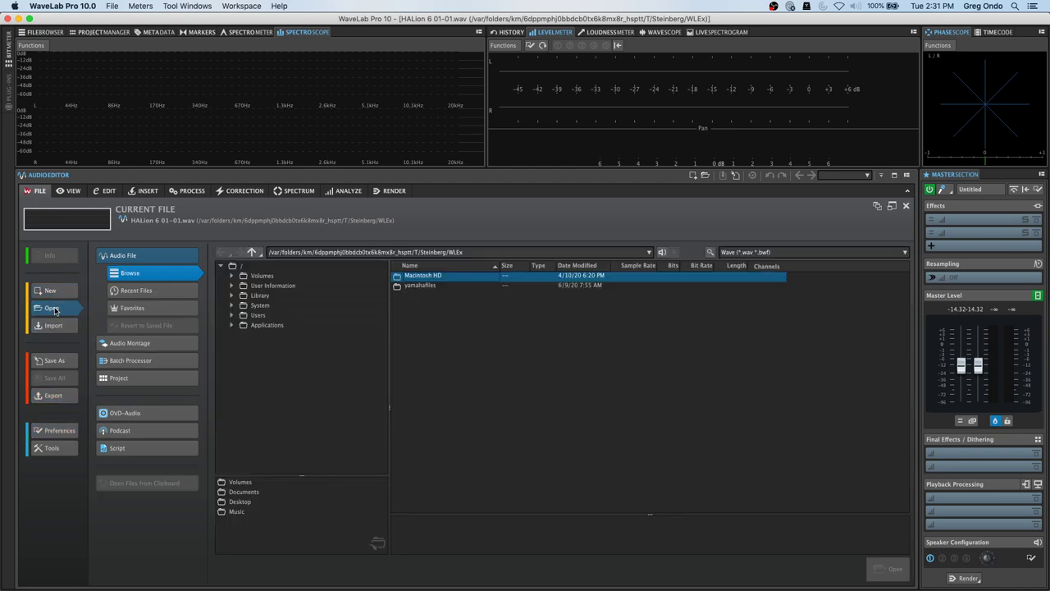
- Open Hit the Road mixdown.wav from the WaveLab Audio files folder inside the user's Documents/Projects folder
double_click(445, 280)
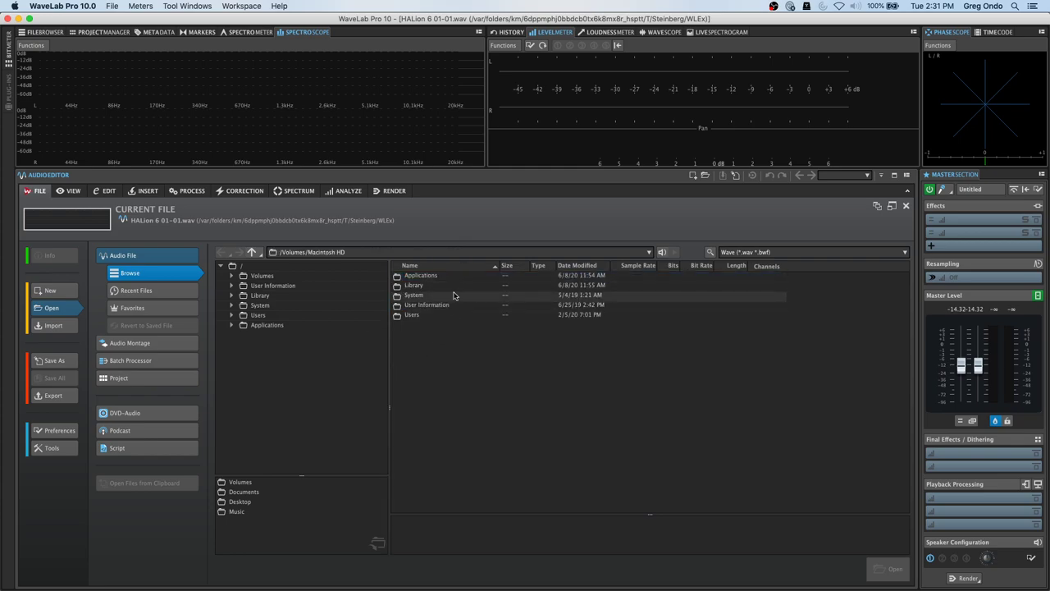
left_click(261, 317)
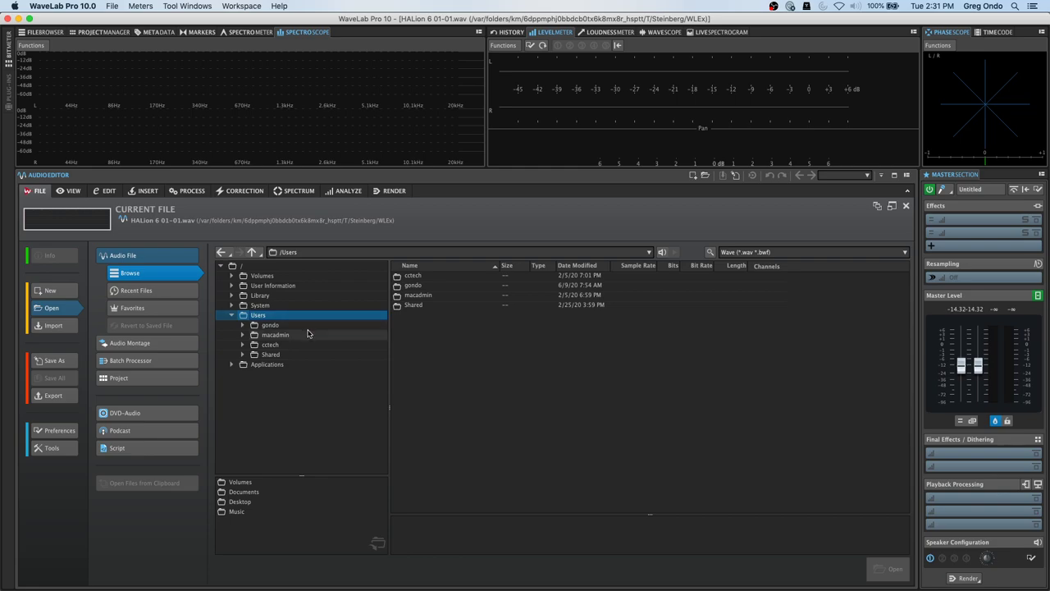
left_click(282, 326)
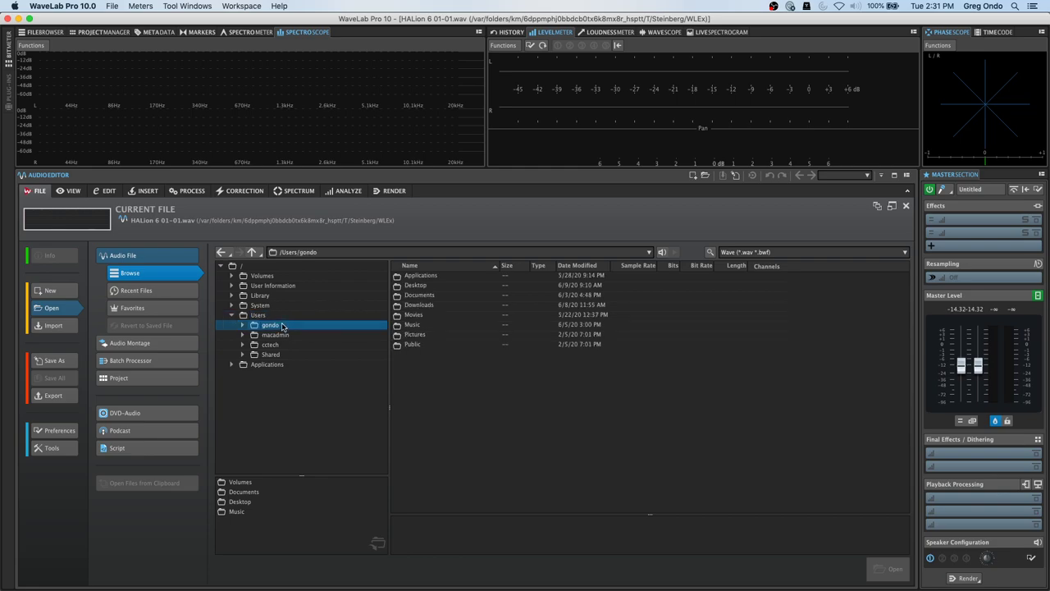
double_click(447, 296)
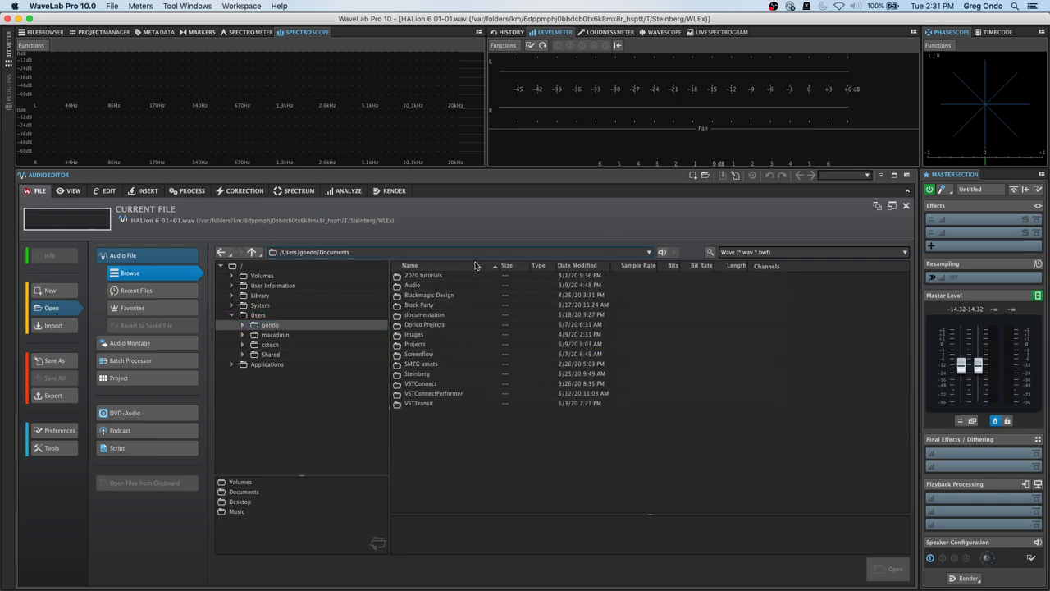
double_click(441, 344)
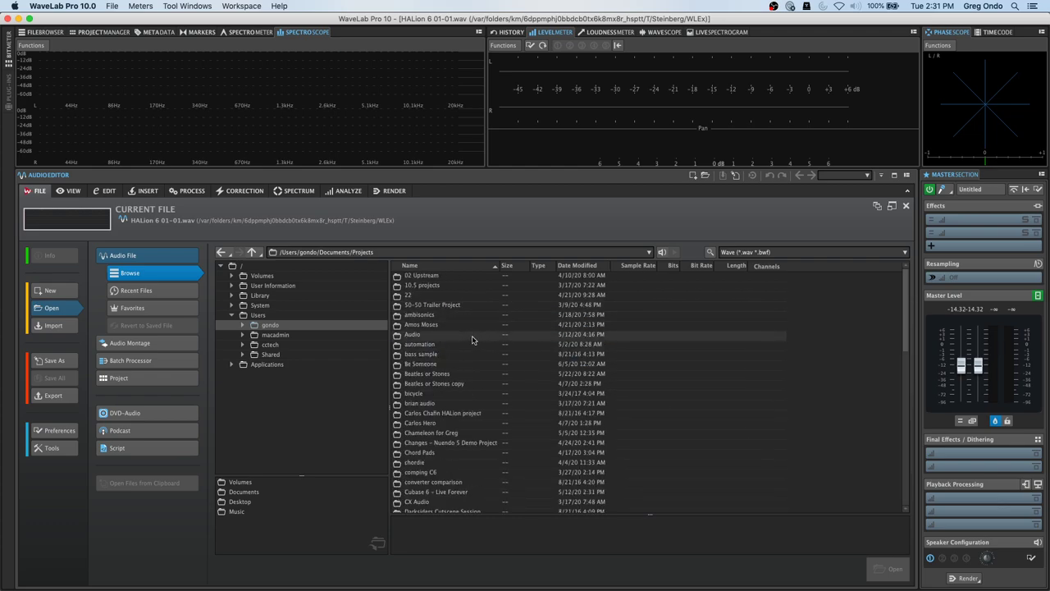
scroll(459, 353, "down", 10)
scroll(490, 356, "down", 6)
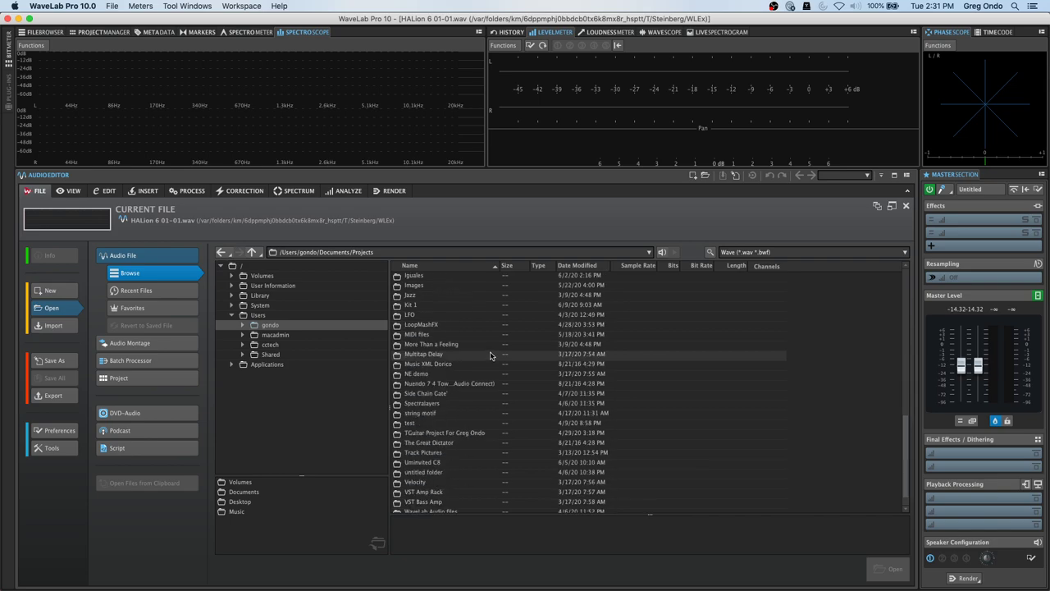
scroll(490, 356, "down", 2)
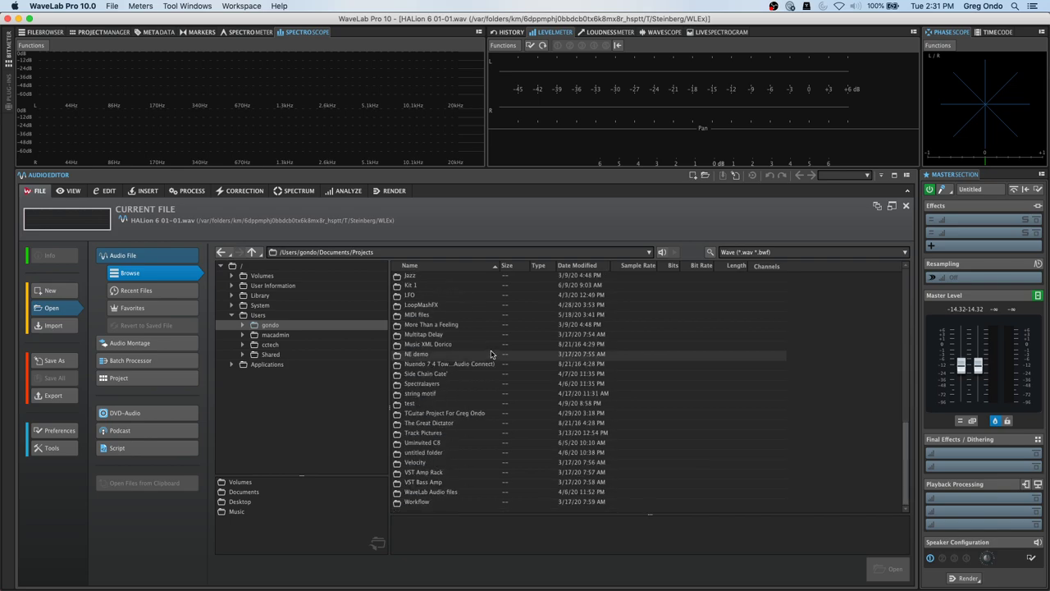
double_click(459, 490)
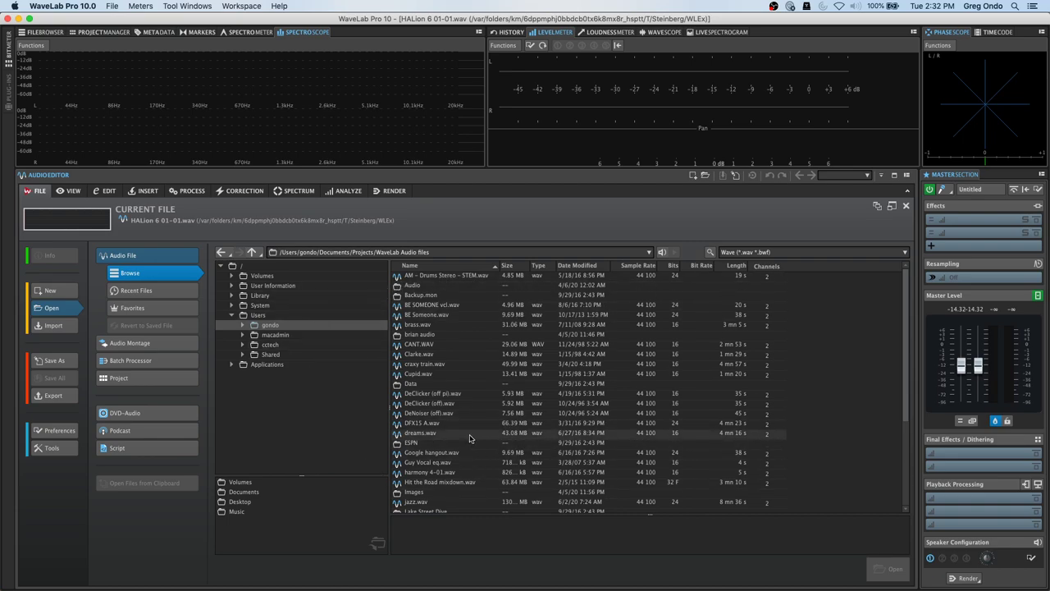
left_click(460, 484)
double_click(460, 484)
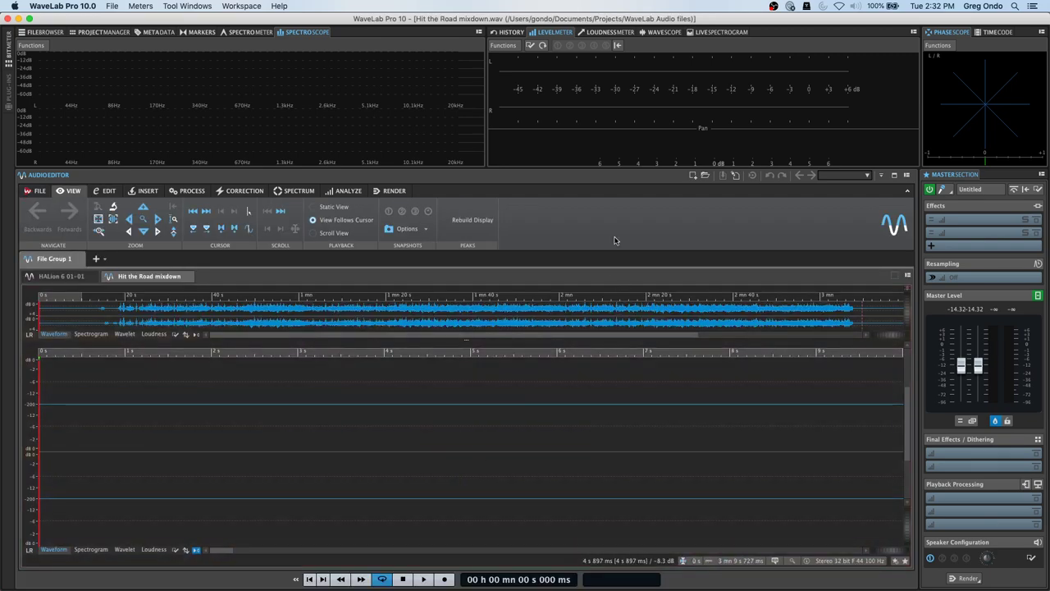
- Check the HALion 6 01-01 file, return to Hit the Road mixdown and show its entire waveform
left_click_drag(178, 301, 181, 273)
left_click(51, 278)
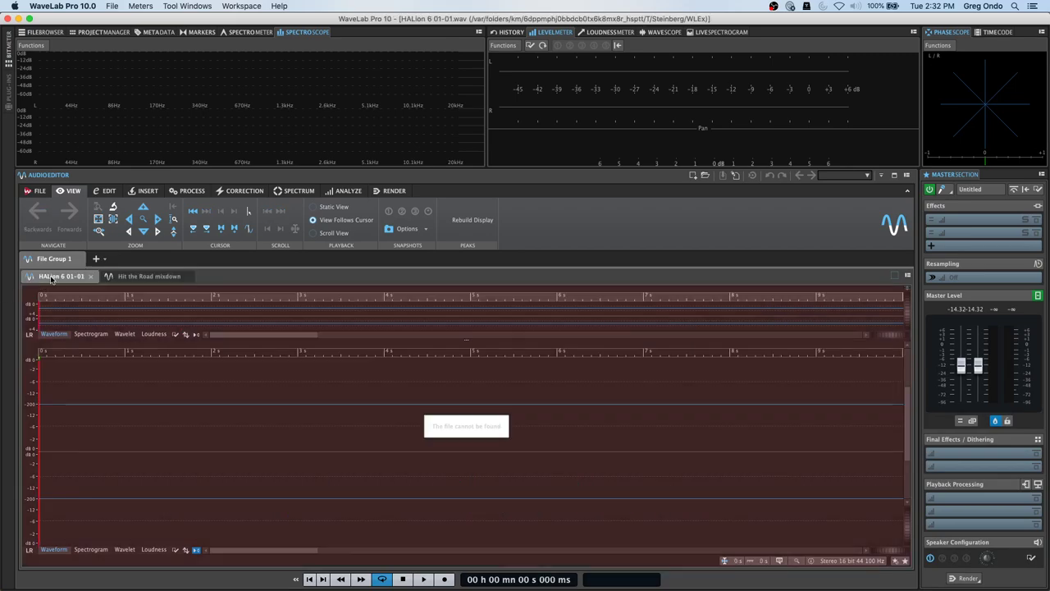
left_click(124, 282)
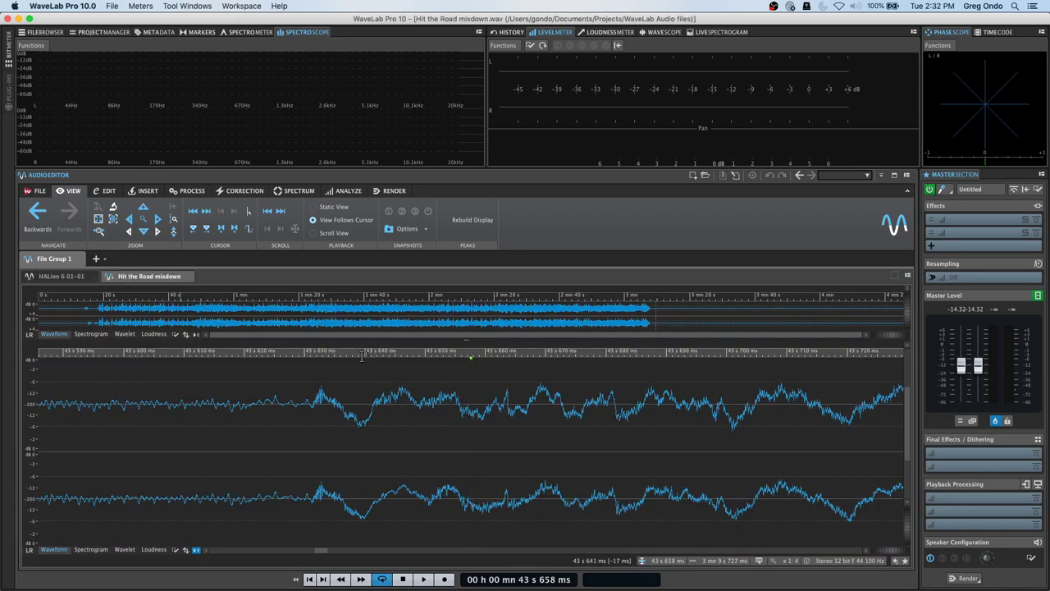
left_click_drag(331, 353, 327, 216)
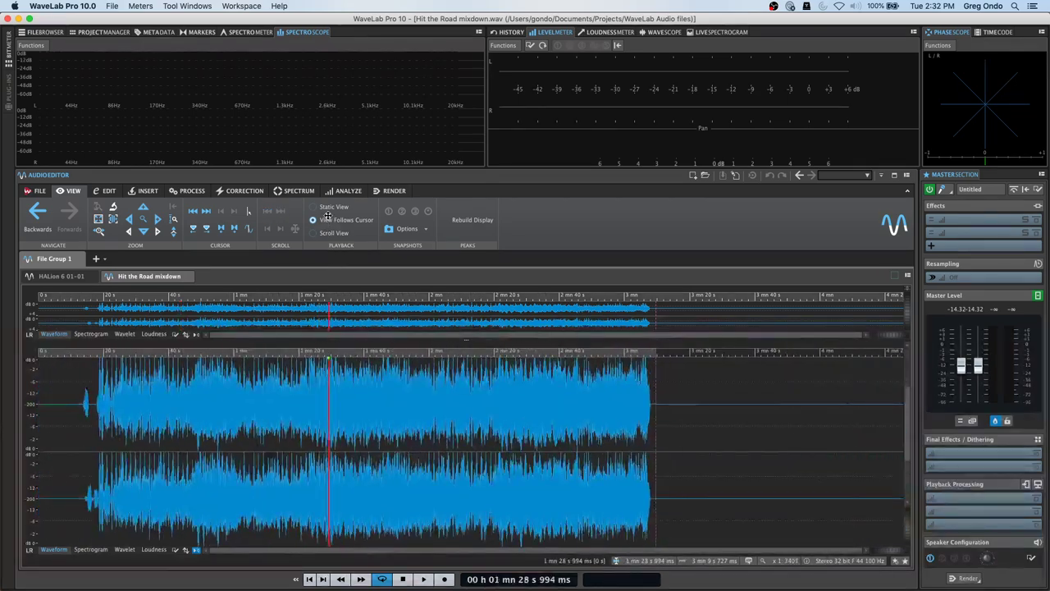
- Insert Steinberg's MasterRig mastering plug-in in the first effect slot of the Master Section
left_click(1002, 221)
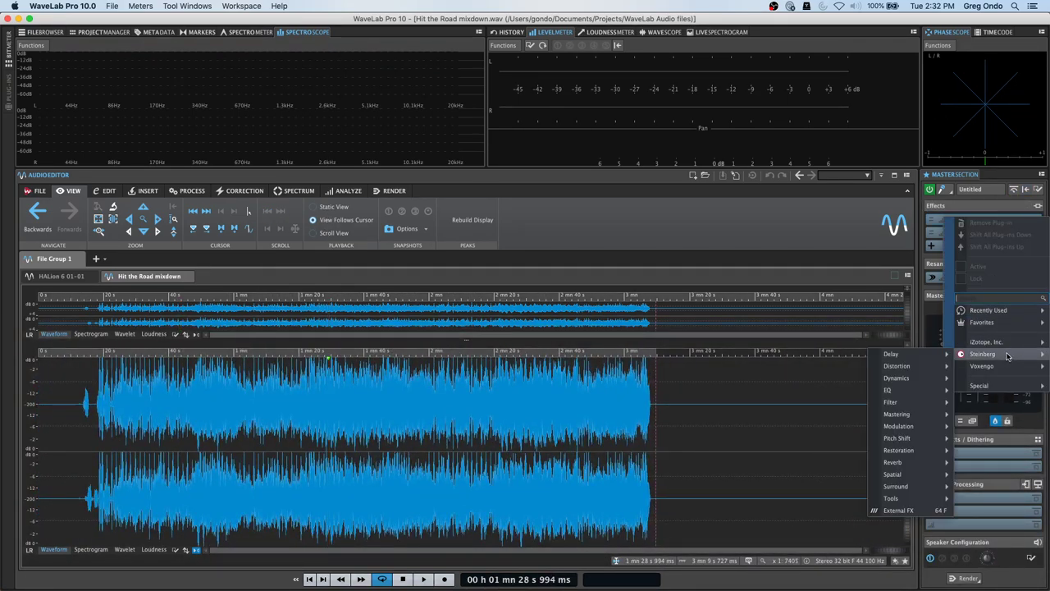
mouse_move(1011, 350)
mouse_move(970, 366)
mouse_move(912, 457)
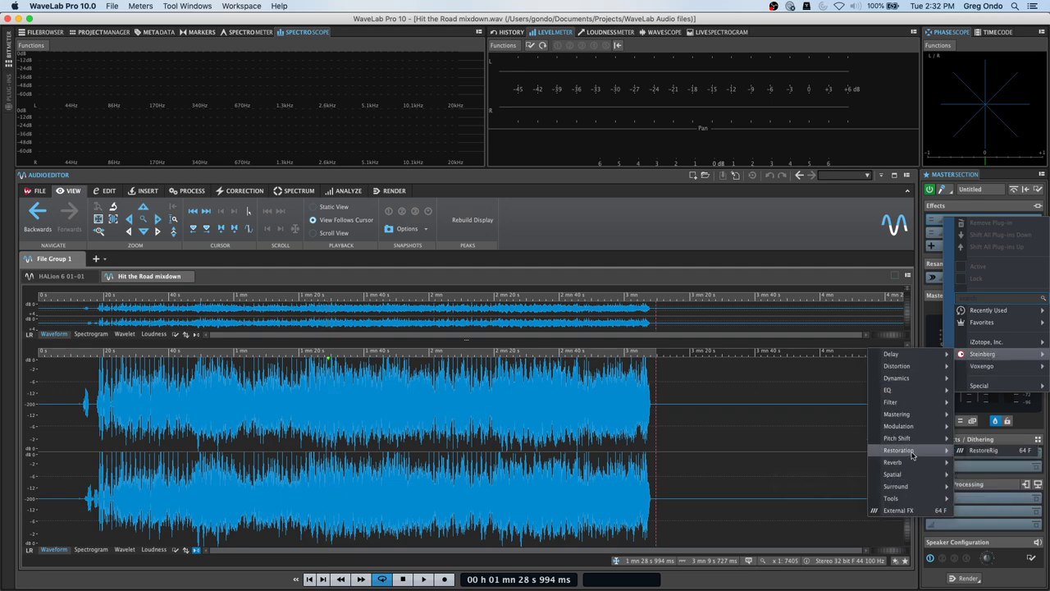
mouse_move(915, 420)
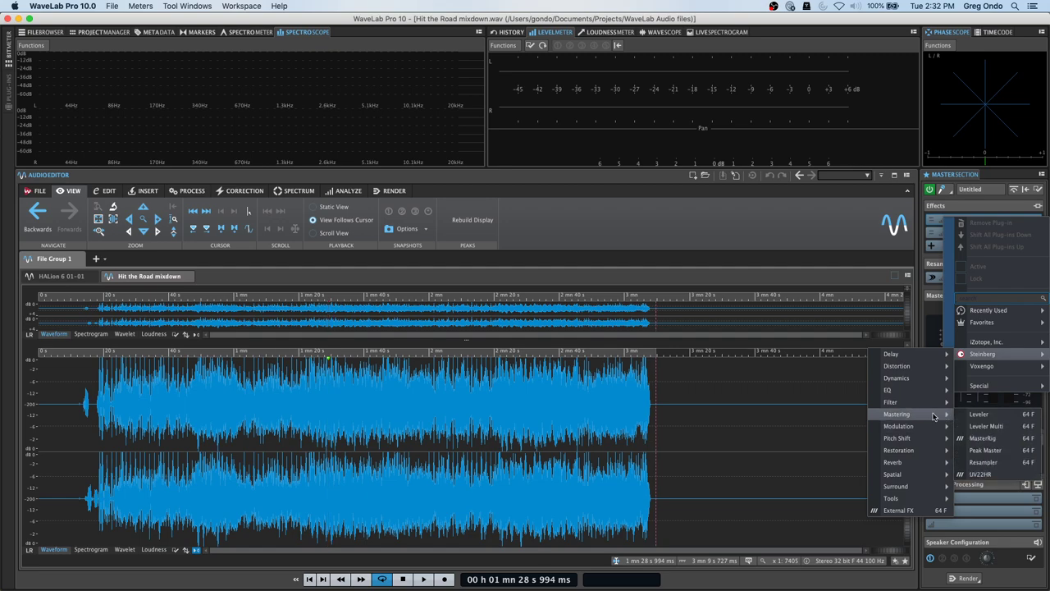
left_click(998, 439)
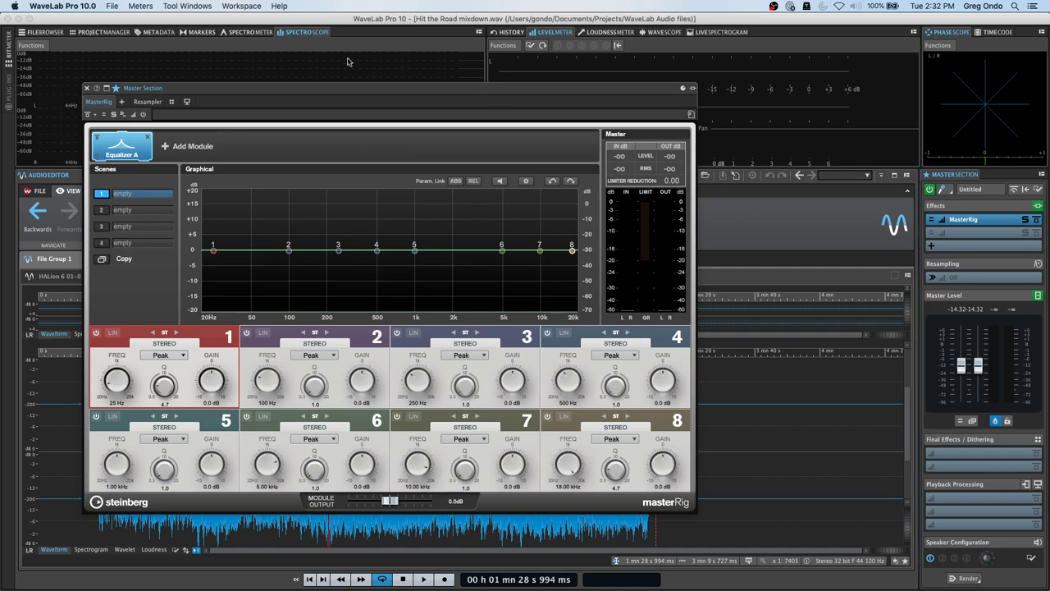
- Add the Limiter, Equalizer B, Dyn. EQ A, Saturator A and Imager modules to the MasterRig chain
left_click(193, 147)
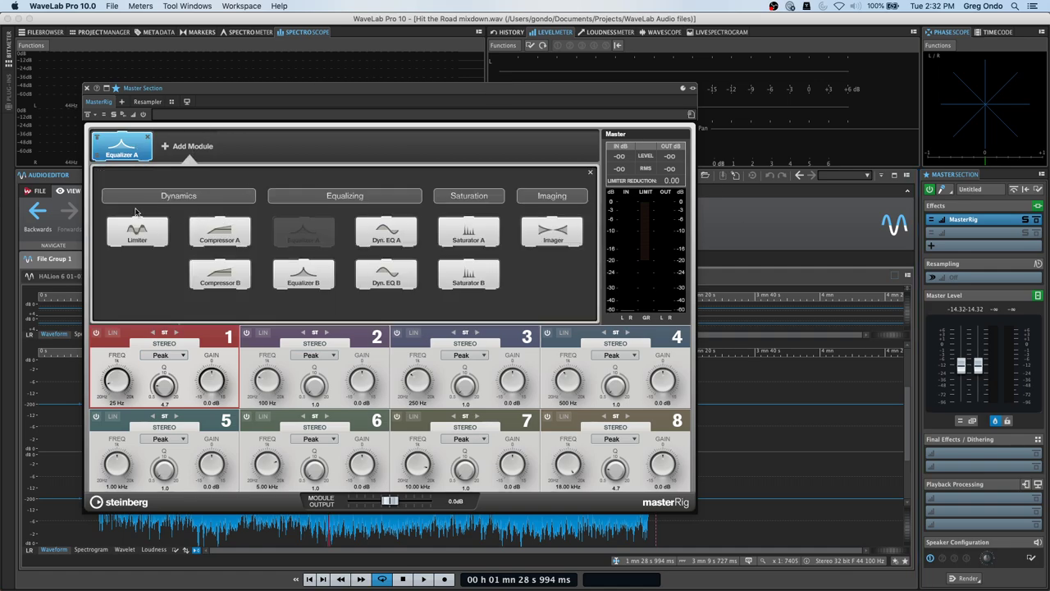
left_click(137, 232)
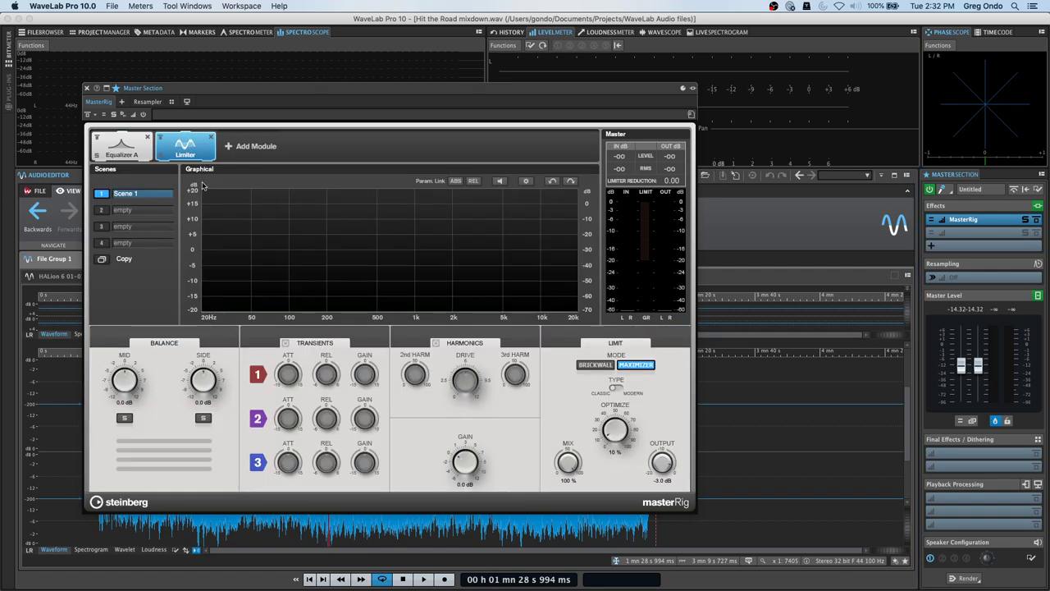
left_click(246, 148)
left_click(303, 274)
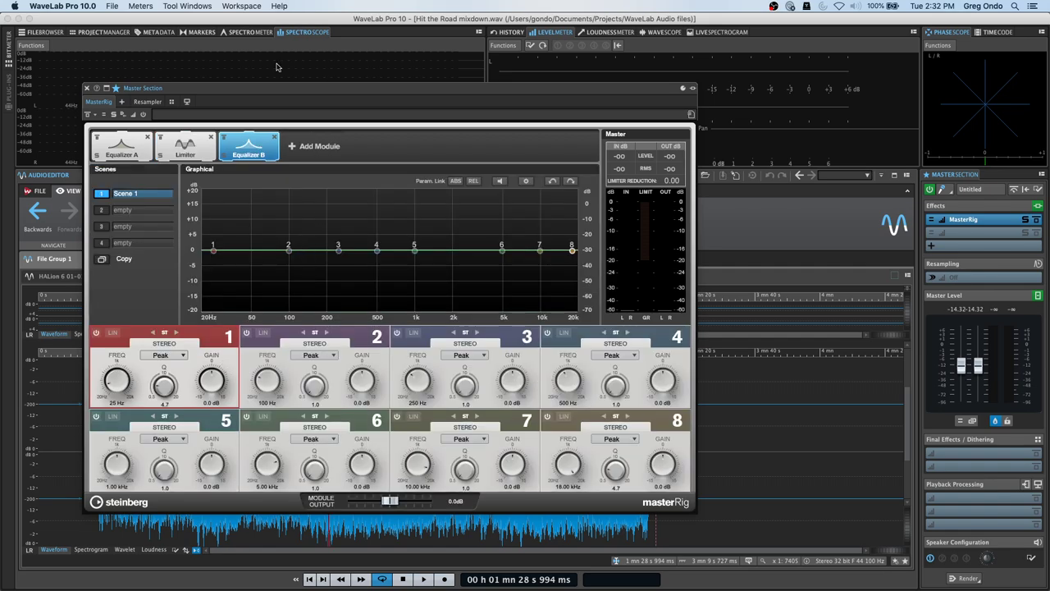
left_click(303, 146)
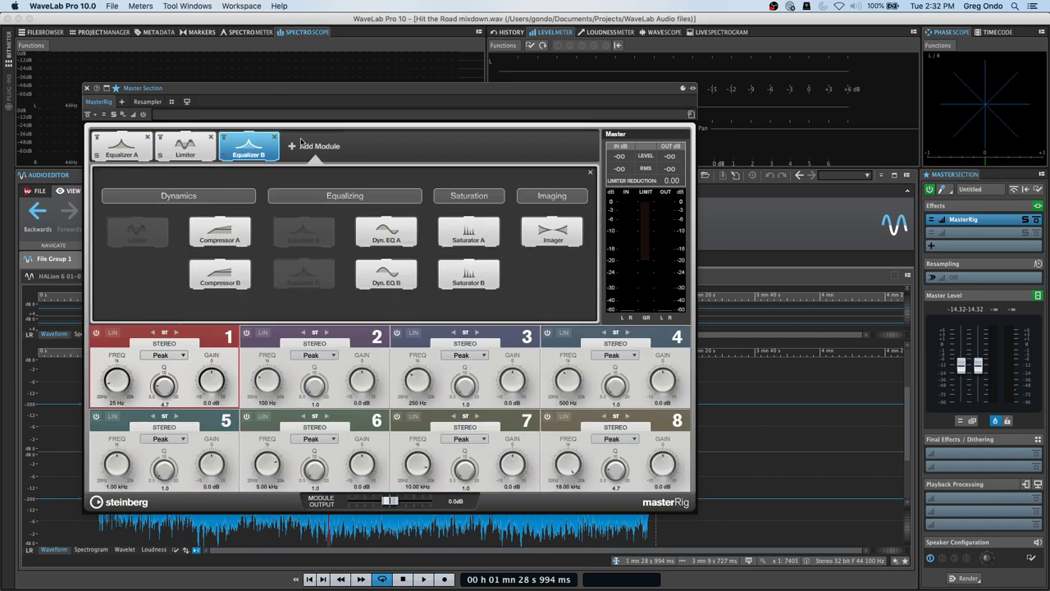
left_click(402, 240)
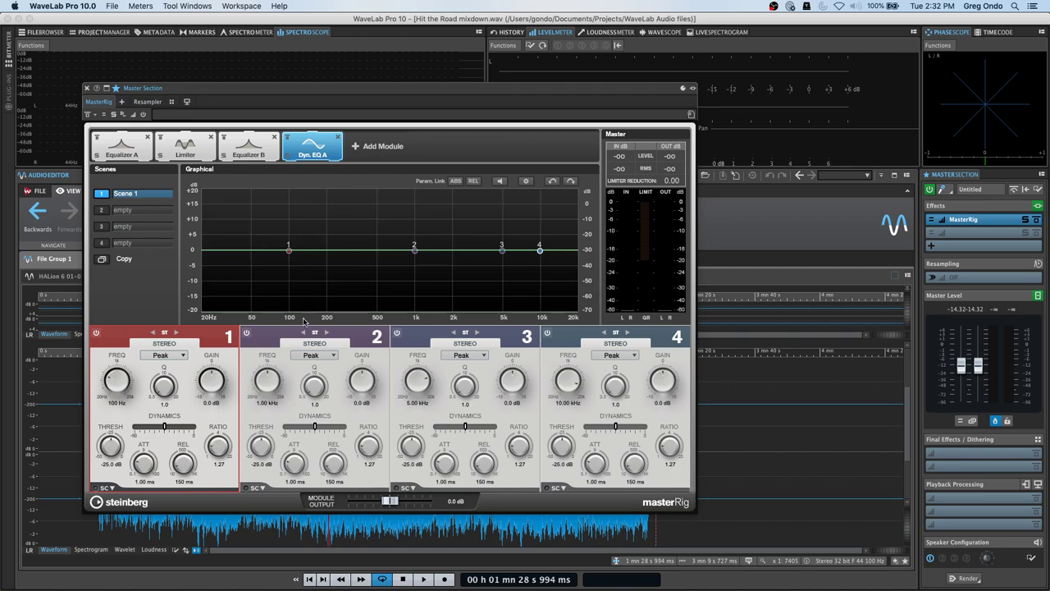
left_click(366, 145)
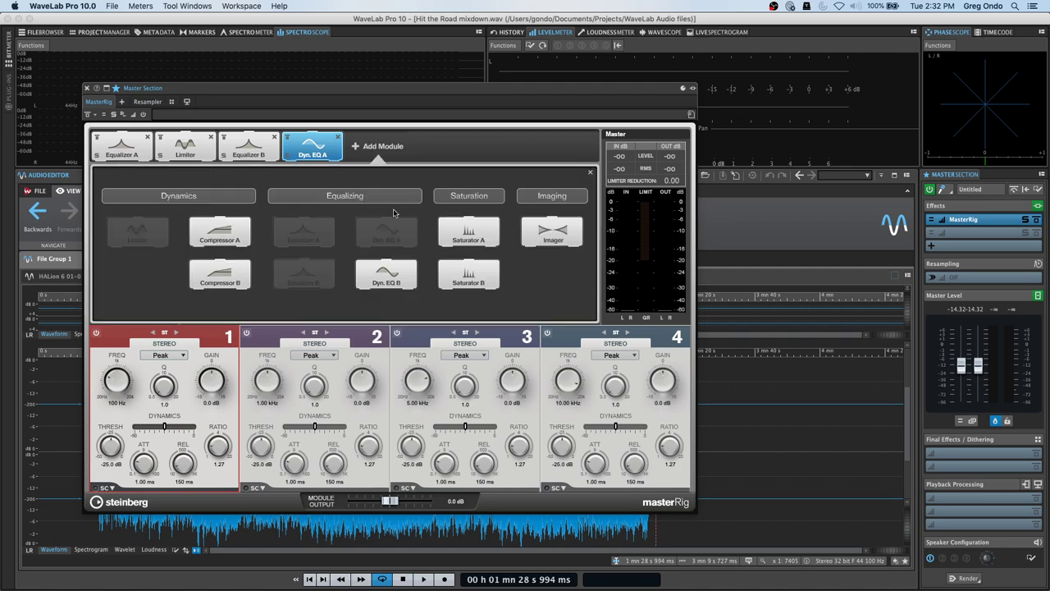
left_click(494, 240)
left_click(437, 145)
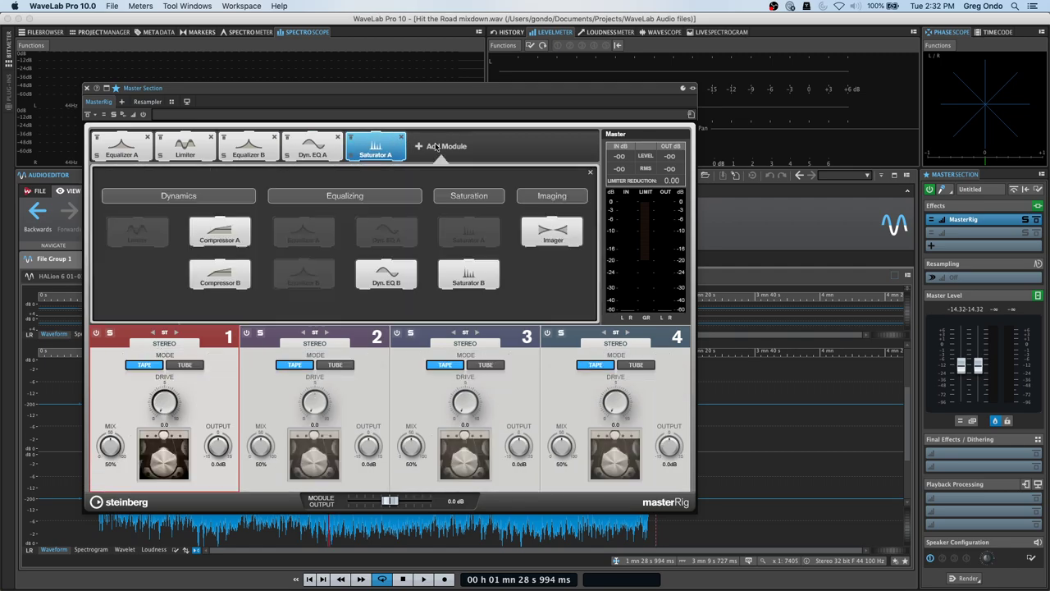
left_click(552, 232)
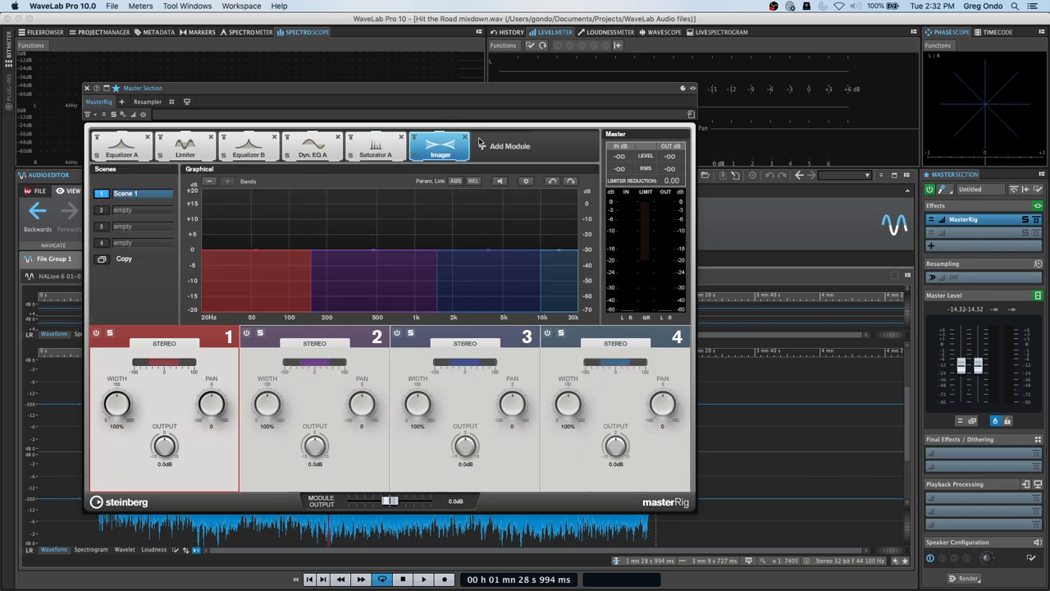
- Move the Imager module directly after the Limiter in the MasterRig chain
left_click(377, 144)
left_click_drag(437, 146, 246, 146)
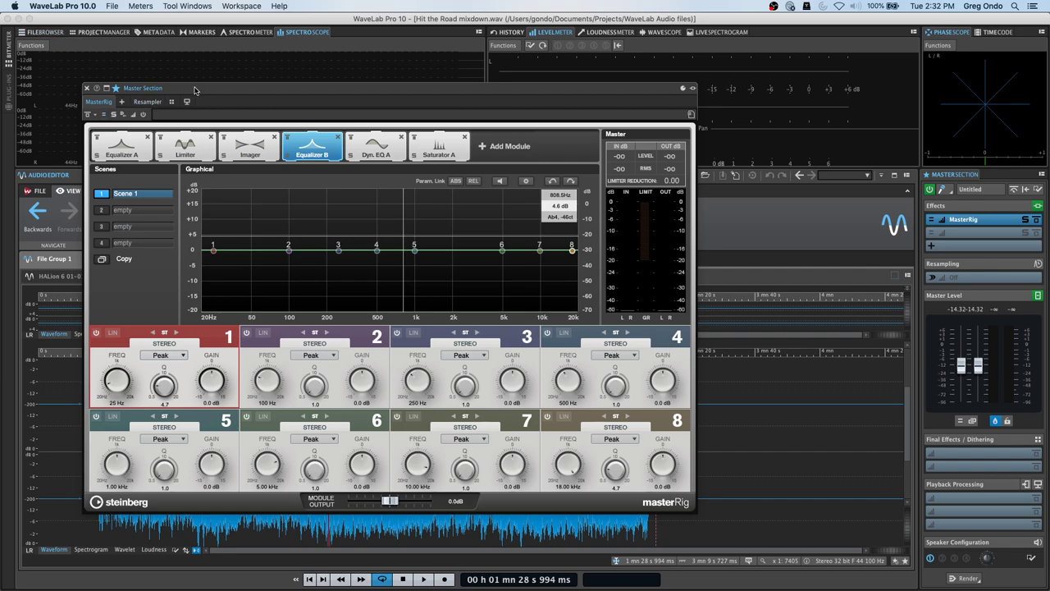
- Move the MasterRig window clear of the upper meters and lower both master level faders to about -33.87 dB
left_click_drag(194, 91, 314, 176)
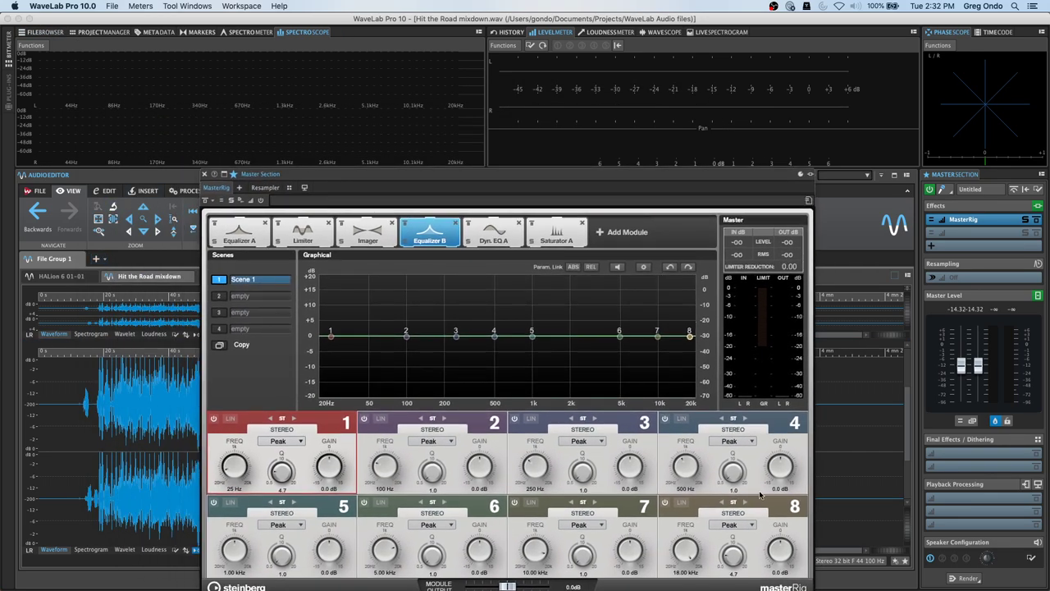
left_click_drag(965, 366, 965, 376)
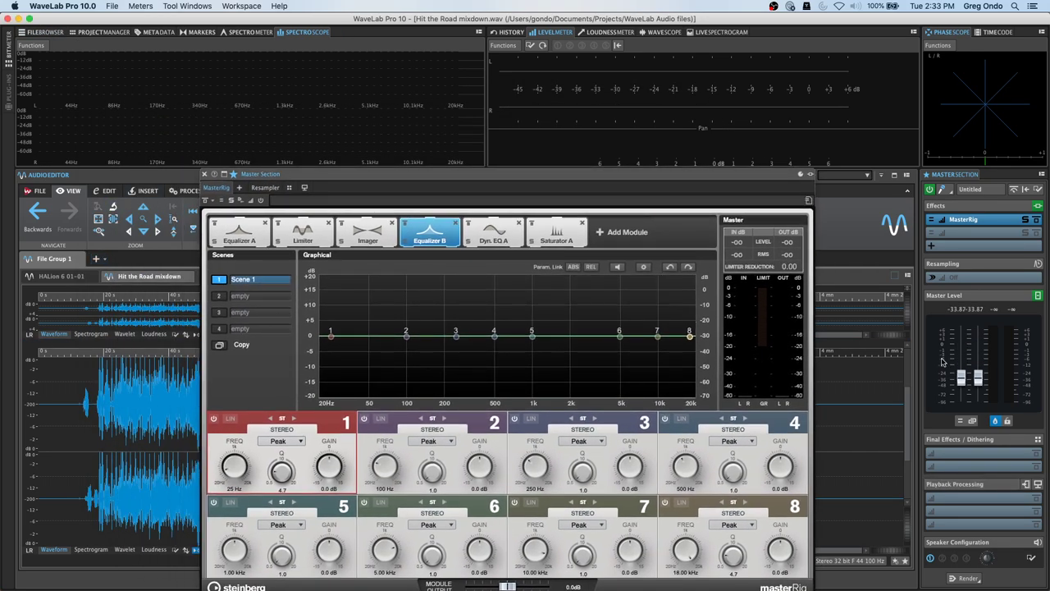
- Start playback of the mixdown and raise both master level faders to about -5.31 dB
key("space")
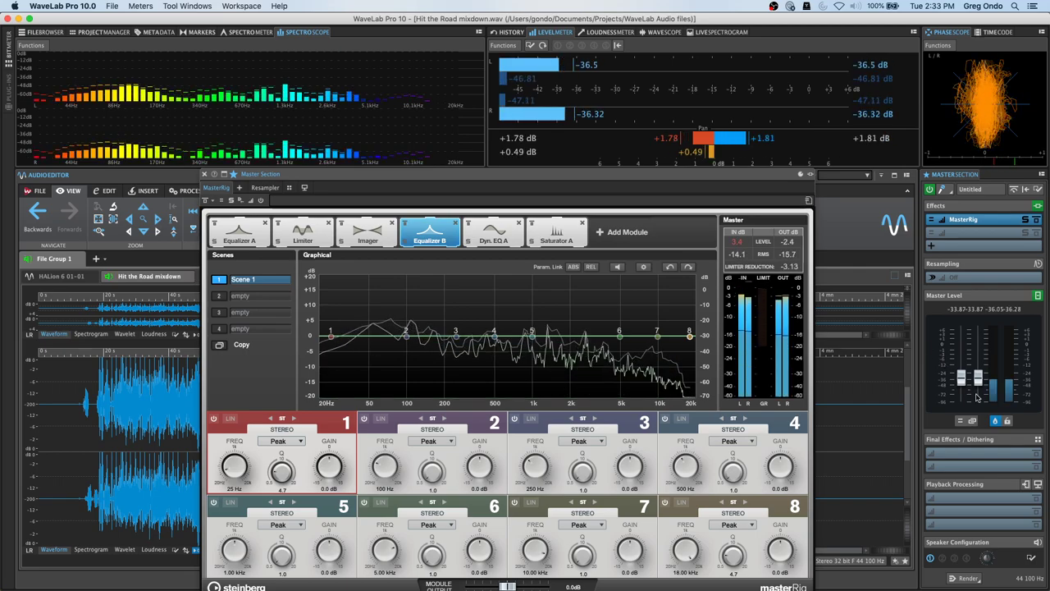
left_click_drag(967, 378, 967, 355)
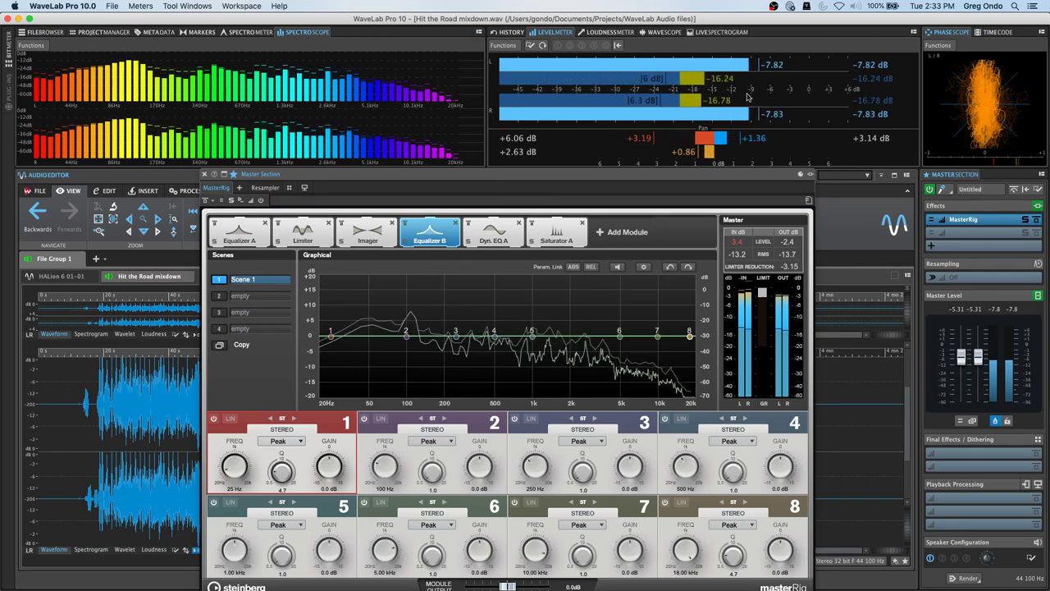
- View the edit history and the Loudness Meter alongside the Spectroscope while the mixdown plays
left_click(597, 32)
left_click(511, 33)
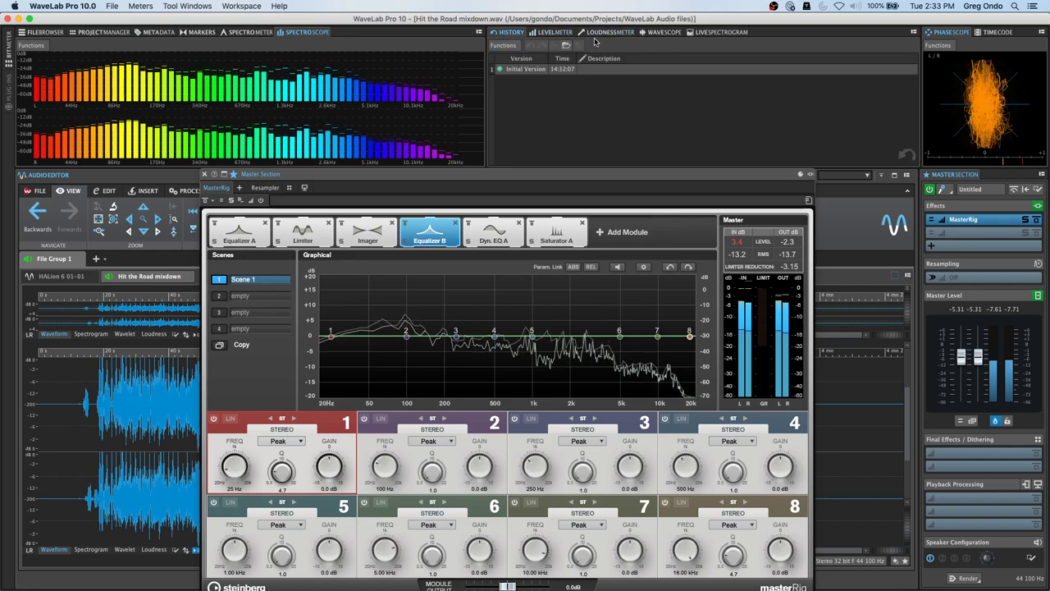
left_click(654, 33)
left_click(607, 32)
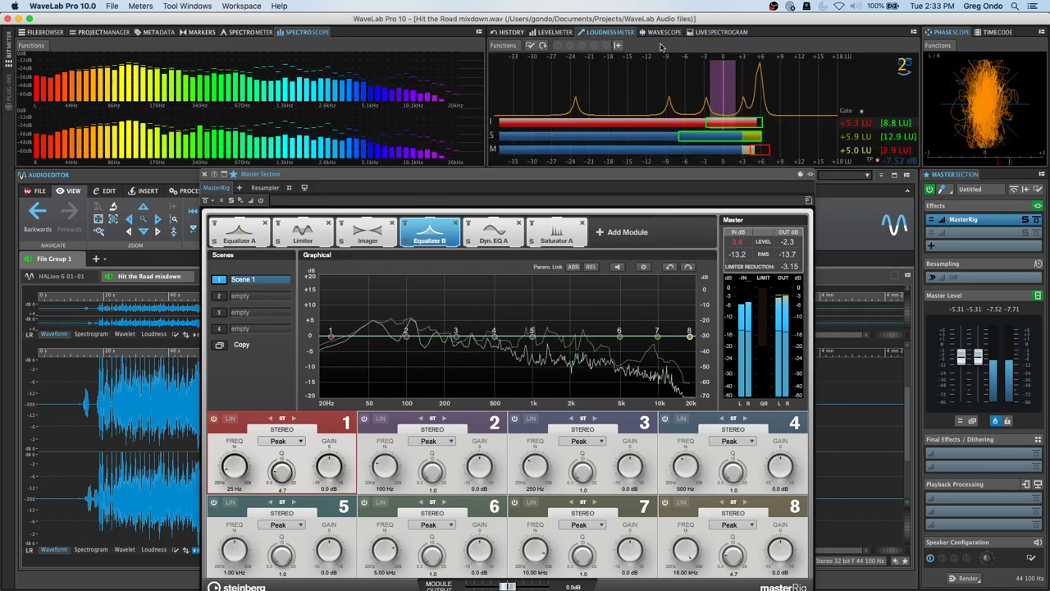
left_click(223, 33)
left_click(308, 32)
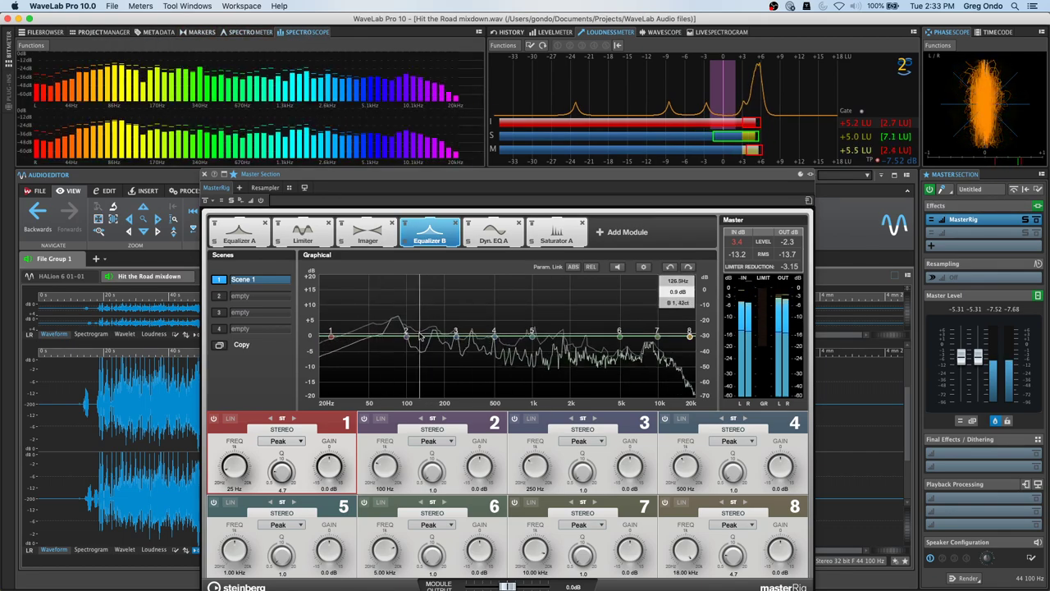
- In Equalizer B, boost band 2 by about 3.9 dB at 97 Hz and band 6 by about 6.0 dB at 7.95 kHz
mouse_move(403, 337)
left_mouse_down()
mouse_move(411, 314)
mouse_move(405, 324)
left_mouse_up()
left_click_drag(618, 336, 640, 320)
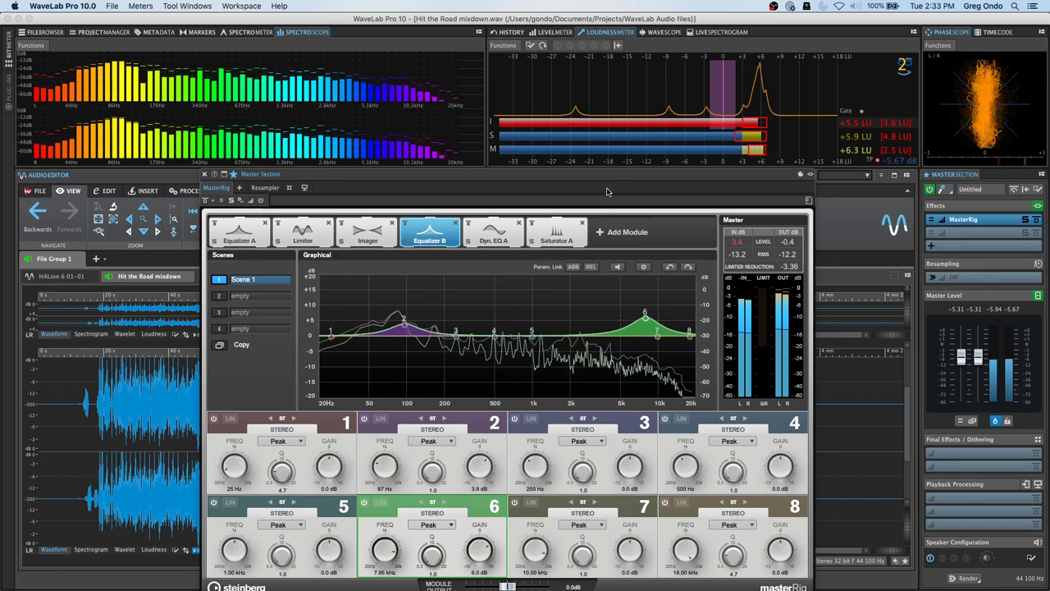
left_click(295, 202)
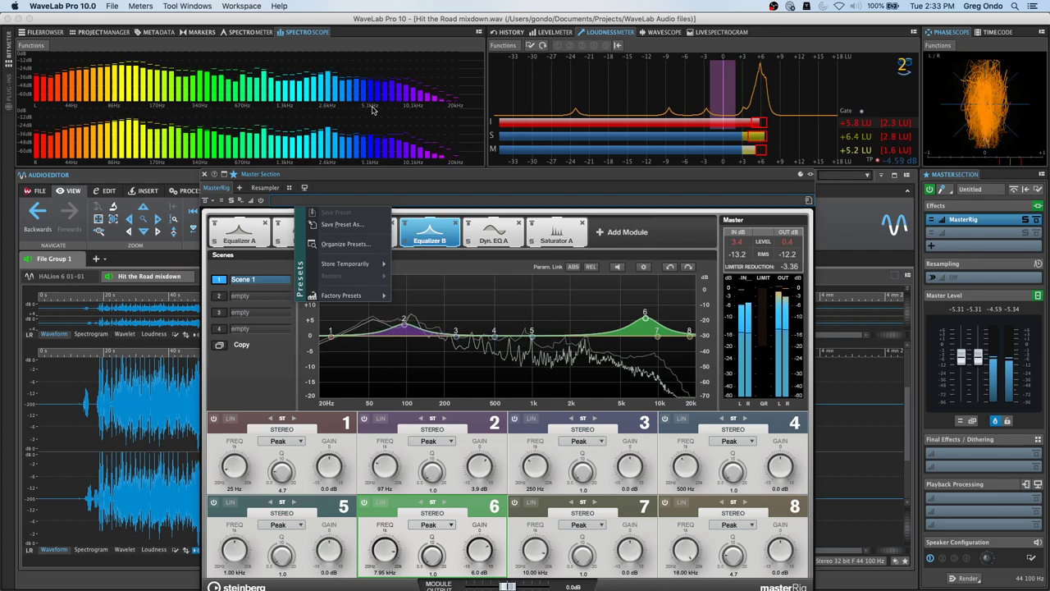
left_click(372, 110)
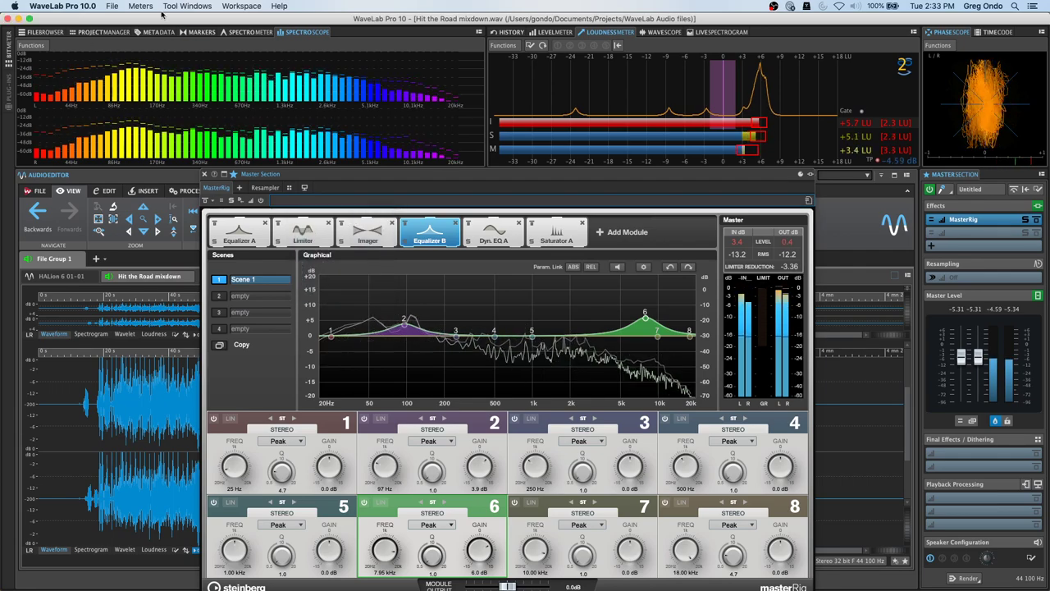
- Move the MasterRig window clear of the transport controls, stop playback and close the plug-in window
left_click(310, 119)
left_click_drag(318, 174, 465, 56)
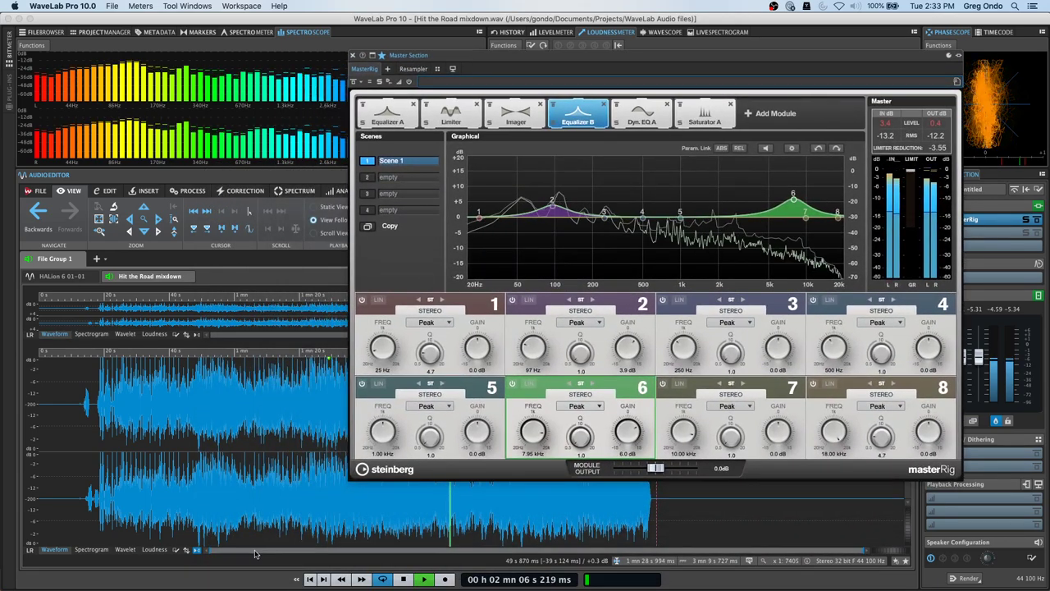
left_click(420, 81)
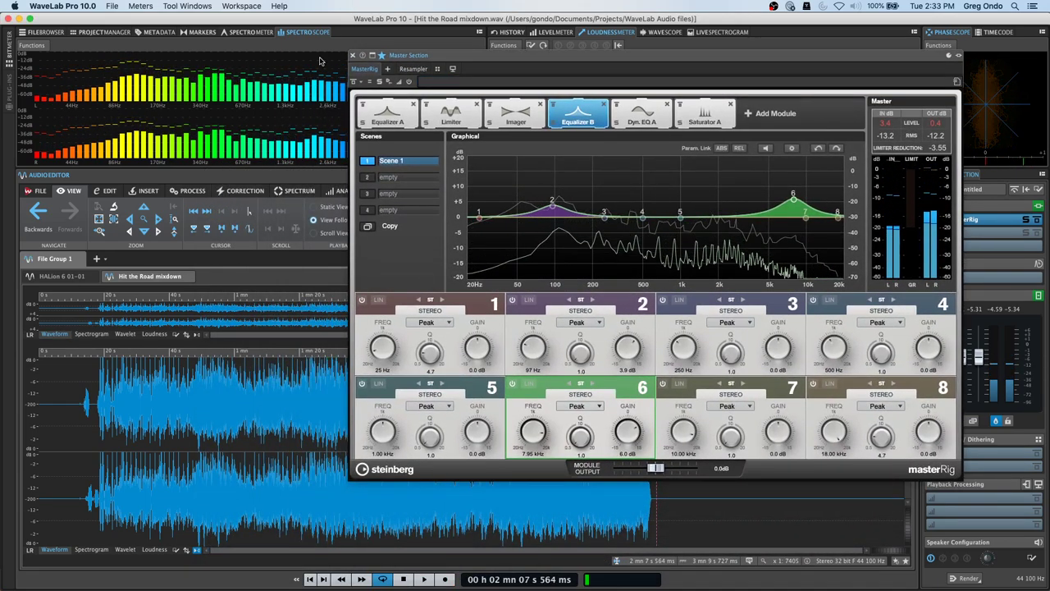
left_click(353, 56)
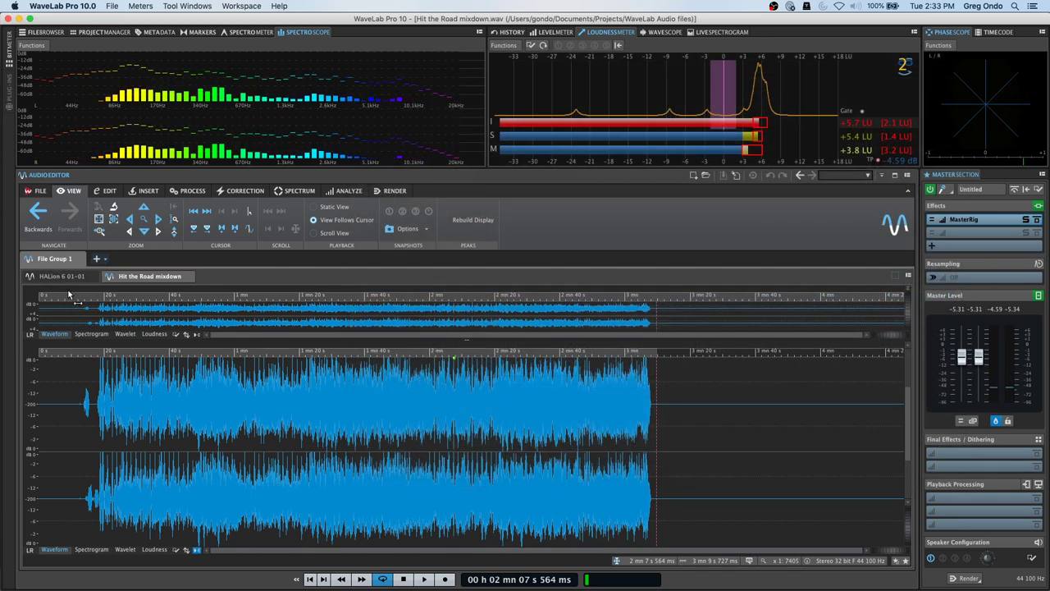
- Create a custom audio montage in Stereo (CD Compatible) mode at 44 100 Hz
left_click(41, 191)
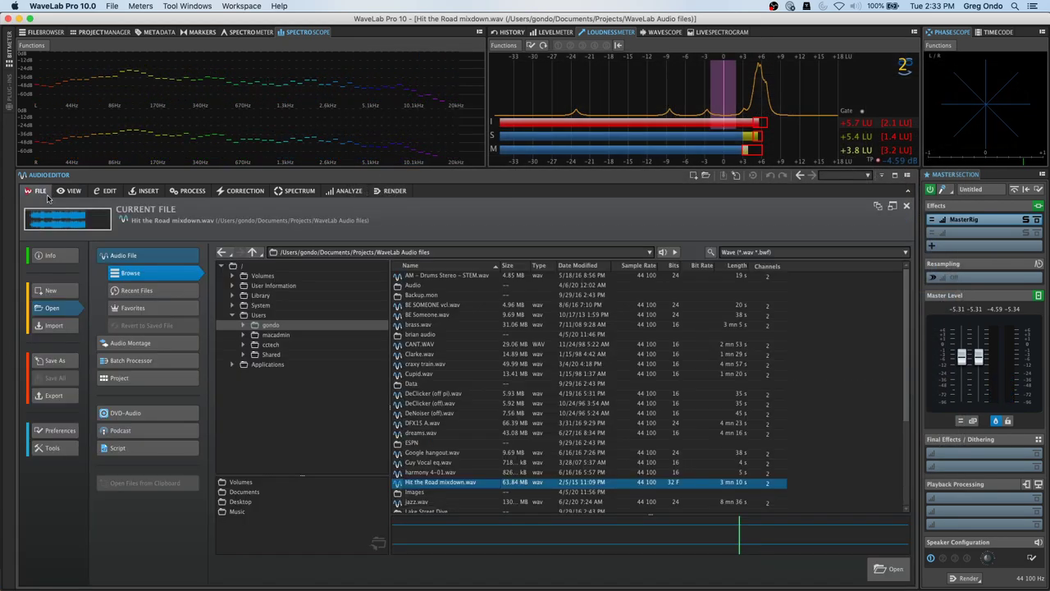
left_click(69, 292)
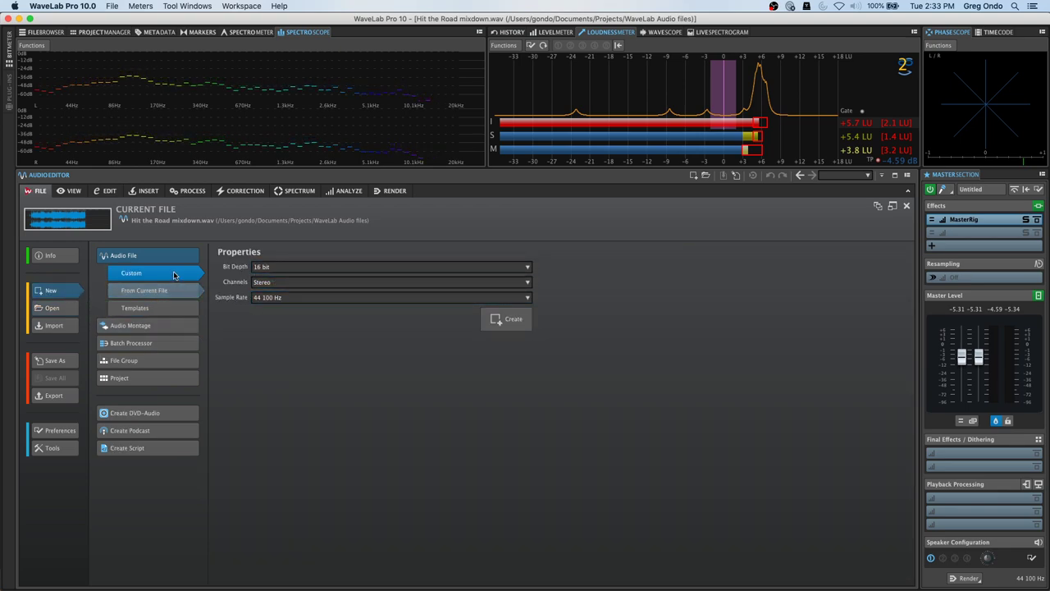
left_click(161, 326)
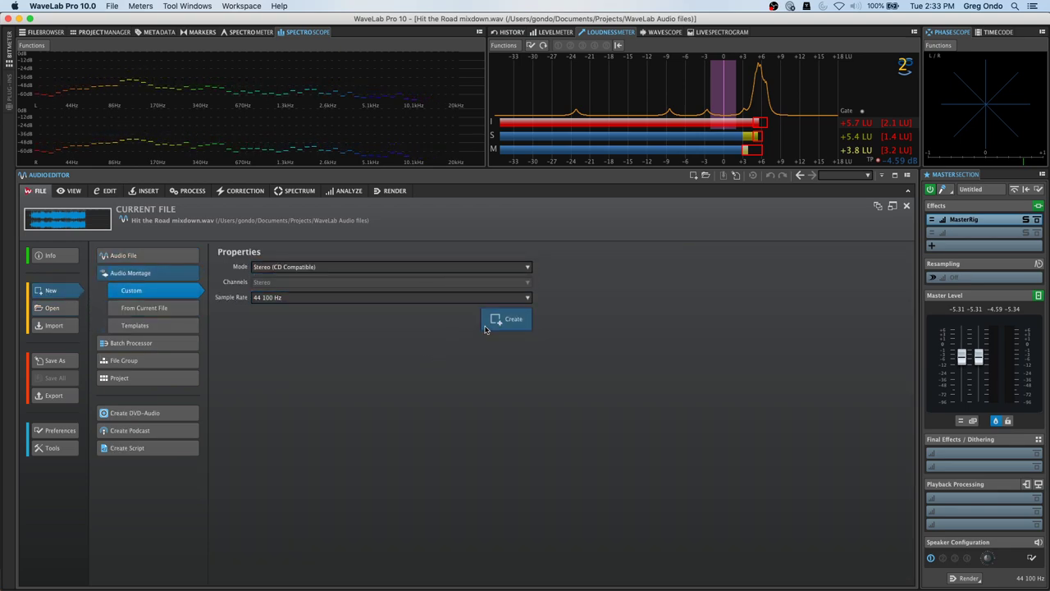
left_click(513, 320)
right_click(153, 378)
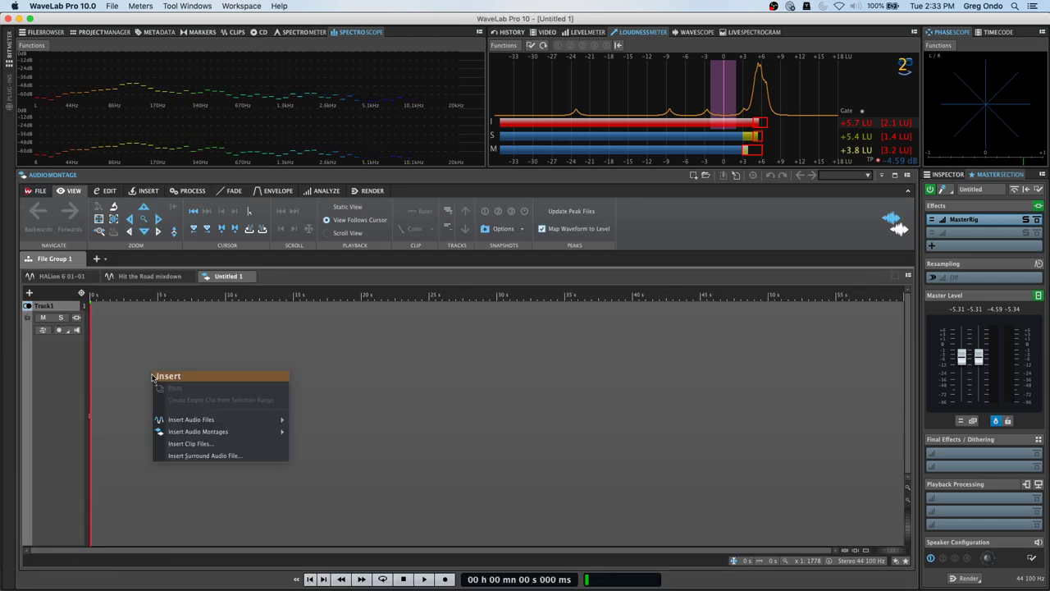
mouse_move(237, 421)
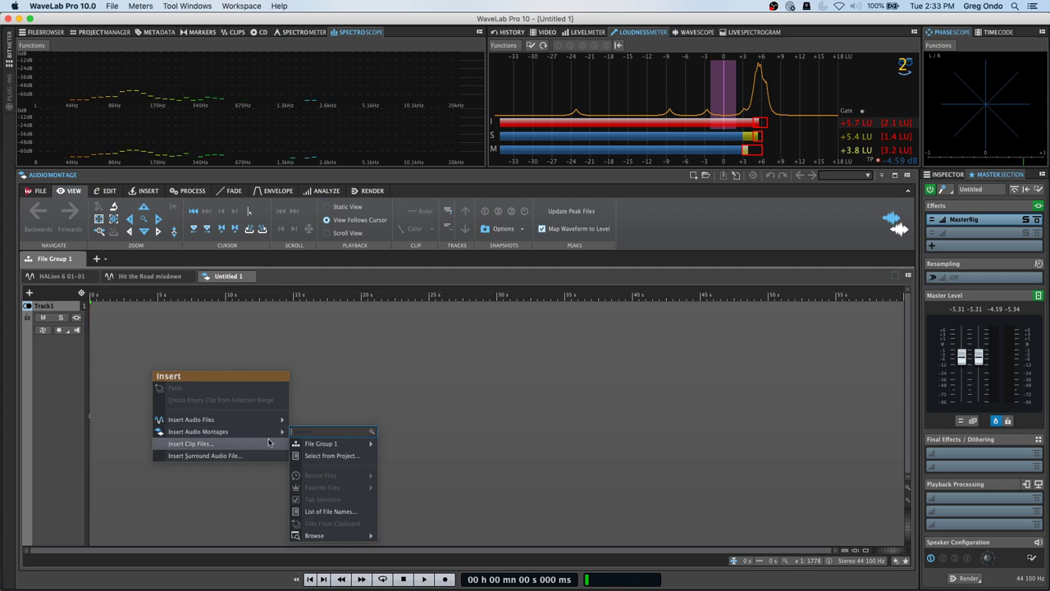
mouse_move(320, 534)
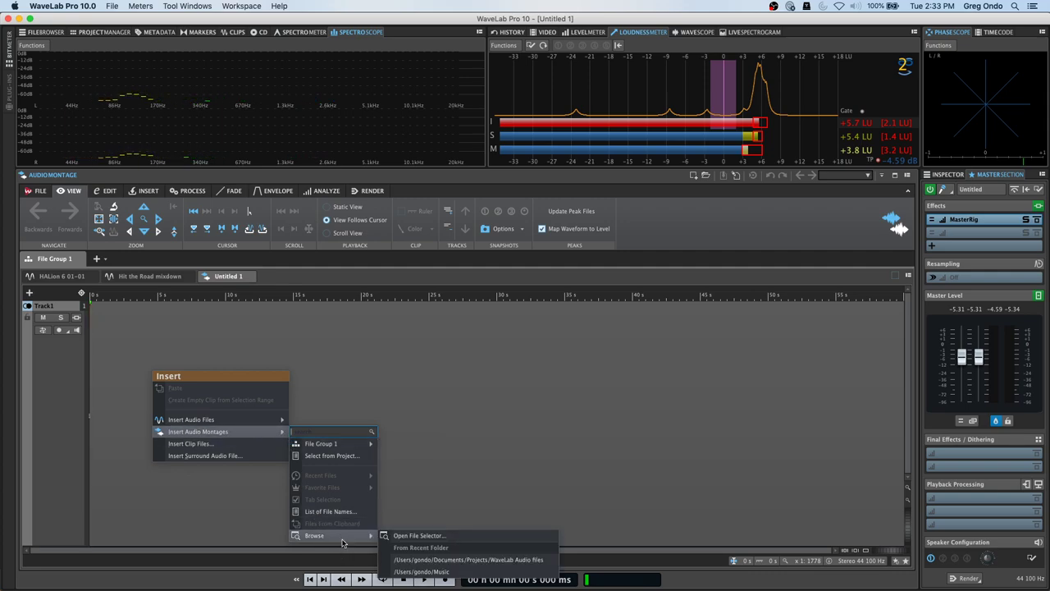
mouse_move(251, 426)
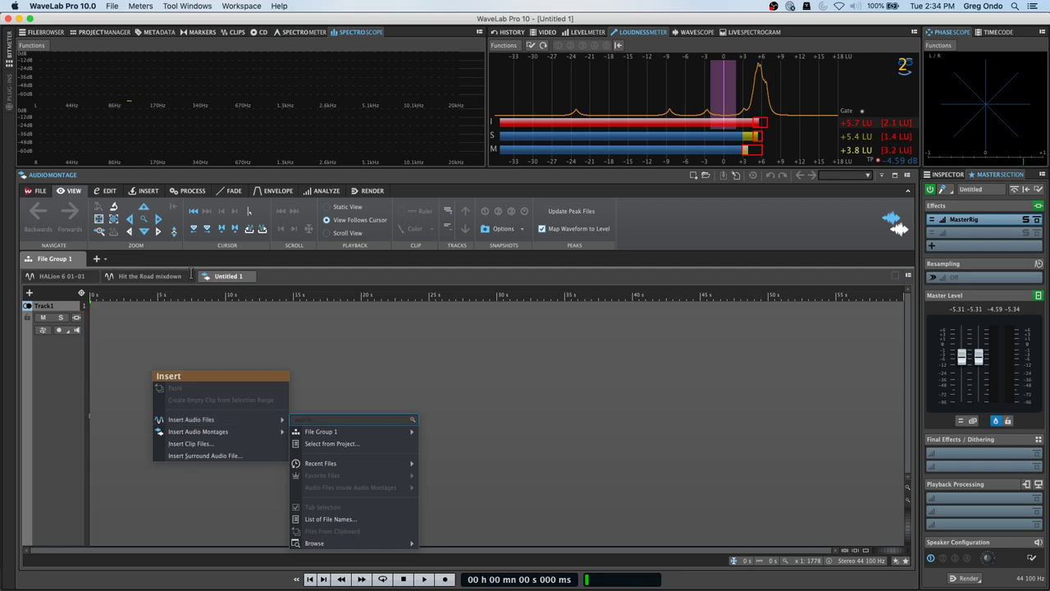
left_click(153, 275)
- Insert the Hit the Road mixdown at the start of the montage's Track1 and a second copy after it
left_click(144, 276)
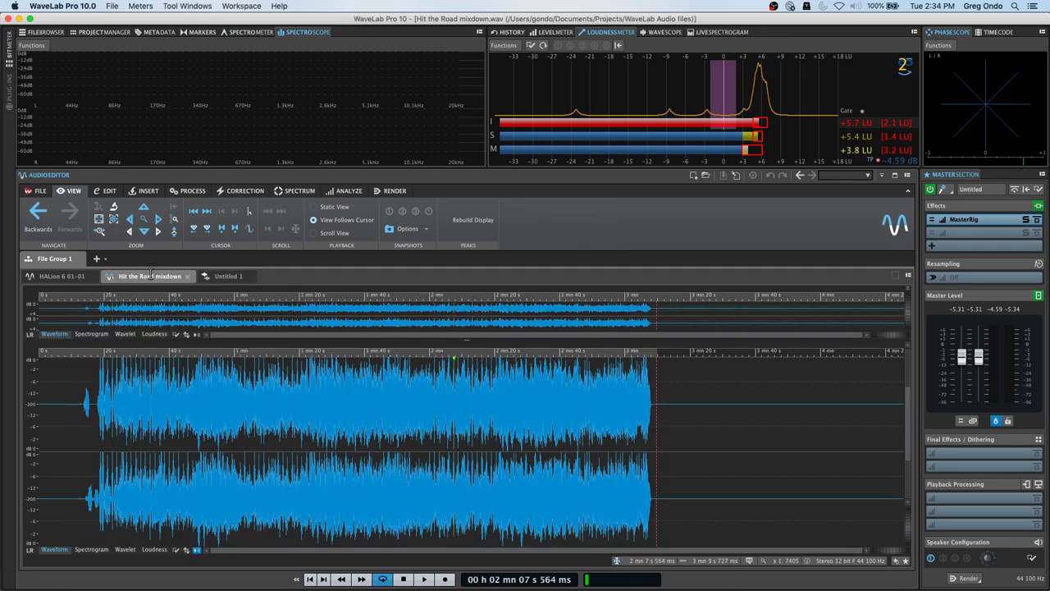
left_click_drag(150, 275, 124, 382)
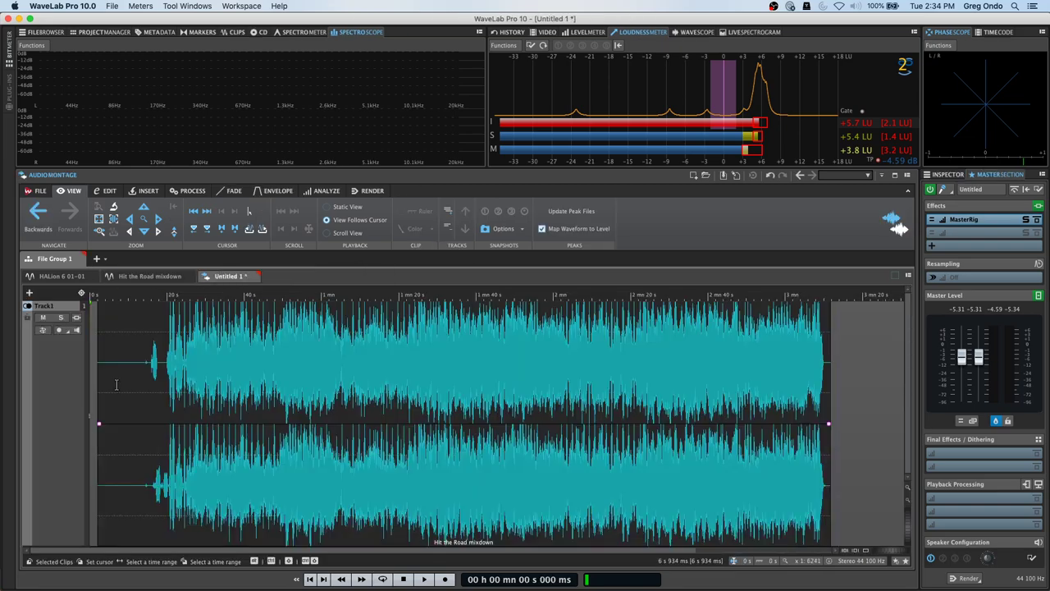
left_click_drag(158, 277, 853, 371)
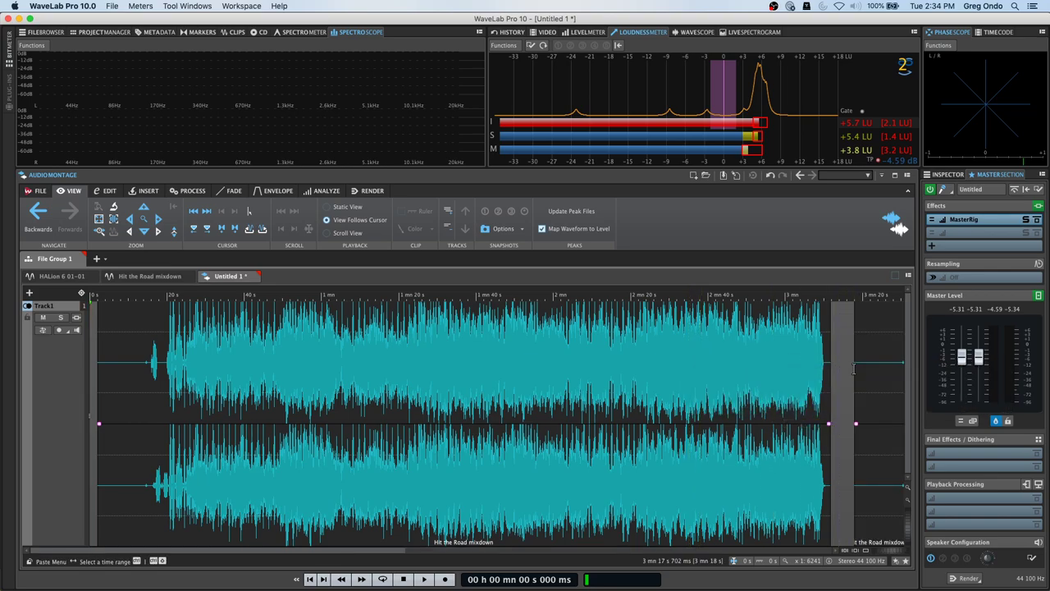
- Lower the volume envelope of the second Hit the Road mixdown clip to about -6.4 dB
left_click_drag(361, 293, 352, 275)
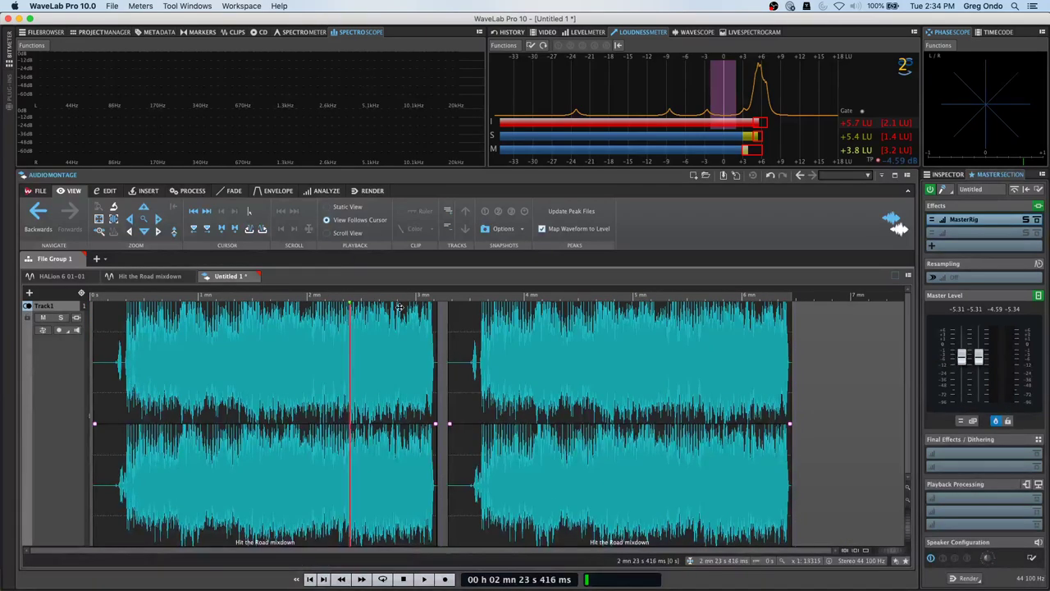
left_click_drag(484, 428, 484, 487)
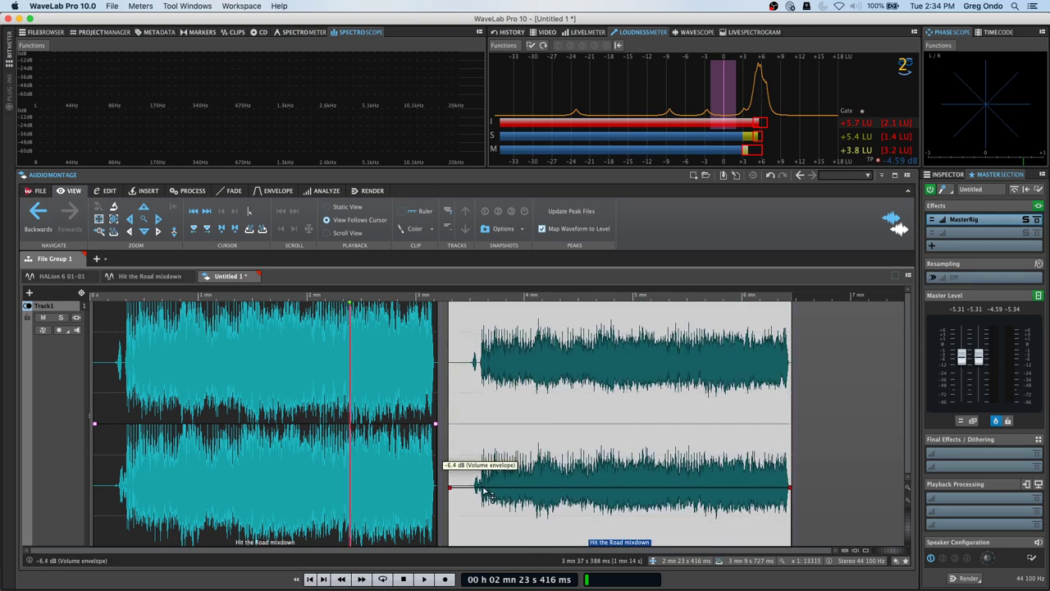
left_click(663, 472)
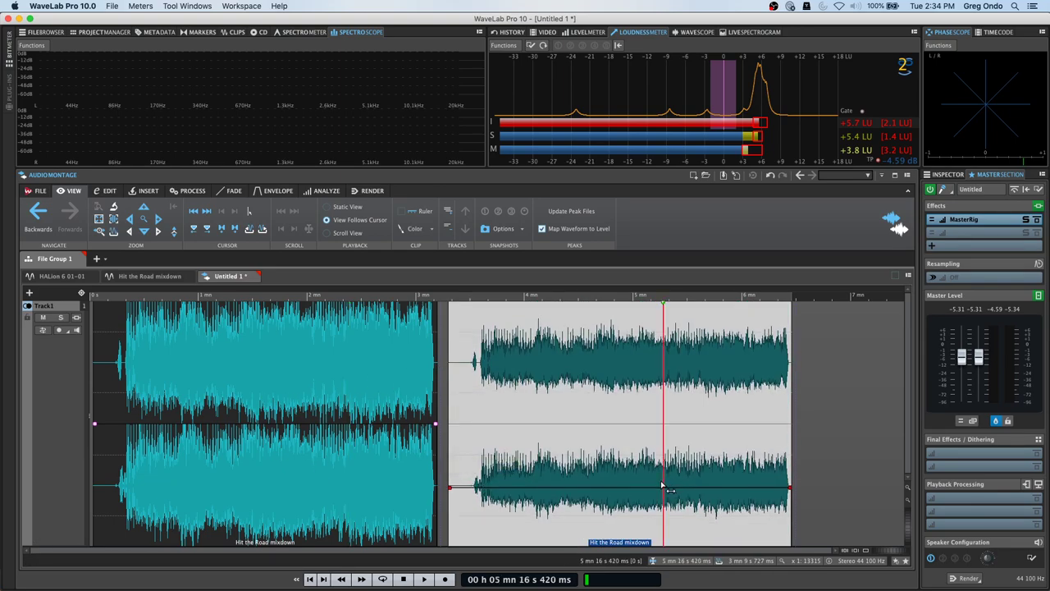
- Run the Loudness Meta Normalizer with clips set to Match Loudest Clip and montage output true peaks limited to 0.00 dB
left_click(296, 523)
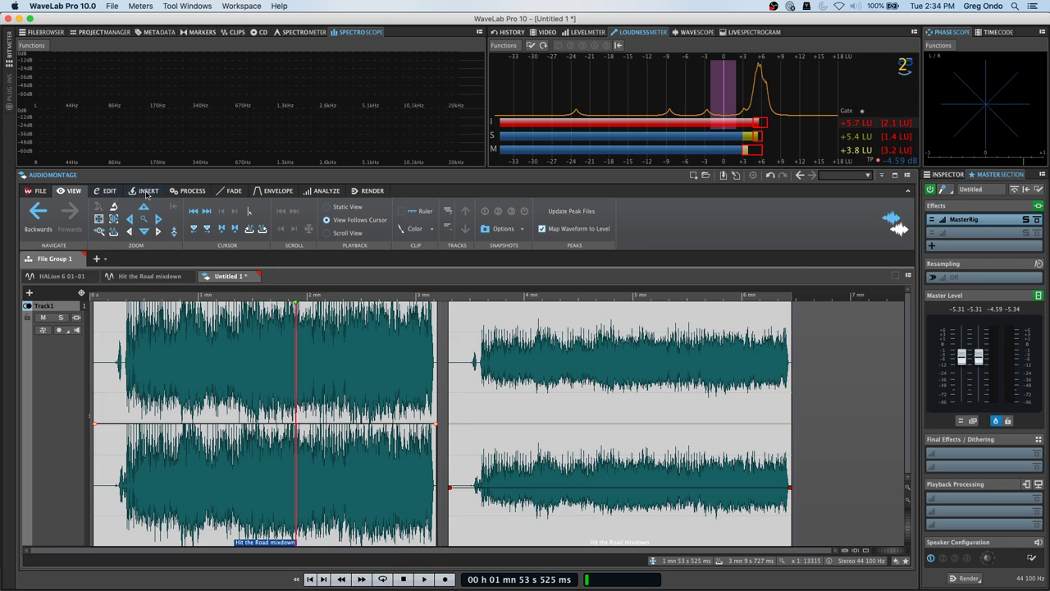
left_click(190, 193)
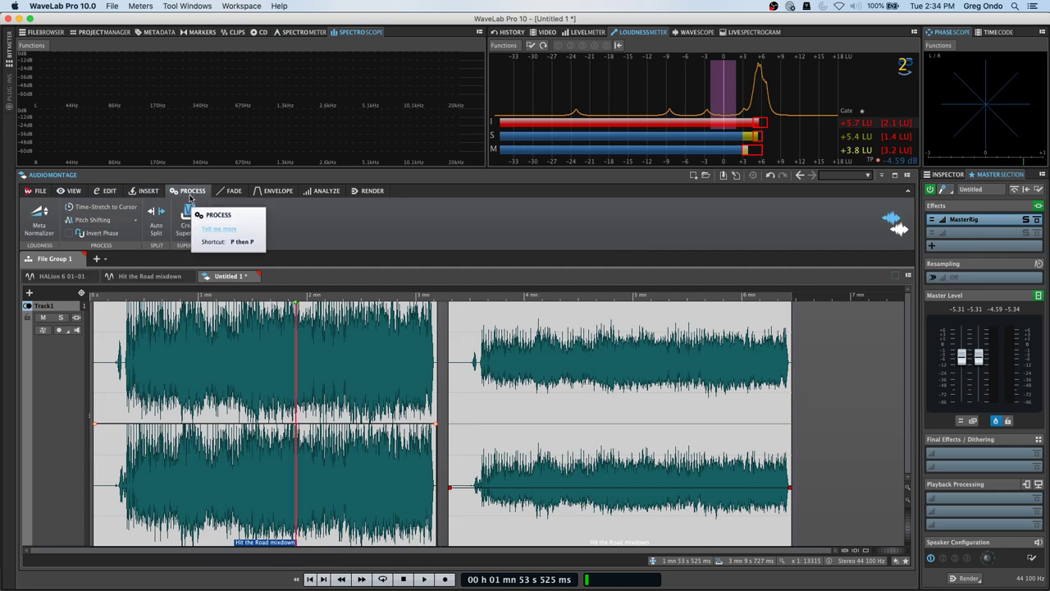
left_click(33, 228)
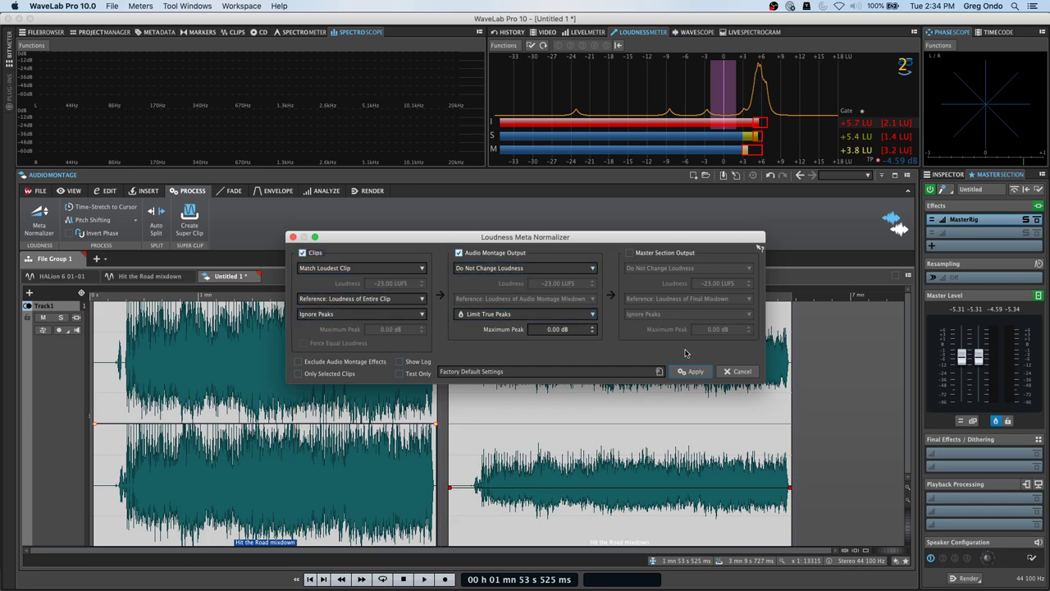
left_click(694, 371)
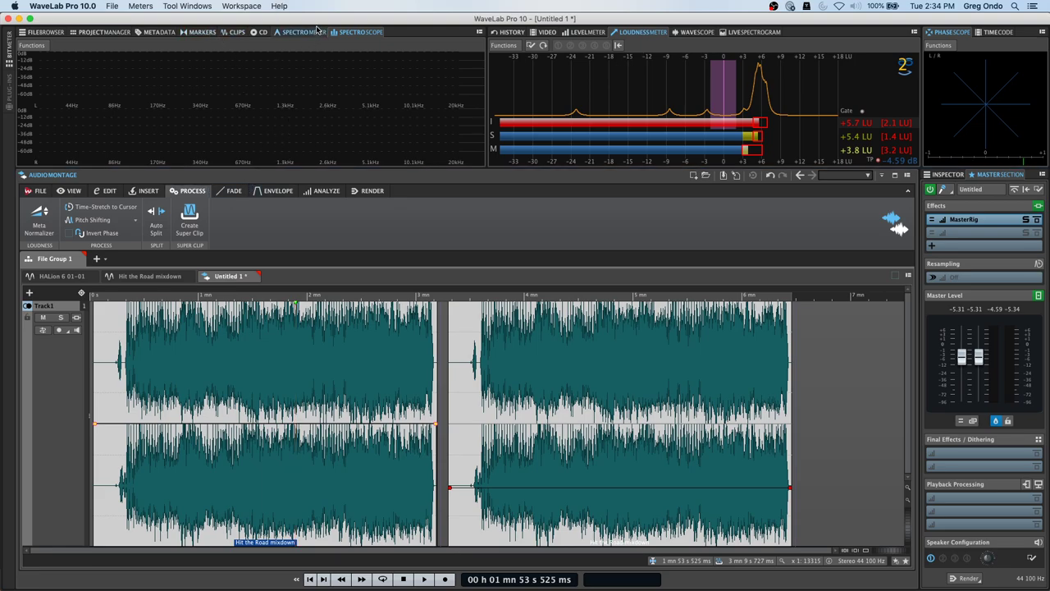
- Examine the montage's RIFF and CART metadata fields, closing the metadata editor without changes
left_click(156, 32)
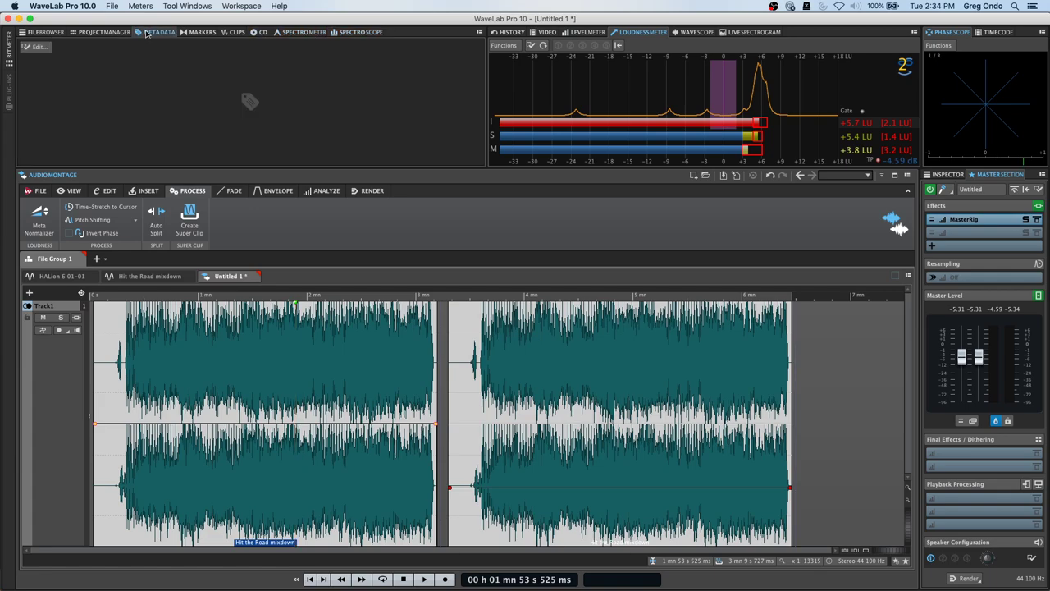
left_click(46, 46)
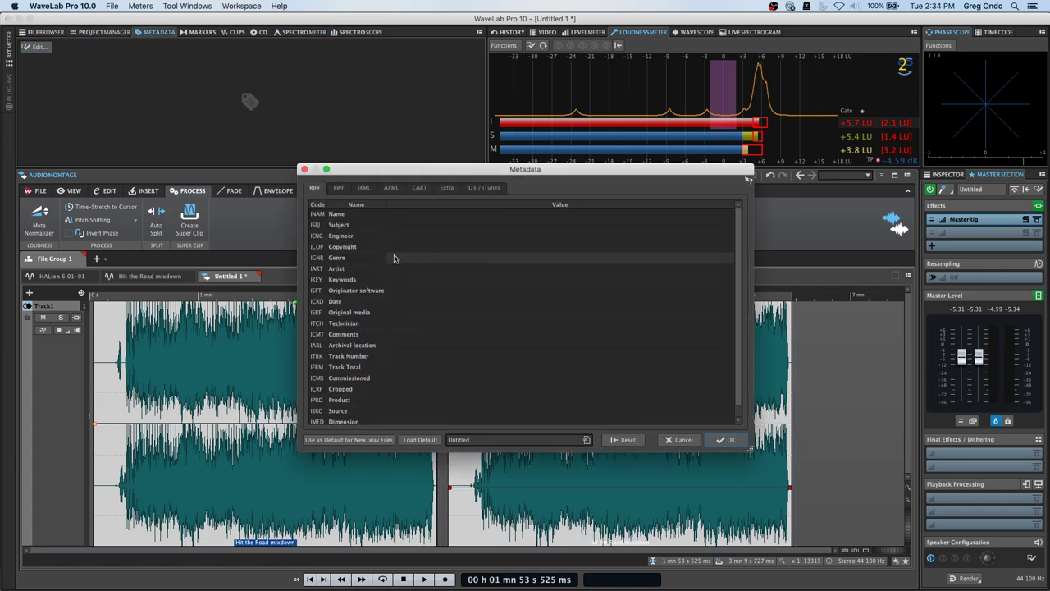
left_click(419, 188)
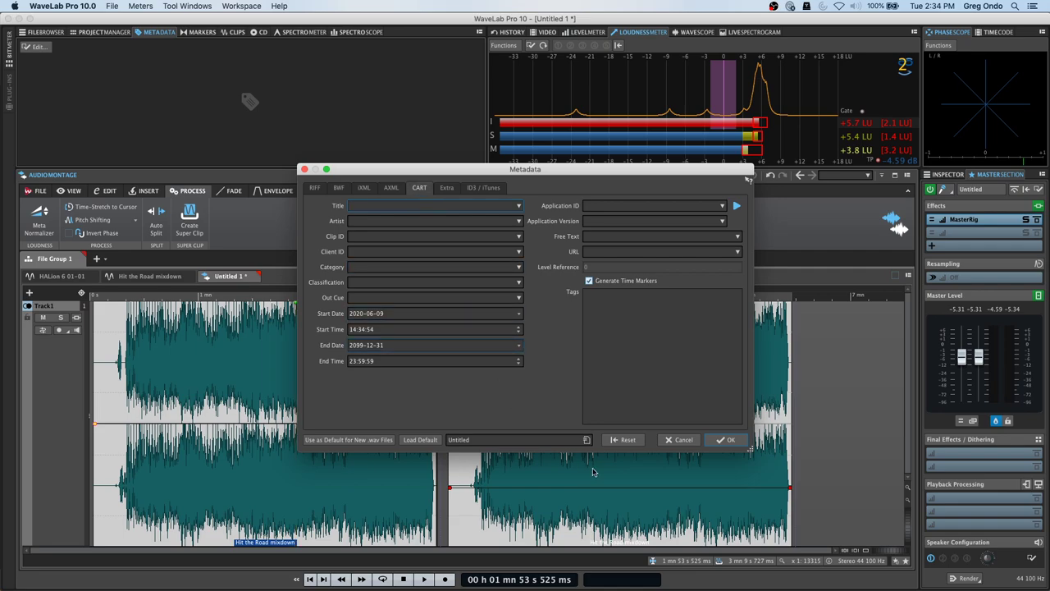
left_click(304, 169)
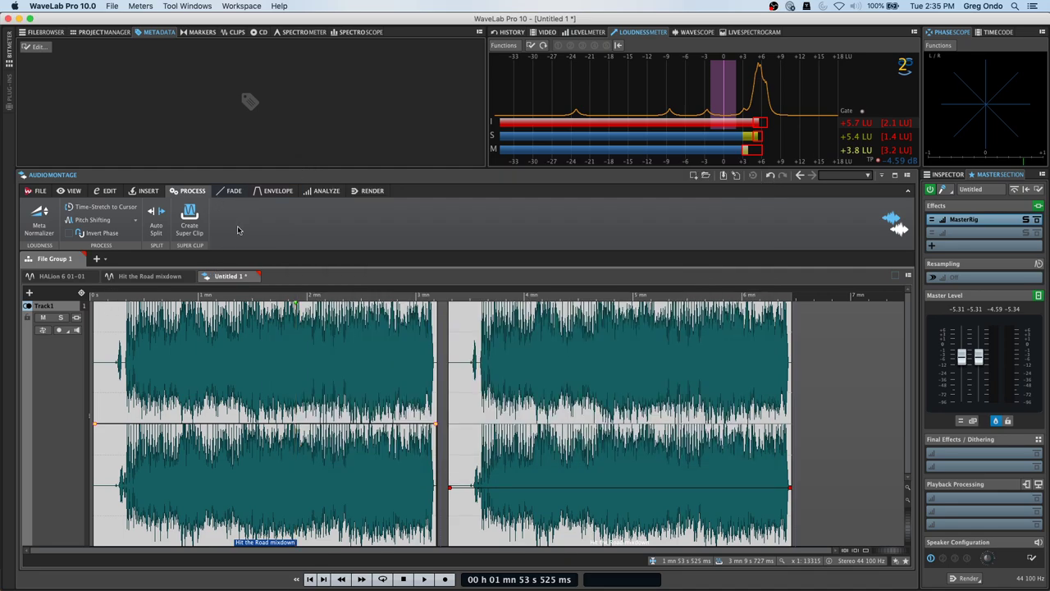
- Examine the montage's CD track list and its single and multi-file render options, leaving them without rendering
left_click(259, 33)
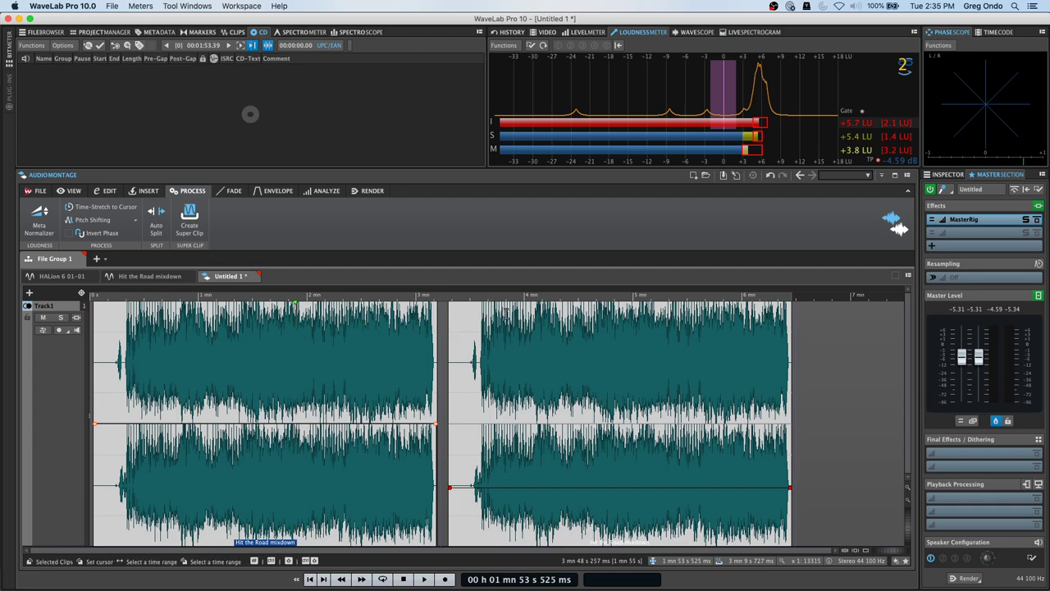
key("End")
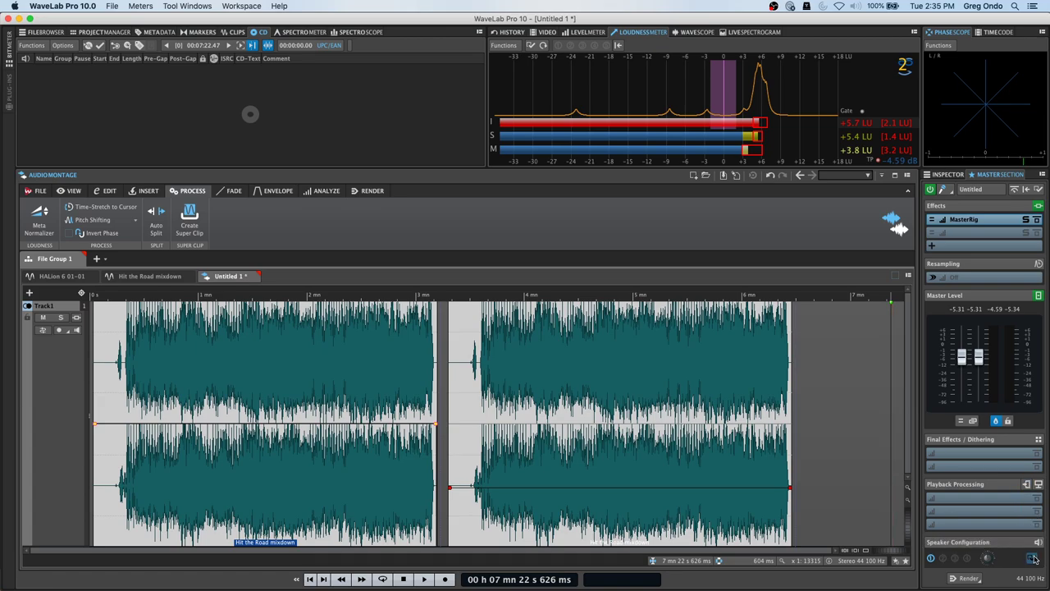
left_click(968, 578)
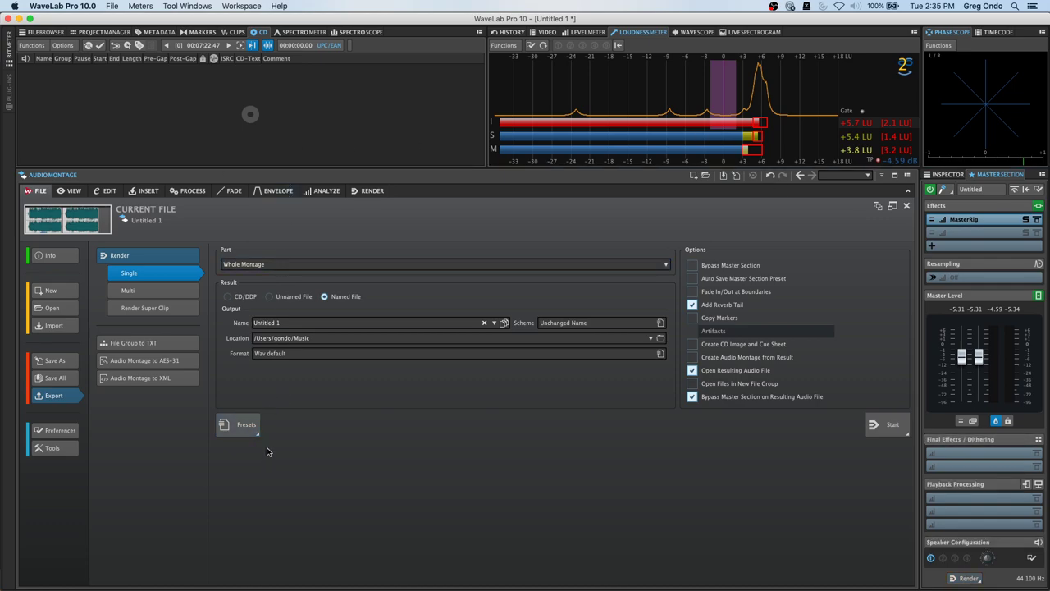
left_click(150, 291)
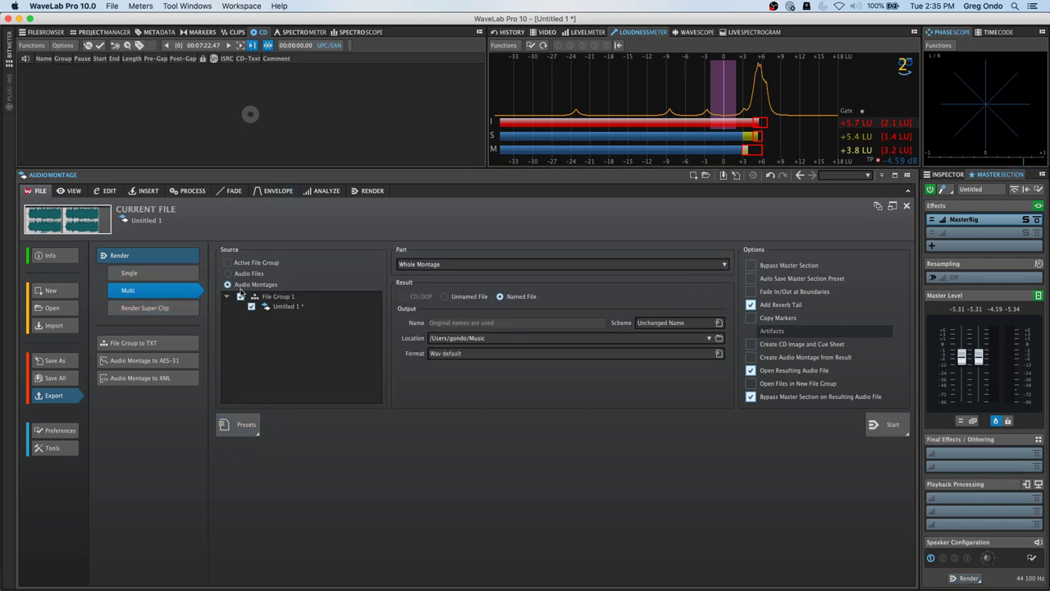
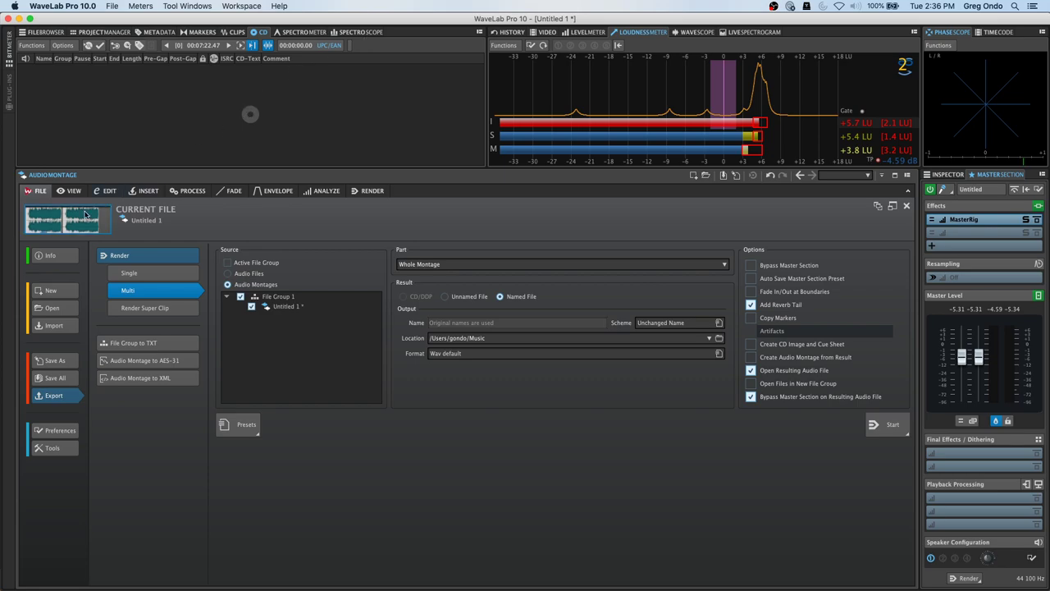
left_click(107, 190)
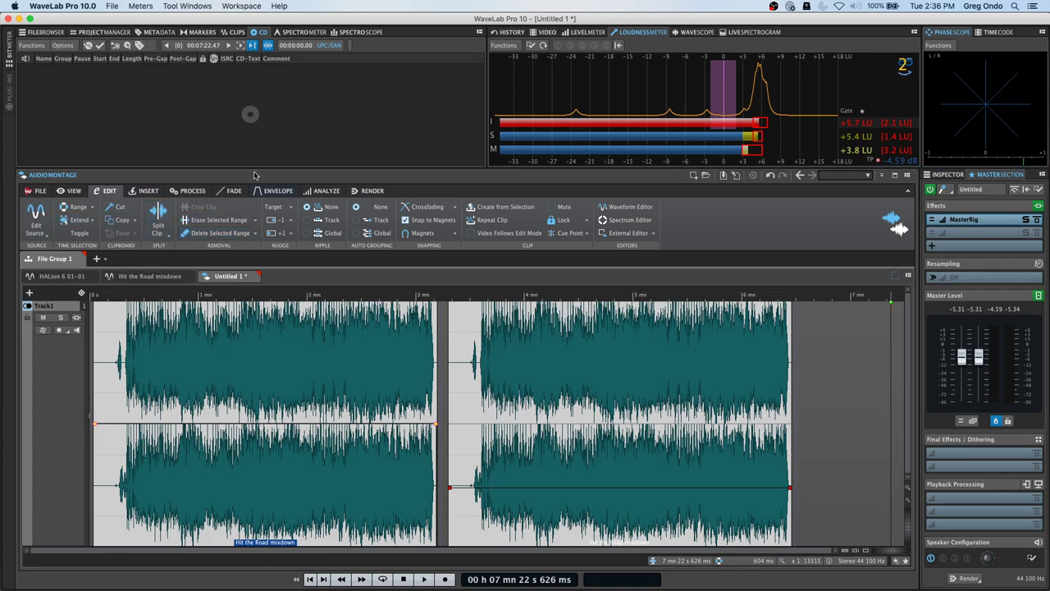
- Select a spectrogram region about 13.4 s long starting near 1 min 6 s in the Hit the Road mixdown and zoom in on it
left_click(129, 278)
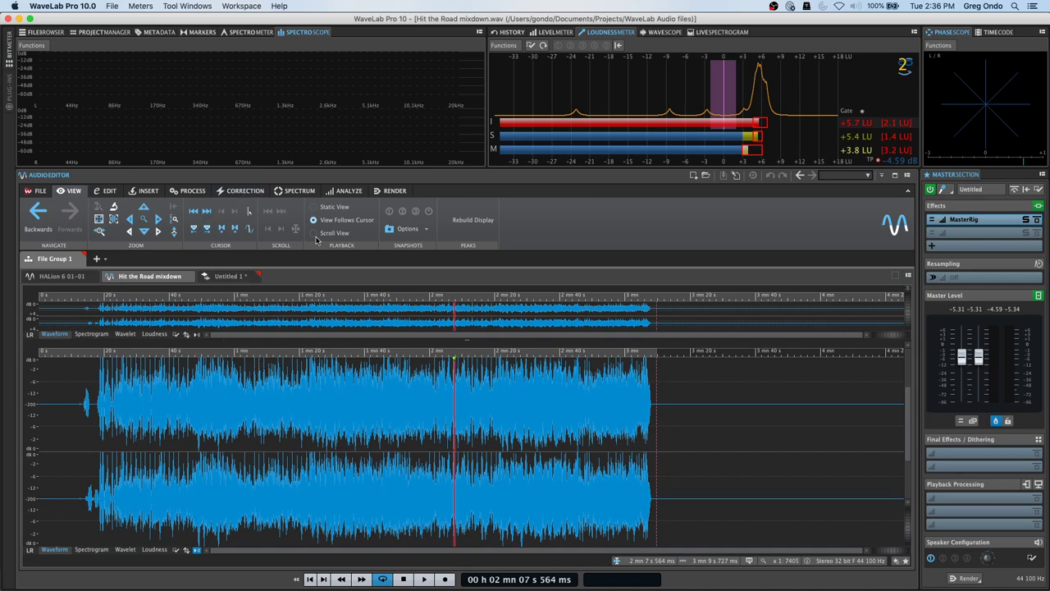
left_click(297, 192)
left_click_drag(255, 400, 300, 426)
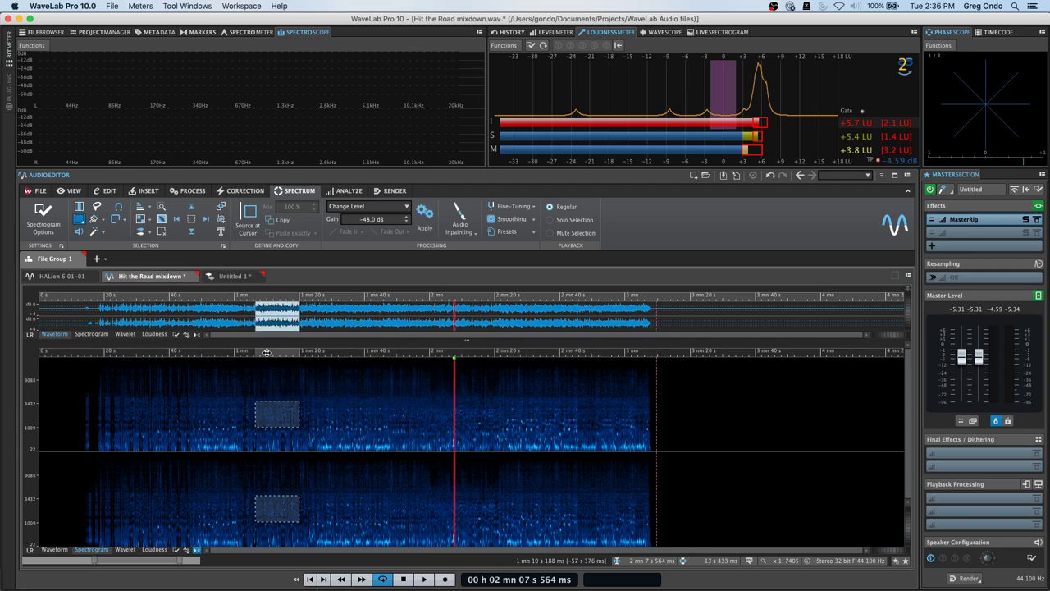
left_click_drag(268, 359, 258, 405)
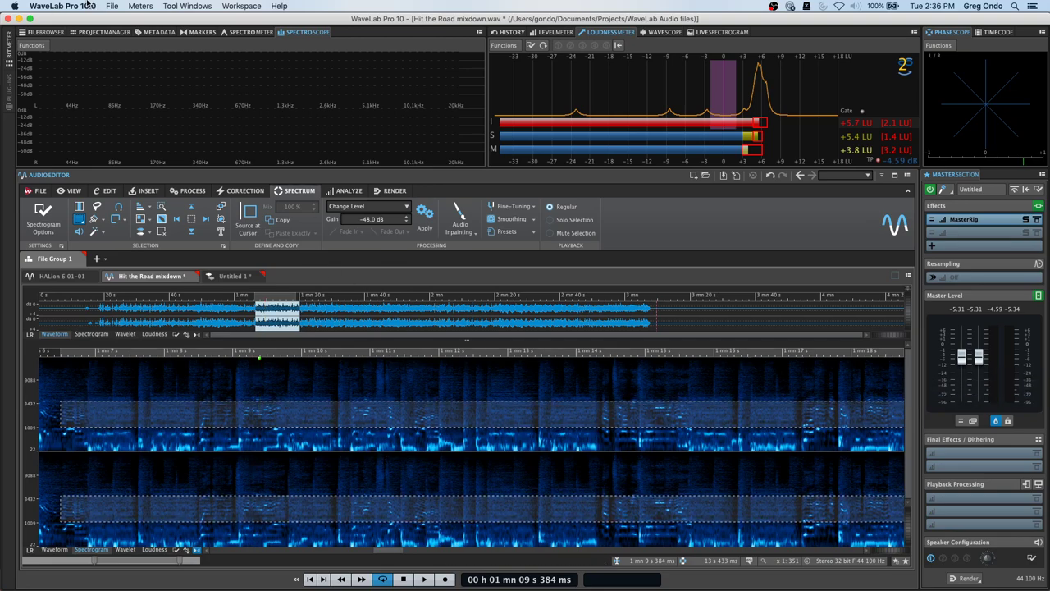
- Save the Hit the Road mixdown and quit WaveLab without saving the Untitled 1 montage
left_click(62, 5)
left_click(82, 111)
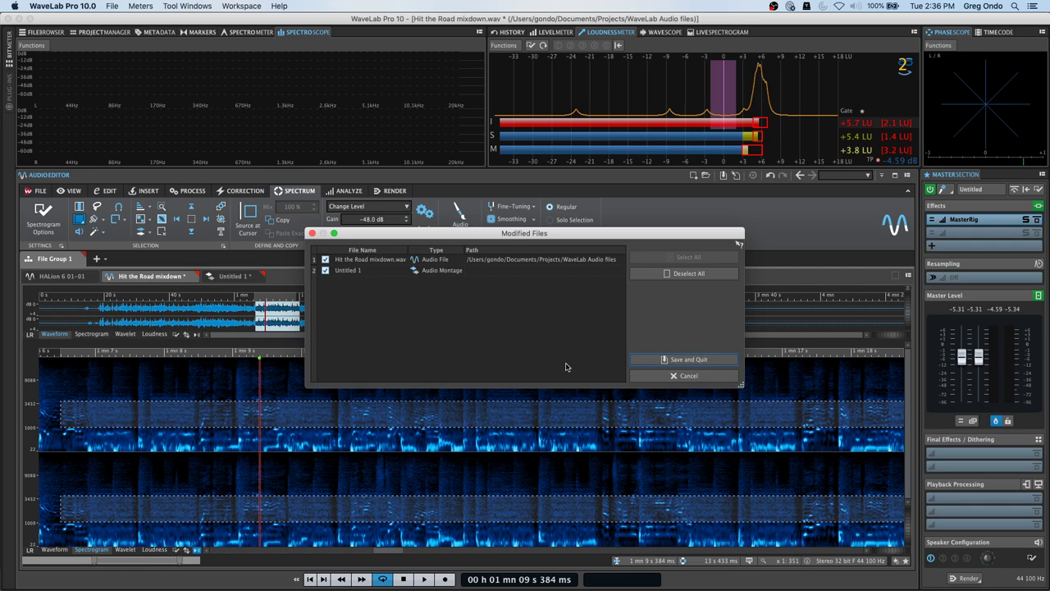
left_click(703, 362)
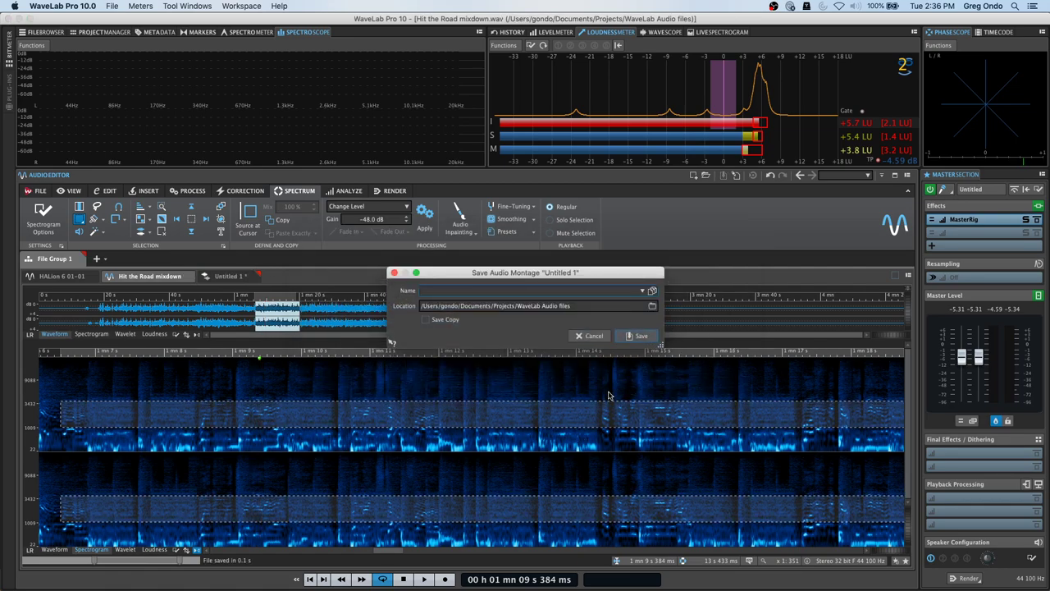
left_click(592, 335)
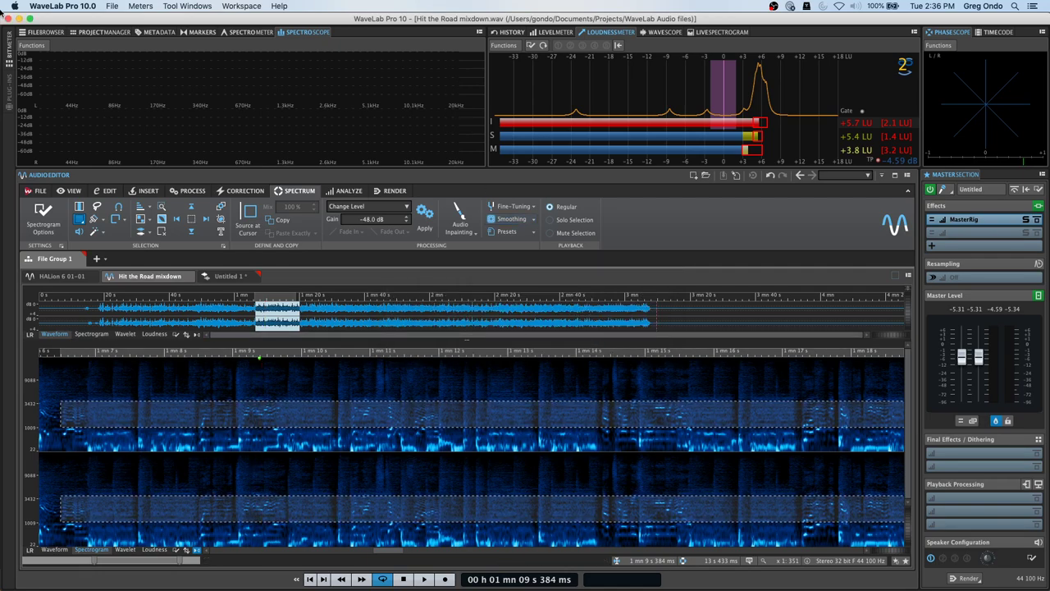
left_click(62, 6)
left_click(91, 111)
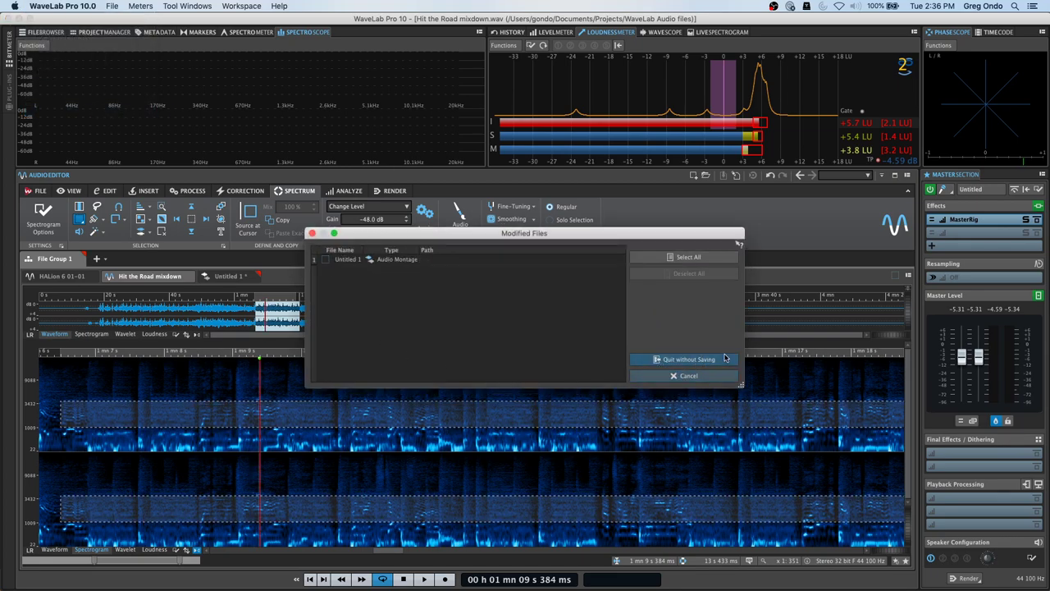
left_click(724, 358)
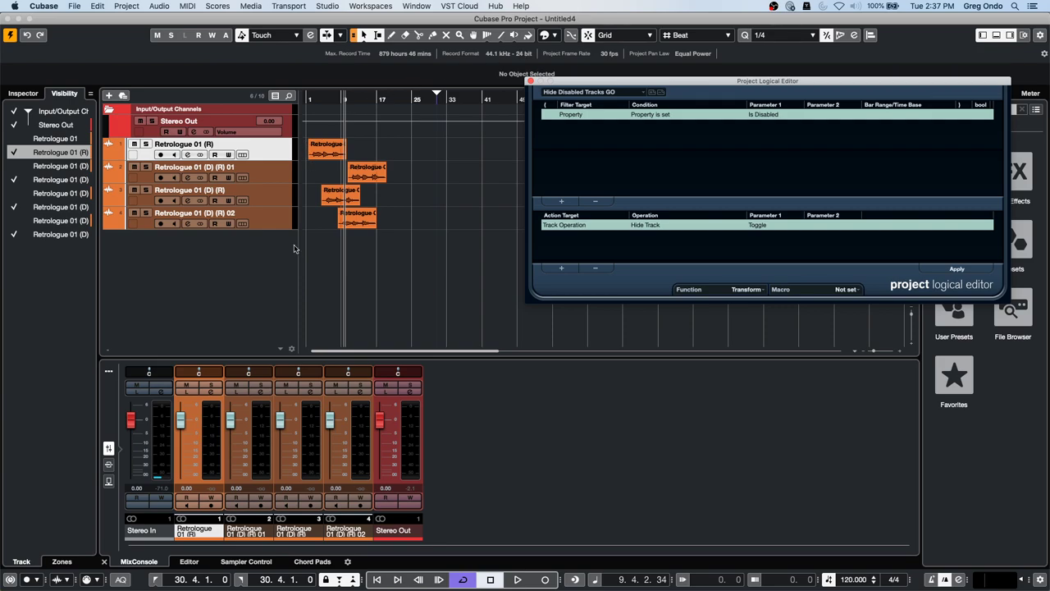
- In Cubase, select the Retrologue 01 (D) (R) 02 track and run the transport in record mode from bar 31
left_click(275, 226)
left_click(441, 98)
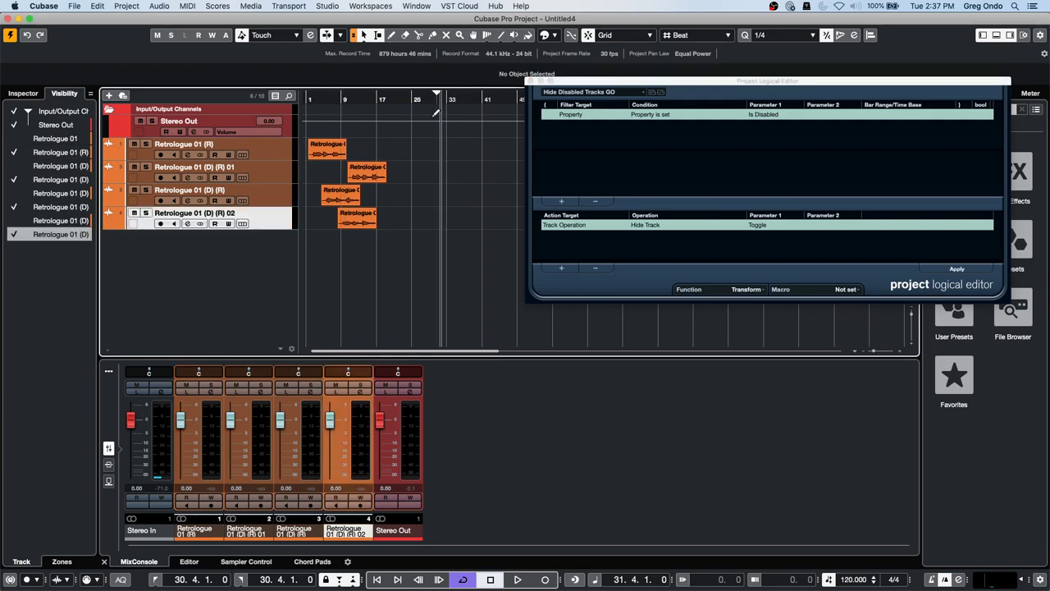
left_click(544, 579)
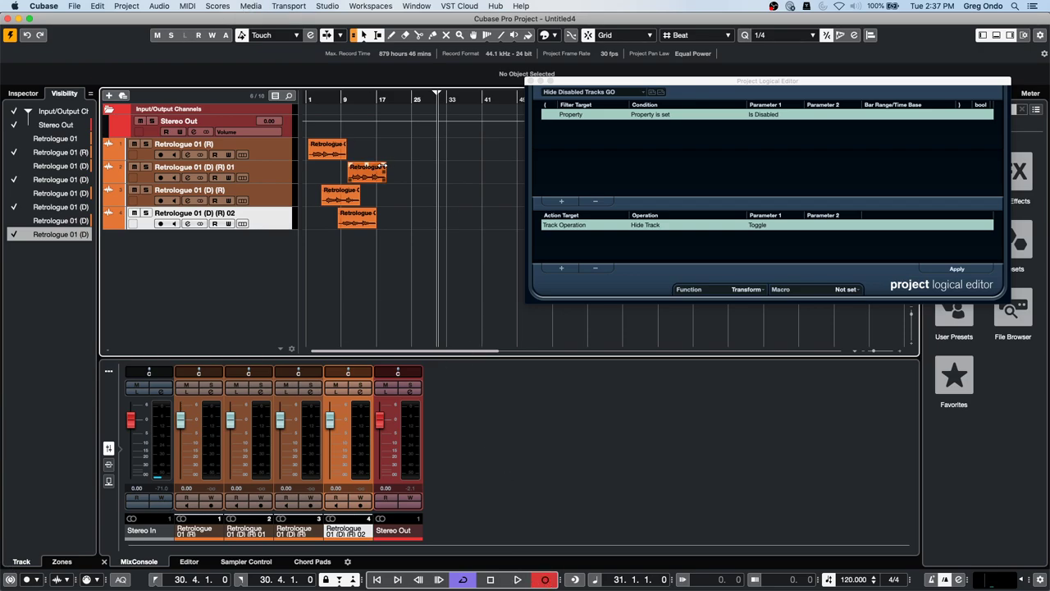
key("space")
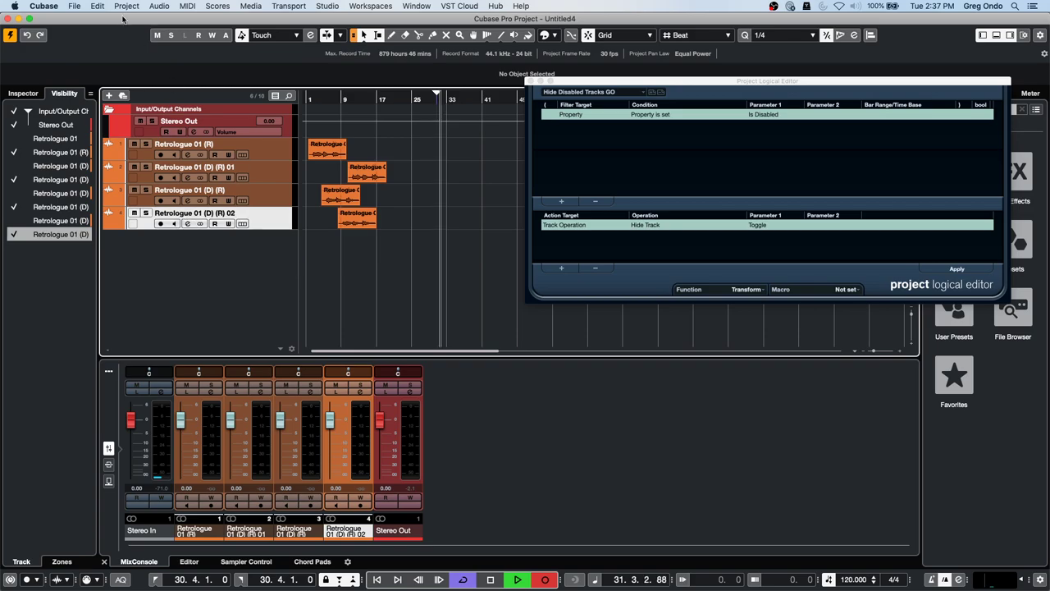
- Set Auto Monitoring to Manual in the VST preferences
left_click(48, 6)
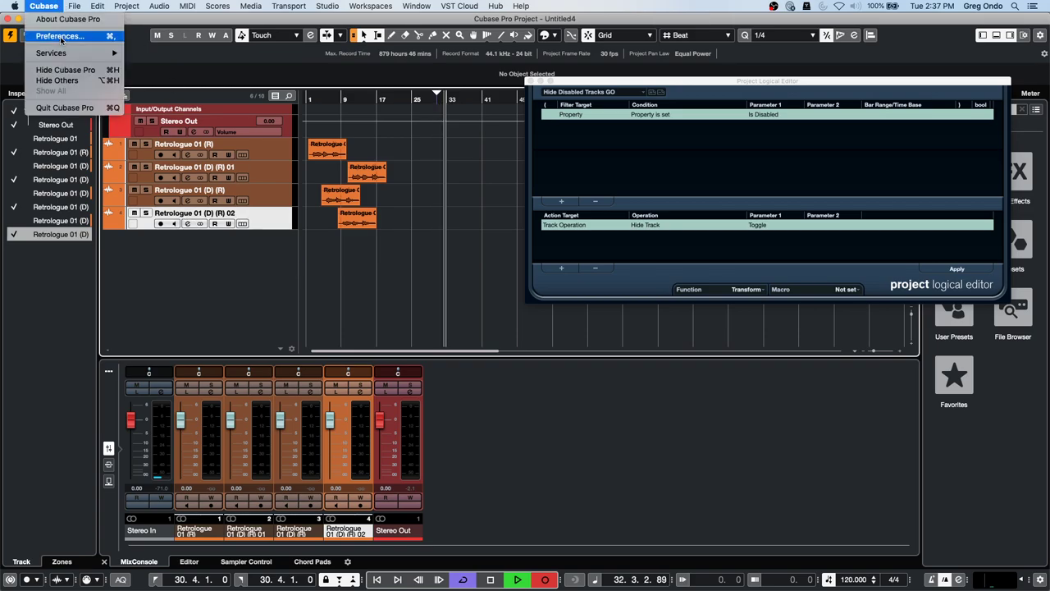
left_click(59, 37)
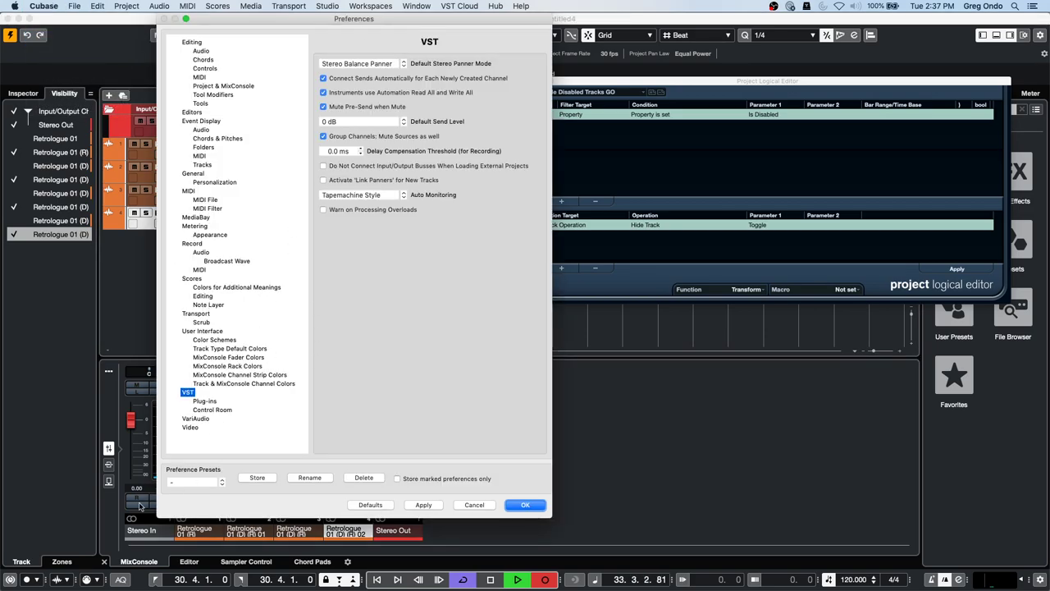
left_click(389, 195)
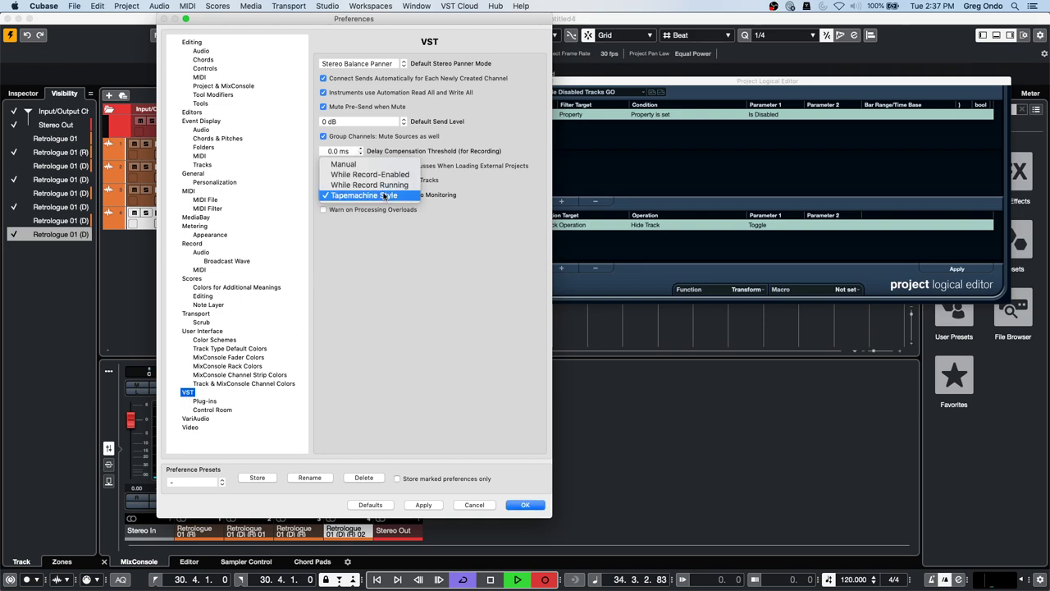
left_click(391, 168)
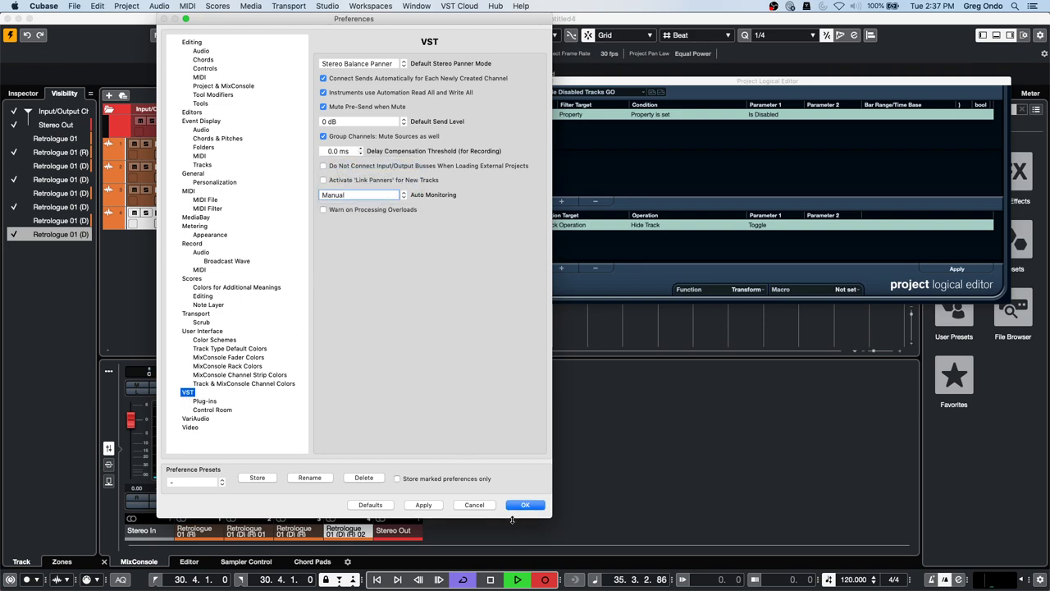
left_click(424, 504)
left_click(525, 505)
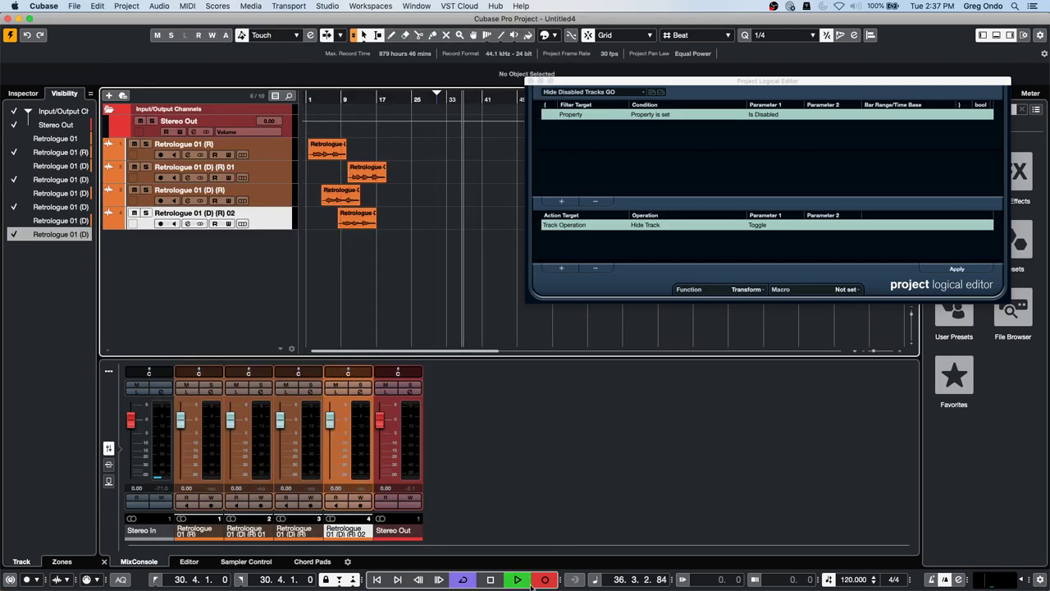
- Record-enable the Retrologue 01 (D) (R) 02 track while the transport is recording, and stop with transport recording turned off
left_click(160, 223)
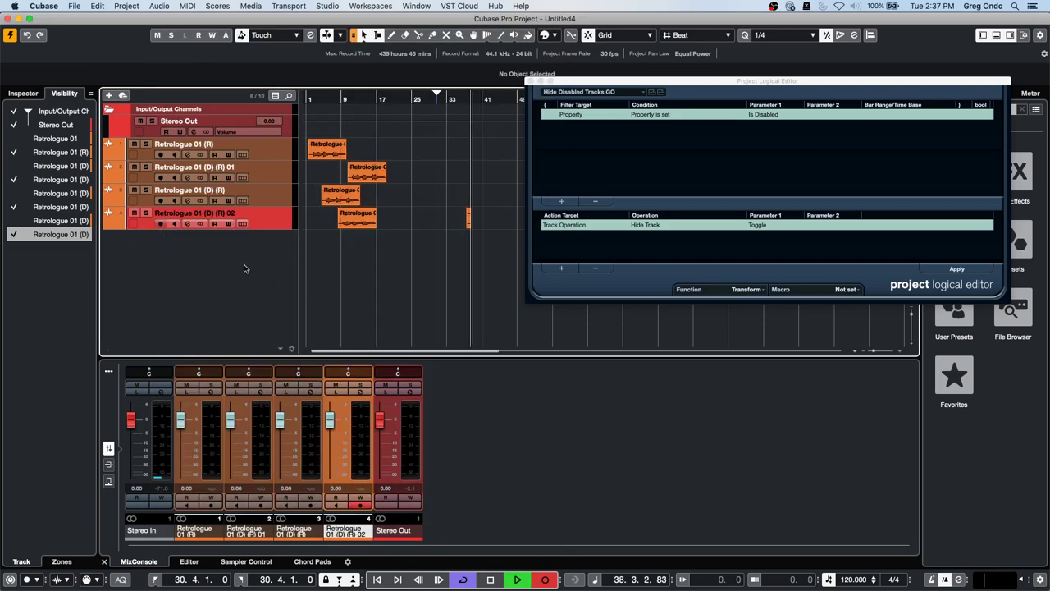
left_click(544, 579)
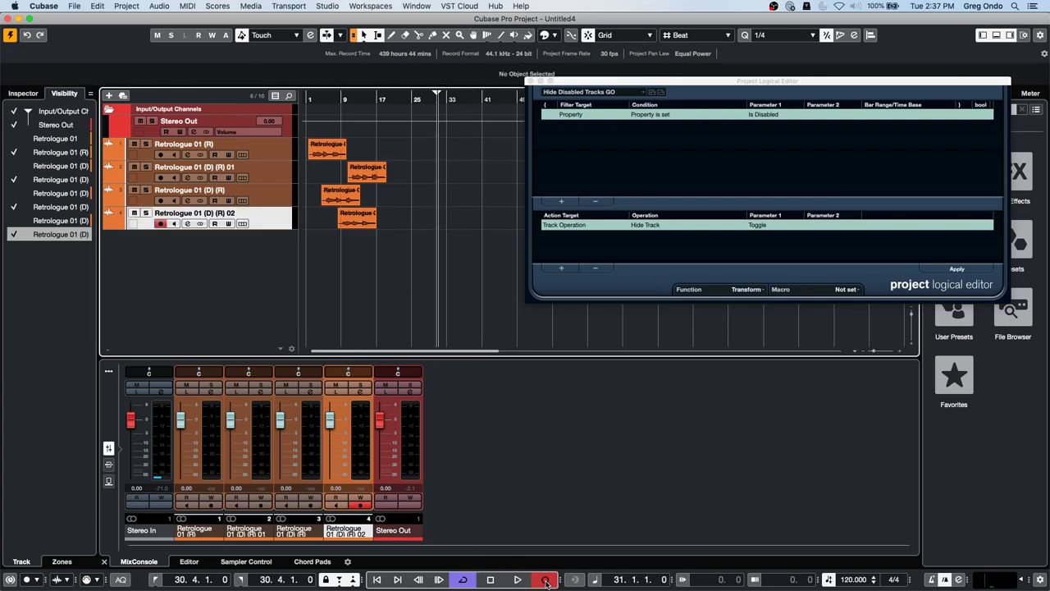
left_click(545, 579)
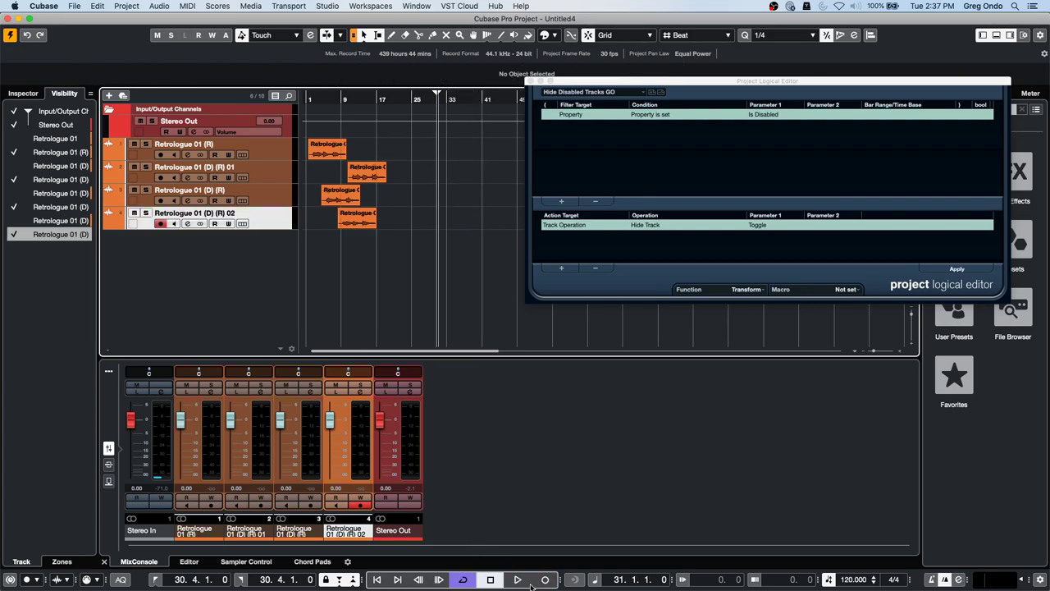
- Play from bar 31 and punch in and out of recording on the record-enabled Retrologue 01 (D) (R) 02 track
left_click(517, 579)
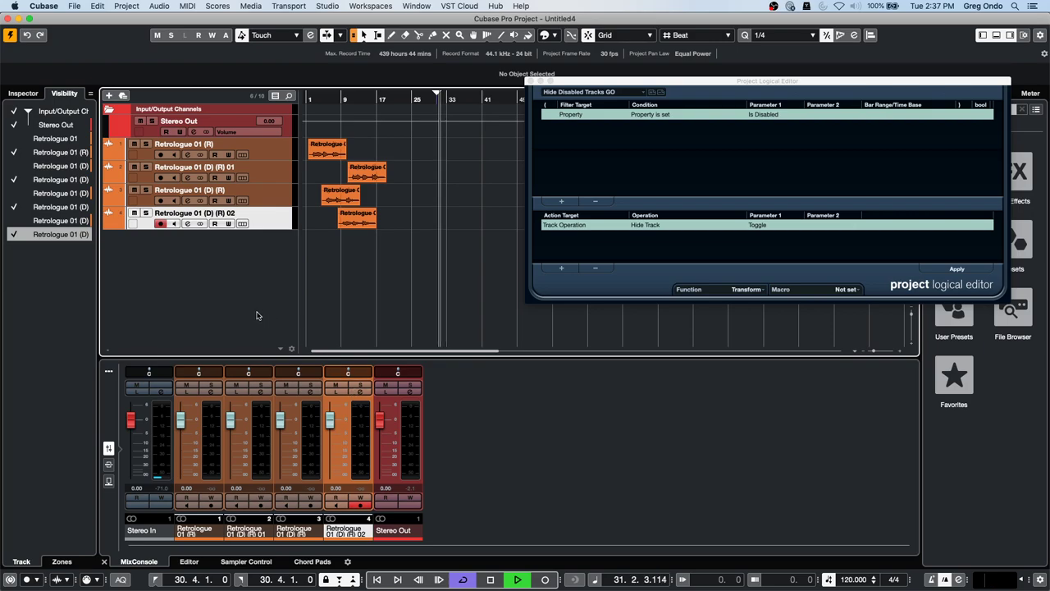
left_click(546, 580)
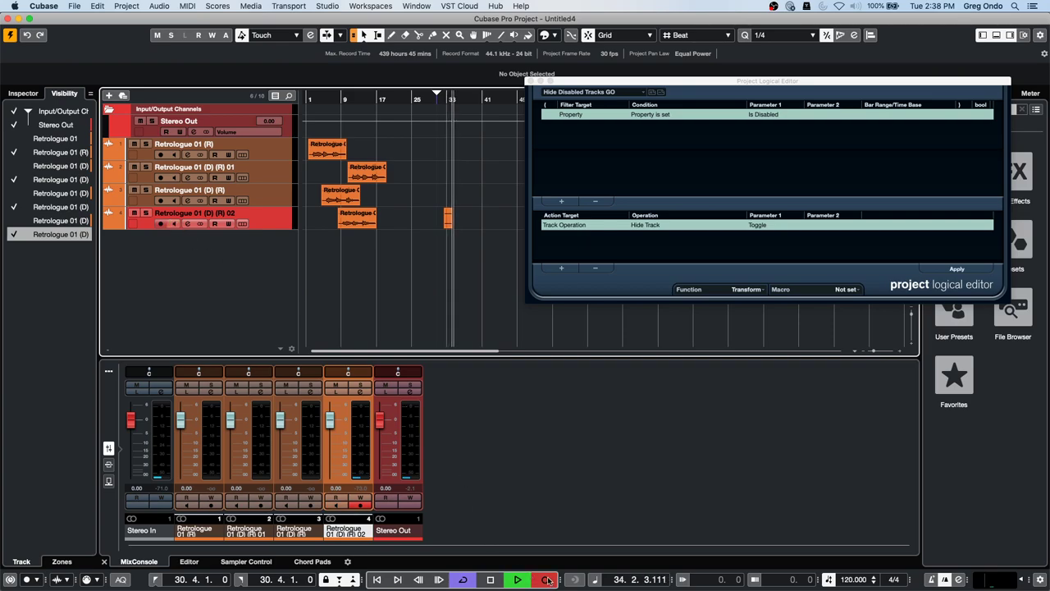
left_click(548, 579)
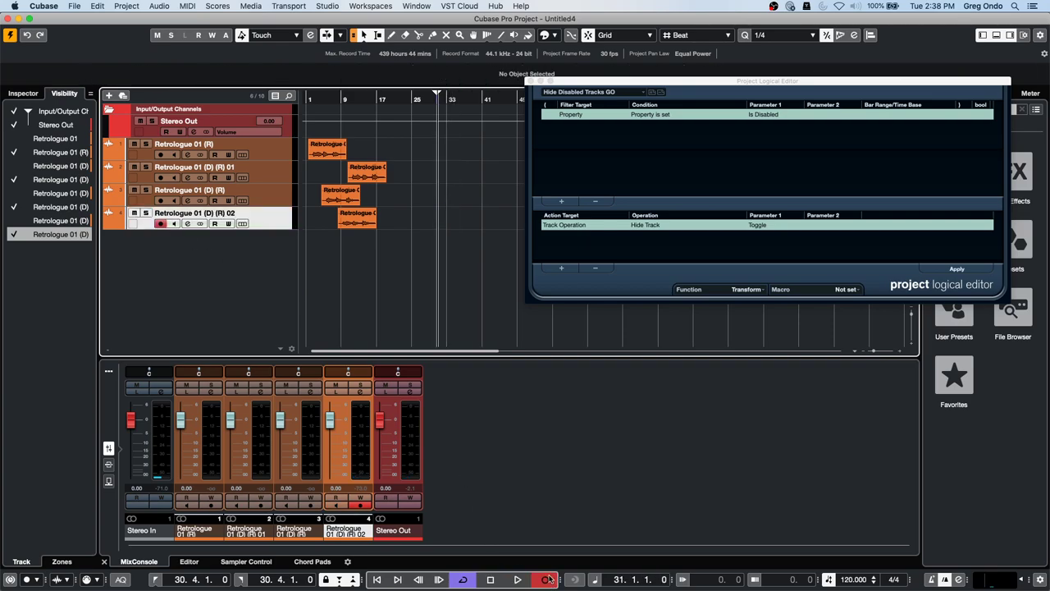
- Review the Auto Monitoring modes in the VST preferences, keeping Manual selected
left_click(47, 6)
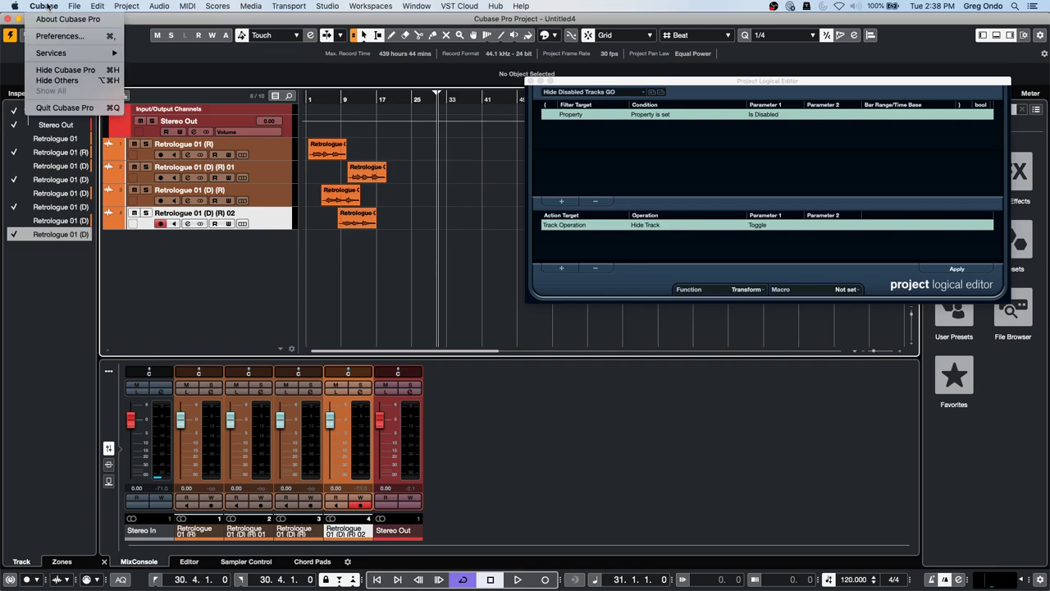
left_click(51, 37)
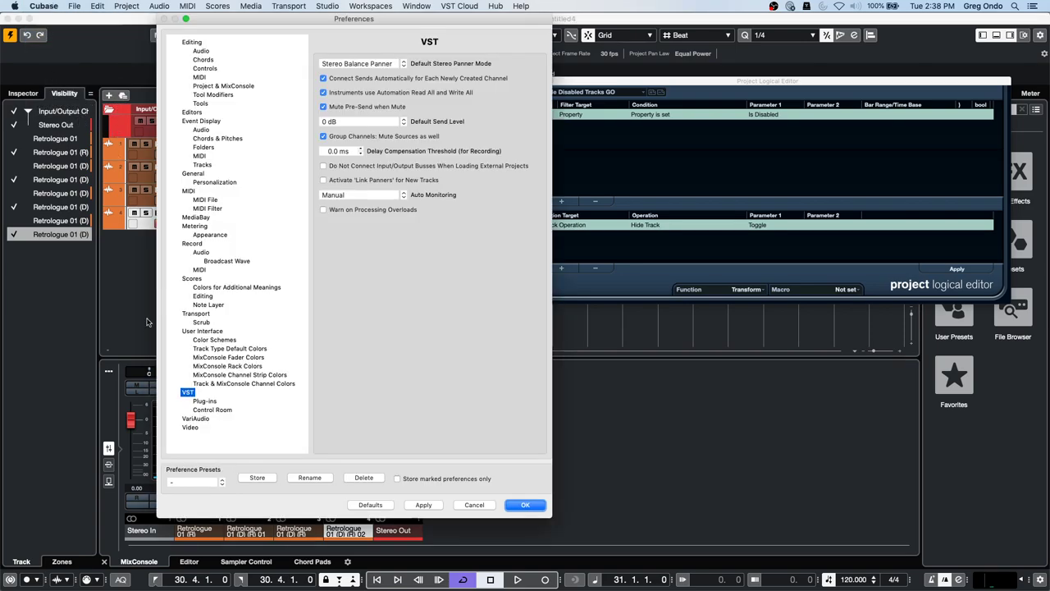
left_click(362, 196)
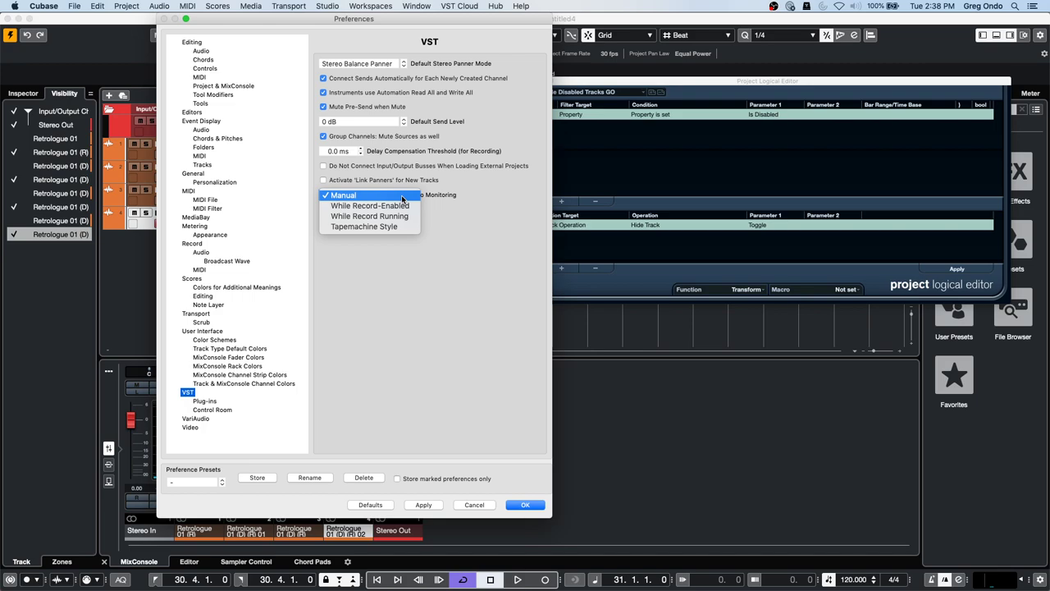
left_click(531, 510)
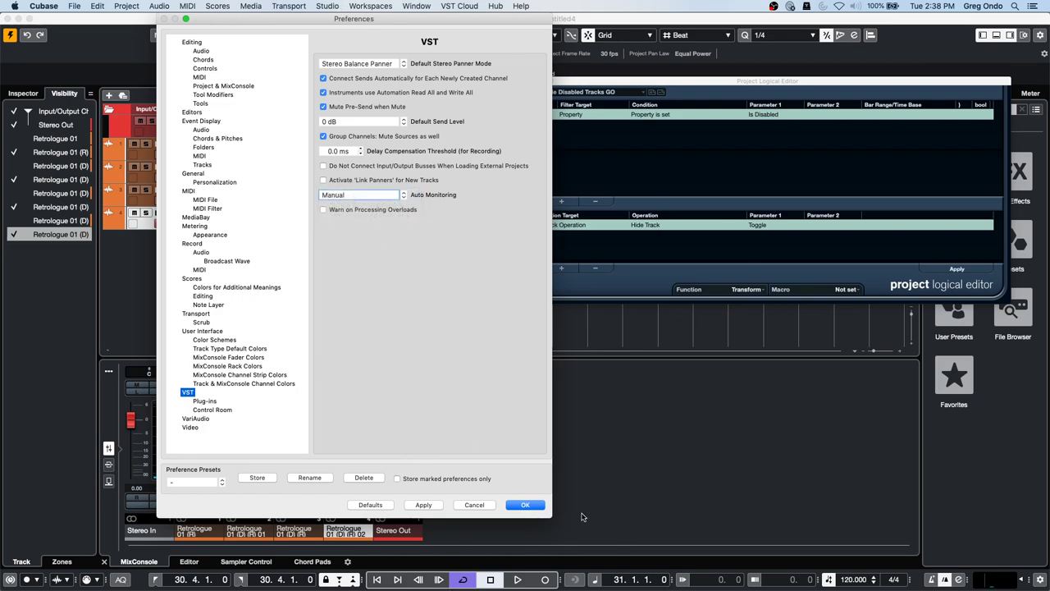
left_click(525, 505)
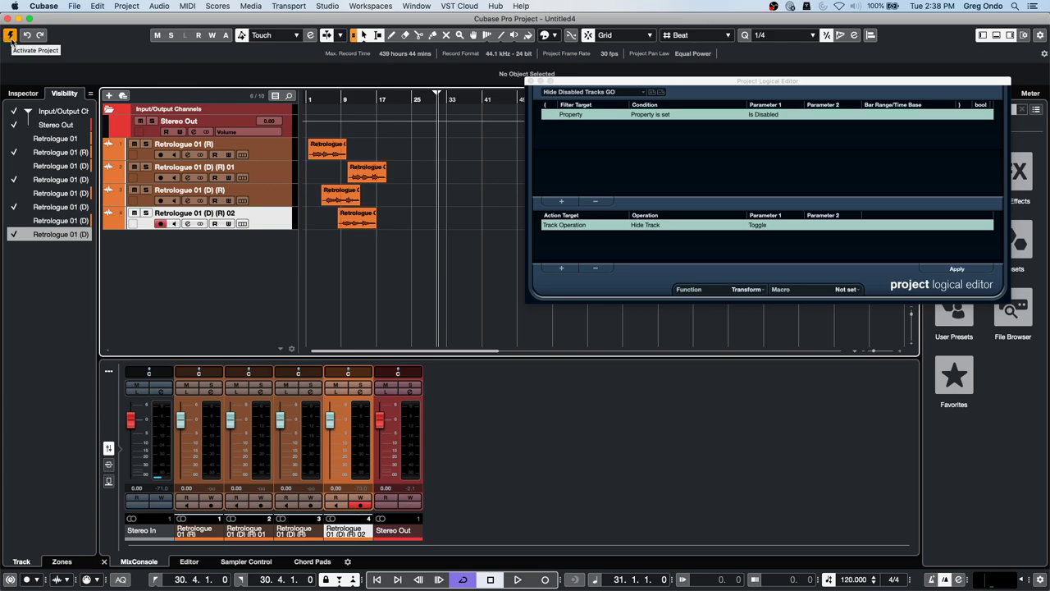
left_click(75, 7)
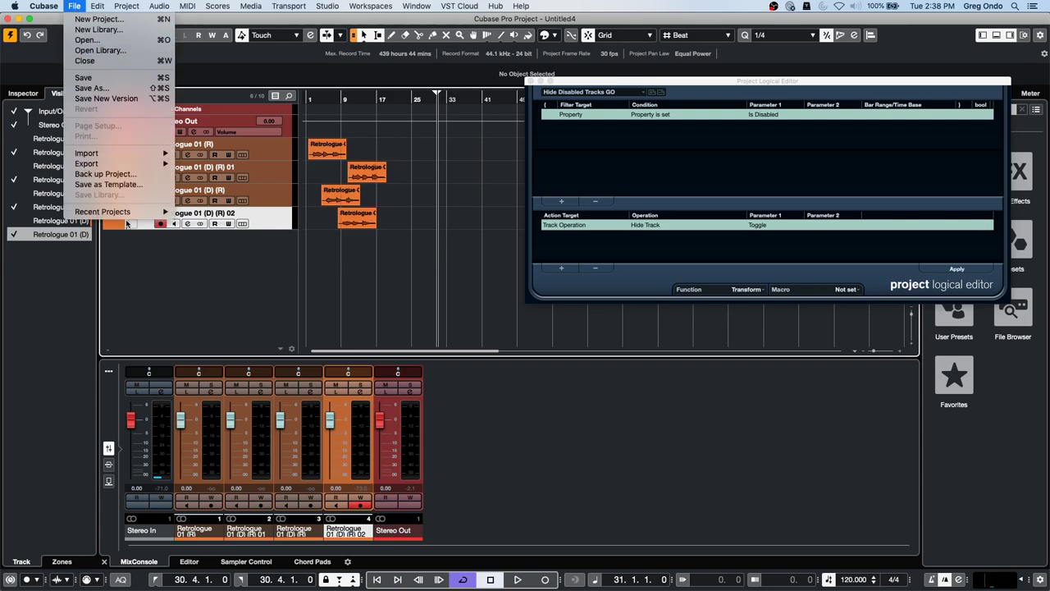
mouse_move(127, 216)
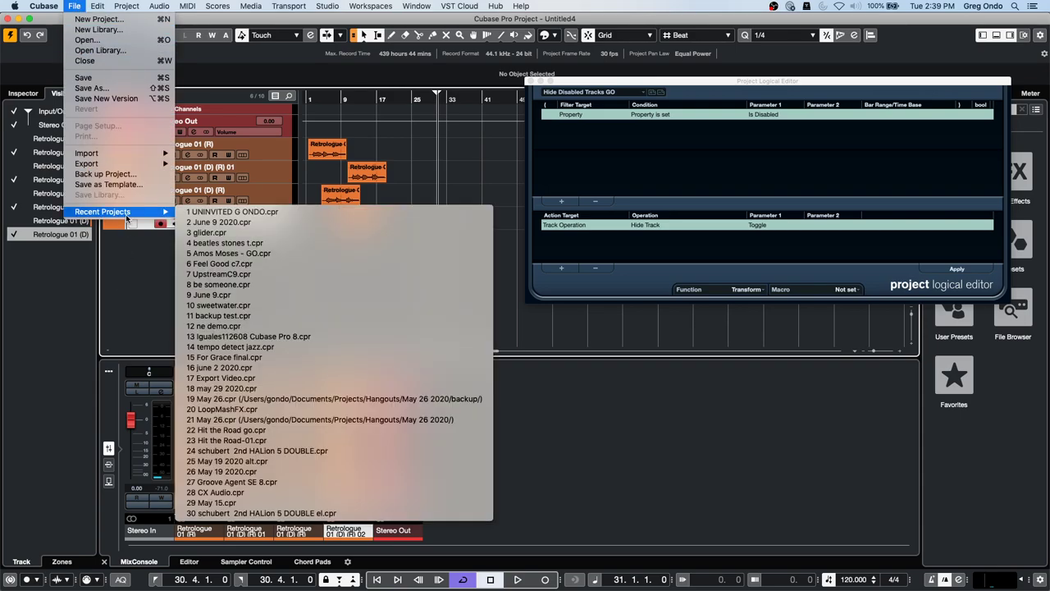
mouse_move(43, 7)
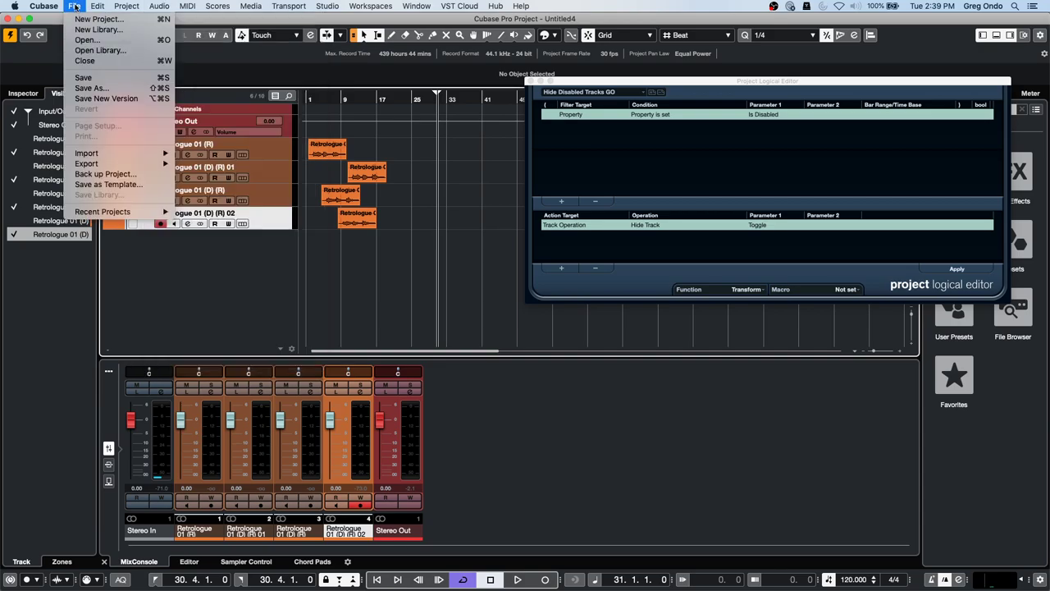
left_click(13, 39)
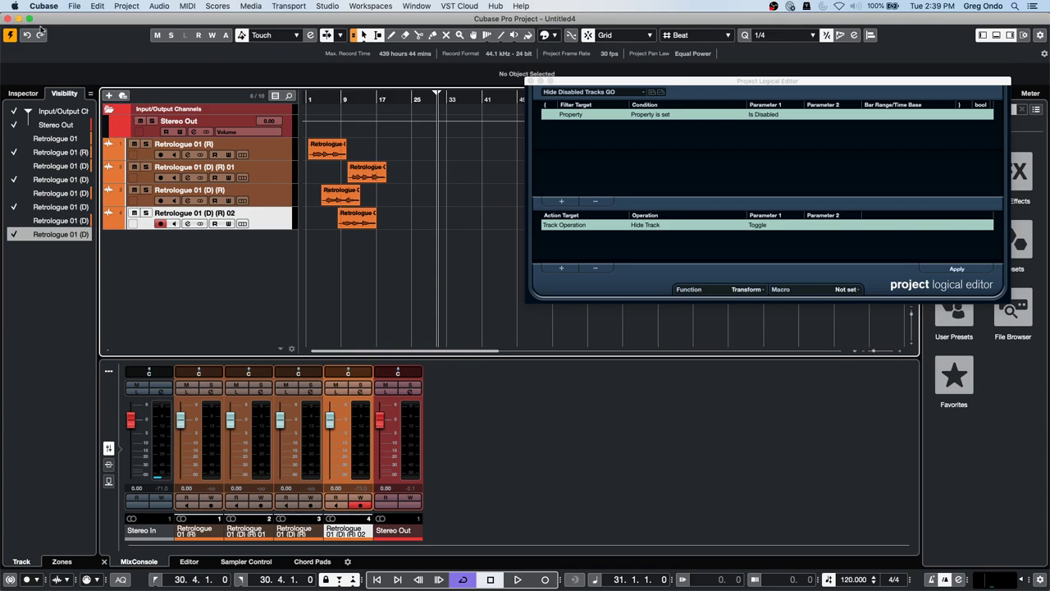
- Close the Untitled4 project without saving and delete its newly recorded and newly created files
left_click_drag(21, 21, 184, 33)
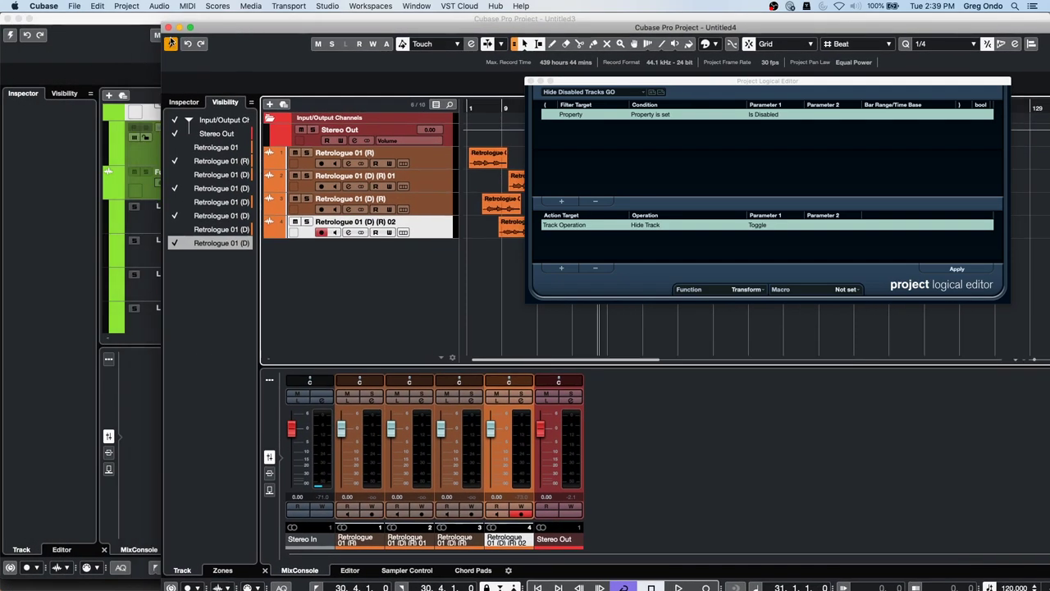
left_click(168, 30)
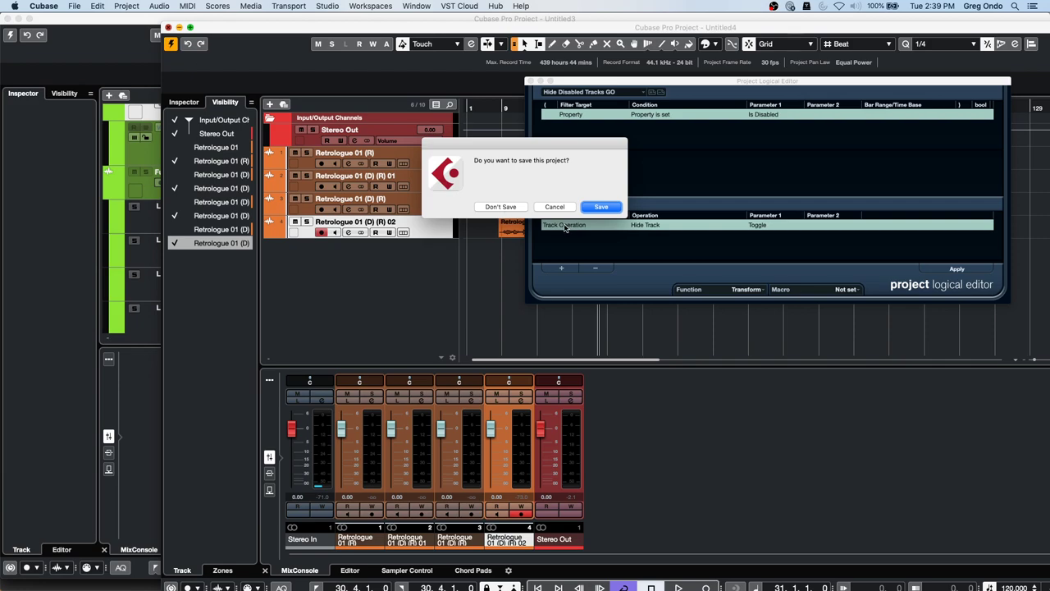
left_click(502, 207)
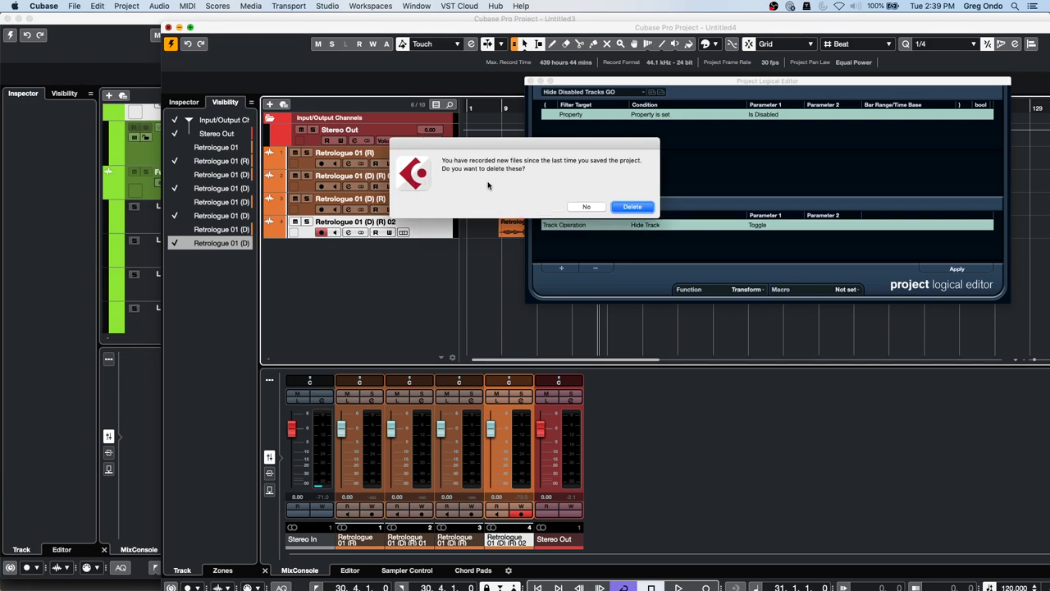
left_click(630, 208)
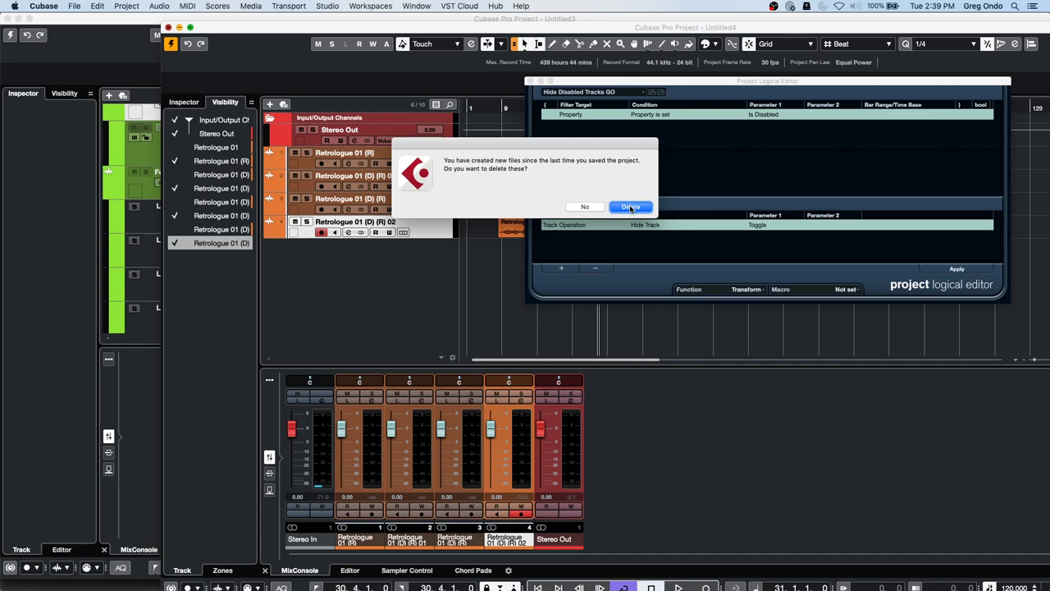
left_click(630, 207)
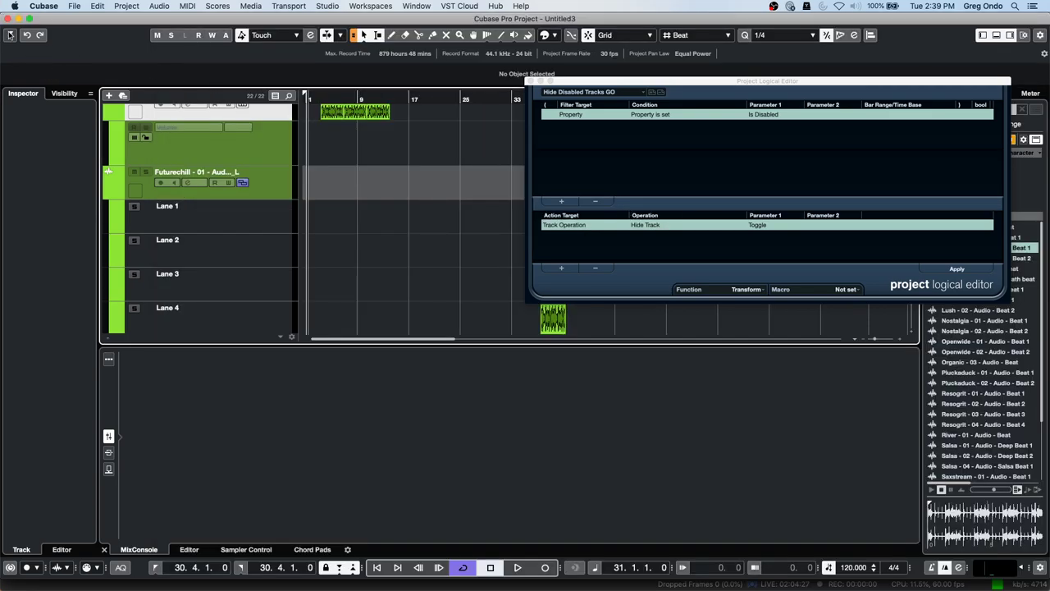
- Search the key commands for "activate" and advance through the first matches in the Edit category
left_click(74, 5)
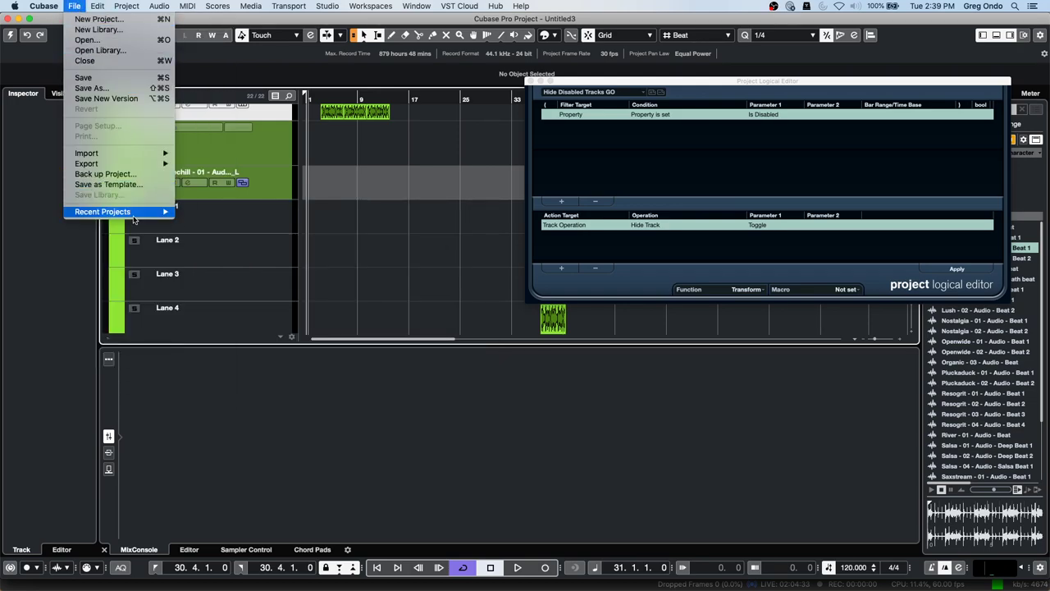
mouse_move(87, 5)
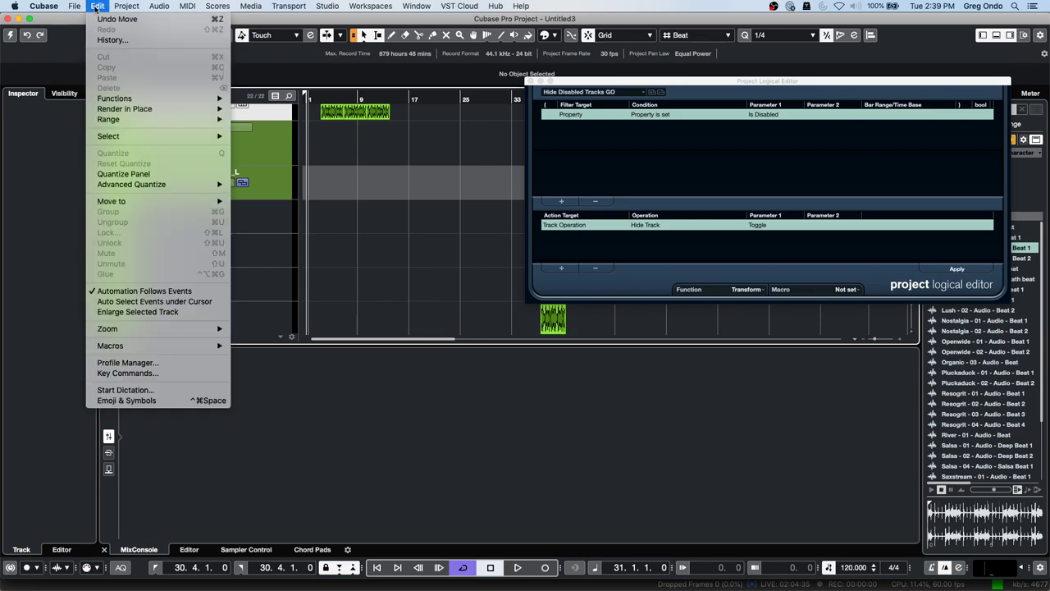
left_click(158, 374)
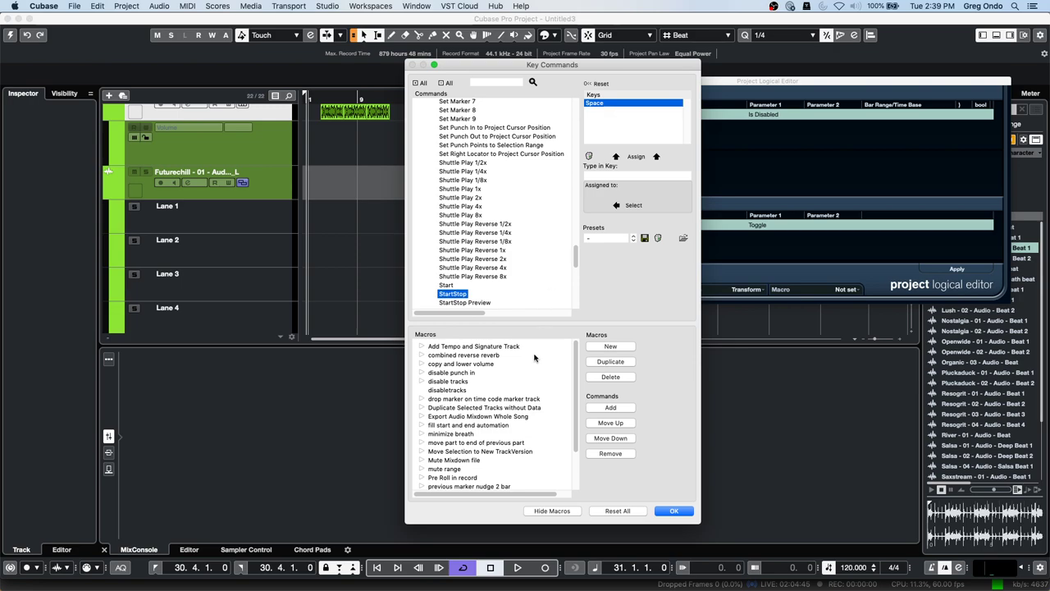
left_click(504, 82)
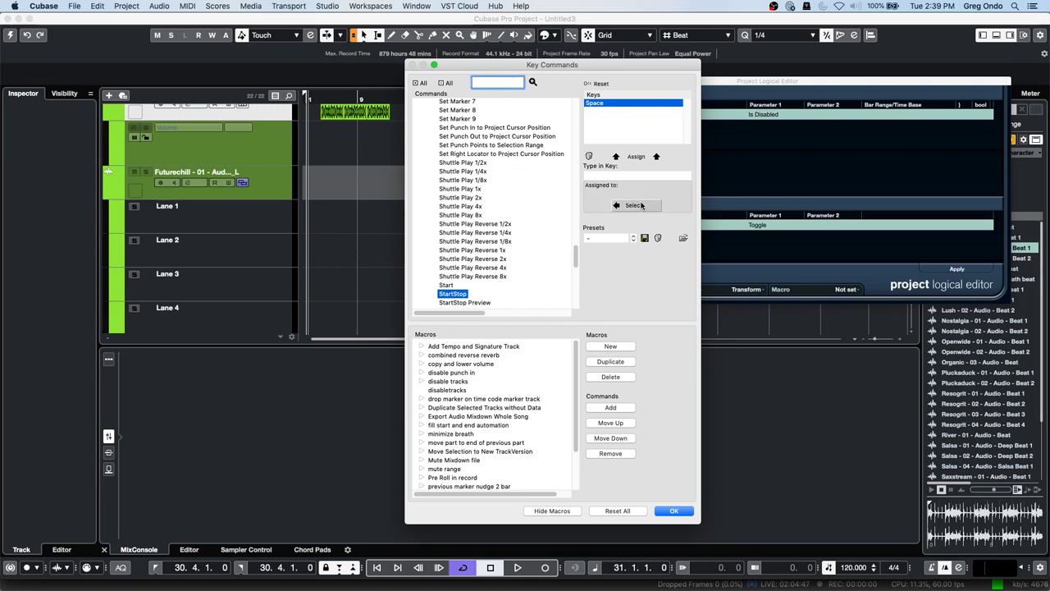
type("key=")
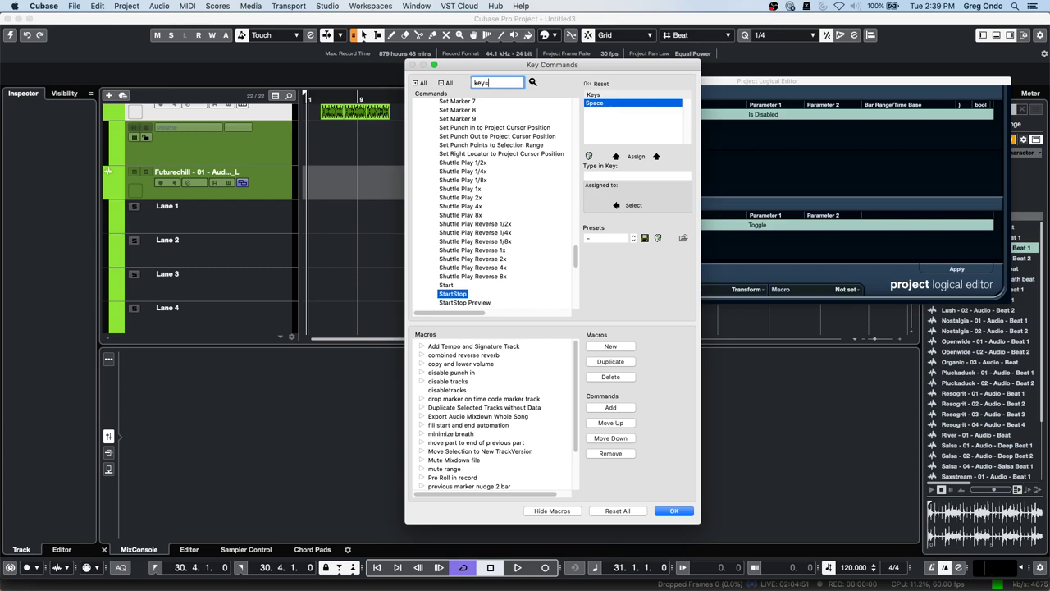
key("BackSpace")
key("BackSpace")
key("BackSpace")
key("BackSpace")
type("activate")
left_click(532, 82)
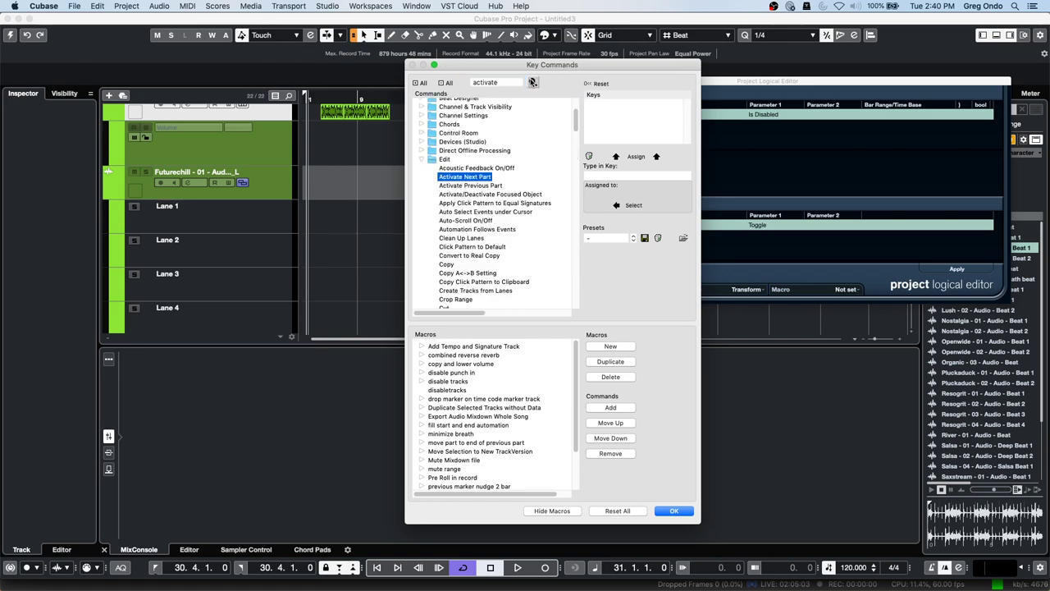
left_click(531, 82)
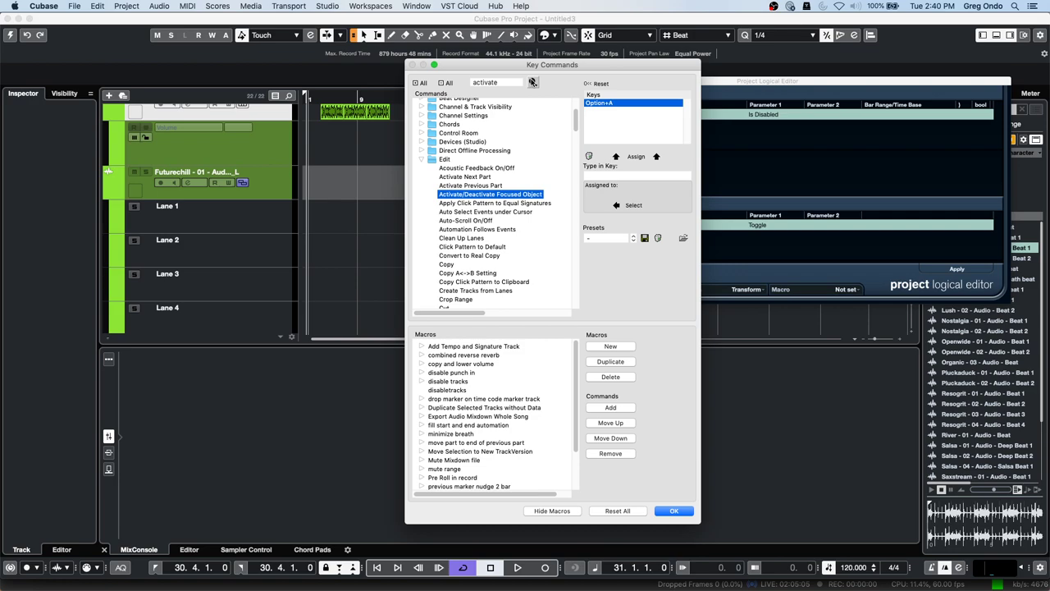
- Restart the "activate" search from Add Track, examine the matches through the Transport category, and close the key commands
scroll(513, 144, "down", 10)
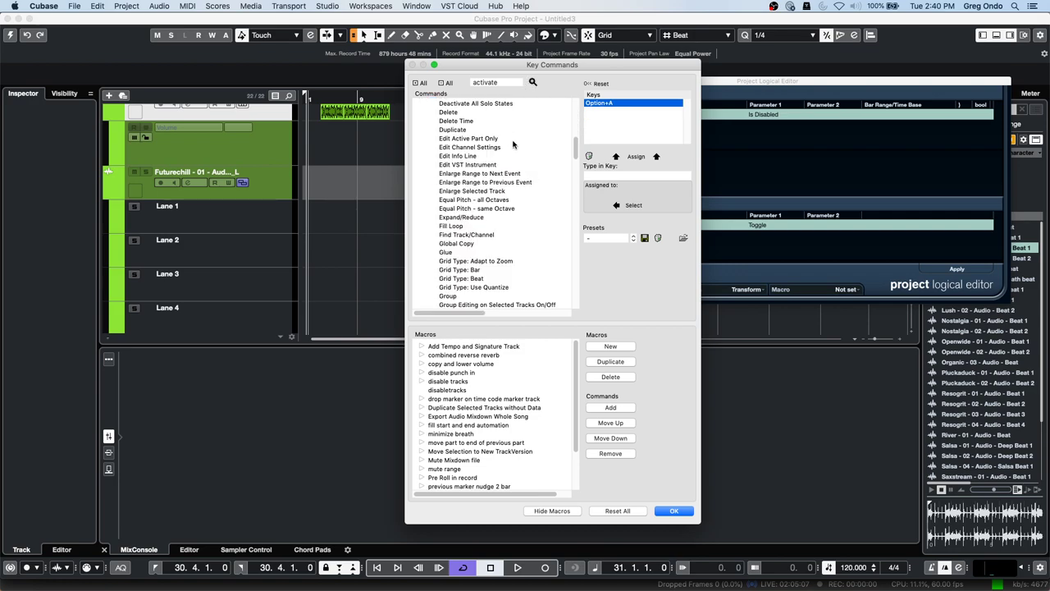
scroll(512, 144, "up", 15)
left_click(457, 107)
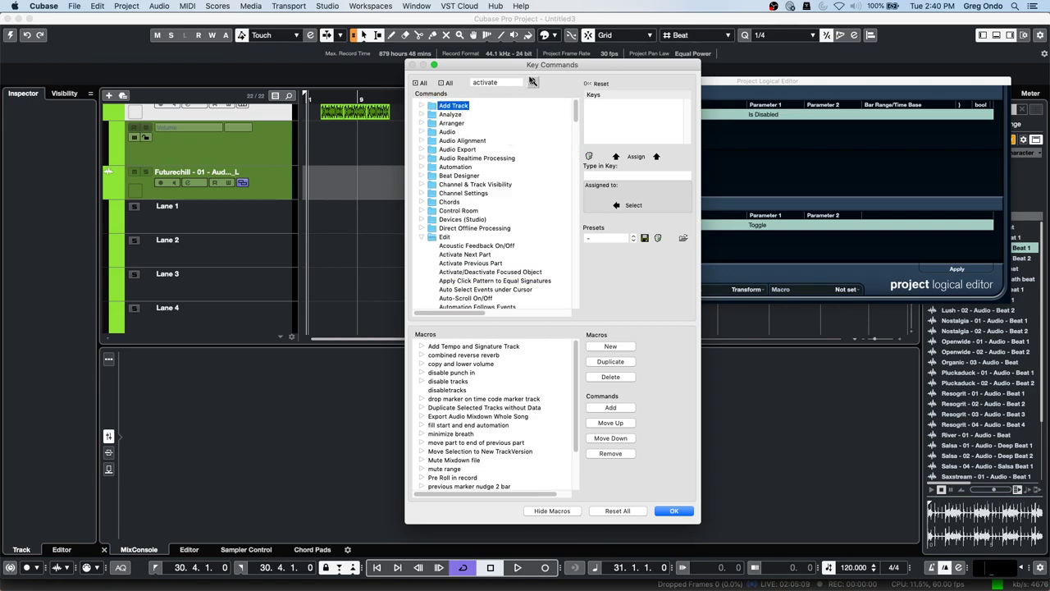
left_click(533, 82)
left_click(532, 82)
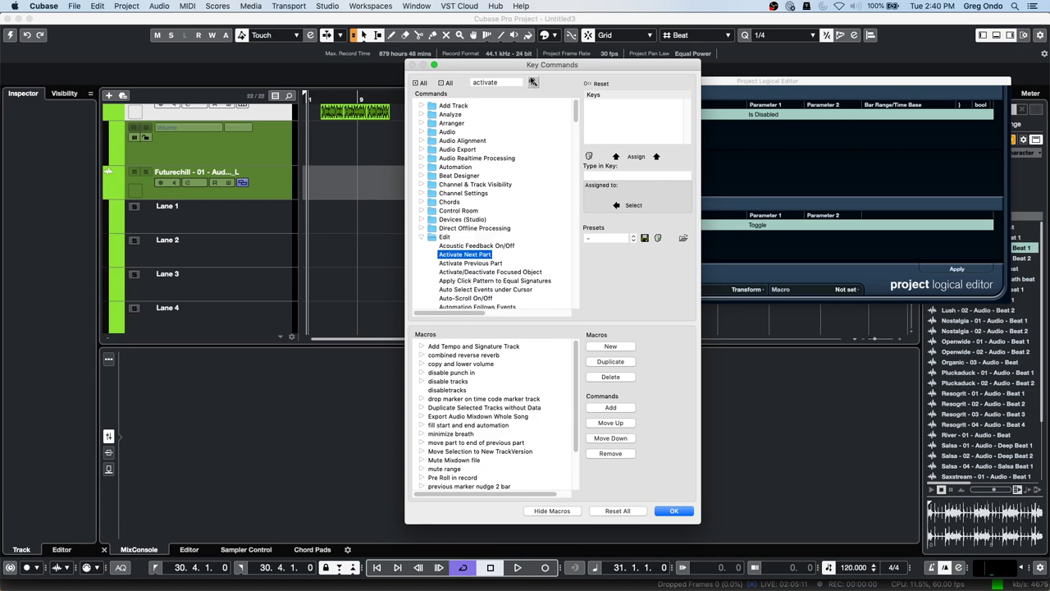
left_click(532, 82)
left_click(533, 82)
left_click(532, 82)
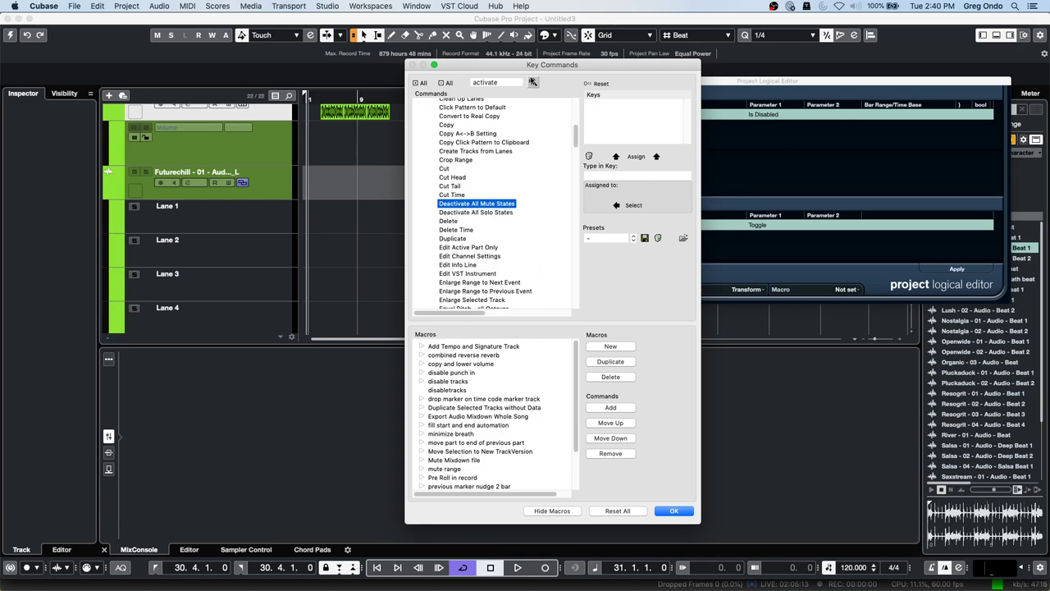
left_click(533, 82)
left_click(532, 82)
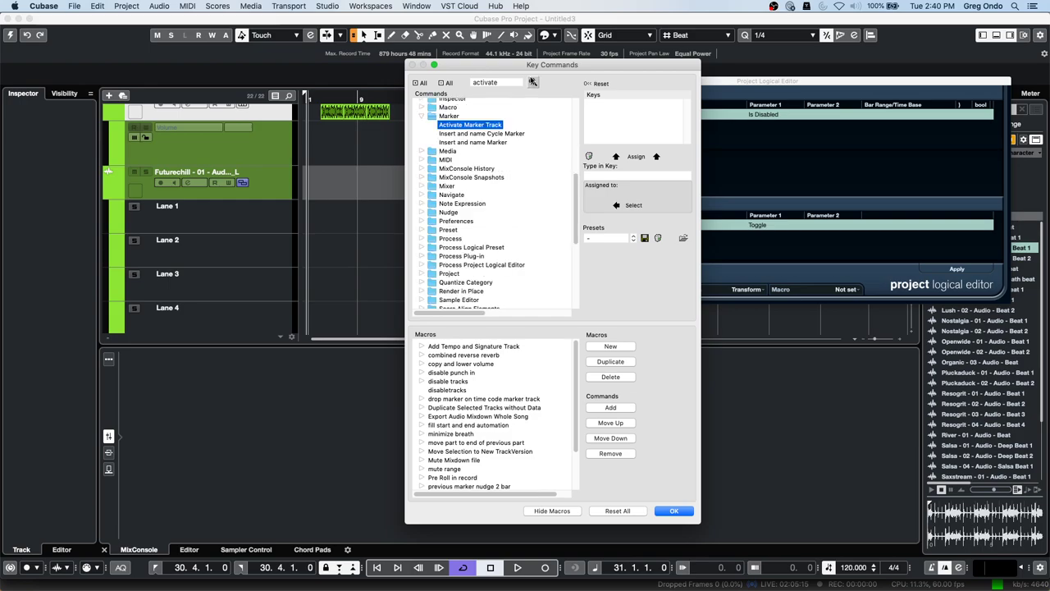
left_click(533, 82)
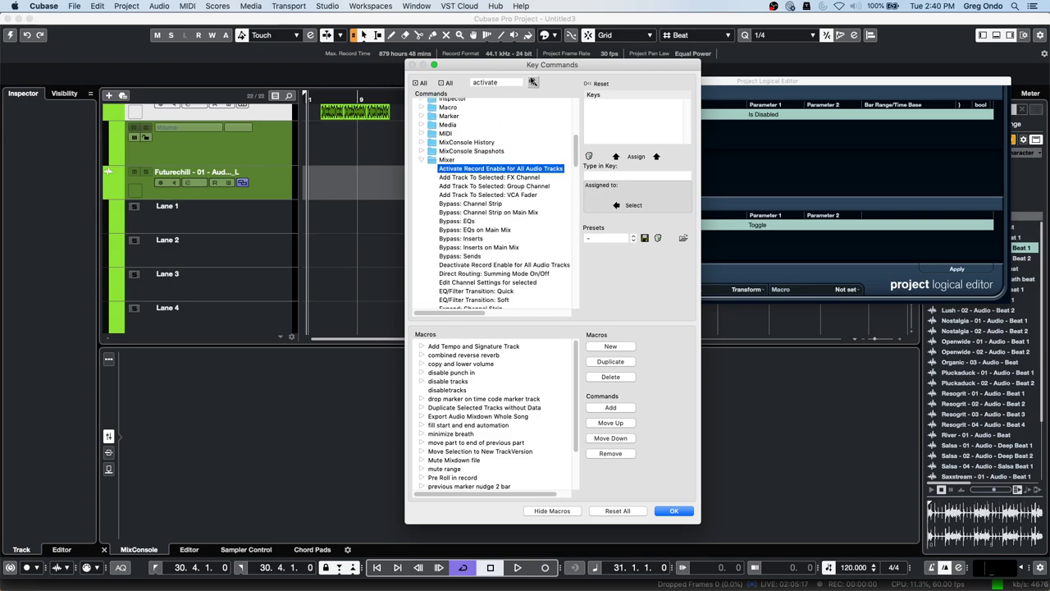
left_click(532, 82)
left_click(532, 82)
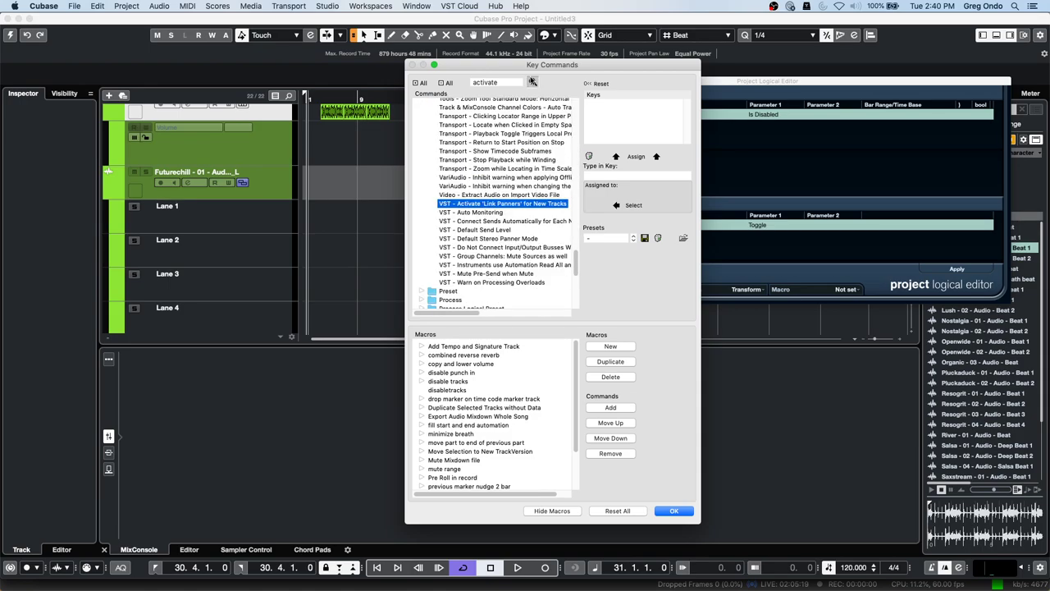
left_click(533, 82)
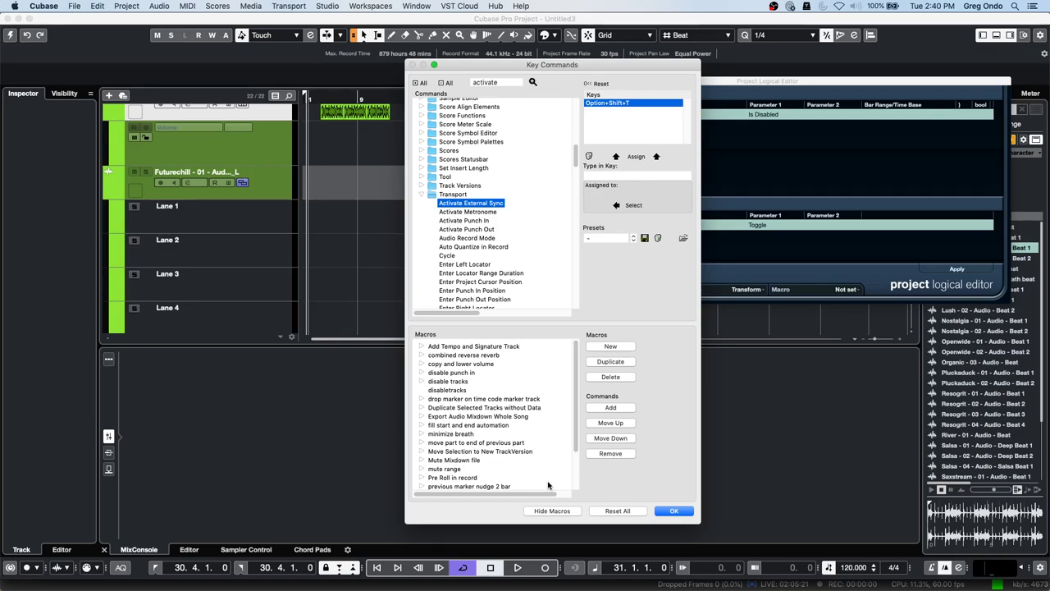
left_click(673, 510)
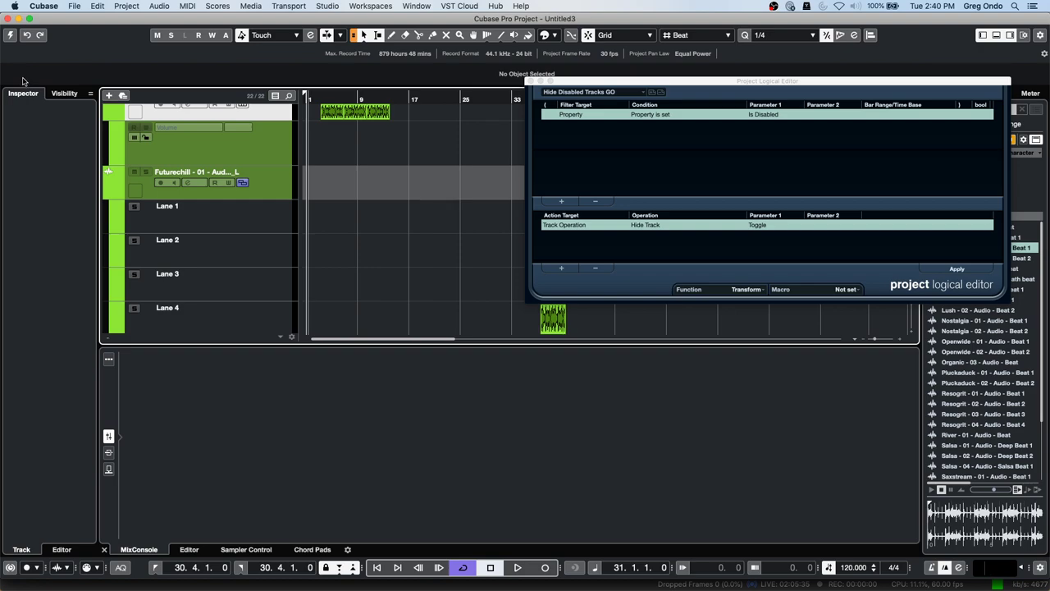
- Activate the Untitled3 project and search its key commands for "active window"
left_click(11, 35)
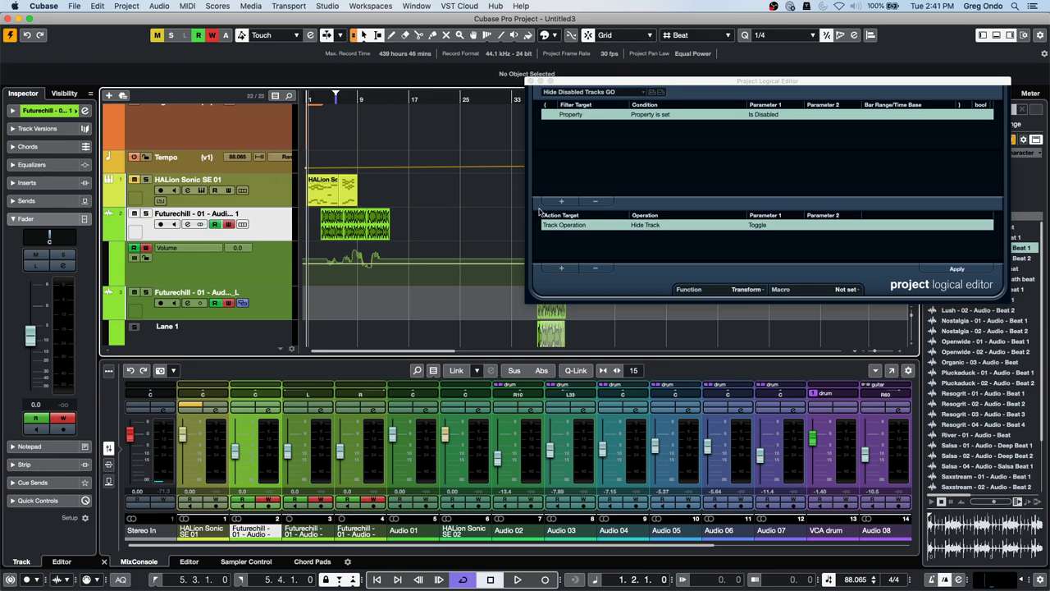
left_click(74, 5)
mouse_move(98, 7)
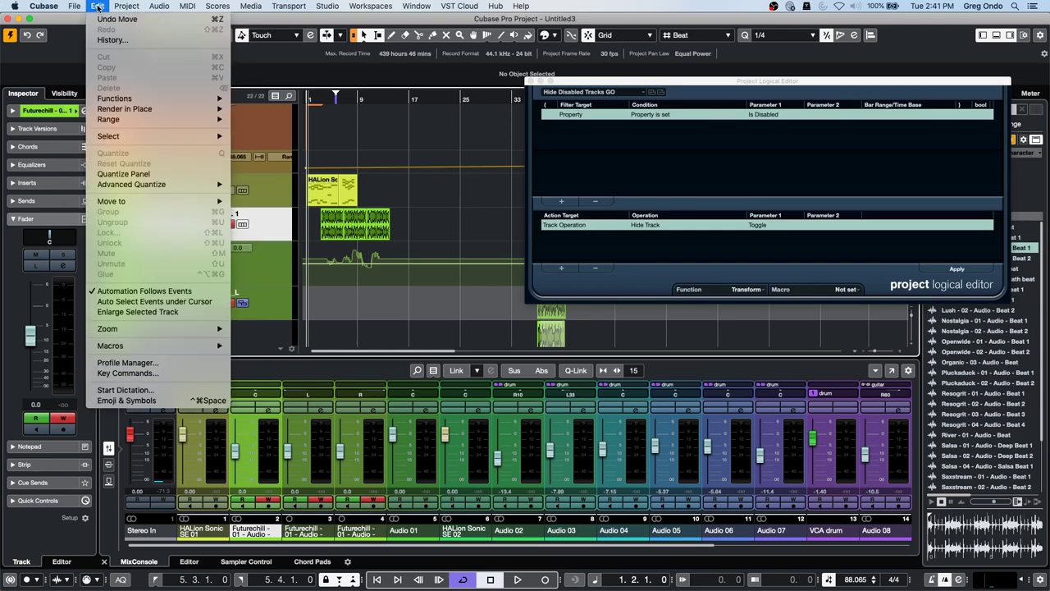
left_click(181, 372)
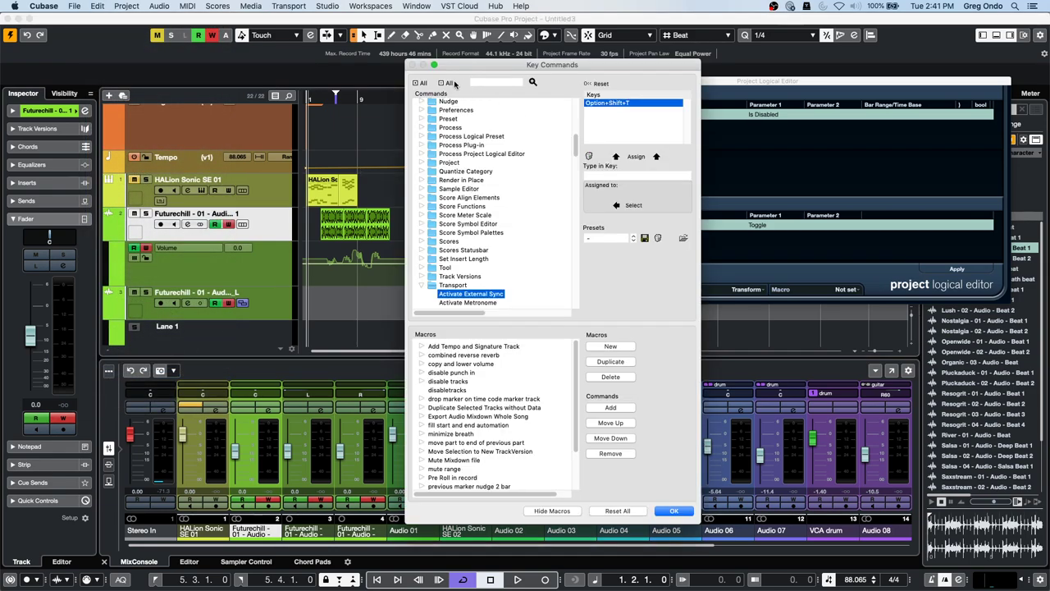
left_click(497, 81)
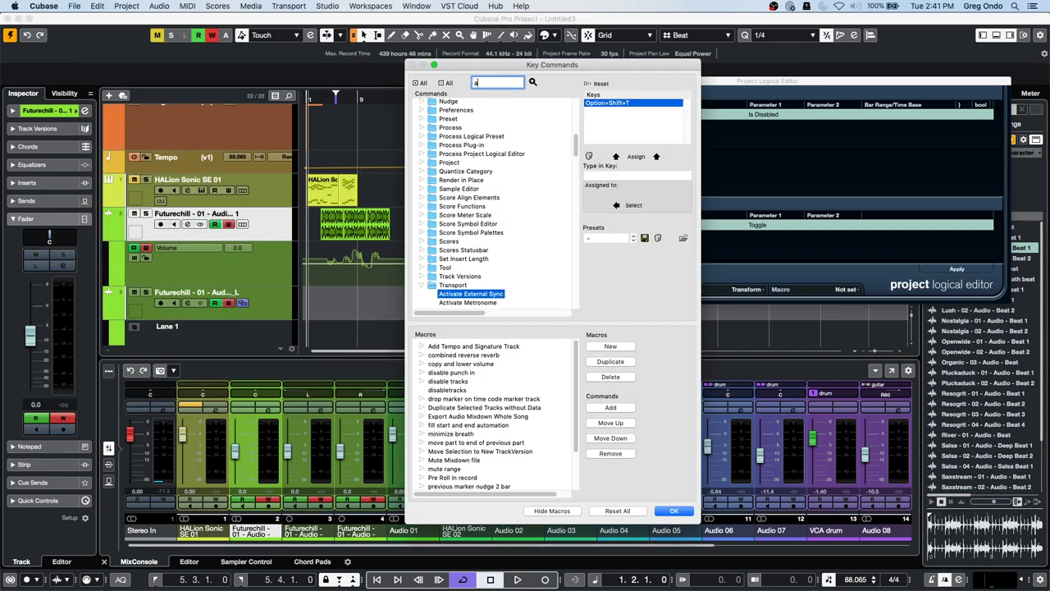
type("active window")
key("Return")
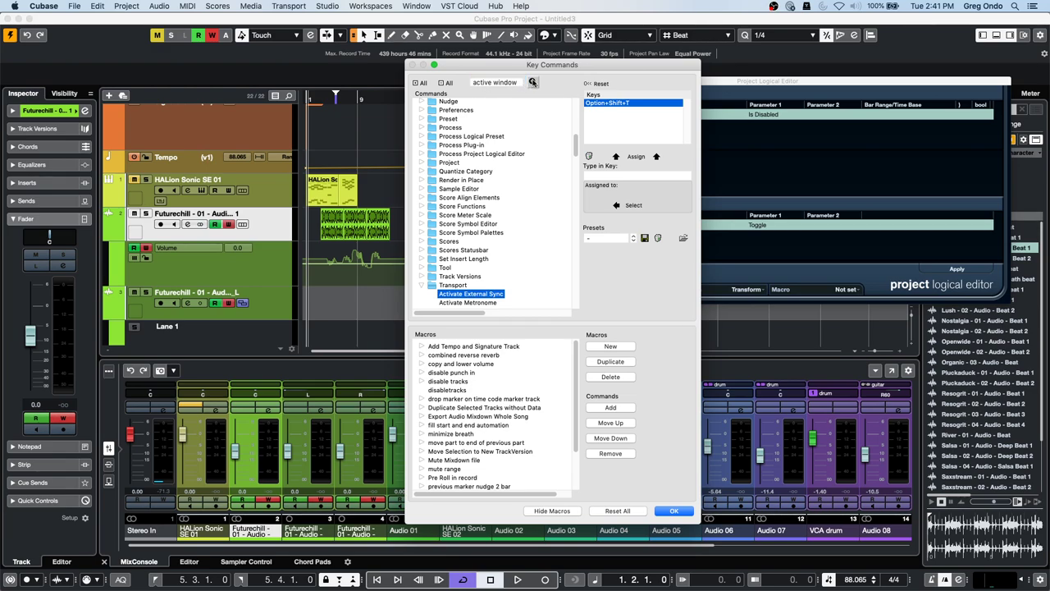
scroll(497, 289, "down", 1)
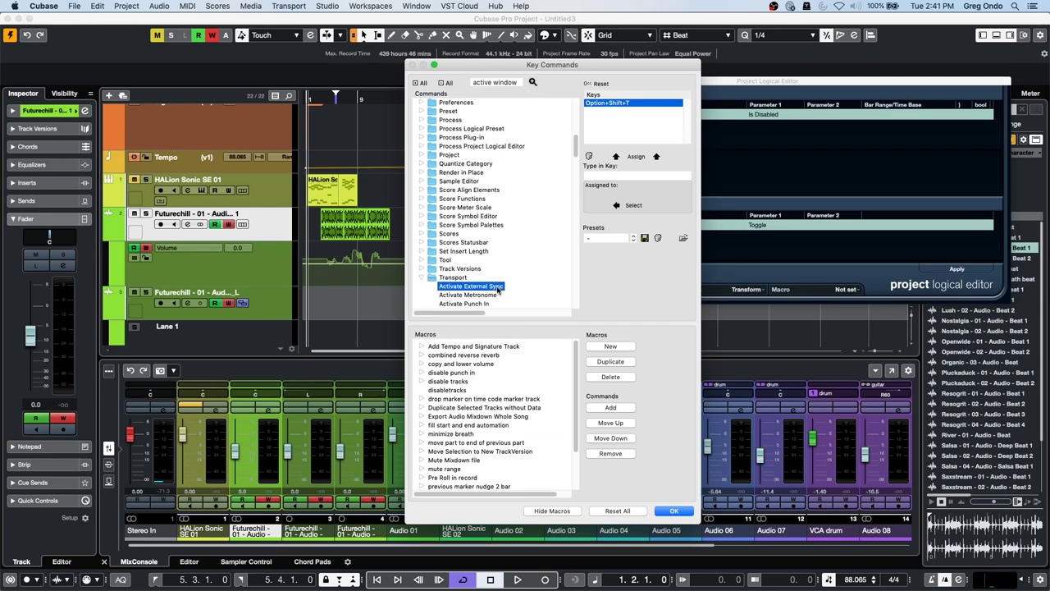
- Search the key commands for "project windo" and close the dialog
left_click(497, 83)
left_click_drag(519, 83, 397, 92)
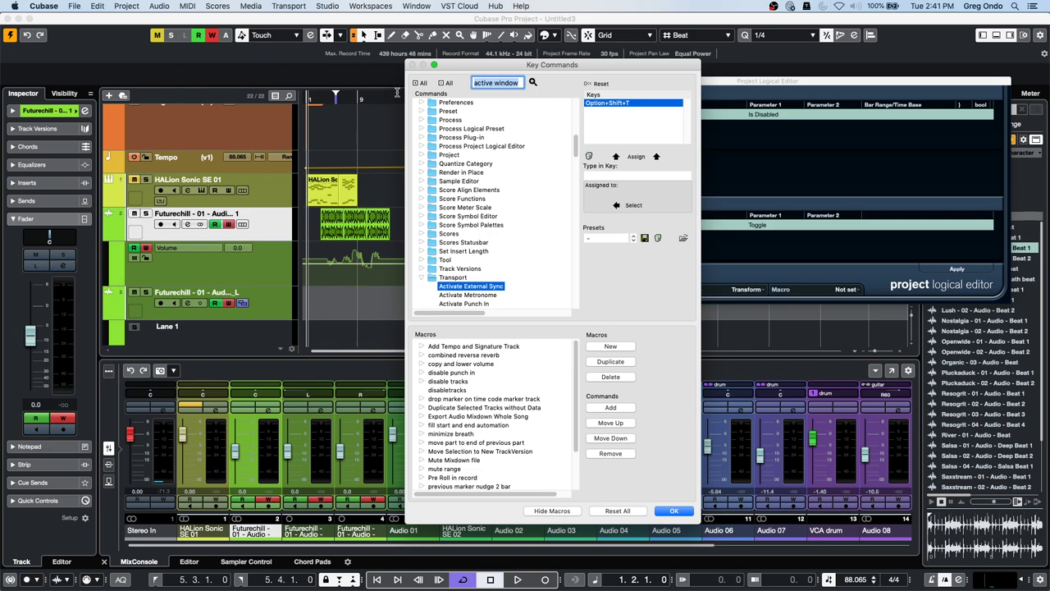
type("project windo")
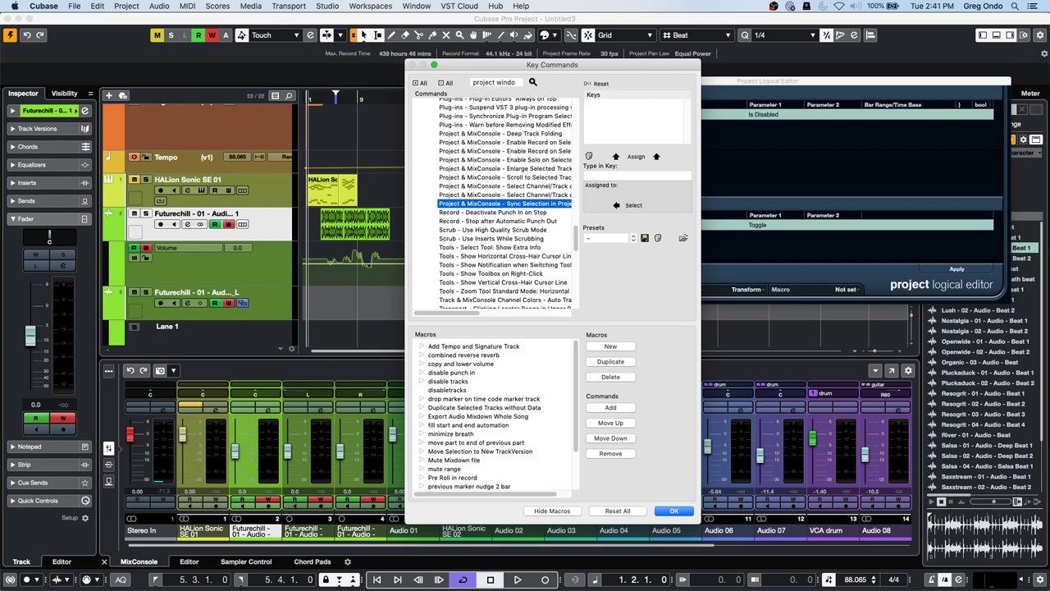
triple_click(518, 83)
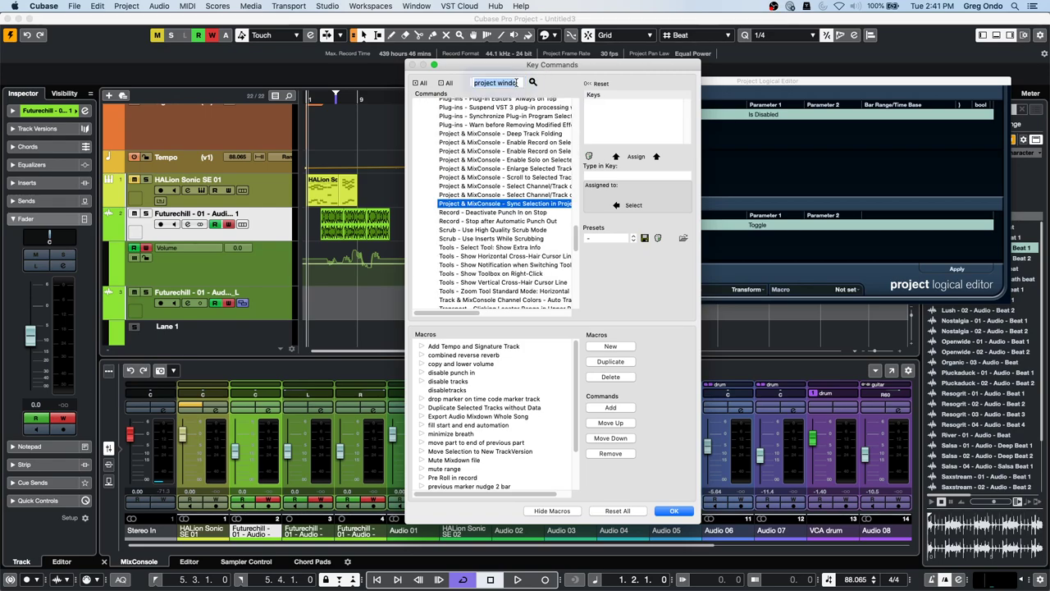
left_click(672, 509)
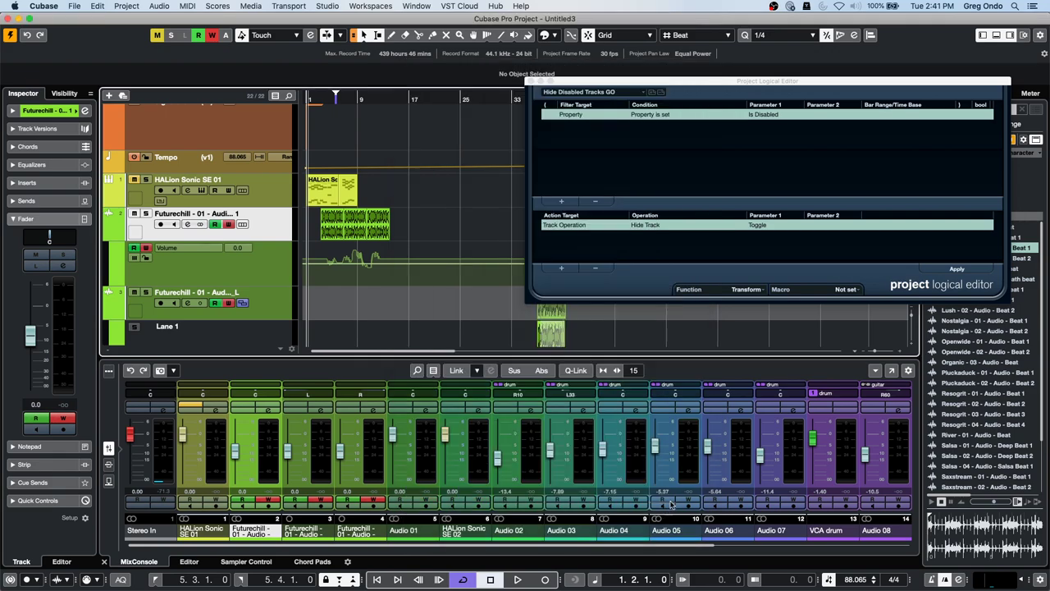
- Open the preferences and examine the Editing and Editing-Audio pages for a project activation option
left_click(74, 5)
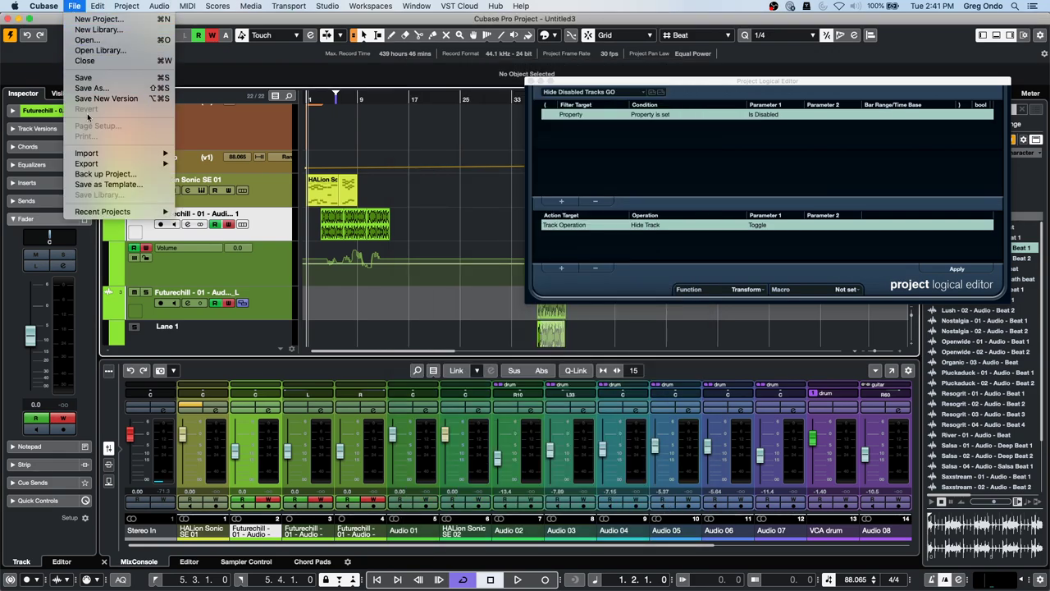
mouse_move(112, 7)
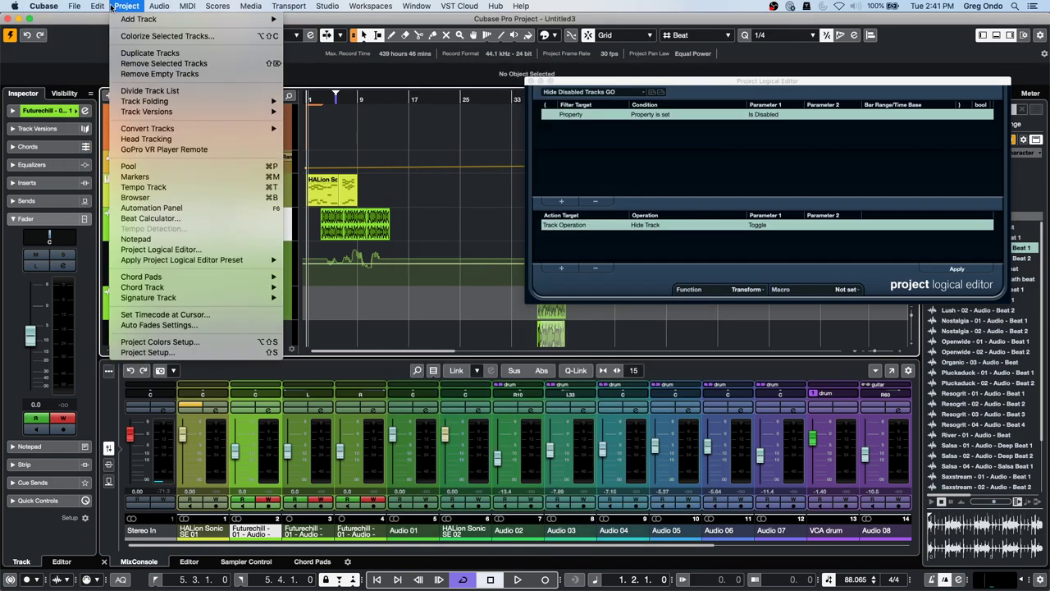
mouse_move(43, 6)
left_click(59, 40)
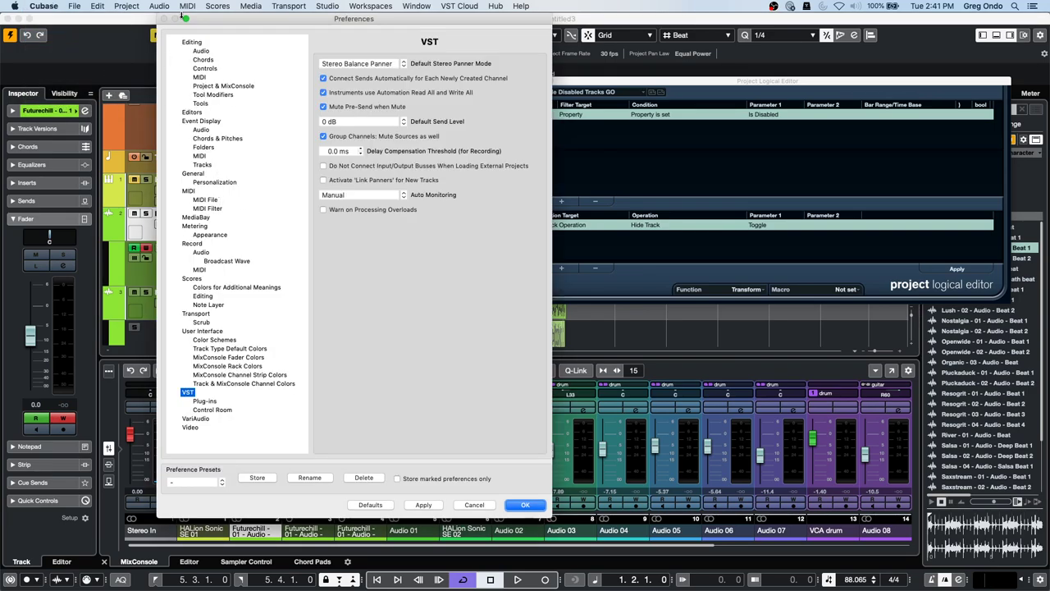
left_click(193, 43)
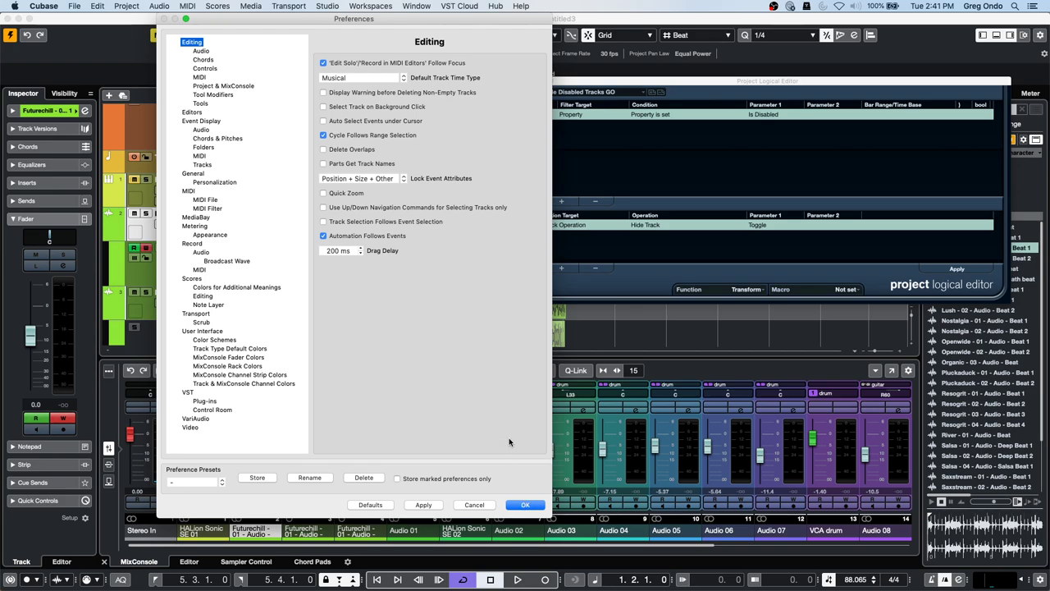
left_click(205, 52)
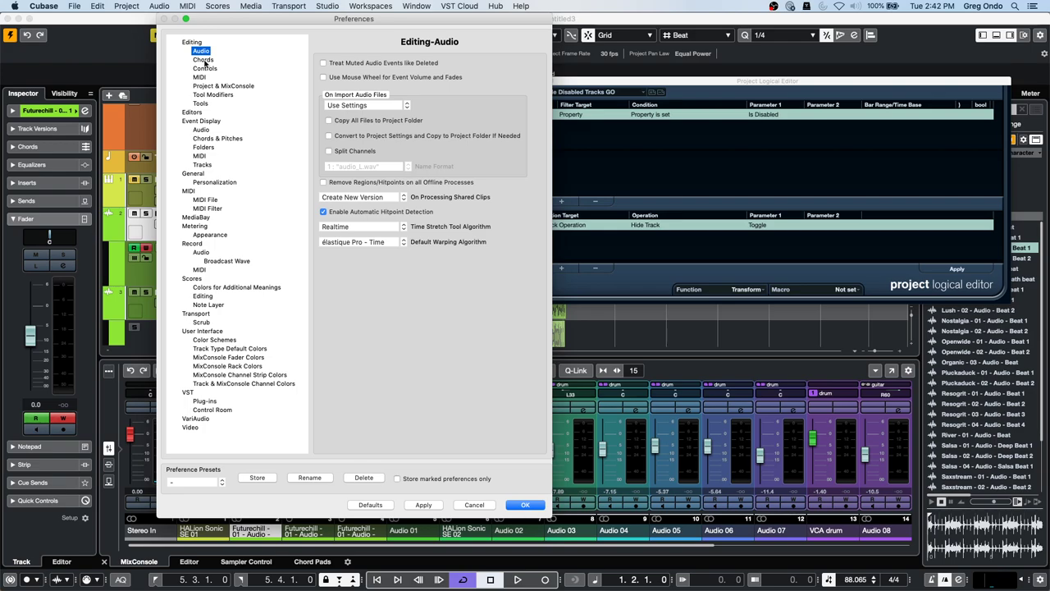
- Review the Chords and Controls pages of the editing preferences and close the preferences
left_click(204, 60)
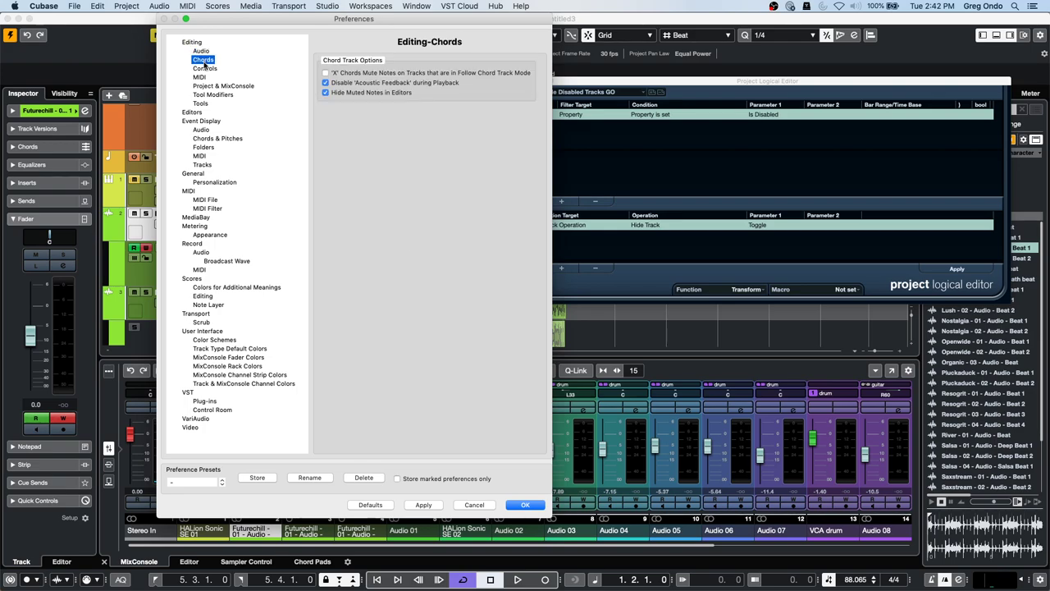
left_click(204, 68)
left_click(525, 505)
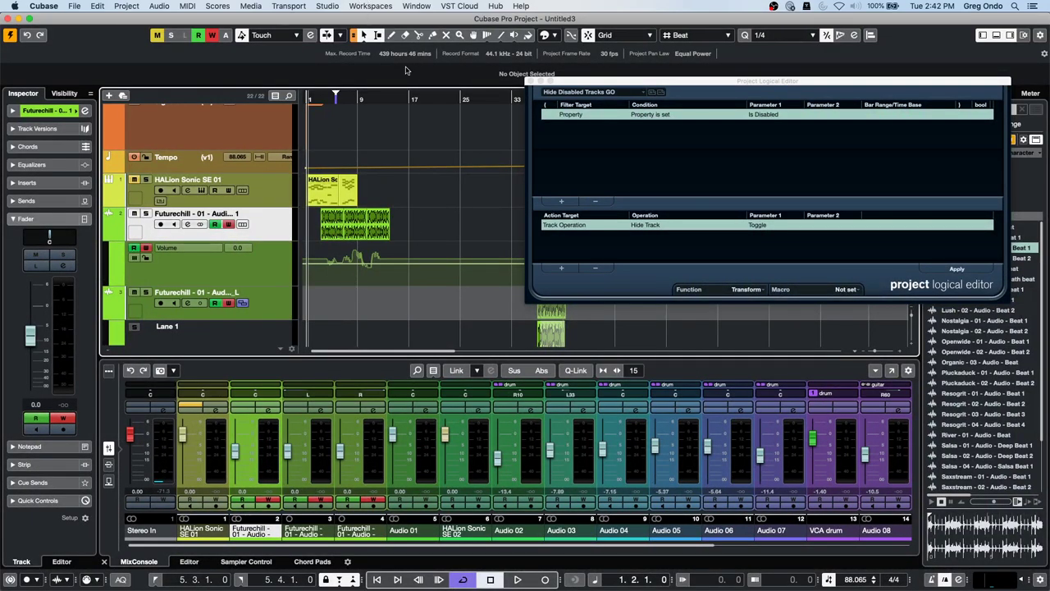
- Open the Windows manager to review the list of open windows and close it
left_click(384, 6)
mouse_move(435, 8)
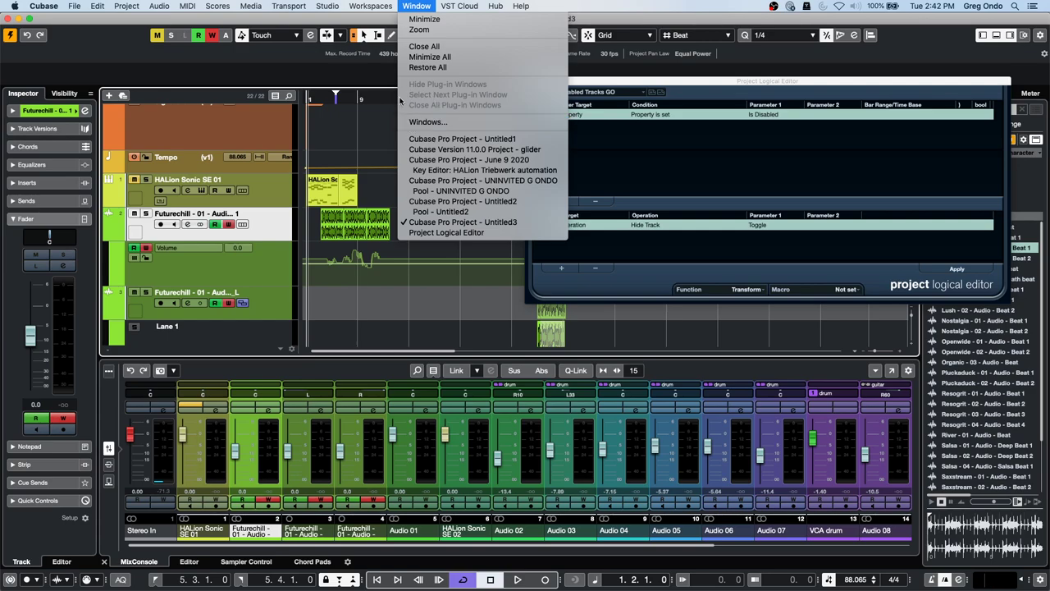
left_click(422, 121)
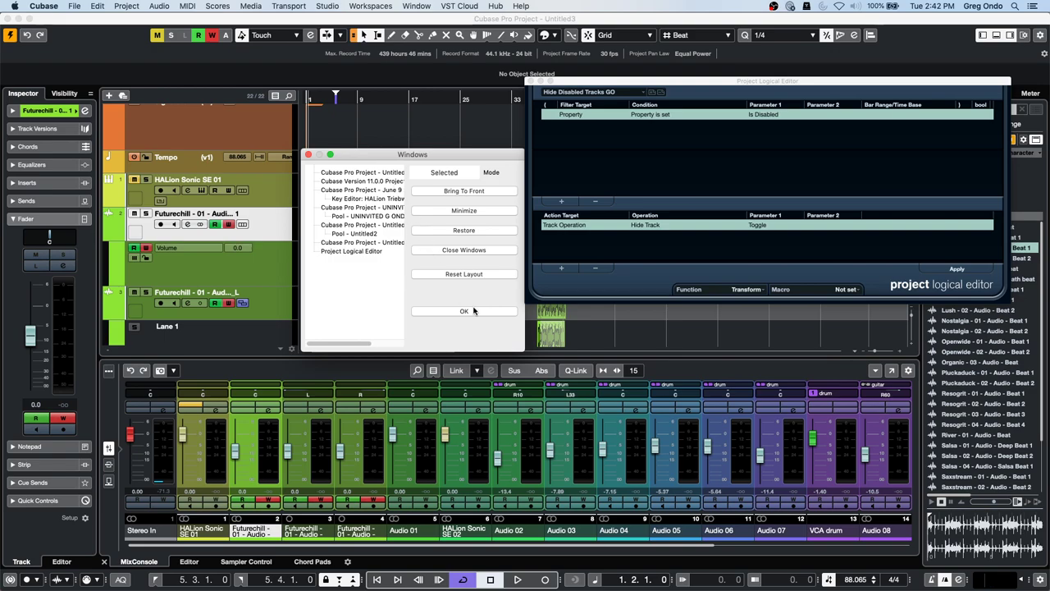
left_click(473, 311)
left_click(495, 218)
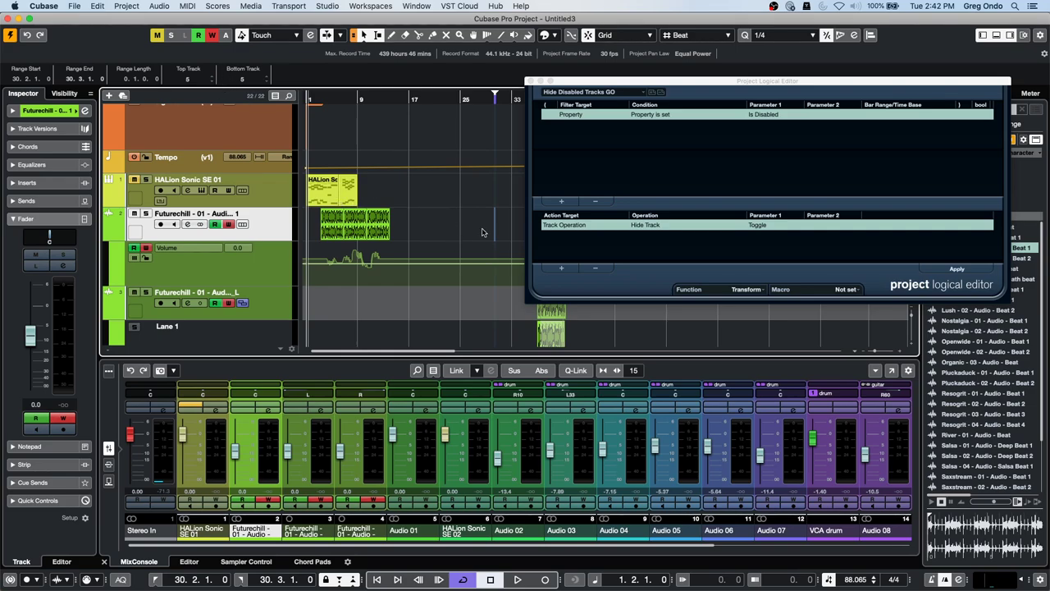
left_click(451, 240)
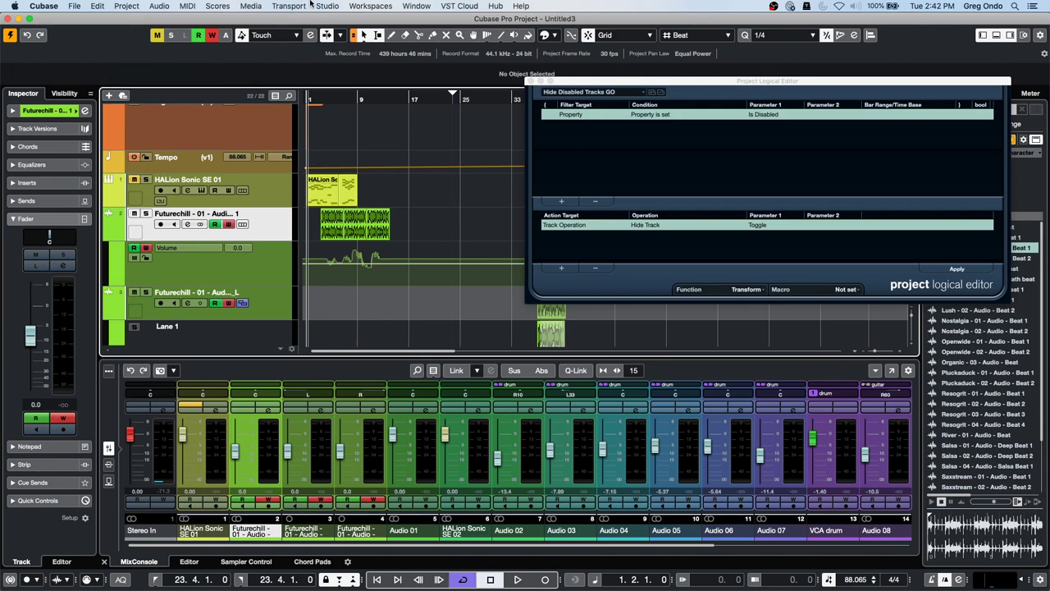
left_click(271, 5)
mouse_move(97, 6)
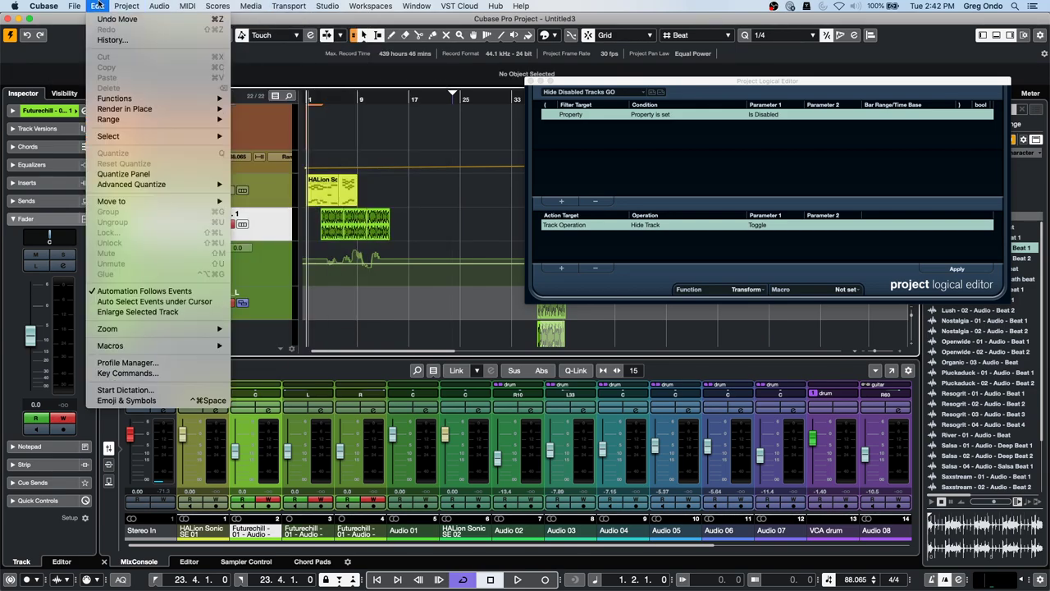
mouse_move(289, 5)
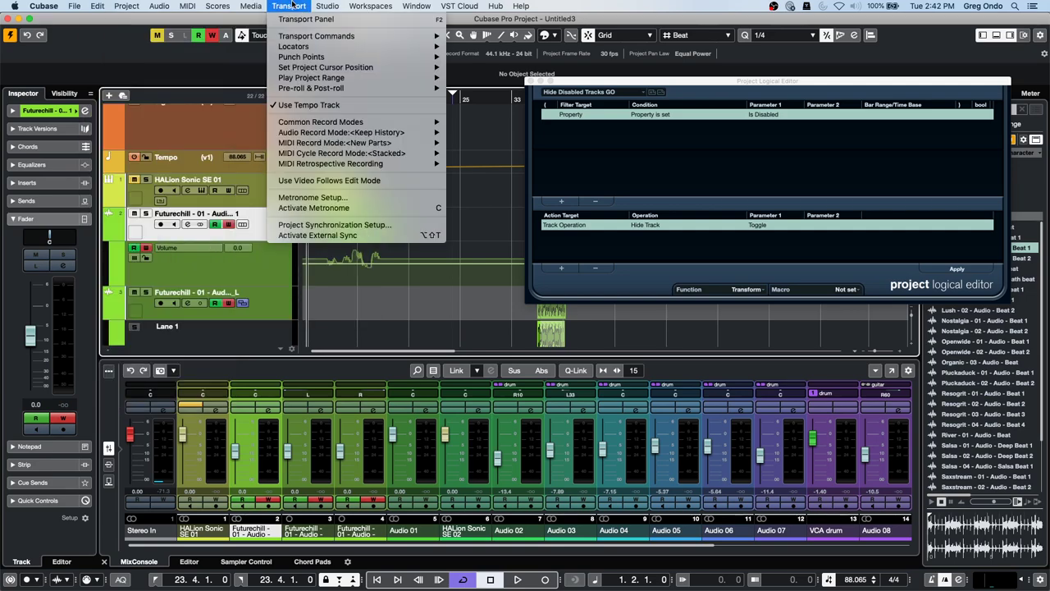
left_click(464, 172)
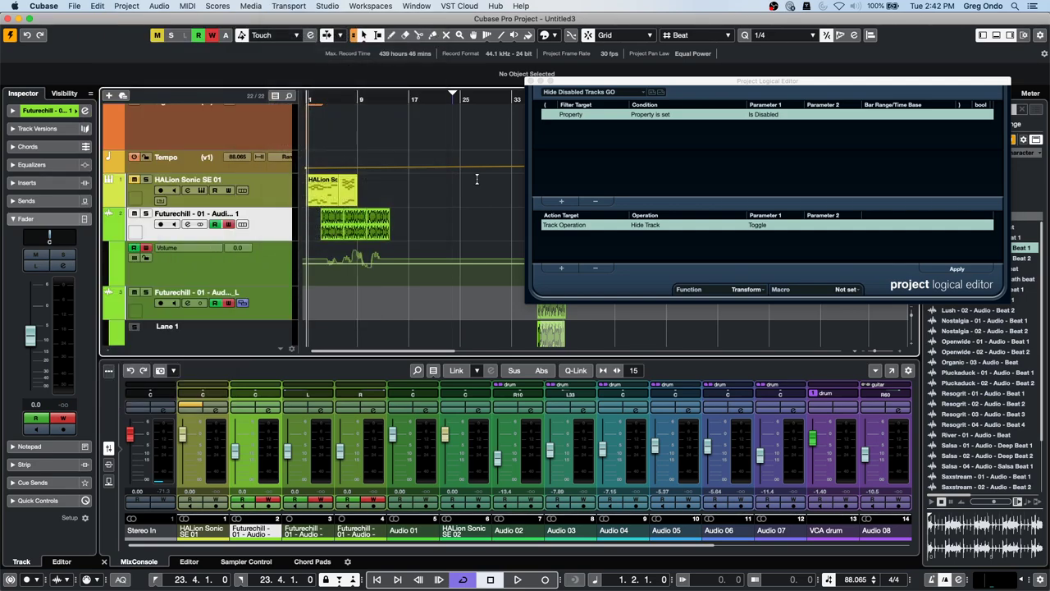
- Open the first HALion Sonic SE 01 part in the Key Editor and review the available event selection commands
left_click(319, 197)
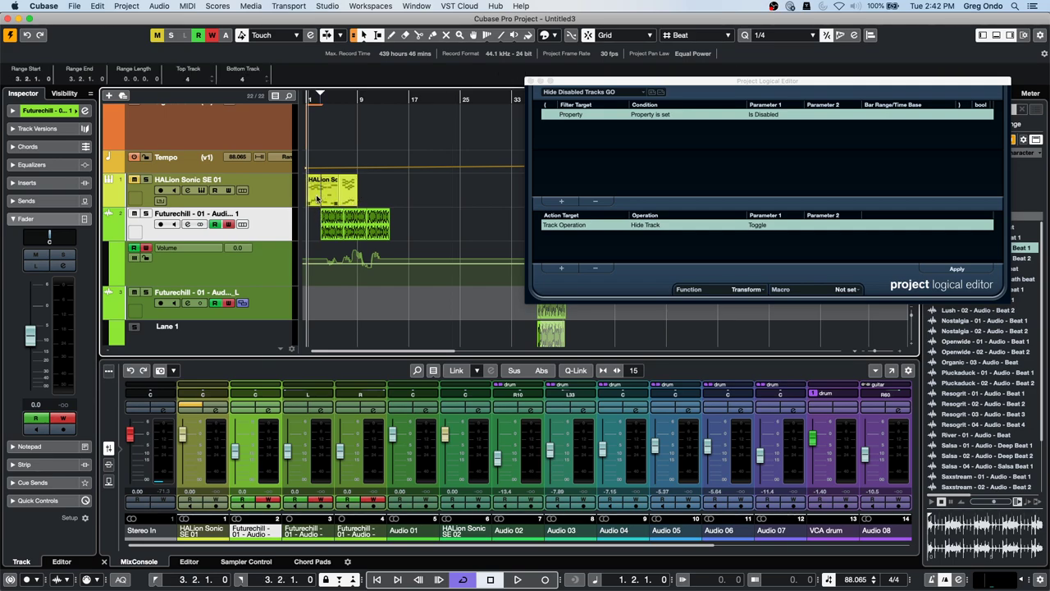
double_click(318, 195)
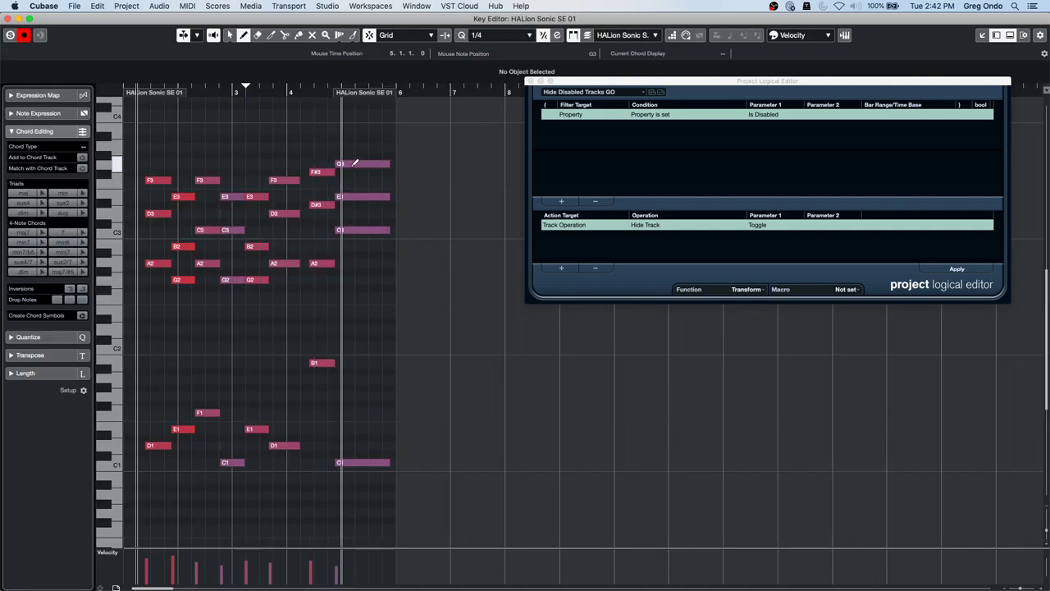
left_click(97, 6)
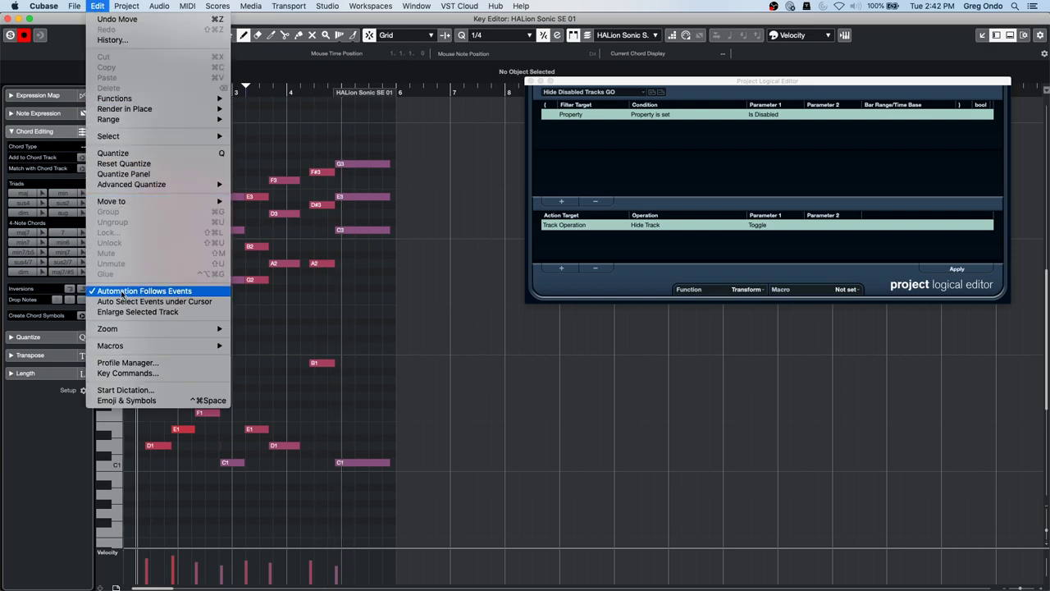
mouse_move(159, 347)
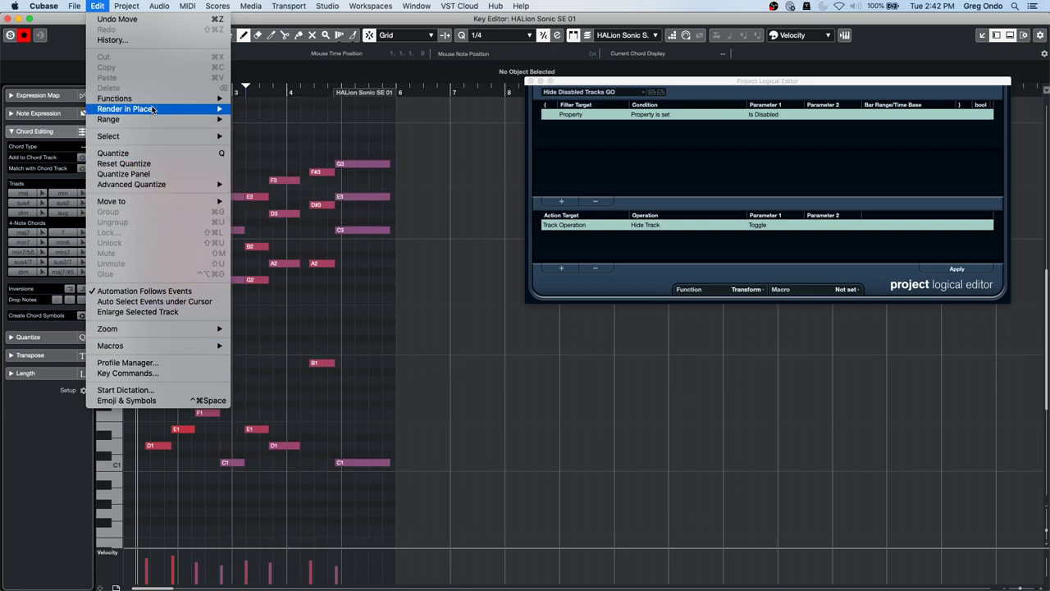
mouse_move(152, 136)
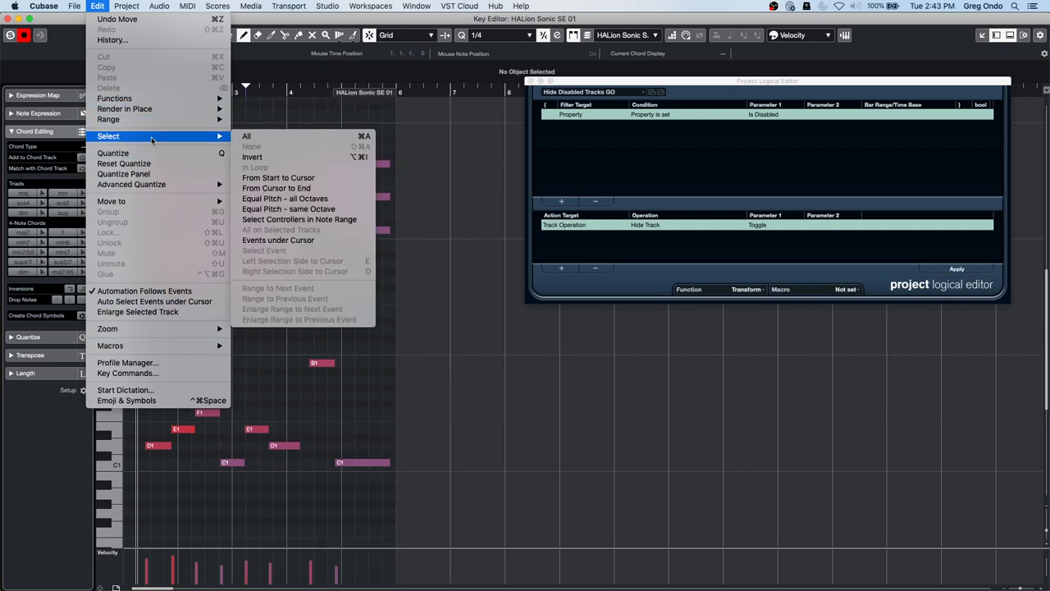
left_click(641, 330)
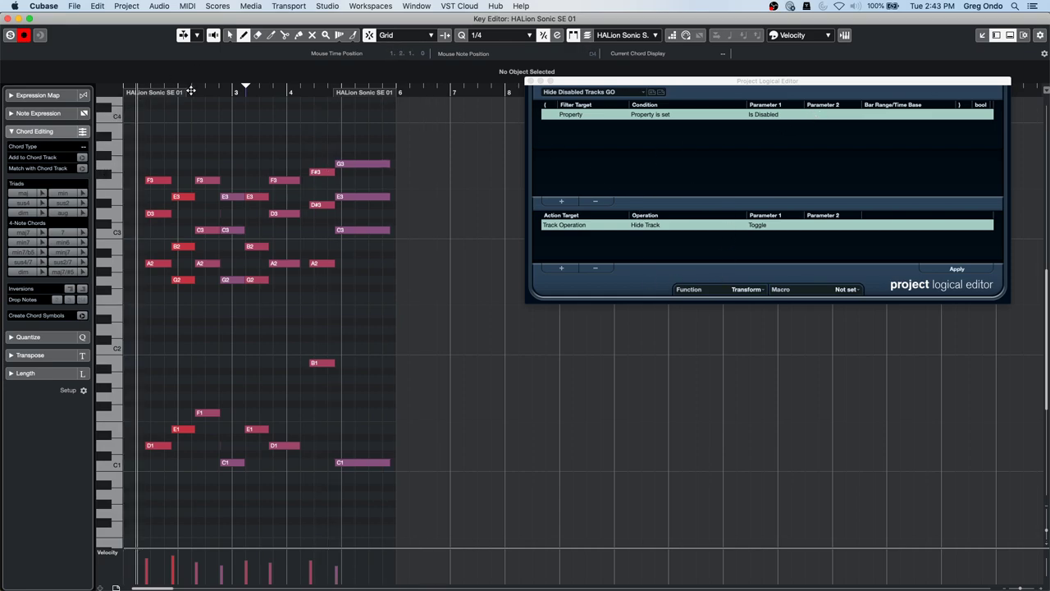
- Move the first D1 note earlier so that it starts at 1.2.1.0
scroll(134, 125, "up", 3)
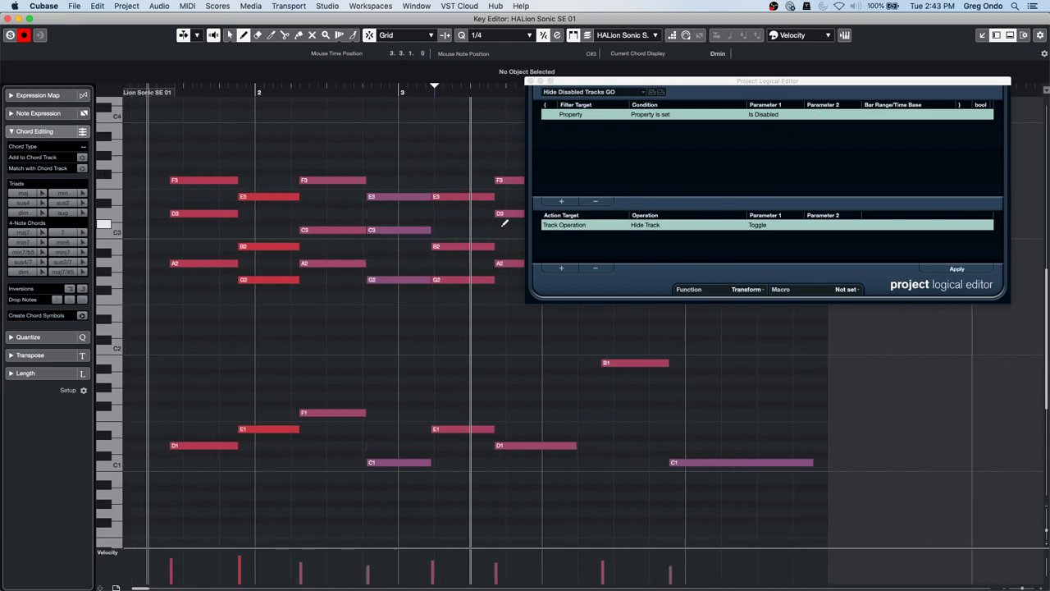
right_click(251, 443)
left_click(214, 447)
left_click_drag(214, 447, 193, 447)
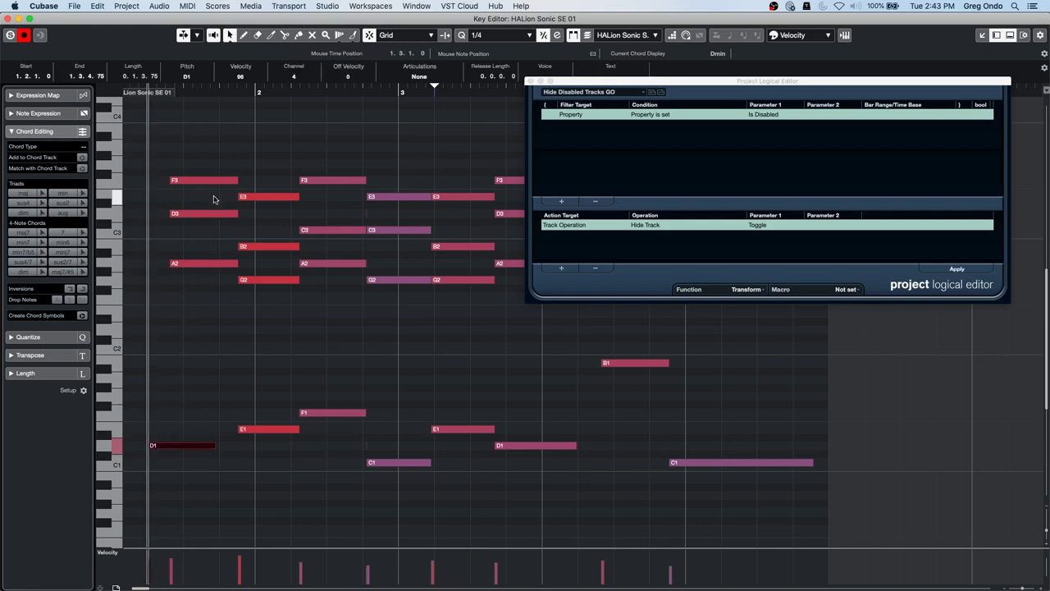
- Close the Project Logical Editor, open the MIDI Logical Editor and set its function to Select
left_click(530, 81)
left_click(151, 6)
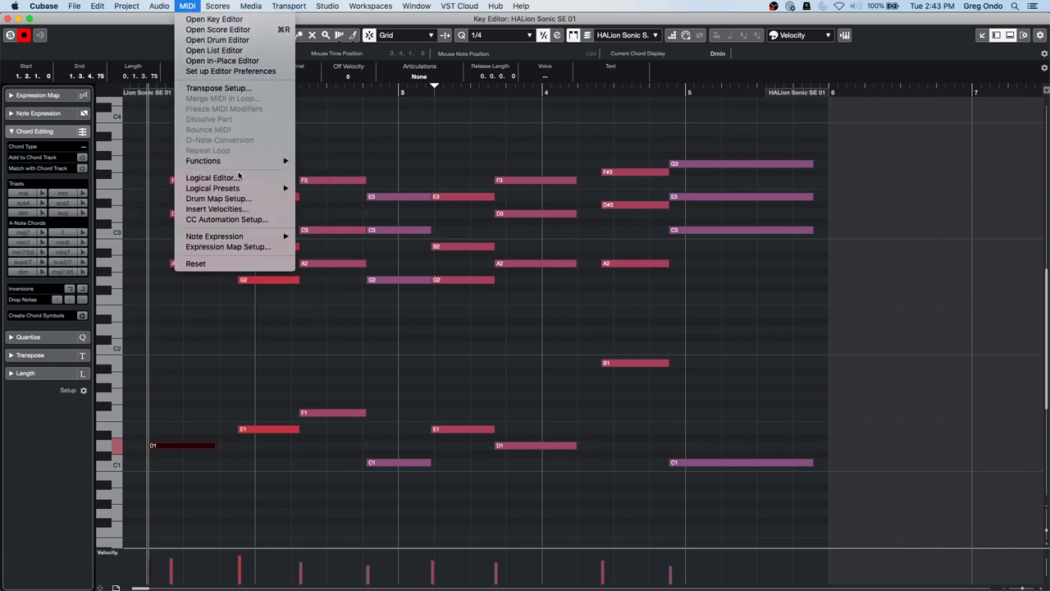
left_click(236, 179)
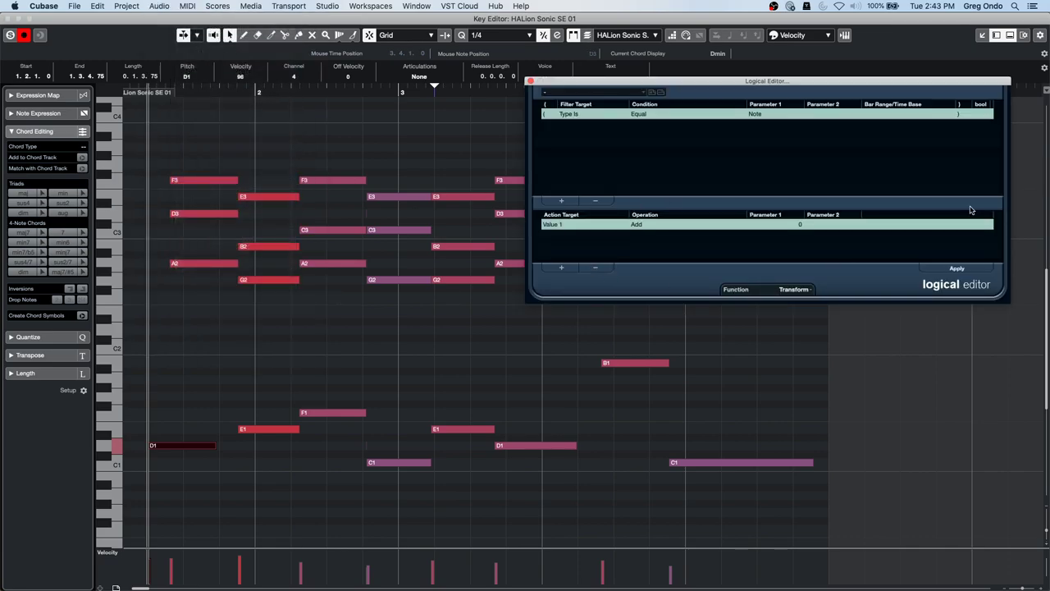
left_click(794, 292)
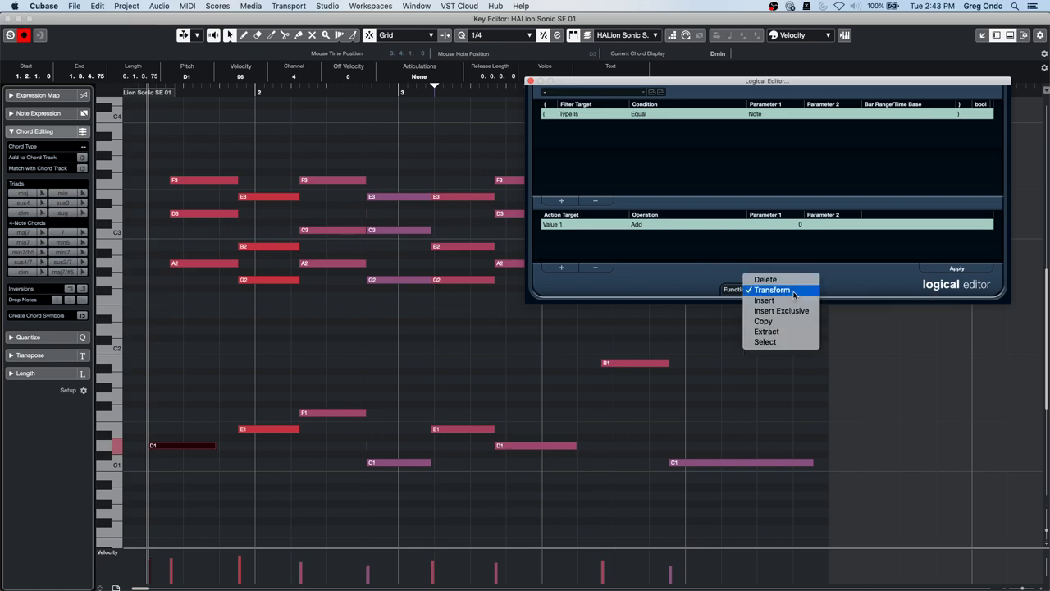
left_click(771, 340)
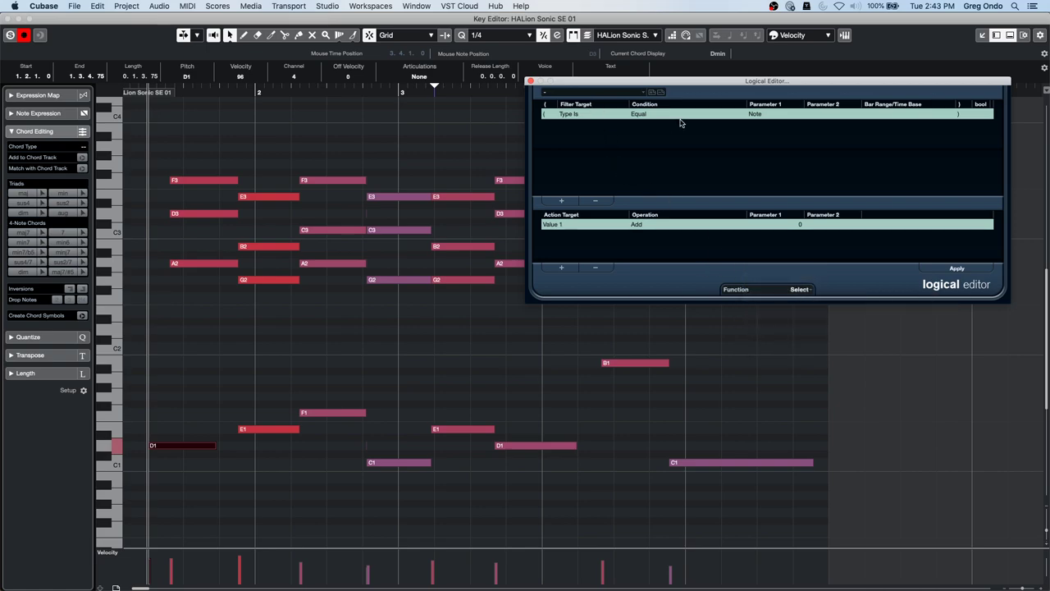
- Try a second filter line with Position as its target, review its condition options, and remove the line
left_click(562, 200)
left_click(579, 127)
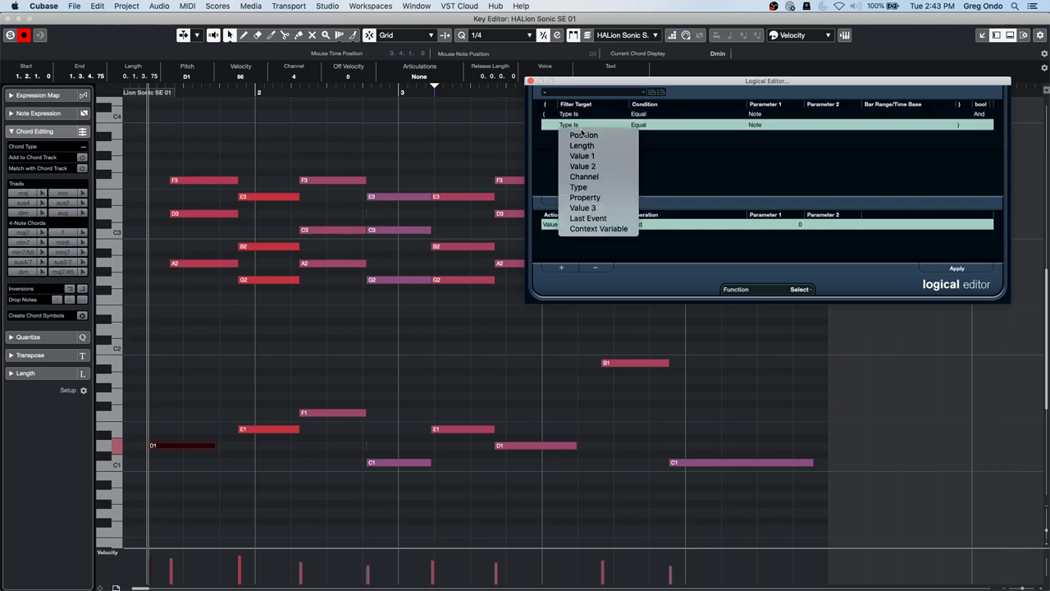
left_click(582, 135)
left_click(640, 125)
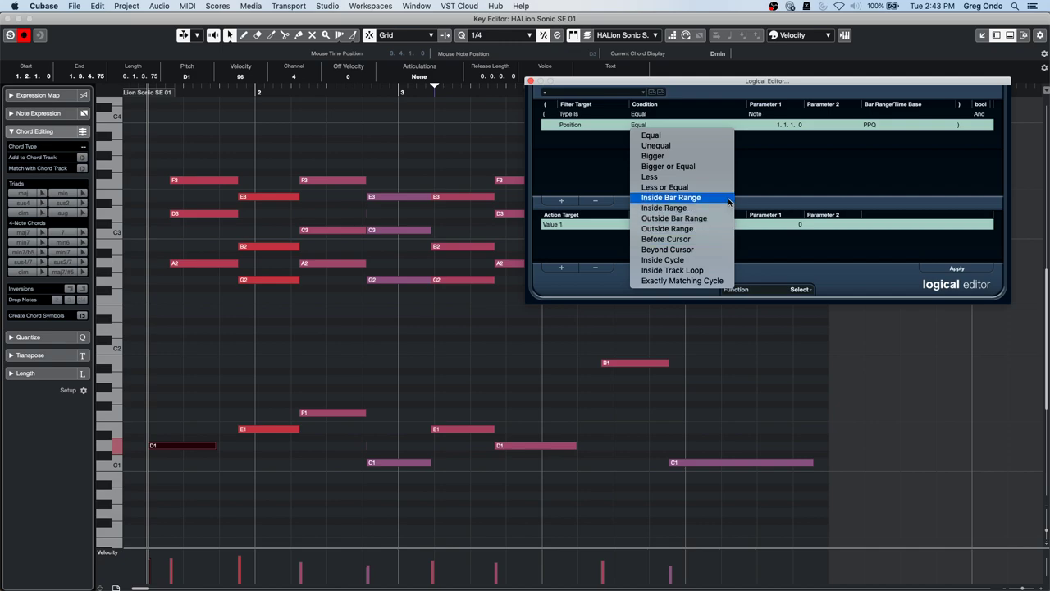
left_click(794, 157)
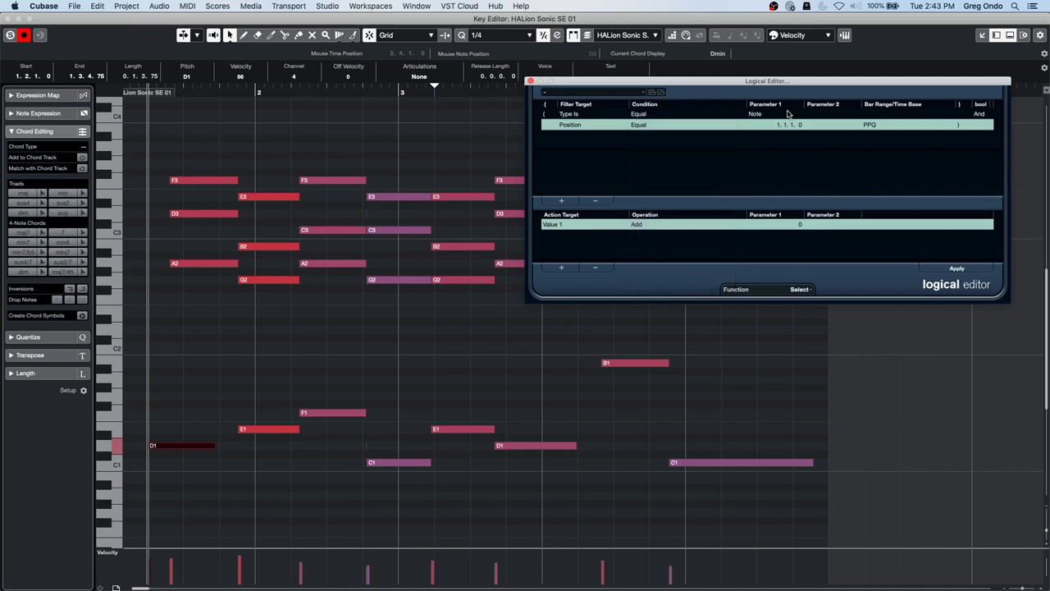
left_click(661, 127)
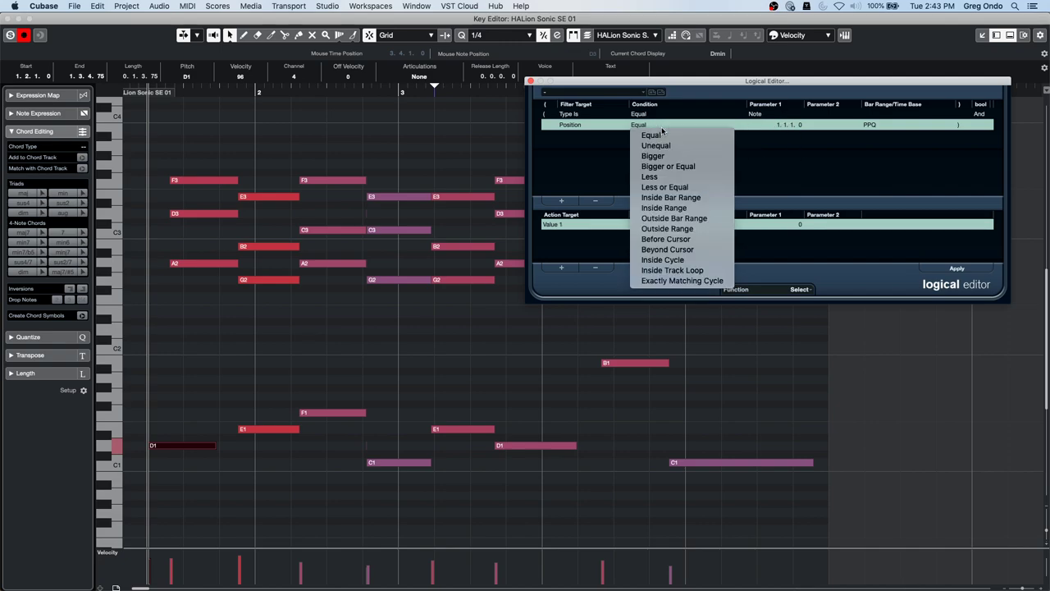
left_click(780, 171)
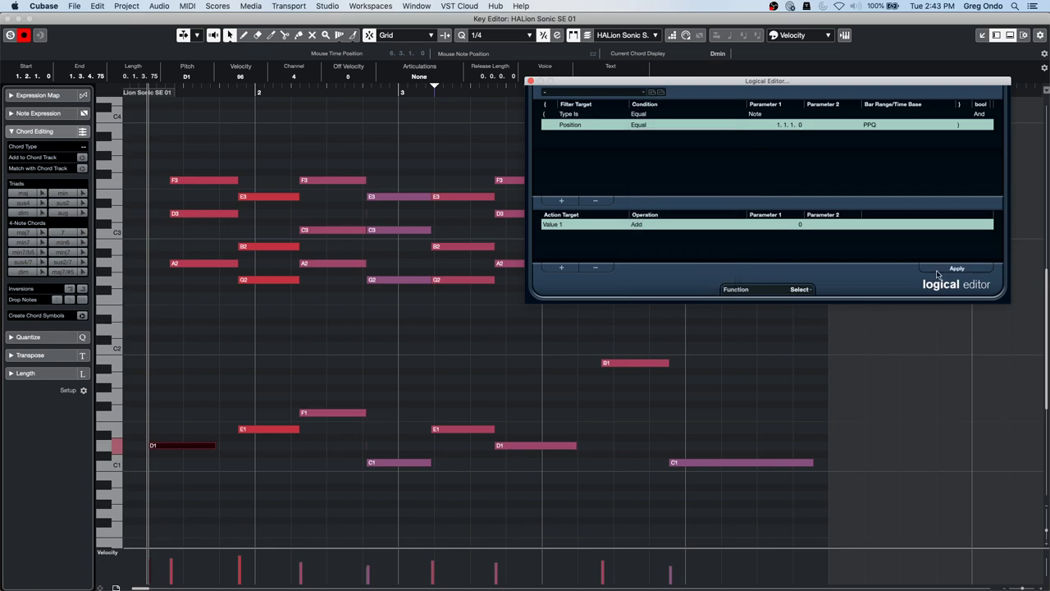
left_click(573, 226)
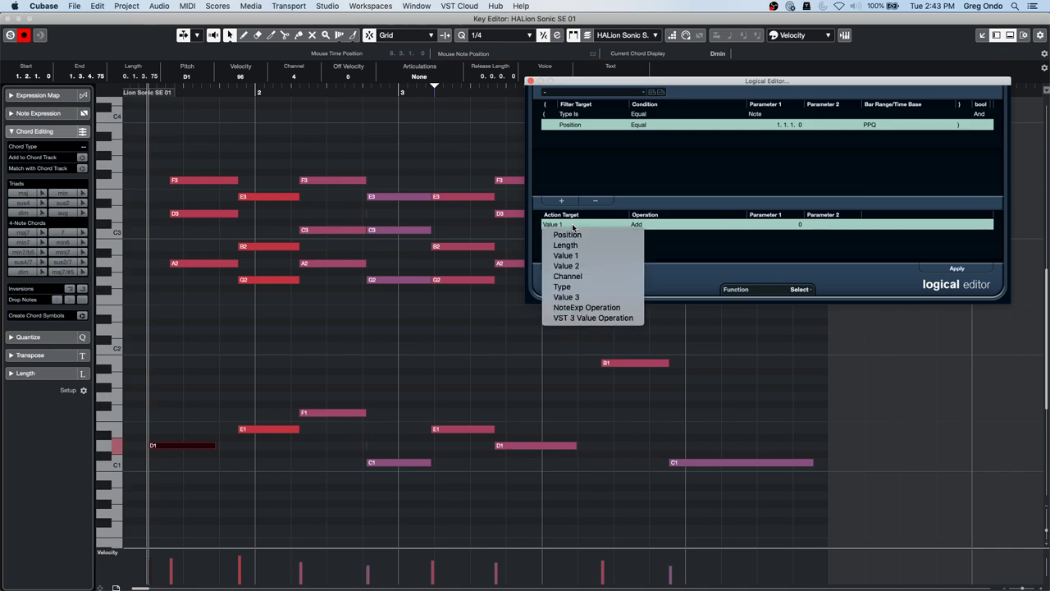
left_click(629, 158)
left_click(597, 201)
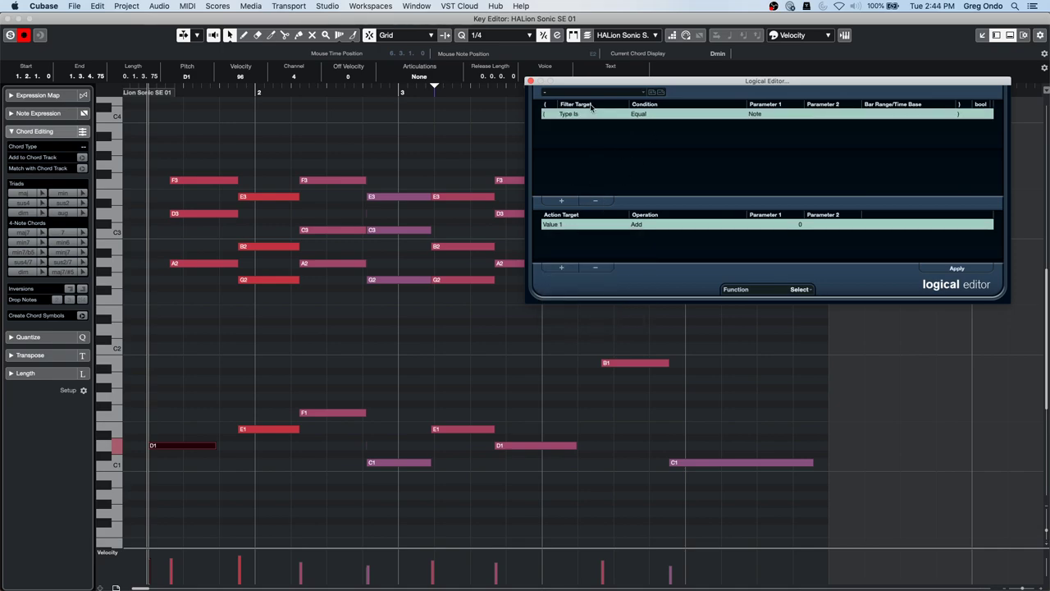
- Set the Logical Editor's action target to Position with the operation Set to fixed value
left_click(565, 225)
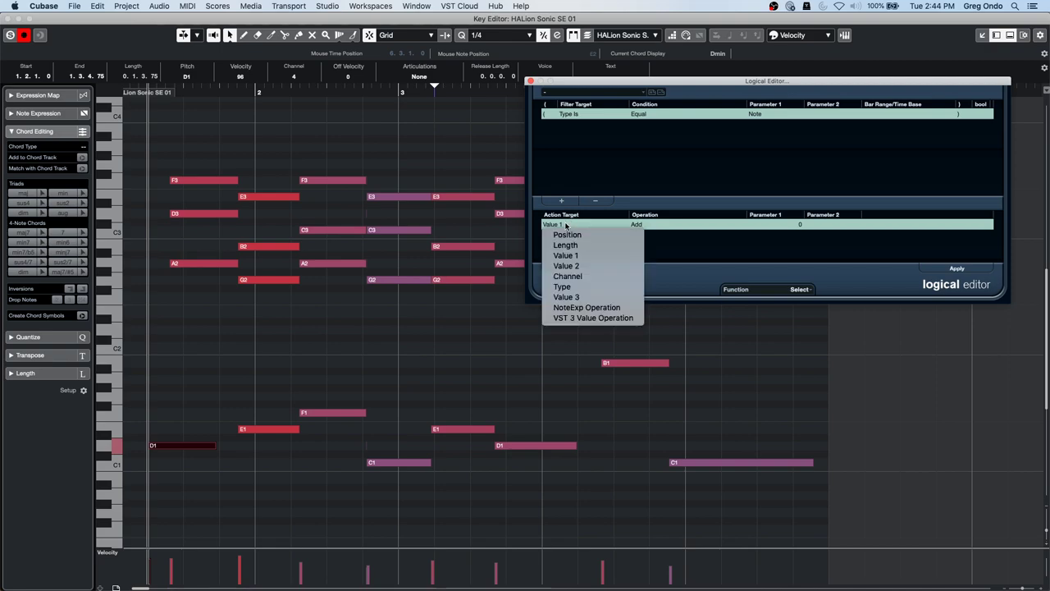
left_click(567, 235)
left_click(646, 225)
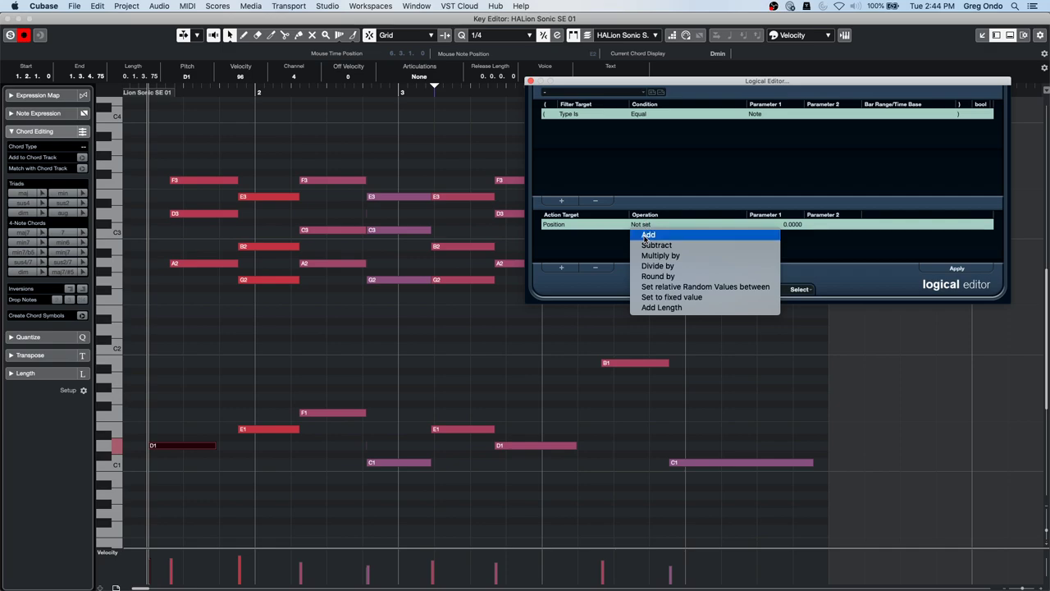
left_click(671, 297)
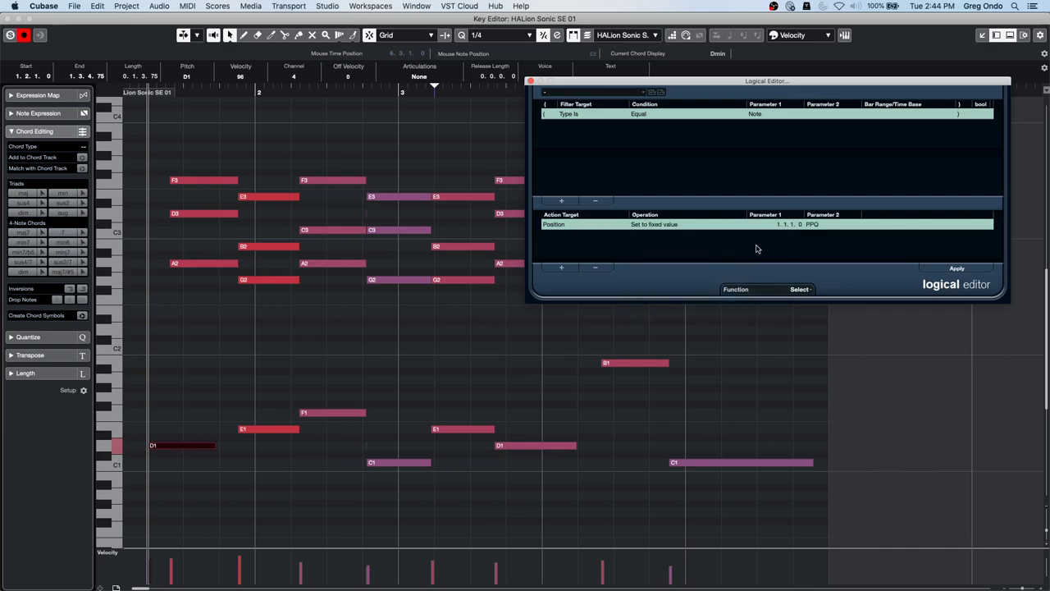
- Deselect the D1 note and close the Logical Editor without applying its action
left_click(555, 224)
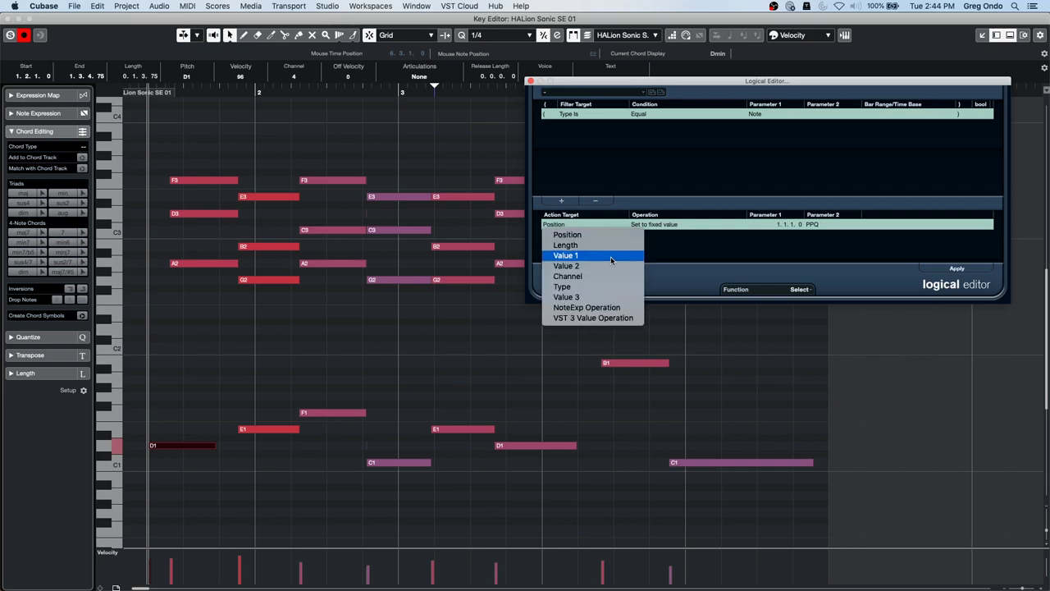
left_click(679, 255)
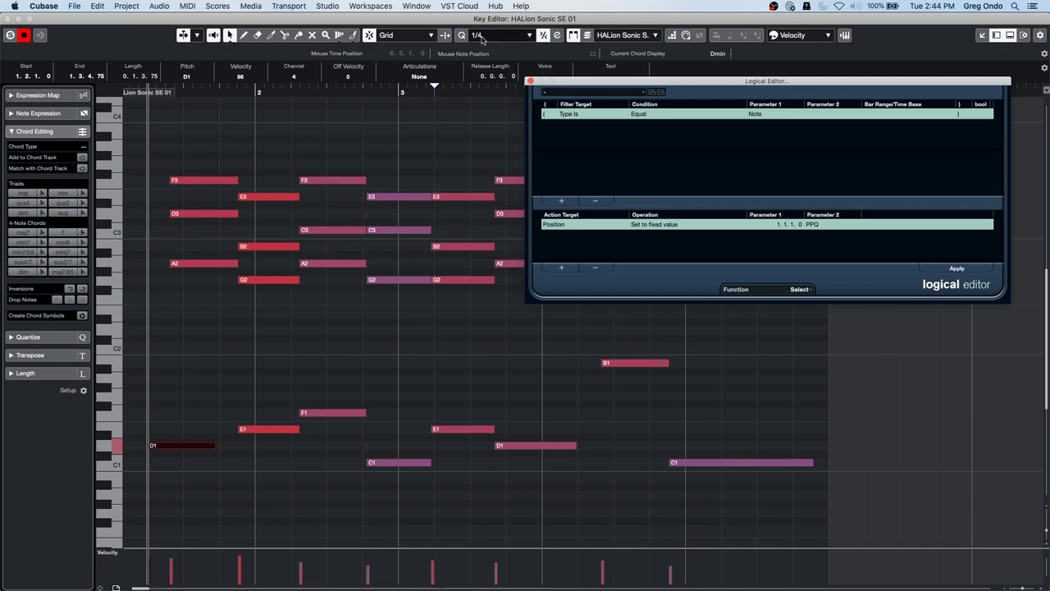
left_click(518, 91)
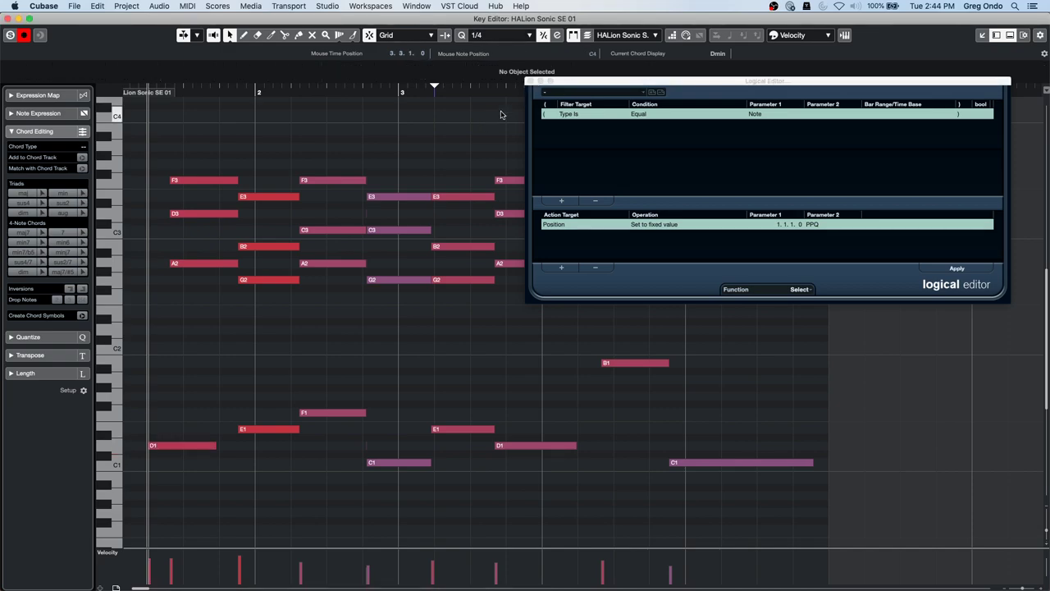
left_click(530, 81)
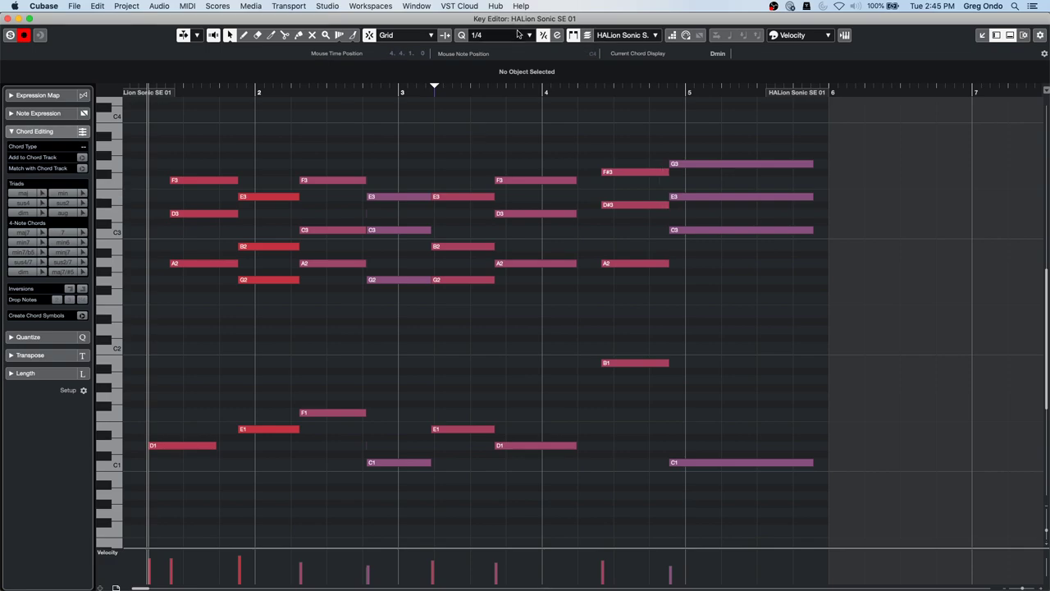
- Close the Key Editor and show the chord pads in the lower zone instead of the player settings
left_click(10, 18)
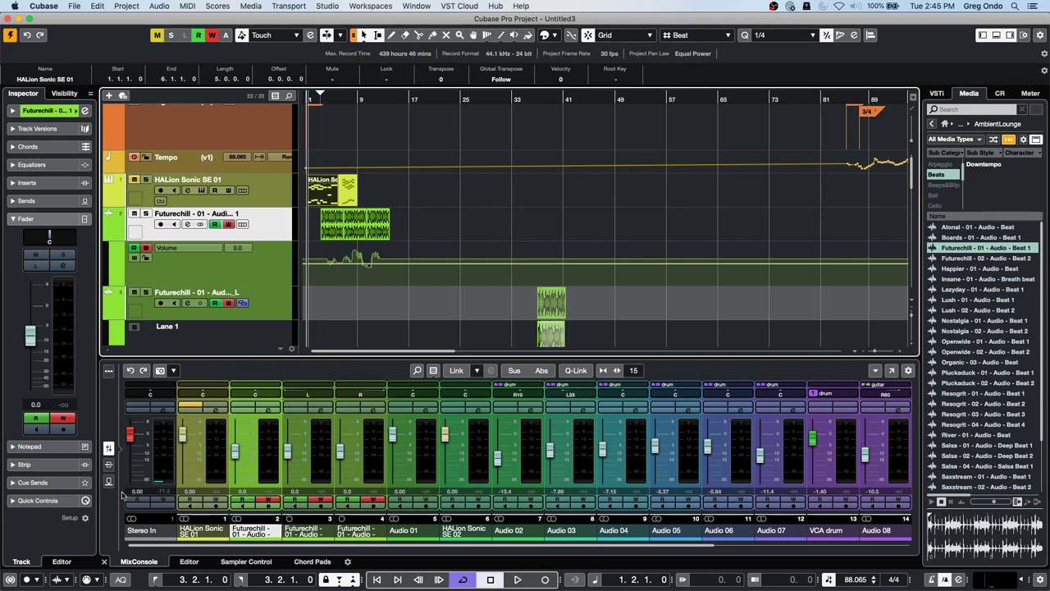
left_click(312, 561)
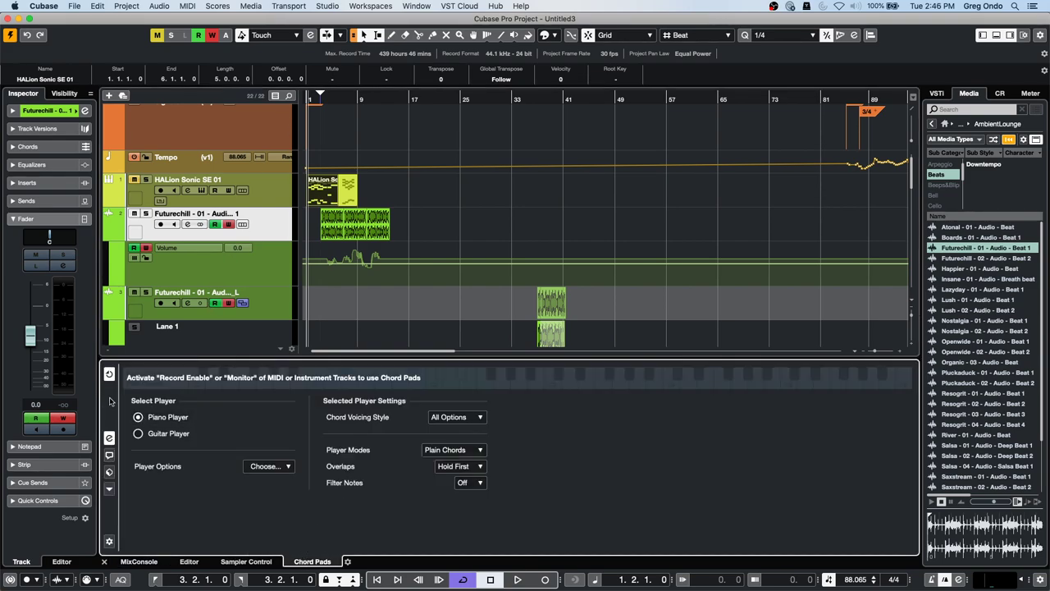
left_click(109, 438)
left_click(272, 504)
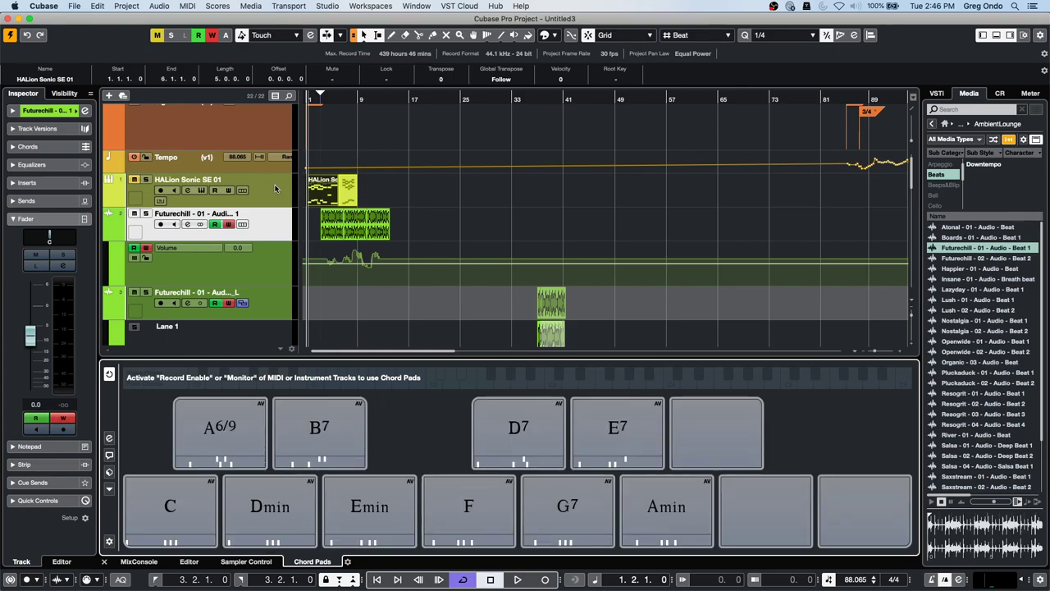
- Select and unmute the HALion Sonic SE 01 track, then audition the A6/9, B7 and Dmin chord pads
left_click(279, 190)
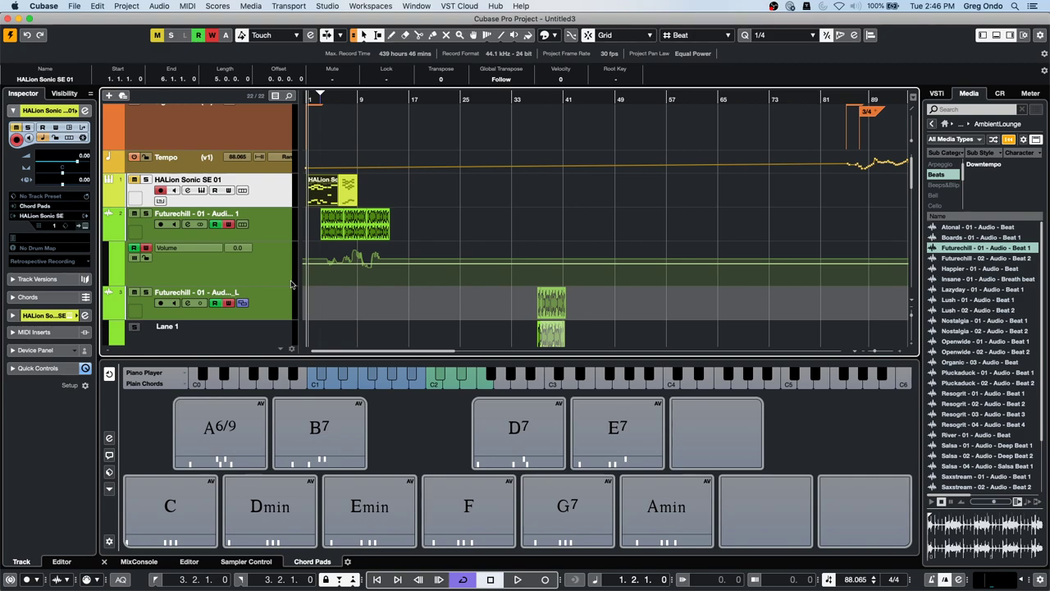
left_click(133, 179)
left_click(251, 413)
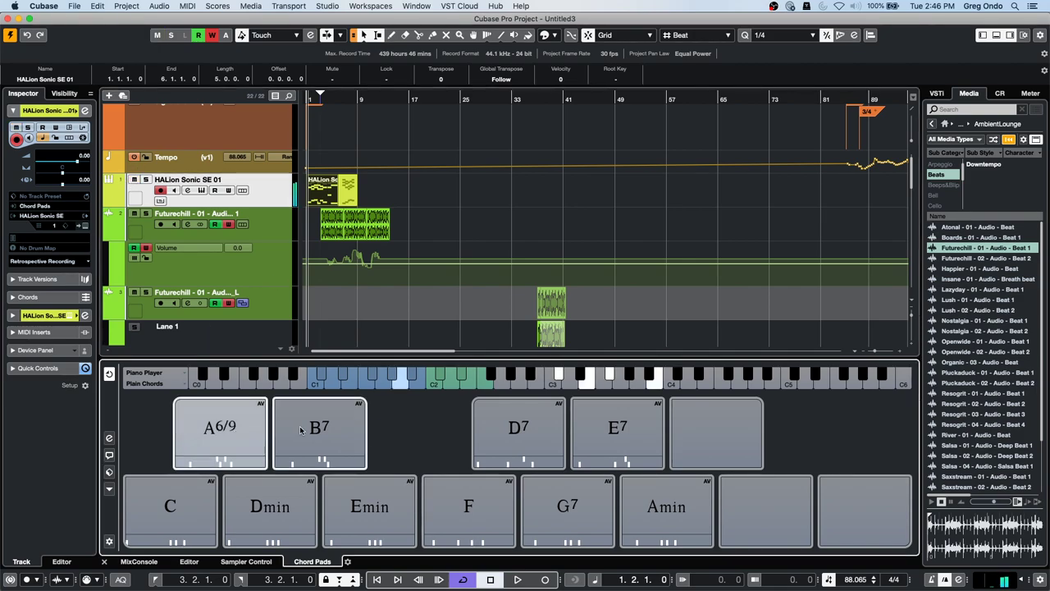
left_click(282, 510)
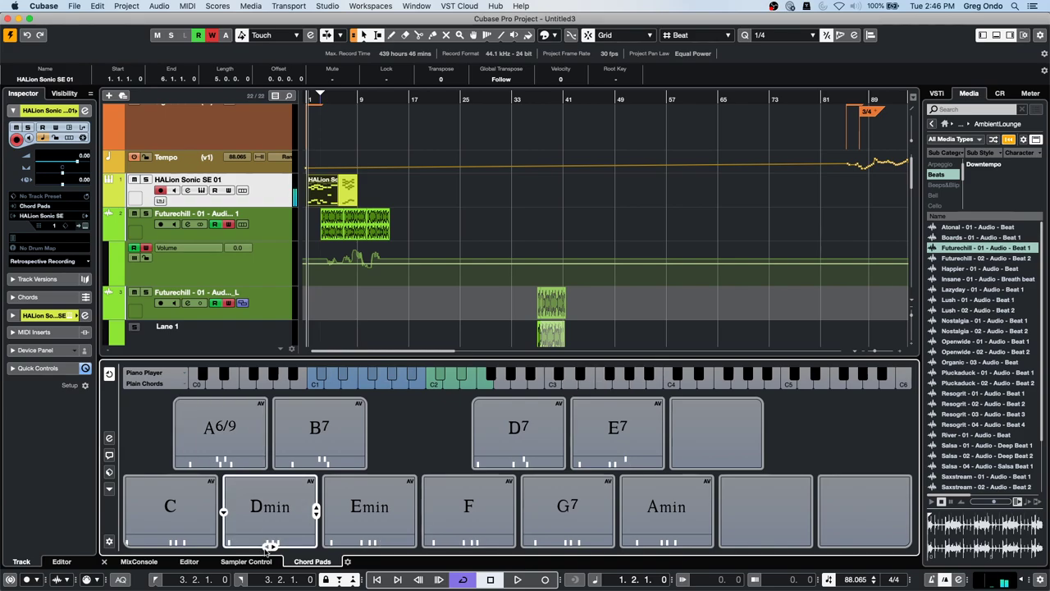
- Adjust the Dmin pad's tension and voicing and place the chord on the HALion Sonic SE 01 track at 16.4.1.0
left_click(273, 548)
left_click(270, 548)
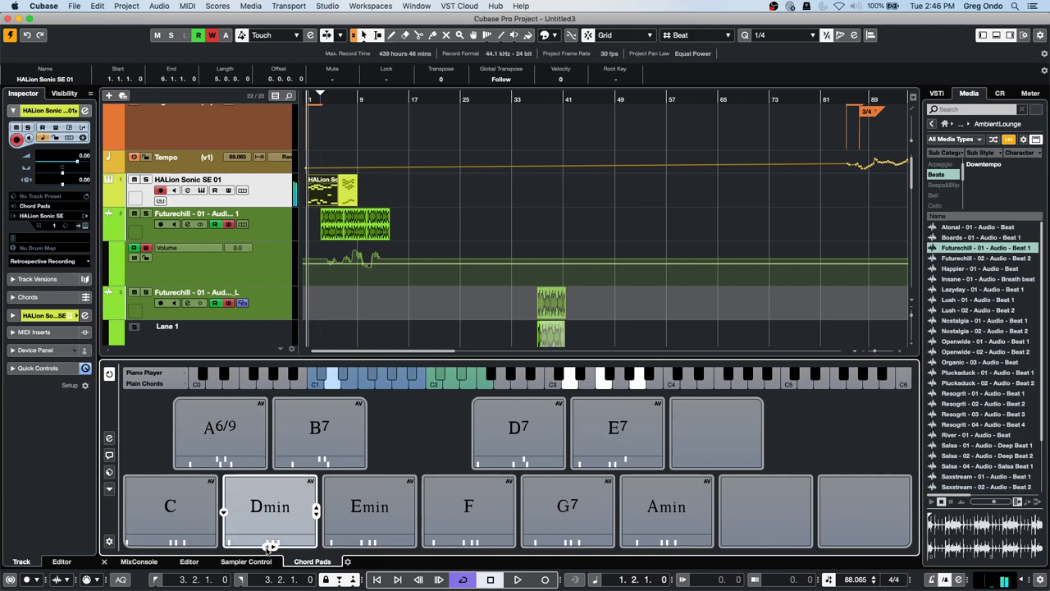
left_click(315, 509)
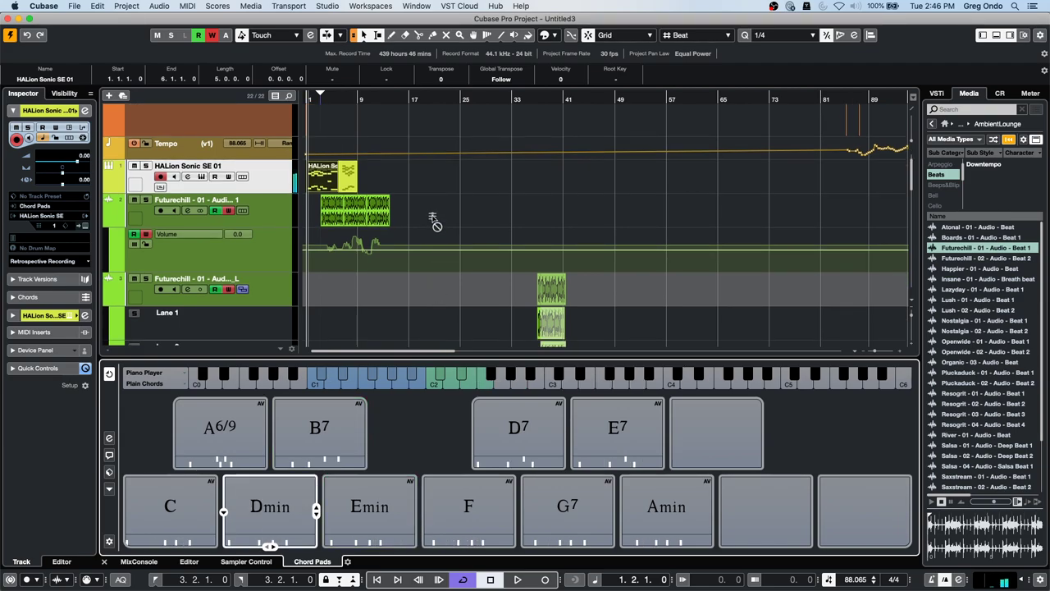
scroll(391, 187, "up", 2)
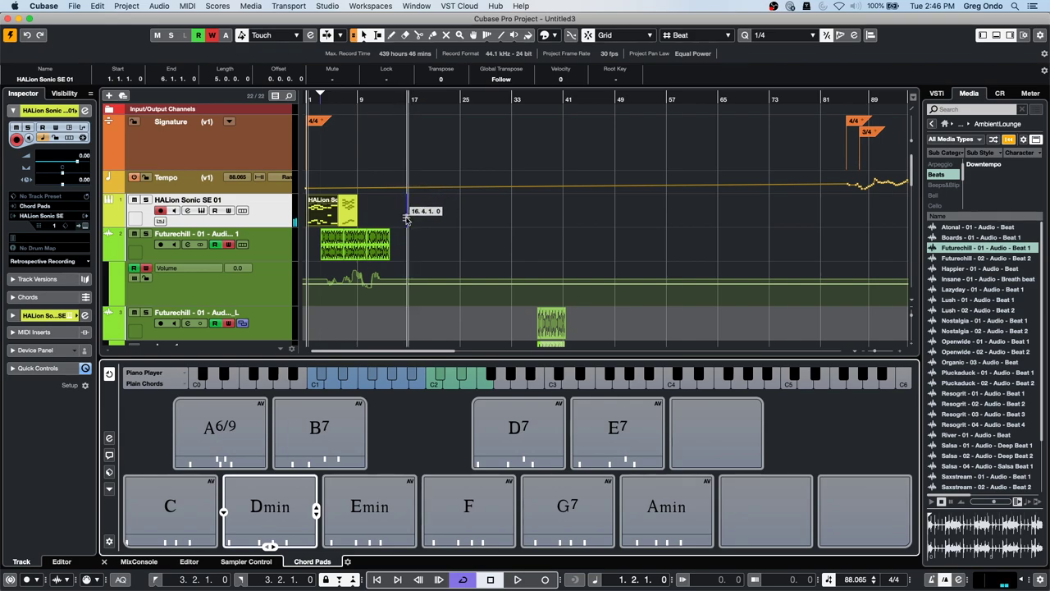
left_click_drag(408, 218, 409, 217)
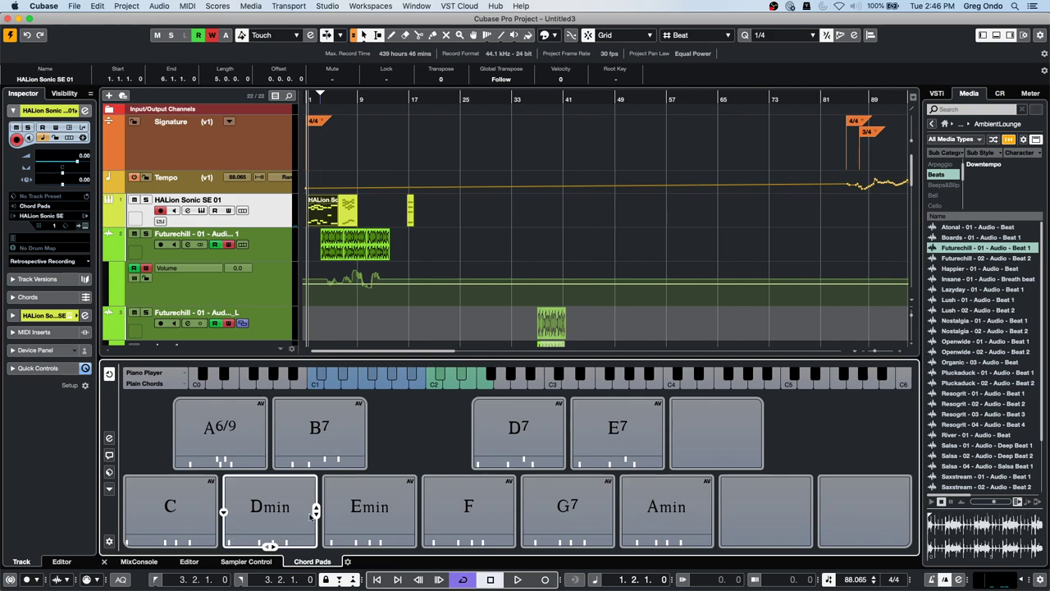
- Open the new Dmin part in a Key Editor window, move the window aside and return to the project
double_click(410, 218)
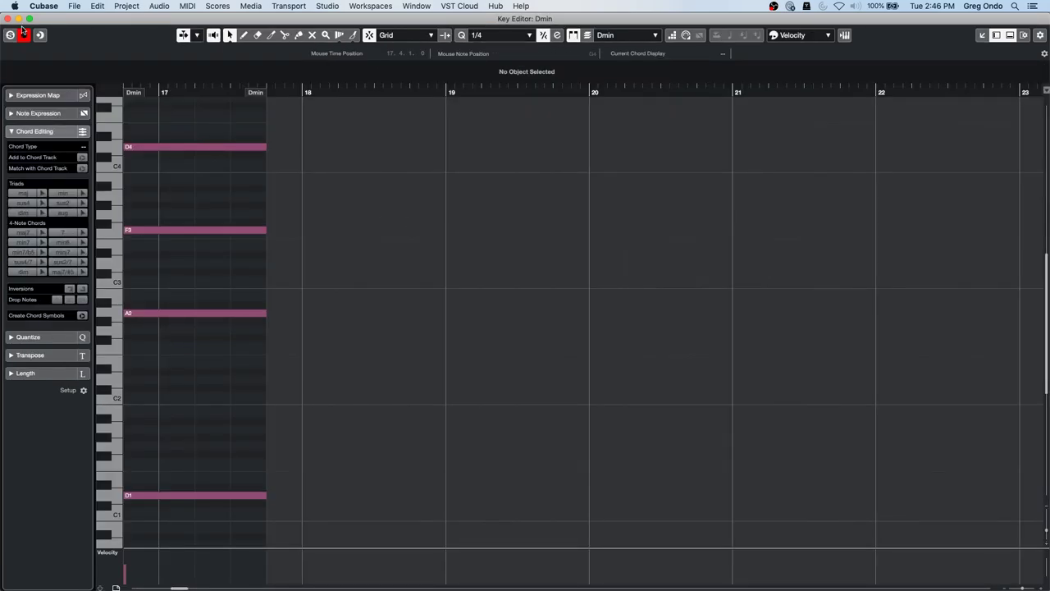
left_click_drag(51, 18, 603, 5)
left_click(219, 402)
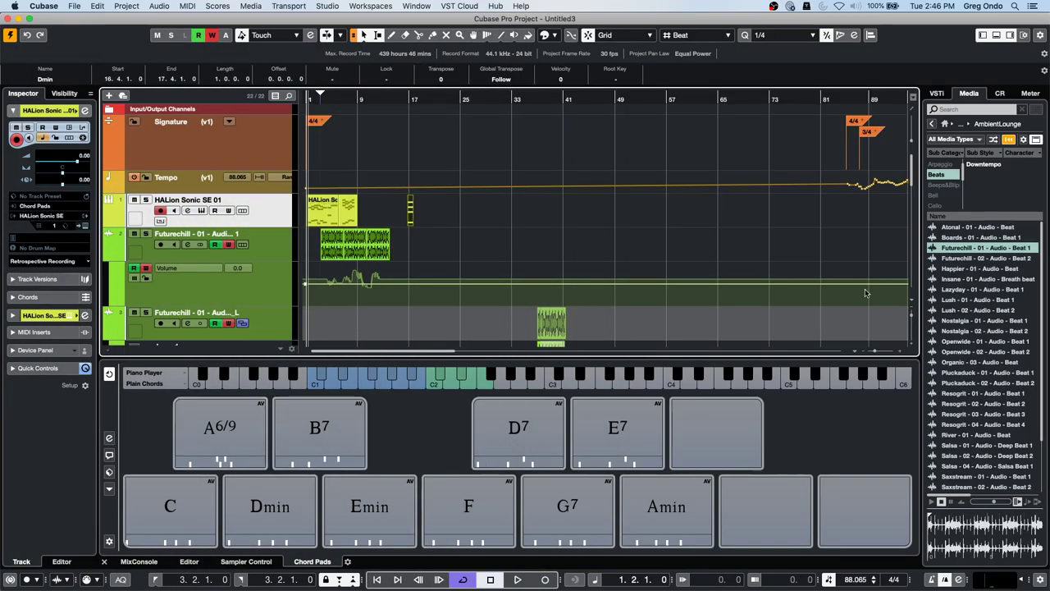
- View the Dmin part in the lower-zone editor, enlarging the note area to examine all its chord notes
left_click(189, 561)
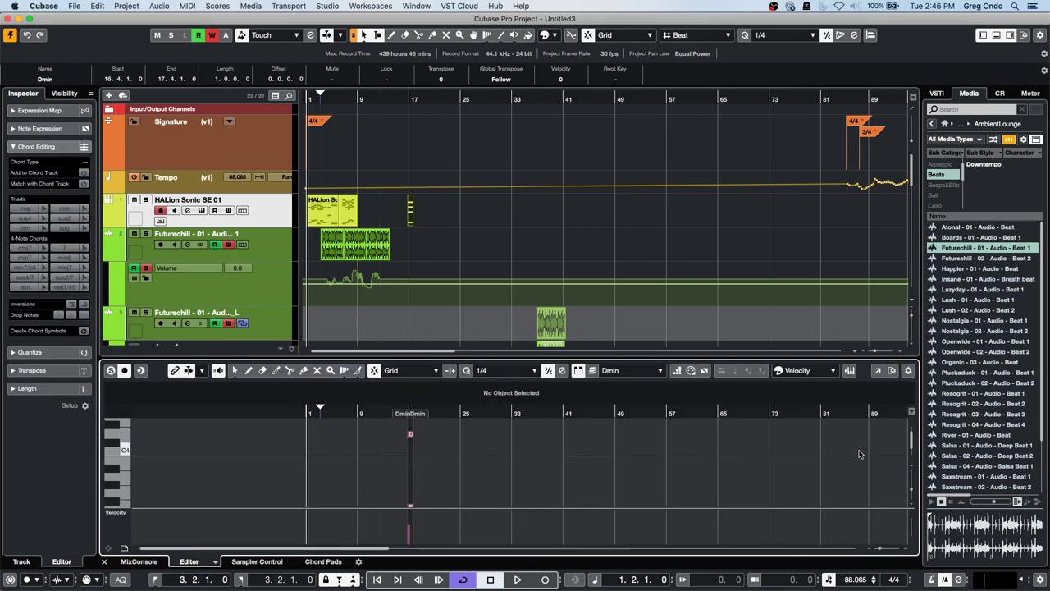
left_click_drag(912, 490, 911, 479)
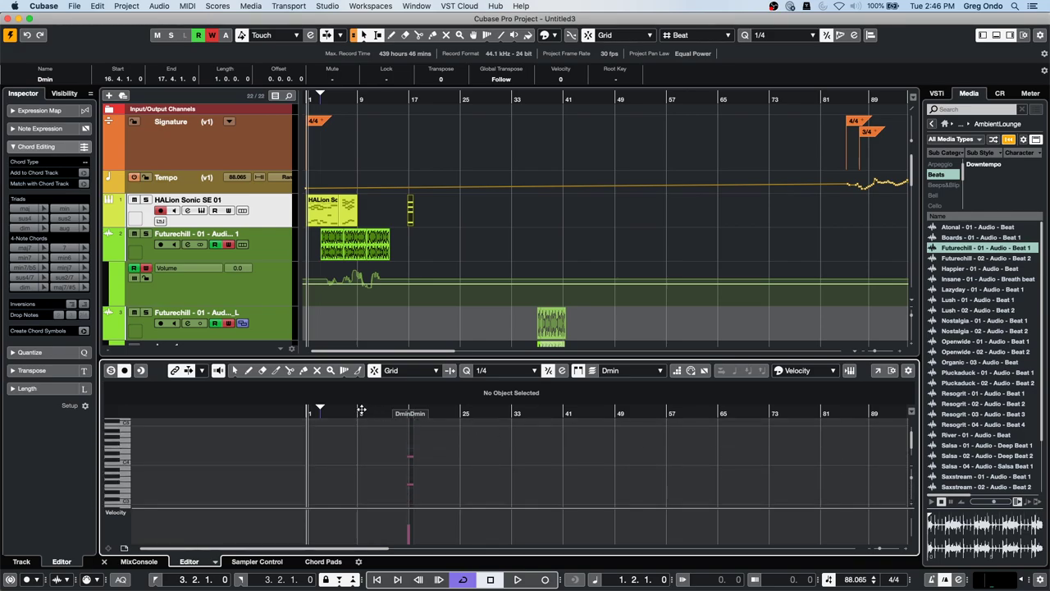
left_click_drag(375, 410, 878, 438)
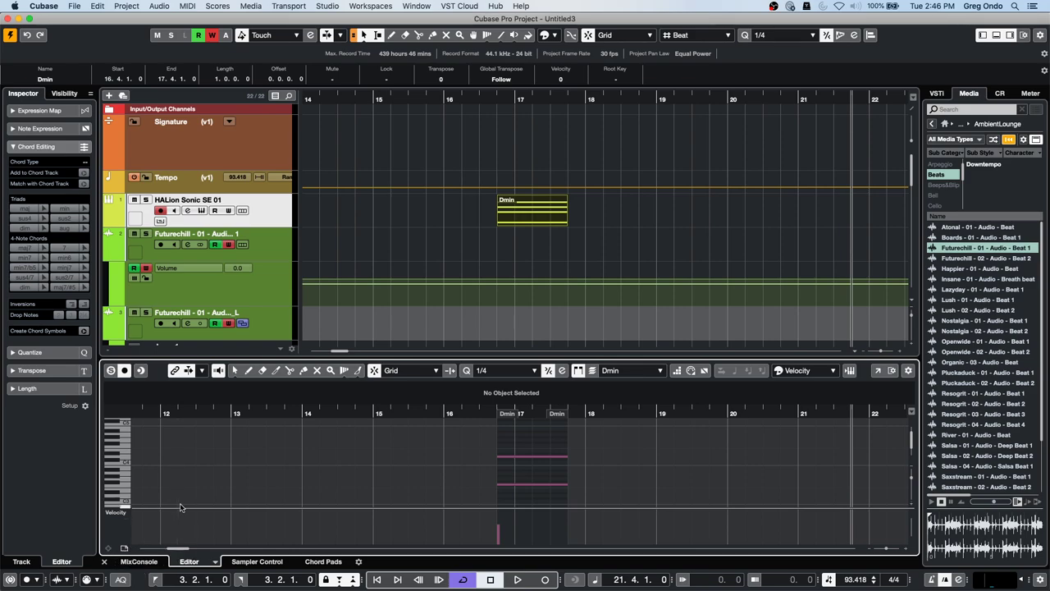
left_click_drag(181, 509, 181, 519)
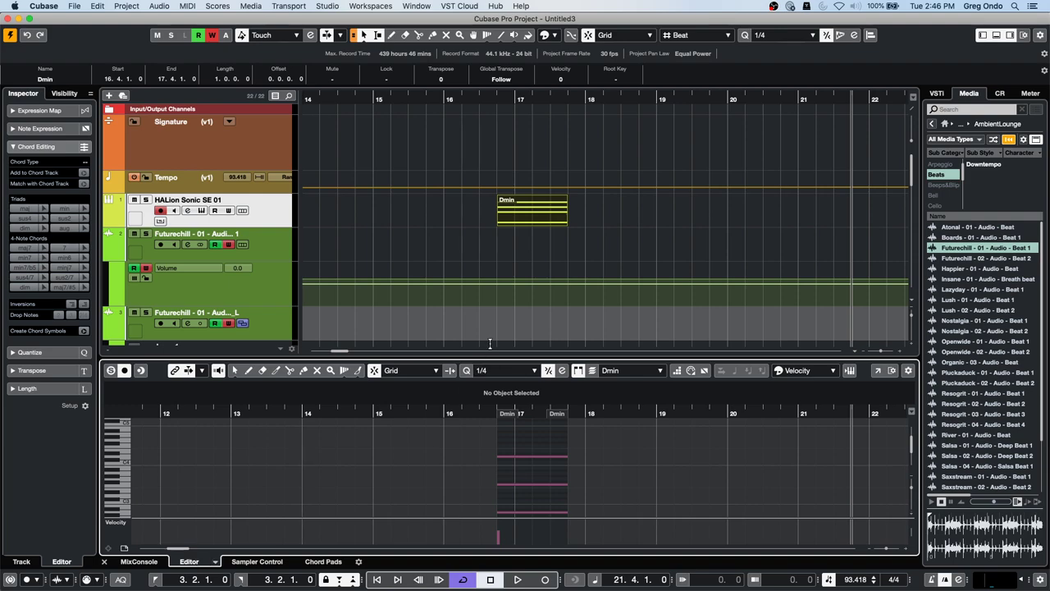
left_click_drag(490, 359, 491, 309)
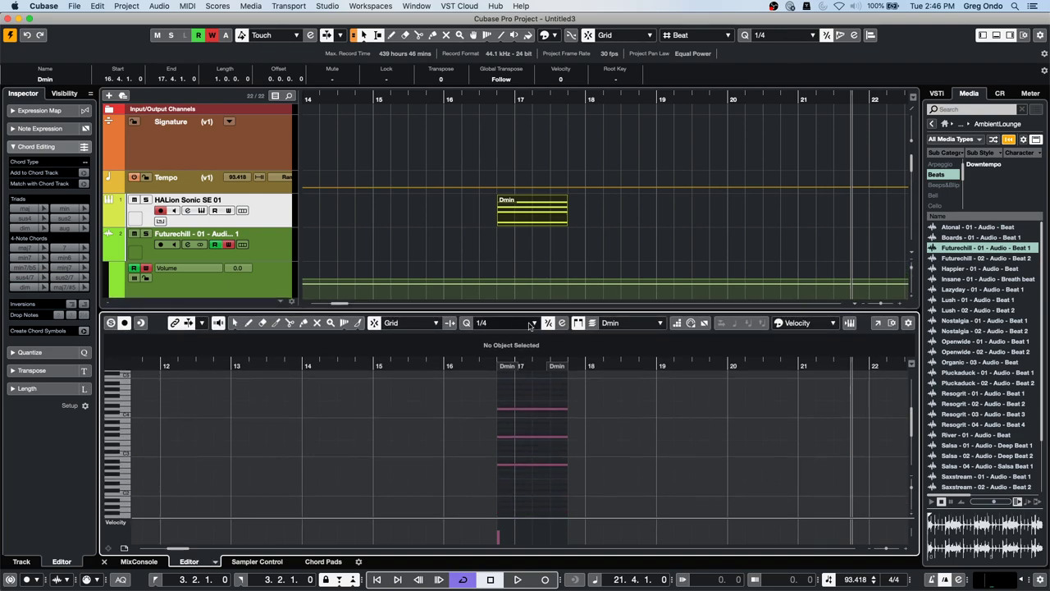
mouse_move(913, 425)
left_mouse_down()
mouse_move(913, 406)
mouse_move(907, 431)
left_mouse_up()
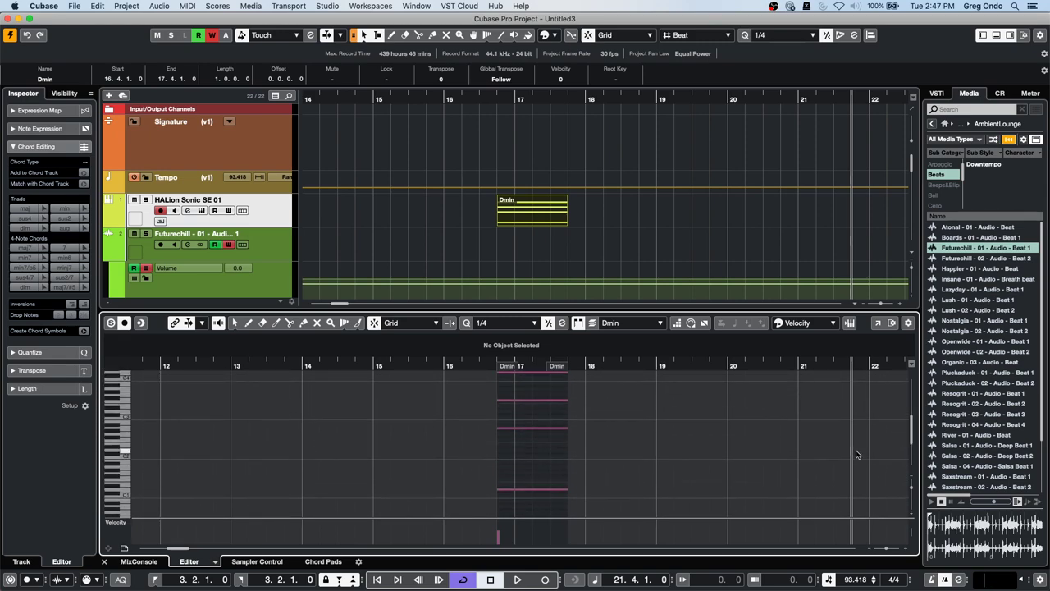
- Return to the chord pads, change the Dmin pad's voicing and place the chord on the HALion Sonic SE 01 track at bar 18
left_click(246, 563)
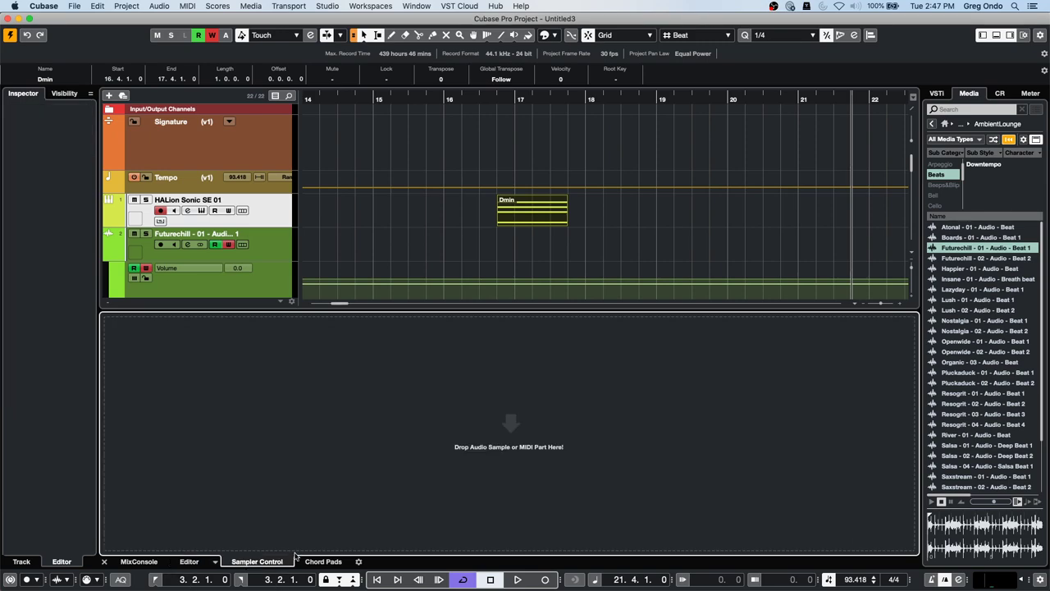
left_click(324, 562)
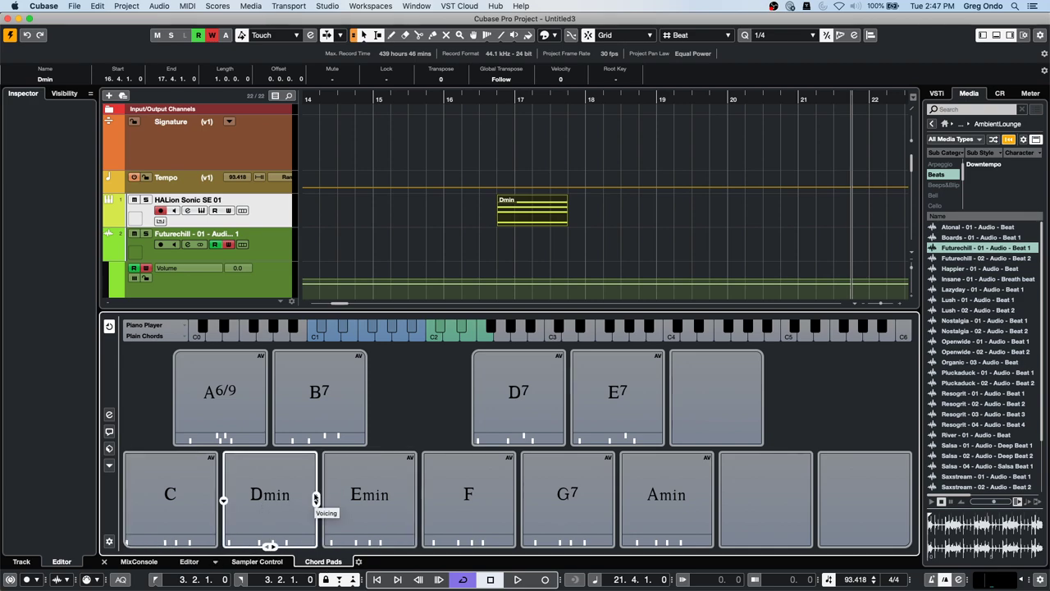
left_click(315, 497)
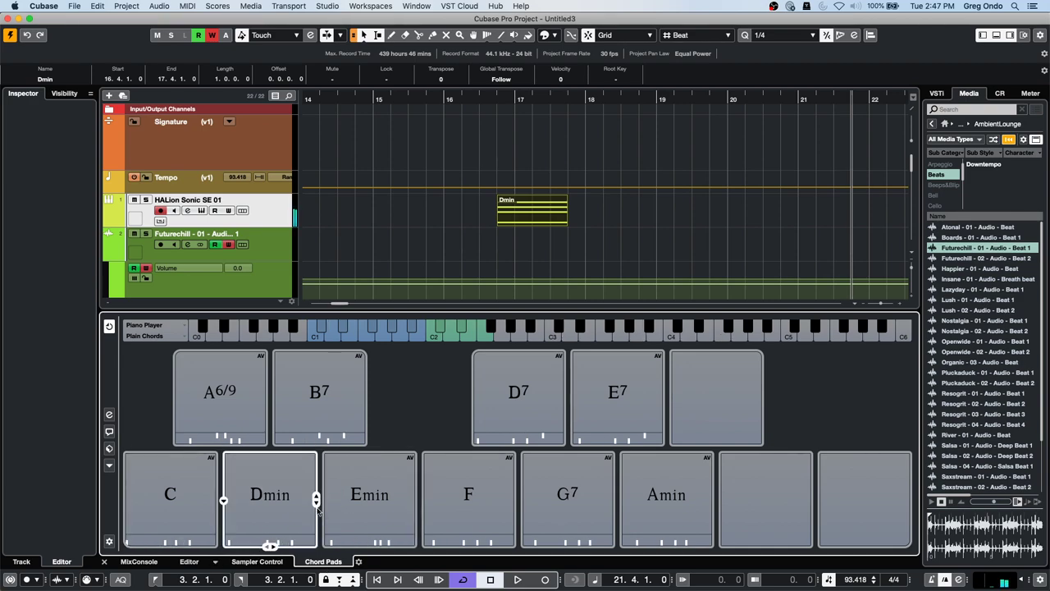
left_click(315, 502)
left_click_drag(277, 507, 592, 201)
left_click(603, 202)
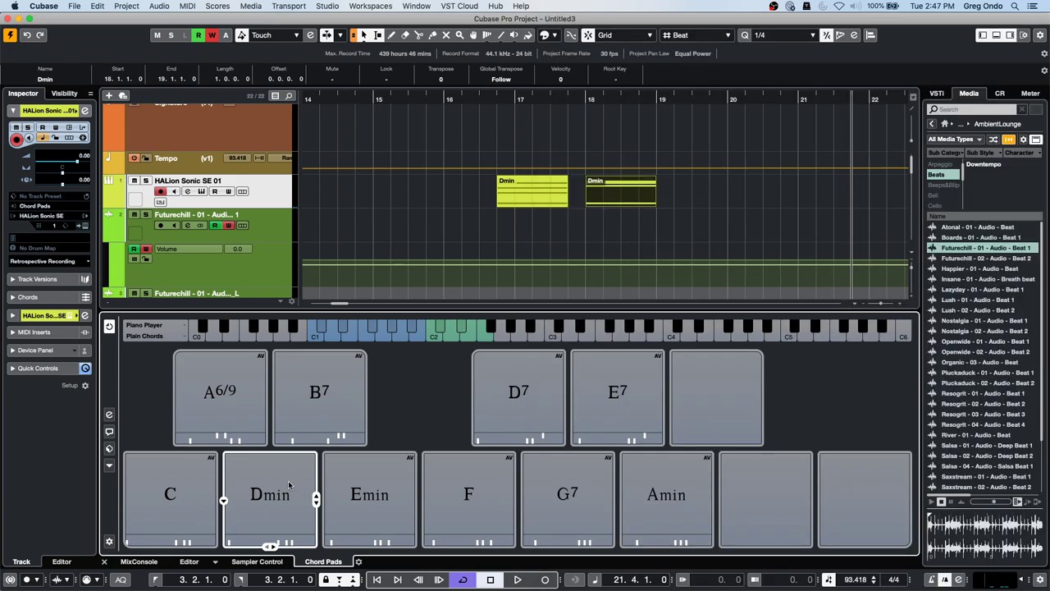
- Shift the Dmin pad to another voicing and place the chord on the HALion Sonic SE 01 track at 19.4.1.0
left_click(289, 487)
left_click(316, 502)
left_click_drag(316, 502, 657, 233)
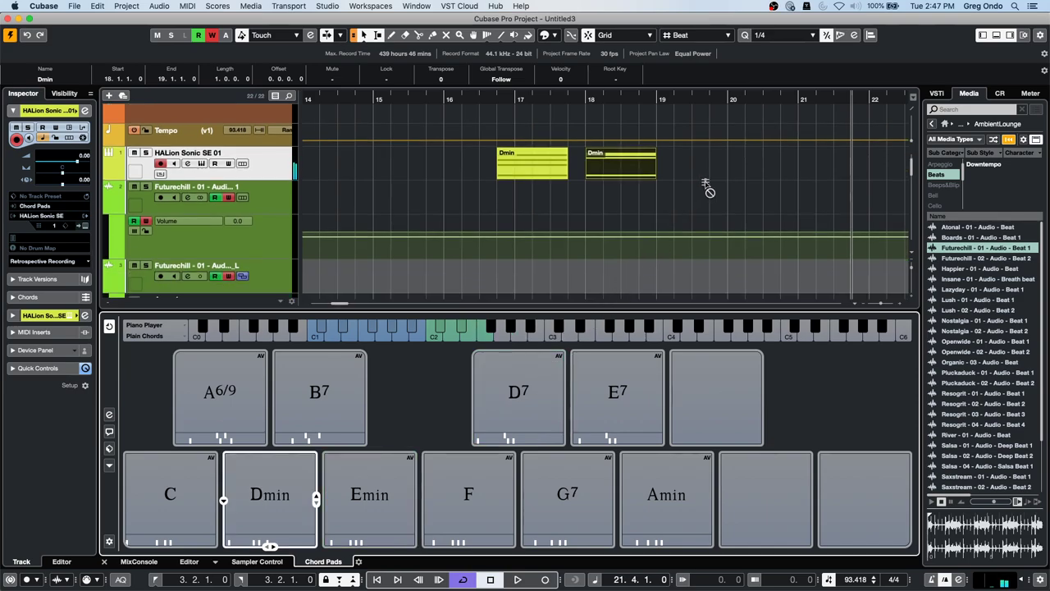
mouse_move(707, 188)
left_mouse_down()
mouse_move(720, 168)
mouse_move(695, 169)
mouse_move(710, 176)
left_mouse_up()
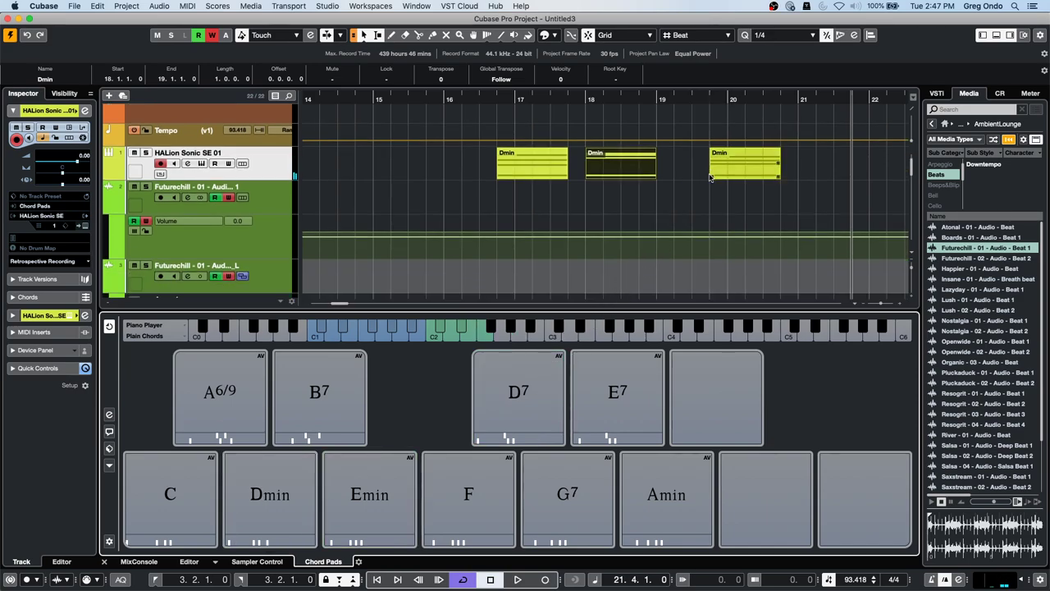
- Open the Dmin part at 19.4.1.0 in the Key Editor, examine its notes and close the editor
left_click(737, 165)
double_click(735, 168)
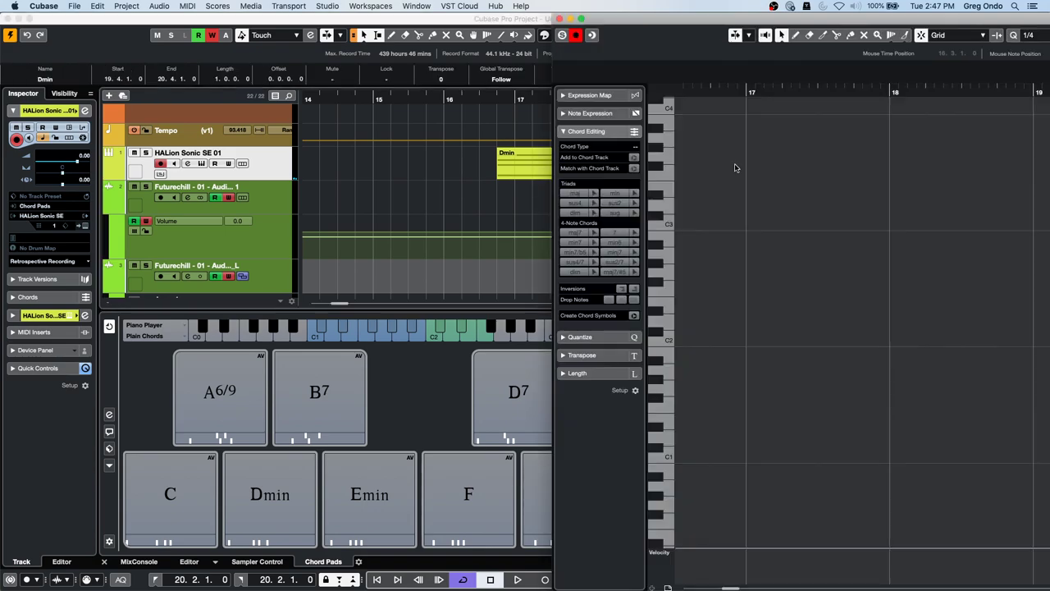
scroll(745, 218, "up", 10)
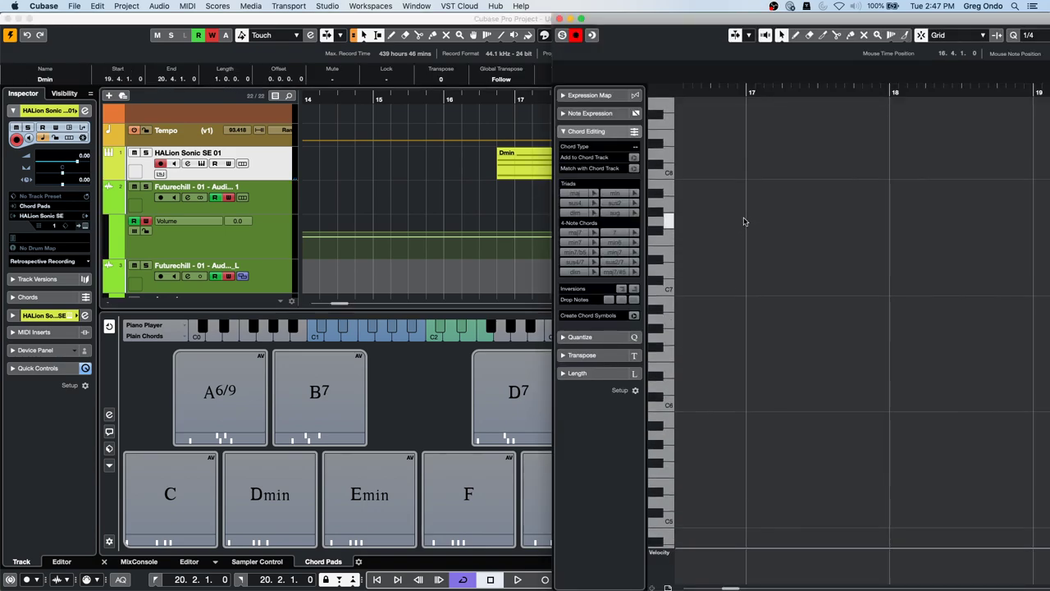
left_click_drag(722, 99, 885, 105)
scroll(787, 244, "down", 15)
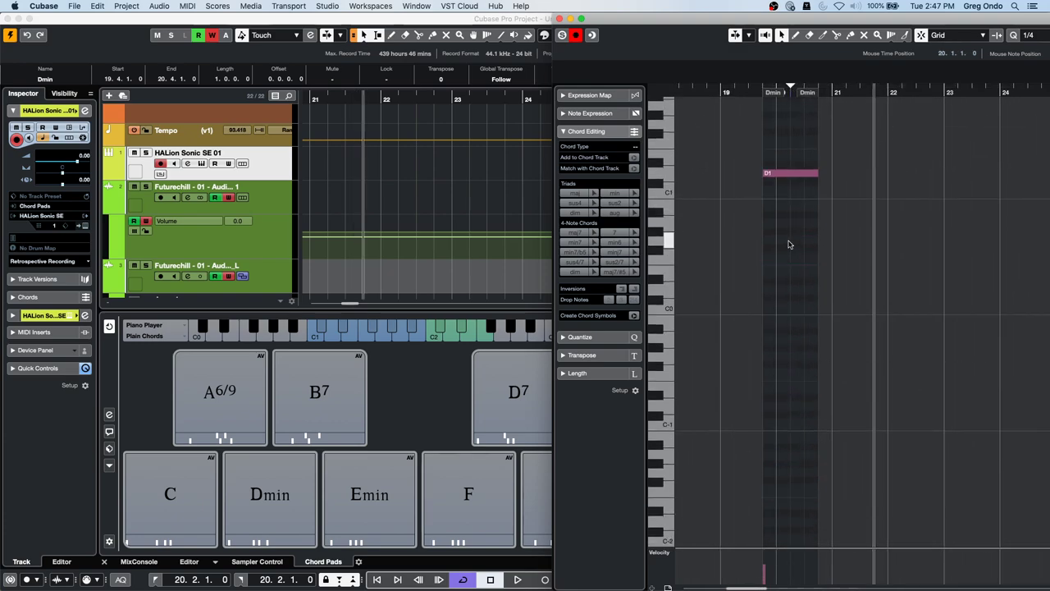
scroll(789, 244, "up", 6)
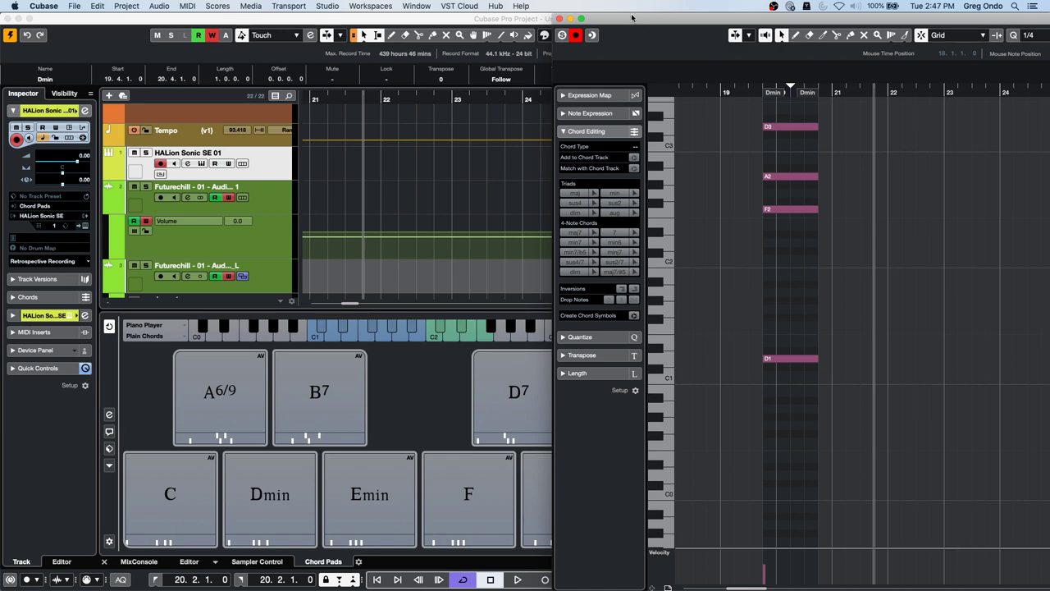
left_click_drag(631, 18, 716, 23)
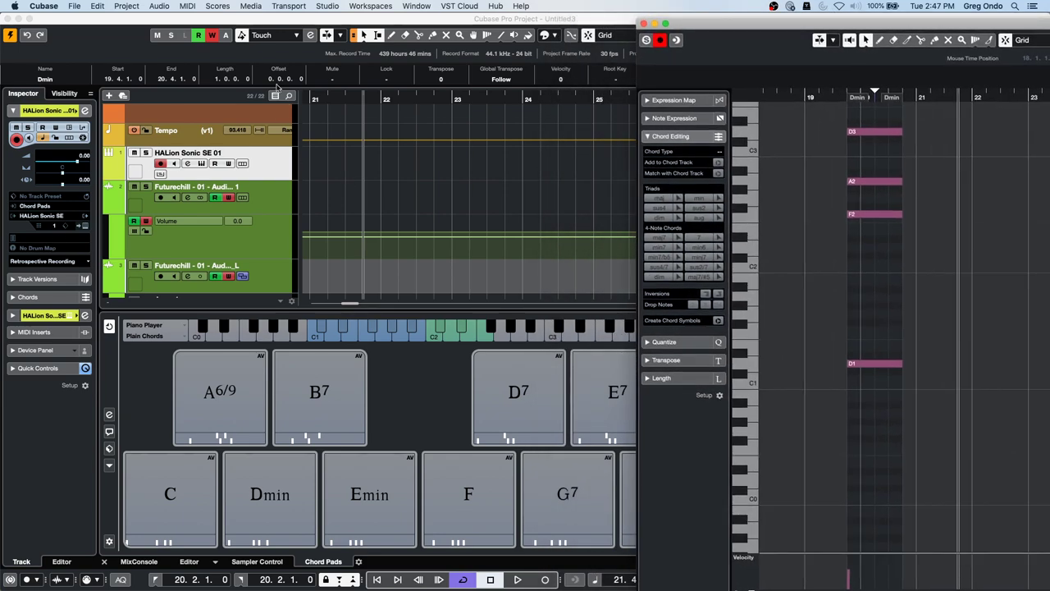
left_click(644, 24)
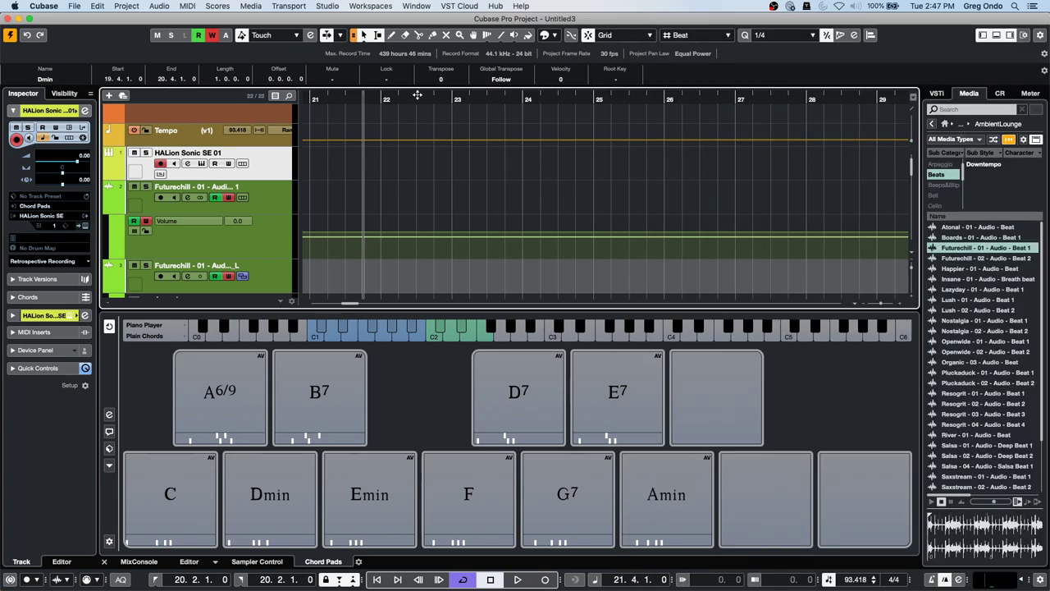
- Expand the HALion Sonic SE 01 track's Chords settings in the Inspector and select the three Dmin parts on the track
left_click_drag(417, 96, 418, 38)
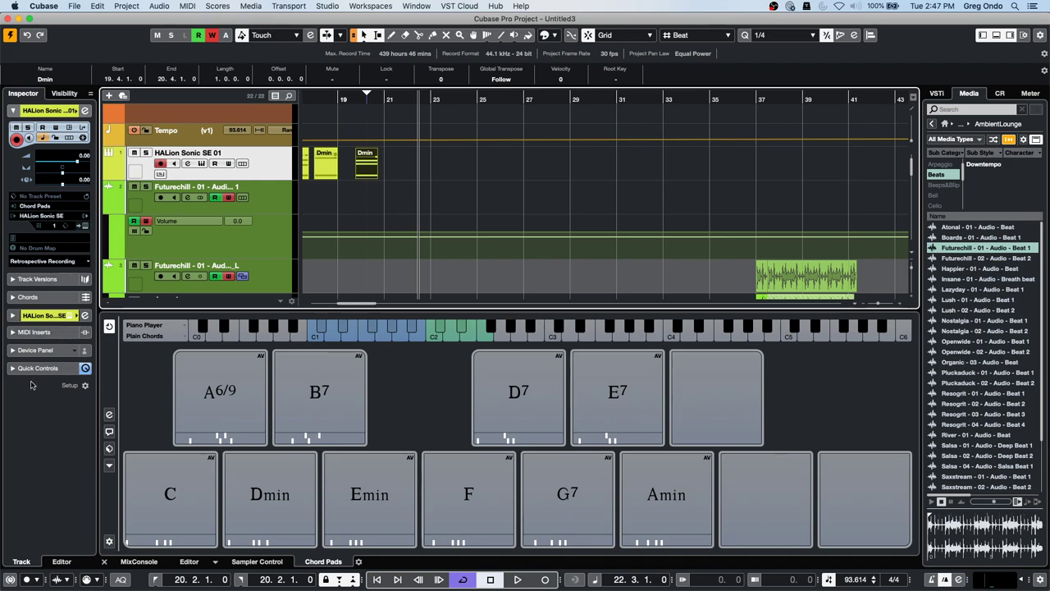
left_click(43, 297)
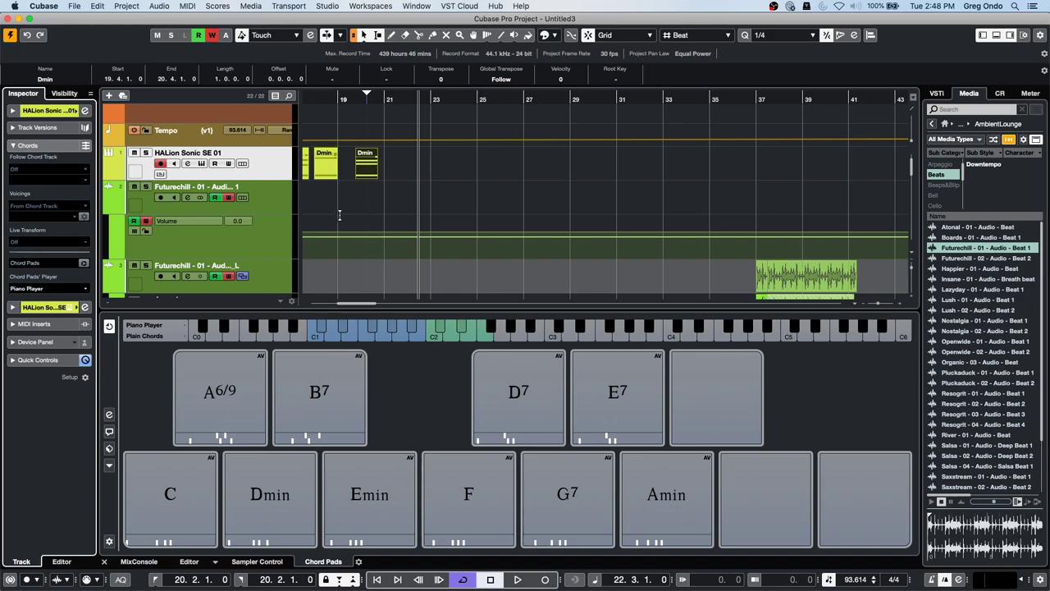
left_click(399, 168)
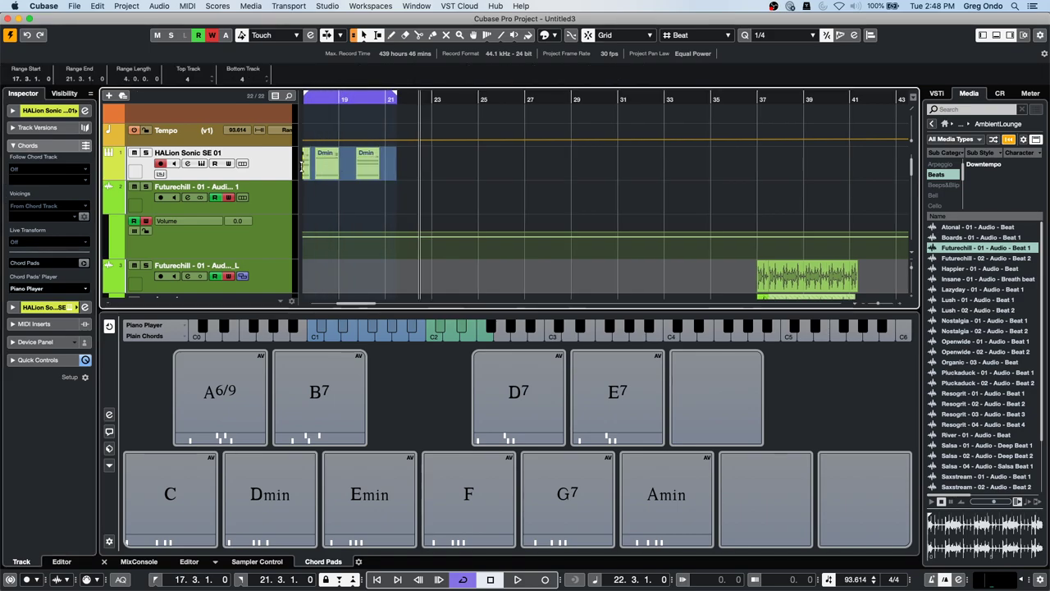
scroll(405, 180, "left", 5)
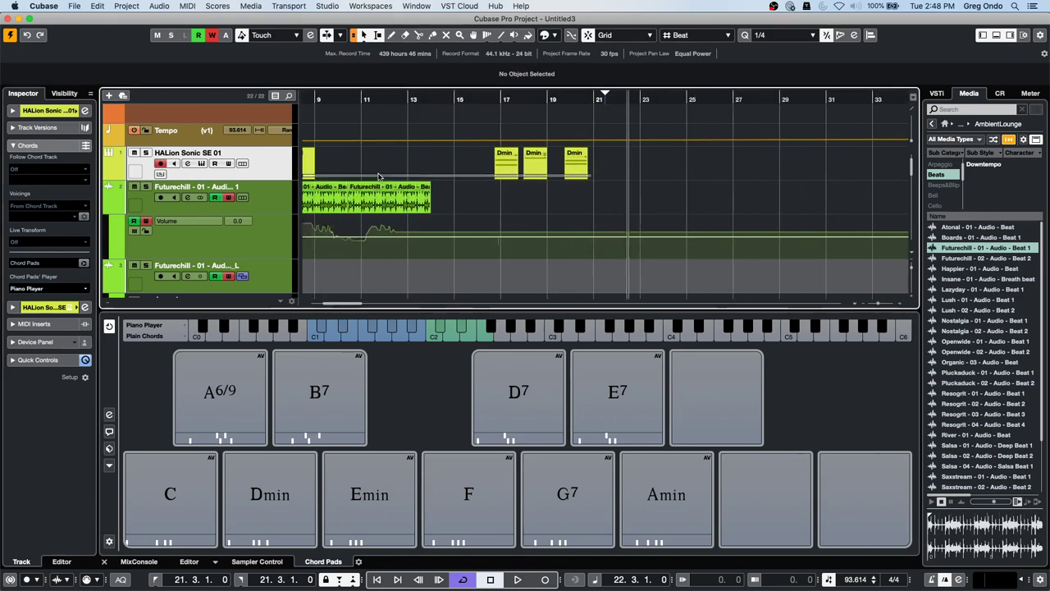
left_click(496, 161)
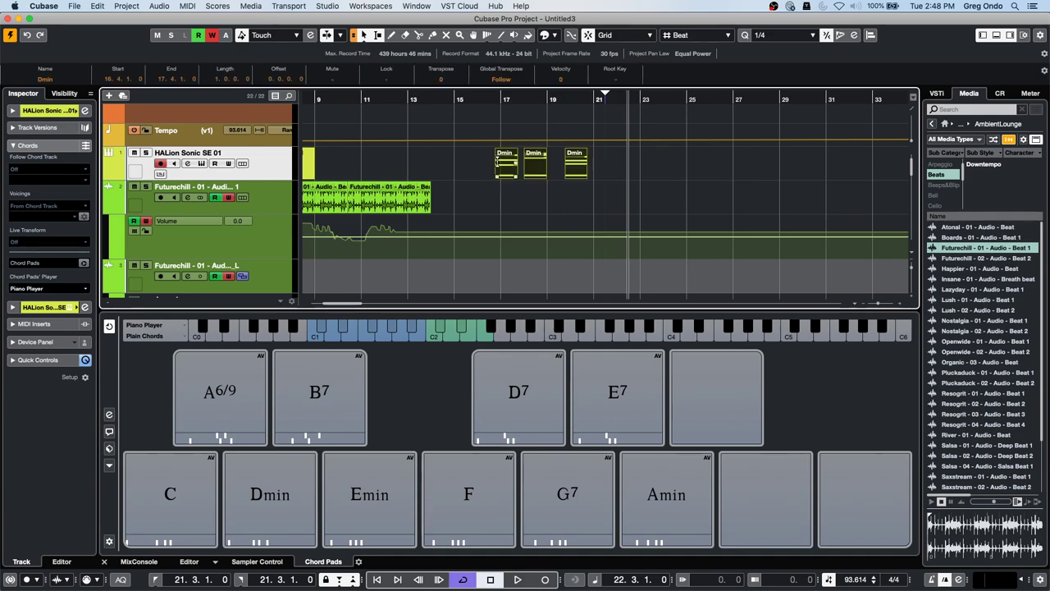
- Open the three selected Dmin parts together in the Key Editor, compare their note voicings and close the editor
double_click(497, 164)
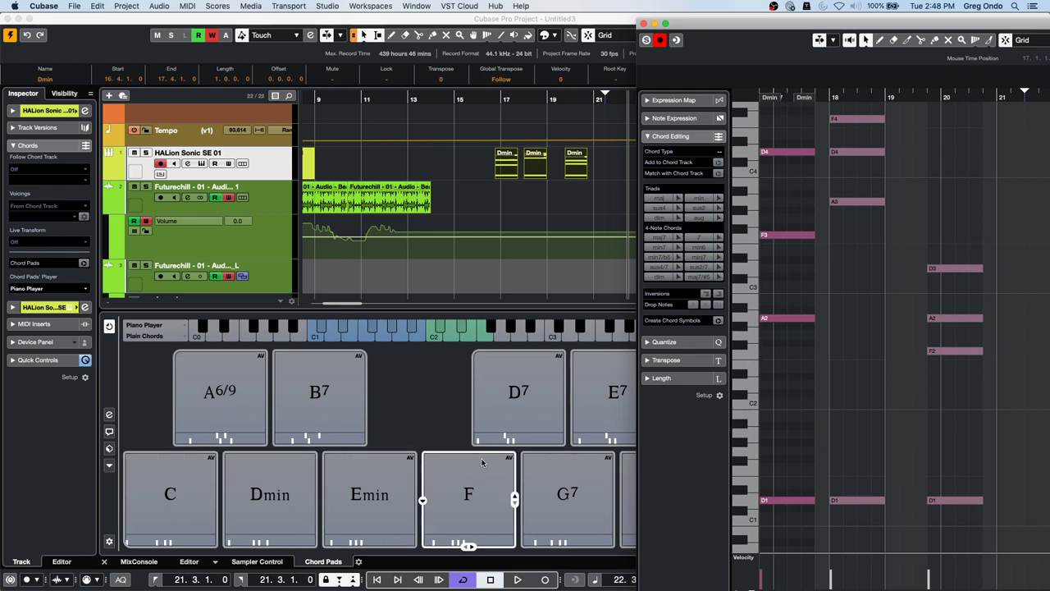
left_click(643, 22)
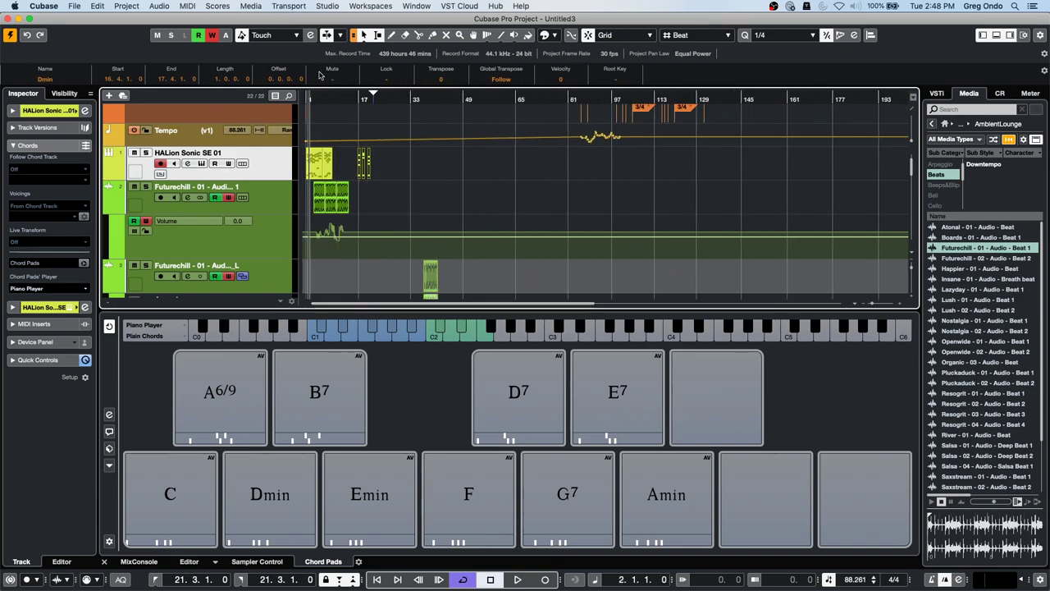
- Add one instrument track with Retrologue routed to Stereo Out and move its plug-in window clear of the track list
scroll(271, 231, "down", 10)
scroll(272, 233, "down", 3)
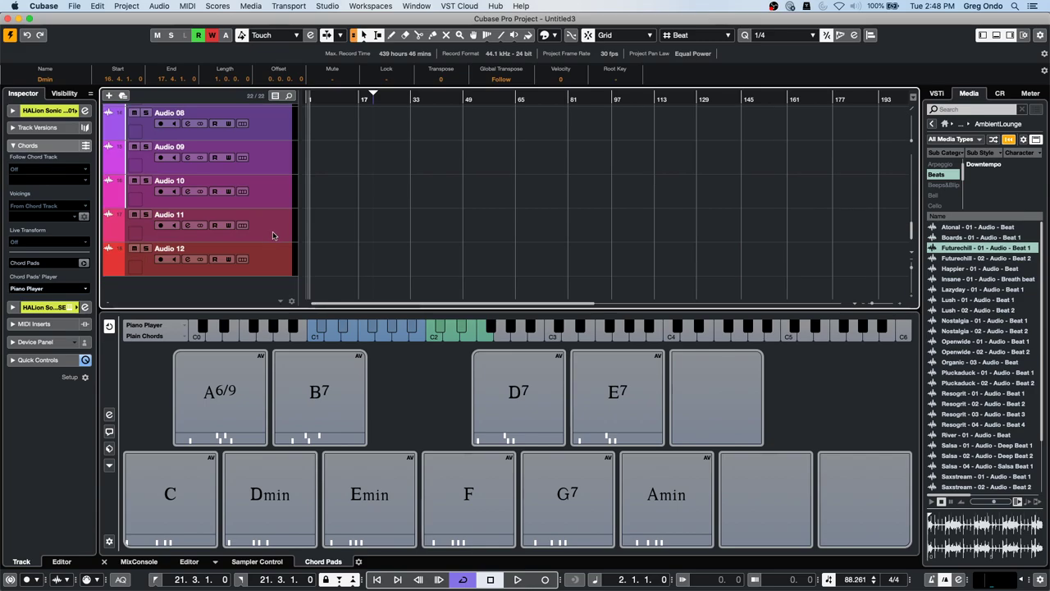
right_click(240, 291)
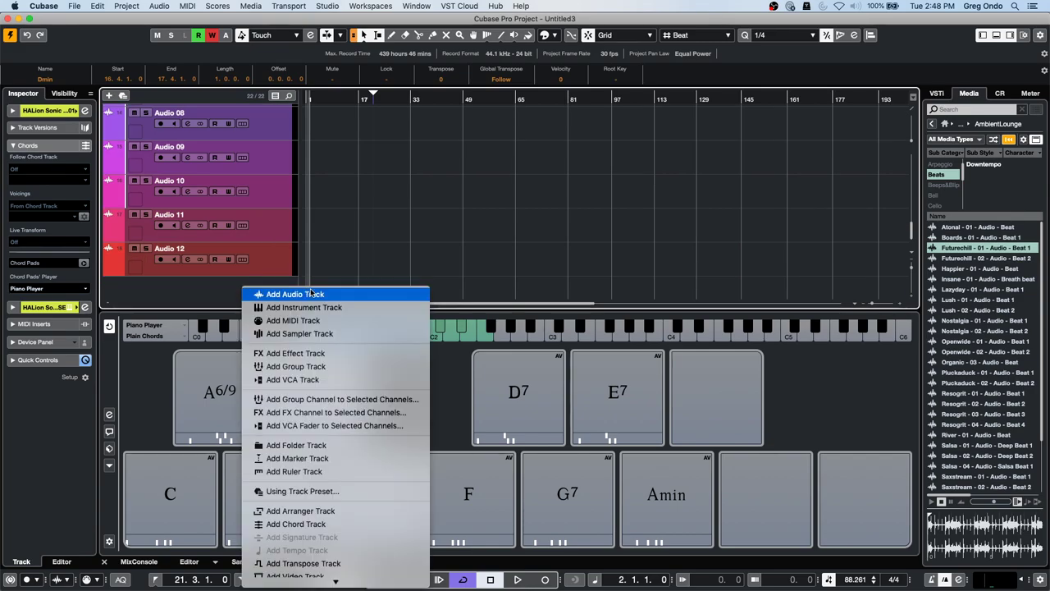
left_click(316, 307)
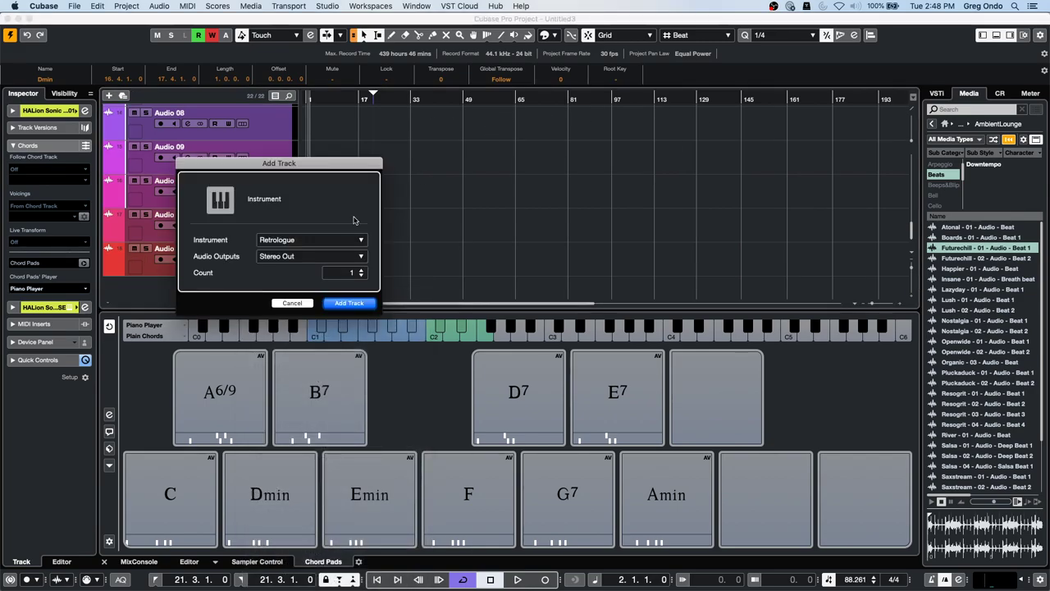
left_click(353, 304)
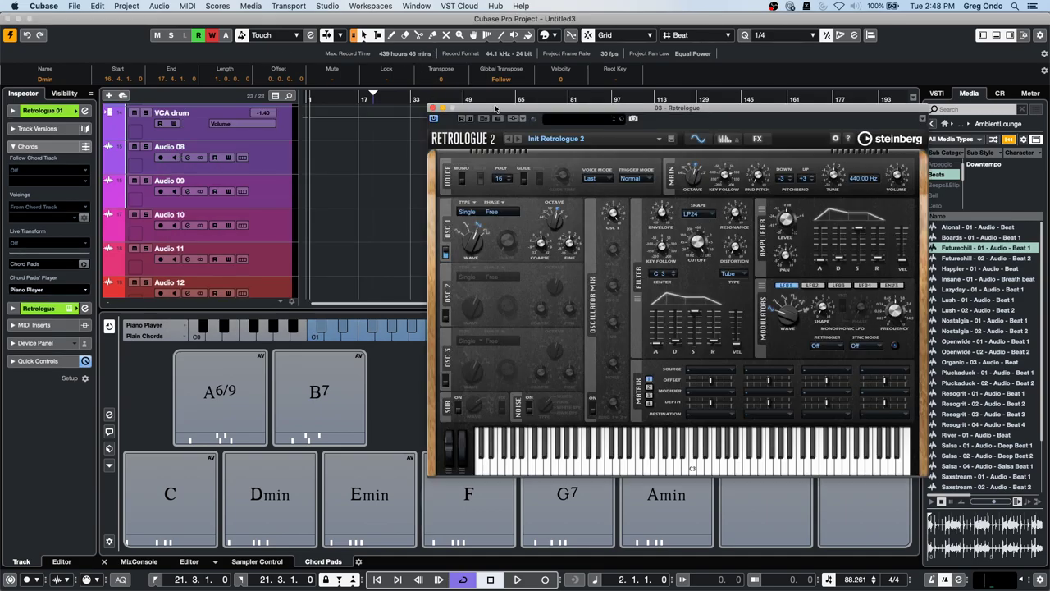
left_click_drag(494, 108, 485, 61)
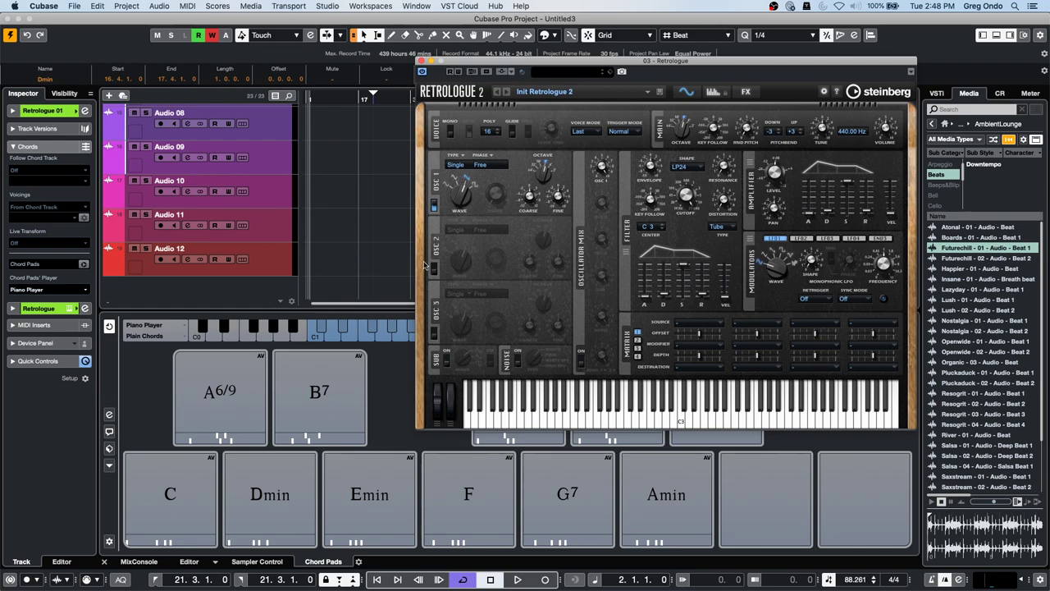
- Draw an empty MIDI part on the Retrologue 01 track from 6.1.1.0 to 32.3.1.0, then return to the Object Selection tool
scroll(302, 247, "up", 10)
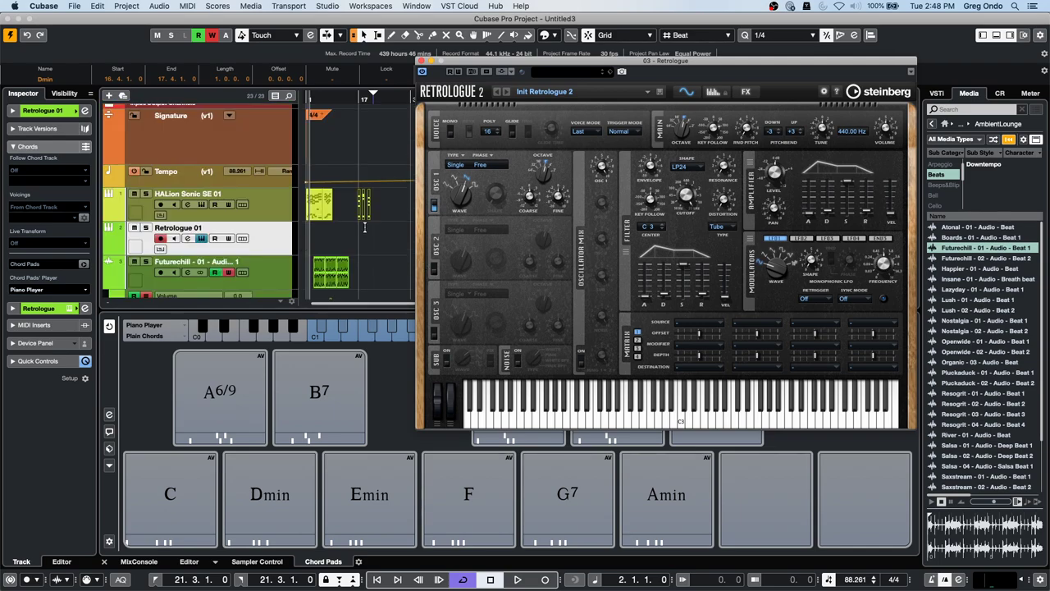
right_click(326, 237)
left_click(373, 236)
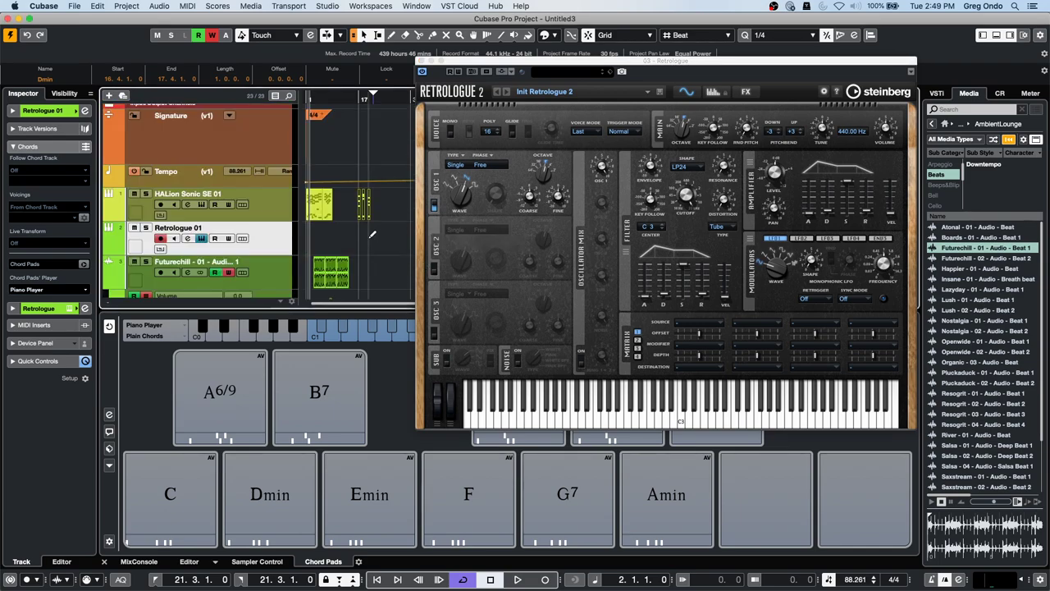
left_click_drag(325, 236, 407, 239)
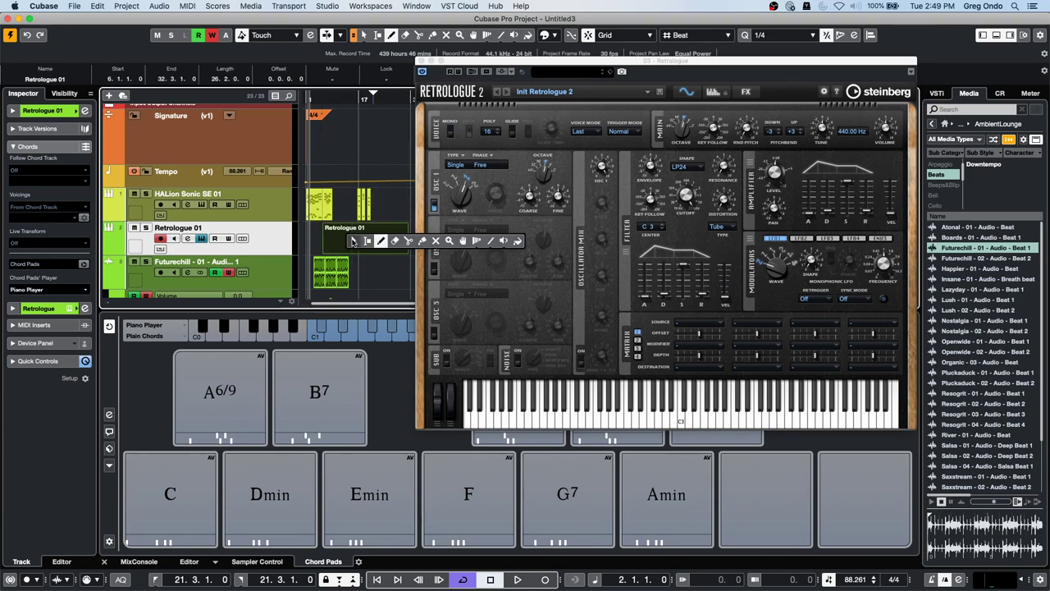
key("1")
- Open the Retrologue 01 part in the Key Editor and draw scattered notes between bars 6 and 10, including a long F3 from bar 7
double_click(349, 242)
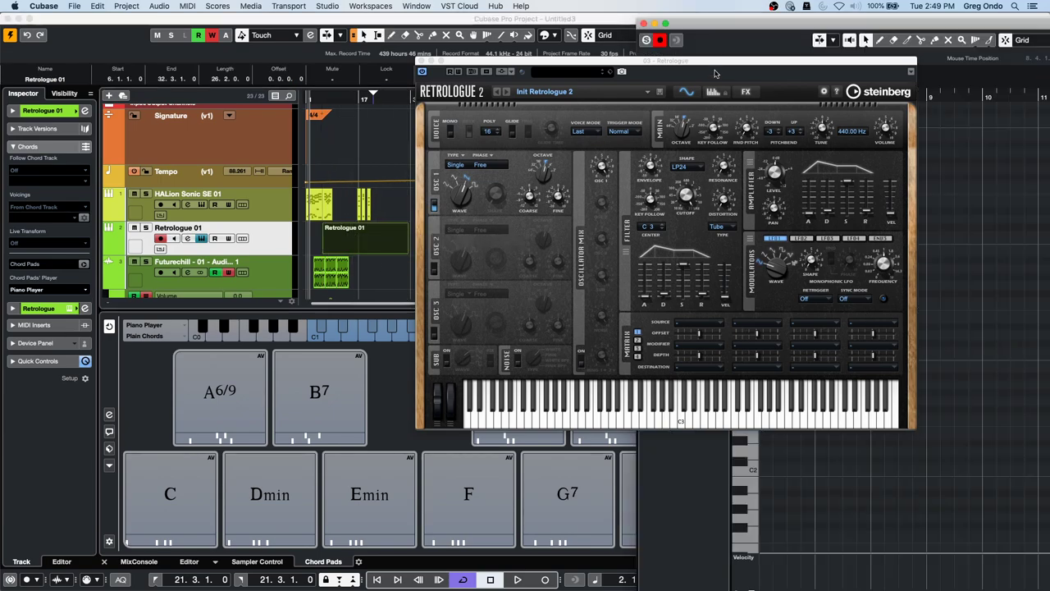
left_click_drag(692, 69, 524, 79)
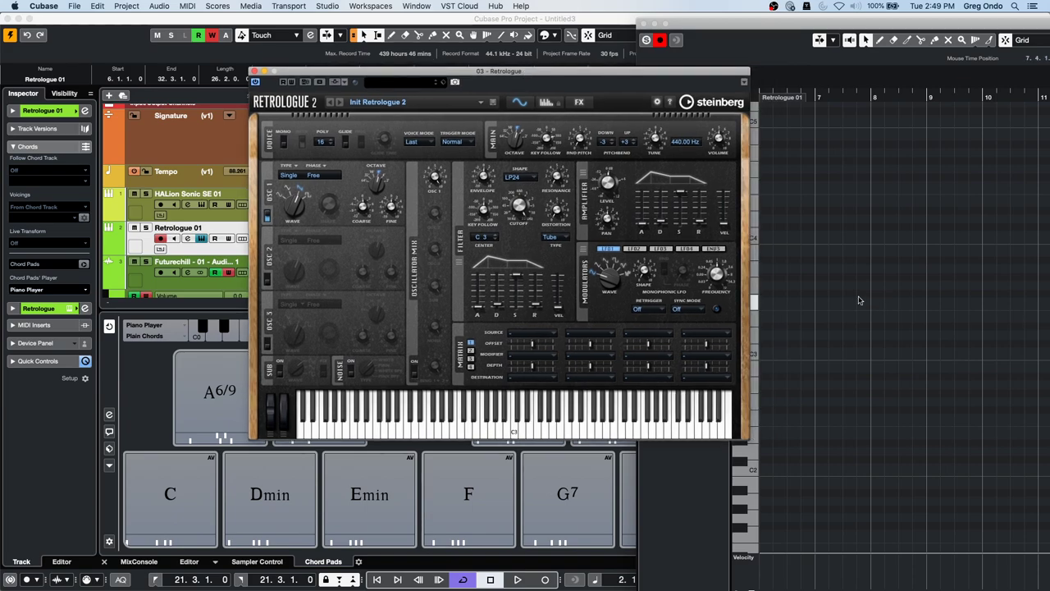
right_click(835, 279)
left_click(850, 280)
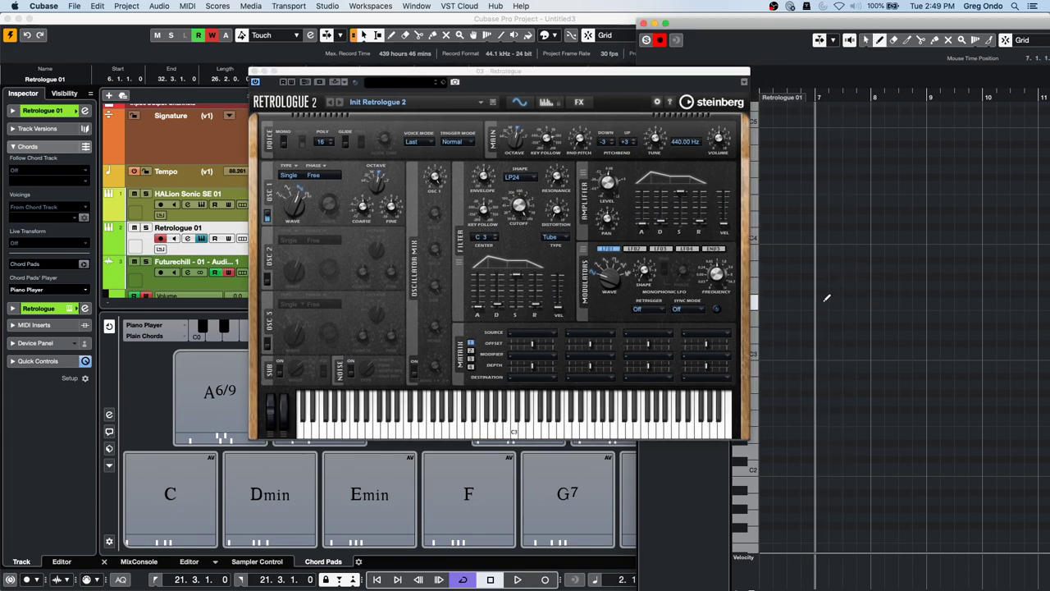
left_click_drag(822, 300, 1020, 303)
left_click(876, 319)
left_click(864, 343)
left_click(876, 351)
left_click(902, 408)
left_click(932, 484)
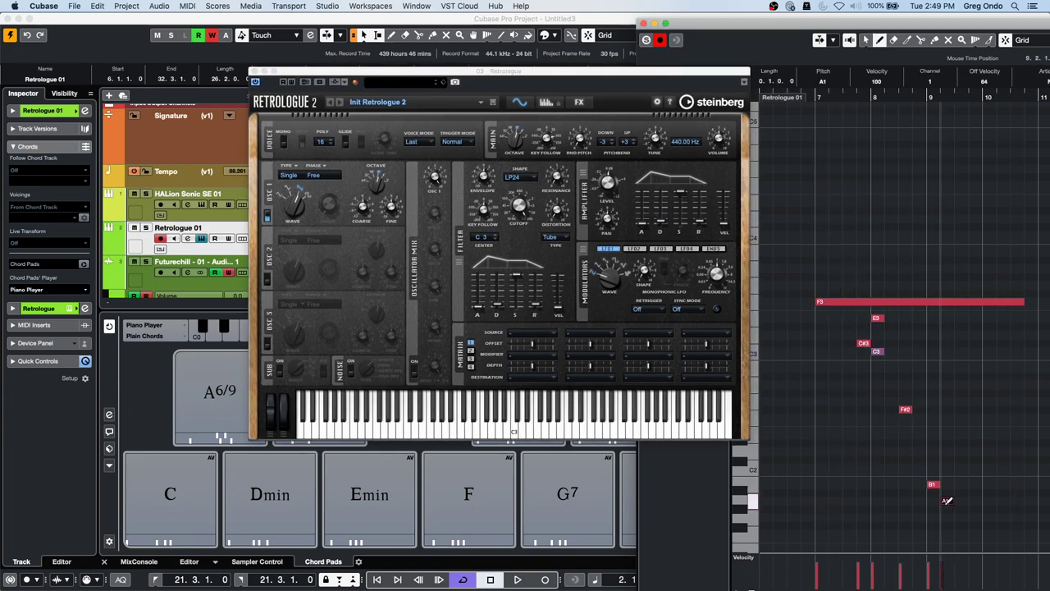
left_click(946, 501)
left_click(891, 500)
left_click(809, 434)
left_click(821, 492)
left_click_drag(821, 534, 940, 525)
left_click_drag(999, 534, 1024, 534)
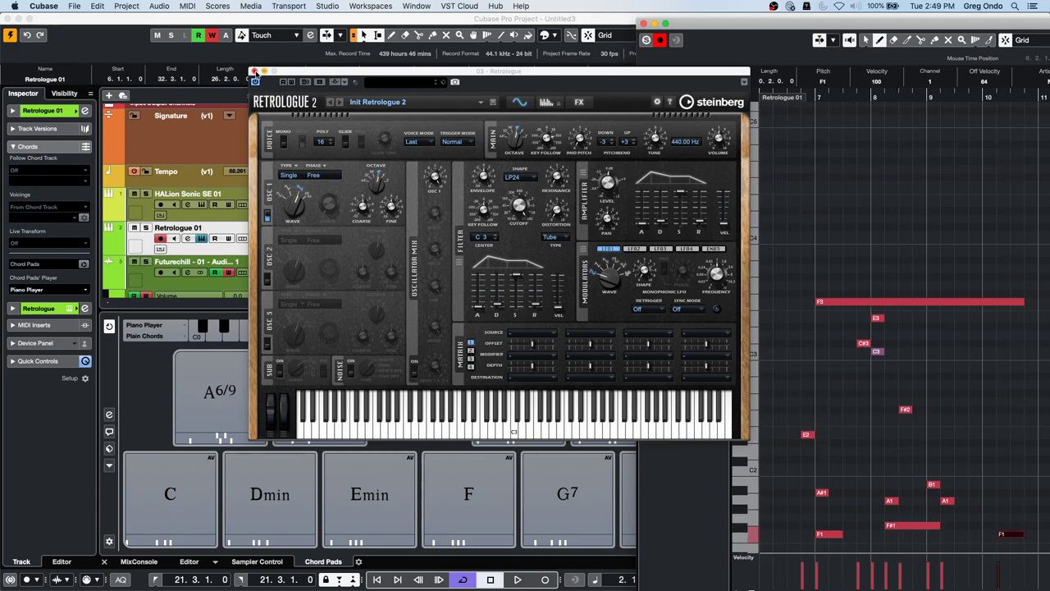
- Close the Retrologue window, add one MIDI track below Retrologue 01 and copy the Retrologue 01 part onto it at the same position
left_click(255, 72)
right_click(273, 239)
mouse_move(283, 241)
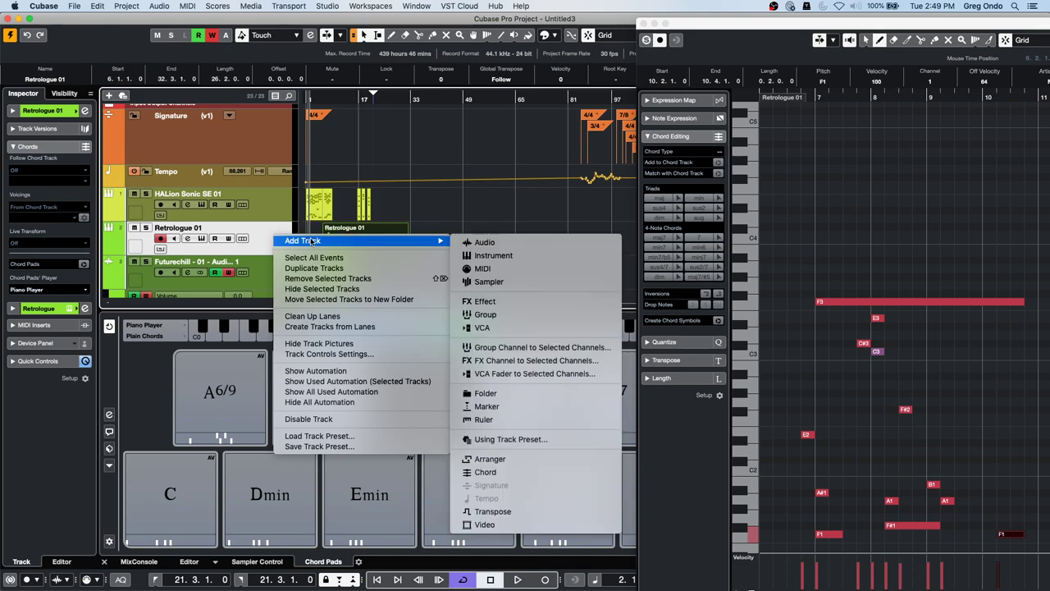
left_click(465, 271)
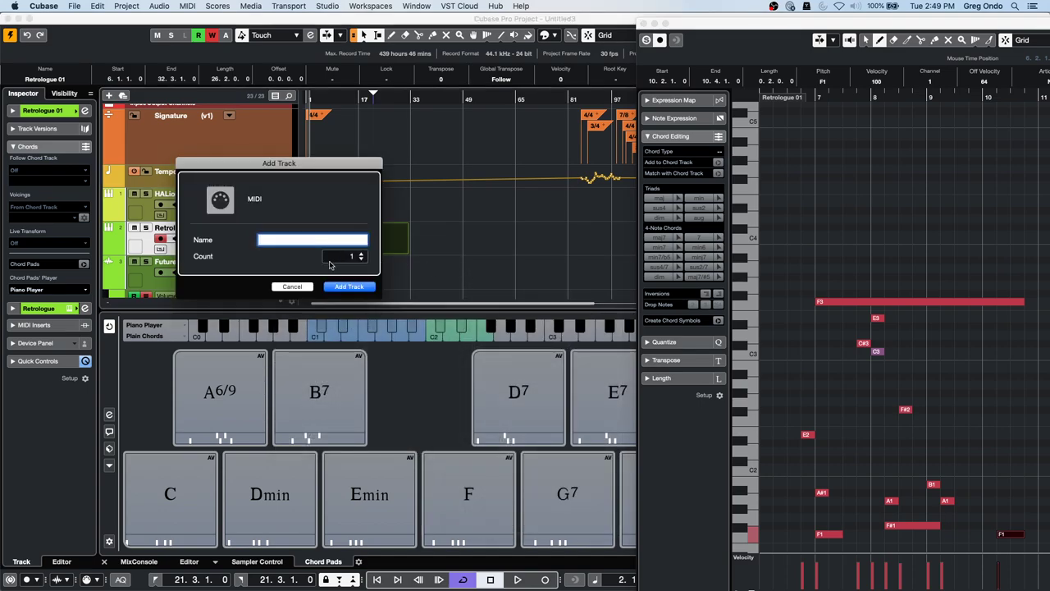
left_click(346, 286)
left_click_drag(366, 250, 373, 278)
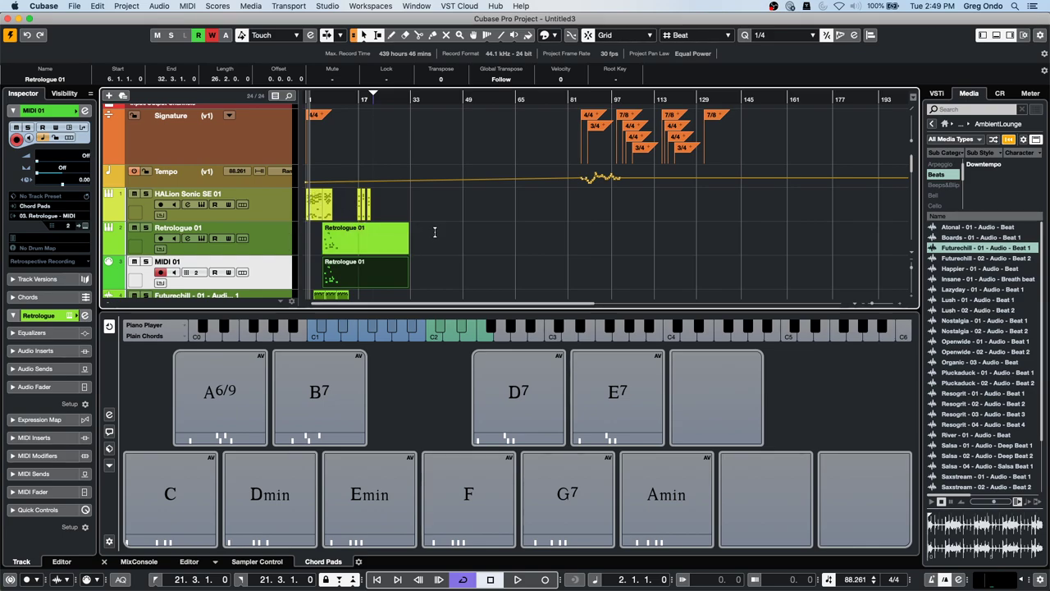
- Check the Retrologue 01 track's Add Track options and view the loaded VST instruments, then return to the media browser
right_click(260, 245)
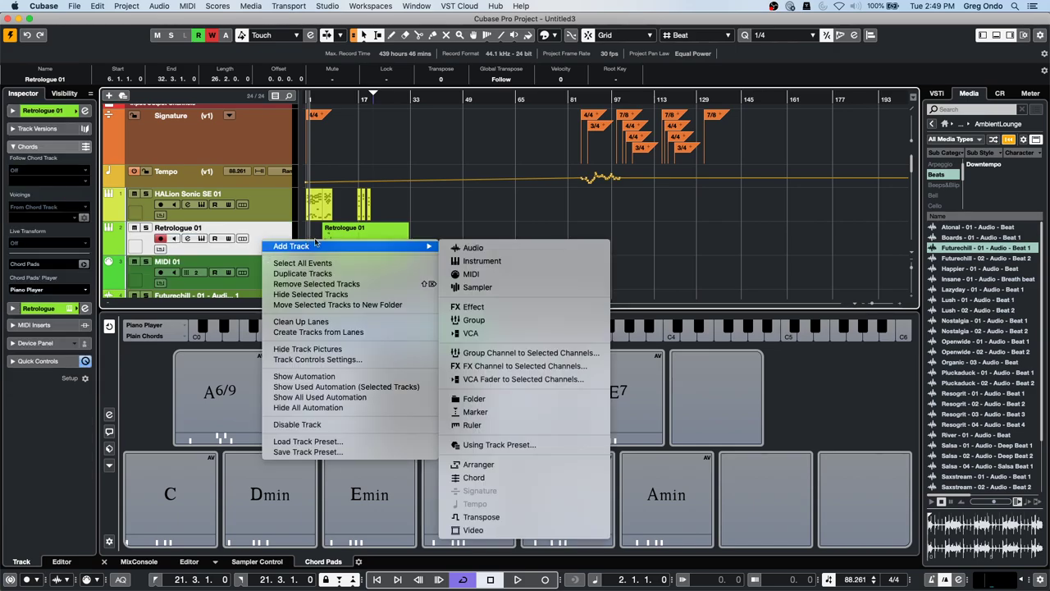
left_click(366, 234)
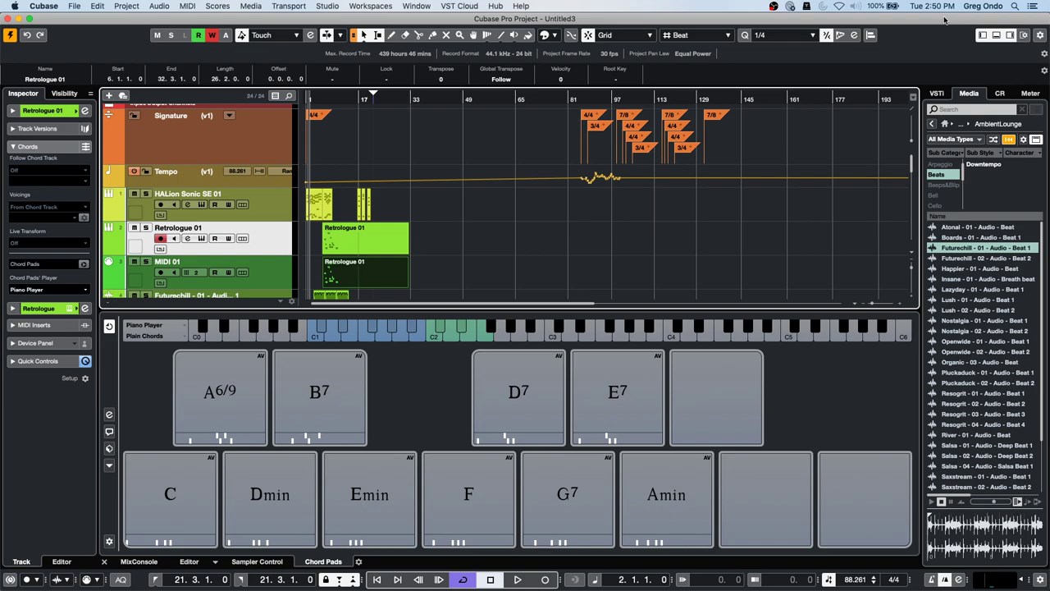
left_click(937, 93)
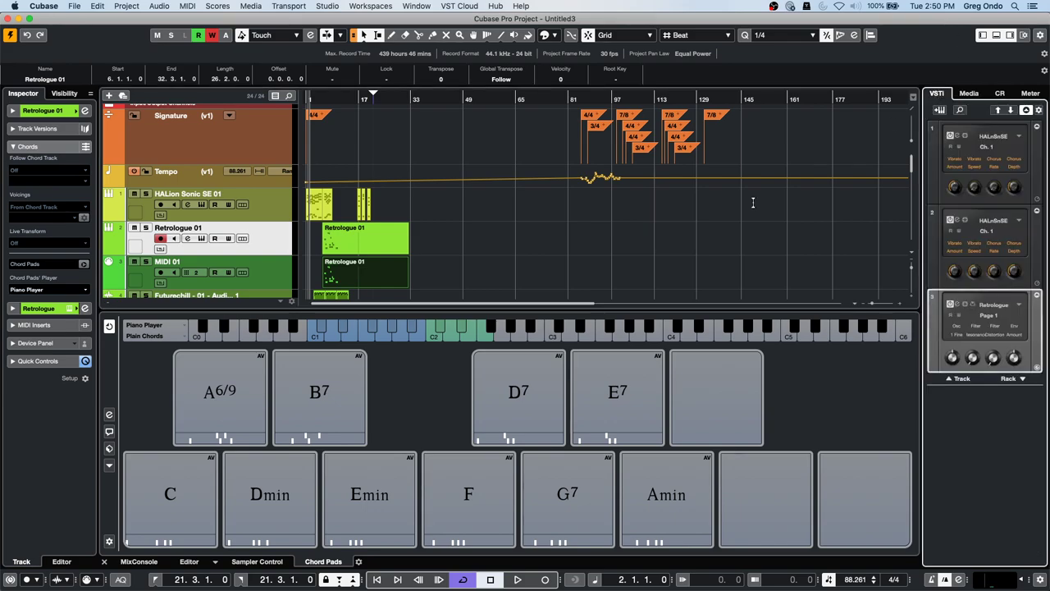
left_click(976, 95)
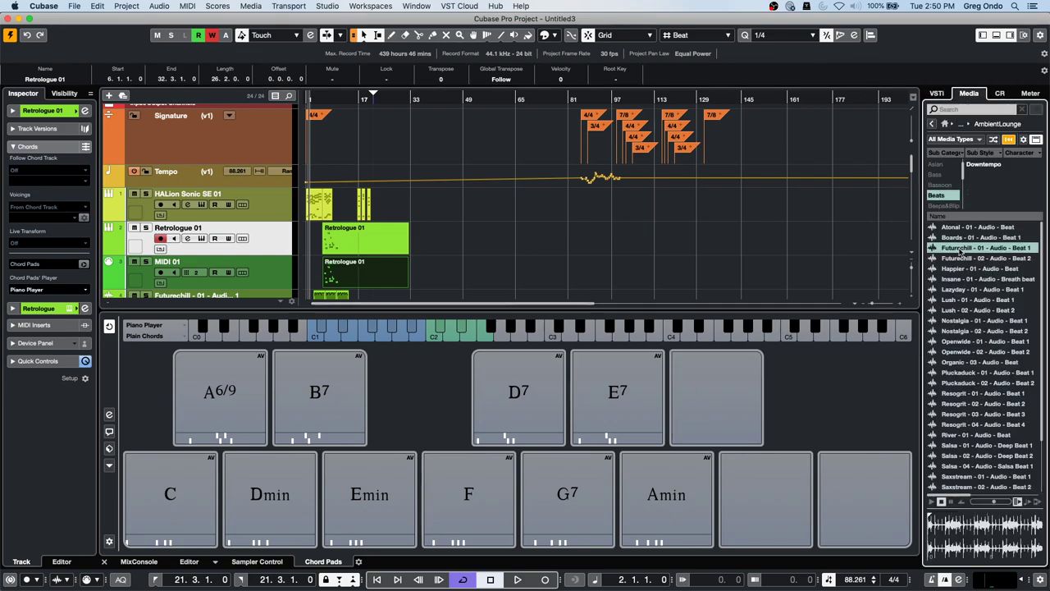
- Place four spaced copies of the Futurechill - 01 - Audio - Beat 1 loop on a new audio track, the last one at 81.3.1.0
left_click_drag(961, 252, 576, 274)
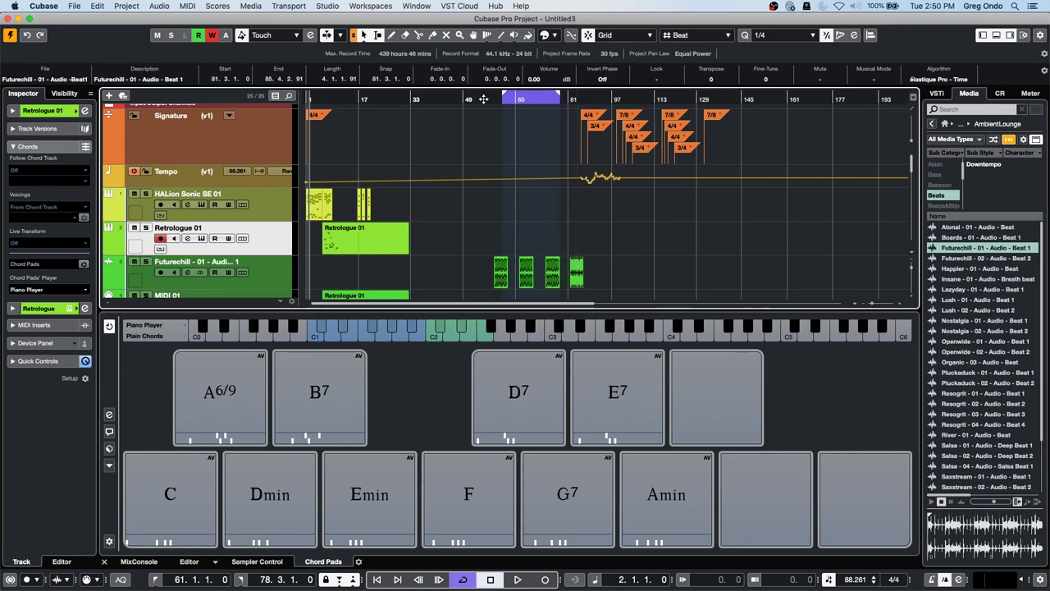
left_click(483, 99)
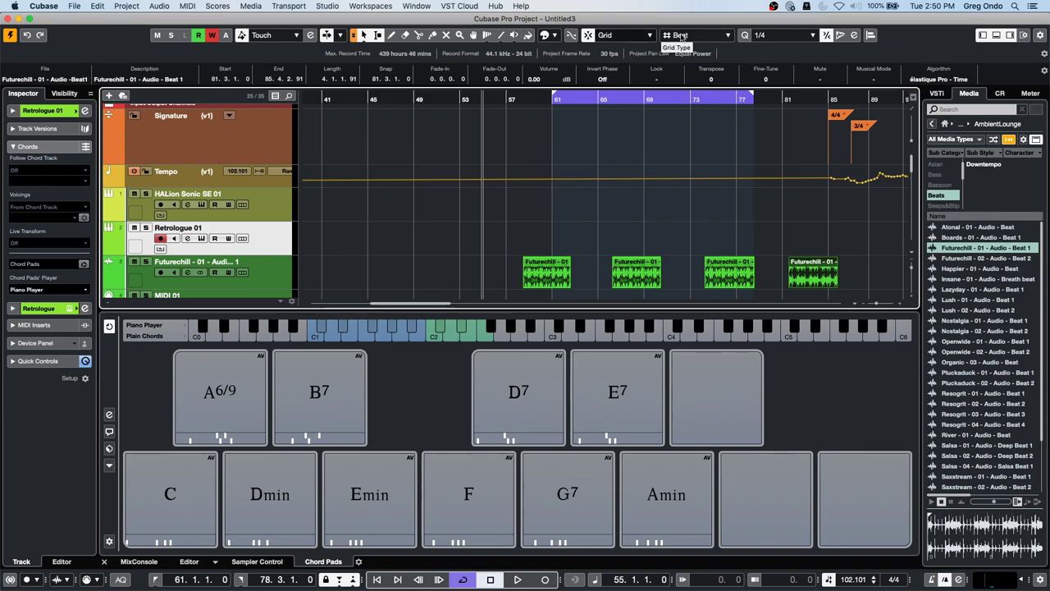
- Set the snap type to Events and move the second and third Futurechill events end to end behind the first
left_click(647, 34)
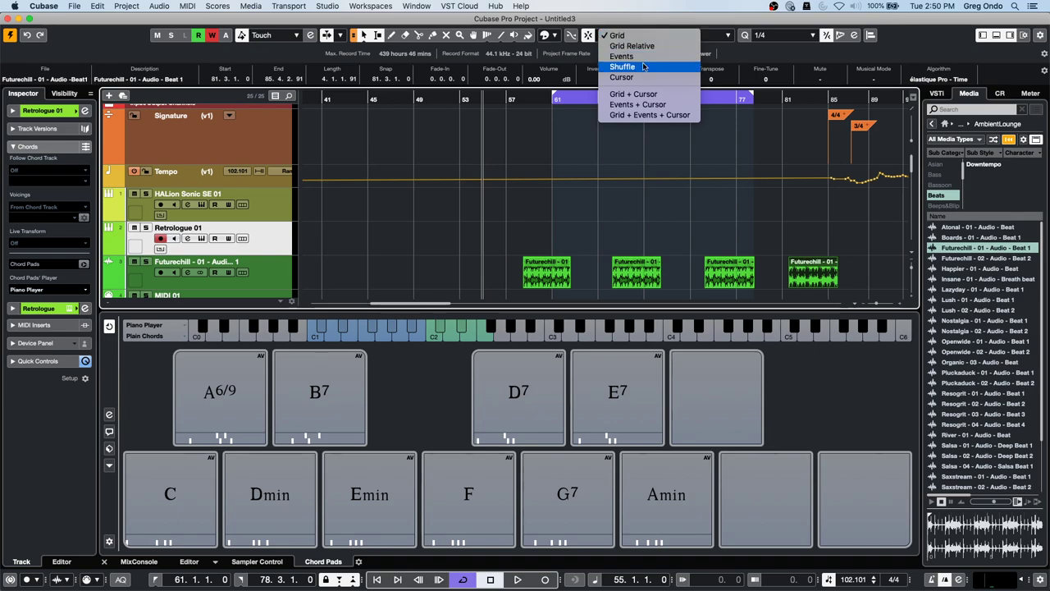
left_click(621, 56)
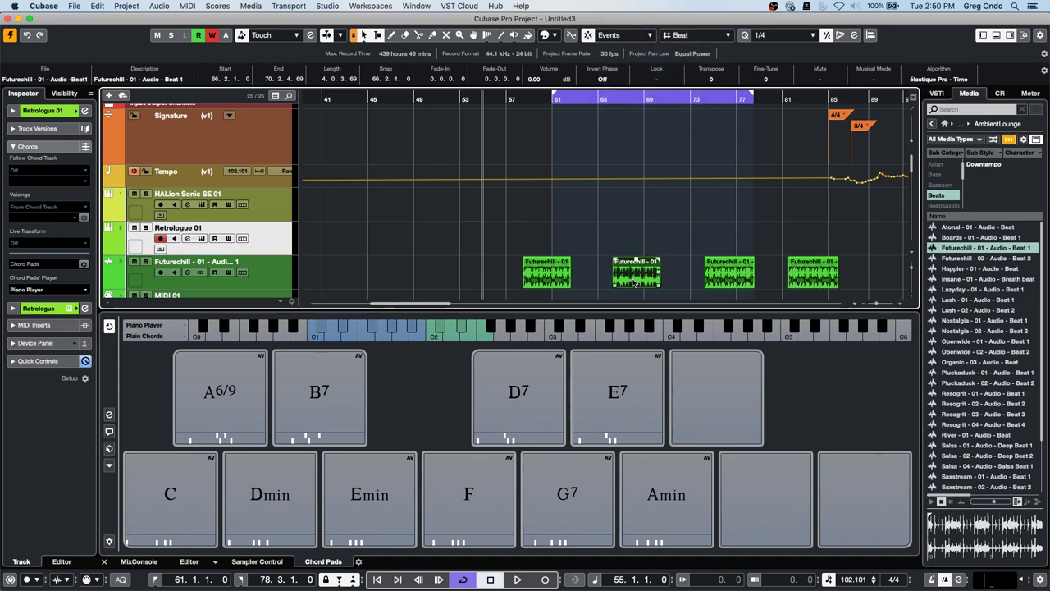
left_click_drag(630, 269, 589, 269)
left_click(718, 278)
left_click_drag(732, 282, 647, 276)
- Move the fourth Futurechill event to 80.4.1.0, snap it behind the third event at 71.1.1.110, and shift it away to about bar 73
left_click(828, 278)
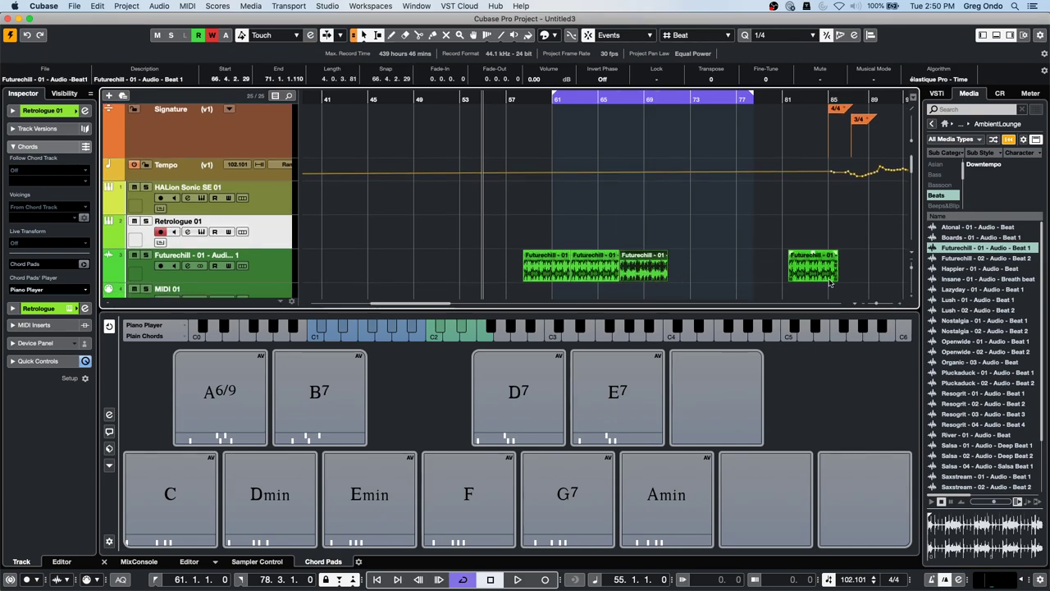
left_click(820, 276)
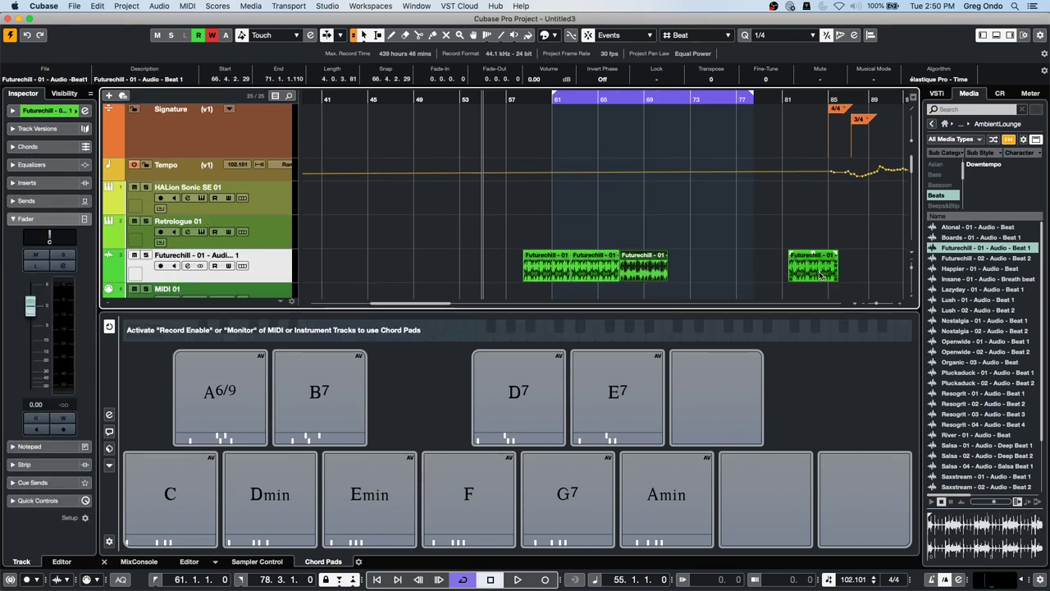
left_click(816, 262)
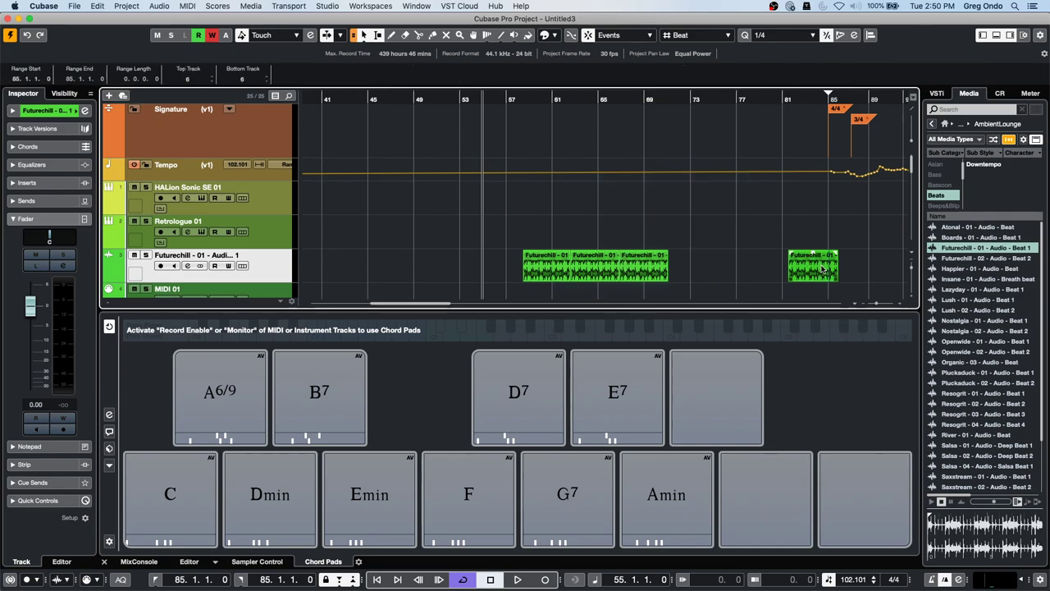
left_click(815, 274)
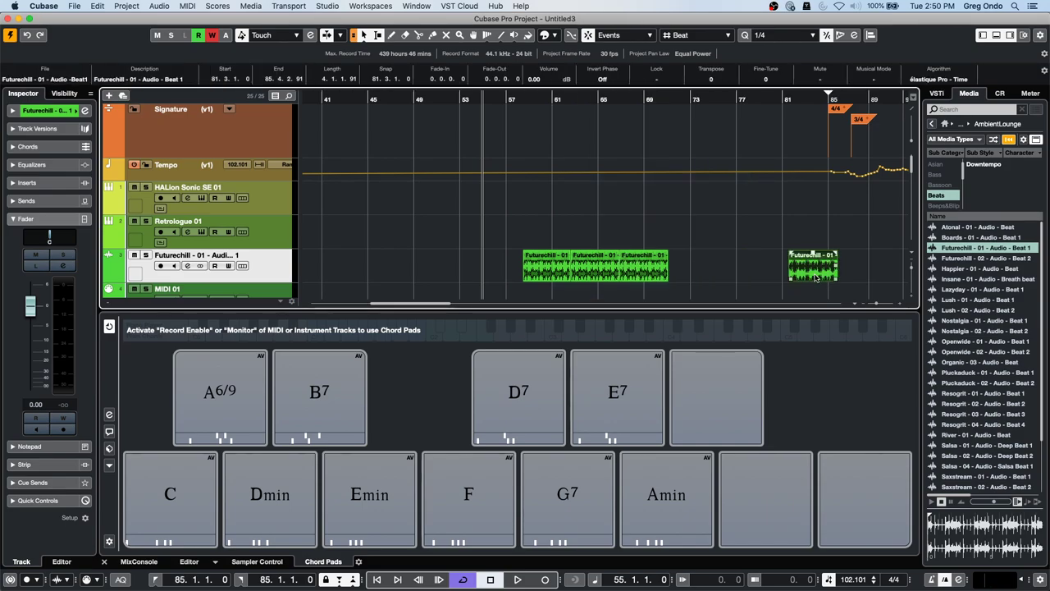
left_click_drag(830, 277, 821, 277)
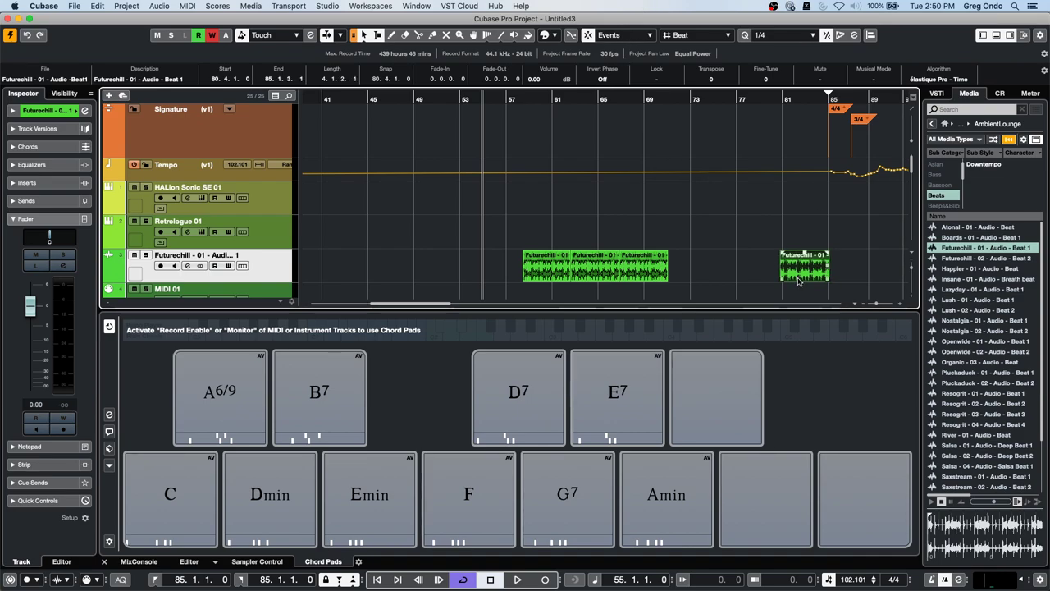
left_click_drag(819, 277, 735, 265)
left_click_drag(672, 276, 699, 275)
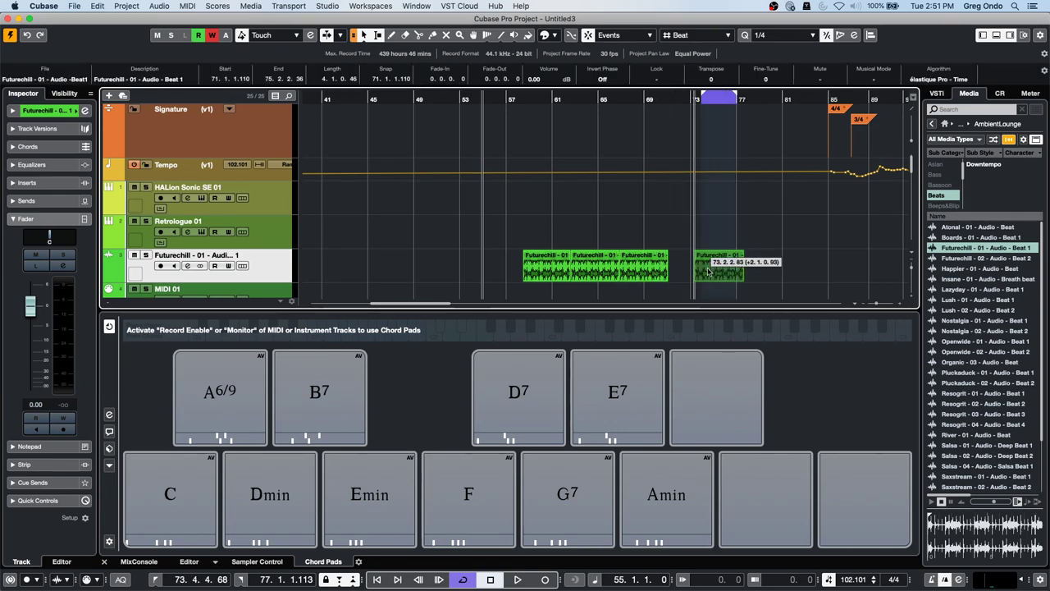
- Spread the first three Futurechill events apart, starting the first at 56.3.4.7 and the second at 62.4.4.39, and place the project cursor at 60.1.1.119
left_click(548, 276)
left_click_drag(547, 275, 525, 275)
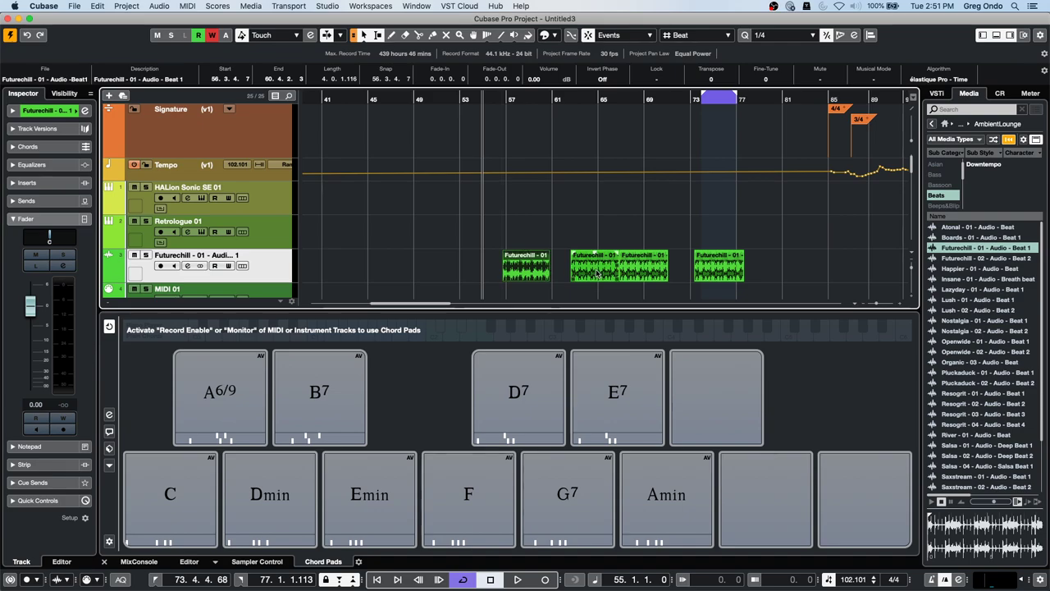
left_click_drag(644, 266, 620, 275)
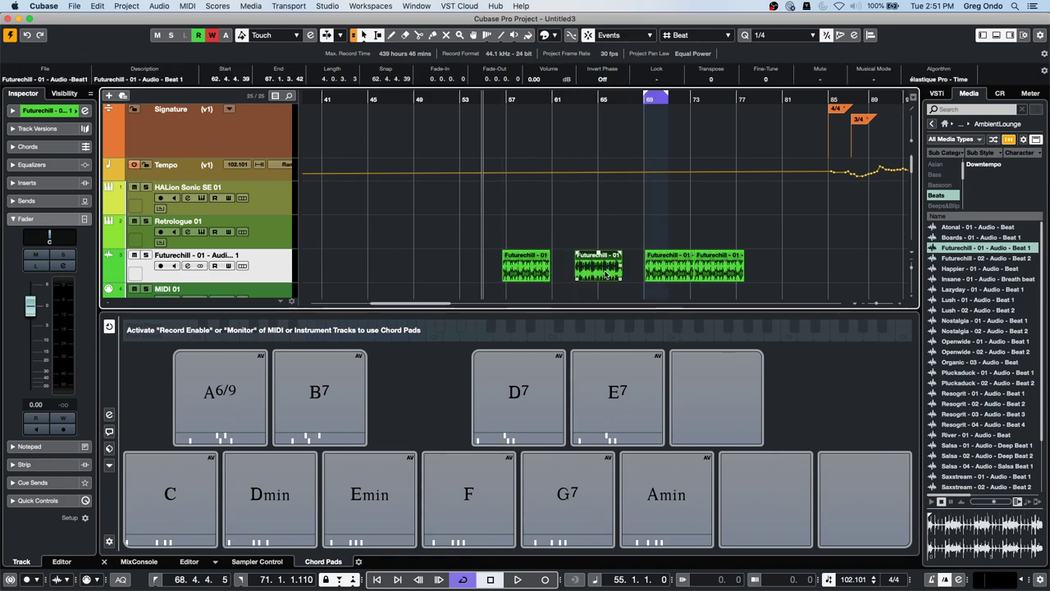
left_click_drag(541, 98, 539, 128)
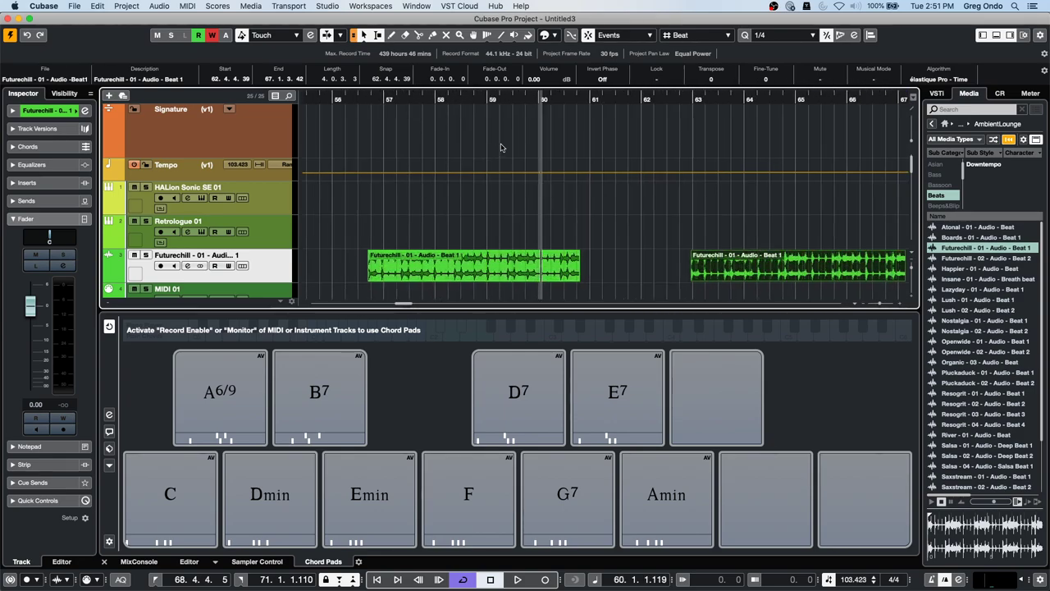
- Move the second, third and fourth Futurechill events end to end behind the first, the second starting at 60.4.2.3 and the fourth at 69.1.4.6
left_click_drag(774, 274, 663, 274)
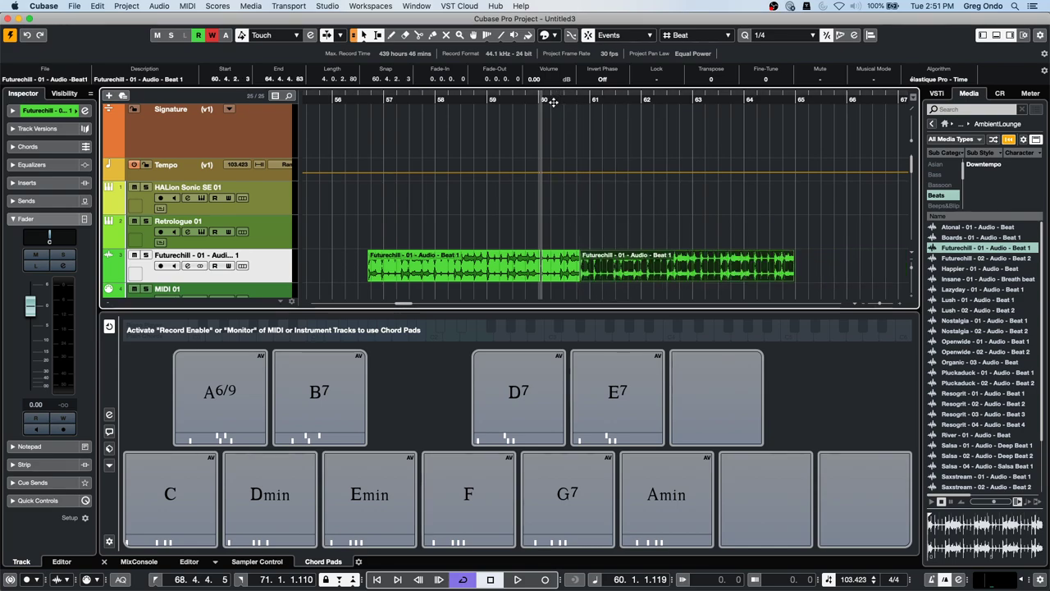
left_click_drag(553, 97, 556, 83)
left_click_drag(649, 274, 615, 279)
left_click_drag(691, 276, 652, 278)
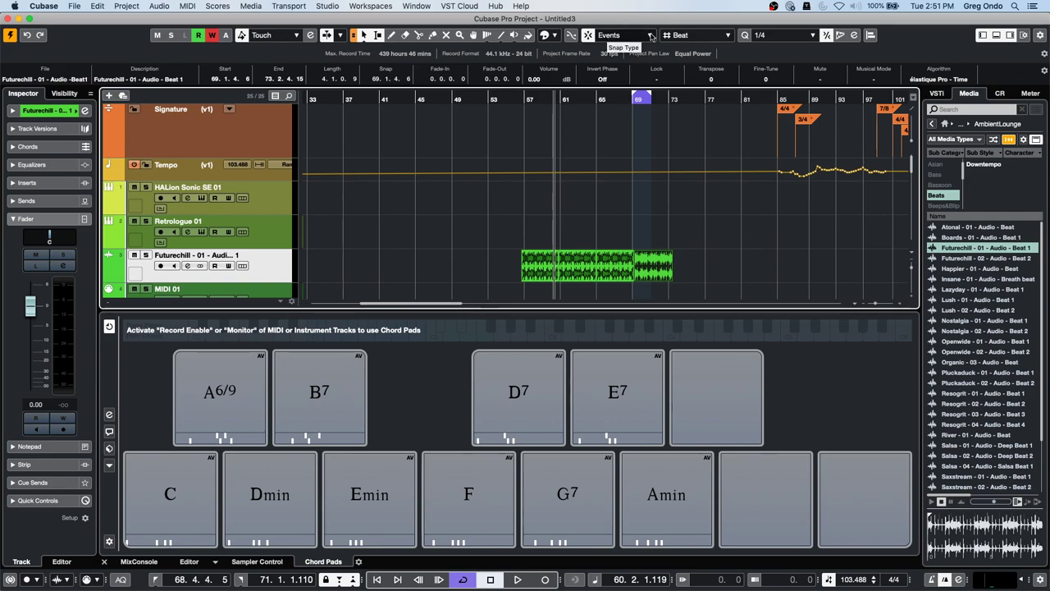
- Set the snap type to Grid and move the fourth Futurechill event to 70.3.1.0 and then back one beat to 70.2.1.0
left_click(691, 36)
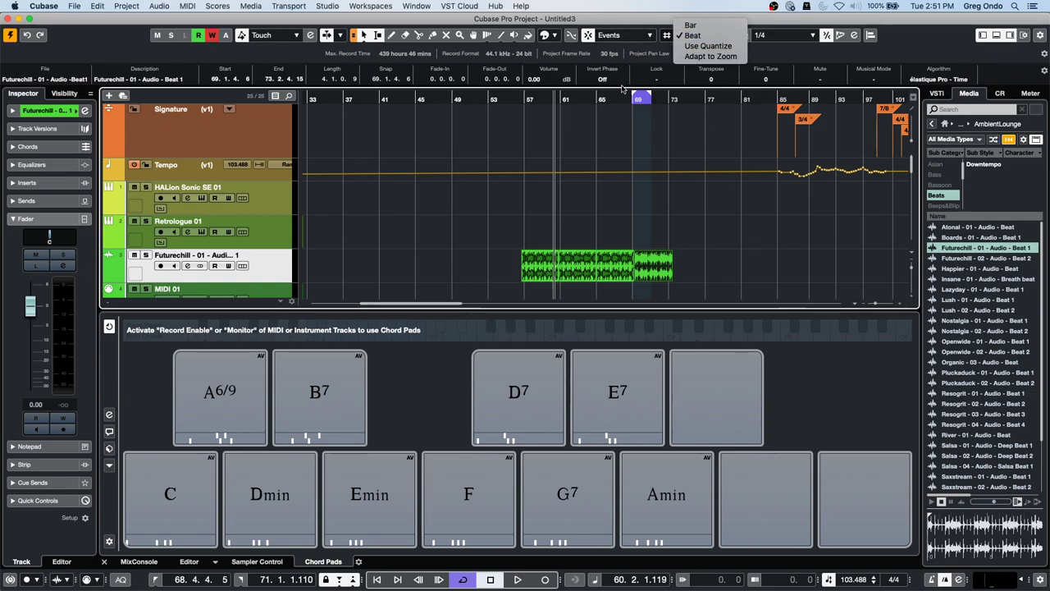
left_click(691, 25)
left_click(625, 34)
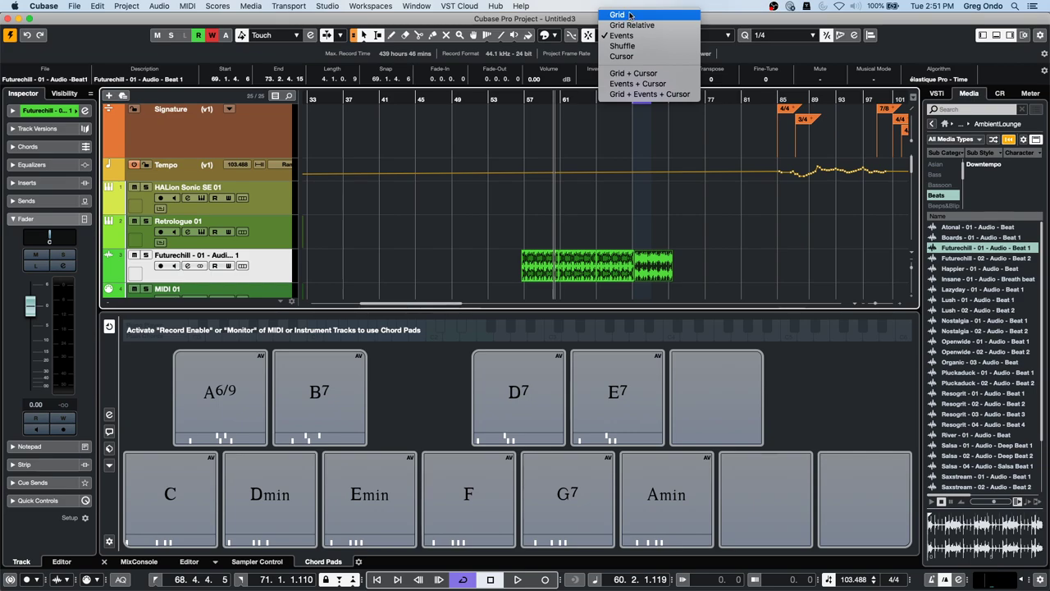
left_click(629, 15)
left_click(626, 98)
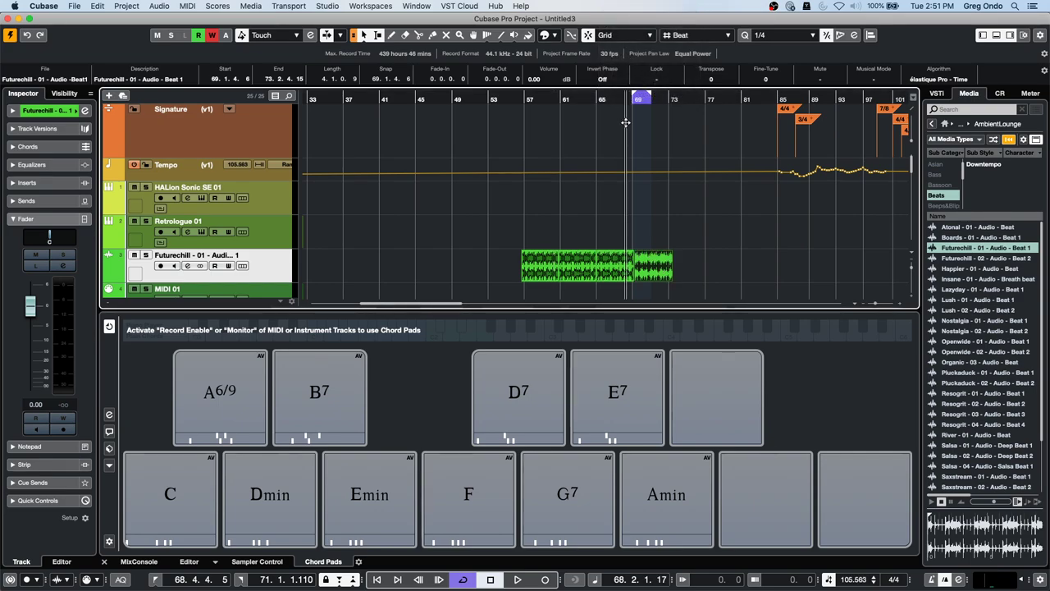
key("h")
left_click_drag(680, 273, 711, 274)
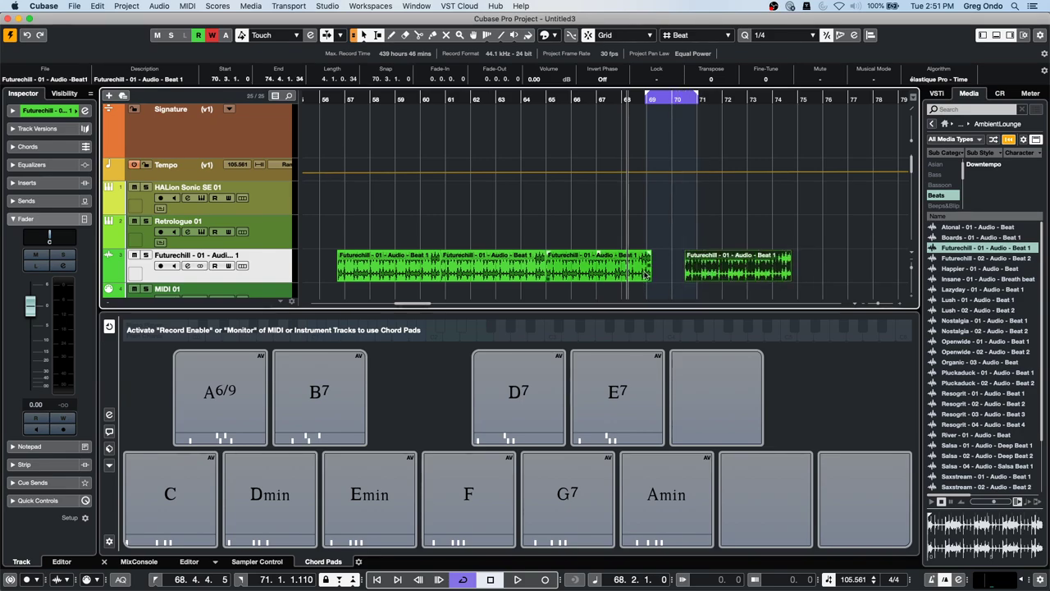
left_click_drag(640, 103, 642, 160)
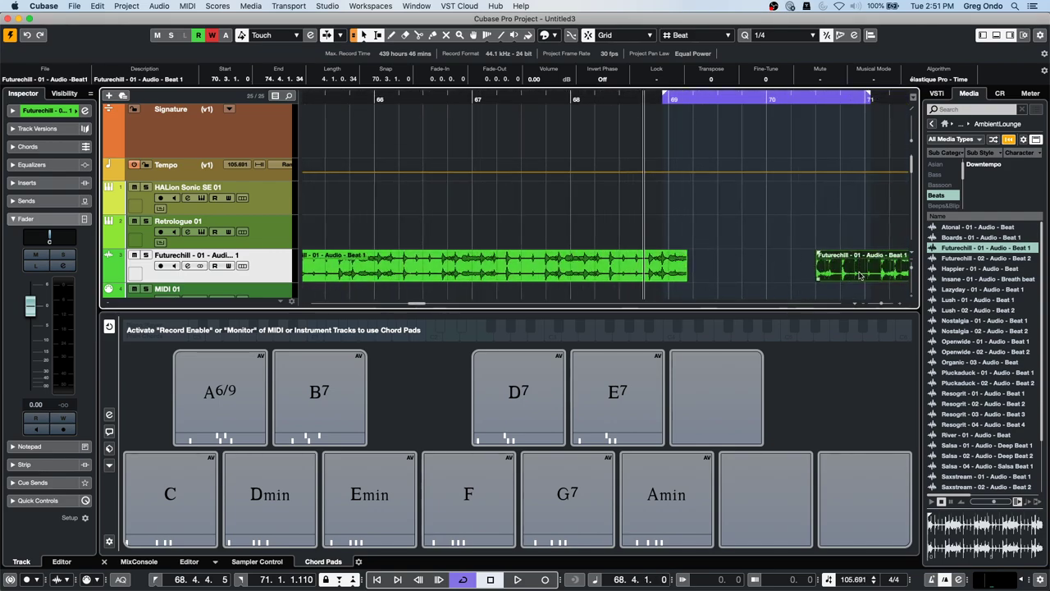
left_click_drag(861, 274, 838, 266)
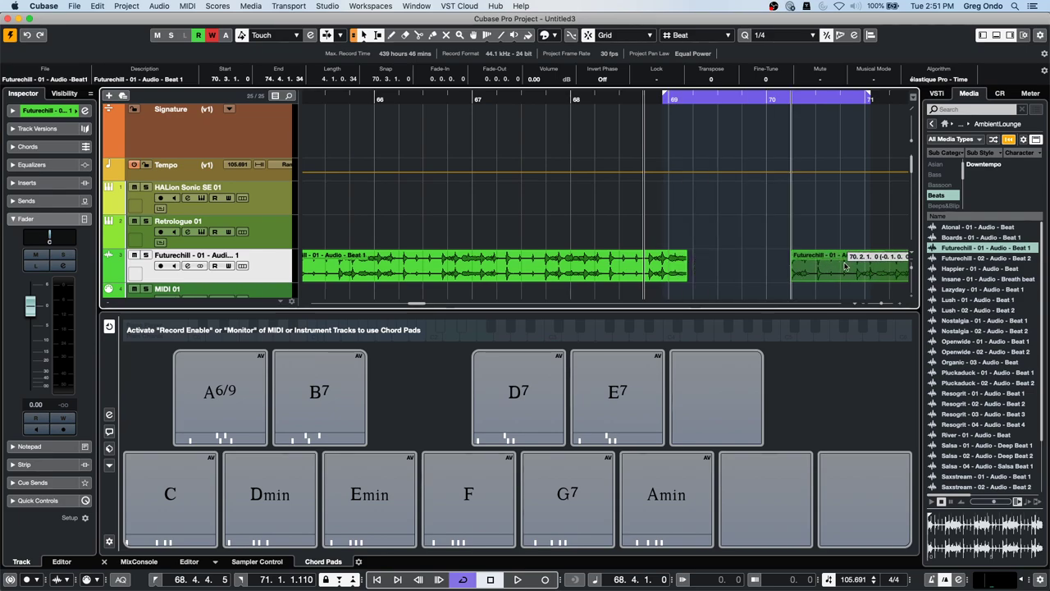
- Set the snap type to Events and snap the fourth Futurechill event directly behind the third at 69.1.4.6
left_click(614, 35)
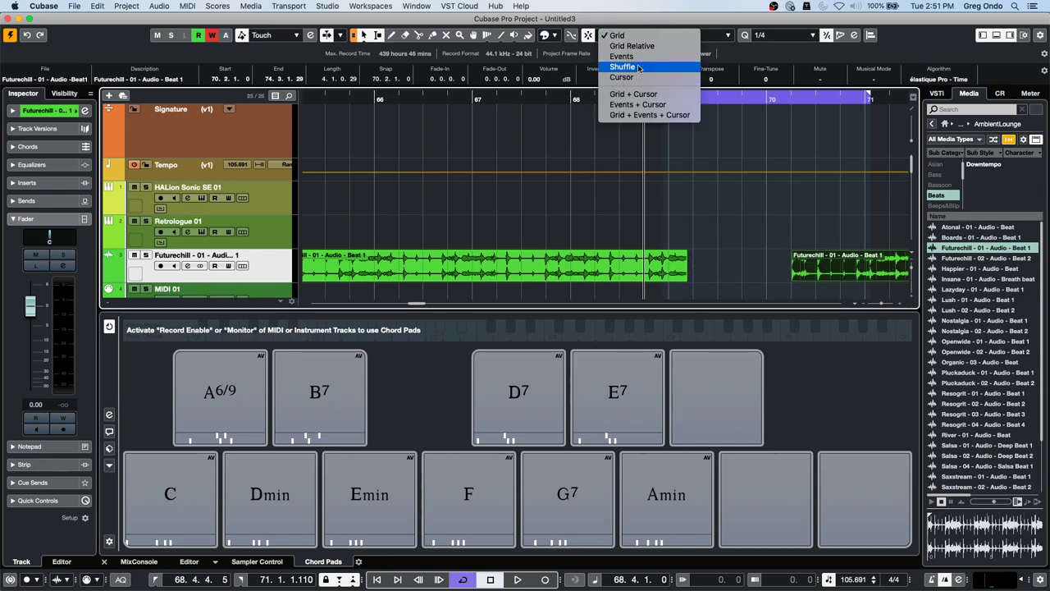
left_click(725, 238)
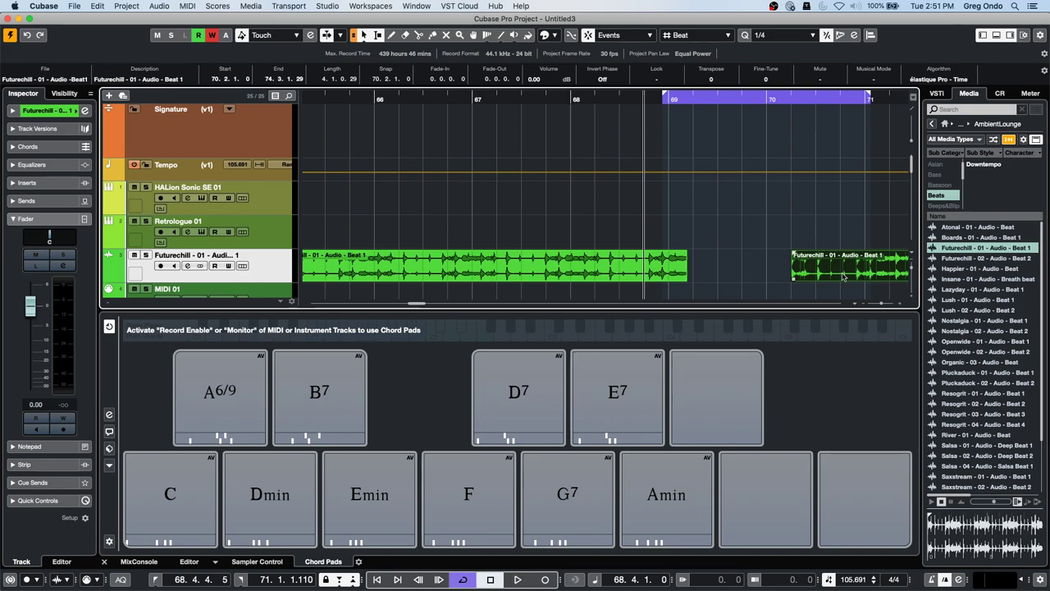
left_click_drag(842, 274, 739, 276)
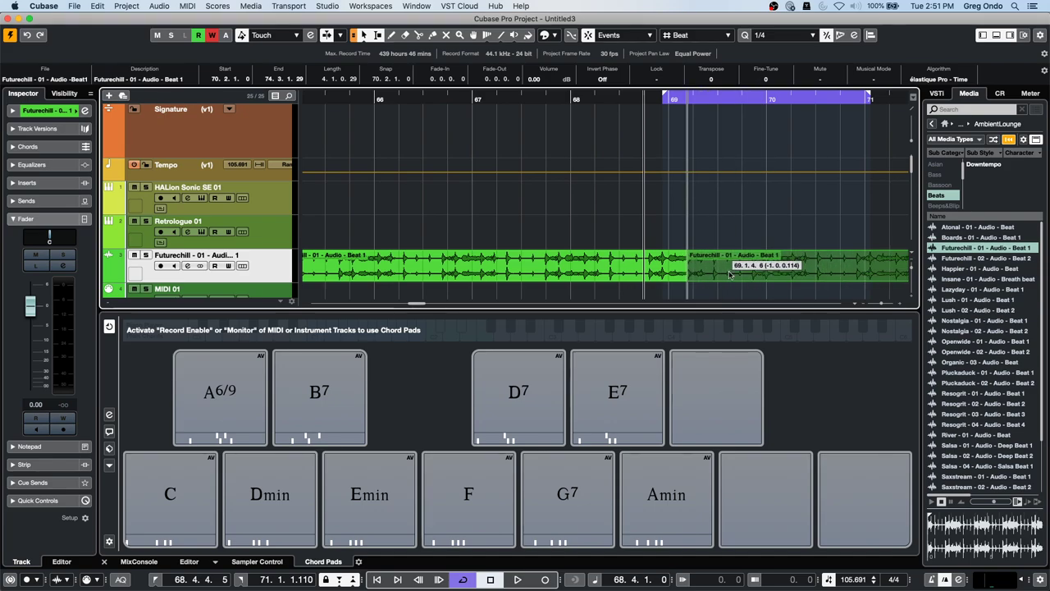
- Swap the order of the third and fourth Futurechill events so they start at 64.4.4.83 and 69.1.4.6, and set the snap type to Grid
left_click_drag(582, 96, 588, 69)
left_click_drag(493, 272, 861, 254)
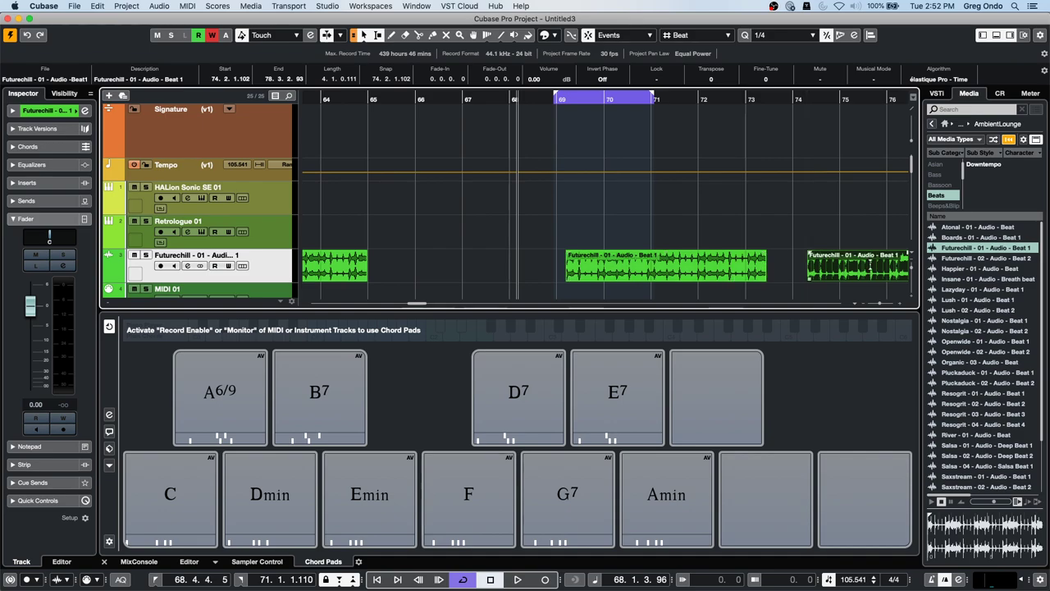
left_click_drag(654, 271, 447, 279)
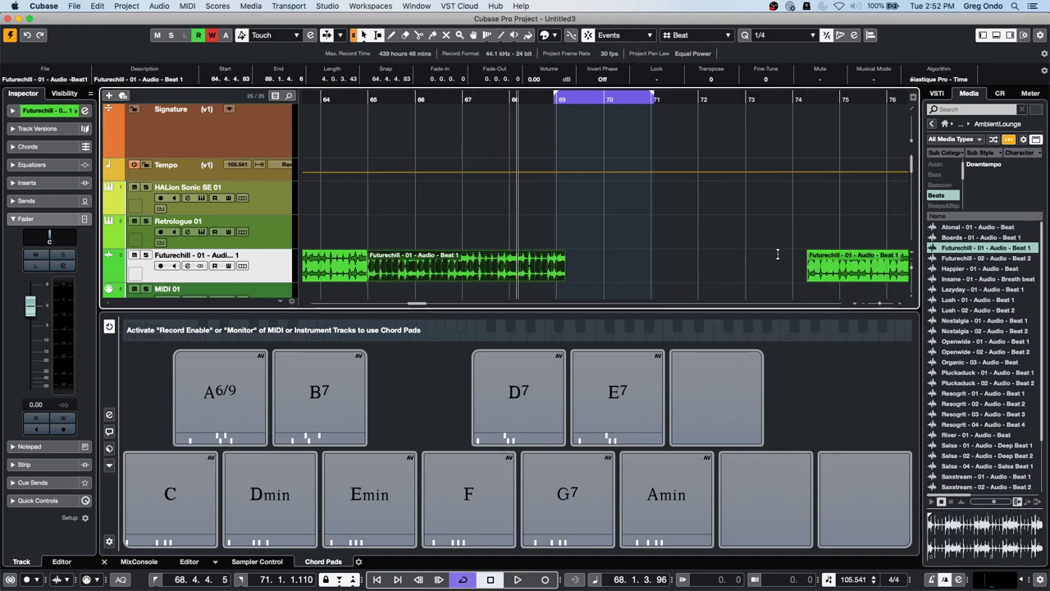
left_click_drag(839, 277, 597, 277)
left_click(621, 35)
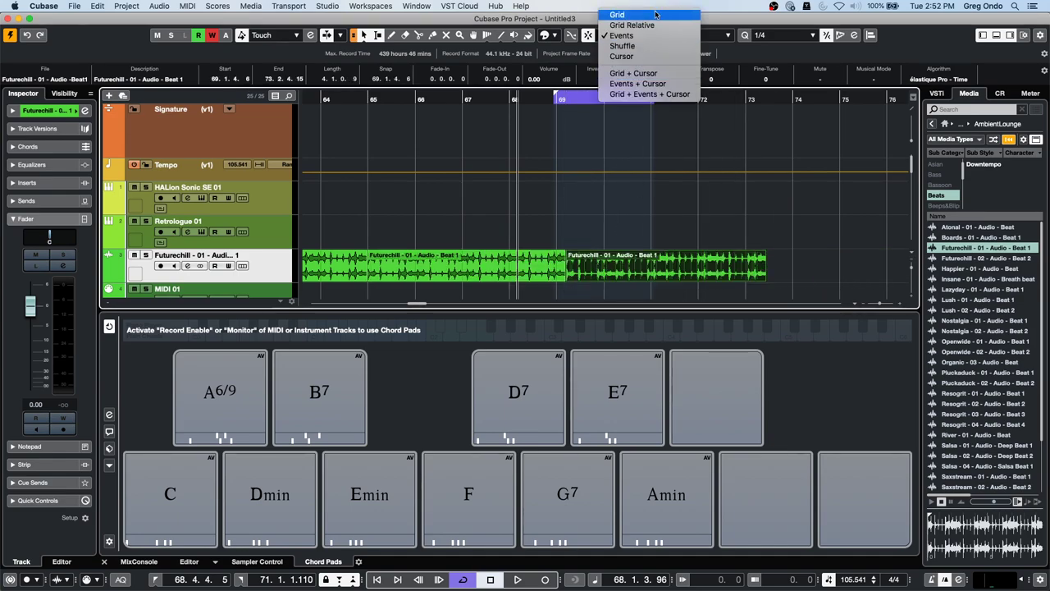
left_click(652, 15)
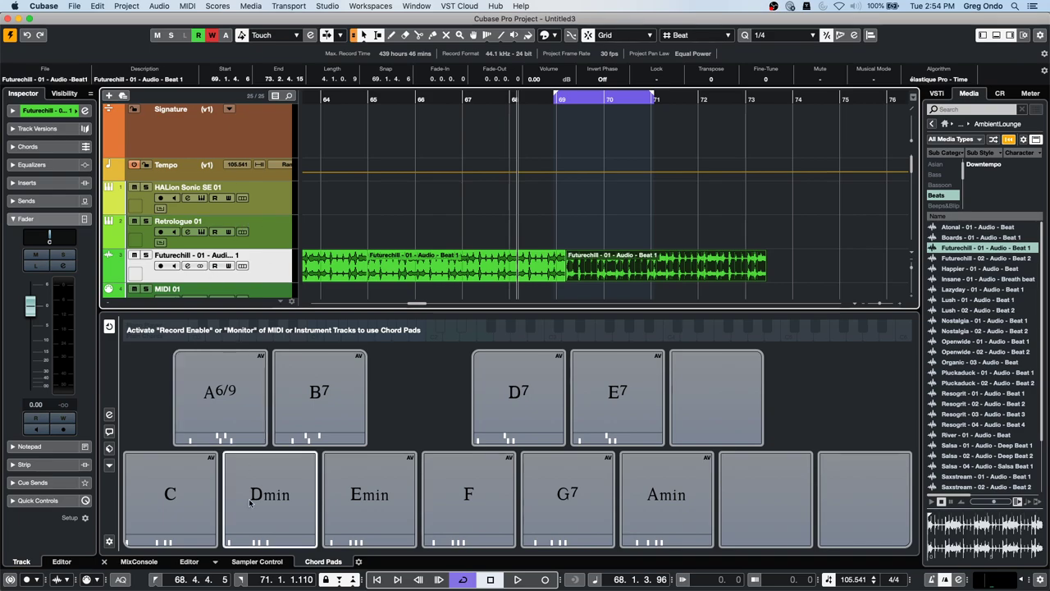
- Record-enable the HALion Sonic SE 01 track and play the A6/9 chord pad
left_click(217, 434)
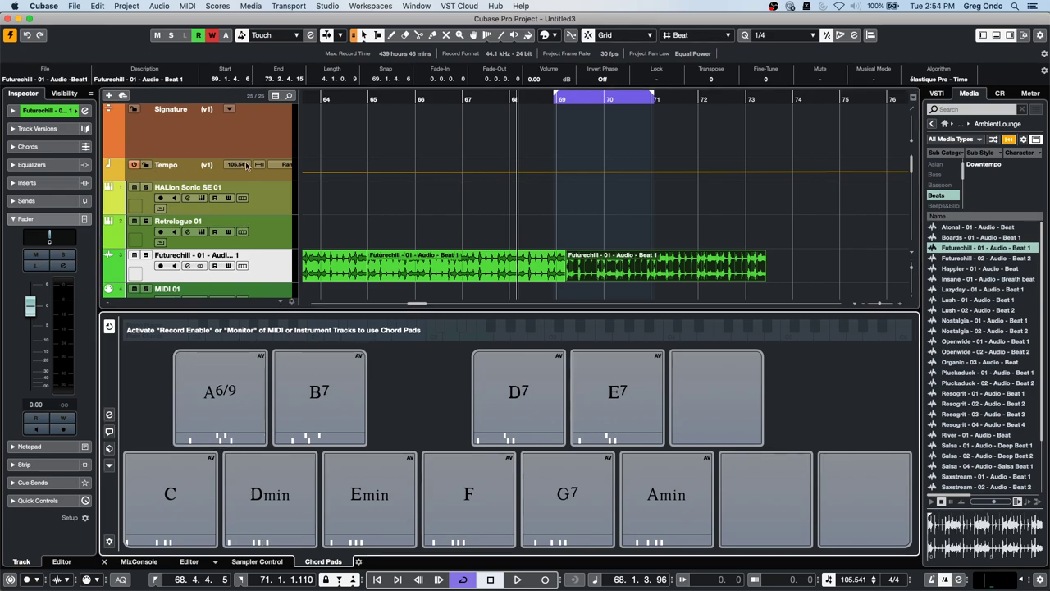
left_click(219, 435)
left_click(161, 197)
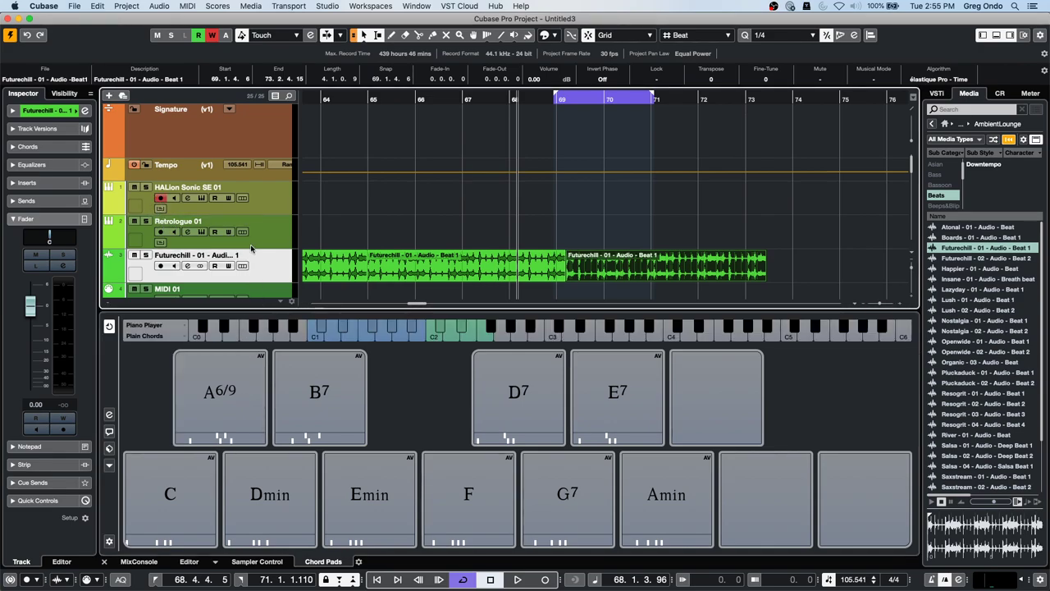
left_click(234, 388)
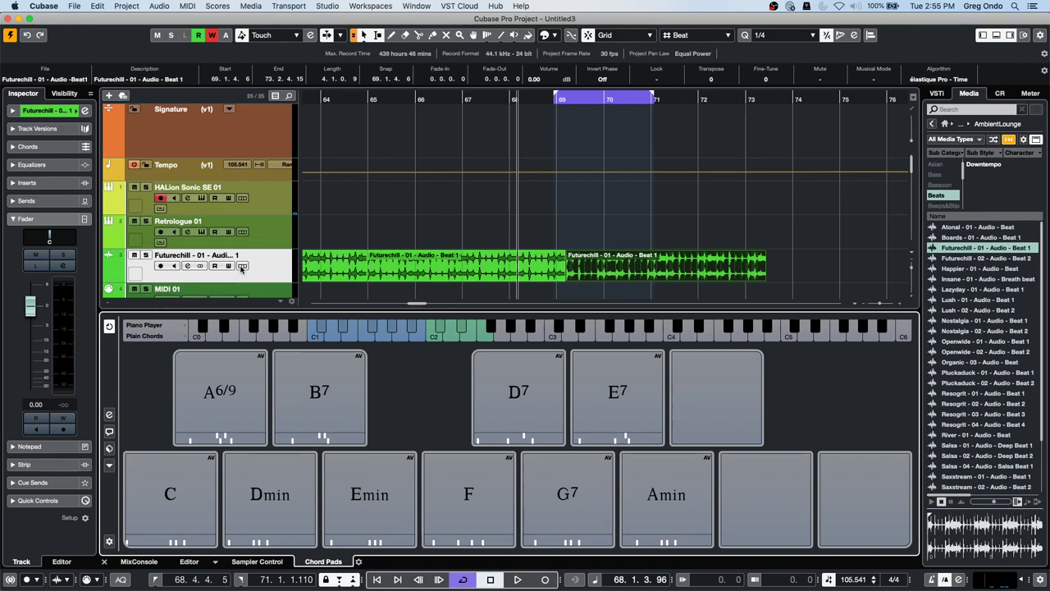
mouse_move(182, 414)
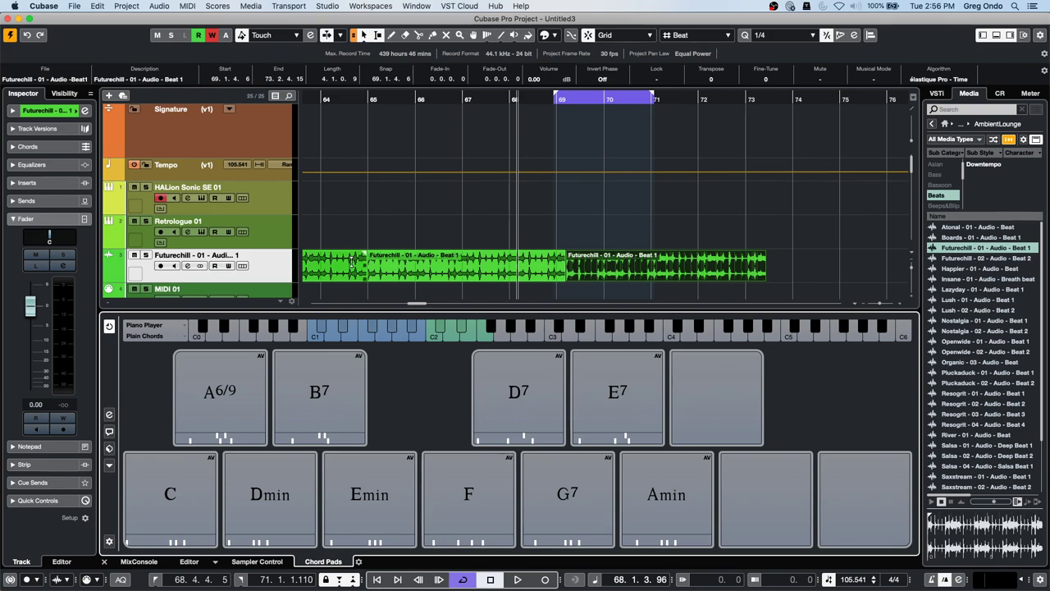
- Select the range from 64.1.1.0 to 70.1.1.0 across the Futurechill events with the Range Selection tool
right_click(326, 270)
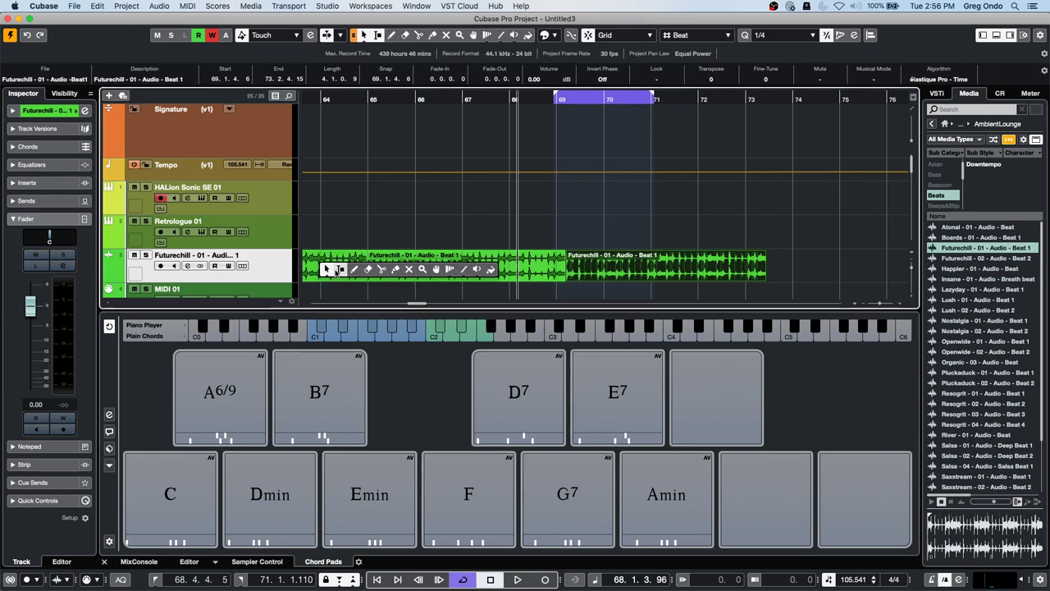
left_click(336, 271)
left_click_drag(323, 271, 604, 267)
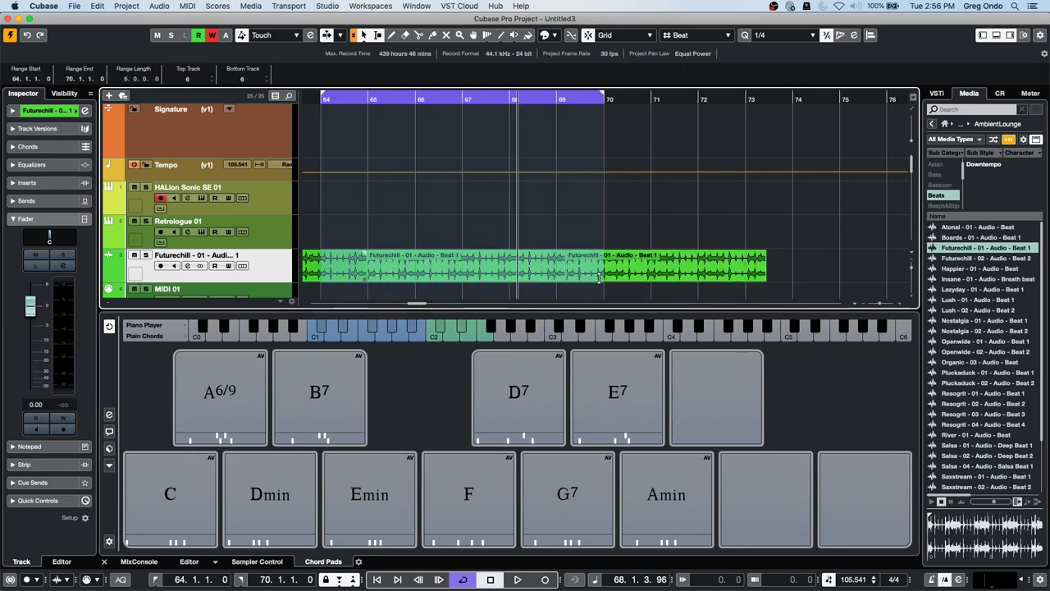
- Examine the audio statistics of the selected Futurechill range, including the loudness values, and close them
left_click(159, 6)
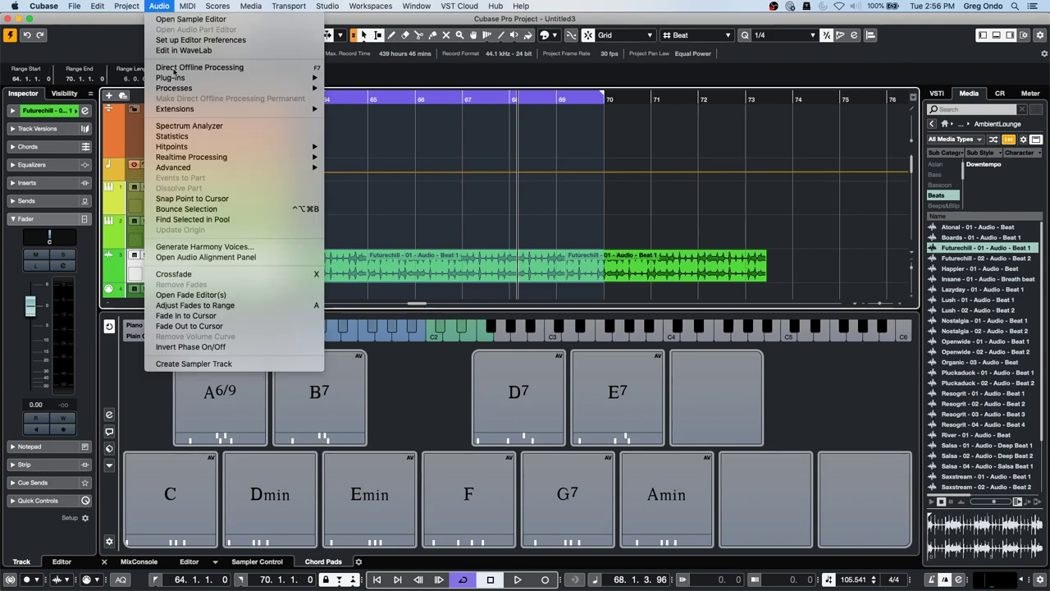
left_click(204, 137)
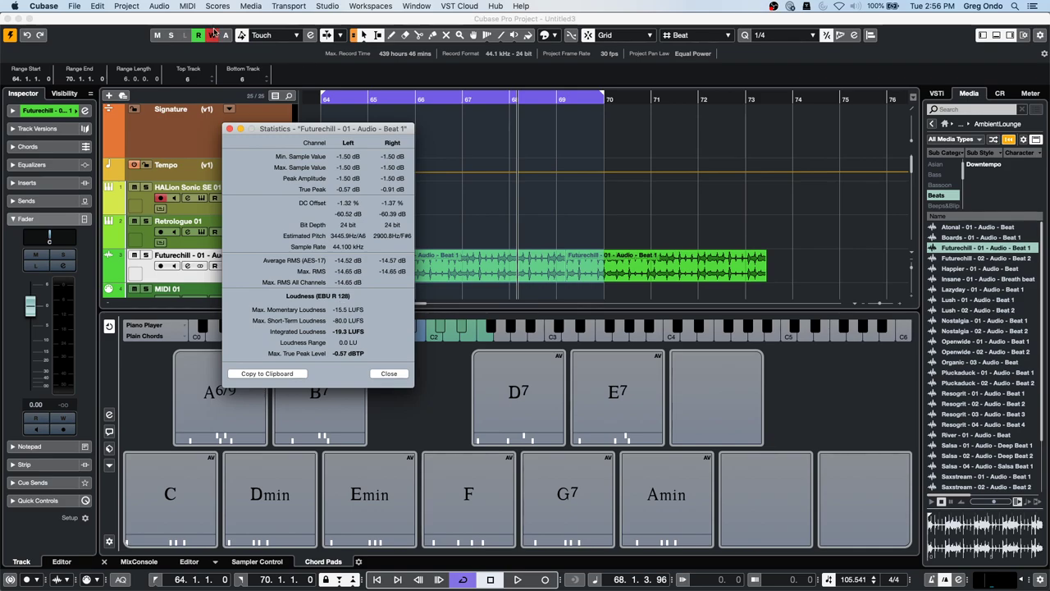
left_click(159, 6)
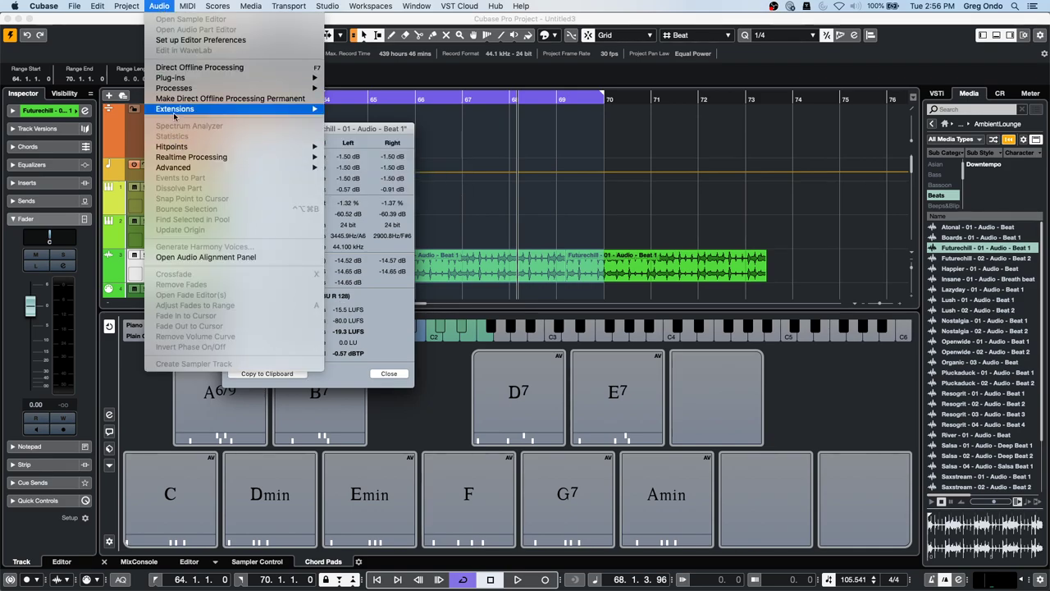
mouse_move(193, 171)
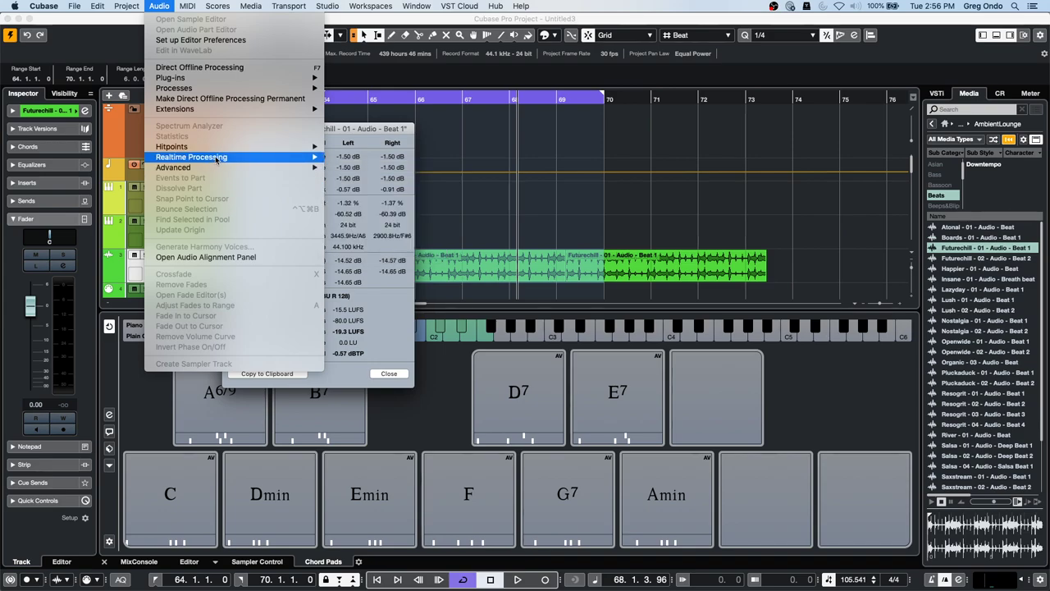
left_click(322, 394)
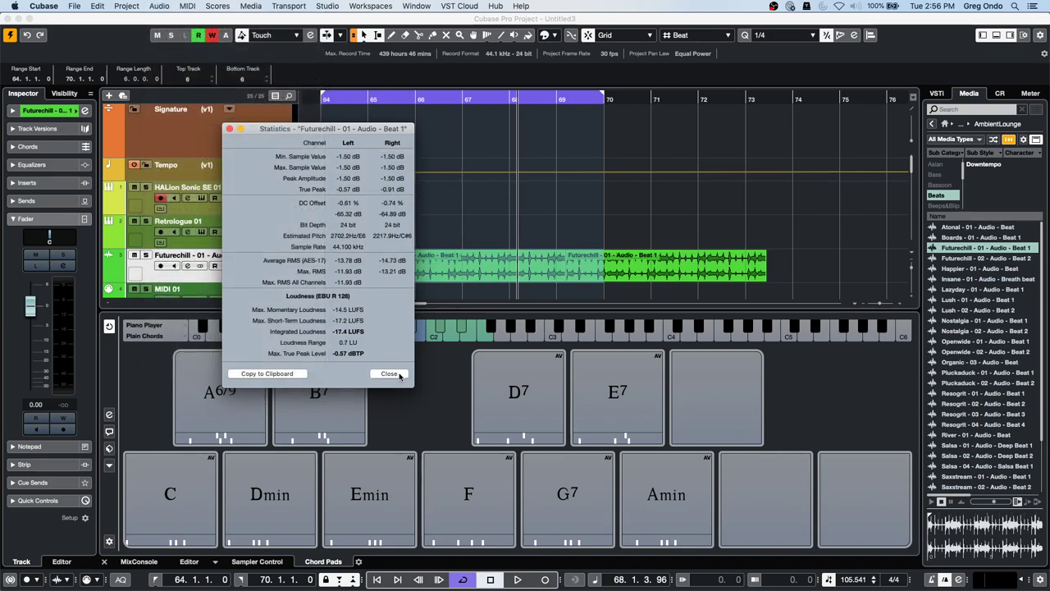
left_click(231, 130)
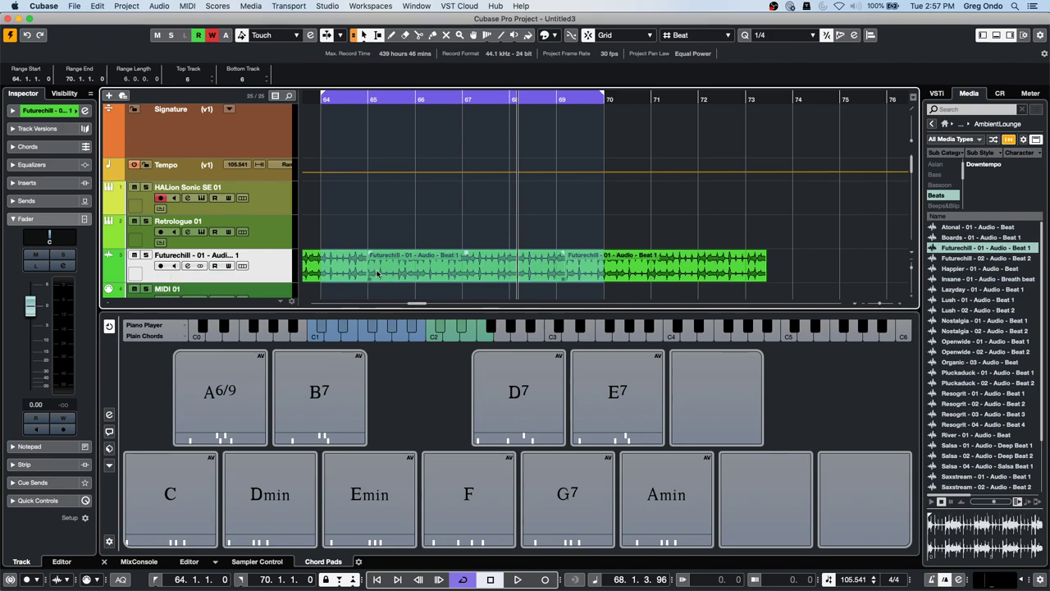
right_click(278, 262)
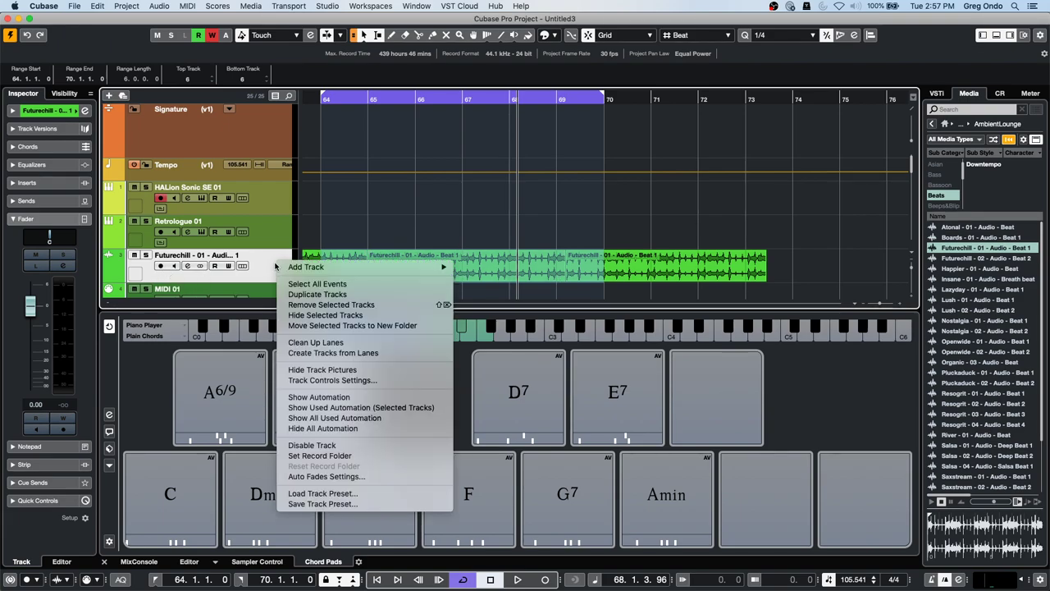
left_click(430, 193)
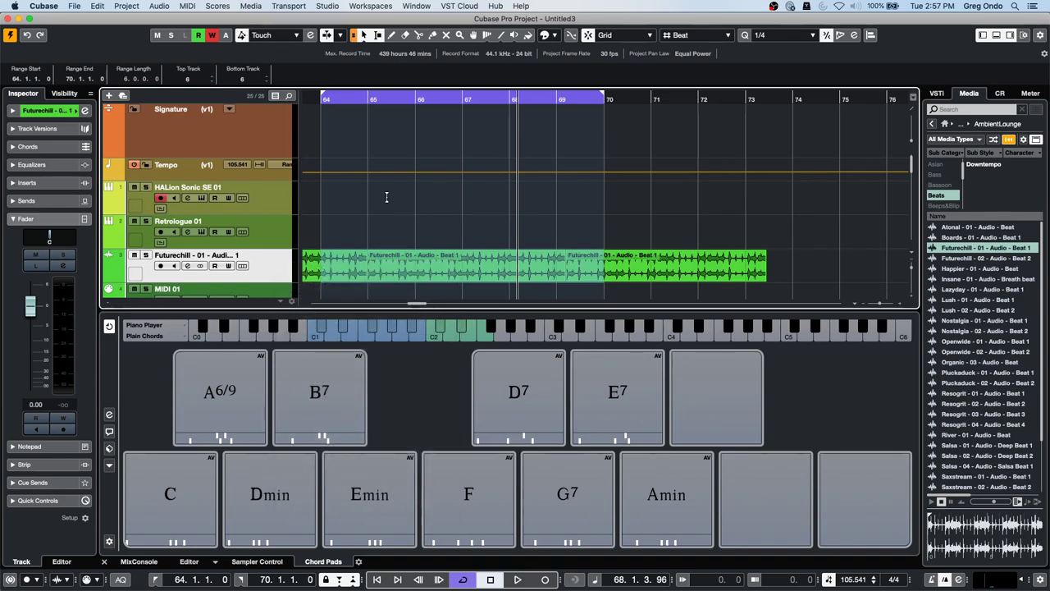
left_click(377, 246)
left_click(159, 5)
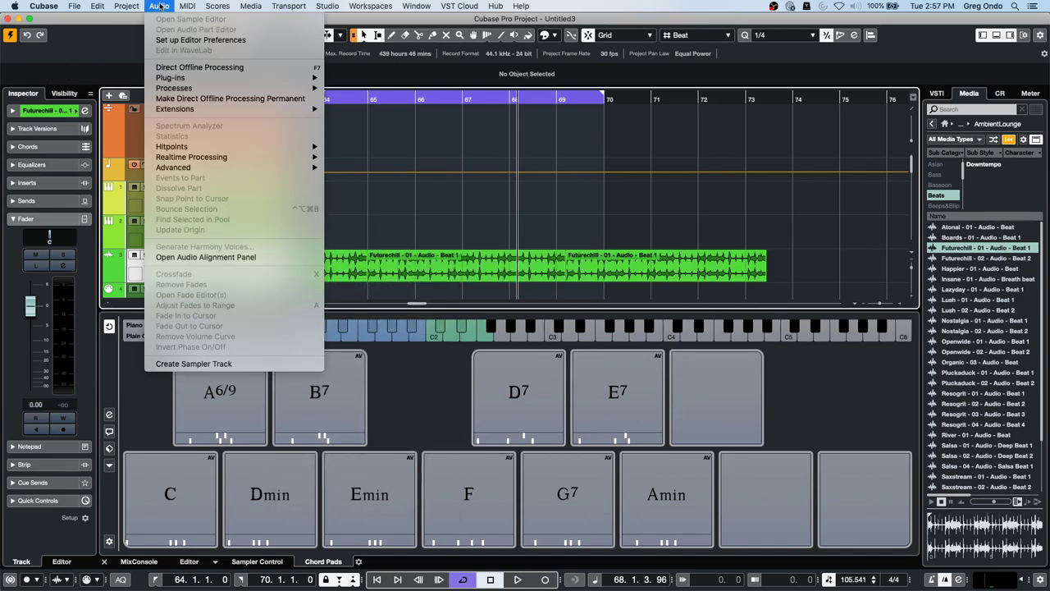
mouse_move(126, 6)
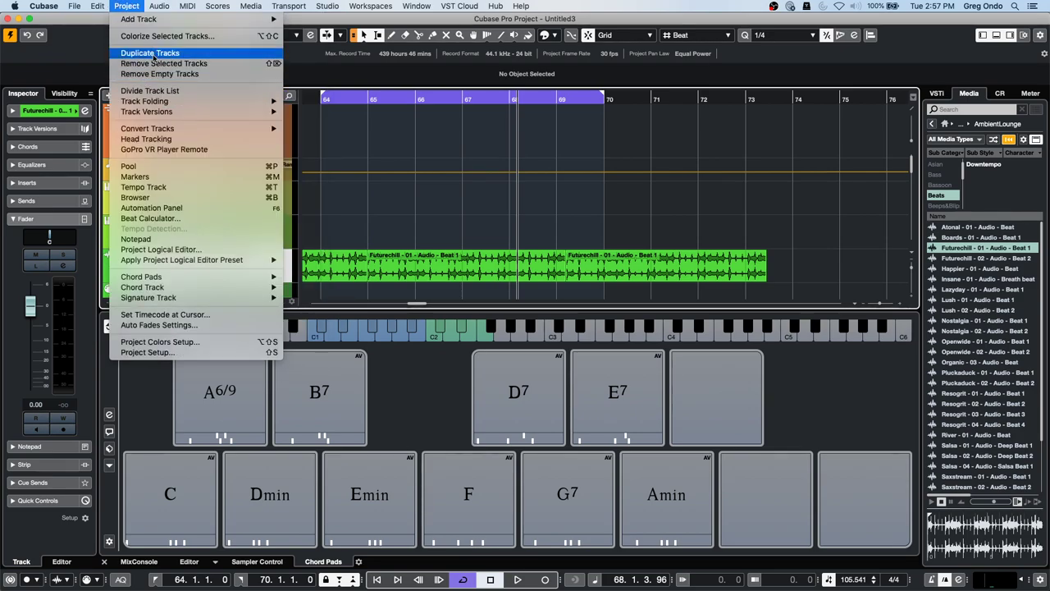
key("Escape")
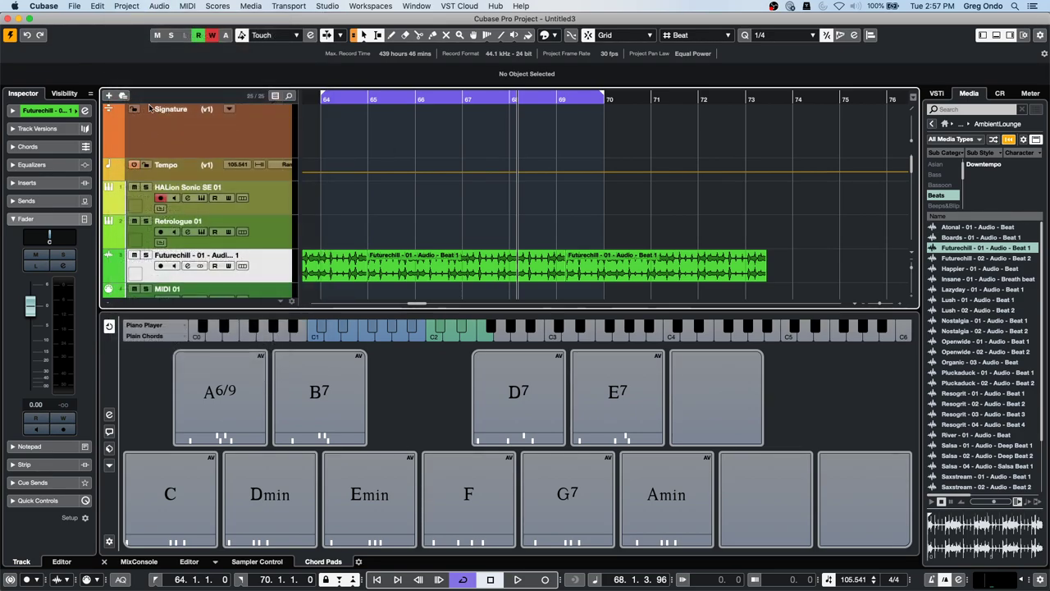
- Convert the selected Futurechill track from multi-channel to mono, keeping the source tracks and using the "audio_L.wav" split file name format
left_click(127, 5)
mouse_move(146, 128)
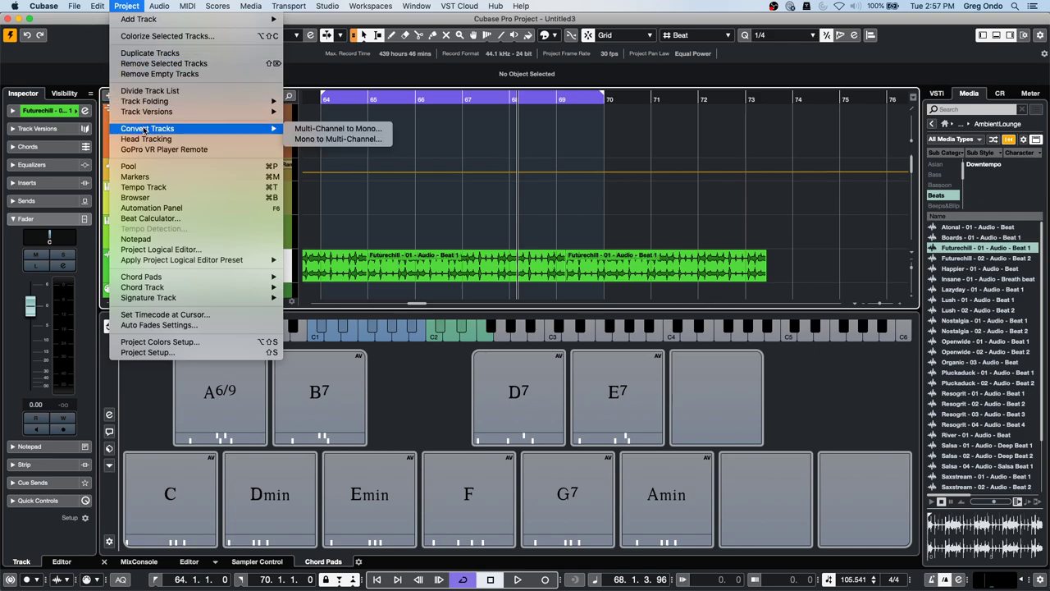
left_click(390, 129)
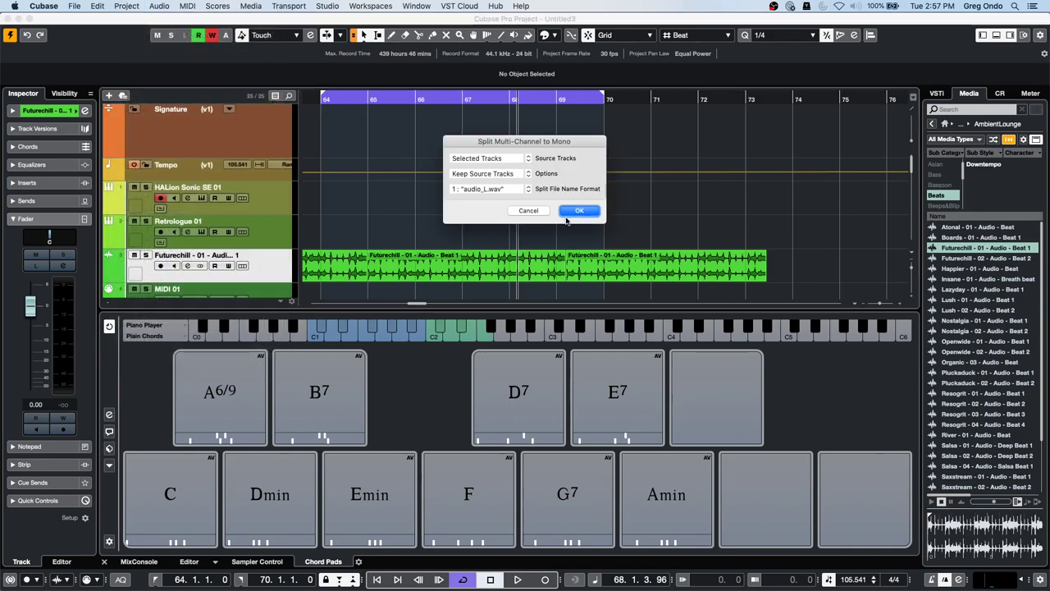
left_click(566, 211)
scroll(459, 206, "down", 3)
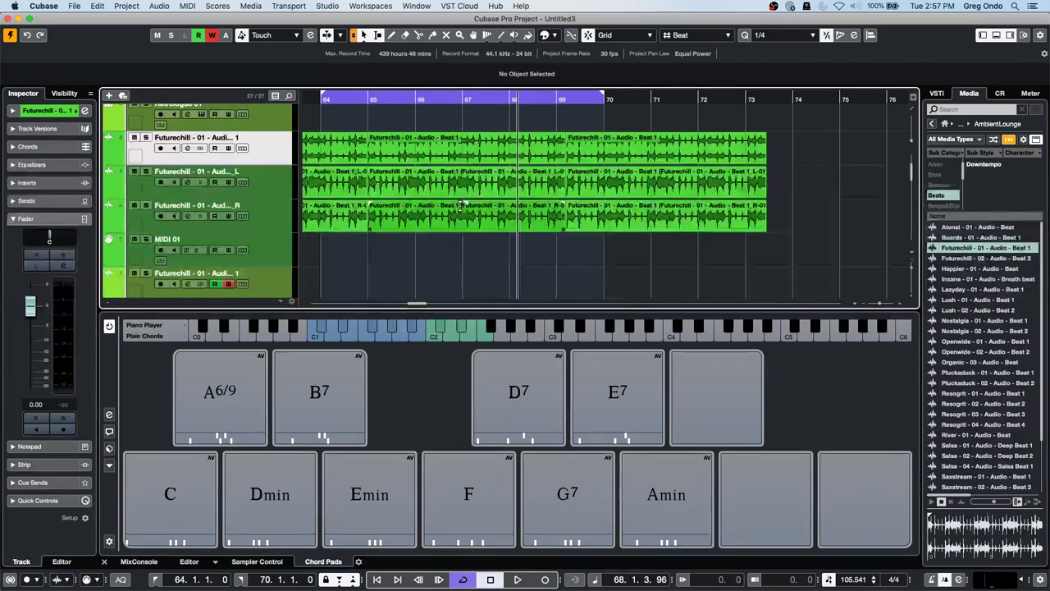
- Merge the Futurechill _L and _R mono tracks to a stereo multi-channel track, using the selected tracks and keeping the source tracks
left_click(268, 197)
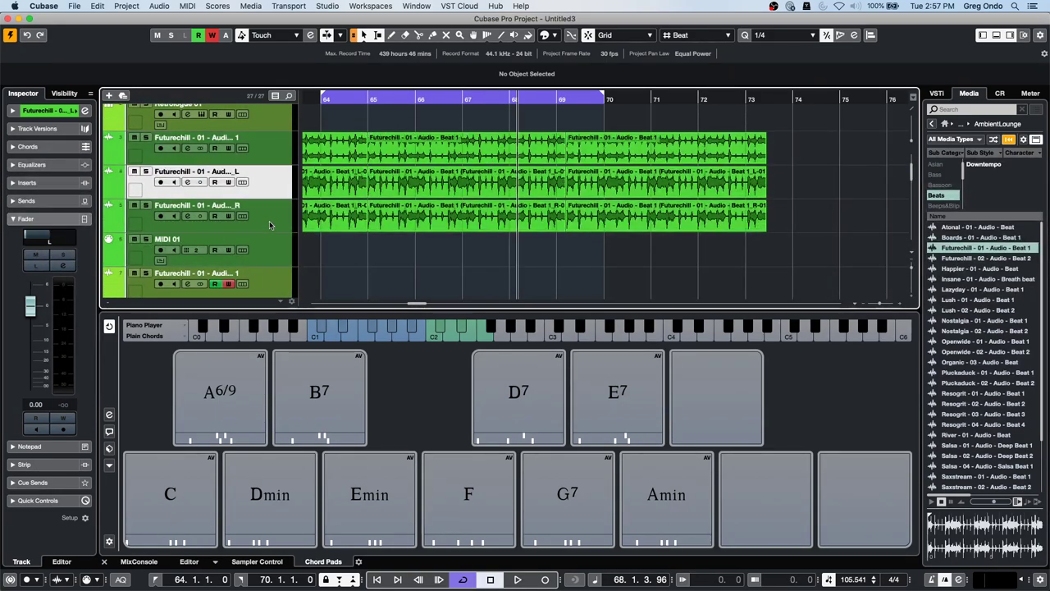
left_click(270, 224, "shift")
left_click(136, 5)
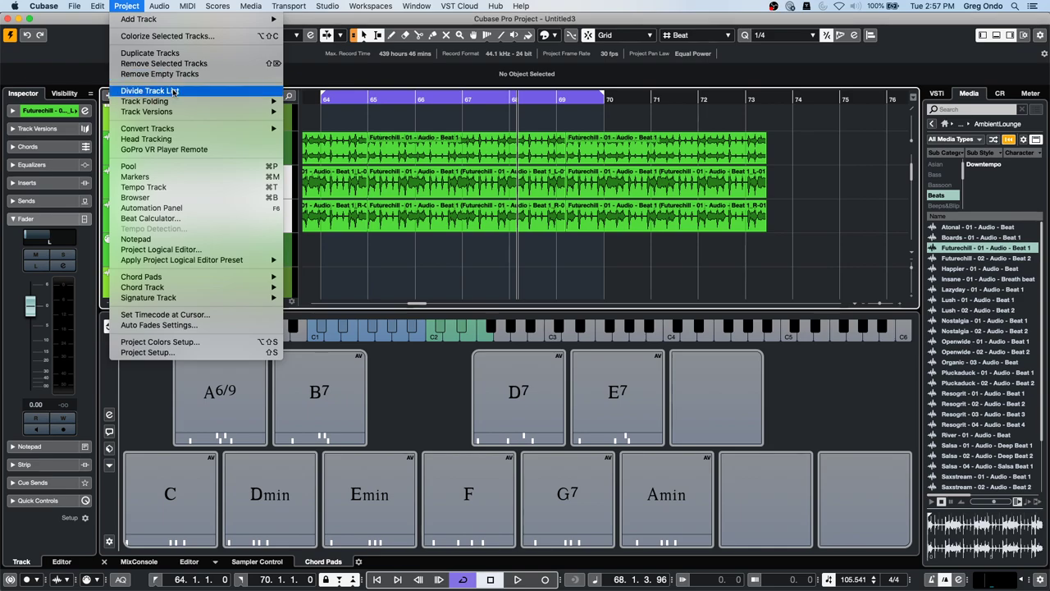
mouse_move(176, 129)
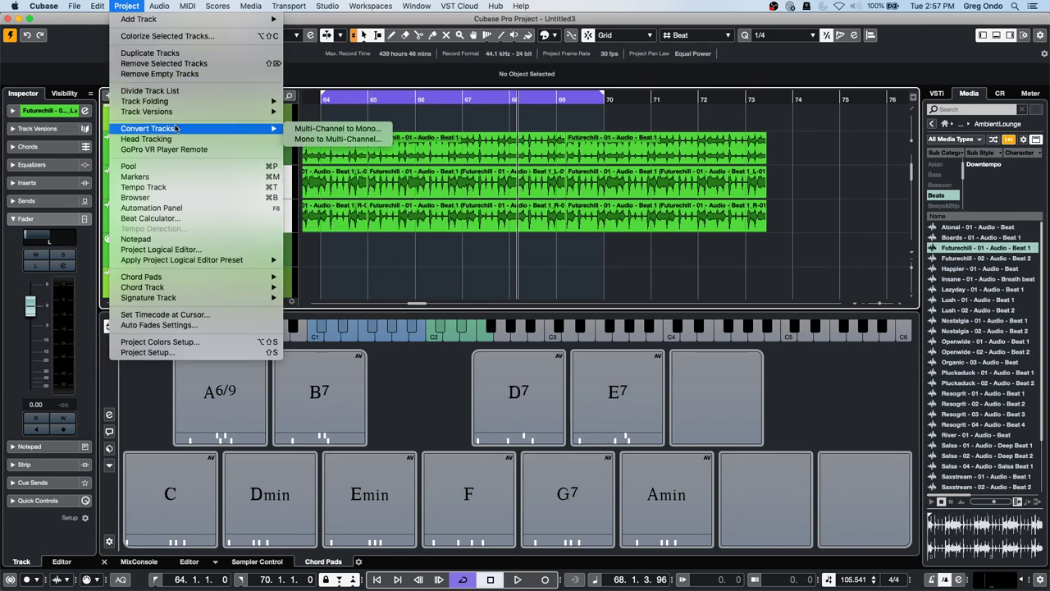
left_click(355, 140)
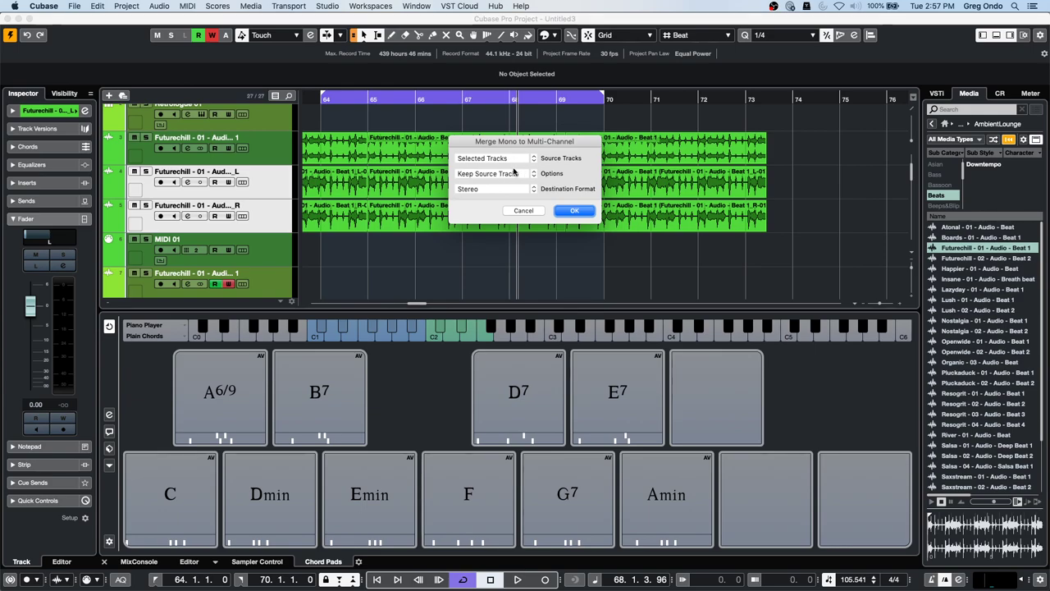
left_click(574, 210)
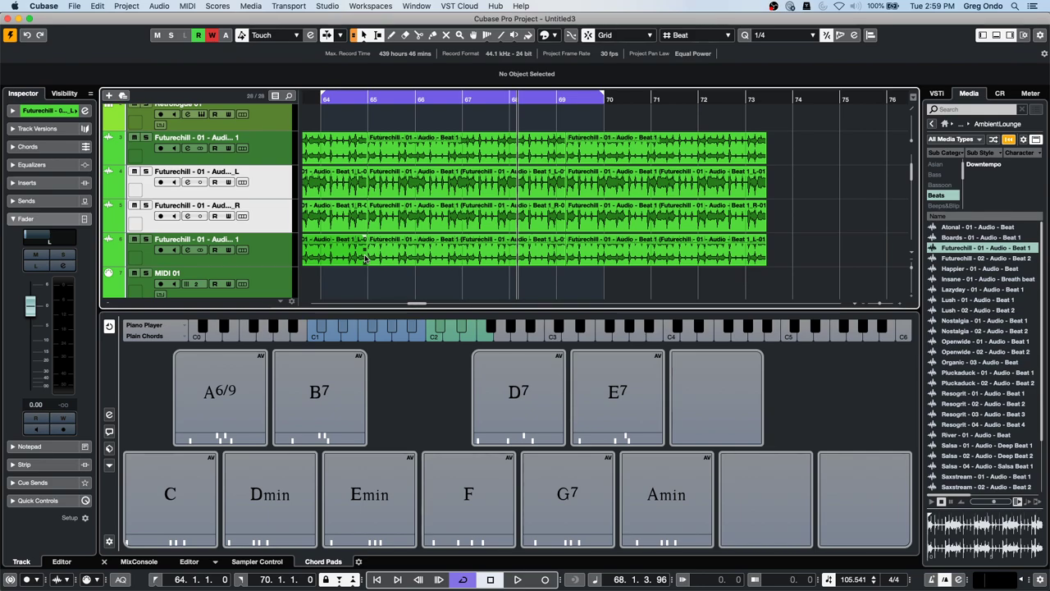
- Open the recent project "Iguales112608 Cubase Pro 8.cpr" and accept the missing MIDI ports as unmapped
left_click(73, 7)
mouse_move(44, 9)
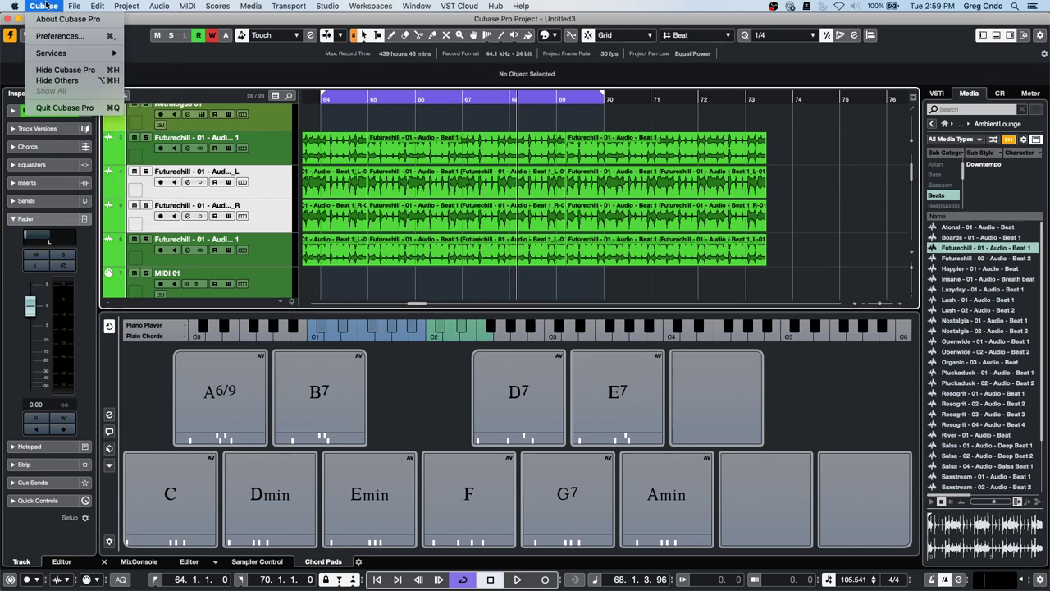
mouse_move(75, 5)
mouse_move(94, 213)
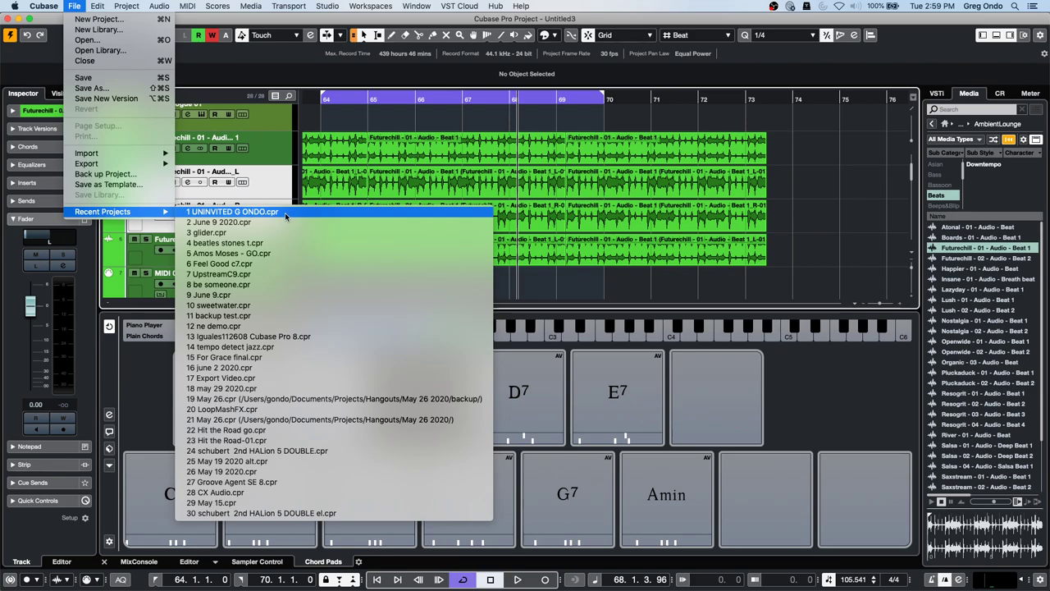
left_click(277, 339)
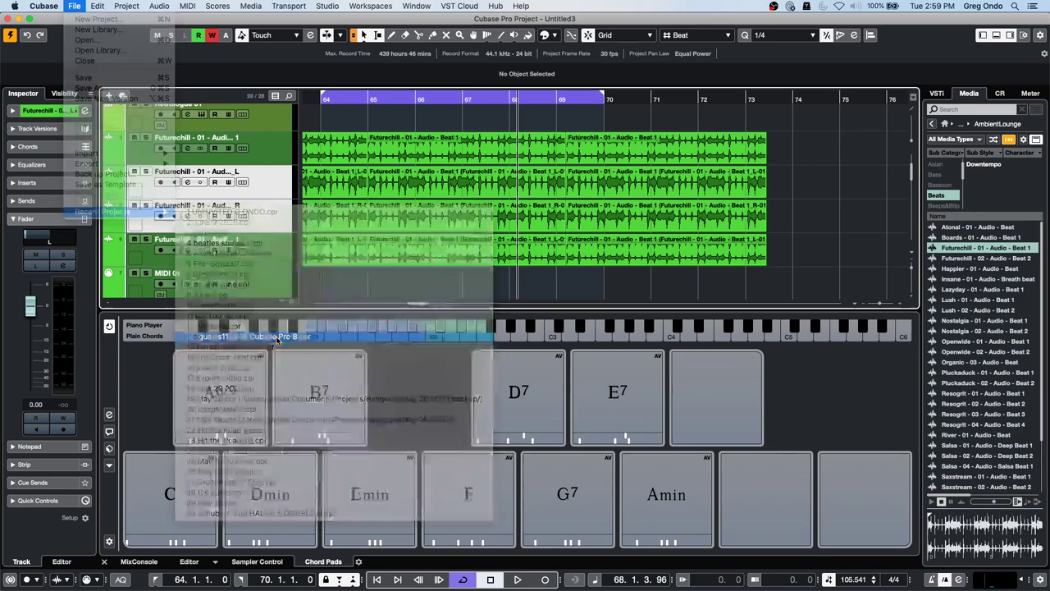
left_click(601, 209)
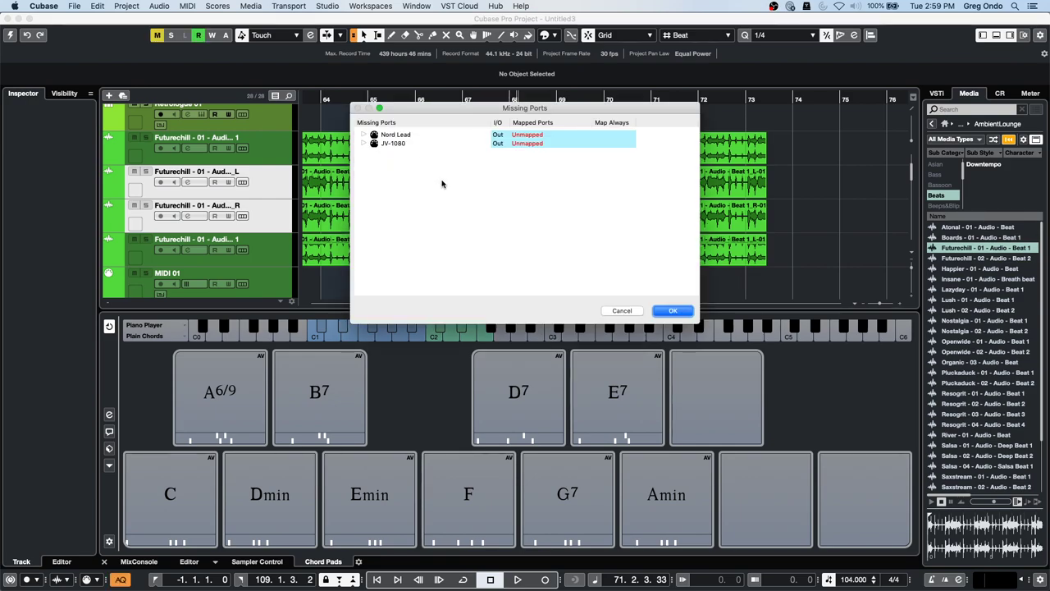
left_click(678, 312)
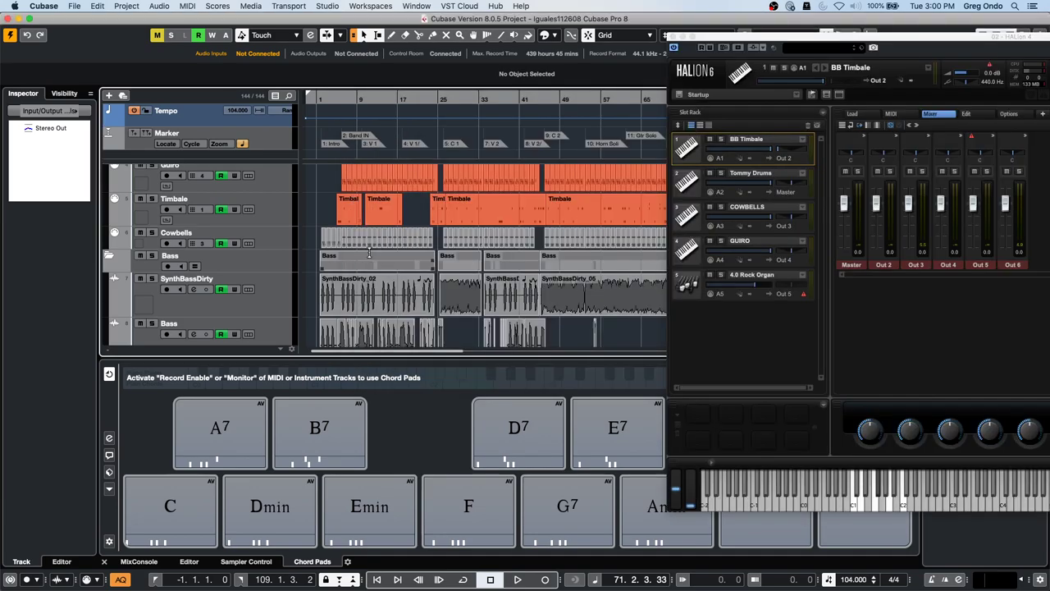
- Close the HALion 6 instrument window and play the project from bar 1
scroll(429, 250, "down", 6)
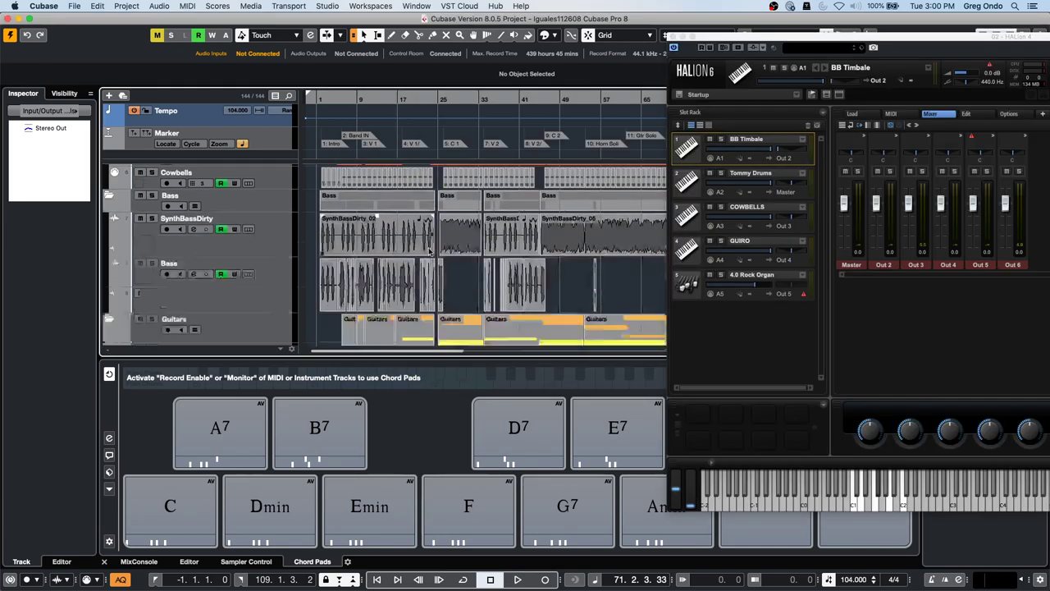
scroll(429, 250, "down", 8)
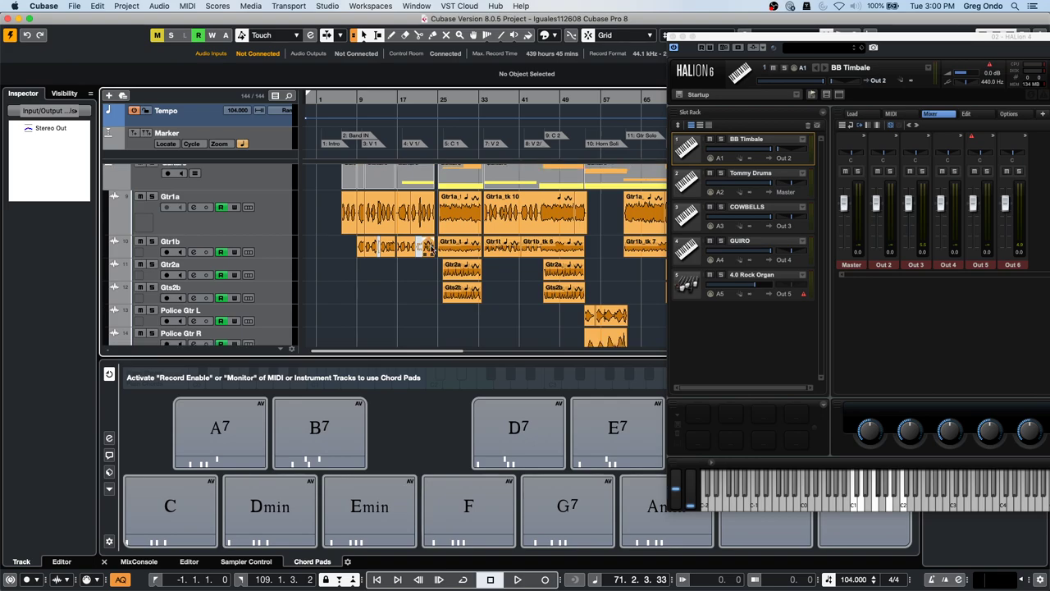
scroll(429, 241, "down", 8)
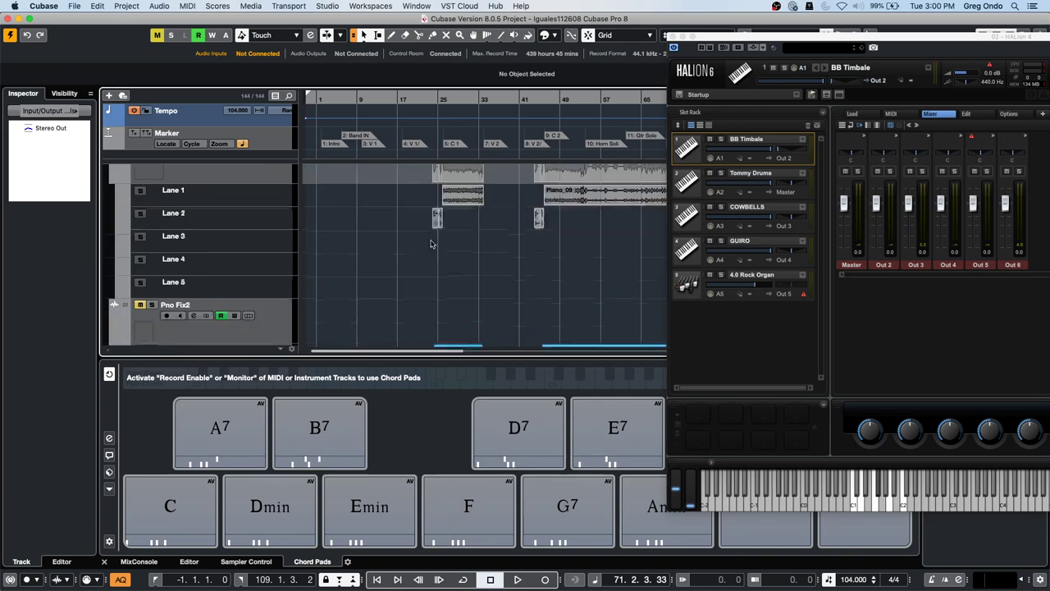
scroll(429, 240, "down", 4)
scroll(429, 241, "down", 4)
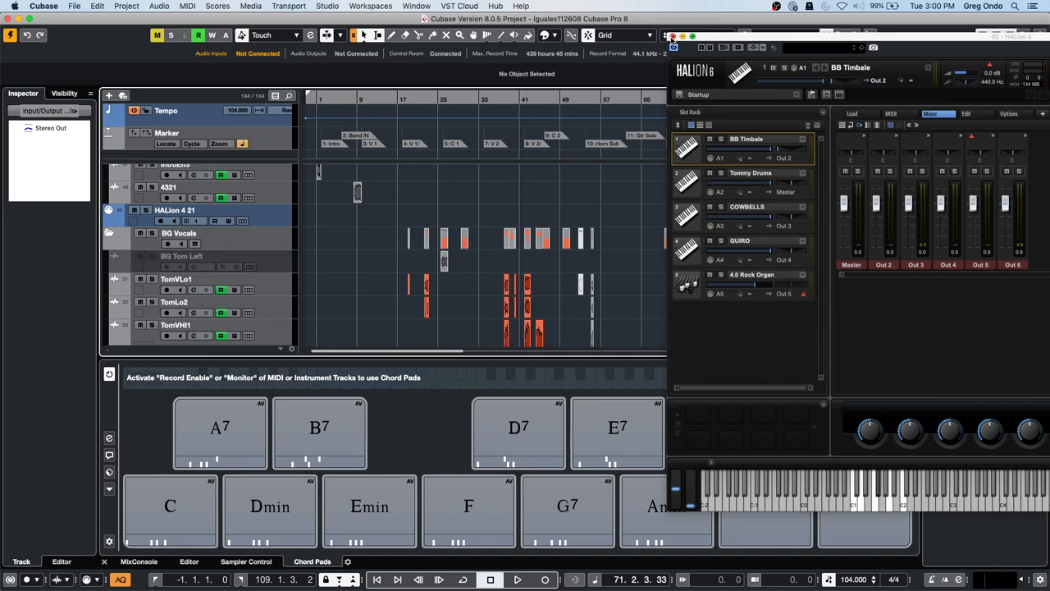
left_click(672, 37)
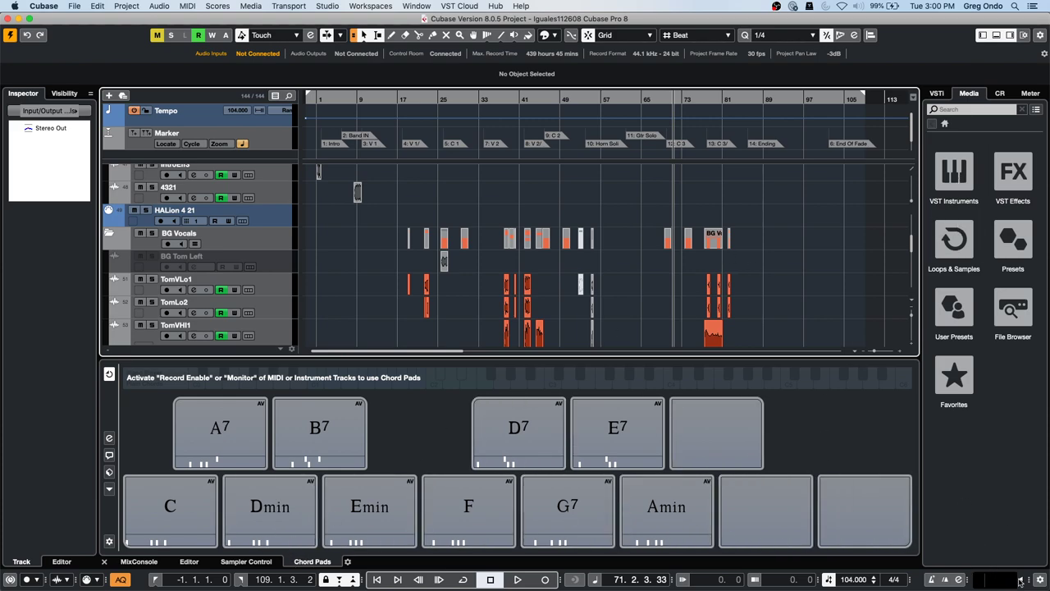
key("space")
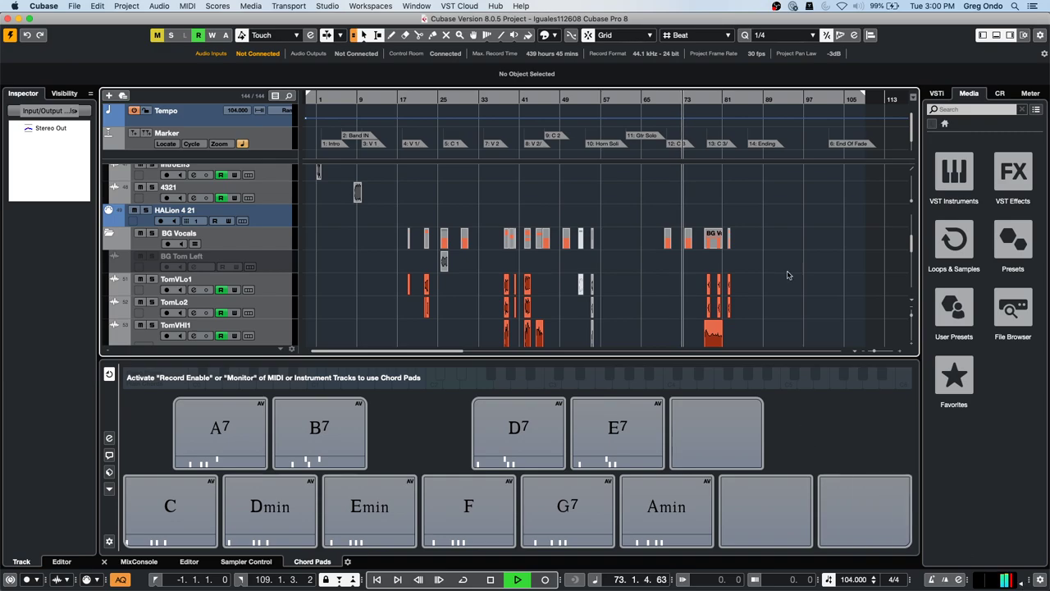
left_click(319, 96)
- Toggle solo on and off for the Voc Ld track and open its channel settings
scroll(359, 230, "down", 10)
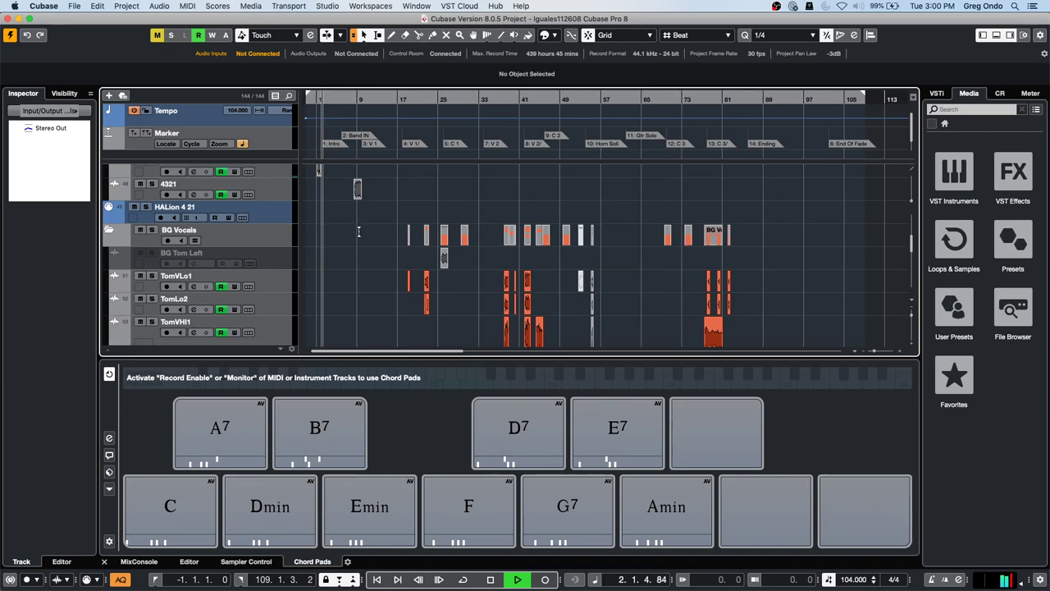
scroll(367, 232, "up", 6)
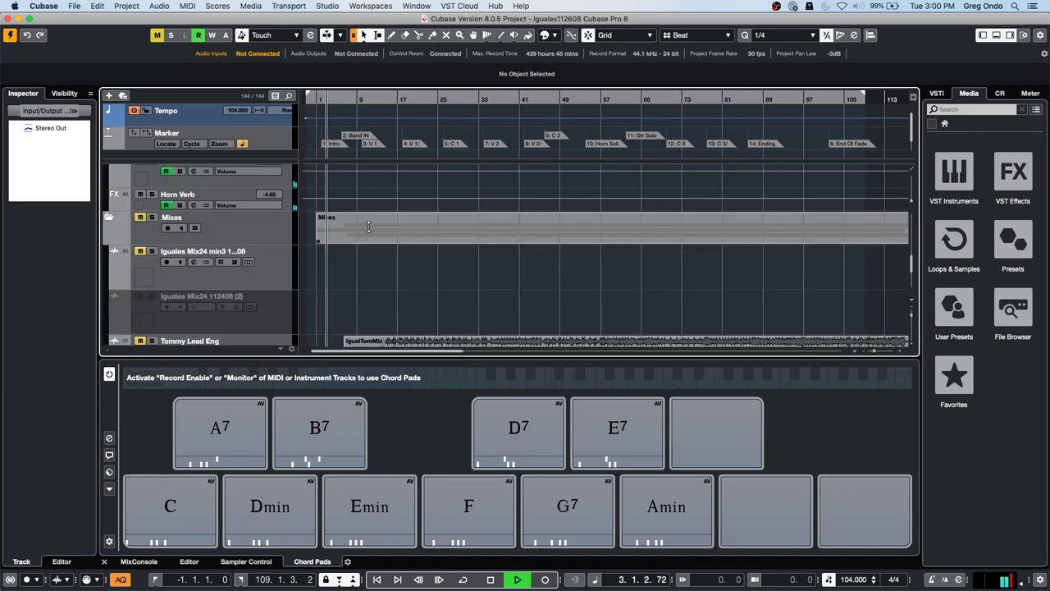
scroll(369, 231, "up", 3)
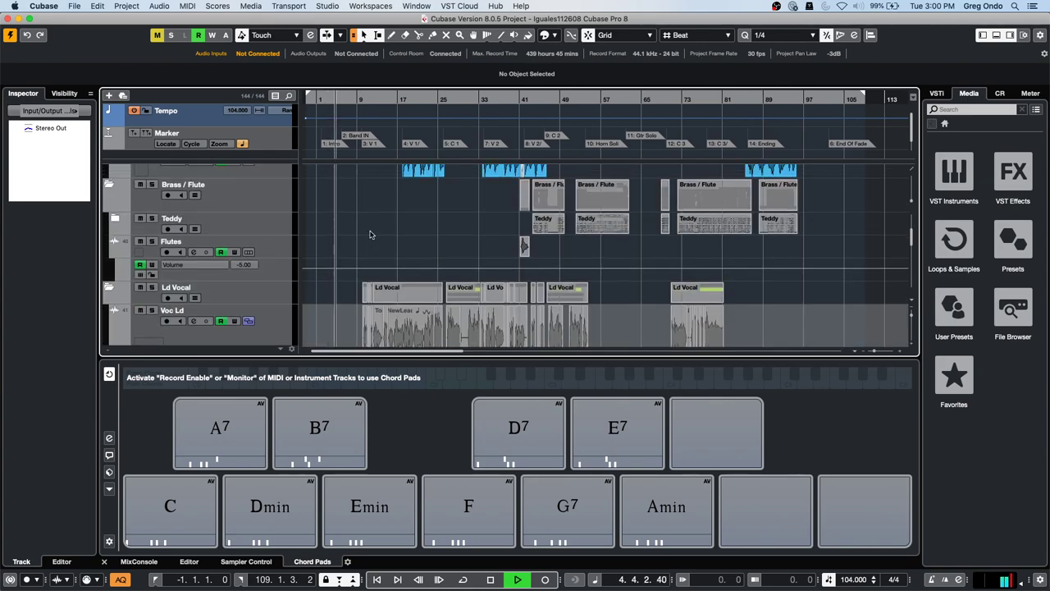
left_click(284, 296)
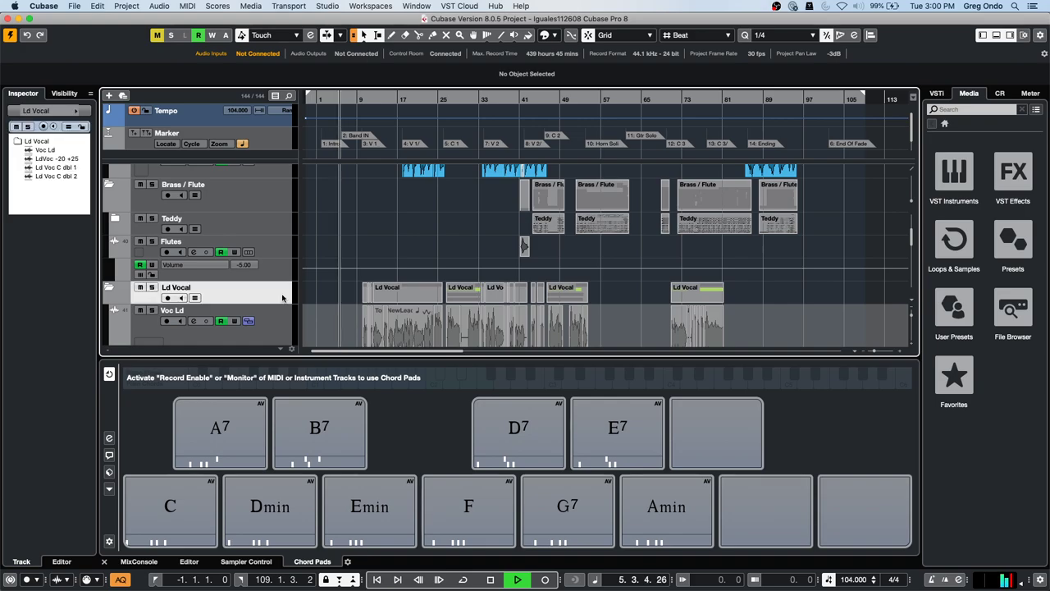
left_click(275, 337)
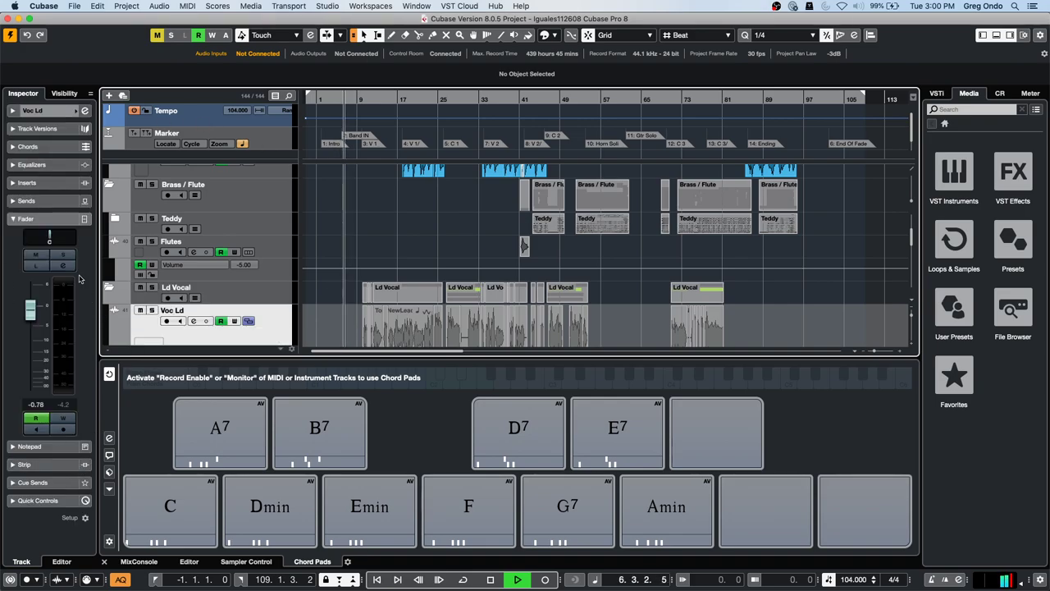
key("s")
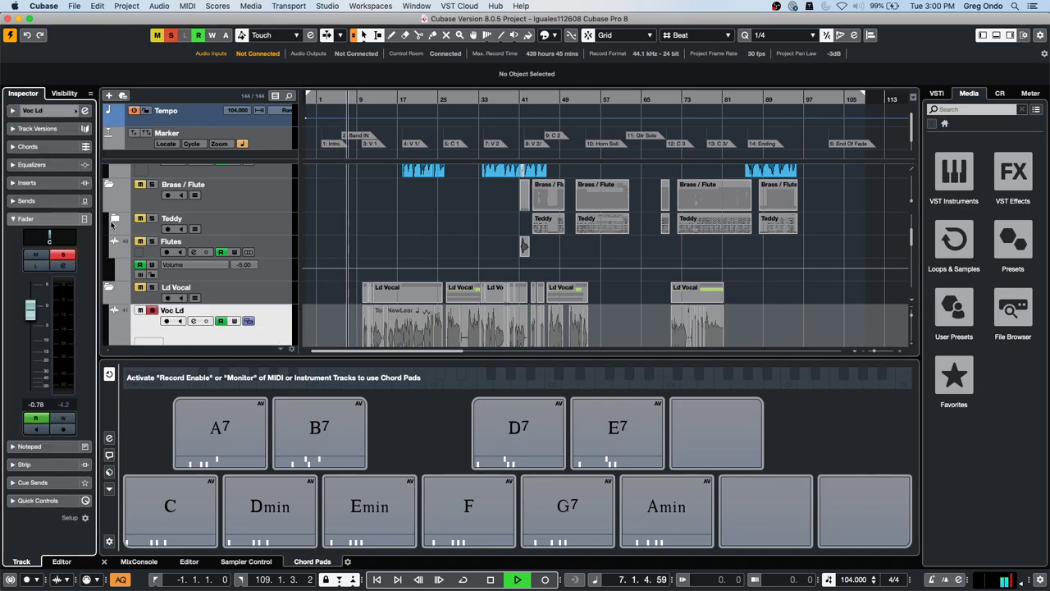
left_click(62, 255)
left_click(61, 266)
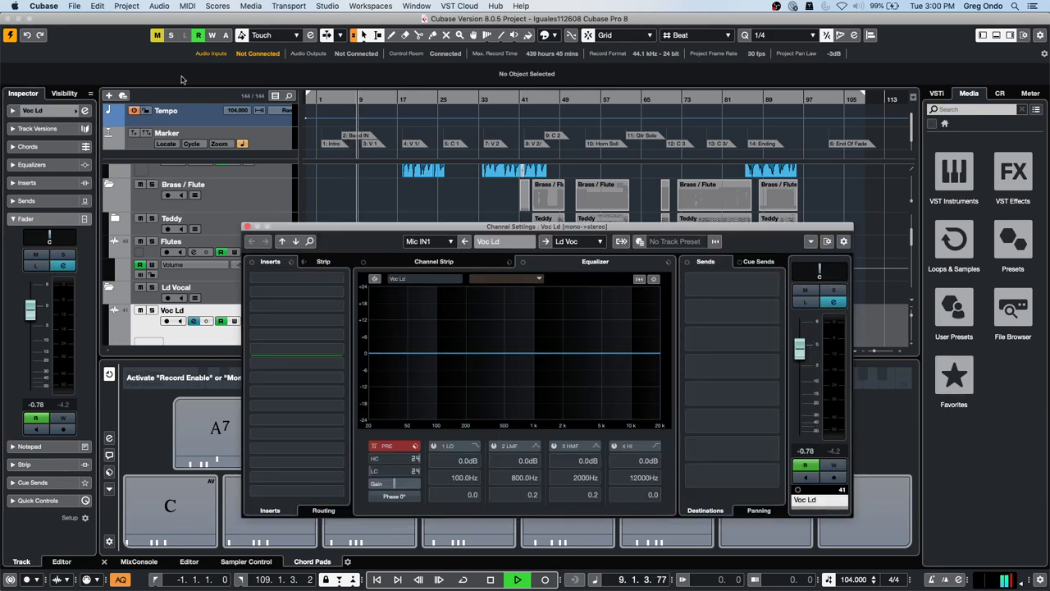
left_click_drag(664, 233, 636, 136)
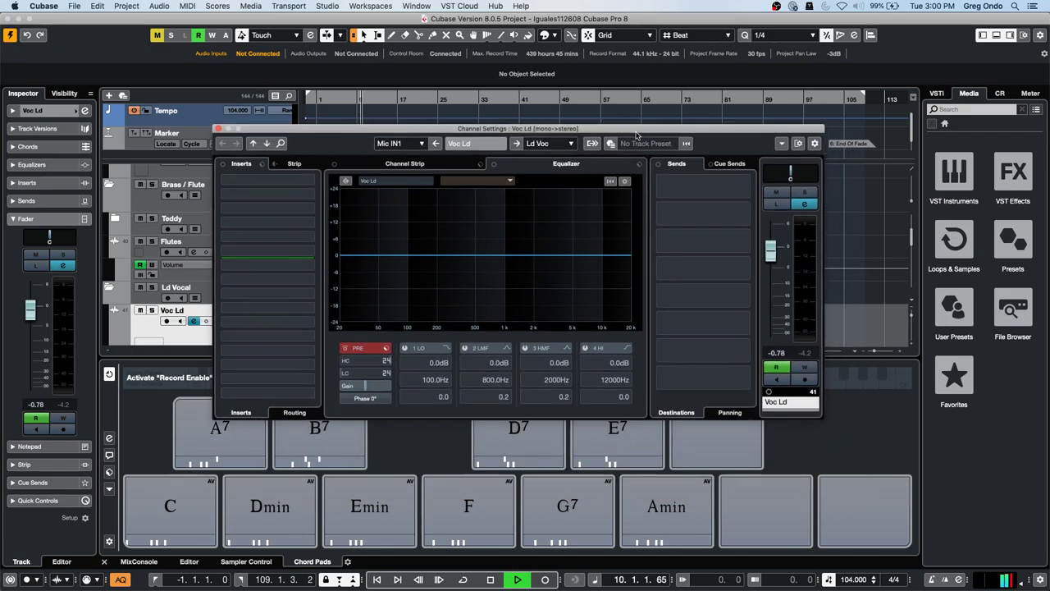
- Try equalizer boosts on Voc Ld of about 1.8 dB at 2297 Hz and 7.5 dB at 4684 Hz, and undo them
left_click_drag(516, 255, 540, 251)
left_click_drag(558, 247, 569, 234)
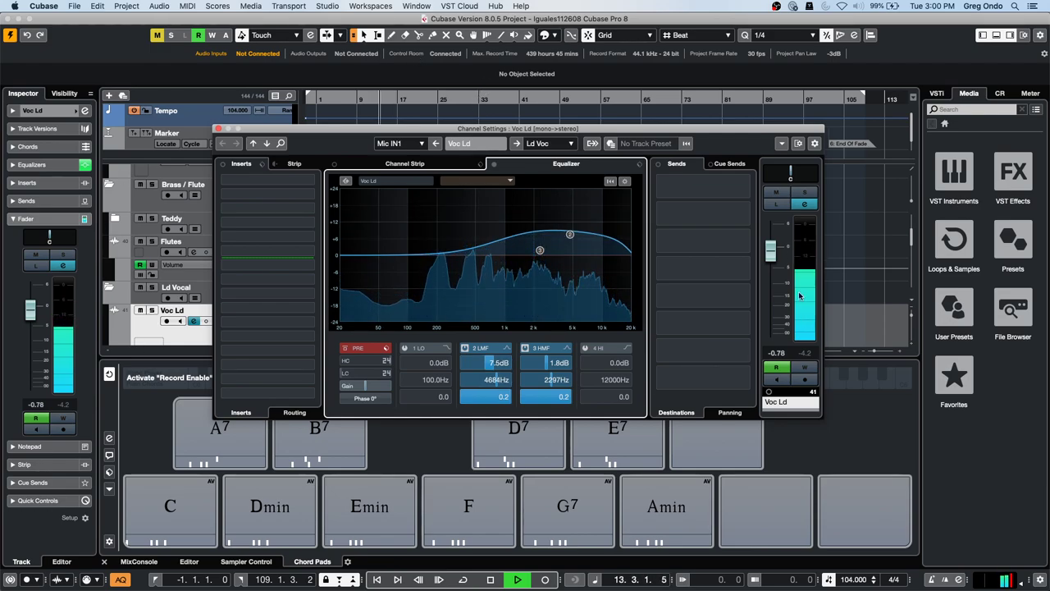
left_click(1023, 582)
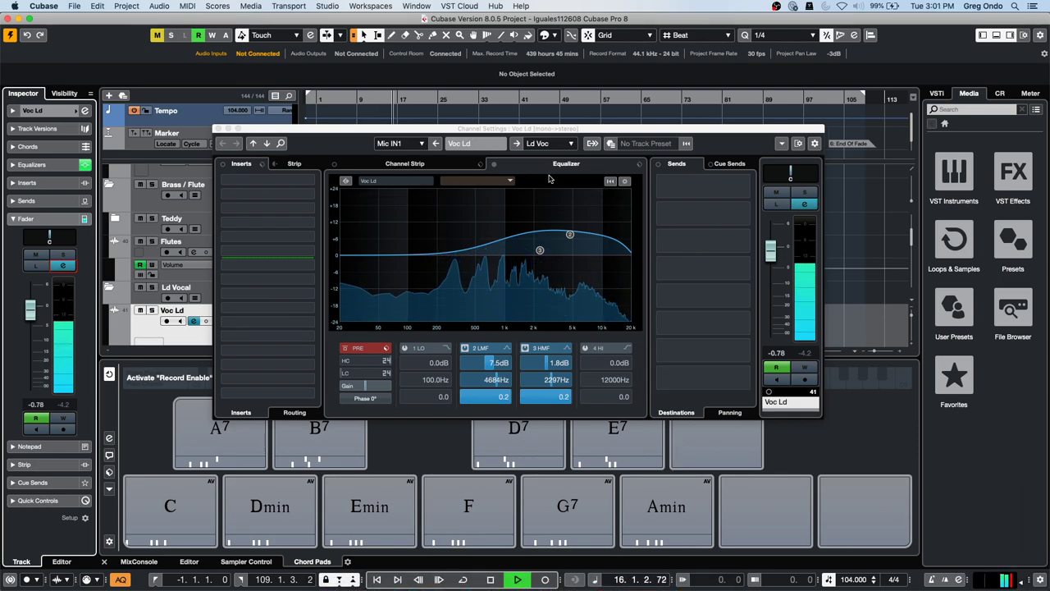
key("alt+z")
key("alt+z")
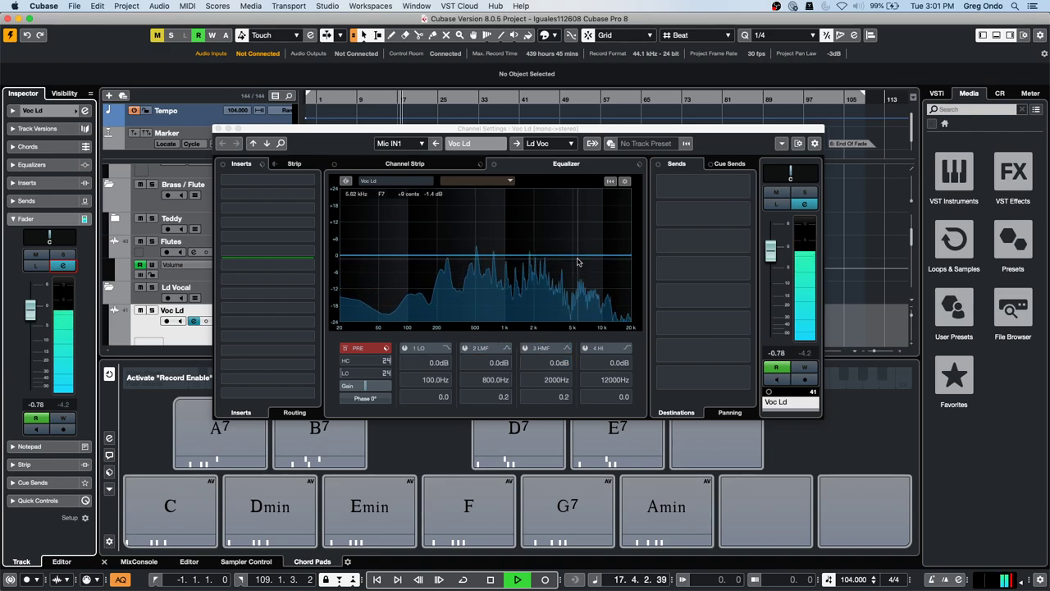
- Enable the 3 HMF equalizer band on Voc Ld, move it to about 6311 Hz at 0 dB, and stop playback
left_click(524, 348)
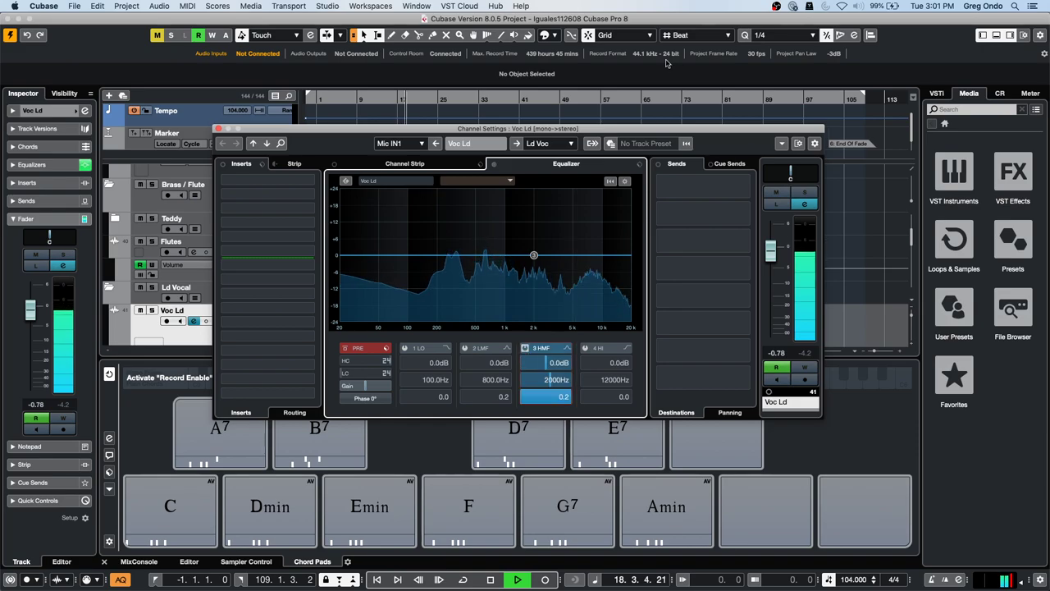
left_click_drag(533, 255, 581, 249)
key("space")
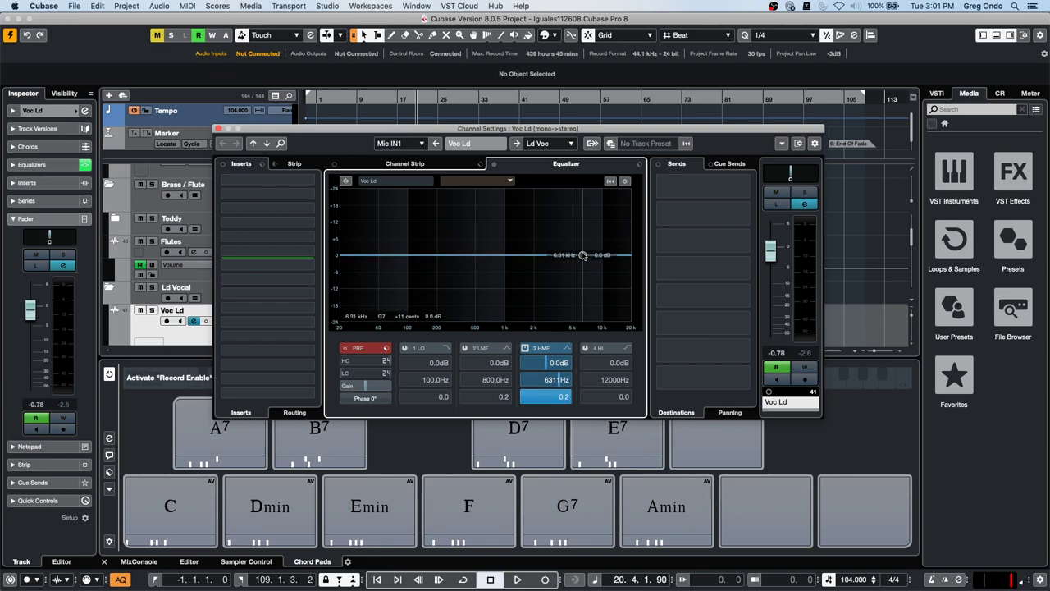
- Resume playback and raise the Voc Ld channel fader to 2.80
key("space")
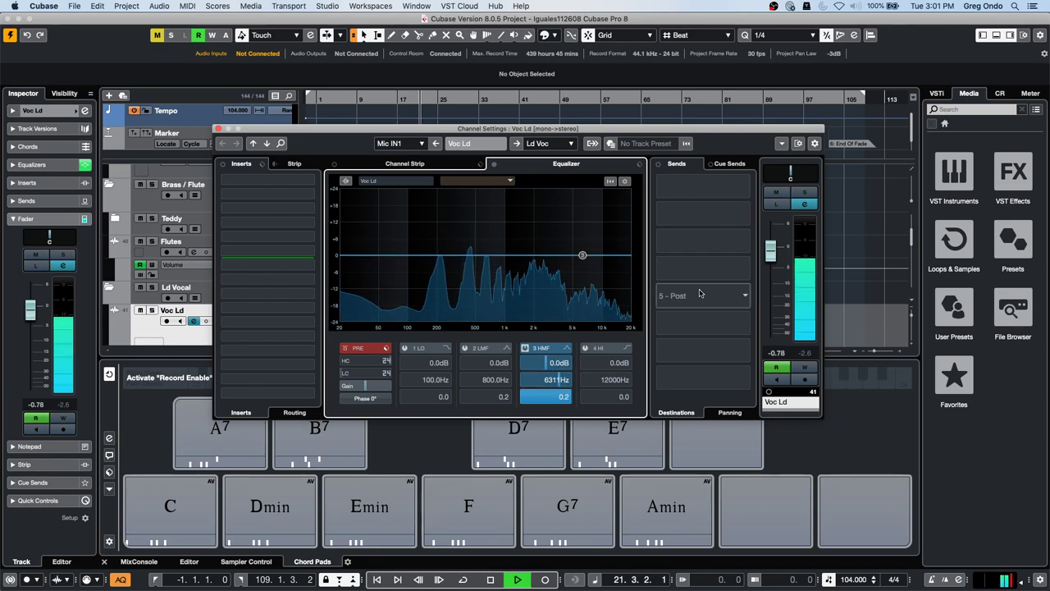
left_click_drag(770, 251, 772, 246)
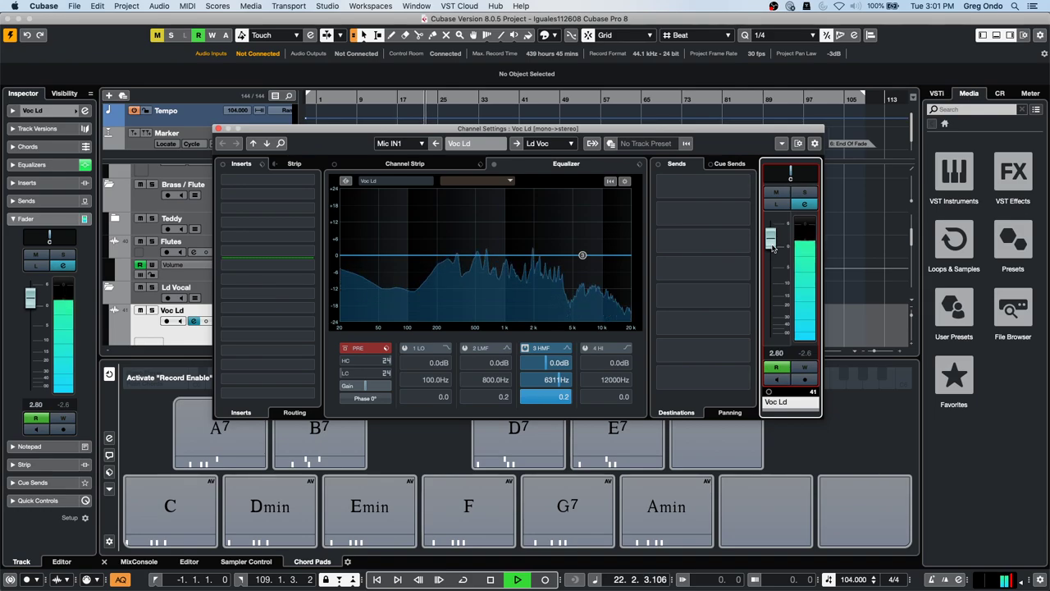
left_click(412, 163)
left_click(543, 166)
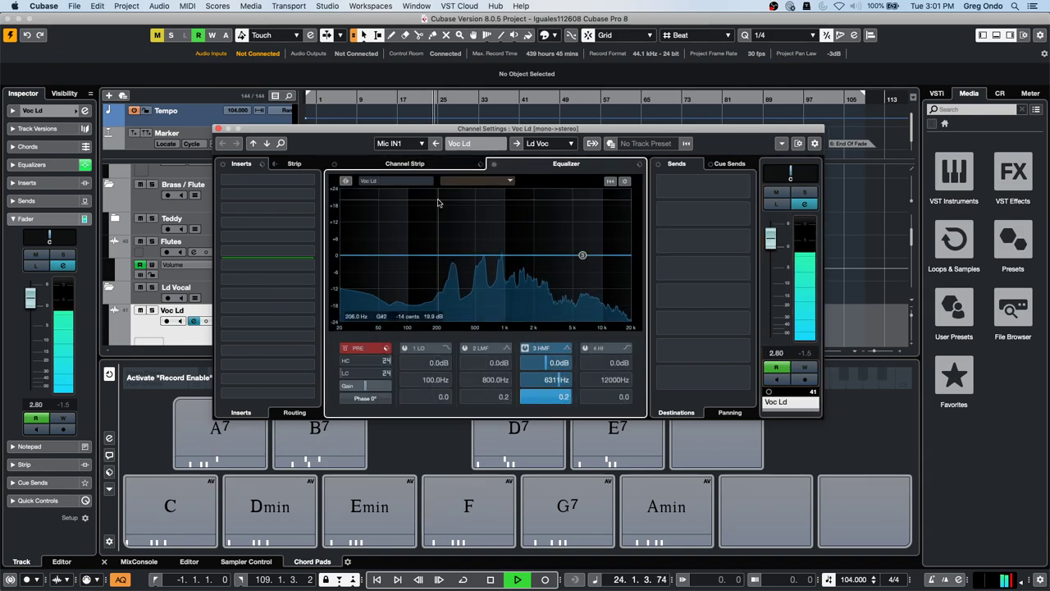
- Boost the 3 HMF band by about 6.5 dB at about 6561 Hz while listening, and stop playback
left_click_drag(583, 255, 590, 237)
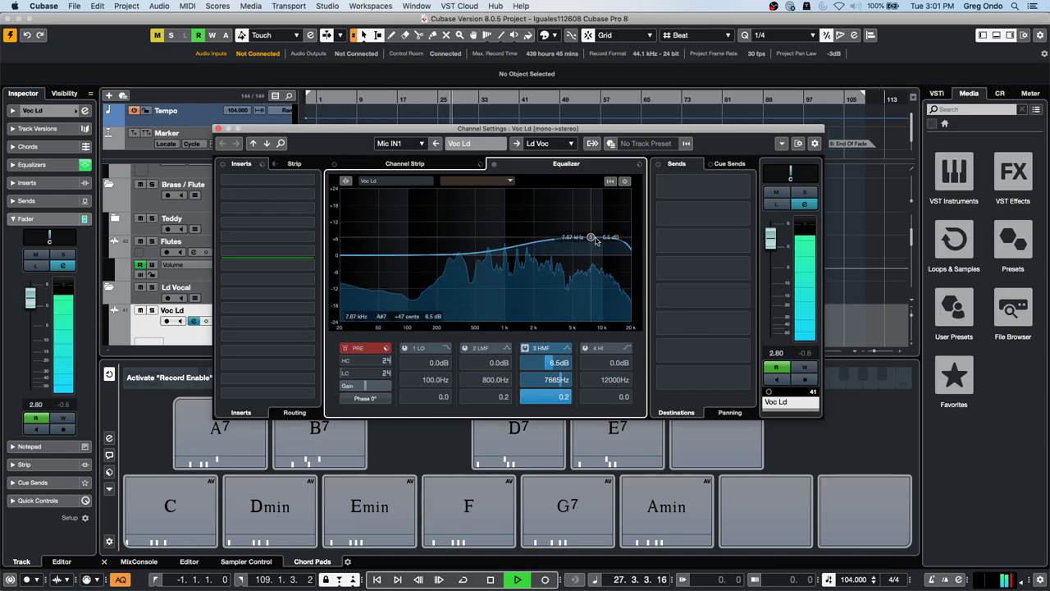
left_click_drag(591, 237, 584, 238)
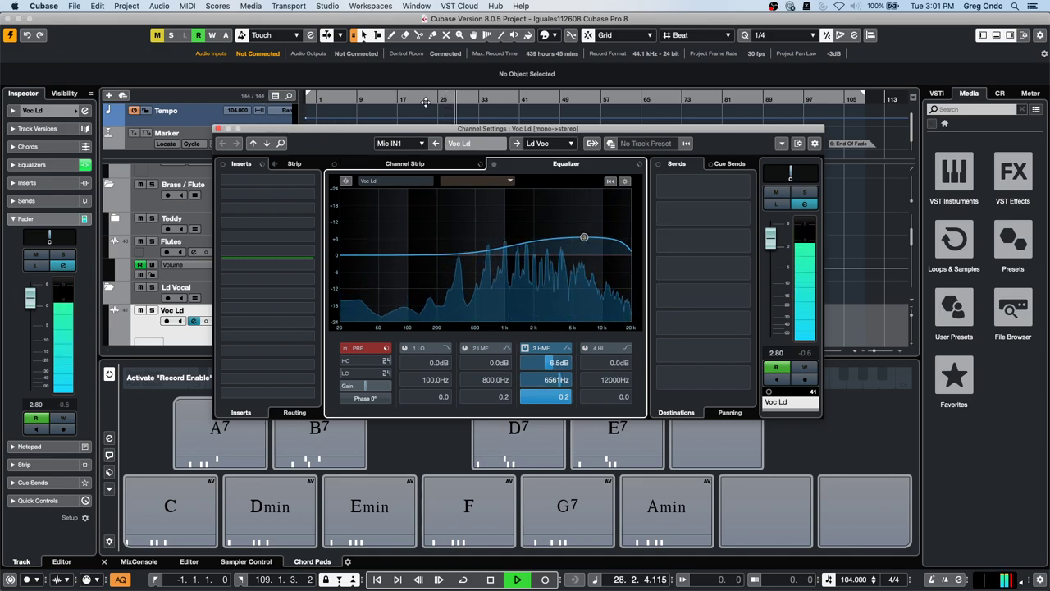
key("space")
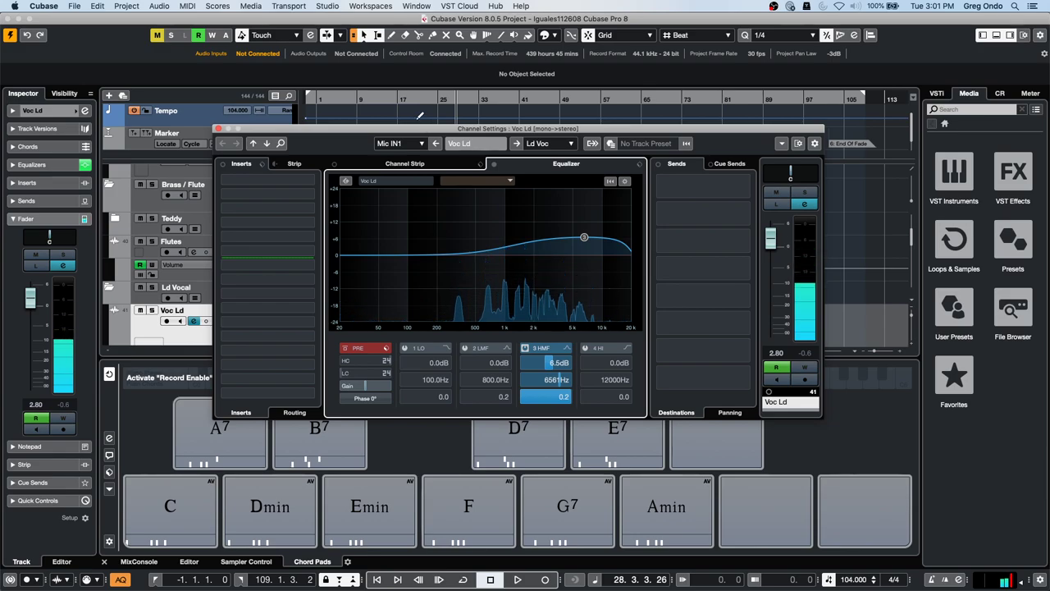
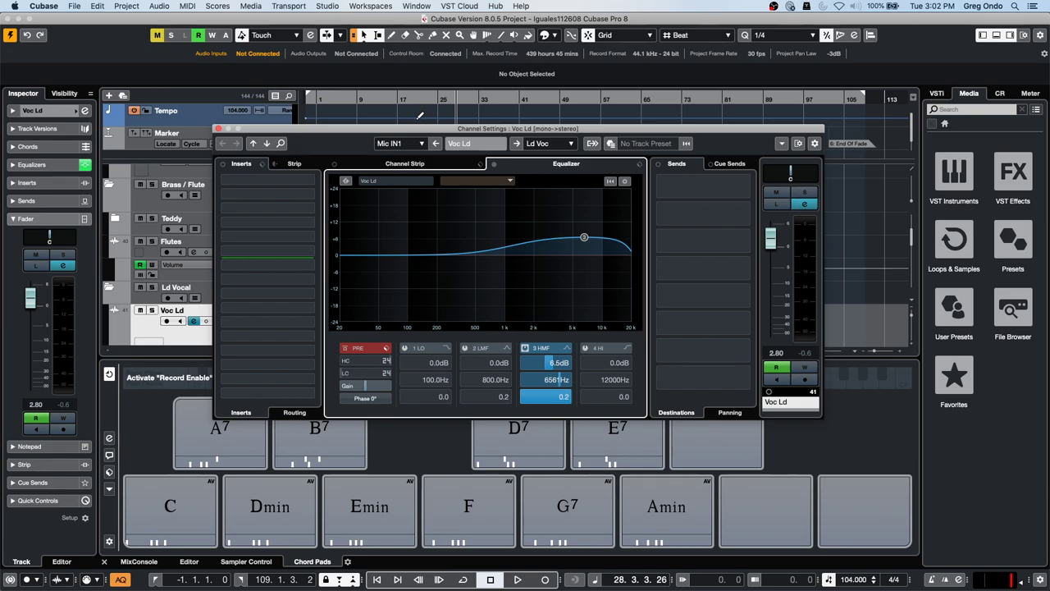
- Close the Voc Ld channel settings and create a new empty project in the JUne 9 2020 folder
left_click(218, 130)
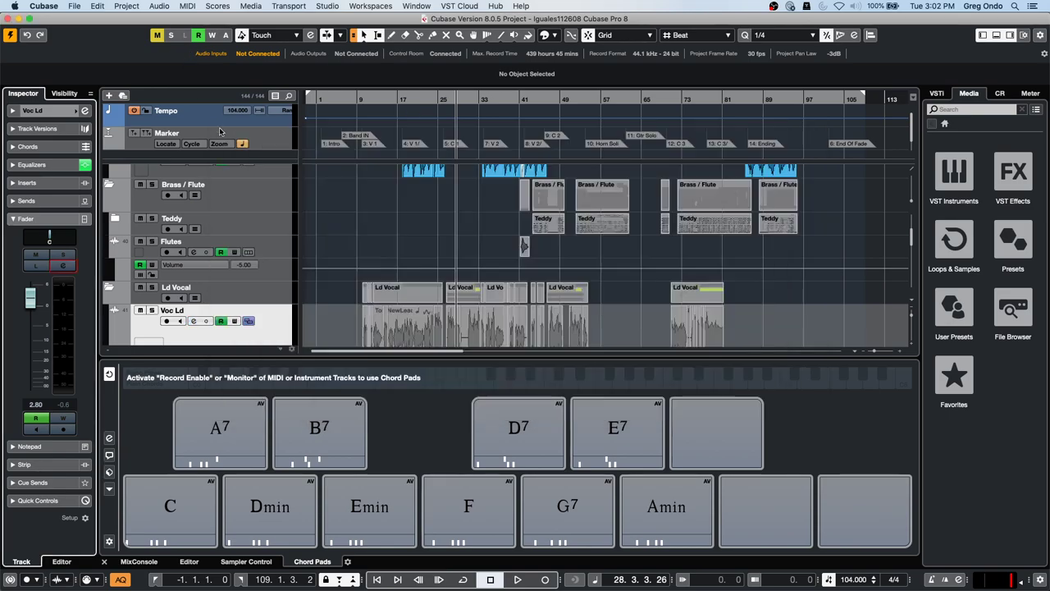
left_click(72, 5)
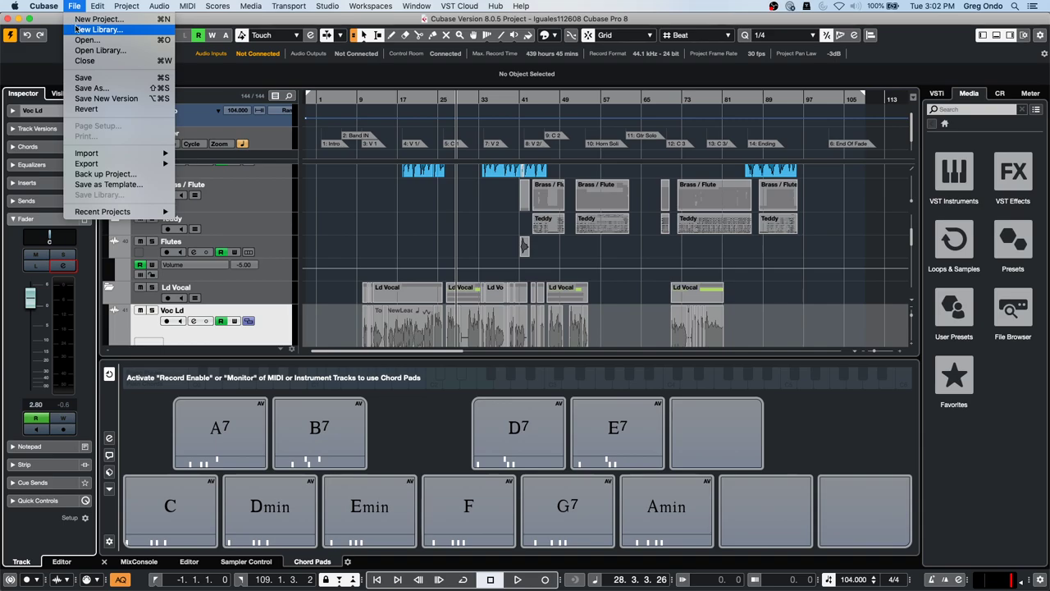
left_click(75, 19)
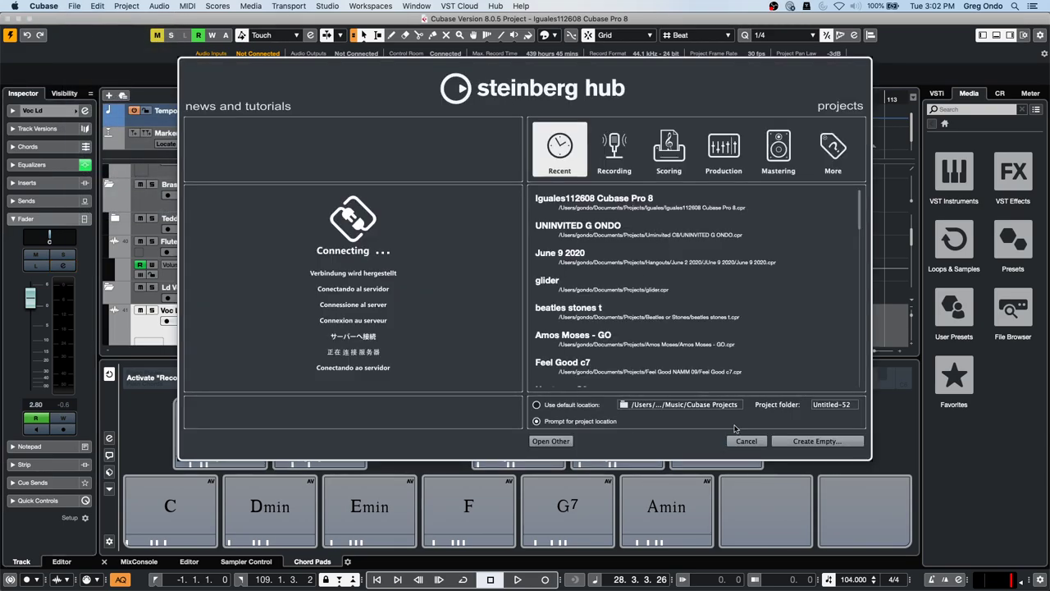
left_click(812, 442)
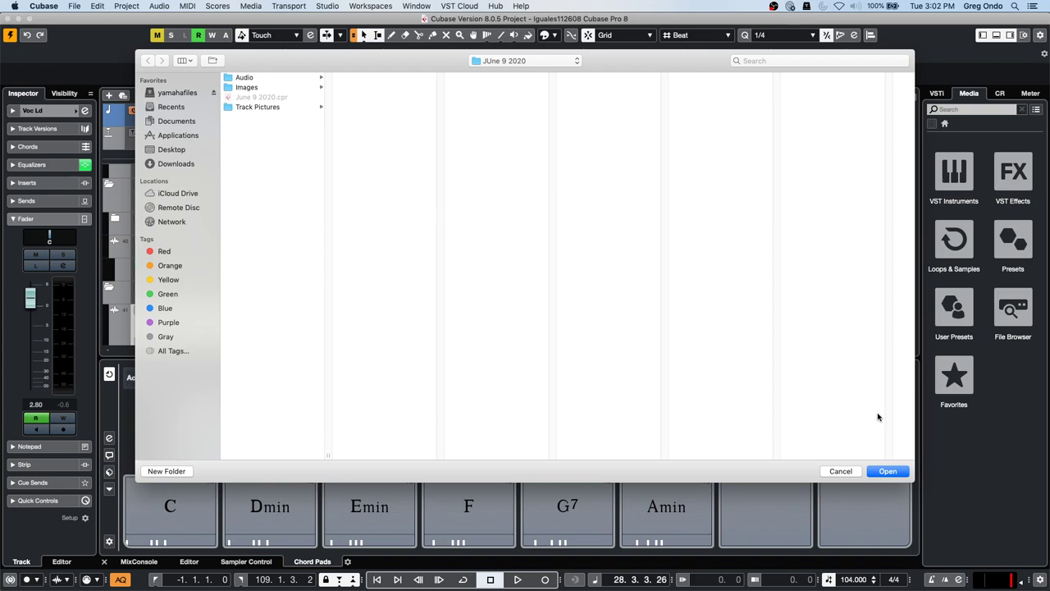
left_click(892, 472)
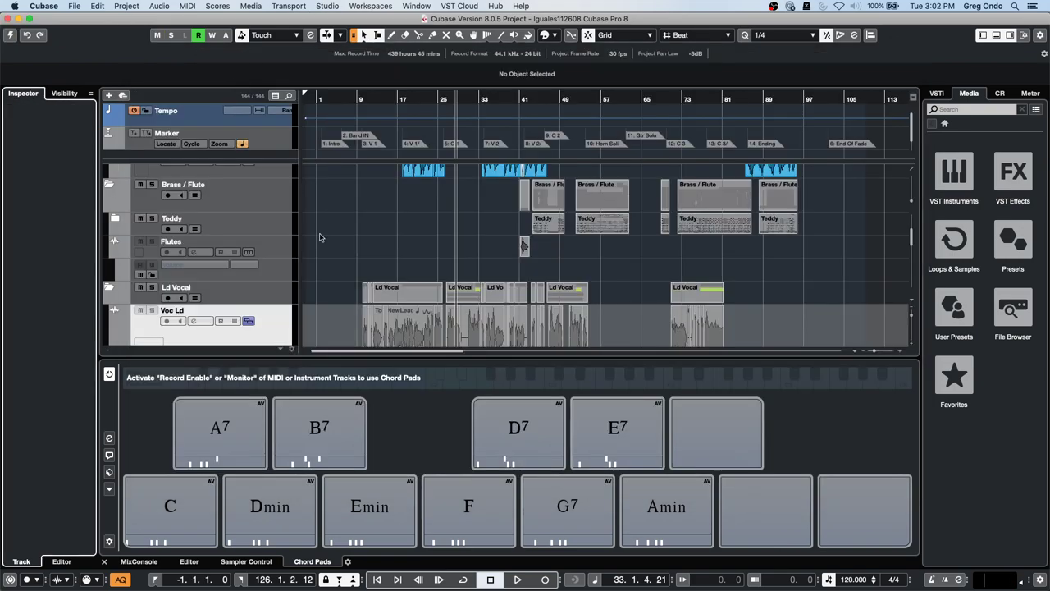
- Add an instrument track that uses HALion Sonic SE
right_click(243, 149)
left_click(264, 165)
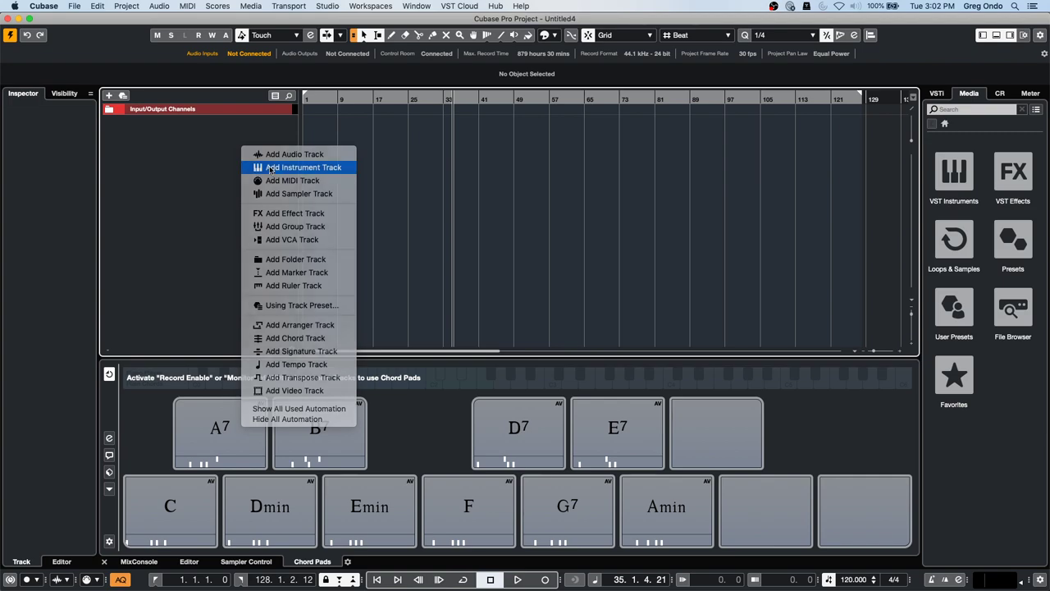
left_click(319, 240)
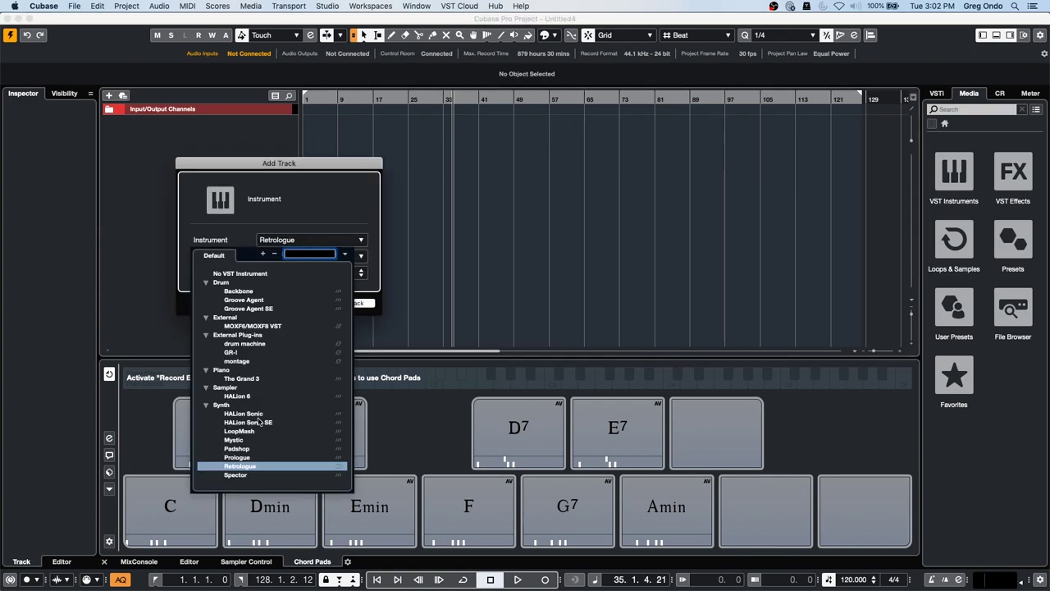
left_click(258, 421)
left_click(347, 302)
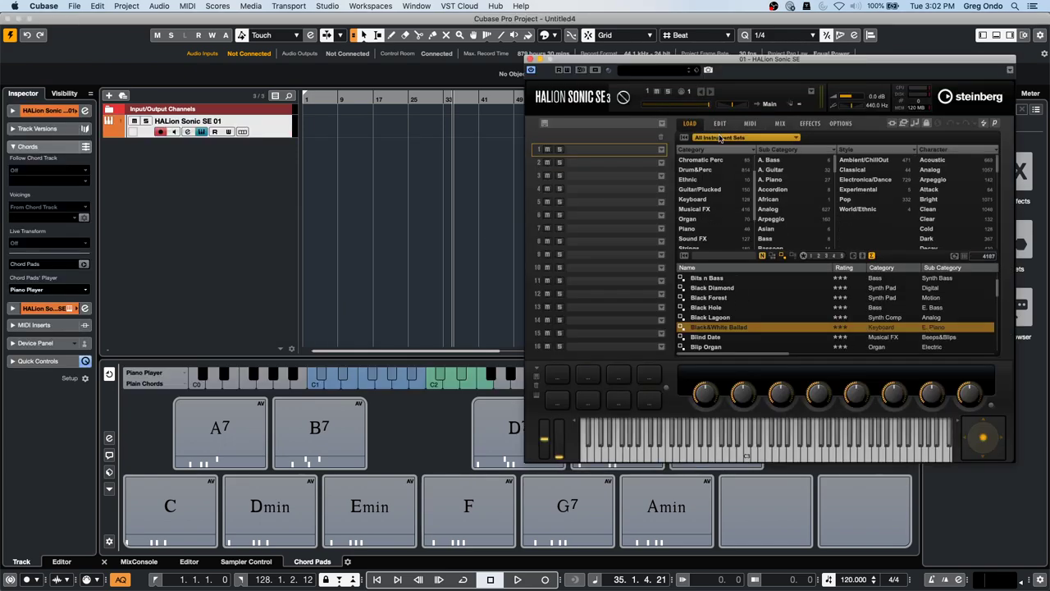
- Load the Black&White Ballad program from all instrument sets into slot 1 and move the instrument window up and aside
left_click(720, 137)
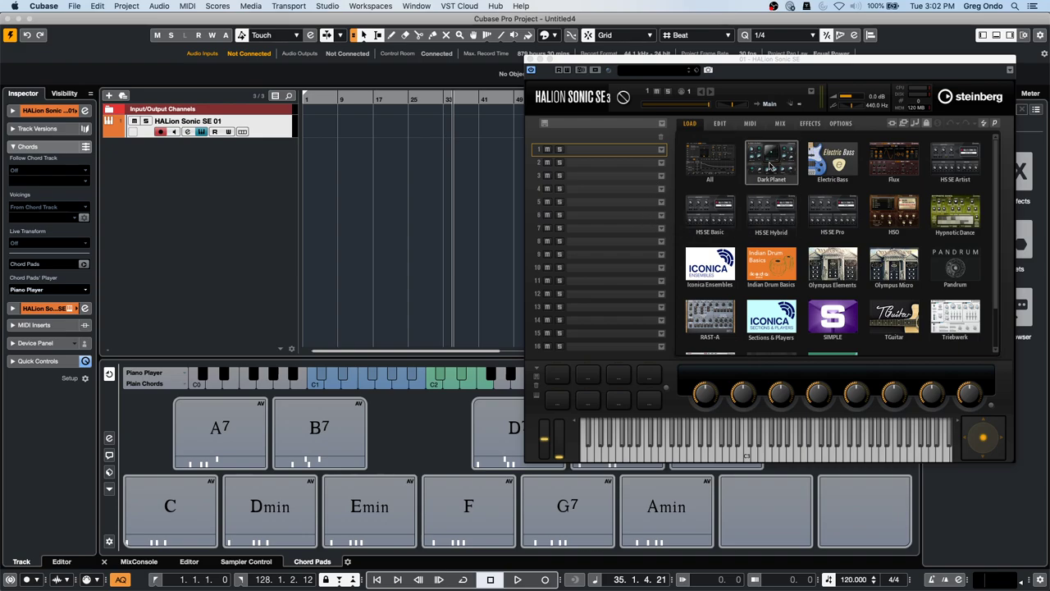
left_click(709, 159)
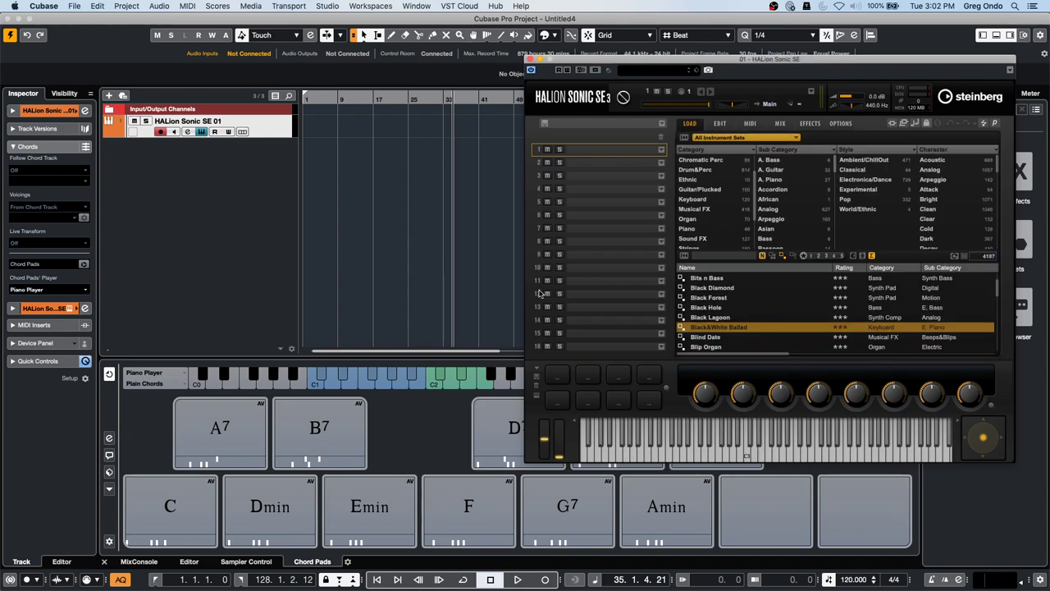
double_click(753, 328)
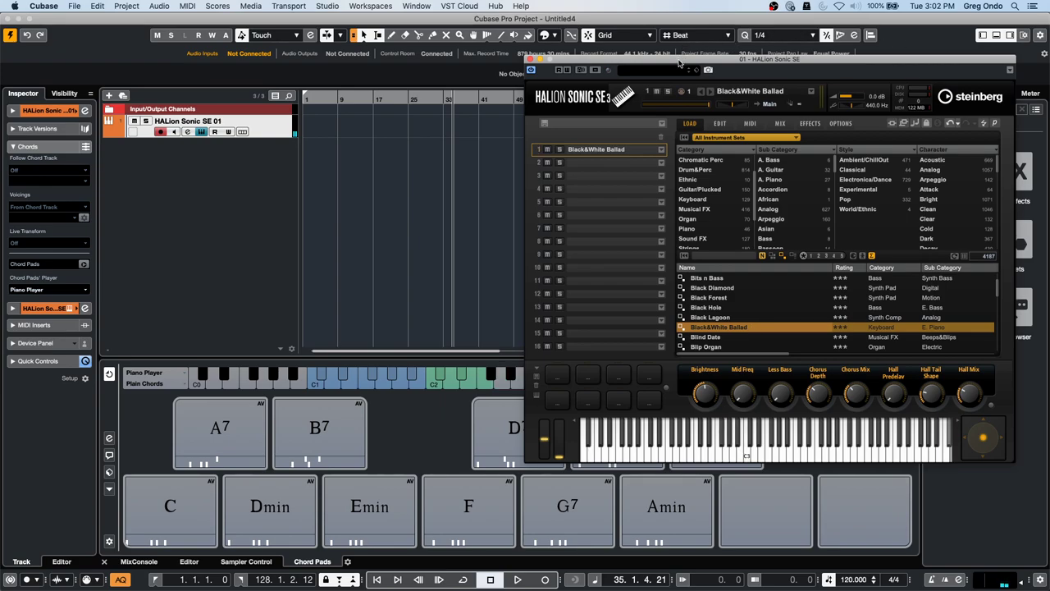
left_click_drag(677, 62, 538, 31)
- Add one stereo audio track with UR24C Input 1 as its input and Stereo Out as its output
right_click(156, 166)
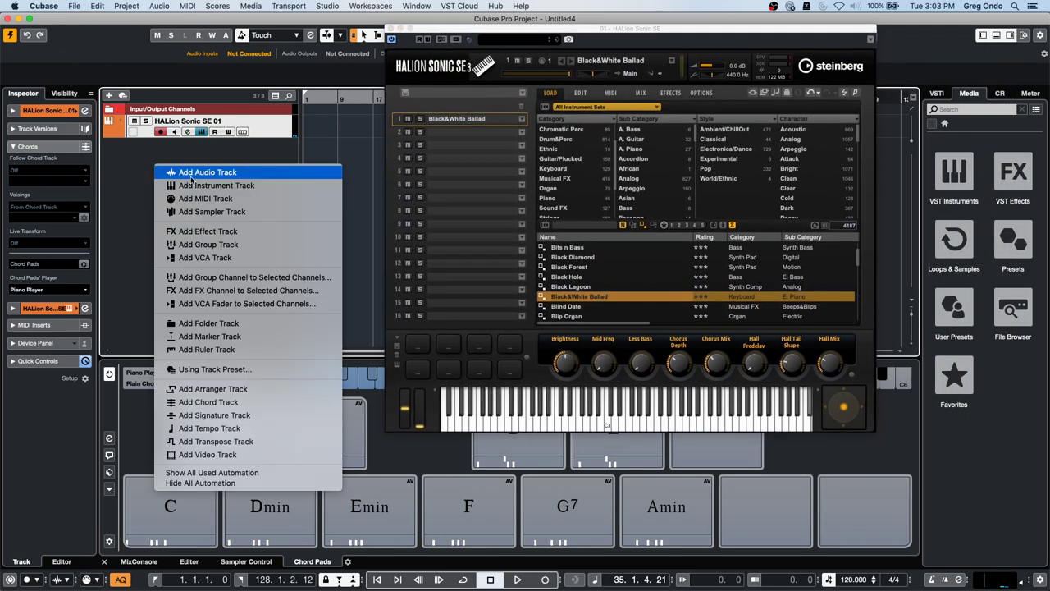
left_click(195, 173)
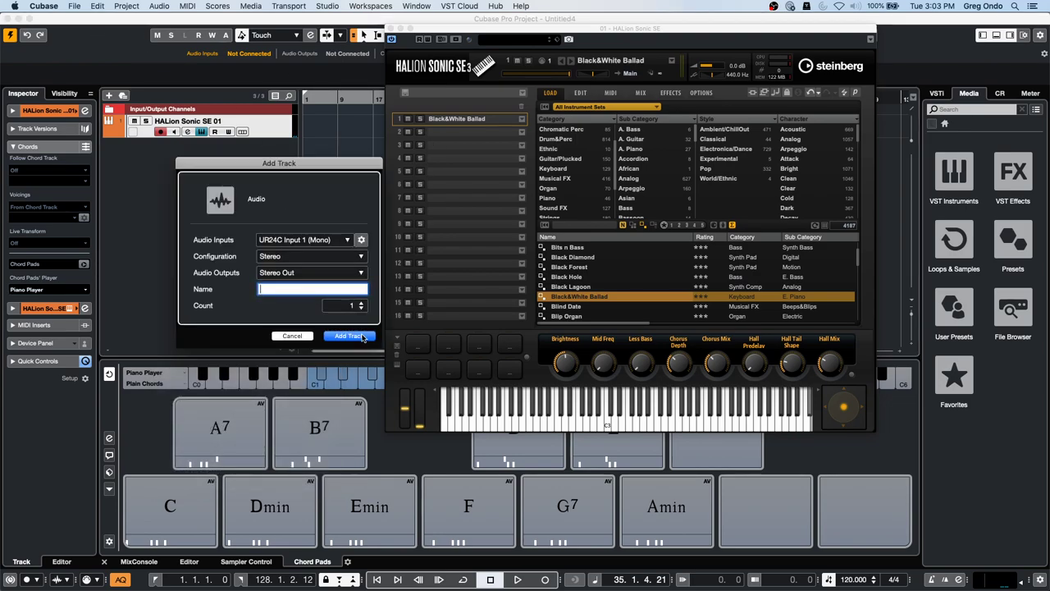
left_click(350, 335)
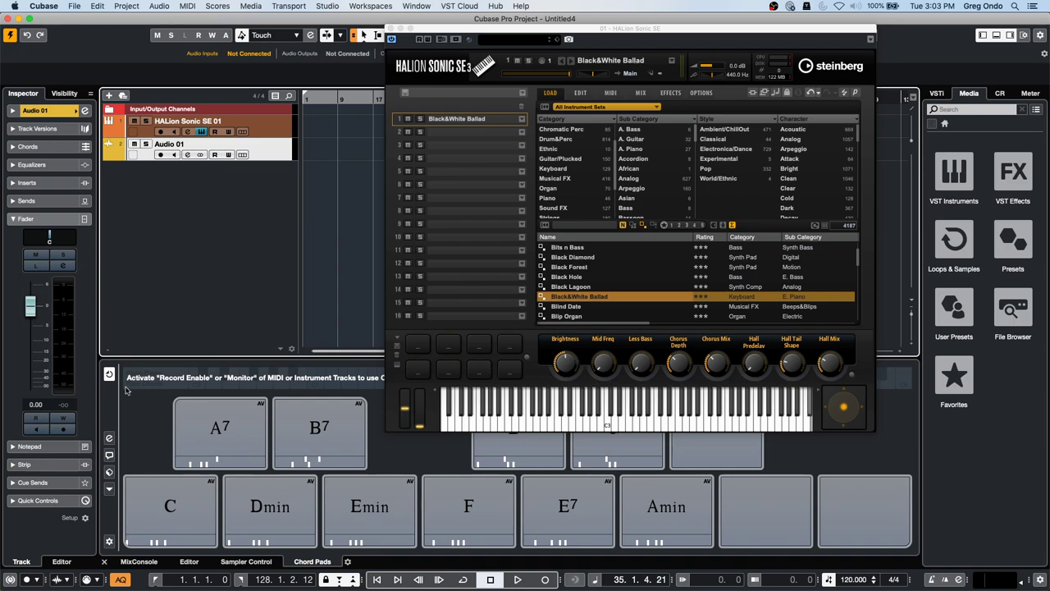
- Select the HALion Sonic SE track, filter programs to Keyboard and E. Piano, and try Bit Crushed Mark 1 before loading Boost Tines
left_click(567, 365)
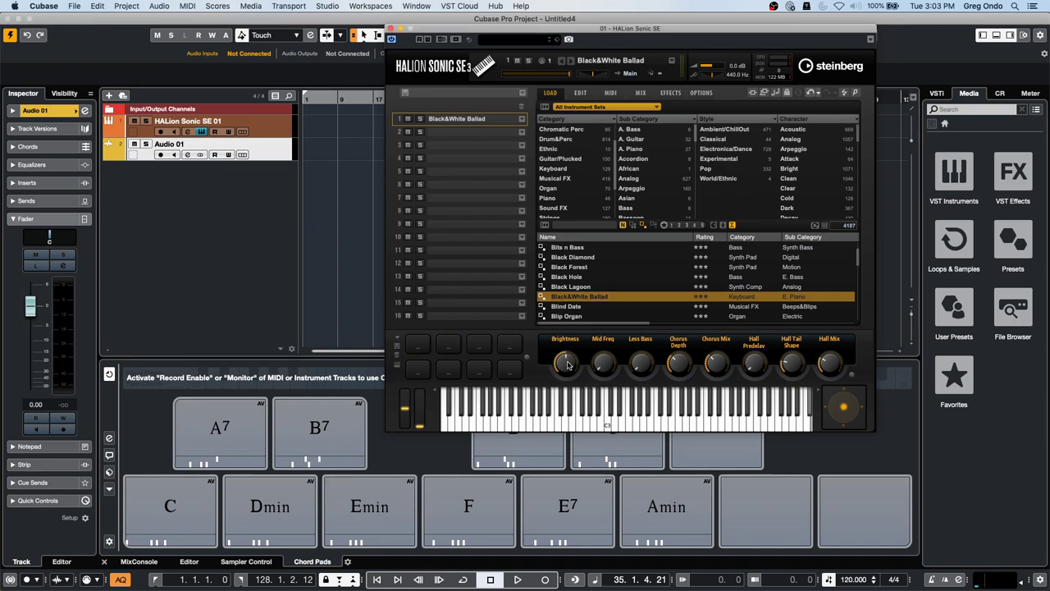
left_click(269, 130)
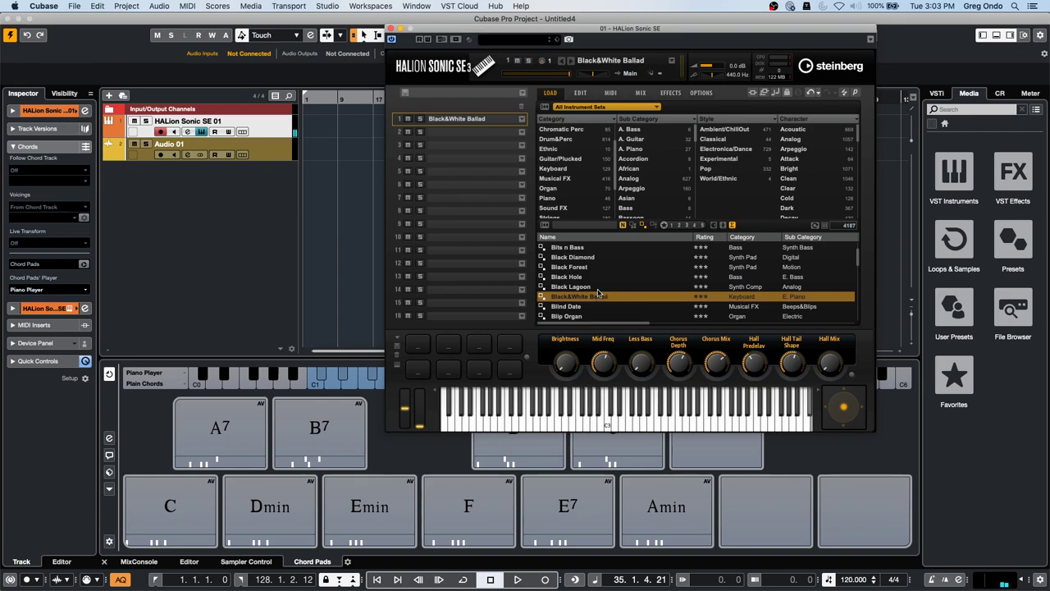
scroll(598, 292, "down", 3)
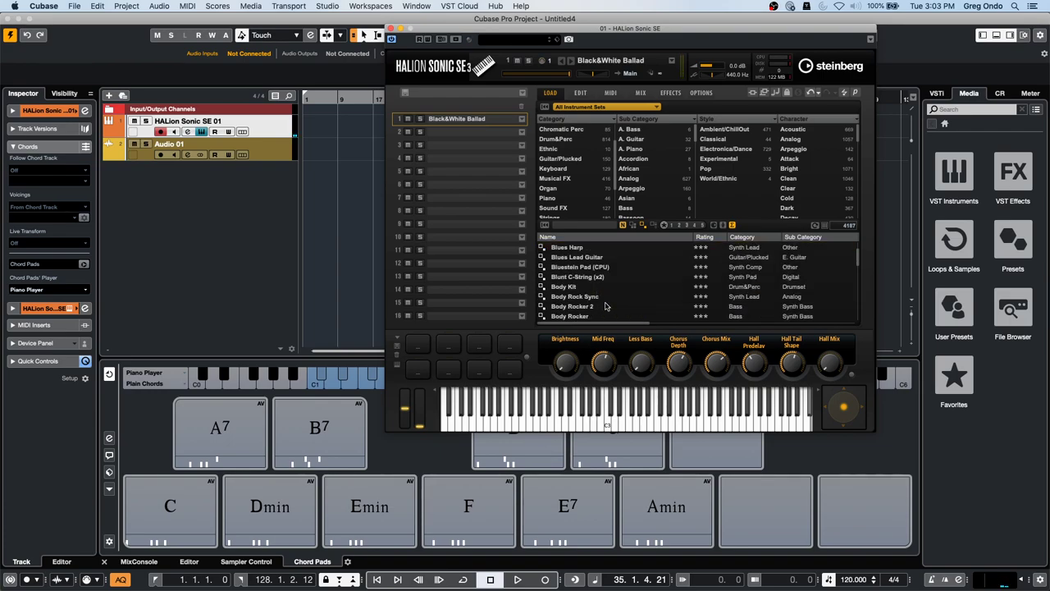
left_click(572, 169)
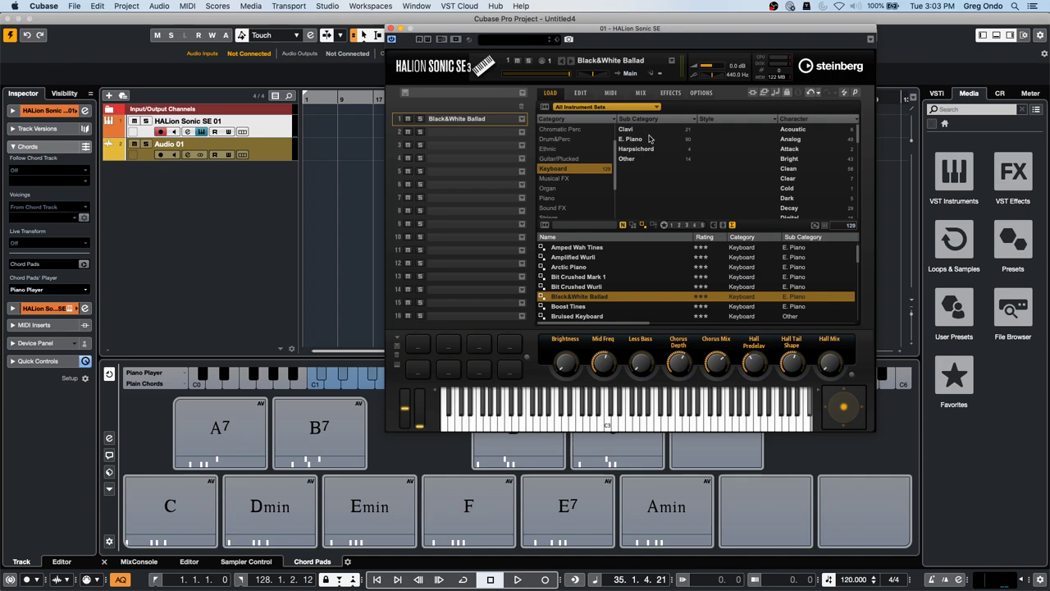
left_click(611, 277)
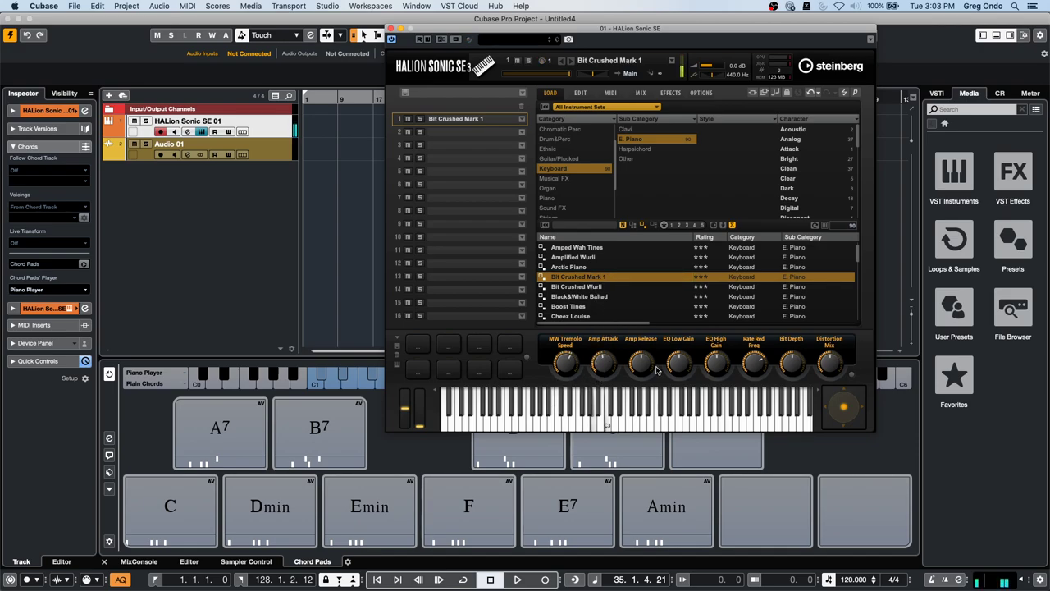
left_click(584, 307)
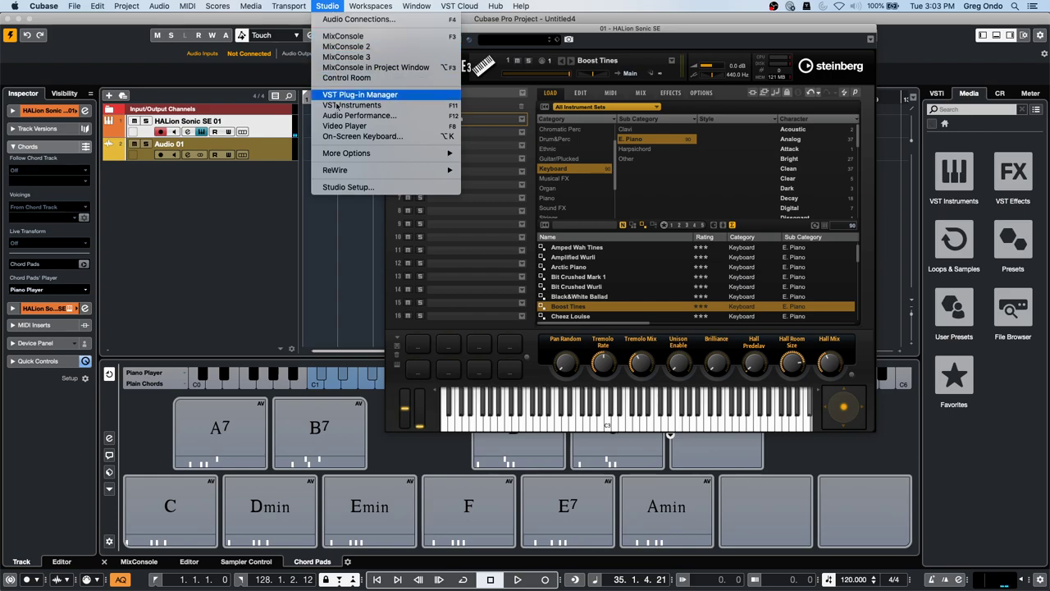
- Review the VST Quick Controls remote device mapping in Studio Setup and close the dialog
left_click(358, 187)
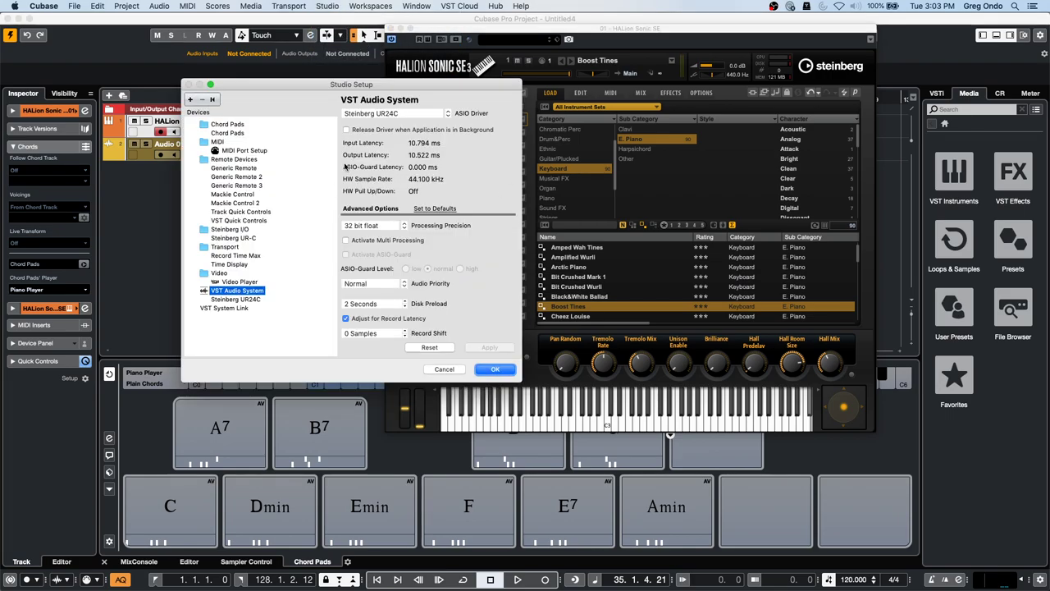
left_click(250, 220)
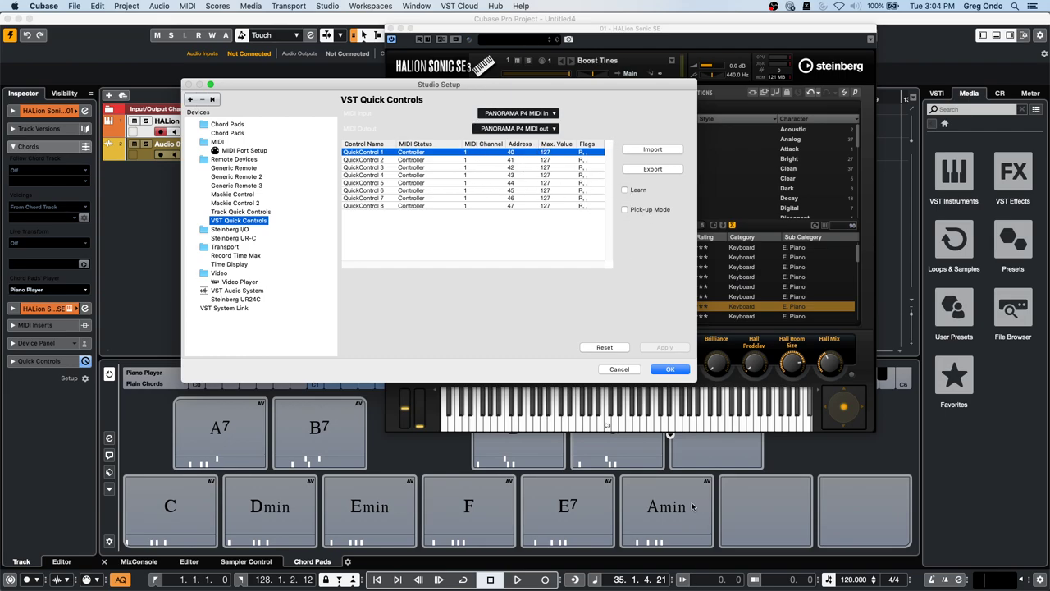
left_click(668, 369)
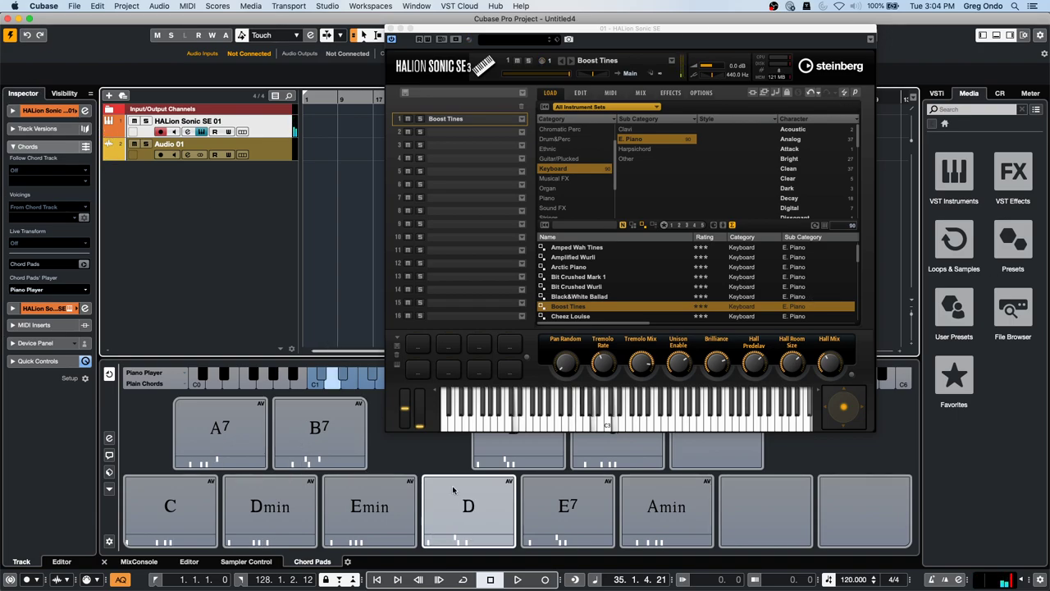
- Record a pass on the HALion Sonic SE track with its Quick Controls displayed in the Inspector, and stop the transport
left_click(517, 580)
left_click(543, 580)
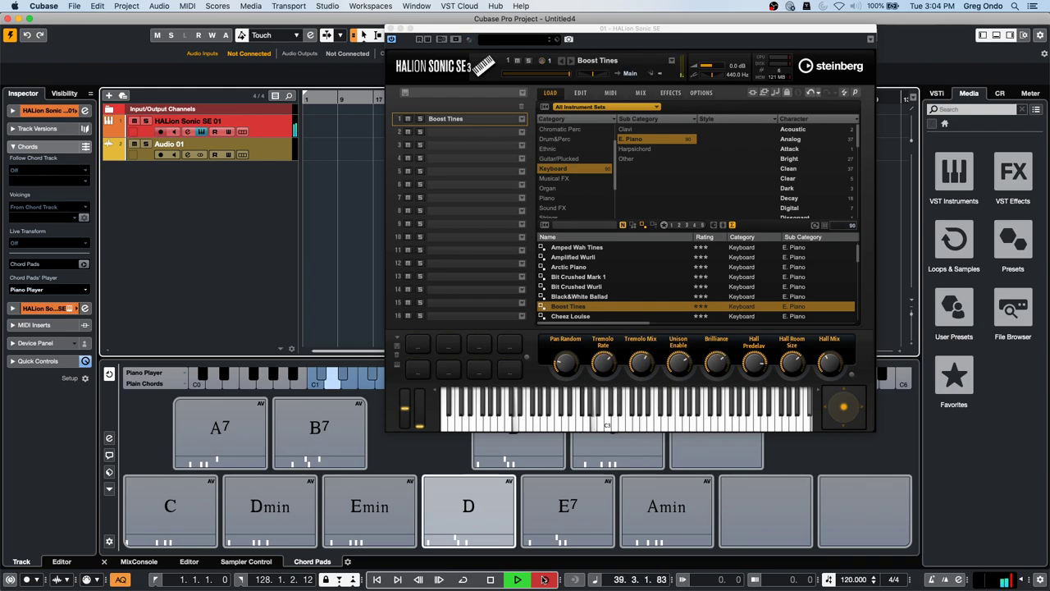
left_click(38, 361)
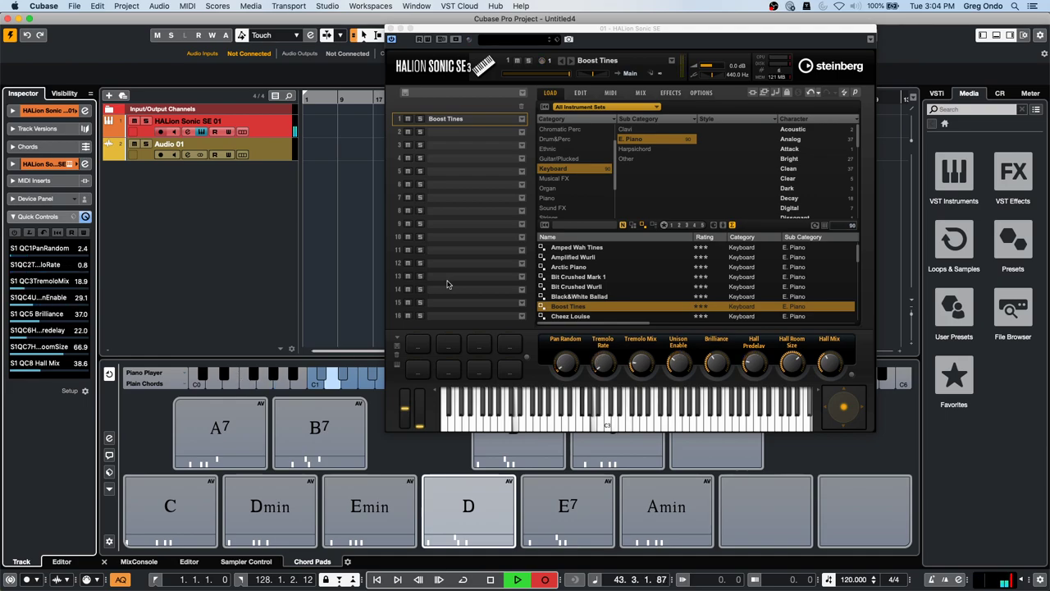
key("space")
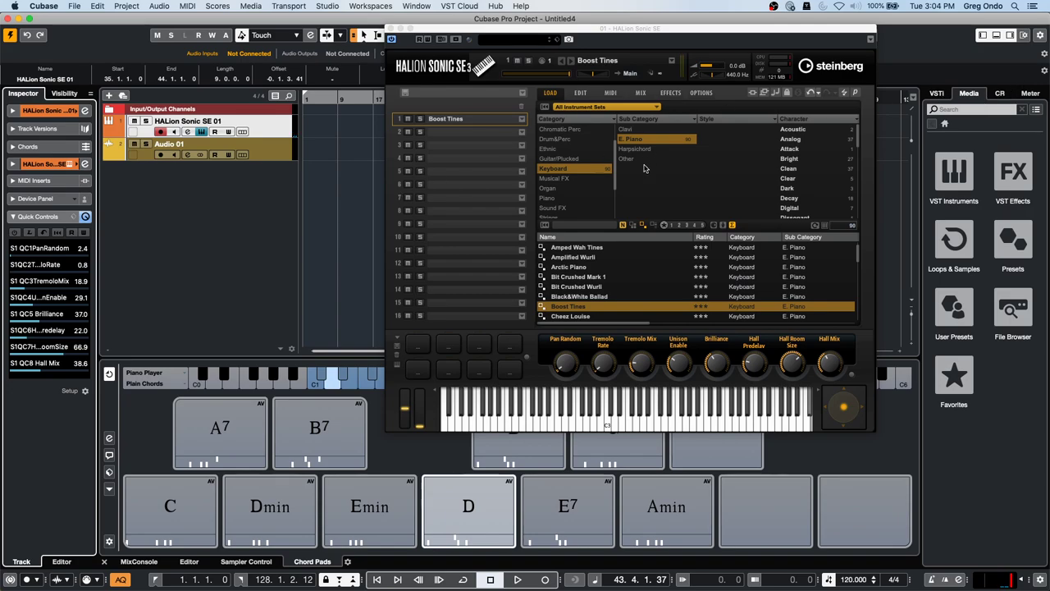
- Set the Boost Tines filter cutoff to 4.0 and check the automation and CC options for the filter Attack and Fine knobs
left_click(580, 92)
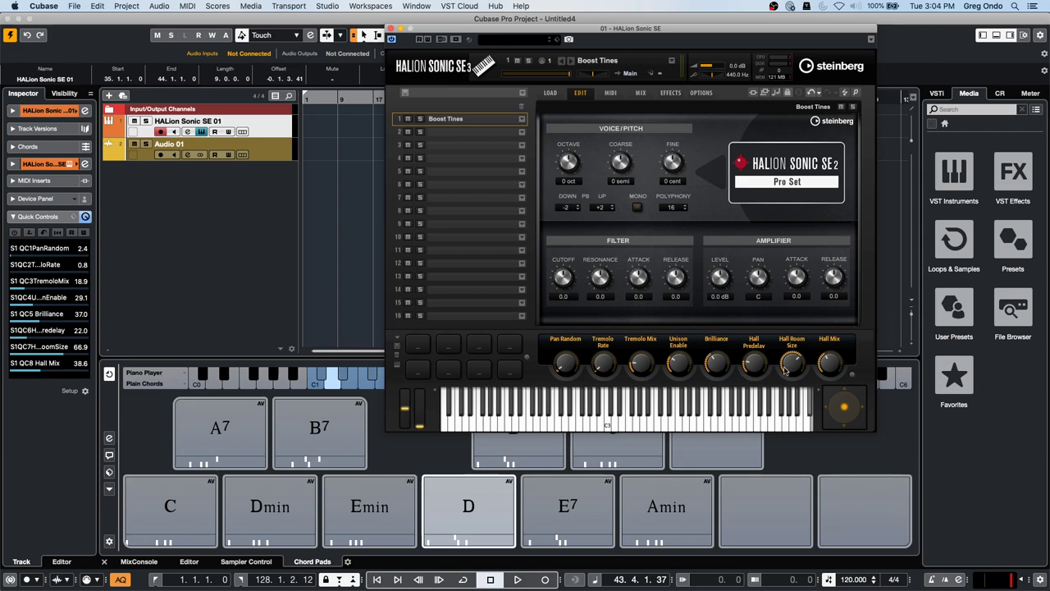
right_click(640, 282)
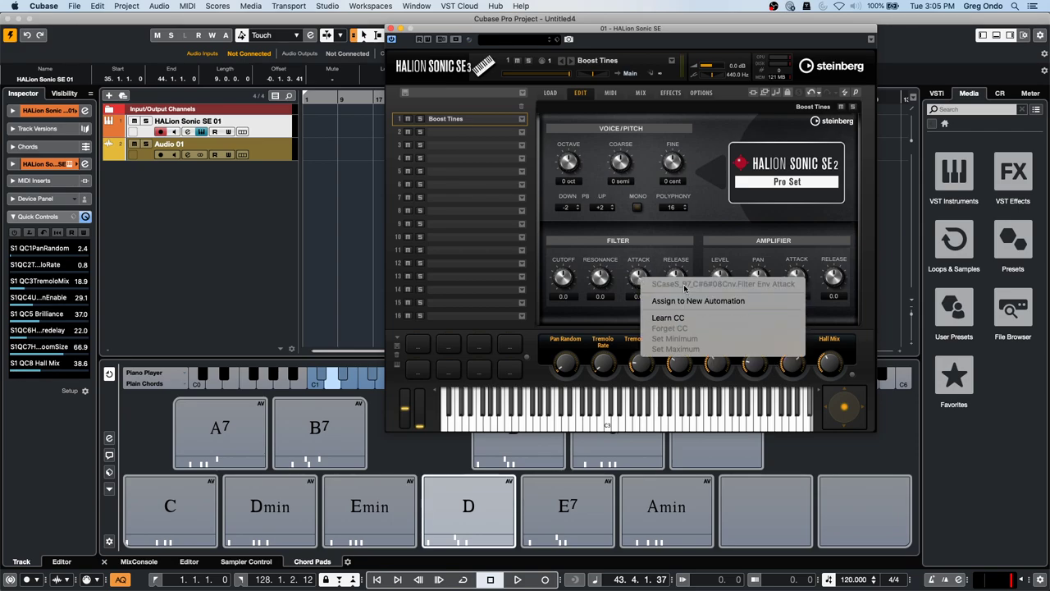
left_click(580, 279)
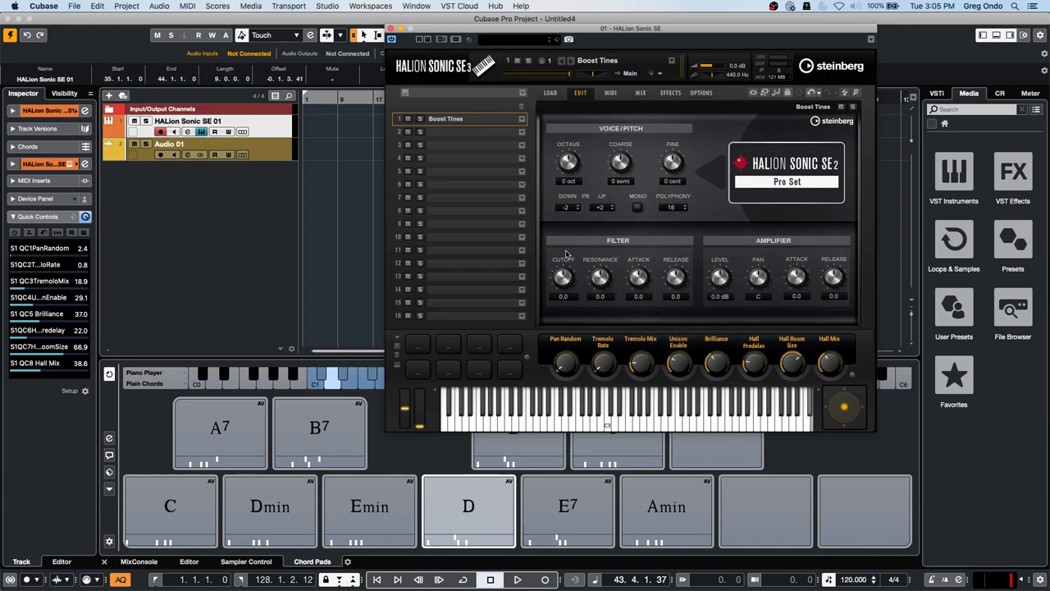
left_click_drag(563, 280, 564, 276)
right_click(671, 164)
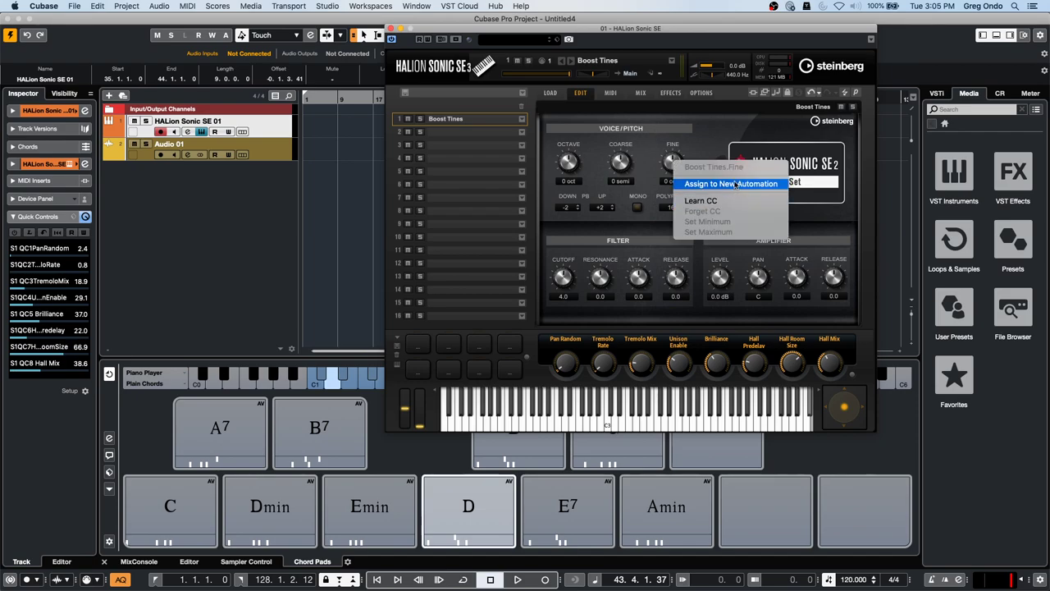
left_click(663, 280)
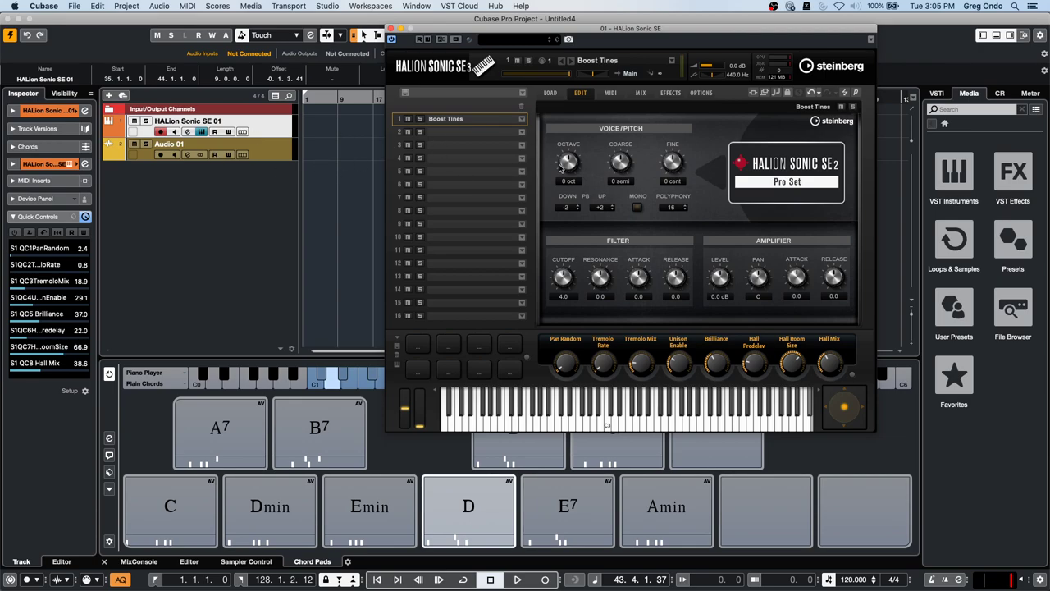
- Select the Audio 01 track, recheck the VST Quick Controls mapping in Studio Setup, and close the dialog
left_click(262, 153)
left_click(327, 5)
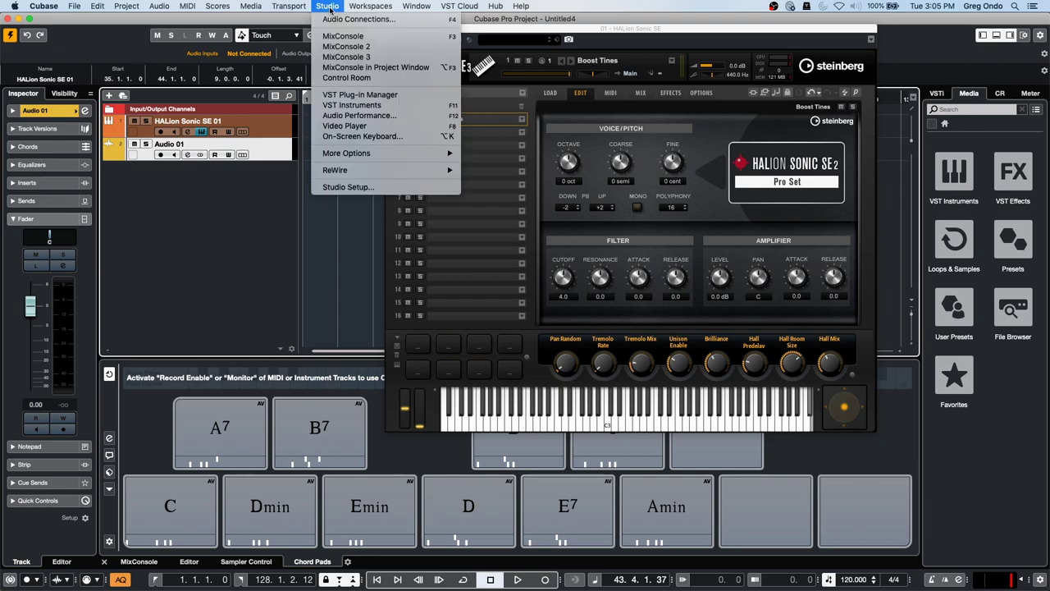
left_click(341, 189)
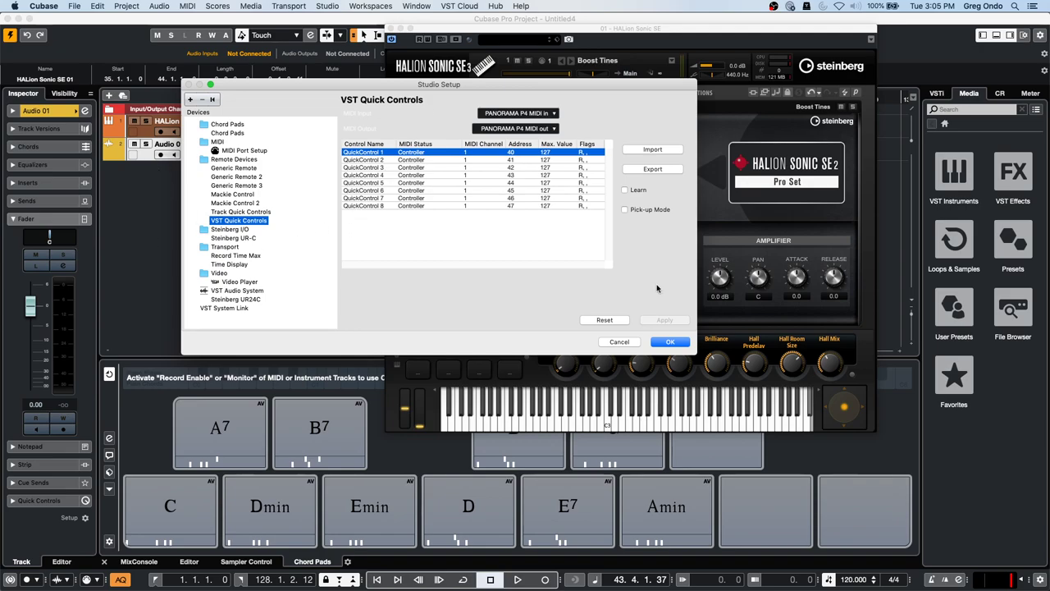
left_click(669, 341)
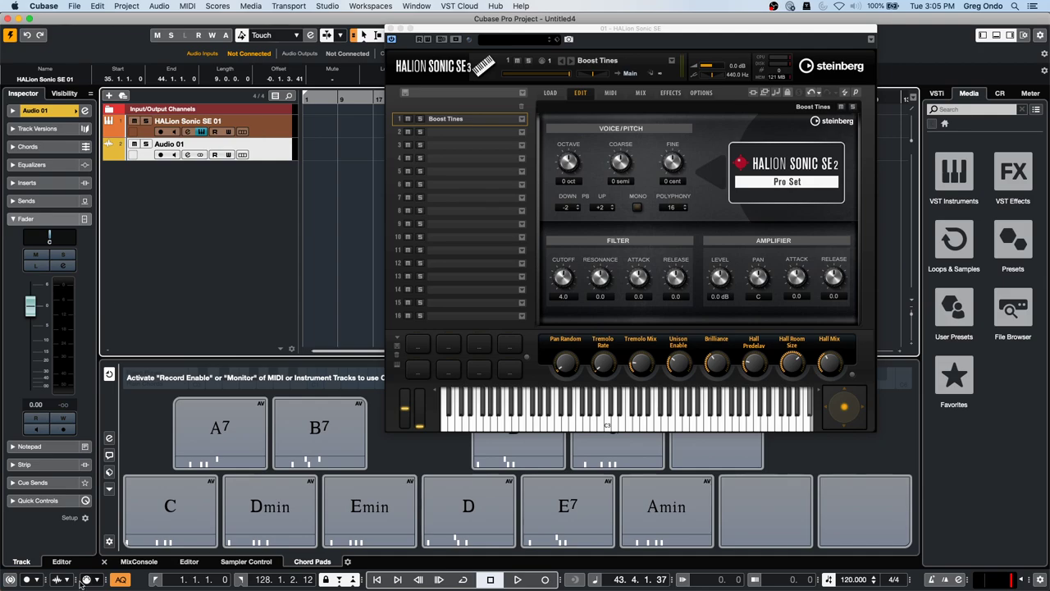
- Show the Audio 01 track's Quick Controls, load the Volume/Pan/Pre-Filter/Sends preset, and open its channel settings
left_click(38, 501)
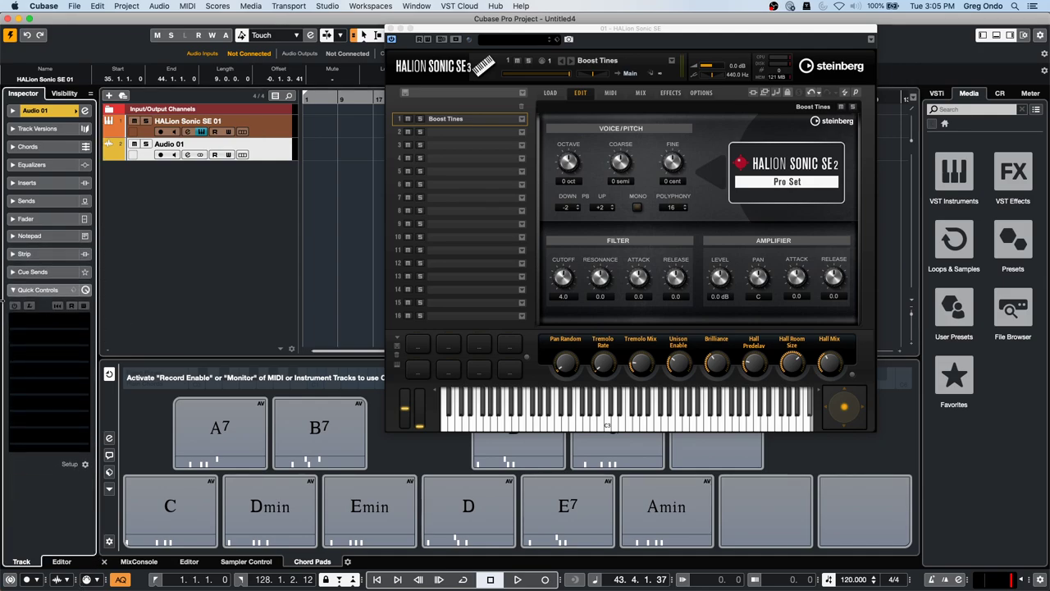
left_click(14, 305)
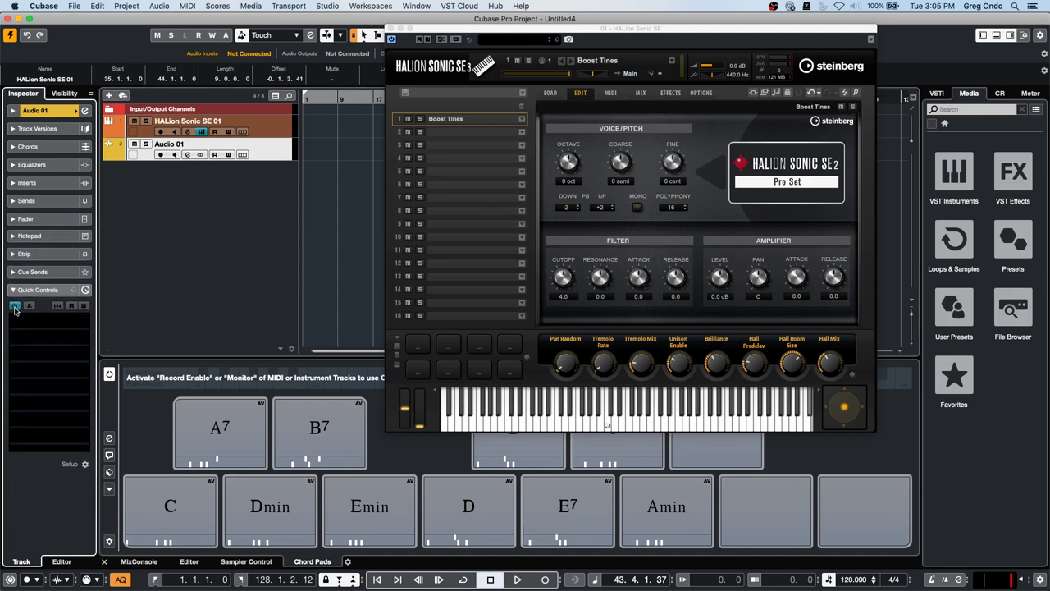
left_click(75, 292)
left_click(109, 300)
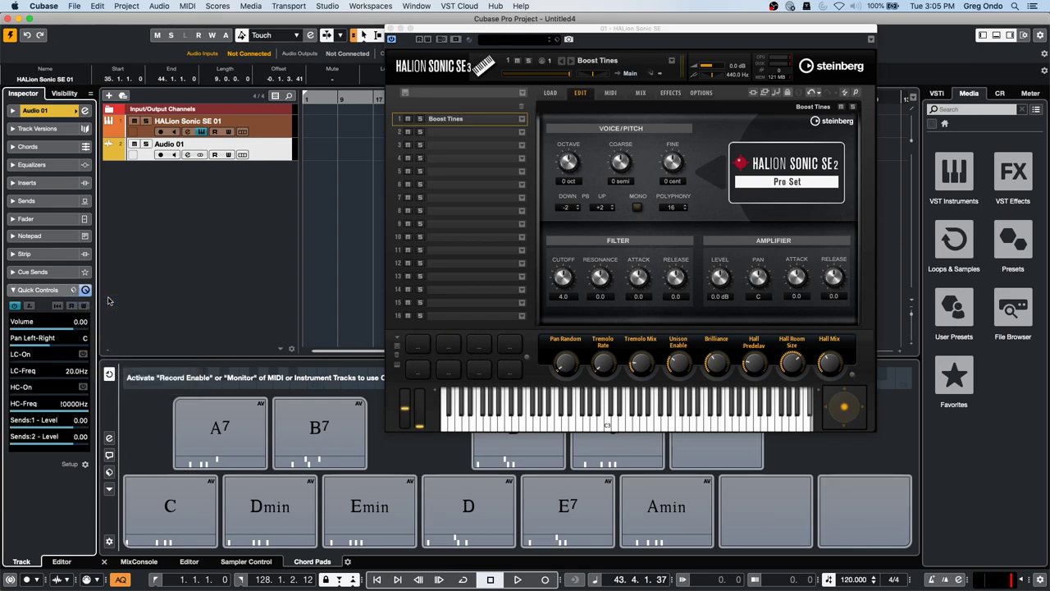
left_click(85, 110)
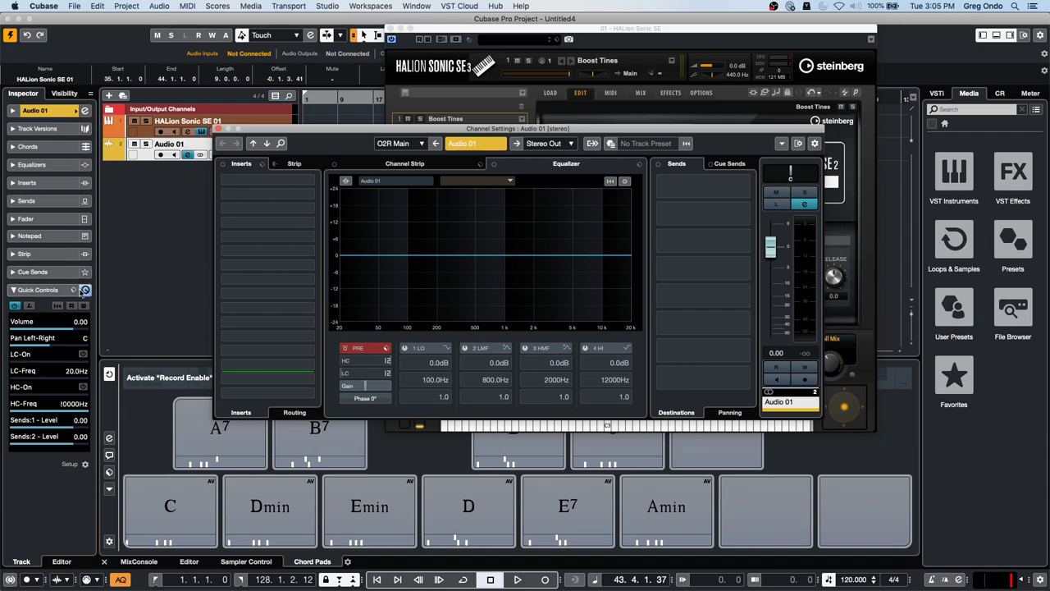
- Try the Sends Level and EQ Band 2/EQ Band 3 Quick Controls presets, and view the parameter choices for the EQ 3 Freq slot
left_click(74, 291)
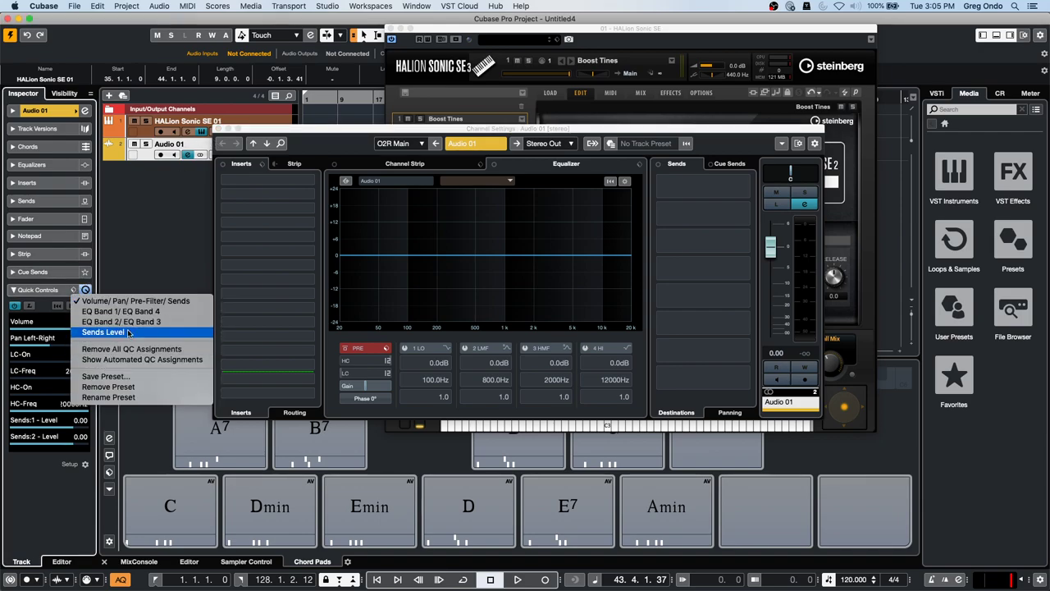
left_click(128, 332)
left_click(73, 292)
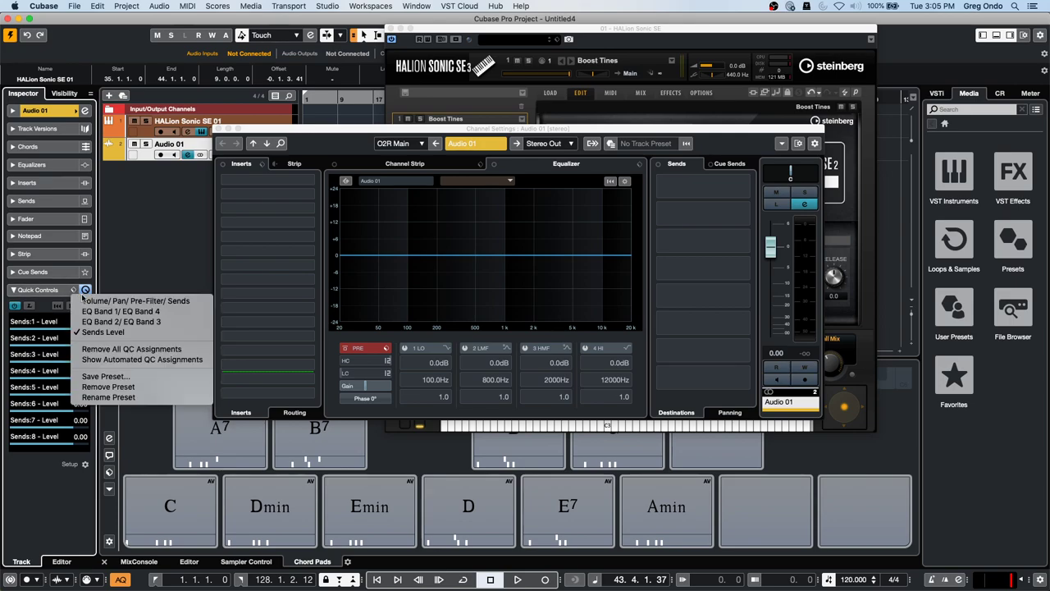
left_click(86, 301)
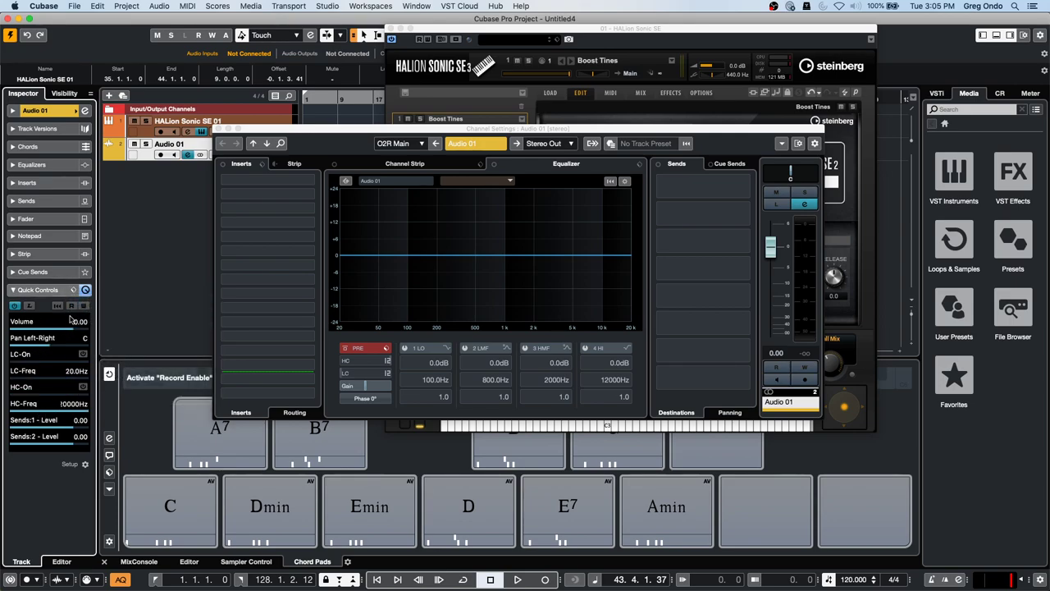
left_click(74, 291)
left_click(82, 322)
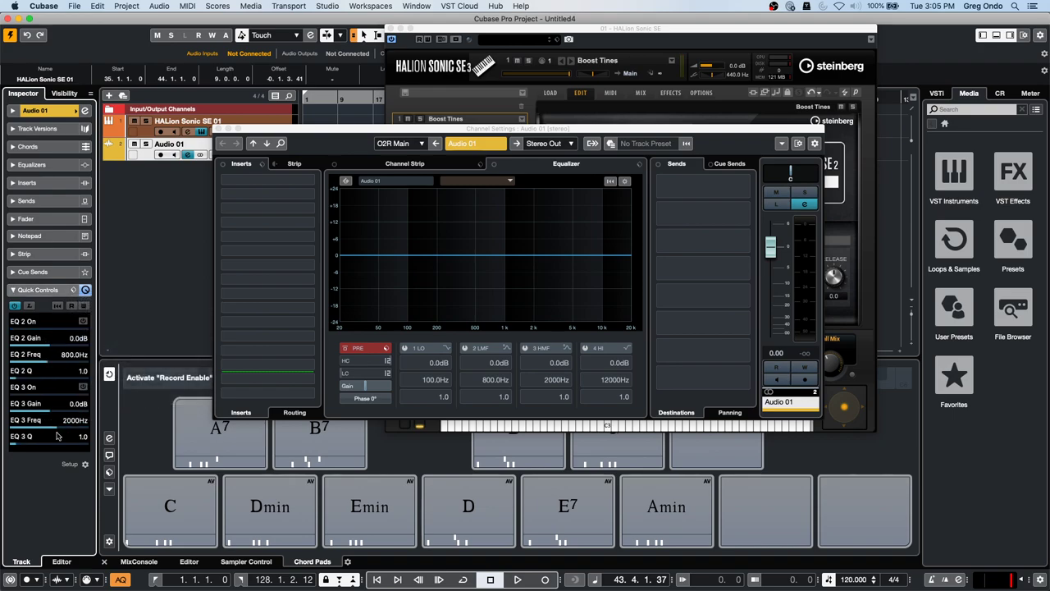
left_click(33, 424)
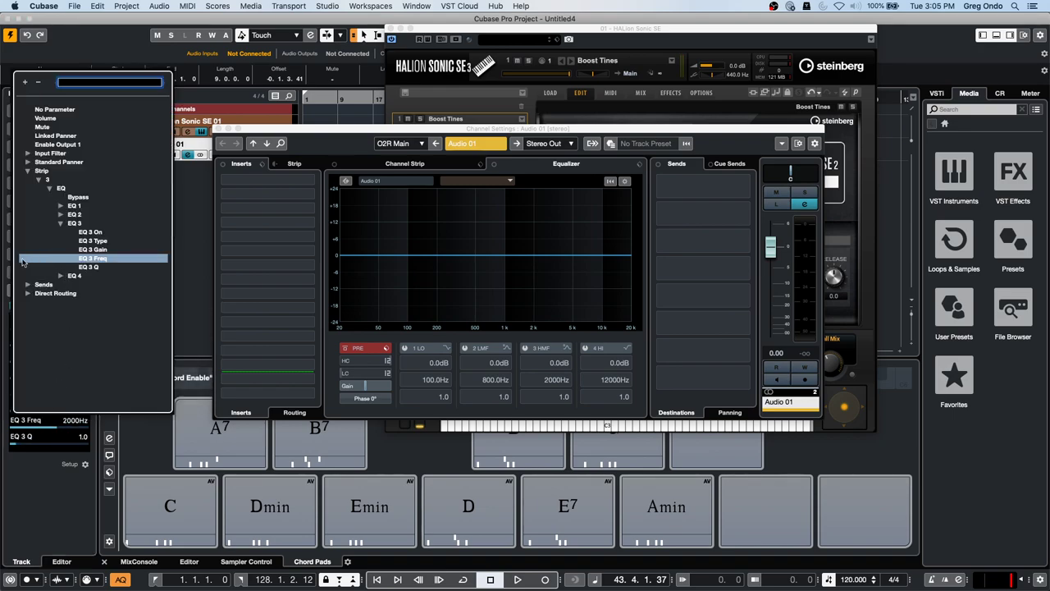
left_click(193, 209)
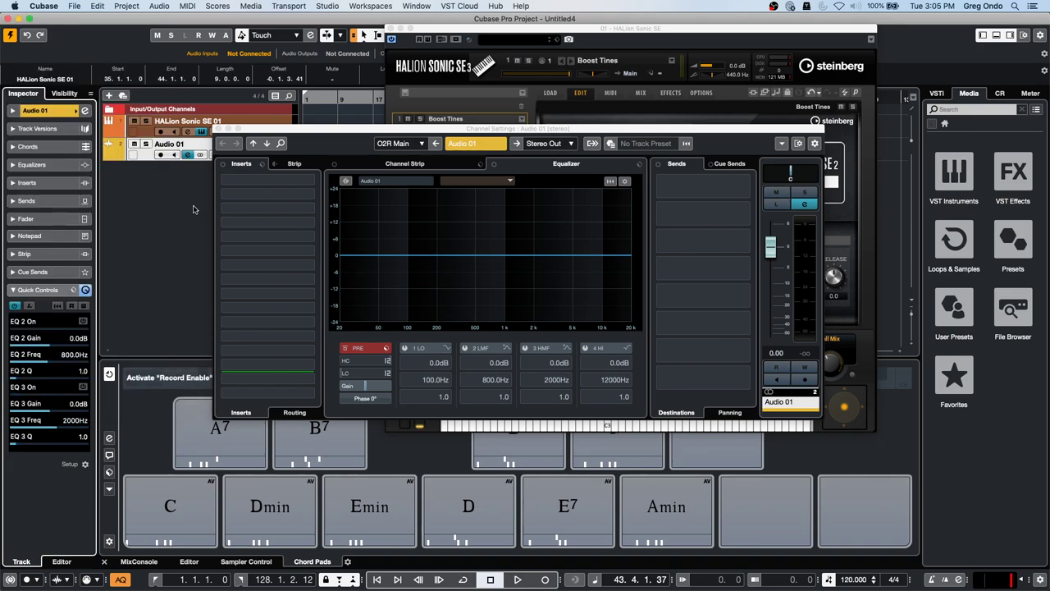
- Switch Audio 01's Quick Controls back to the Volume/Pan/Pre-Filter/Sends preset and close the channel settings
left_click(74, 291)
left_click(73, 292)
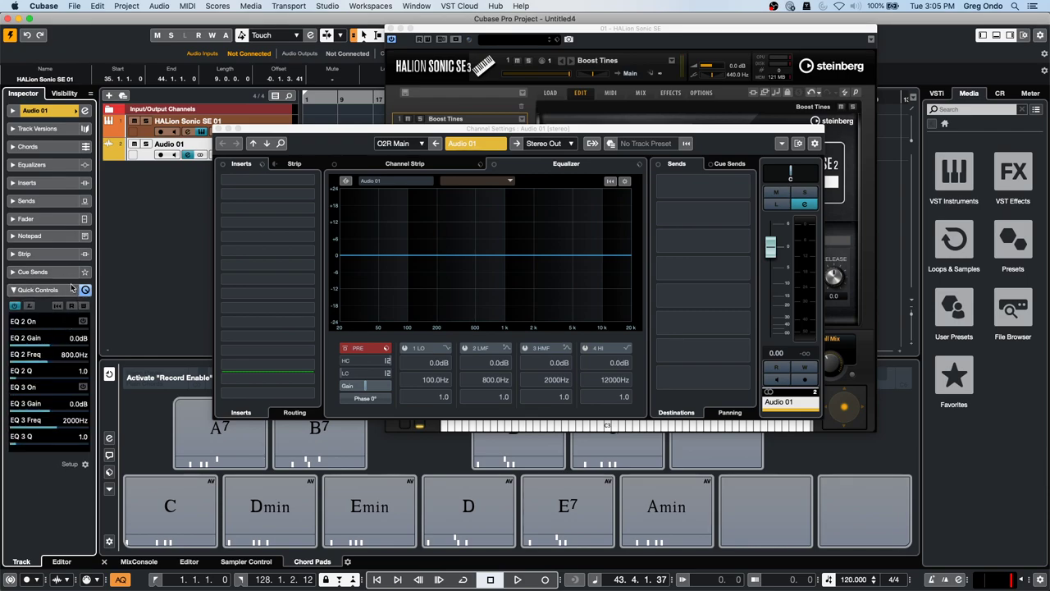
left_click(74, 290)
left_click(123, 300)
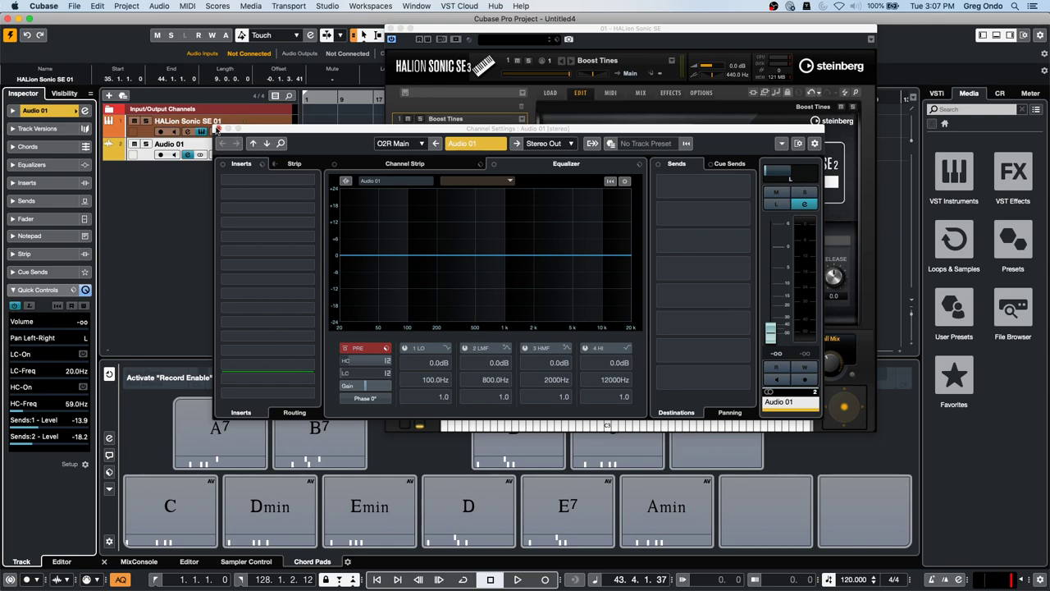
left_click(219, 129)
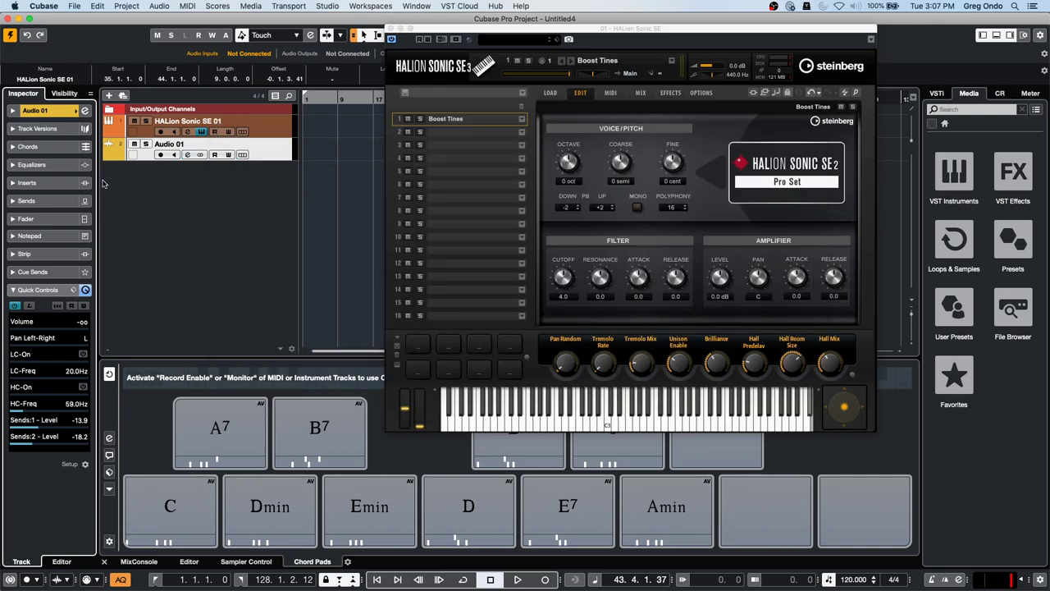
- Add a MIDI track and draw a part about 16 bars long on it, starting at bar 1
right_click(168, 181)
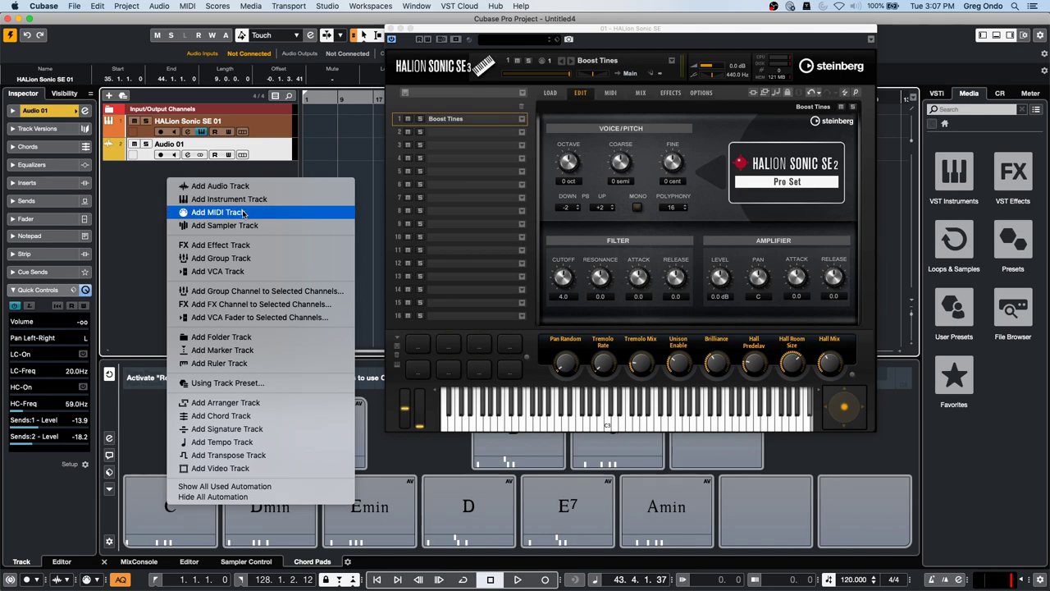
left_click(244, 212)
left_click(334, 287)
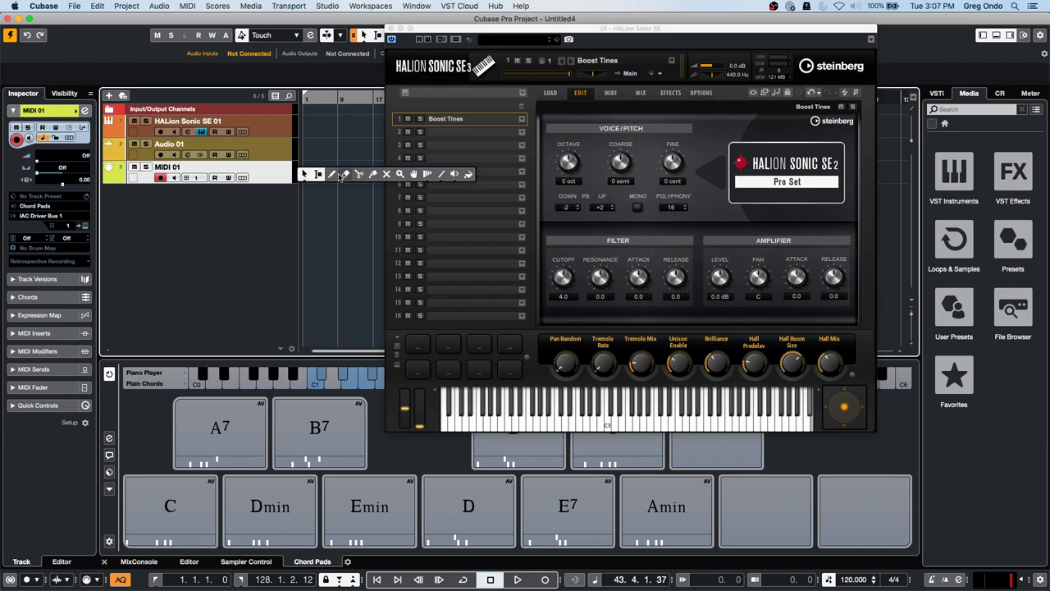
left_click(329, 174)
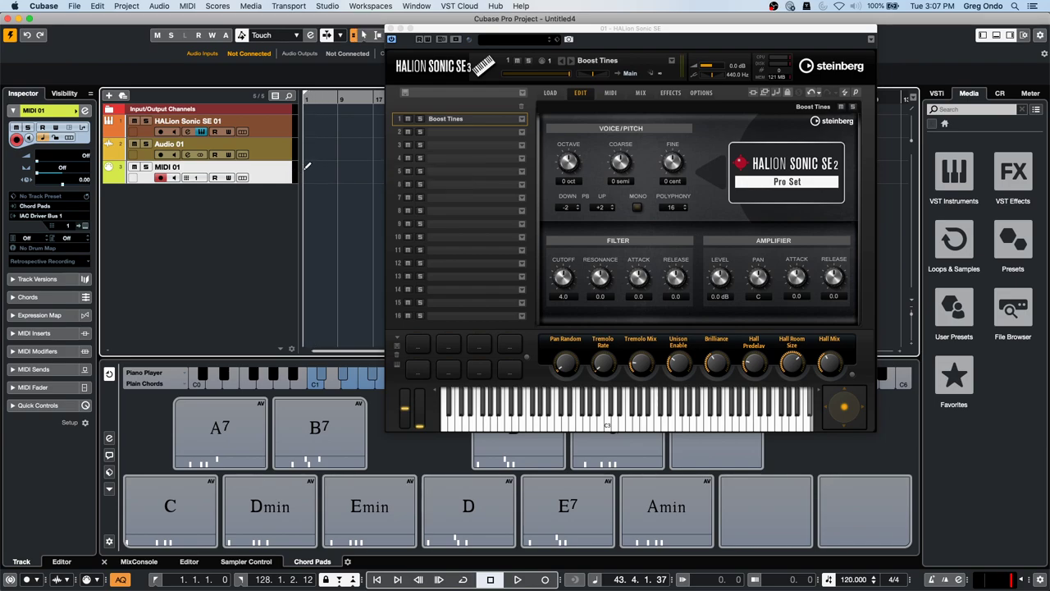
left_click_drag(306, 163, 376, 162)
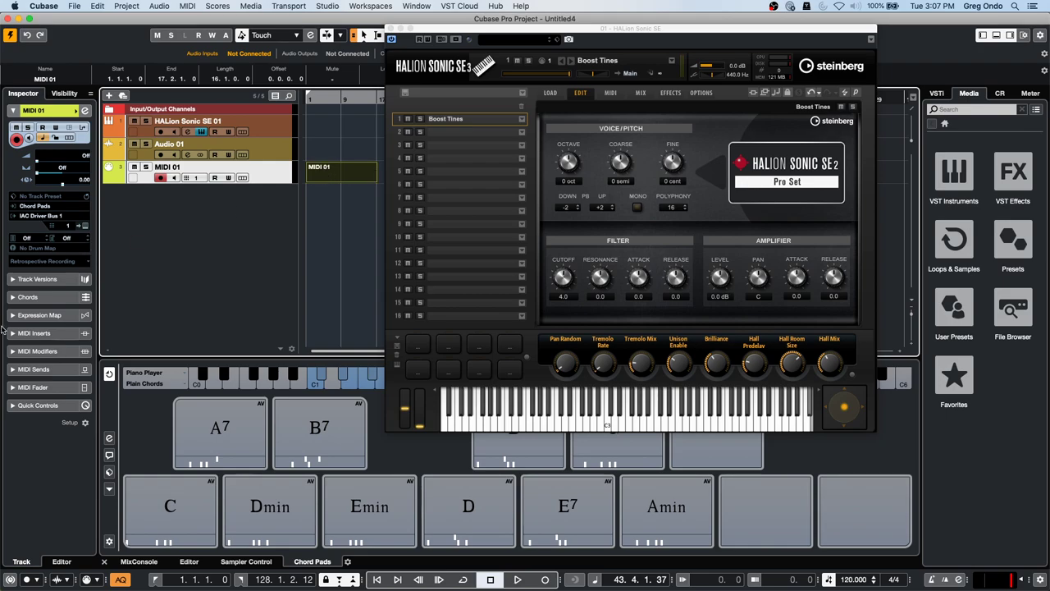
- Insert the MIDI Control effect on MIDI 01, with CC 1 (Modulation) at 72 and the second slot as CC 11 (Expression) at 84
left_click(50, 333)
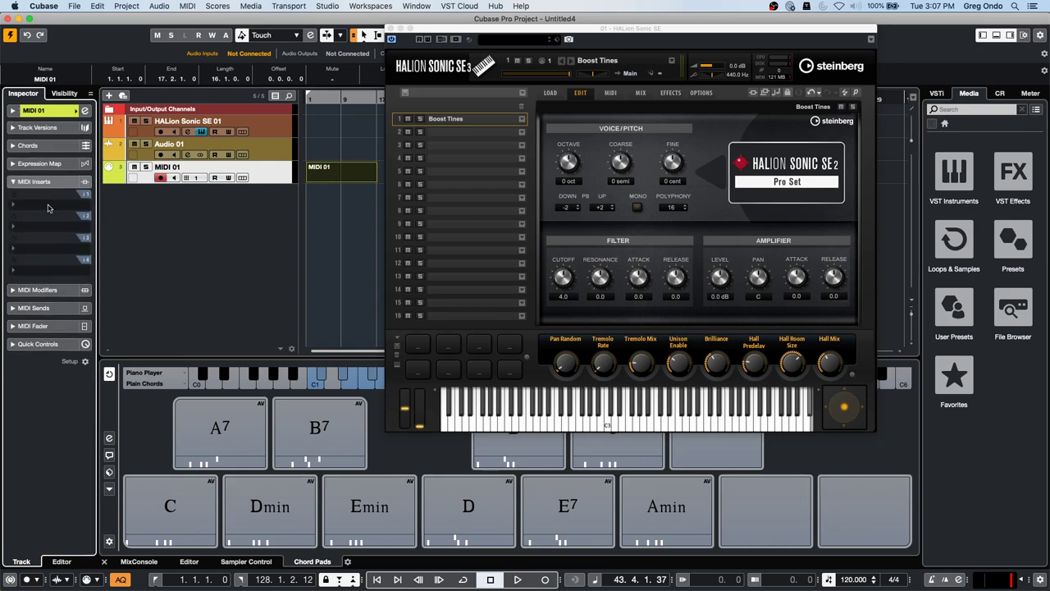
left_click(48, 205)
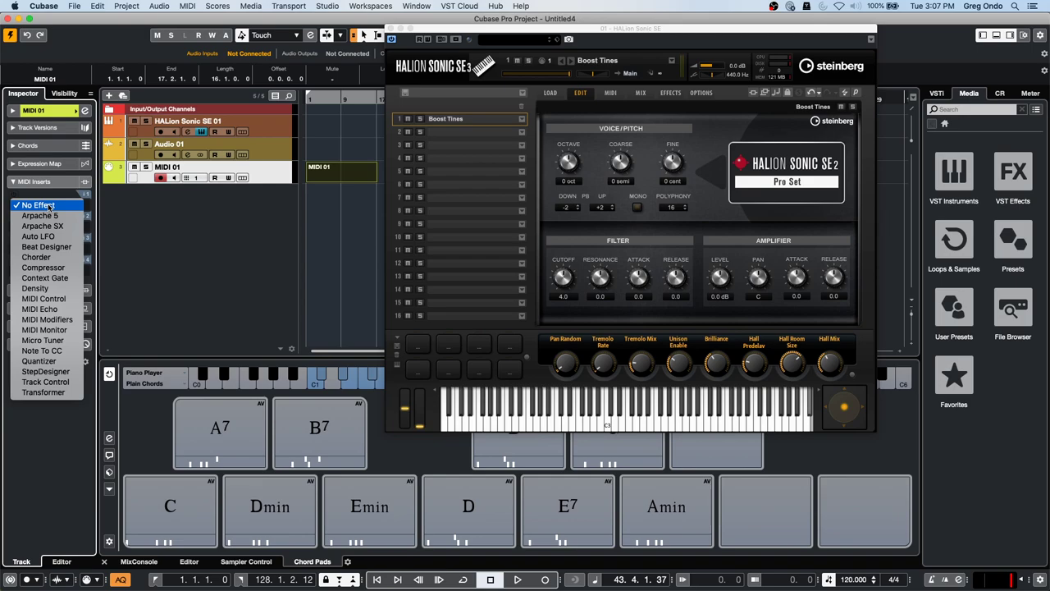
left_click(43, 299)
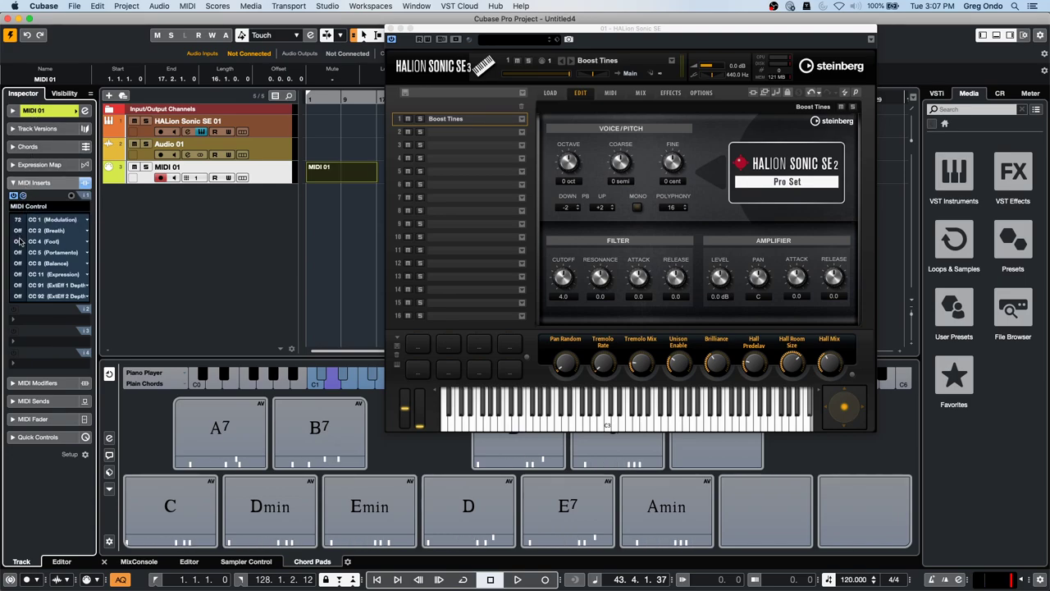
left_click(61, 231)
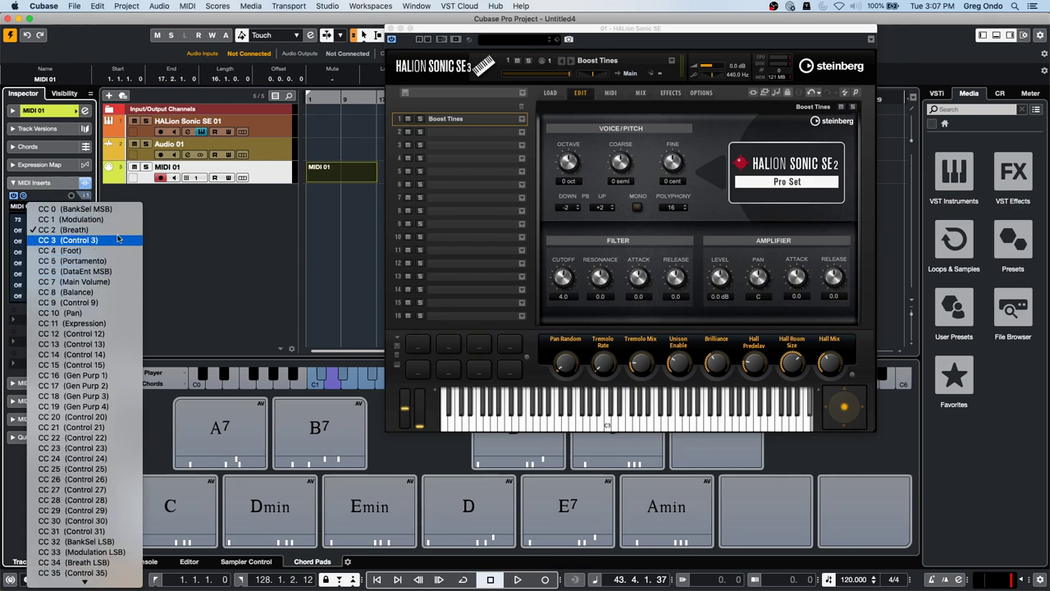
left_click(120, 323)
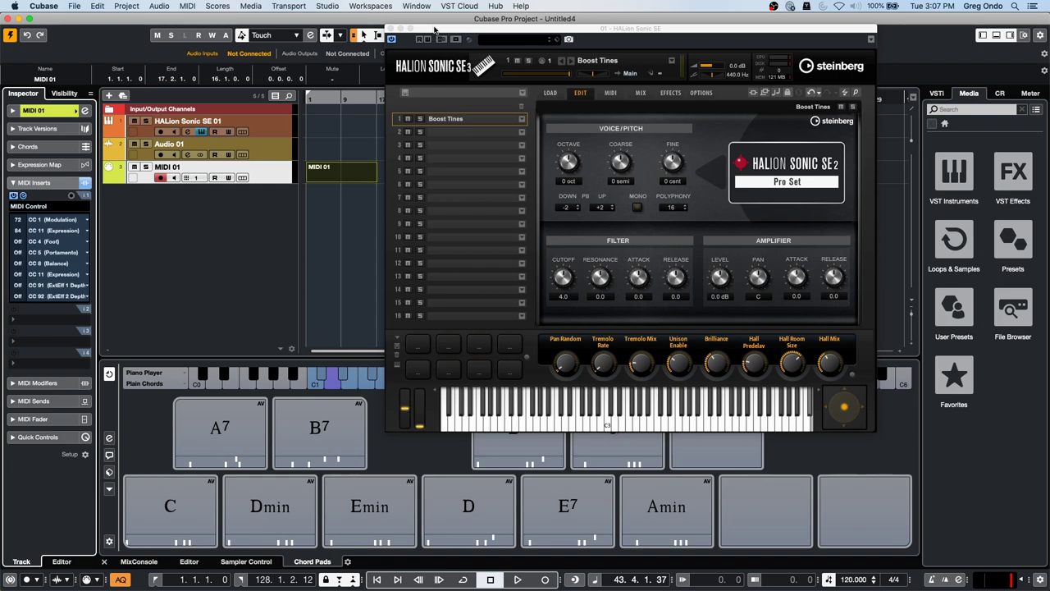
- Move the HALion Sonic SE window clear of the track area and freeze the MIDI modifiers of the MIDI 01 part
left_click_drag(435, 29, 607, 62)
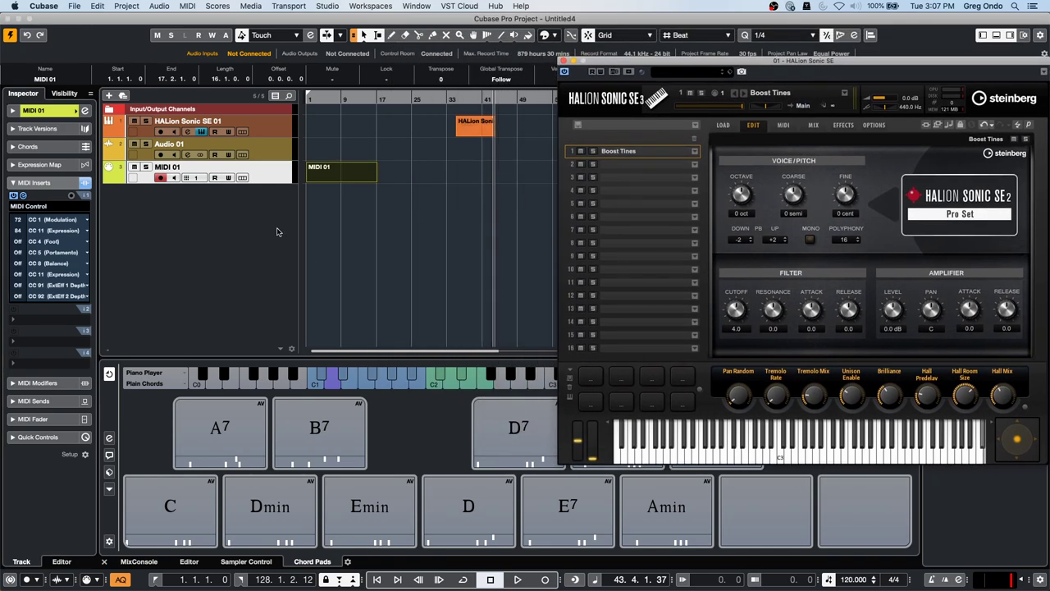
left_click(187, 6)
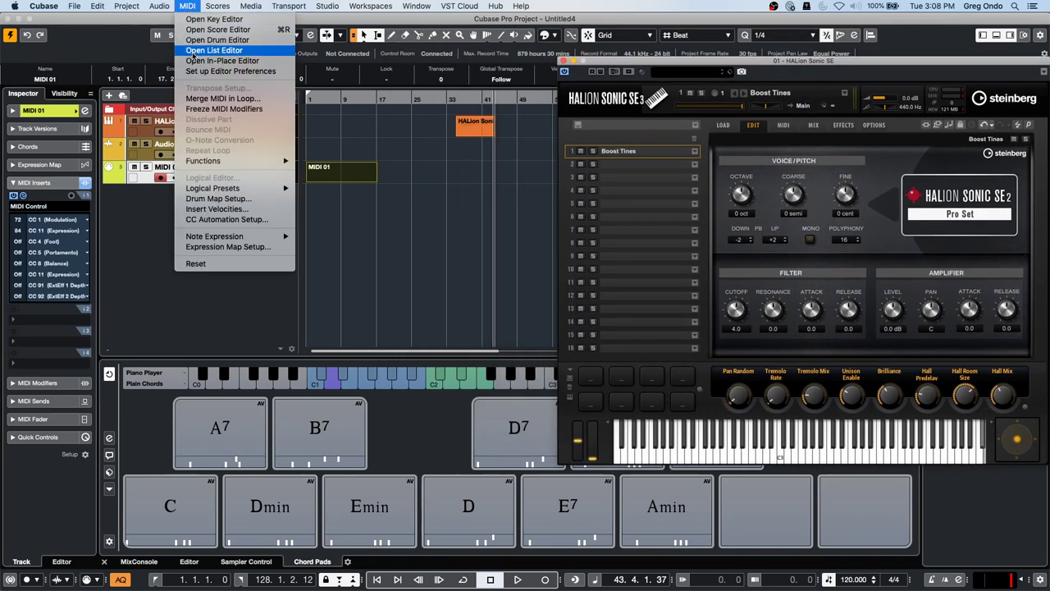
mouse_move(217, 6)
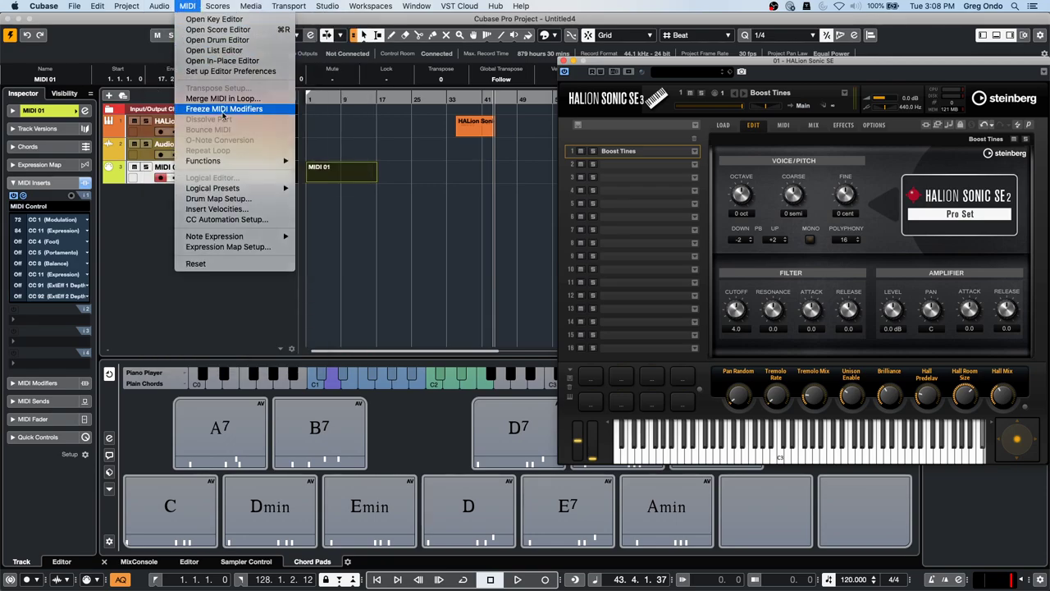
left_click(222, 110)
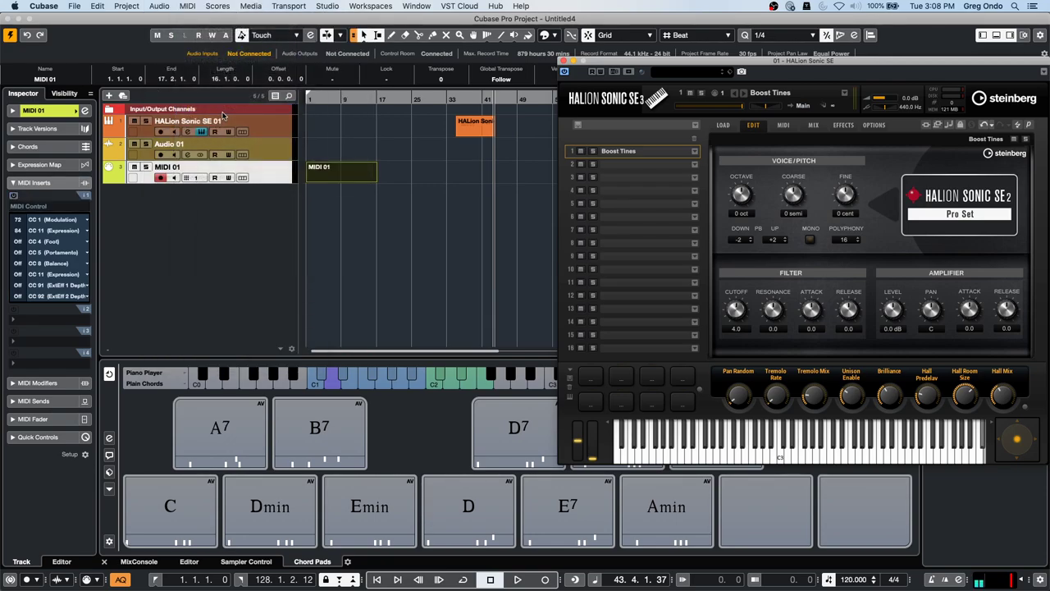
- Inspect the MIDI 01 part's events in the List Editor, and close the editor
left_click(334, 178)
left_click(210, 8)
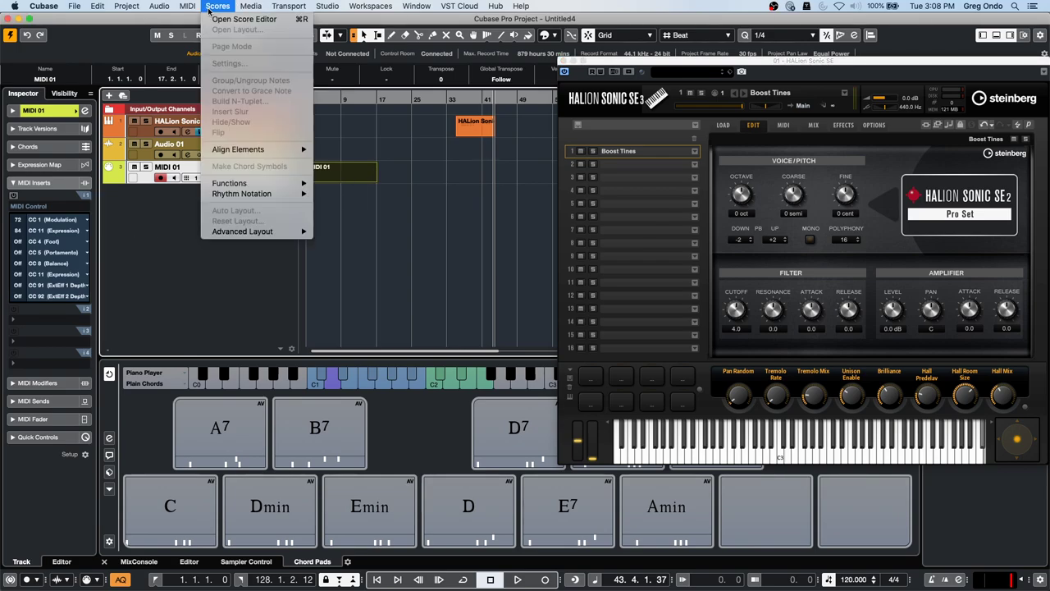
mouse_move(187, 6)
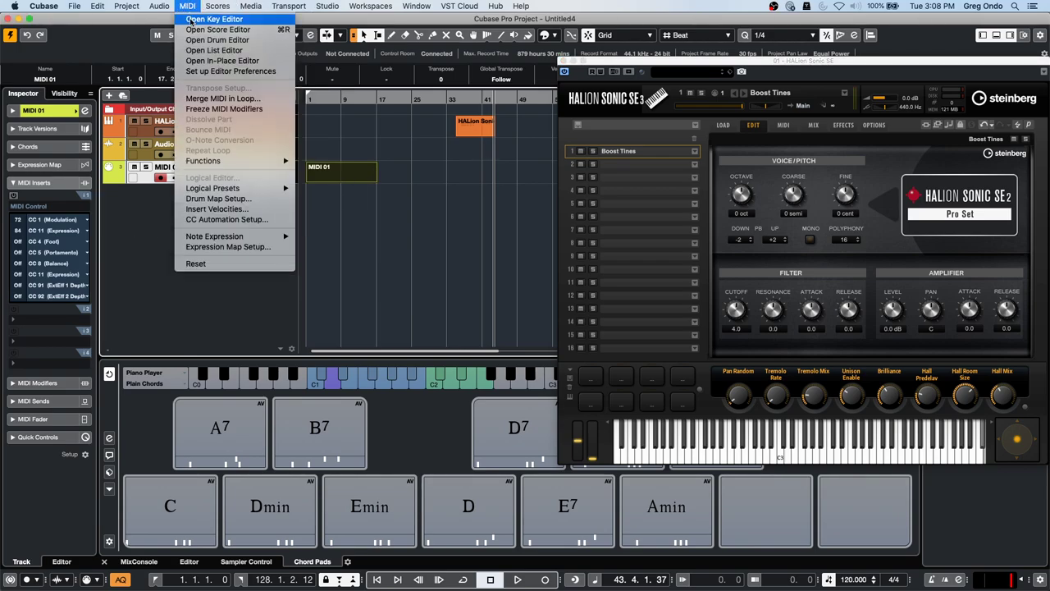
left_click(207, 50)
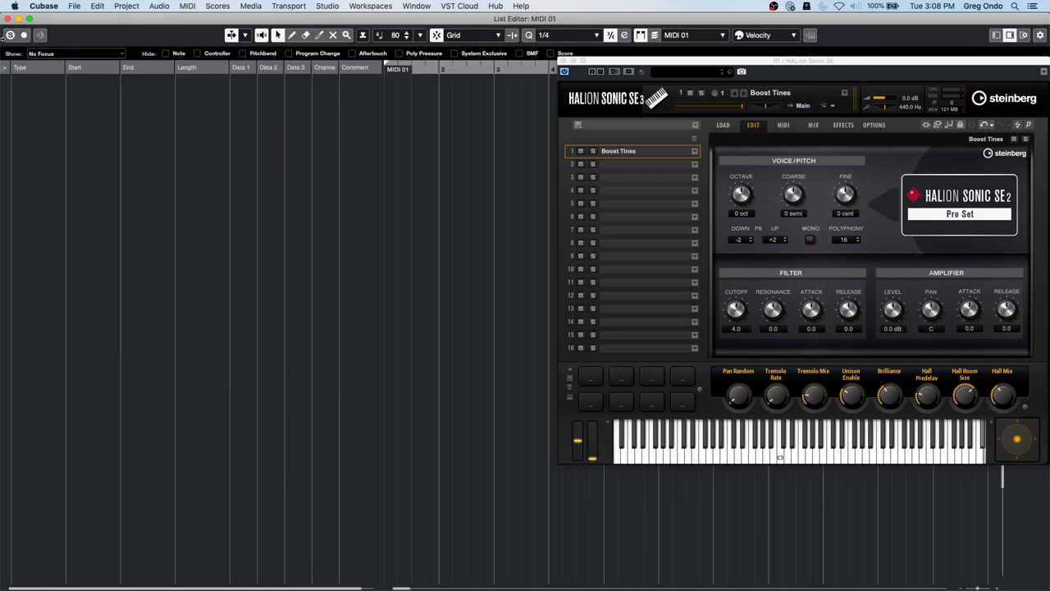
left_click_drag(78, 22, 140, 22)
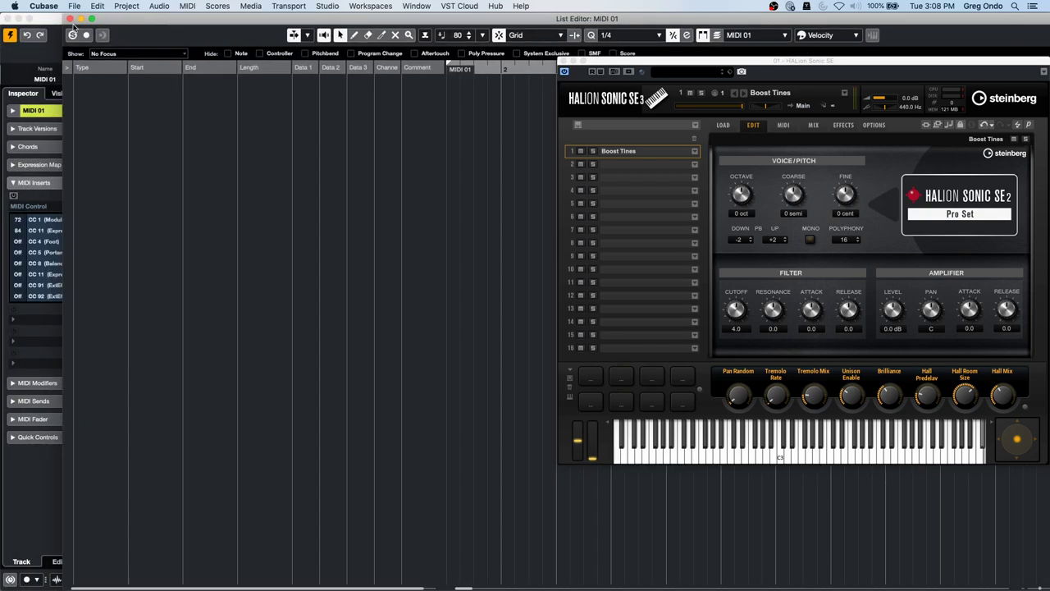
left_click(70, 18)
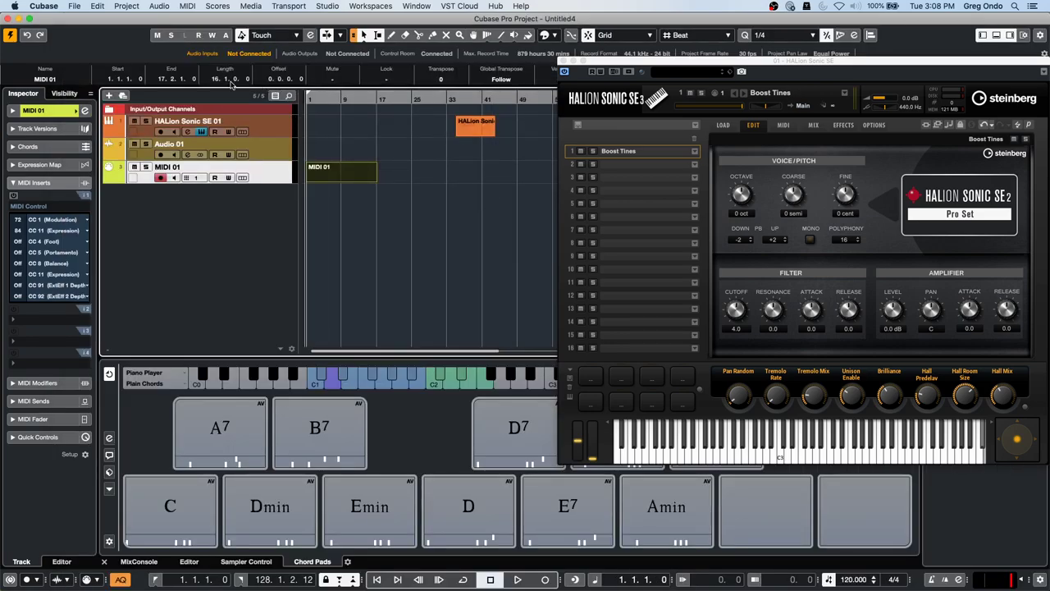
- Record briefly from bar 1 on the MIDI 01 track, stop, and freeze the track's MIDI modifiers
key("KP_Multiply")
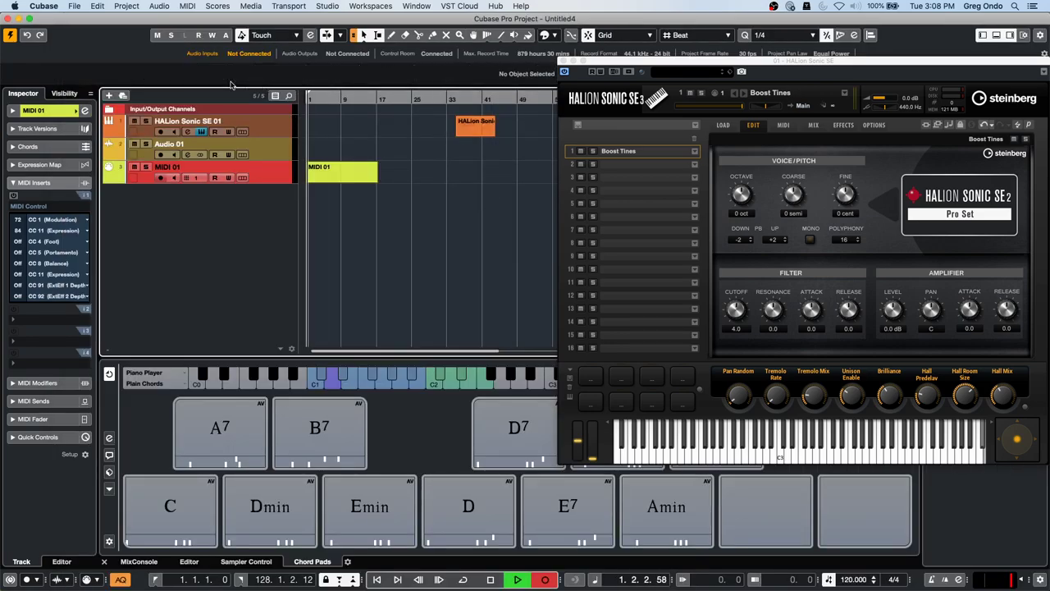
key("space")
left_click(187, 7)
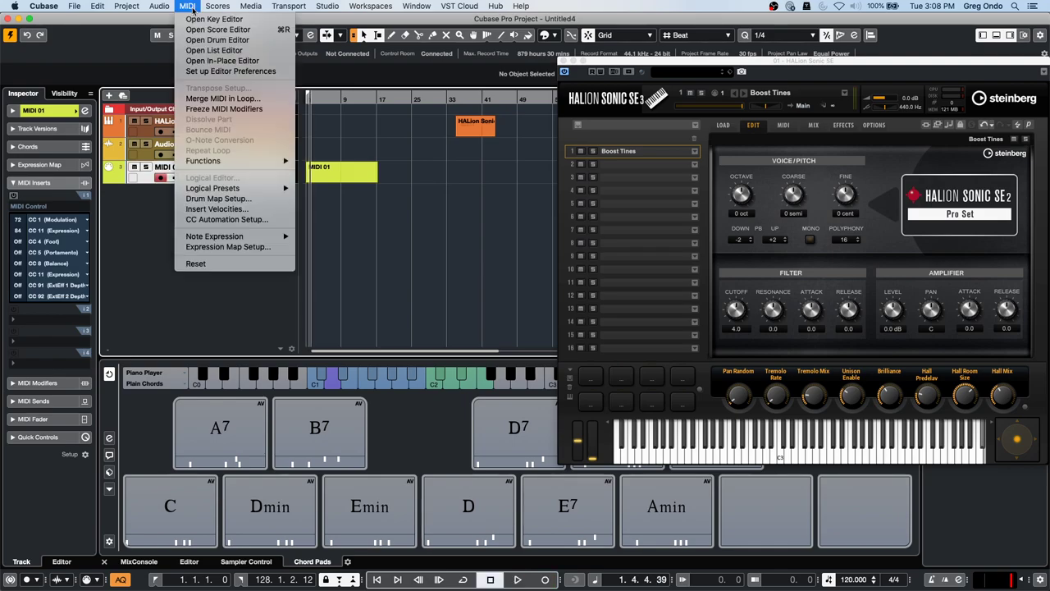
left_click(191, 110)
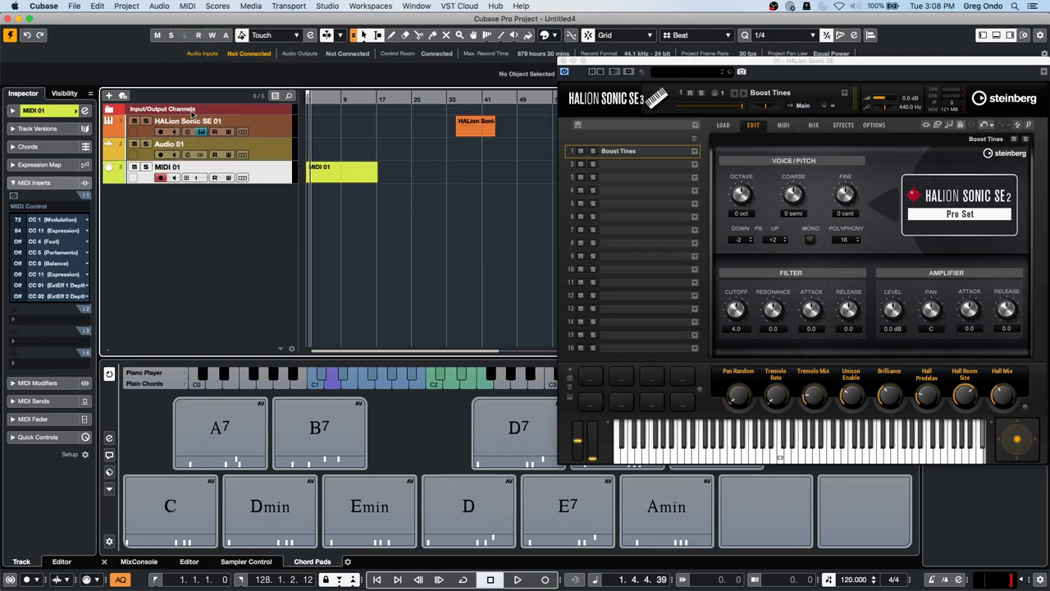
left_click(167, 7)
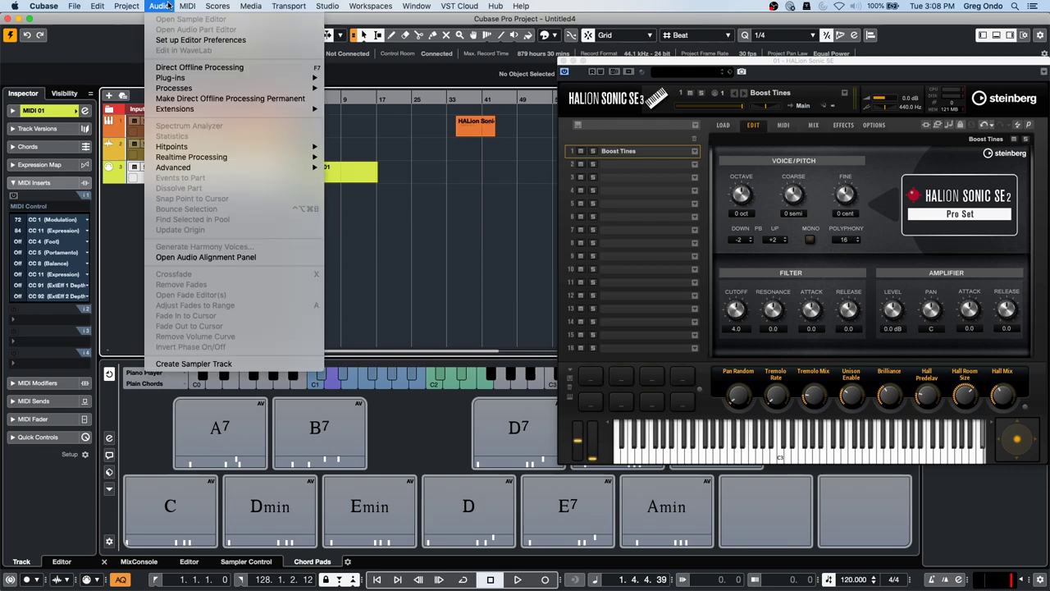
mouse_move(188, 7)
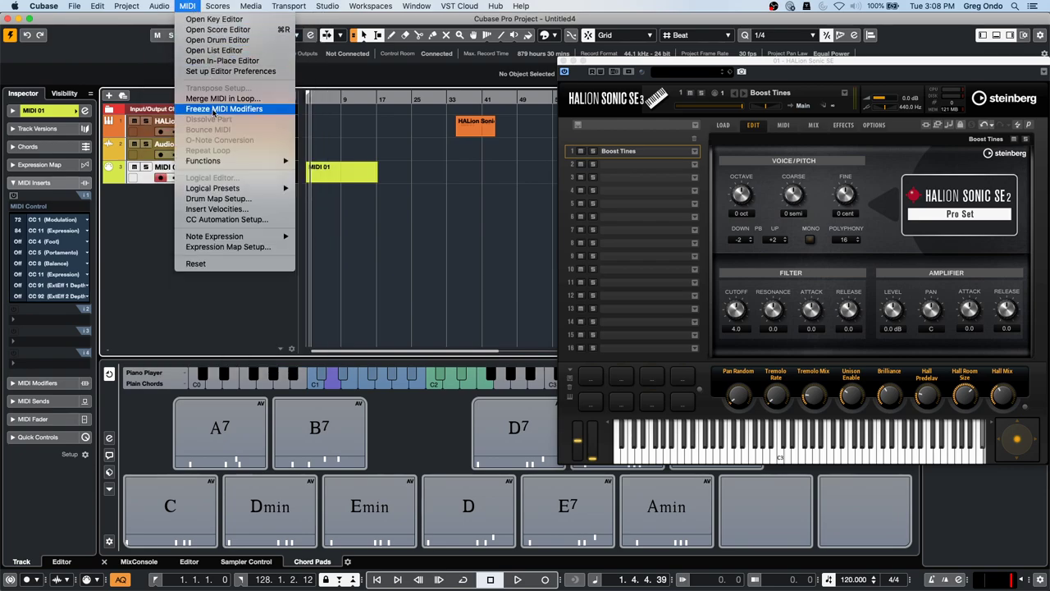
- Open the MIDI 01 part in the List Editor, move the HALion Sonic SE window off the event list, and enlarge the editor to full screen
left_click(328, 178)
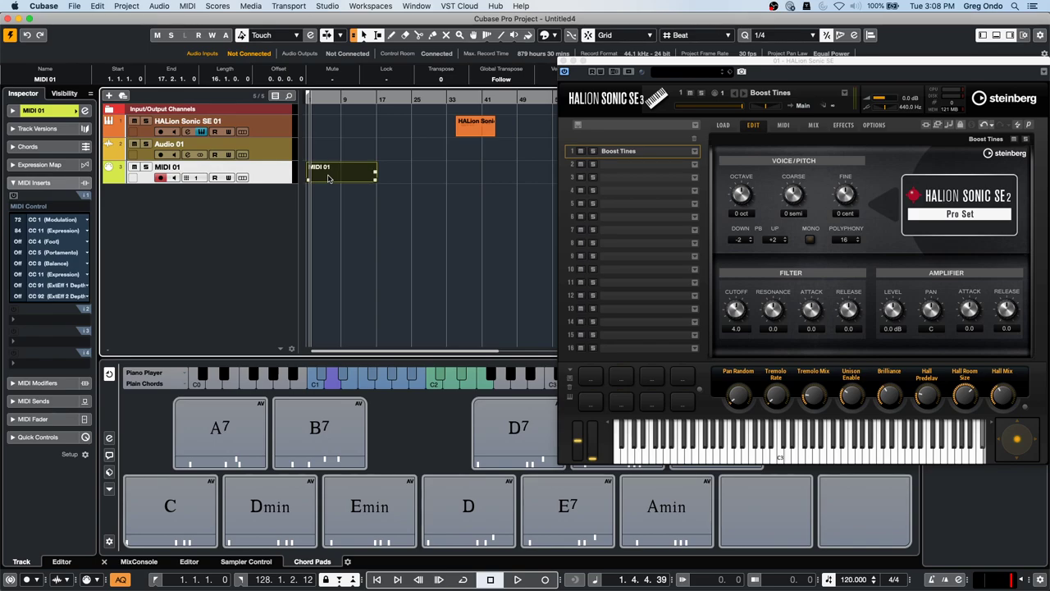
double_click(328, 178)
left_click(160, 6)
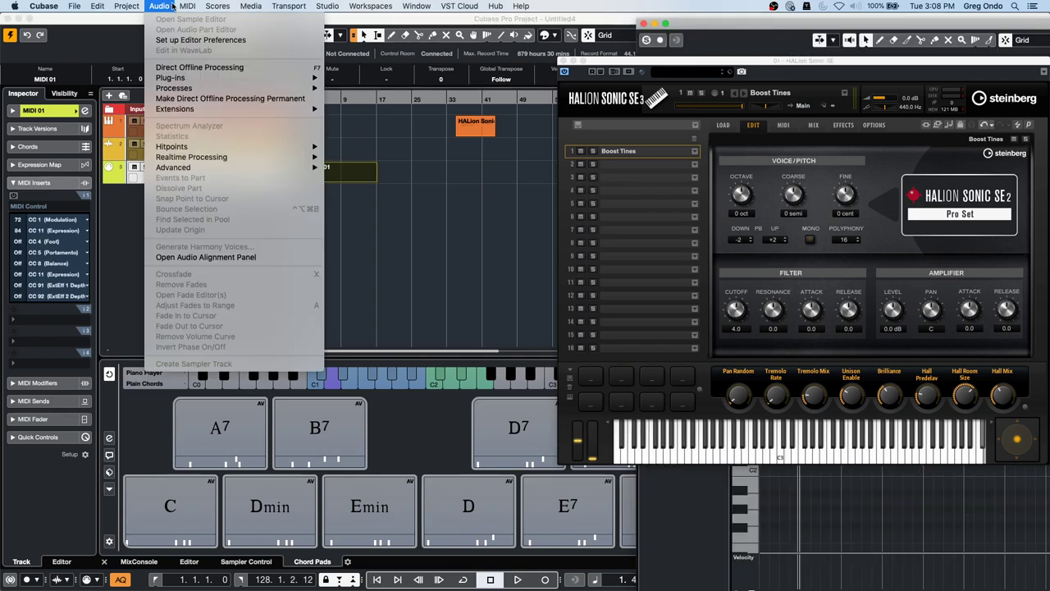
left_click(202, 51)
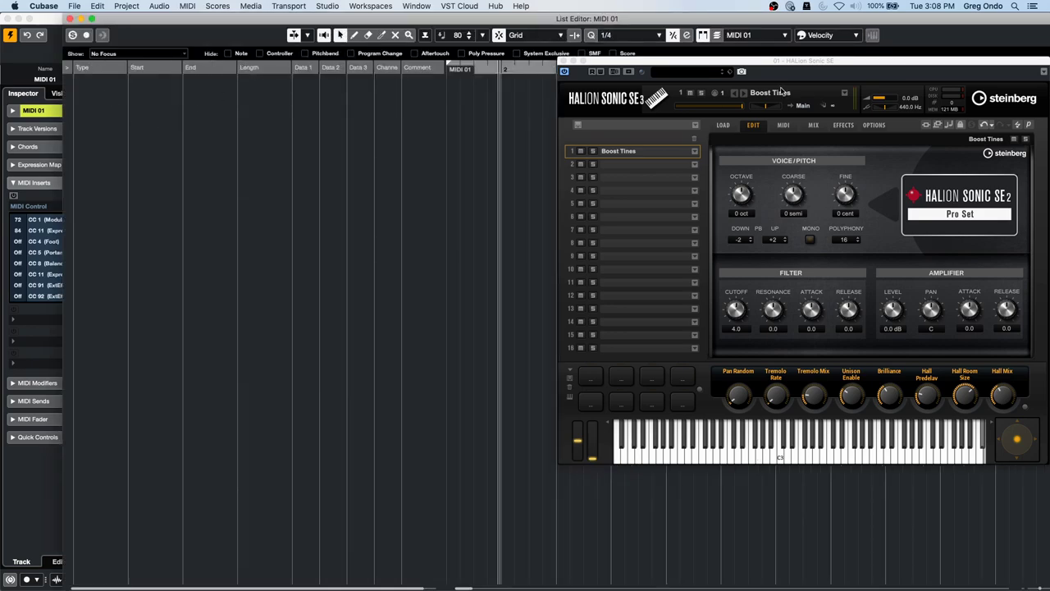
left_click_drag(817, 64, 607, 187)
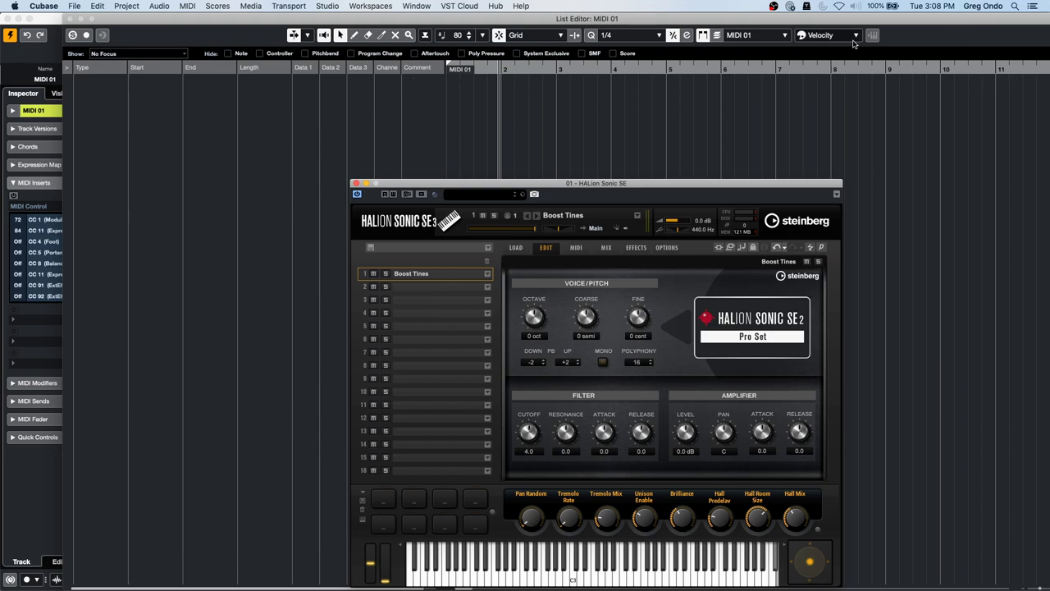
left_click(93, 22)
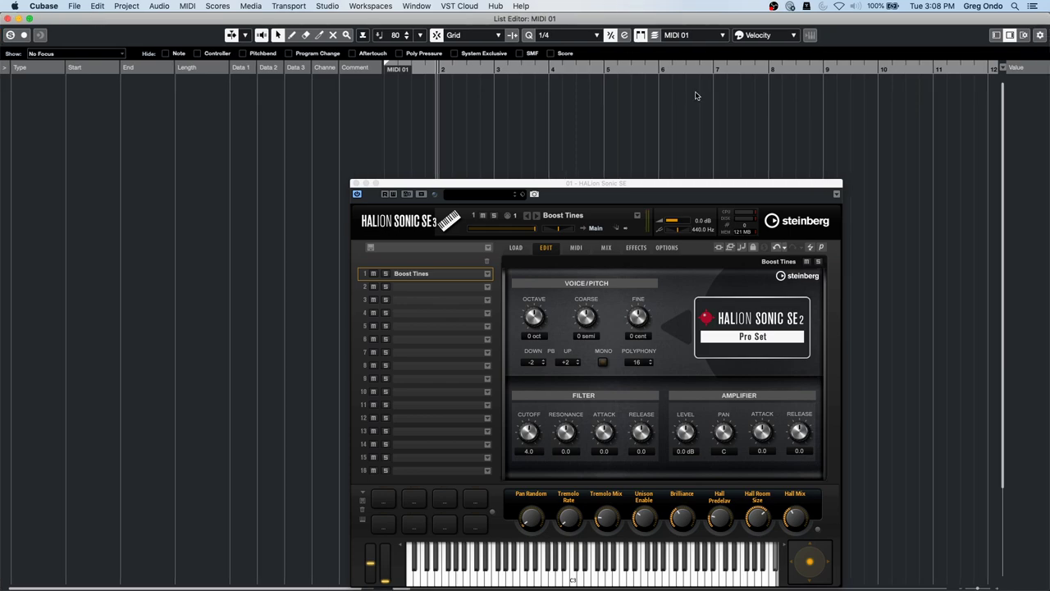
- Show the Status Line along with the Filters in the List Editor's window layout, and close the editor
left_click(1025, 36)
left_click(959, 50)
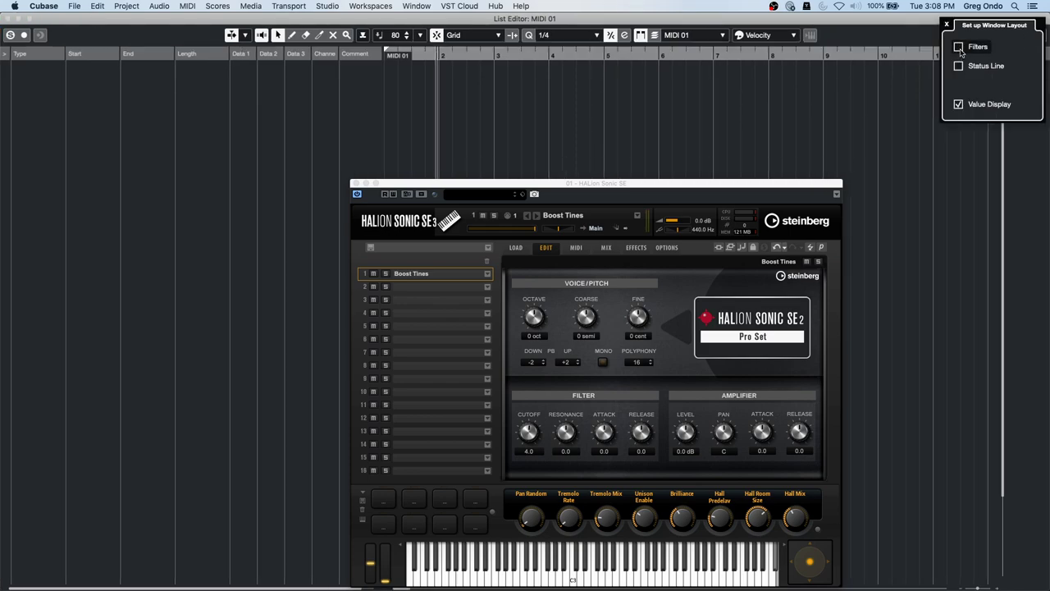
left_click(961, 51)
left_click(958, 66)
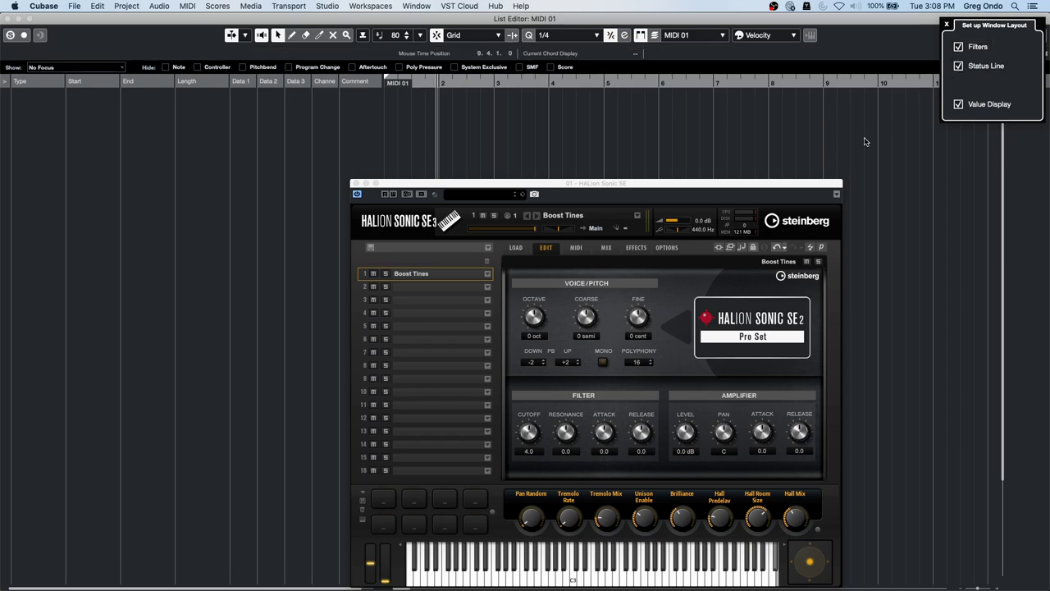
left_click(10, 18)
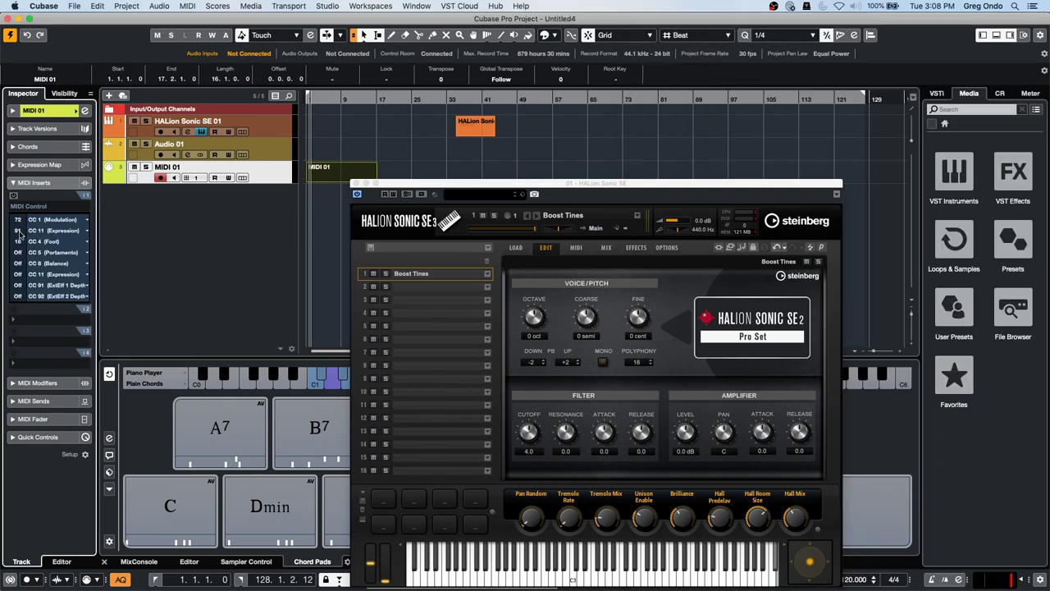
- Reactivate the MIDI Control insert with CC 11 at 91, CC 4 at 16, CC 5 at 33, CC 8 at 14, and freeze the modifiers
left_click_drag(16, 257, 31, 211)
left_click_drag(23, 264, 23, 241)
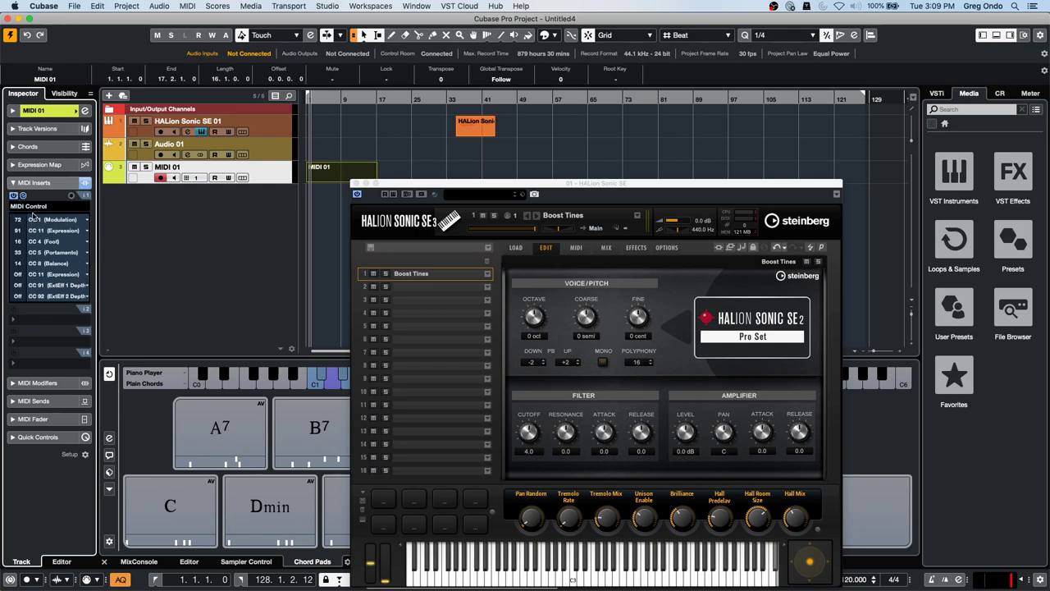
left_click(187, 6)
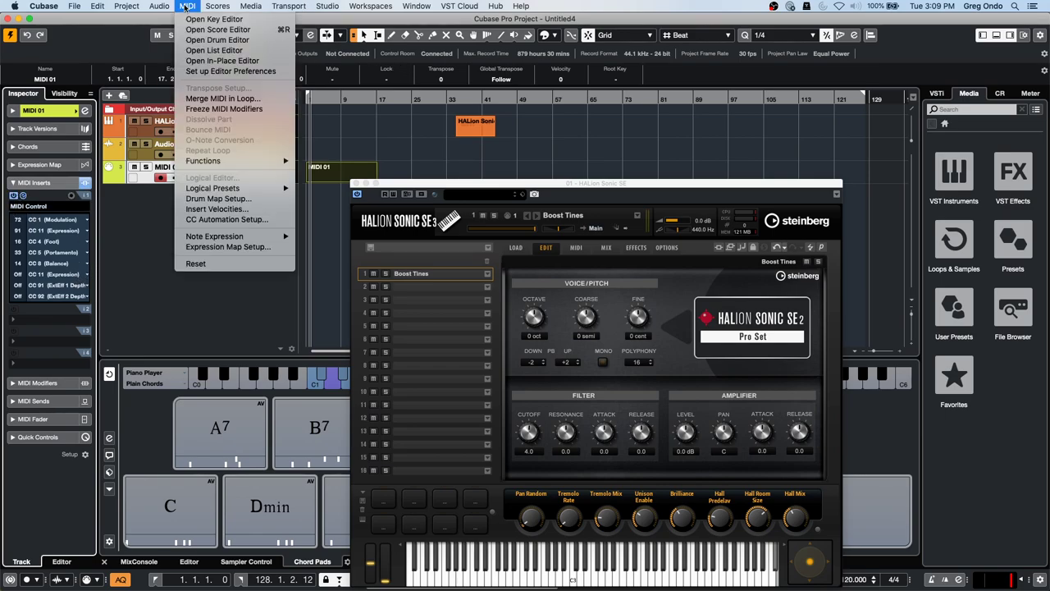
left_click(194, 108)
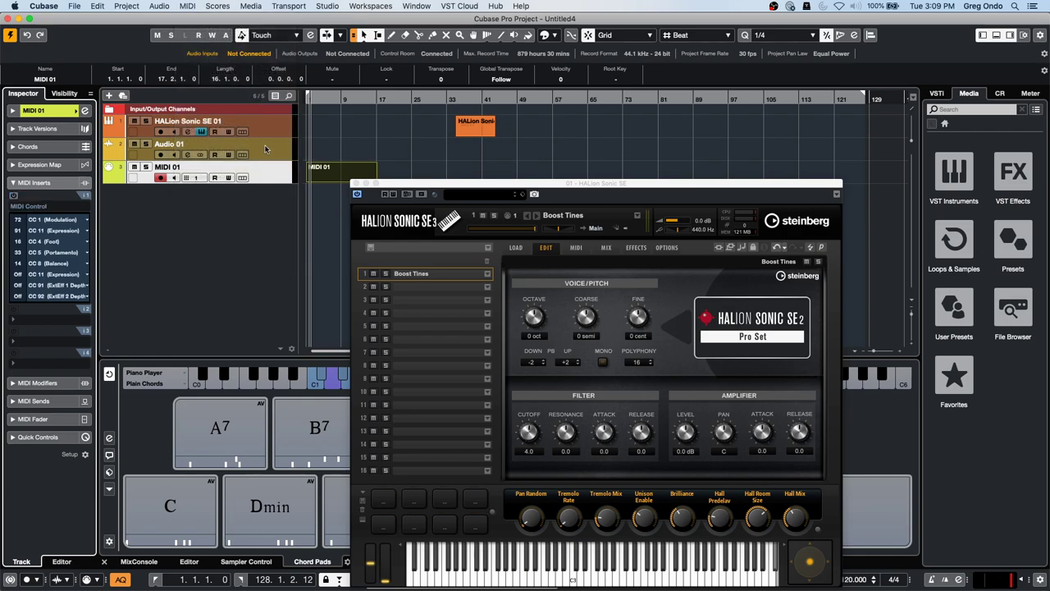
- Open the MIDI 01 part in a separate Key Editor window and close it again
double_click(331, 179)
left_click(329, 179)
double_click(332, 178)
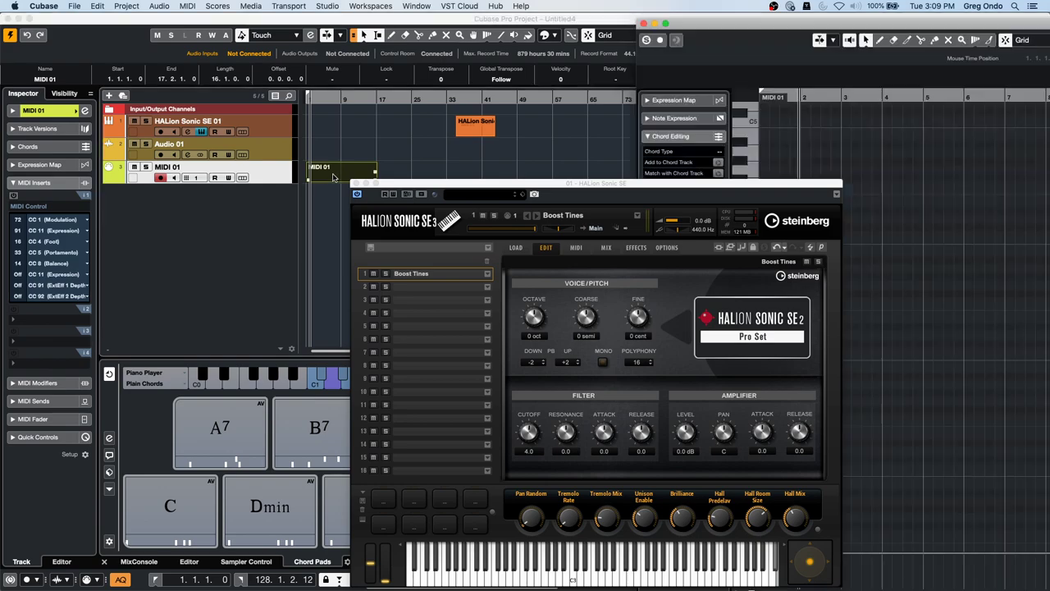
left_click(13, 5)
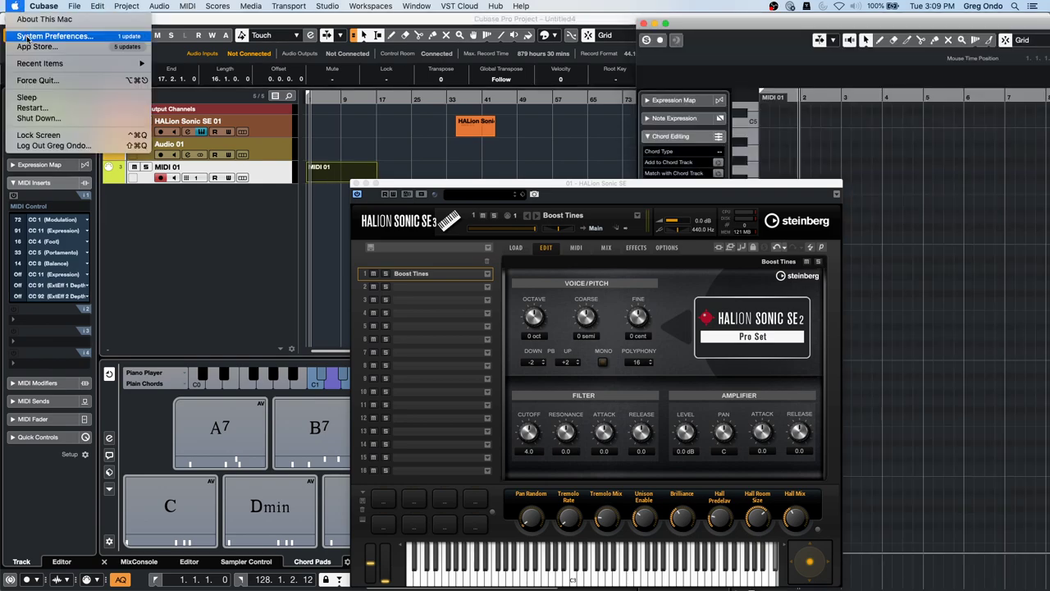
left_click(29, 38)
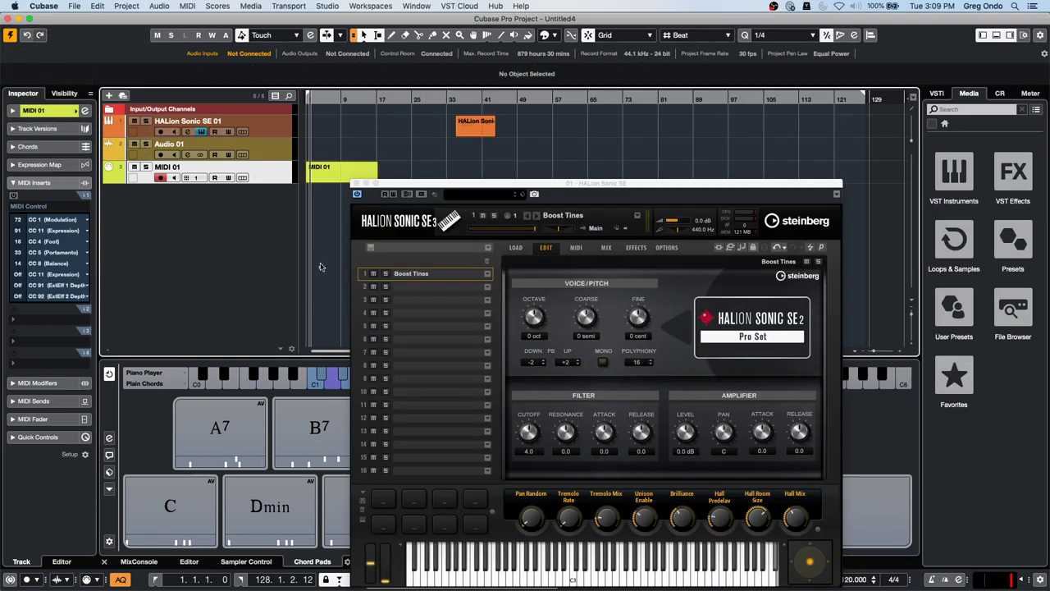
- Set the Editors preferences so that double-clicking opens the editor in the Lower Zone, and apply the change
left_click(32, 6)
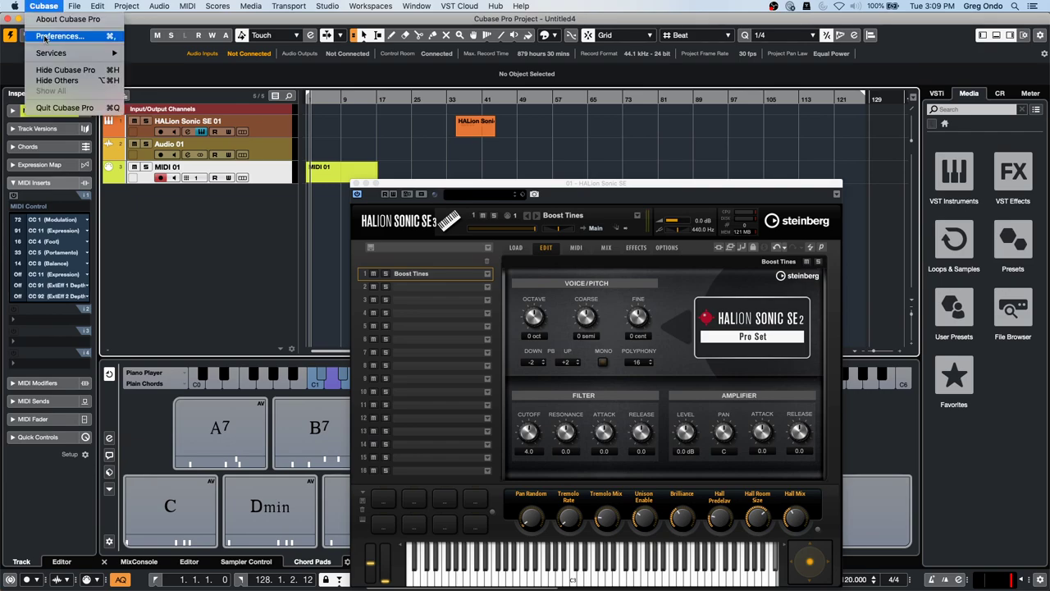
left_click(49, 36)
left_click(191, 112)
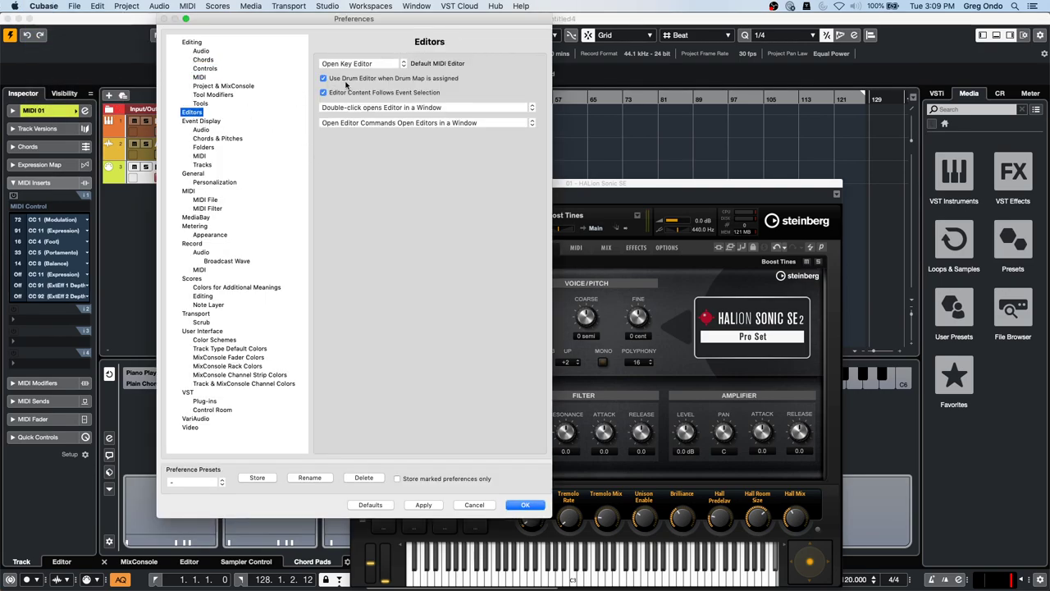
left_click(398, 107)
left_click(400, 118)
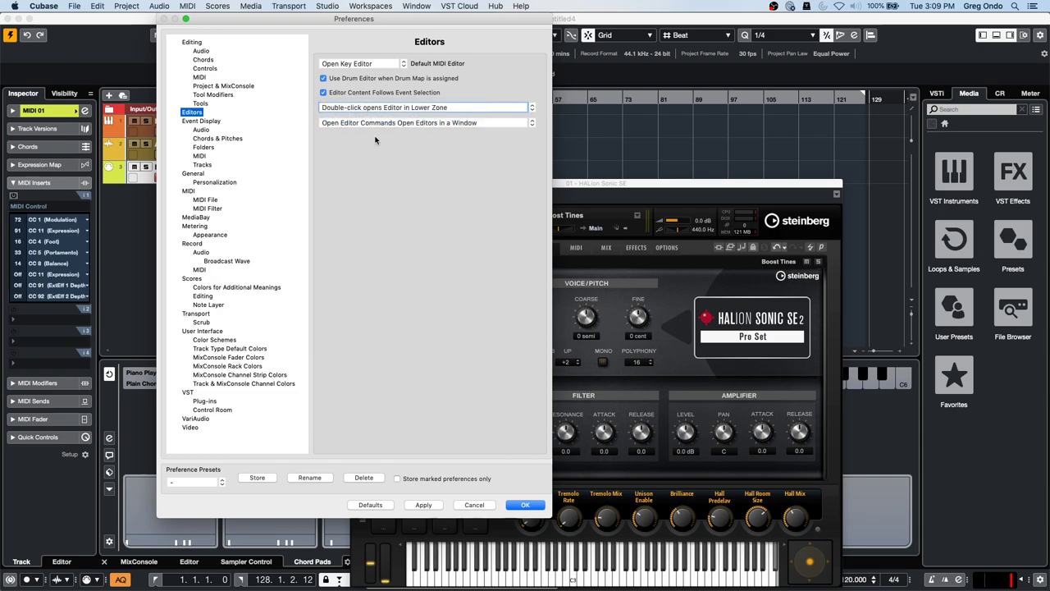
left_click(423, 505)
left_click(525, 505)
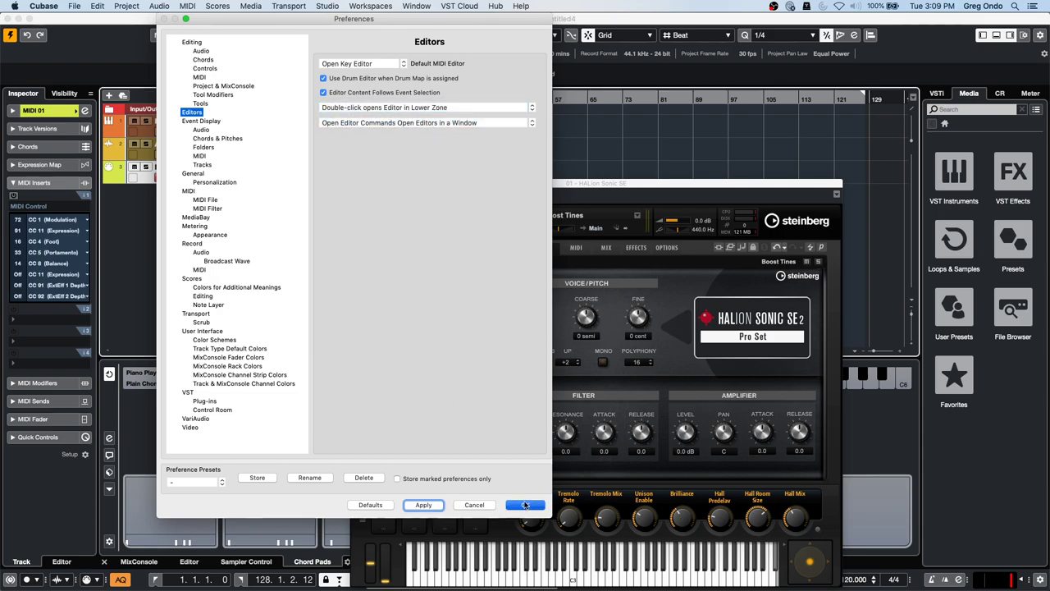
- Close the HALion Sonic SE window and draw several long and short notes in the MIDI 01 part in the Lower Zone Key Editor
left_click(353, 183)
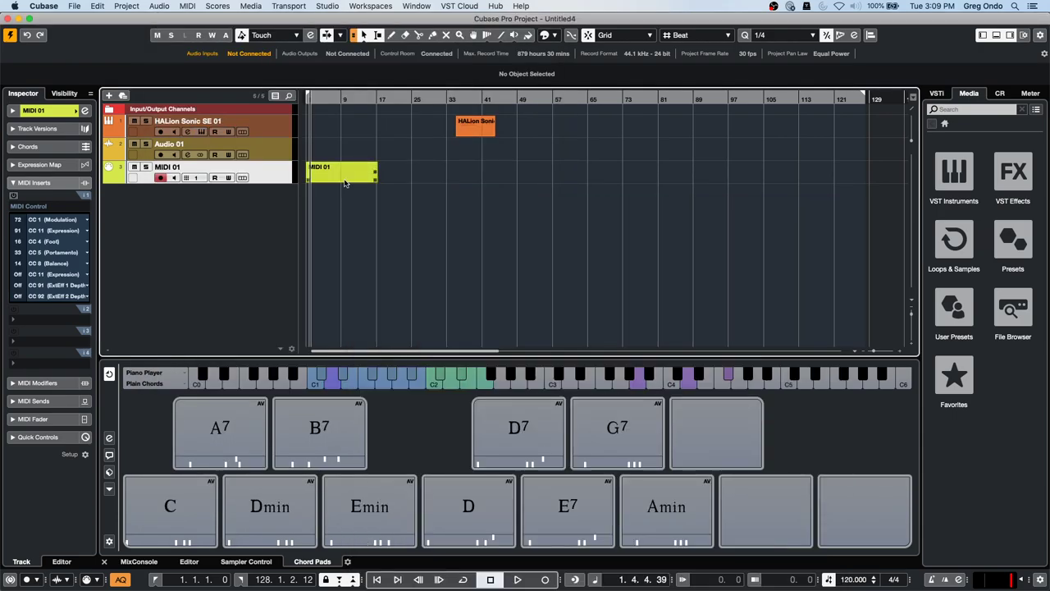
double_click(345, 172)
key("8")
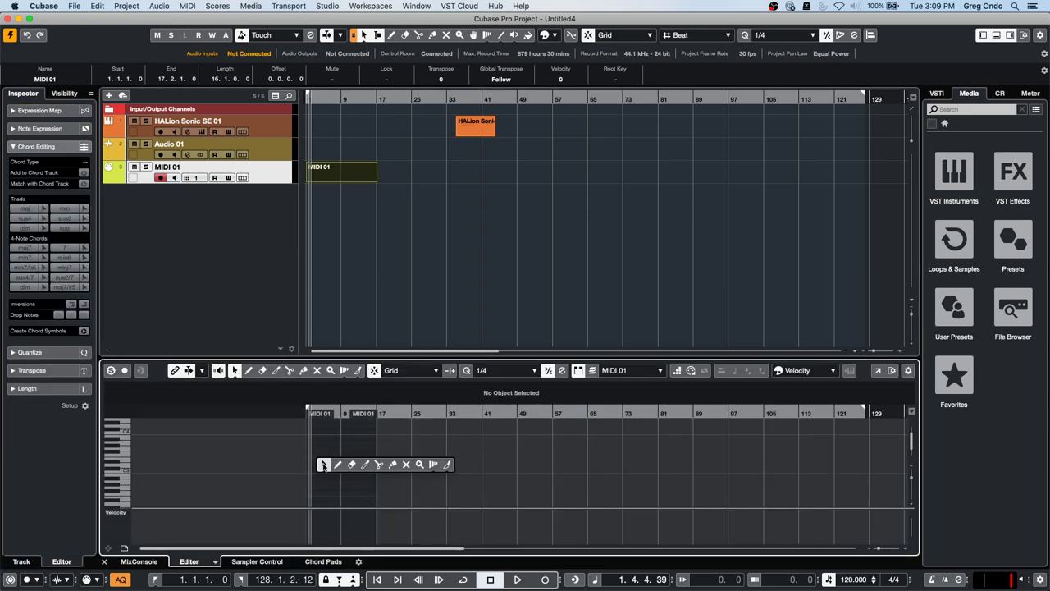
mouse_move(314, 465)
left_mouse_down()
mouse_move(377, 464)
mouse_move(407, 486)
left_mouse_up()
left_click_drag(348, 439, 401, 440)
left_click_drag(375, 482, 441, 482)
left_click_drag(350, 497, 373, 497)
left_click(342, 497)
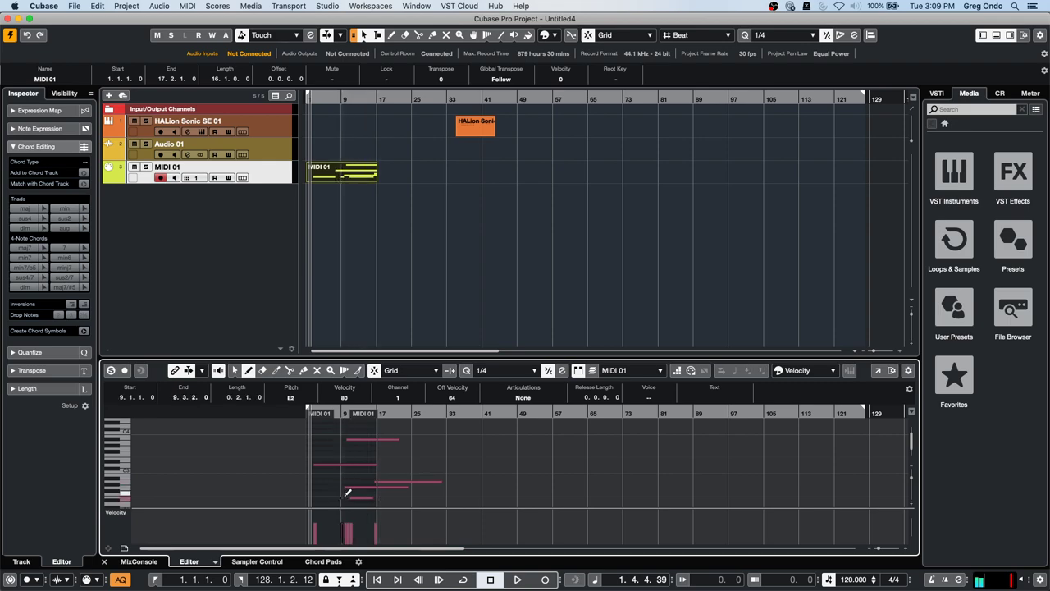
left_click(332, 470)
left_click(337, 466)
left_click(328, 443)
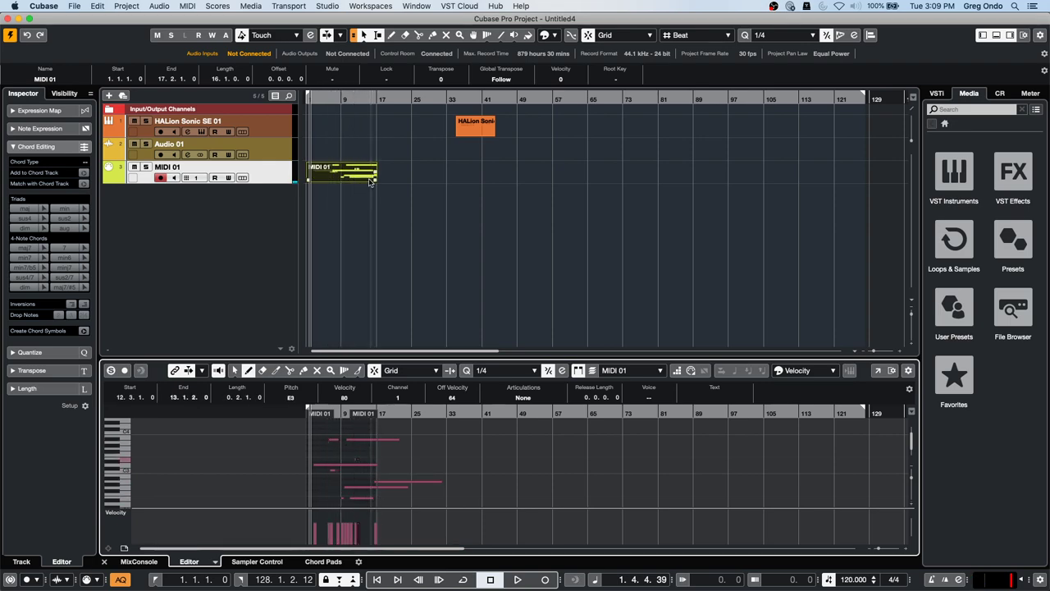
- Reactivate the MIDI Control insert on the MIDI 01 track and freeze the MIDI modifiers of the part containing the drawn notes
left_click(339, 169)
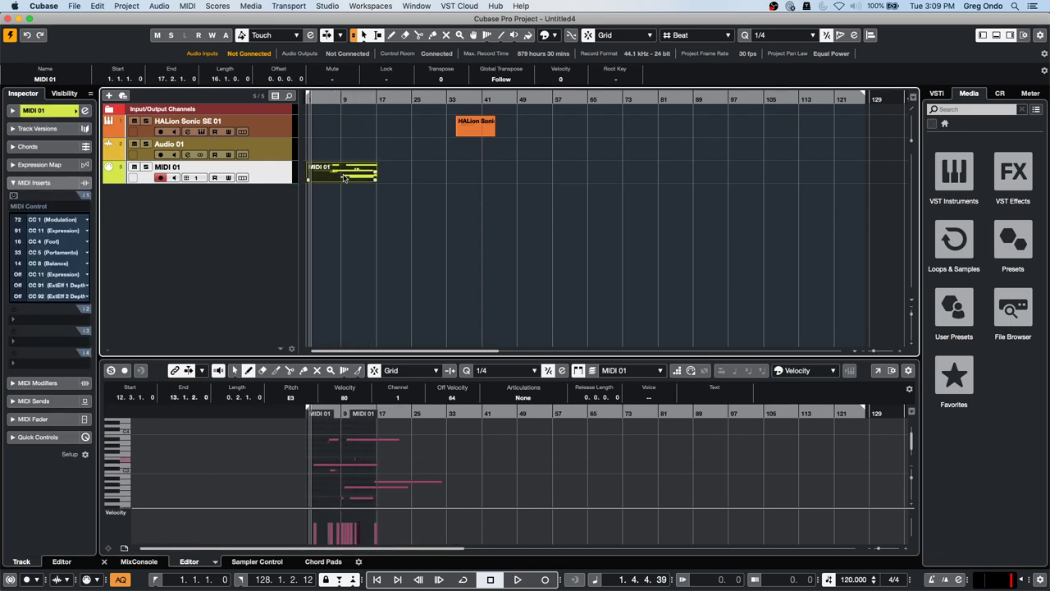
double_click(344, 178)
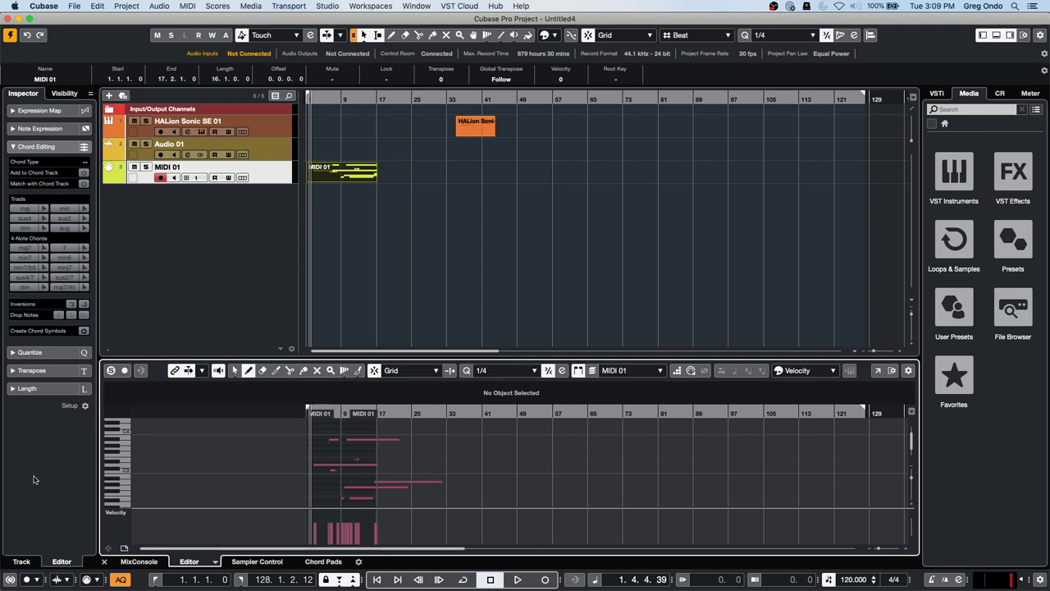
left_click(22, 561)
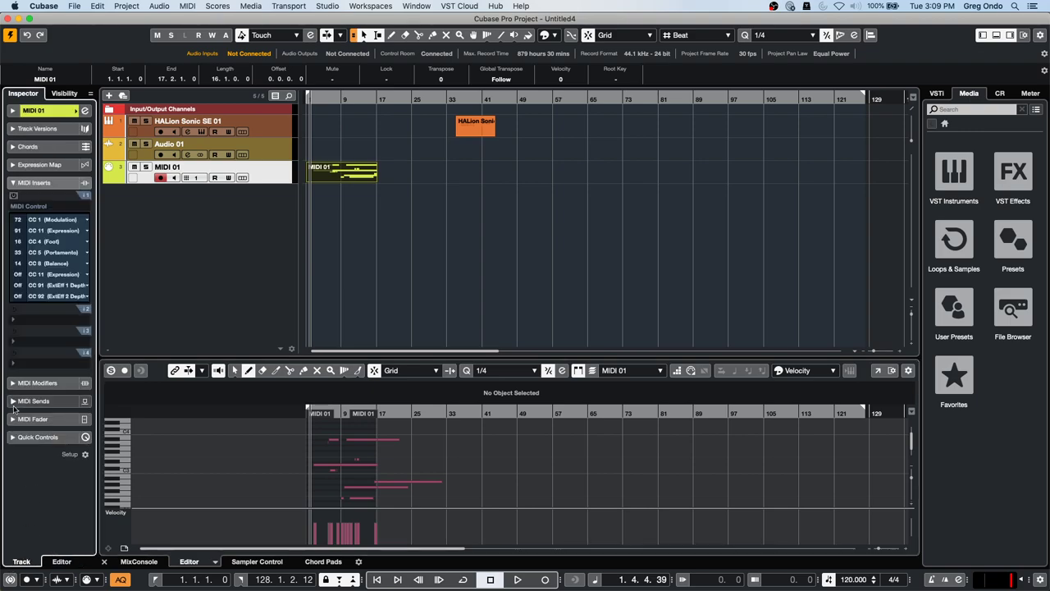
left_click(13, 196)
left_click(187, 6)
mouse_move(160, 5)
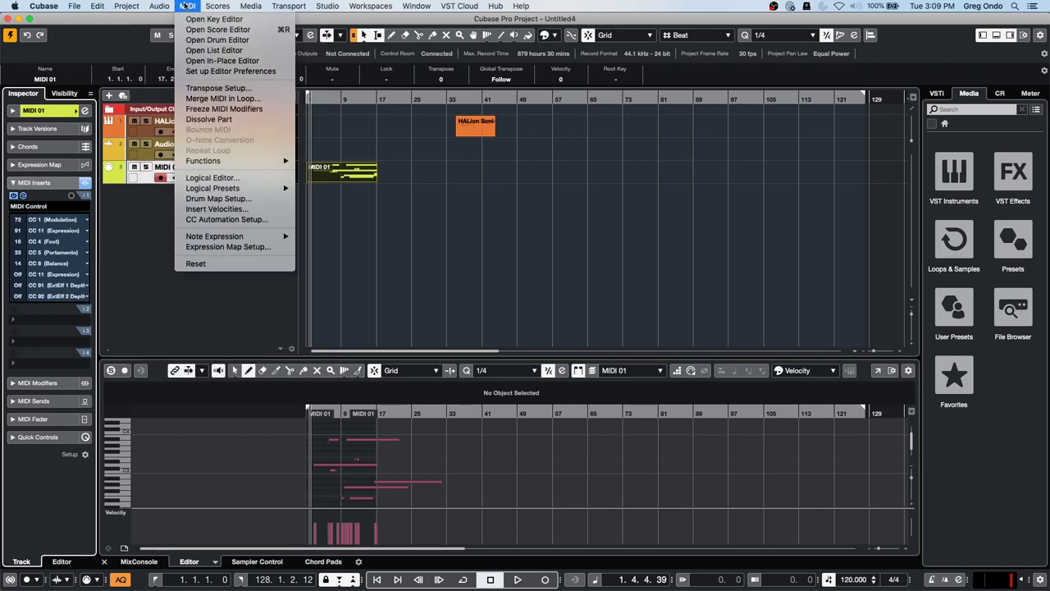
left_click(198, 106)
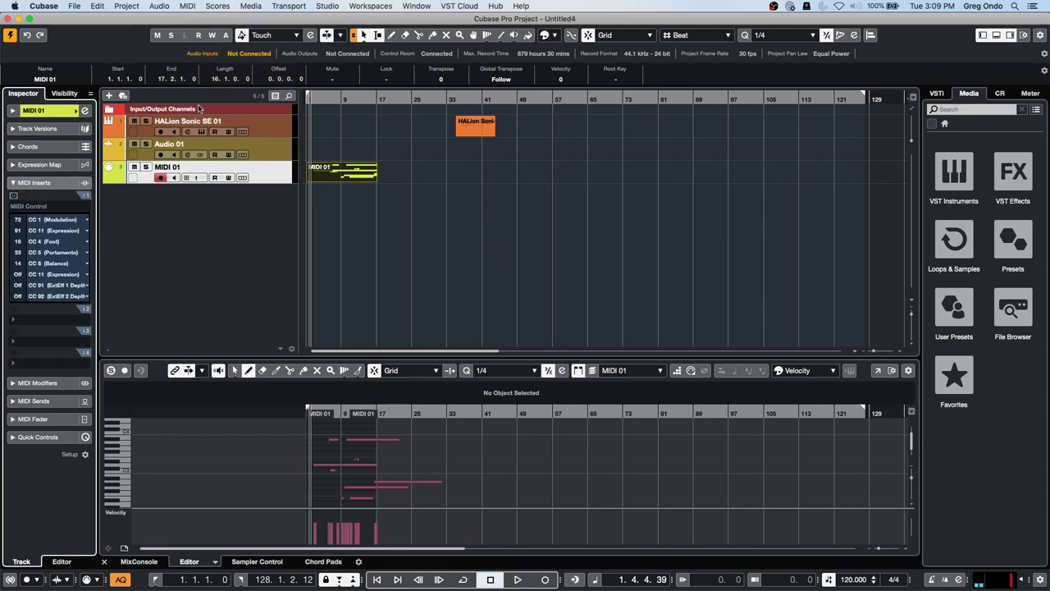
- Open the MIDI 01 part in the List Editor to examine its note and controller events
double_click(329, 182)
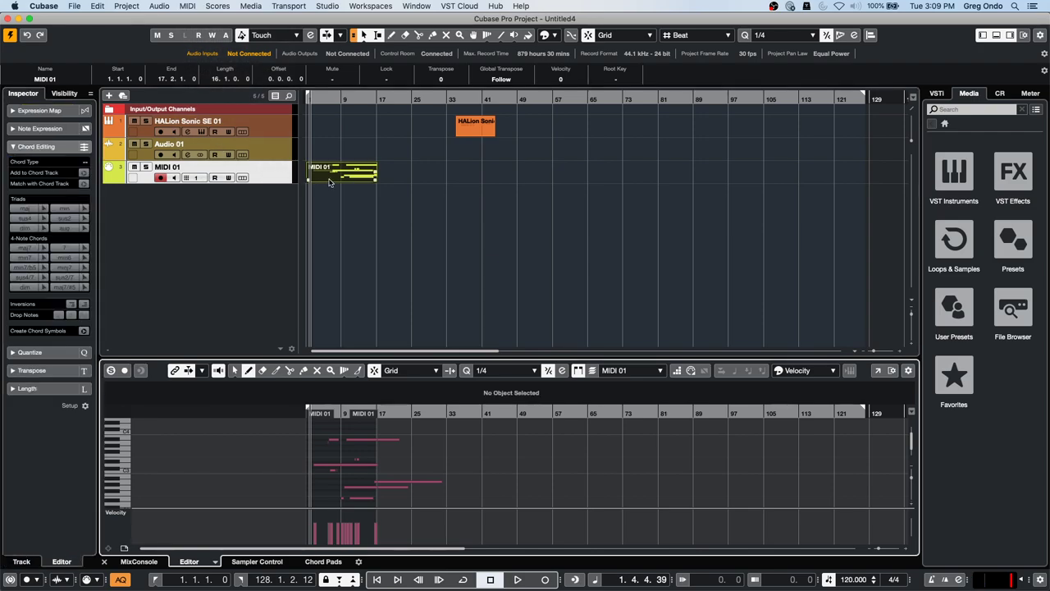
left_click(189, 7)
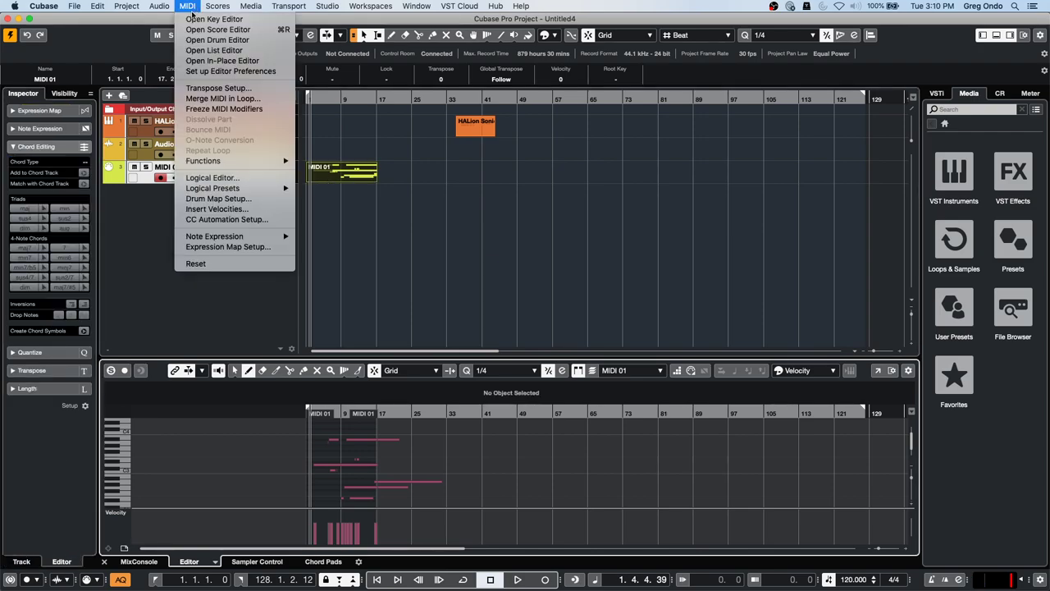
left_click(194, 51)
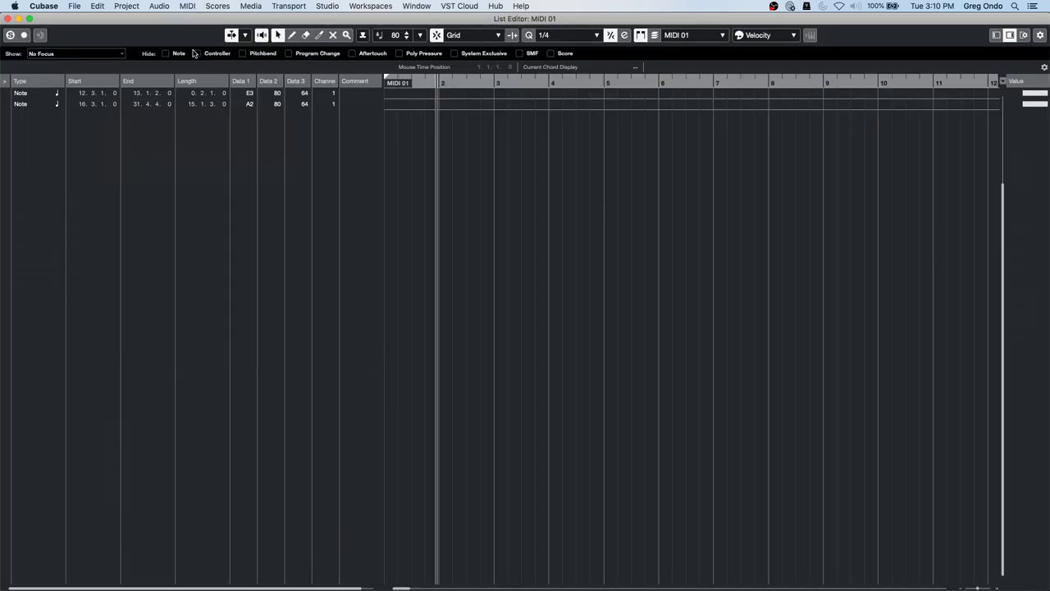
- Close the List Editor, reactivate the MIDI Control insert on the MIDI 01 track and enable recording its output to the track
left_click(9, 18)
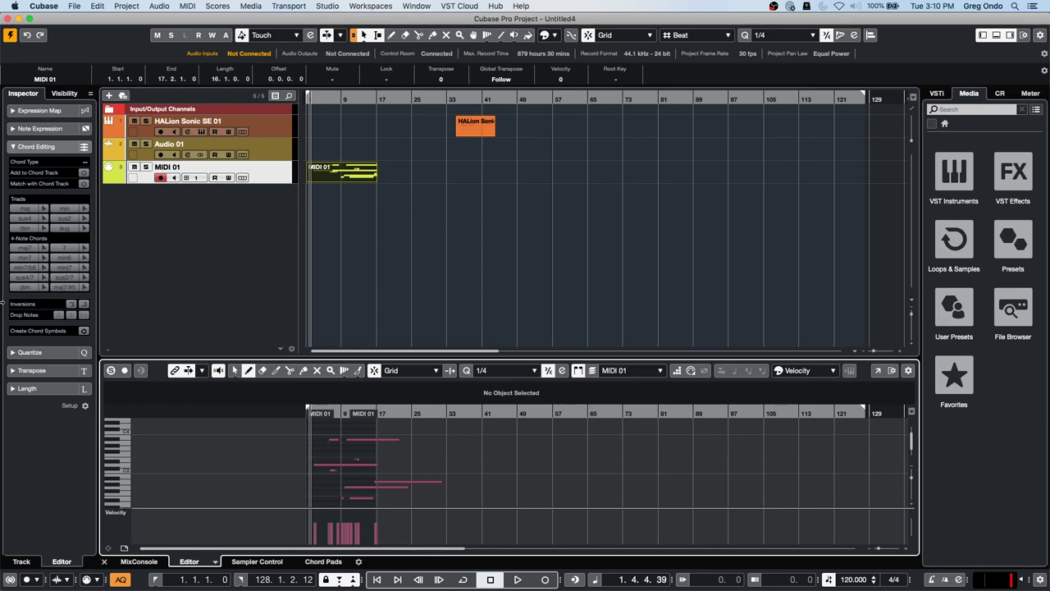
left_click(188, 6)
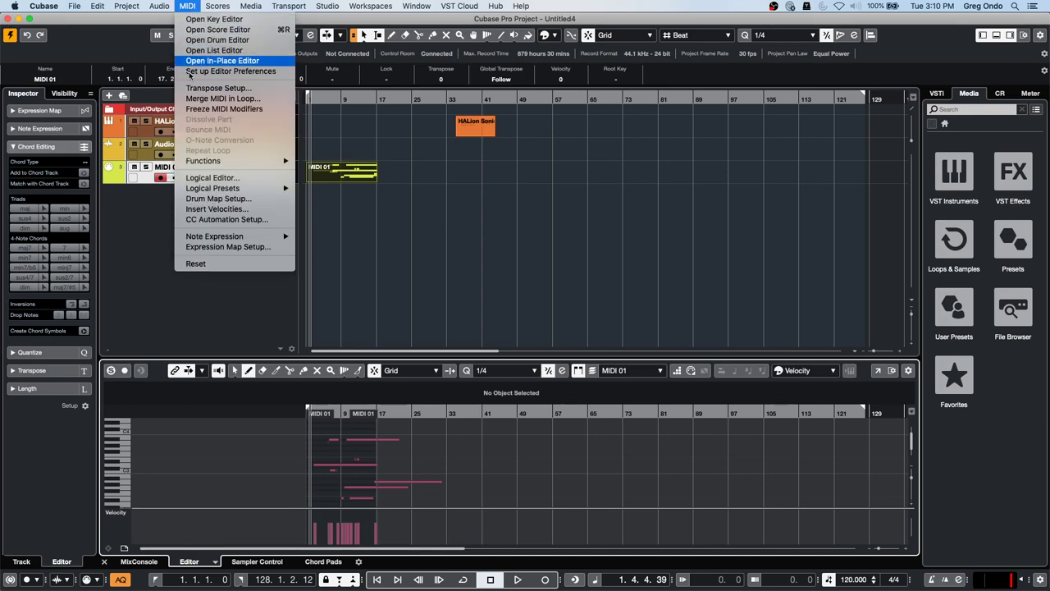
left_click(108, 222)
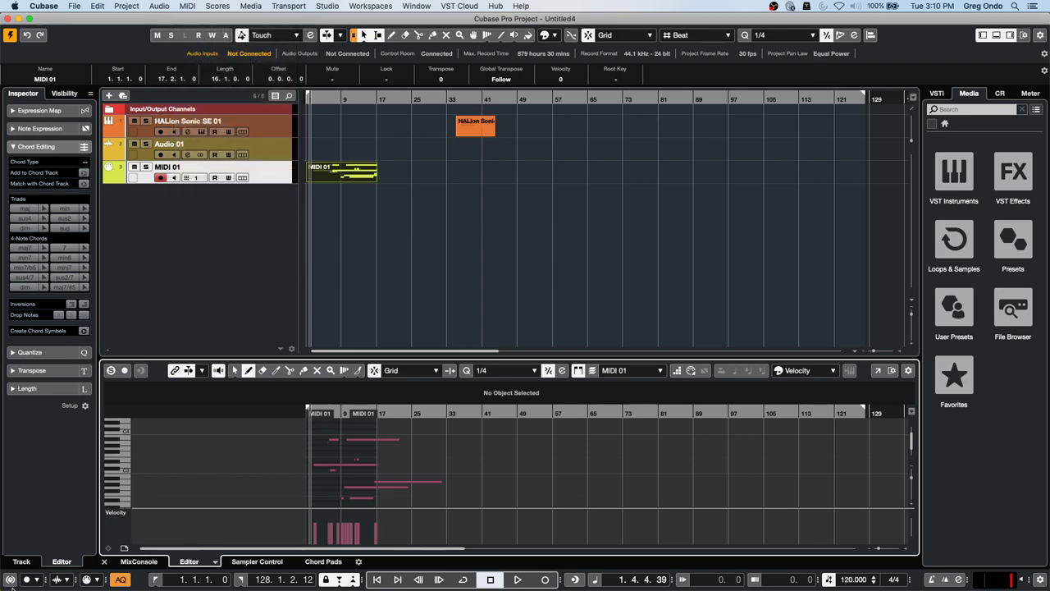
left_click(19, 561)
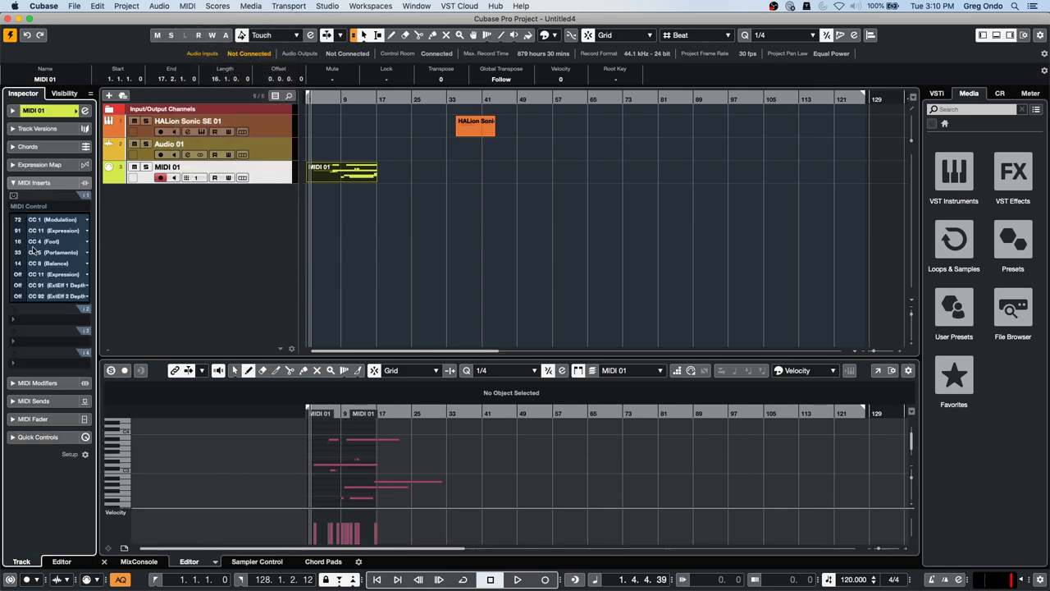
left_click(14, 196)
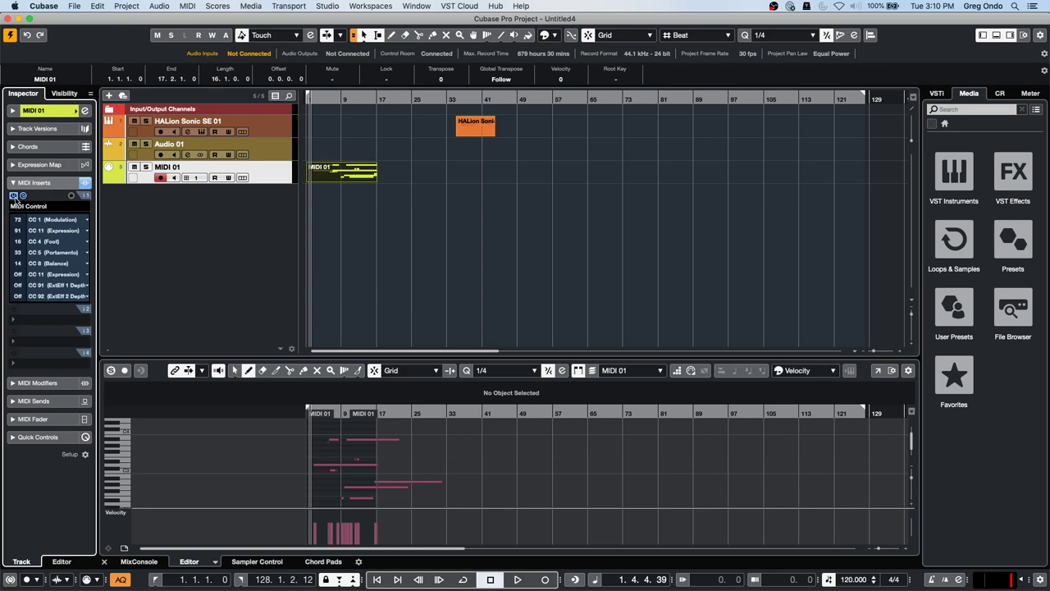
left_click(72, 198)
- Erase the existing MIDI 01 part and draw a new empty one from about bar 1 to bar 20 on the same track
right_click(346, 182)
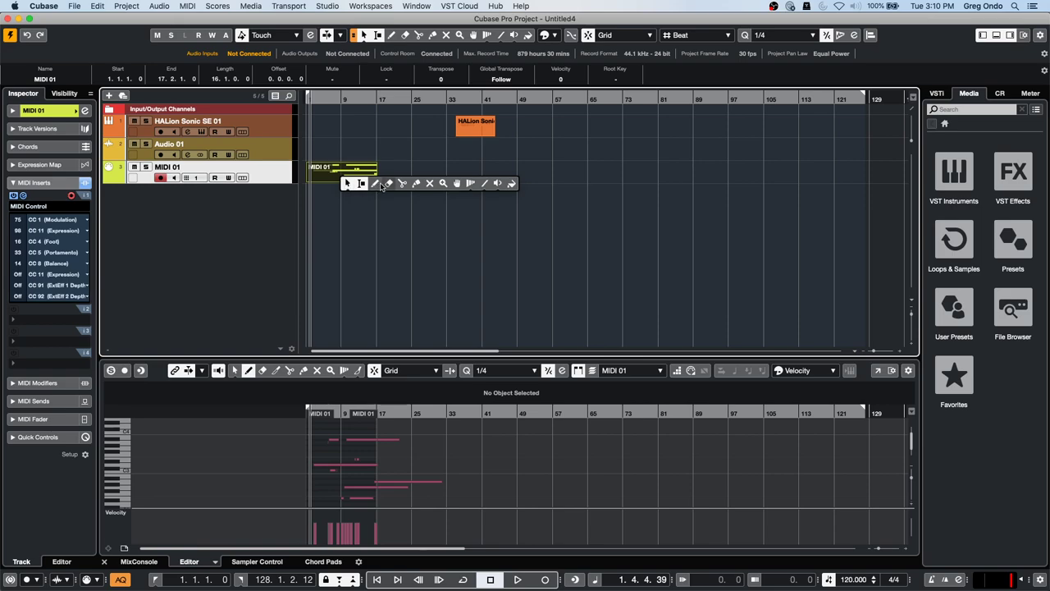
left_click(385, 186)
left_click(362, 173)
right_click(340, 181)
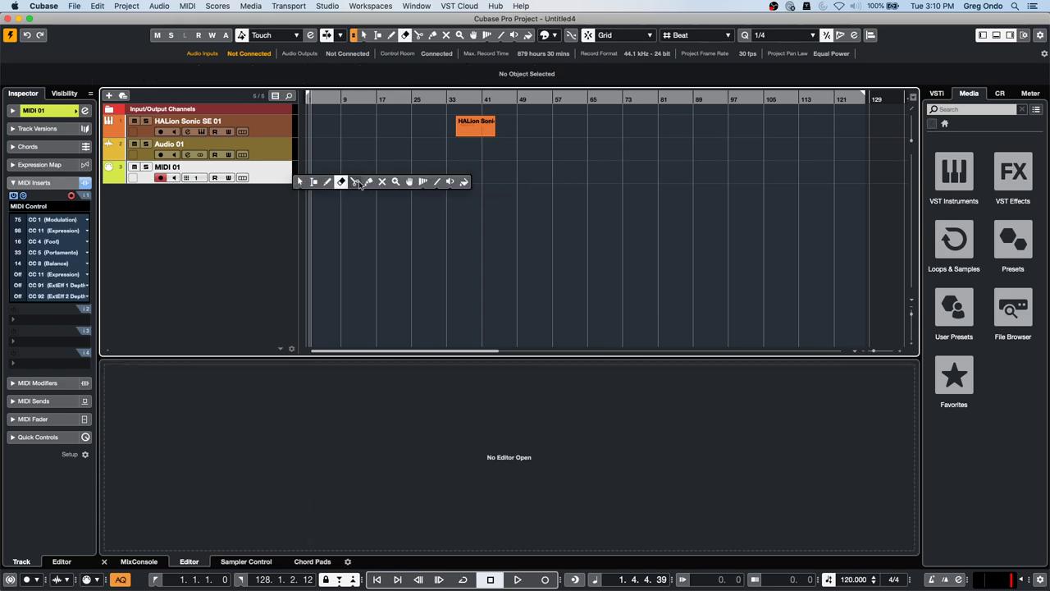
left_click(328, 182)
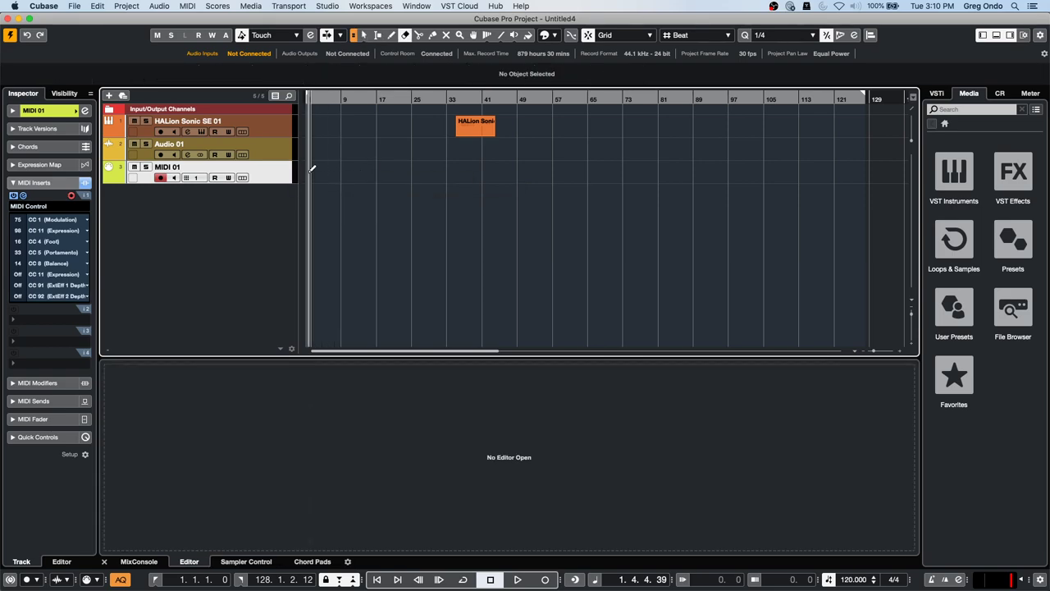
left_click_drag(319, 168, 390, 170)
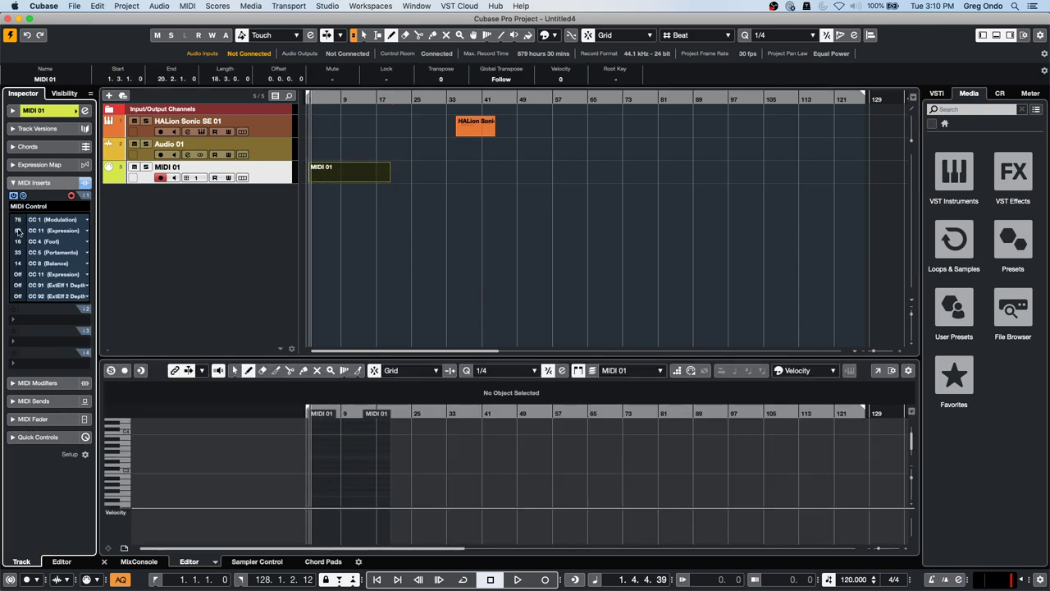
- Freeze the MIDI modifiers of the new empty MIDI 01 part
left_click(188, 6)
mouse_move(217, 6)
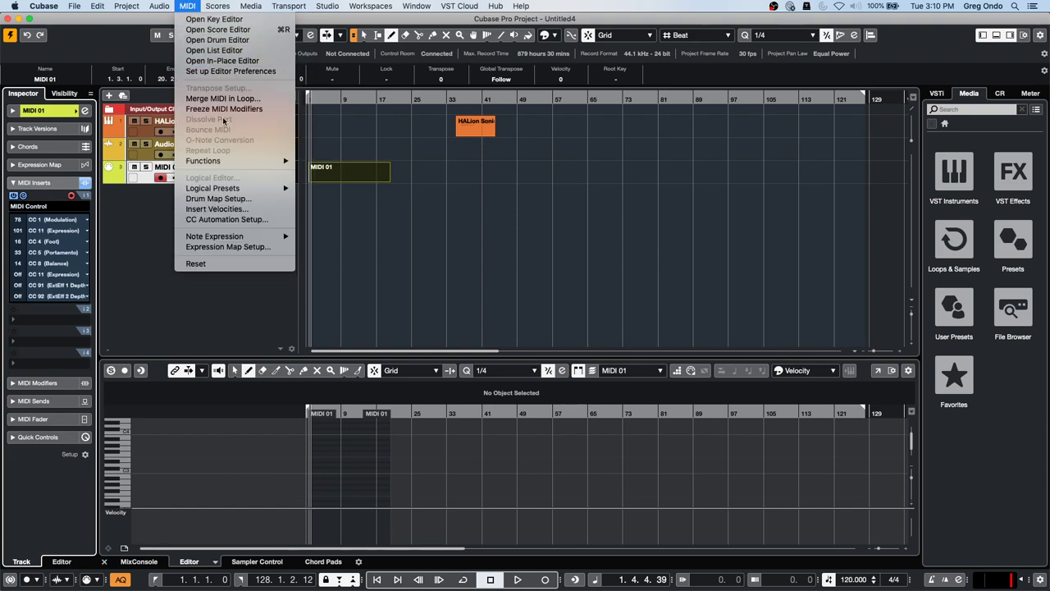
left_click(230, 110)
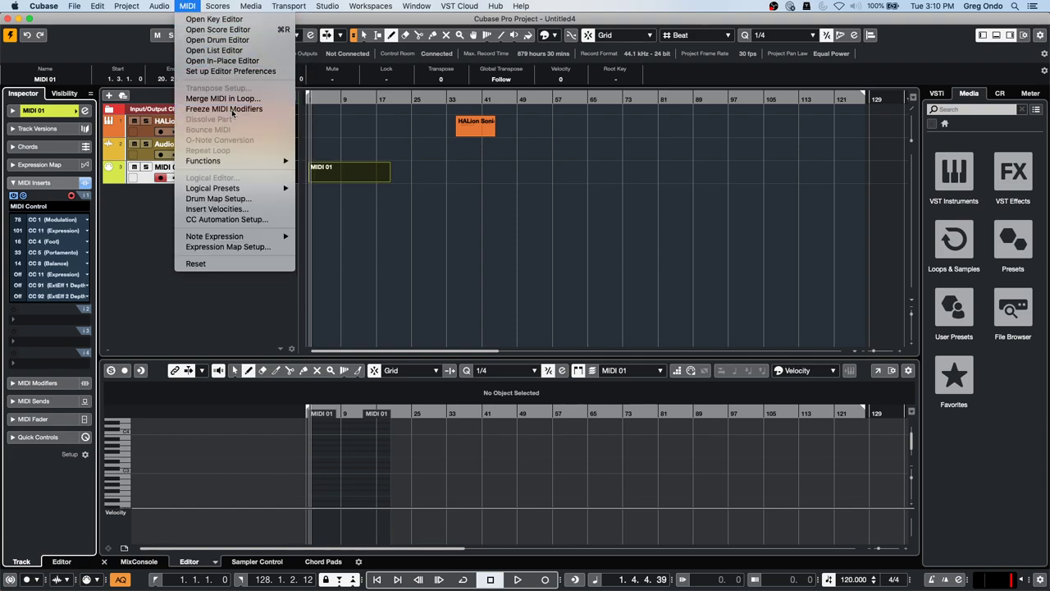
- Check the frozen MIDI 01 part in the List Editor, close it and reactivate the track's MIDI Control insert
left_click(187, 5)
left_click(207, 51)
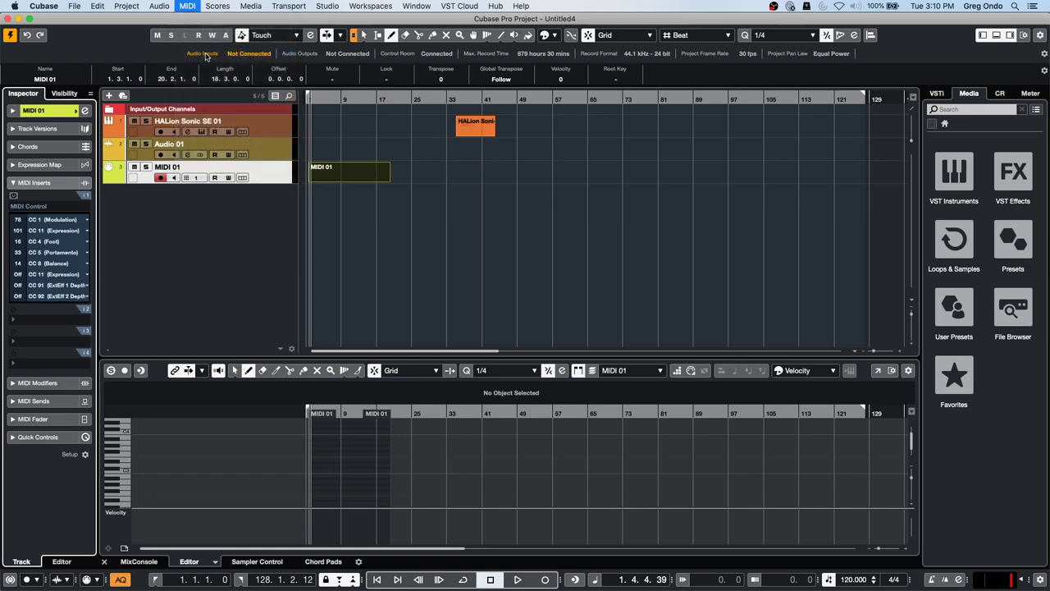
left_click(8, 18)
left_click(13, 196)
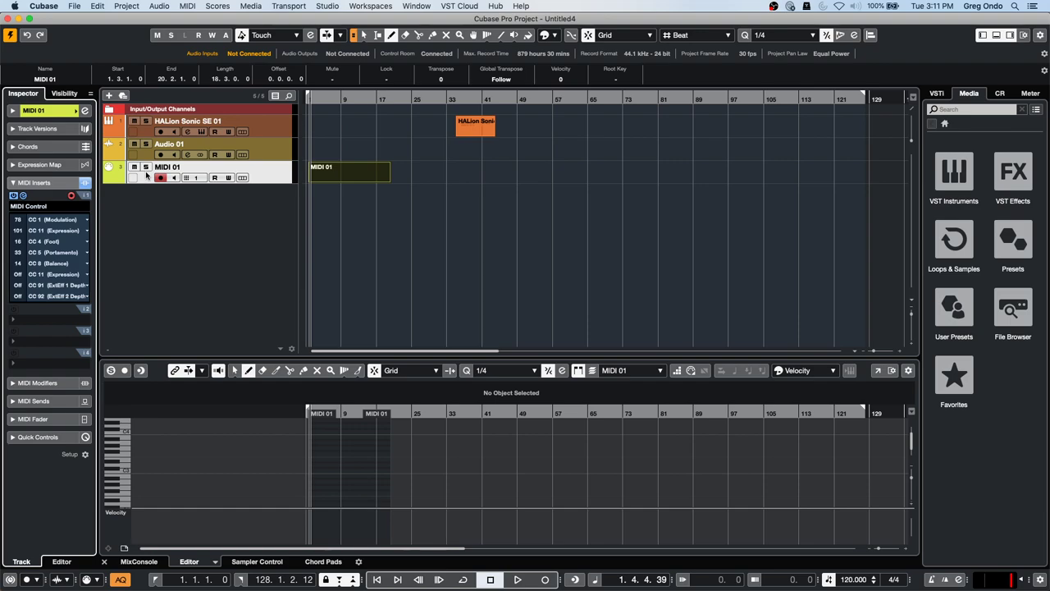
- Add four new MIDI tracks below the MIDI 01 track
right_click(181, 204)
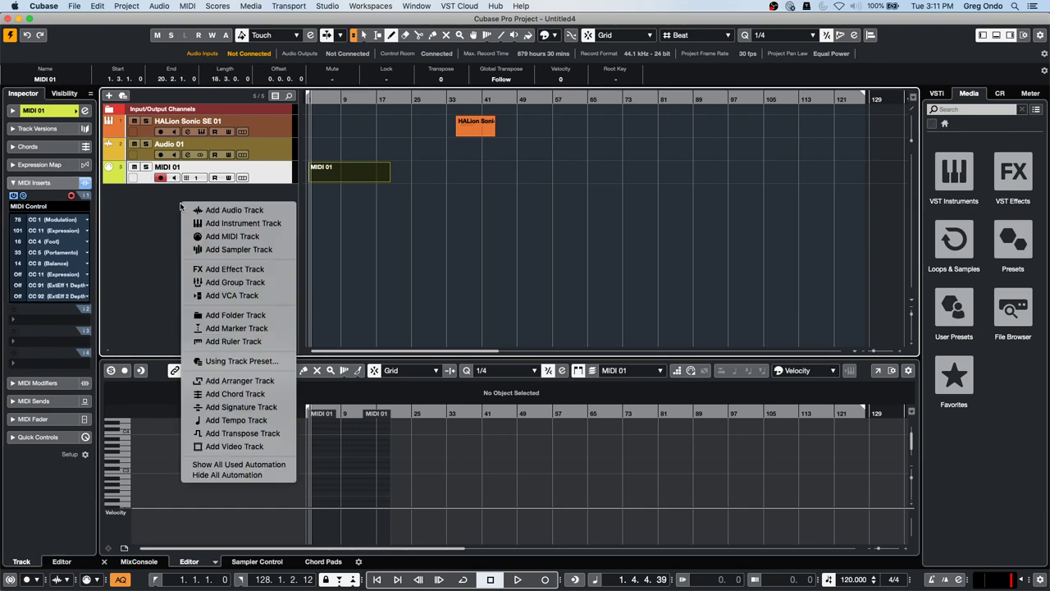
left_click(251, 236)
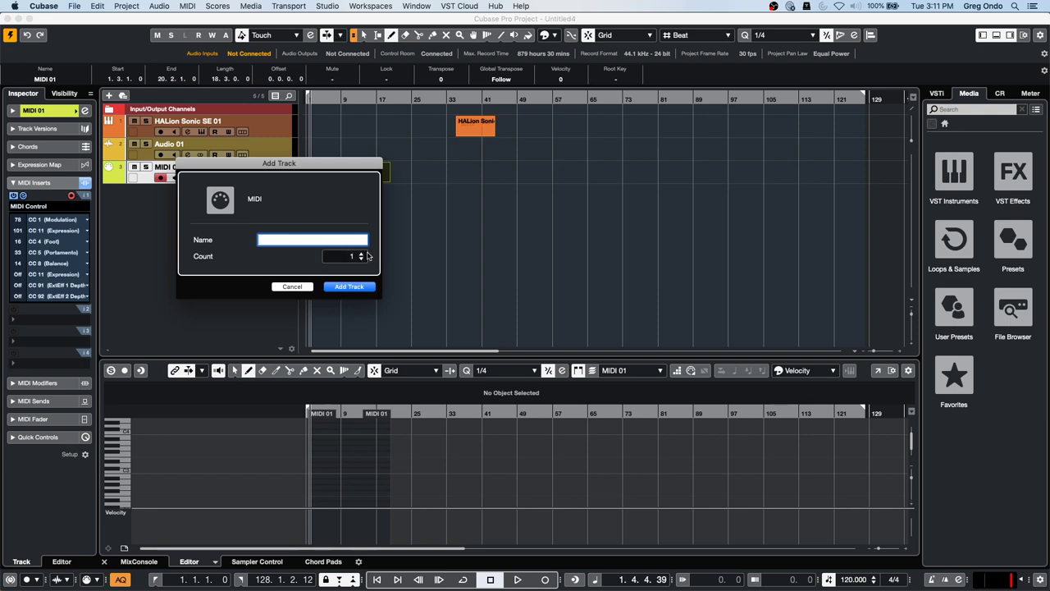
scroll(361, 256, "up", 3)
left_click(361, 286)
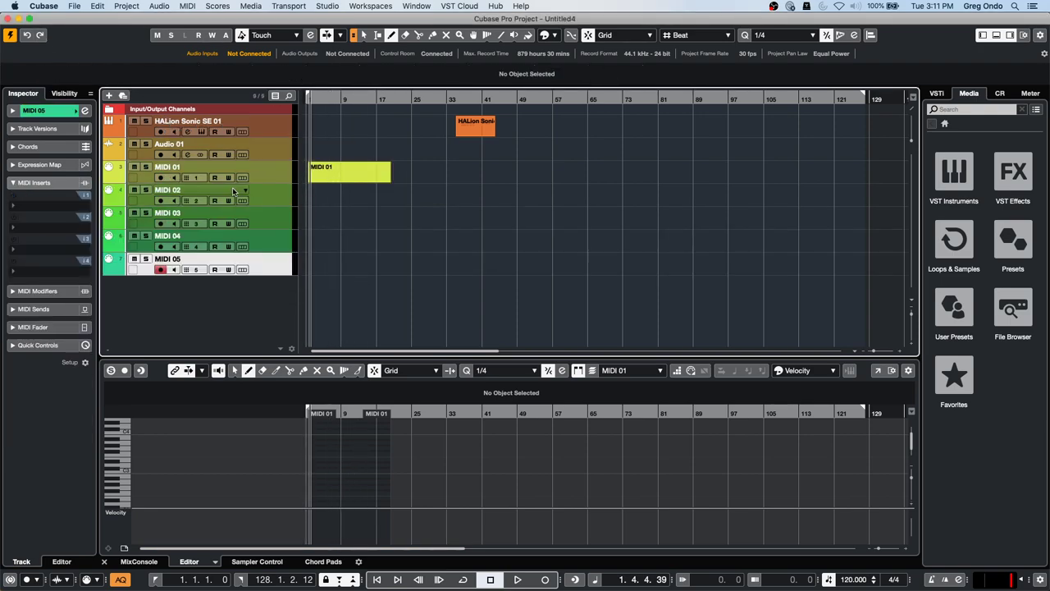
left_click(270, 124)
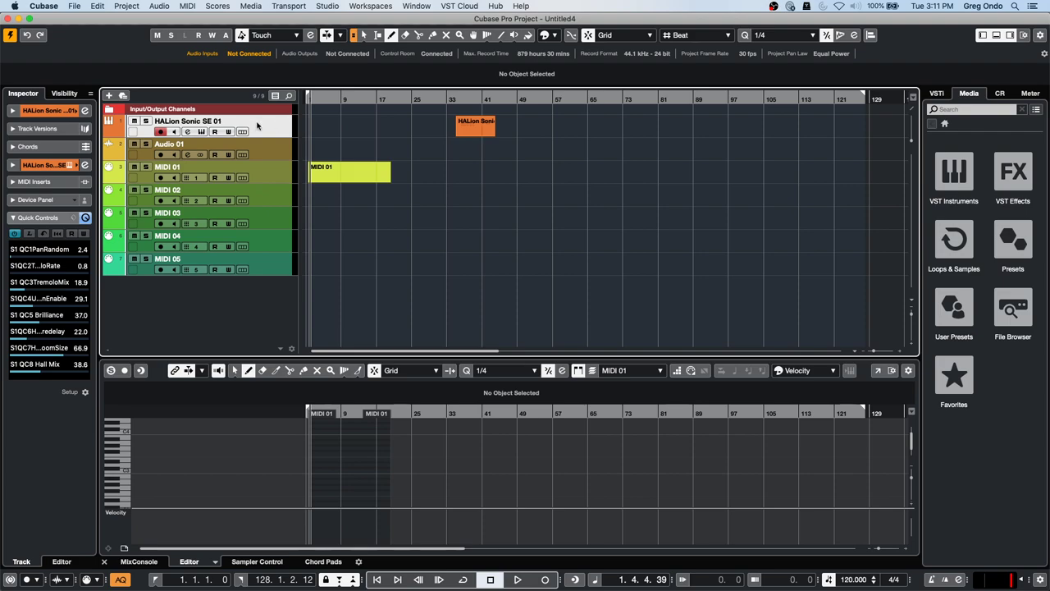
right_click(265, 129)
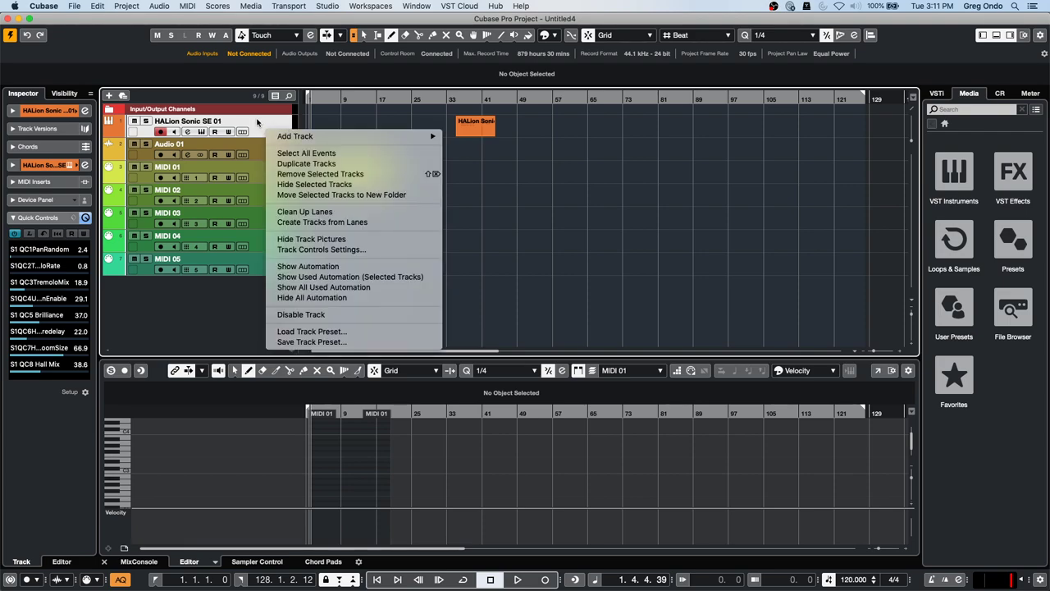
left_click(260, 125)
right_click(204, 306)
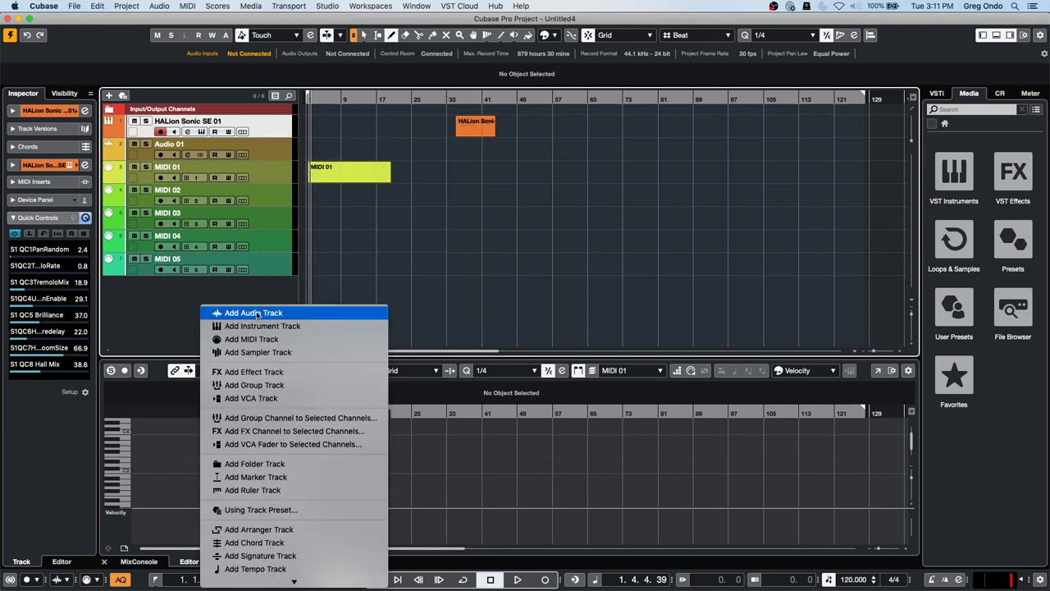
- Load MIDI Control into the first MIDI insert slot of the HALion Sonic SE 01 track
left_click(272, 128)
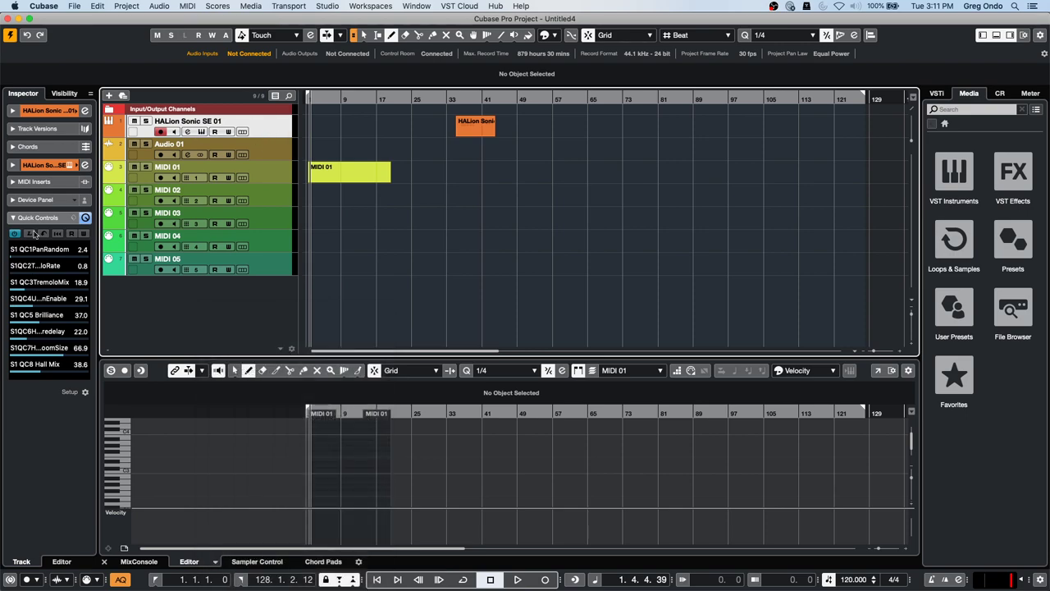
left_click(16, 178)
left_click(41, 199)
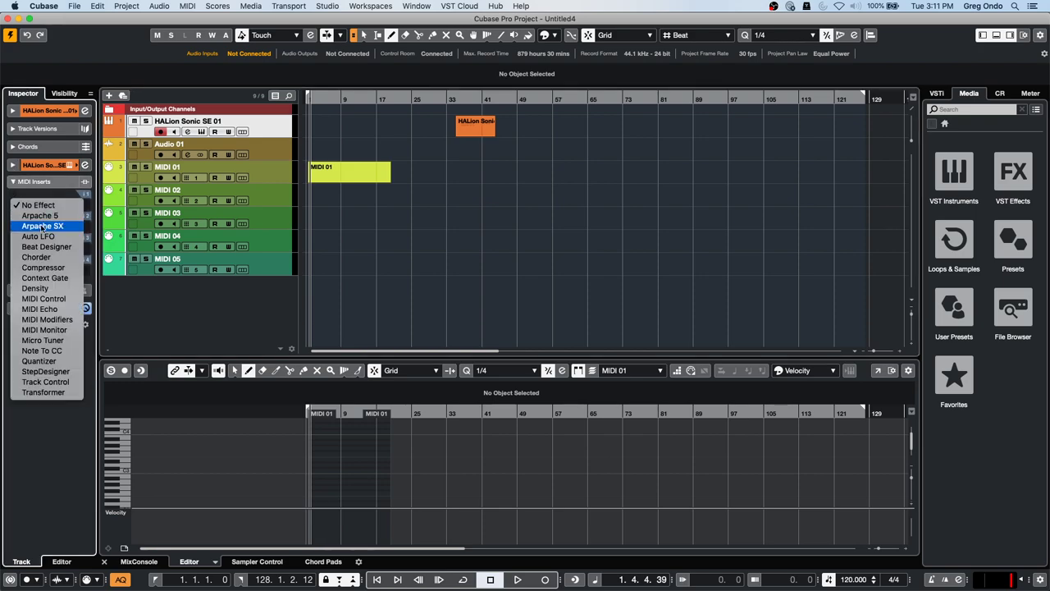
left_click(56, 300)
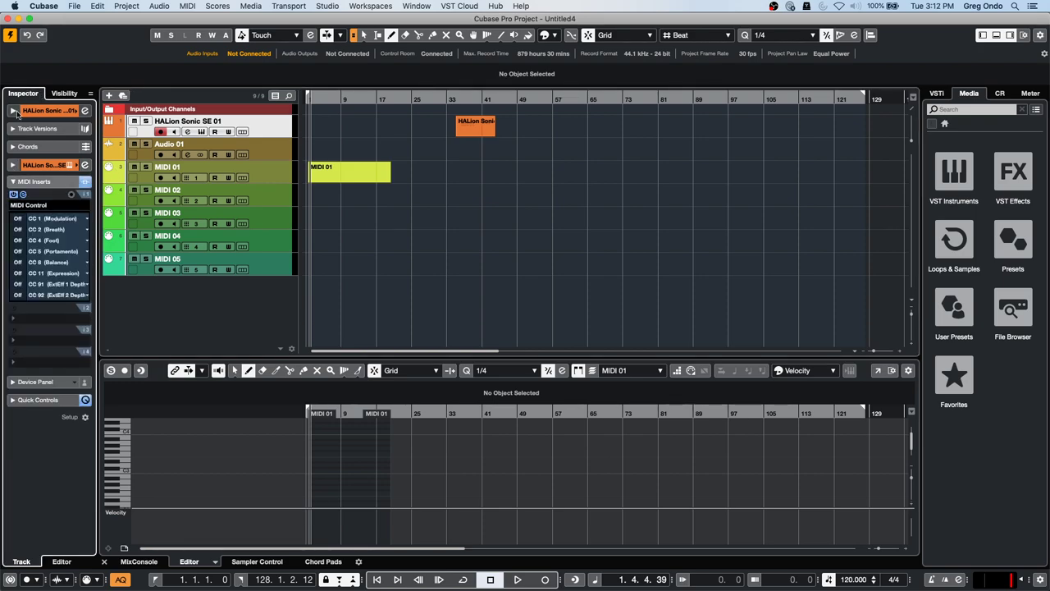
- Set the MIDI Control insert's CC 1 (Modulation) to 69 and CC 2 (Breath) to 61
left_click_drag(18, 220, 14, 153)
left_click_drag(21, 230, 21, 157)
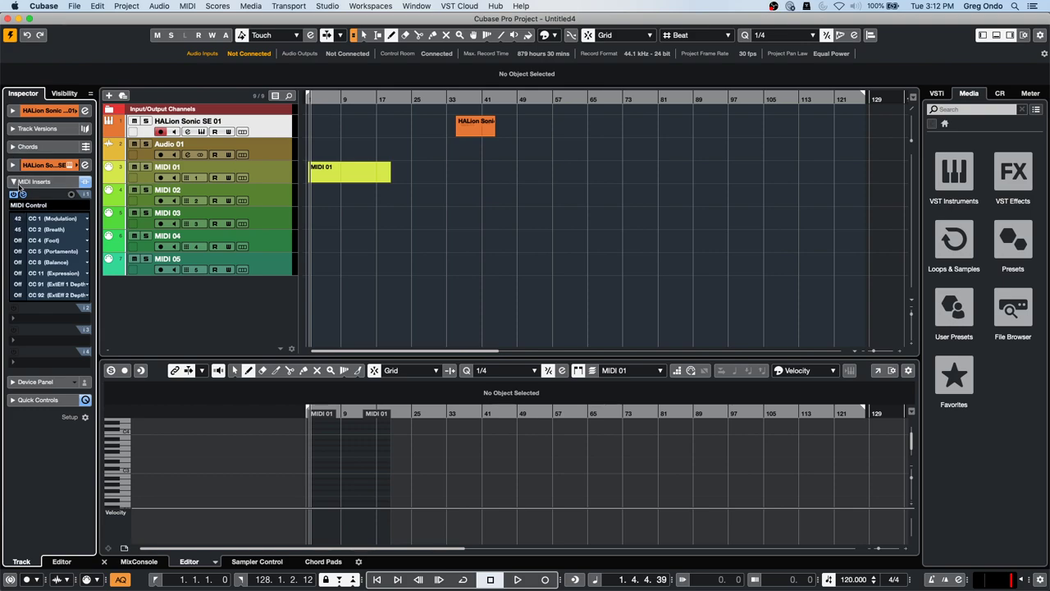
left_click_drag(18, 219, 21, 178)
left_click_drag(21, 231, 20, 207)
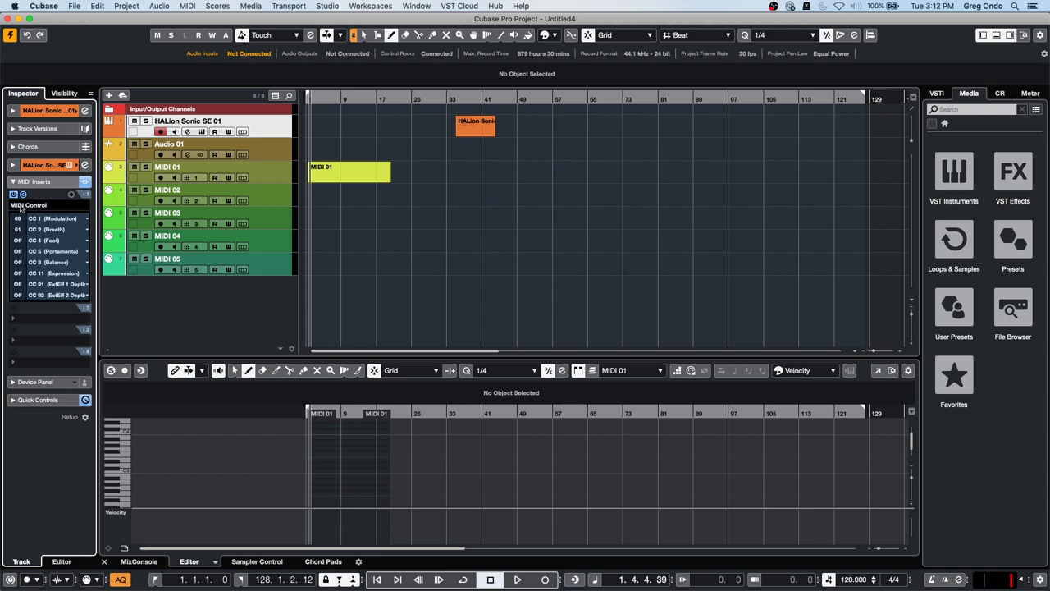
left_click(188, 6)
left_click(326, 137)
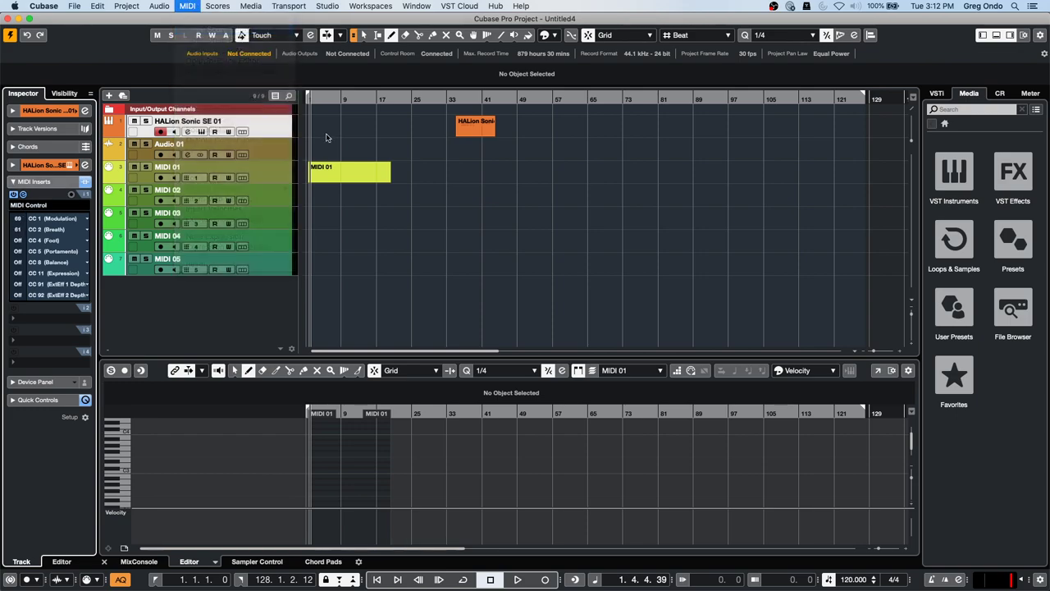
left_click(8, 18)
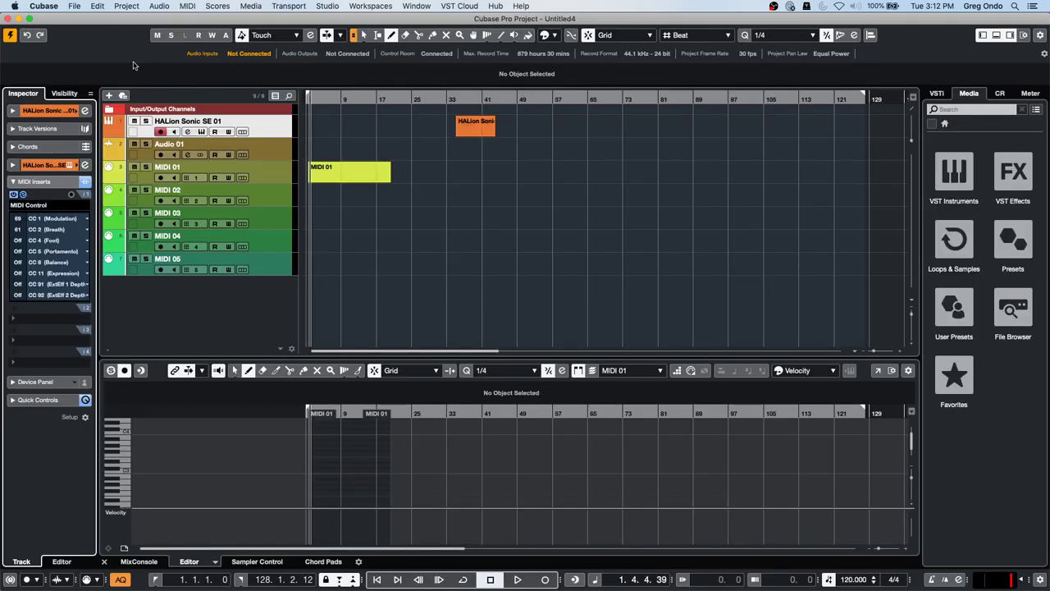
- Draw a part from about bar 1 to bar 19 on the HALion Sonic SE 01 track and freeze its MIDI modifiers
left_click(319, 122)
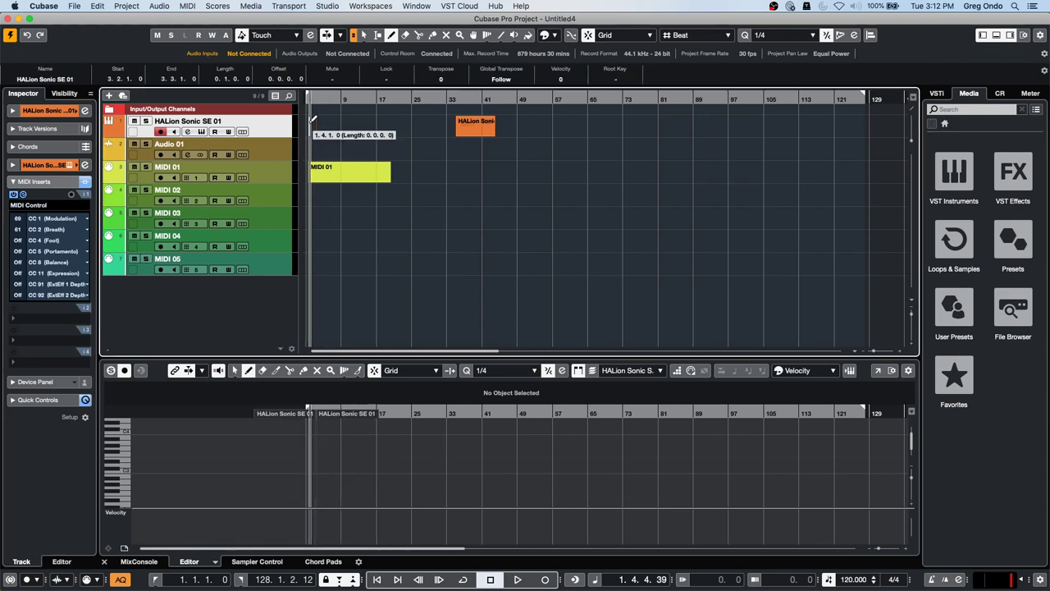
left_click_drag(312, 120, 384, 120)
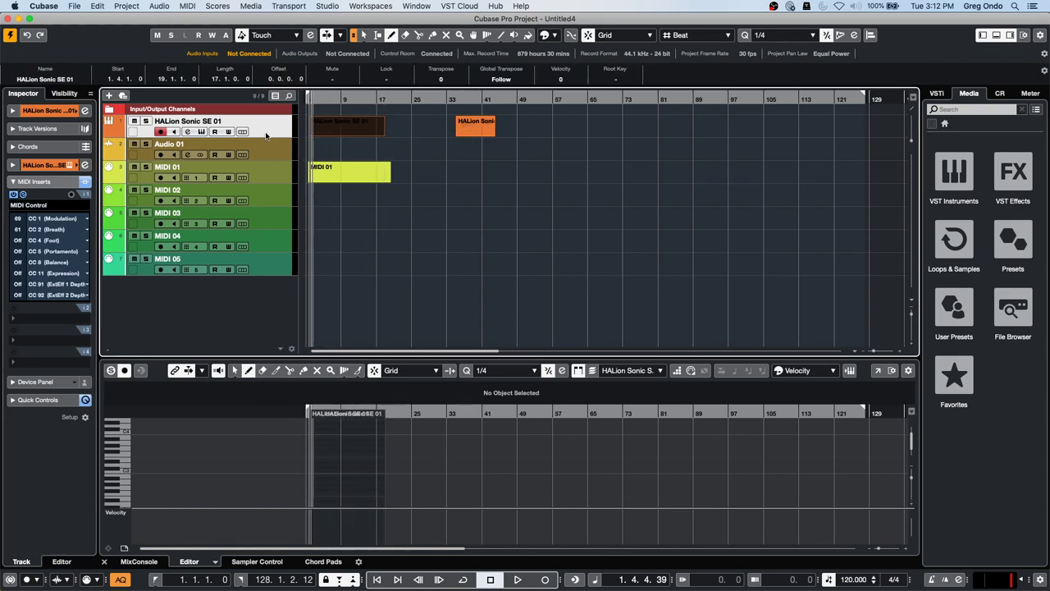
left_click(189, 6)
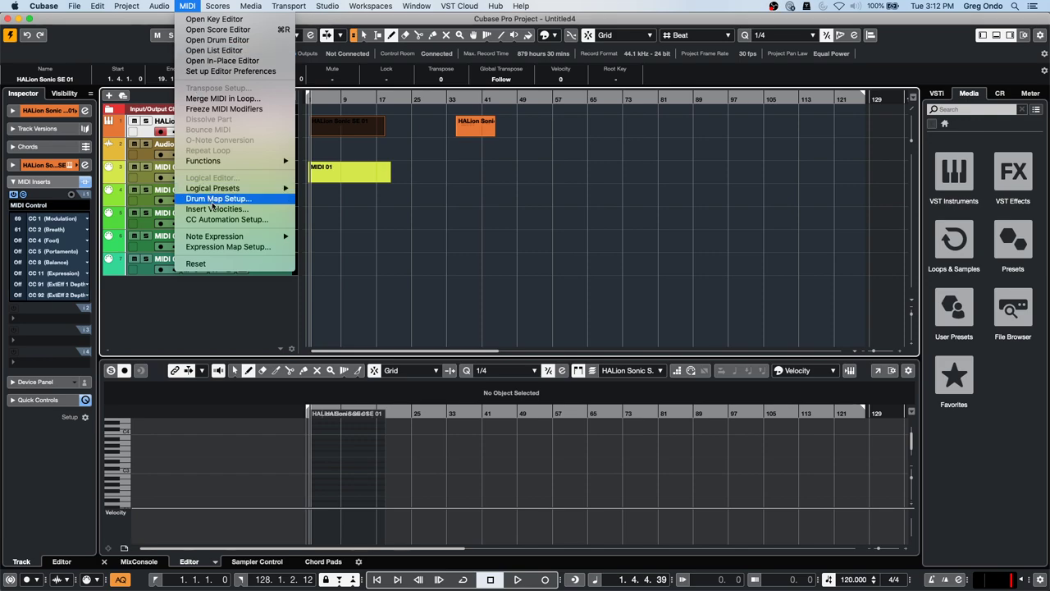
left_click(223, 108)
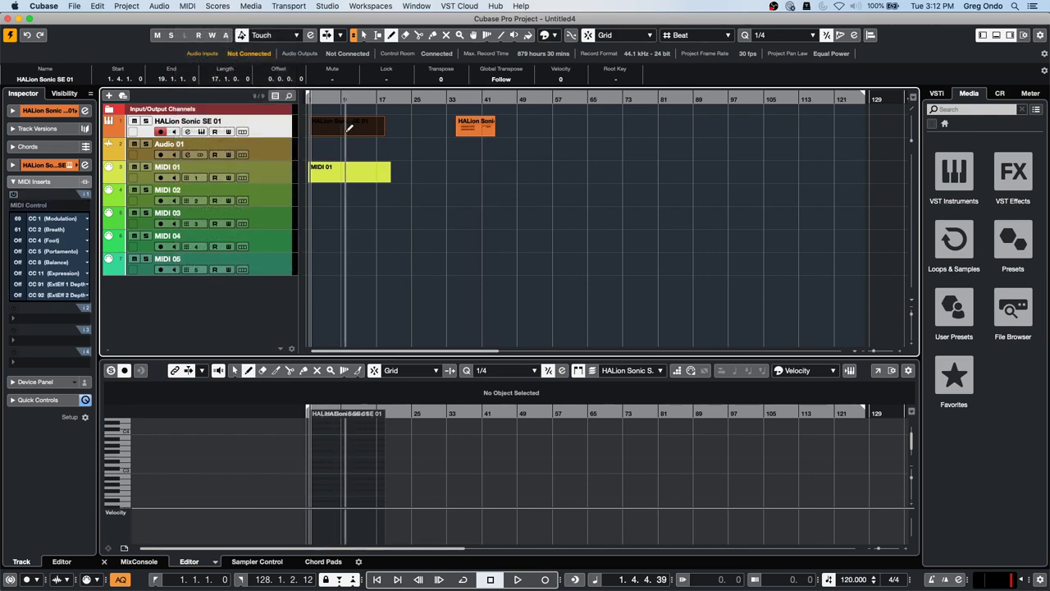
- Open the frozen HALion Sonic SE 01 part in the List Editor to examine its events, and close the editor
key("1")
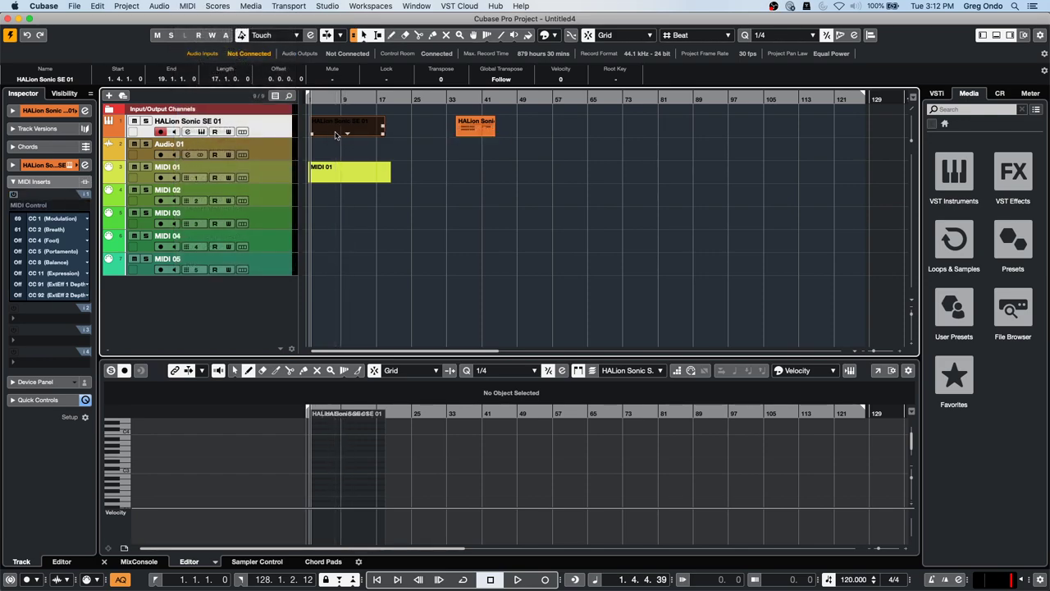
left_click(188, 6)
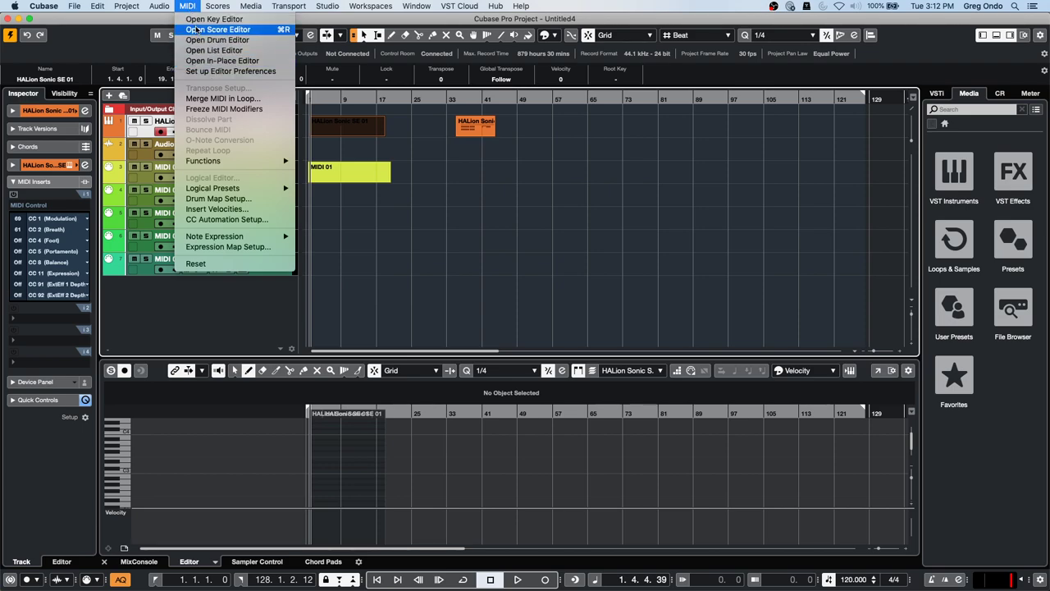
left_click(196, 50)
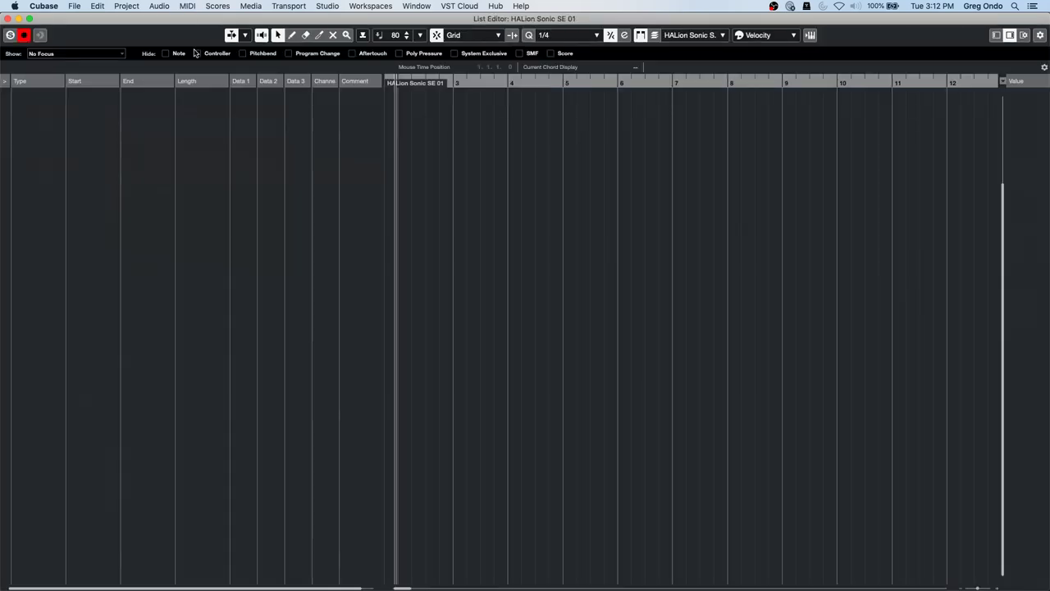
left_click(8, 18)
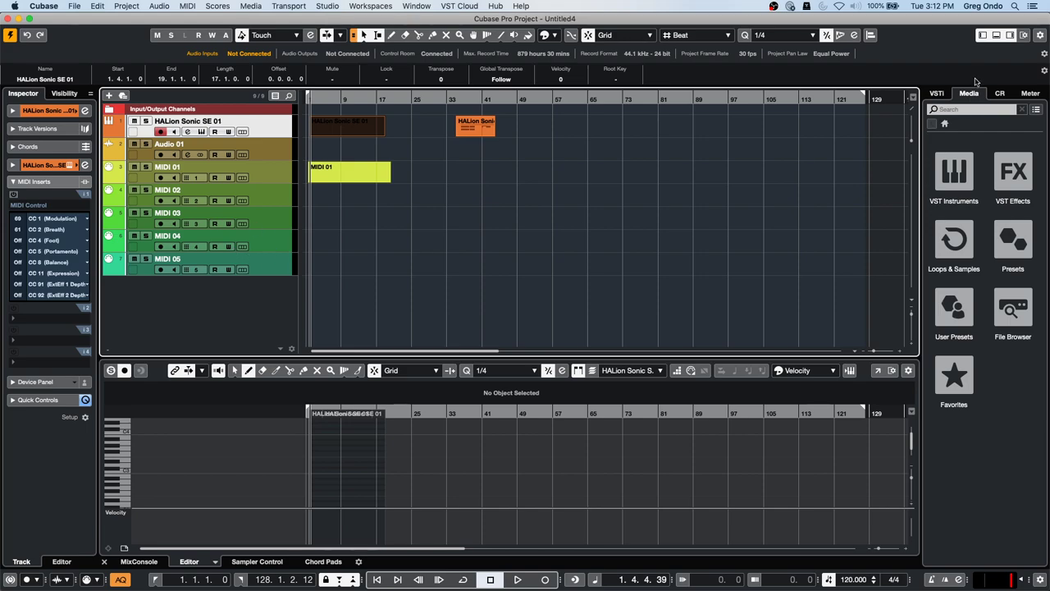
- Add Retrologue as a rack instrument and create a MIDI track assigned to it
left_click(936, 93)
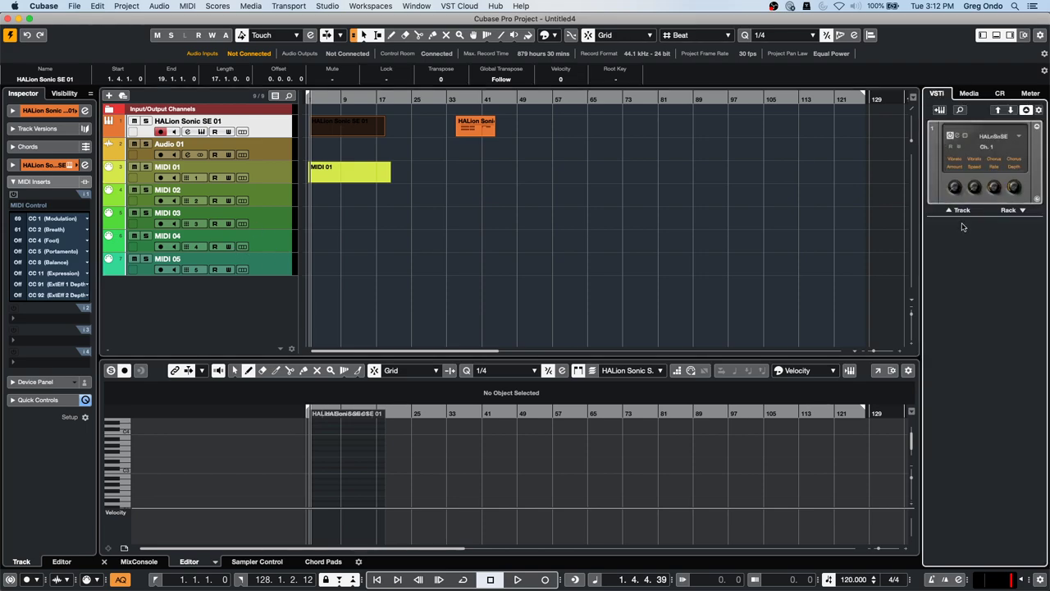
left_click(1021, 210)
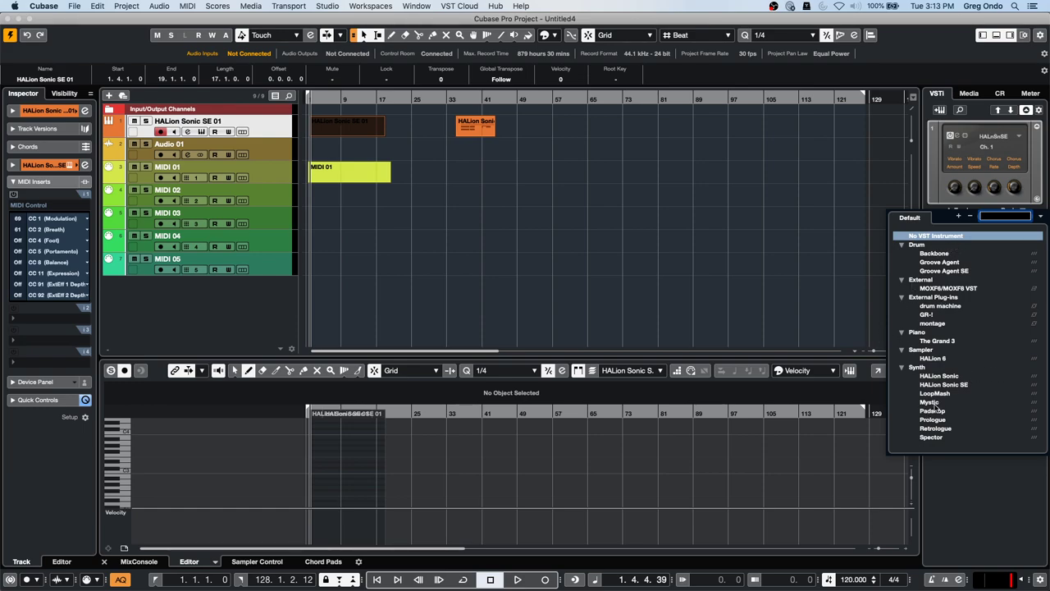
left_click(935, 428)
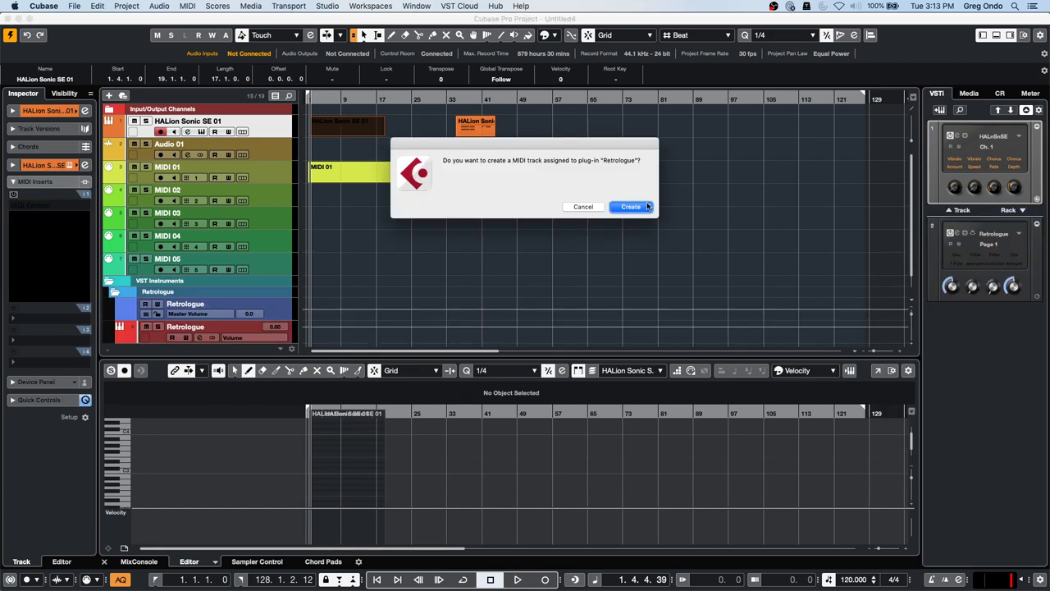
left_click(630, 207)
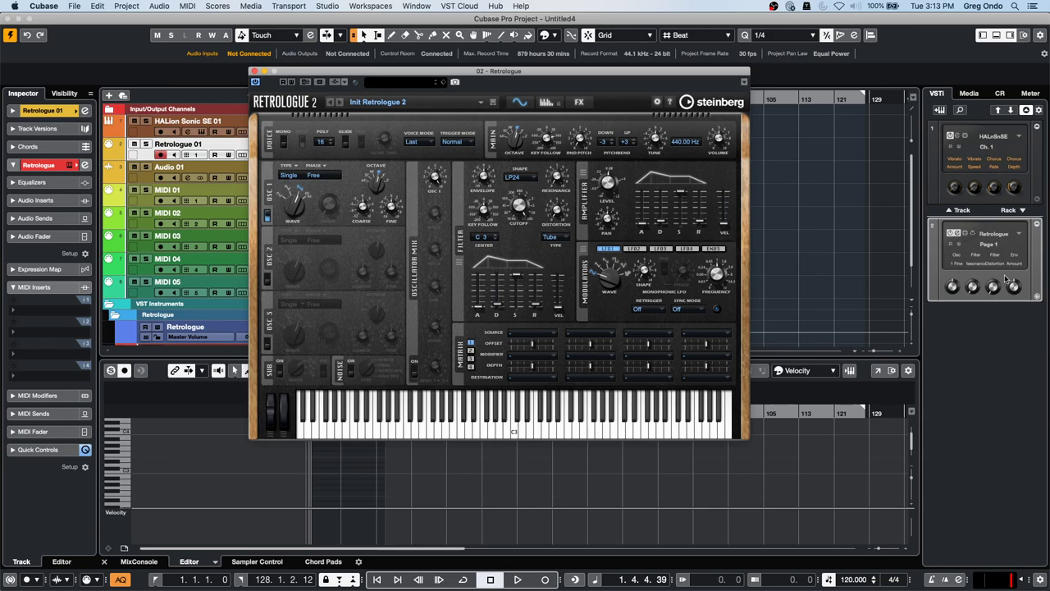
- Add Prologue and Padshop as rack instruments, each with its own assigned MIDI track
left_click(1023, 211)
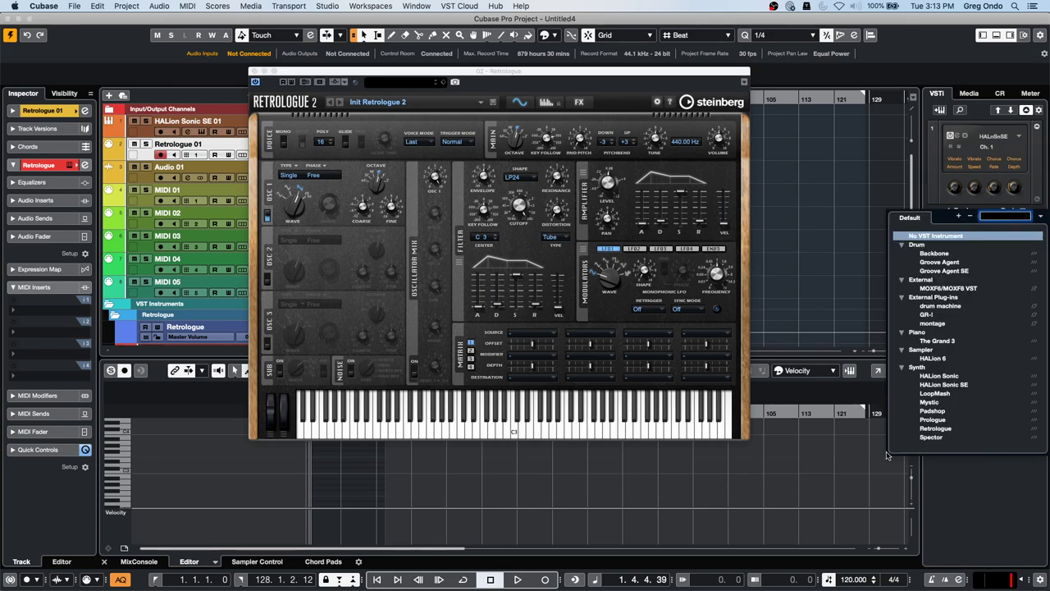
left_click(935, 419)
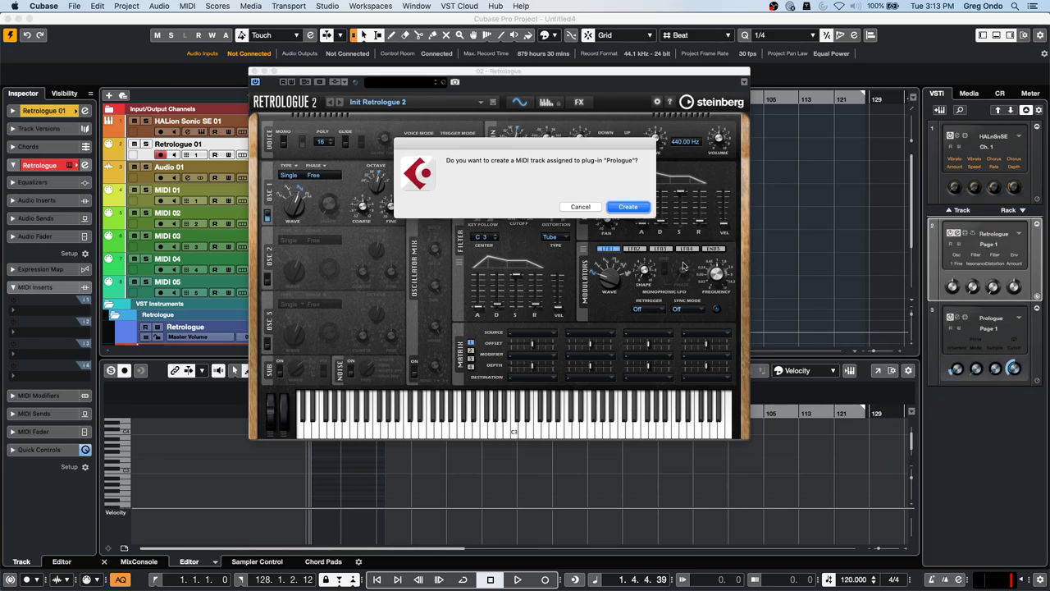
left_click(626, 207)
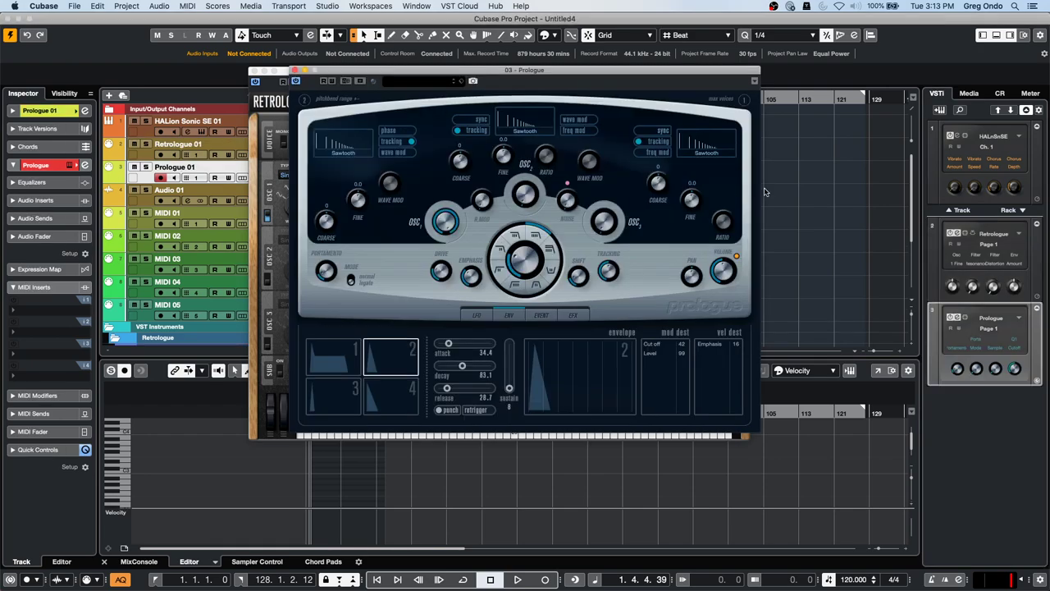
left_click(1022, 212)
left_click(944, 414)
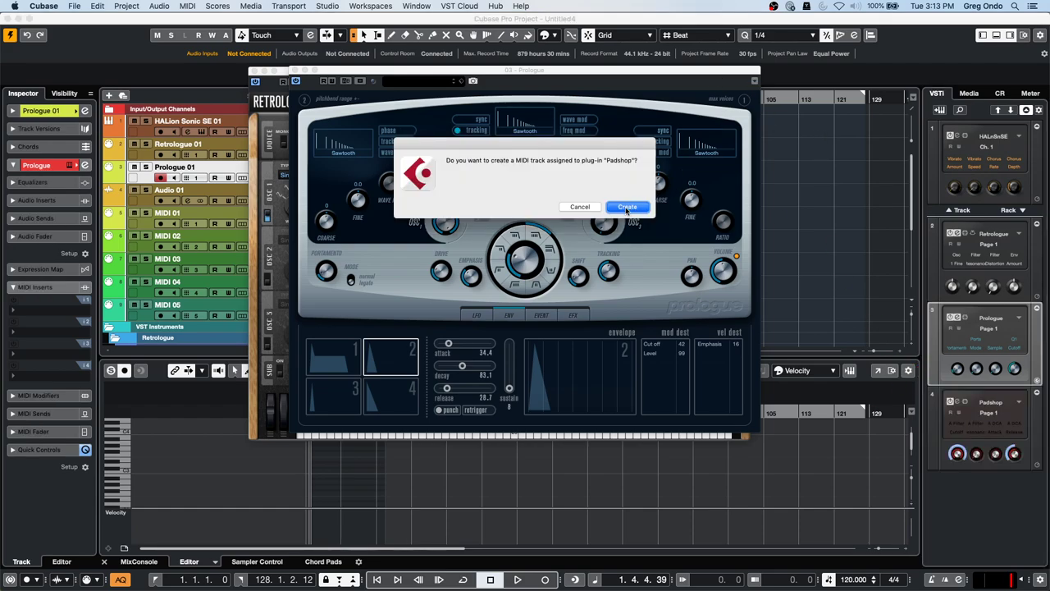
left_click(628, 208)
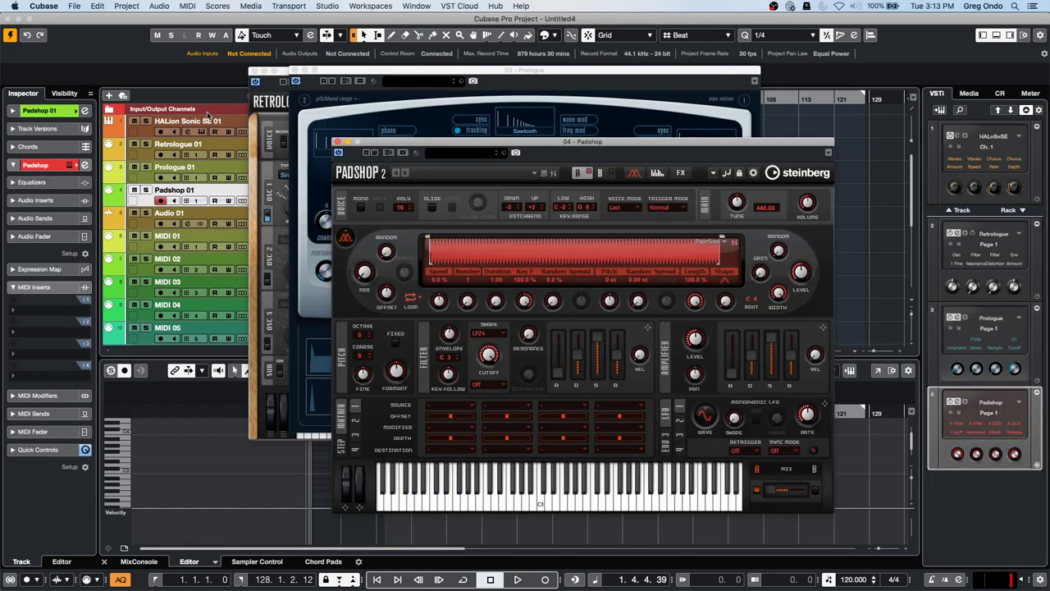
- Toggle solo on the Prologue 01, Padshop 01 and Audio 01 tracks and check the VST instrument channels' mute and solo states
left_click(146, 167)
left_click(146, 190)
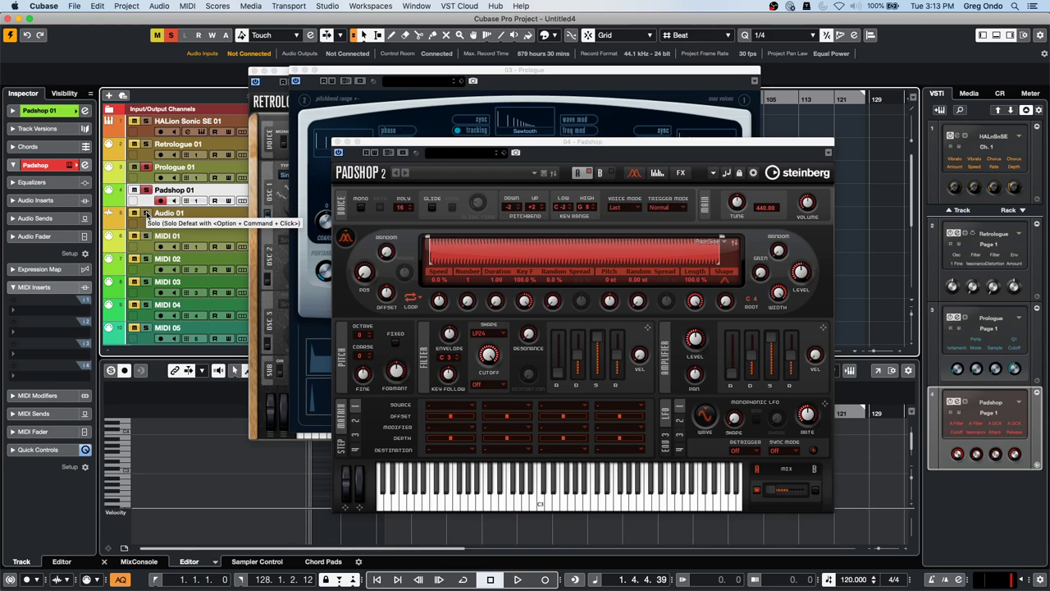
left_click(146, 214)
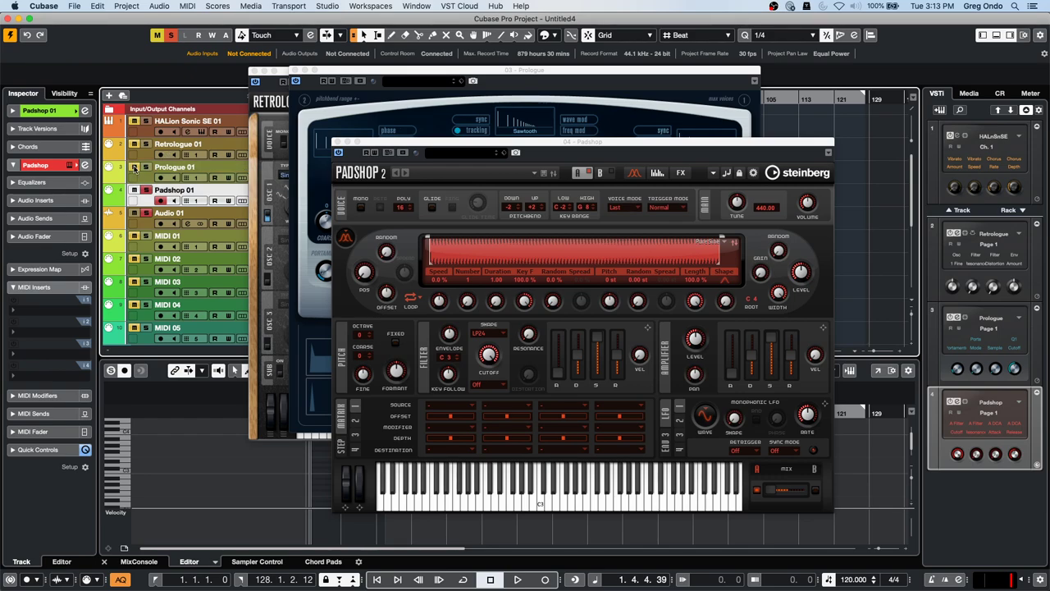
scroll(197, 200, "down", 1)
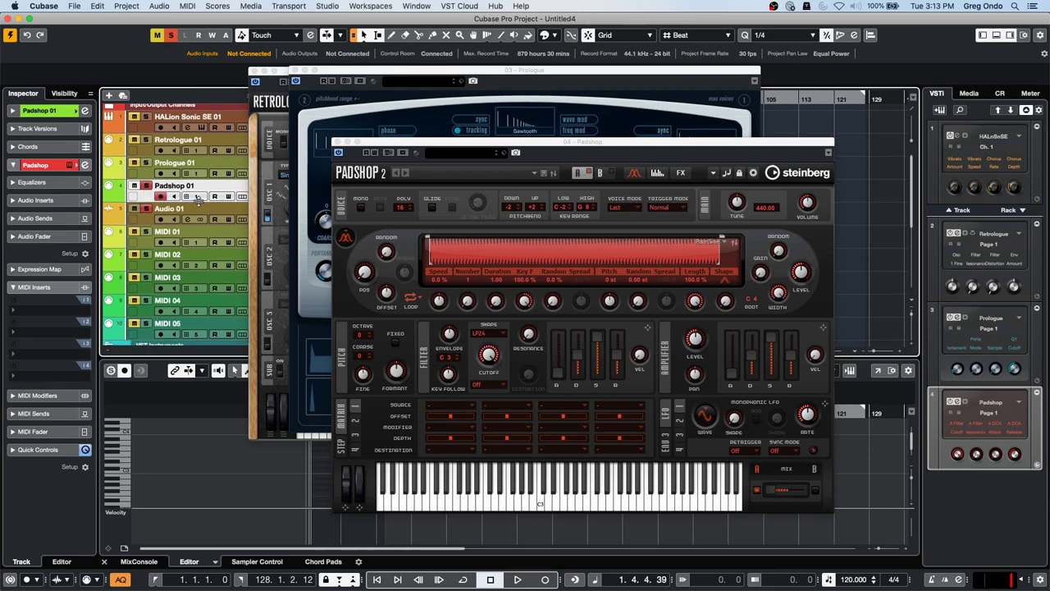
scroll(197, 199, "down", 8)
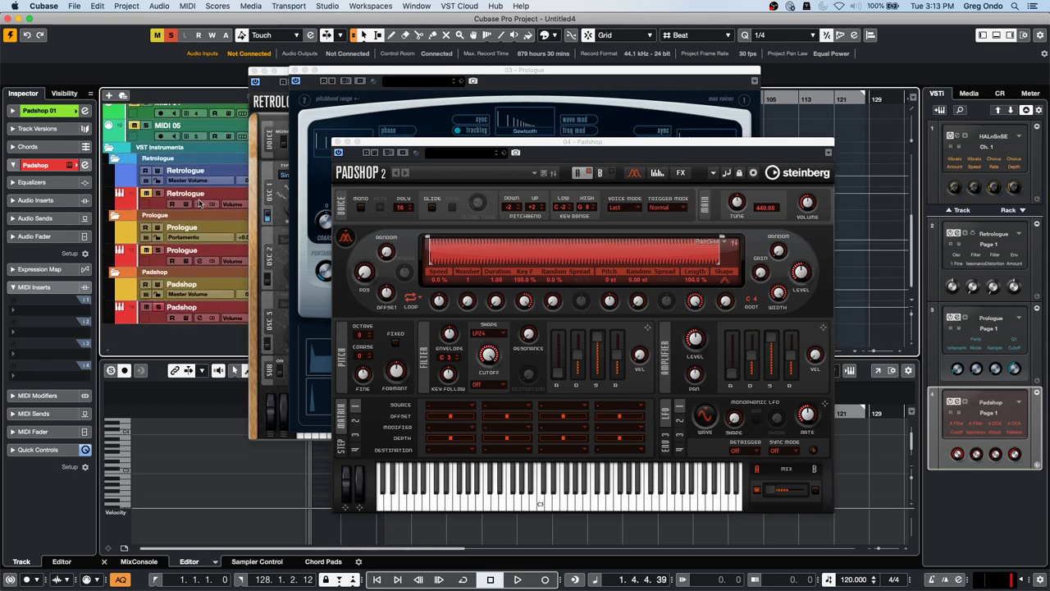
- Close the Padshop, Prologue and Retrologue plug-in windows and hide the lower zone to show the full track list
left_click(338, 143)
left_click(255, 70)
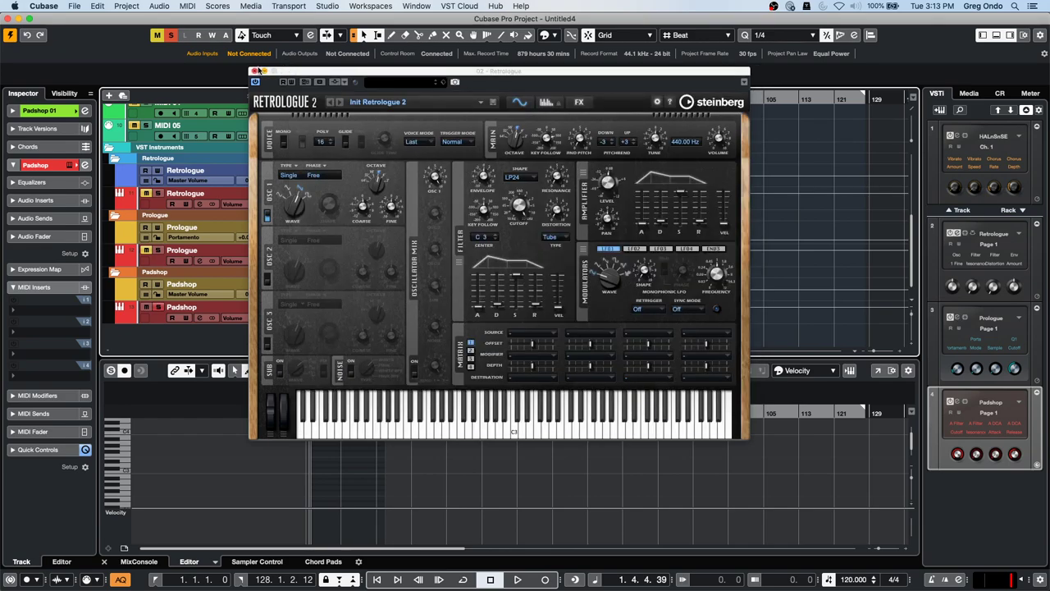
left_click(257, 71)
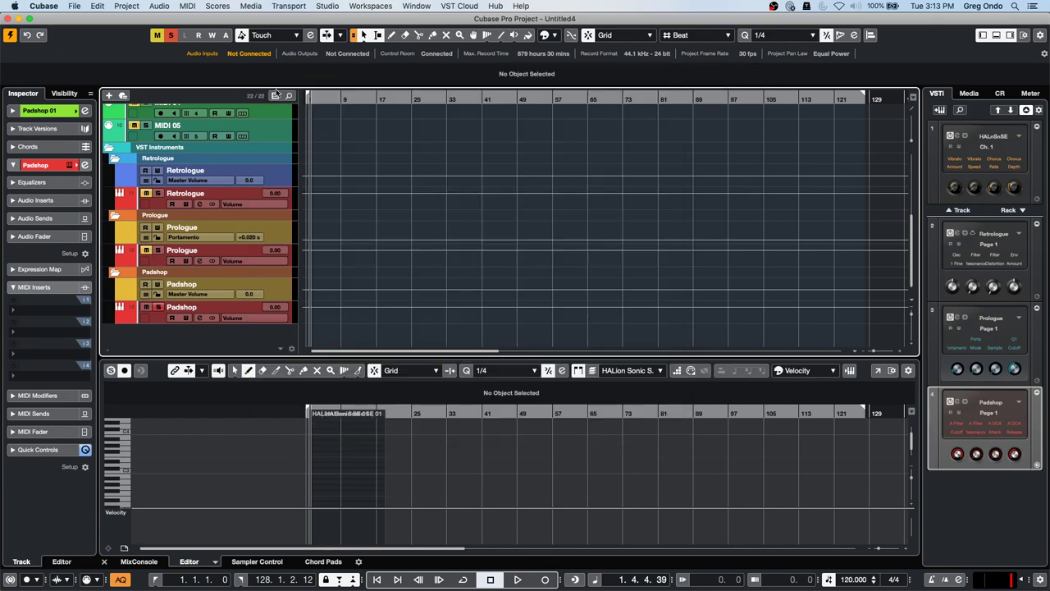
left_click(996, 36)
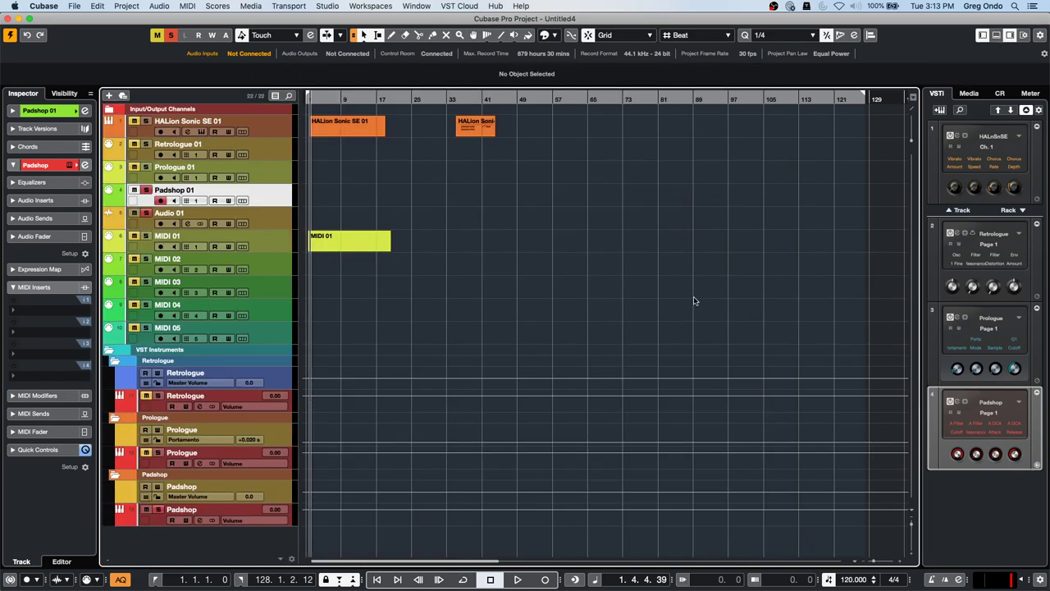
- Toggle solo back and forth on the Padshop 01 and Audio 01 tracks, and leave both unsoloed
left_click(146, 190)
left_click(146, 214)
left_click(147, 190)
left_click(147, 214)
left_click(148, 191)
left_click(147, 218)
left_click(146, 214)
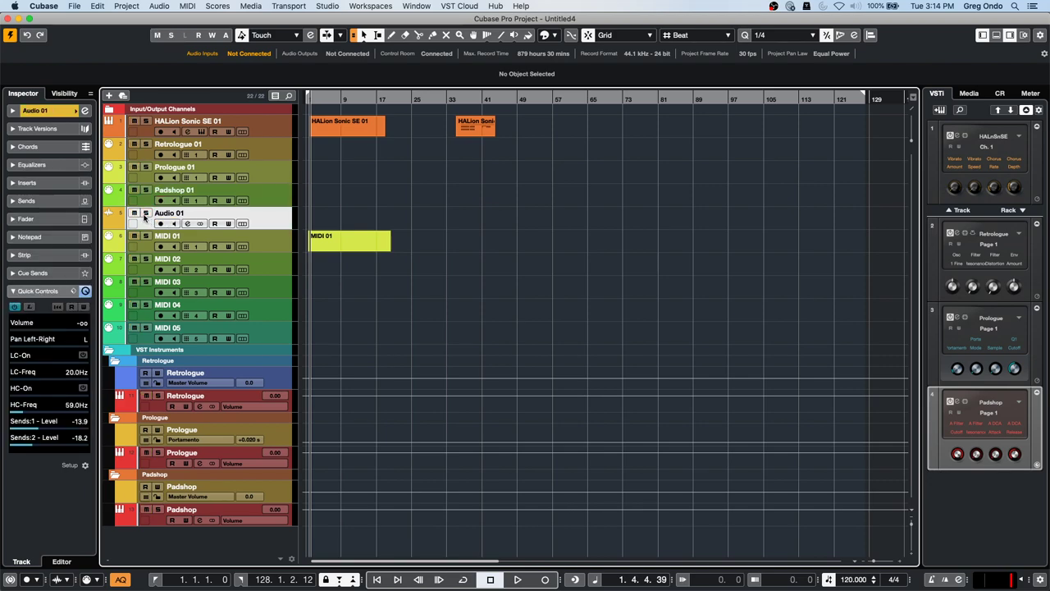
- Solo the Prologue 01, Padshop 01 and Retrologue 01 tracks one at a time to compare their instrument channels, and clear the solo
left_click(147, 168)
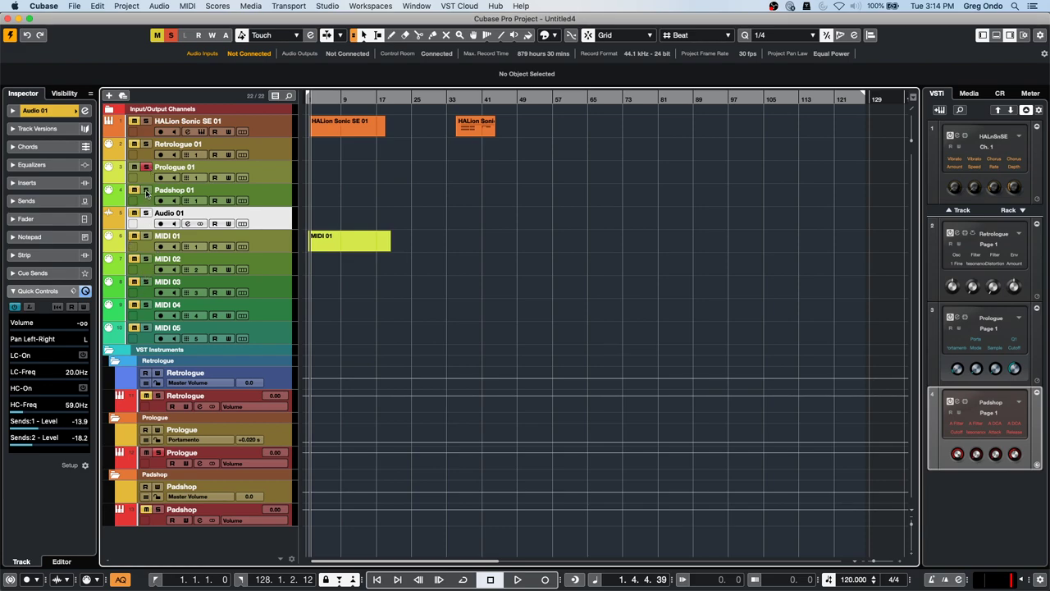
left_click(146, 190)
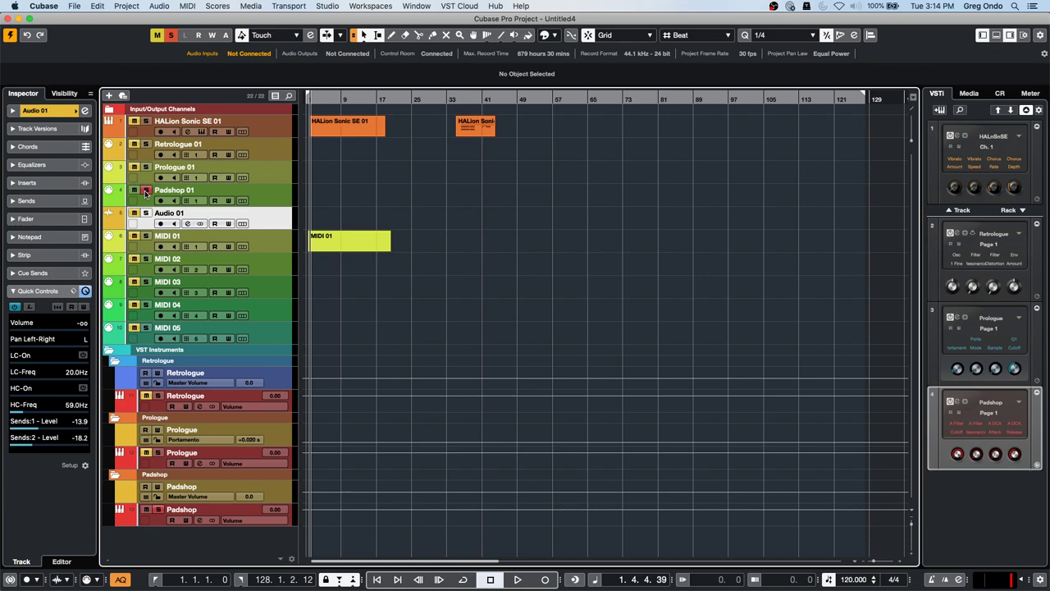
left_click(146, 166)
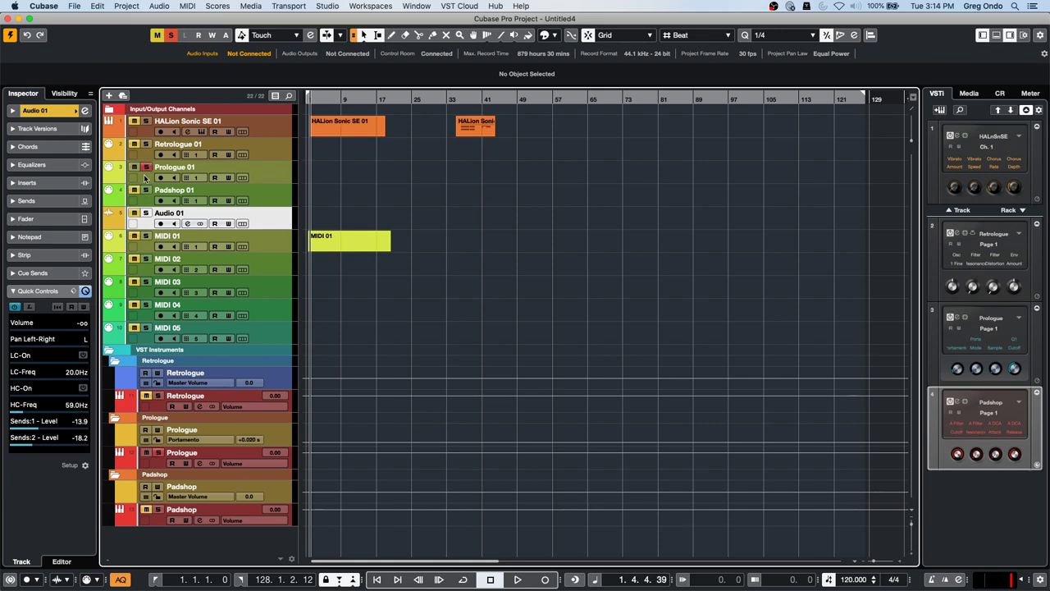
left_click(146, 143)
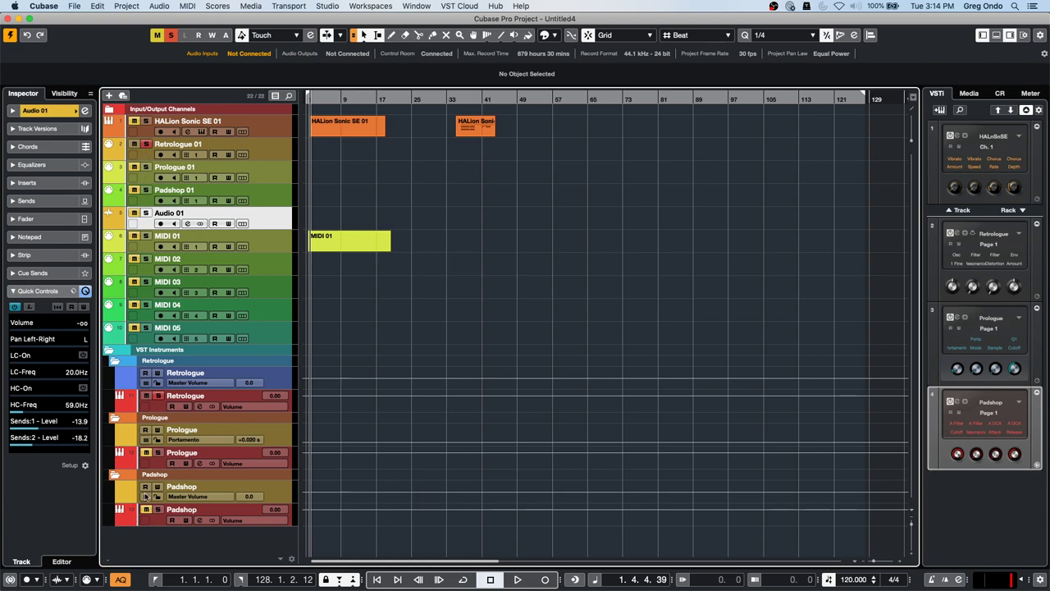
left_click(146, 144)
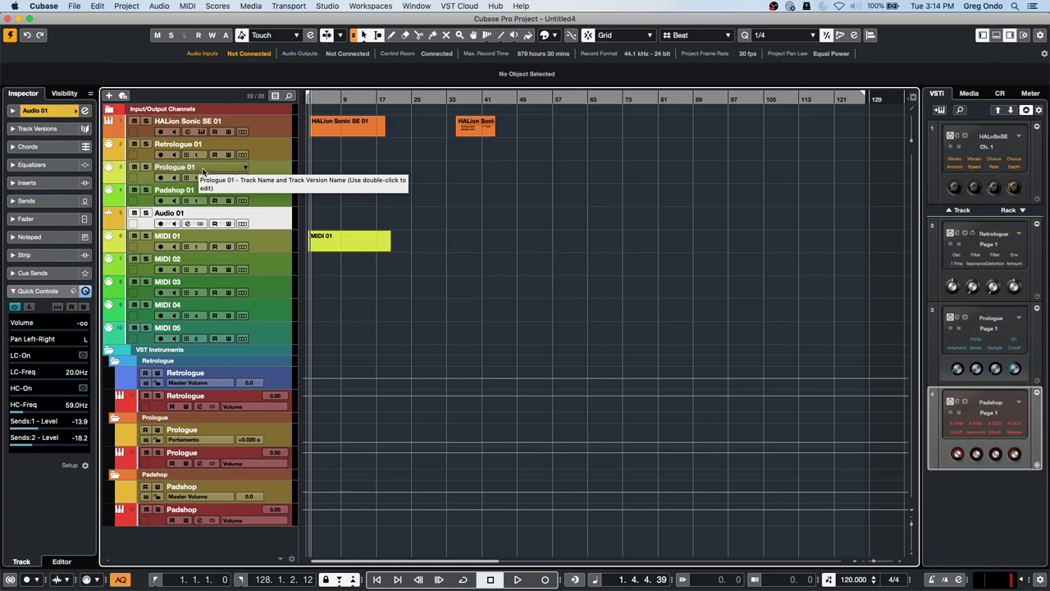
- Return the project cursor to bar 1 and browse the Projects folder for an existing project to open
left_click(309, 97)
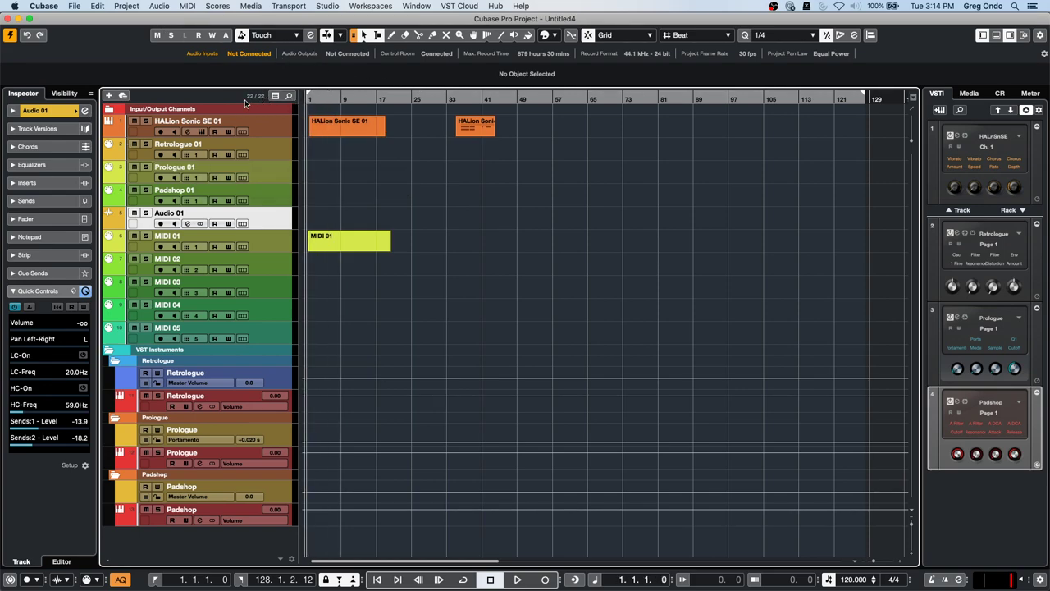
left_click(77, 8)
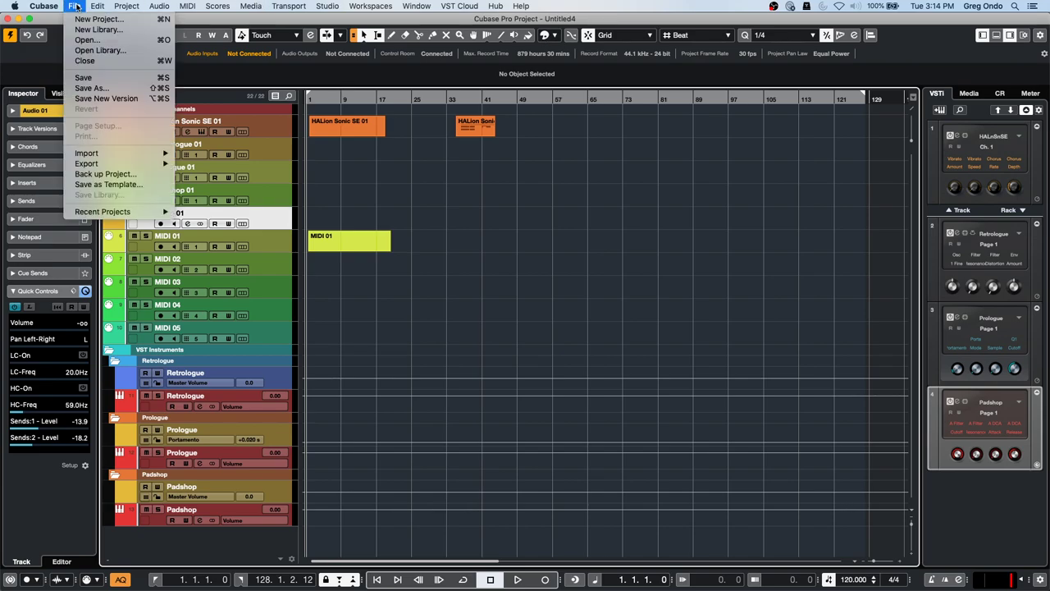
mouse_move(123, 213)
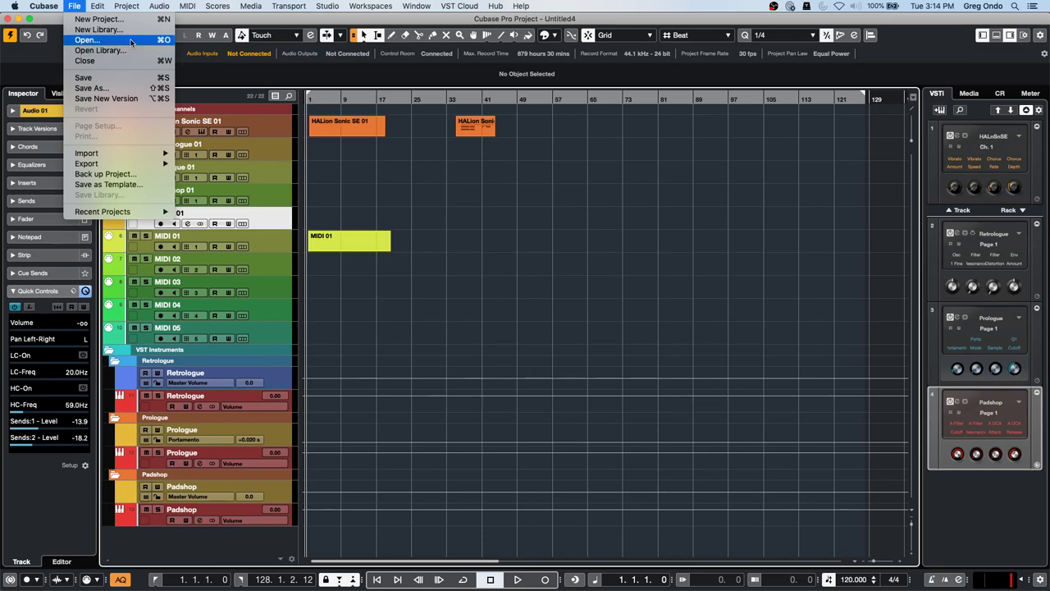
left_click(87, 40)
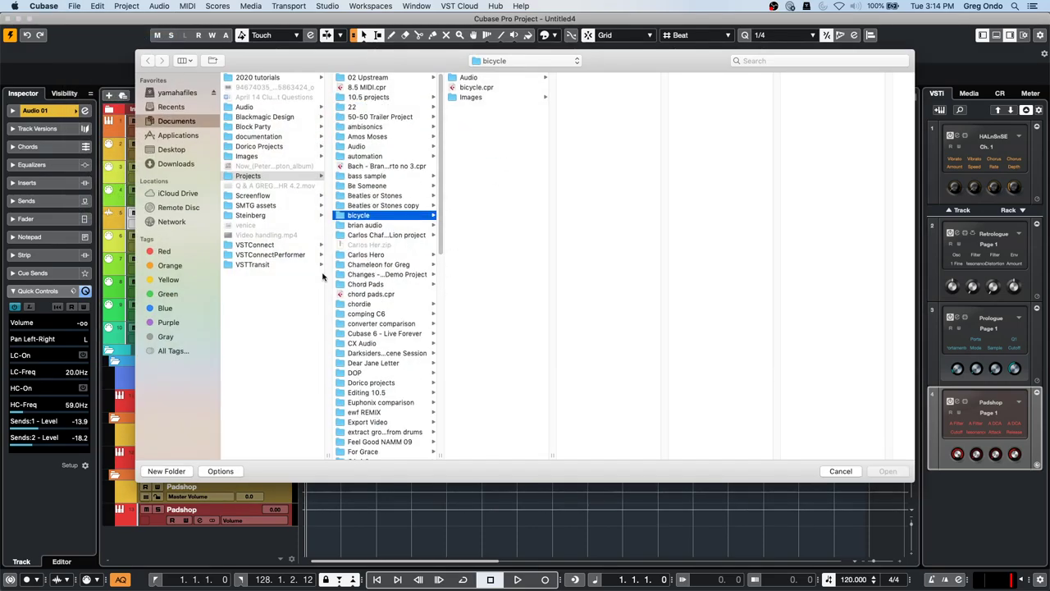
scroll(361, 295, "down", 1)
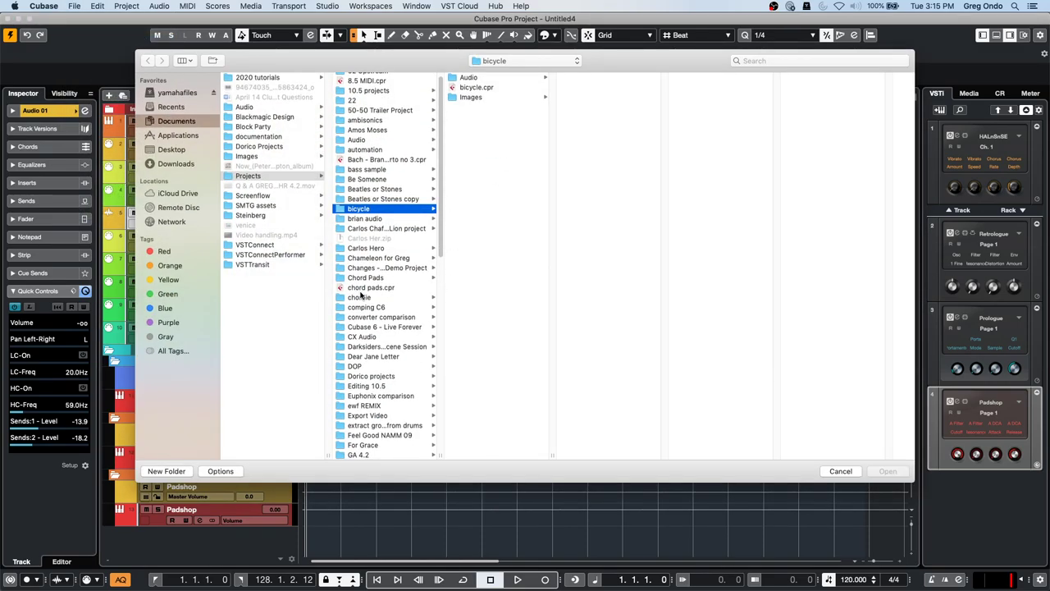
scroll(361, 295, "down", 3)
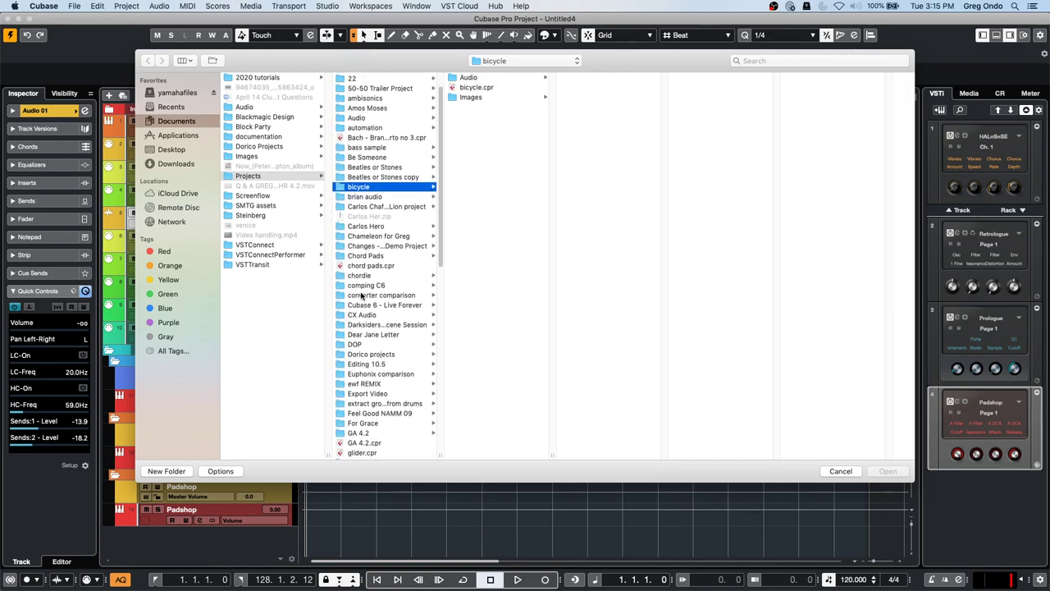
scroll(361, 295, "down", 3)
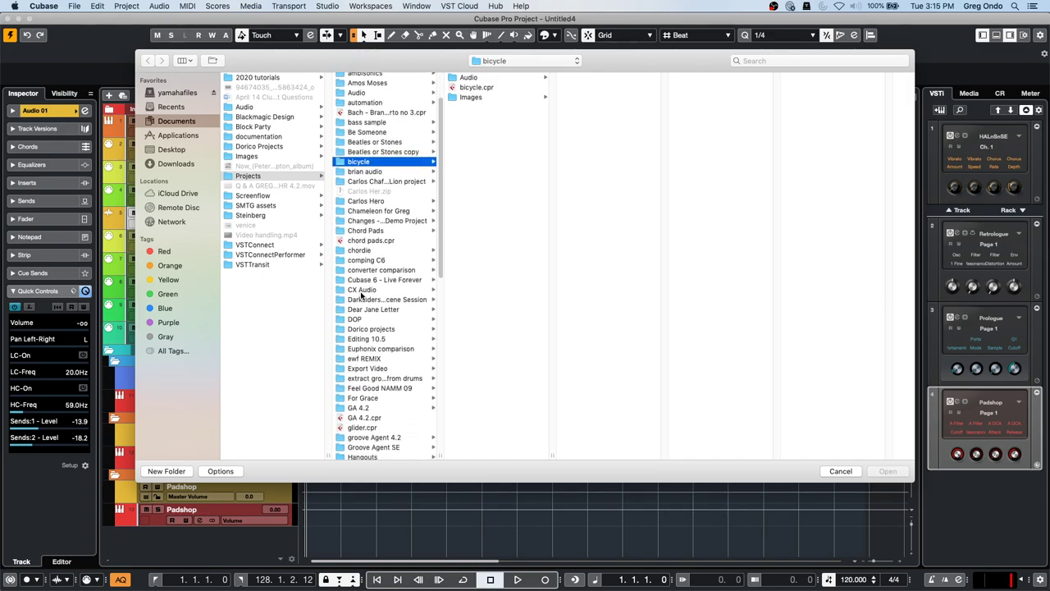
scroll(361, 297, "down", 10)
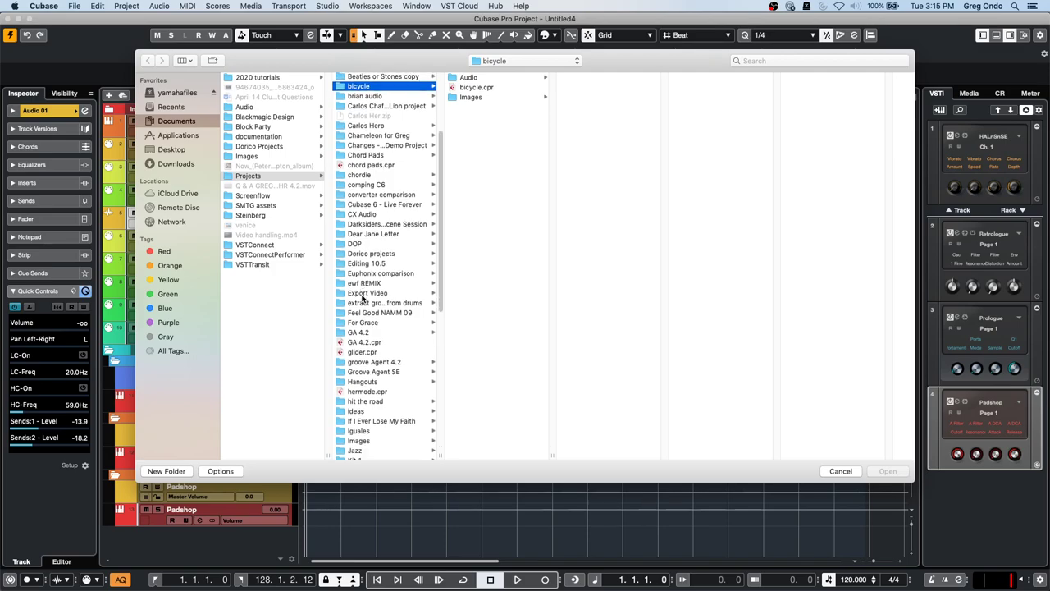
scroll(362, 296, "down", 3)
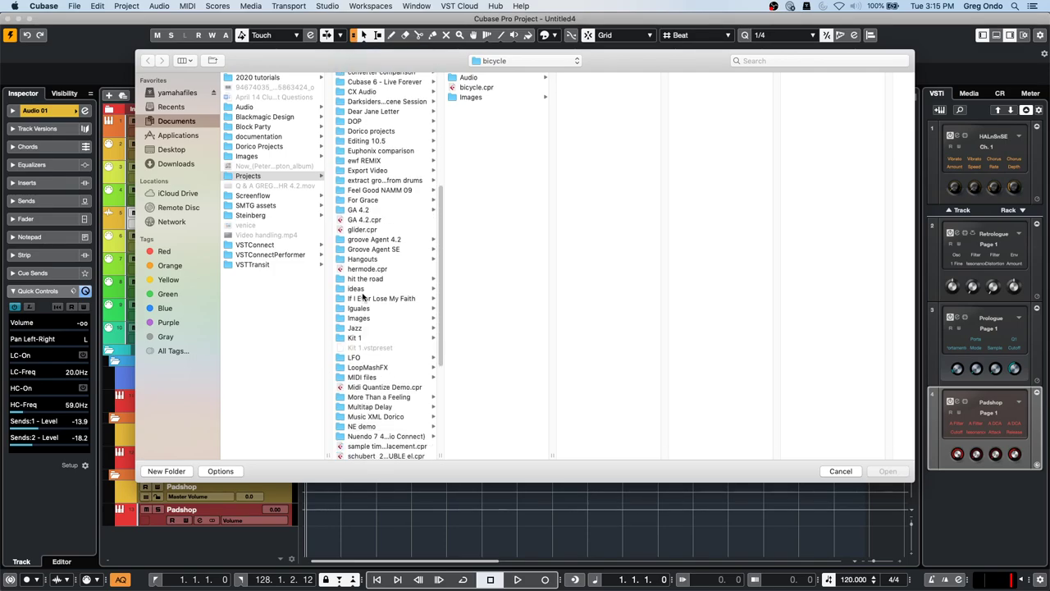
scroll(363, 297, "down", 6)
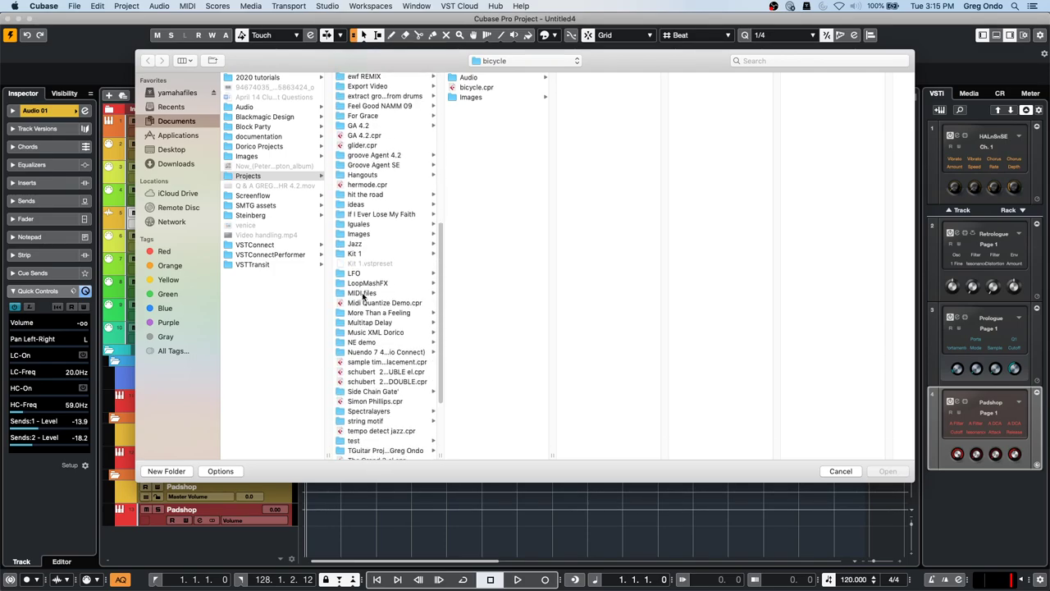
scroll(362, 297, "down", 2)
scroll(361, 297, "down", 6)
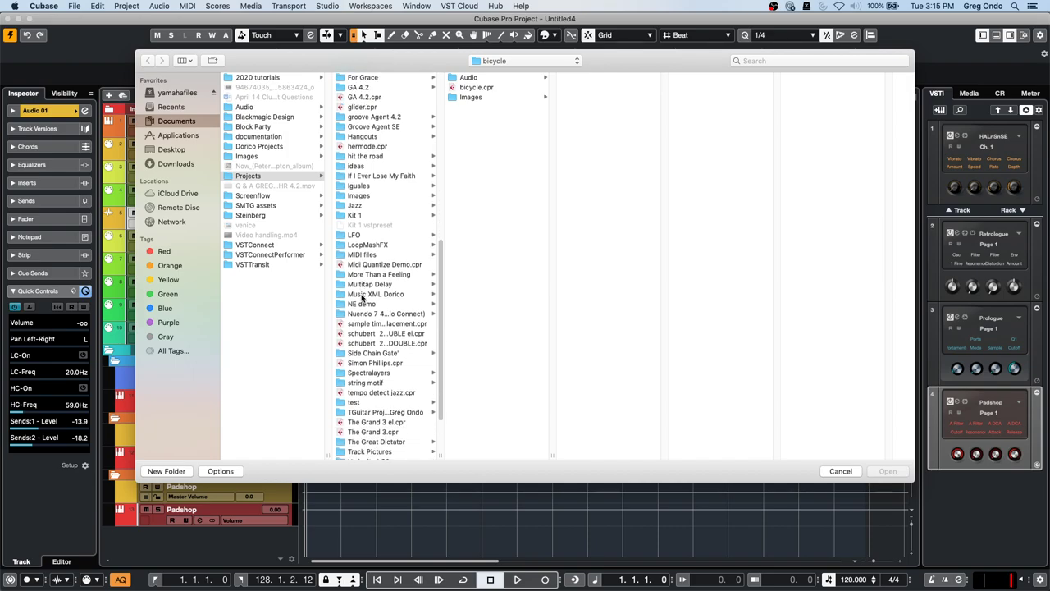
scroll(362, 301, "down", 1)
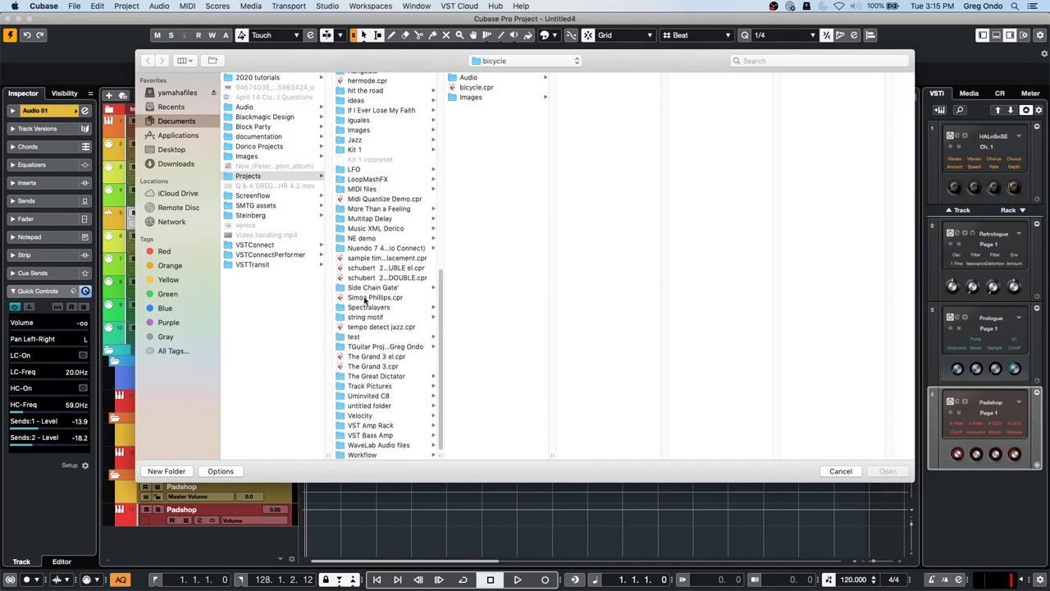
scroll(364, 301, "up", 10)
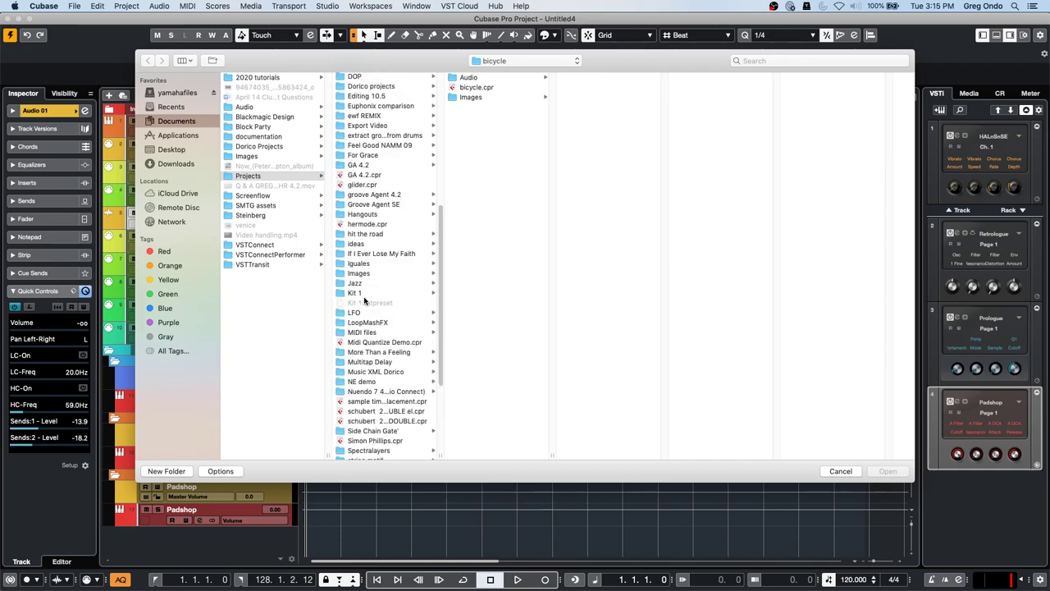
scroll(364, 300, "up", 8)
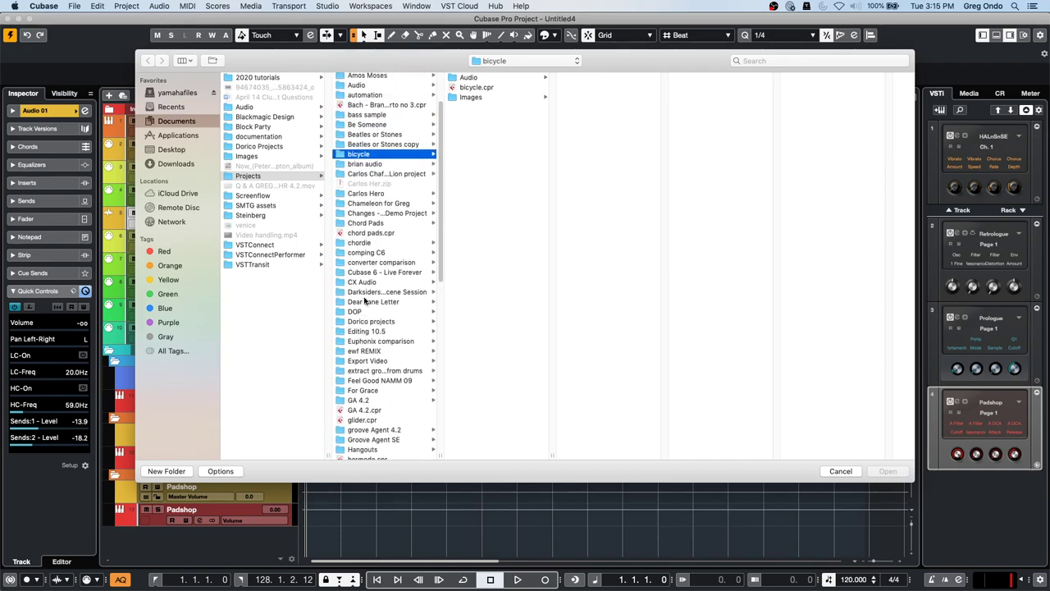
scroll(364, 300, "up", 3)
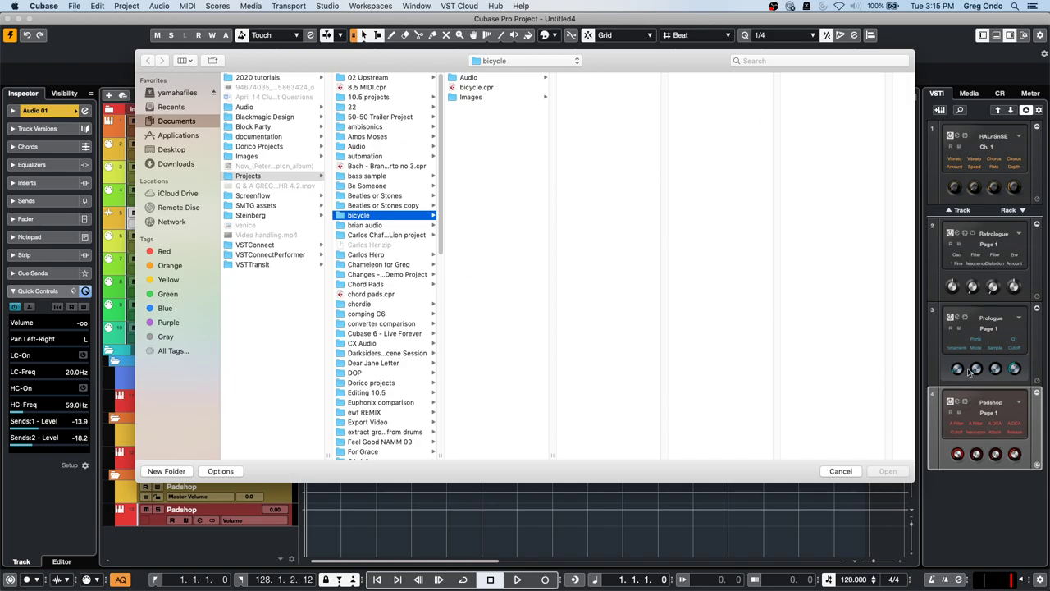
left_click(841, 474)
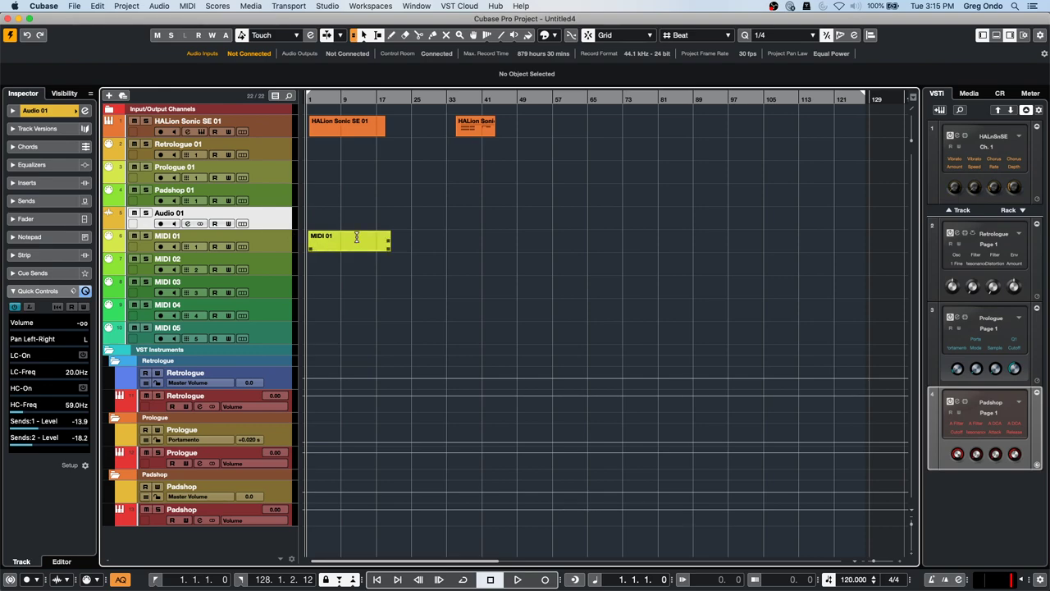
- Look through the project files and folders in the Projects folder, closing the file browser without opening one
left_click(71, 8)
left_click(82, 31)
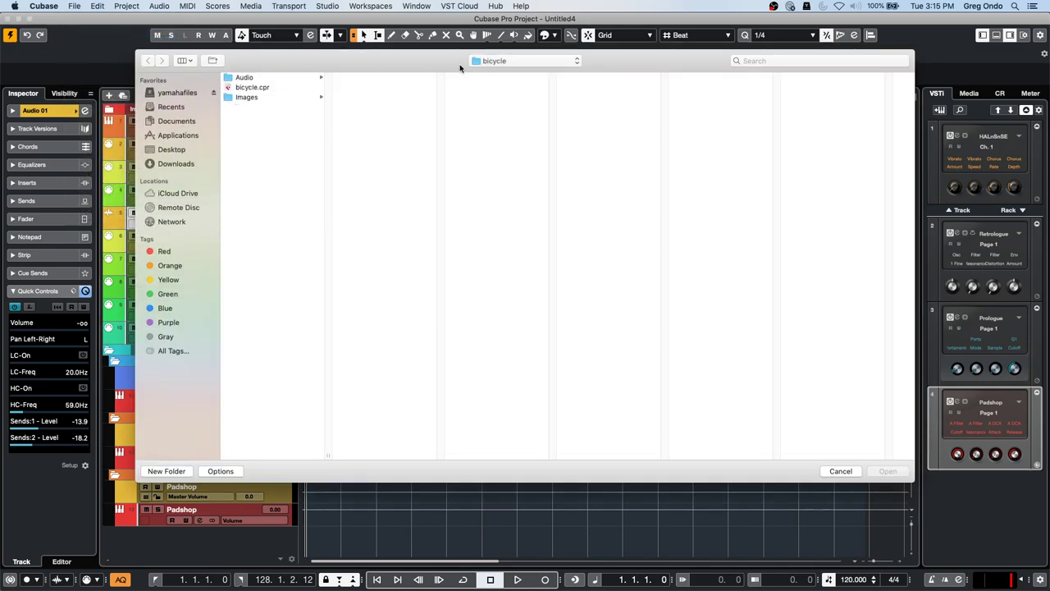
left_click(525, 62)
left_click(492, 73)
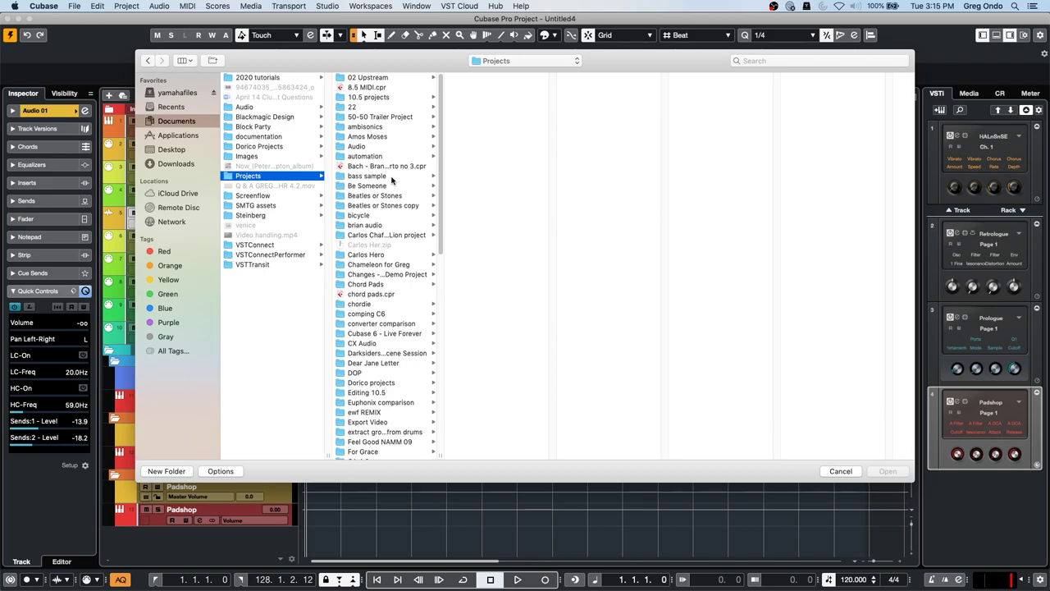
scroll(392, 181, "down", 1)
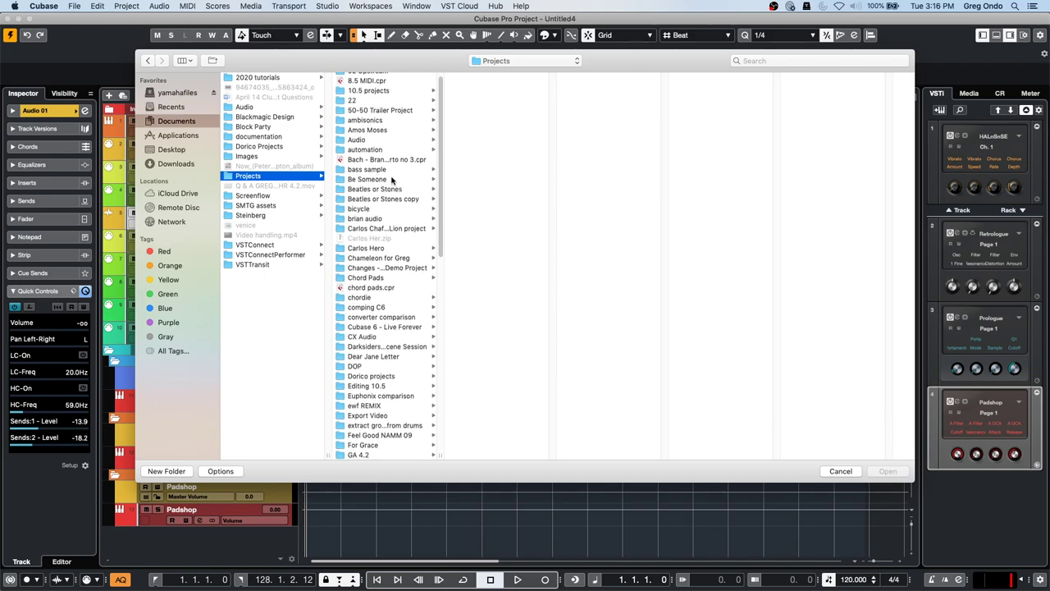
scroll(391, 180, "down", 1)
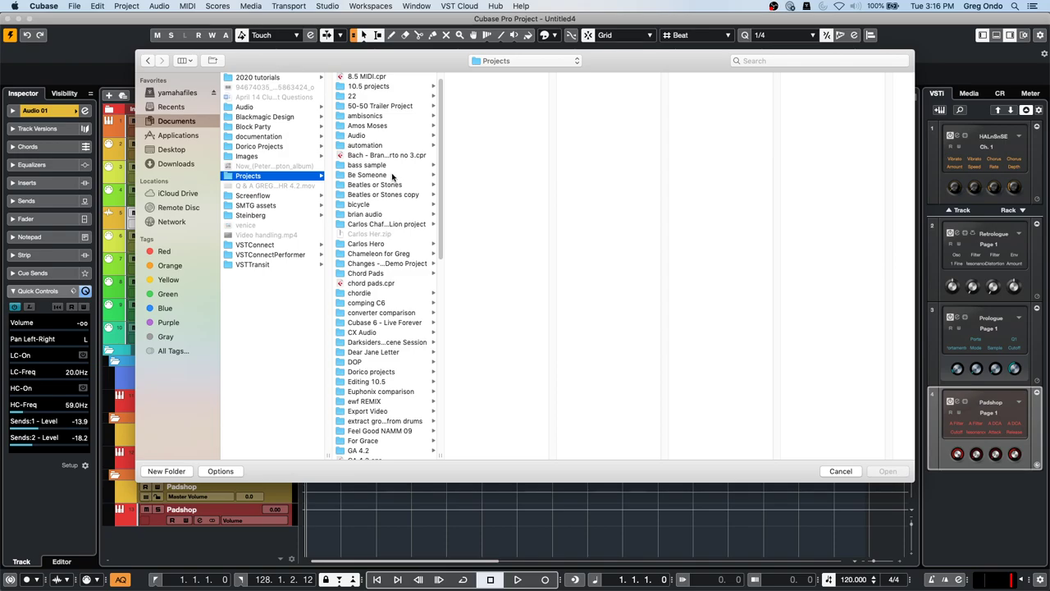
scroll(392, 179, "down", 2)
scroll(391, 175, "down", 4)
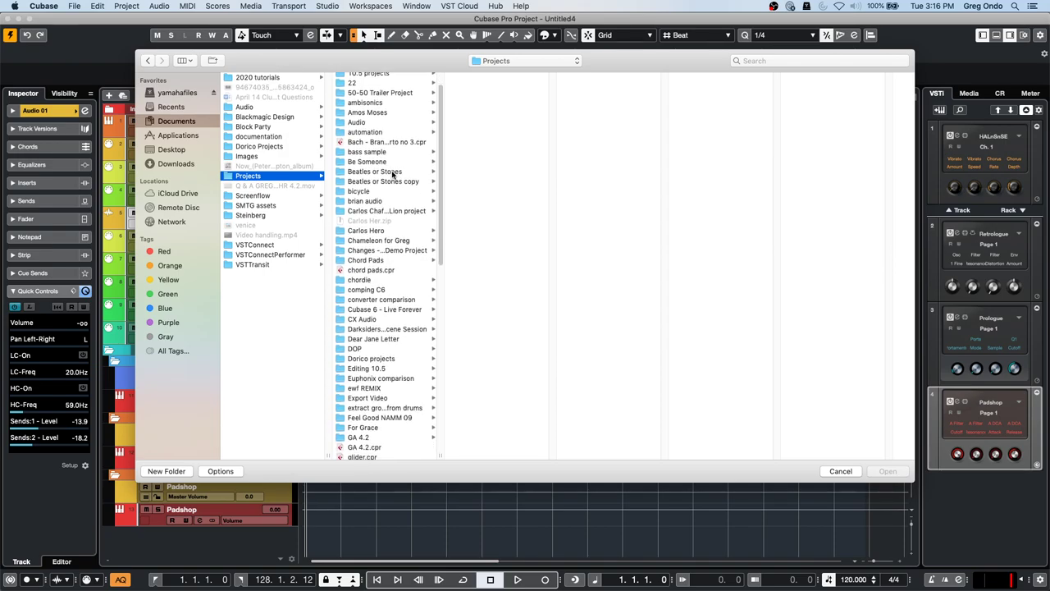
scroll(392, 174, "down", 6)
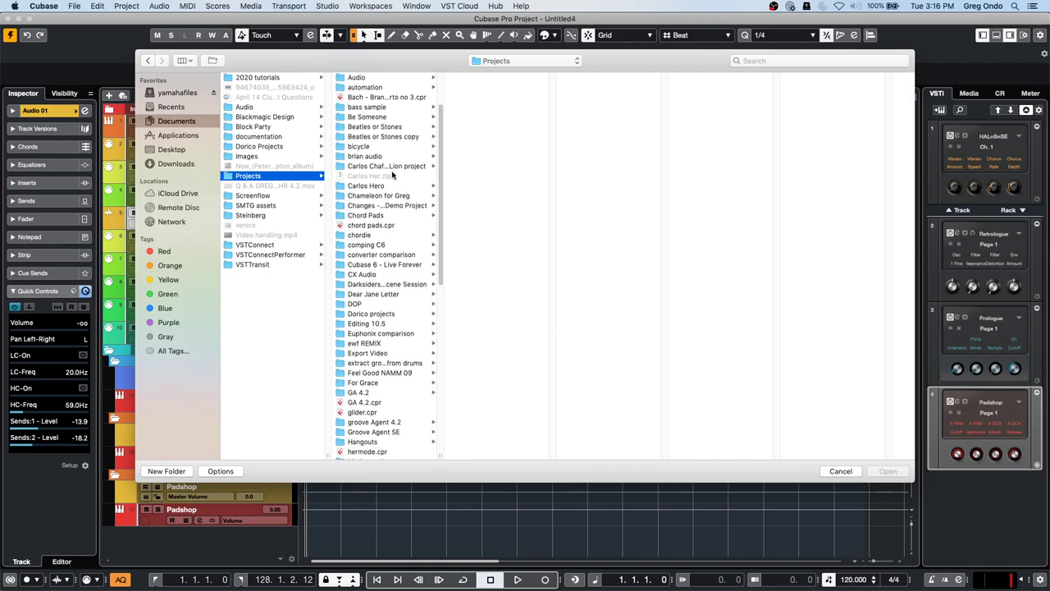
scroll(391, 174, "down", 2)
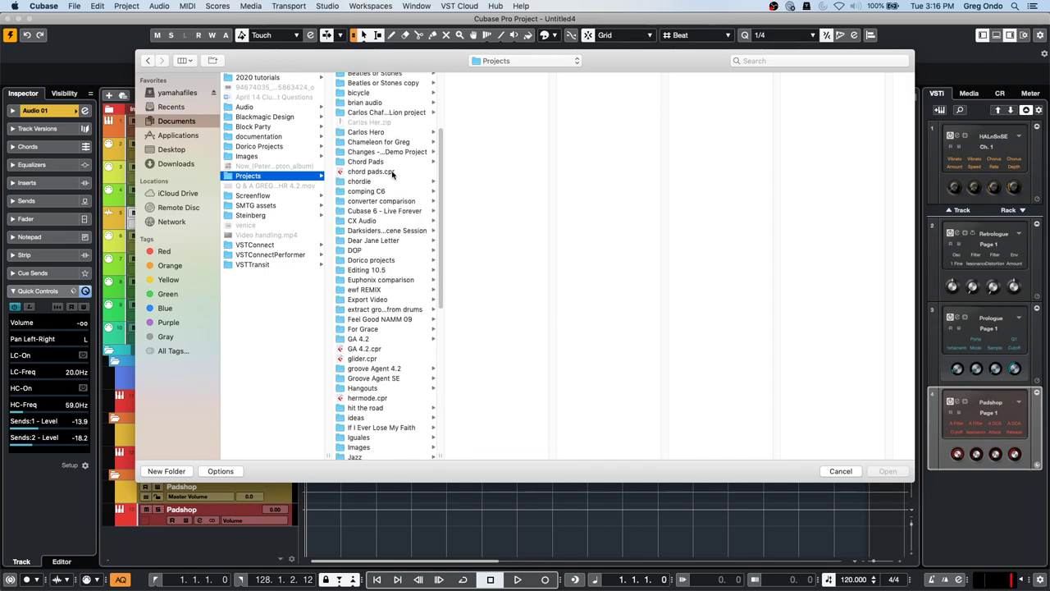
scroll(391, 174, "down", 6)
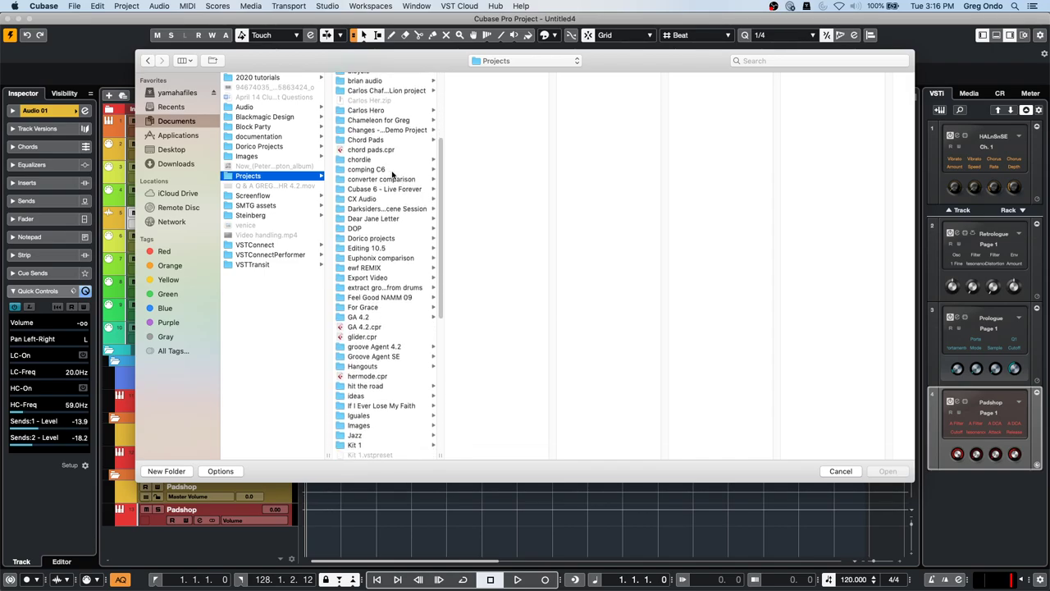
scroll(393, 174, "down", 2)
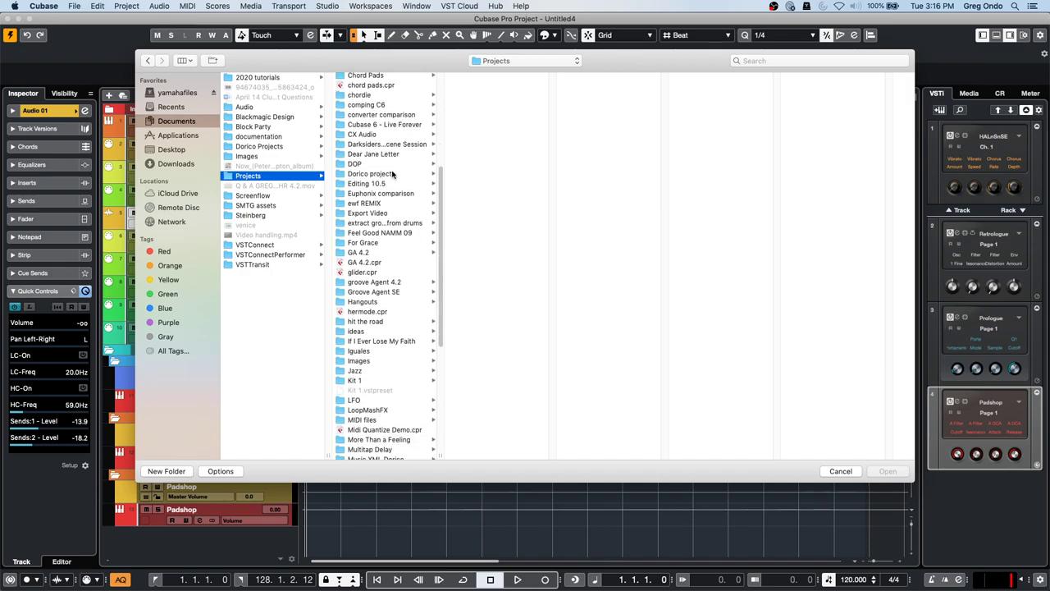
scroll(393, 174, "down", 4)
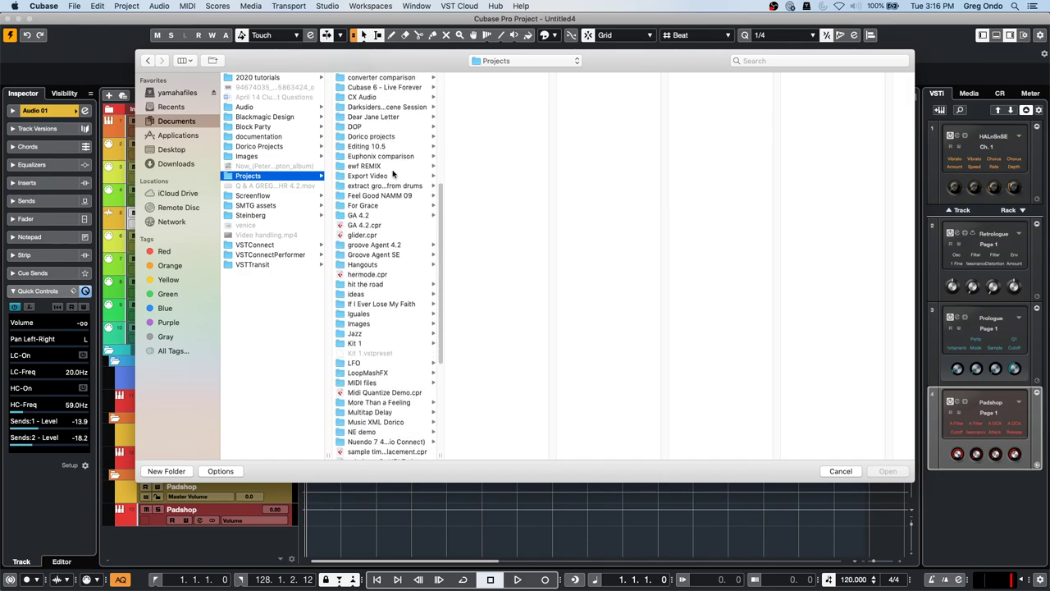
scroll(393, 173, "down", 3)
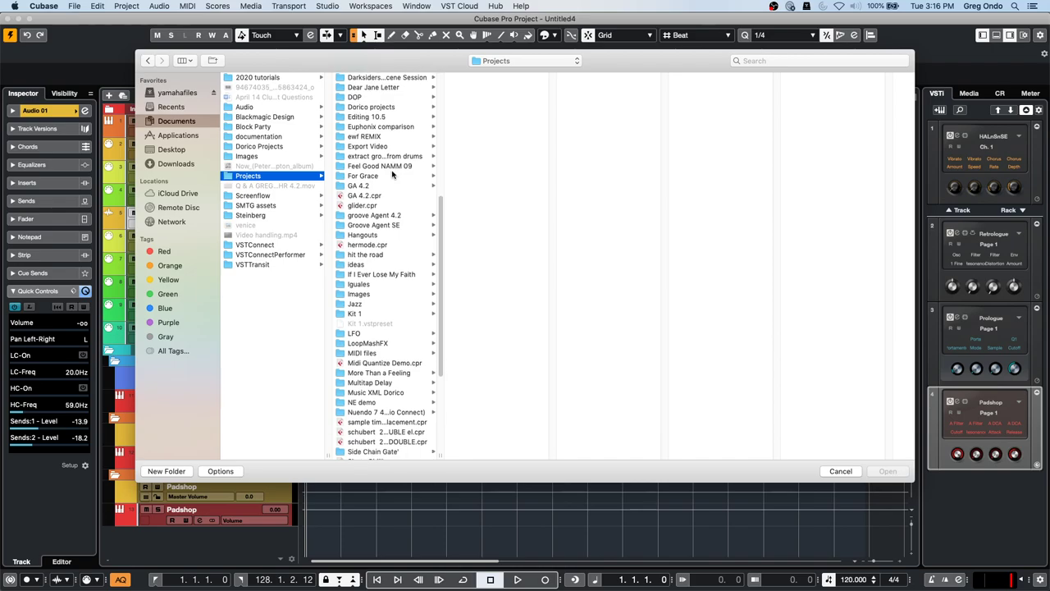
scroll(393, 173, "down", 8)
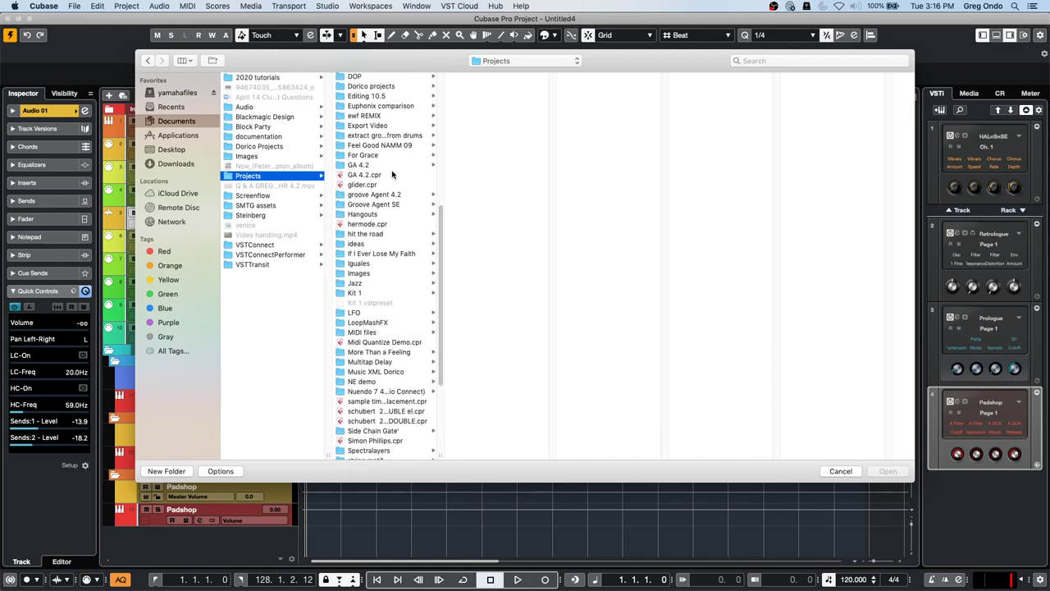
scroll(392, 174, "down", 5)
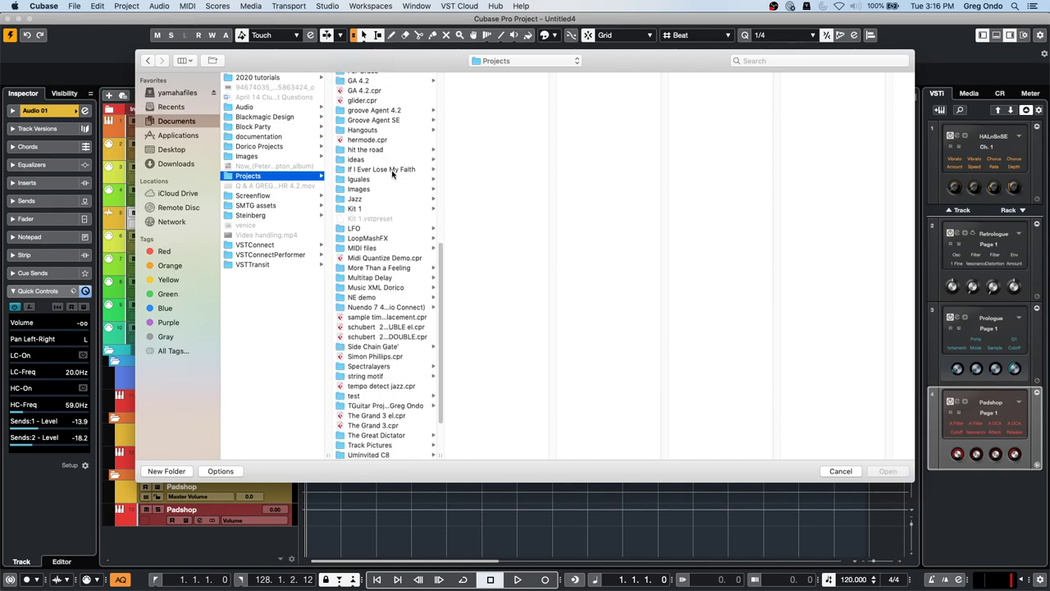
scroll(392, 174, "down", 4)
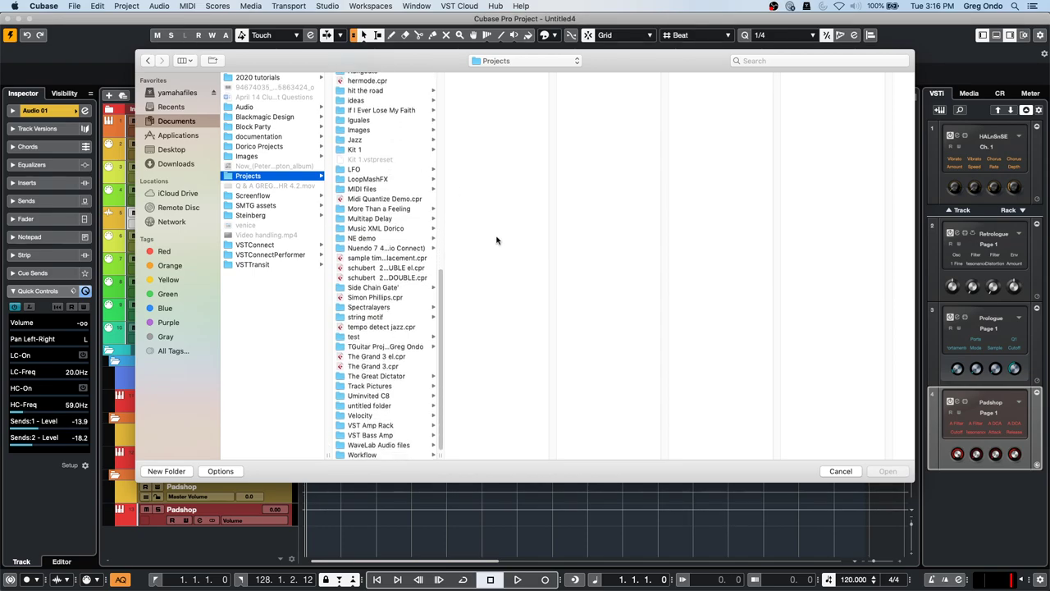
left_click(849, 474)
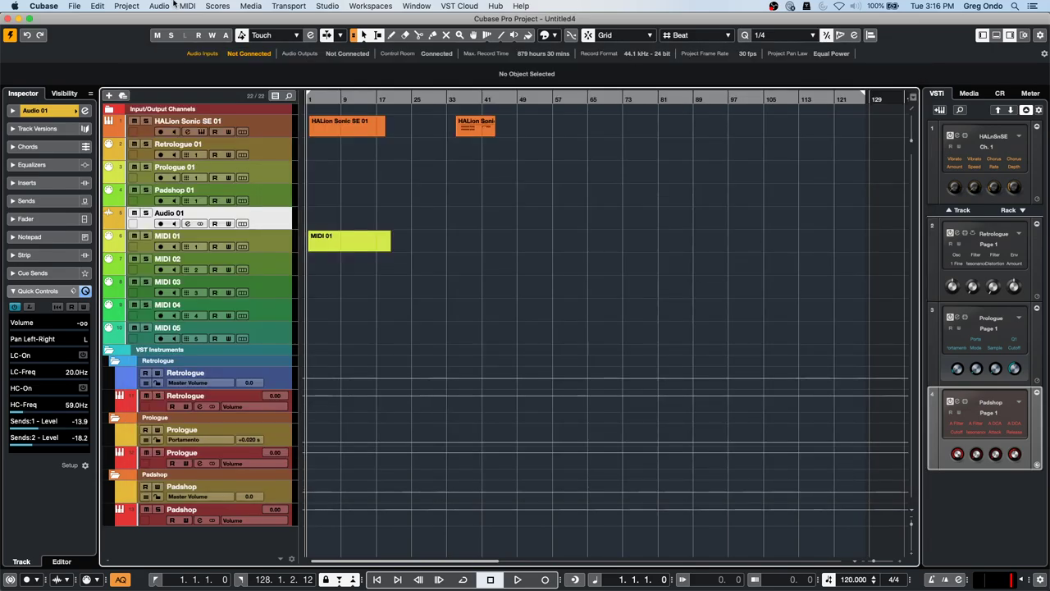
- Open the project tempo detect jazz.cpr from the Projects folder and activate it
left_click(74, 5)
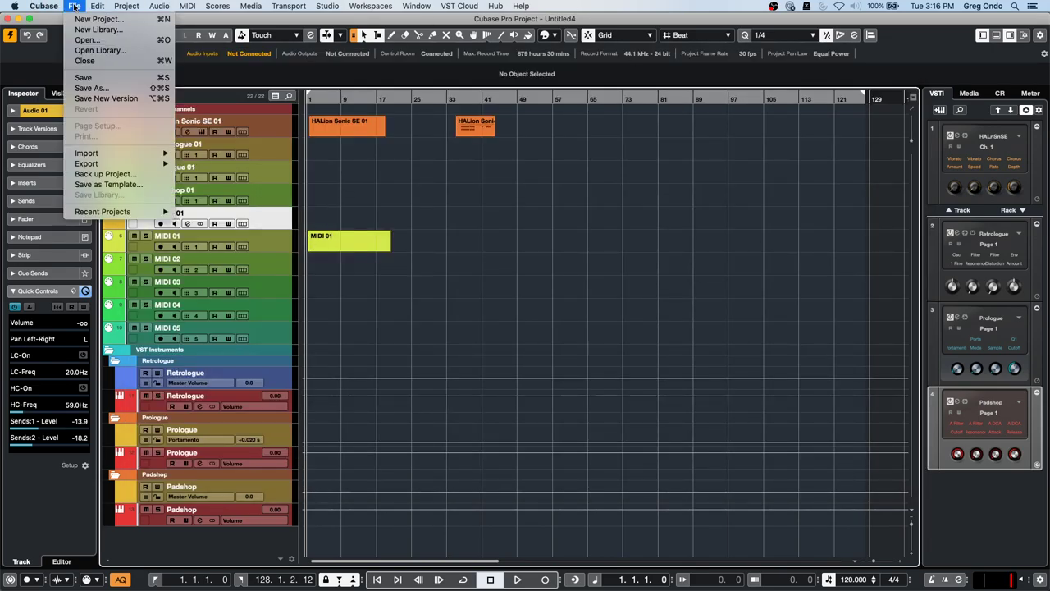
mouse_move(118, 166)
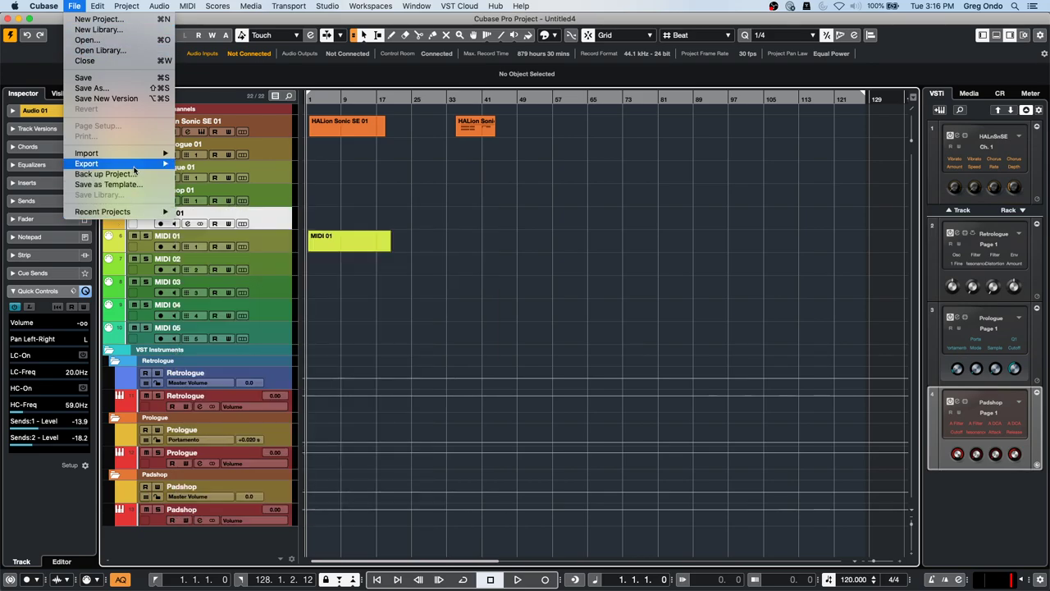
mouse_move(97, 6)
left_click(97, 40)
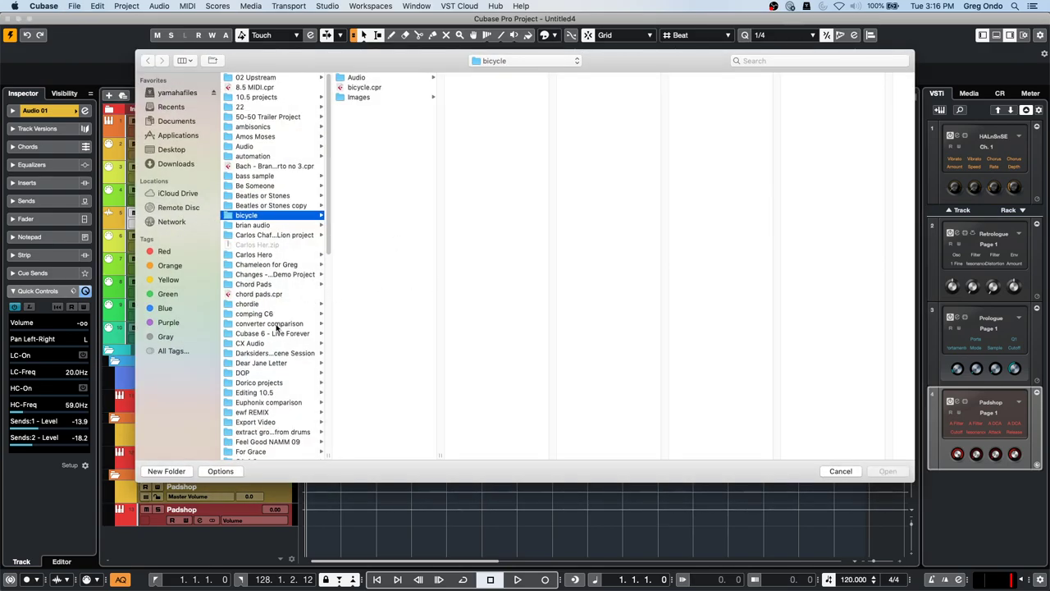
scroll(273, 386, "down", 8)
scroll(272, 377, "down", 4)
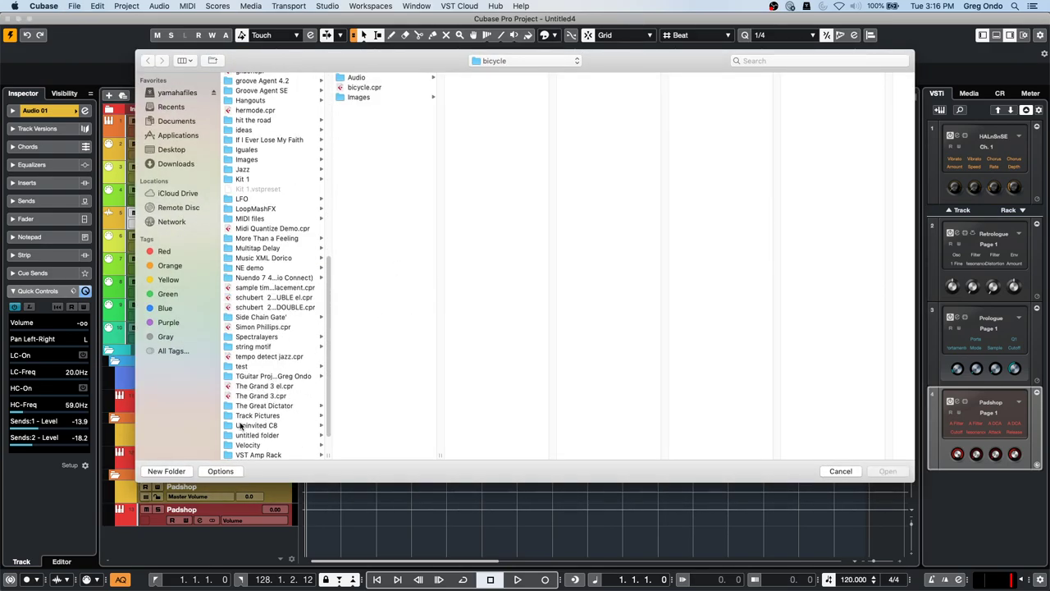
left_click(276, 358)
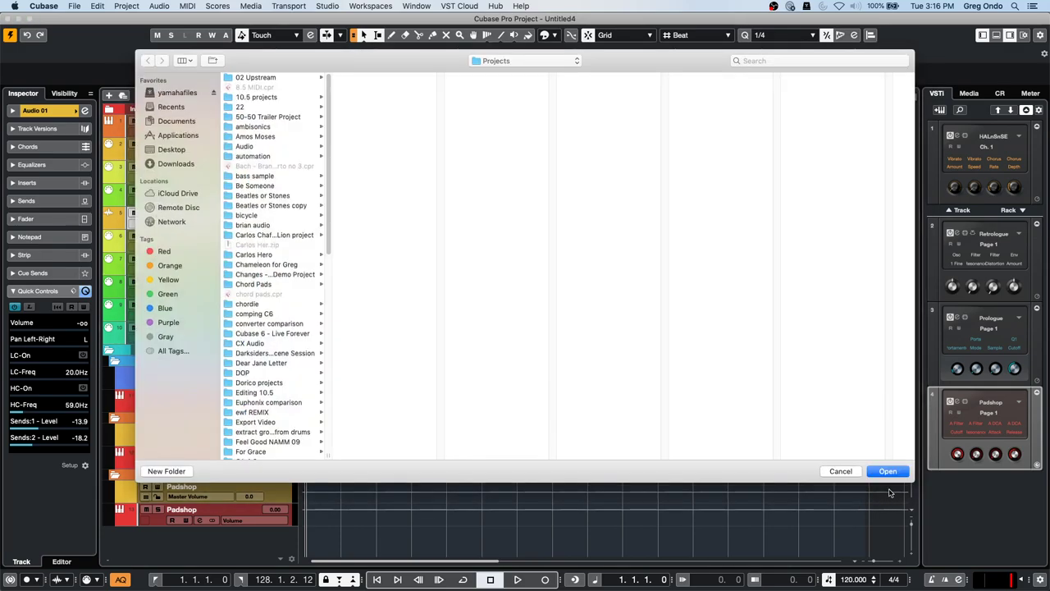
left_click(889, 471)
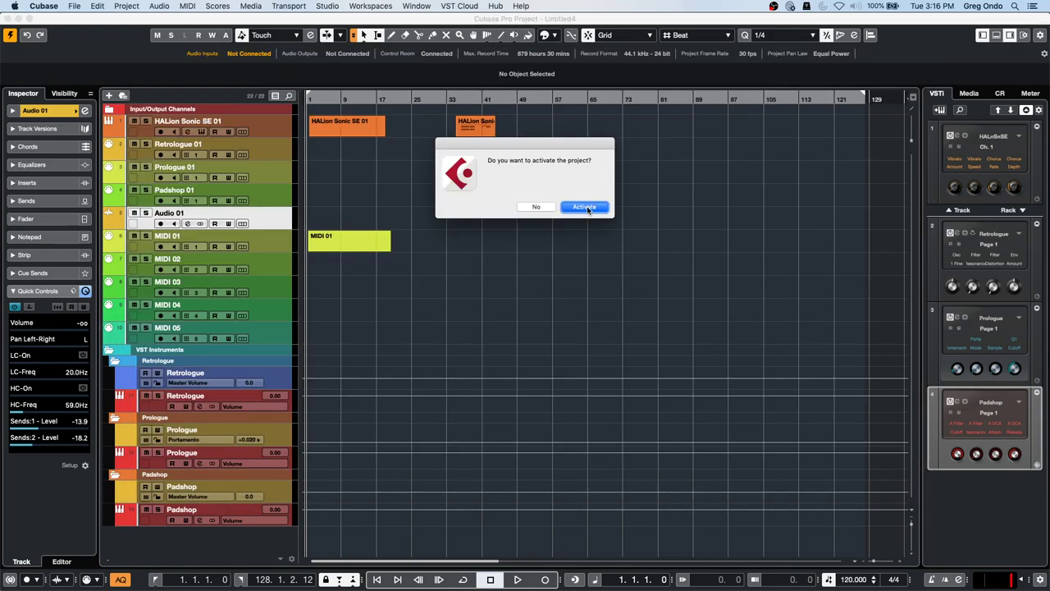
left_click(585, 209)
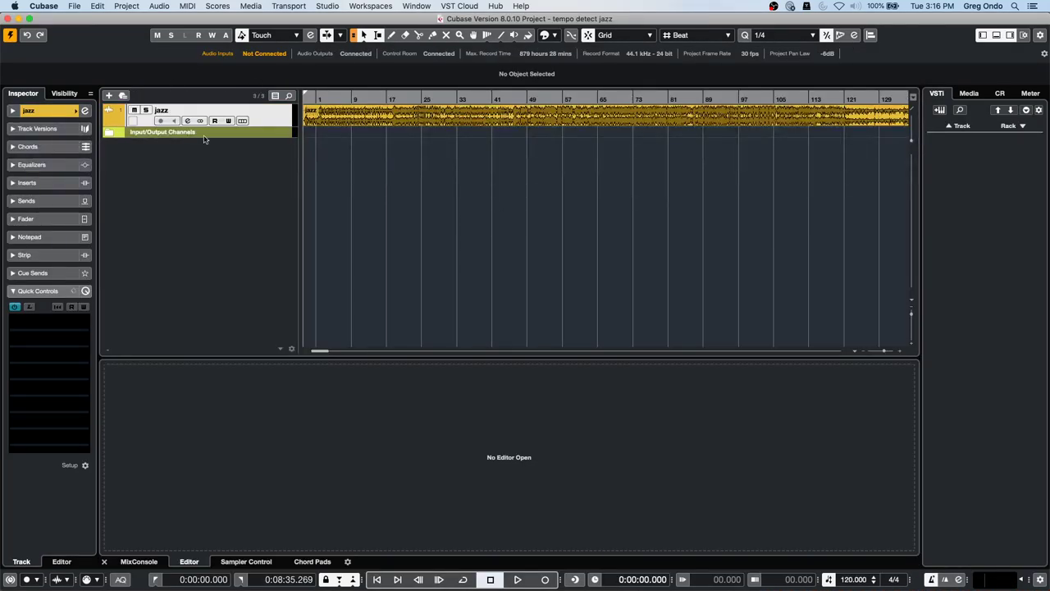
- Enlarge the jazz track's height, fit the whole audio event in the timeline and play back its opening section
left_click_drag(252, 126, 253, 171)
left_click(335, 100)
left_click_drag(336, 99, 296, 26)
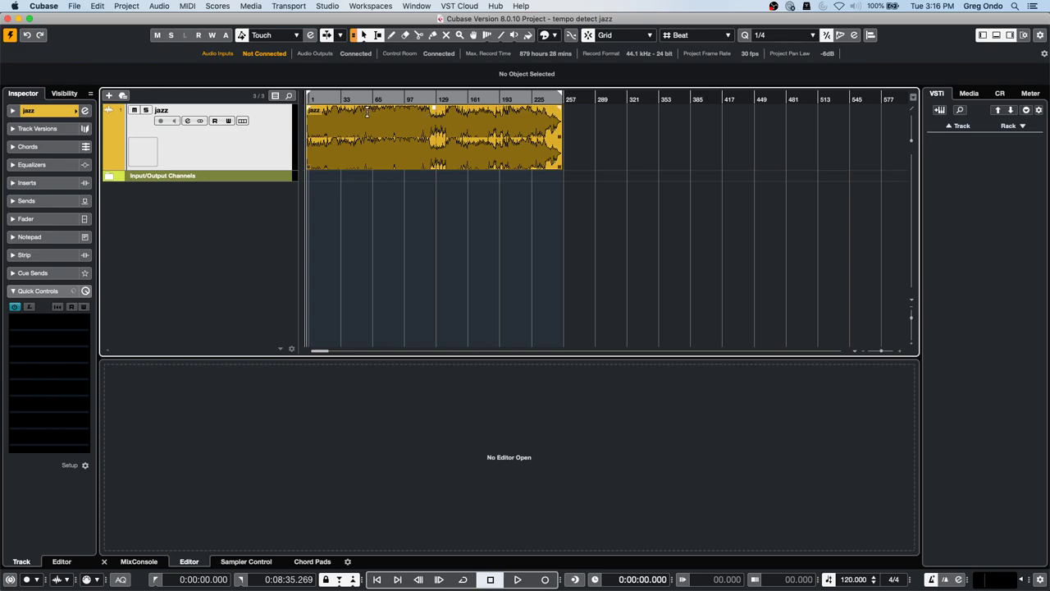
left_click(328, 97)
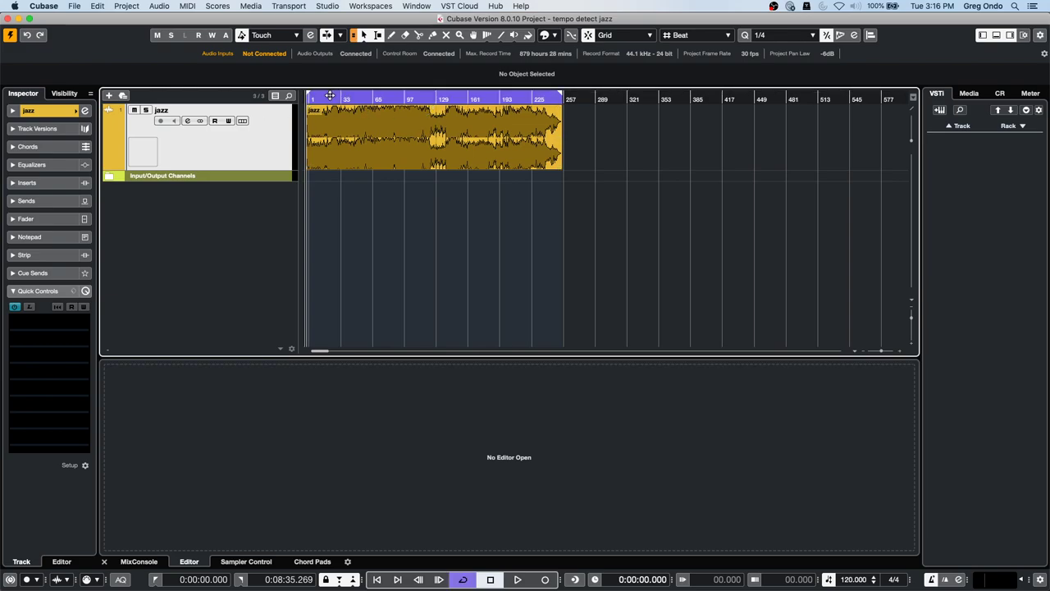
left_click_drag(331, 100, 317, 101)
key("space")
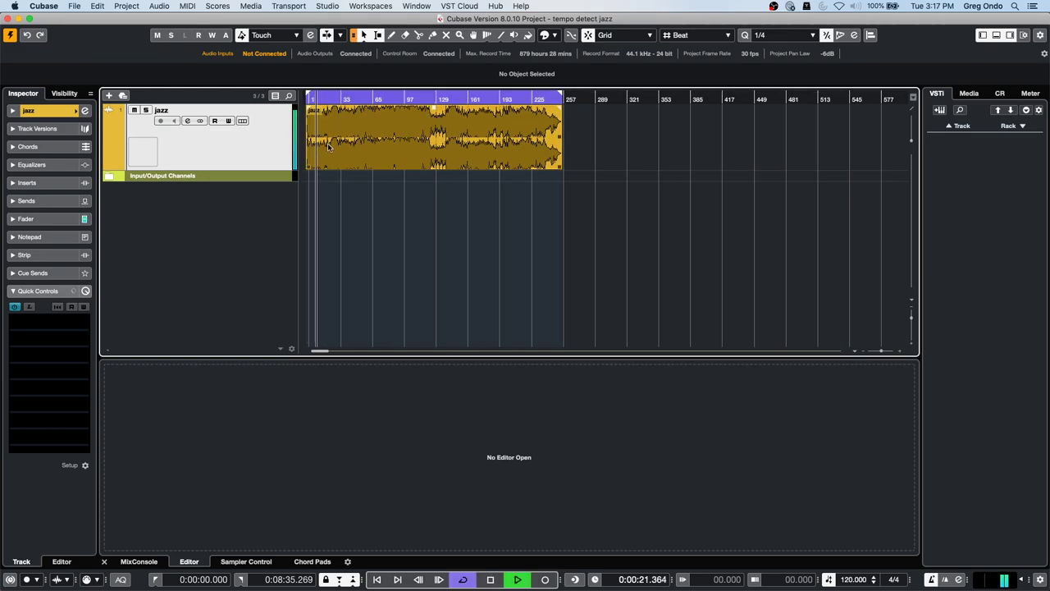
key("space")
- Zoom the timeline in on the jazz event and briefly run the transport from the project start
left_click(326, 96)
left_click(325, 97)
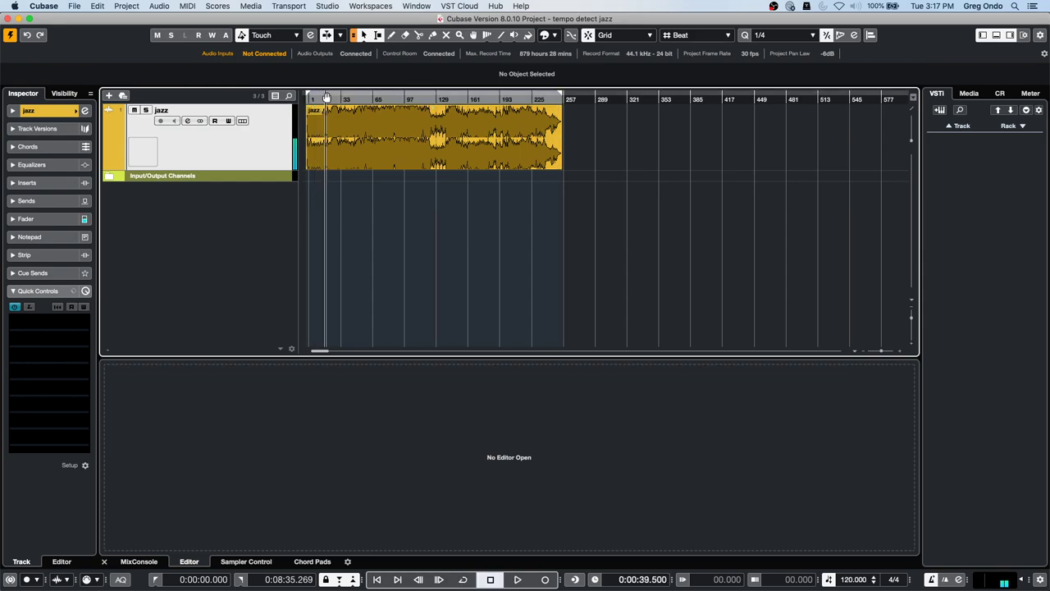
left_click(328, 97)
left_click_drag(331, 97, 282, 130)
key("KP_Multiply")
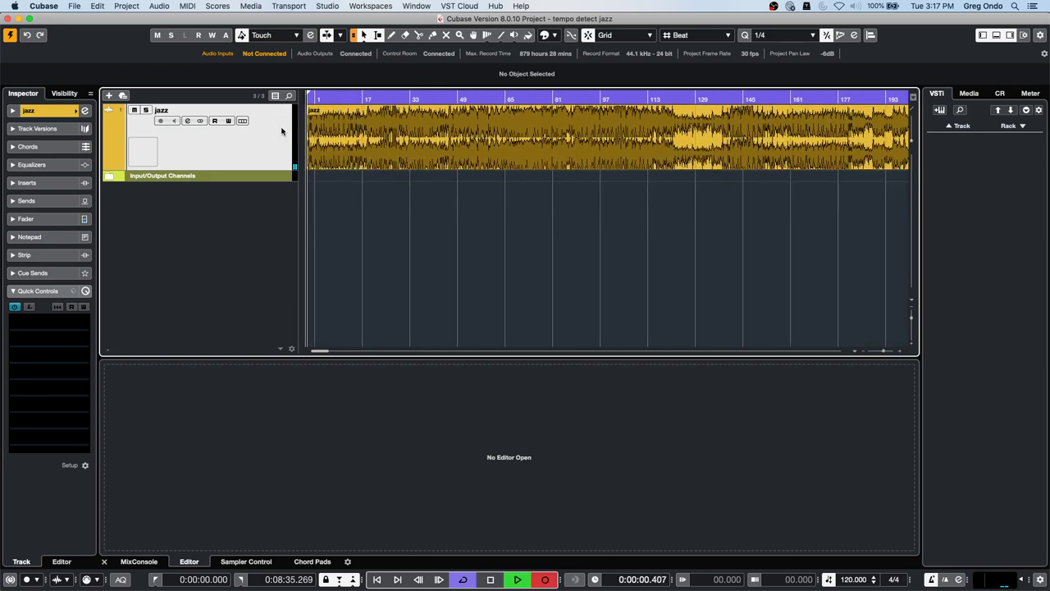
key("space")
- Open the jazz audio event in the editor and analyze its tempo with Tempo Detection
double_click(353, 166)
left_click(126, 6)
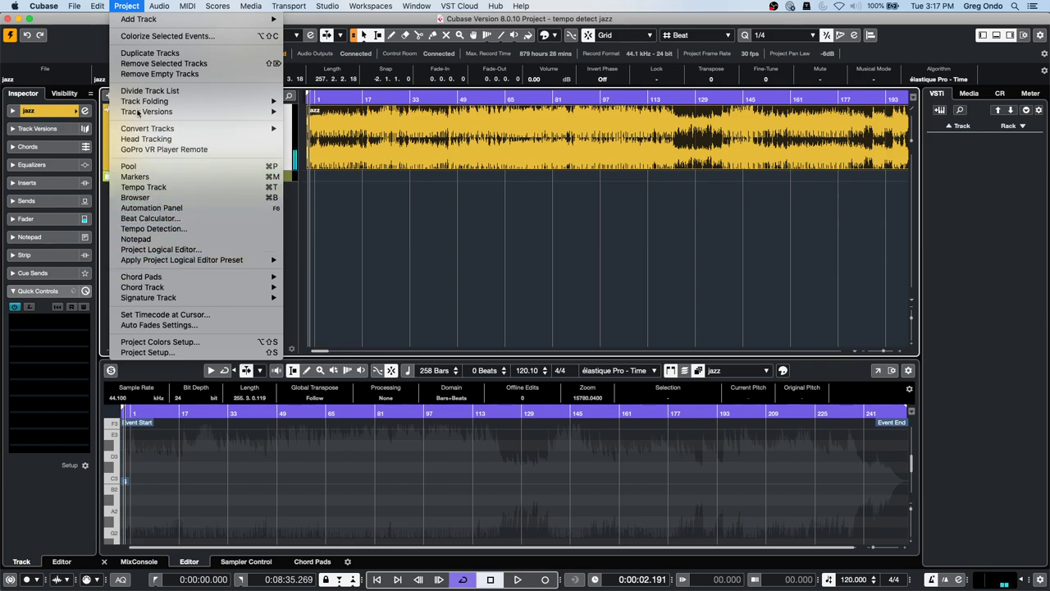
left_click(177, 229)
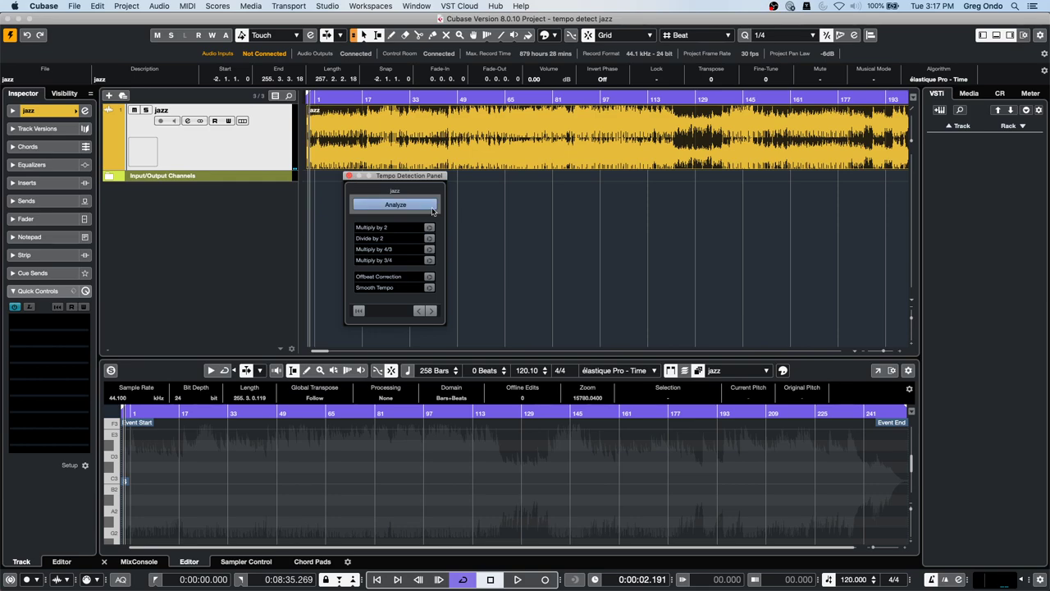
left_click(429, 208)
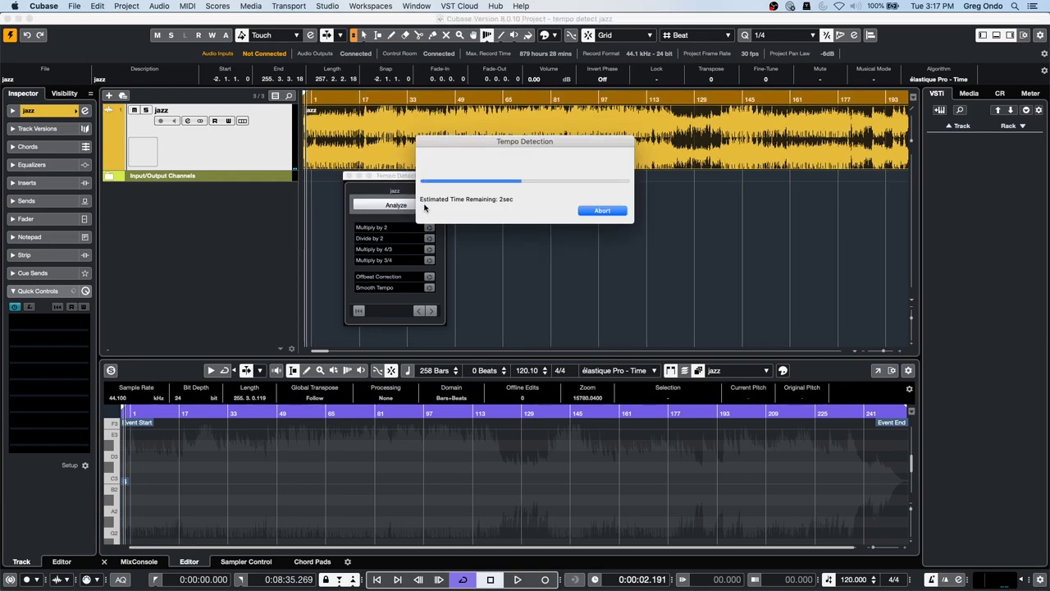
- Apply Offbeat Correction to the detected jazz tempo, return to the project start and close the Tempo Detection Panel
left_click(428, 280)
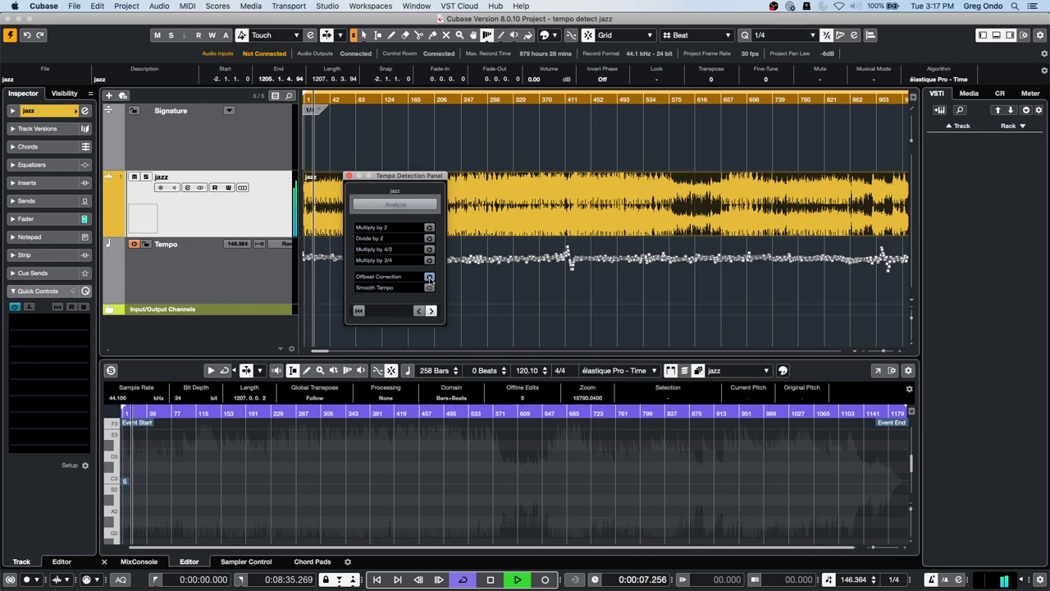
double_click(334, 102)
key("KP_Decimal")
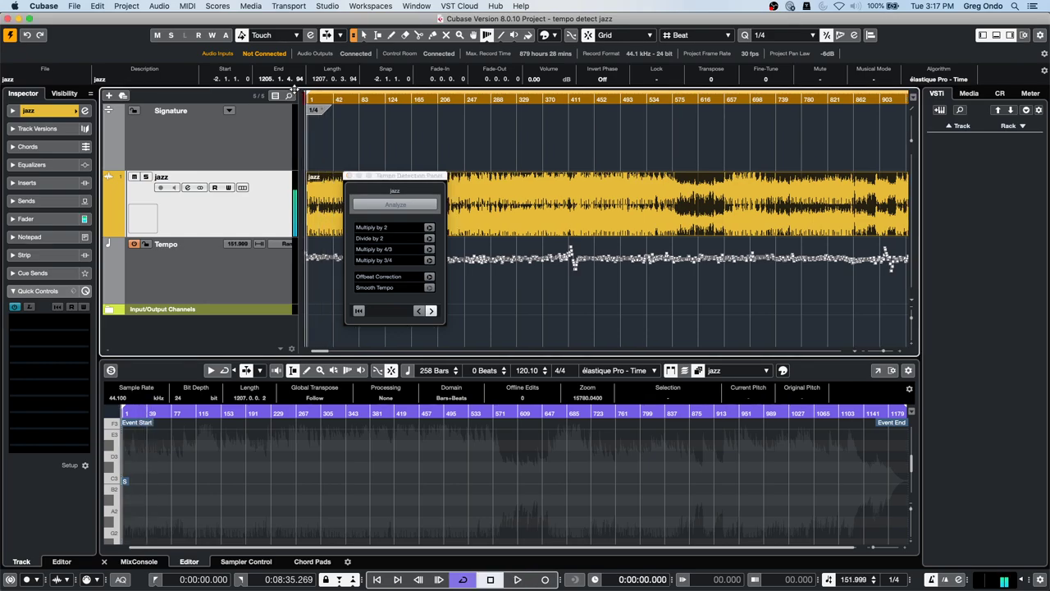
key("g")
key("g")
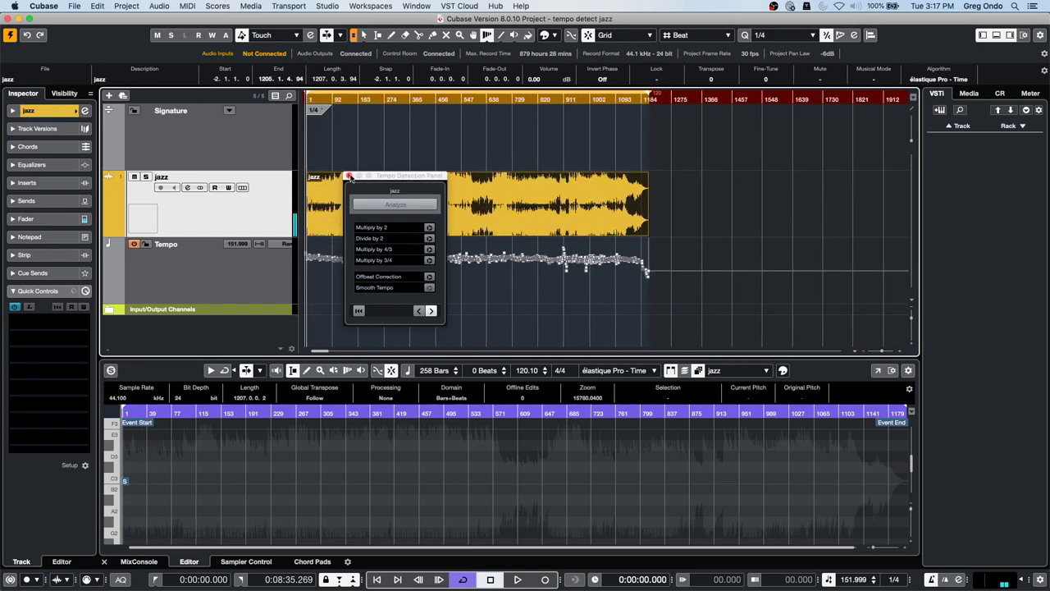
left_click(348, 176)
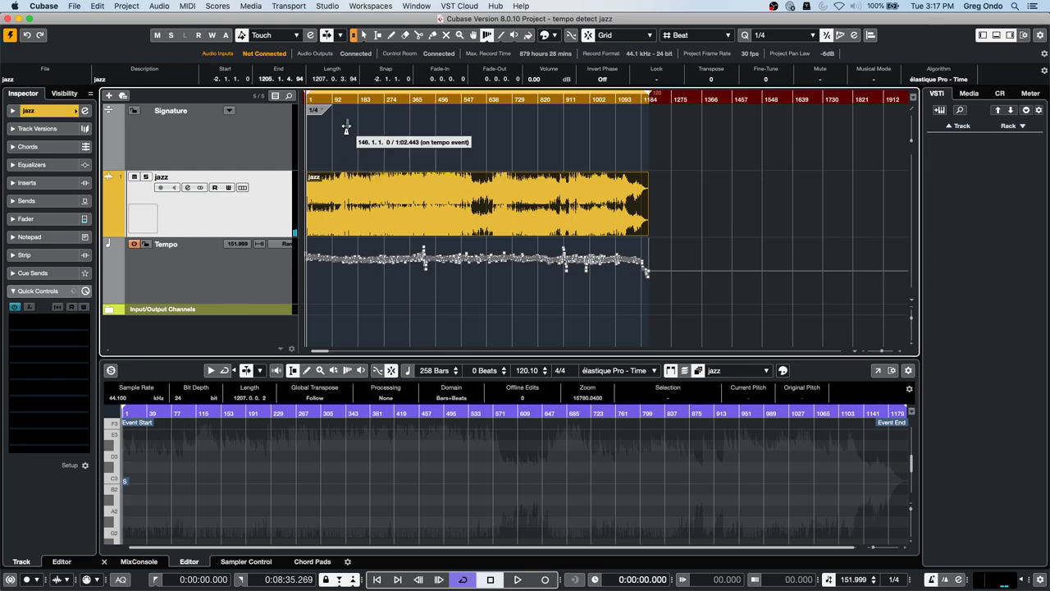
- Play back the opening bars of the jazz event from the project start to locate the first downbeat
left_click(338, 99)
key("KP_Decimal")
key("h")
key("h")
key("h")
key("h")
key("h")
key("h")
key("h")
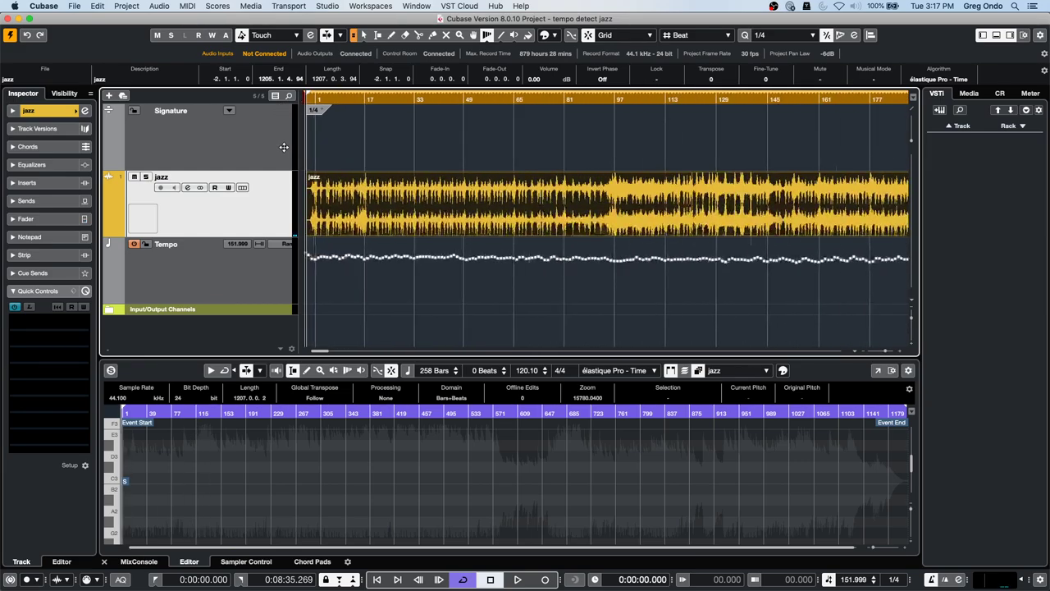
key("h")
key("KP_Multiply")
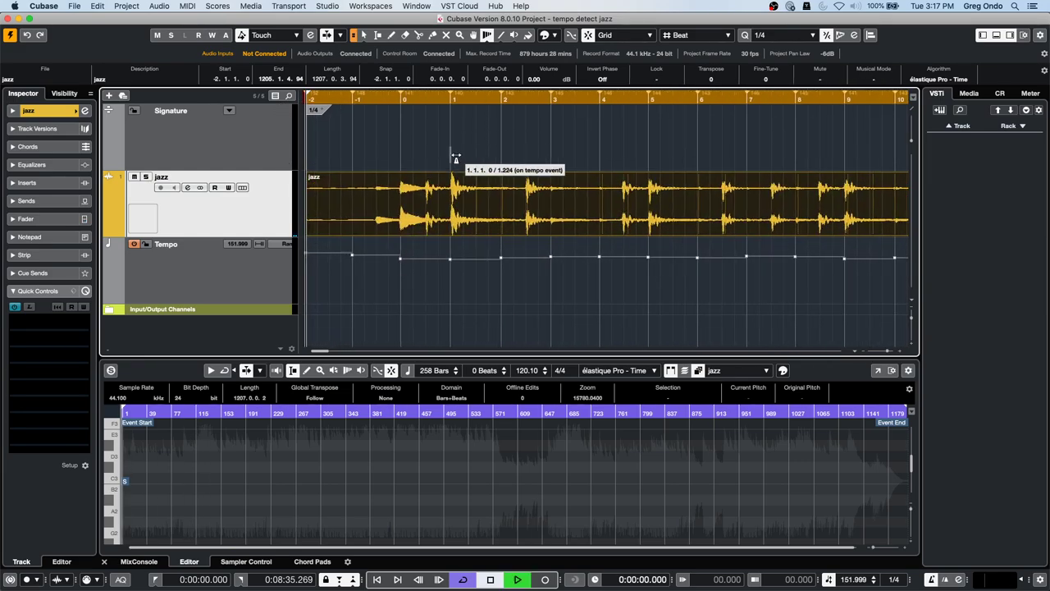
key("space")
- Insert a 4/4 time signature at bar 1 of the Signature track with the Draw tool
right_click(464, 148)
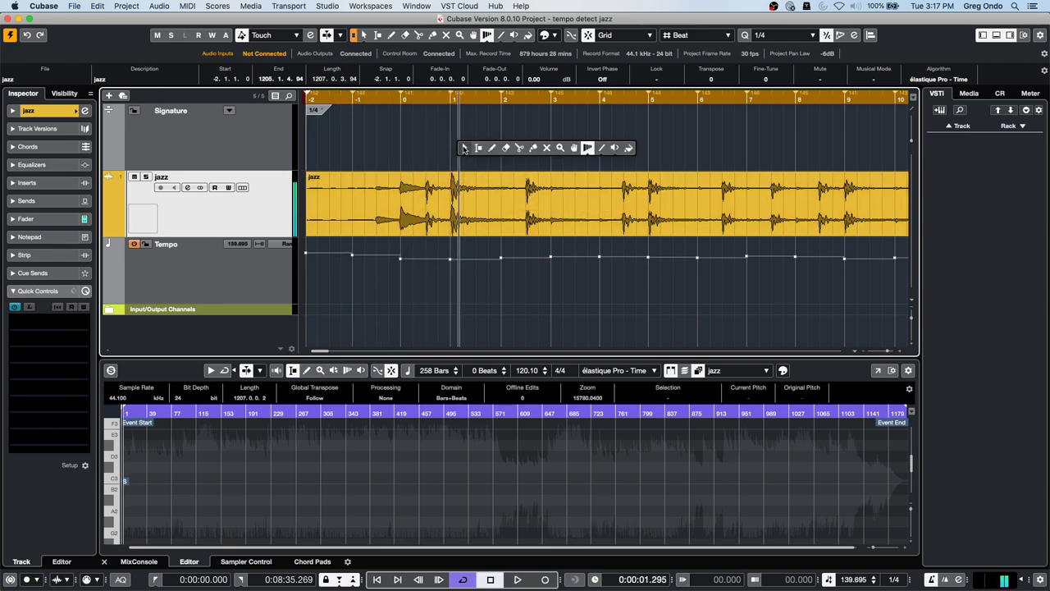
left_click(491, 148)
left_click(457, 110)
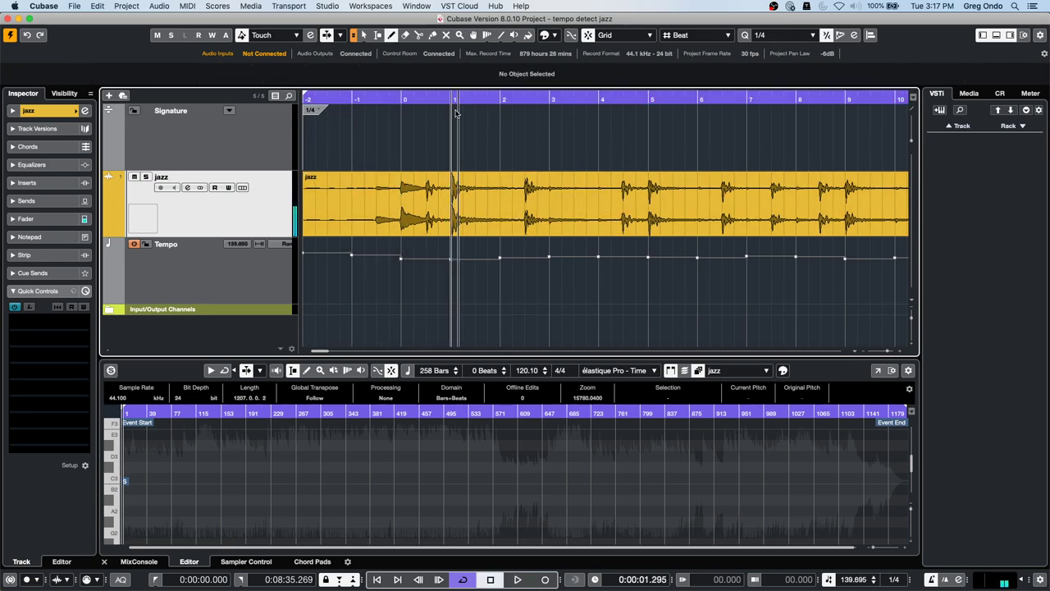
left_click_drag(421, 95, 422, 62)
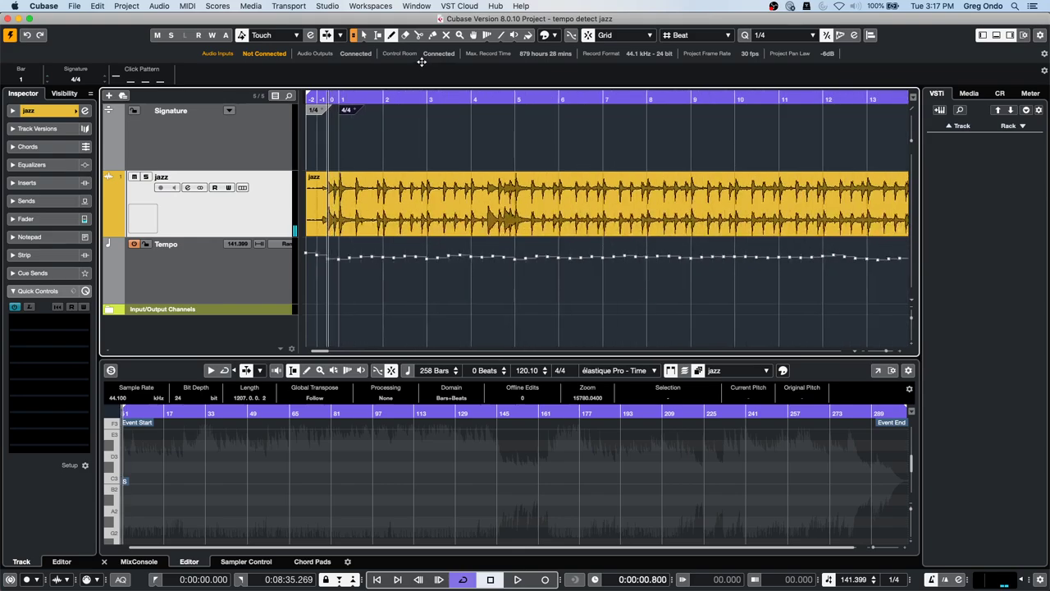
left_click_drag(362, 98, 364, 57)
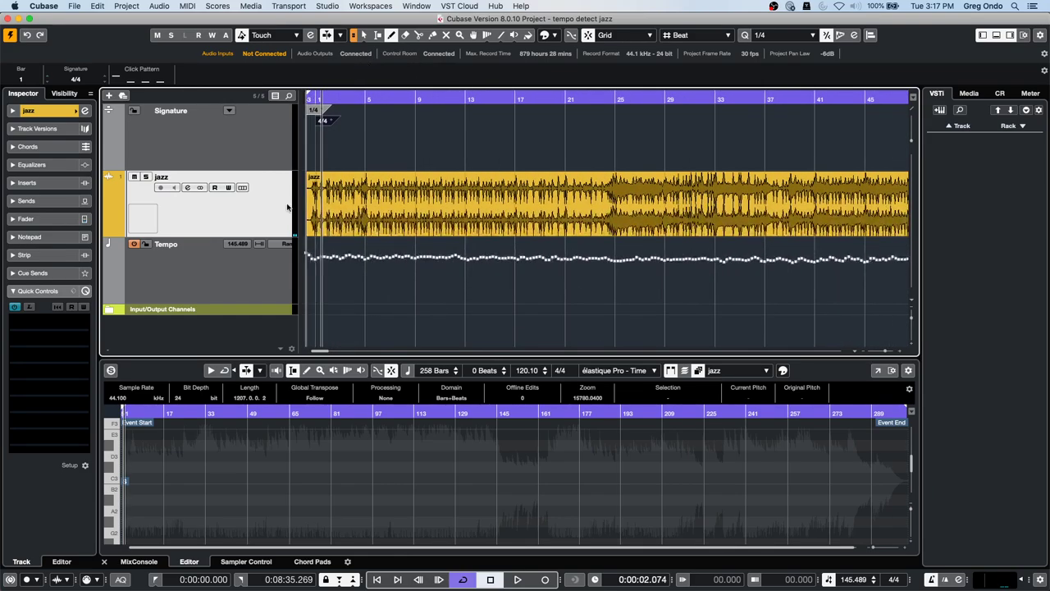
- Set the jazz event's definition from tempo, saved in the project only, with all tracks set to musical time base
left_click(397, 222)
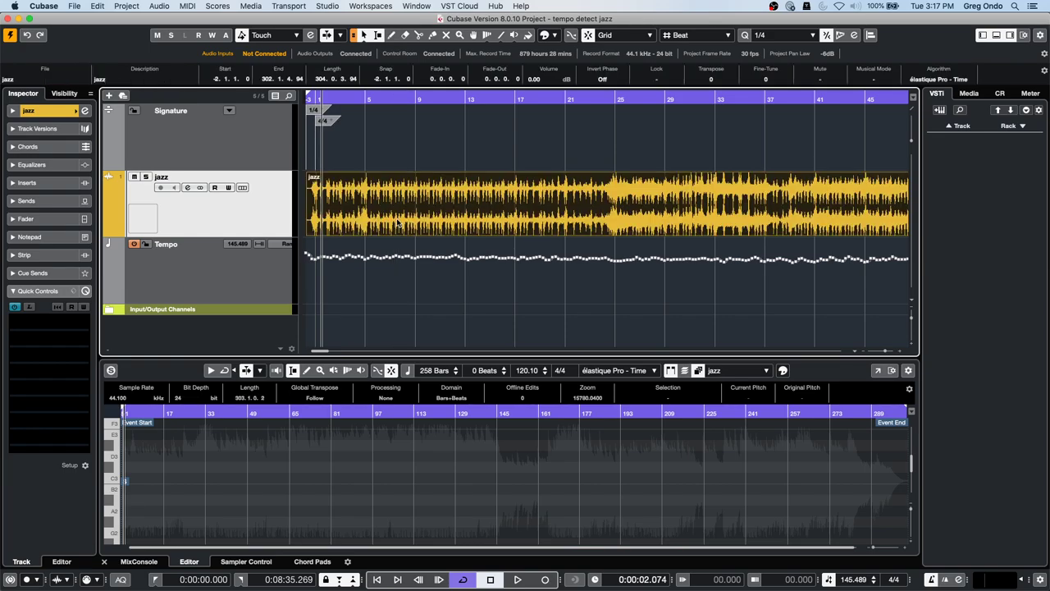
left_click(160, 6)
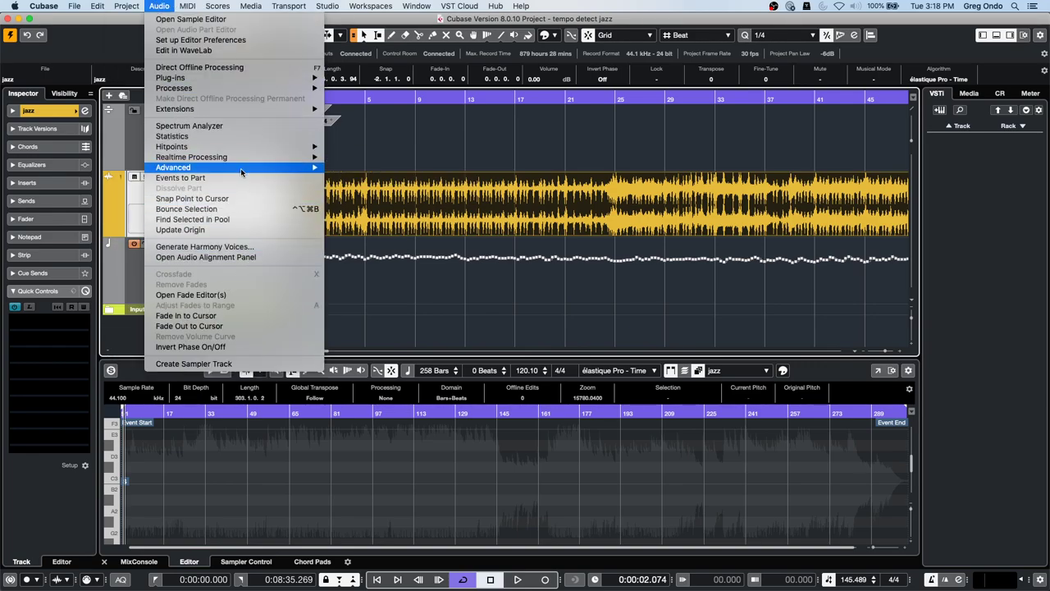
mouse_move(245, 168)
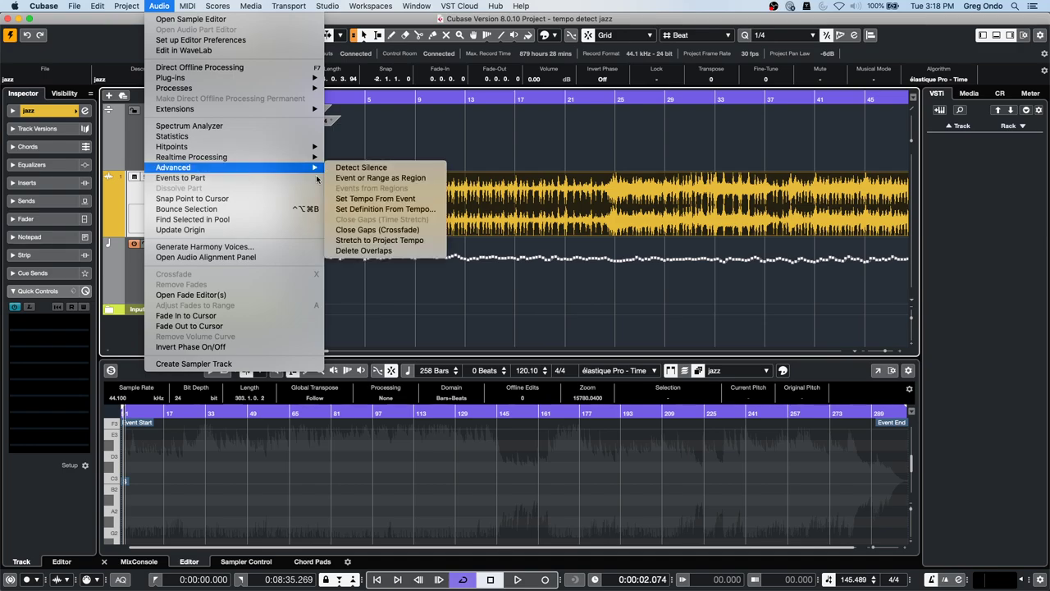
left_click(396, 209)
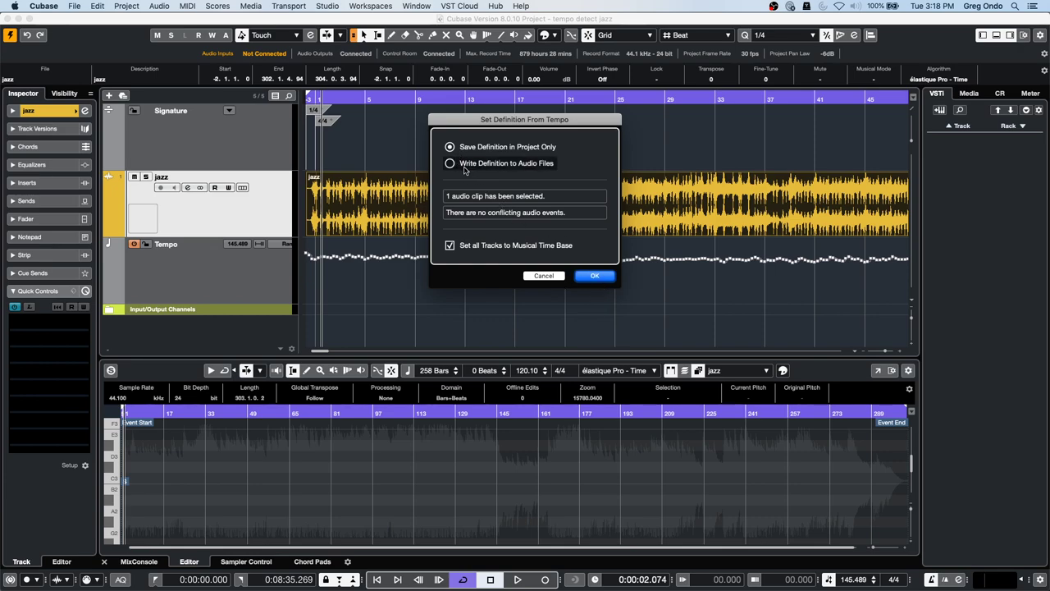
left_click(594, 276)
- Import the audio file Track 02.wav onto the jazz track at a cursor position past the end of the jazz event
left_click_drag(396, 102, 426, 71)
left_click(502, 98)
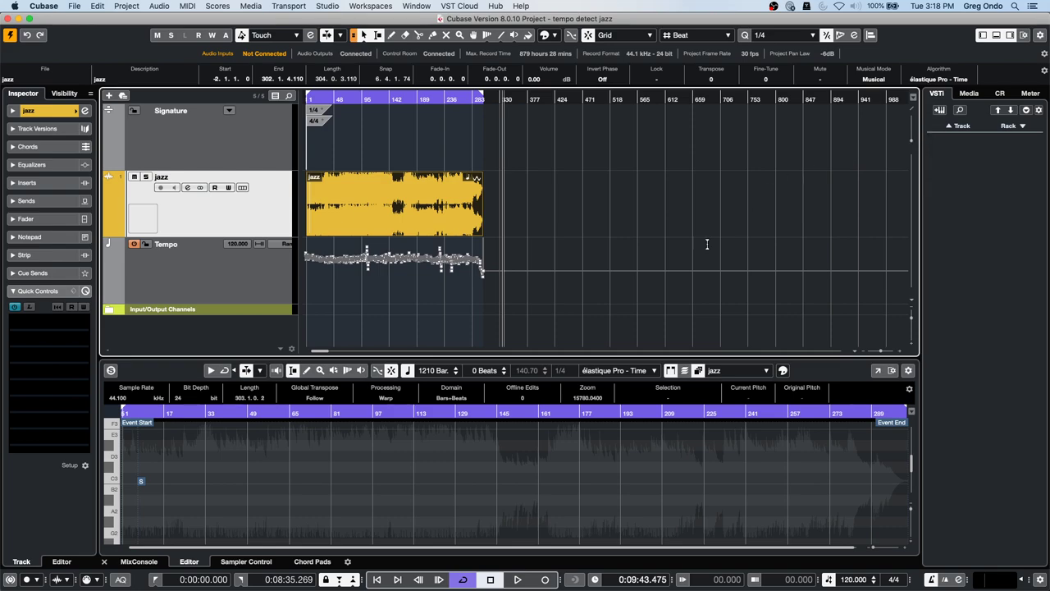
left_click(97, 6)
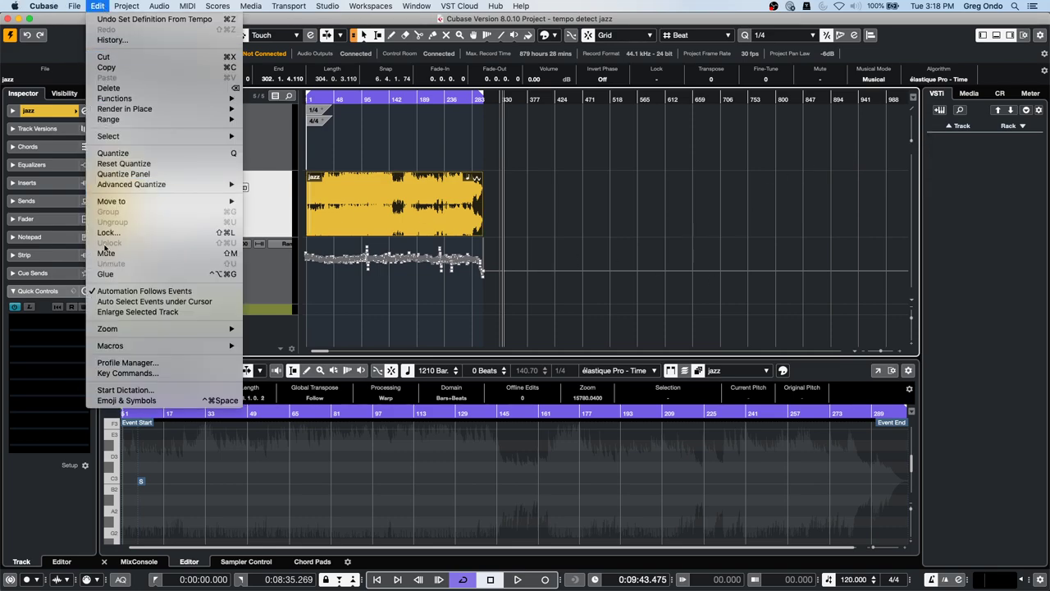
mouse_move(148, 348)
mouse_move(78, 4)
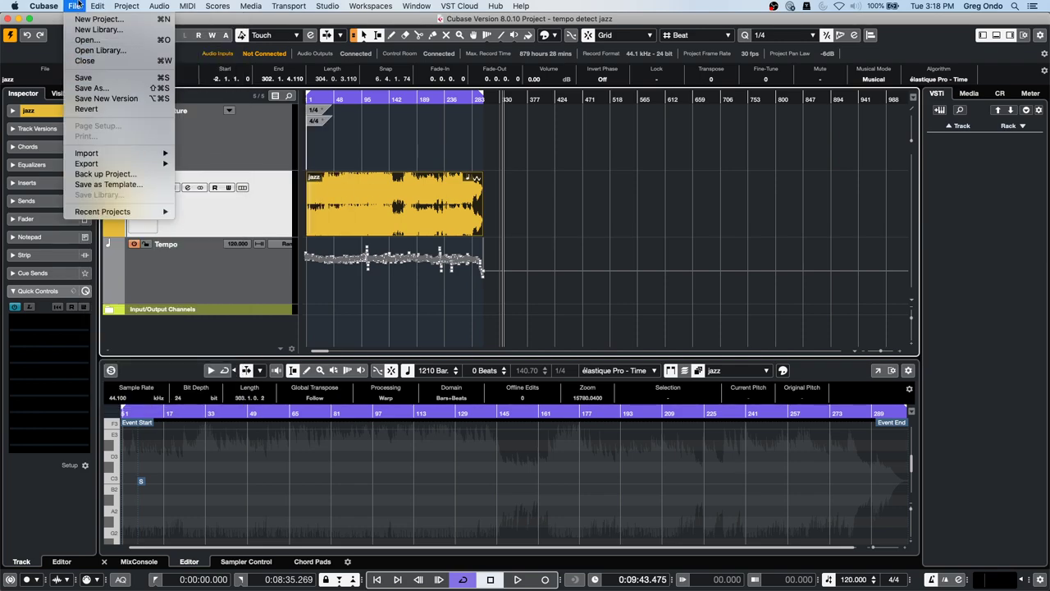
mouse_move(115, 153)
left_click(190, 154)
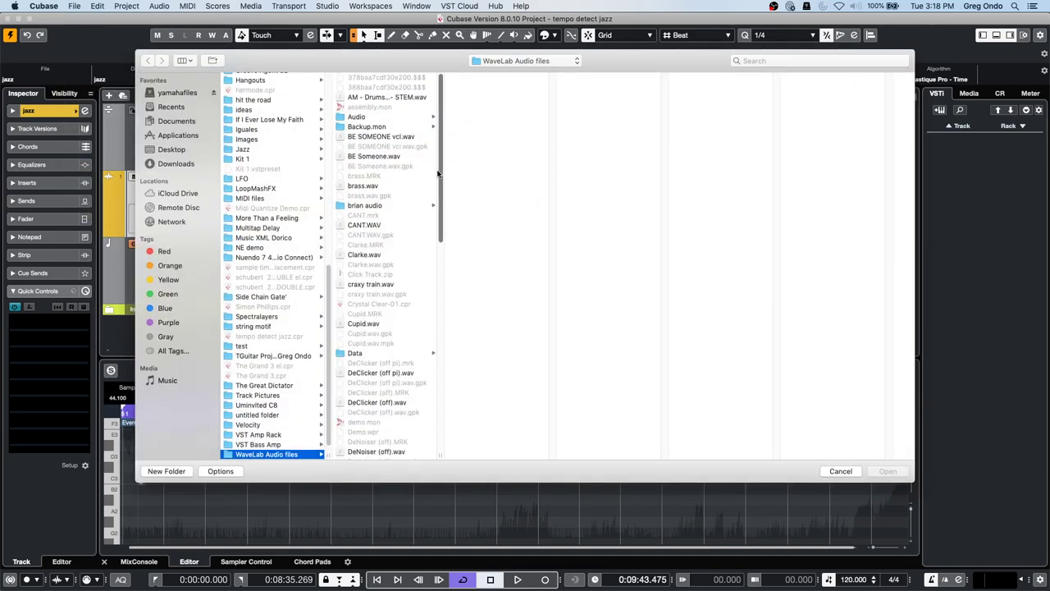
left_click(364, 205)
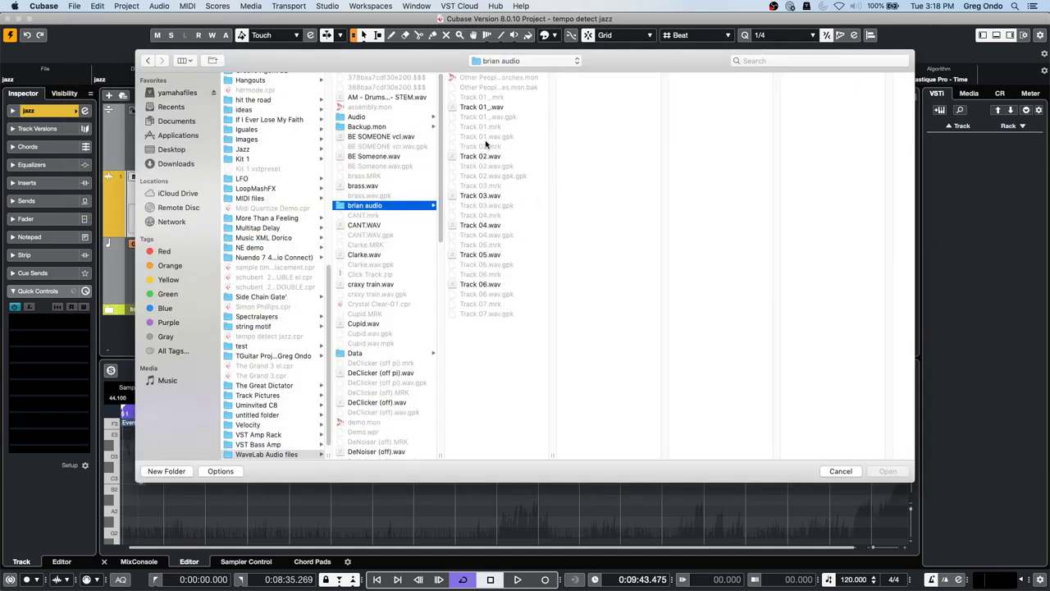
left_click(486, 157)
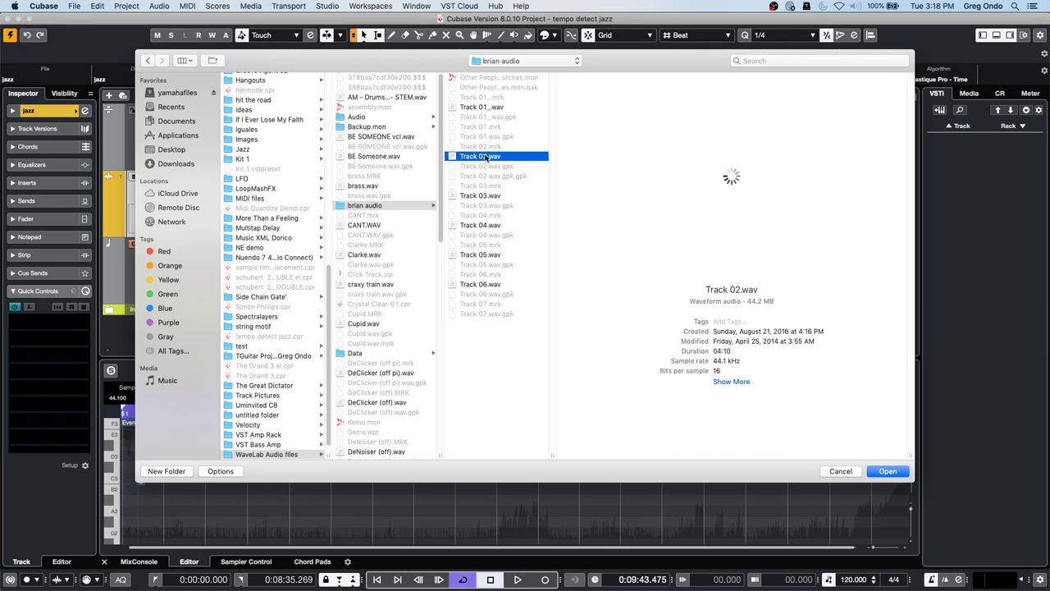
left_click(896, 474)
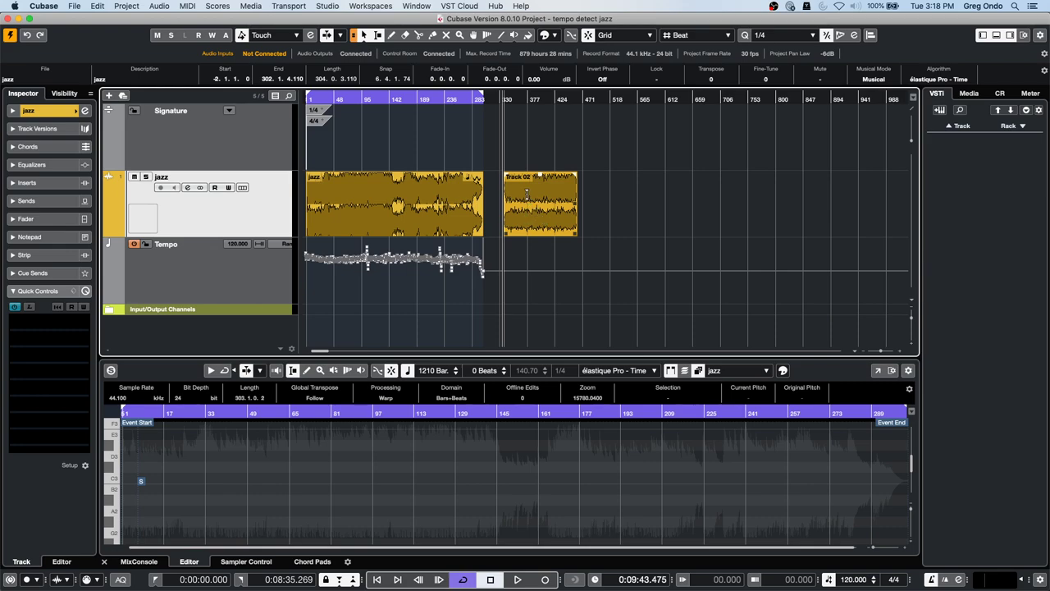
- Audition the imported Track 02 event and trim its start to about bar 344
key("space")
key("space")
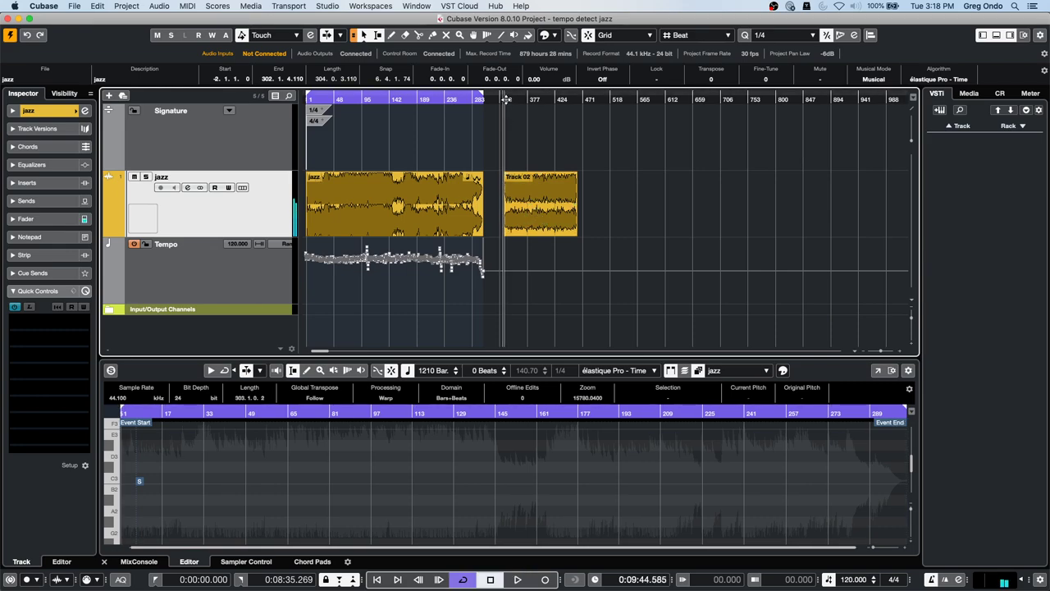
left_click_drag(506, 99, 515, 100)
key("space")
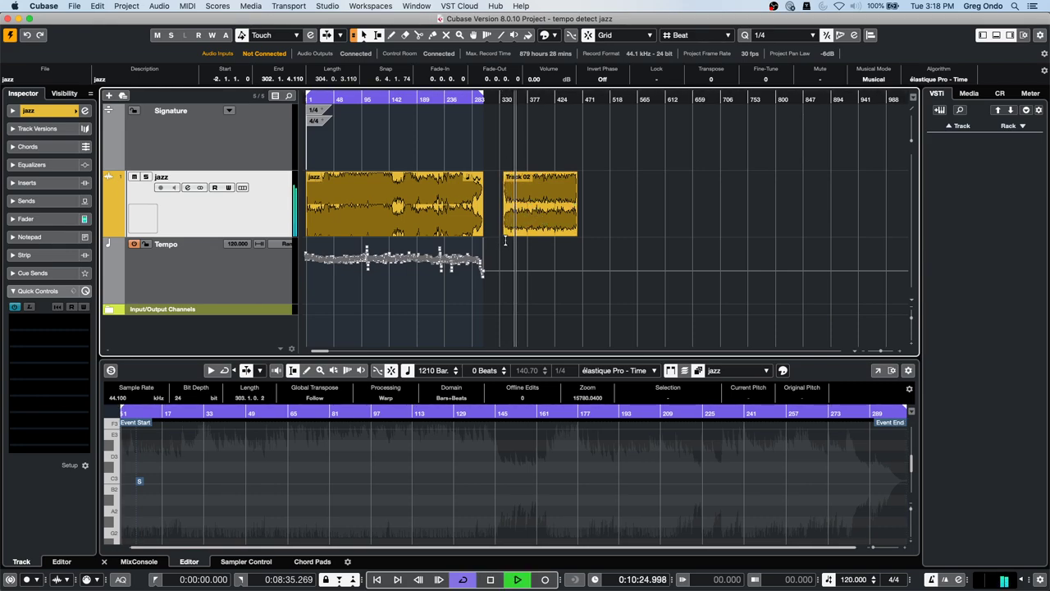
key("space")
left_click_drag(505, 233, 510, 234)
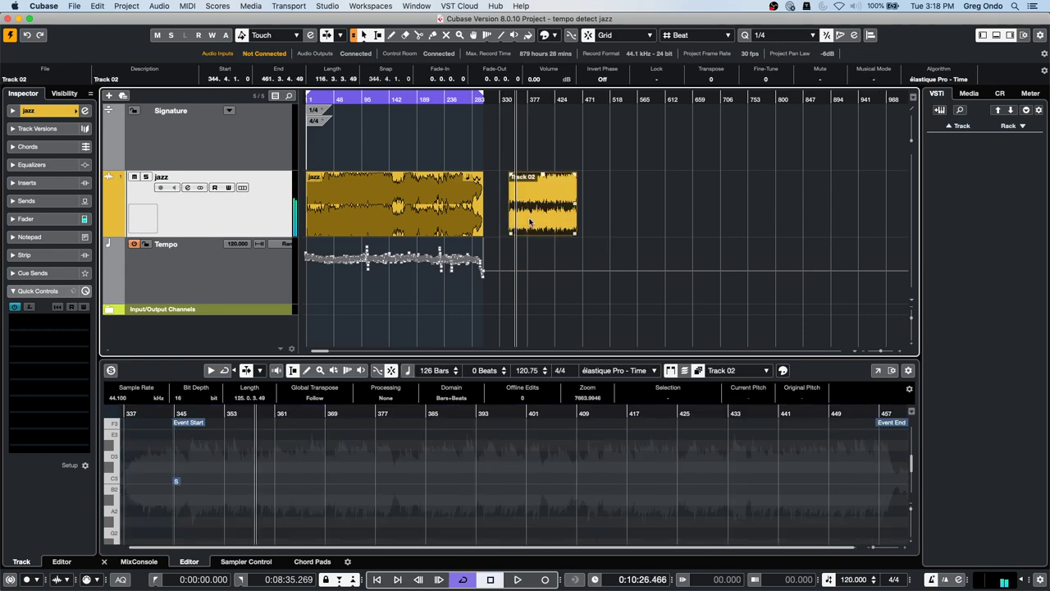
- Analyze the tempo of the Track 02 event with Tempo Detection
left_click(124, 6)
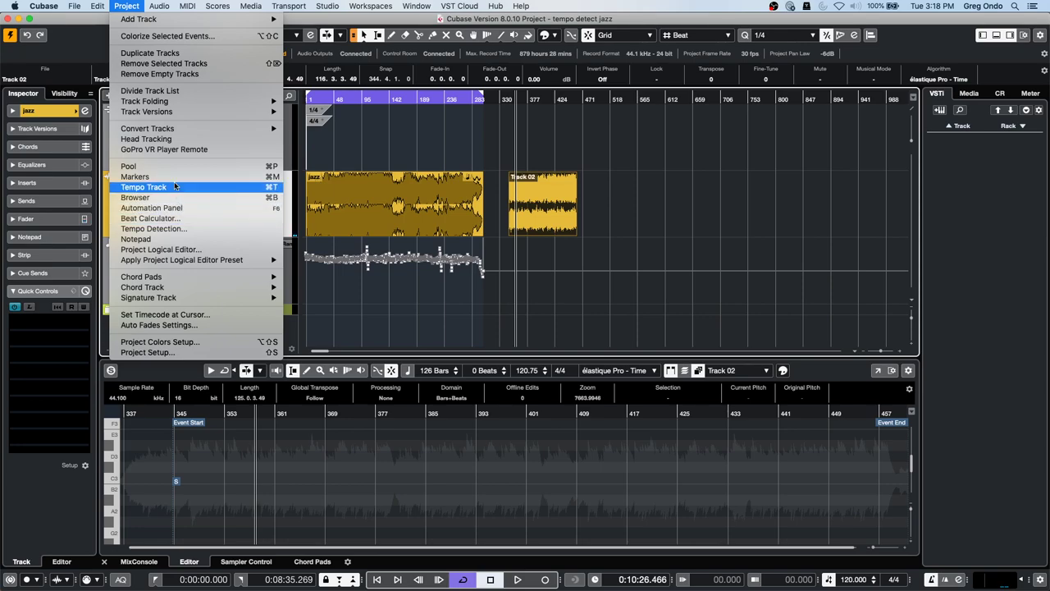
mouse_move(174, 306)
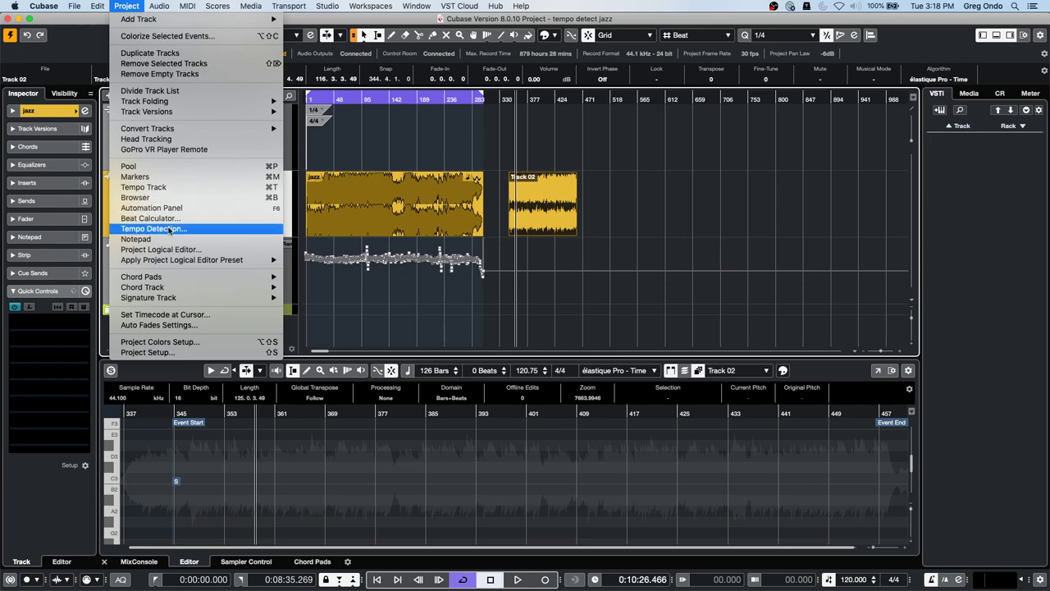
left_click(170, 229)
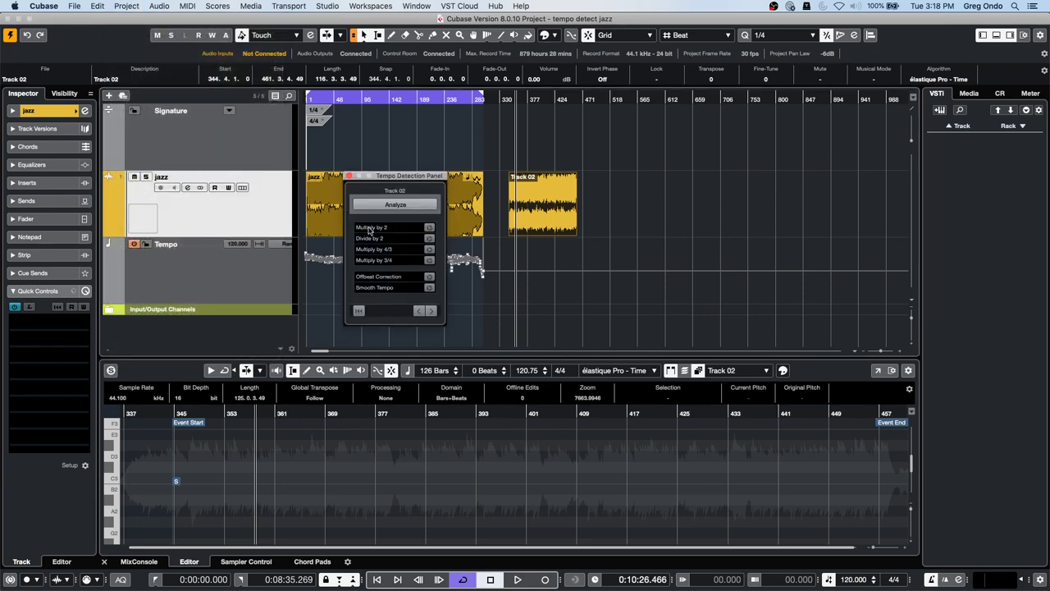
left_click(407, 205)
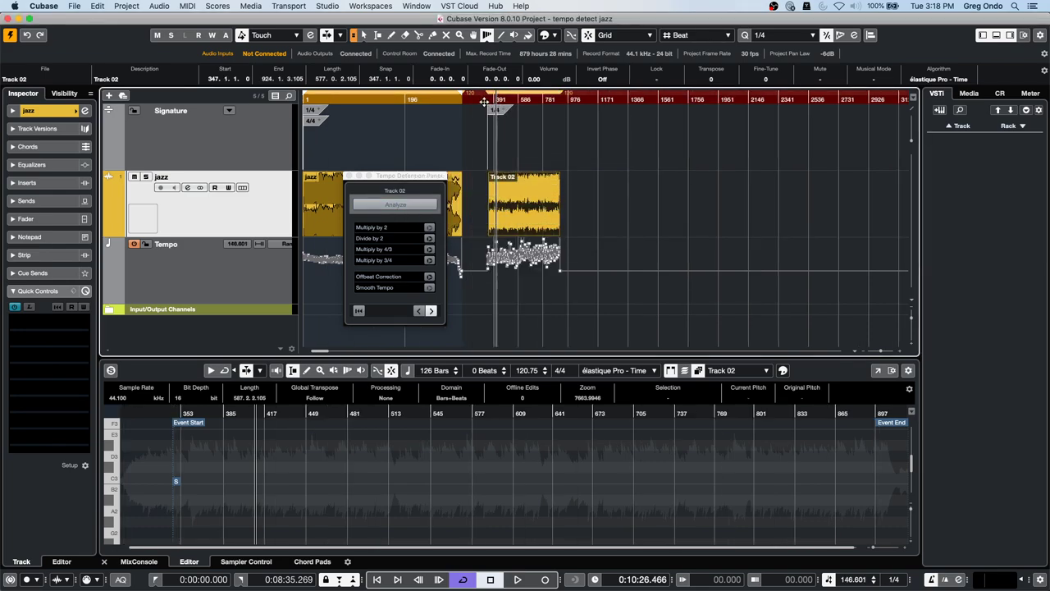
left_click_drag(485, 101, 503, 138)
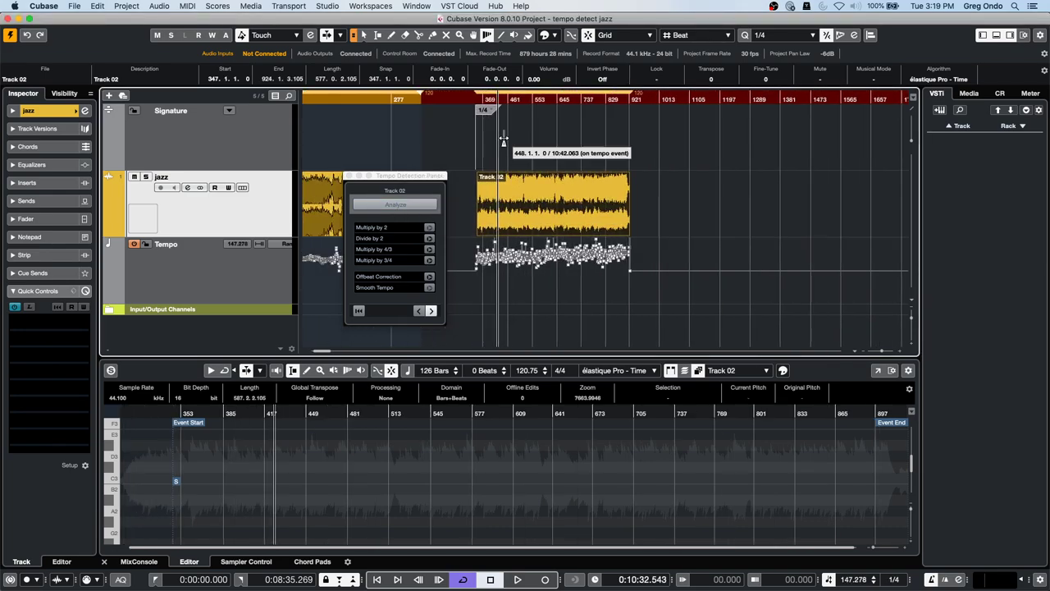
- Set the Track 02 event's definition from tempo, writing it to the audio file, with all tracks set to musical time base
left_click(123, 6)
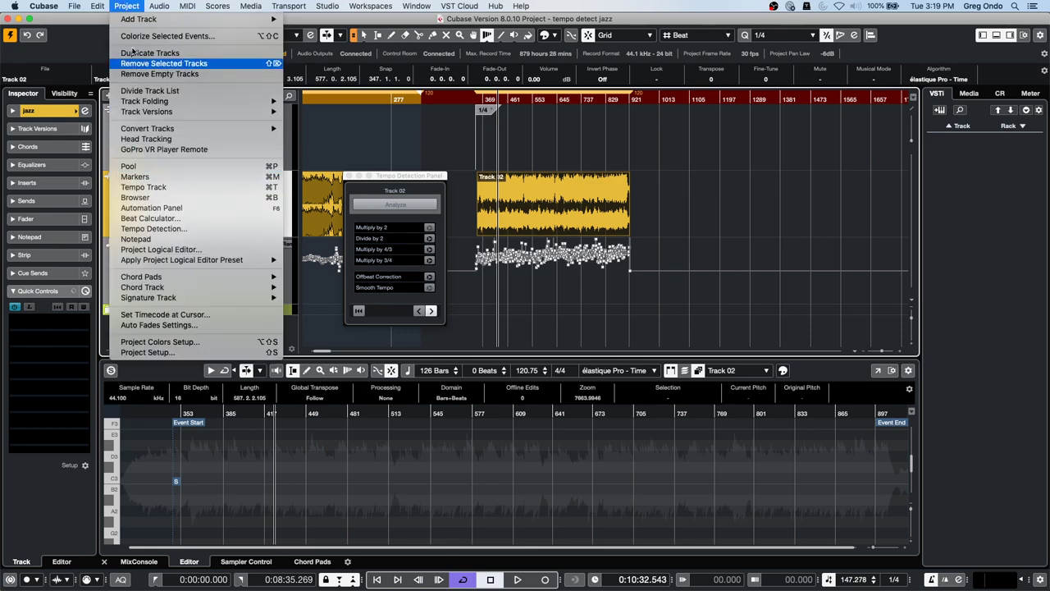
mouse_move(96, 6)
mouse_move(141, 184)
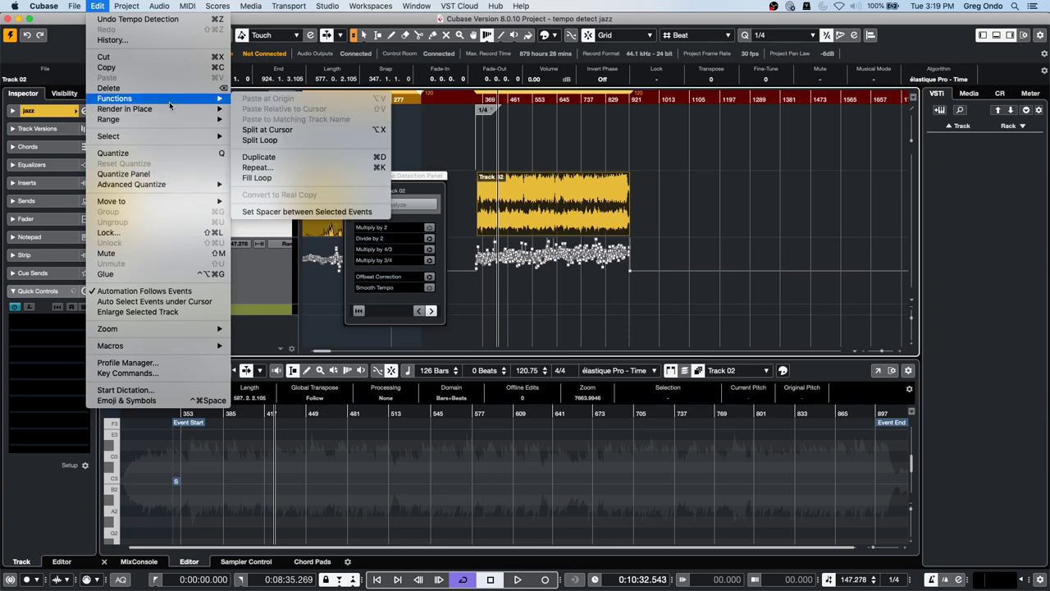
mouse_move(179, 4)
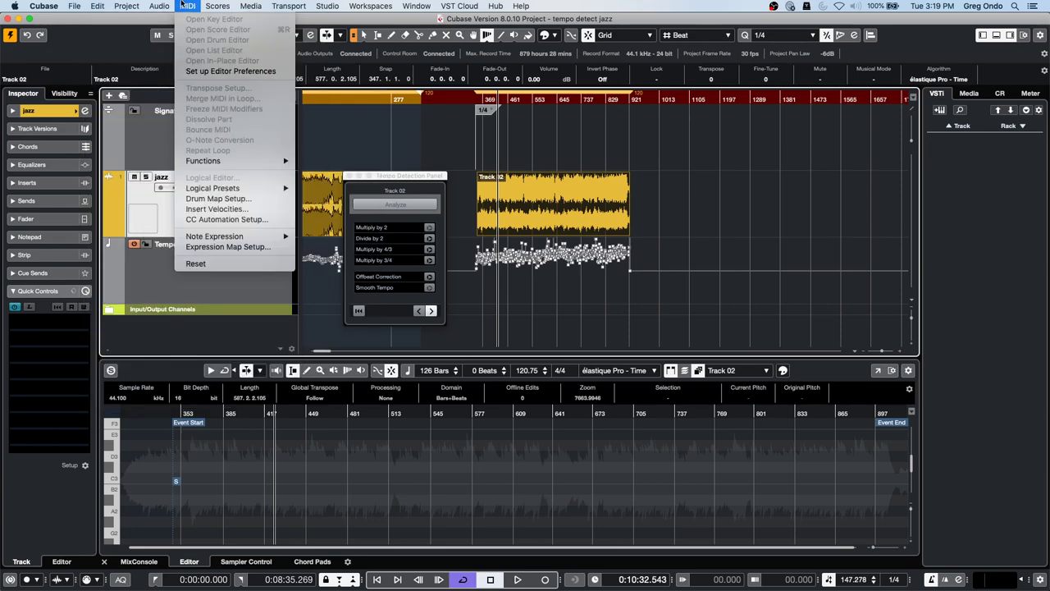
mouse_move(228, 171)
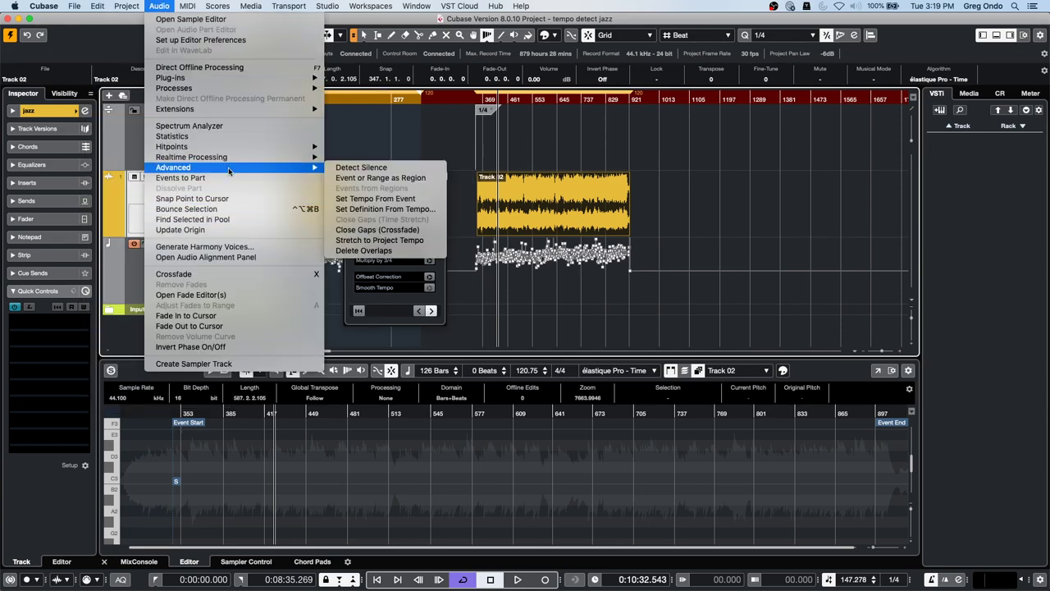
left_click(406, 209)
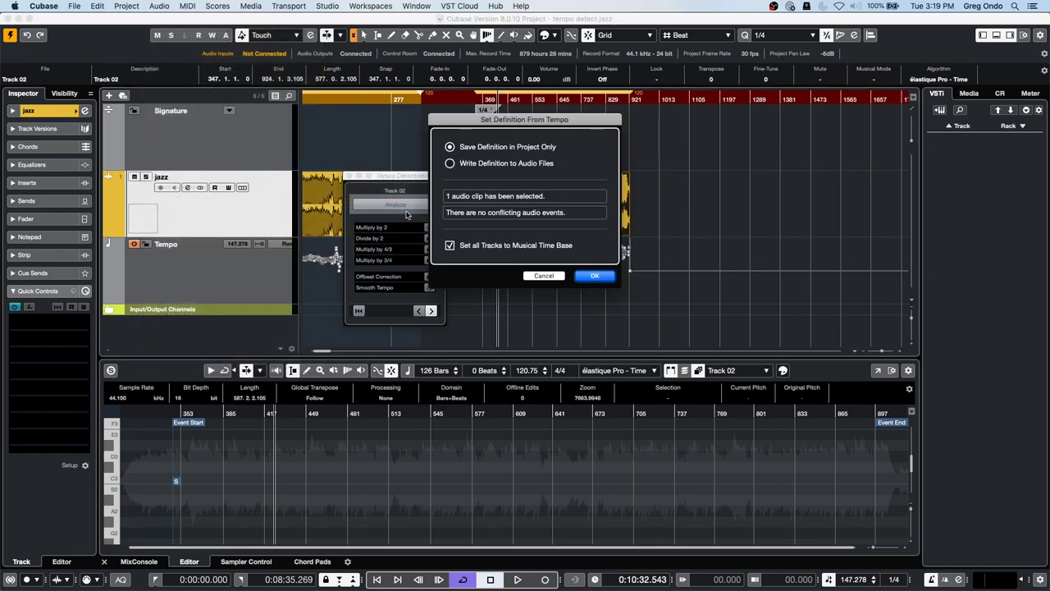
left_click(449, 163)
left_click(596, 277)
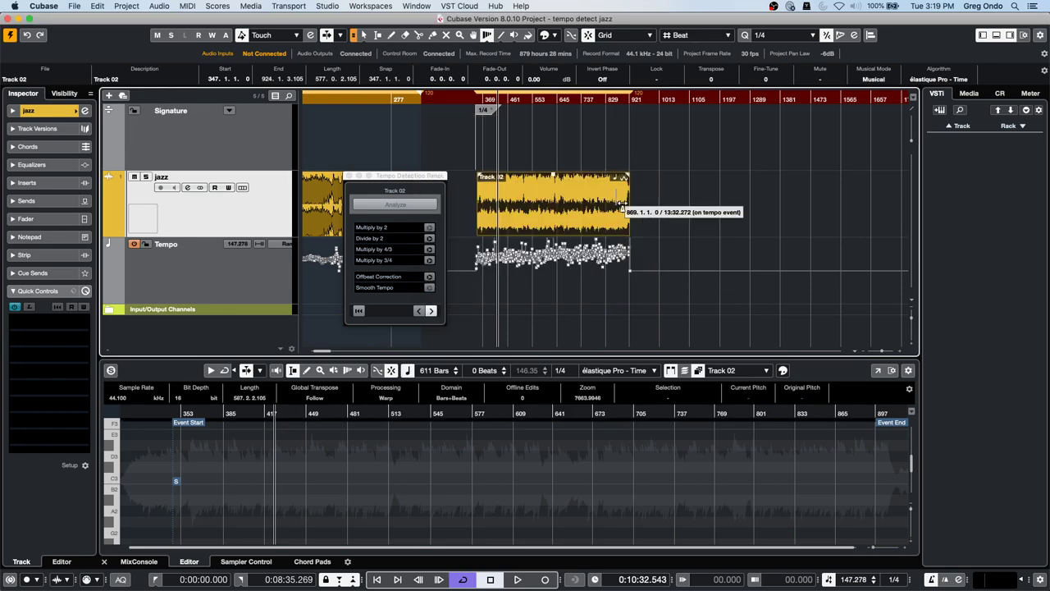
- Close the Tempo Detection panel and move the Track 02 event later on the jazz track, to bar 596
left_click(350, 175)
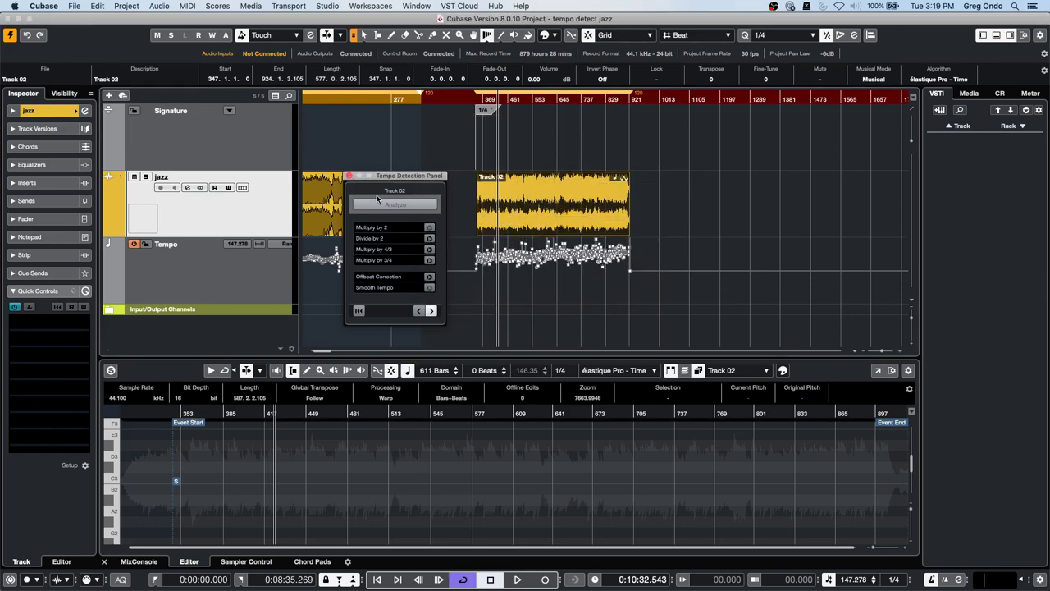
left_click(349, 175)
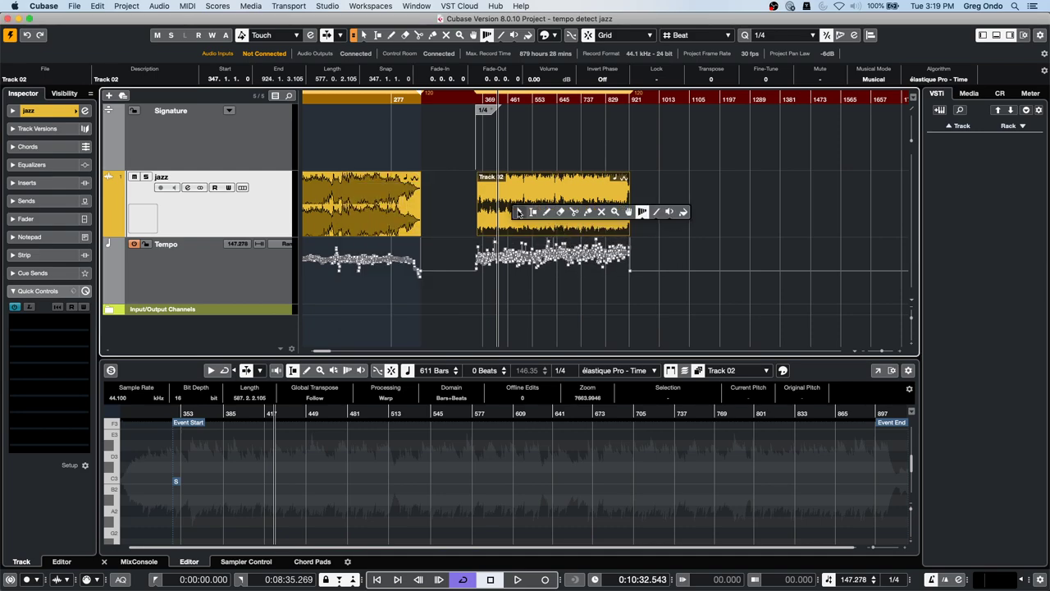
key("Delete")
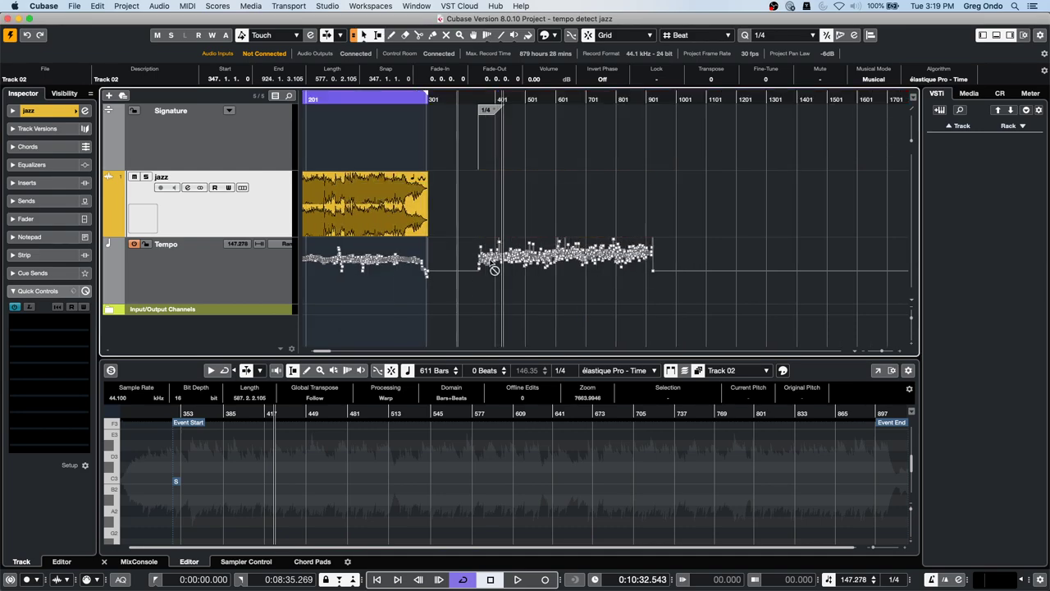
left_click_drag(466, 254, 625, 182)
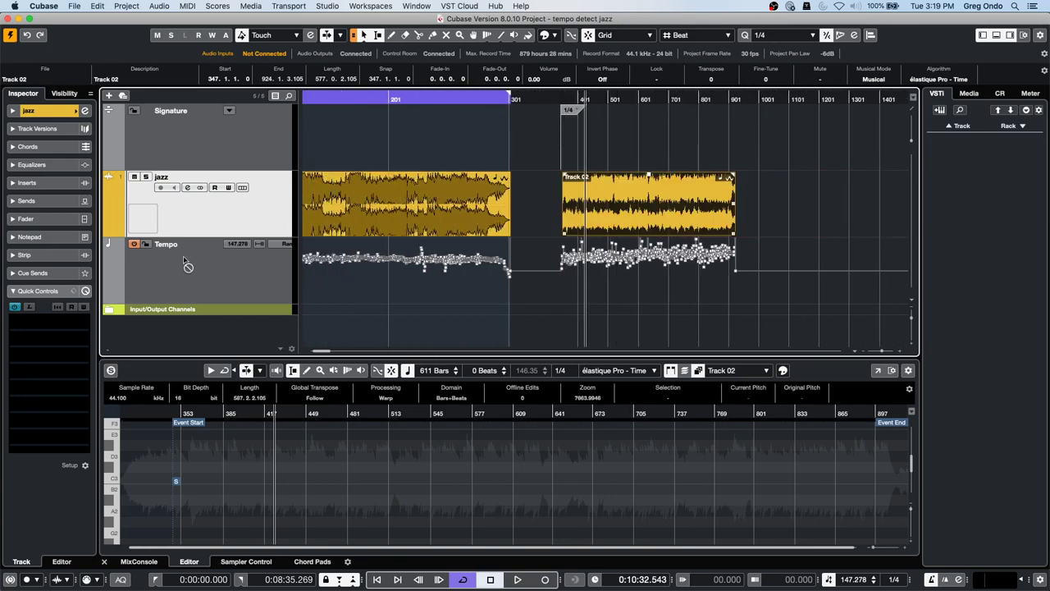
left_click_drag(205, 233, 701, 186)
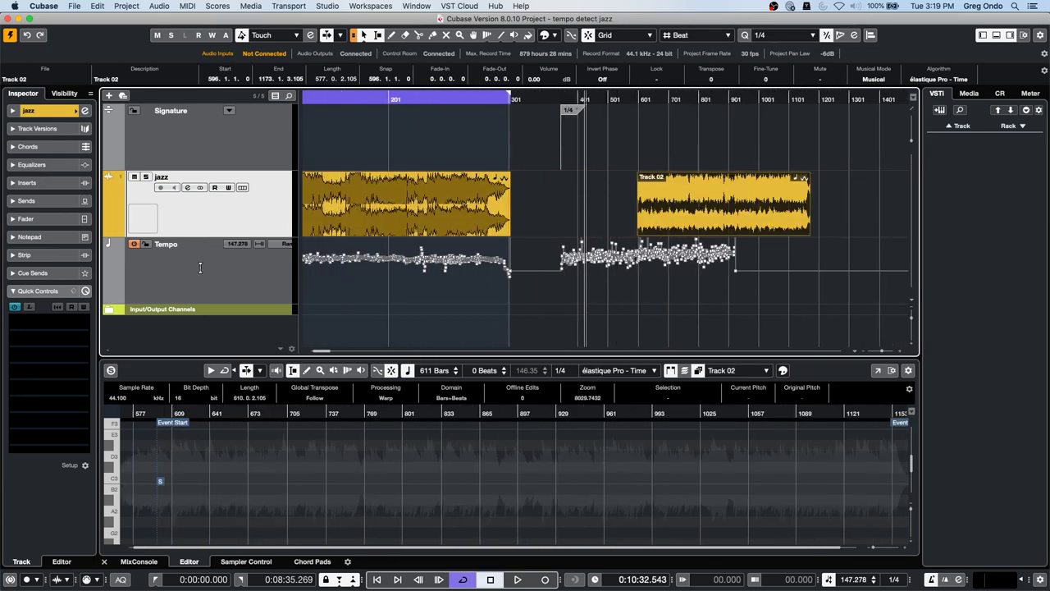
right_click(203, 220)
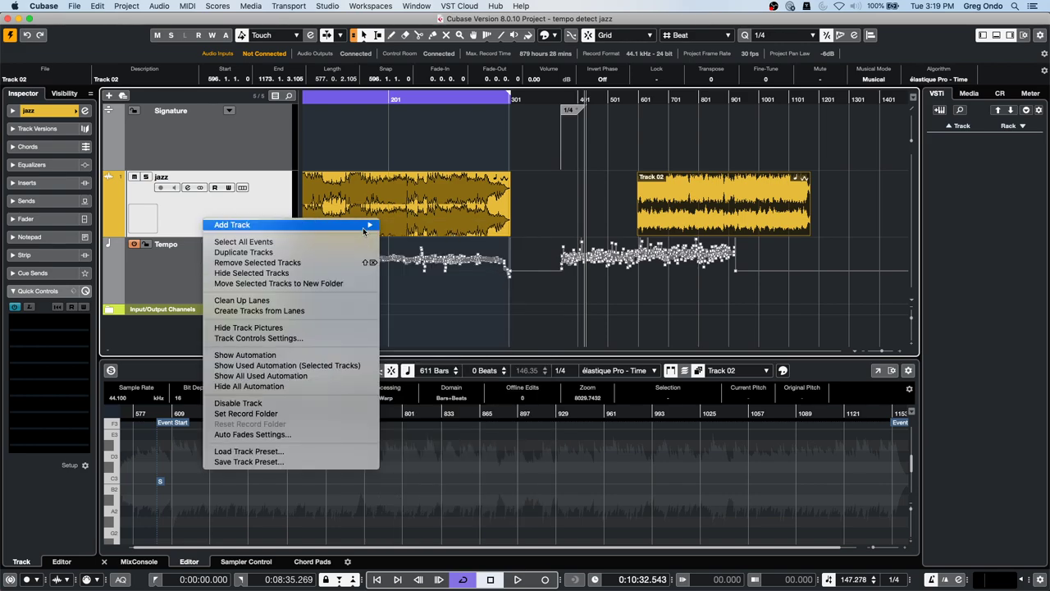
mouse_move(364, 231)
left_click(417, 233)
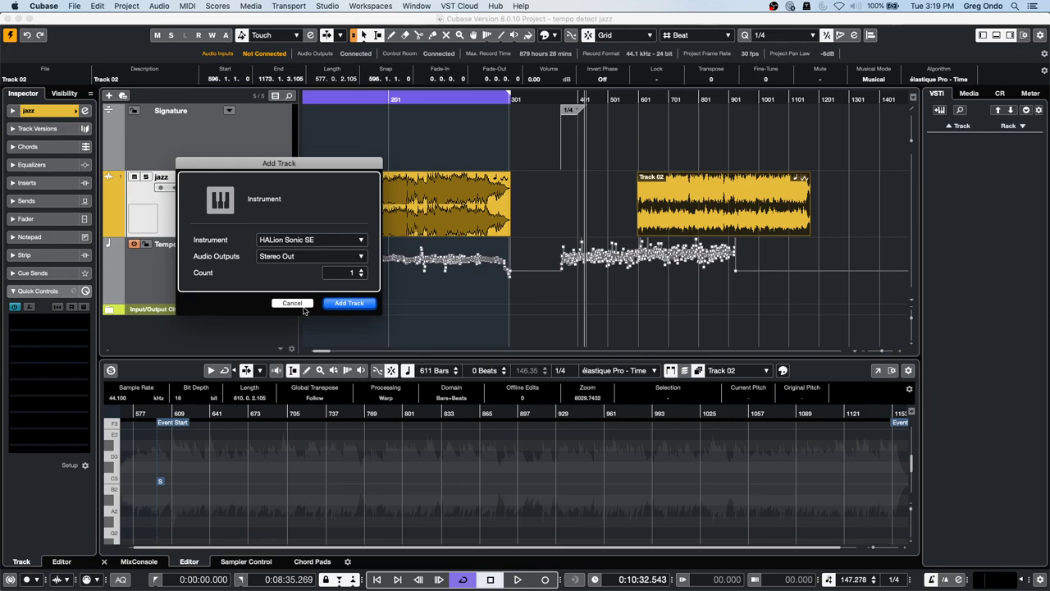
left_click(302, 302)
- Add one new audio track below the jazz track
right_click(229, 230)
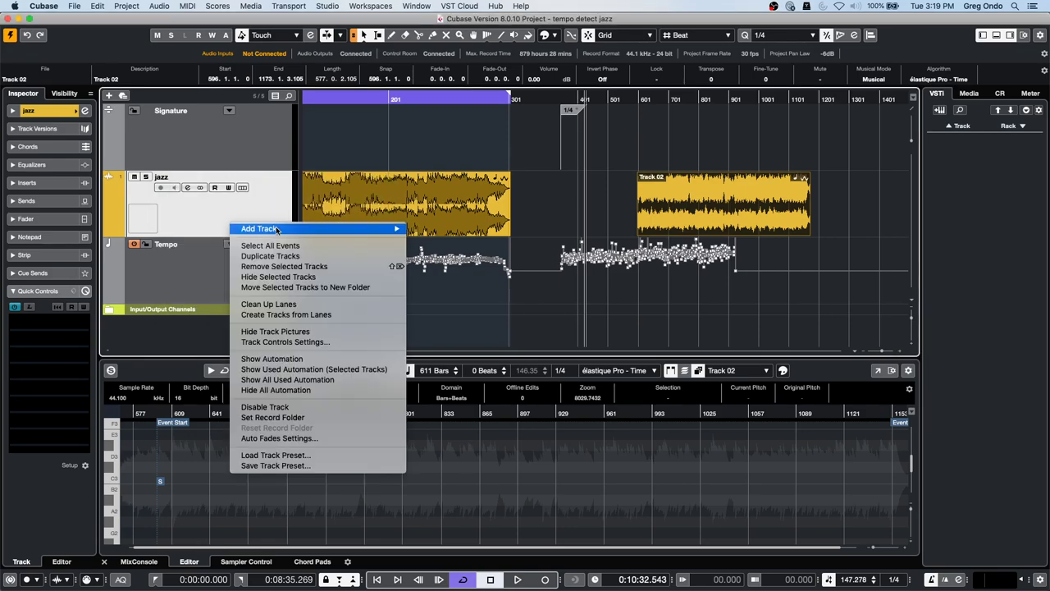
mouse_move(328, 229)
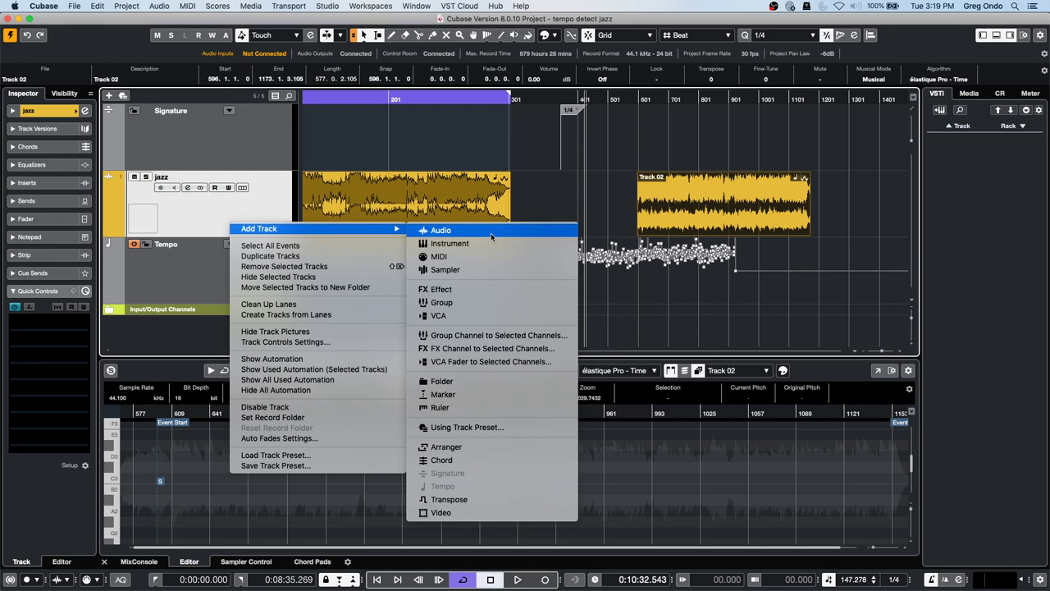
left_click(493, 230)
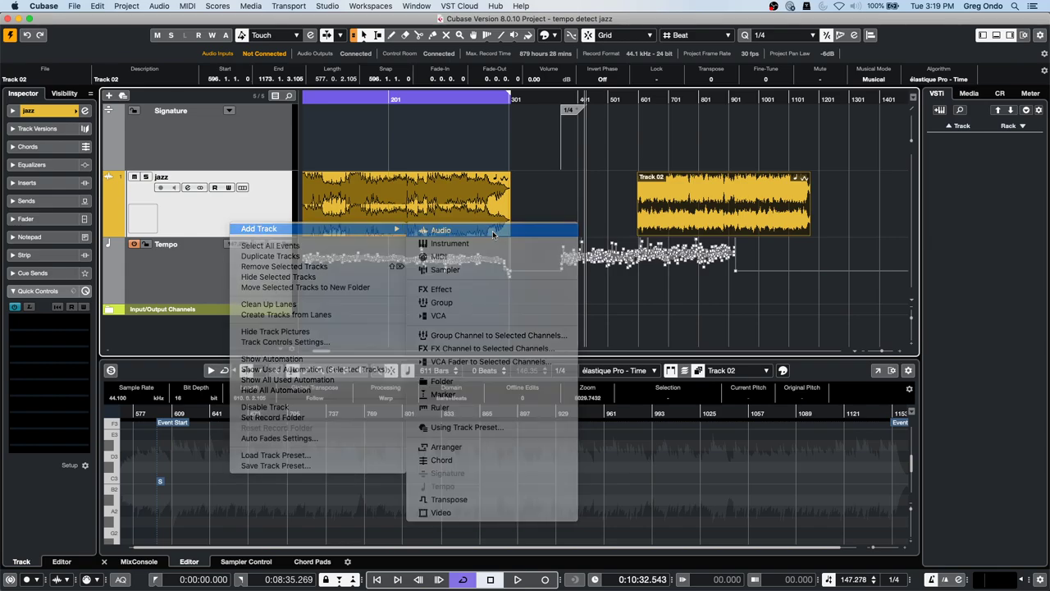
left_click(341, 339)
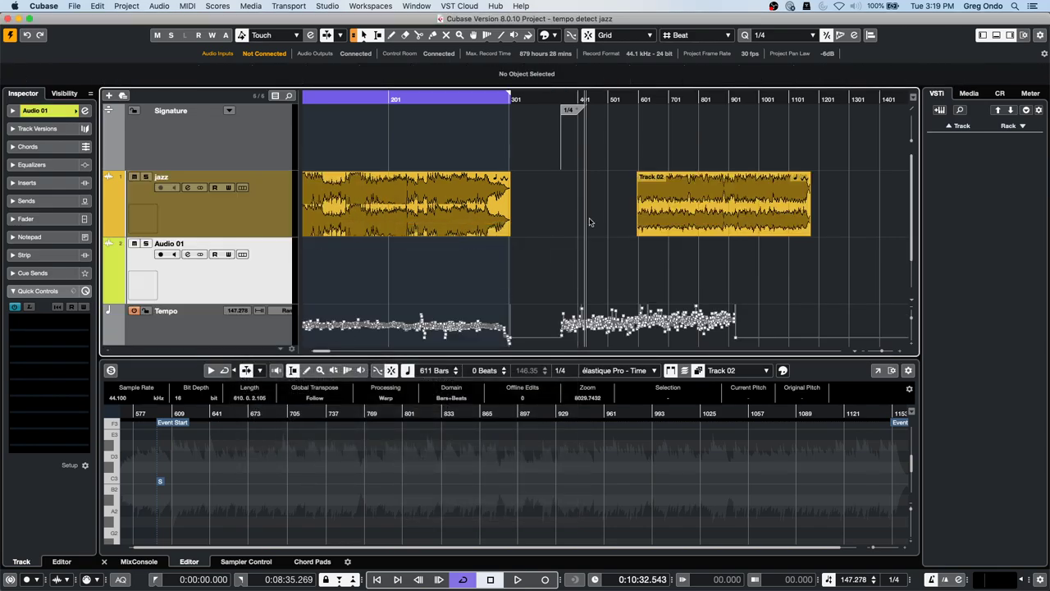
- Move the Track 02 event onto the Audio 01 track at about bar 160 and play it together with the jazz event
left_click_drag(675, 222, 375, 271)
left_click_drag(330, 98, 330, 162)
key("space")
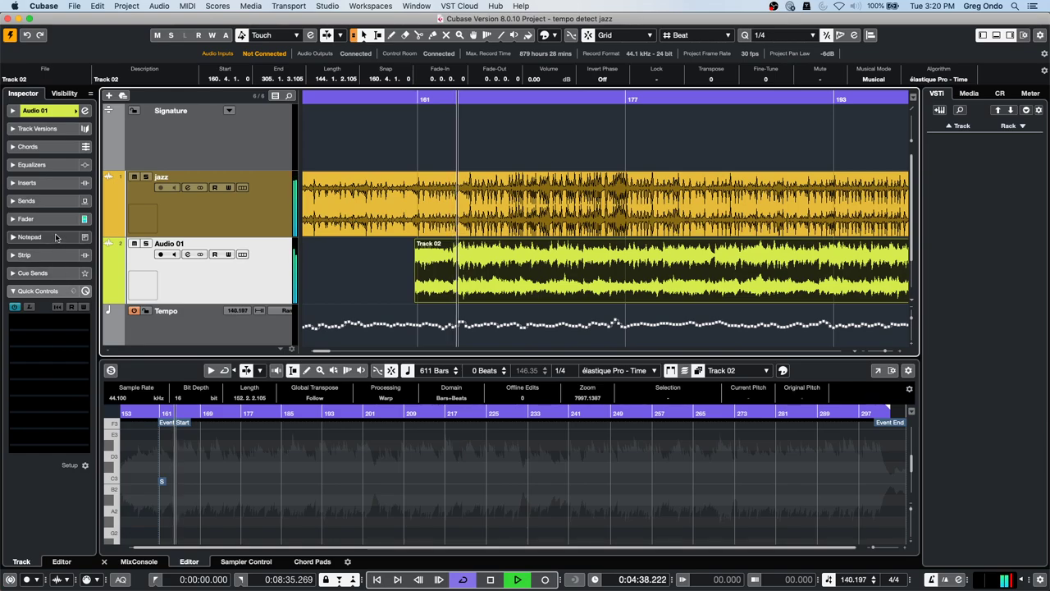
- Balance the Audio 01 volume against the jazz track during playback, setting its fader to -6.27 dB
left_click(25, 218)
left_click_drag(33, 304, 29, 362)
key("space")
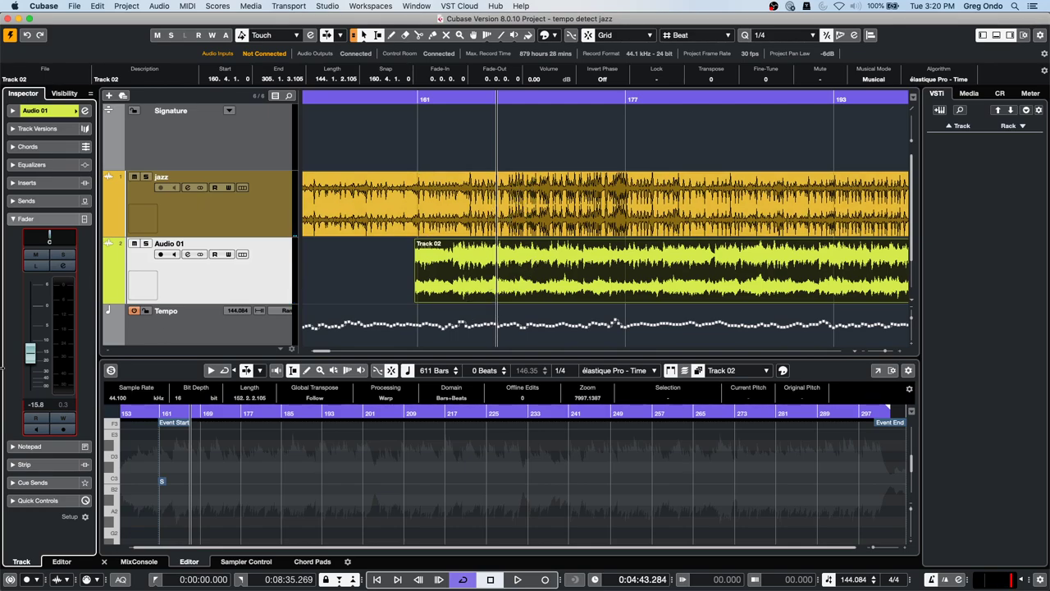
key("space")
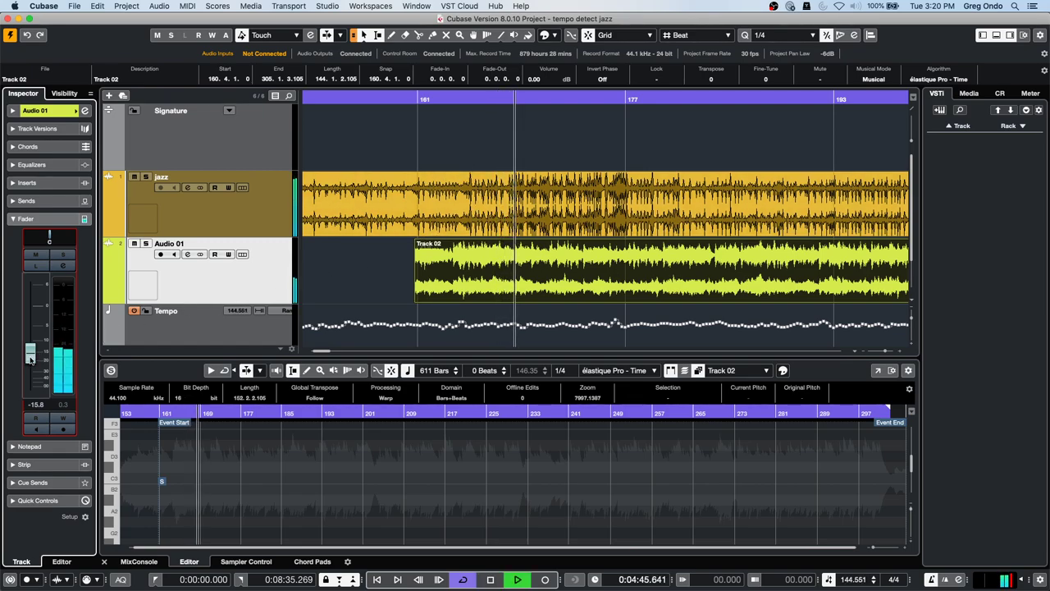
left_click_drag(30, 359, 31, 352)
left_click_drag(35, 342, 35, 335)
key("space")
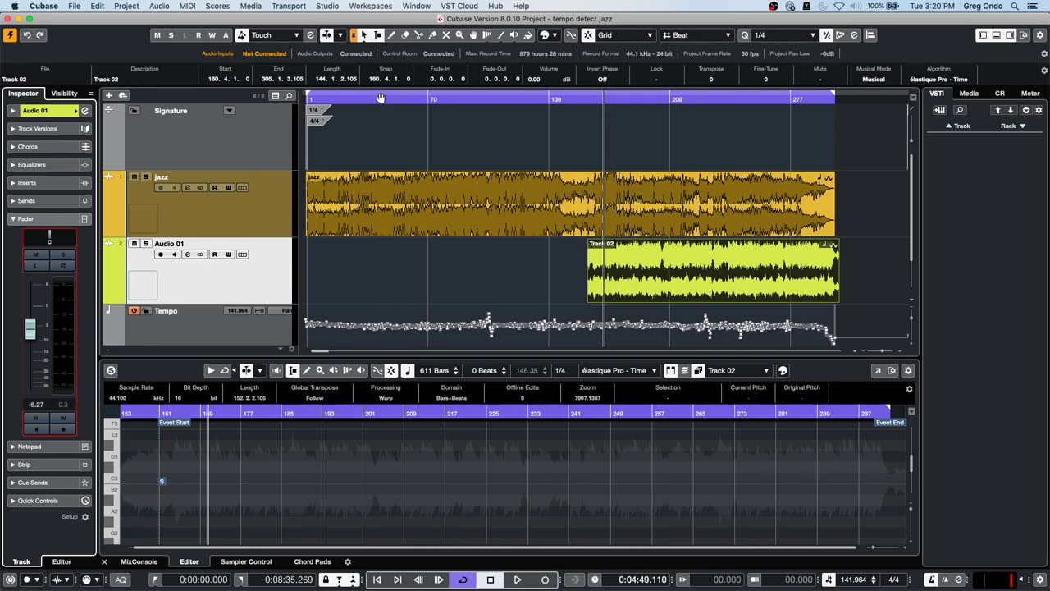
- Move the Track 02 event on Audio 01 to bar 459, past the jazz event, and look over the advanced audio functions
left_click_drag(381, 96, 383, 84)
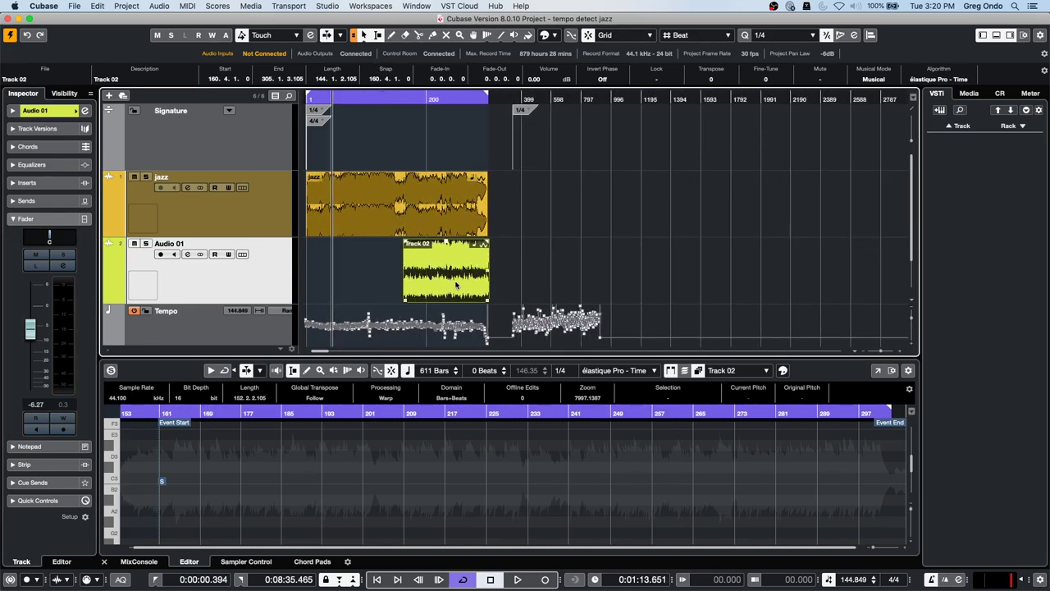
left_click_drag(457, 285, 585, 246)
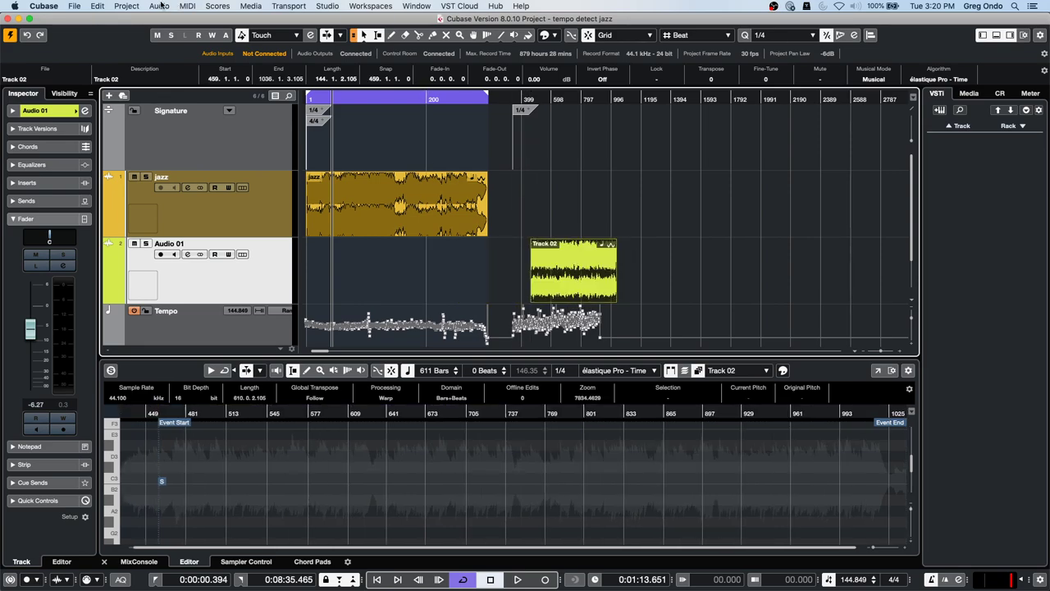
left_click(159, 6)
mouse_move(206, 167)
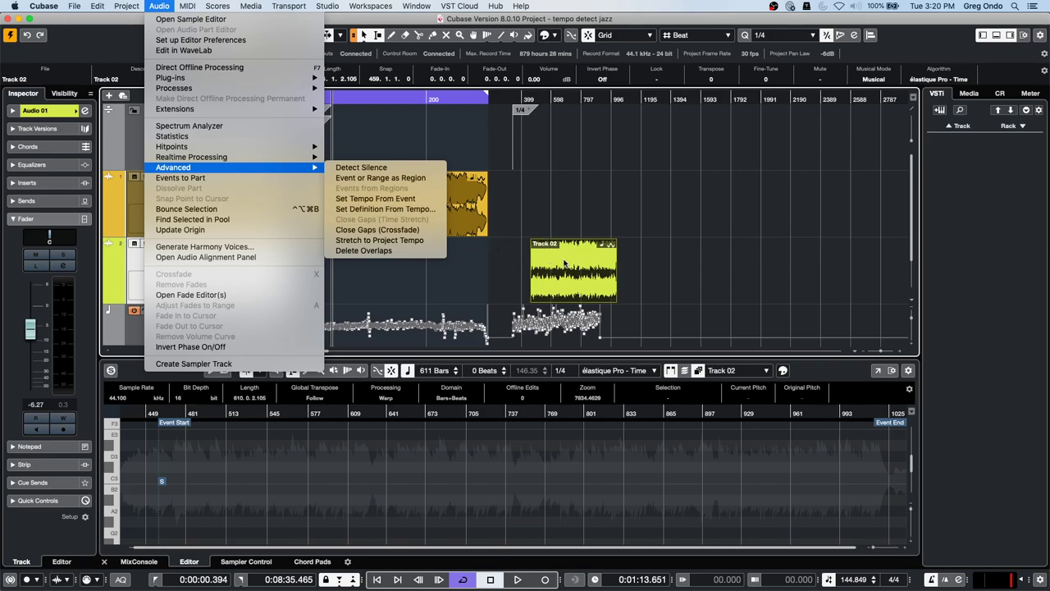
left_click(564, 266)
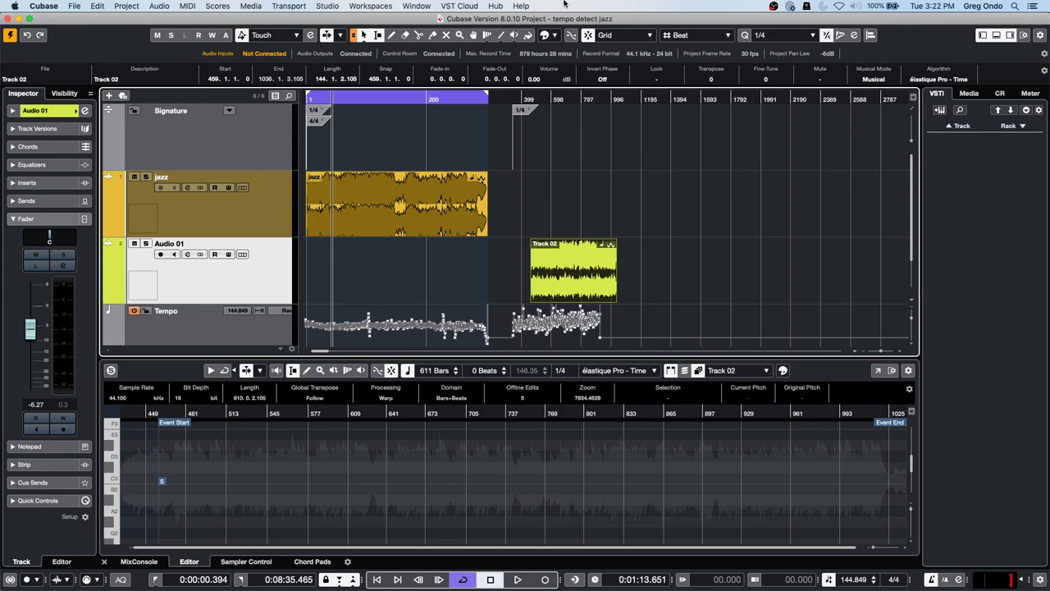
- Open Studio Setup and look through the remote devices that can be added
left_click(325, 7)
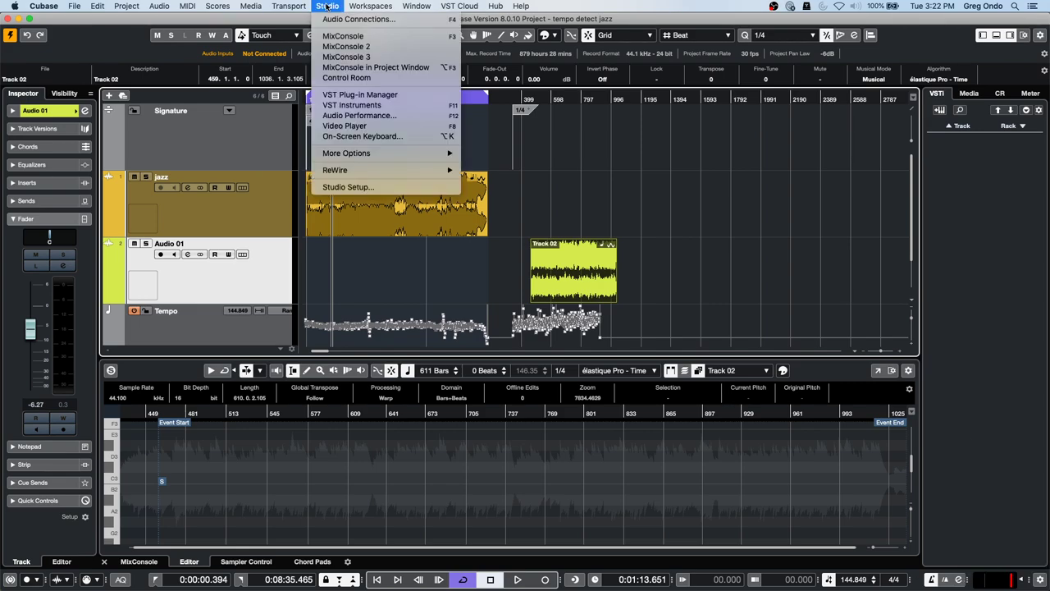
left_click(356, 187)
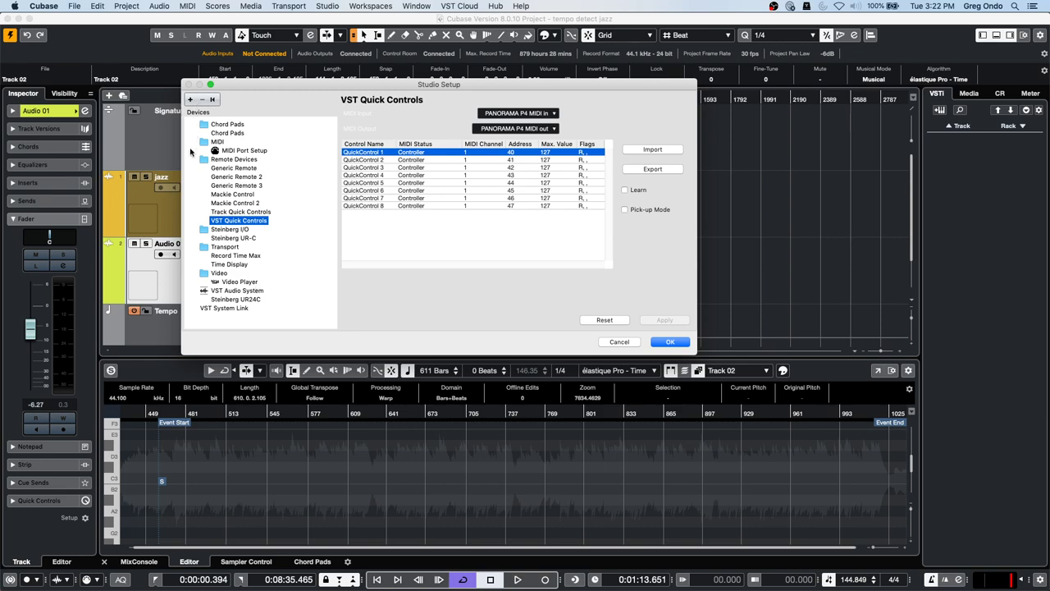
left_click(190, 98)
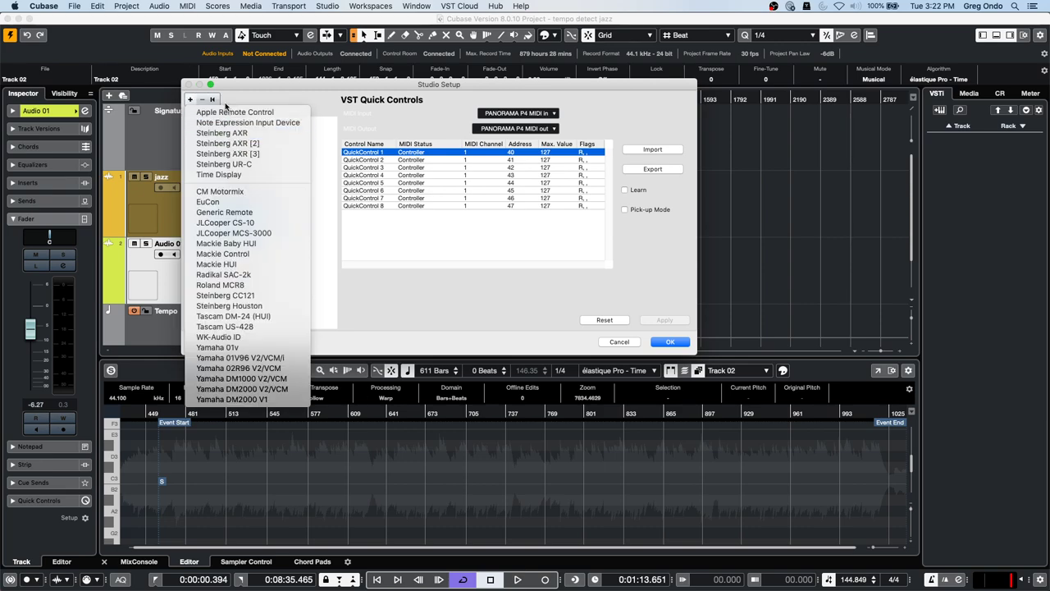
left_click(672, 343)
- Add another Mackie Control remote device in Studio Setup, check its MIDI input choices, and leave it not connected
left_click(297, 6)
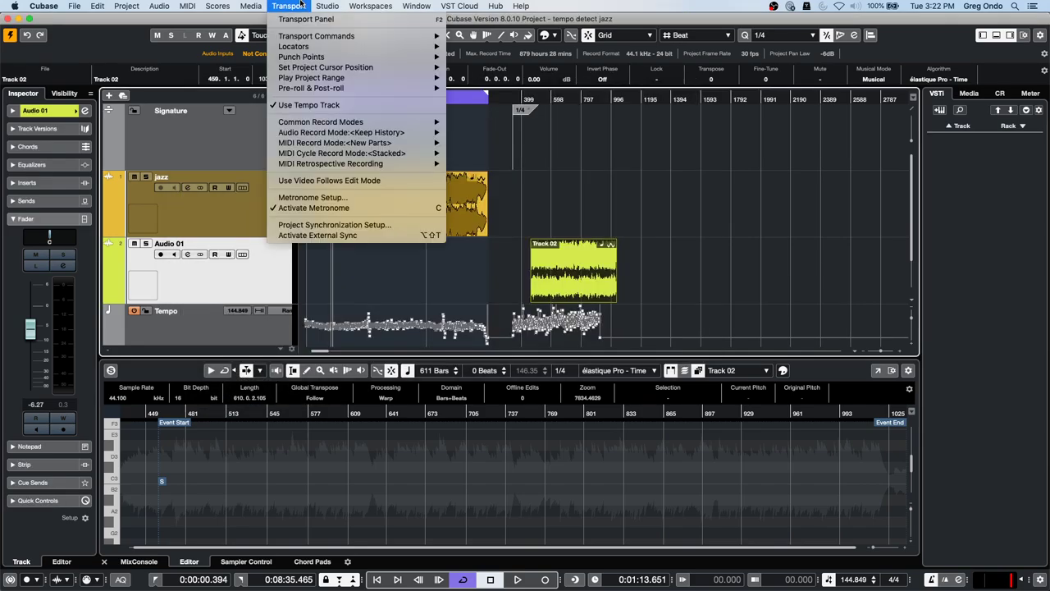
mouse_move(317, 5)
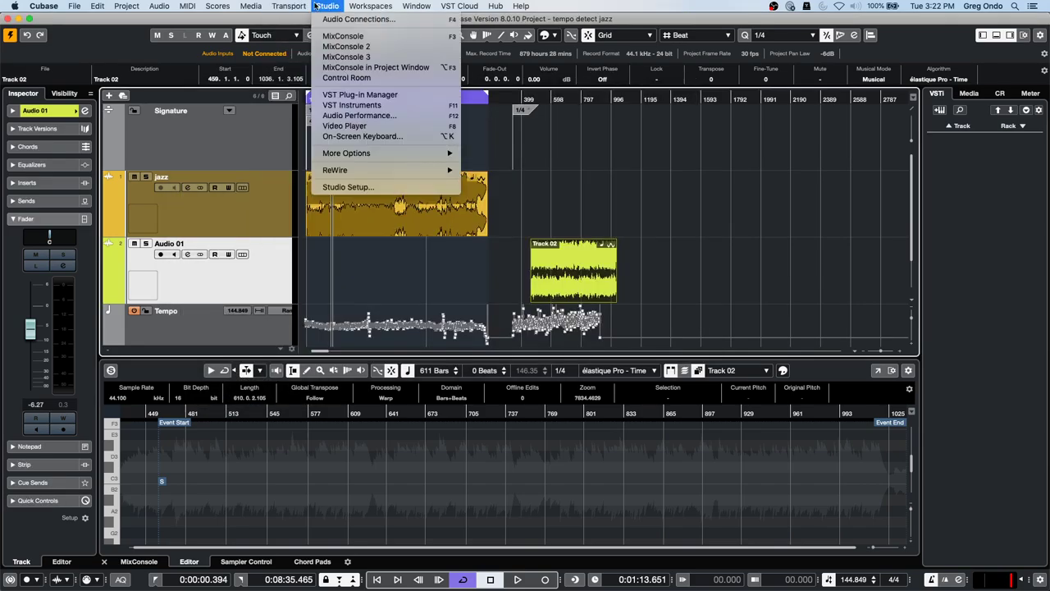
left_click(343, 188)
left_click(190, 100)
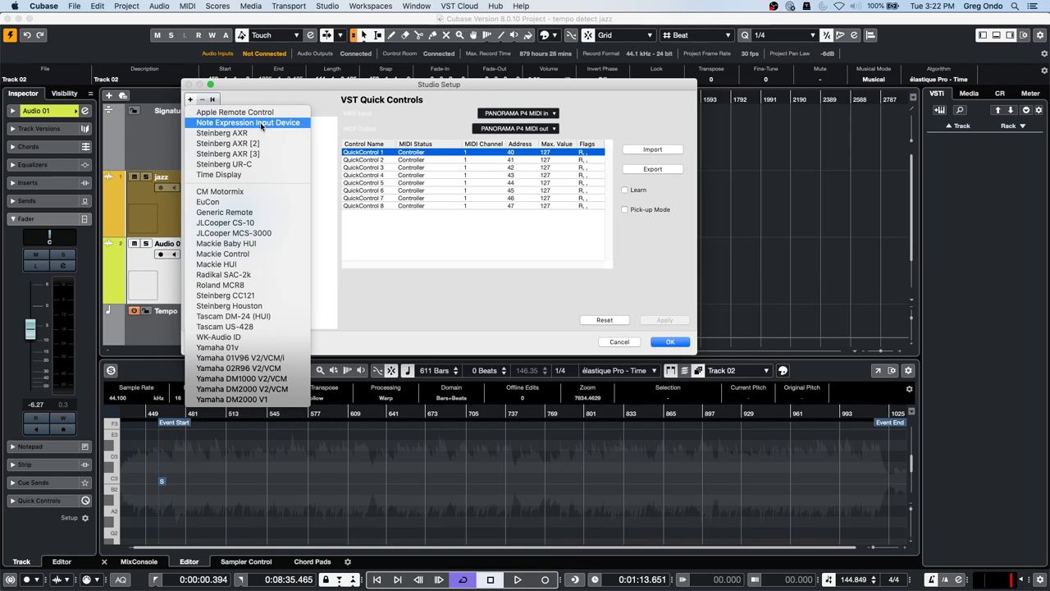
left_click(257, 255)
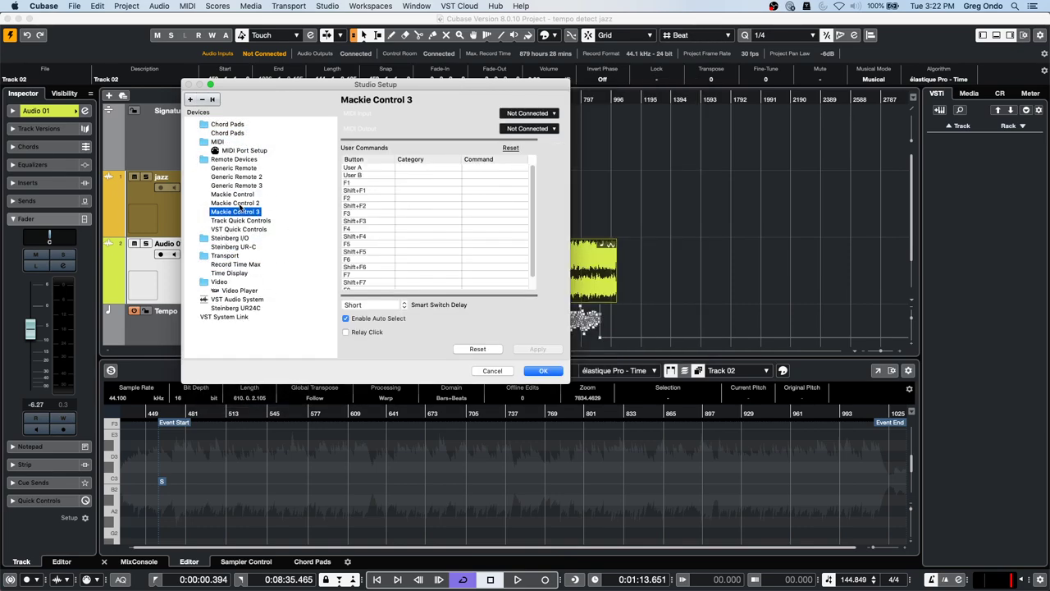
left_click(532, 116)
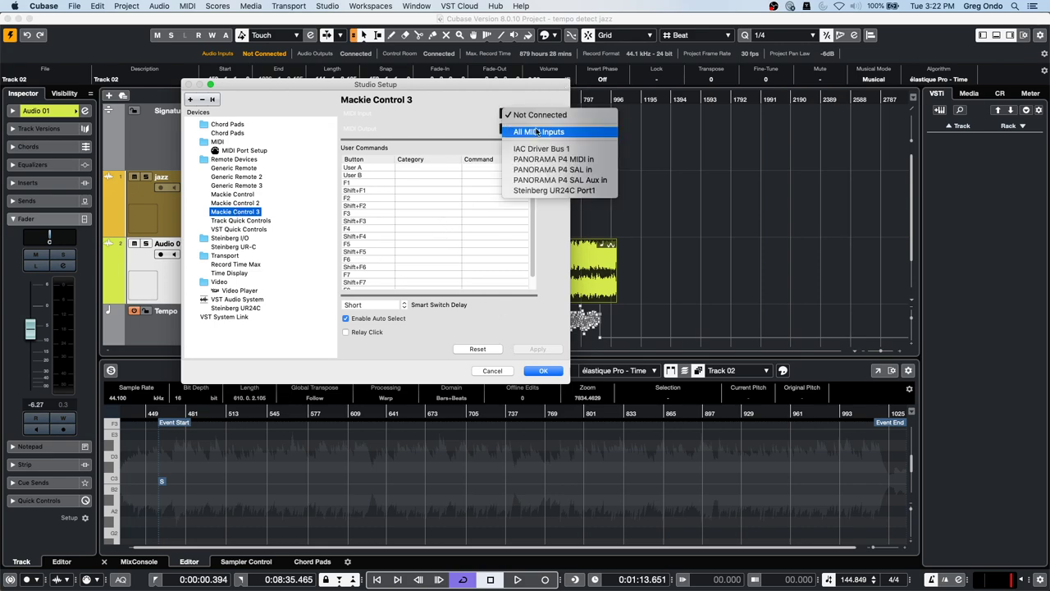
left_click(446, 107)
left_click(549, 371)
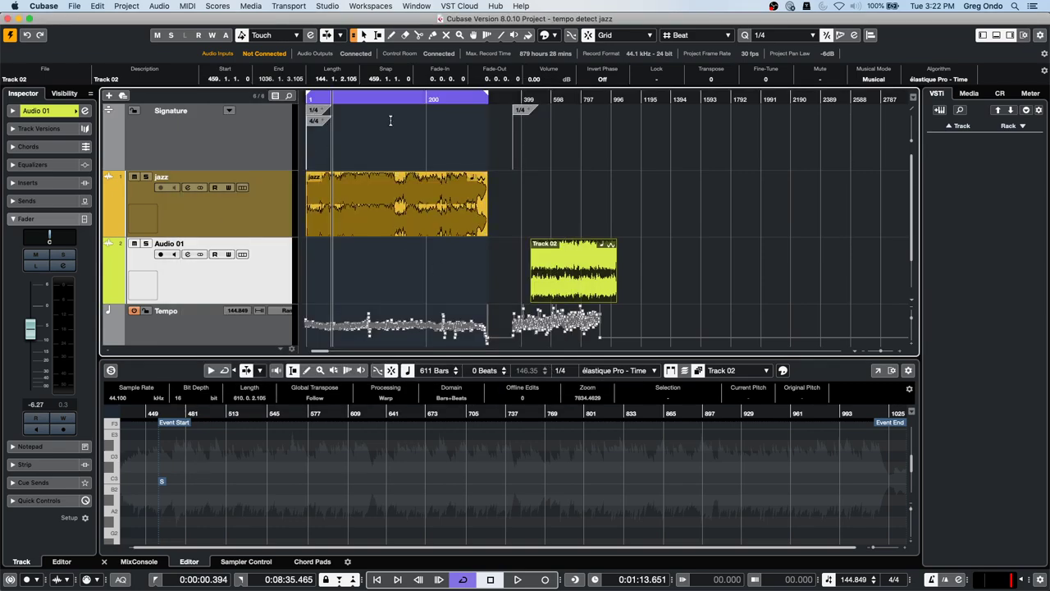
- Reopen Studio Setup, check the available device types, and display the settings of the first Generic Remote
left_click(371, 5)
mouse_move(328, 5)
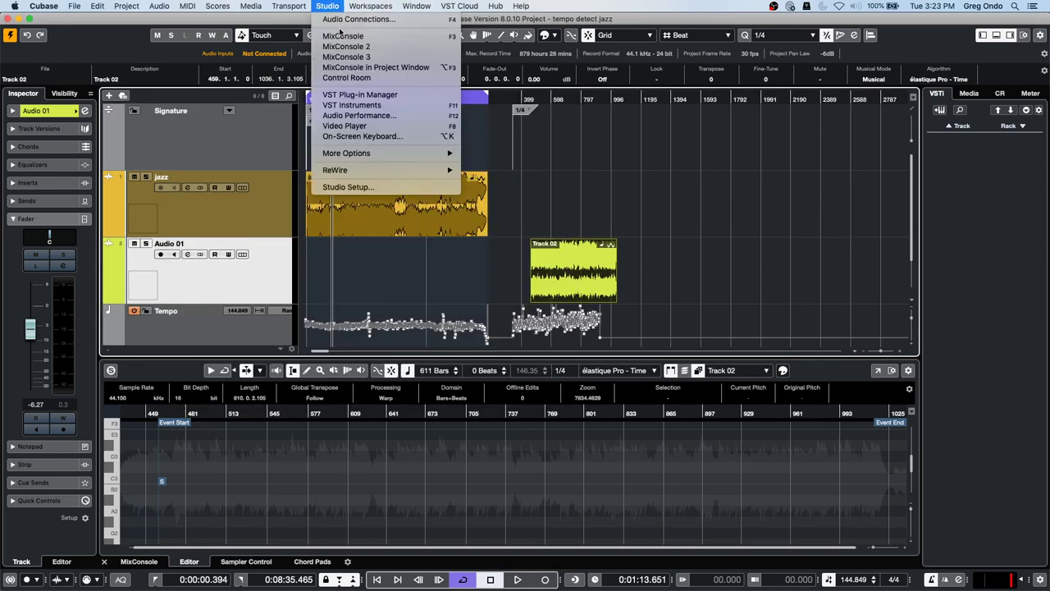
left_click(370, 188)
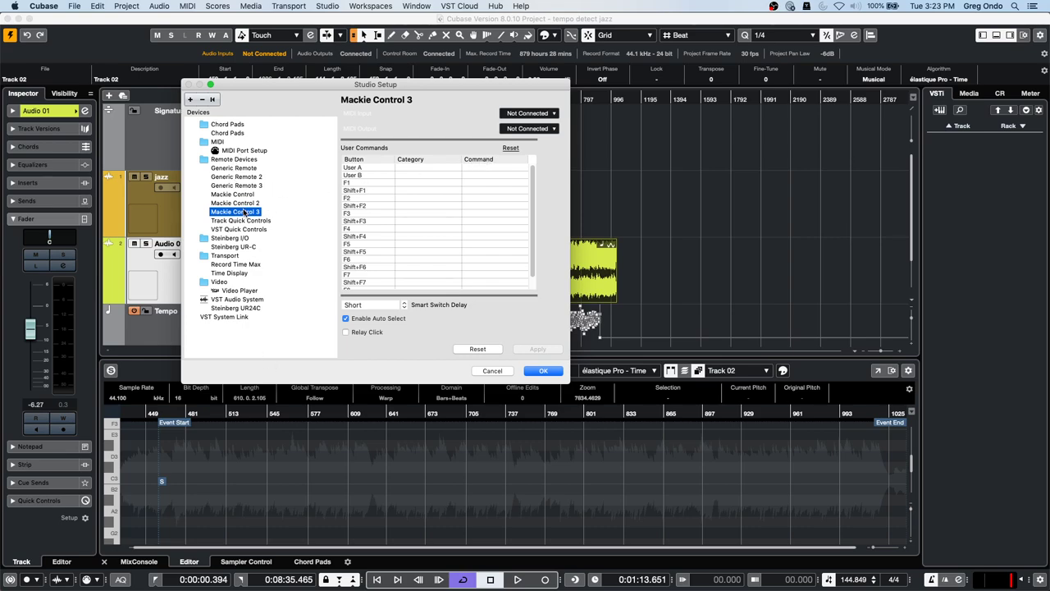
left_click(189, 100)
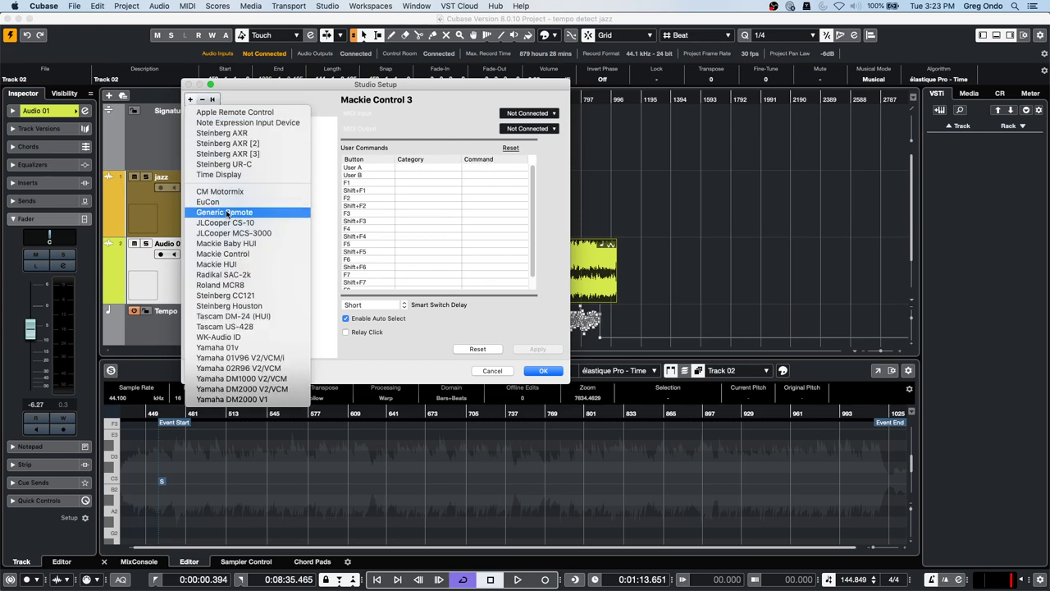
left_click(246, 211)
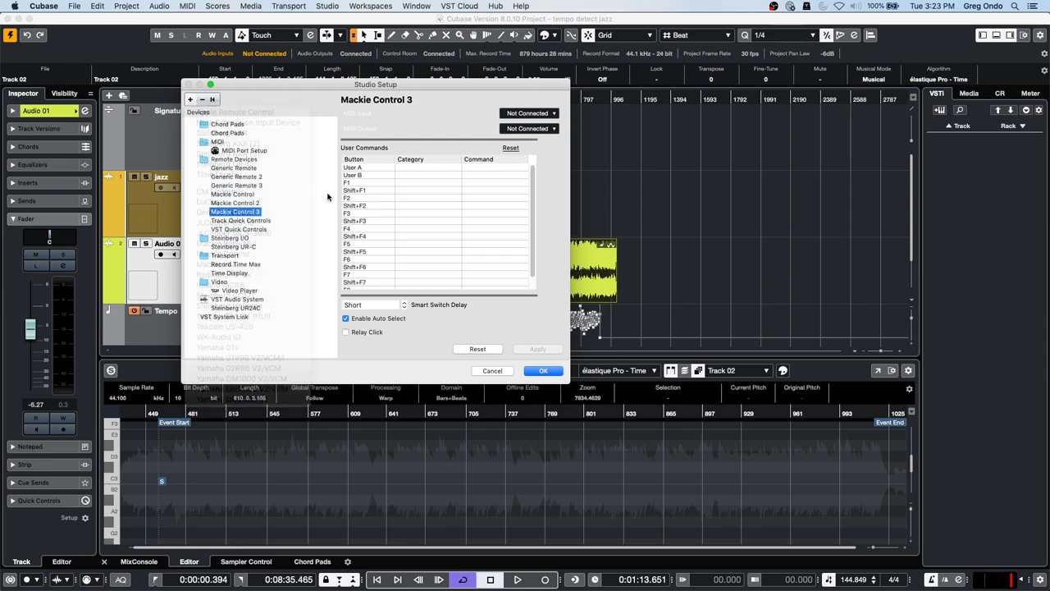
left_click(251, 169)
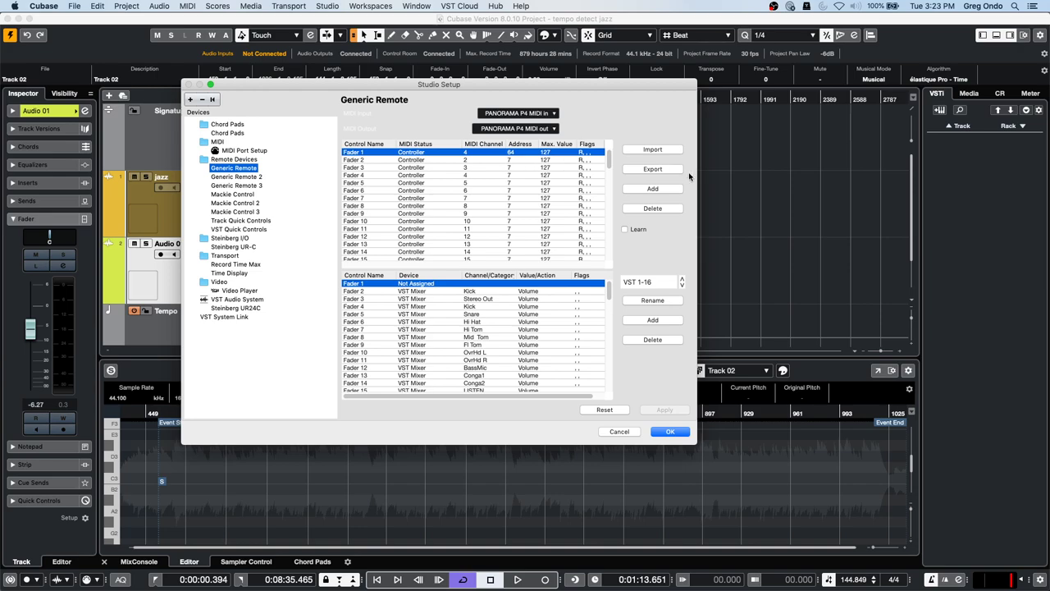
- Learn the controller for Fader 1 of the Generic Remote, map it to Transport, Device, start, and apply the Studio Setup
left_click(625, 230)
left_click(435, 285)
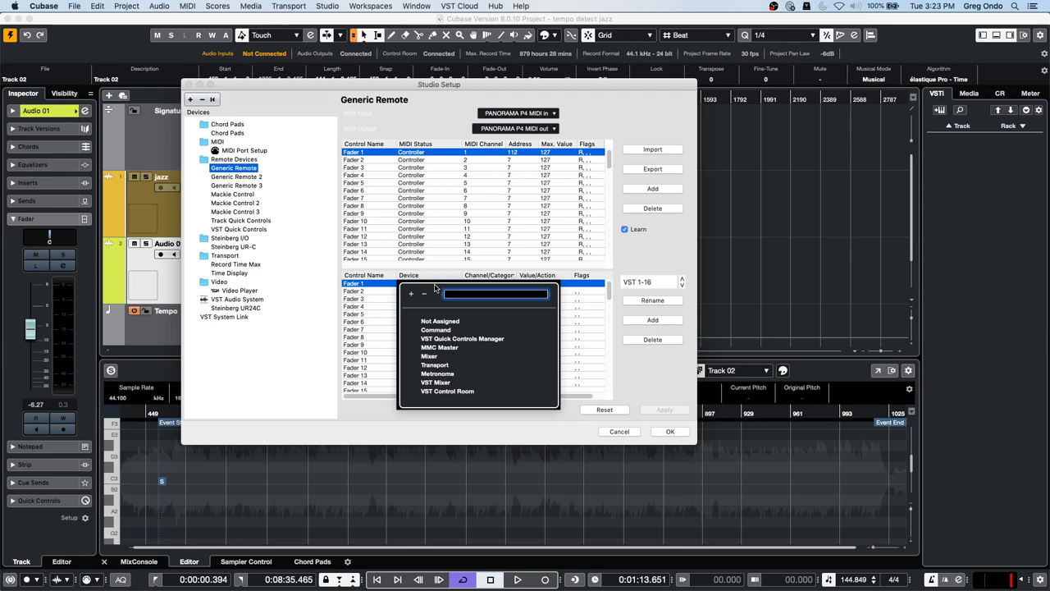
left_click(437, 364)
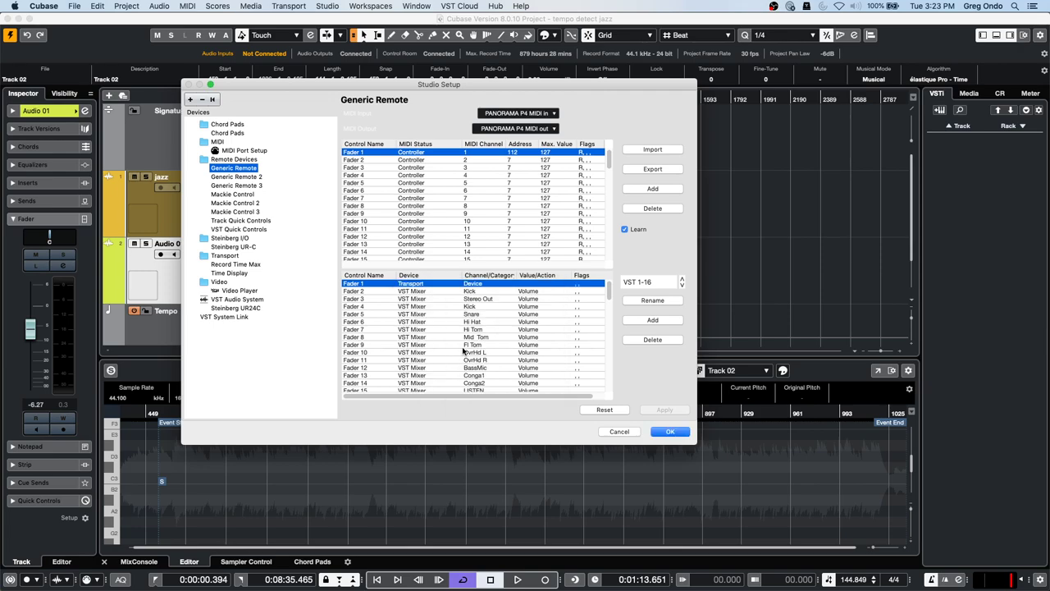
left_click(478, 284)
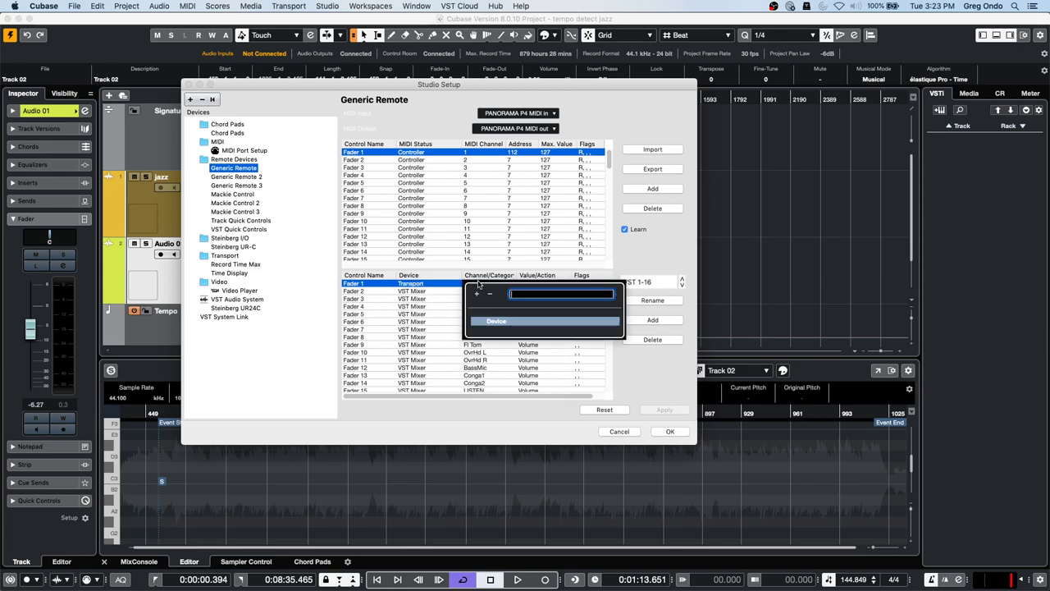
left_click(495, 322)
left_click(546, 283)
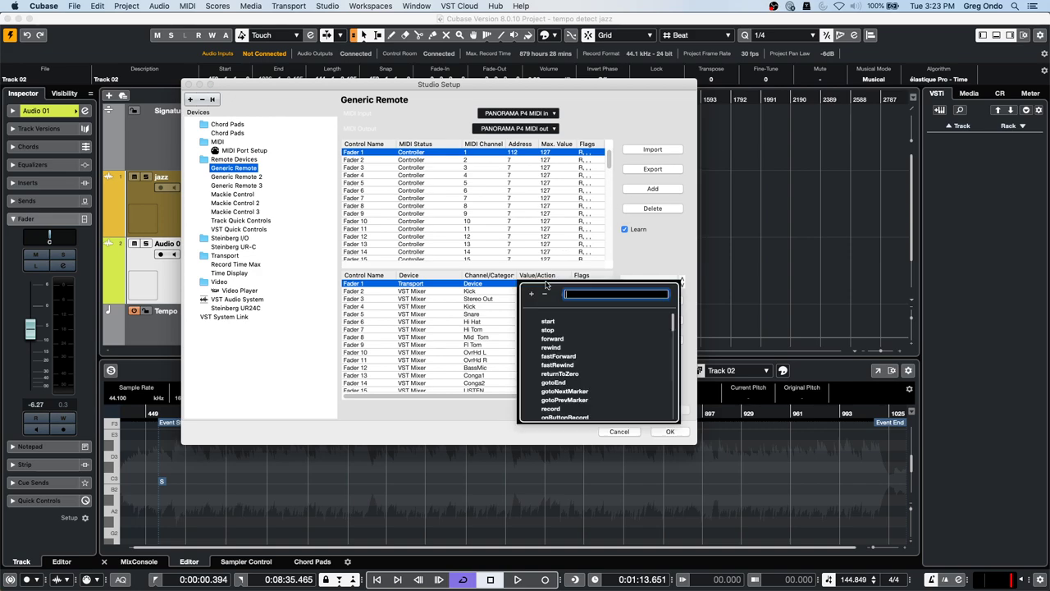
left_click(572, 322)
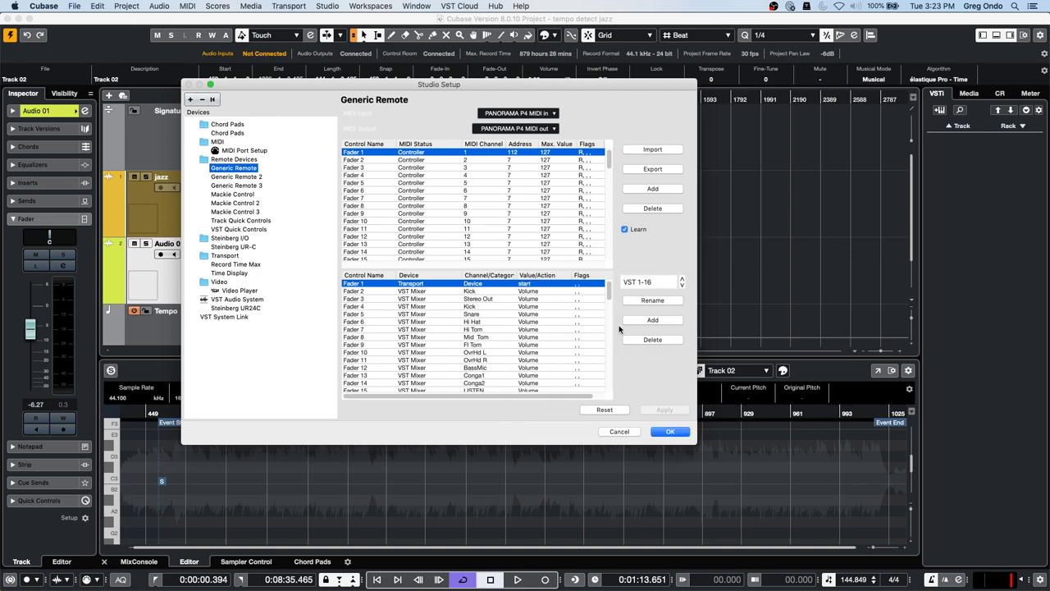
left_click(664, 431)
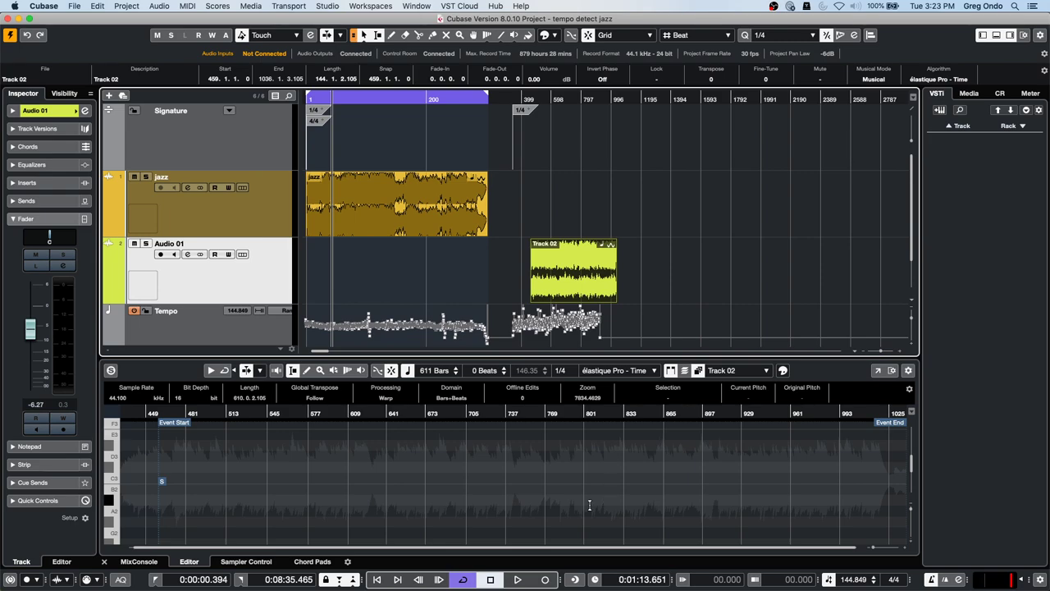
- Reopen Studio Setup to review the Generic Remote's Fader 1 assignment, and leave without changes
left_click(328, 6)
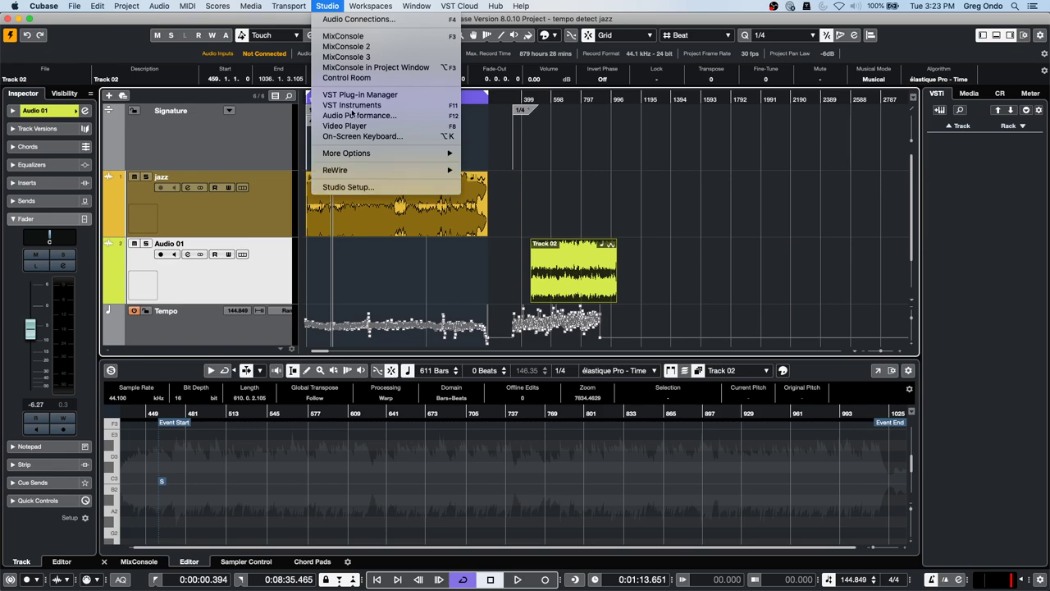
left_click(348, 187)
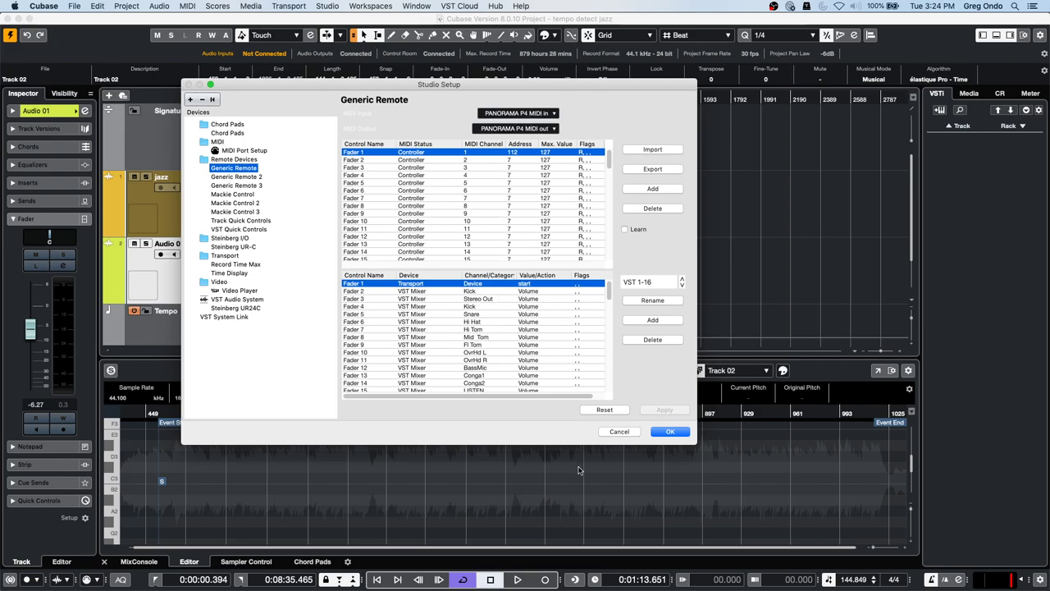
left_click(618, 432)
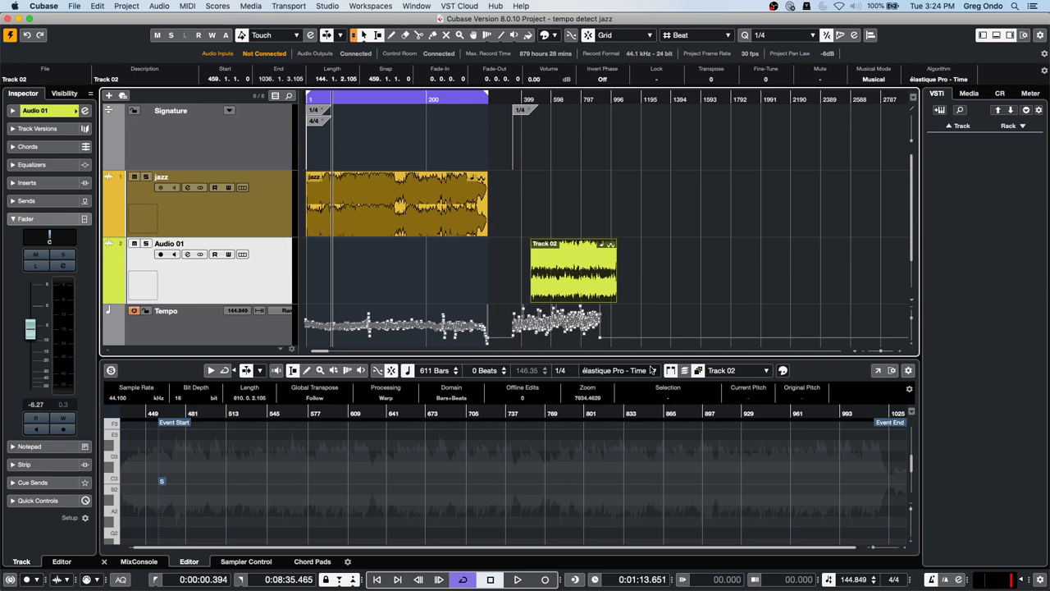
- Insert the ModMachine delay in the jazz track's first insert slot and remove it again by pulling it out of the slot
left_click(280, 218)
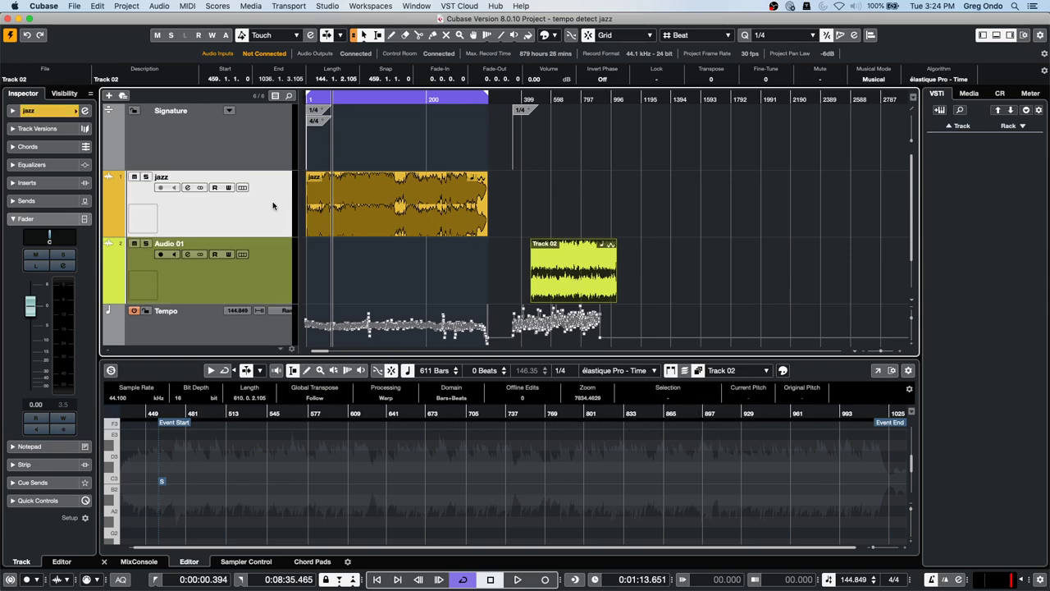
left_click(52, 182)
left_click(49, 202)
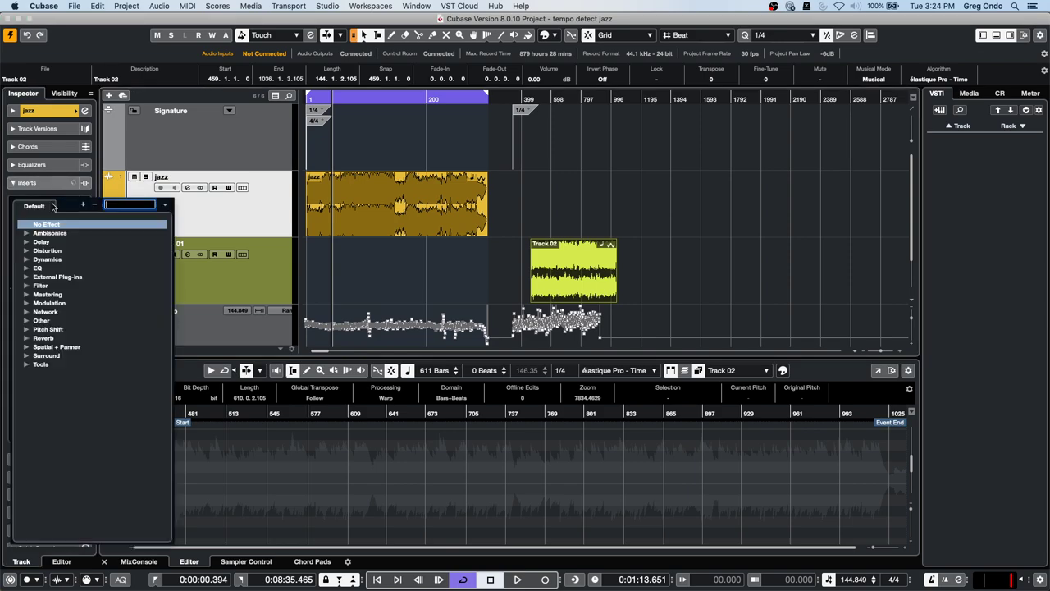
left_click(25, 245)
left_click(52, 251)
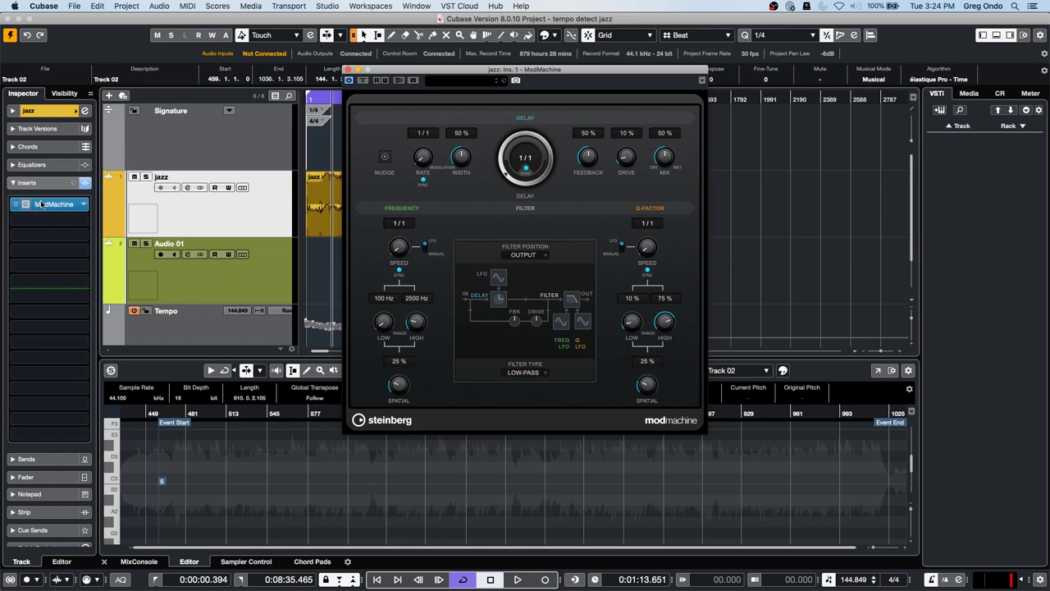
left_click_drag(37, 204, 242, 220)
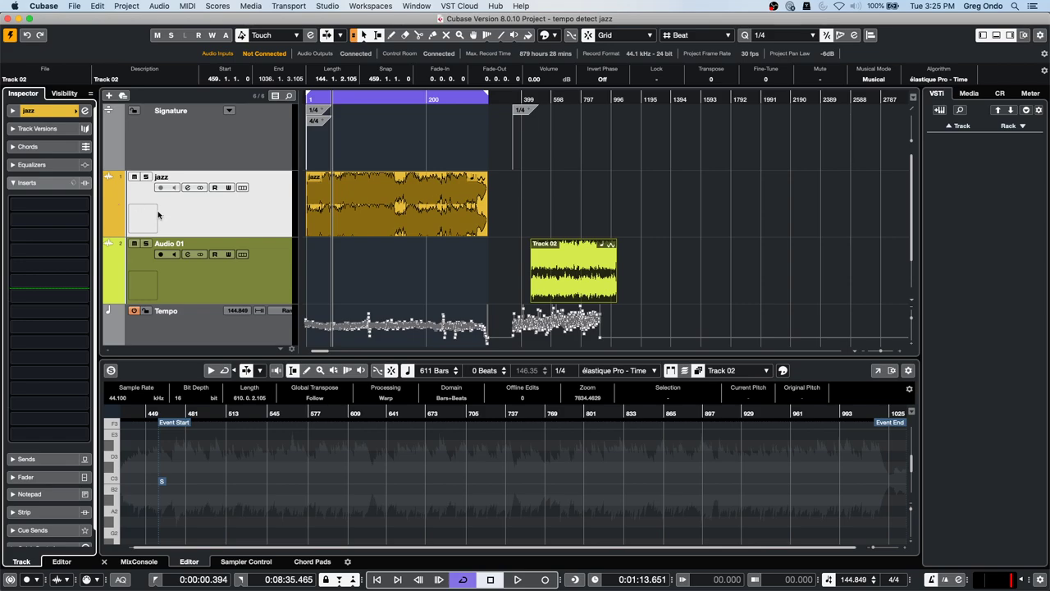
left_click(447, 7)
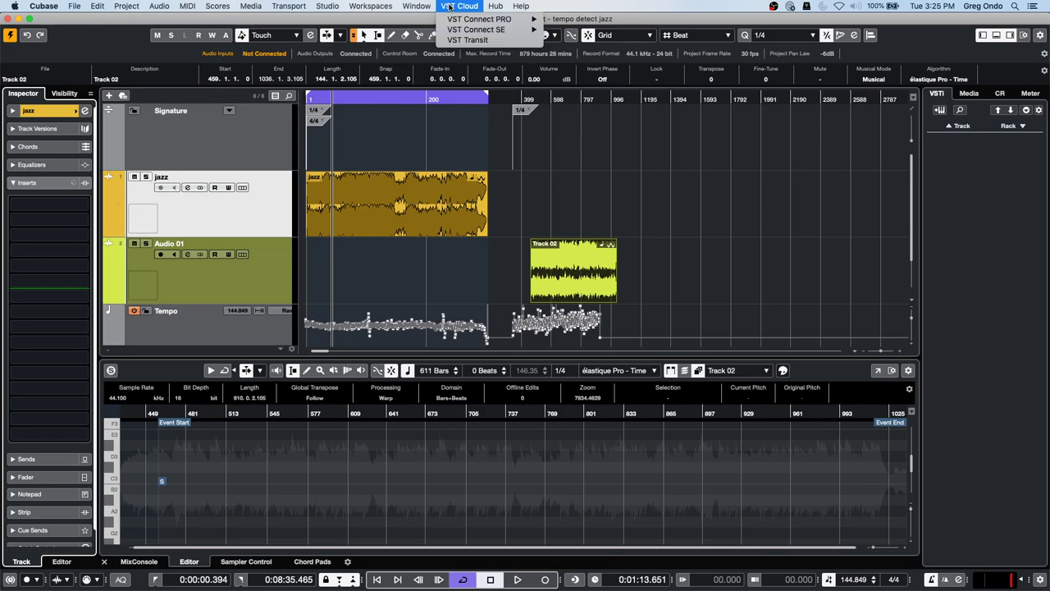
left_click(836, 112)
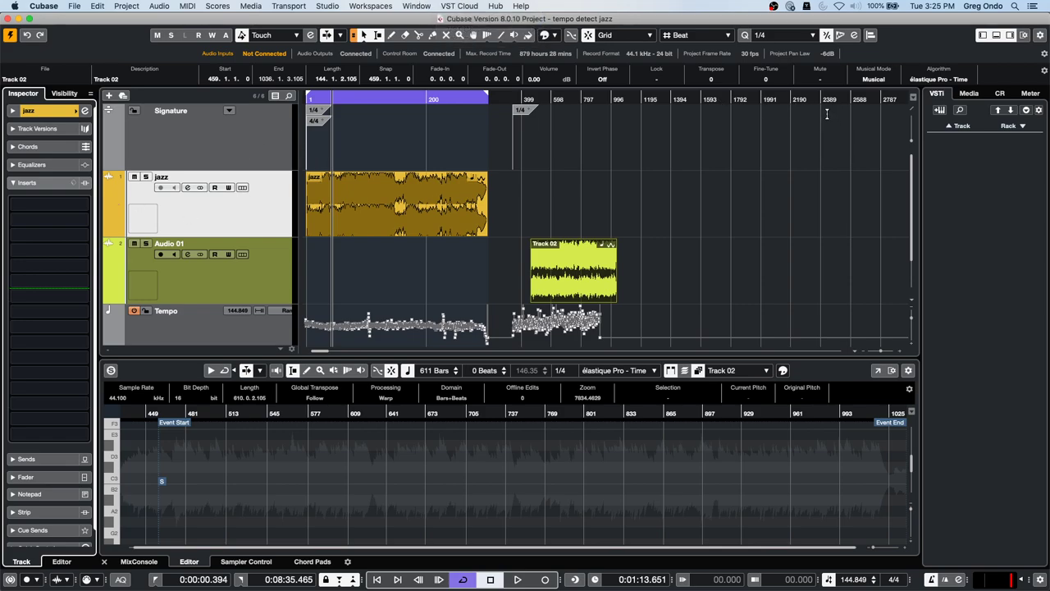
- Browse the Loops & Samples media to the Ambient Lounge set and clear its Beats filter
left_click(936, 96)
left_click(972, 94)
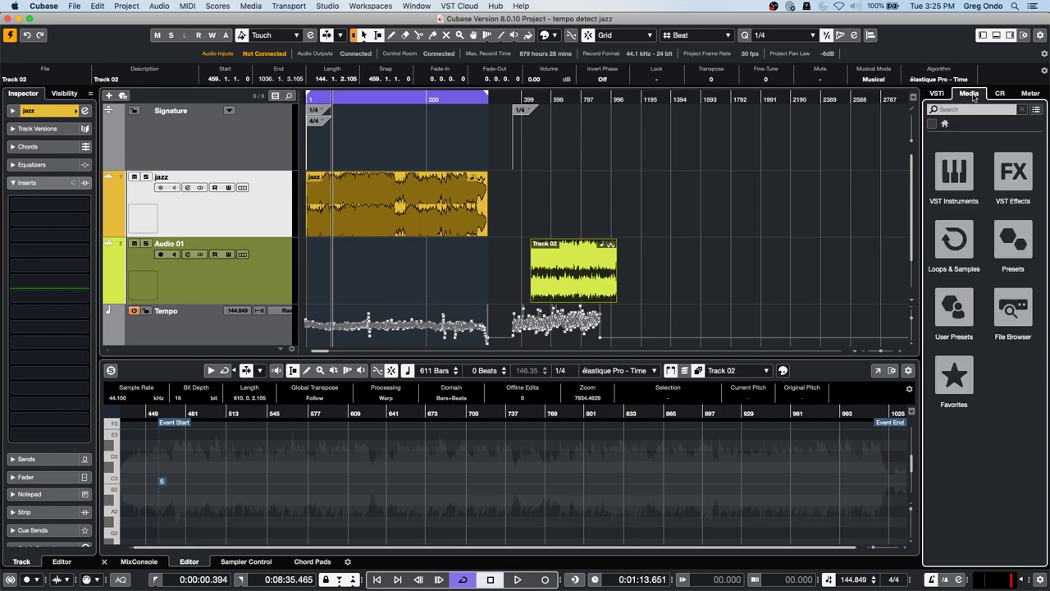
left_click(952, 239)
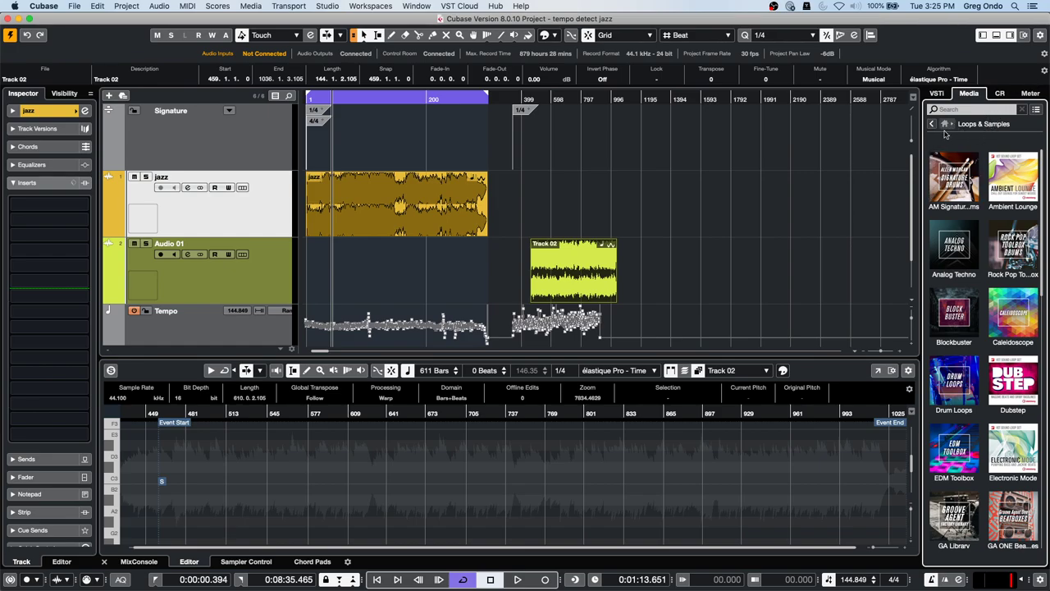
left_click(1035, 174)
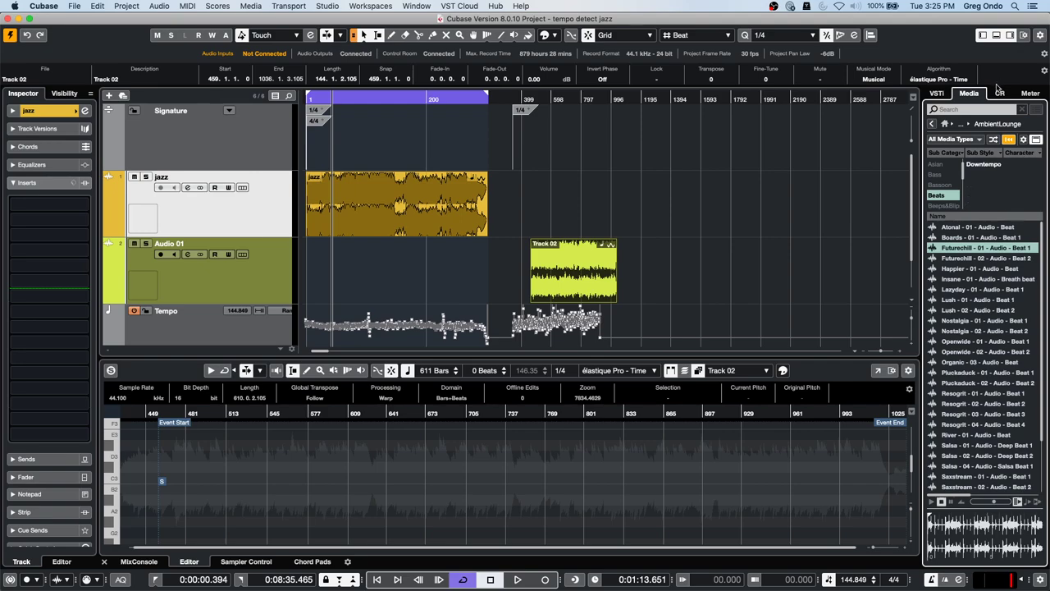
left_click(936, 197)
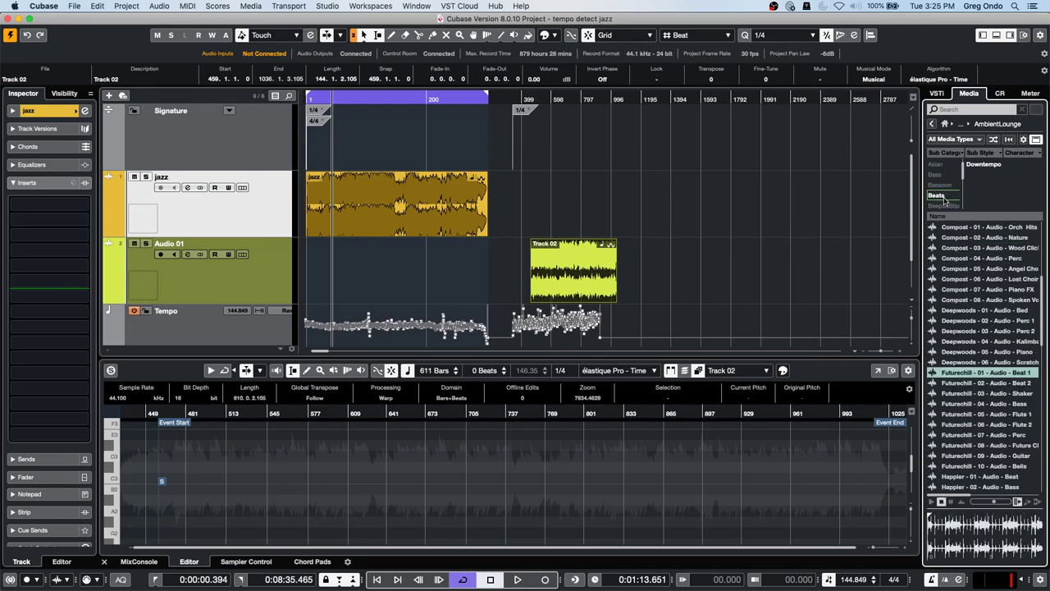
- Filter the Ambient Lounge loops by Ethnic and audition Spooky - 04 - Audio - Guitar 1 and Spooky - 05 - Audio - Guitar 2
scroll(944, 192, "down", 3)
scroll(953, 192, "down", 2)
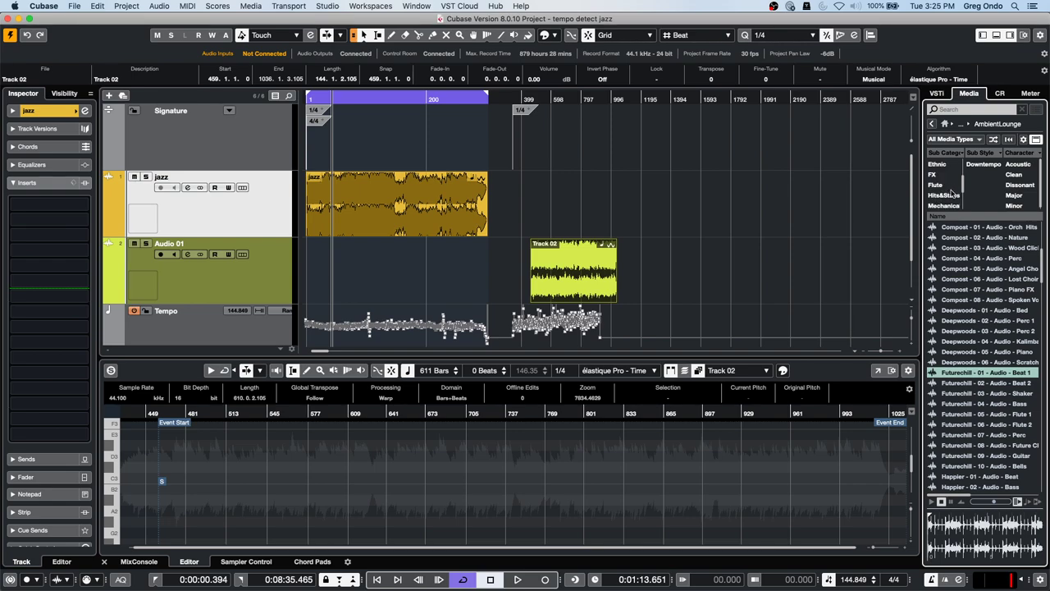
left_click(939, 164)
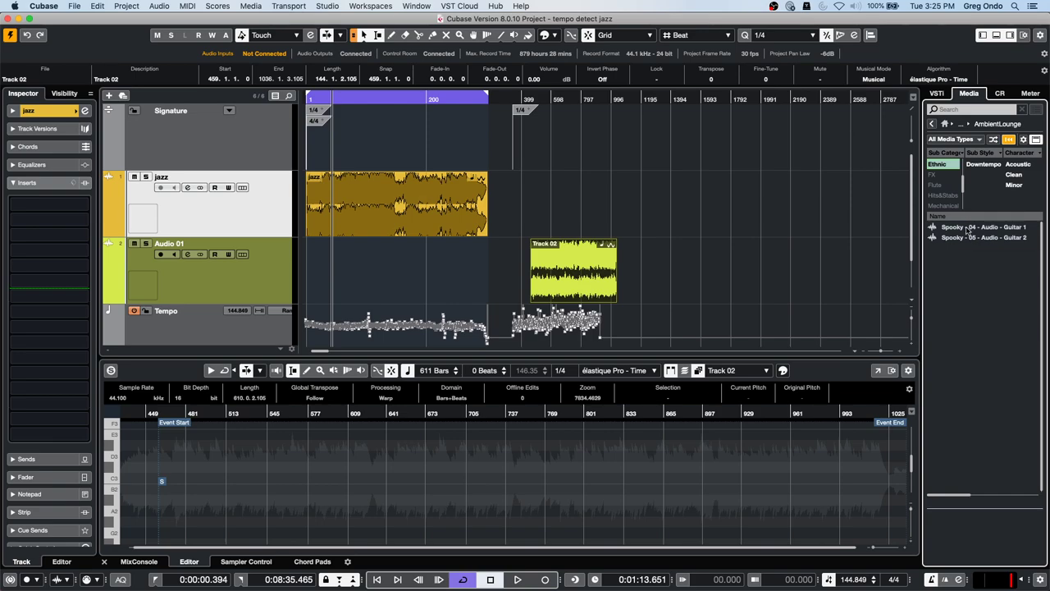
left_click(966, 228)
left_click(961, 238)
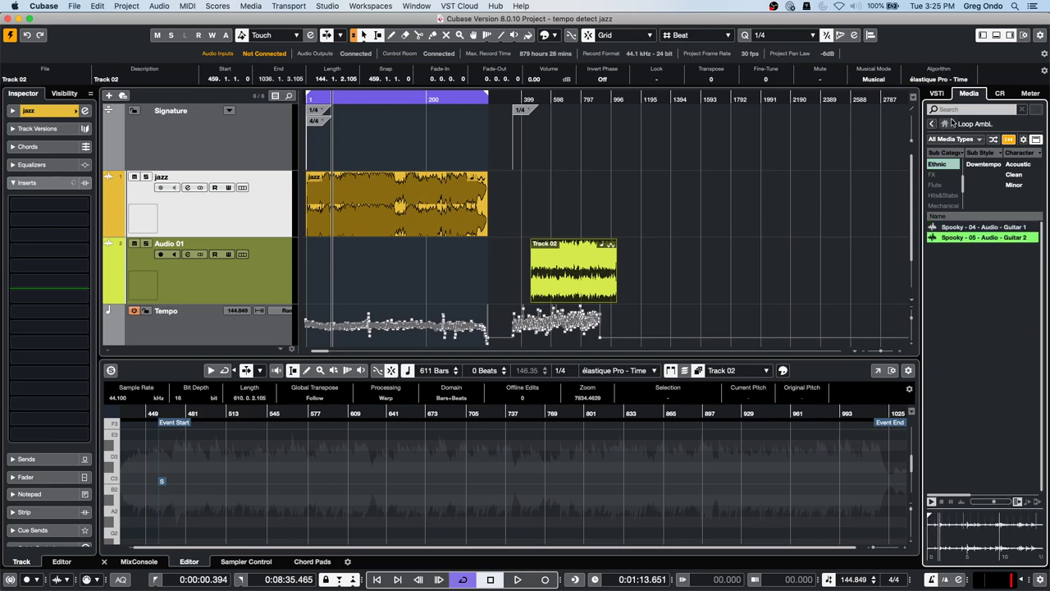
- Browse to the Electronic Mode loop set, check the media type choices, and clear the Ethnic filter
left_click(944, 123)
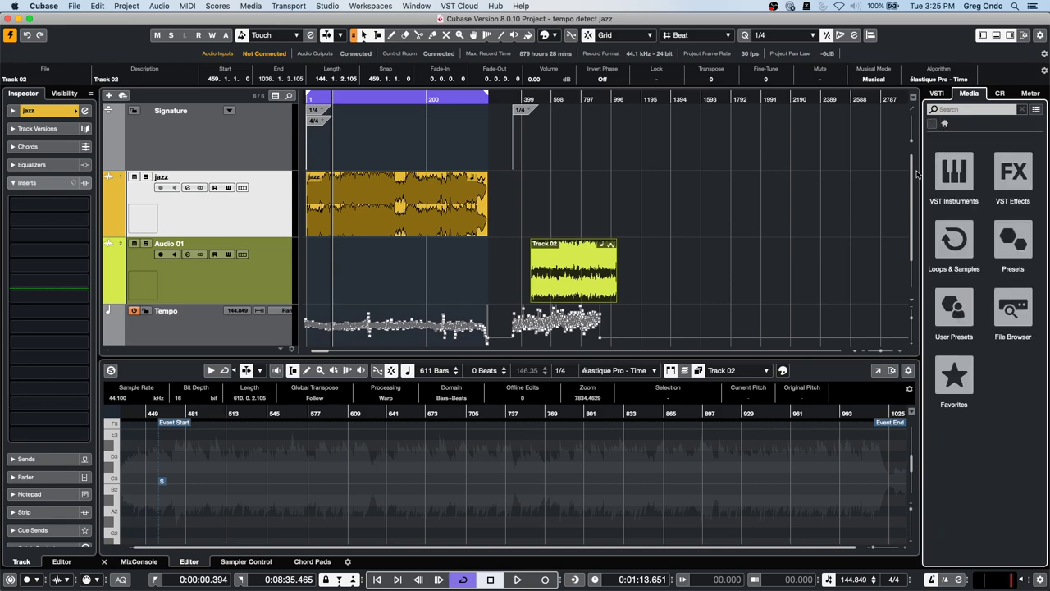
left_click(958, 244)
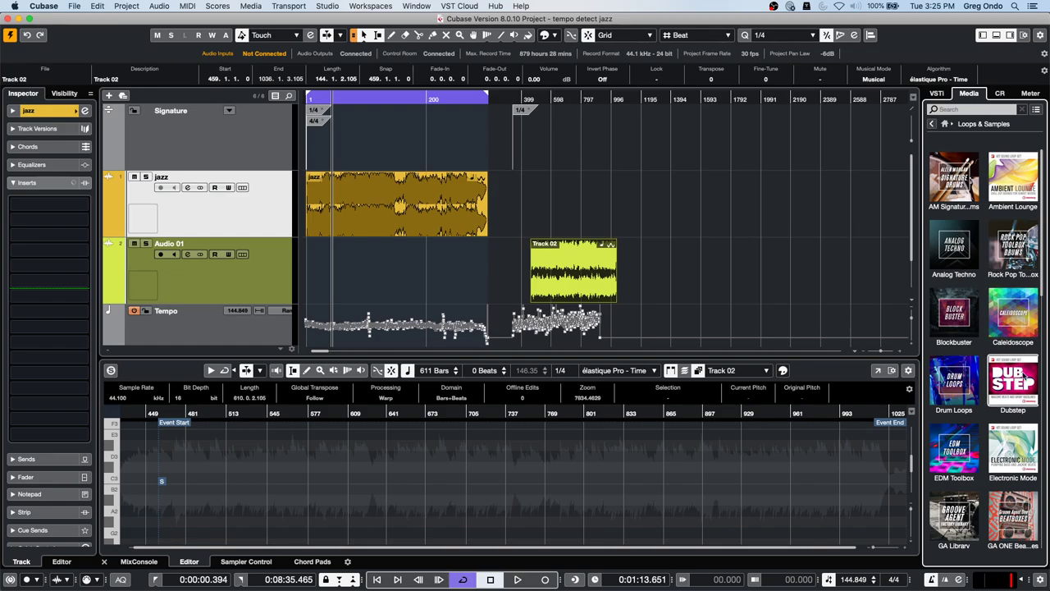
left_click(1018, 456)
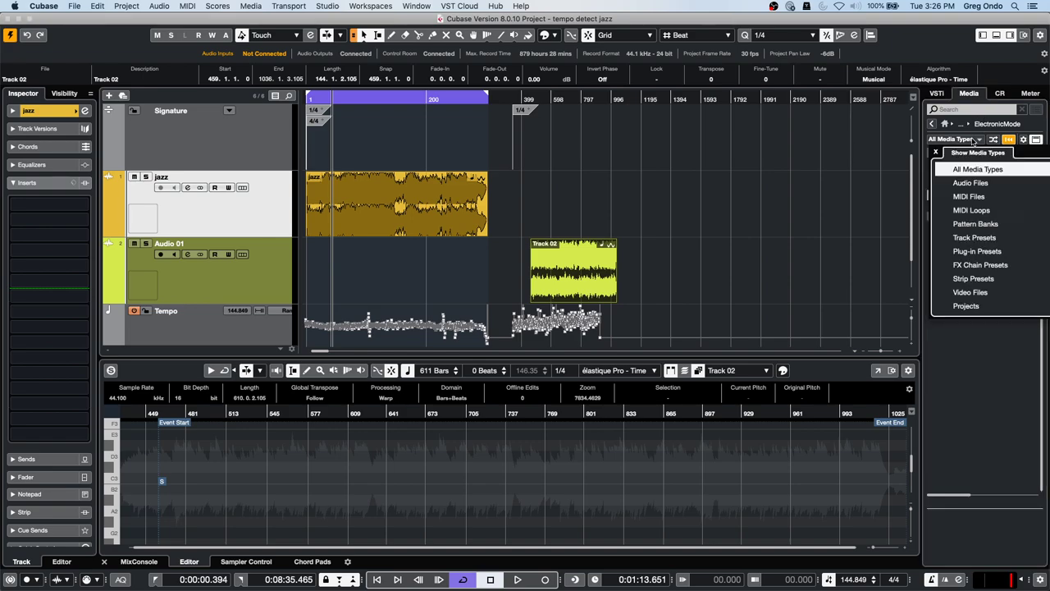
left_click(971, 141)
left_click(944, 172)
left_click(944, 172)
left_click(980, 398)
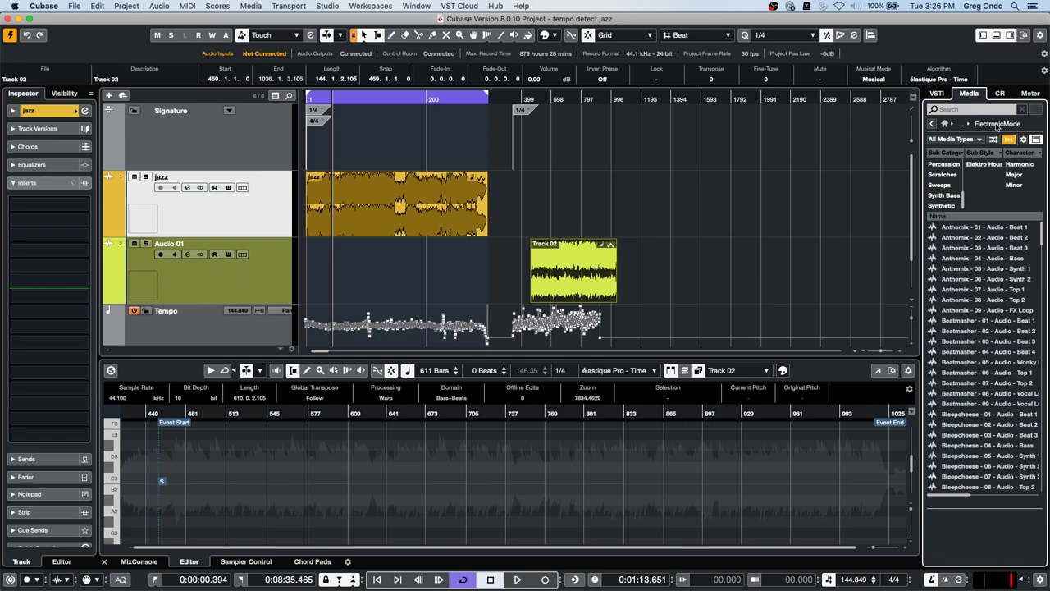
- Look over the media types for the Electronic Mode set again and return to the Loops & Samples overview
left_click(996, 126)
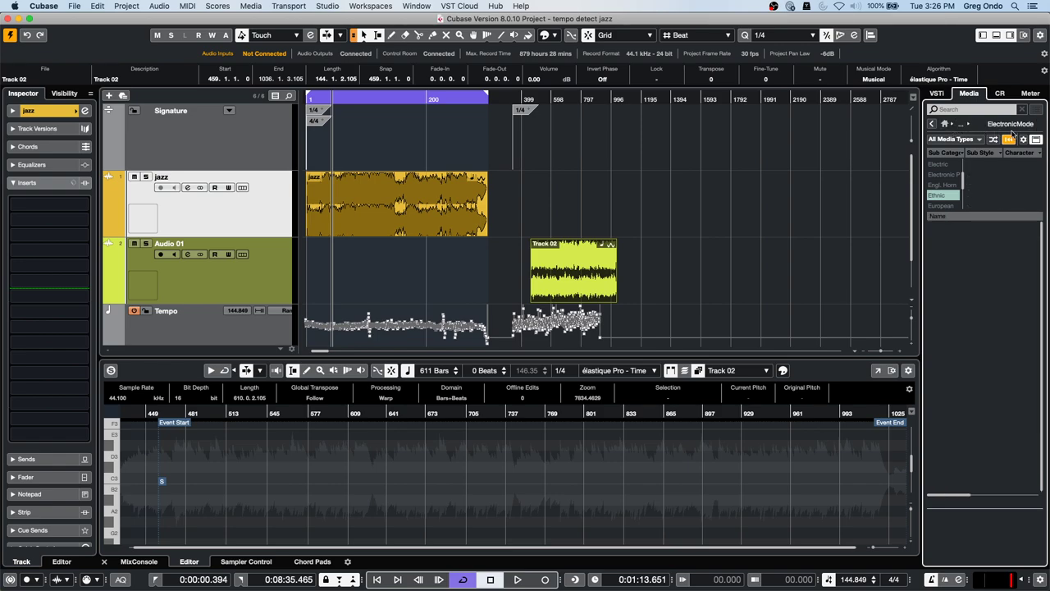
left_click(973, 141)
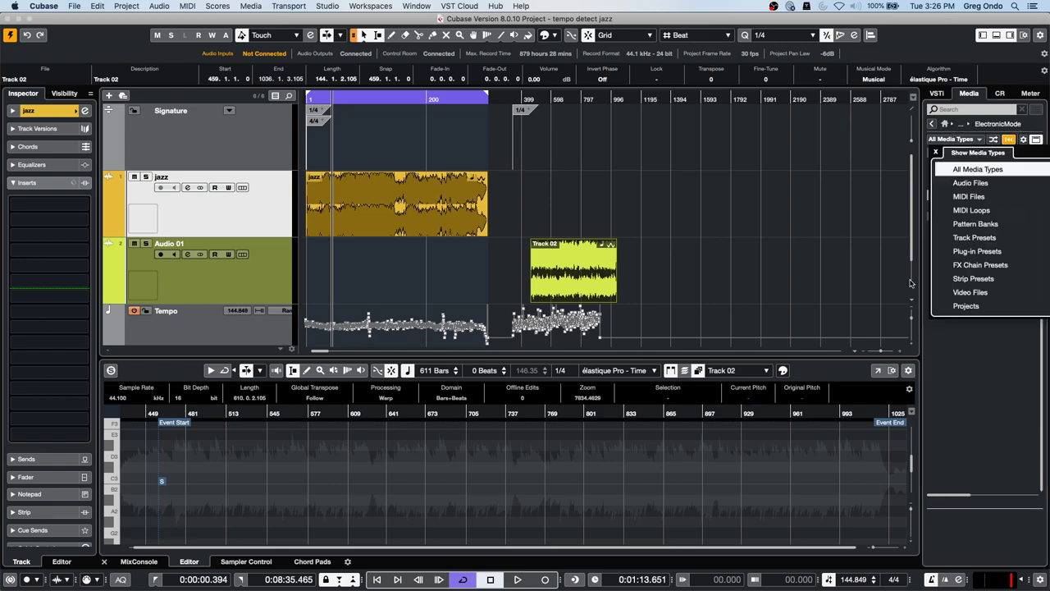
left_click(945, 370)
left_click(933, 127)
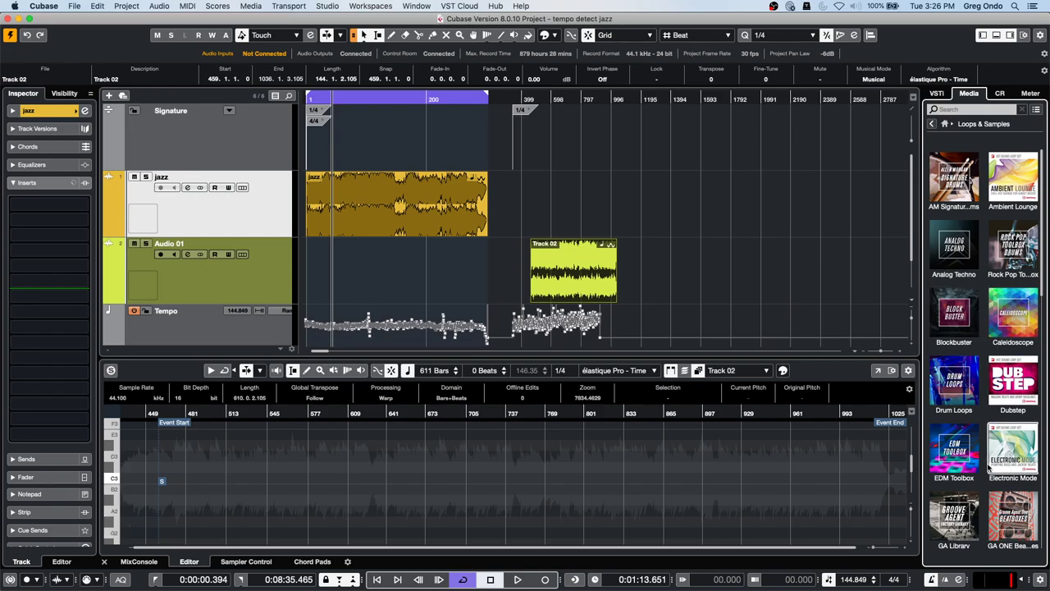
- Open the Sequel Library loop set and audition the Dub - Chorus A - Sitar loop
scroll(989, 459, "down", 5)
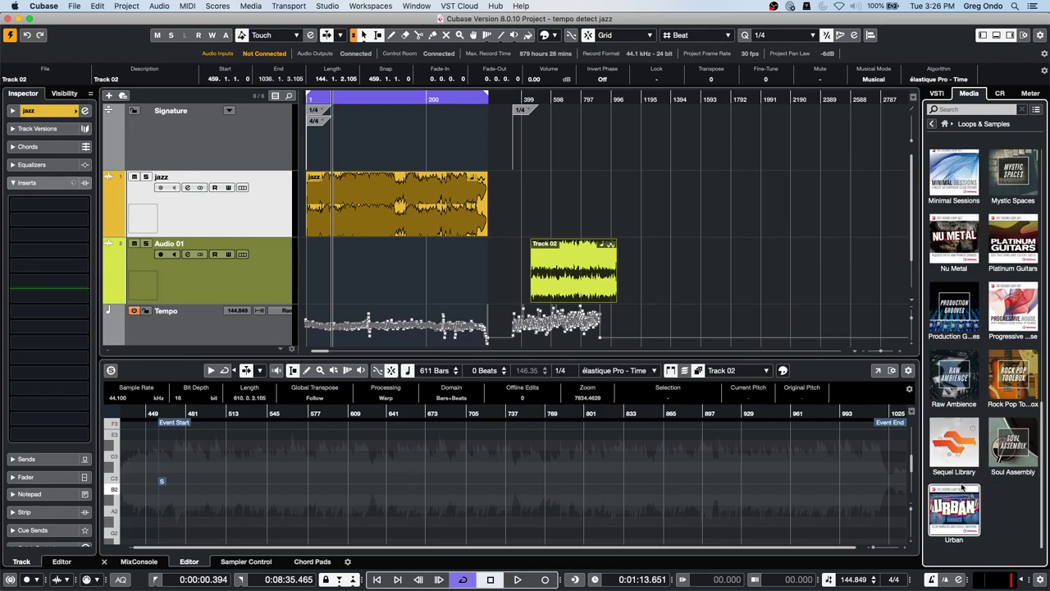
left_click(961, 450)
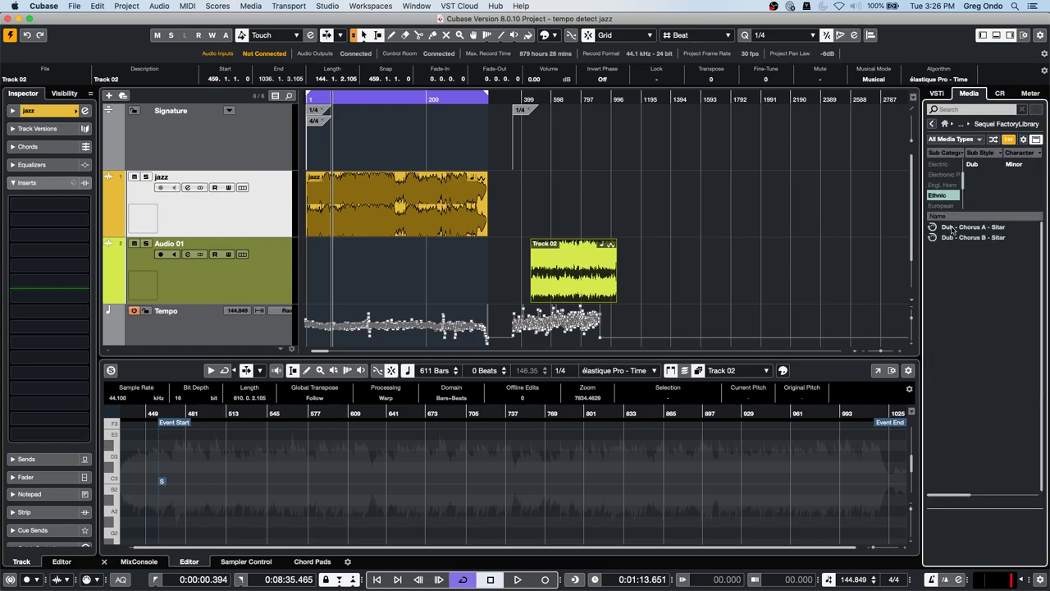
left_click(958, 229)
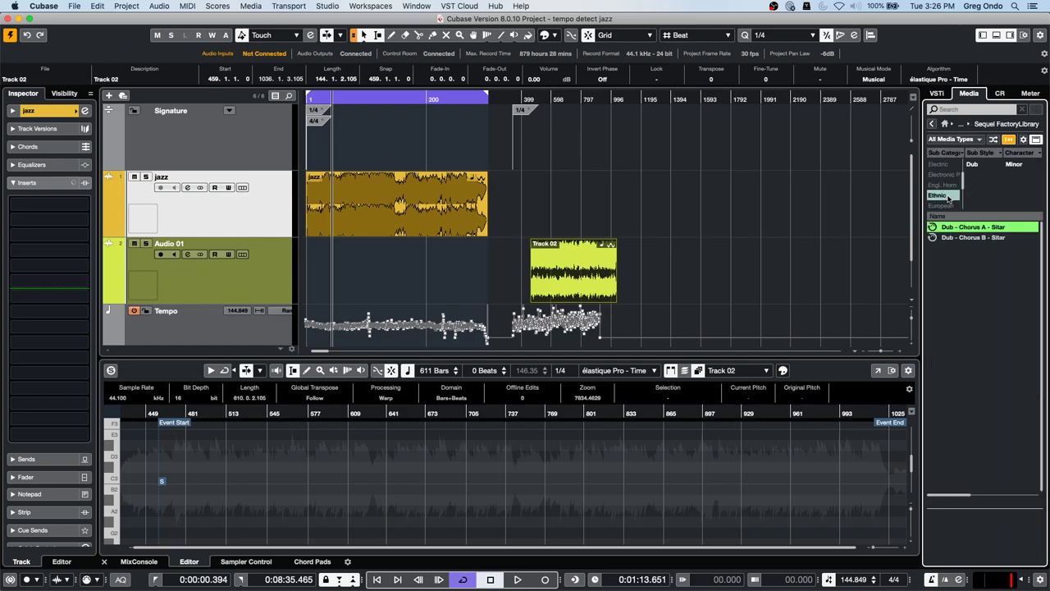
- Replace the Ethnic filter with Wood in the Sequel Library and audition the BBMambo - Chorus B sax loop
left_click(948, 197)
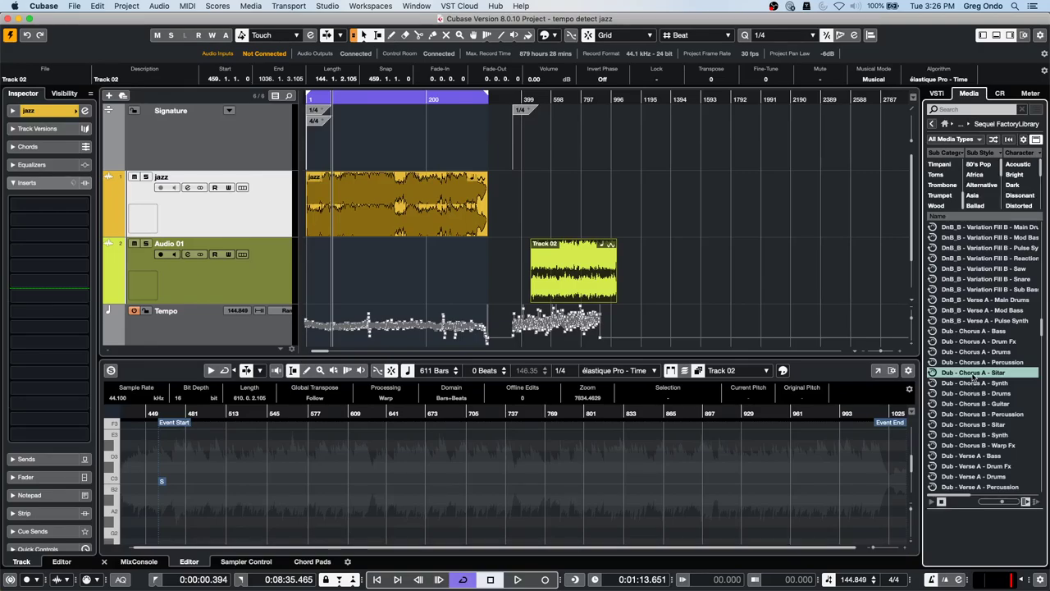
left_click(948, 205)
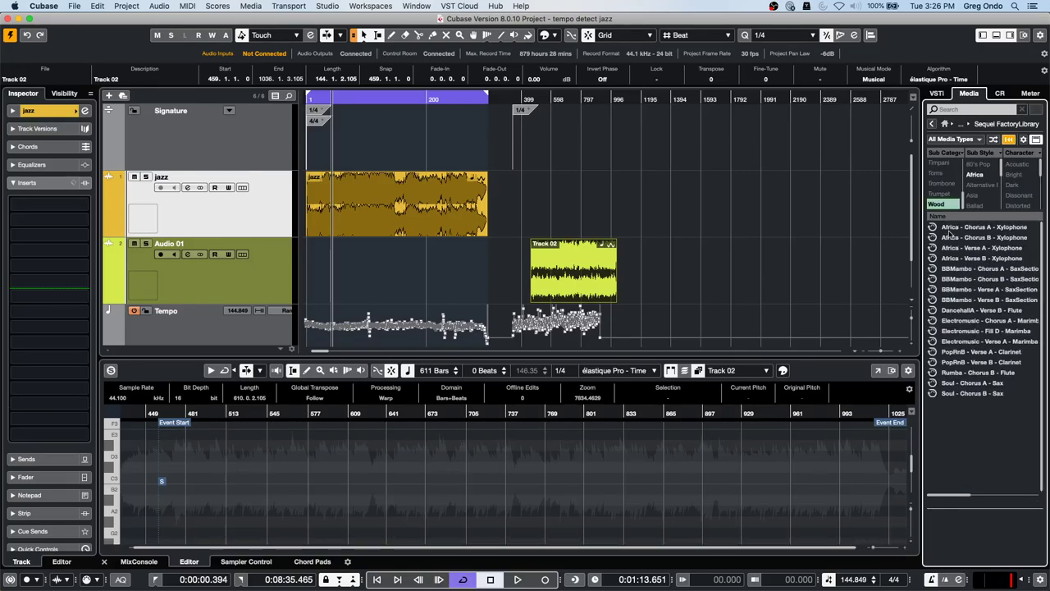
left_click(994, 280)
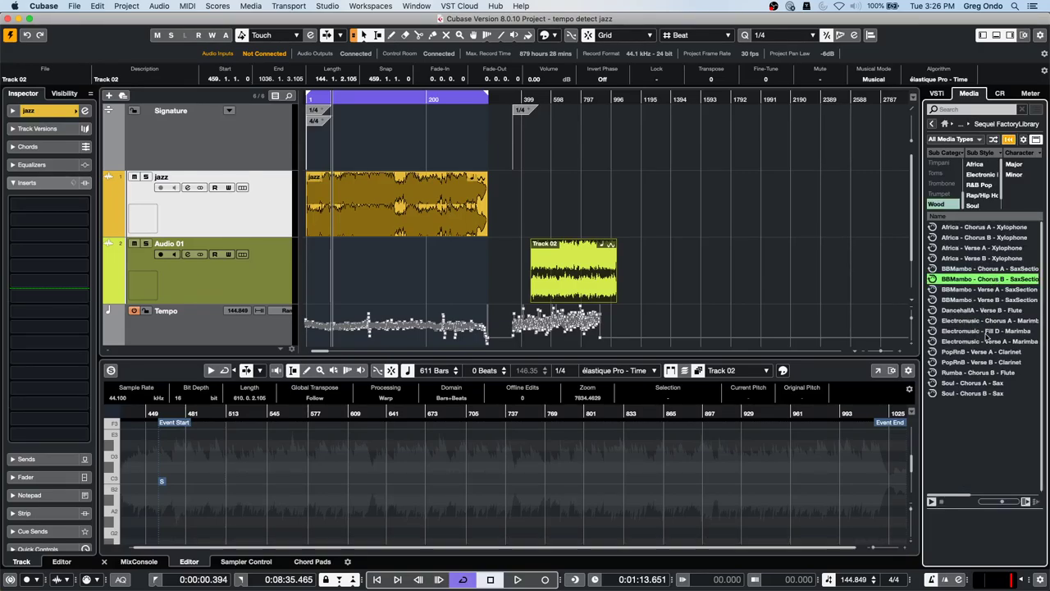
- Audition the Africa xylophone loops Chorus A, Chorus B and Verse A in the Wood category
left_click(983, 229)
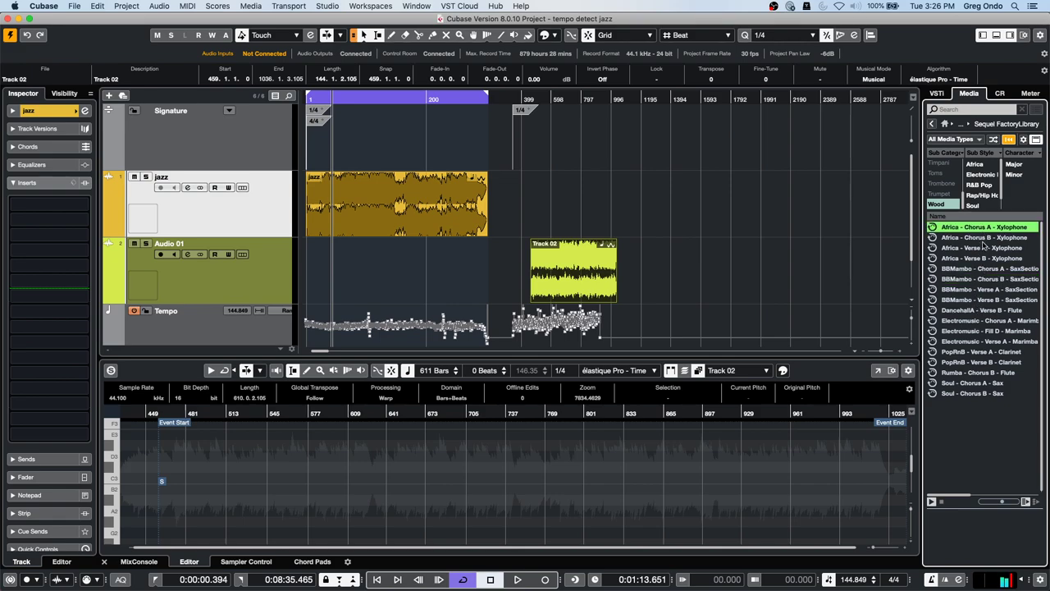
left_click(982, 238)
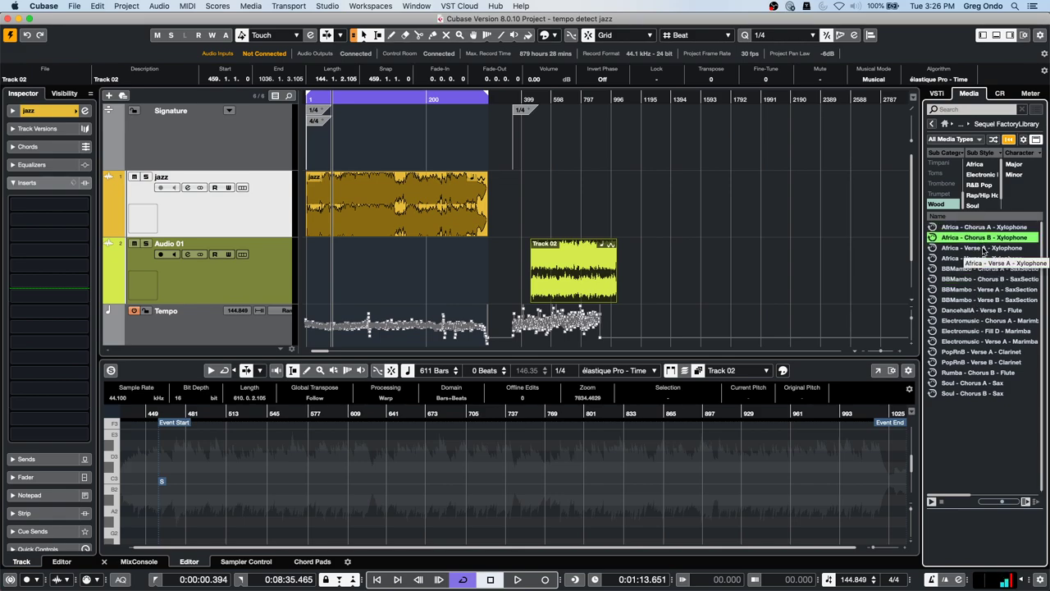
left_click(982, 247)
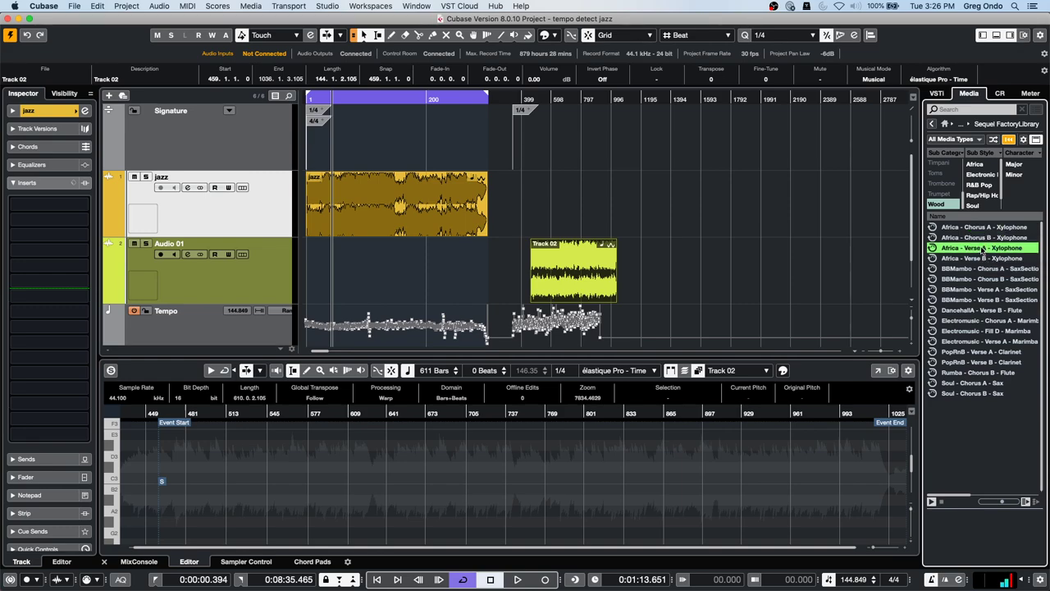
- Clear the Wood filter in the Sequel Library and return to the Loops & Samples overview
left_click(939, 204)
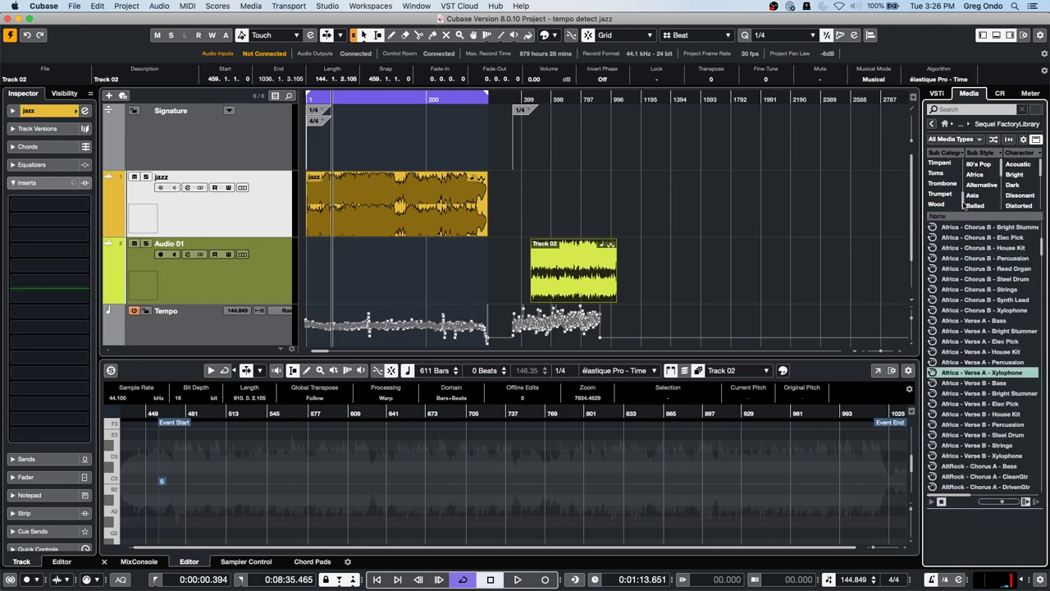
scroll(961, 205, "up", 10)
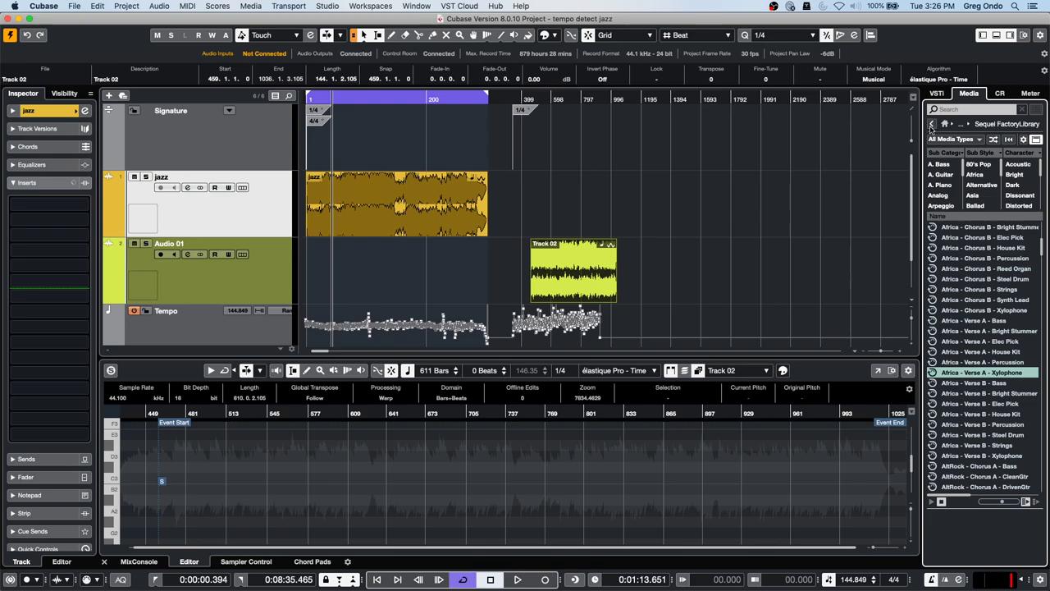
left_click(931, 124)
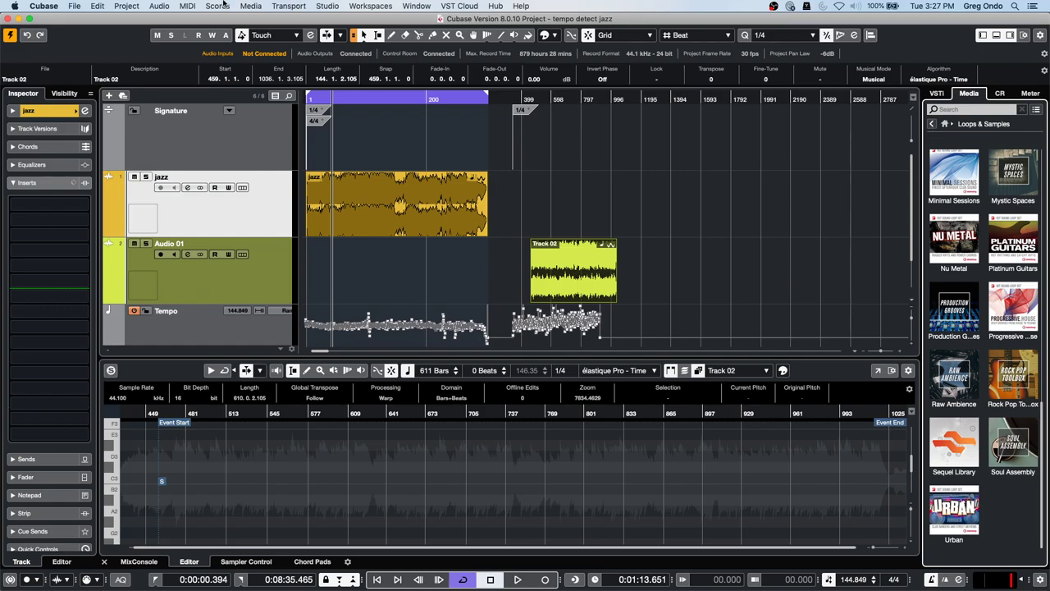
- Revert the tempo detect jazz project to its previously saved version, using the Projects folder
left_click(80, 8)
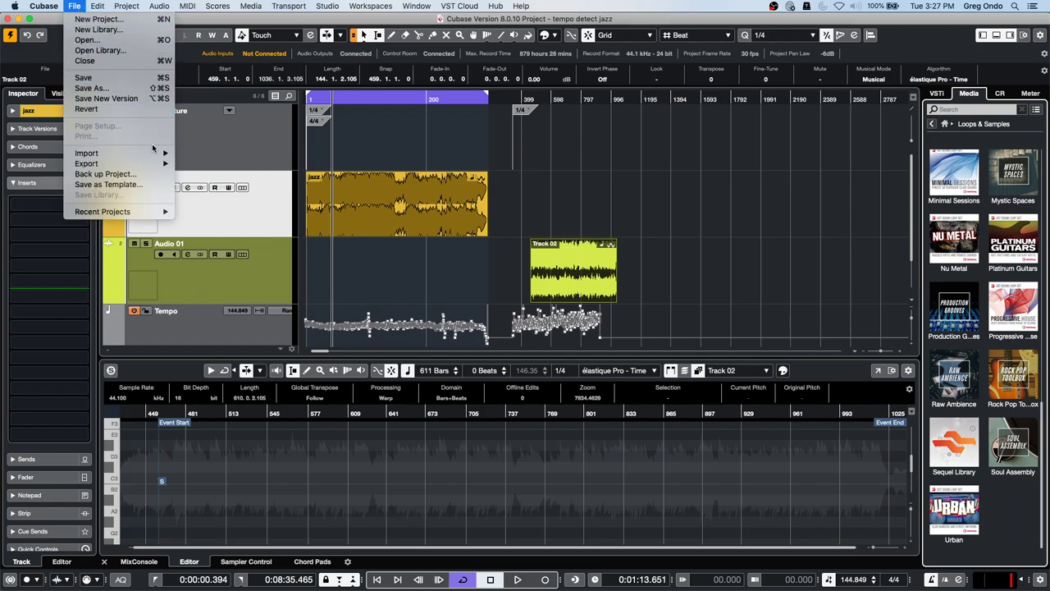
mouse_move(160, 164)
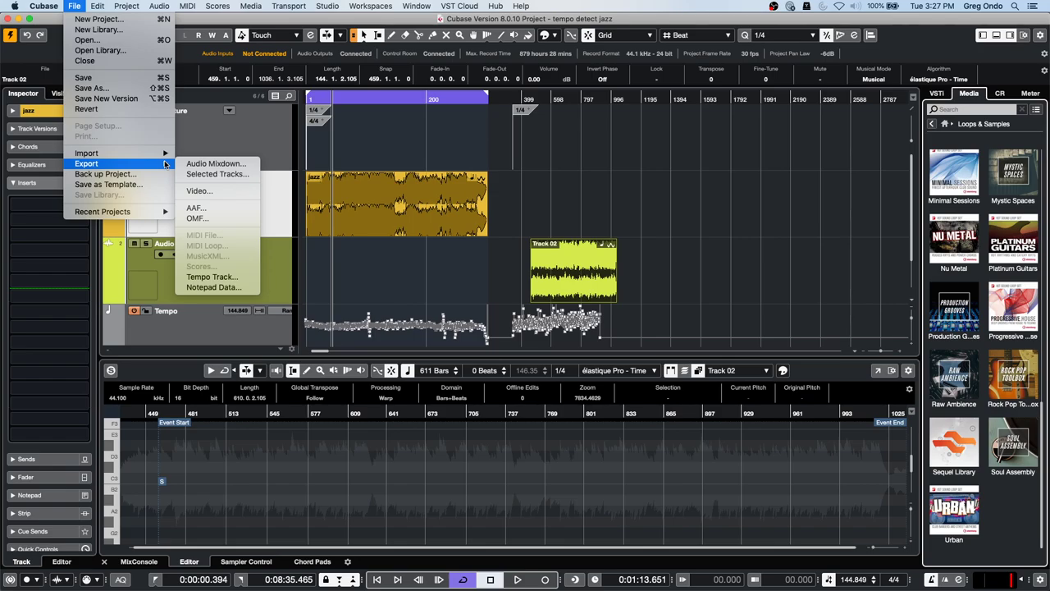
left_click(115, 112)
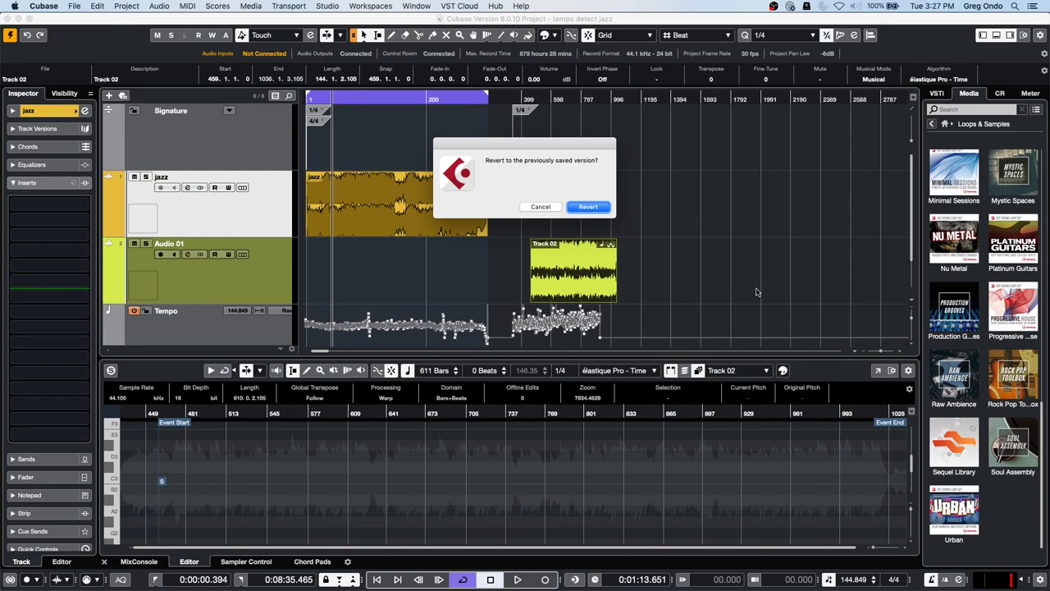
left_click(588, 208)
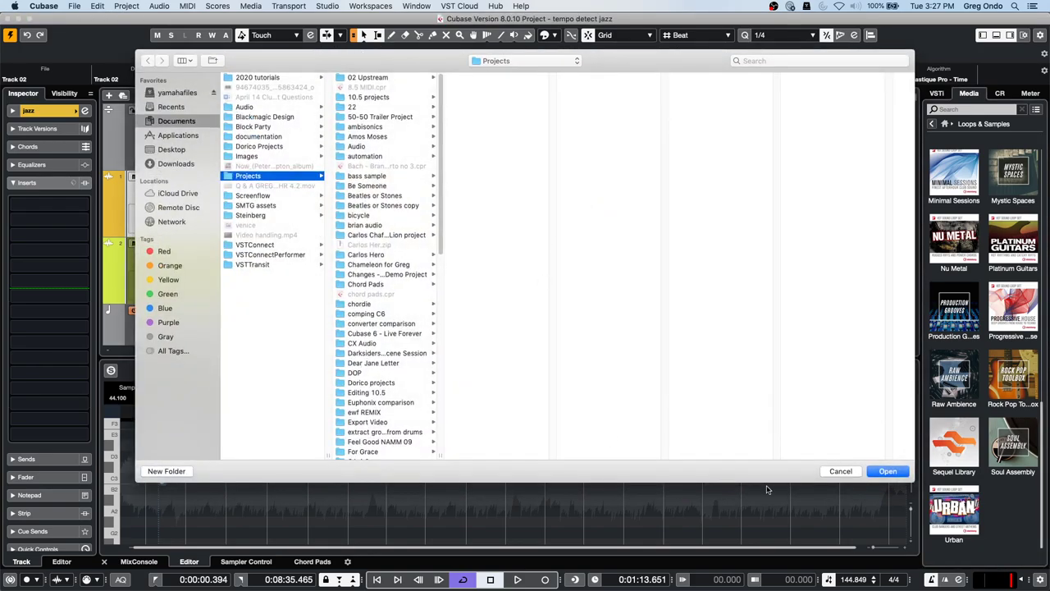
left_click(887, 471)
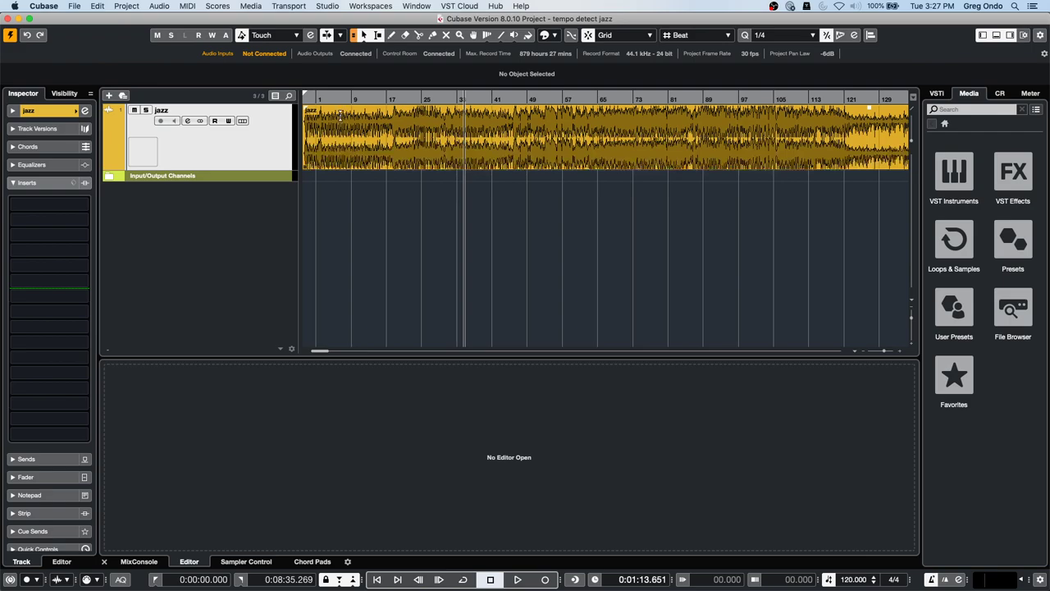
- Play the jazz track from the 3-second position and stop after a few bars
left_click(308, 99)
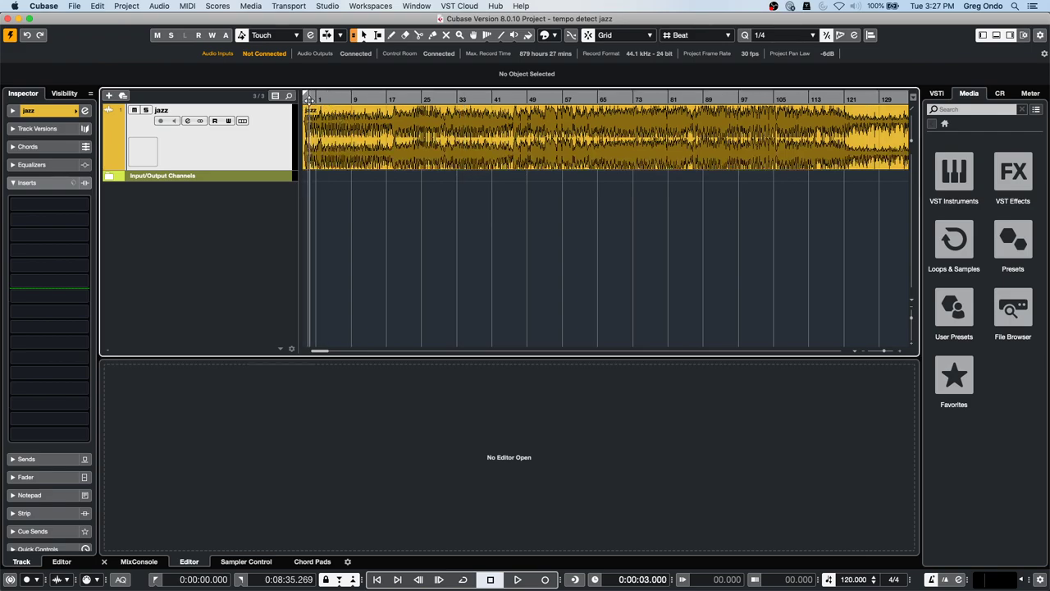
key("space")
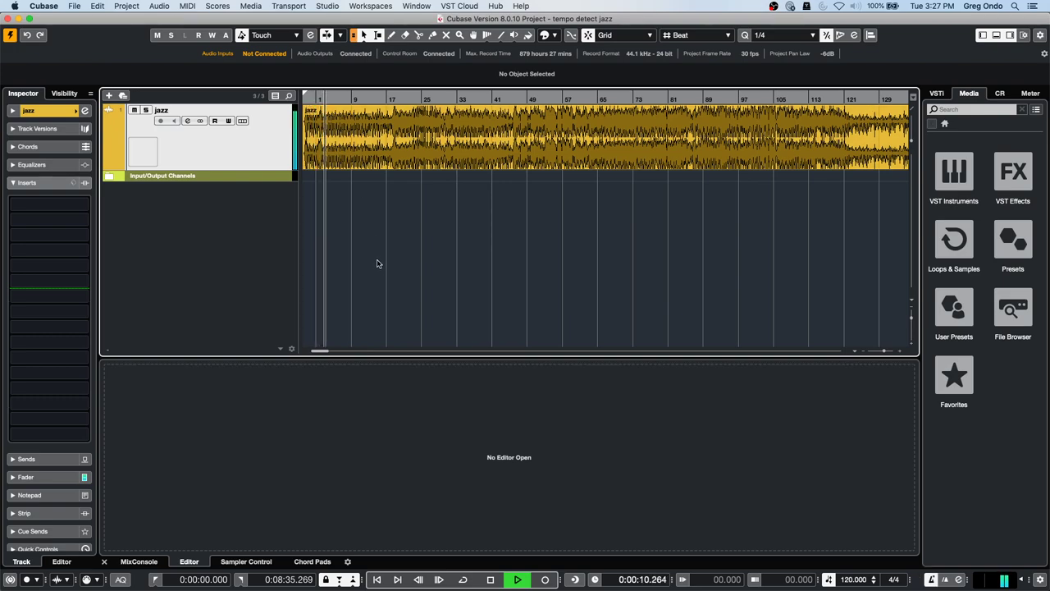
left_click(378, 164)
key("space")
- Open the jazz event in the Sample Editor and analyze its tempo with Tempo Detection
double_click(378, 164)
left_click(129, 6)
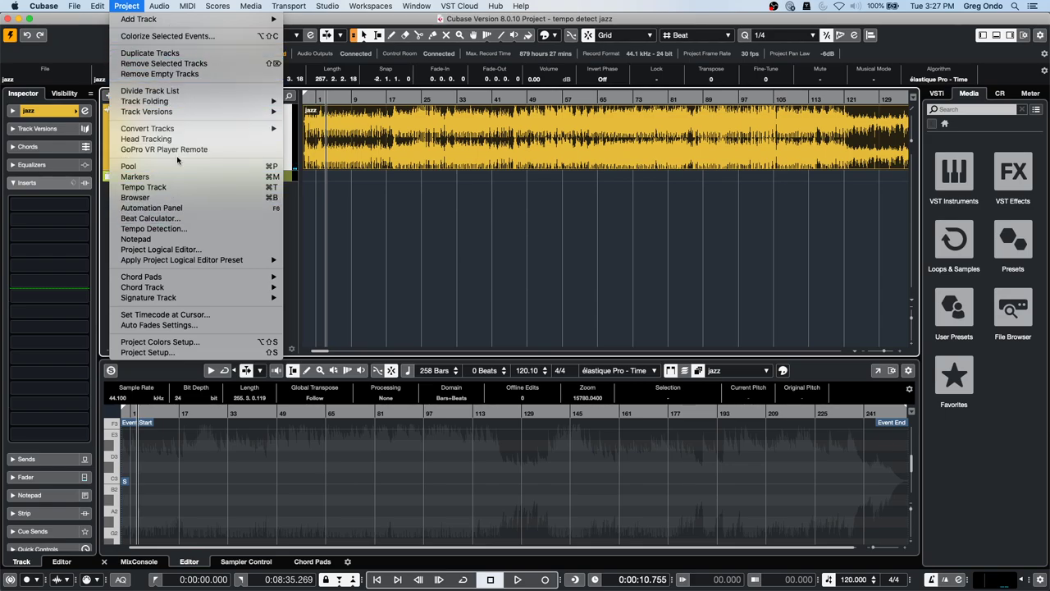
left_click(178, 229)
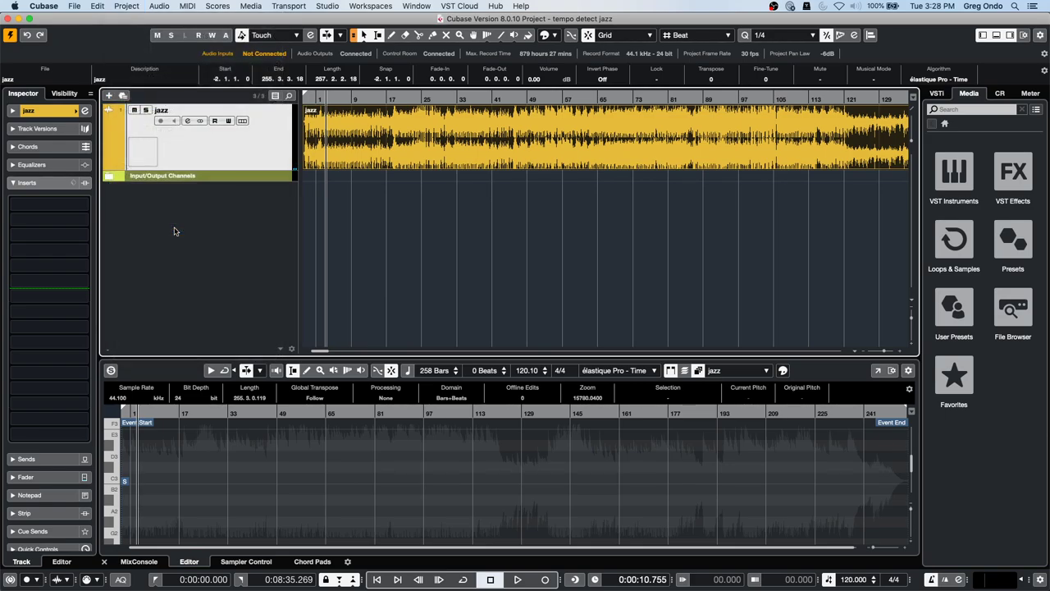
left_click(394, 204)
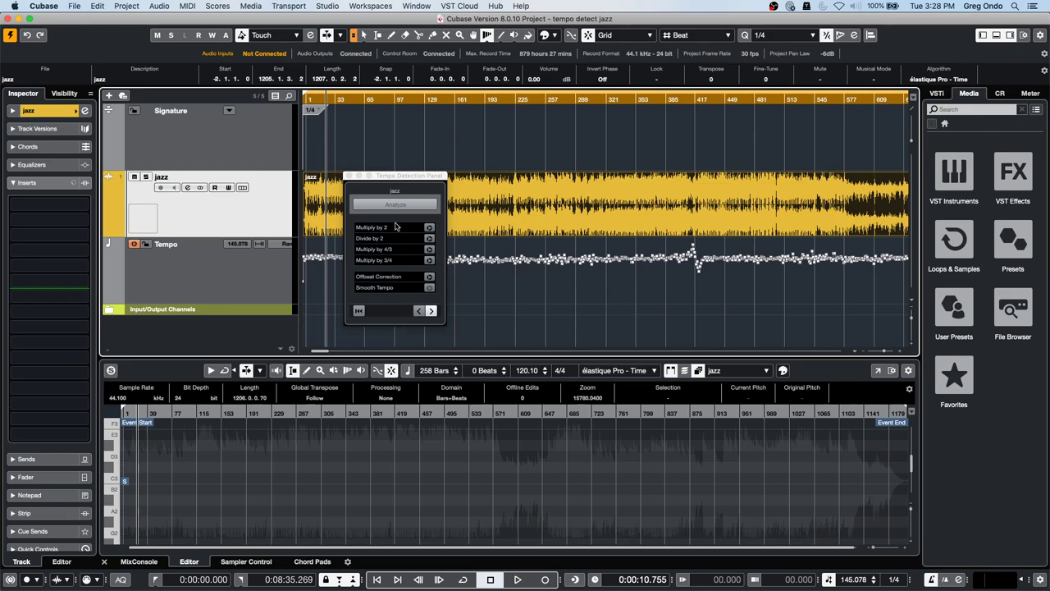
- Apply Offbeat Correction to the detected jazz tempo during playback and close the Tempo Detection Panel
key("space")
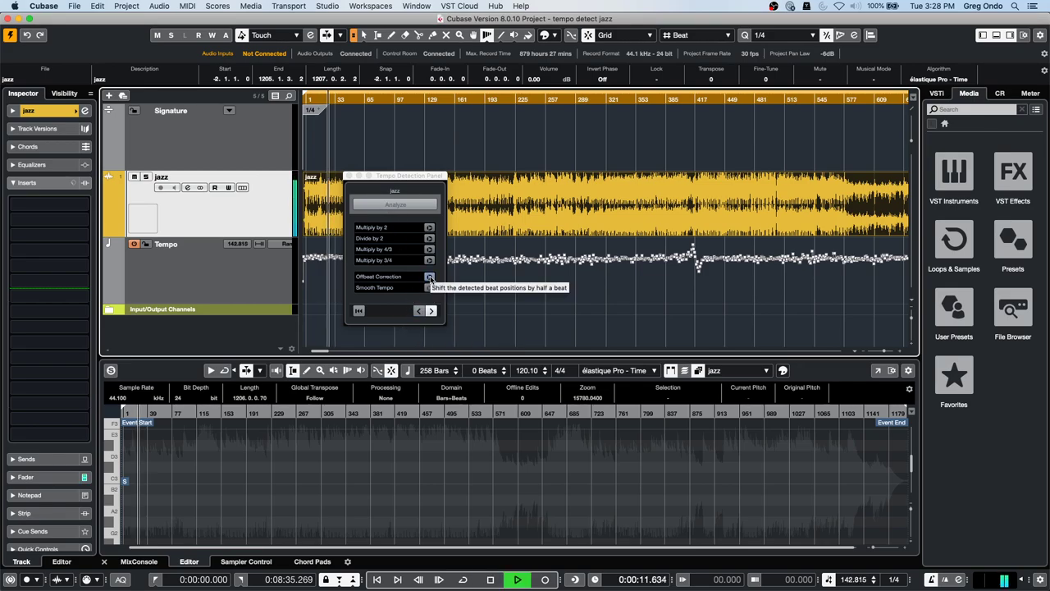
left_click(429, 277)
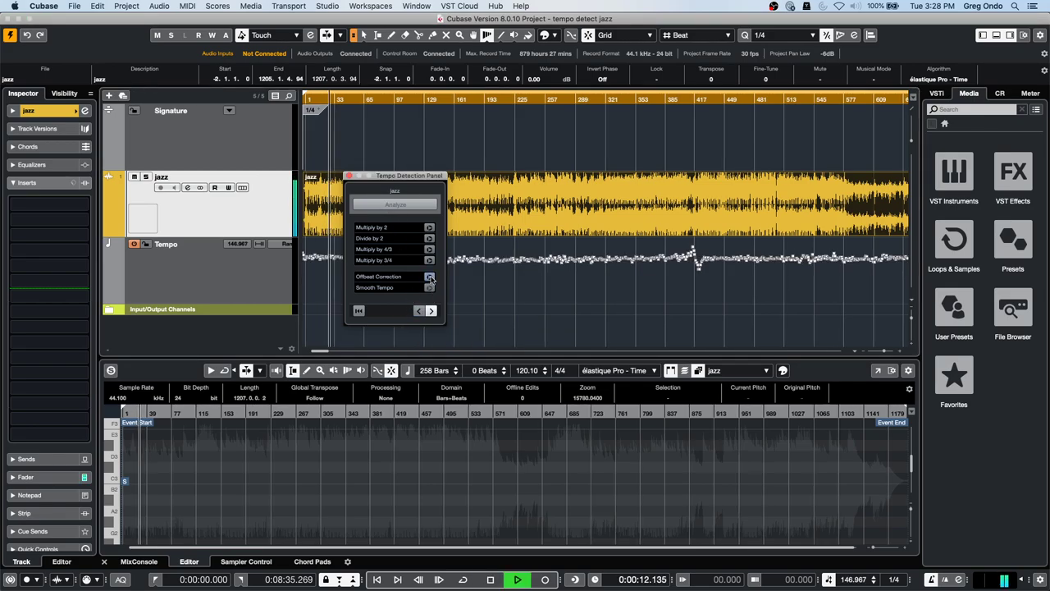
left_click(349, 175)
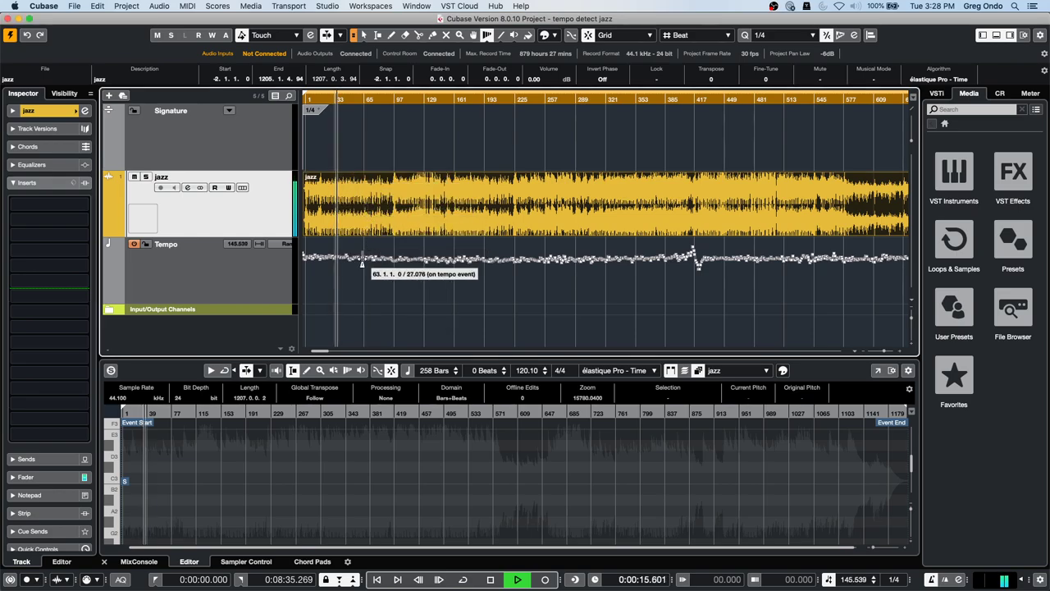
key("space")
- Set the jazz clip's definition from the tempo, saved in the project only, with all tracks set to musical time base
left_click(160, 6)
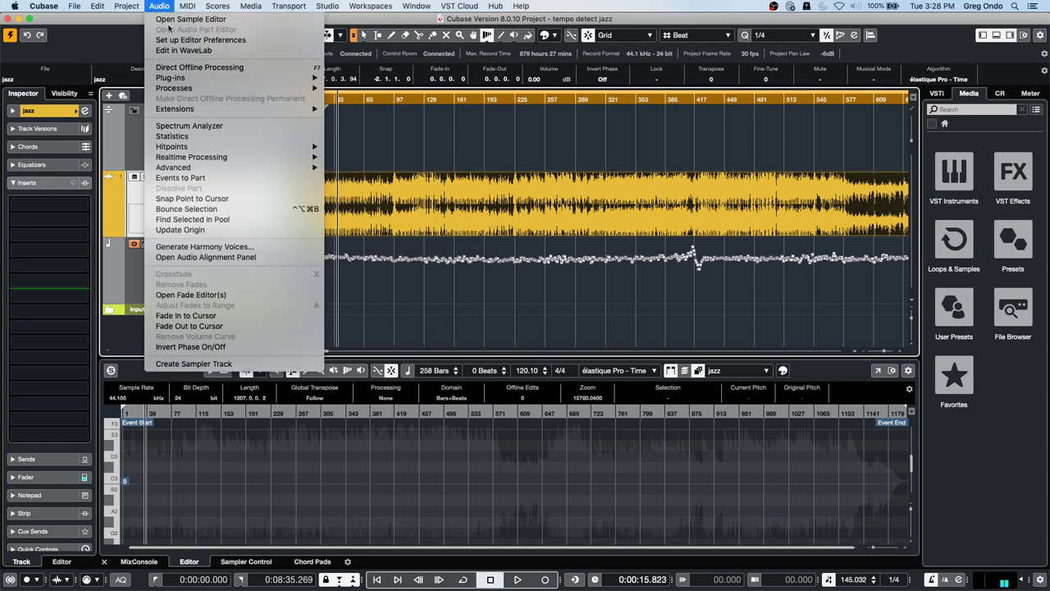
mouse_move(223, 168)
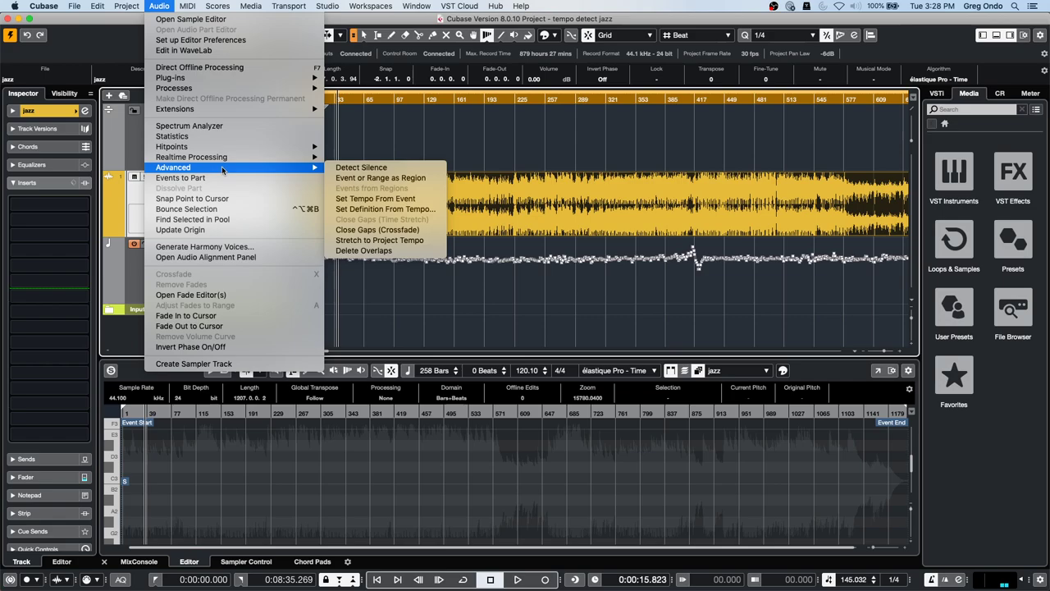
left_click(365, 209)
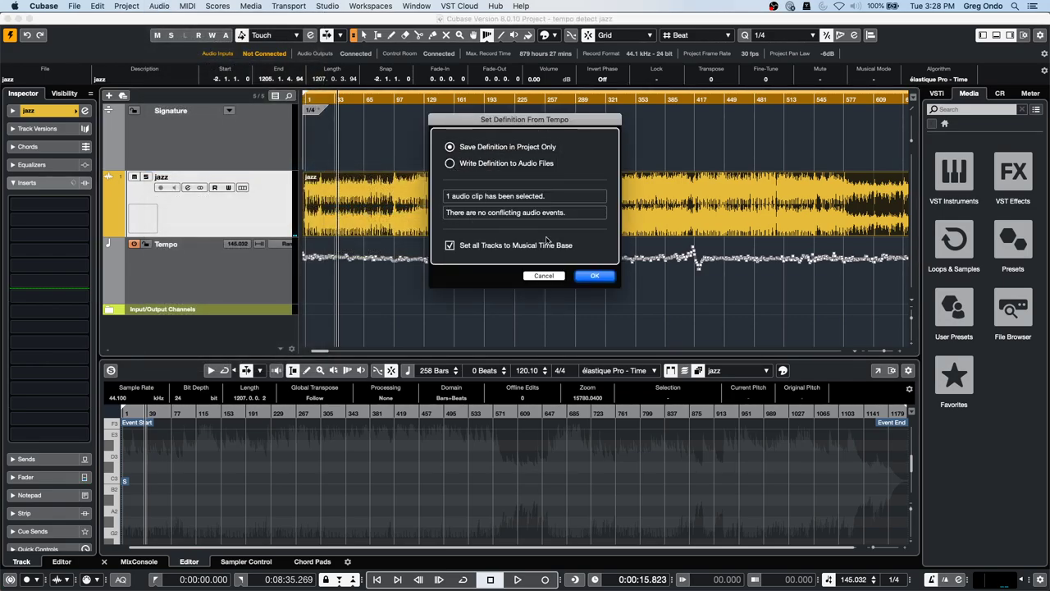
left_click(595, 276)
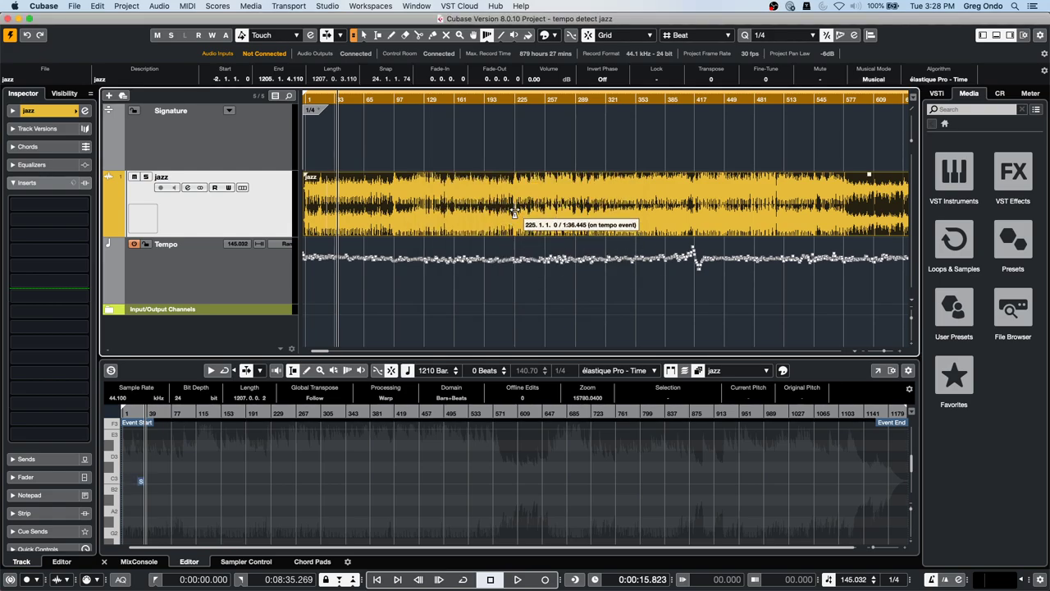
- Switch the project from the tempo track to a fixed tempo of 140 and listen to the jazz track
key("space")
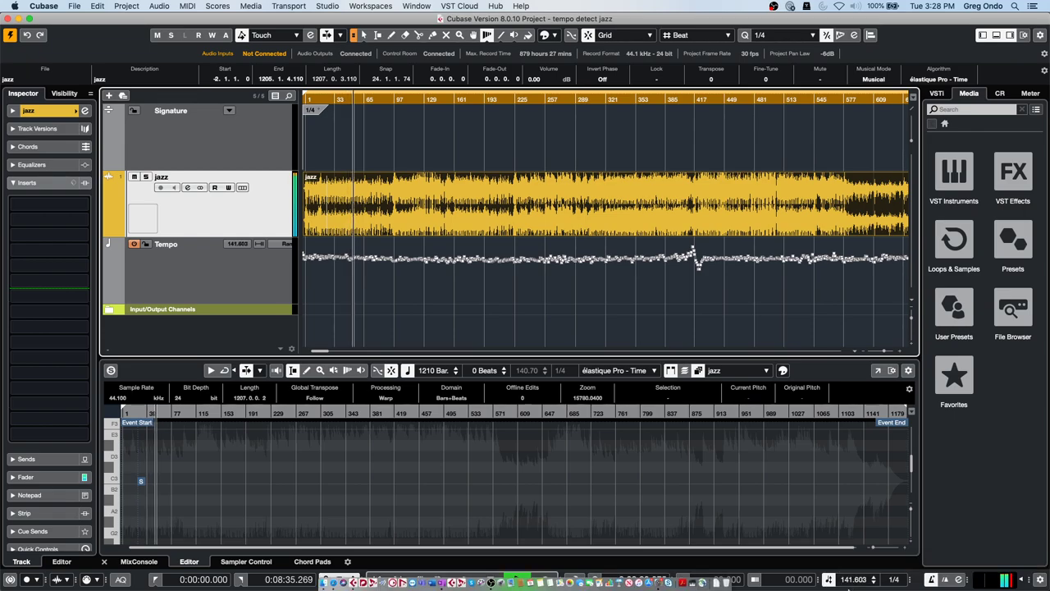
left_click(828, 579)
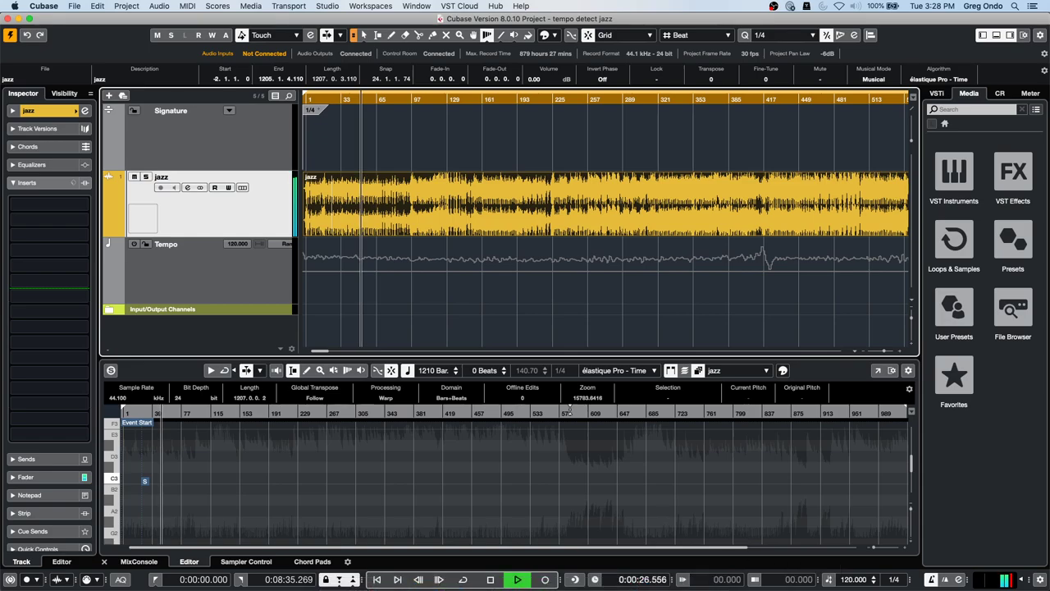
double_click(849, 579)
type("1")
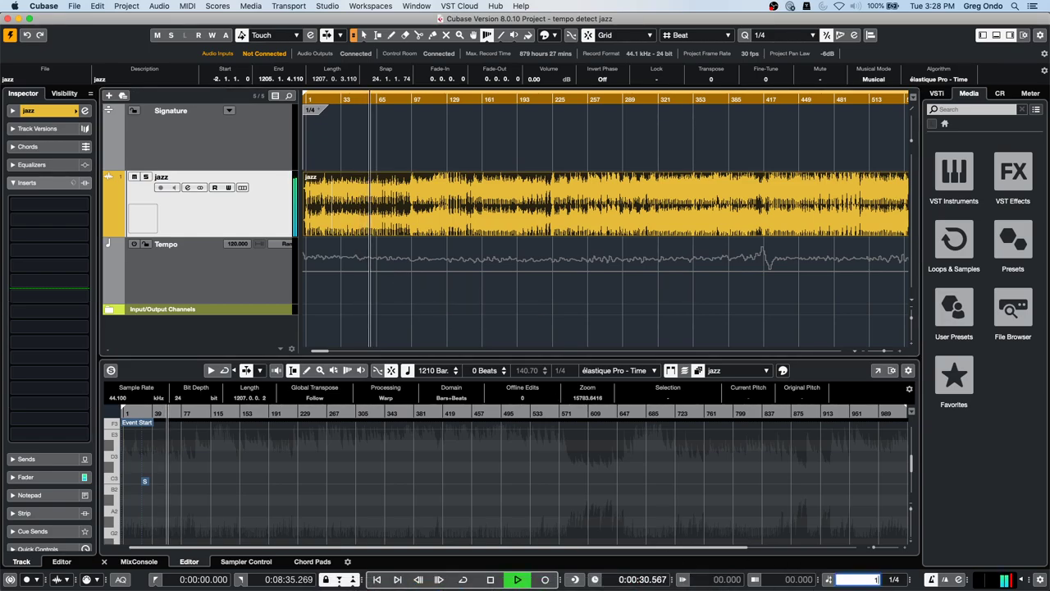
type("40")
key("Return")
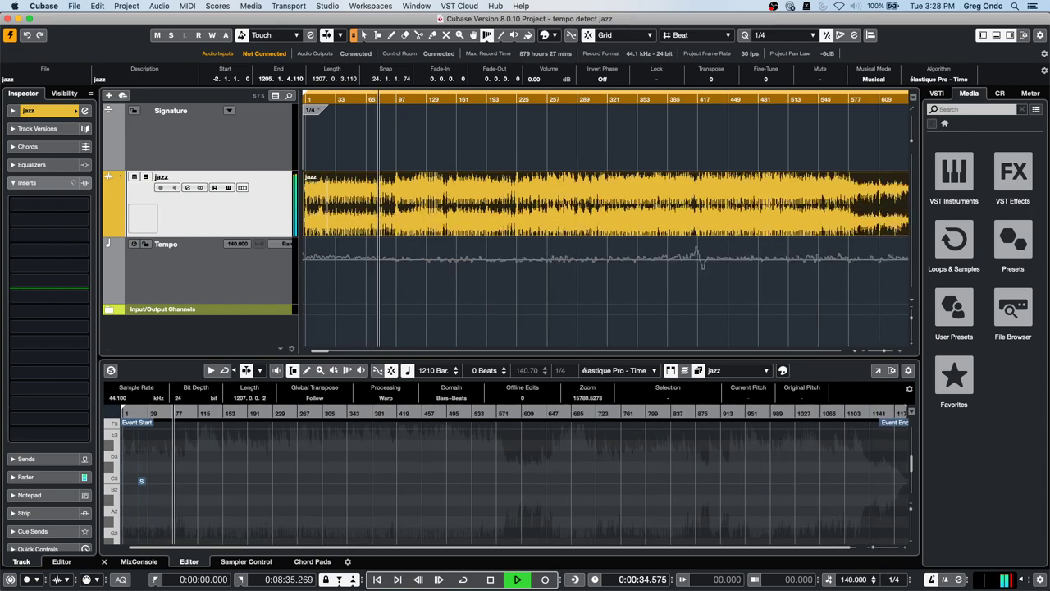
key("space")
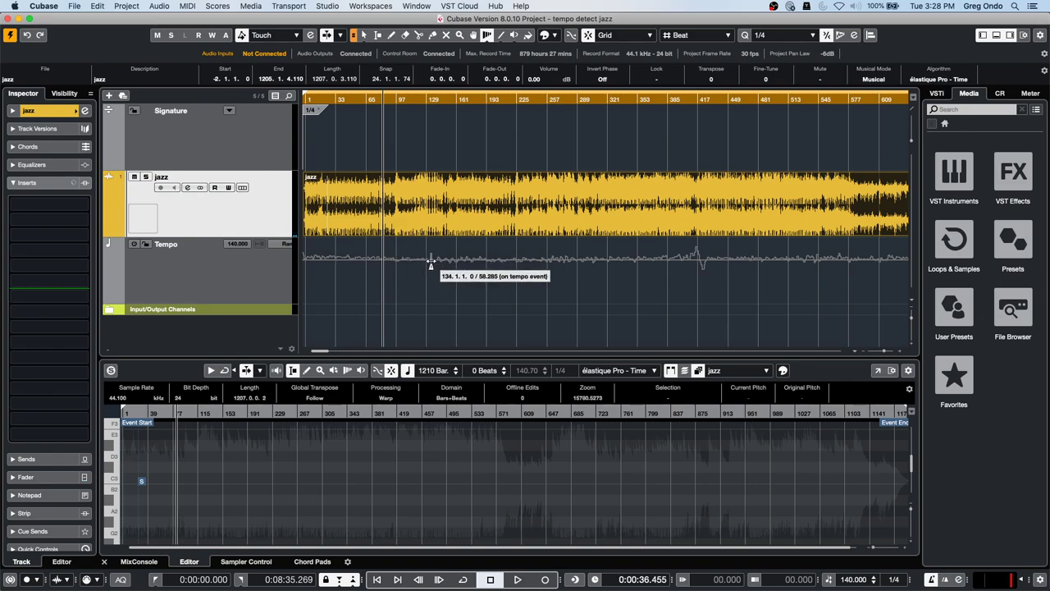
key("space")
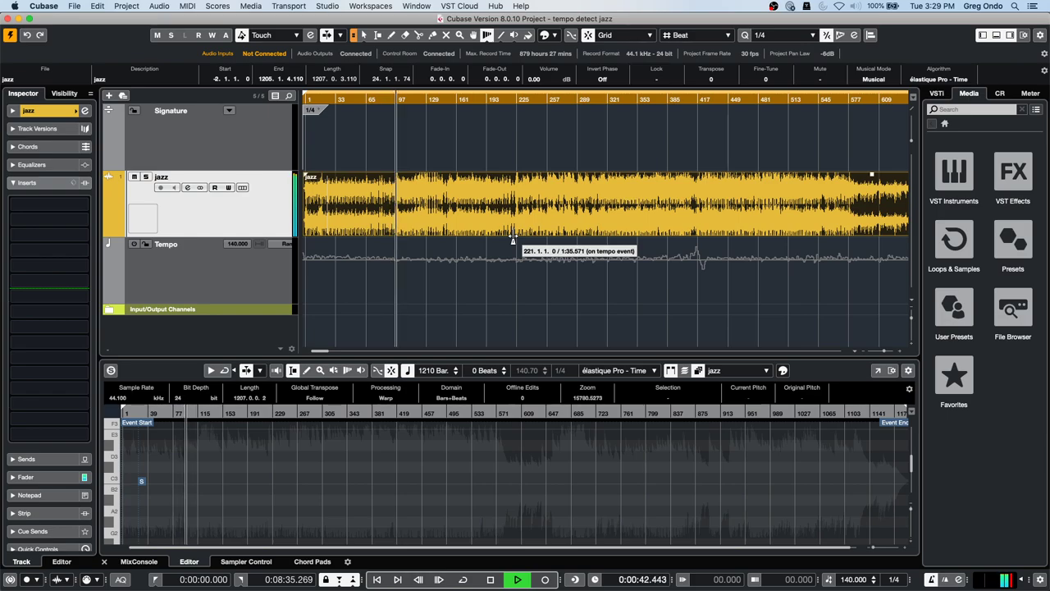
key("space")
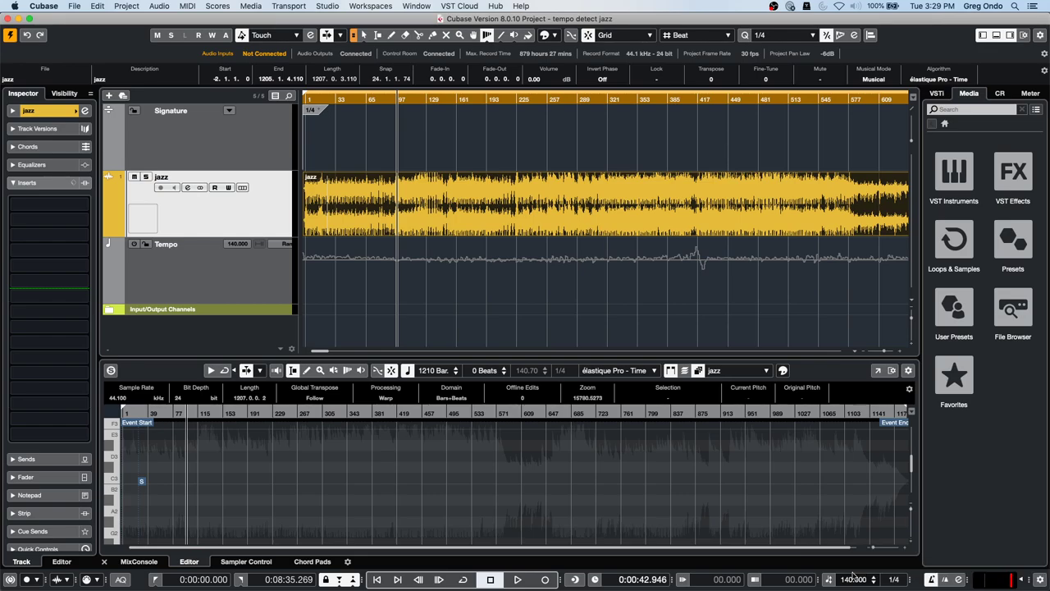
left_click(96, 6)
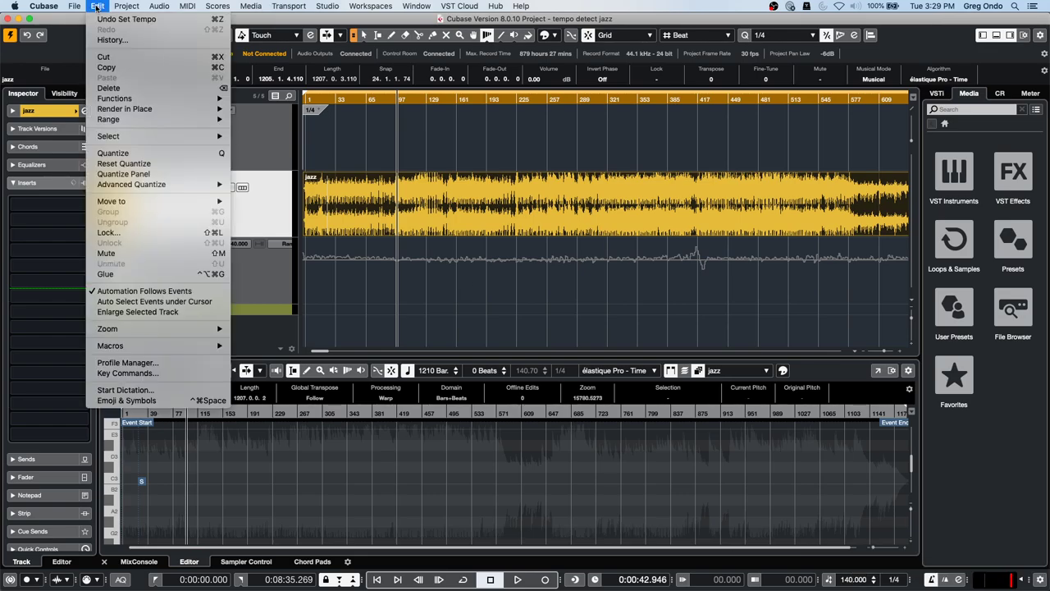
mouse_move(147, 10)
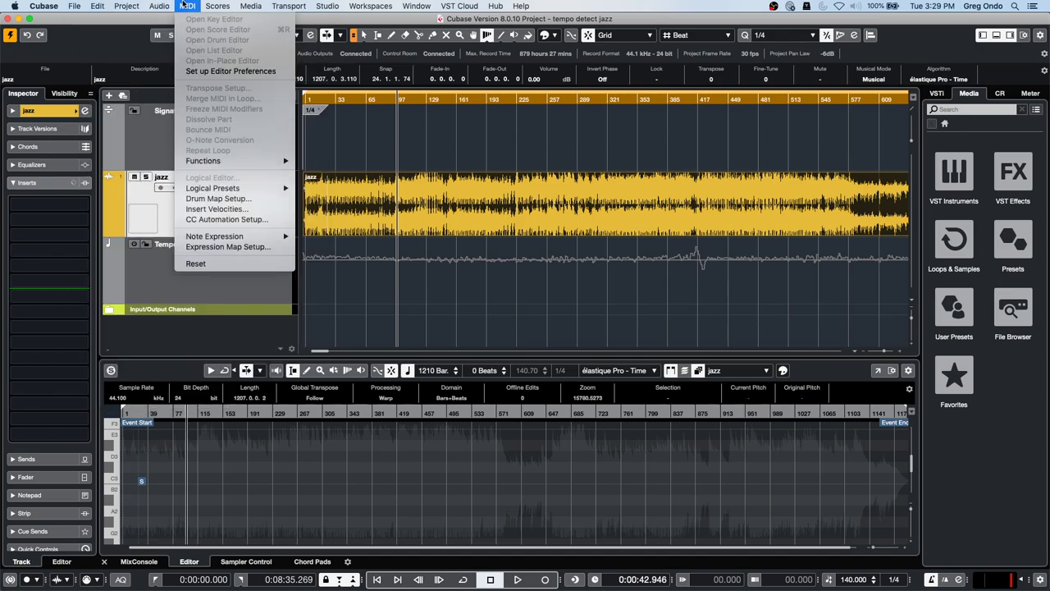
mouse_move(184, 7)
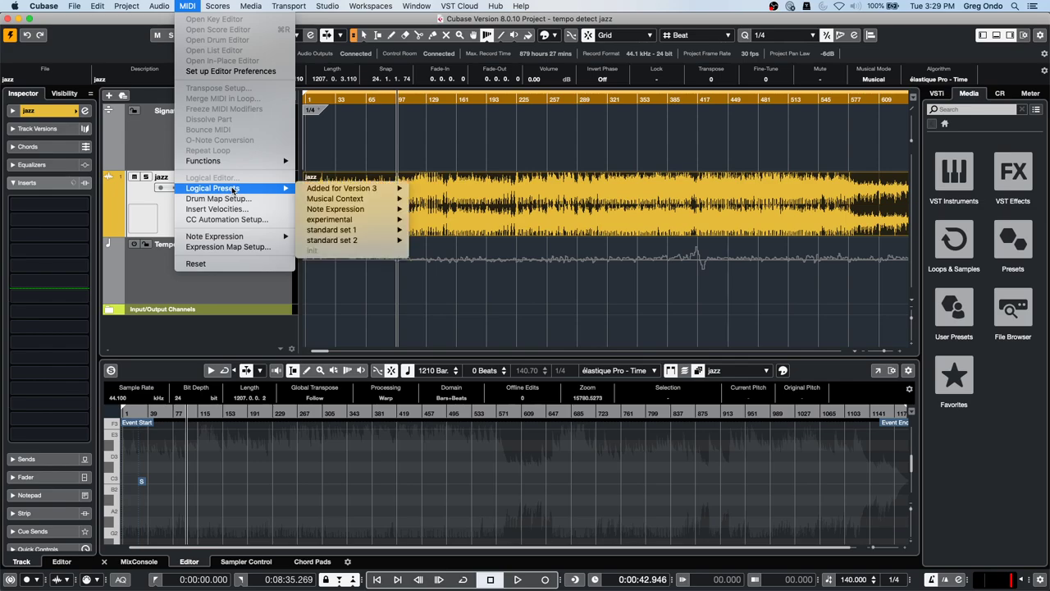
left_click(245, 290)
- Add one instrument track using HALion Sonic SE, with its audio output set to Stereo Out
right_click(212, 206)
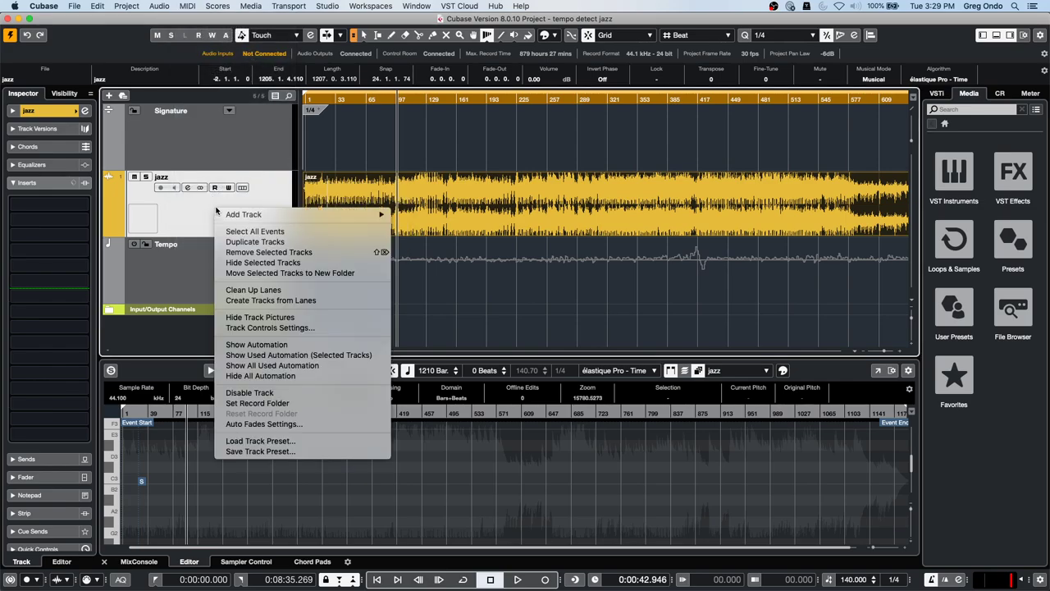
mouse_move(354, 217)
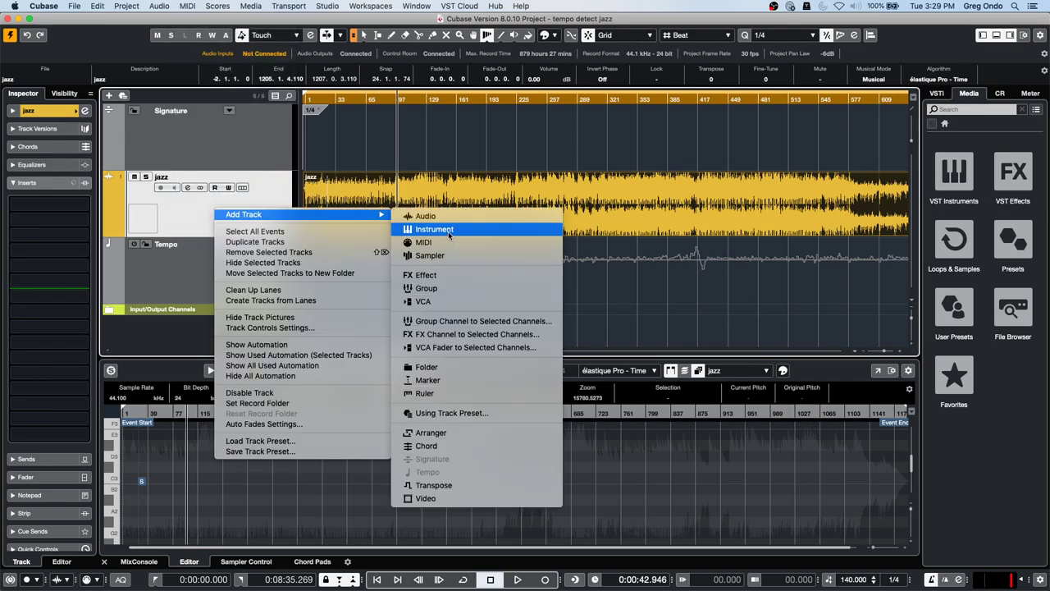
left_click(447, 231)
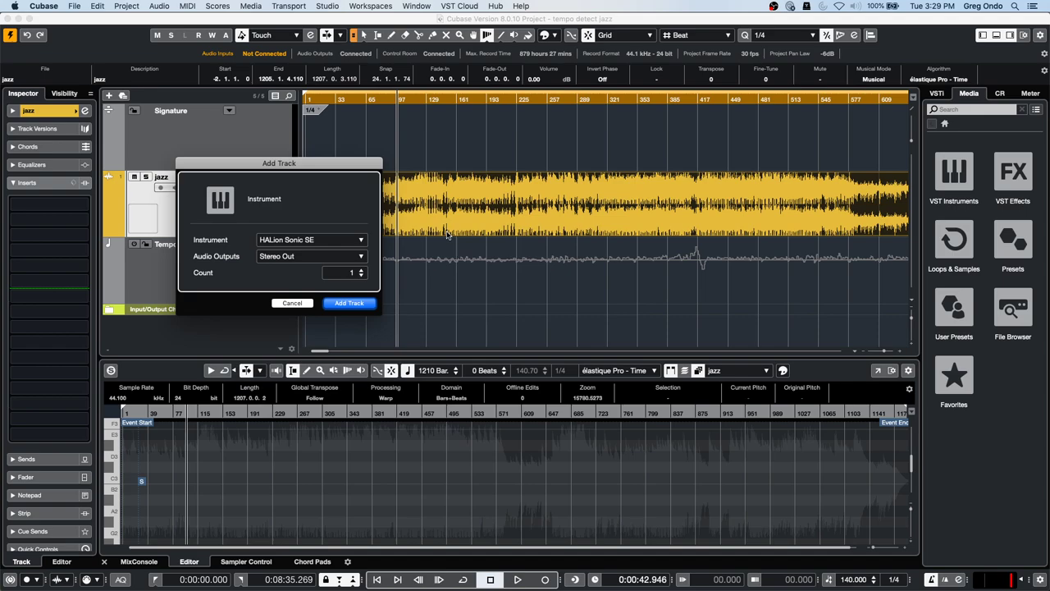
left_click(350, 304)
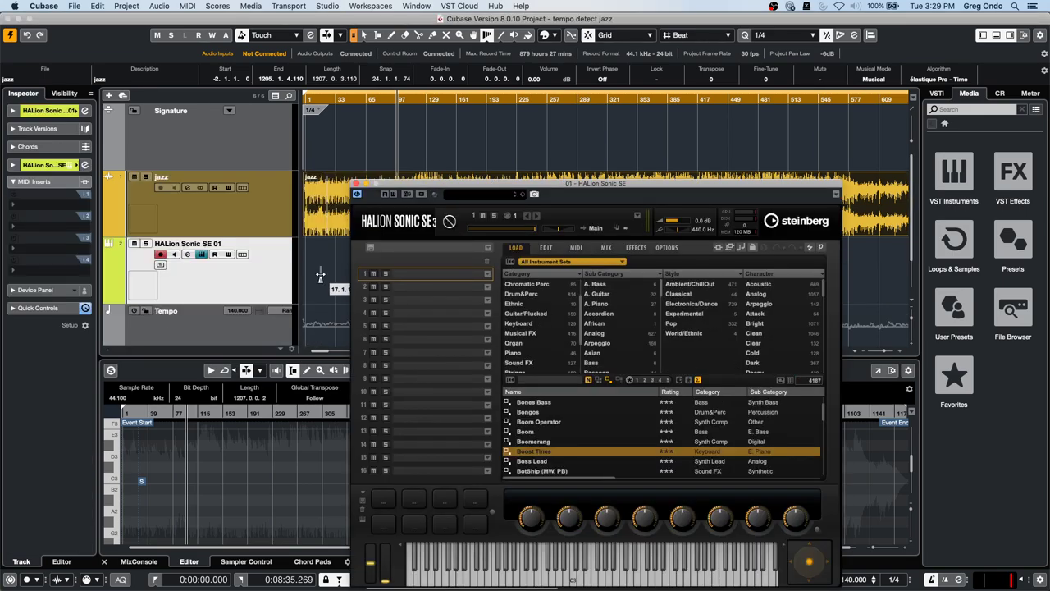
- Draw an empty MIDI part from bar 17 to bar 81 on the HALion Sonic SE track
right_click(330, 269)
left_click(359, 269)
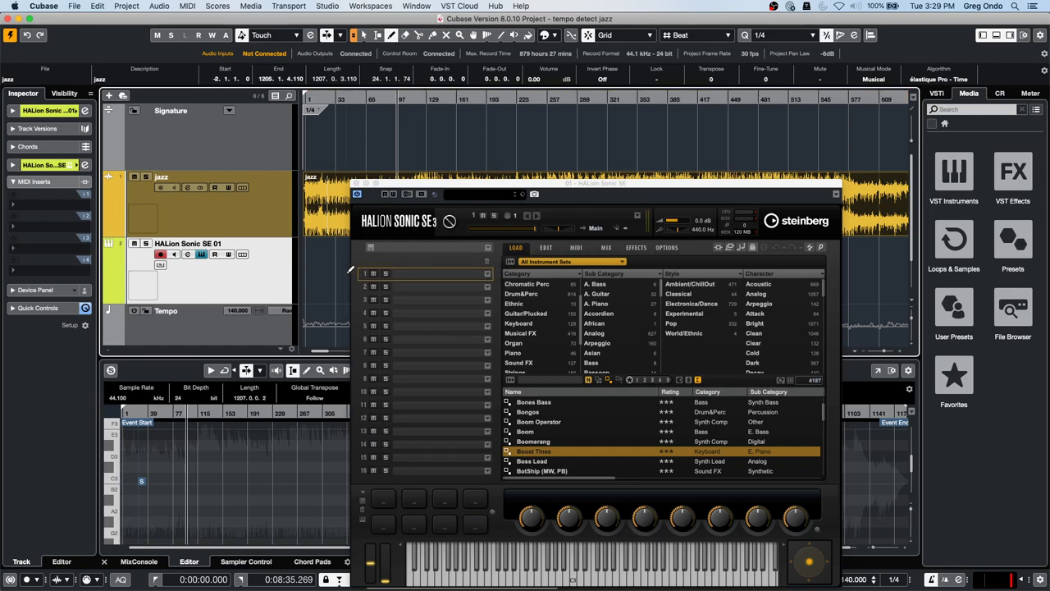
left_click(326, 267)
right_click(328, 268)
left_click(340, 269)
left_click(337, 269)
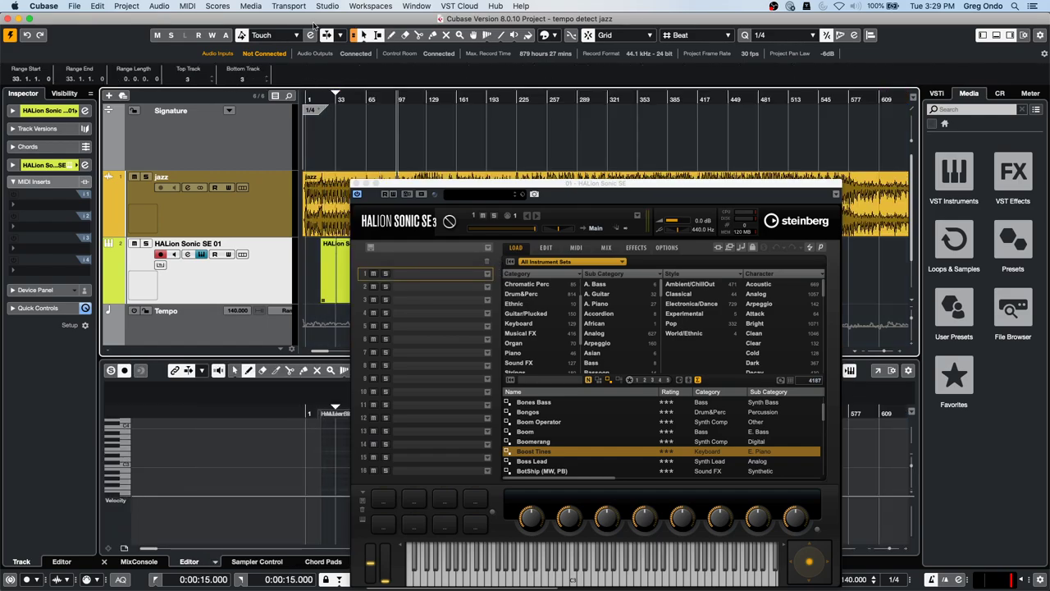
- Select the new HALion Sonic SE part and open it for note editing in the Key Editor
left_click(190, 6)
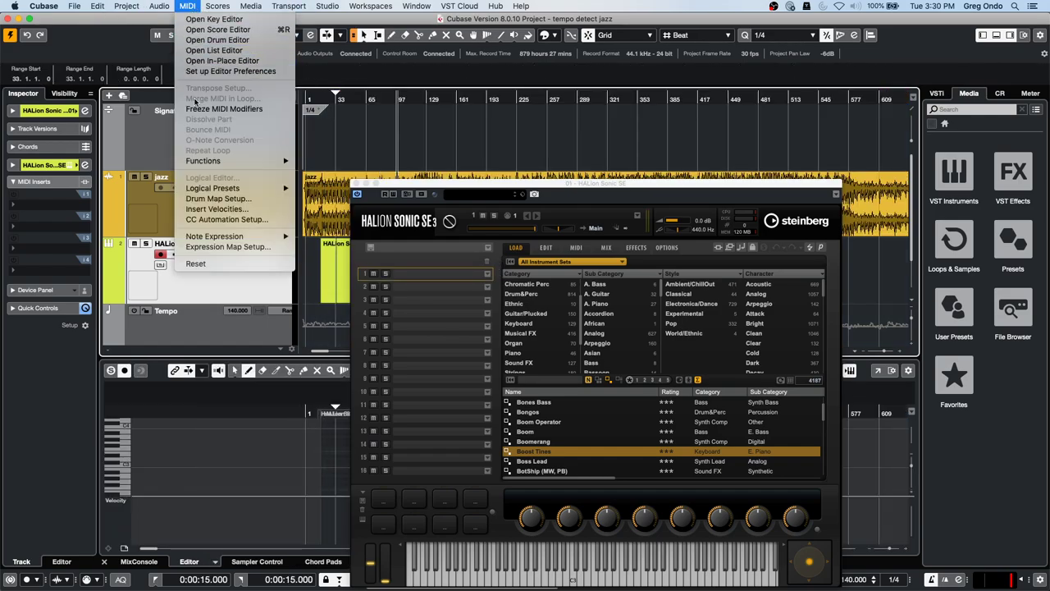
left_click(309, 315)
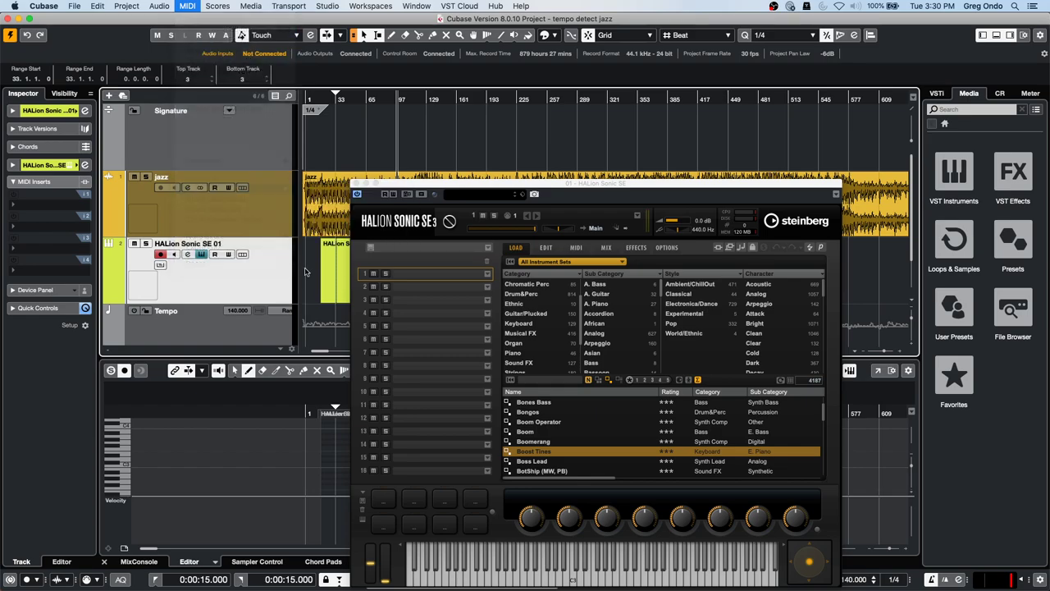
left_click(331, 284)
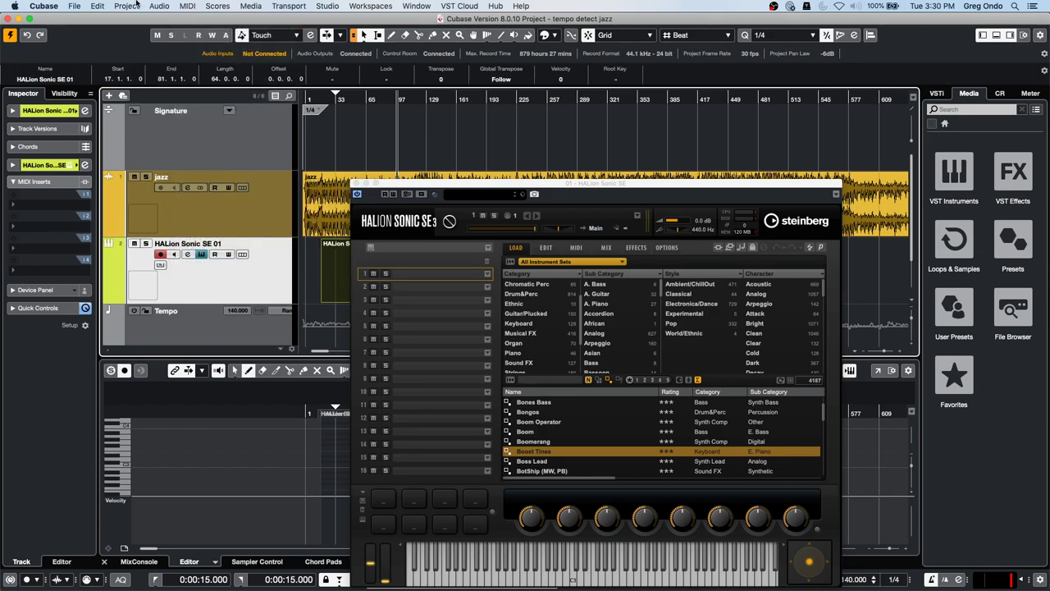
left_click(188, 6)
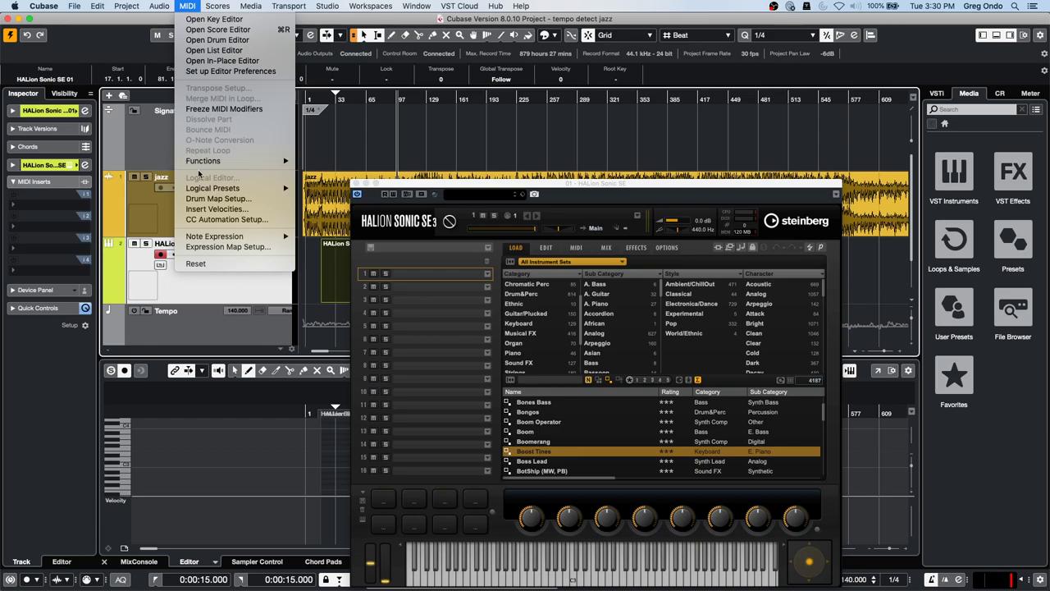
left_click(334, 283)
double_click(336, 282)
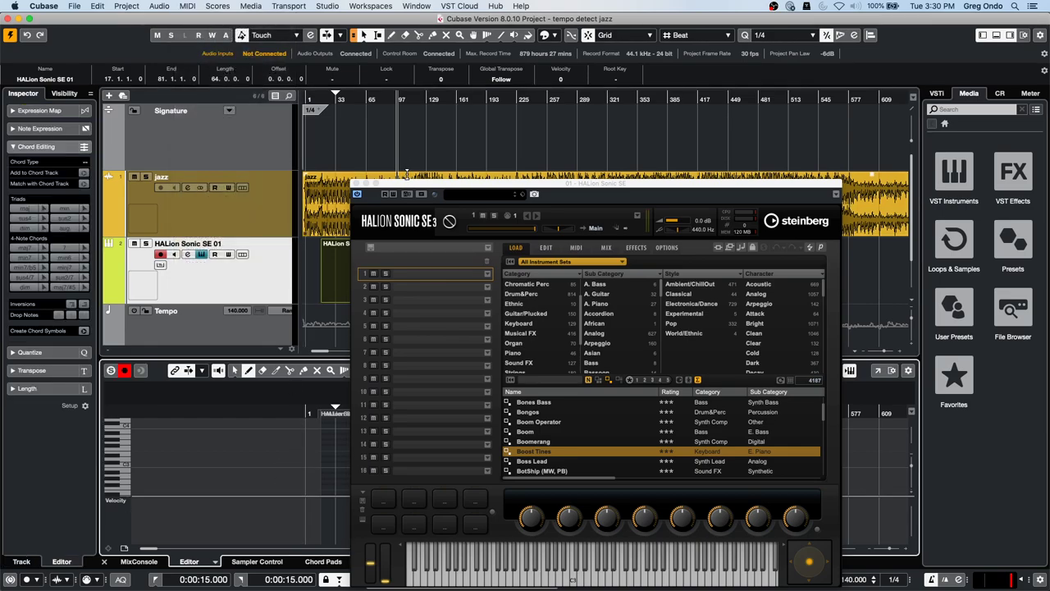
- Move the HALion Sonic SE window aside and draw a few notes at different pitches in the MIDI part
left_click_drag(414, 183, 620, 144)
left_click_drag(341, 469, 372, 469)
left_click_drag(336, 491, 341, 491)
left_click_drag(339, 455, 346, 456)
left_click(347, 470)
- Open the Logical Editor for the MIDI part and view its preset naming dialog without saving a preset
left_click(196, 7)
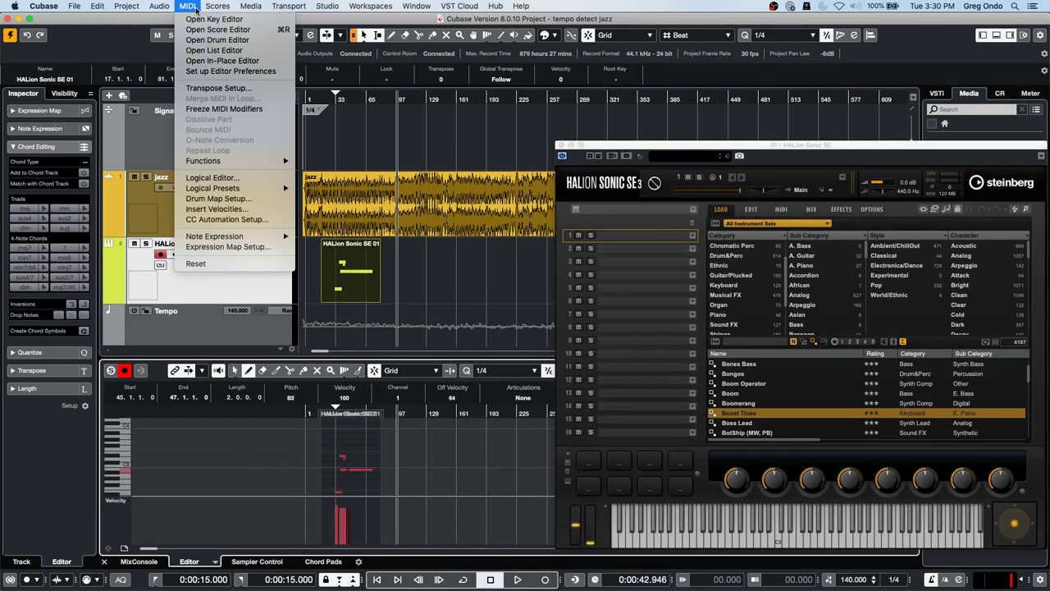
left_click(215, 178)
left_click_drag(610, 83, 307, 85)
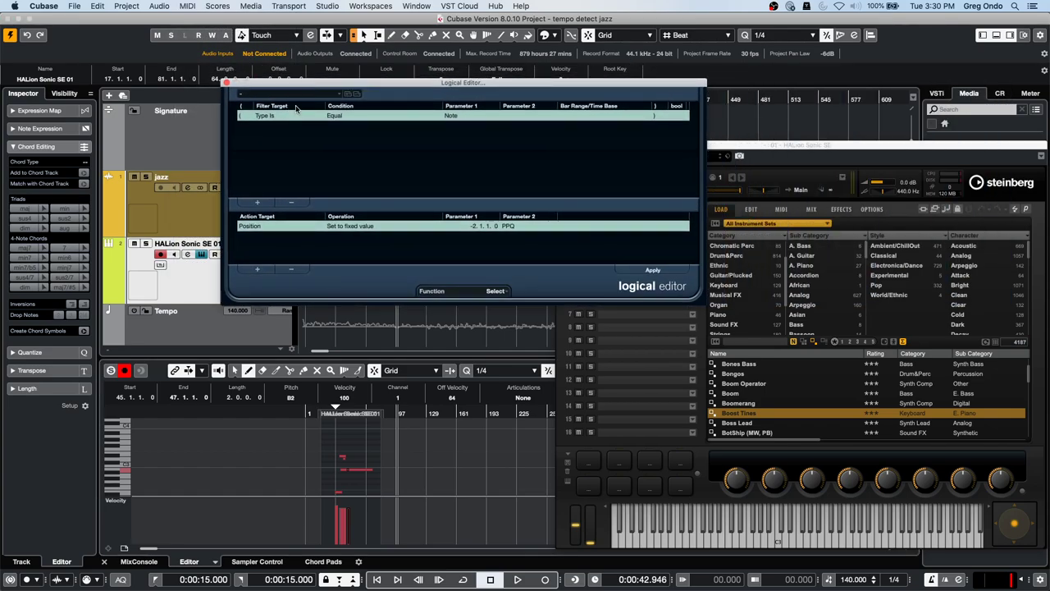
left_click(350, 97)
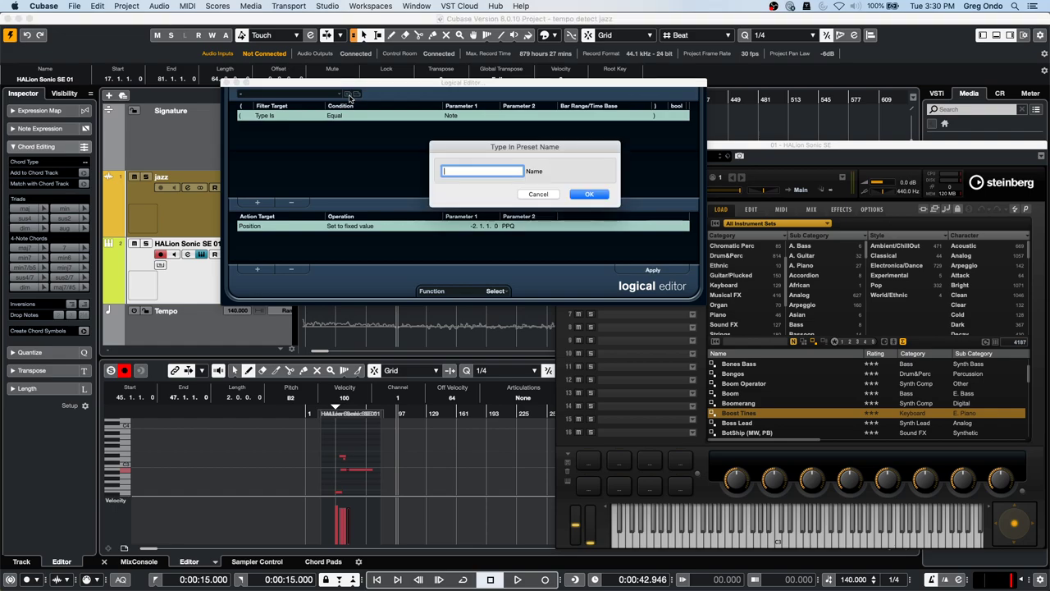
left_click(552, 198)
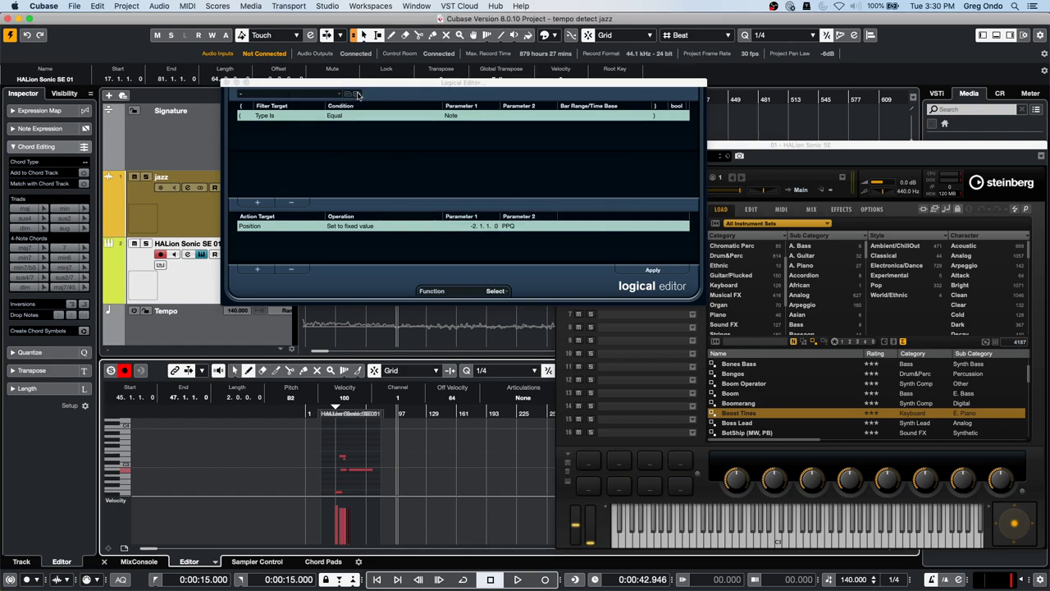
- Load the "del patch changes" preset from standard set 2 in the Logical Editor and set its function to Transform
left_click(319, 97)
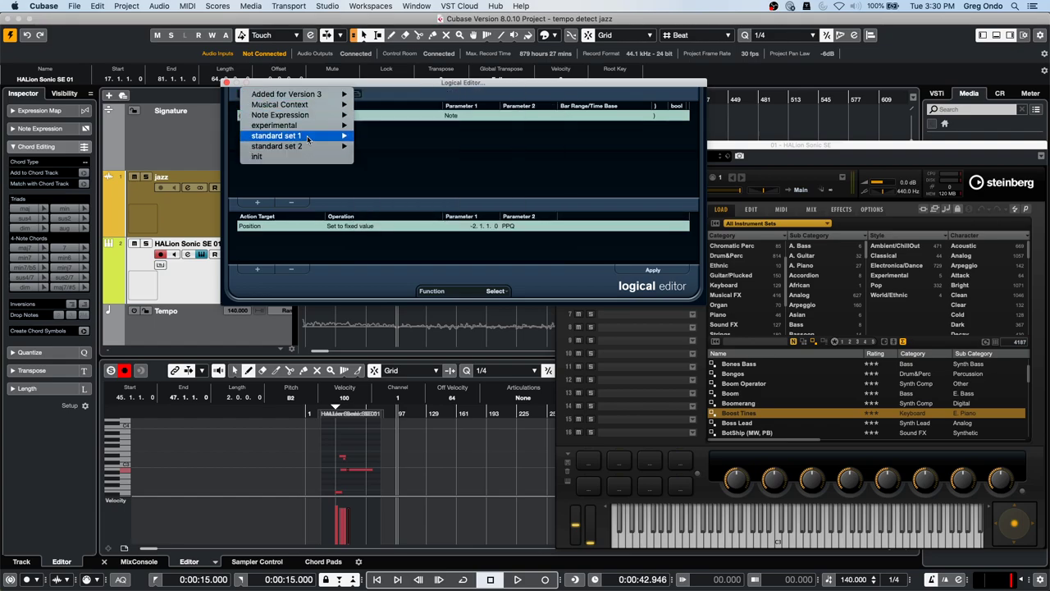
left_click(373, 146)
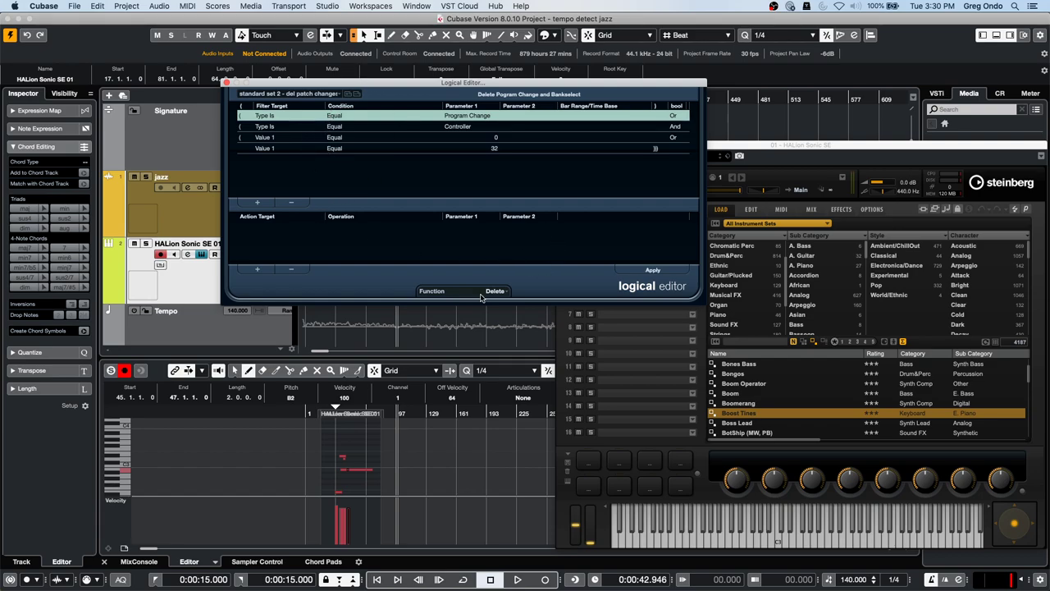
left_click(326, 96)
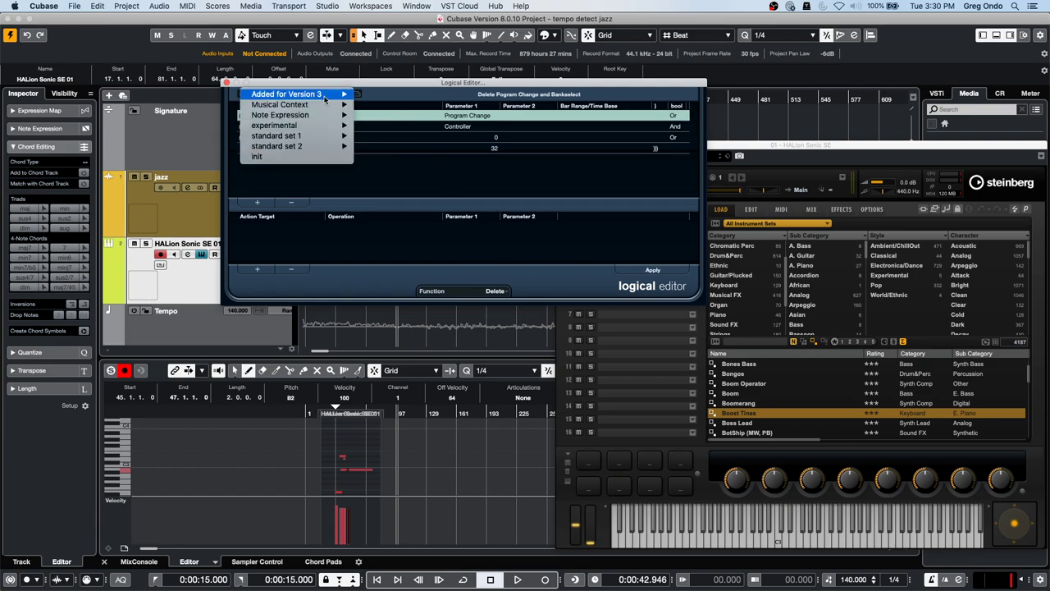
left_click(263, 186)
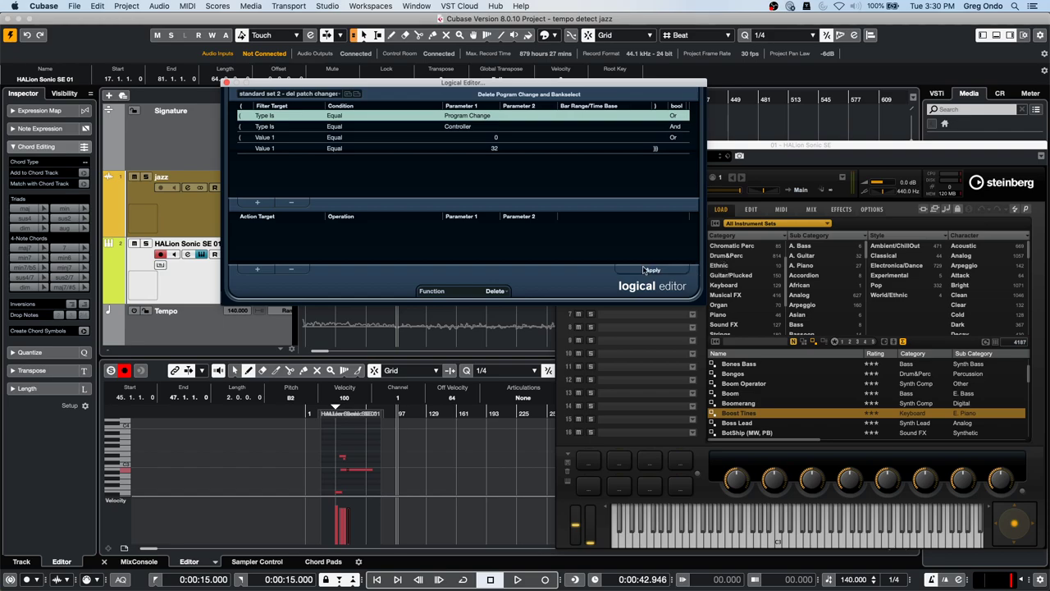
left_click(500, 291)
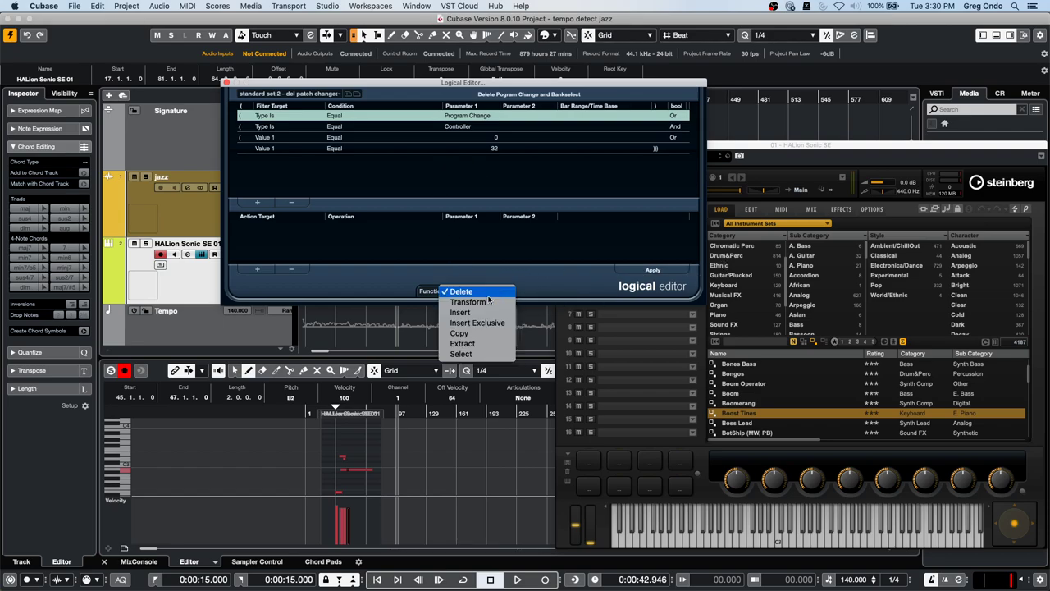
left_click(467, 302)
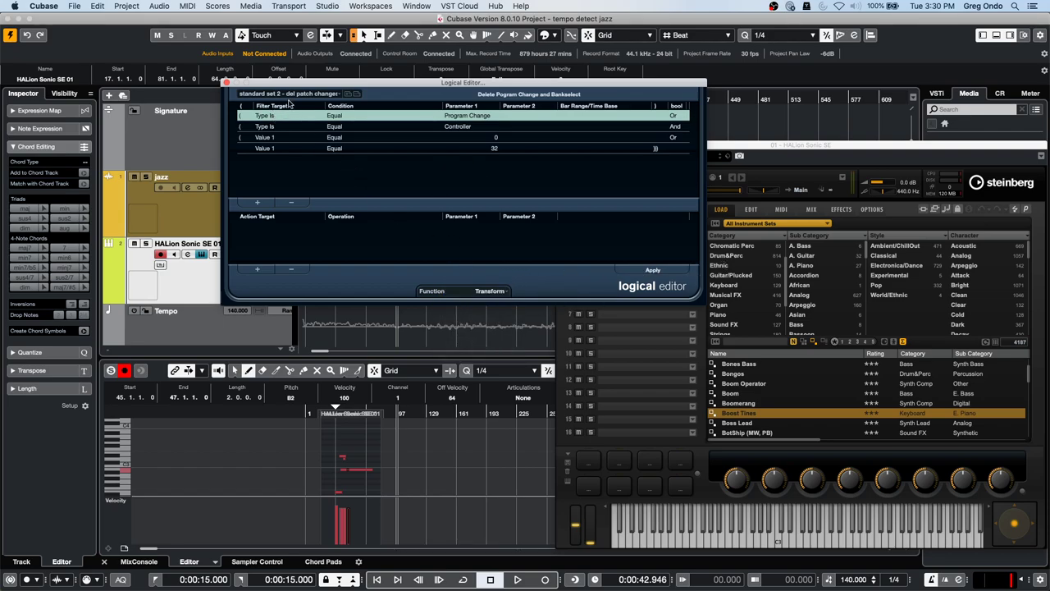
- Save the current Logical Editor settings as a preset named "June 9 hangout'"
left_click(291, 93)
left_click(377, 169)
left_click(349, 95)
type("JUn")
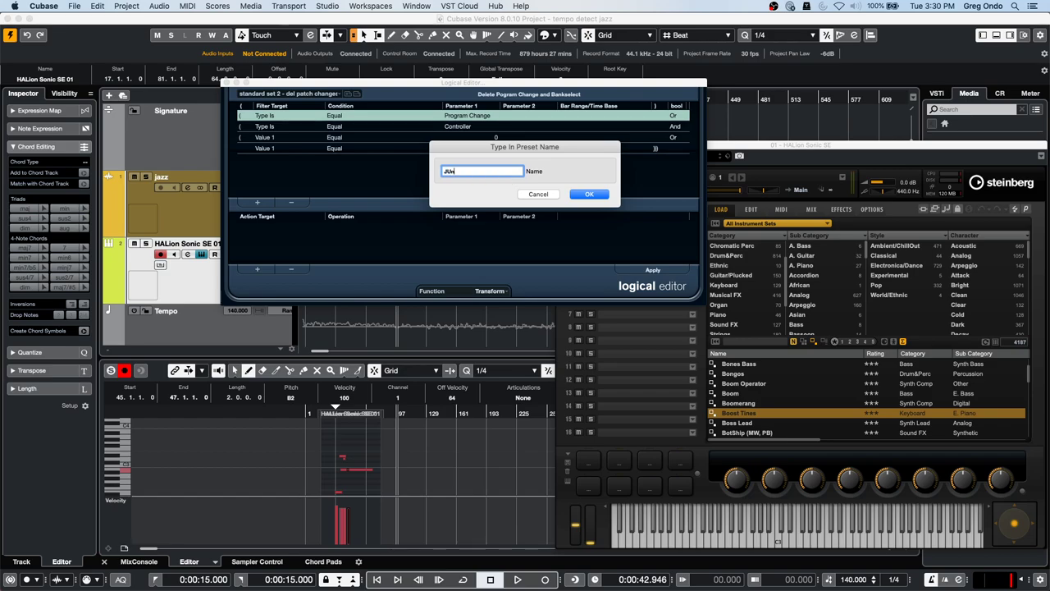
key("BackSpace")
type("une 9 hangout'")
left_click(589, 195)
- Open the Key Commands window and expand the Process Logical Preset category in the command list
left_click(97, 6)
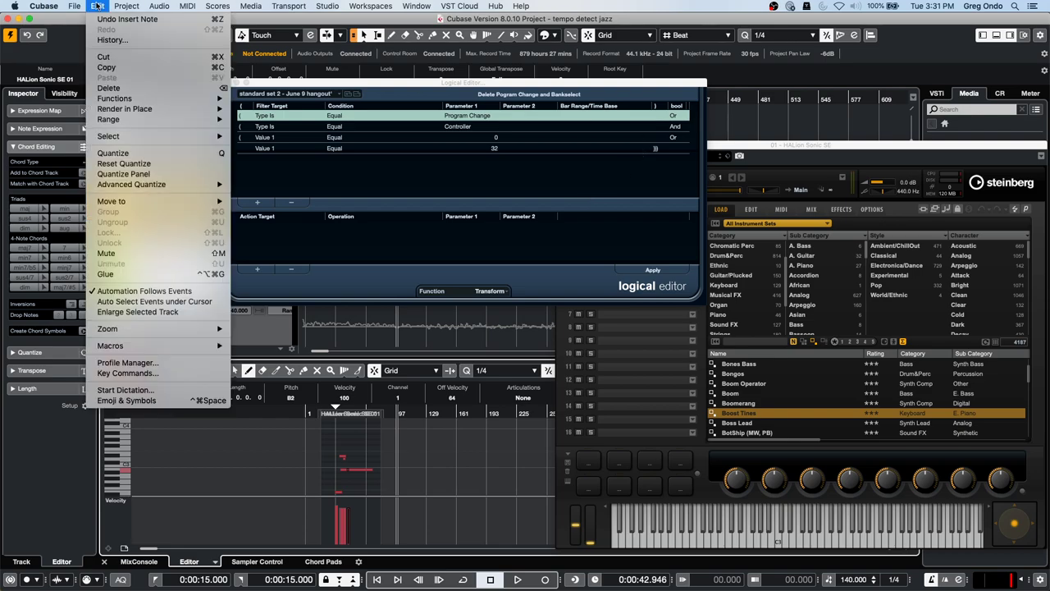
left_click(114, 373)
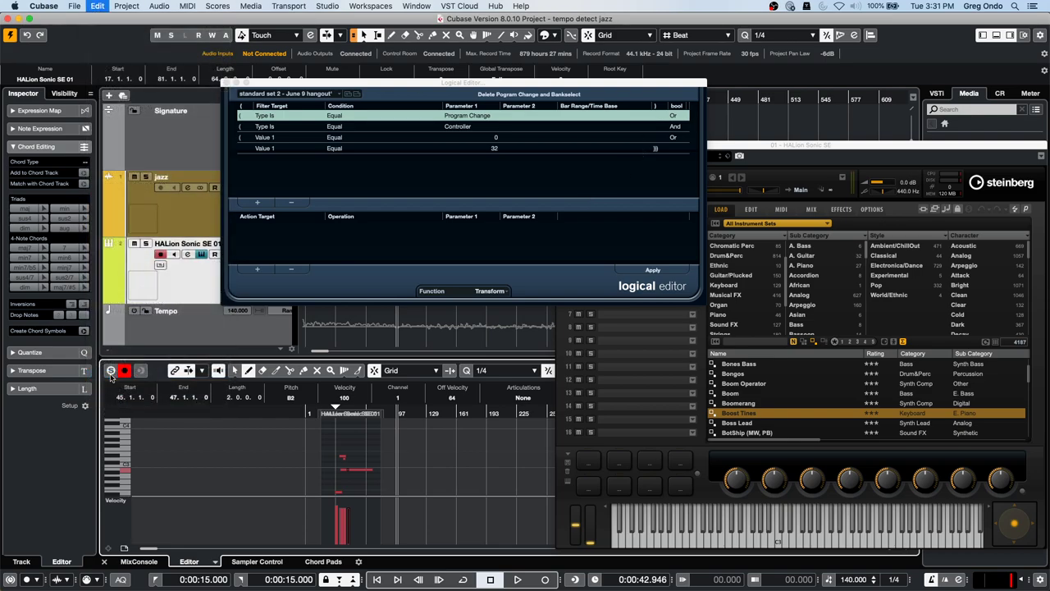
left_click_drag(459, 70, 213, 85)
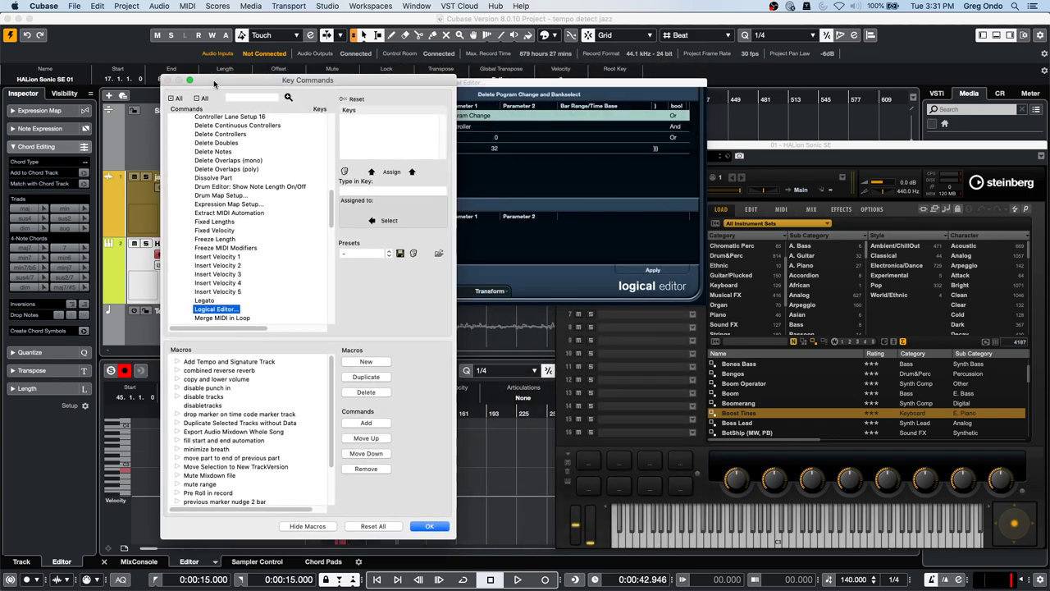
scroll(193, 287, "down", 10)
scroll(195, 279, "up", 5)
scroll(197, 273, "down", 5)
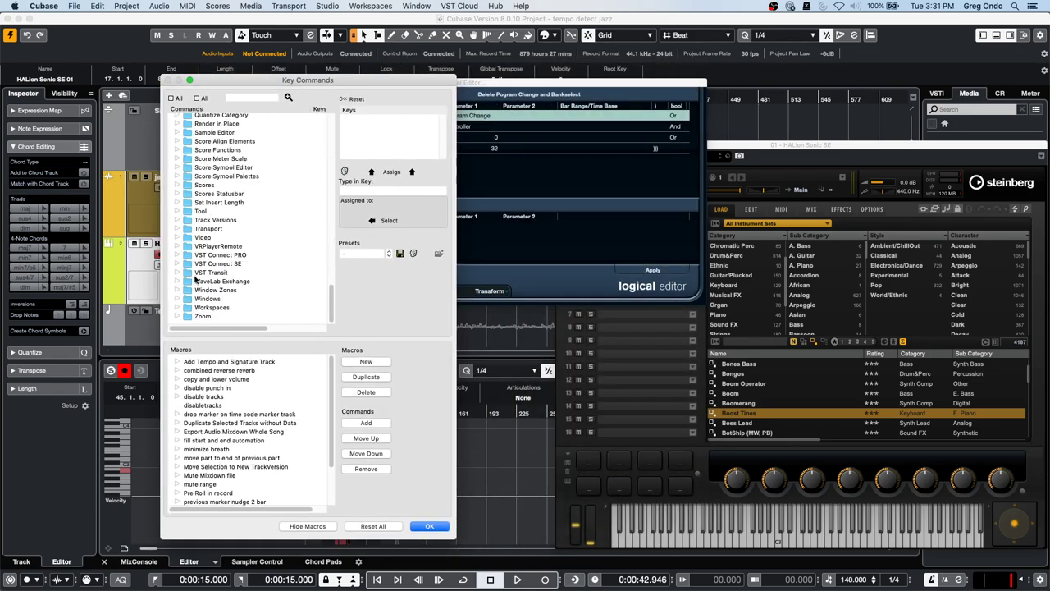
scroll(191, 214, "up", 2)
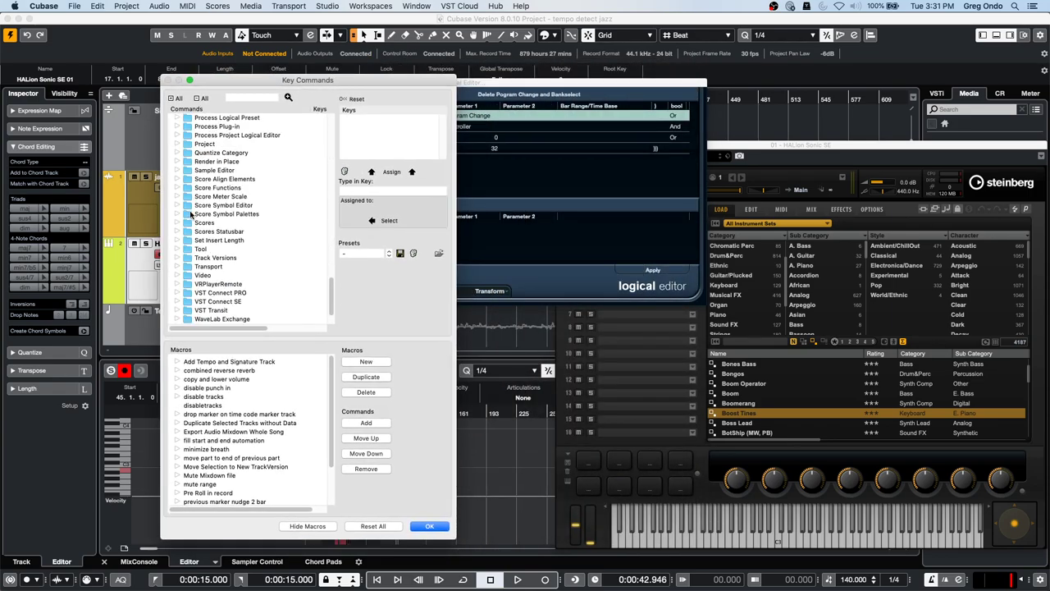
scroll(191, 213, "down", 2)
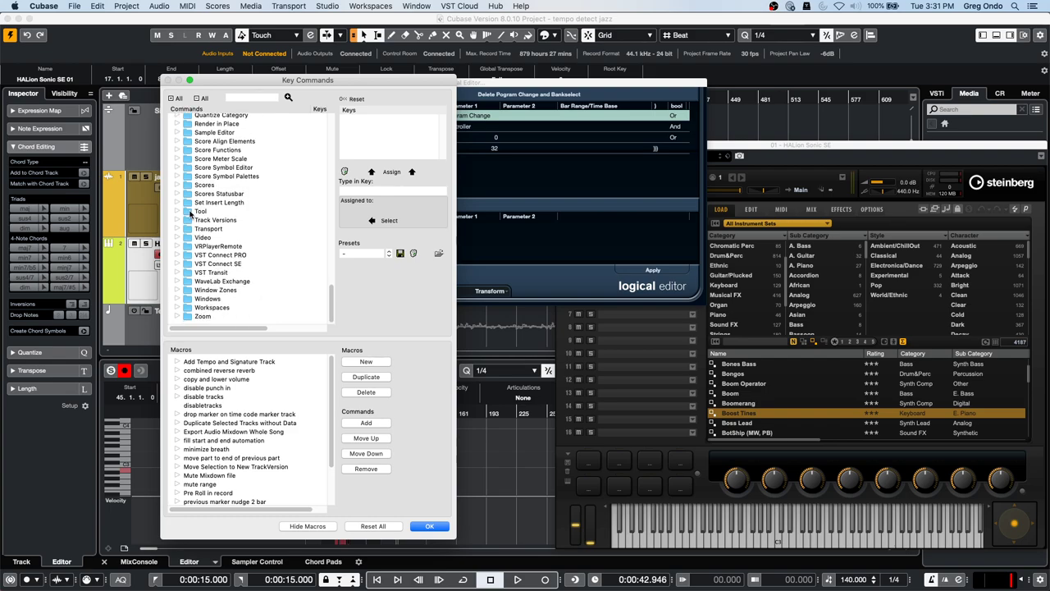
scroll(320, 305, "up", 5)
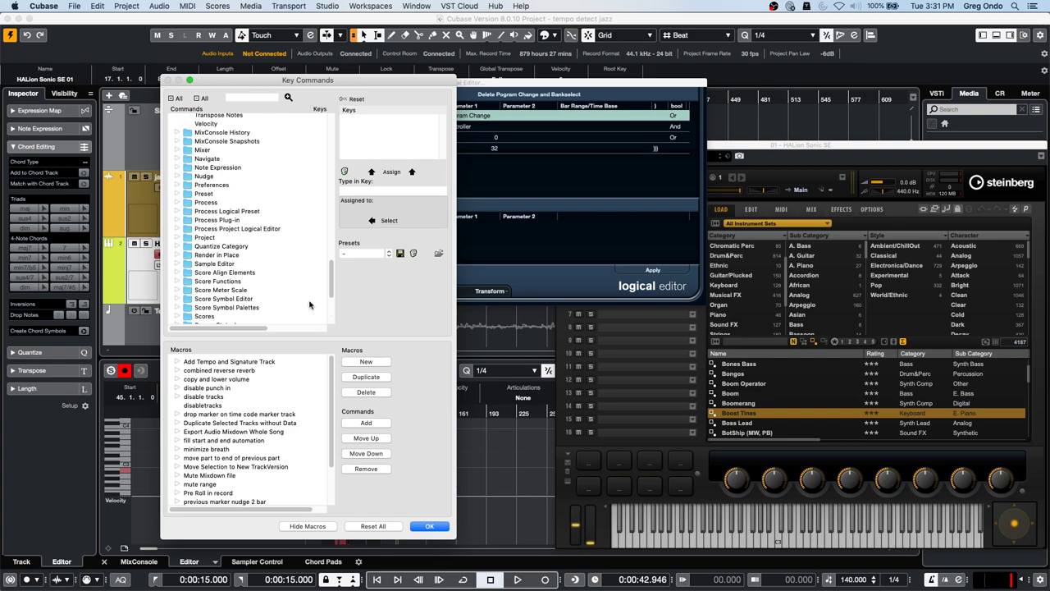
scroll(312, 297, "up", 3)
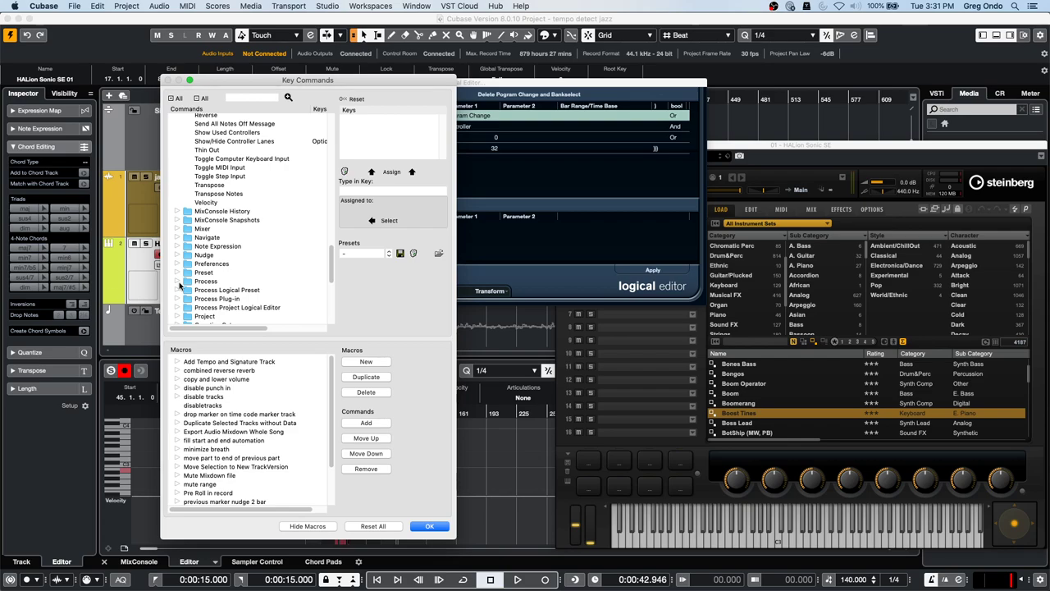
left_click(186, 290)
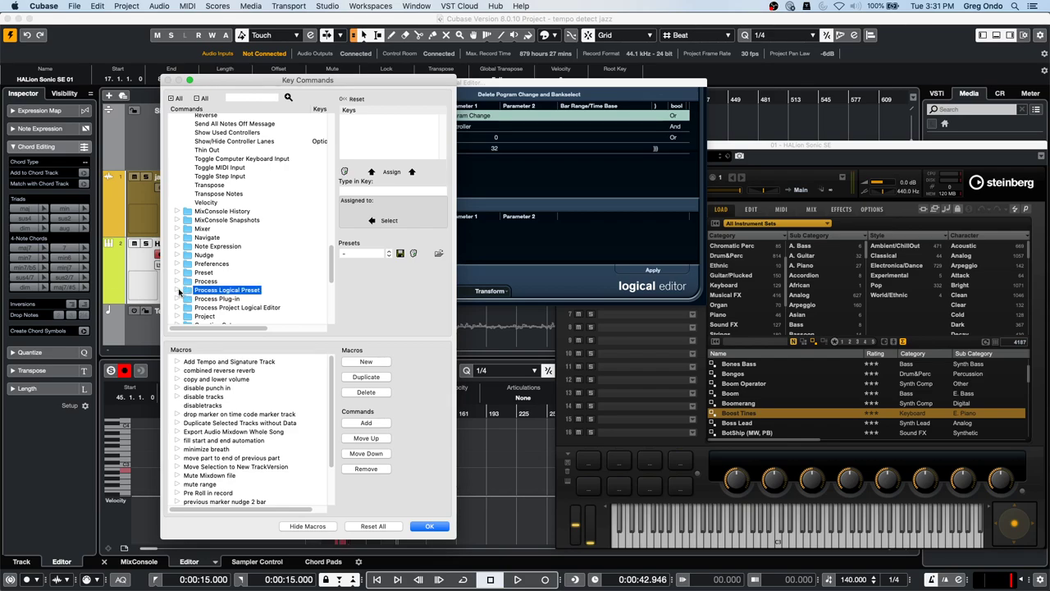
left_click(177, 290)
- Look through the Process Logical Preset commands for the saved "June 9 hangout'" preset
scroll(239, 246, "down", 7)
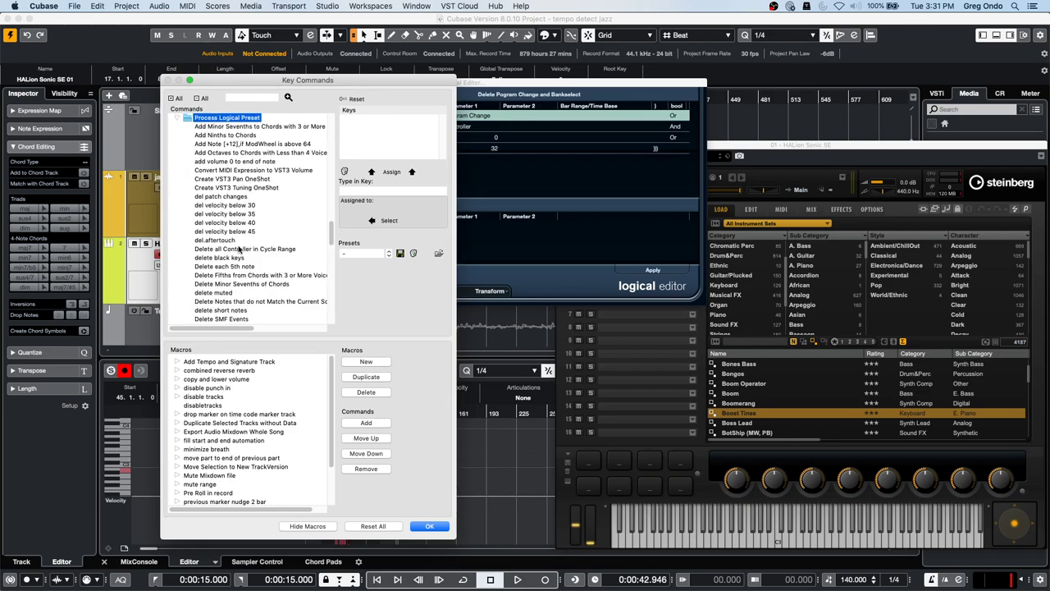
scroll(239, 246, "down", 15)
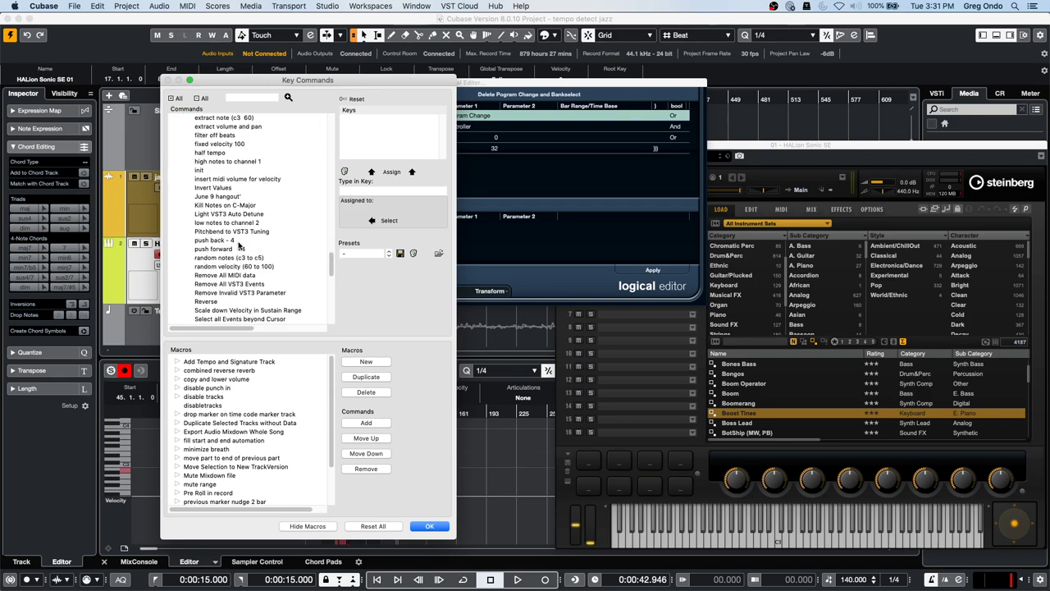
scroll(239, 246, "up", 3)
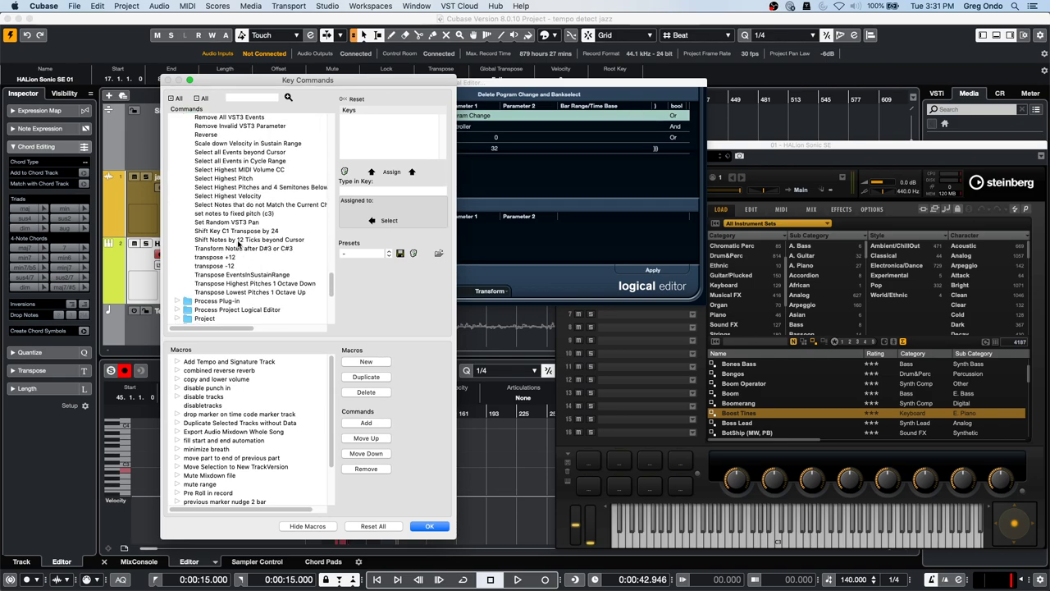
scroll(238, 244, "up", 2)
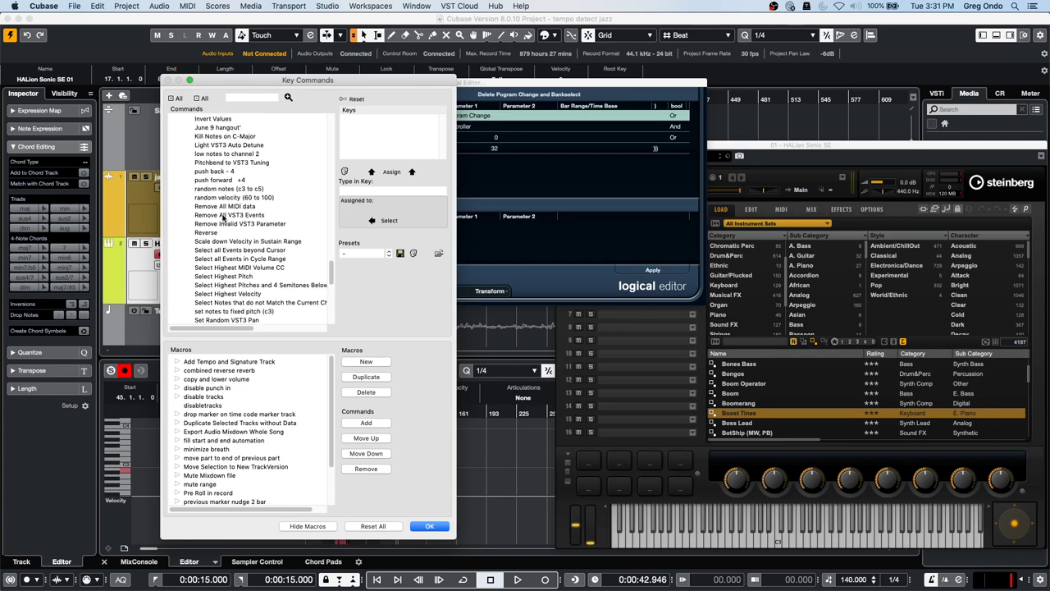
- Finish checking the Process Logical Preset commands, and close the Key Commands window and the Logical Editor
scroll(223, 216, "down", 4)
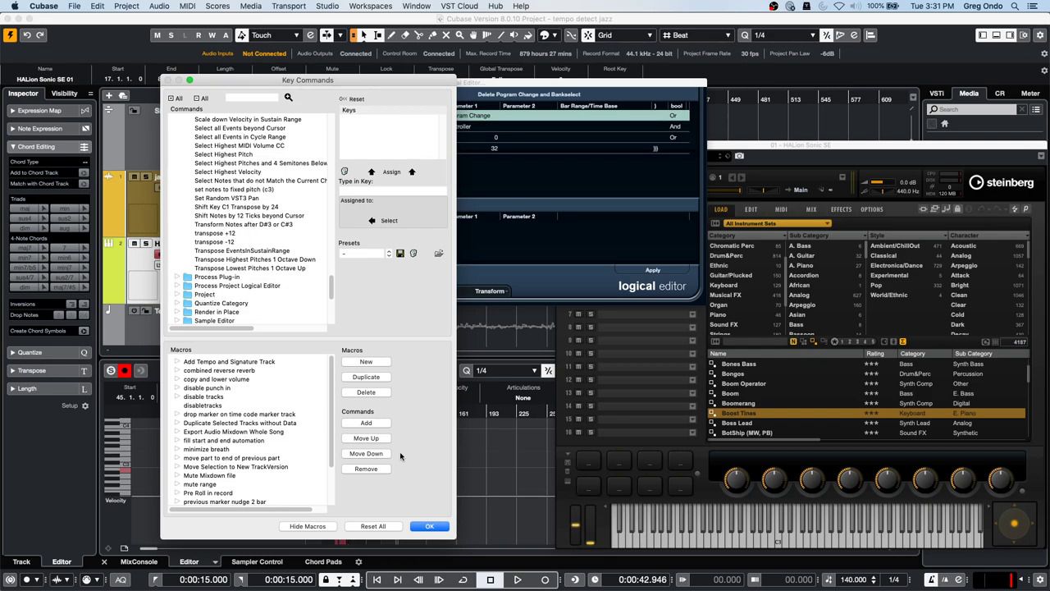
left_click(441, 526)
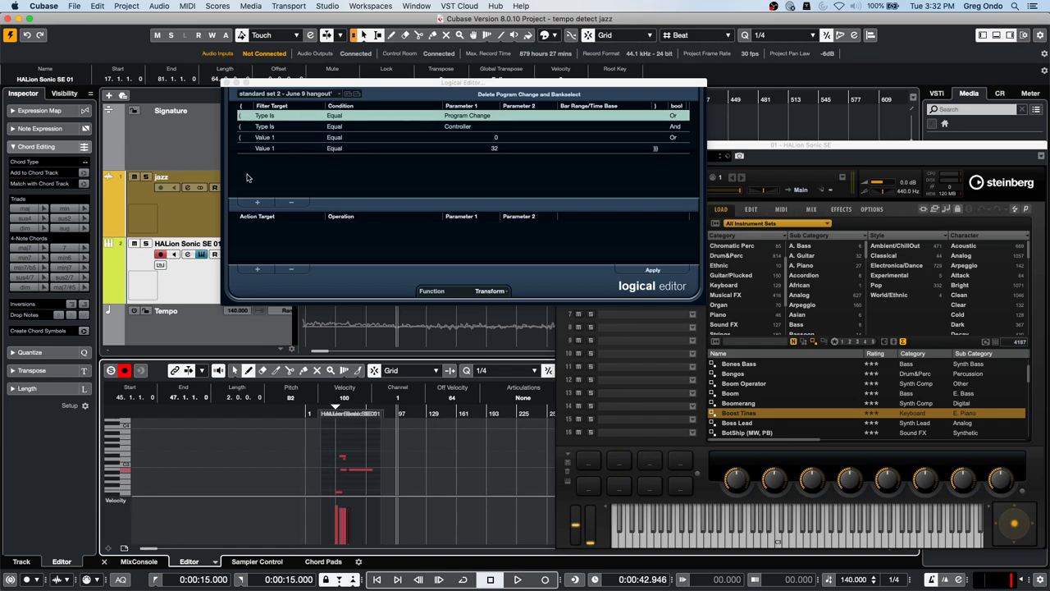
left_click(227, 83)
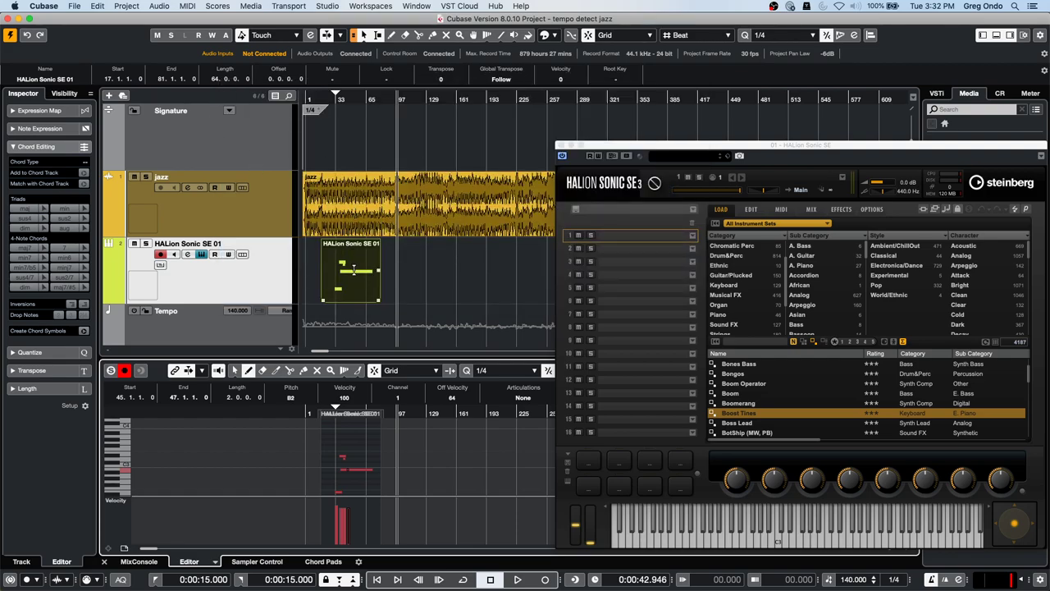
- View the HALion Sonic SE 01 part in a separate Score Editor, switch the lower-zone editor to score view, and close the instrument window
key("super+r")
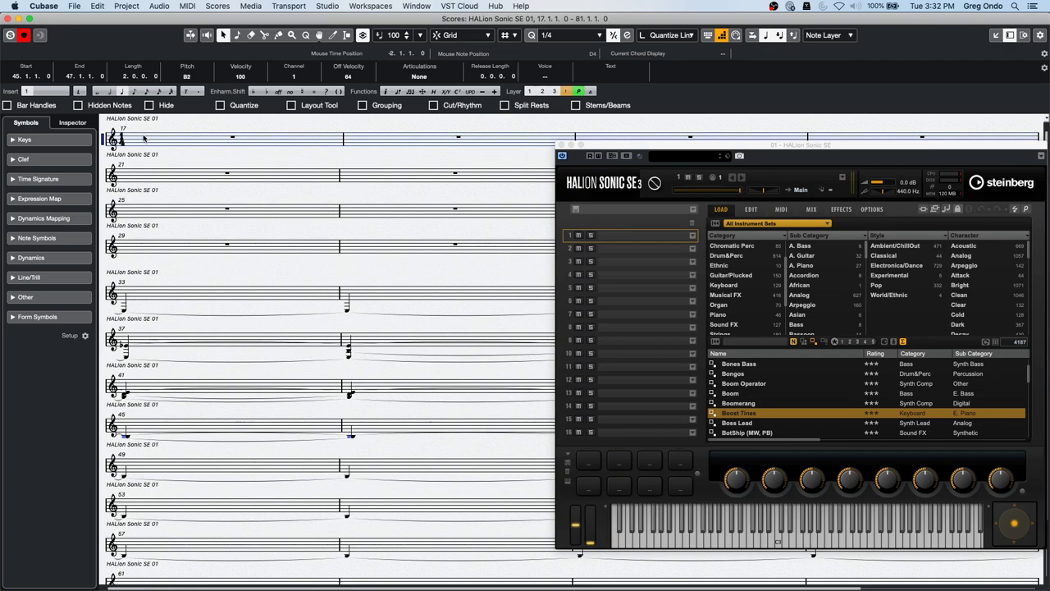
left_click(9, 19)
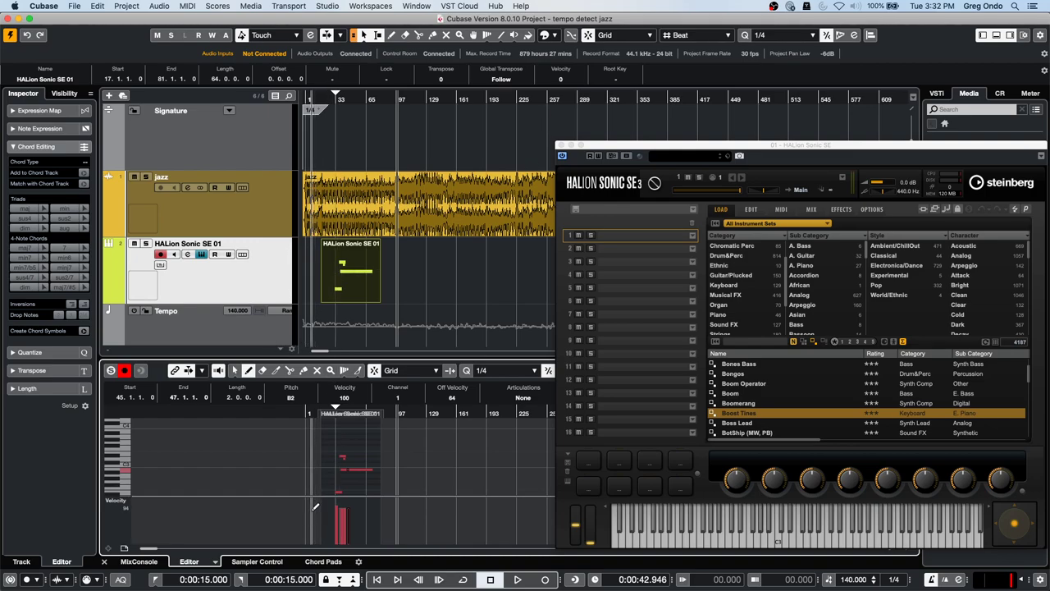
left_click(214, 563)
left_click(225, 559)
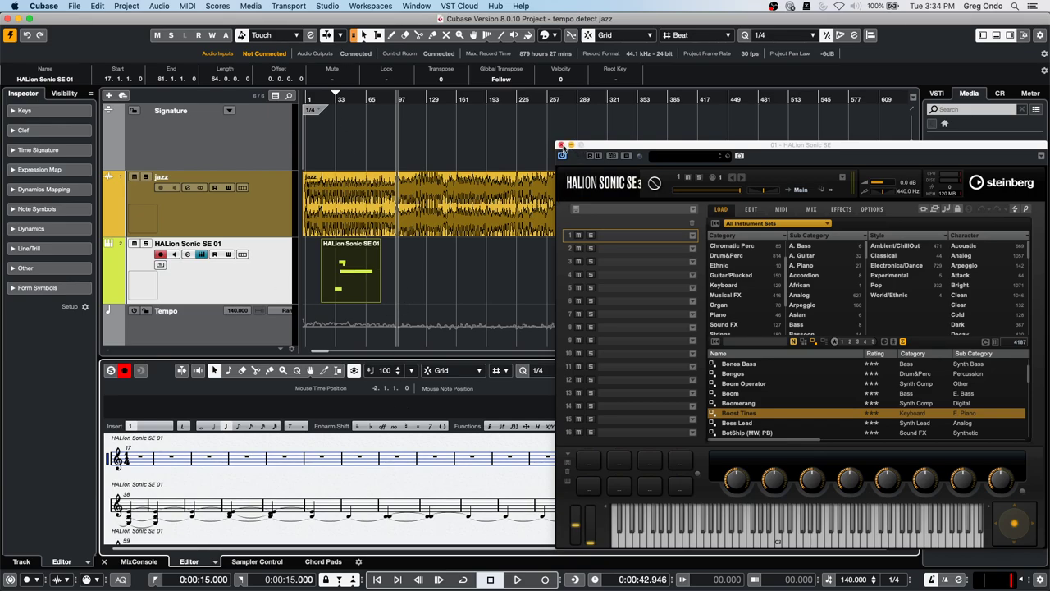
left_click(560, 145)
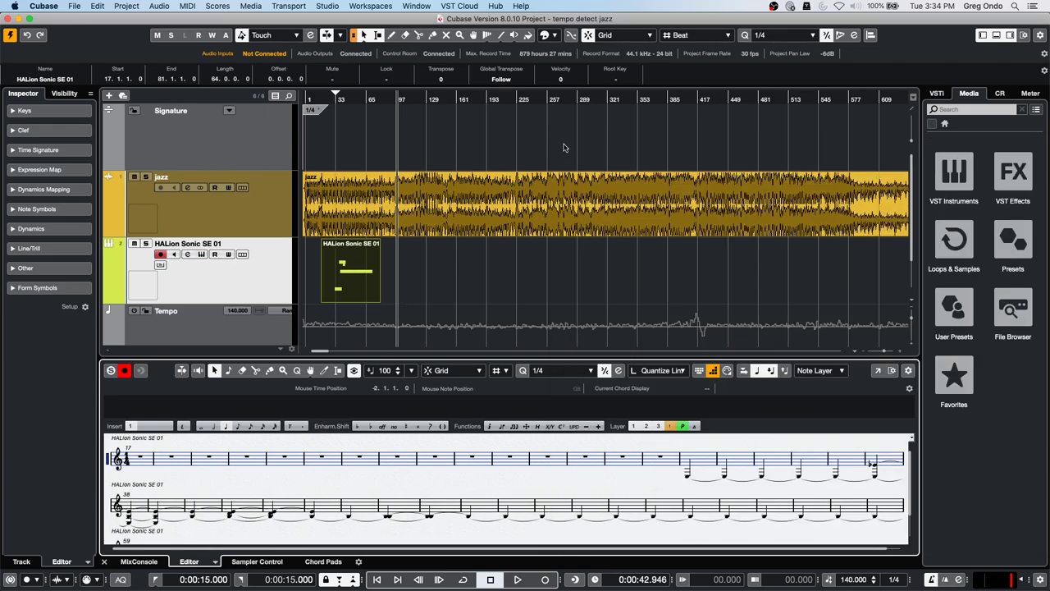
- Show the volume automation lane of the HALion Sonic SE 01 track and check its parameter list and the automation modes
left_click(109, 302)
left_click(200, 311)
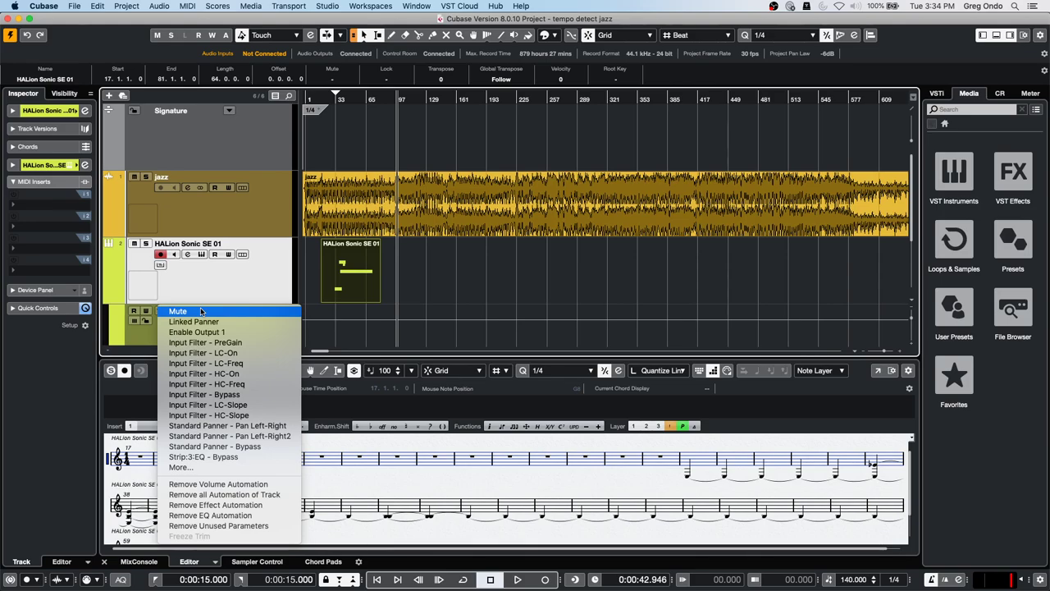
left_click(271, 35)
left_click(270, 35)
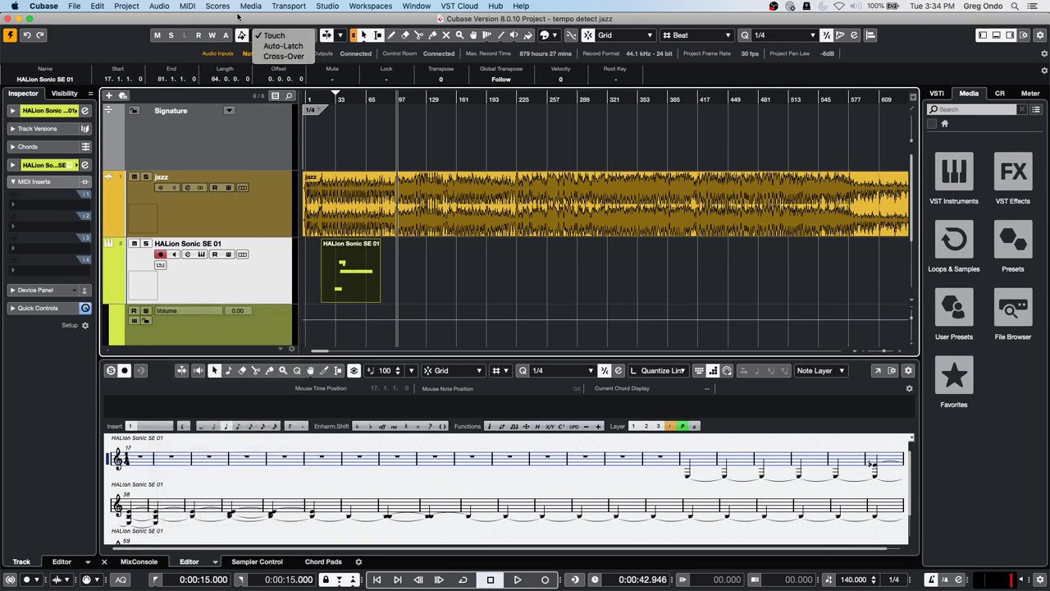
- In the MIDI Controller Automation Setup, set the record destination of CC 1 (Modulation) to Automation Track
left_click(185, 7)
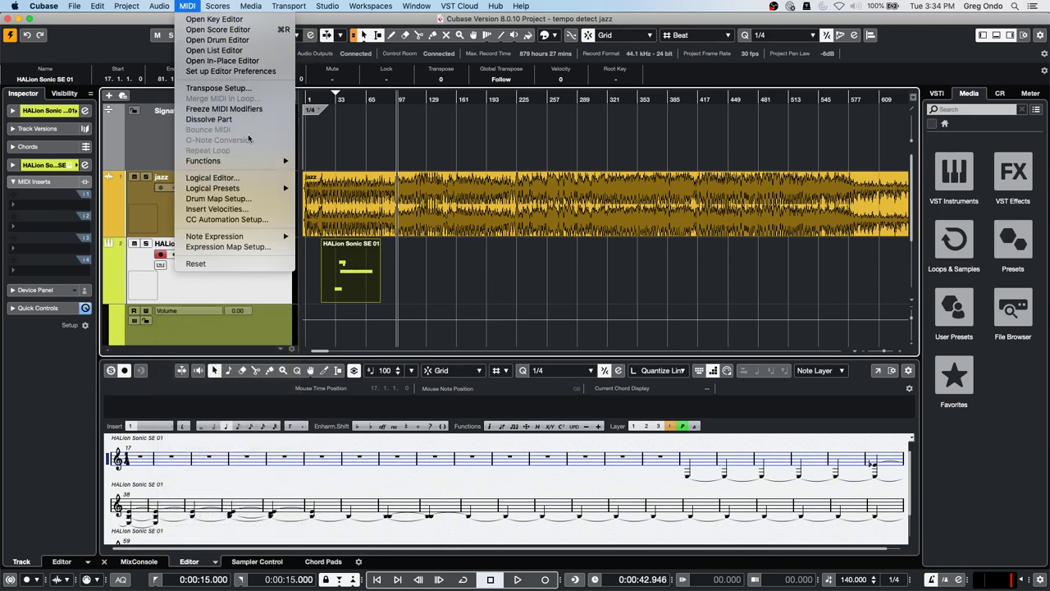
mouse_move(257, 160)
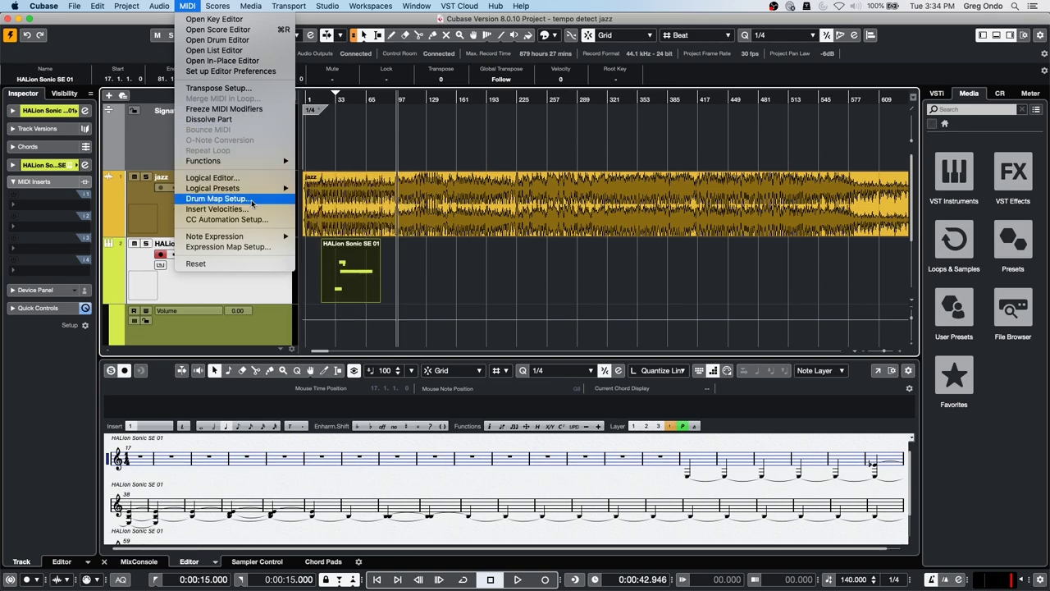
left_click(227, 219)
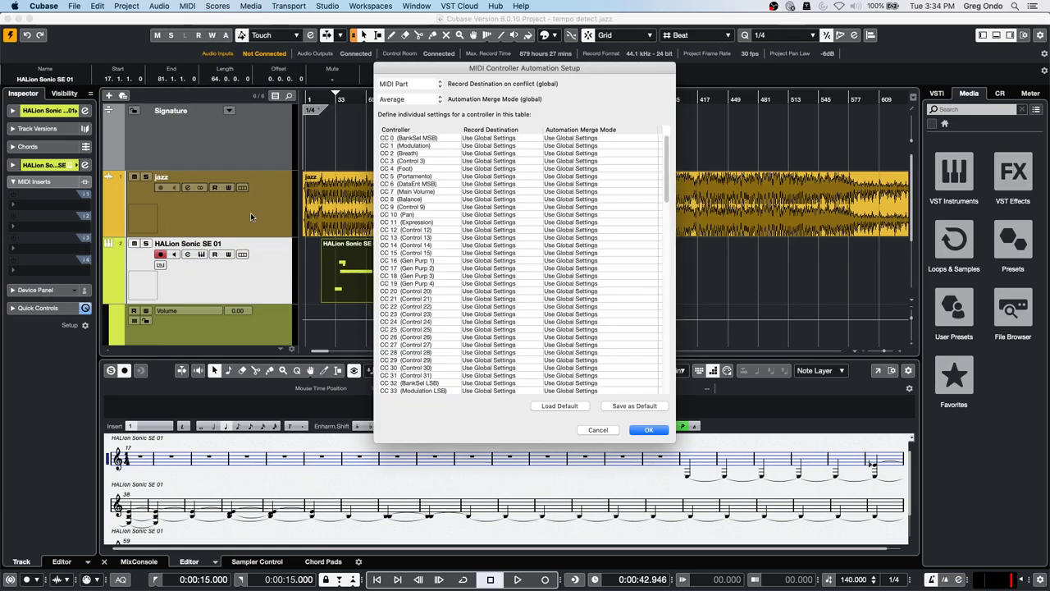
left_click(508, 146)
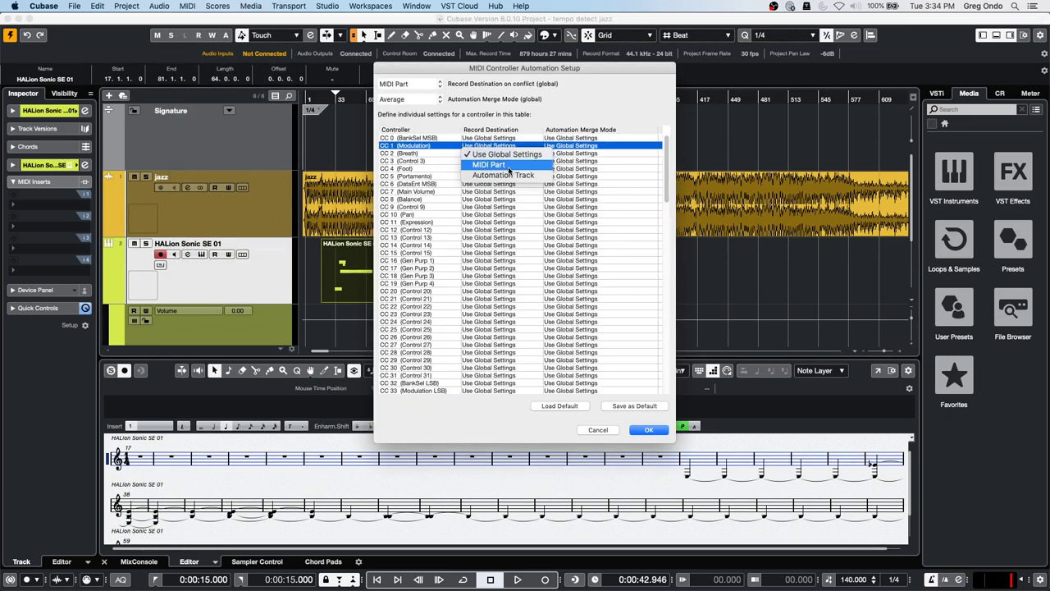
left_click(502, 175)
left_click(566, 153)
left_click(565, 153)
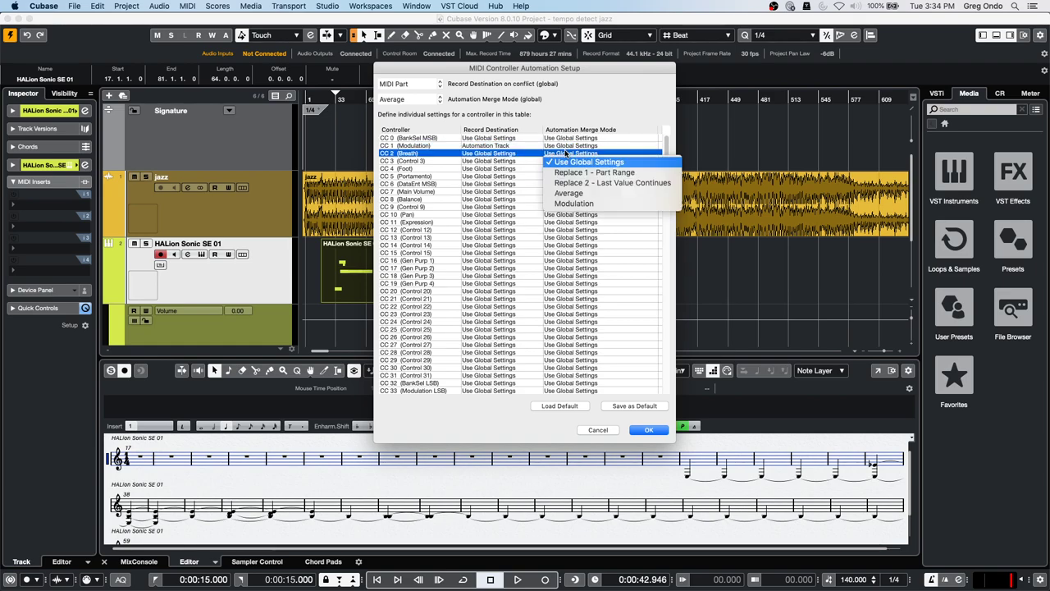
left_click(622, 161)
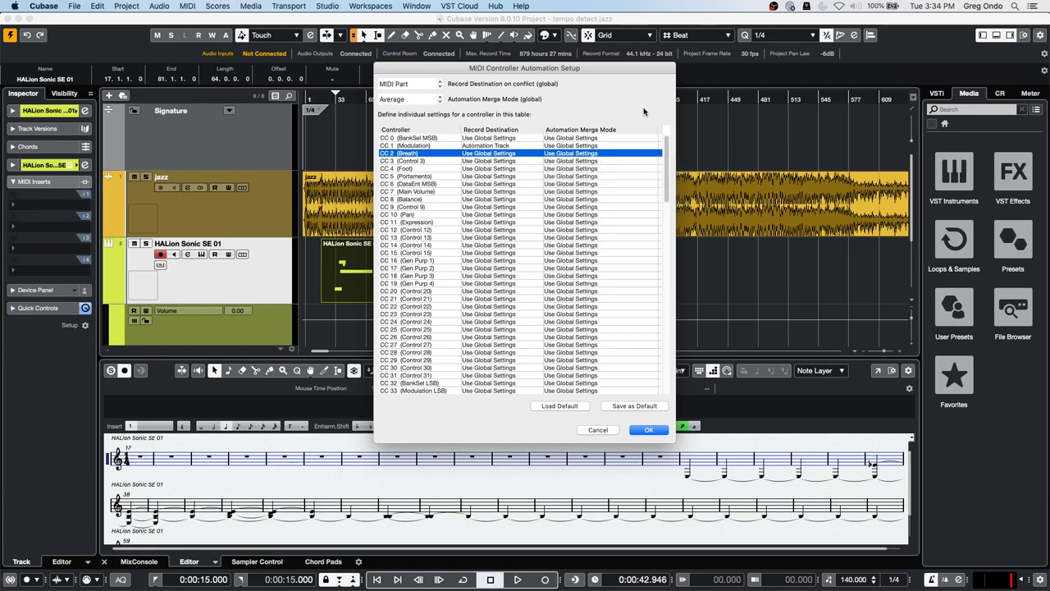
left_click(648, 430)
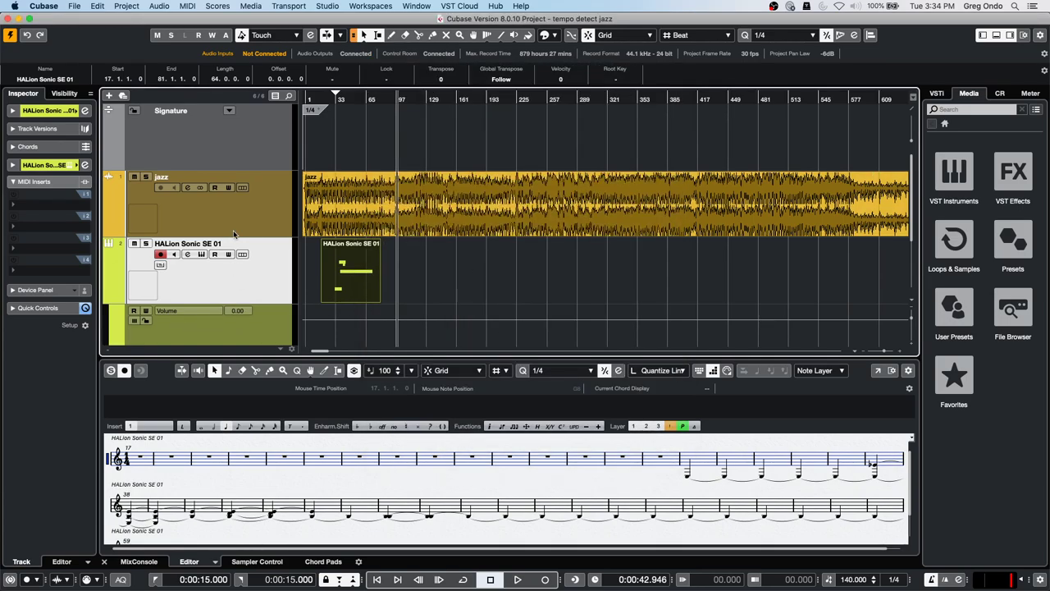
- Play from about bar 33 with the HALion Sonic SE 01 track soloed, enable its automation read and write, and check the lane's parameter list
left_click_drag(350, 97, 334, 96)
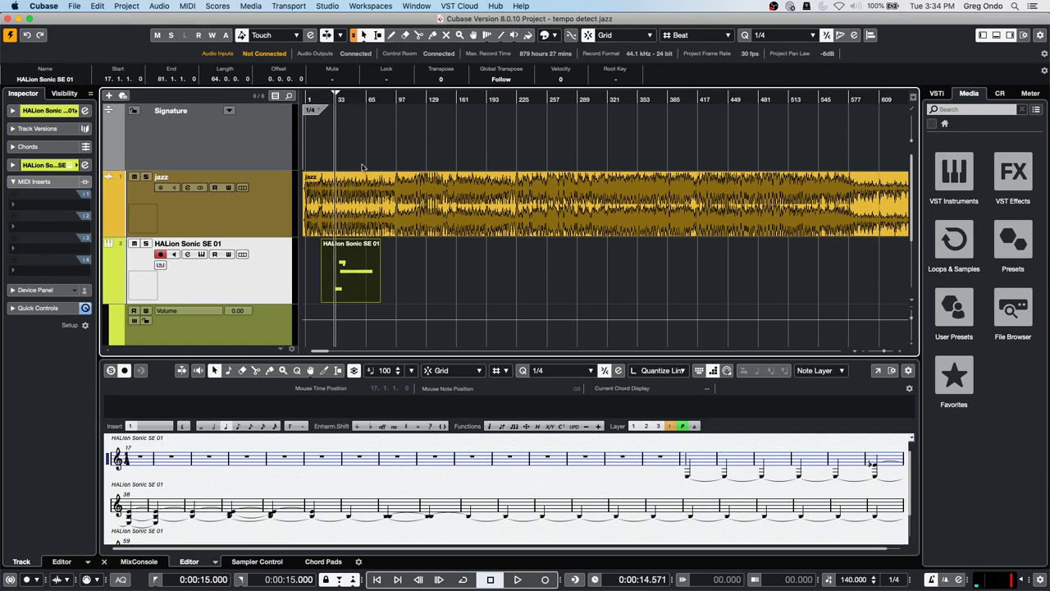
key("space")
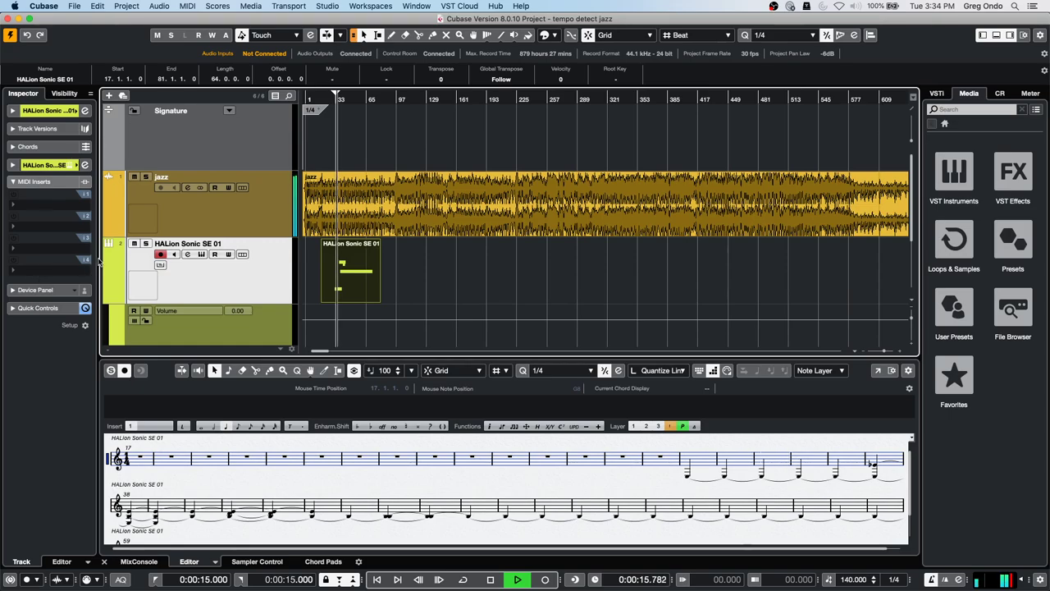
left_click(144, 244)
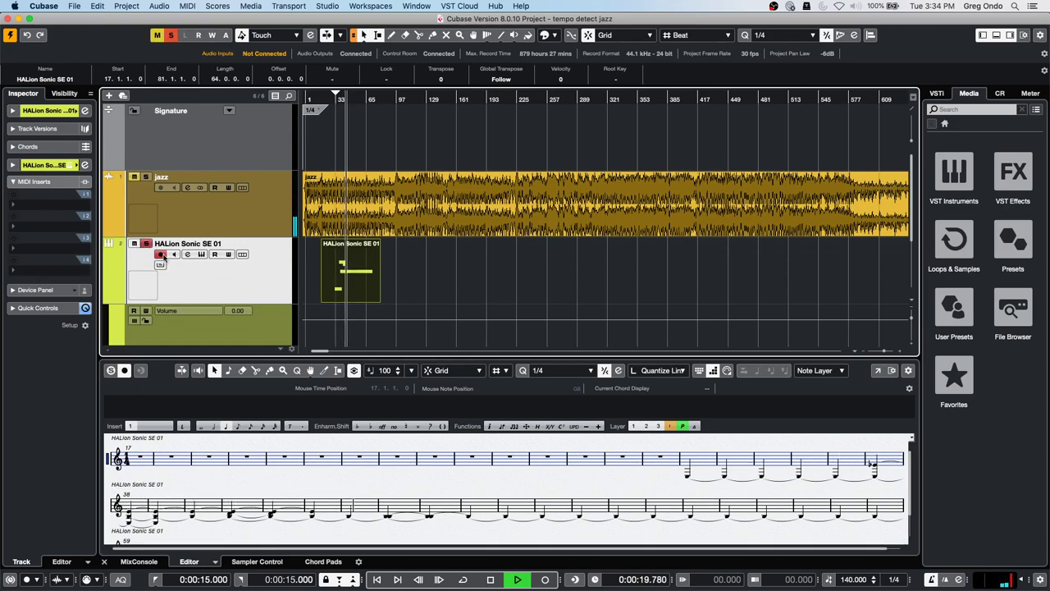
left_click(215, 254)
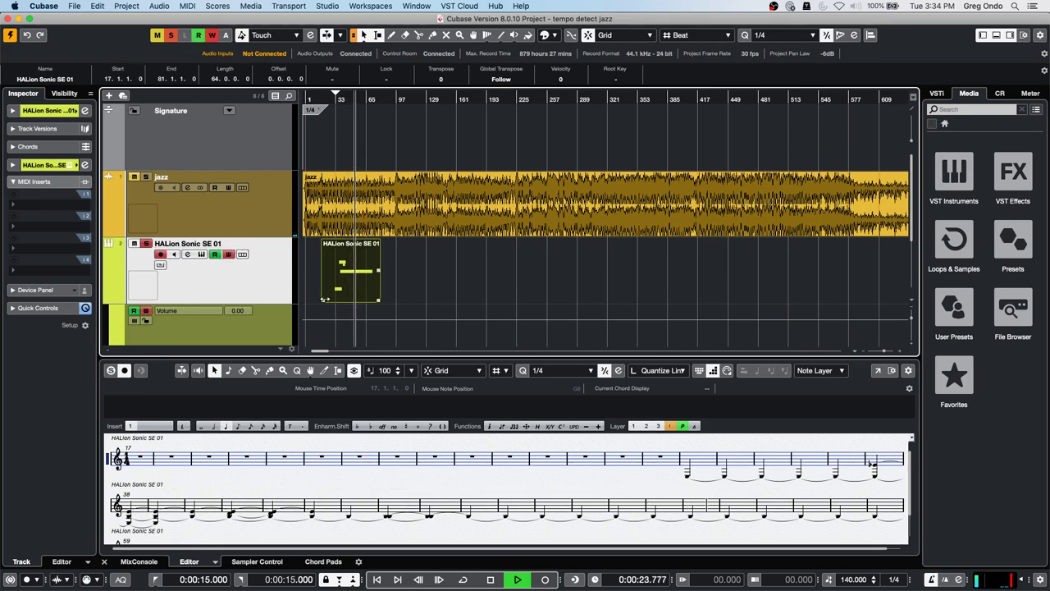
key("space")
left_click(216, 311)
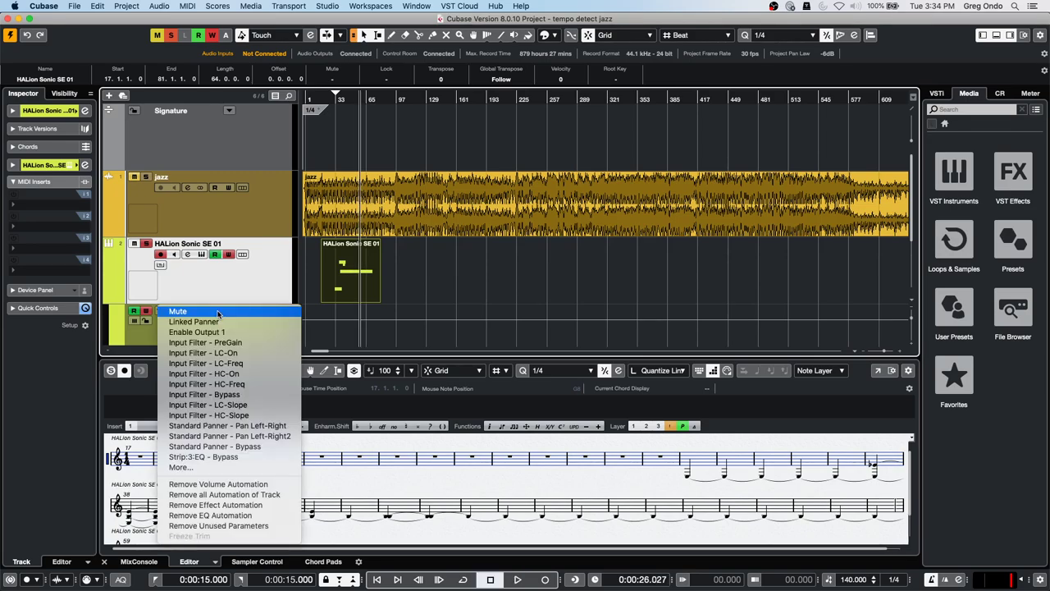
left_click(454, 283)
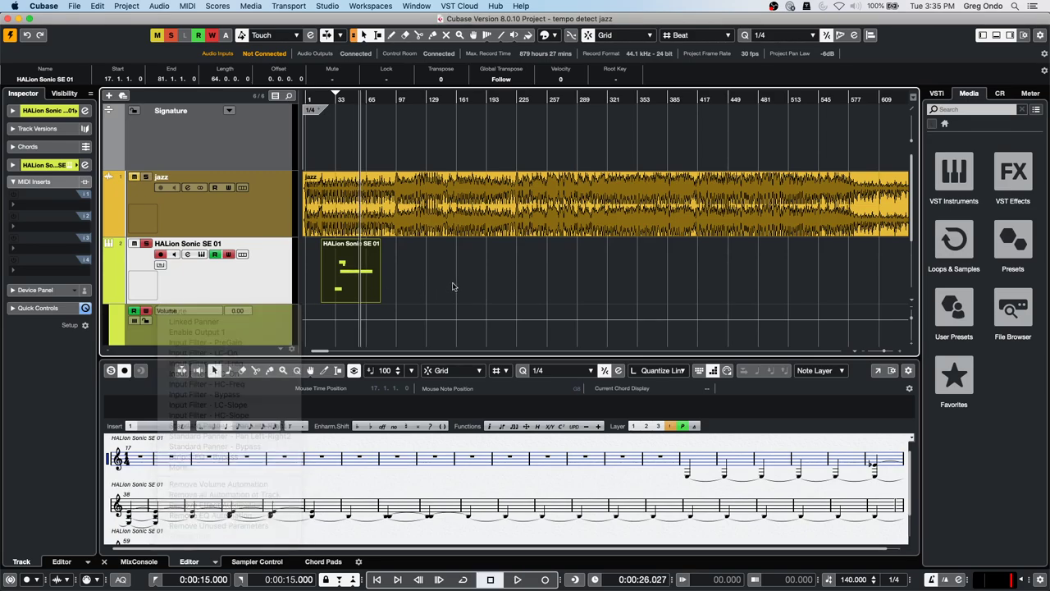
- In the MIDI Controller Automation Setup, set the automation merge mode of CC 1 (Modulation) to Modulation
left_click(187, 5)
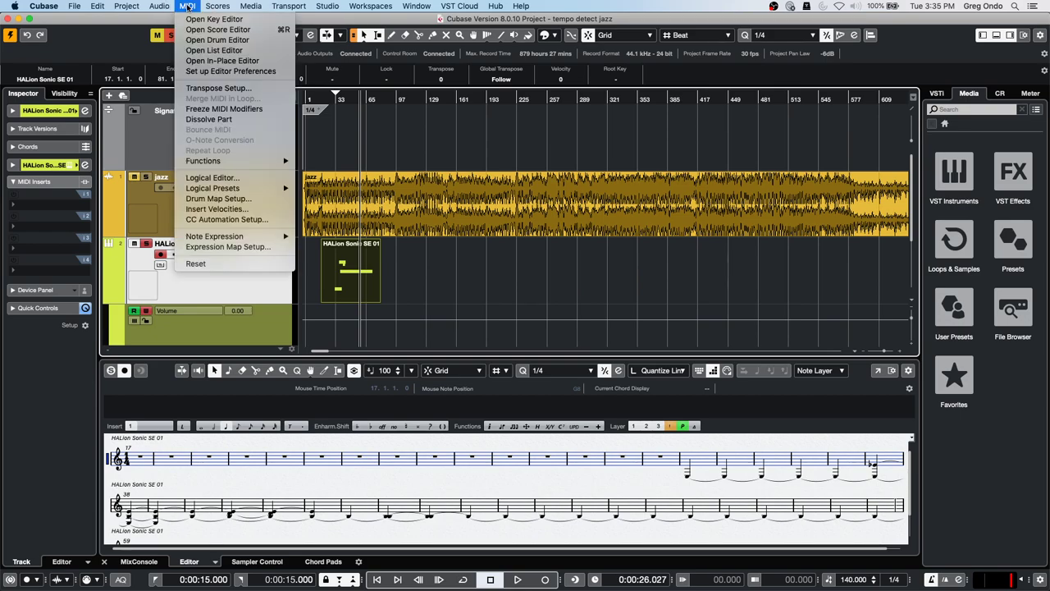
left_click(228, 219)
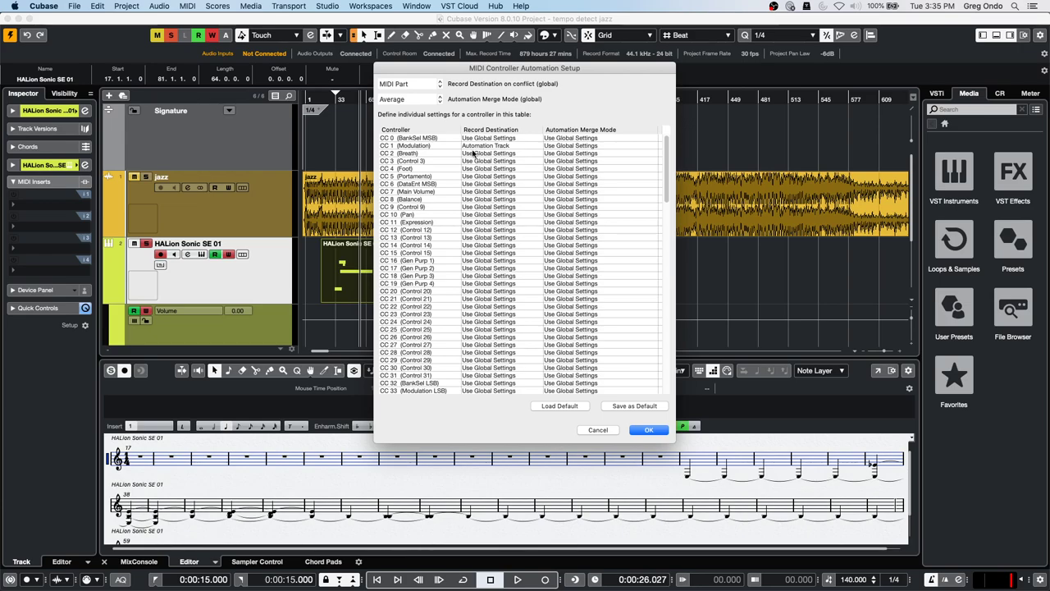
left_click(579, 146)
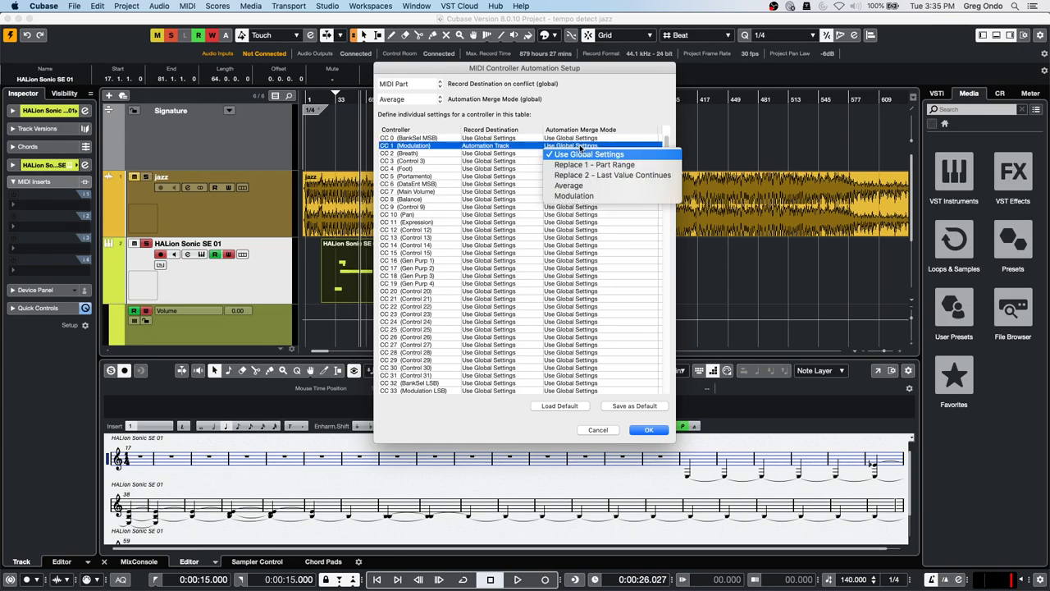
left_click(573, 195)
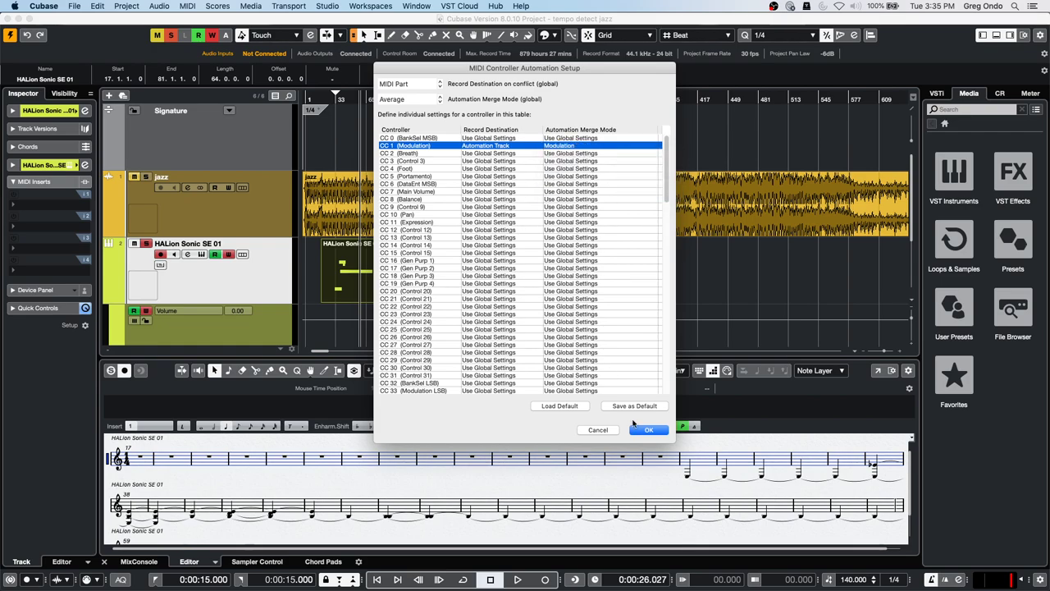
left_click(647, 429)
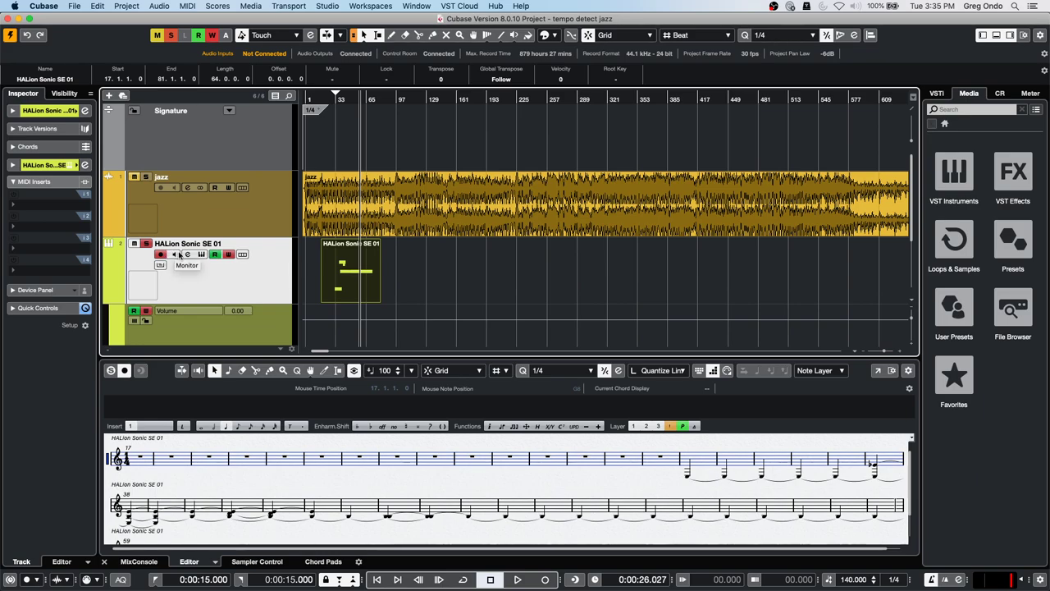
- Play the project from about 10 seconds, punch in to record controller automation on the HALion Sonic SE 01 track, and stop
left_click(326, 98)
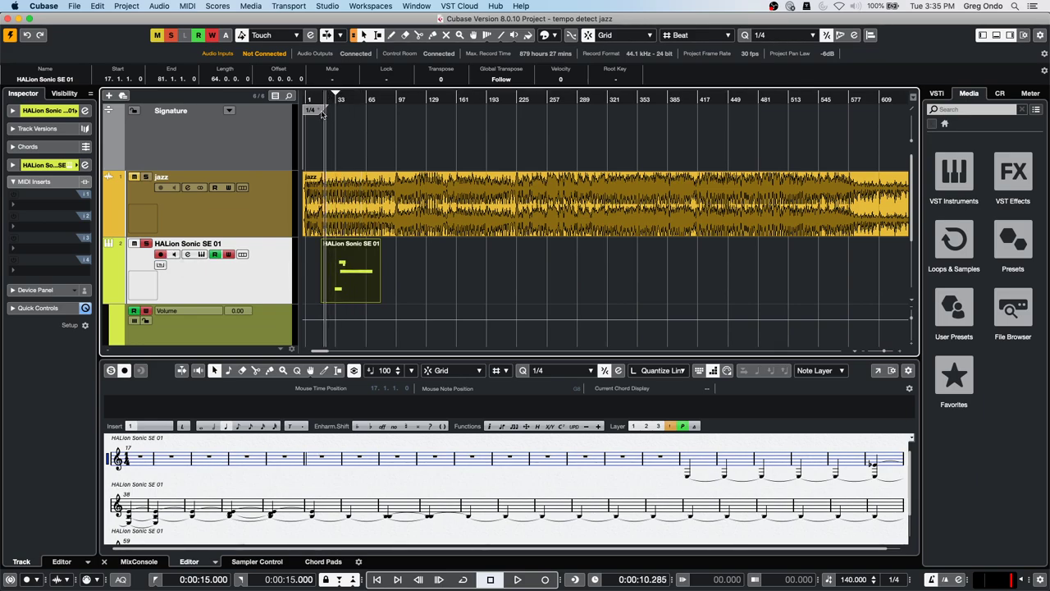
key("space")
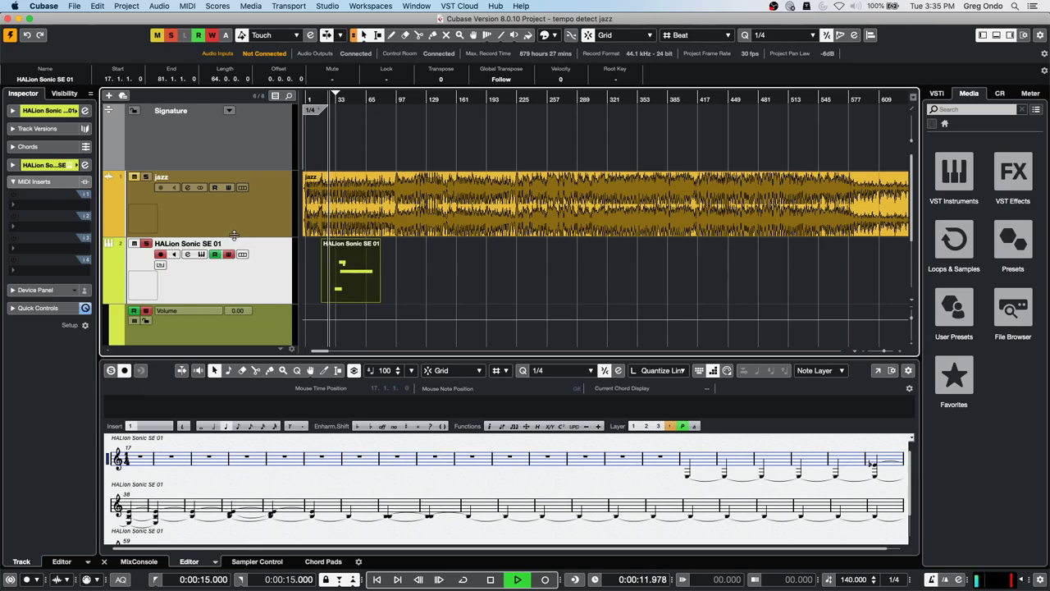
left_click(547, 581)
left_click(547, 581)
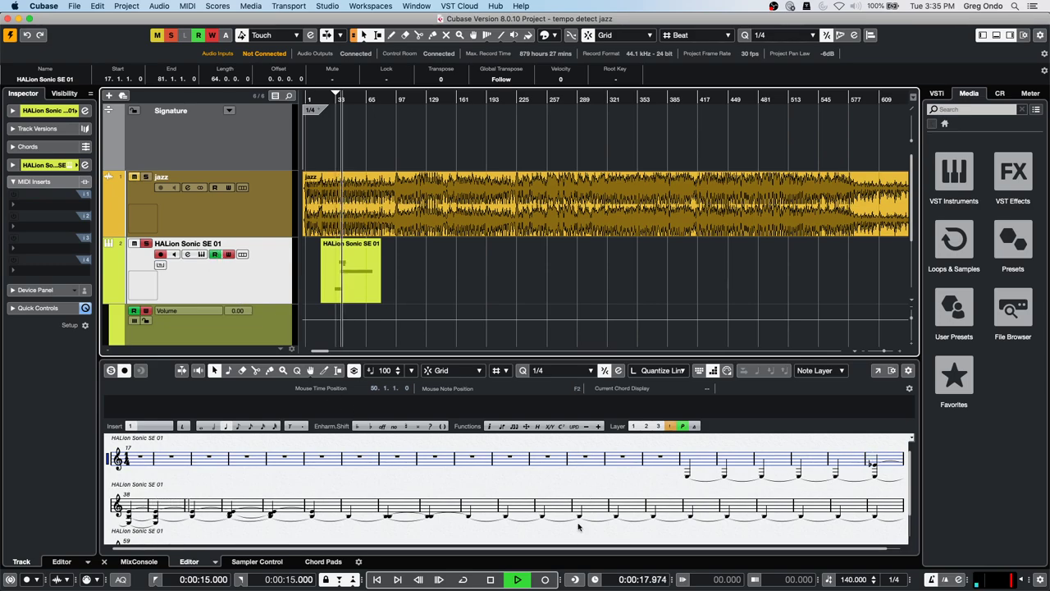
left_click(546, 579)
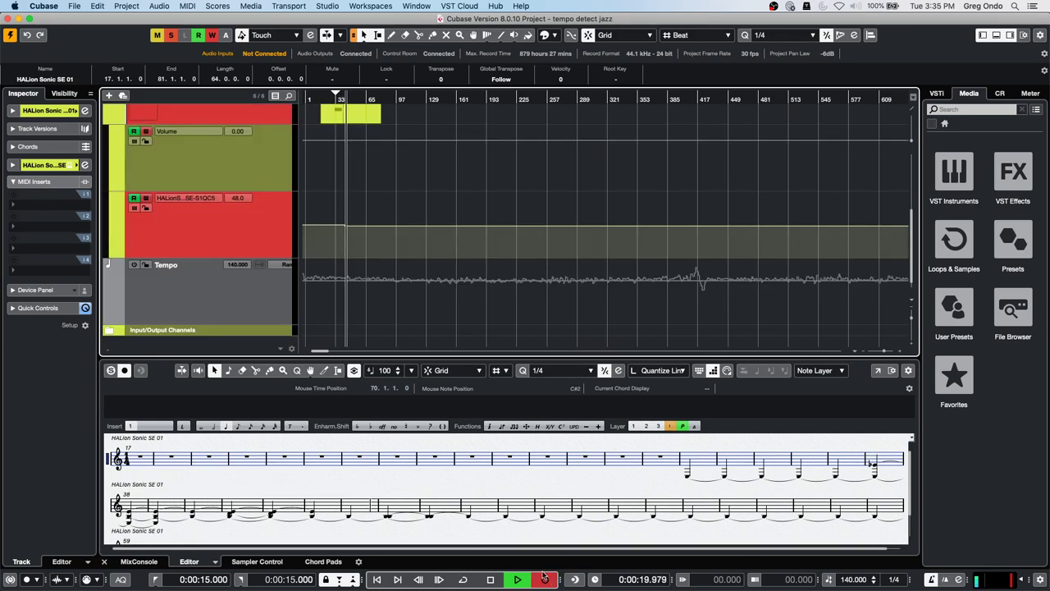
left_click(544, 578)
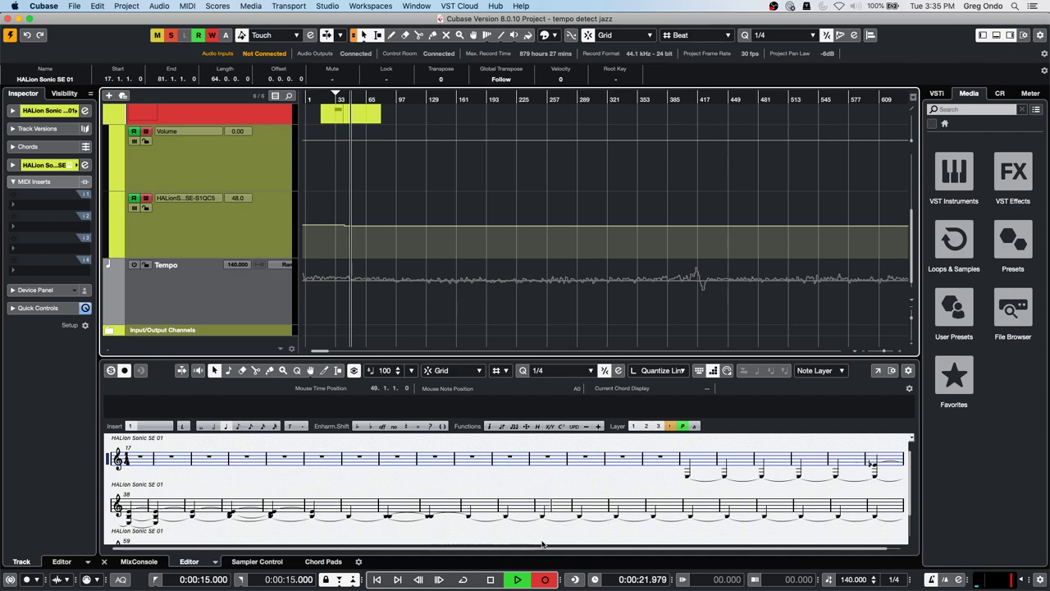
key("space")
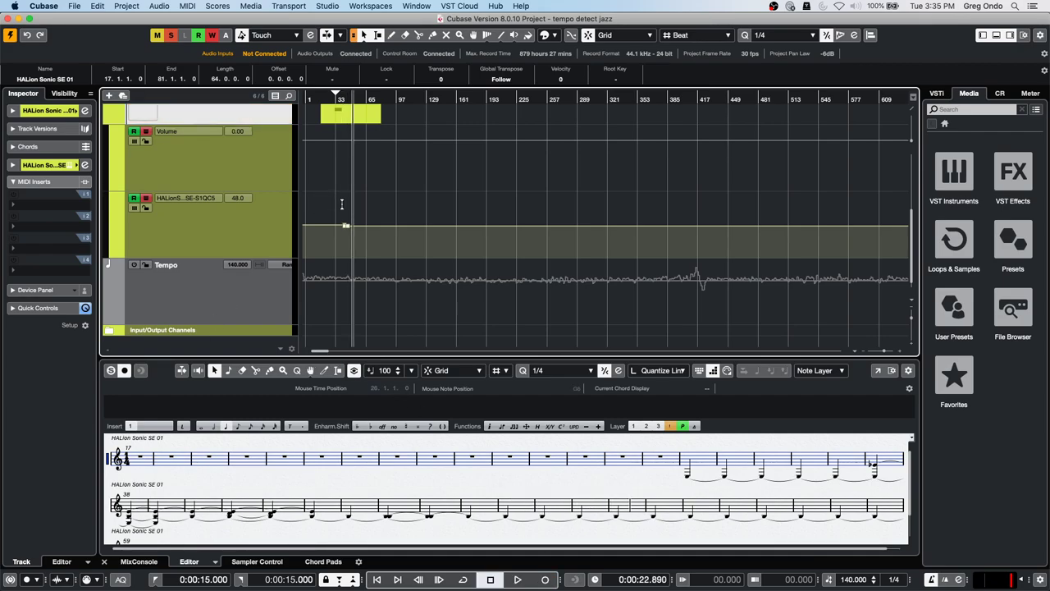
- Check the parameter list of the HALion Sonic SE - S1 QC5 automation lane
scroll(346, 233, "up", 3)
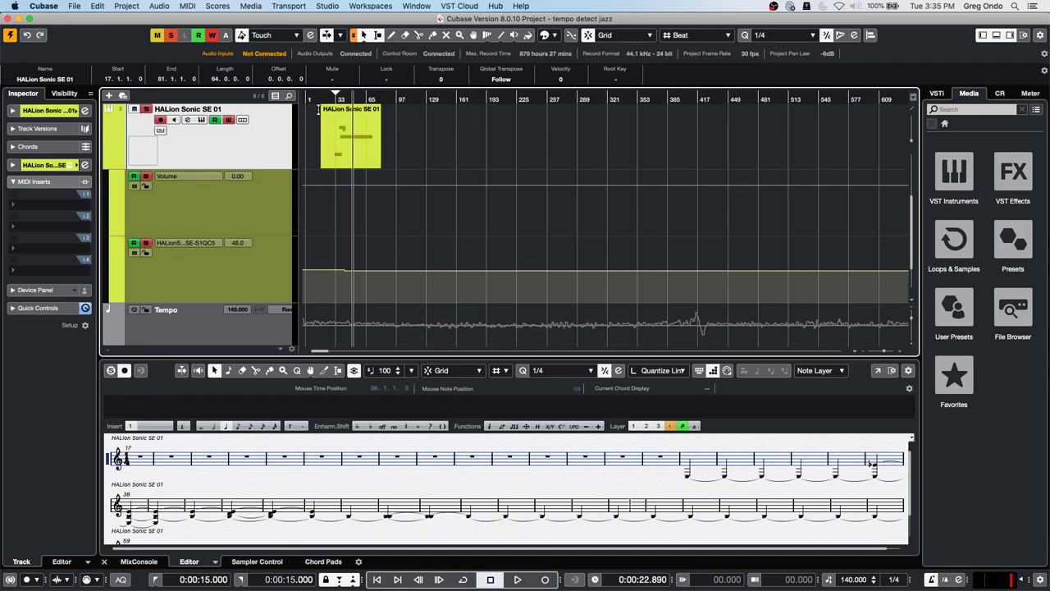
left_click(220, 244)
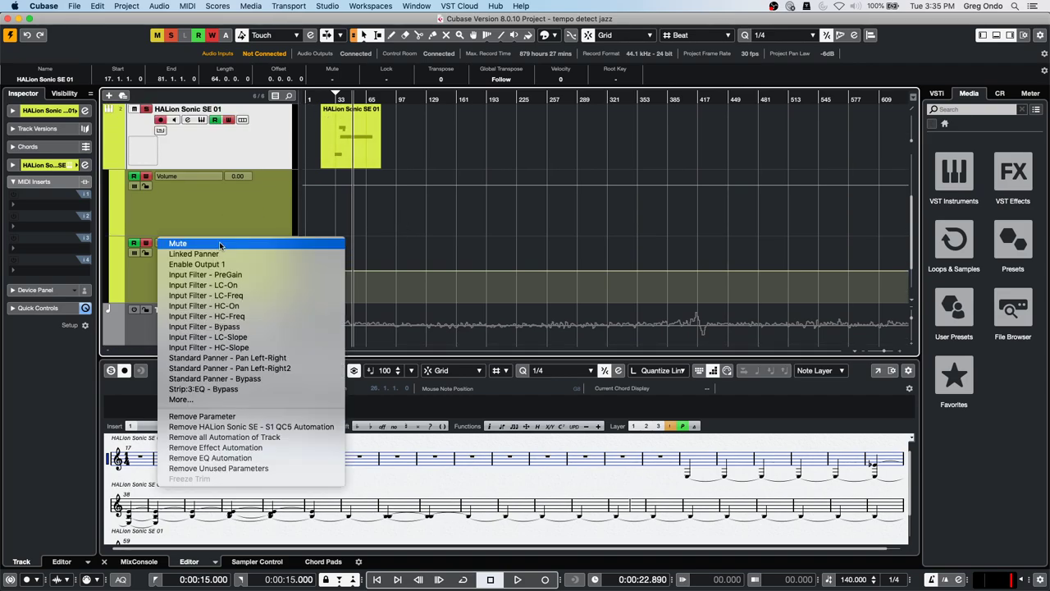
left_click(224, 199)
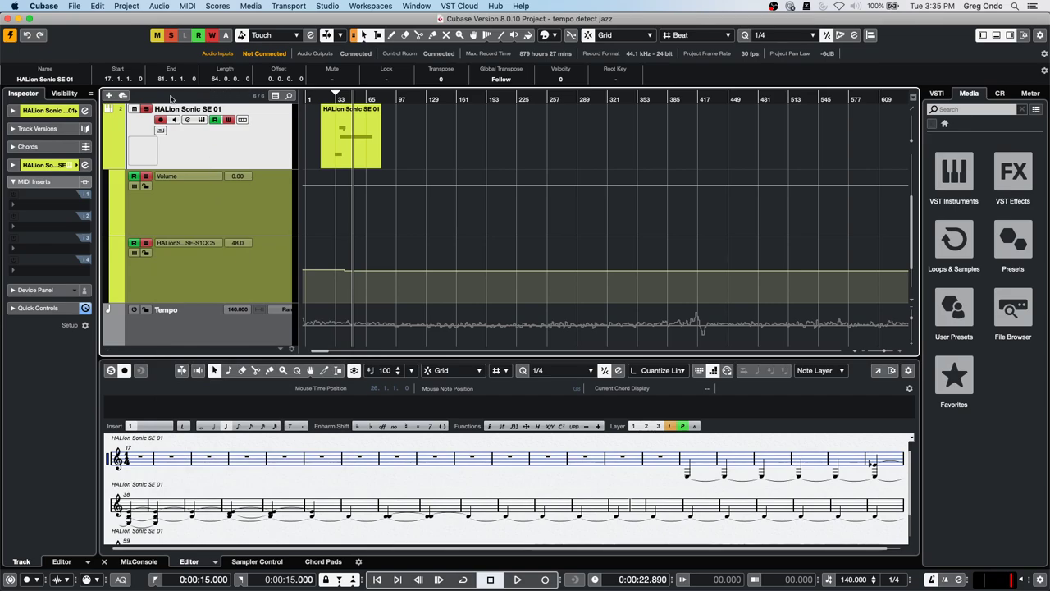
- Open the Automation Panel
left_click(250, 5)
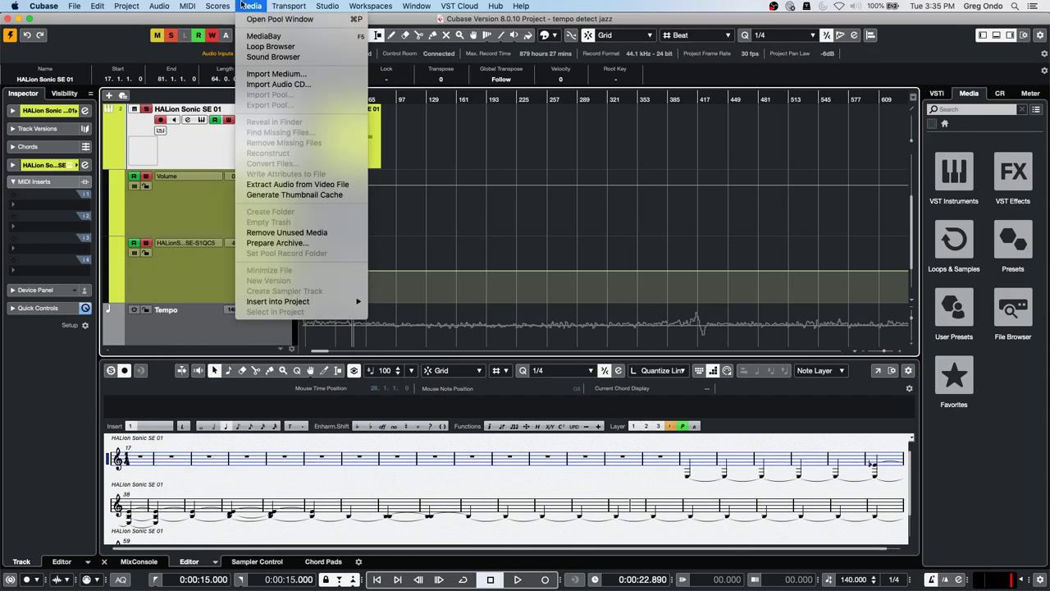
left_click(549, 192)
key("F5")
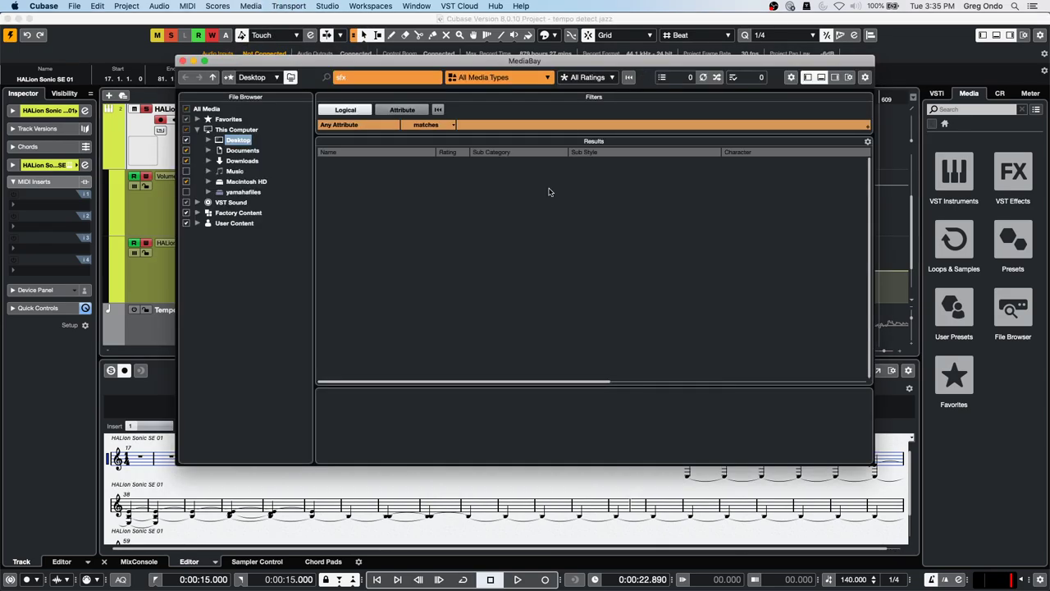
key("F5")
key("F6")
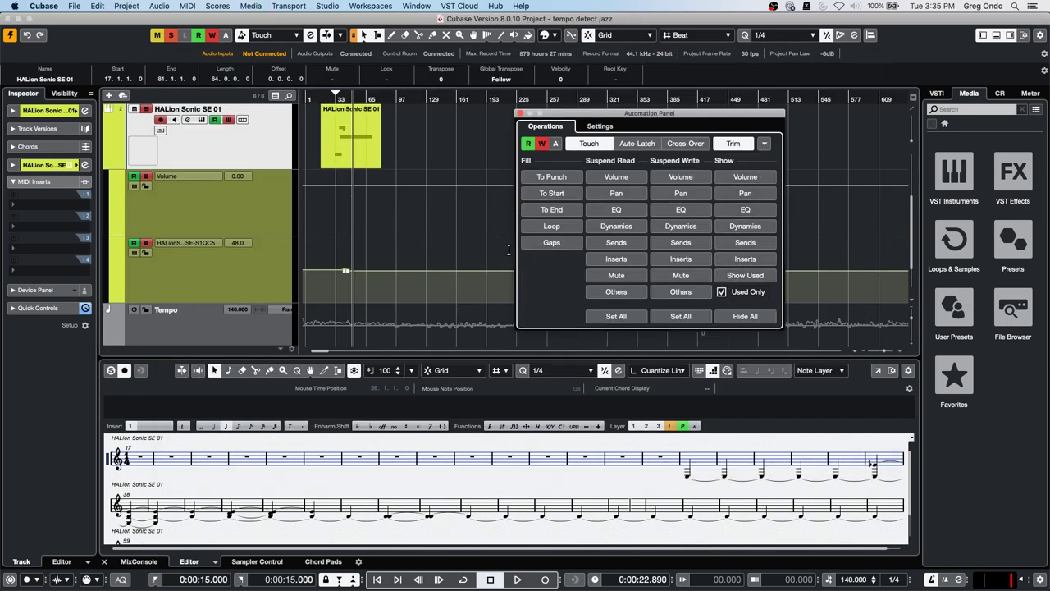
- Select the HALion Sonic SE - S1 QC5 automation lane and look through its available parameters again
left_click(476, 236)
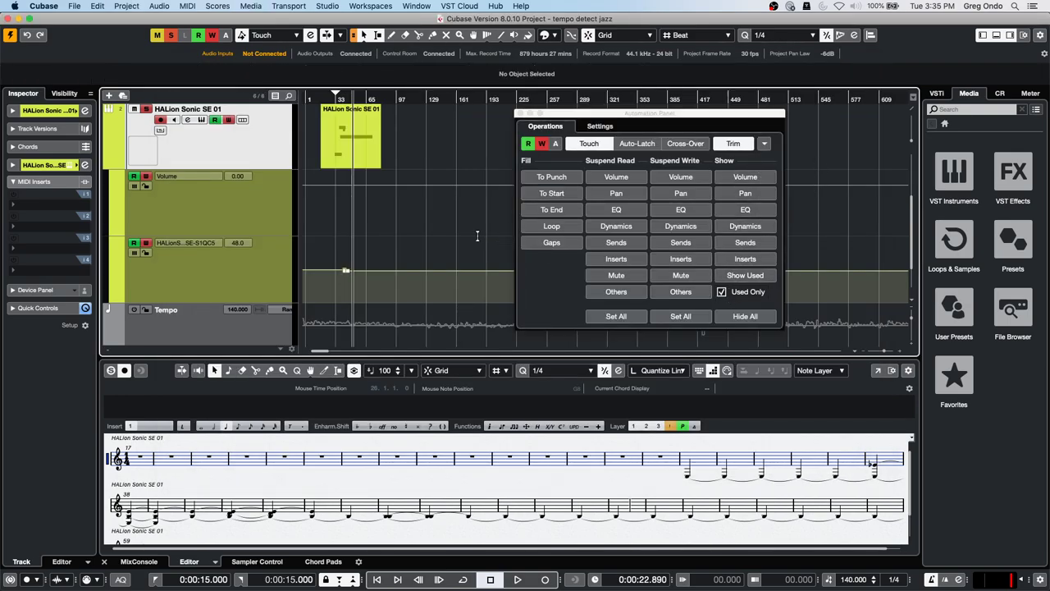
left_click(201, 278)
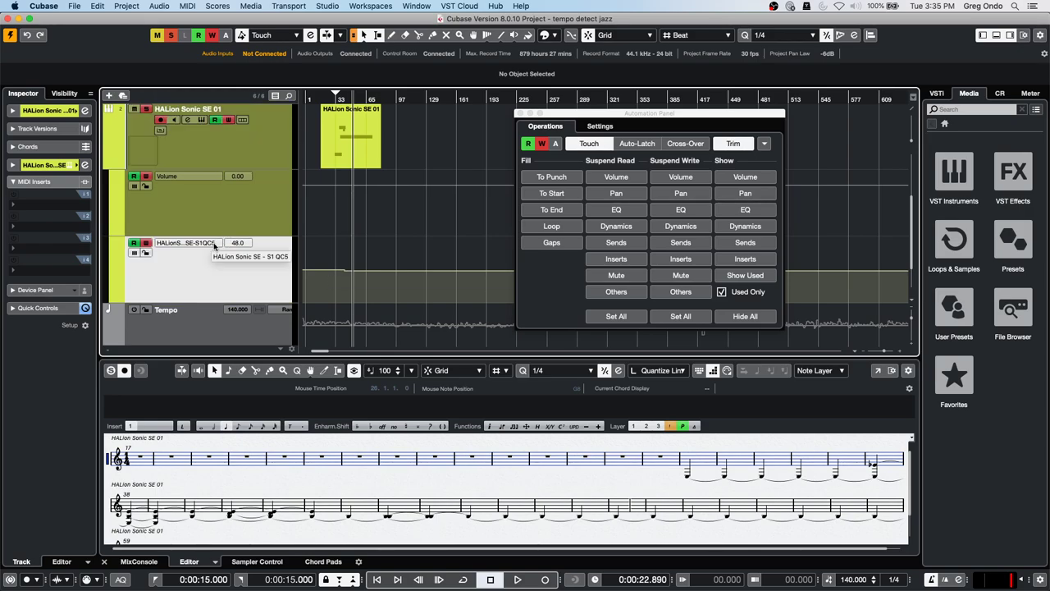
left_click(214, 245)
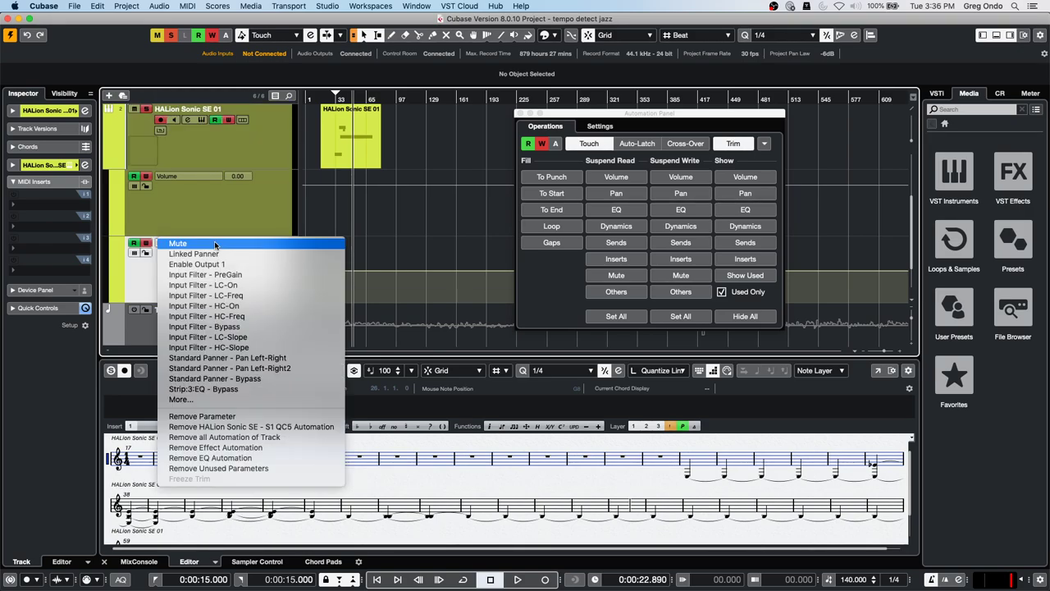
left_click(345, 219)
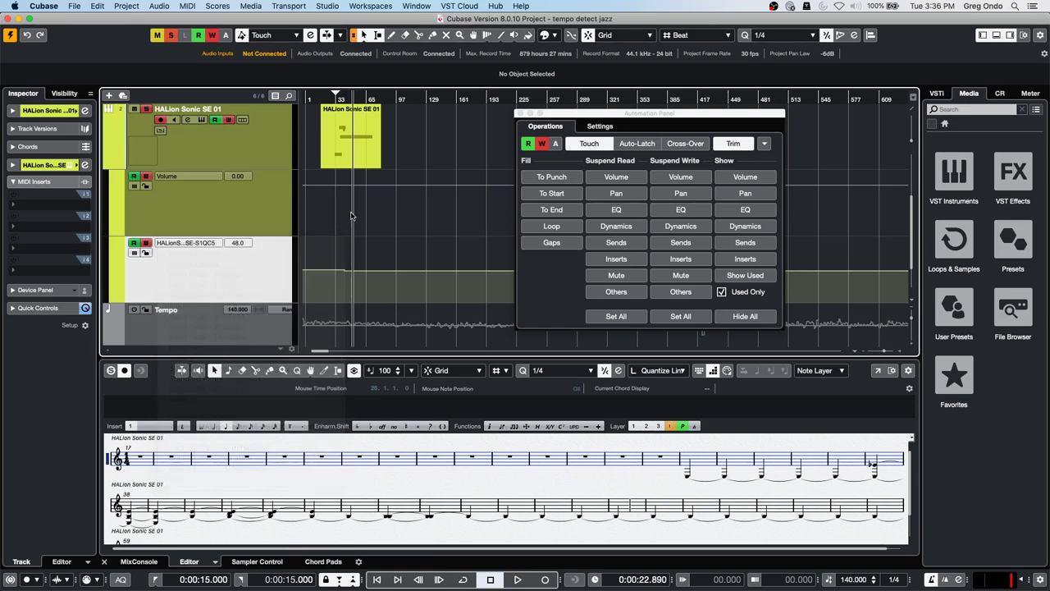
- Create a new empty project in the JUne 9 2020 folder
left_click(69, 8)
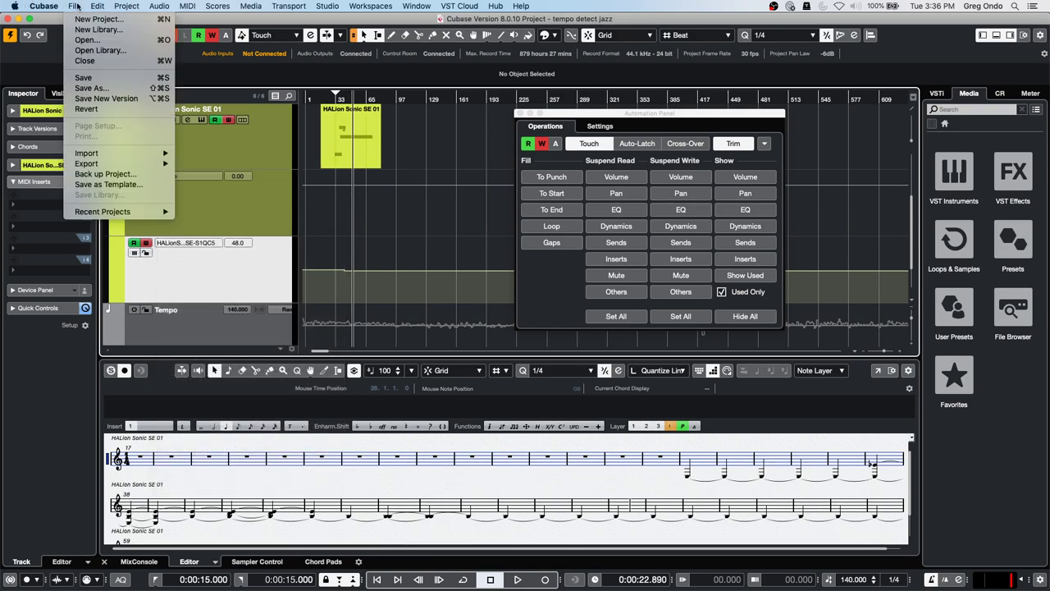
left_click(86, 21)
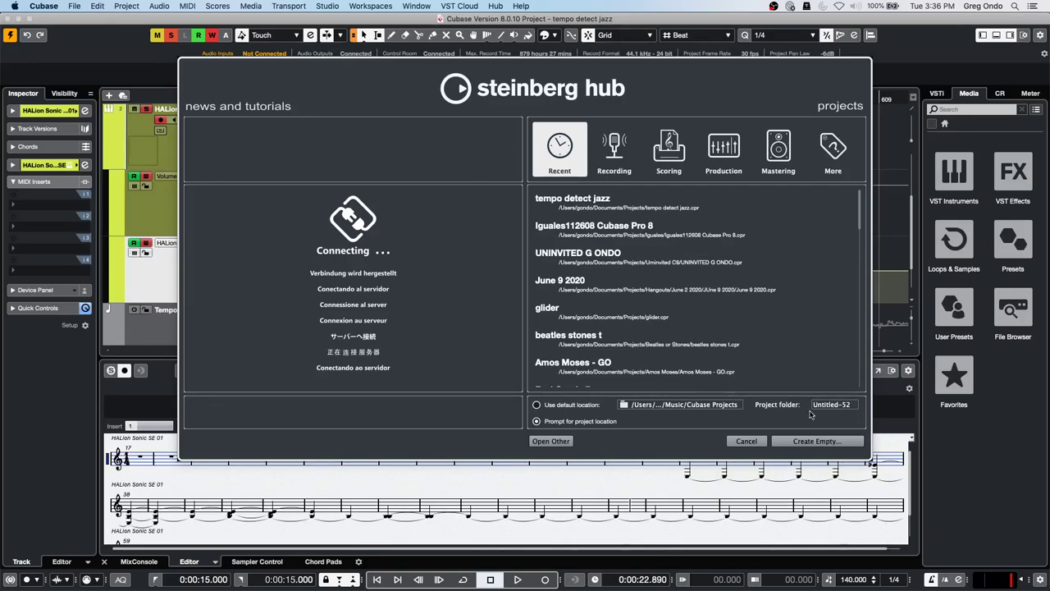
left_click(816, 440)
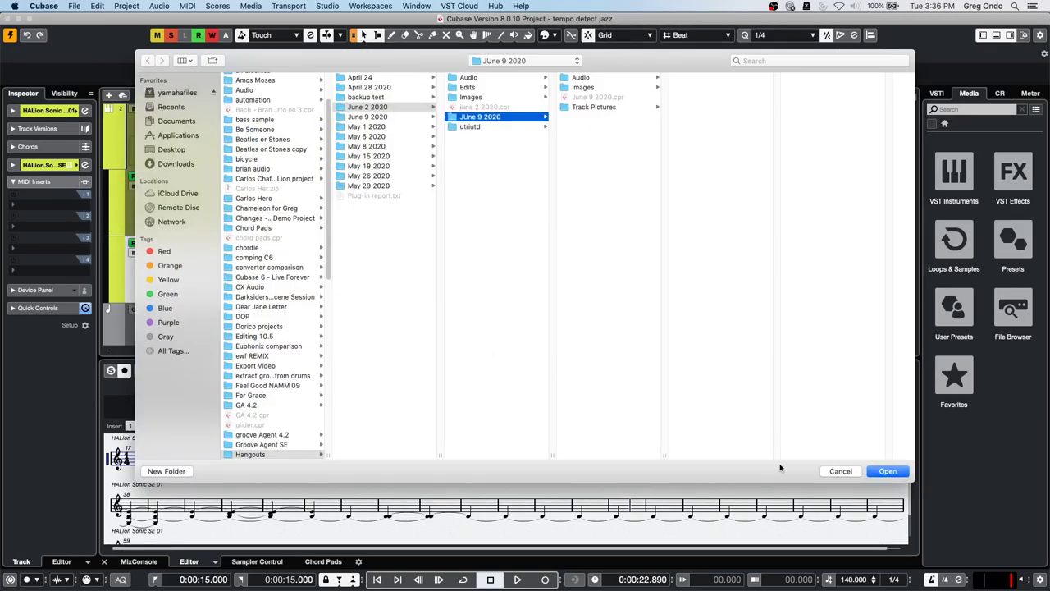
left_click(886, 472)
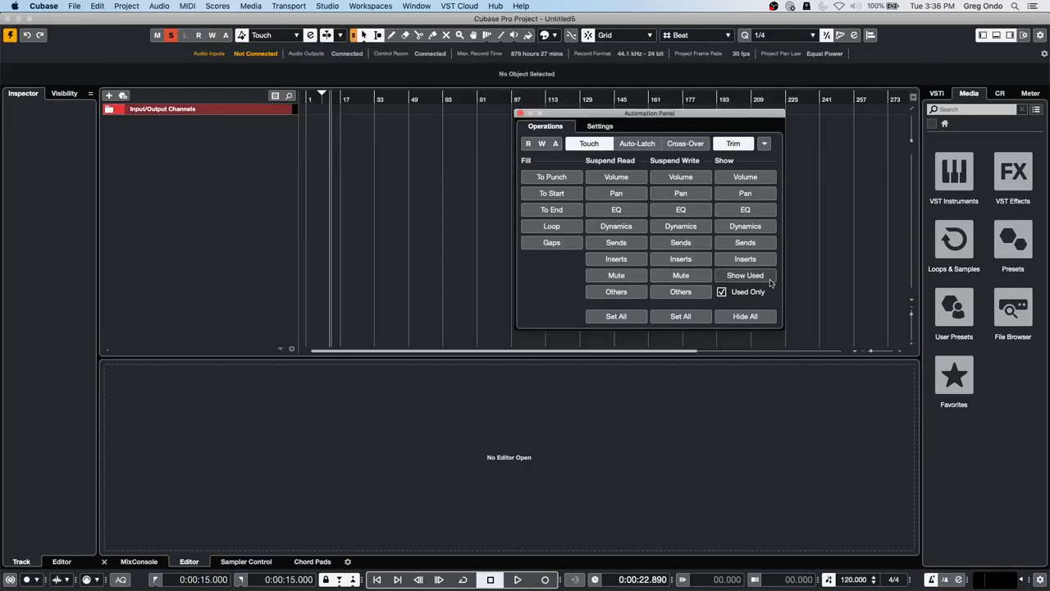
- Add one HALion Sonic SE instrument track with the Boost Tines sound loaded, and solo the track
right_click(209, 155)
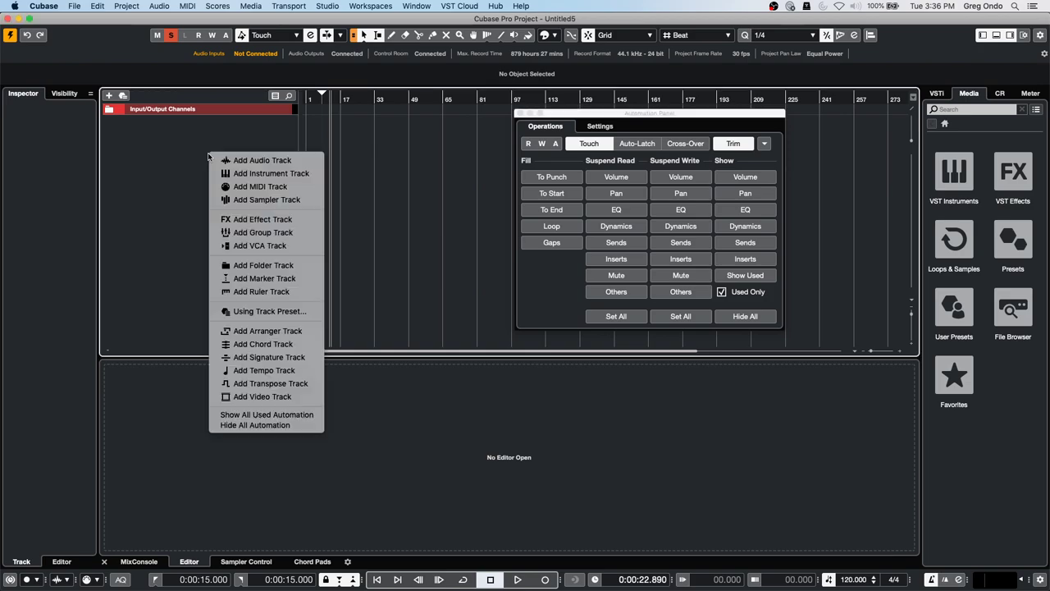
left_click(254, 174)
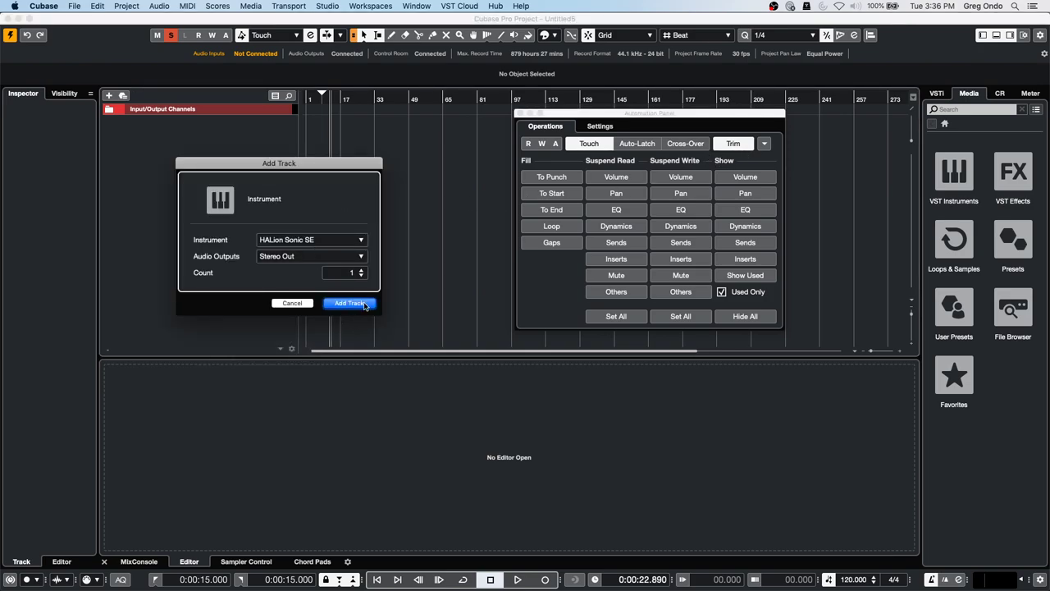
left_click(350, 302)
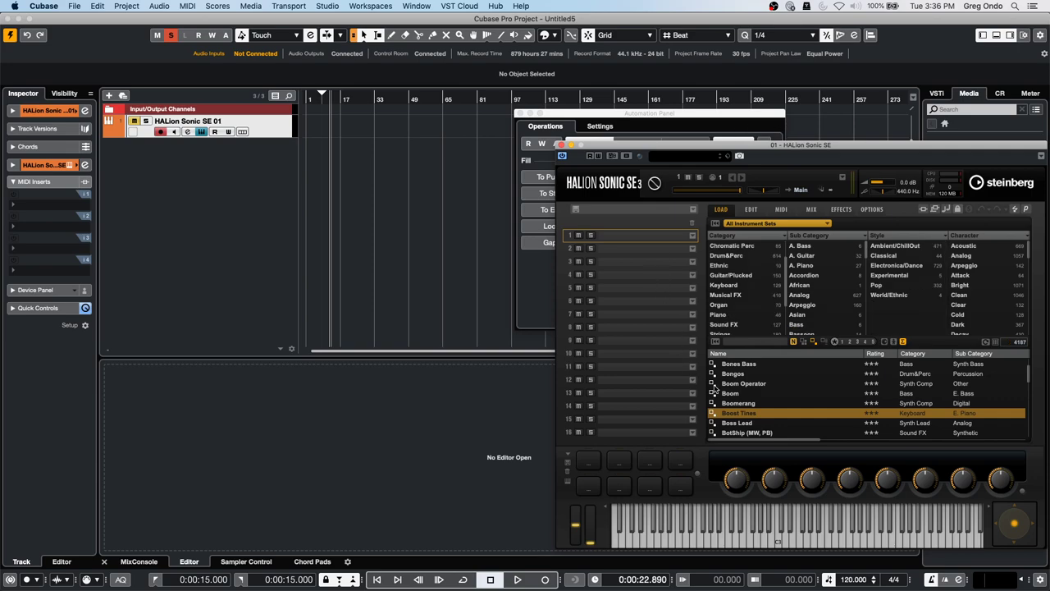
double_click(743, 413)
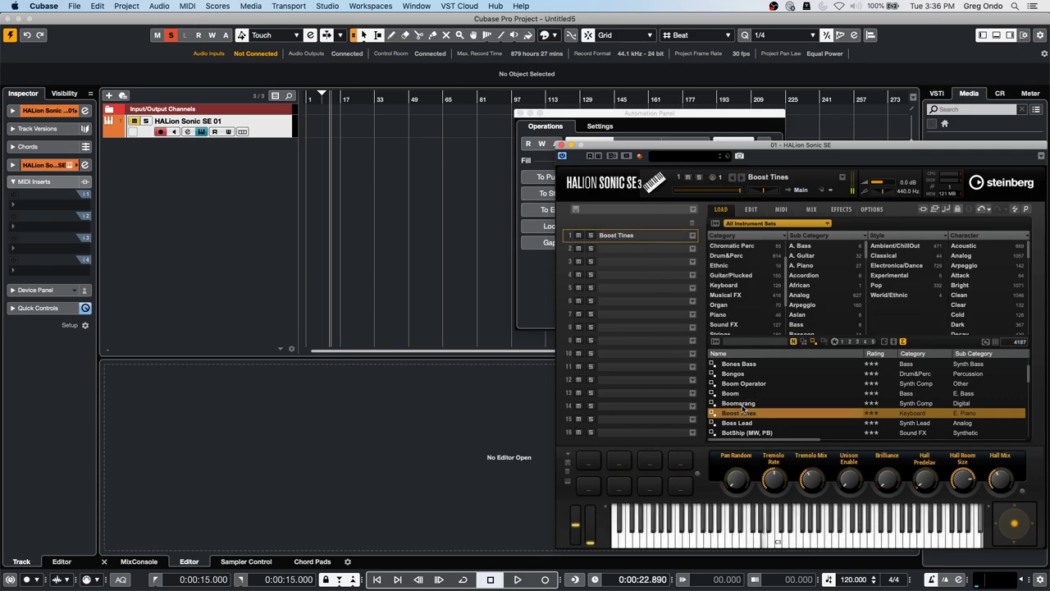
left_click(135, 121)
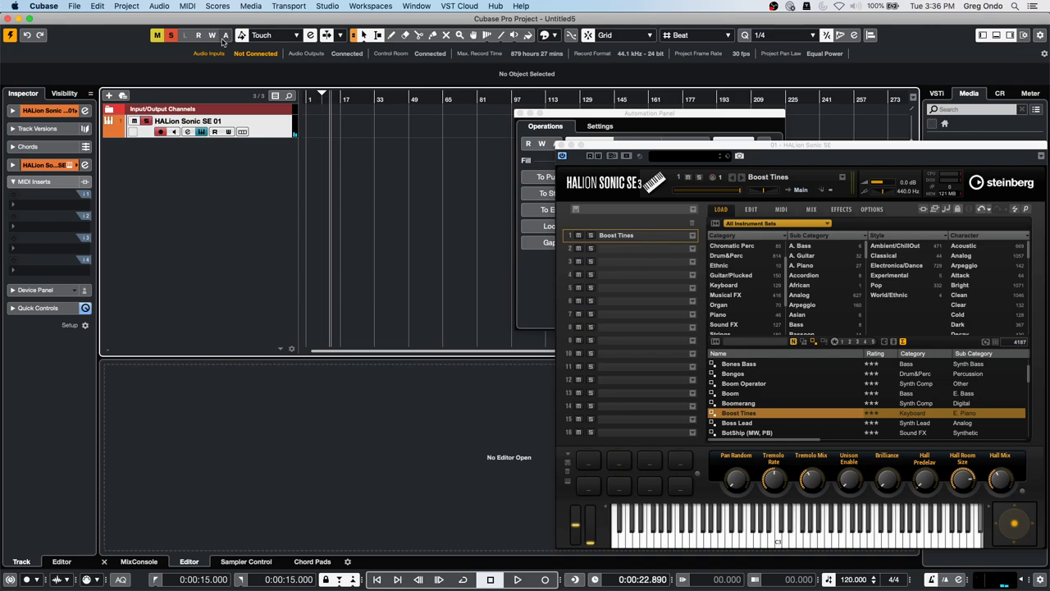
- In the MIDI Controller Automation Setup, set the record destination of CC 1 (Modulation) to Automation Track, leaving its merge mode on global settings
left_click(187, 5)
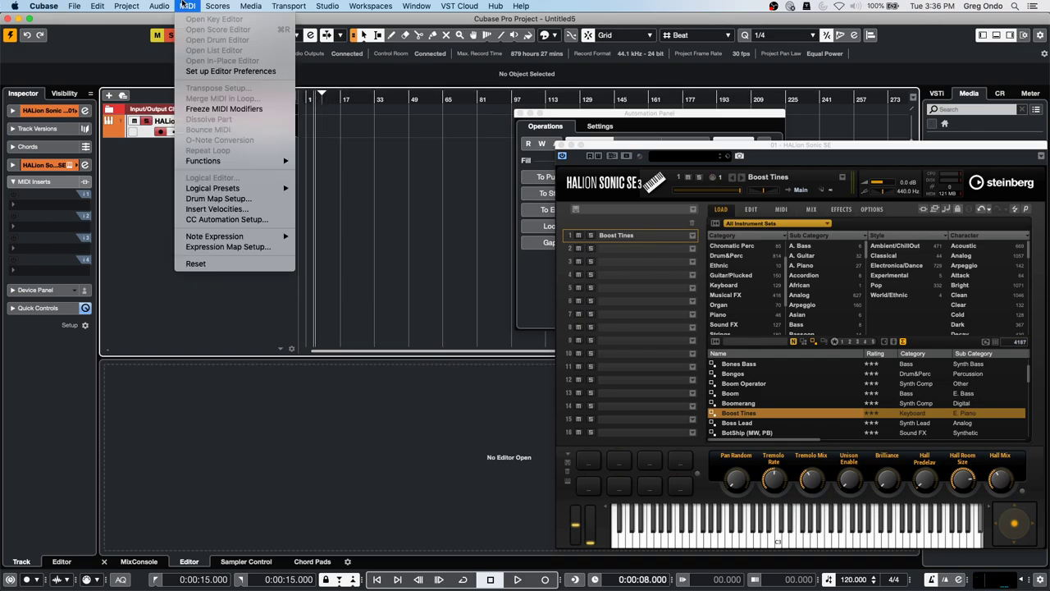
left_click(235, 220)
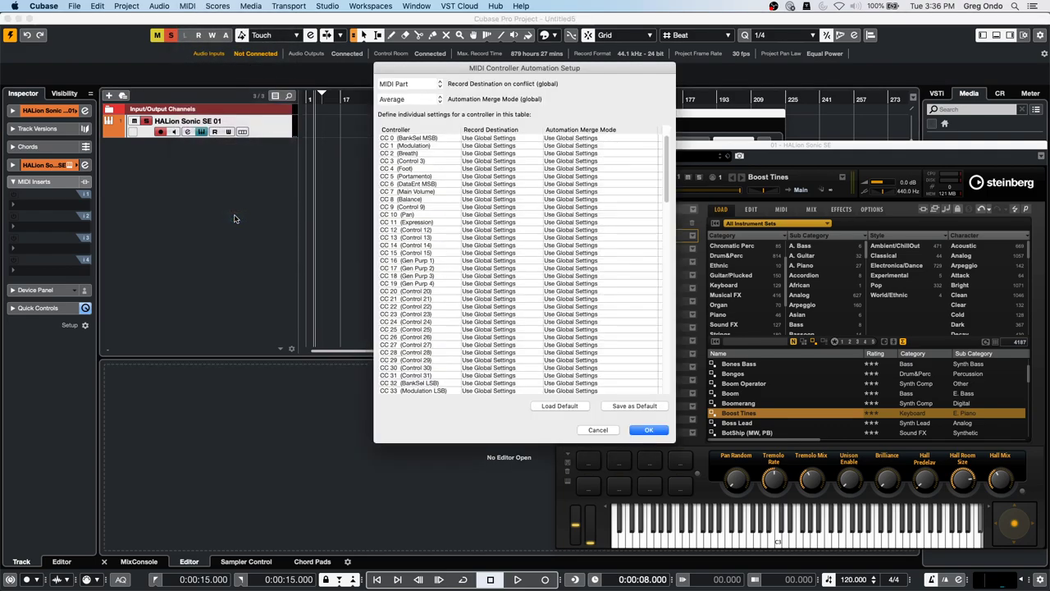
left_click(496, 149)
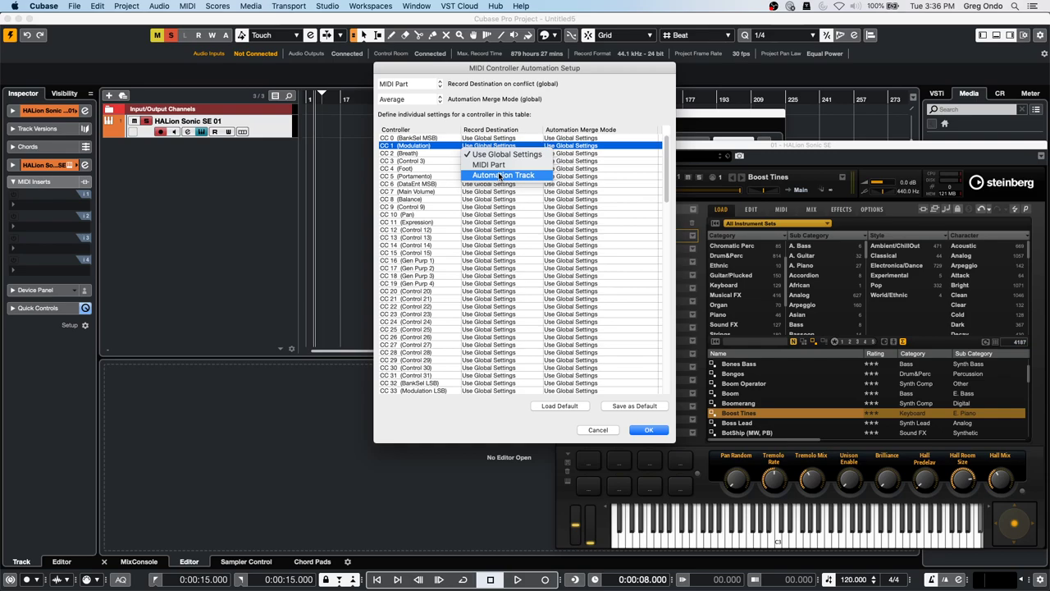
left_click(499, 177)
left_click(590, 146)
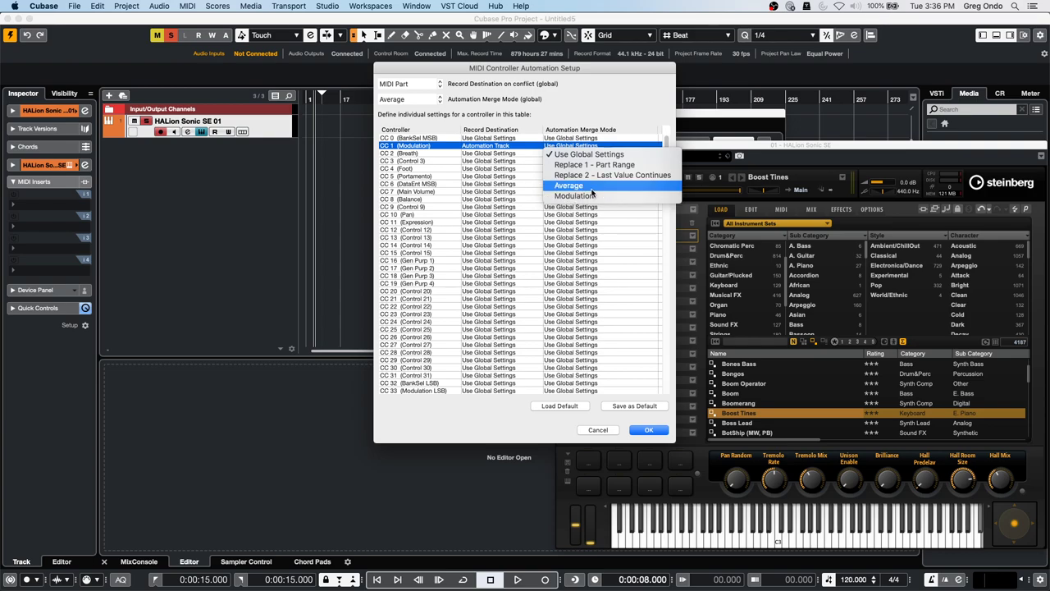
left_click(581, 139)
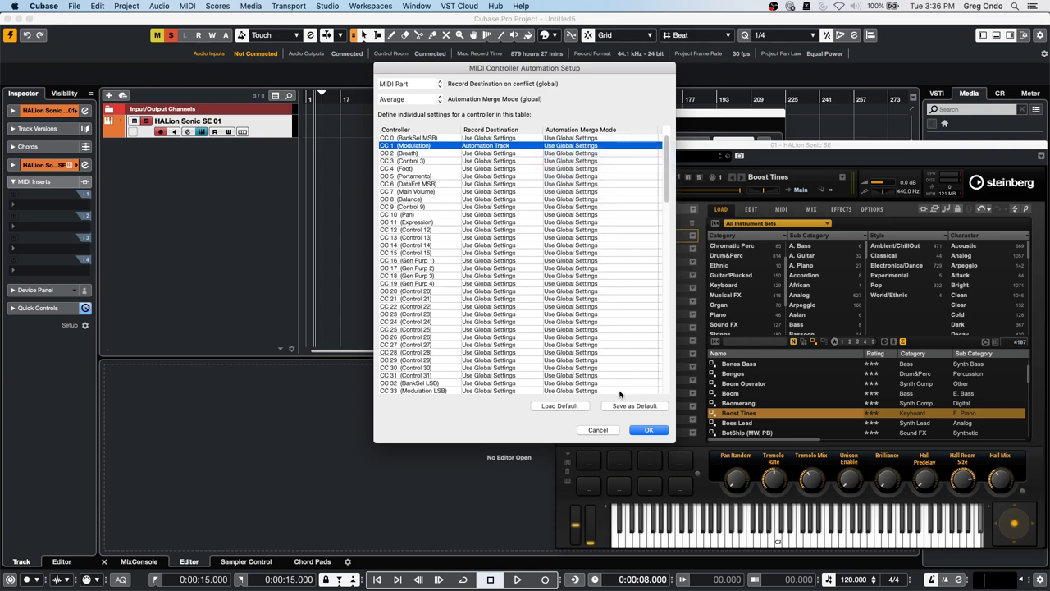
left_click(648, 430)
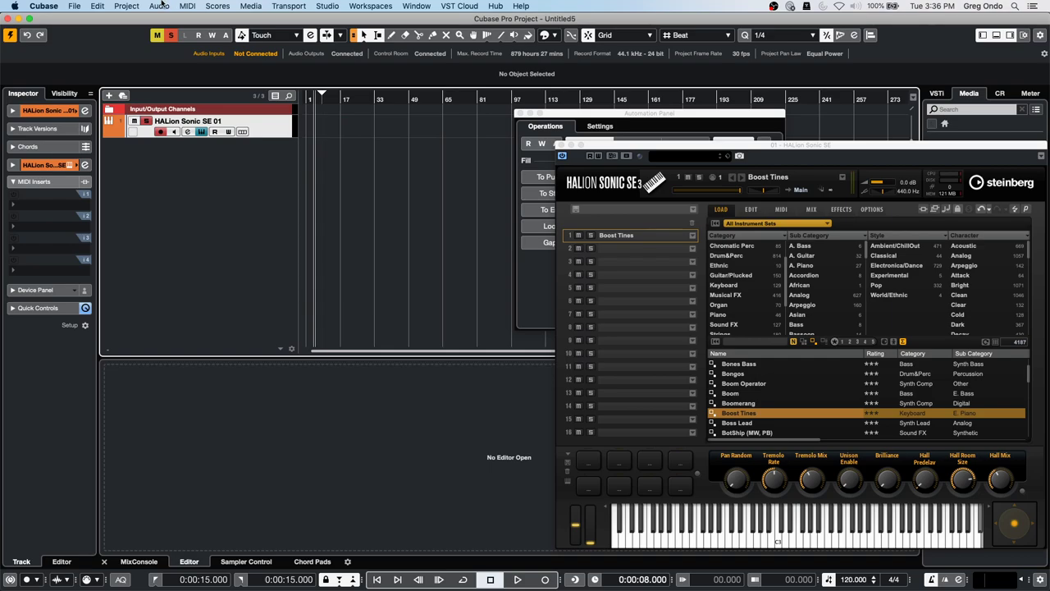
- Play from 8 seconds, punch in and out to record a MIDI part on the HALion Sonic SE 01 track, and stop
left_click(517, 579)
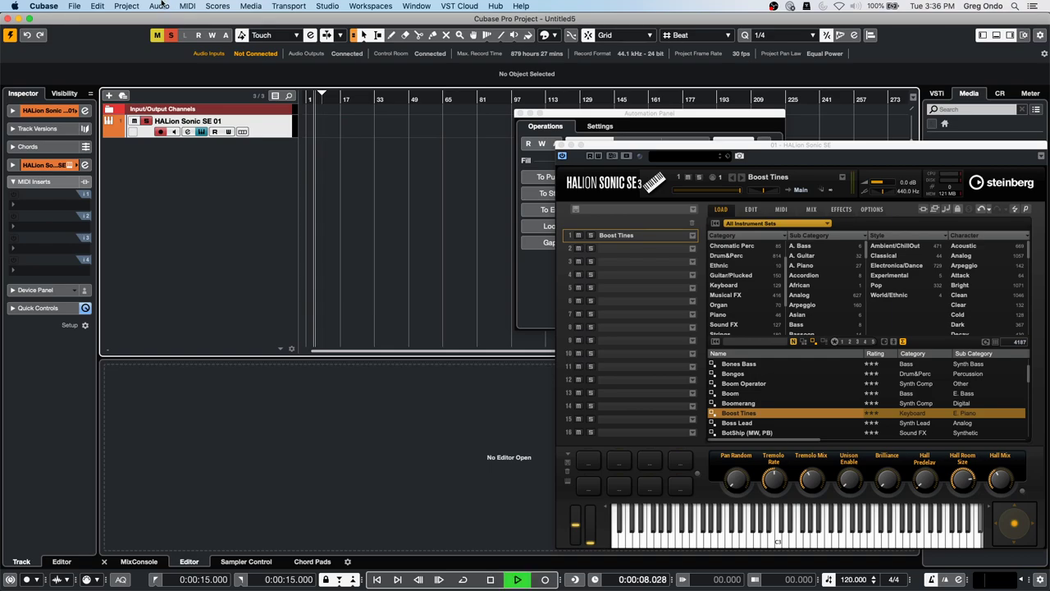
left_click(545, 579)
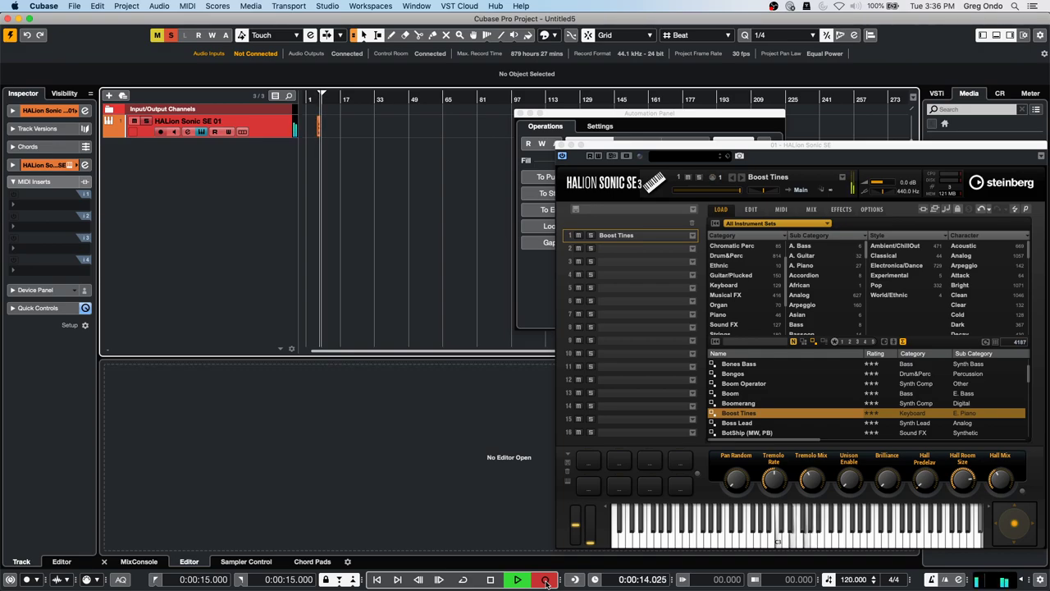
left_click(546, 580)
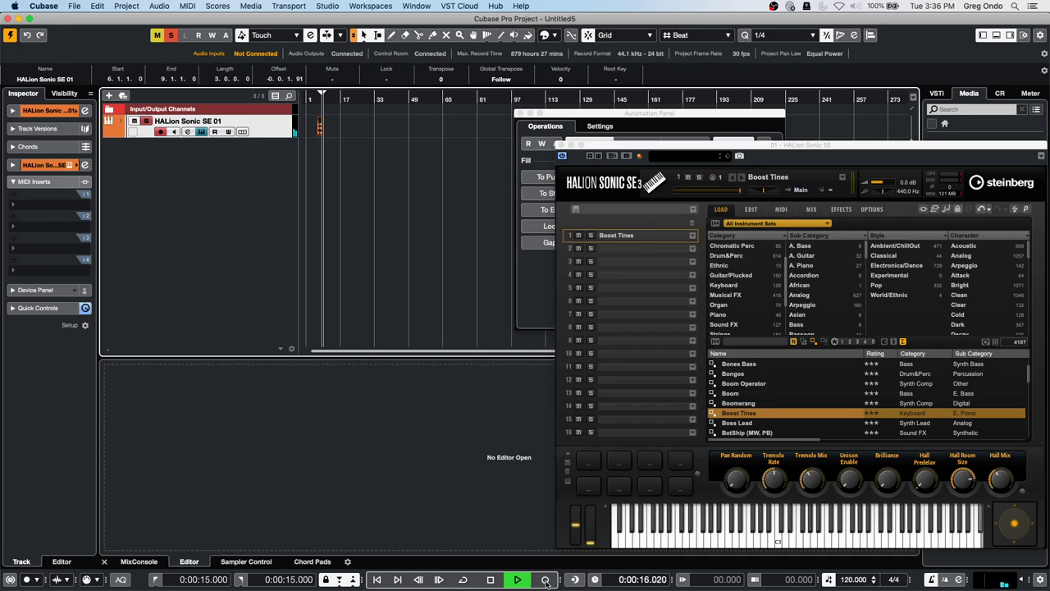
key("space")
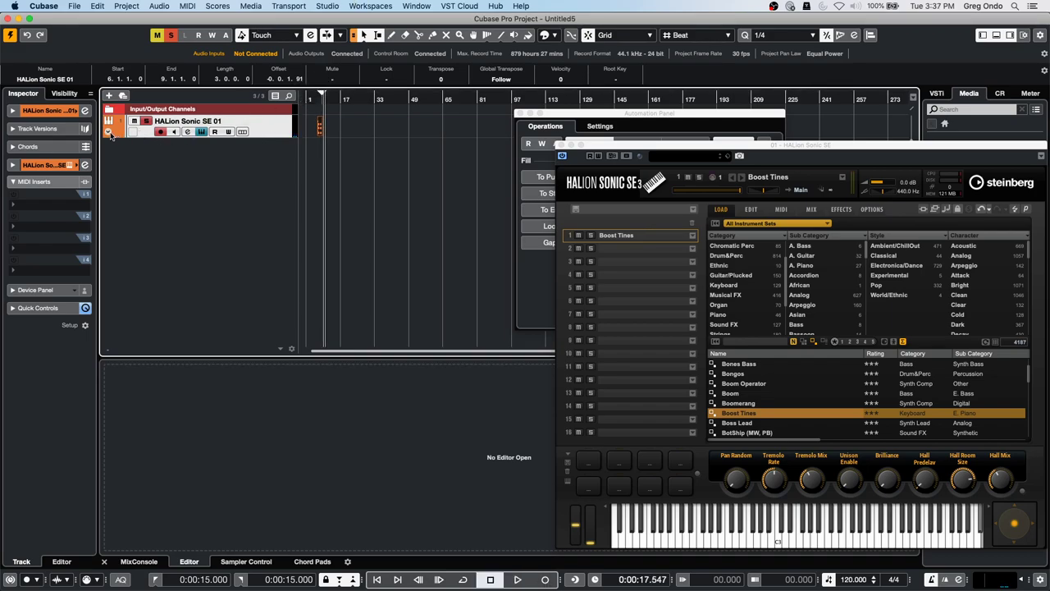
- Show the automation lane of the HALion Sonic SE 01 track and check its parameter list beside the recorded part
left_click(108, 132)
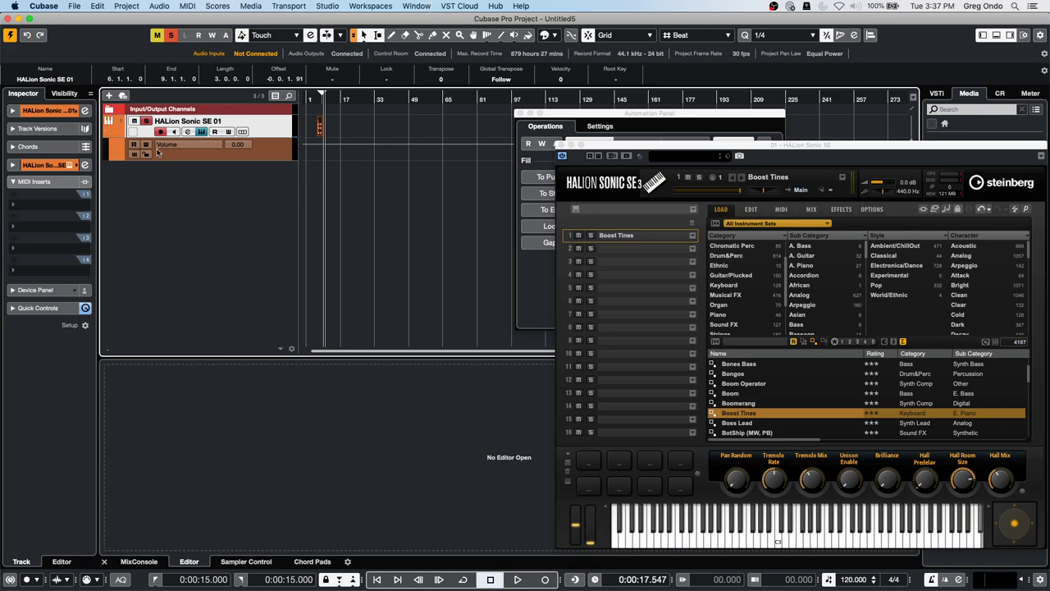
left_click(185, 147)
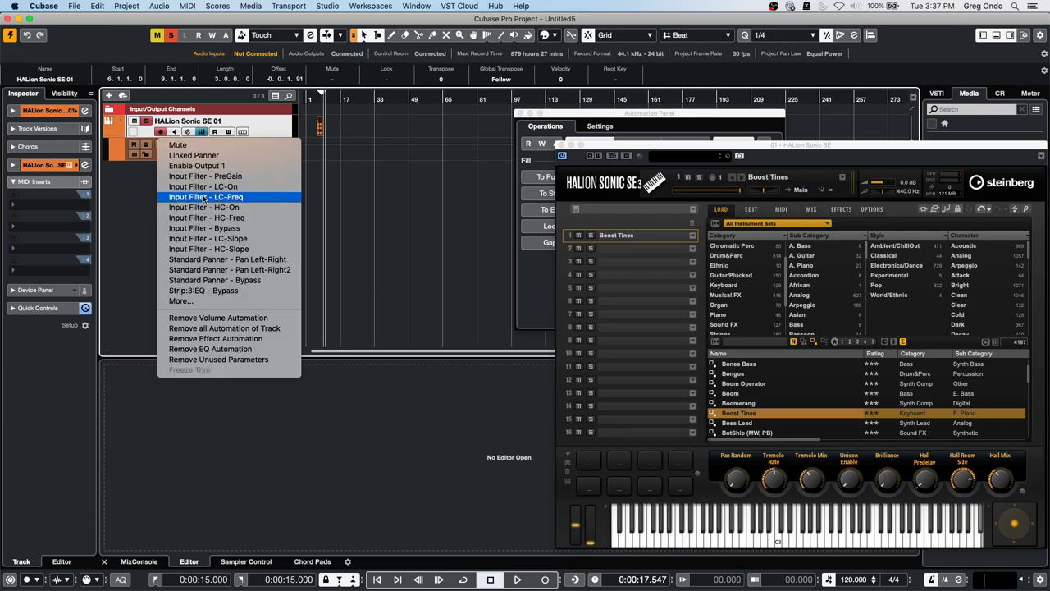
left_click(245, 269)
left_click_drag(319, 100, 298, 132)
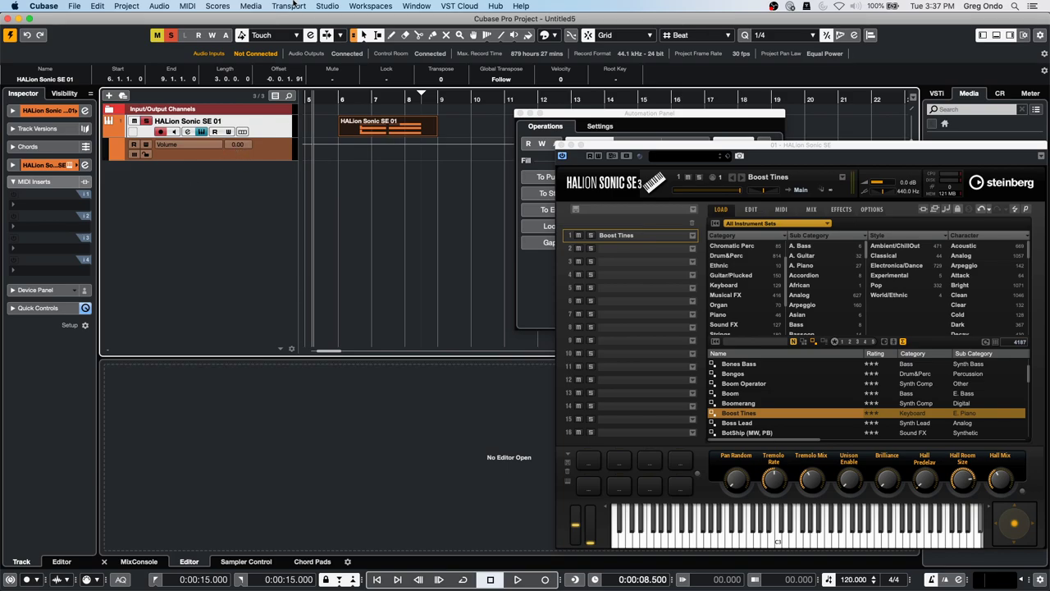
- Bring up the Automation Panel and enable its Used Only option, leaving the recorded part deselected
left_click(327, 5)
left_click(609, 125)
left_click(611, 121)
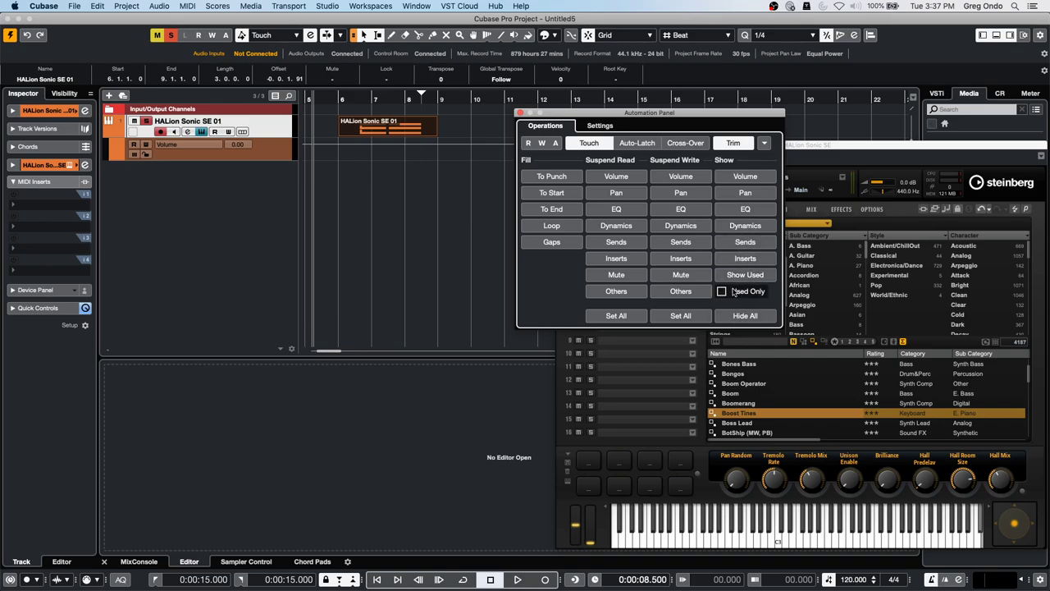
left_click(439, 189)
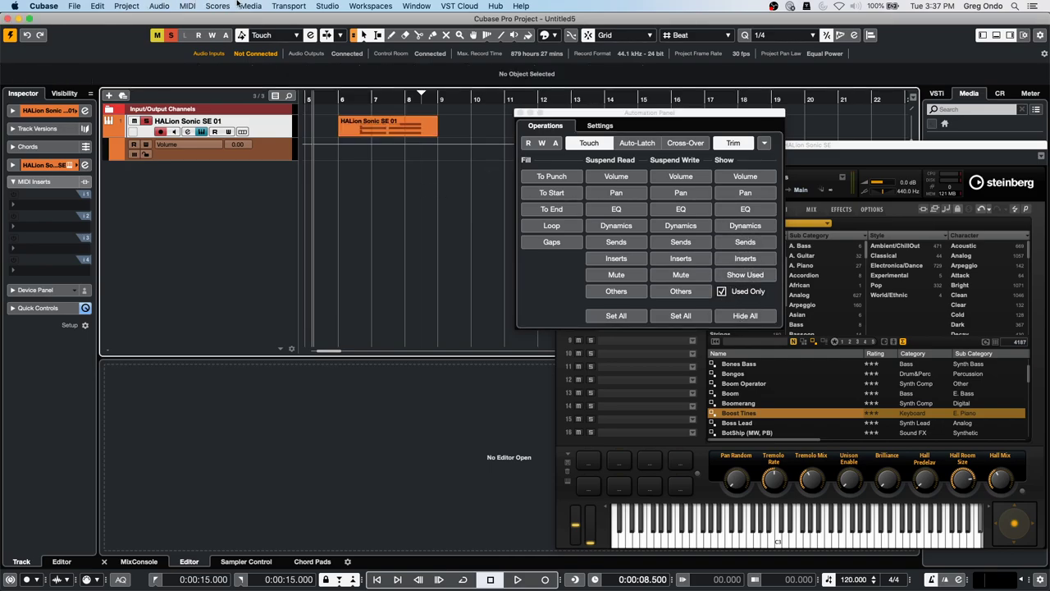
- In the MIDI Controller Automation Setup, set the record destination of CC 1 (Modulation) to MIDI Part
left_click(187, 6)
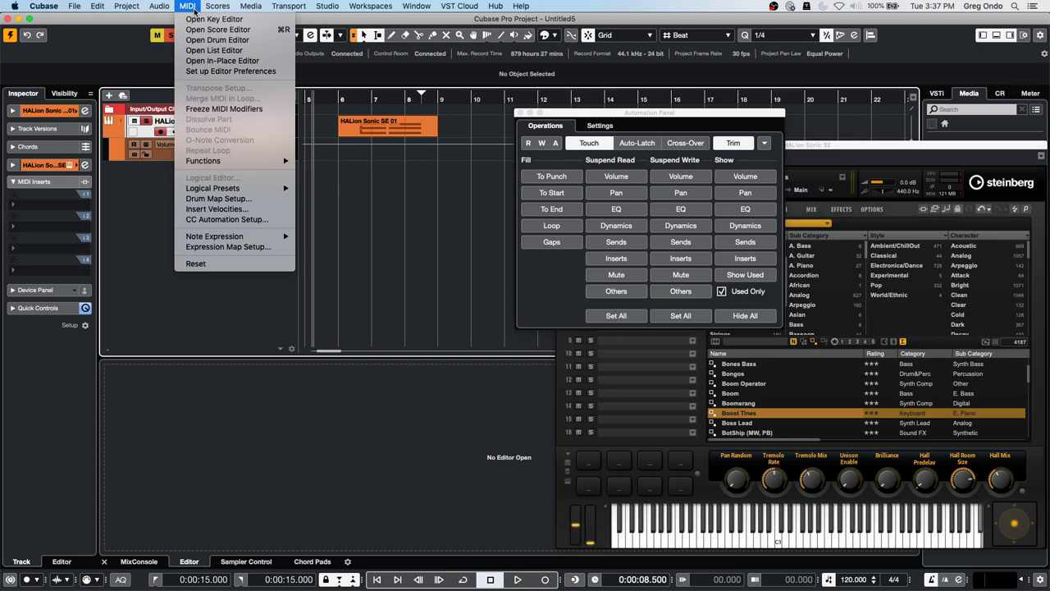
left_click(227, 219)
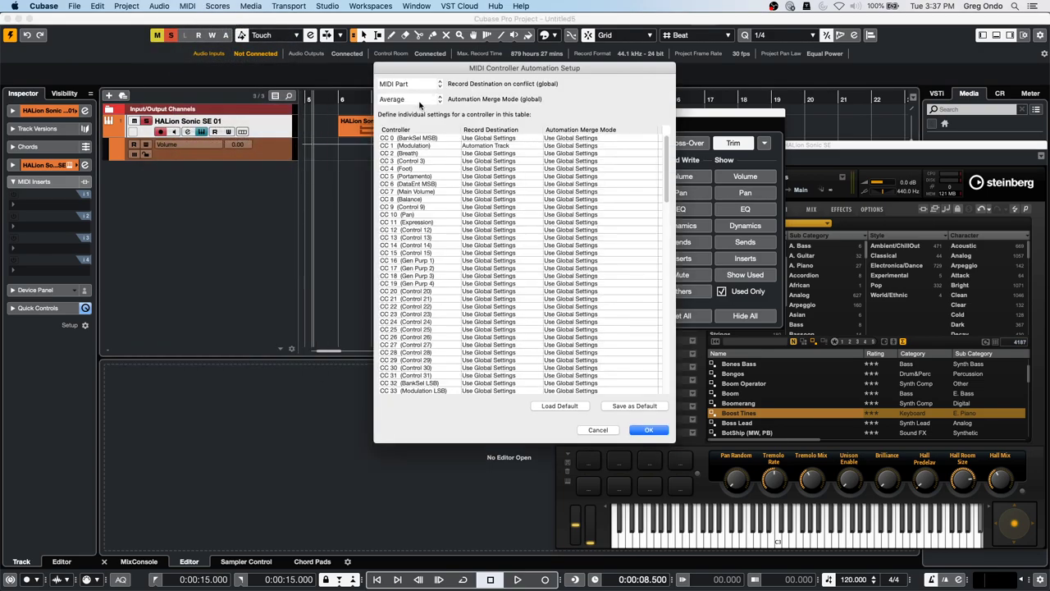
left_click(477, 145)
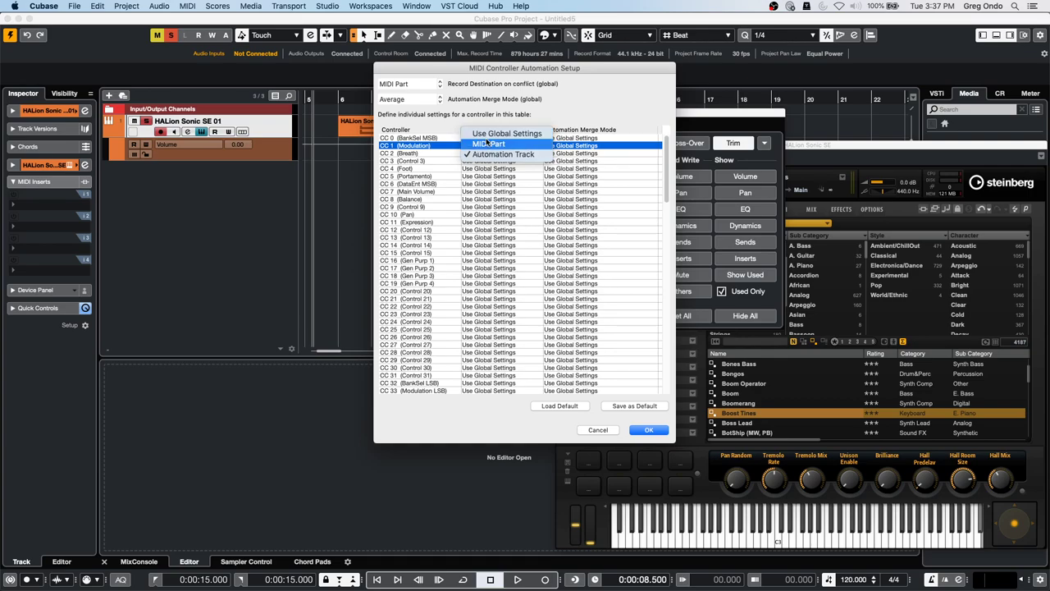
left_click(486, 144)
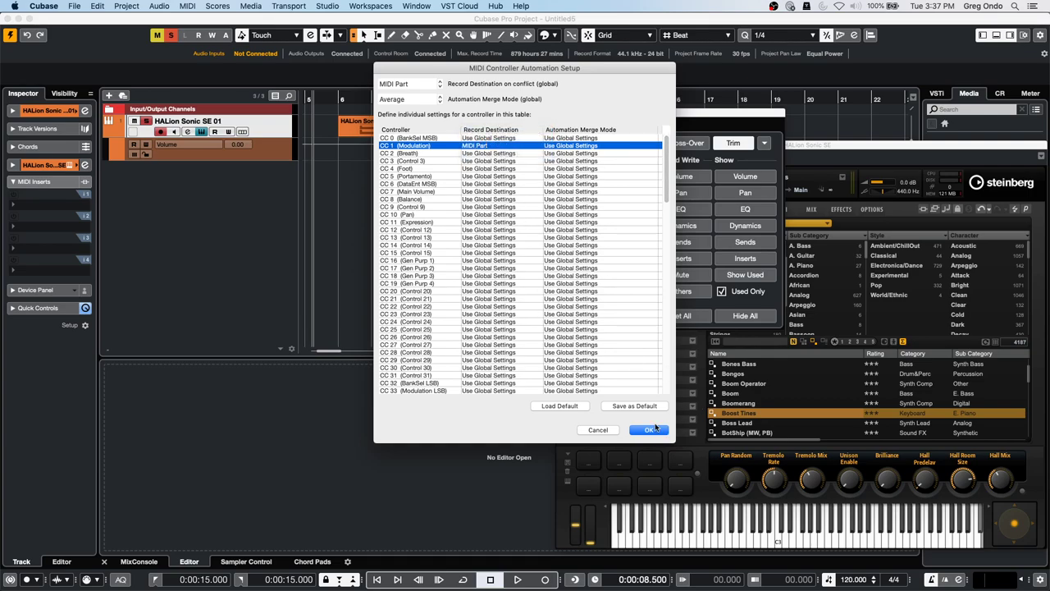
left_click(648, 429)
- Erase the recorded part from bars 6 to 9 on the HALion Sonic SE 01 track
right_click(396, 130)
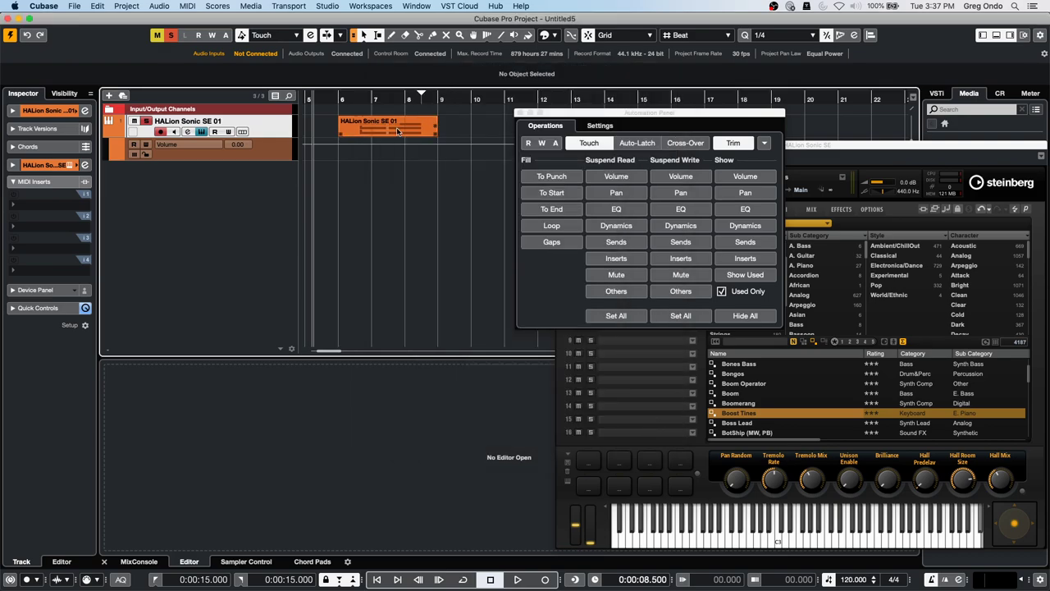
left_click(438, 129)
left_click(383, 123)
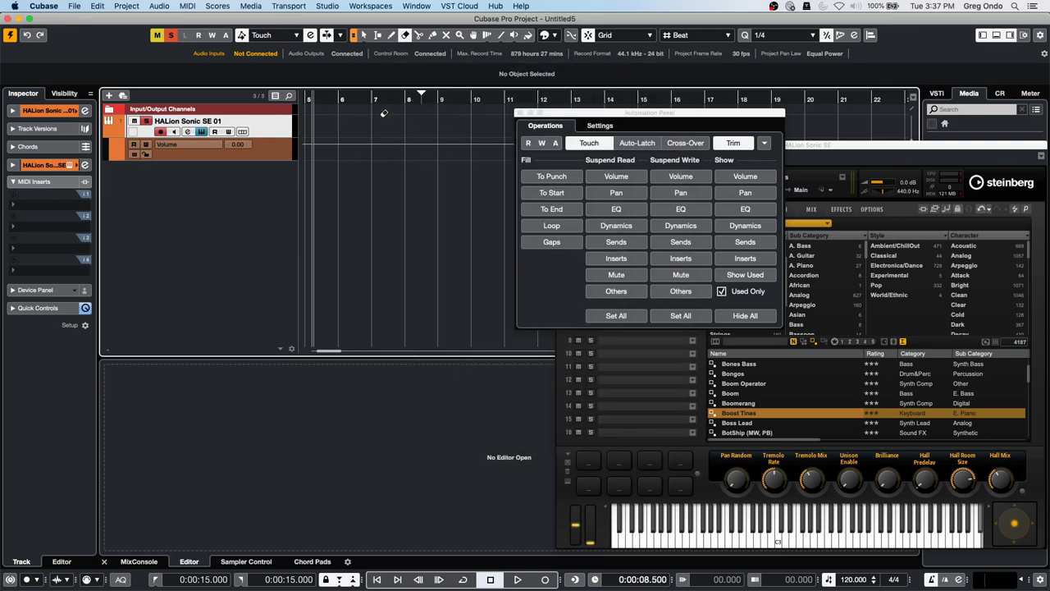
- Play back, punch in and out to record a new MIDI part on the HALion Sonic SE 01 track, and stop
left_click(518, 579)
left_click(545, 579)
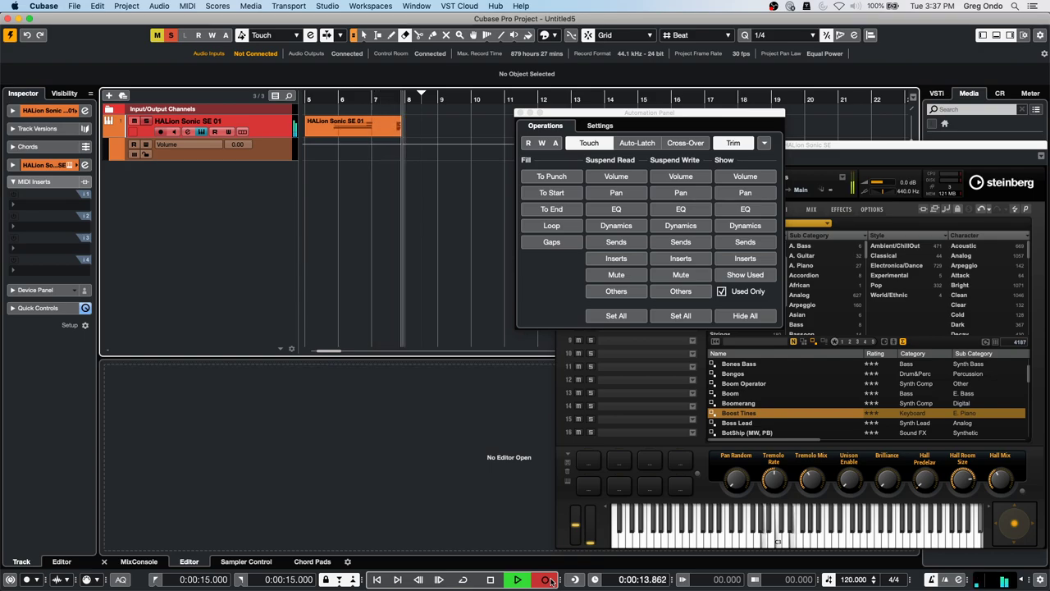
left_click(547, 579)
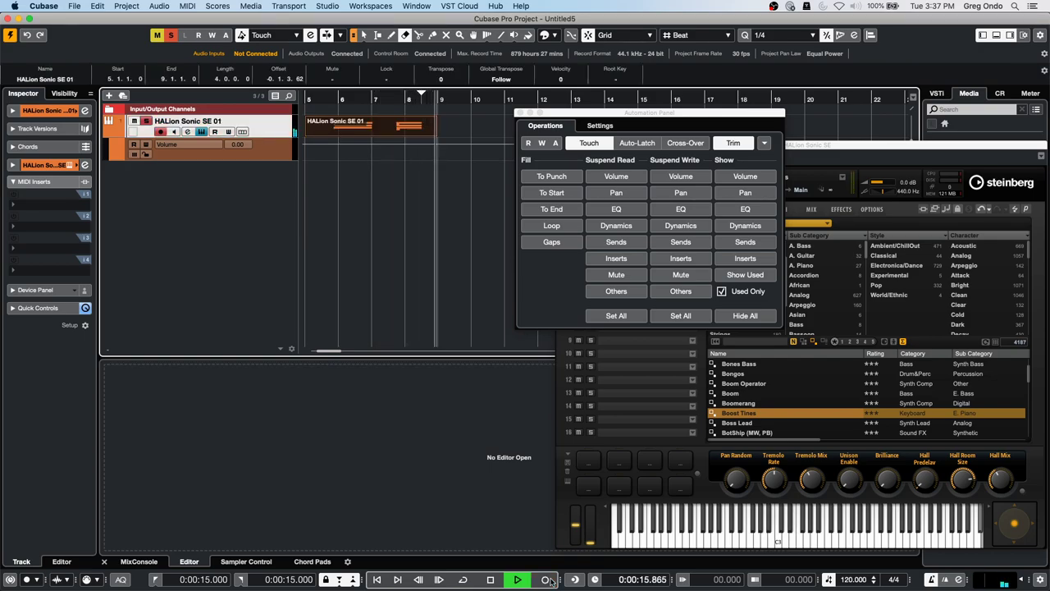
key("space")
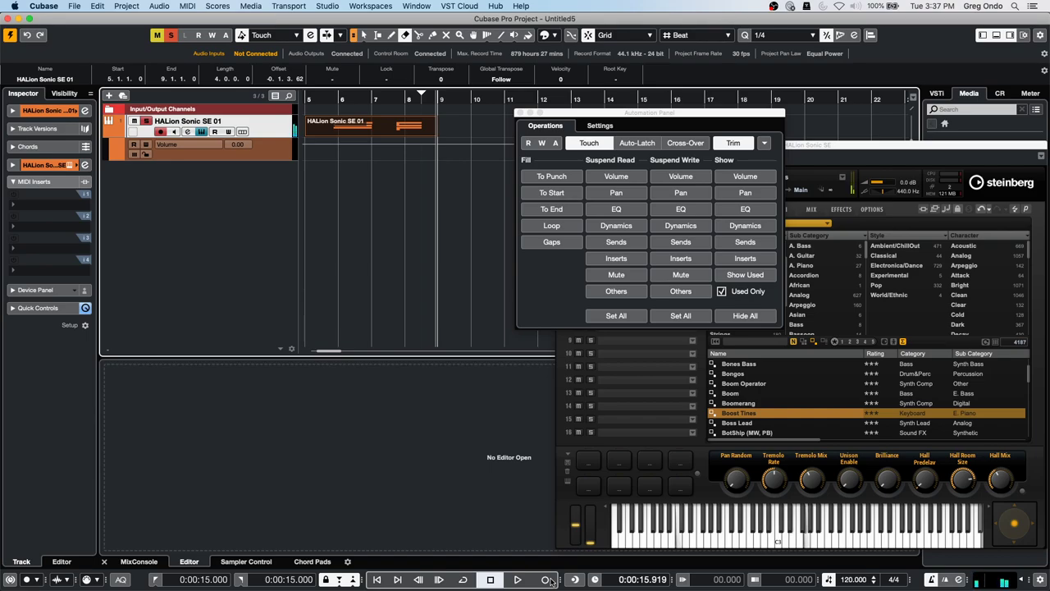
key("space")
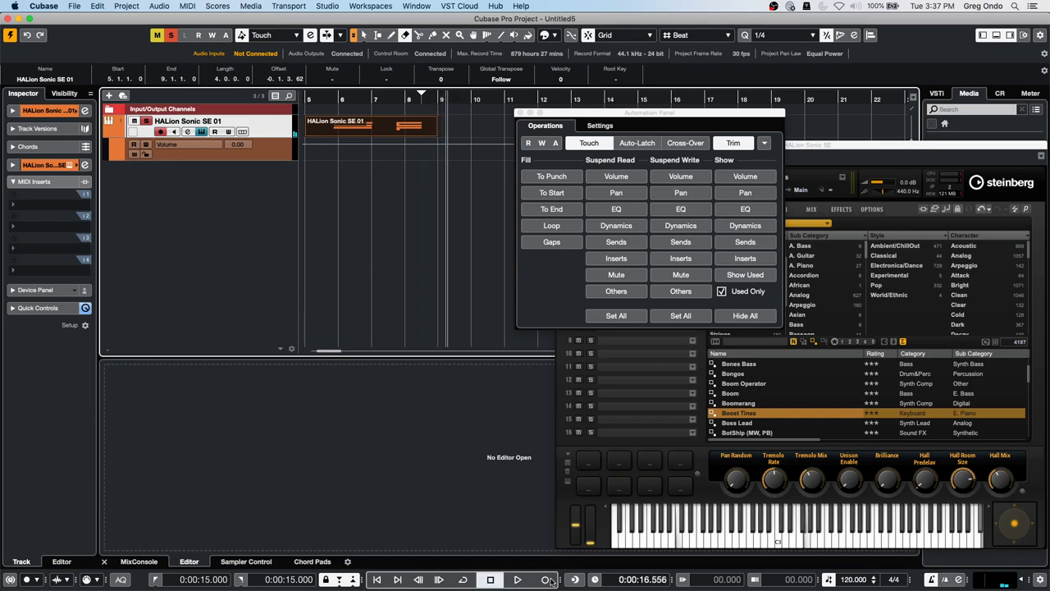
key("space")
- Insert the MIDI Monitor in the first MIDI insert slot of the HALion Sonic SE 01 track and move its window off the track list
left_click(54, 203)
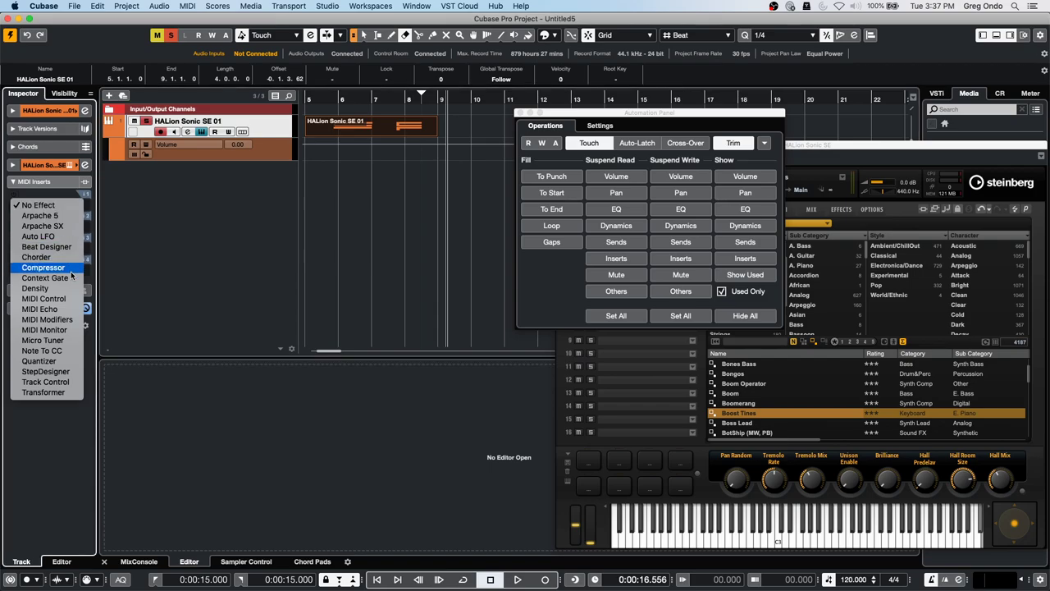
left_click(76, 329)
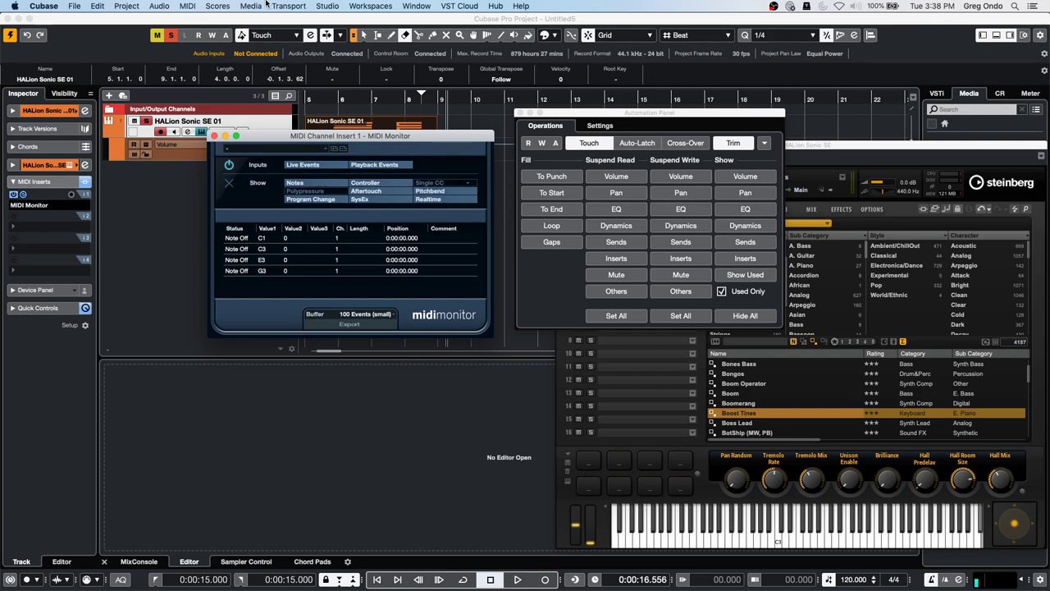
left_click(186, 6)
mouse_move(159, 7)
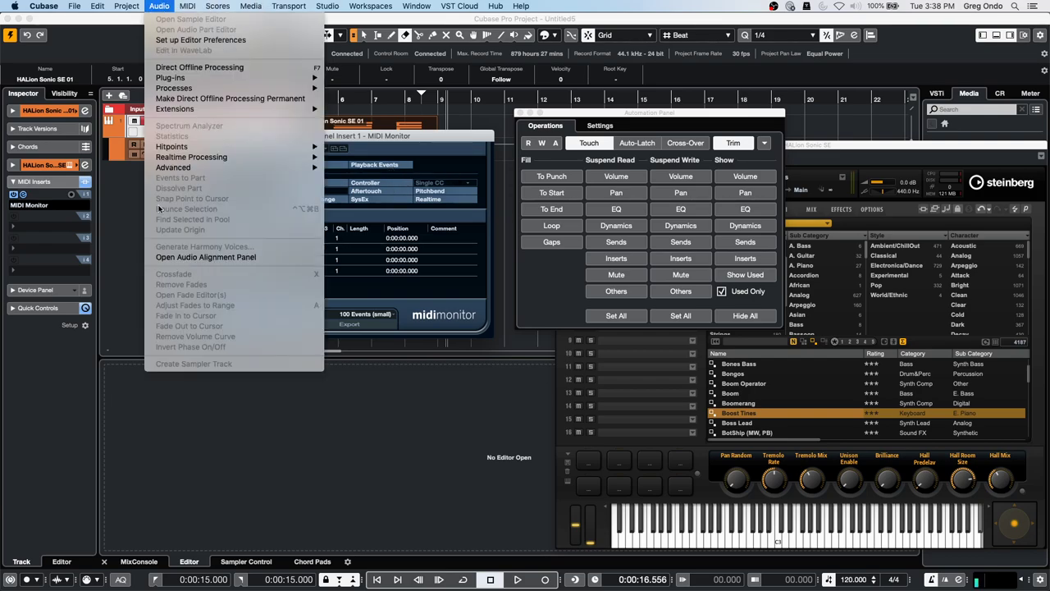
left_click(435, 134)
left_click_drag(435, 135, 529, 148)
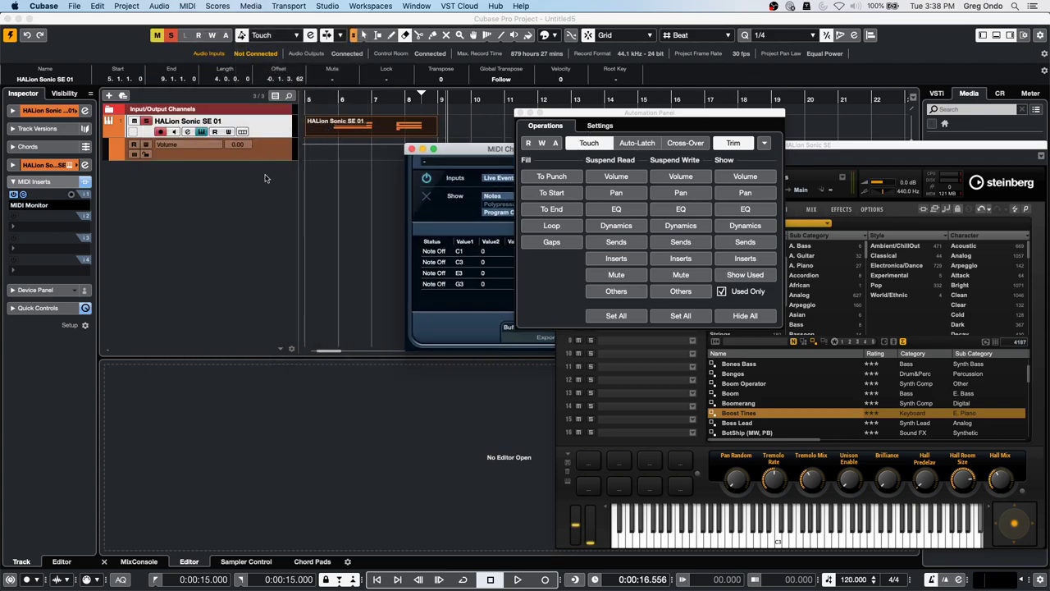
- Draw a volume automation curve beneath the first half of the part and select the range 5.2.1.0 to 7.1.1.0 across part and automation
right_click(333, 158)
left_click(361, 158)
left_click_drag(320, 145, 362, 147)
right_click(324, 154)
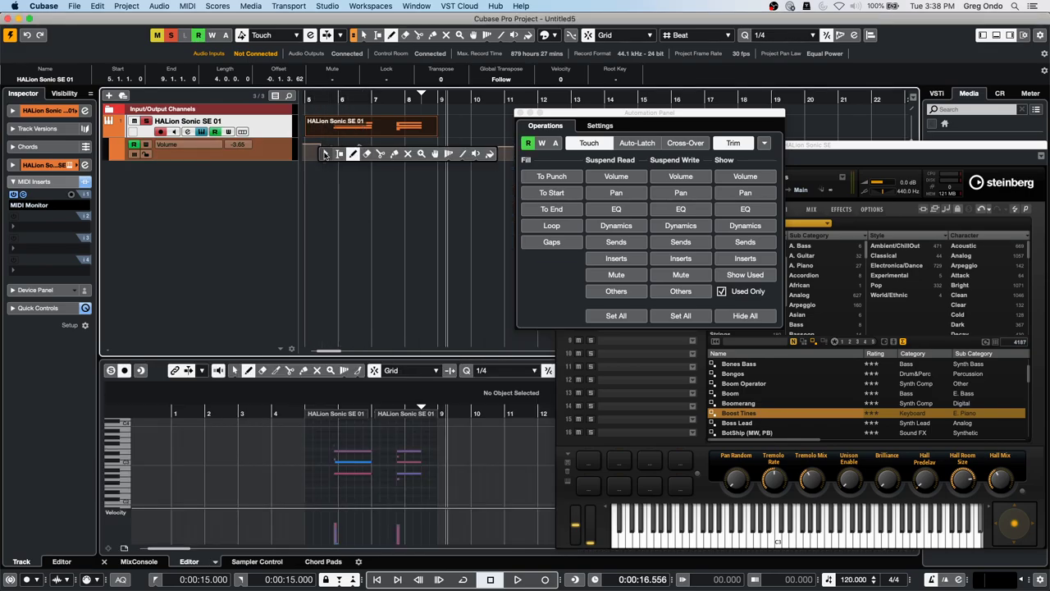
left_click(325, 154)
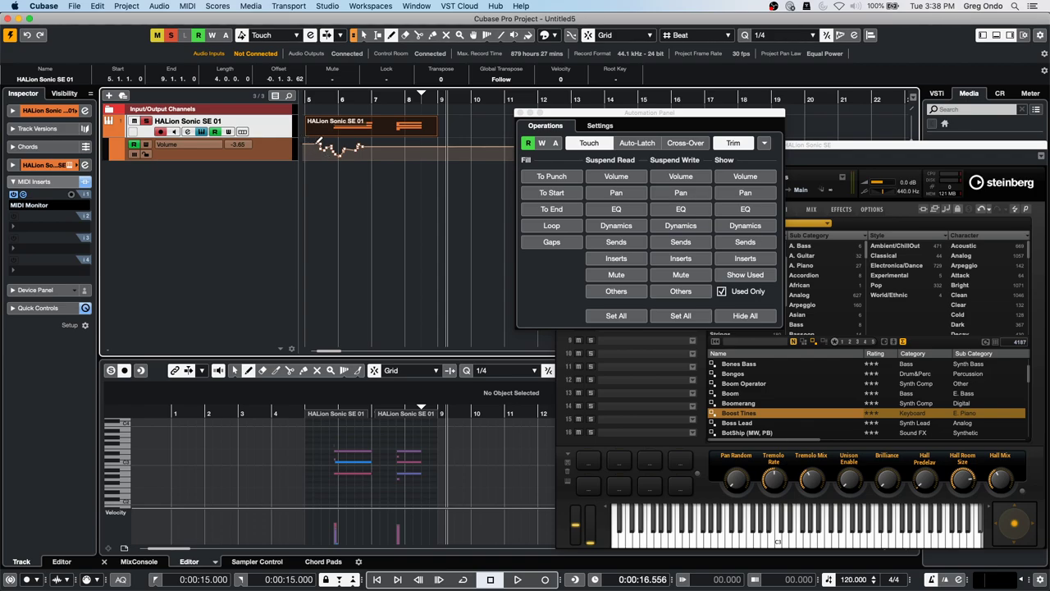
left_click_drag(313, 147, 366, 145)
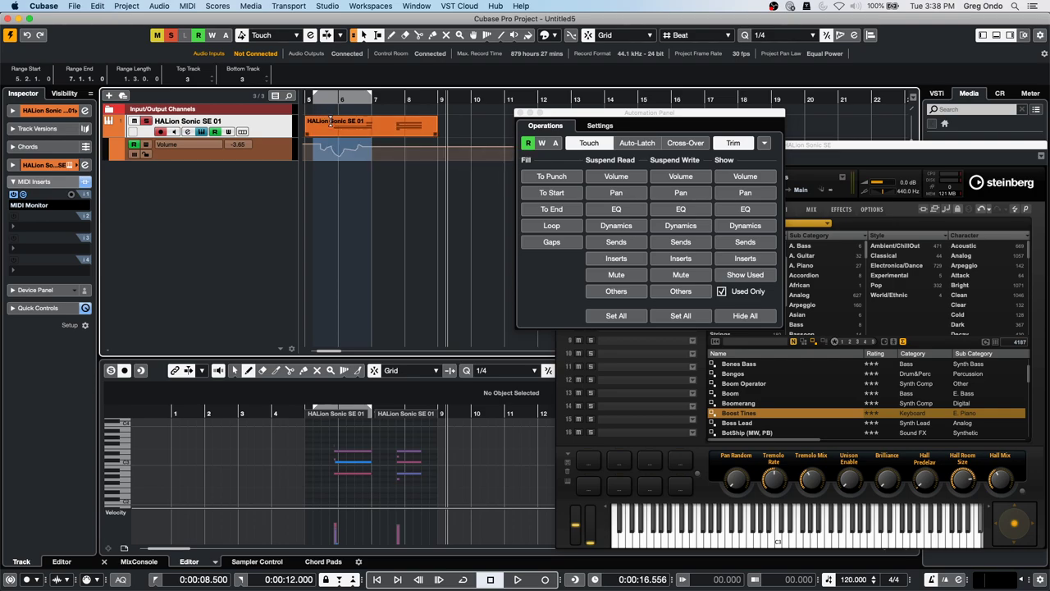
- Switch the Key Editor's controller lane from Velocity to CC 1 (Modulation)
left_click(122, 513)
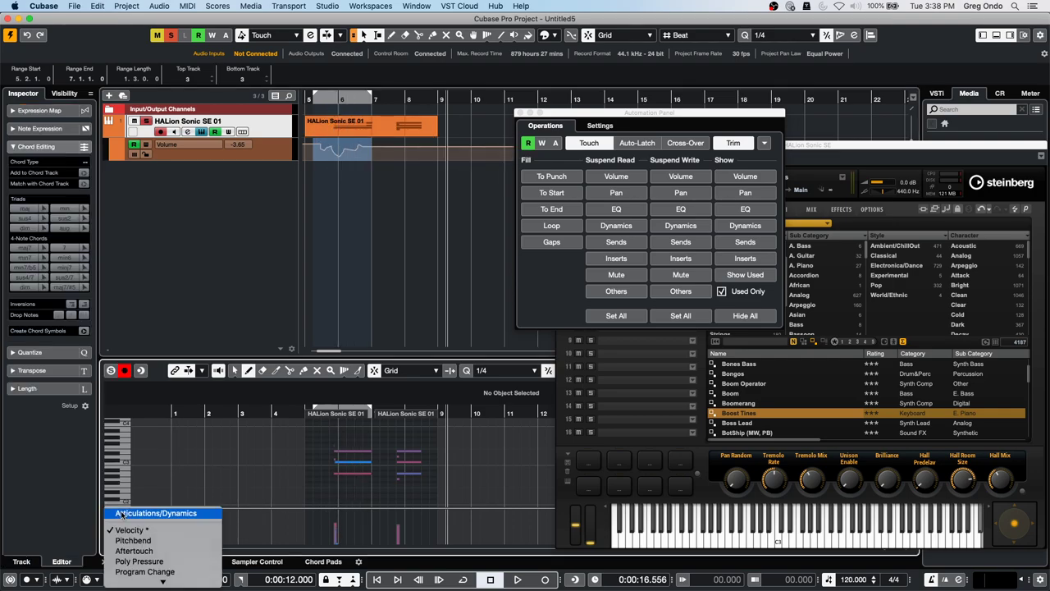
mouse_move(144, 580)
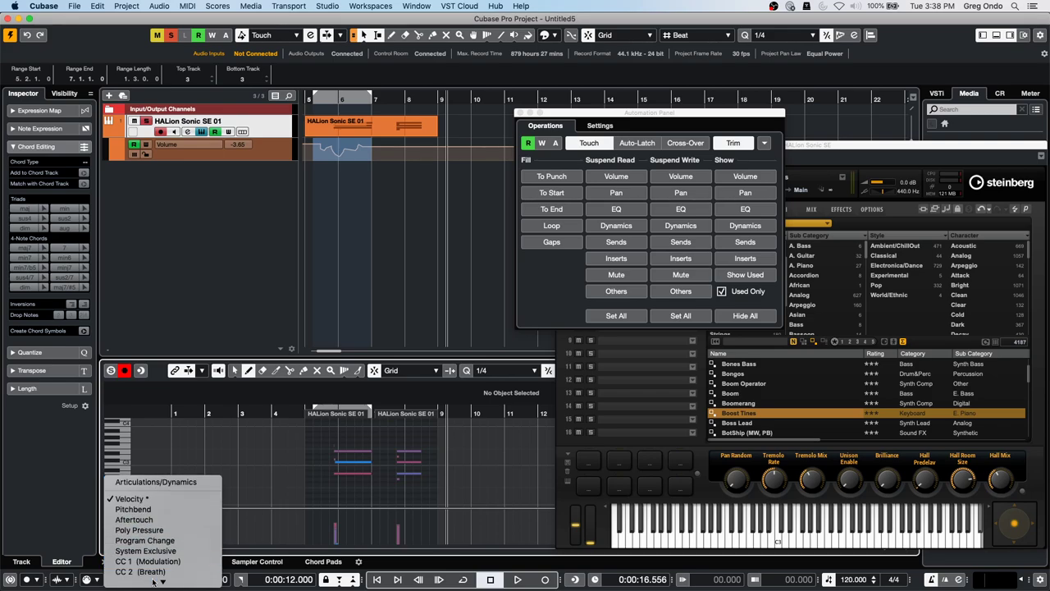
left_click(151, 488)
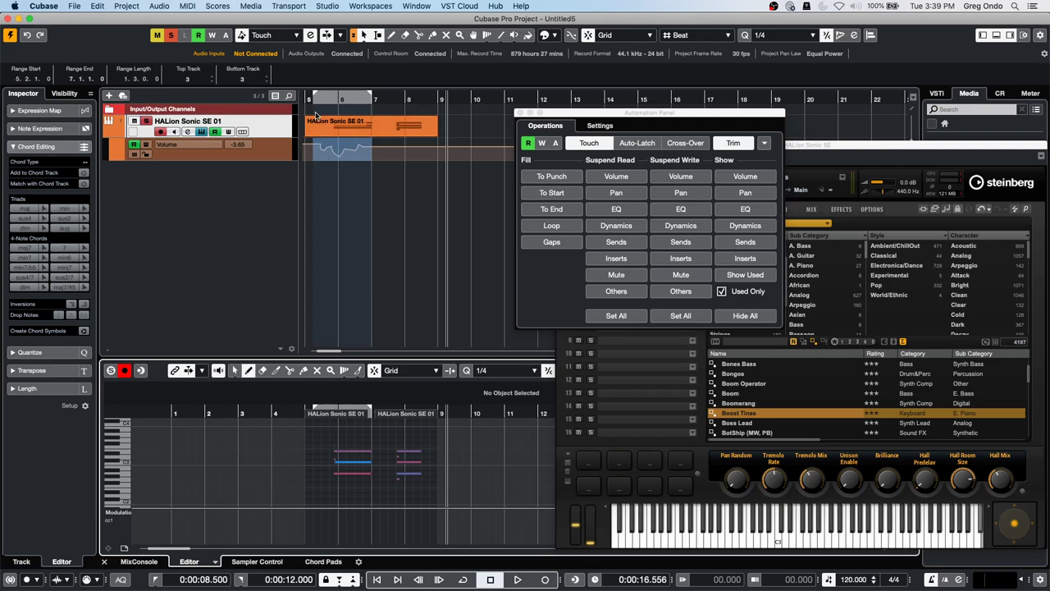
- Close the Key Editor and erase the recorded part from the HALion Sonic SE 01 track
left_click(348, 132)
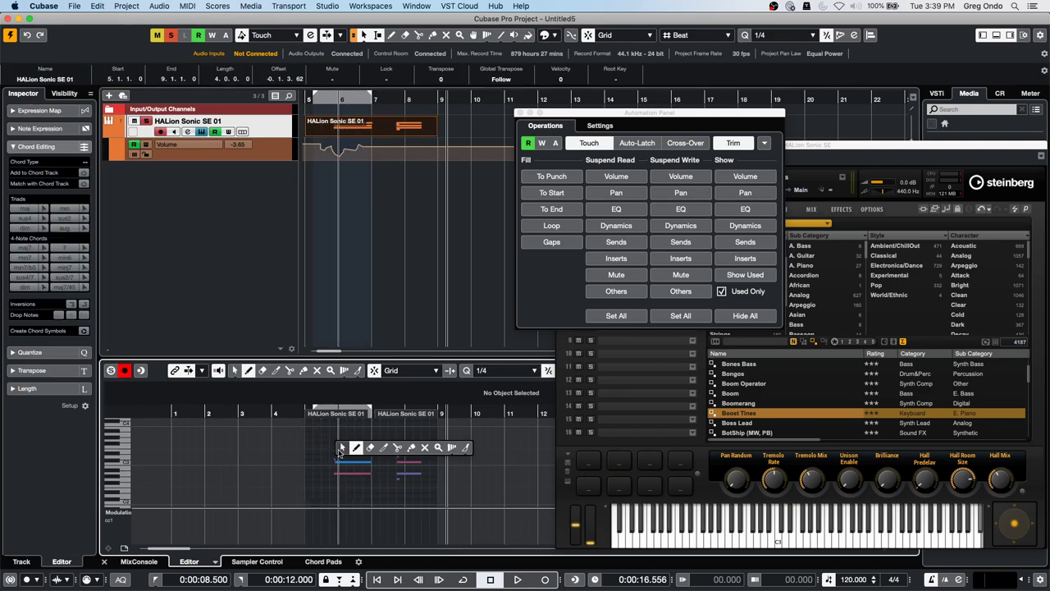
key("1")
mouse_move(332, 437)
left_mouse_down()
mouse_move(424, 486)
mouse_move(425, 503)
left_mouse_up()
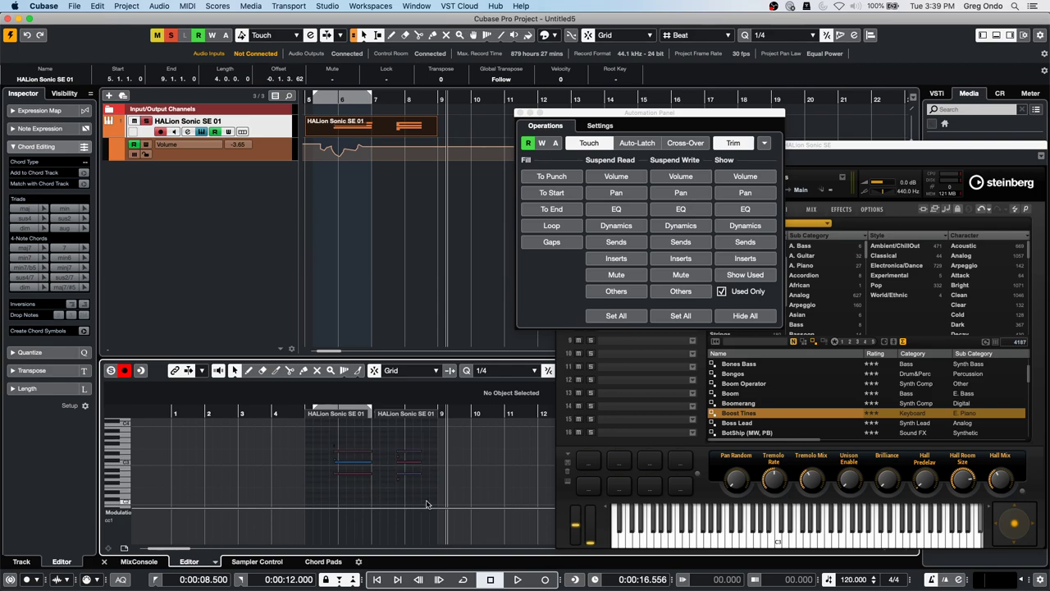
key("Return")
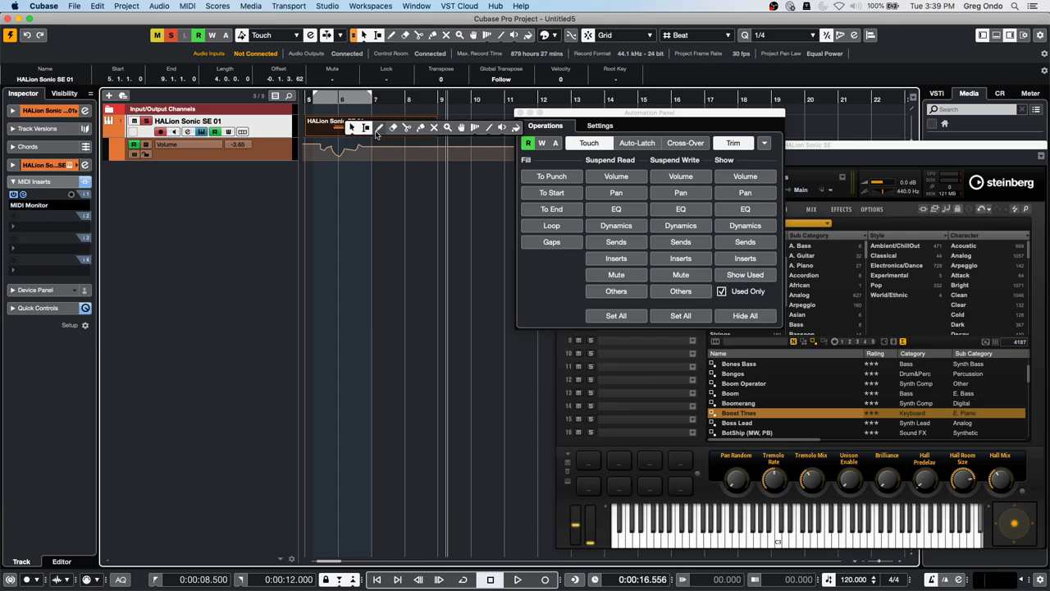
key("5")
left_click(385, 124)
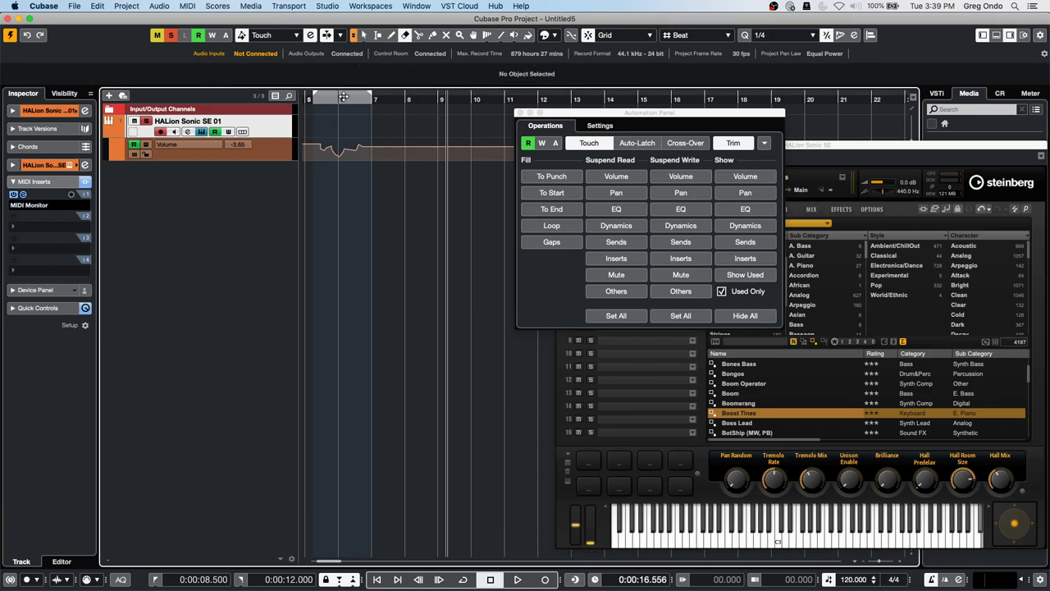
- Return to the project start, draw an empty four-bar part from bar 1 to bar 5, and open it in the Key Editor
key("KP_Decimal")
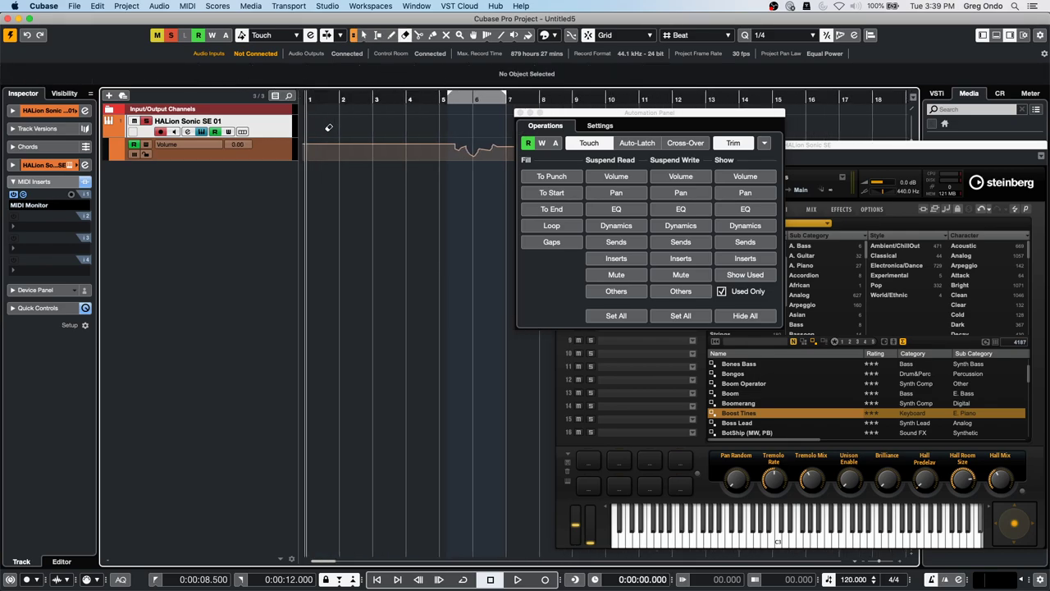
key("8")
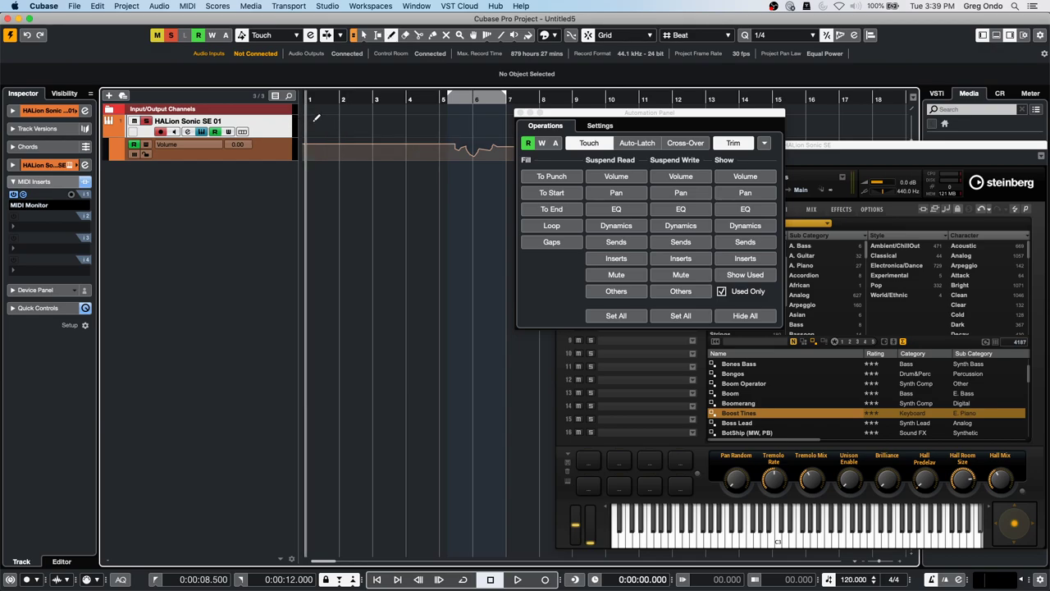
left_click_drag(316, 117, 436, 126)
key("1")
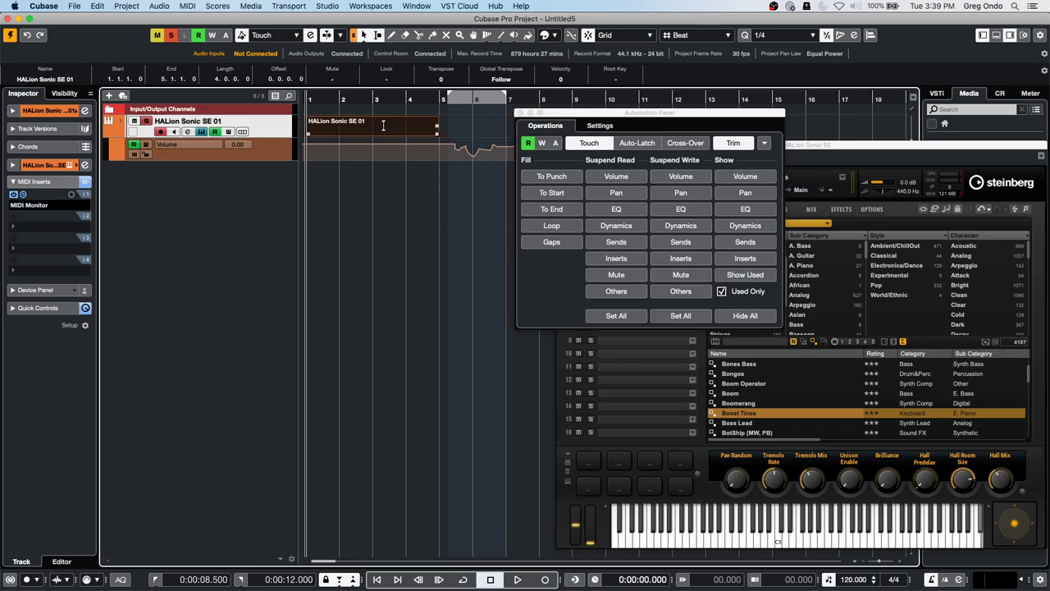
double_click(383, 125)
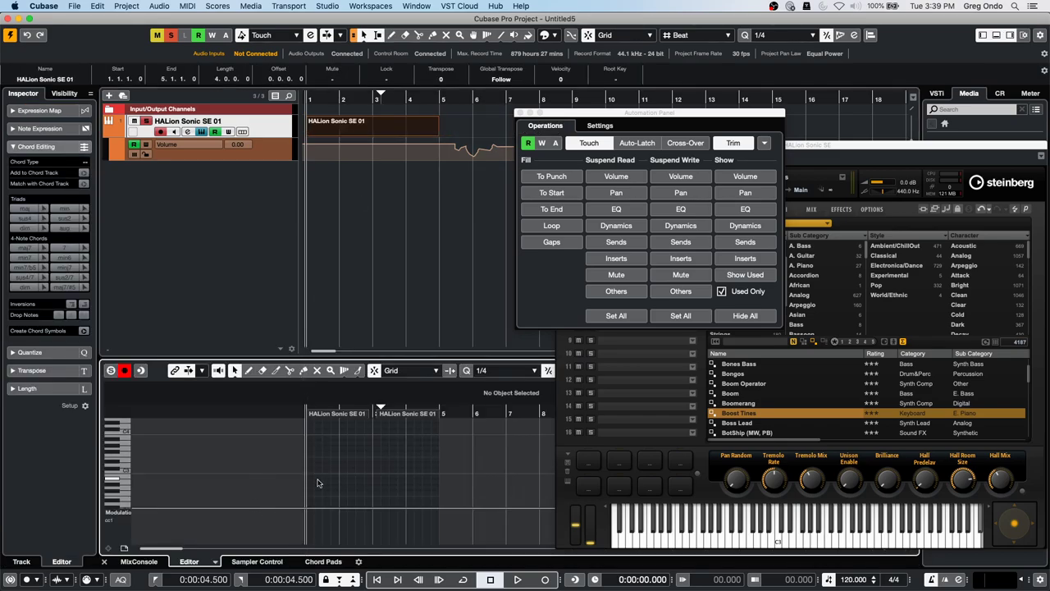
- Draw a long C3 note from 1.1.1.0 to 5.3.1.0 and split it into equal short notes with the Split tool
key("8")
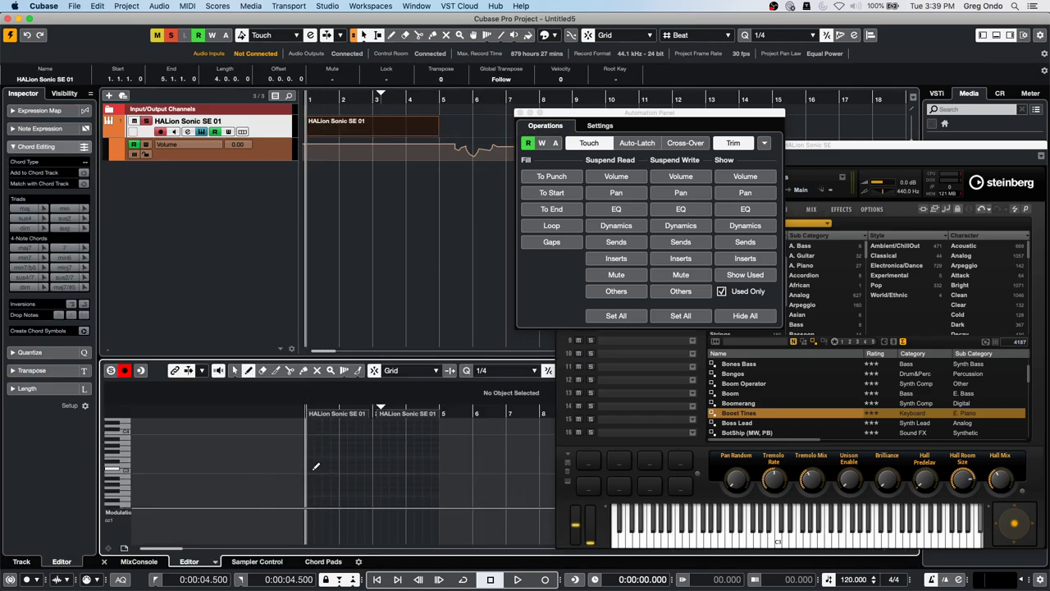
left_click_drag(310, 471, 457, 472)
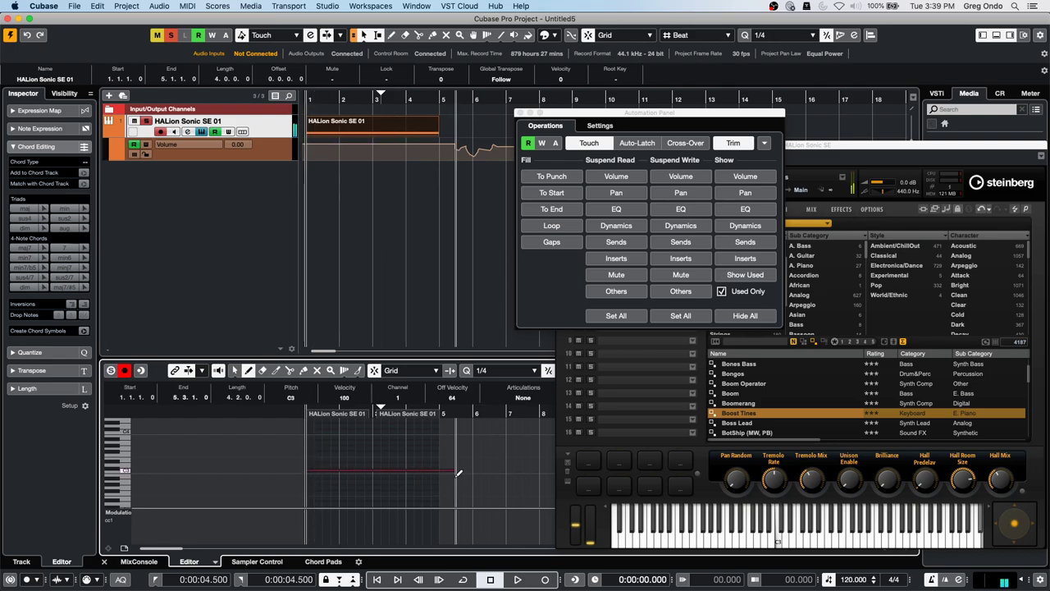
right_click(373, 478)
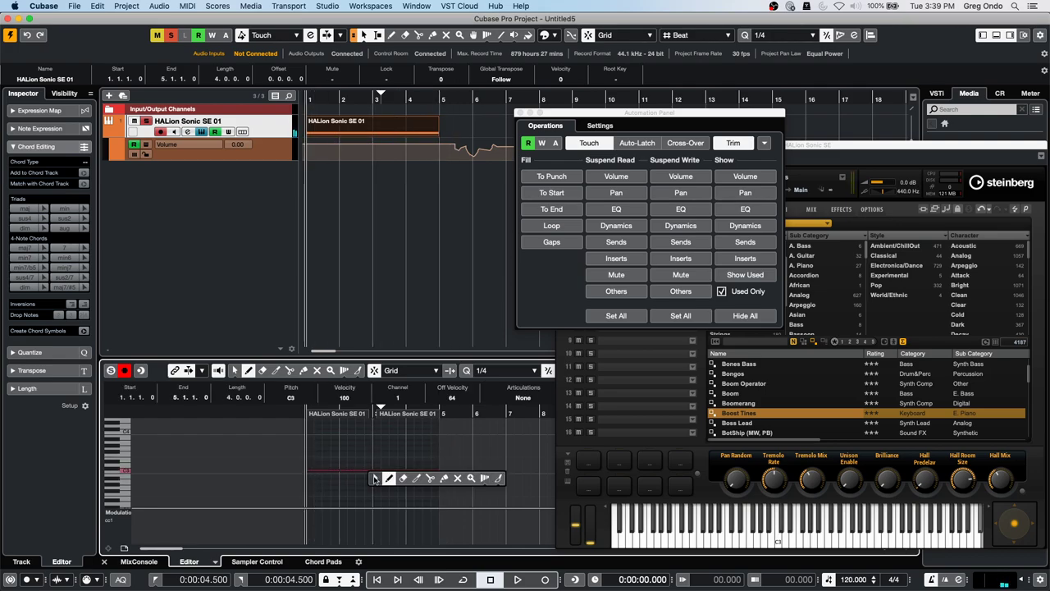
left_click(430, 479)
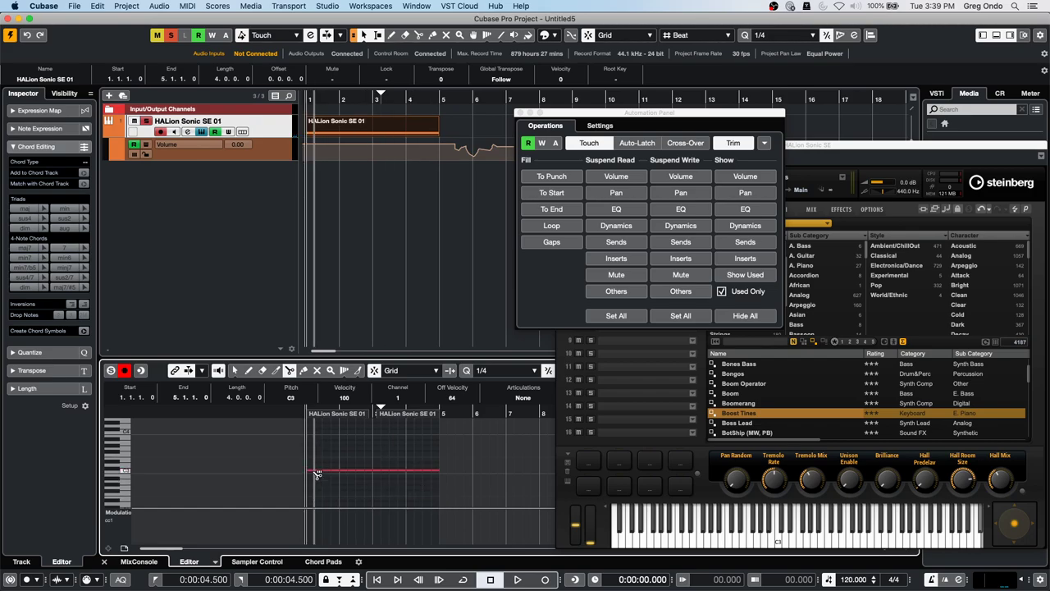
left_click(316, 472)
right_click(331, 475)
left_click(330, 476)
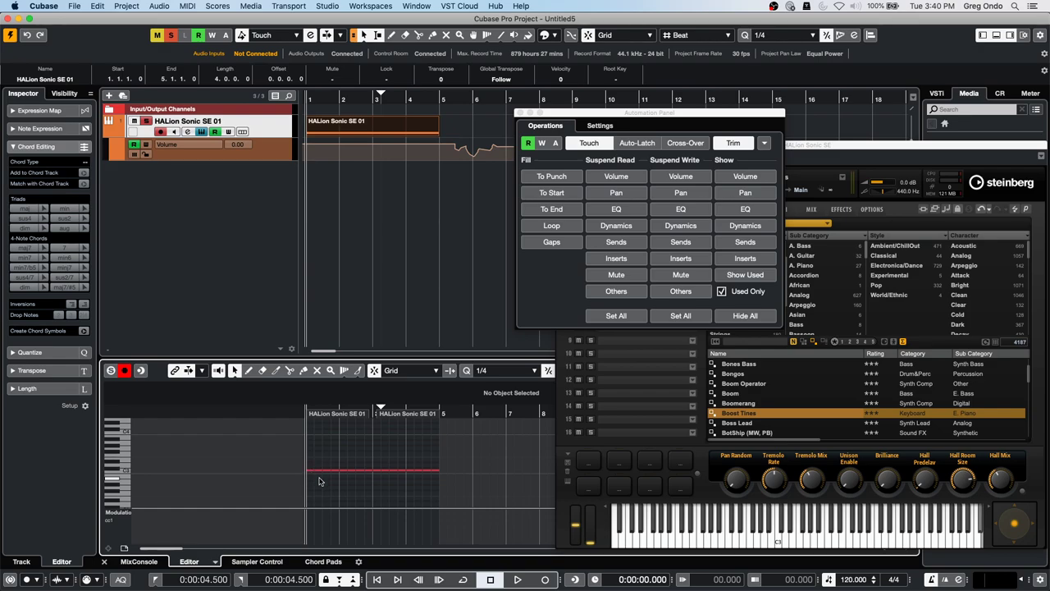
- Transpose successive notes from 1.1.1.0 to 3.1.1.0 alternately above and below C3, ending with the 3.1.1.0 note at A#2
left_click(311, 472)
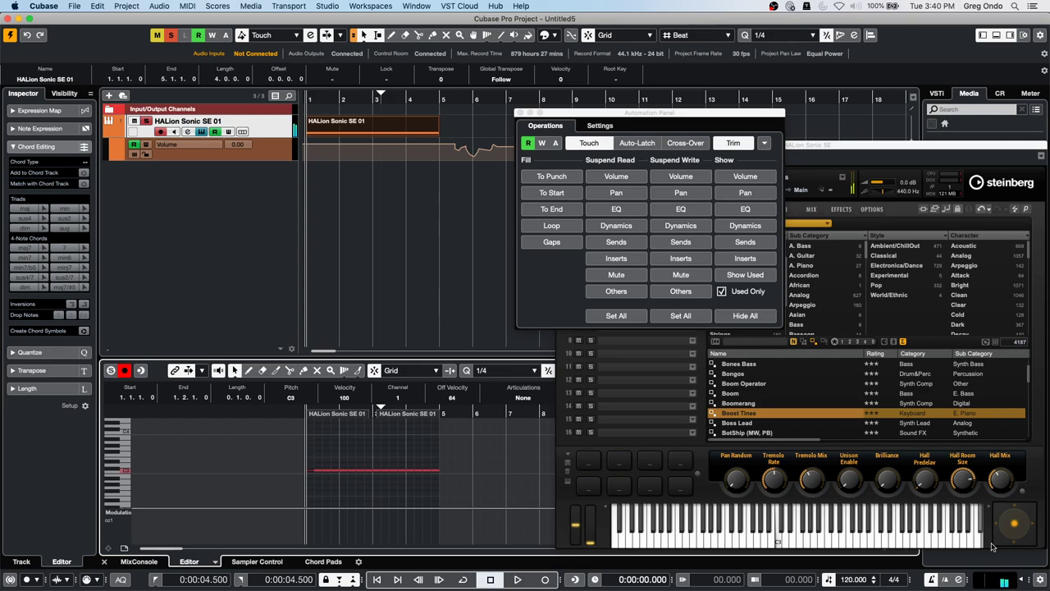
key("Up")
key("Right")
key("Down")
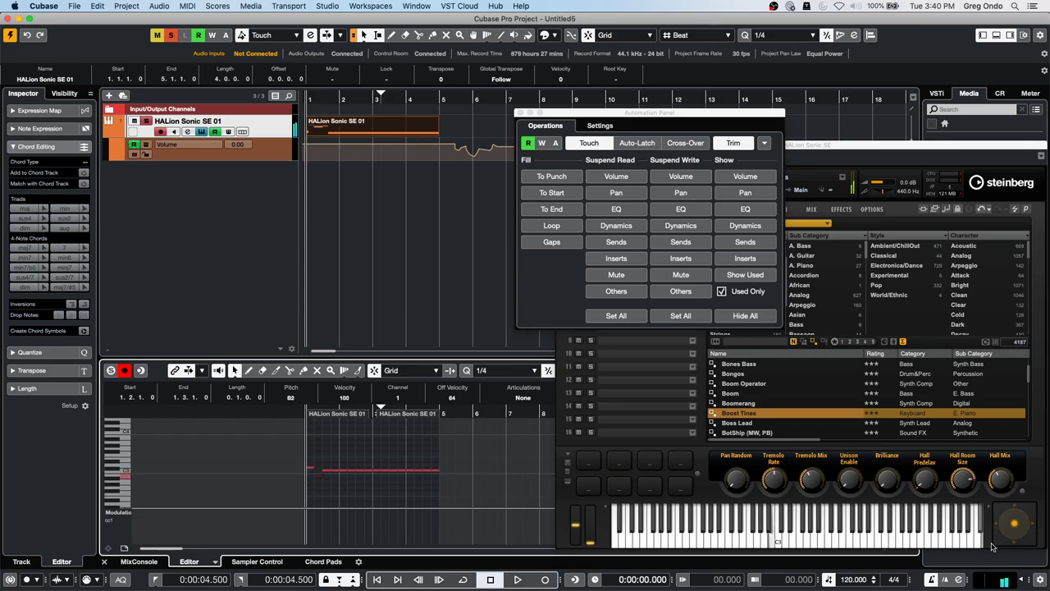
key("Right")
key("Up")
key("Right")
key("Down")
key("Right")
key("Up")
key("Right")
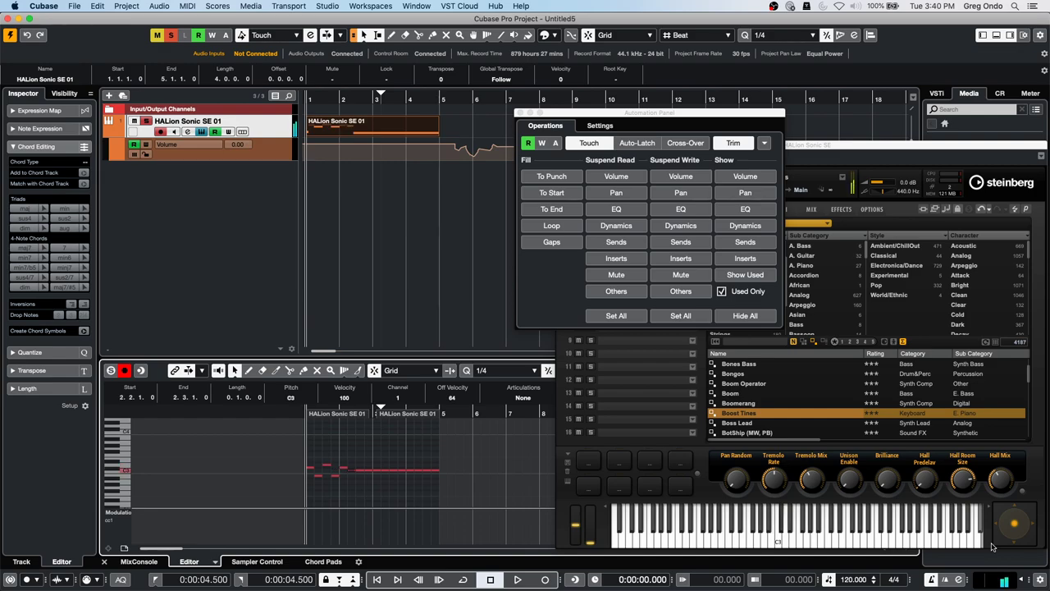
key("Up")
key("Right")
key("Down")
key("Right")
key("Up")
key("Right")
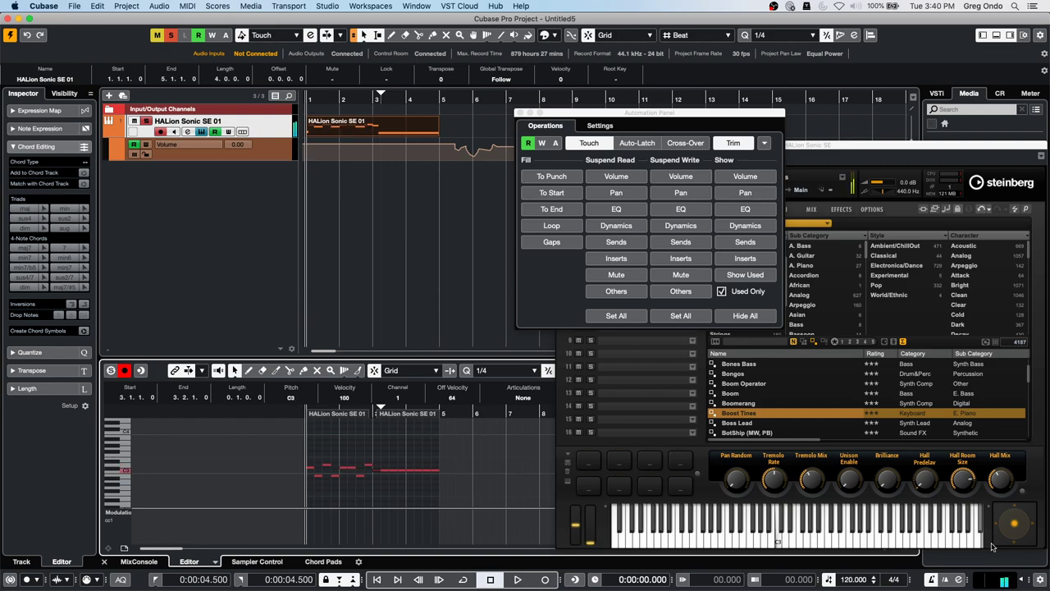
key("Down")
key("Down")
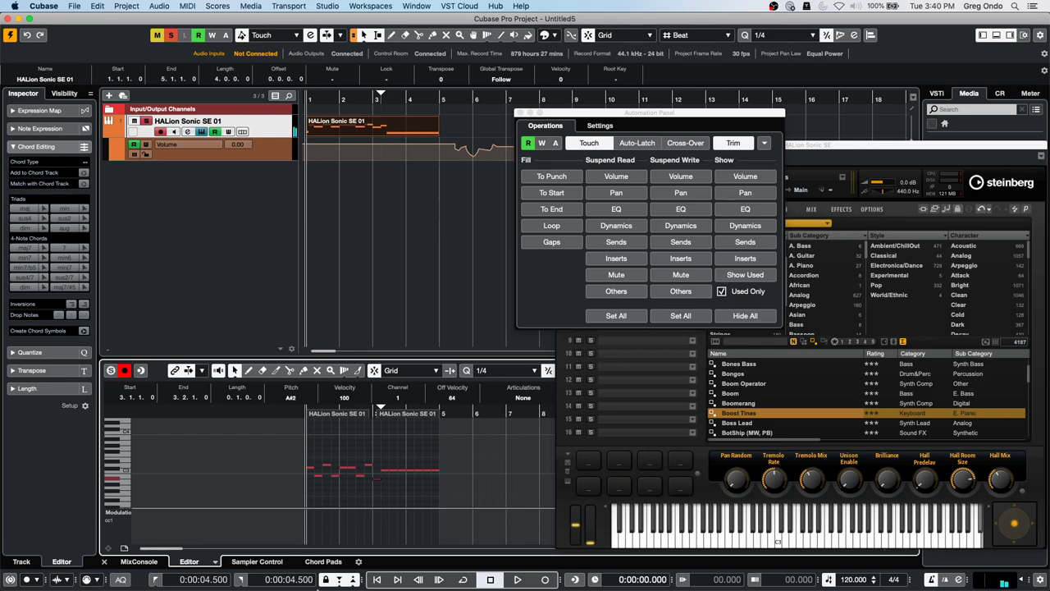
- Show the Velocity lane in the Key Editor and shape the notes' velocities into a curve that falls toward bar 3 and rises again
left_click(124, 511)
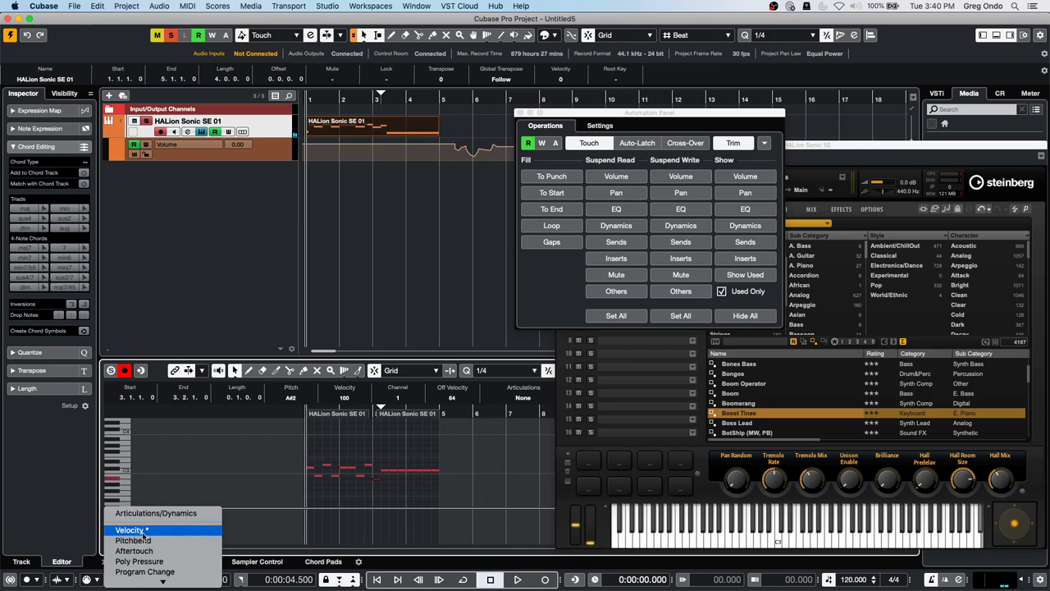
left_click(142, 533)
mouse_move(322, 525)
left_mouse_down()
mouse_move(364, 538)
mouse_move(449, 509)
left_mouse_up()
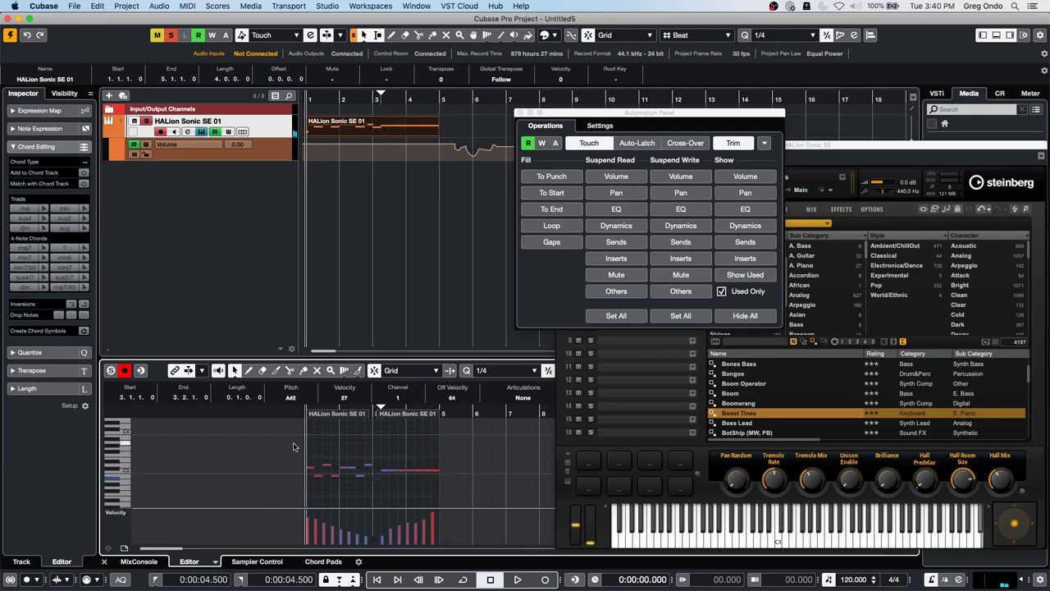
- Close the Automation Panel and HALion Sonic SE windows, and copy the four-bar part to 7.2.1.0 on the same track
left_click(522, 113)
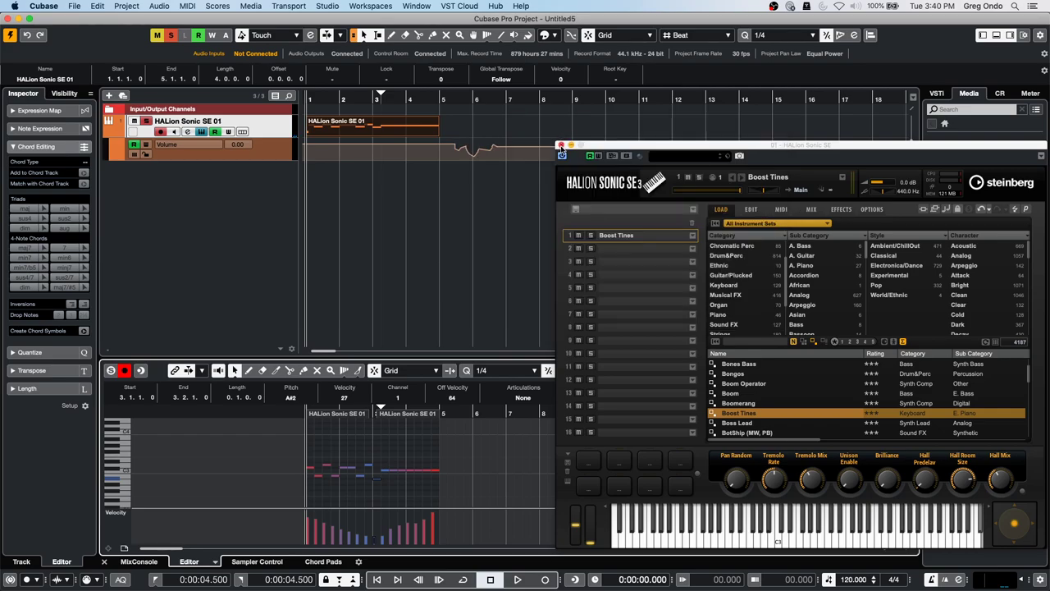
left_click(561, 144)
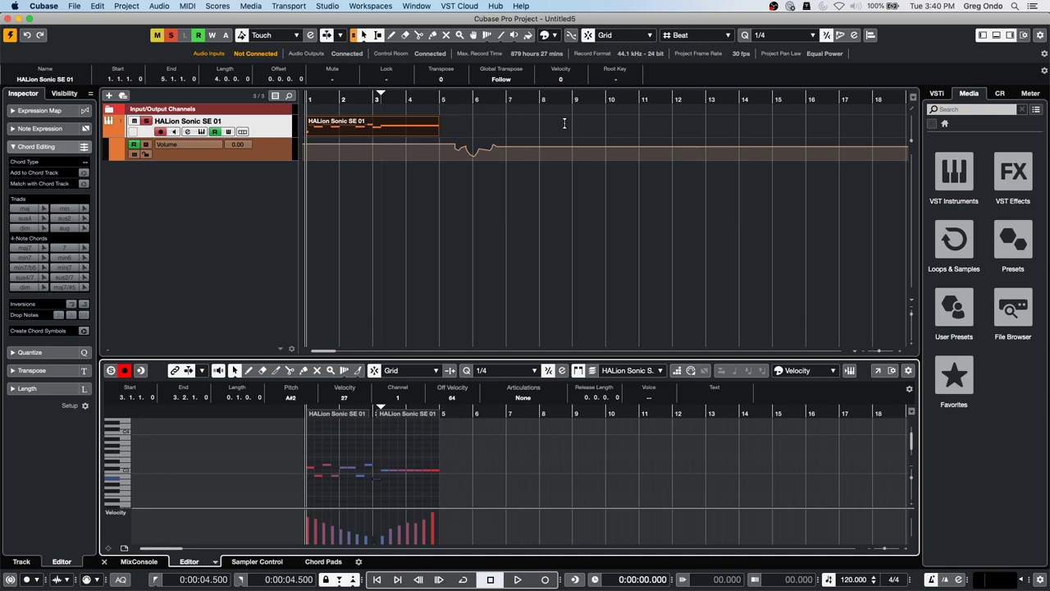
left_click(388, 131)
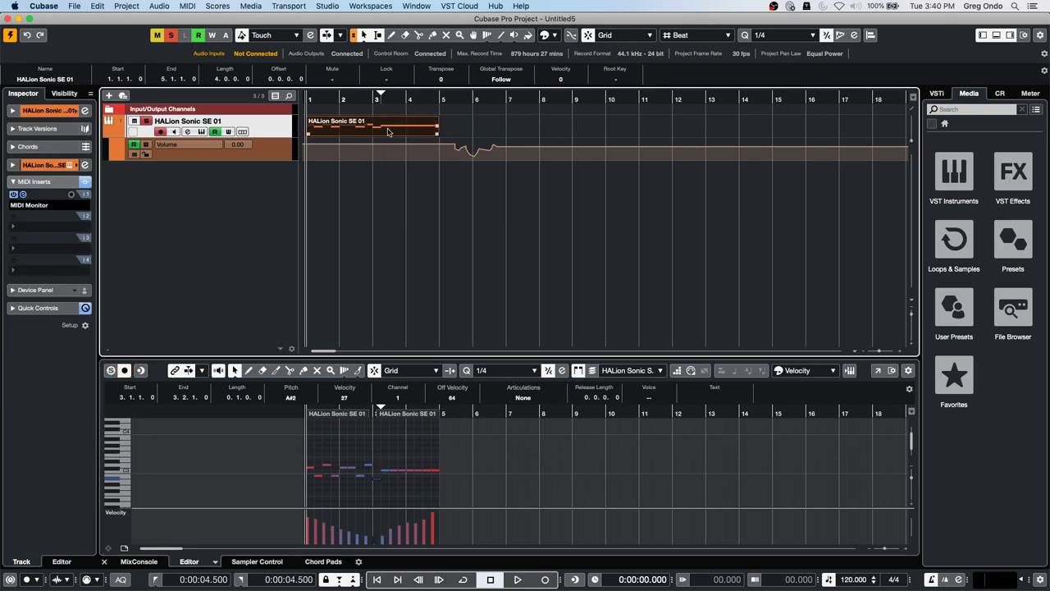
left_click_drag(447, 134, 623, 132)
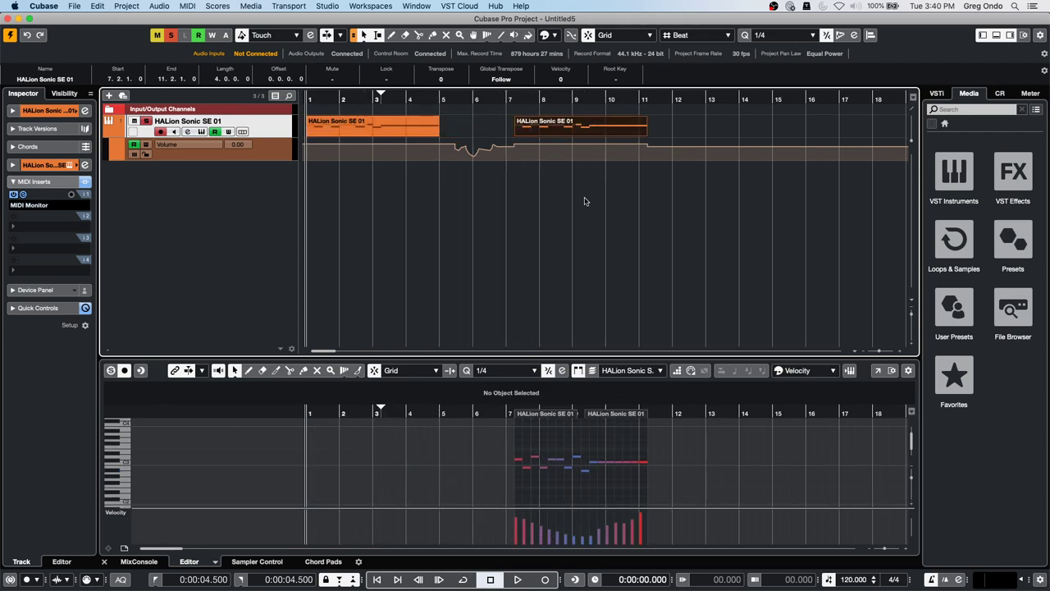
- Flatten the velocities of all notes in the copied part to one equal high level with the Draw tool
right_click(545, 522)
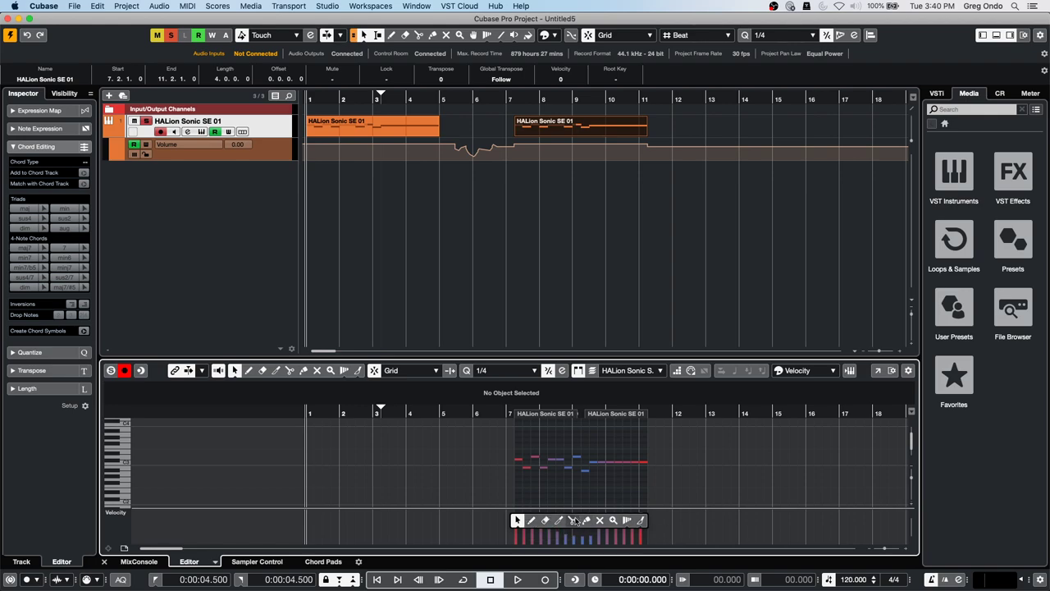
left_click(531, 521)
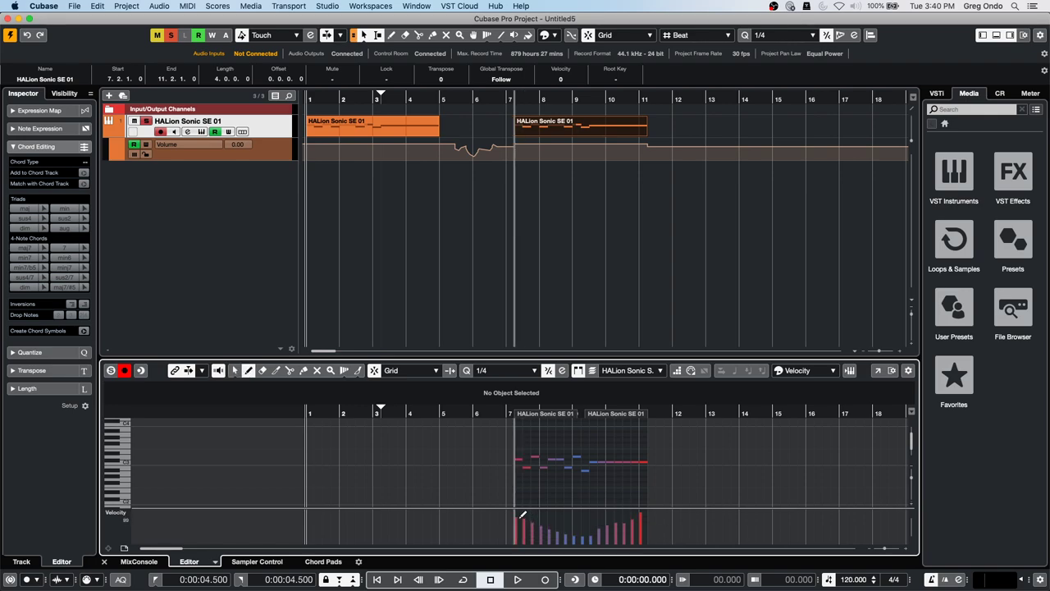
left_click_drag(539, 510, 722, 511)
- Open the Quantize Panel and extract a groove from the original part at bar 1 into its grid
left_click(361, 130)
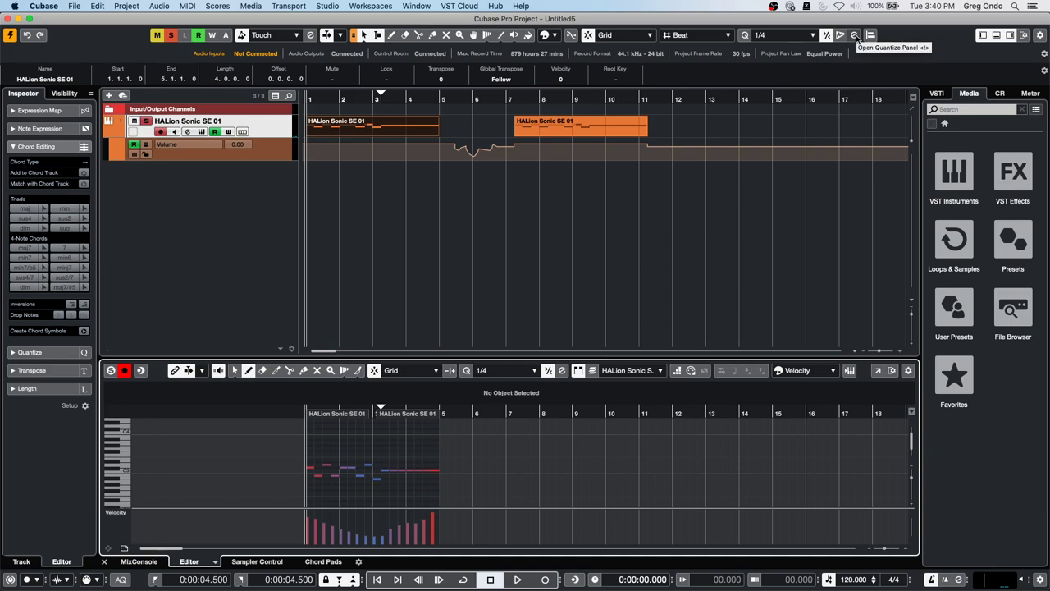
left_click(854, 35)
left_click_drag(356, 126, 371, 270)
left_click(335, 134)
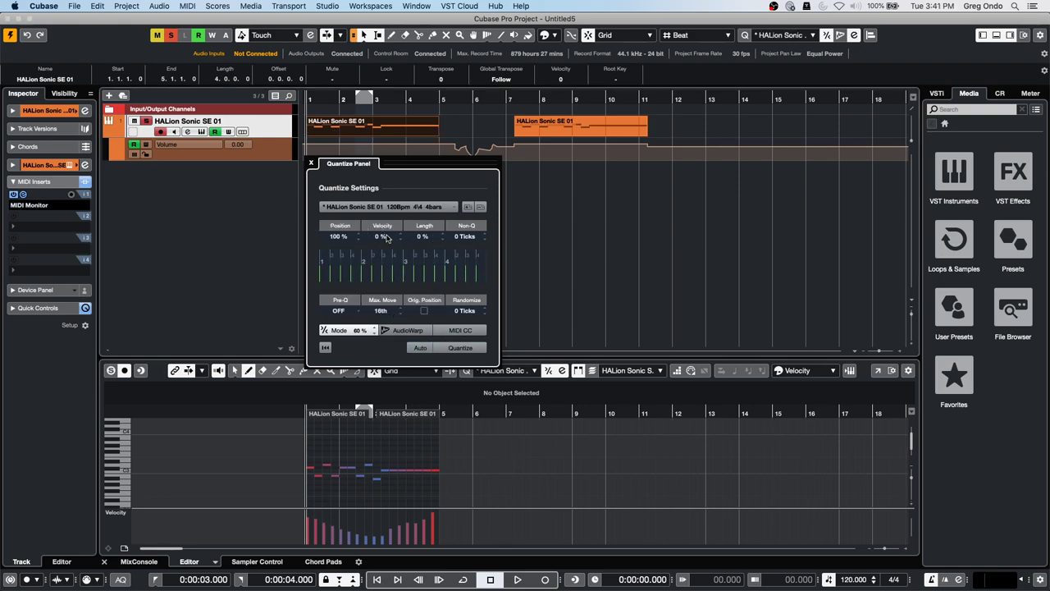
- Set the groove quantize Position to 0 % and Velocity to 100 %
left_click_drag(388, 239, 411, 93)
mouse_move(341, 237)
left_mouse_down()
mouse_move(340, 275)
mouse_move(355, 297)
mouse_move(345, 237)
left_mouse_up()
double_click(345, 236)
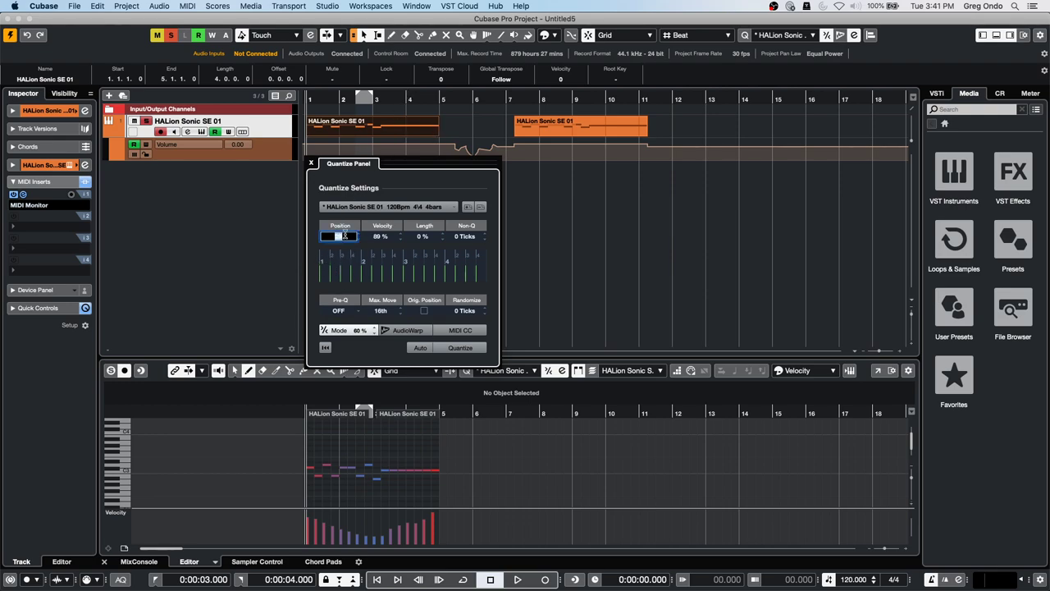
type("0")
key("Return")
double_click(390, 237)
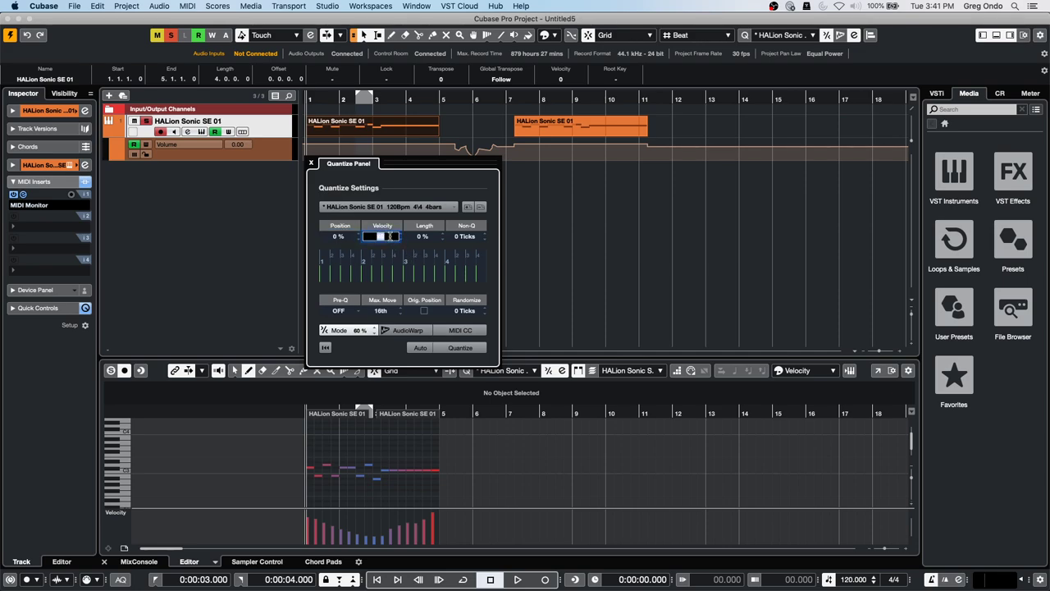
type("100")
key("Return")
- Quantize the copied part at 7.2.1.0 with the extracted groove, and undo the quantize
left_click(618, 138)
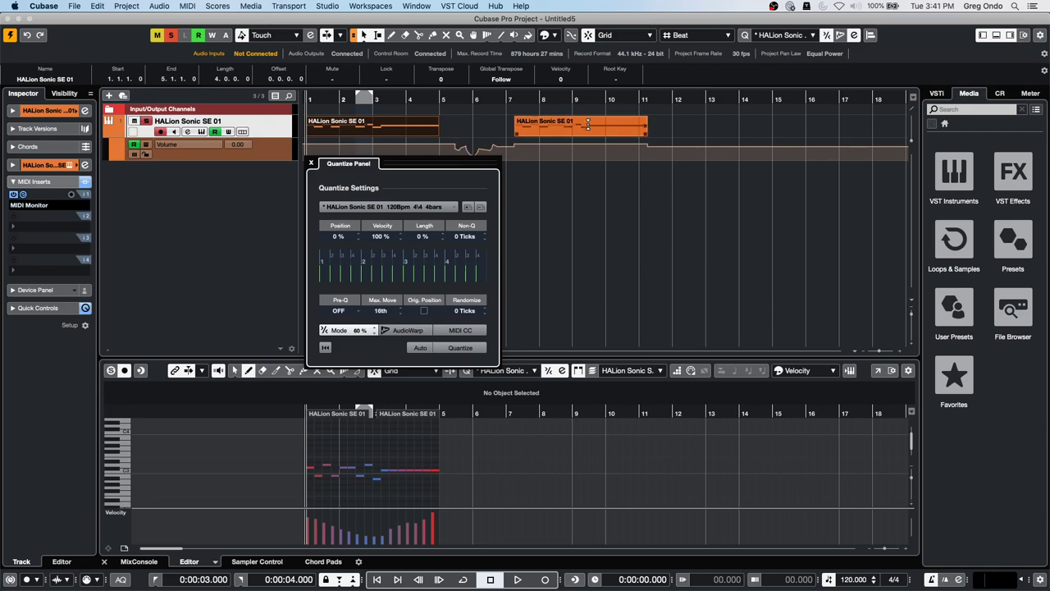
left_click(587, 133)
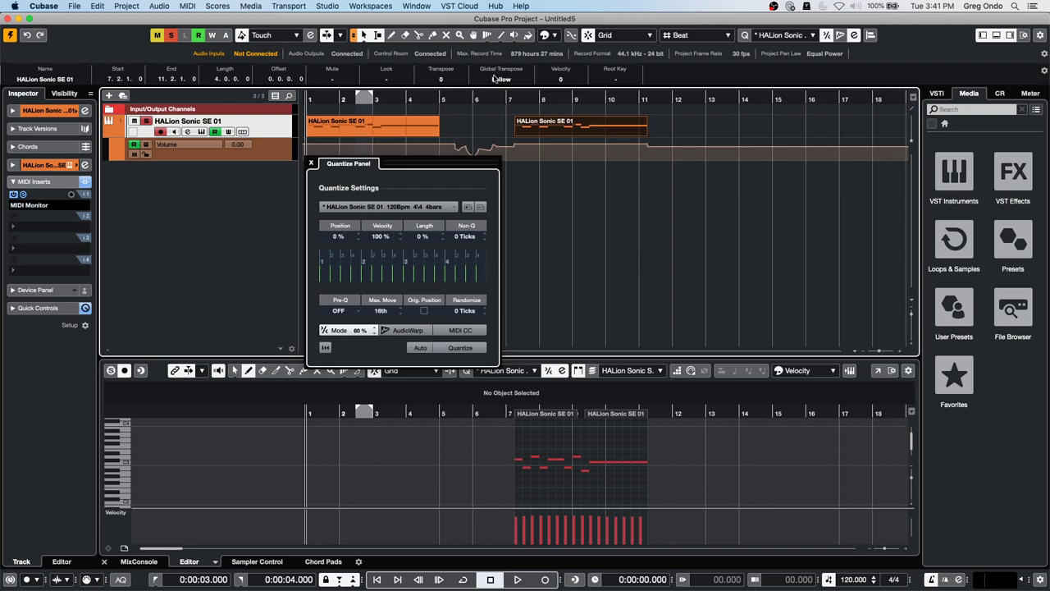
key("q")
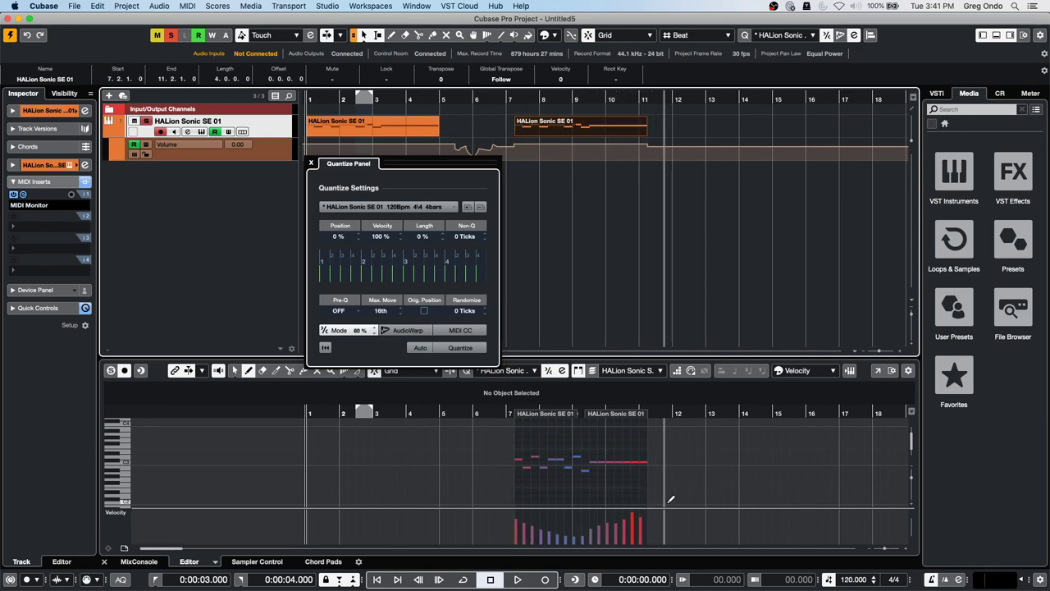
left_click(414, 348)
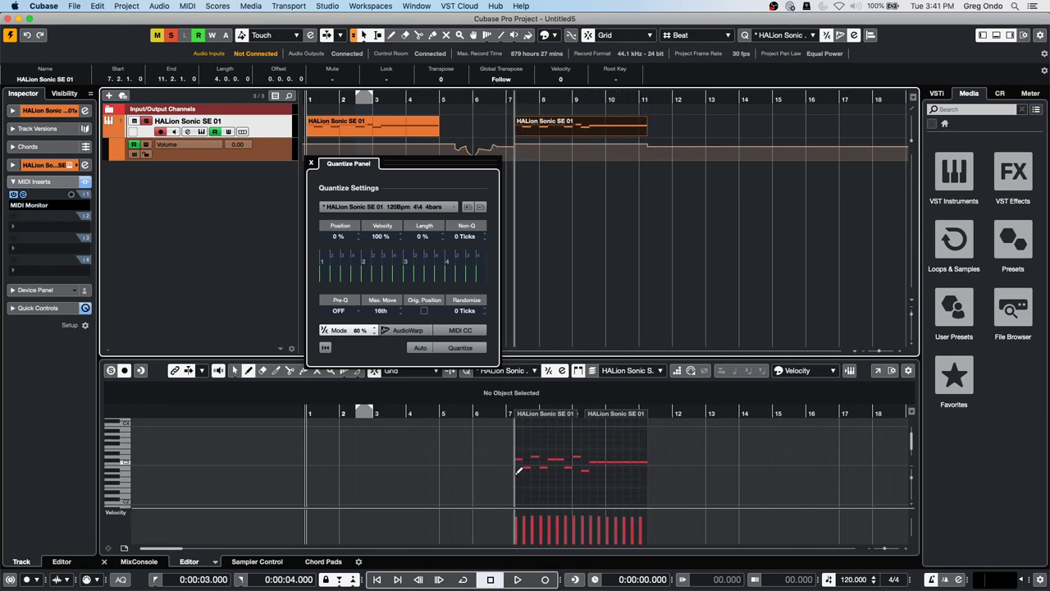
- Compare the original part with the copy, quantize the copied part with the groove again, and close the Quantize Panel
left_click(331, 135)
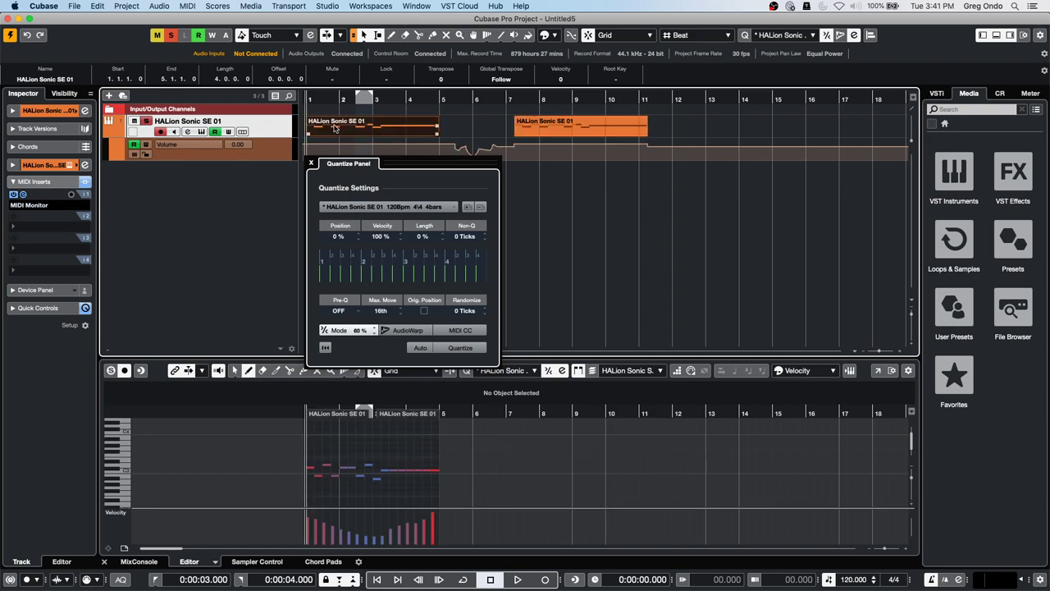
left_click(603, 137)
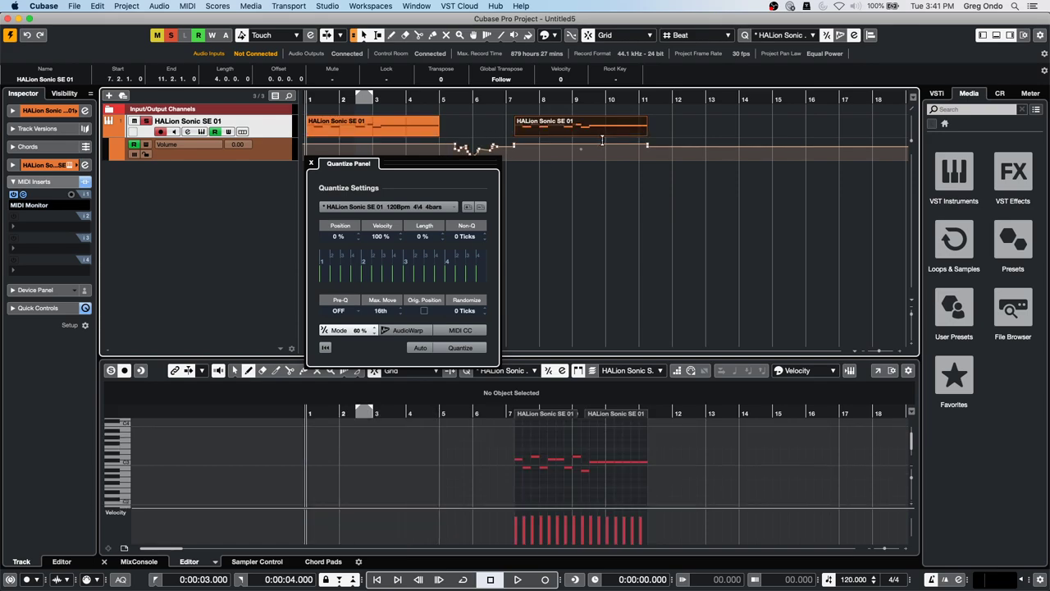
key("q")
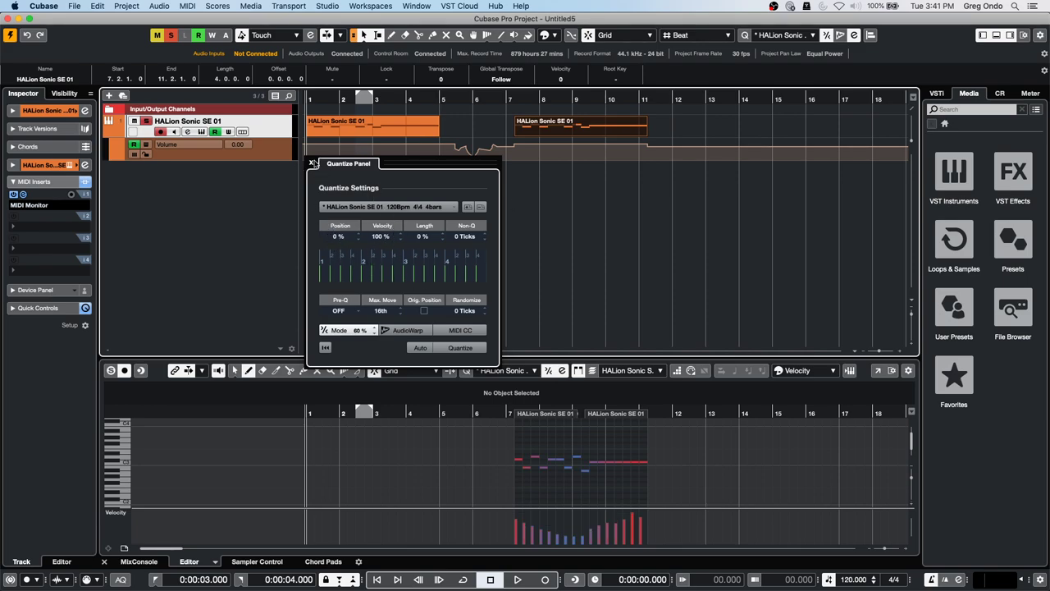
left_click(311, 163)
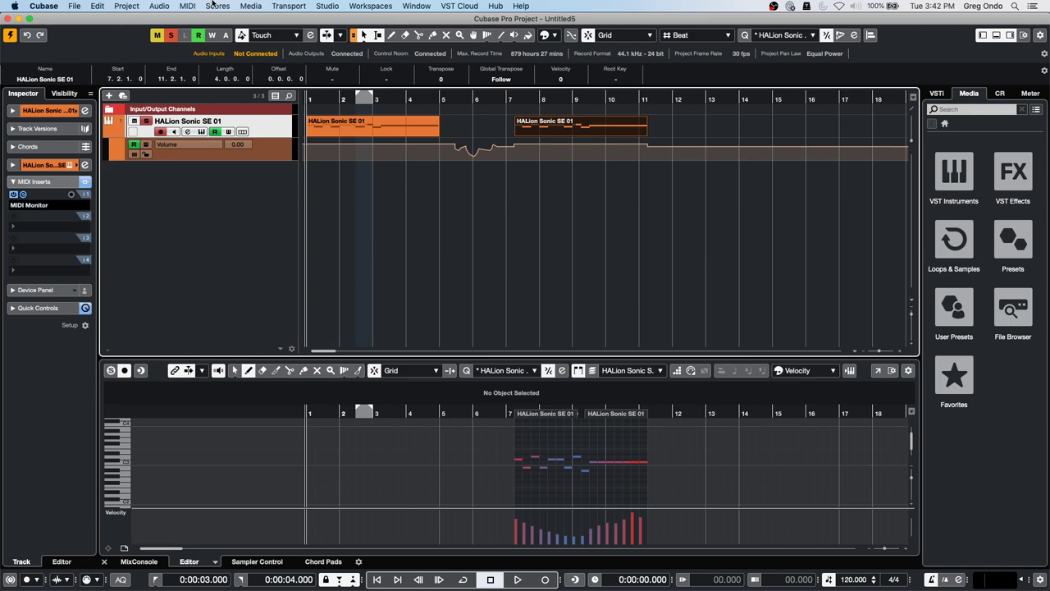
- Open the Preferences on the Editing-Audio page
left_click(75, 6)
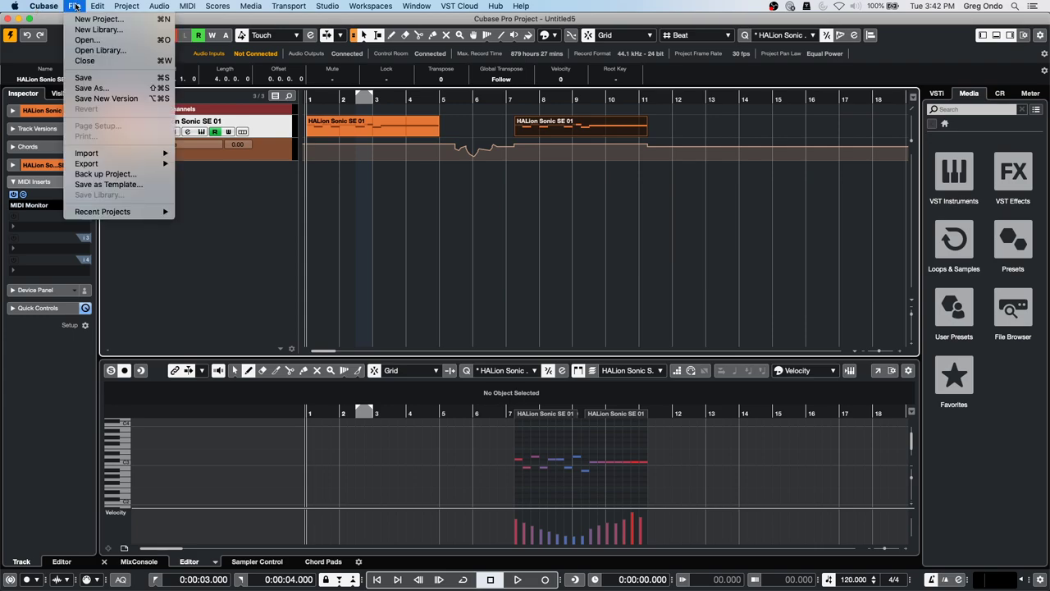
mouse_move(45, 7)
left_click(64, 37)
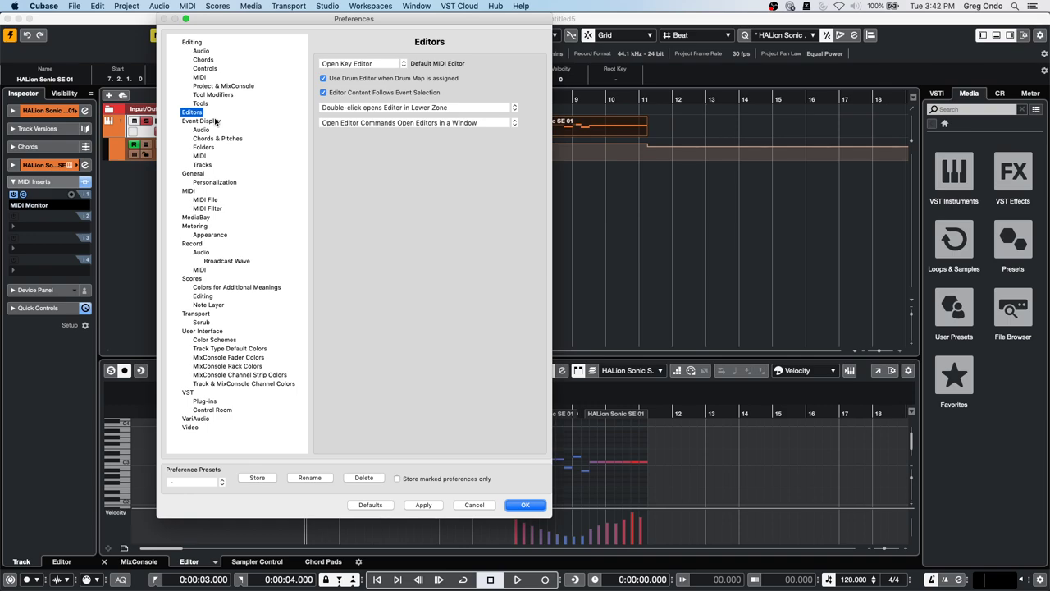
left_click(190, 43)
left_click(201, 52)
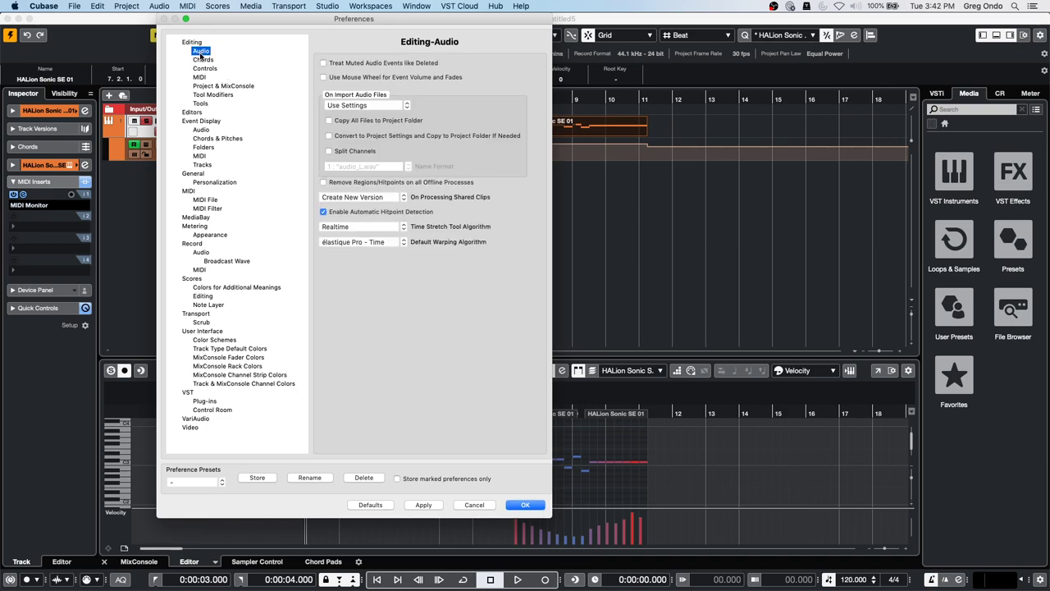
- Set On Import Audio Files to Use Settings, enable Convert to Project Settings and Copy to Project Folder If Needed, and confirm the preferences
left_click(377, 105)
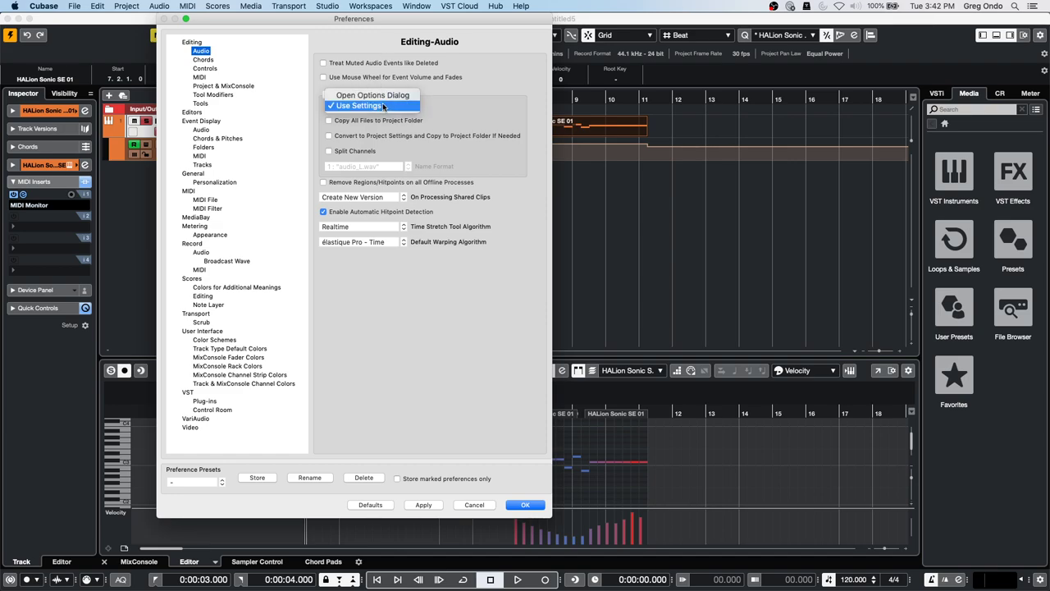
left_click(390, 95)
left_click(379, 105)
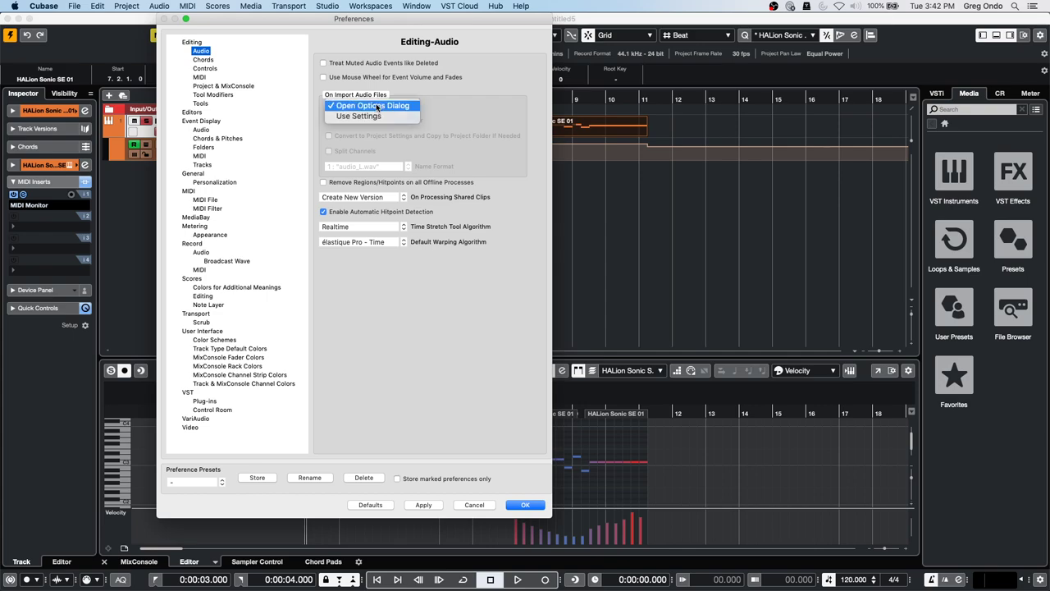
left_click(374, 119)
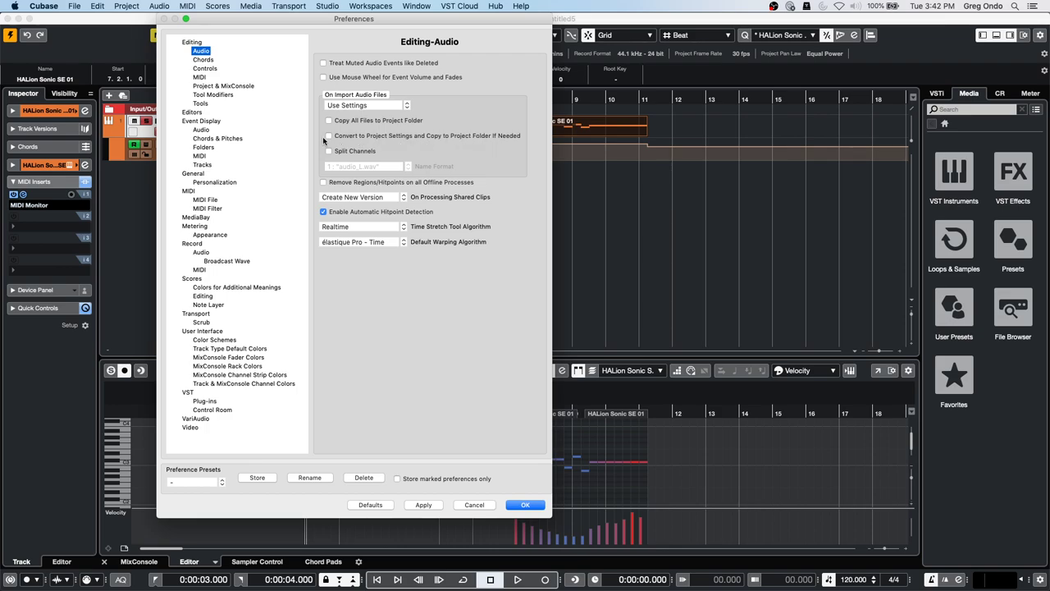
left_click(328, 137)
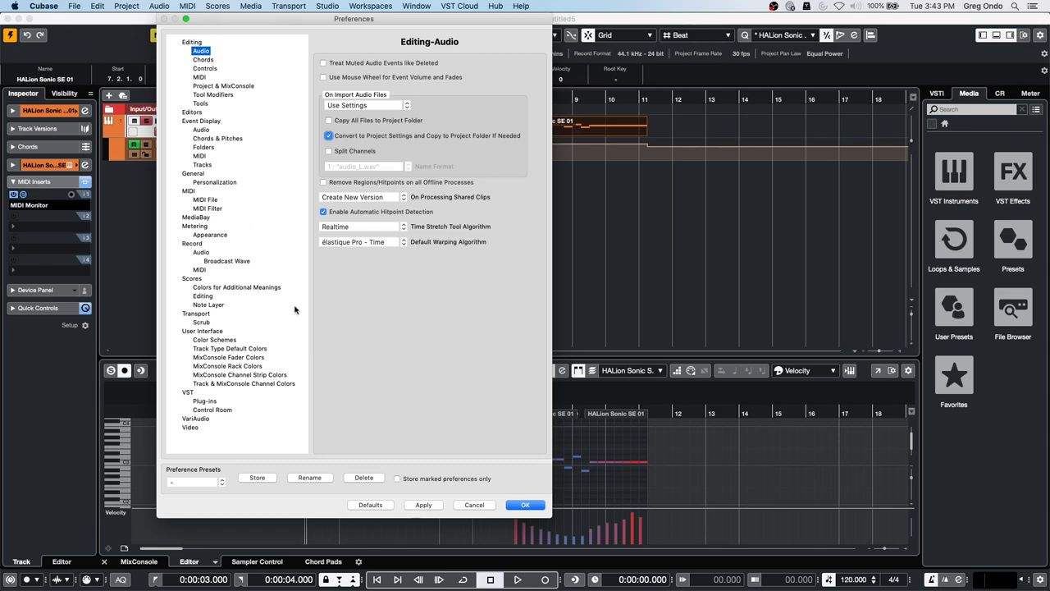
left_click(523, 505)
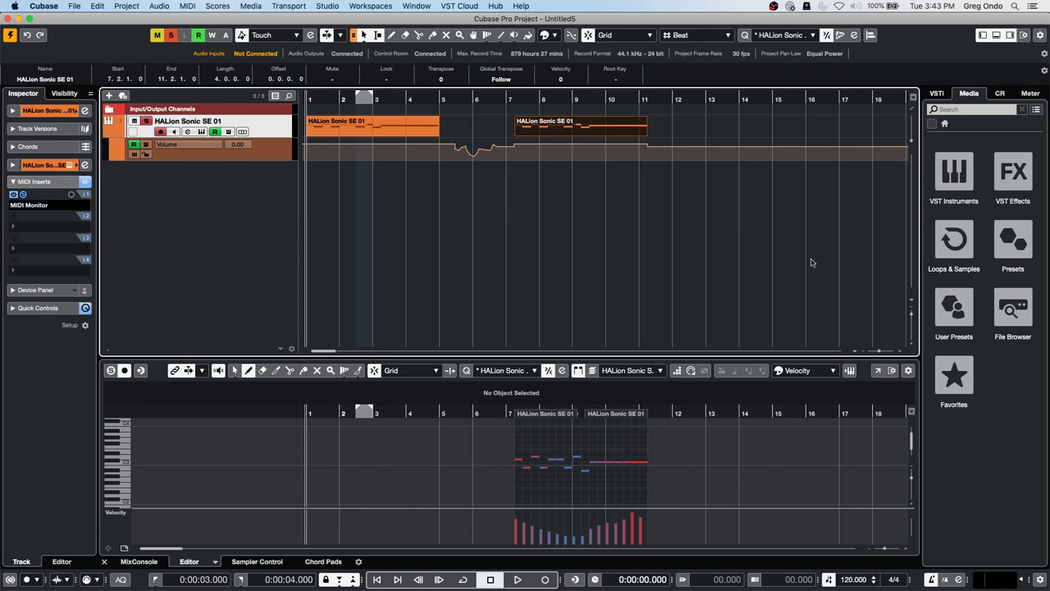
- Move the project cursor to the start of the copied part and open the Add Track dialog for a Sampler track
left_click(548, 99)
left_click(516, 99)
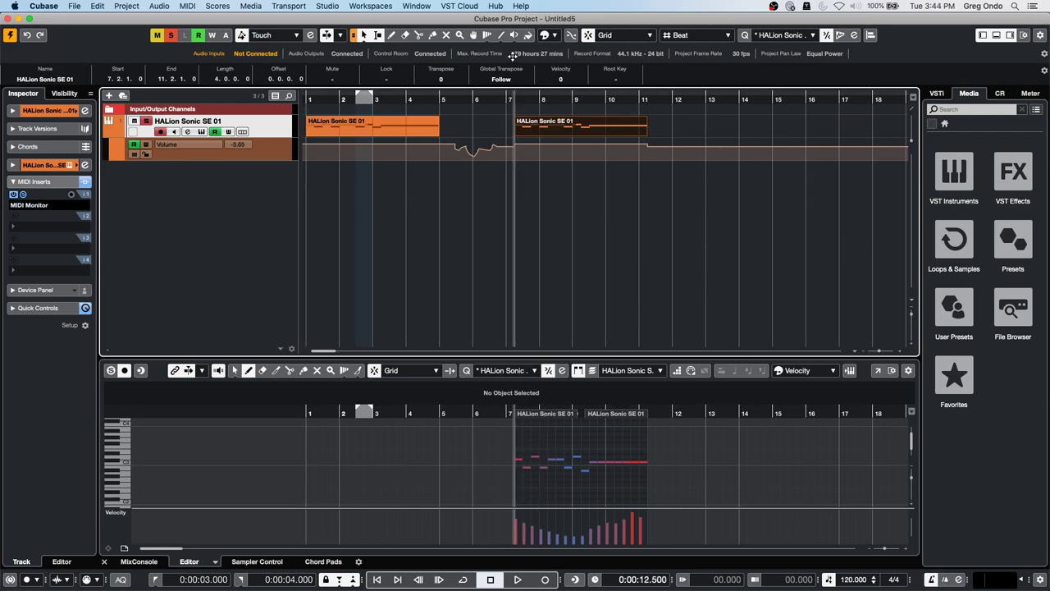
right_click(227, 201)
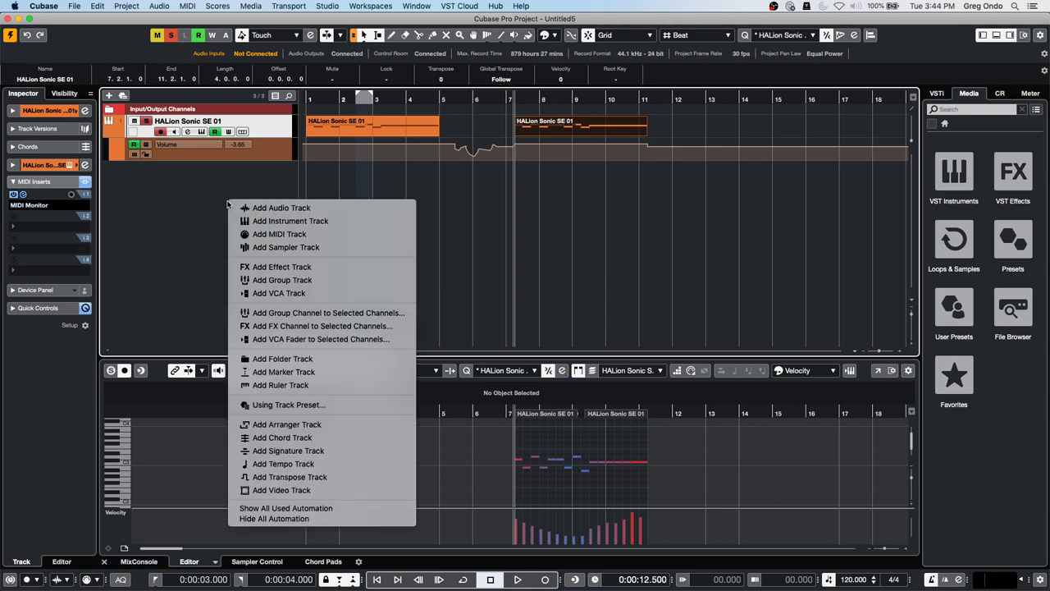
left_click(334, 246)
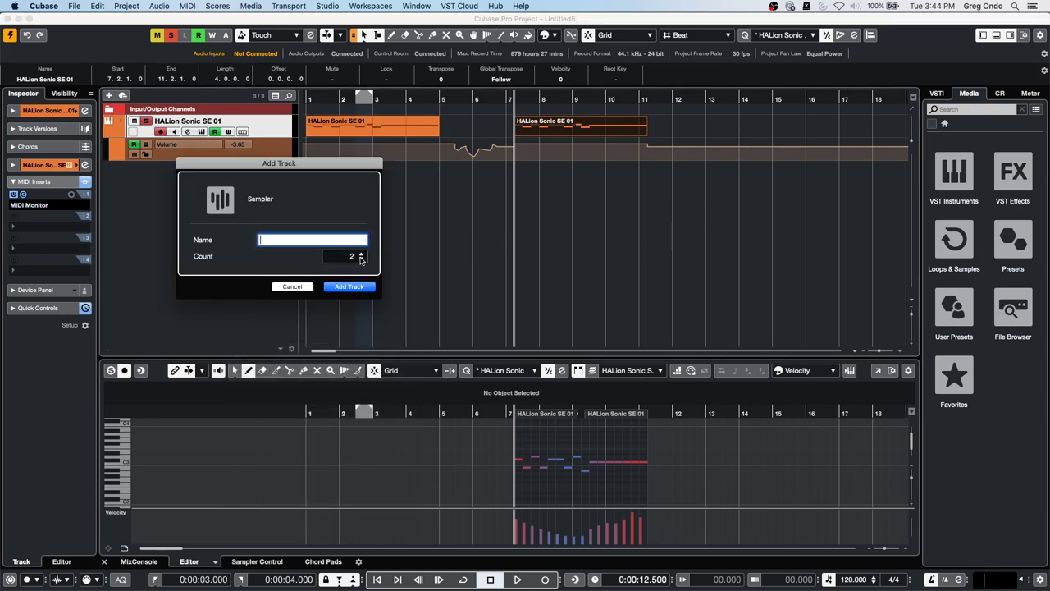
- Add three sampler tracks to the project and open the Ambient Lounge set from the Loops & Samples library
left_click(352, 288)
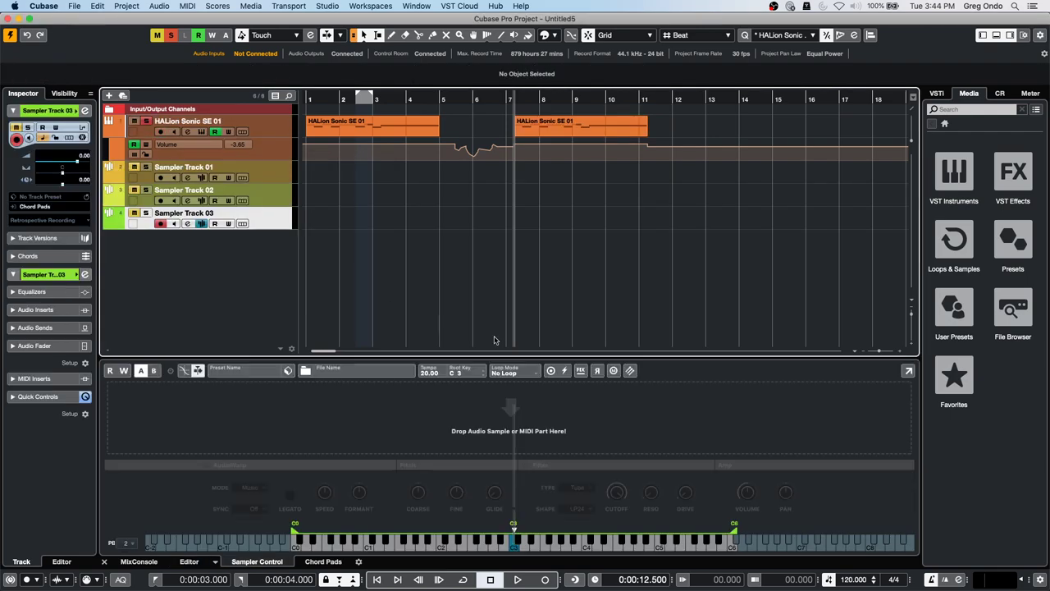
left_click(953, 172)
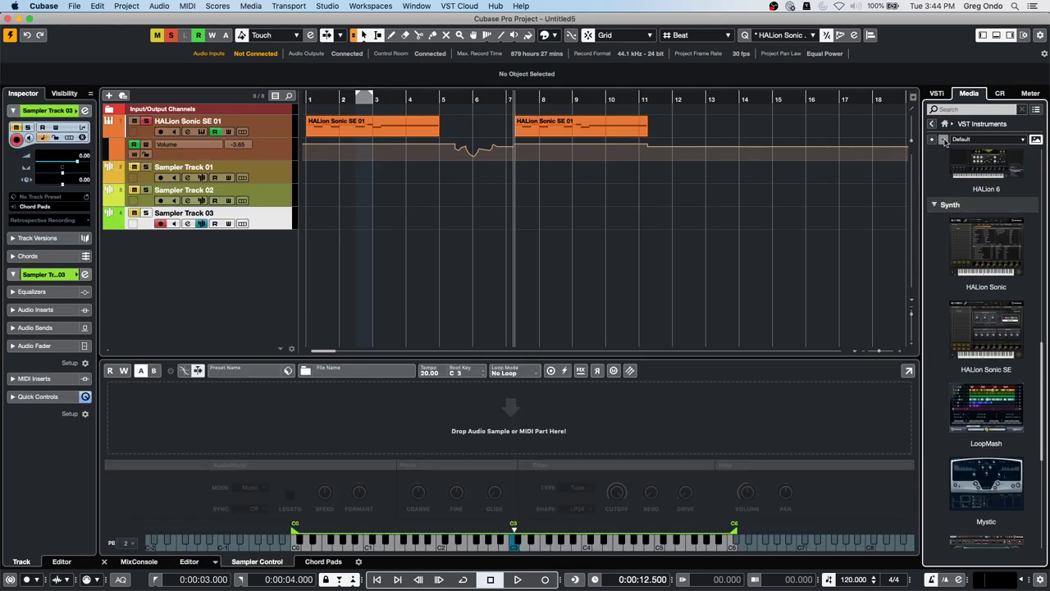
left_click(945, 124)
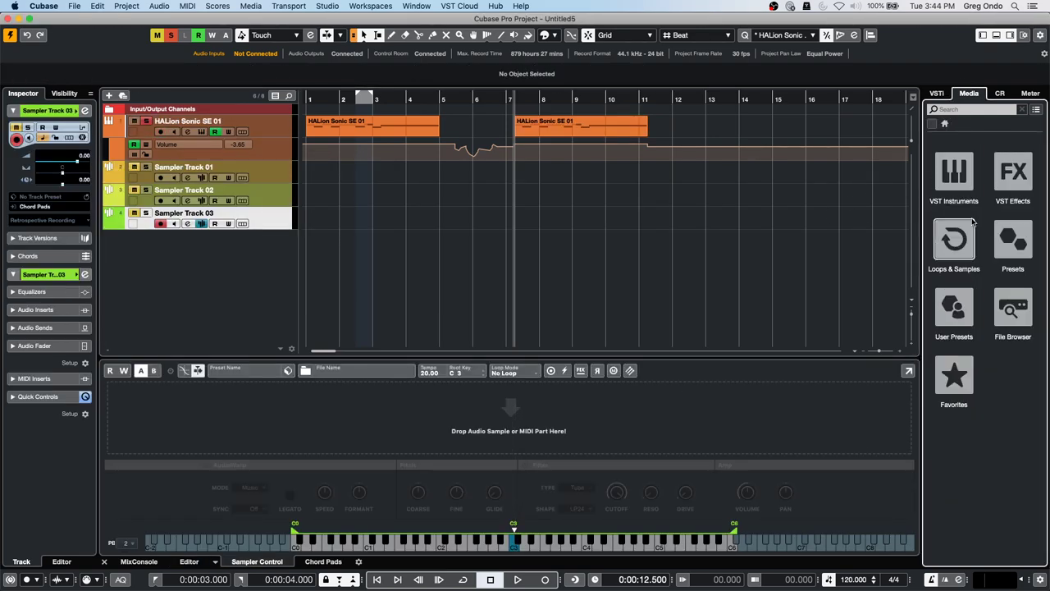
left_click(955, 248)
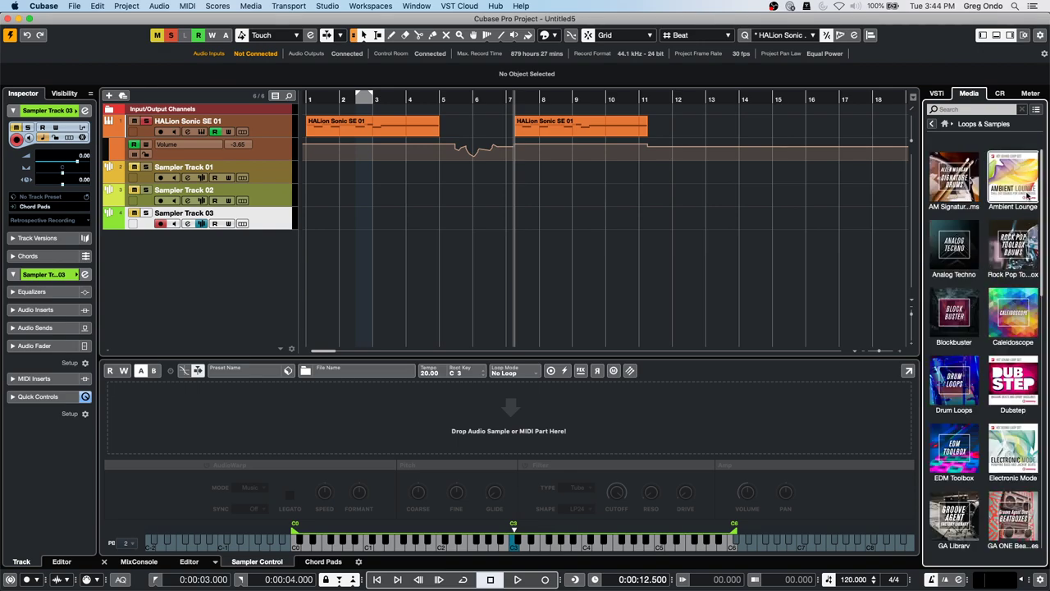
left_click(1023, 195)
- Audition several Boards loops and load Boards - 01 - Audio - Beat 1 into Sampler Track 03
left_click(966, 300)
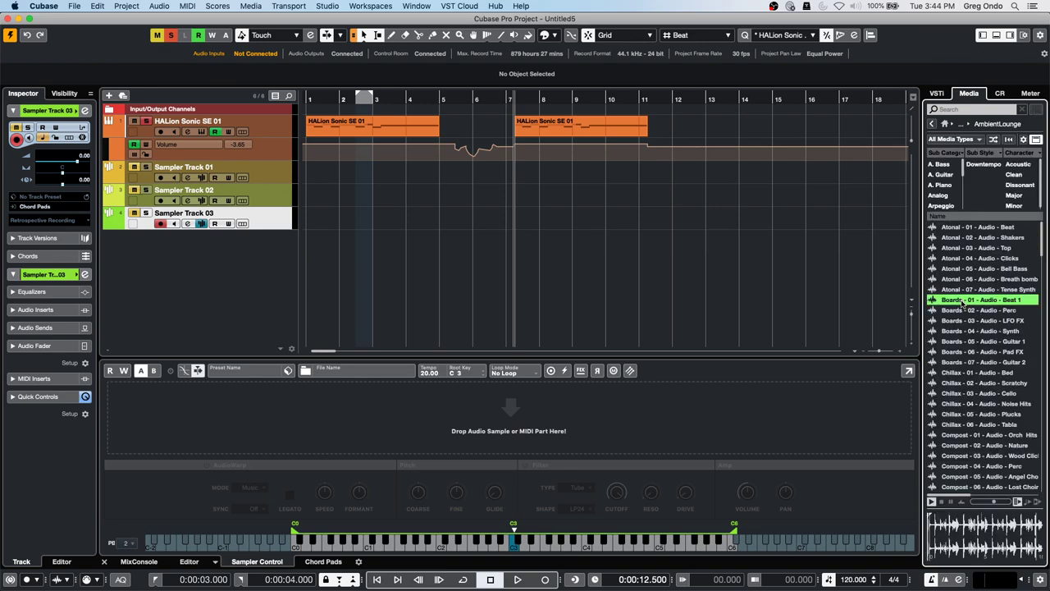
left_click(961, 341)
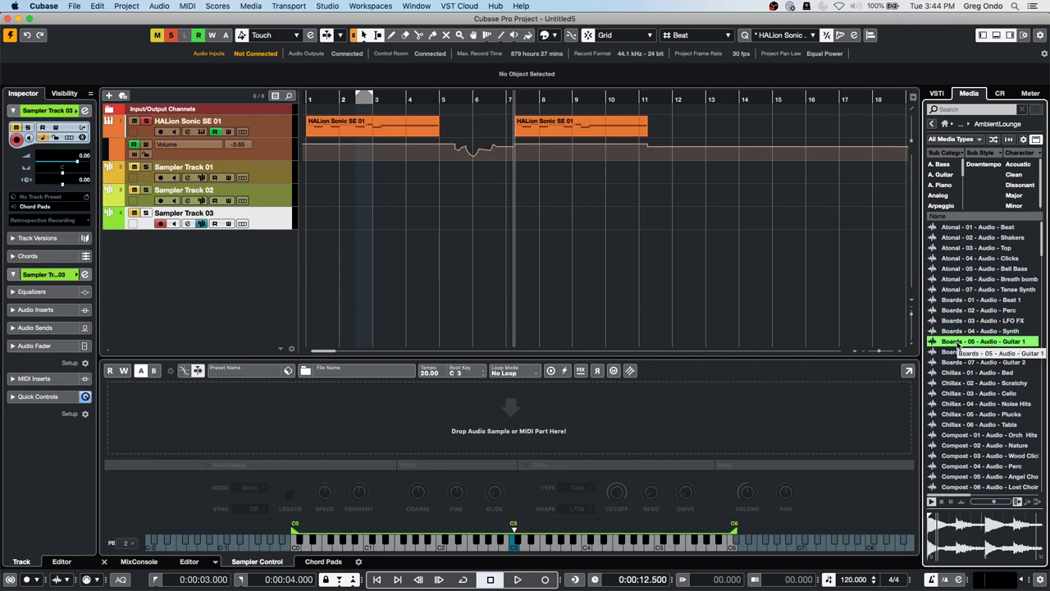
left_click(957, 330)
left_click(961, 310)
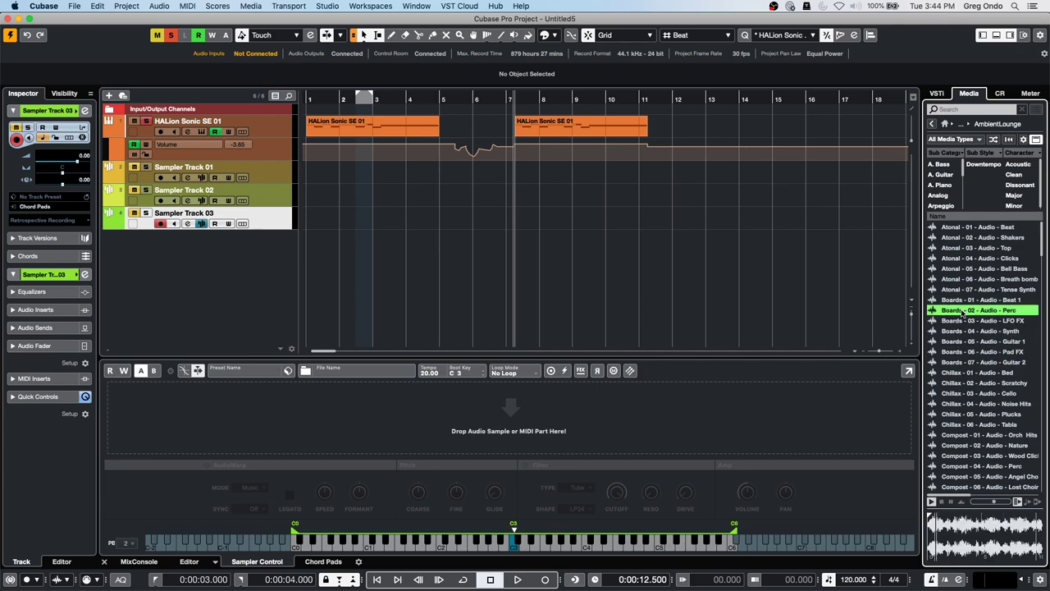
left_click(961, 301)
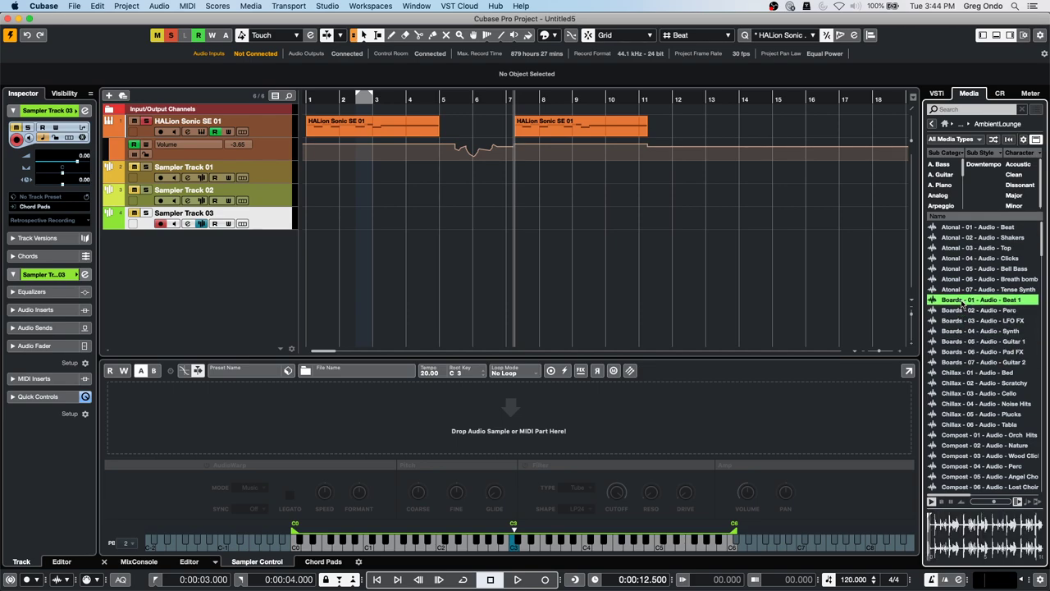
left_click_drag(962, 302, 476, 428)
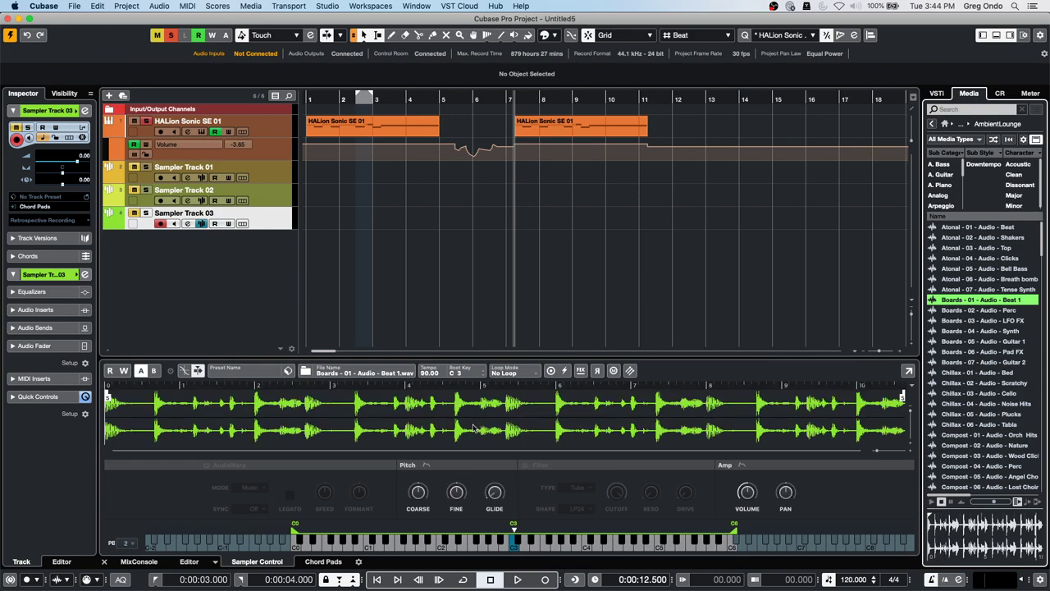
- Turn on AudioWarp for the Beat 1 sample and solo Sampler Track 03
left_click(206, 465)
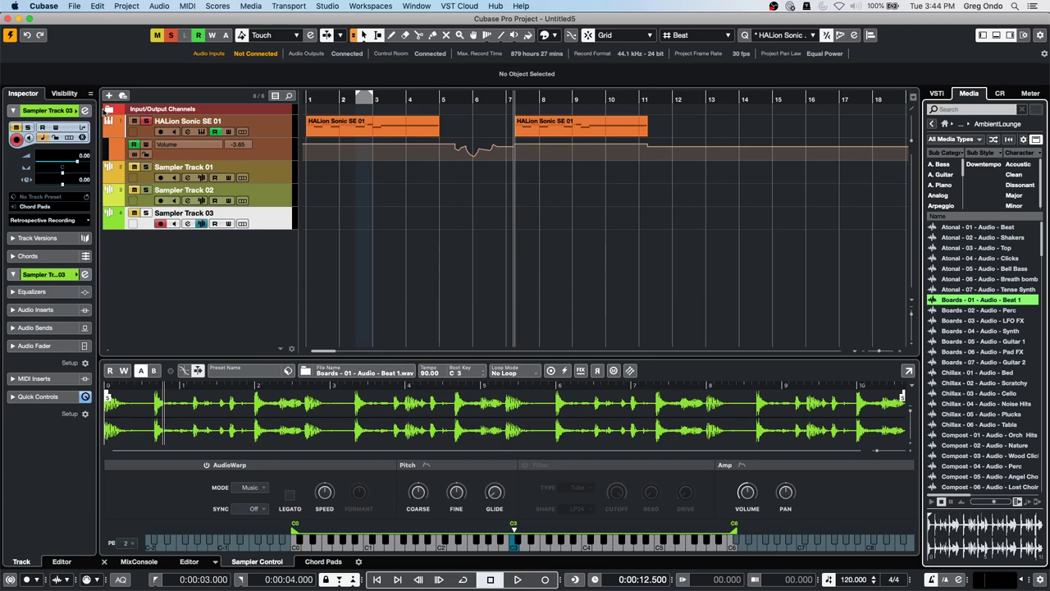
left_click(135, 212)
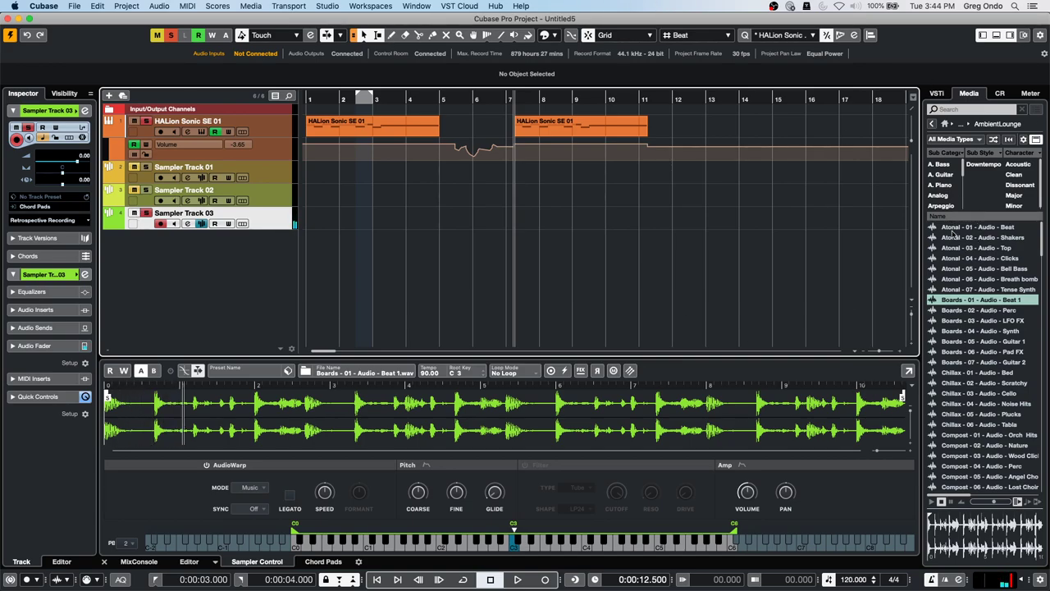
- Filter the Ambient Lounge loops by A. Guitar, audition Spooky - 06 - Audio - Low Guitar, and clear the filter
left_click(947, 175)
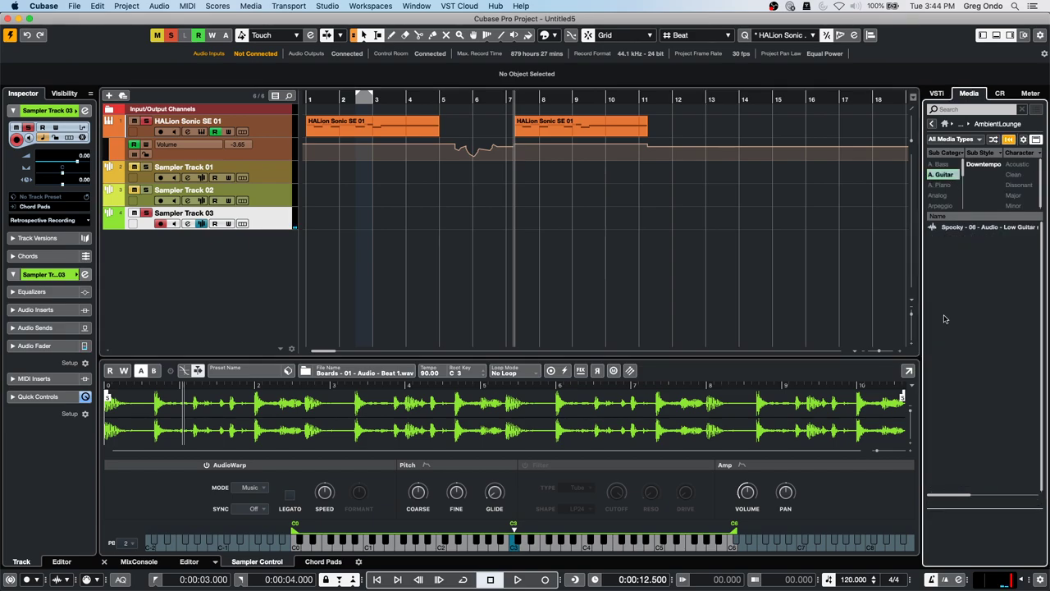
left_click(972, 227)
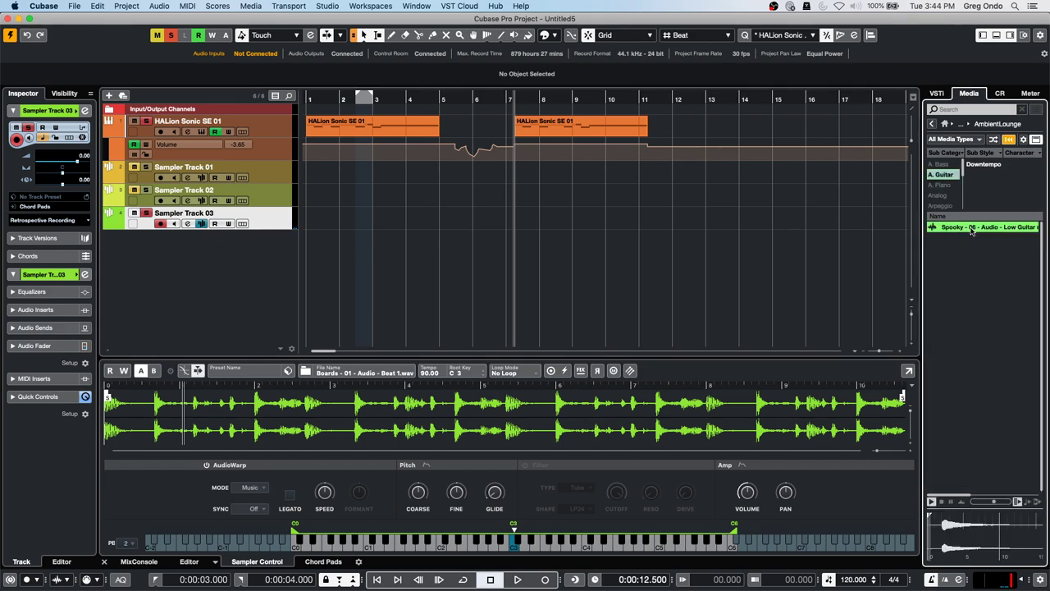
left_click(943, 176)
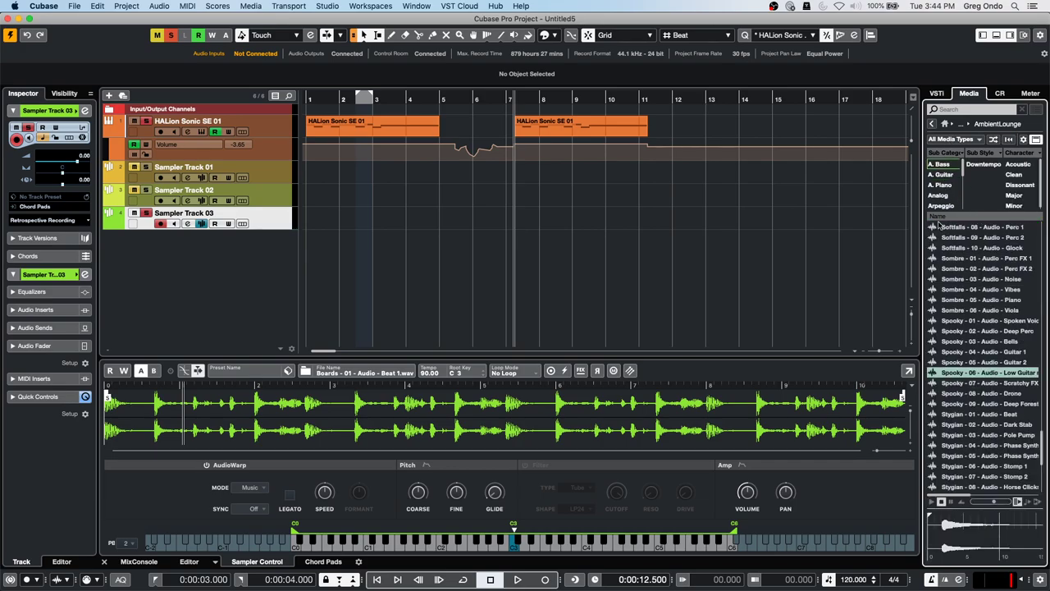
- Audition more Ambient Lounge loops and load Salsa - 04 - Audio - Salsa Beat 1 into Sampler Track 02
left_click(978, 456)
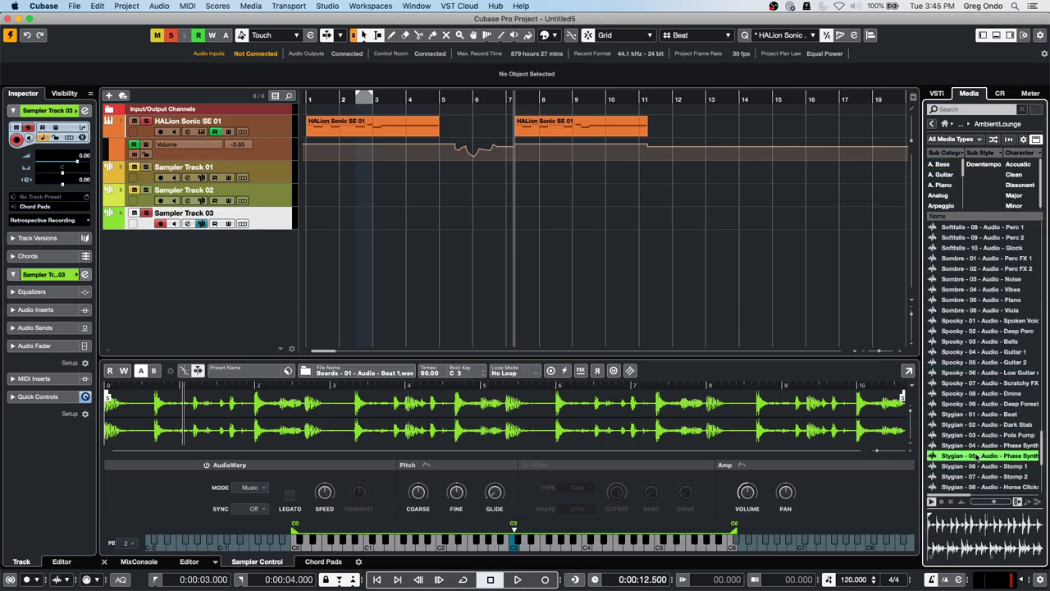
left_click(979, 486)
scroll(981, 459, "up", 10)
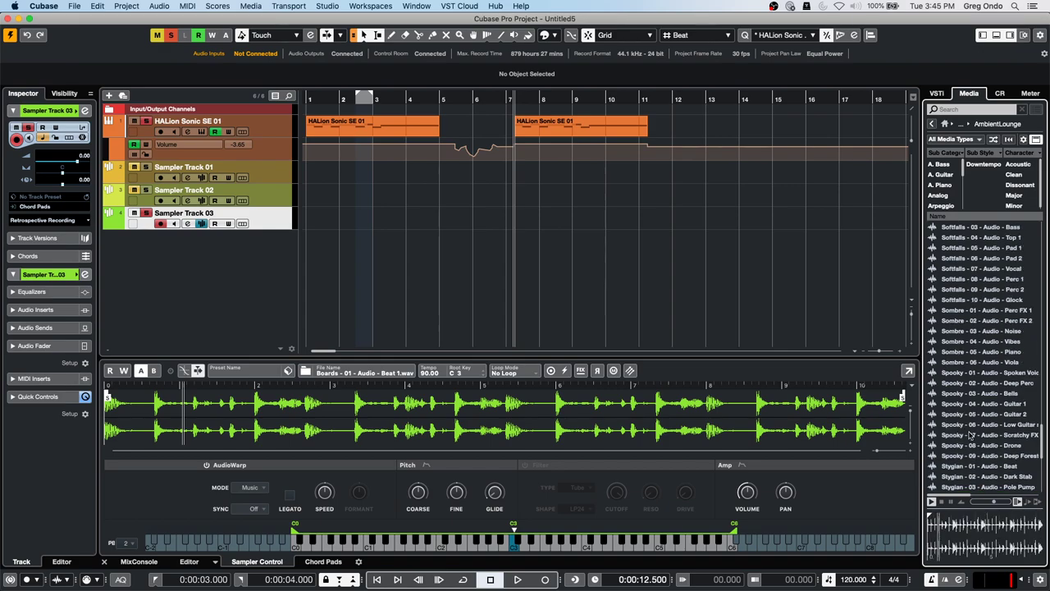
left_click(976, 457)
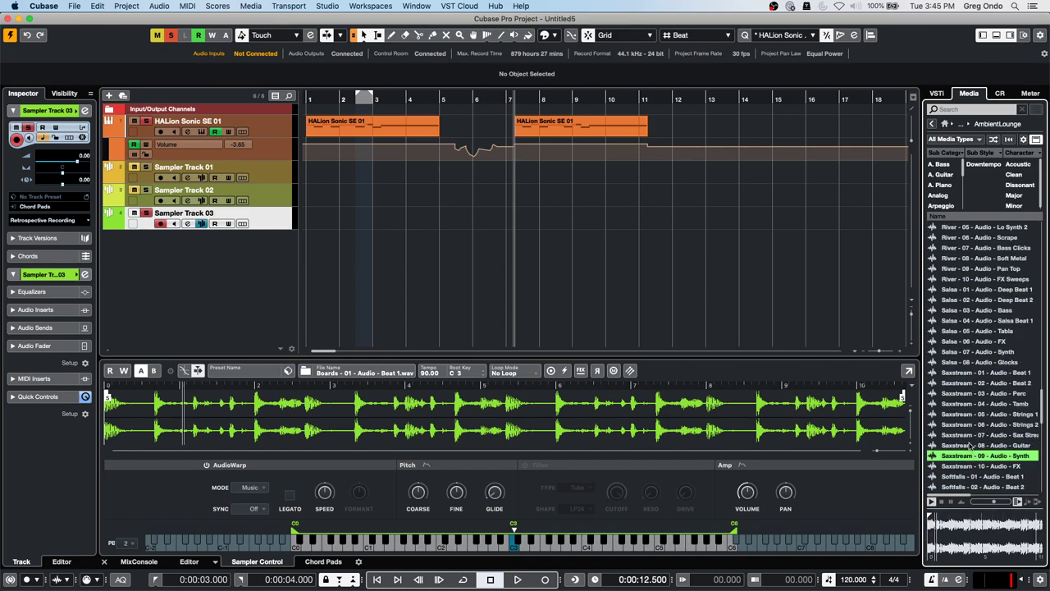
scroll(975, 453, "up", 5)
left_click(975, 455)
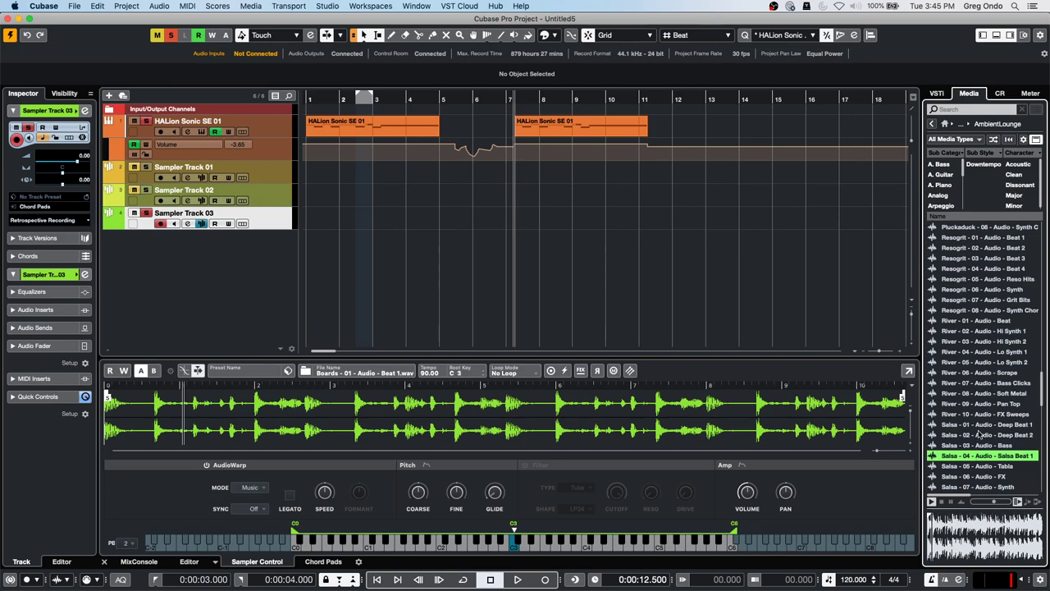
left_click_drag(960, 455, 1024, 443)
left_click(274, 200)
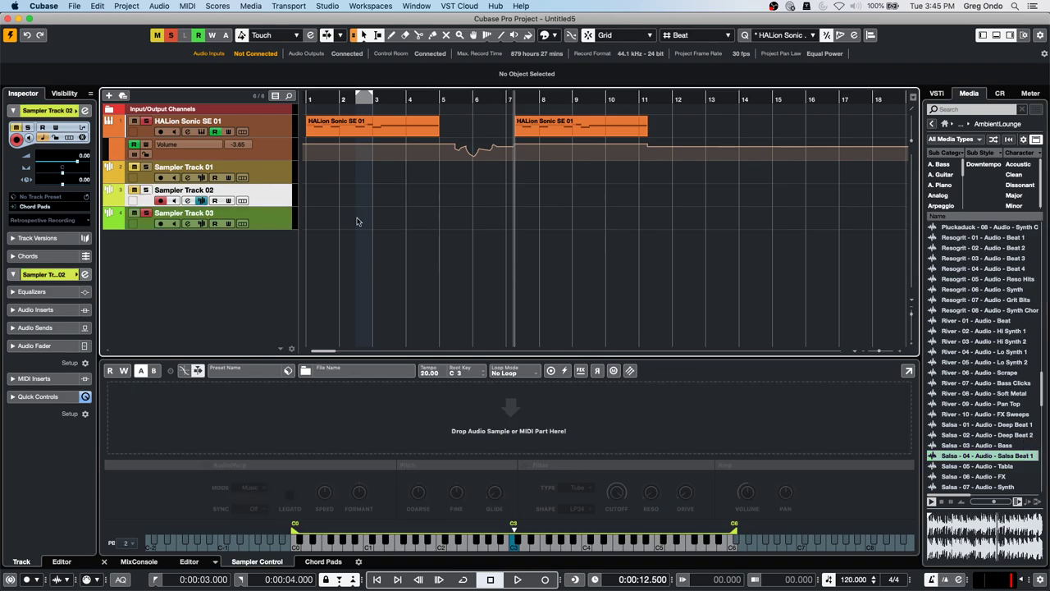
left_click_drag(955, 453, 534, 443)
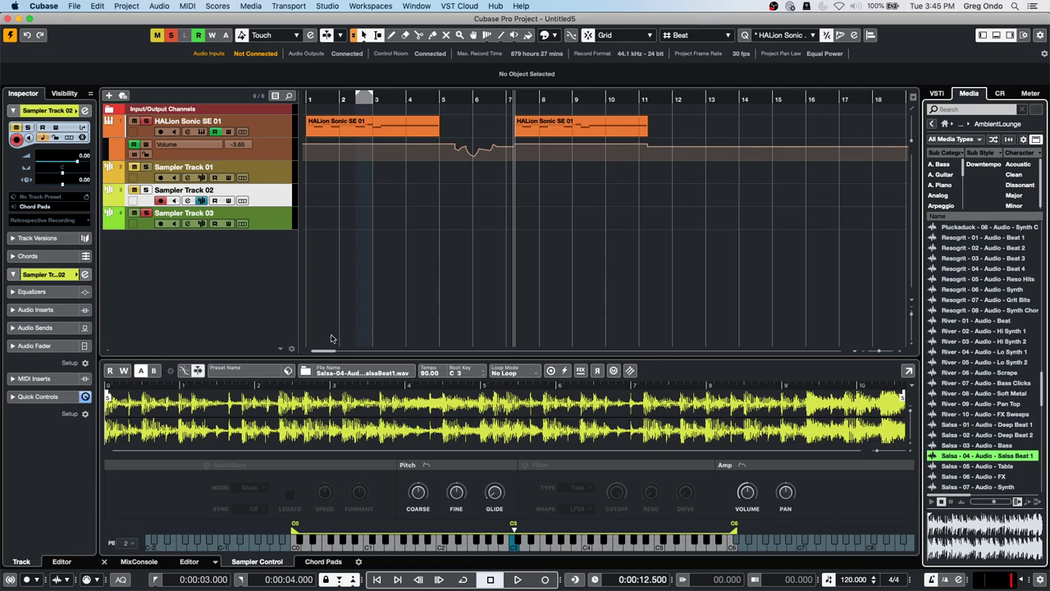
- Turn on AudioWarp and solo for Sampler Track 02, and record-enable Sampler Track 03 alongside it
left_click(206, 465)
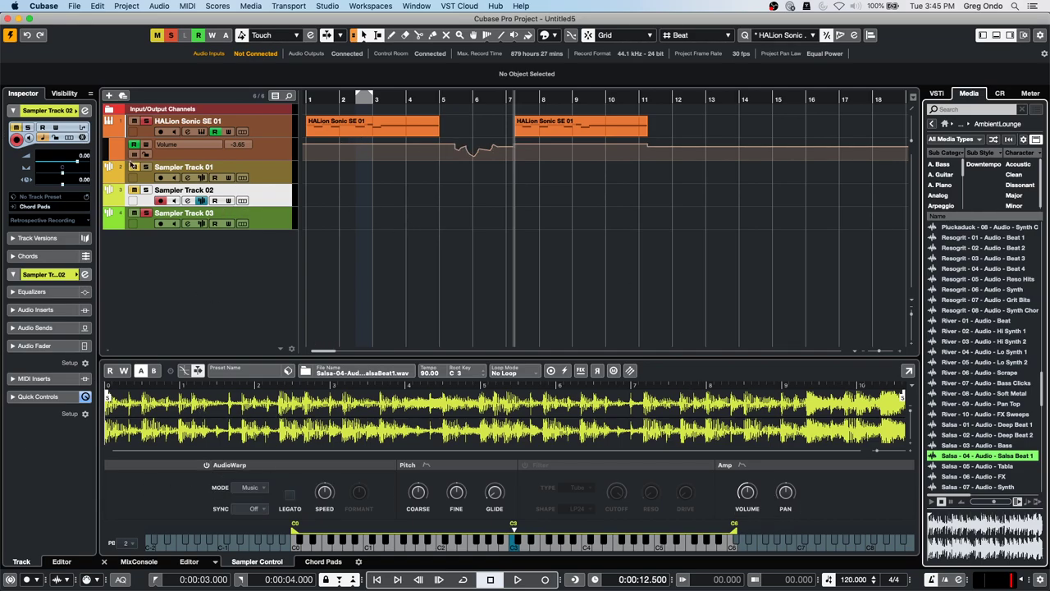
left_click(135, 190)
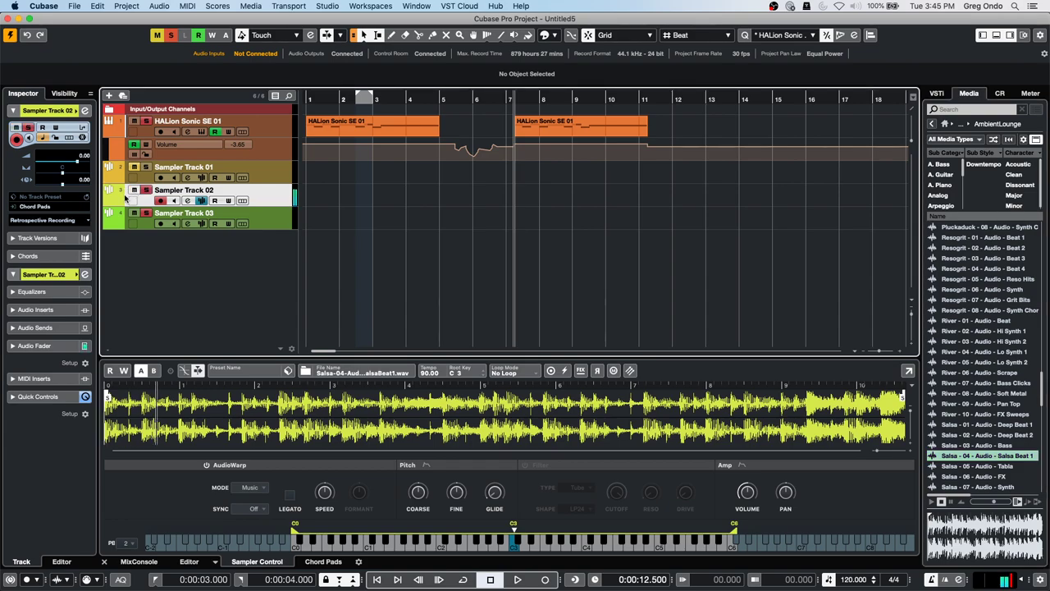
left_click(161, 224)
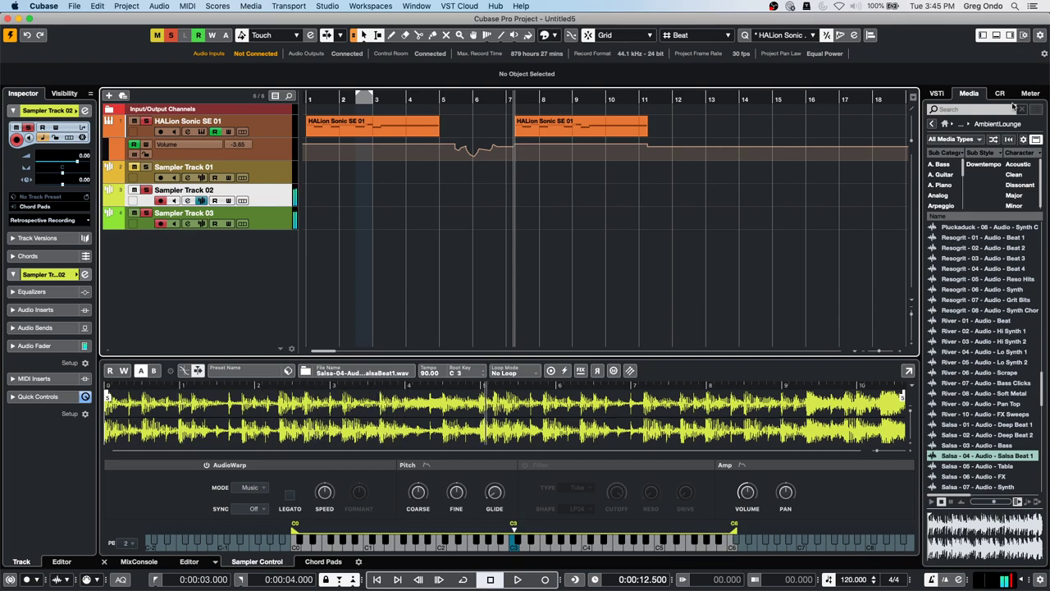
- Audition the Stygian Pole Pump, Tribalcall Triangle and Tribalcall Synth Bells loops in the Ambient Lounge set
scroll(971, 394, "down", 10)
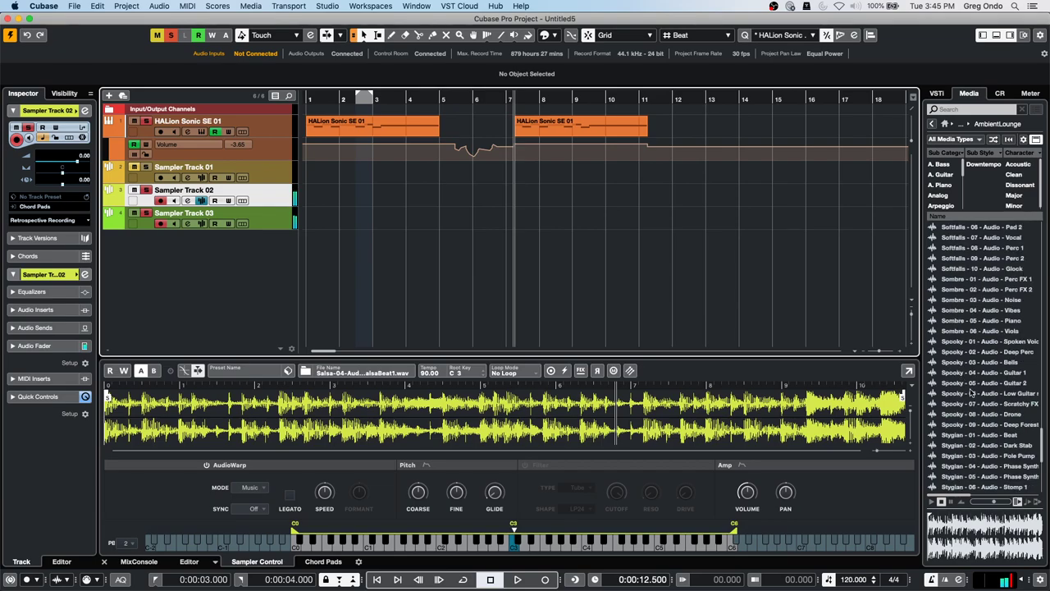
left_click(984, 456)
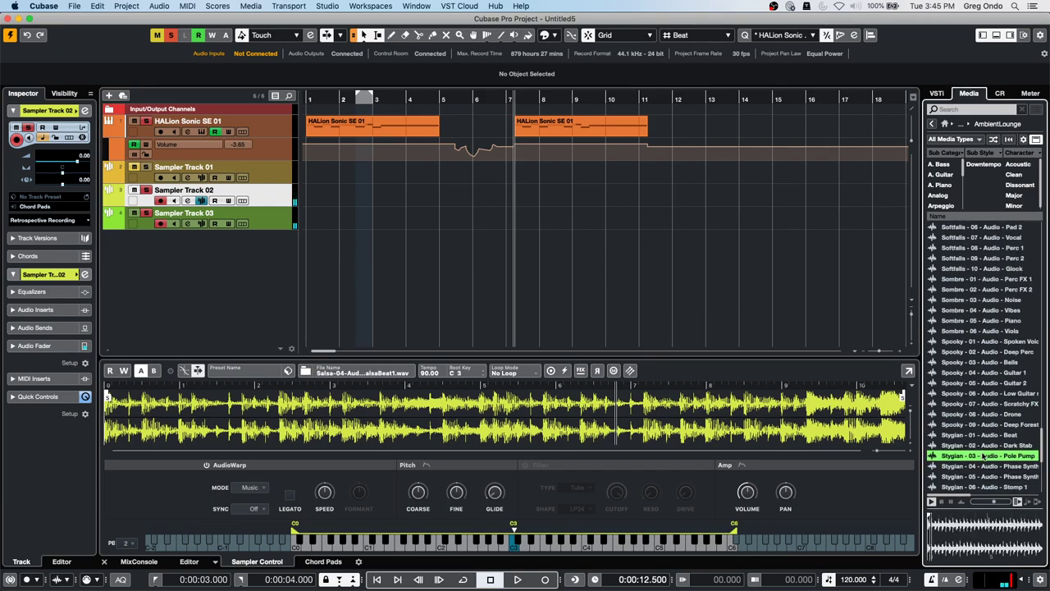
scroll(972, 462, "down", 5)
left_click(954, 446)
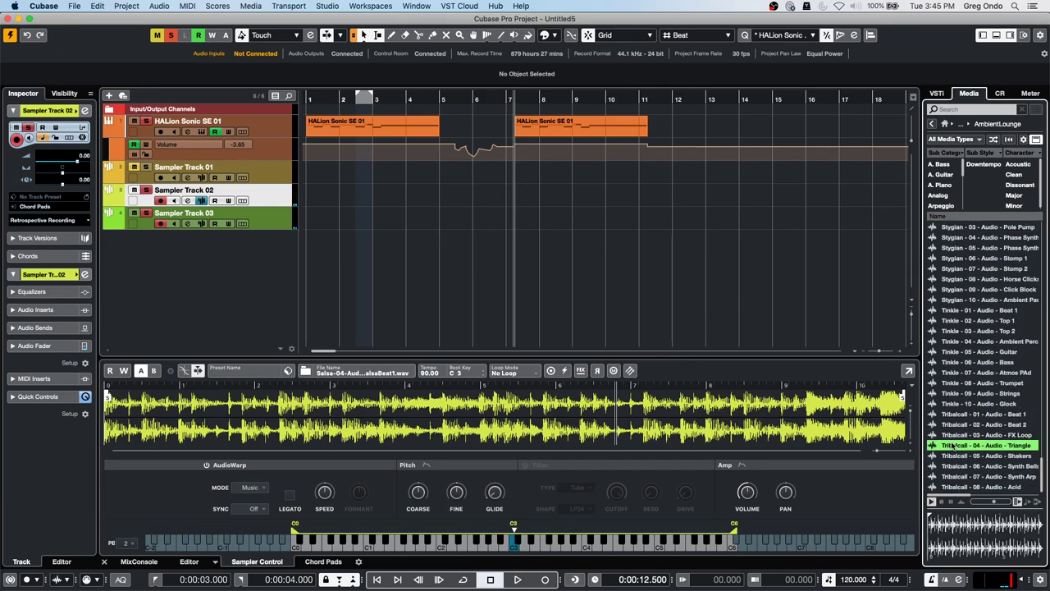
left_click(956, 466)
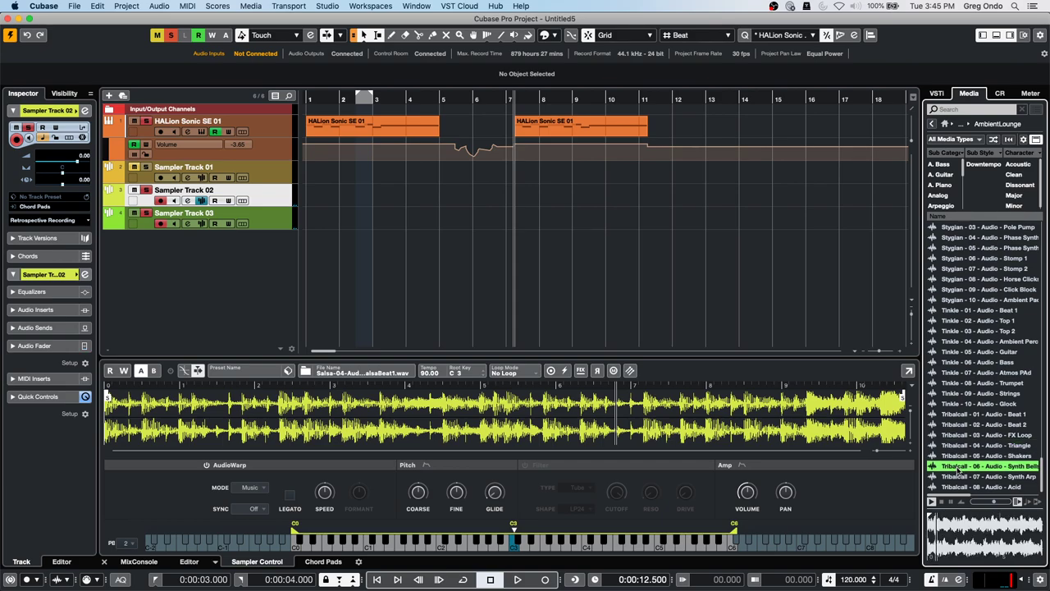
mouse_move(958, 470)
left_mouse_down()
mouse_move(371, 259)
mouse_move(449, 293)
mouse_move(902, 390)
mouse_move(970, 481)
left_mouse_up()
- Compare the Tribalcall loops and load Tribalcall - 06 - Audio - Synth Bells into Sampler Track 01
left_click(280, 180)
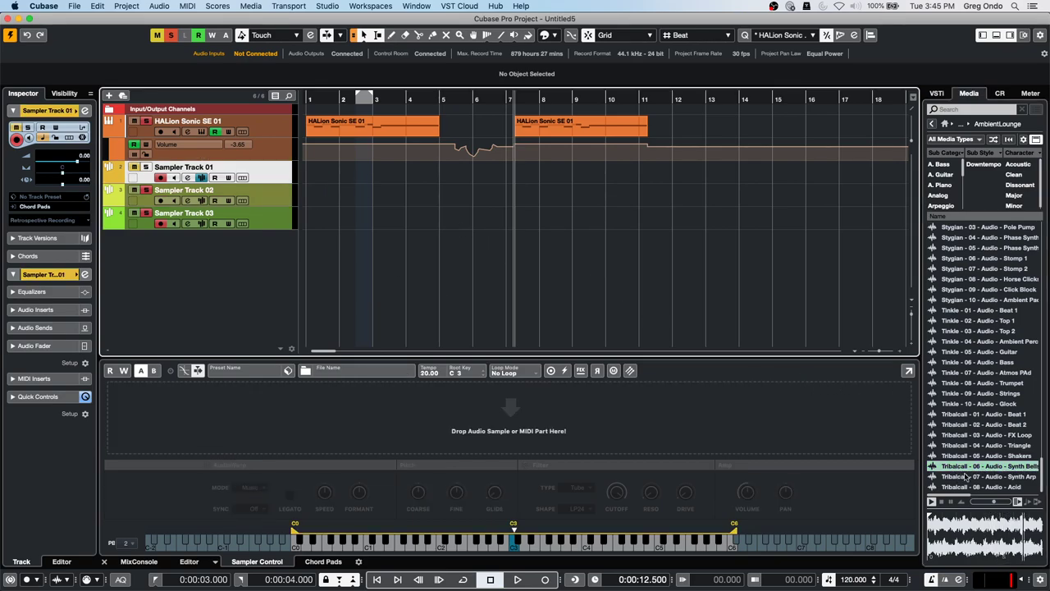
left_click_drag(964, 456, 988, 453)
left_click(971, 445)
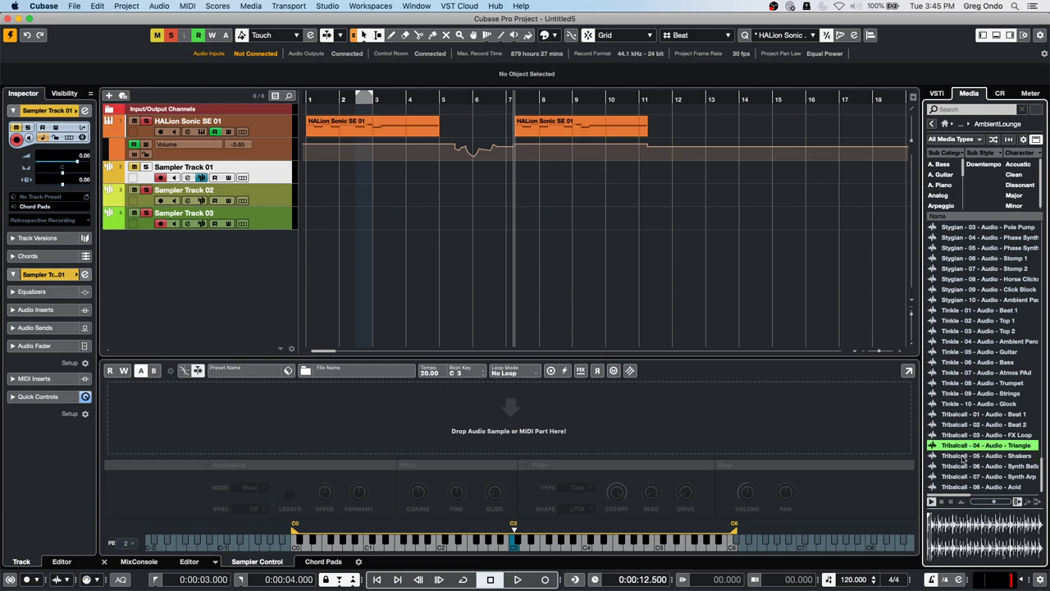
left_click(962, 456)
left_click(954, 476)
left_click(956, 466)
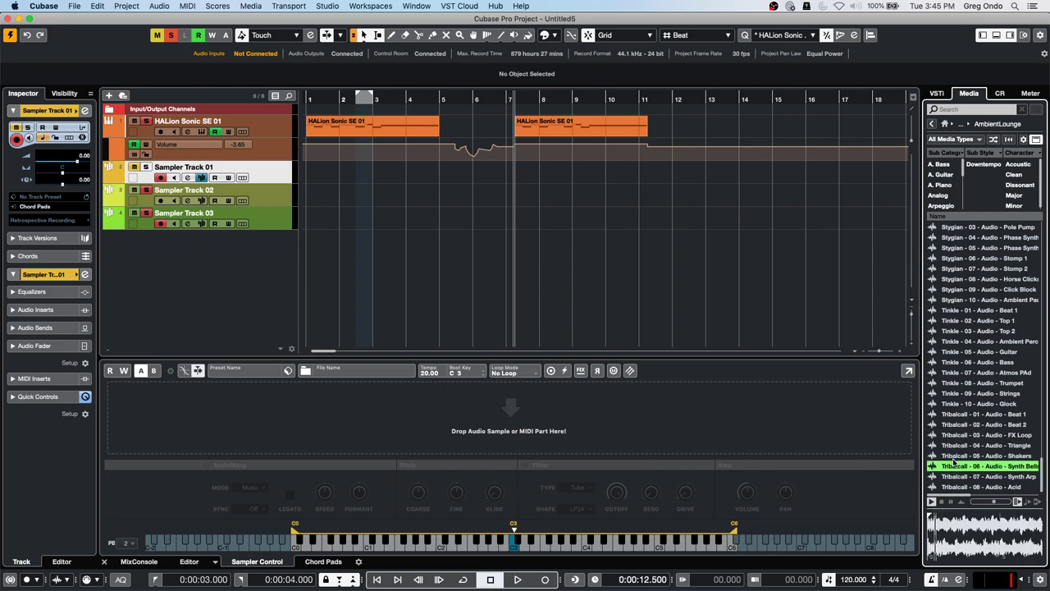
left_click_drag(954, 469, 346, 419)
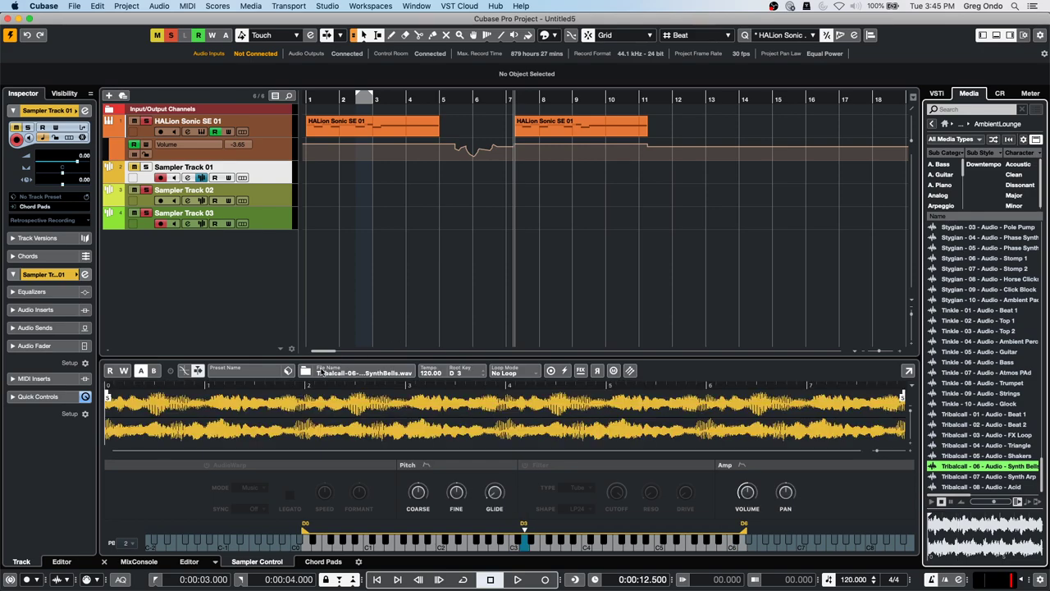
- Turn on AudioWarp and solo for Sampler Track 01, and record-enable Sampler Track 02 as well
left_click(207, 465)
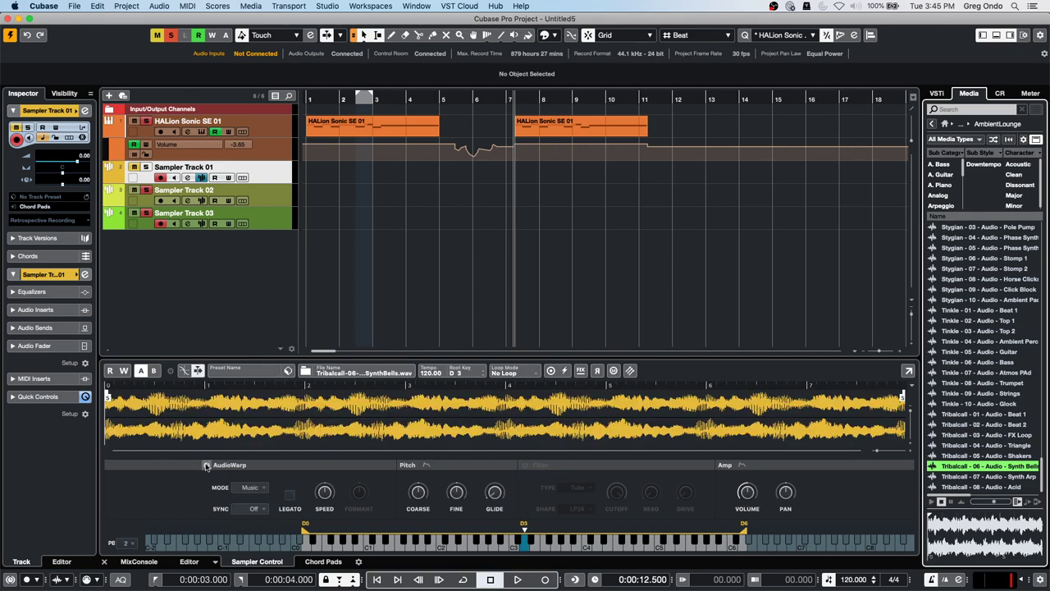
left_click(131, 166)
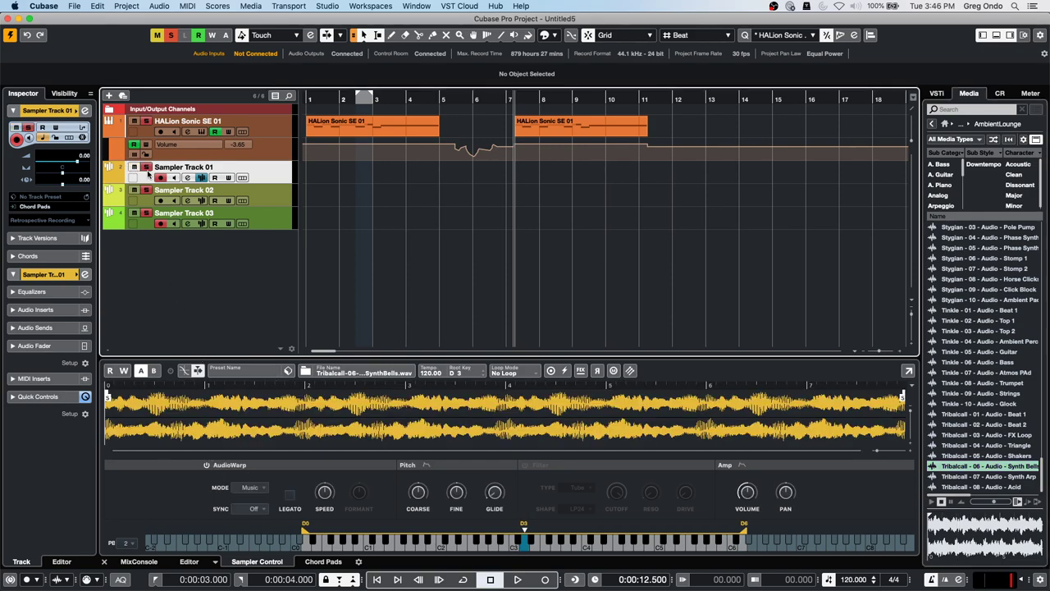
left_click(161, 201)
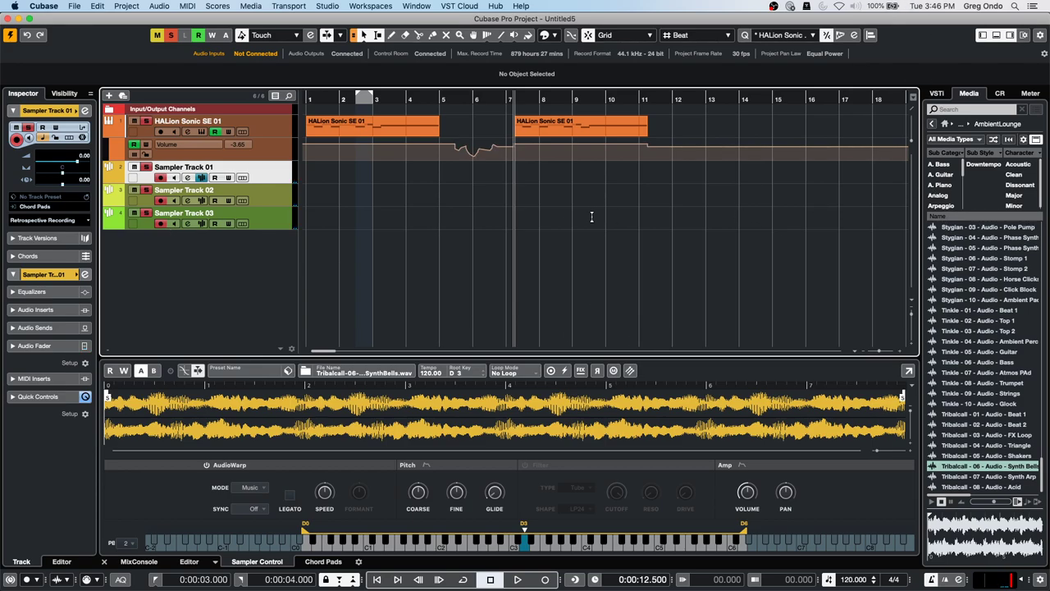
- Search the Ambient Lounge set for "strin" and audition the Deepwoods Bed, Saxstream Strings 2 and Sombre Viola loops
left_click(949, 110)
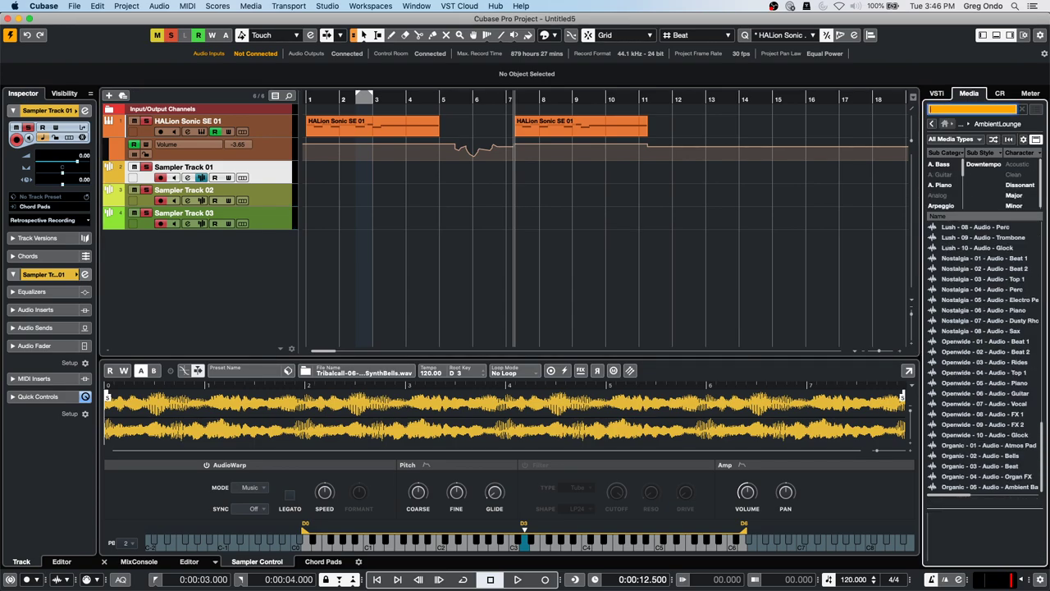
type("stri")
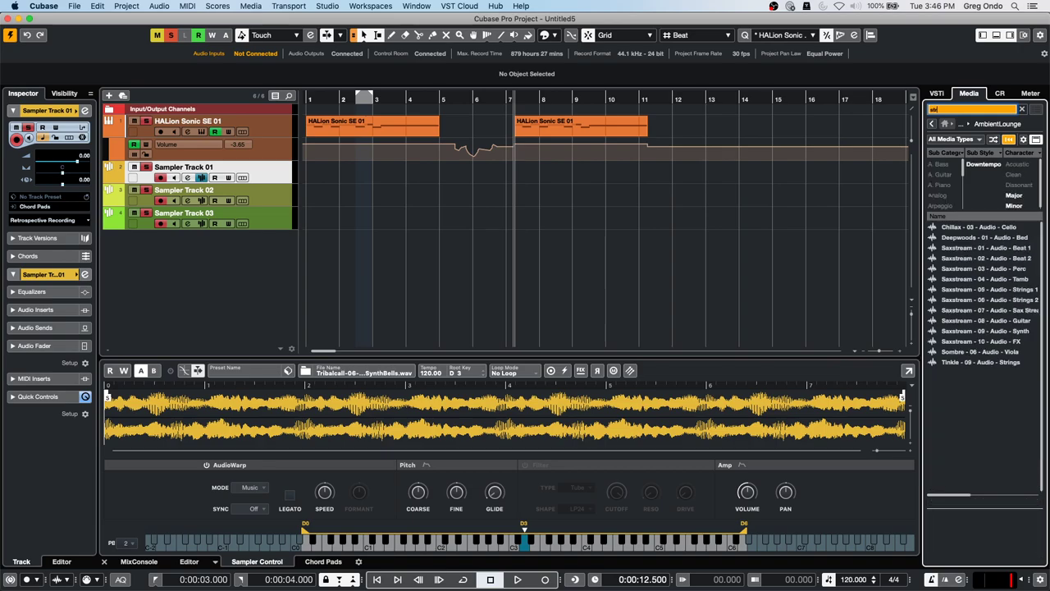
type("n")
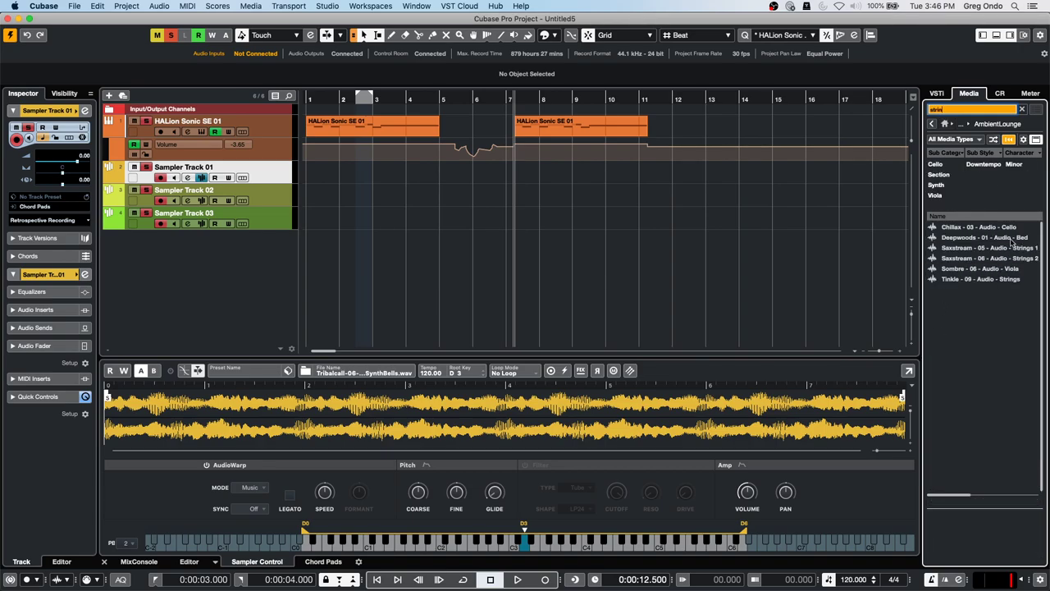
left_click(1011, 238)
left_click(958, 258)
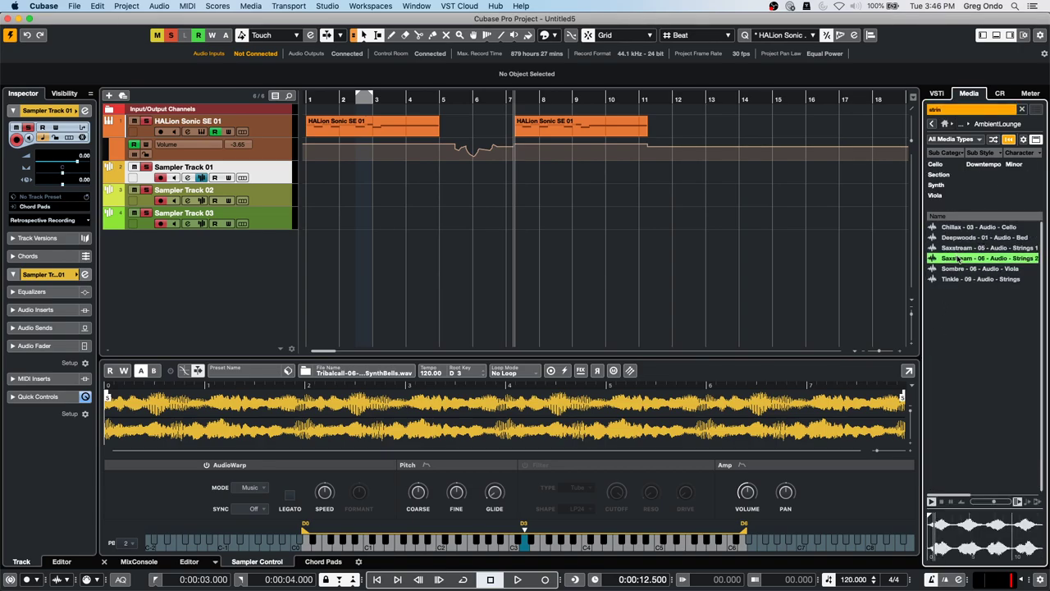
left_click(962, 269)
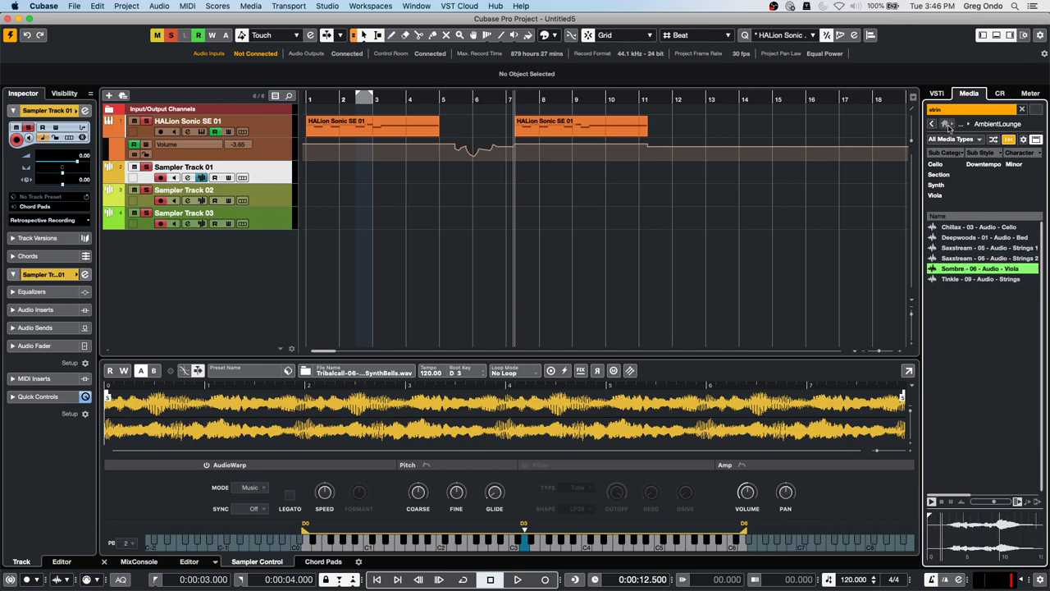
- Search all Loops & Samples for "string" and audition the Experimental bow harp 02.01 and 02.02 loops
left_click(933, 123)
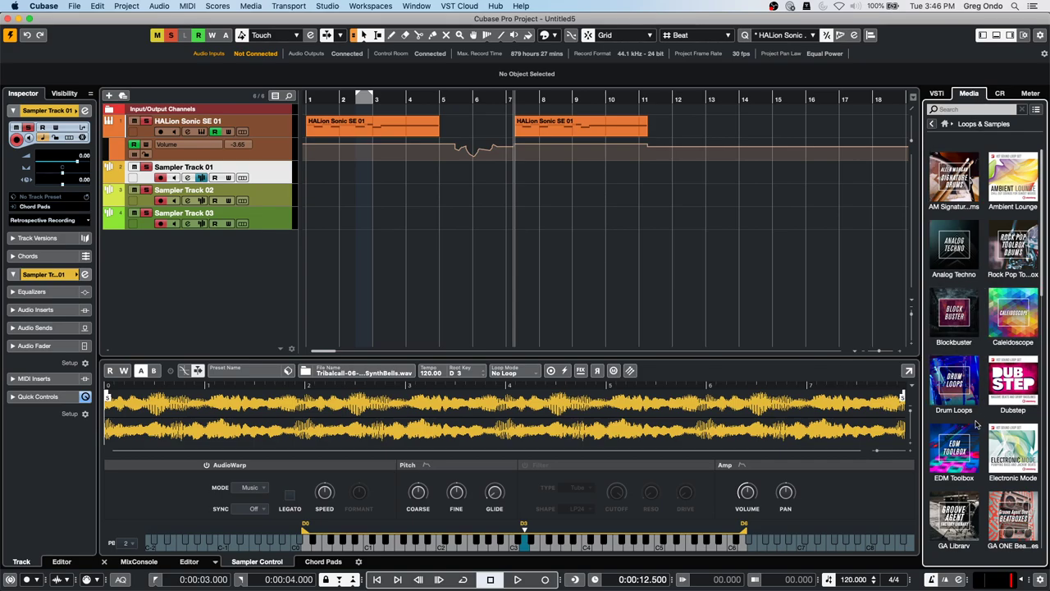
scroll(977, 393, "down", 2)
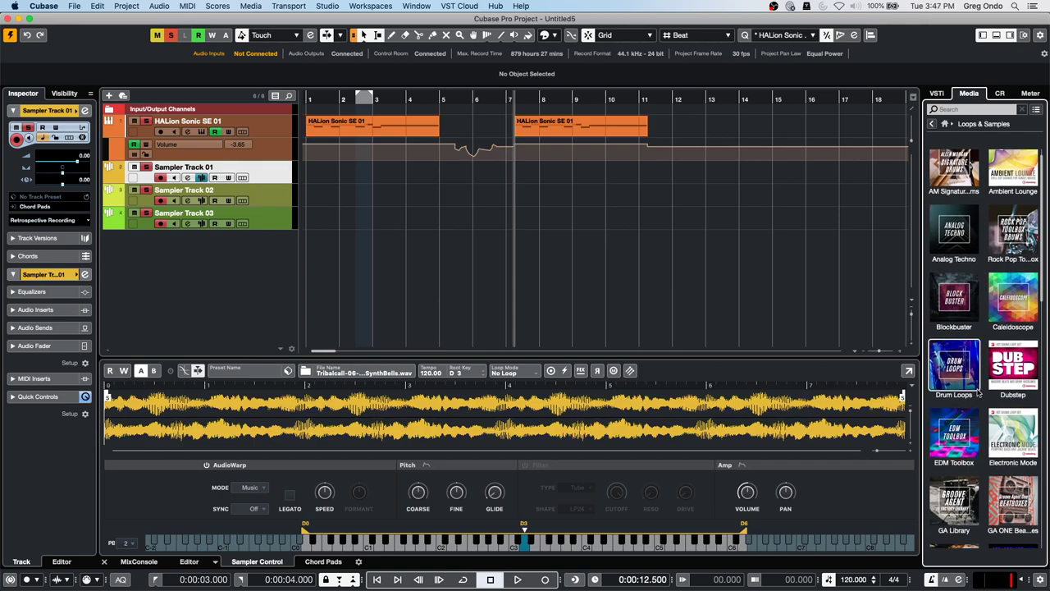
scroll(977, 394, "down", 5)
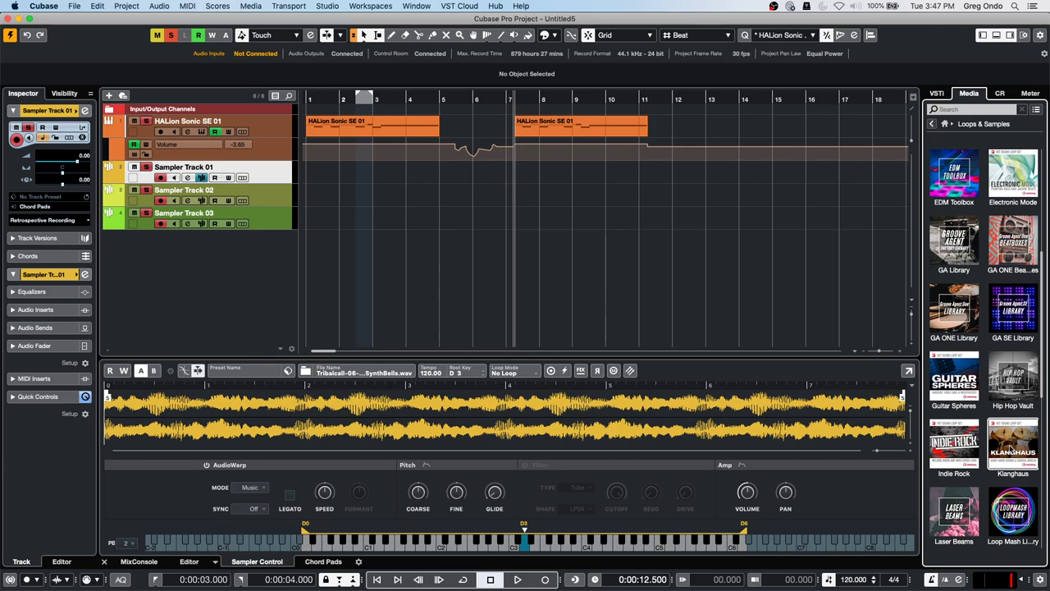
left_click(976, 107)
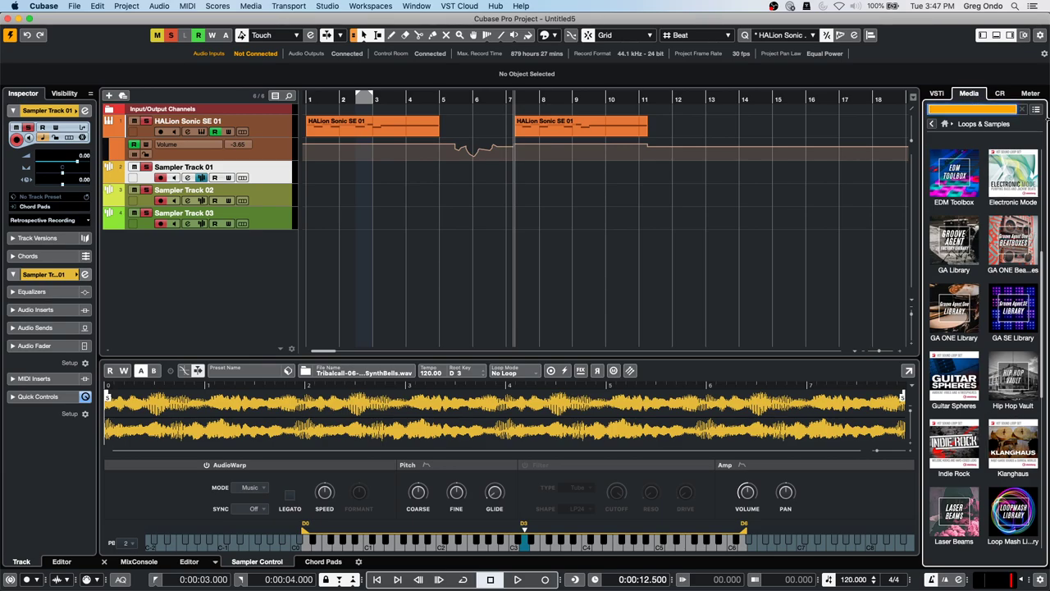
type("string")
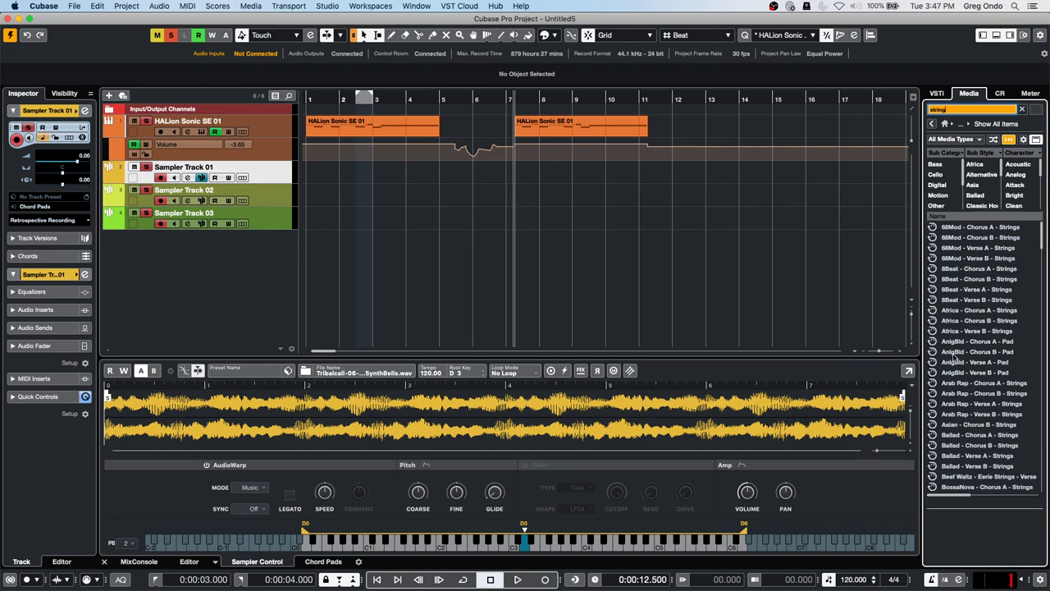
scroll(954, 357, "down", 5)
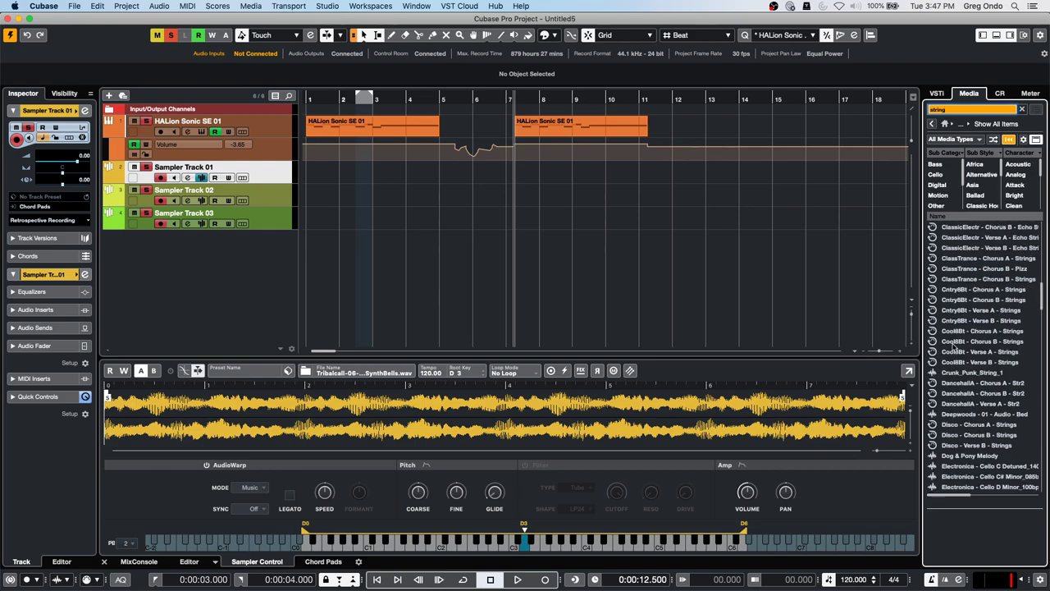
left_click(973, 376)
left_click(974, 446)
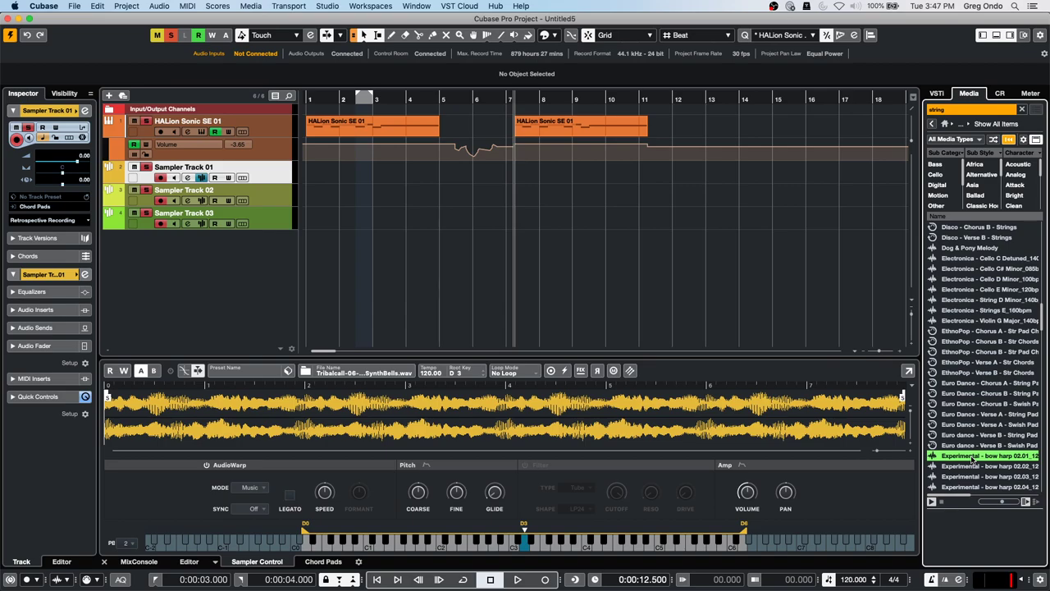
left_click(965, 465)
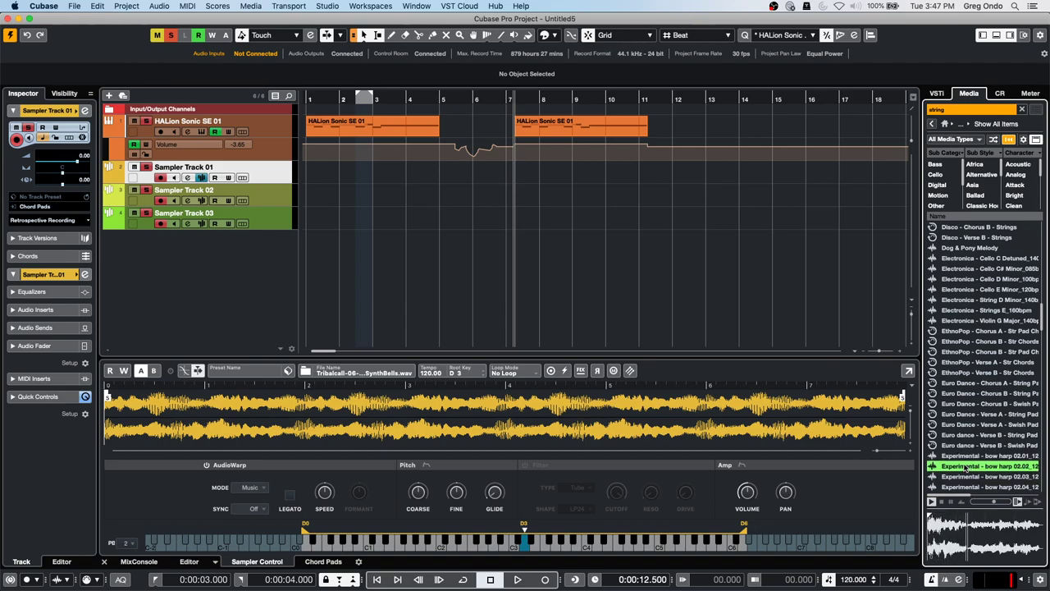
- Narrow the string results to the Violin subcategory and audition FC02_PD32_LOOP_3_BB, the Electronica Violin G Major loop and Soul - String Pluck C 01
scroll(968, 410, "down", 10)
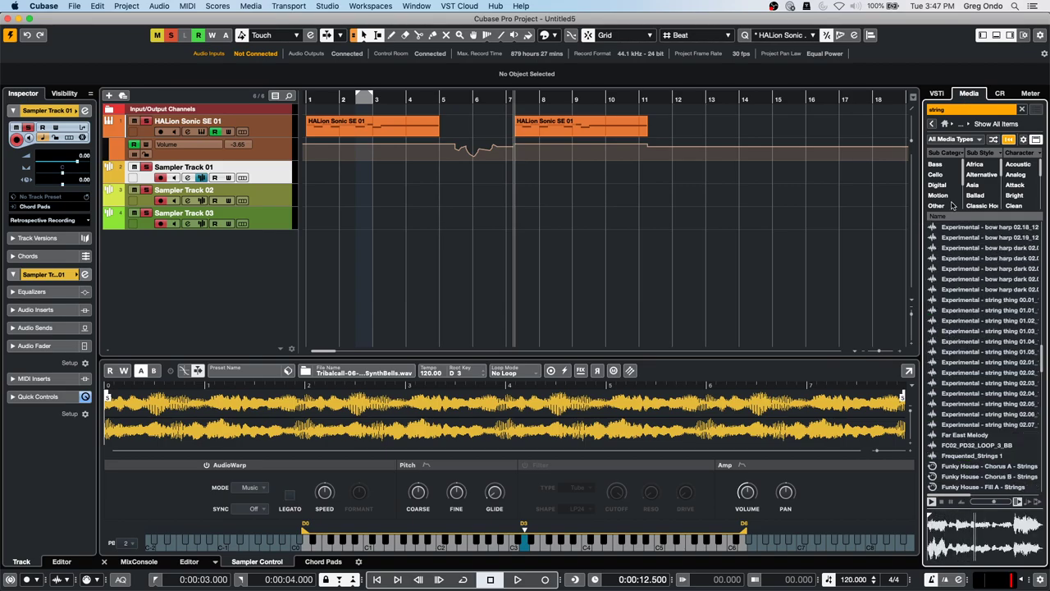
scroll(950, 197, "down", 2)
left_click(948, 195)
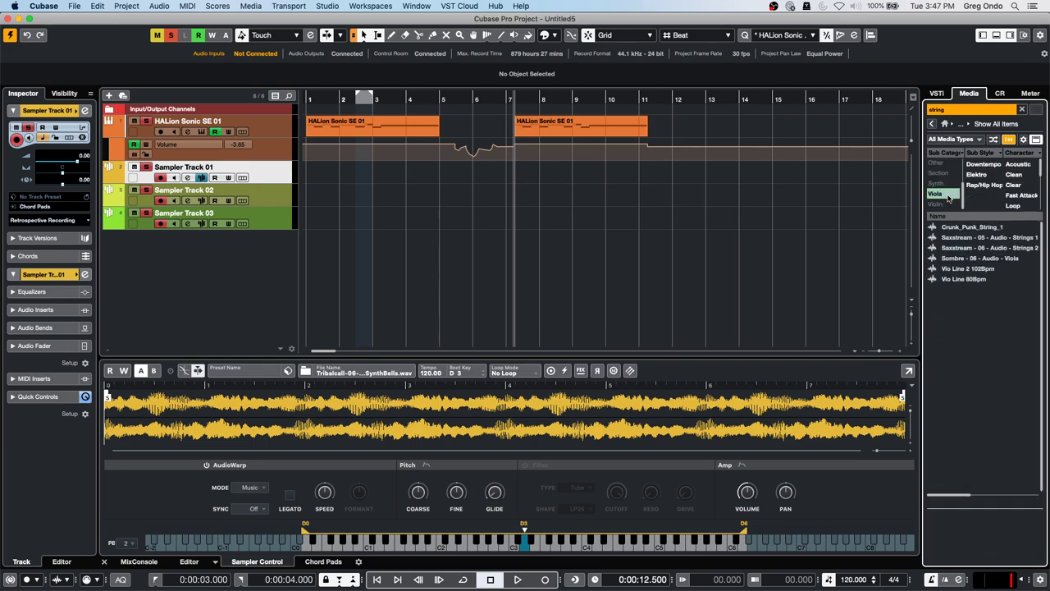
left_click(943, 204)
left_click(970, 239)
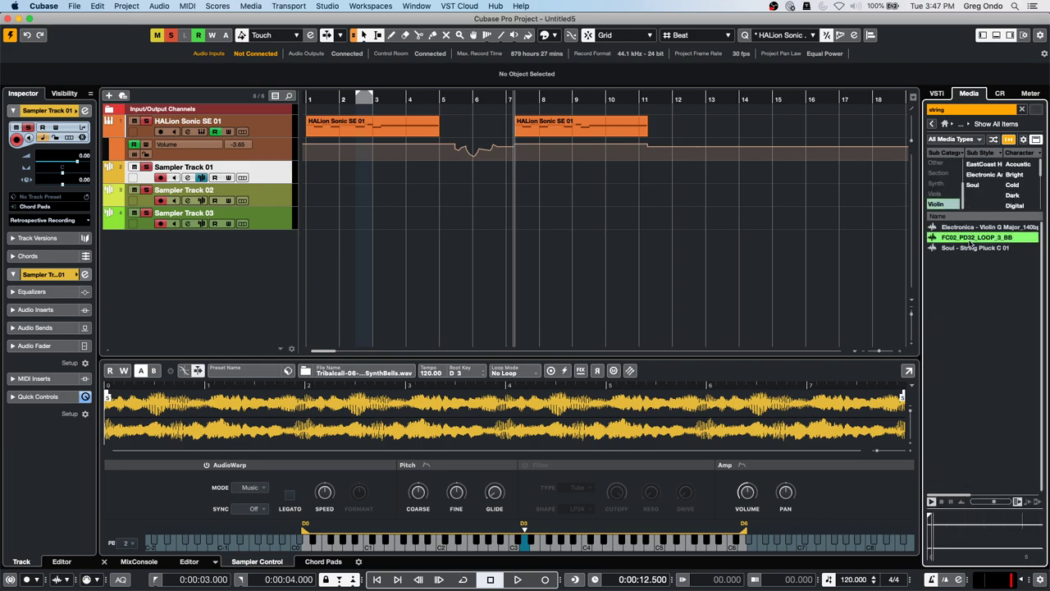
left_click(972, 228)
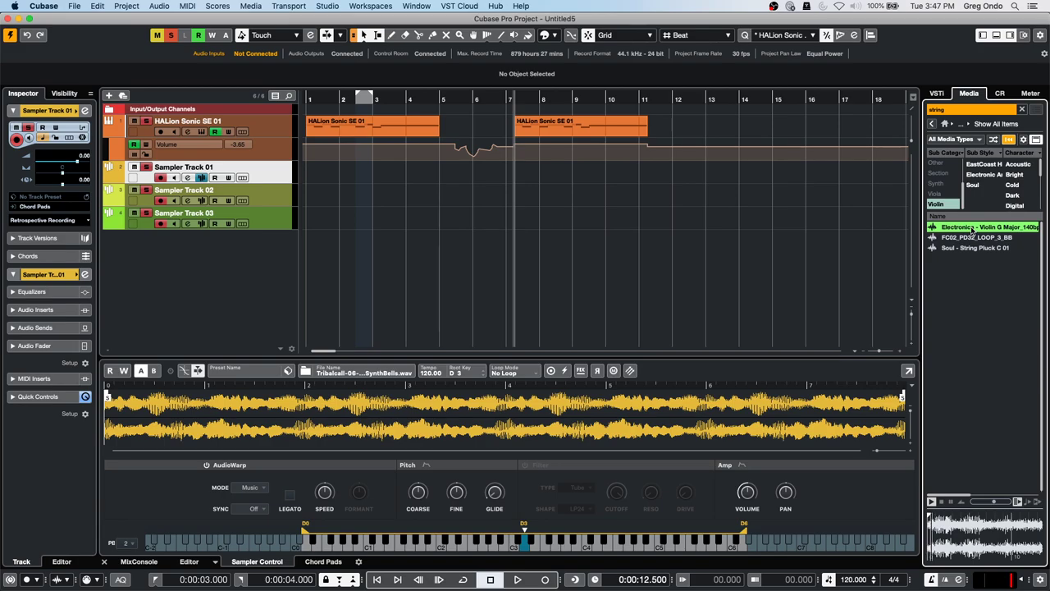
left_click(966, 248)
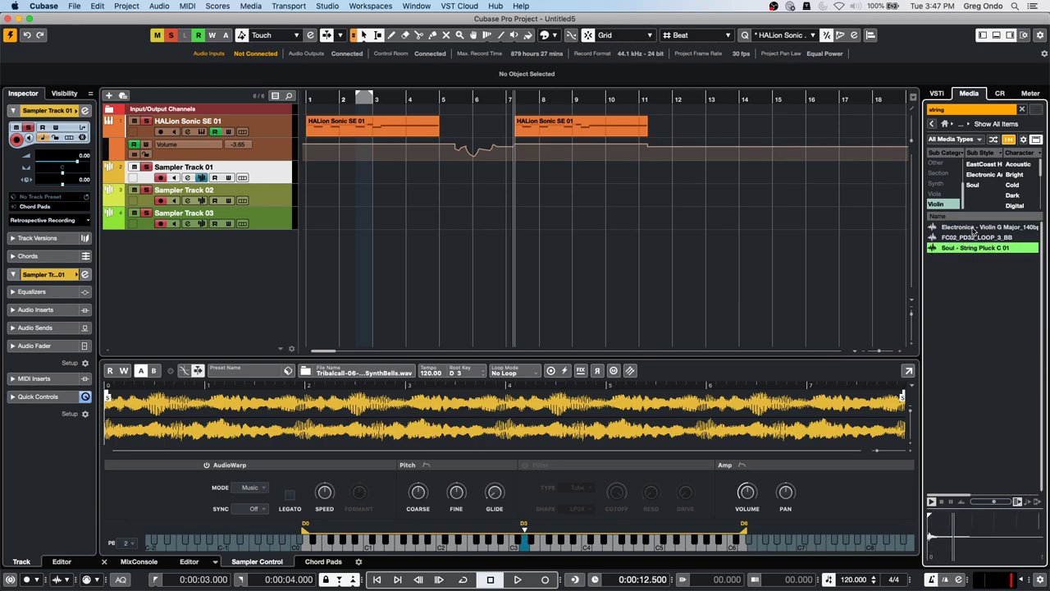
- Load the Electronica - Violin G Major 140bpm loop into Sampler Track 01 and turn on its AudioWarp
left_click_drag(973, 230, 436, 425)
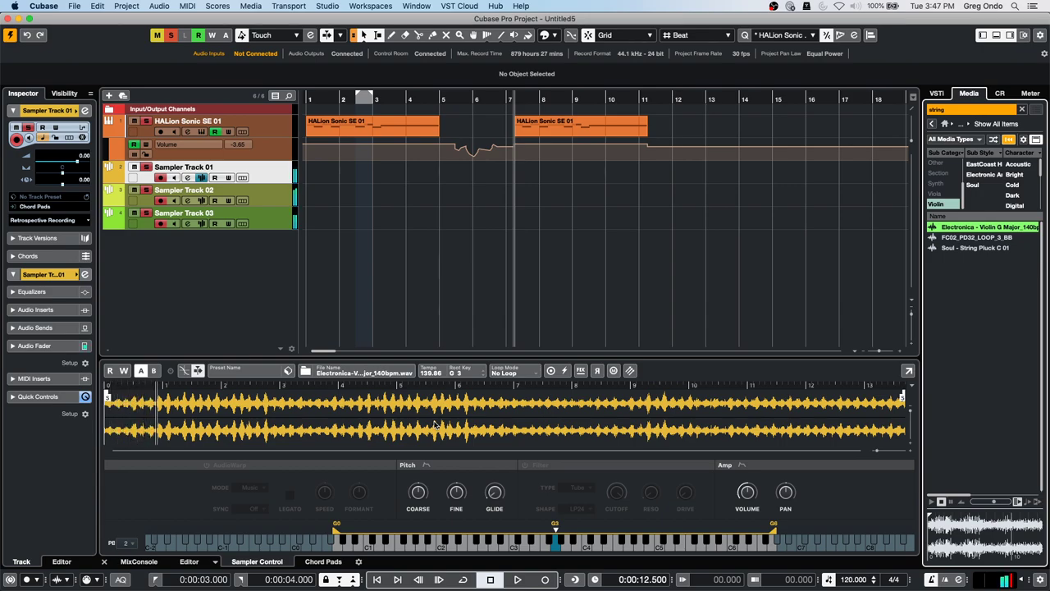
left_click(207, 465)
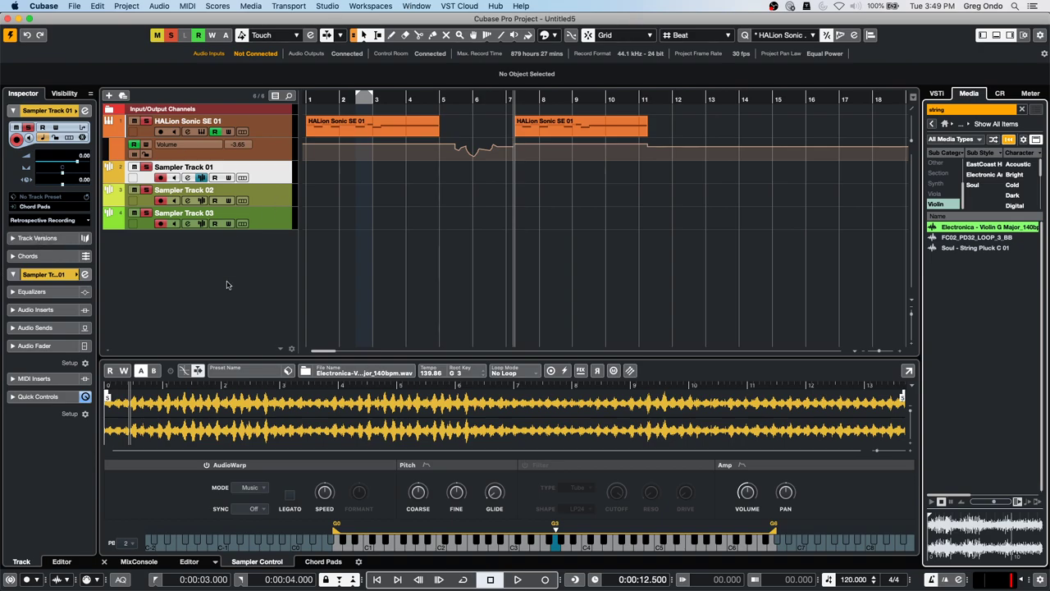
- Show the MixConsole channels for the sampler tracks and set the Stereo Out fader to about -2.2 dB
left_click(141, 561)
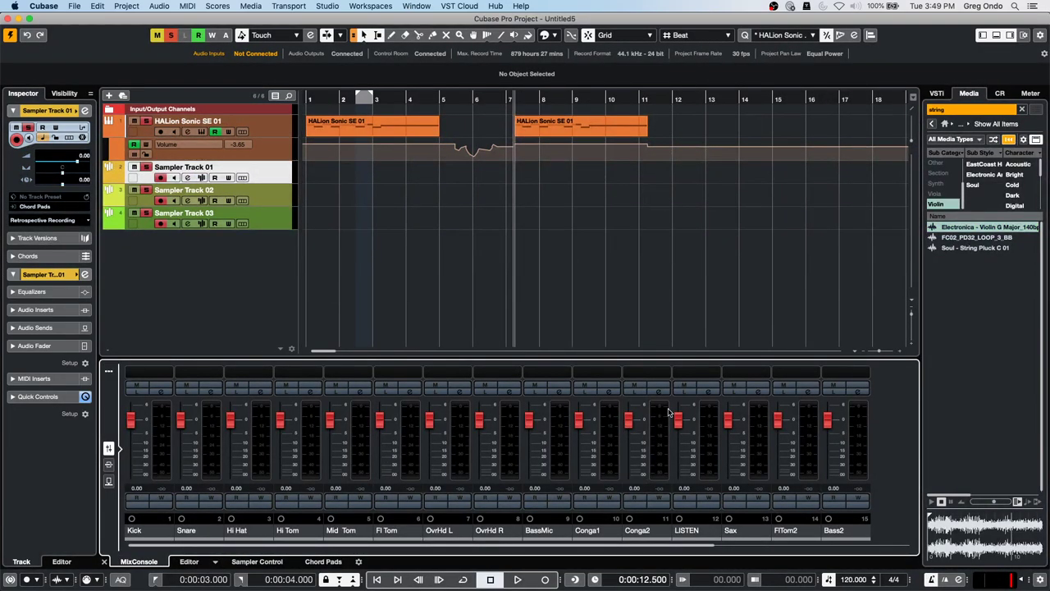
left_click_drag(379, 546, 639, 543)
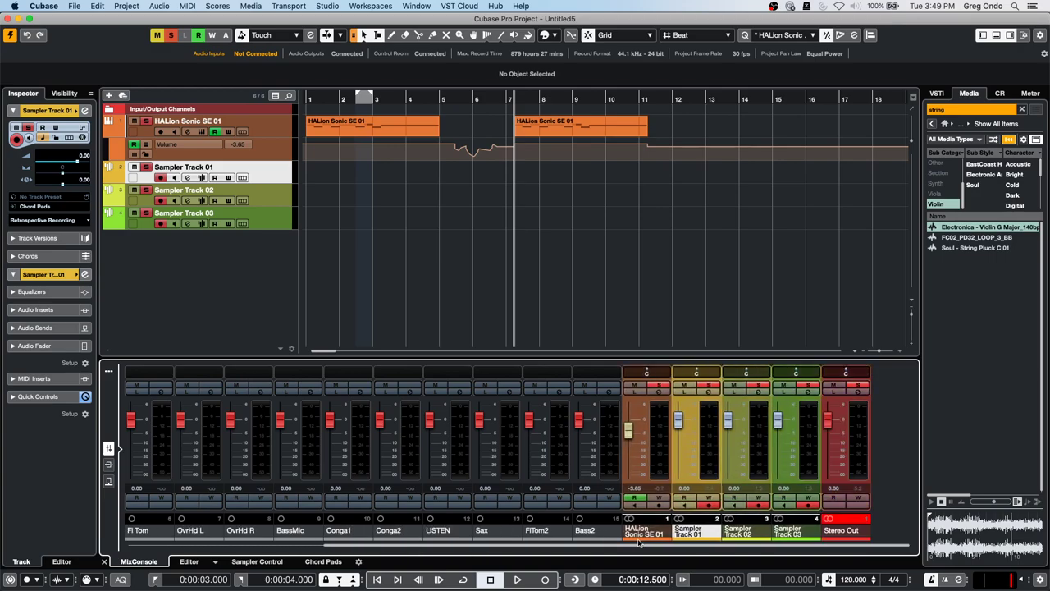
mouse_move(828, 428)
left_mouse_down()
mouse_move(828, 455)
mouse_move(834, 422)
left_mouse_up()
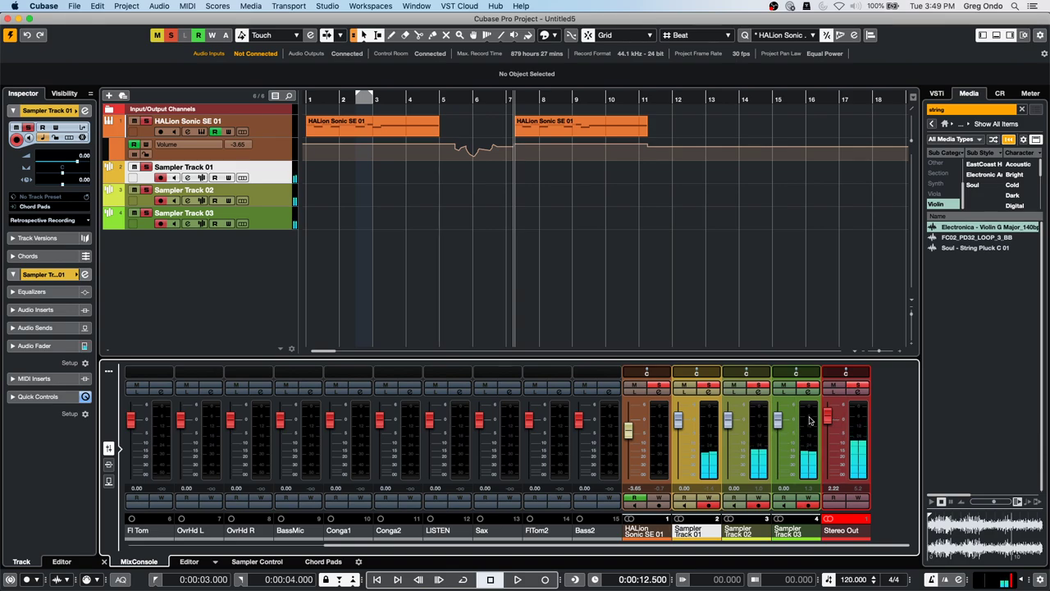
mouse_move(833, 423)
left_mouse_down()
mouse_move(841, 487)
mouse_move(837, 427)
left_mouse_up()
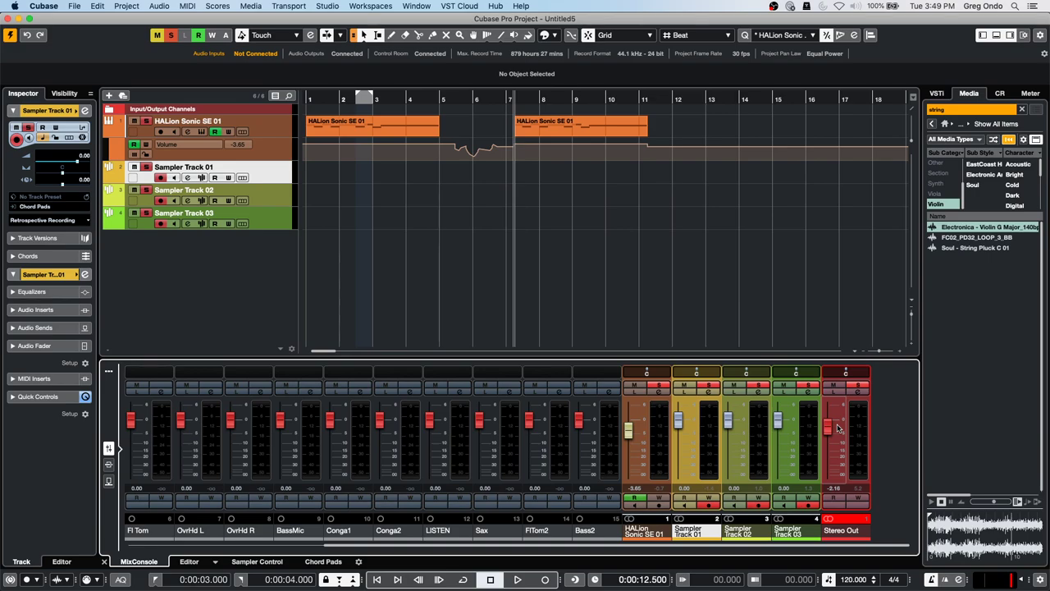
left_click(159, 6)
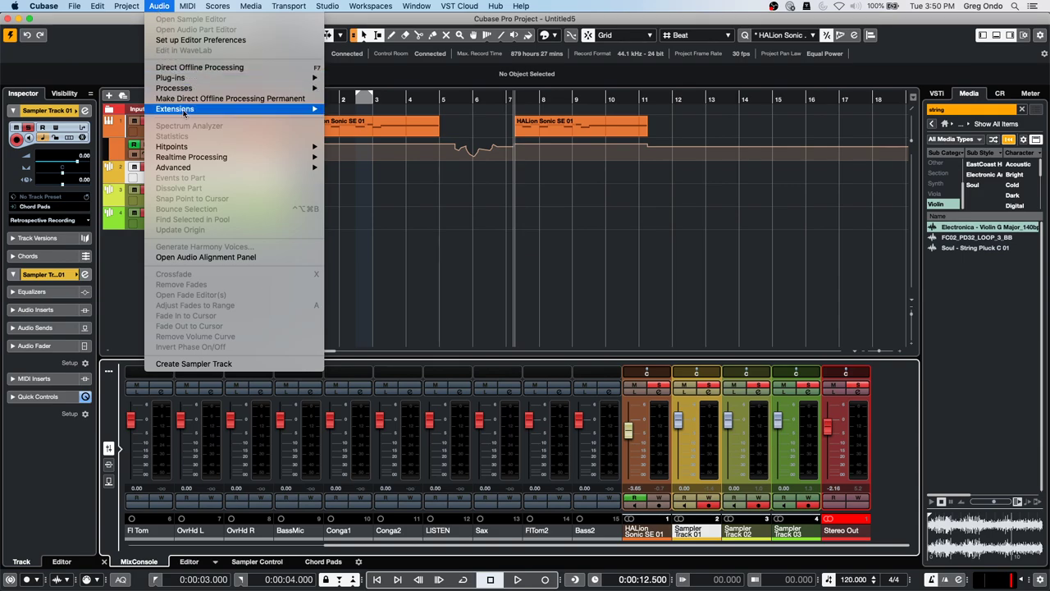
mouse_move(185, 113)
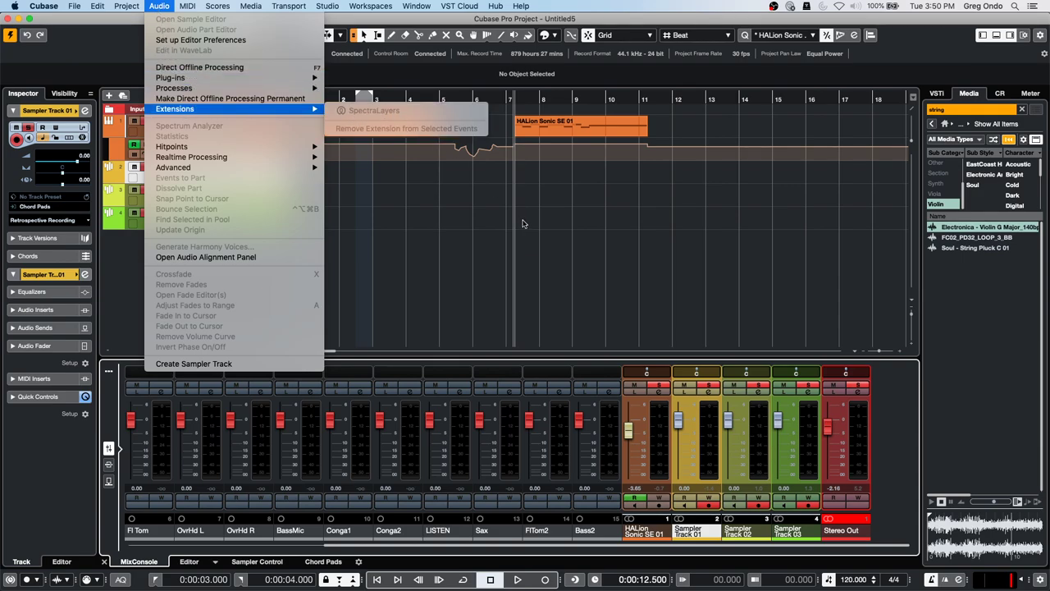
left_click(550, 242)
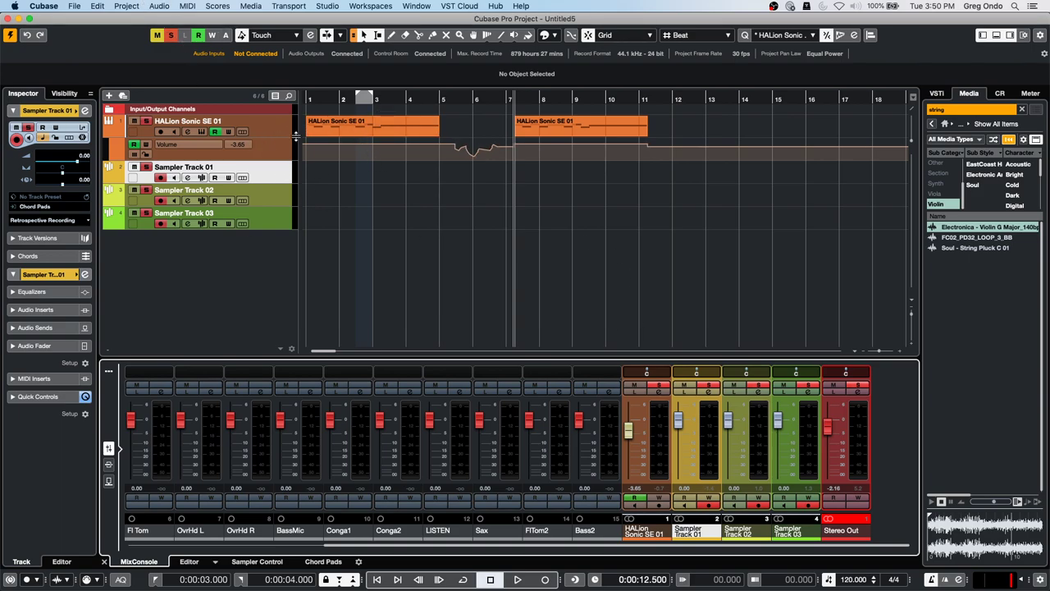
- Add two stereo audio tracks below Sampler Track 01, using UR24C Input 1 (Mono) and Stereo Out, and select the first one
right_click(272, 175)
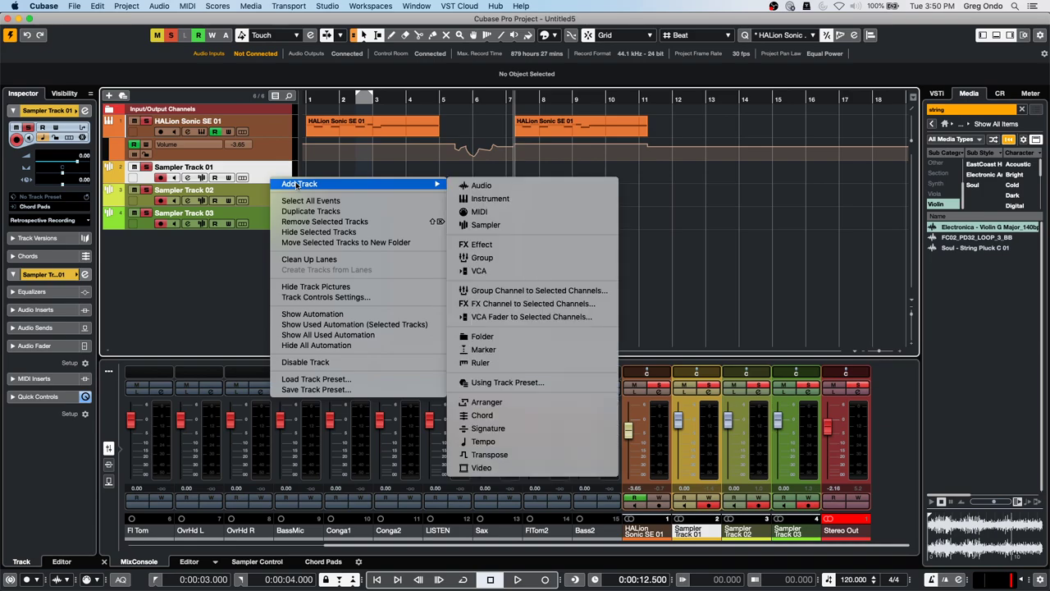
mouse_move(408, 183)
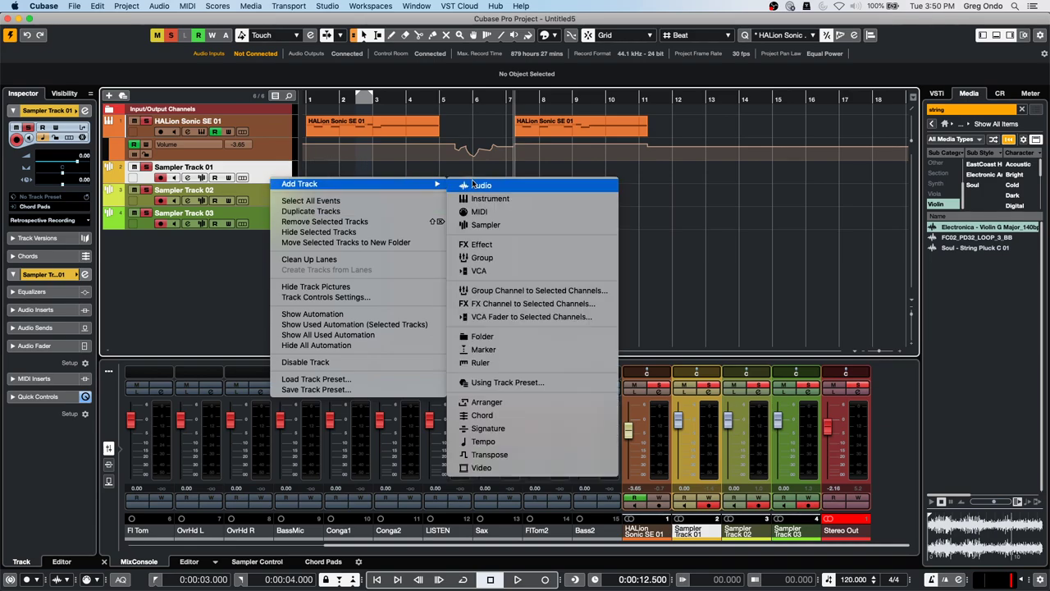
left_click(532, 182)
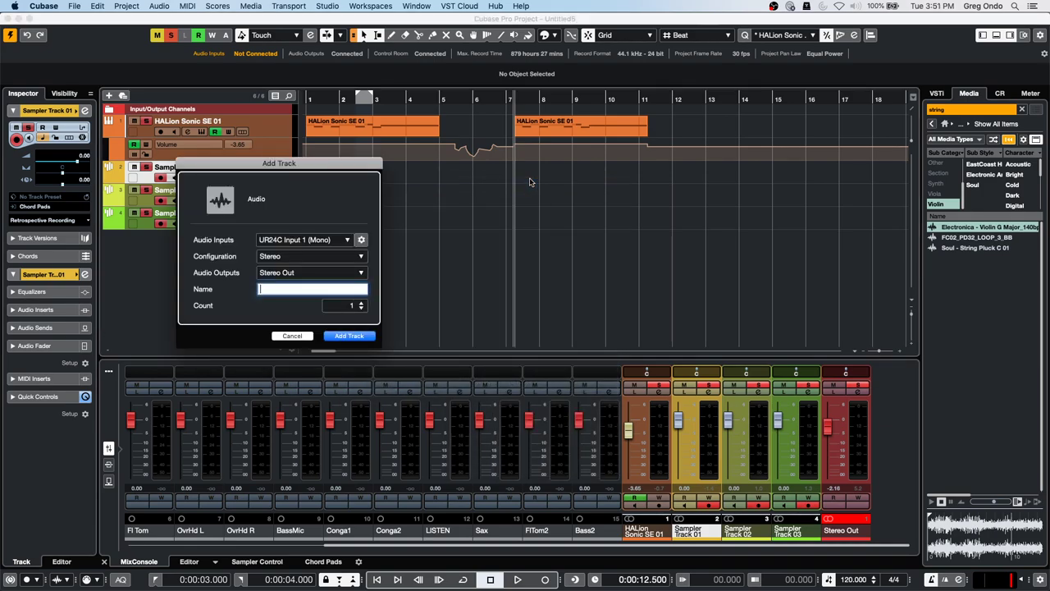
left_click(349, 336)
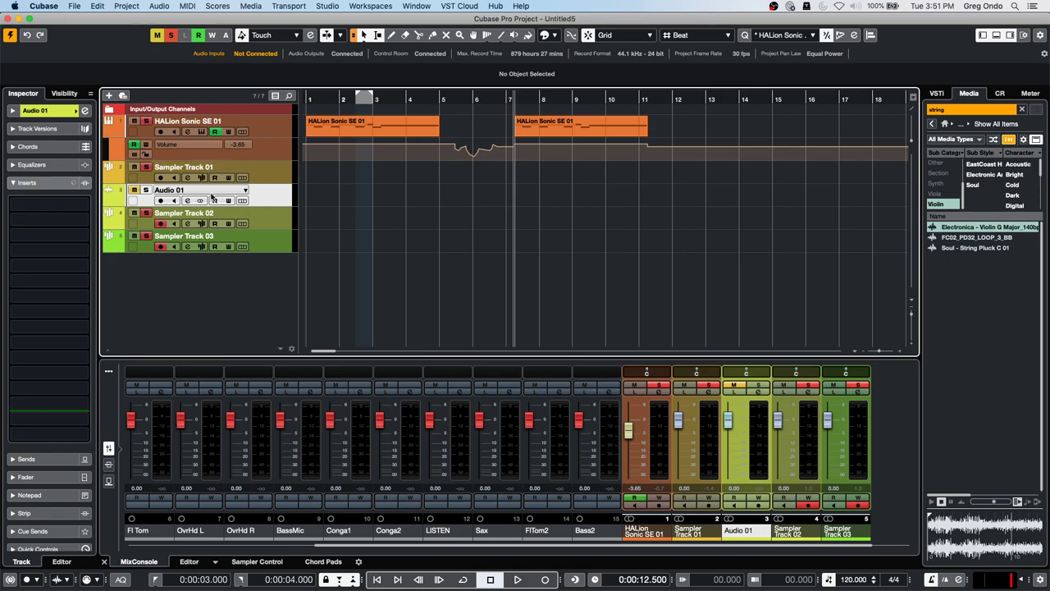
right_click(274, 200)
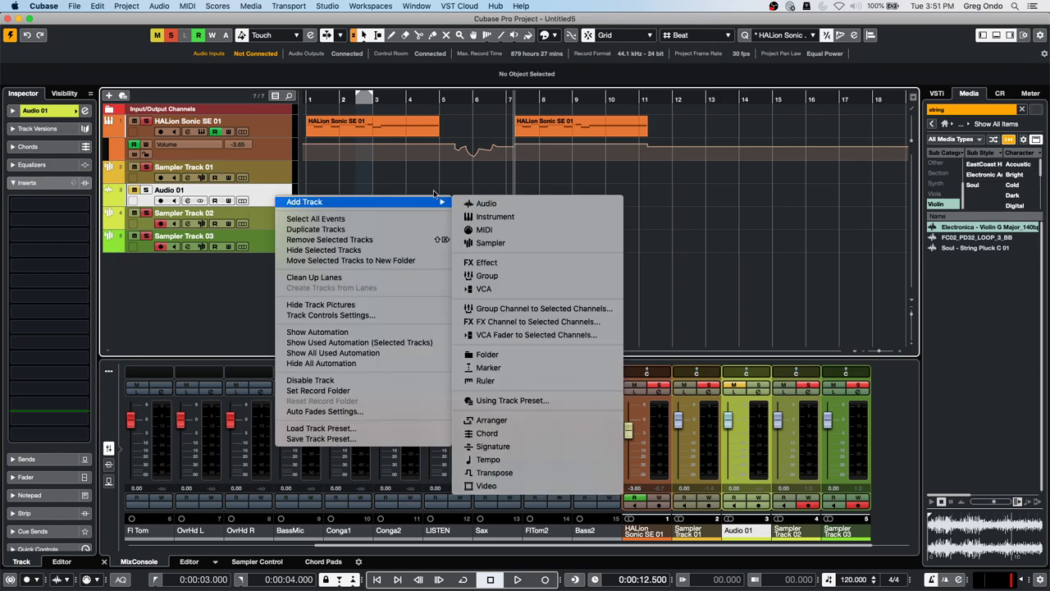
left_click(513, 207)
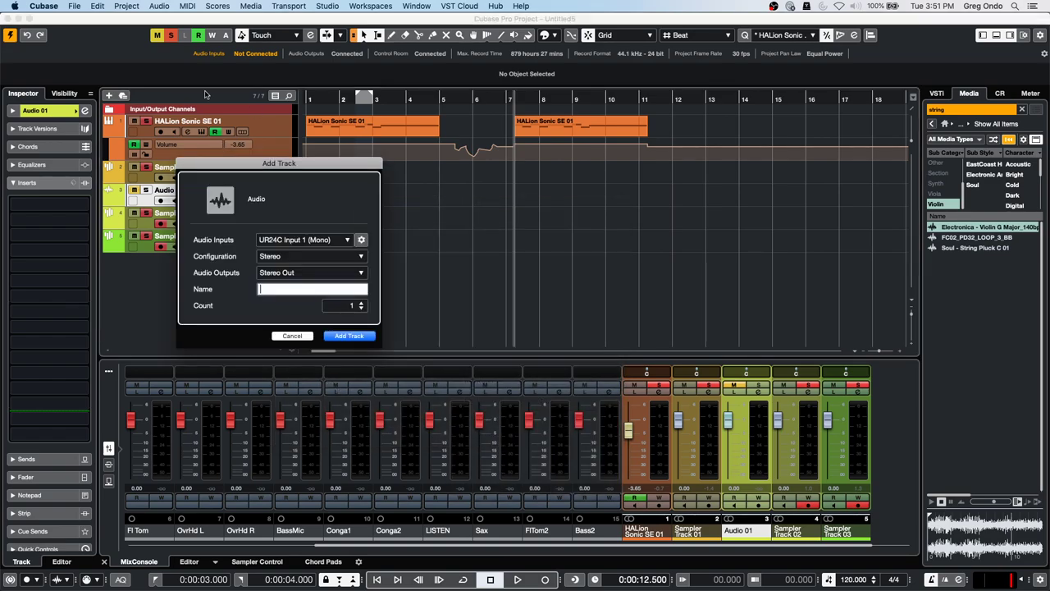
left_click(344, 338)
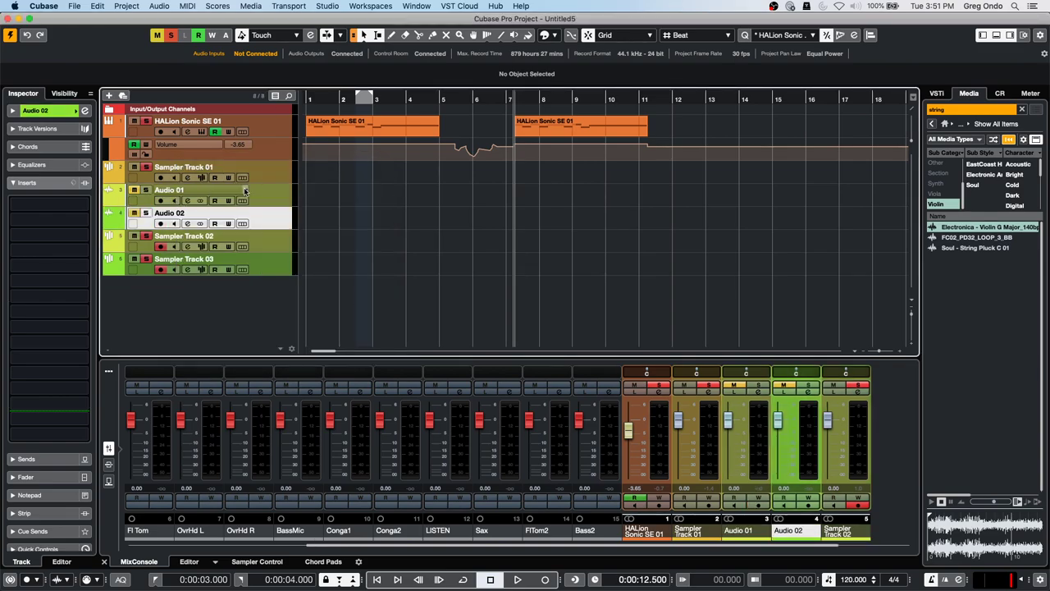
left_click(273, 194)
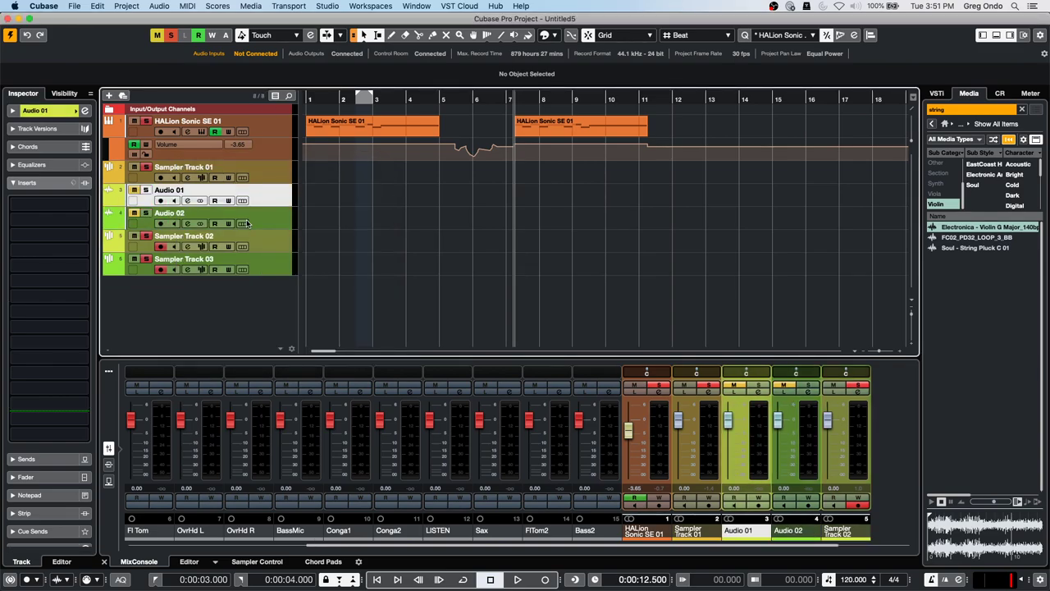
- Select Audio 02 along with Audio 01, set Audio 02's volume to -10 dB, and show the MixConsole toolbar
left_click(268, 224, "shift")
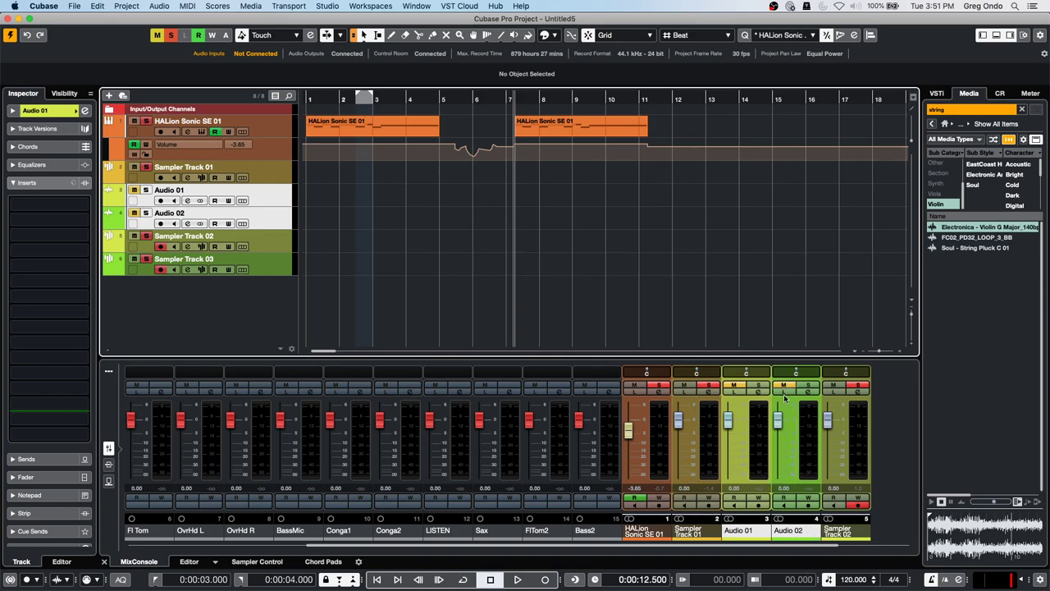
left_click(785, 488)
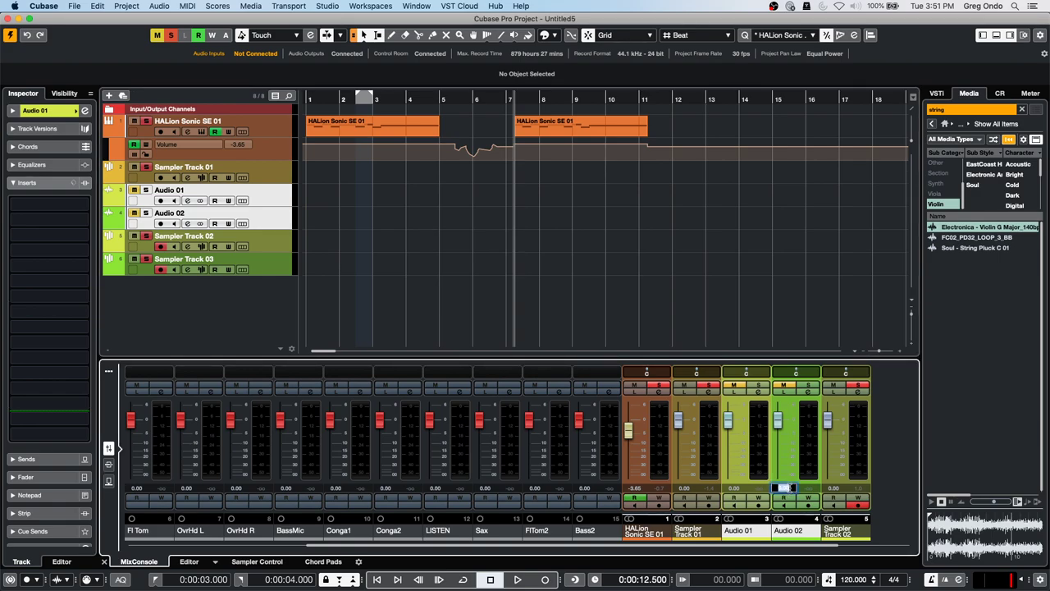
type("-10")
key("Return")
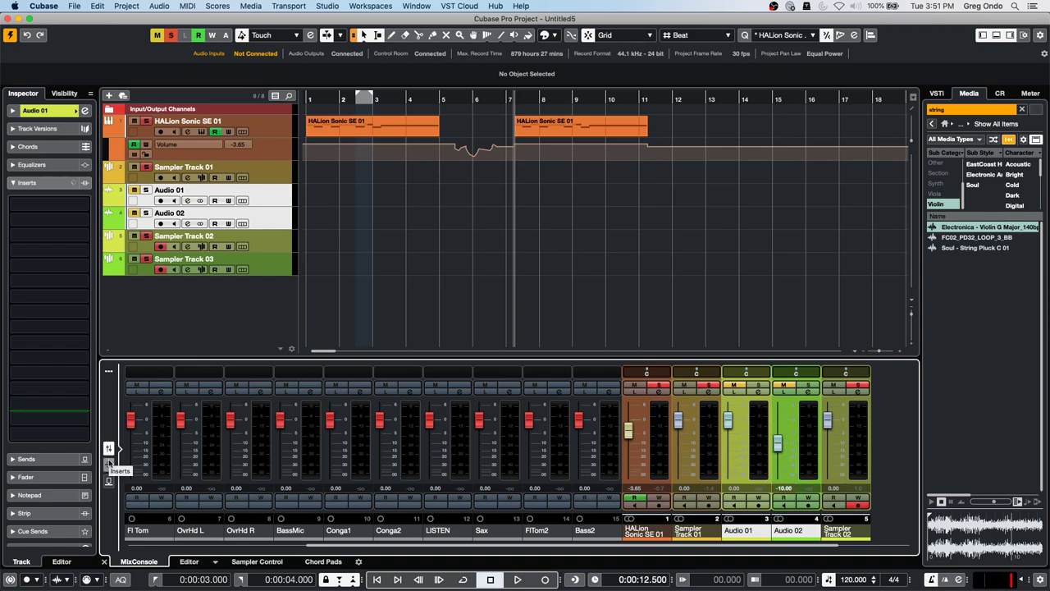
left_click(107, 372)
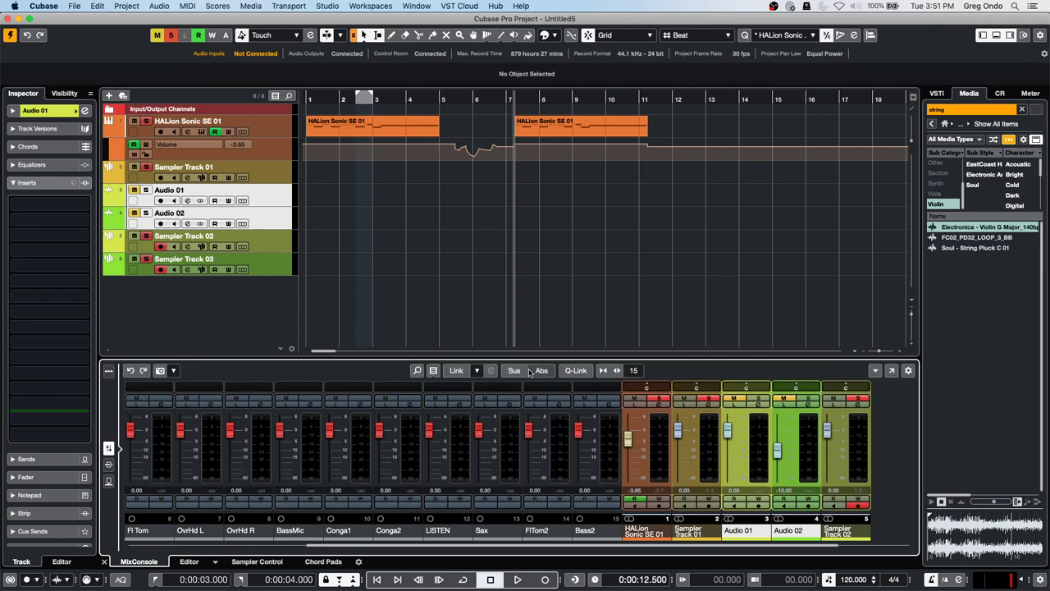
- Link Audio 01 and Audio 02 with only Sends and Routing enabled, test Audio 01's fader, and reset it to 0 dB
left_click(459, 372)
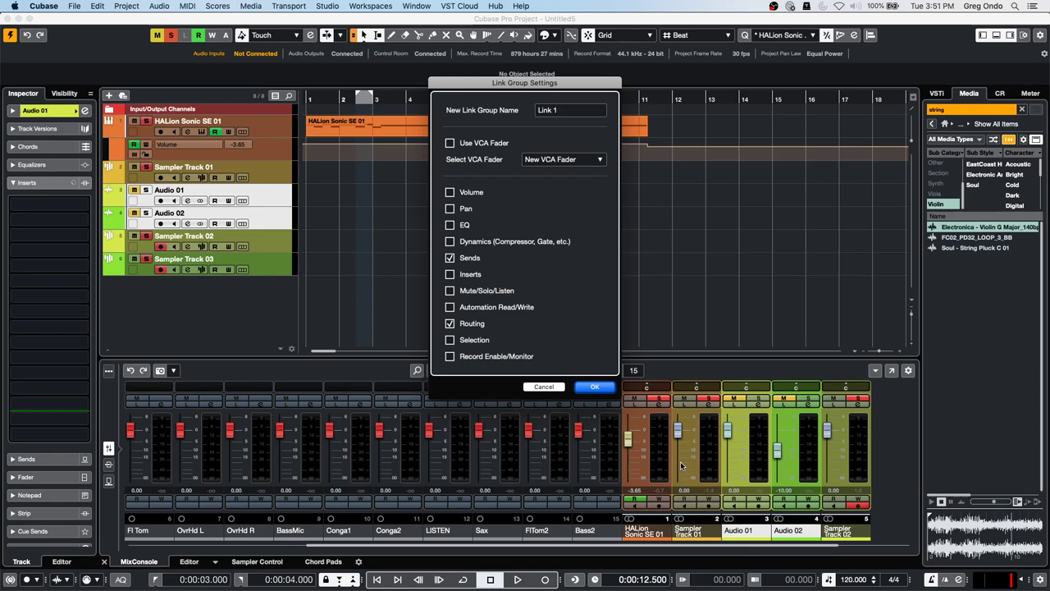
left_click(594, 384)
left_click_drag(730, 438, 727, 437)
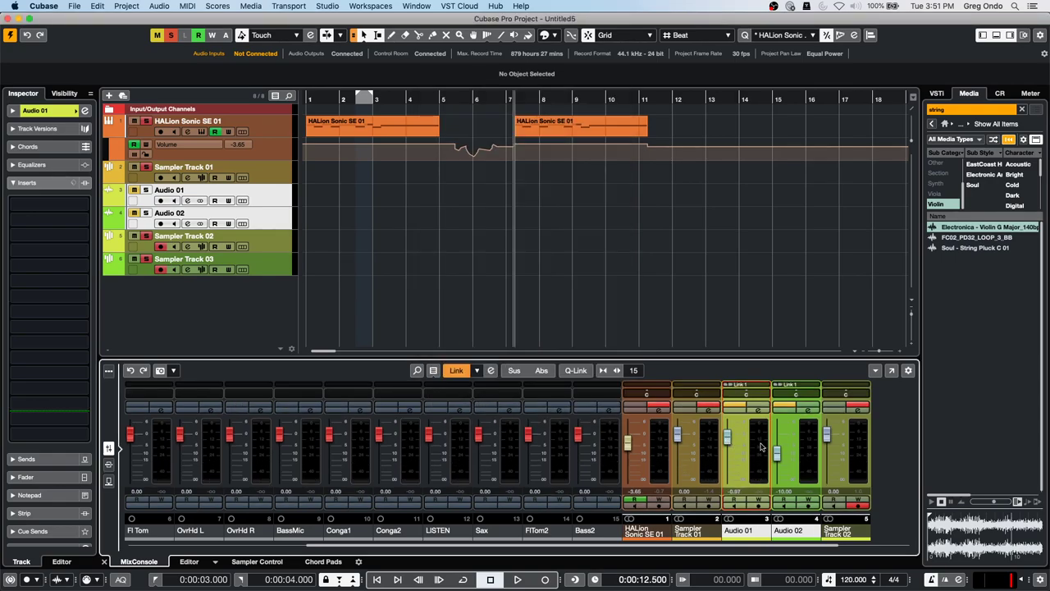
left_click(734, 491)
type("0")
key("Return")
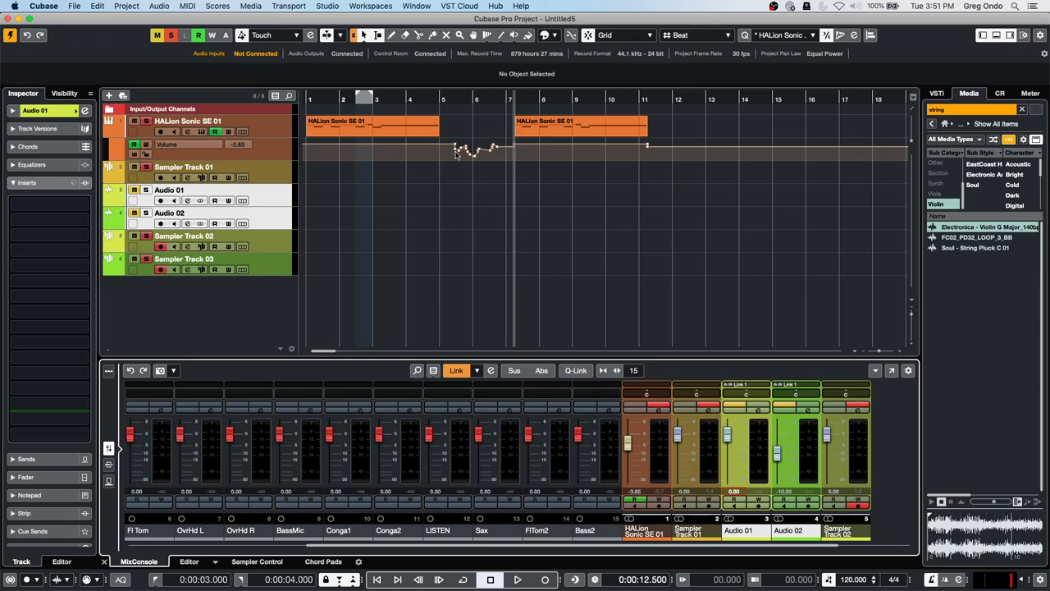
- Reselect Audio 02 and Audio 01 in the MixConsole and remove their link group
left_click(778, 447)
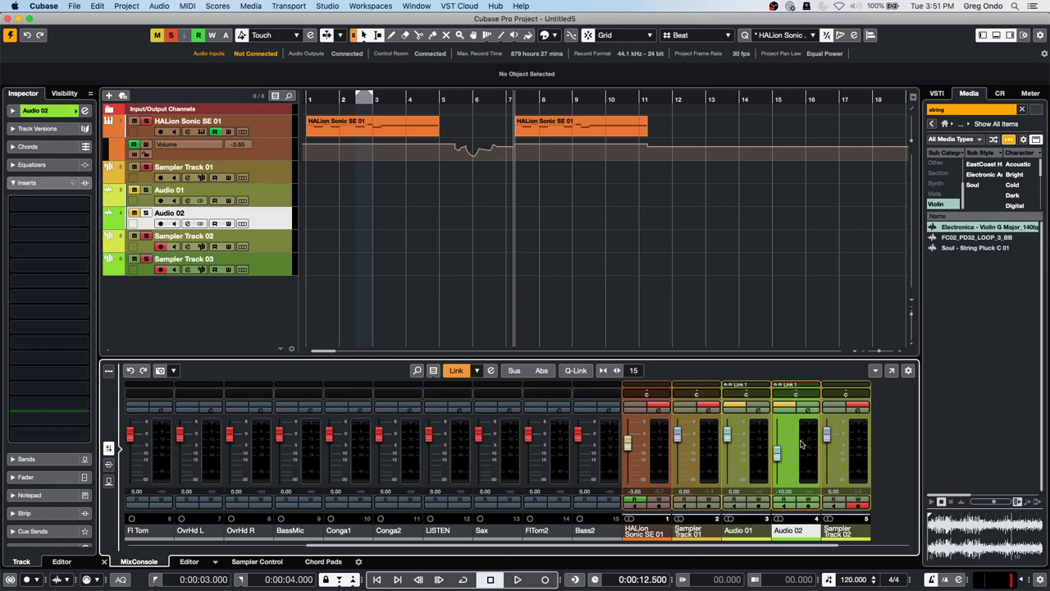
left_click(761, 448, "shift")
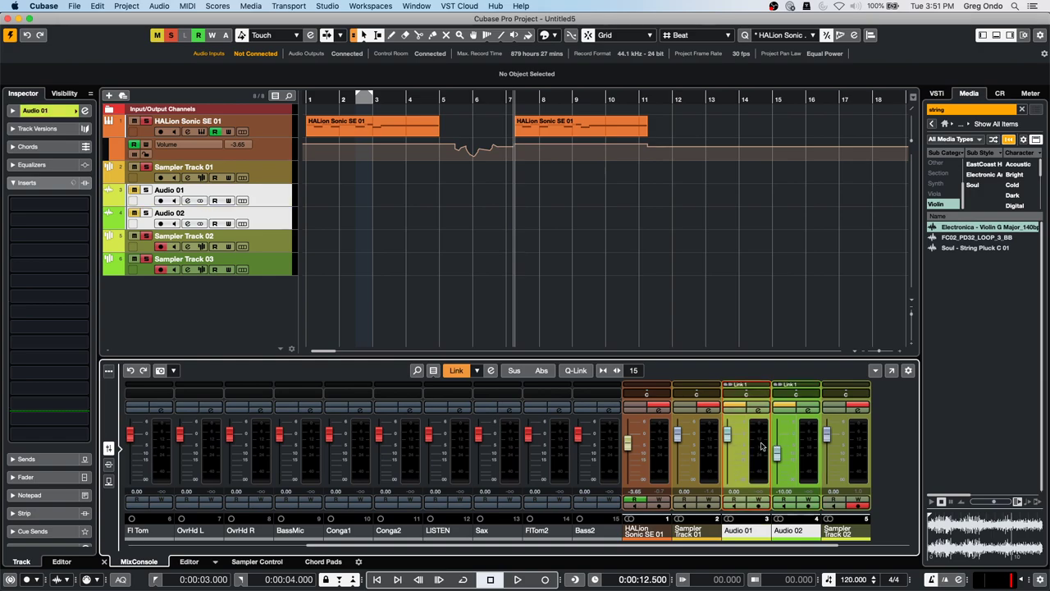
left_click(456, 370)
left_click(597, 218)
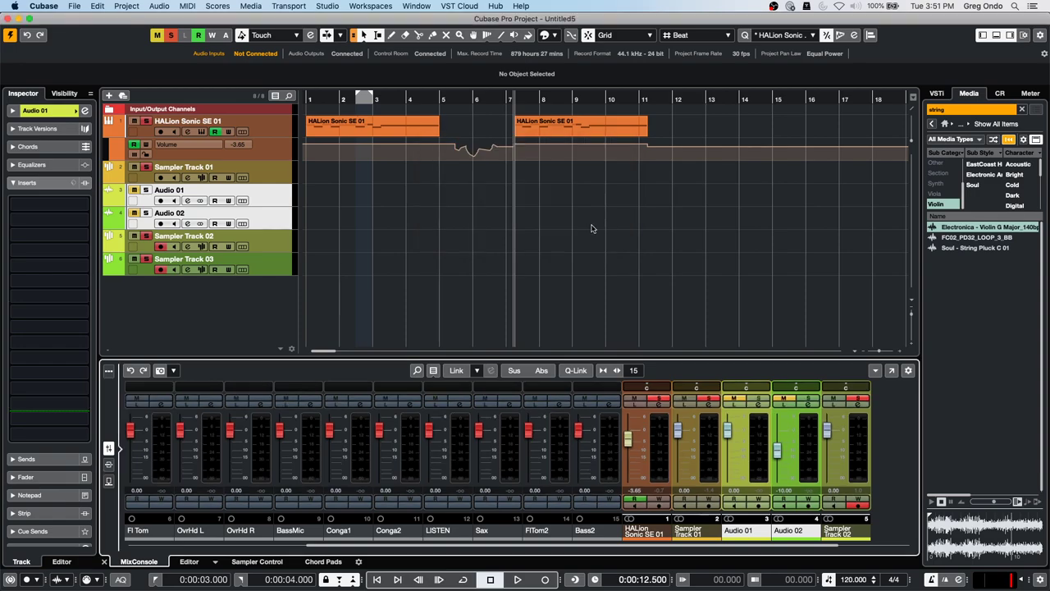
- Link Audio 01 and Audio 02 with Volume, Sends and Routing, and lower Audio 01's fader to about -28.9 dB
left_click(460, 370)
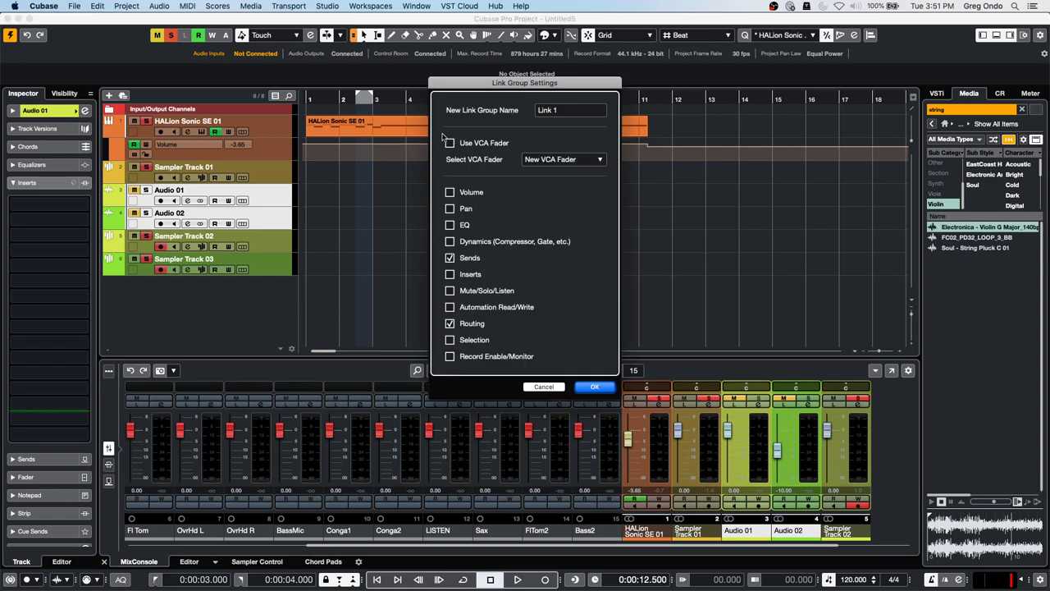
left_click(449, 192)
left_click(595, 385)
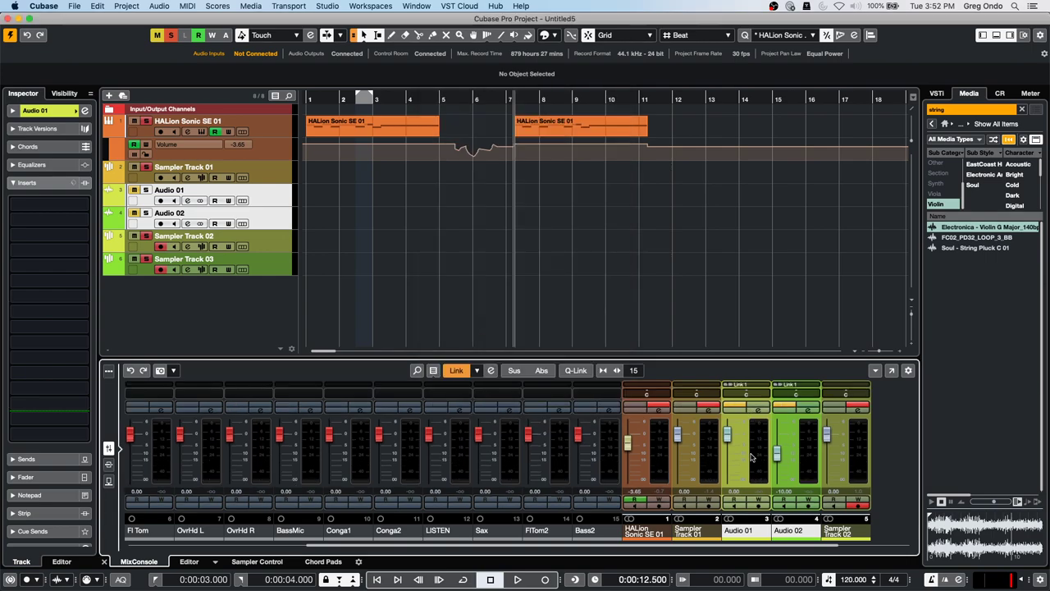
left_click_drag(727, 435, 734, 478)
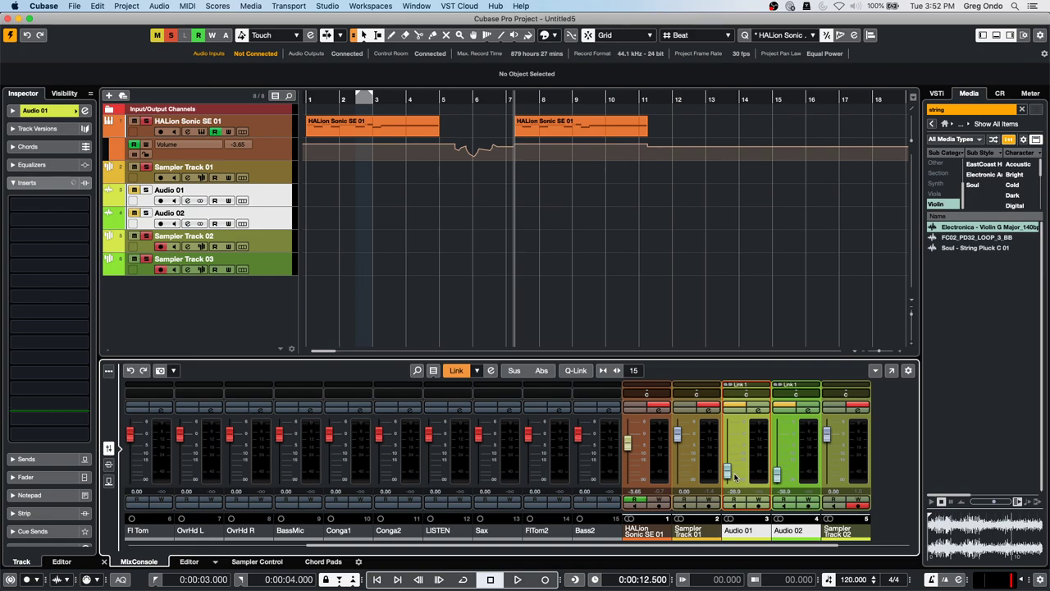
- Open the recent project June 9 2020.cpr and activate it
left_click(73, 5)
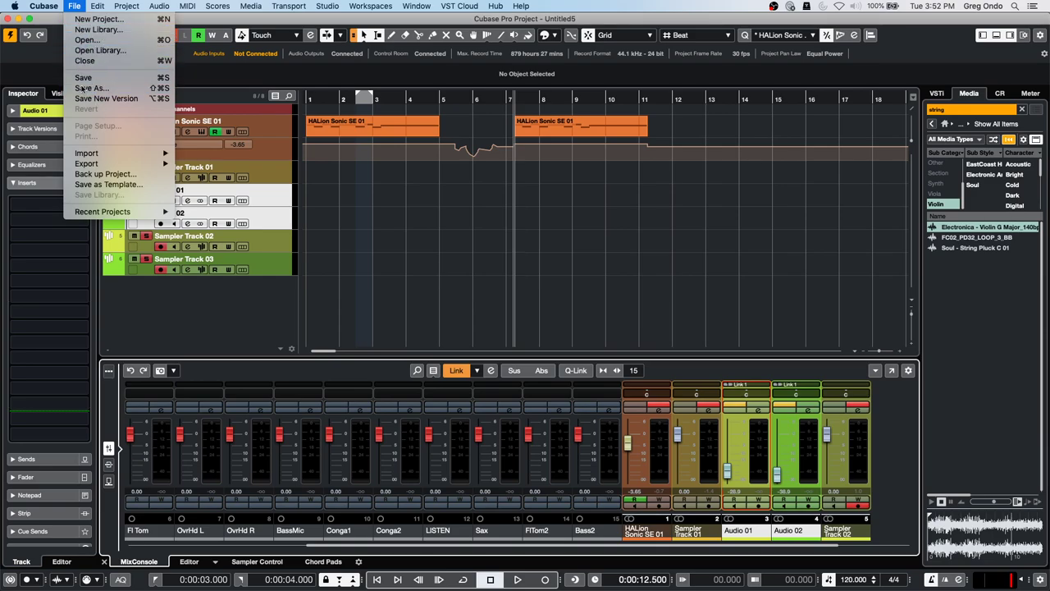
mouse_move(99, 211)
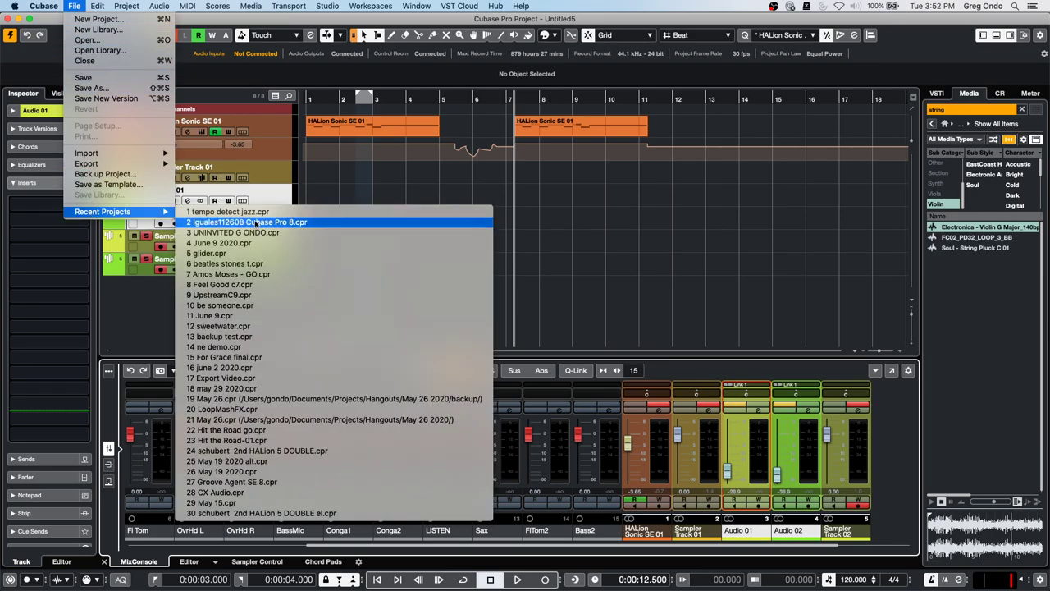
left_click(255, 242)
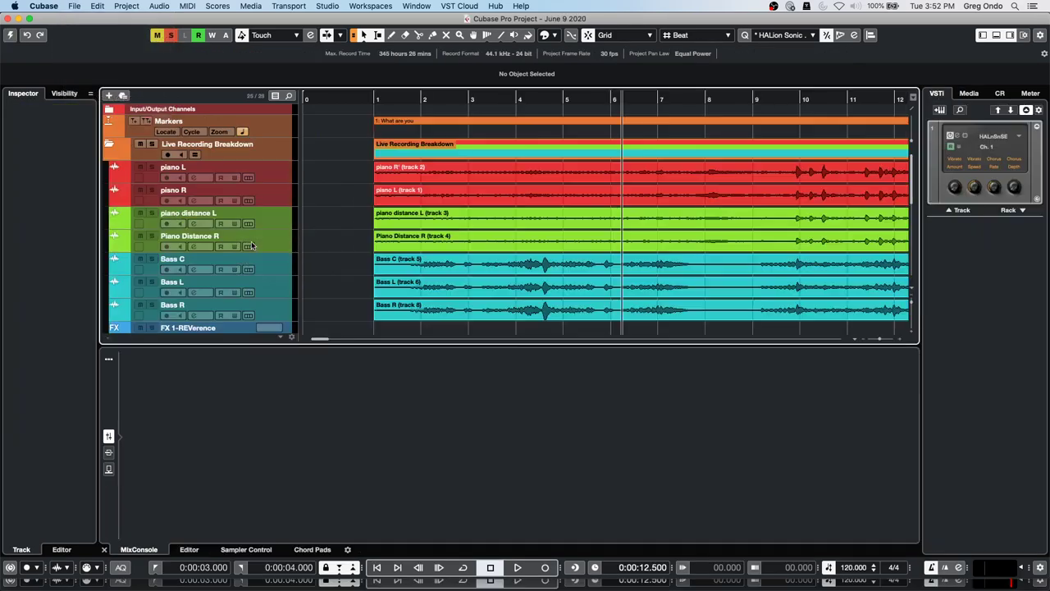
left_click(10, 34)
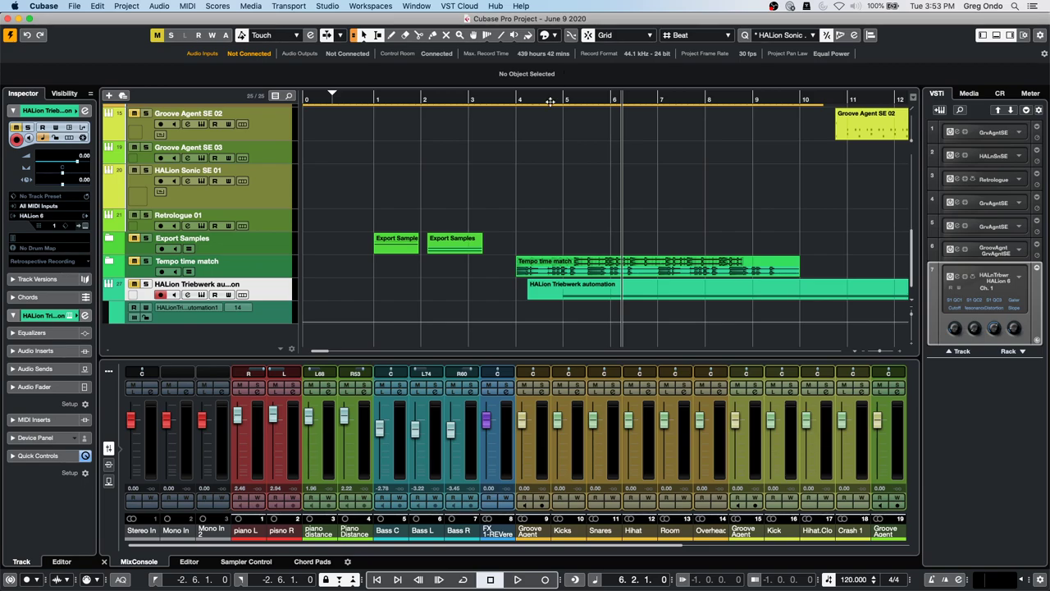
- Zoom out to show the whole live recording and play a few bars from its start
scroll(423, 228, "up", 10)
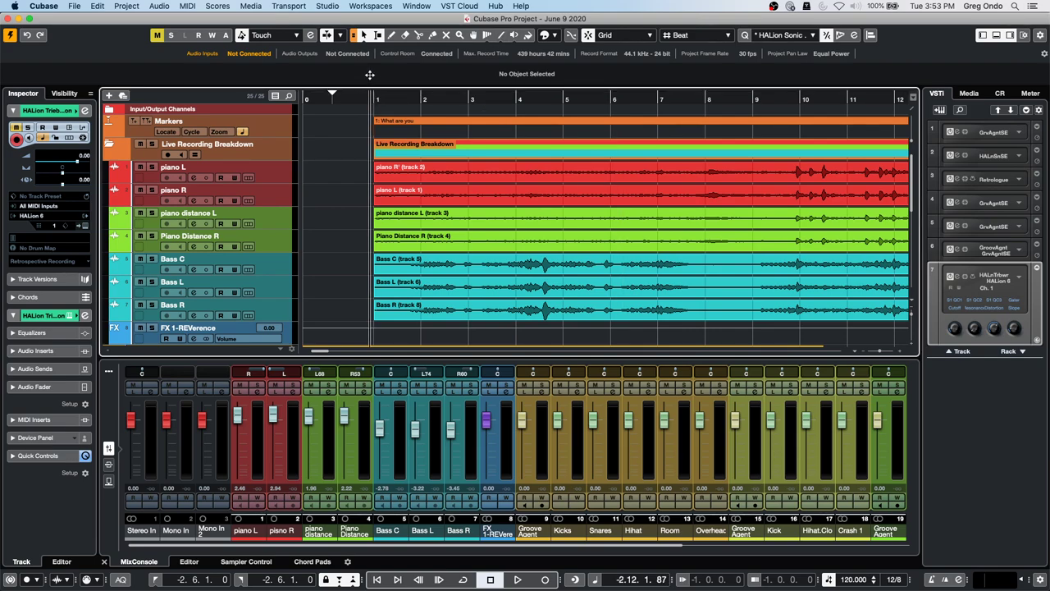
left_click_drag(378, 97, 366, 32)
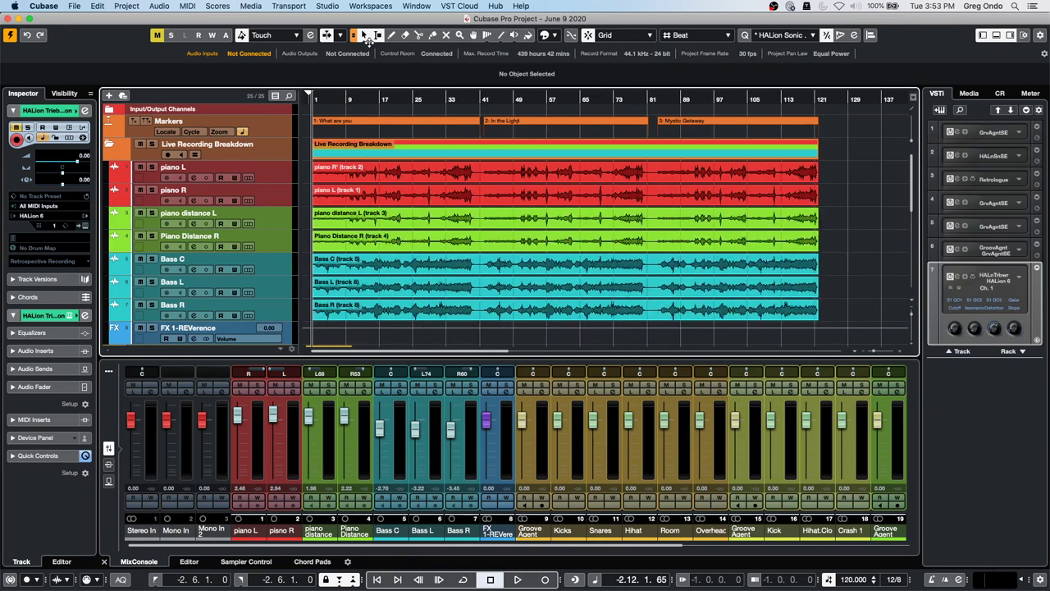
key("space")
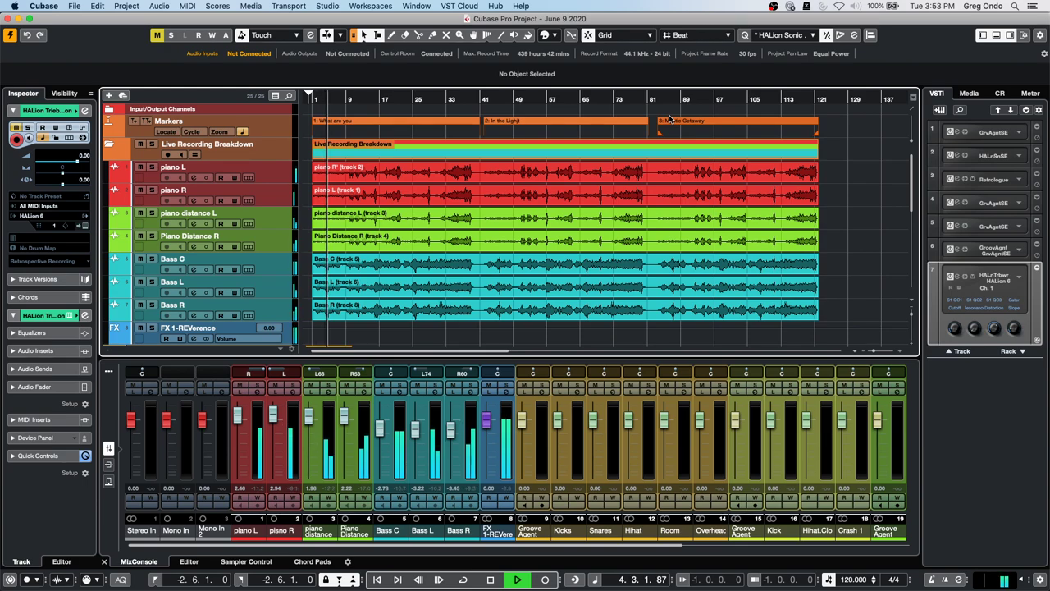
key("space")
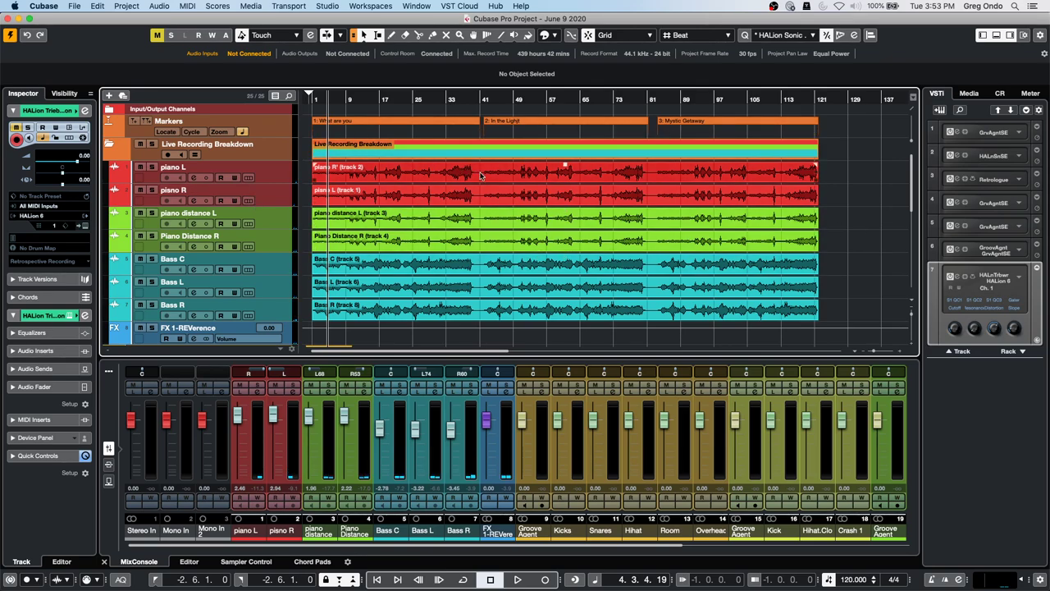
- View the track types available at the Markers track, and select the first song's range on piano L from -2.12.1.0 to 40.2.1.0
left_click_drag(473, 170, 313, 174)
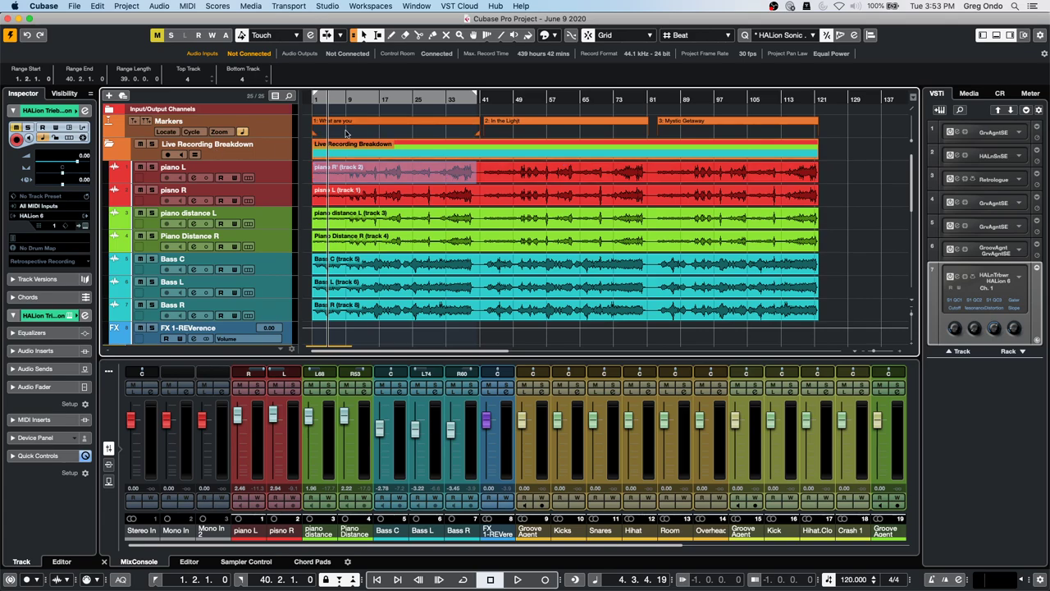
left_click(280, 129)
right_click(277, 130)
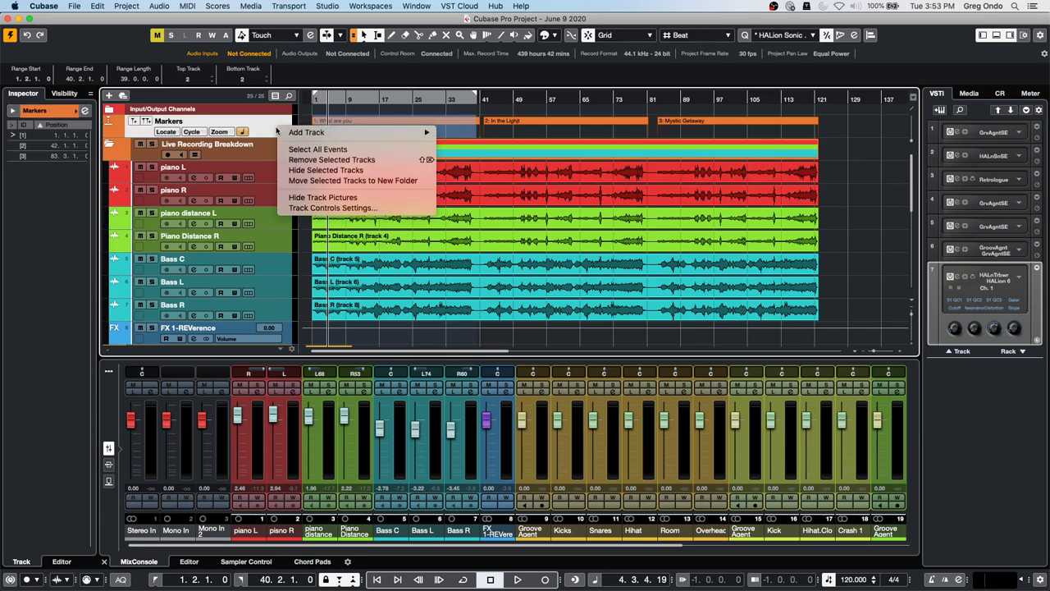
mouse_move(322, 135)
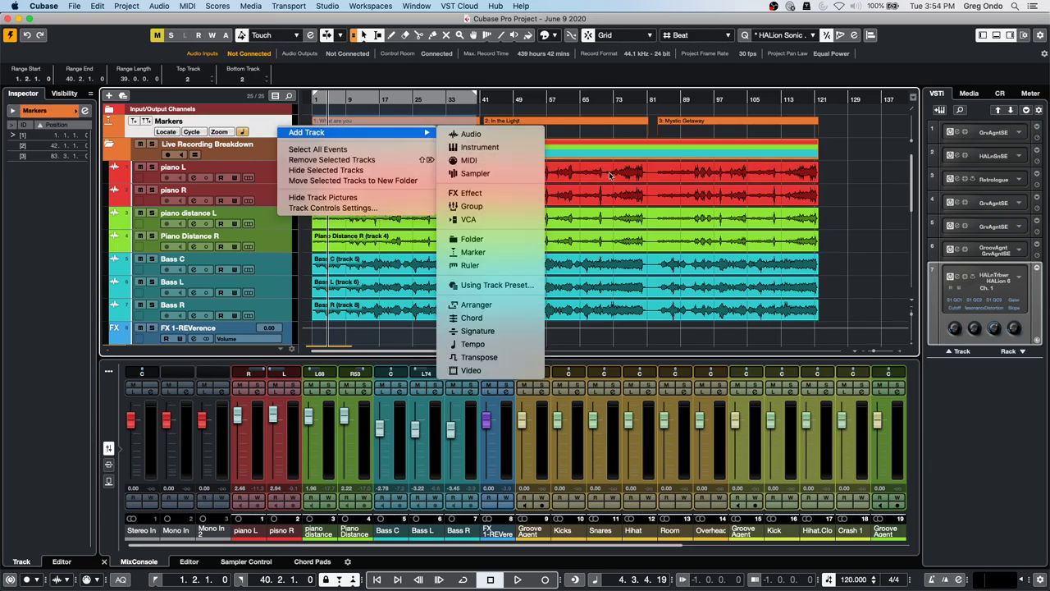
left_click(610, 132)
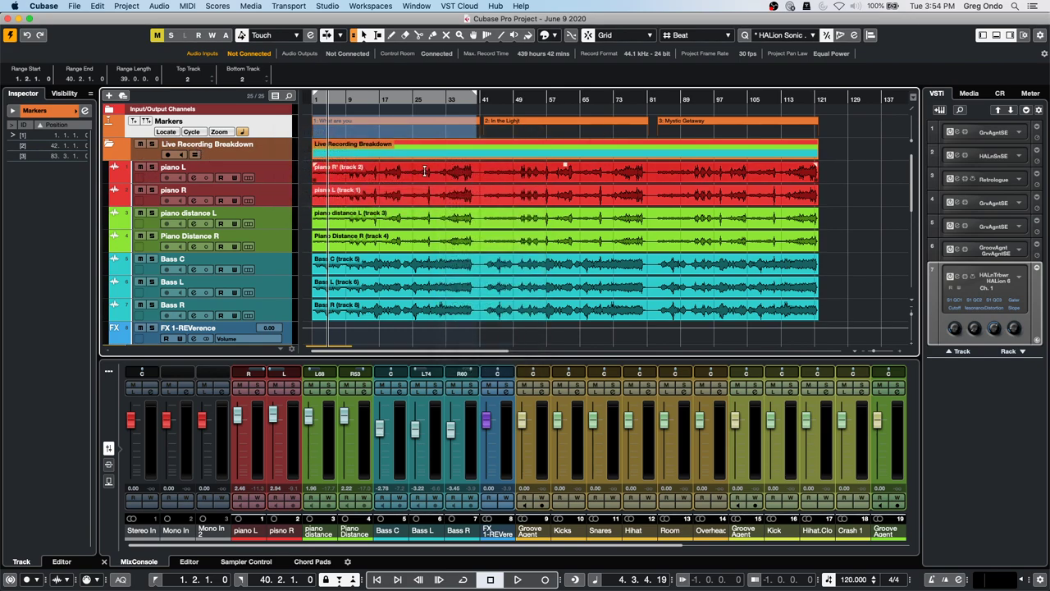
left_click_drag(474, 169, 310, 171)
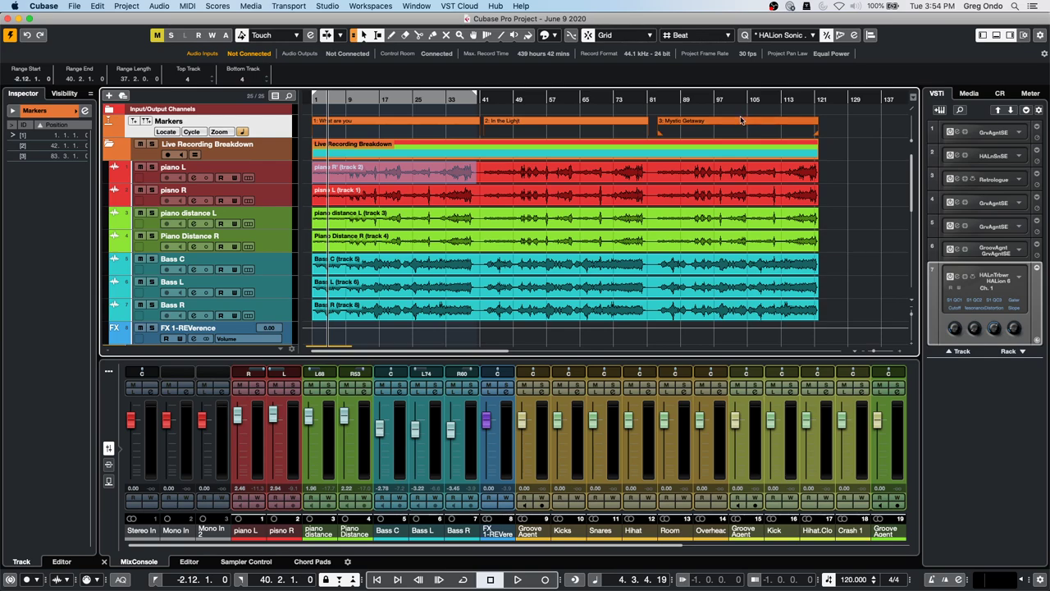
- Start an audio mixdown export and include all of the Audio Channels
left_click(71, 7)
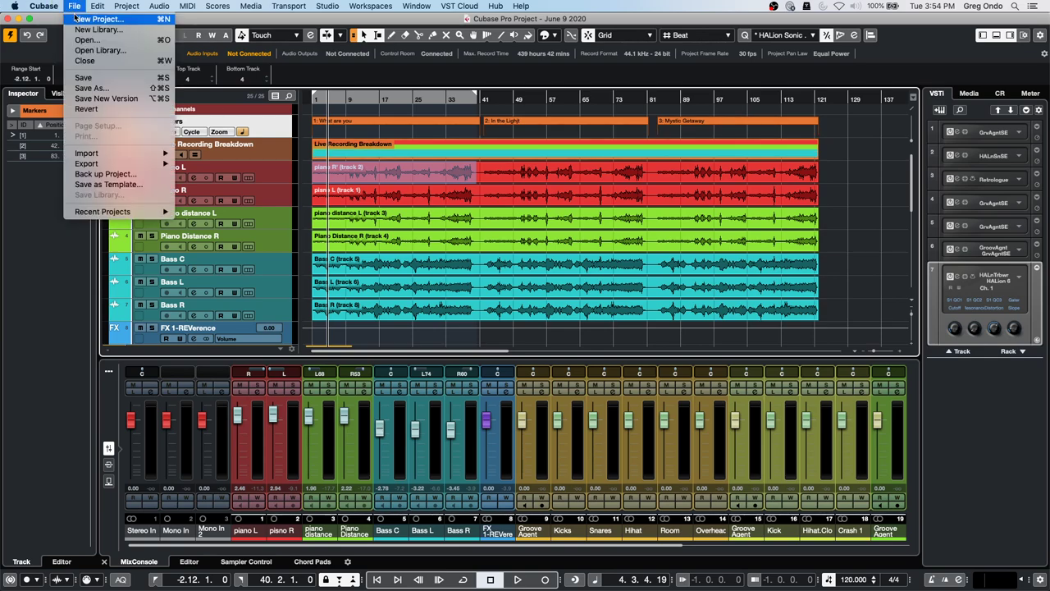
mouse_move(104, 157)
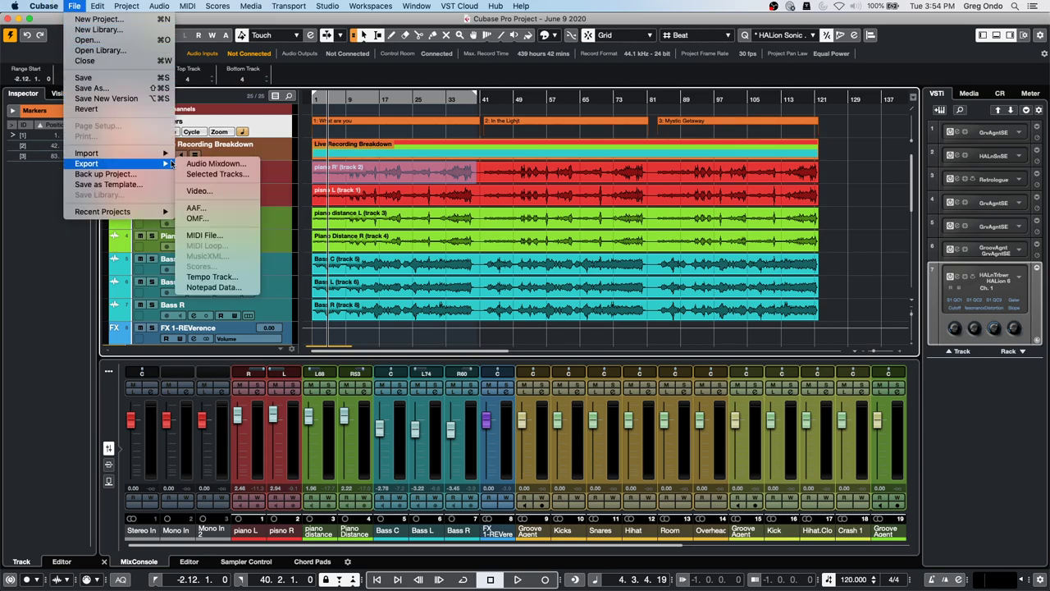
left_click(201, 163)
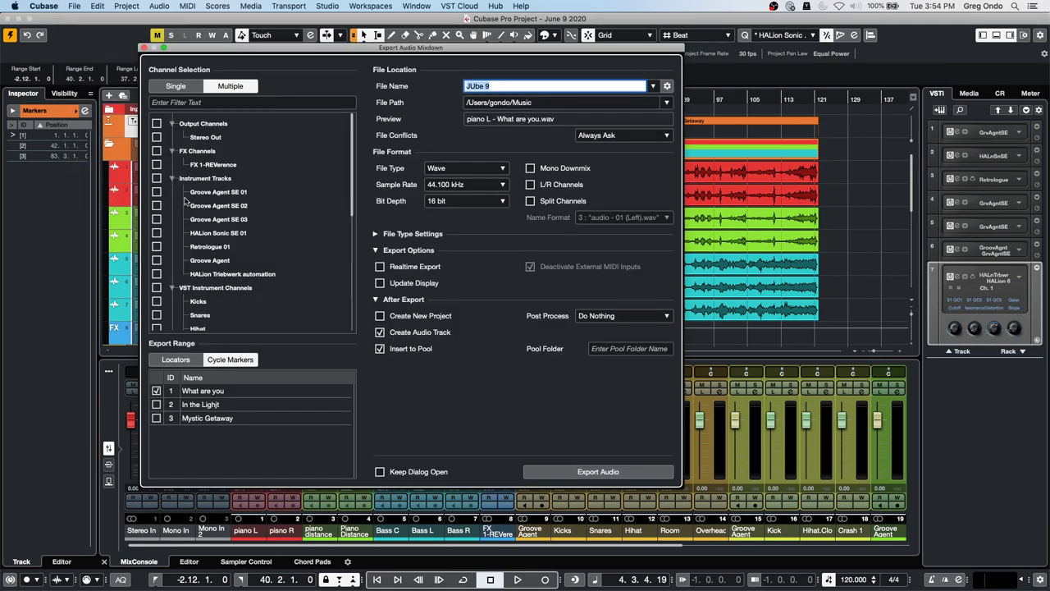
scroll(226, 199, "down", 10)
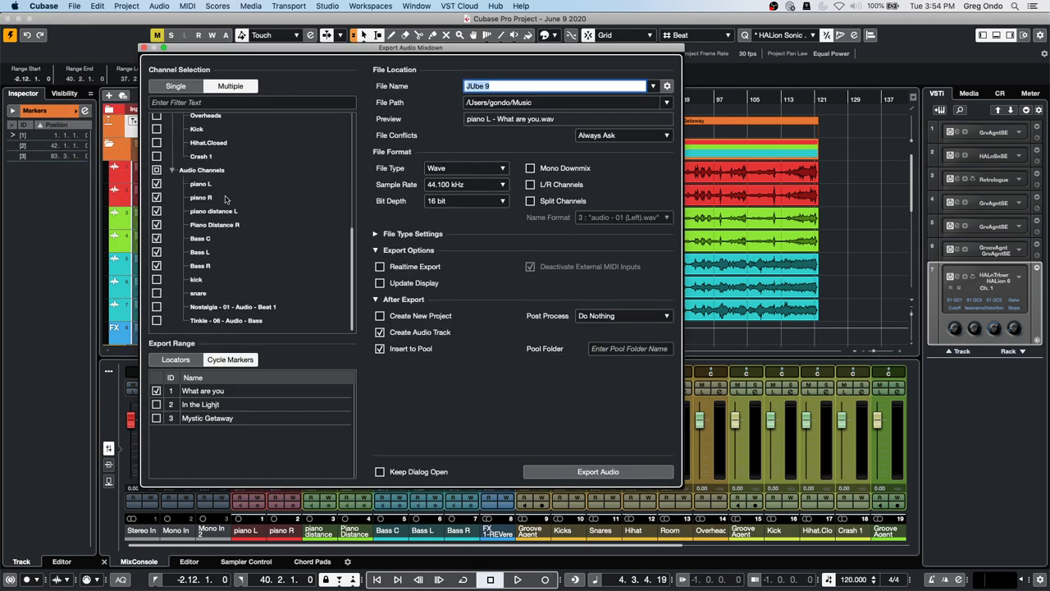
left_click(157, 169)
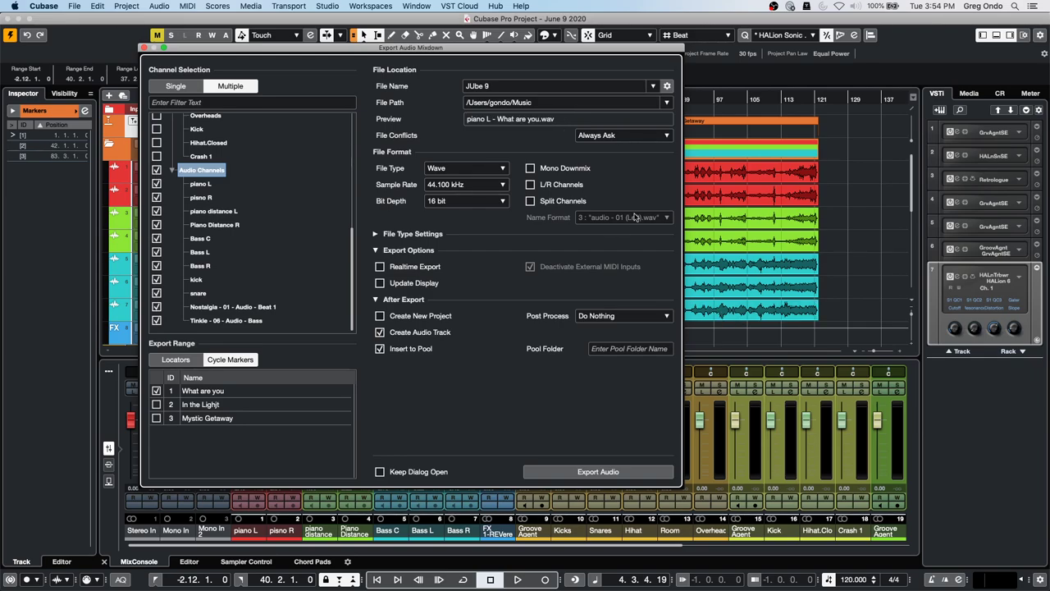
- Set the export's file name to June 9 and its destination to the Desktop
left_click(503, 87)
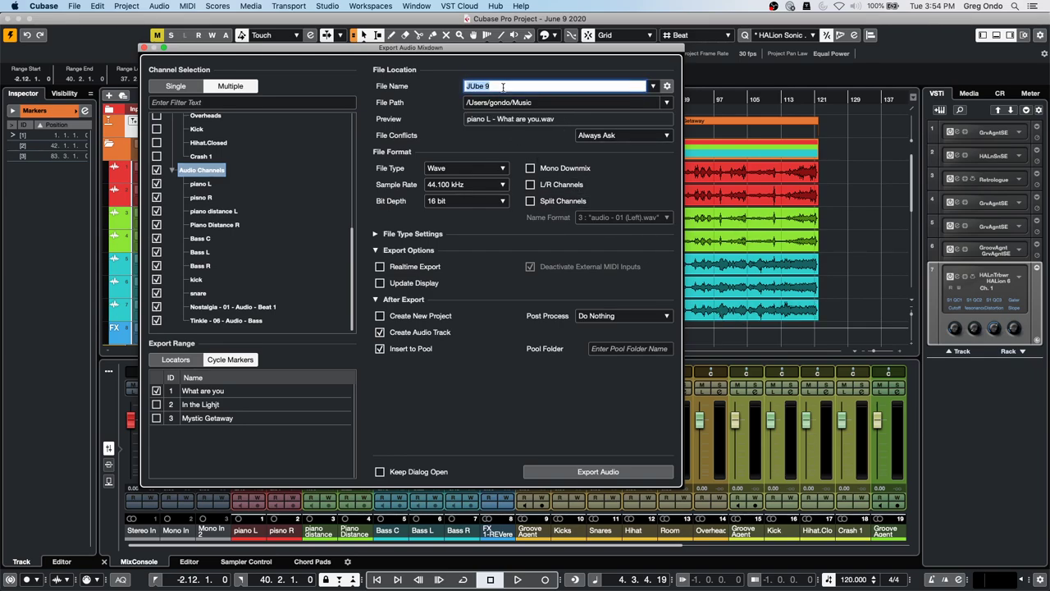
left_click(544, 102)
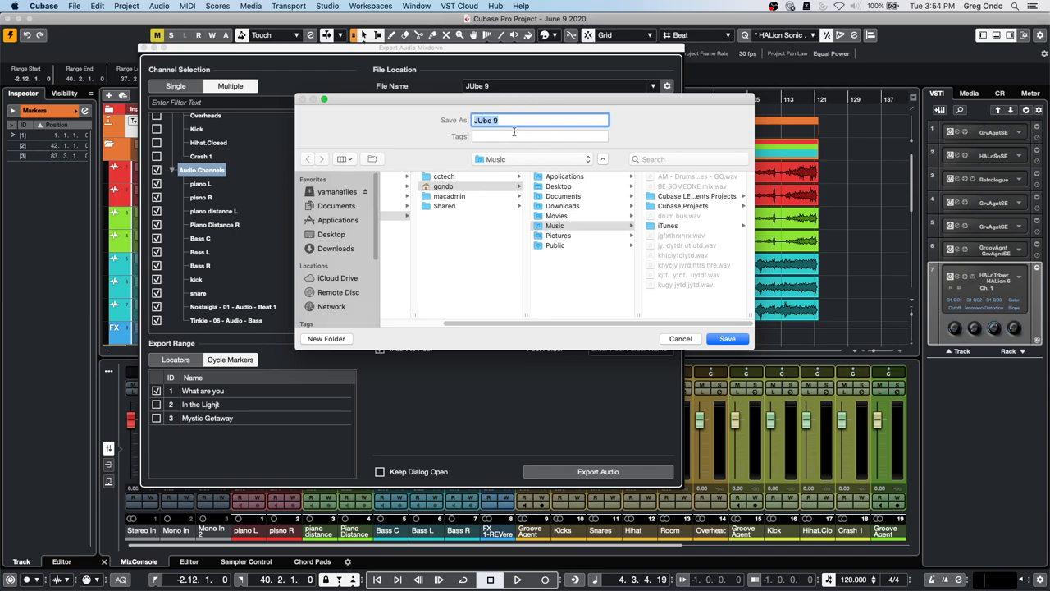
left_click(322, 235)
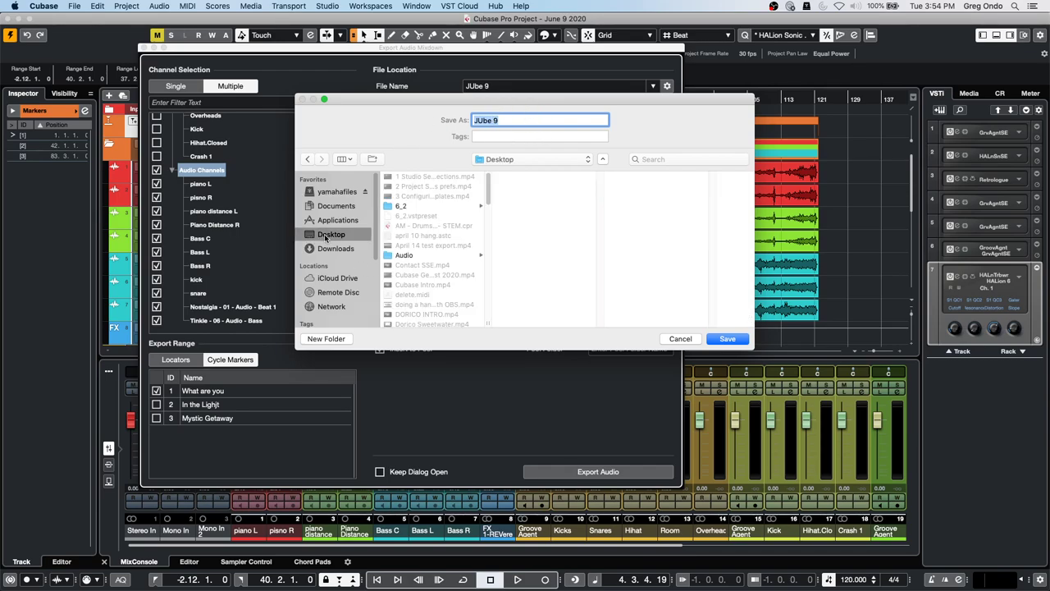
left_click(522, 117)
left_click_drag(520, 117, 399, 117)
type("J")
left_click(744, 339)
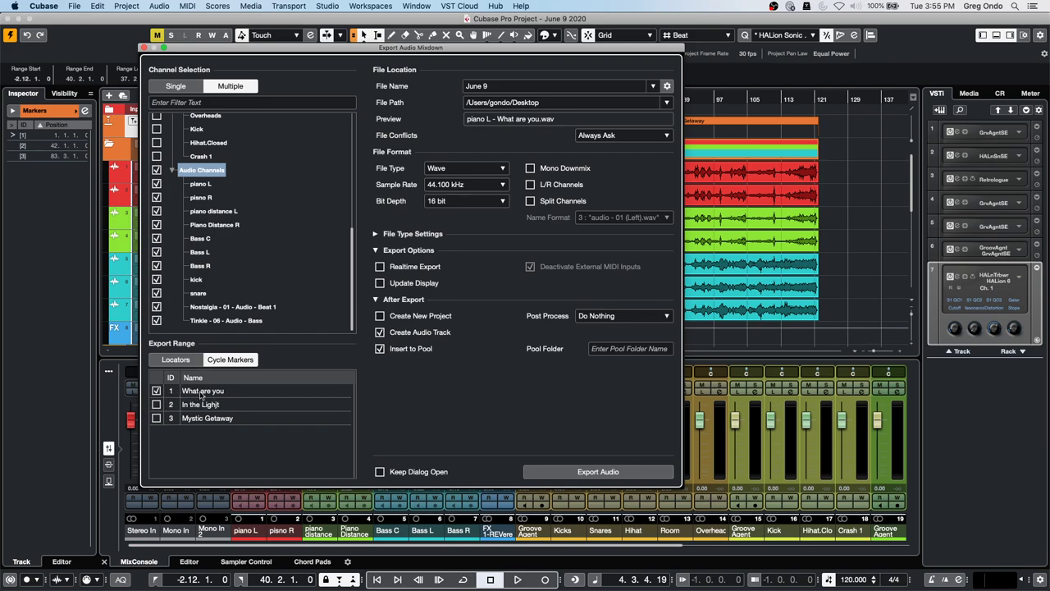
- Set the mixdown export aside and view the song sections listed in the Markers window
left_click_drag(279, 51, 564, 196)
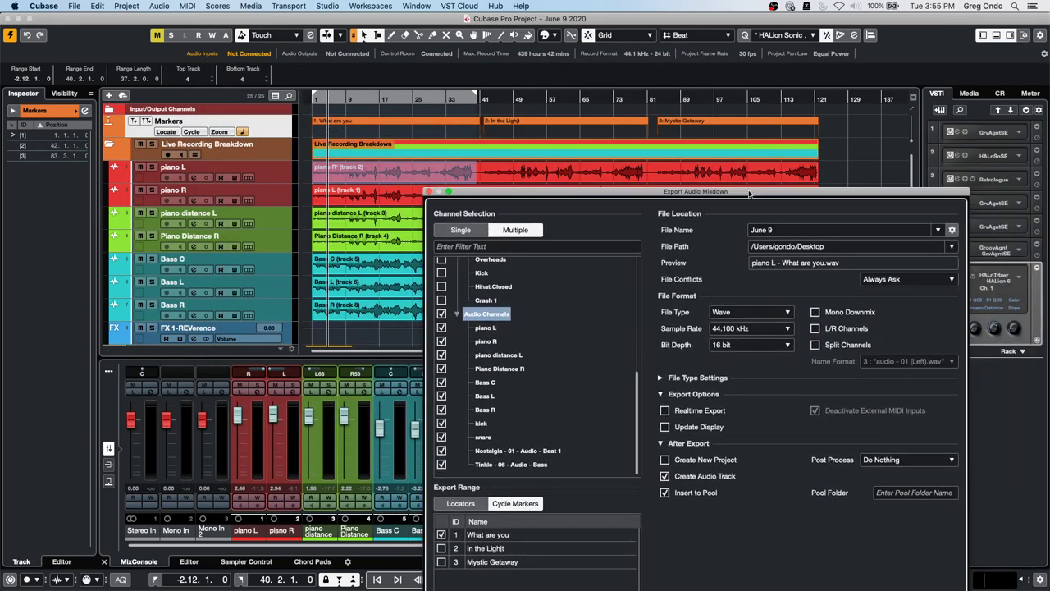
left_click_drag(750, 191, 735, 99)
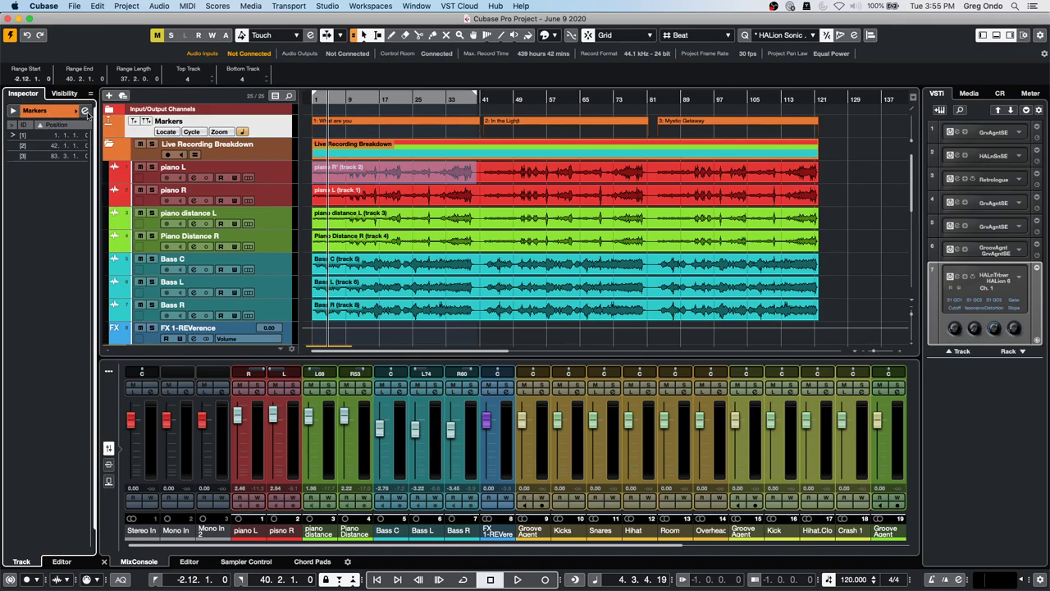
left_click(85, 111)
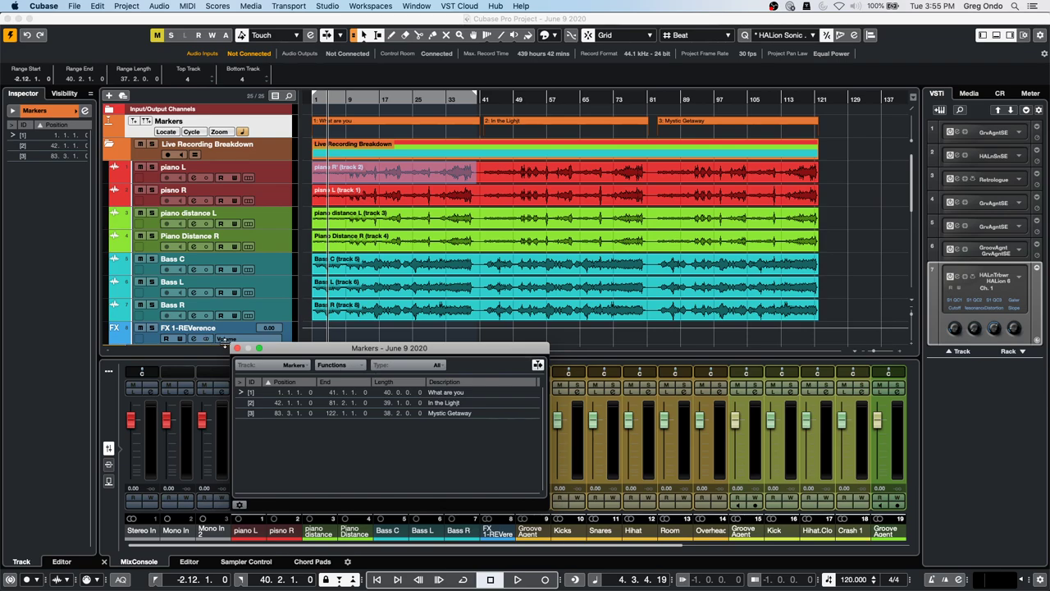
left_click(238, 347)
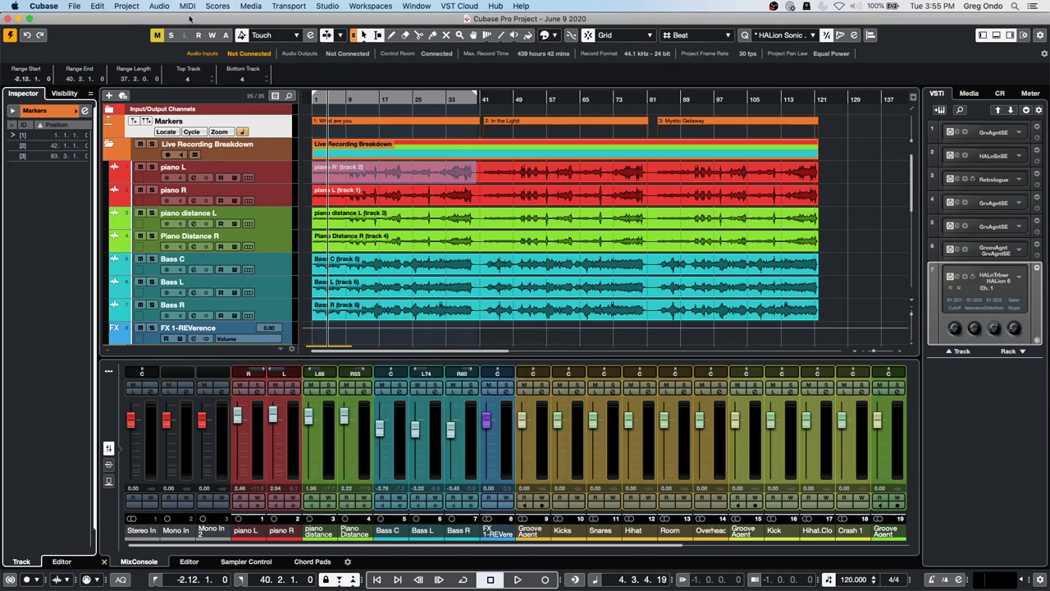
- Reopen the audio mixdown export and arrange its naming scheme as Channel Name followed by Cycle Marker Name
left_click(89, 6)
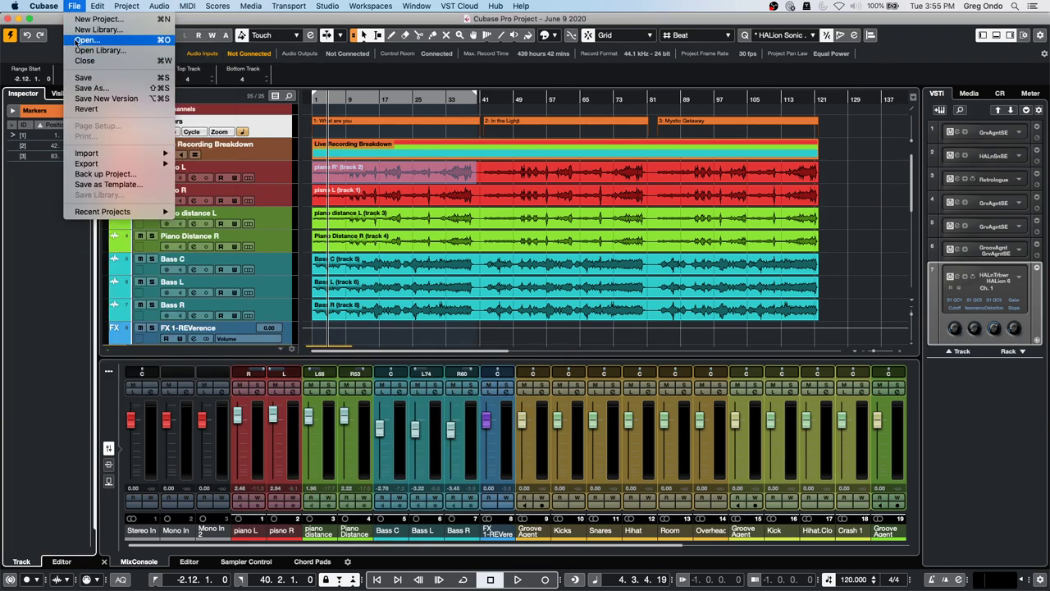
mouse_move(97, 163)
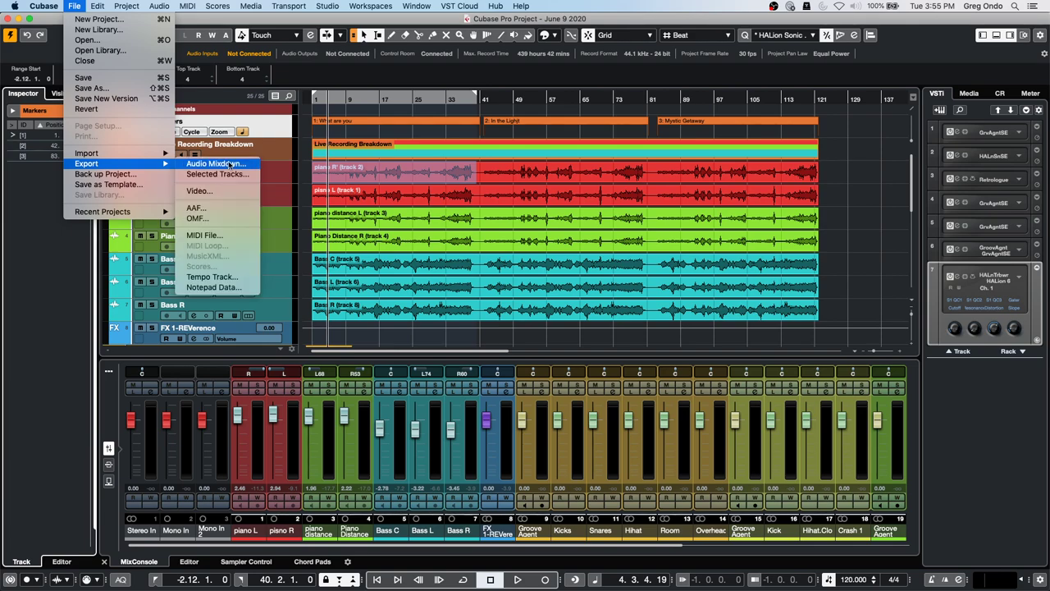
left_click(229, 163)
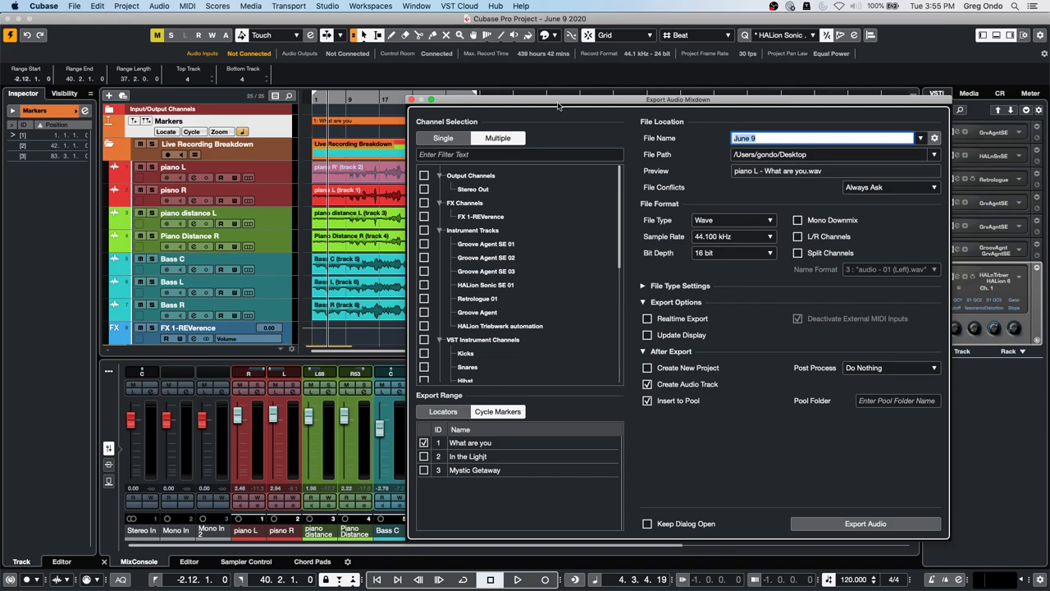
left_click_drag(558, 101, 372, 37)
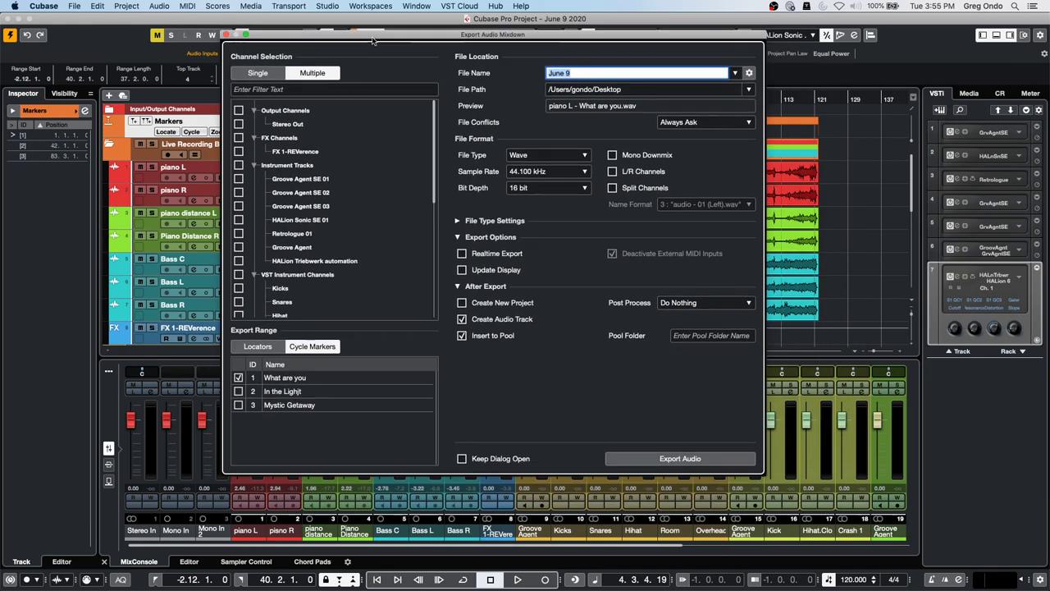
left_click(749, 73)
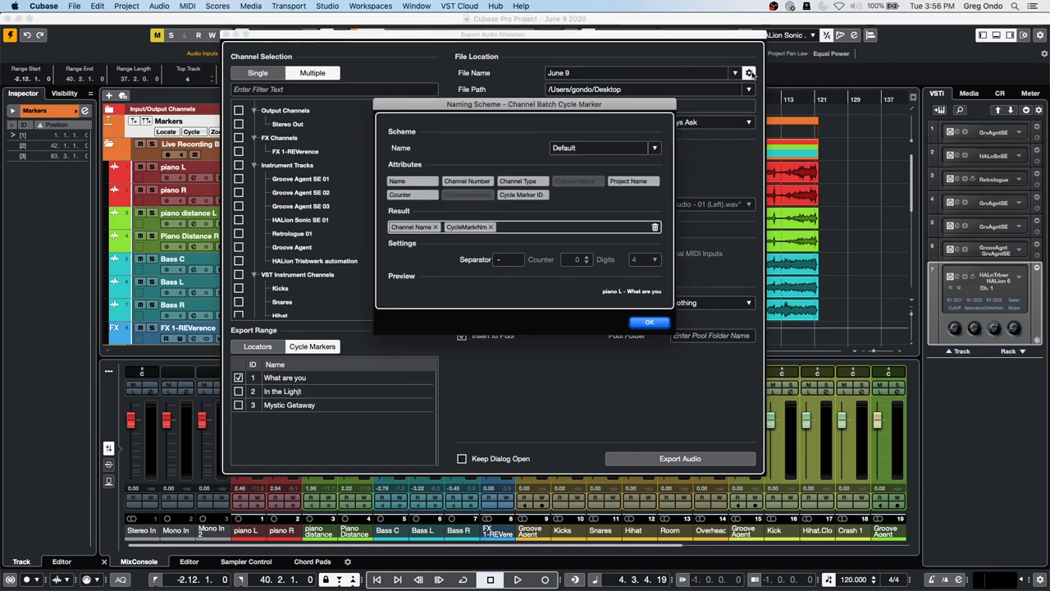
left_click(436, 228)
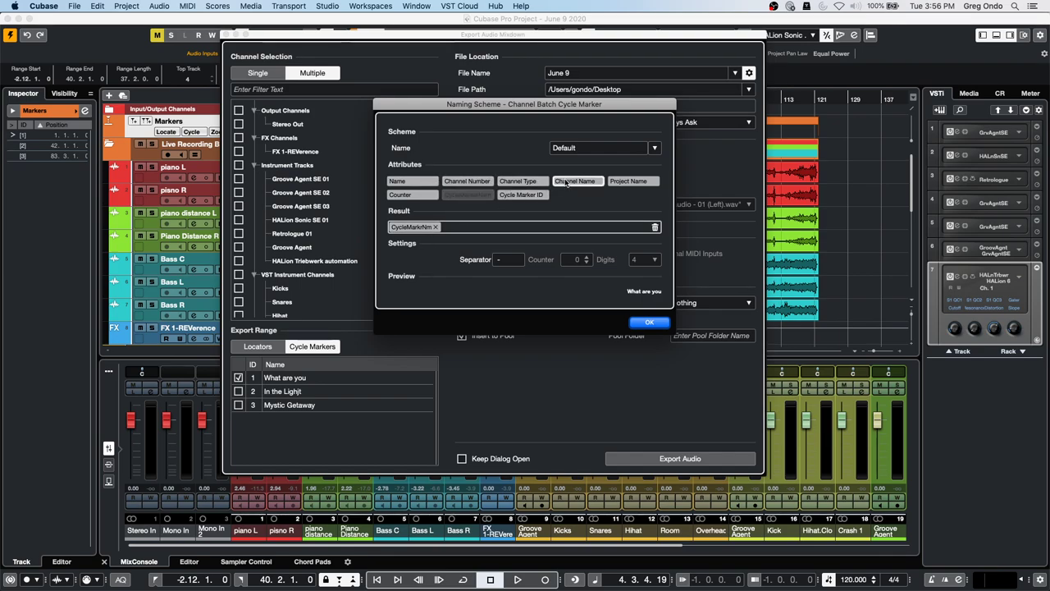
left_click_drag(574, 180, 392, 228)
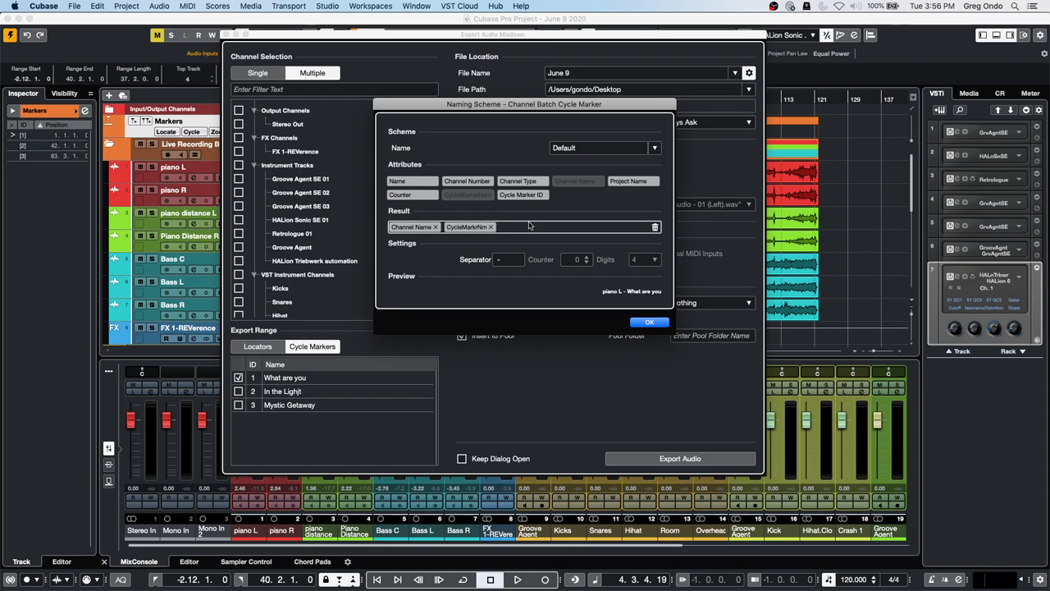
left_click(649, 321)
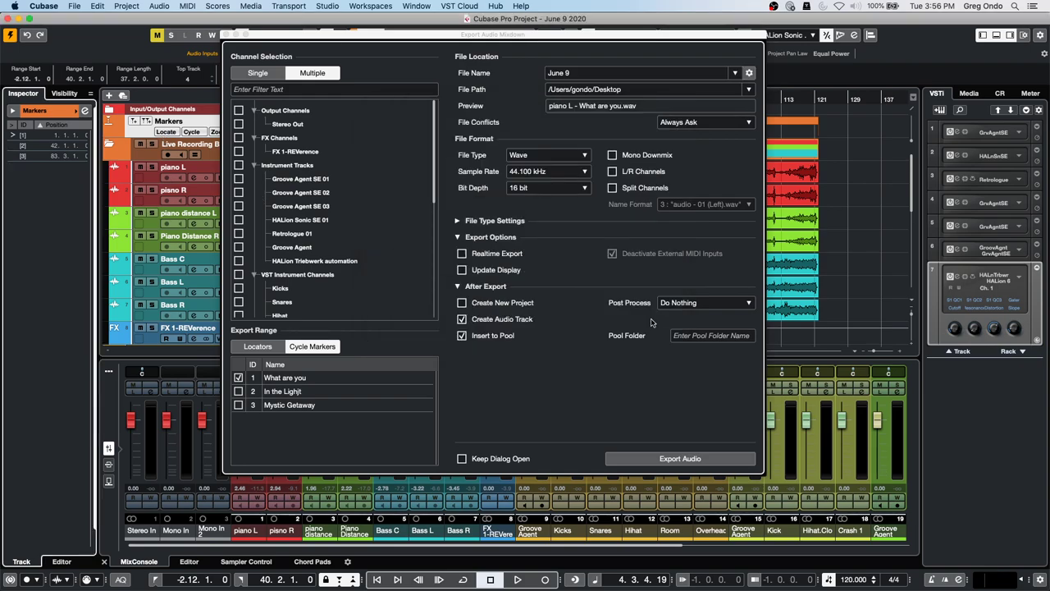
- Export all Audio Channels for the What are you cycle marker with Create New Project enabled
scroll(242, 205, "down", 6)
left_click(237, 155)
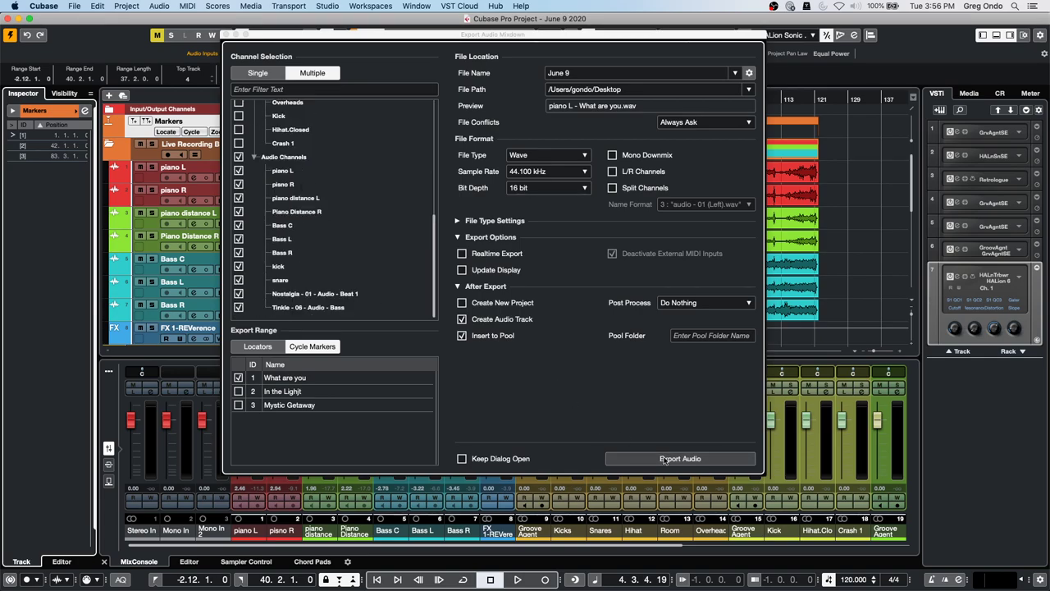
left_click(466, 303)
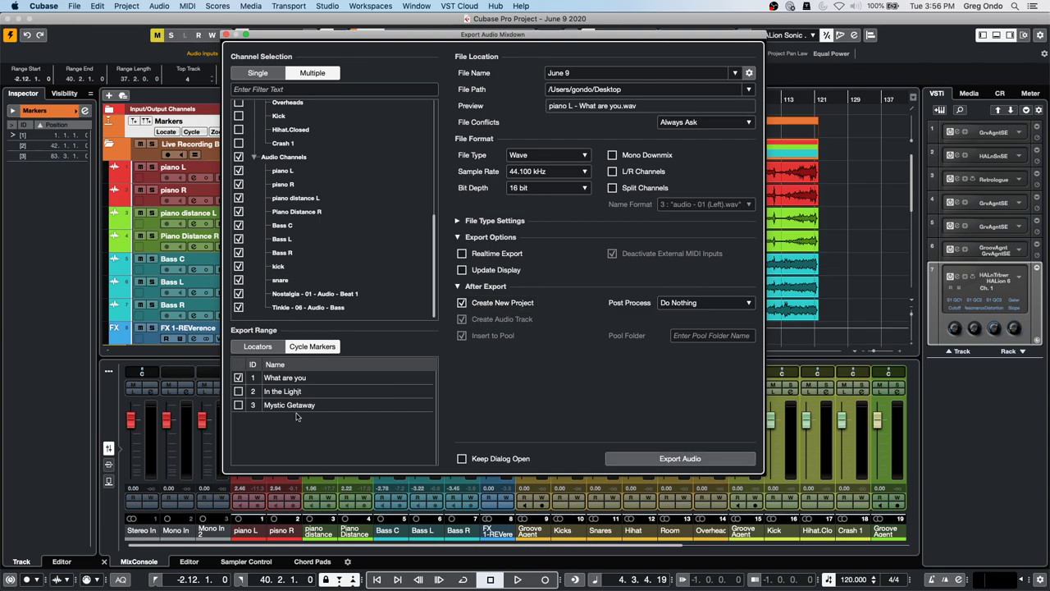
left_click(679, 463)
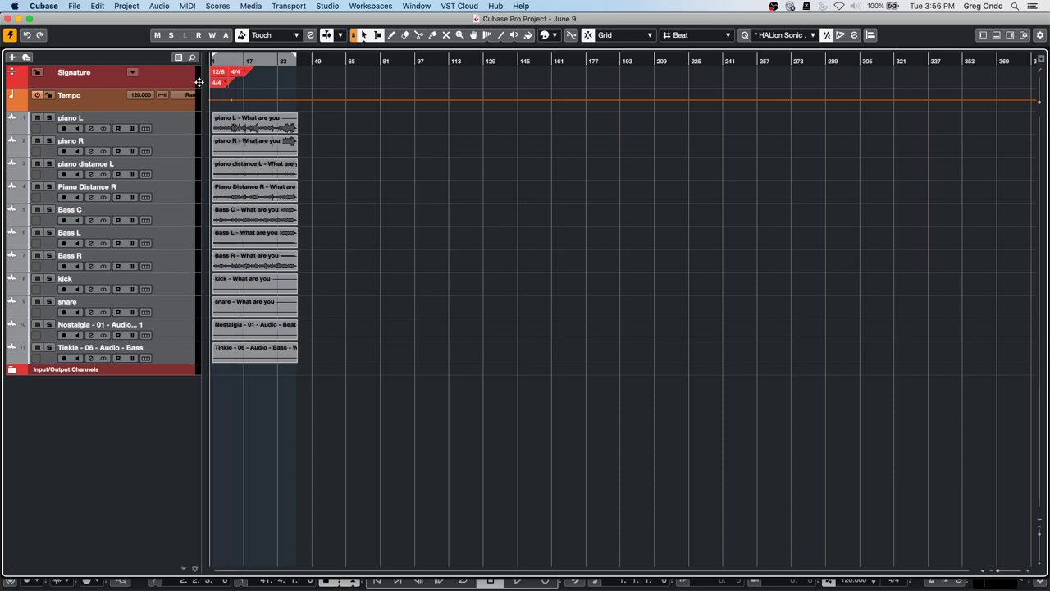
- Examine the exported What are you events in the new project and their audio file paths in the Pool
key("h")
key("h")
key("h")
key("h")
key("h")
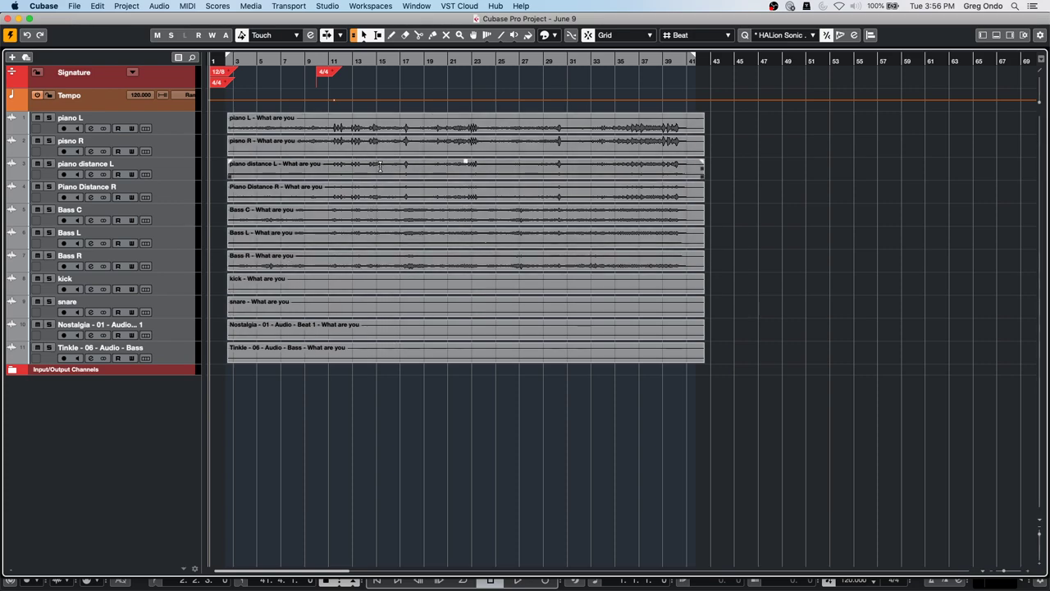
left_click(218, 6)
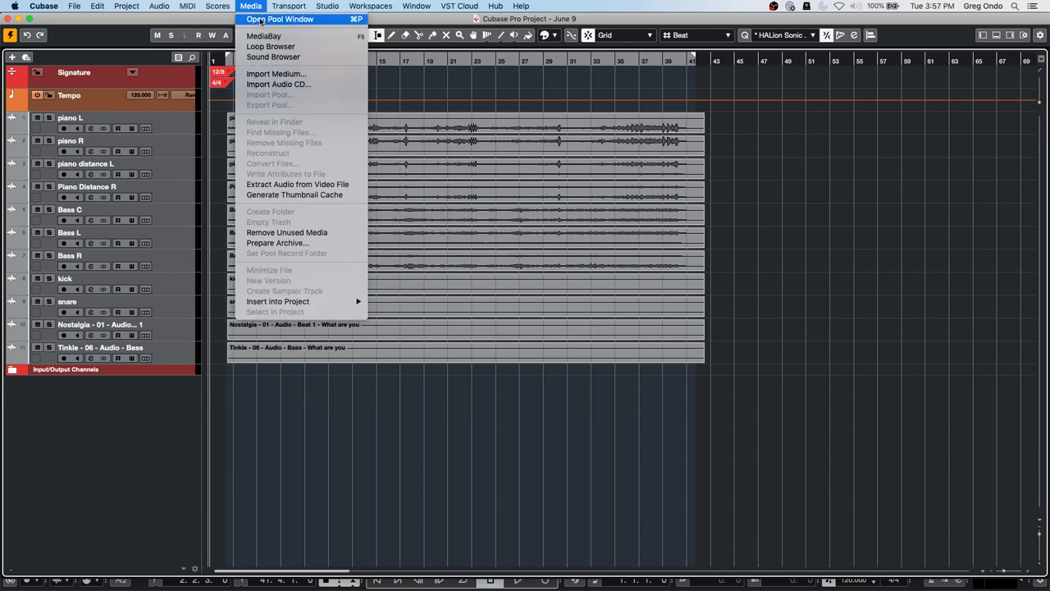
left_click(261, 19)
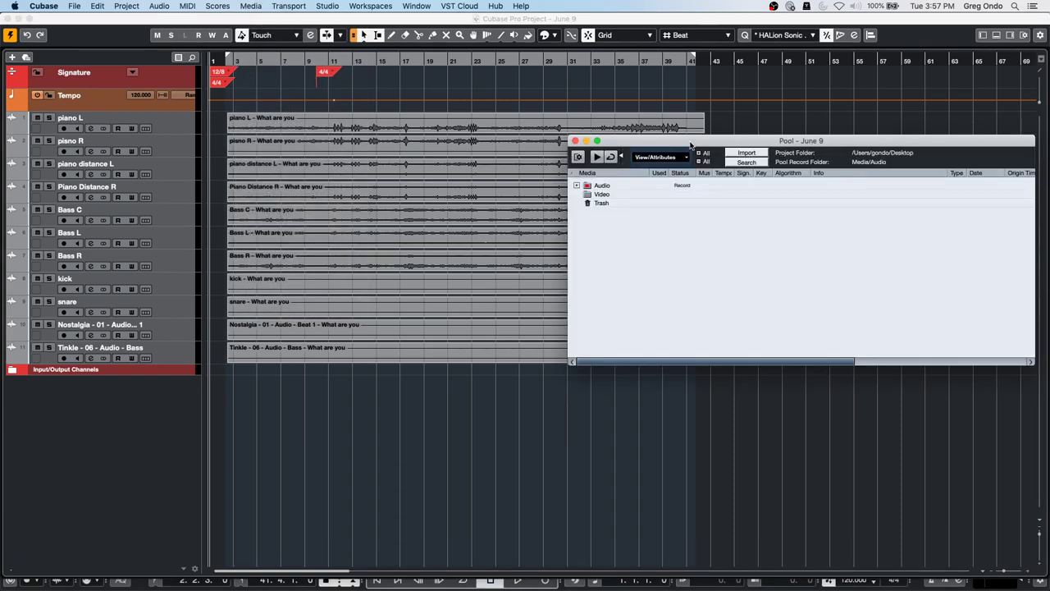
left_click_drag(690, 146, 508, 159)
left_click(395, 198)
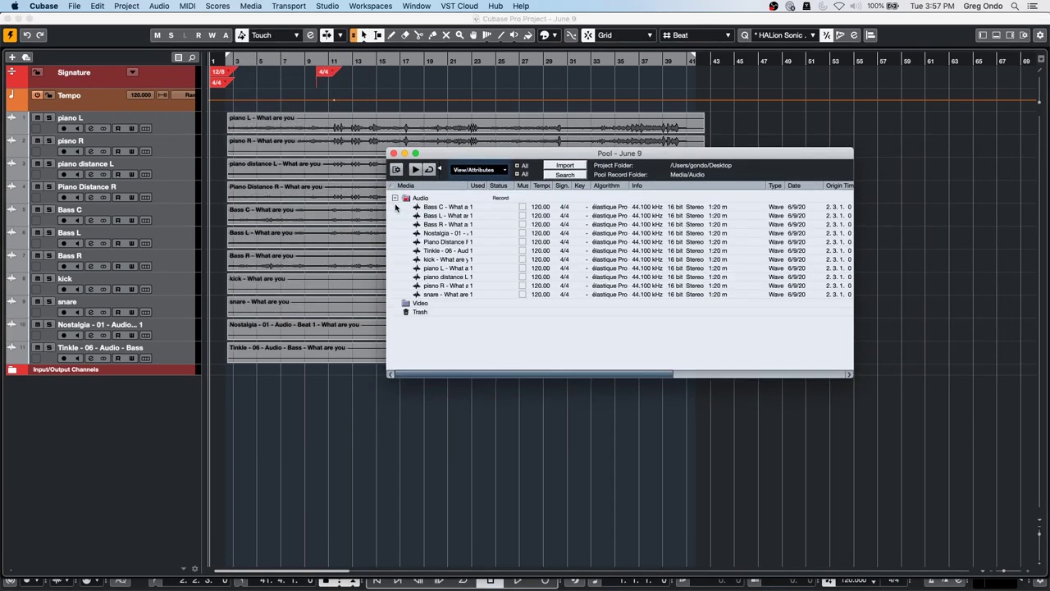
left_click_drag(582, 374, 835, 373)
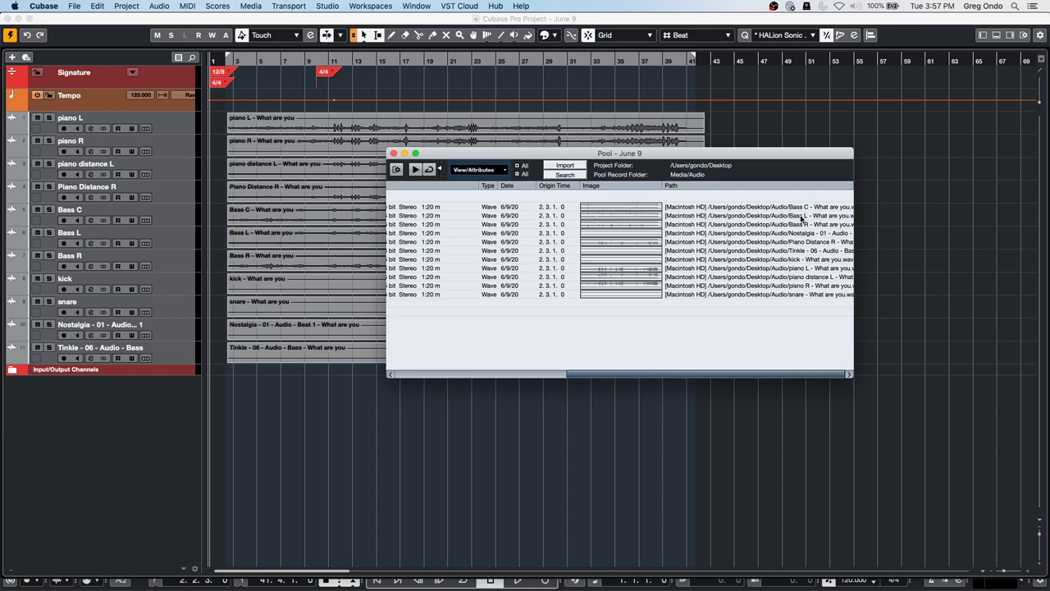
left_click(394, 153)
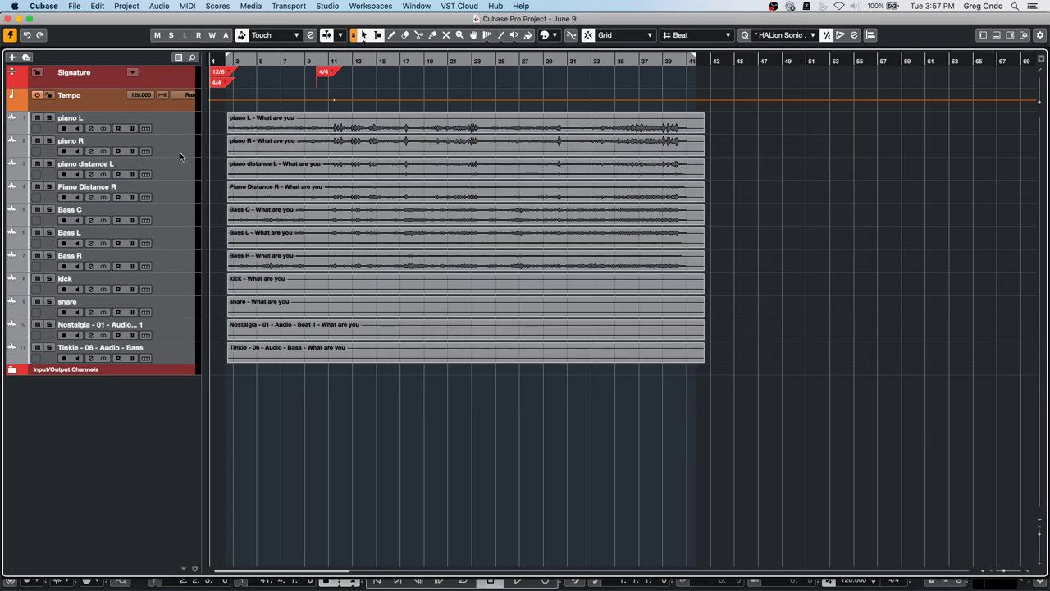
- Close the exported June 9 project and reactivate the June 9 2020 project with its audio mixdown export open
left_click_drag(249, 57, 216, 106)
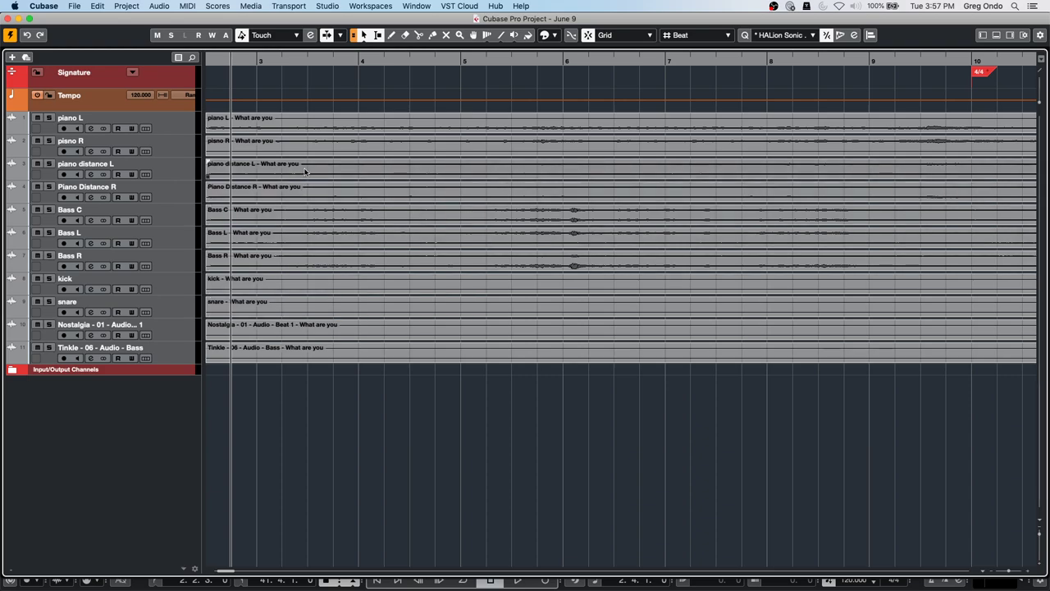
left_click_drag(65, 21, 401, 22)
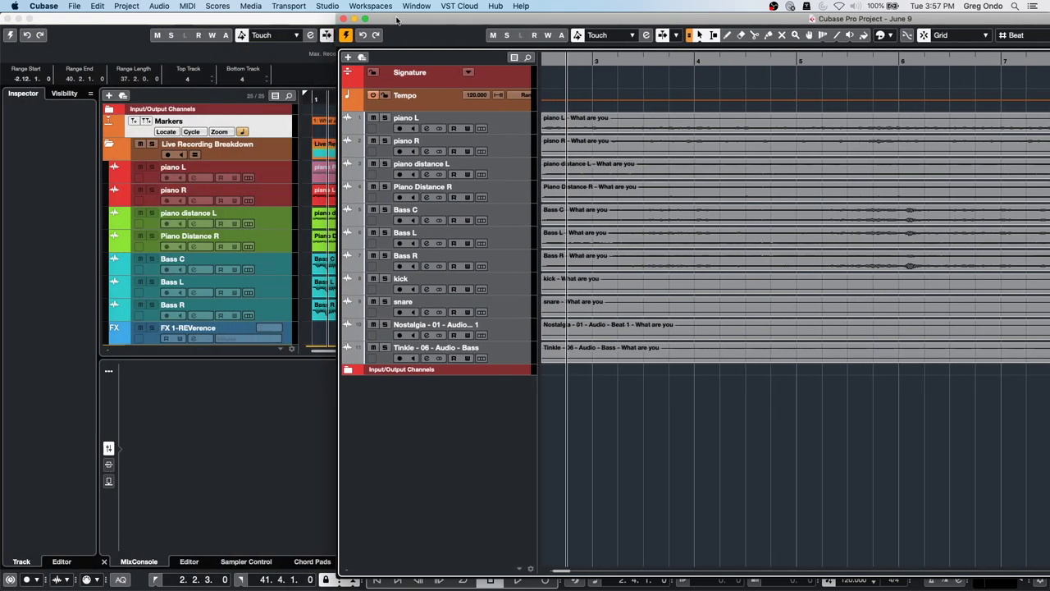
left_click(344, 18)
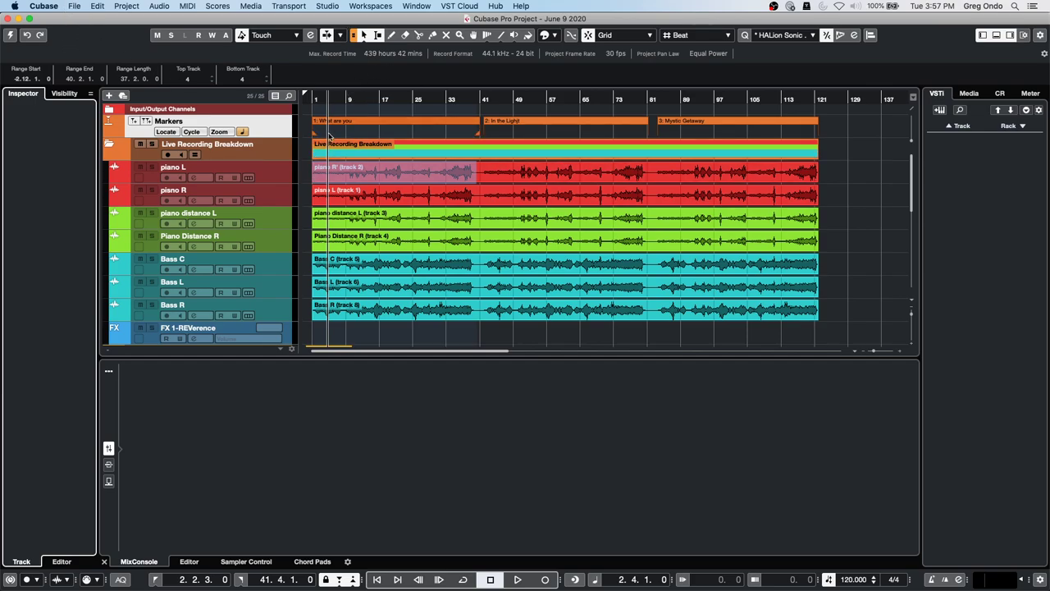
left_click(73, 6)
mouse_move(94, 164)
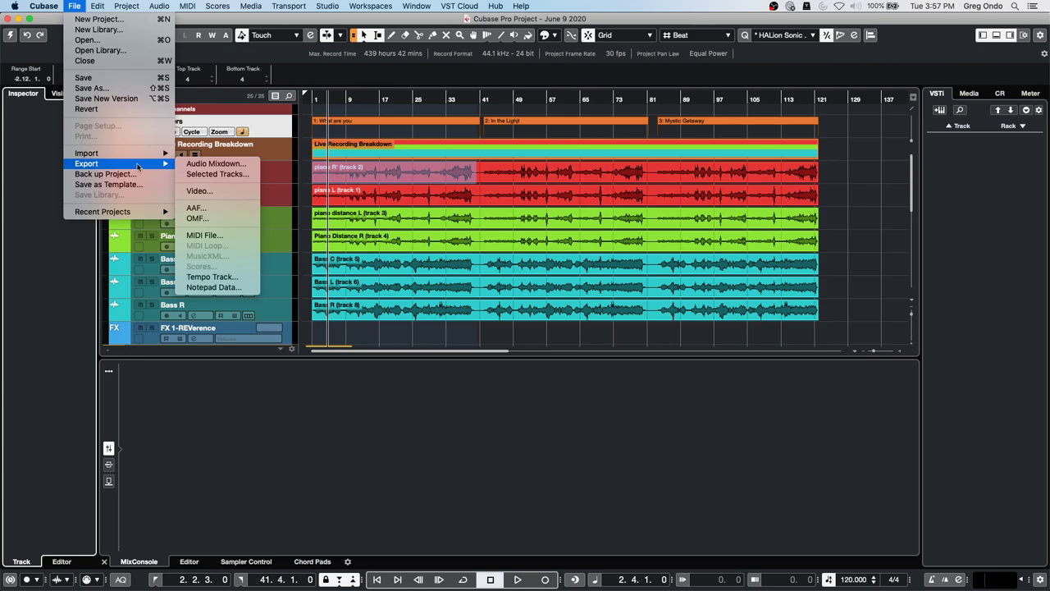
left_click(215, 164)
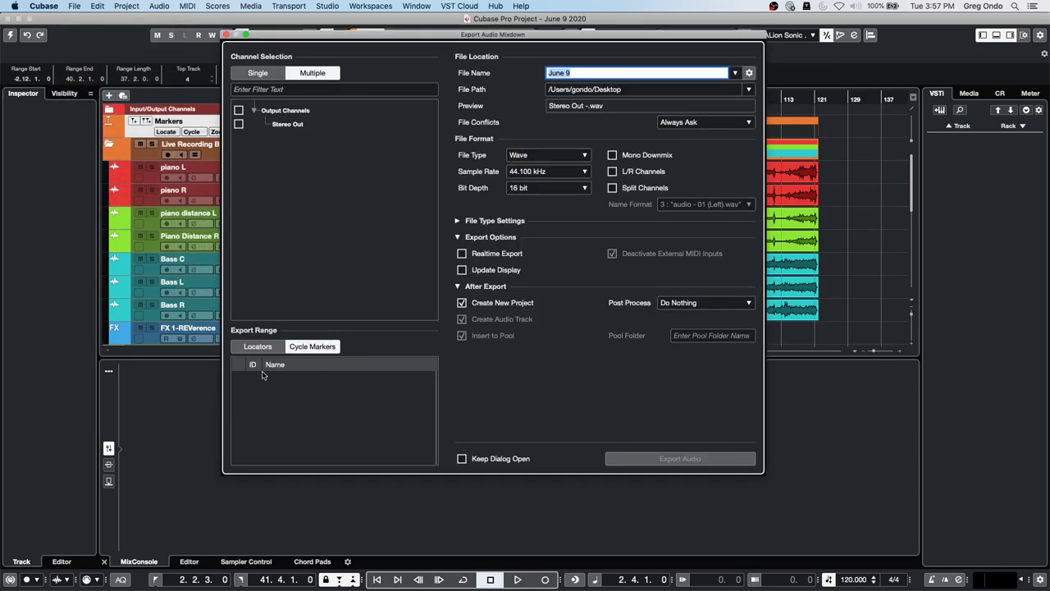
left_click(5, 36)
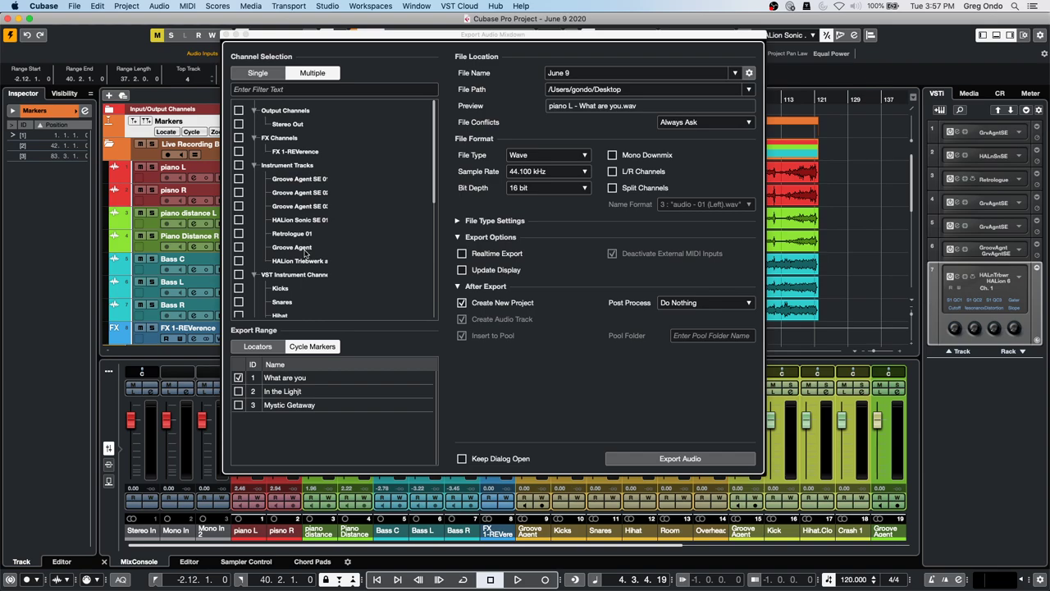
- Review the export's chosen audio channels, cycle markers and naming scheme, and close the export without running it
scroll(287, 271, "down", 10)
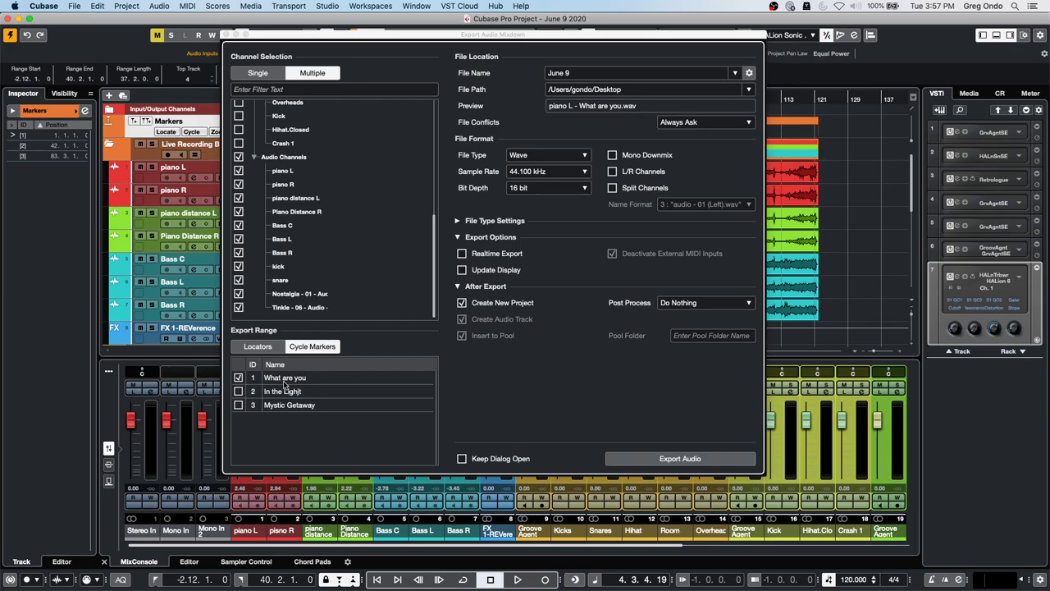
left_click(749, 73)
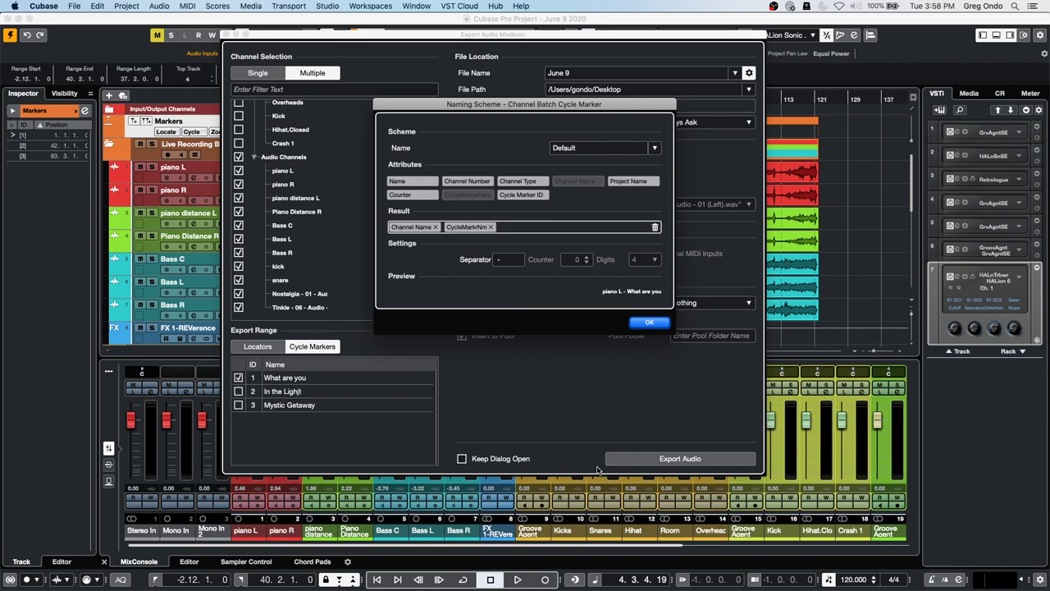
left_click(648, 324)
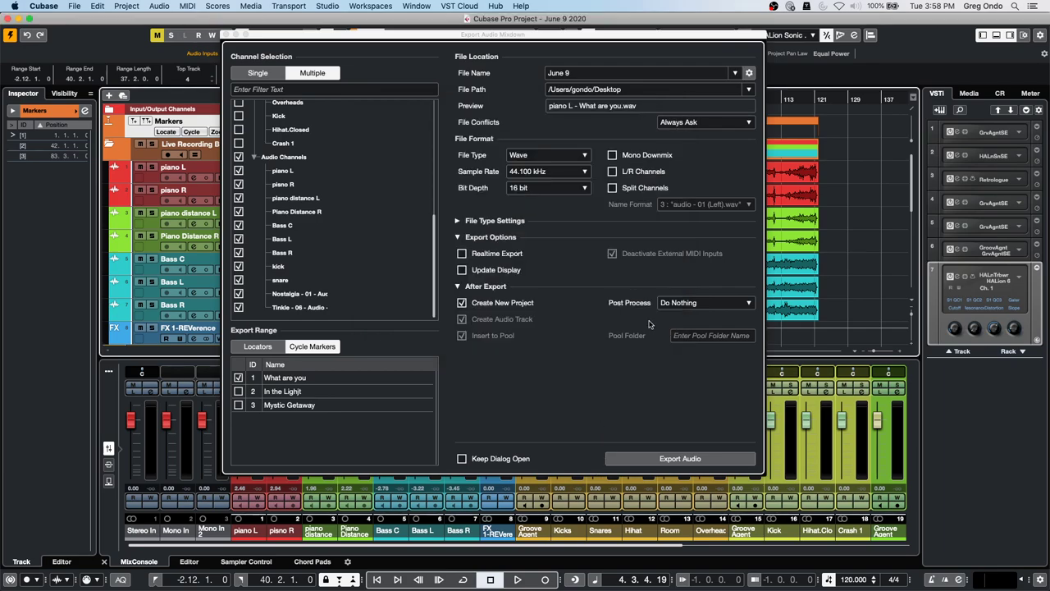
left_click(233, 35)
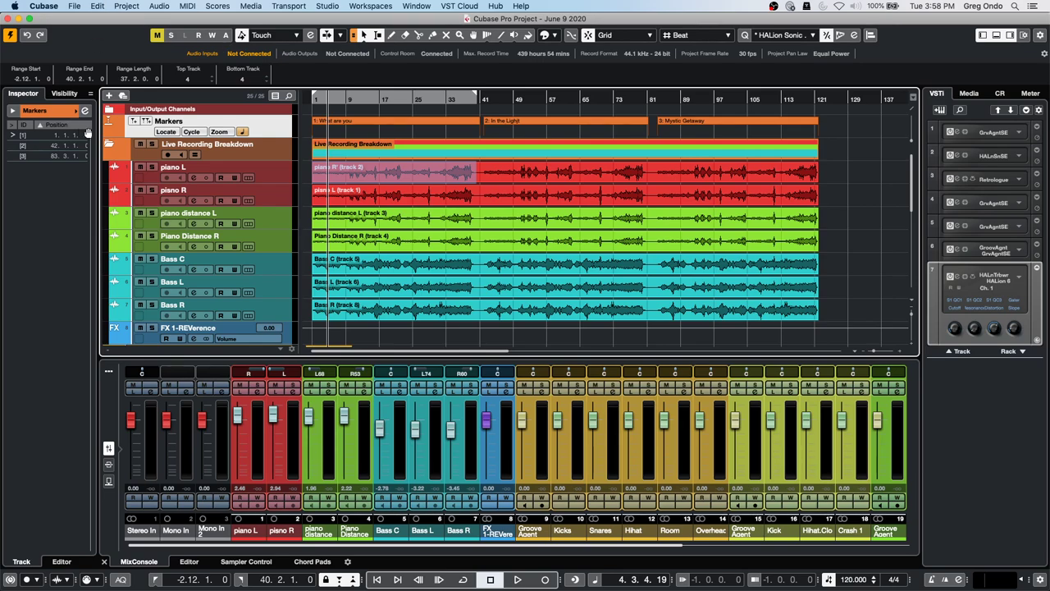
- Collapse and mute the Live Recording Breakdown folder, and play the unmuted Groove Agent SE 01 track from its start
left_click(109, 145)
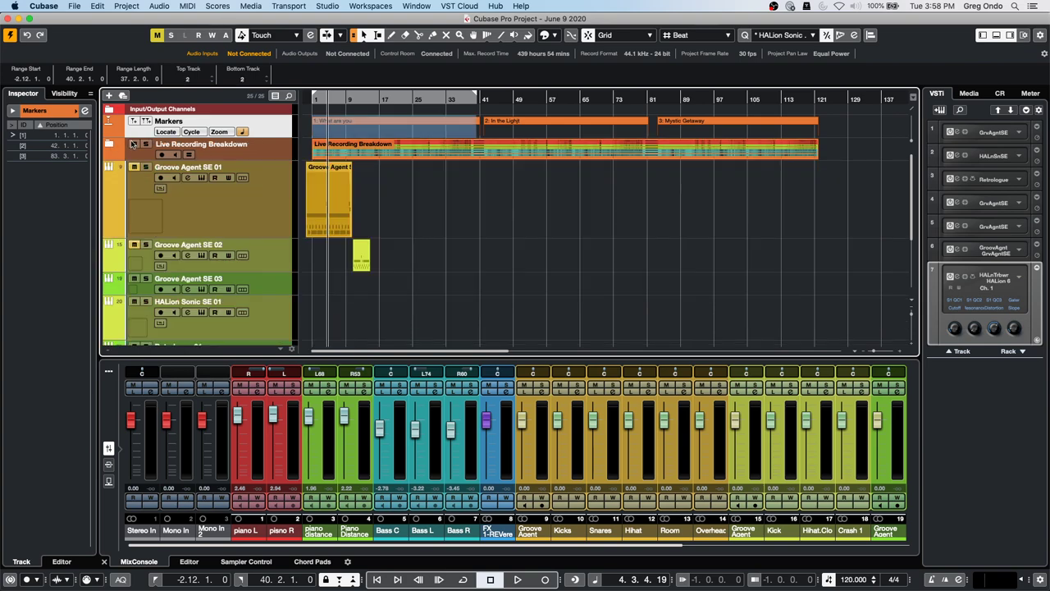
left_click(135, 145)
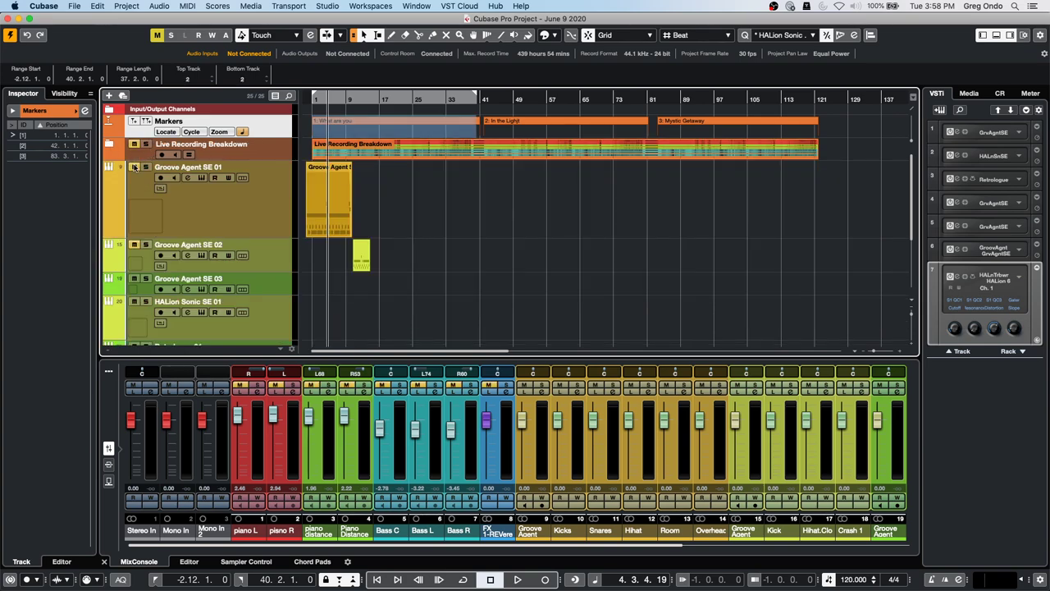
mouse_move(319, 98)
left_mouse_down()
mouse_move(300, 99)
mouse_move(301, 121)
left_mouse_up()
key("space")
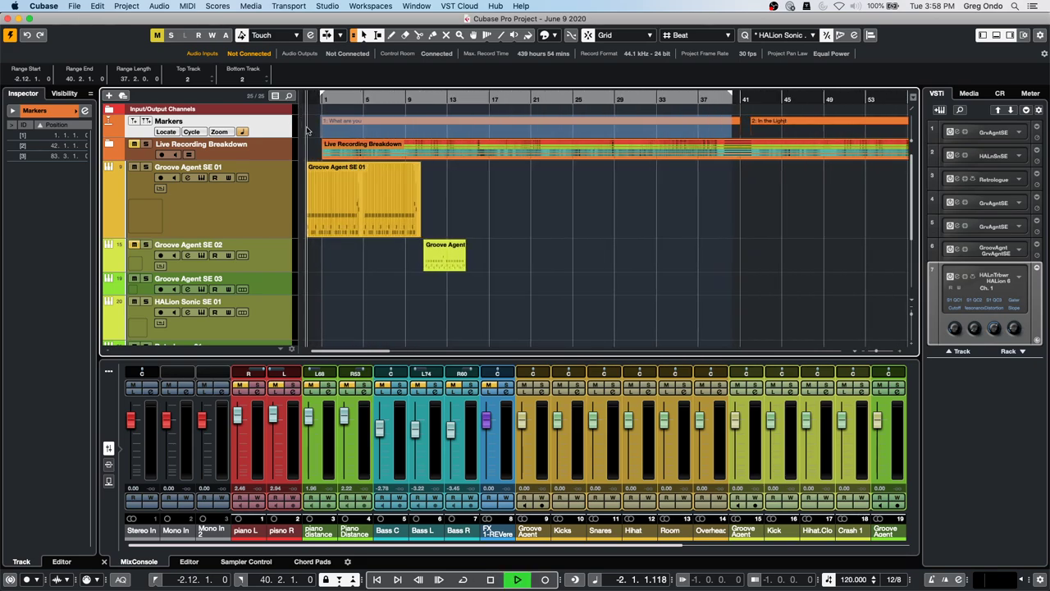
left_click(188, 228)
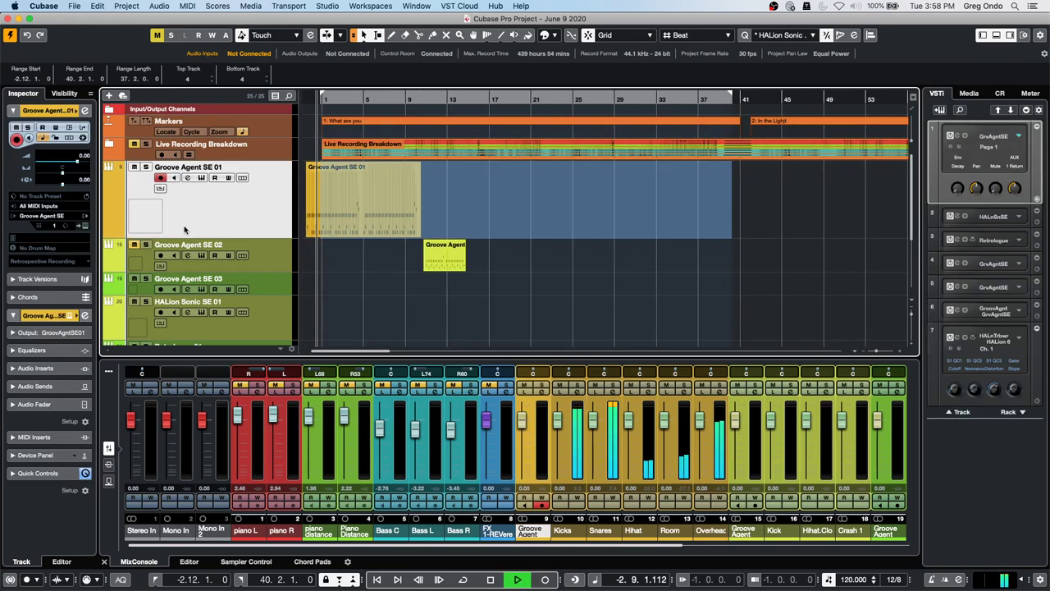
- Disarm recording on the Groove Agent SE 01 track and restart playback
key("space")
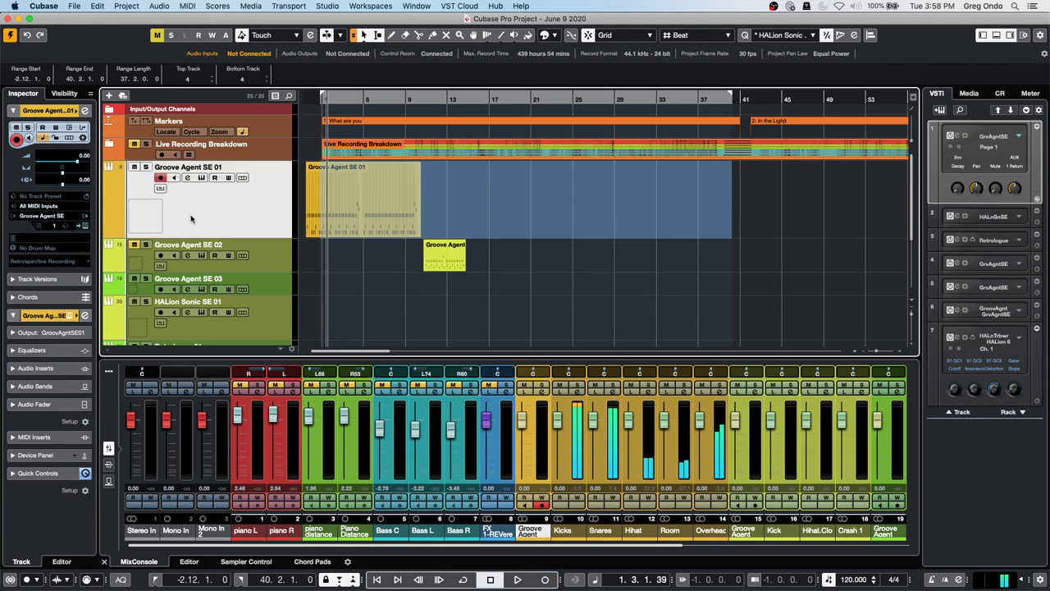
left_click(160, 178)
key("space")
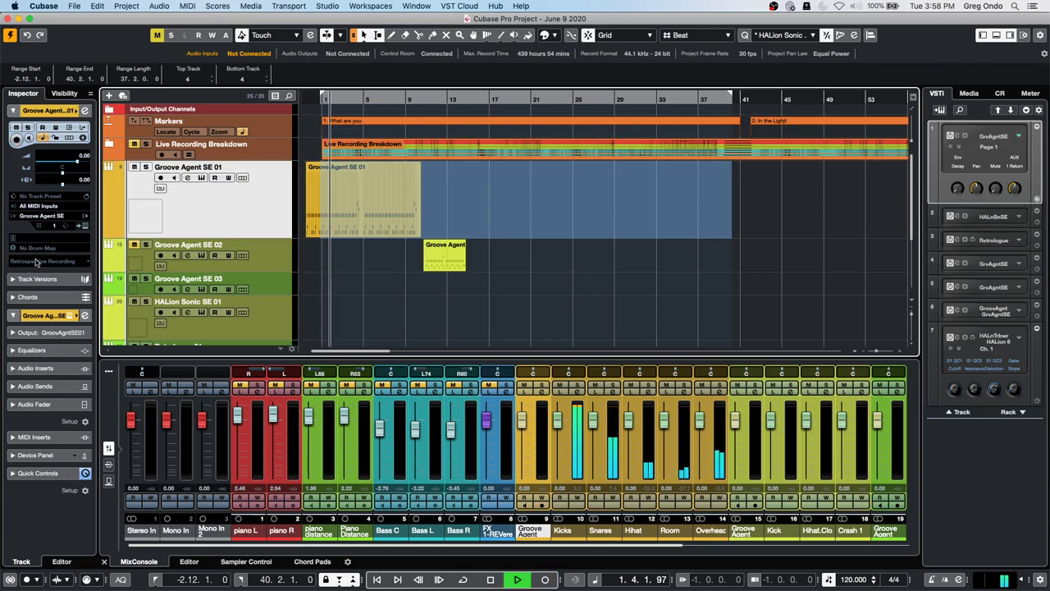
- Open the Groove Agent SE 01 instrument, review its mixer and output activation options during playback, and stop playback
left_click(85, 225)
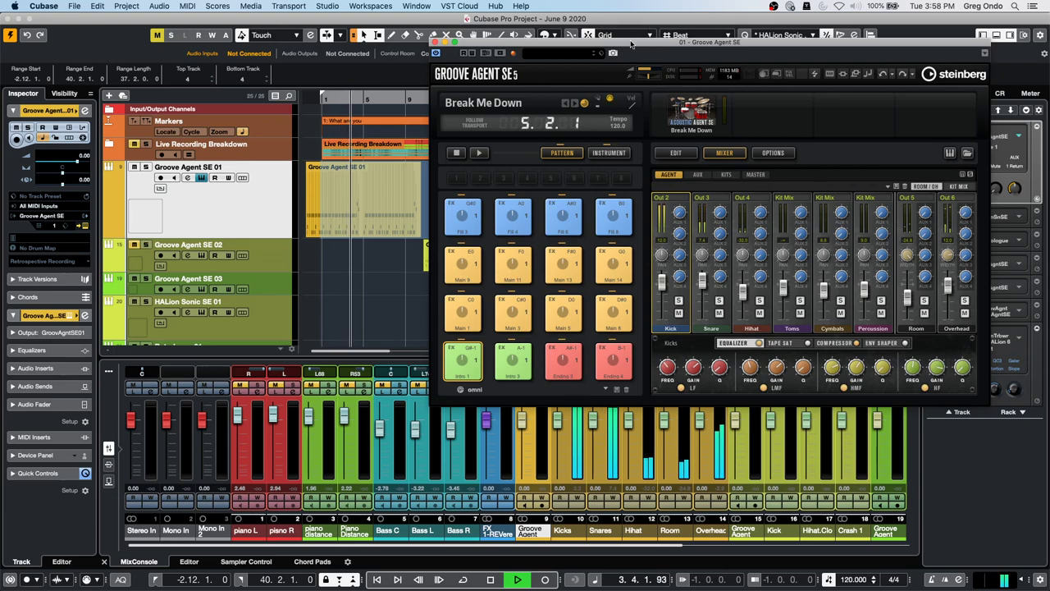
left_click_drag(630, 43, 455, 33)
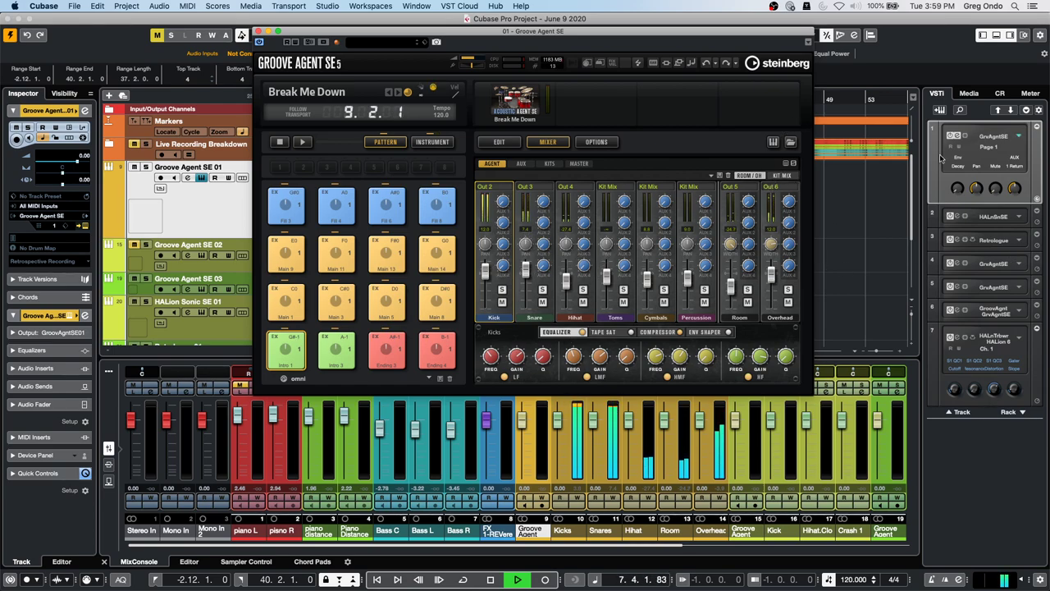
left_click(1019, 136)
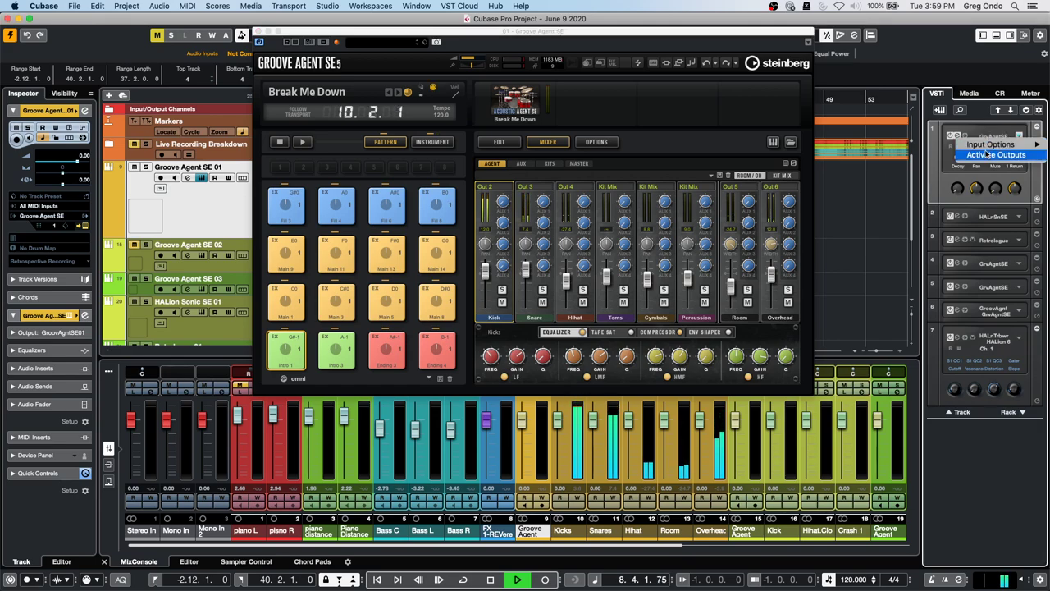
left_click(906, 214)
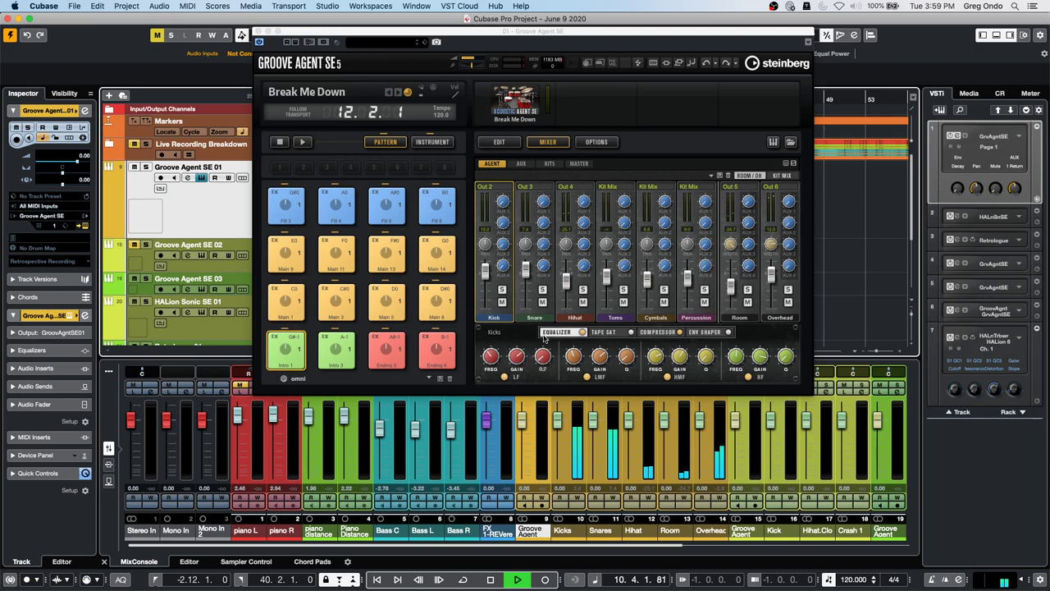
key("space")
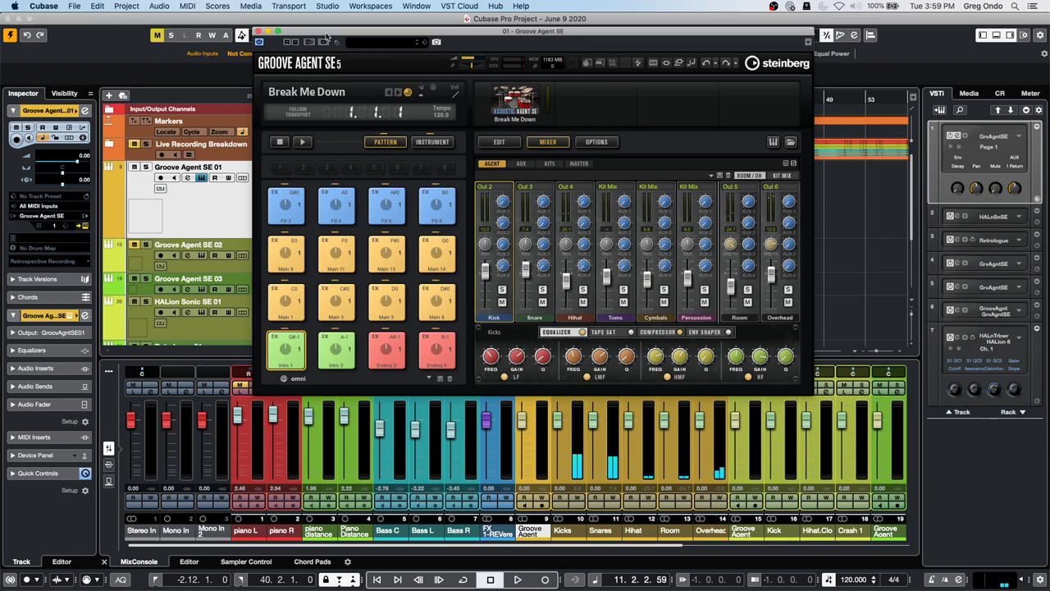
- Render the Groove Agent SE 01 track in place as one event, dry with channel settings transferred, 32 bit float, disabling the source track
left_click_drag(328, 33, 622, 53)
left_click(269, 217)
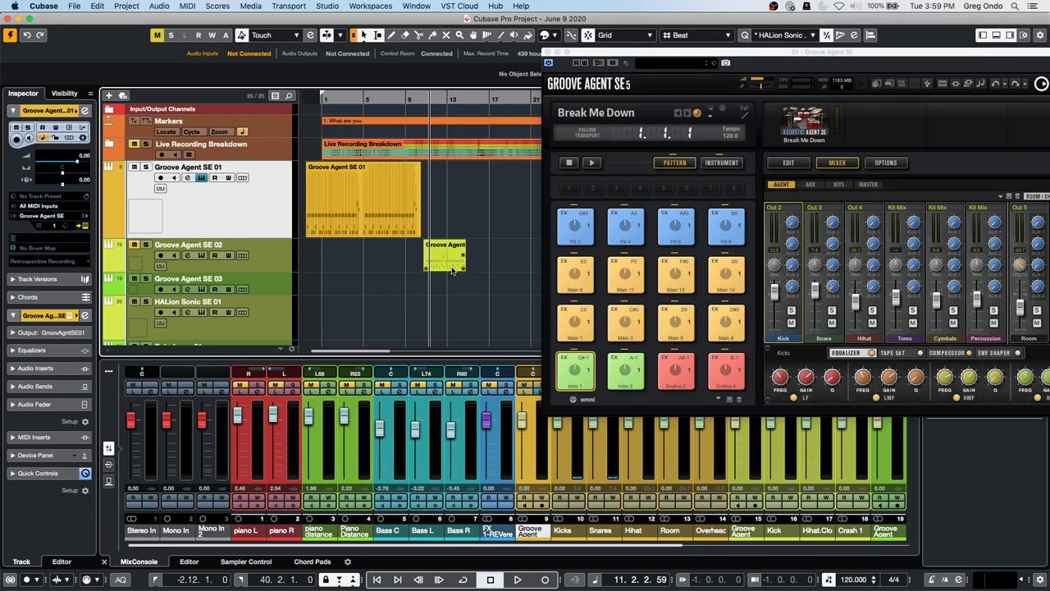
left_click(118, 7)
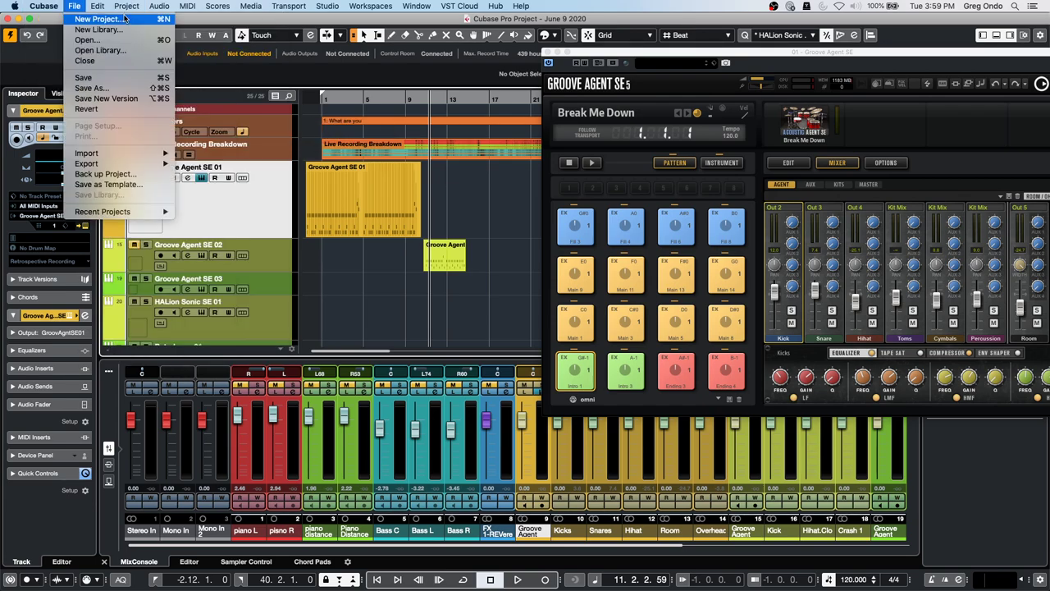
mouse_move(97, 5)
mouse_move(147, 108)
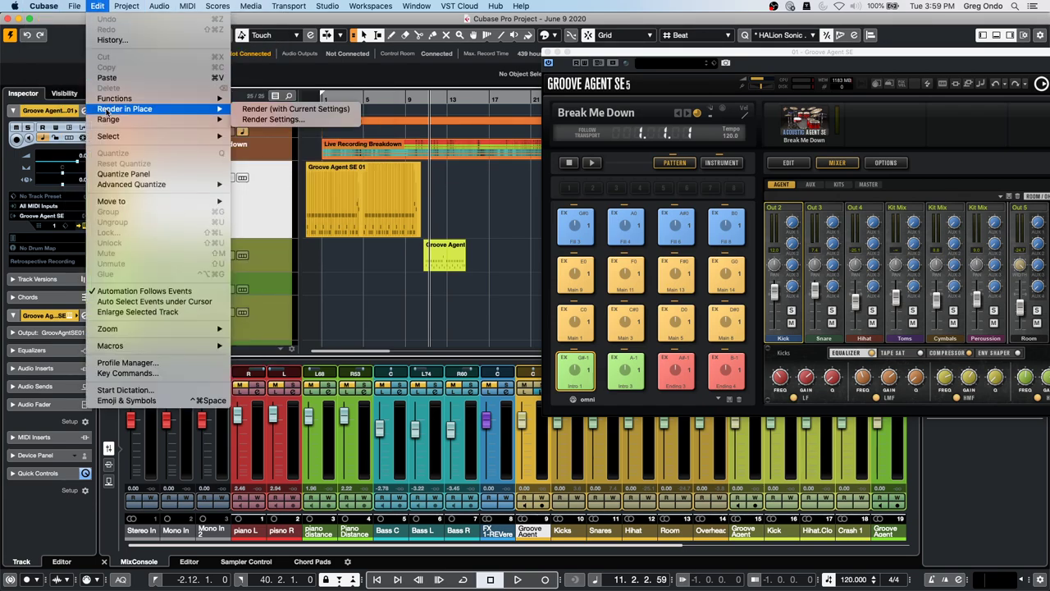
left_click(282, 120)
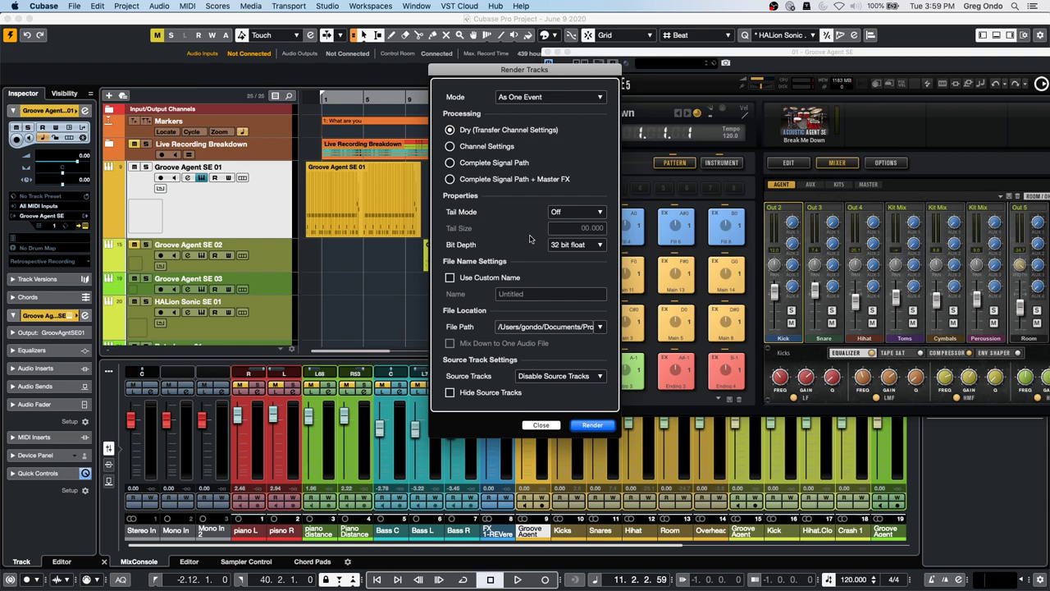
left_click(594, 425)
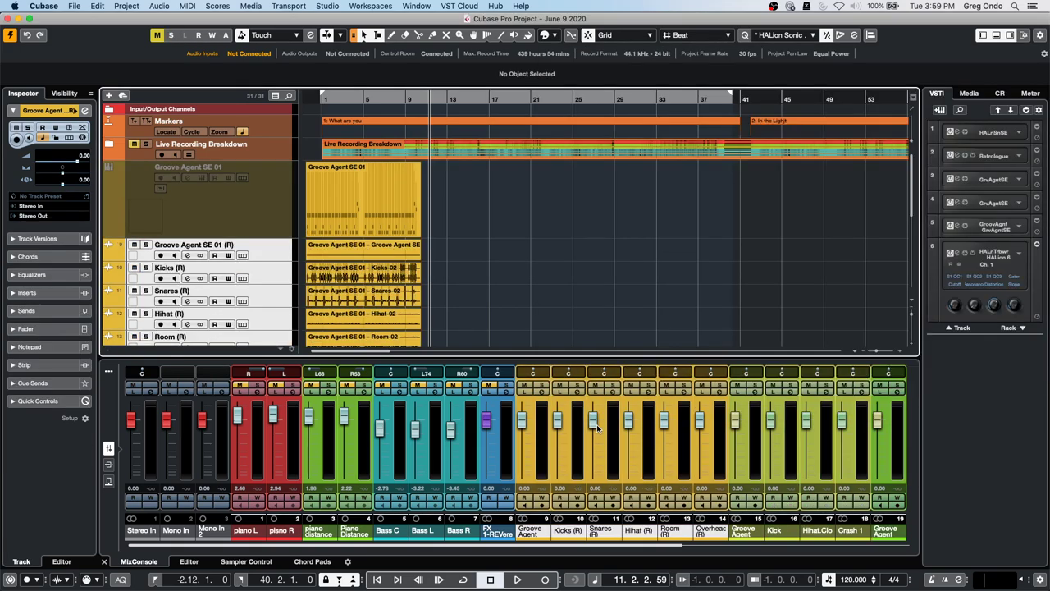
- Audition the rendered Kicks, Snares and Hihat audio events with the Play tool, and return to the Object Selection tool
right_click(343, 274)
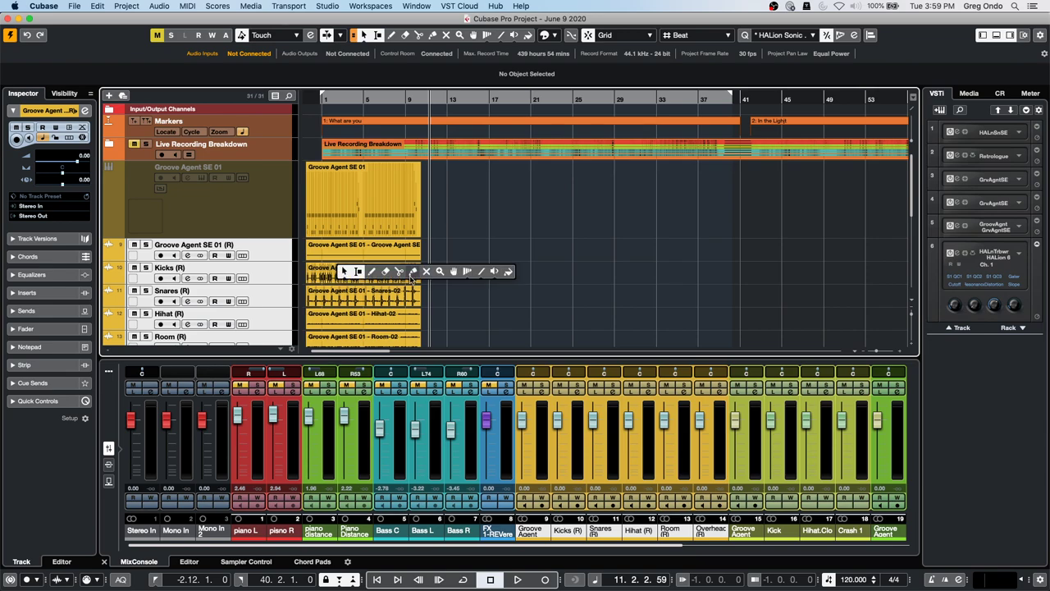
left_click(496, 271)
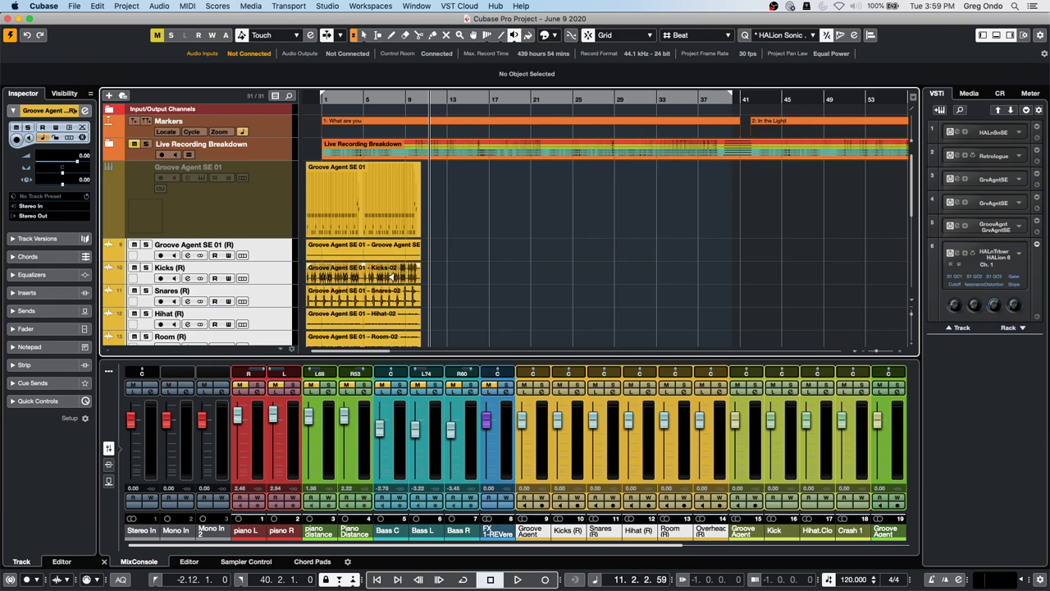
left_click(334, 274)
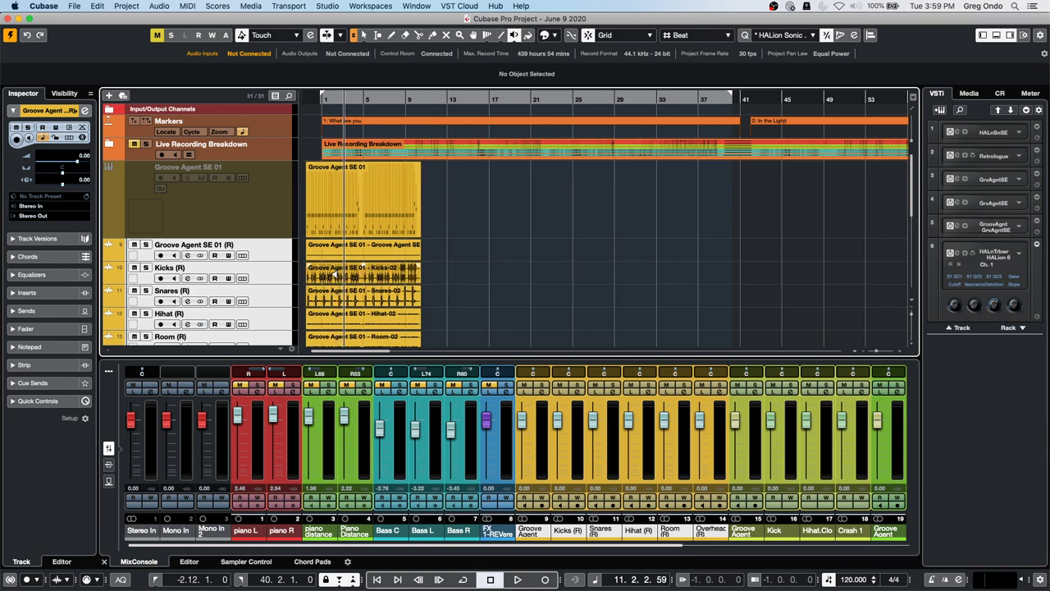
left_click(339, 303)
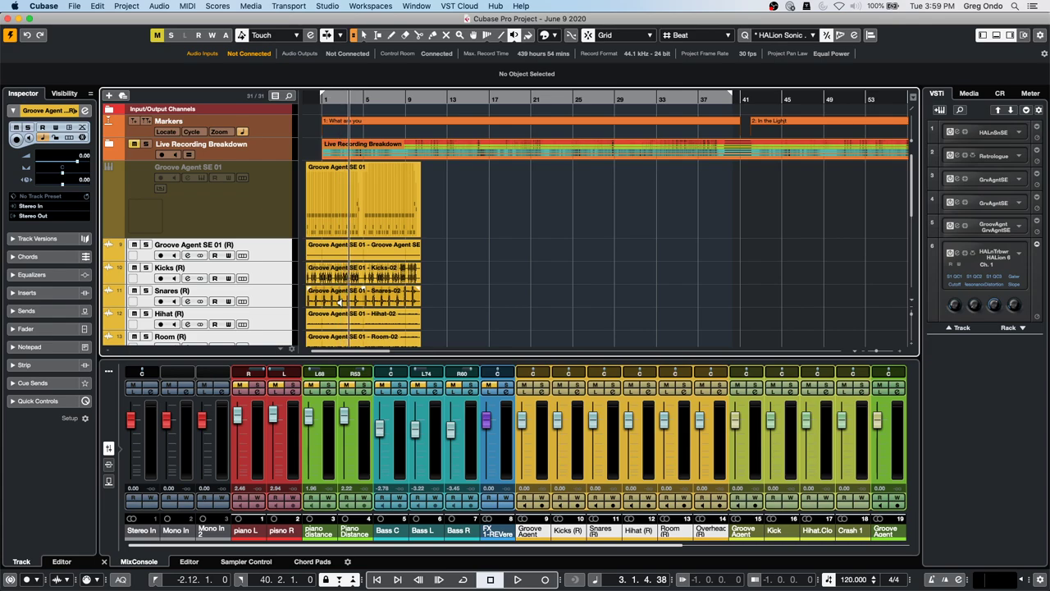
left_click(341, 329)
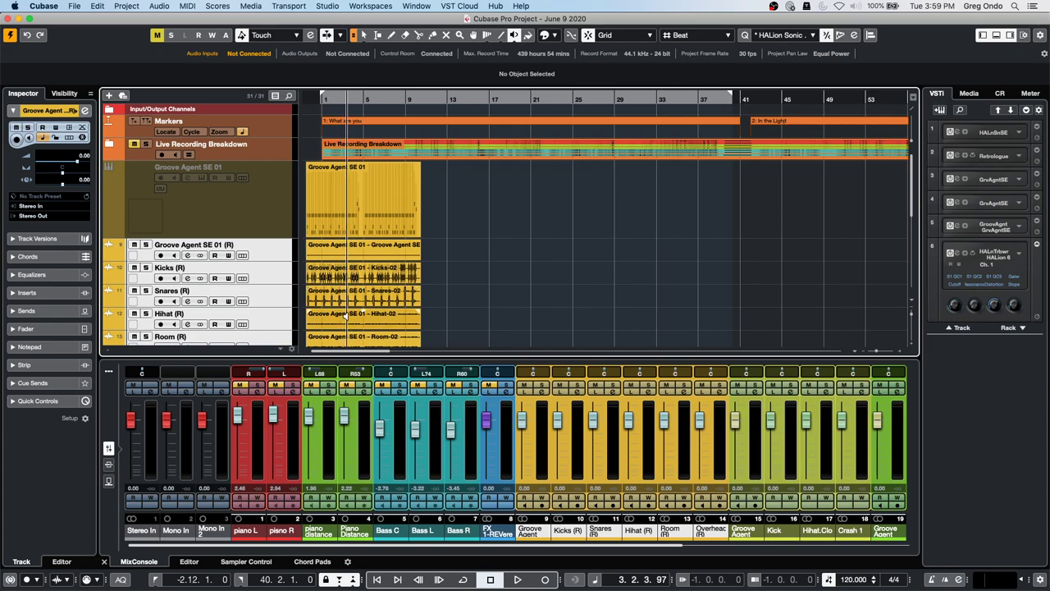
scroll(346, 316, "down", 3)
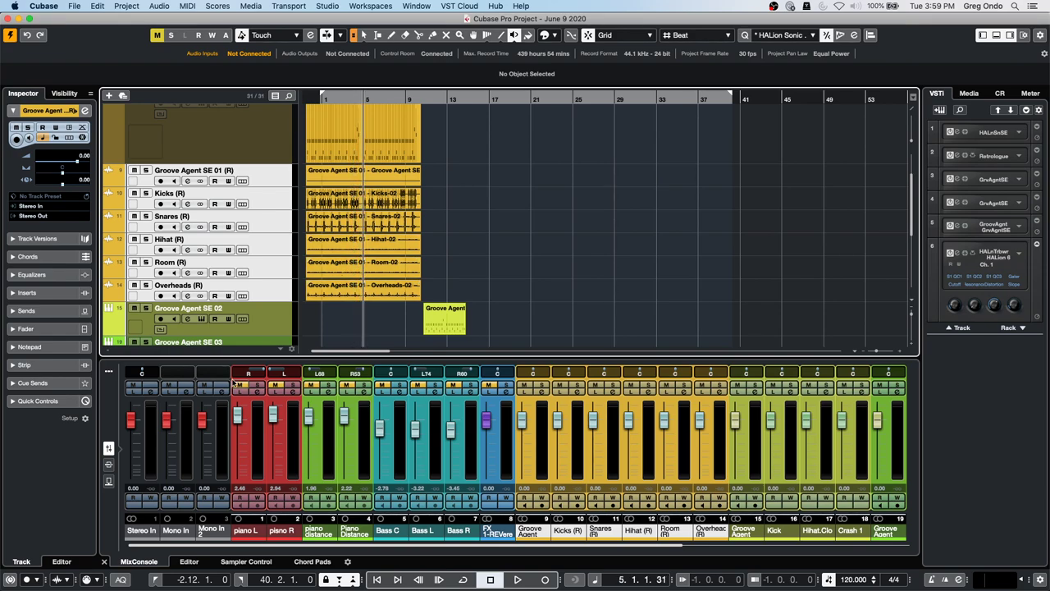
right_click(551, 324)
left_click(546, 328)
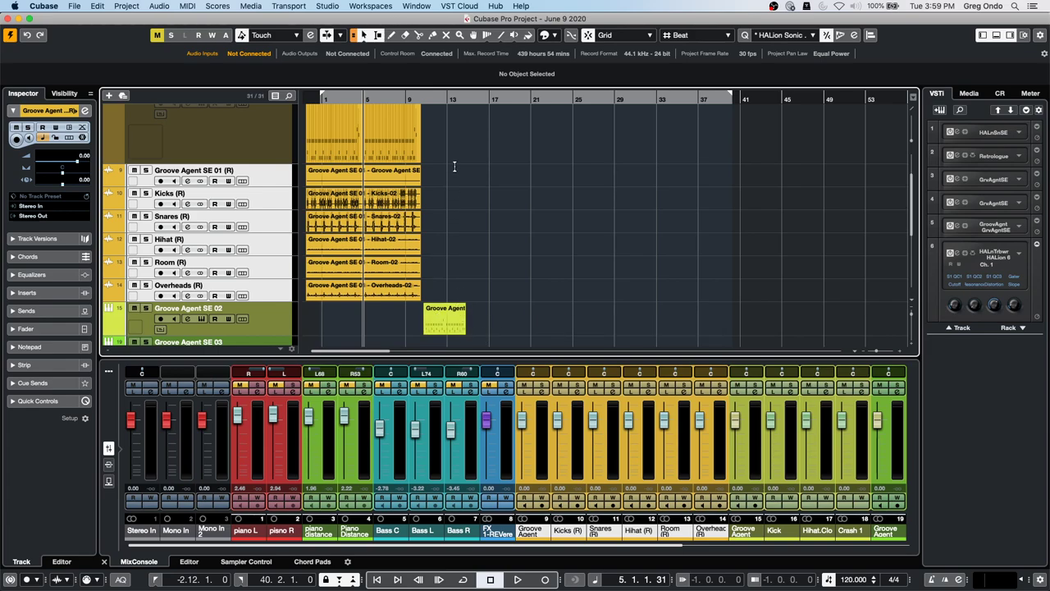
- Solo the Groove Agent SE 02 track and play its part from just before the event's start
left_click(421, 100)
key("space")
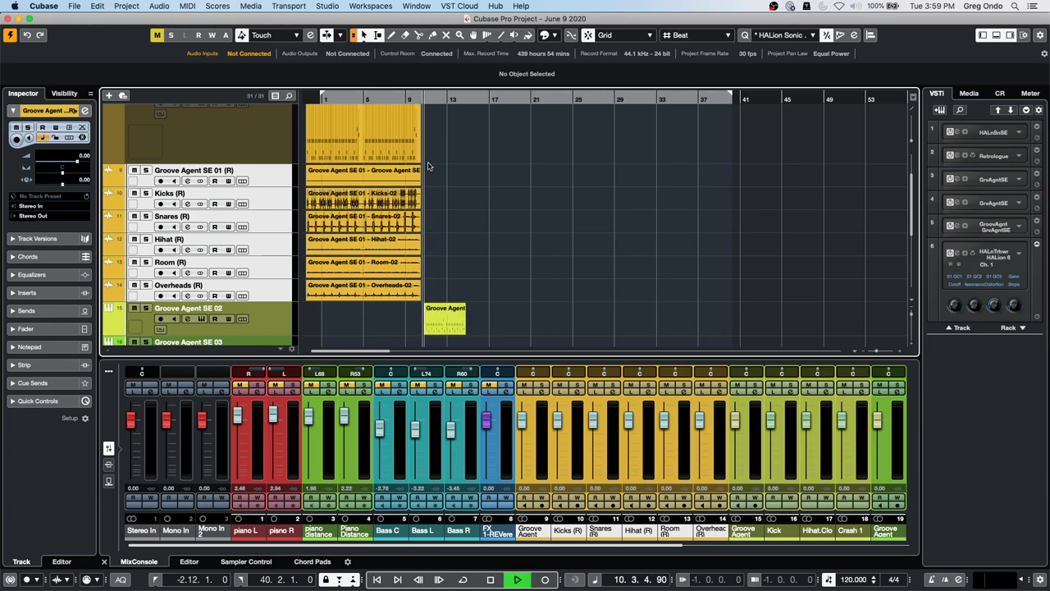
key("space")
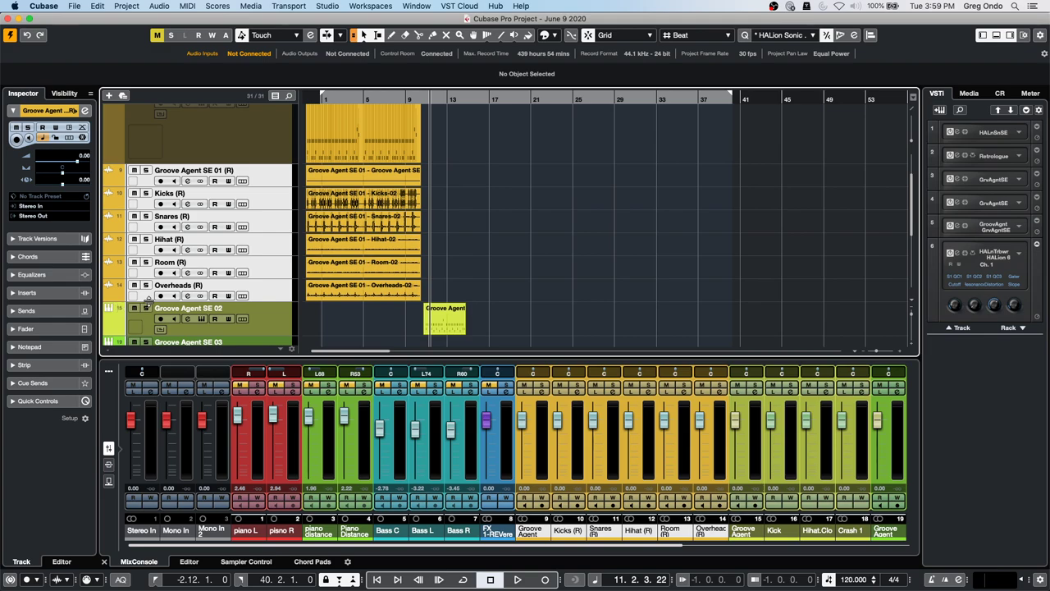
left_click(146, 307)
key("space")
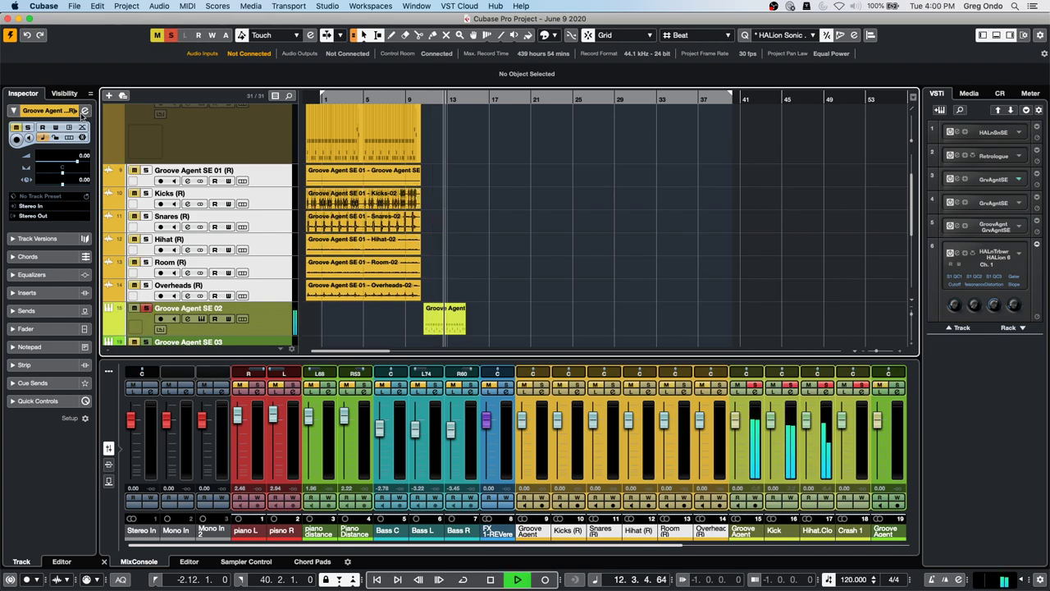
key("space")
- Open the Groove Agent SE 02 instrument, trigger the Kick pad, inspect the pad's output routing choices, and close the instrument
left_click(265, 315)
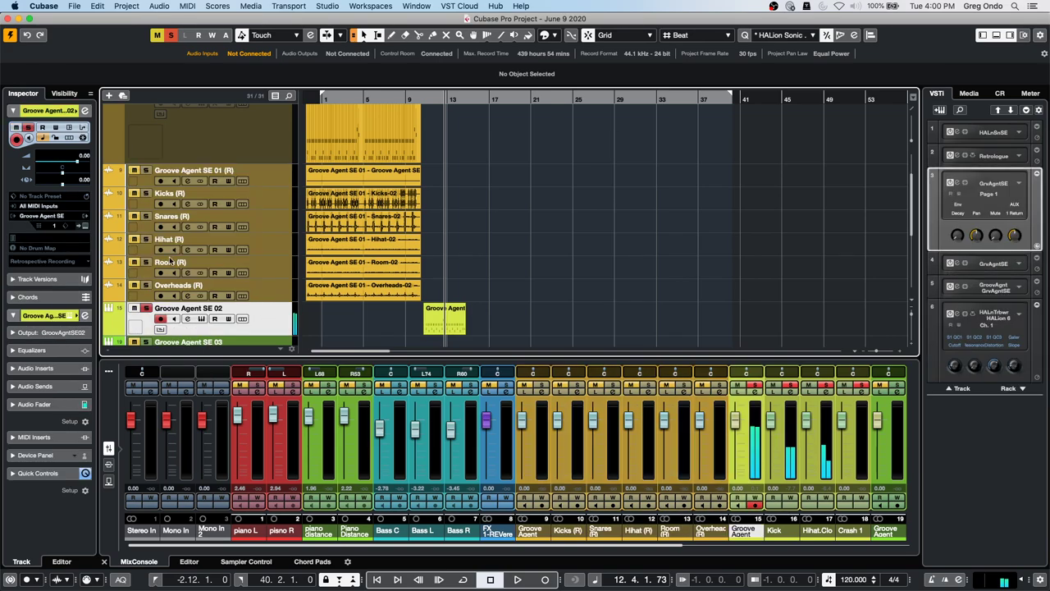
left_click(89, 227)
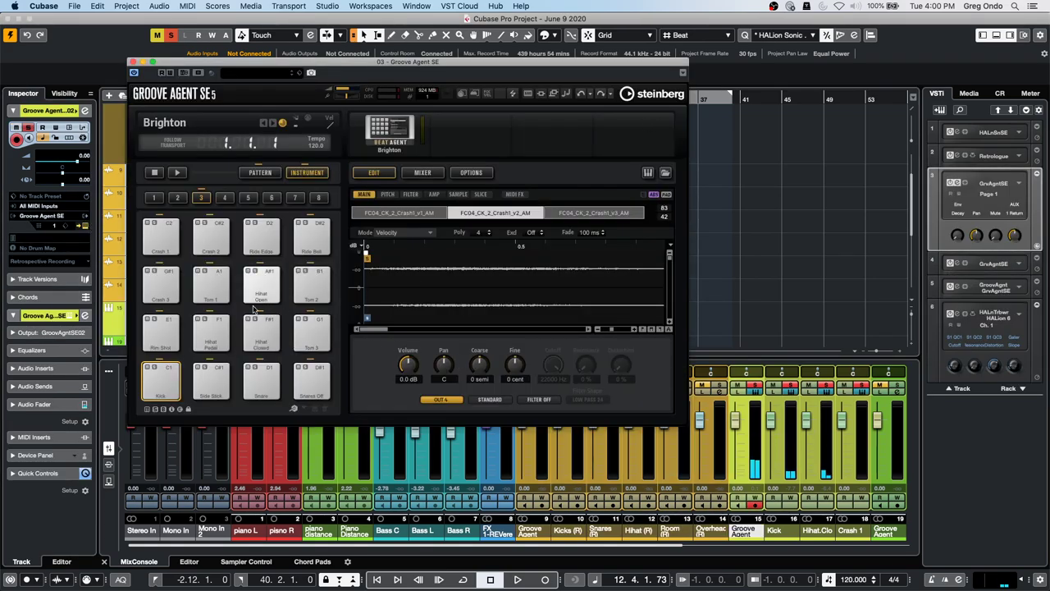
left_click(161, 389)
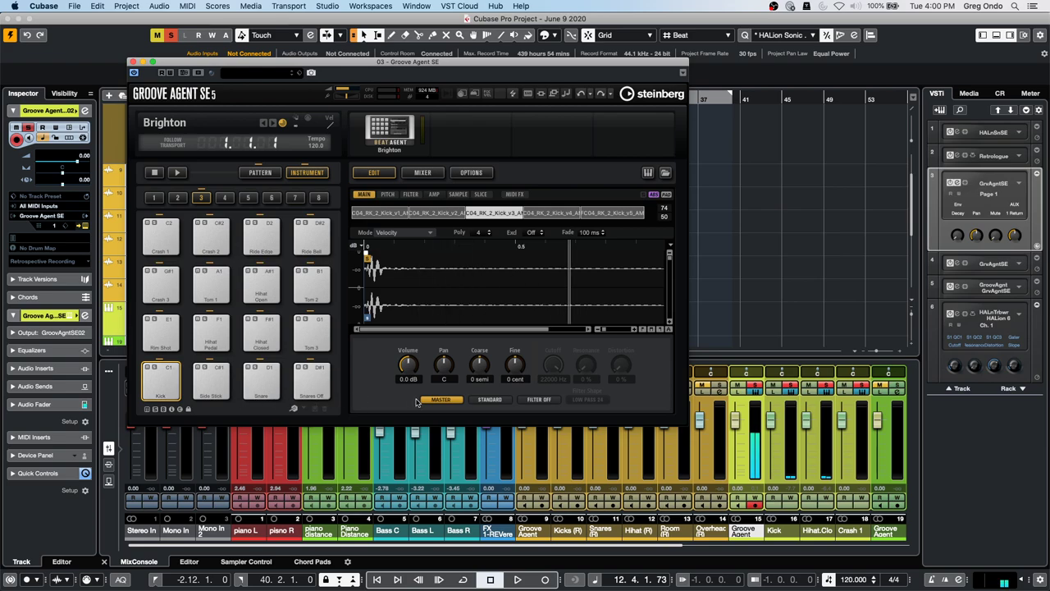
left_click(441, 399)
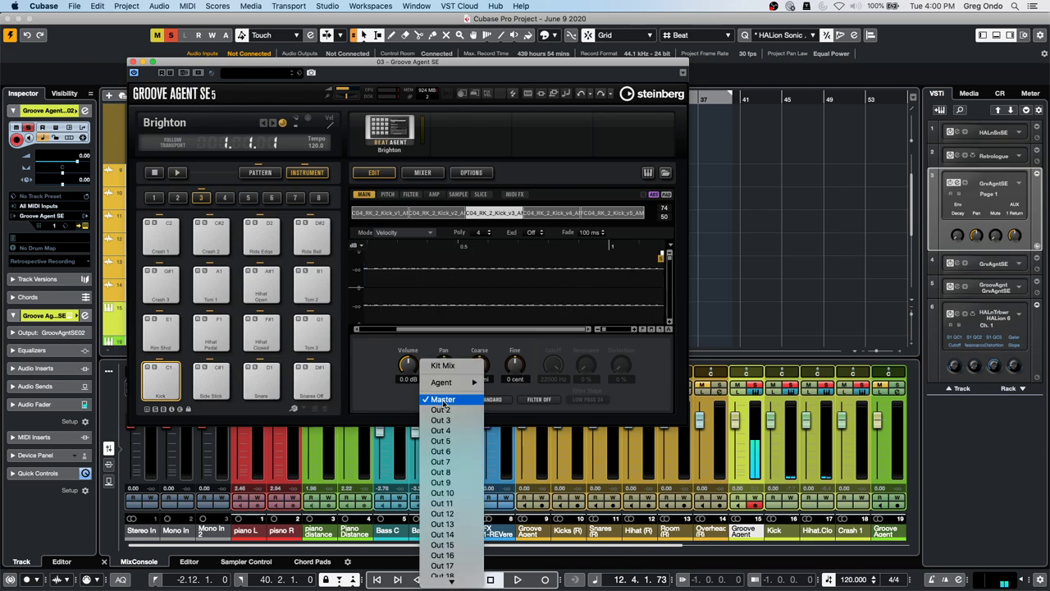
left_click(354, 392)
left_click_drag(162, 66, 466, 49)
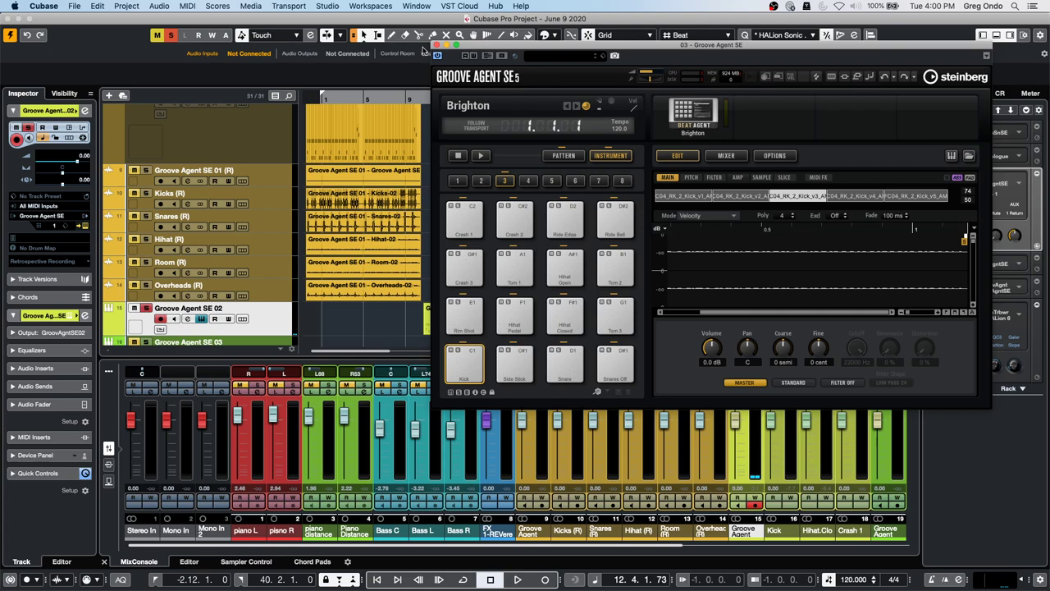
left_click(438, 44)
- Render the Groove Agent SE 02 event in place as one event, dry with channel settings transferred, 32 bit float, muting the source event
left_click(441, 326)
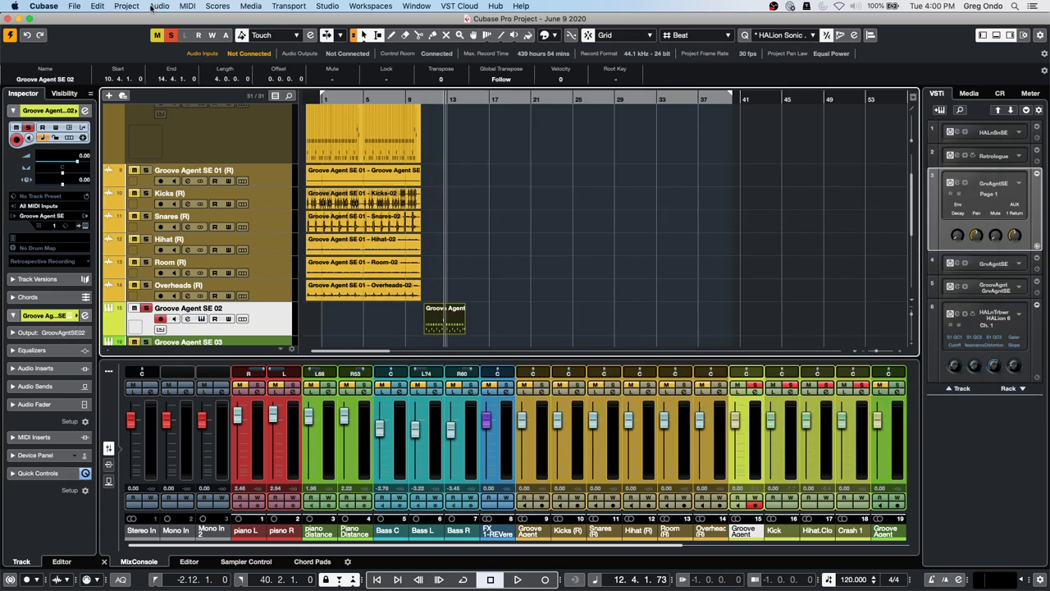
left_click(136, 7)
mouse_move(97, 7)
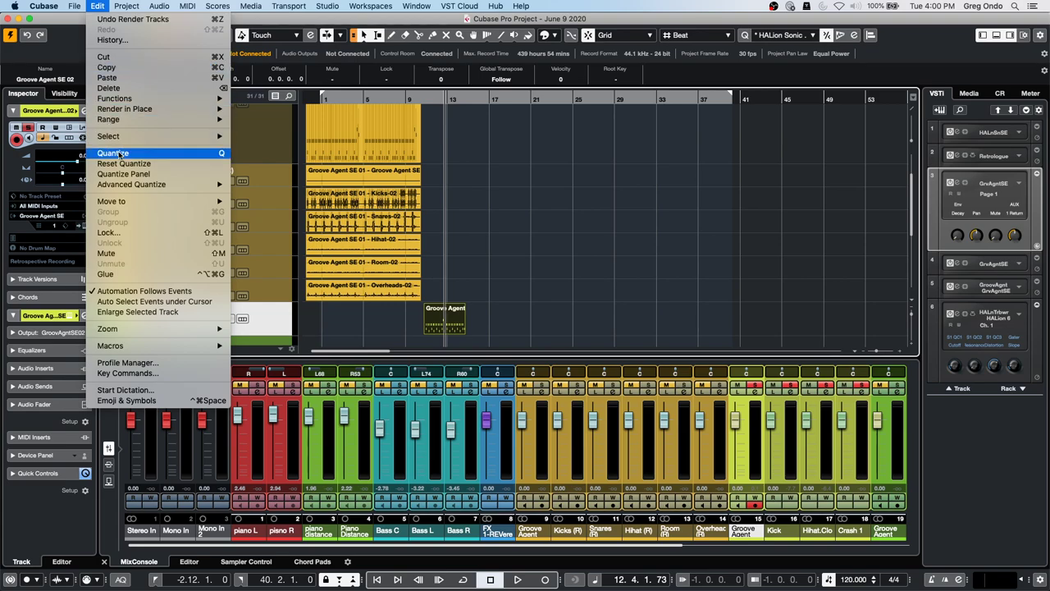
mouse_move(138, 109)
left_click(270, 125)
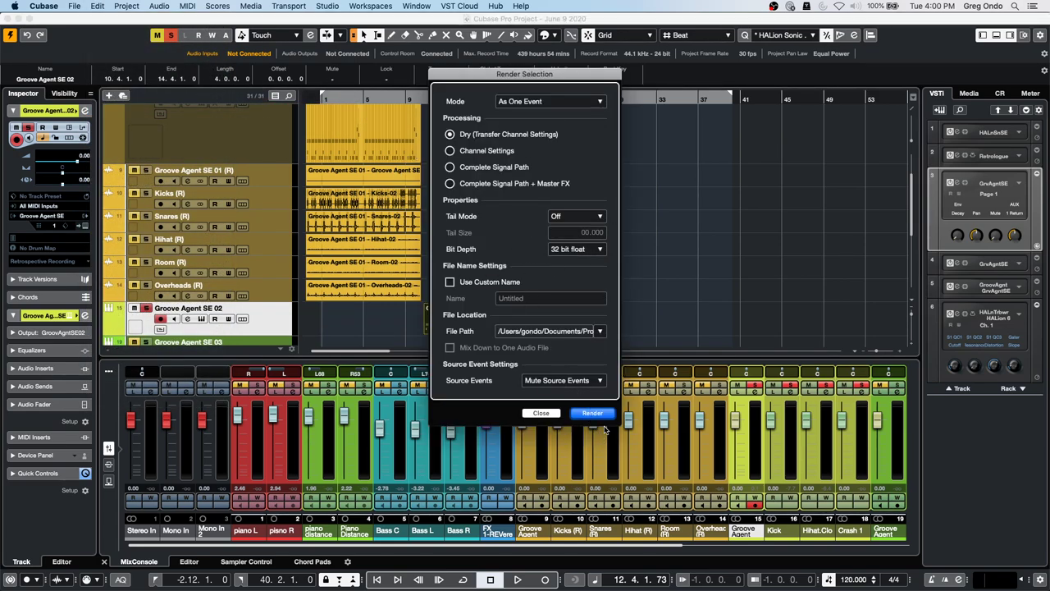
left_click(605, 414)
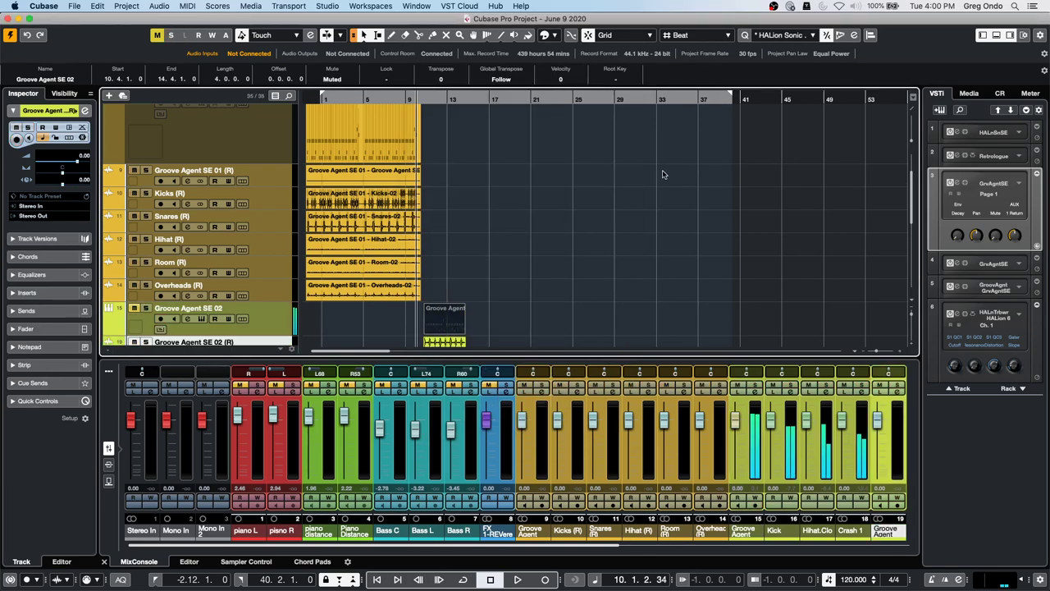
- Audition the rendered Groove Agent SE 02 (R) audio event with the Play tool
scroll(656, 175, "down", 5)
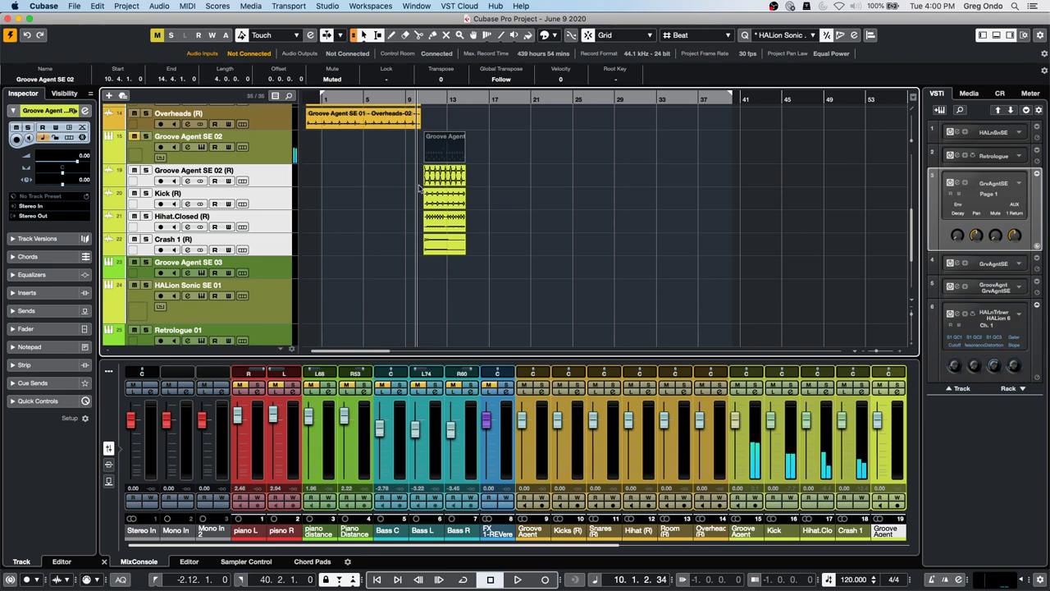
right_click(443, 172)
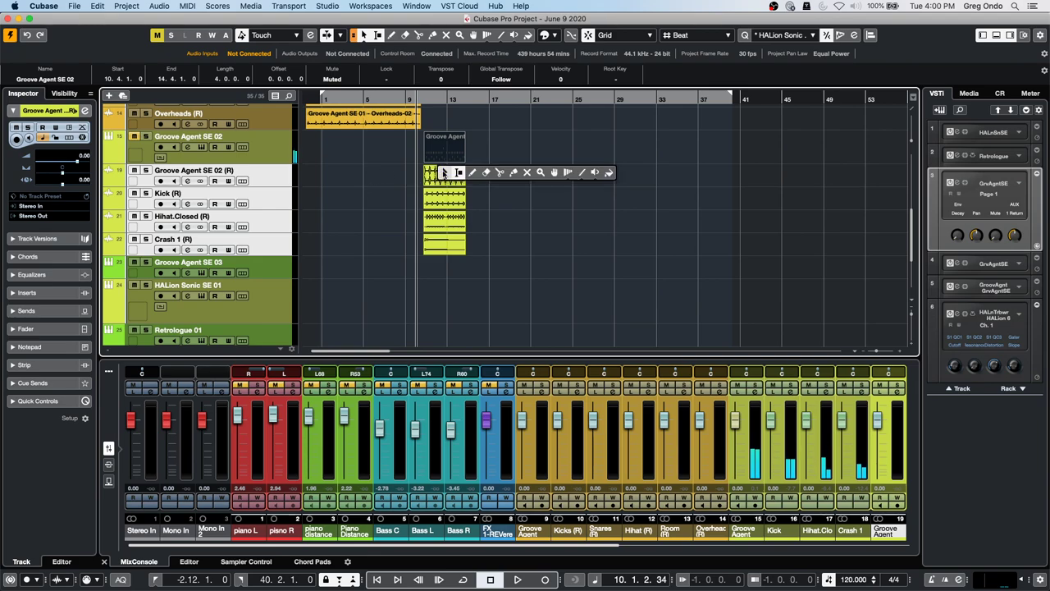
left_click(597, 172)
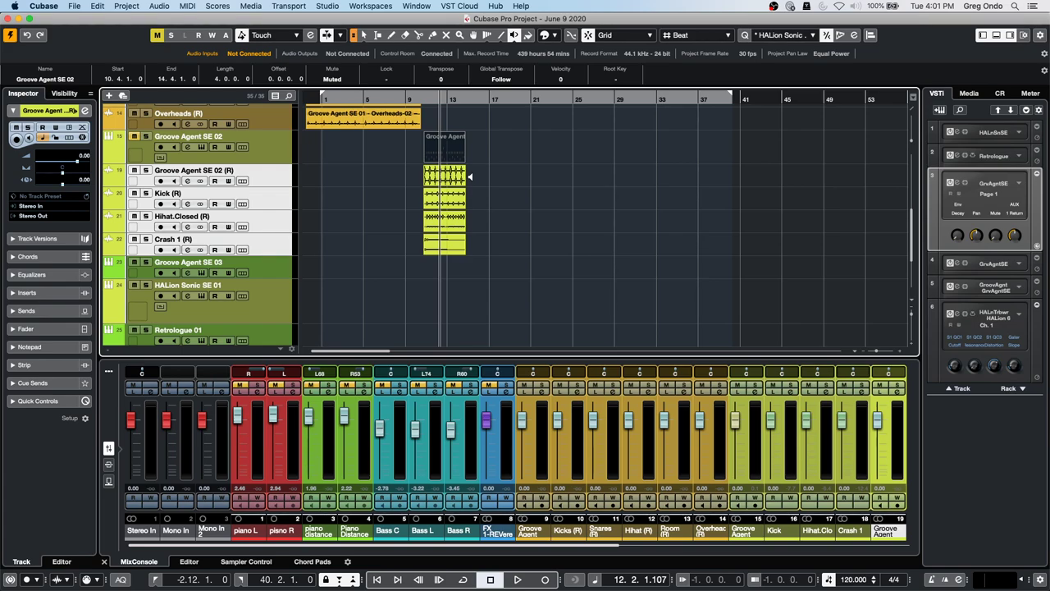
- Expand Retrologue's quick controls in the instrument rack, switch them to Page 2, and widen the rack to show all eight controls
left_click(1000, 158)
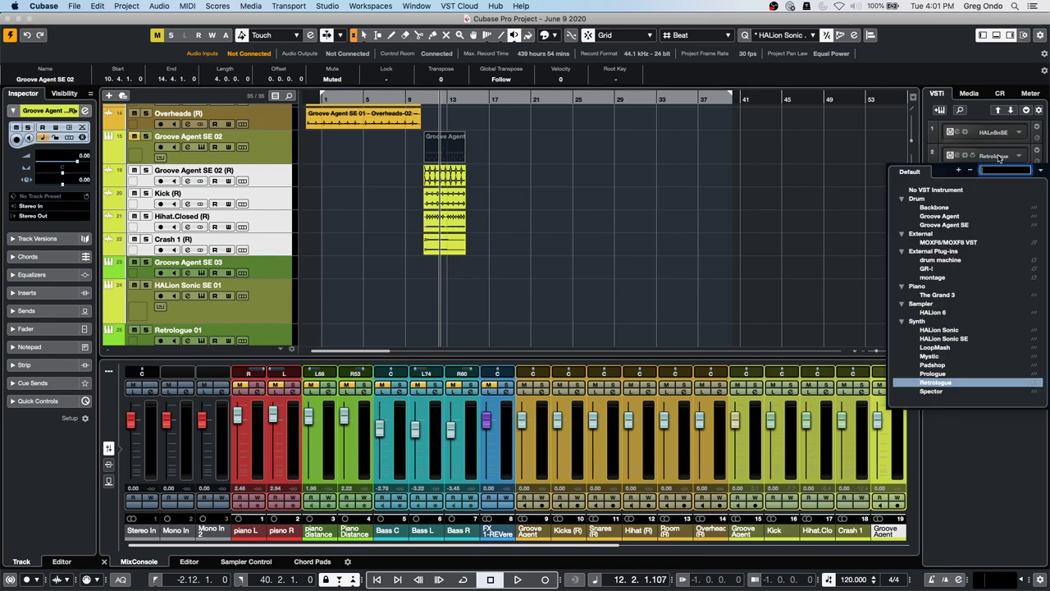
left_click(872, 156)
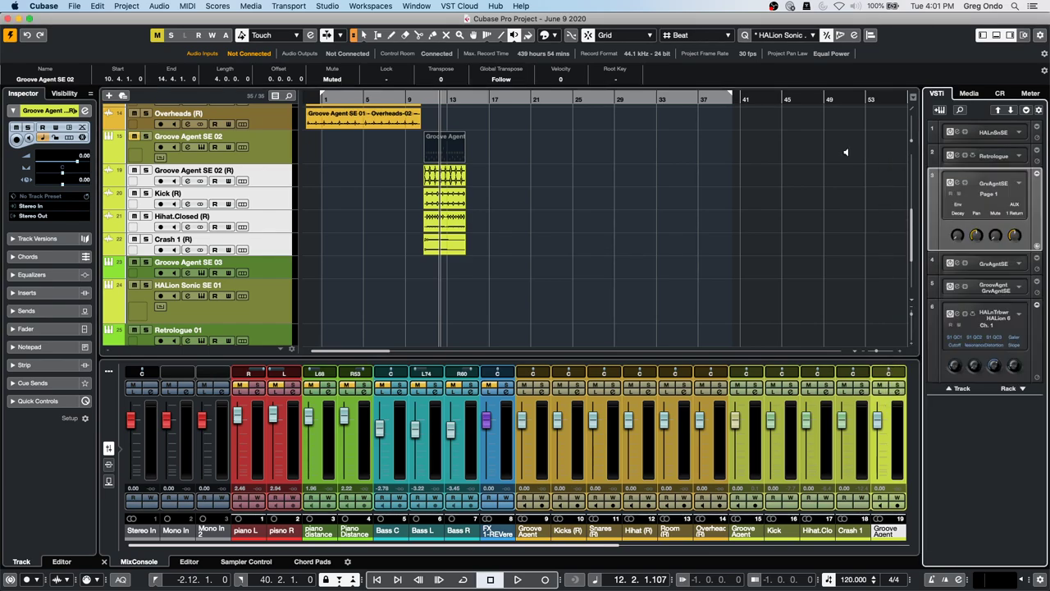
left_click(996, 111)
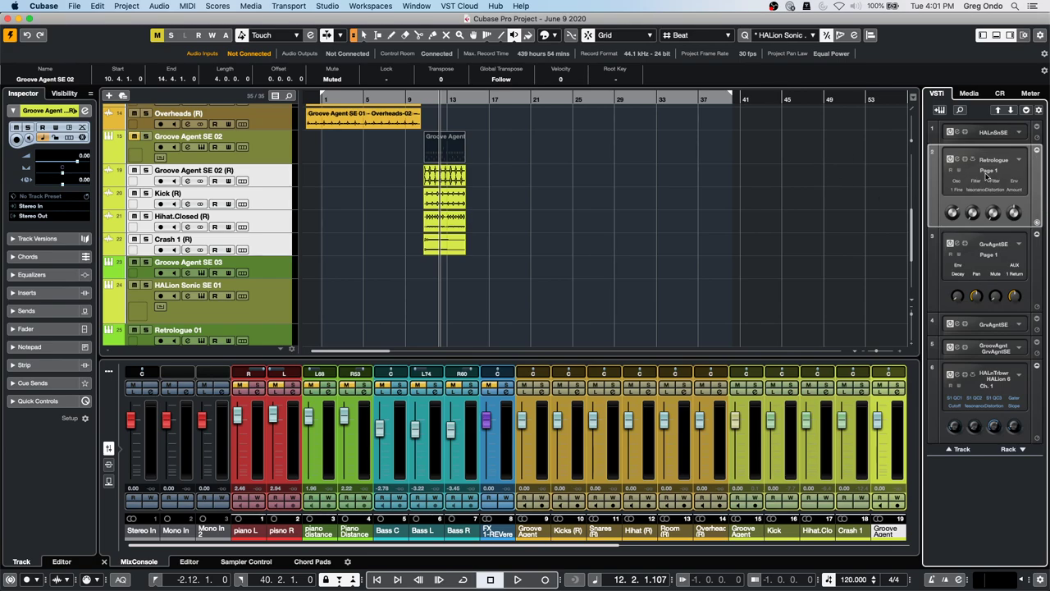
left_click(997, 173)
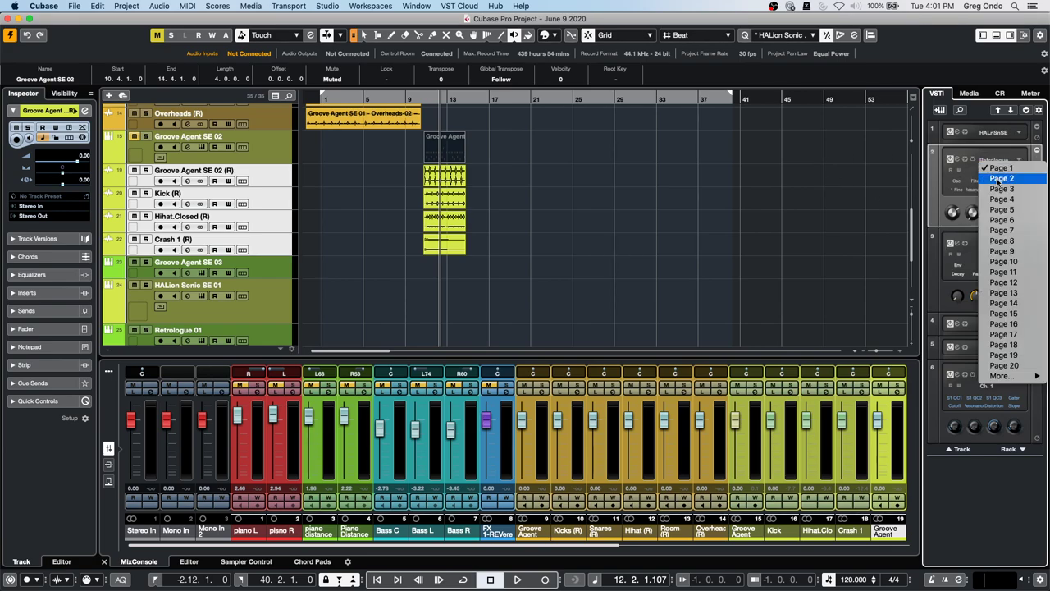
left_click(996, 182)
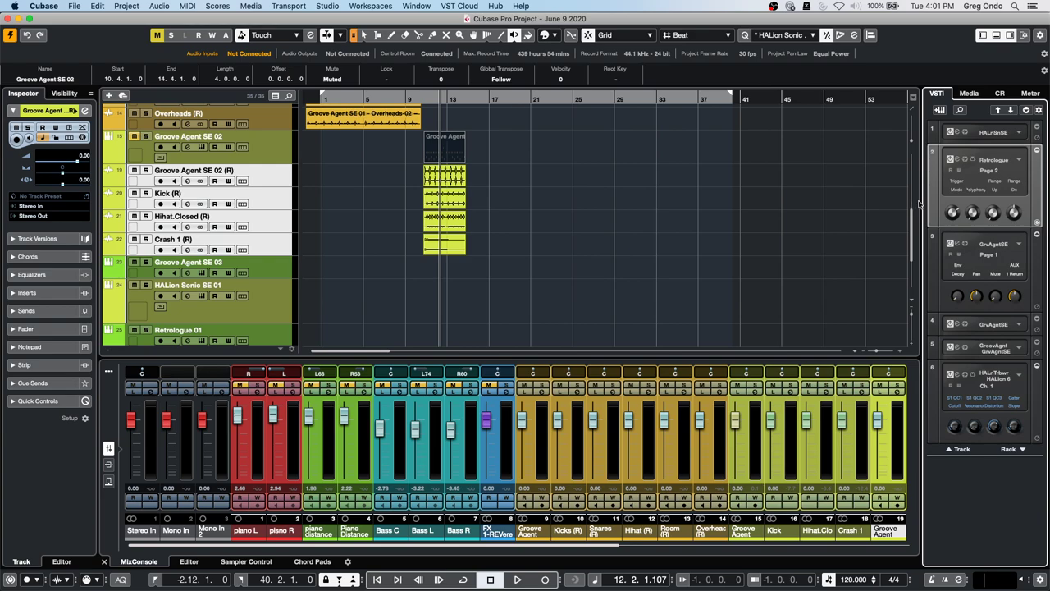
left_click_drag(920, 201, 834, 201)
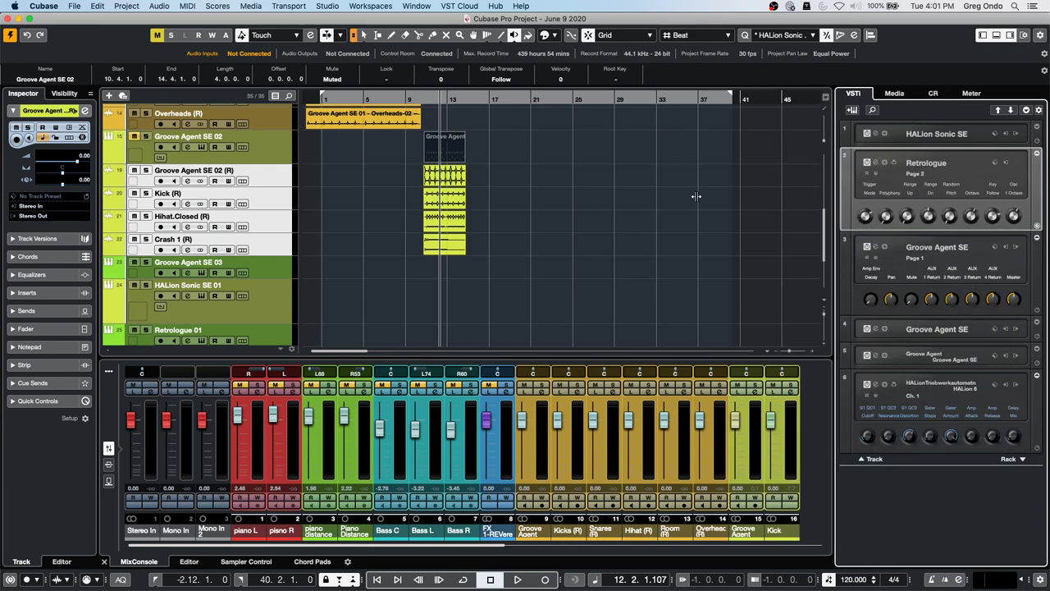
- Switch Retrologue's quick controls to Page 5, then return them to Page 1
left_click(927, 176)
left_click(929, 202)
left_click(932, 174)
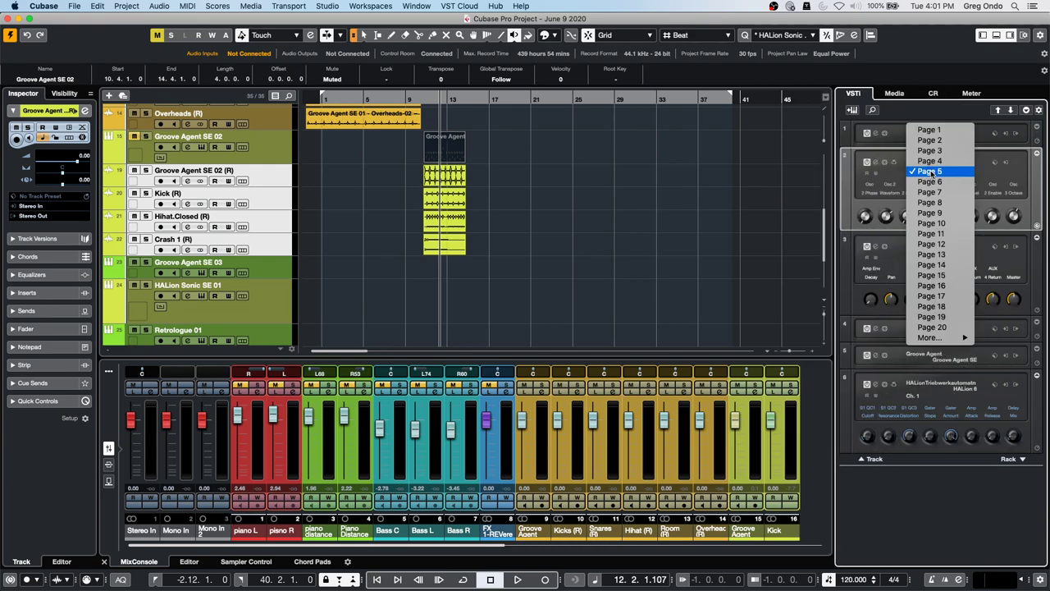
left_click(933, 130)
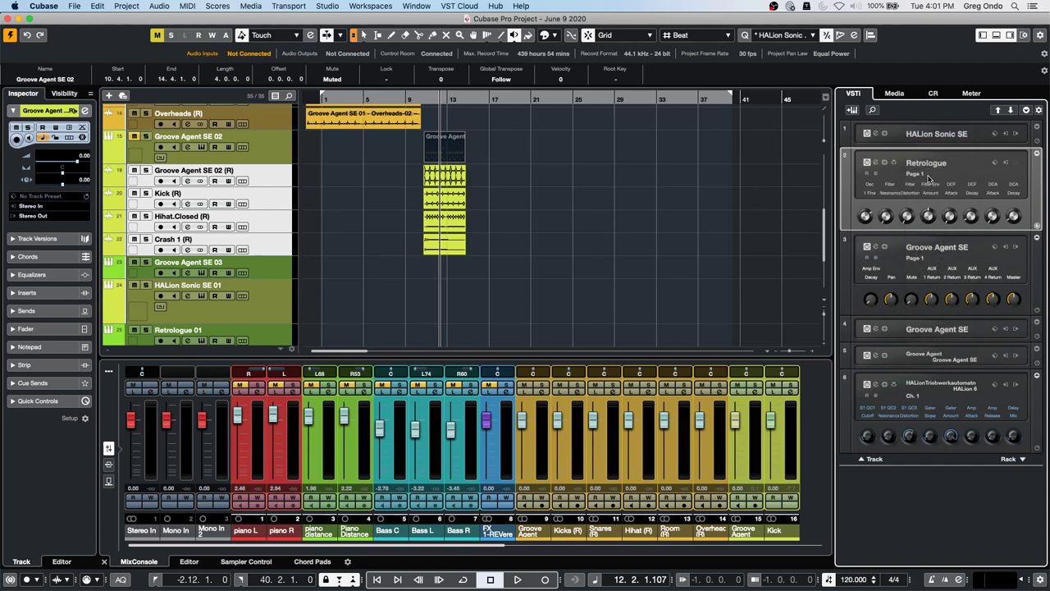
- Review Retrologue's list of quick control pages, view Page 4, and go back to Page 1
left_click(931, 177)
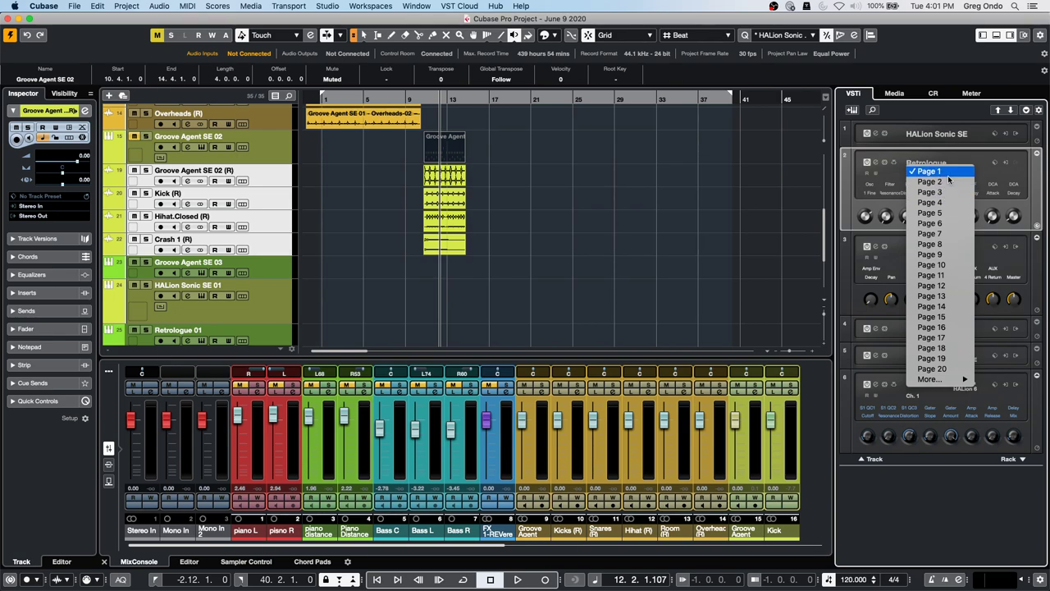
left_click(949, 177)
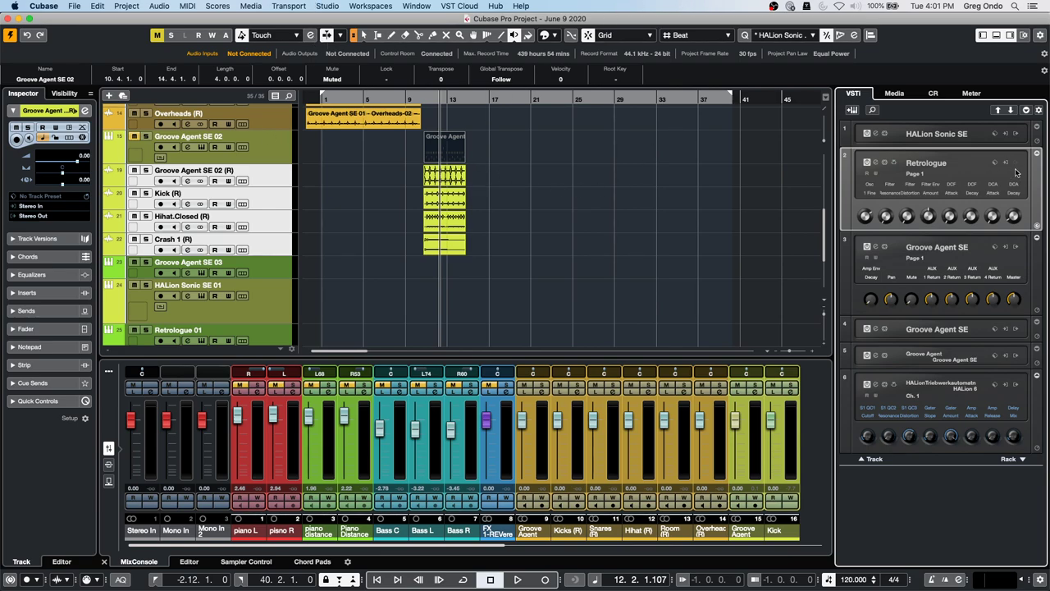
left_click(923, 174)
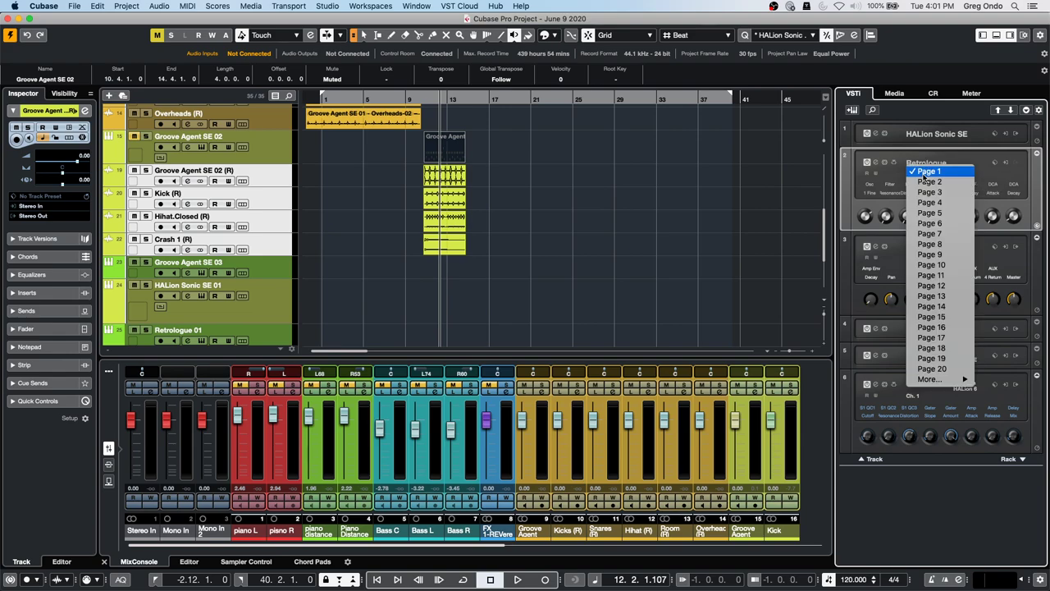
left_click(937, 204)
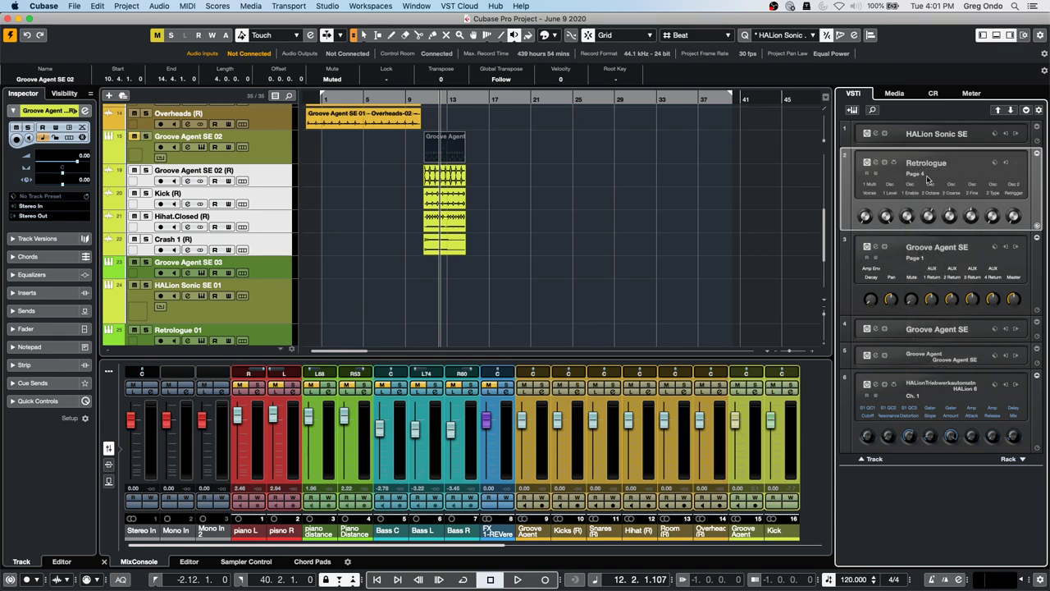
left_click(929, 177)
key("Return")
- Open Studio Setup and inspect the Generic Remote's action choices for Fader 1 and its MIDI input choices
left_click(416, 6)
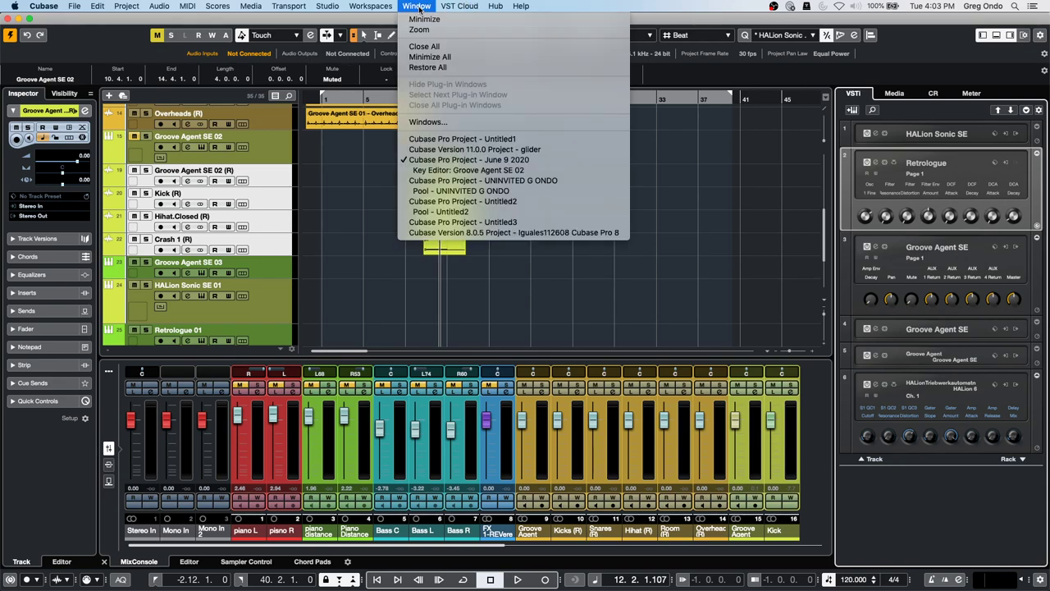
mouse_move(386, 6)
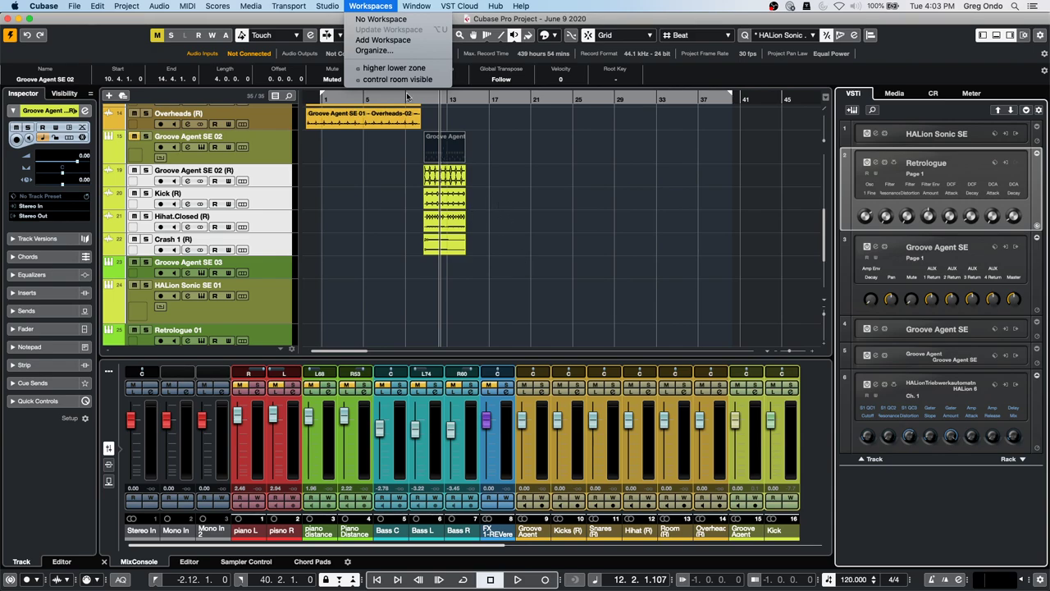
mouse_move(329, 5)
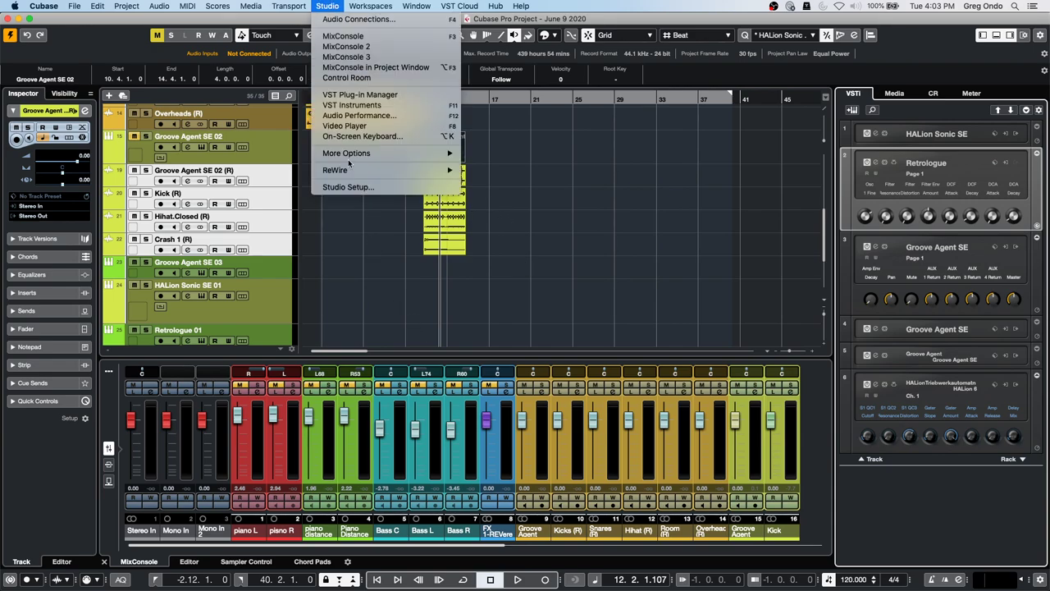
left_click(350, 187)
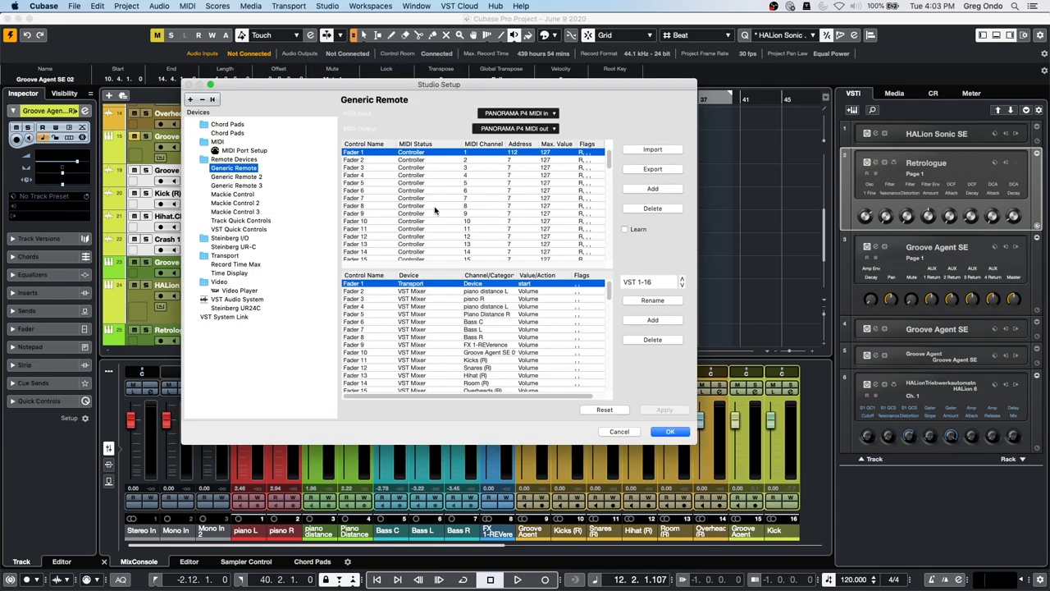
left_click(539, 284)
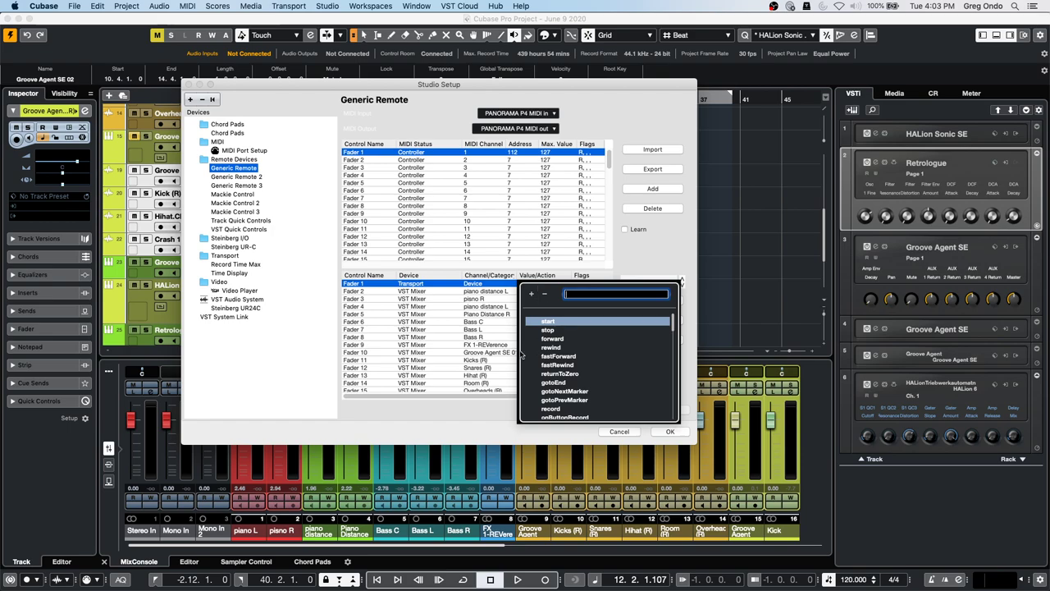
left_click(544, 114)
left_click(544, 115)
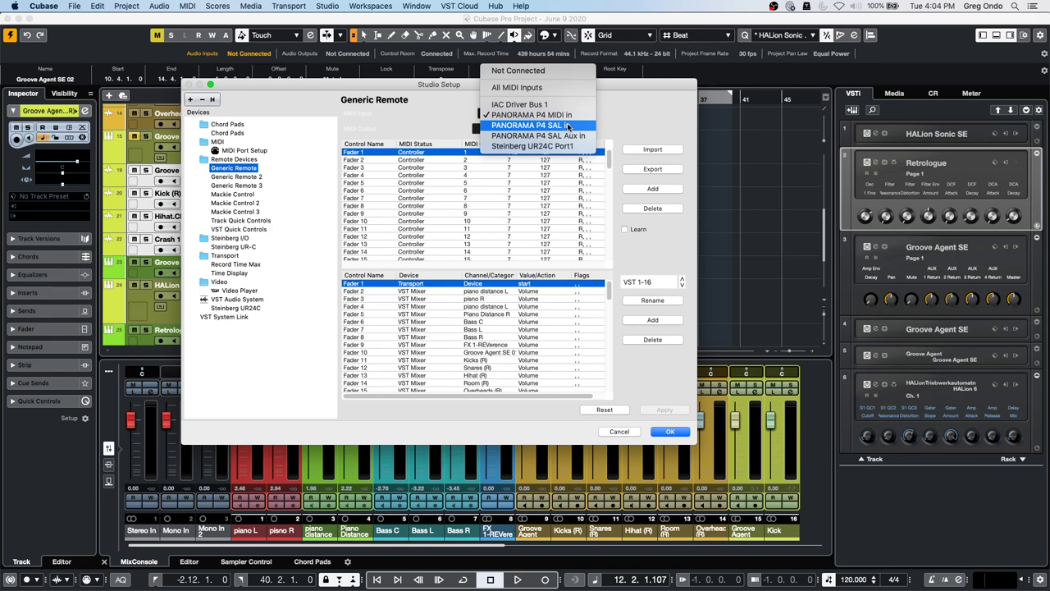
left_click(433, 155)
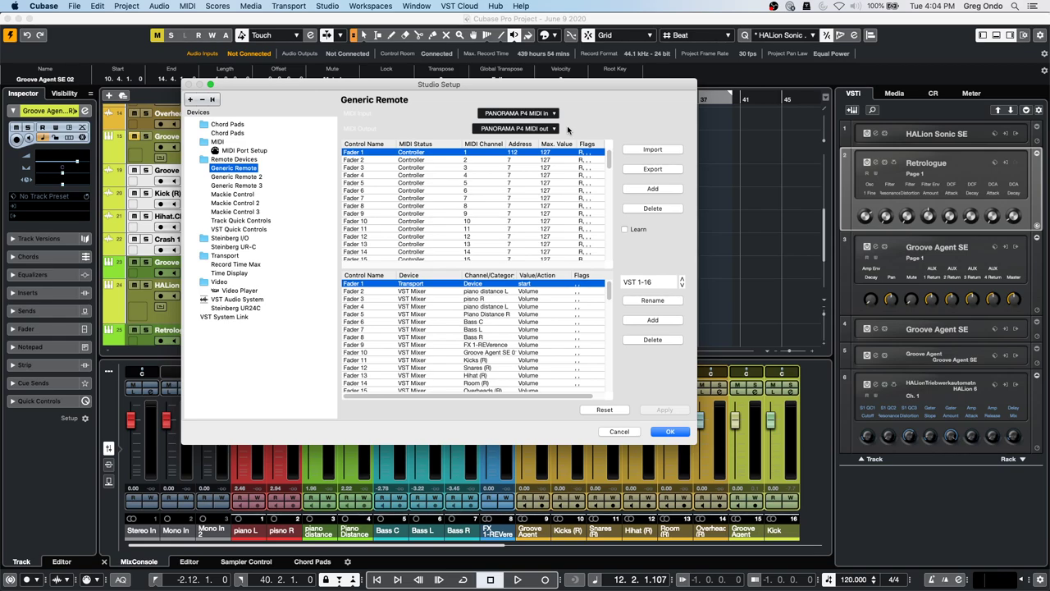
- Compare the Track Quick Controls and VST Quick Controls assignments in Studio Setup, then close the setup
left_click(229, 221)
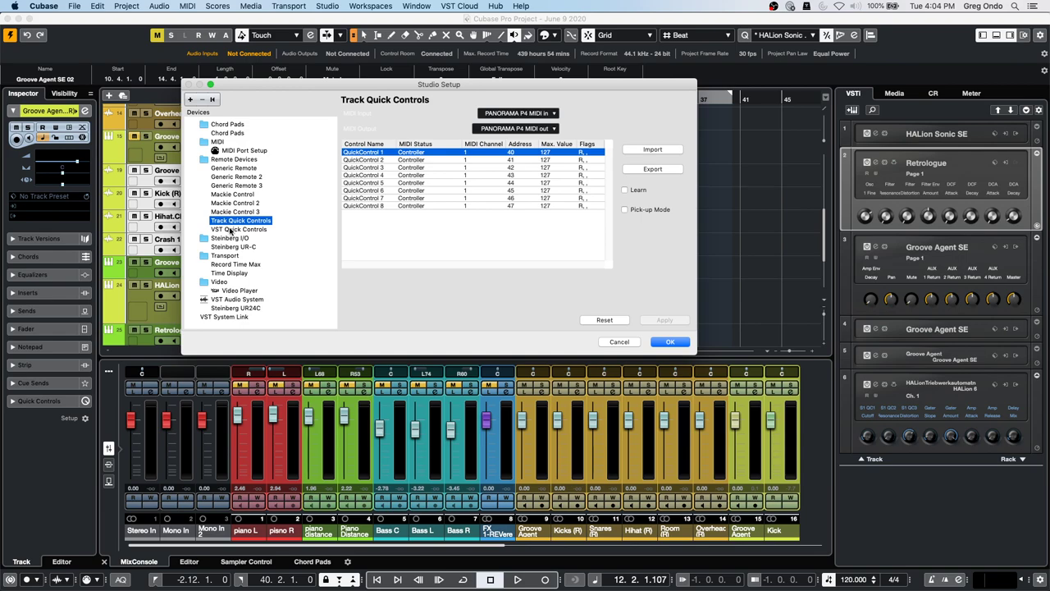
left_click(231, 229)
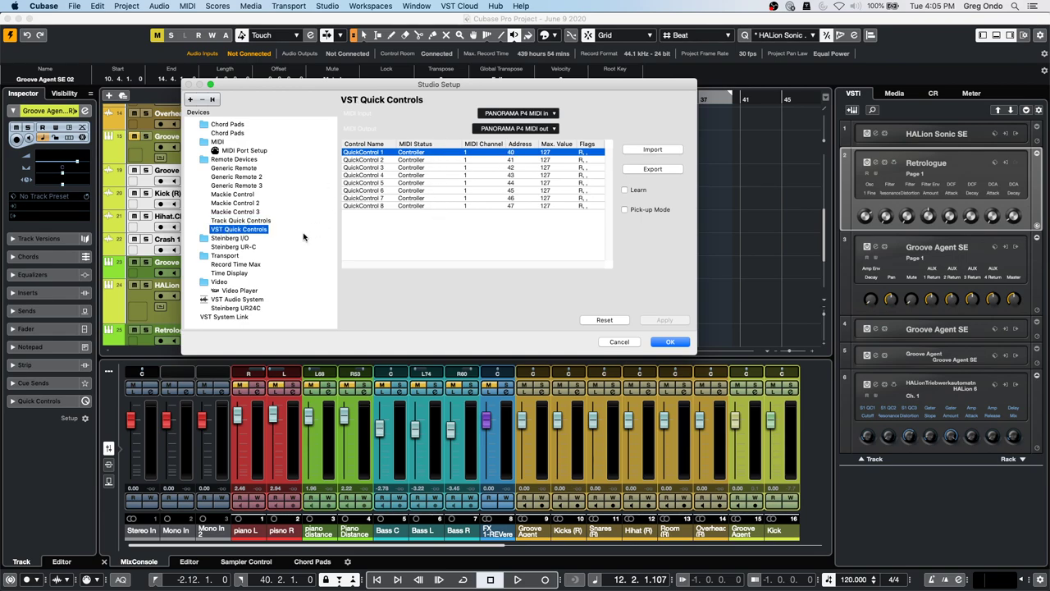
left_click(263, 220)
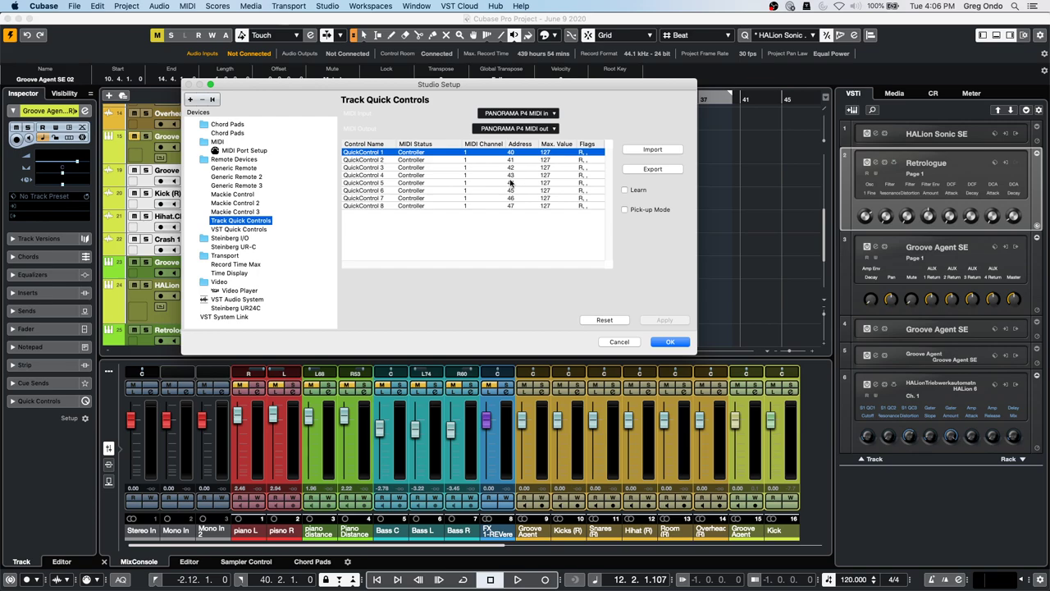
left_click(673, 341)
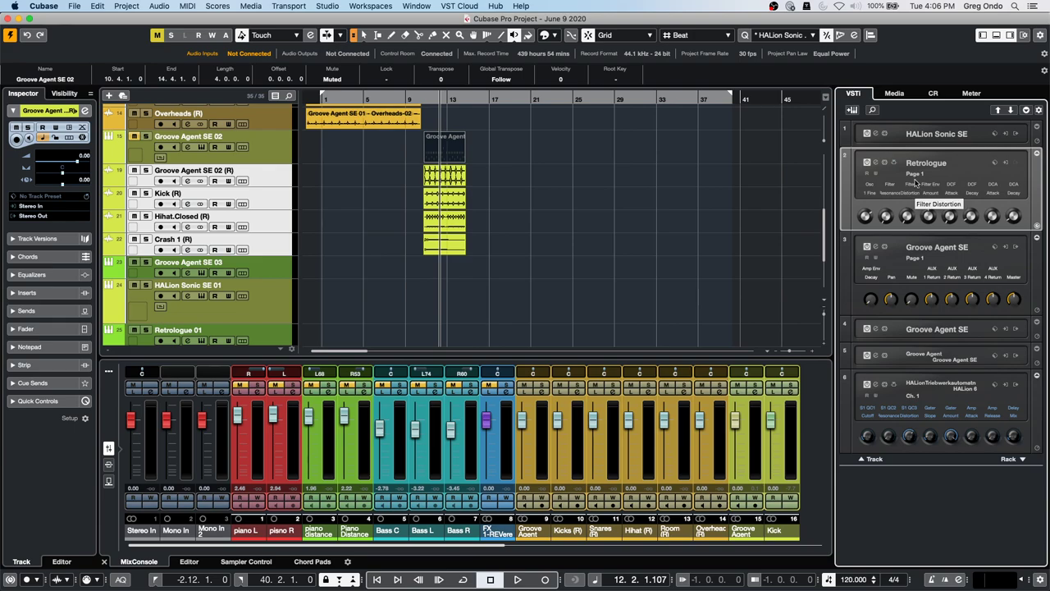
- Open Retrologue's Remote Control Editor, examine its pages and cell layout configuration, and close the editor
right_click(915, 182)
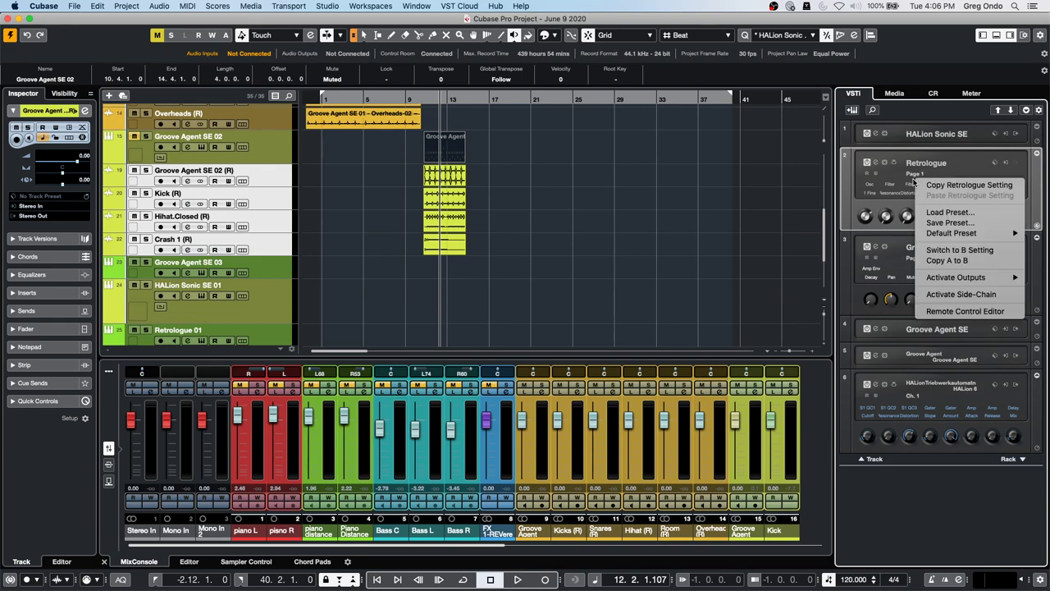
left_click(952, 312)
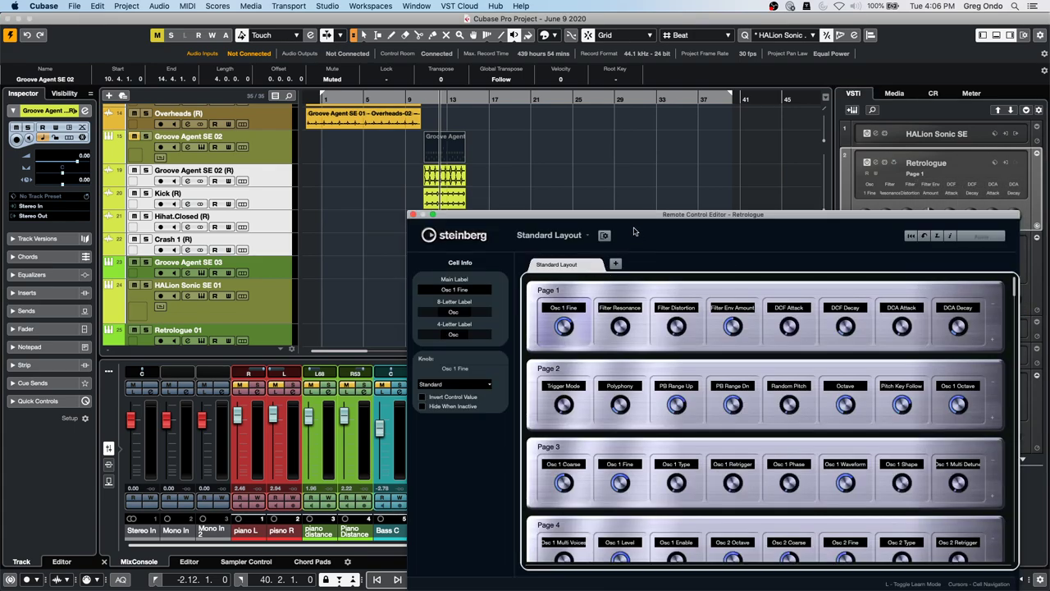
left_click_drag(636, 215, 421, 116)
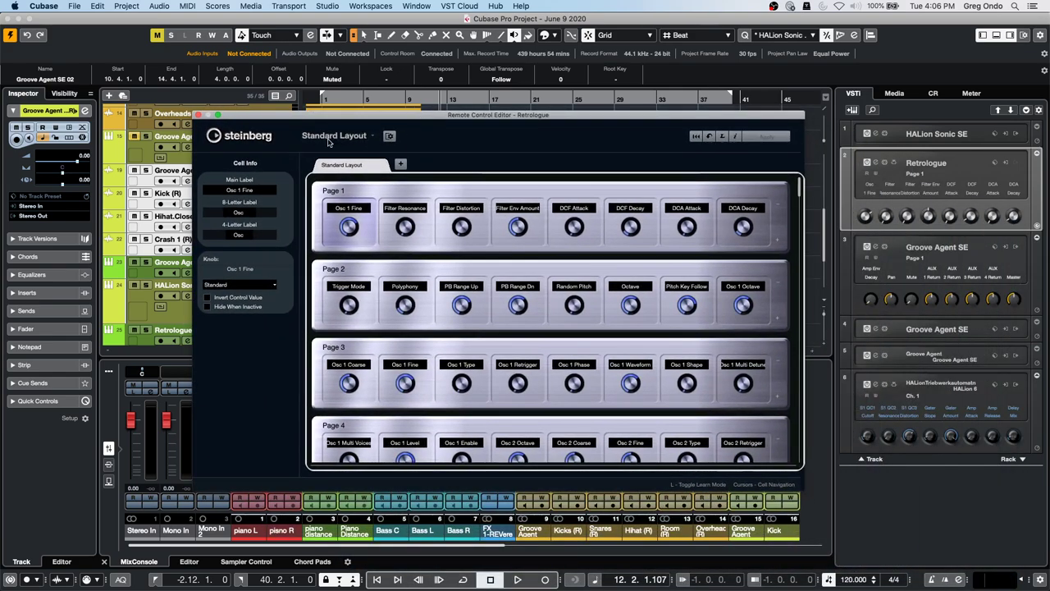
left_click(389, 136)
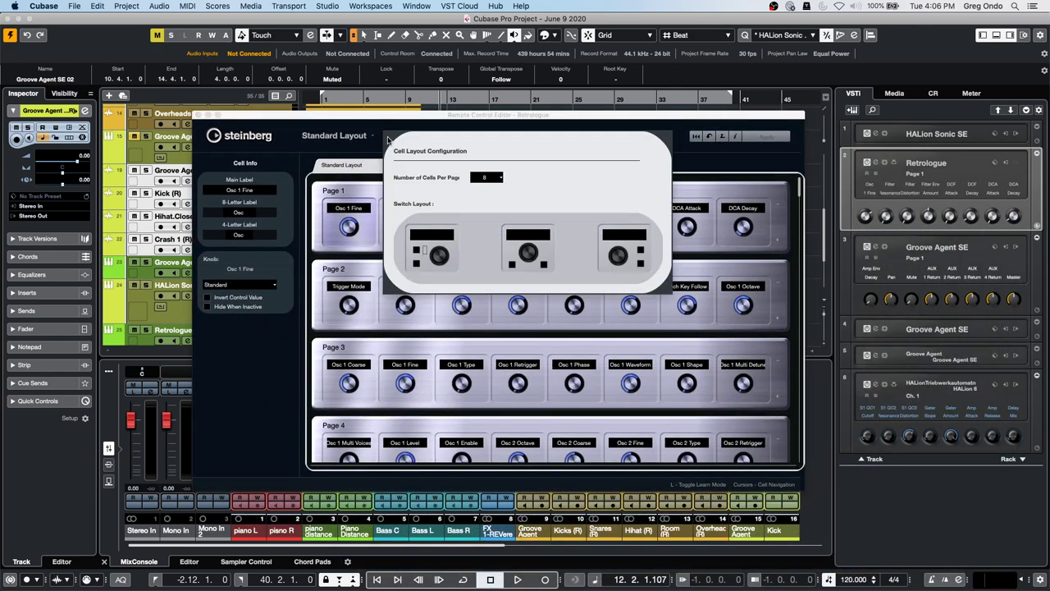
left_click(326, 148)
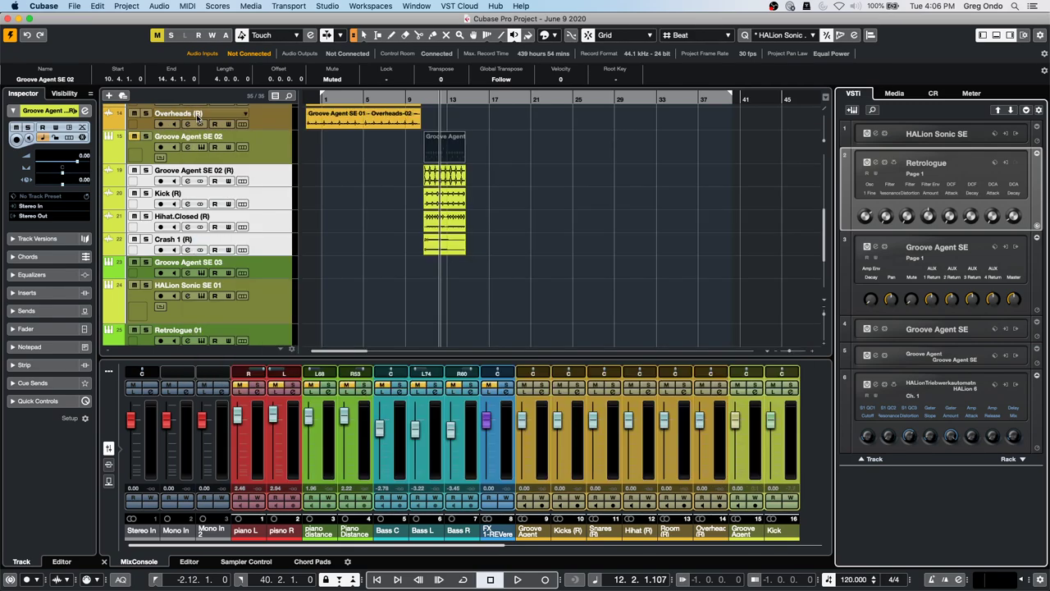
left_click(200, 115)
- Check the available track types for adding a track and the list of instruments that can be loaded into the rack
right_click(268, 177)
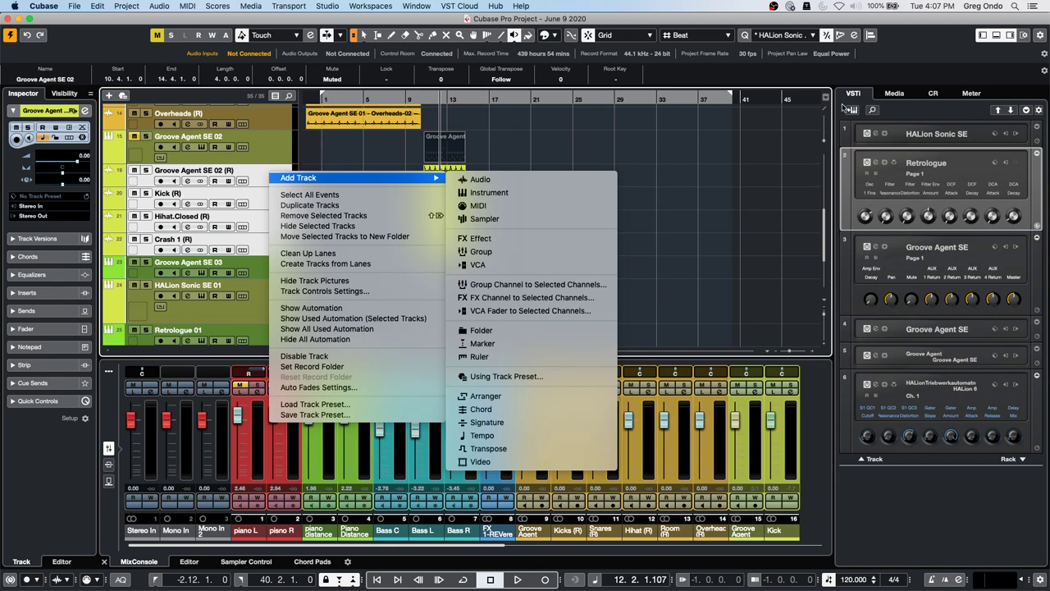
left_click(680, 164)
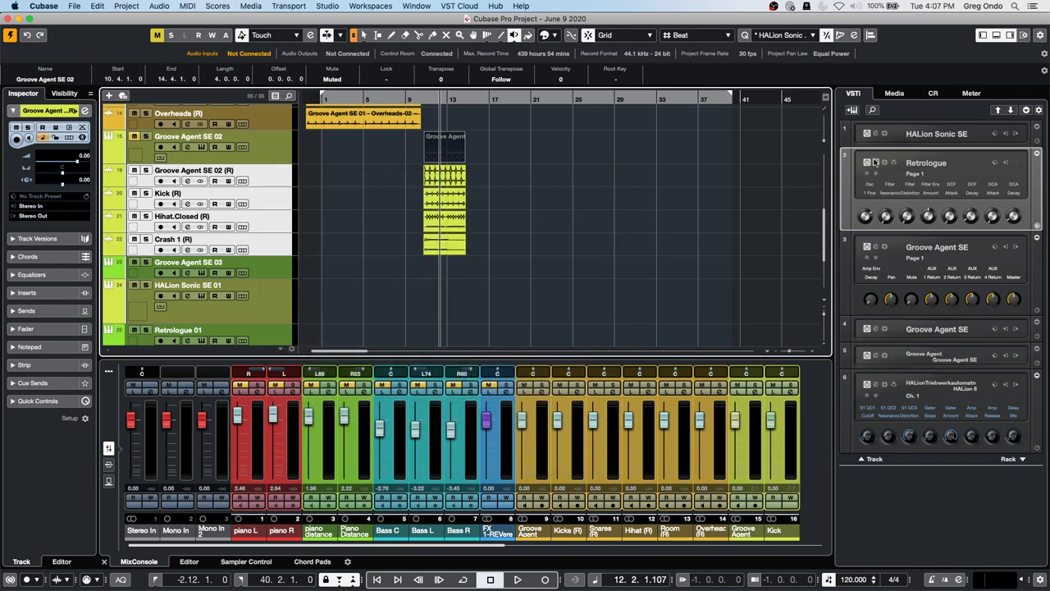
left_click(1011, 459)
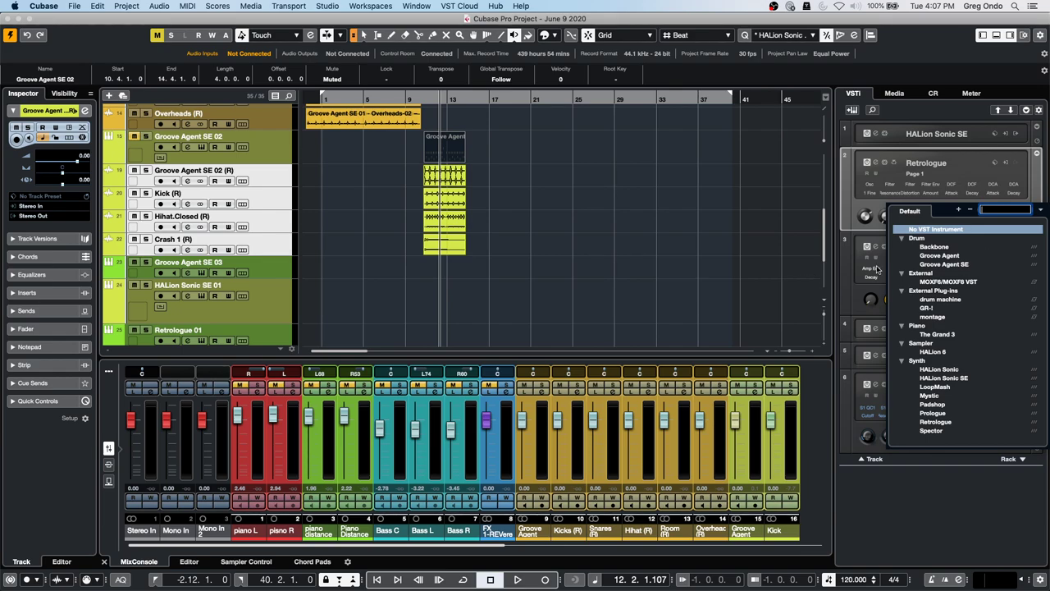
- Open the VST Plug-in Manager, show the VST instruments, and expand the Drum folder in the Default collection
left_click(374, 7)
mouse_move(327, 7)
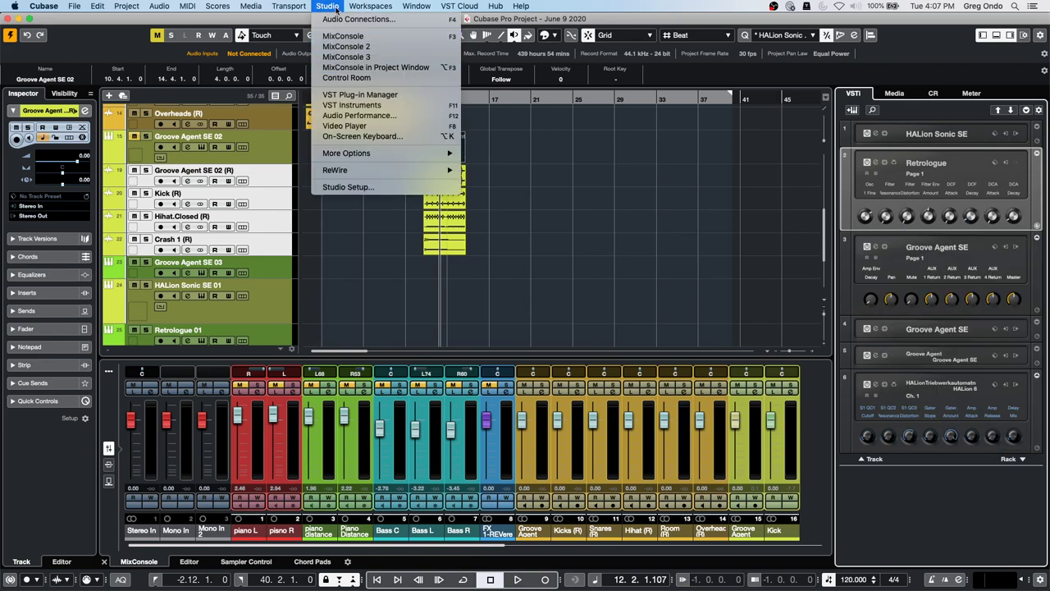
left_click(388, 97)
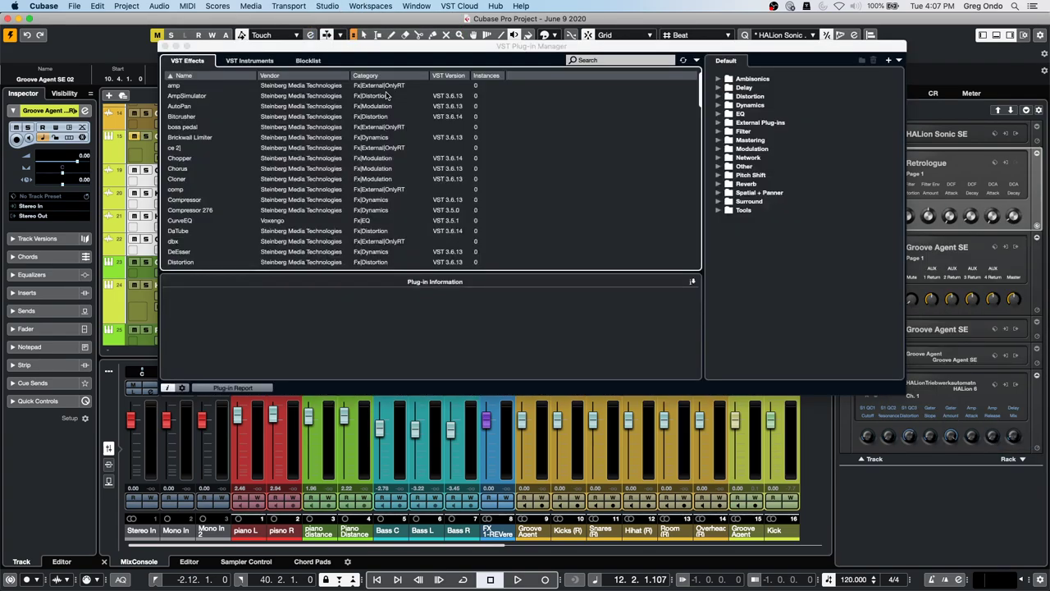
left_click(255, 64)
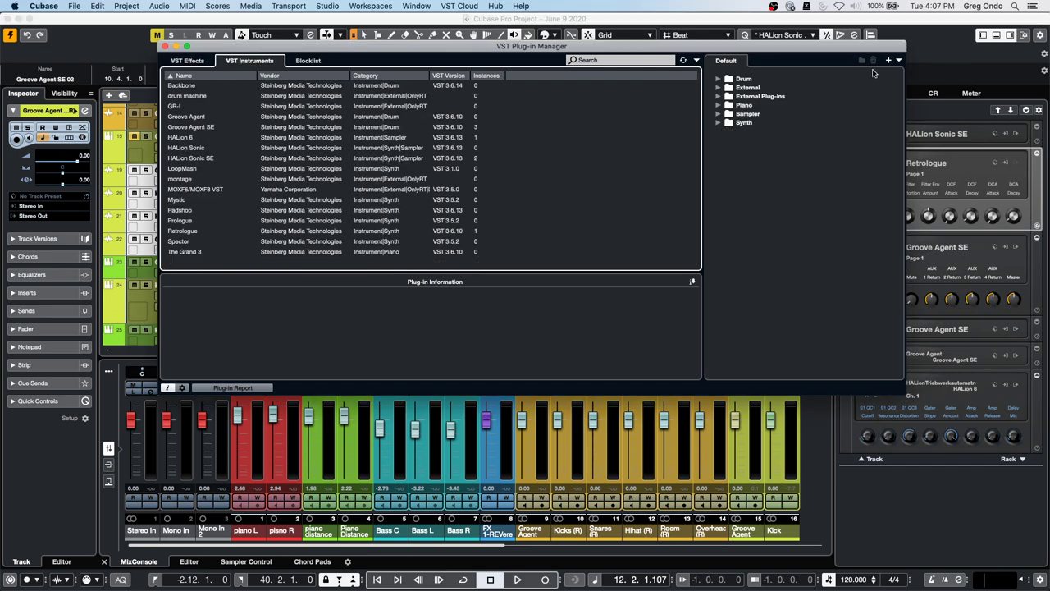
left_click(718, 80)
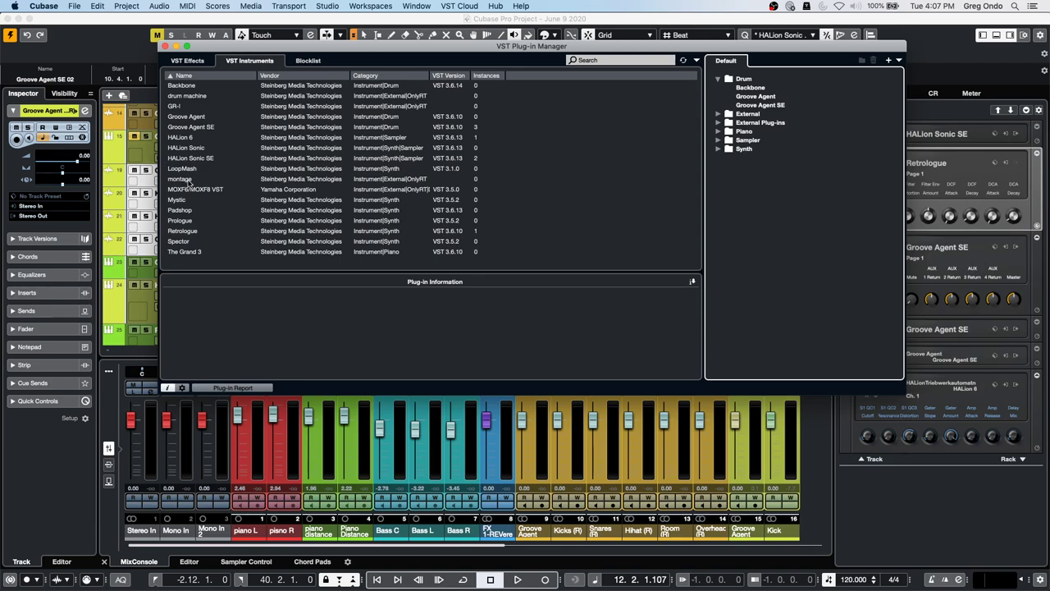
- Check which Default collection folders hold instruments such as Backbone and Padshop, then close the VST Plug-in Manager
left_click(196, 105)
left_click(201, 96)
left_click(205, 85)
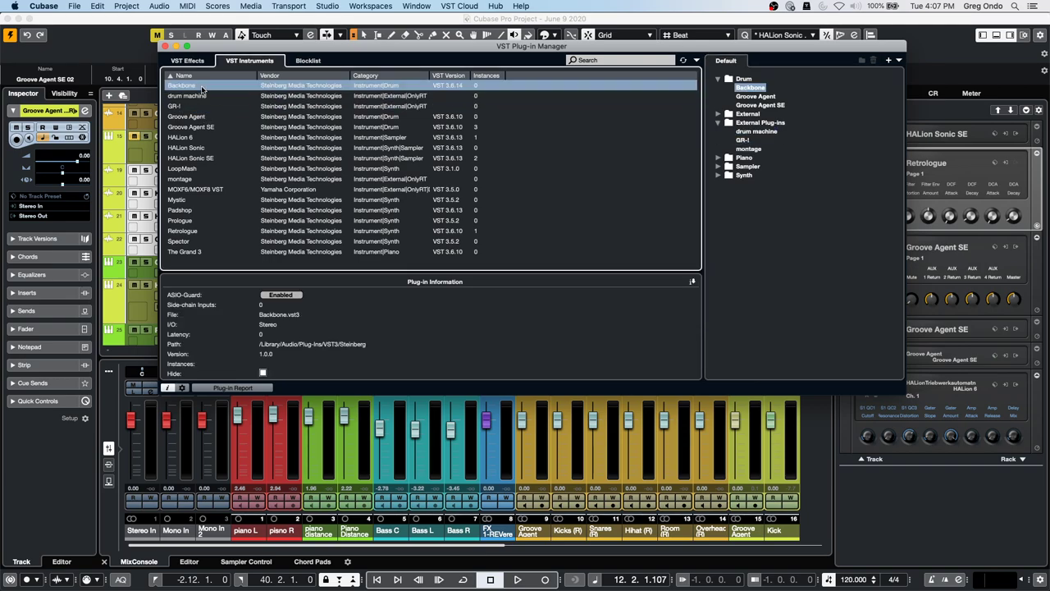
left_click(231, 209)
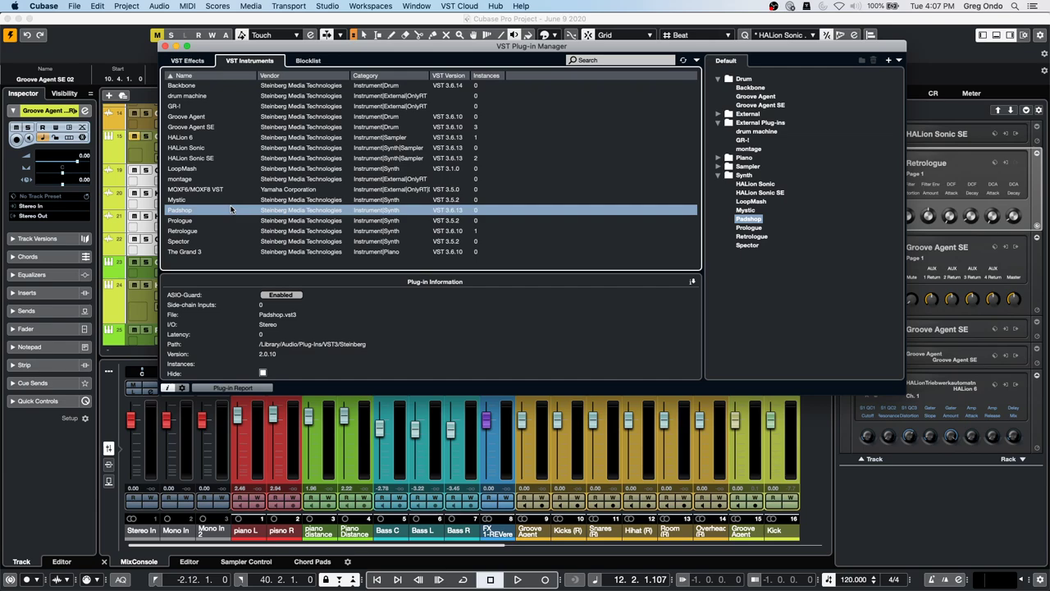
left_click(164, 46)
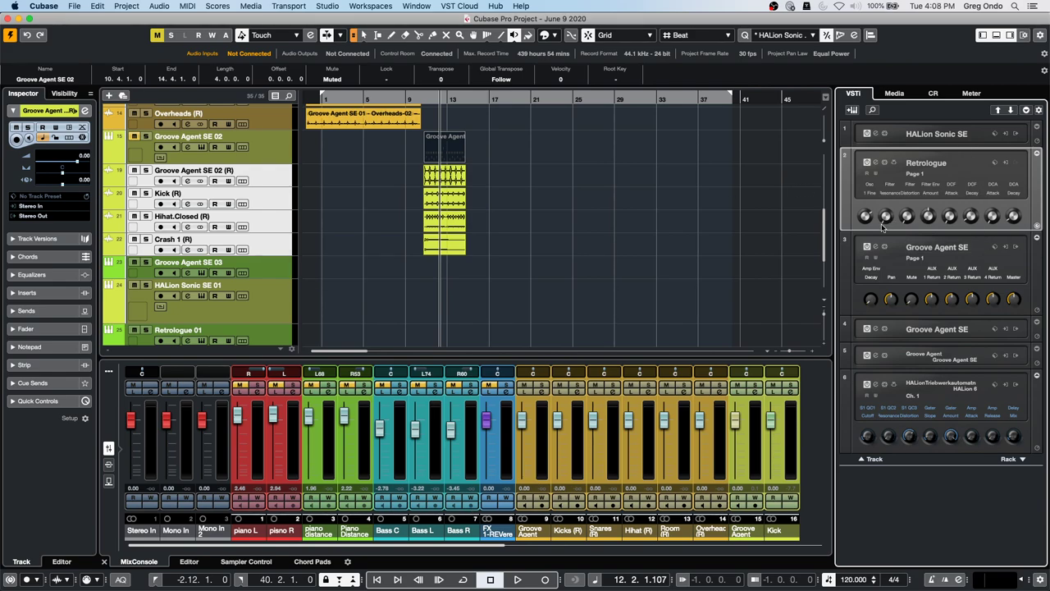
- Remove Retrologue from instrument rack slot 2 by setting the slot to No VST Instrument
left_click(955, 164)
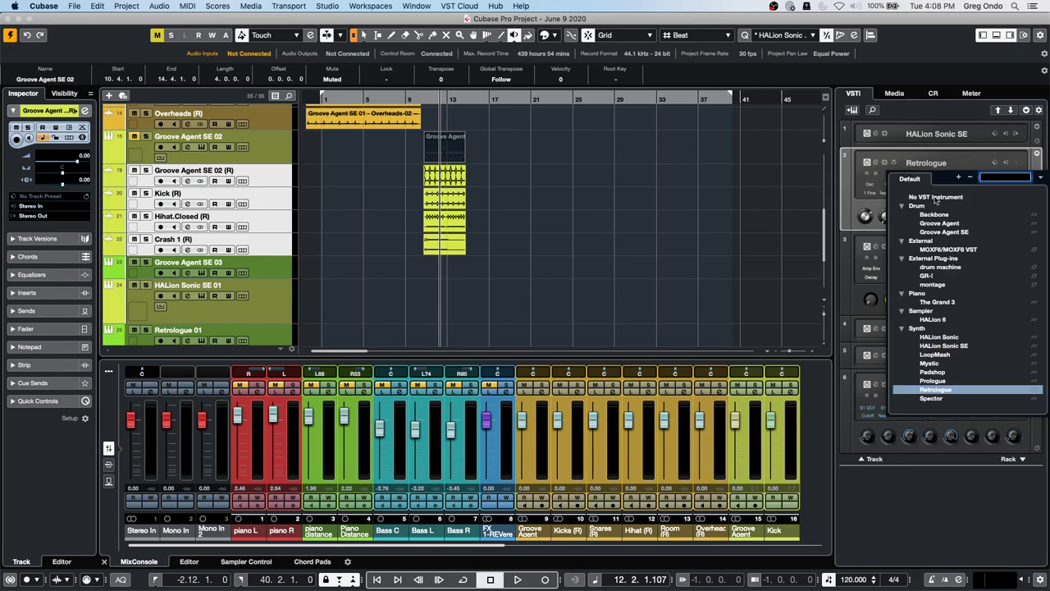
left_click(935, 197)
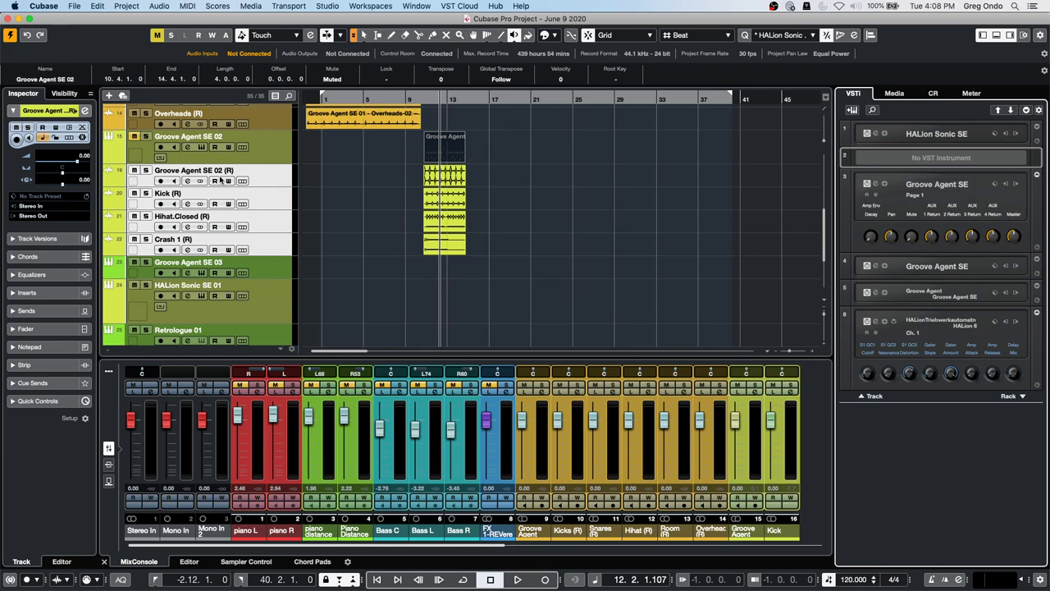
- Select only the rendered Groove Agent SE 02 (R) track and check its available output routing destinations
left_click(275, 183)
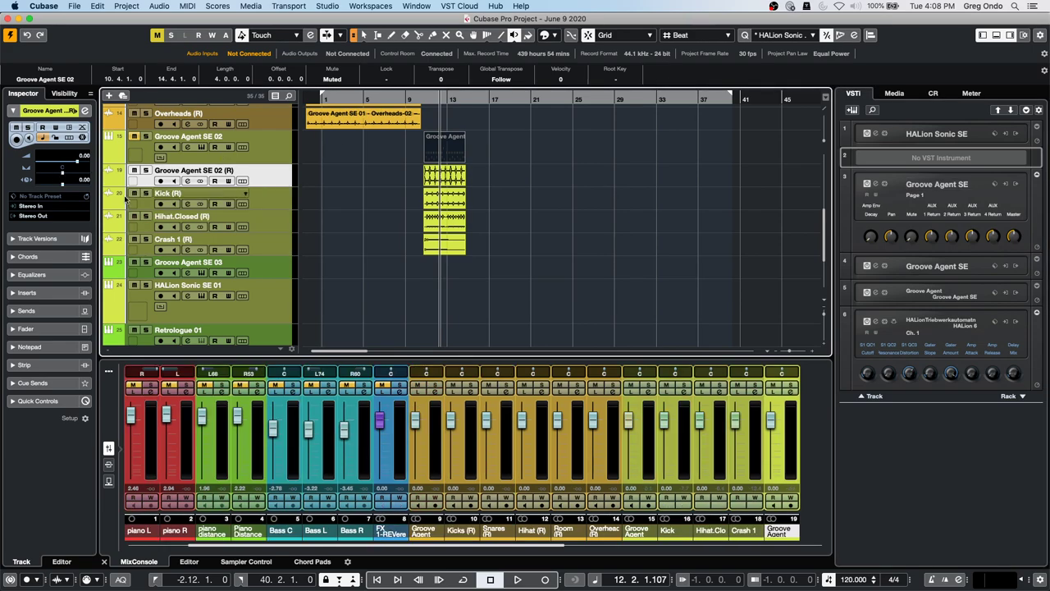
left_click(46, 216)
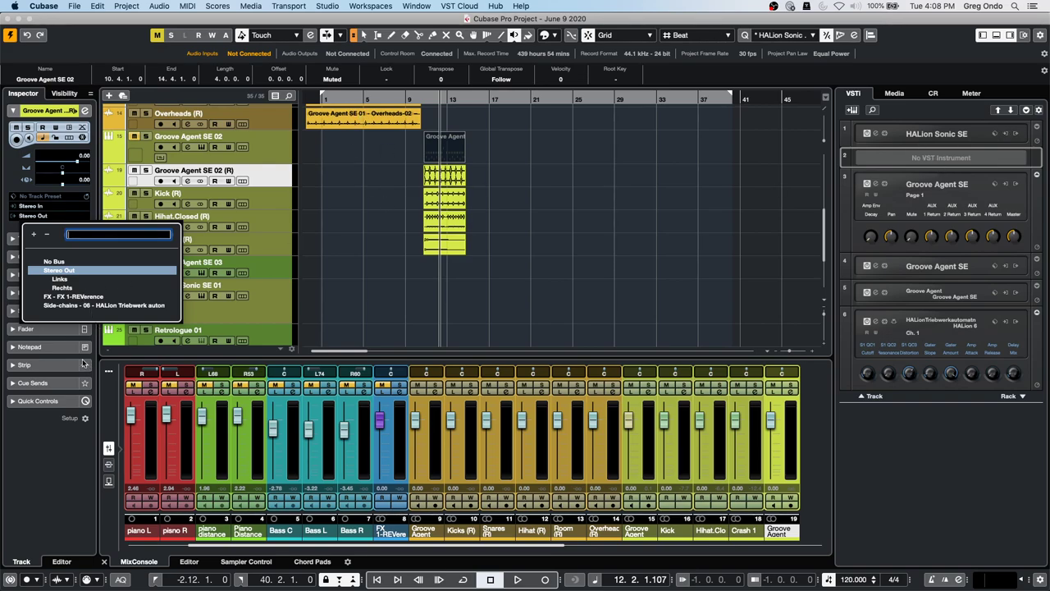
left_click(269, 181)
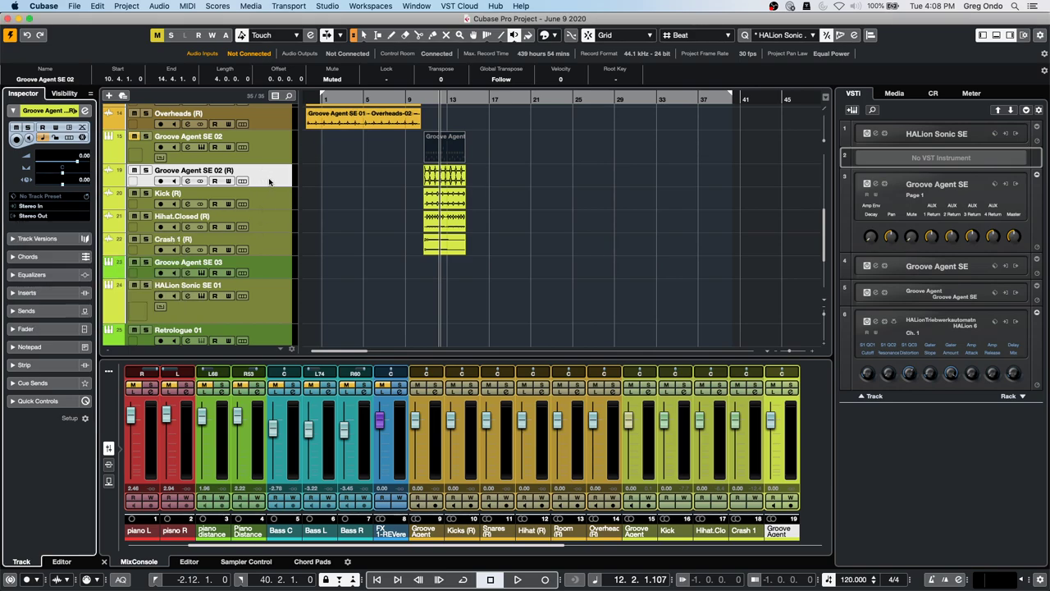
left_click(34, 216)
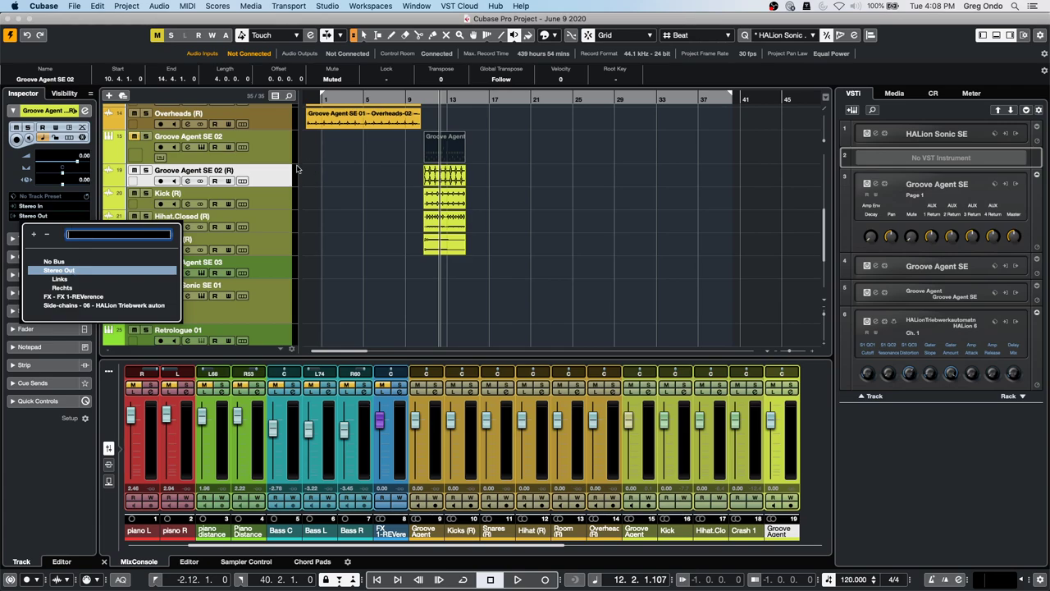
- Examine the destination choices for MIDI file import in the MIDI File preferences, then cancel the Preferences dialog
left_click(75, 6)
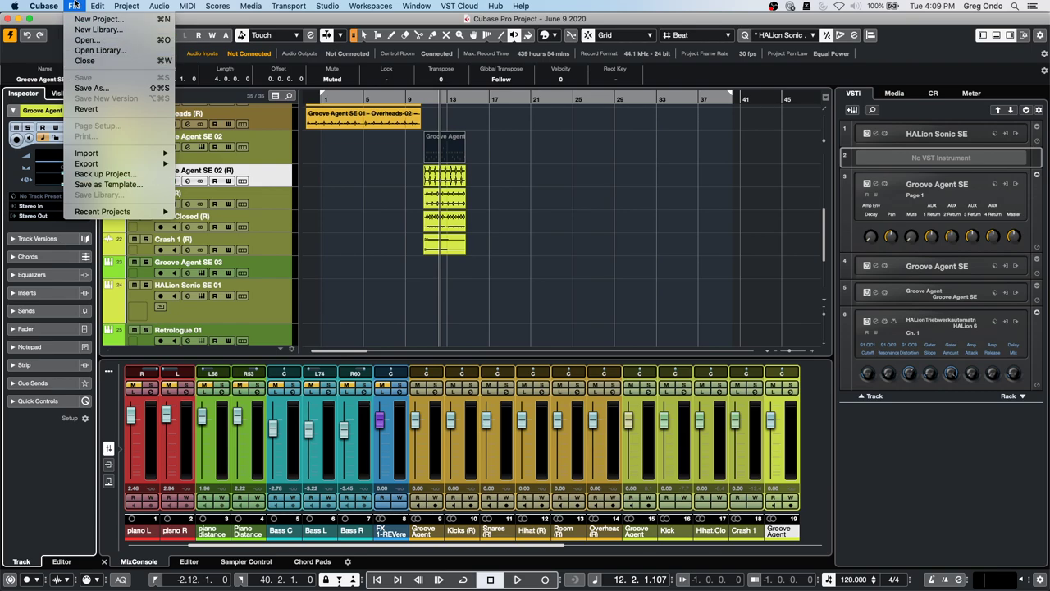
mouse_move(37, 6)
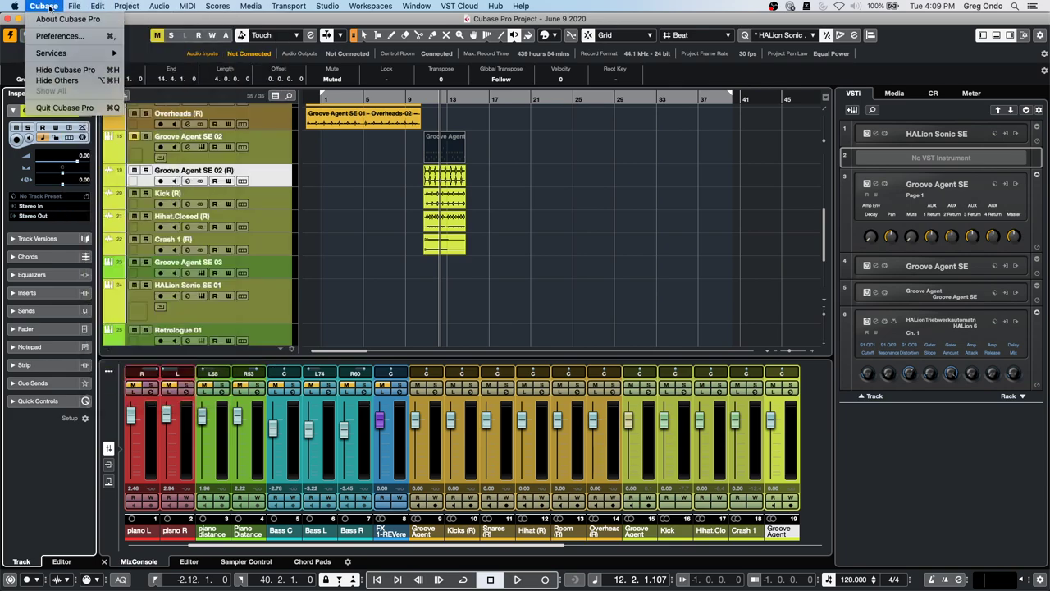
mouse_move(77, 8)
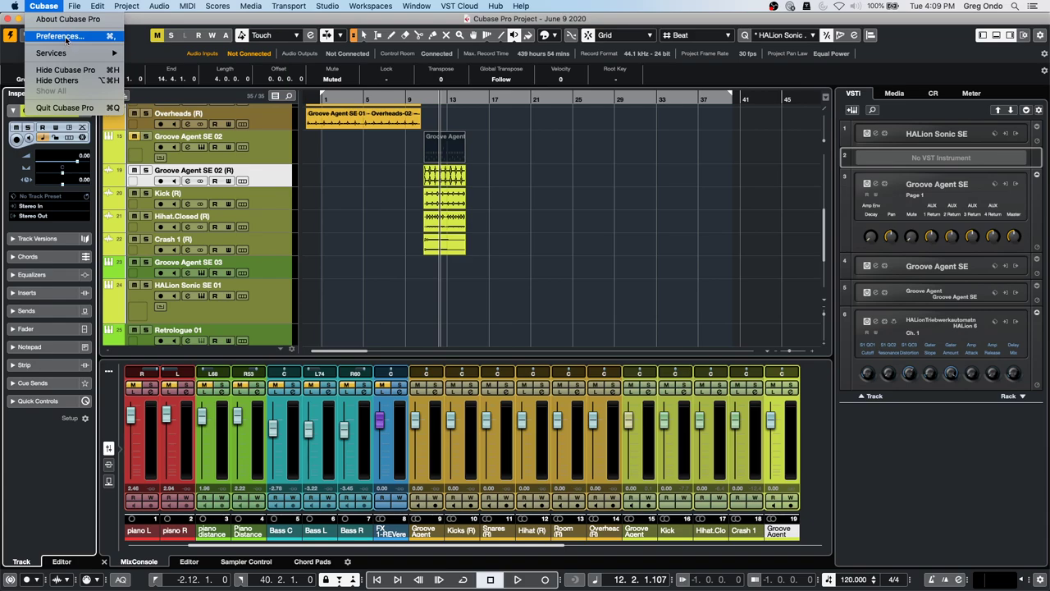
left_click(66, 37)
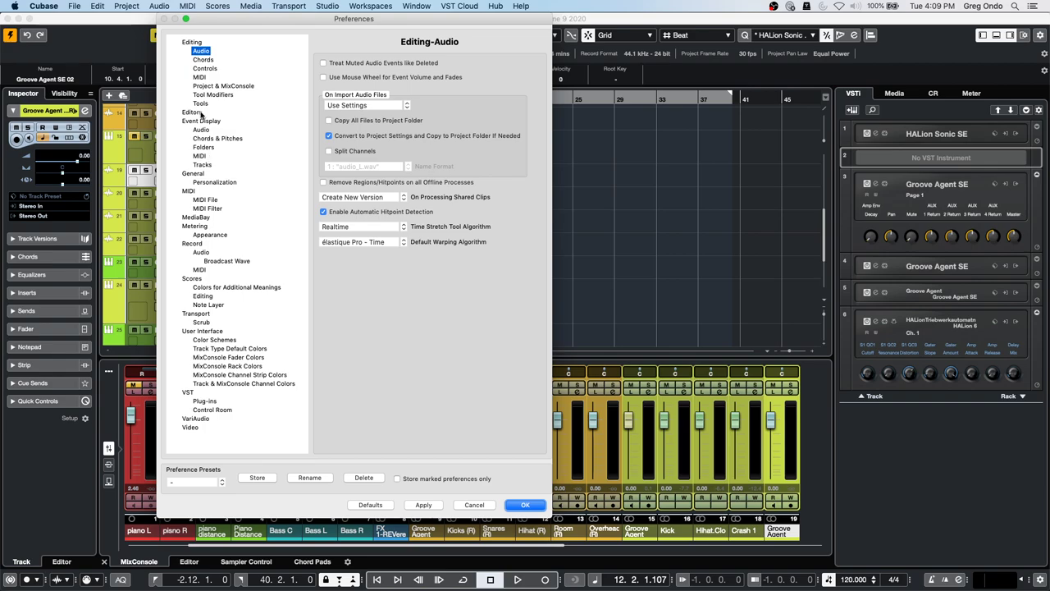
left_click(207, 199)
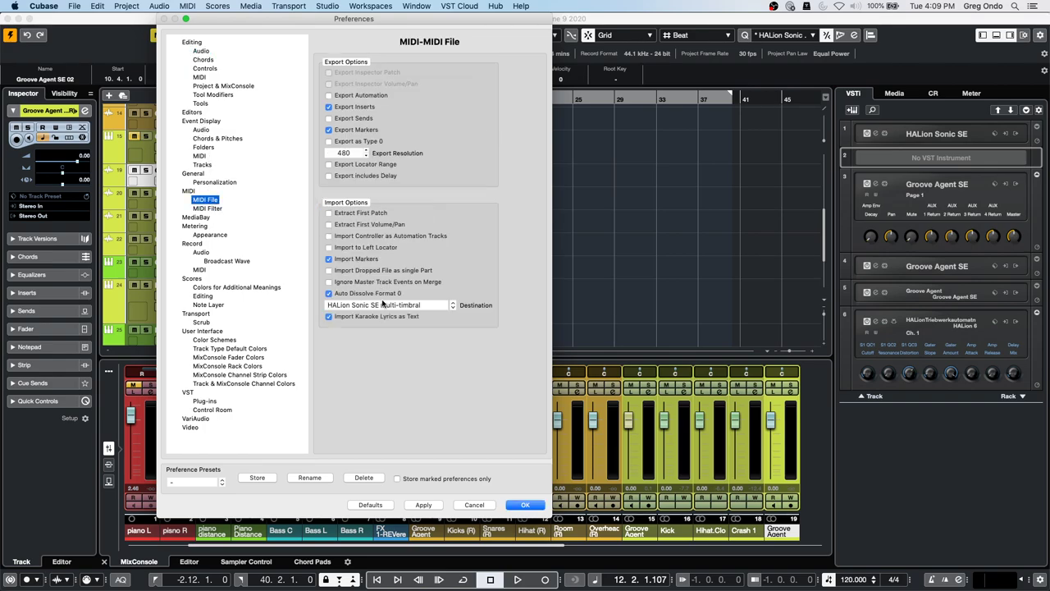
left_click(427, 304)
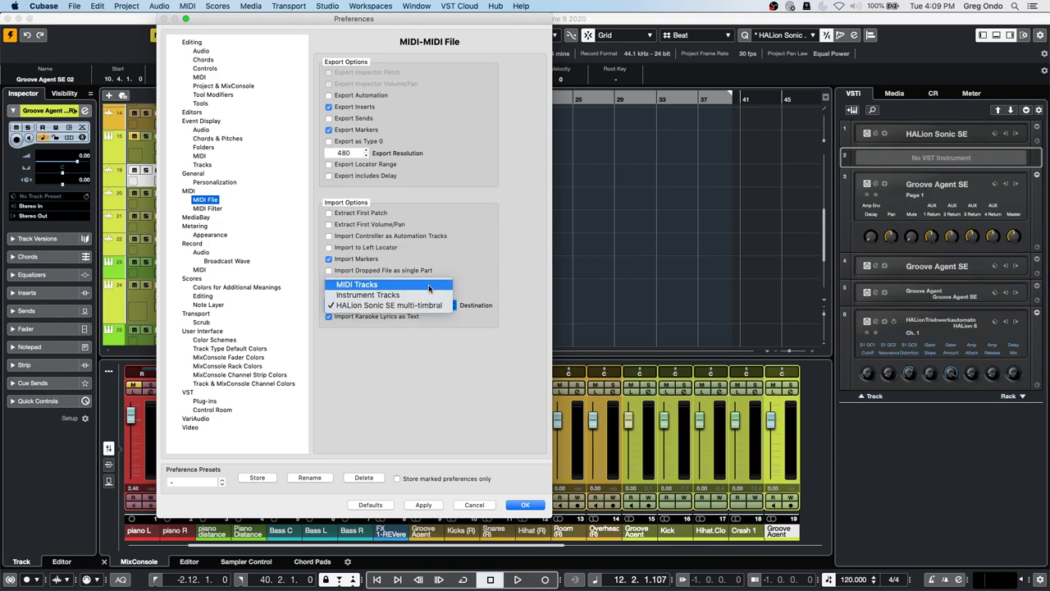
left_click(435, 429)
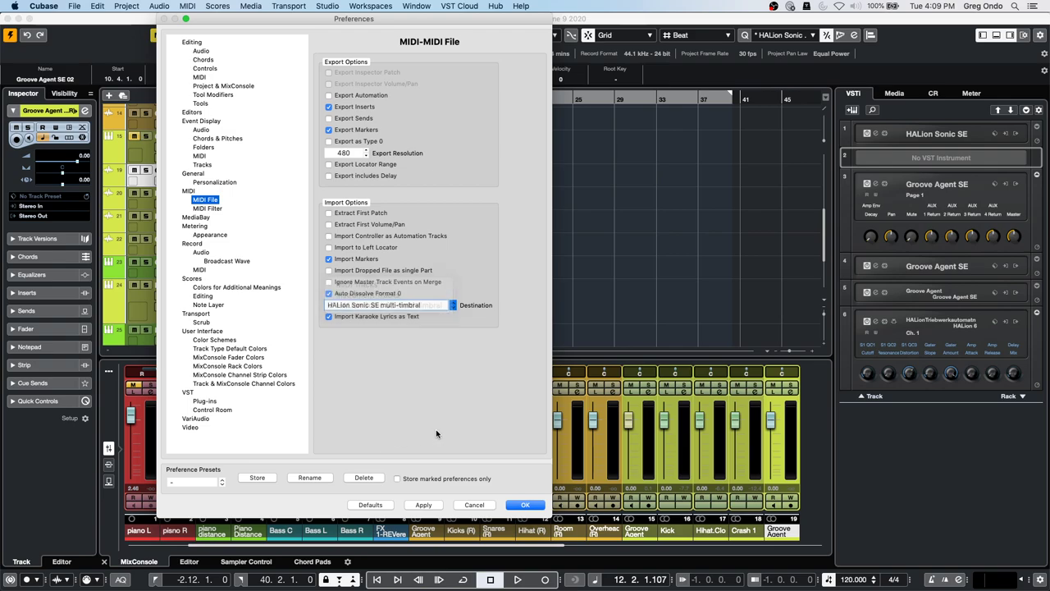
left_click(478, 505)
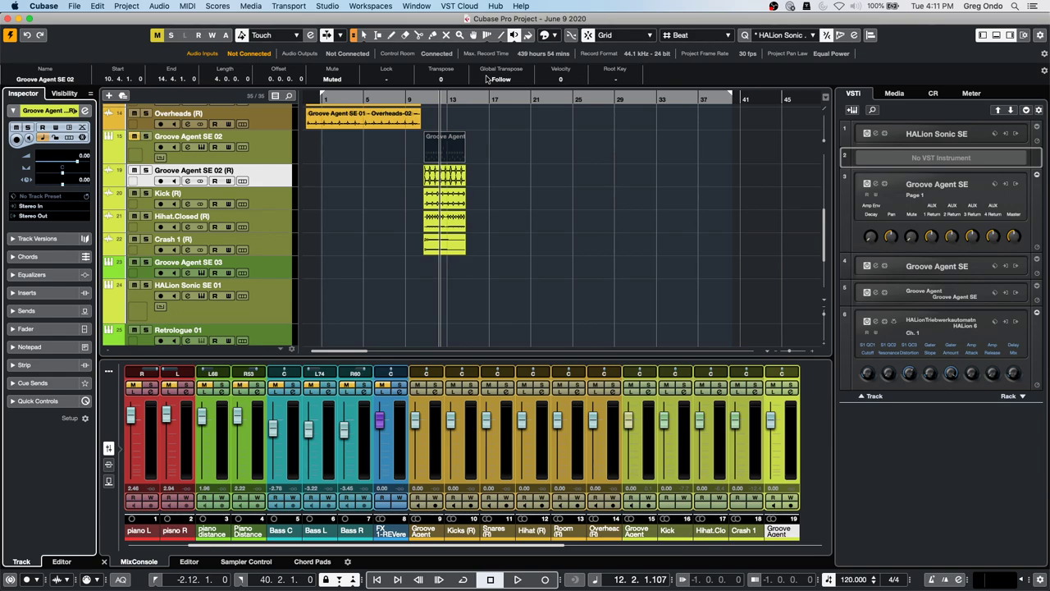
- Expand the Export Samples folder track and open its Groove Agent instrument window clear of the kick and snare events
scroll(346, 213, "down", 5)
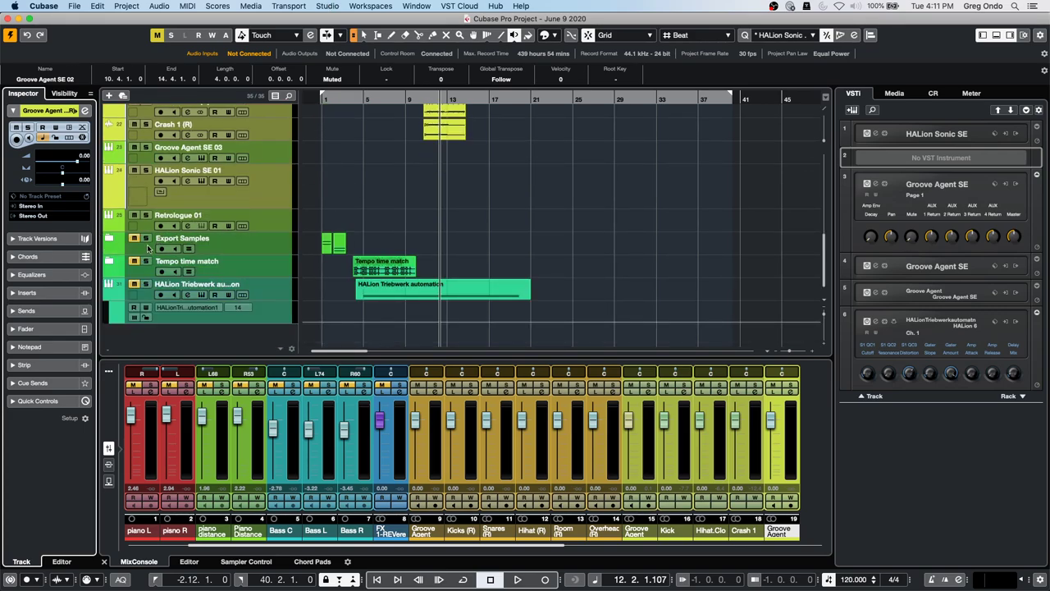
left_click(110, 239)
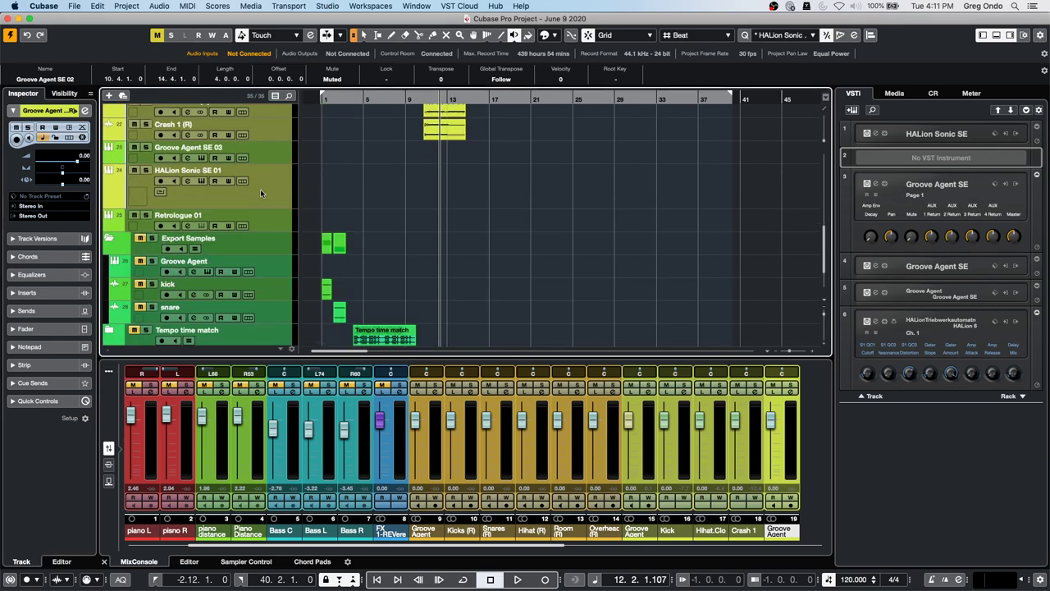
left_click(320, 115)
left_click_drag(320, 115, 321, 134)
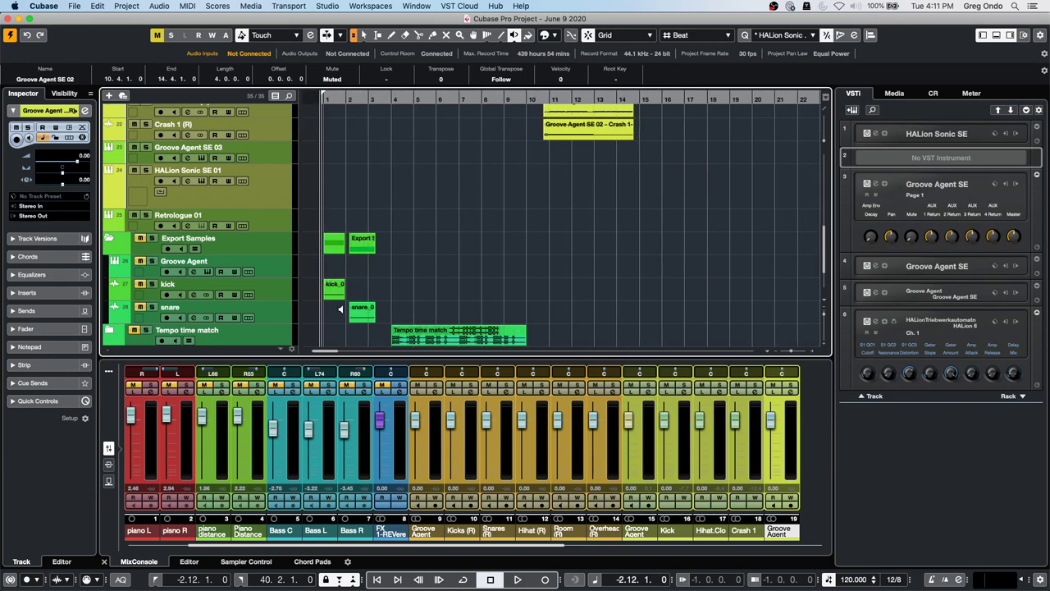
left_click(269, 274)
left_click(90, 226)
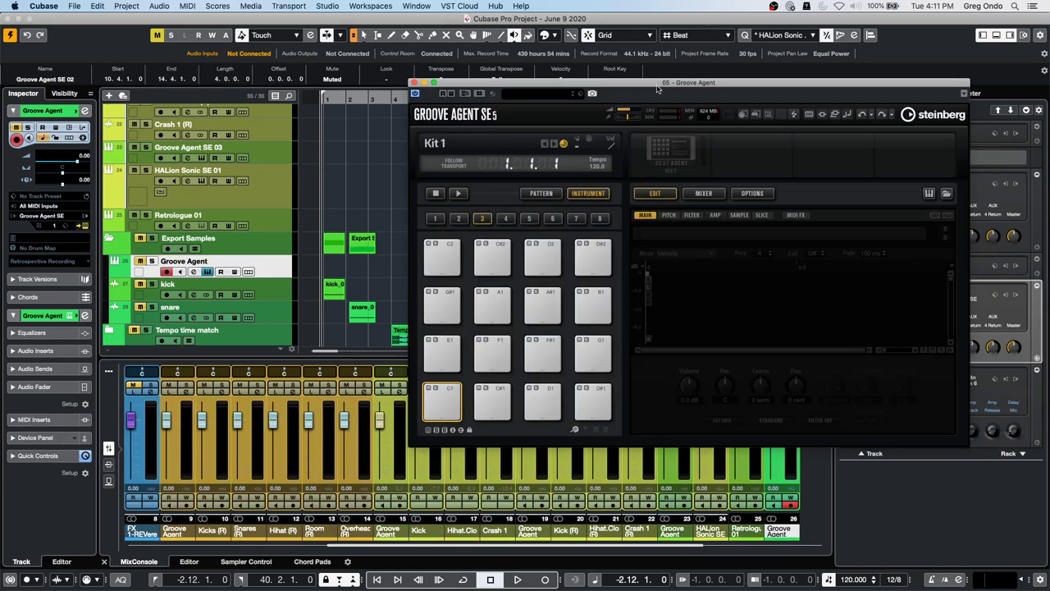
left_click_drag(656, 83, 736, 50)
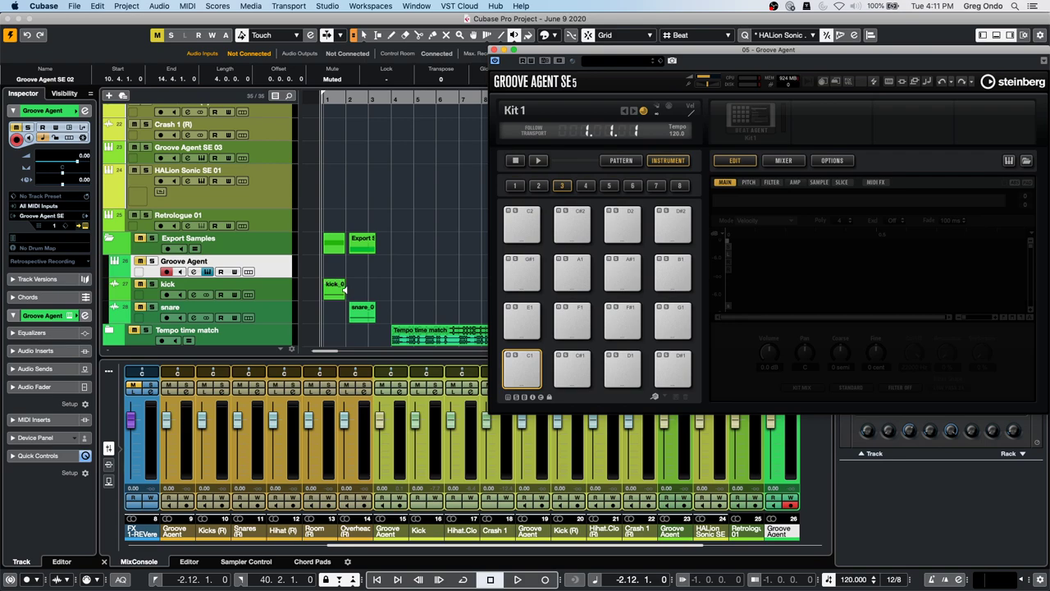
- Load the kick_01 event onto Groove Agent's C1 pad and the snare_01 event onto its D1 pad
right_click(348, 264)
left_click(352, 266)
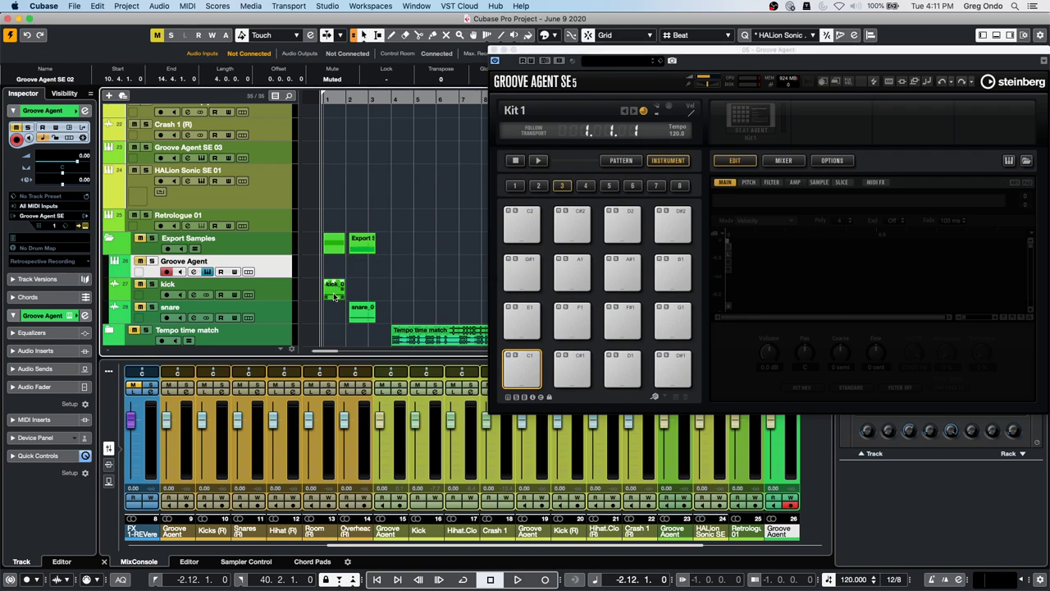
left_click_drag(338, 287, 521, 371)
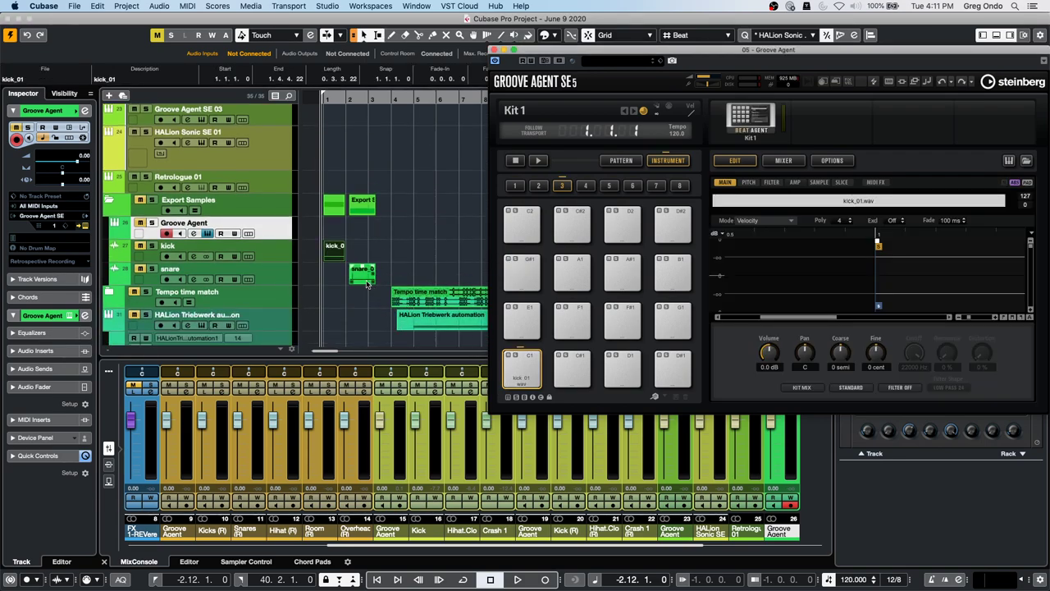
left_click_drag(359, 277, 627, 358)
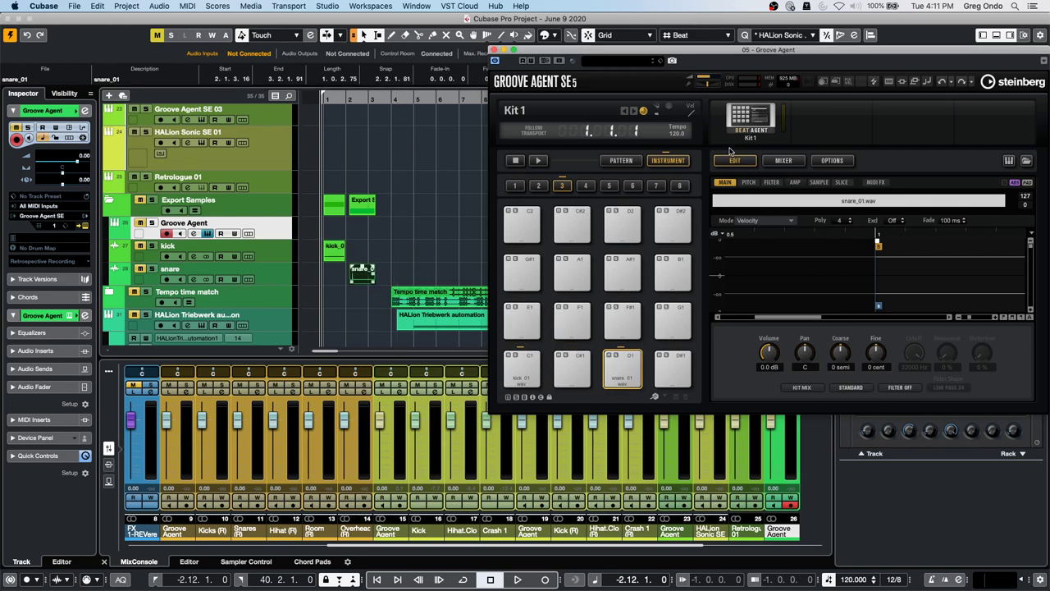
- Start exporting the Groove Agent kit with its samples and name the preset "GA 5 JUNe 9"
left_click_drag(653, 54, 557, 37)
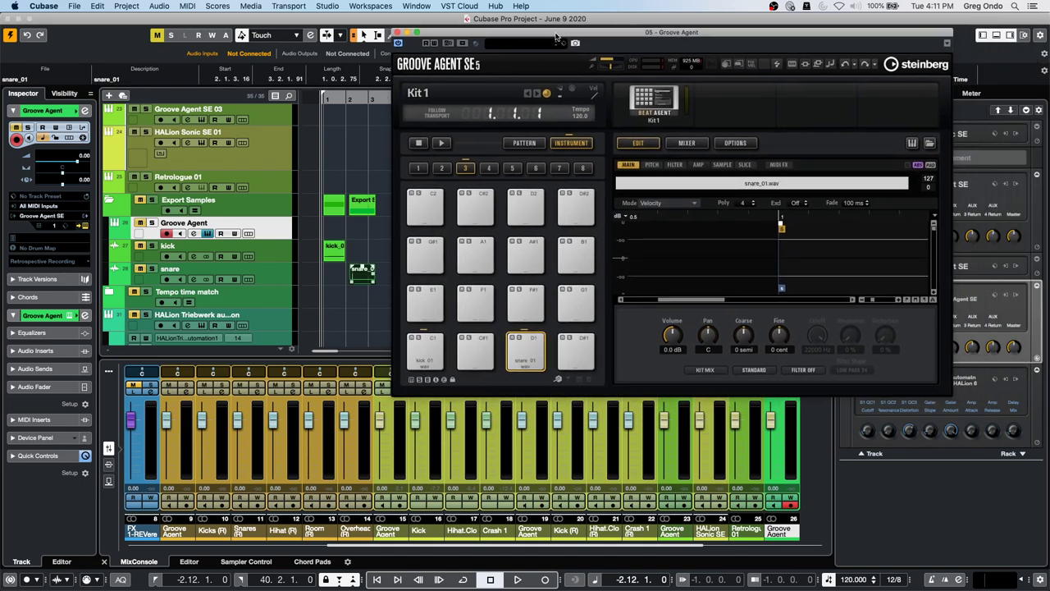
right_click(660, 100)
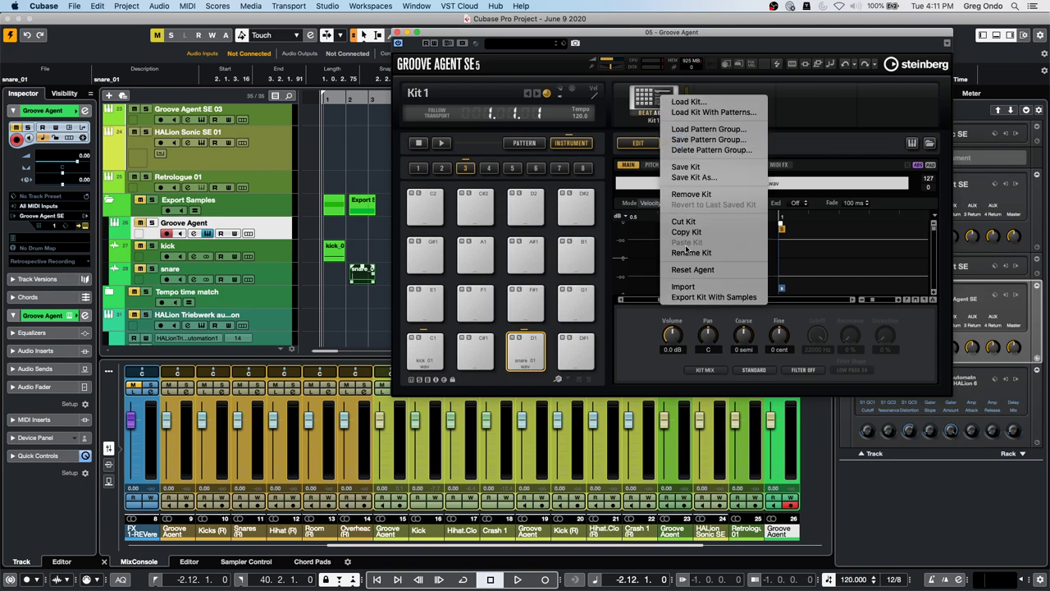
left_click(695, 298)
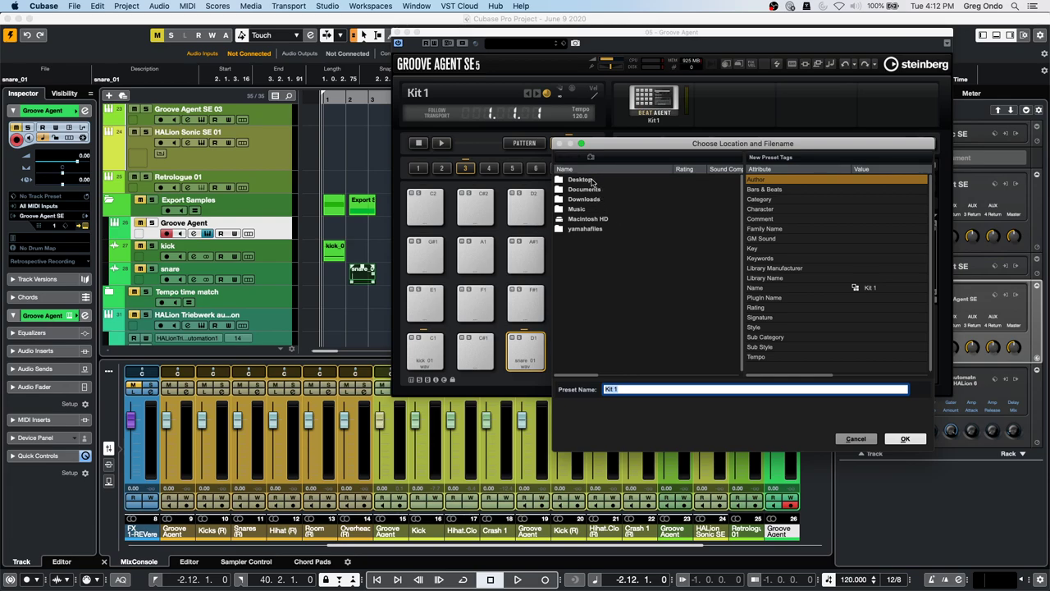
left_click(596, 181)
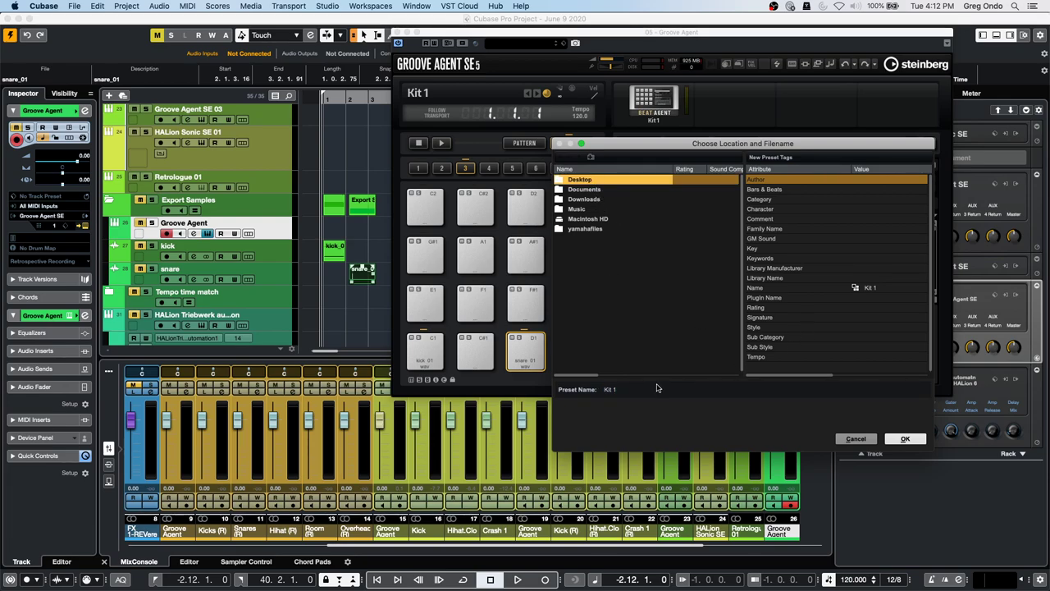
left_click(620, 388)
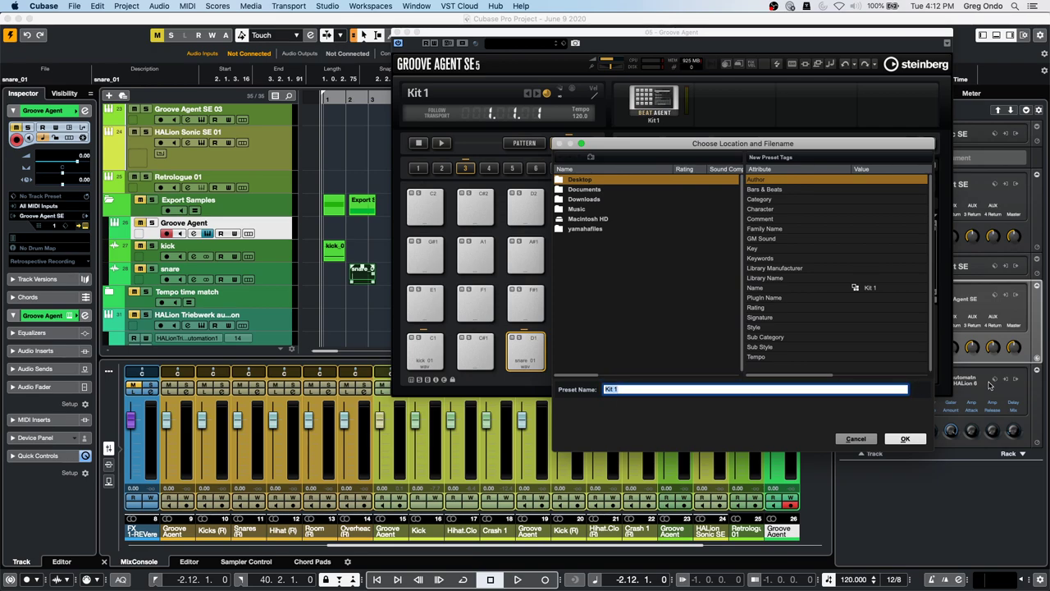
type("GA 5 JUNe 9")
left_click(876, 291)
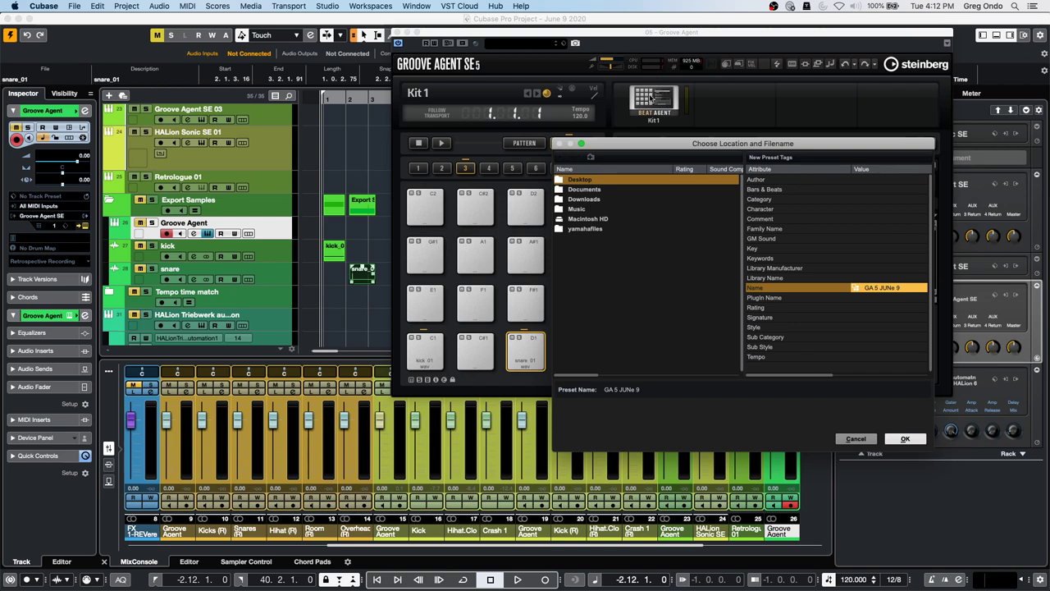
- Open the Desktop folder as the export destination and save the GA 5 JUNe 9 kit there
left_click(907, 438)
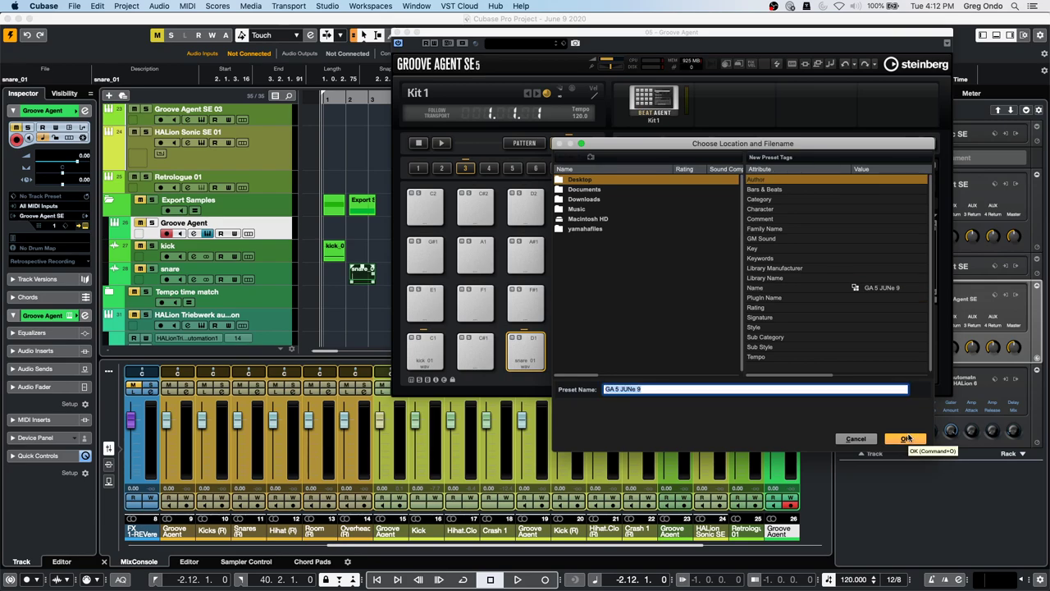
left_click(767, 389)
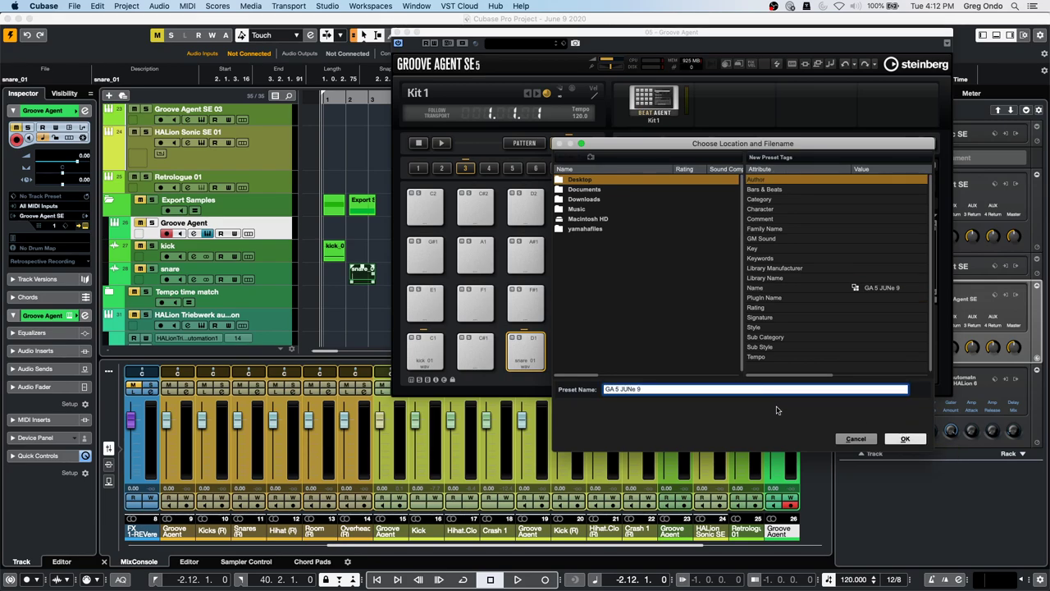
key("Return")
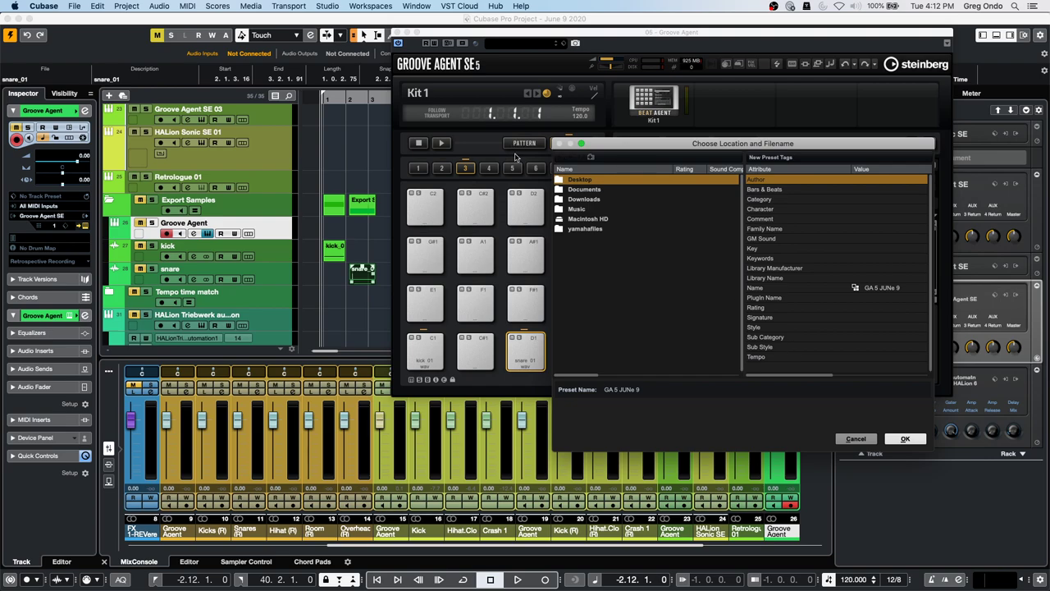
double_click(612, 181)
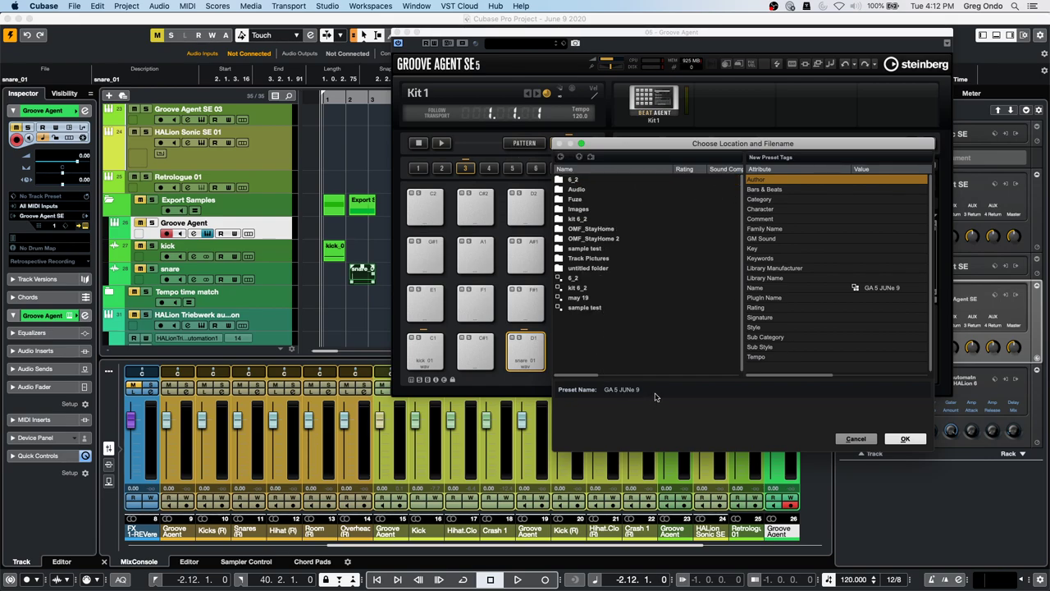
left_click(654, 390)
left_click(905, 438)
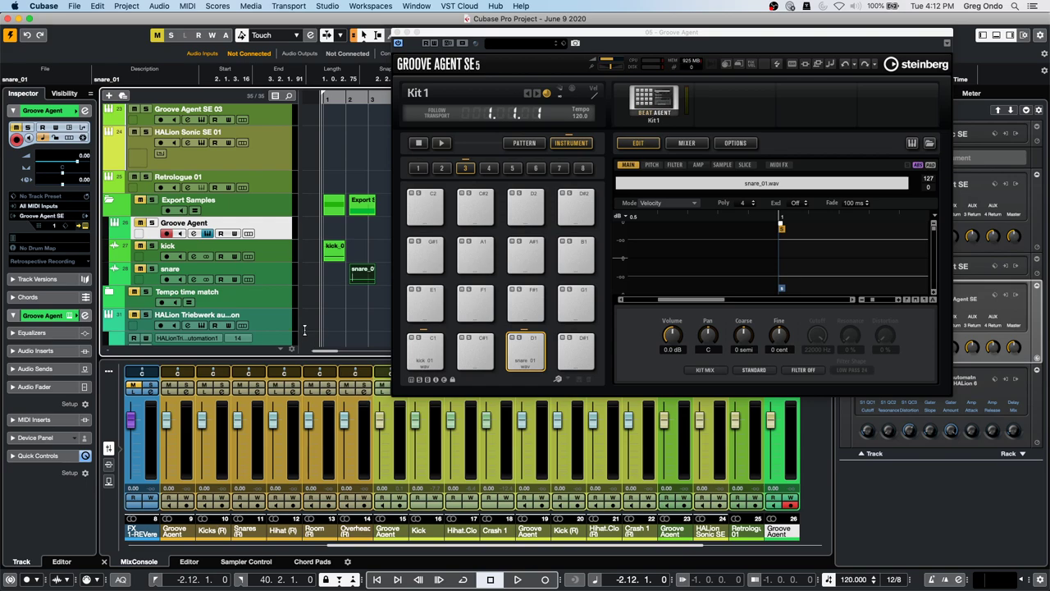
- Switch to Finder and show the contents of the Desktop folder
mouse_move(382, 584)
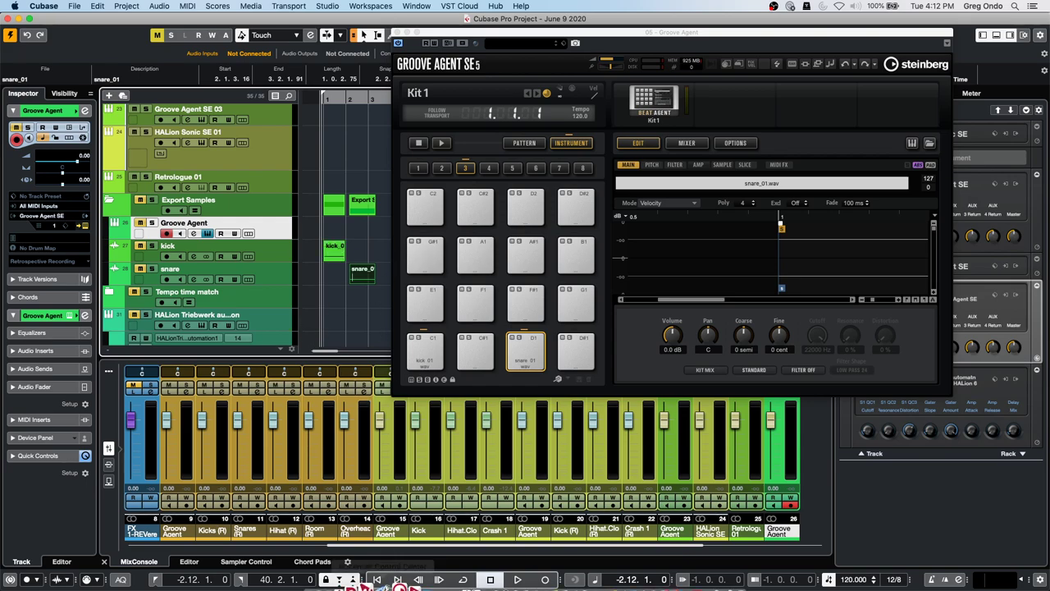
key("super+Tab")
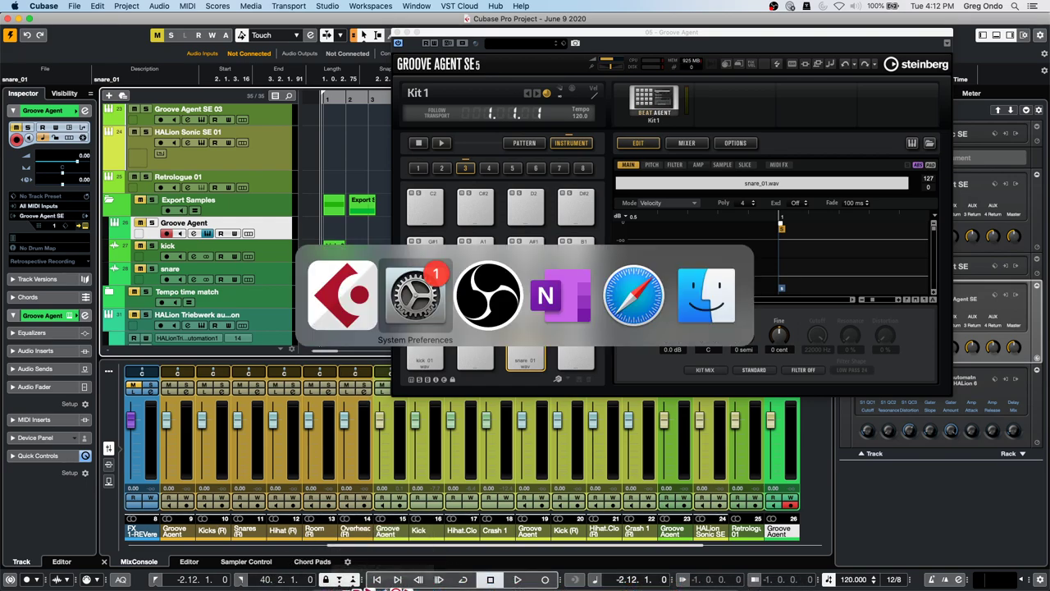
key("super+Tab")
key("super+Tab")
key("super+Tab")
key("super+Tab")
key("super+Tab")
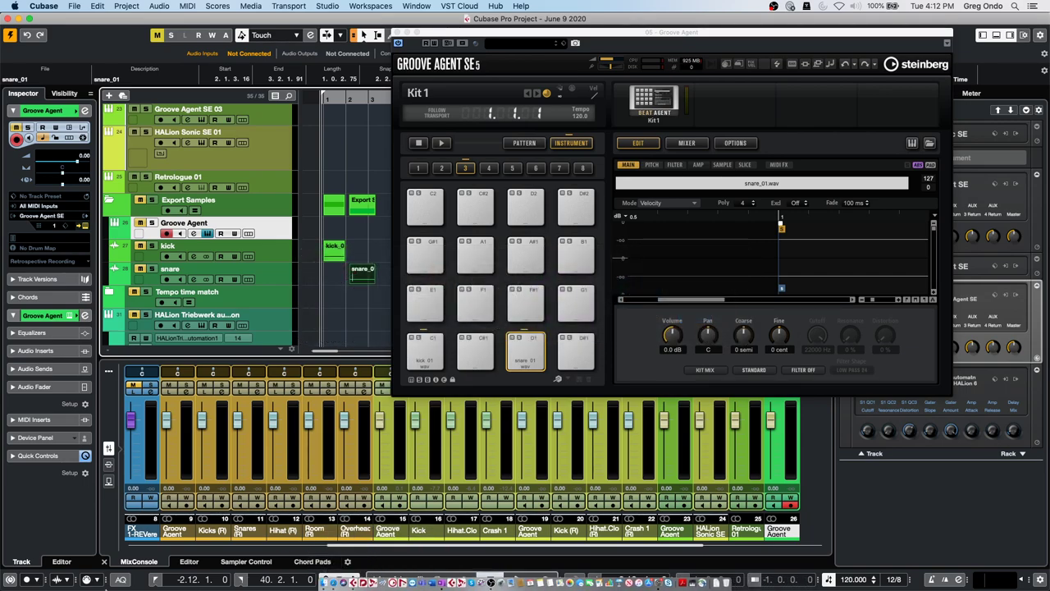
mouse_move(320, 581)
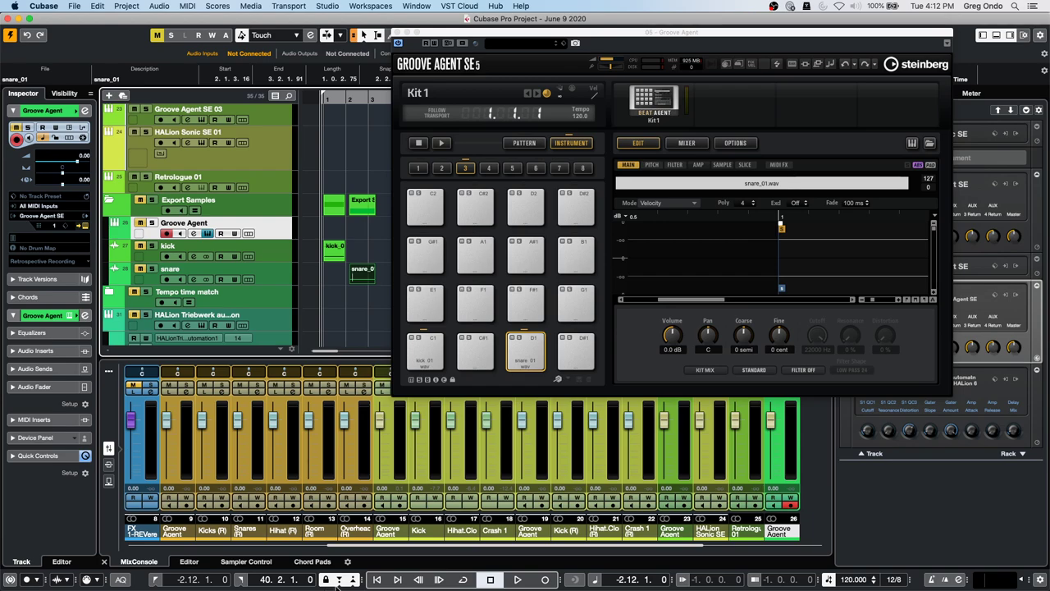
left_click(304, 563)
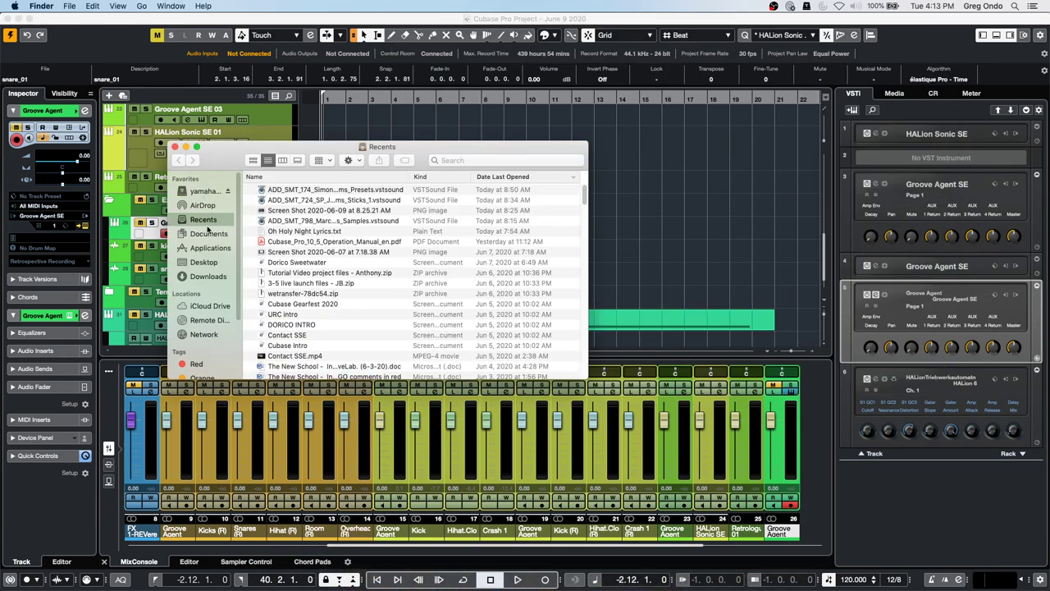
left_click(209, 261)
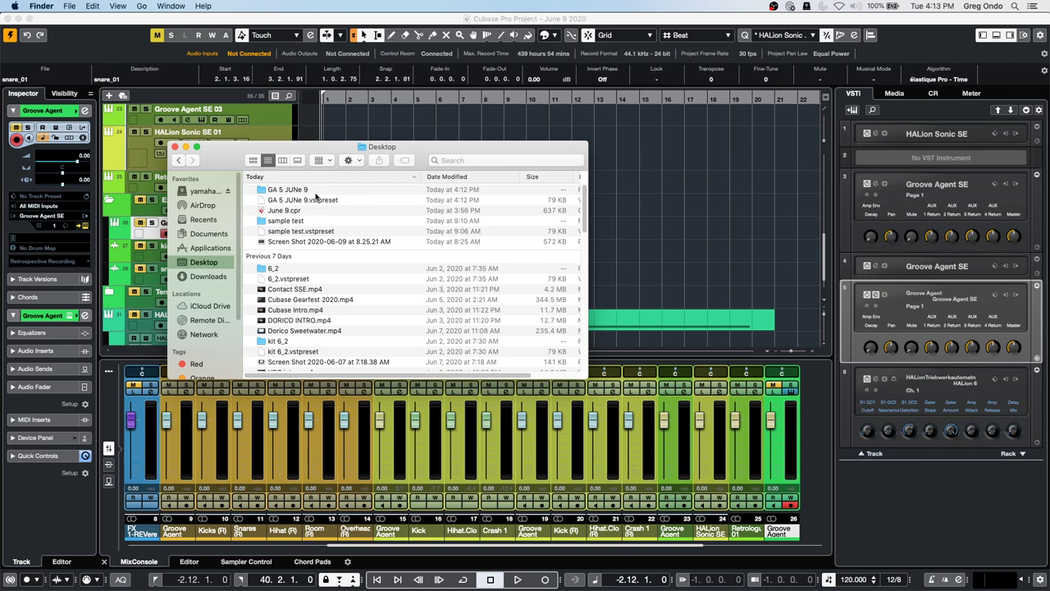
- Check the exported samples inside the Desktop's GA 5 JUNe 9 folder, then close the Finder window
double_click(279, 190)
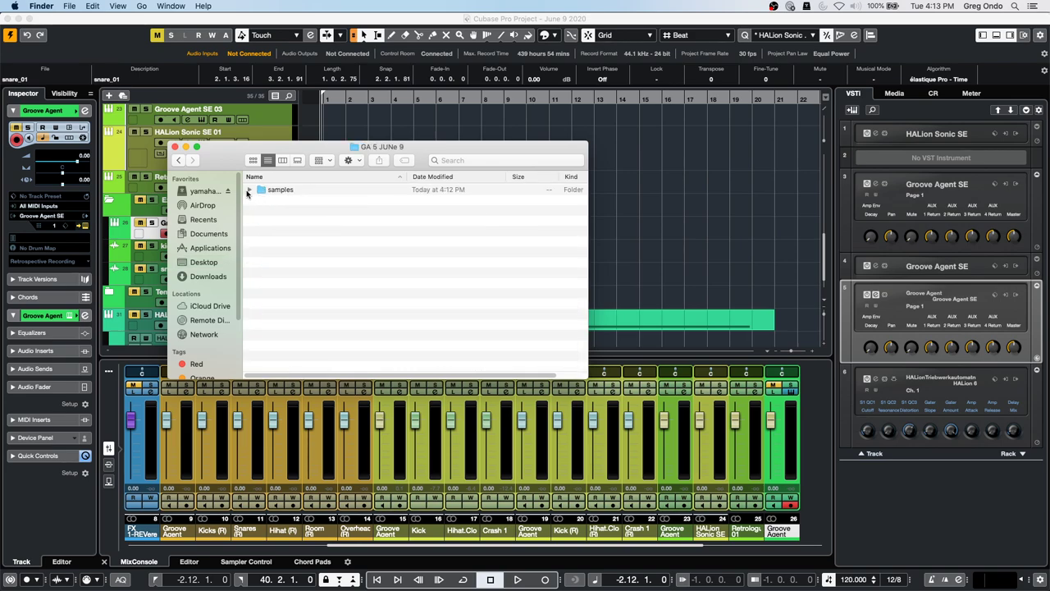
left_click(249, 190)
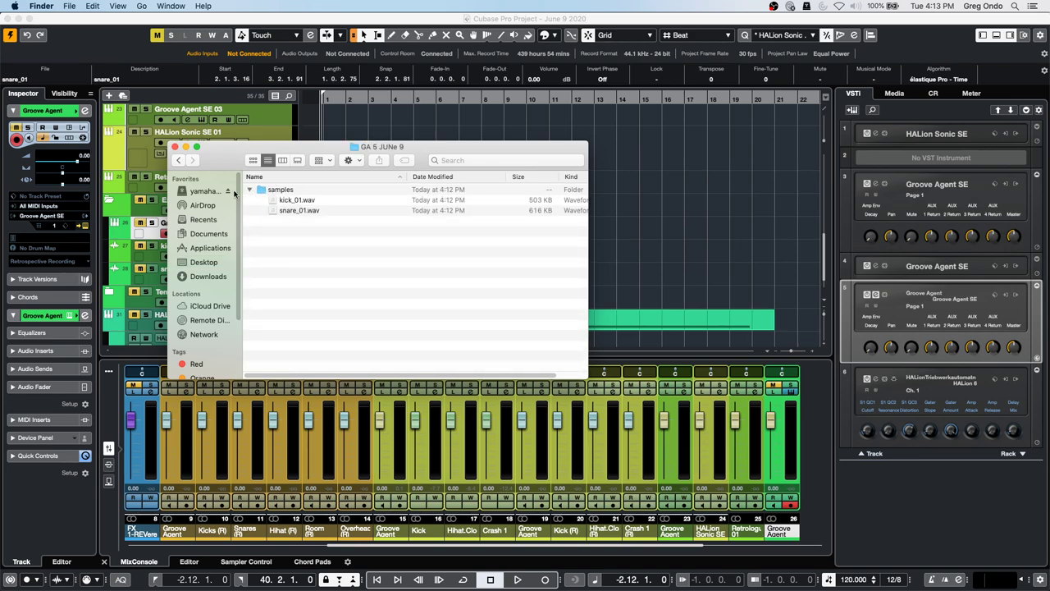
left_click(248, 189)
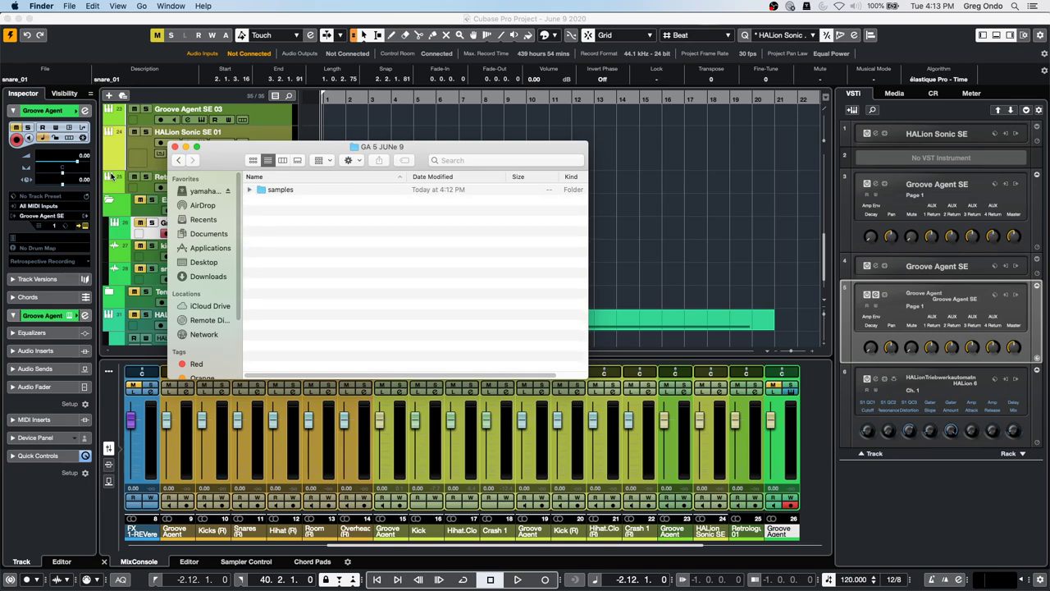
left_click(178, 160)
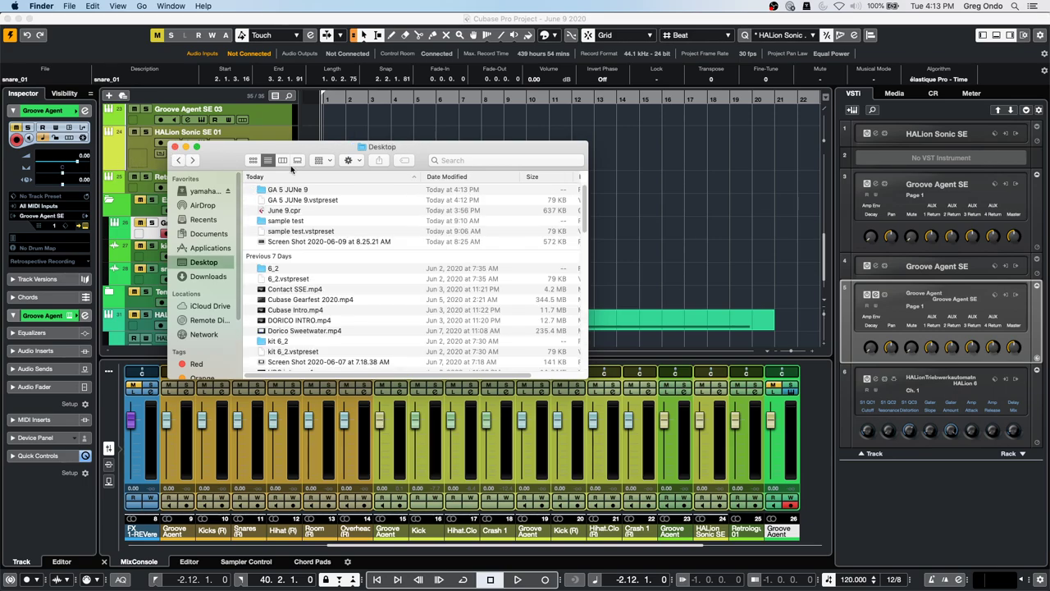
left_click_drag(175, 148, 387, 121)
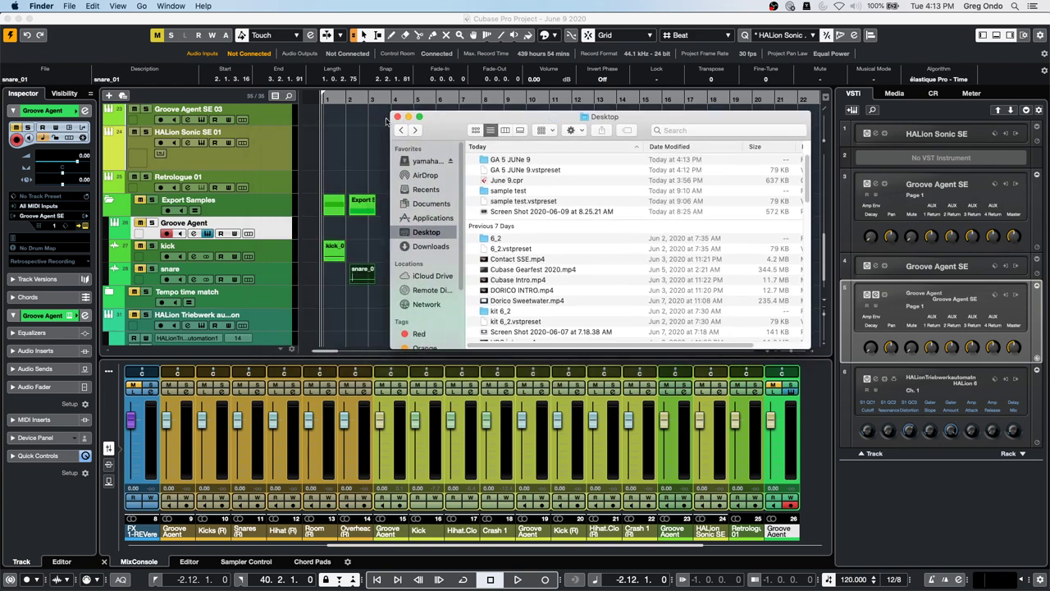
left_click(398, 117)
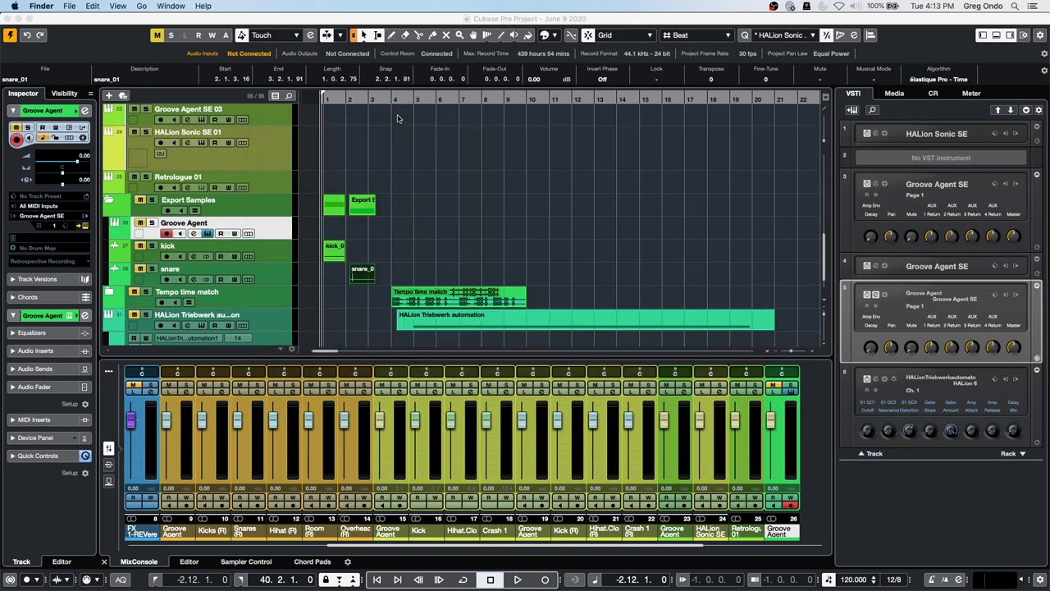
- Return to Cubase's Groove Agent window, check the kit's Import option, and close the instrument window
left_click(277, 235)
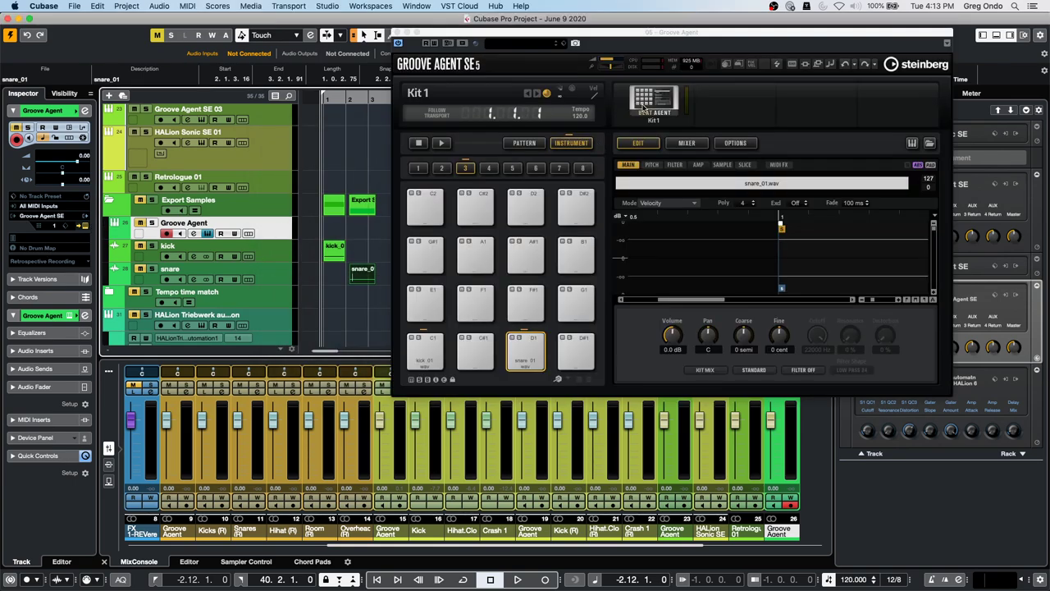
left_click(643, 107)
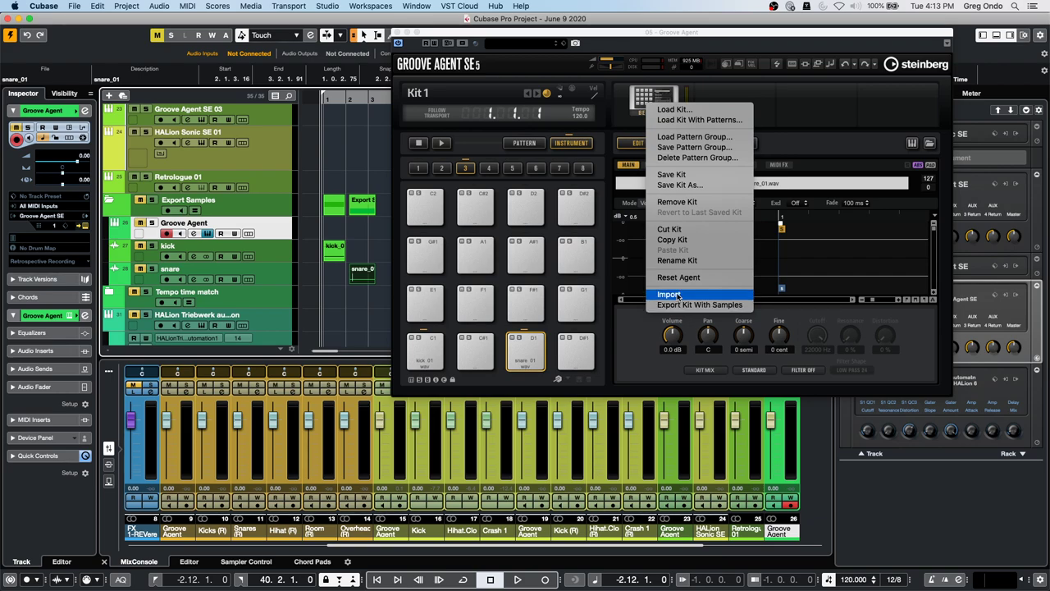
left_click(398, 37)
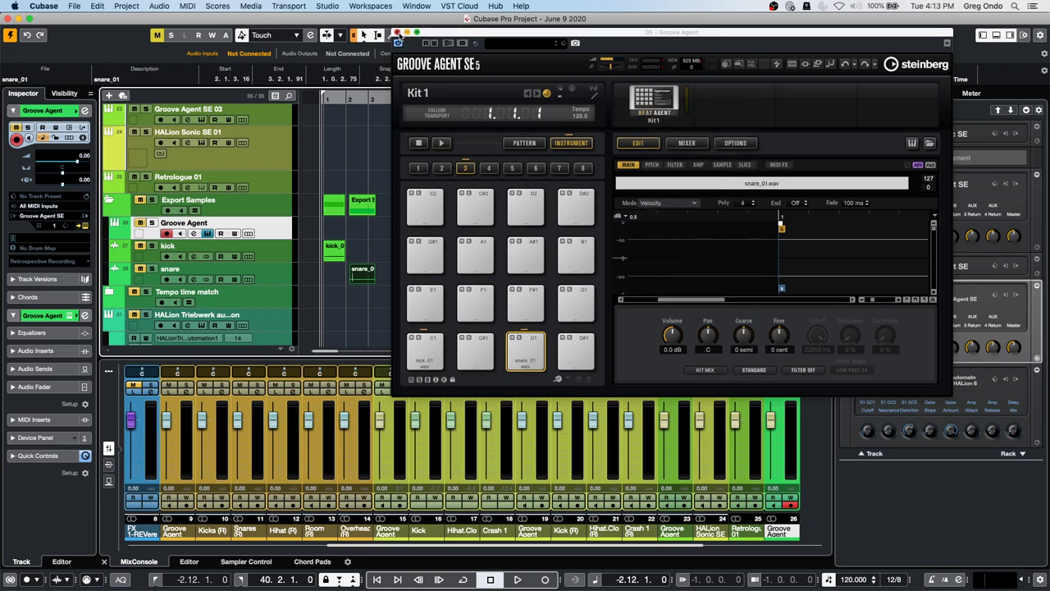
left_click(398, 38)
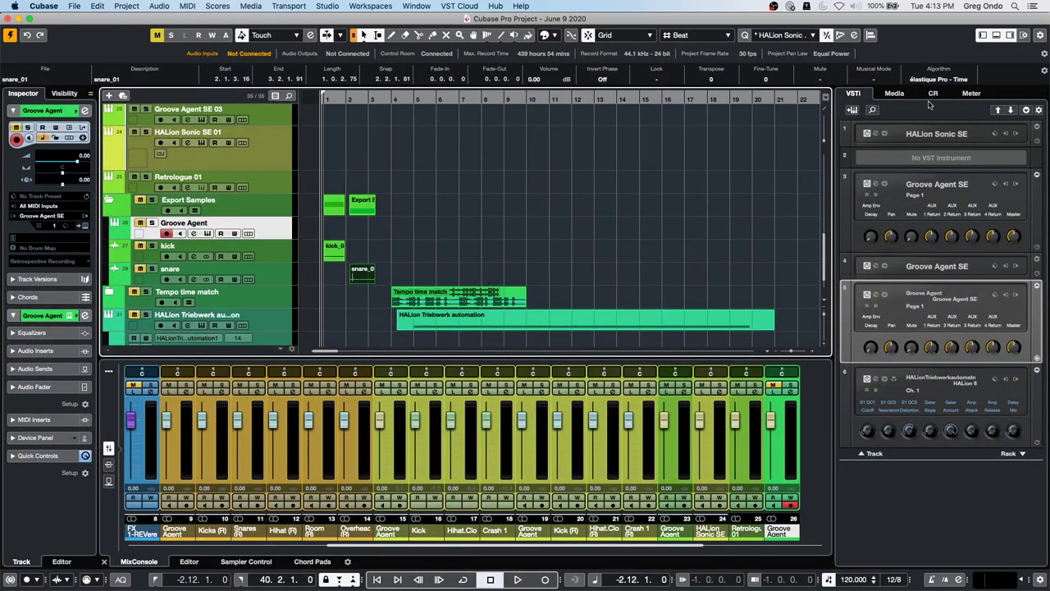
- In a narrower Right Zone, open the Dubstep set from Loops & Samples and clear its search filter
left_click_drag(832, 174, 921, 179)
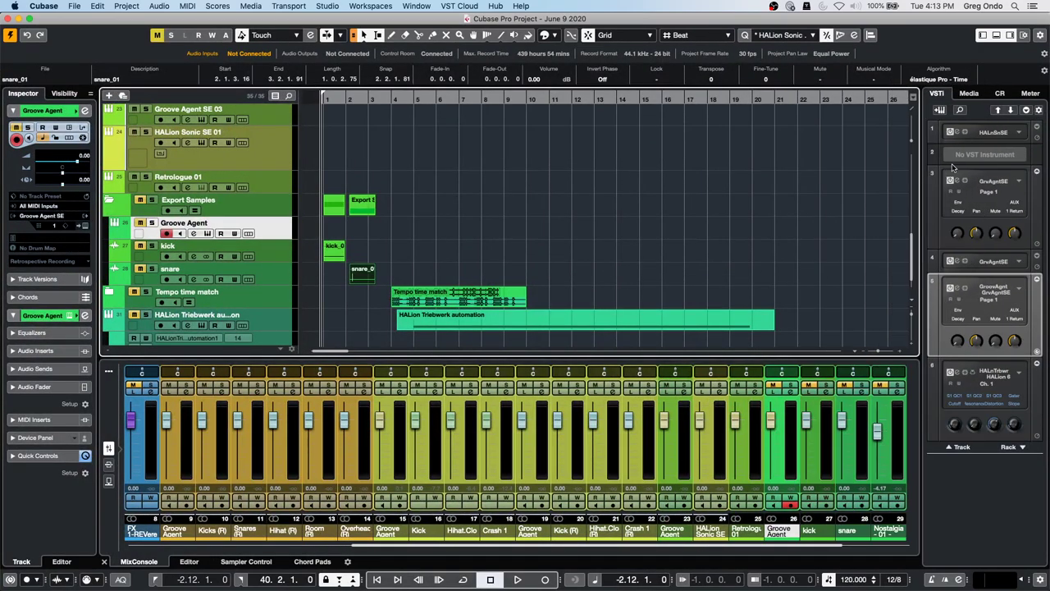
left_click(969, 93)
left_click(970, 251)
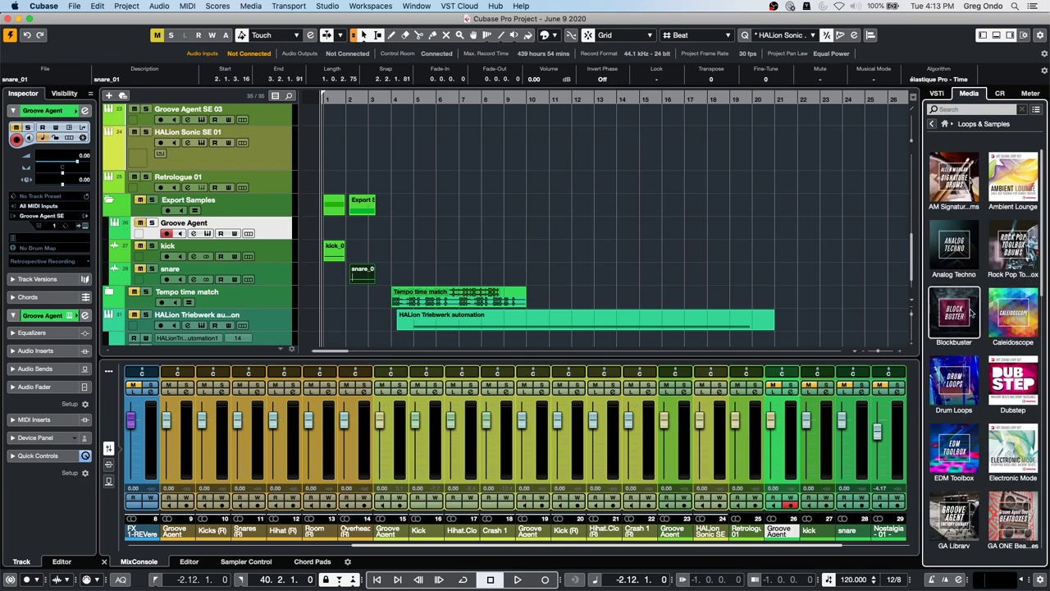
left_click(1010, 381)
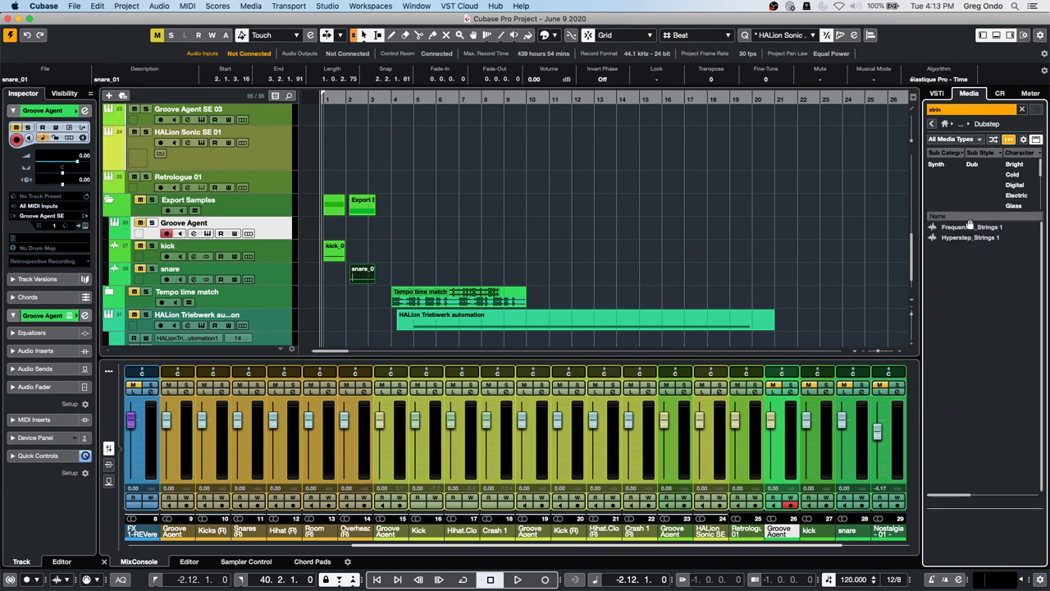
double_click(934, 109)
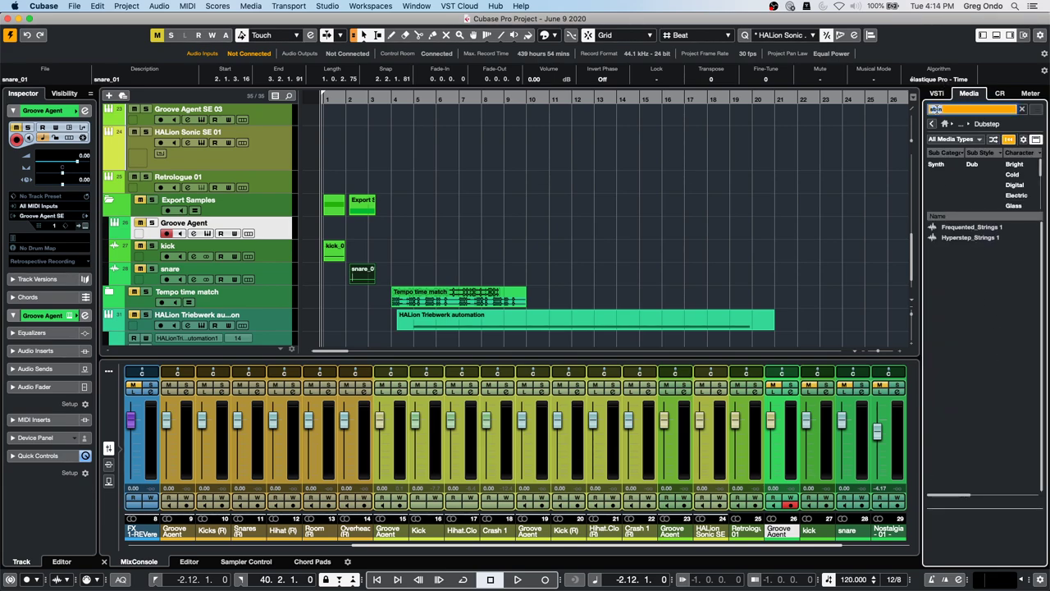
key("BackSpace")
- Audition the Dubstep loops one after another from Abstract Kid_Guitar FX 1 through Bloc-Headz_Hi Hat 1
left_click(981, 279)
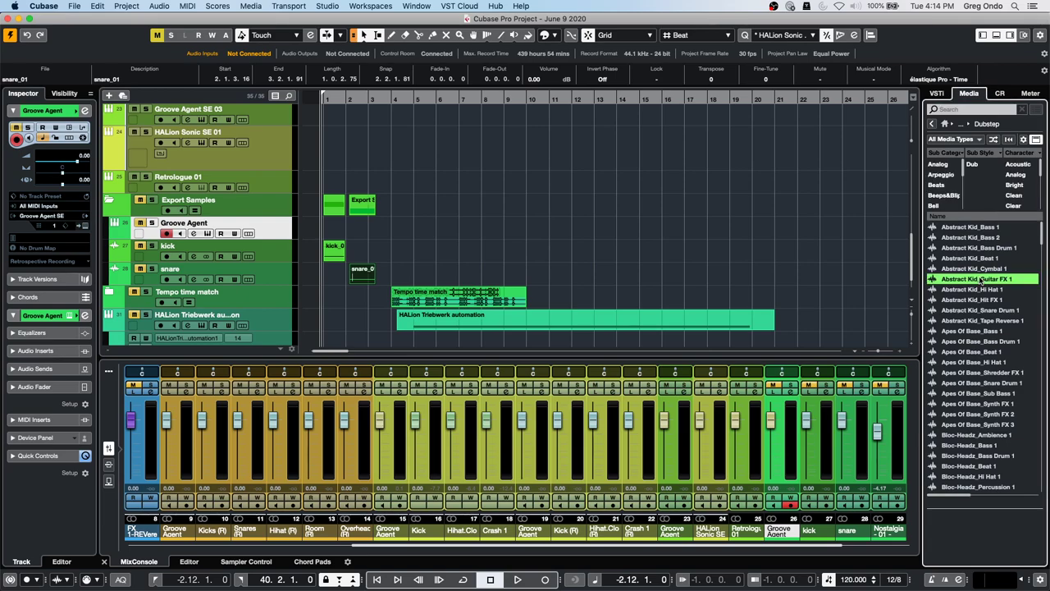
key("Down")
key("Down")
key("Down")
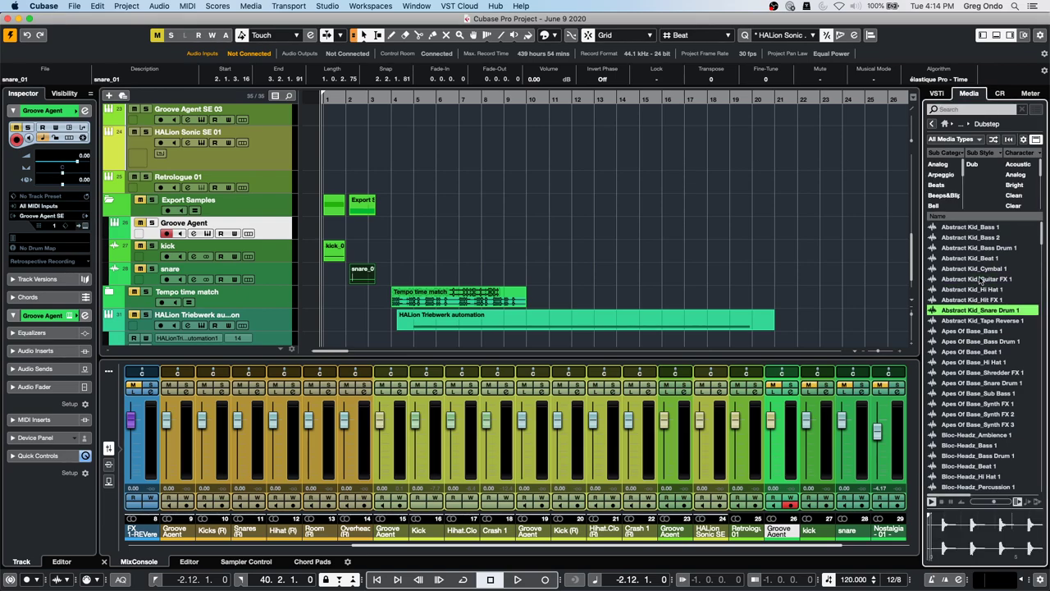
key("Down")
key("Down")
key("Down")
key("Down")
key("Down")
key("Down")
key("Down")
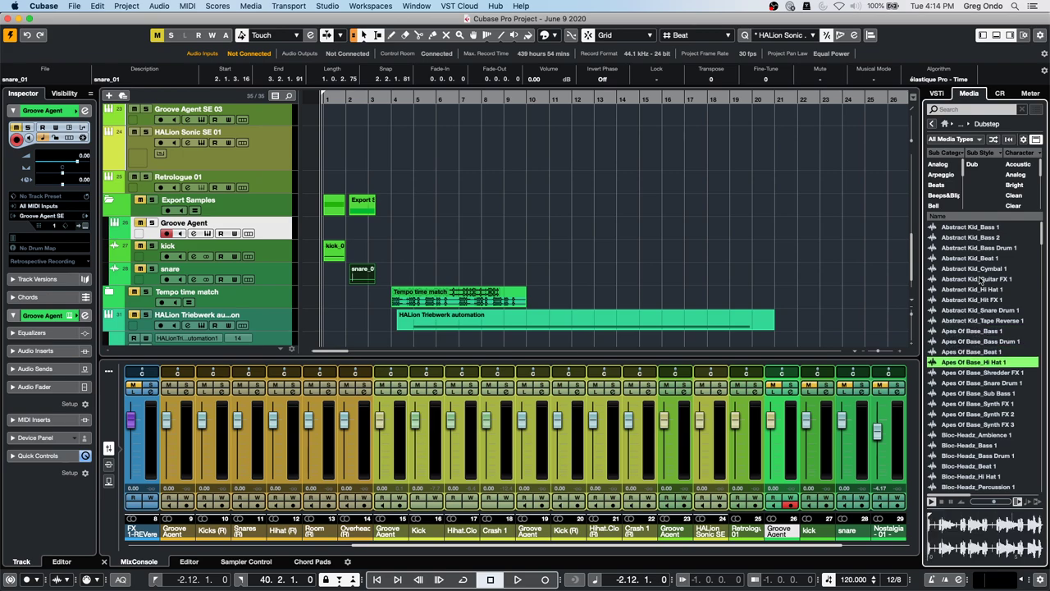
key("Down")
key("Down")
key("Down")
key("Down")
key("Down")
key("Down")
key("Down")
key("Down")
key("Down")
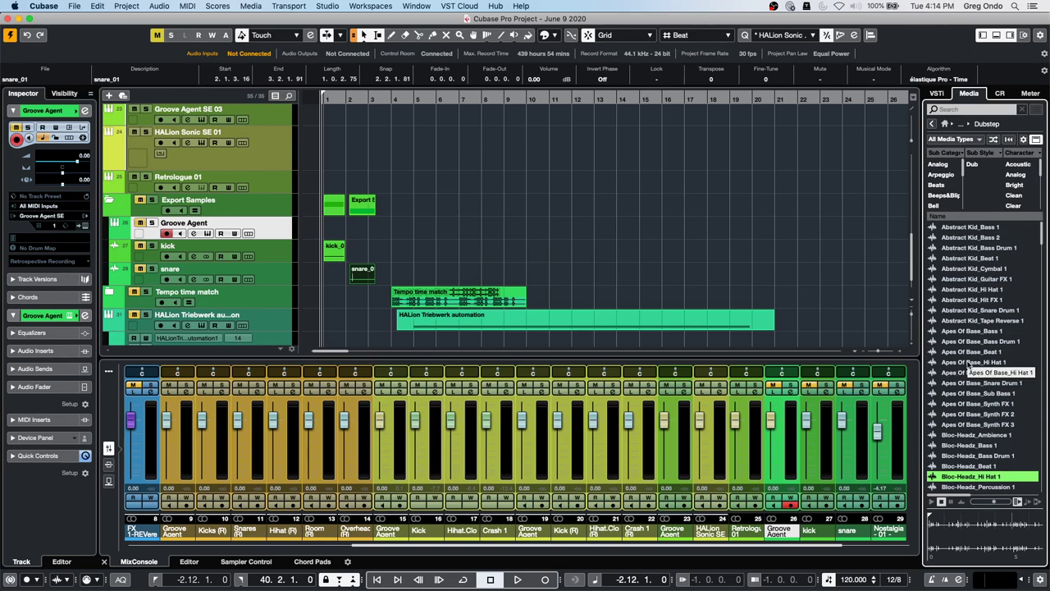
- Review the Control Room channels and device ports in Audio Connections, then close the window
left_click(338, 6)
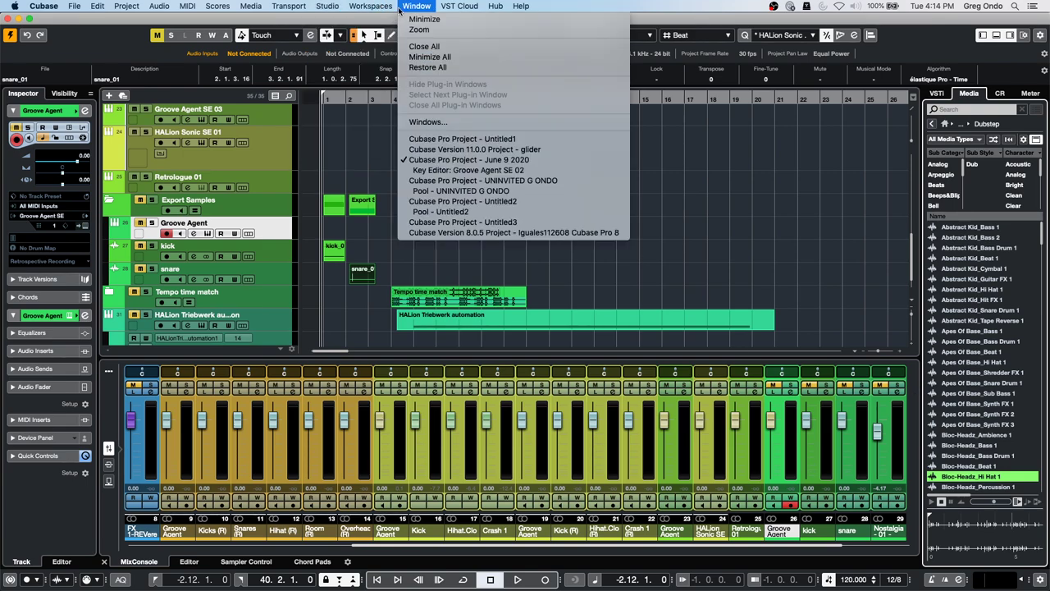
left_click(341, 19)
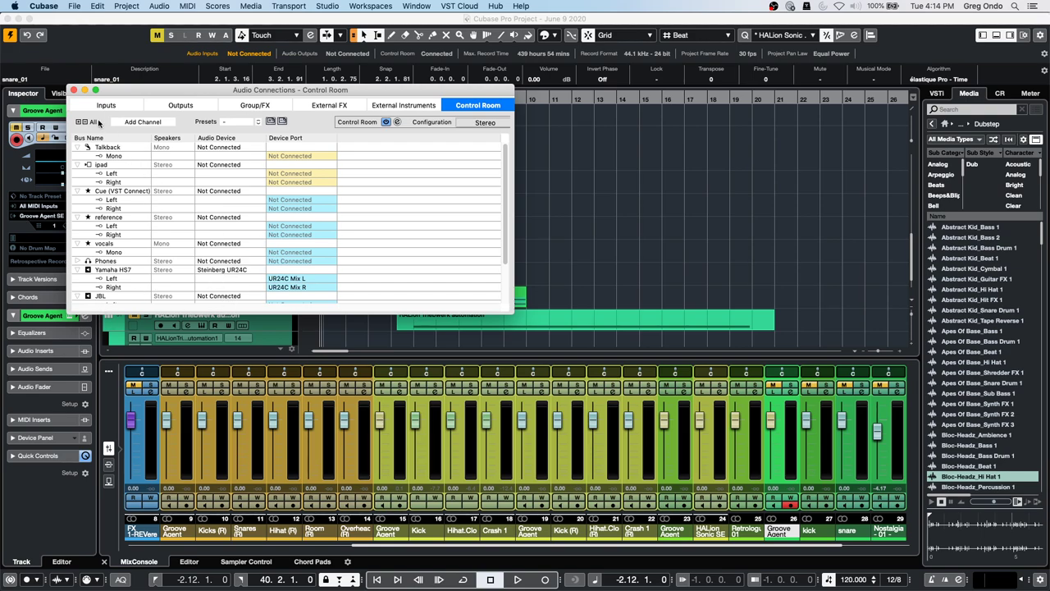
left_click(74, 90)
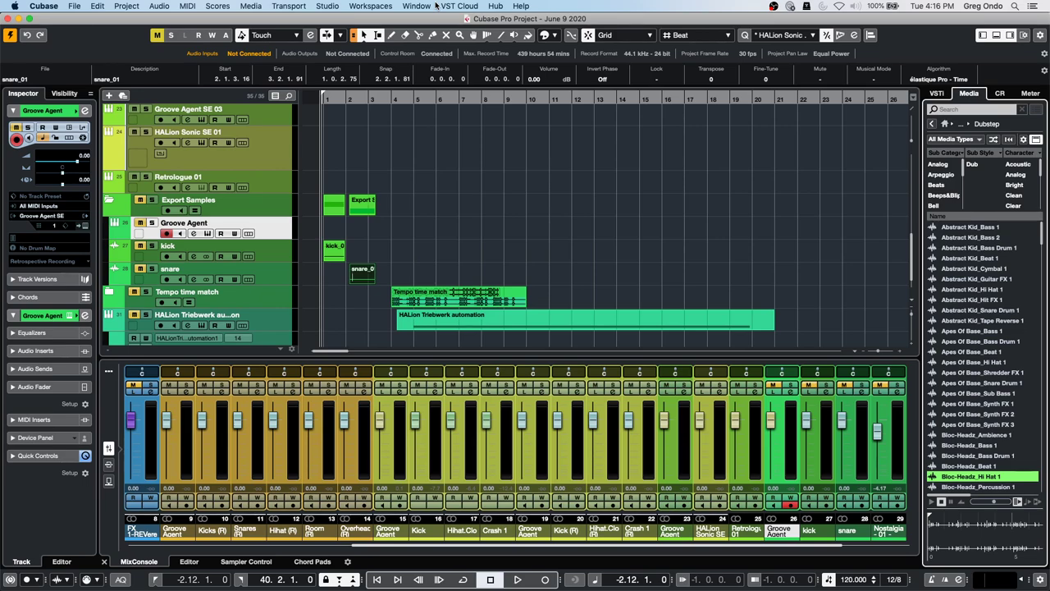
- Select the Kicks (R) track among the rendered Groove Agent tracks and open its channel settings
left_click(276, 207)
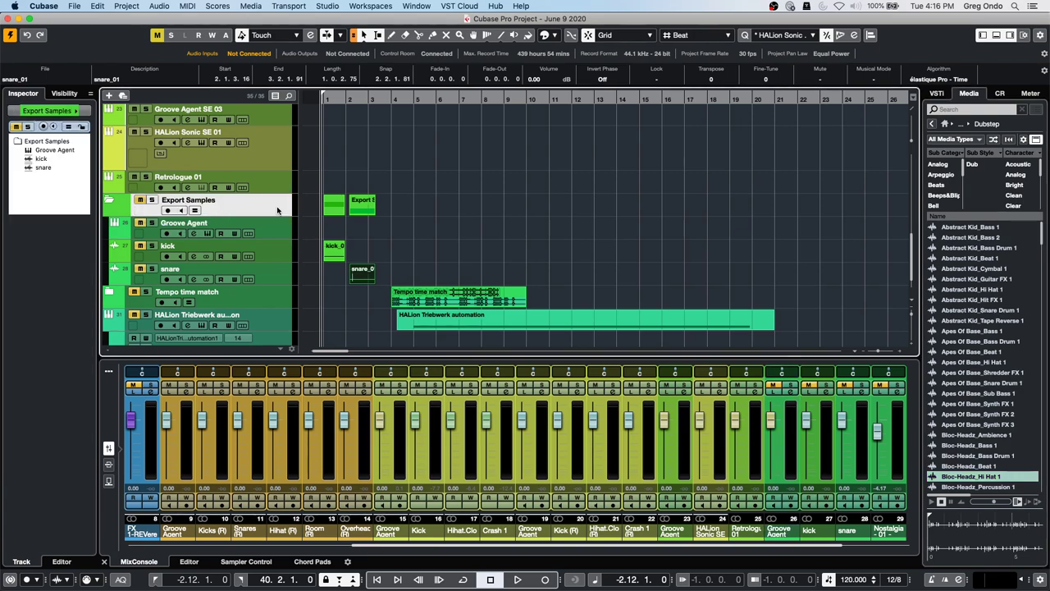
left_click(284, 296)
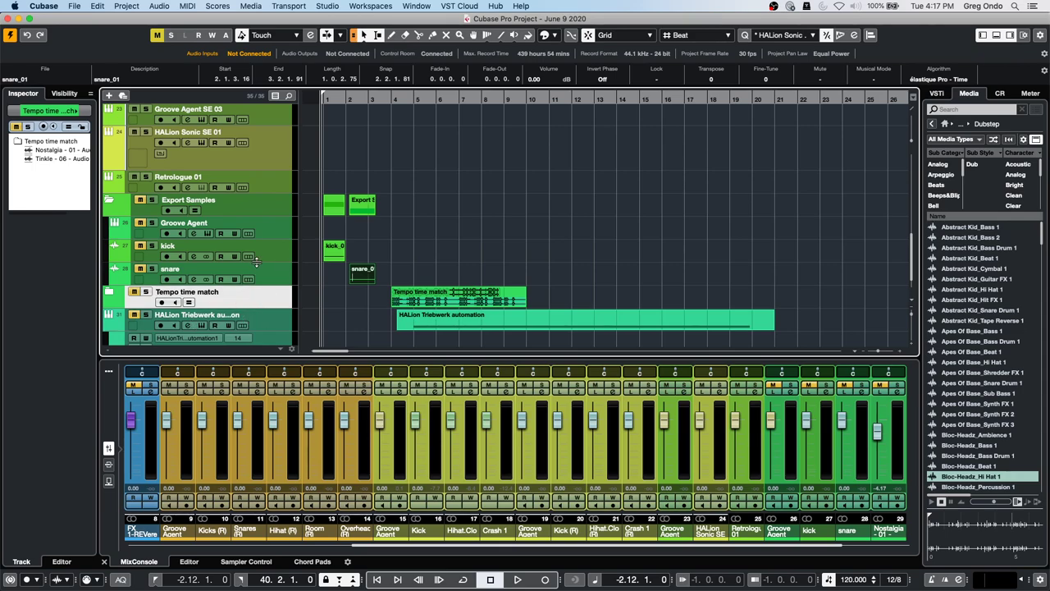
scroll(255, 261, "up", 15)
left_click(279, 282)
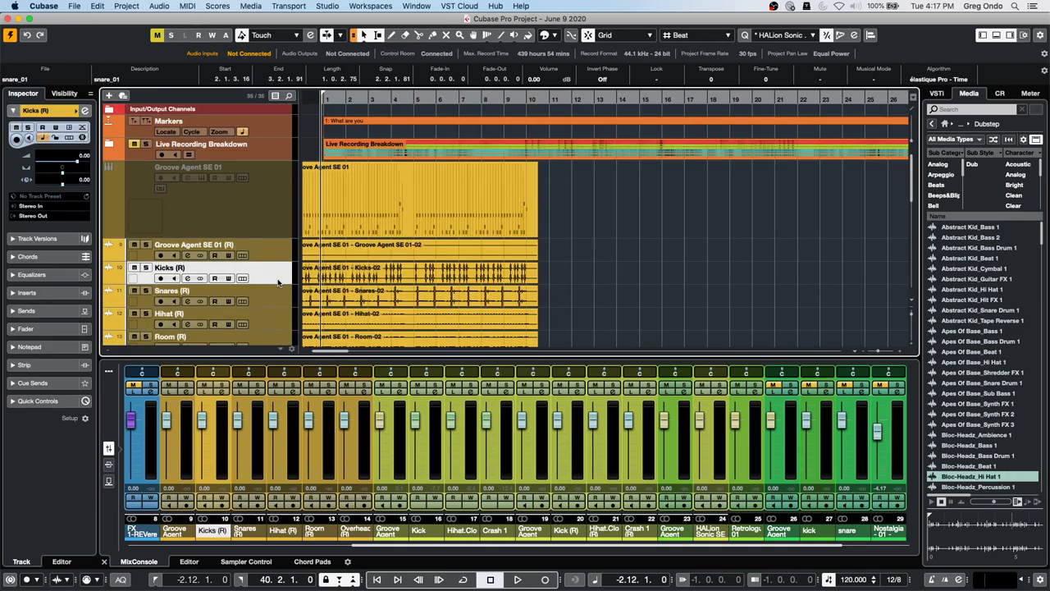
left_click(85, 112)
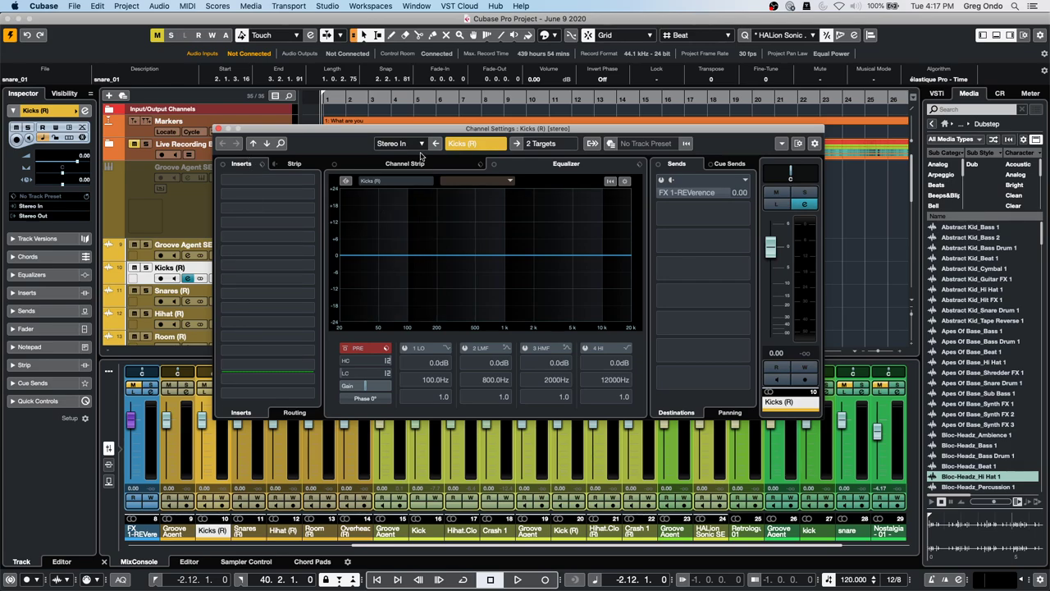
- View the Strip and Inserts of Kicks (R), swap Strip ahead of Inserts, and restore the original order
left_click(295, 163)
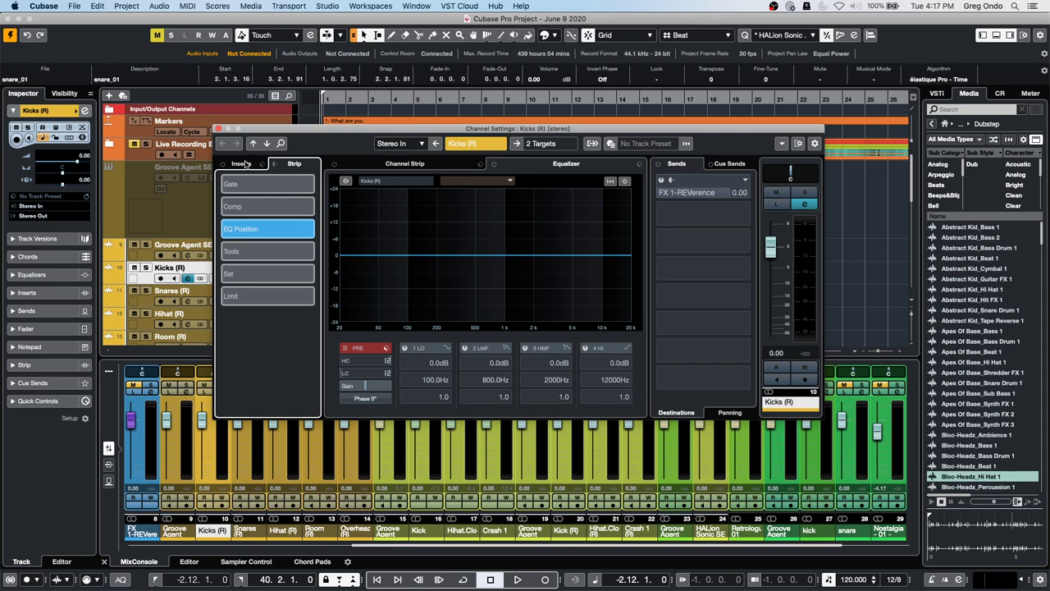
left_click(244, 164)
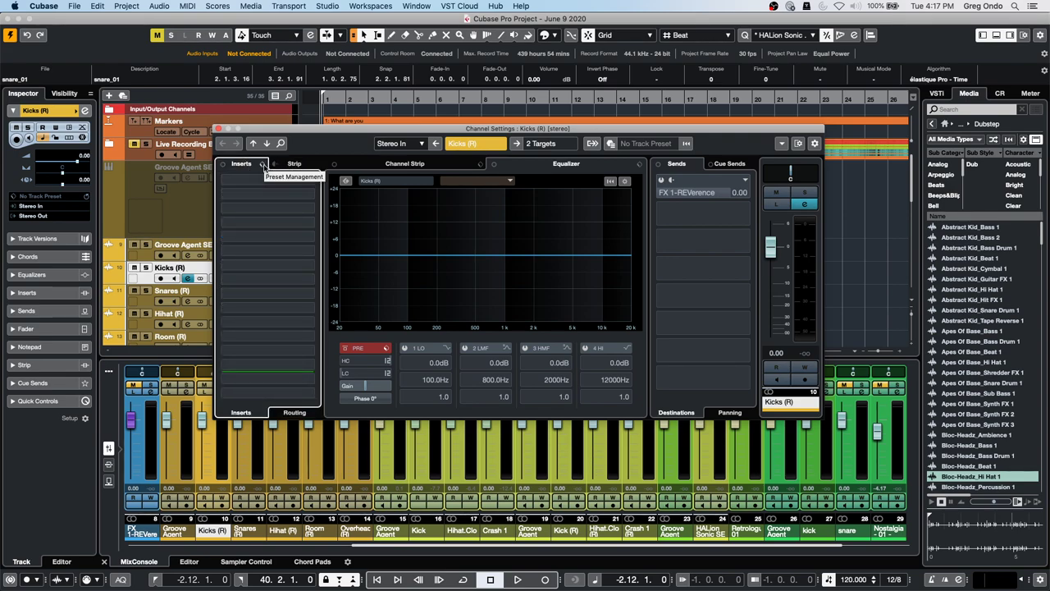
left_click(263, 164)
left_click(276, 164)
left_click(289, 164)
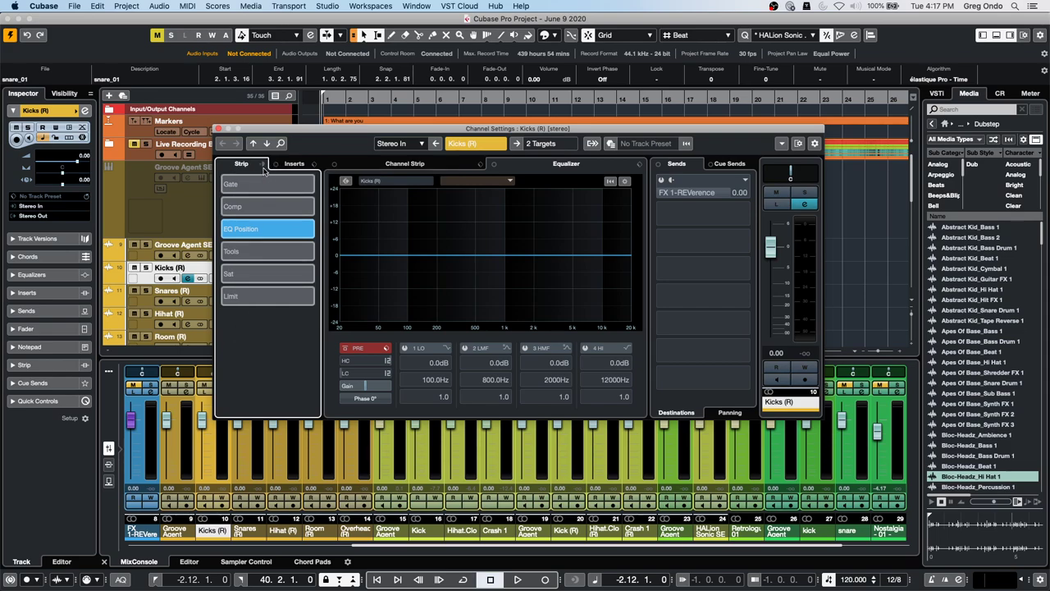
left_click(264, 165)
- Try to move the Tools module ahead of EQ in the Kicks (R) channel strip, return to the Equalizer, and close the channel settings
left_click(405, 164)
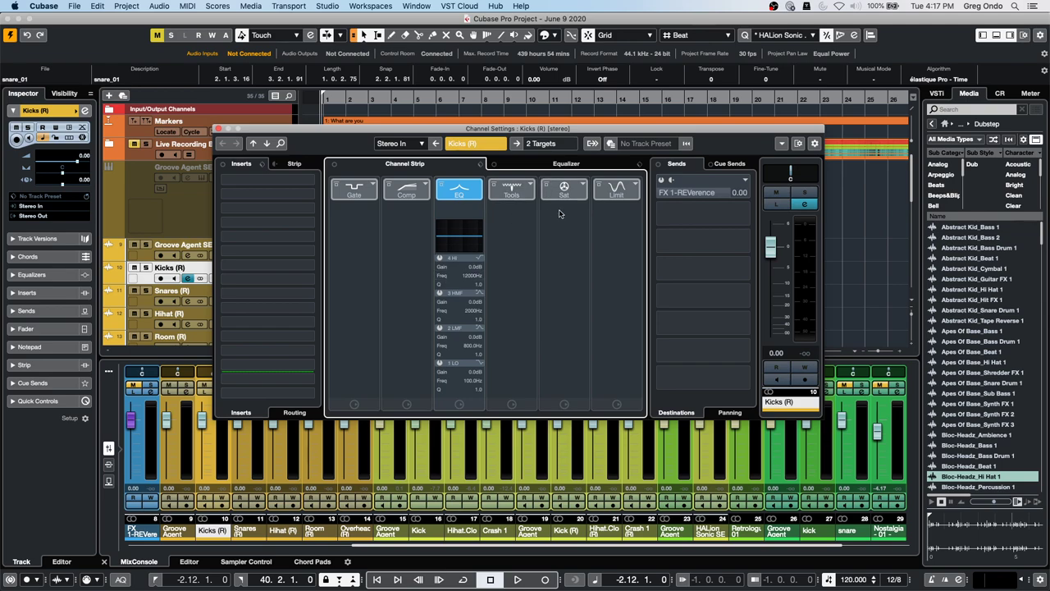
left_click_drag(521, 191, 474, 173)
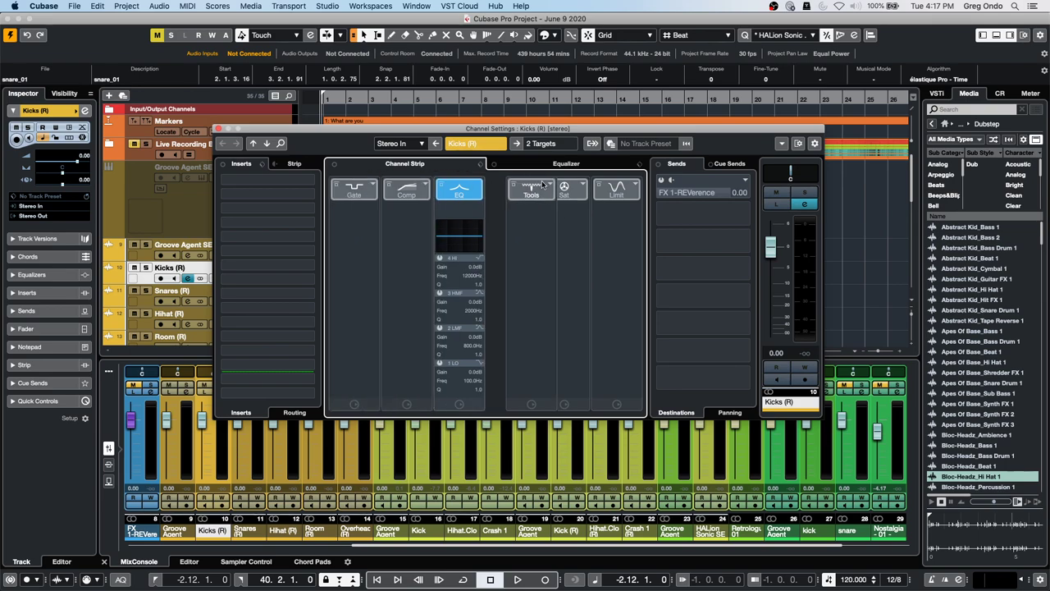
left_click(564, 166)
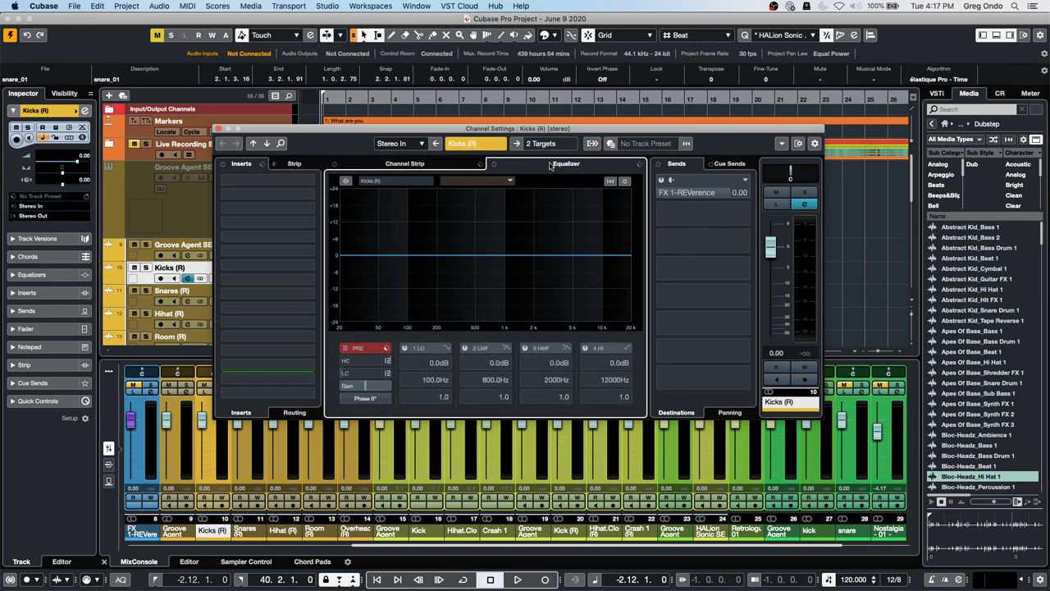
left_click(553, 167)
left_click_drag(518, 193, 468, 192)
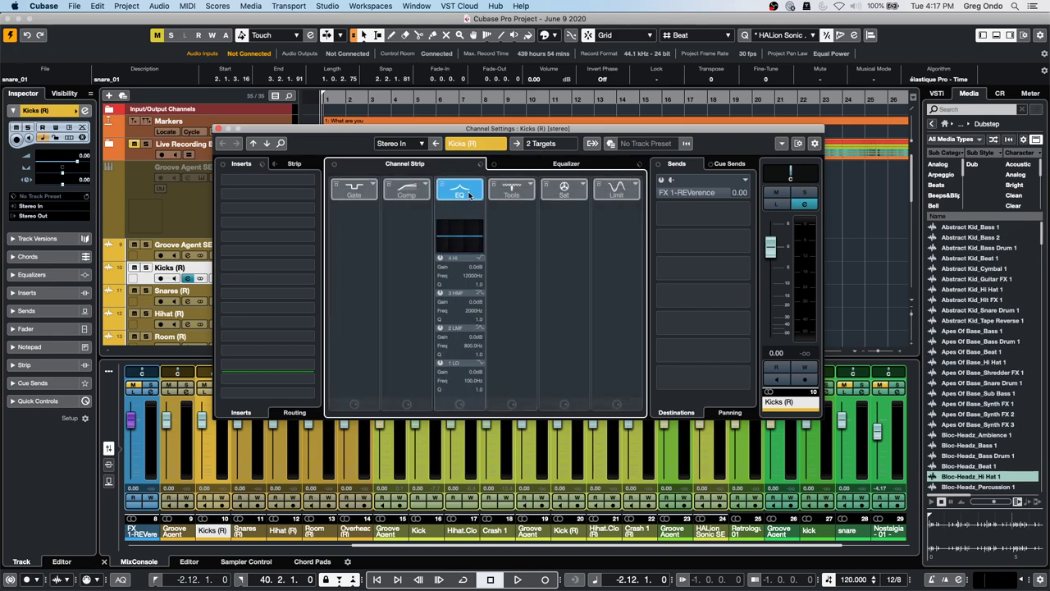
left_click(572, 168)
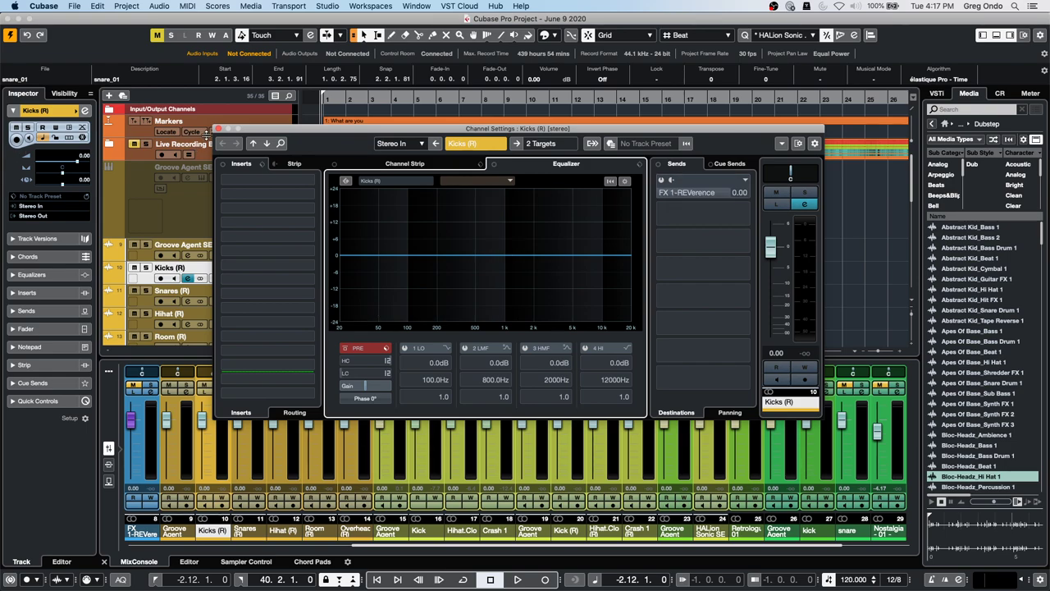
left_click(218, 129)
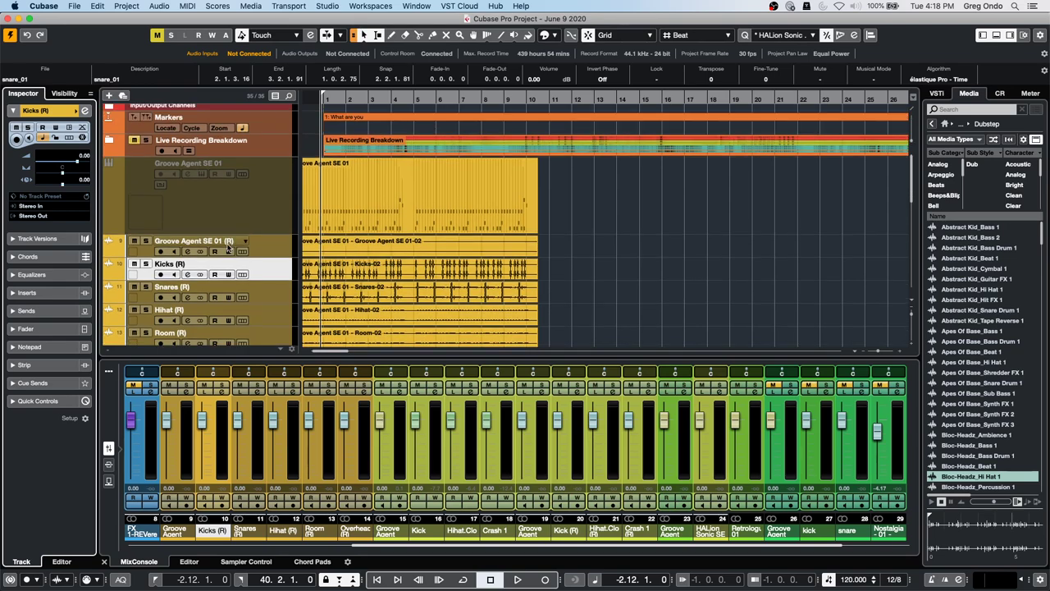
- Enable the disabled Groove Agent SE 01 instrument track
left_click(233, 215)
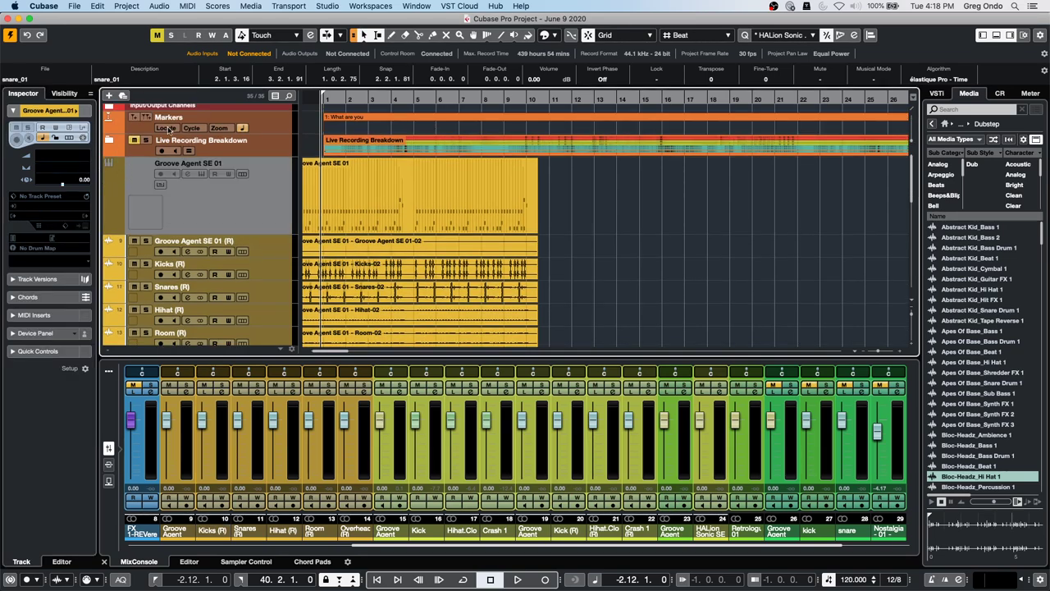
right_click(211, 216)
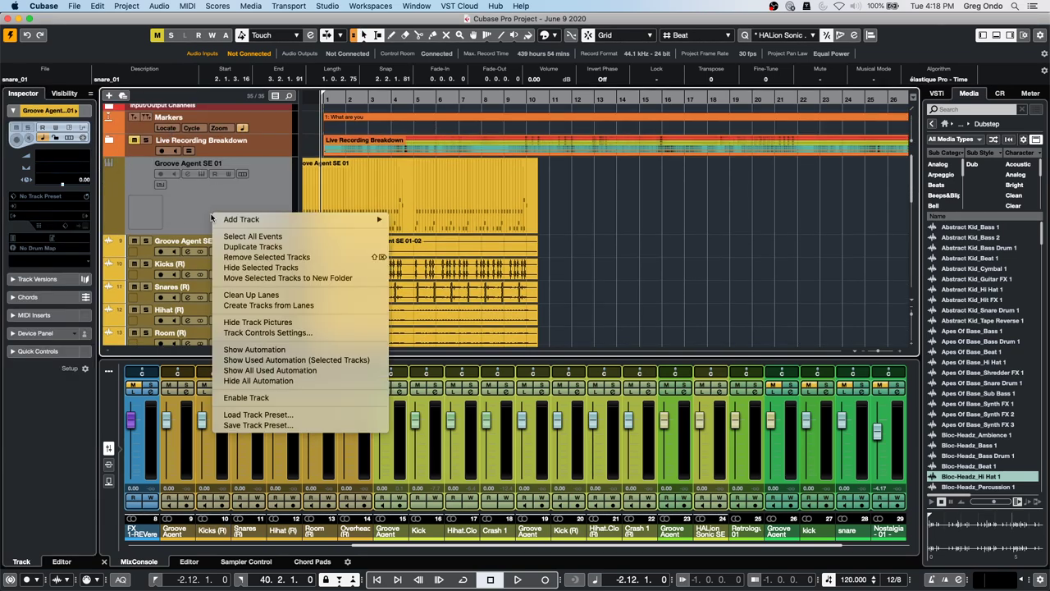
left_click(304, 400)
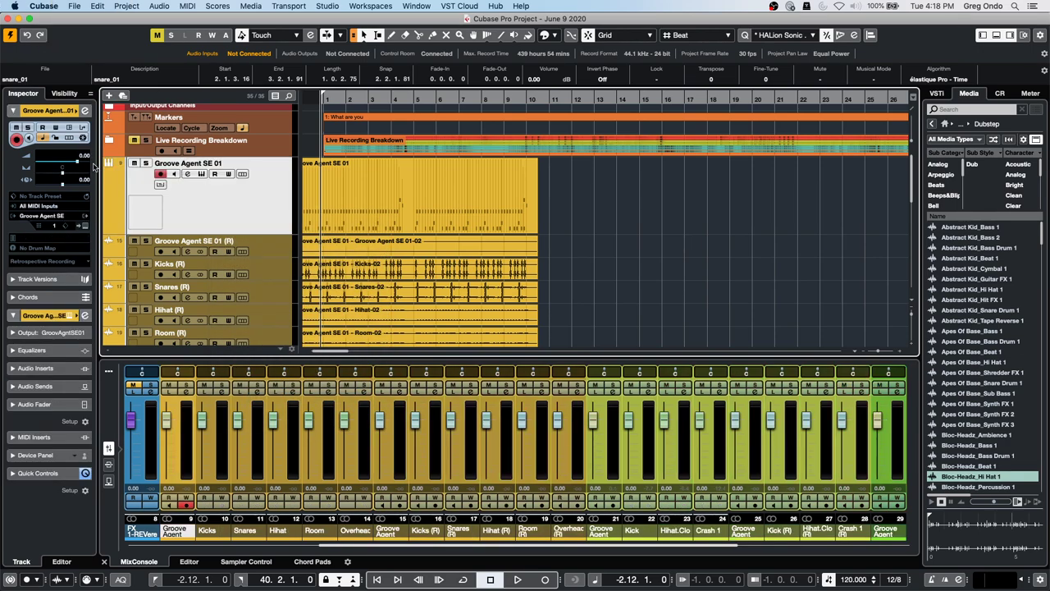
- Open the Groove Agent SE 01 instrument window, move it aside, and place its Main 1 pattern on the track at bar 12
left_click(85, 226)
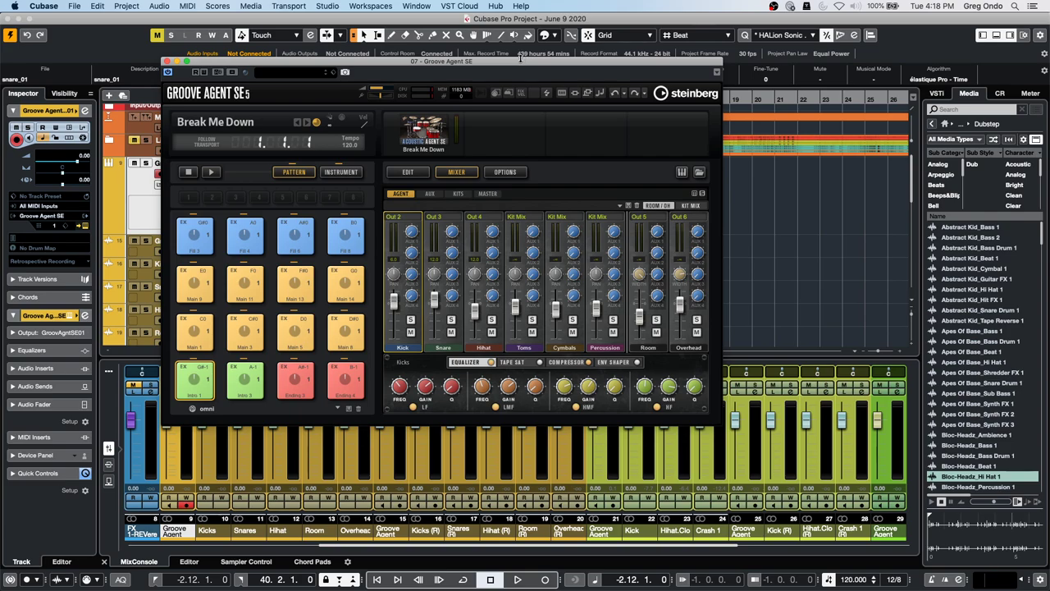
left_click_drag(520, 64, 1041, 182)
left_click_drag(716, 449, 586, 187)
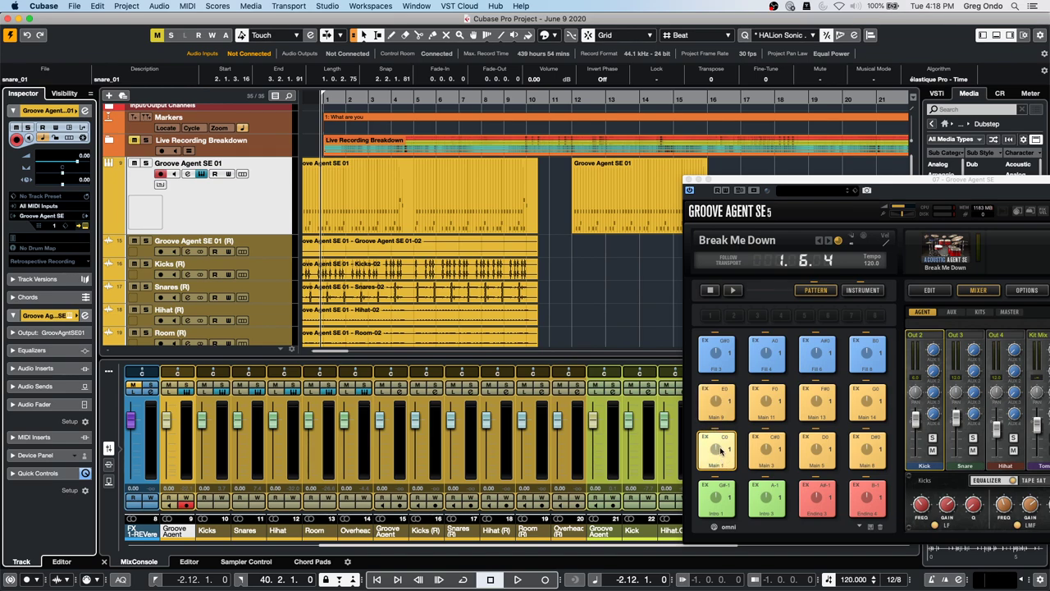
left_click(627, 183)
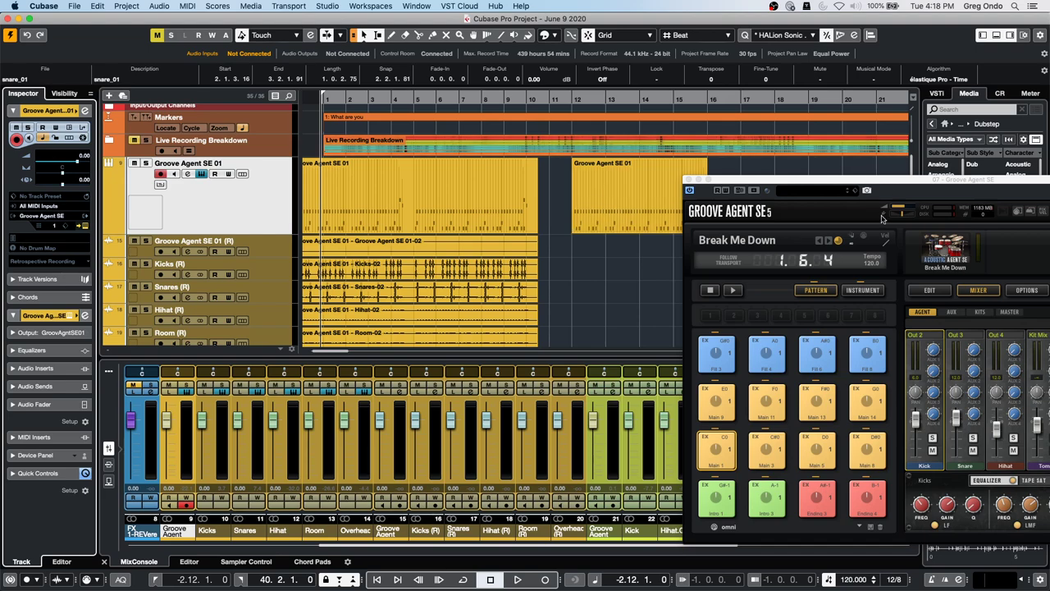
- Inspect the Brighton kit on the Groove Agent SE 02 track, then close its instrument window
scroll(605, 276, "down", 5)
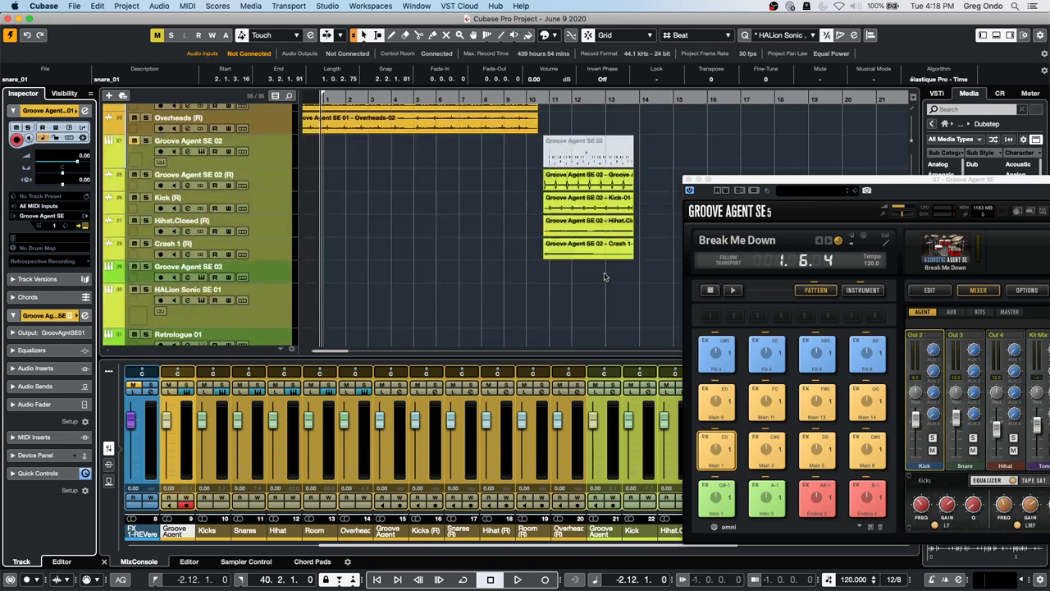
left_click(278, 161)
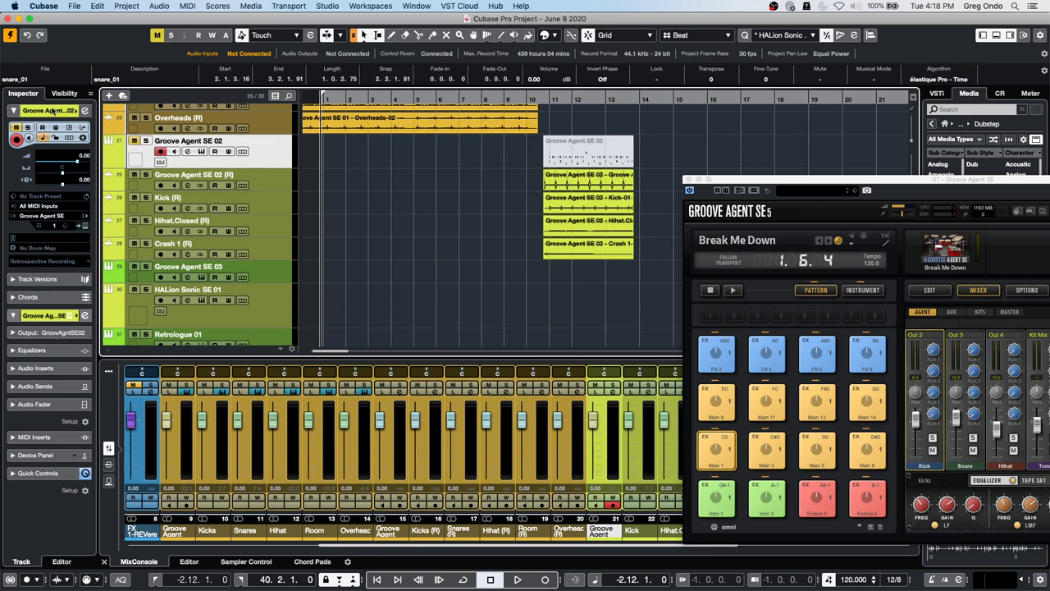
left_click(85, 225)
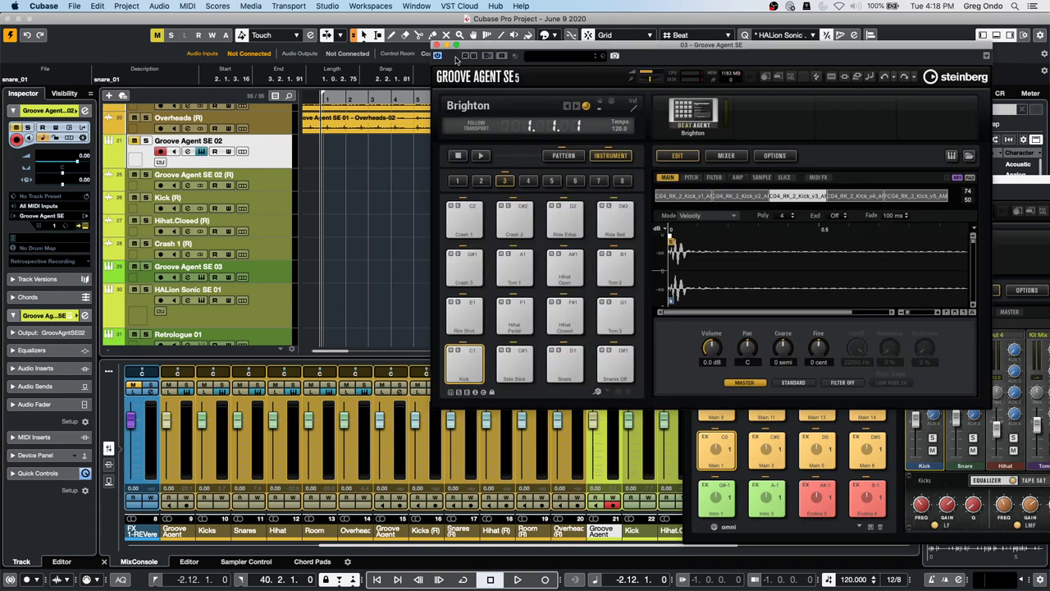
right_click(270, 157)
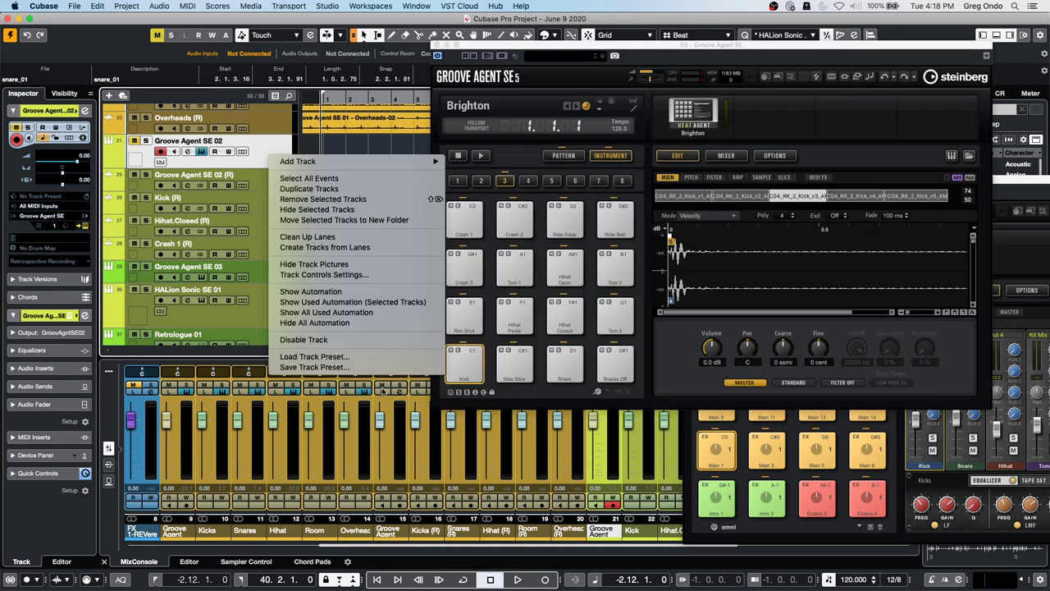
left_click(378, 153)
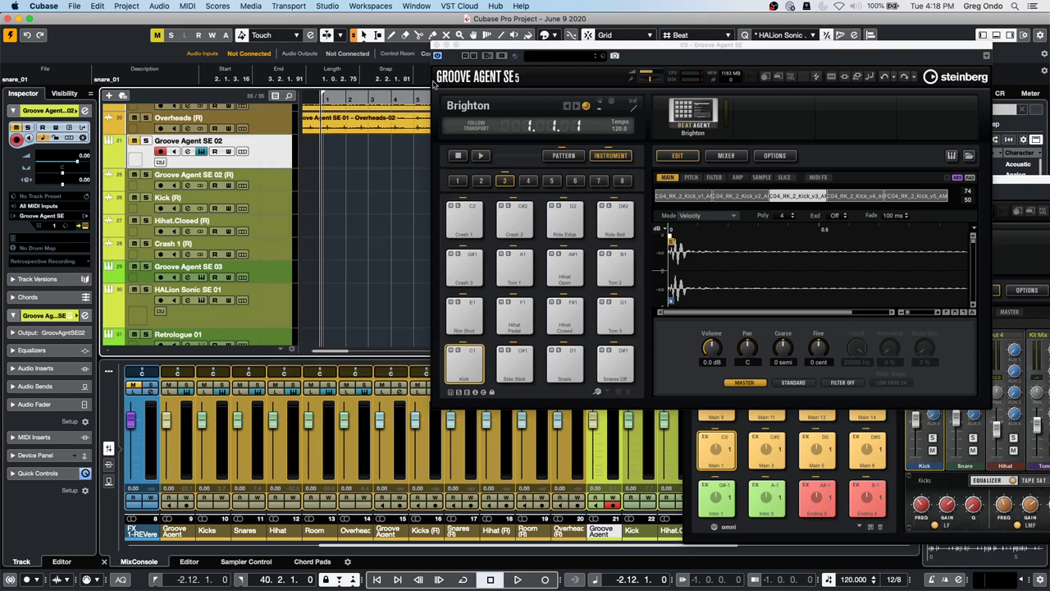
left_click(436, 55)
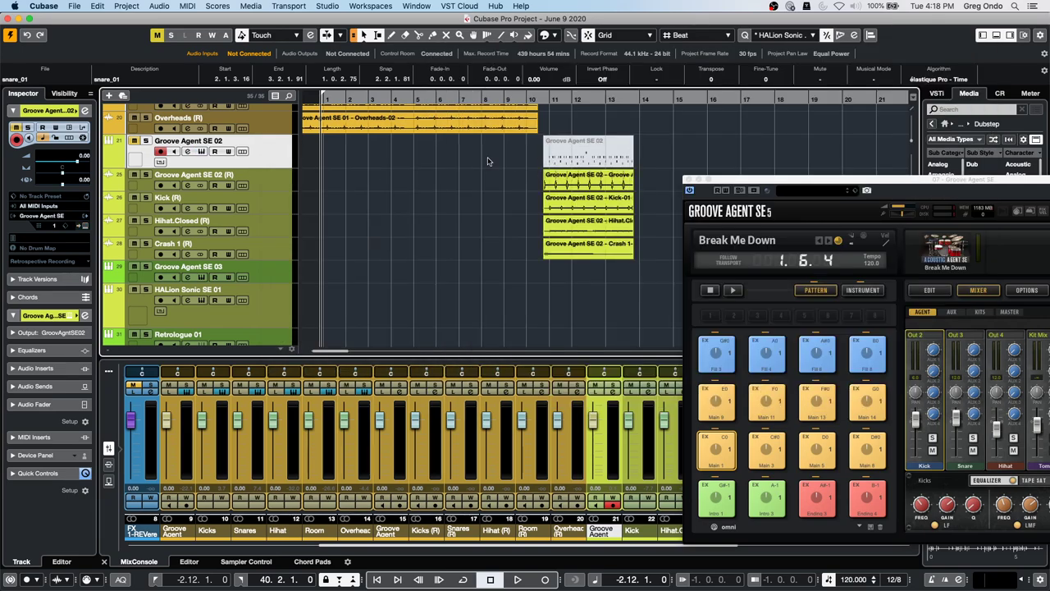
- Unmute the Groove Agent SE 02 track and use the Mute tool to unmute its MIDI part
right_click(274, 158)
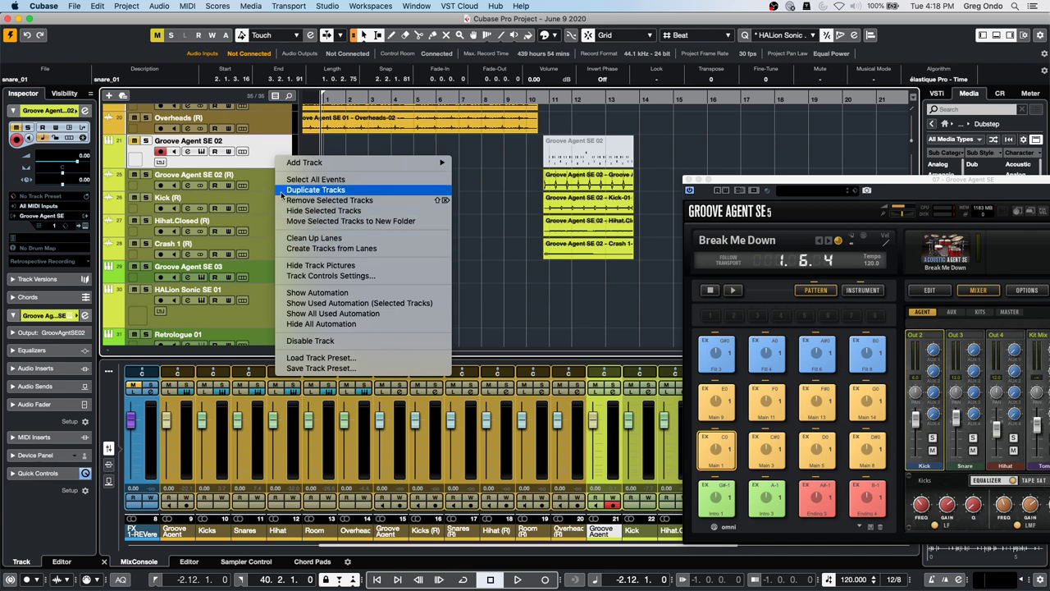
left_click(136, 143)
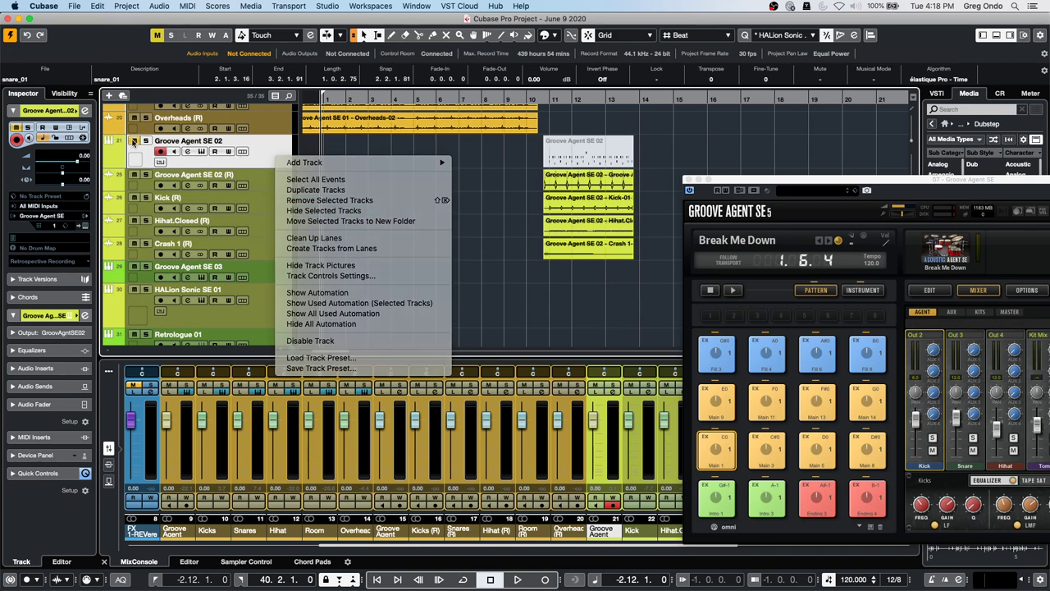
right_click(591, 154)
left_click(674, 153)
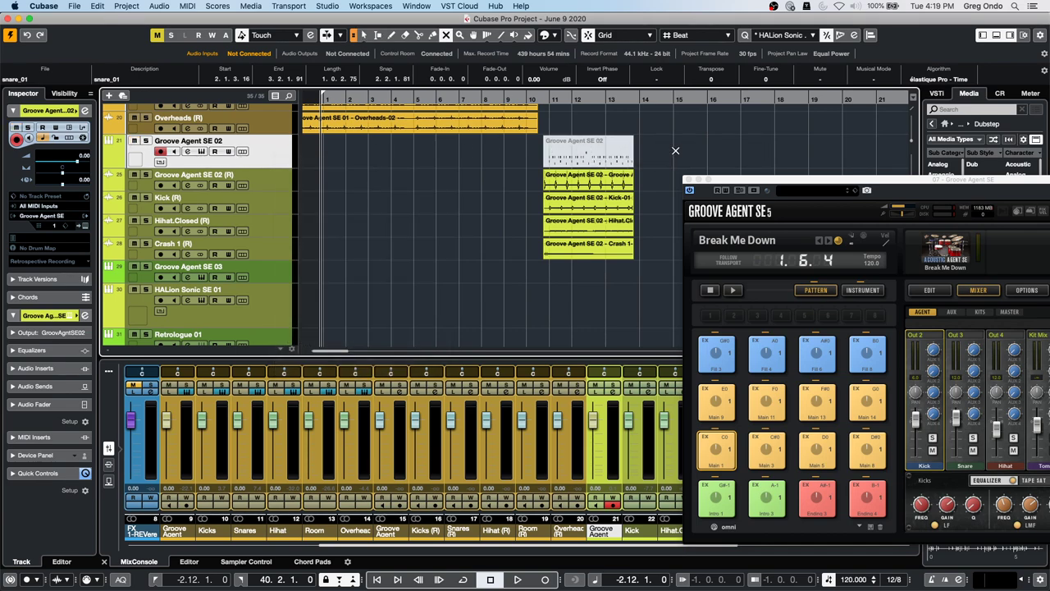
left_click(616, 156)
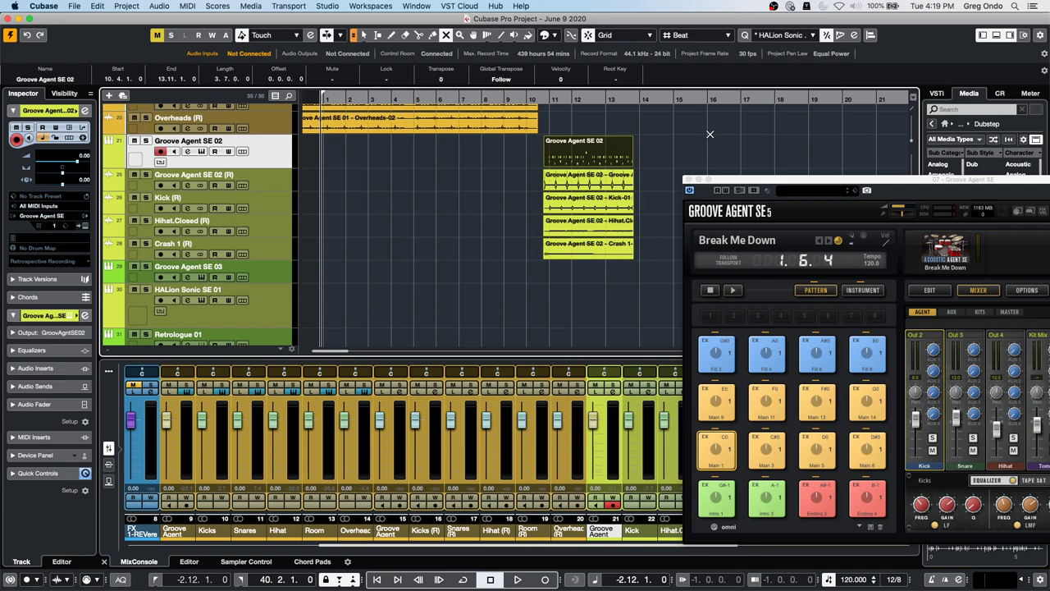
- Open the Quantize Panel and load the Groove Agent SE 02 MIDI part into it as a groove
scroll(710, 135, "down", 3)
scroll(711, 135, "up", 10)
scroll(711, 134, "down", 6)
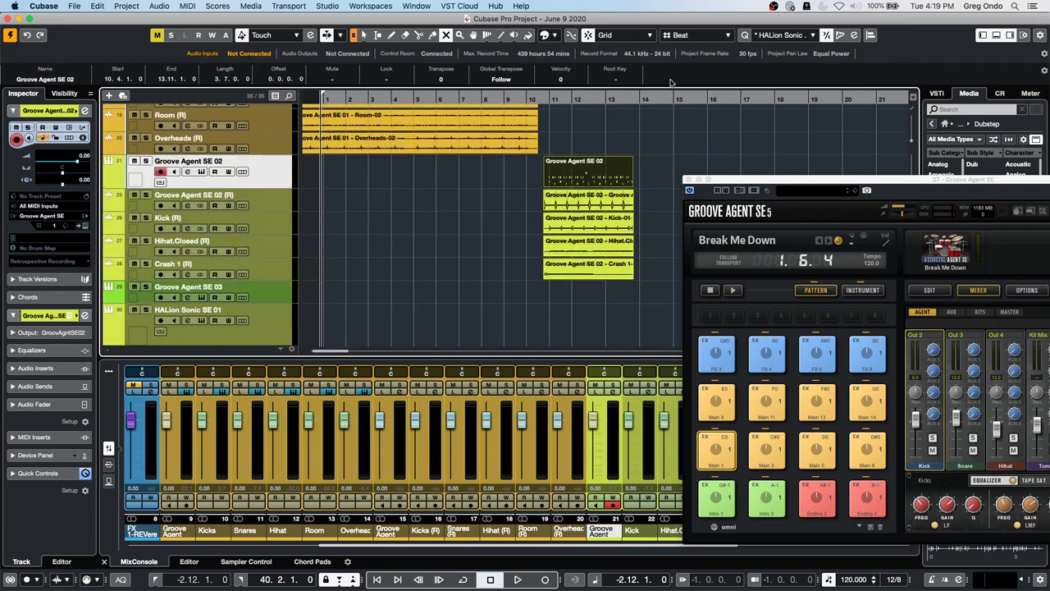
left_click(854, 36)
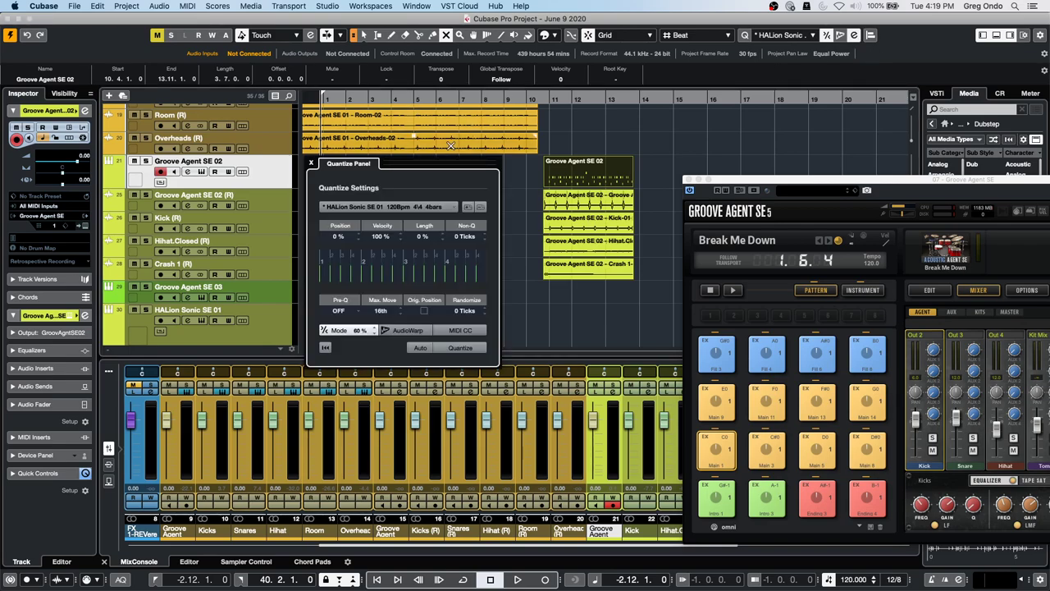
right_click(583, 178)
left_click(583, 178)
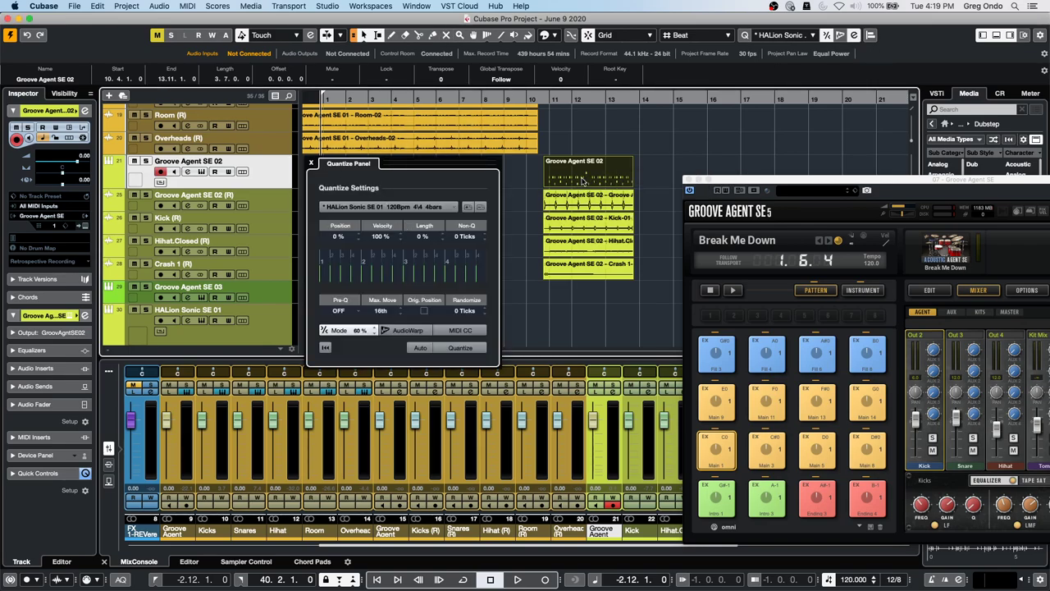
left_click(583, 179)
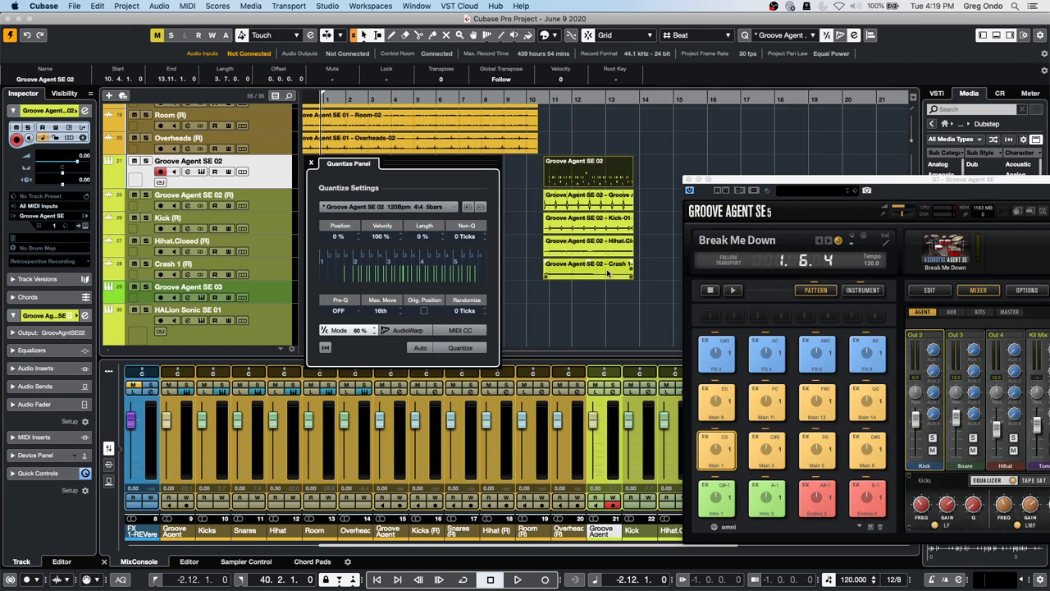
- Select the Groove Agent SE 01 MIDI part at bar 12 and close the Groove Agent and Quantize Panel windows
scroll(607, 273, "up", 4)
left_click(598, 134)
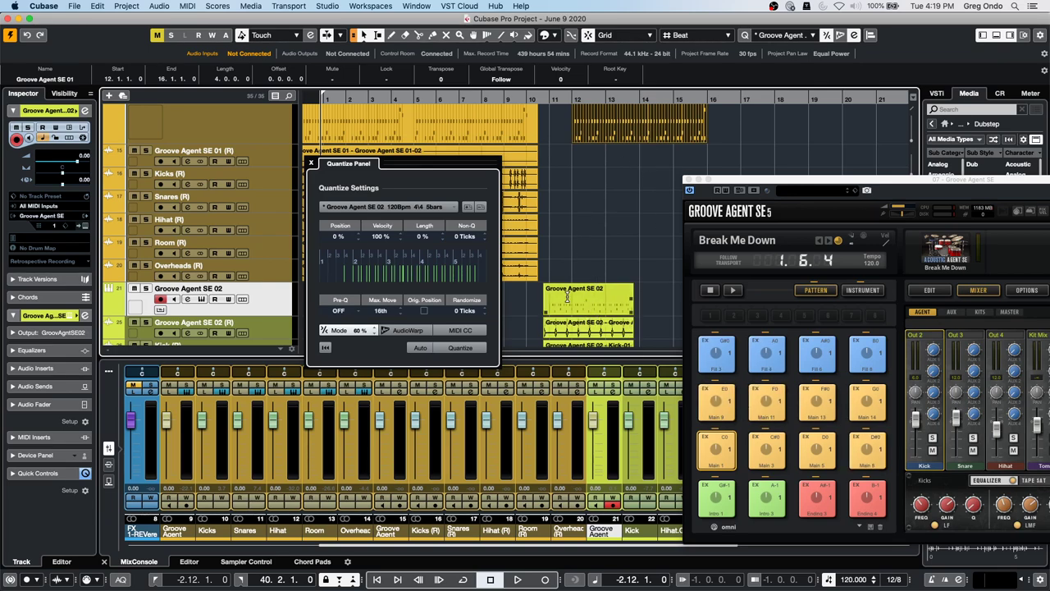
left_click(689, 179)
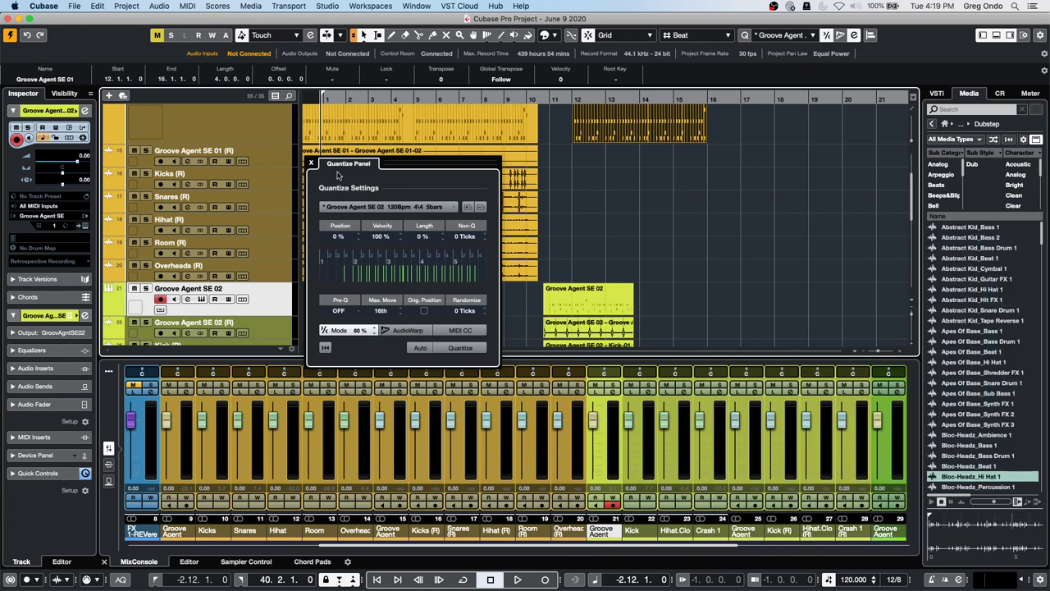
left_click(311, 163)
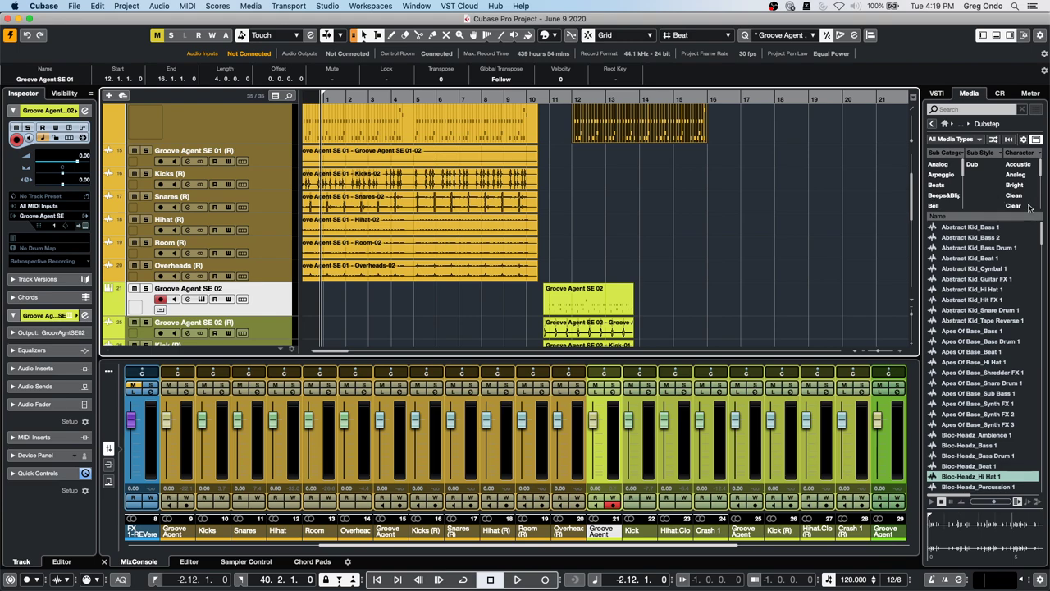
- Filter the Dubstep loops by Beats, change the Character filter column to Signature, and clear the Beats filter
left_click(947, 186)
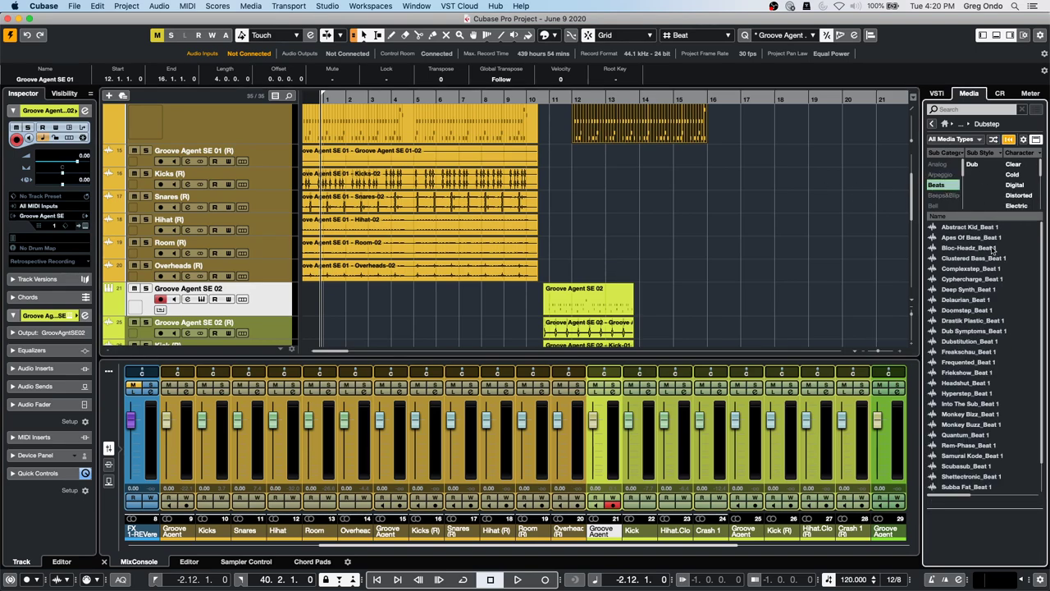
left_click(1035, 155)
mouse_move(1030, 156)
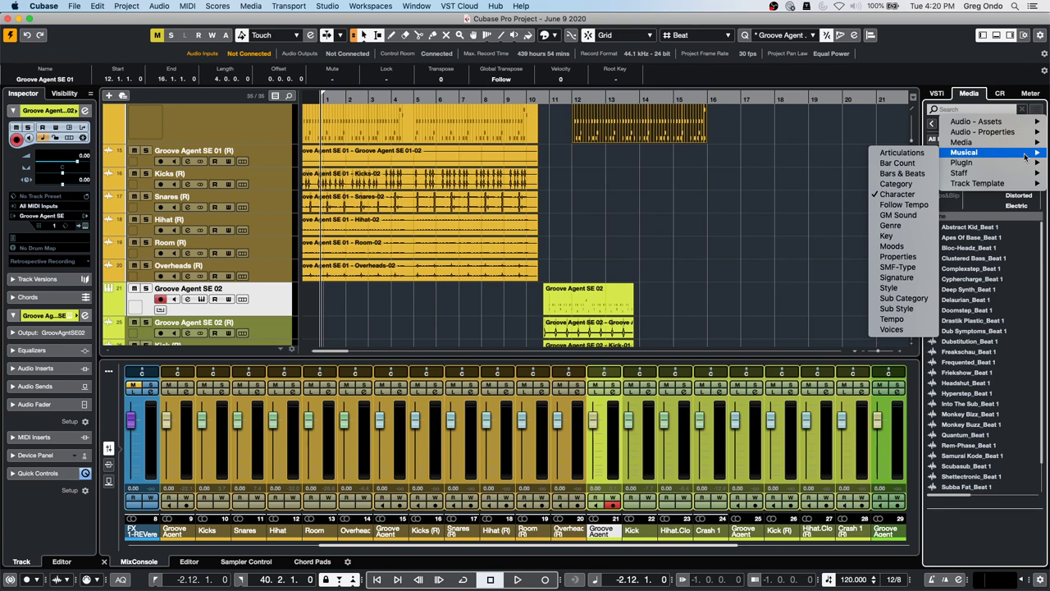
left_click(896, 277)
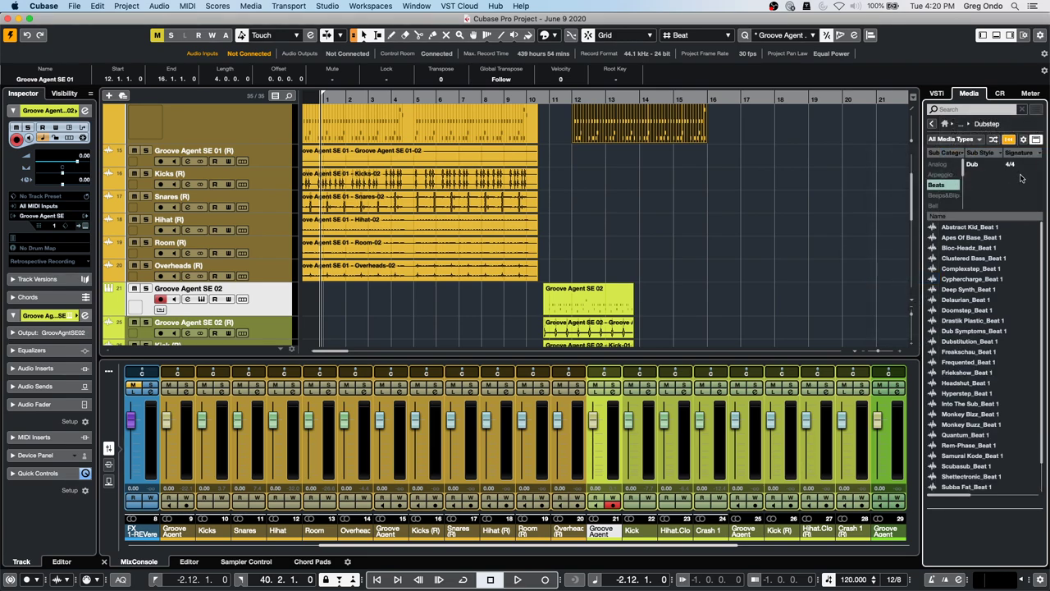
left_click(943, 189)
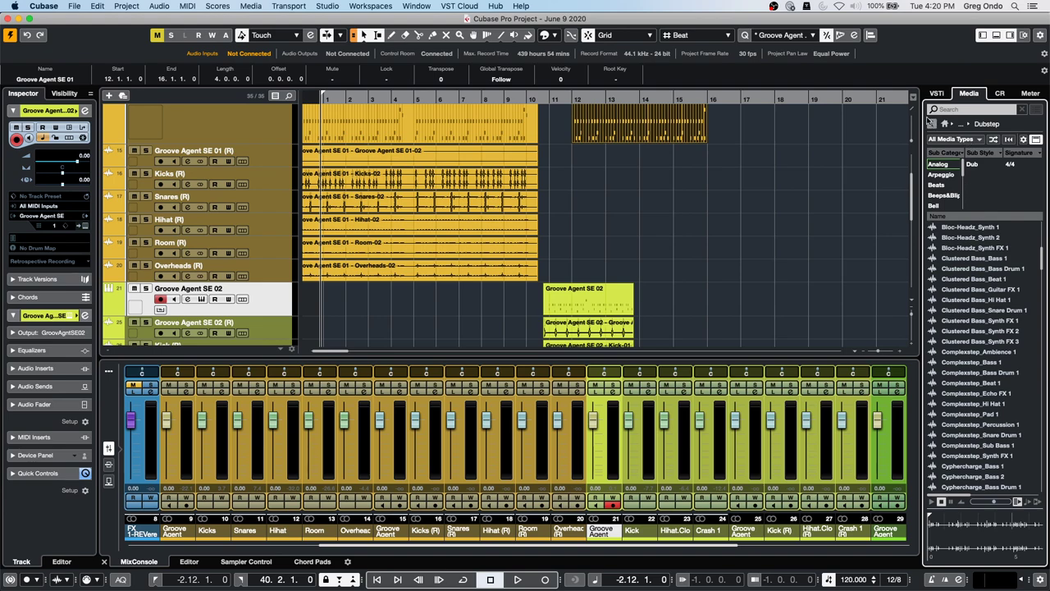
- Return to the Media browser's home, open Loops & Samples, and search for "beat"
left_click(943, 124)
left_click(952, 245)
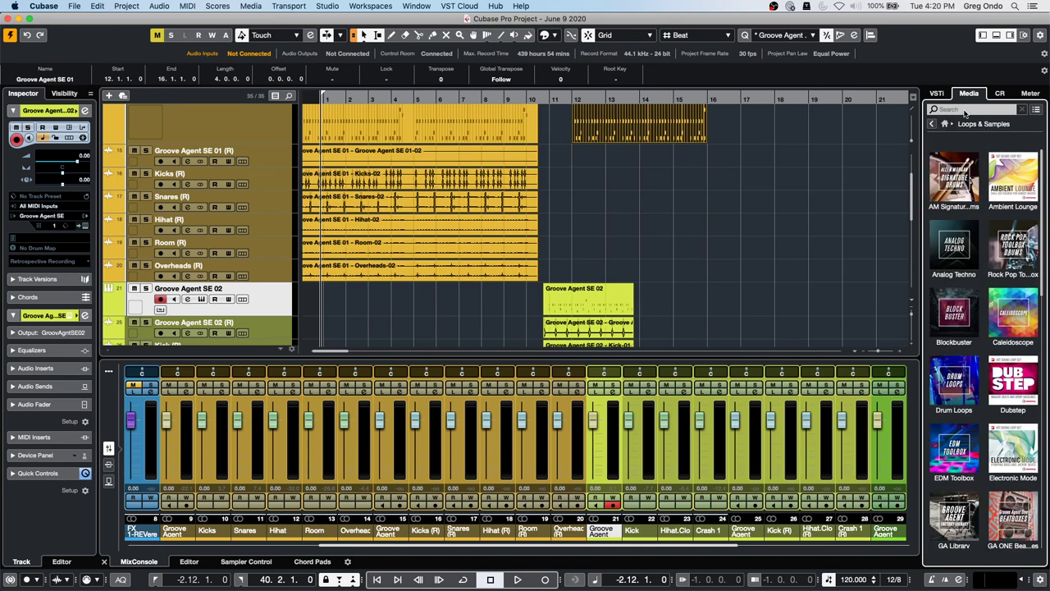
left_click(964, 110)
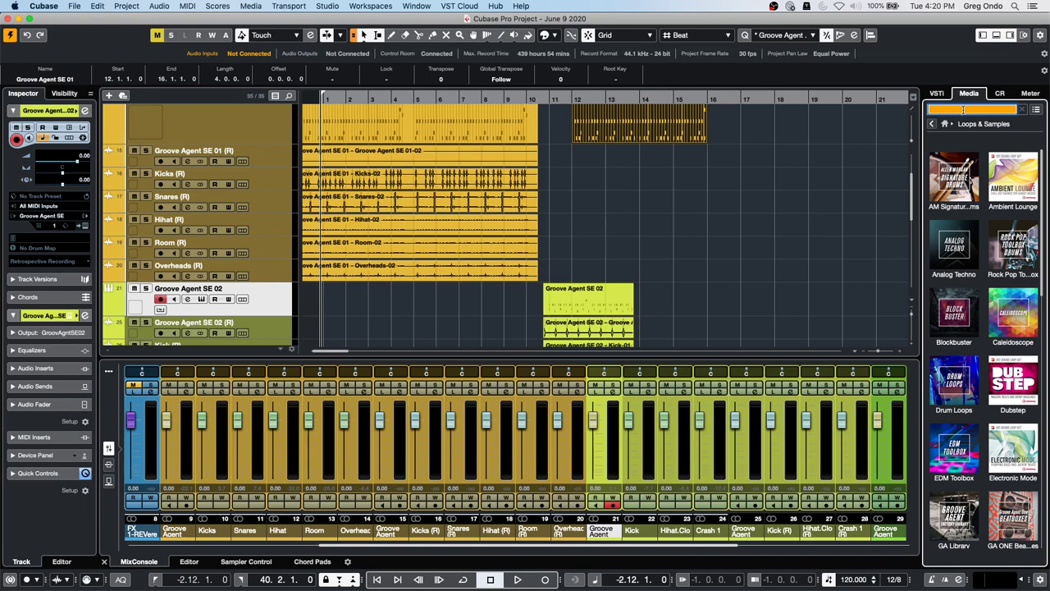
type("beat")
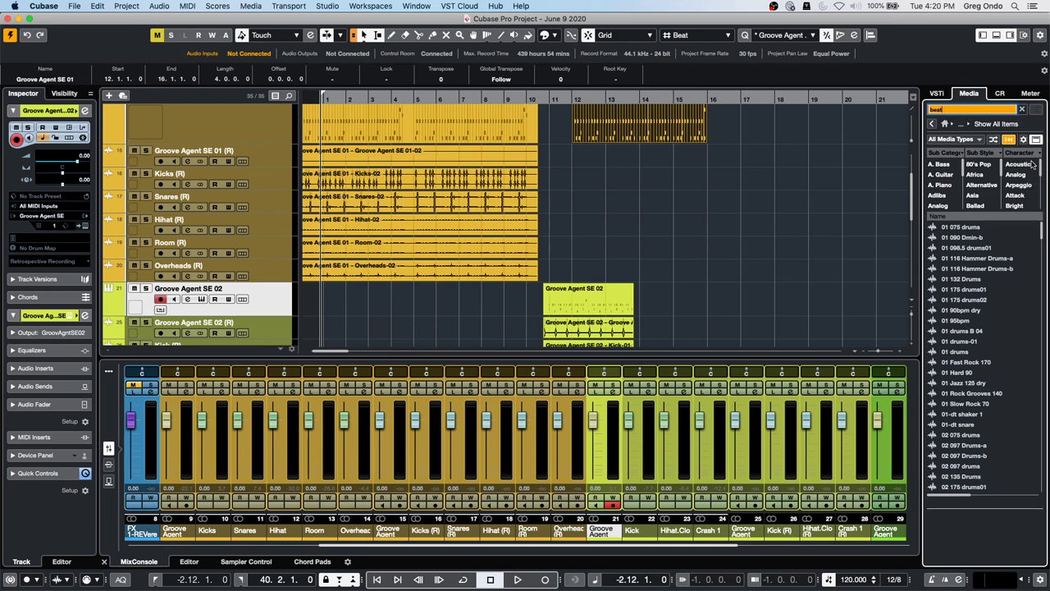
- Change the Character filter column to Signature, try the 3/4 and 6/8 filters on the search results, and clear them
left_click(1034, 154)
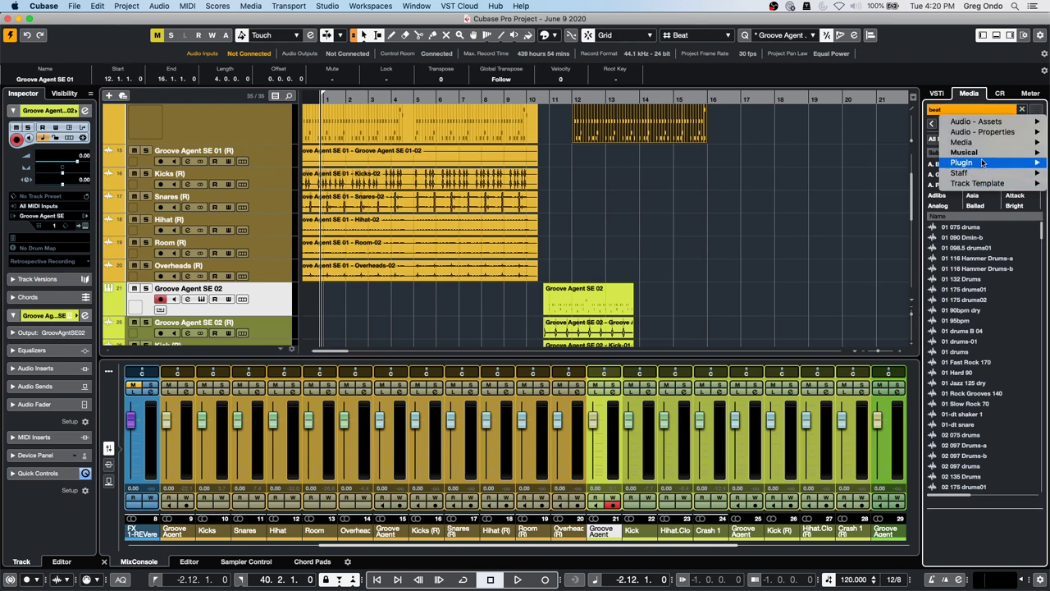
mouse_move(966, 152)
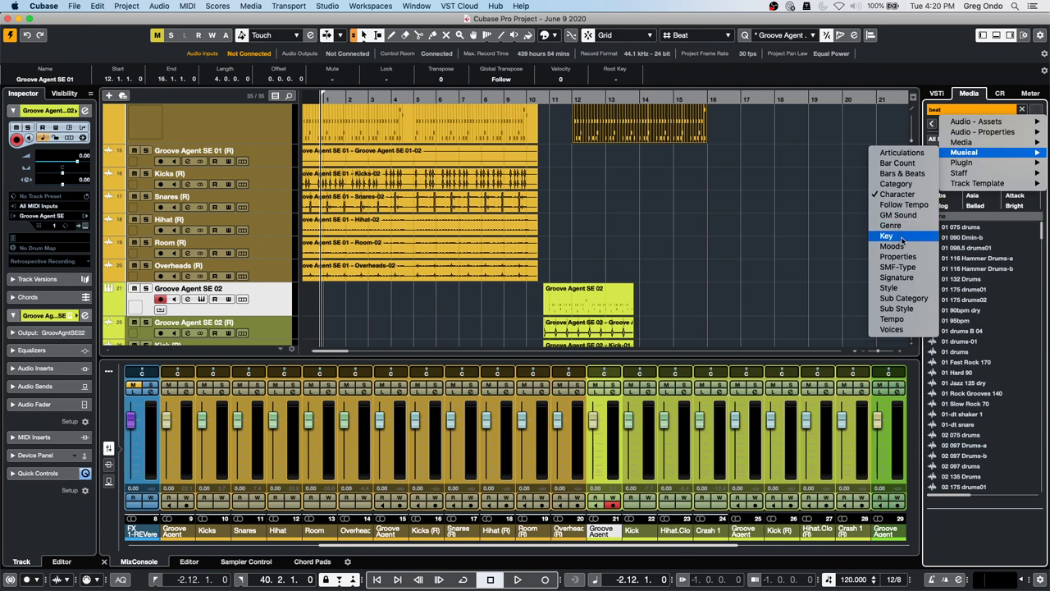
left_click(895, 278)
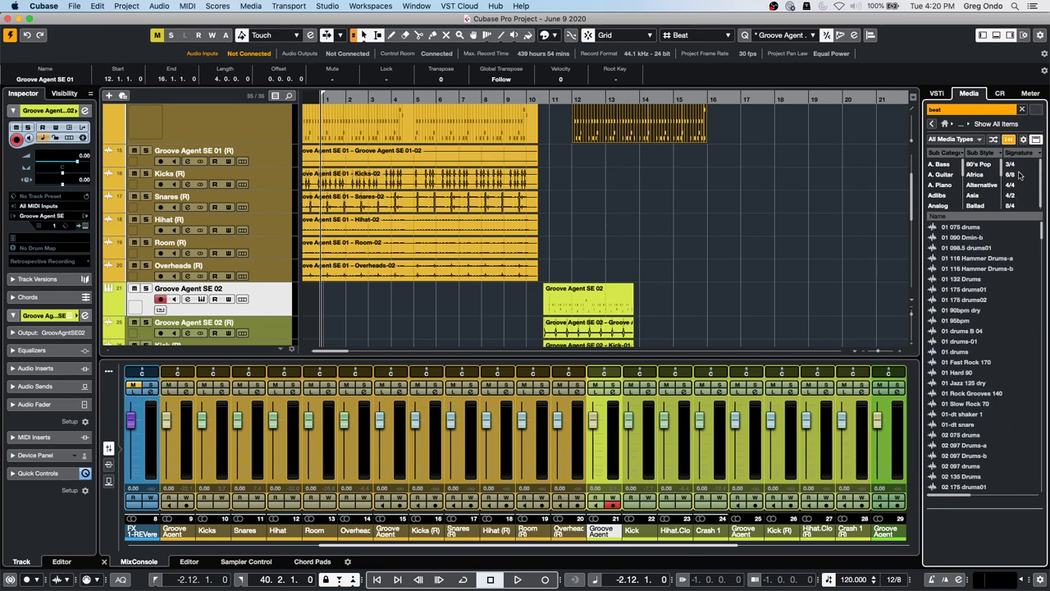
left_click(1018, 165)
left_click(1017, 174)
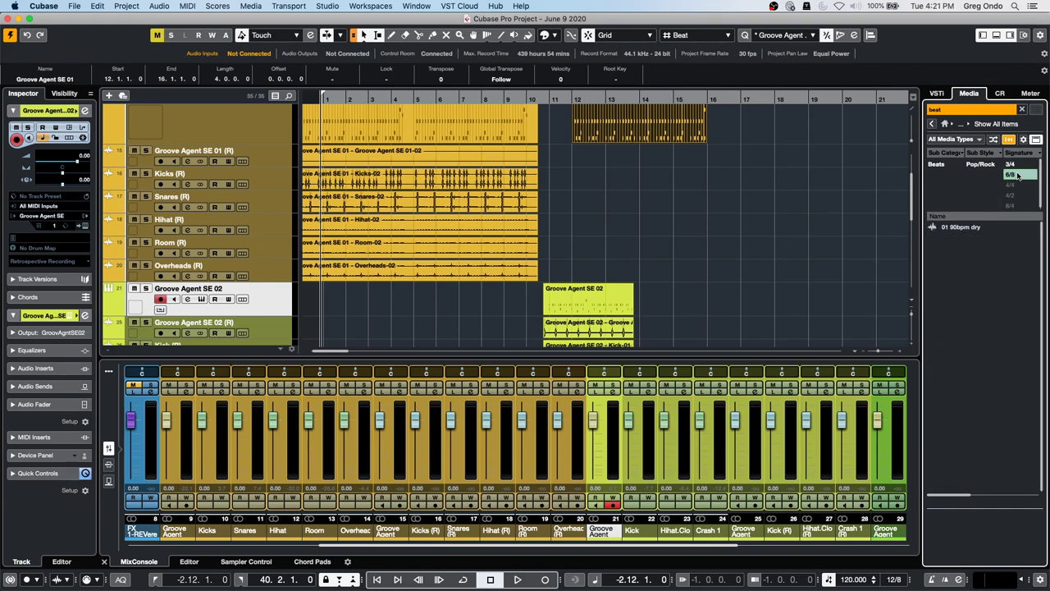
left_click(1017, 174)
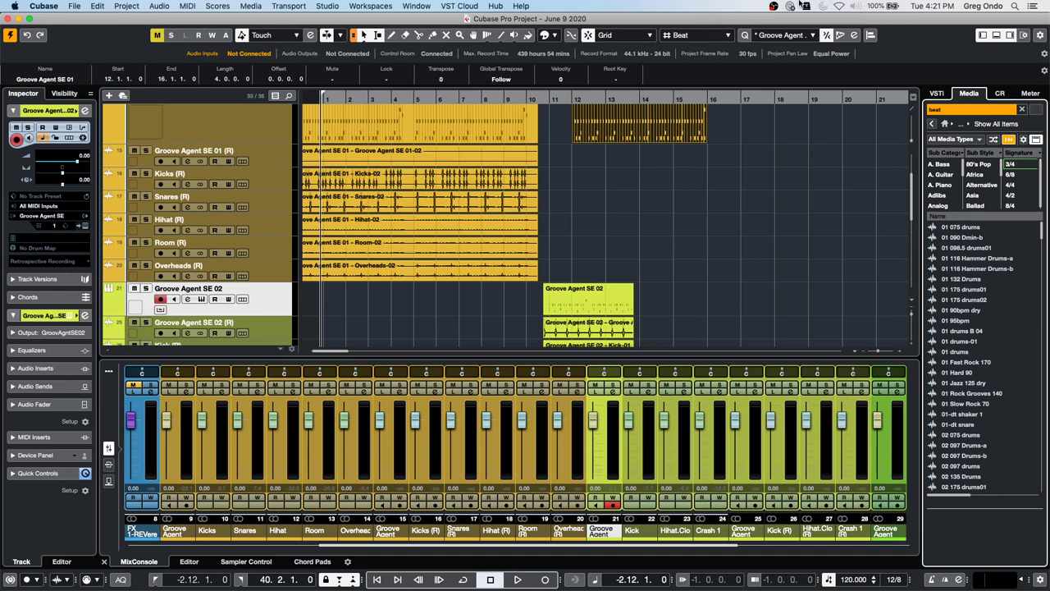
- Expand the Tempo time match folder track at the end of the track list and solo it
scroll(510, 178, "up", 4)
scroll(510, 180, "down", 10)
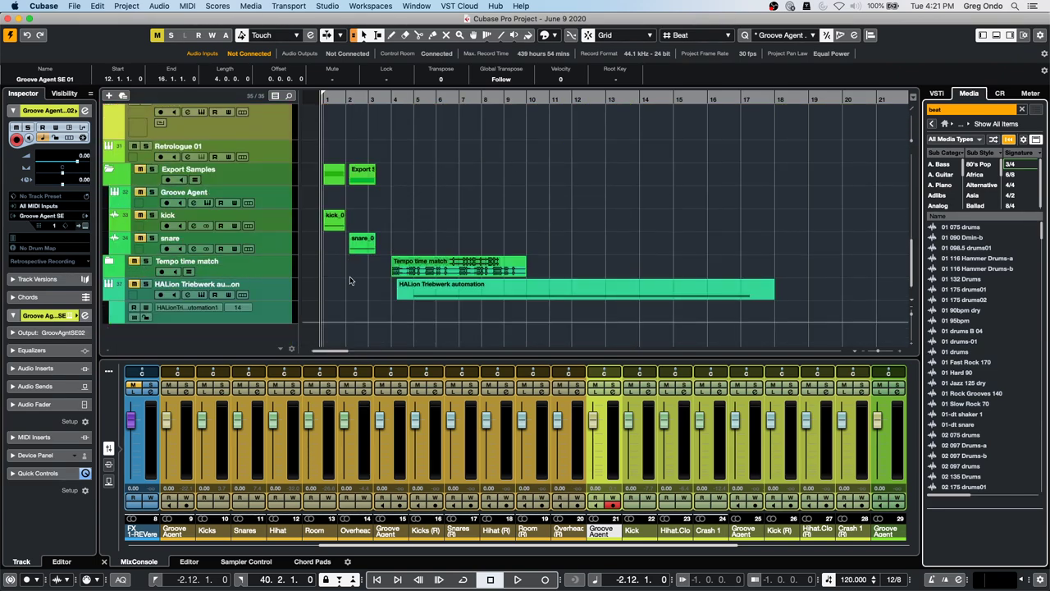
left_click(110, 261)
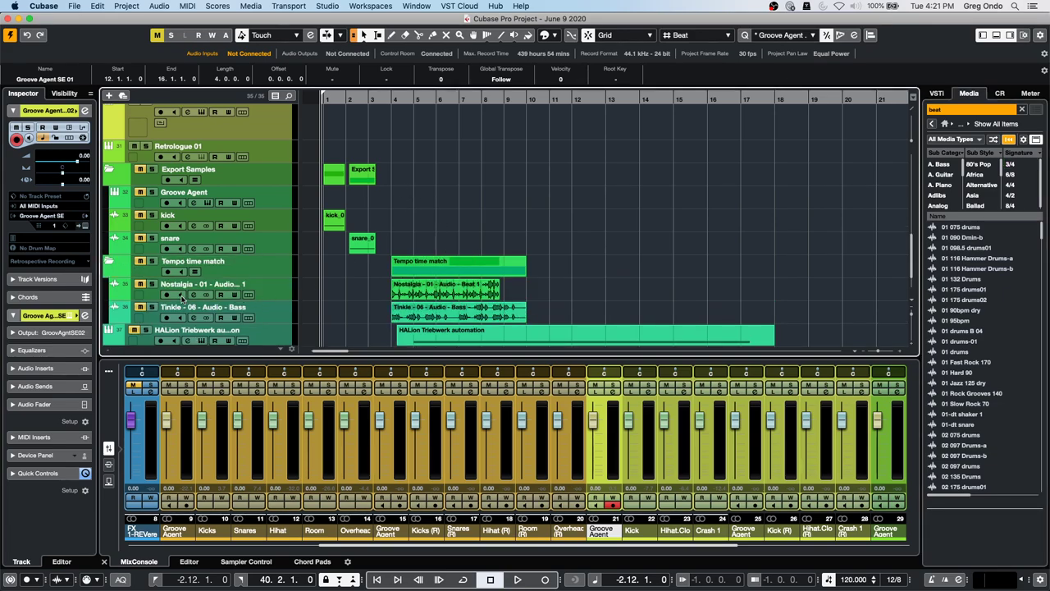
left_click(152, 260)
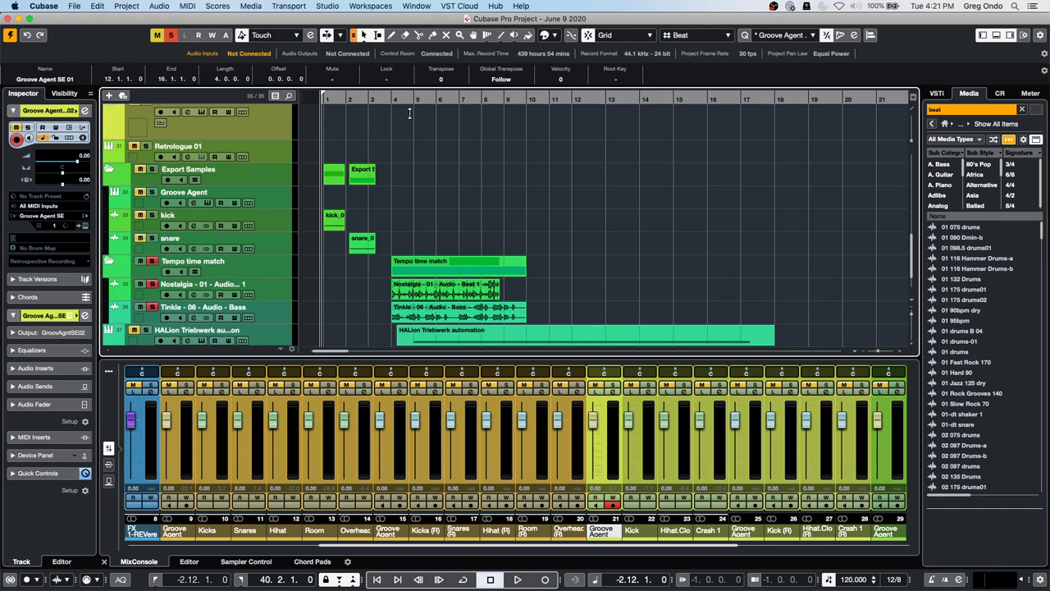
- Place the playhead at 3.4.1.0 and play back the soloed Nostalgia and Tinkle loops
left_click_drag(405, 98, 373, 101)
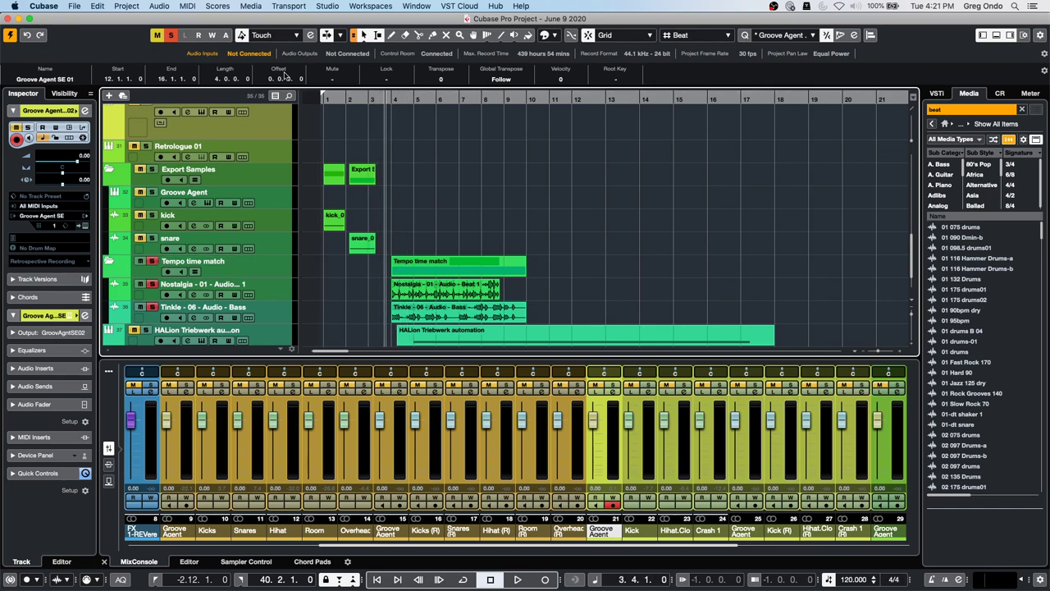
key("space")
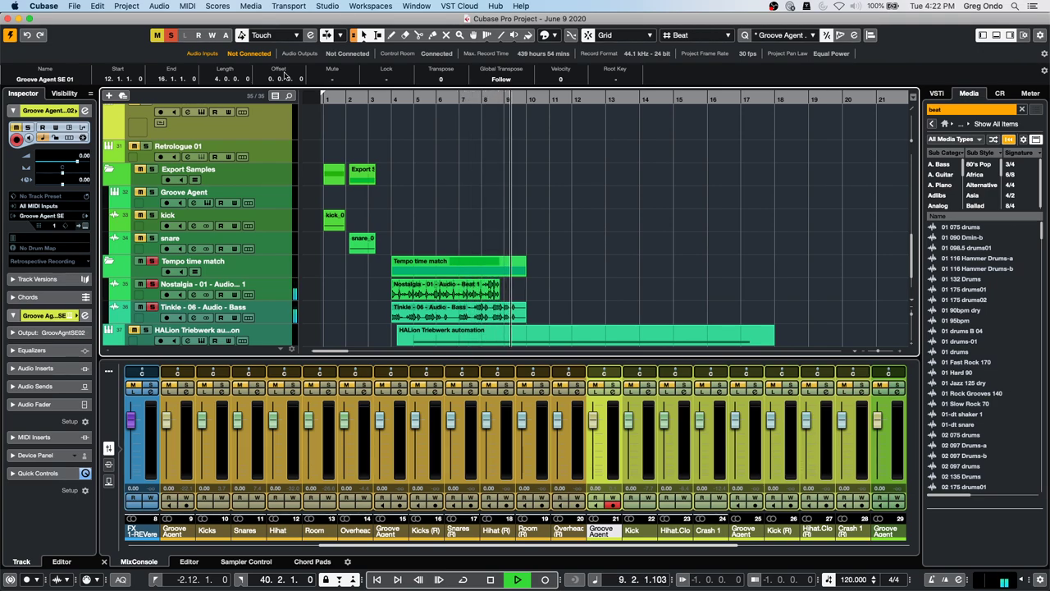
key("space")
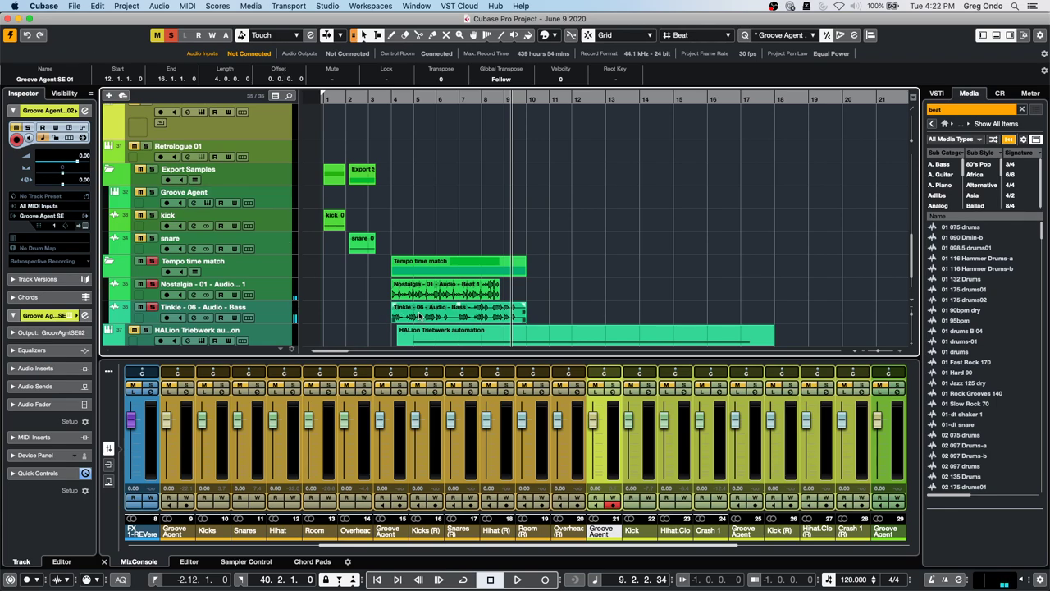
- Select the Nostalgia beat loop, check the loops' tempo and Musical Mode entries in the Pool window, and close it
left_click(449, 291)
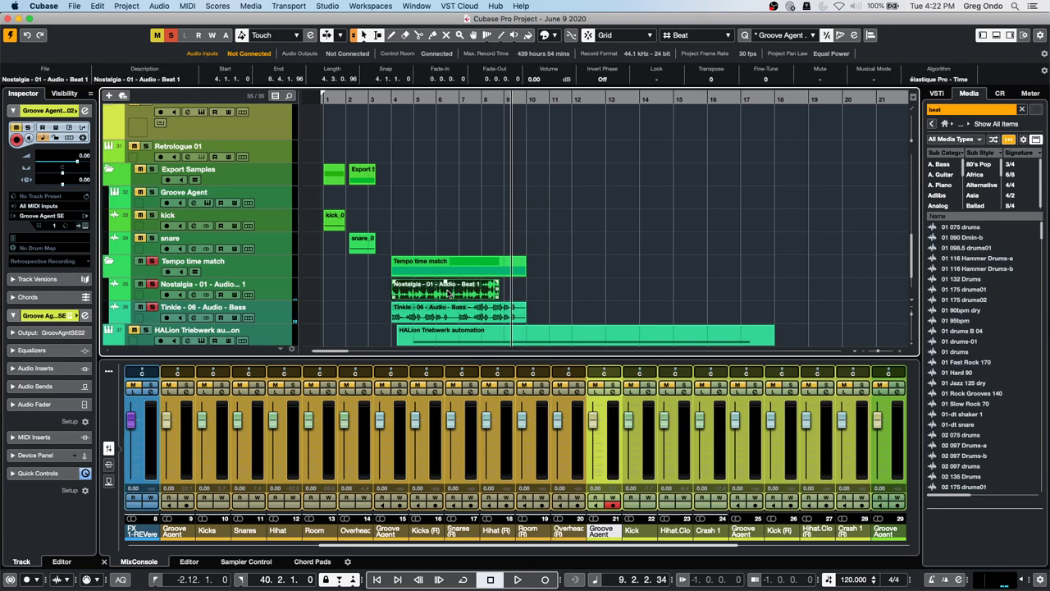
left_click(245, 7)
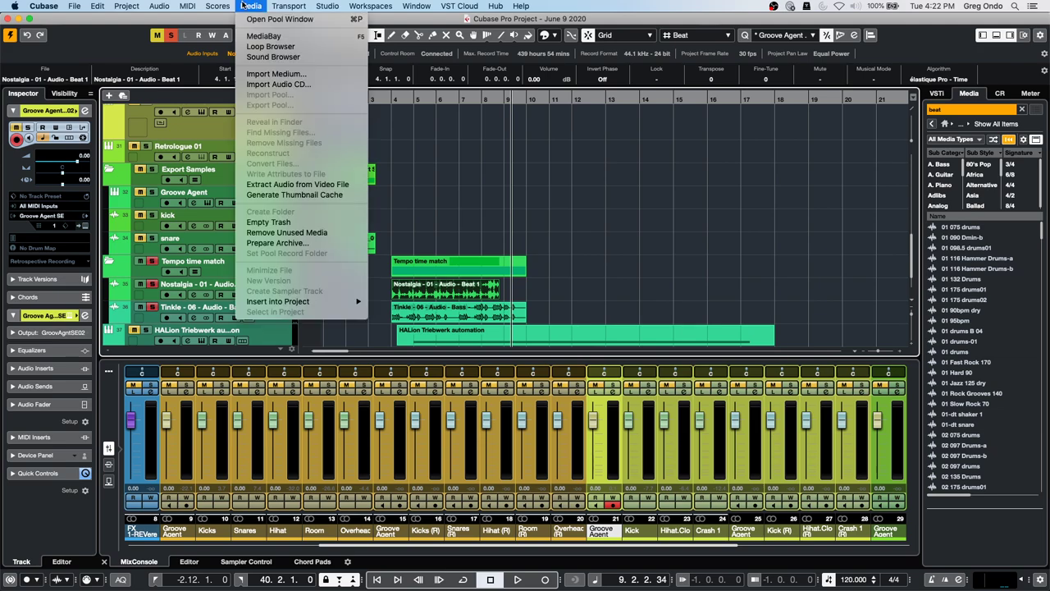
left_click(177, 315)
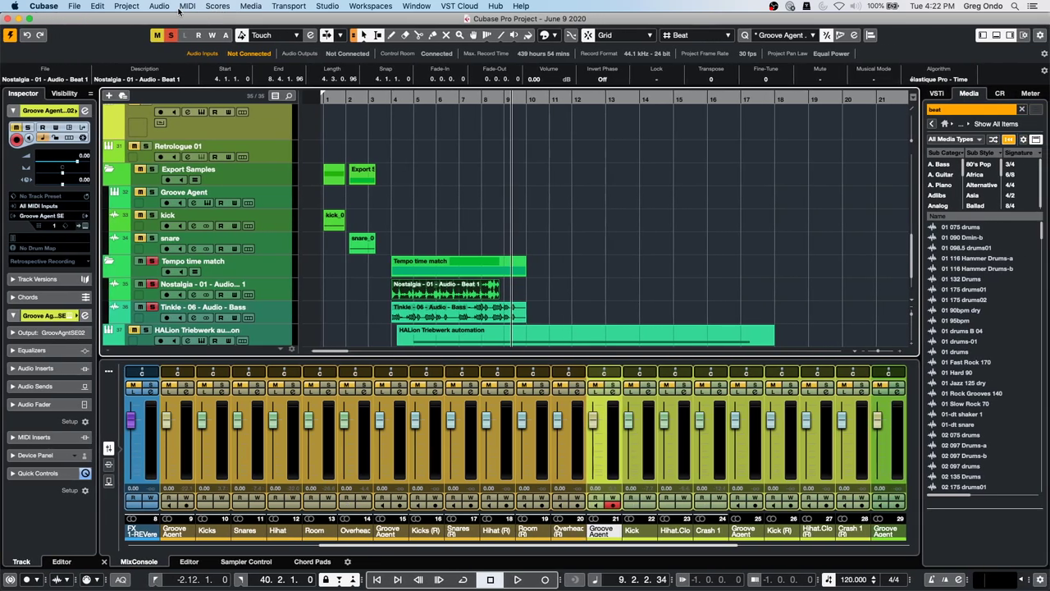
left_click(254, 6)
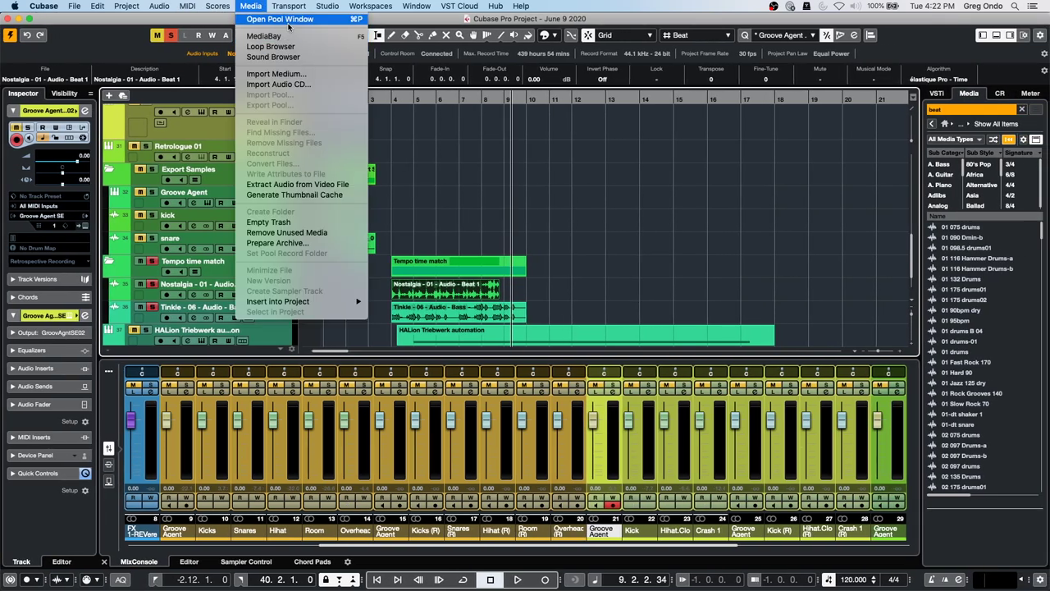
left_click(288, 26)
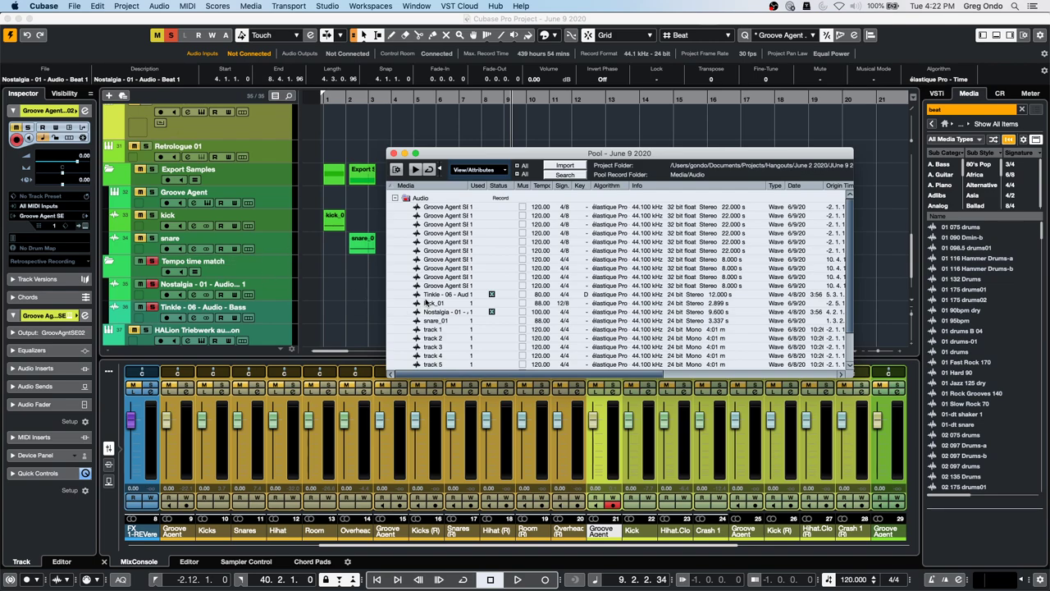
scroll(493, 303, "down", 1)
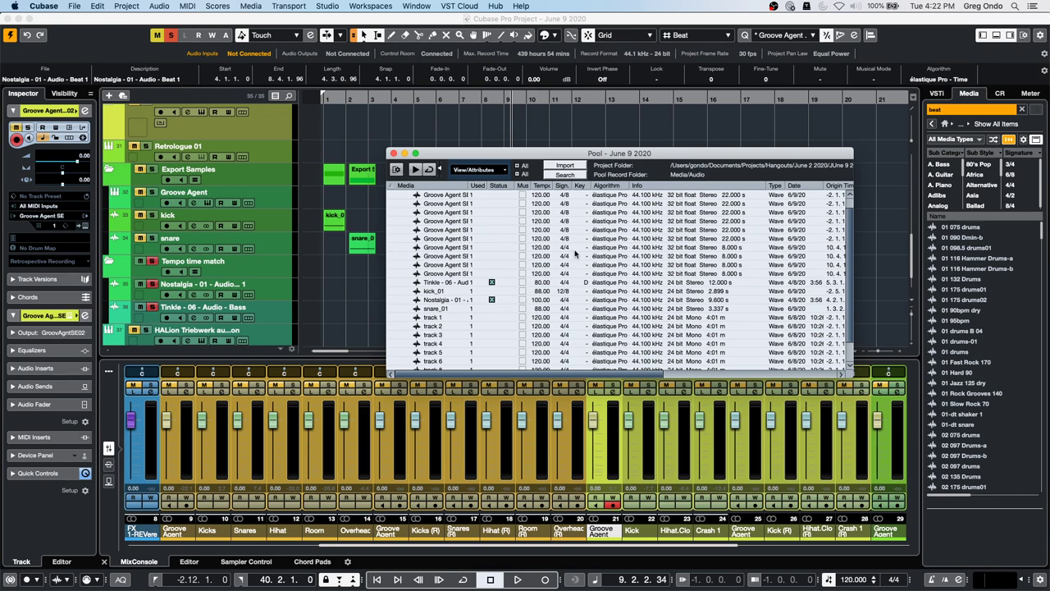
left_click(394, 153)
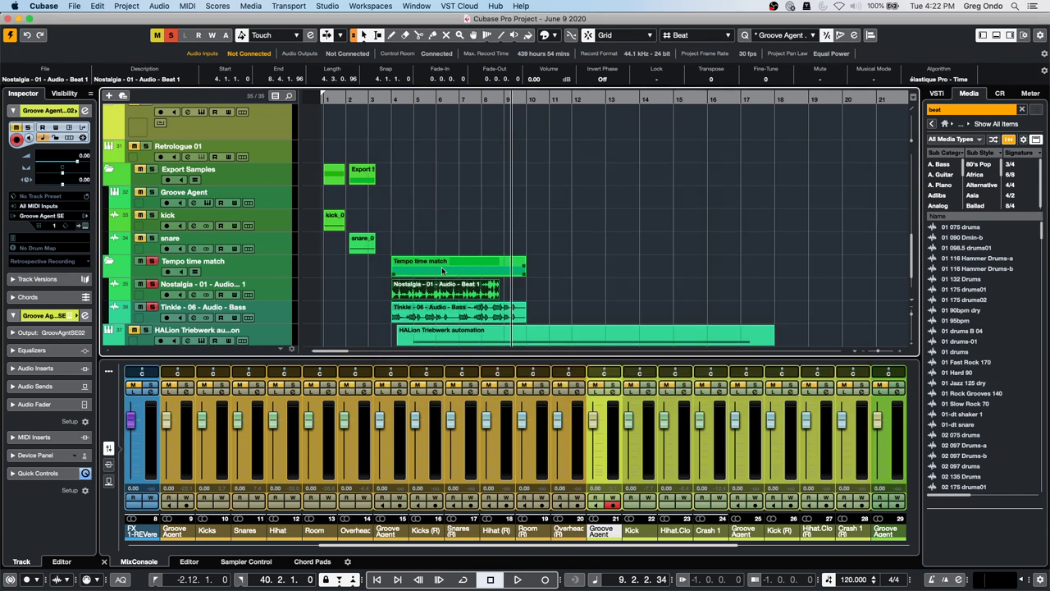
- Select both the Nostalgia and Tinkle audio events and reopen the Pool window
left_click_drag(535, 293, 437, 312)
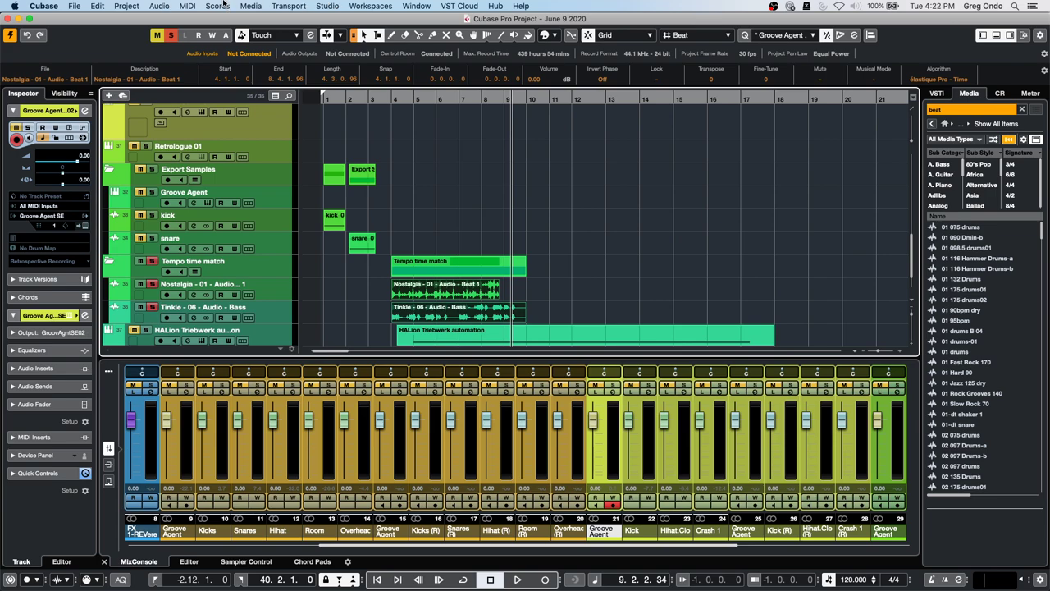
left_click(225, 6)
mouse_move(251, 7)
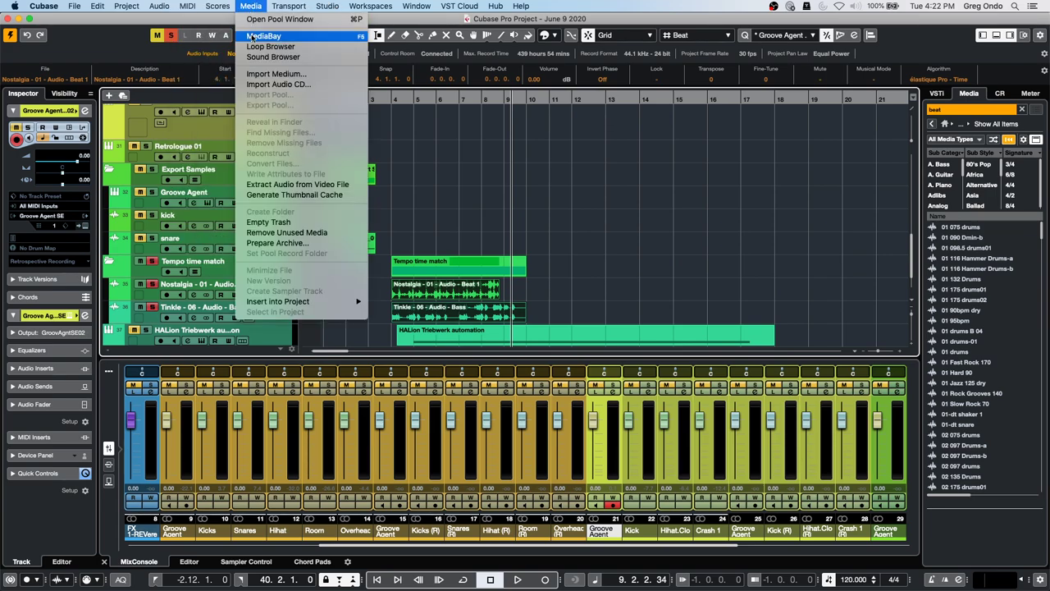
left_click(261, 19)
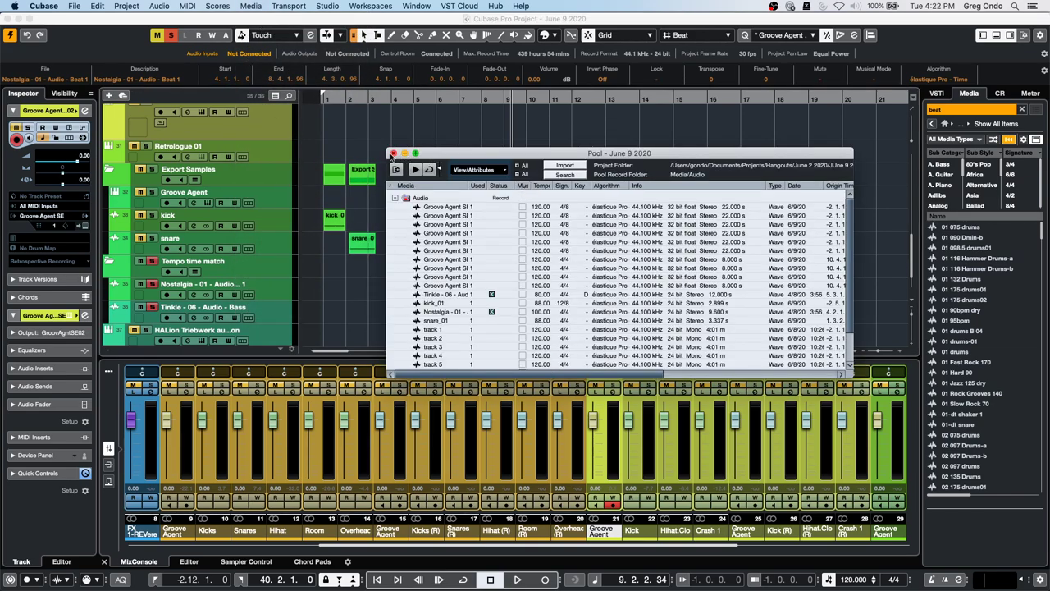
- Close the Pool window and enable Musical Mode for the selected Nostalgia and Tinkle audio events
left_click(393, 153)
left_click(873, 79)
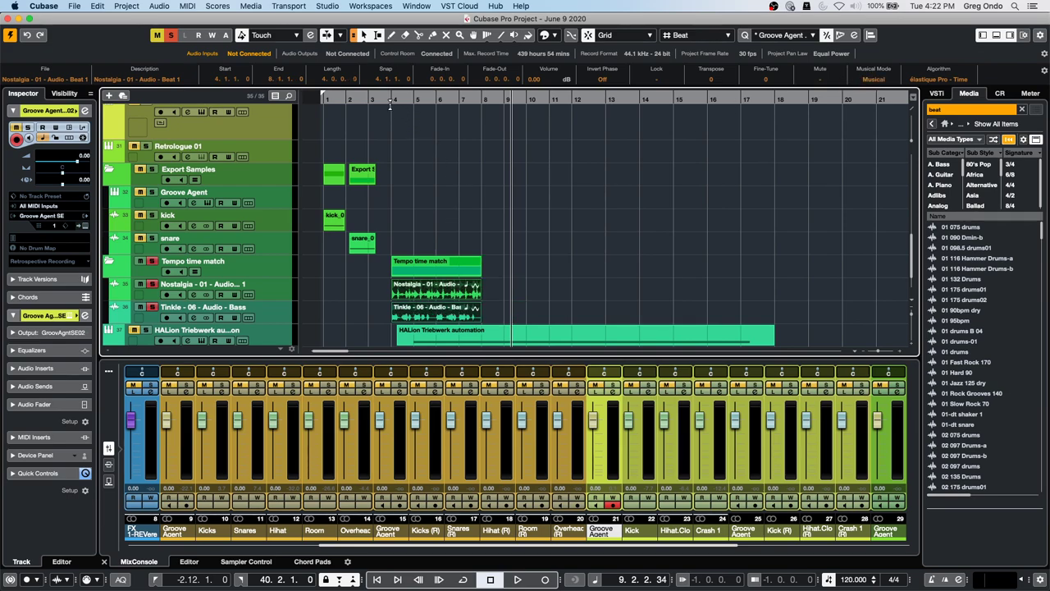
- Place the playhead at 4.1.1.0 and play back the Nostalgia and Tinkle loops through to the end of bar 7
left_click_drag(390, 104, 366, 139)
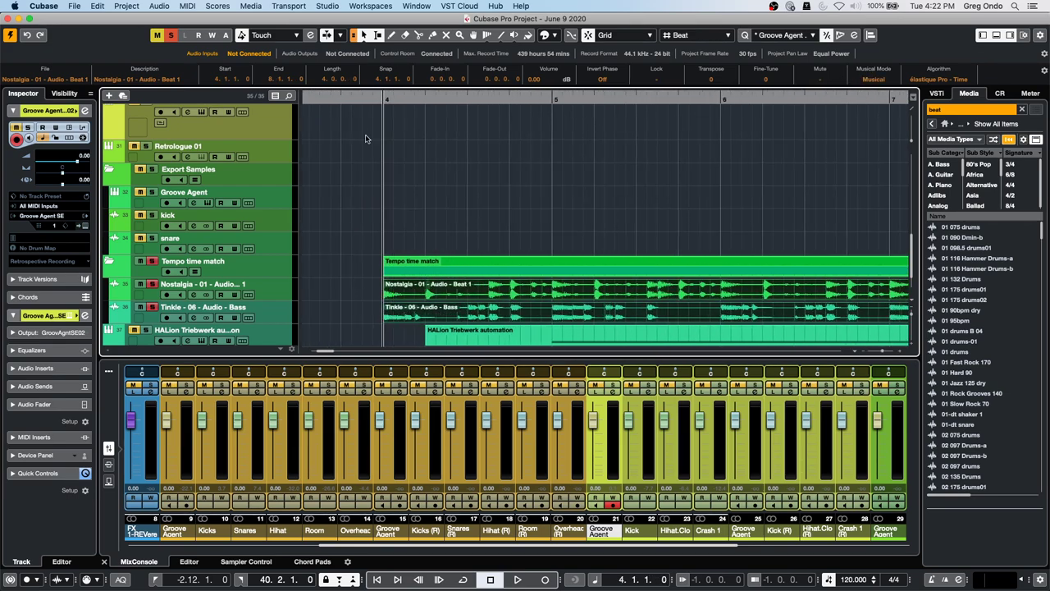
key("space")
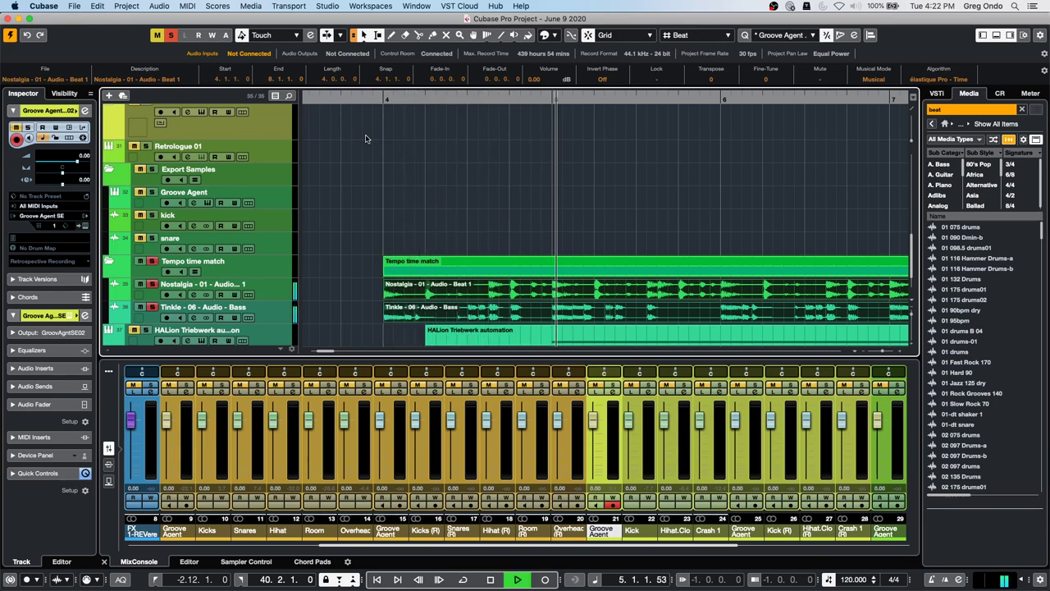
key("g")
key("g")
key("g")
key("g")
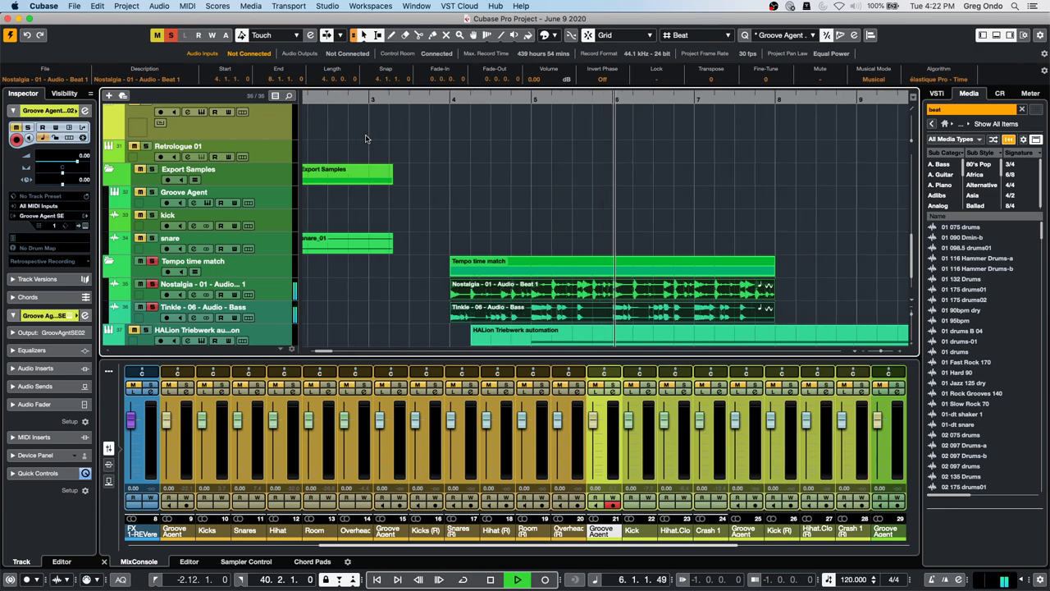
key("g")
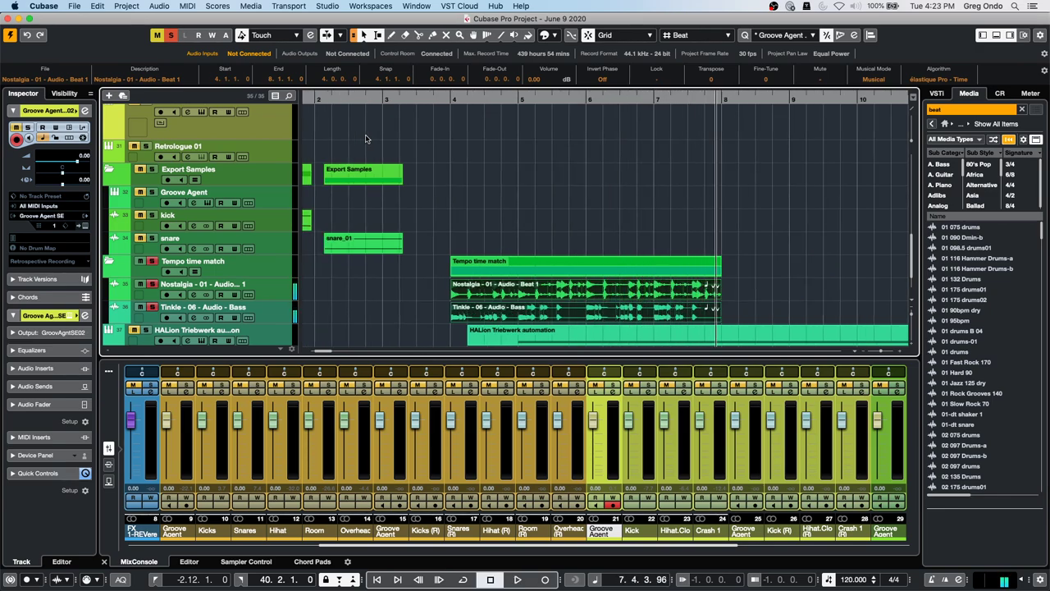
key("space")
- Toggle the tempo track to switch the project tempo to 88 BPM and play the loops from bar 4
left_click(829, 579)
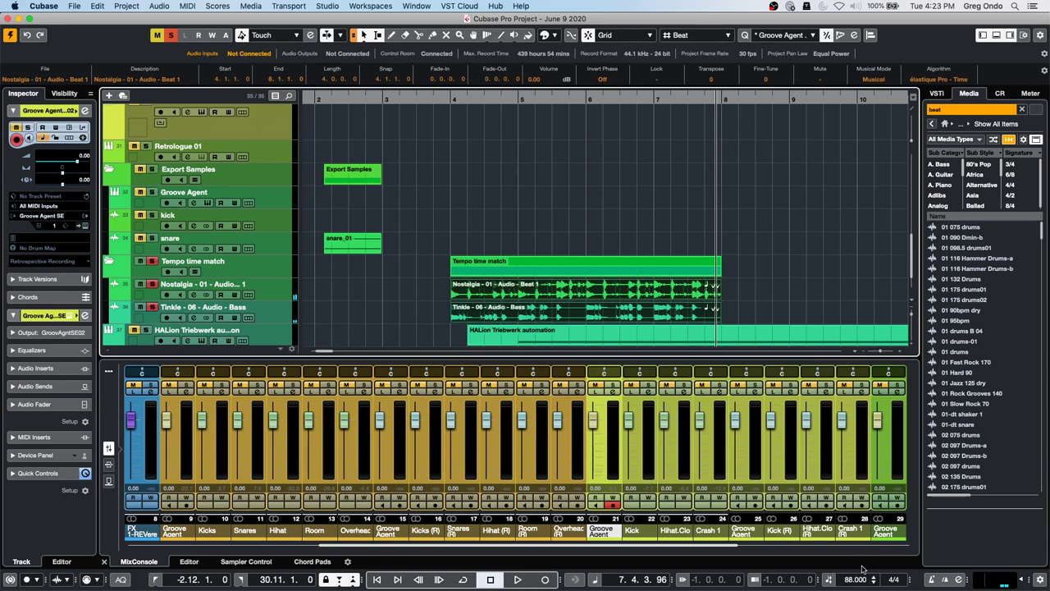
left_click(450, 99)
key("space")
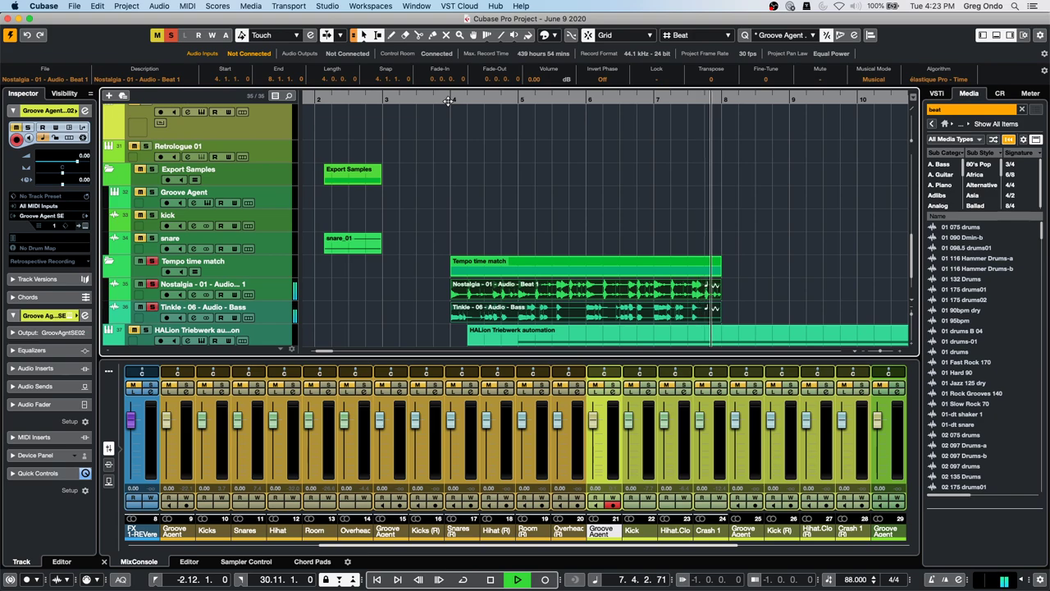
- Stop playback, solo and select the HALion Triebwerk automation track, and turn off solo on the Tempo time match folder
key("space")
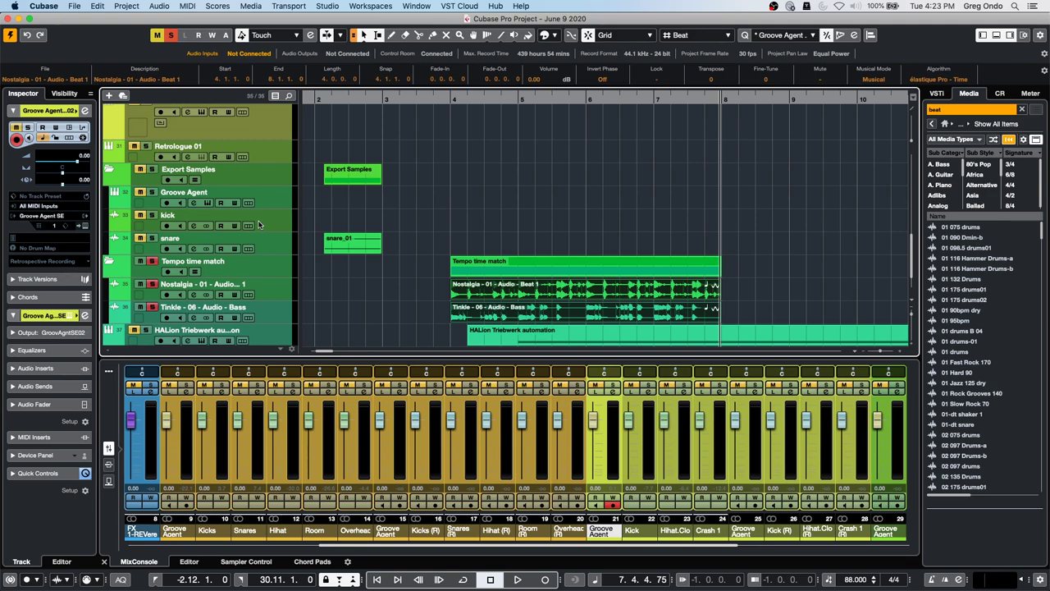
left_click(136, 331)
scroll(391, 277, "down", 2)
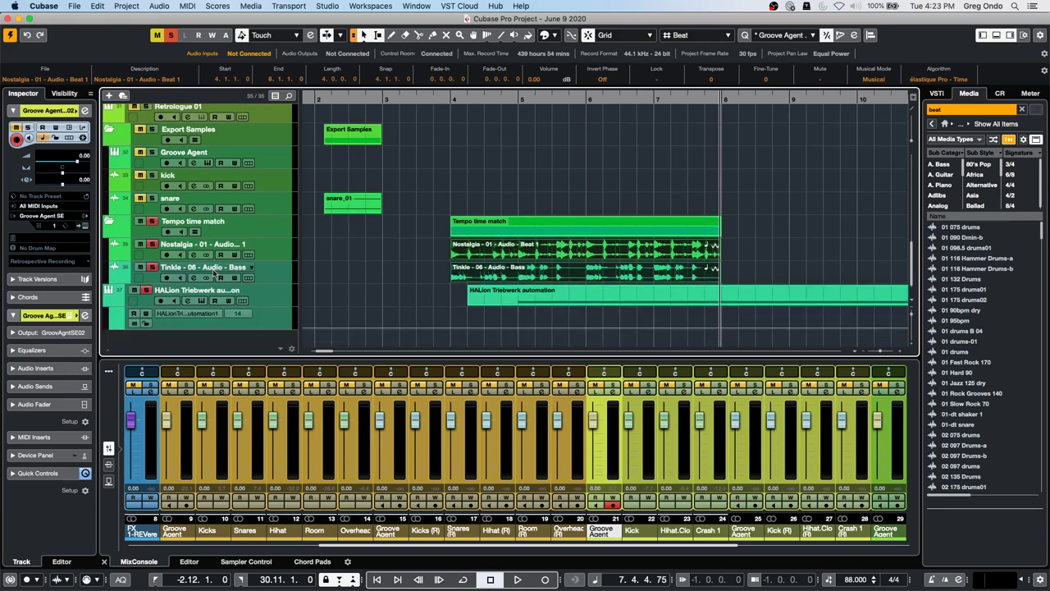
left_click(140, 224)
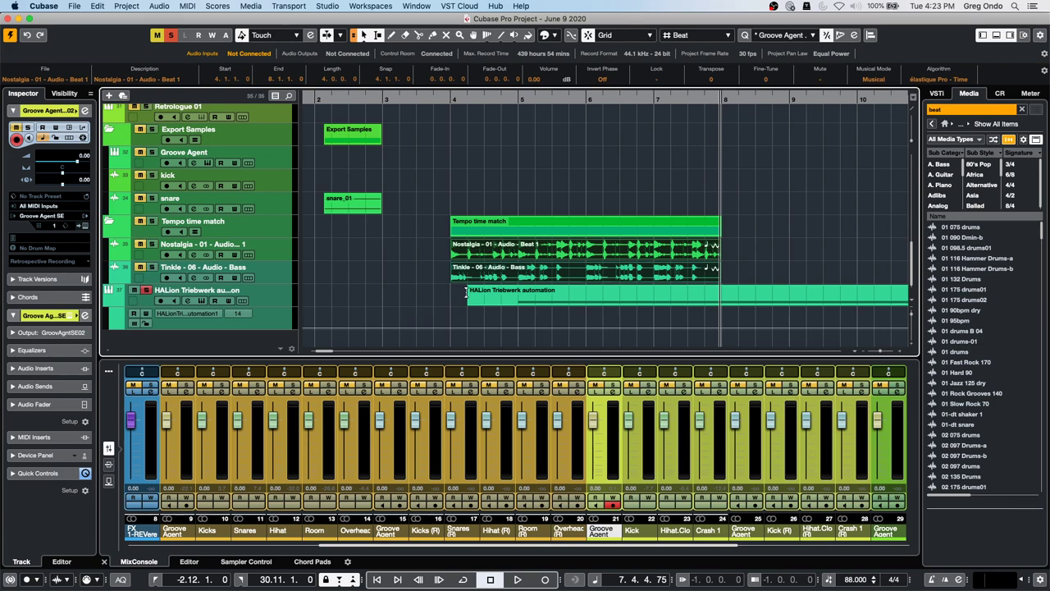
left_click(276, 296)
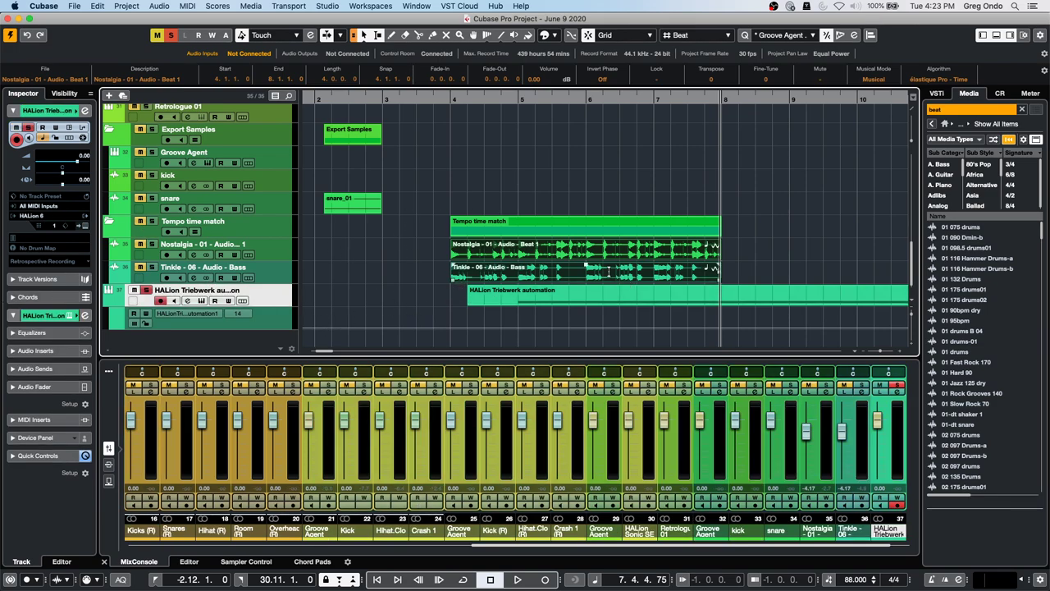
- Open the selected track's HALion 6 instrument window and audition the Chopped Bass part from just before bar 5
left_click(86, 225)
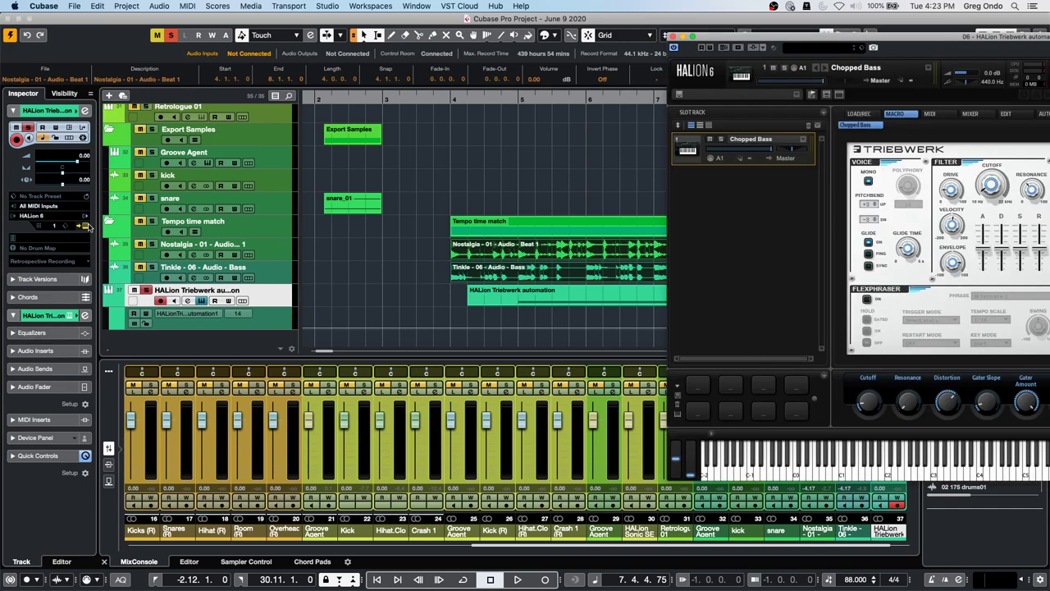
left_click_drag(811, 41, 707, 53)
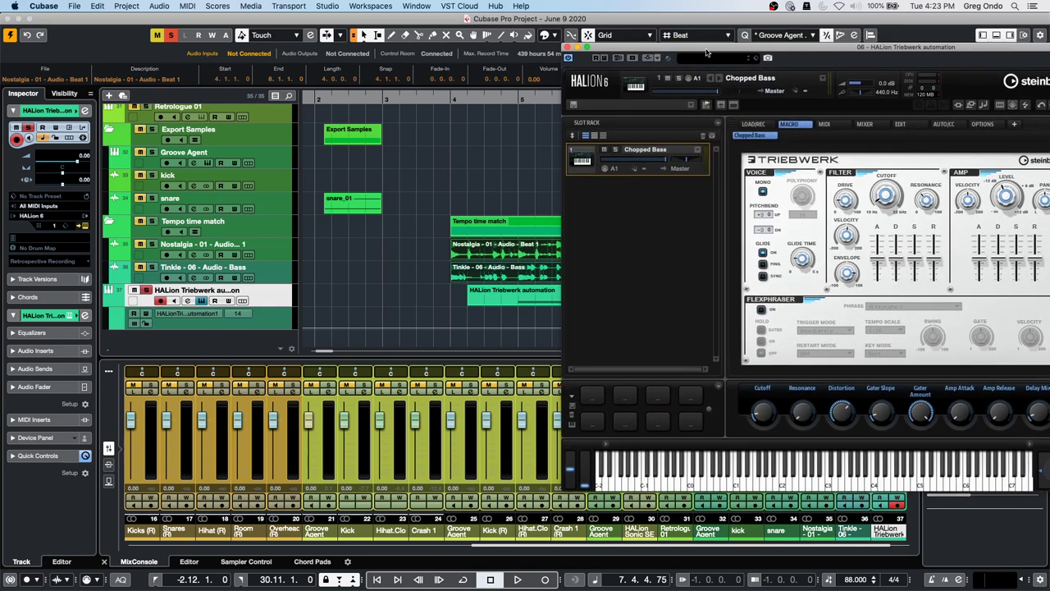
left_click(505, 99)
key("space")
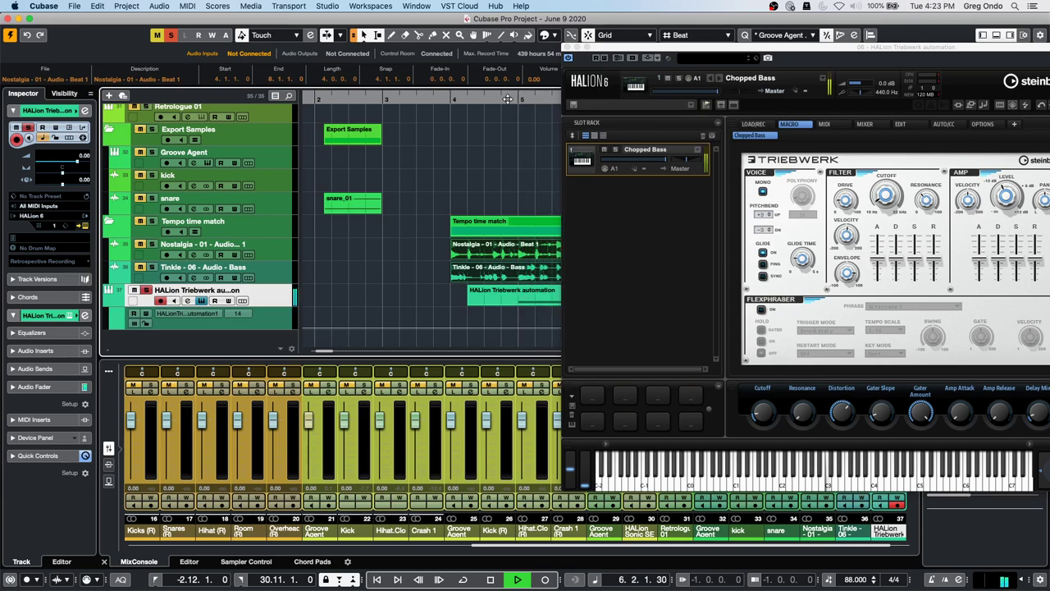
left_click_drag(713, 48, 716, 44)
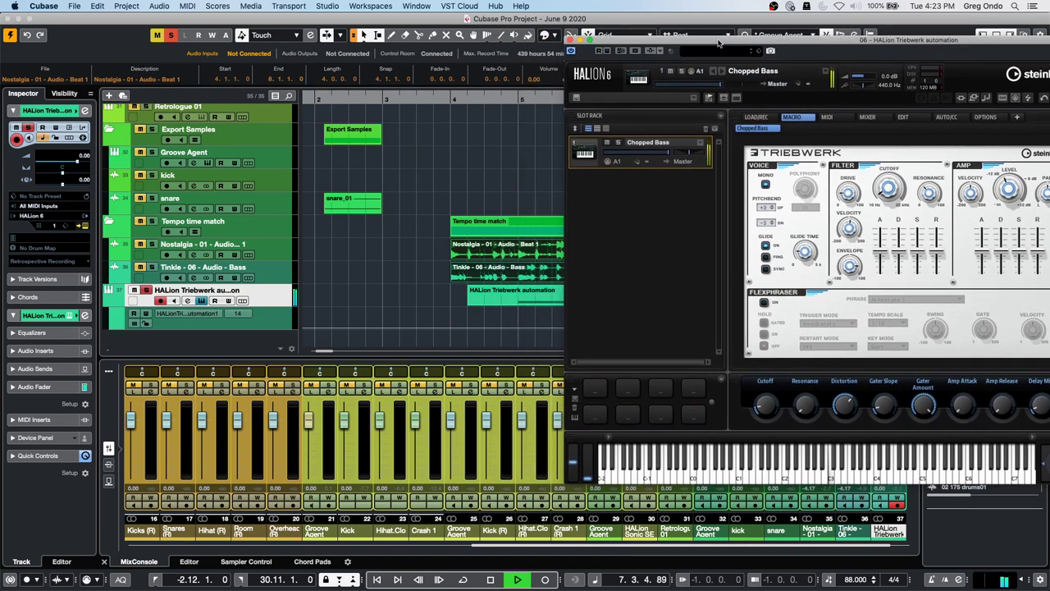
key("space")
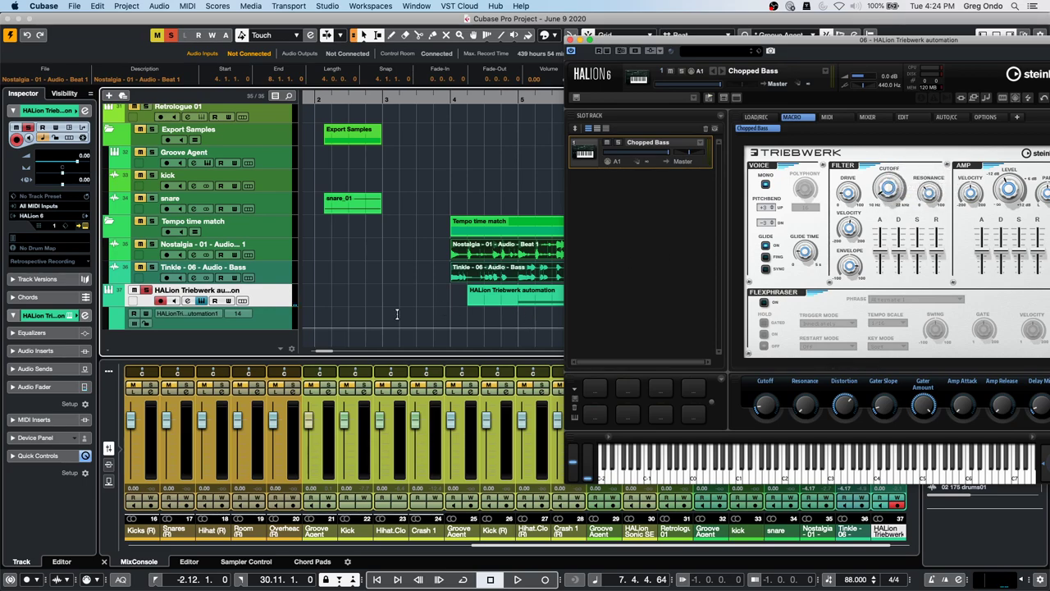
- Hide the HALion track's automation lane and open the Automation Panel settings with Reveal Parameter on Write enabled
left_click(127, 303)
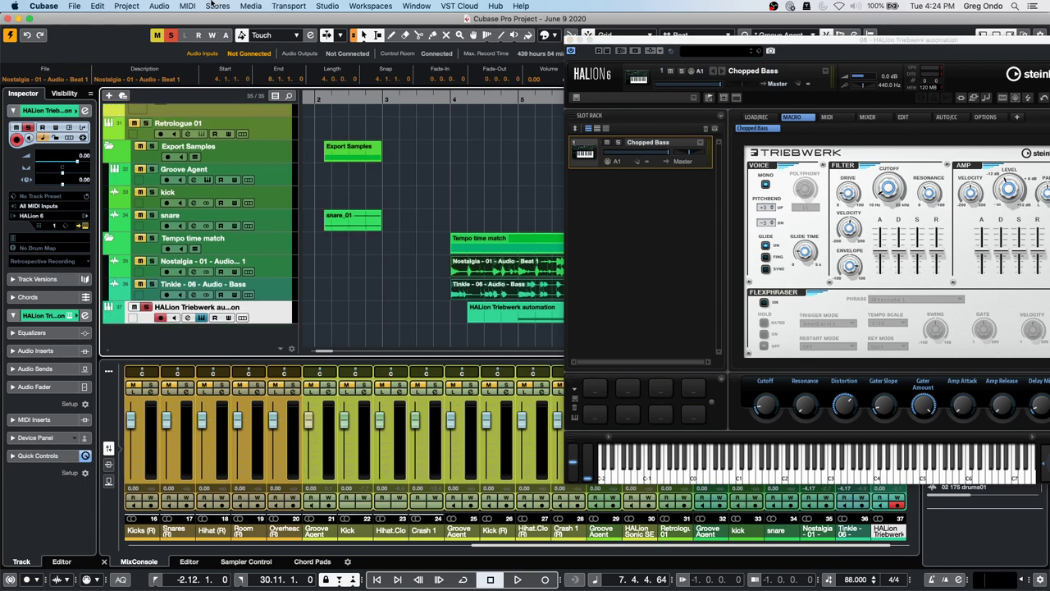
key("F5")
key("F6")
key("F4")
key("F4")
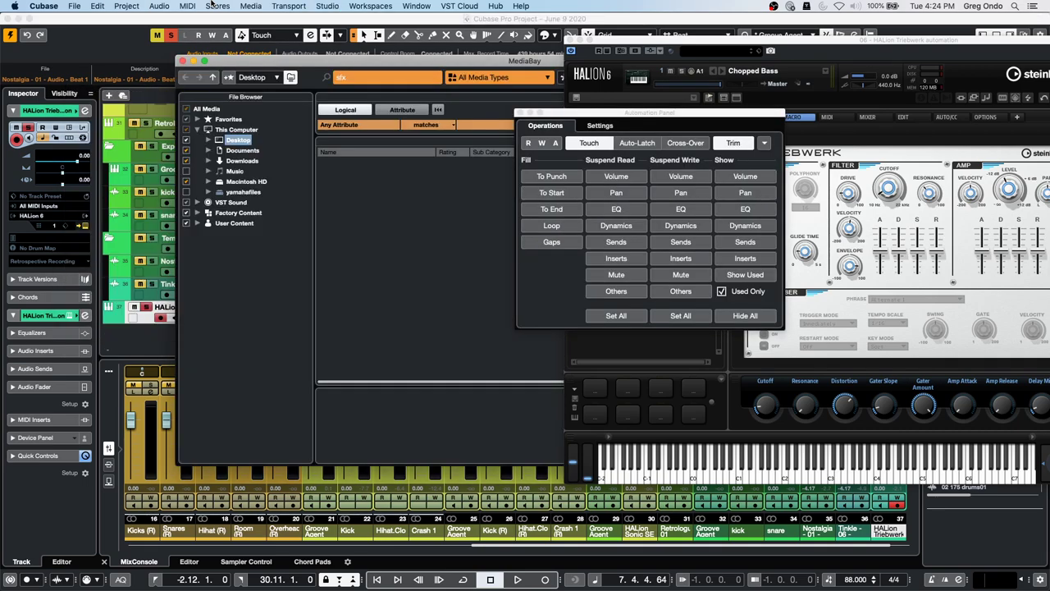
key("F5")
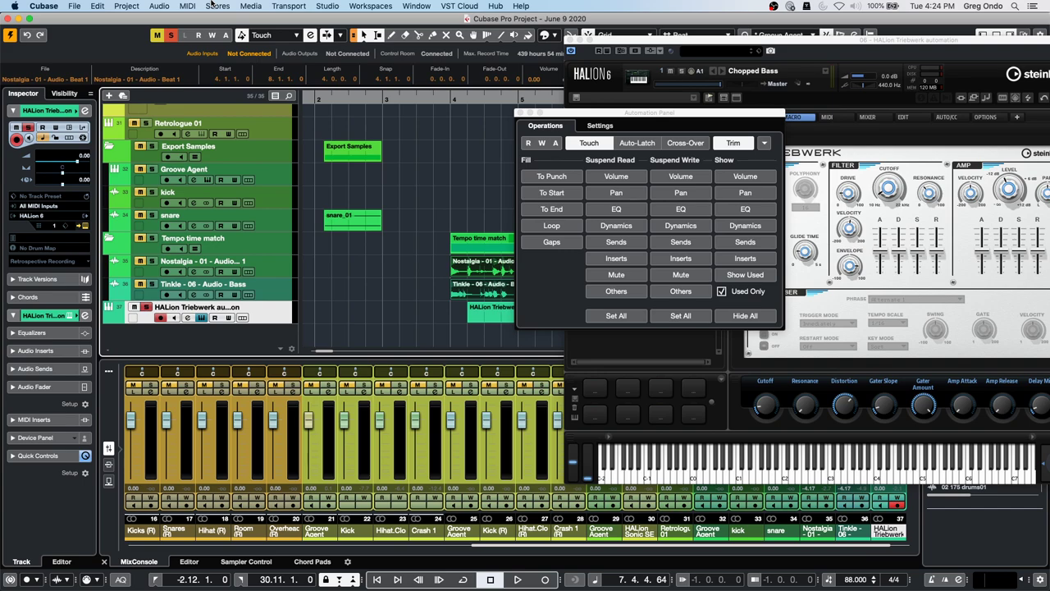
left_click(601, 127)
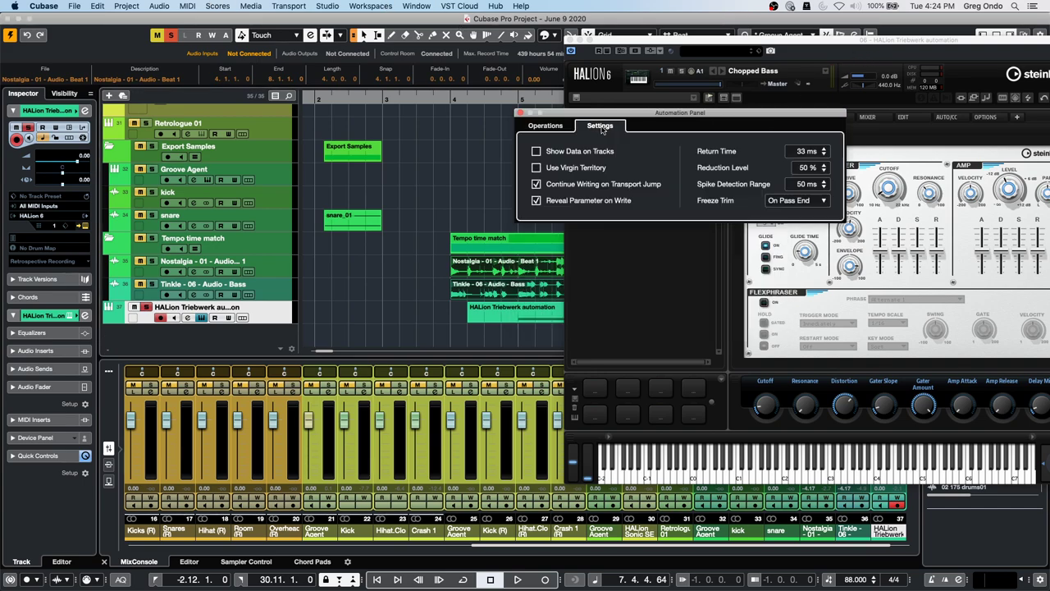
left_click(535, 200)
left_click_drag(646, 112, 384, 52)
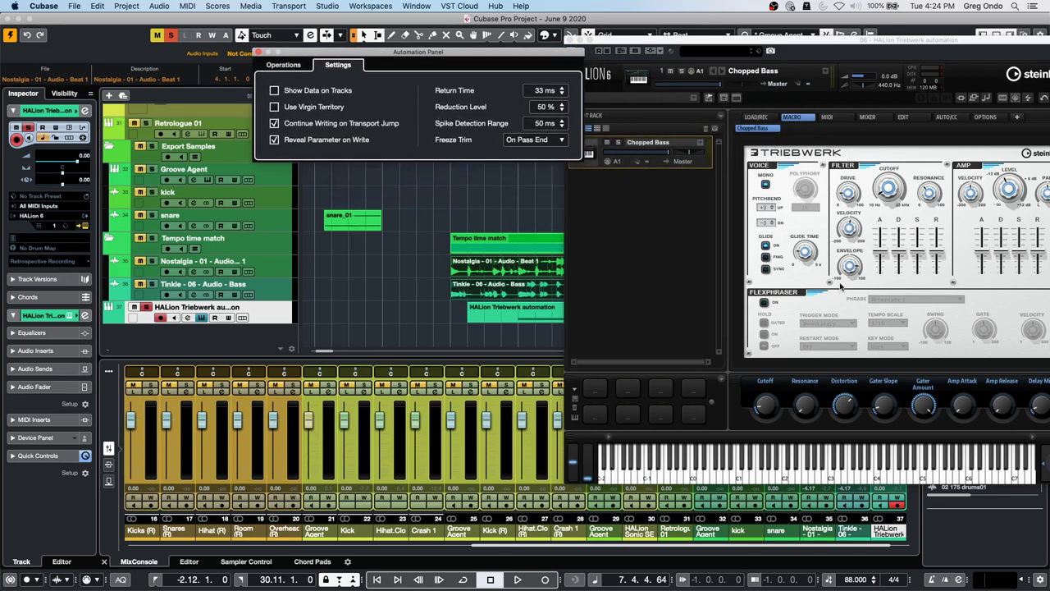
- Record a filter cutoff movement with read and write automation enabled in HALion during playback, and close both floating windows
key("space")
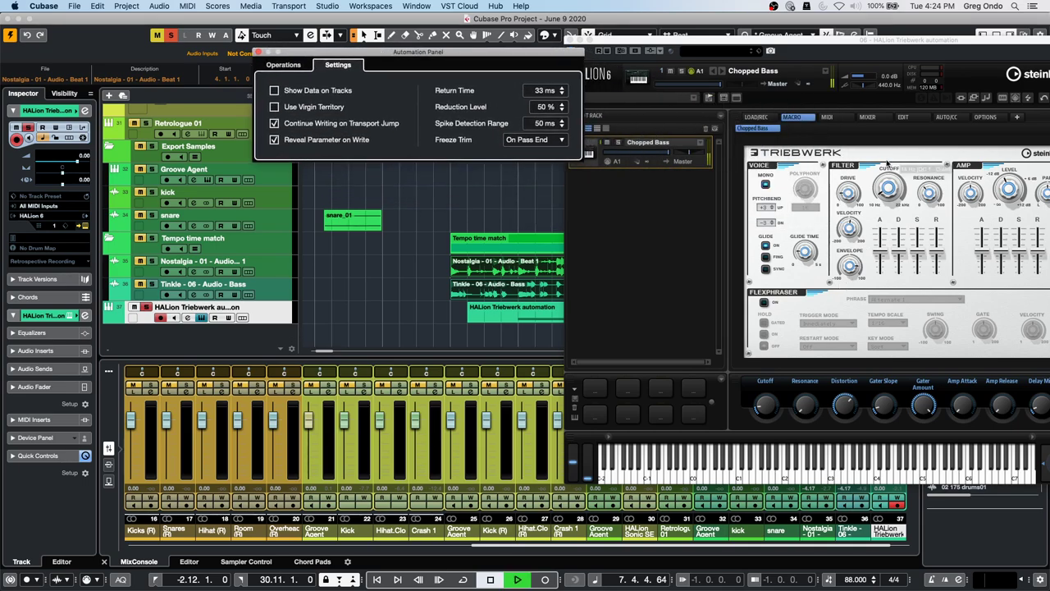
left_click(607, 55)
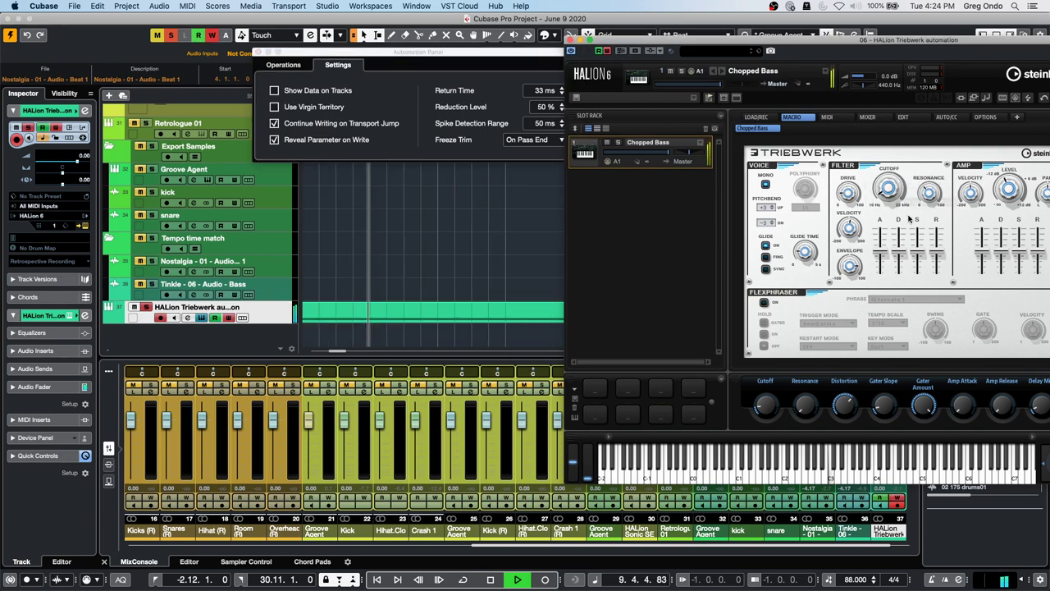
left_click_drag(890, 192, 882, 179)
key("space")
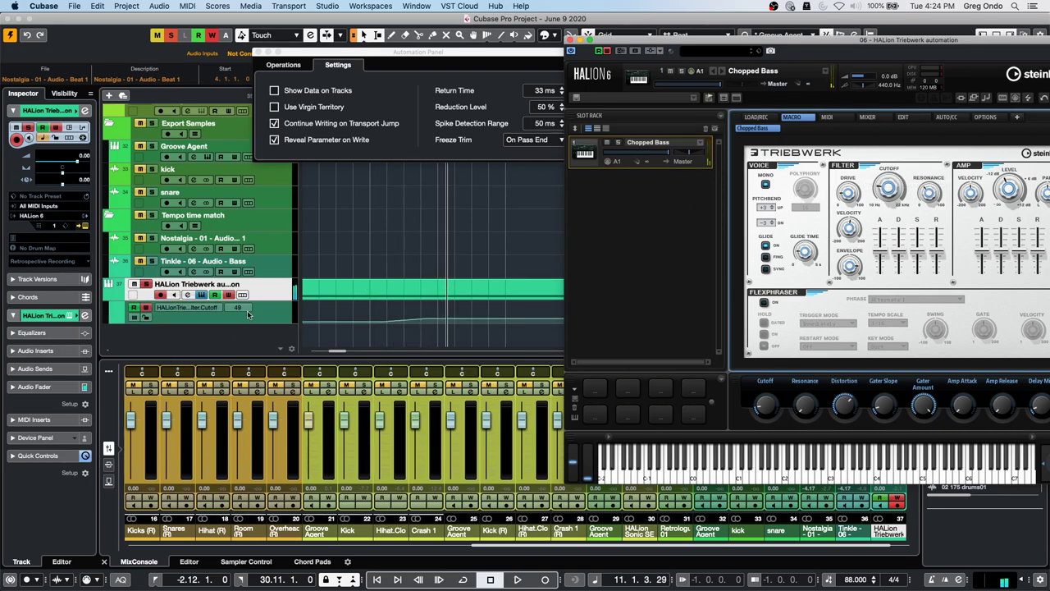
left_click(261, 51)
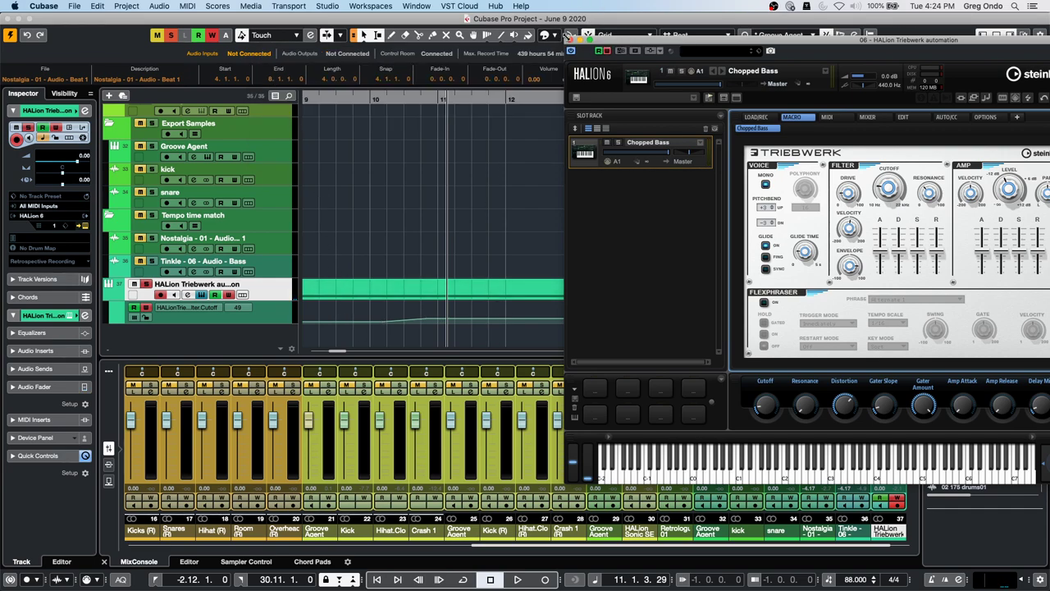
left_click(570, 40)
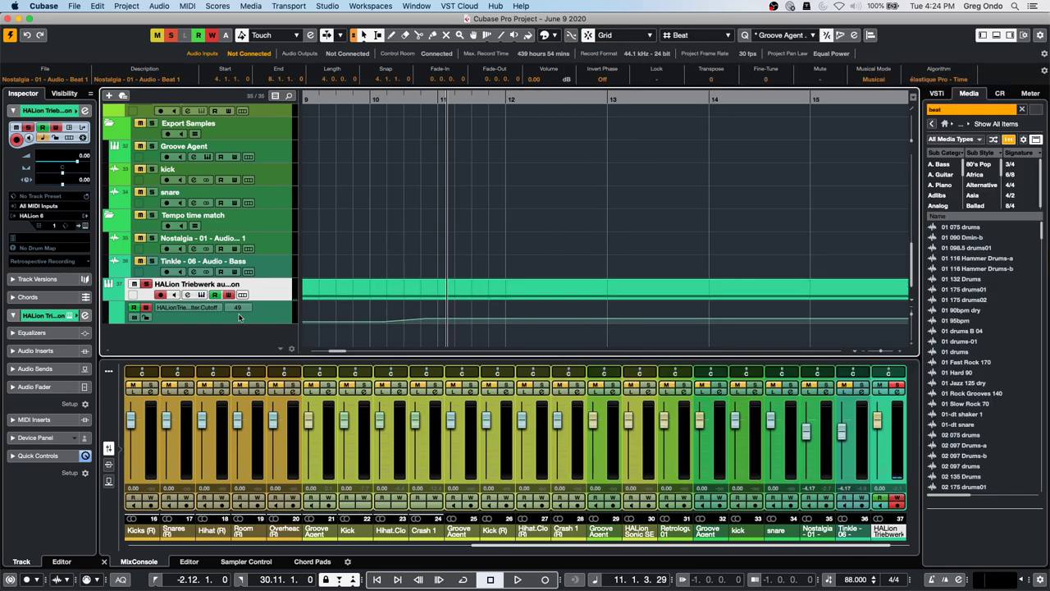
- Draw a filter cutoff ramp from bar 11 up to 7554 at 11.3.1.0 and play it back from bar 10
right_click(447, 316)
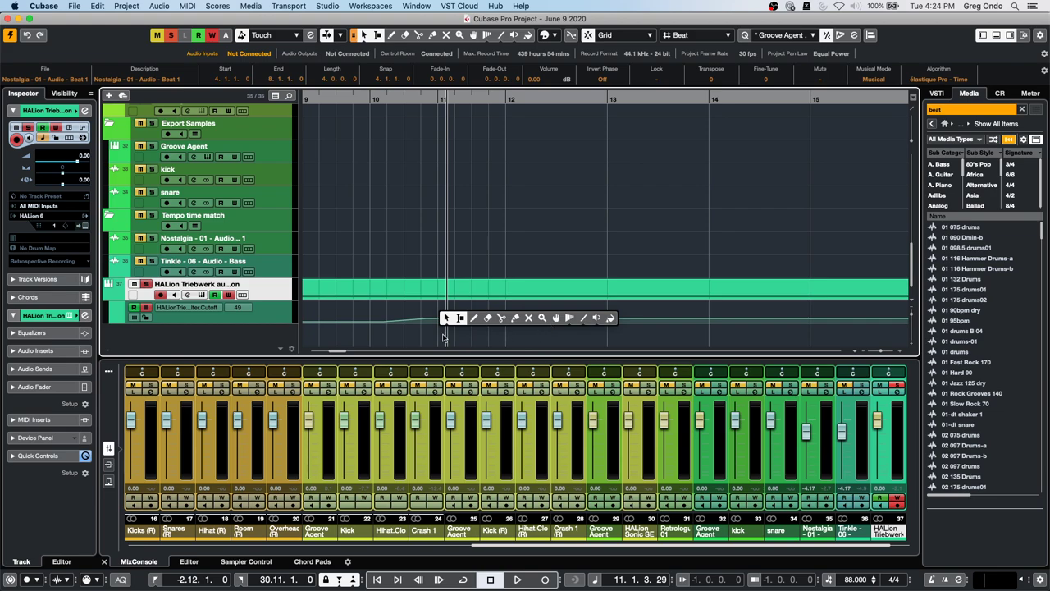
left_click(474, 317)
left_click_drag(458, 315, 470, 306)
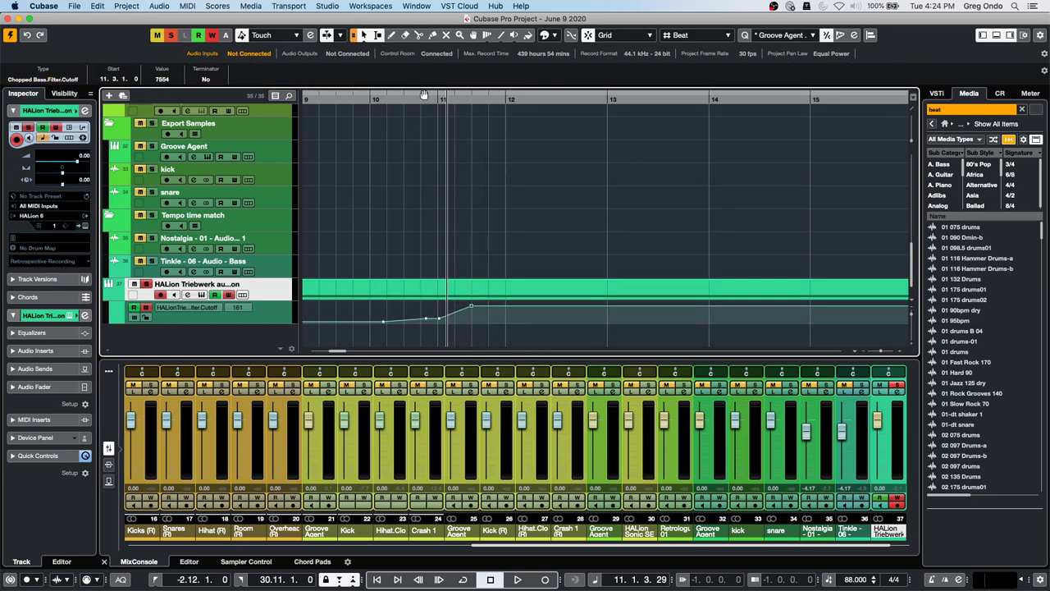
left_click_drag(414, 98, 389, 99)
key("space")
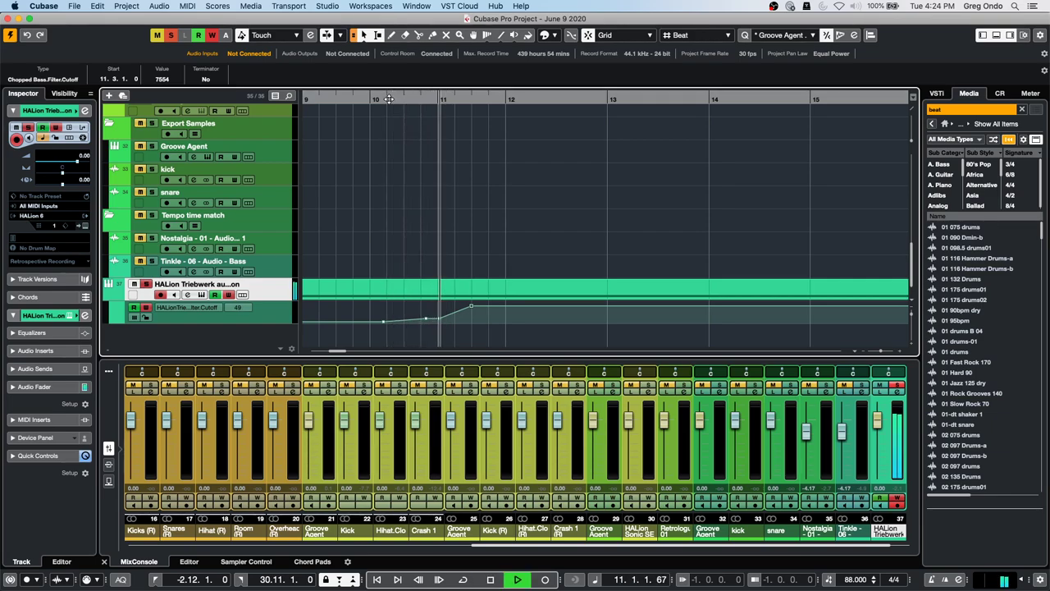
key("space")
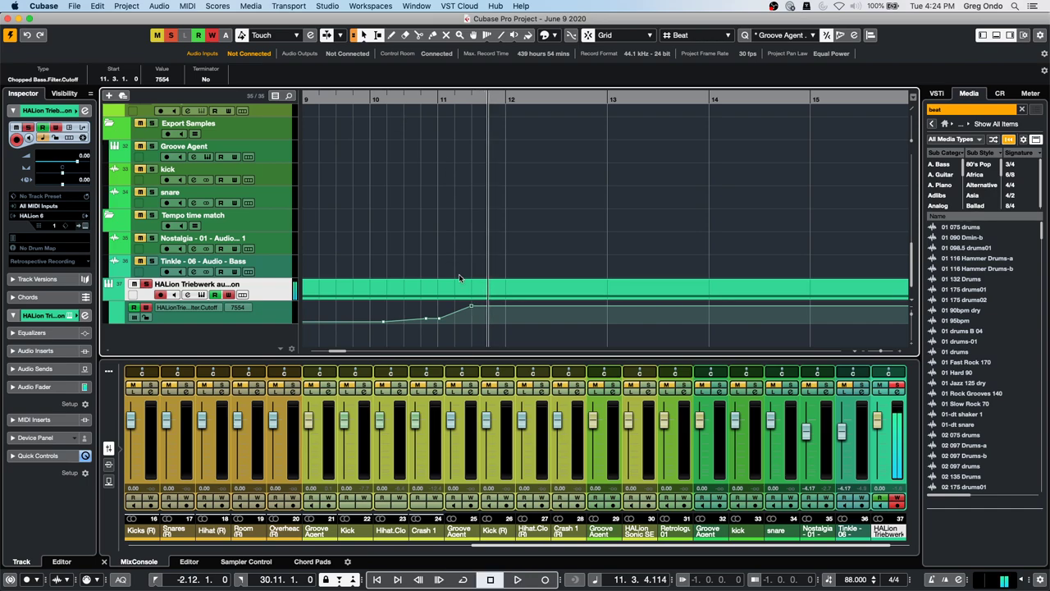
- Duplicate the cutoff automation range from 11.1.1.0 to 11.3.1.0 five times and play the pattern back from 10.4.1.0
right_click(456, 316)
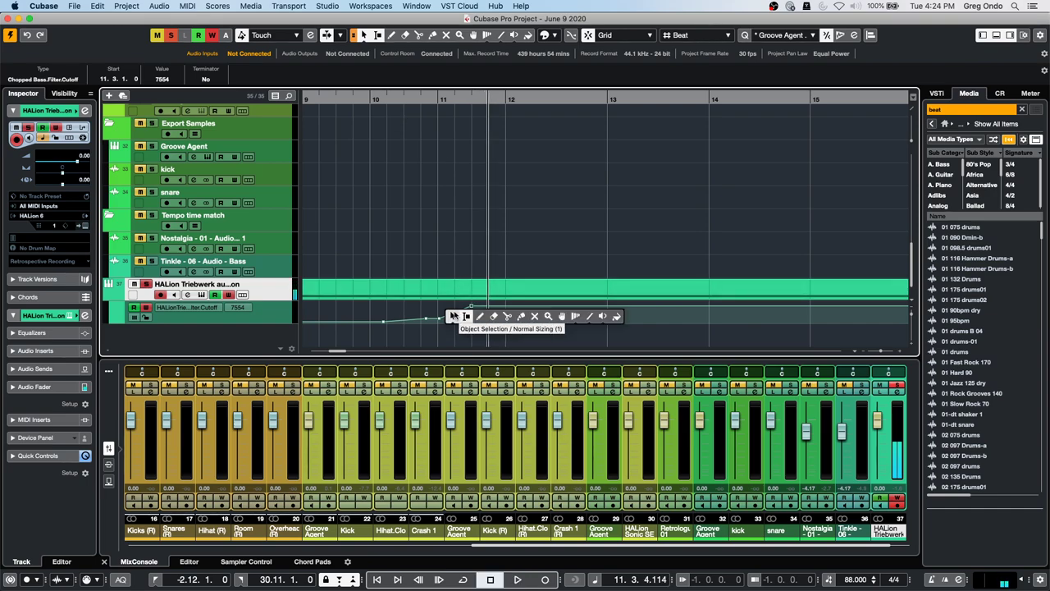
left_click(465, 316)
left_click(437, 306)
left_click_drag(437, 306, 471, 305)
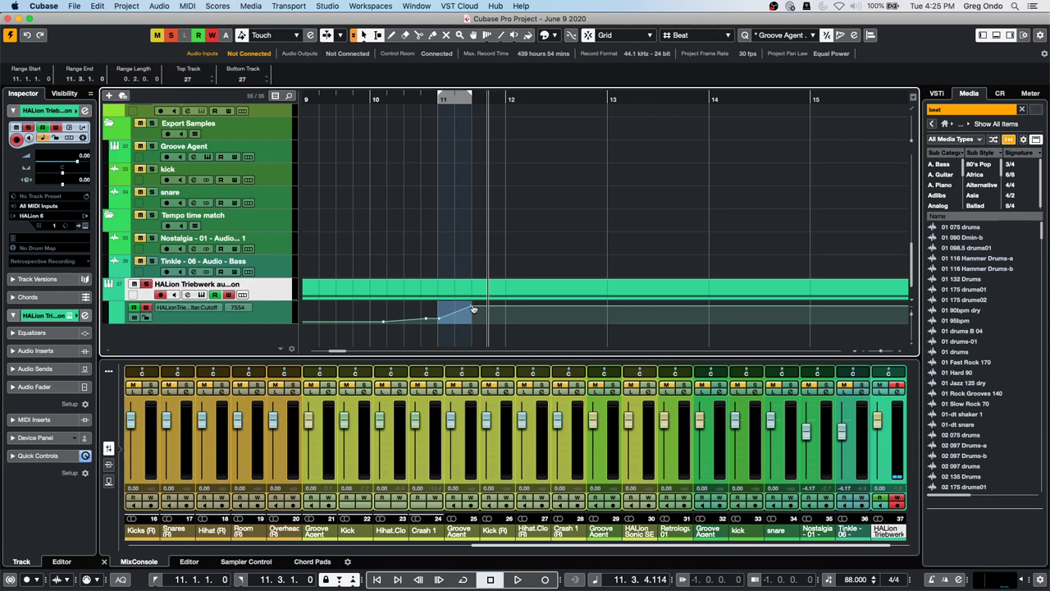
key("super+d")
key("super+d")
key("super+d")
key("super+d")
key("super+d")
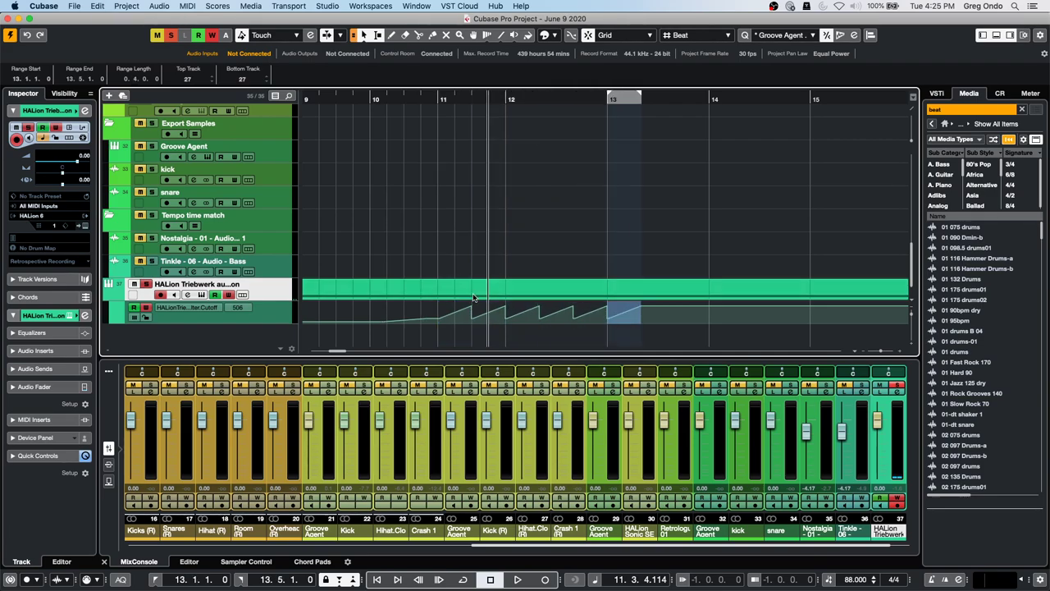
left_click(418, 99)
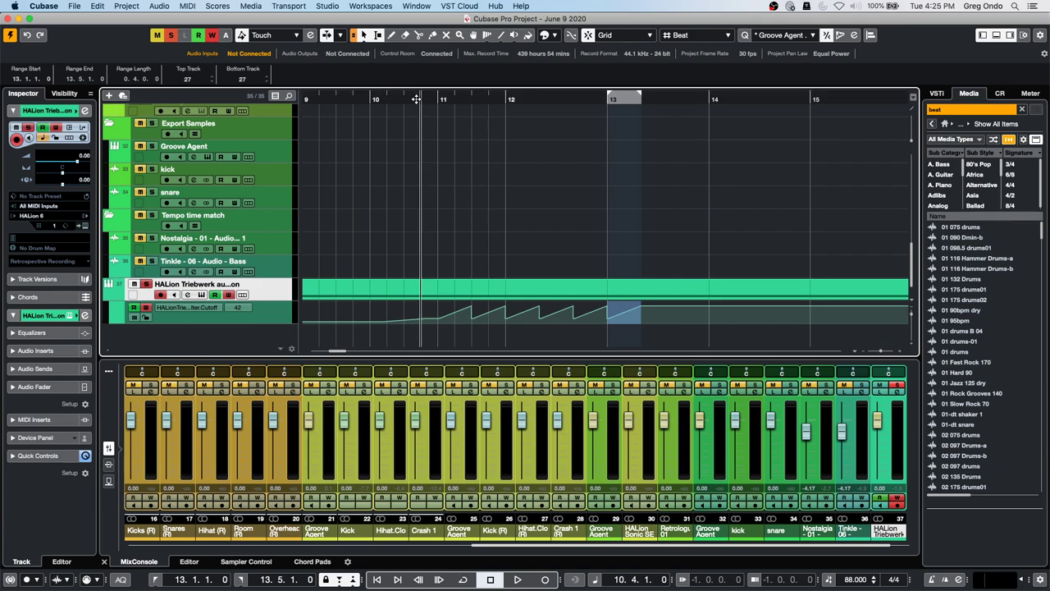
key("space")
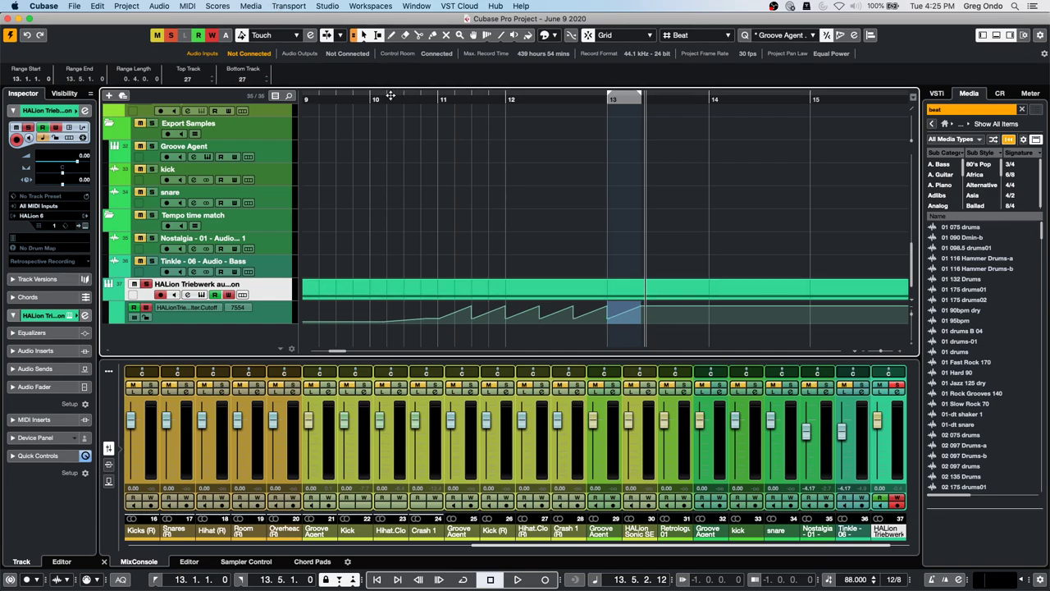
- Place the playhead at 4.3.1.0, enlarge the Kicks (R) track, and record-enable and solo it
left_click_drag(391, 96, 329, 101)
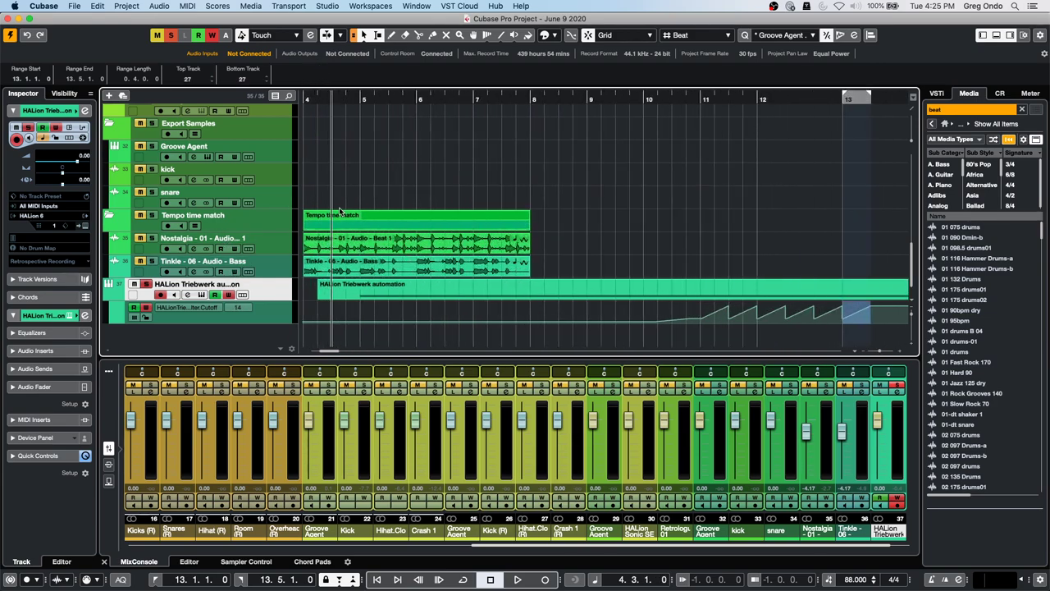
left_click(282, 244)
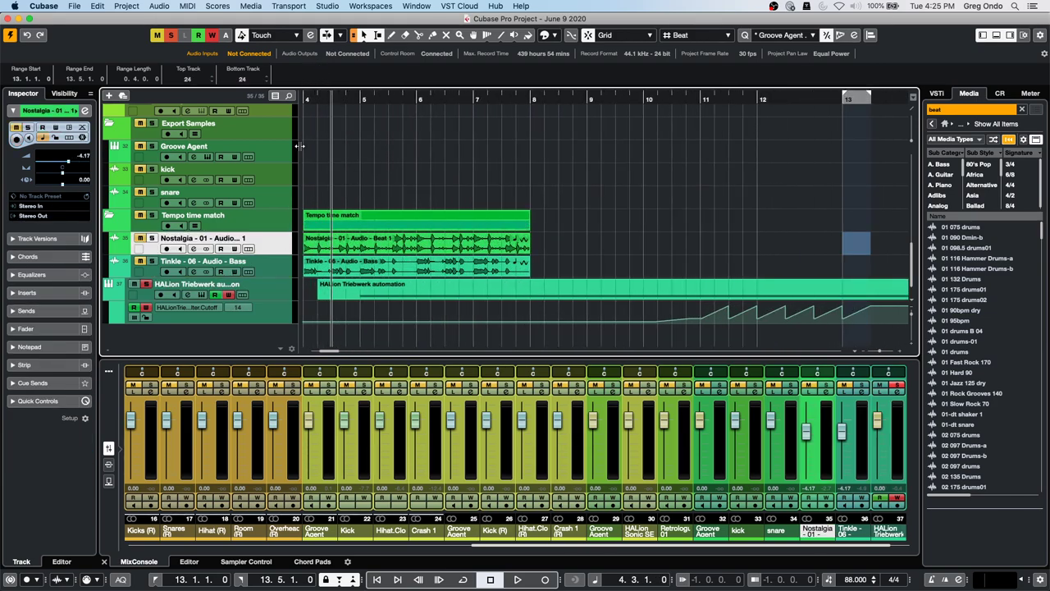
scroll(391, 179, "up", 5)
scroll(391, 179, "up", 10)
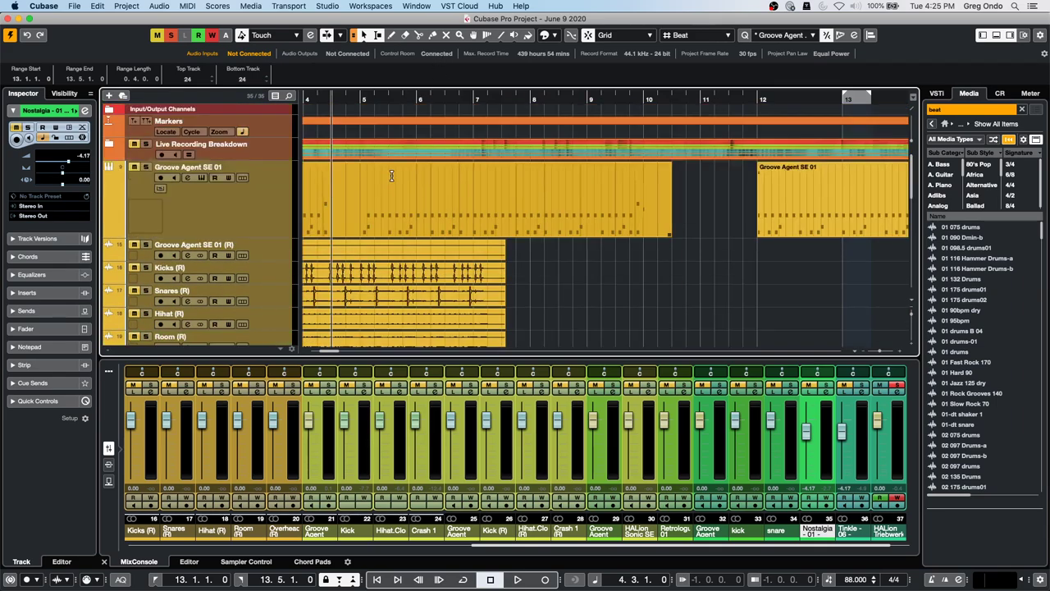
left_click(262, 283)
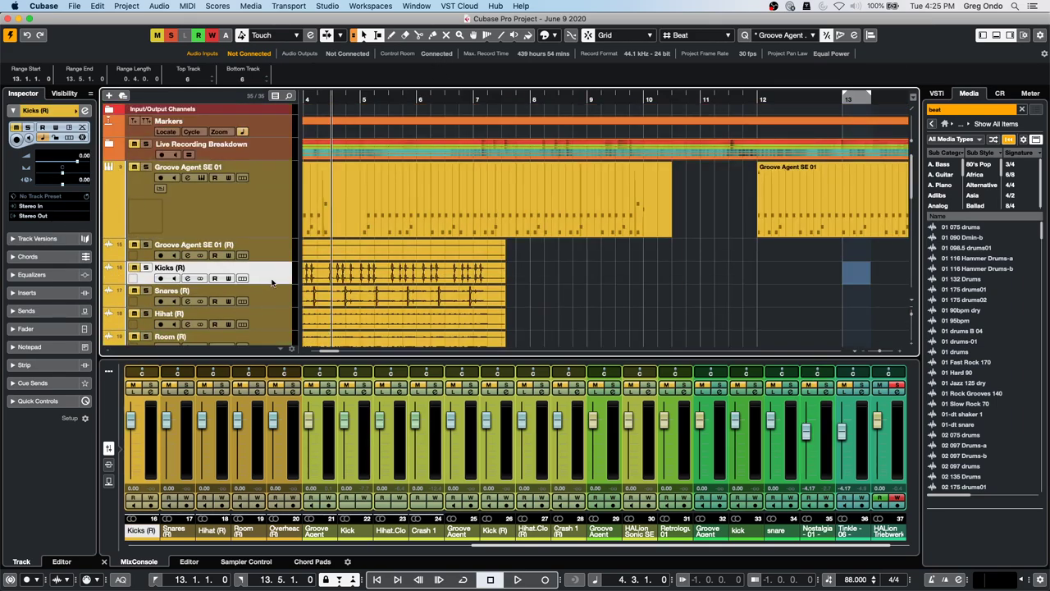
left_click_drag(270, 281, 269, 328)
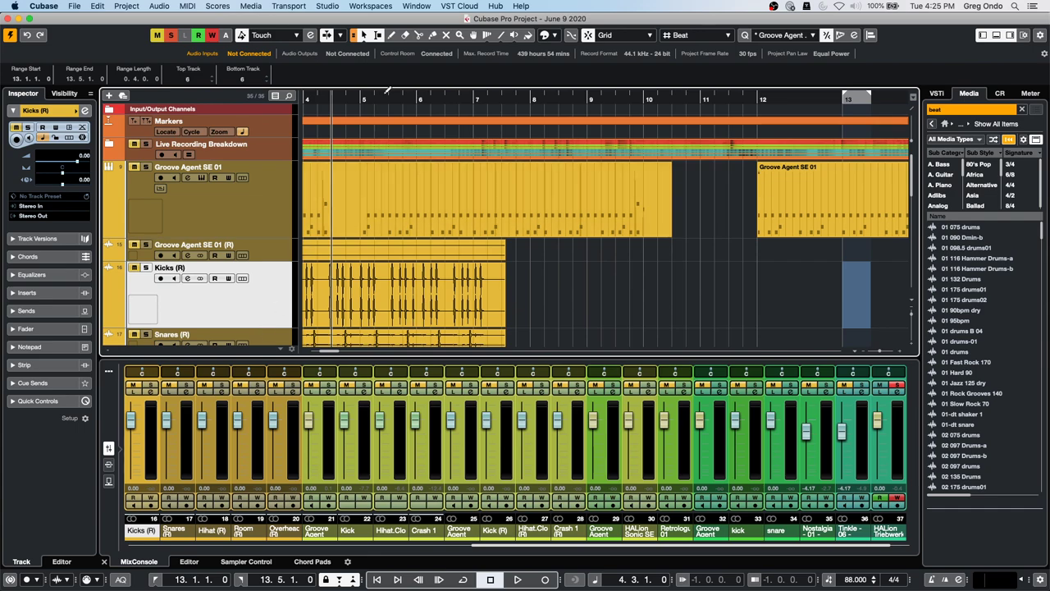
left_click_drag(328, 101, 328, 184)
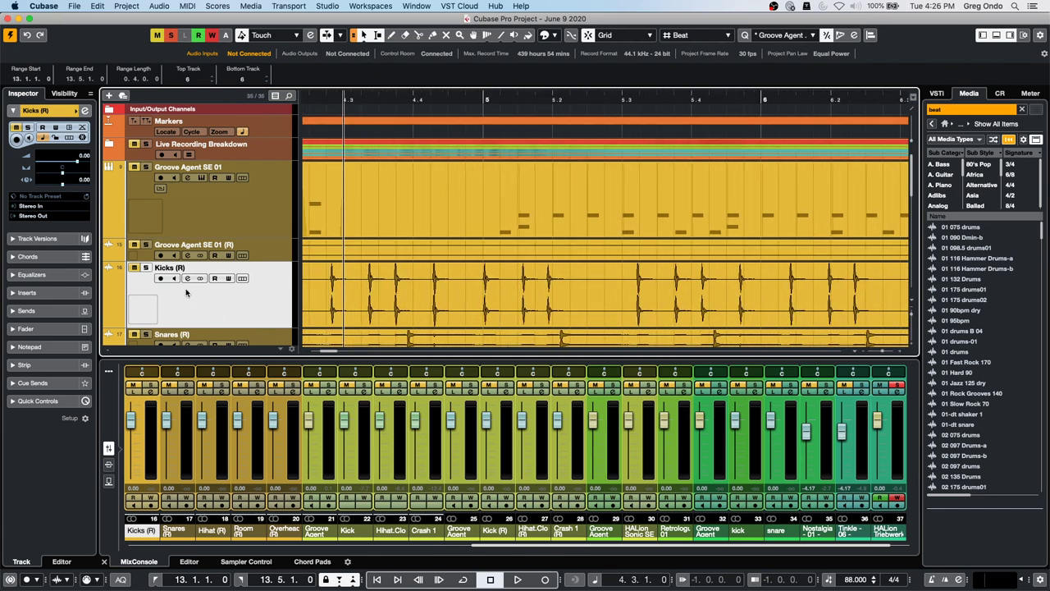
left_click(161, 279)
left_click(145, 267)
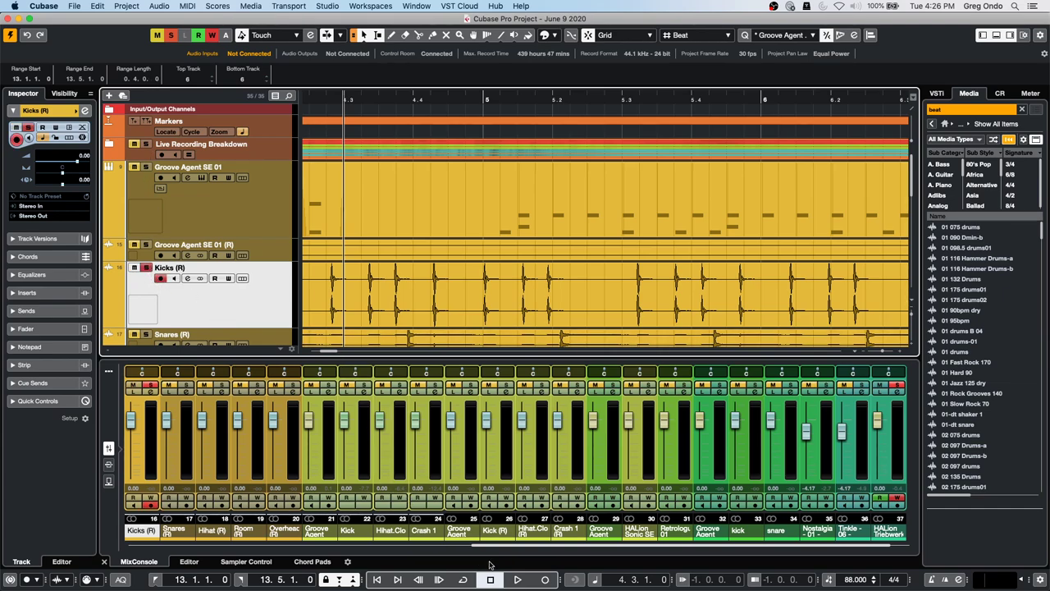
- Play back from 4.3.1.0, punch in a recording on the Kicks (R) track, and stop the transport
left_click(517, 579)
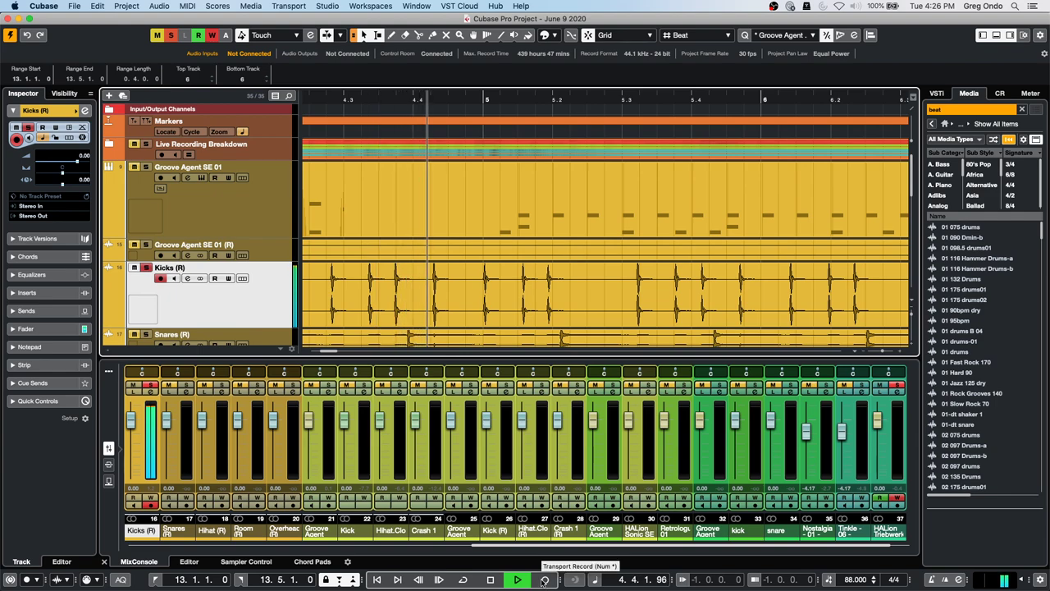
left_click(544, 579)
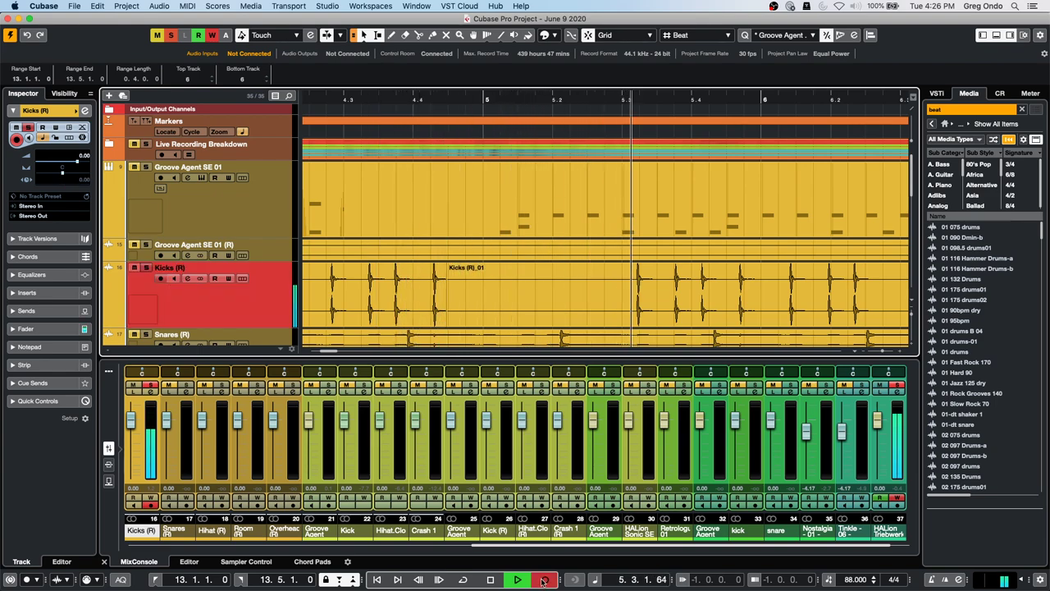
left_click(491, 579)
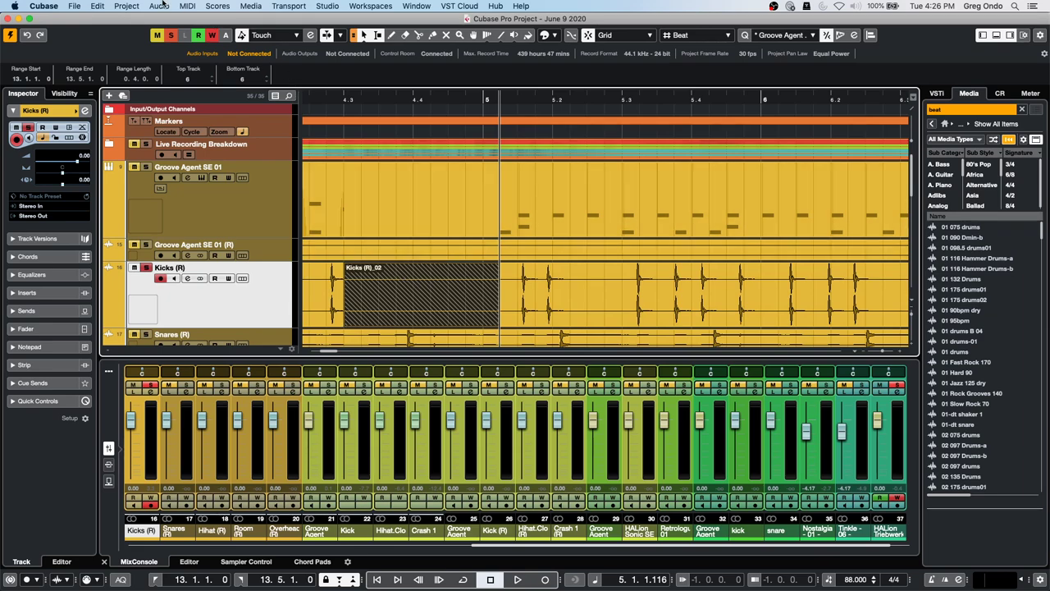
- Enable Delete Overlaps in the Editing preferences, apply it, and select the Kicks (R)_02 event
left_click(130, 5)
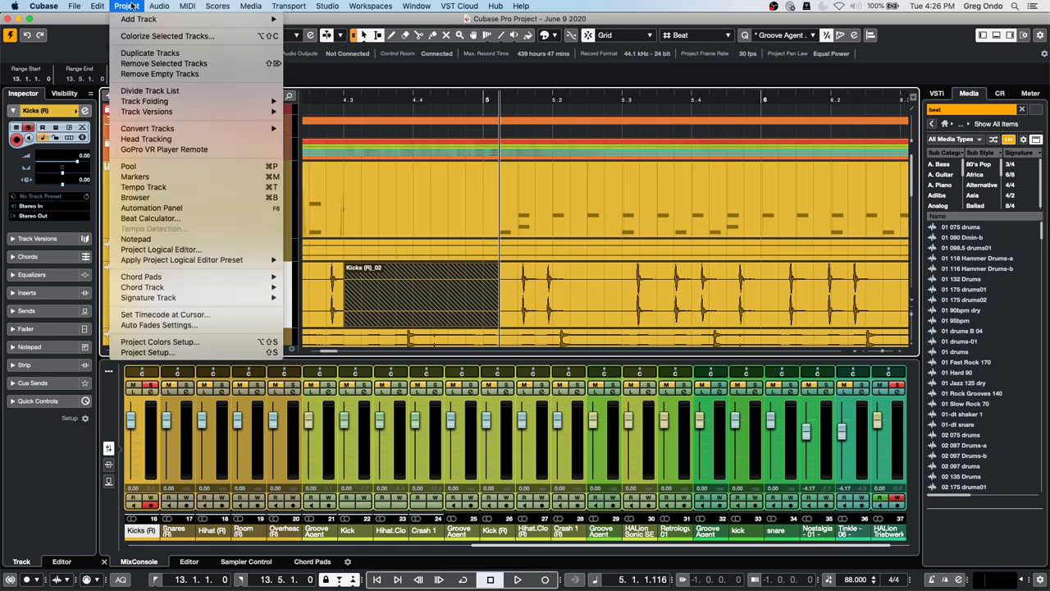
mouse_move(97, 7)
mouse_move(96, 201)
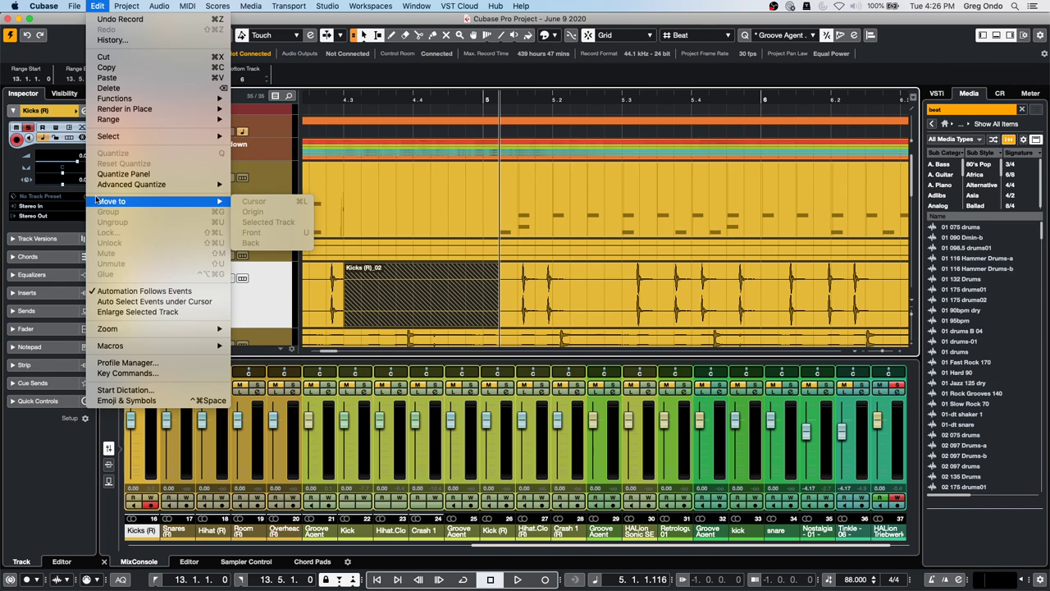
mouse_move(154, 188)
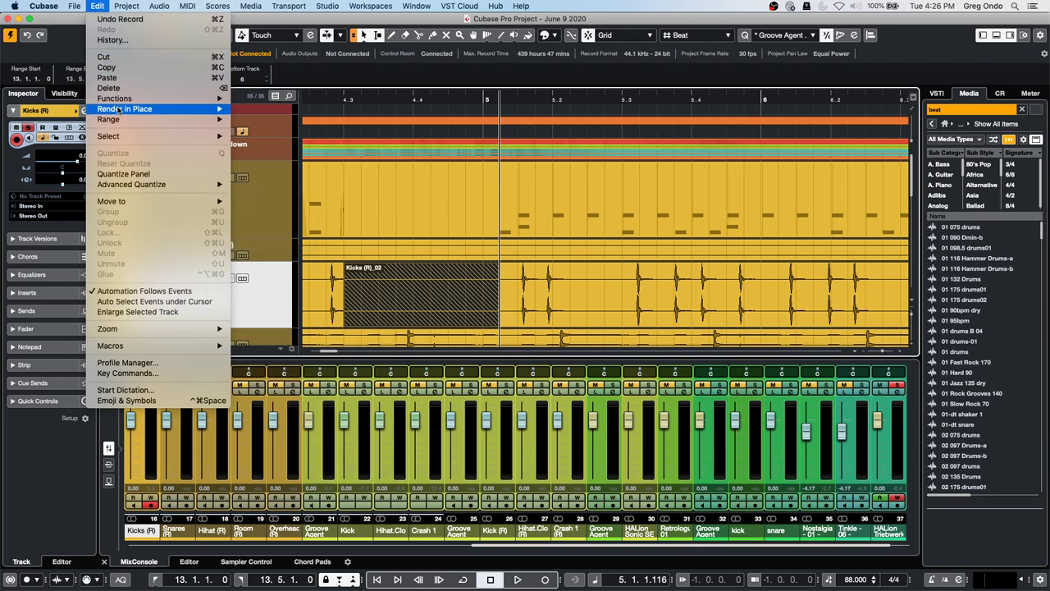
mouse_move(123, 99)
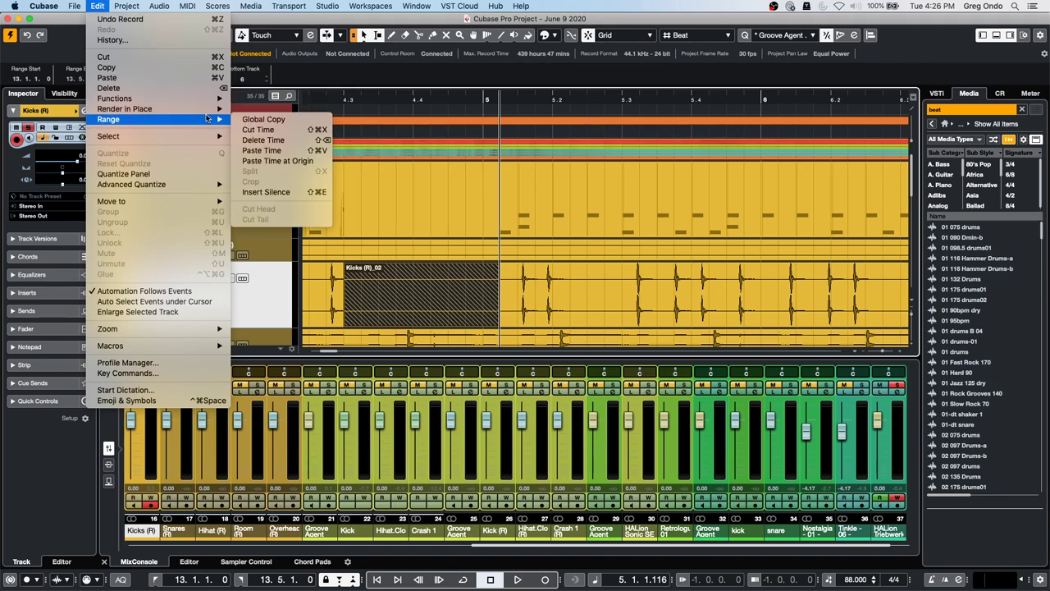
mouse_move(54, 4)
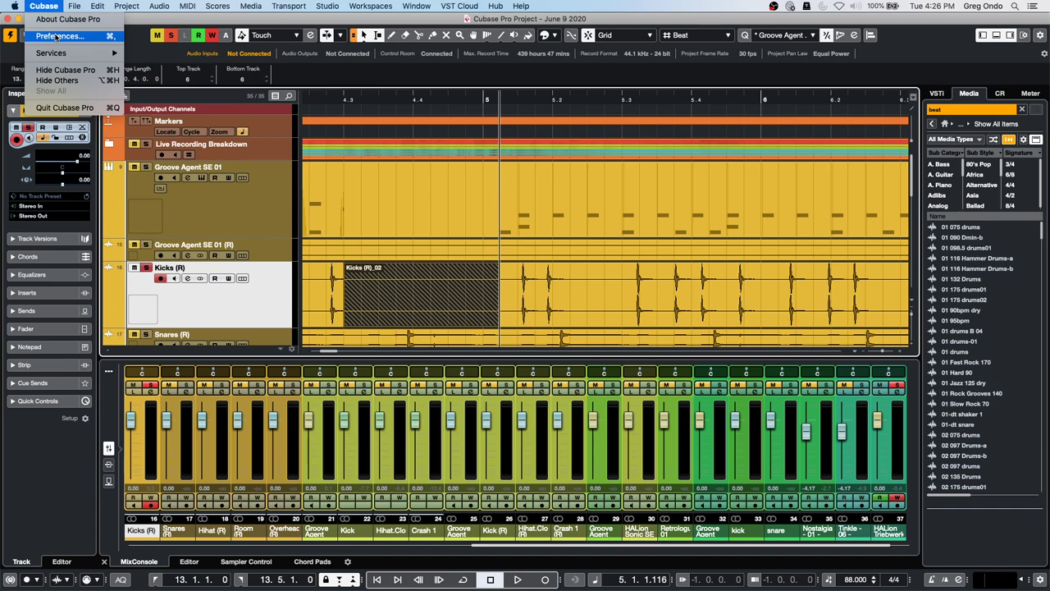
left_click(55, 36)
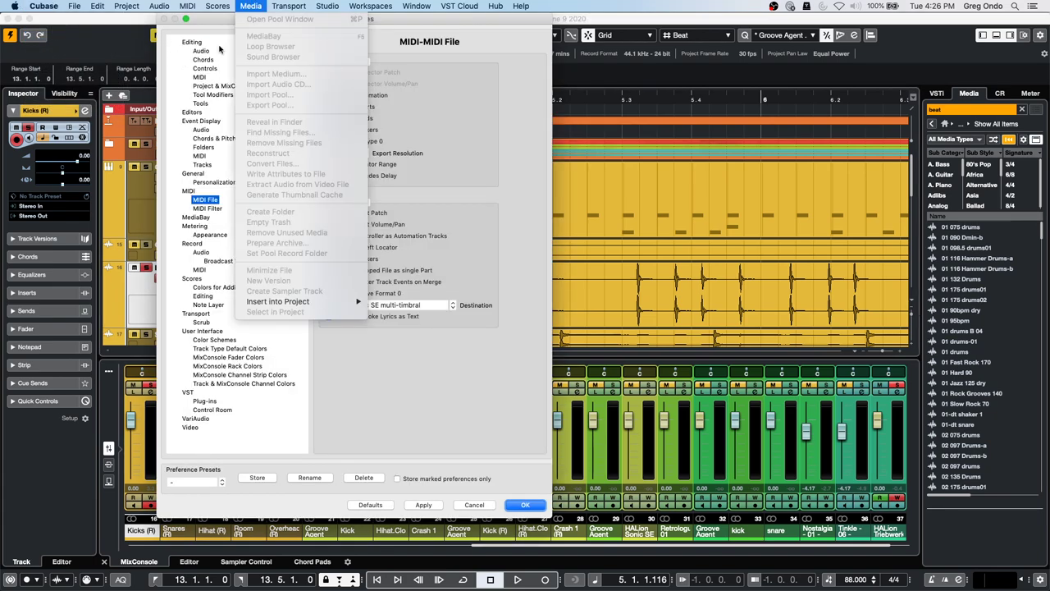
left_click(191, 42)
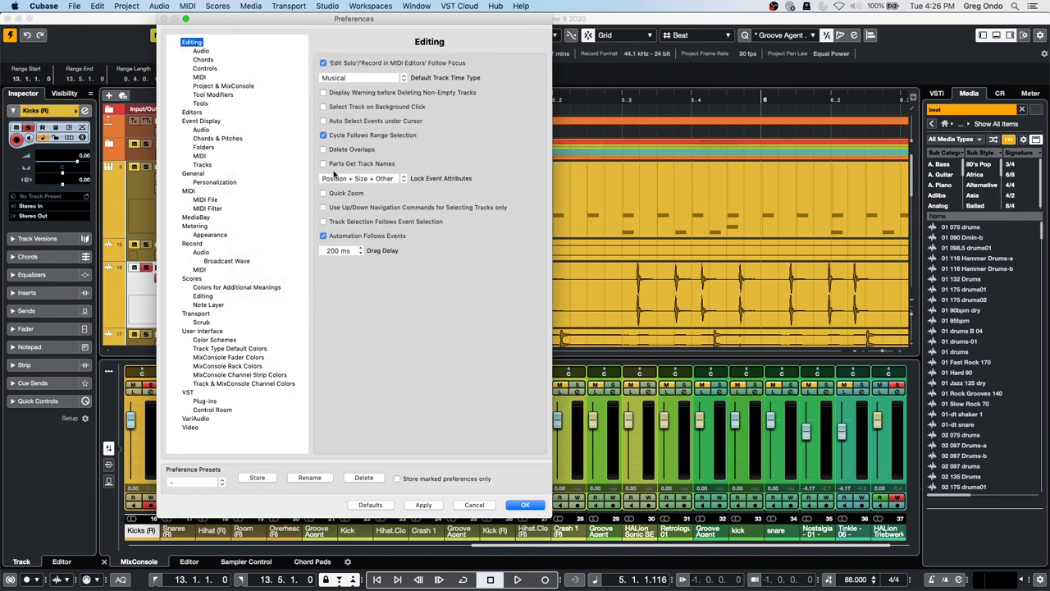
left_click(323, 150)
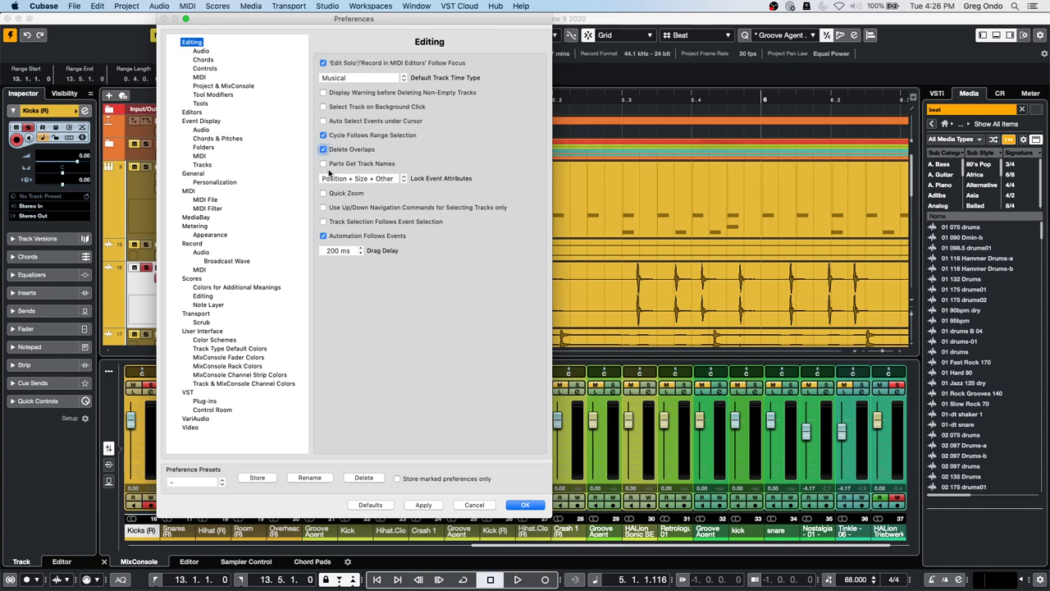
left_click(424, 504)
left_click(529, 505)
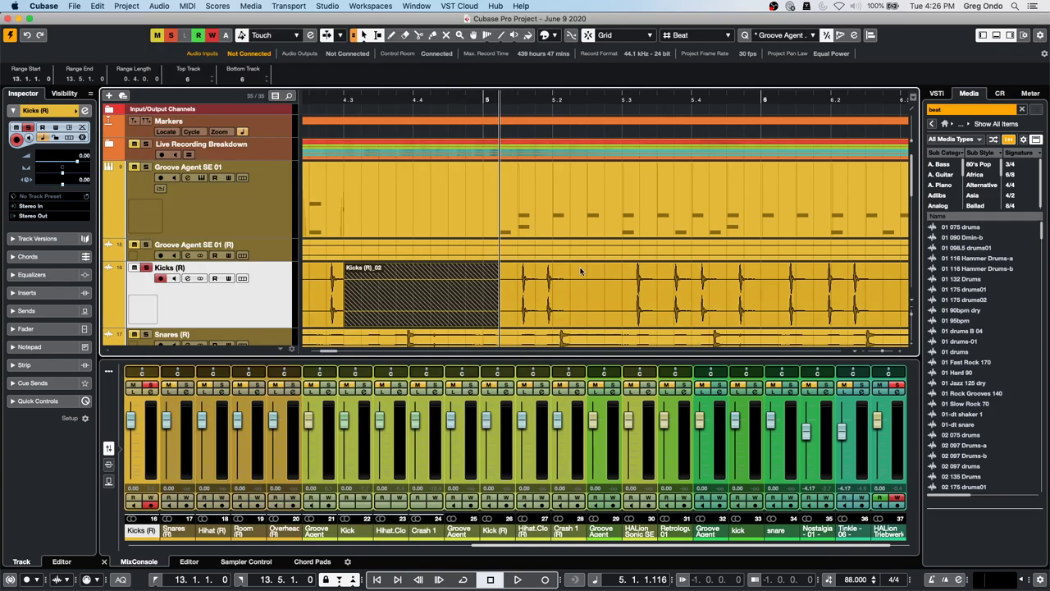
left_click(415, 276)
mouse_move(396, 303)
left_mouse_down()
mouse_move(476, 293)
mouse_move(394, 299)
left_mouse_up()
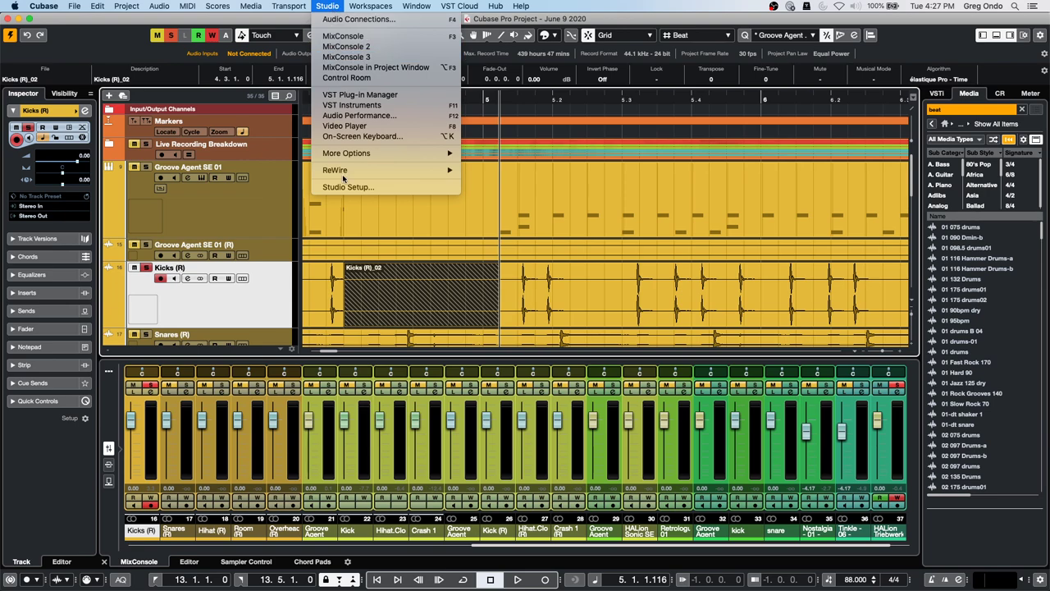
- Examine the VST Audio System settings and the Steinberg UR24C's latency and buffer size in Studio Setup, and close the dialogs
mouse_move(349, 174)
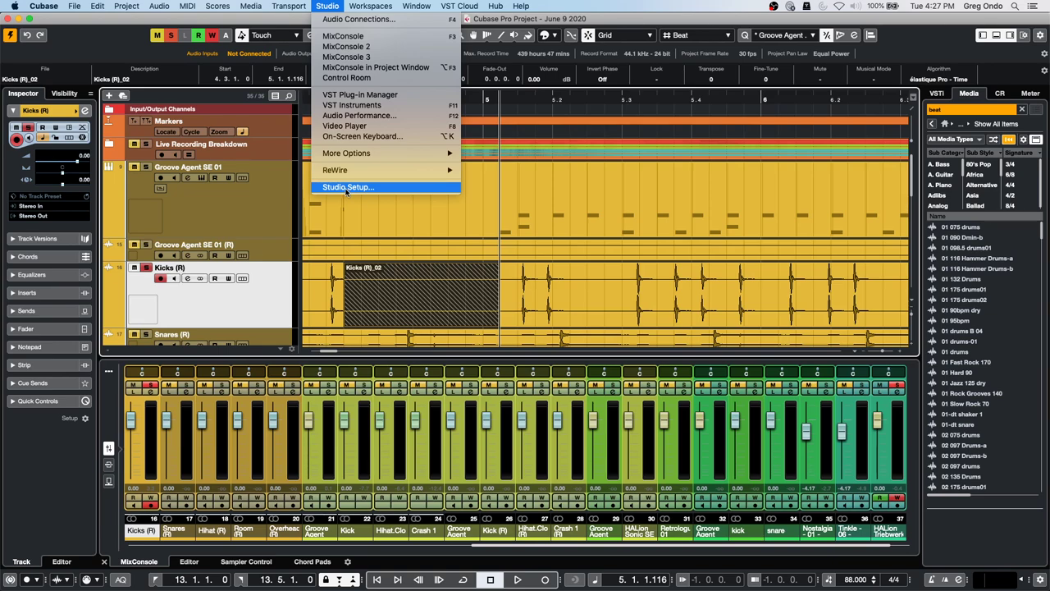
left_click(346, 188)
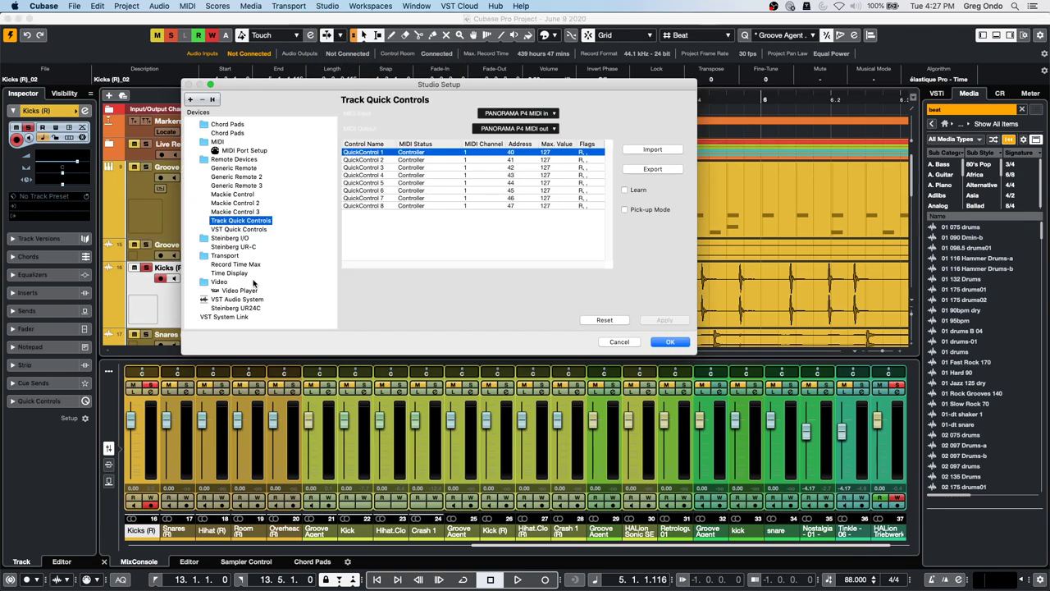
left_click(248, 299)
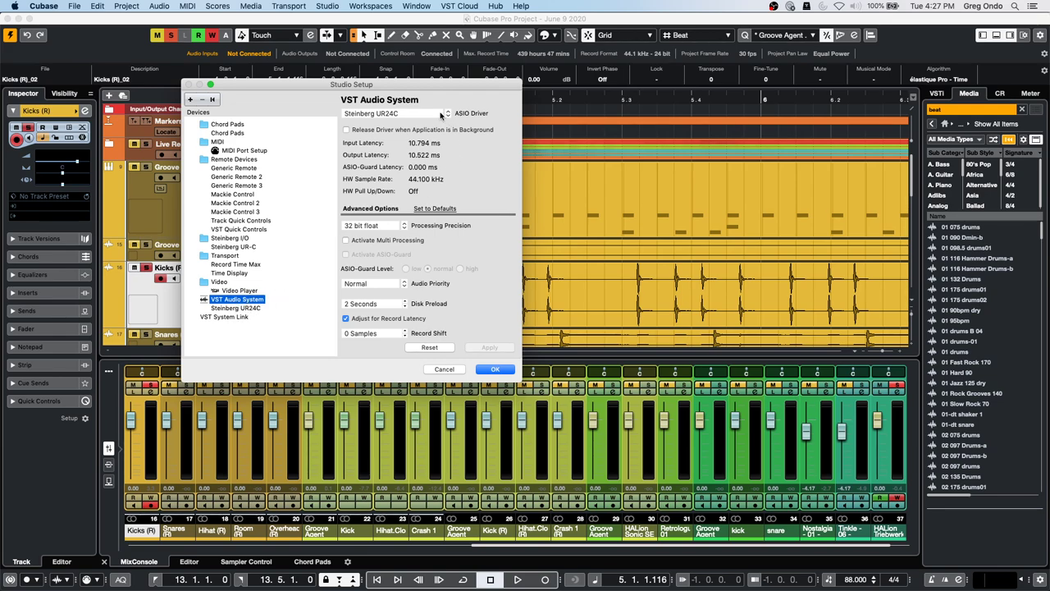
left_click(248, 308)
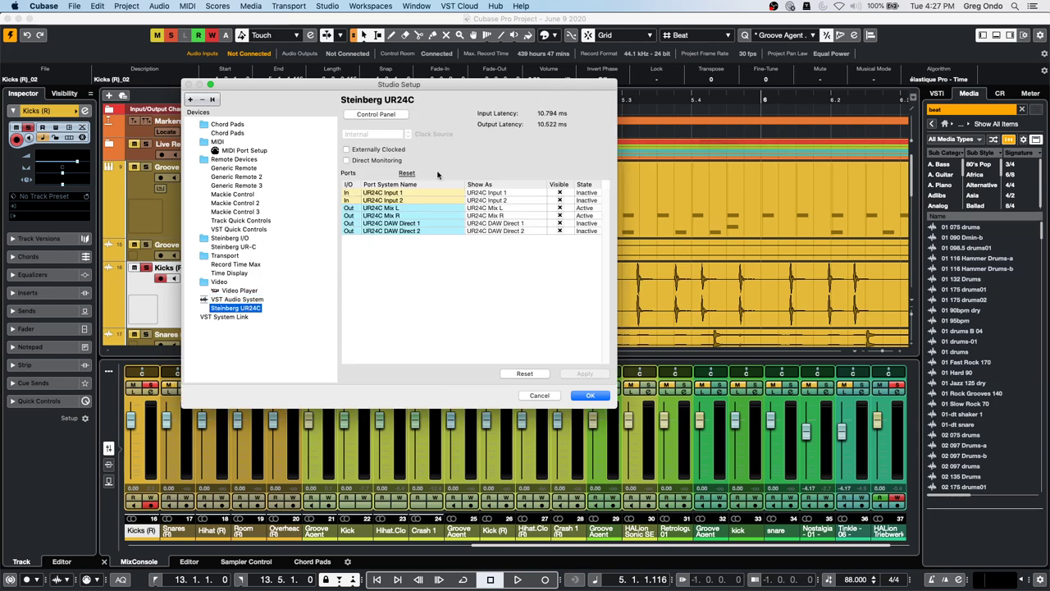
left_click(393, 115)
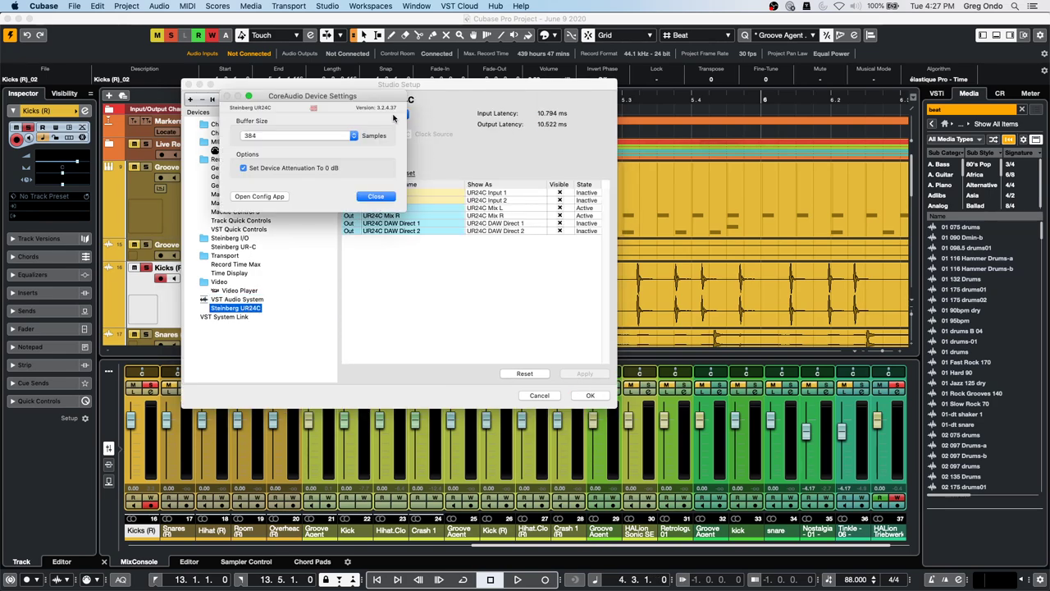
left_click(390, 197)
left_click(590, 395)
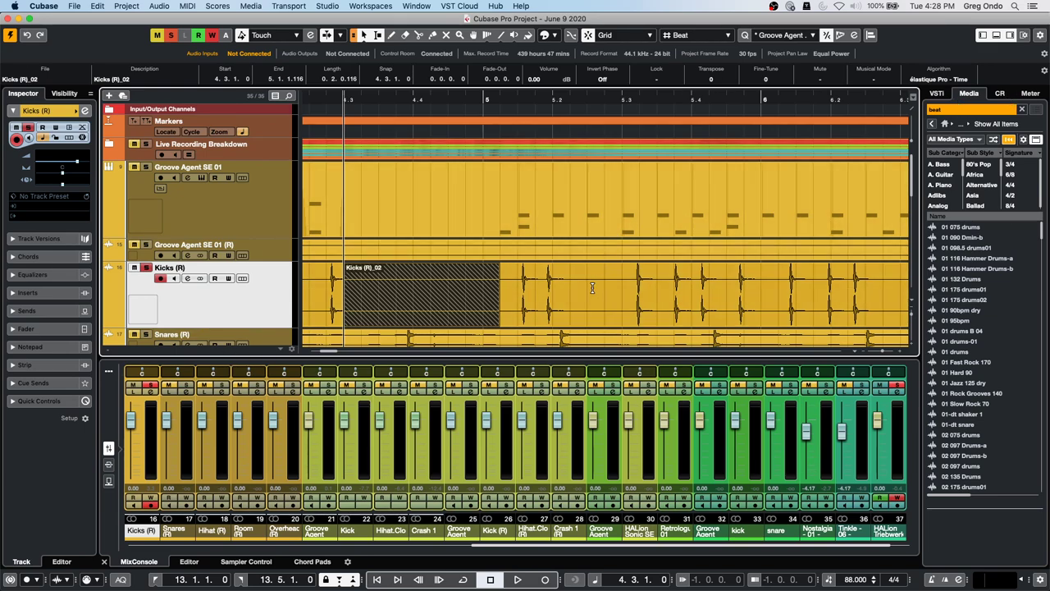
- Select the Groove Agent SE 01 instrument track, open its Groove Agent SE window, and move the window fully into view
left_click(243, 240)
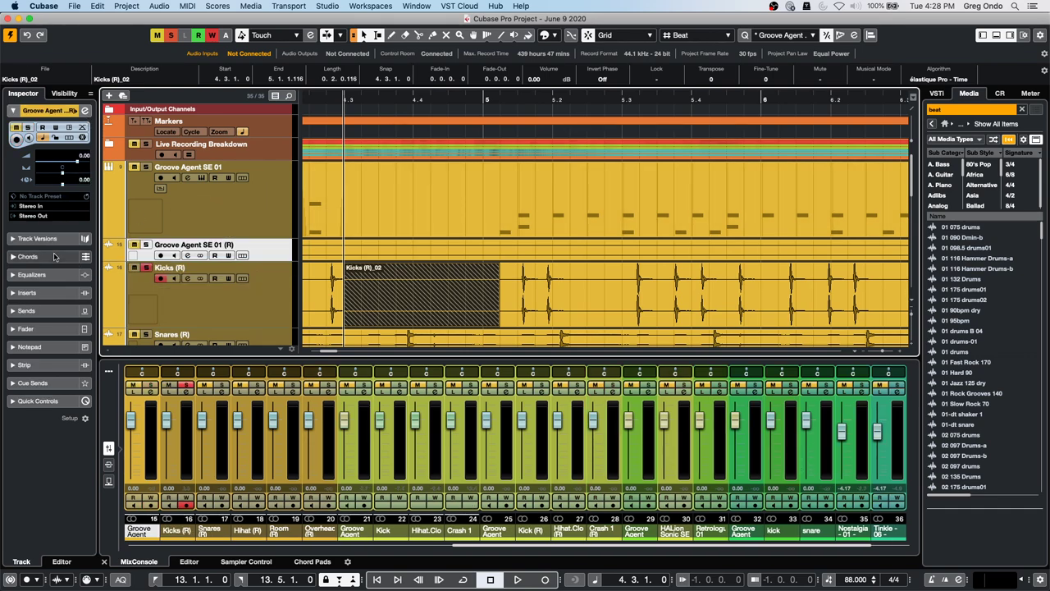
left_click(51, 110)
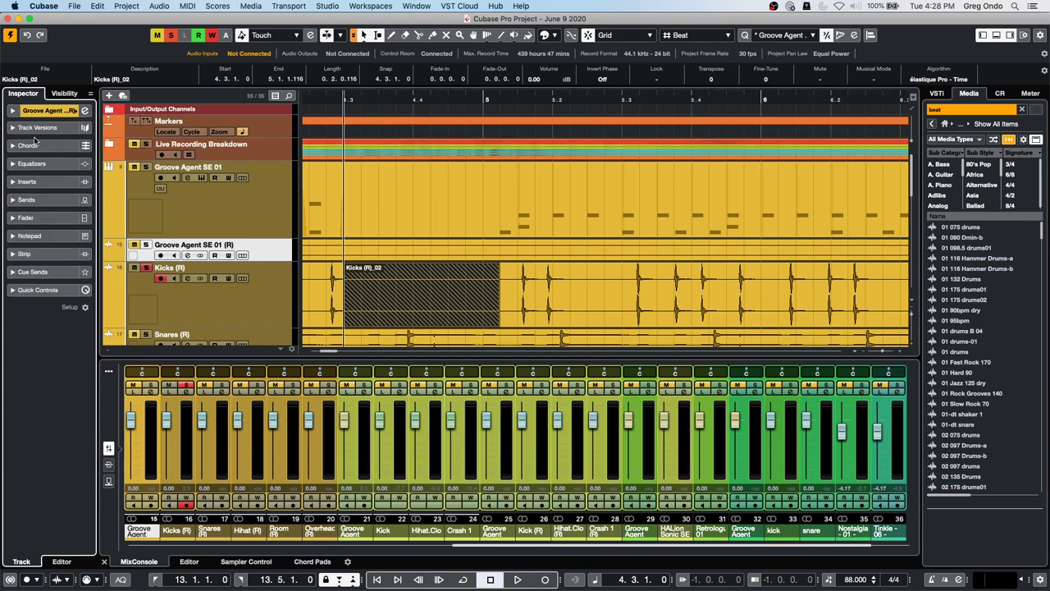
left_click(33, 111)
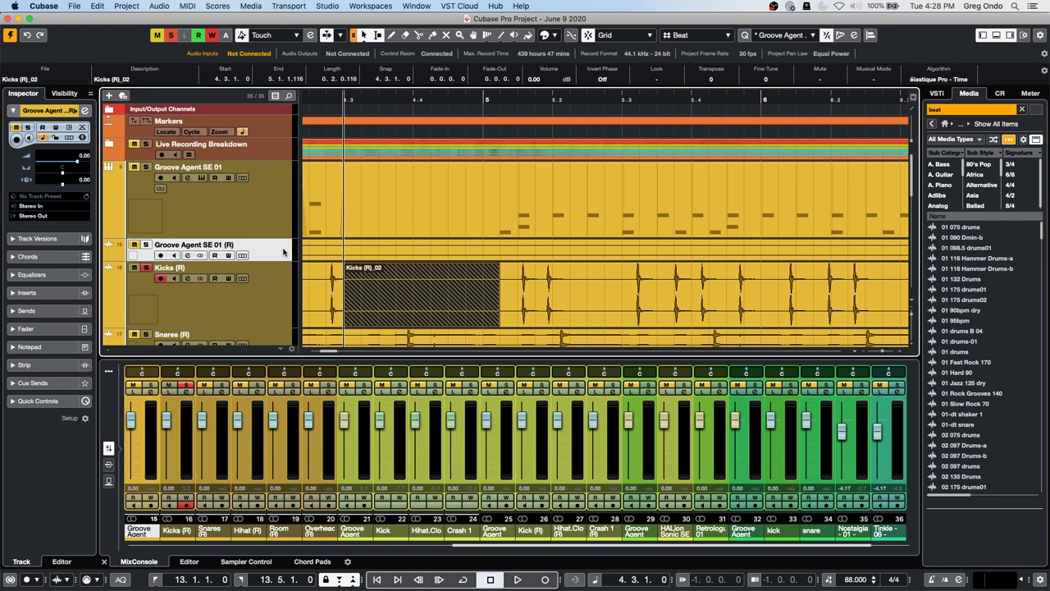
left_click(268, 202)
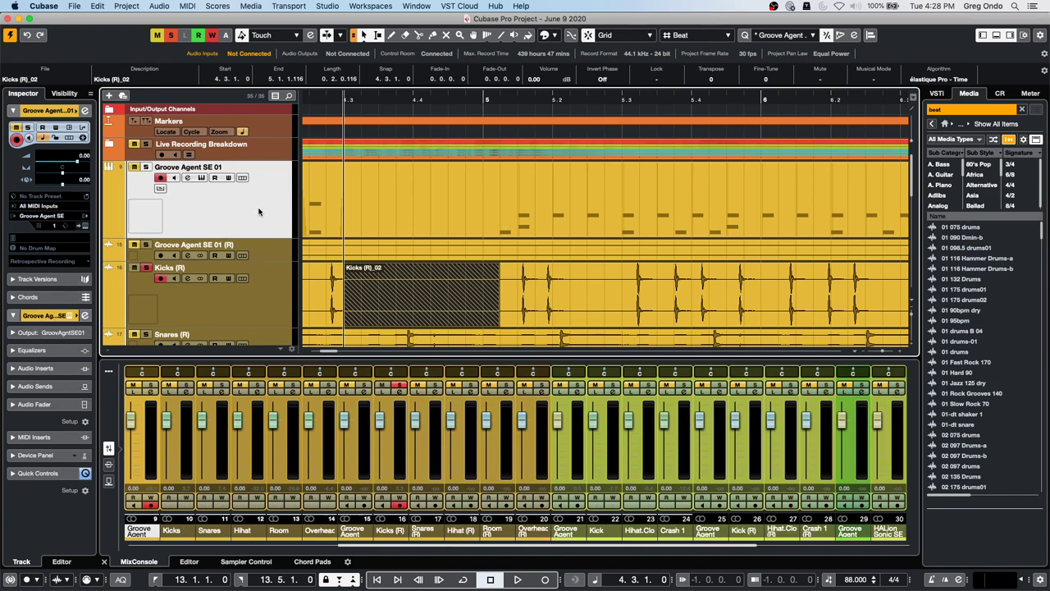
left_click(86, 225)
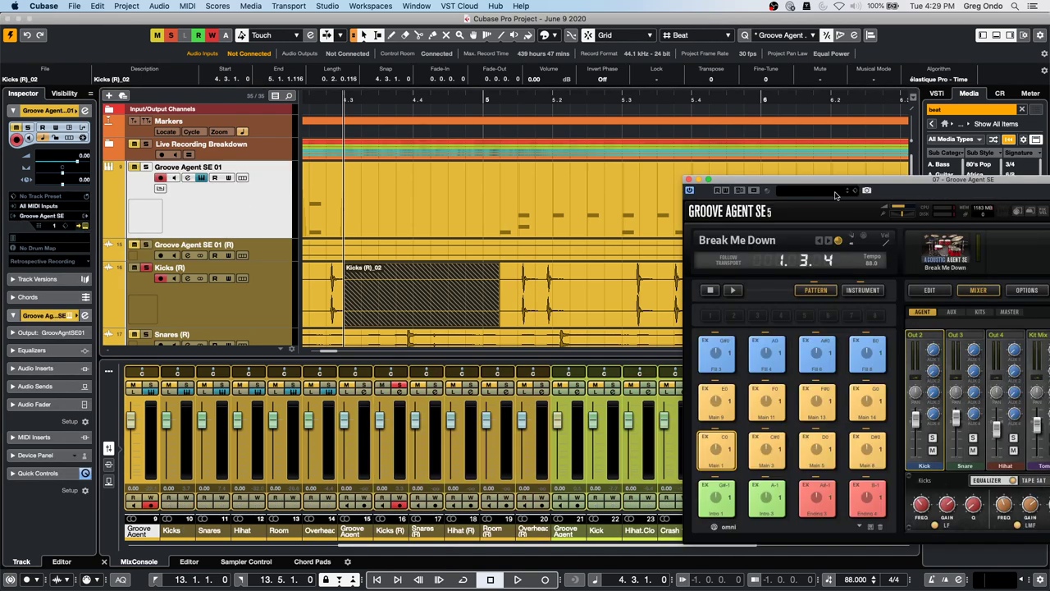
left_click_drag(835, 186, 523, 55)
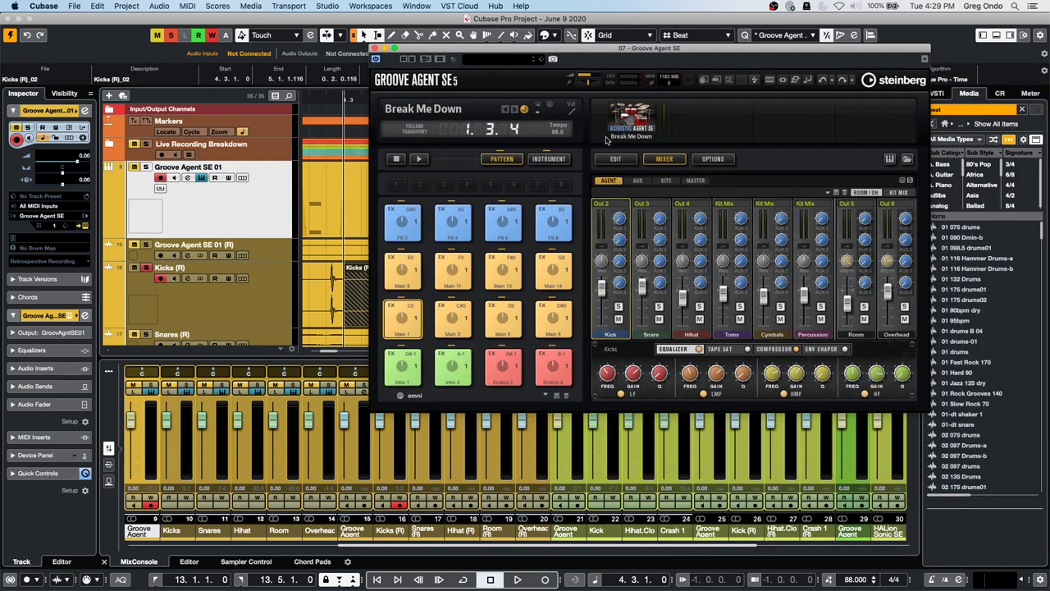
- Set the Groove Agent SE pads to Instrument mode, checking Pattern mode for comparison
left_click(548, 160)
left_click(319, 278)
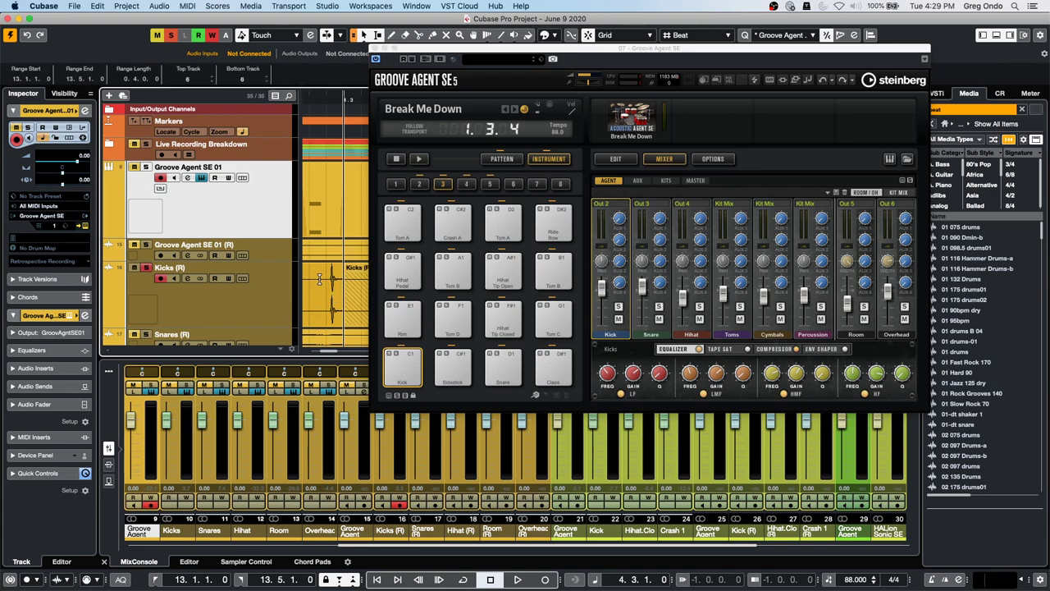
left_click(319, 279)
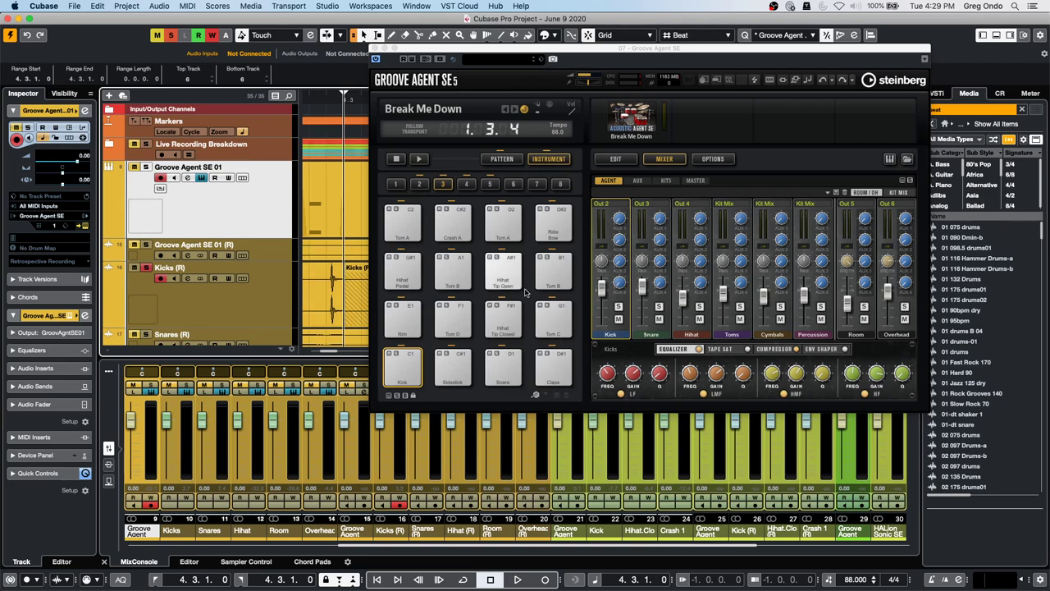
left_click(507, 161)
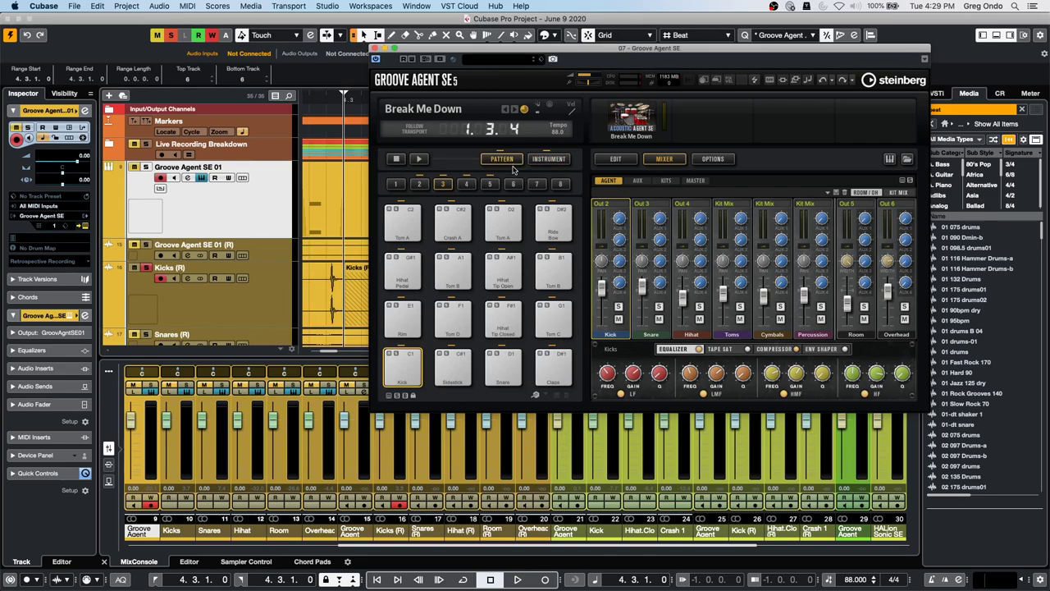
left_click(535, 162)
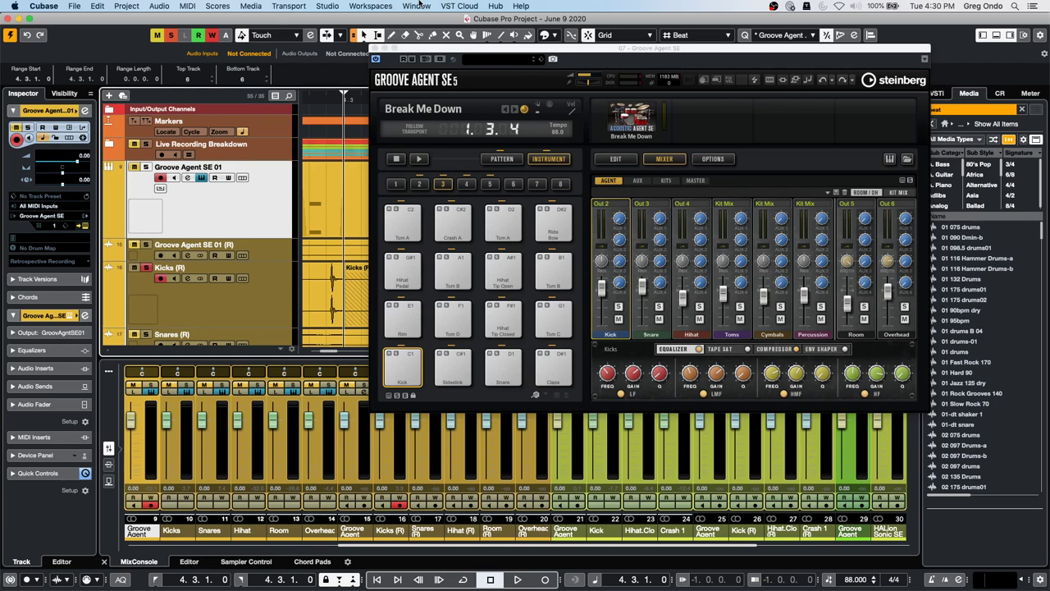
- Compare the Track Quick Controls and VST Quick Controls remote device settings in Studio Setup
left_click(418, 5)
mouse_move(369, 7)
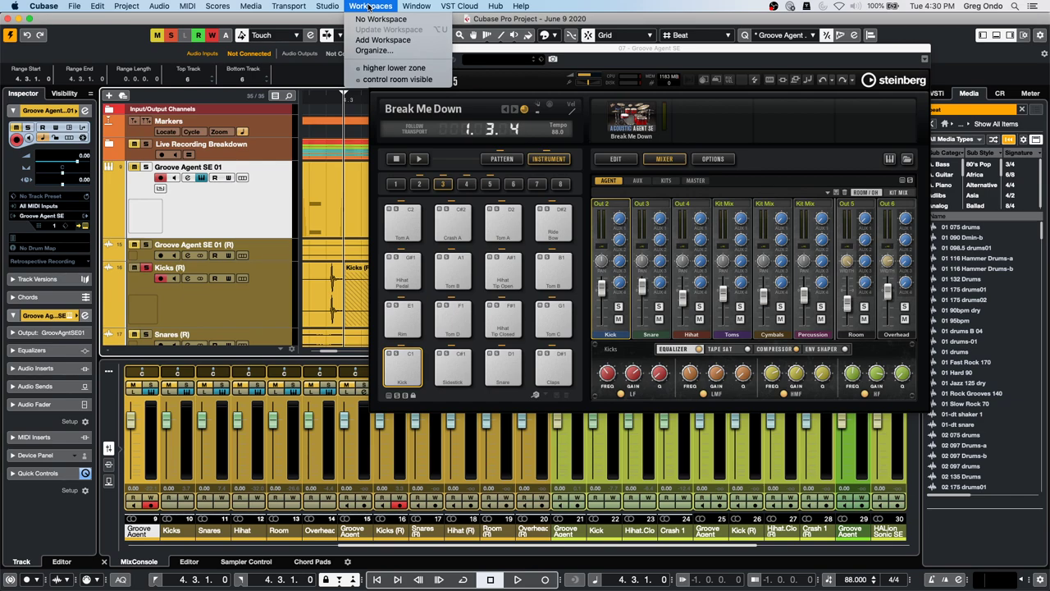
mouse_move(416, 7)
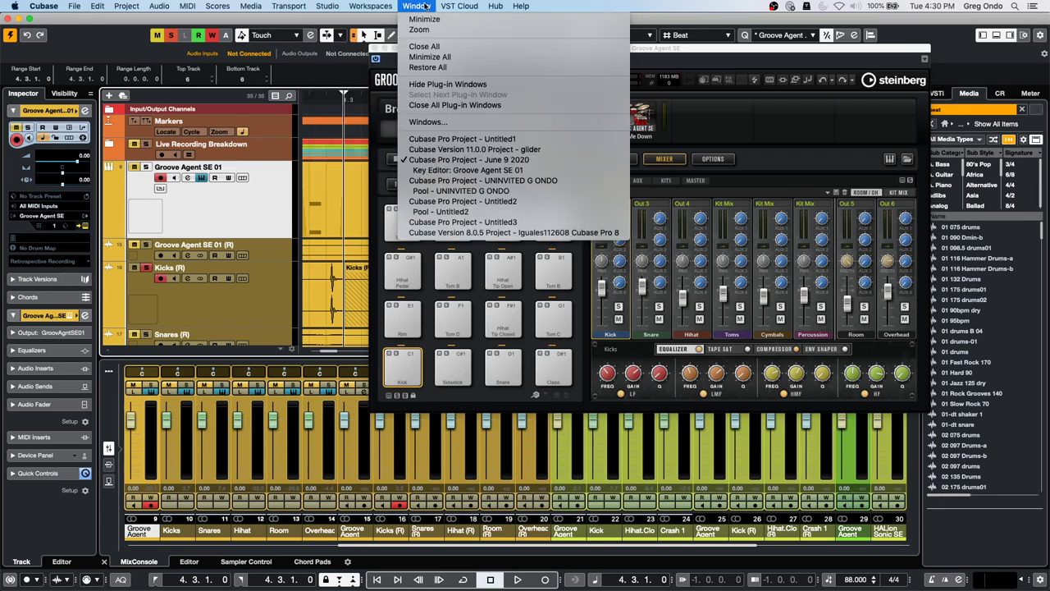
mouse_move(330, 8)
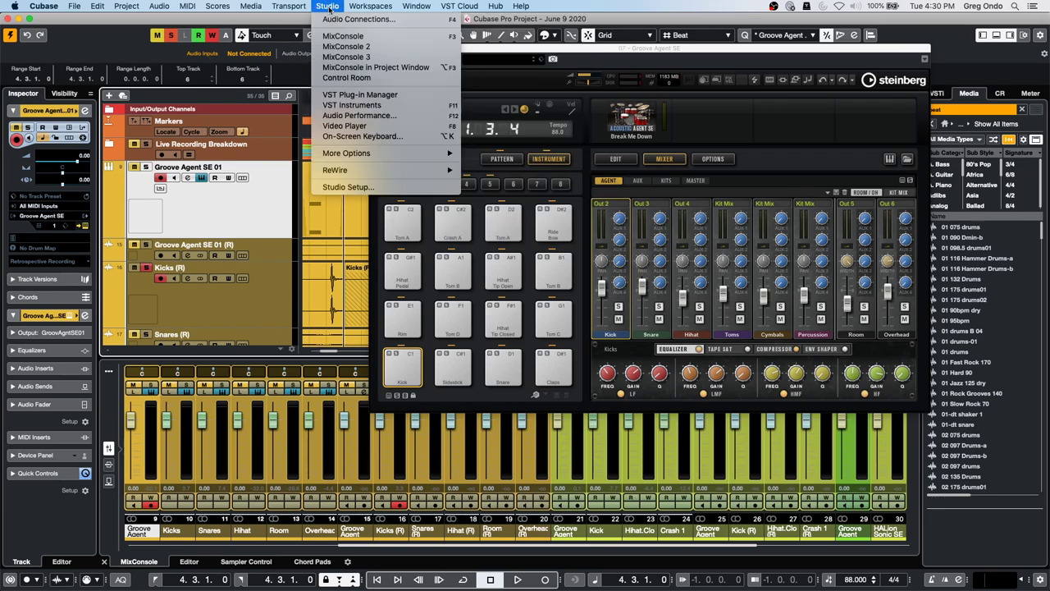
left_click(364, 188)
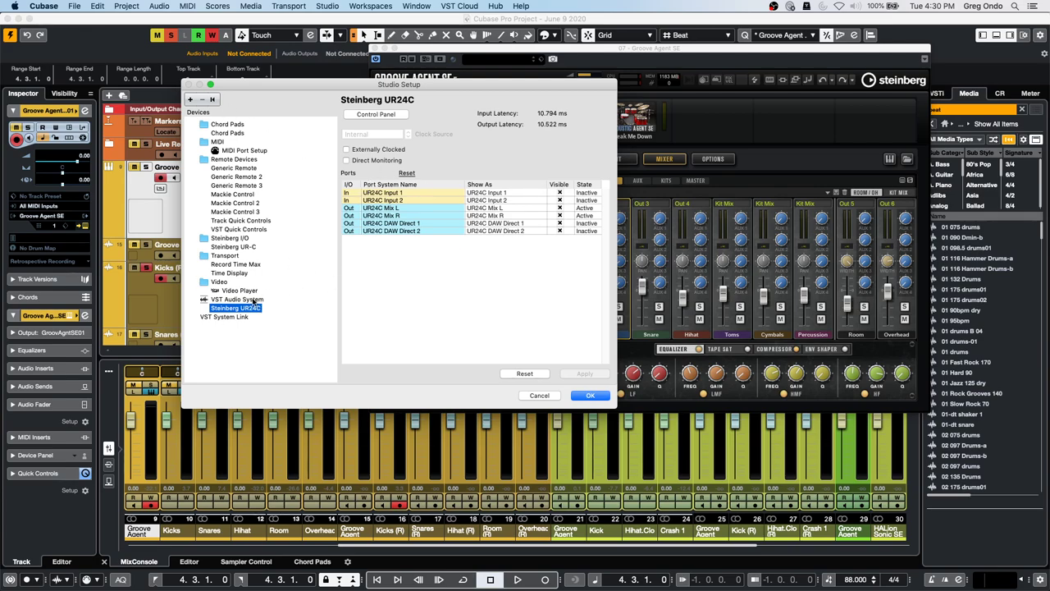
left_click(254, 221)
left_click(254, 229)
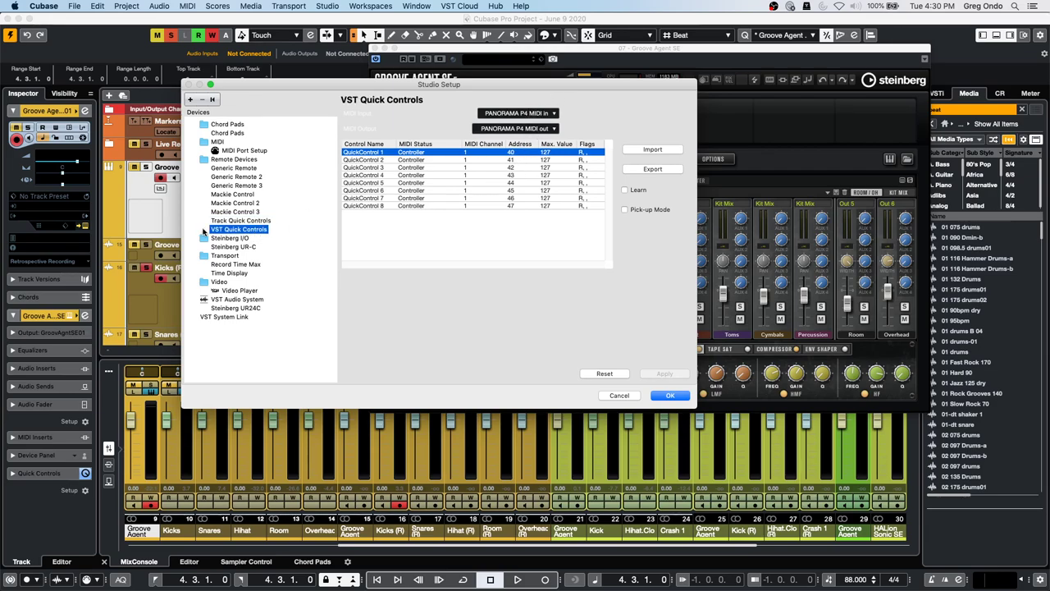
left_click(227, 223)
left_click(228, 229)
left_click(228, 221)
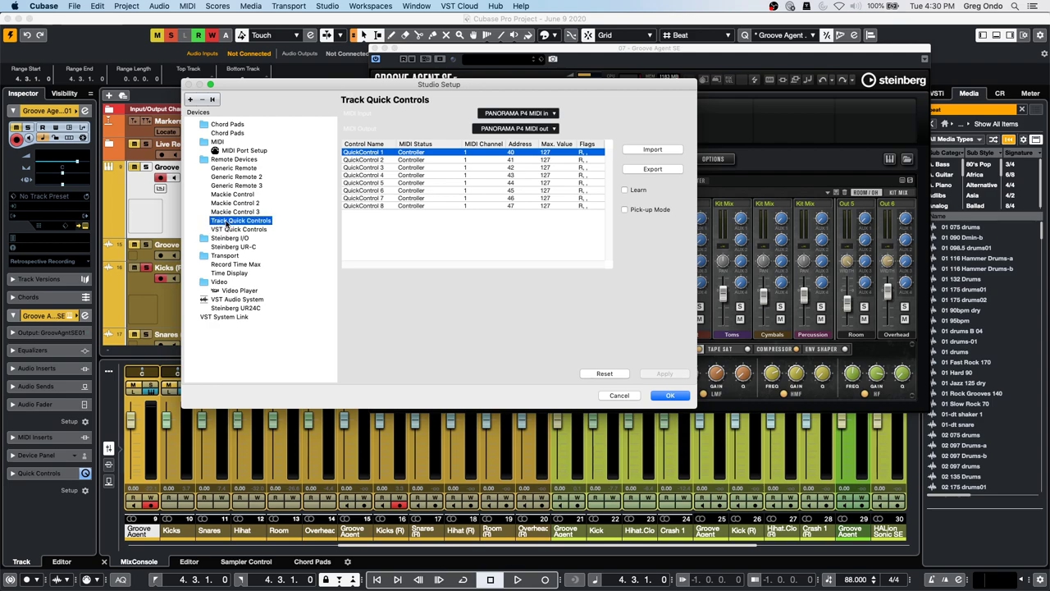
- Switch between the Track Quick Controls and VST Quick Controls pages to compare their MIDI ports and controller assignments, and close Studio Setup
left_click(228, 230)
left_click(228, 221)
left_click(228, 229)
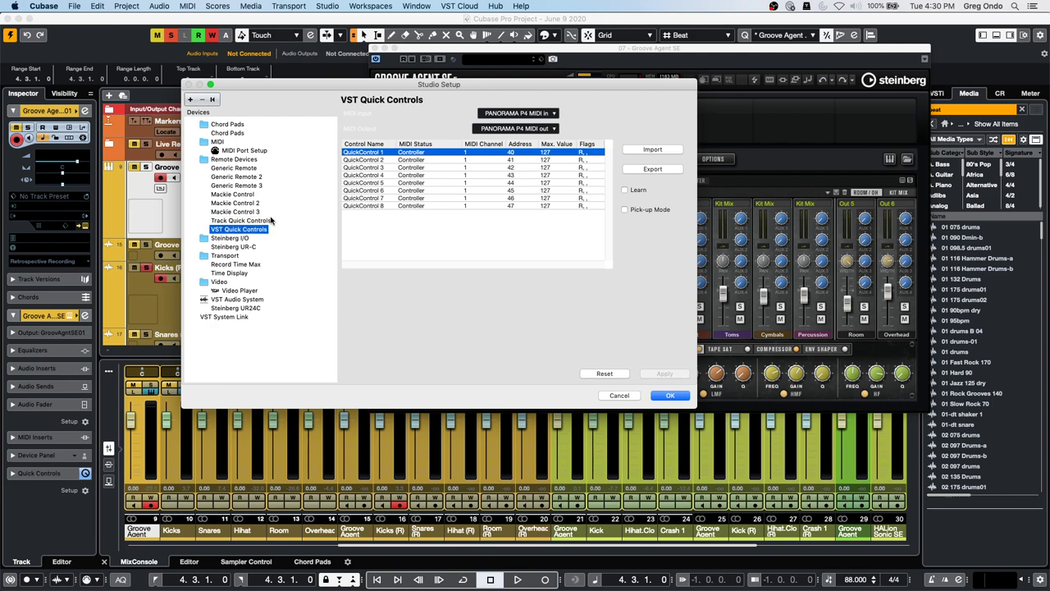
left_click(264, 219)
left_click(263, 231)
left_click(263, 221)
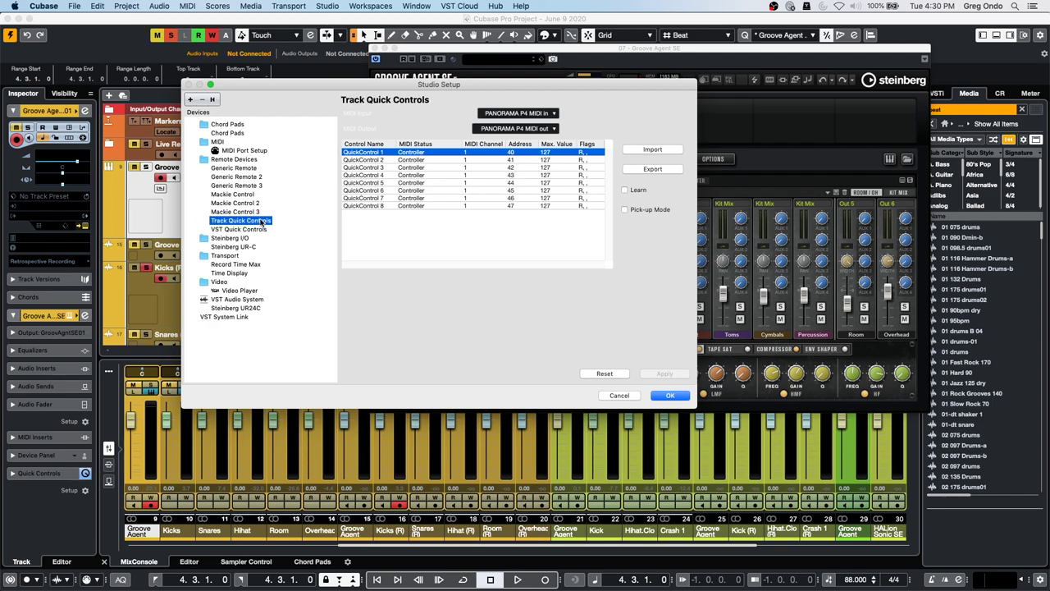
left_click(260, 230)
left_click(261, 222)
left_click(259, 232)
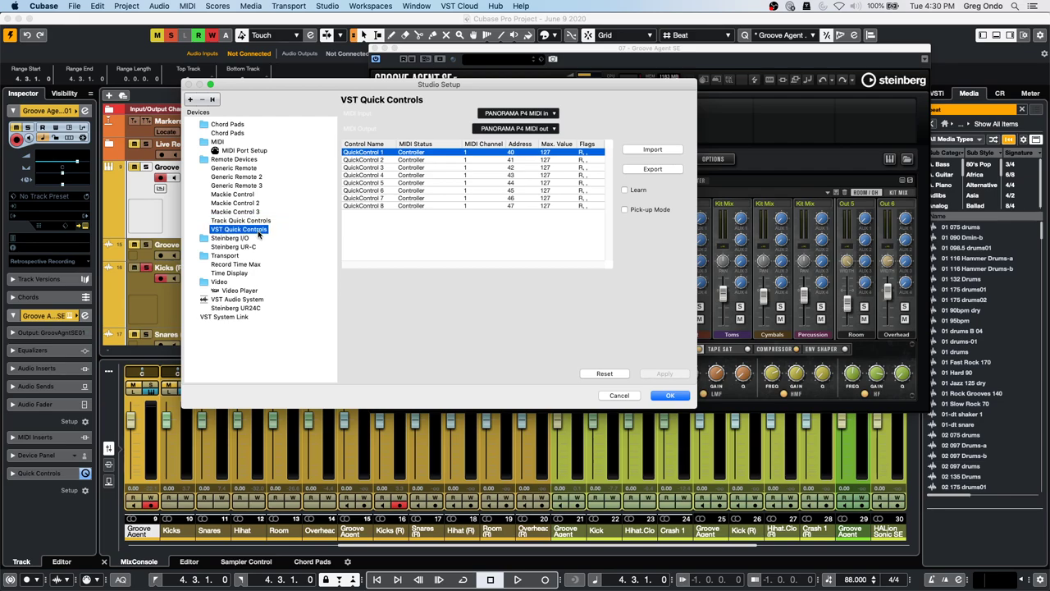
left_click(261, 220)
left_click(259, 229)
left_click(668, 397)
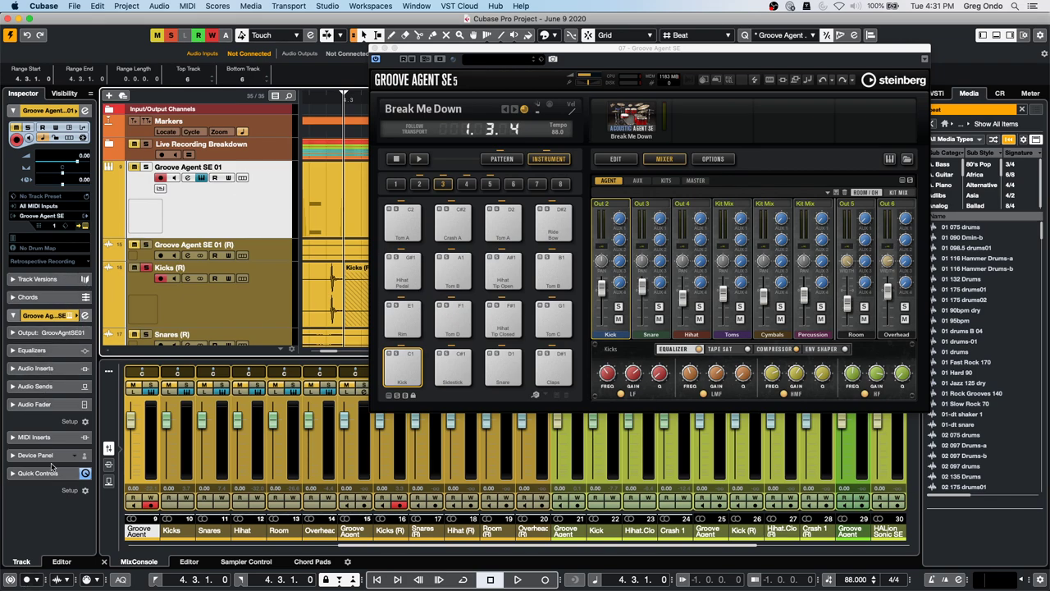
- Add Beat Designer as the first MIDI insert on the Groove Agent SE 01 track and move the Groove Agent window aside
left_click(45, 437)
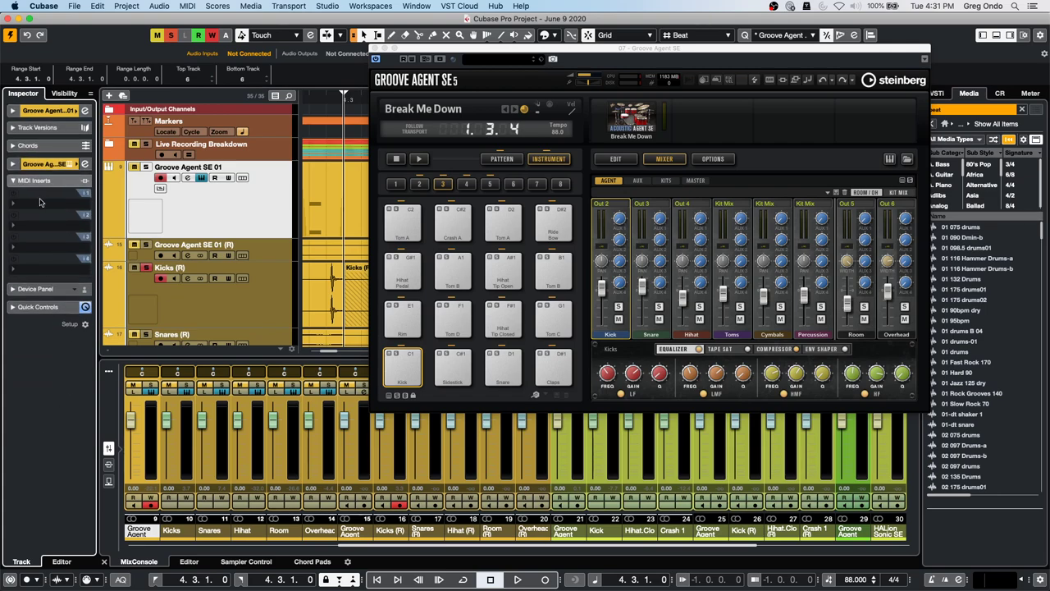
left_click(40, 202)
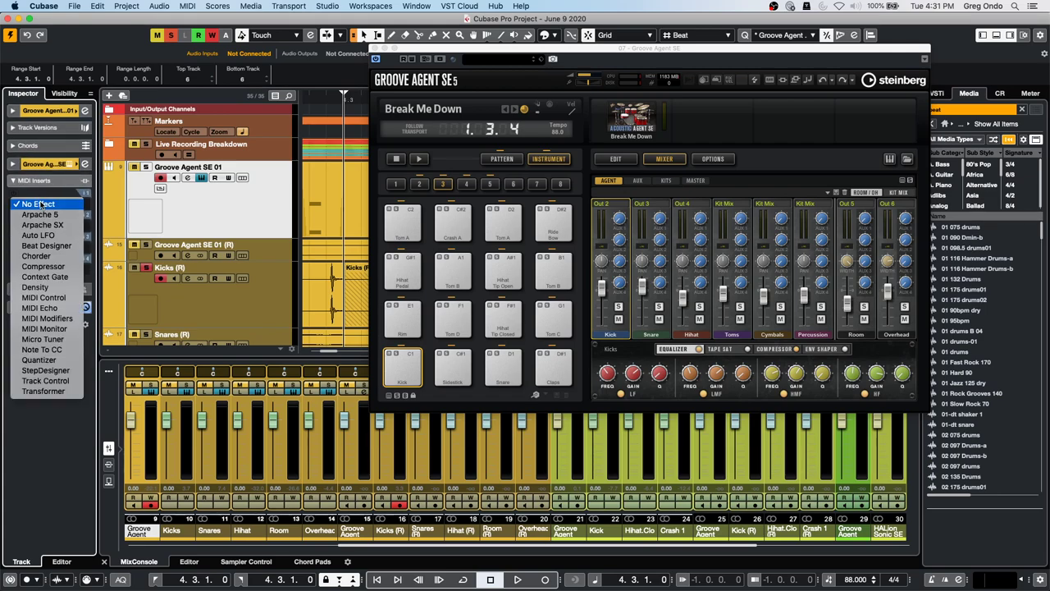
left_click(46, 245)
left_click_drag(436, 49, 746, 107)
left_click(480, 75)
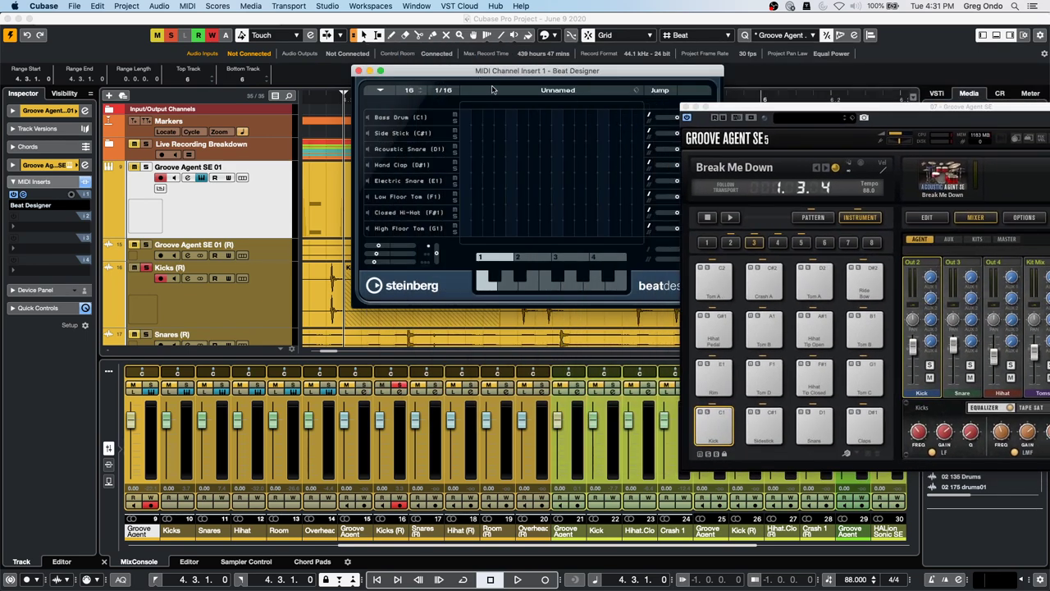
- Load the Electrobreaks 140 preset in Beat Designer, and close the Beat Designer and Groove Agent SE windows
double_click(586, 91)
left_click(636, 91)
left_click(648, 113)
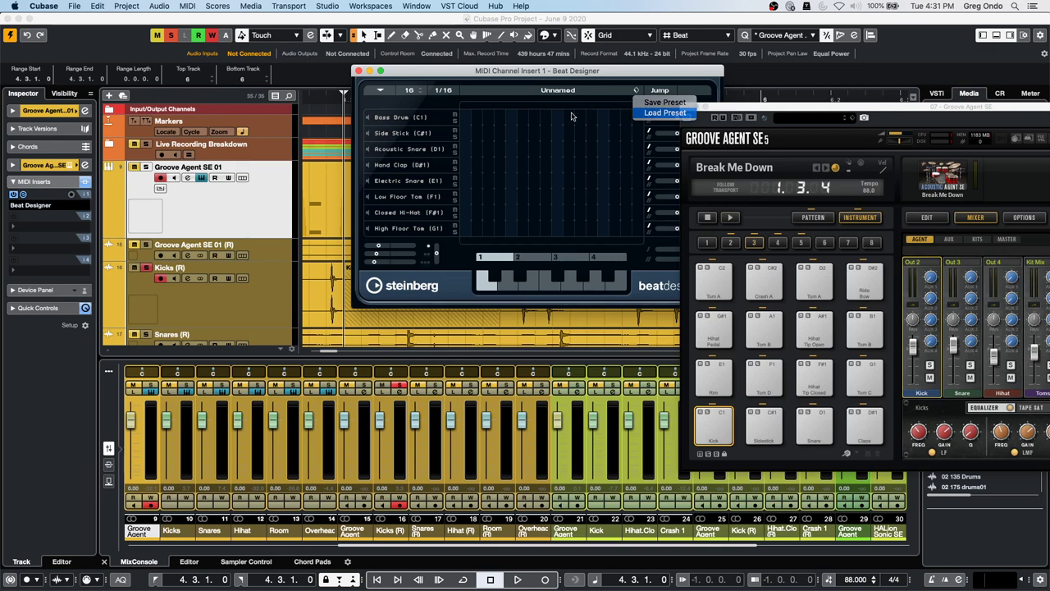
double_click(443, 260)
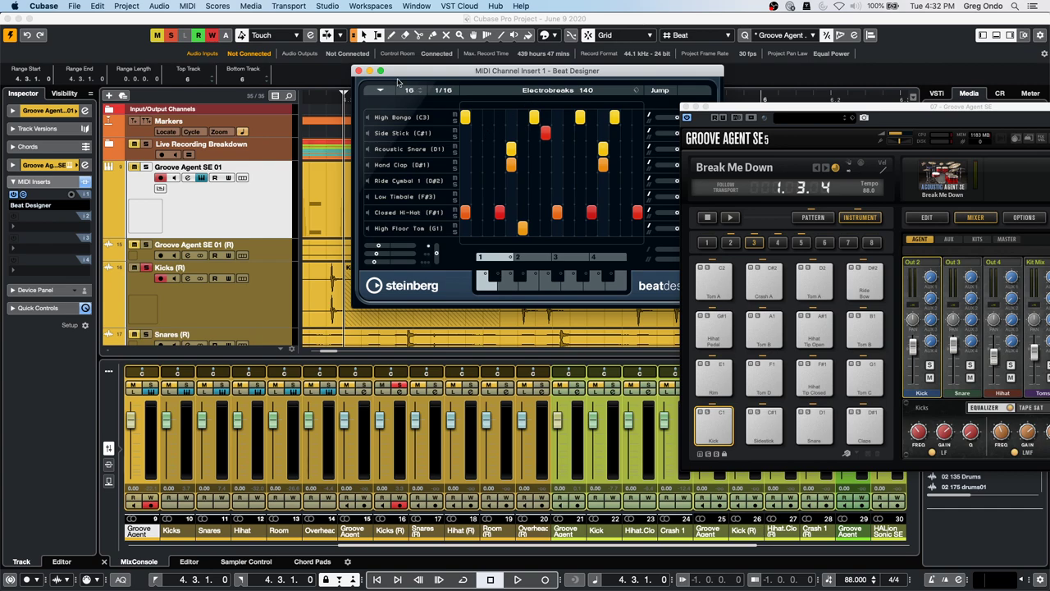
left_click(358, 70)
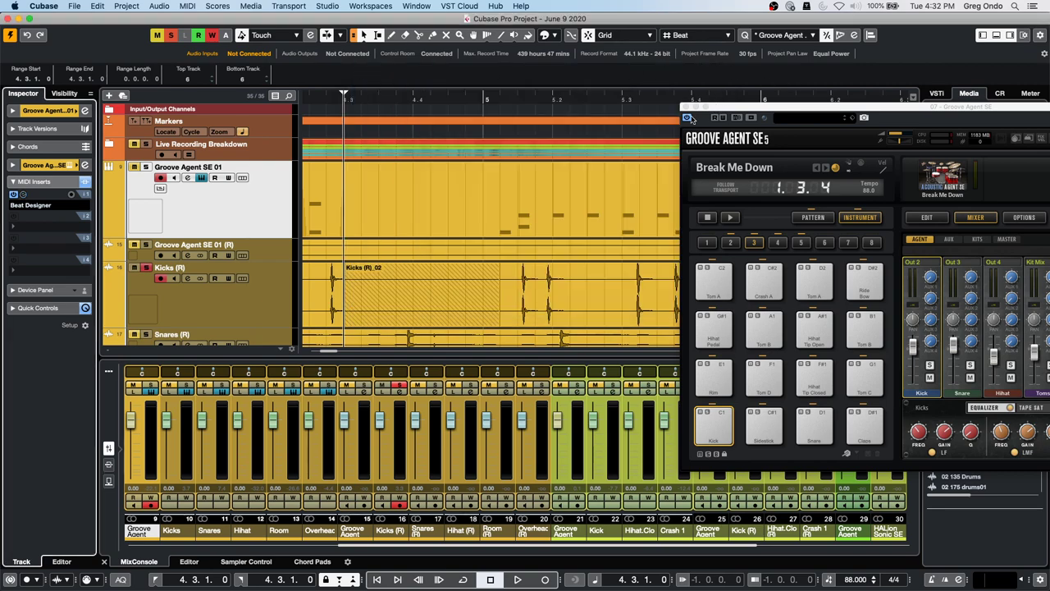
left_click(687, 118)
- Open the Generic Remote page in Studio Setup and choose PANORAMA P4 MIDI in and PANORAMA P4 MIDI out as its ports
left_click(369, 5)
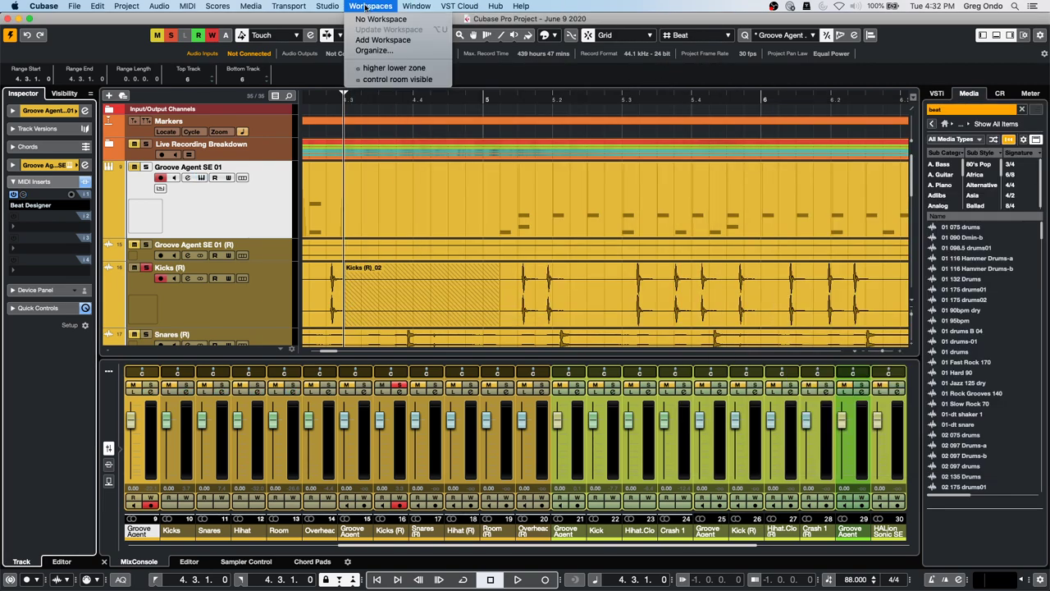
mouse_move(327, 6)
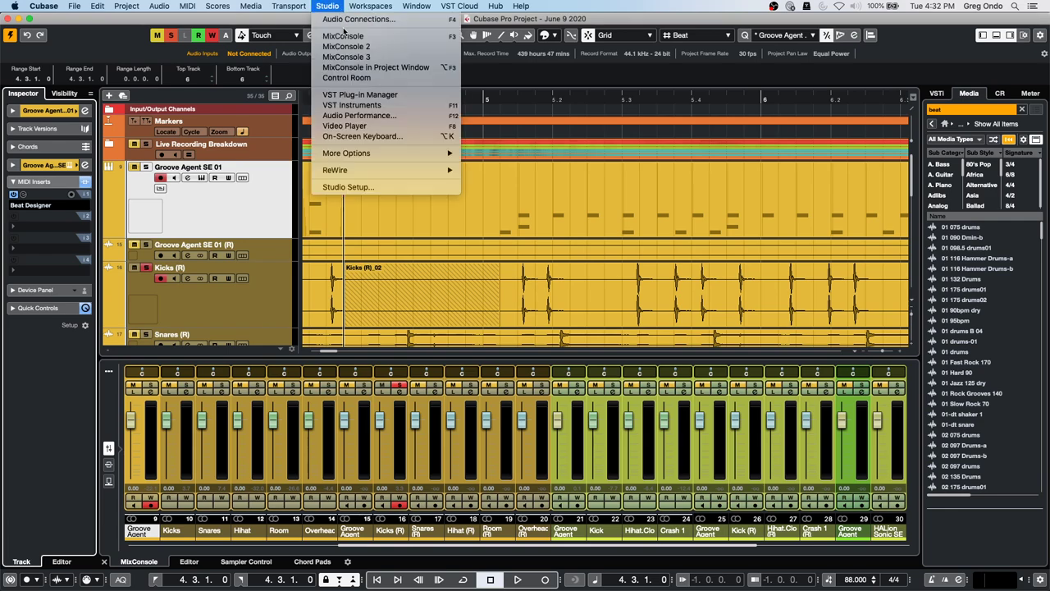
left_click(388, 188)
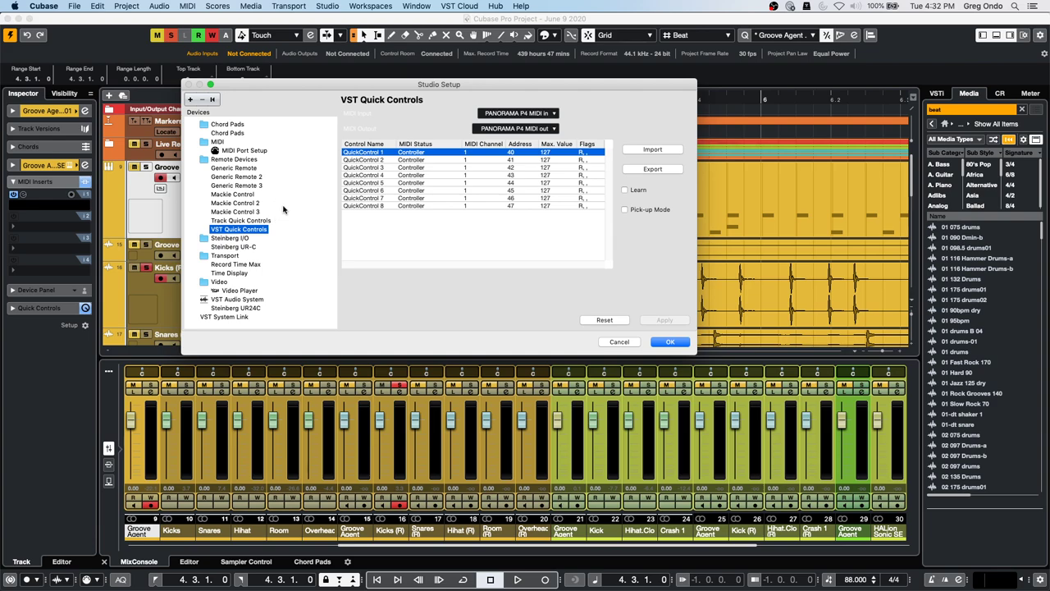
left_click(244, 169)
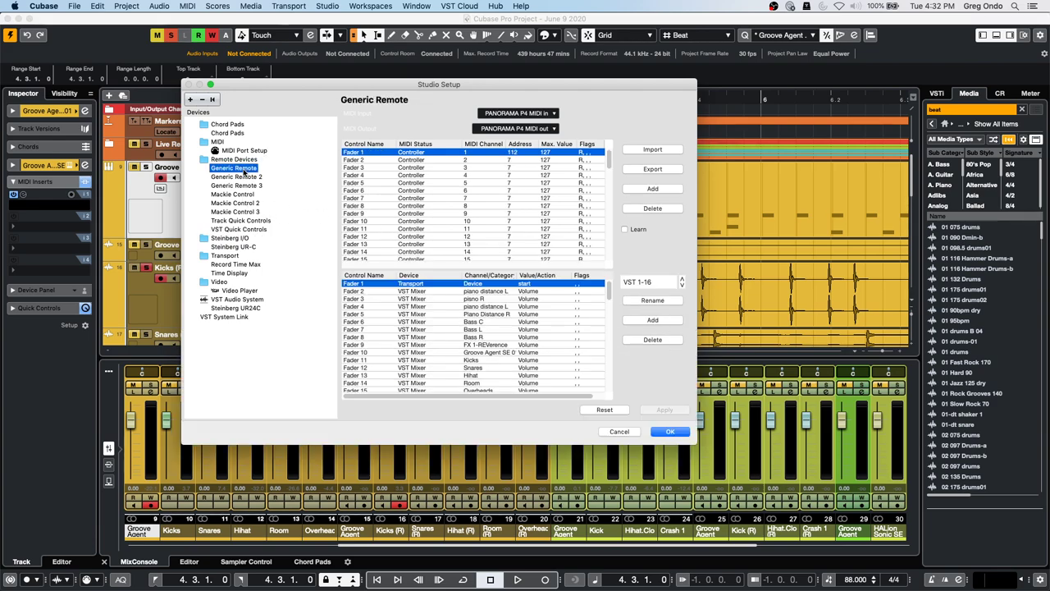
left_click(525, 115)
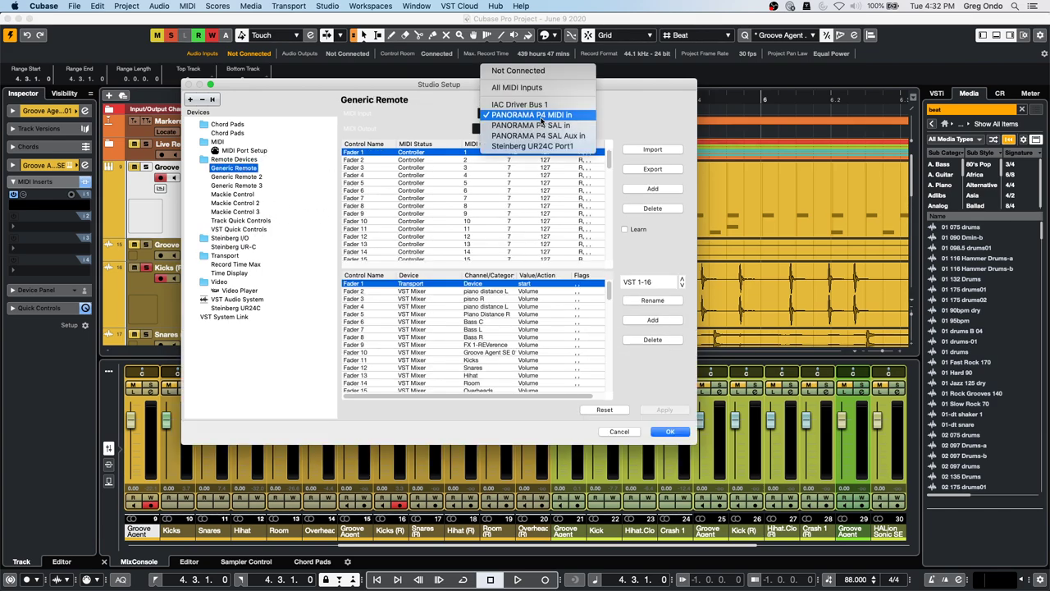
left_click(540, 116)
left_click(535, 129)
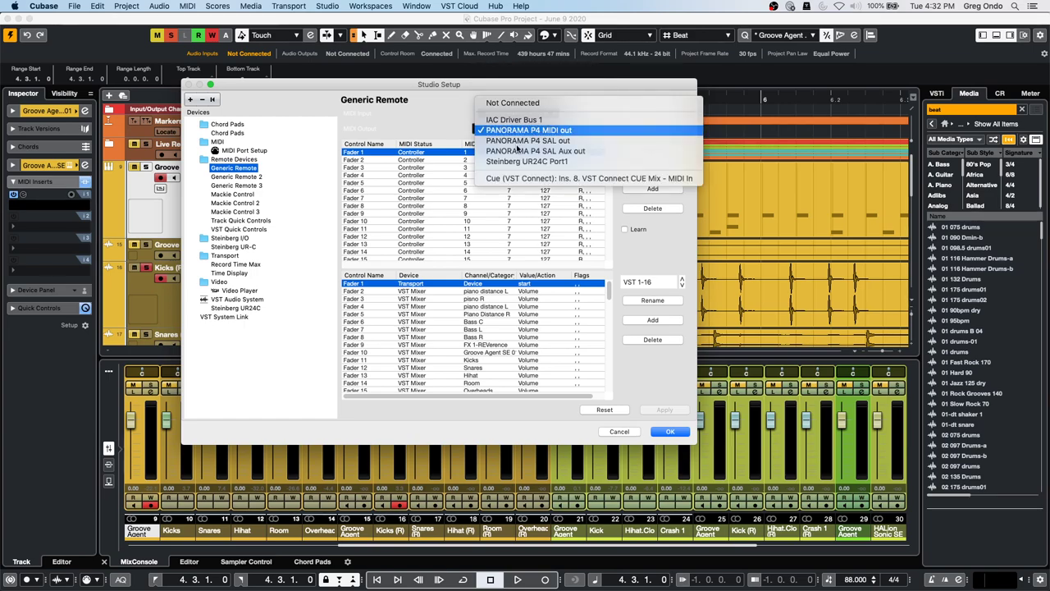
left_click(520, 132)
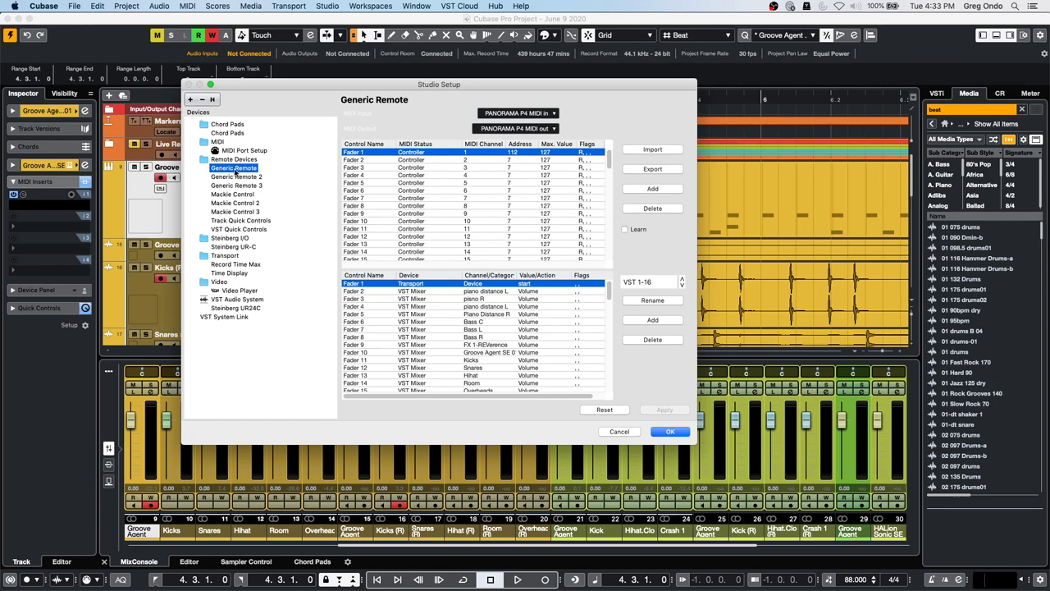
- Remove the three existing Generic Remote devices and add a new Generic Remote to the device list
left_click(202, 99)
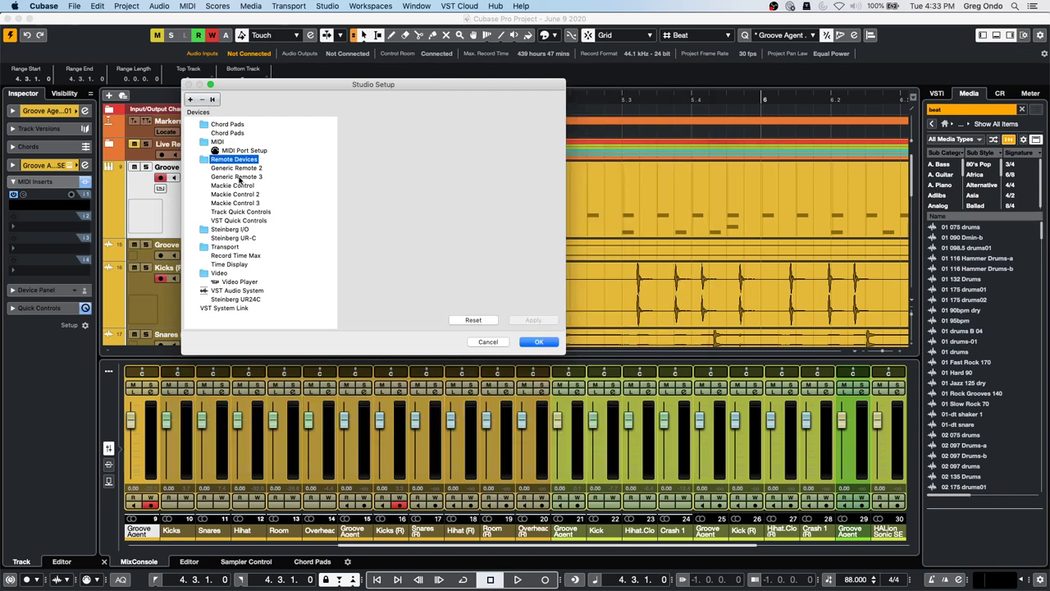
left_click(238, 169)
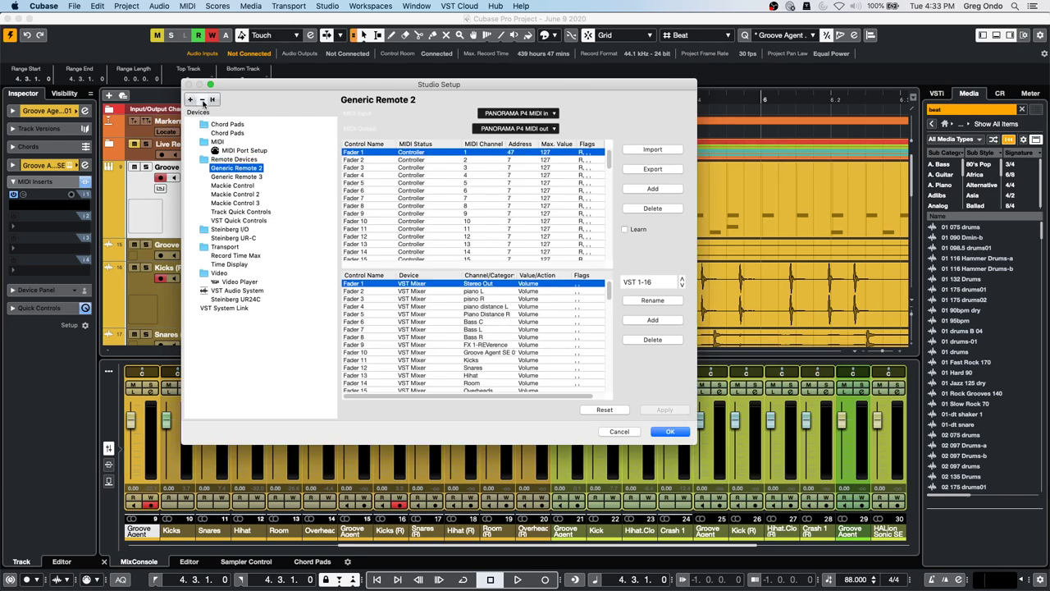
left_click(203, 100)
left_click(239, 168)
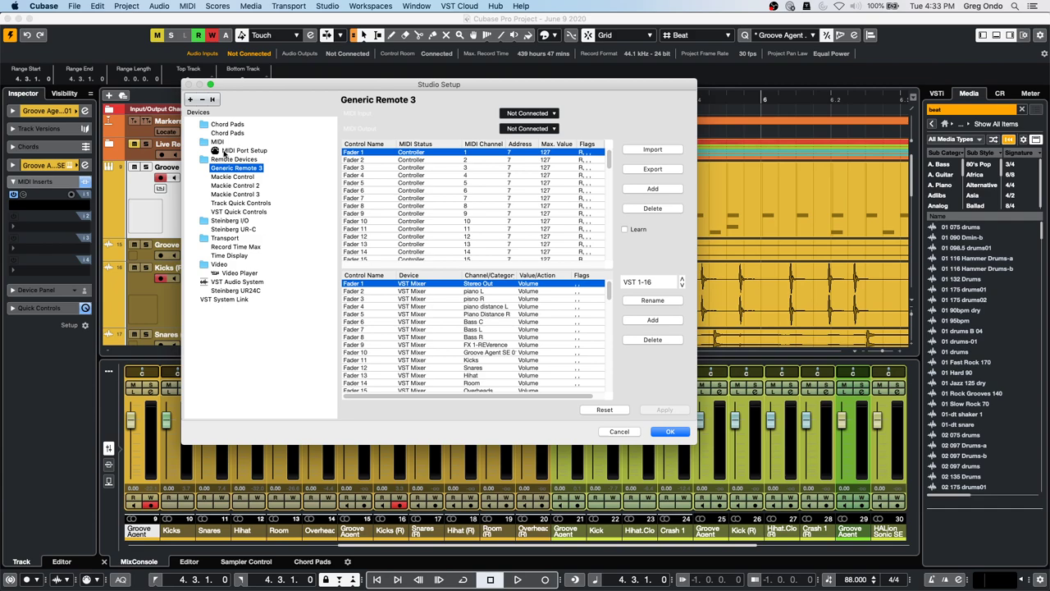
left_click(203, 99)
left_click(190, 99)
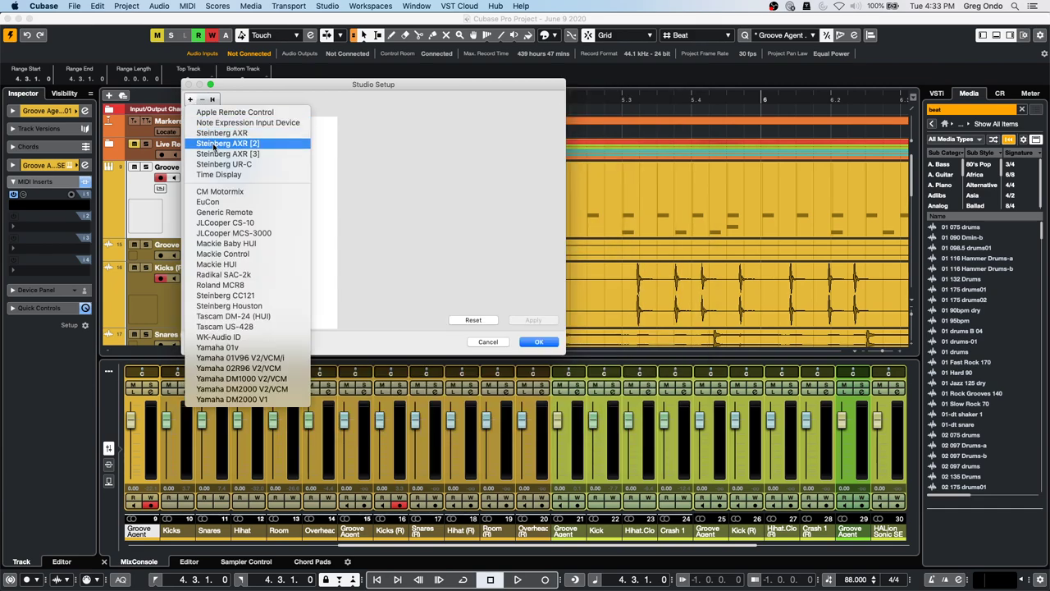
left_click(271, 214)
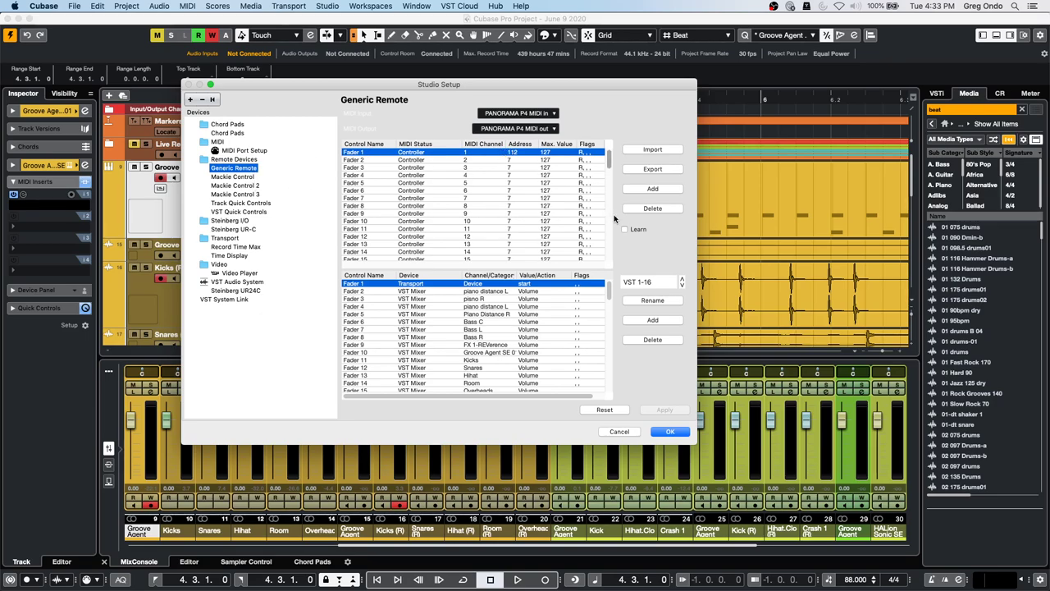
- Enable Learn for the Generic Remote's Fader 1 and assign it to the Transport device with the Device category
left_click(624, 230)
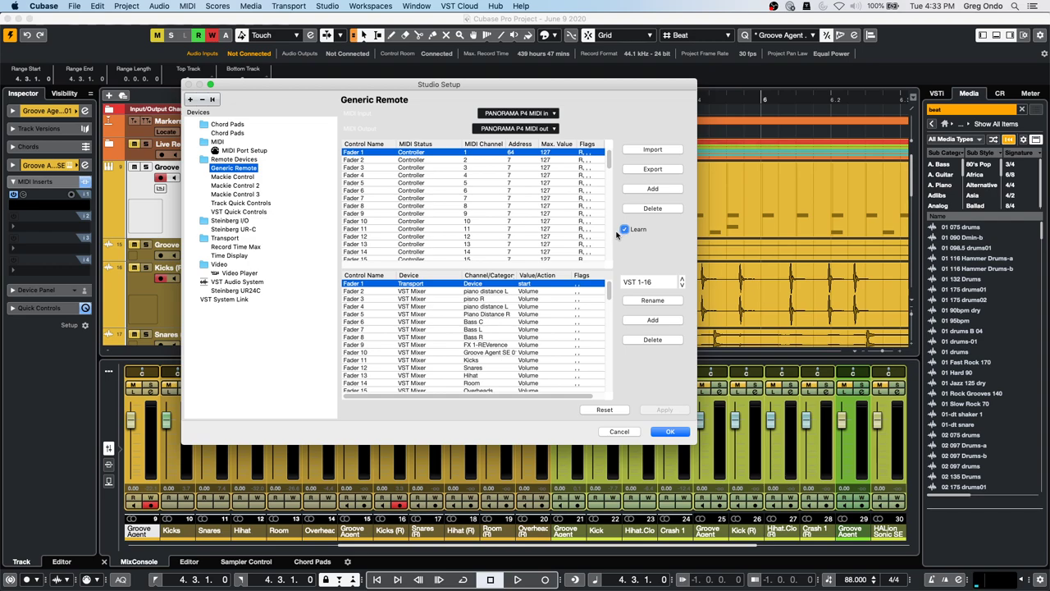
left_click(425, 287)
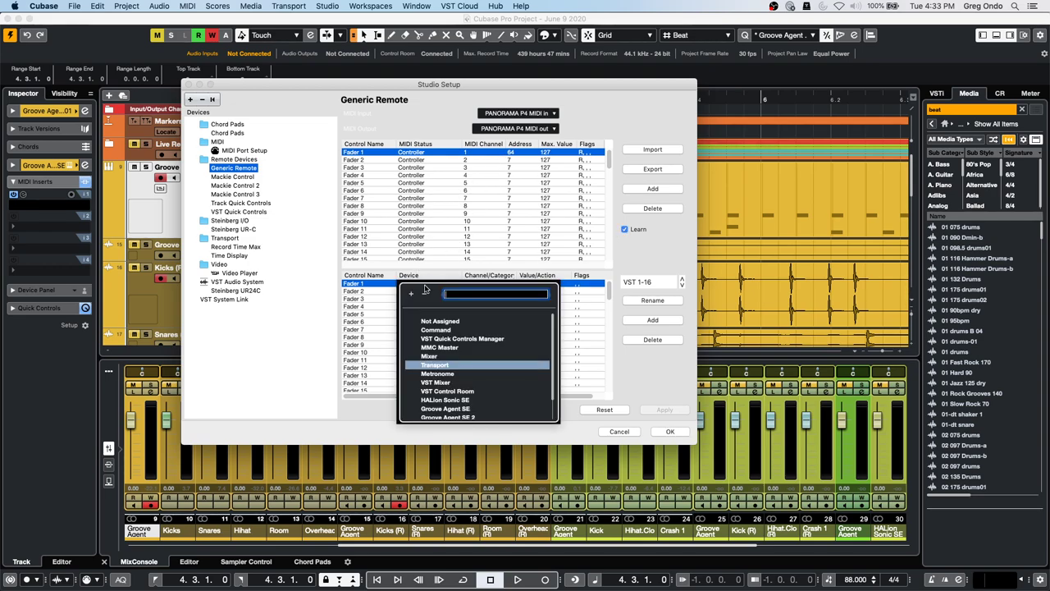
left_click(437, 373)
left_click(423, 286)
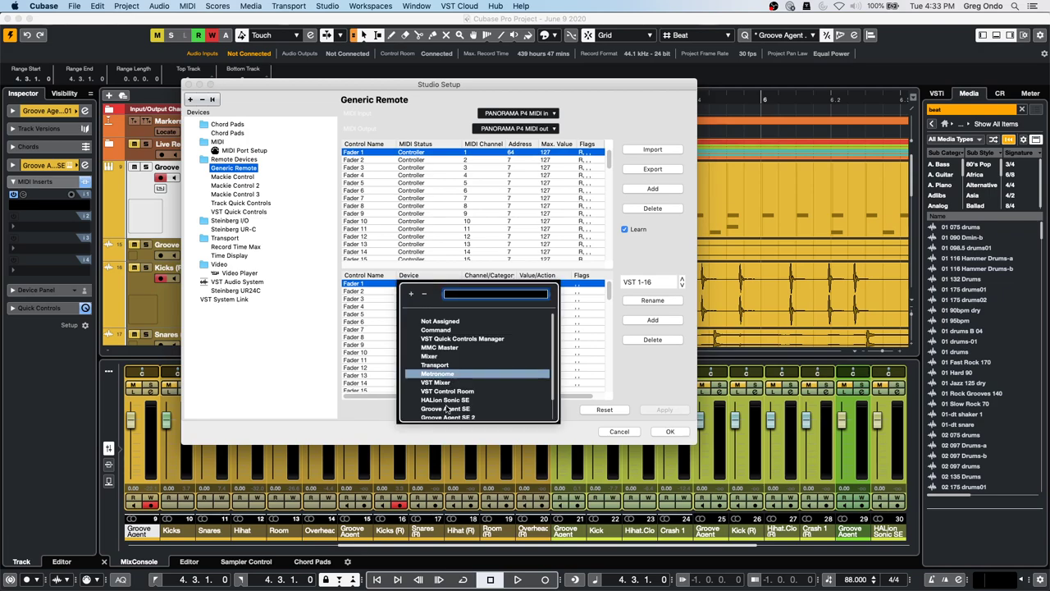
left_click(446, 366)
left_click(496, 285)
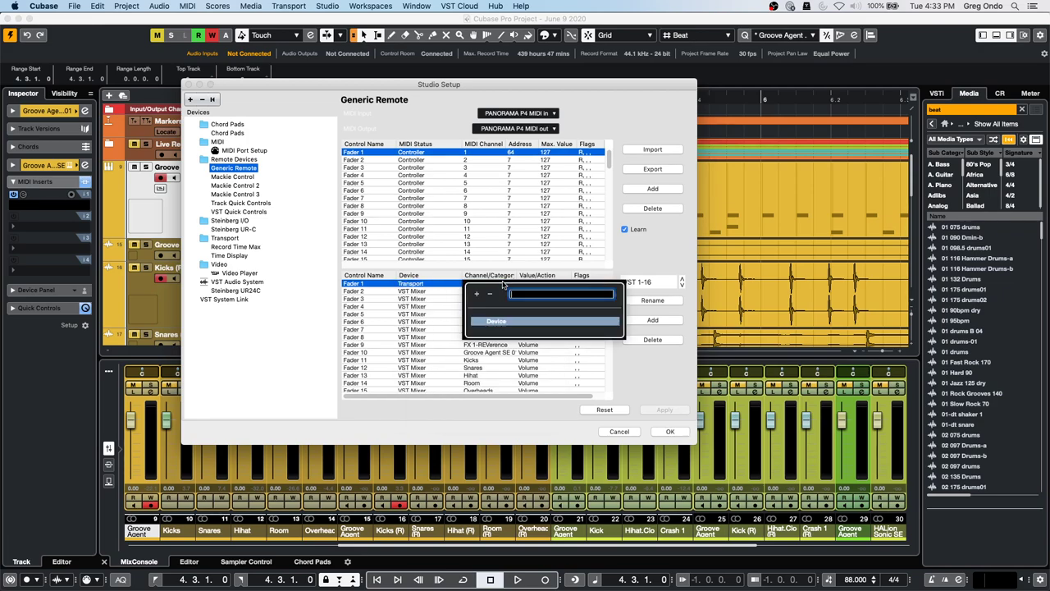
left_click(505, 321)
- Review the available transport actions, set Fader 1's action to start, and set its flag to Toggle
left_click(539, 285)
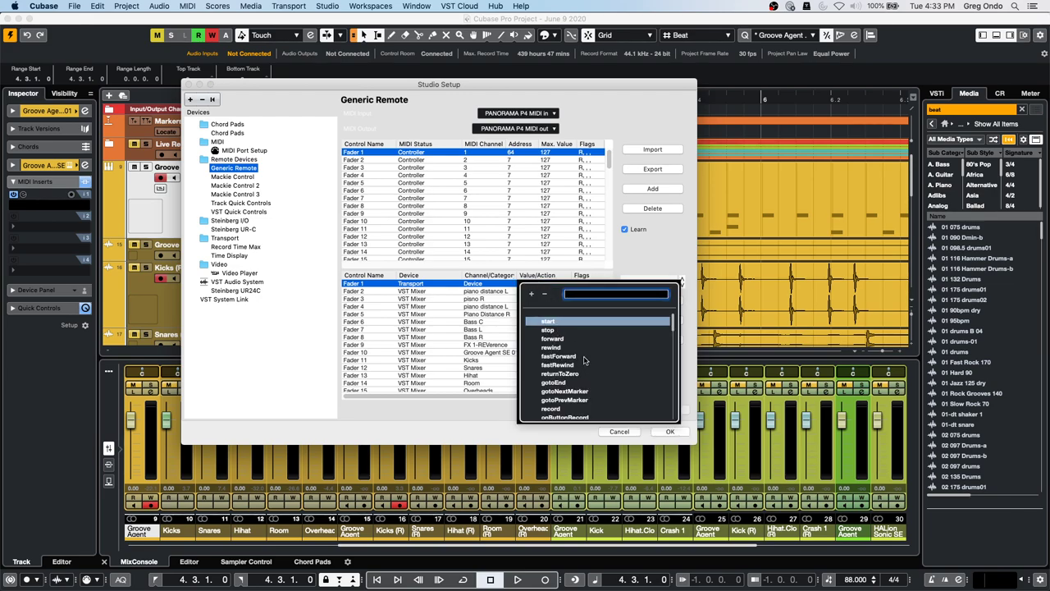
scroll(585, 361, "down", 3)
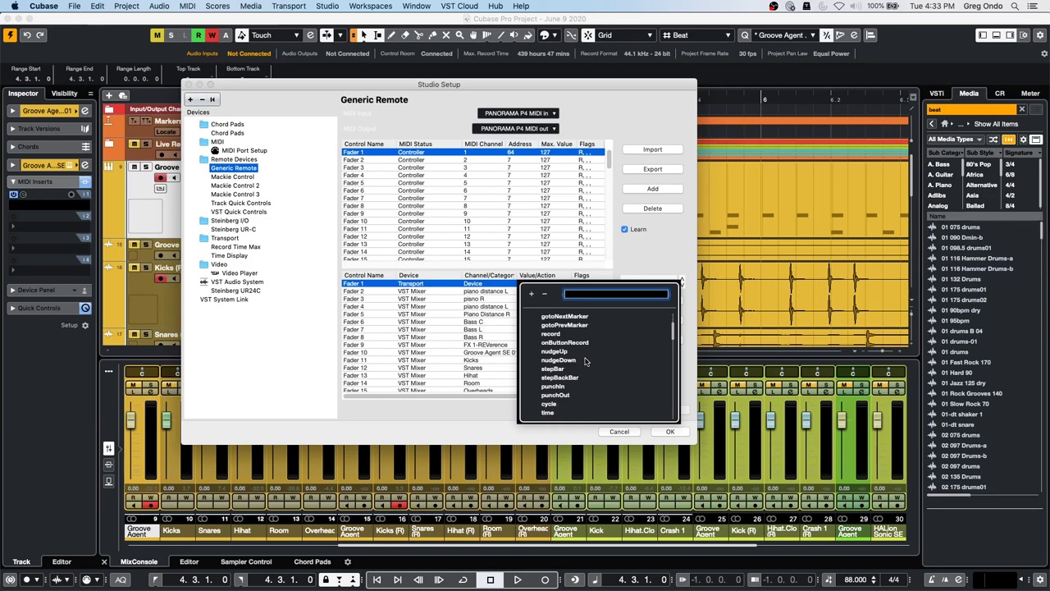
scroll(585, 361, "down", 3)
scroll(585, 361, "down", 2)
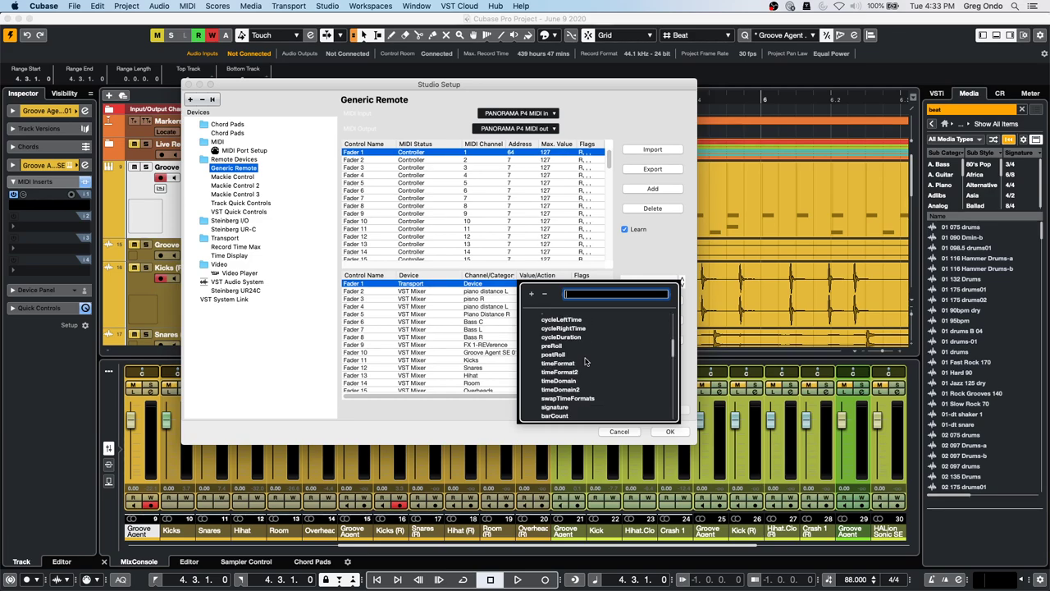
scroll(586, 361, "down", 5)
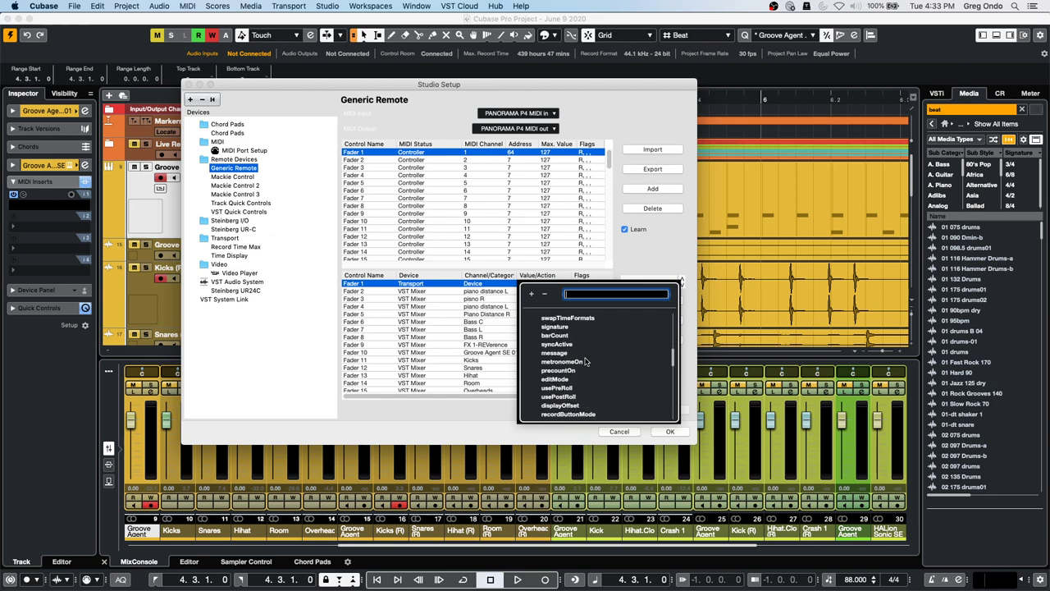
scroll(585, 361, "down", 10)
scroll(585, 361, "down", 10)
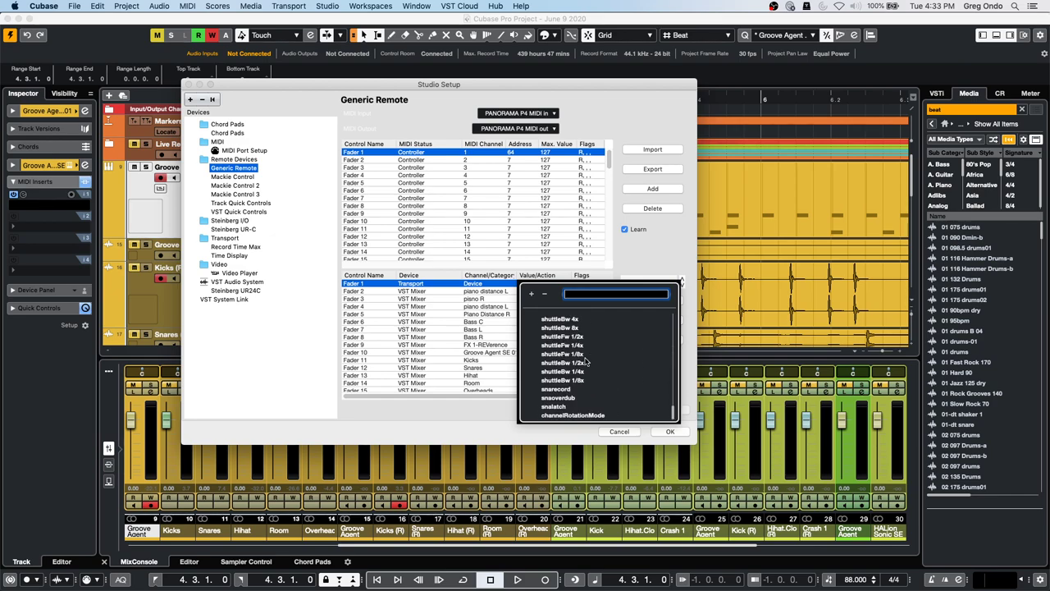
scroll(586, 361, "up", 20)
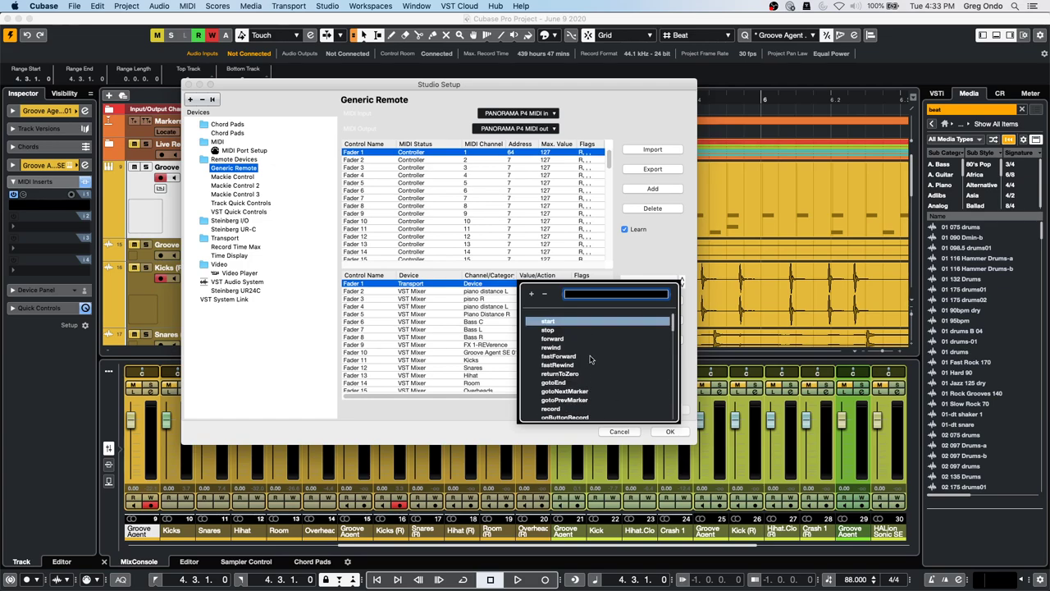
left_click(547, 322)
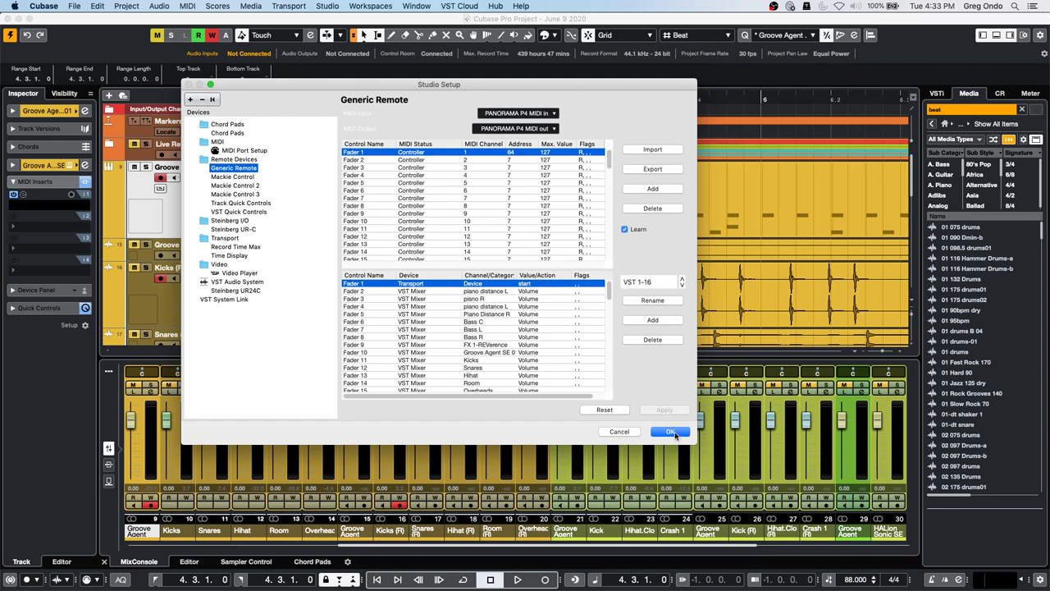
left_click(585, 284)
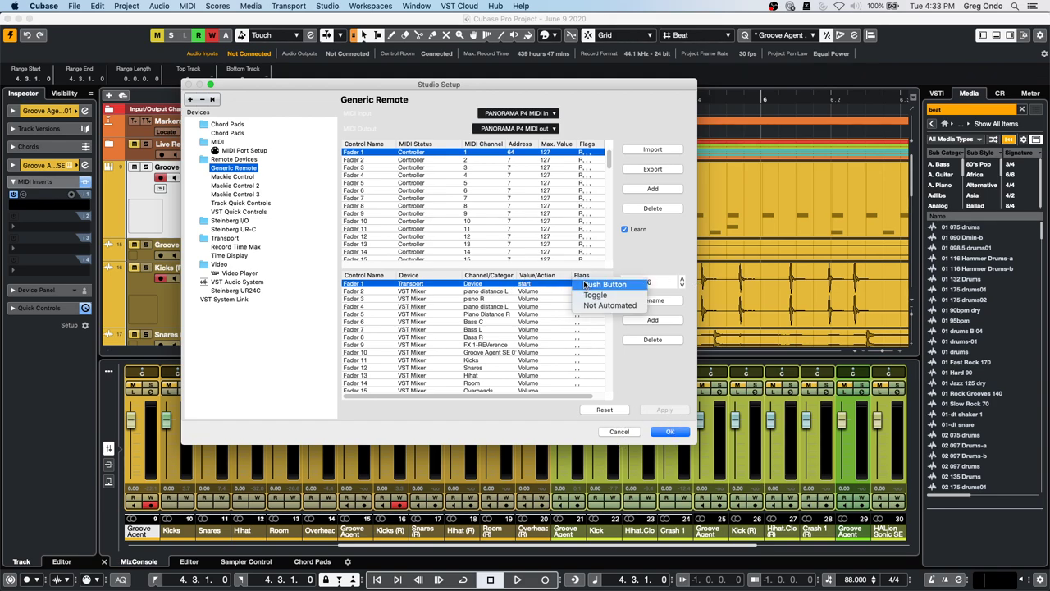
left_click(592, 296)
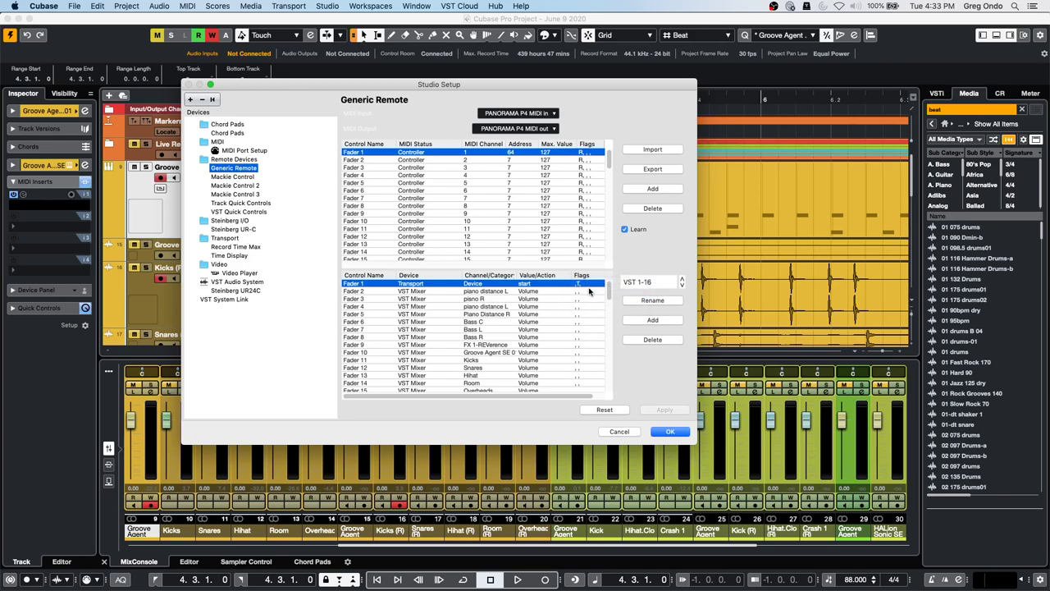
- Apply the Generic Remote setup and test starting and stopping project playback several times
left_click(670, 432)
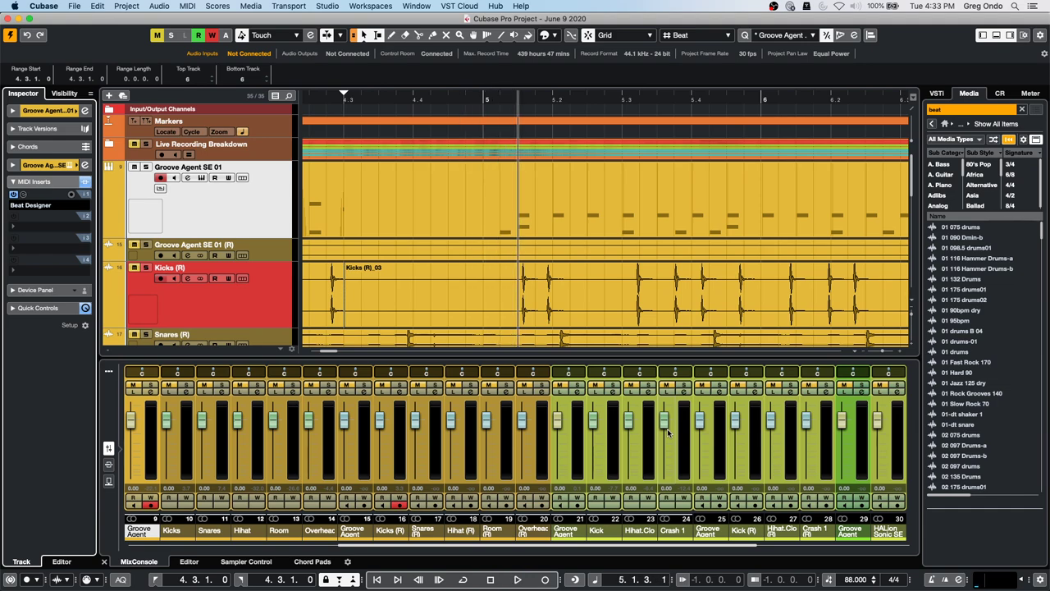
key("space")
key("space")
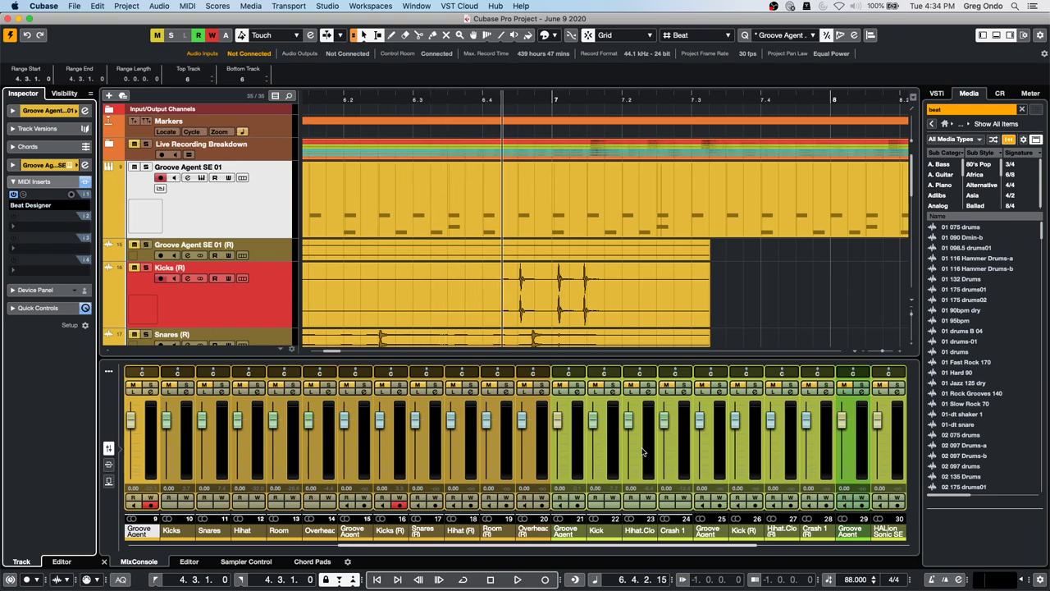
key("space")
key("space")
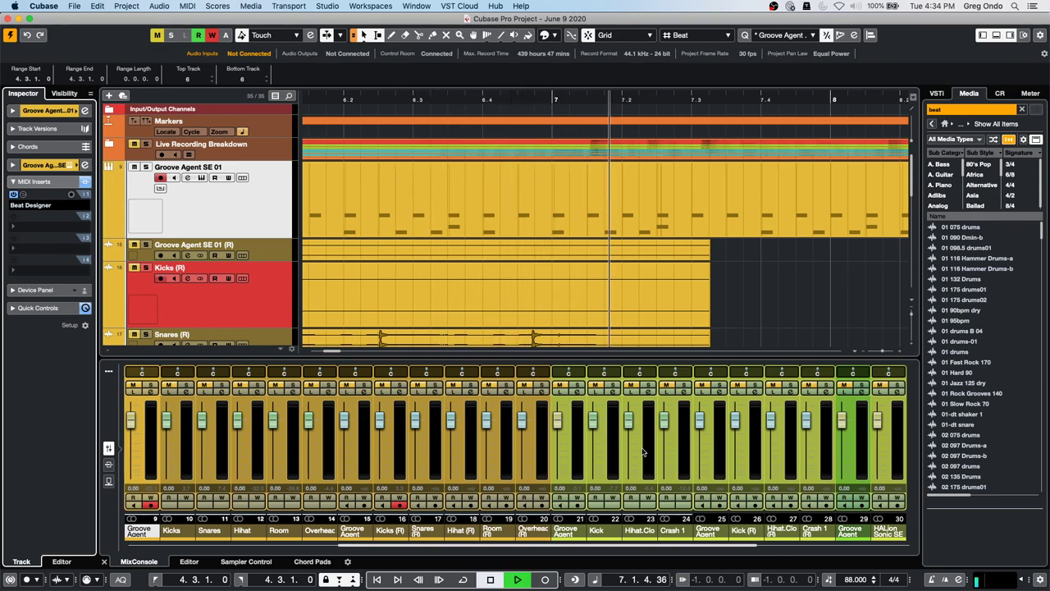
key("space")
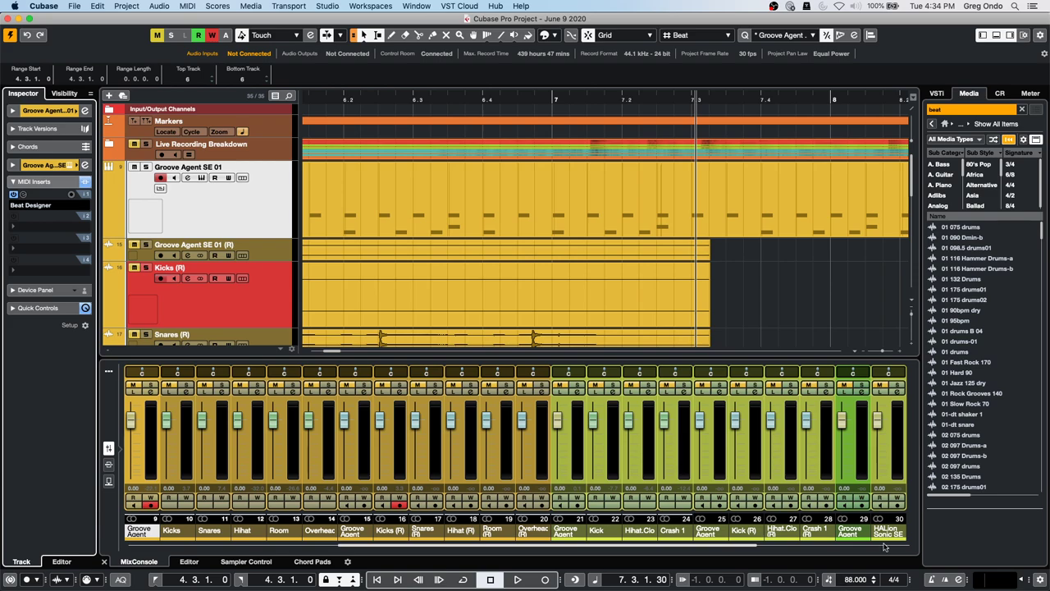
- Reopen the Generic Remote settings in Studio Setup and review the transport actions available for Fader 1
left_click(327, 6)
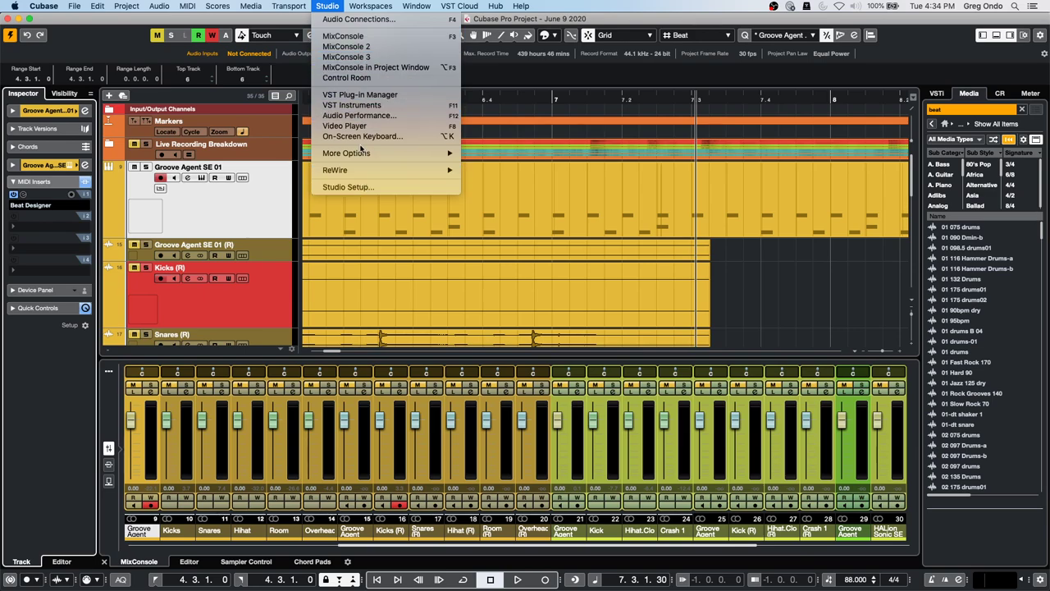
left_click(355, 188)
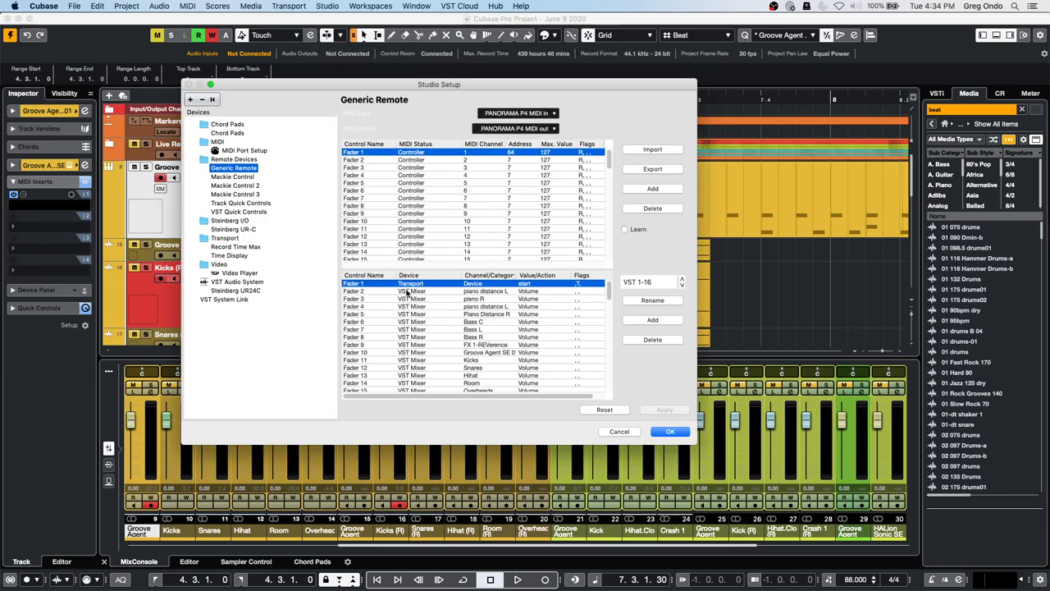
left_click(535, 282)
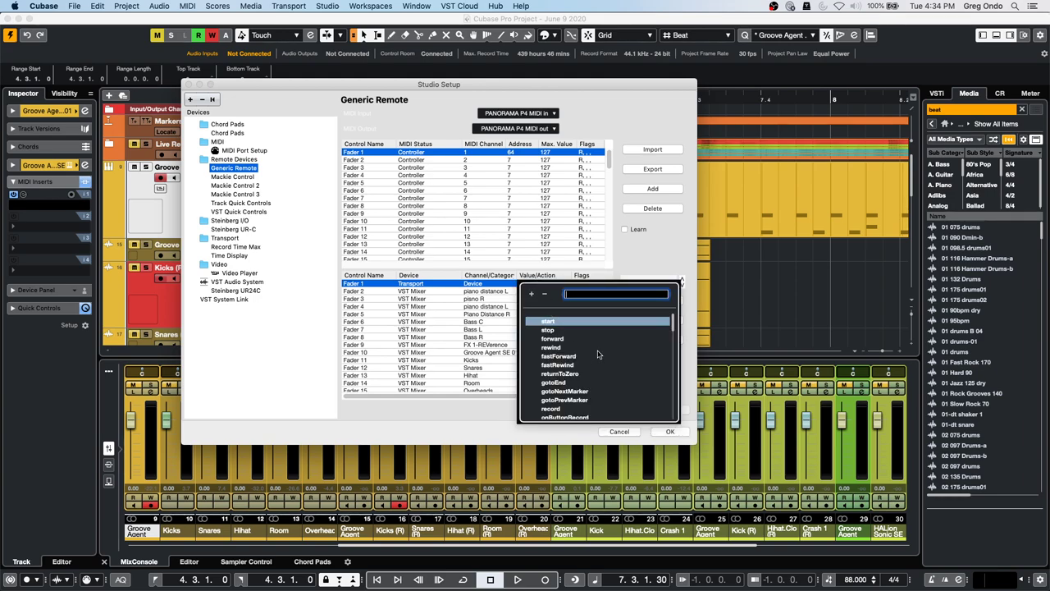
scroll(598, 354, "down", 2)
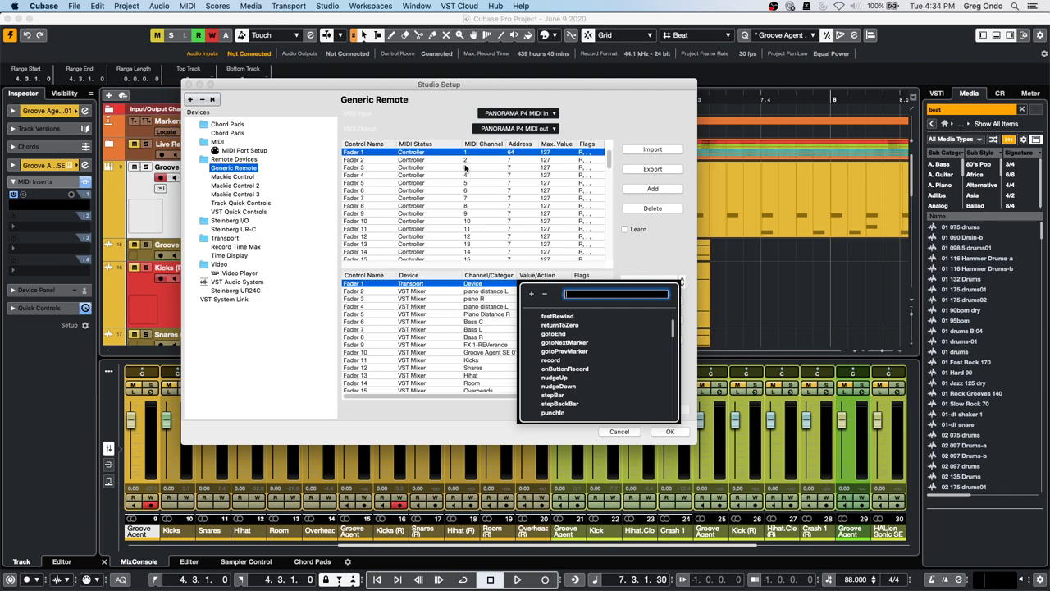
left_click(75, 7)
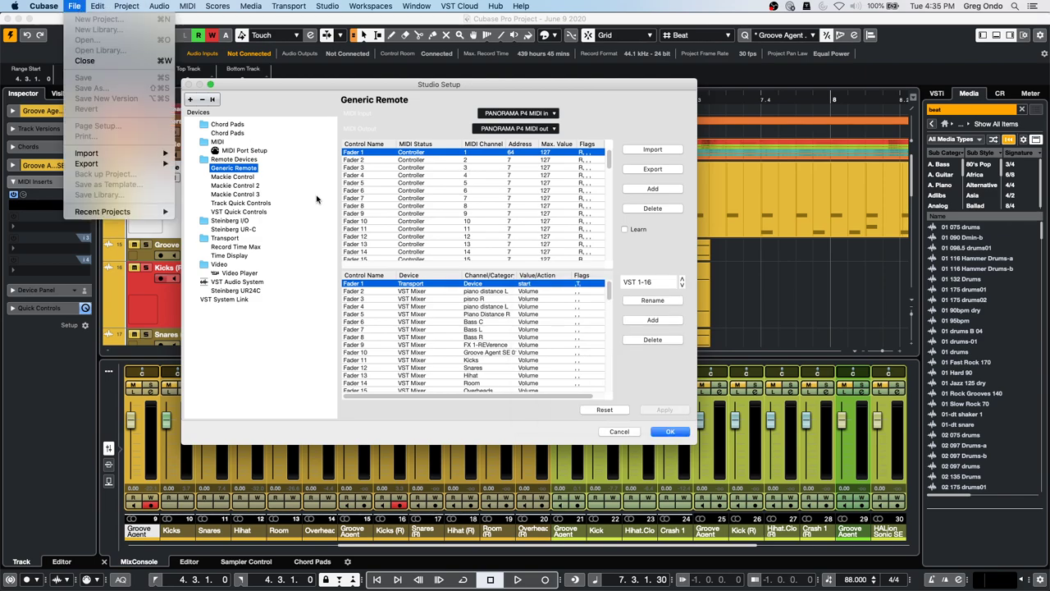
left_click(317, 199)
left_click(671, 431)
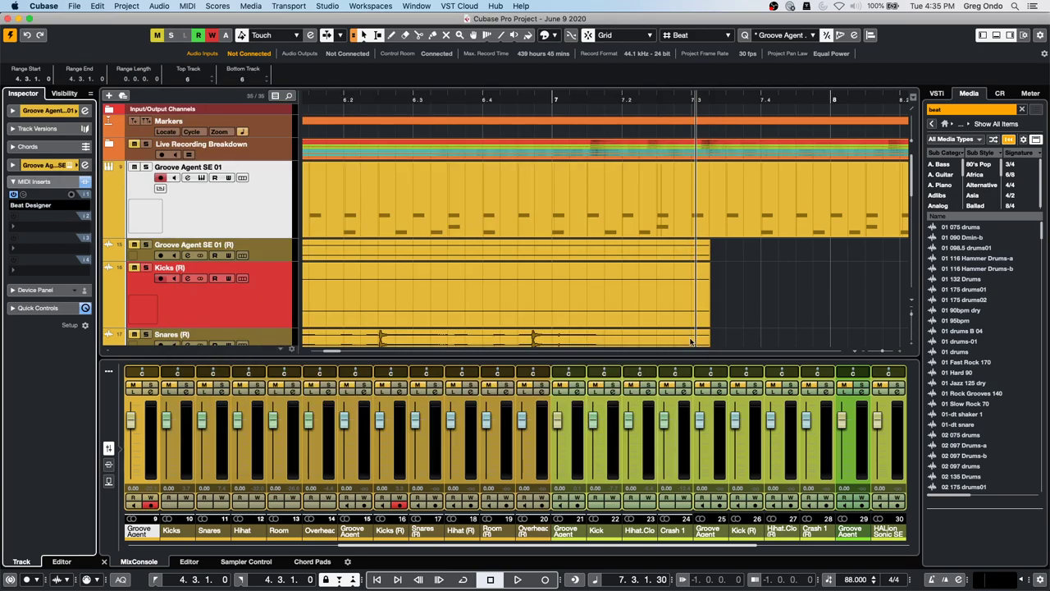
- Revert the project to its previously saved version and delete the files recorded and created since the last save
left_click(72, 6)
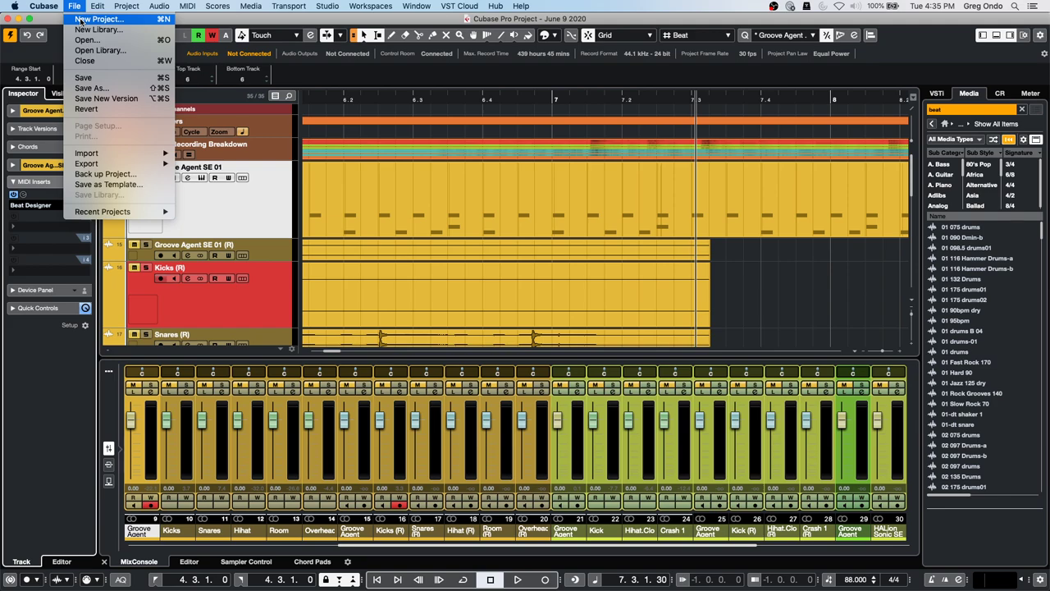
left_click(92, 109)
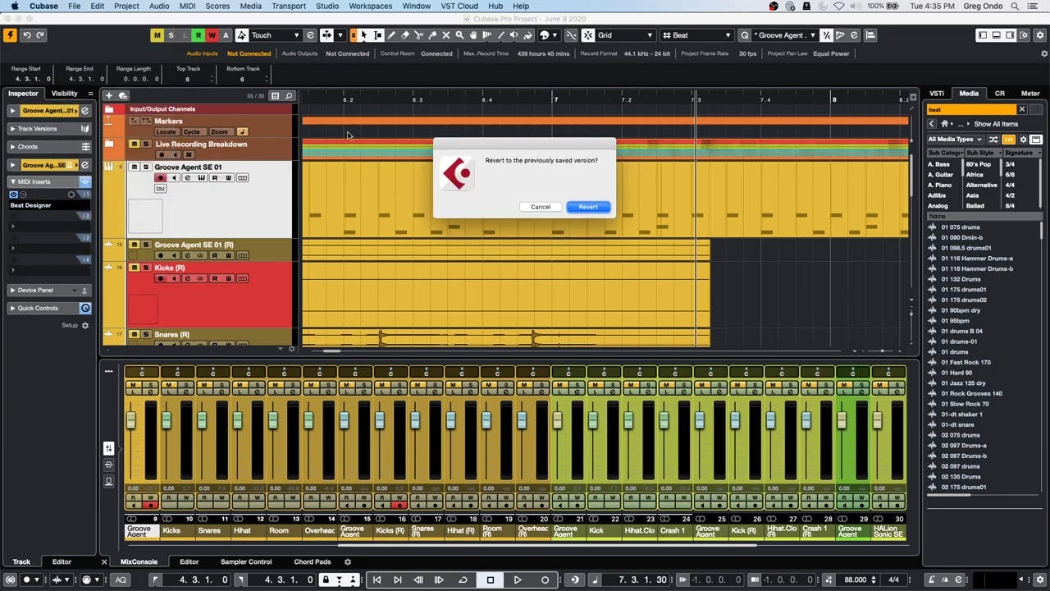
left_click(591, 207)
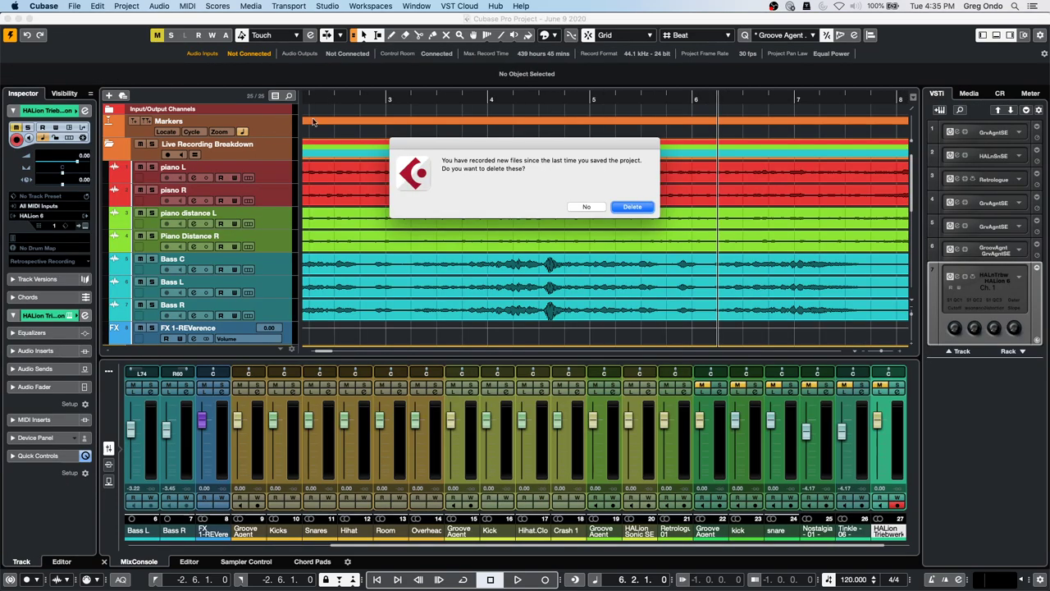
left_click(629, 206)
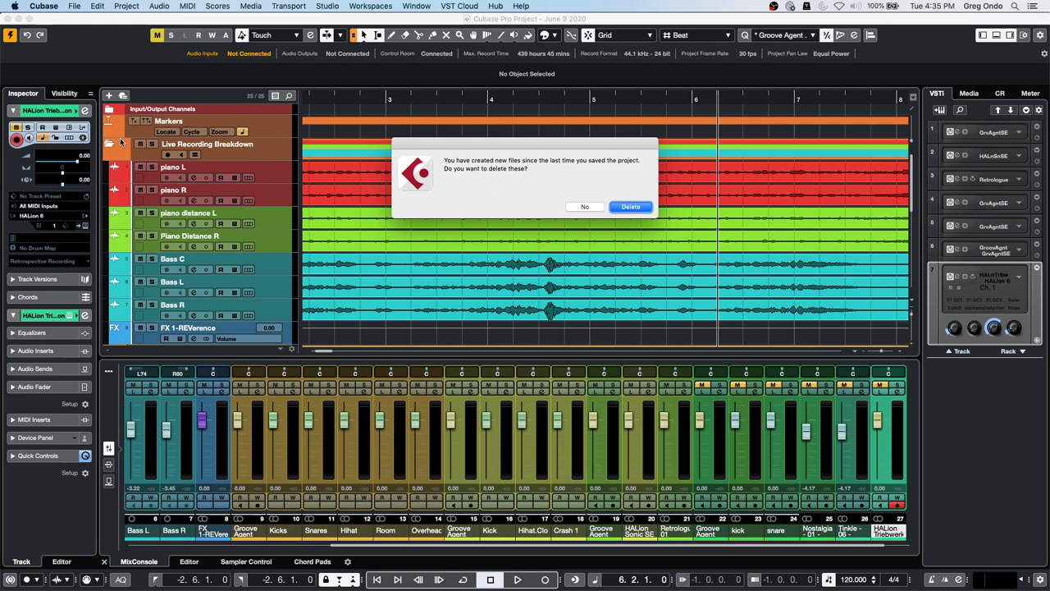
left_click(631, 206)
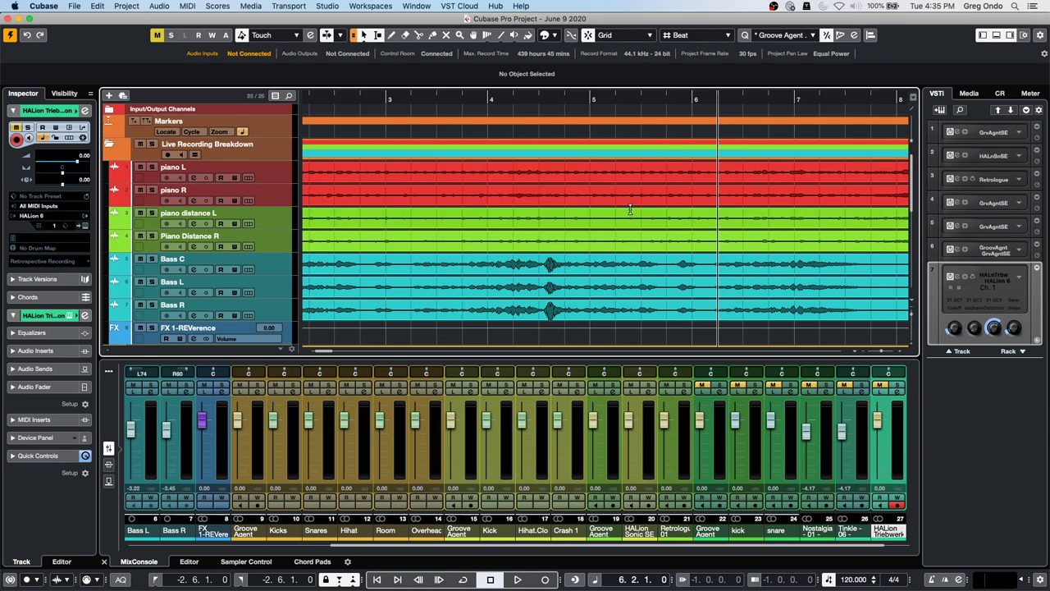
- Collapse the Live Recording Breakdown folder and solo the Groove Agent SE 01 track to audition its drum part
left_click(107, 145)
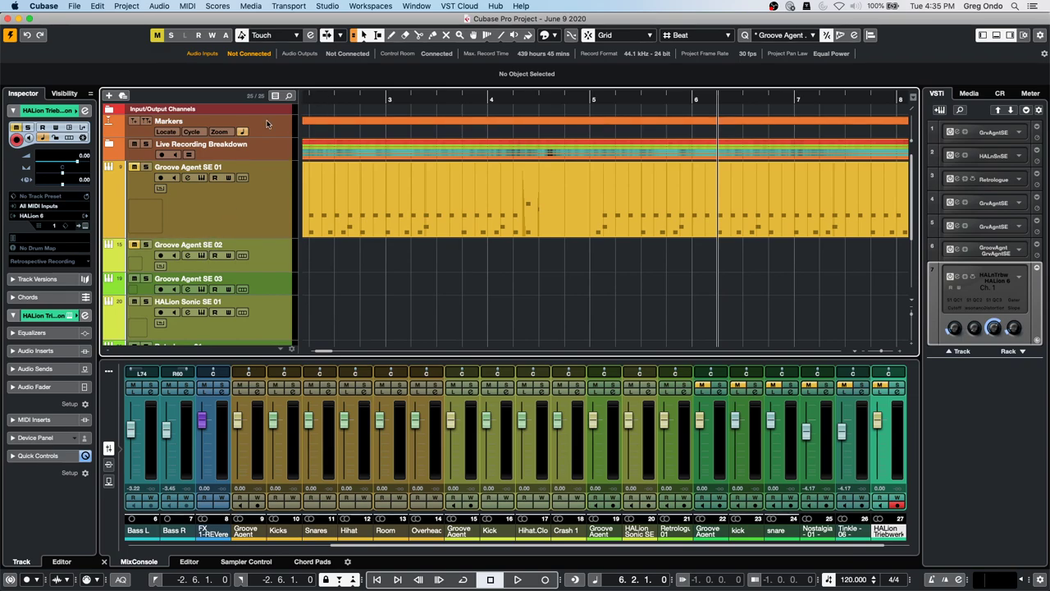
left_click(145, 167)
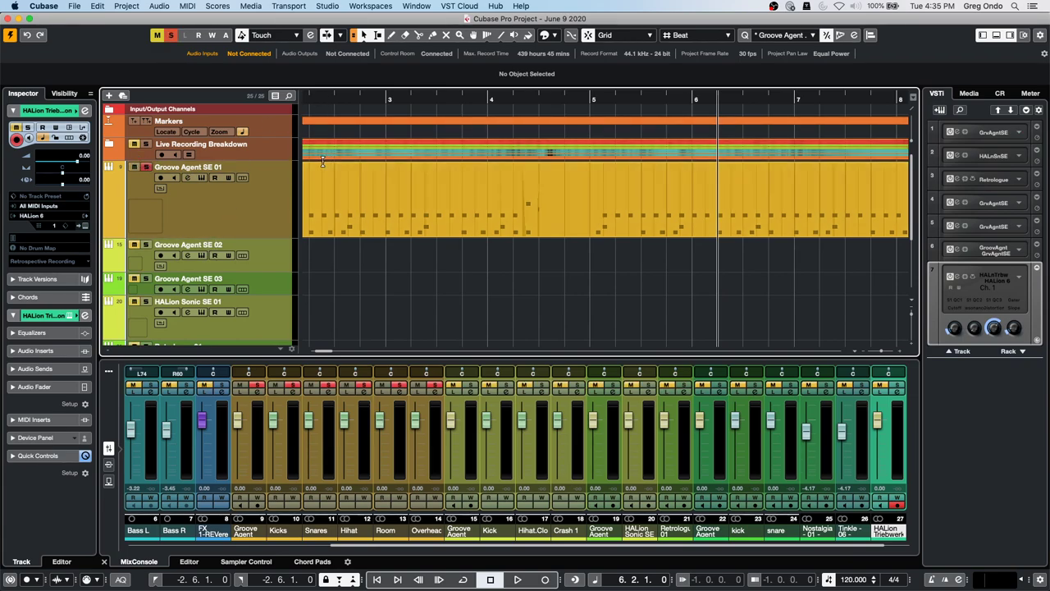
key("space")
key("g")
key("g")
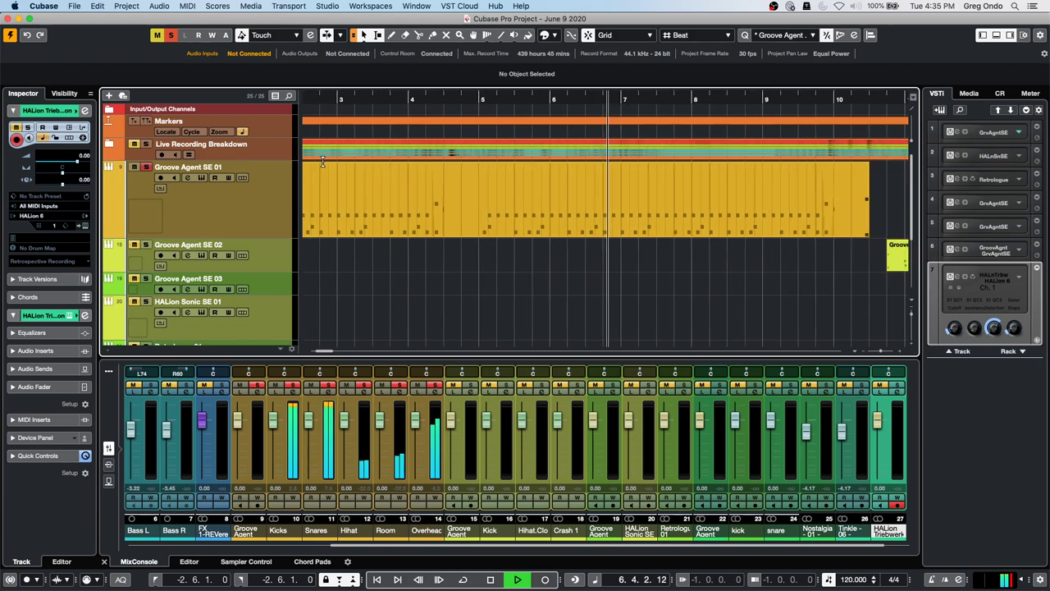
key("g")
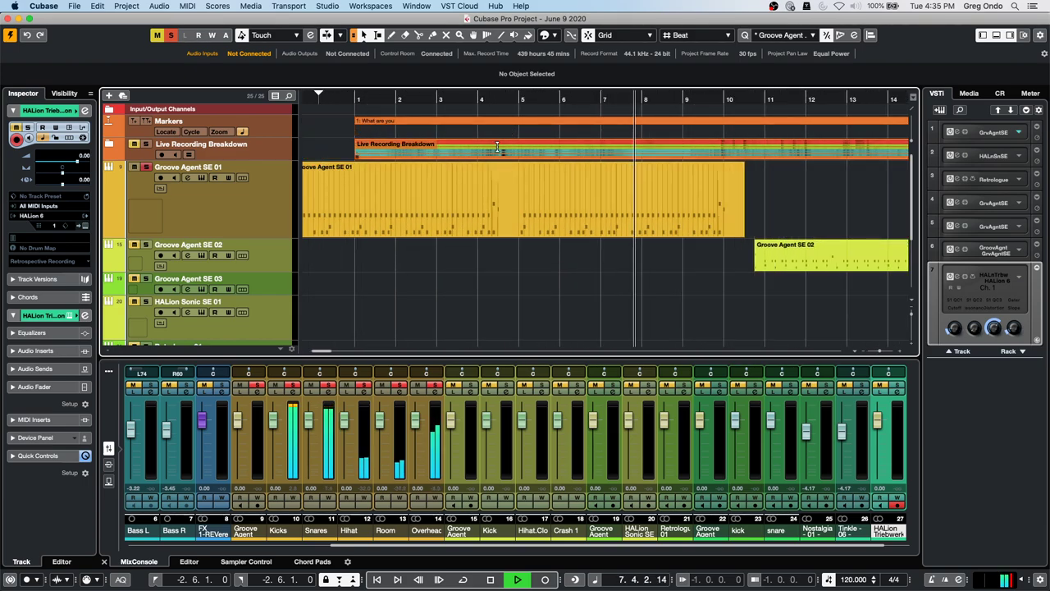
left_click(484, 228)
key("space")
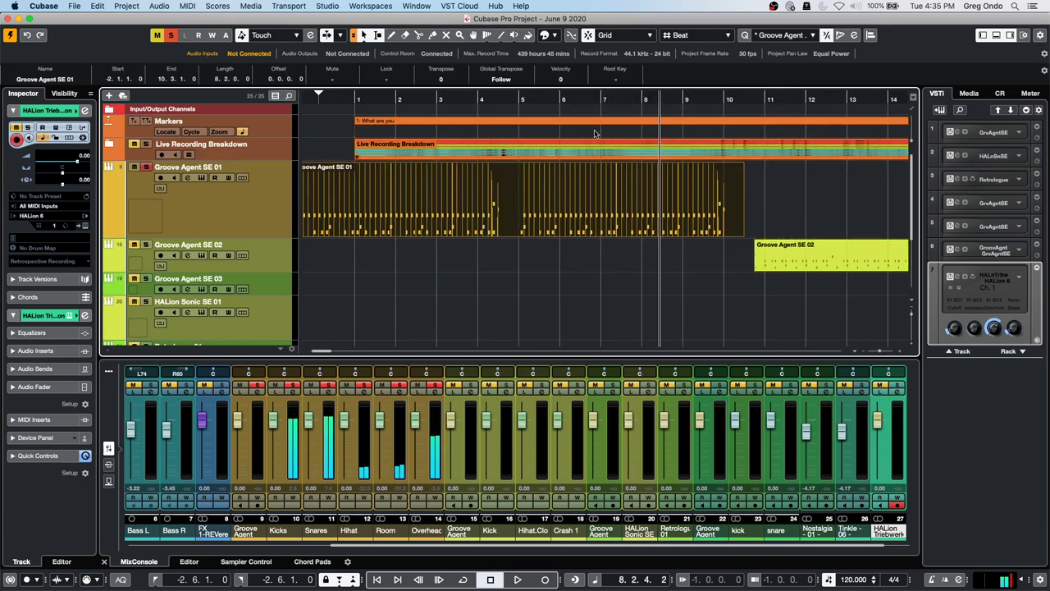
left_click(86, 225)
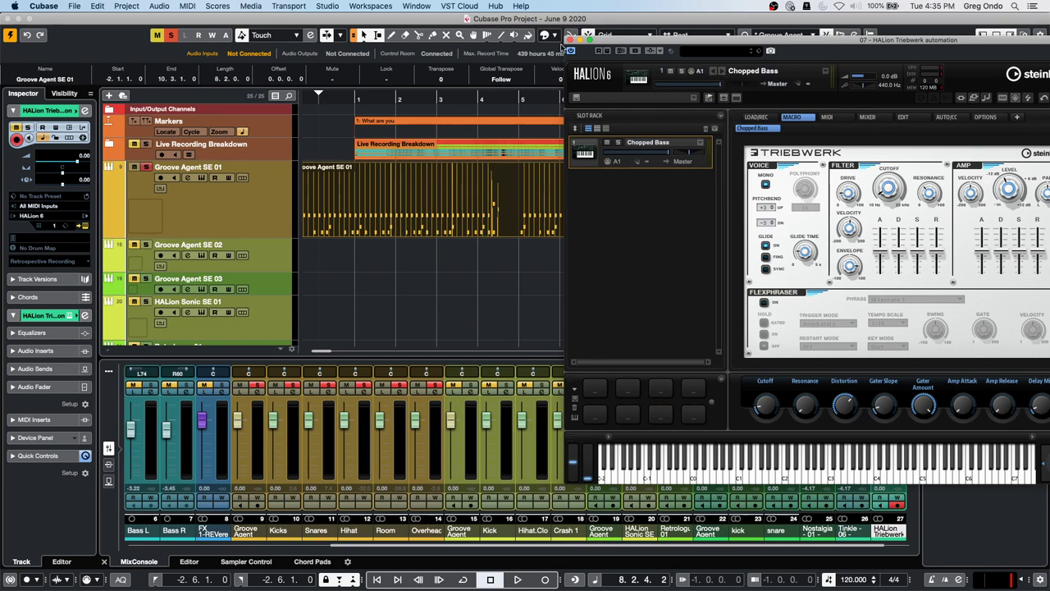
left_click_drag(690, 41, 402, 14)
left_click(281, 16)
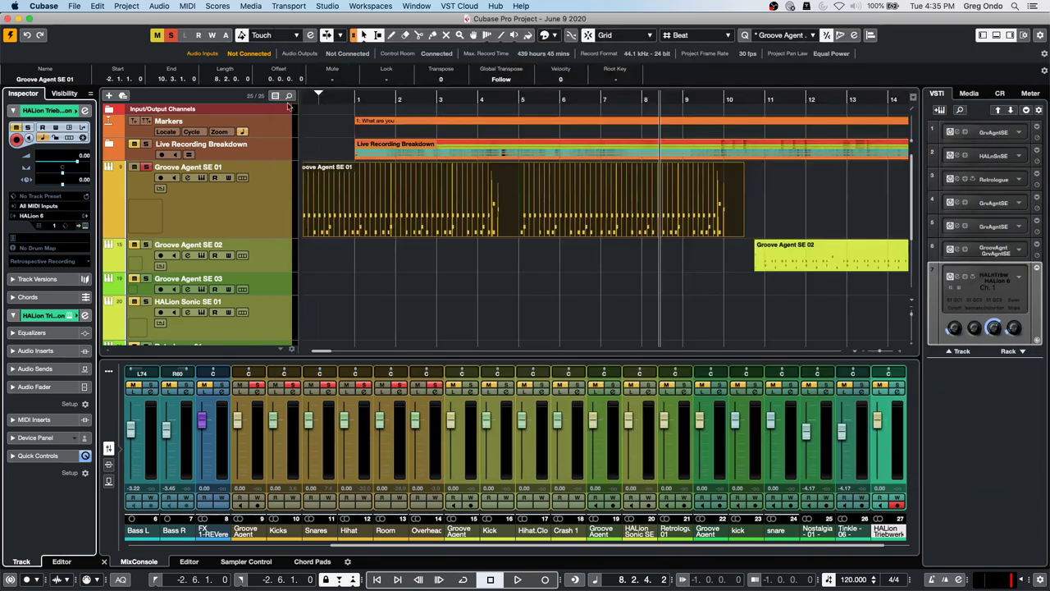
- Open Groove Agent SE 01's instrument and export the Break Me Down kit's mixer and FX to Cubase, replacing the active output settings
left_click(269, 188)
left_click(84, 224)
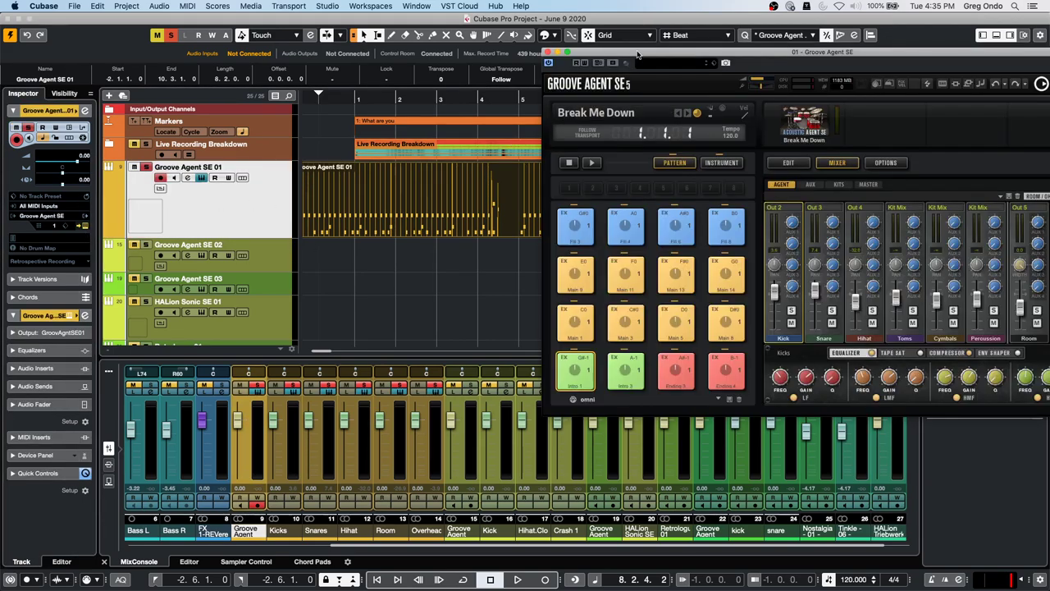
left_click_drag(637, 55, 322, 50)
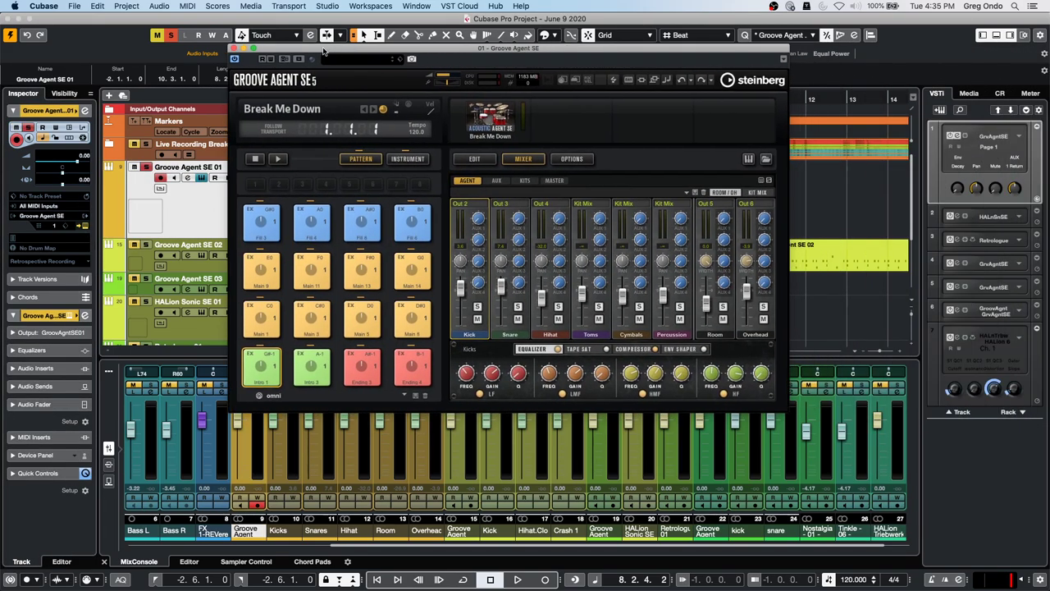
right_click(501, 127)
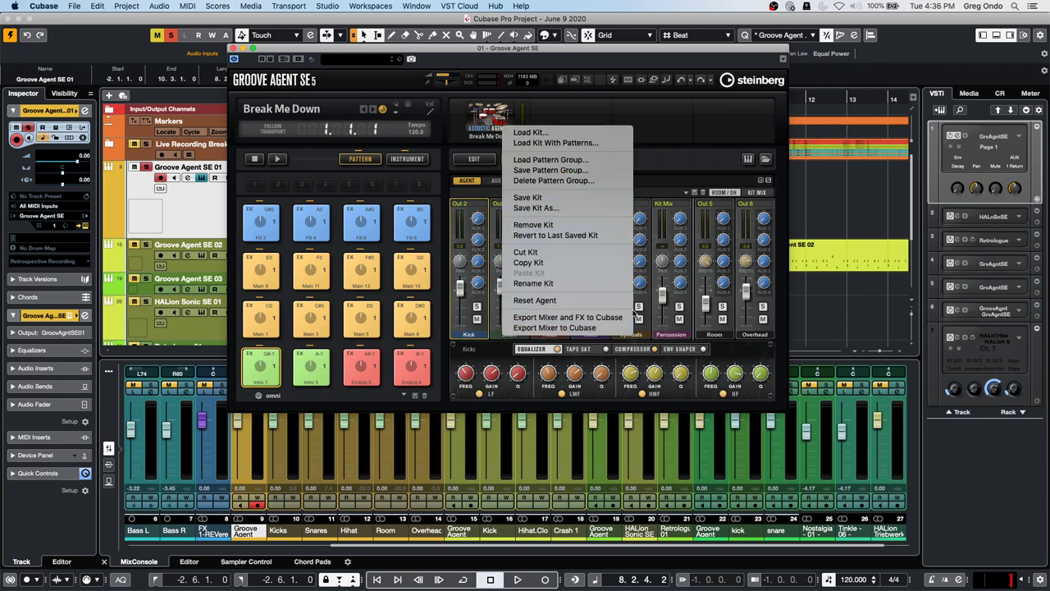
left_click(623, 318)
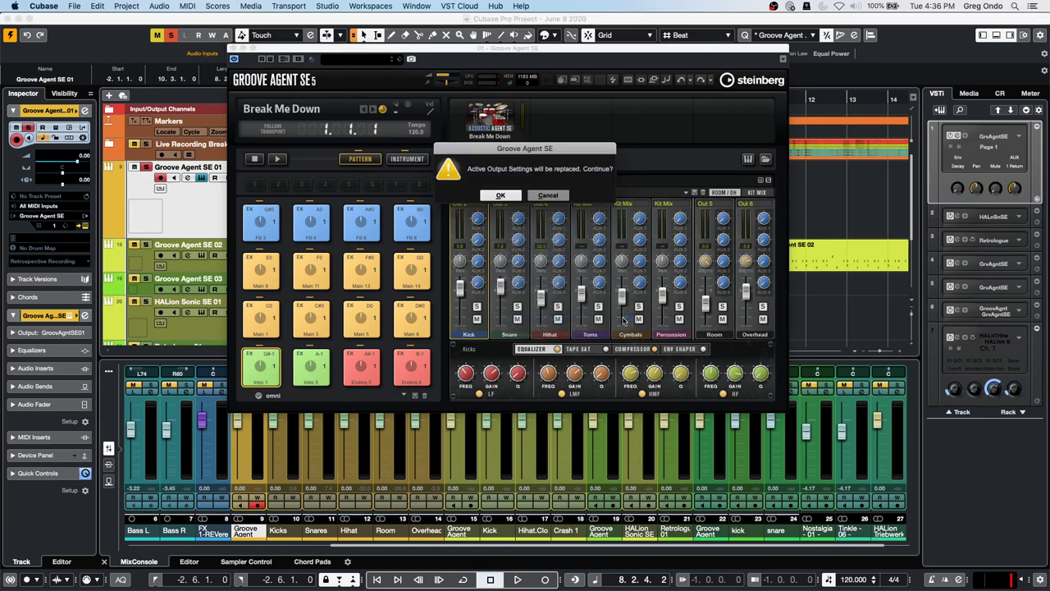
left_click(501, 195)
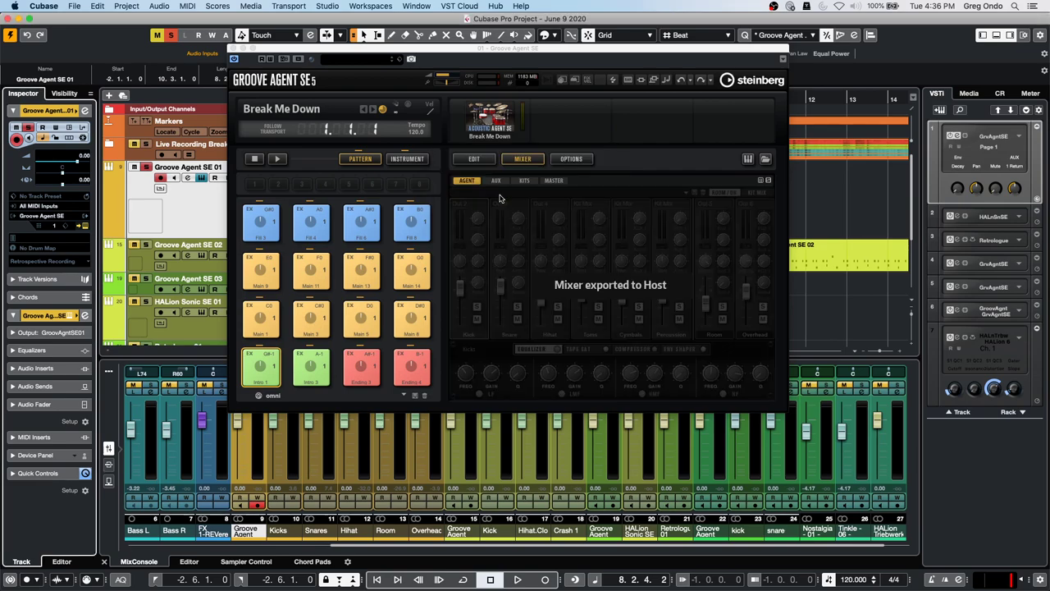
double_click(698, 47)
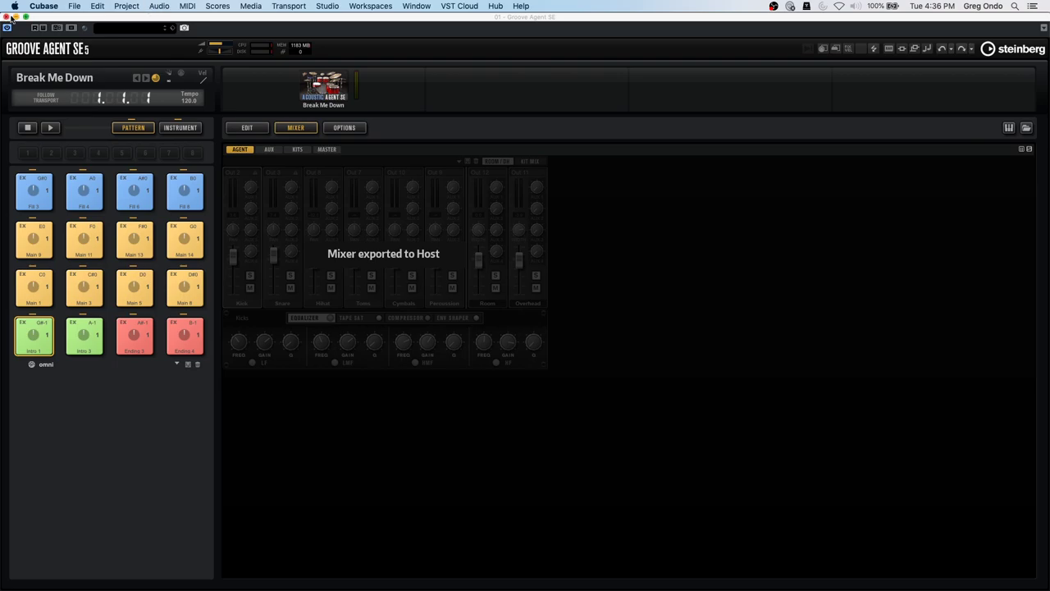
left_click(6, 16)
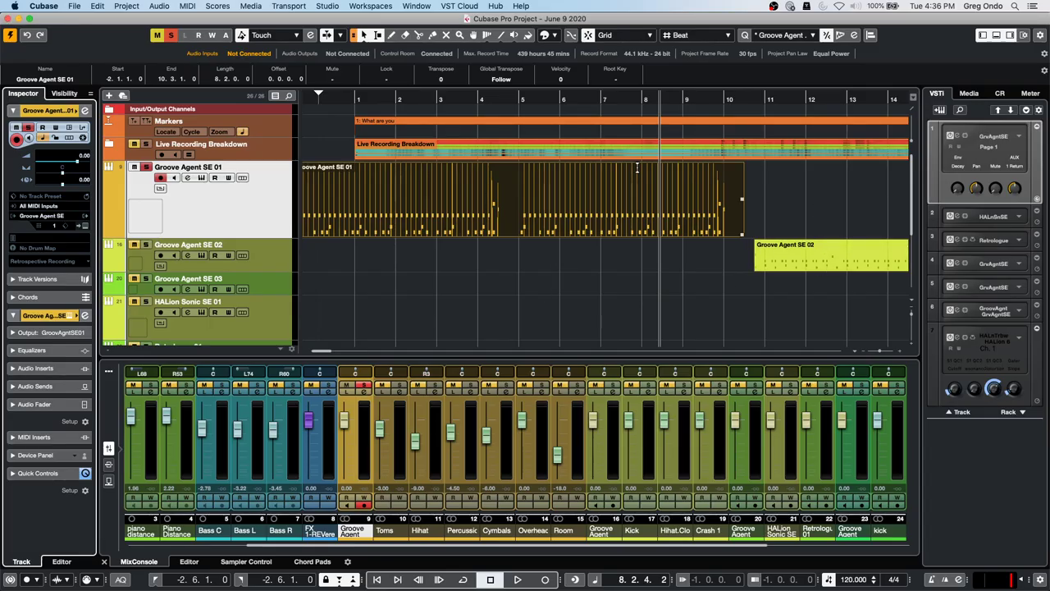
- Play back the Groove Agent SE 01 drum part from just before bar 1
left_click(349, 97)
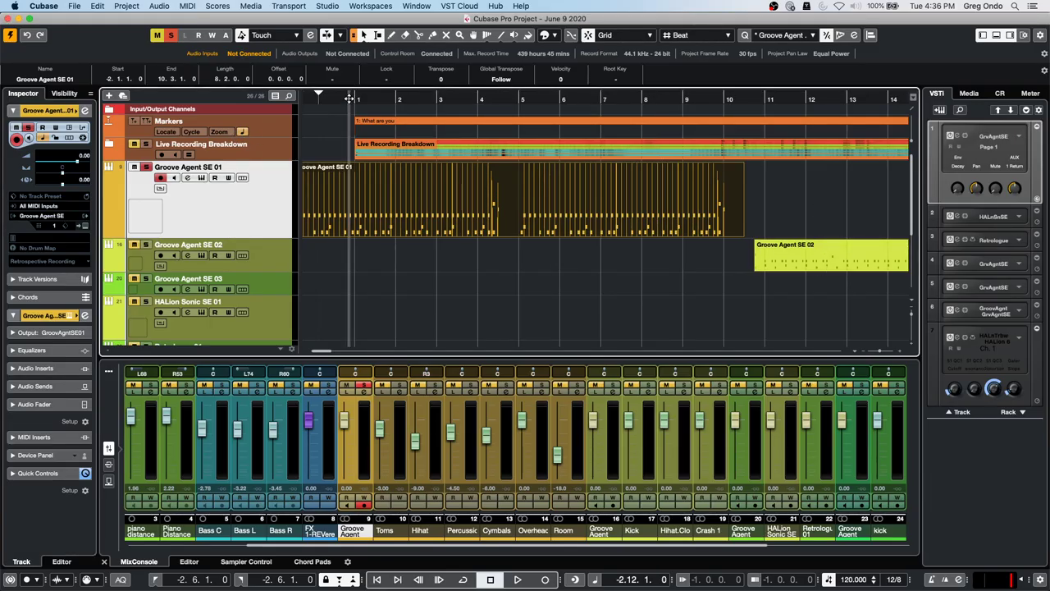
key("space")
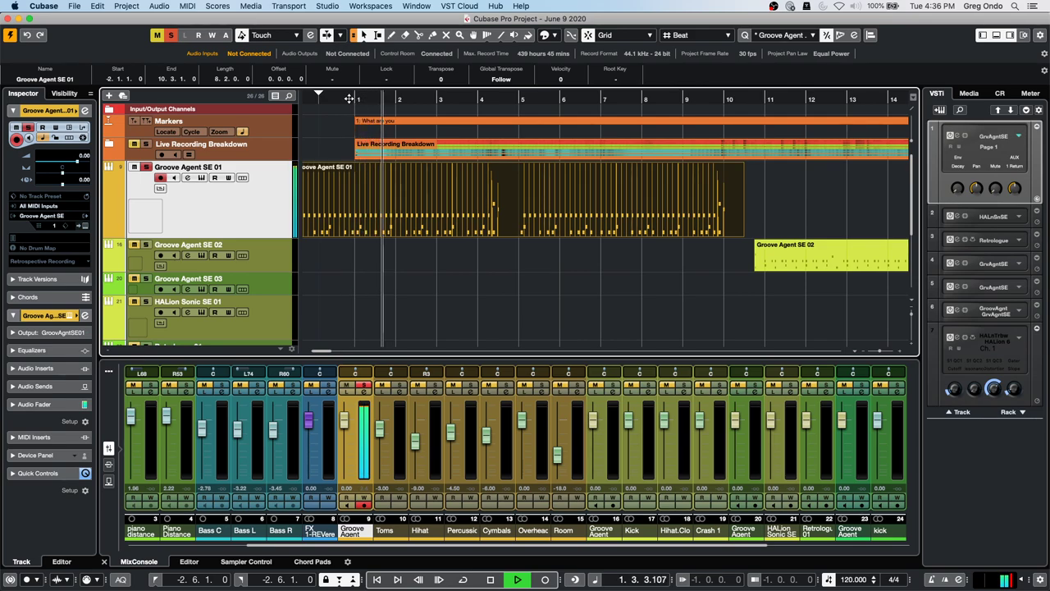
key("g")
key("g")
key("g")
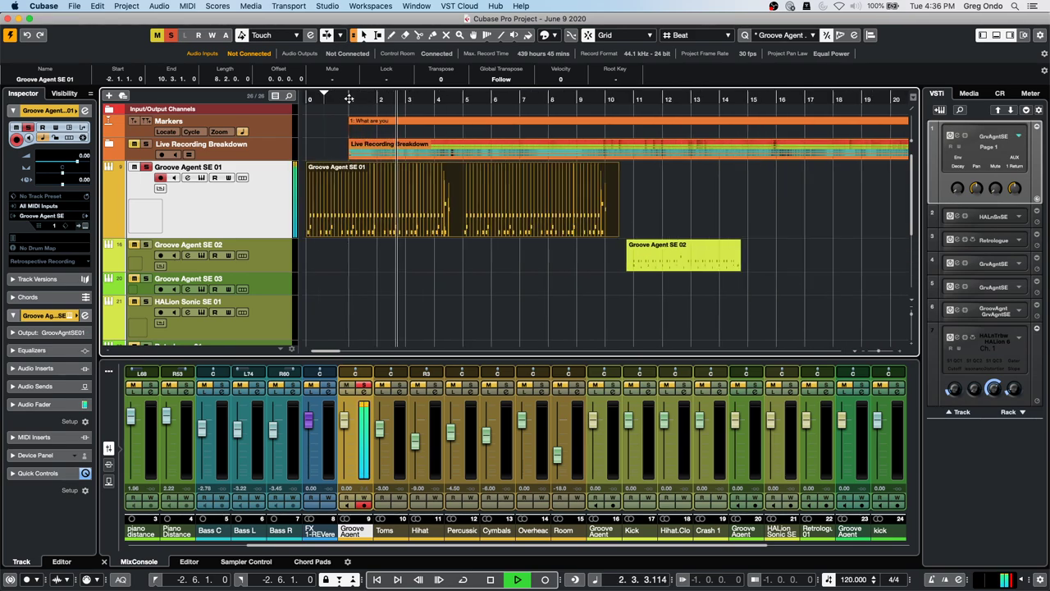
key("g")
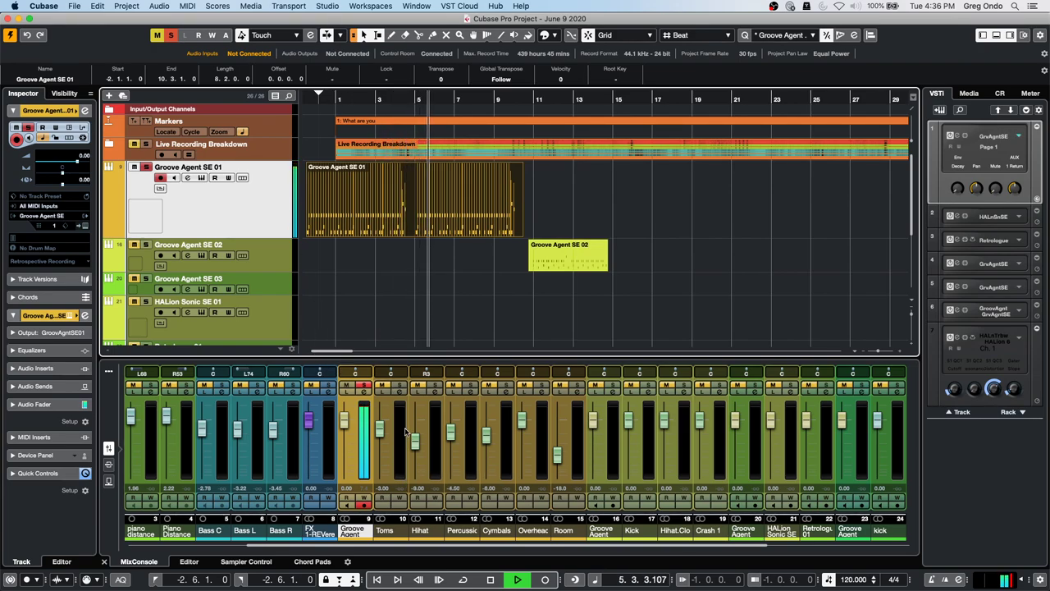
- Solo the Toms, Hihat, Percussion and Room channels during playback and replay the drum part from just before bar 1
left_click(400, 386)
left_click(435, 386)
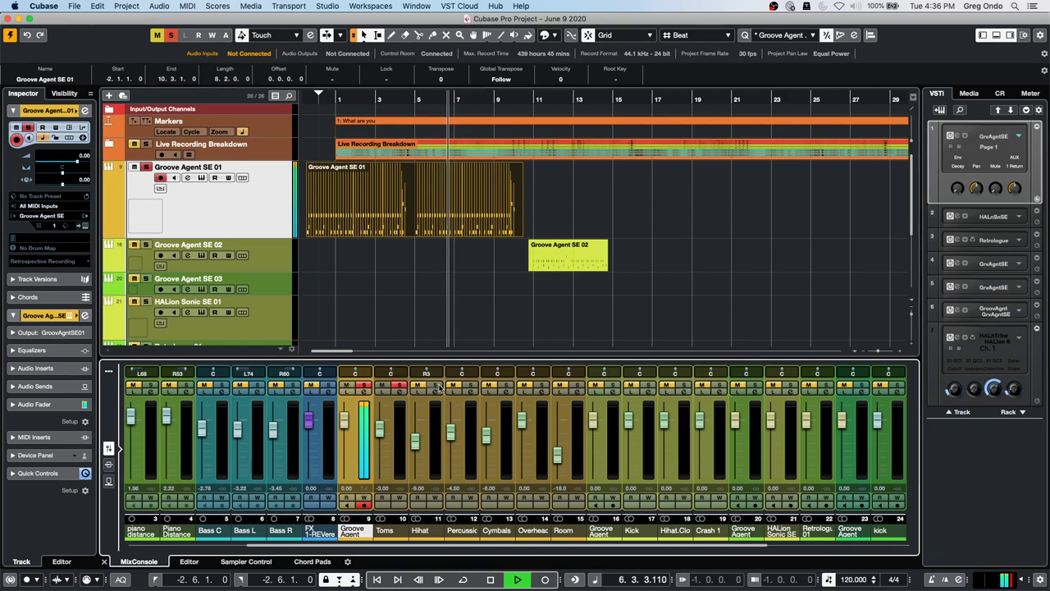
left_click(472, 386)
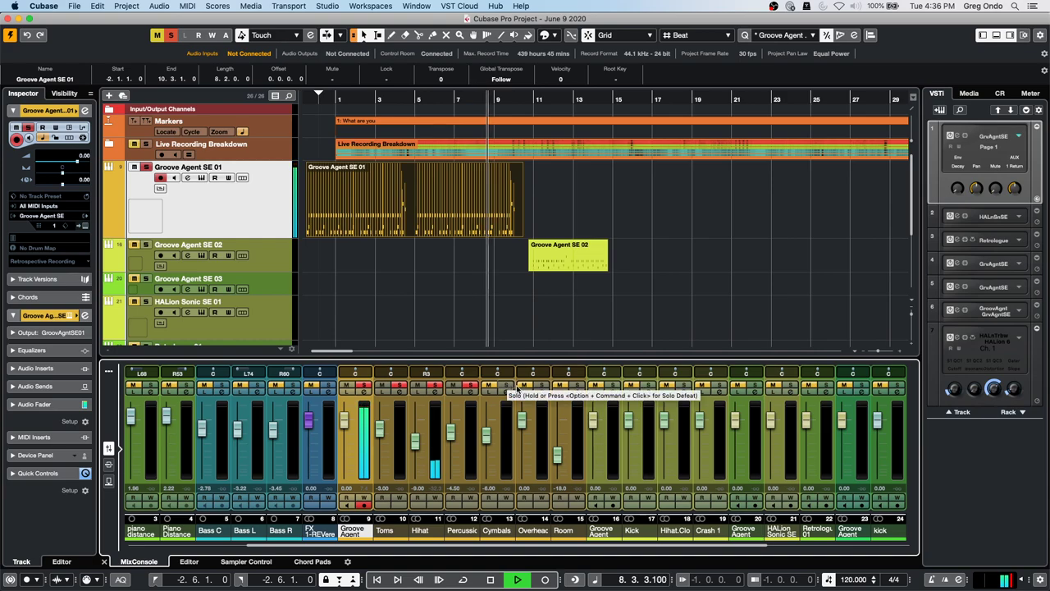
left_click(575, 385)
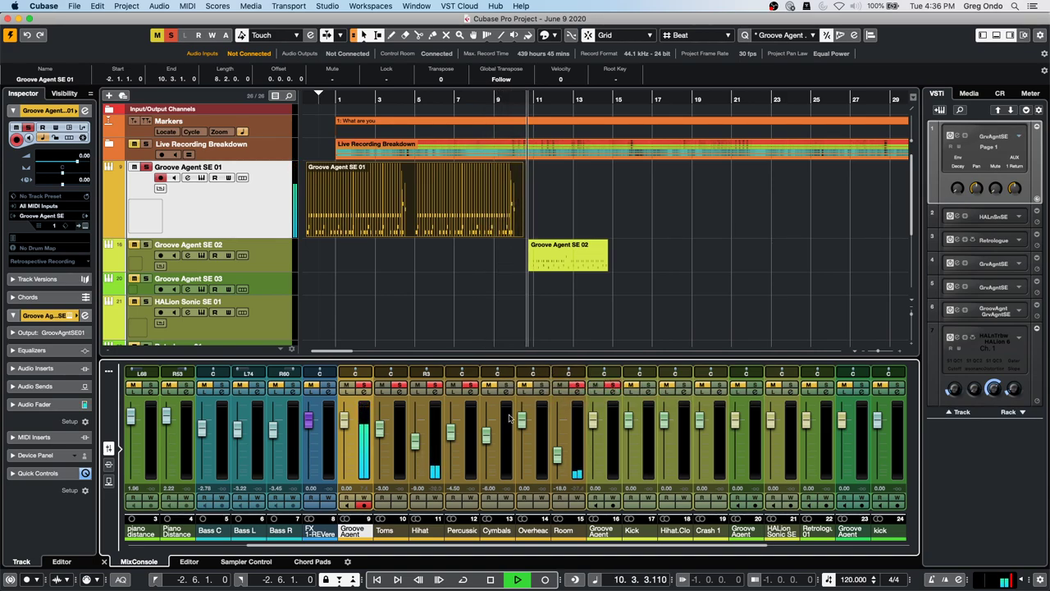
left_click(315, 101)
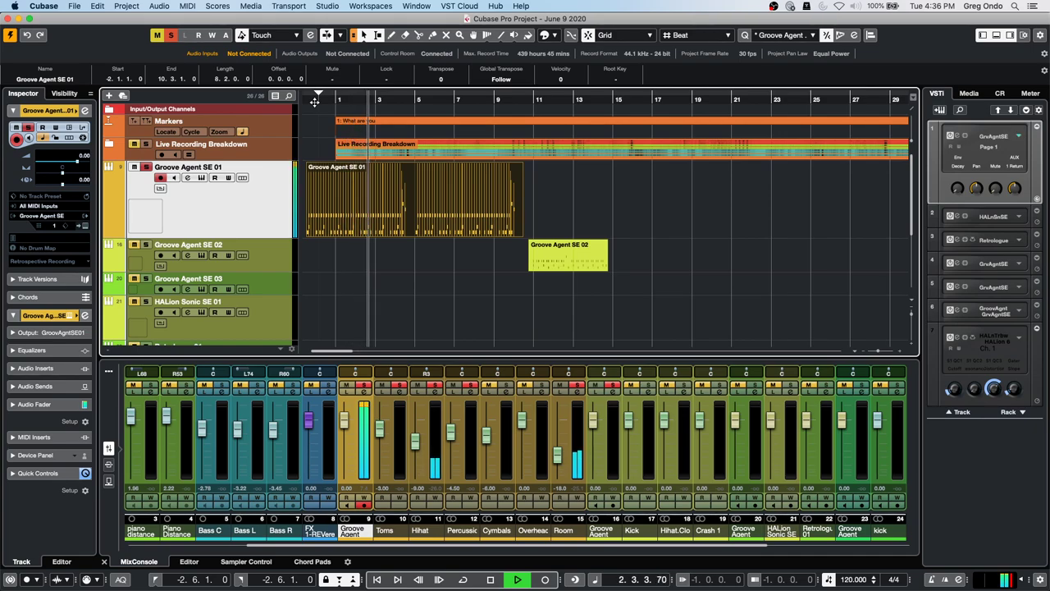
key("space")
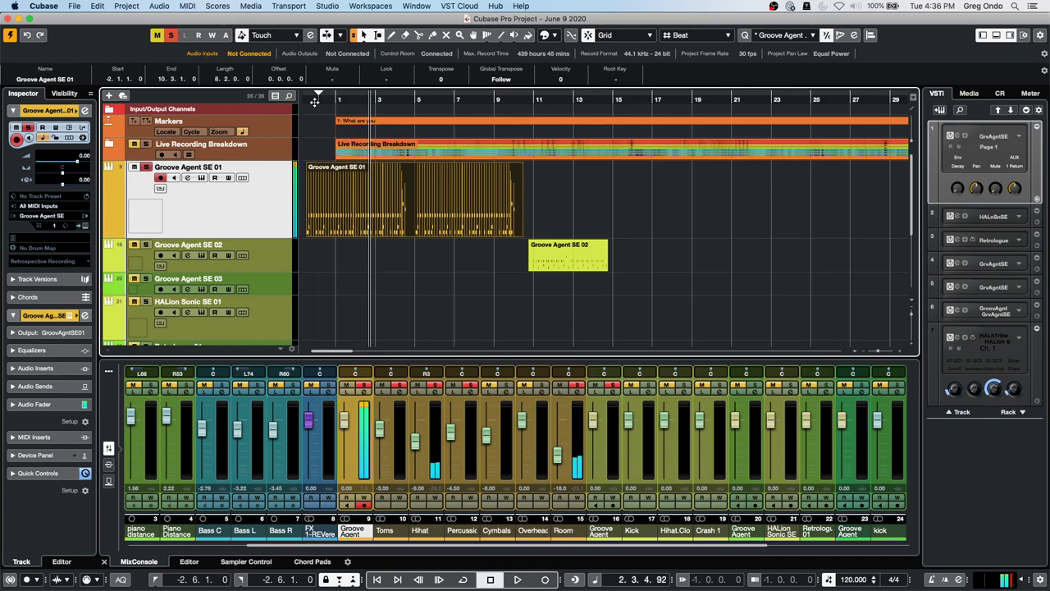
left_click(187, 6)
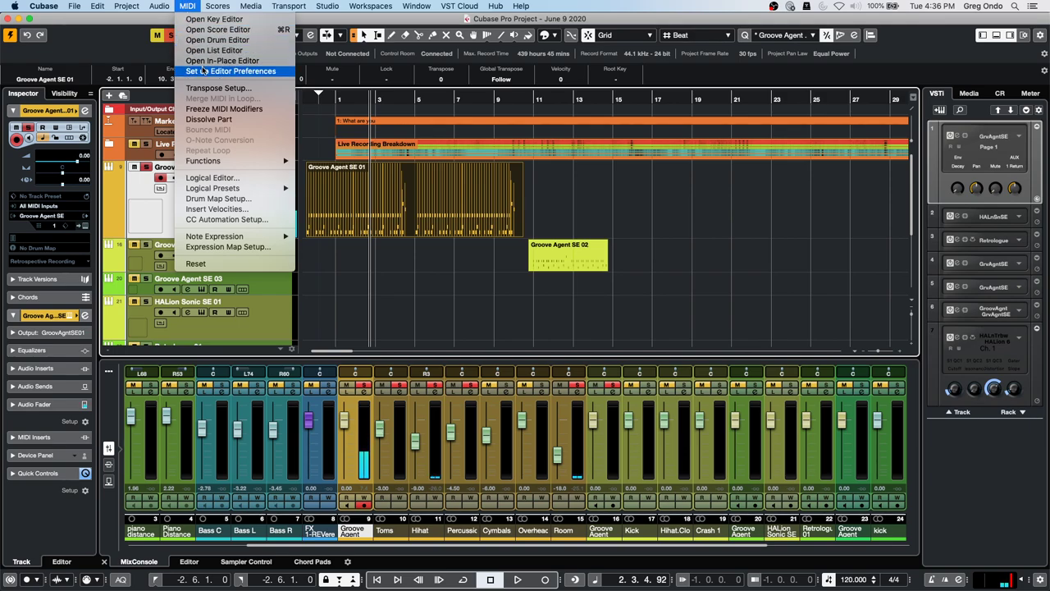
mouse_move(141, 5)
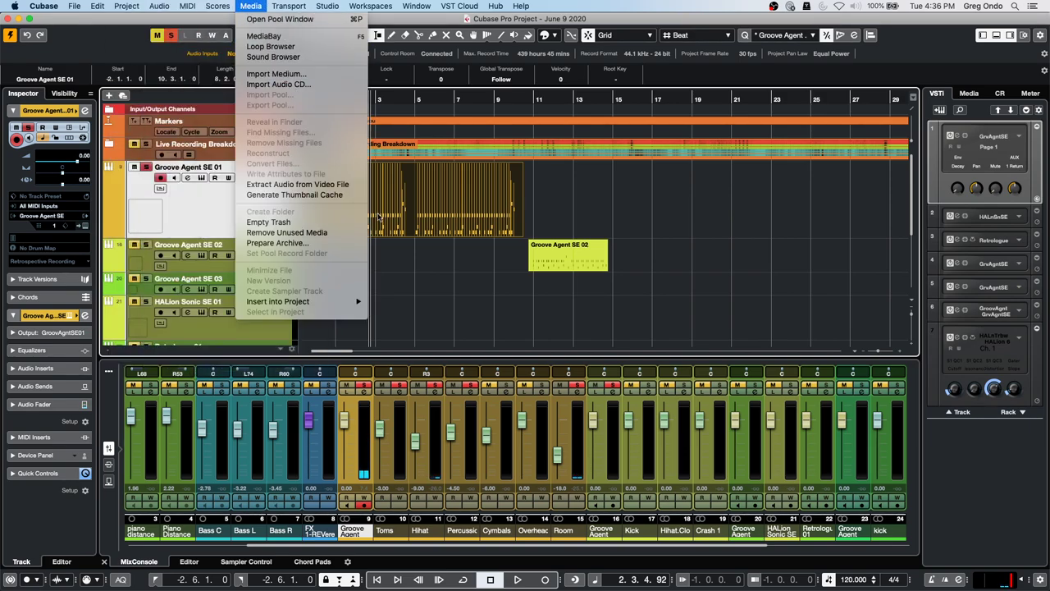
left_click(405, 266)
- Raise the Room channel's level to about 3.82 dB while auditioning the drum part
left_click_drag(558, 456, 562, 431)
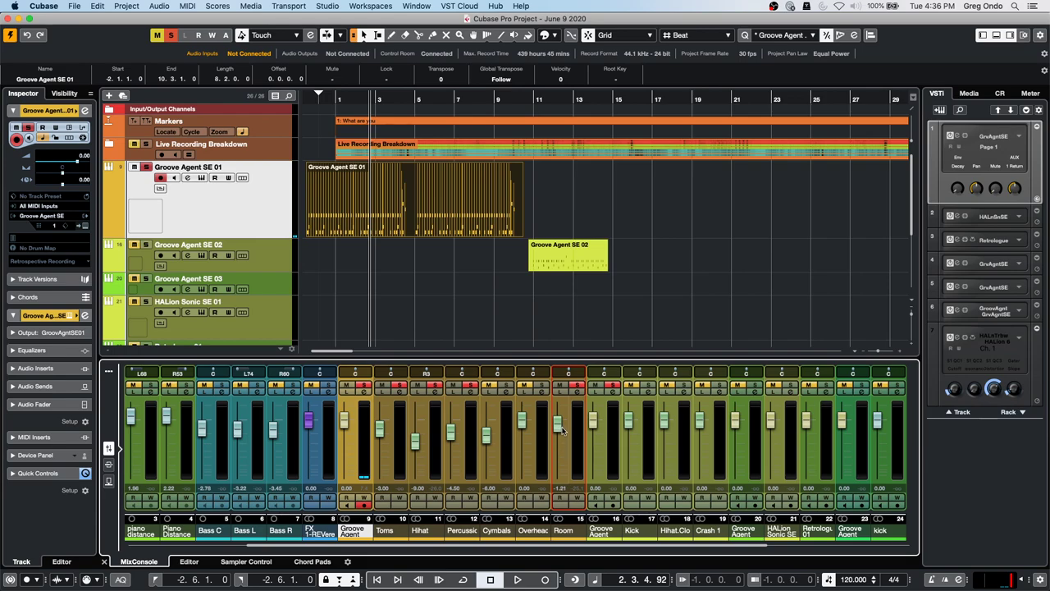
key("space")
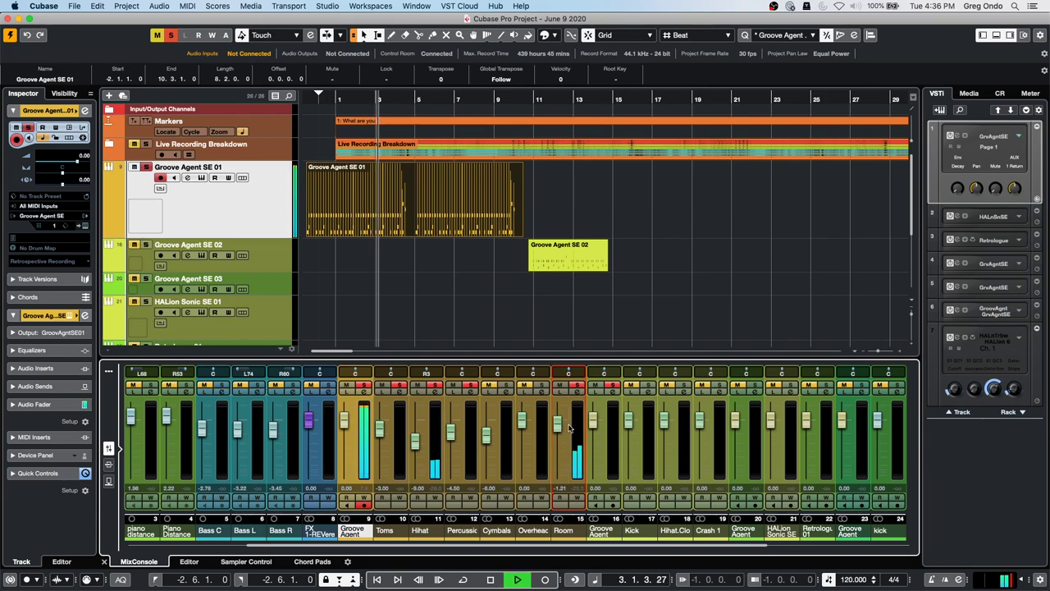
left_click_drag(556, 424, 557, 411)
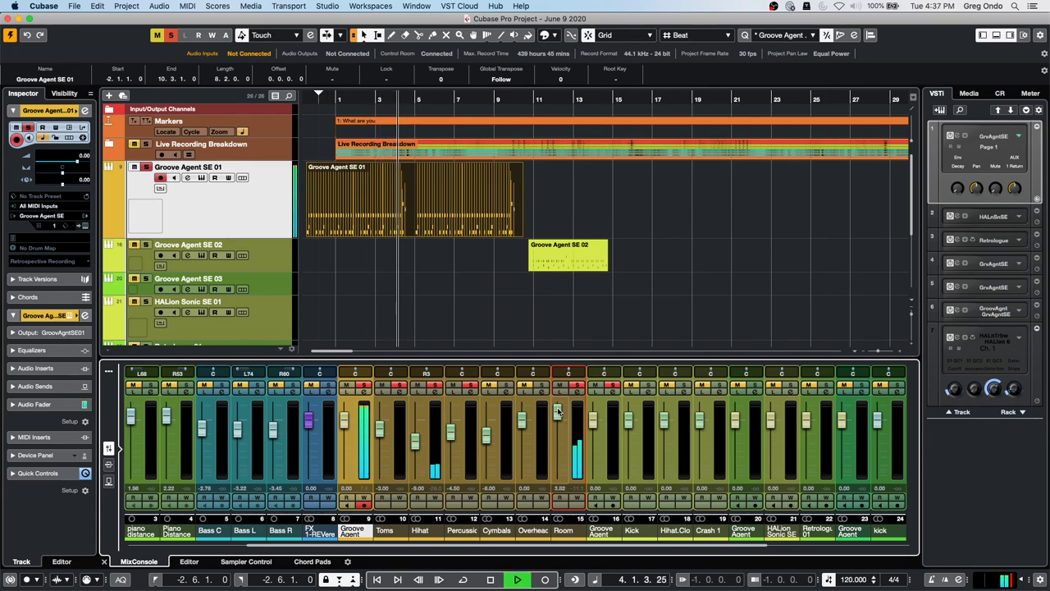
key("space")
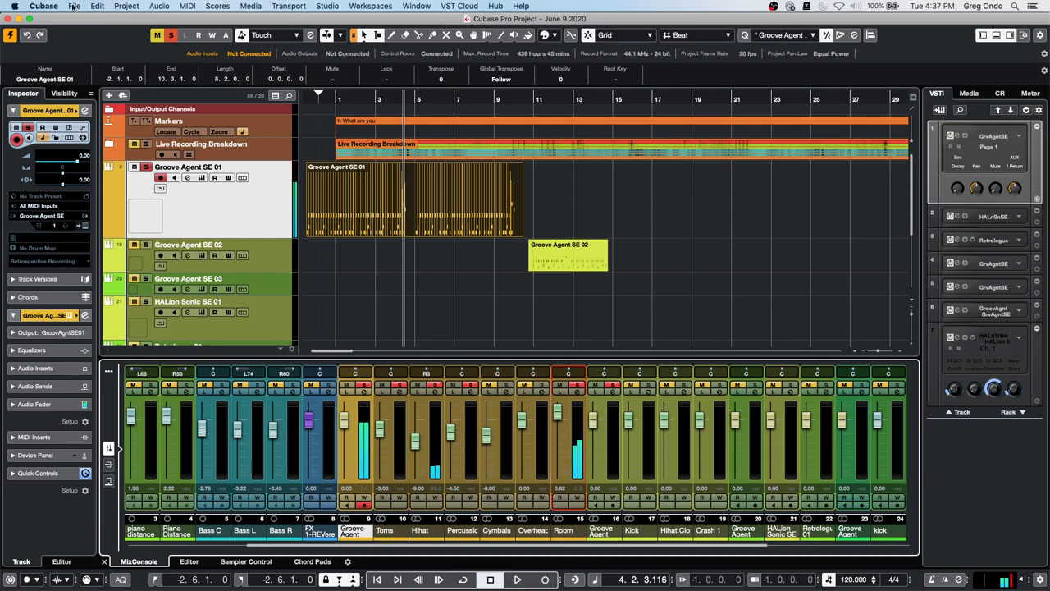
- Try rendering the Groove Agent SE 01 part in place with the current settings, and undo that render
left_click(129, 6)
mouse_move(90, 5)
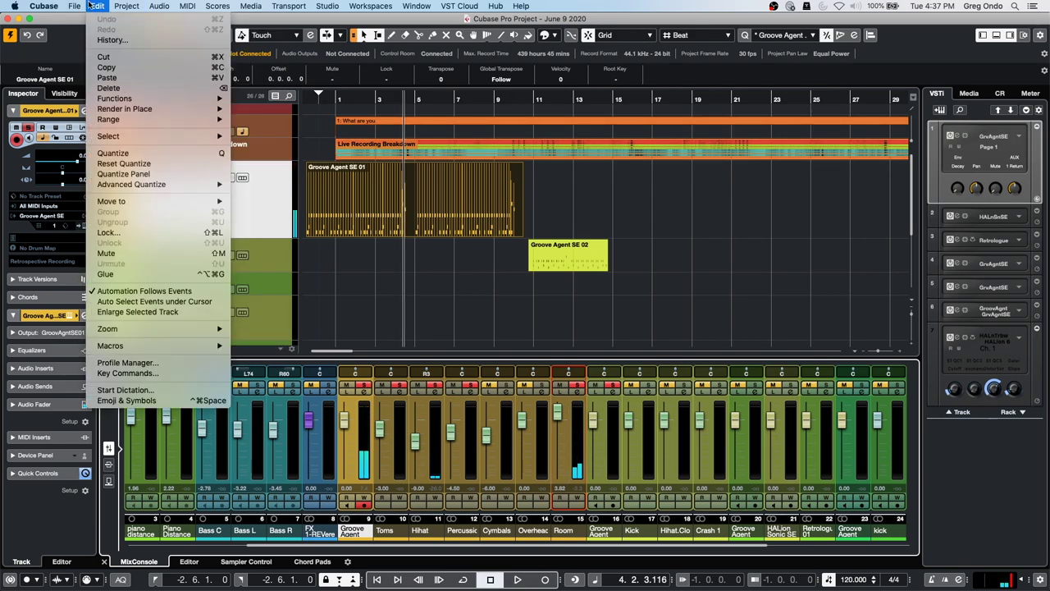
mouse_move(148, 108)
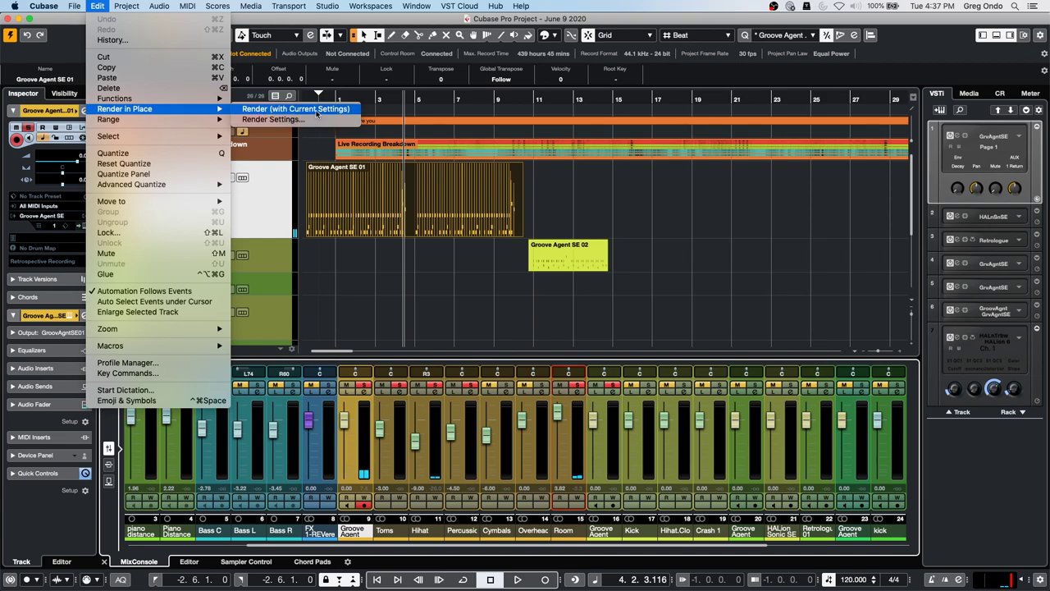
left_click(316, 112)
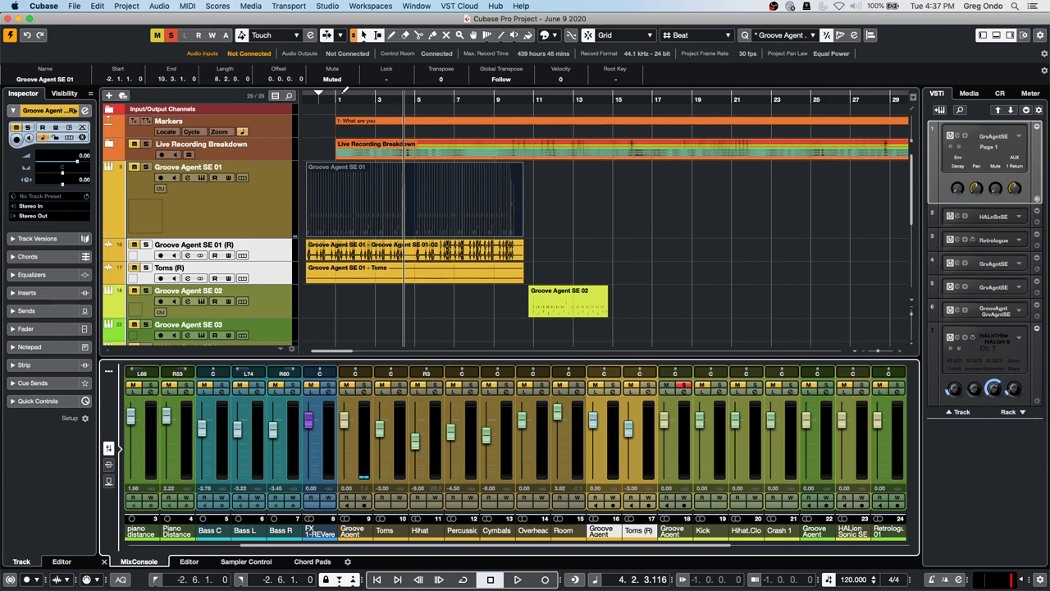
key("super+z")
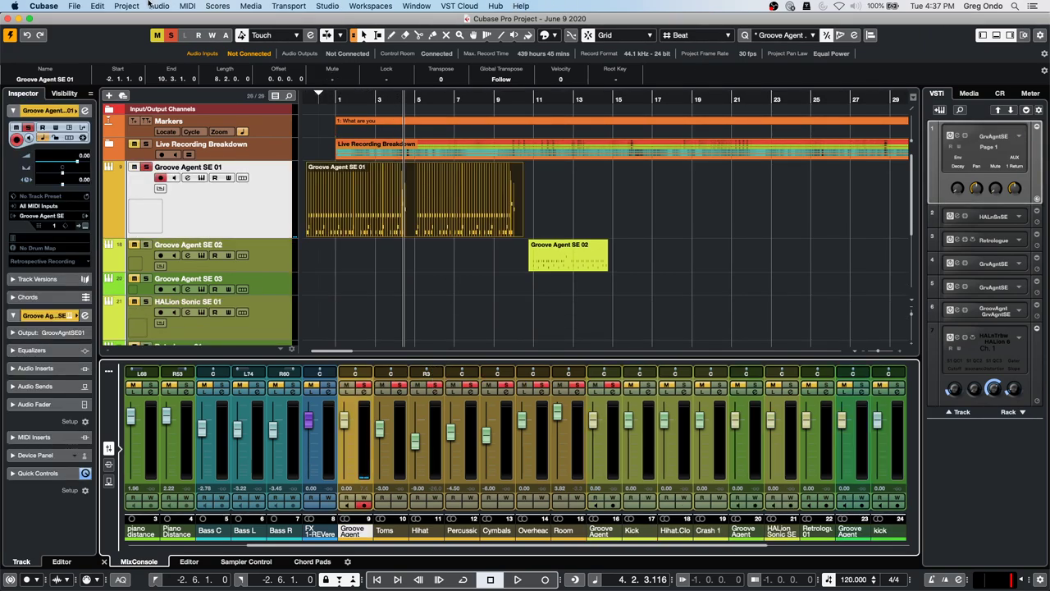
- Render the Groove Agent SE 01 part in place as one event, with processing set to Complete Signal Path
left_click(96, 6)
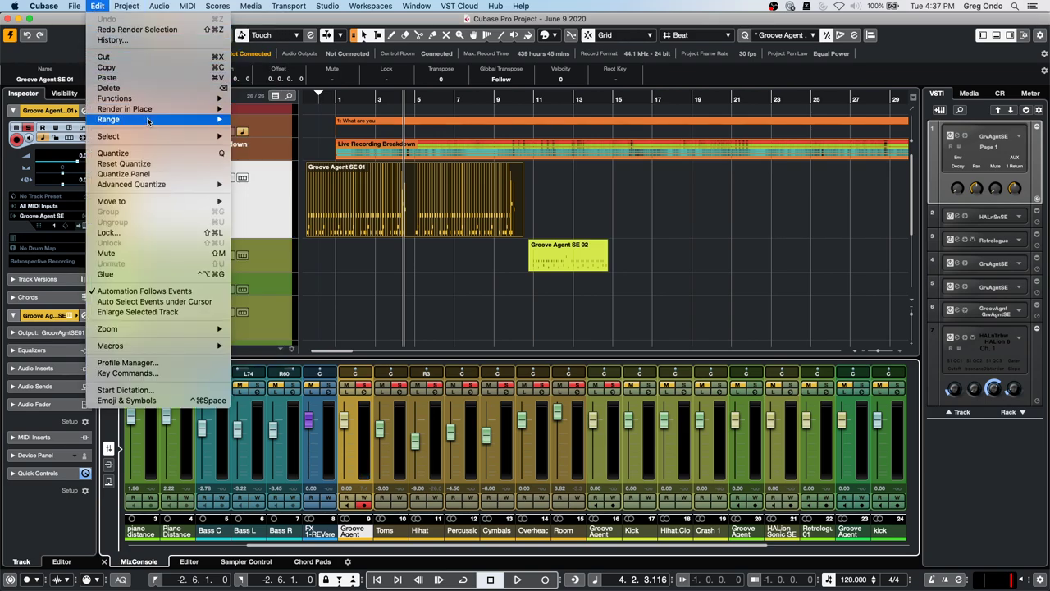
mouse_move(123, 108)
left_click(296, 120)
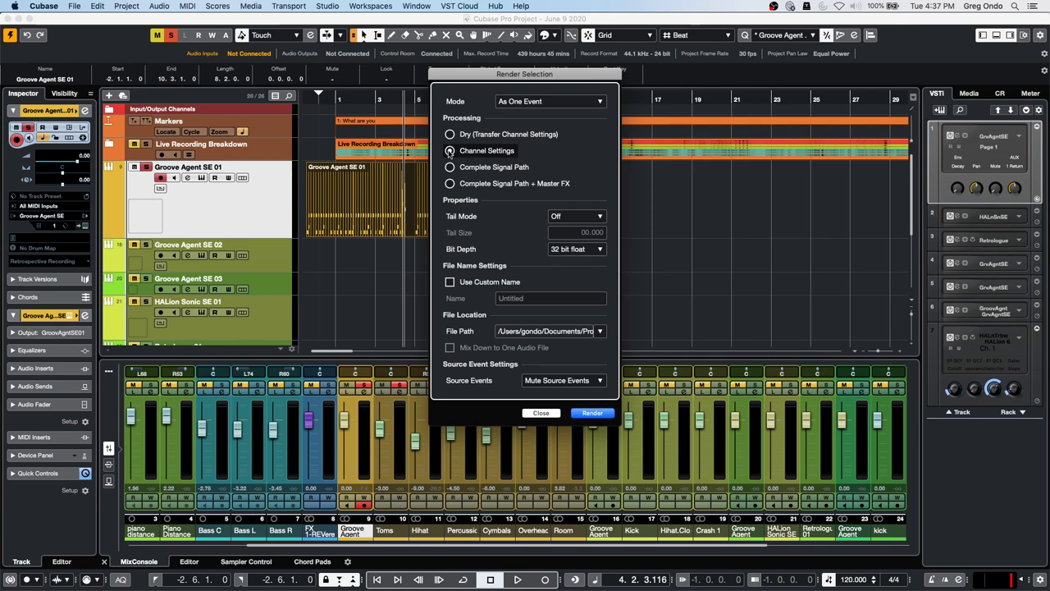
left_click(449, 151)
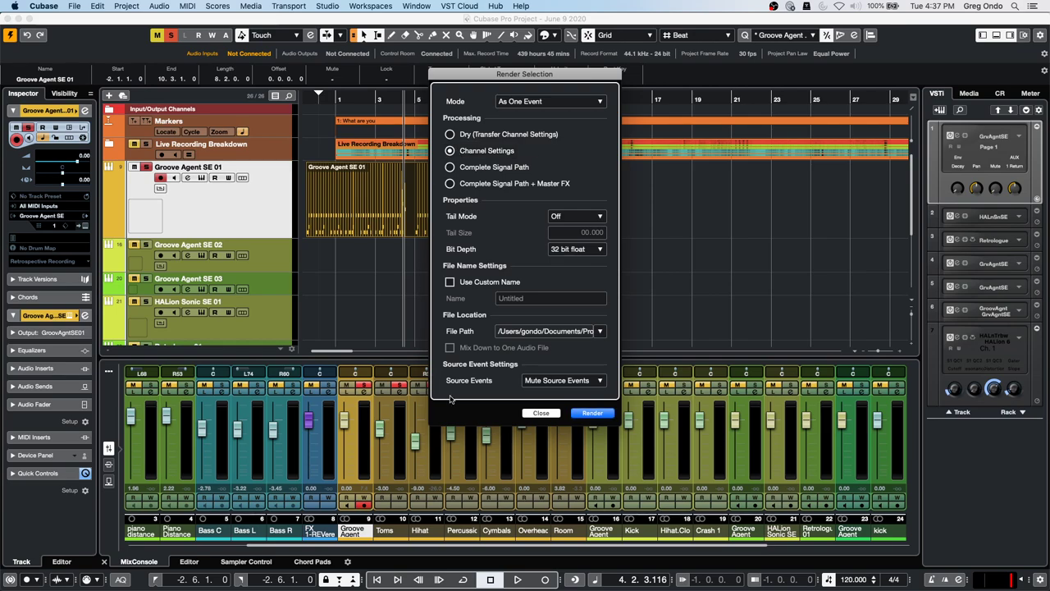
left_click(449, 167)
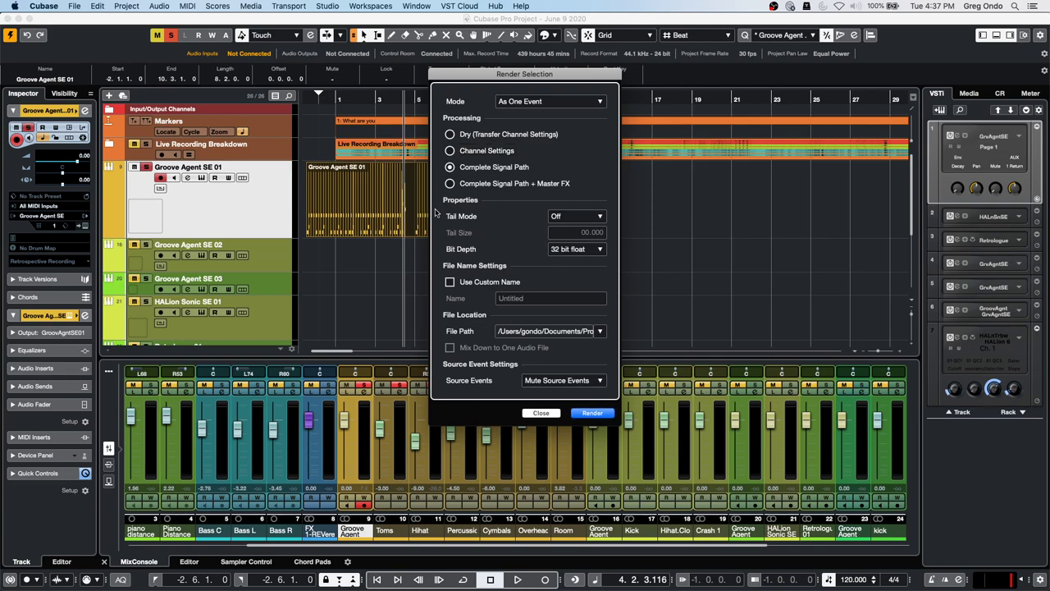
left_click(596, 413)
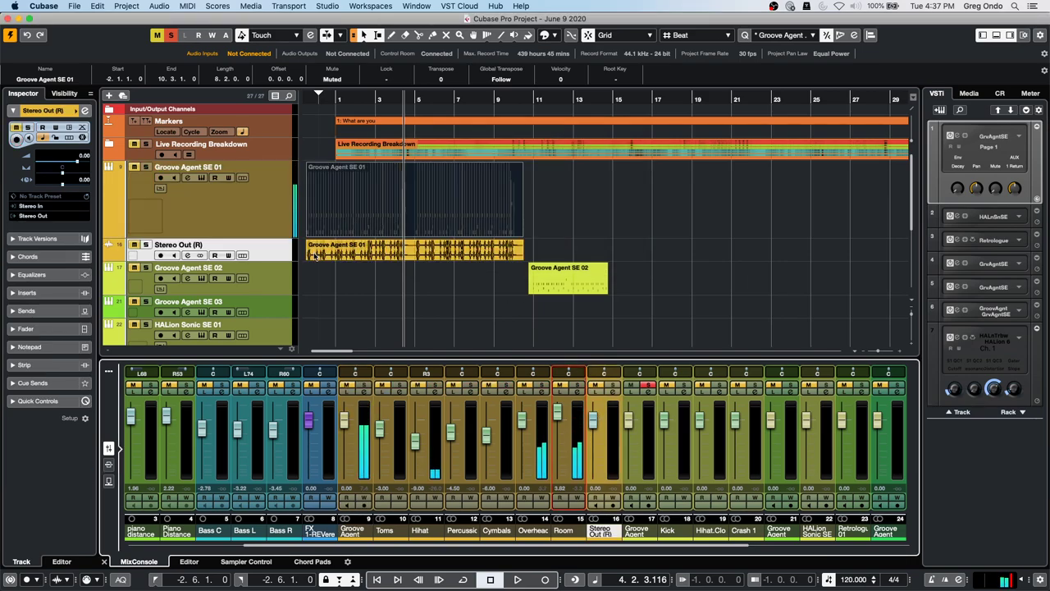
- Solo the rendered Stereo Out (R) track and play it back from around bar 1
scroll(352, 294, "down", 1)
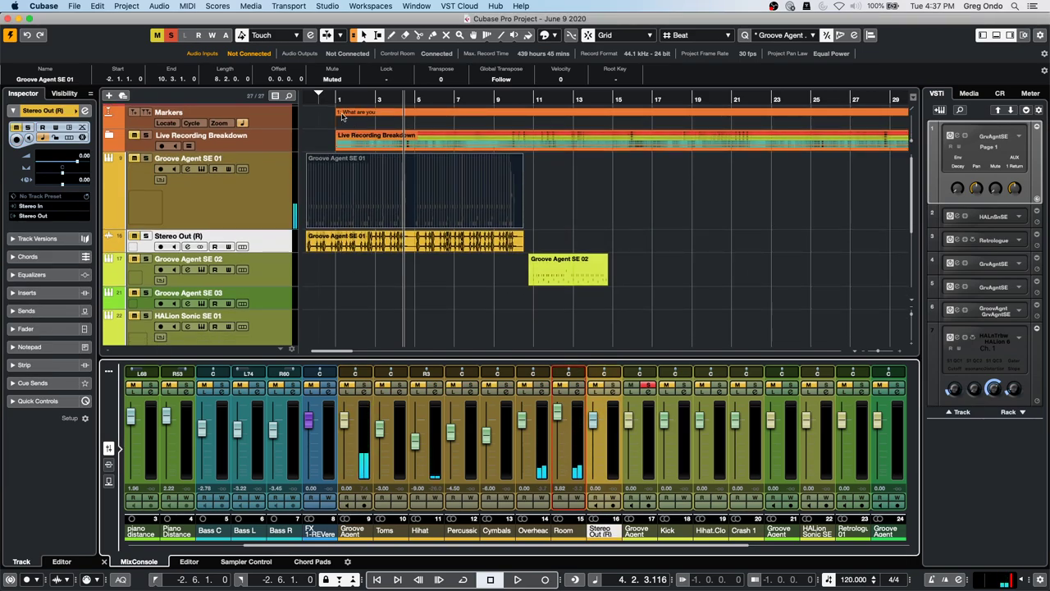
left_click(331, 96)
key("space")
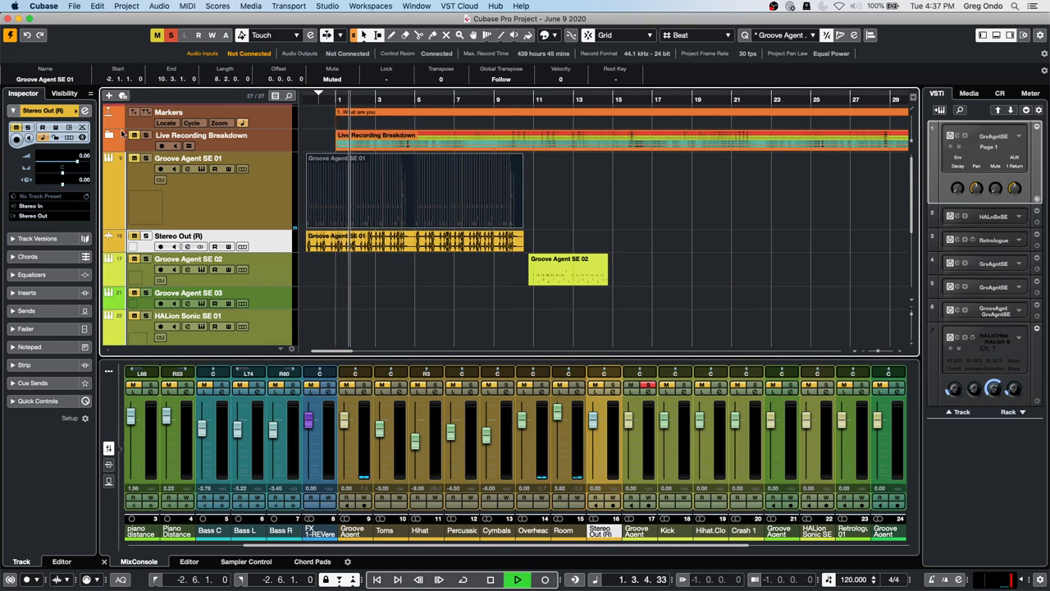
left_click(146, 236)
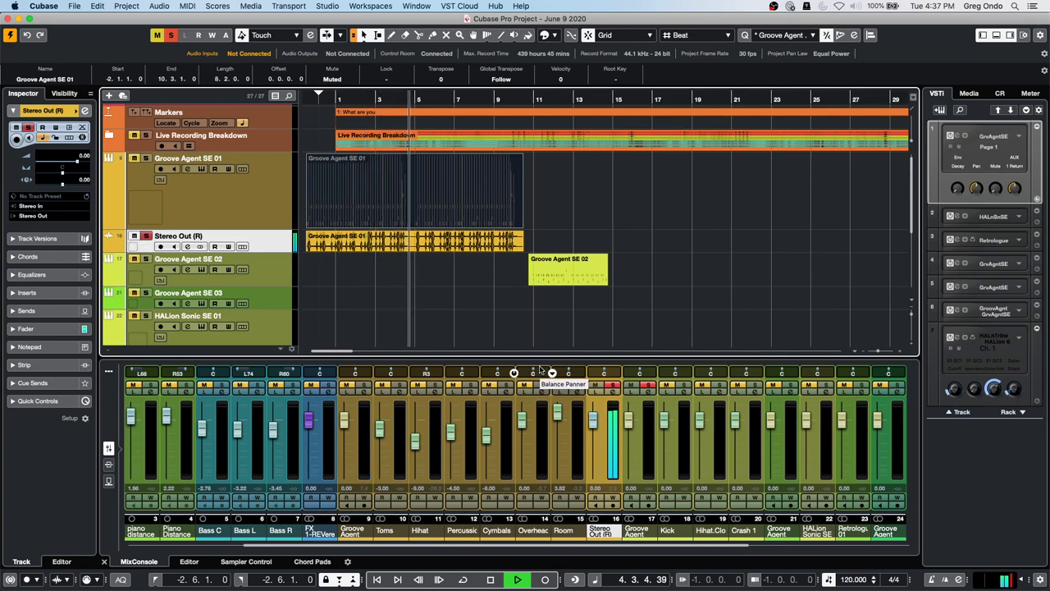
key("space")
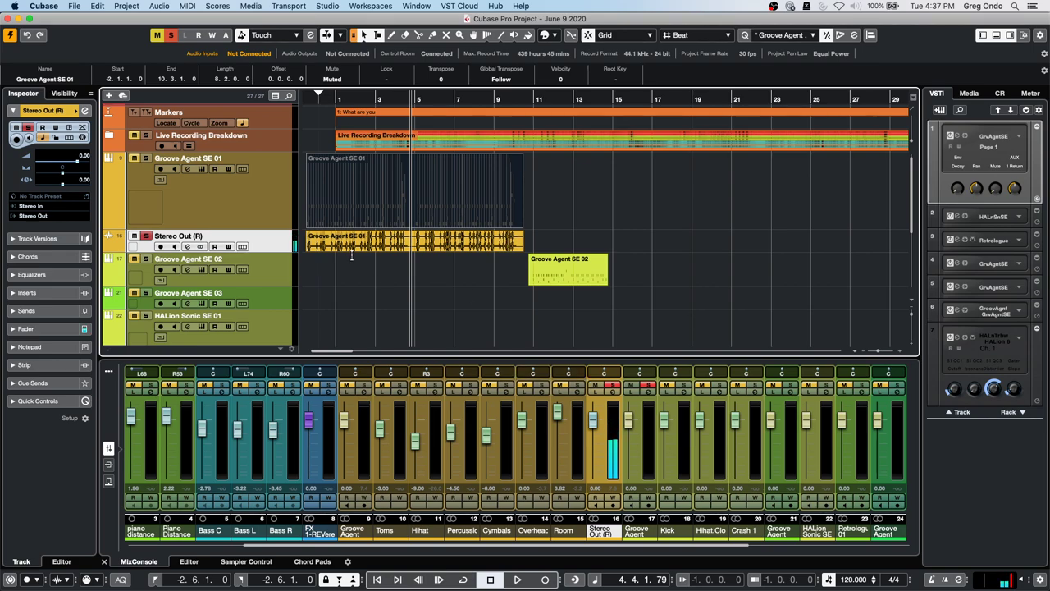
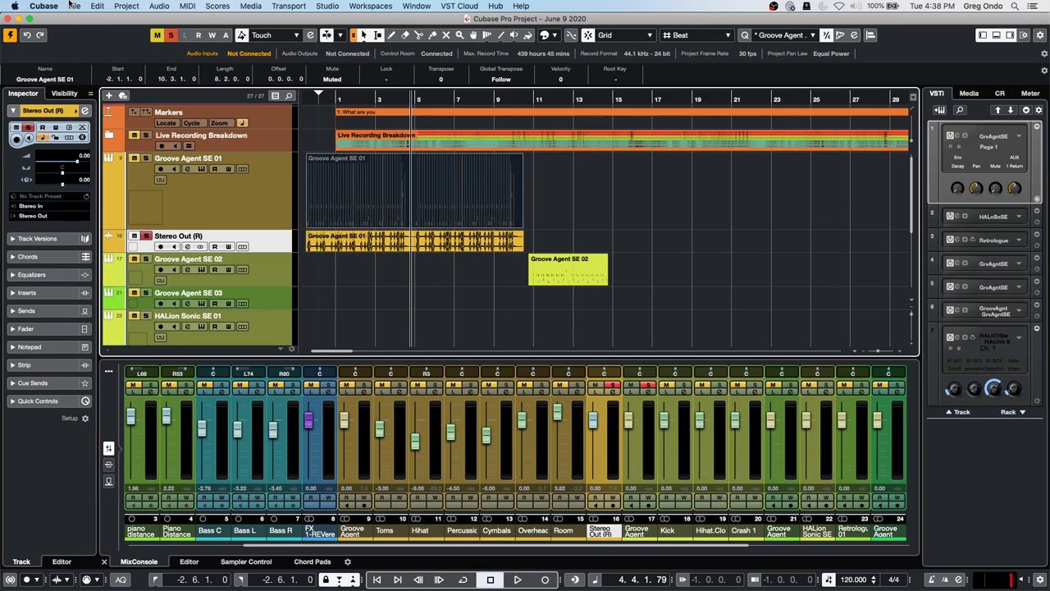
- Show the Stereo Out (R) track's volume automation lane and make the lane taller
left_click(379, 241)
left_click(107, 250)
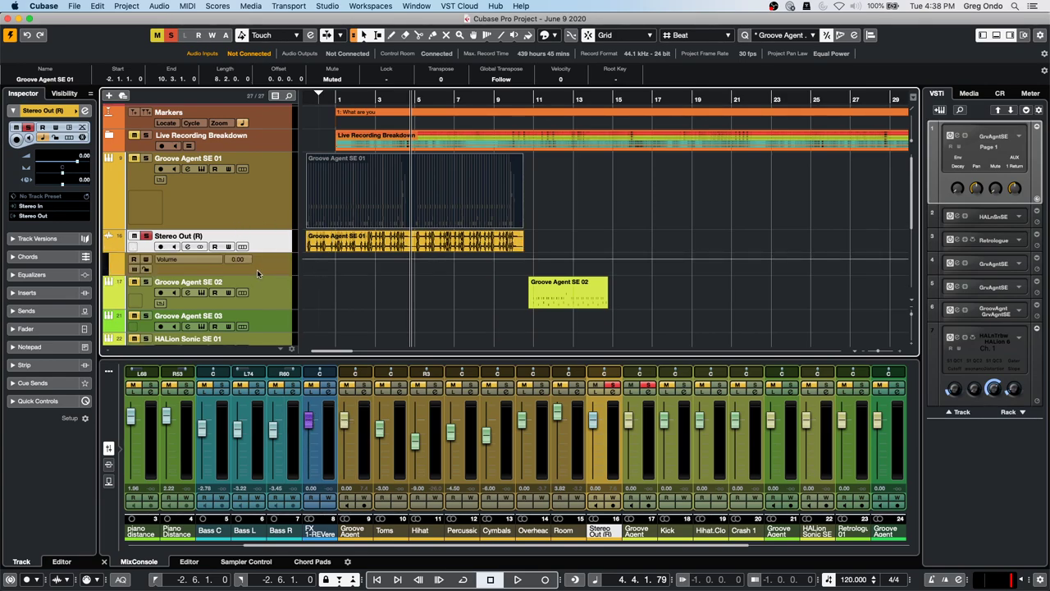
left_click_drag(259, 275, 260, 300)
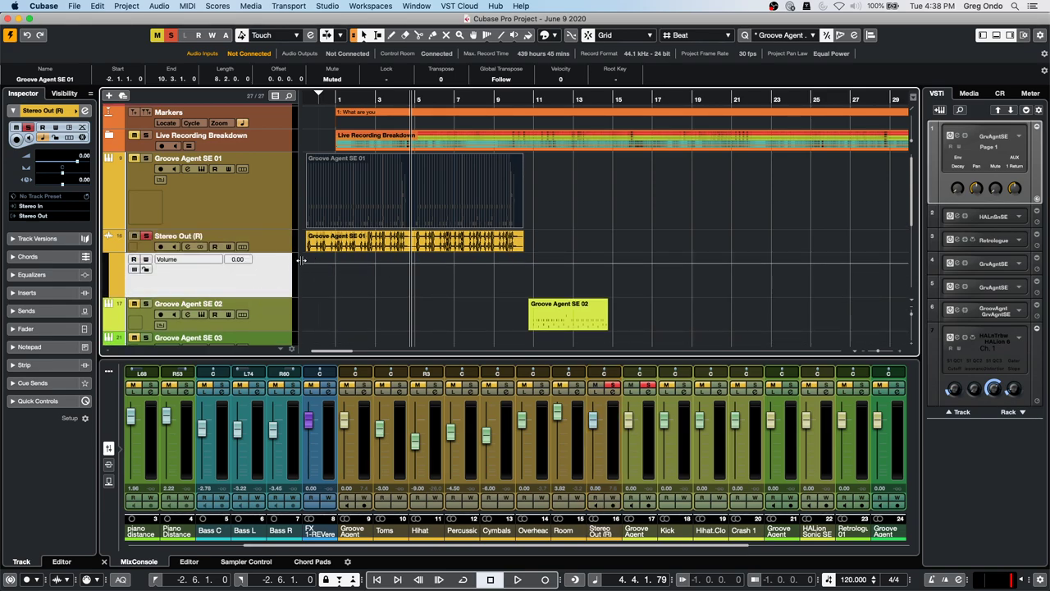
- Select the range from bar -2 to bar 11 on the Volume automation lane with the Range Selection tool
right_click(327, 265)
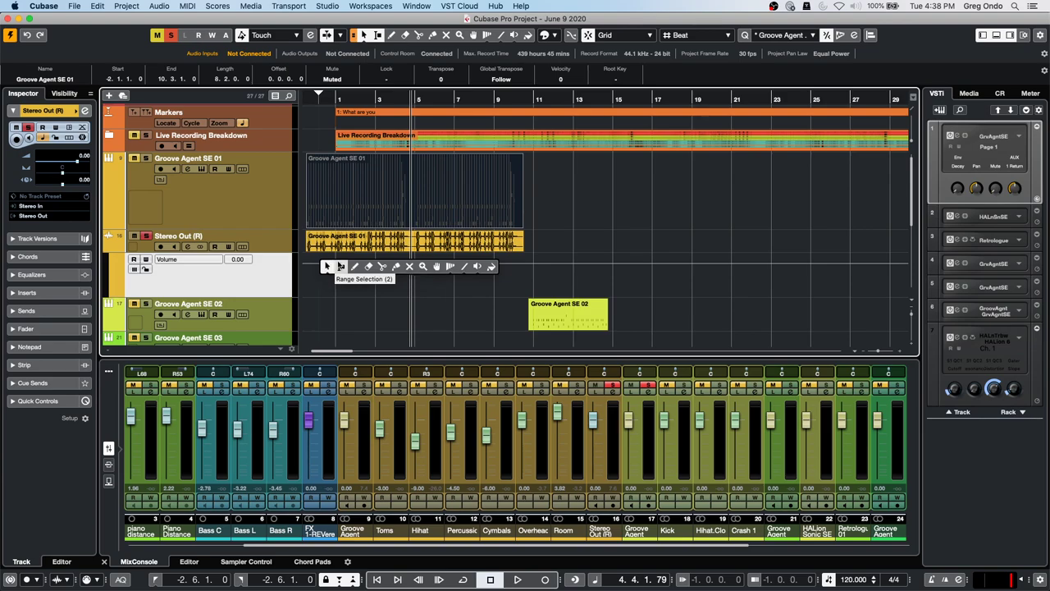
left_click(341, 266)
left_click_drag(306, 255, 534, 271)
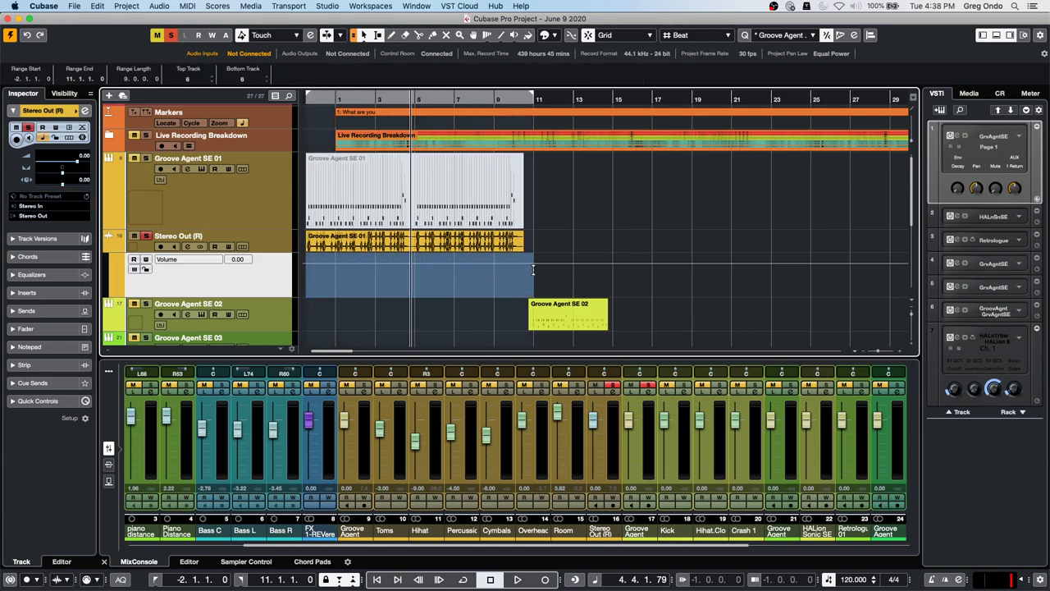
- Open the Project Logical Editor and move its window clear of the selected automation range
left_click(161, 7)
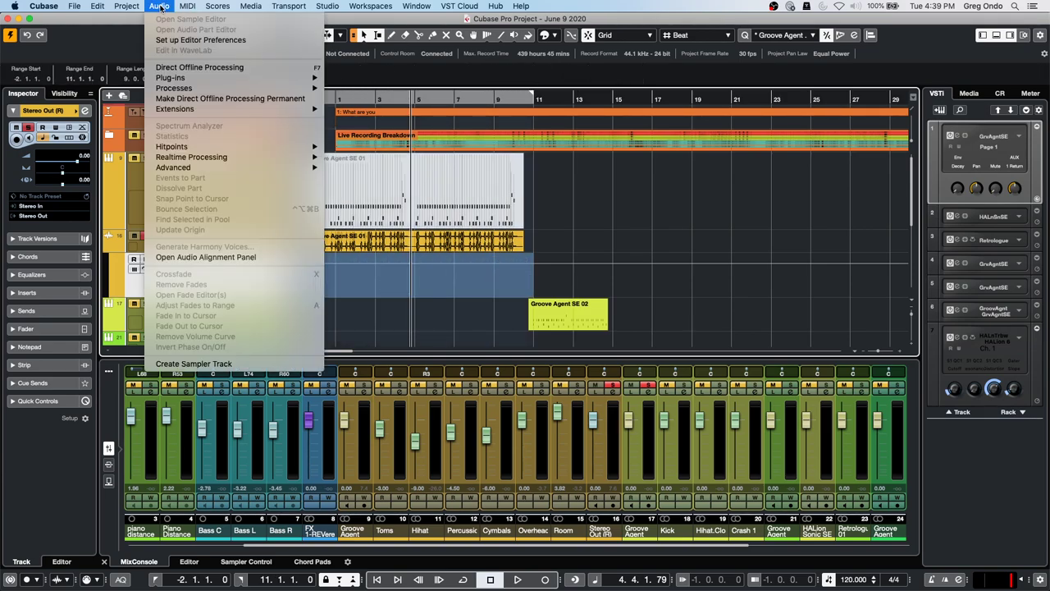
mouse_move(126, 5)
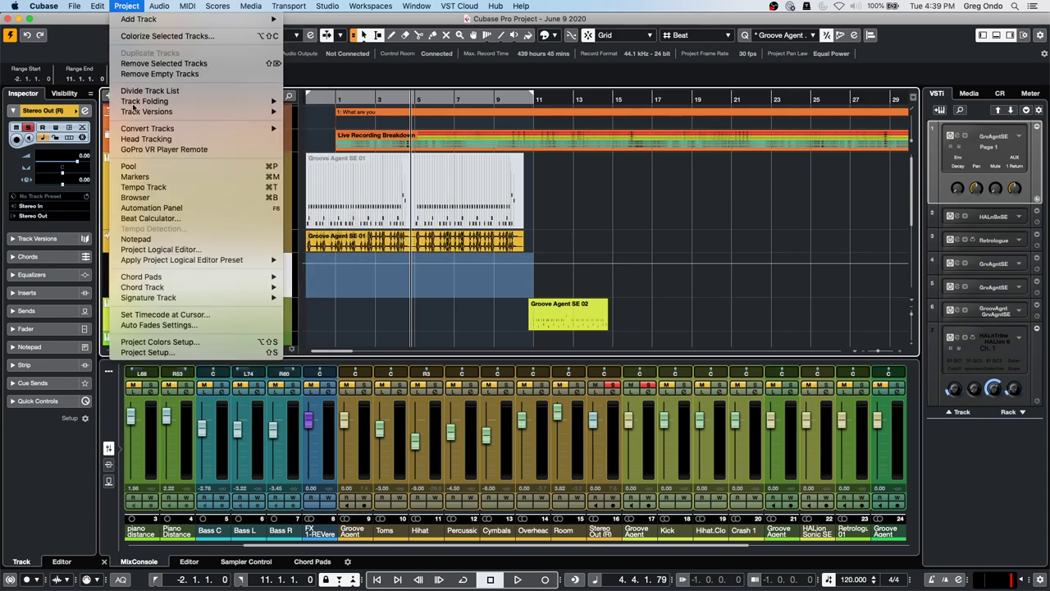
left_click(160, 249)
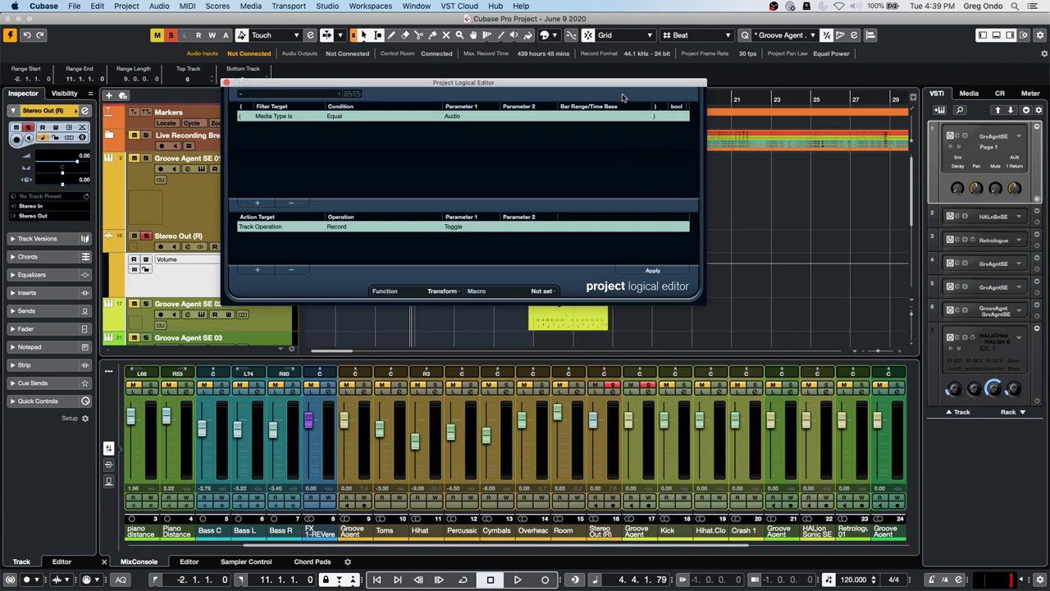
left_click_drag(577, 85, 795, 311)
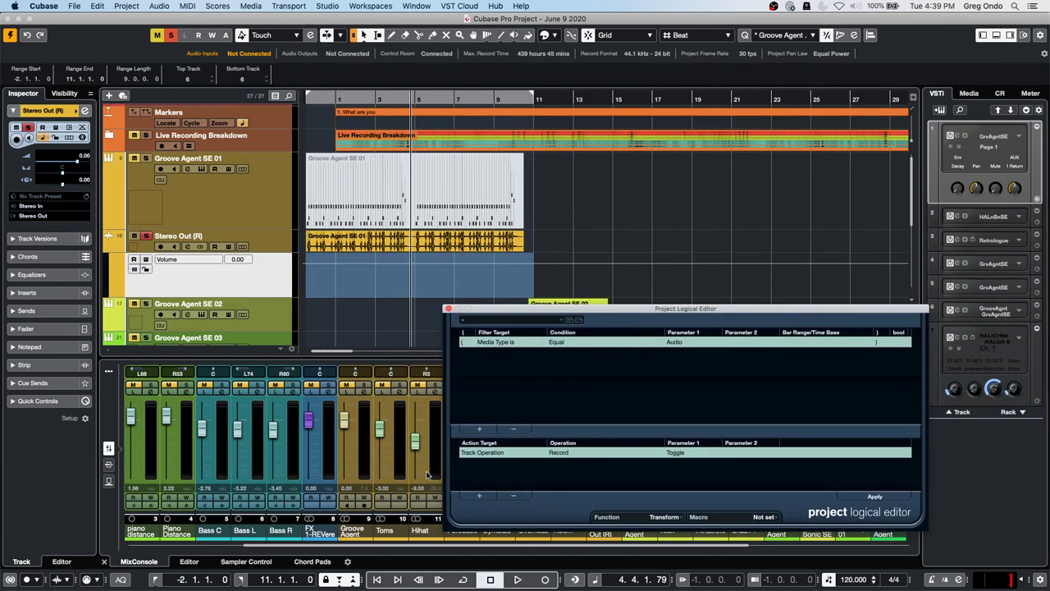
- Set the Project Logical Editor's Media Type filter condition to match Automation
left_click(505, 343)
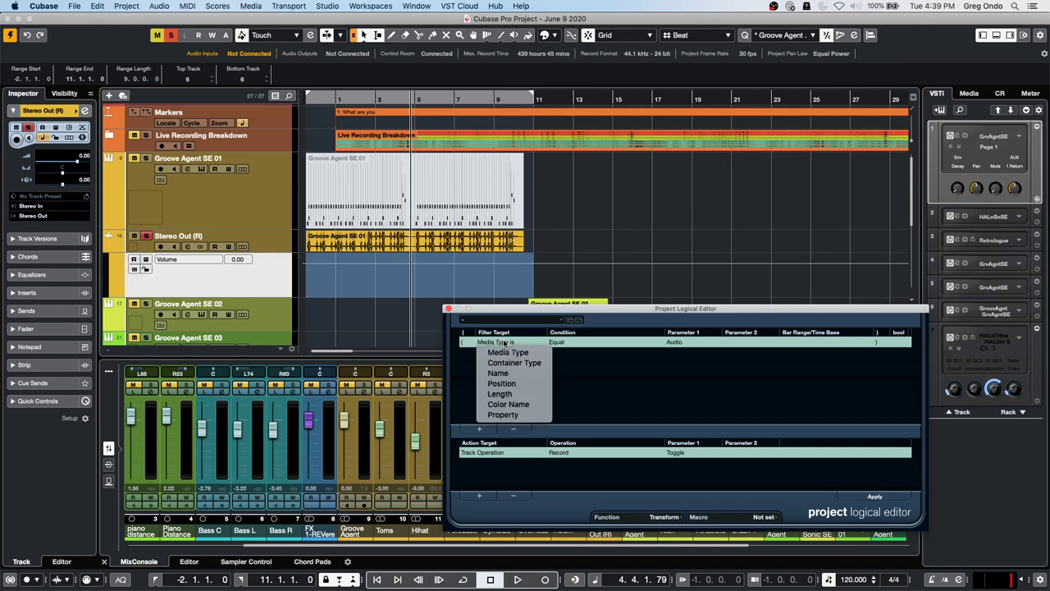
left_click(603, 346)
left_click(682, 343)
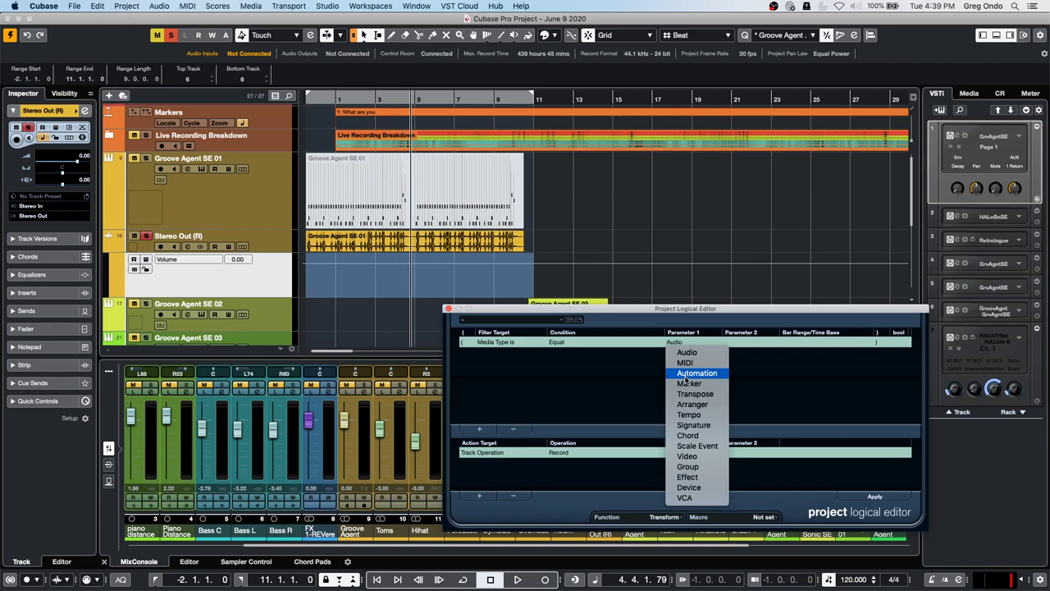
left_click(686, 373)
- Set the Project Logical Editor's action to Trim, with operation Multiply by and Parameter 1 at 0.9
left_click(487, 453)
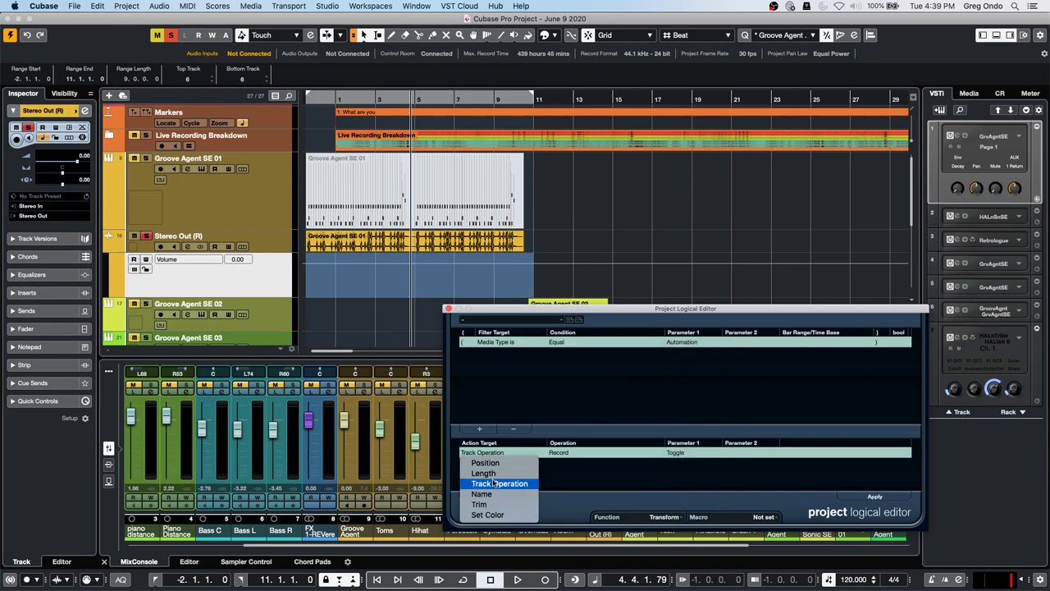
left_click(482, 503)
left_click(574, 451)
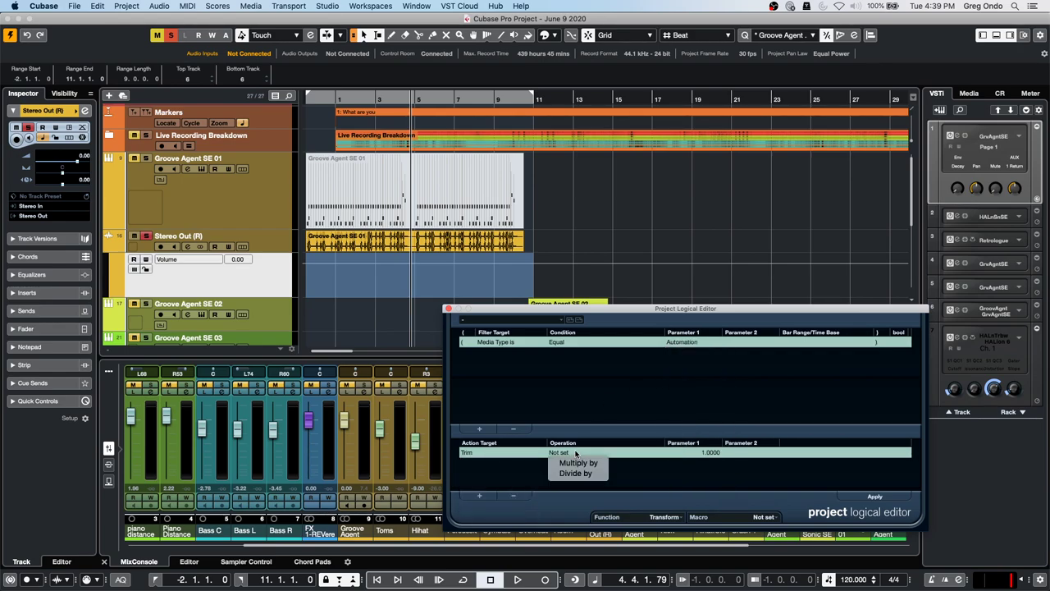
left_click(564, 462)
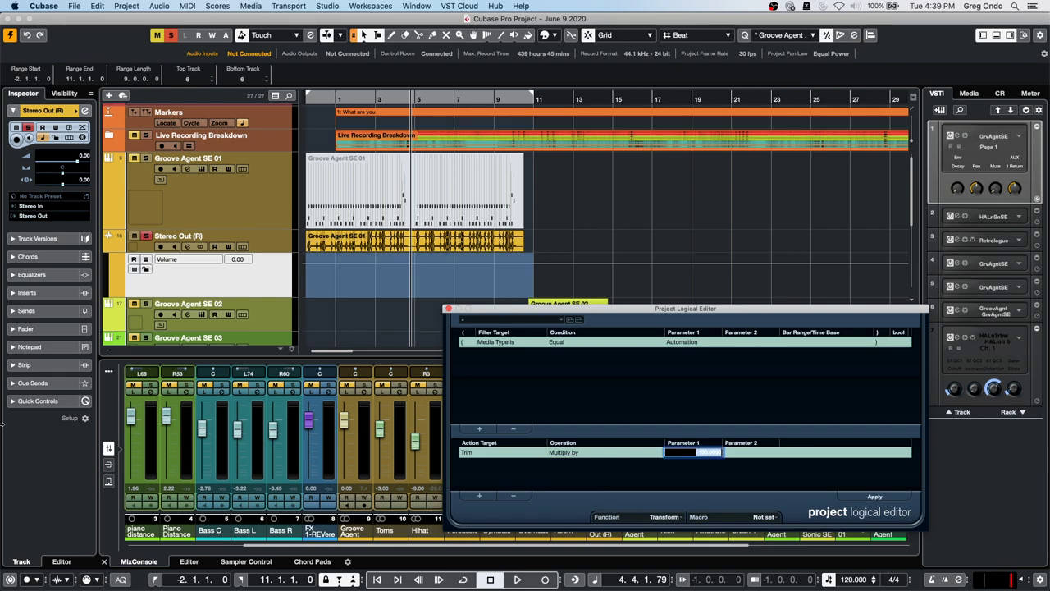
key("BackSpace")
key("Return")
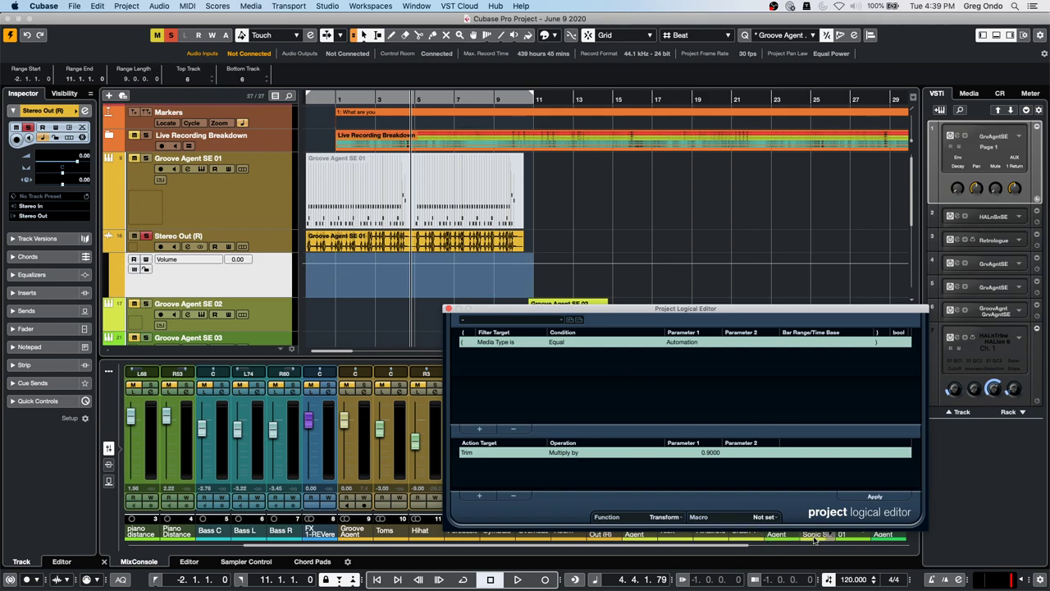
- Try applying the trim to the selected range, and write an initial automation point on the Stereo Out (R) Volume lane
left_click(876, 496)
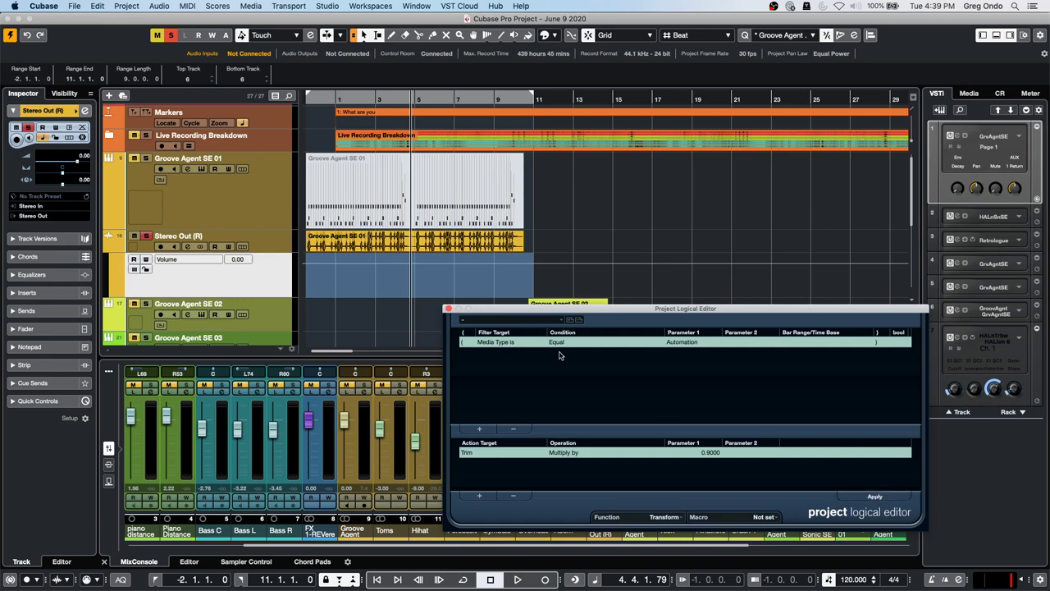
left_click(309, 259)
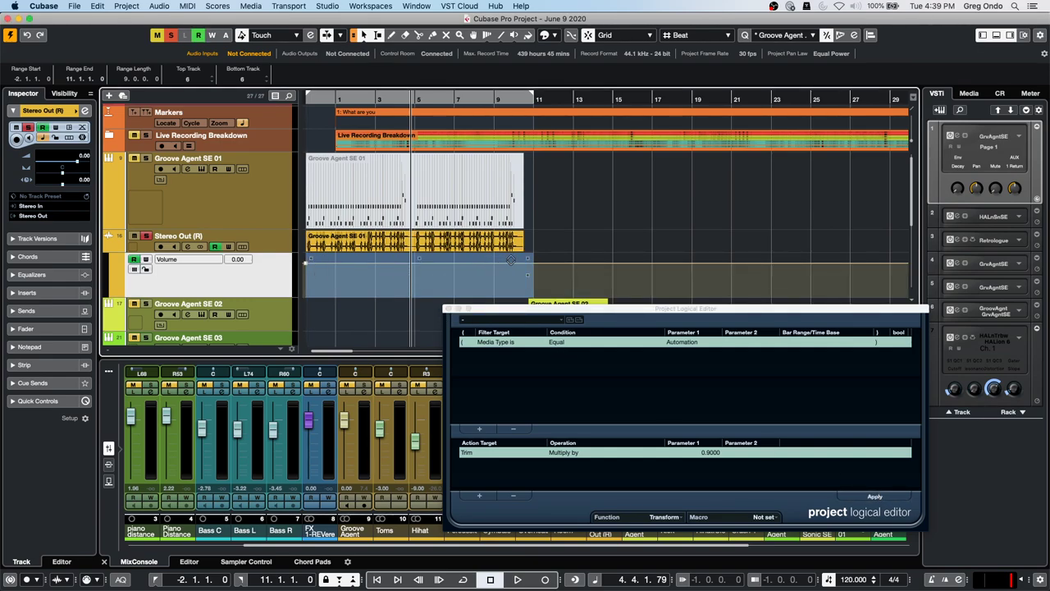
- Apply the 0.9 trim repeatedly to the selected volume automation and undo the applied trims
left_click(873, 496)
left_click(873, 497)
left_click(873, 496)
left_click(873, 496)
left_click(872, 496)
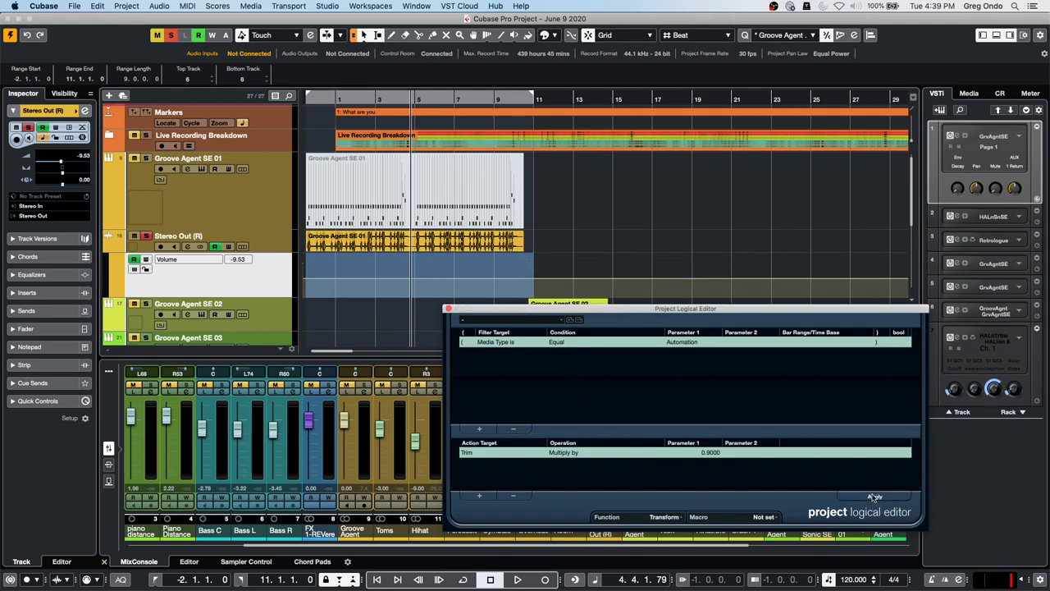
left_click(873, 496)
left_click(873, 496)
left_click(872, 496)
left_click(873, 496)
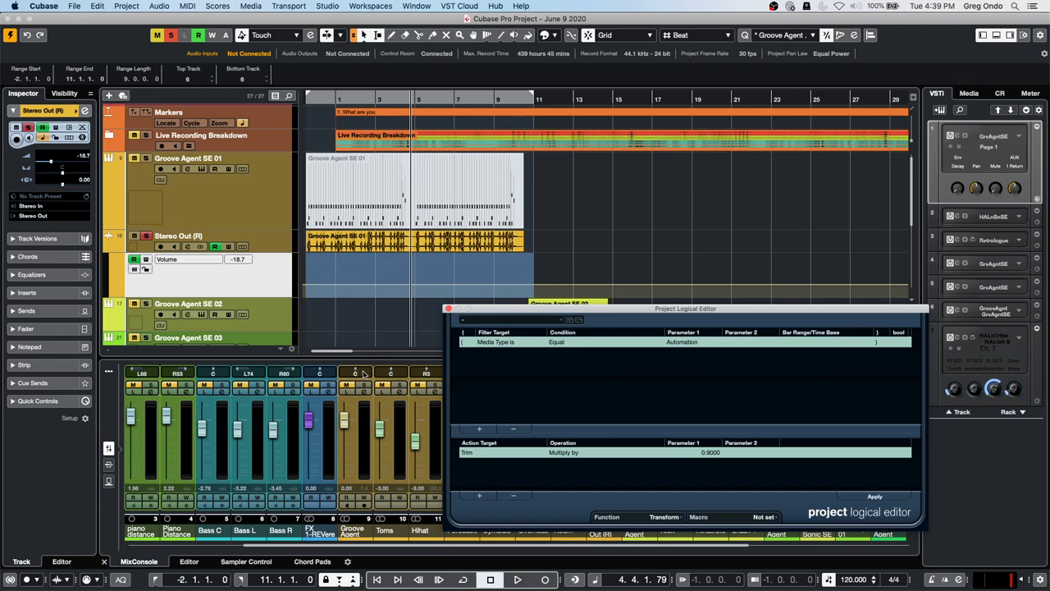
key("super+z")
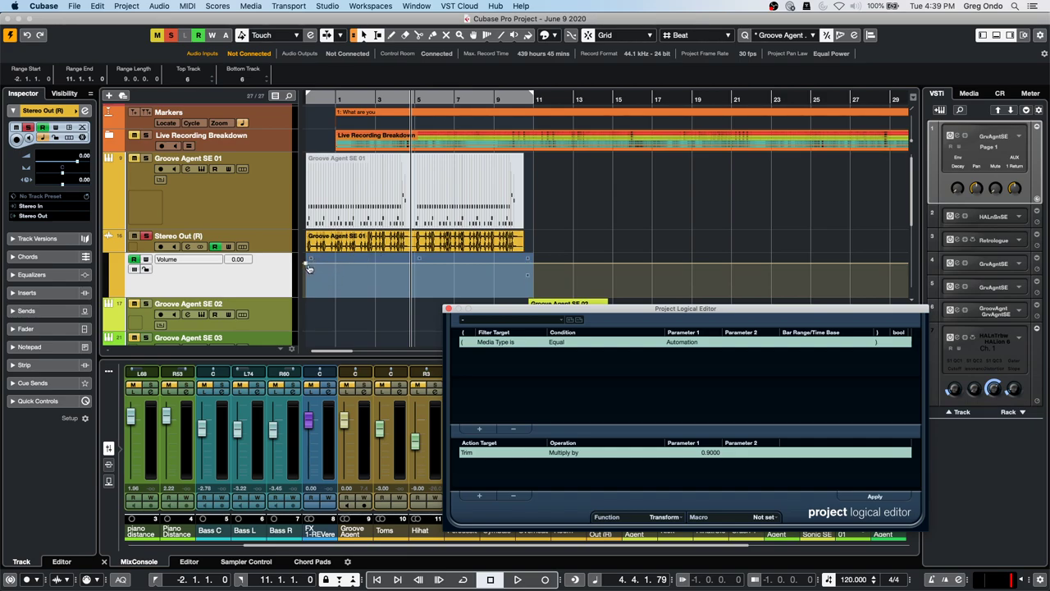
- Set the Trim action's Multiply by value to 0.95 for the selected volume automation
left_click(312, 259)
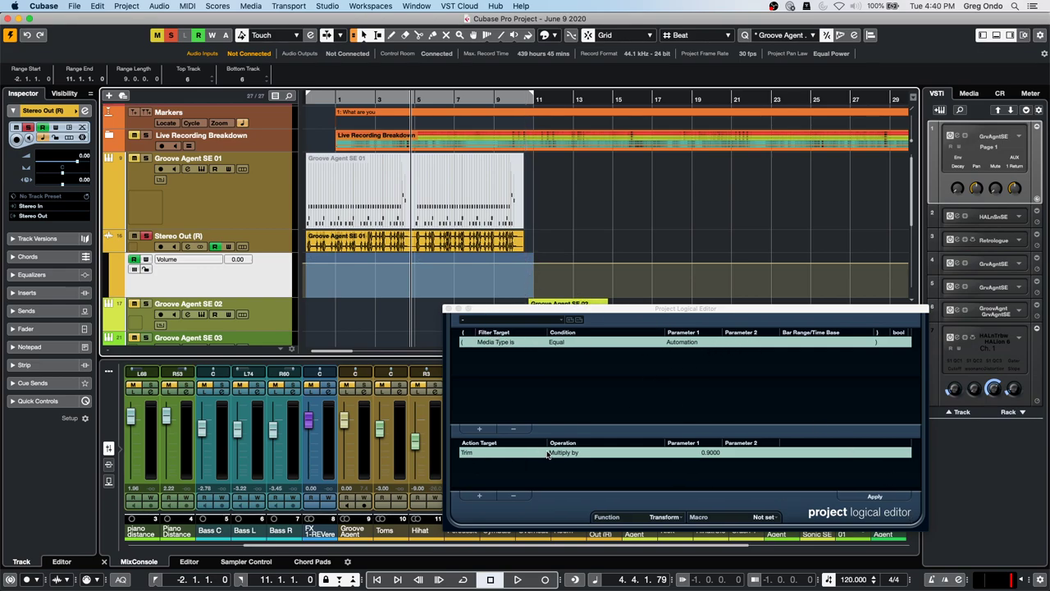
double_click(710, 452)
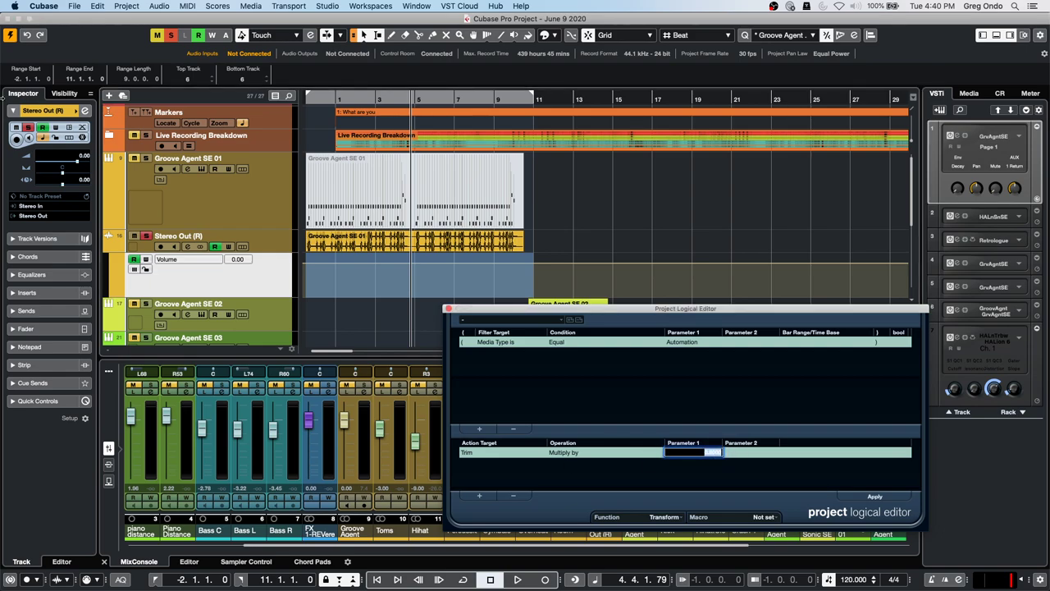
key("BackSpace")
key("Return")
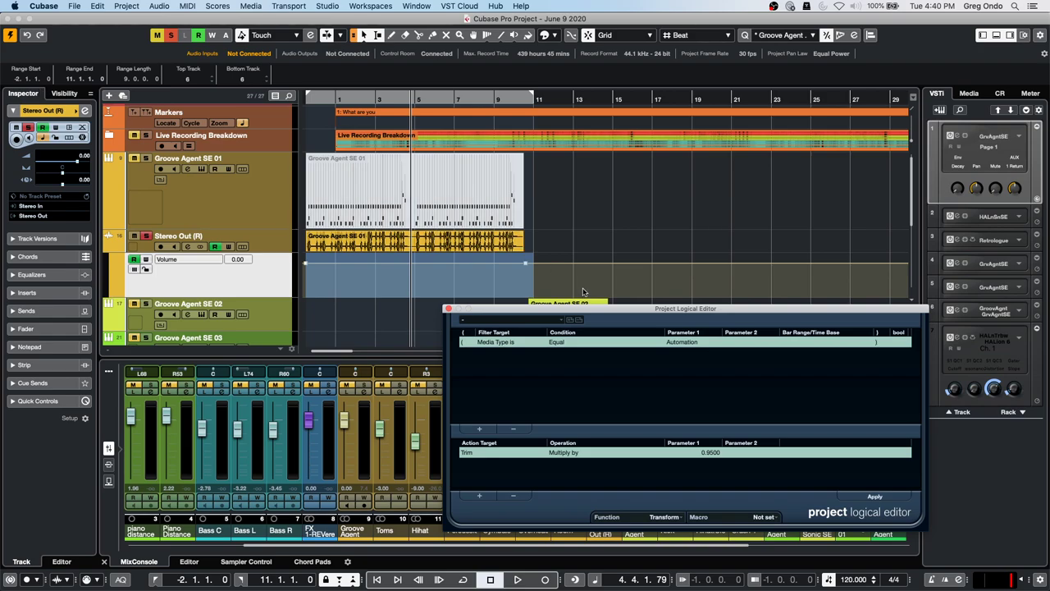
- Apply the 0.95 trim repeatedly until the Stereo Out (R) volume automation reaches -12.0 dB
left_click(876, 497)
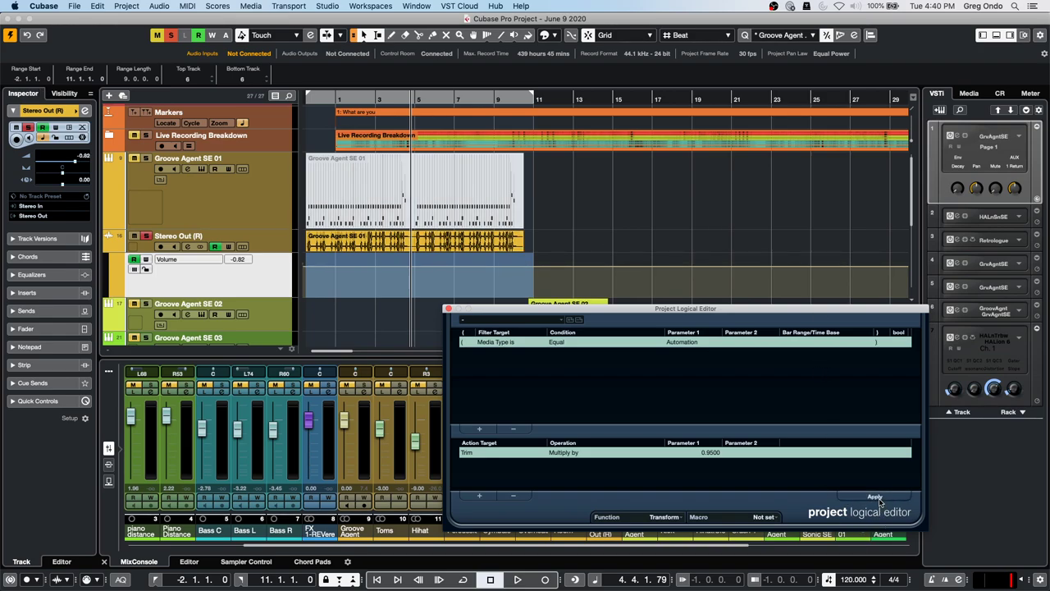
left_click(876, 497)
left_click(876, 497)
left_click(876, 498)
left_click(876, 497)
left_click(876, 497)
left_click(876, 497)
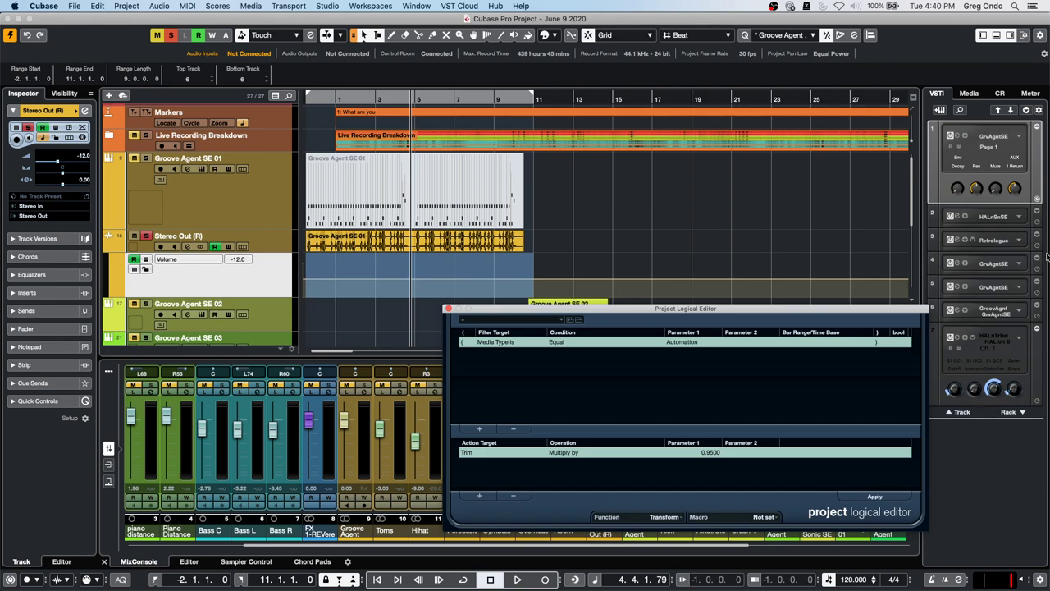
- Add one Padshop instrument track routed to Stereo Out
left_click(1002, 313)
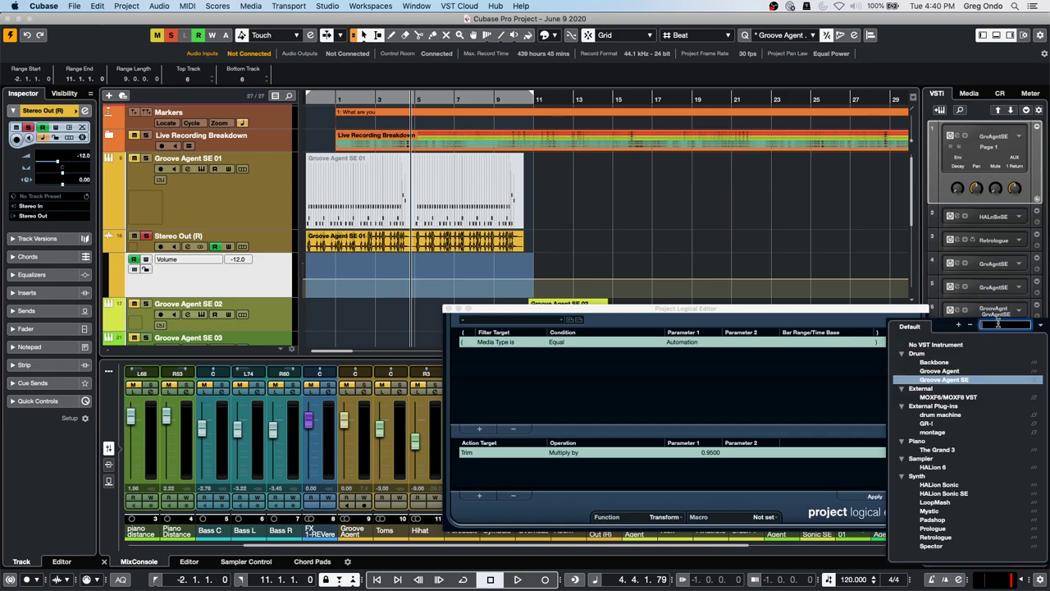
left_click(767, 170)
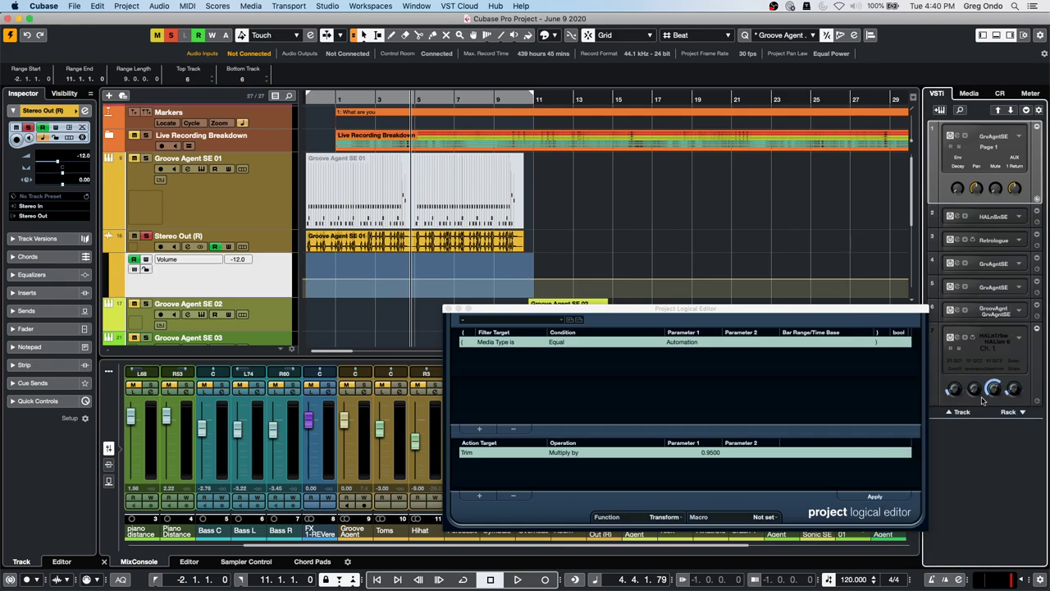
left_click(957, 412)
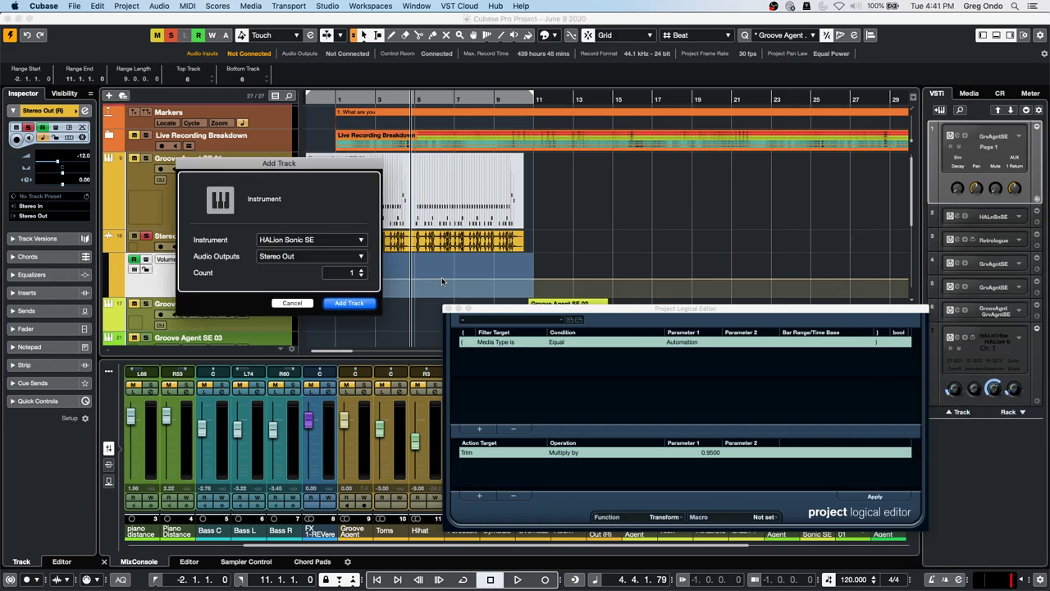
left_click(309, 241)
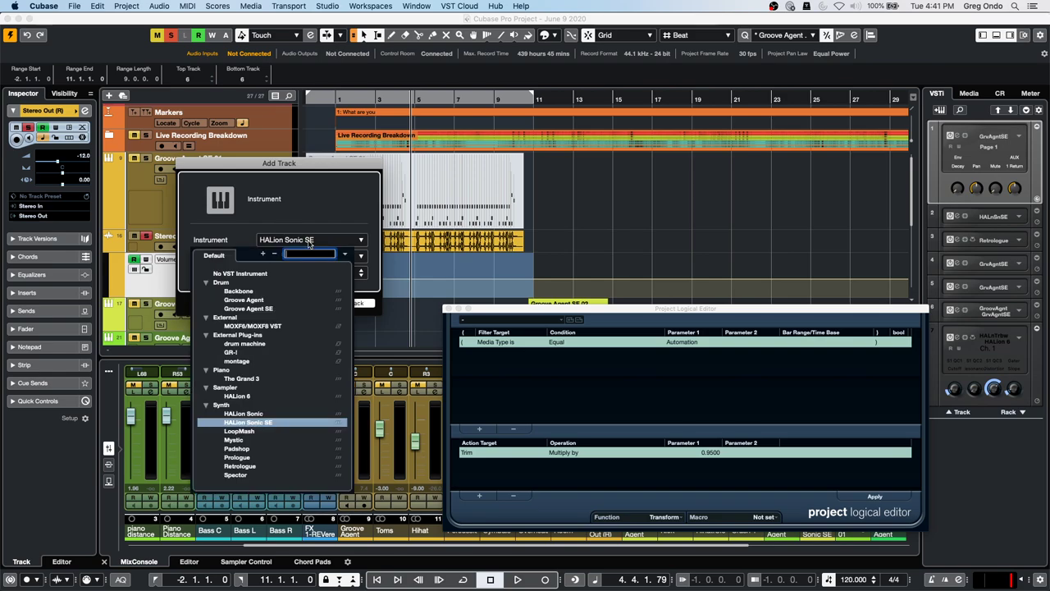
left_click(239, 449)
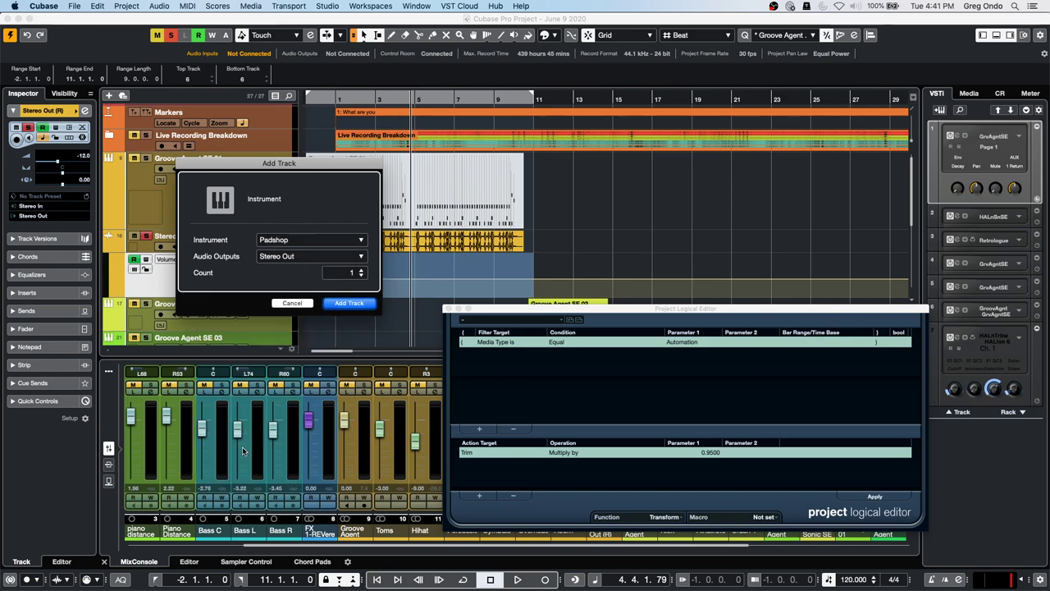
left_click(348, 303)
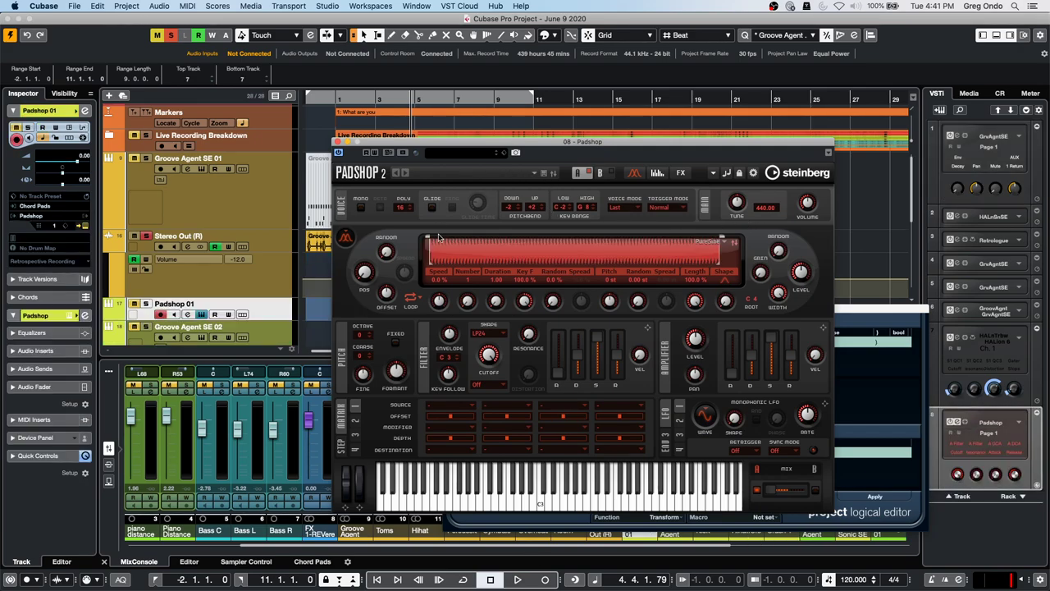
- Load the Fairgrounds In Space preset into Padshop
left_click(470, 154)
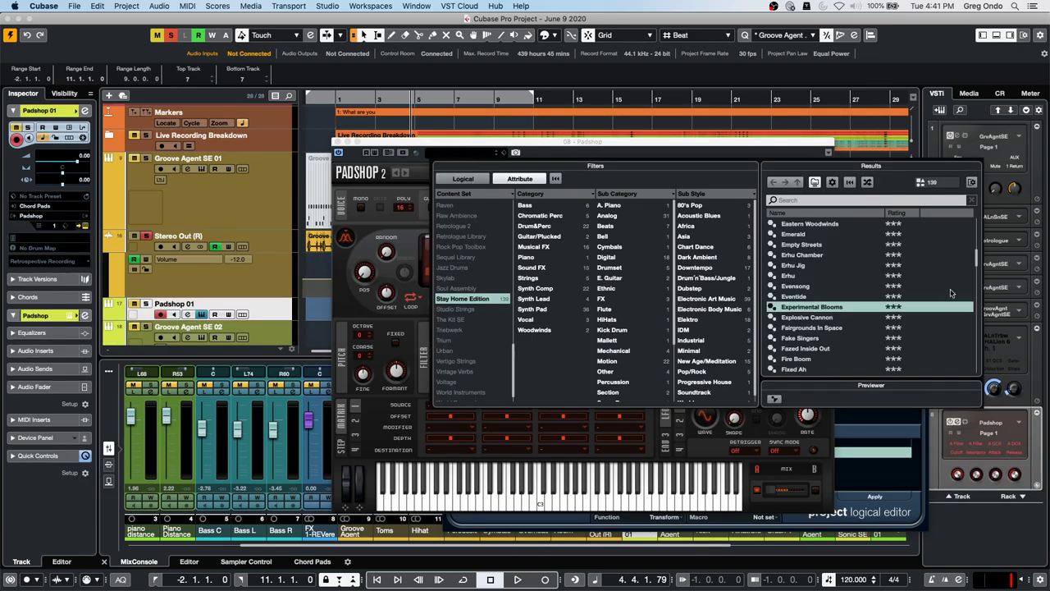
left_click(818, 327)
double_click(818, 327)
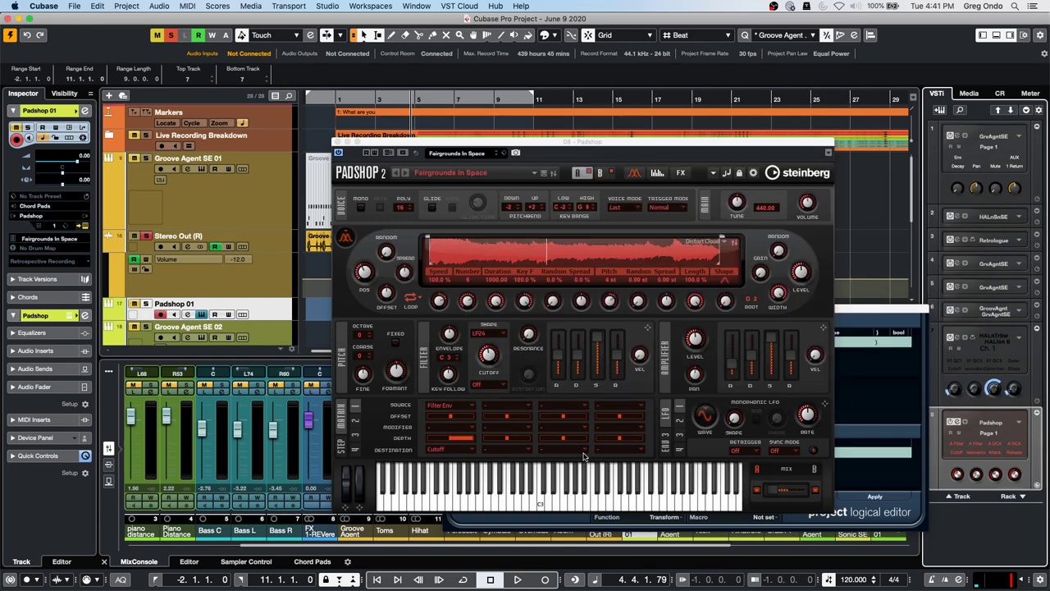
- Deactivate all solo states and audition the Padshop preset with a few notes on its keyboard
left_click(578, 490)
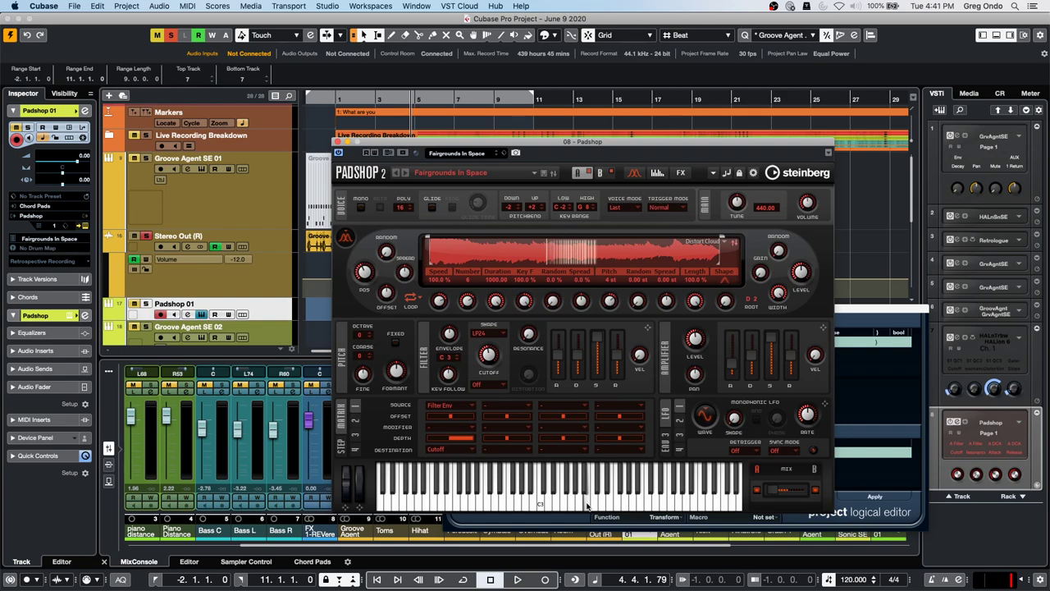
left_click(171, 37)
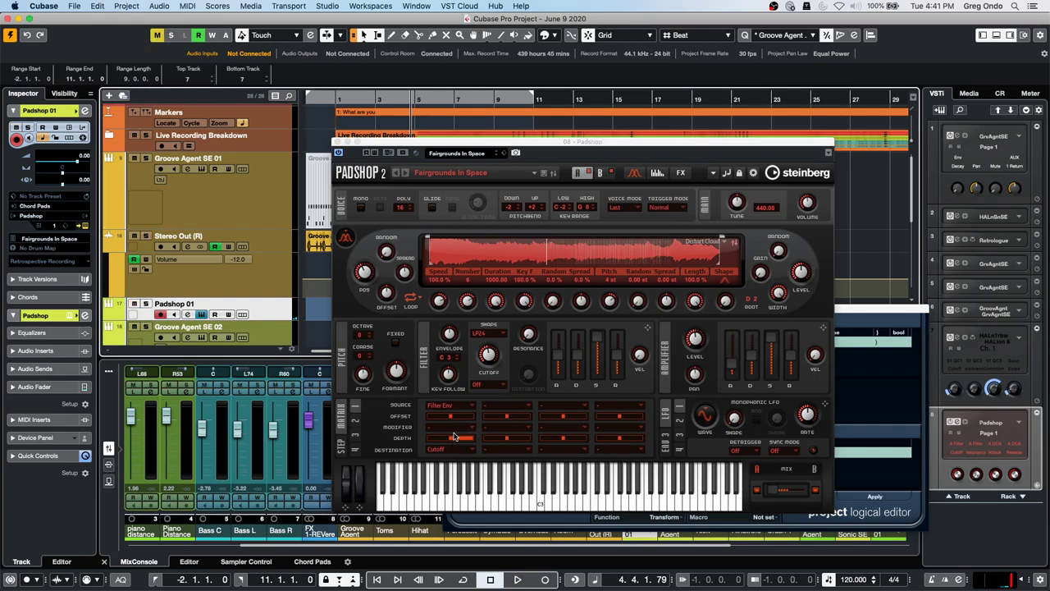
left_click(578, 504)
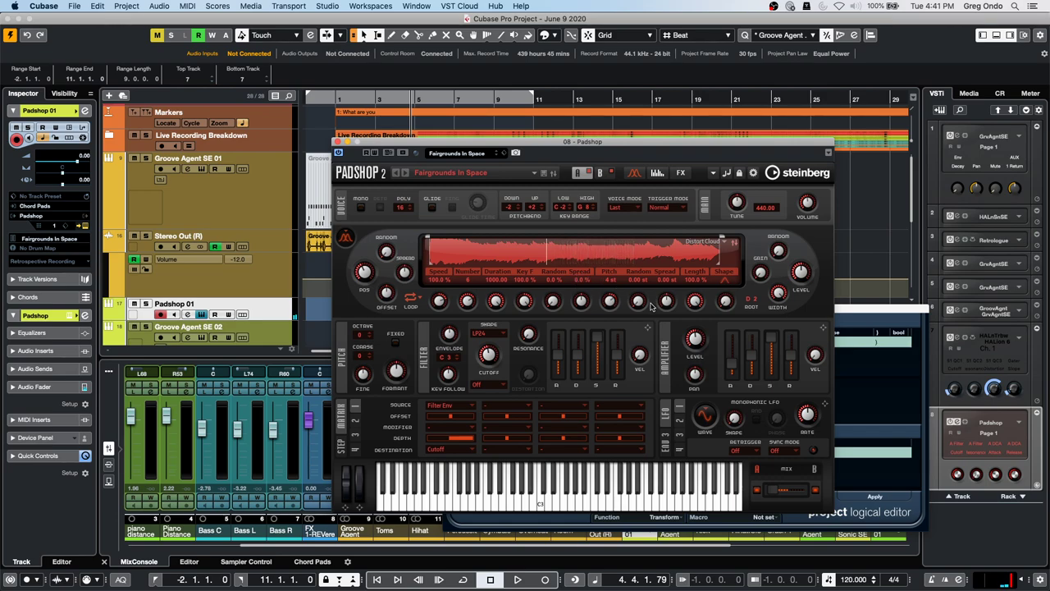
left_click(619, 499)
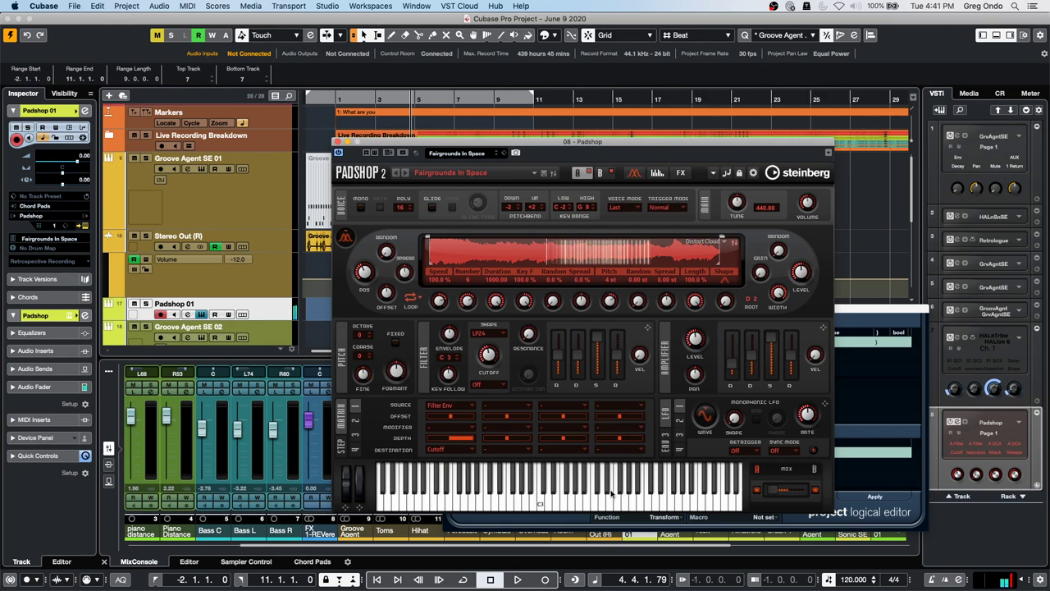
- Lower Padshop's grain Key Follow to -55 %, Duration to about 2.49 and Speed to -74 %, and adjust the Random control
left_click_drag(525, 300, 517, 379)
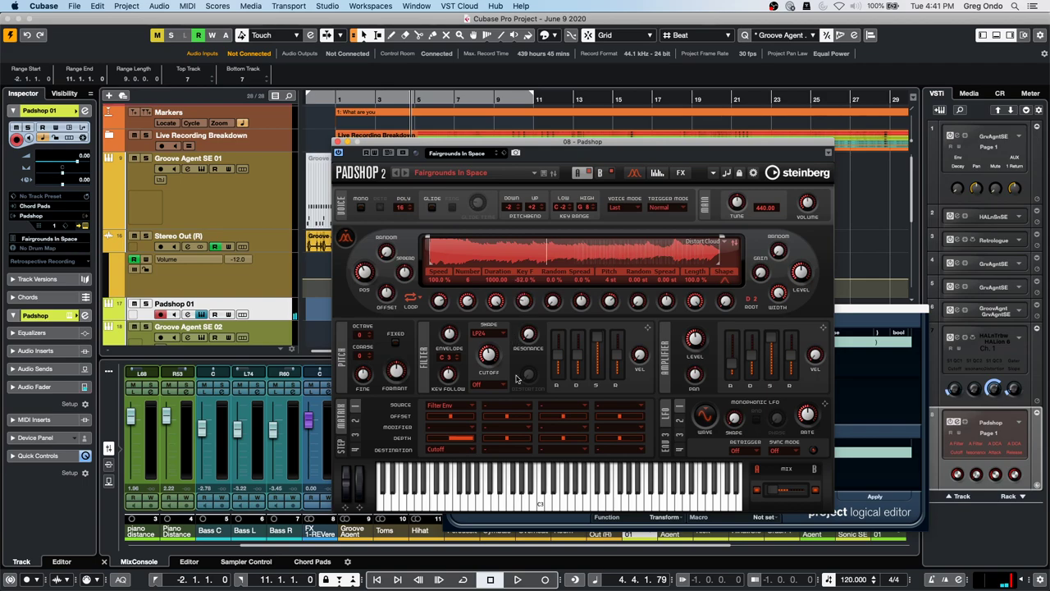
left_click_drag(489, 305, 492, 390)
left_click_drag(441, 304, 460, 364)
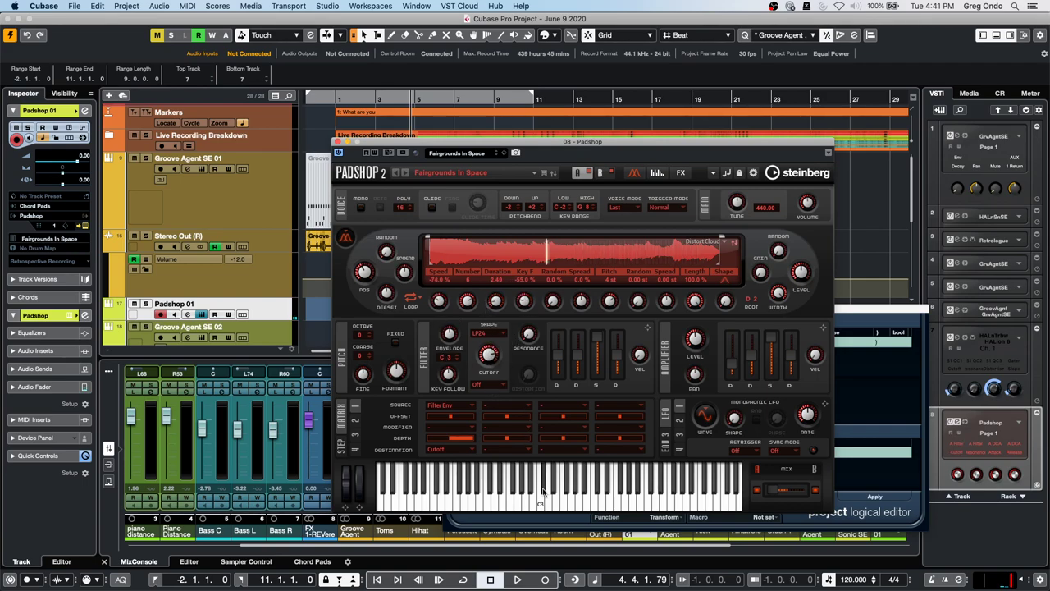
left_click_drag(384, 259, 383, 250)
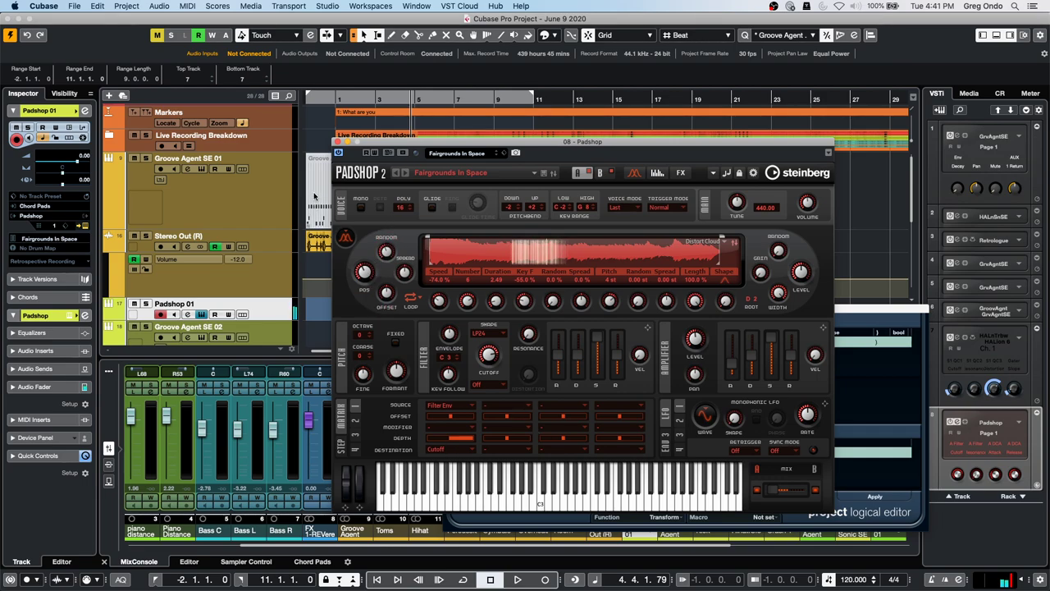
- View the Attribute Inspector in Padshop's Save Preset dialog, closing the dialog without saving
left_click(504, 154)
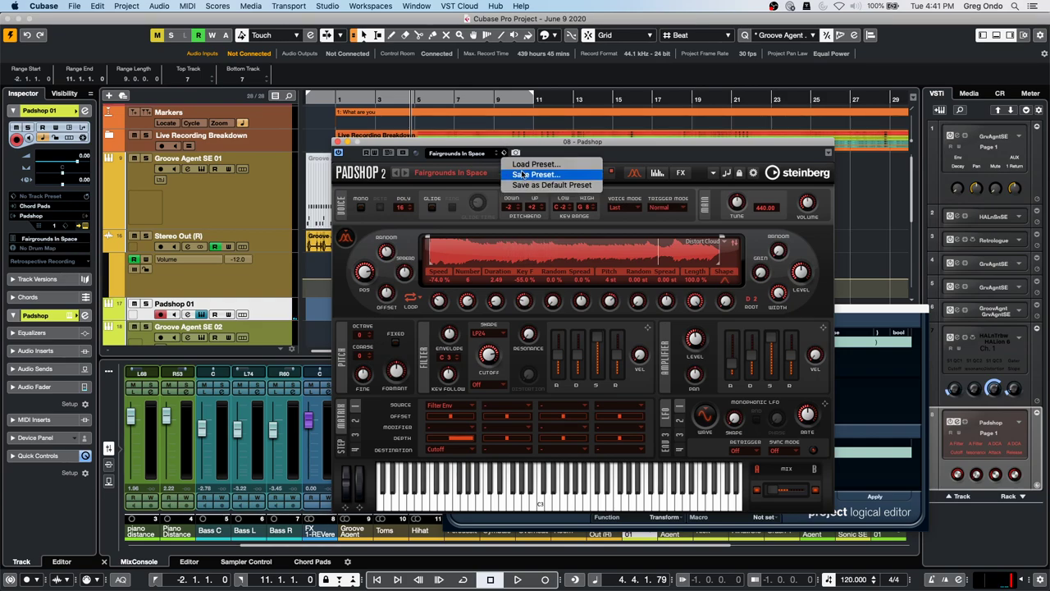
left_click(529, 176)
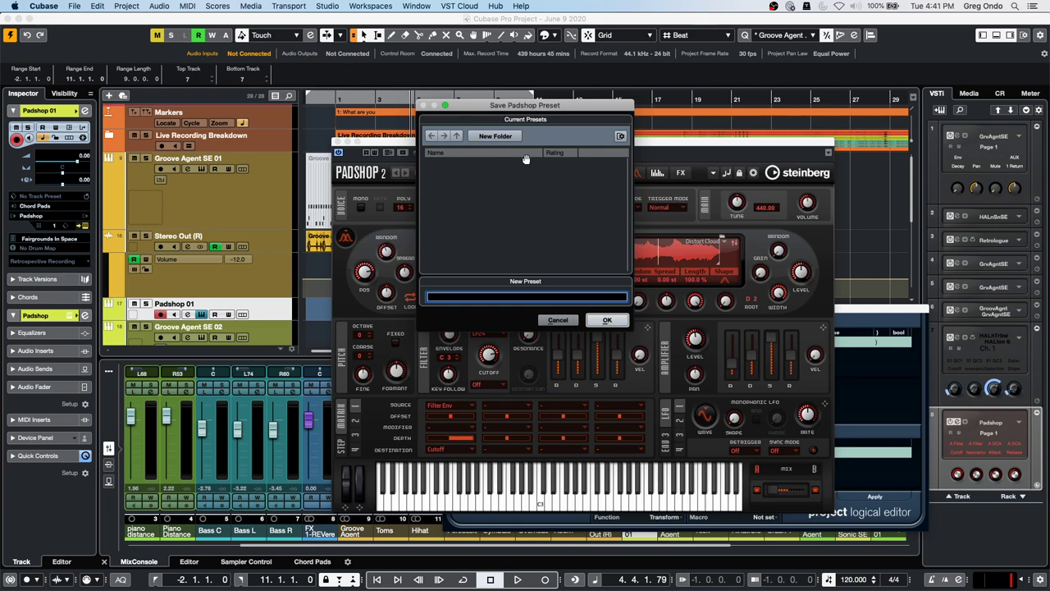
left_click(620, 137)
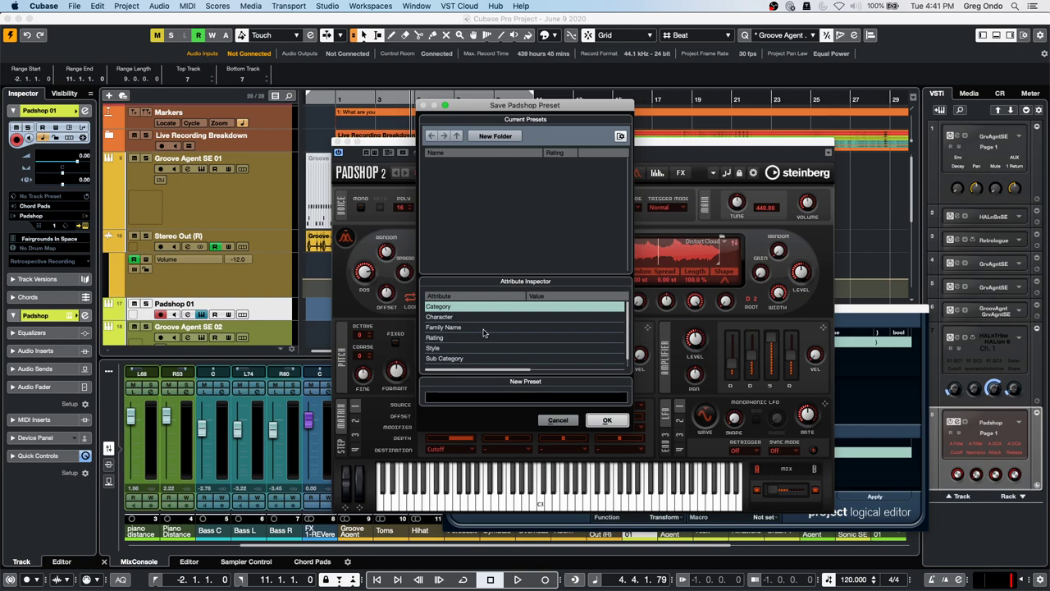
left_click(559, 421)
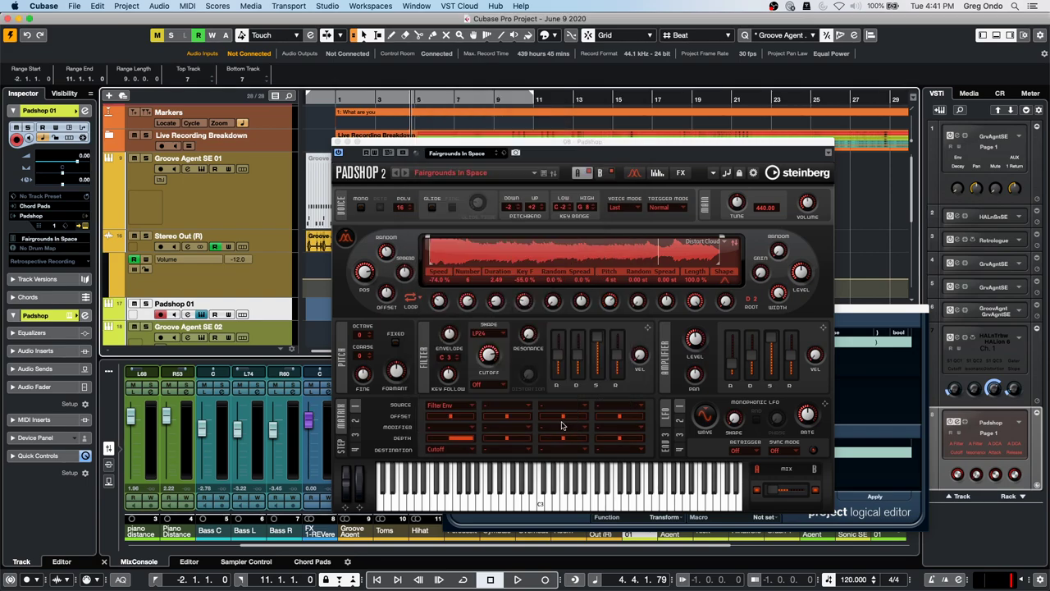
- Open Padshop's Save Preset dialog, hiding and showing its Attribute Inspector again
left_click(503, 154)
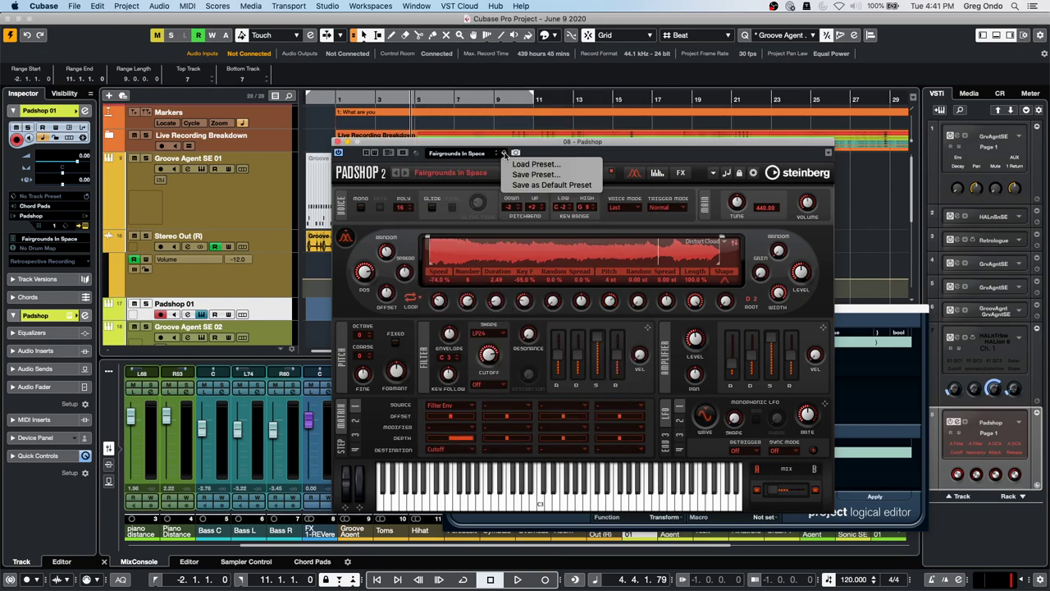
left_click(542, 175)
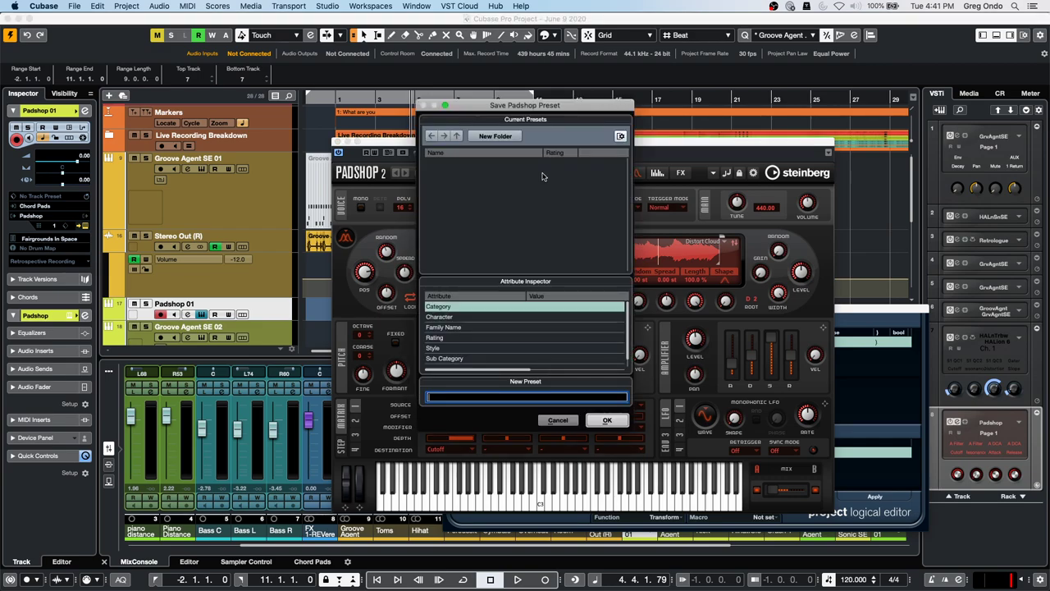
left_click(622, 136)
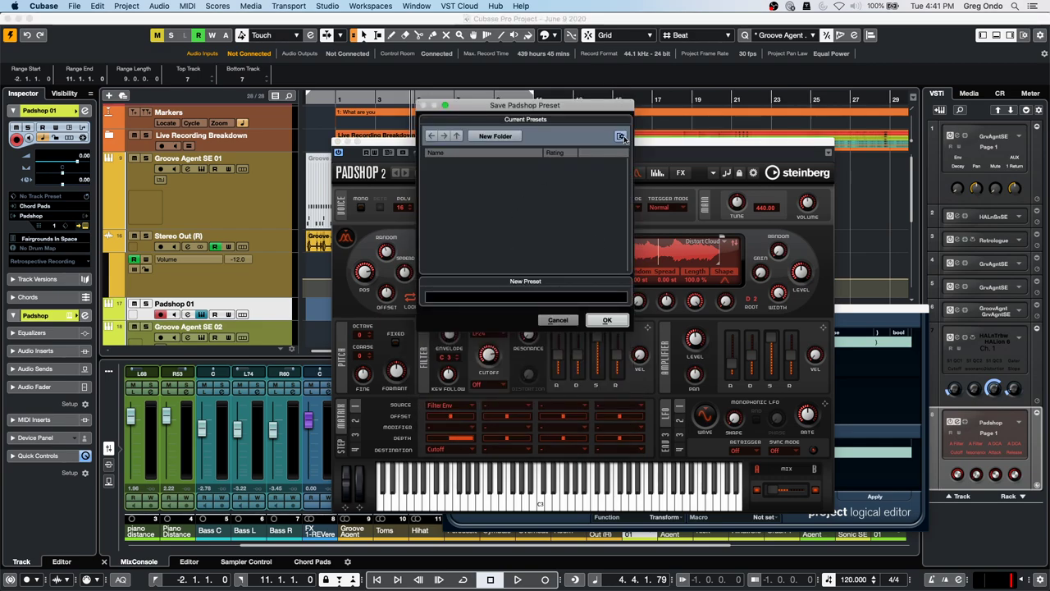
left_click(621, 137)
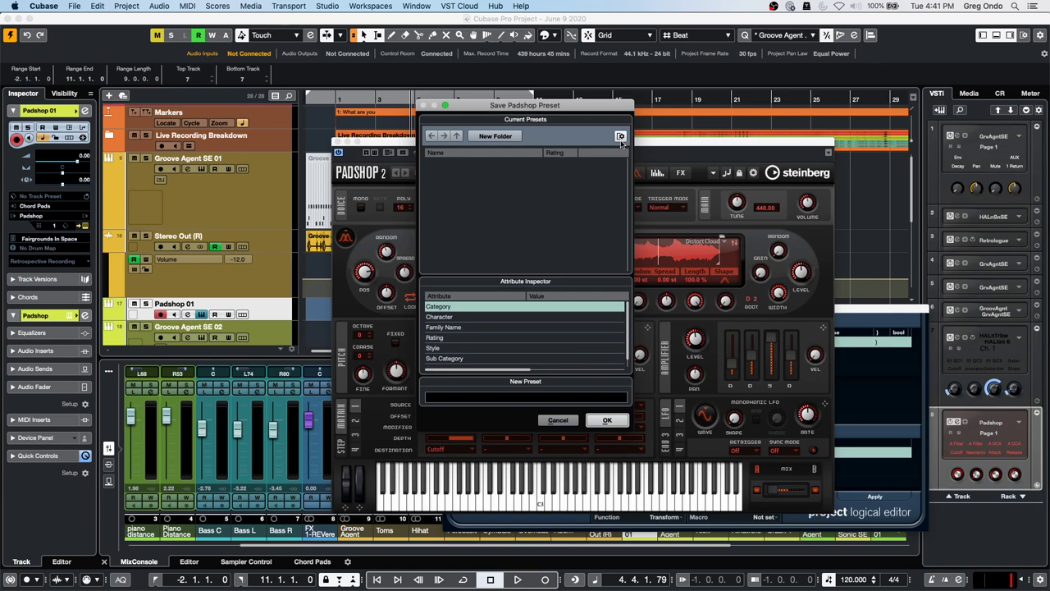
- Enter the placeholder preset name iougliuyfgliuyf and look through the listed attributes, selecting Style
left_click(493, 400)
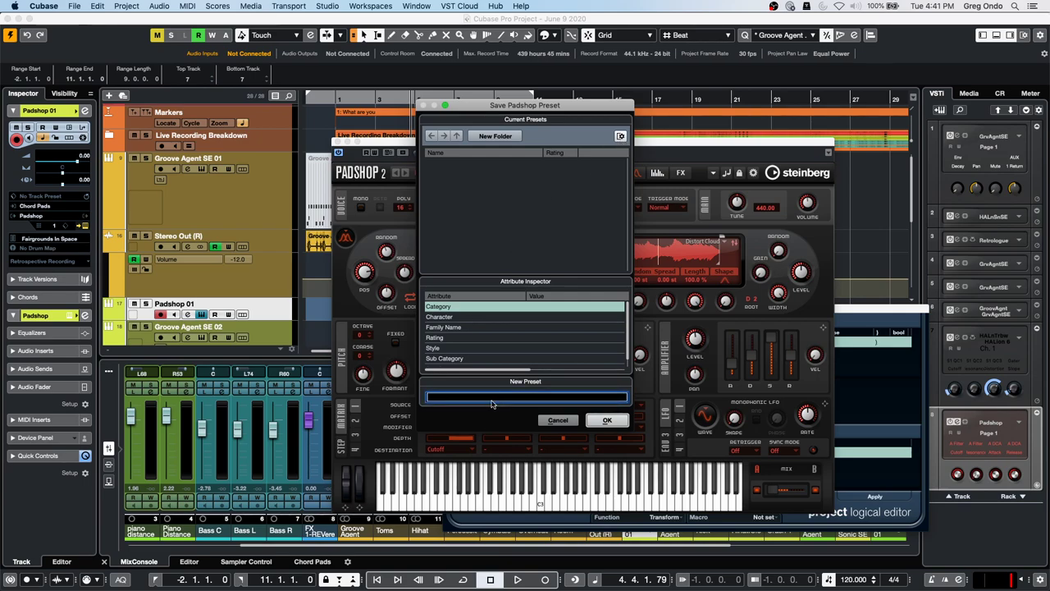
type("iougliuyfgliuyf")
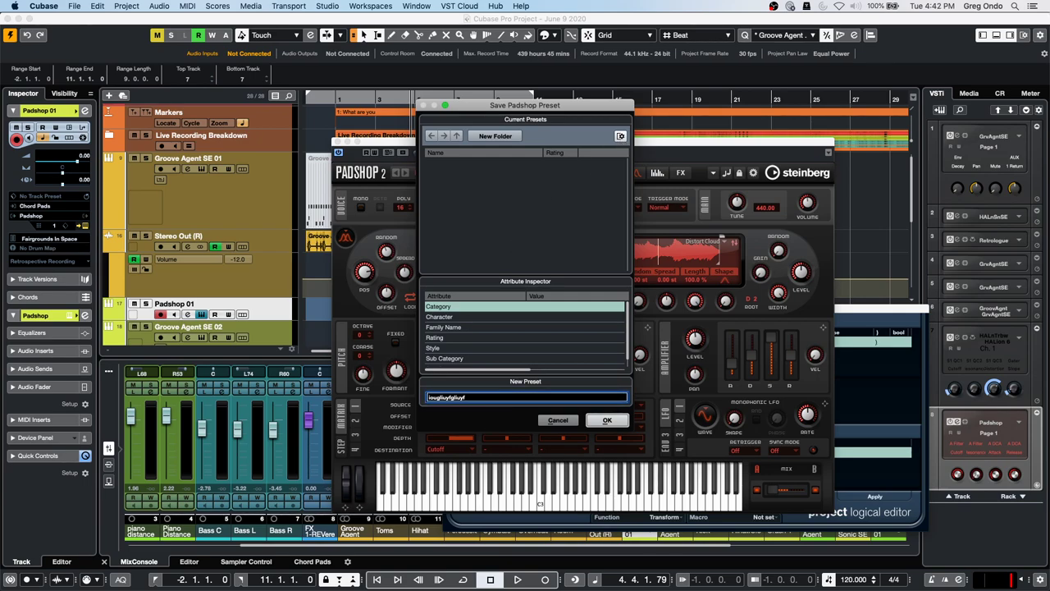
scroll(531, 345, "down", 1)
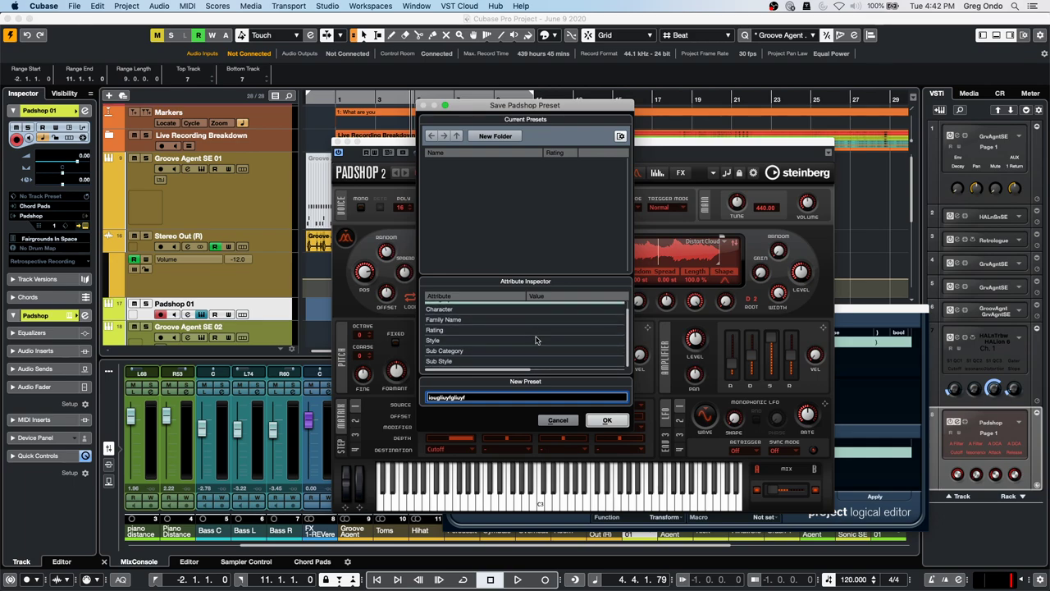
scroll(554, 316, "up", 1)
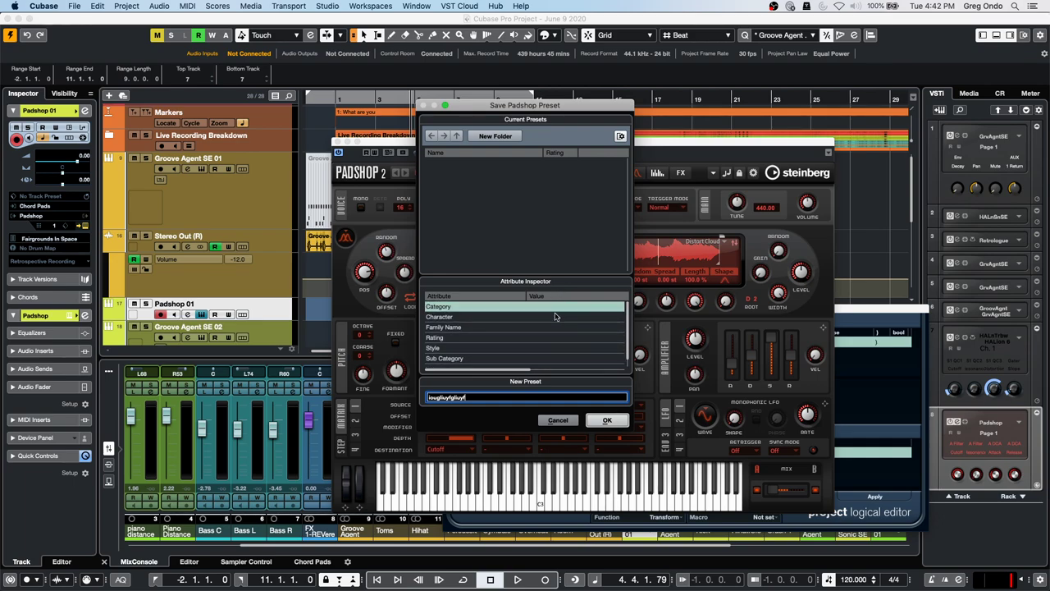
left_click(480, 348)
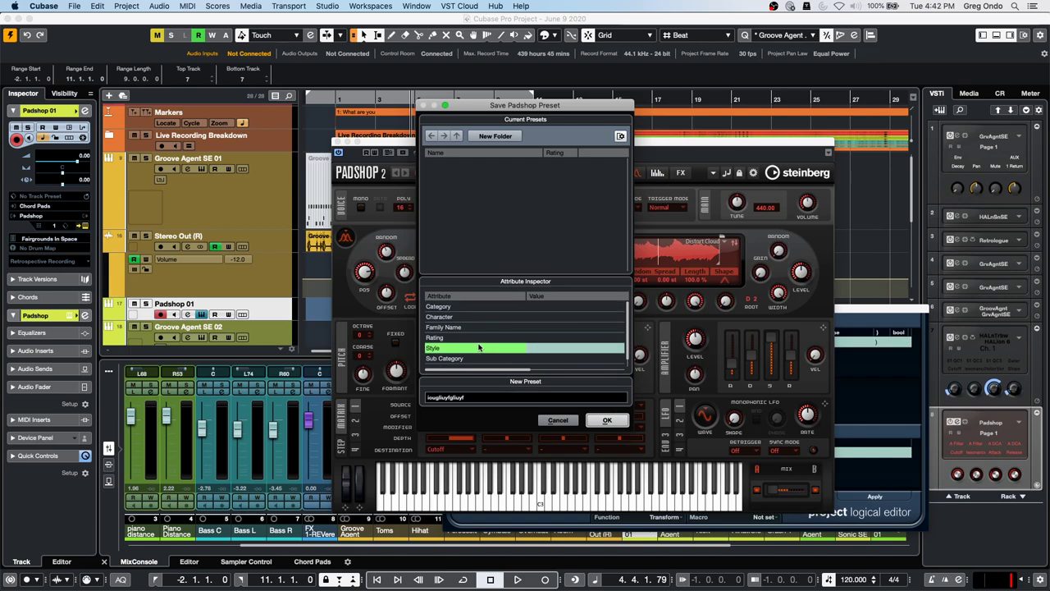
- Replace the new preset's name with June 9 padshop and save the preset
double_click(476, 396)
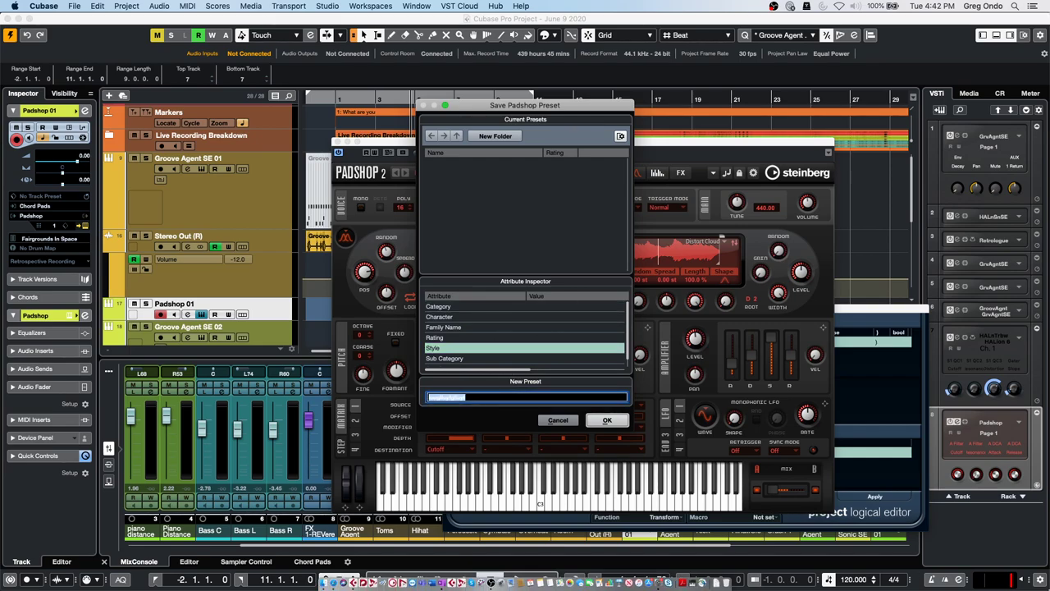
key("BackSpace")
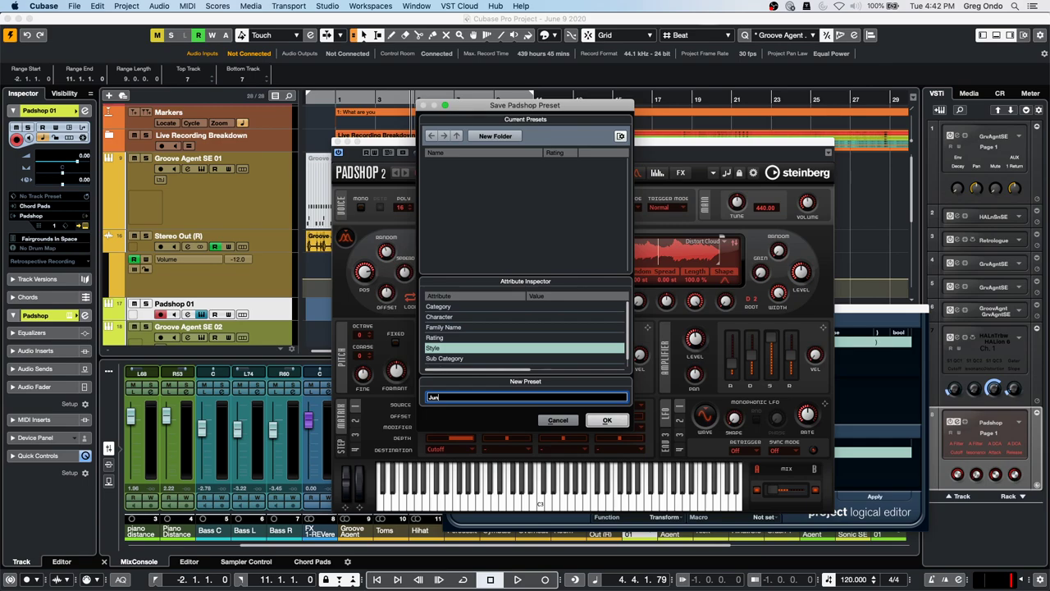
type("June 9 padshop")
key("Return")
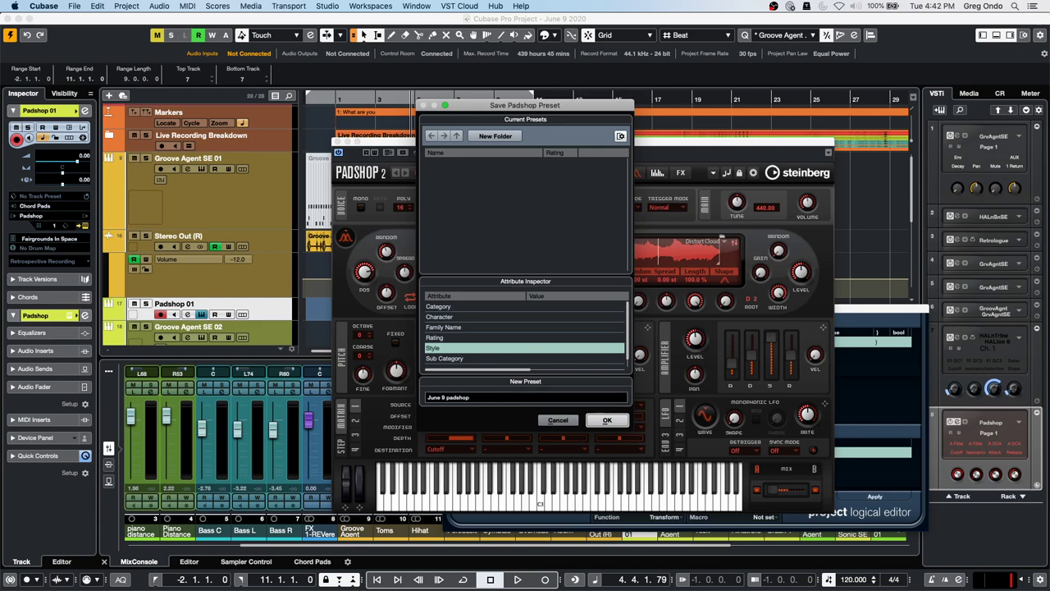
left_click(605, 420)
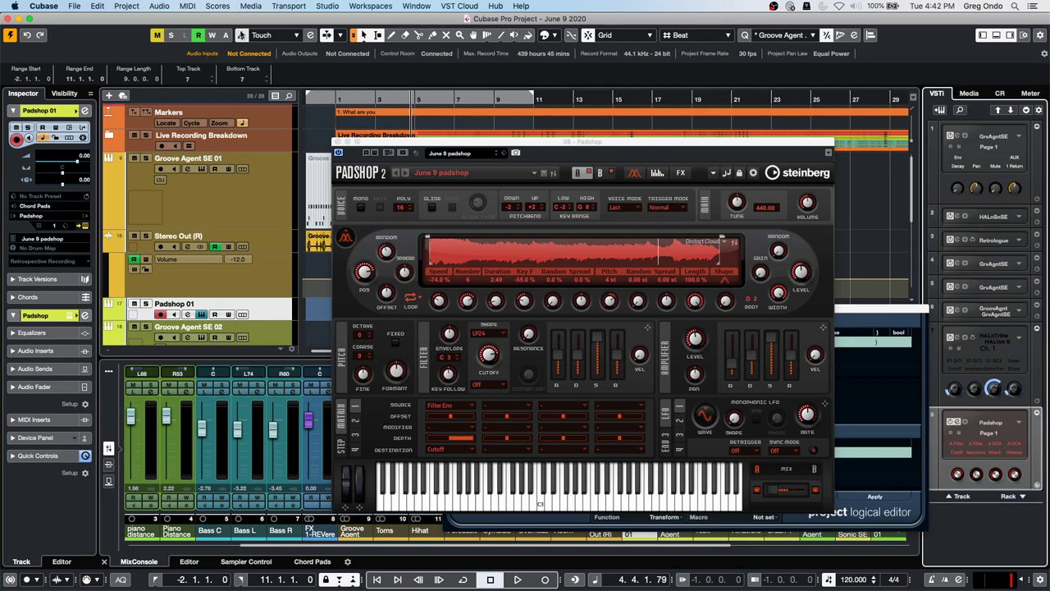
- Open MediaBay and browse User Content through VST3 Presets and the Steinberg Media Technologies folder to the Padshop folder
left_click(251, 6)
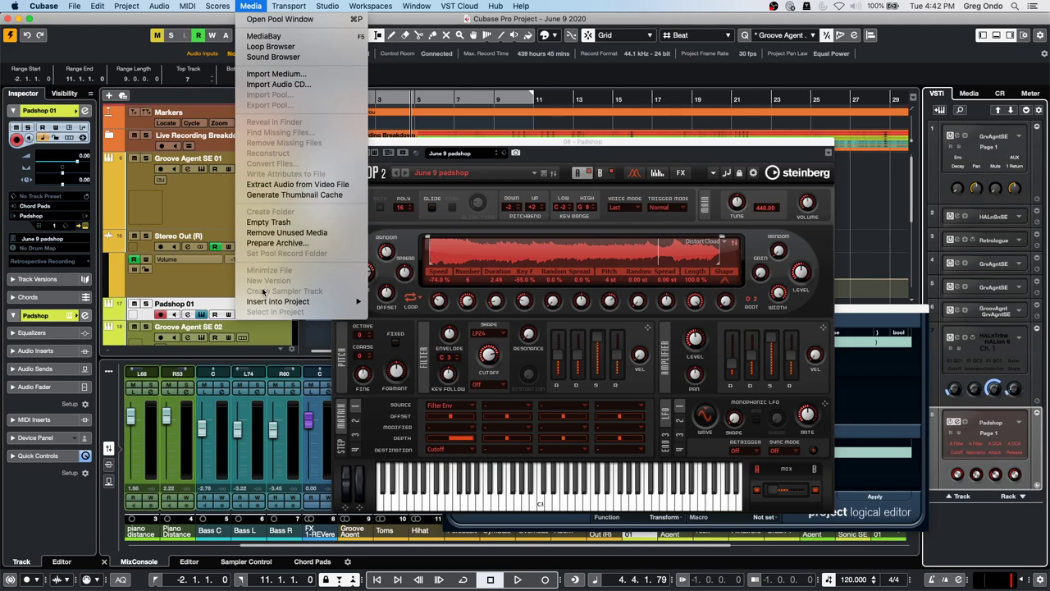
left_click(264, 36)
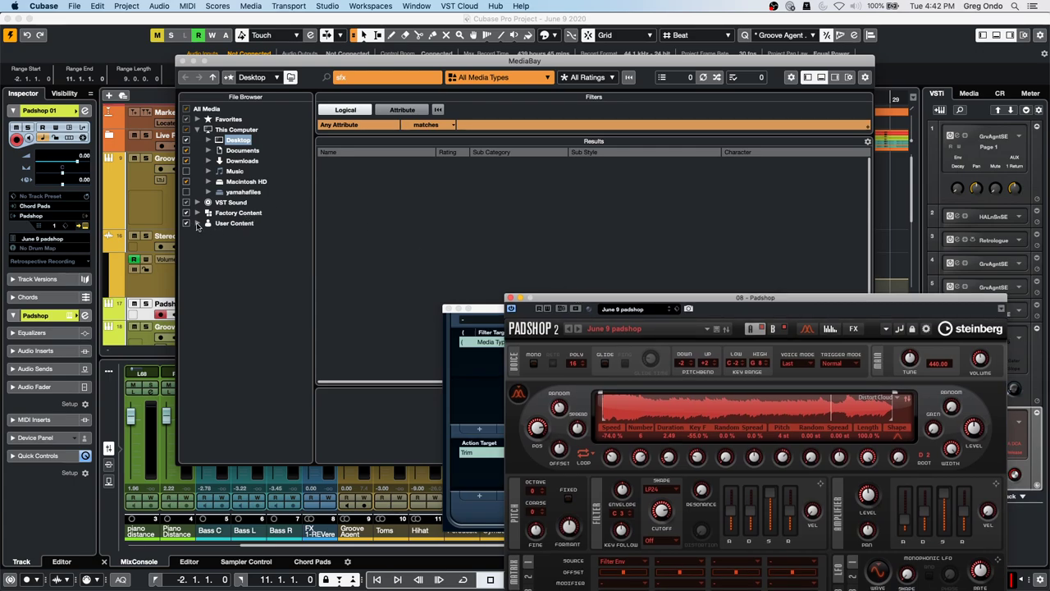
left_click(197, 225)
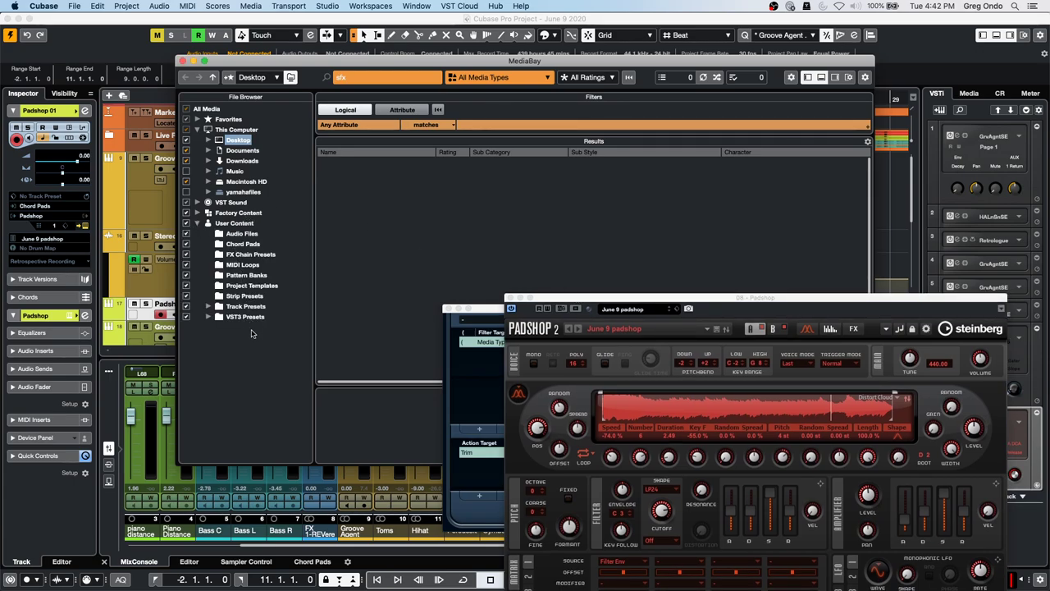
left_click(209, 316)
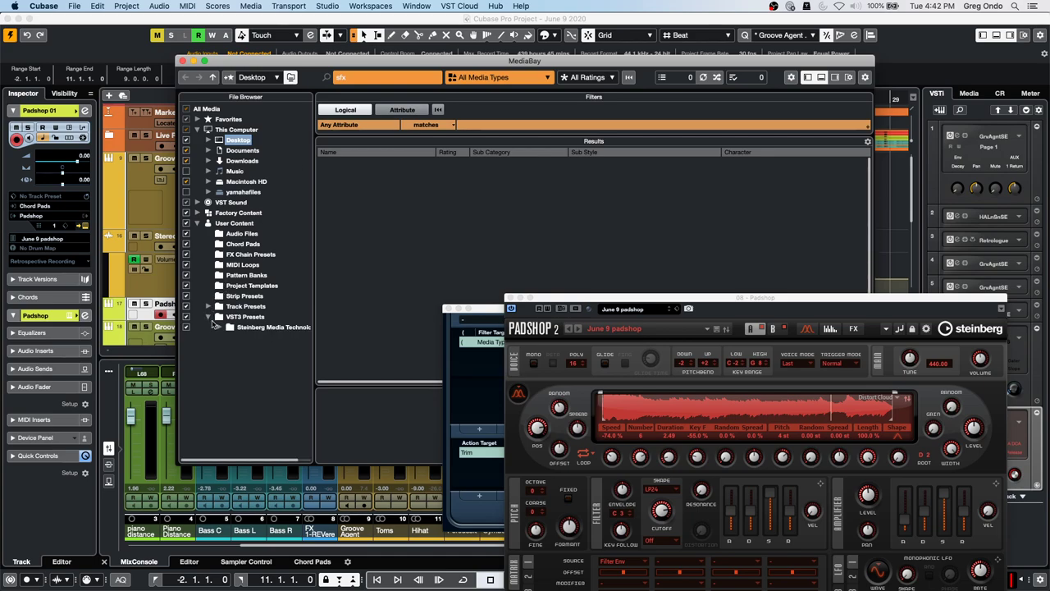
left_click(219, 327)
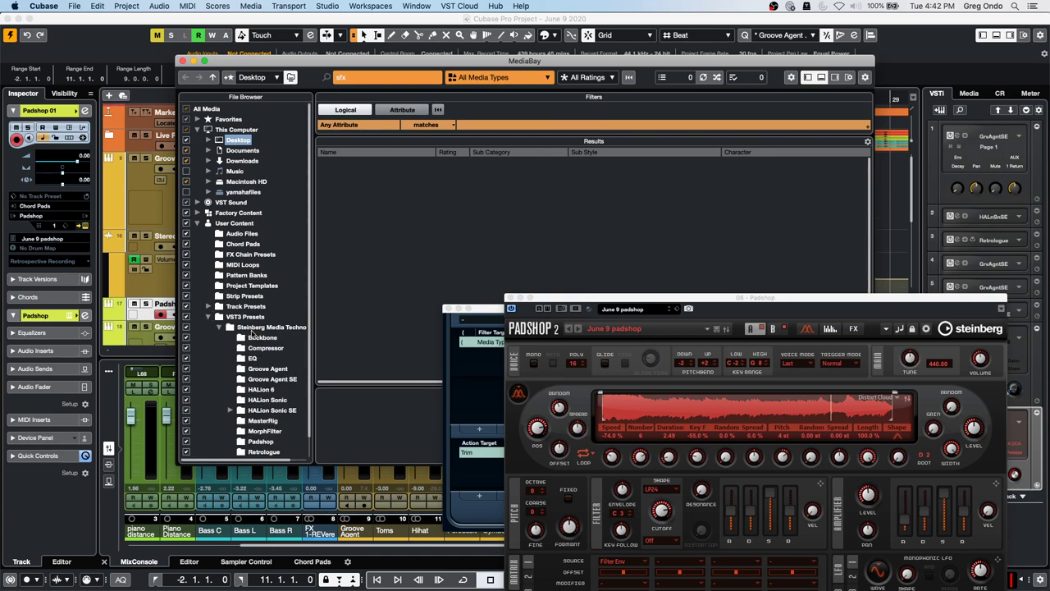
scroll(254, 332, "down", 2)
left_click(255, 420)
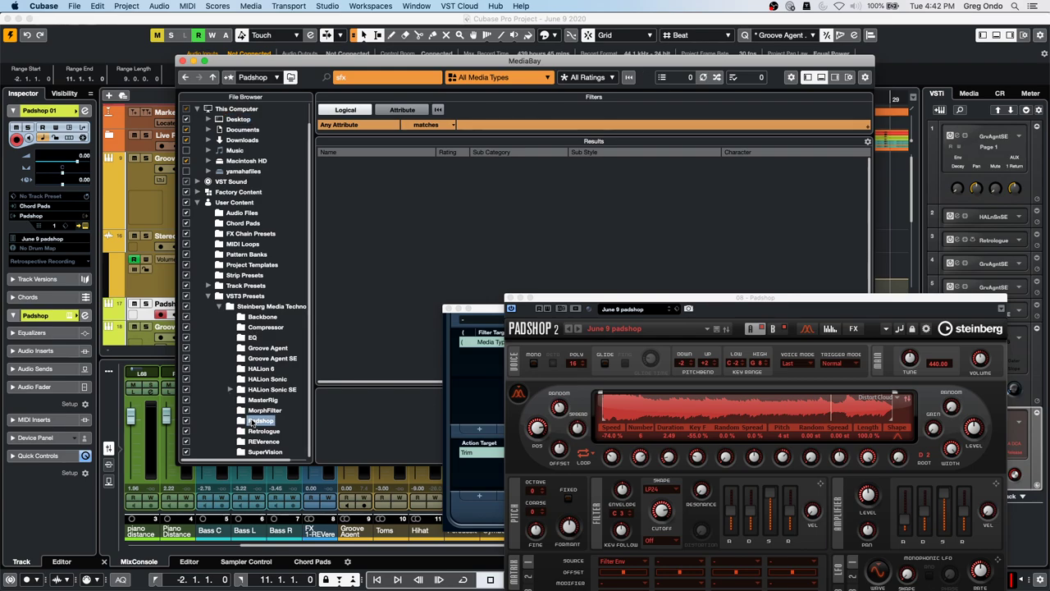
right_click(254, 422)
left_click(280, 468)
- Search the Padshop folder for june 9 and select the June 9 padshop preset
left_click(383, 74)
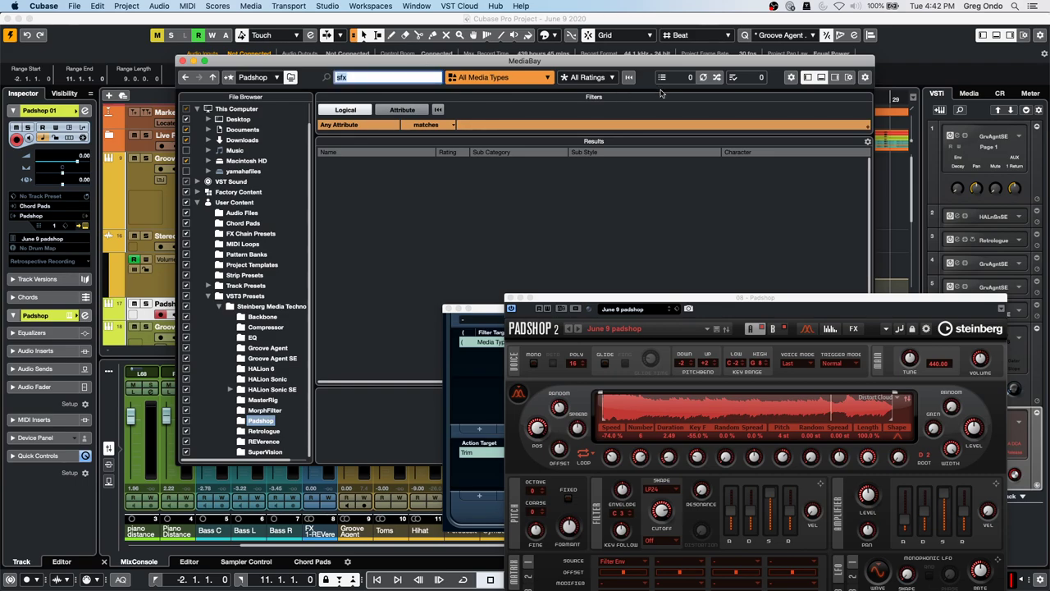
type("june 9")
left_click(376, 164)
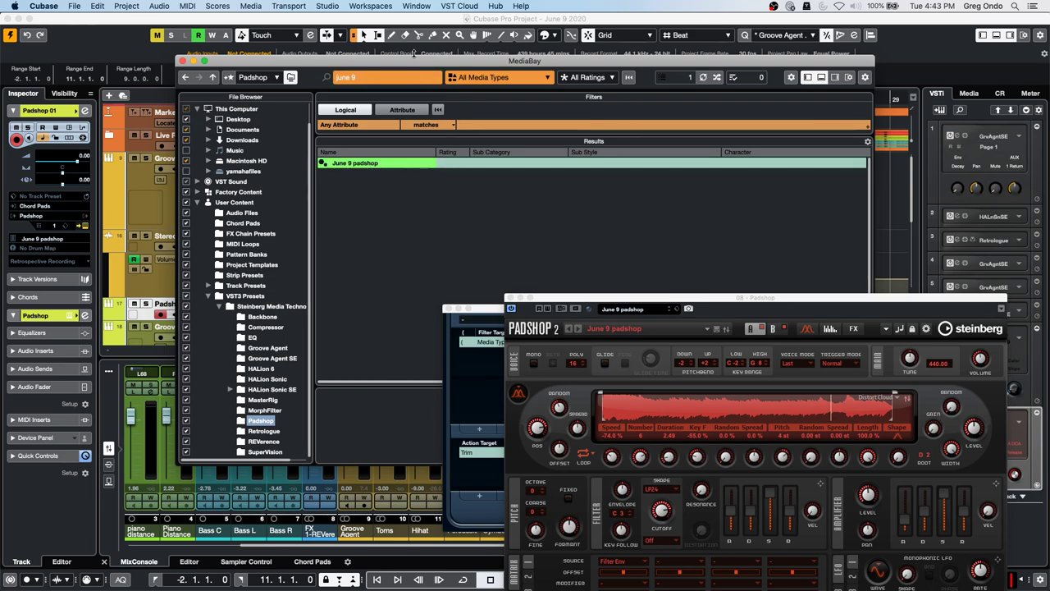
- Move the MediaBay window aside and enable the Attribute Inspector in its window layout
left_click_drag(414, 60, 250, 60)
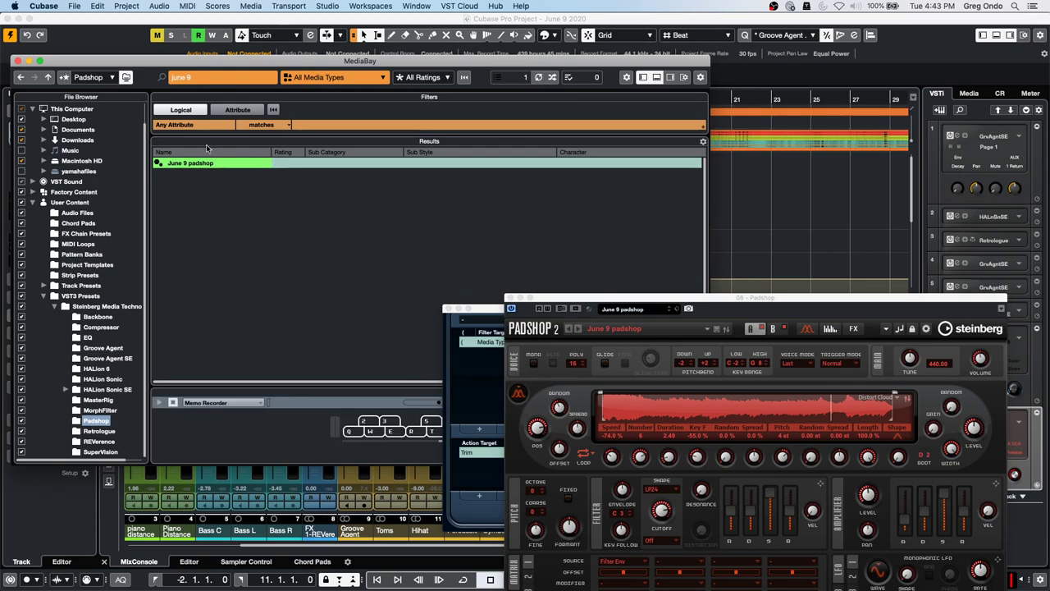
left_click(702, 77)
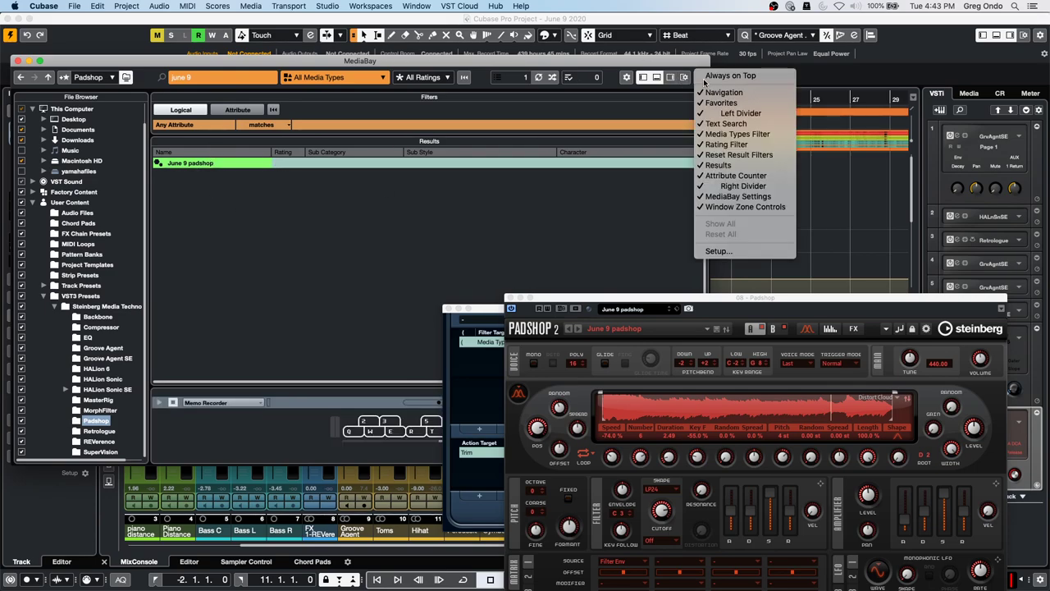
left_click(684, 78)
left_click(684, 78)
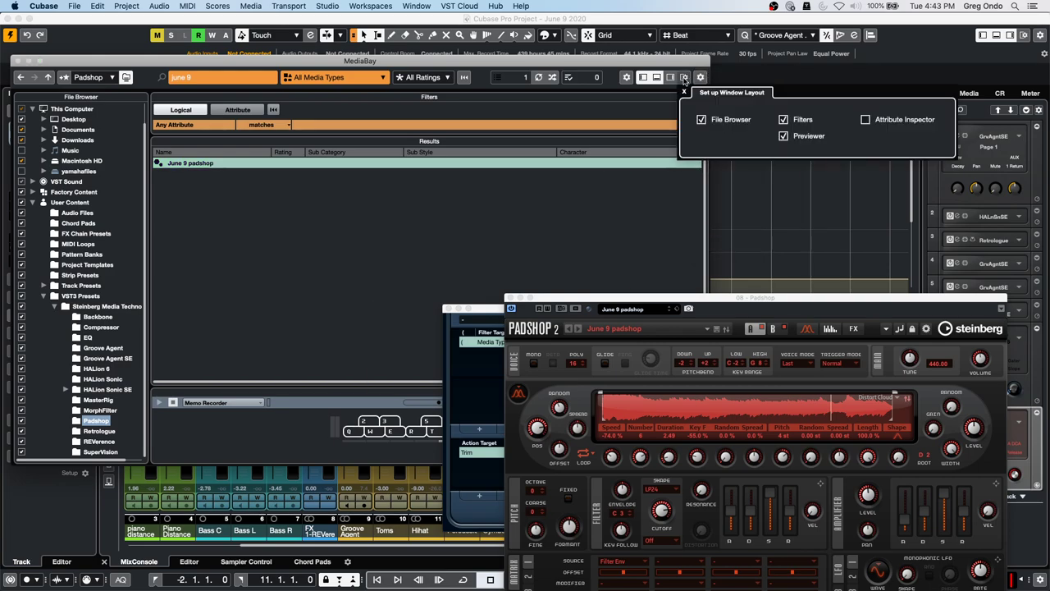
left_click(865, 119)
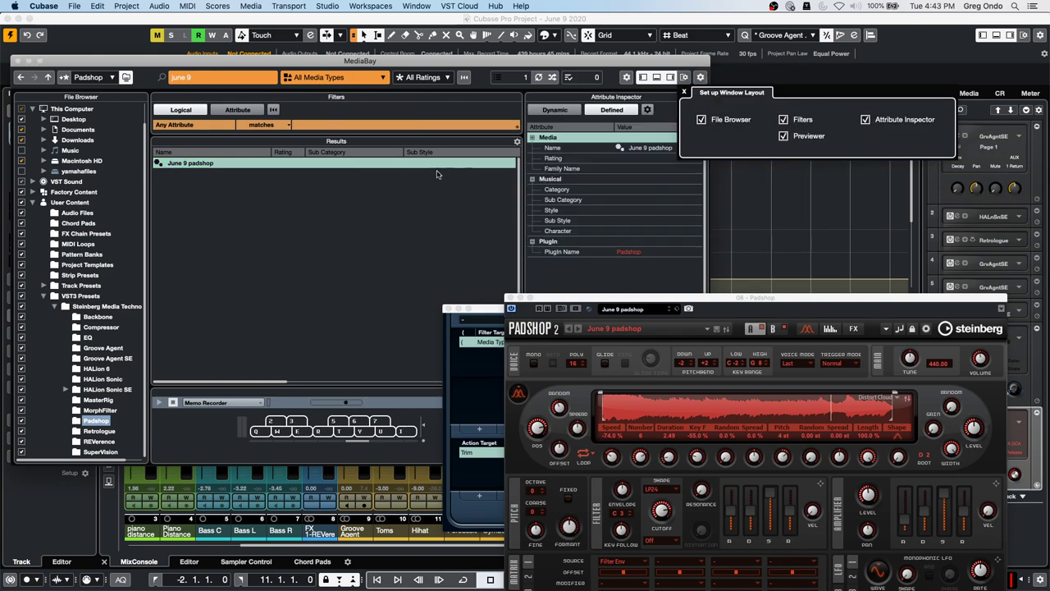
left_click(365, 223)
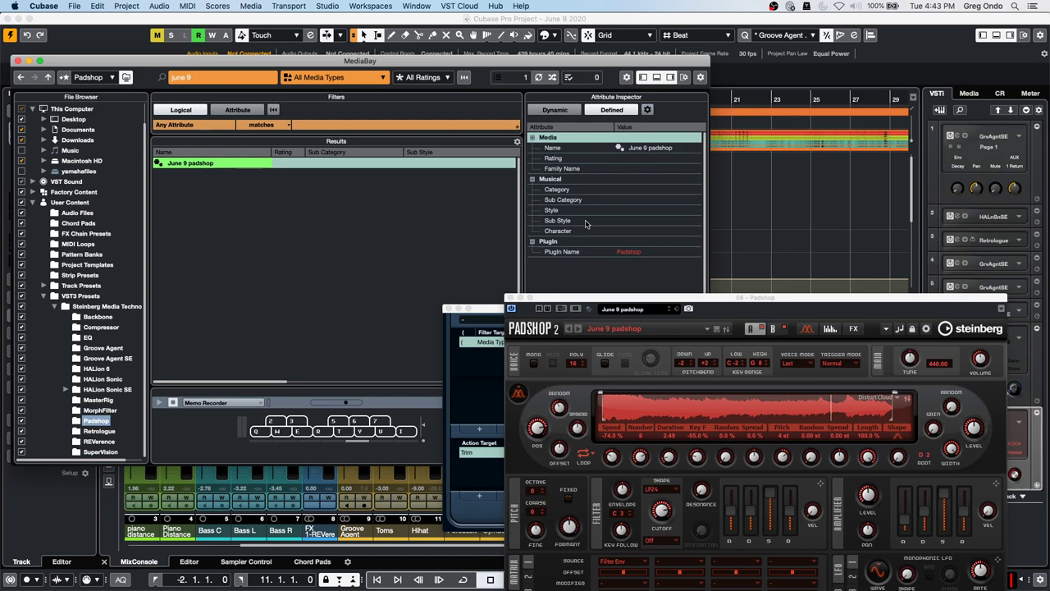
- Move the Padshop window away from MediaBay's Attribute Inspector and open the configuration of defined attributes
left_click_drag(563, 296, 512, 361)
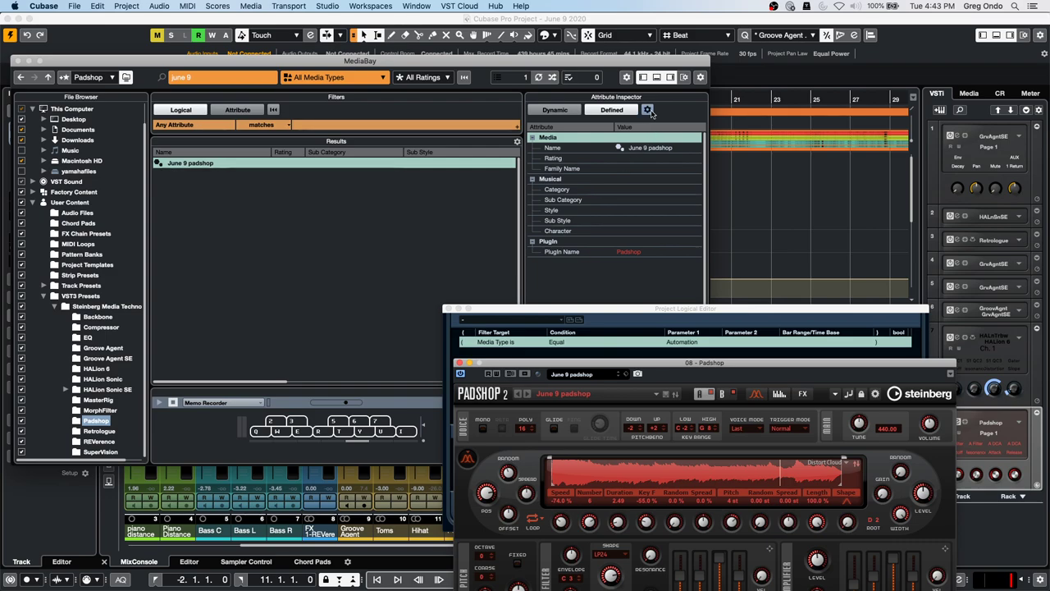
left_click(613, 199)
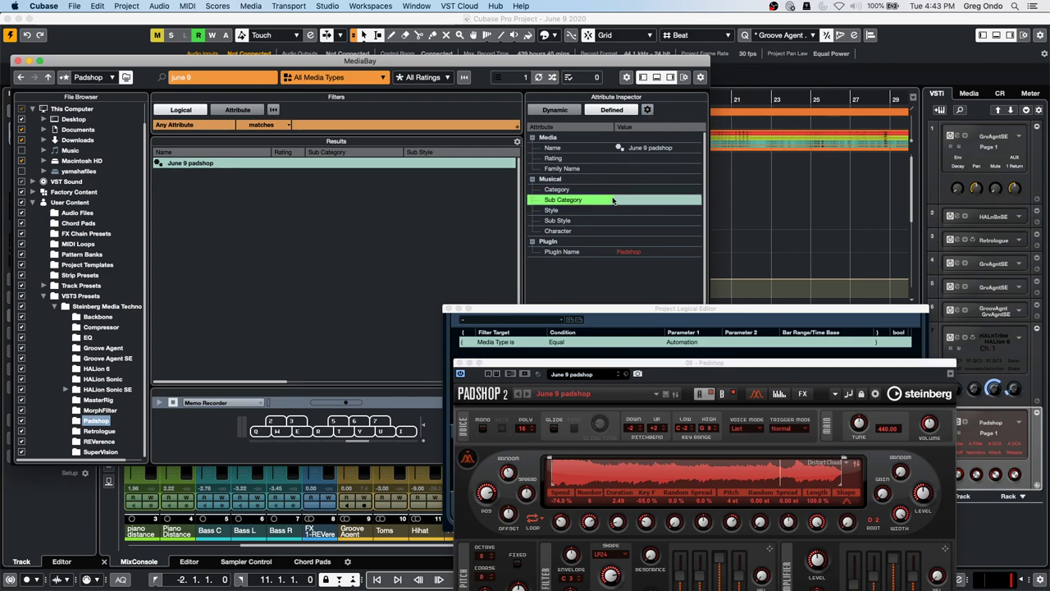
left_click(648, 109)
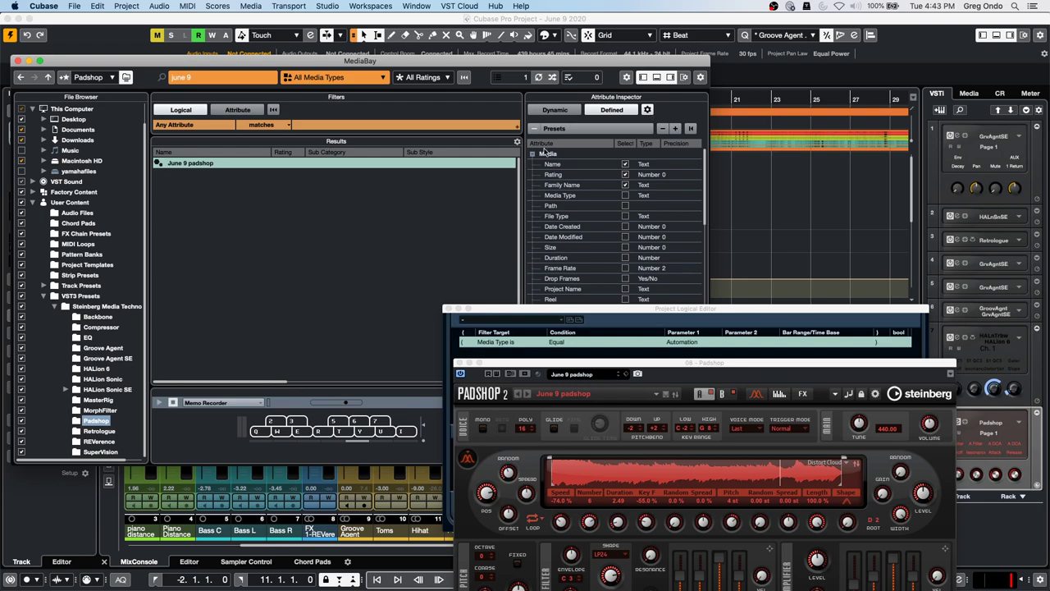
- Add a user attribute of type Text with the display name Author
left_click(674, 128)
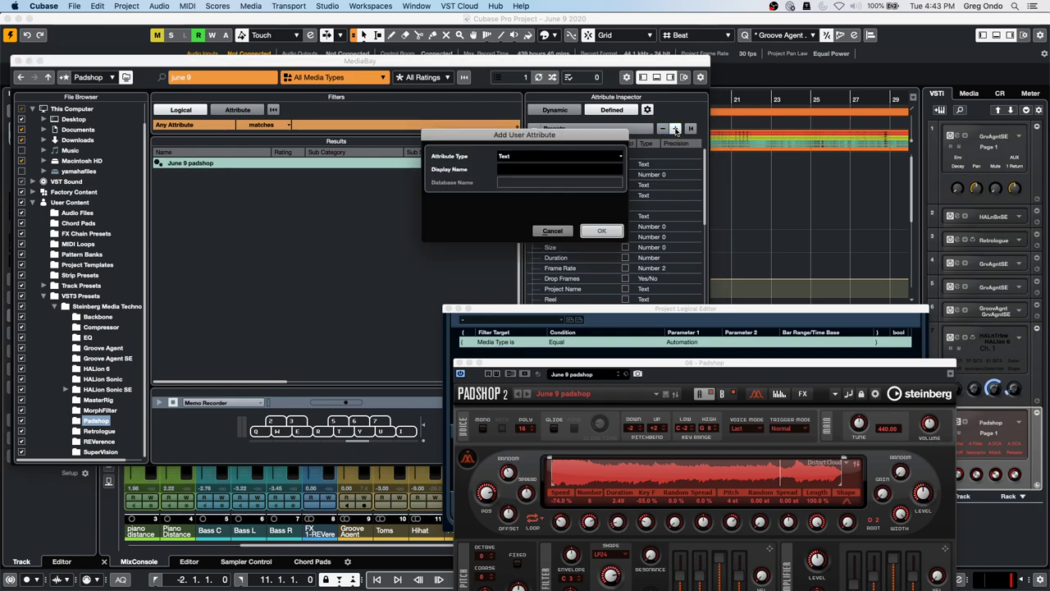
left_click(529, 156)
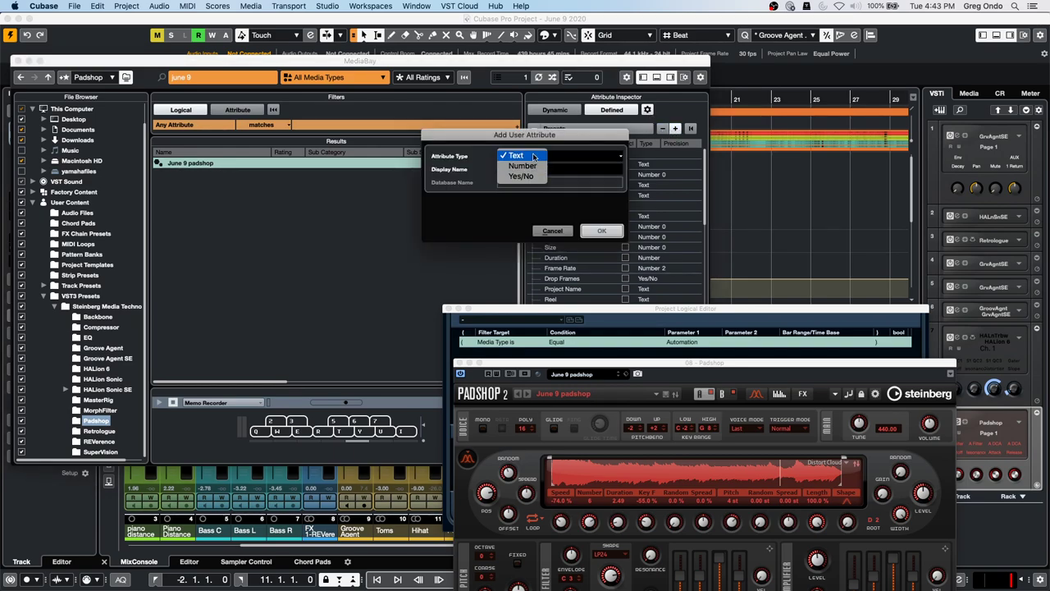
left_click(531, 157)
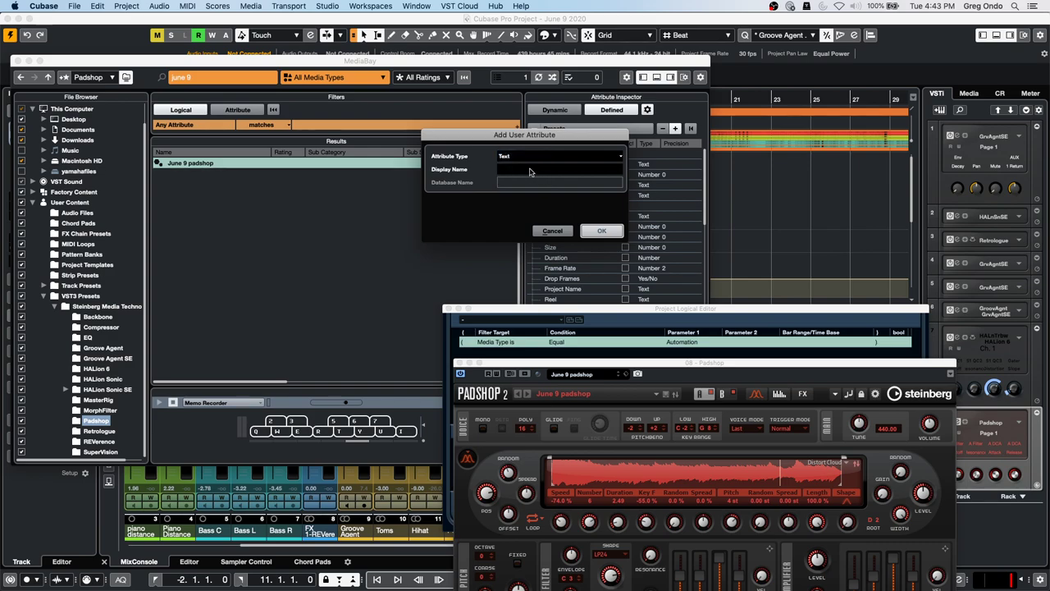
left_click(529, 172)
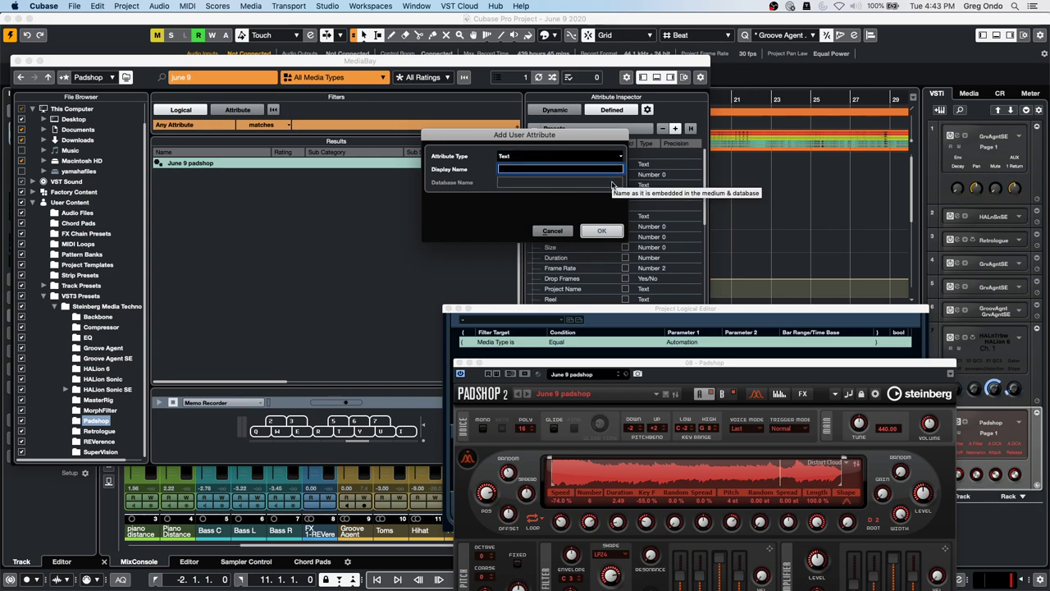
type("Author")
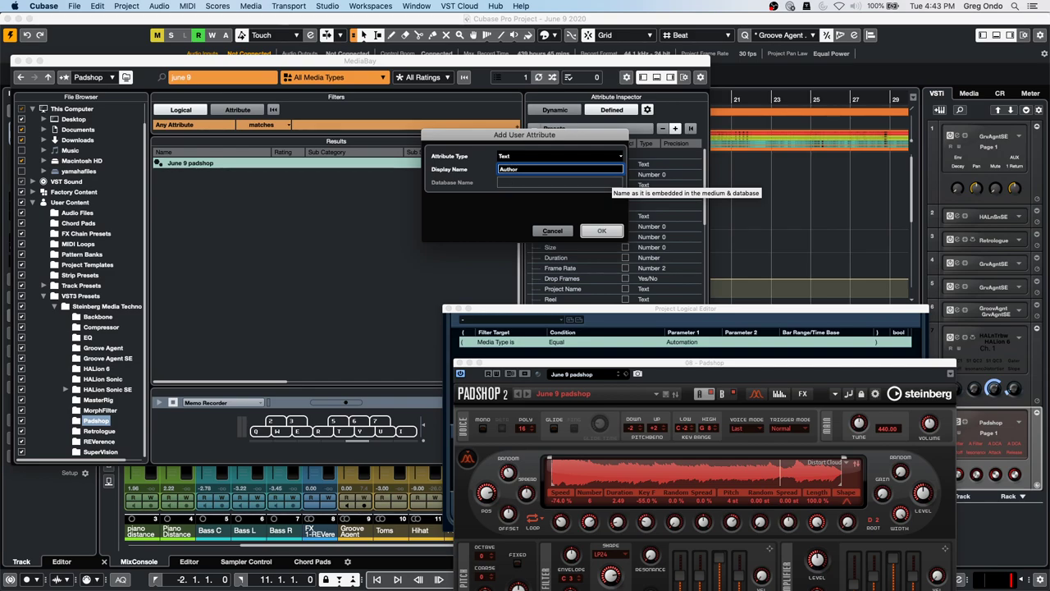
left_click(605, 230)
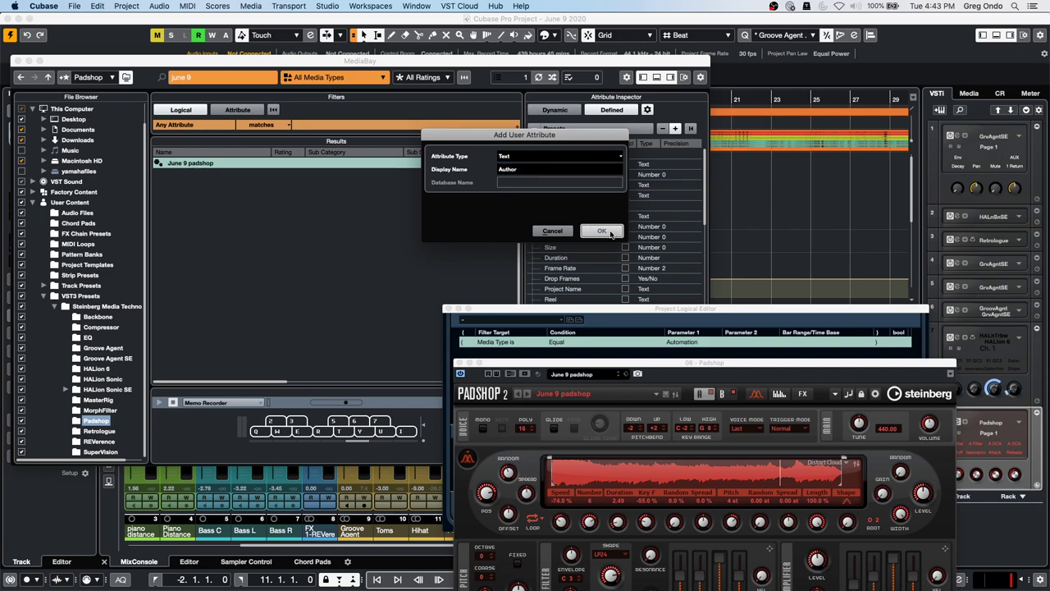
- Cancel the creation of the Author user attribute
double_click(538, 168)
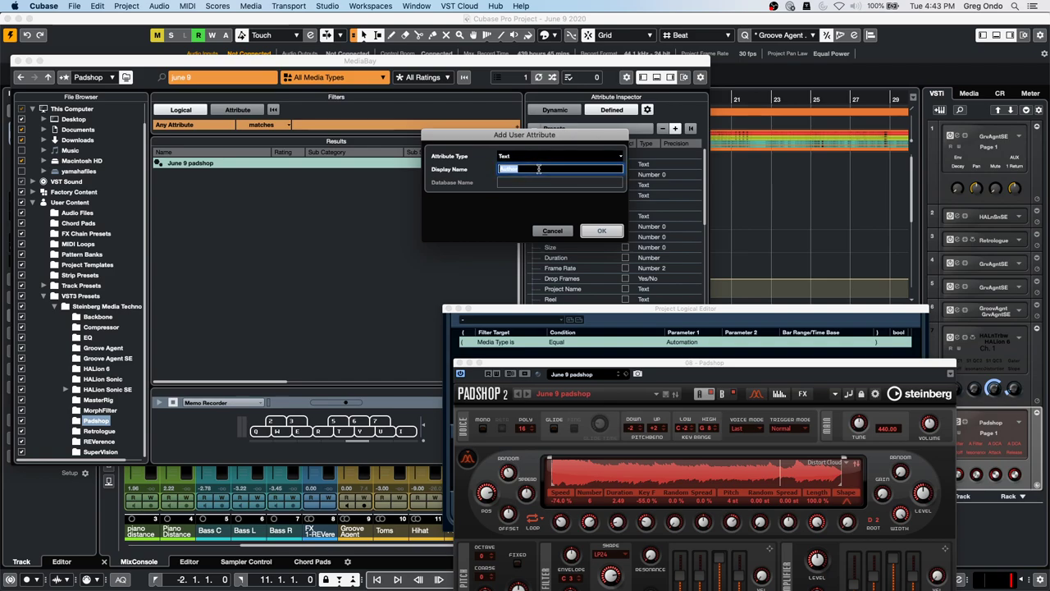
left_click(538, 168)
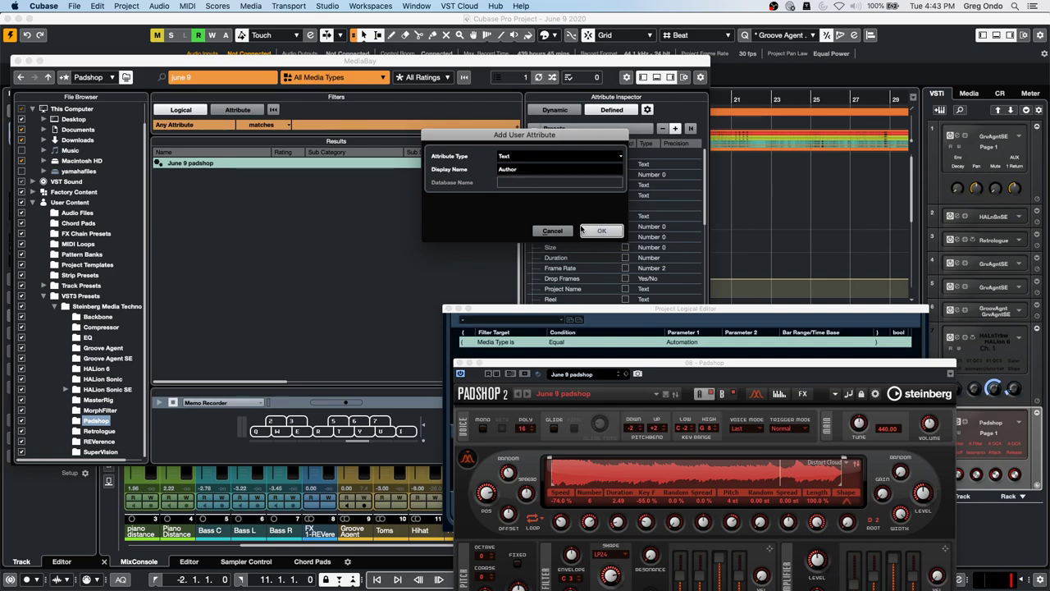
left_click(557, 230)
- Move the Project Logical Editor window clear of the Attribute Inspector and examine the available attributes in the Media, Audio, Staff and Musical groups
scroll(628, 218, "down", 4)
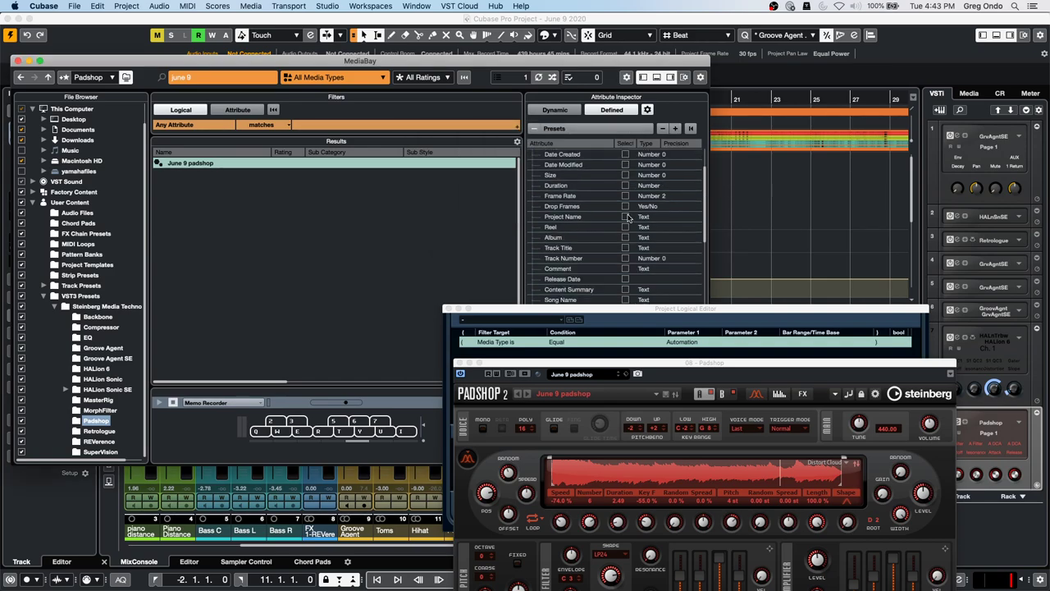
left_click_drag(629, 312, 470, 459)
scroll(608, 312, "down", 6)
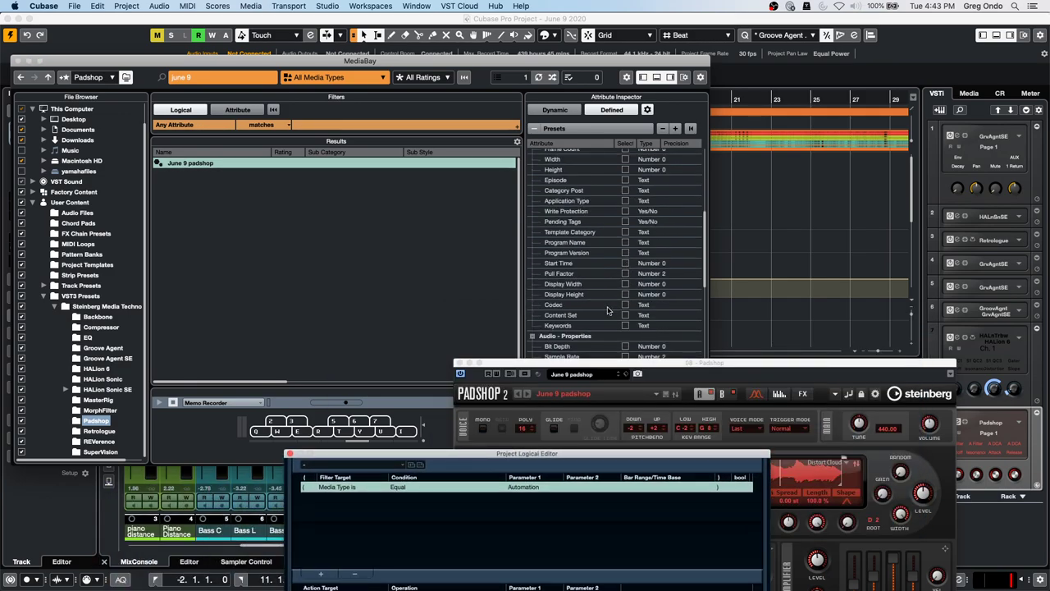
scroll(608, 312, "down", 6)
scroll(619, 304, "up", 15)
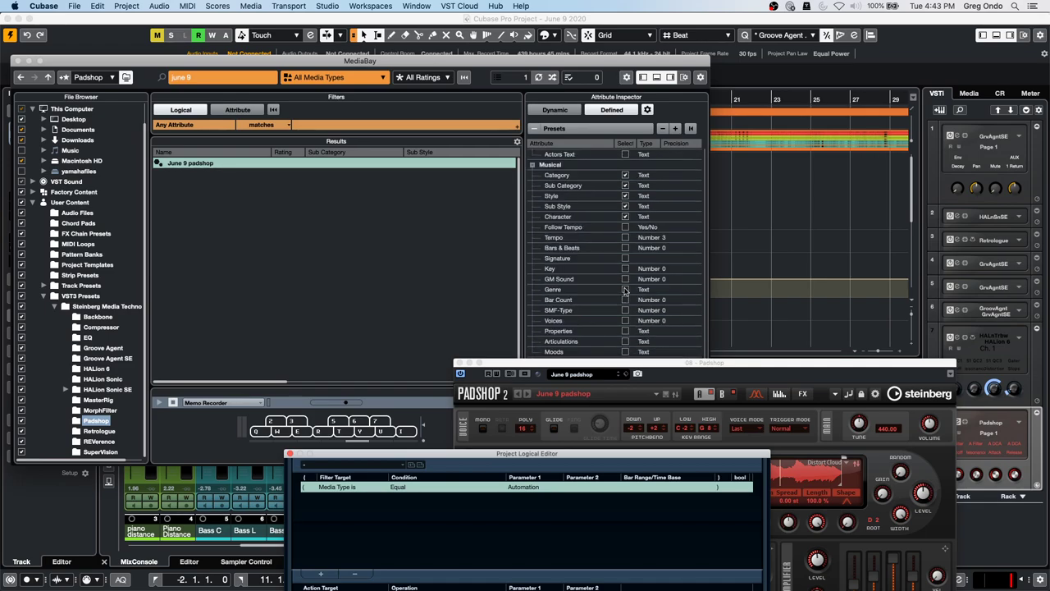
scroll(626, 290, "up", 10)
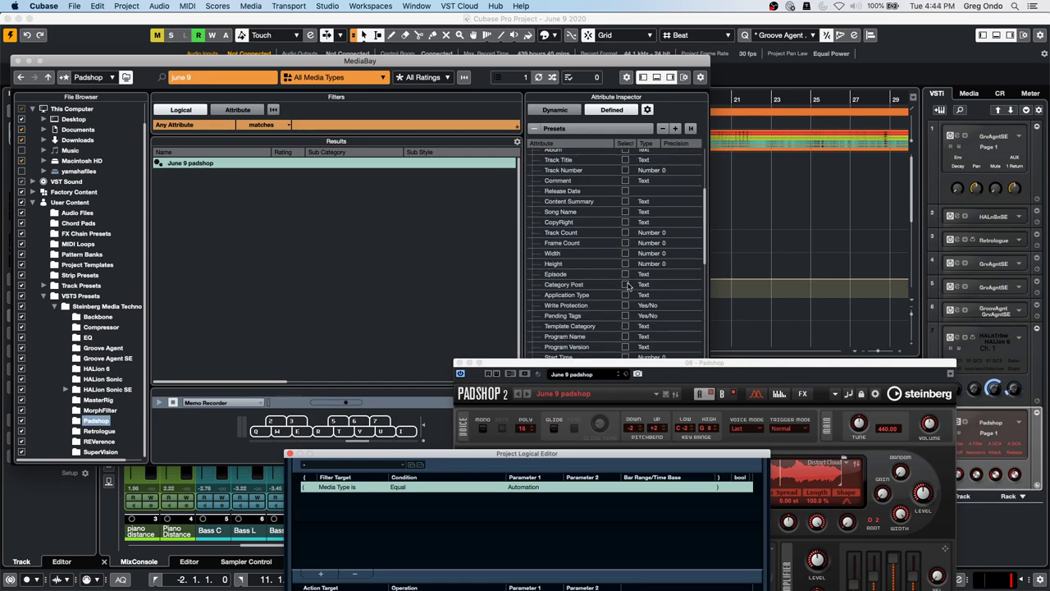
scroll(626, 287, "down", 20)
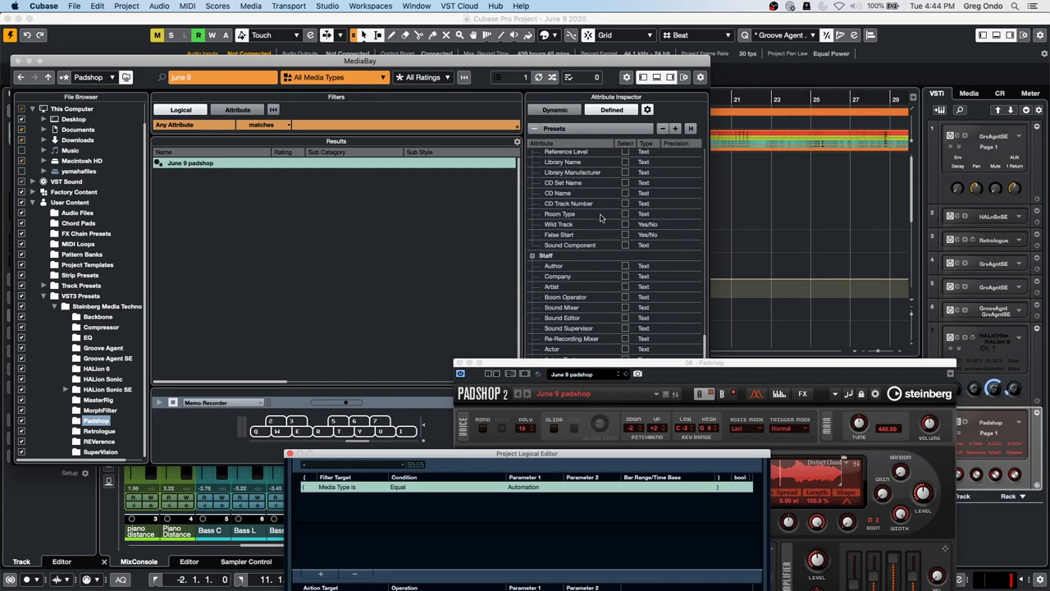
scroll(628, 211, "up", 1)
scroll(628, 211, "up", 5)
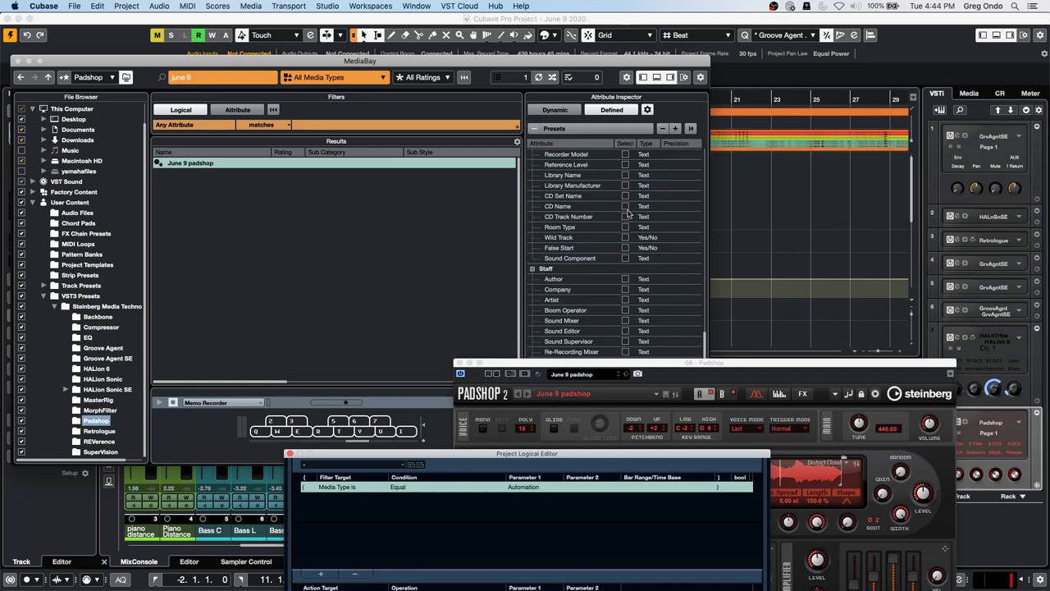
scroll(628, 216, "up", 15)
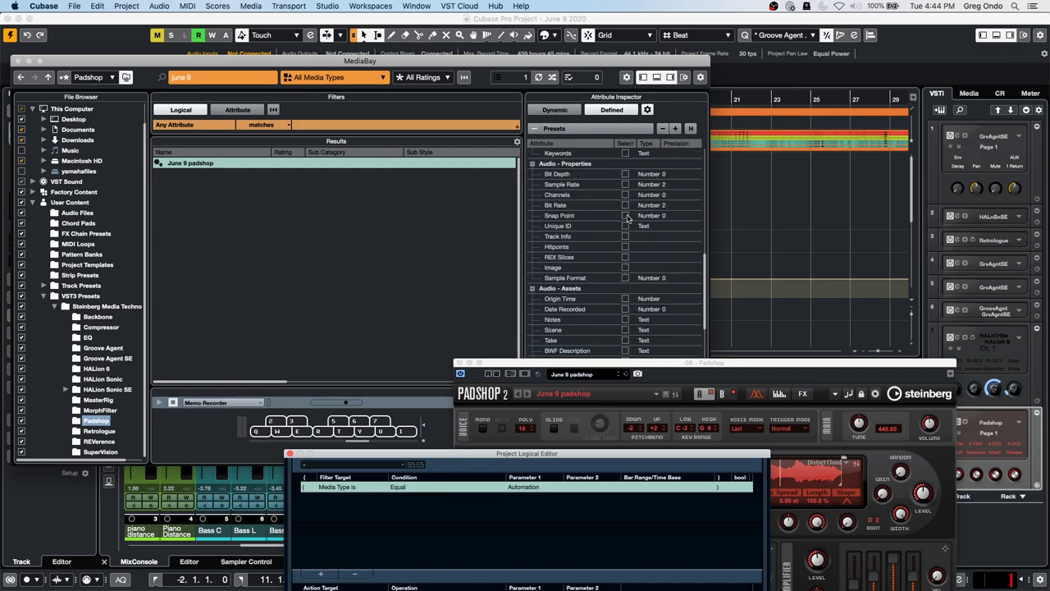
scroll(629, 217, "up", 10)
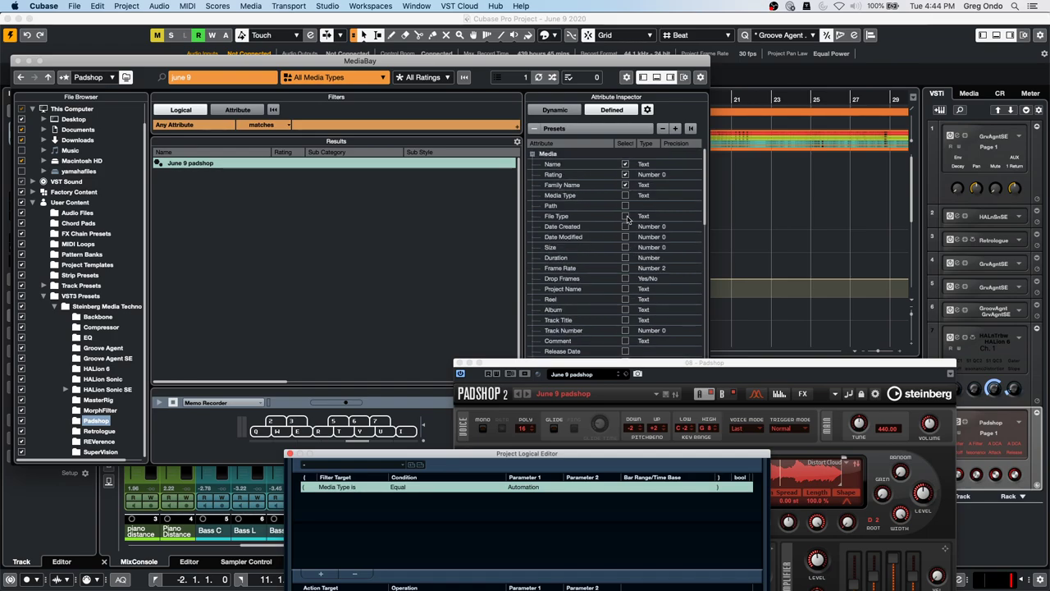
- Enable the existing Author attribute in the Staff group of the defined attributes for presets
scroll(629, 217, "down", 1)
scroll(628, 219, "down", 1)
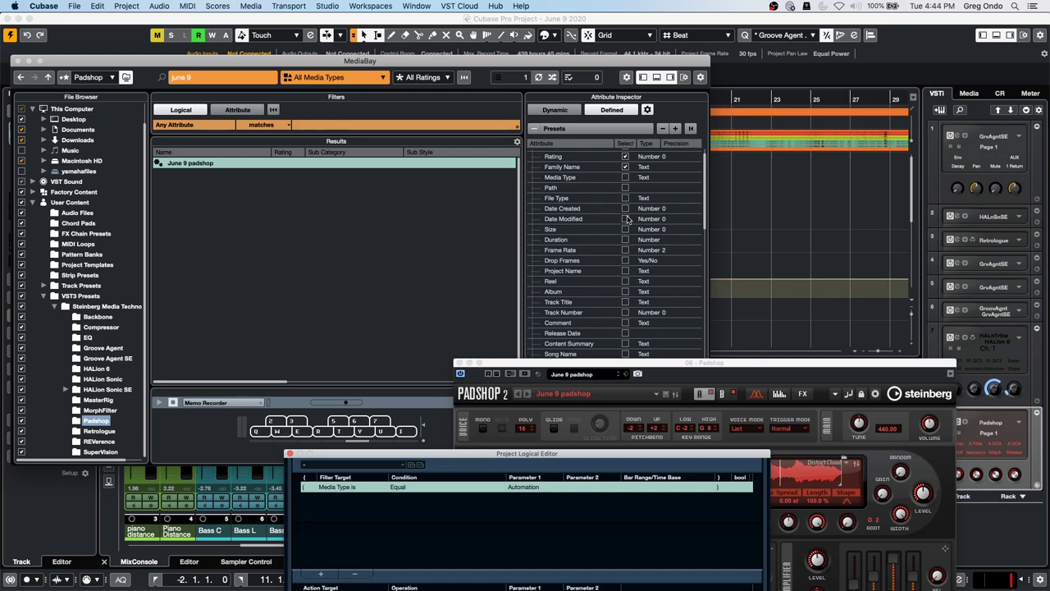
scroll(628, 220, "down", 3)
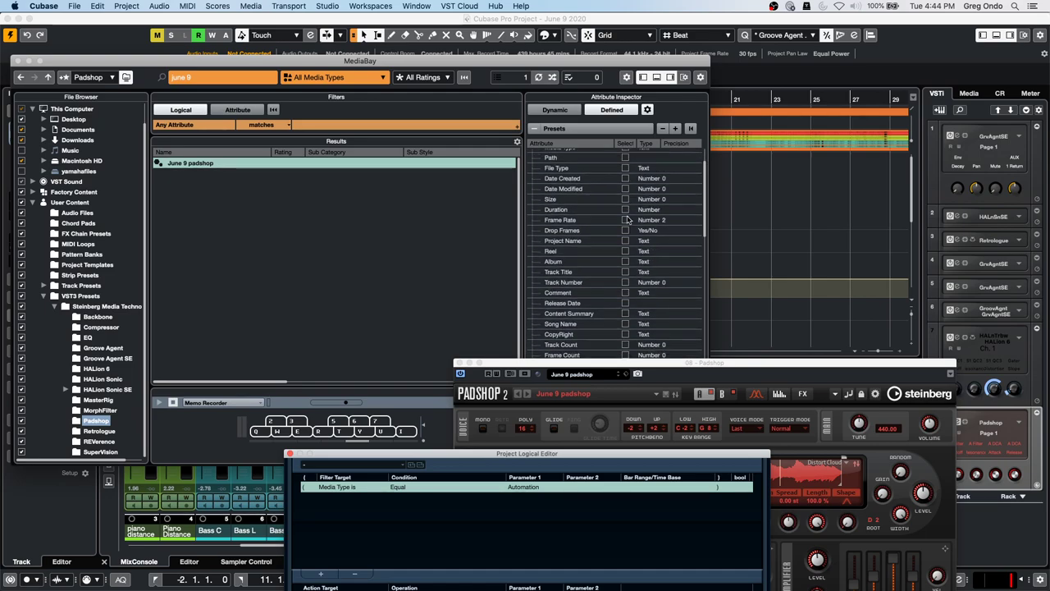
scroll(628, 220, "down", 2)
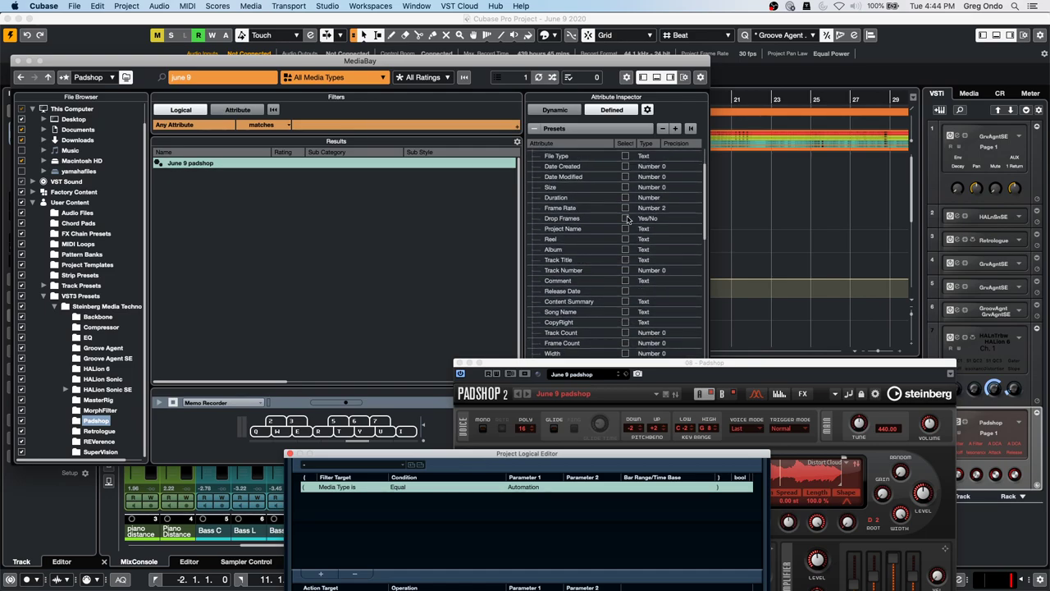
scroll(628, 219, "down", 3)
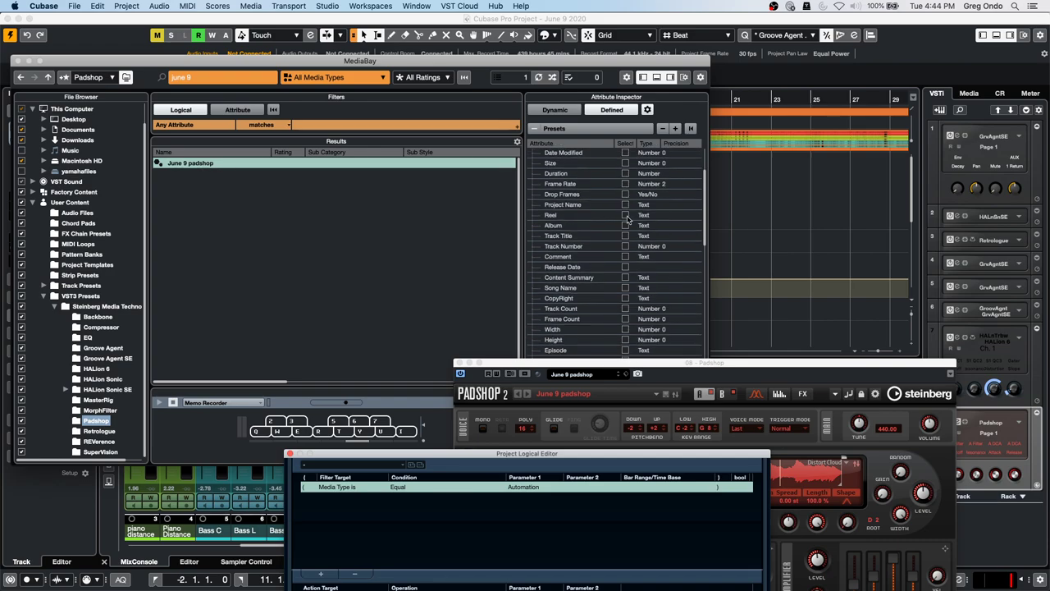
scroll(629, 220, "down", 6)
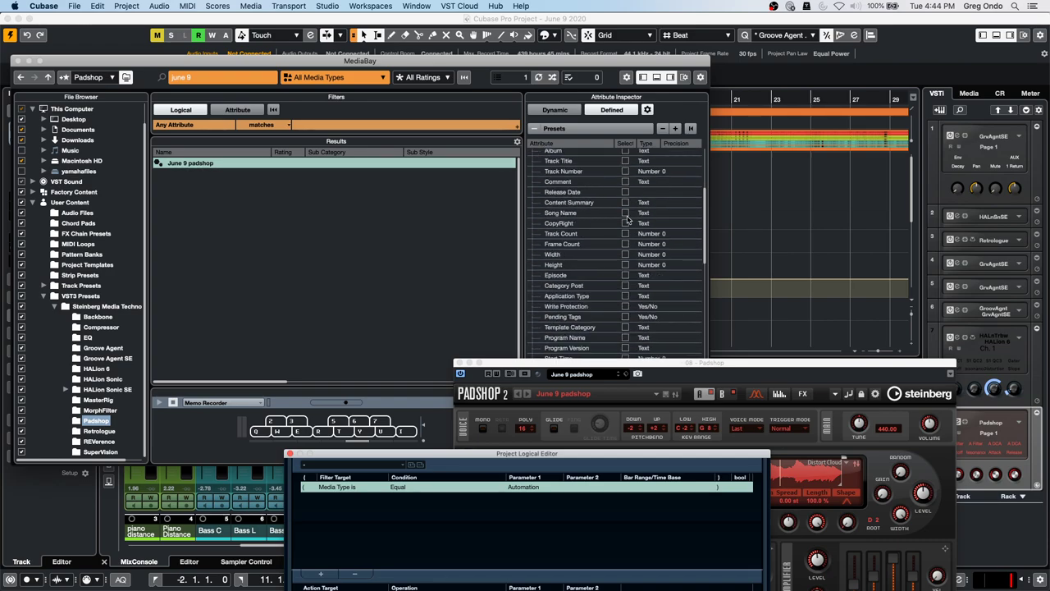
scroll(628, 220, "down", 9)
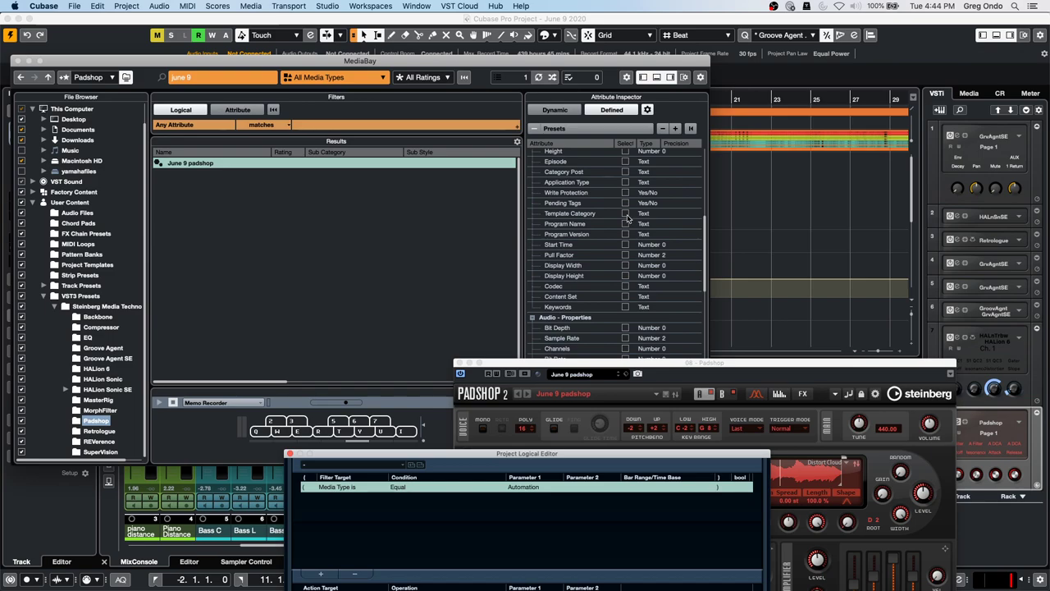
scroll(629, 218, "down", 20)
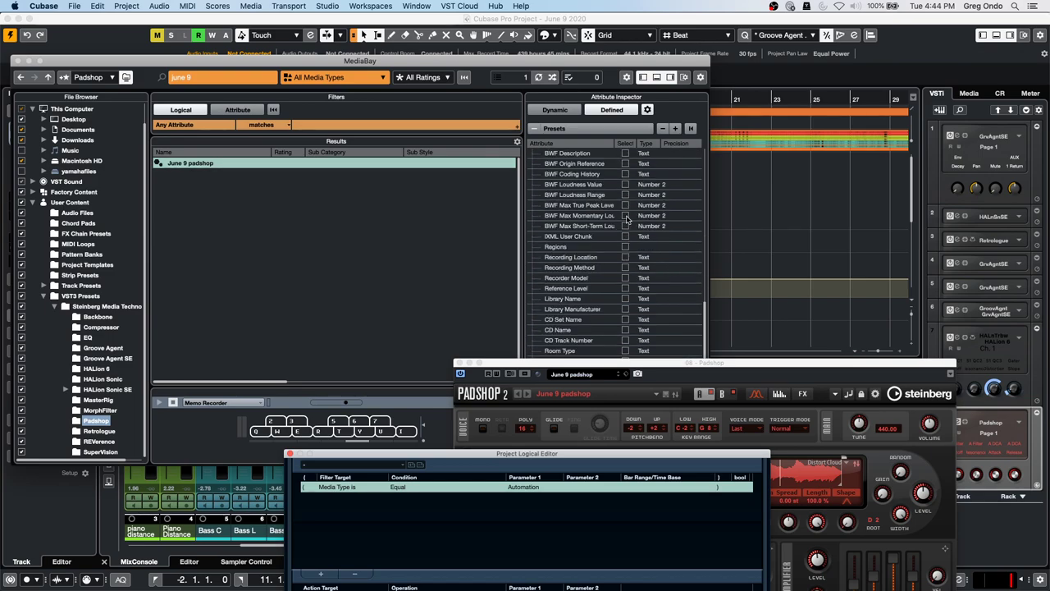
scroll(626, 230, "down", 1)
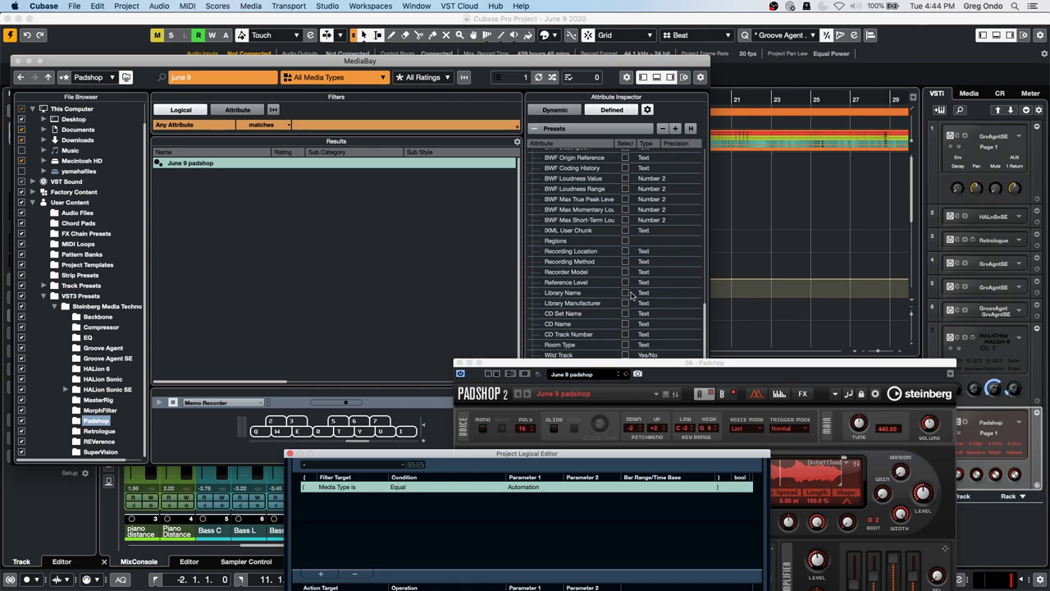
scroll(632, 294, "up", 6)
scroll(632, 293, "up", 6)
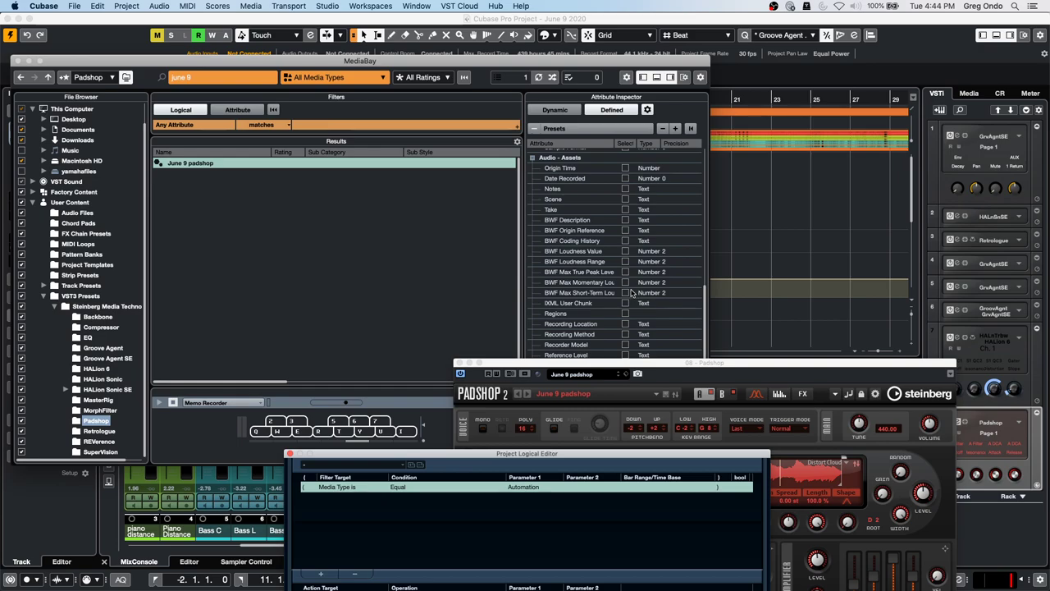
scroll(632, 279, "down", 6)
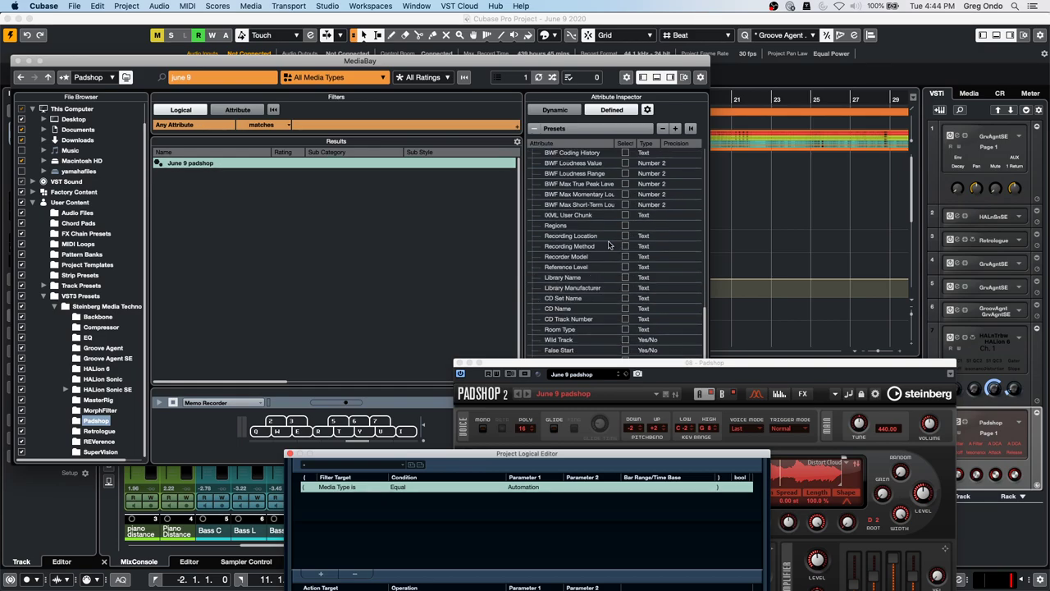
scroll(615, 299, "down", 4)
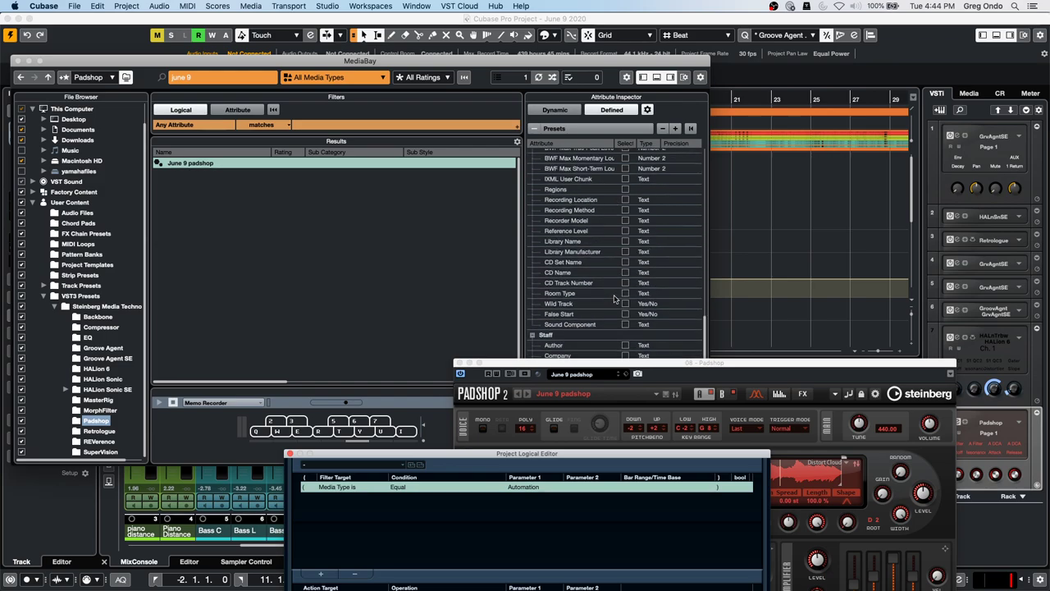
scroll(615, 299, "down", 8)
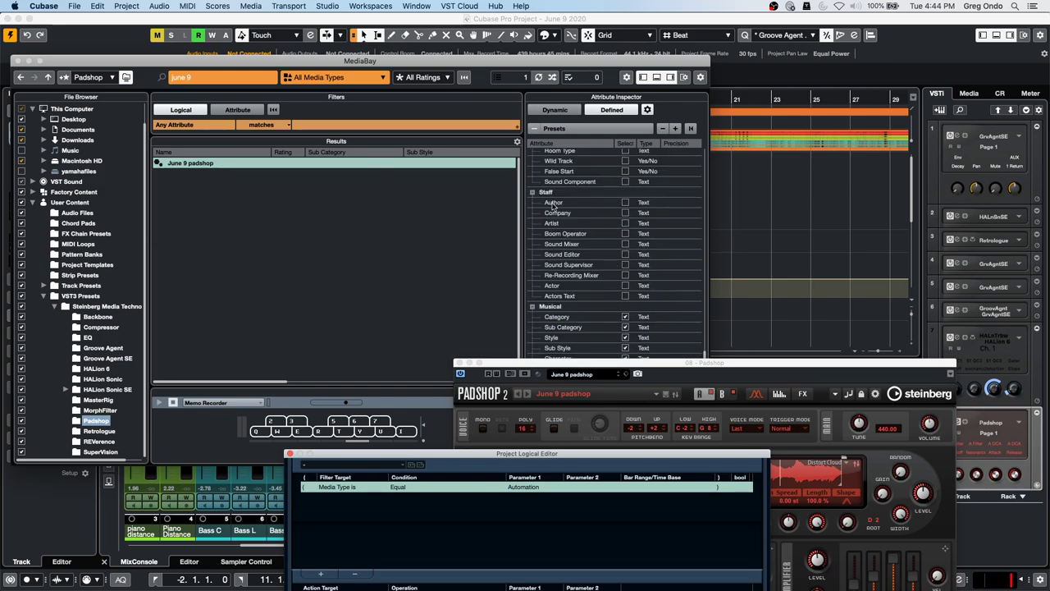
left_click(625, 202)
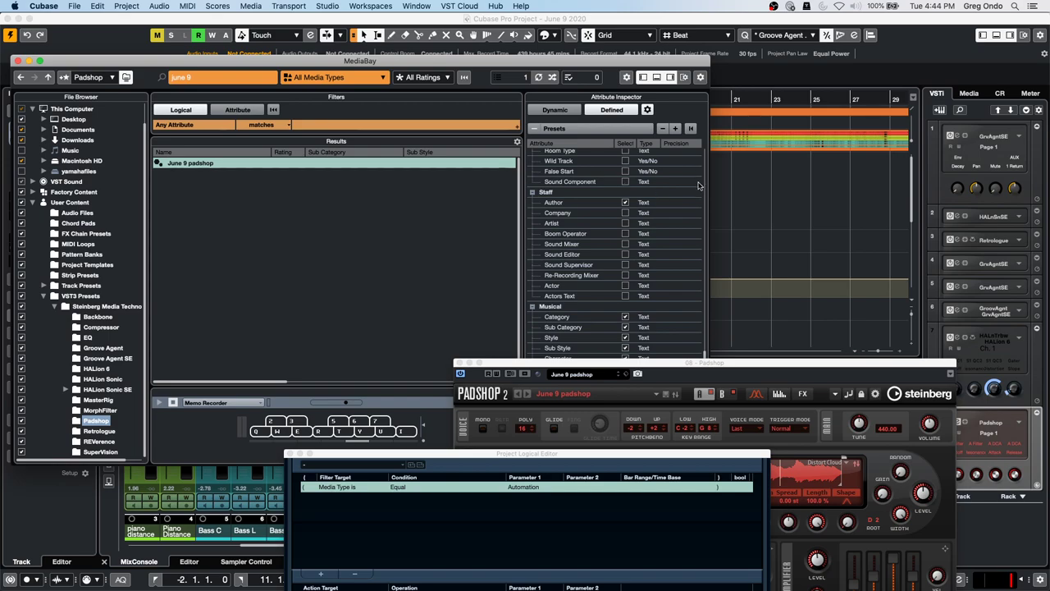
- Close the Padshop window and compare the June 9 padshop preset's dynamic attributes with its defined attributes
left_click(298, 308)
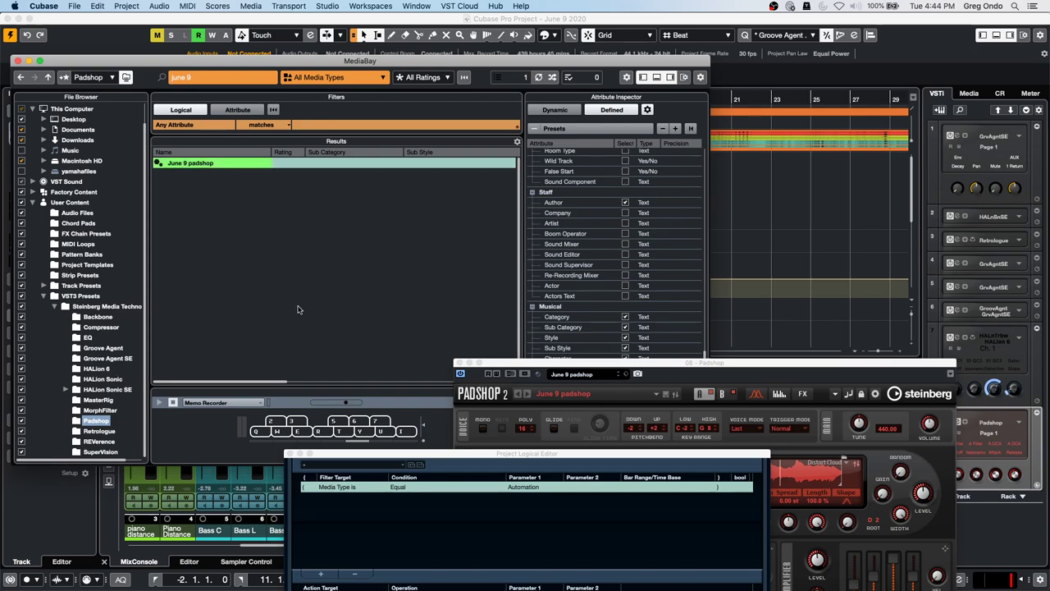
left_click(459, 361)
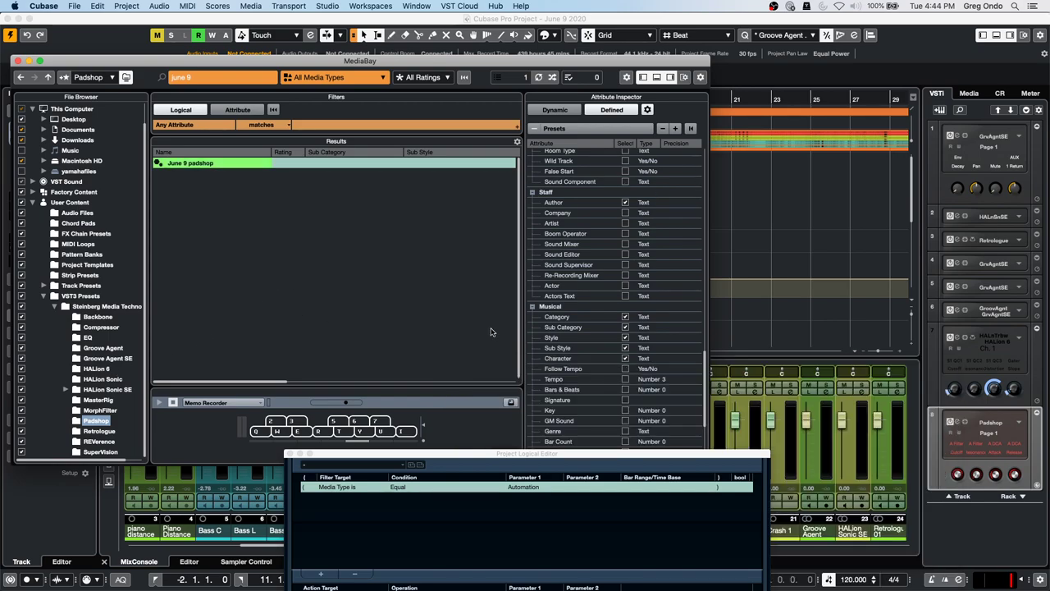
left_click(554, 109)
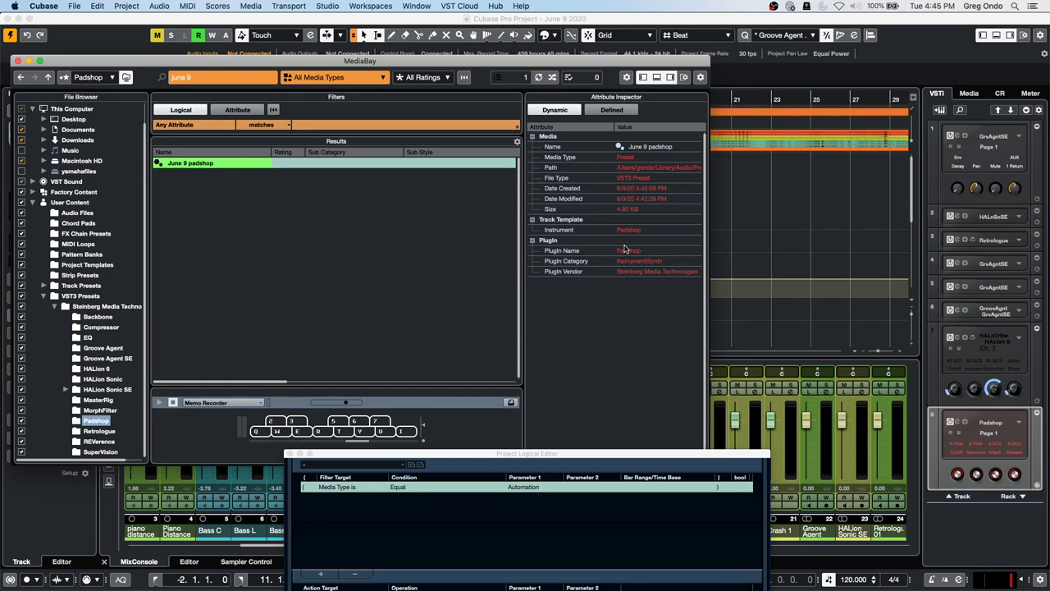
left_click(607, 110)
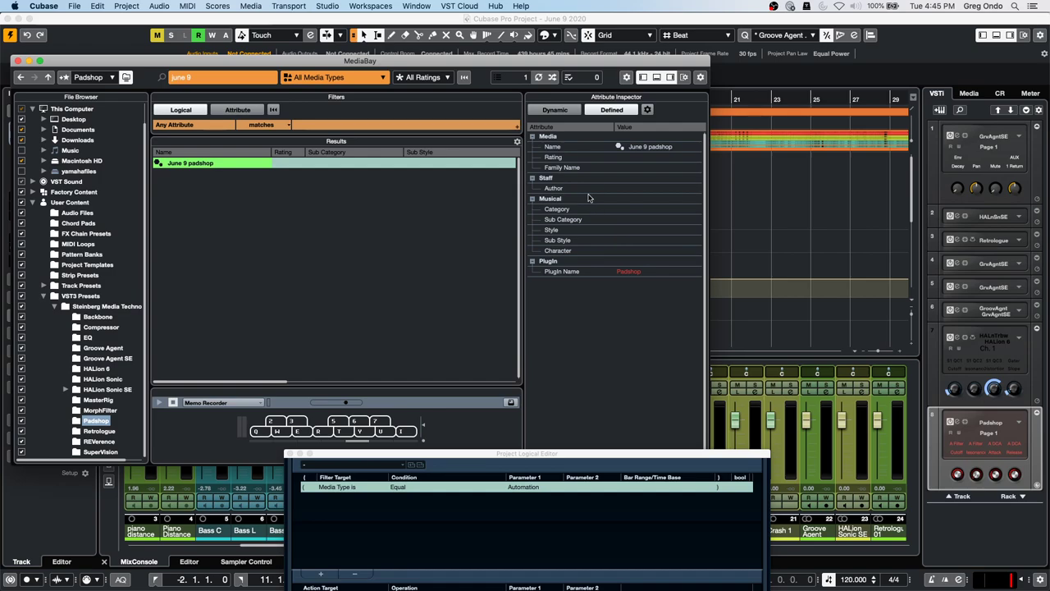
- Open the list of available Author values for the June 9 padshop preset
left_click(650, 189)
left_click(653, 189)
left_click(652, 190)
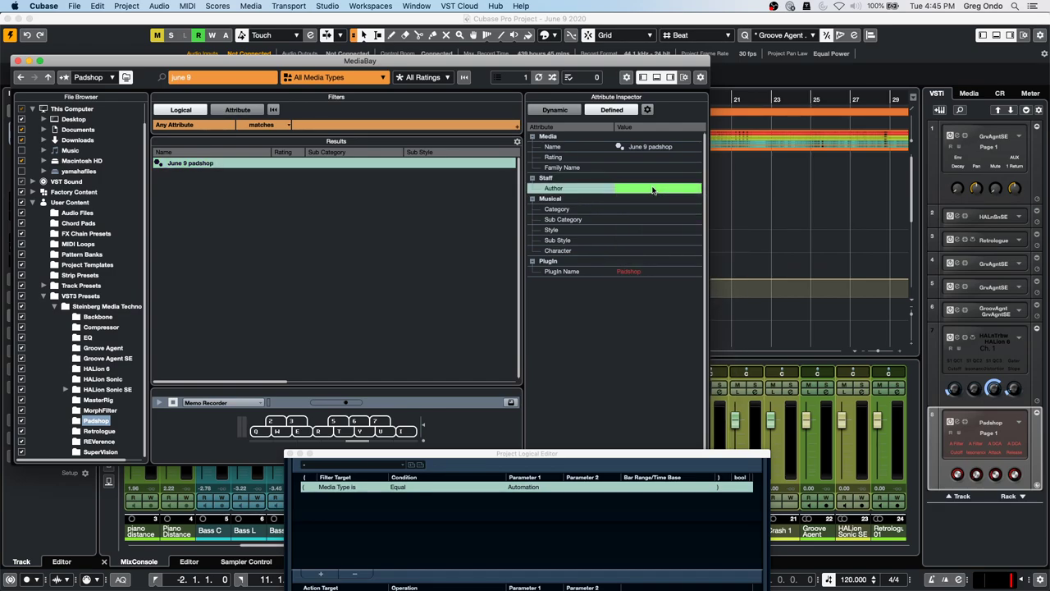
left_click(653, 190)
left_click(653, 190)
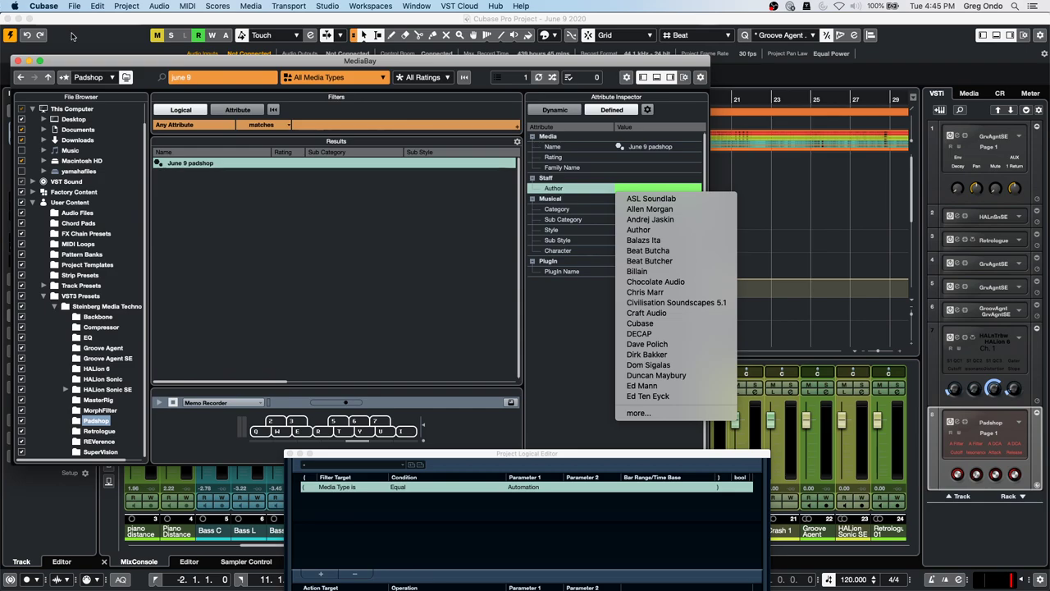
- Close the MediaBay and Project Logical Editor windows to return to the project
left_click_drag(90, 64, 173, 51)
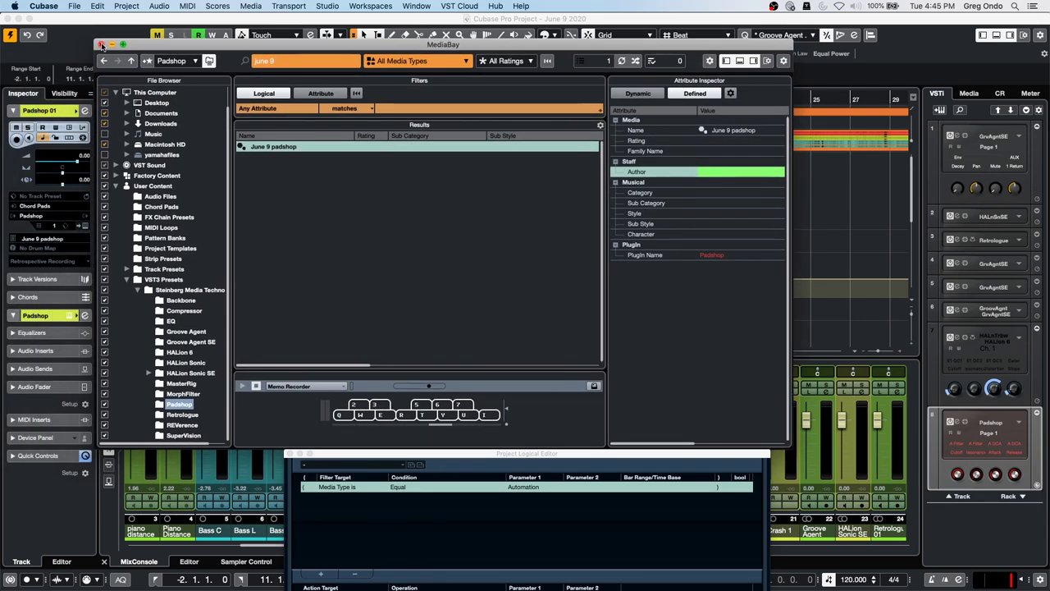
left_click(102, 46)
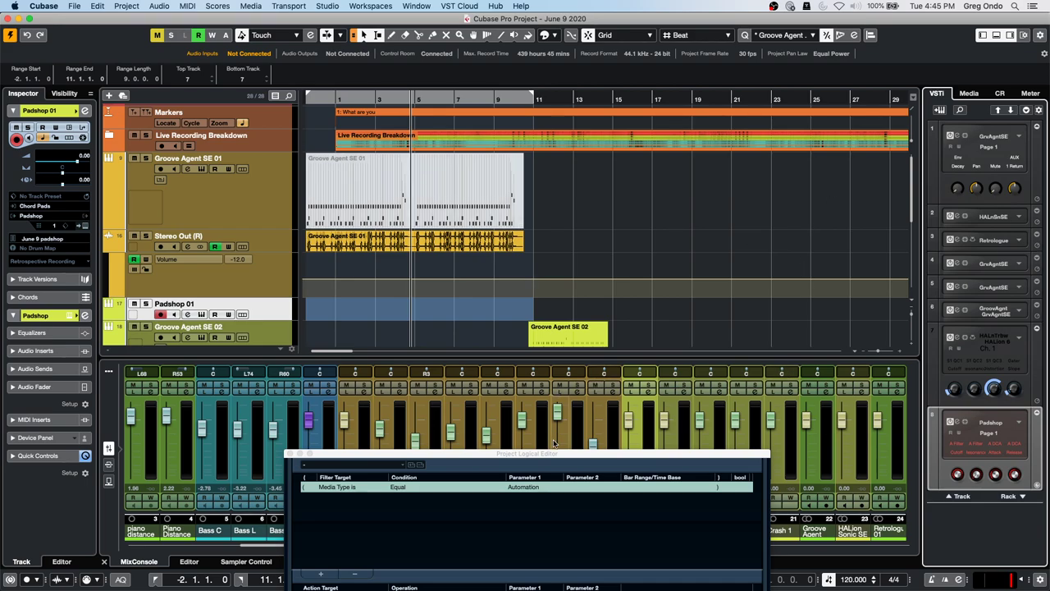
left_click_drag(553, 452, 699, 120)
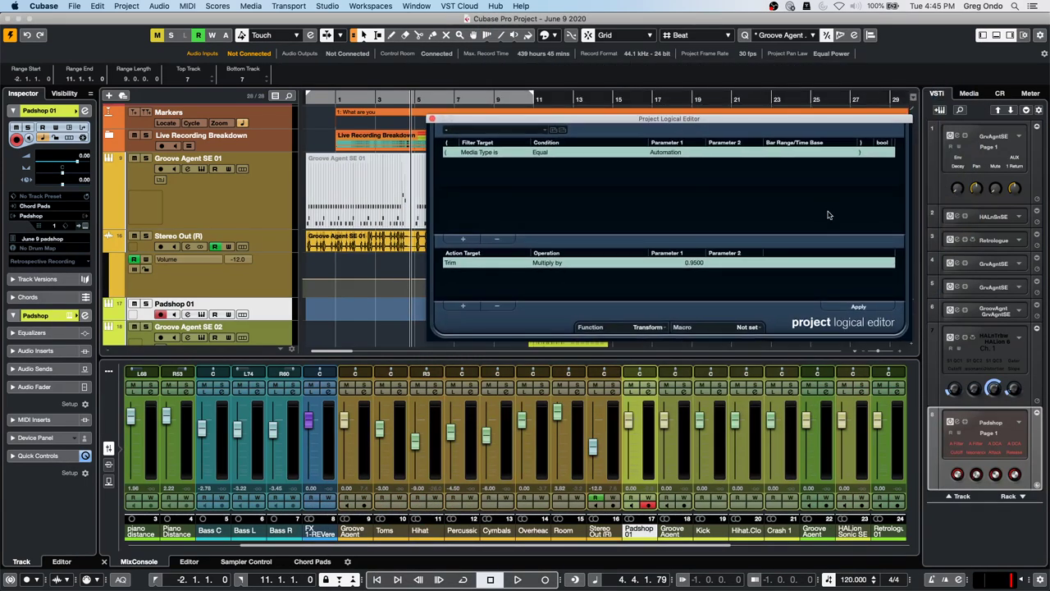
left_click(432, 119)
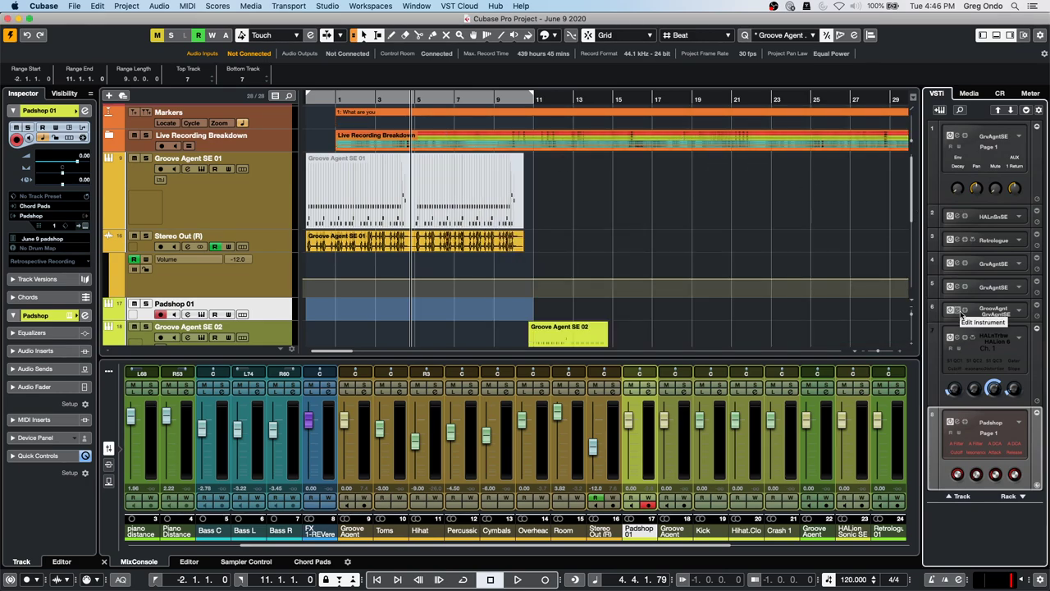
- Add one instrument track with HALion Sonic SE routed to Stereo Out
left_click(949, 496)
left_click(319, 240)
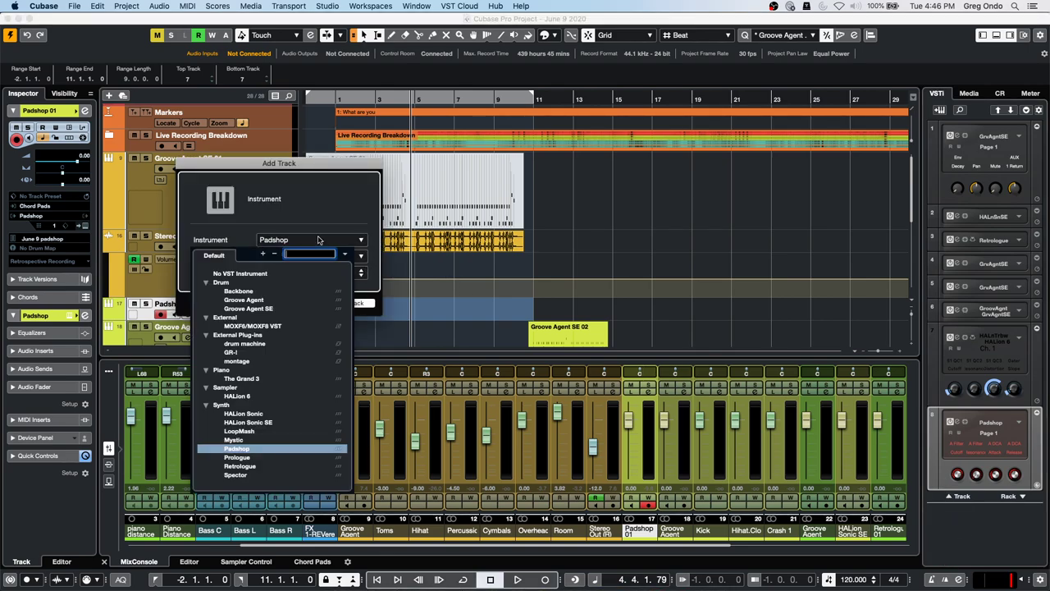
left_click(247, 421)
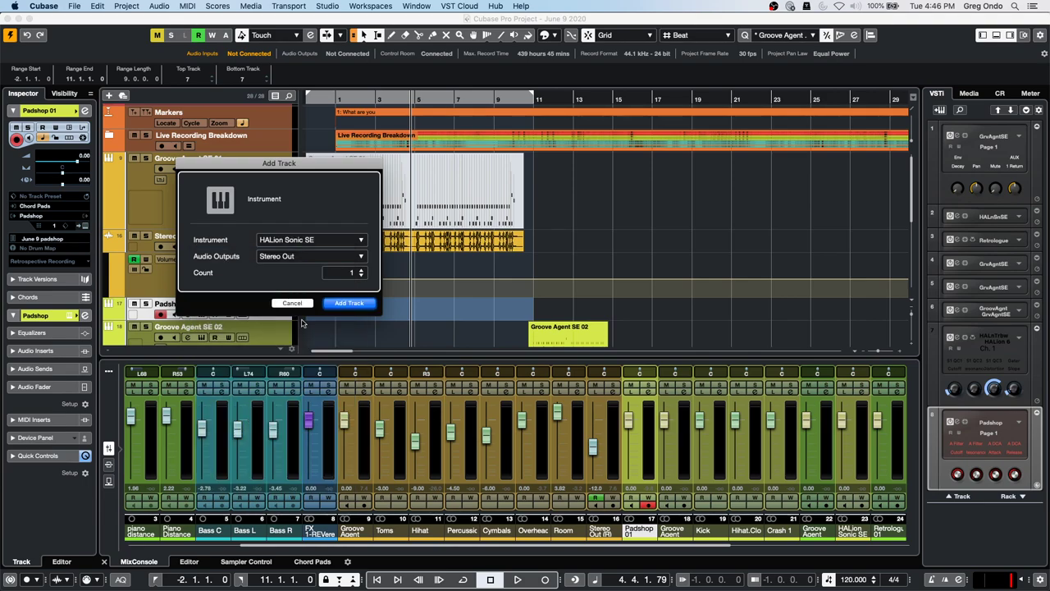
left_click(350, 303)
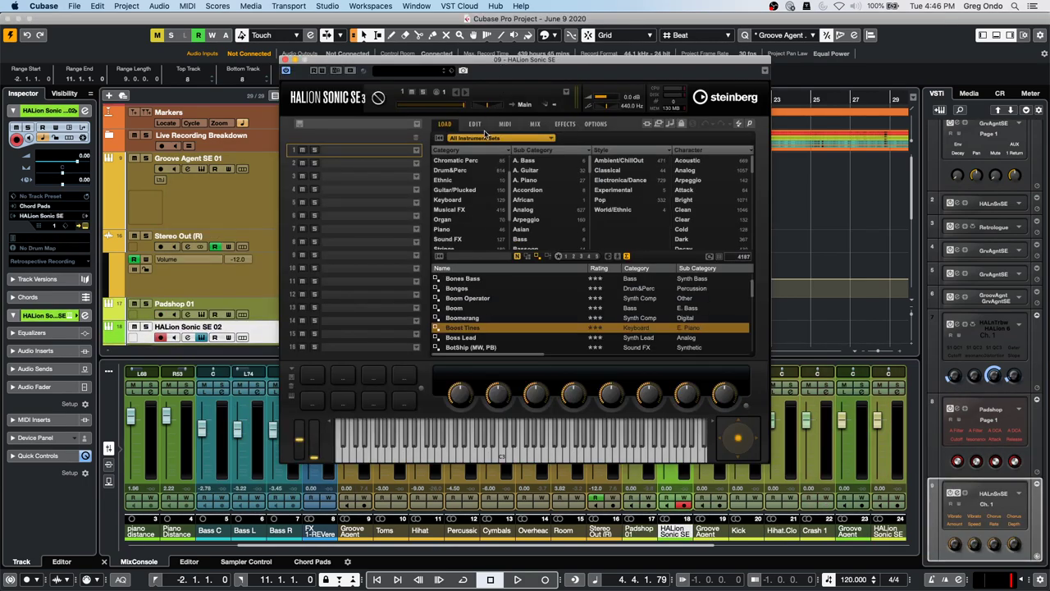
- Load the Smooth Walk preset from HALion Sonic SE's Electric Bass instrument set
left_click(485, 134)
left_click(578, 164)
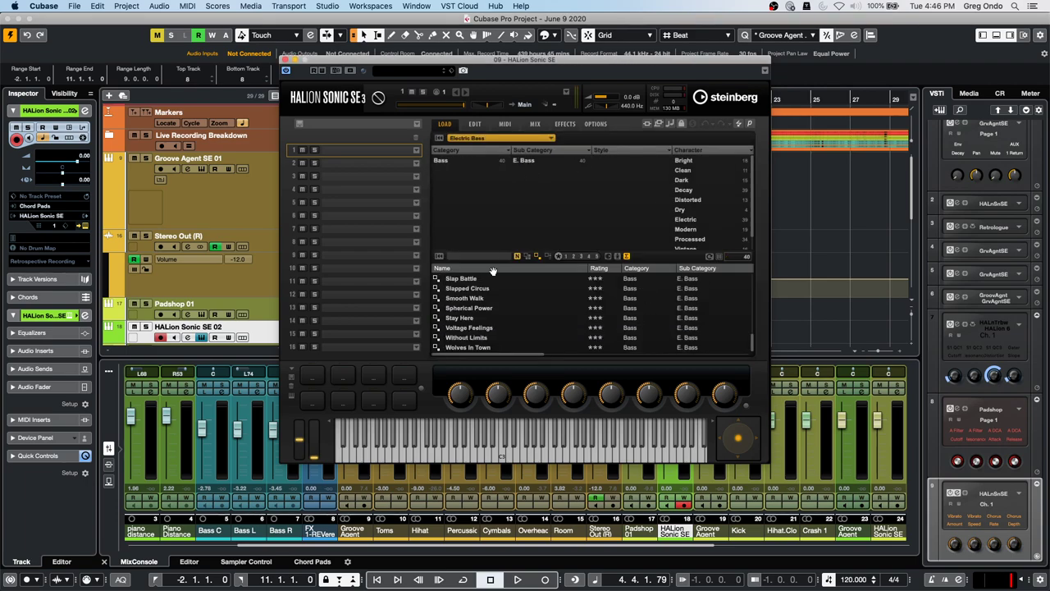
double_click(464, 298)
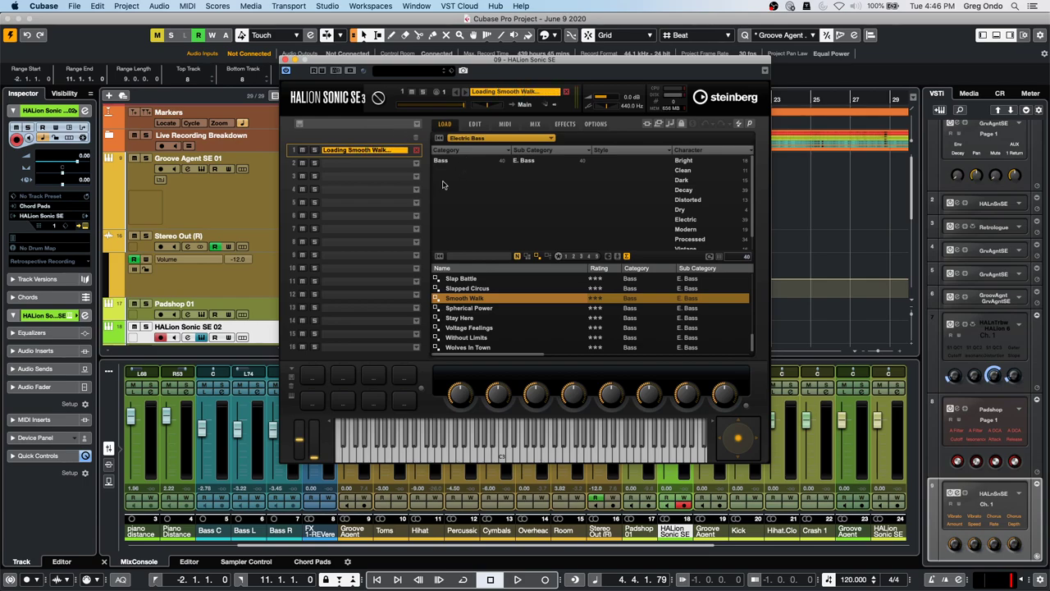
- Show Smooth Walk's Electric Bass editing page, audition several notes on the virtual keyboard, and close the instrument window
left_click(473, 125)
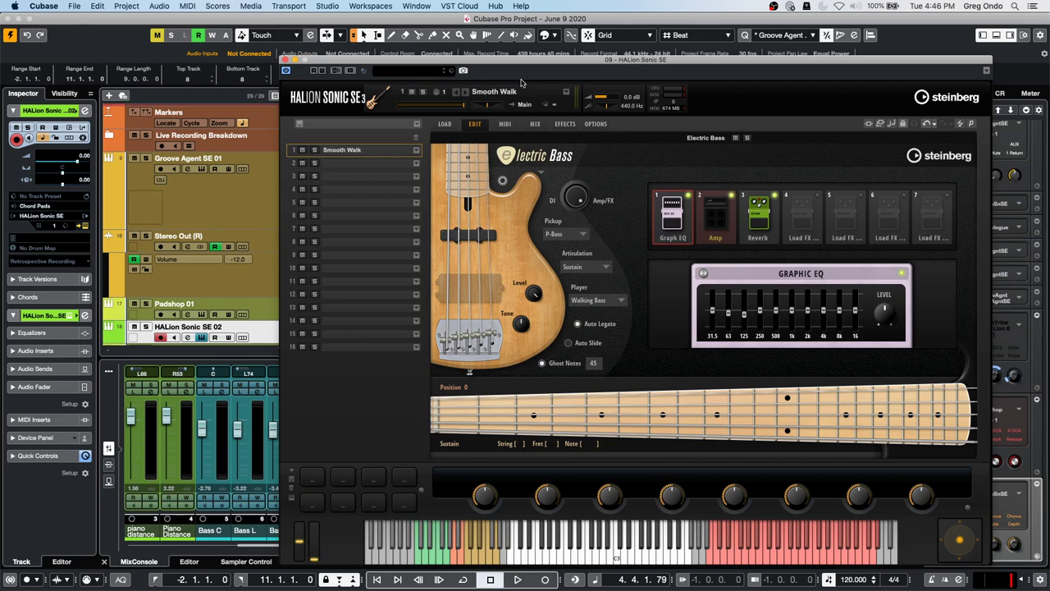
left_click(637, 560)
left_click(586, 555)
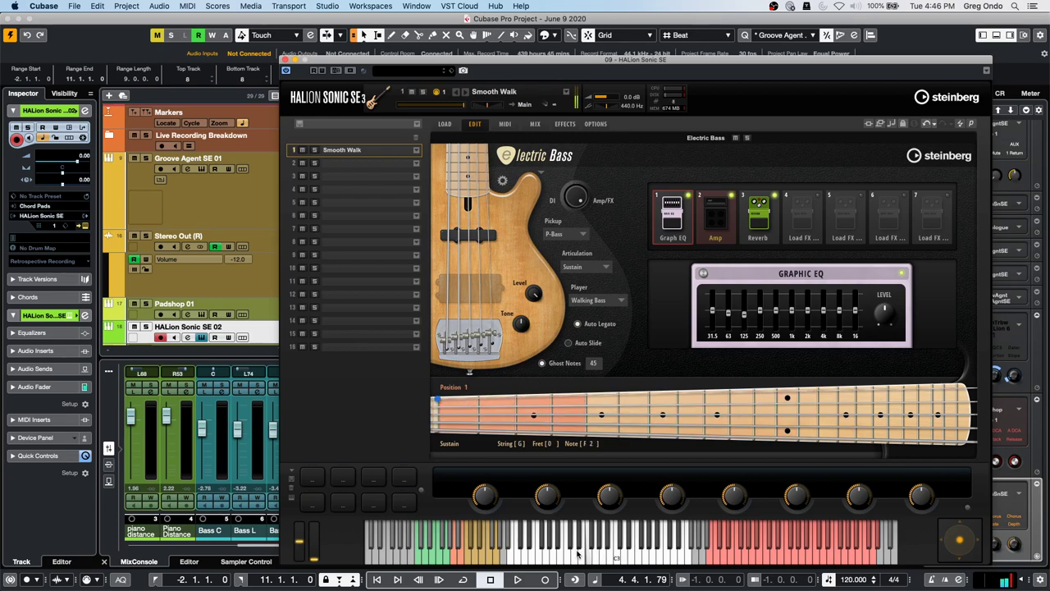
left_click(536, 556)
left_click(525, 552)
left_click(547, 556)
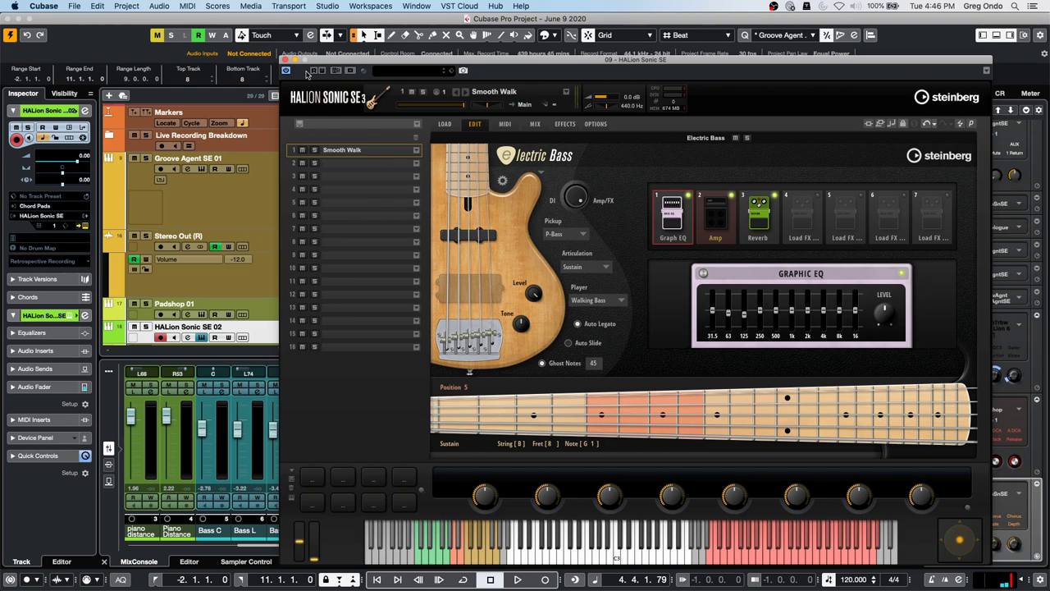
left_click(285, 59)
- Open Export Video.cpr from the Export Video project folder, activate it, and accept the missing ports unmapped
left_click(75, 5)
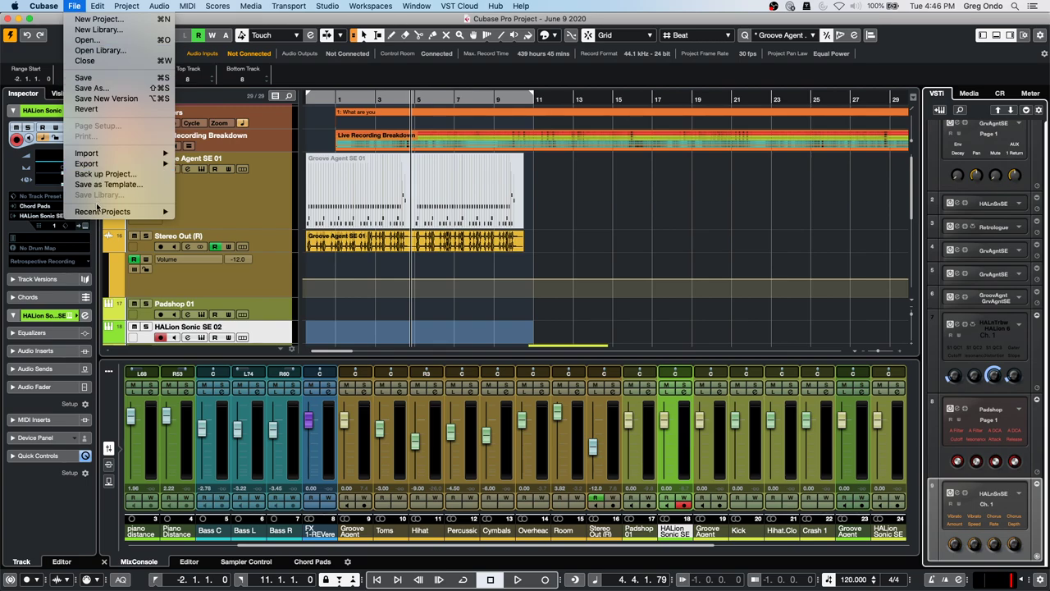
mouse_move(99, 212)
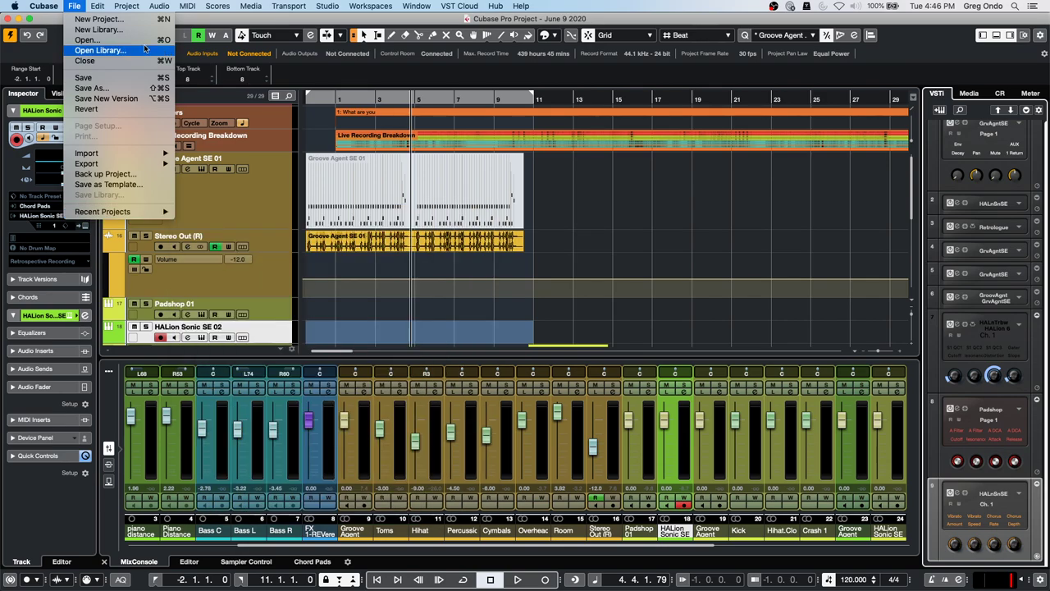
left_click(87, 39)
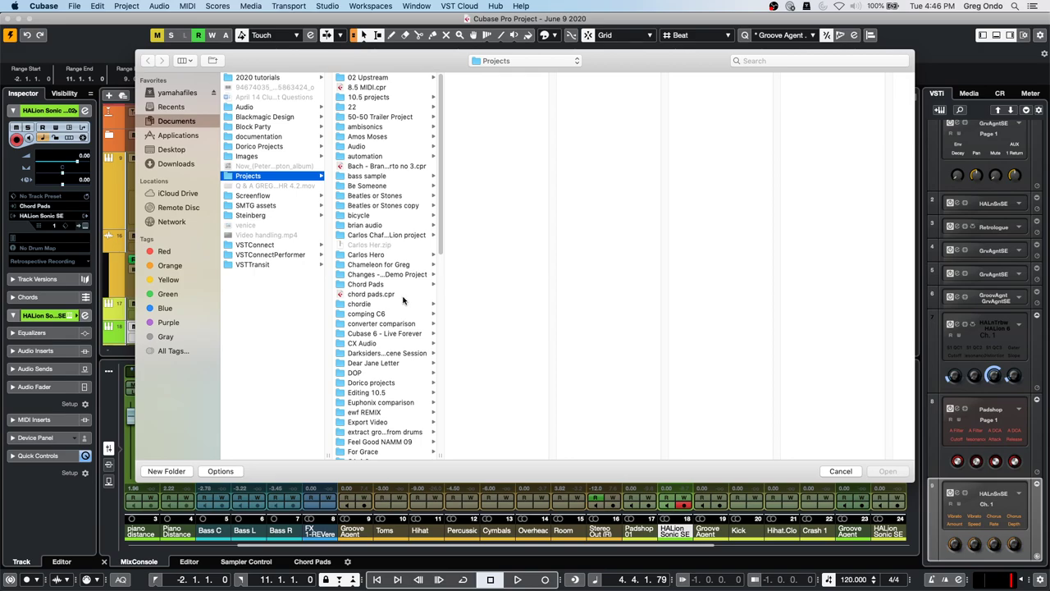
scroll(402, 301, "down", 3)
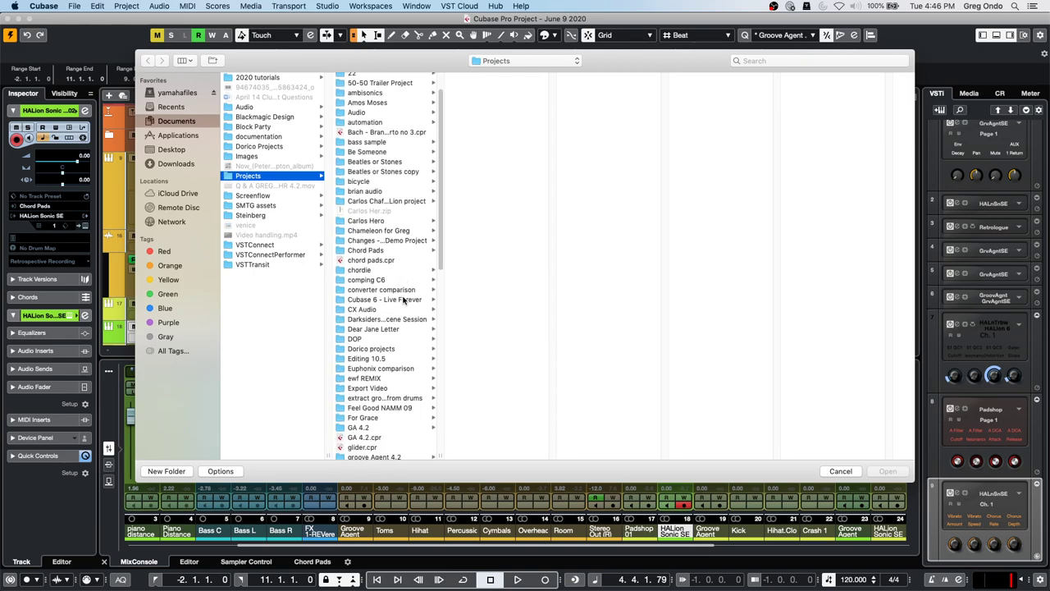
left_click(380, 388)
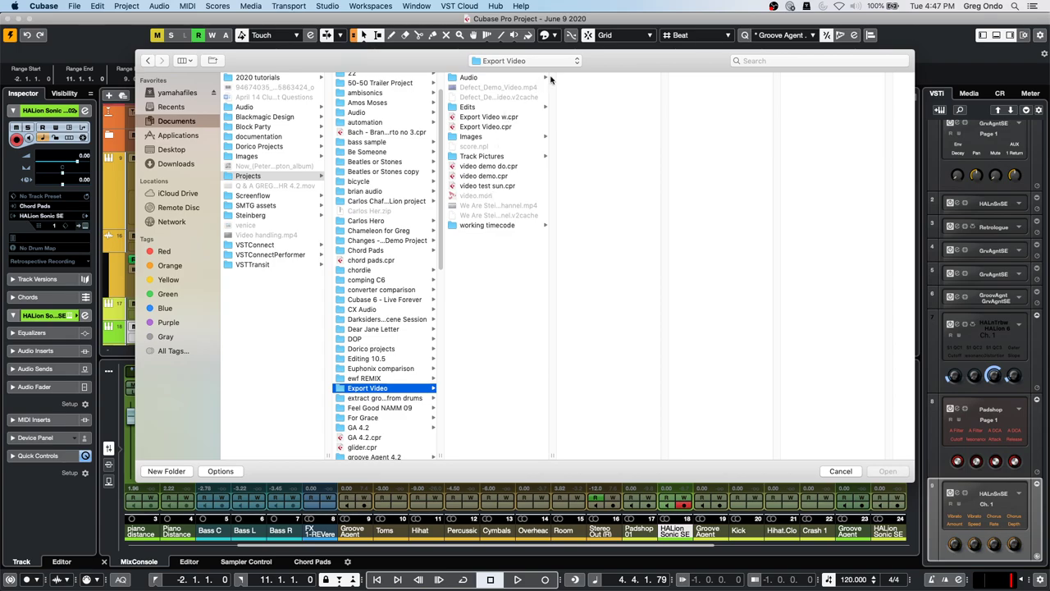
double_click(487, 127)
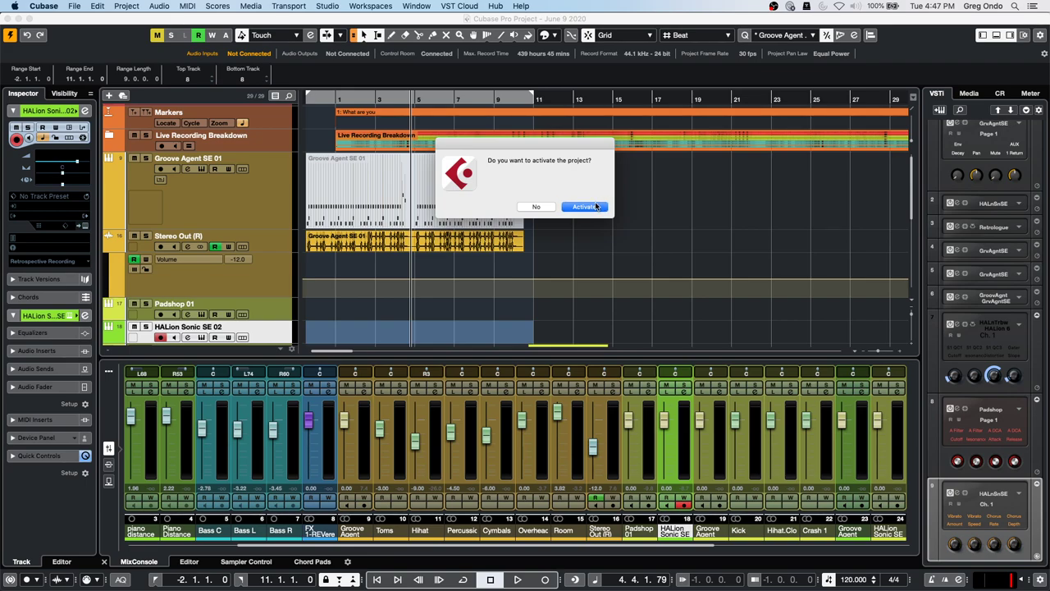
left_click(586, 206)
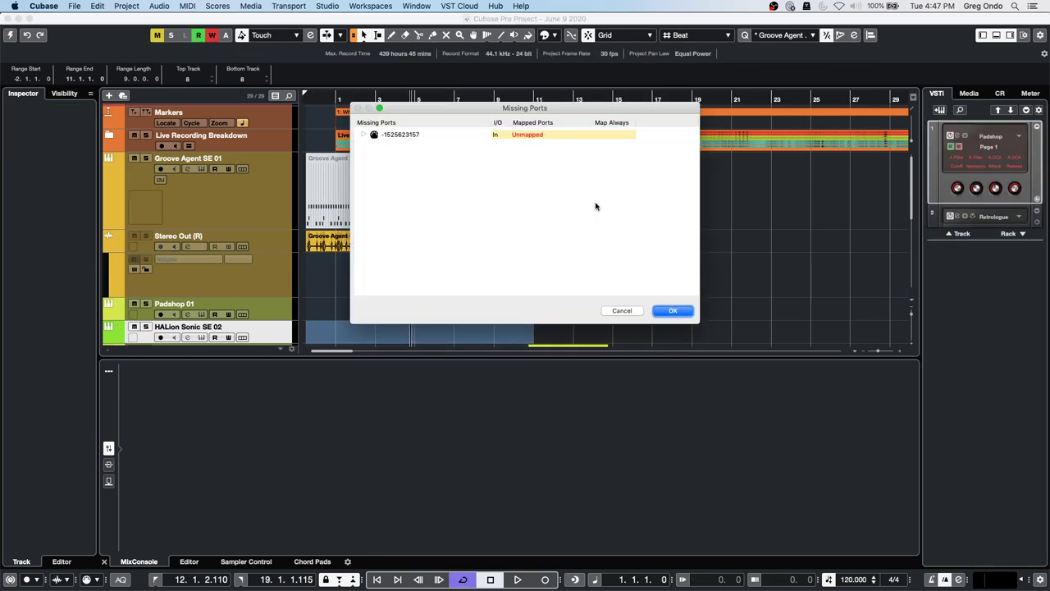
left_click(672, 310)
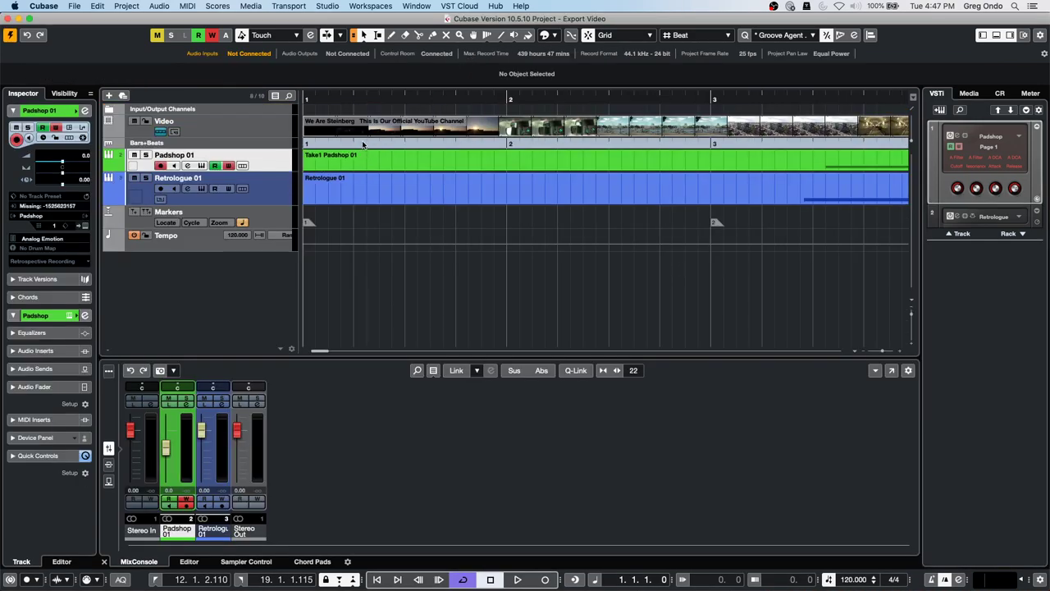
- Place the project cursor near the start with about 31 bars in view and show the Video Player
left_click_drag(392, 101, 363, 92)
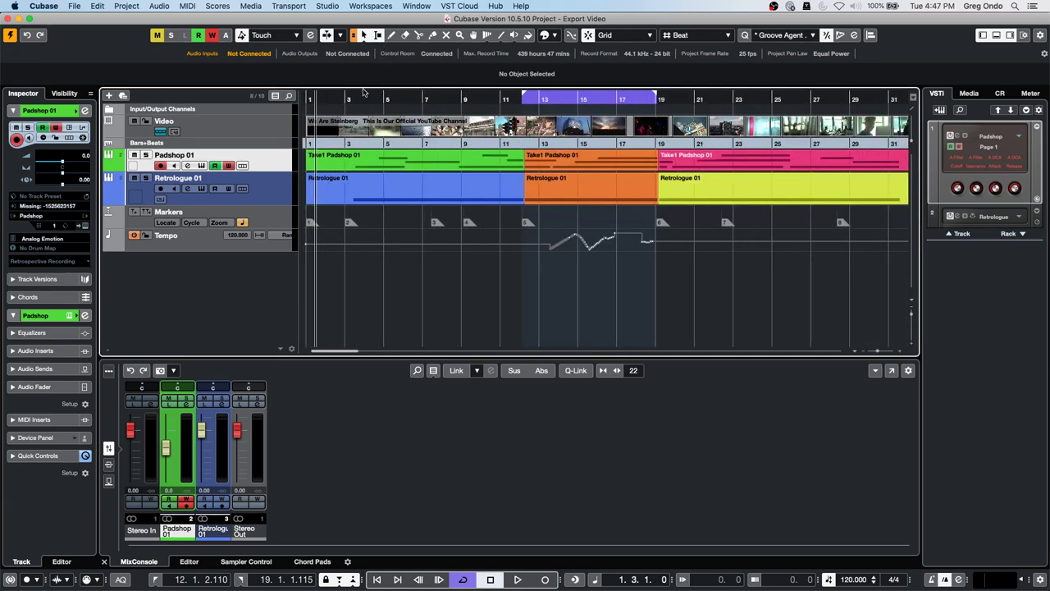
key("F7")
key("F7")
key("F8")
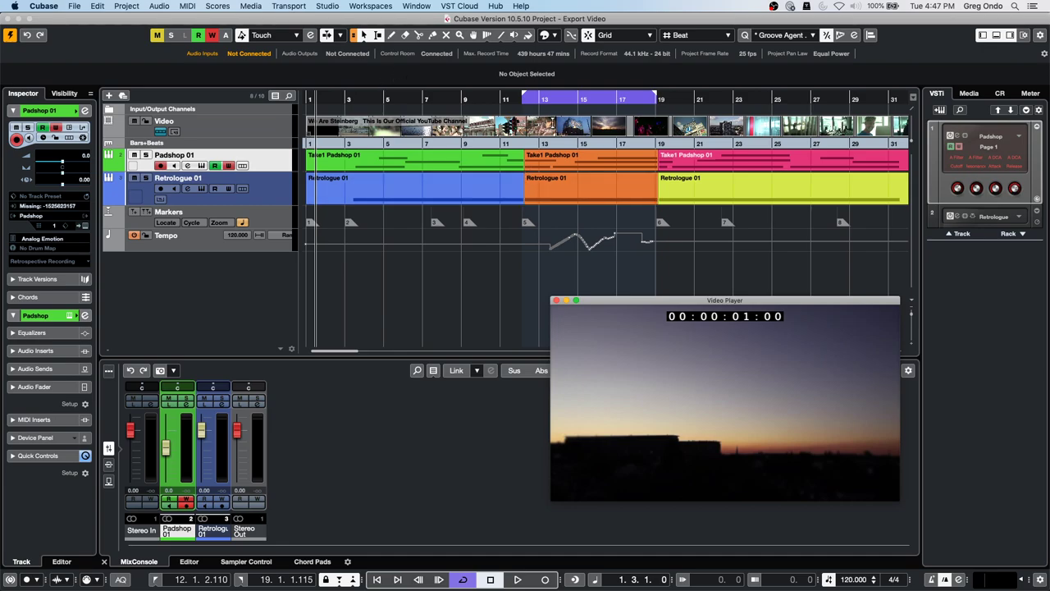
- Play the video with its music from around bar 12, and park the project cursor at 12.2.1.0
left_click_drag(563, 103, 528, 100)
key("space")
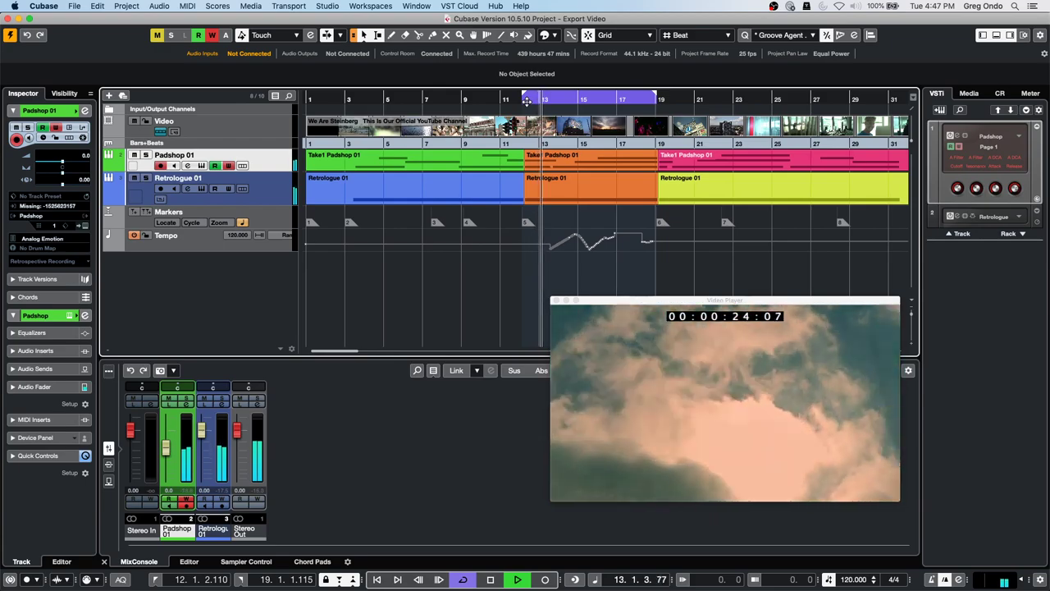
left_click(530, 99)
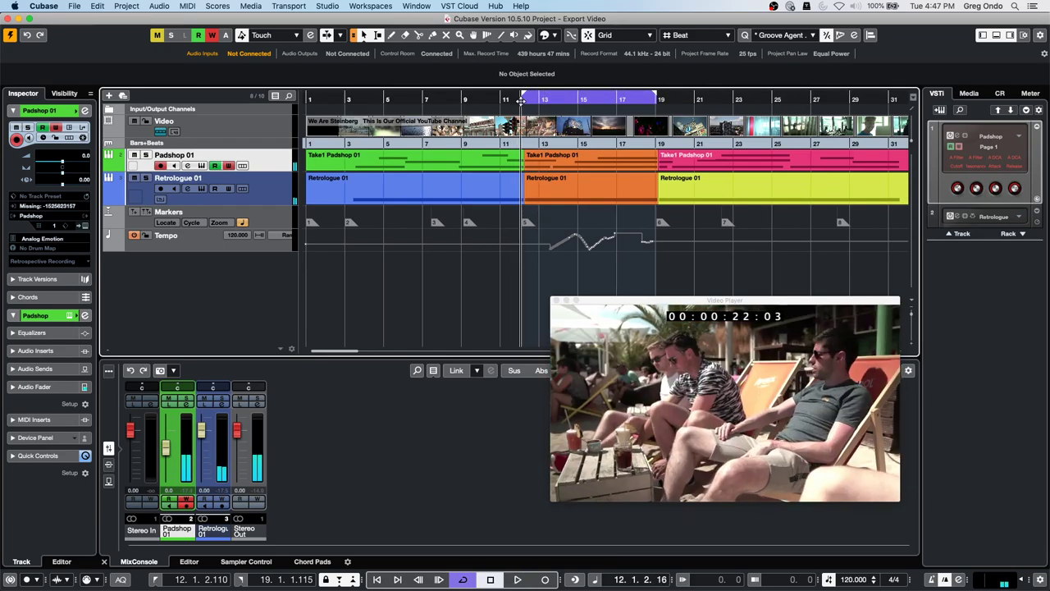
left_click_drag(531, 99, 524, 99)
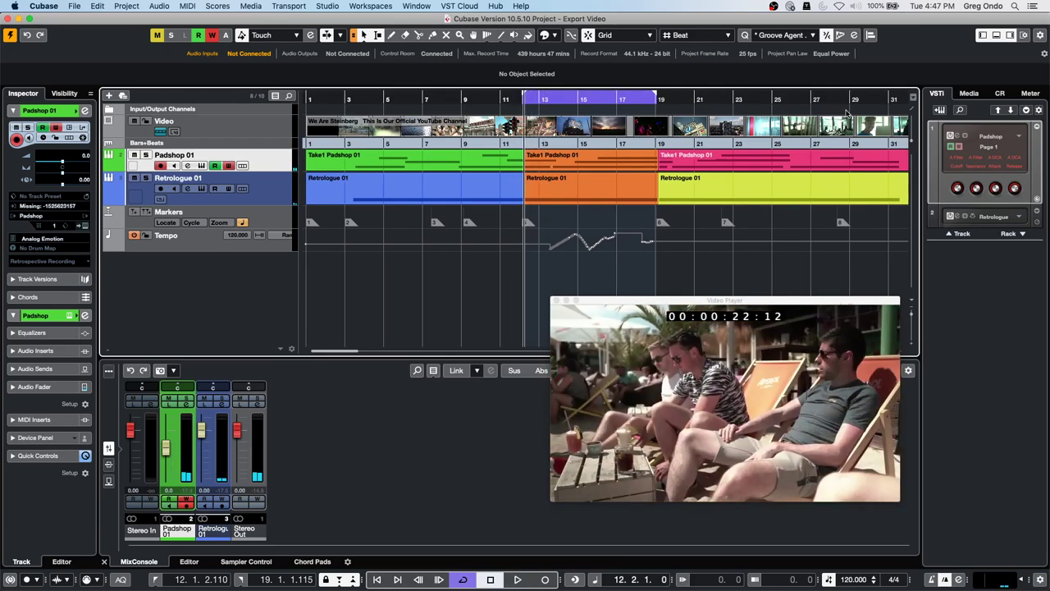
- Add HALion Sonic SE as a rack instrument and create a MIDI track assigned to it
left_click(1014, 236)
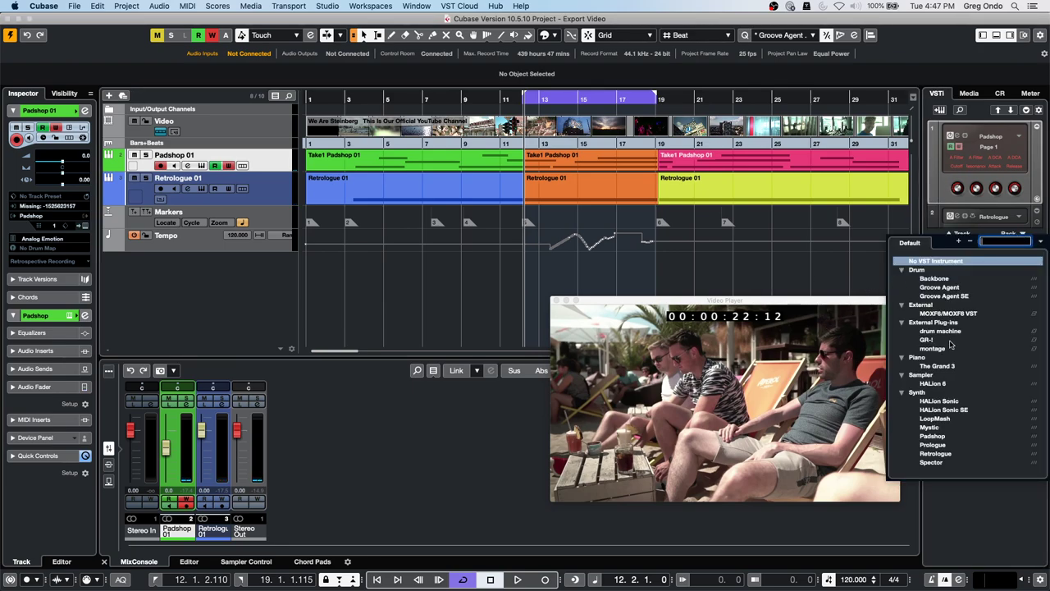
left_click(957, 409)
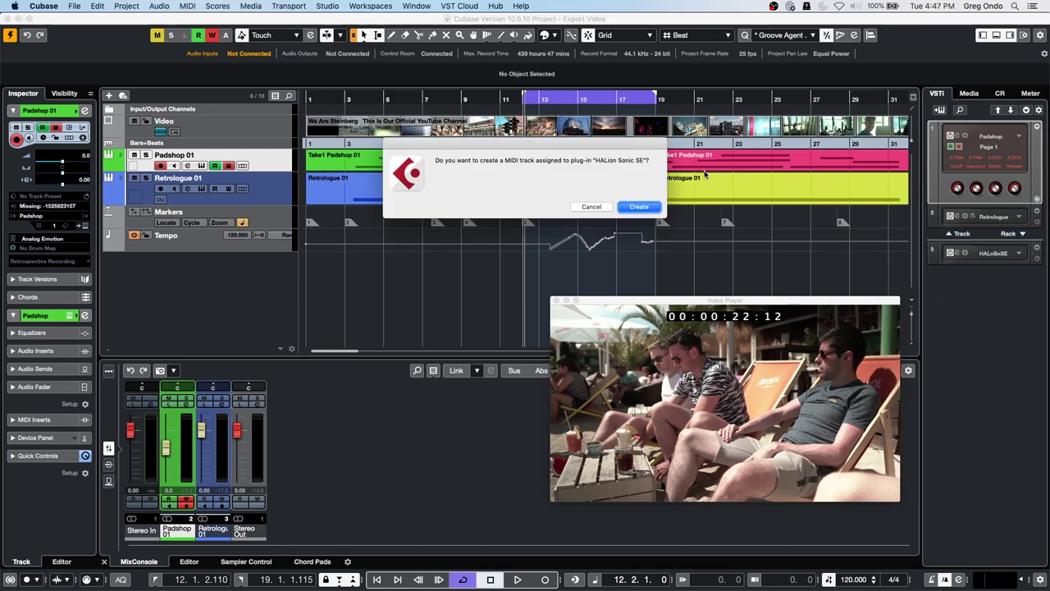
left_click(639, 206)
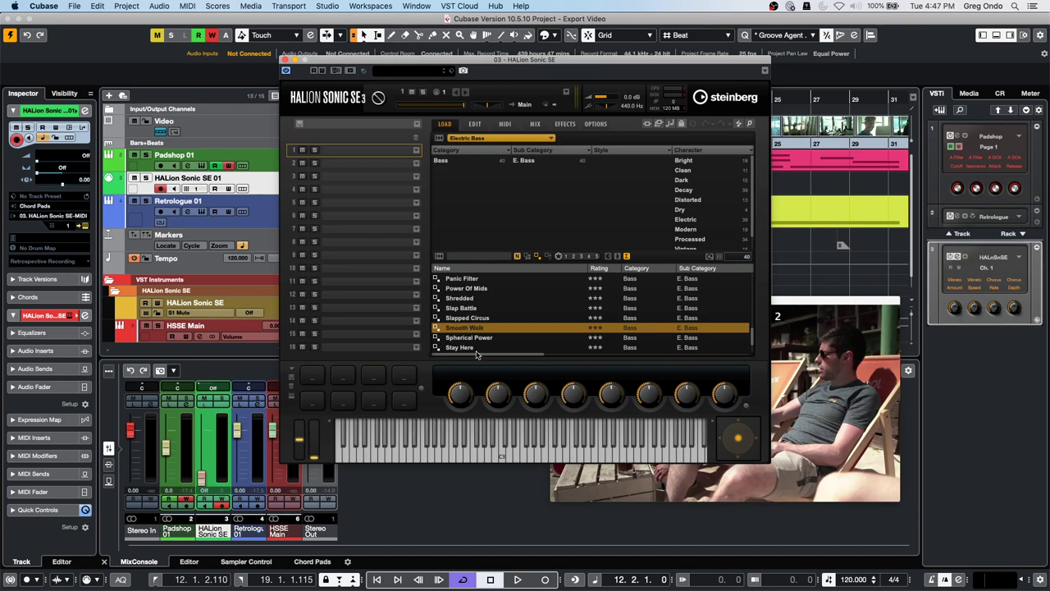
- Browse the Drum&Perc presets in HALion Sonic SE's Sections & Players instrument set
left_click(497, 139)
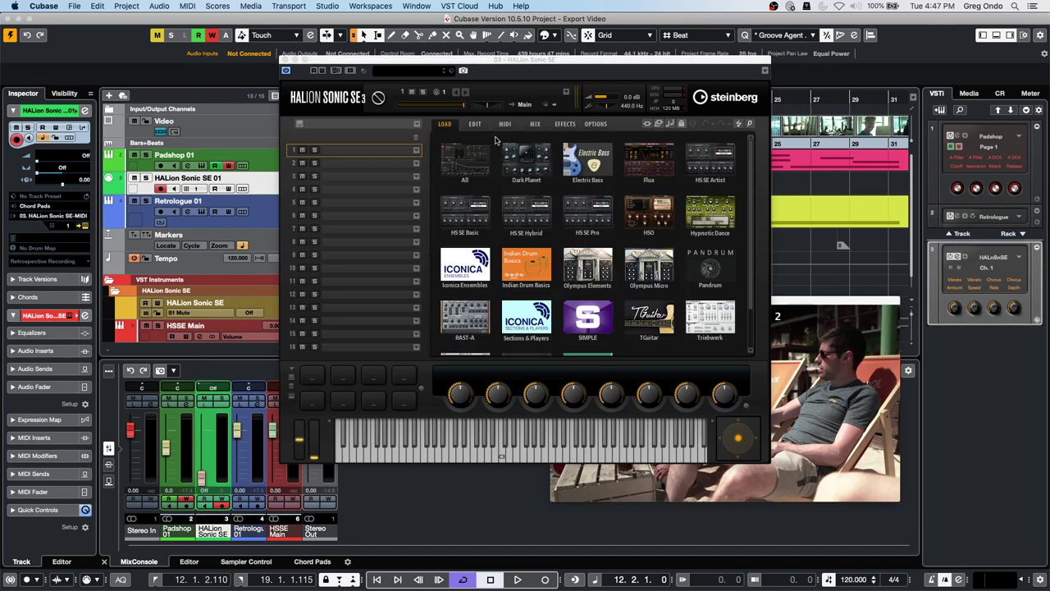
left_click(525, 318)
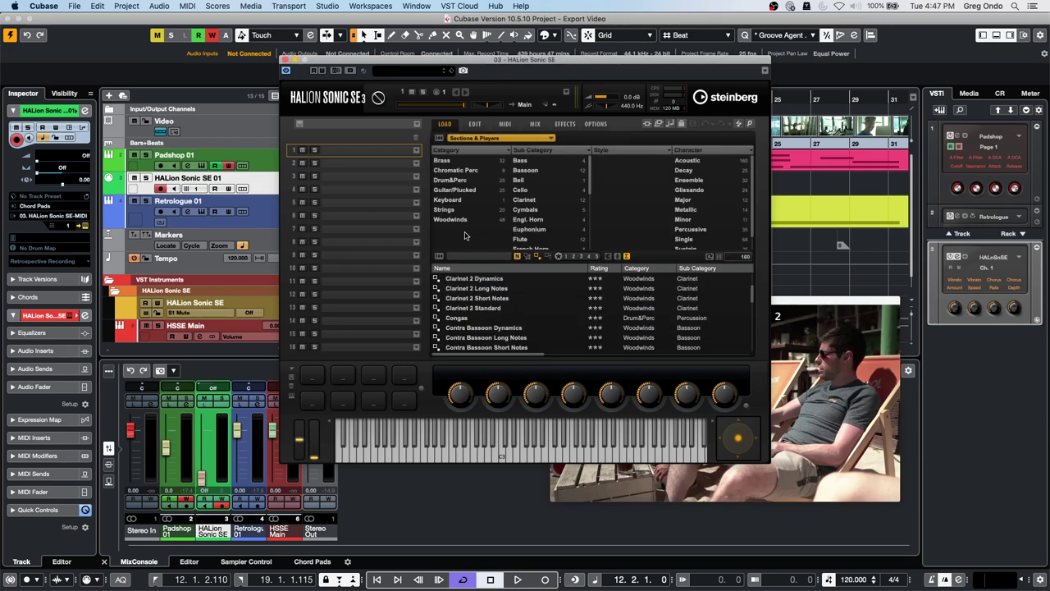
left_click(453, 179)
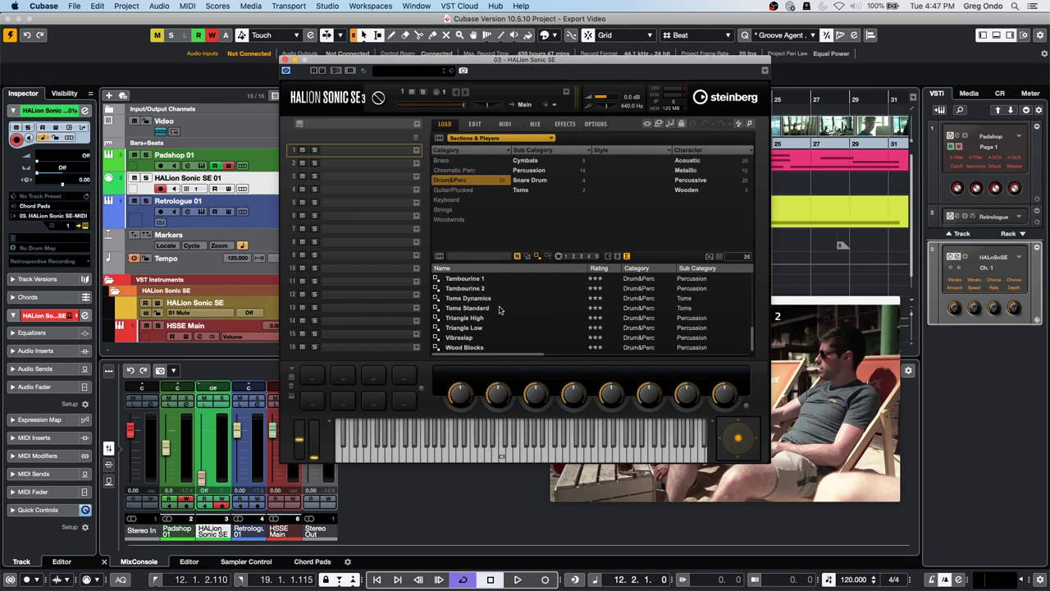
scroll(499, 309, "up", 6)
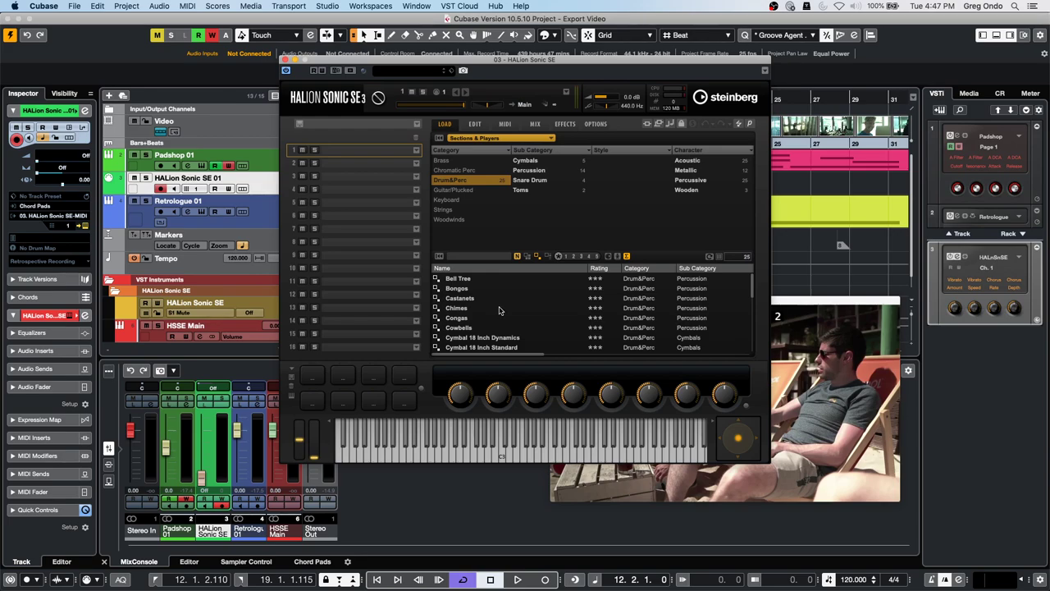
scroll(500, 310, "down", 1)
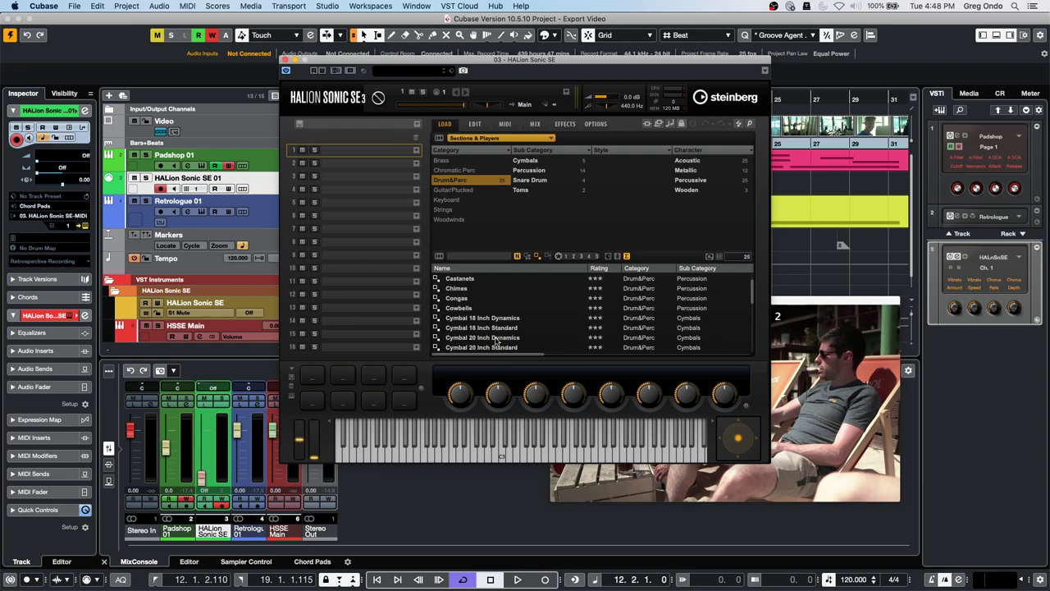
scroll(496, 342, "down", 4)
scroll(495, 342, "down", 3)
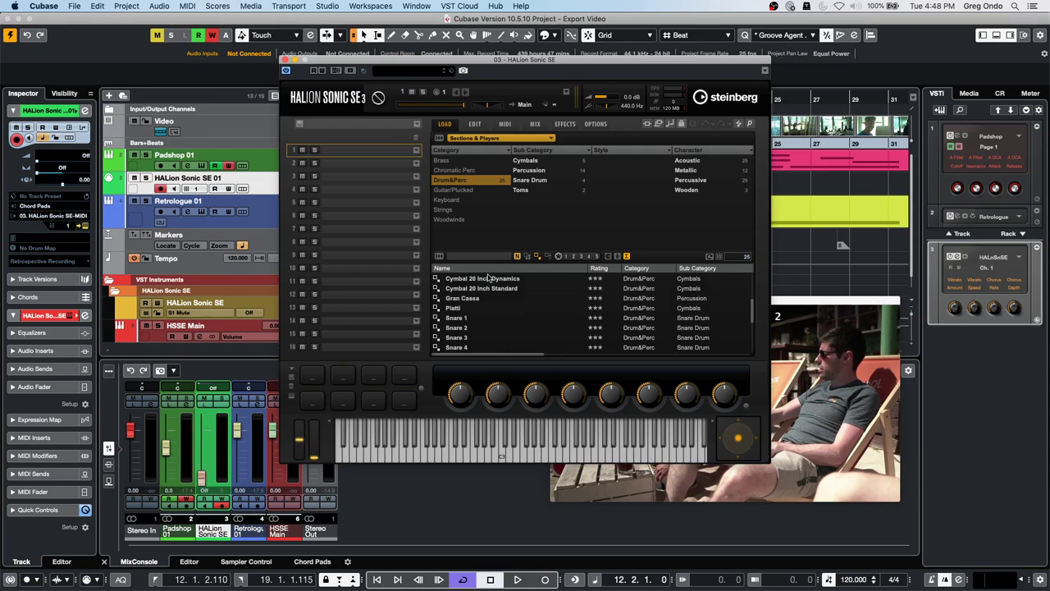
- Load the Percussion Map preset from the Iconica Ensembles set and audition its notes on the virtual keyboard
left_click(493, 138)
left_click(464, 261)
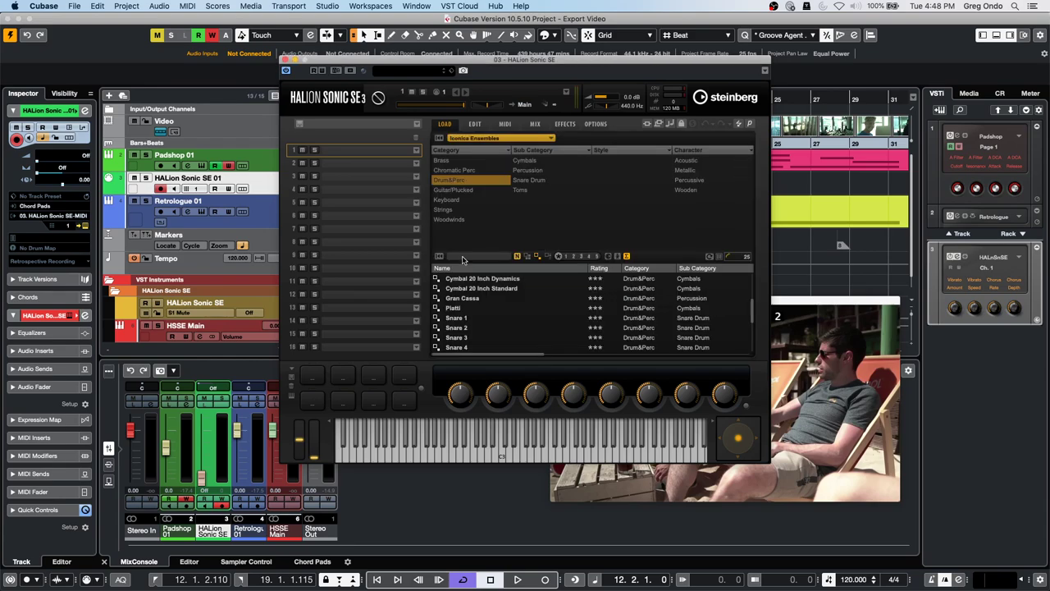
double_click(472, 278)
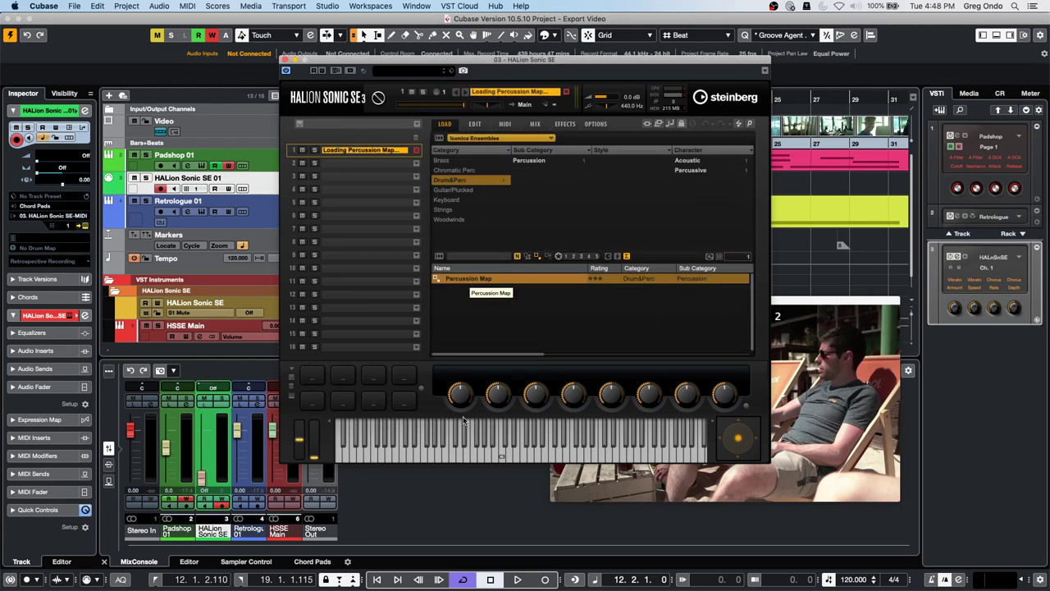
left_click_drag(501, 453, 445, 453)
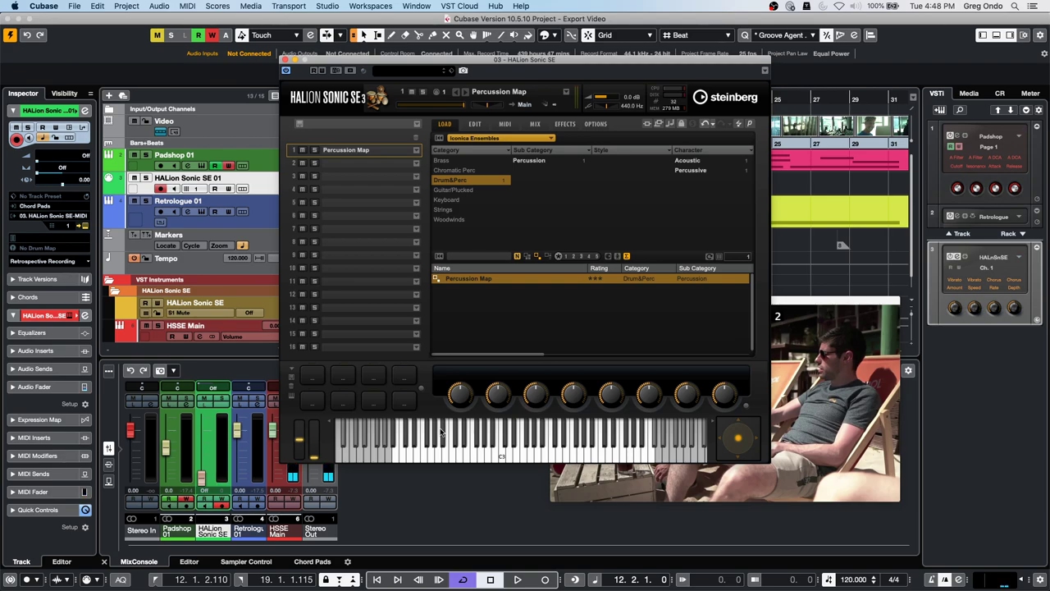
- Rearrange the HALion Sonic SE and Video Player windows so the tracks and full video picture are uncovered
left_click_drag(319, 62, 742, 121)
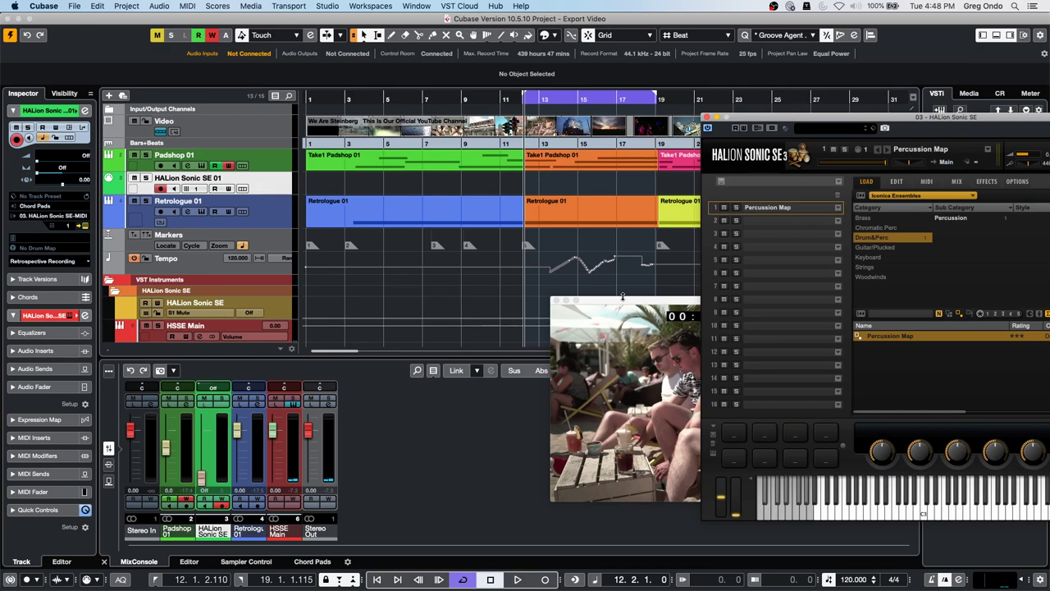
double_click(622, 298)
left_click_drag(623, 298, 492, 343)
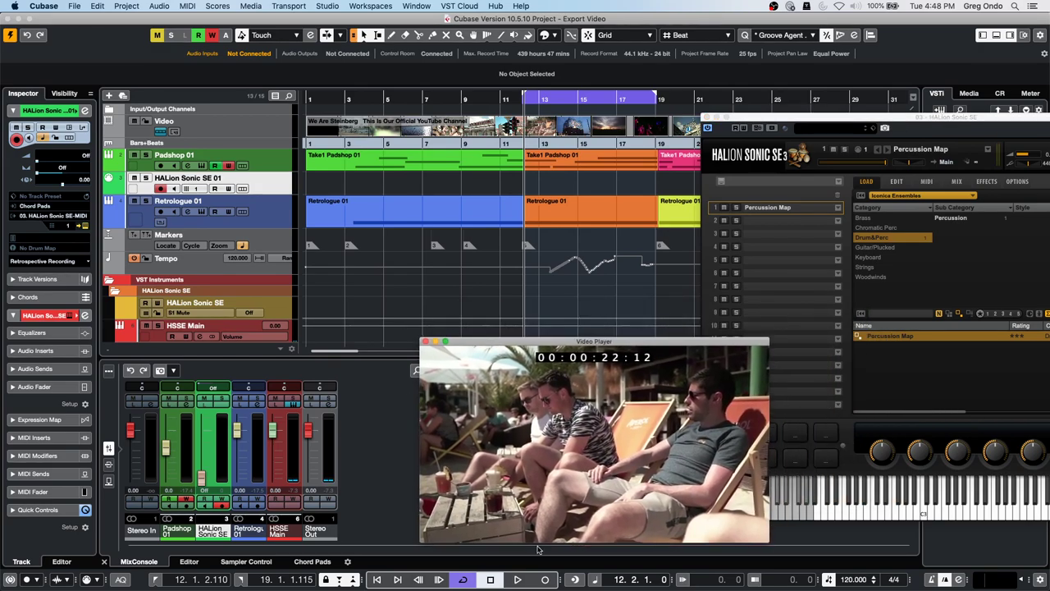
- Record a trial pass on the HALion Sonic SE 01 track and mute the Padshop 01 and Retrologue 01 tracks
left_click(542, 579)
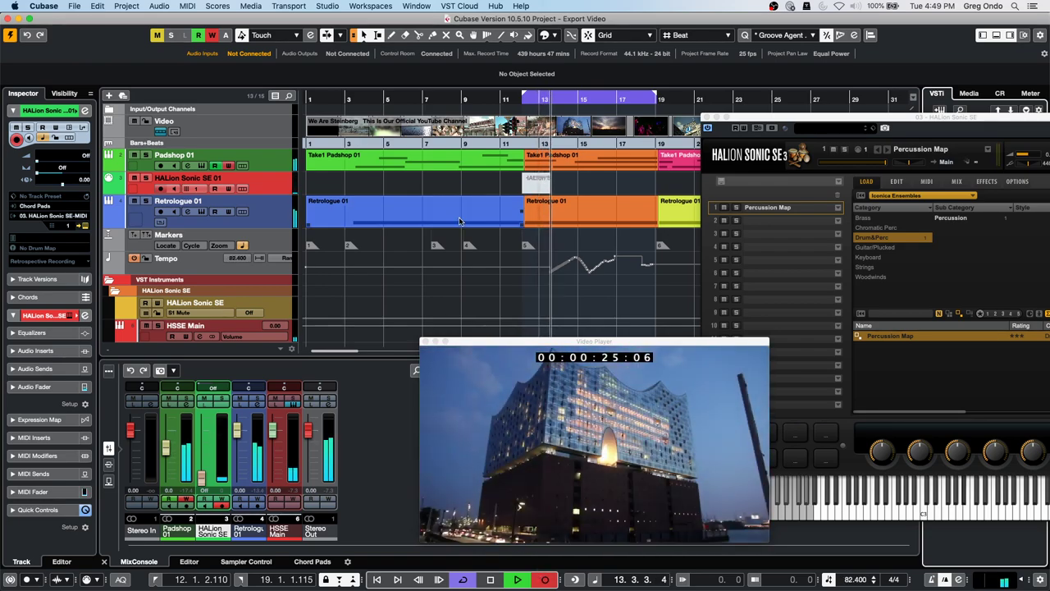
key("space")
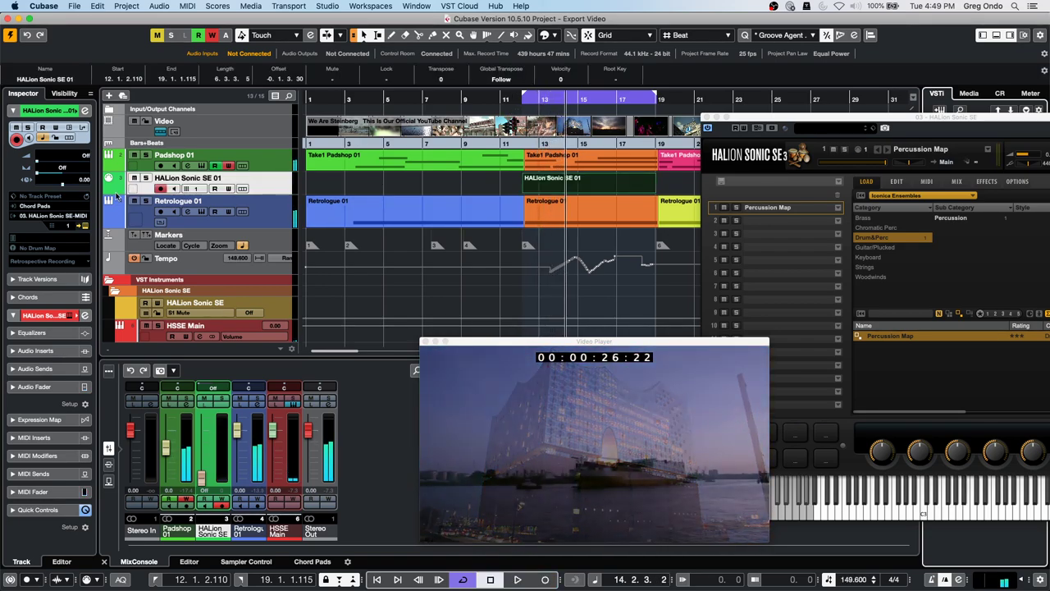
left_click(135, 155)
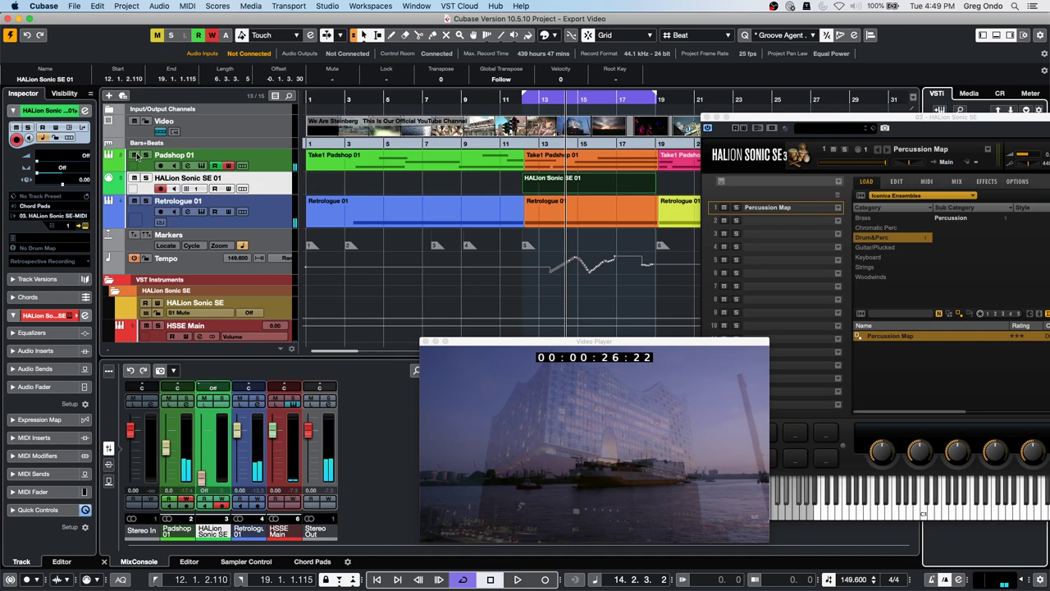
left_click(134, 201)
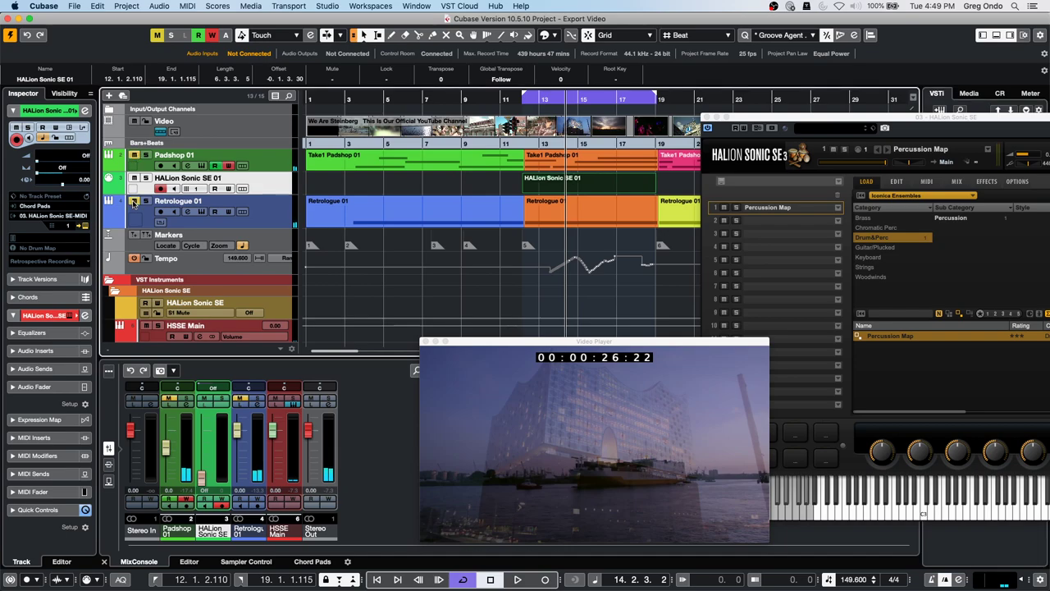
- Record a percussion hit on the HALion Sonic SE 01 track near bar 12, starting playback about a bar earlier
left_click(507, 99)
key("space")
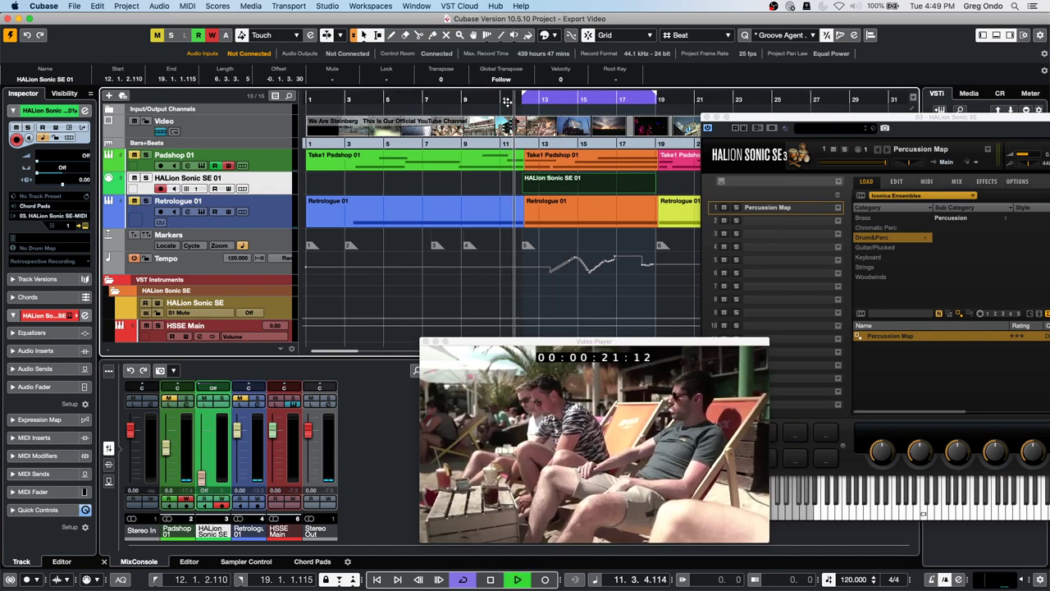
key("KP_Multiply")
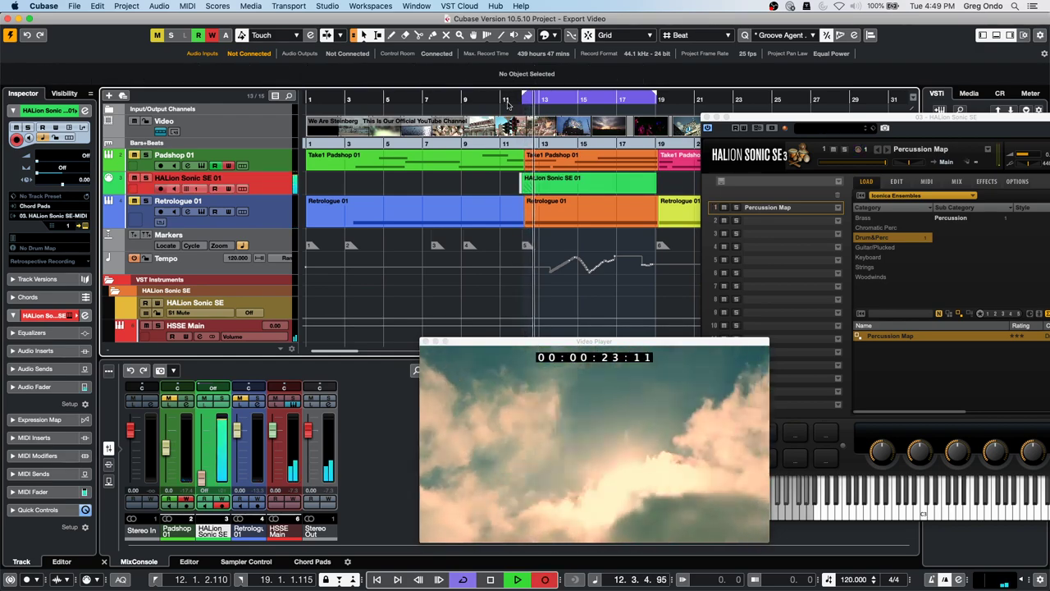
key("space")
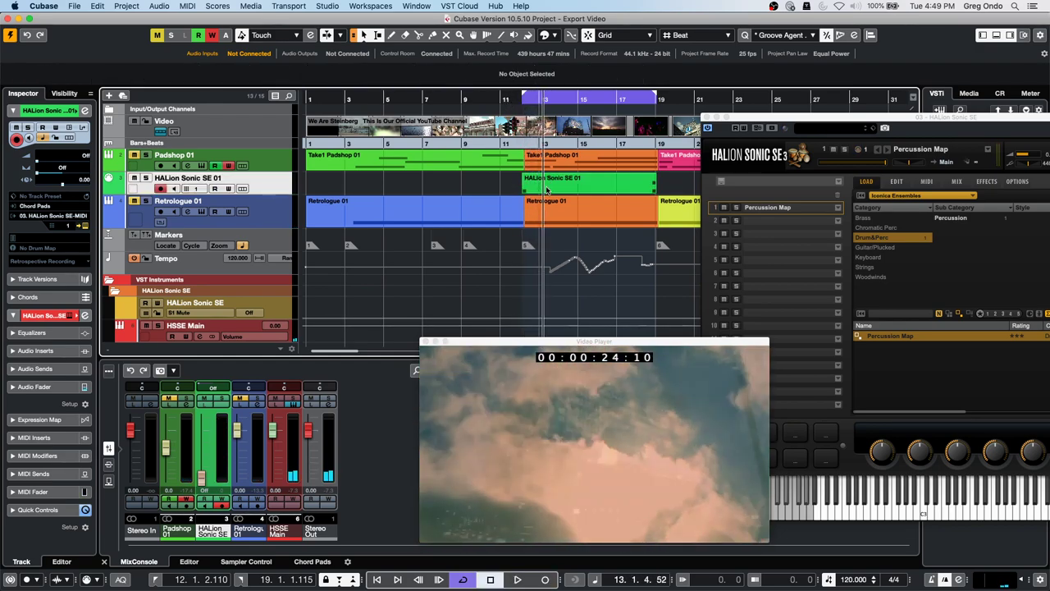
- Open the recorded HALion Sonic SE part in the editor, clear of the Video Player, and enable Use Video Follows Edit Mode
double_click(543, 191)
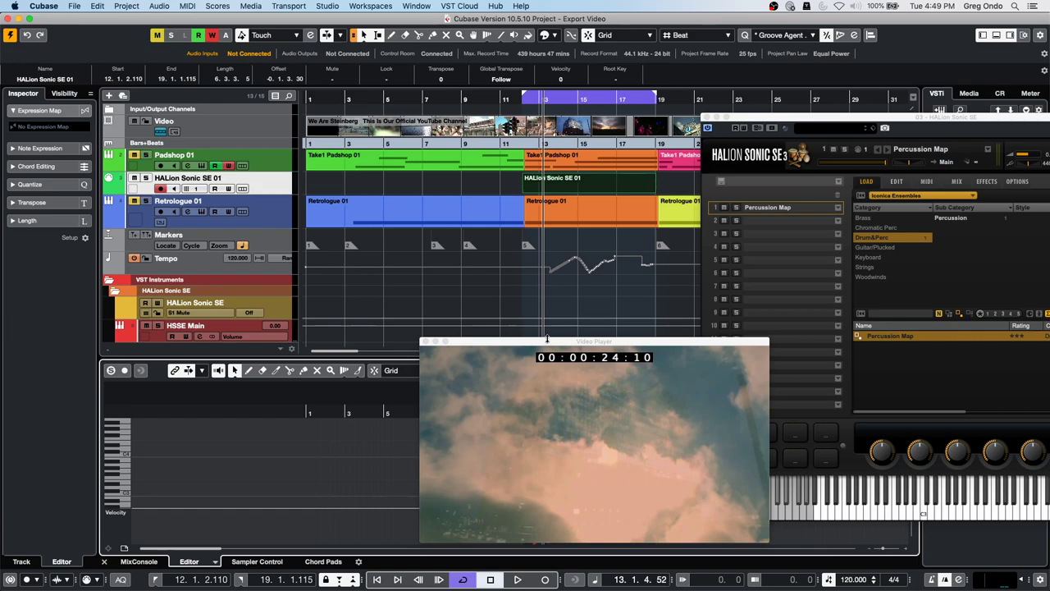
left_click_drag(547, 339, 276, 126)
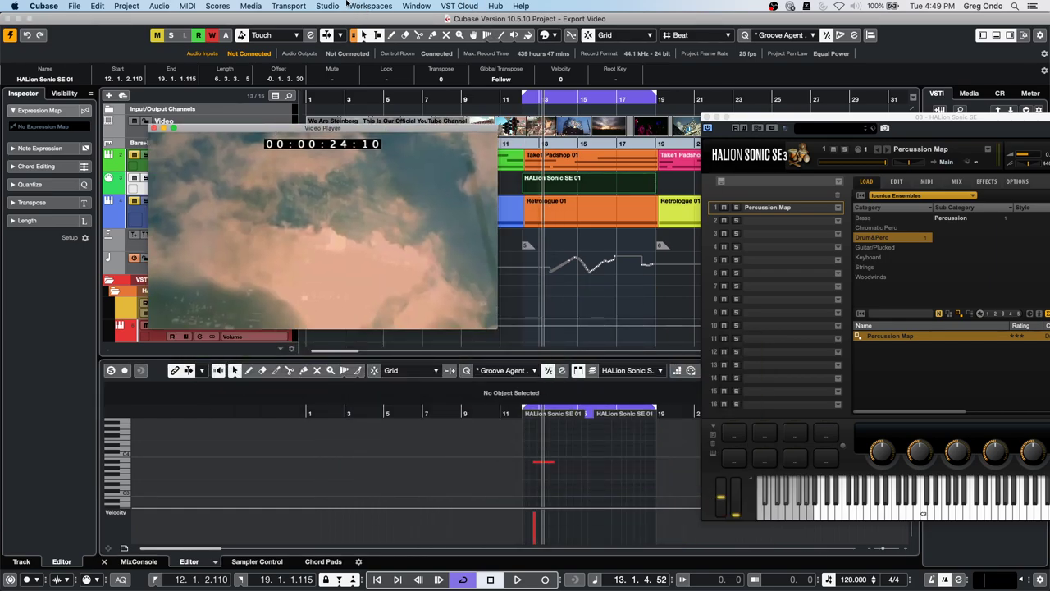
left_click(279, 6)
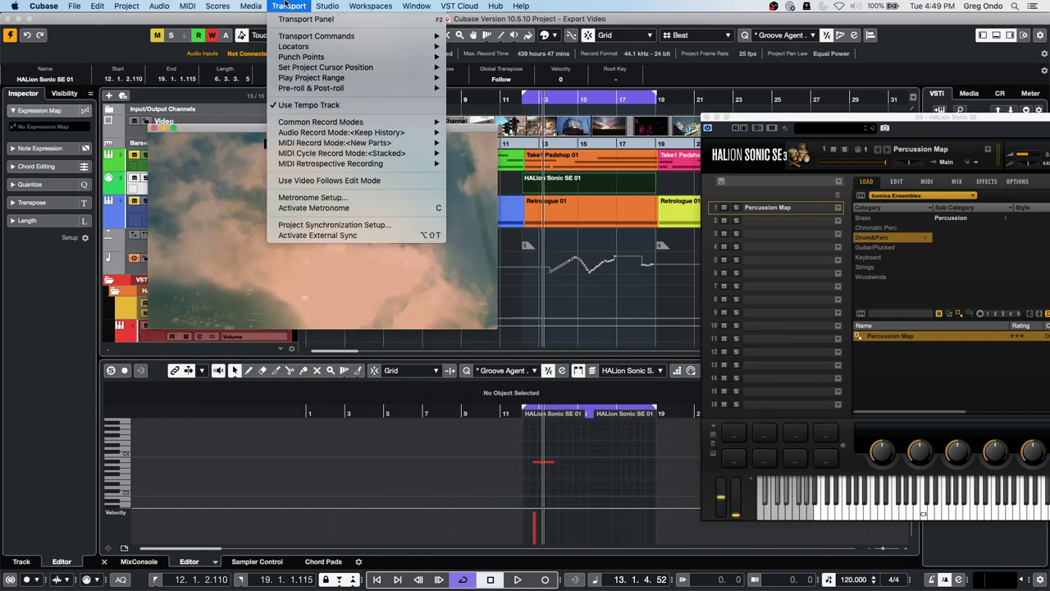
left_click(328, 180)
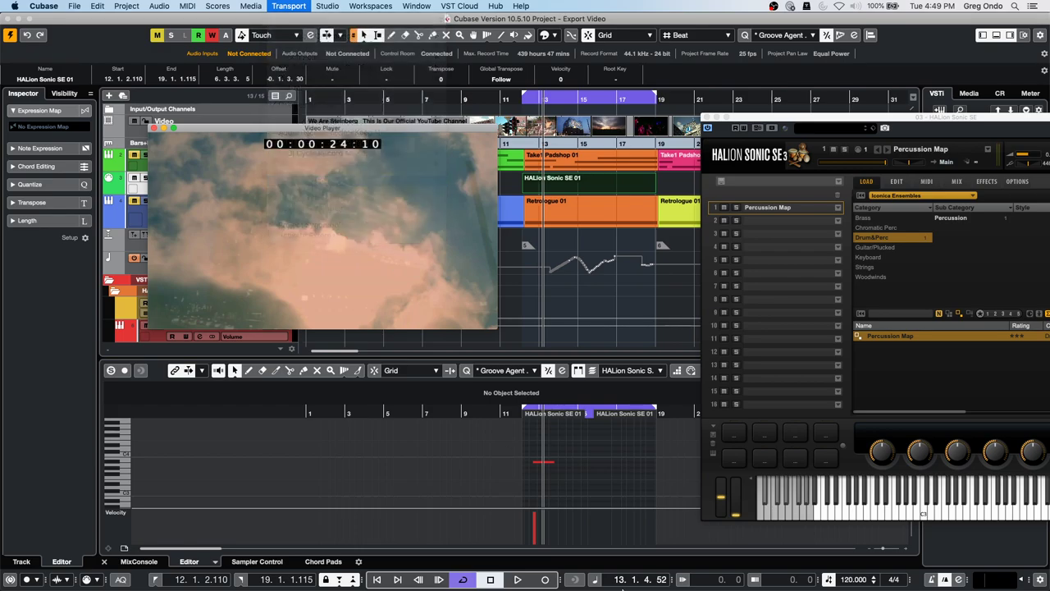
- Move the recorded percussion note up to C6 and play it against the video from just before bar 12
left_click(541, 465)
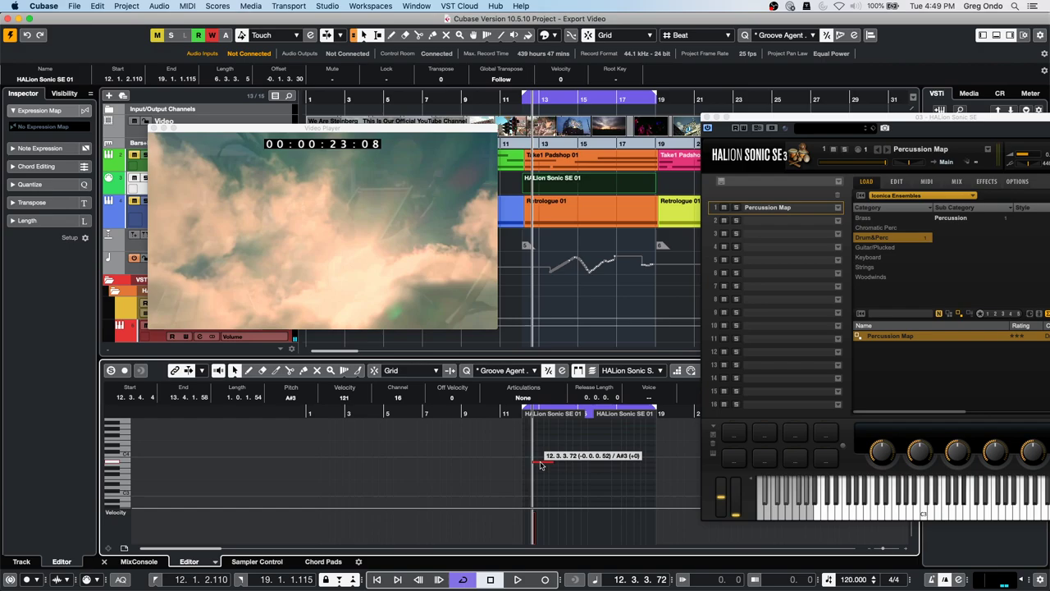
left_click_drag(541, 466, 541, 453)
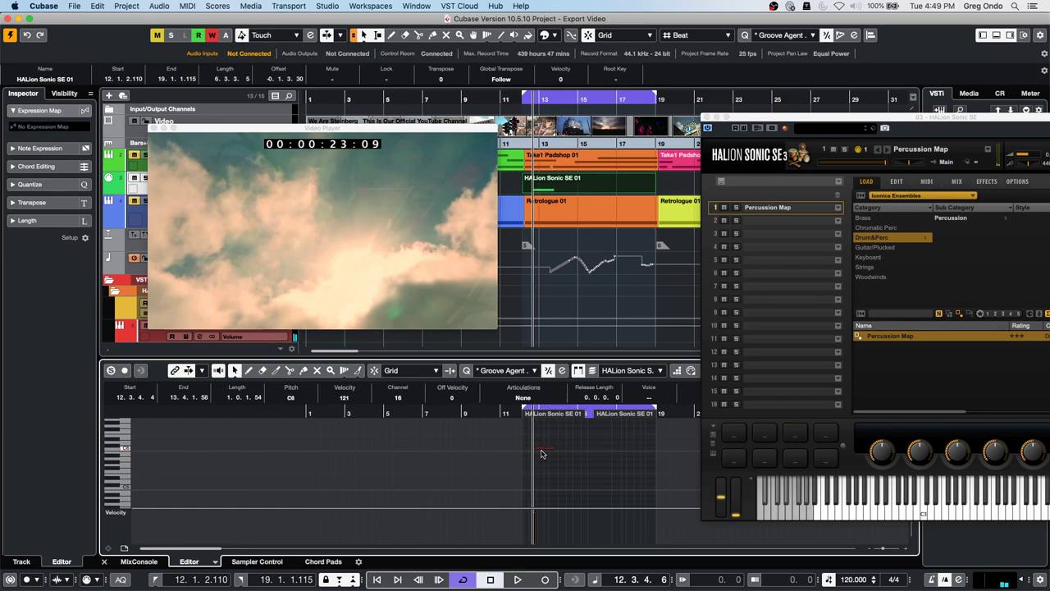
left_click(517, 412)
key("space")
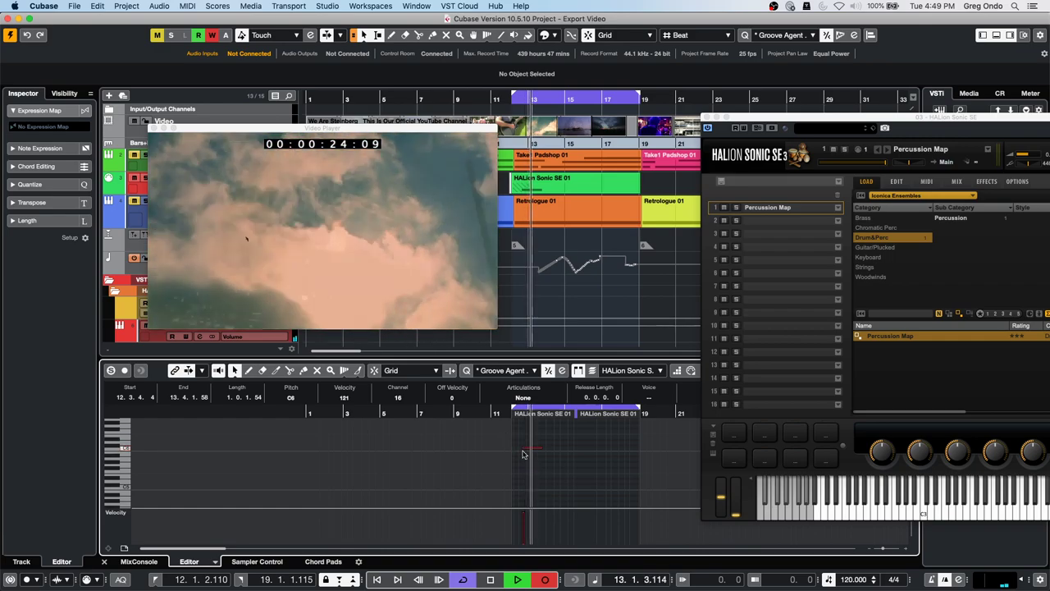
key("space")
- Raise the C6 note's velocity to 127 and play the hit against the video from about bar 10
left_click_drag(527, 517, 526, 509)
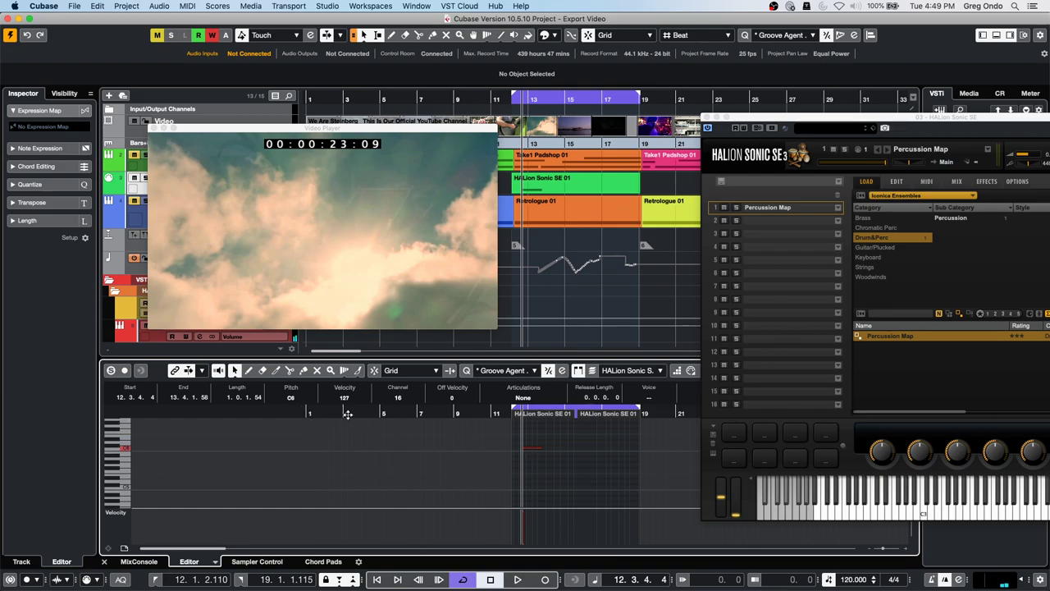
left_click(486, 413)
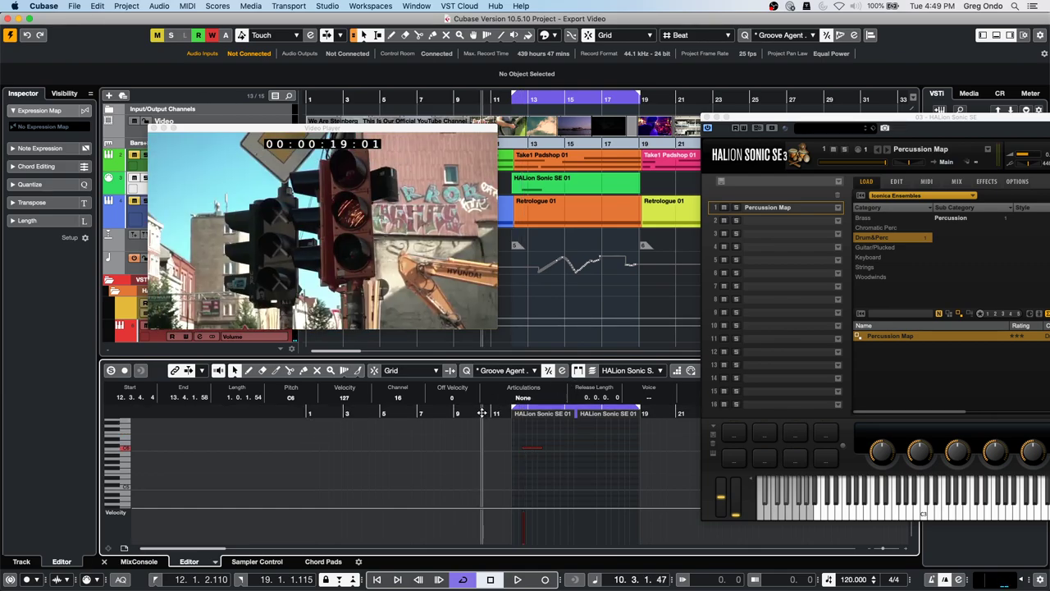
key("space")
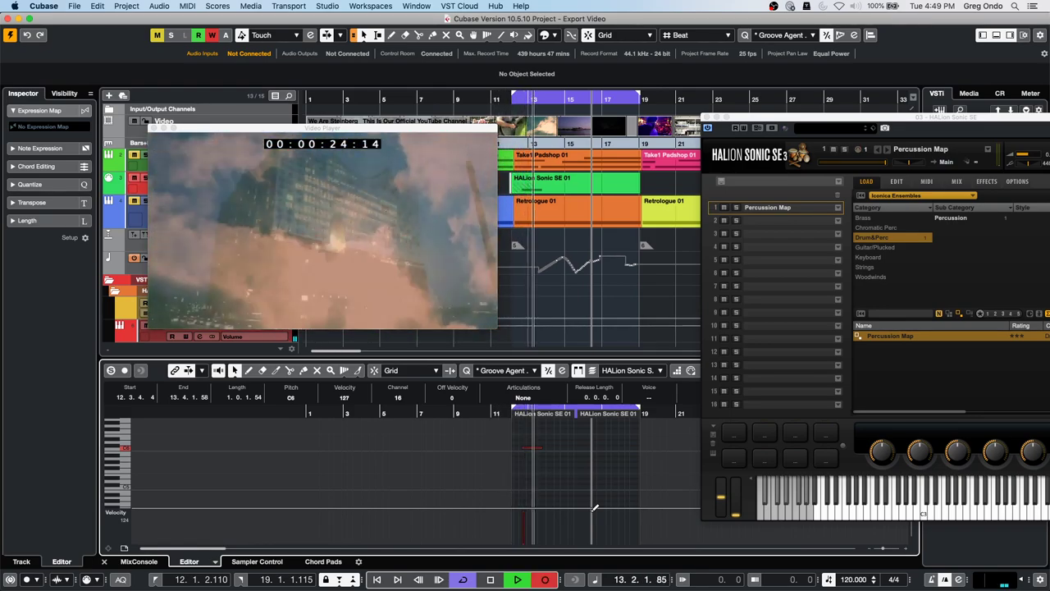
key("space")
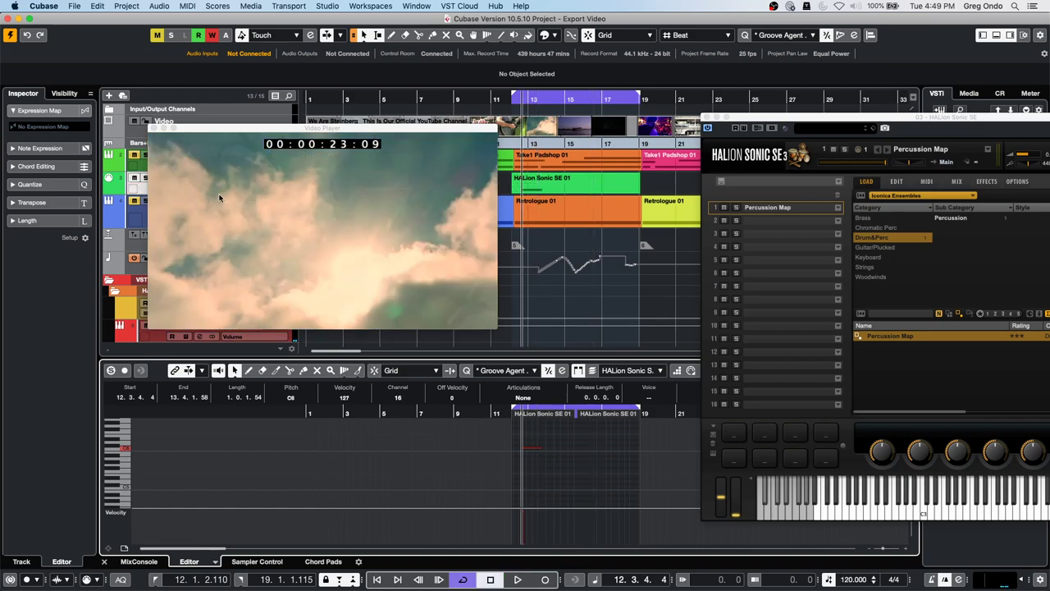
- Move the Video Player off the track list and set the HALion Sonic SE 01 track to linear time base
left_click_drag(232, 122, 729, 223)
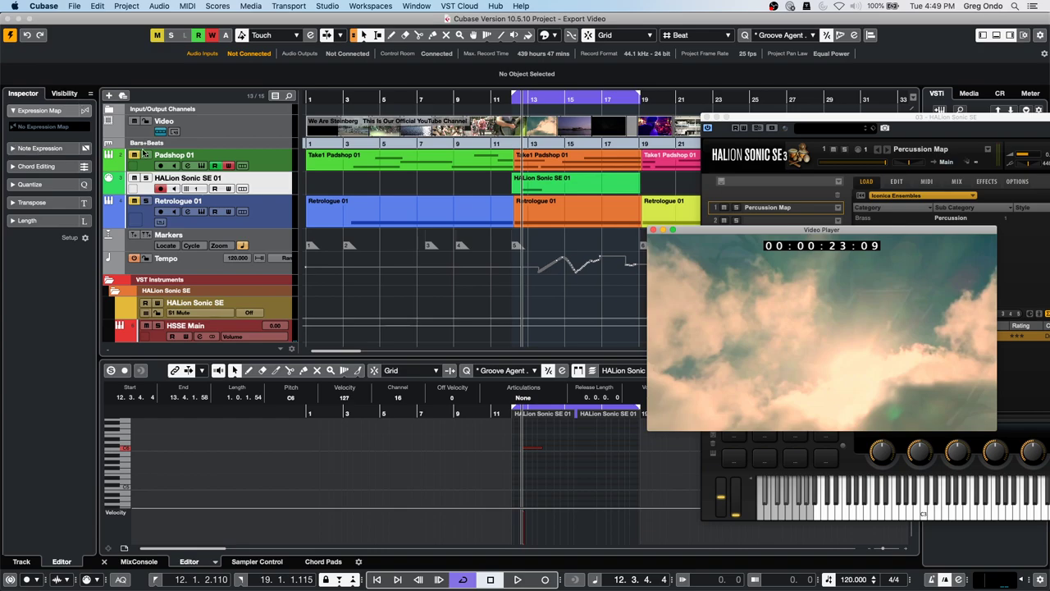
left_click(263, 190)
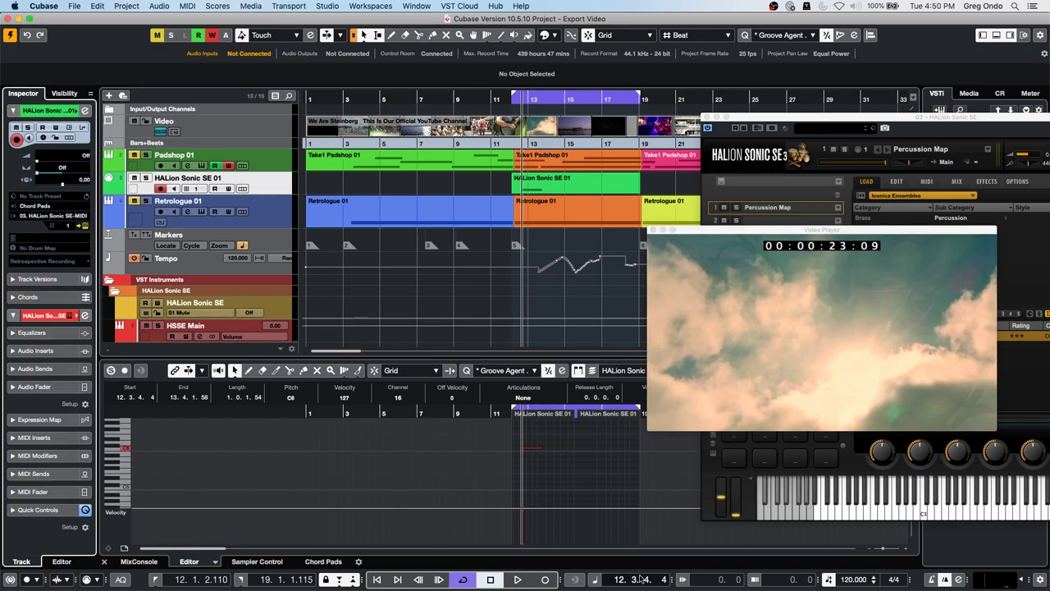
- Try a project tempo of 99 BPM with playback from about bar 8, and undo the tempo change
scroll(856, 579, "down", 16)
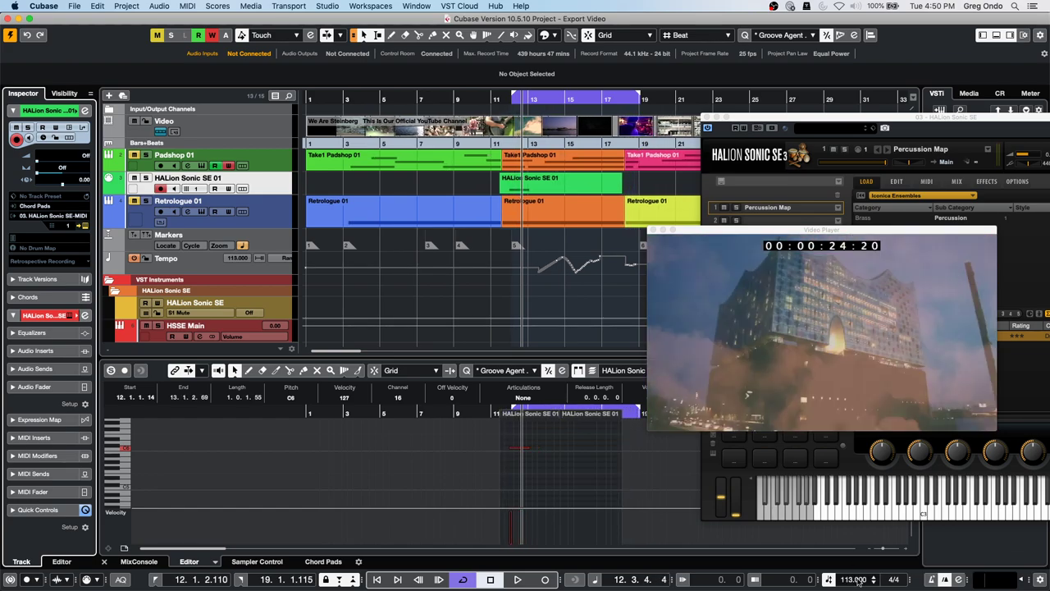
scroll(857, 579, "down", 5)
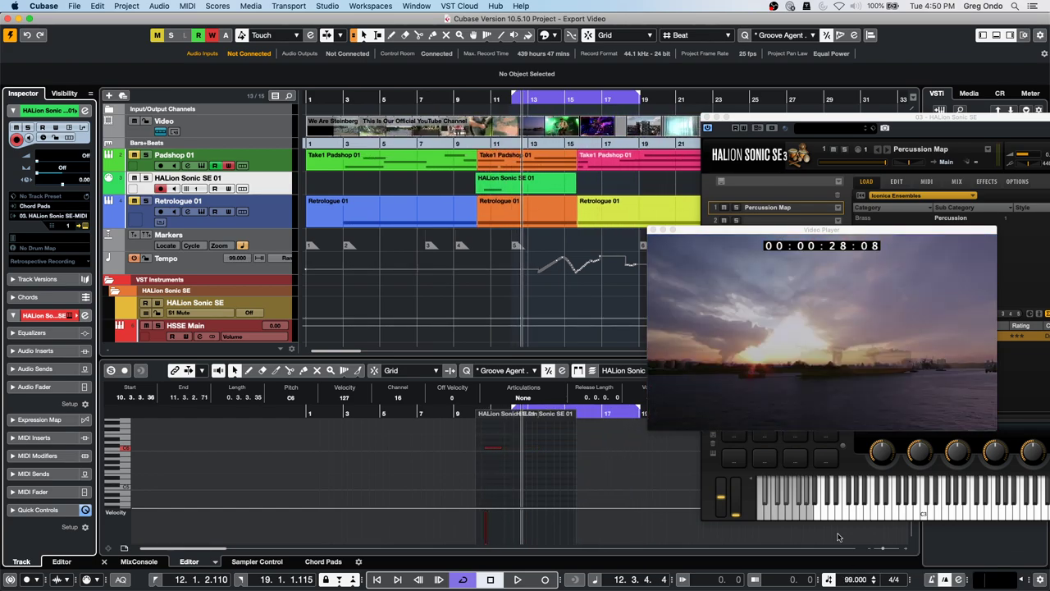
left_click(437, 96)
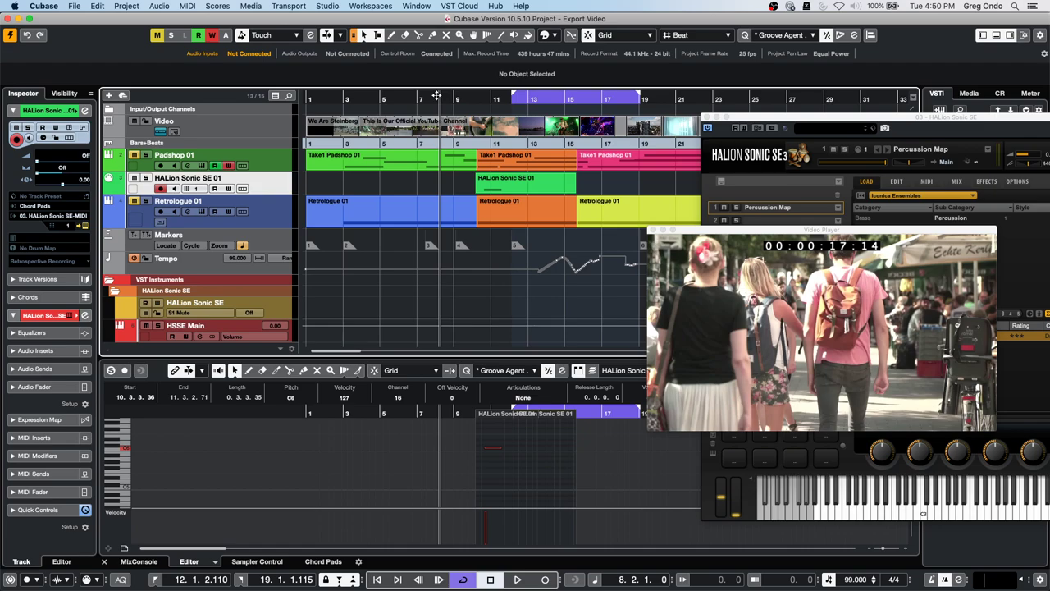
key("space")
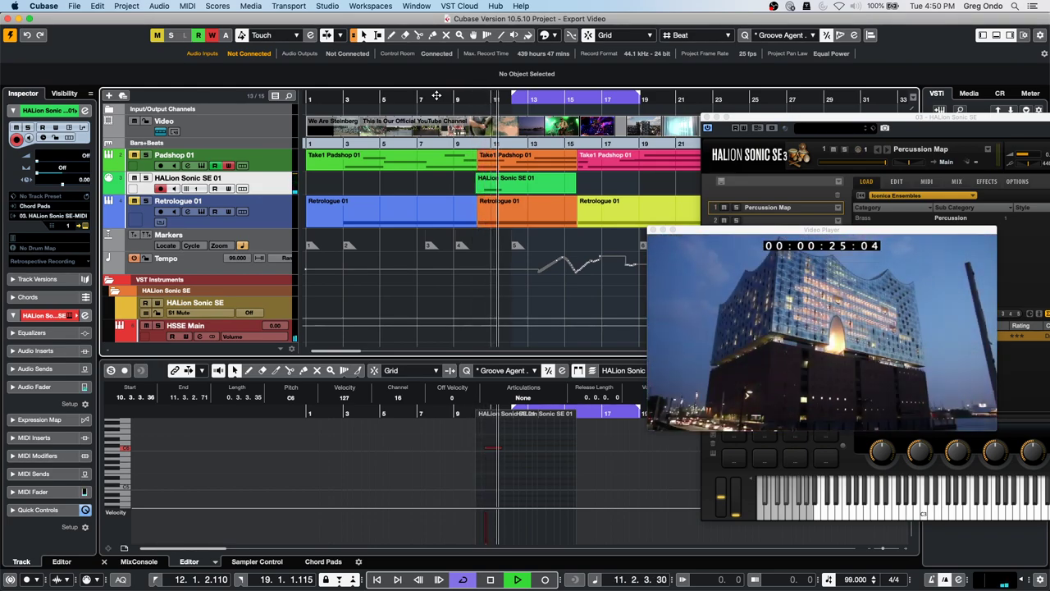
key("space")
key("super+z")
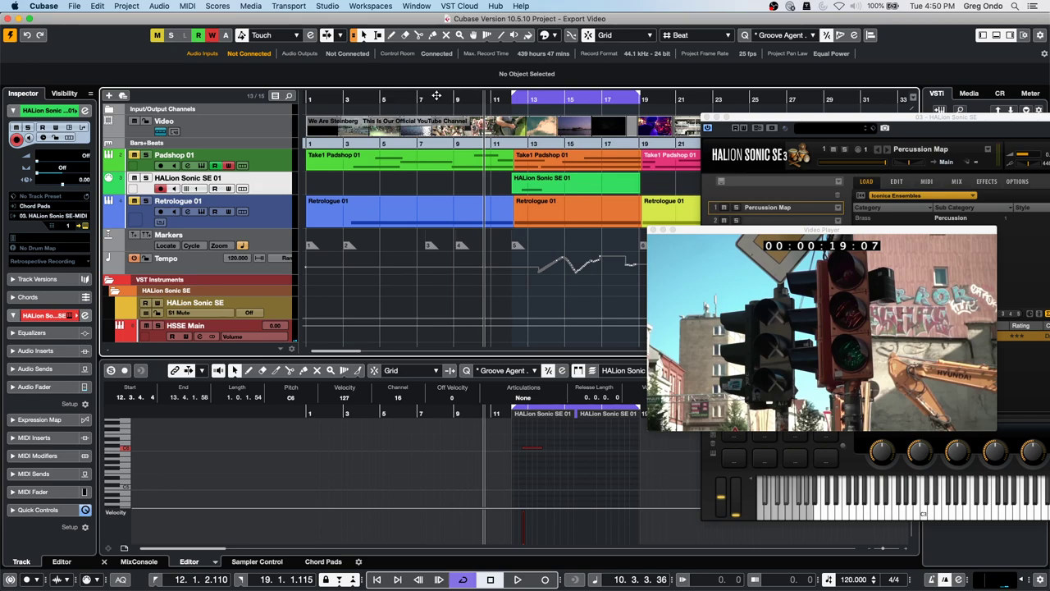
- Set the HALion Sonic SE 01 track to musical time base and play the hit against the video at 90 BPM
left_click(42, 137)
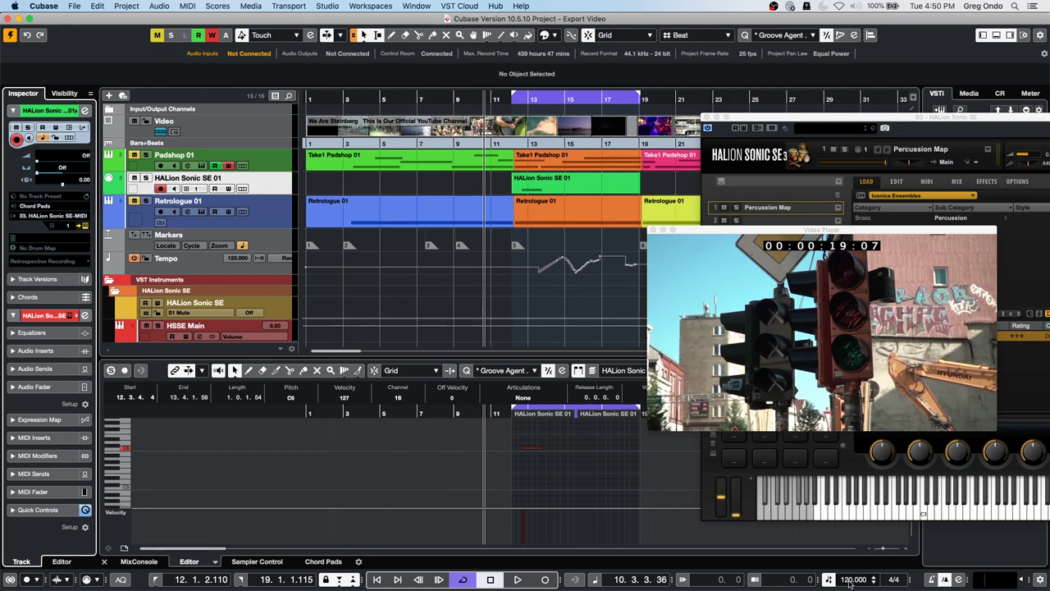
scroll(849, 584, "down", 20)
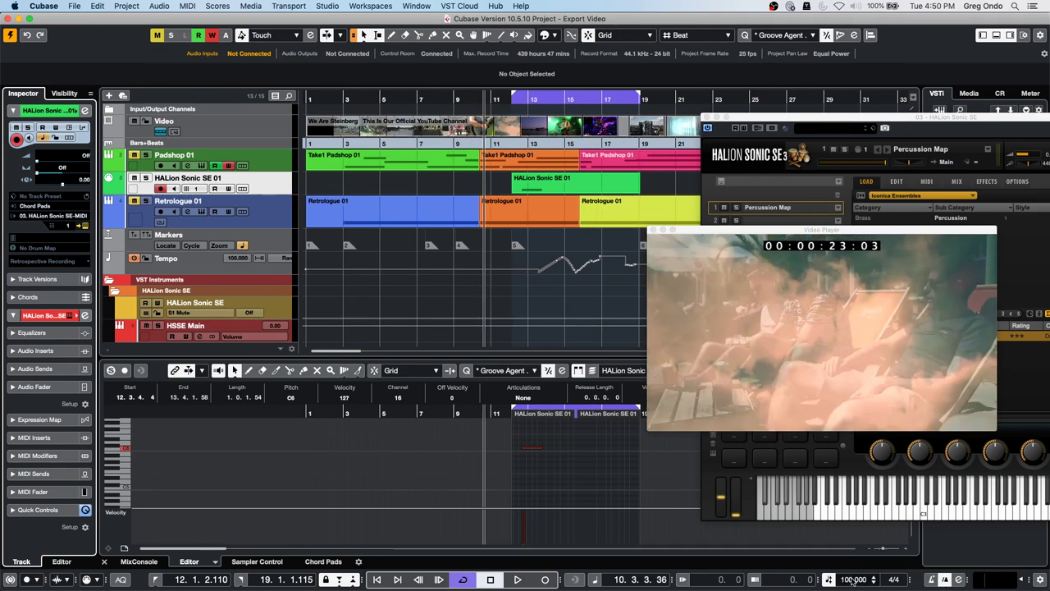
scroll(852, 580, "down", 10)
key("space")
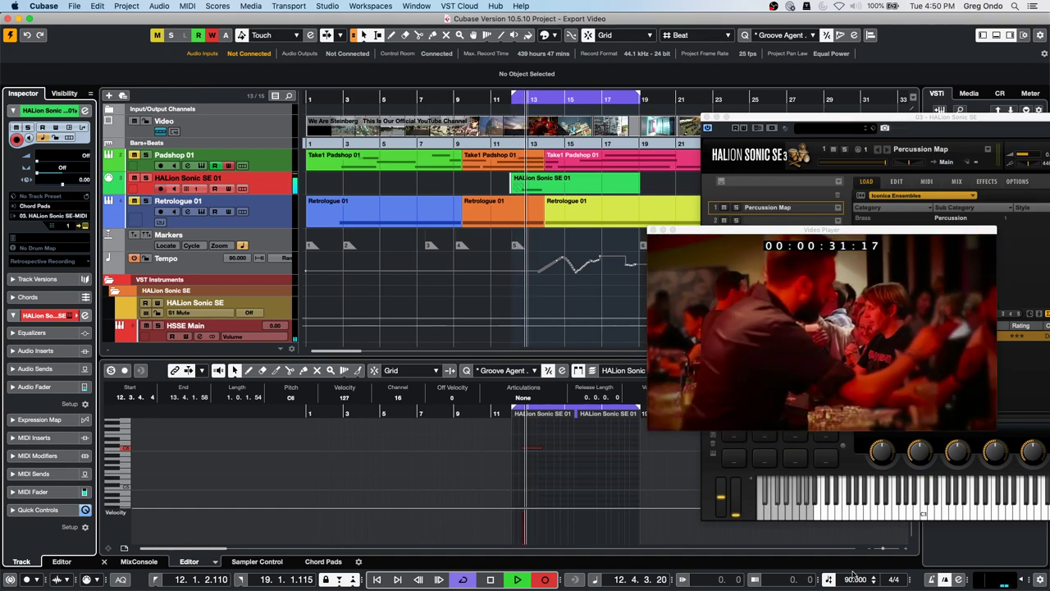
key("space")
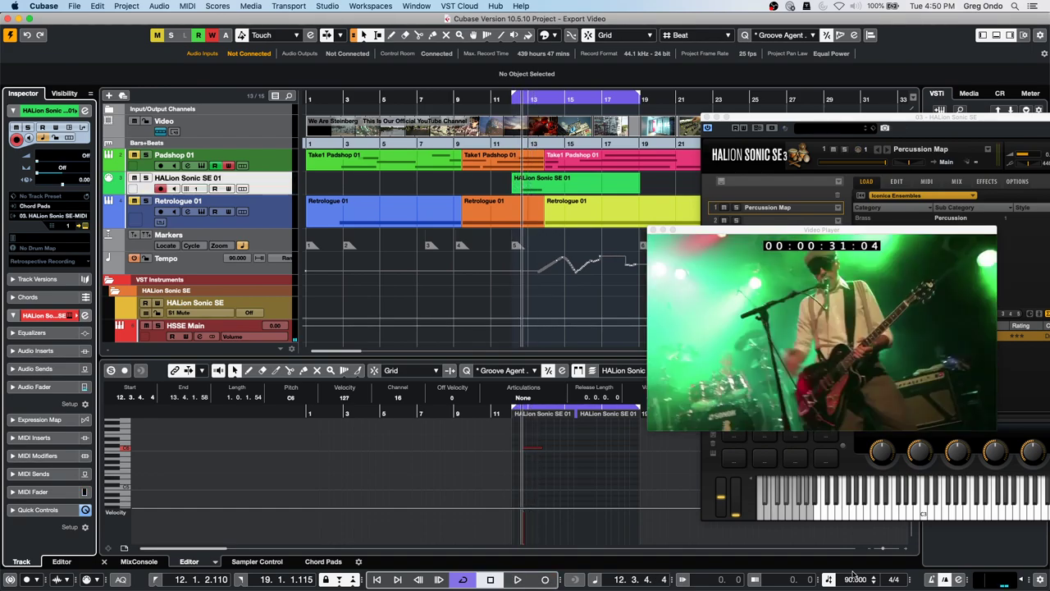
- Set the project tempo to 120 BPM and play the percussion hit against the video from about bar 11
type("120")
key("Return")
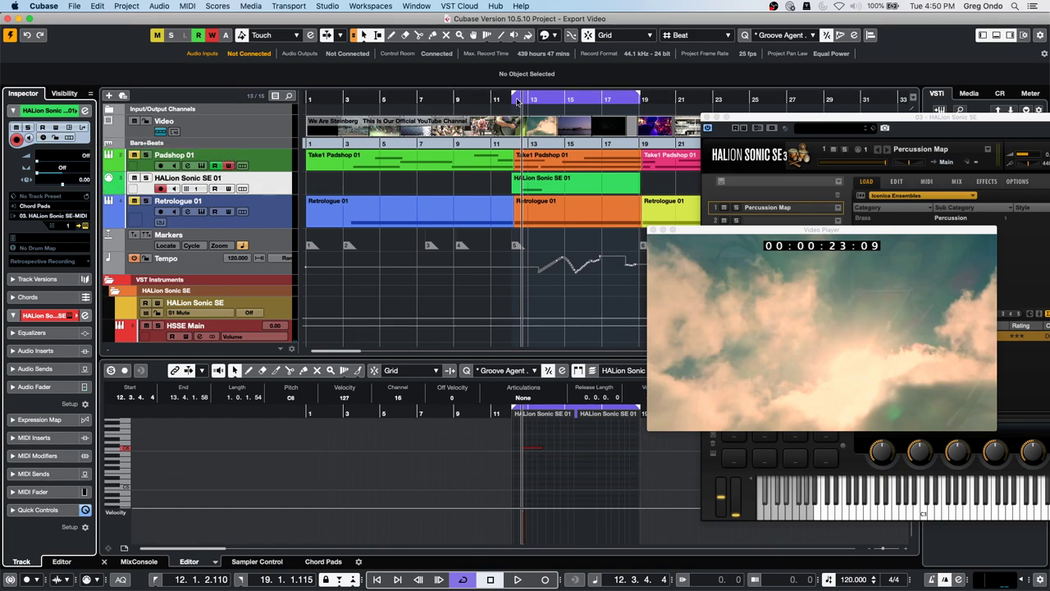
mouse_move(502, 99)
left_mouse_down()
mouse_move(539, 99)
mouse_move(504, 99)
left_mouse_up()
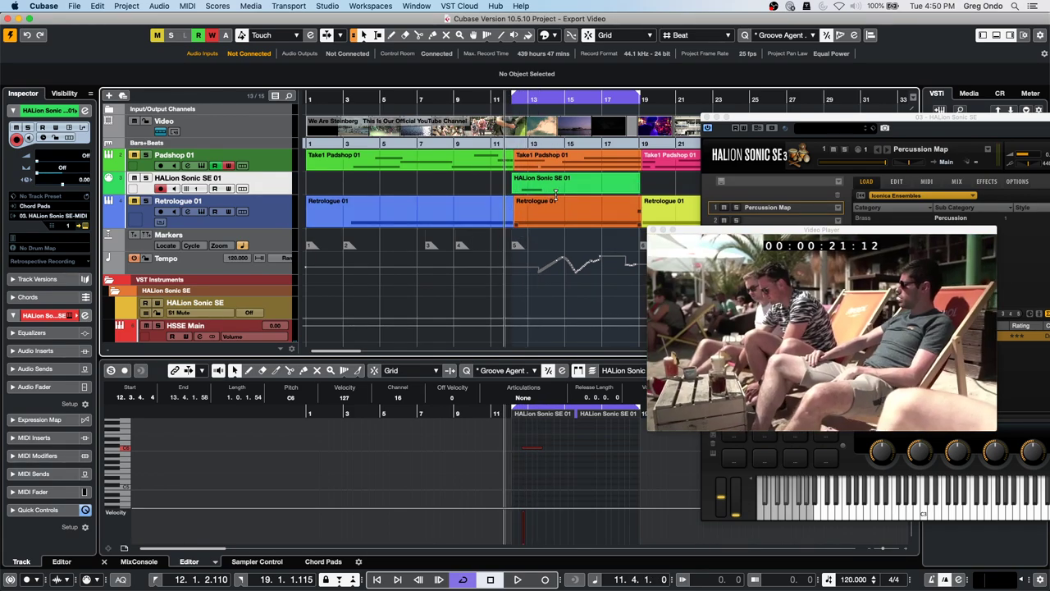
key("space")
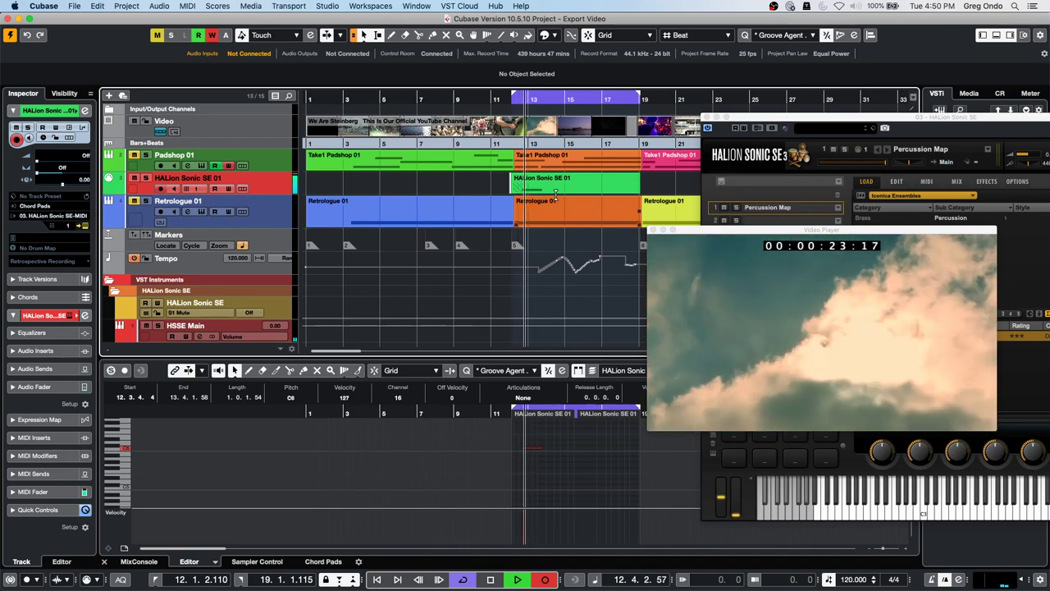
key("space")
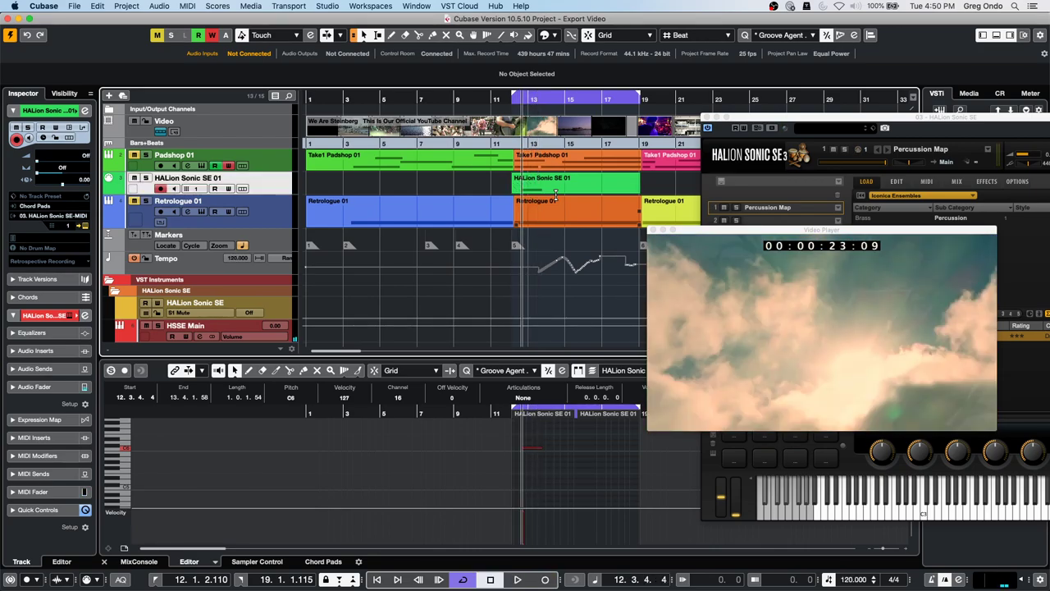